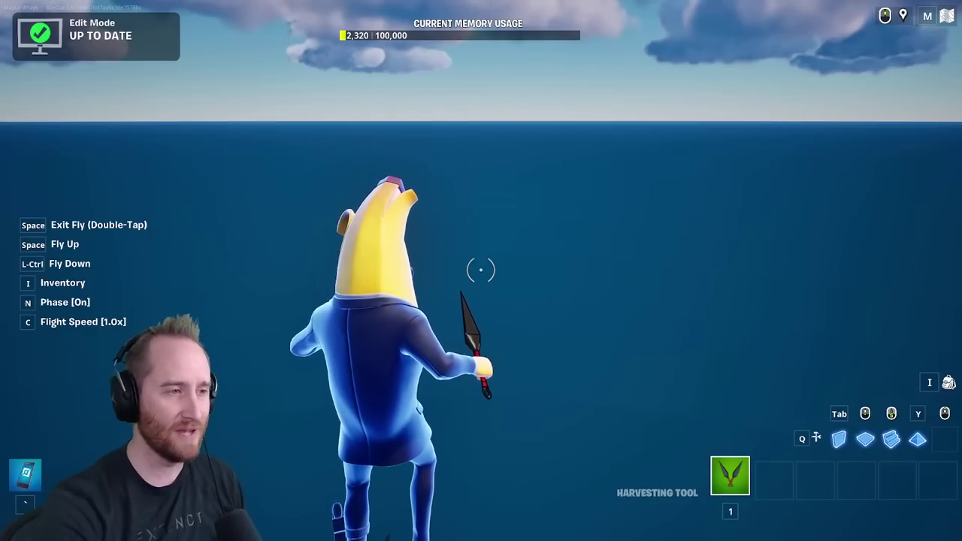
Fly around the island in edit mode to inspect the spawn platform, the hovering platforms and the green zone below them
click(552, 290)
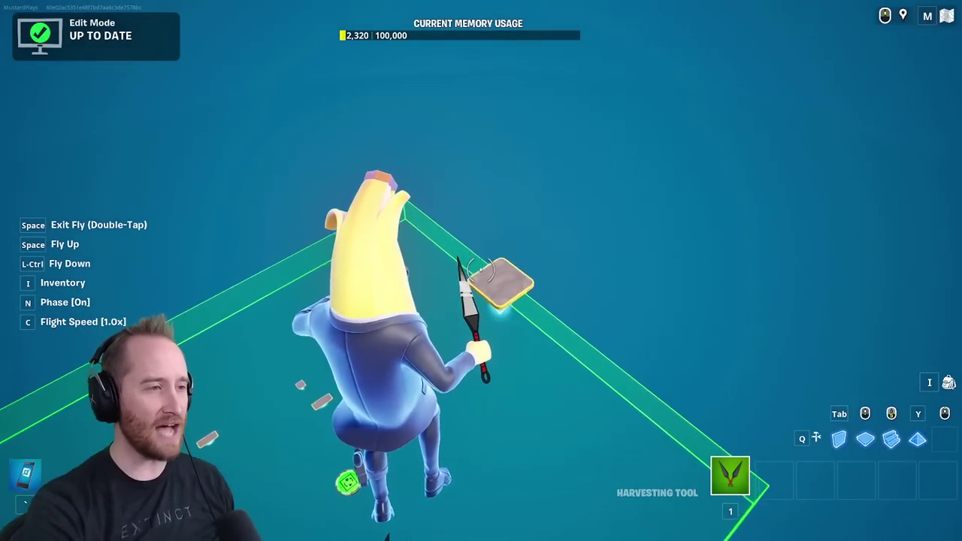
key(w)
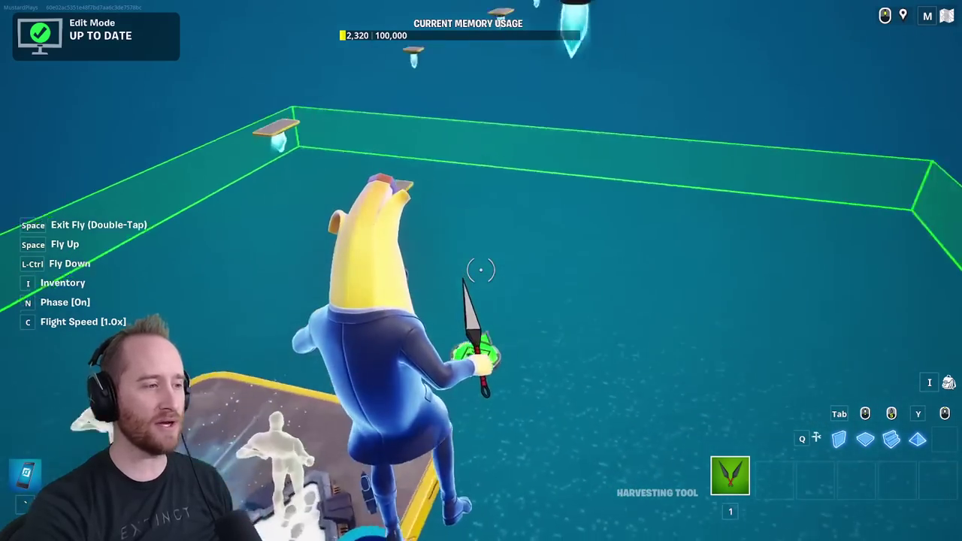
key(a)
key(space)
key(space)
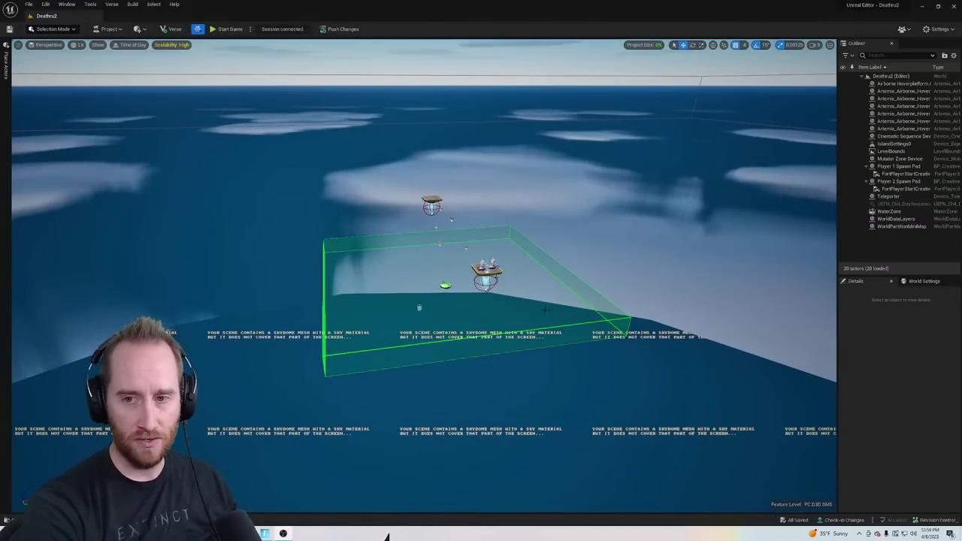
In Unreal Editor, open the Level1 level sequence from the project content and enlarge the Sequencer to show its platform tracks
key(w)
right_drag(545, 310, 569, 295)
key(w)
key(s)
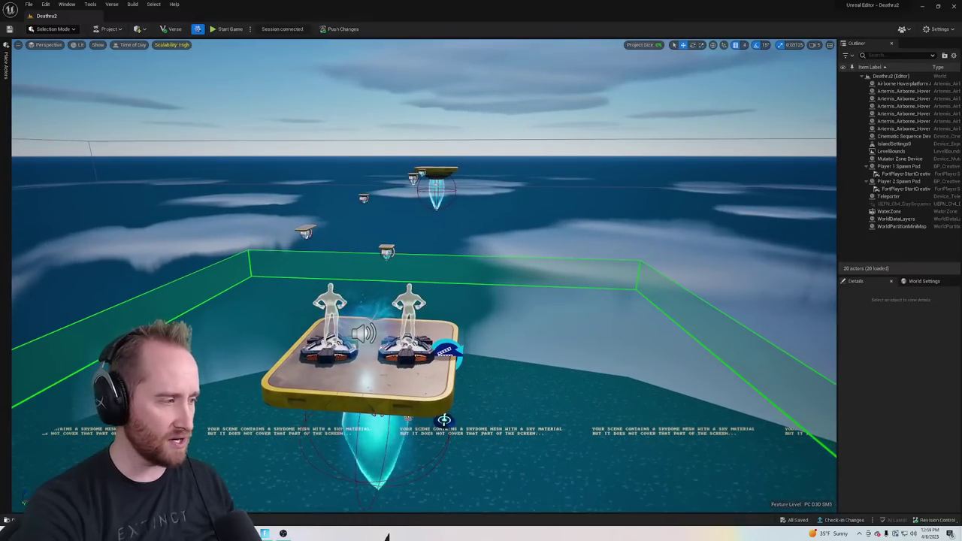
click(26, 520)
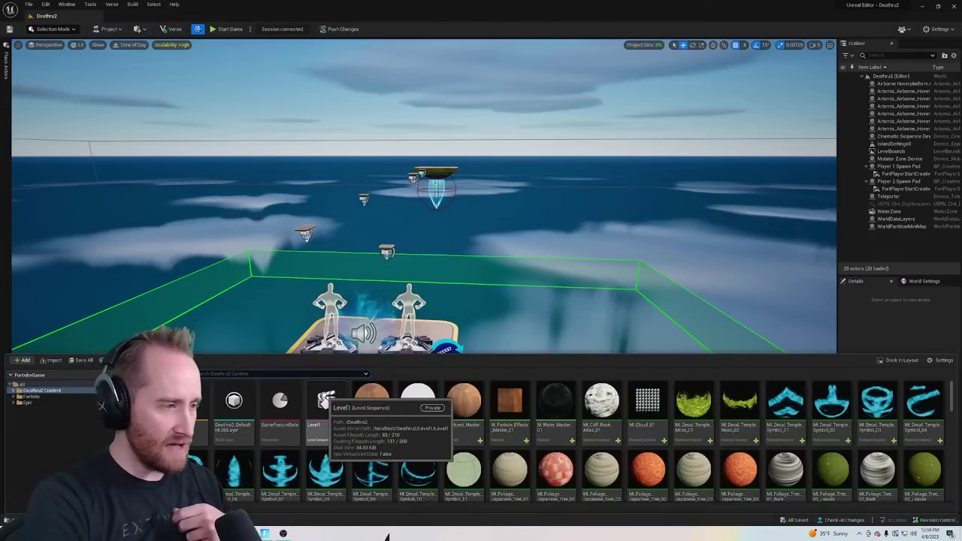
double_click(325, 404)
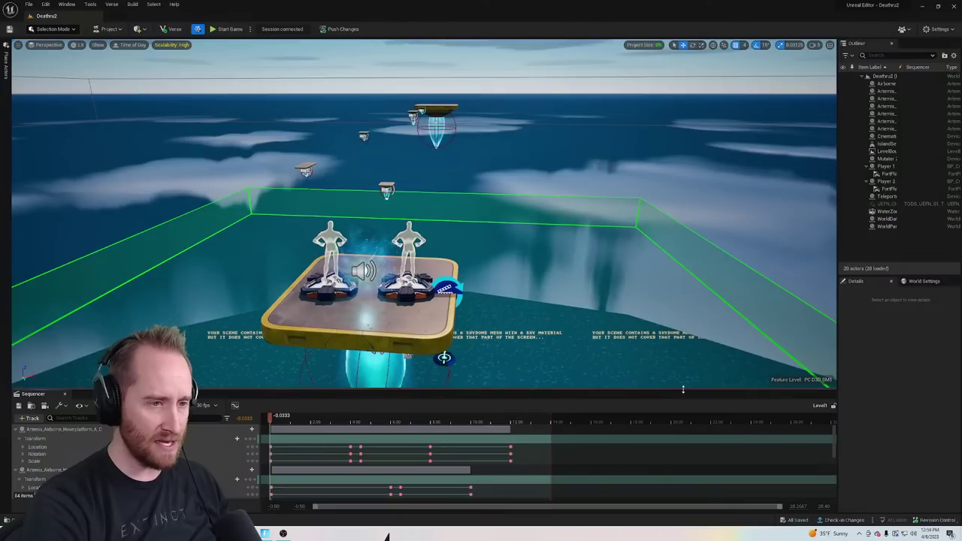
drag(683, 389, 674, 346)
right_drag(451, 210, 446, 239)
key(w)
key(e)
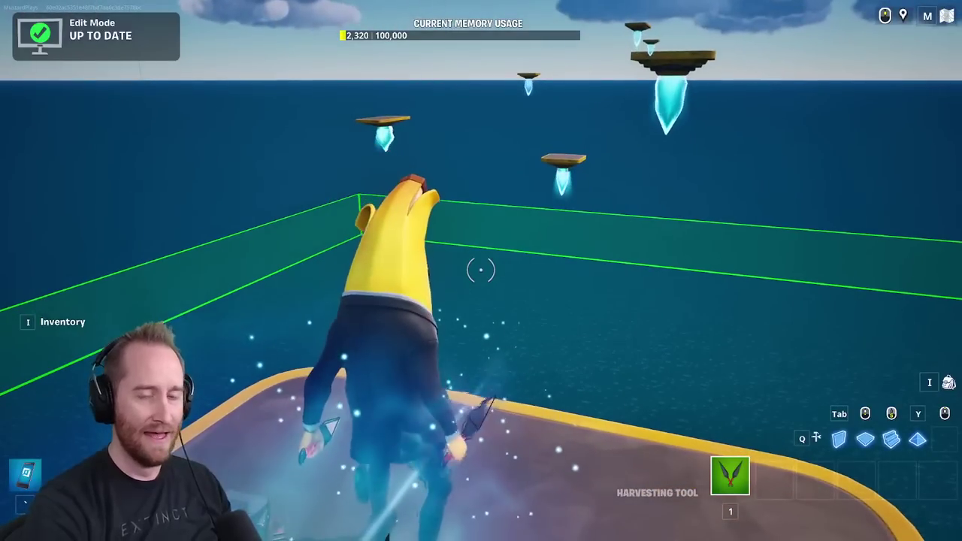
In the Fortnite client, try the jumps from the spawn platform across the small hovering platforms while still in edit mode
key(d)
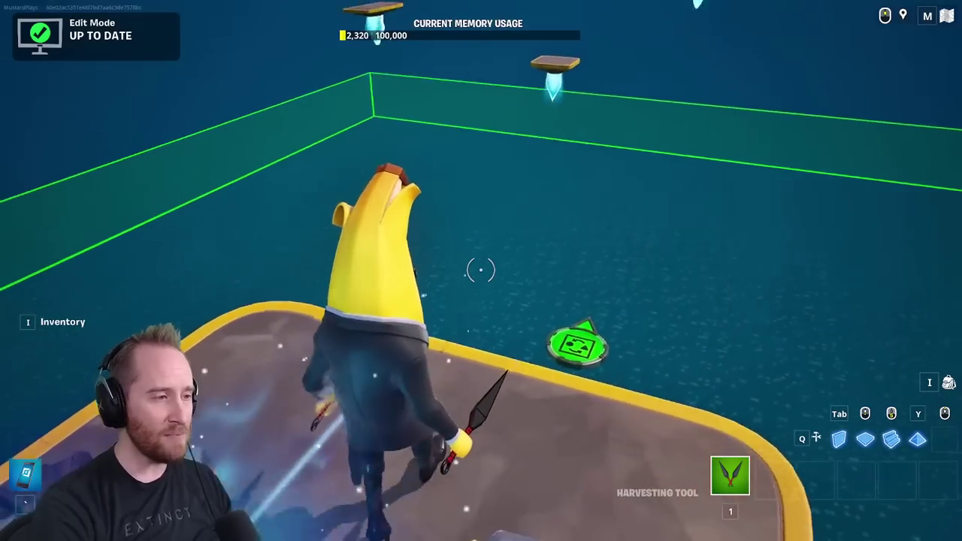
key(w)
key(space)
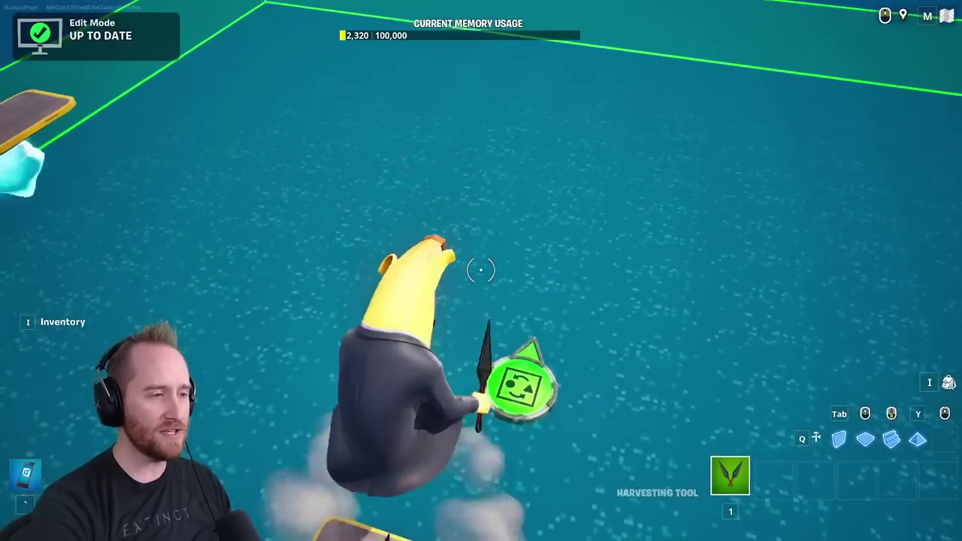
key(space)
key(space)
key(space)
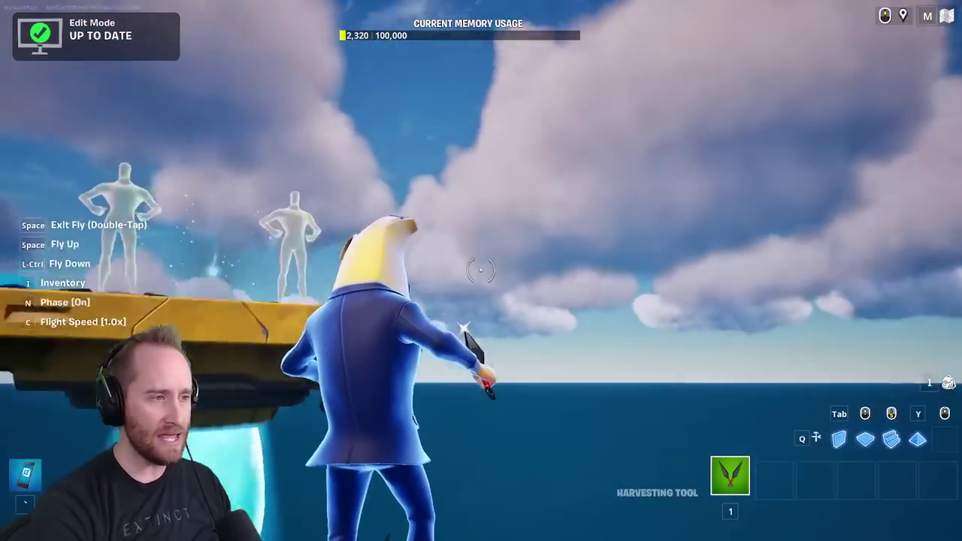
key(space)
key(space)
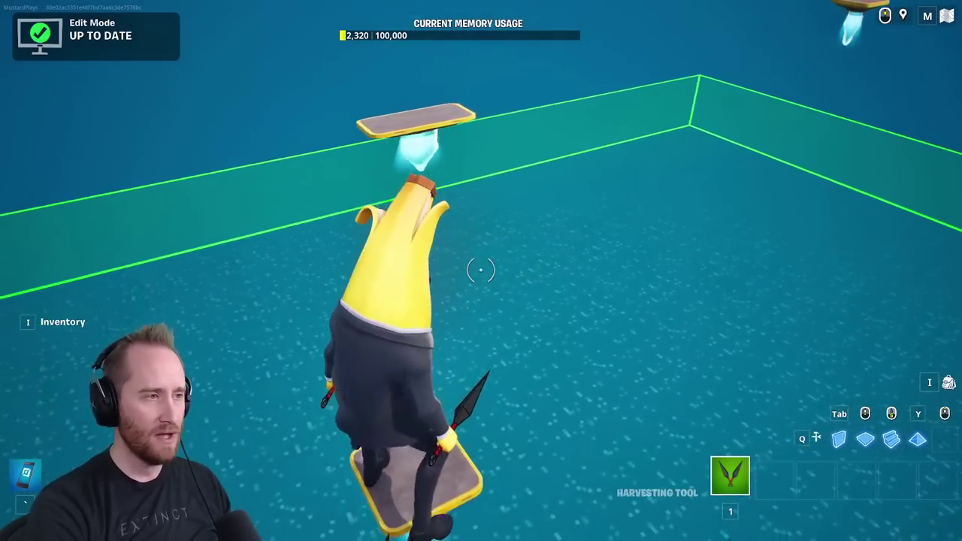
key(space)
key(space)
key(space)
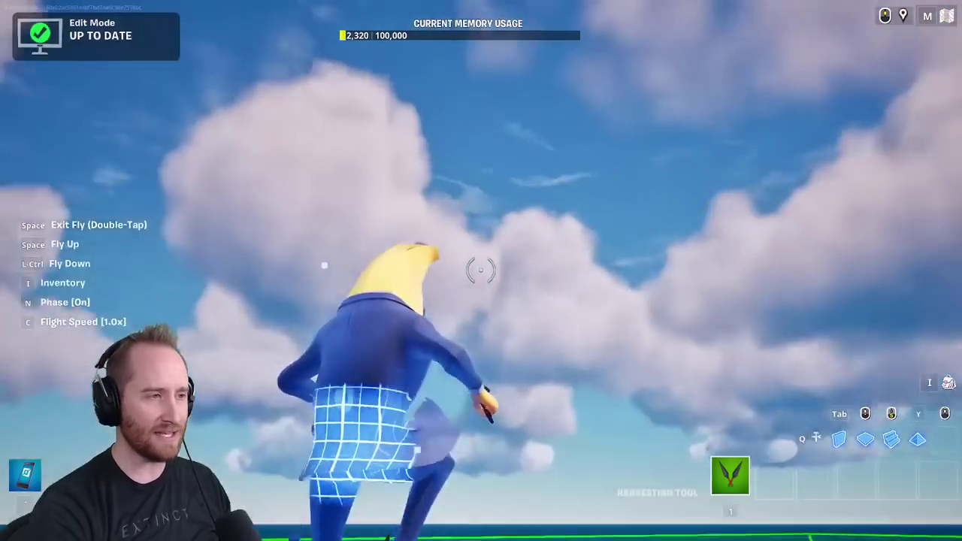
key(space)
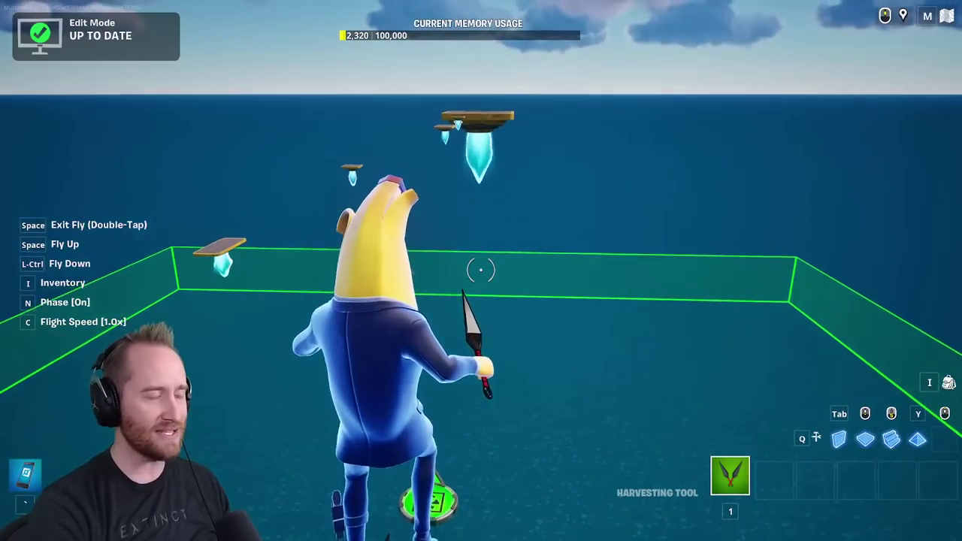
Start the game and playtest the first jumps from the spawn platform onto the moving platforms
key(Escape)
click(213, 351)
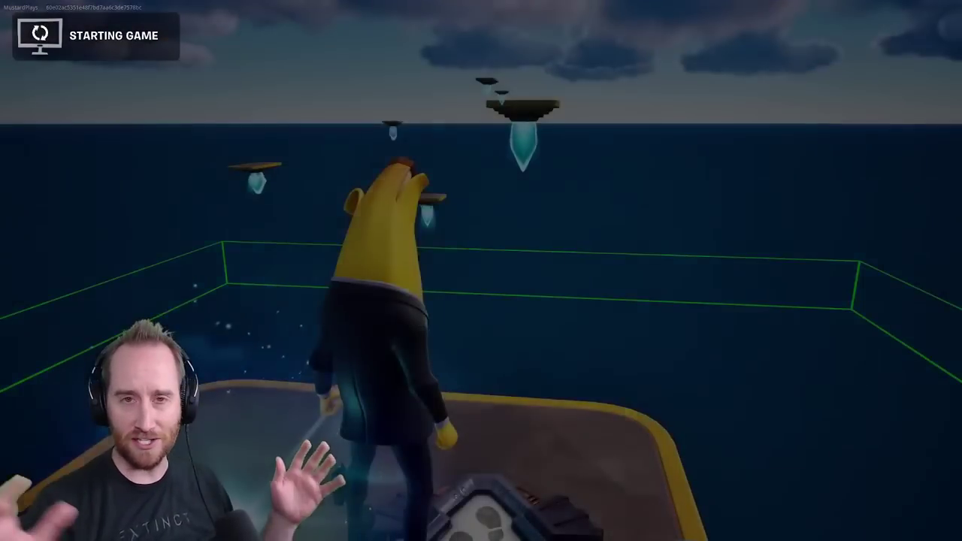
key(w)
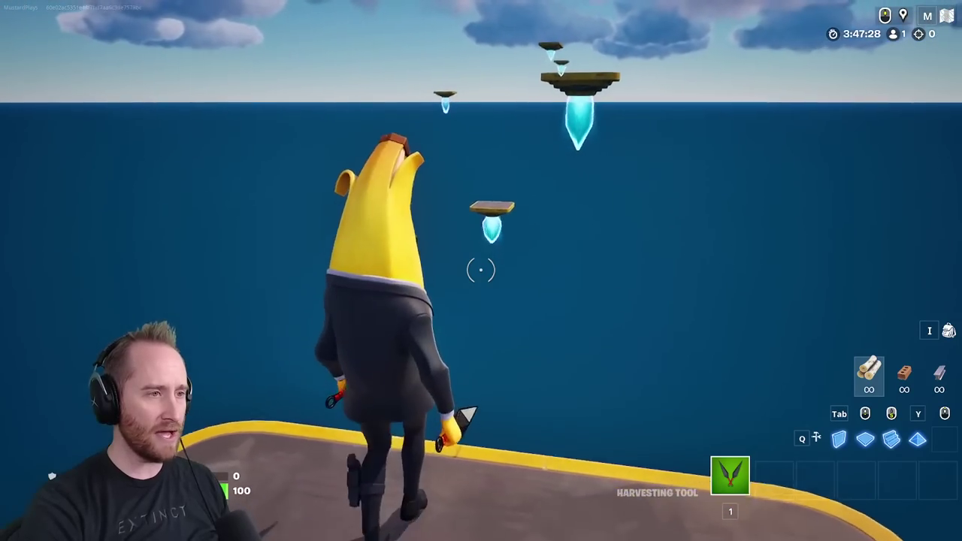
key(space)
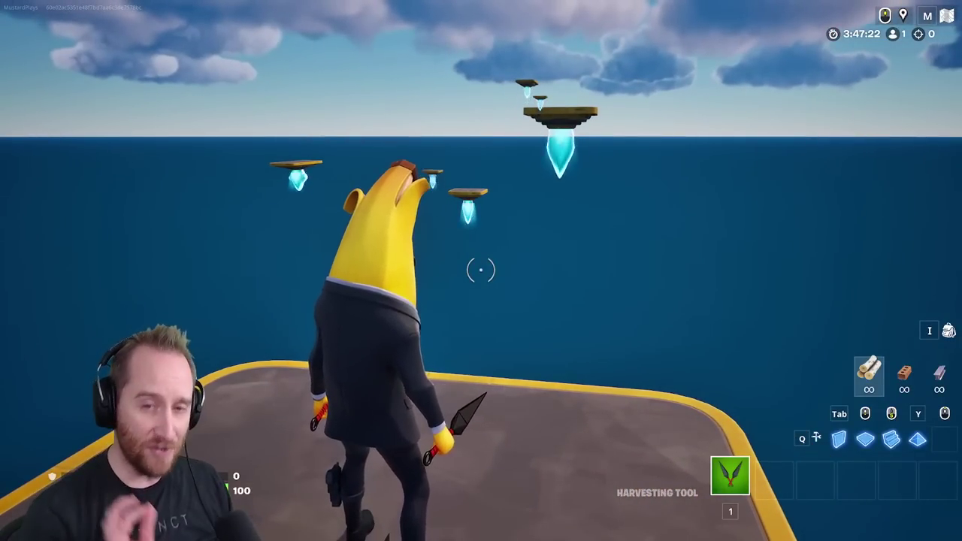
key(a)
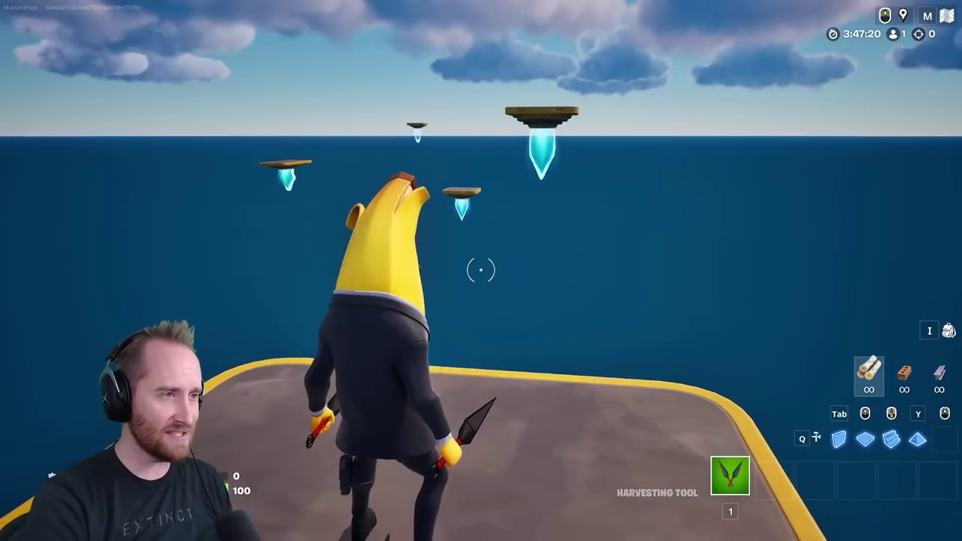
key(d)
key(a)
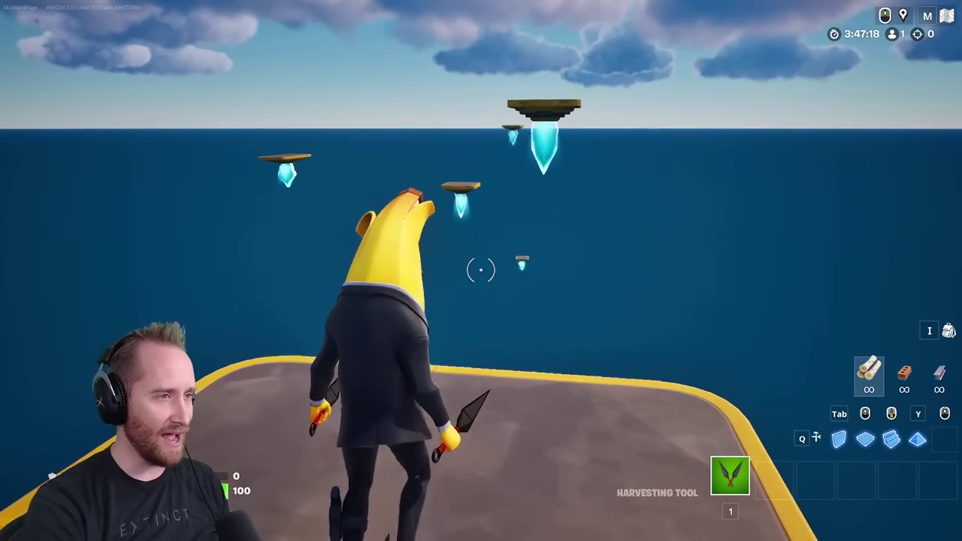
key(w)
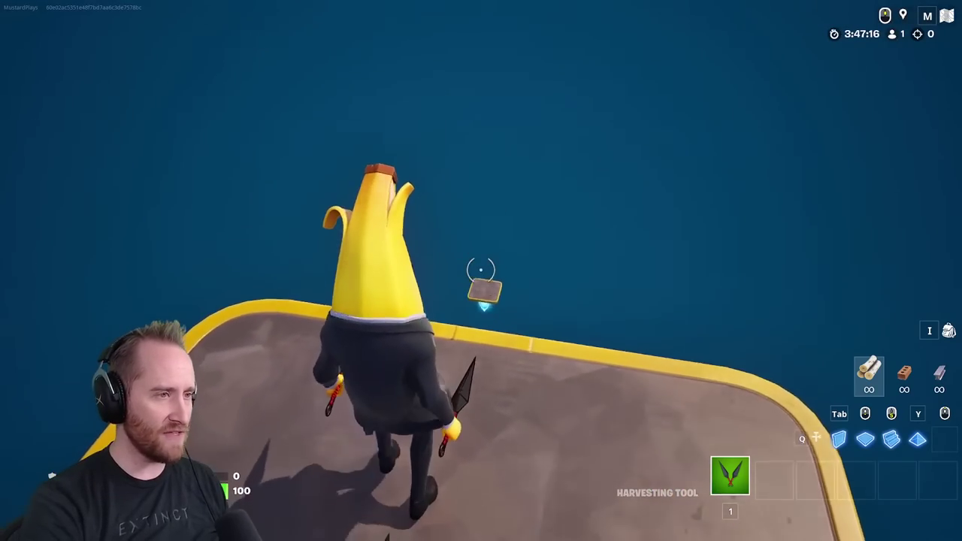
key(s)
key(w)
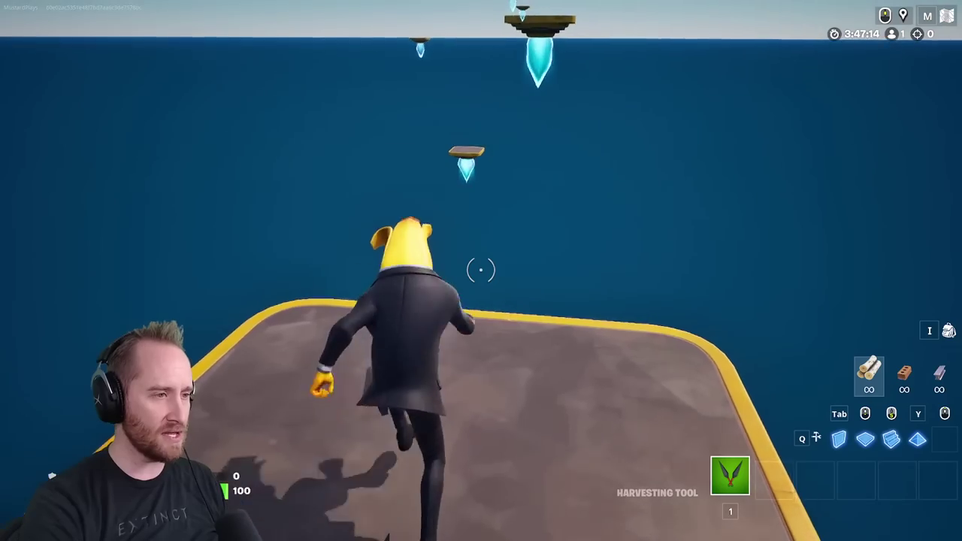
key(space)
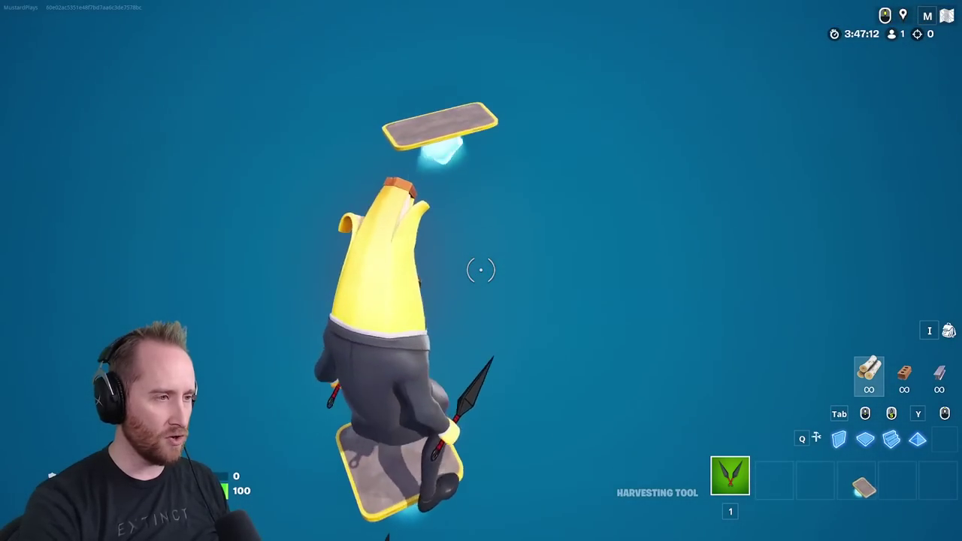
key(w)
key(space)
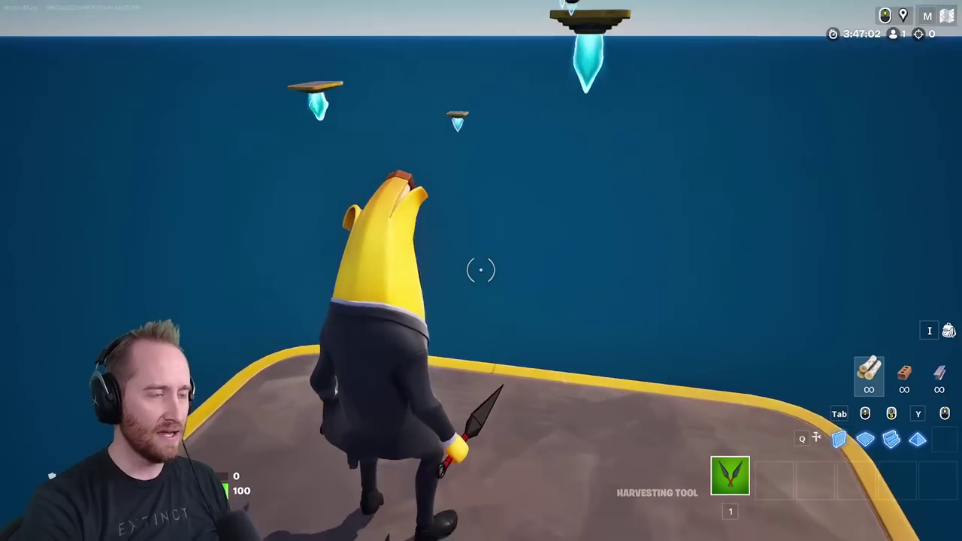
Make another run from the spawn platform, jumping across successive moving platforms toward the large platform
key(w)
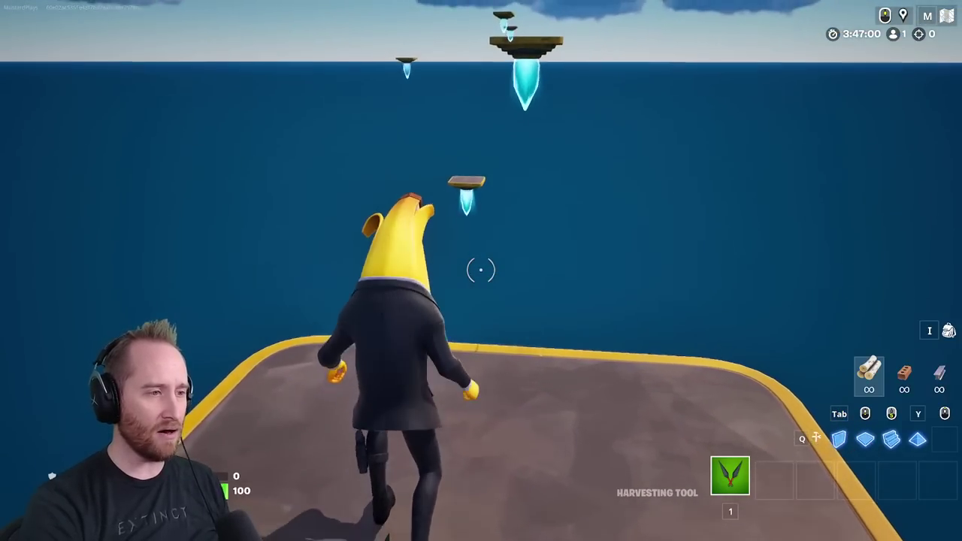
key(space)
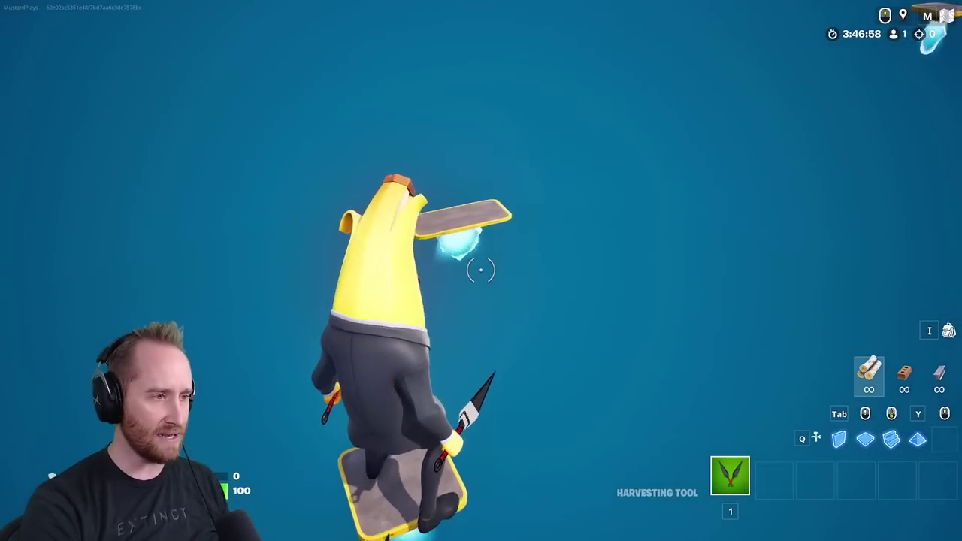
key(space)
key(w)
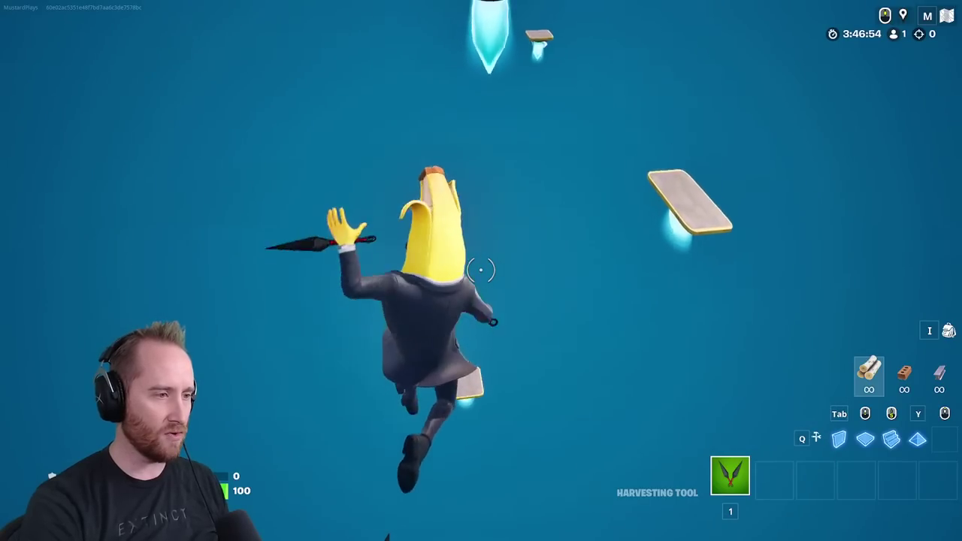
key(w)
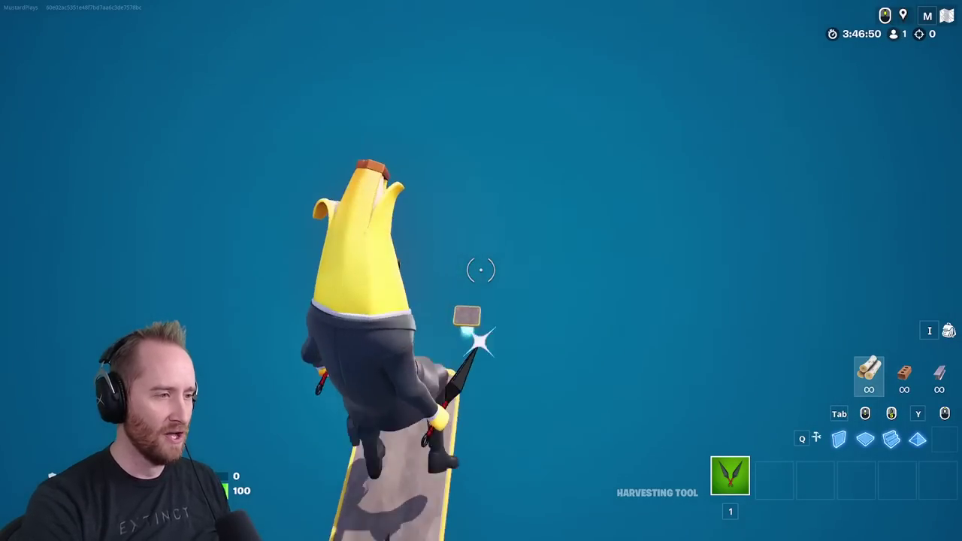
key(space)
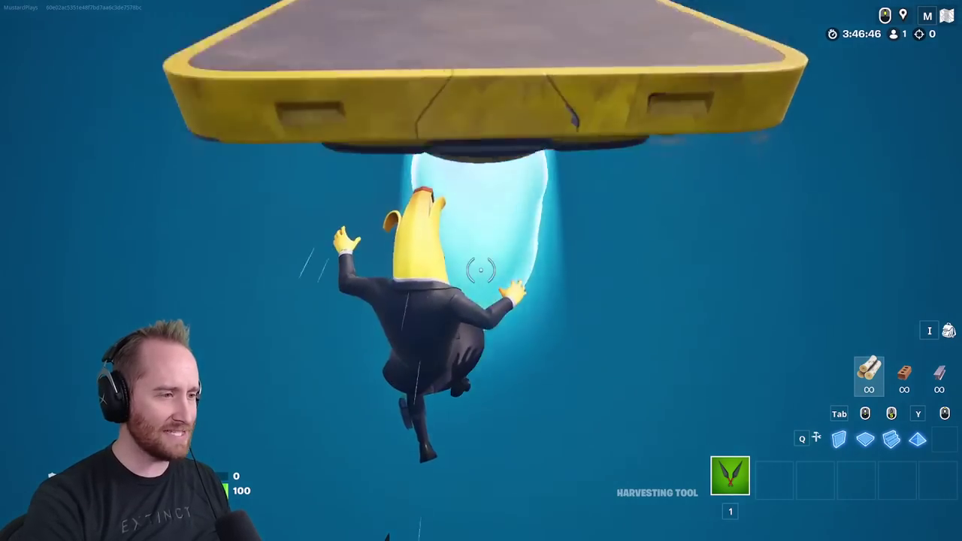
key(w)
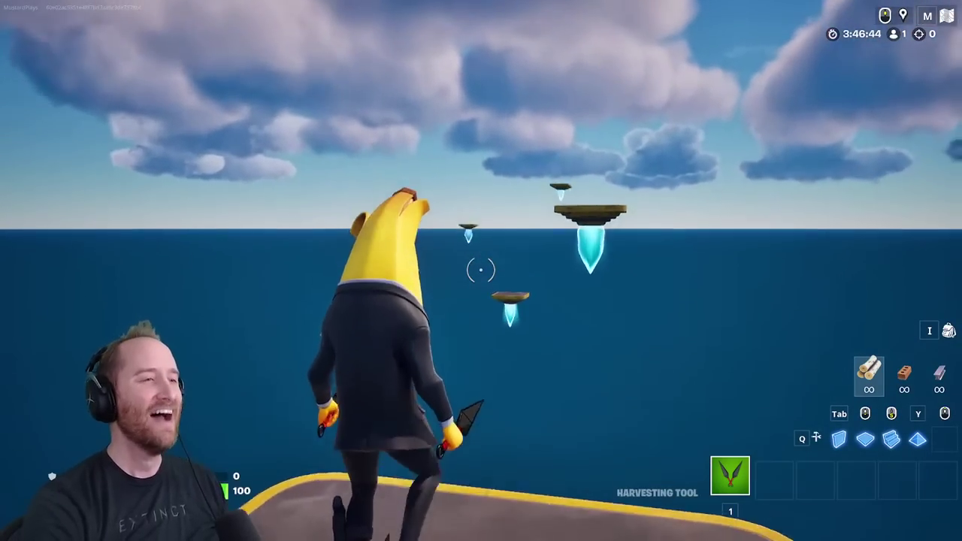
key(space)
End the playtest game and close the Sequencer in Unreal Editor
key(Escape)
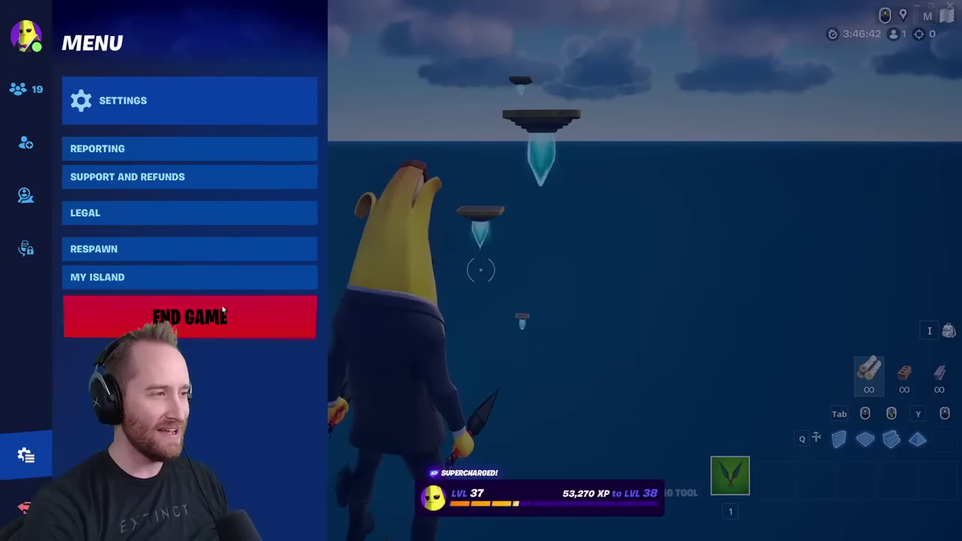
click(222, 305)
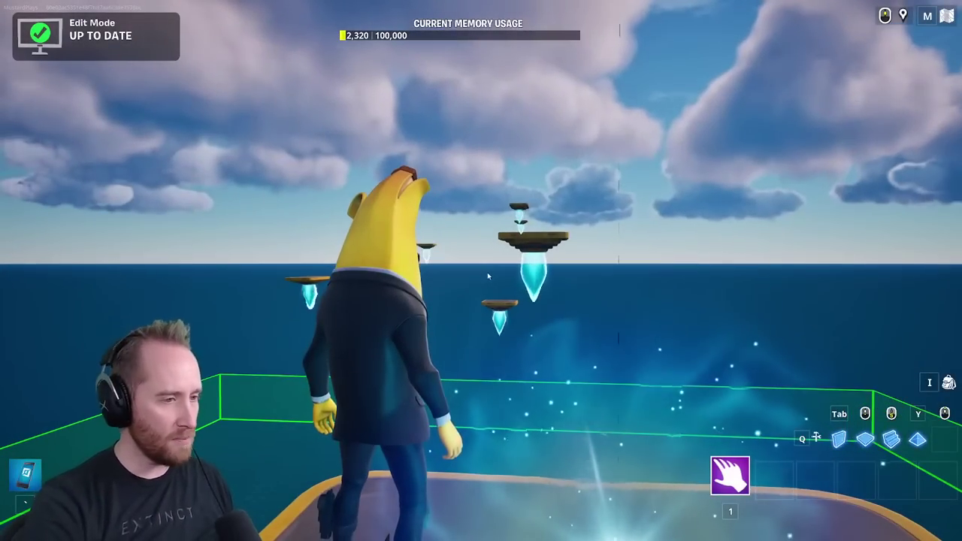
key(alt+Tab)
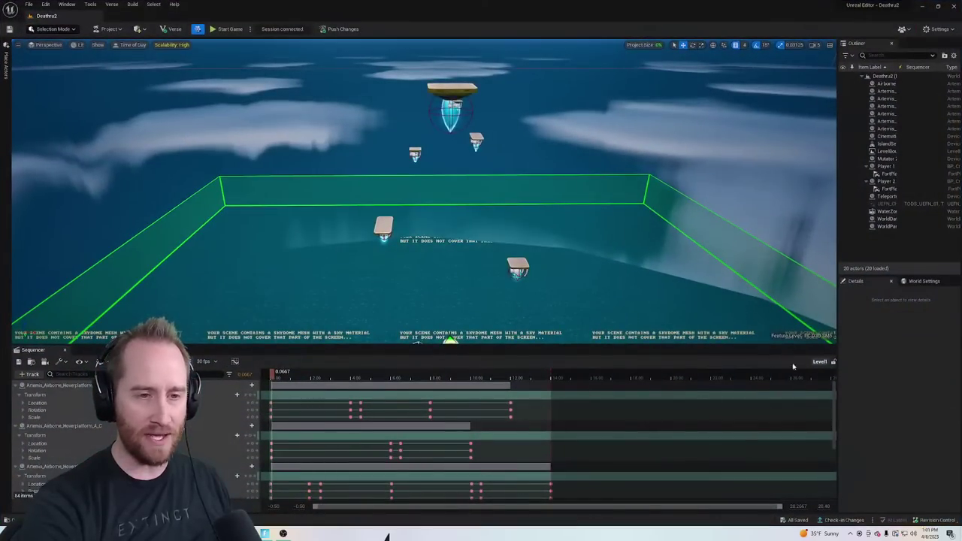
click(65, 351)
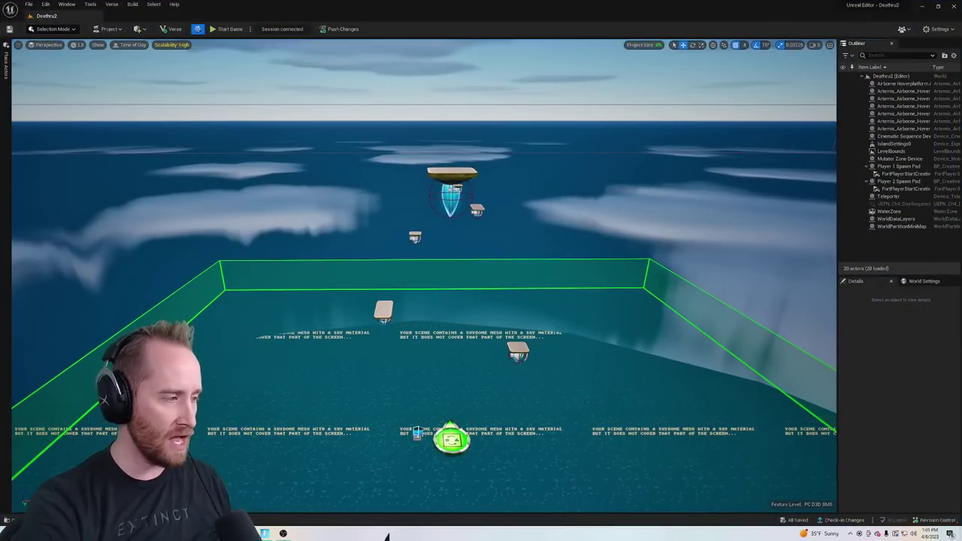
Open the Content Drawer, enlarge it to nearly full height and examine the materials, meshes and textures in Deathru2 Content
key(ctrl+space)
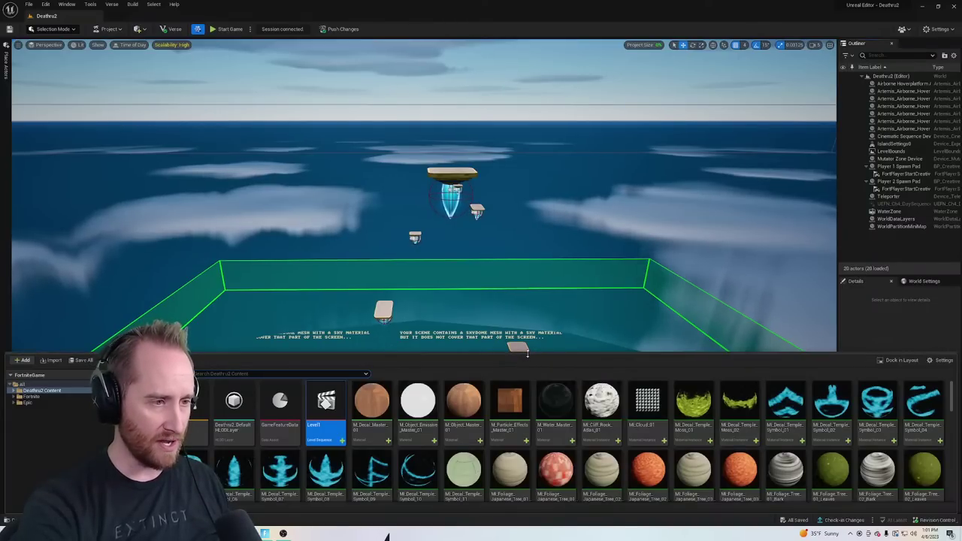
drag(526, 352, 527, 74)
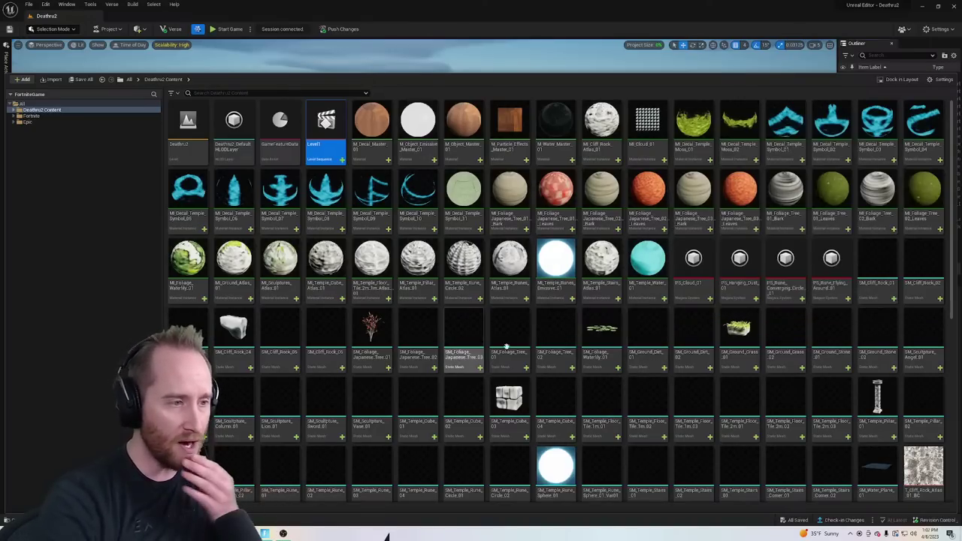
scroll(537, 354, down, 1)
scroll(587, 383, up, 1)
scroll(588, 385, down, 5)
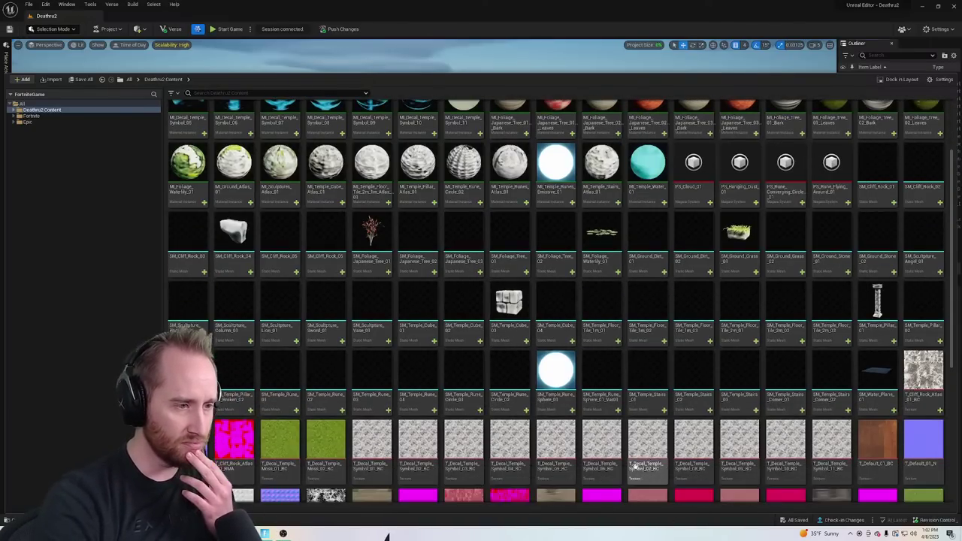
Select the SM_Cliff_Rock_05 mesh and shrink the Content Drawer to uncover the level view
scroll(549, 420, up, 5)
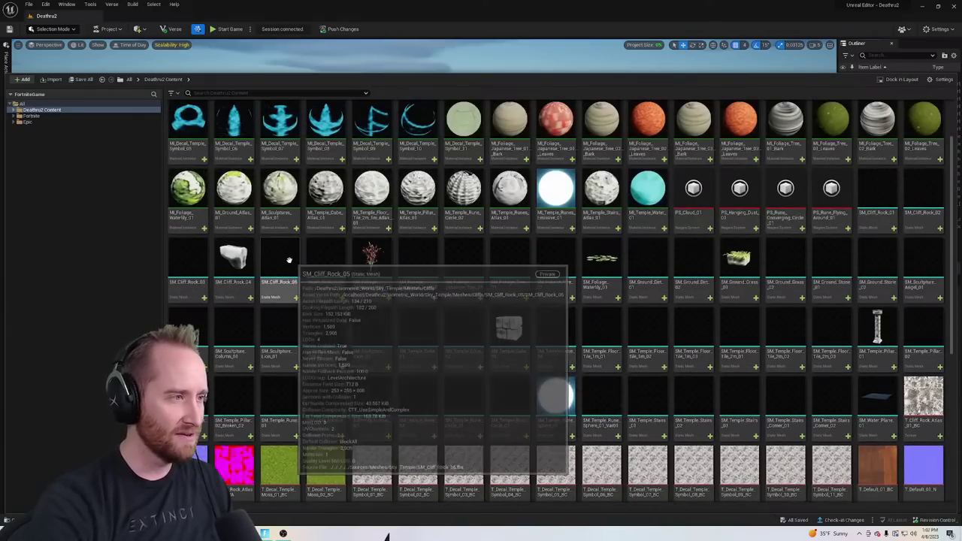
click(289, 260)
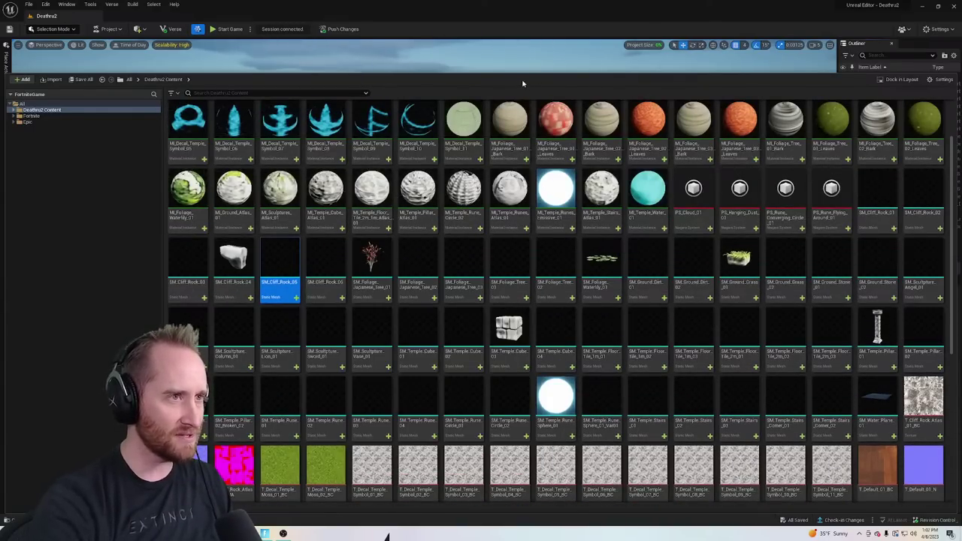
drag(520, 76, 521, 318)
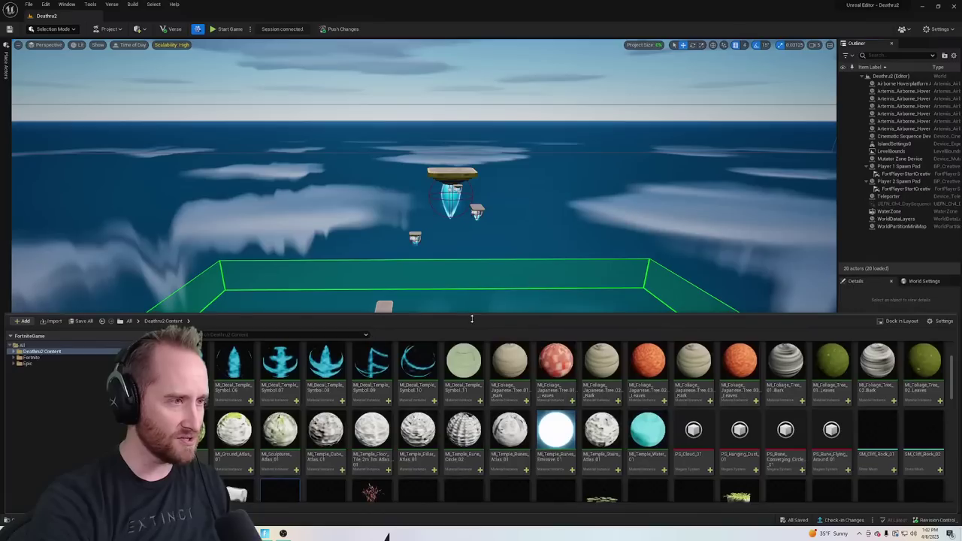
Place SM_Cliff_Rock_05 in the level near the spawn platform to inspect it, and delete it again
drag(281, 485, 556, 249)
drag(461, 257, 481, 256)
right_drag(481, 255, 654, 205)
key(w)
key(s)
key(w)
key(s)
right_drag(517, 162, 437, 200)
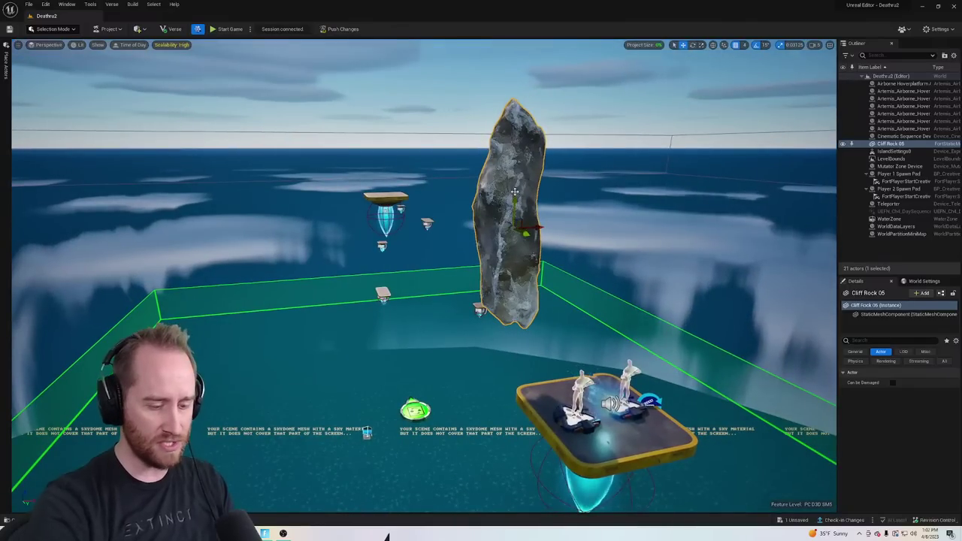
key(Delete)
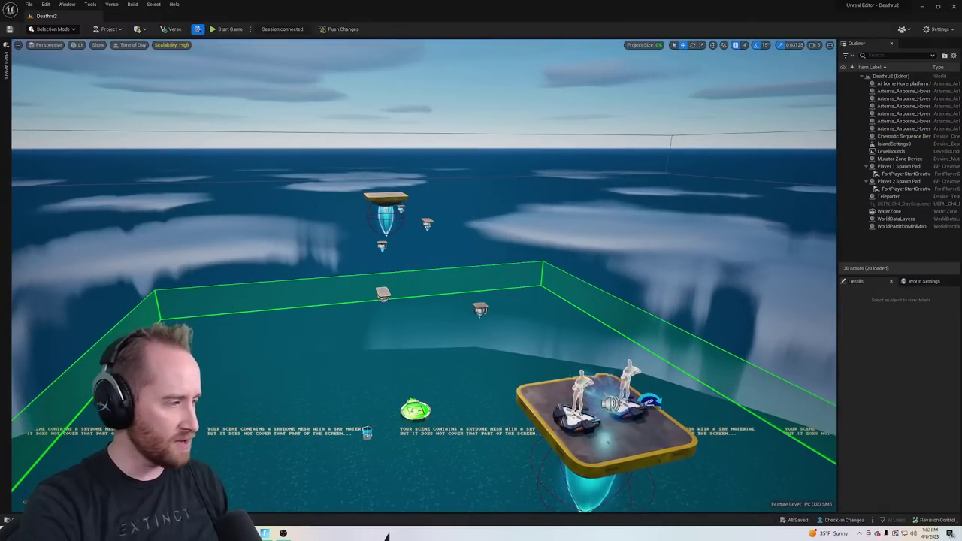
Place the SM_Foliage_Japanese_Tree_02 mesh from Deathru2 Content on the spawn platform and inspect it
key(ctrl+space)
scroll(488, 424, down, 3)
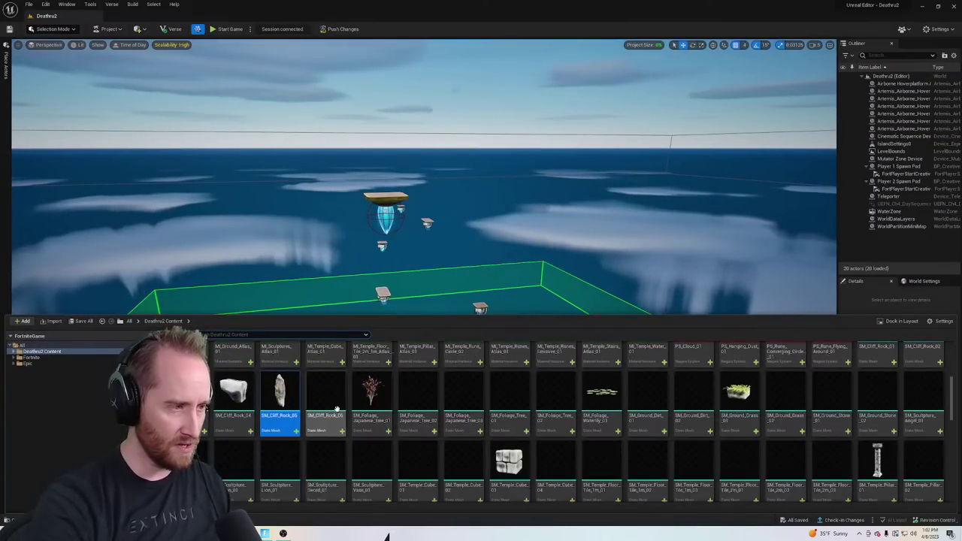
click(335, 407)
click(422, 390)
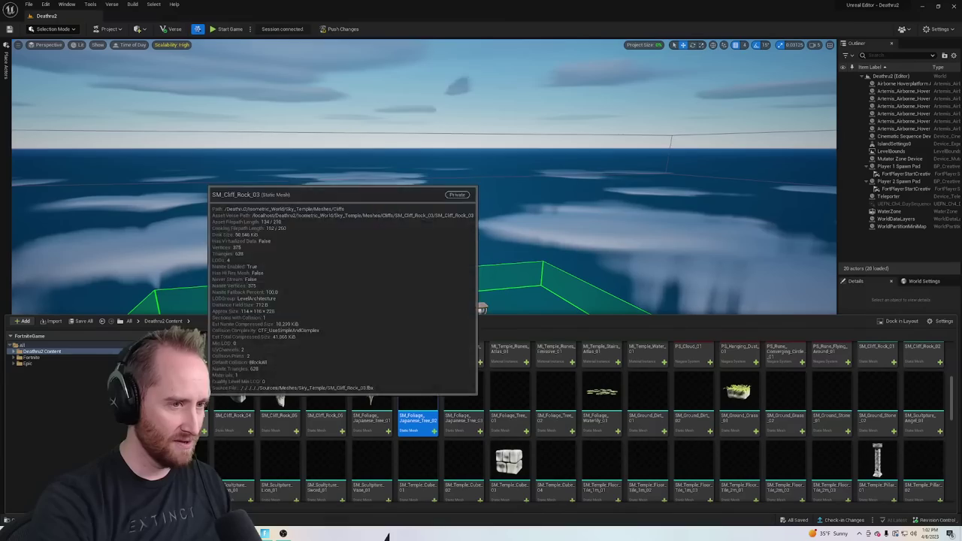
drag(435, 349, 548, 400)
key(f)
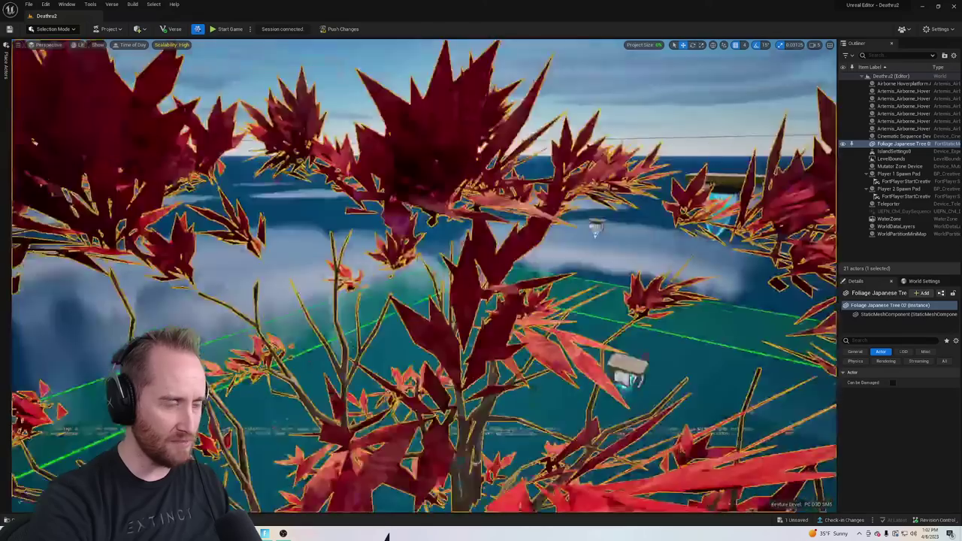
right_drag(547, 400, 582, 451)
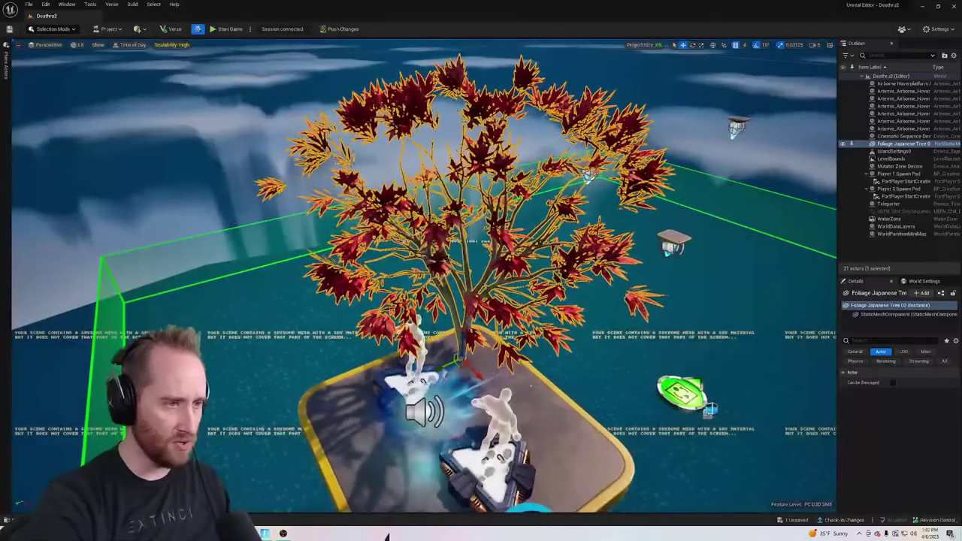
Delete the Japanese tree from the spawn platform
click(424, 411)
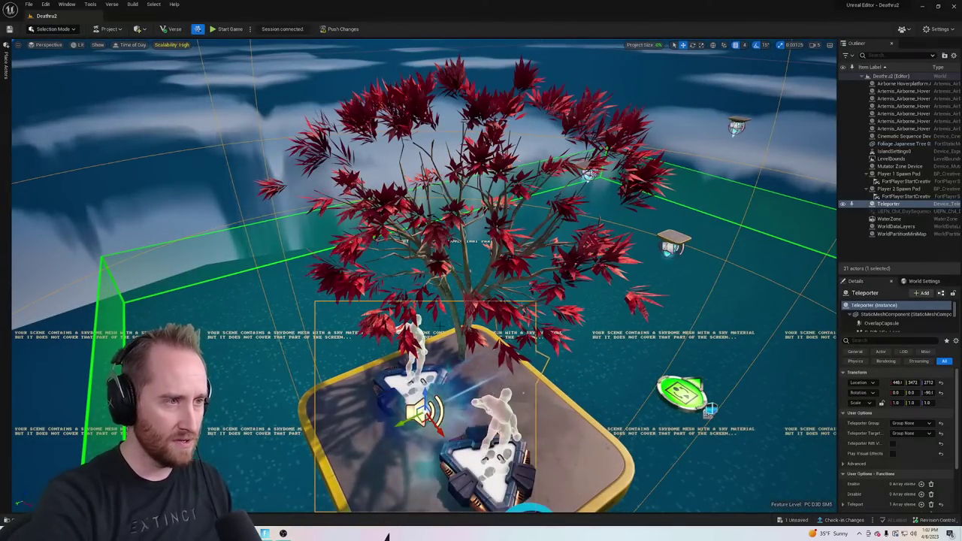
right_drag(423, 411, 361, 353)
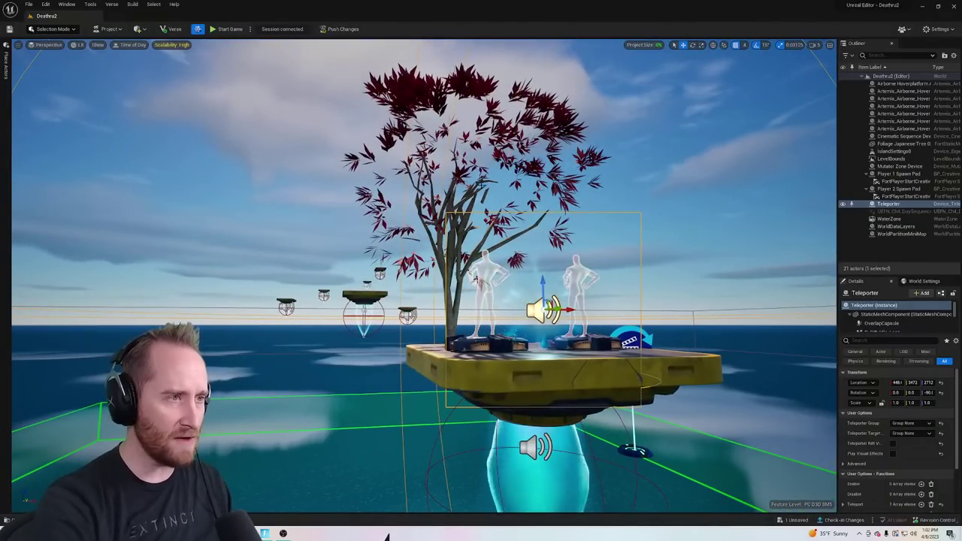
key(Escape)
click(461, 223)
key(Delete)
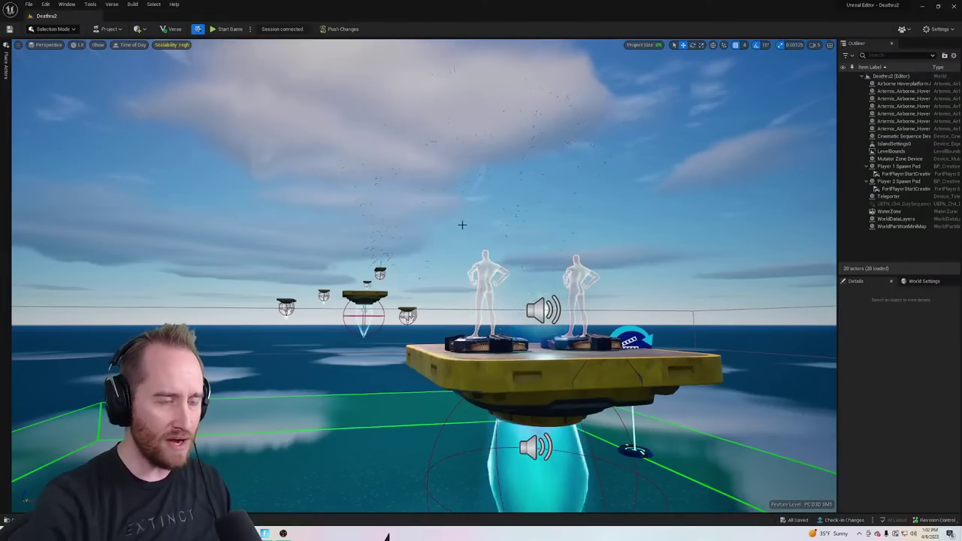
Place the SM_Temple_Pillar_01 mesh on the spawn platform beside the player spawn pads and inspect it
middle_drag(461, 223, 473, 298)
right_drag(474, 299, 432, 297)
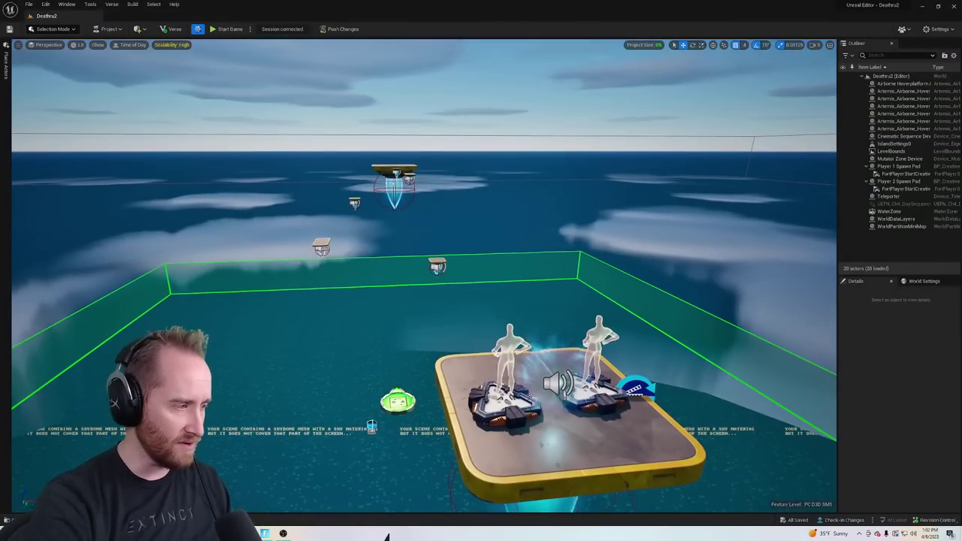
key(ctrl+space)
scroll(529, 409, down, 1)
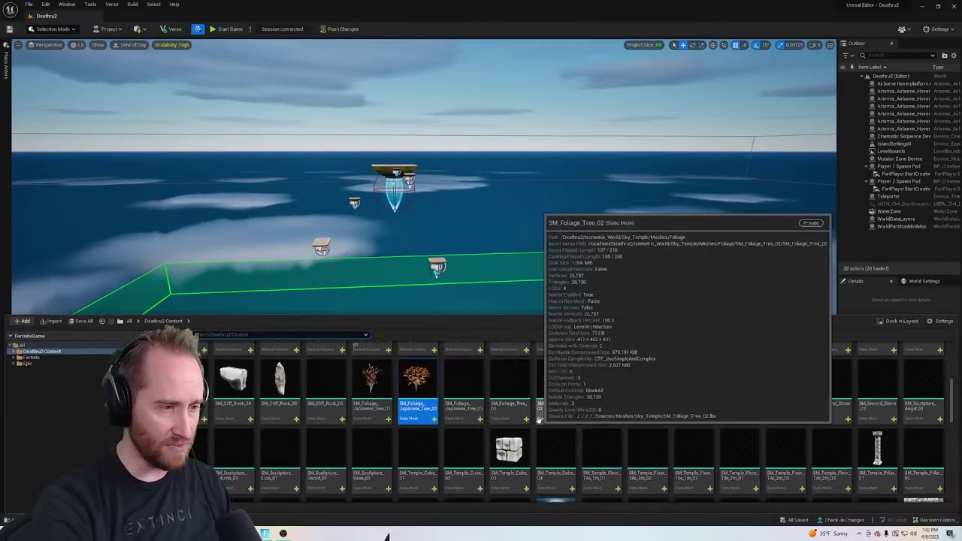
key(s)
right_drag(515, 204, 520, 224)
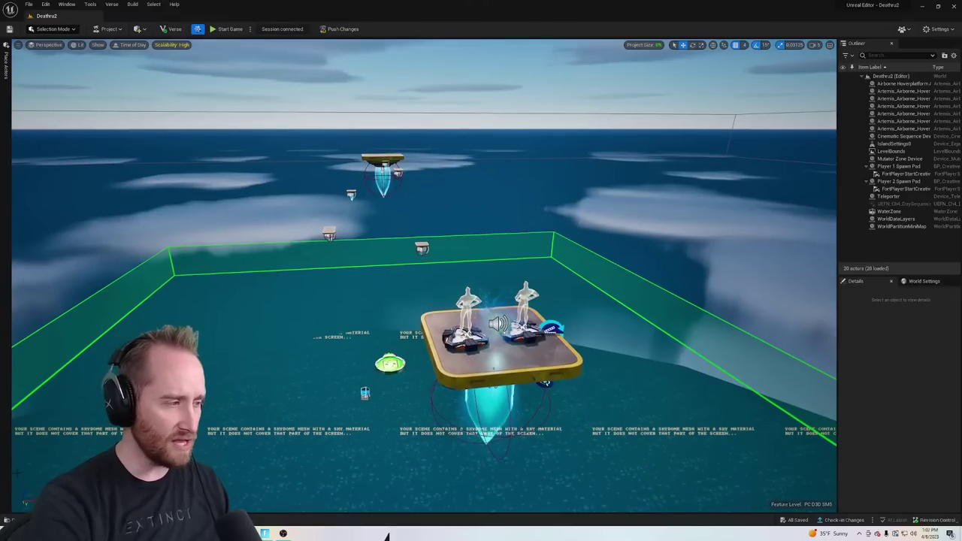
key(ctrl+space)
drag(870, 454, 474, 301)
scroll(473, 300, up, 6)
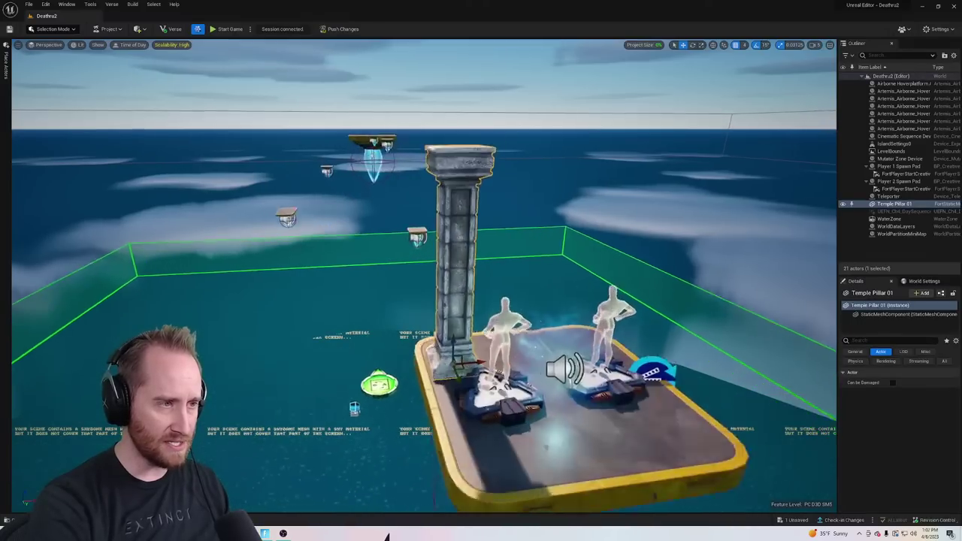
key(w)
right_drag(473, 301, 564, 310)
key(s)
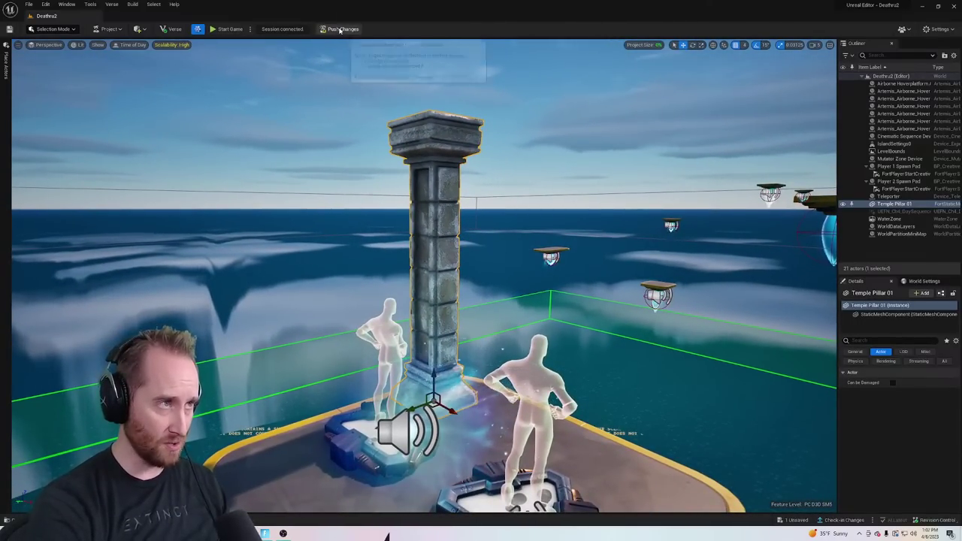
Push the level changes to the connected session and switch to the Fortnite game to await the update
click(340, 29)
click(538, 351)
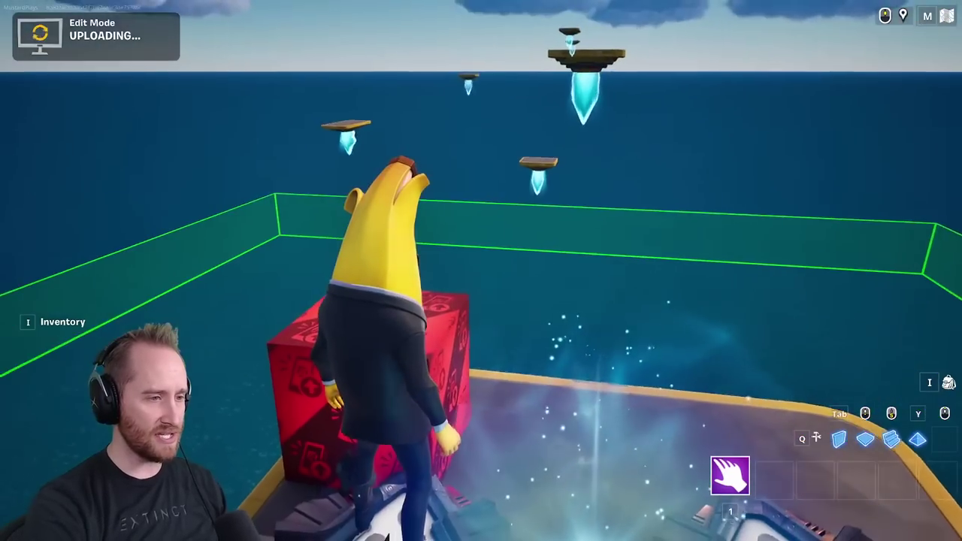
key(d)
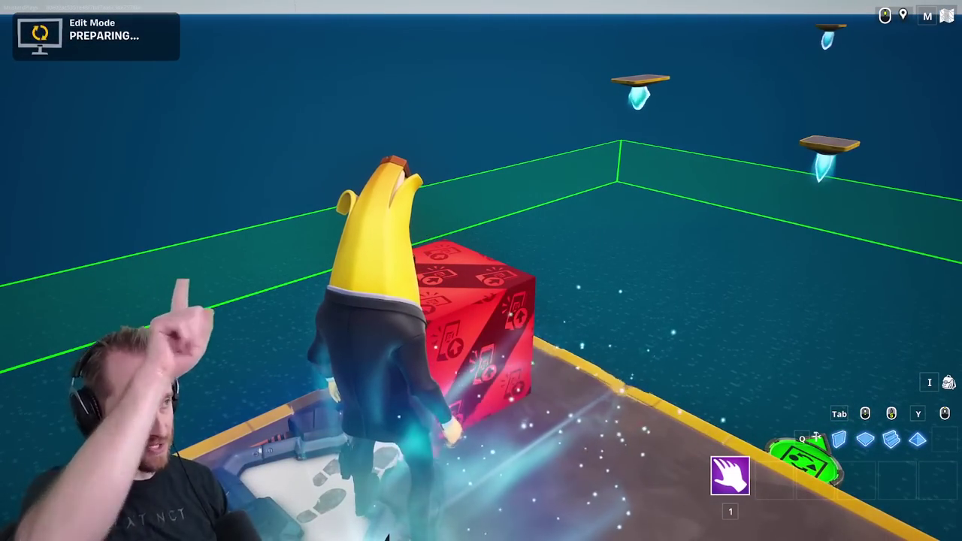
key(alt+Tab)
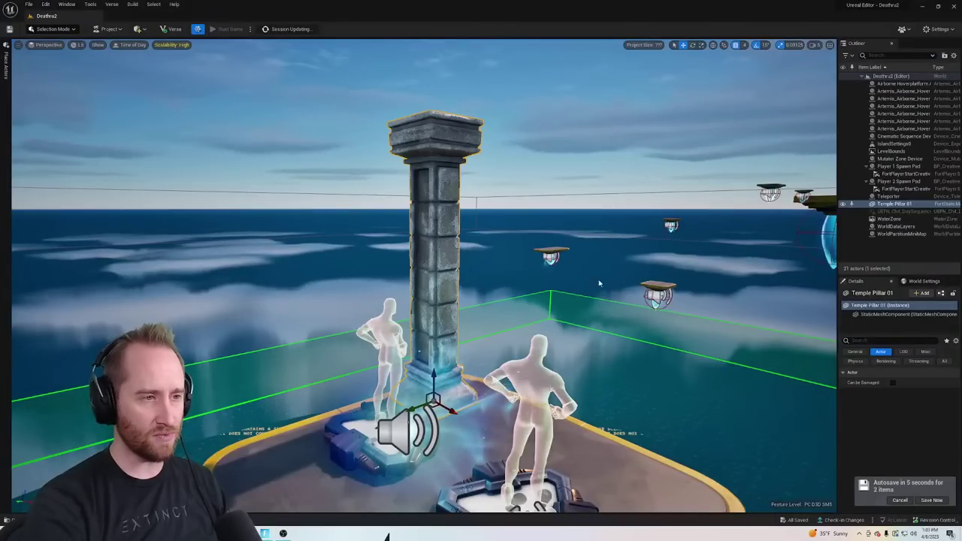
key(alt+Tab)
key(alt+Tab)
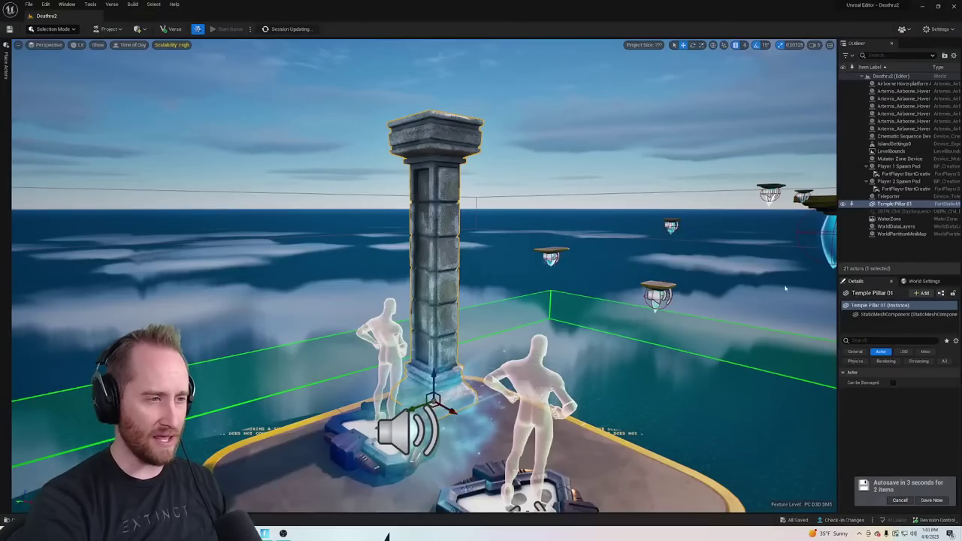
click(270, 532)
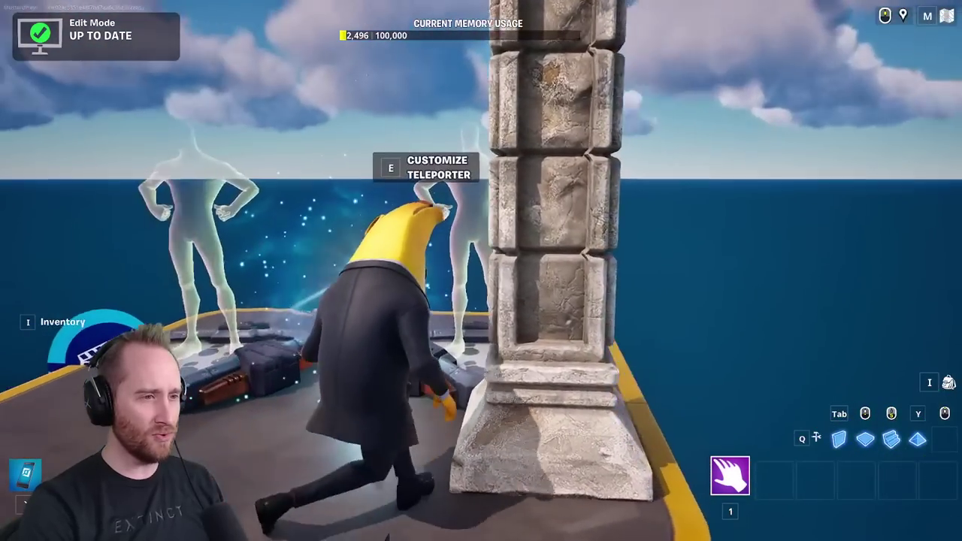
Examine the temple pillar in the game by walking around it and flying above the spawn platform
key(s)
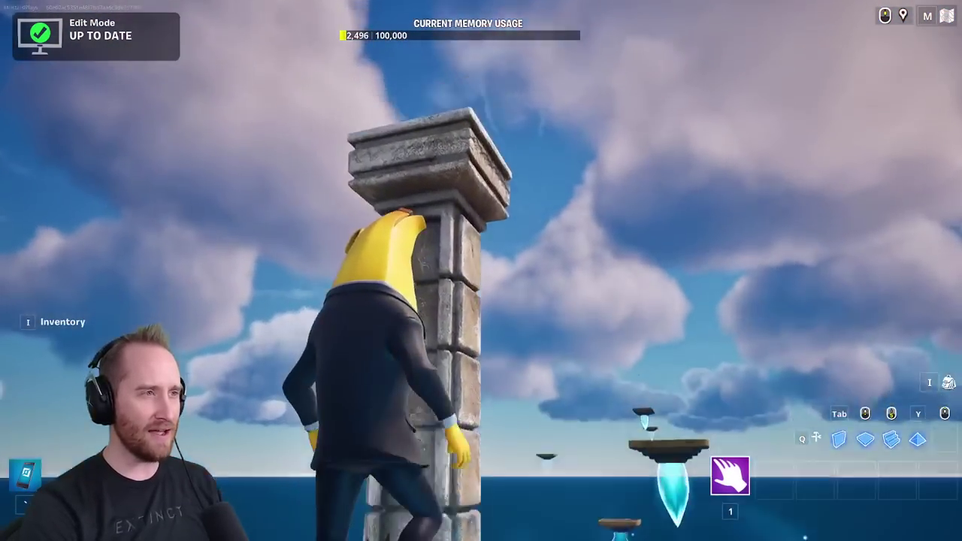
key(space)
key(space)
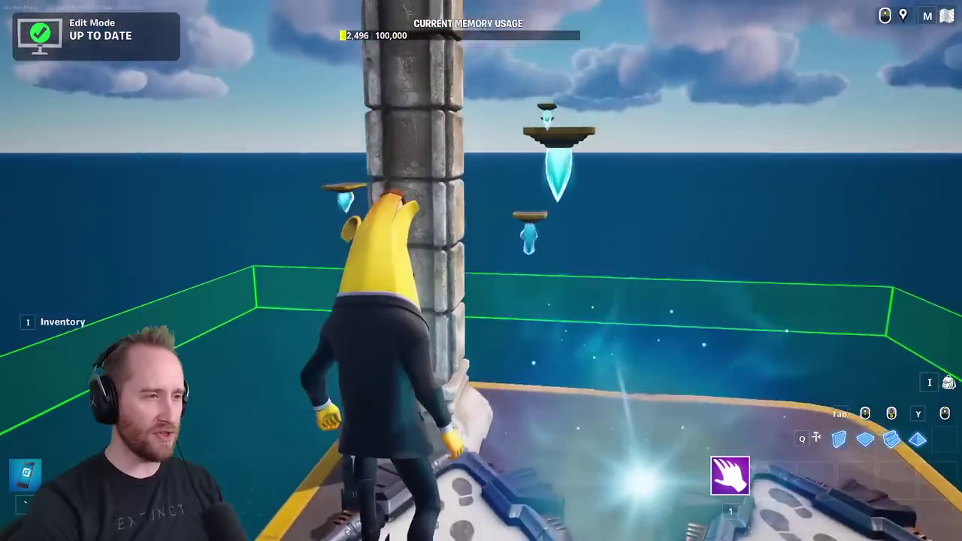
key(d)
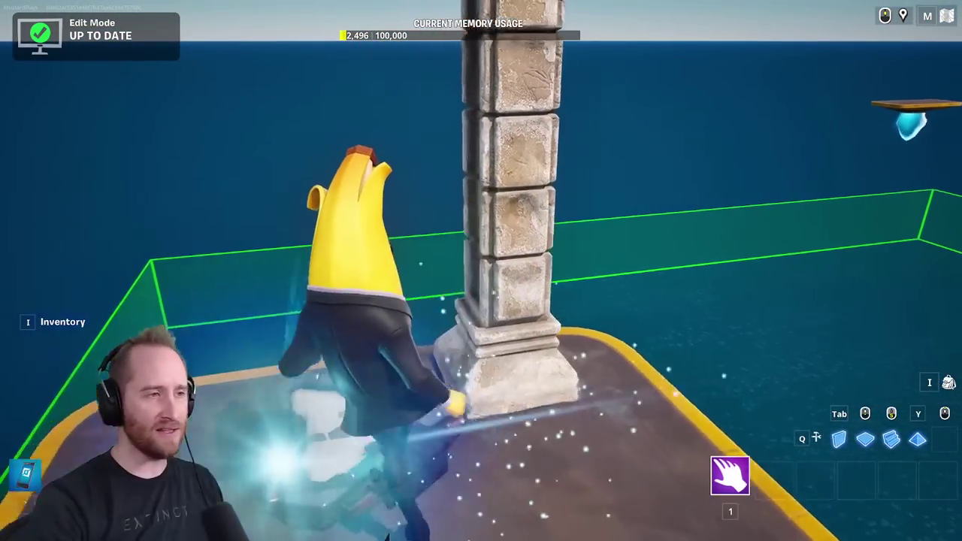
key(w)
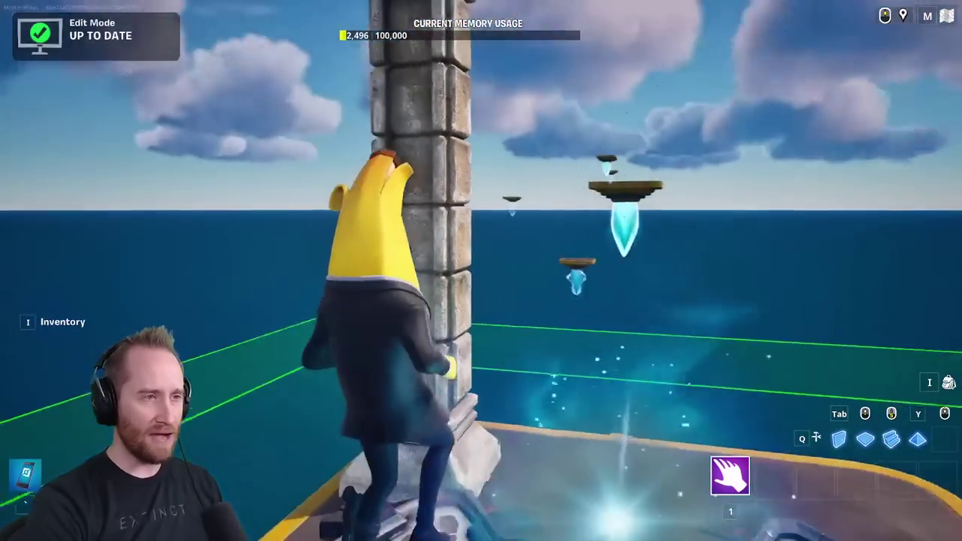
key(space)
key(space)
key(s)
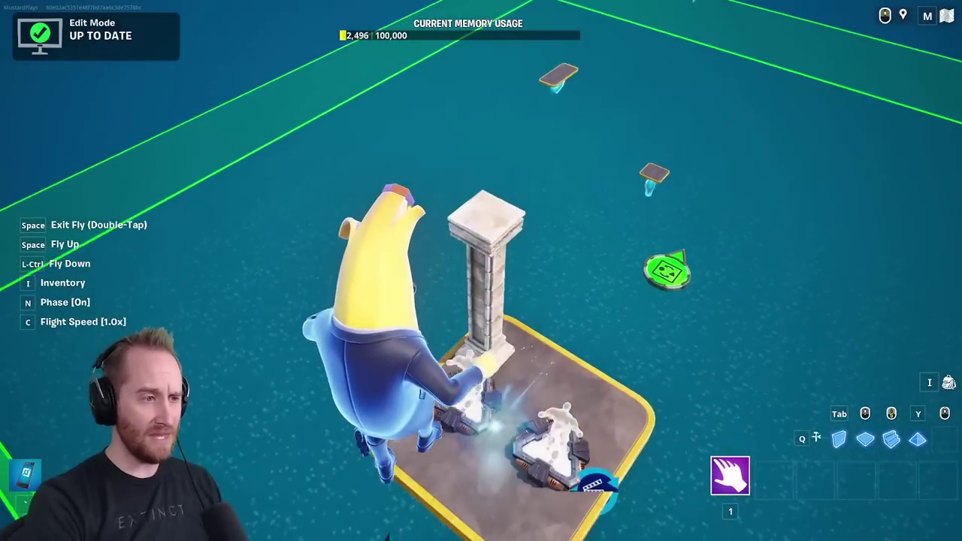
key(ctrl)
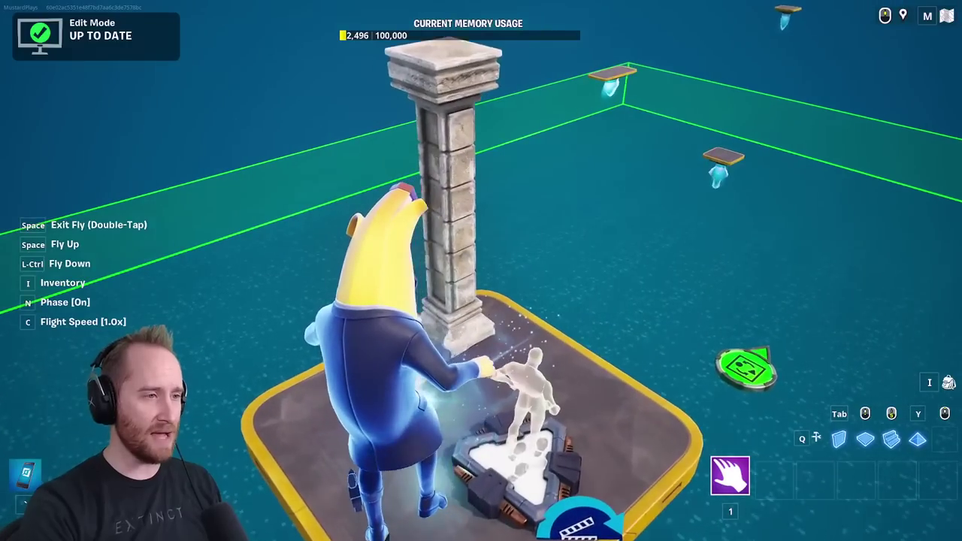
Switch back to Unreal Editor and delete the temple pillar from the spawn platform
key(alt+Tab)
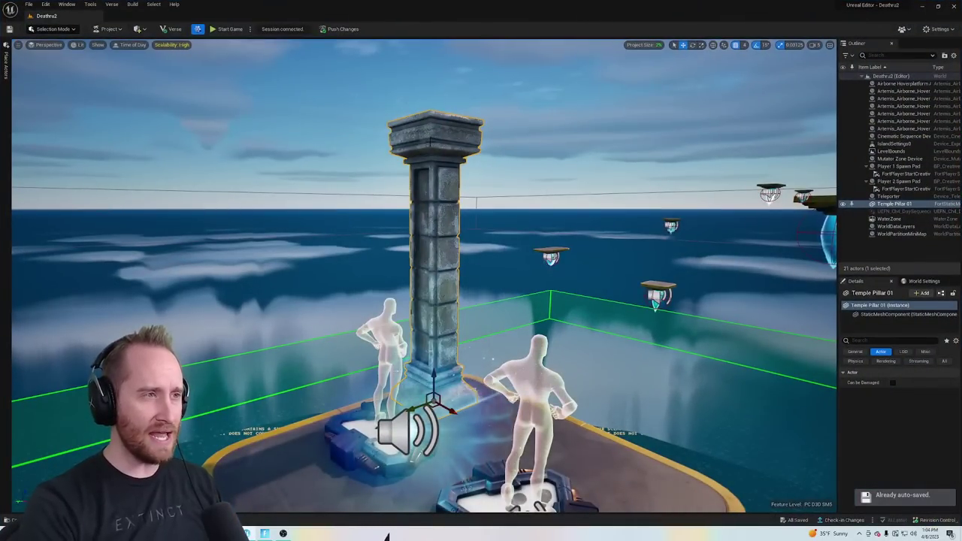
key(s)
right_drag(570, 265, 620, 260)
key(w)
right_drag(518, 182, 517, 175)
key(w)
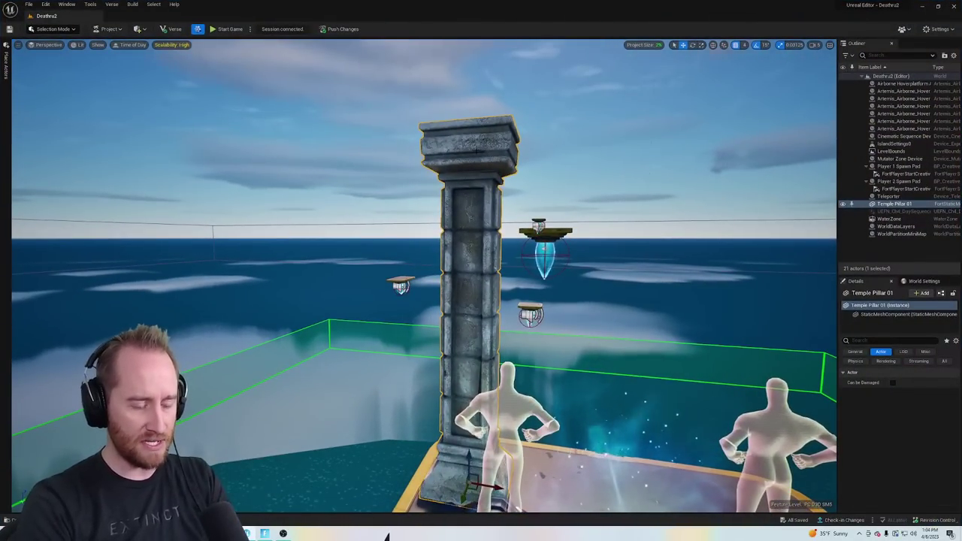
key(Delete)
Examine the spawn hover platform from several sides in the level
key(s)
right_drag(476, 150, 599, 254)
key(a)
key(w)
key(s)
key(d)
key(a)
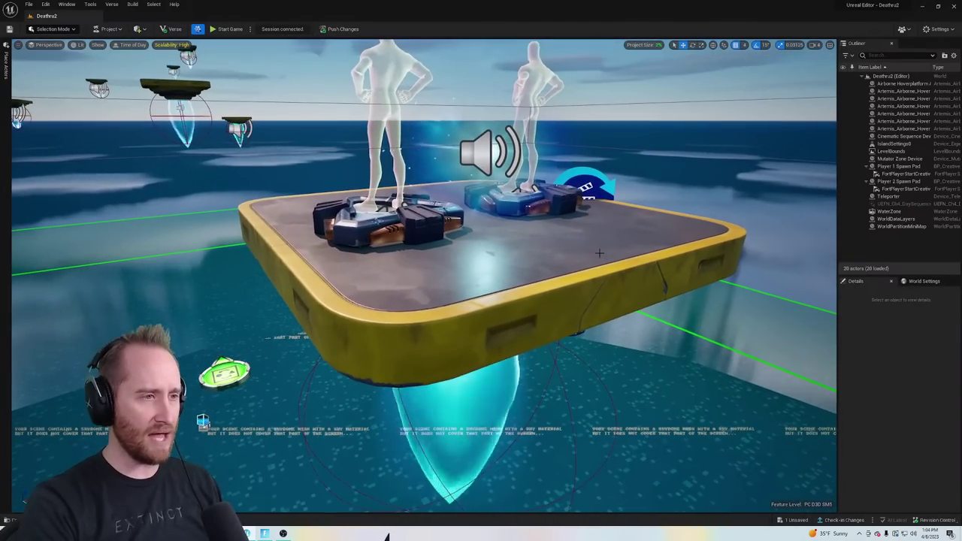
key(a)
right_drag(485, 284, 616, 297)
key(e)
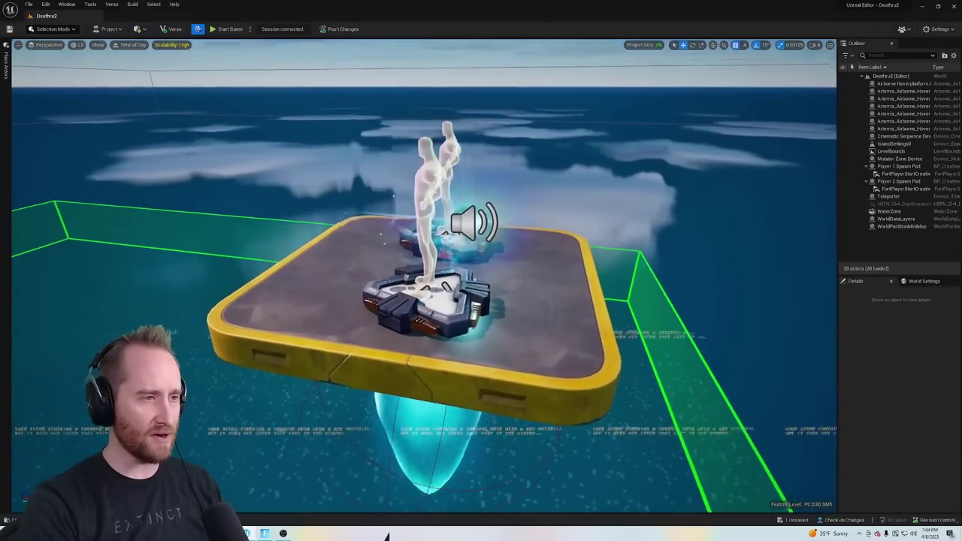
right_drag(393, 197, 481, 285)
Browse the project's imported Sky Temple materials for one that could replace the spawn hover platform's material
click(497, 309)
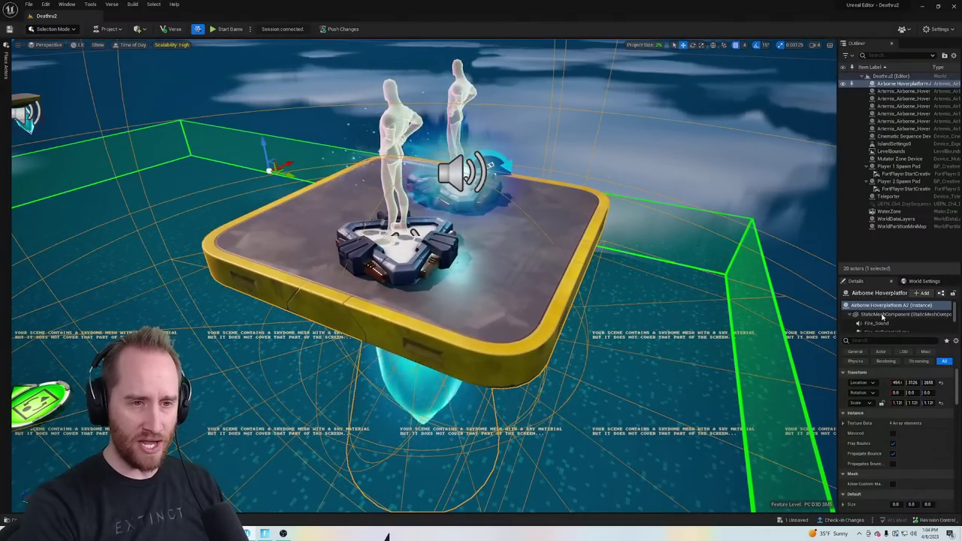
click(902, 313)
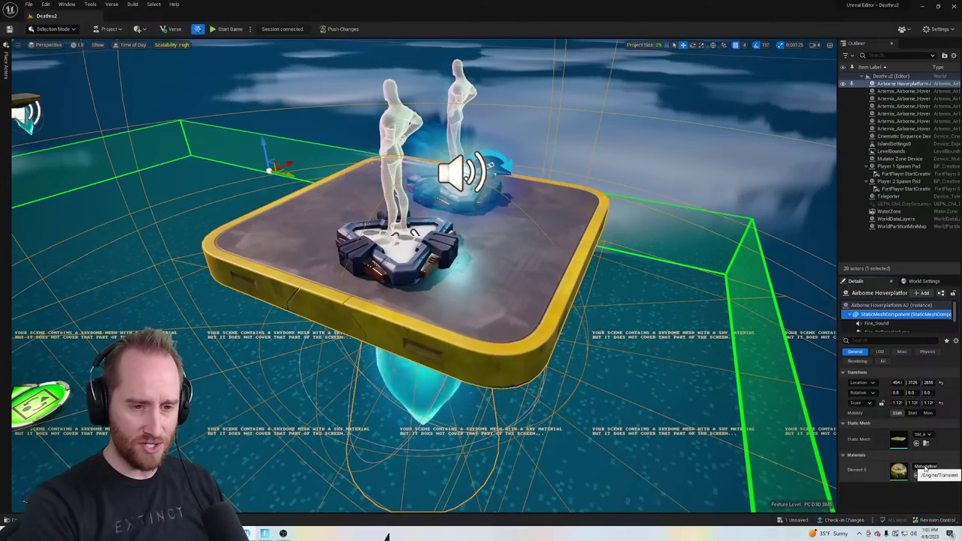
click(926, 468)
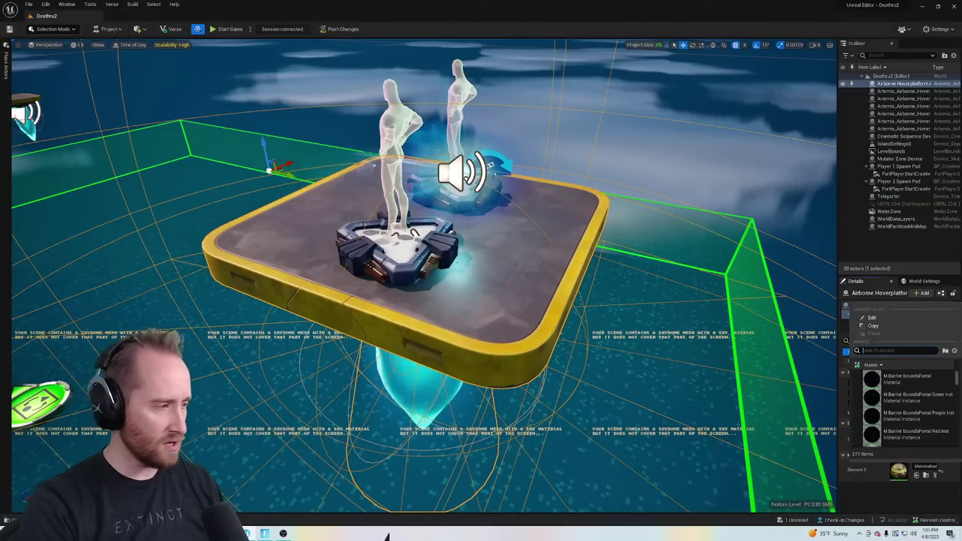
click(28, 520)
scroll(599, 457, up, 2)
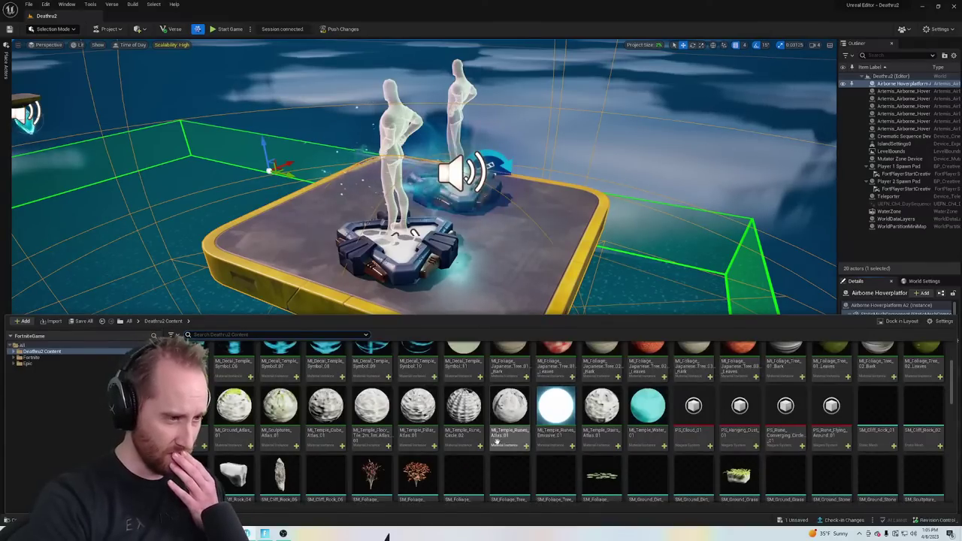
scroll(390, 488, up, 1)
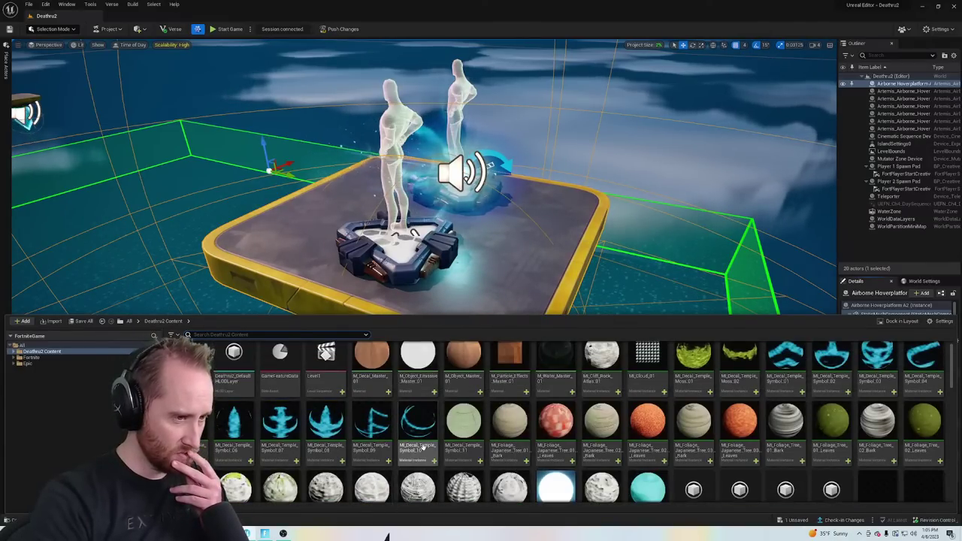
scroll(324, 451, down, 1)
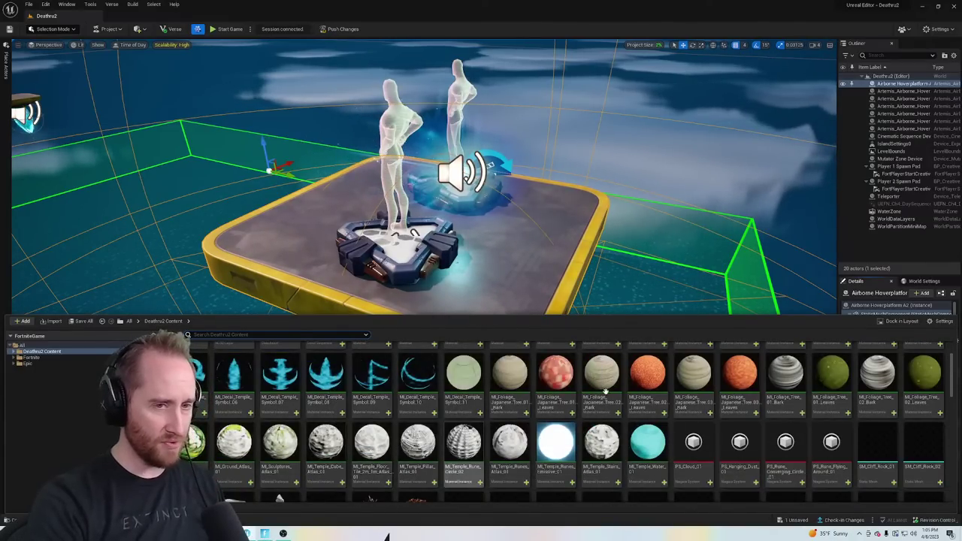
mouse_move(215, 306)
mouse_down()
mouse_move(226, 436)
mouse_move(226, 301)
mouse_up()
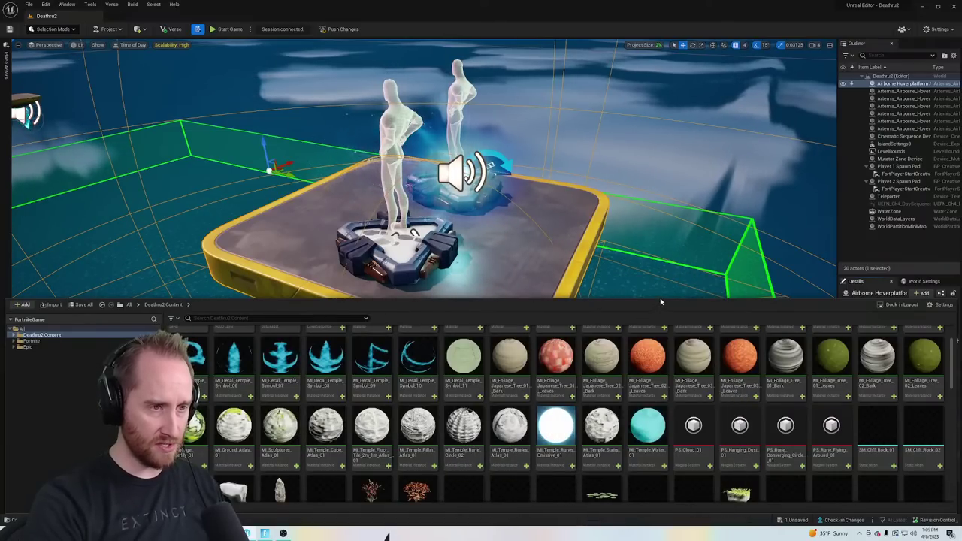
drag(661, 297, 651, 446)
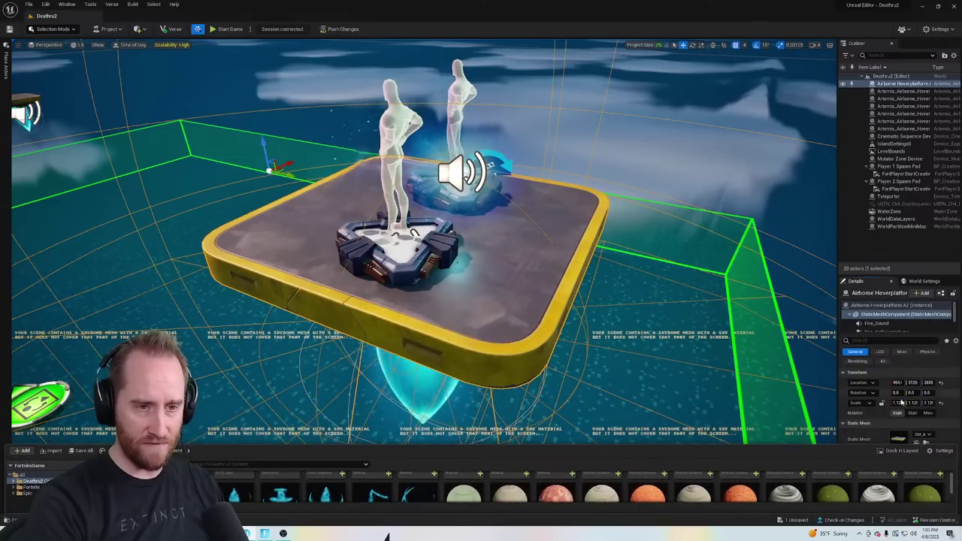
Search the platform mesh's material choices for "floor" and apply the MI_Temple_Floor_Tile atlas material to the spawn hover platform
click(359, 435)
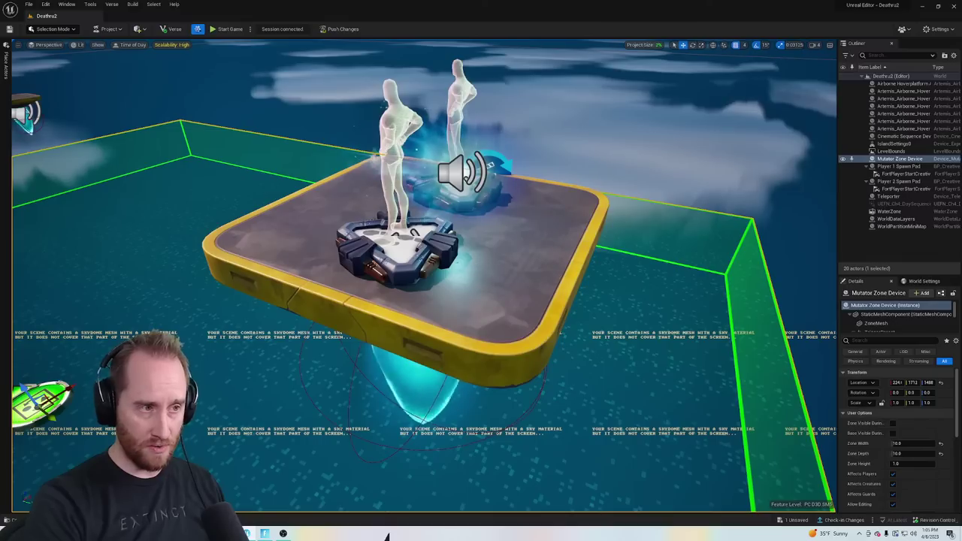
click(514, 330)
click(902, 314)
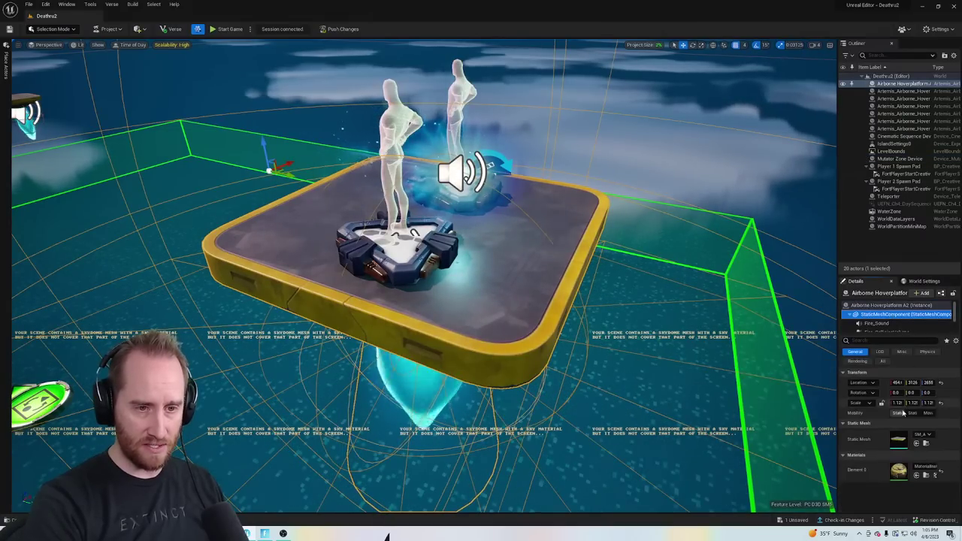
click(929, 468)
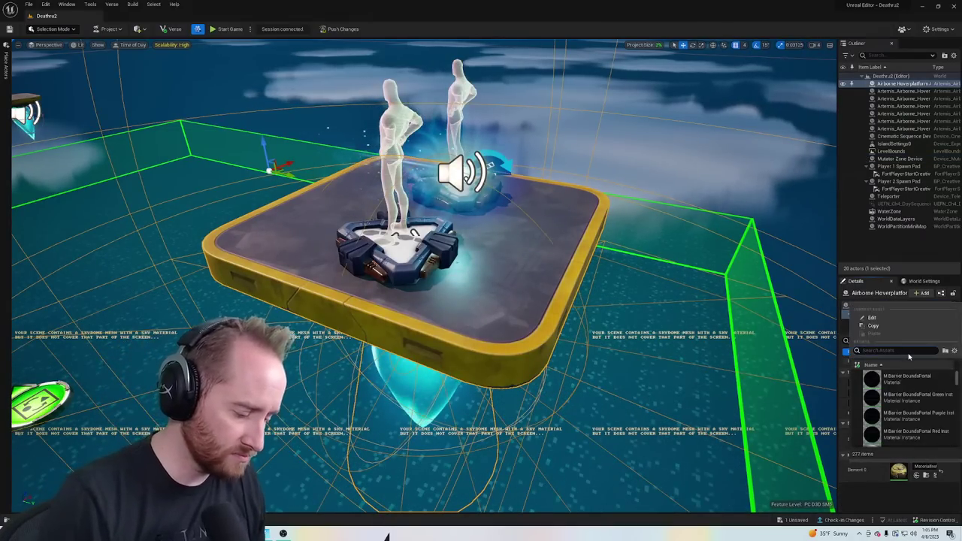
text(stat)
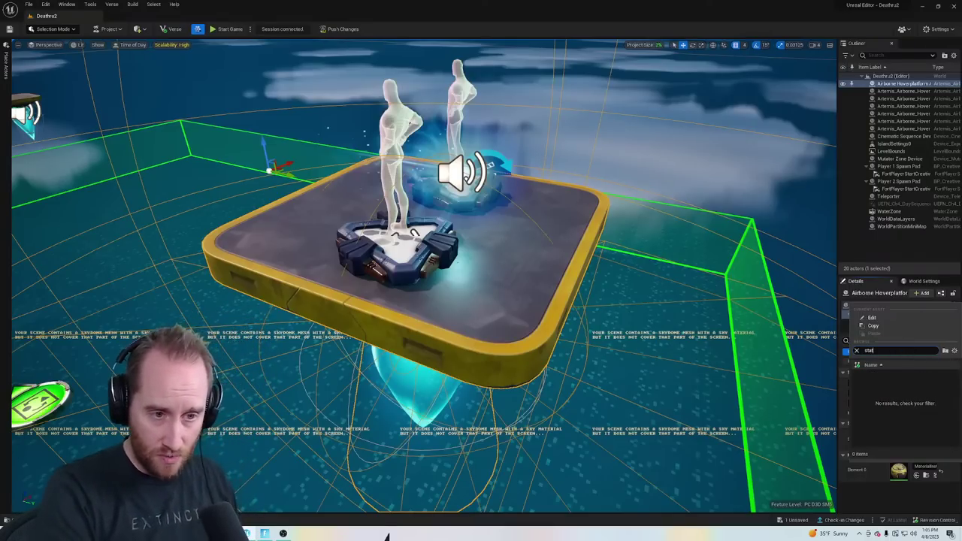
key(BackSpace)
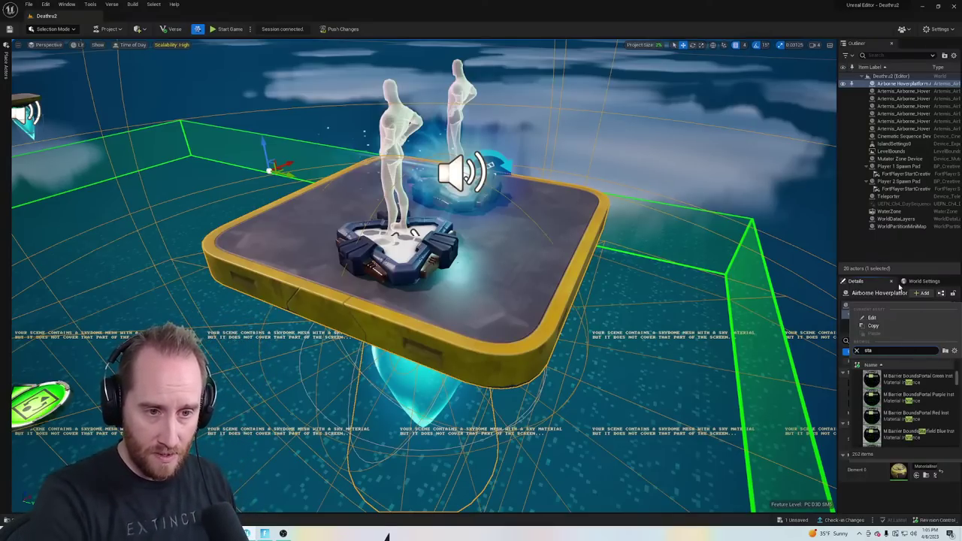
scroll(899, 377, down, 10)
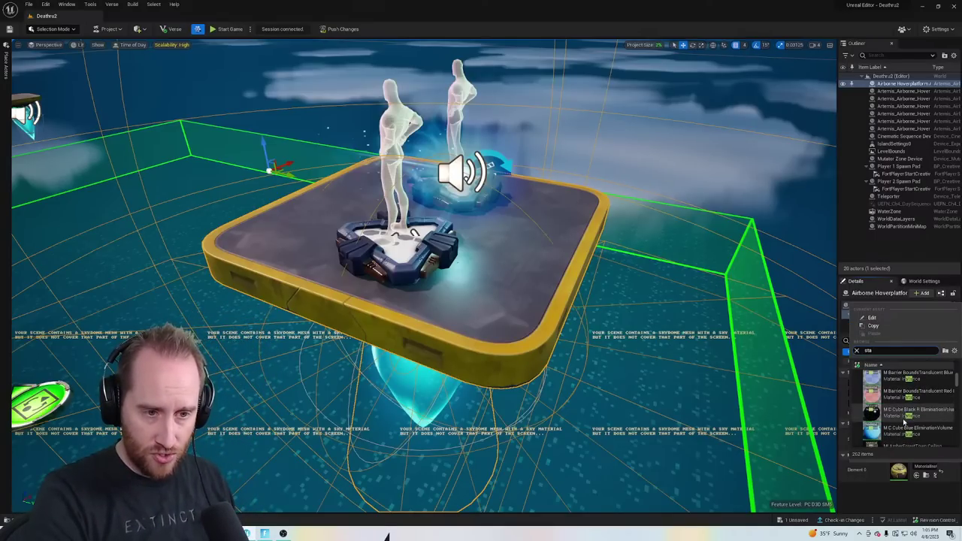
scroll(905, 423, up, 2)
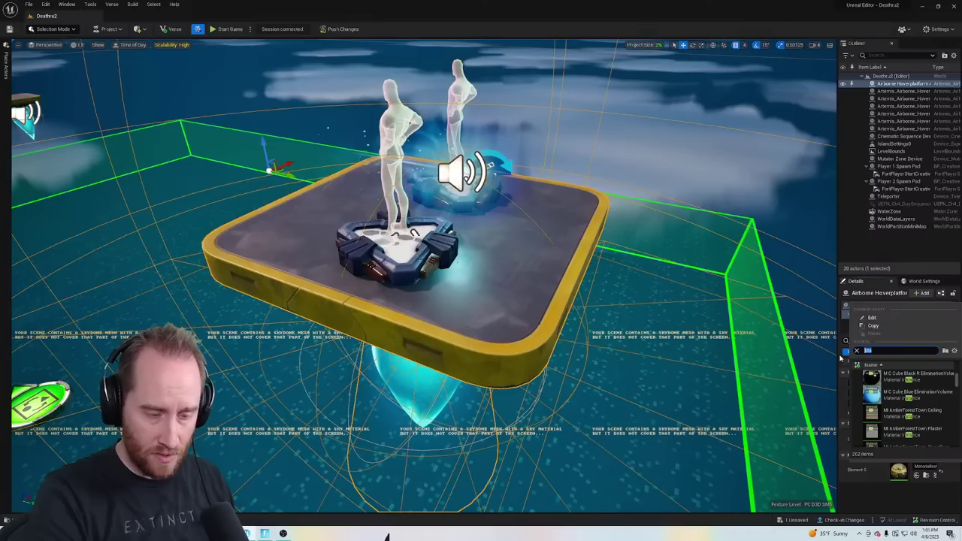
text(floor)
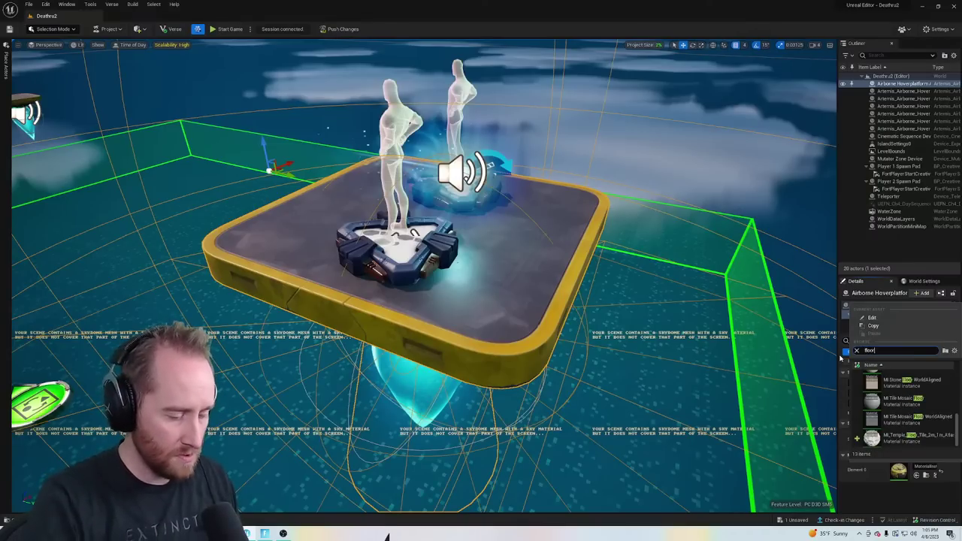
click(906, 436)
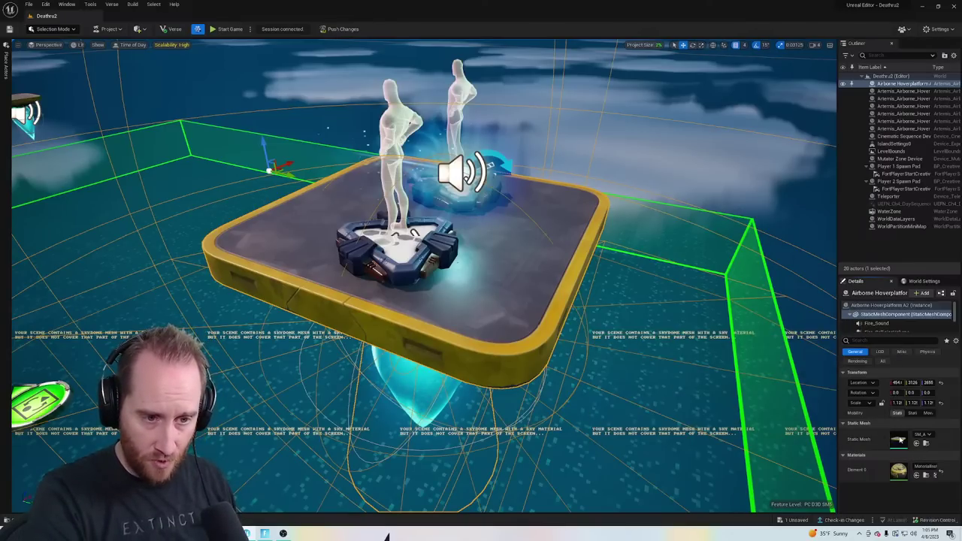
click(547, 293)
right_drag(544, 291, 475, 263)
Try the MI_Sculptures_Atlas_01 material on the spawn platform, inspect it from around the platform, and undo the replacement
key(ctrl+space)
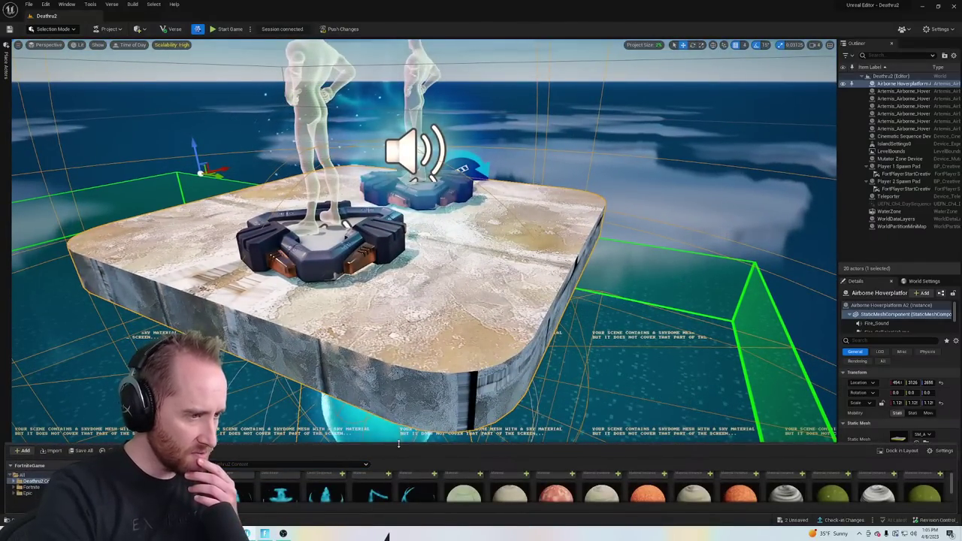
drag(398, 444, 398, 209)
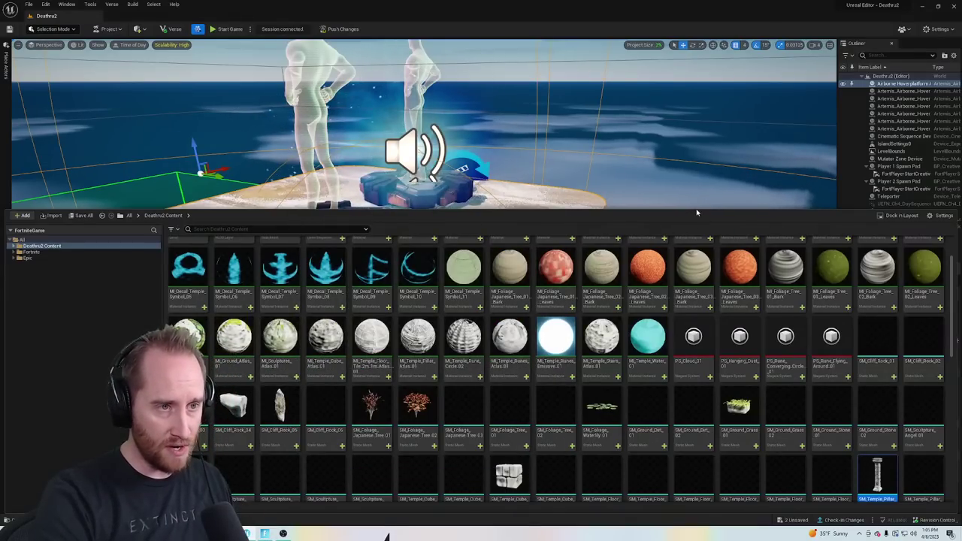
drag(877, 475, 888, 376)
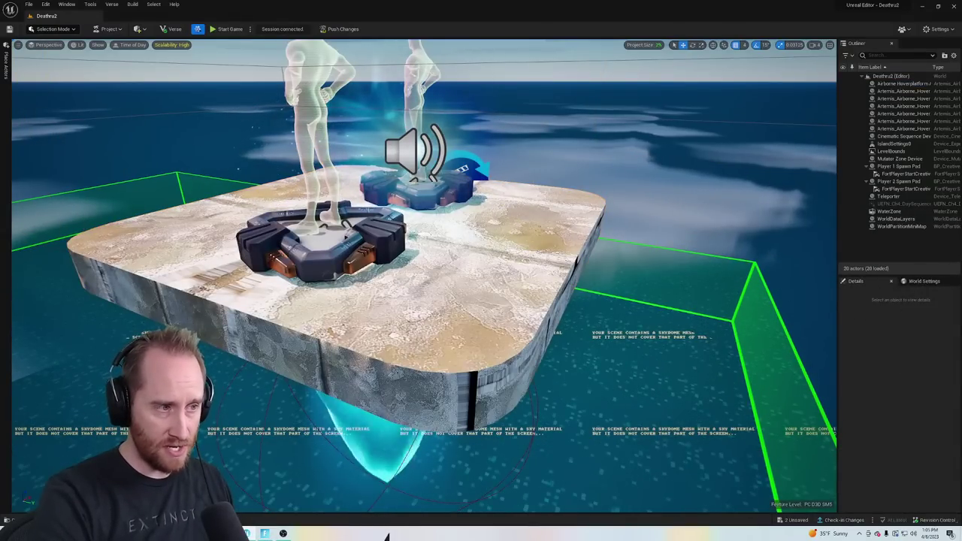
click(518, 263)
scroll(917, 442, down, 12)
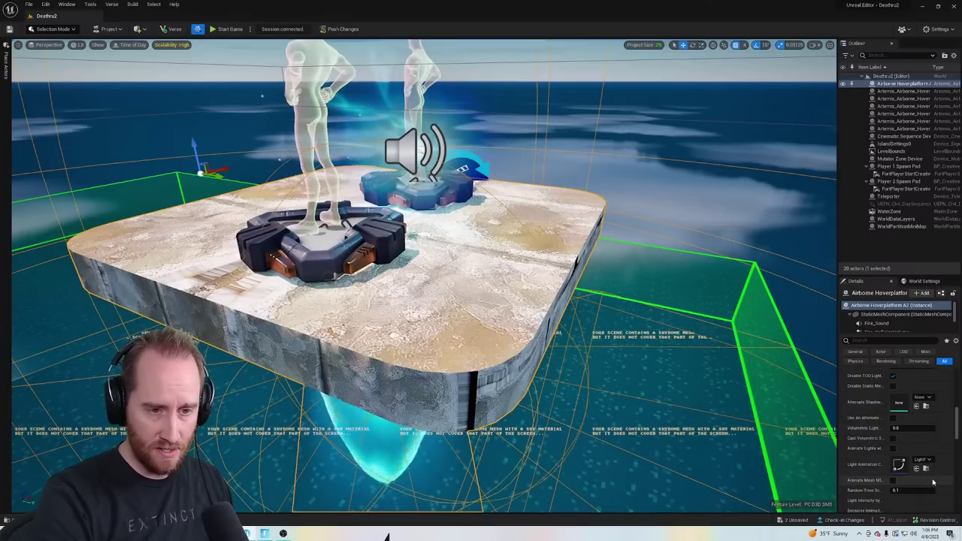
scroll(933, 482, up, 2)
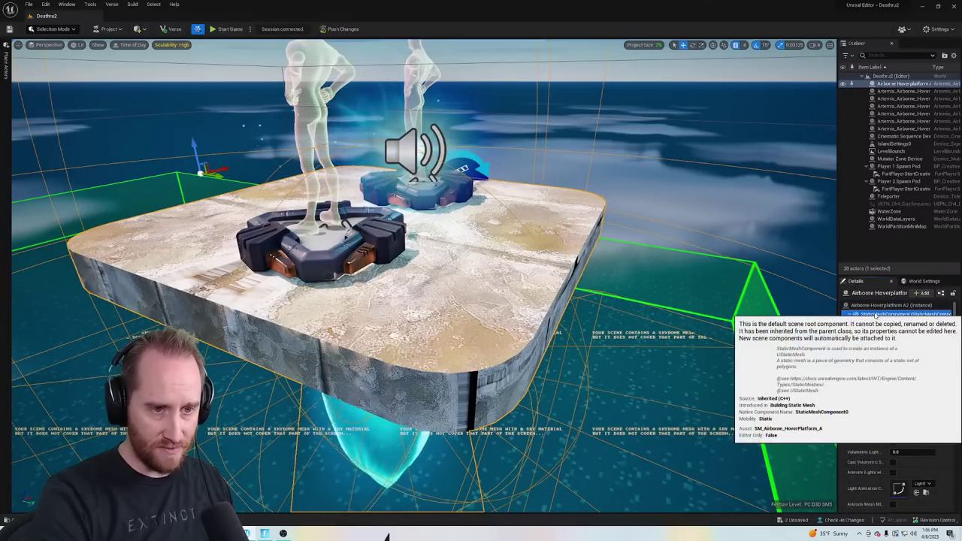
click(905, 315)
click(923, 462)
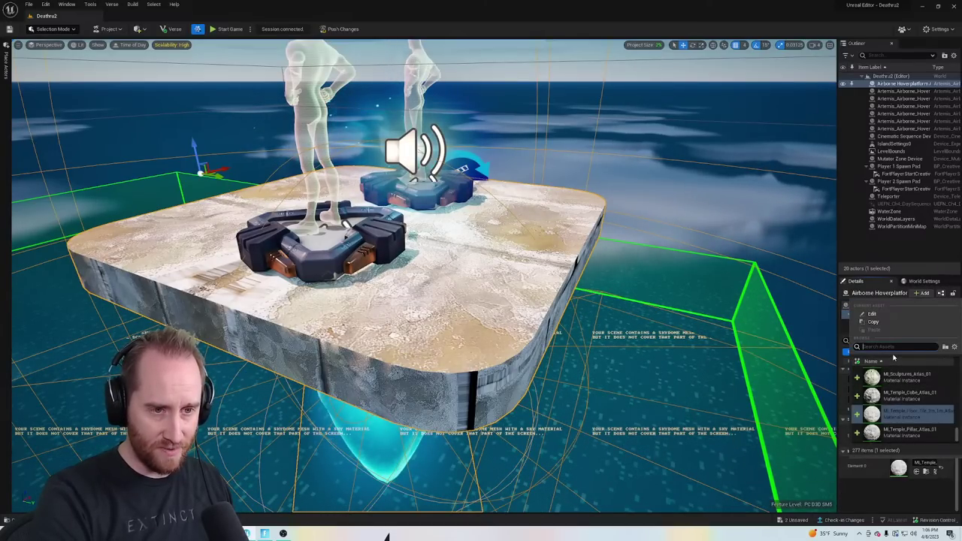
click(878, 377)
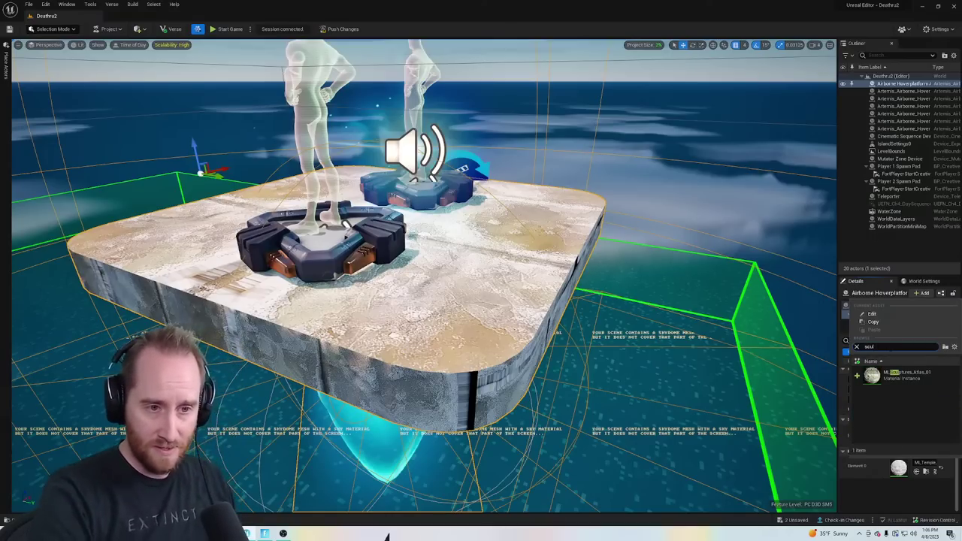
key(d)
right_drag(453, 266, 395, 272)
key(w)
key(s)
key(ctrl+z)
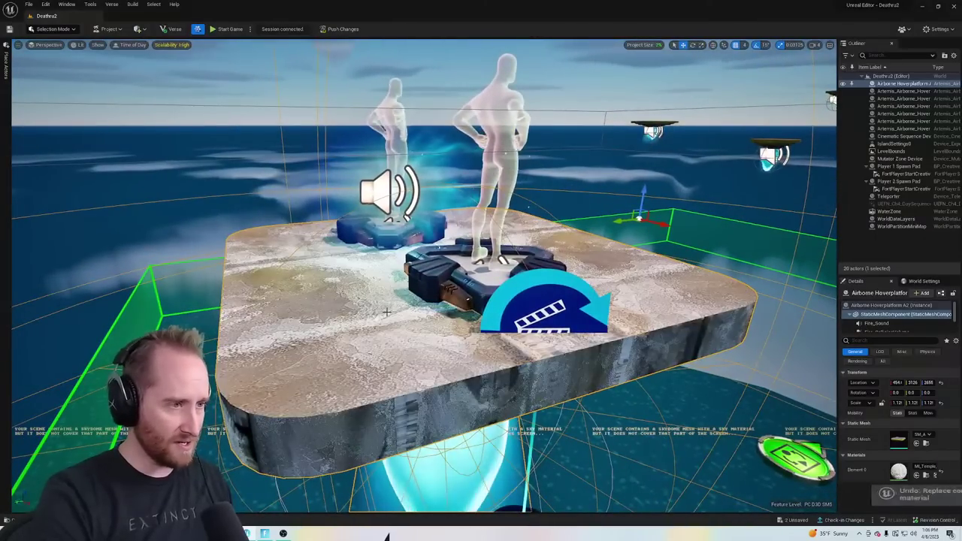
Try the MI_Ground_Atlas_01 material on the spawn platform, undo the replacement, and look over the platforms
key(ctrl+space)
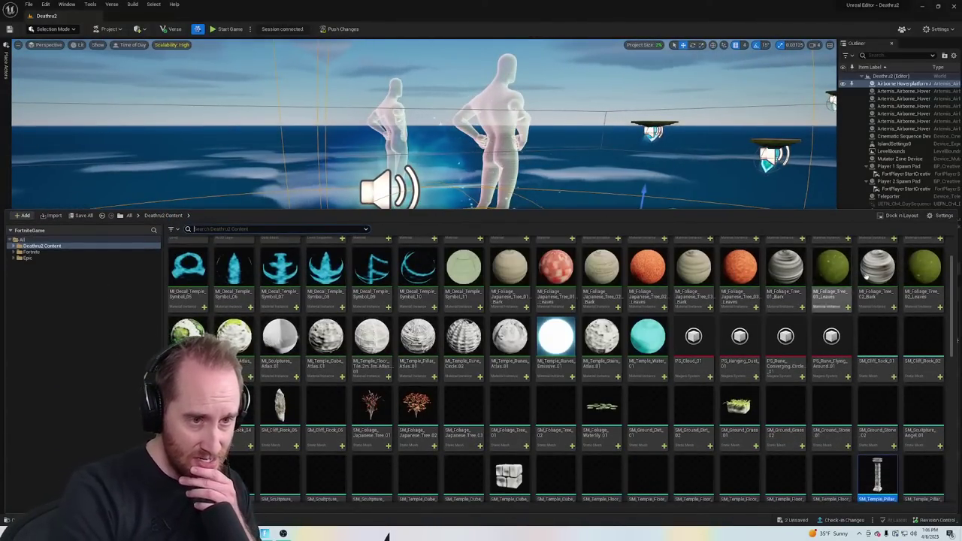
scroll(752, 339, up, 1)
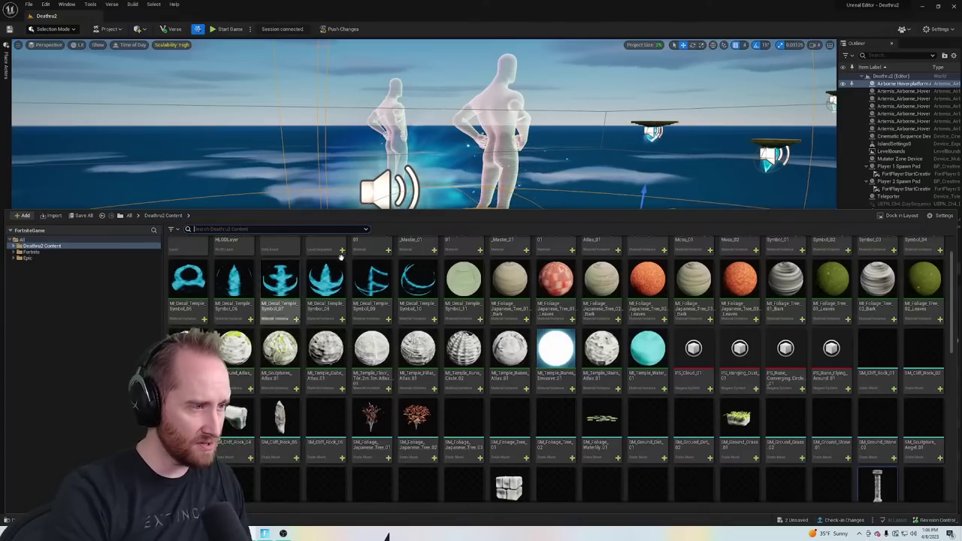
click(442, 204)
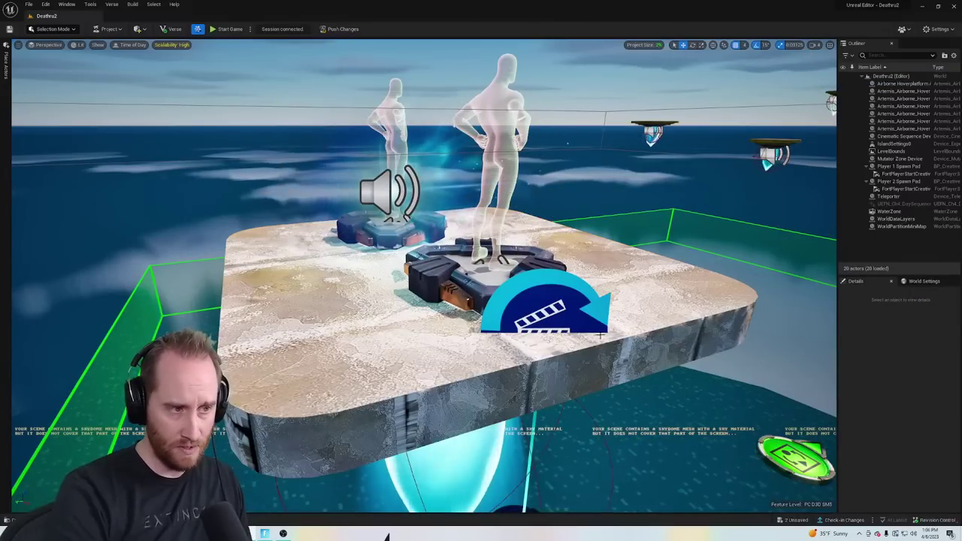
click(898, 314)
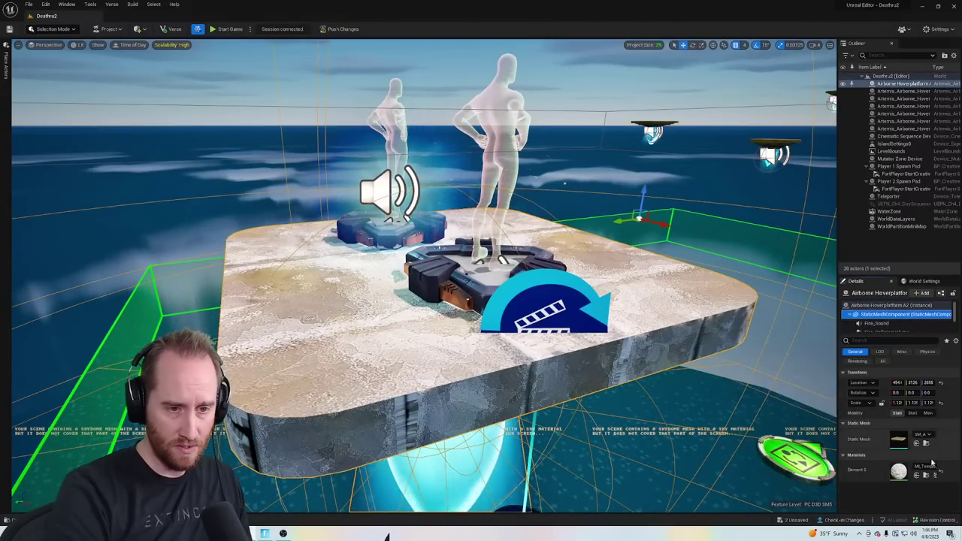
click(929, 467)
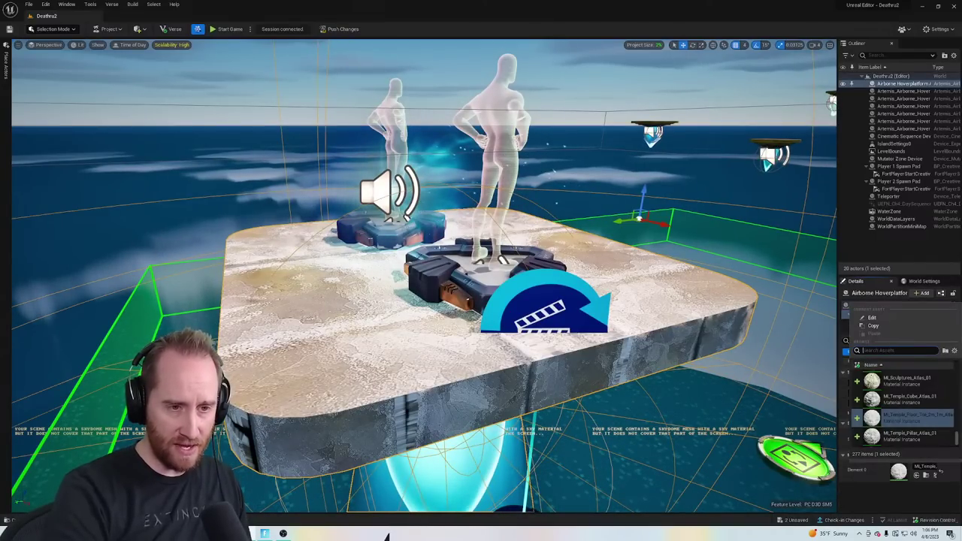
text(ground)
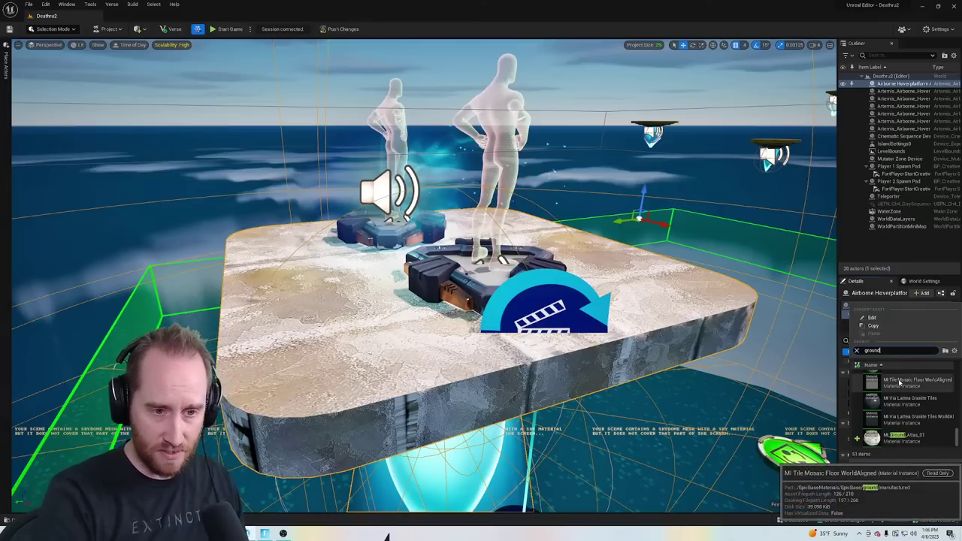
click(902, 436)
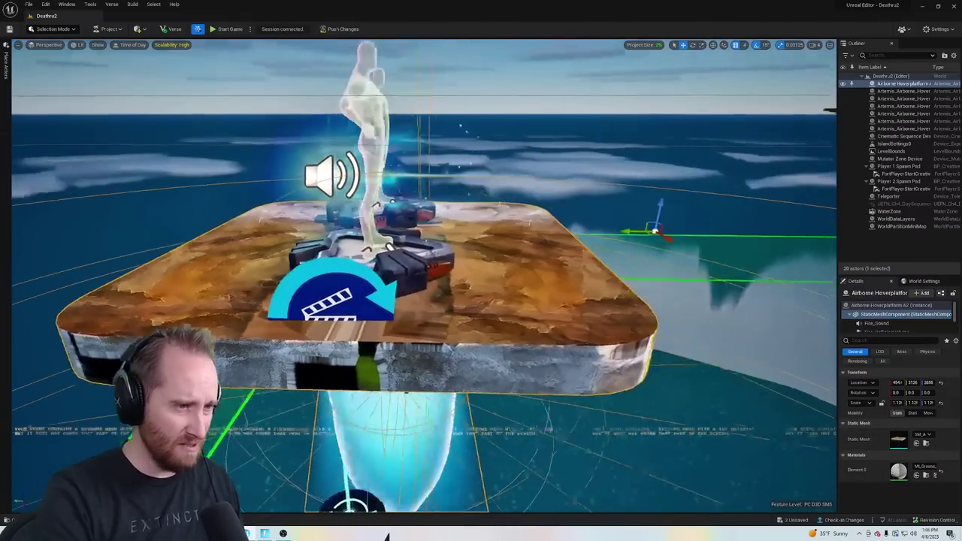
key(ctrl+z)
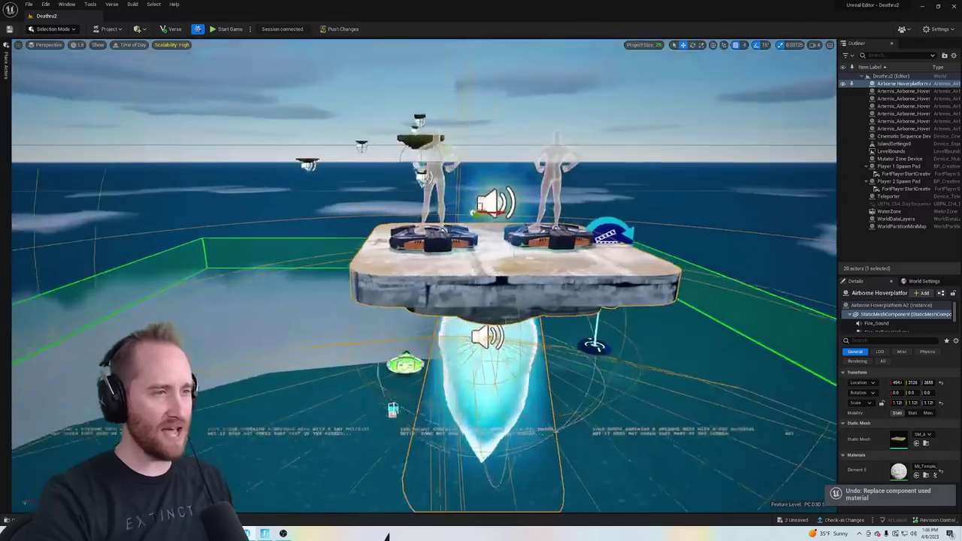
right_drag(451, 278, 481, 324)
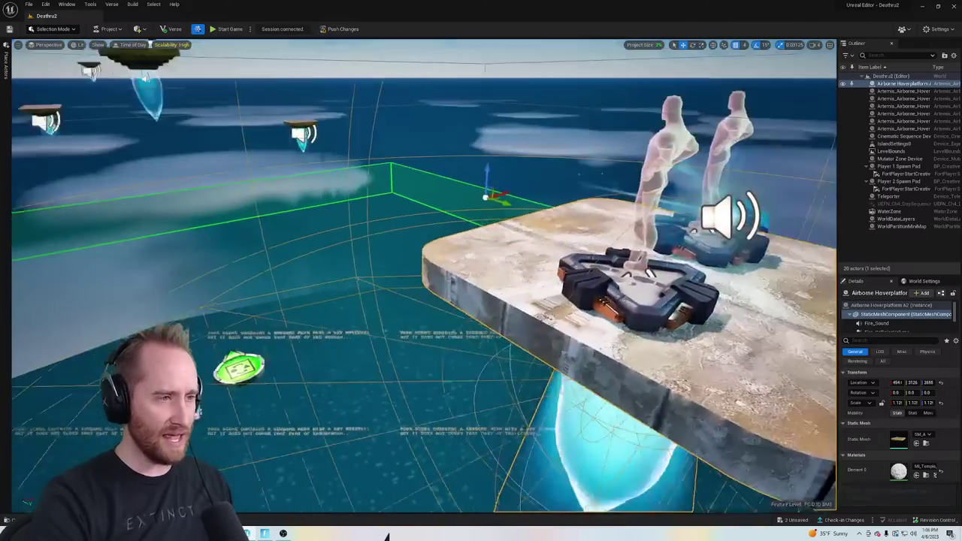
mouse_move(389, 196)
right_down()
mouse_move(420, 198)
mouse_move(389, 195)
right_up()
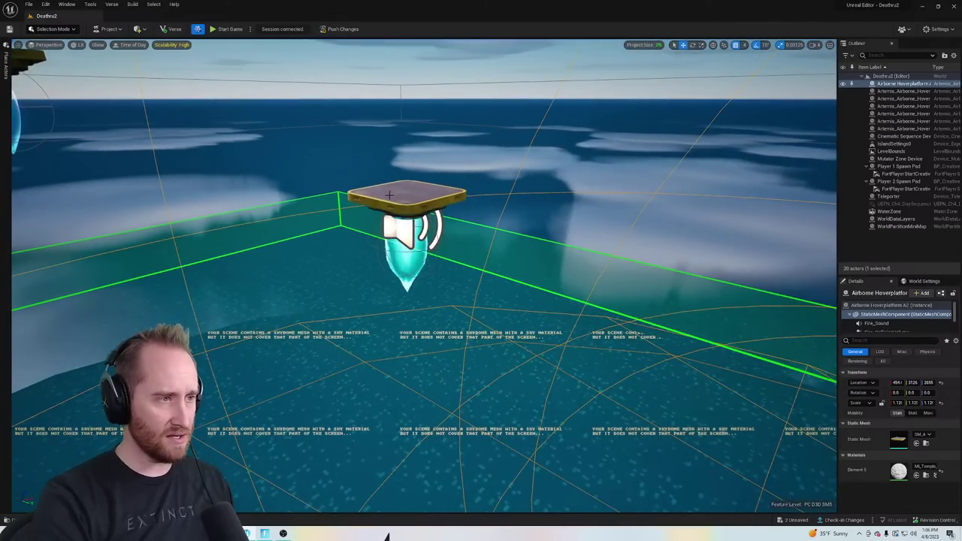
Push the changes to the live session, saving Airborne Hoverplatform A2 and Temple Pillar 01
key(f)
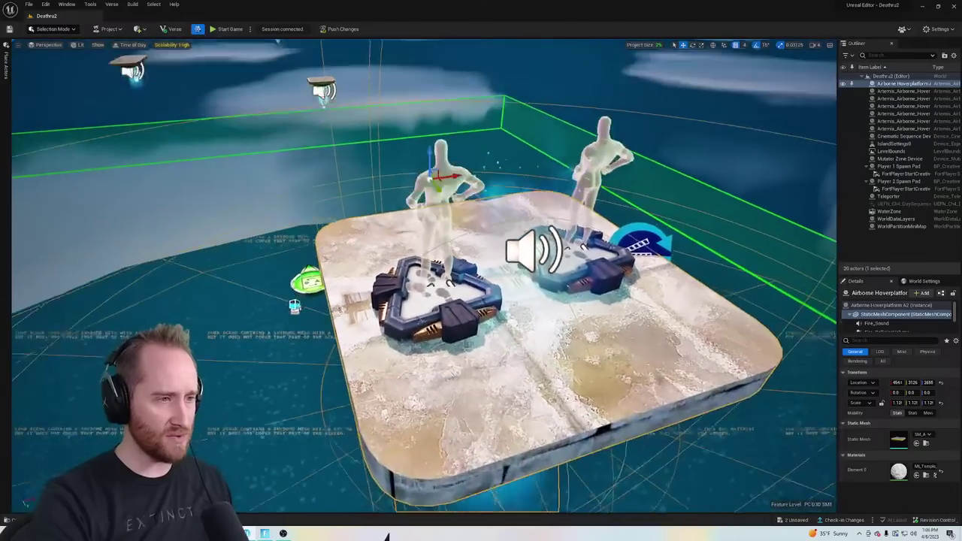
click(343, 28)
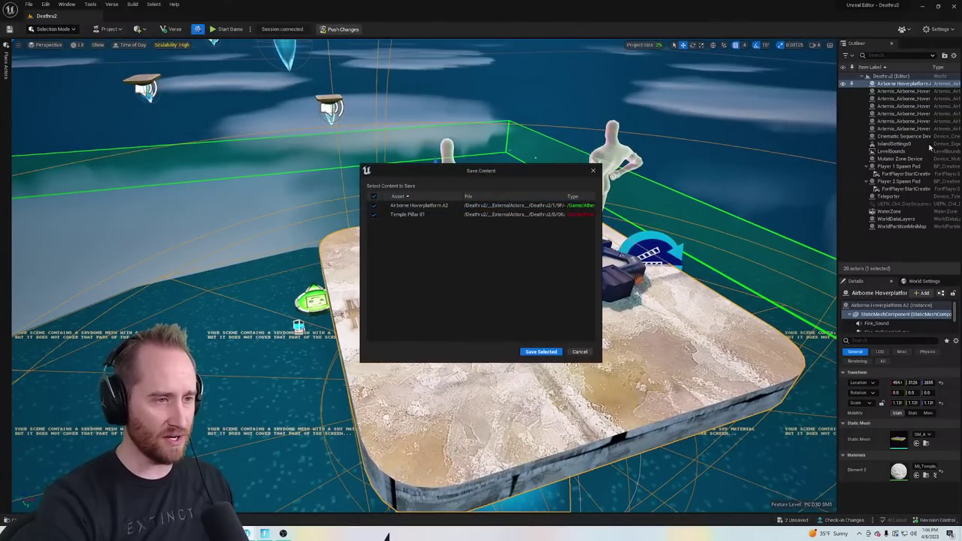
click(531, 353)
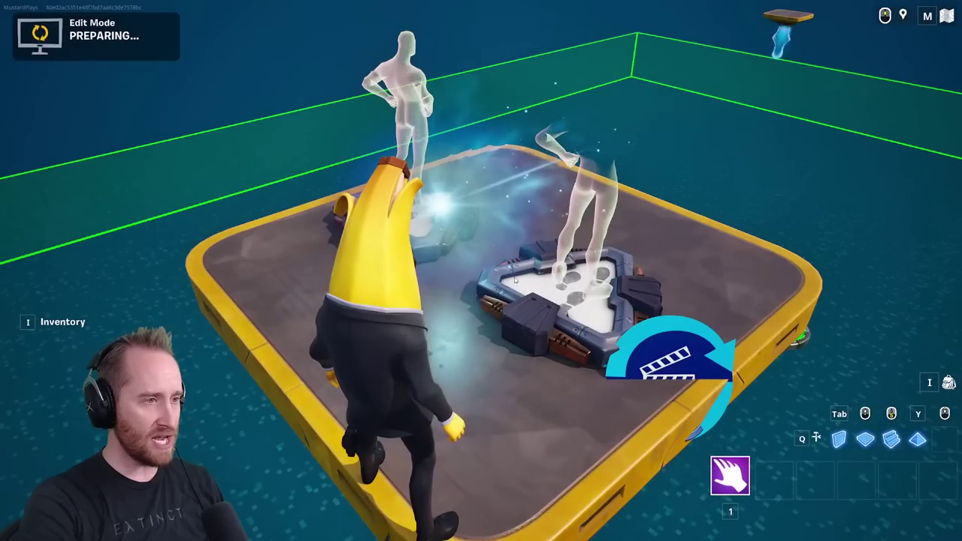
Look over the spawn platform in Fortnite while the update prepares, and compare it with the editor's version of the platform
key(a)
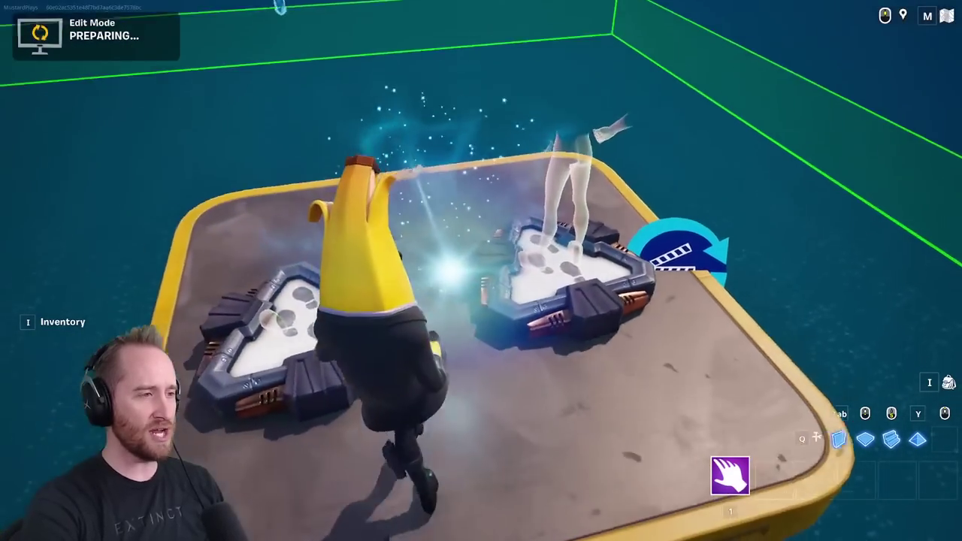
key(s)
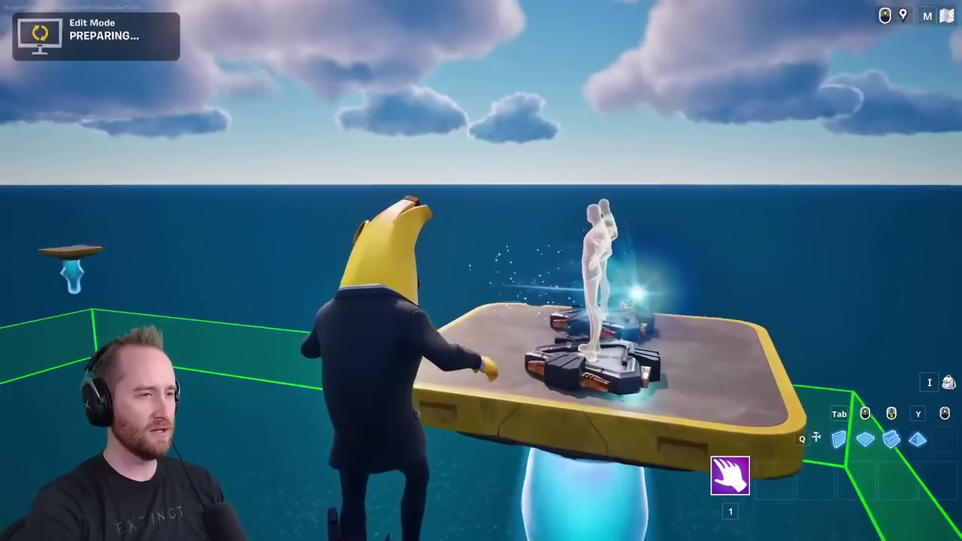
key(d)
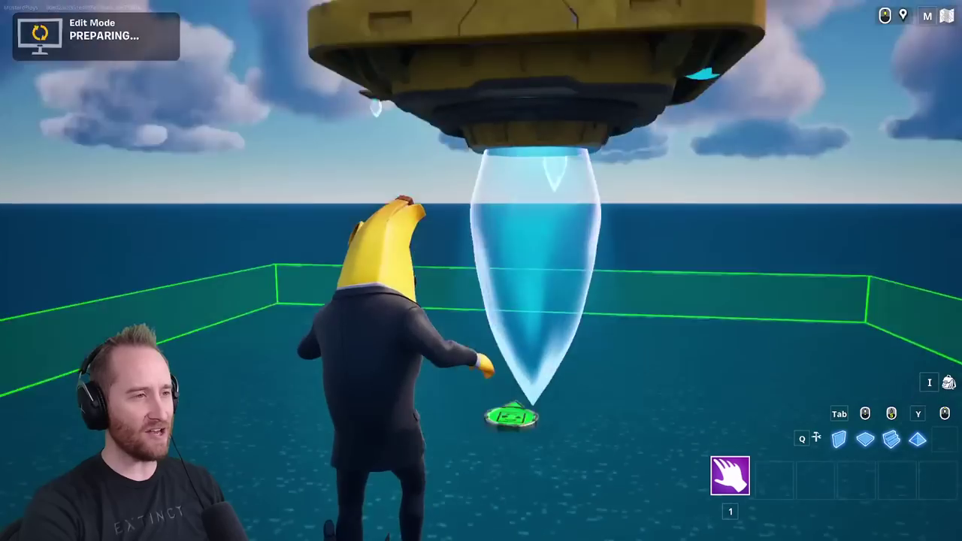
key(space)
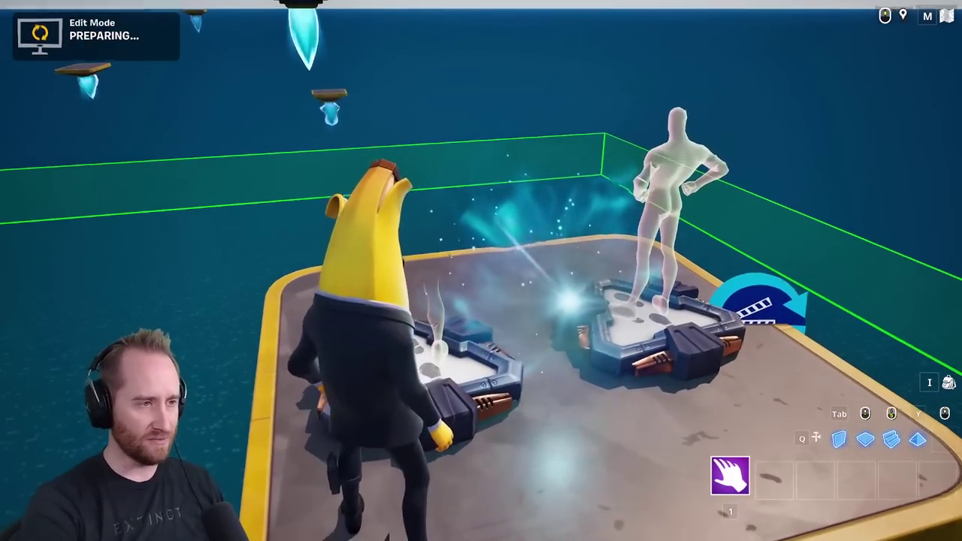
key(alt+Tab)
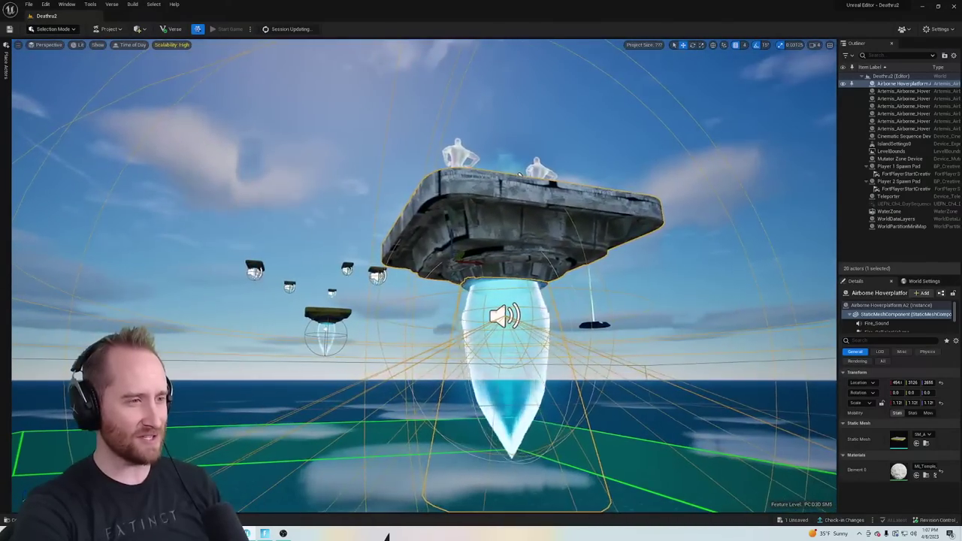
right_drag(481, 277, 514, 366)
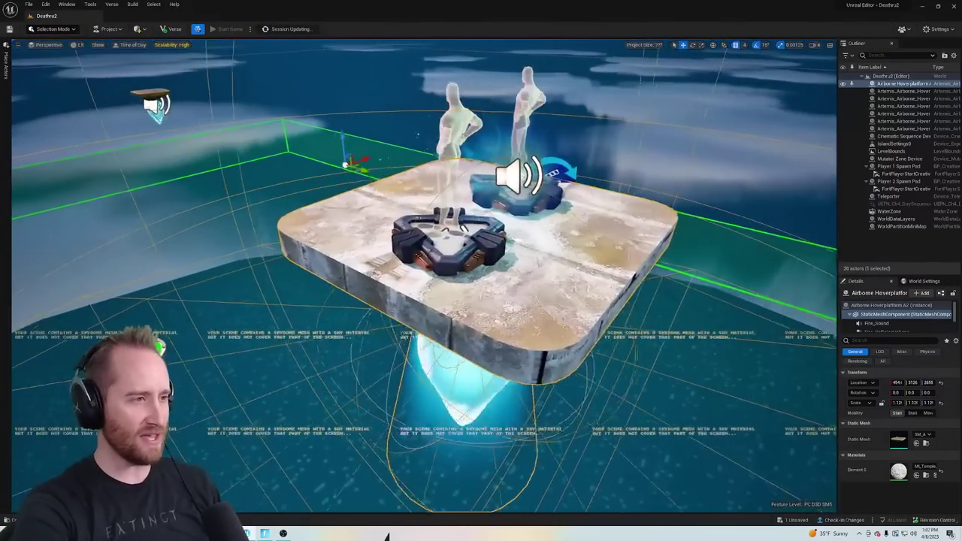
click(267, 535)
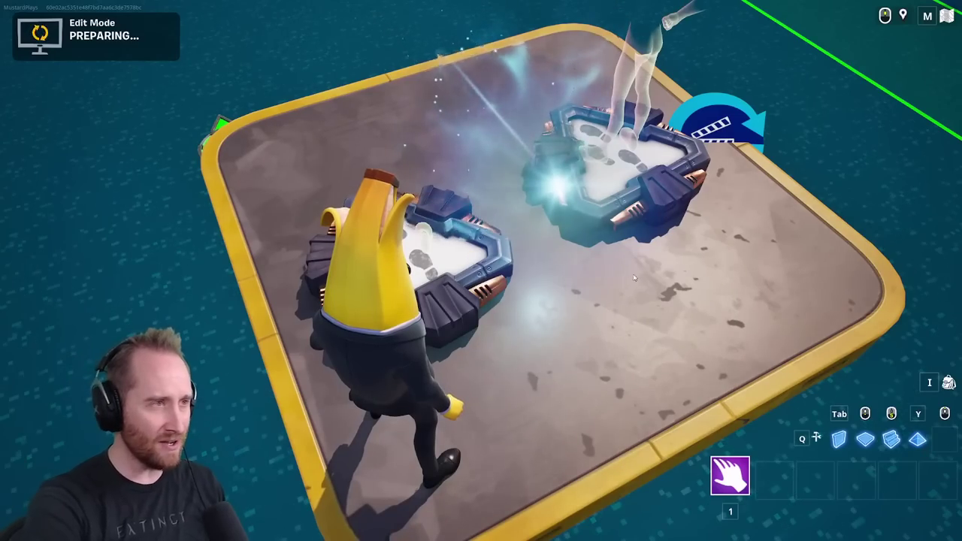
click(633, 277)
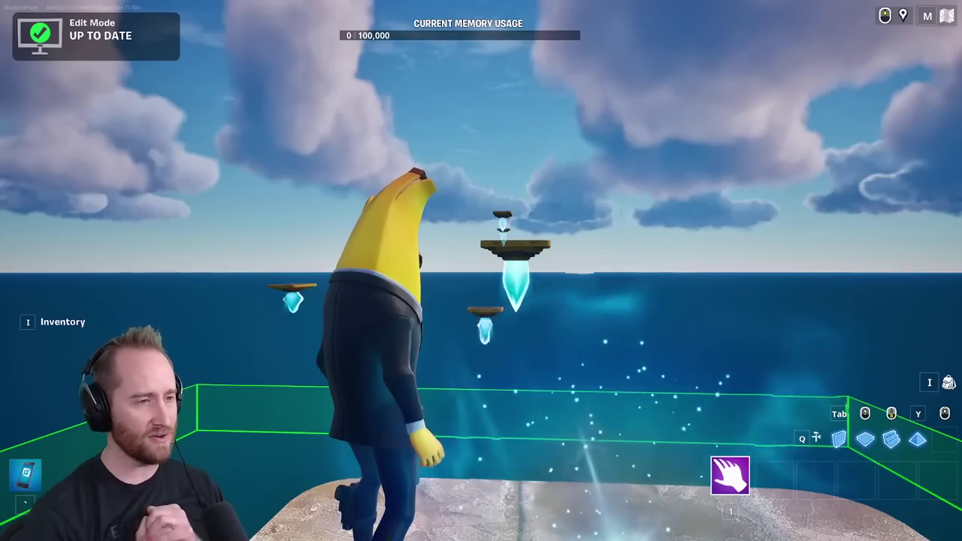
Fly around the updated spawn platform in Fortnite and examine its temple material from above and below
key(s)
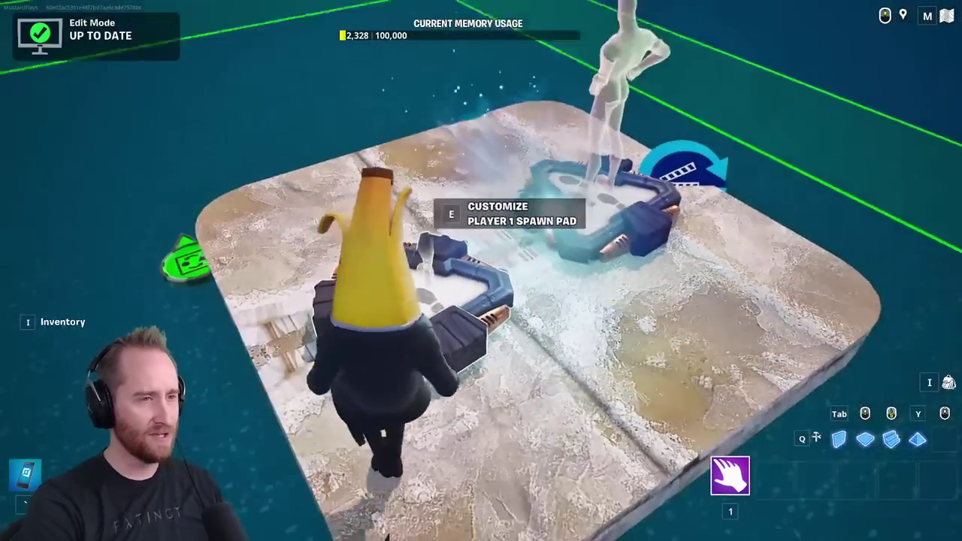
key(space)
key(space)
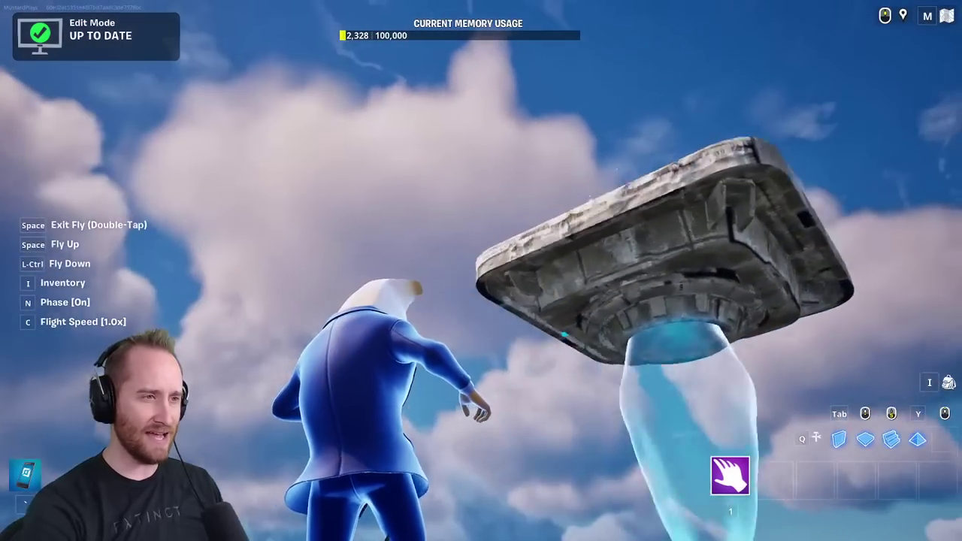
key(a)
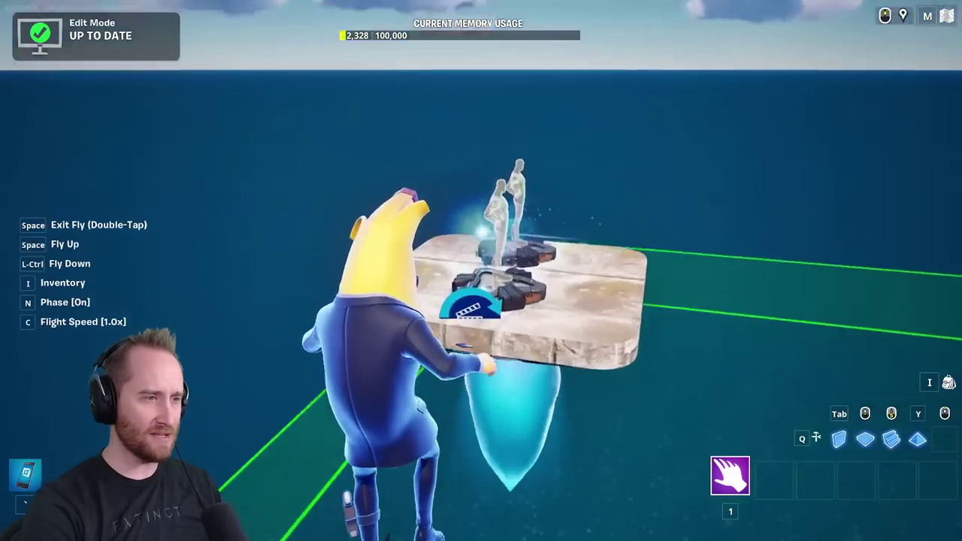
key(w)
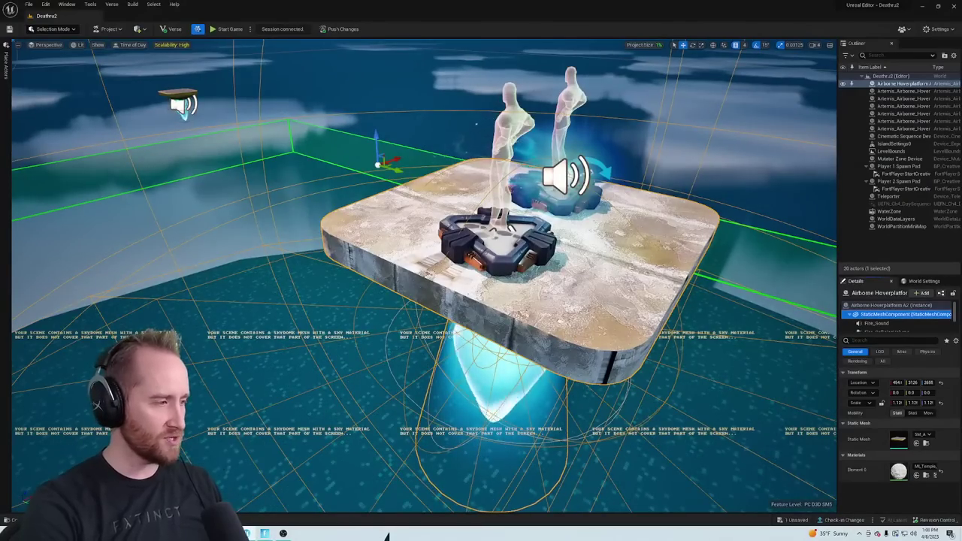
Place the MI_Decal_Temple_Symbol_01 decal from the project content onto the top of the spawn hover platform between the spawn pads
key(ctrl+space)
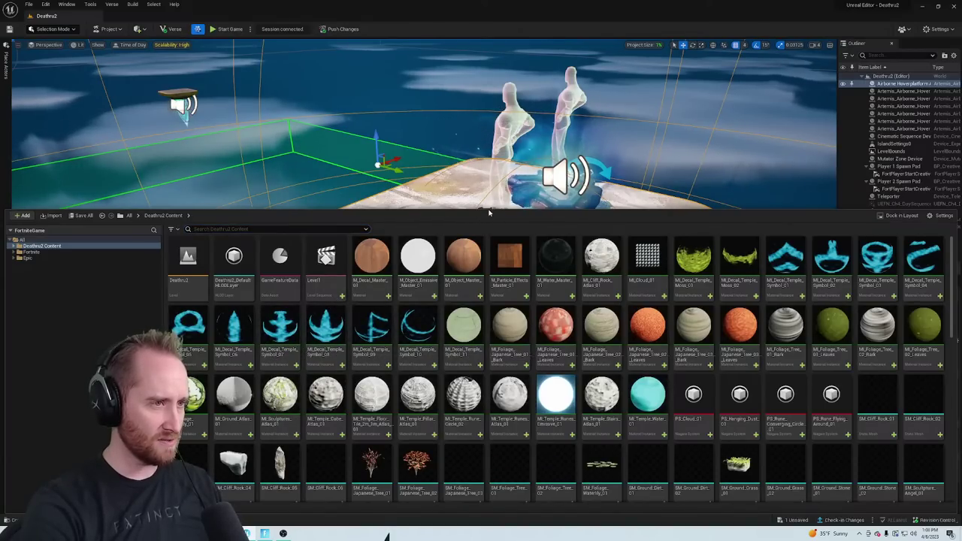
drag(485, 209, 461, 320)
right_drag(458, 263, 481, 293)
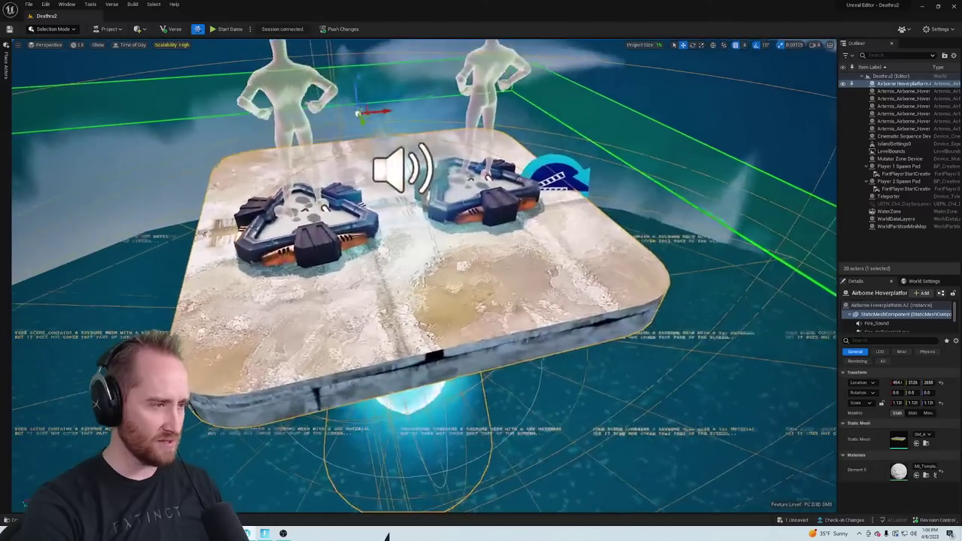
key(ctrl+space)
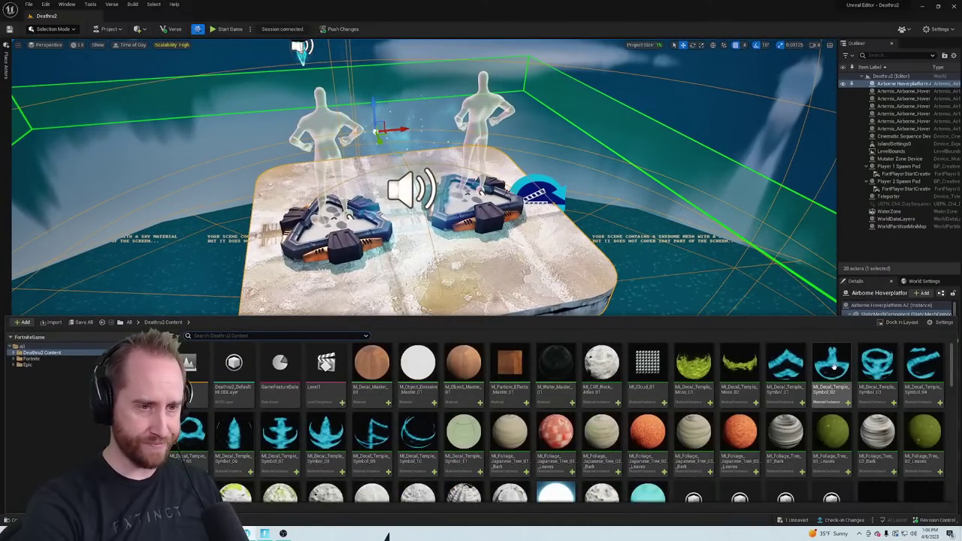
drag(833, 366, 405, 212)
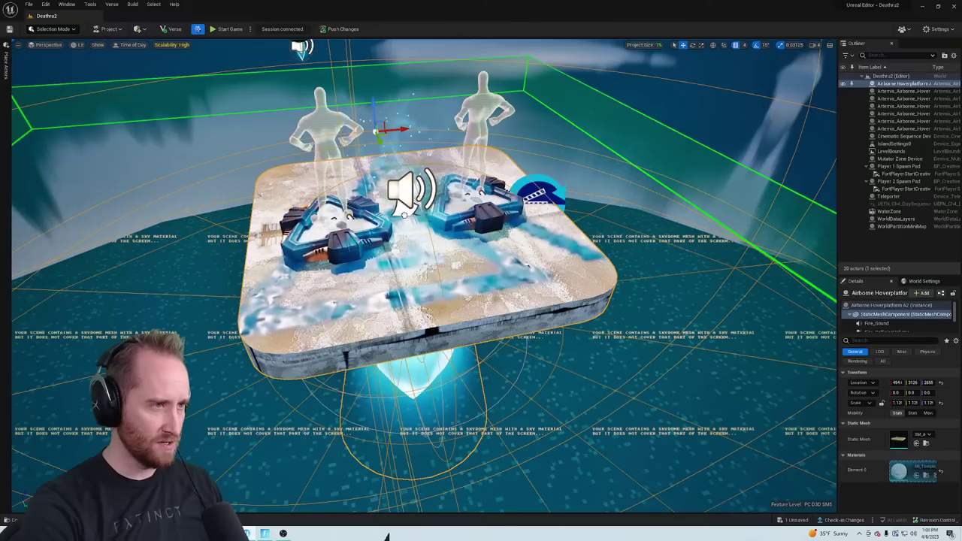
drag(406, 217, 408, 217)
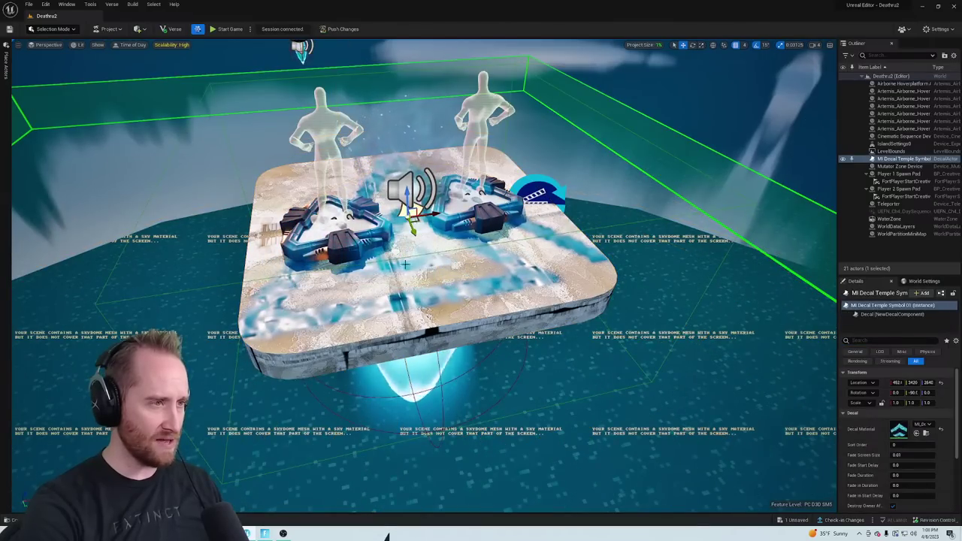
Inspect the temple symbol decal, reselect it and shift it along Y to about 3400 on the spawn platform
right_drag(408, 217, 255, 150)
right_drag(479, 346, 479, 443)
click(478, 342)
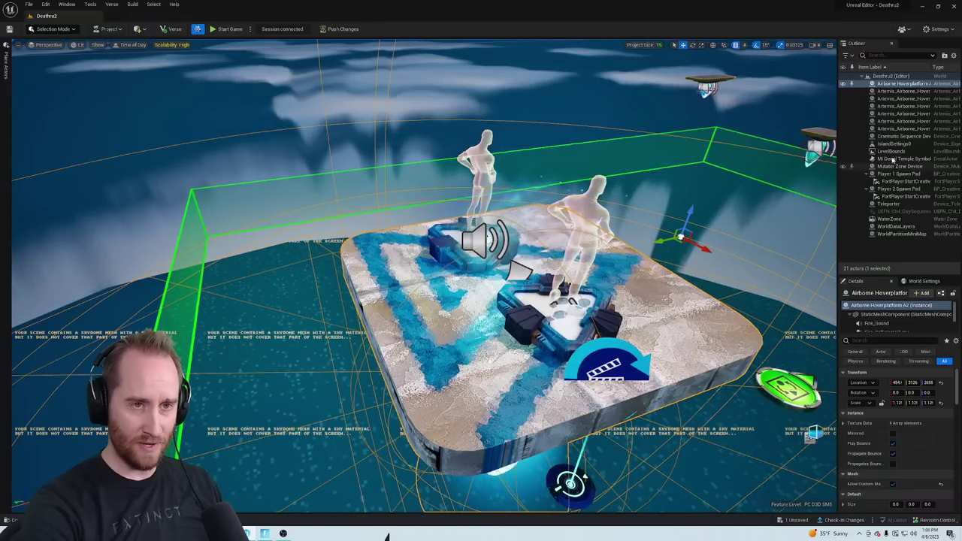
right_drag(704, 328, 707, 327)
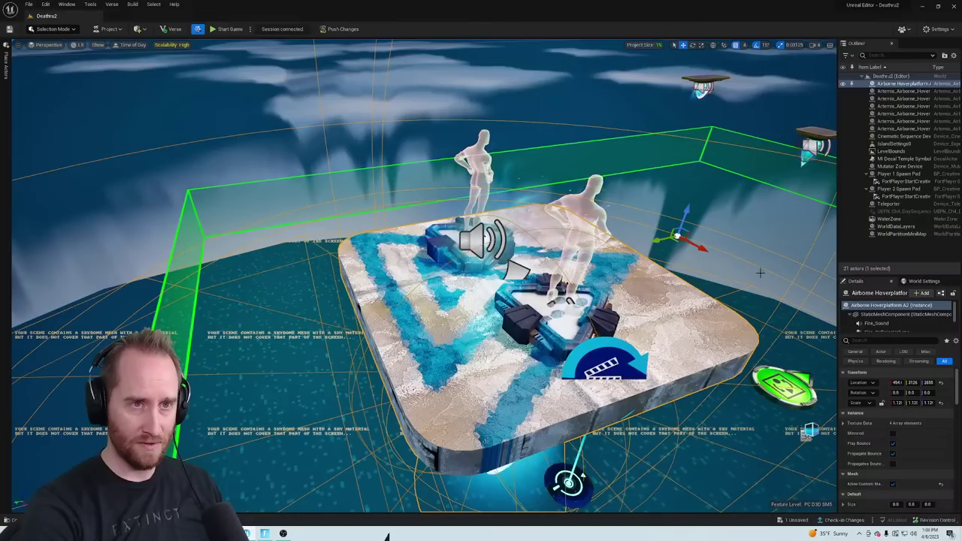
click(894, 160)
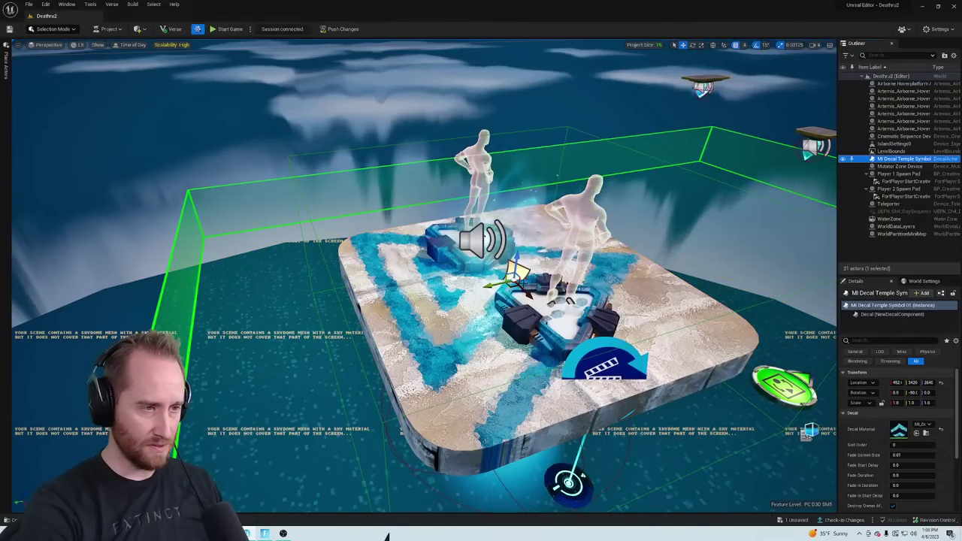
drag(486, 288, 498, 284)
right_drag(498, 284, 455, 214)
alt+drag(501, 256, 501, 315)
right_drag(229, 100, 214, 90)
Push the decal change to the live session and save the selected content
click(342, 28)
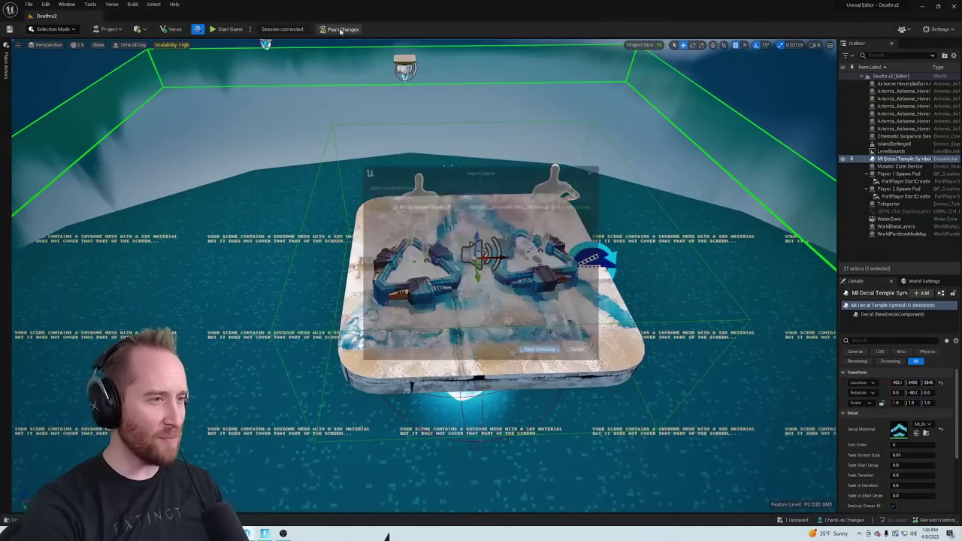
click(539, 351)
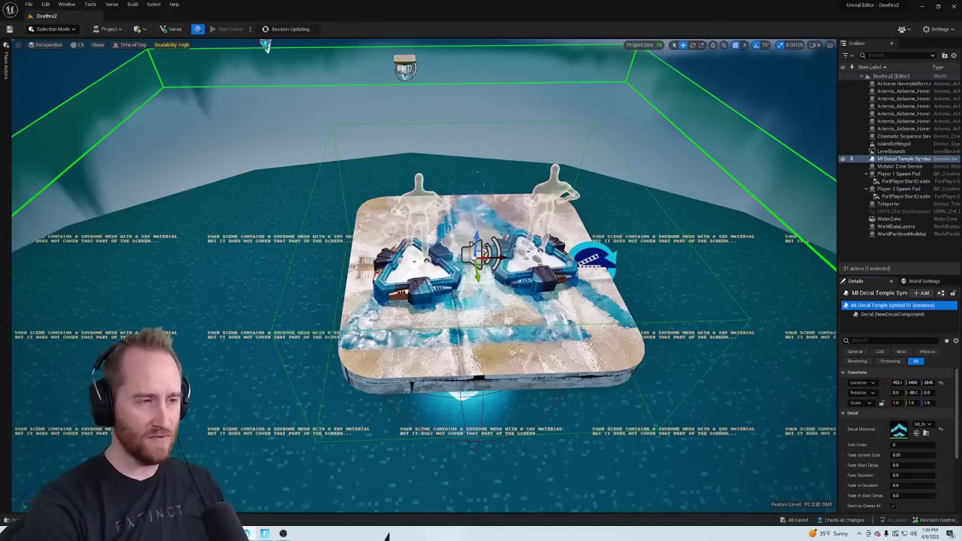
right_drag(424, 276, 395, 279)
Switch to Fortnite and examine the spawn platform from all sides while the update is uploaded
click(267, 534)
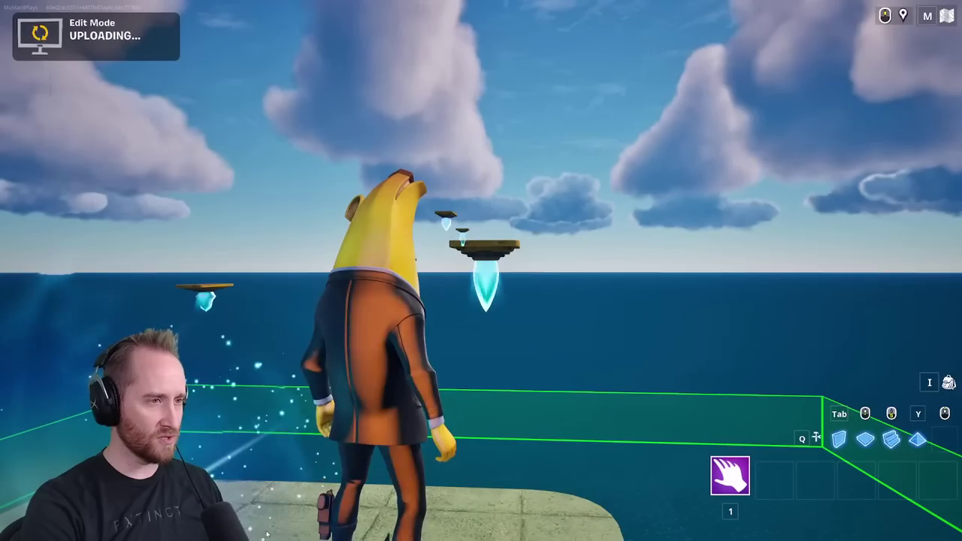
key(s)
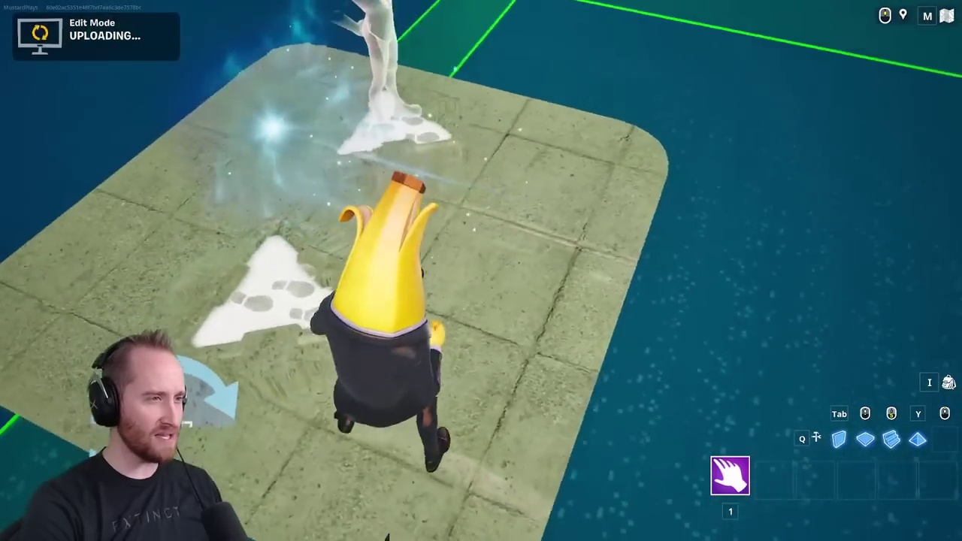
key(shift)
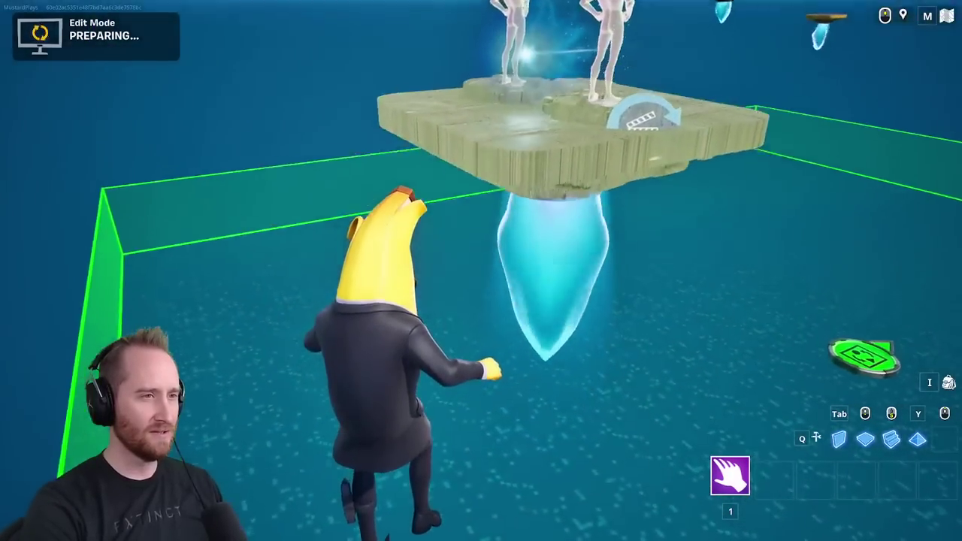
key(a)
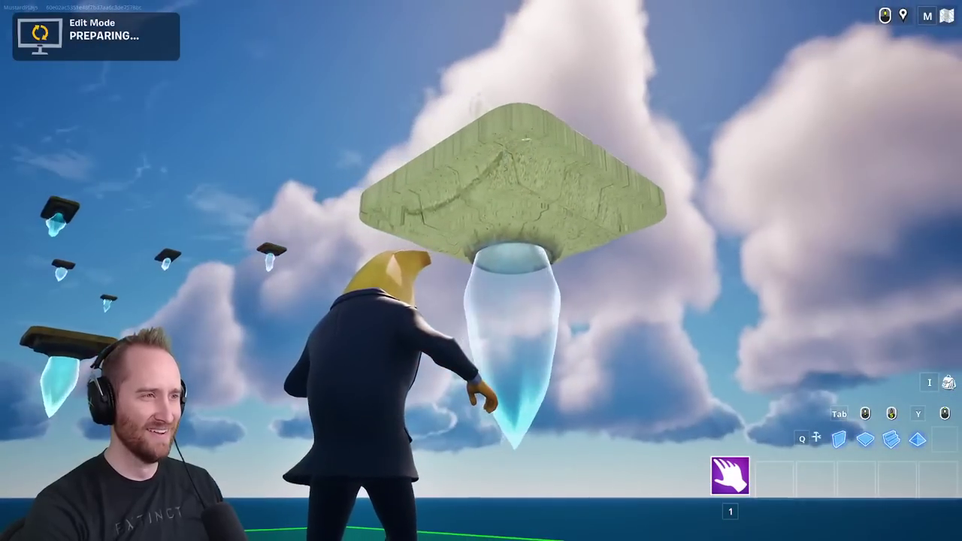
key(space)
key(w)
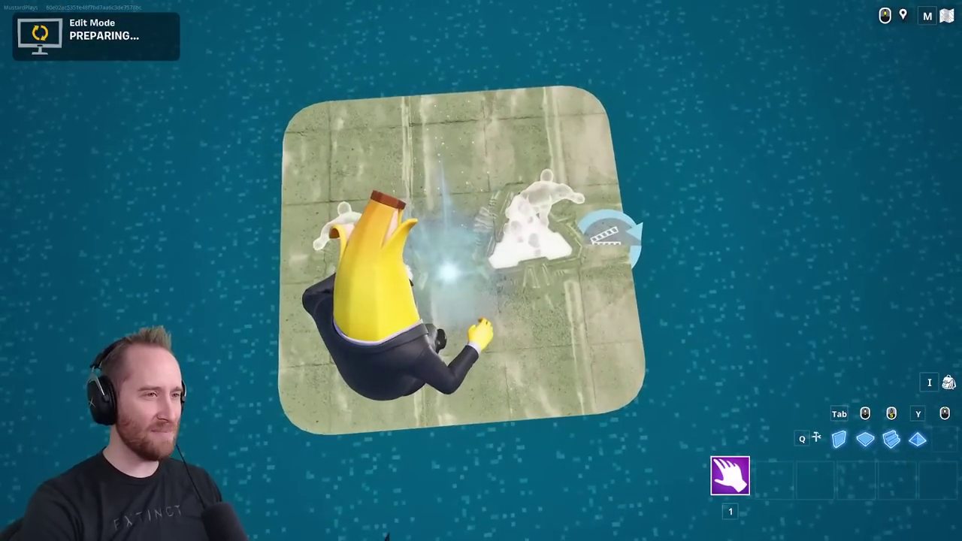
key(shift)
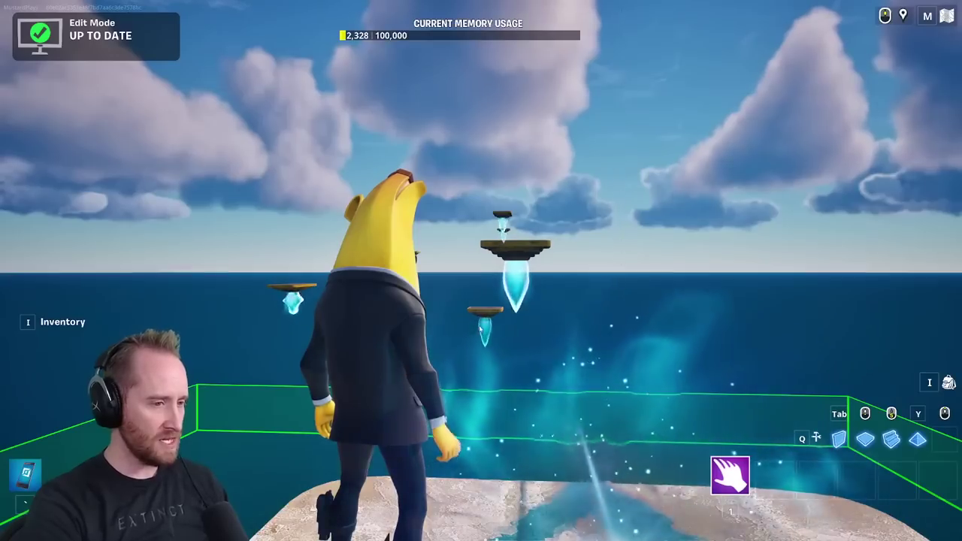
Fly around the updated spawn platform in Fortnite to examine the temple symbol decal on its top and sides
key(d)
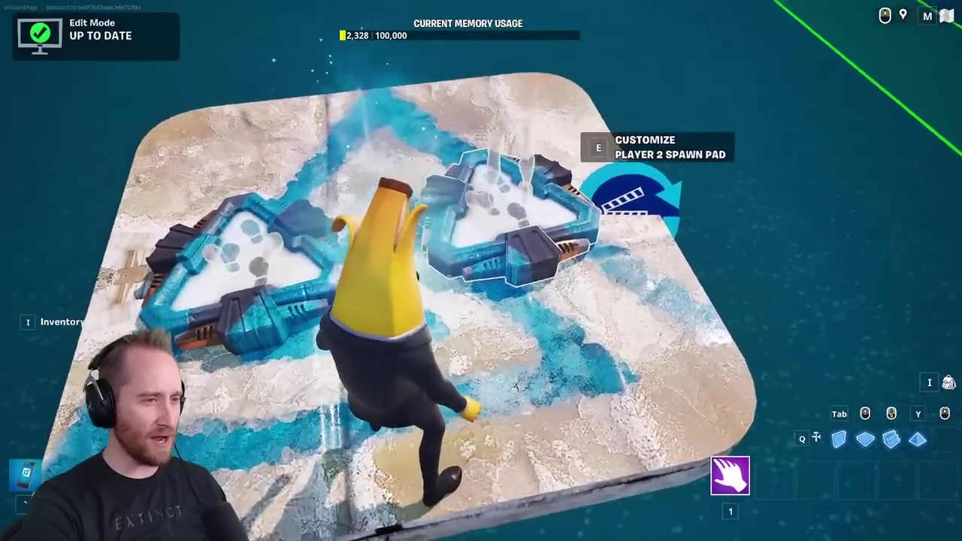
key(space)
key(space)
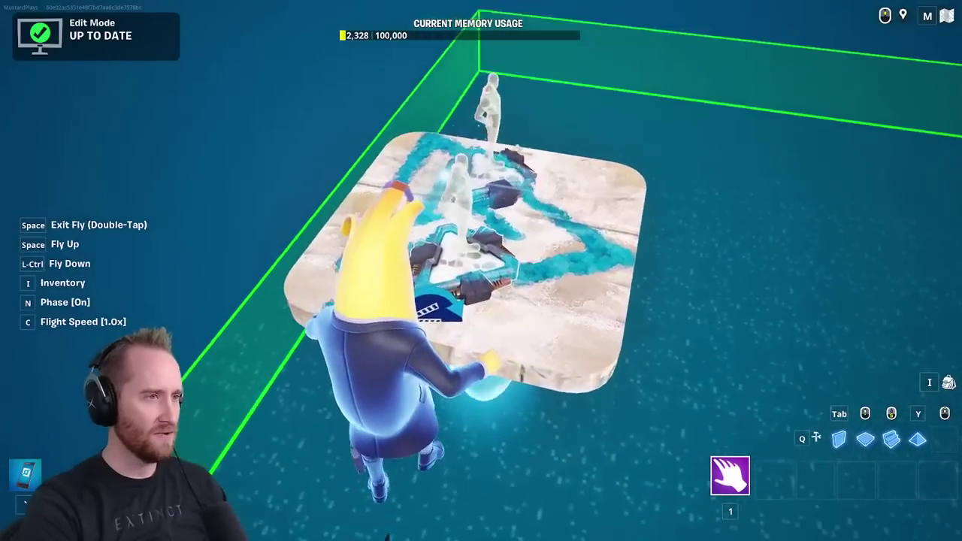
key(ctrl)
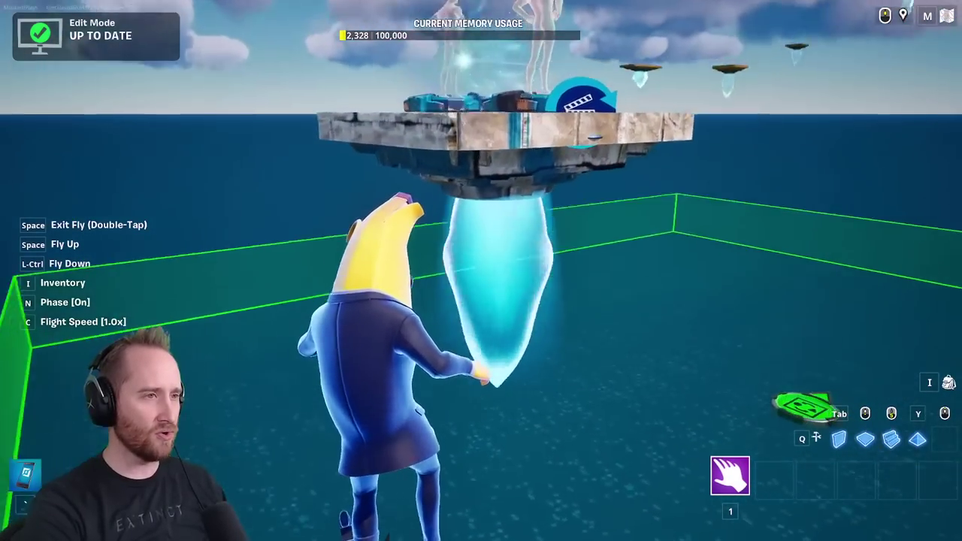
Try to reposition the player spawn pads around the spawn platform with the phone tool
key(space)
key(grave)
right_click(481, 270)
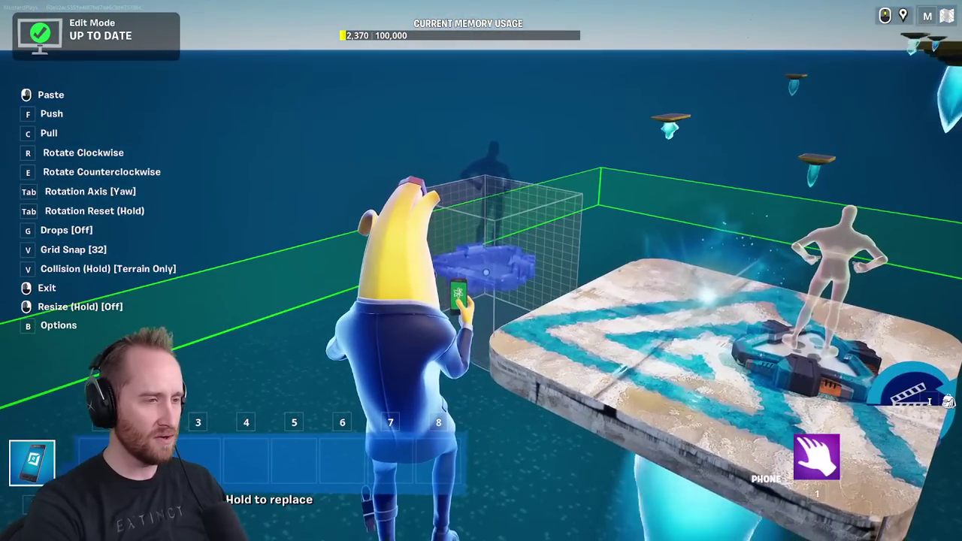
click(481, 270)
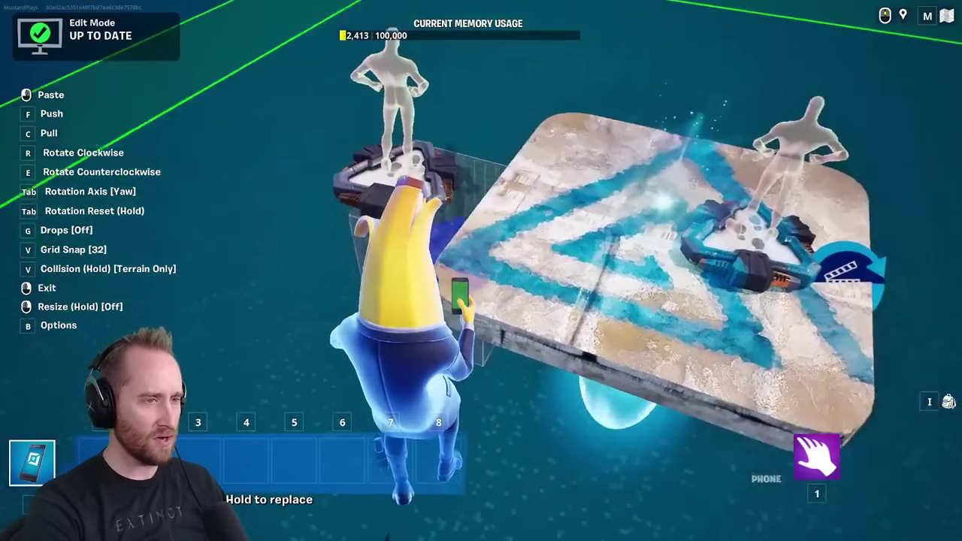
right_click(481, 271)
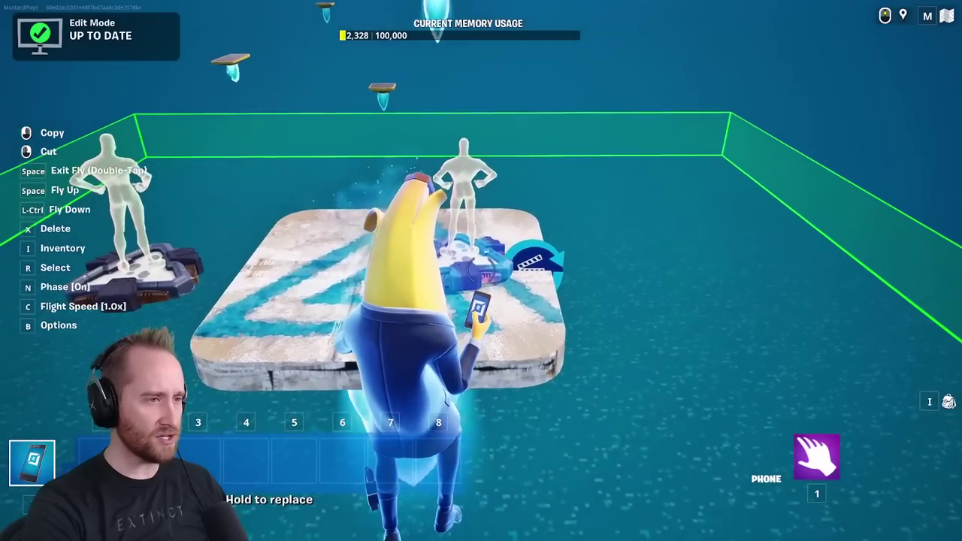
click(481, 271)
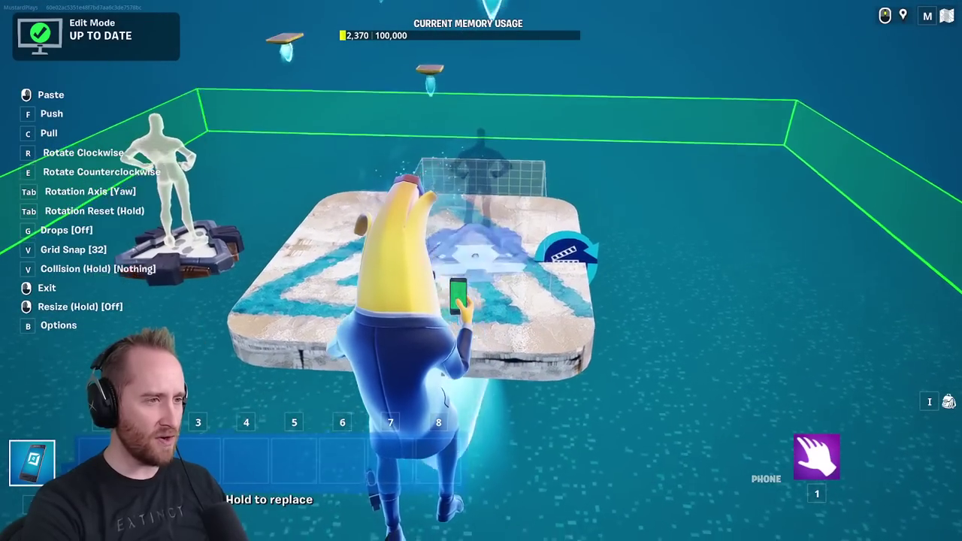
key(grave)
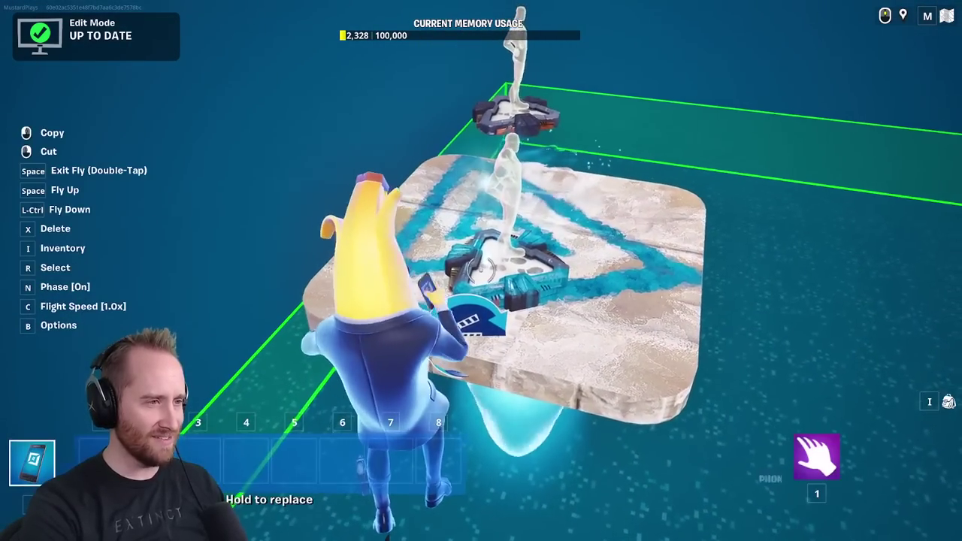
Move the first player spawn pad onto the spawn platform with the phone tool, with Drops turned on
key(a)
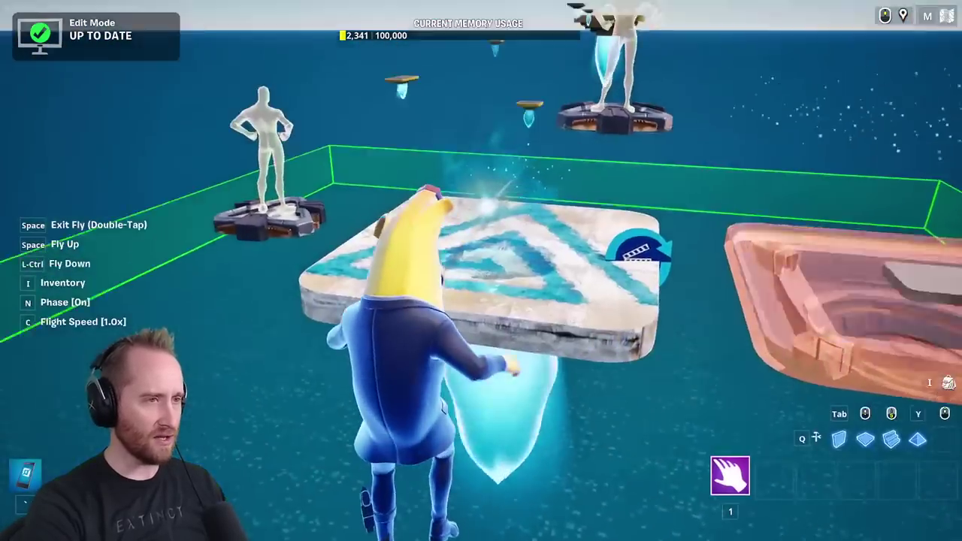
key(ctrl)
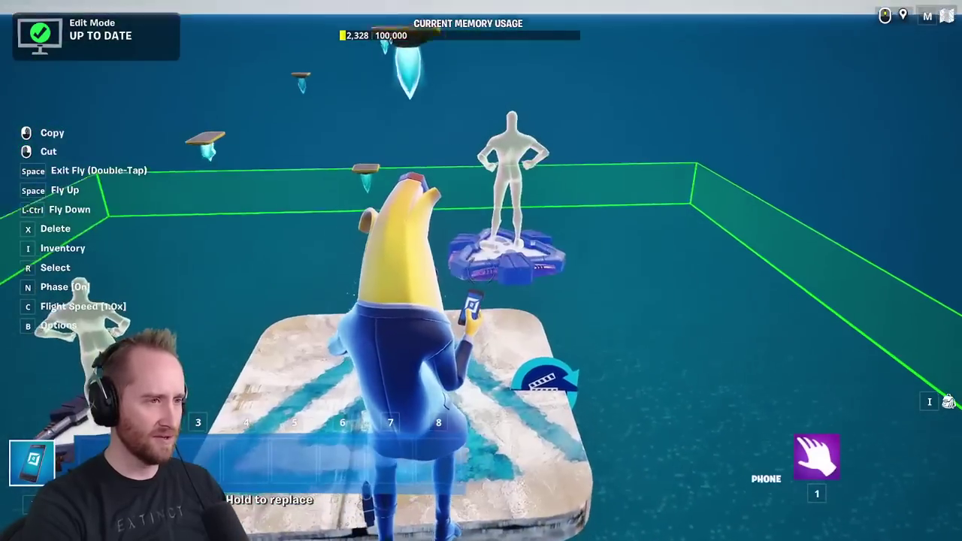
click(482, 271)
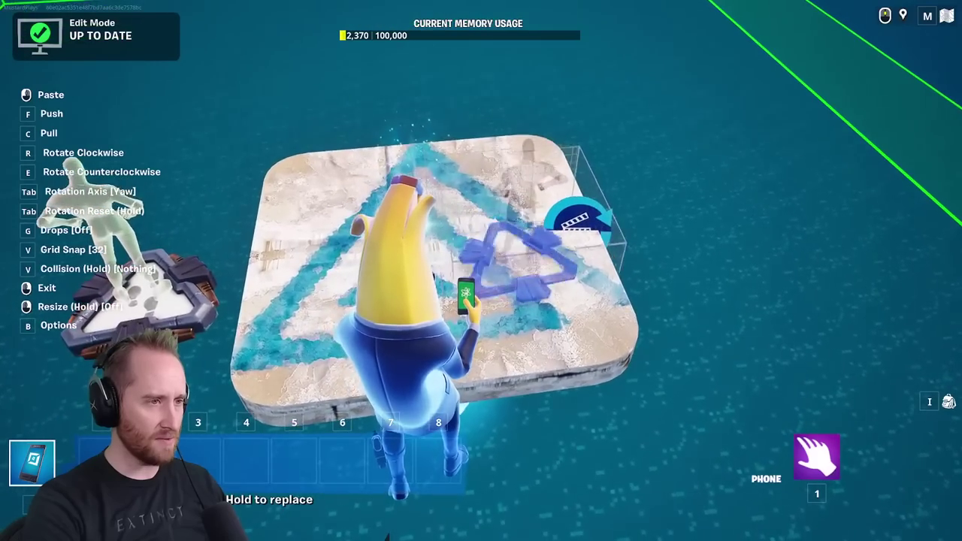
click(481, 270)
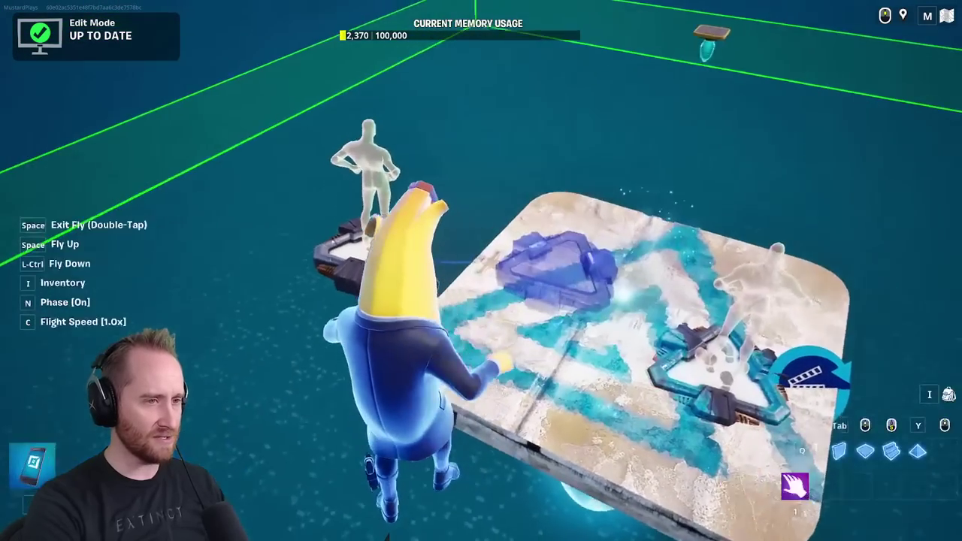
click(481, 270)
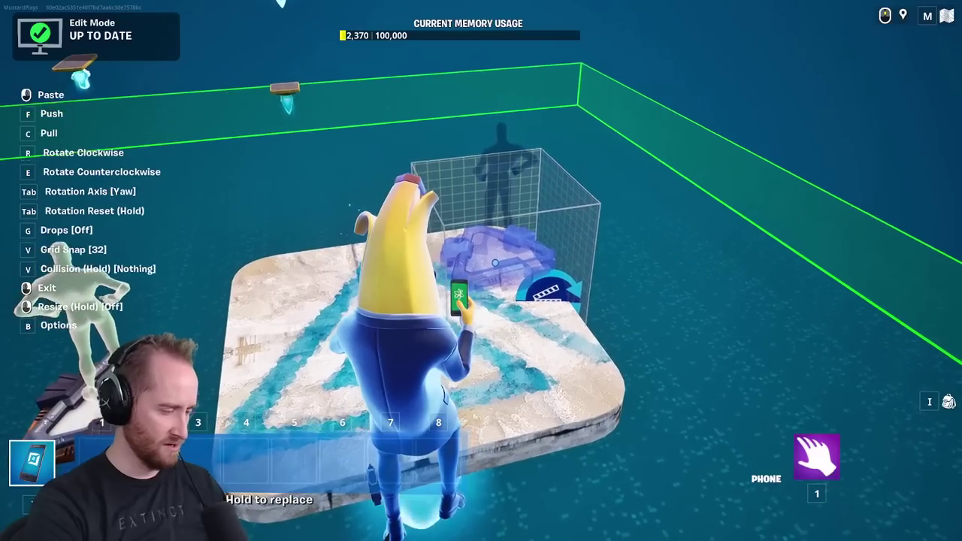
key(g)
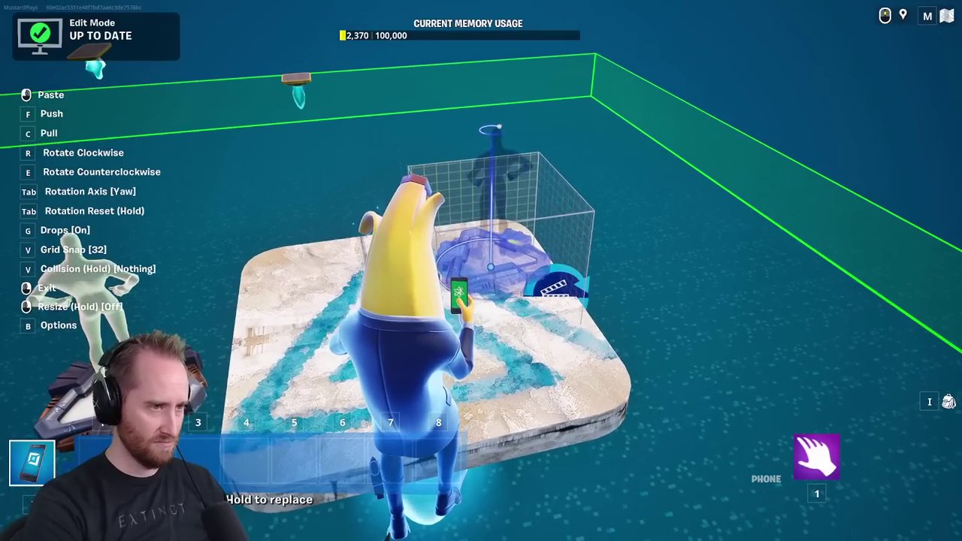
click(482, 270)
Move the second player spawn pad onto the spawn platform beside the first one
right_click(481, 271)
right_click(481, 271)
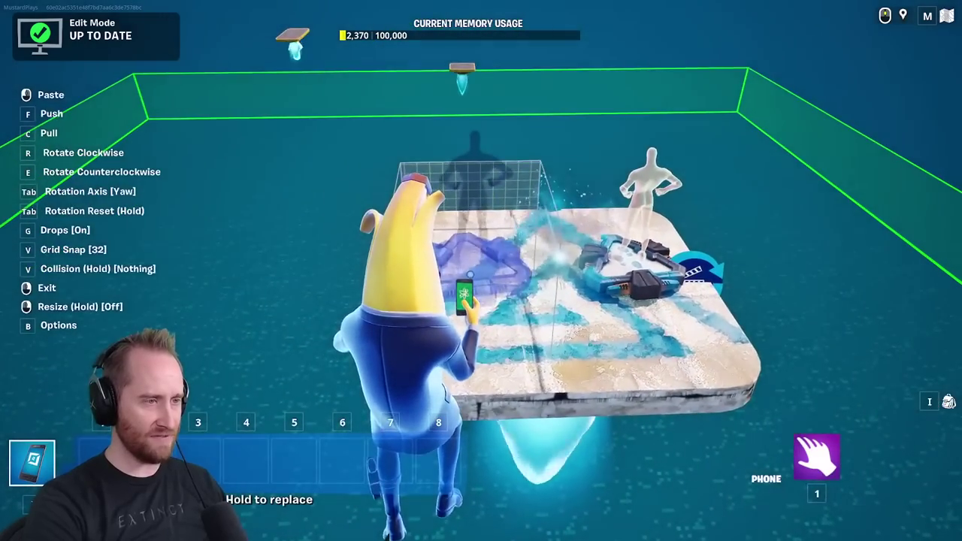
click(481, 270)
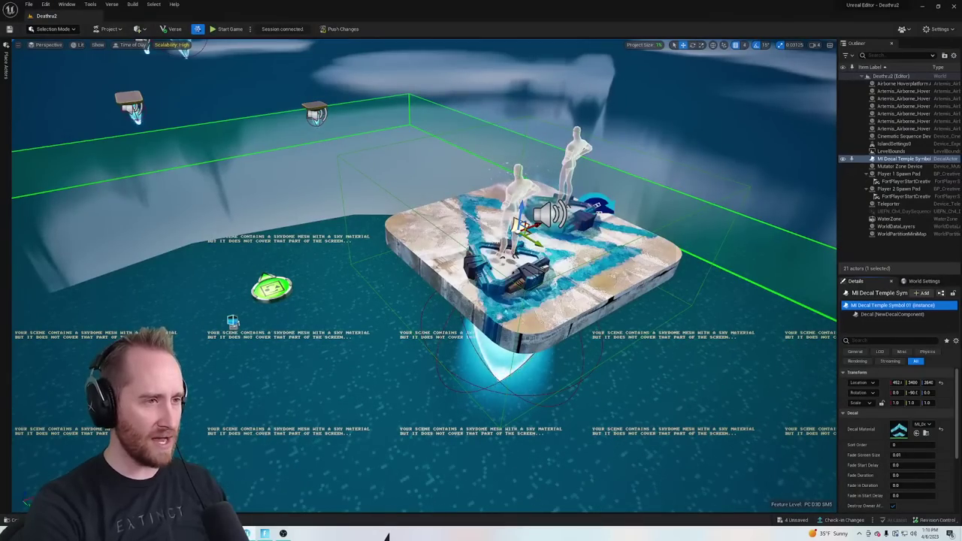
Switch to Unreal Editor and select the static mesh component of the first small hover platform beyond the spawn platform
right_drag(424, 276, 361, 210)
right_drag(461, 272, 456, 308)
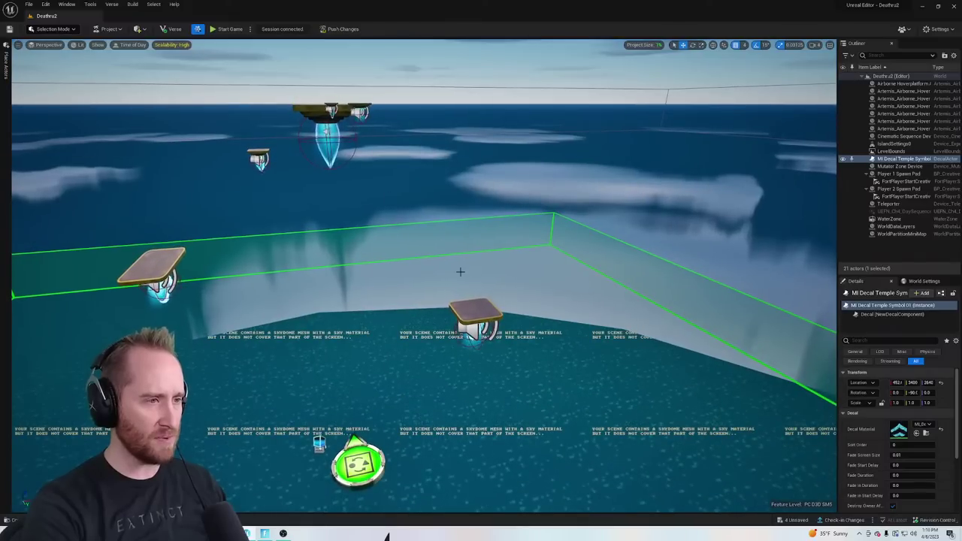
right_click(476, 302)
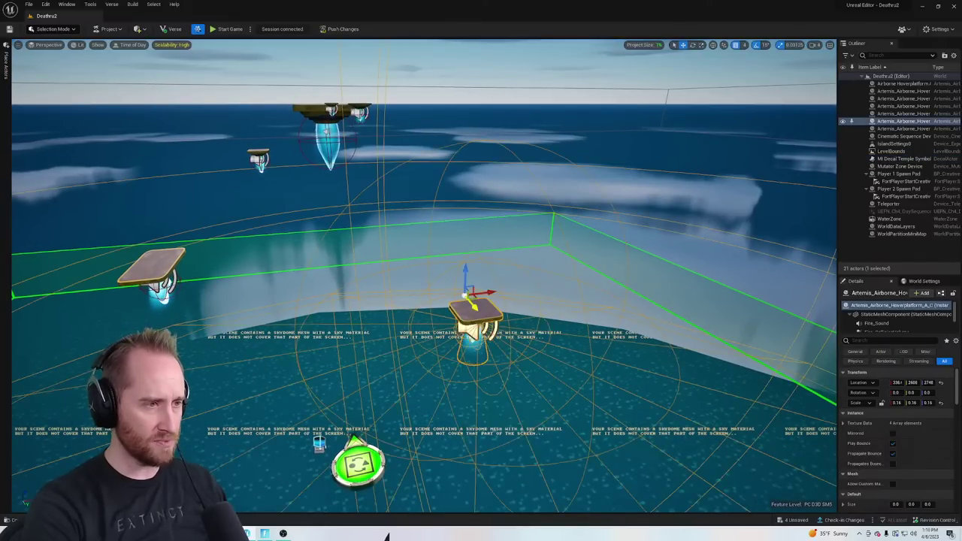
click(913, 314)
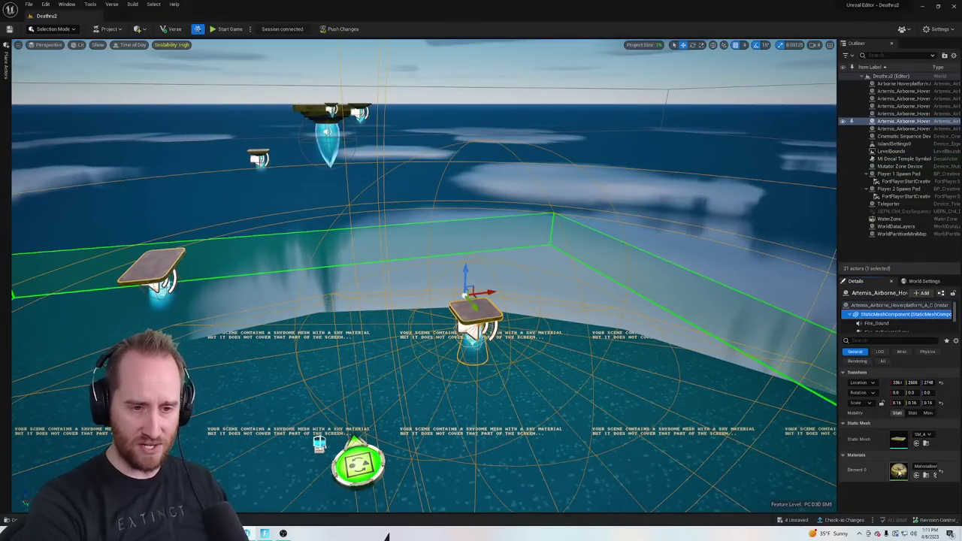
right_click(597, 359)
click(482, 310)
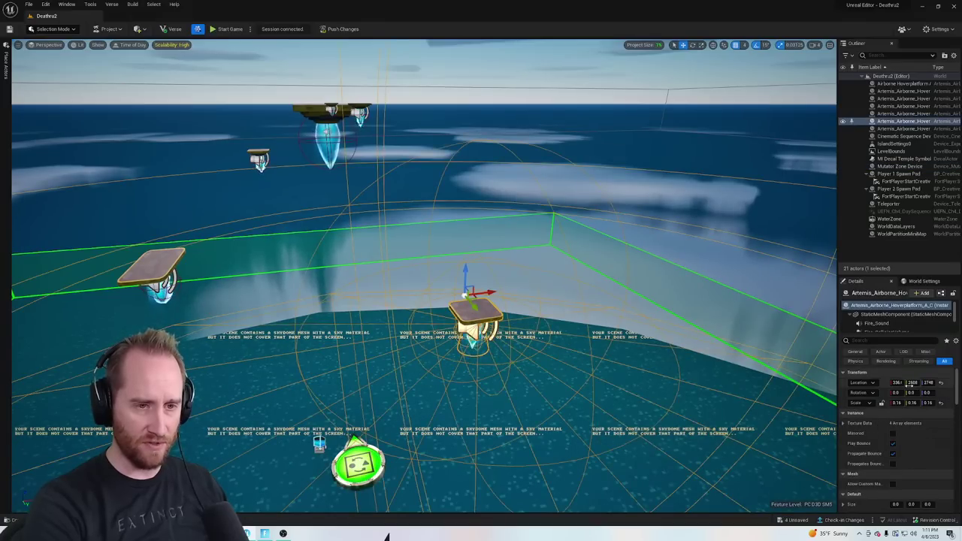
click(895, 314)
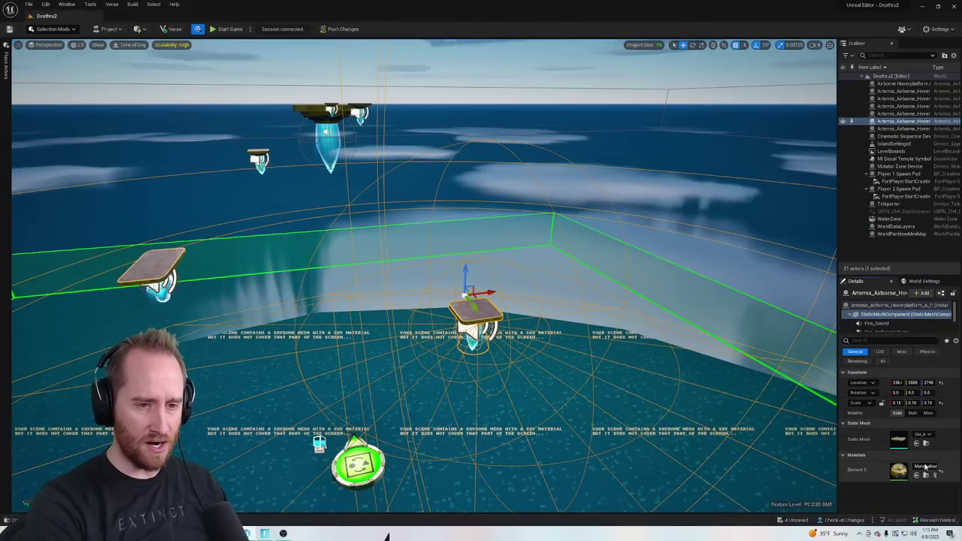
Search the available materials for "floor" and look through the Deathru2 Content folder for the temple floor material
click(926, 467)
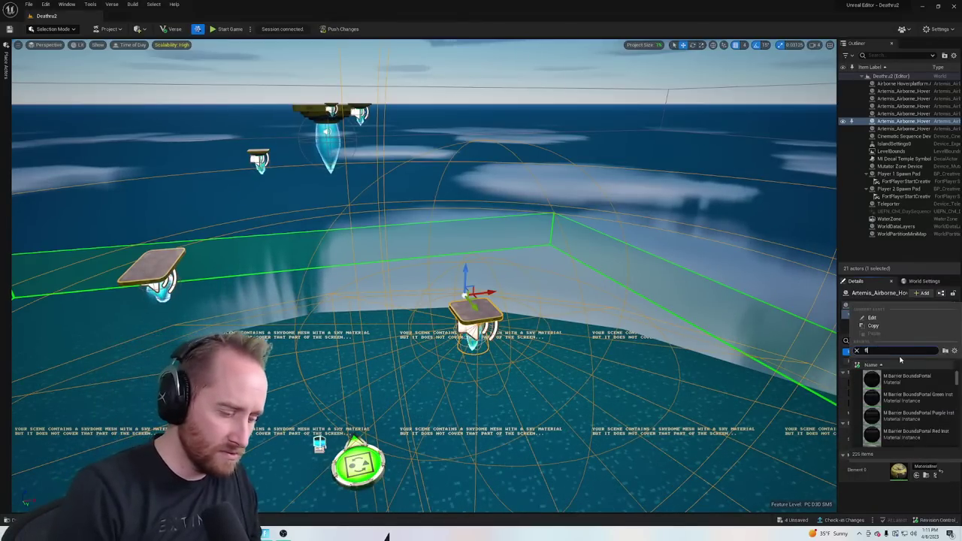
text(floor)
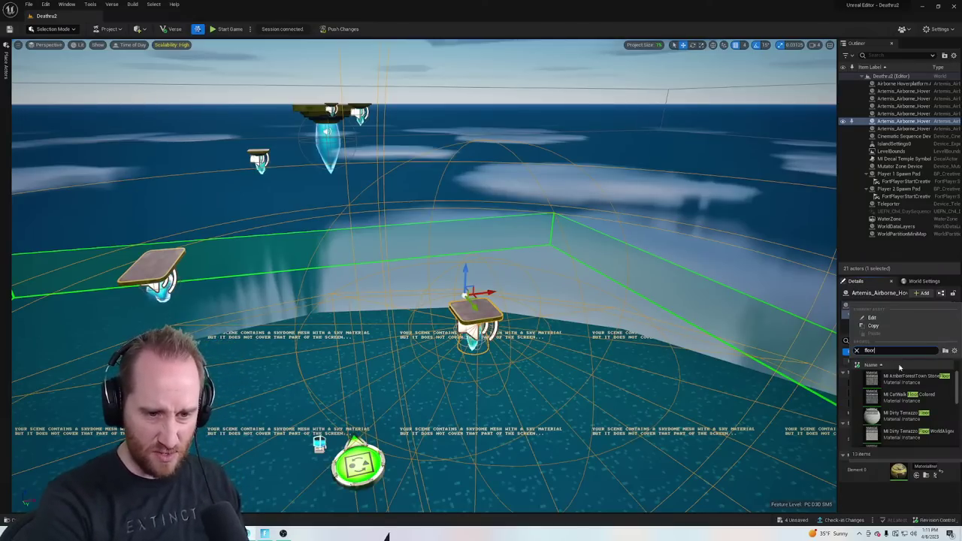
scroll(898, 413, down, 1)
scroll(896, 413, up, 1)
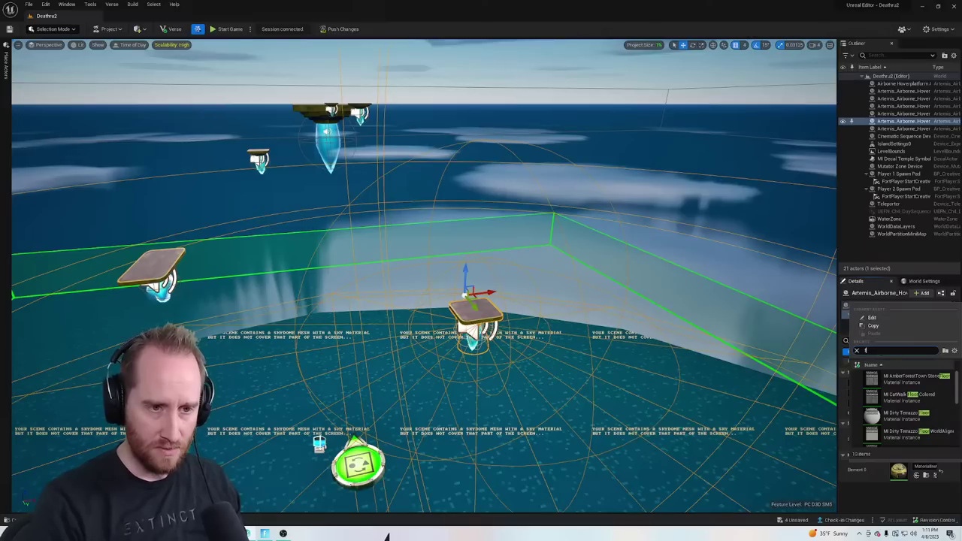
key(BackSpace)
key(ctrl+space)
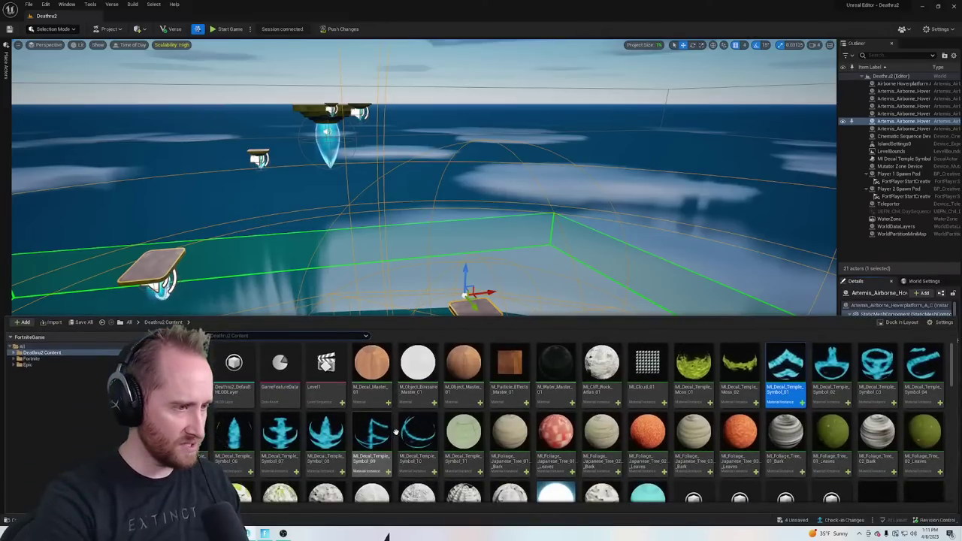
scroll(459, 470, down, 3)
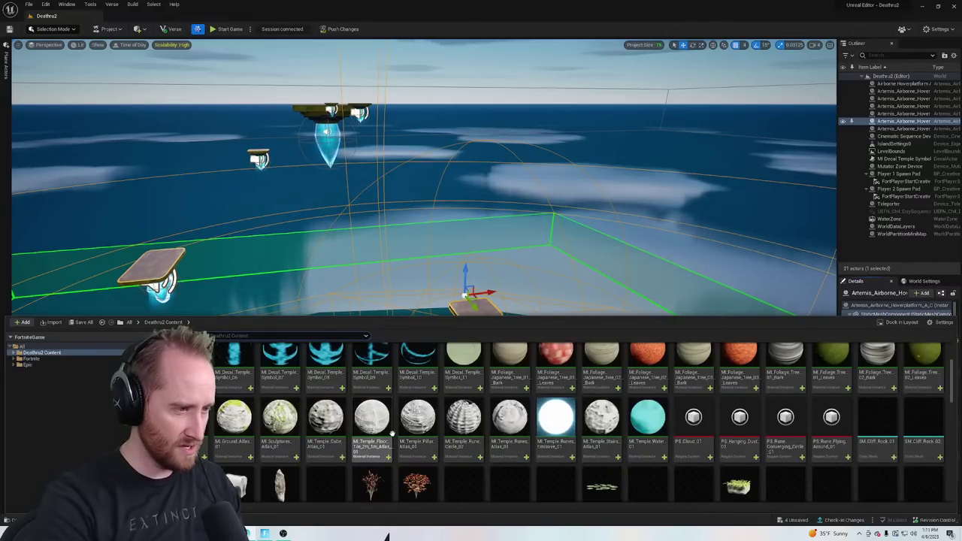
click(902, 267)
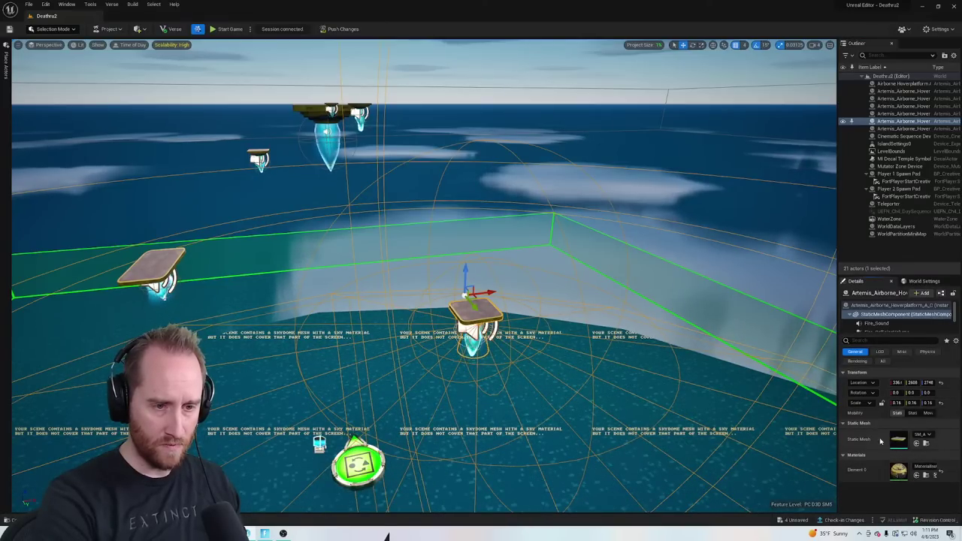
Assign MI_Temple_Floor_Tile_2m_1m_Atlas_01 to the small hover platform's Element 0 and accept the custom material
click(928, 467)
text(flo)
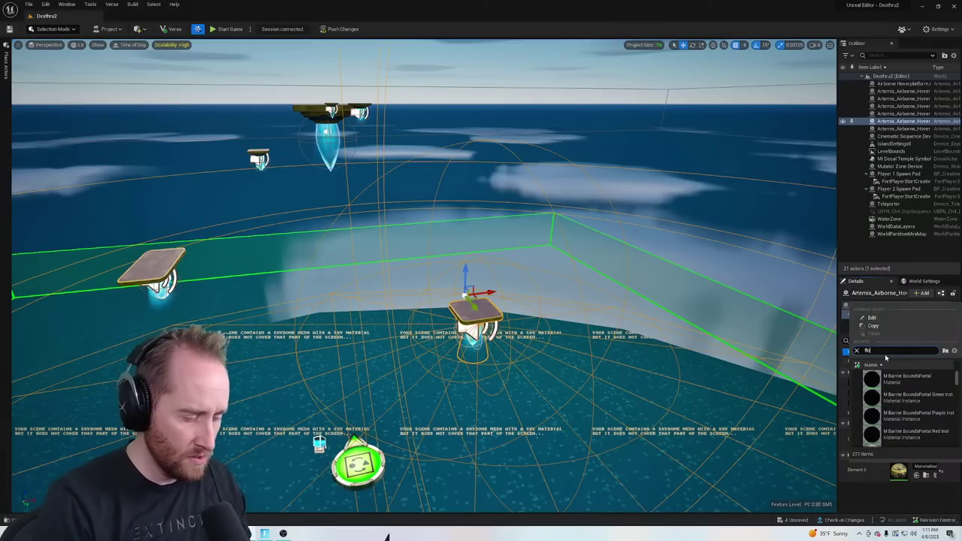
text(oor)
scroll(902, 417, down, 1)
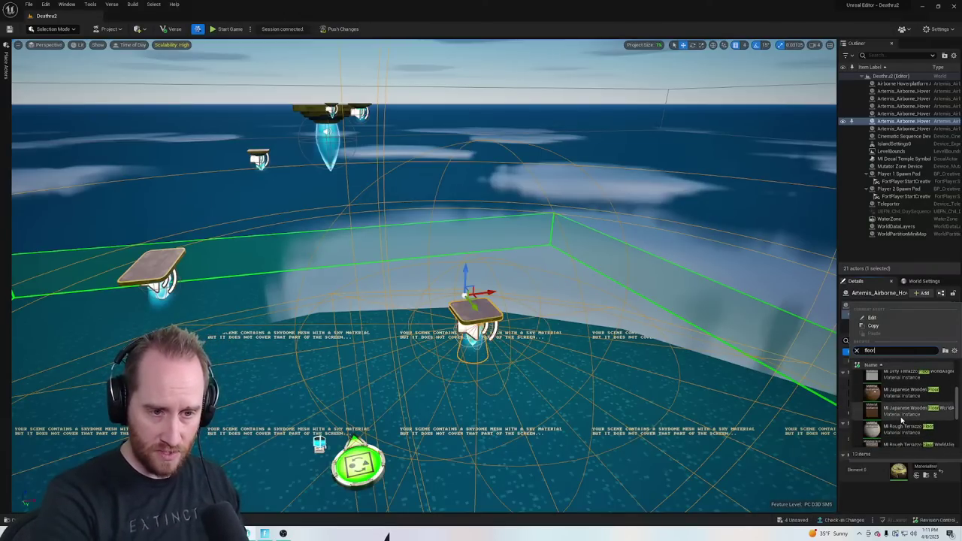
scroll(903, 425, down, 3)
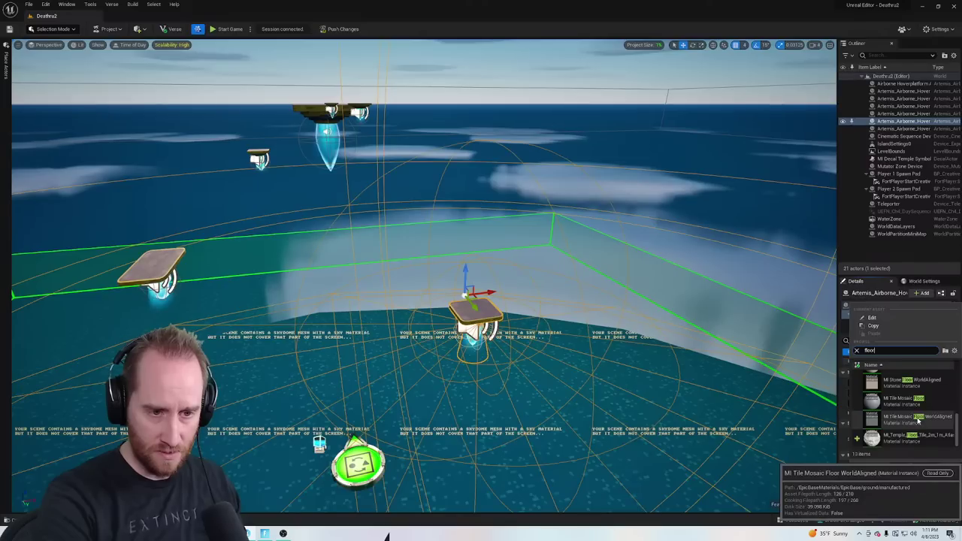
click(907, 441)
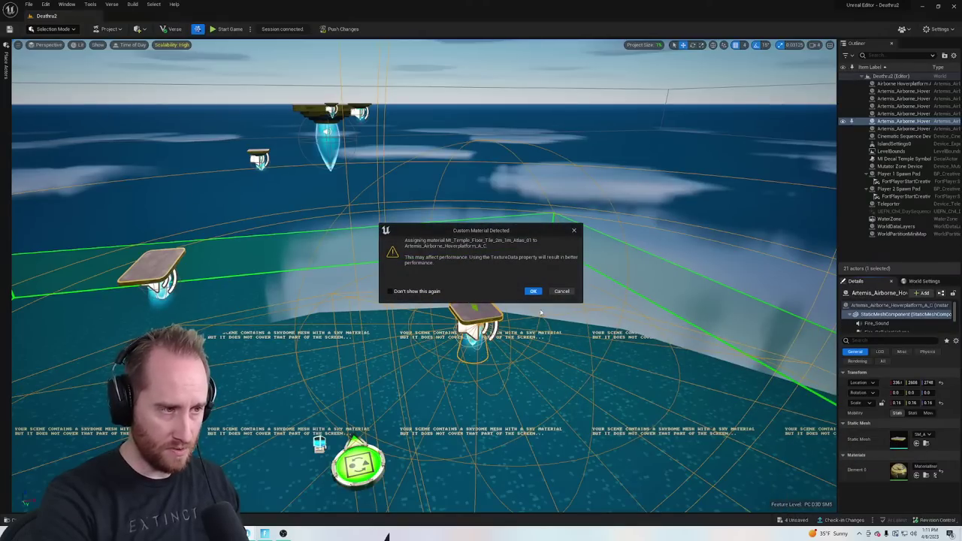
click(534, 292)
Apply the same temple floor tile material to the static mesh of the neighbouring elongated hover platform
key(w)
right_drag(475, 285, 522, 292)
key(a)
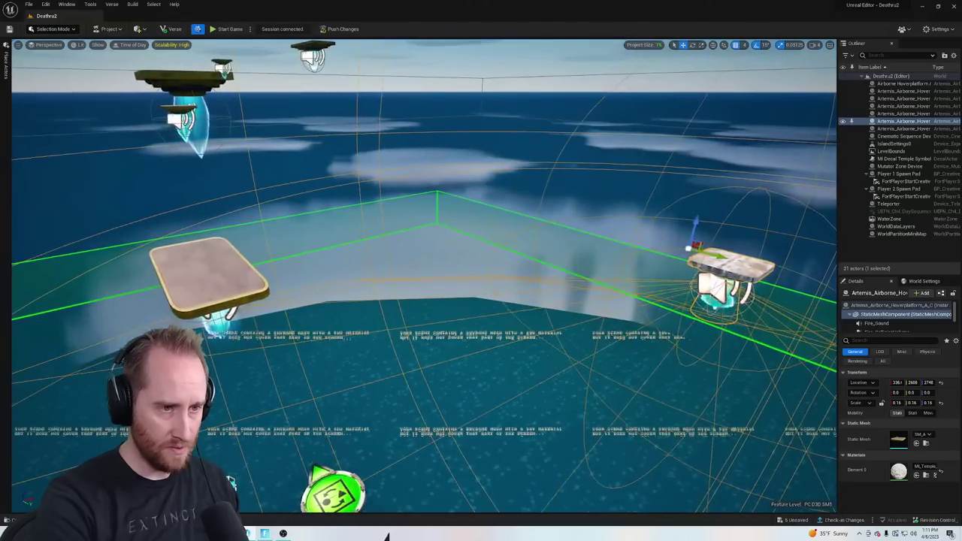
right_drag(461, 288, 461, 291)
click(460, 288)
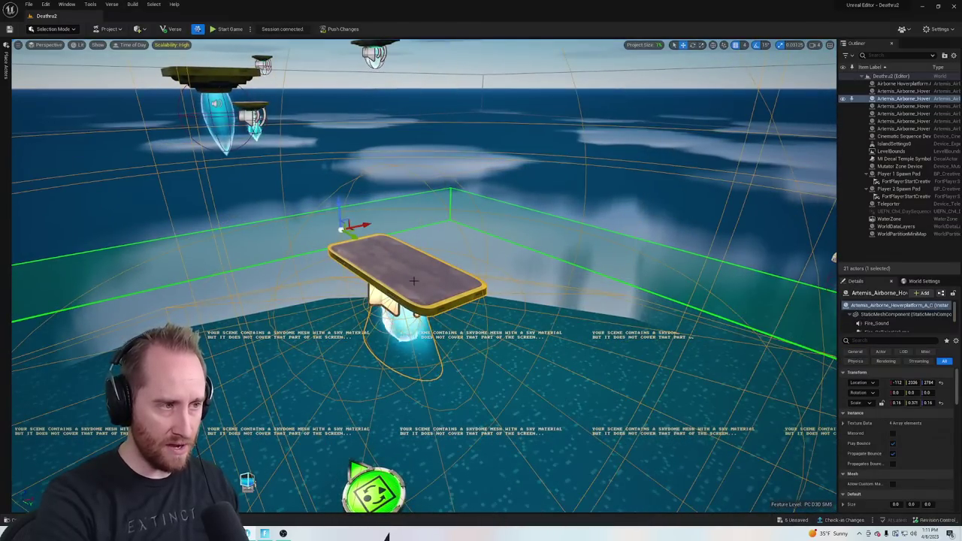
click(901, 314)
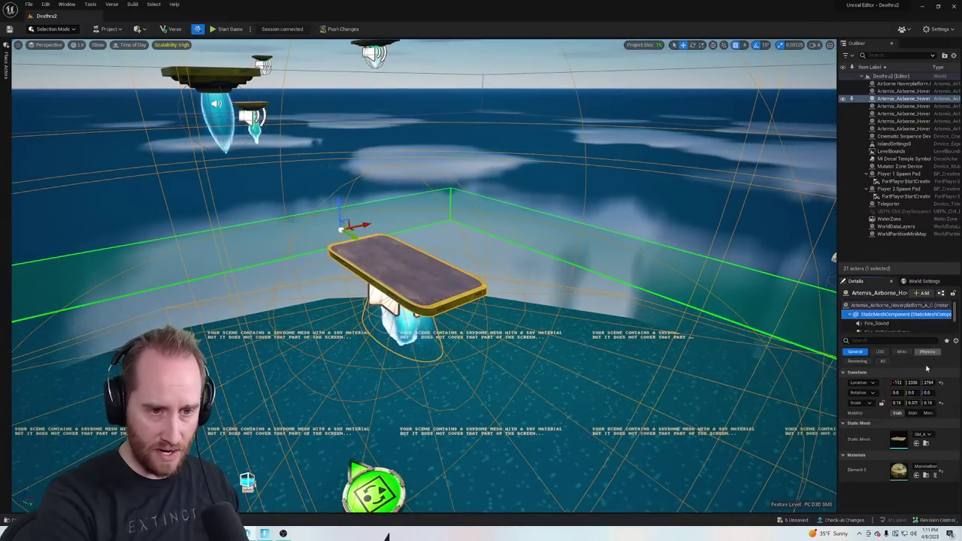
click(928, 467)
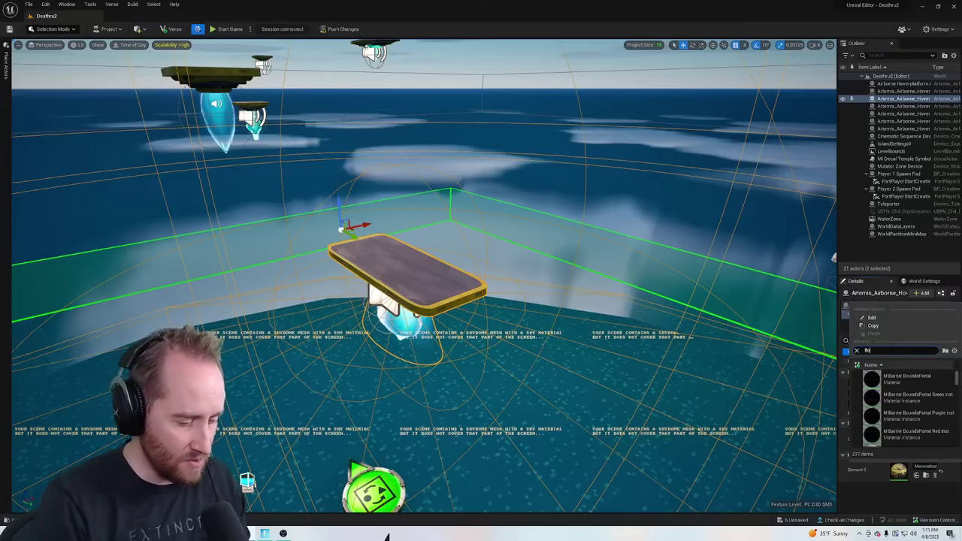
scroll(917, 400, down, 10)
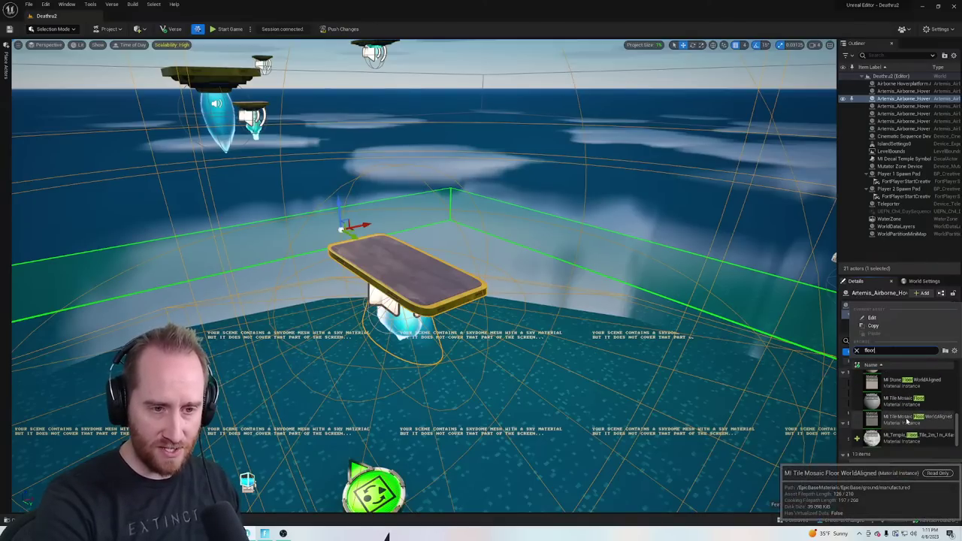
click(895, 438)
click(535, 292)
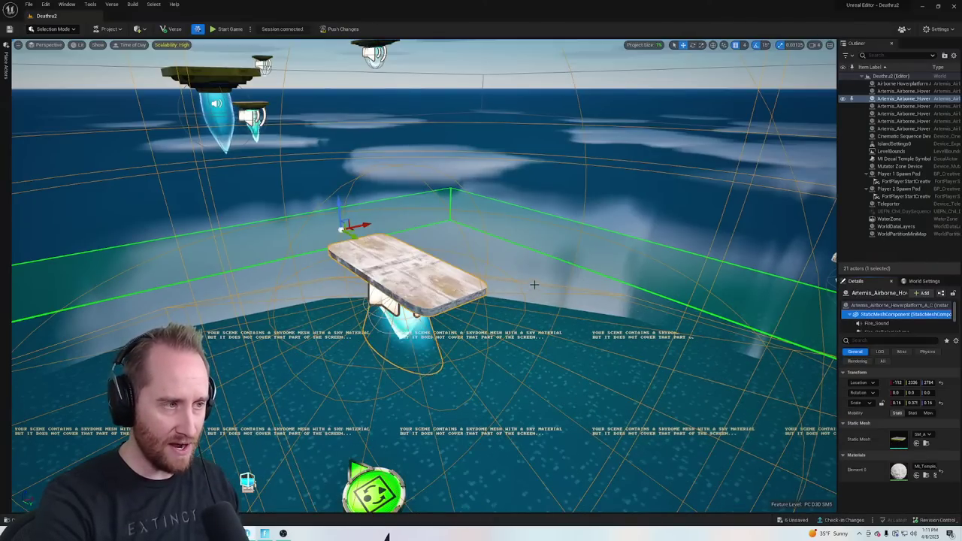
Assign MI_Temple_Floor_Tile_2m_1m_Atlas_01 to the static mesh of the small square hover platform after the elongated one, accepting the custom material
right_drag(533, 283, 620, 188)
right_drag(538, 255, 538, 316)
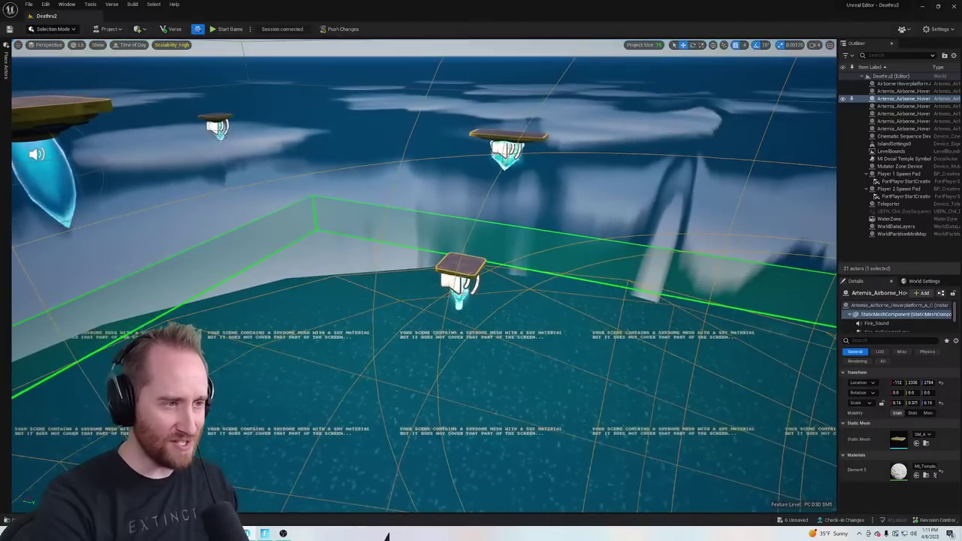
click(461, 266)
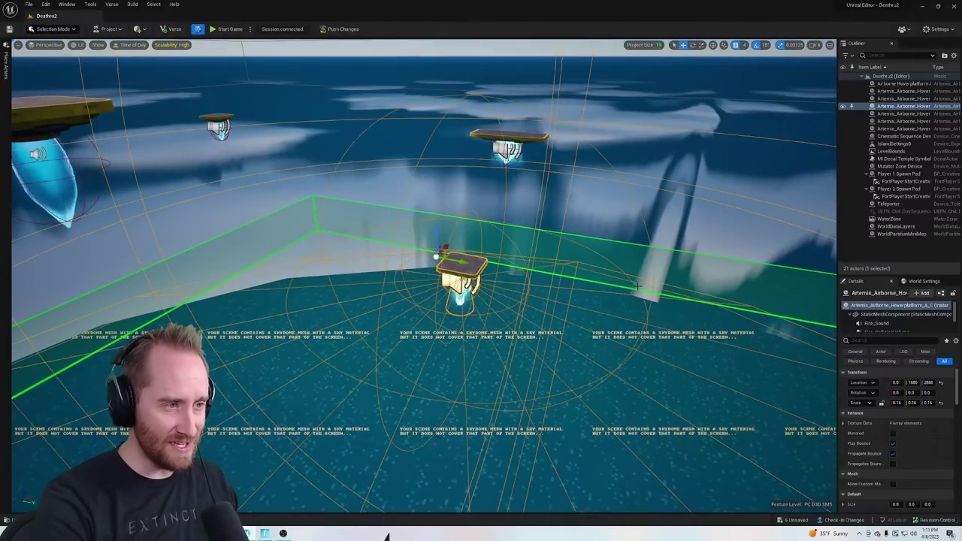
click(909, 314)
click(924, 470)
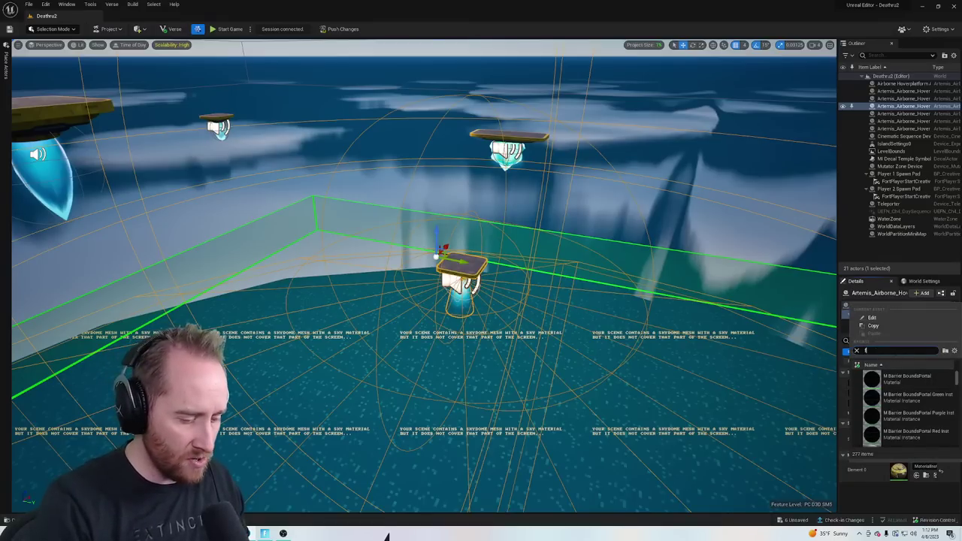
scroll(909, 405, down, 5)
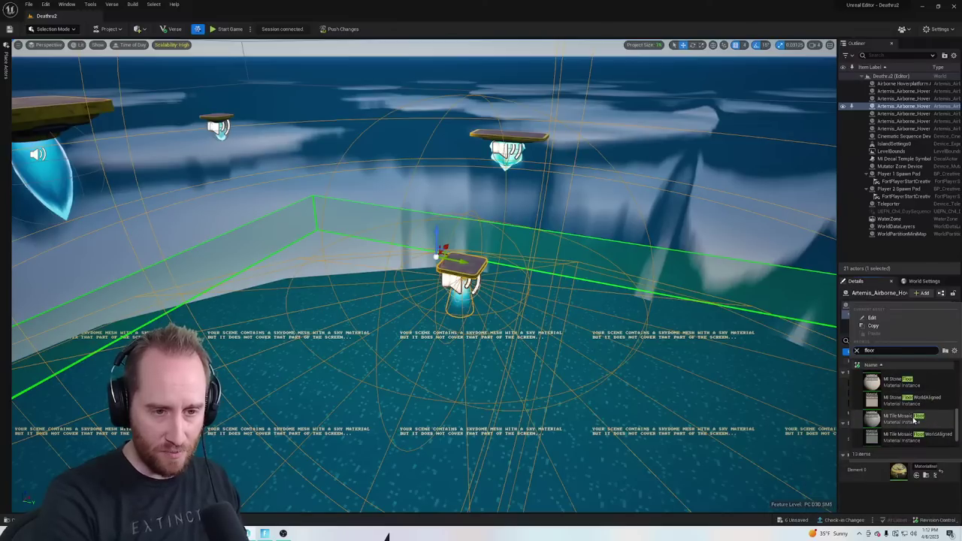
click(911, 436)
click(533, 293)
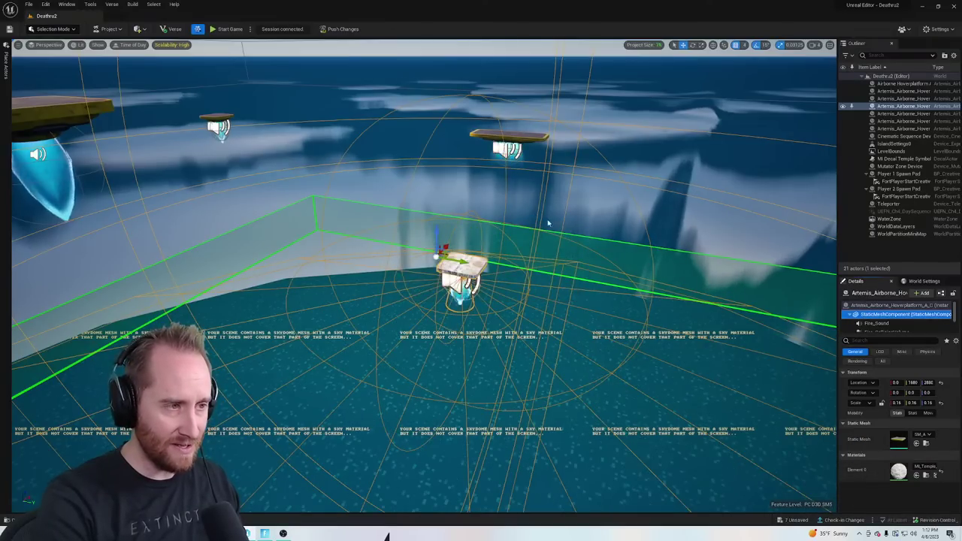
Apply the MI_Temple_Floor_Tile_2m_1m_Atlas_01 material to the static mesh of the next elongated hover platform in front of the large end platform
key(w)
right_drag(548, 221, 442, 255)
key(s)
click(439, 258)
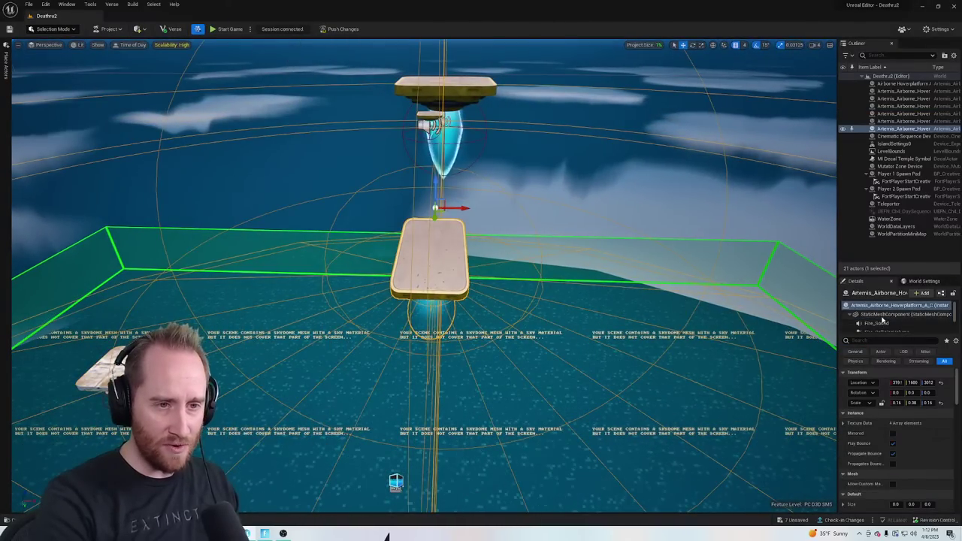
click(885, 315)
click(925, 469)
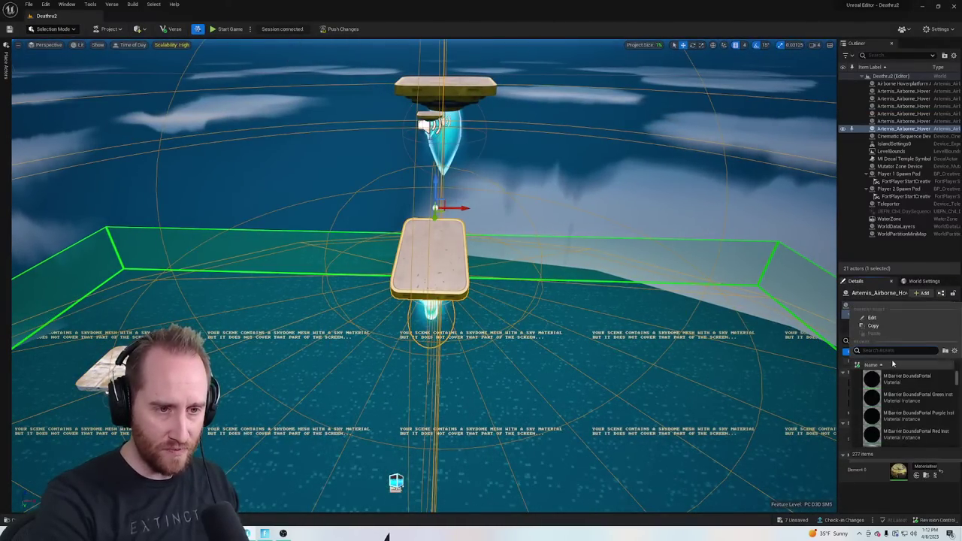
text(floor)
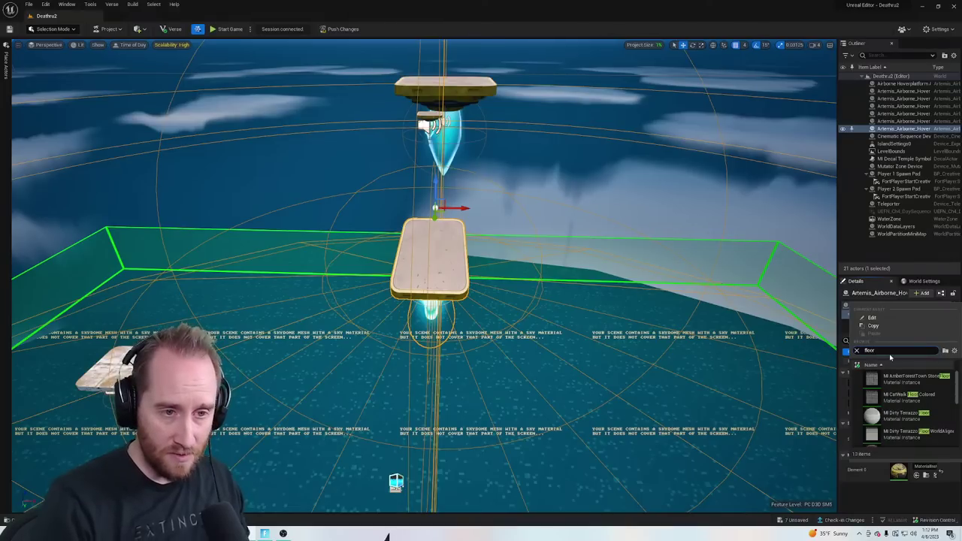
scroll(929, 404, down, 8)
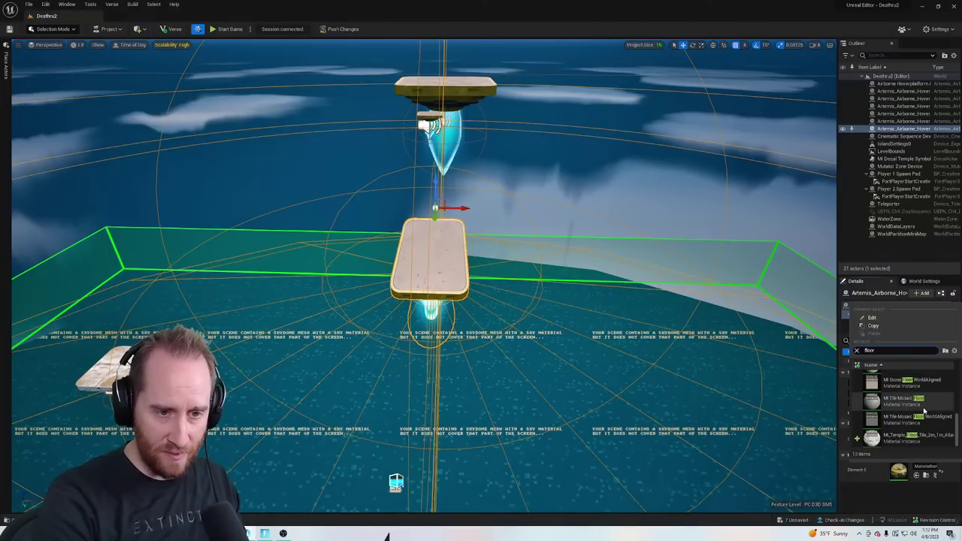
click(908, 439)
click(533, 291)
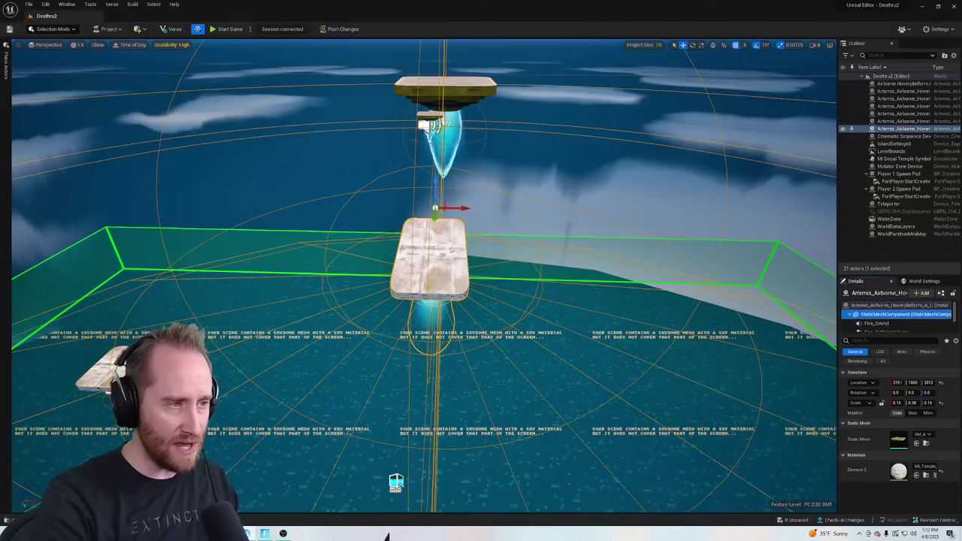
Give the last small hover platform before the large end platform the temple floor tile material on its static mesh
right_drag(483, 210, 483, 188)
click(496, 250)
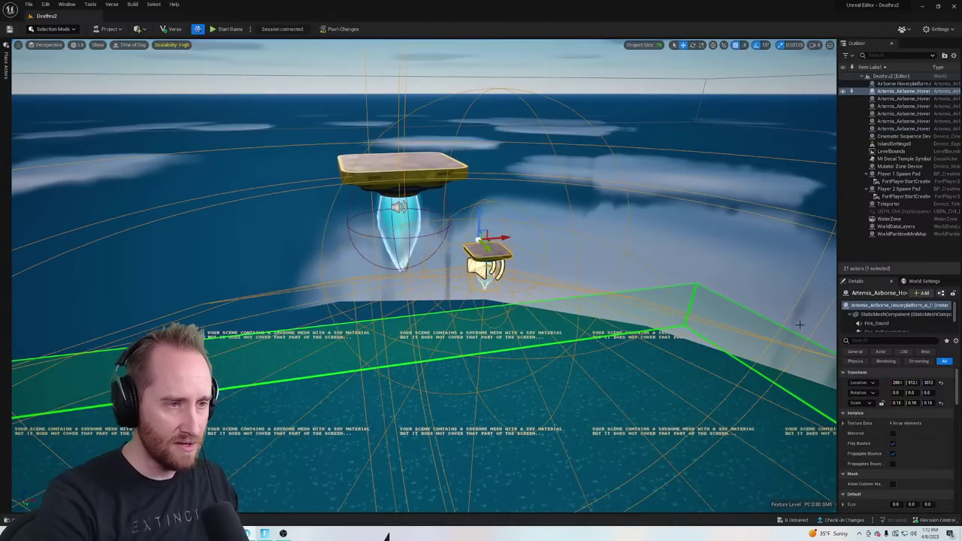
click(902, 314)
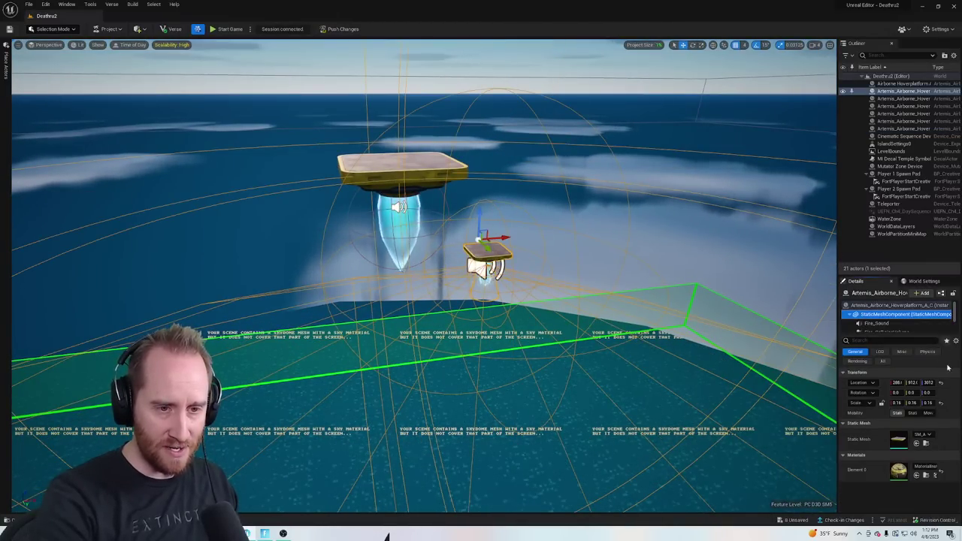
click(925, 467)
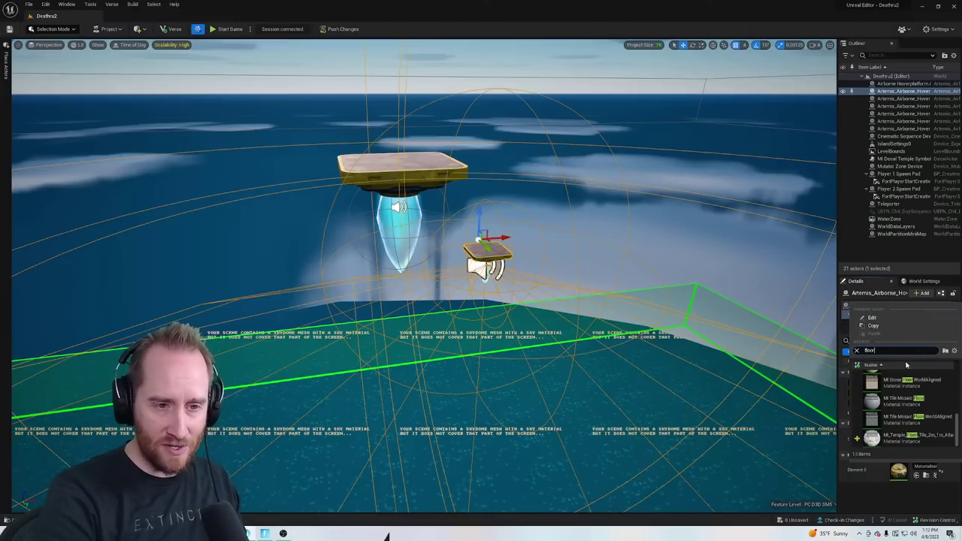
click(904, 439)
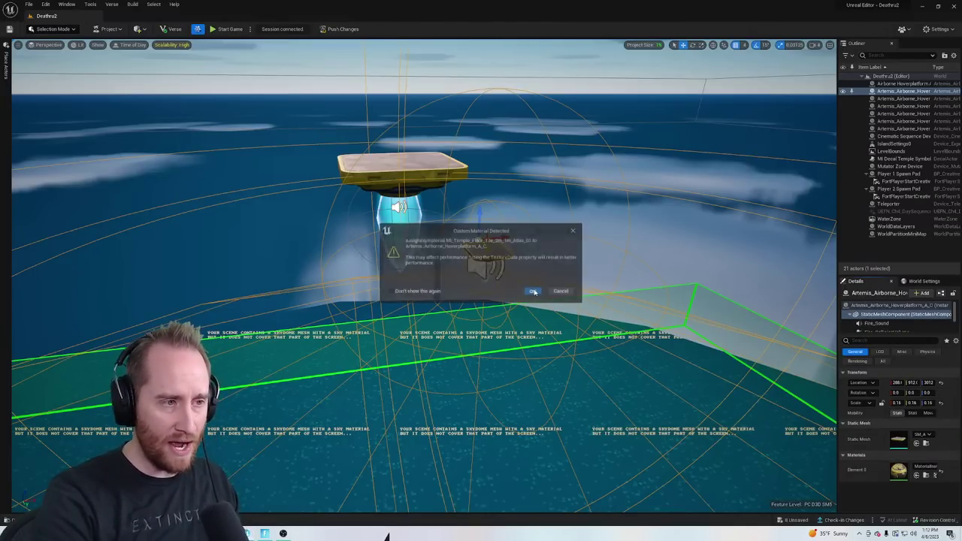
click(533, 291)
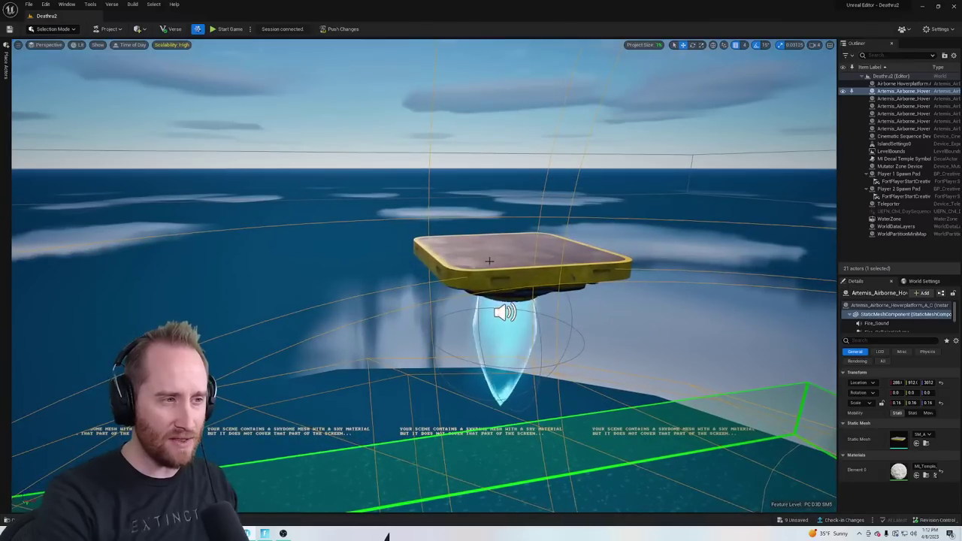
Set Element 0 of the large end platform's static mesh to MI_Temple_Floor_Tile_2m_1m_Atlas_01 and accept the custom material
click(489, 261)
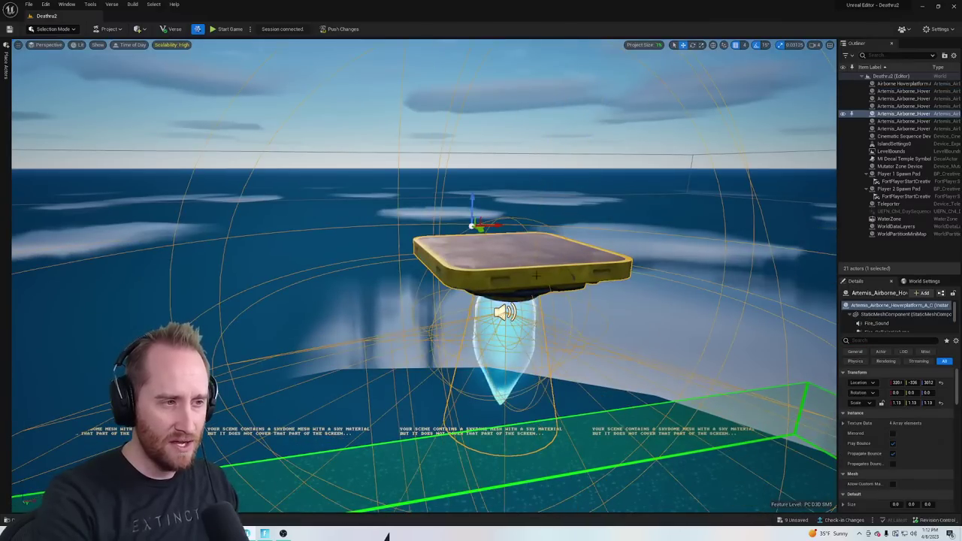
click(884, 315)
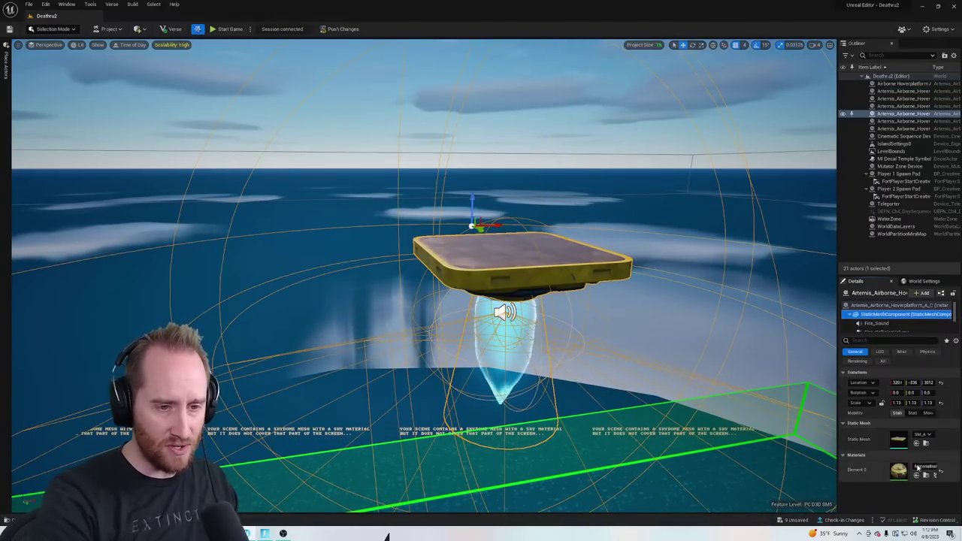
click(926, 467)
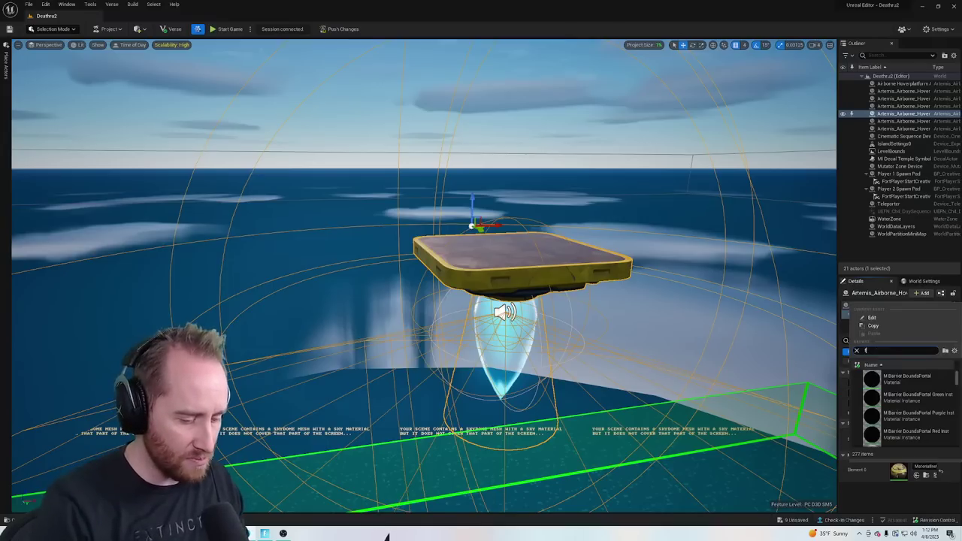
scroll(894, 400, down, 8)
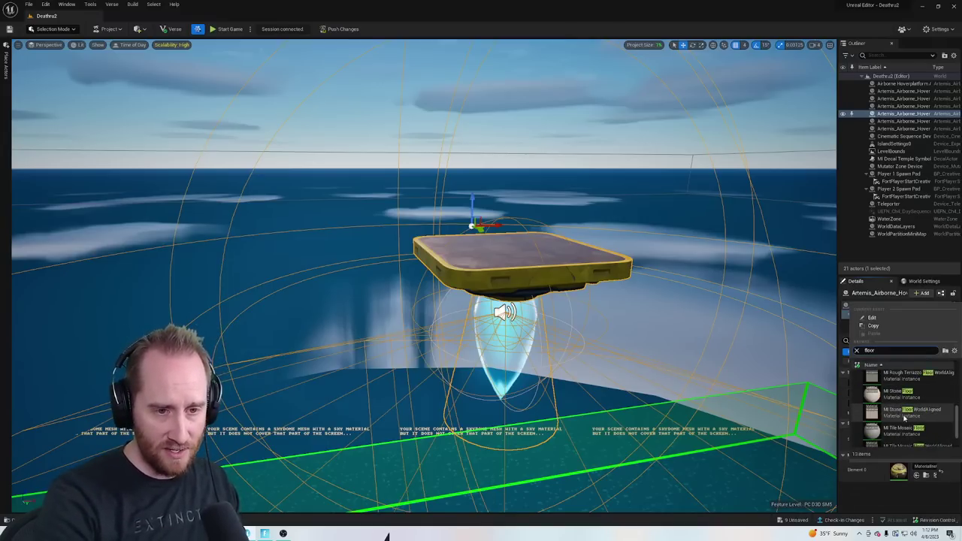
click(898, 435)
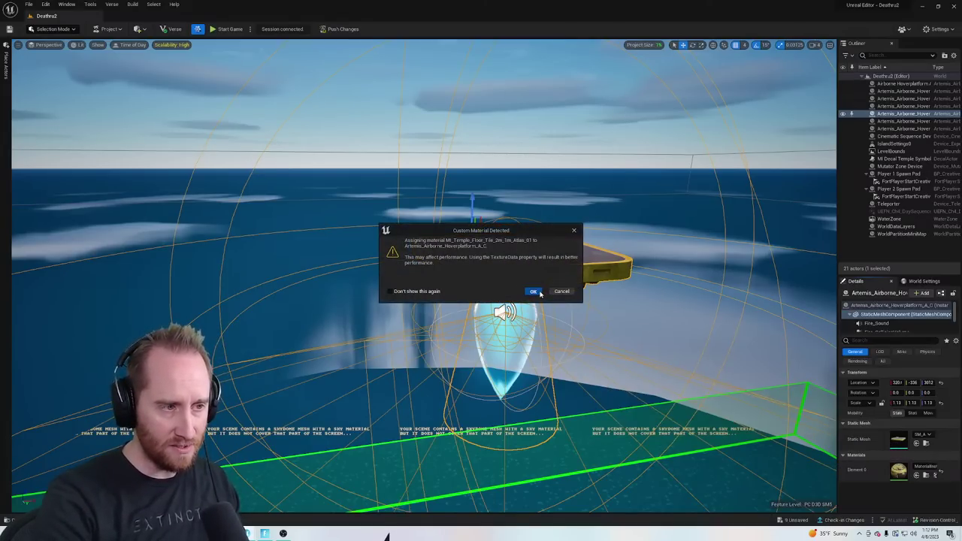
click(533, 292)
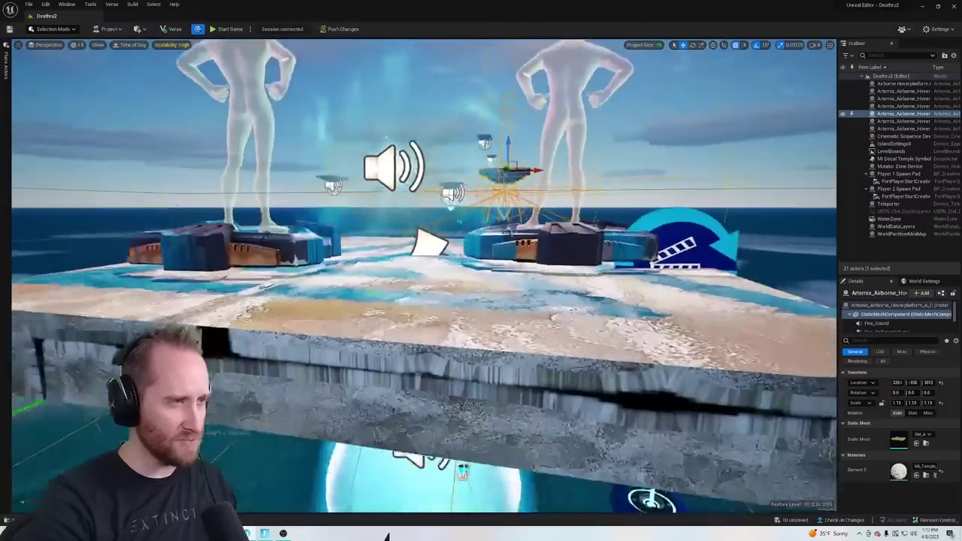
right_drag(423, 275, 436, 329)
key(f)
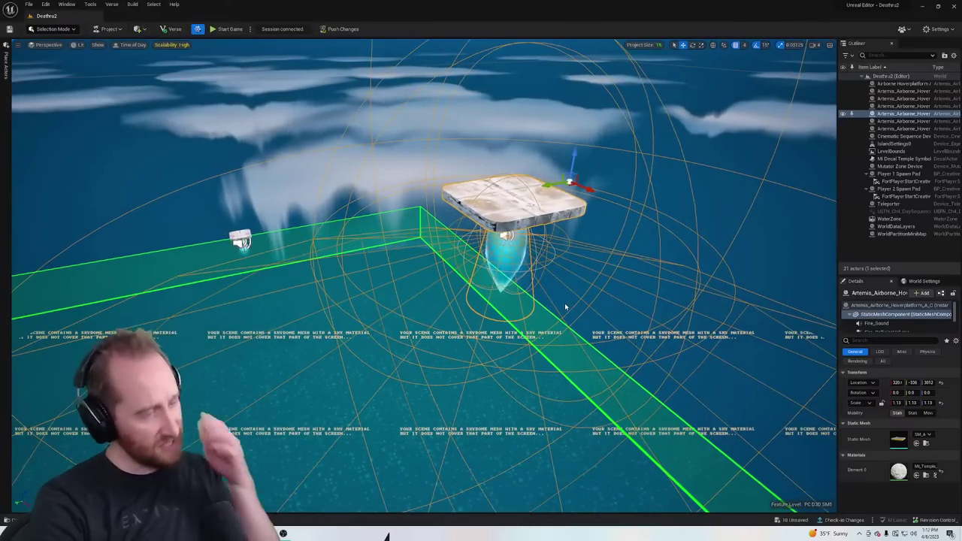
right_drag(469, 286, 432, 283)
mouse_move(569, 259)
right_down()
mouse_move(632, 260)
mouse_move(569, 259)
right_up()
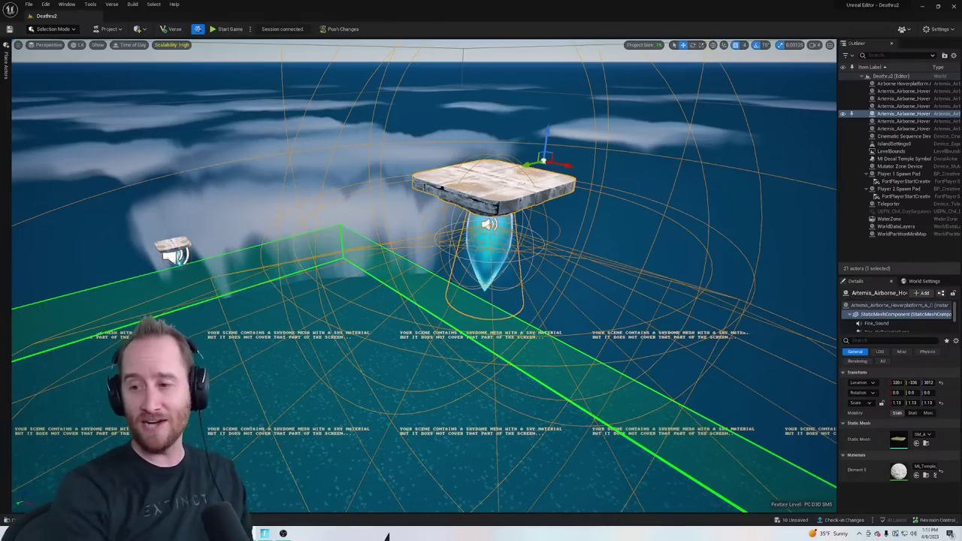
right_drag(451, 278, 473, 277)
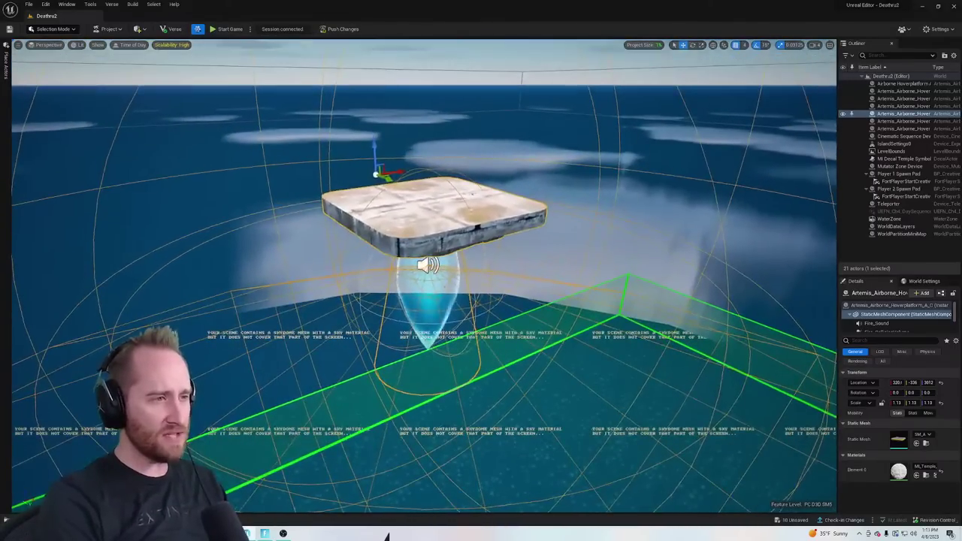
Place the SM_Temple_Cube_03 mesh from the Deathru2 Content at the large end platform and lower it against the platform's edge
key(ctrl+space)
scroll(622, 482, down, 5)
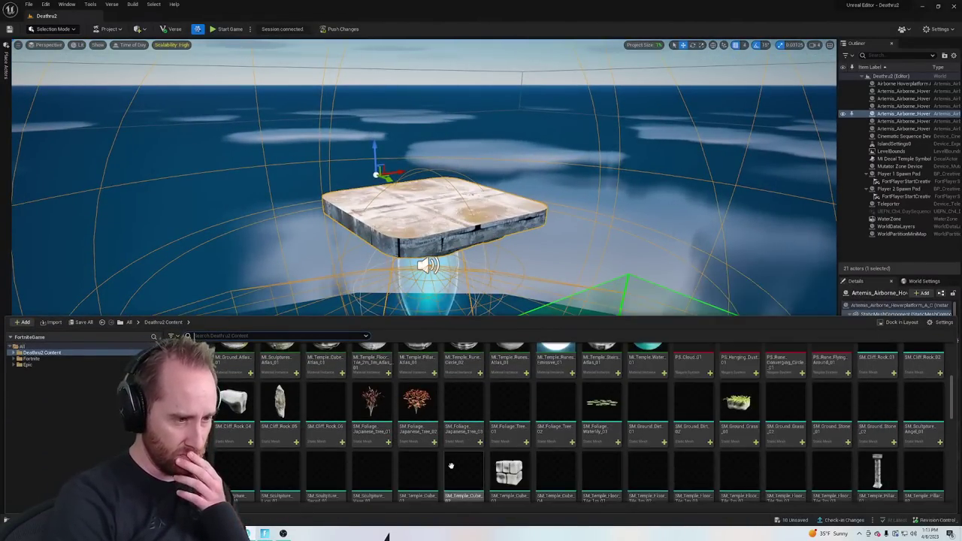
drag(509, 472, 461, 216)
key(d)
right_drag(387, 231, 372, 231)
drag(351, 250, 353, 284)
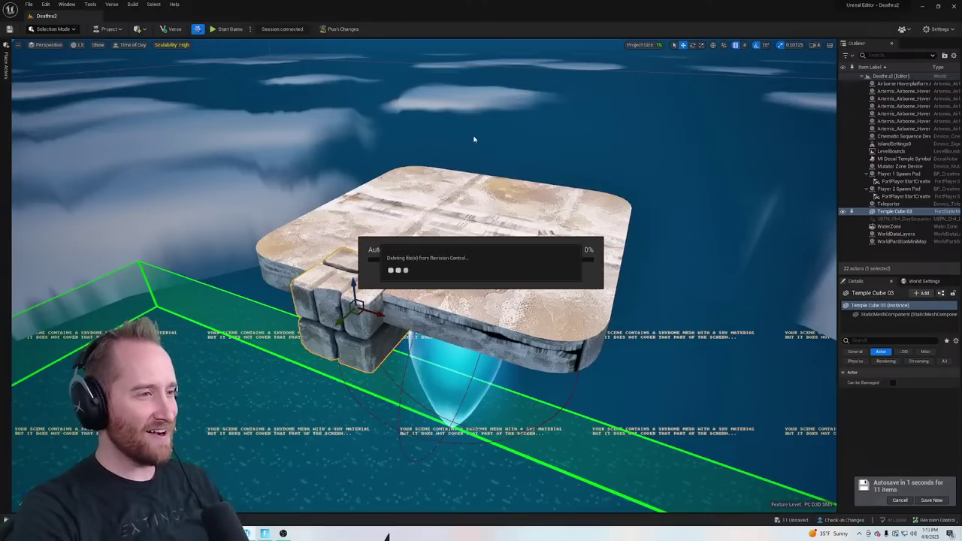
Add the SM_Temple_Cube_04 mesh to the level beside the large end platform
right_drag(458, 149, 316, 372)
key(ctrl+space)
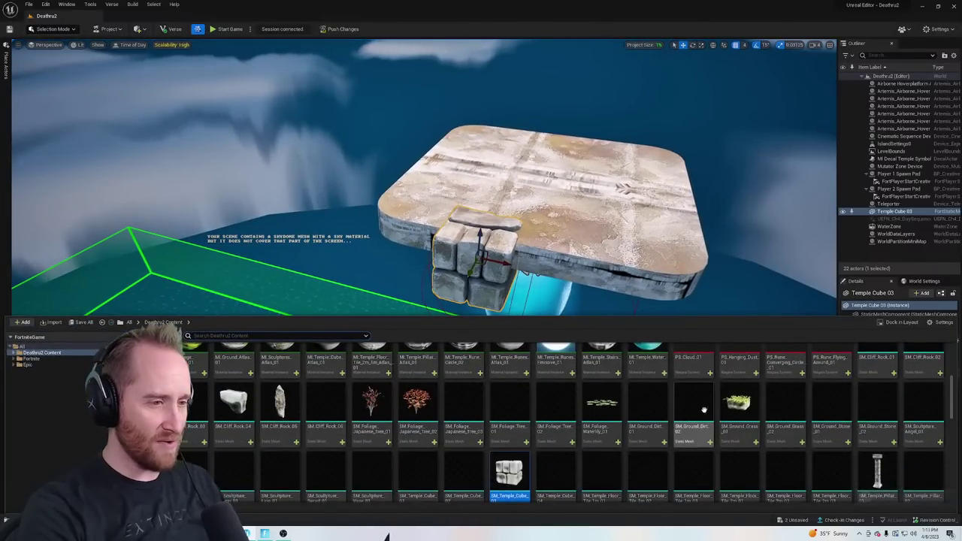
drag(556, 467, 339, 231)
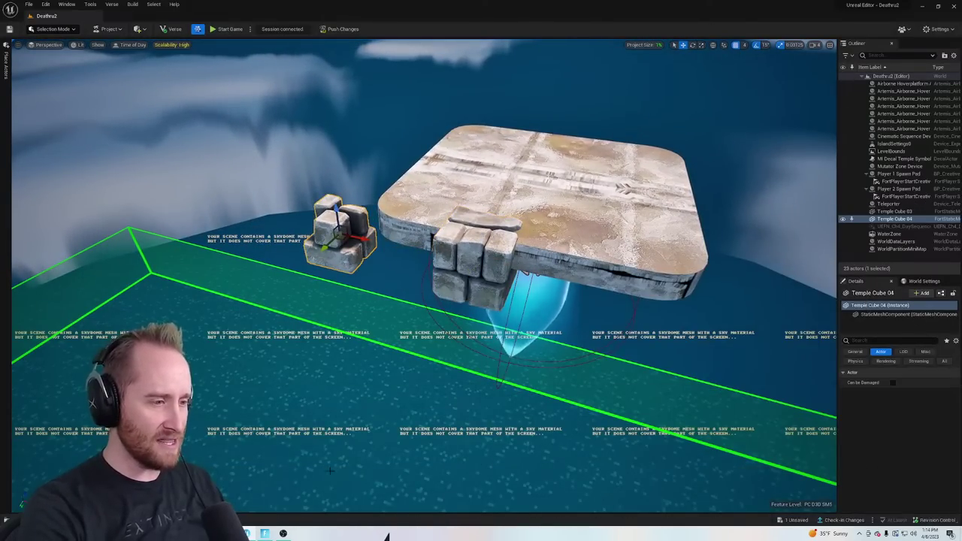
Select the run of SM_Temple_Floor_Tile static meshes in the Deathru2 Content
key(ctrl+space)
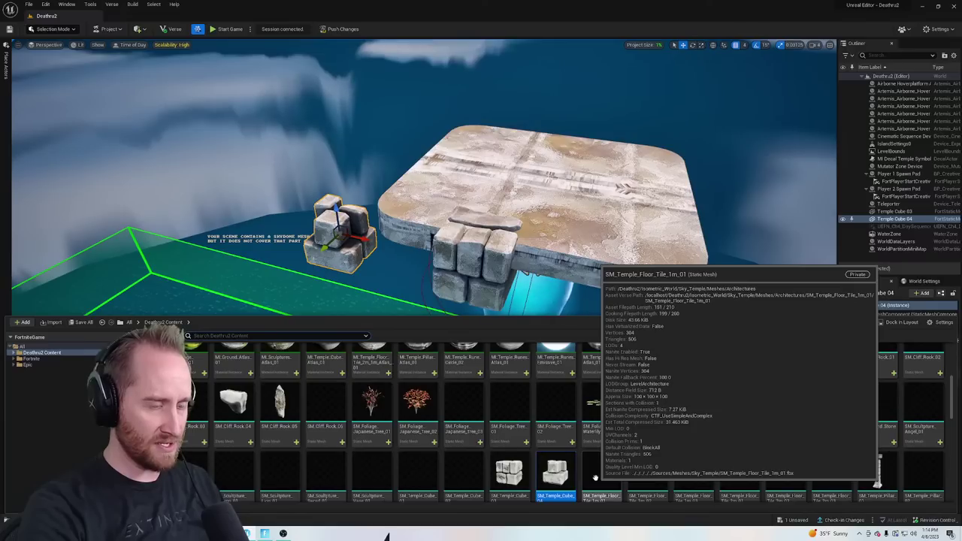
click(594, 477)
shift+drag(795, 480, 817, 484)
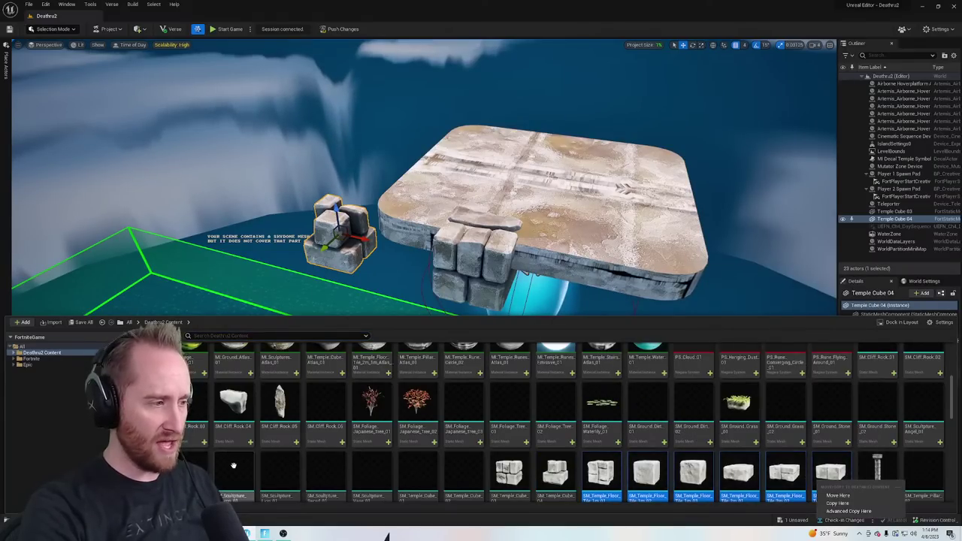
Try placing the sculpture meshes together with Temple Cube 01 and 02 beside the end platform, and undo their creation
shift+click(188, 476)
click(409, 469)
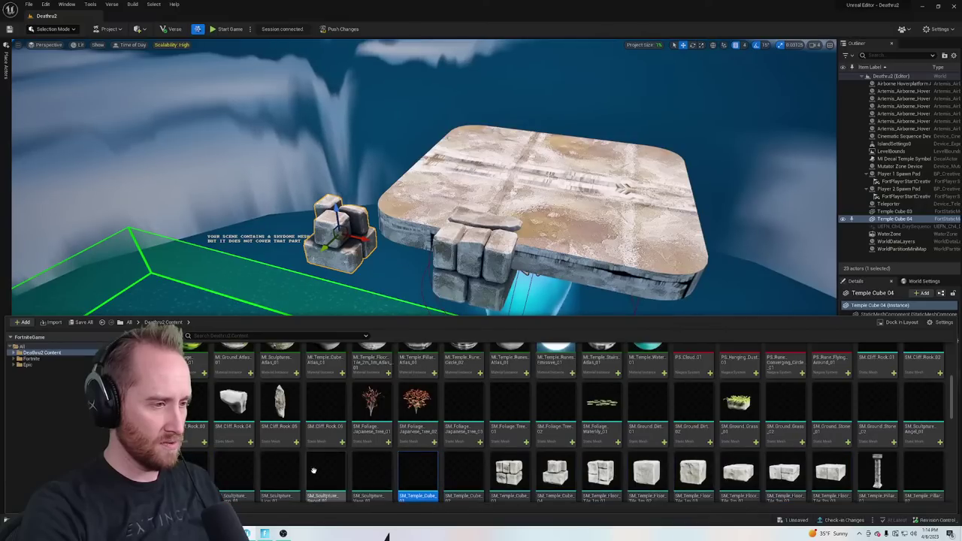
shift+click(457, 469)
mouse_move(451, 464)
mouse_down()
mouse_move(272, 182)
mouse_move(241, 203)
mouse_up()
mouse_move(300, 91)
right_down()
mouse_move(296, 45)
mouse_move(316, 82)
right_up()
right_drag(342, 194, 342, 193)
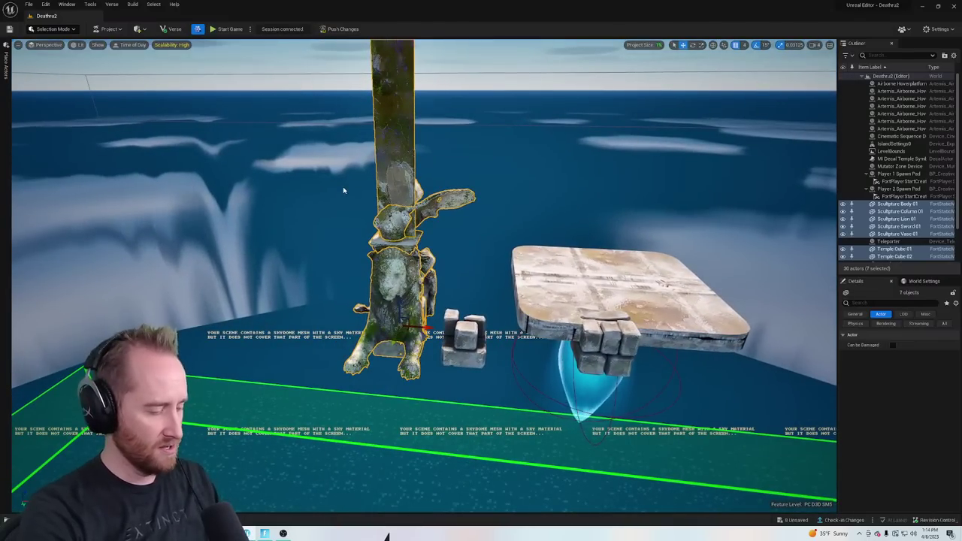
key(ctrl+z)
Select the cliff rock, foliage, ground, angel sculpture and temple pillar static meshes that have blank thumbnails in the Deathru2 Content
key(ctrl+space)
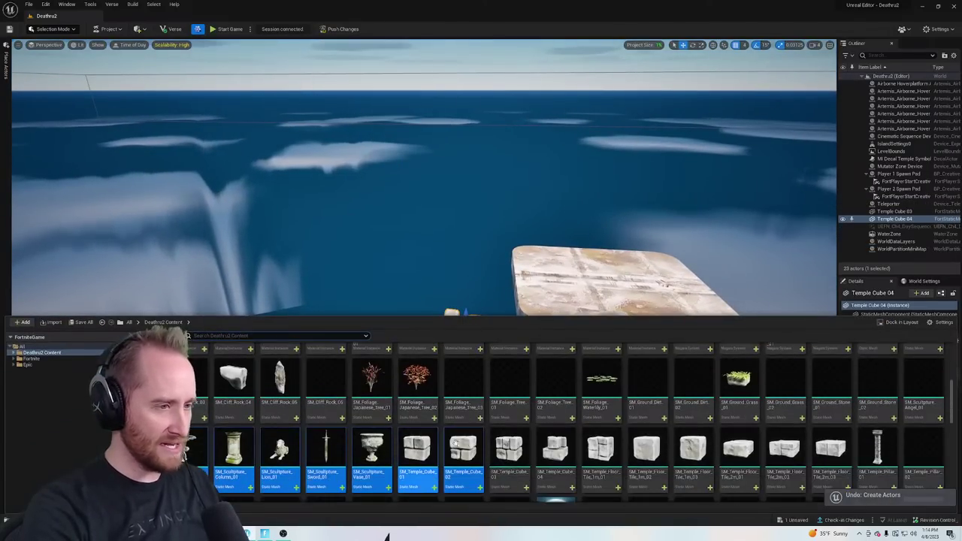
scroll(456, 443, up, 1)
click(190, 411)
ctrl+click(460, 406)
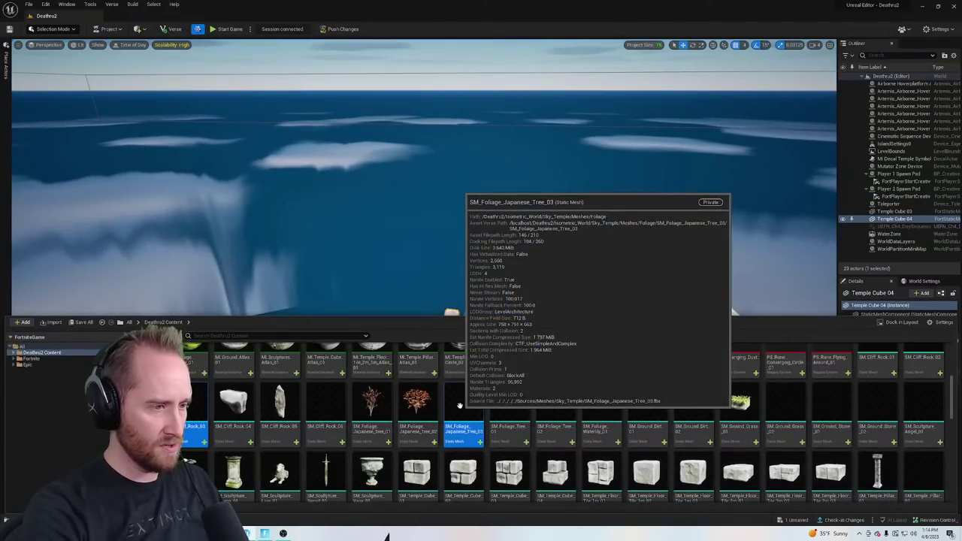
ctrl+click(325, 406)
ctrl+click(510, 406)
ctrl+click(555, 406)
ctrl+click(648, 406)
ctrl+click(693, 406)
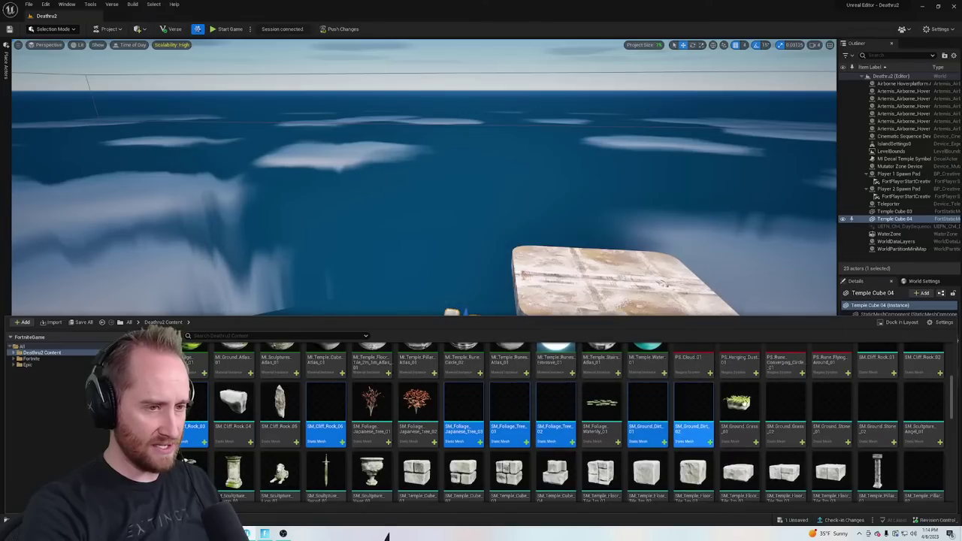
ctrl+click(785, 406)
ctrl+click(831, 405)
ctrl+click(877, 406)
ctrl+click(923, 406)
ctrl+click(923, 474)
scroll(777, 477, down, 1)
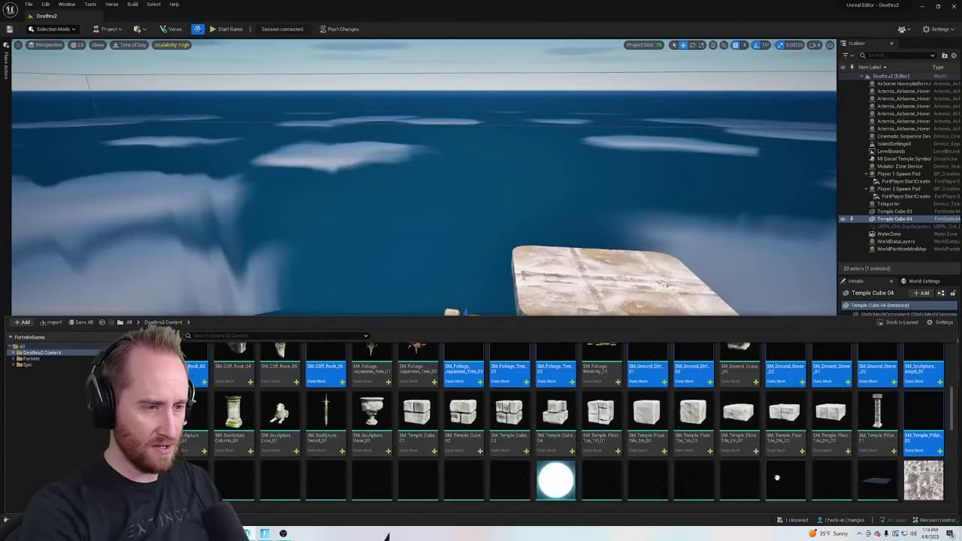
Add the temple rune and stairs meshes to the selection, try placing all selected meshes beside the end platform, and undo their creation
scroll(777, 478, down, 1)
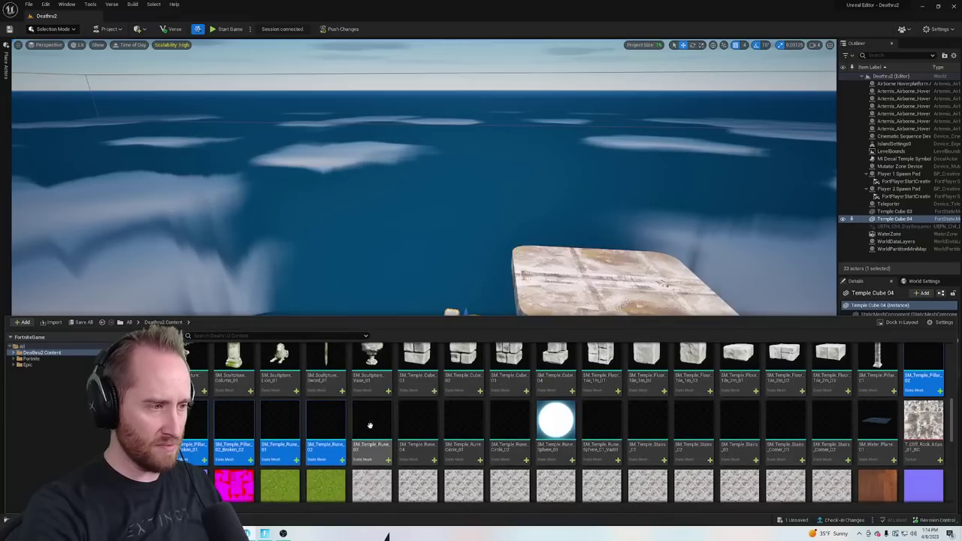
ctrl+click(371, 424)
ctrl+click(417, 425)
ctrl+click(464, 425)
ctrl+click(510, 425)
ctrl+click(556, 424)
ctrl+click(602, 424)
ctrl+click(647, 425)
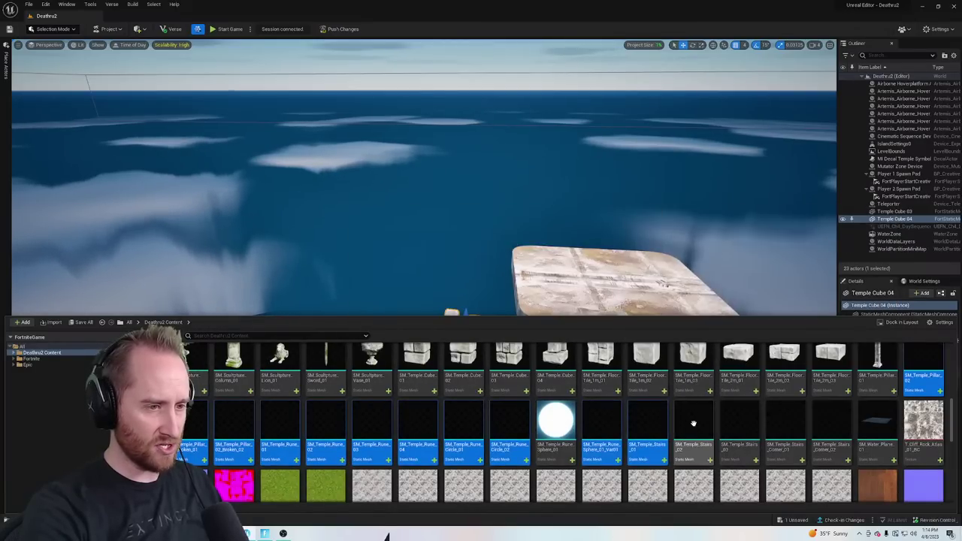
ctrl+click(693, 423)
ctrl+click(739, 423)
ctrl+click(785, 423)
ctrl+click(827, 422)
drag(233, 415, 233, 215)
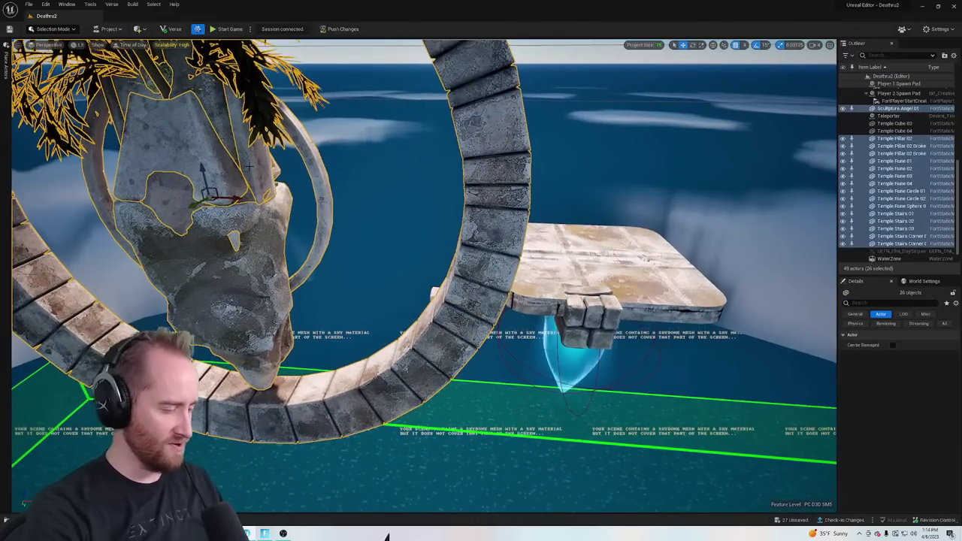
key(ctrl+z)
key(ctrl+space)
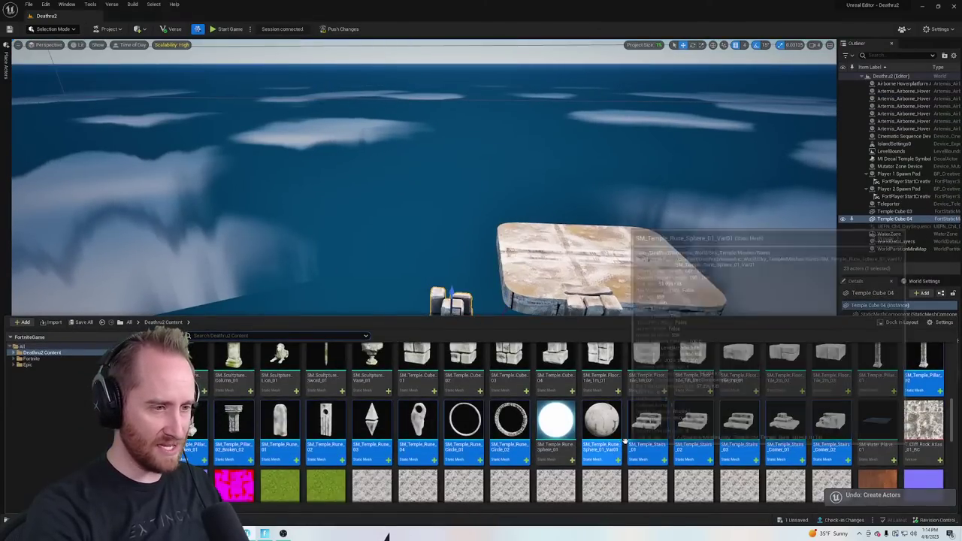
Try placing the SM_Cliff_Rock_01 and SM_Cliff_Rock_02 meshes beside the end platform, and undo their creation
scroll(656, 423, up, 3)
scroll(656, 423, up, 3)
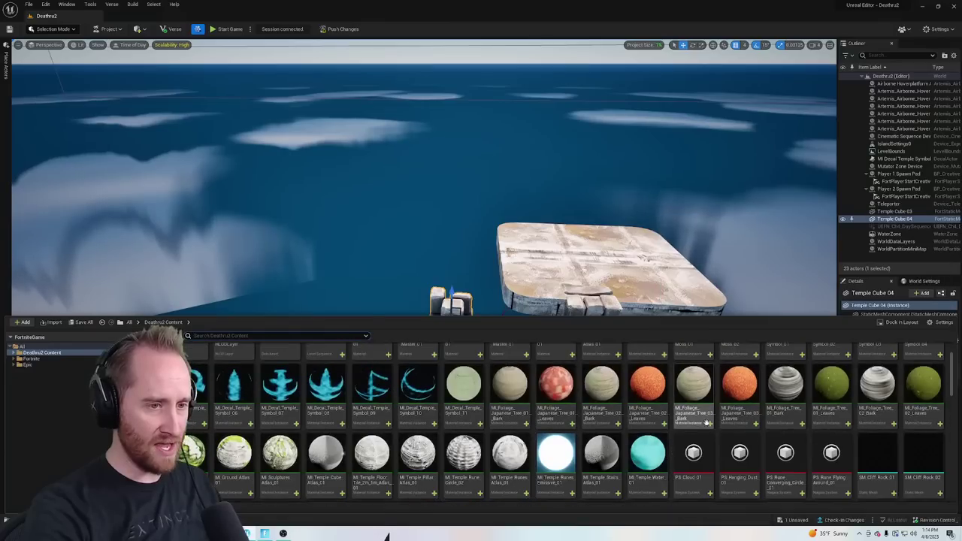
shift+click(925, 415)
drag(887, 421, 319, 199)
key(ctrl+z)
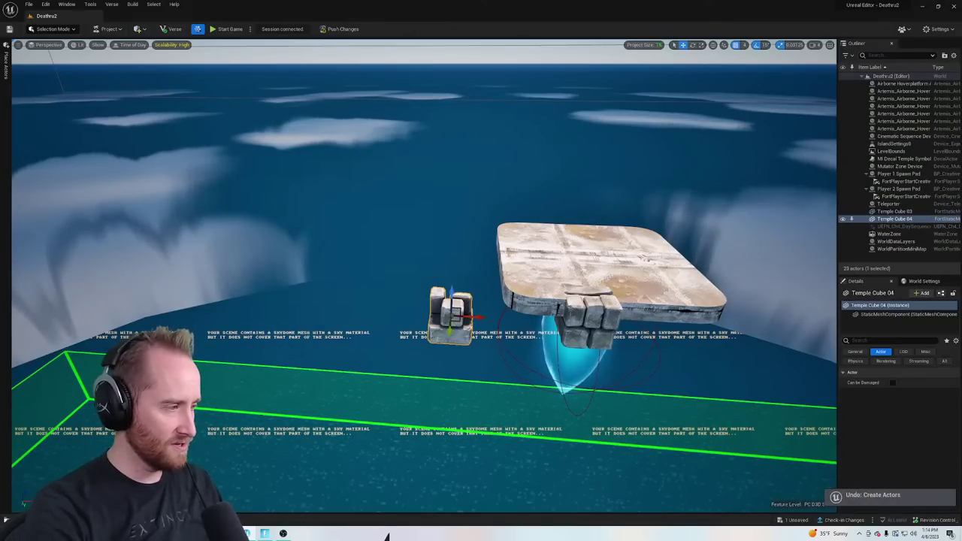
Look through the Sky Temple meshes in the Deathru2 Content and reduce the content browser's height to reveal more of the viewport
click(27, 520)
scroll(652, 452, down, 1)
scroll(651, 452, down, 2)
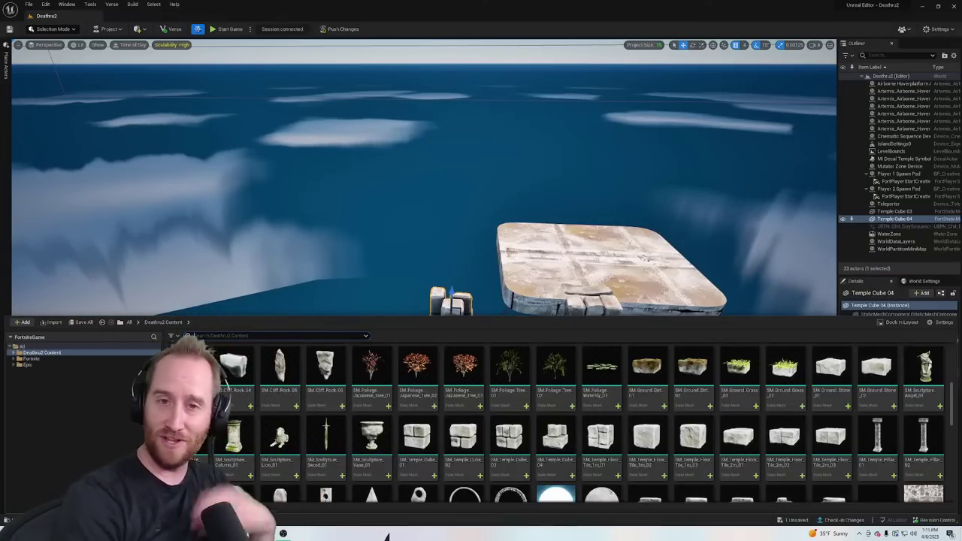
drag(513, 315, 503, 352)
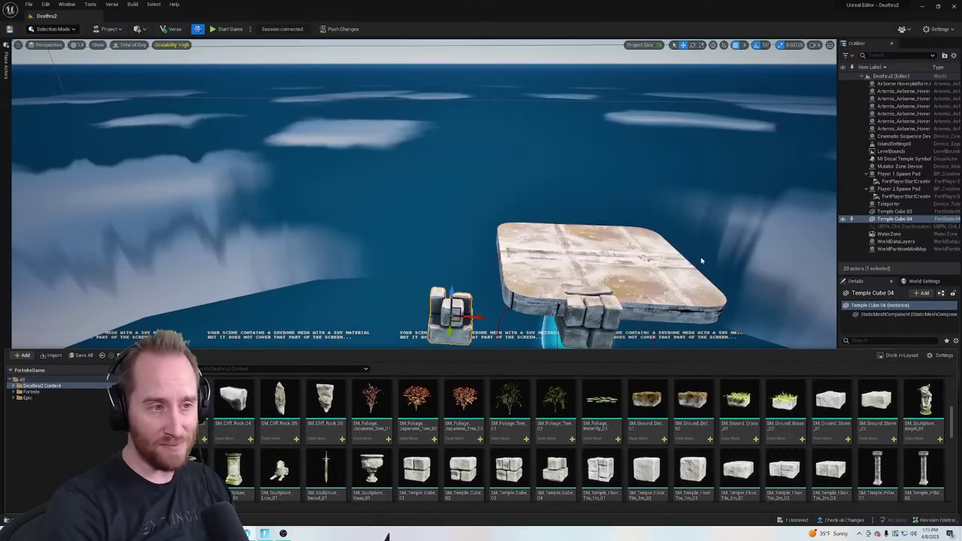
key(ctrl+space)
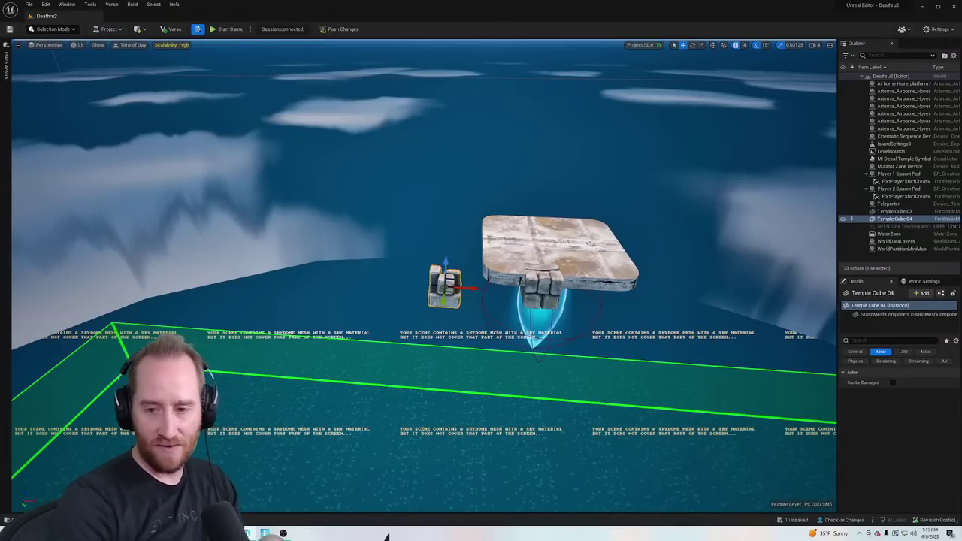
Place the SM_Ground_Stone_01 mesh from the Deathru2 Content on the near edge of the large end platform
key(d)
right_drag(445, 263, 455, 253)
key(a)
key(w)
key(d)
click(30, 520)
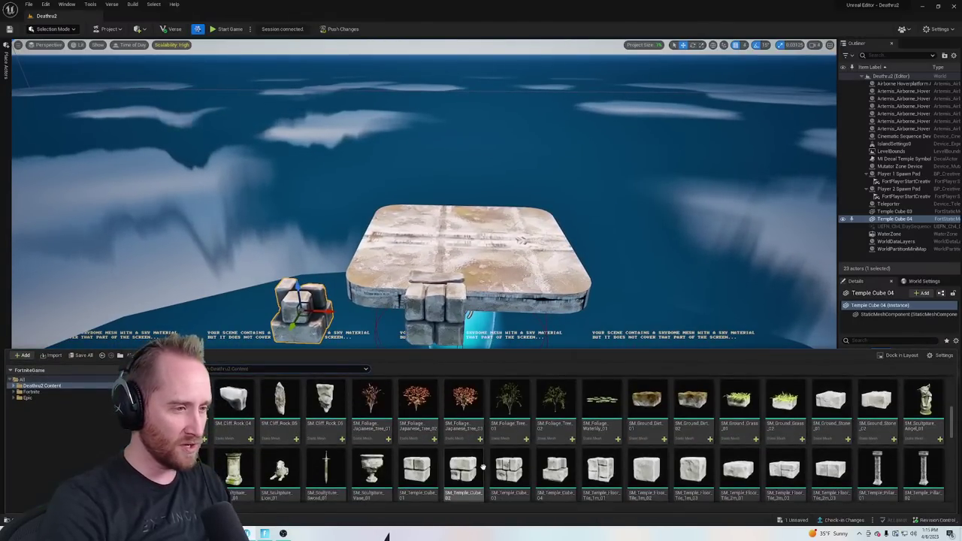
scroll(636, 457, down, 5)
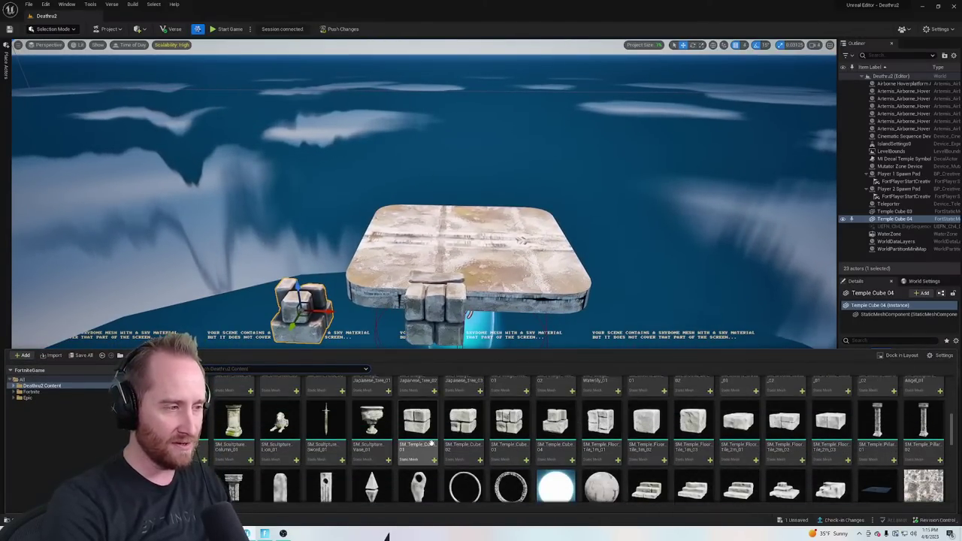
scroll(681, 454, up, 2)
drag(820, 422, 491, 280)
right_drag(492, 280, 433, 302)
key(w)
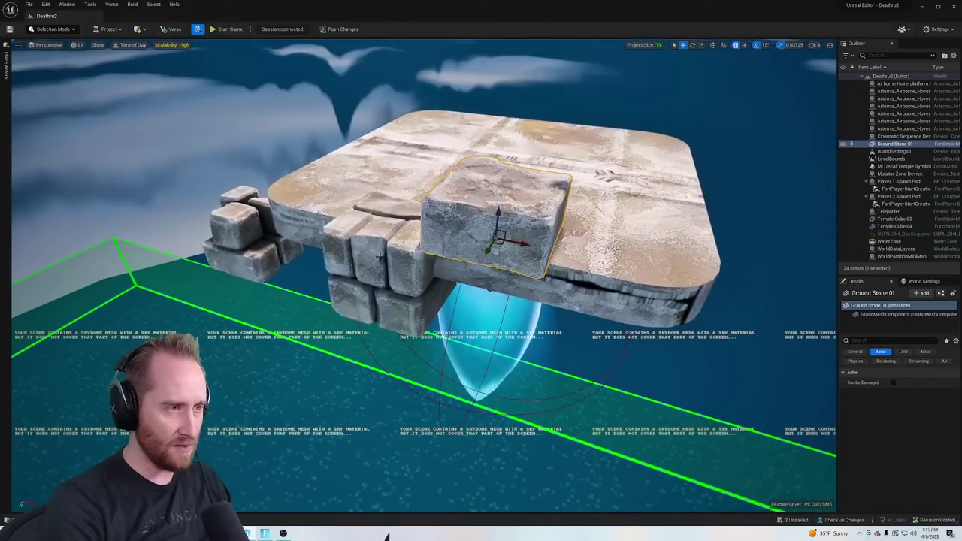
Delete the Temple Cube 03 mesh from the end platform's edge
click(381, 259)
key(Delete)
key(d)
right_drag(382, 259, 327, 229)
Move the Ground Stone 01 mesh to the platform's near corner and scale it up to cover about a quarter of the top
click(376, 220)
drag(375, 210, 414, 242)
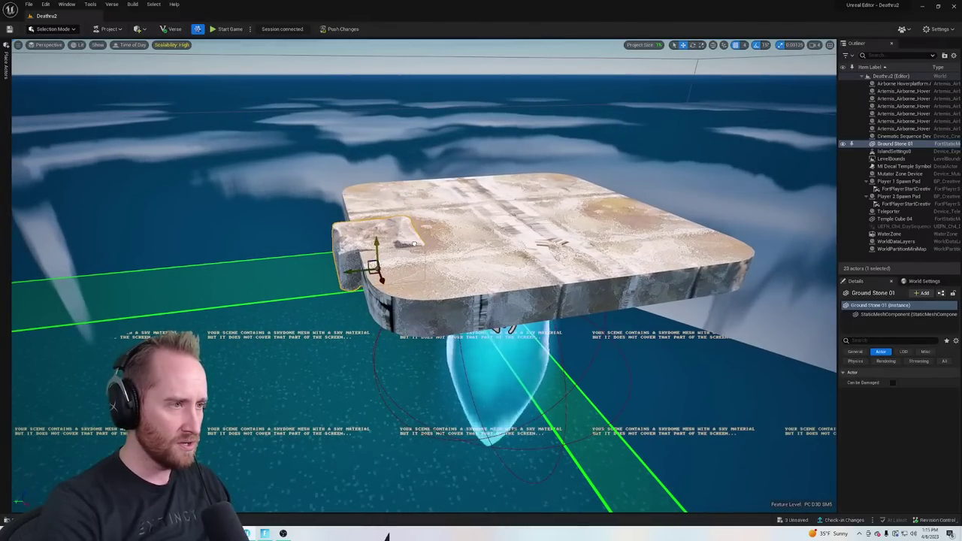
drag(350, 270, 411, 286)
key(ctrl+z)
right_drag(386, 272, 398, 272)
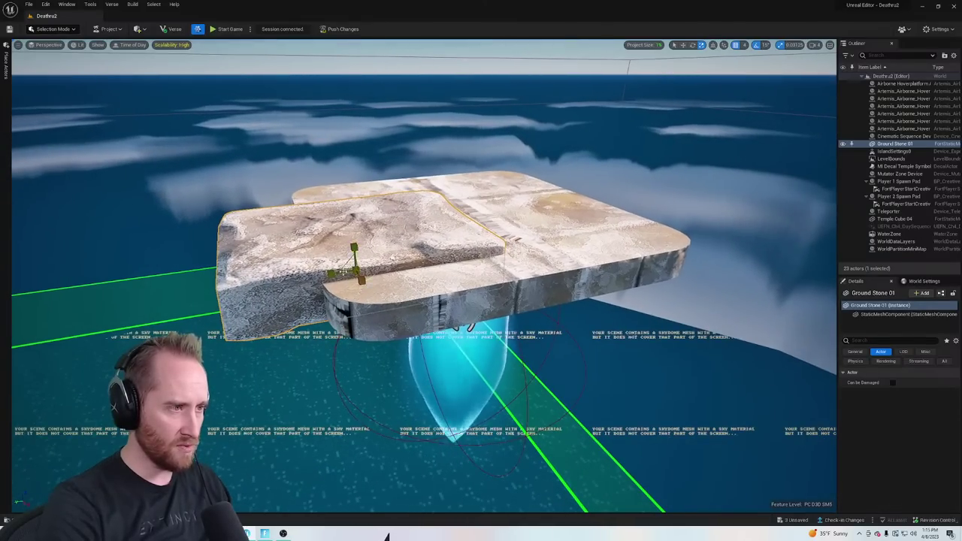
drag(333, 274, 353, 272)
right_drag(551, 160, 633, 188)
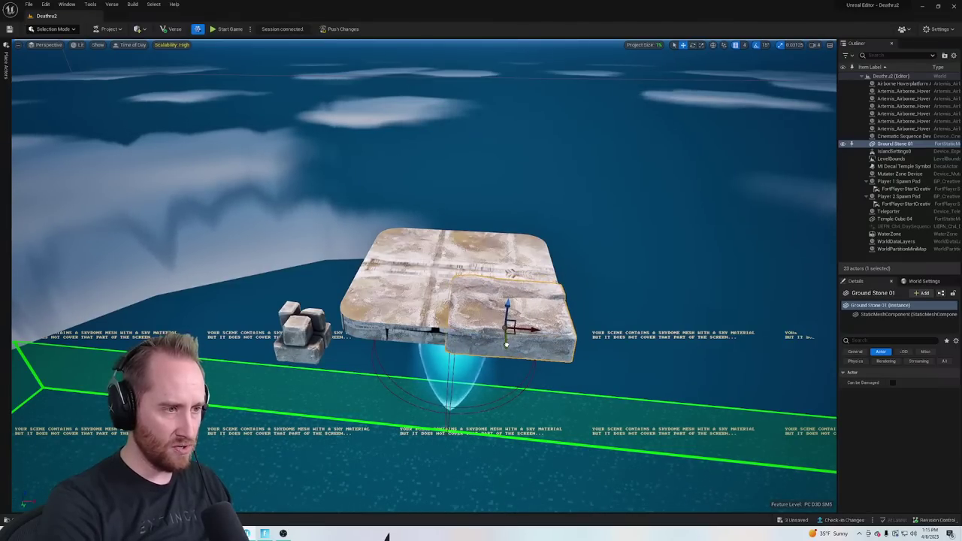
Set the grid snap size to 16 and duplicate the ground stone alongside itself across the platform's near half
click(745, 45)
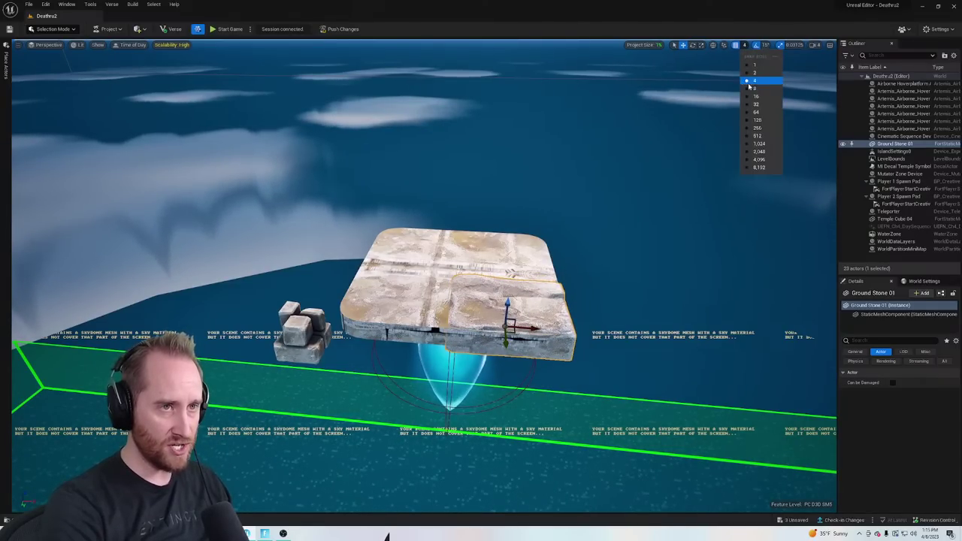
click(755, 100)
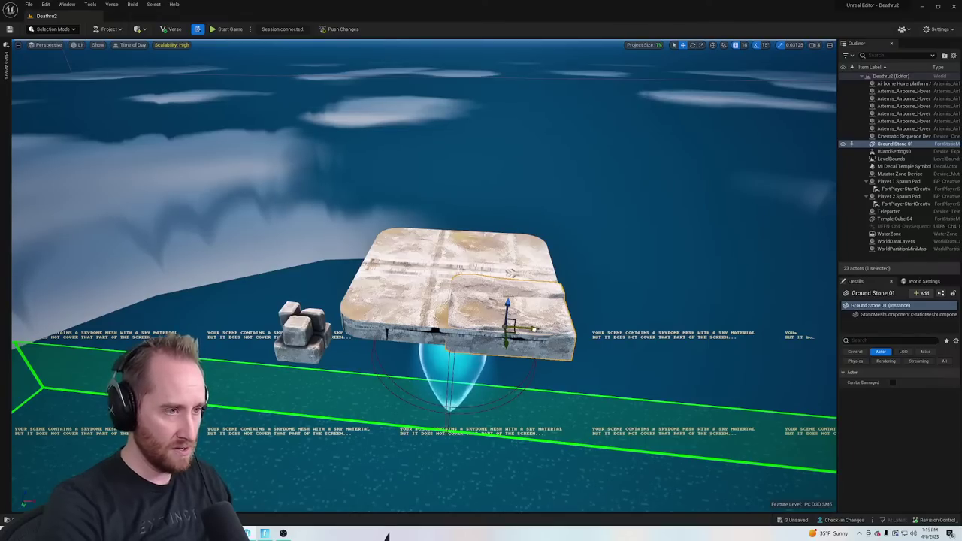
alt+drag(534, 329, 429, 331)
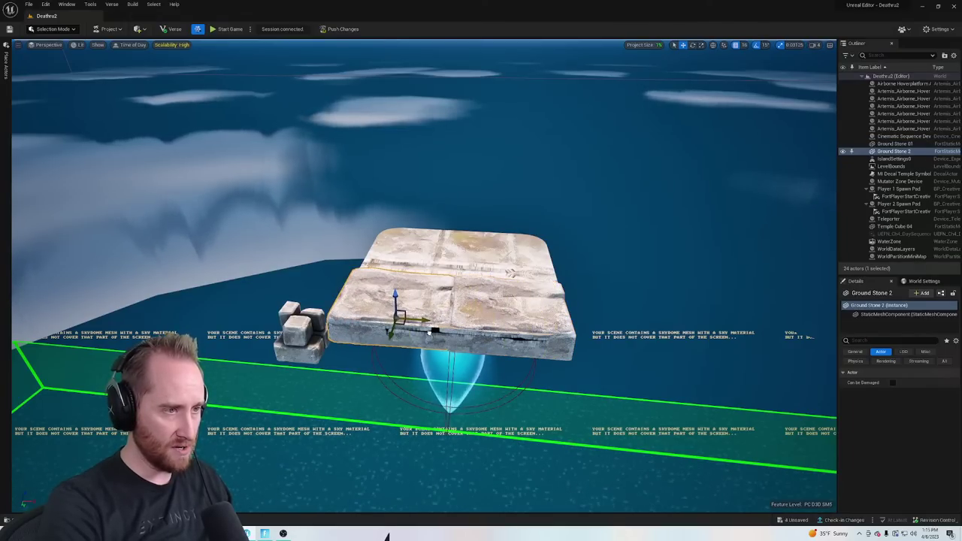
Delete the large hover platform beneath the two ground stones
click(499, 248)
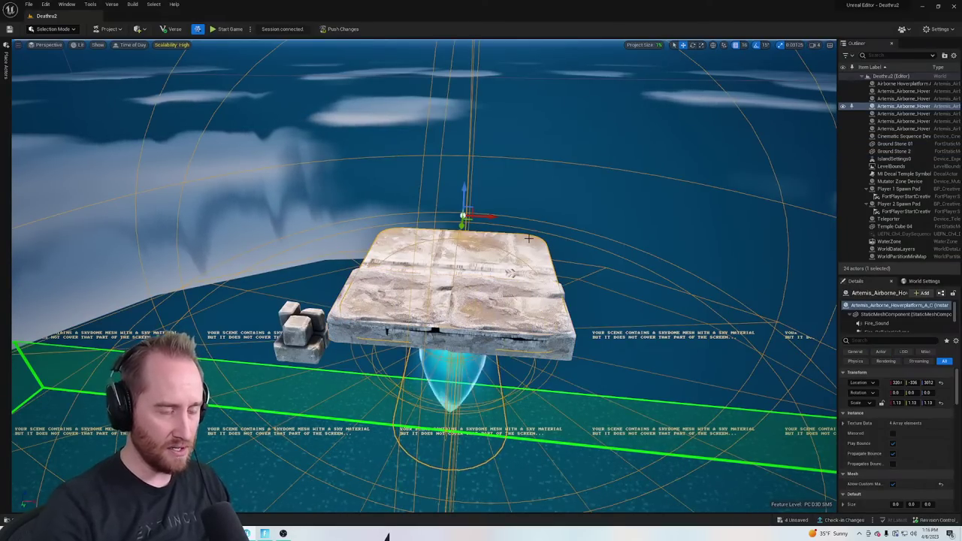
key(Delete)
right_drag(537, 173, 406, 199)
Duplicate both ground stones together alongside the originals to form a square platform of four stones
click(376, 224)
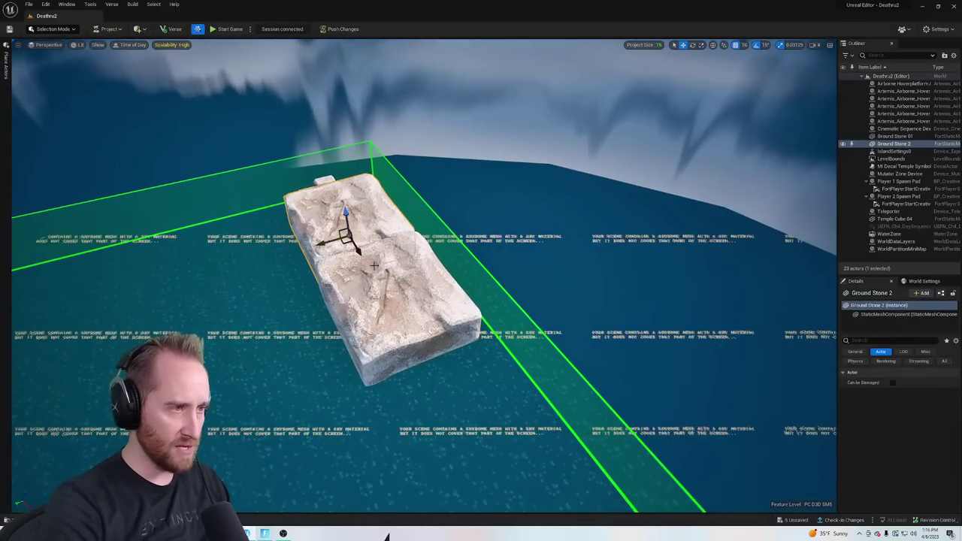
click(379, 265)
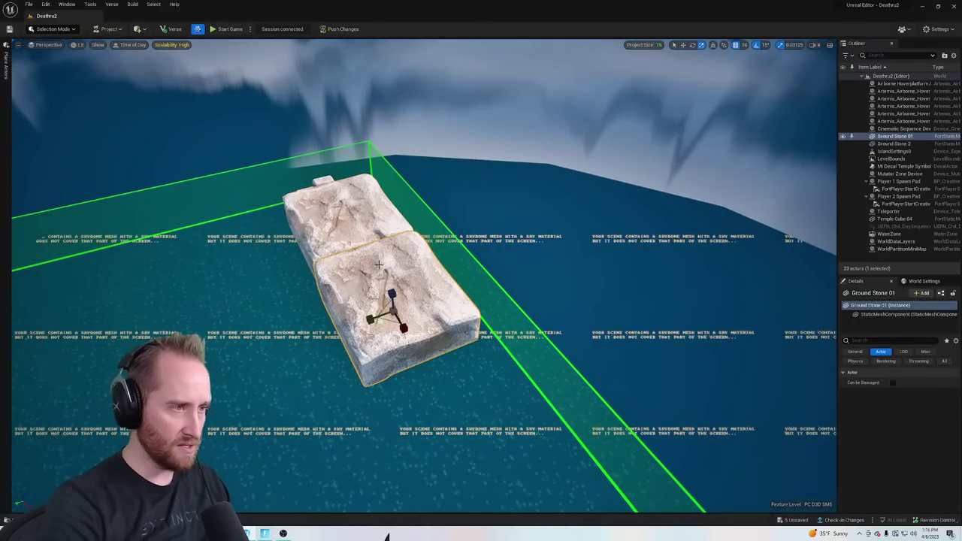
ctrl+click(348, 220)
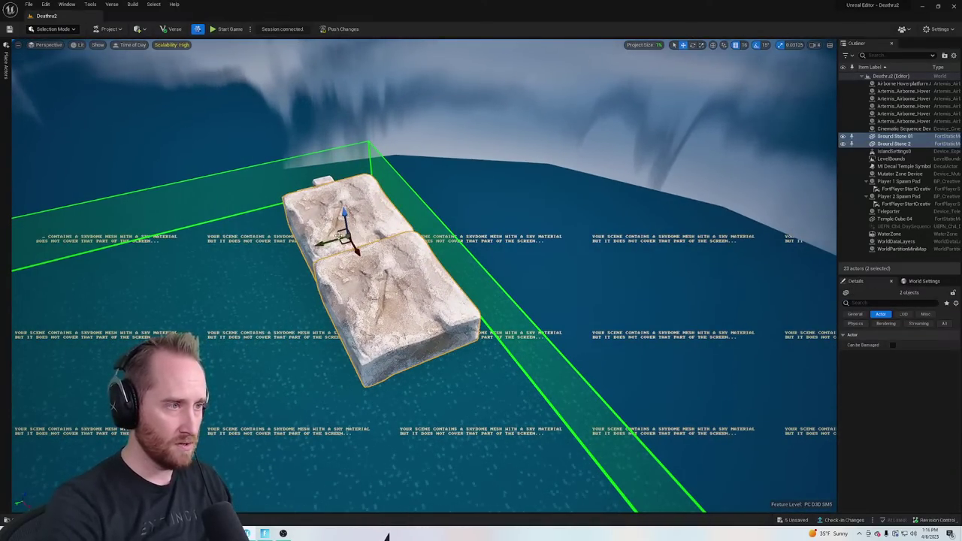
drag(331, 241, 393, 238)
key(ctrl+z)
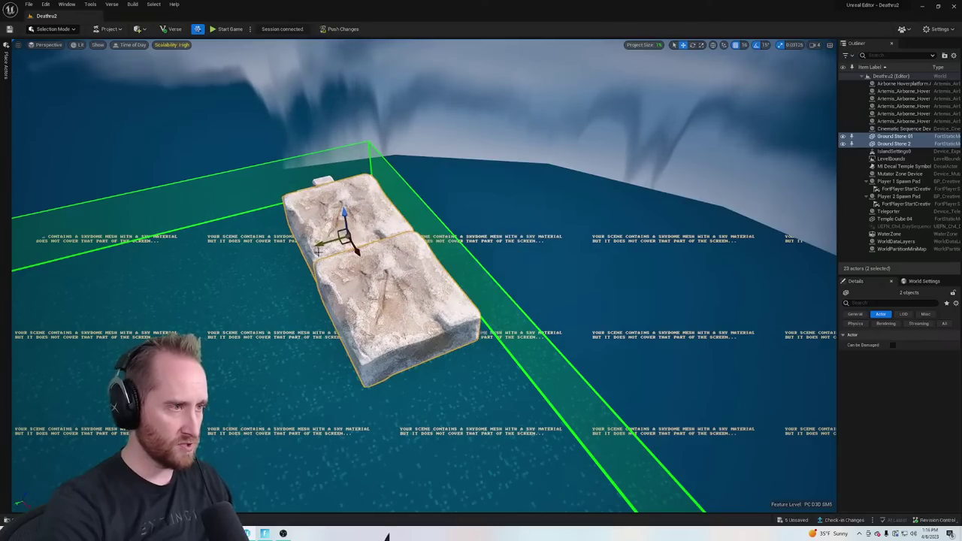
alt+drag(311, 249, 409, 229)
right_drag(380, 232, 522, 195)
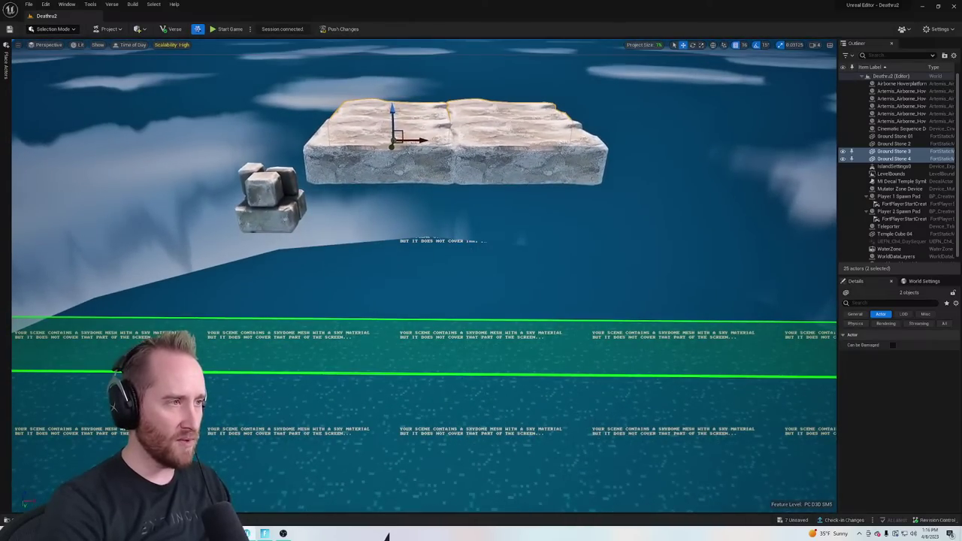
Move the Temple Cube 04 mesh onto the near corner of the new stone platform
click(247, 205)
drag(267, 192, 330, 124)
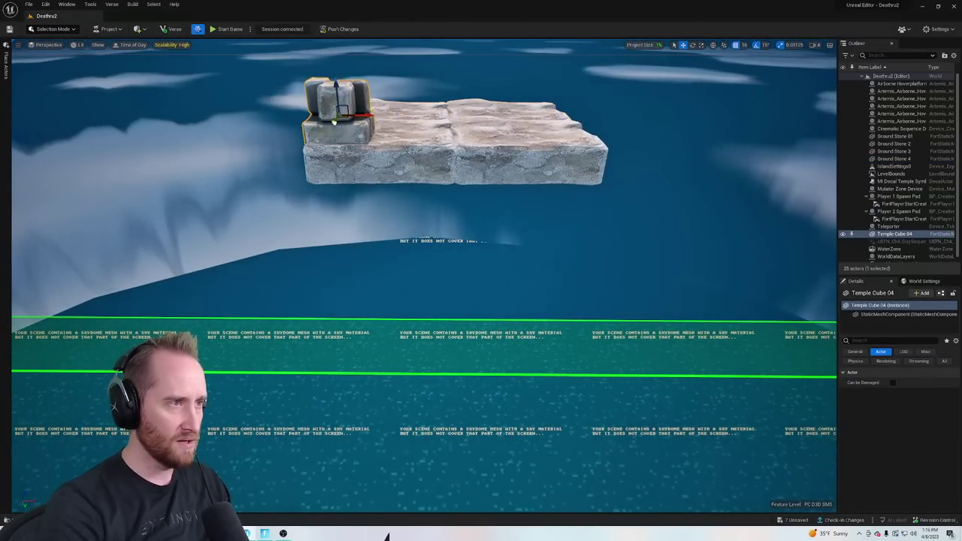
right_drag(330, 124, 222, 184)
key(a)
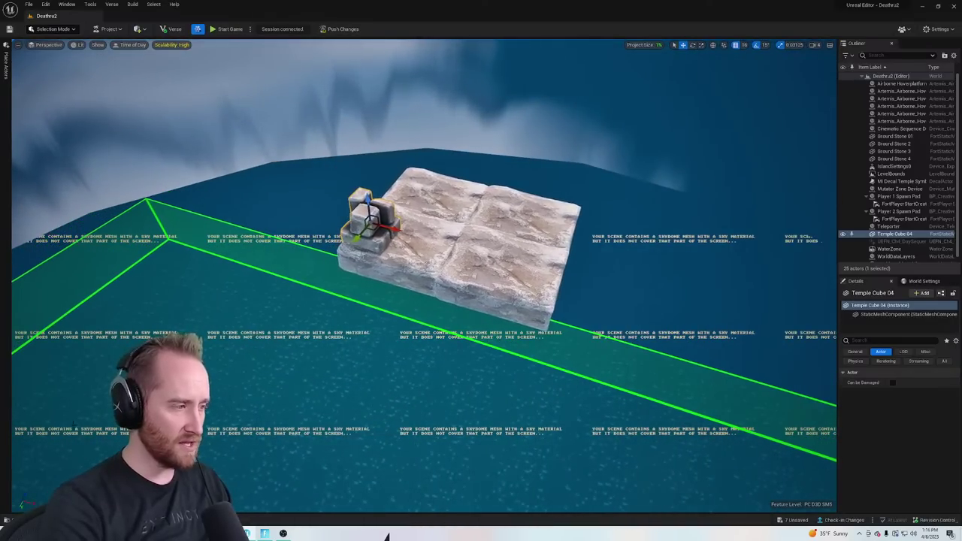
Place the SM_Temple_Rune_Circle_02 mesh at the stone platform and position it as a ring around the stones
key(ctrl+space)
scroll(533, 431, down, 5)
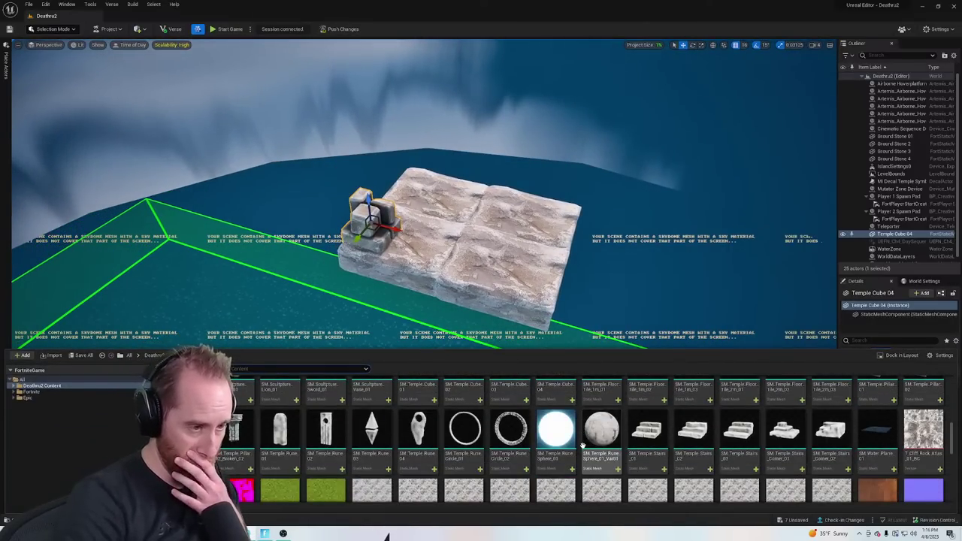
drag(511, 428, 472, 258)
right_drag(504, 254, 504, 255)
key(s)
key(q)
mouse_move(497, 277)
mouse_down()
mouse_move(498, 247)
mouse_move(512, 260)
mouse_move(505, 265)
mouse_up()
Browse the Deathru2 Content's meshes, materials and textures for further Sky Temple assets
key(ctrl+space)
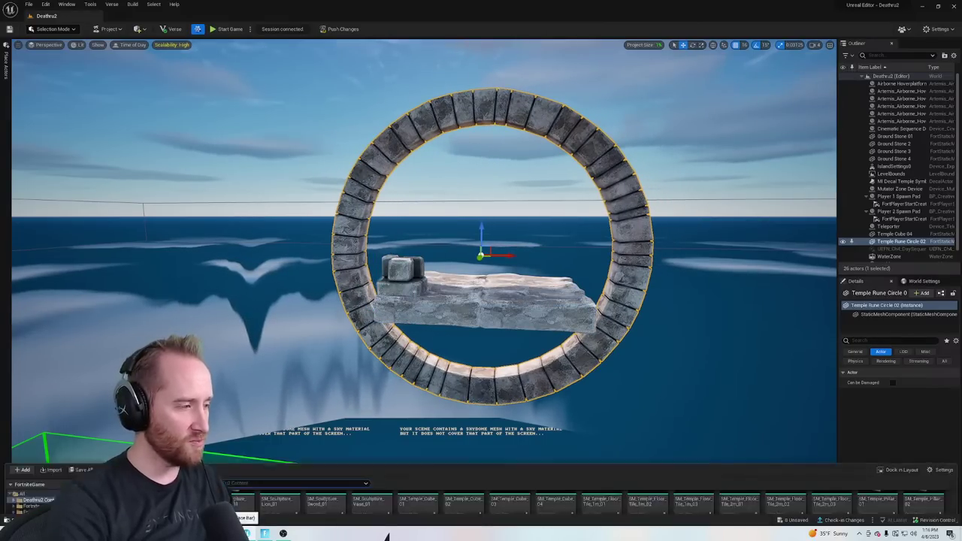
scroll(722, 449, up, 3)
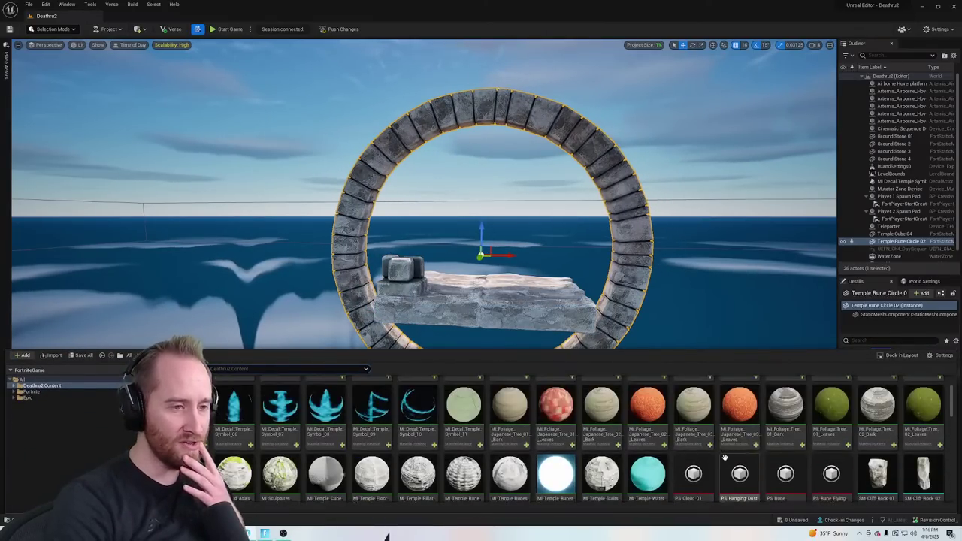
scroll(726, 459, down, 5)
scroll(727, 467, up, 3)
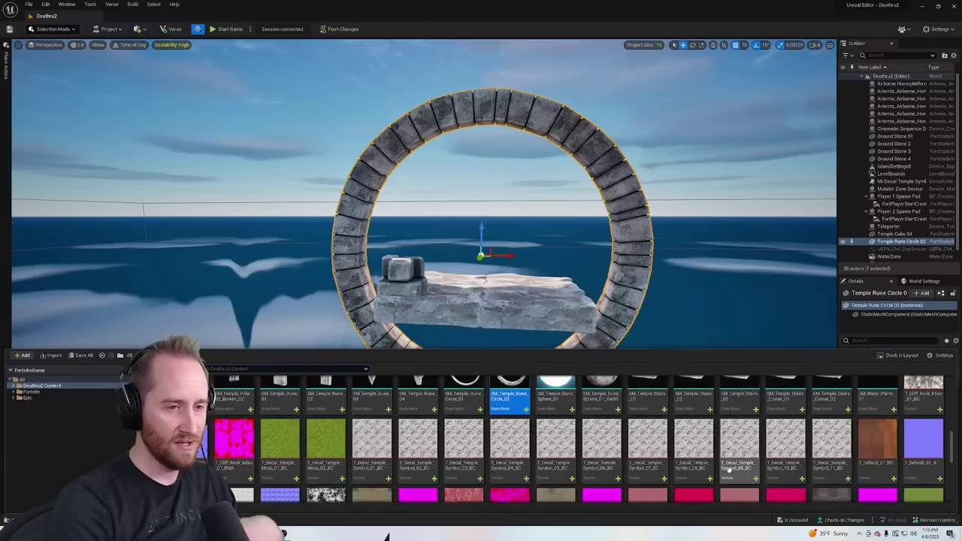
scroll(771, 455, down, 4)
scroll(770, 455, up, 6)
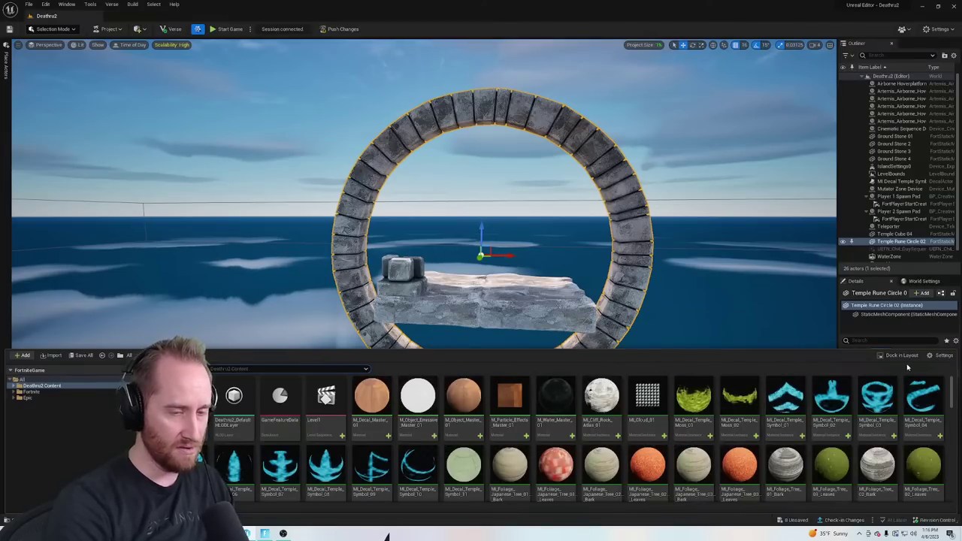
Find the PS_Rune_Converging_Circle_01 particle system in the Deathru2 Content and place it beside the stone platform
drag(951, 390, 951, 429)
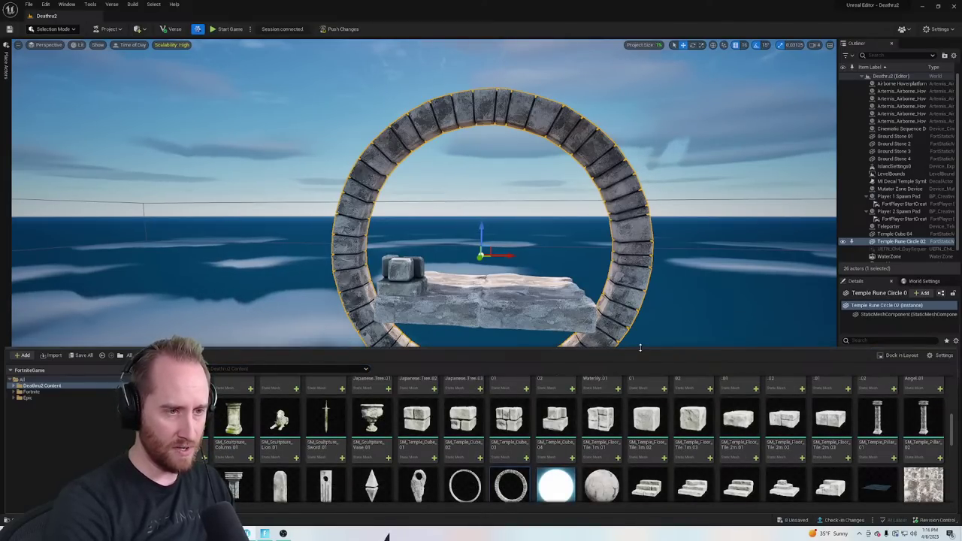
drag(641, 348, 640, 125)
scroll(647, 300, down, 4)
scroll(662, 394, up, 2)
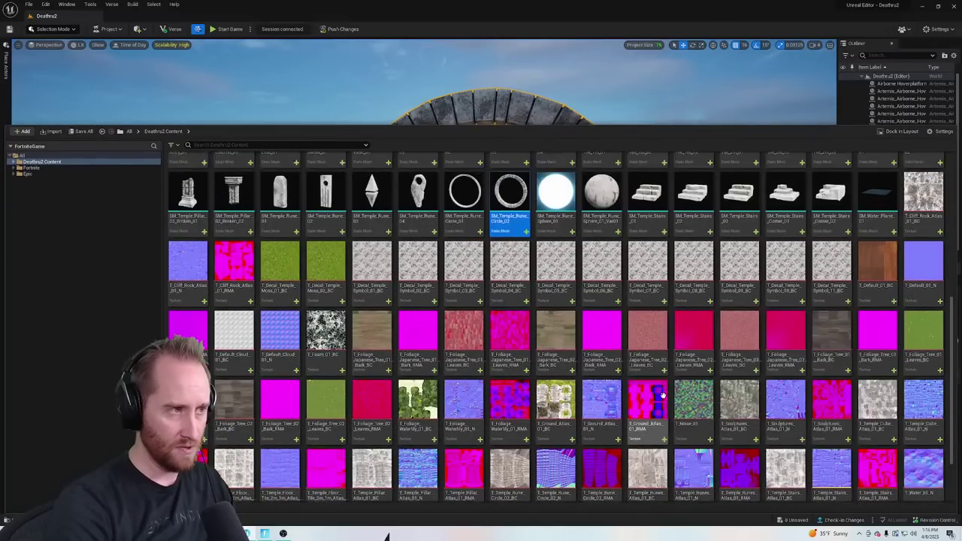
scroll(662, 395, up, 5)
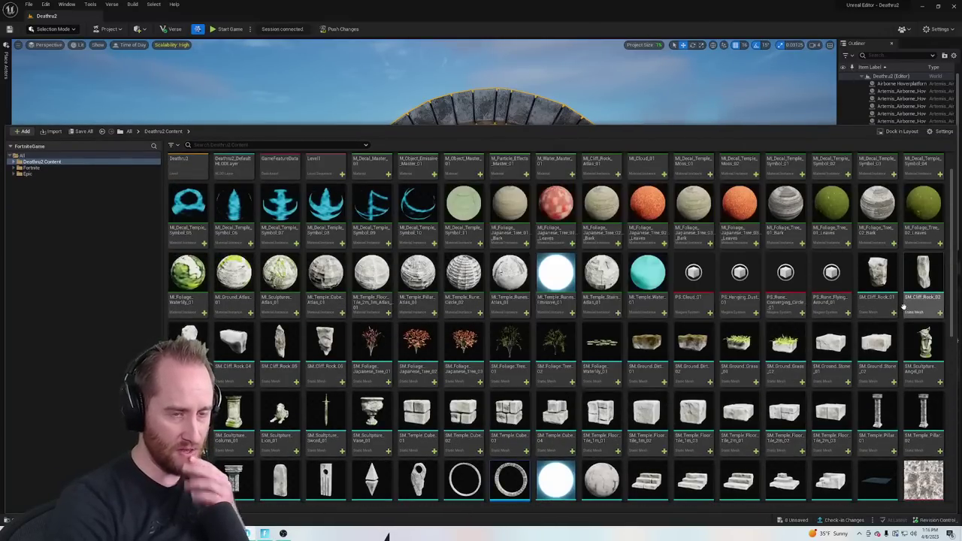
drag(744, 125, 745, 306)
drag(793, 465, 481, 253)
key(w)
right_drag(562, 211, 513, 194)
key(a)
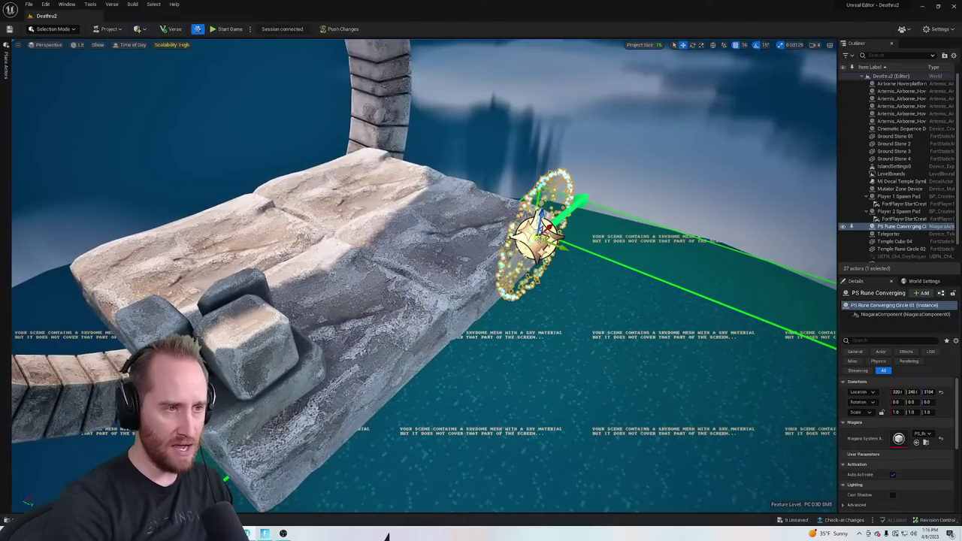
Move the rune converging particle effect to the middle of the stone platform's far edge
drag(317, 195, 256, 194)
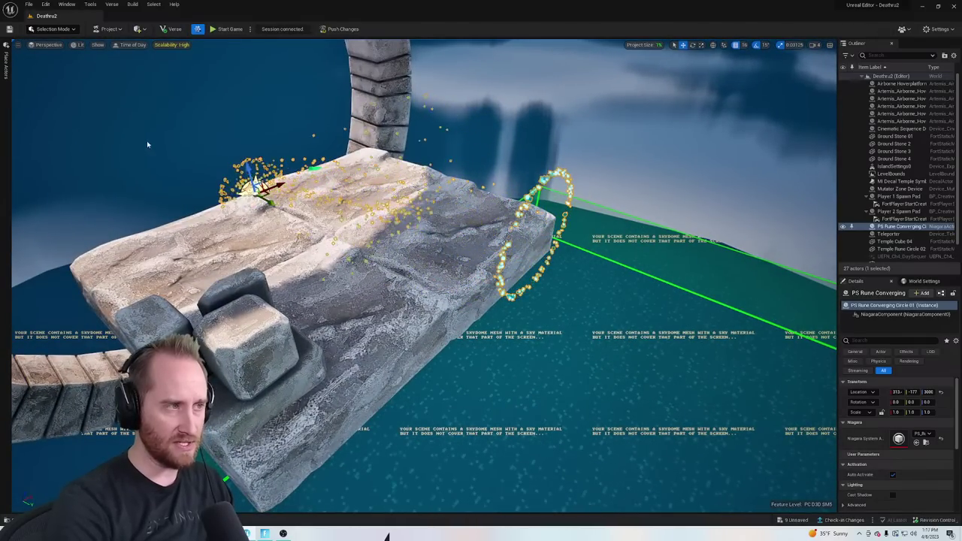
key(d)
right_drag(148, 144, 124, 117)
key(w)
key(w)
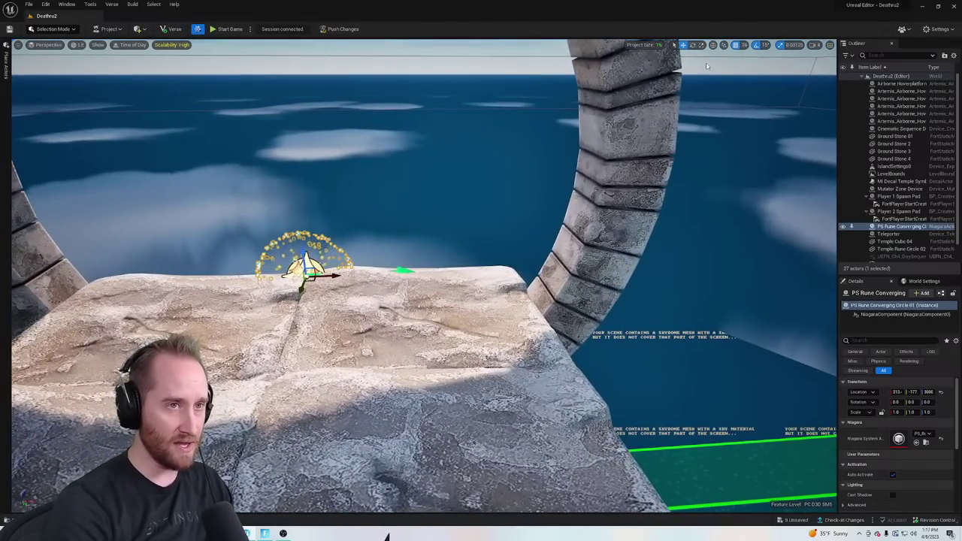
Scale up the rune converging particle effect to about 5.75 × 5.5 × 5.75 so it spans the rune circle
alt+drag(411, 143, 397, 240)
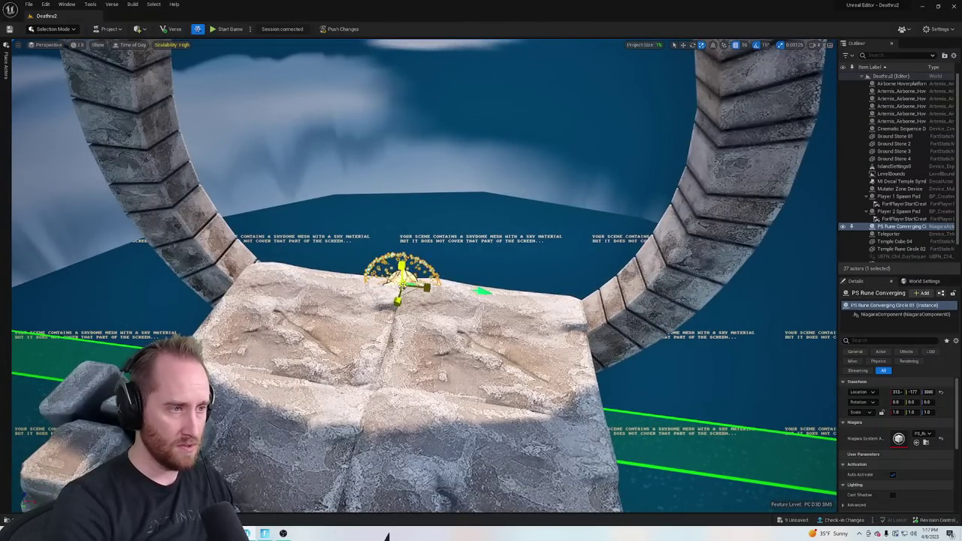
key(s)
right_drag(398, 168, 399, 124)
key(w)
alt+drag(398, 169, 412, 258)
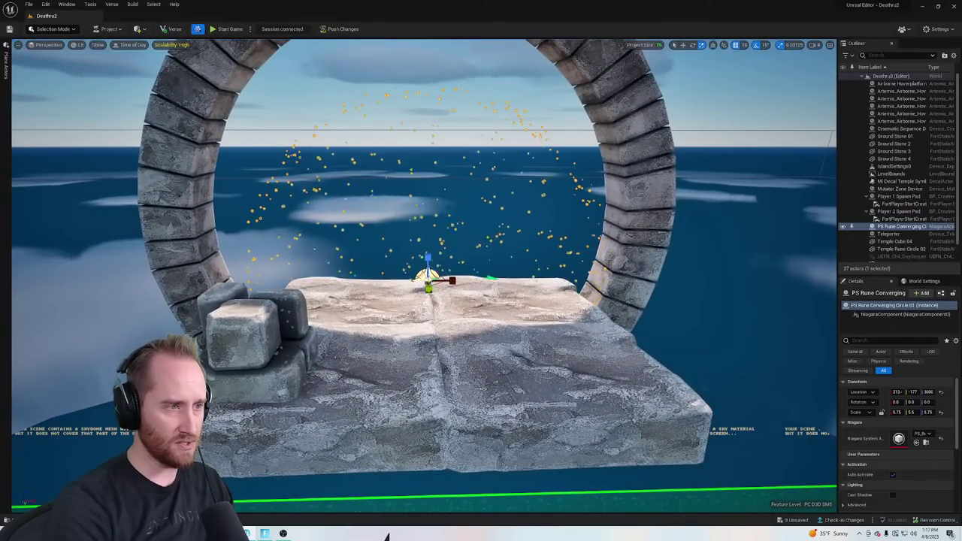
Move the particle effect back beyond the platform's far edge, toward the rune circle
key(a)
right_drag(399, 209, 481, 203)
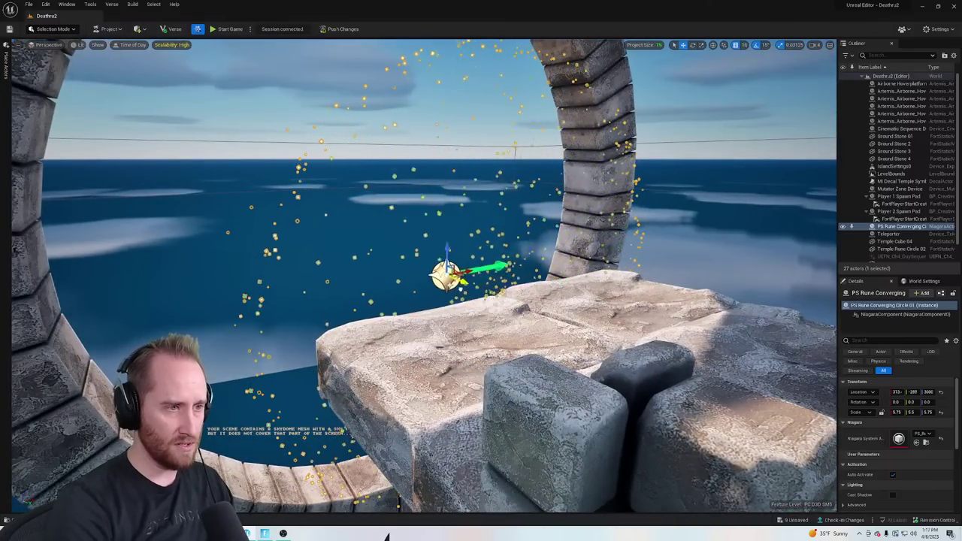
key(a)
right_drag(324, 216, 366, 182)
key(s)
Try to rescale the Temple Rune Circle 02 ring around the particle effect
click(558, 71)
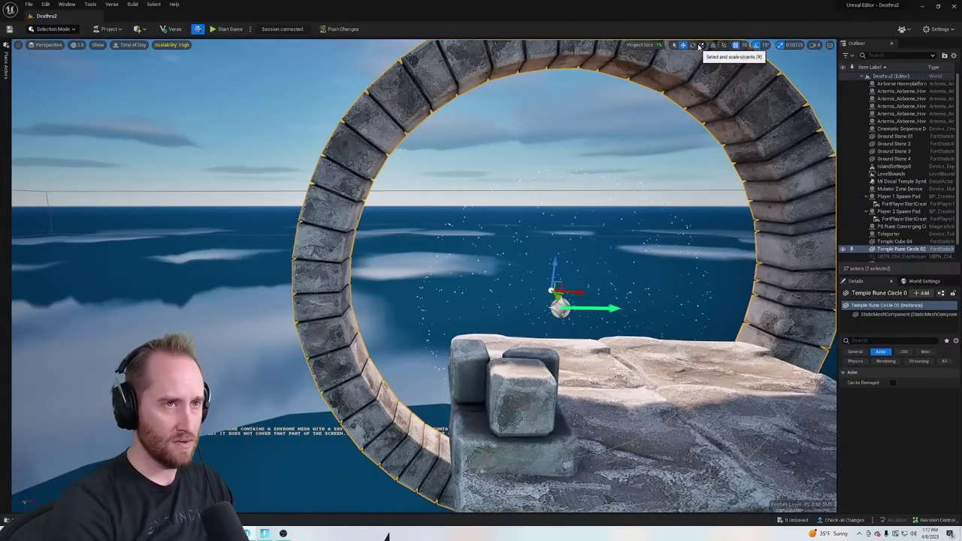
alt+drag(598, 176, 481, 283)
key(ctrl+z)
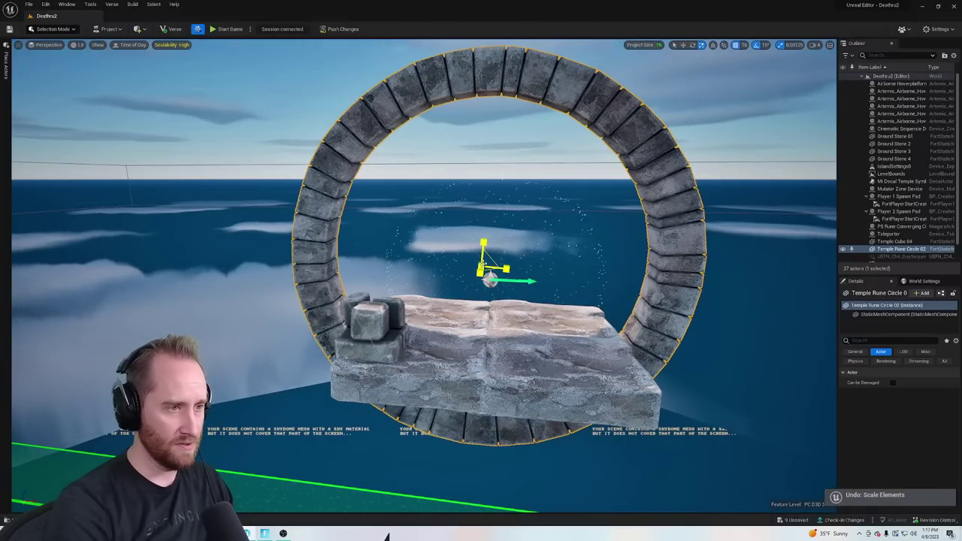
key(ctrl+z)
Select the rune converging particle effect and raise it slightly within the stone ring
key(a)
right_drag(481, 269, 684, 270)
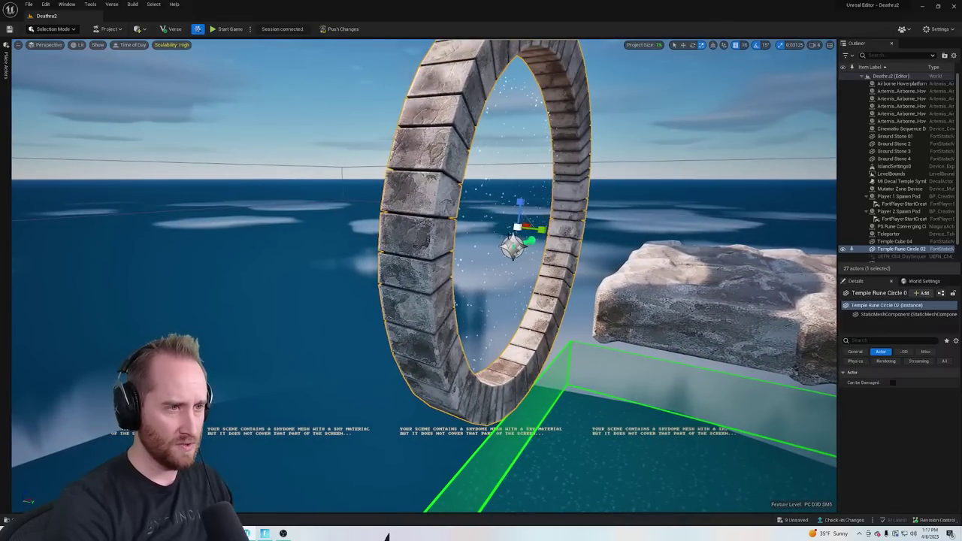
click(515, 248)
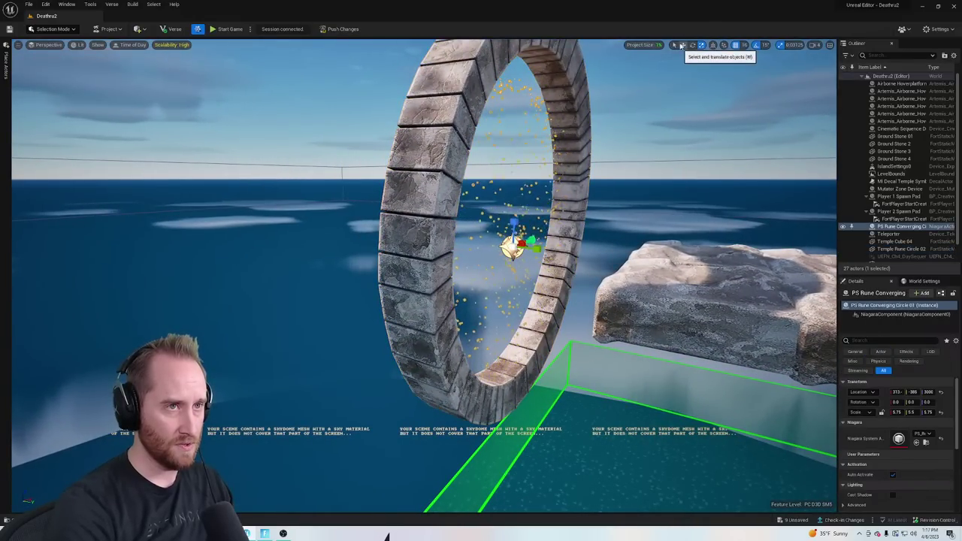
click(682, 45)
right_drag(472, 184, 399, 192)
key(d)
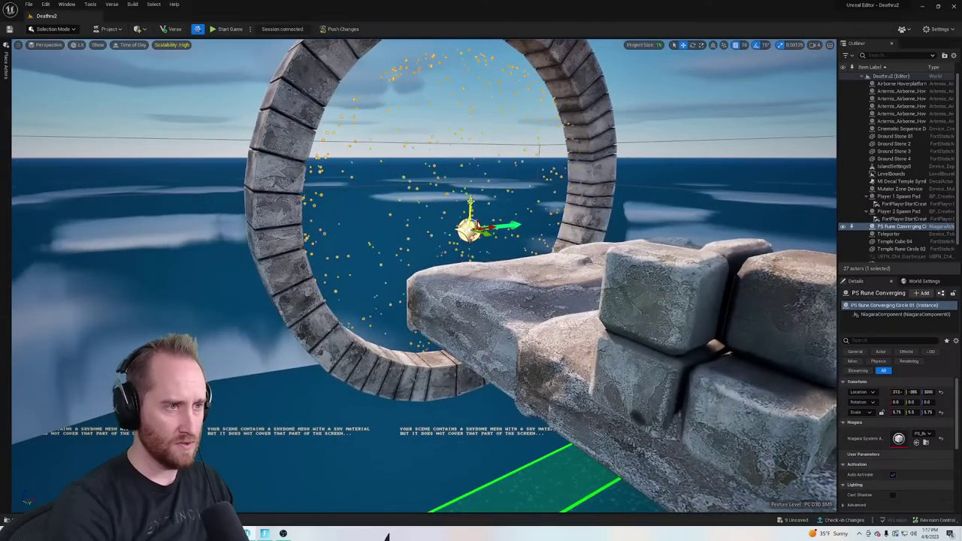
alt+drag(390, 274, 324, 277)
key(a)
right_drag(413, 167, 412, 165)
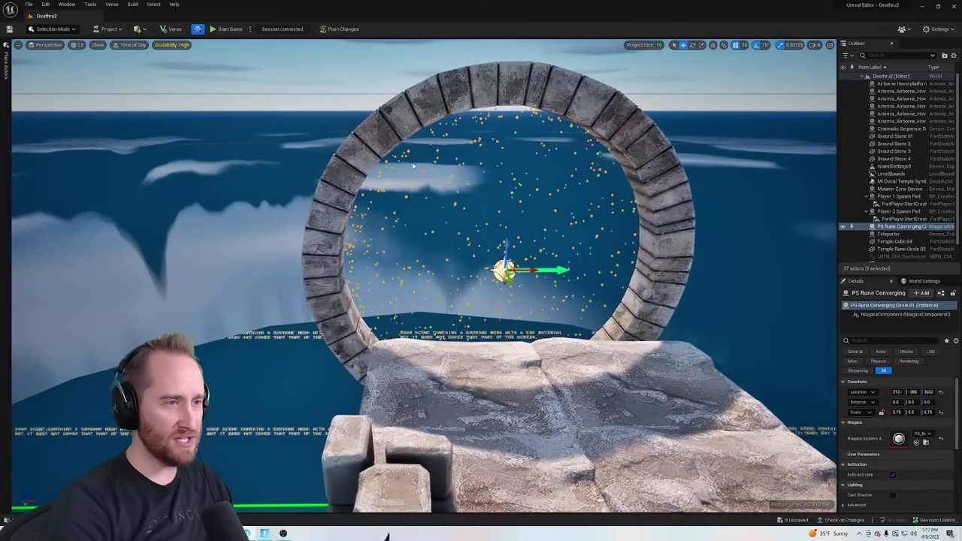
Inspect the effect's alignment from the side, reselect it and set the position grid snap size to 1
click(491, 353)
key(w)
right_drag(462, 255, 278, 248)
key(q)
key(d)
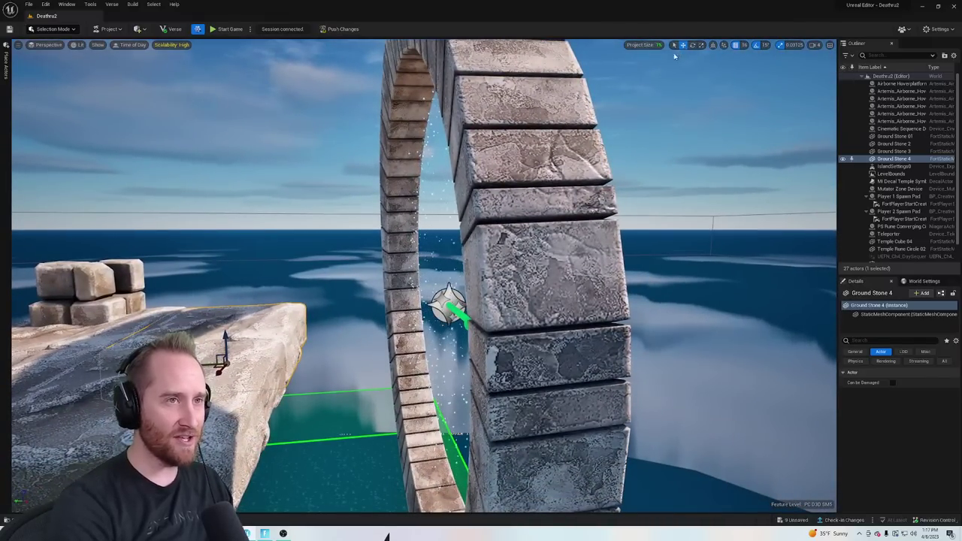
key(a)
right_drag(470, 271, 497, 266)
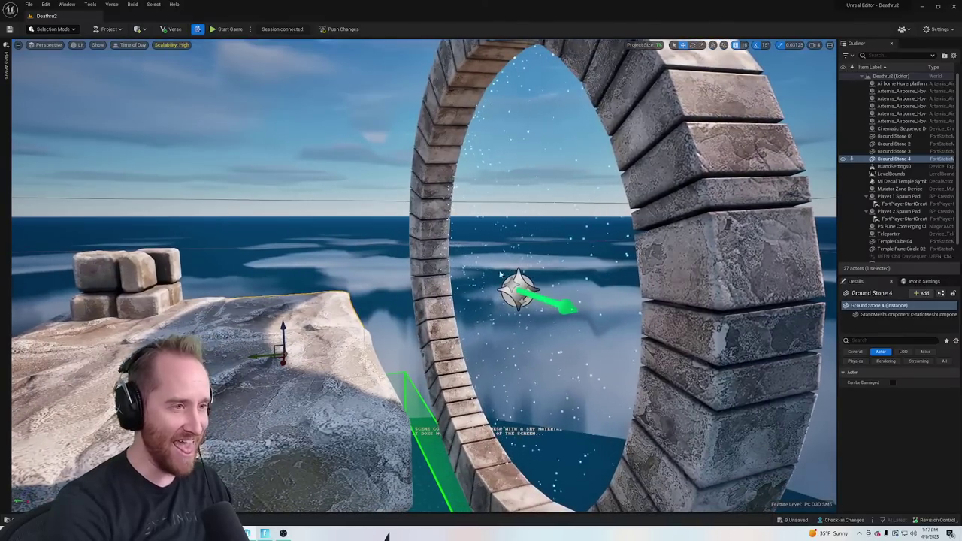
click(519, 291)
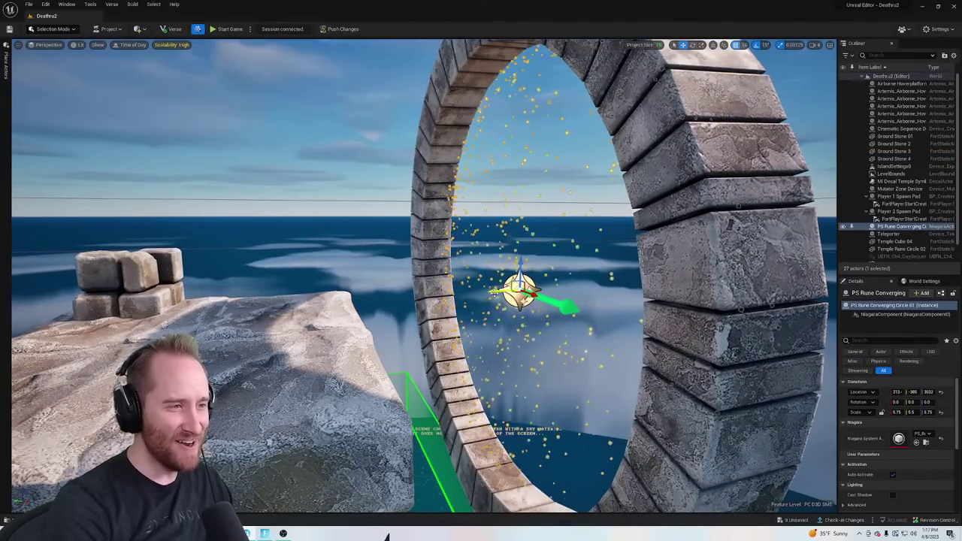
click(742, 45)
click(733, 76)
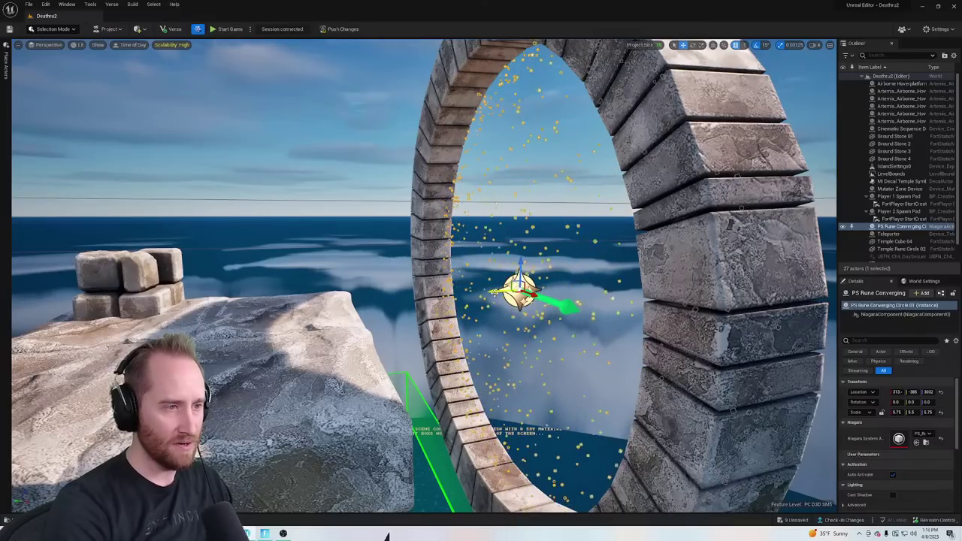
Nudge the particle effect along the Y axis to about -377 to line it up with the stone ring
key(d)
right_drag(488, 293, 515, 139)
key(s)
key(a)
key(w)
key(e)
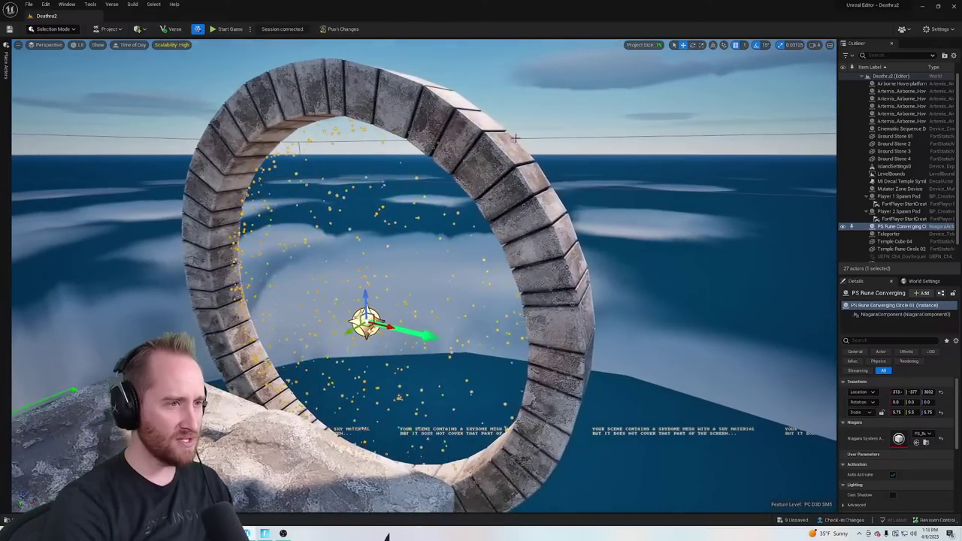
Delete the existing rune circle and place a fresh SM_Temple_Rune_Circle_02 mesh at the particle effect
click(516, 138)
key(Delete)
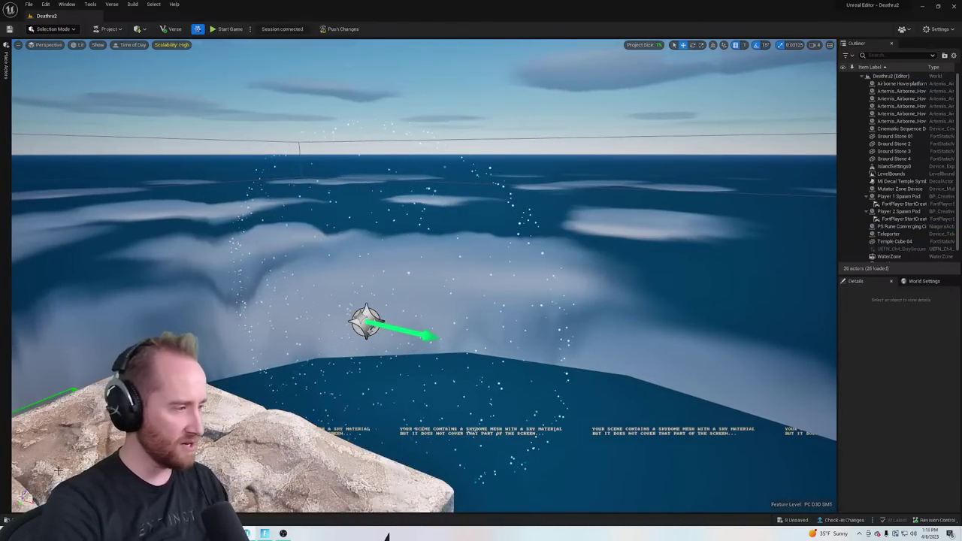
key(ctrl+space)
scroll(815, 459, down, 5)
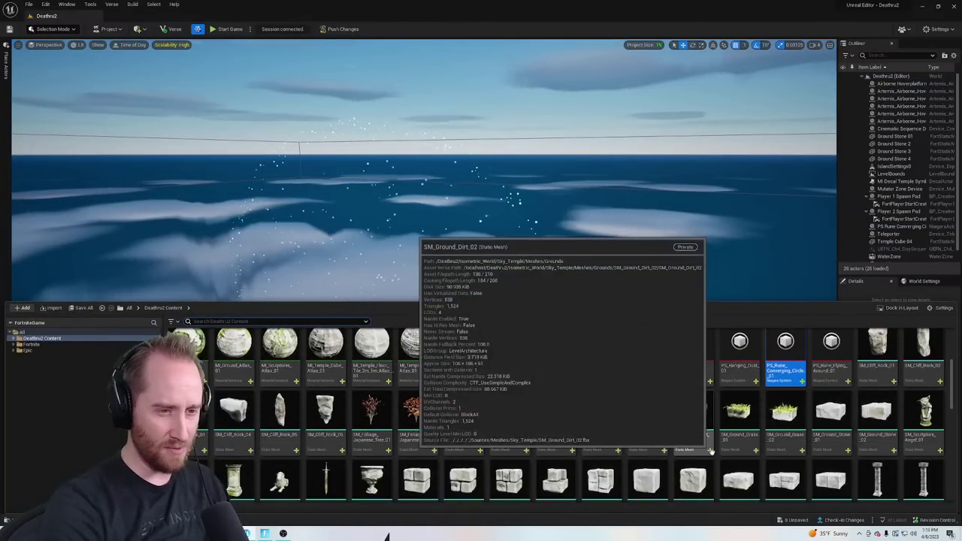
scroll(816, 458, down, 2)
drag(512, 354, 370, 290)
right_drag(370, 290, 252, 287)
right_drag(354, 297, 347, 276)
Scale down the new rune circle and position it as a frame around the converging rune particles
drag(473, 285, 429, 289)
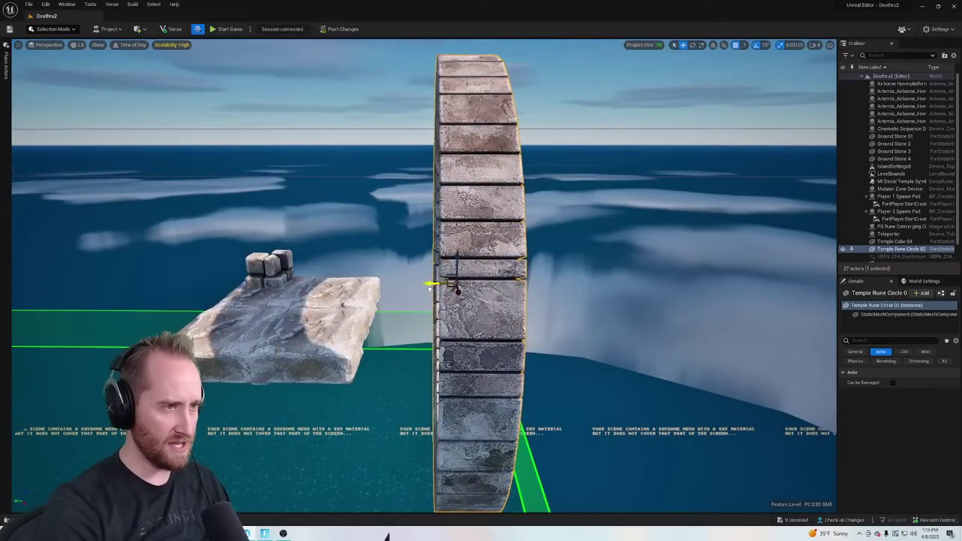
right_drag(421, 293, 536, 263)
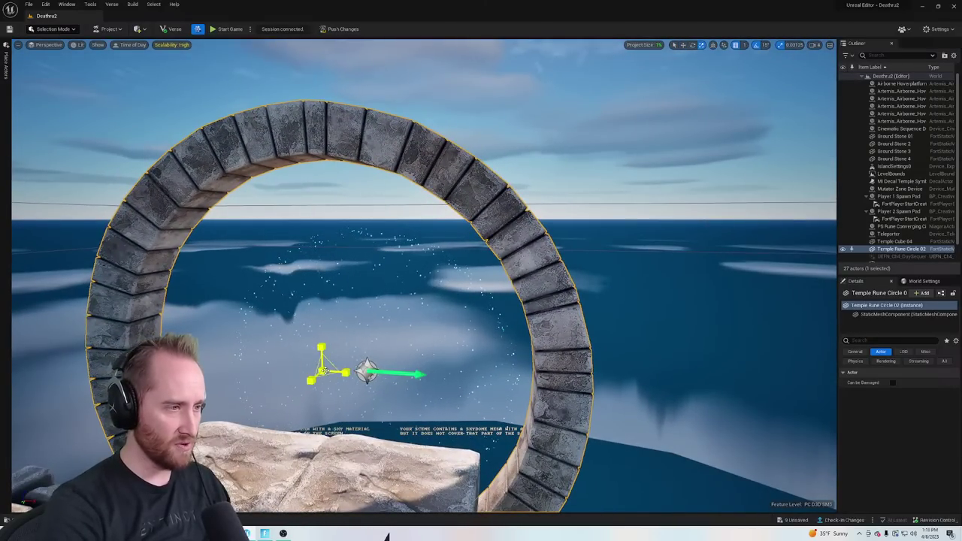
drag(324, 371, 311, 374)
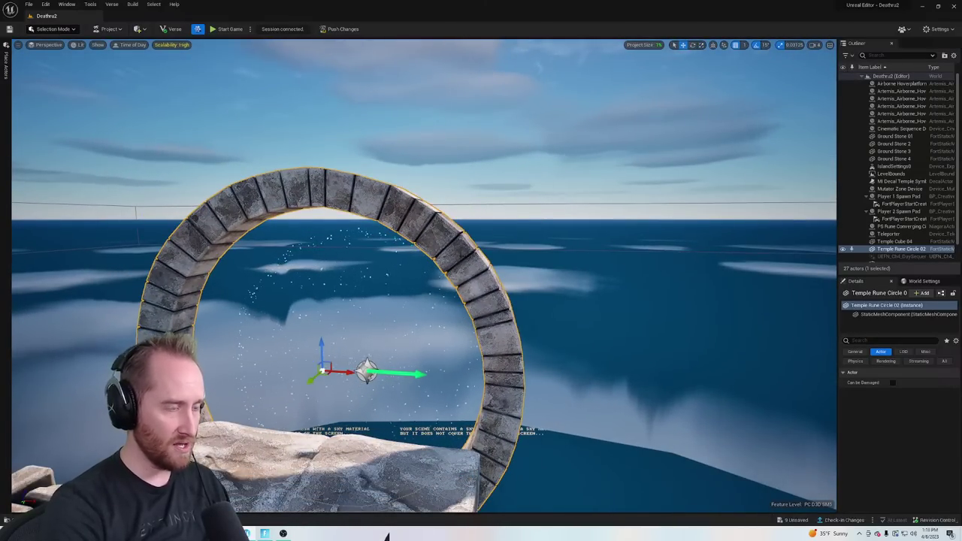
key(ctrl+y)
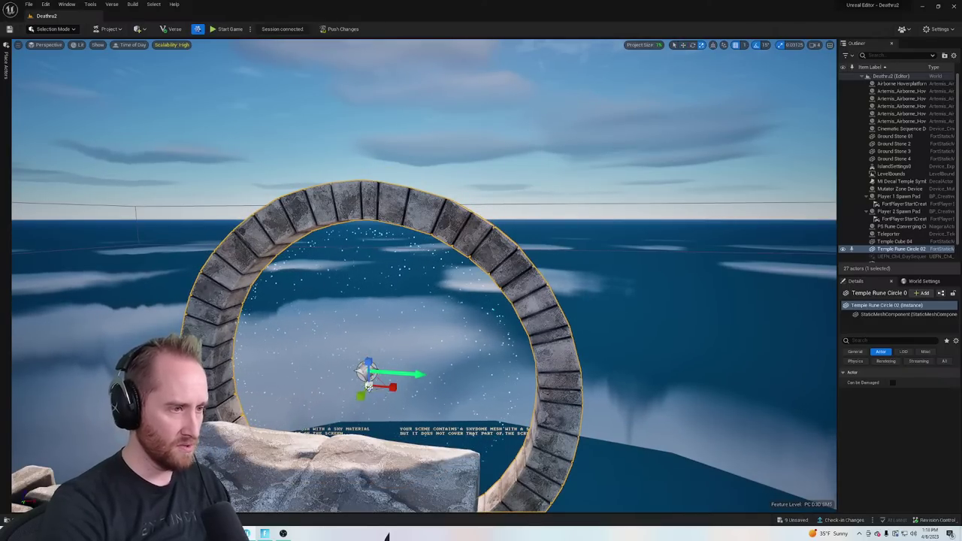
key(ctrl+z)
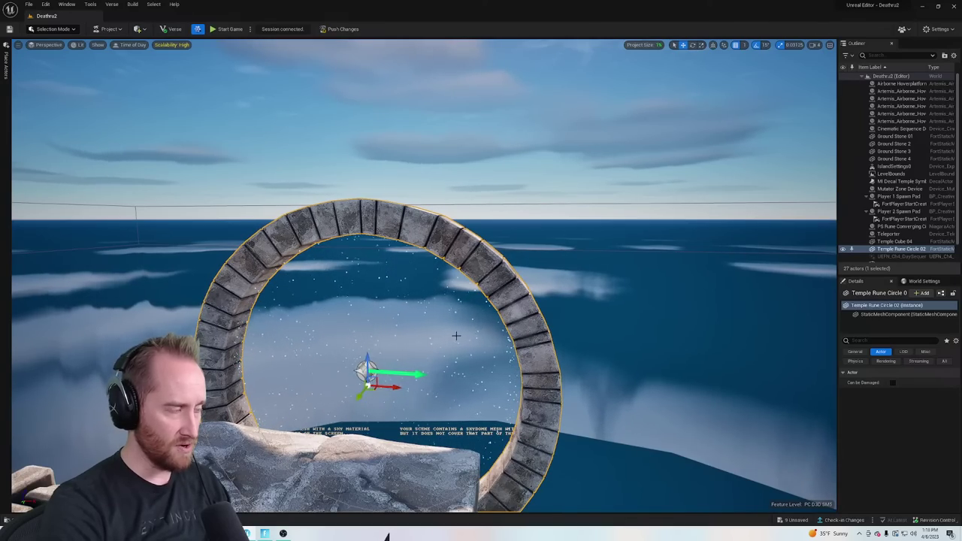
right_drag(456, 336, 376, 402)
key(w)
key(d)
key(a)
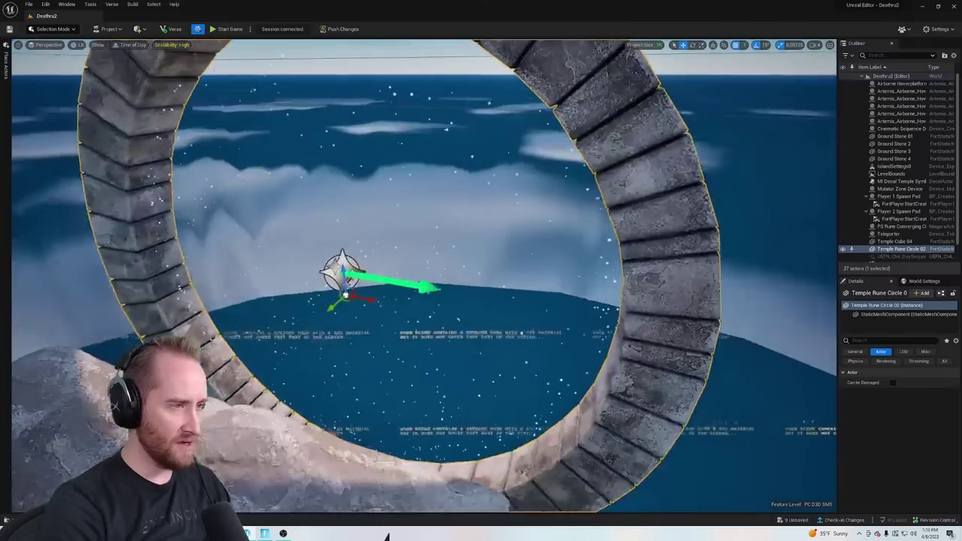
key(f)
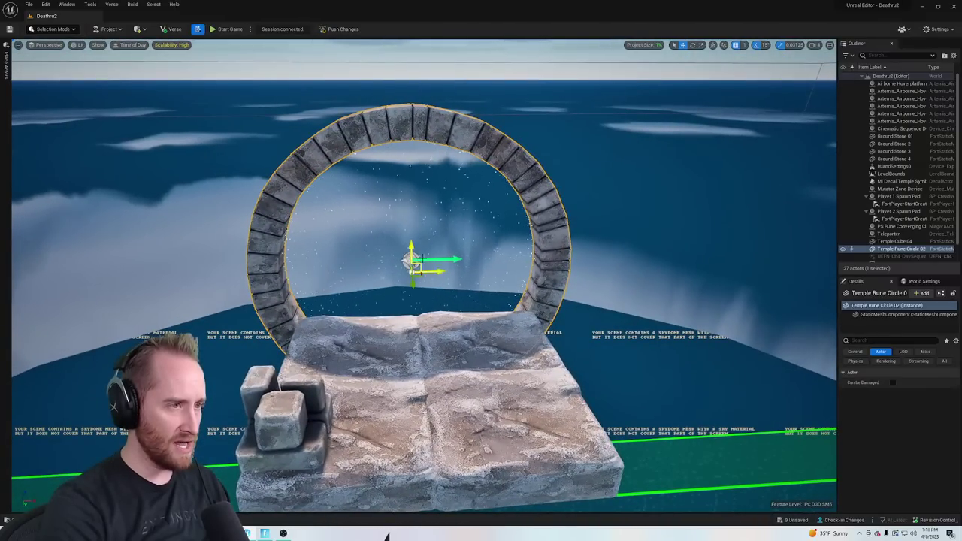
Select the particle effect and rune circle together, move them forward around the stone platform and raise them slightly
click(412, 260)
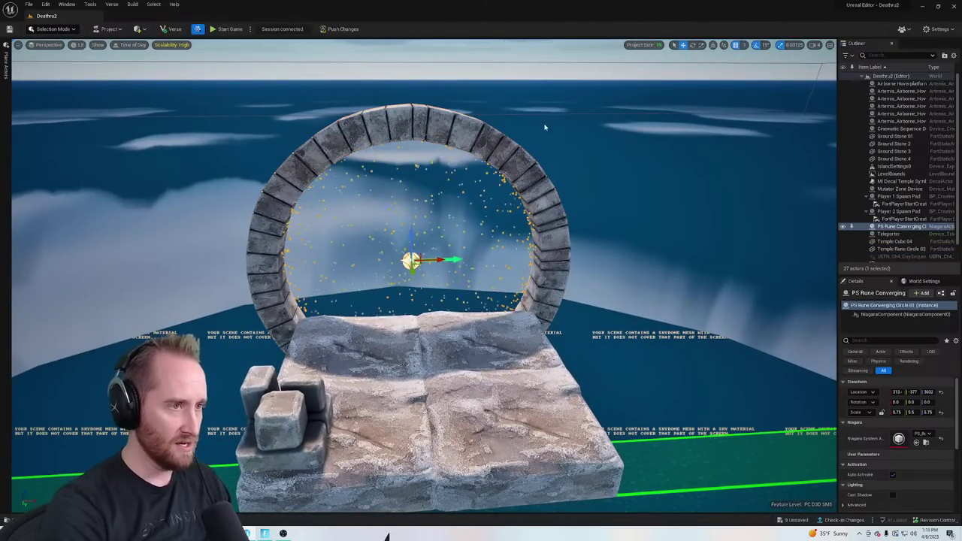
ctrl+click(525, 157)
drag(413, 285, 453, 333)
key(s)
right_drag(454, 332, 454, 248)
key(q)
right_drag(471, 317, 472, 319)
key(e)
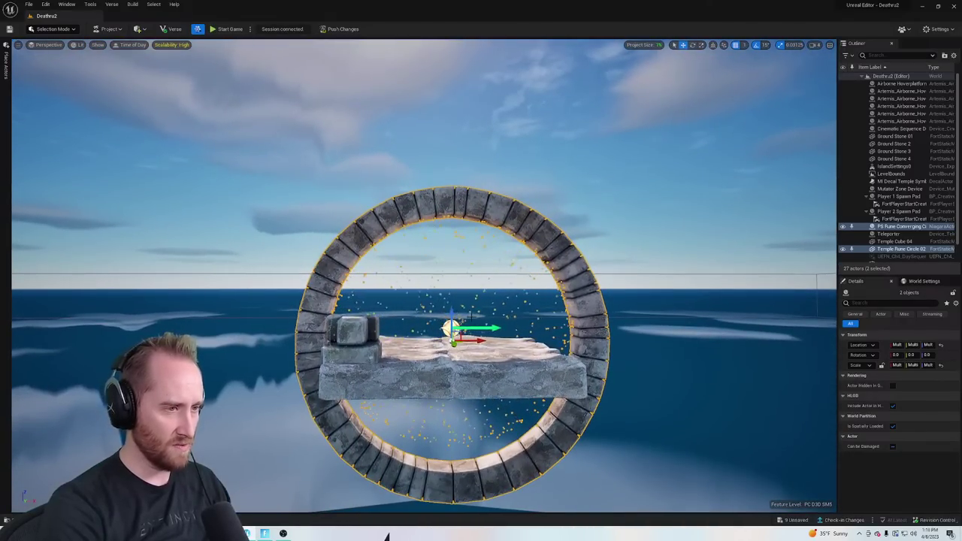
drag(451, 309, 451, 276)
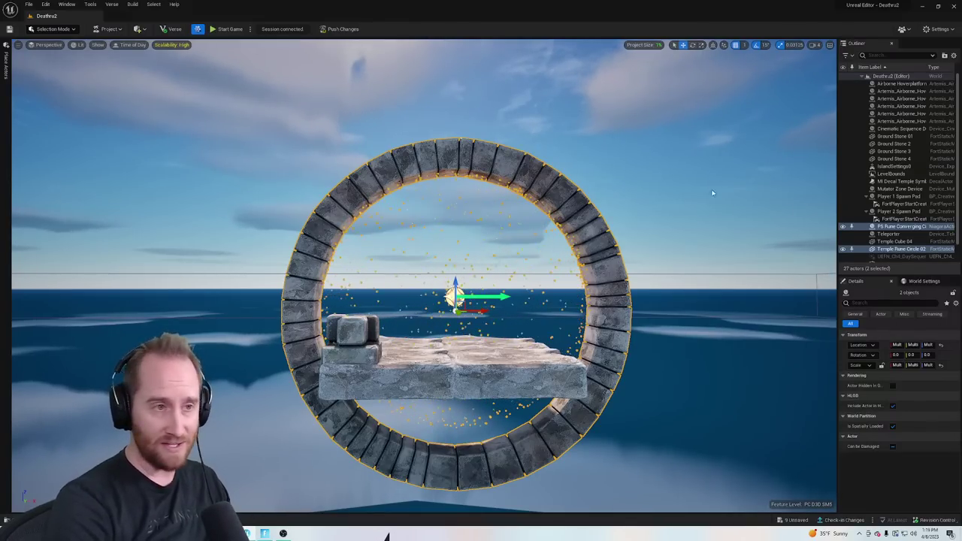
Scale the rune circle and its particle effect down together slightly so the ring fits the platform
click(701, 45)
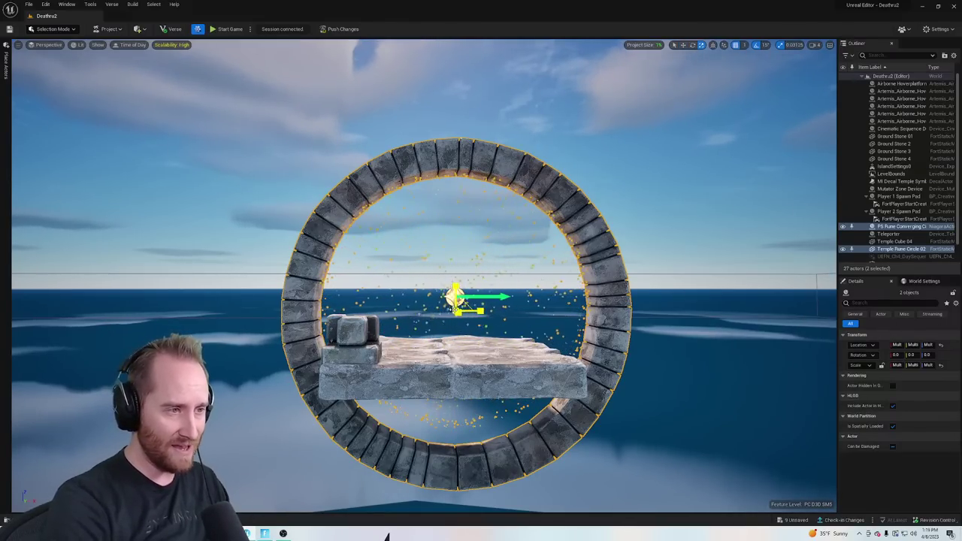
mouse_move(454, 309)
mouse_down()
mouse_move(454, 335)
mouse_move(454, 312)
mouse_move(454, 324)
mouse_up()
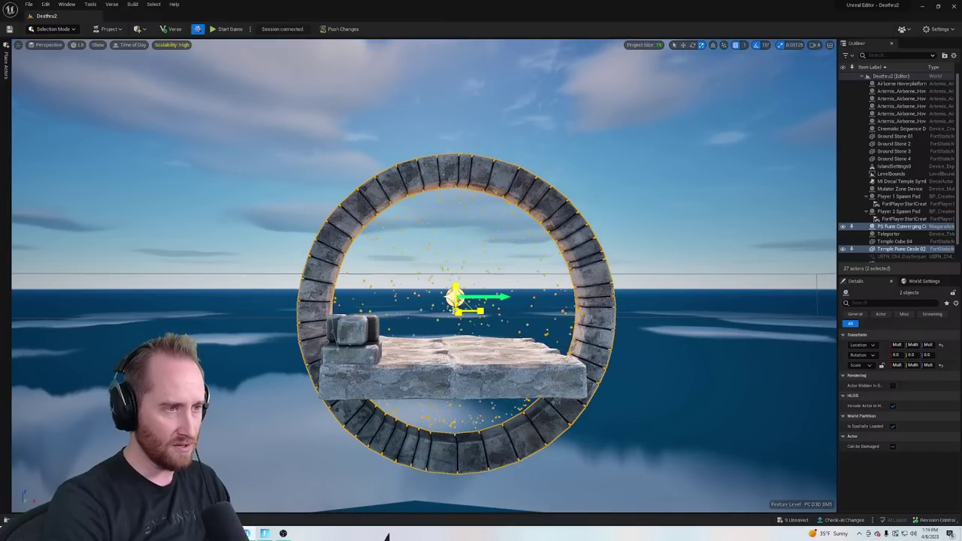
key(w)
mouse_move(551, 235)
right_down()
mouse_move(543, 231)
mouse_move(560, 231)
mouse_move(557, 243)
right_up()
key(s)
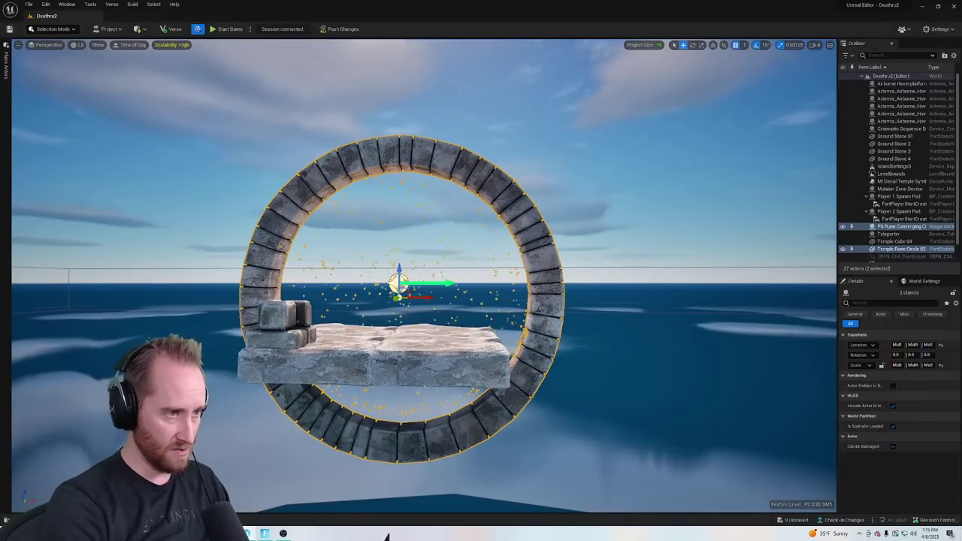
Select the particle effect and rune circle together and shift them slightly along the depth of the stone platform
click(396, 284)
ctrl+click(540, 248)
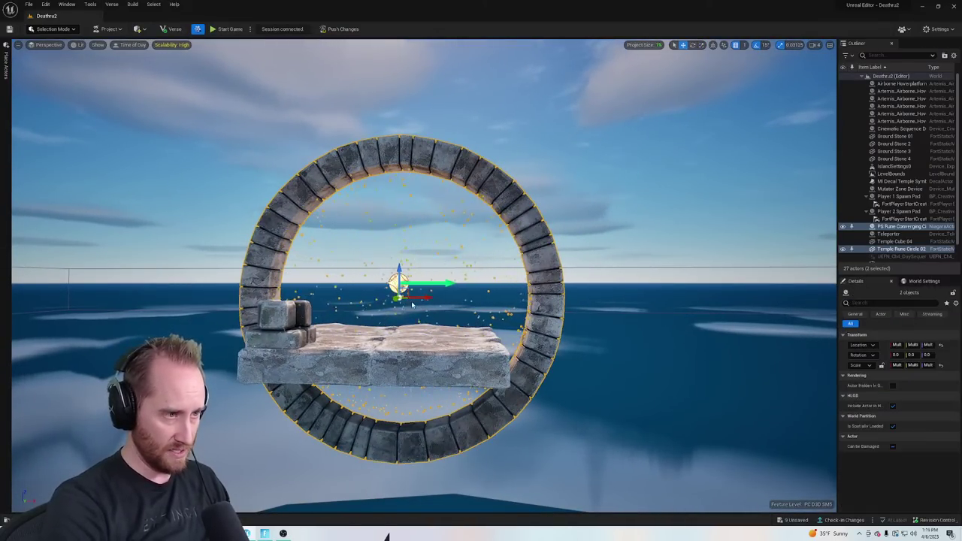
drag(428, 297, 391, 330)
scroll(391, 331, up, 3)
right_drag(391, 330, 409, 388)
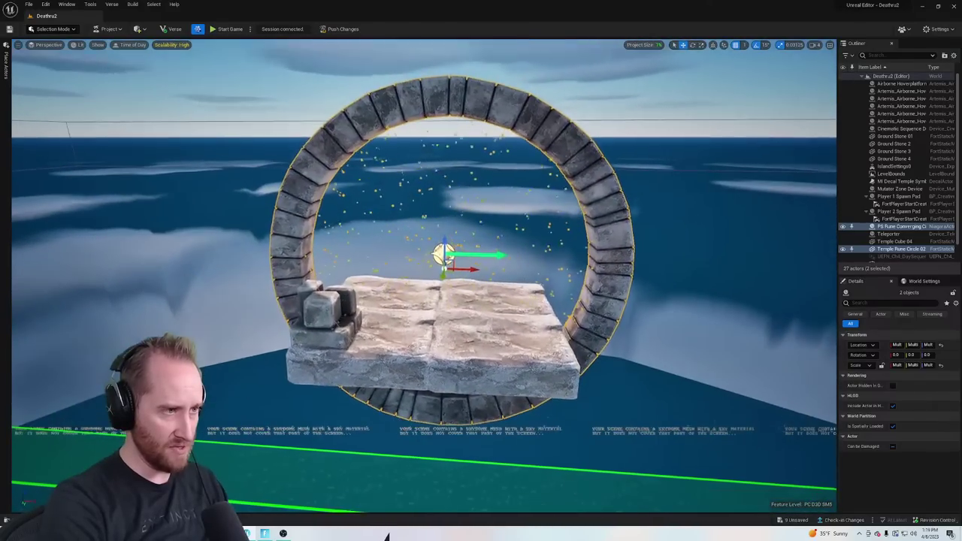
Place an SM_Temple_Cube_04 mesh on the platform across from the existing temple cubes and select it
click(515, 314)
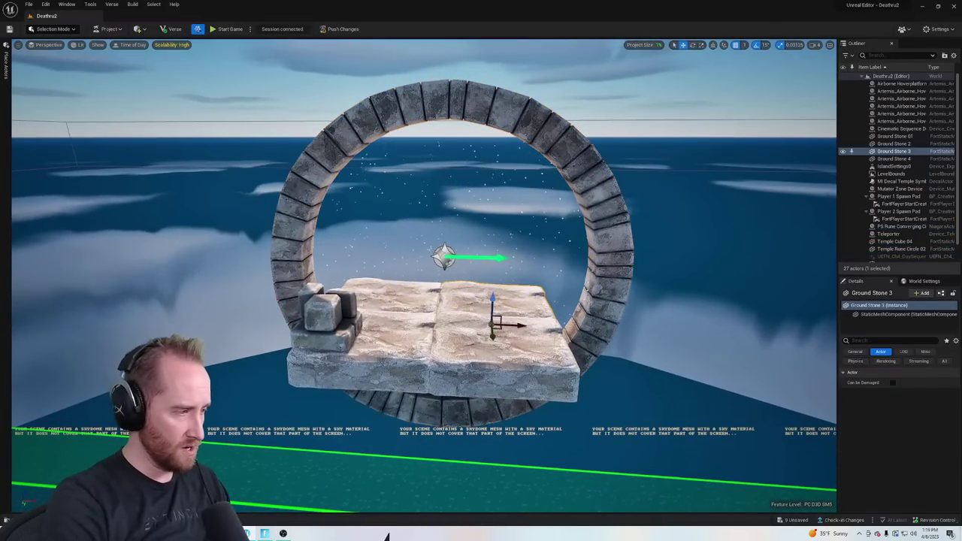
key(ctrl+space)
scroll(513, 427, up, 3)
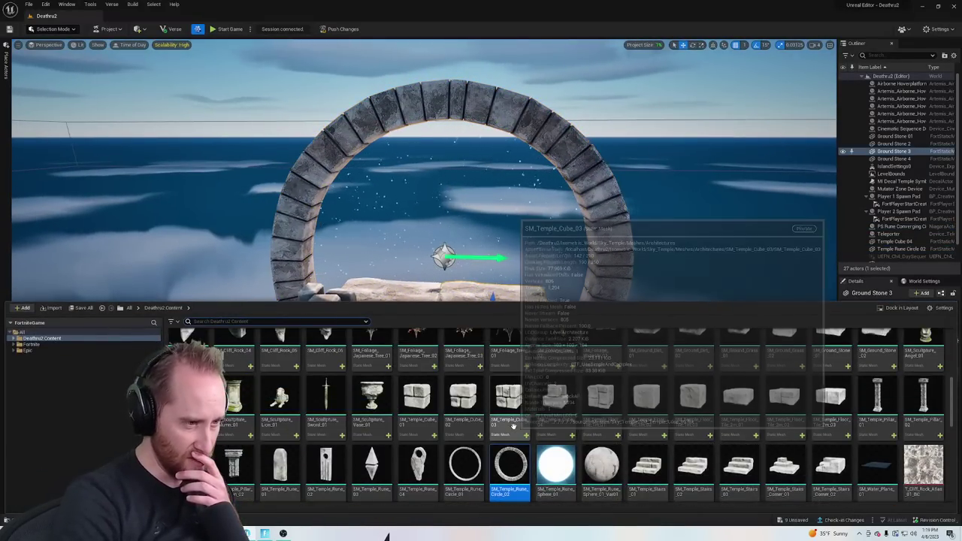
scroll(514, 427, up, 1)
drag(556, 432, 525, 302)
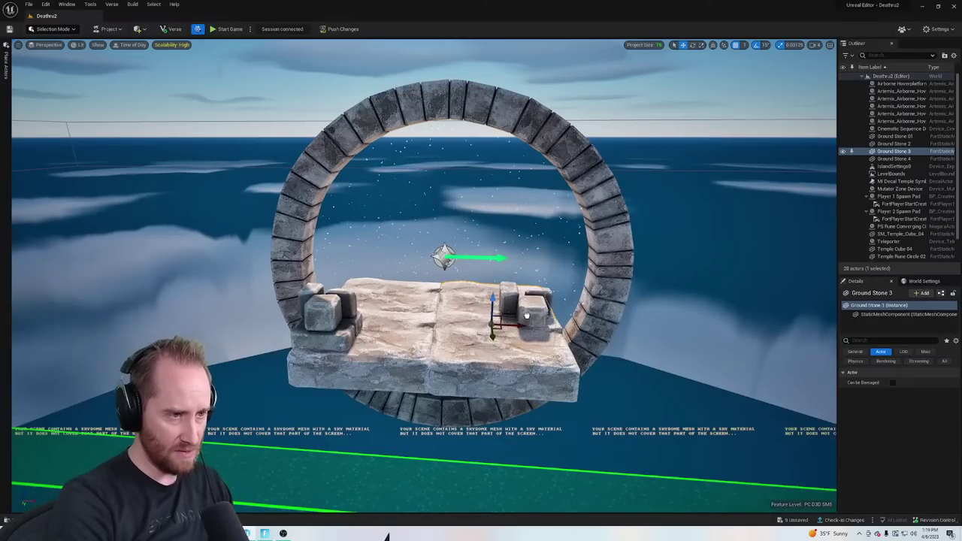
click(526, 314)
Add an SM_Cliff_Rock_03 mesh to the level beside the stone platform
key(ctrl+space)
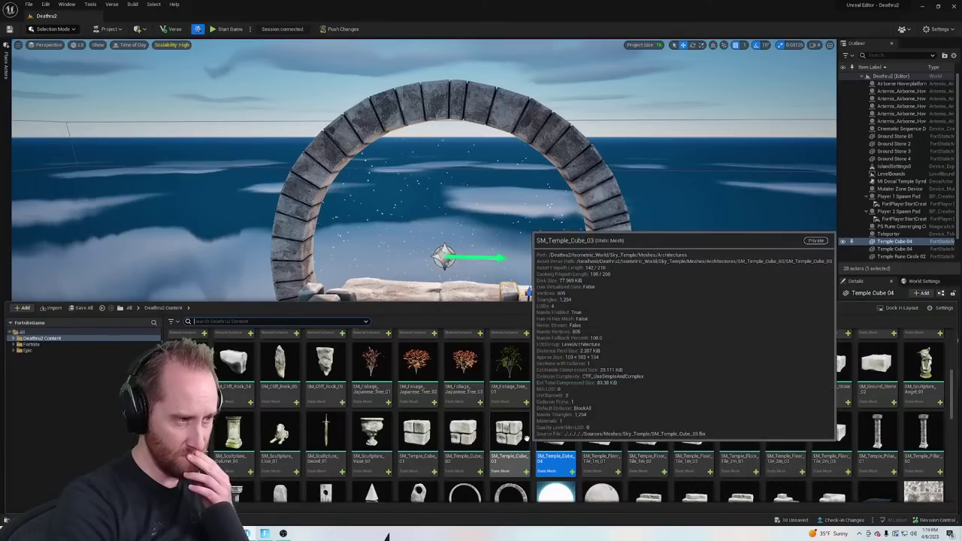
scroll(654, 368, up, 2)
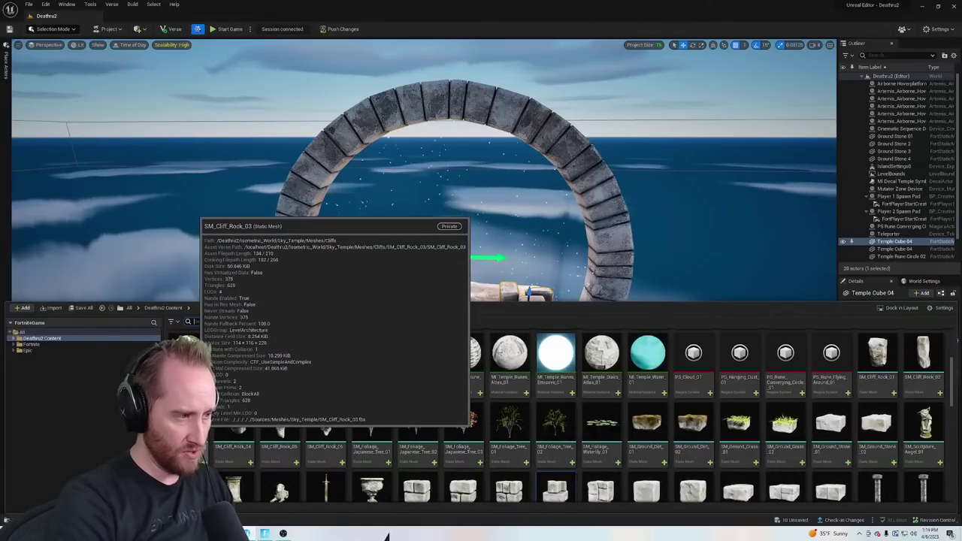
drag(226, 428, 634, 383)
right_drag(634, 383, 633, 376)
key(w)
scroll(606, 361, up, 2)
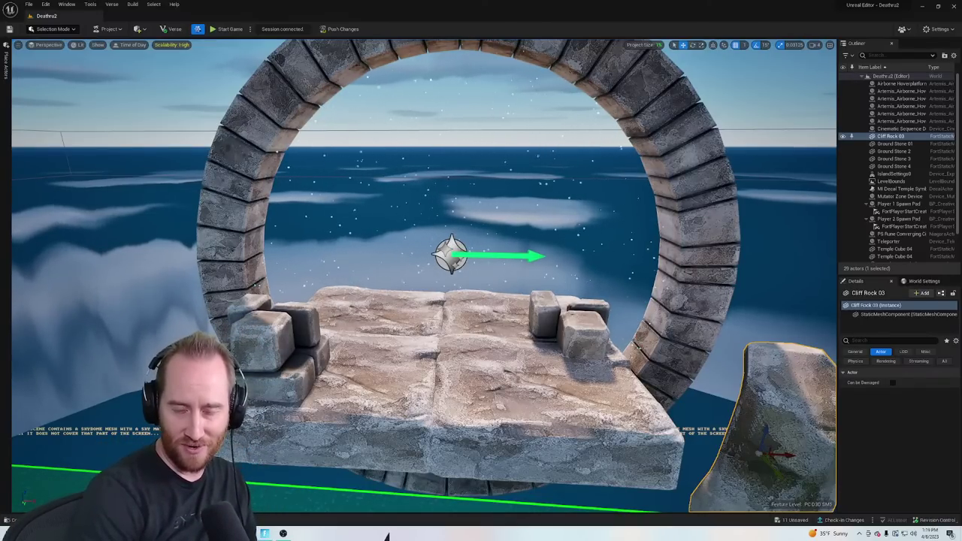
Move the cliff rock against the platform's right end, lower it and push it back beneath the ground stones
drag(786, 455, 635, 496)
right_drag(652, 423, 649, 421)
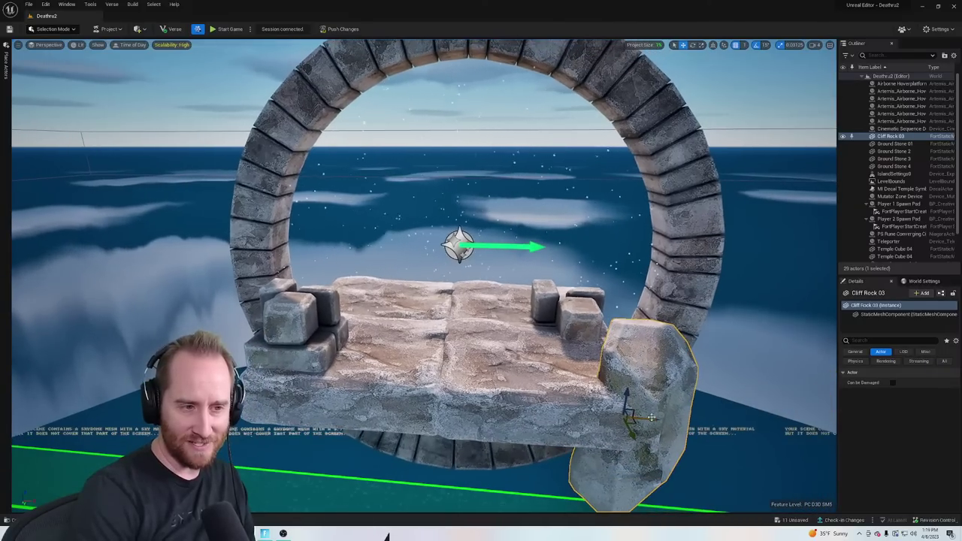
drag(627, 398, 627, 429)
right_drag(626, 430, 496, 436)
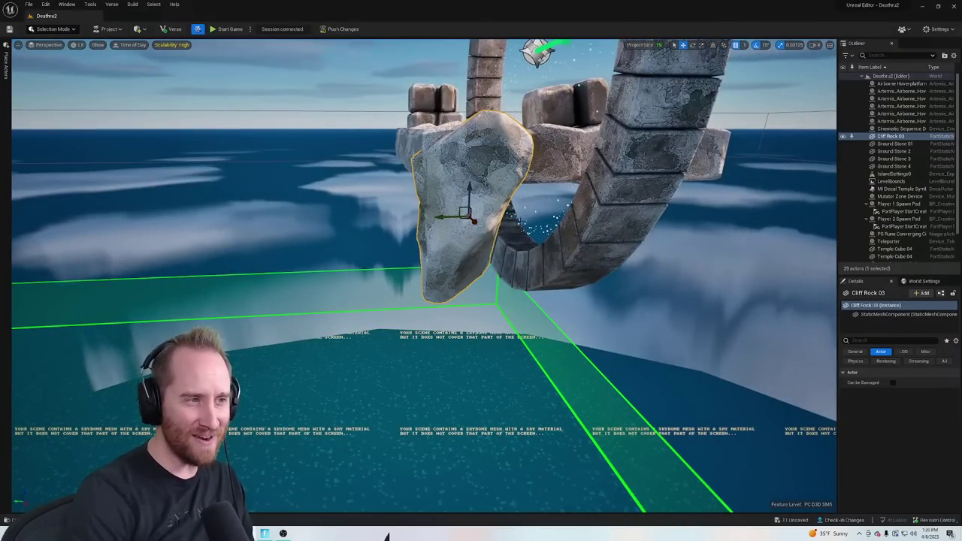
drag(442, 218, 511, 219)
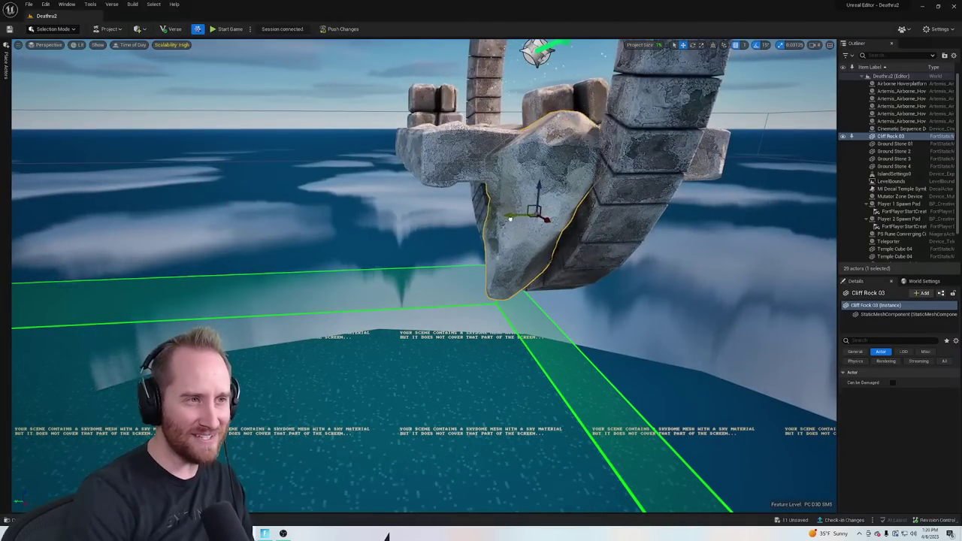
Scale up the cliff rock and lower it so it hangs beneath the platform's right end
click(692, 44)
click(701, 44)
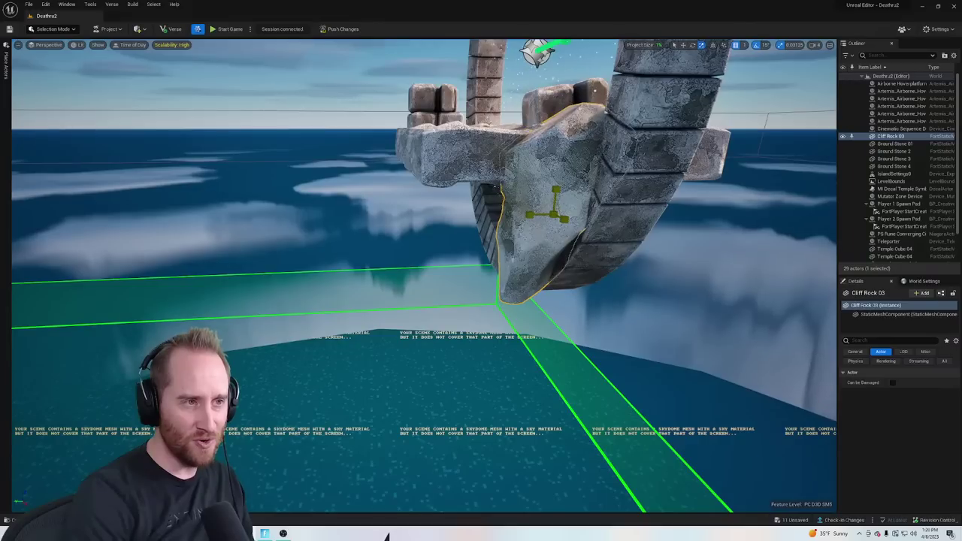
drag(595, 90, 659, 63)
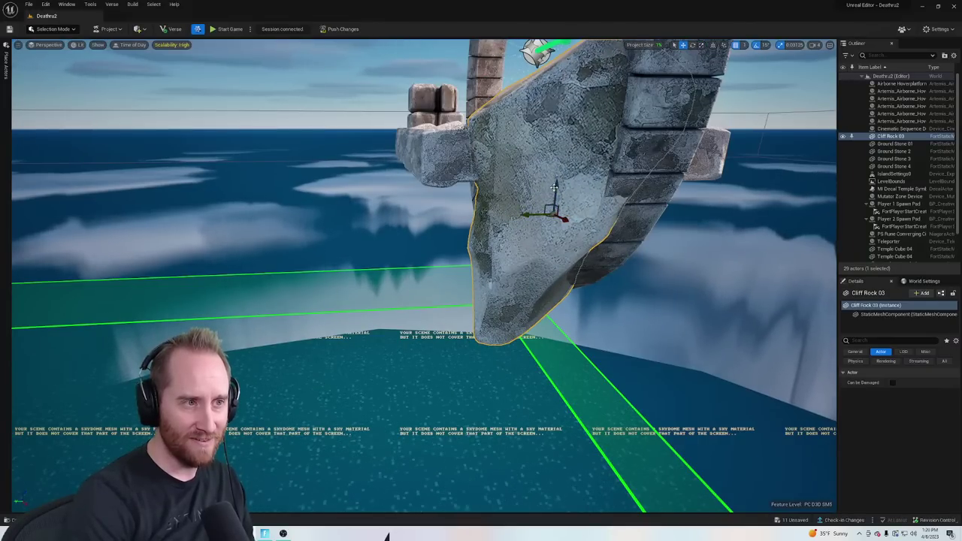
drag(554, 186, 554, 268)
drag(559, 306, 528, 288)
right_drag(529, 288, 764, 262)
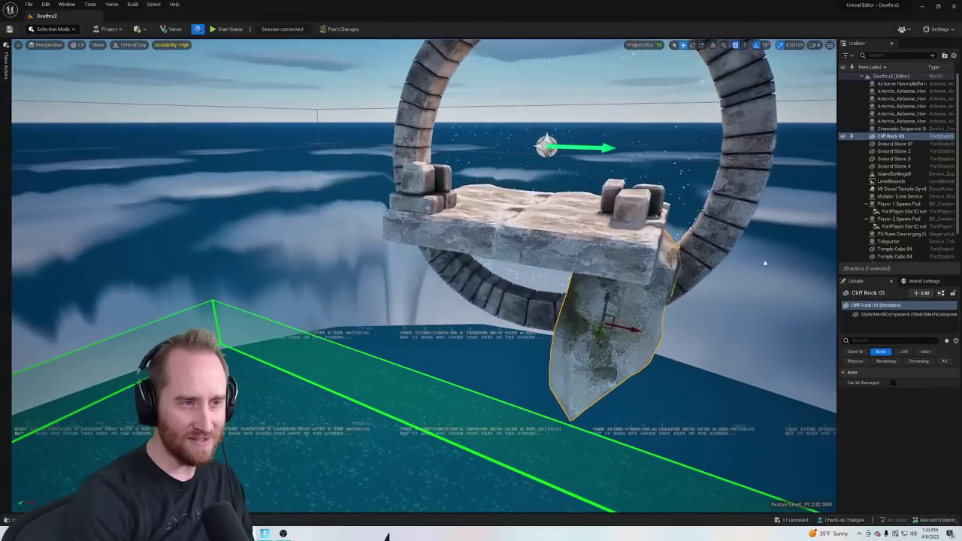
Find the SM_Cliff_Rock_01 mesh in the project content and place it in front of the platform's left corner
key(ctrl+space)
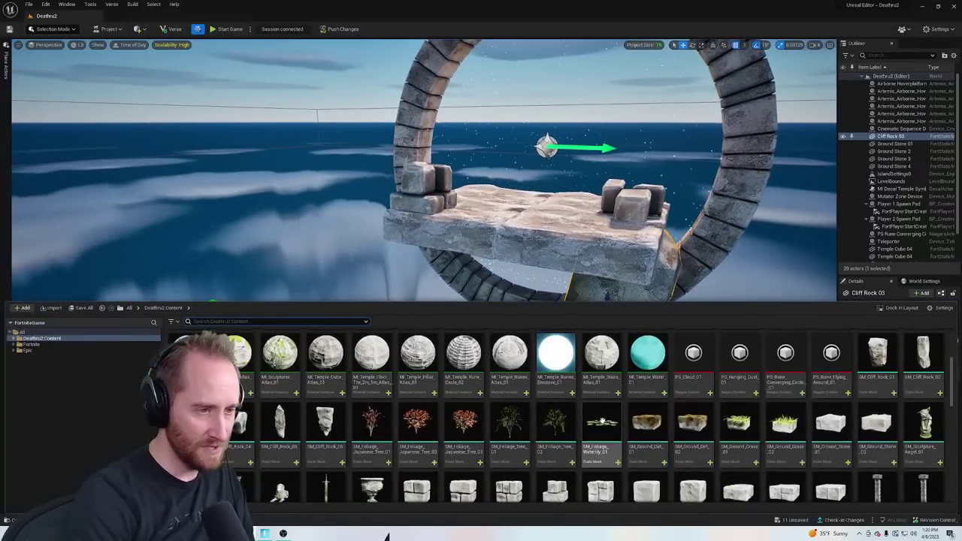
scroll(674, 442, up, 3)
scroll(674, 442, down, 10)
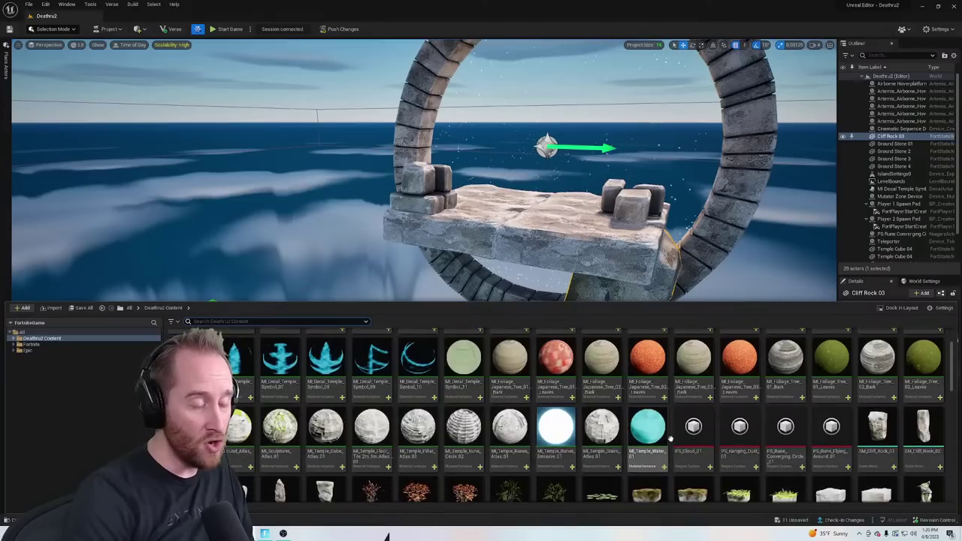
scroll(762, 424, up, 6)
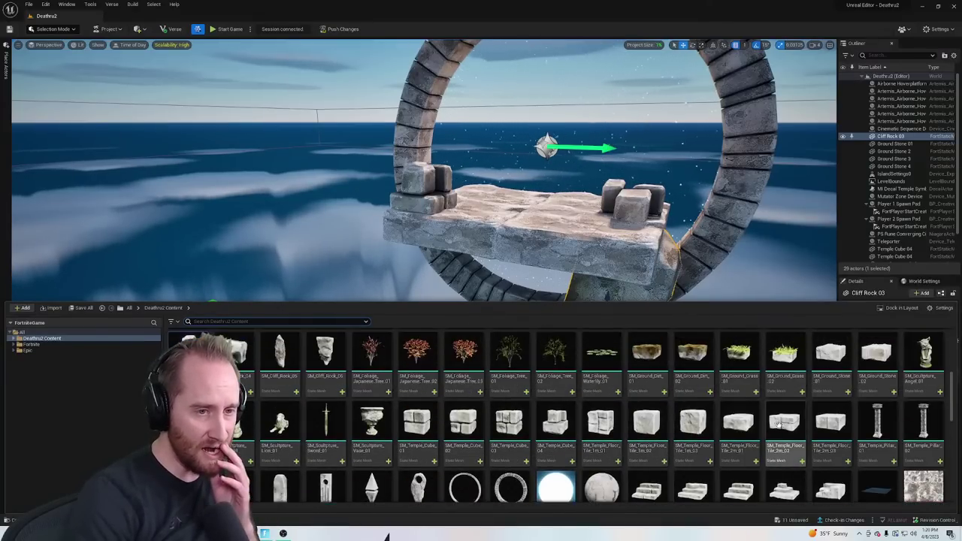
scroll(765, 421, down, 2)
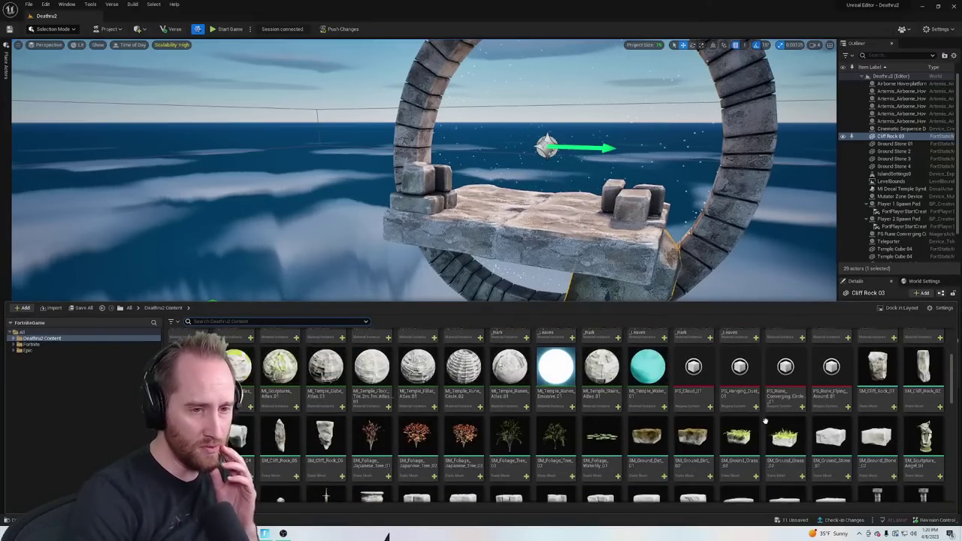
drag(877, 372, 606, 325)
drag(436, 248, 377, 204)
mouse_move(454, 266)
right_down()
mouse_move(485, 278)
mouse_move(455, 266)
right_up()
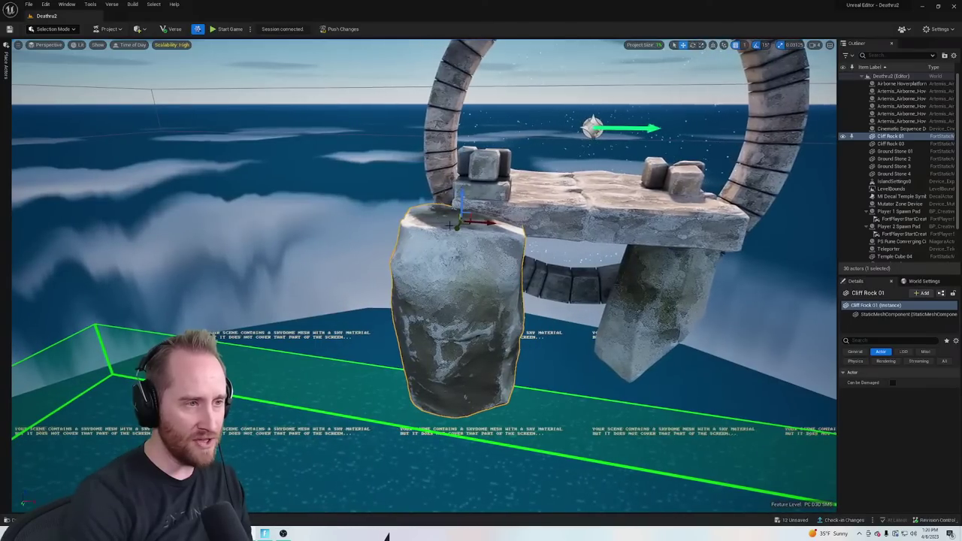
Fit Cliff Rock 01 under the platform's left end with a new rotation and duplicate it beneath the platform's middle
drag(456, 227, 597, 203)
click(693, 45)
click(683, 45)
click(693, 46)
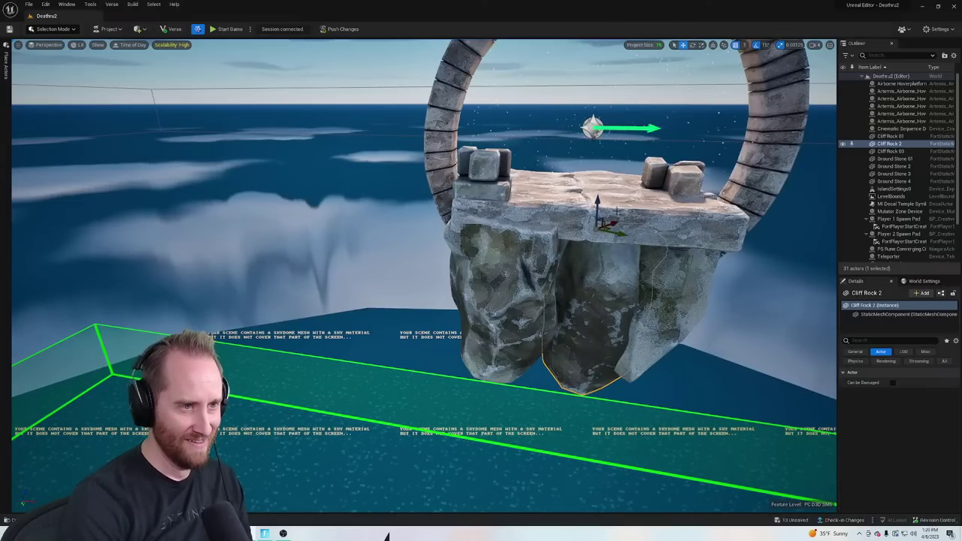
drag(614, 234, 616, 236)
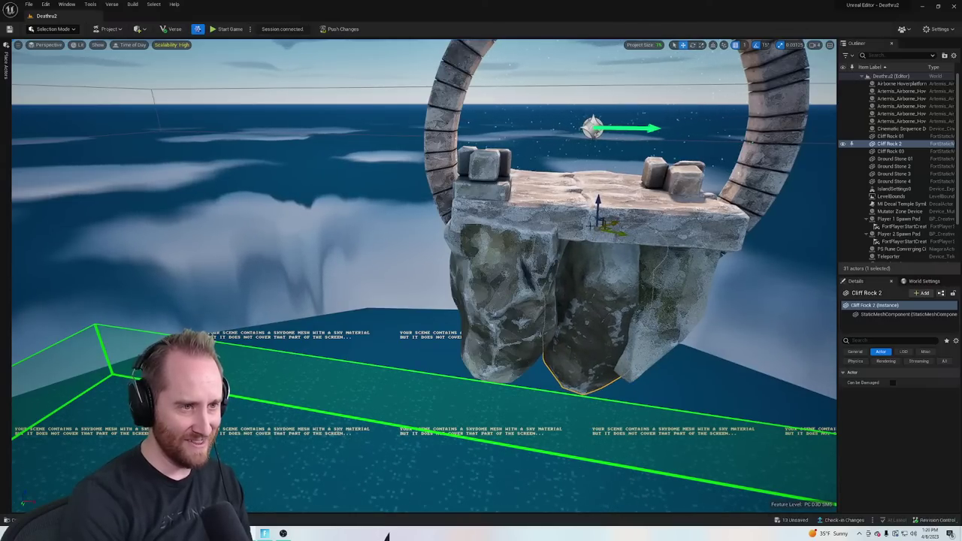
Scale up the duplicated cliff rock into a large base and slide it further beneath the platform
right_drag(591, 226, 496, 239)
drag(483, 247, 487, 219)
click(700, 46)
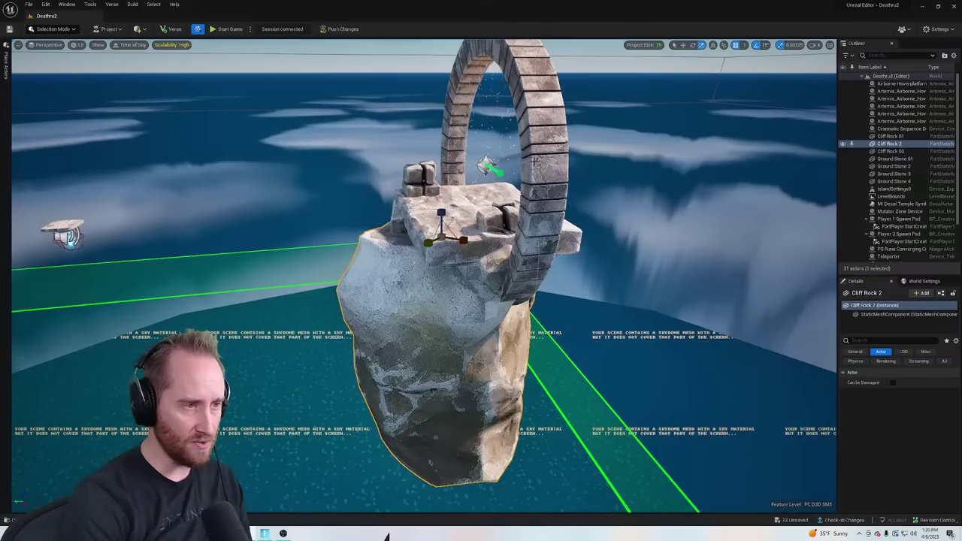
click(684, 46)
drag(428, 248, 448, 242)
Select Cliff Rock 03 at the platform's right end, shift it outward and undo the last move
right_drag(448, 242, 543, 213)
click(468, 192)
drag(485, 233, 539, 188)
key(ctrl+z)
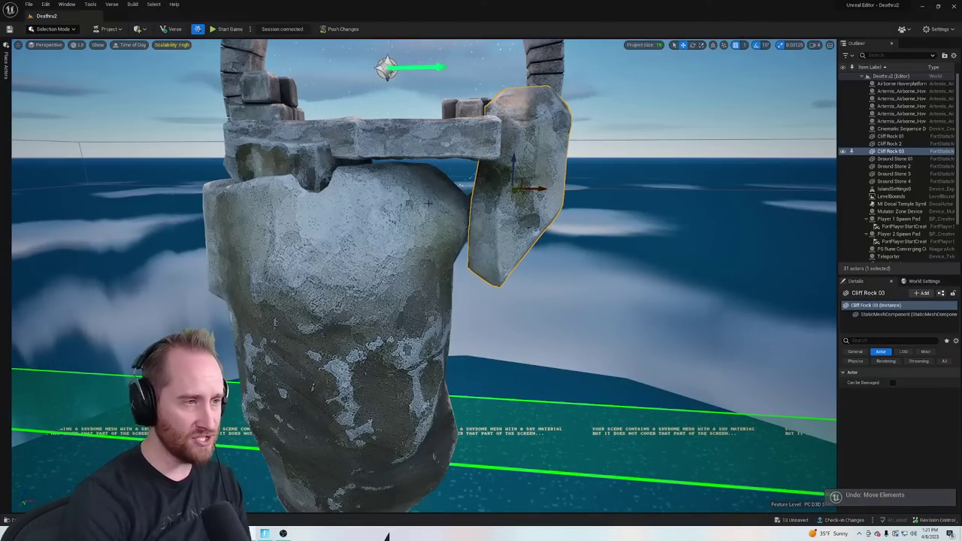
Move the large duplicated cliff rock sideways between the two smaller rocks and back beneath the platform
click(339, 181)
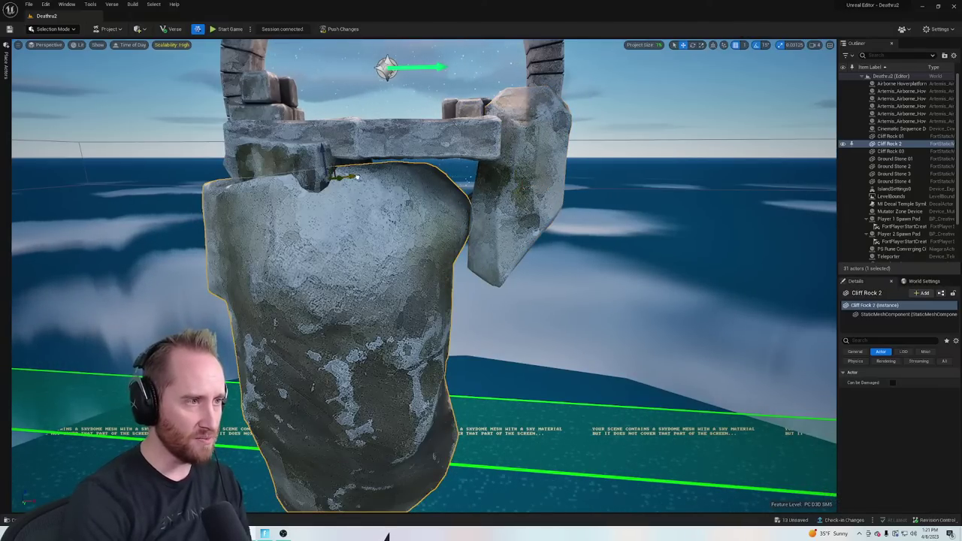
drag(357, 178, 425, 245)
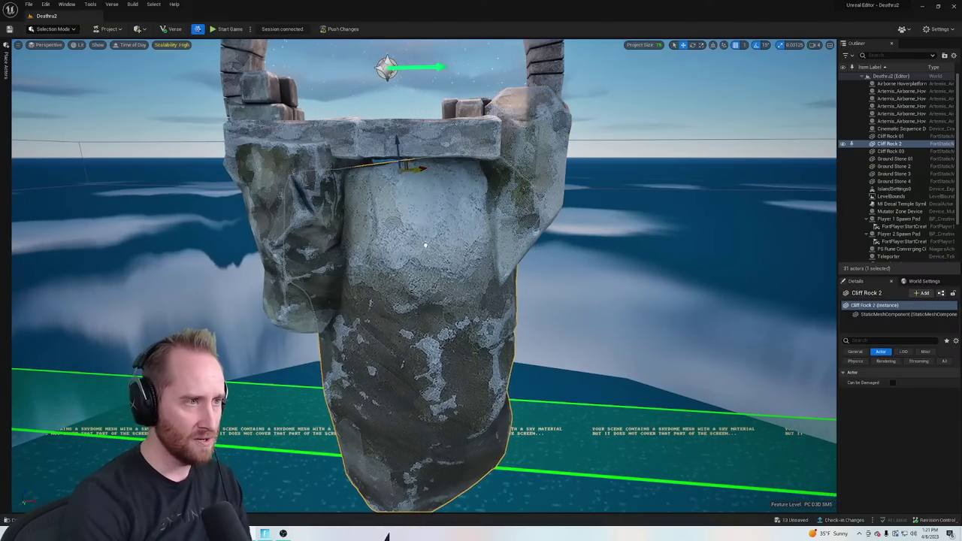
right_drag(425, 245, 462, 211)
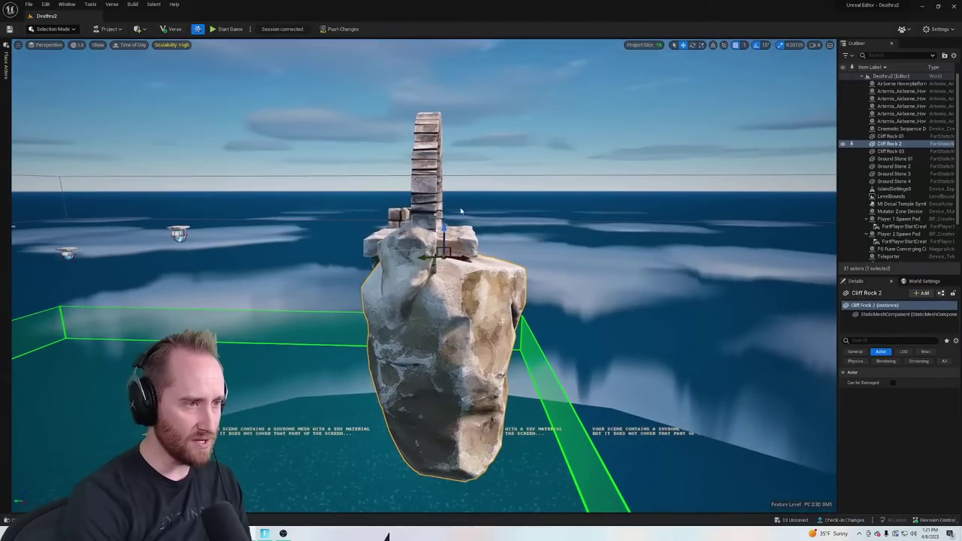
drag(462, 257, 429, 224)
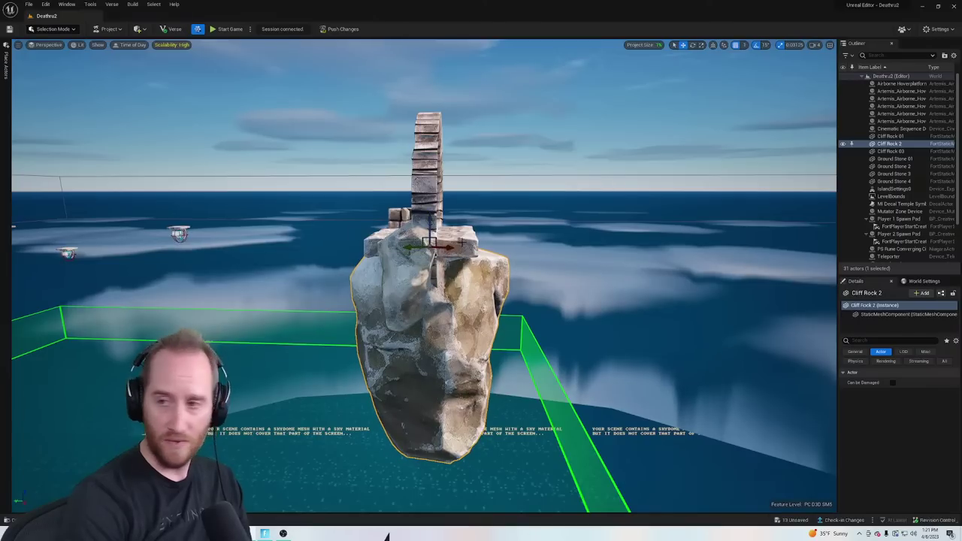
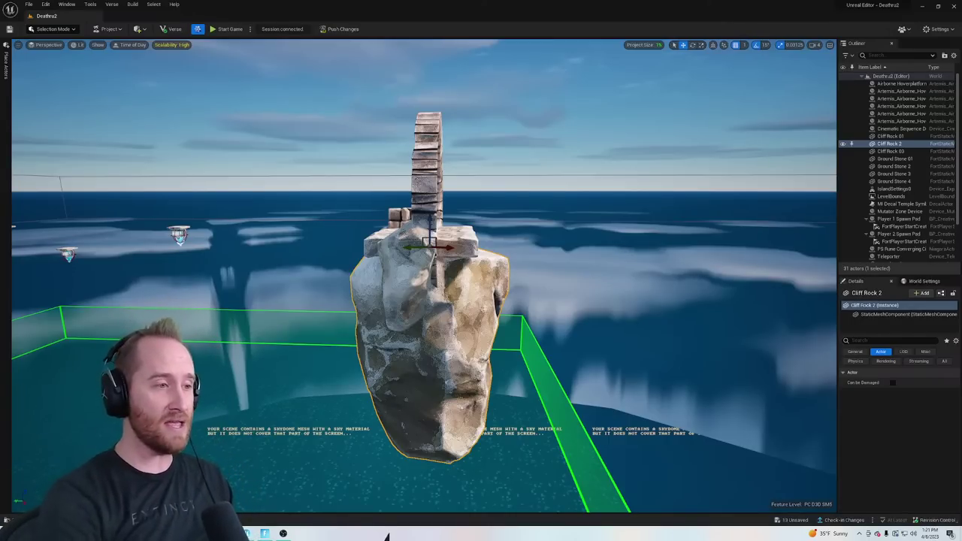
Try a small sideways shift of the large cliff rock and undo the latest moves
key(f)
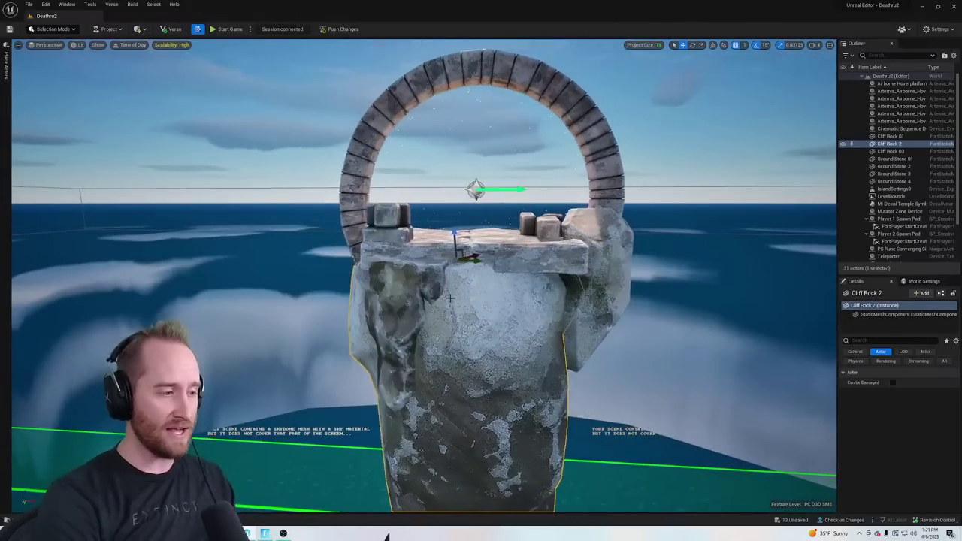
drag(461, 264, 474, 265)
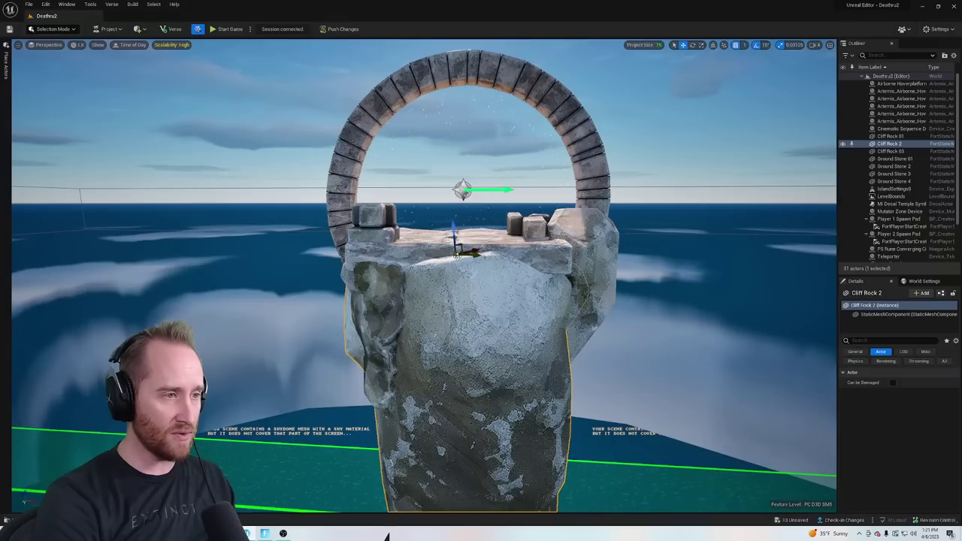
key(ctrl+z)
key(ctrl+z)
key(ctrl+z)
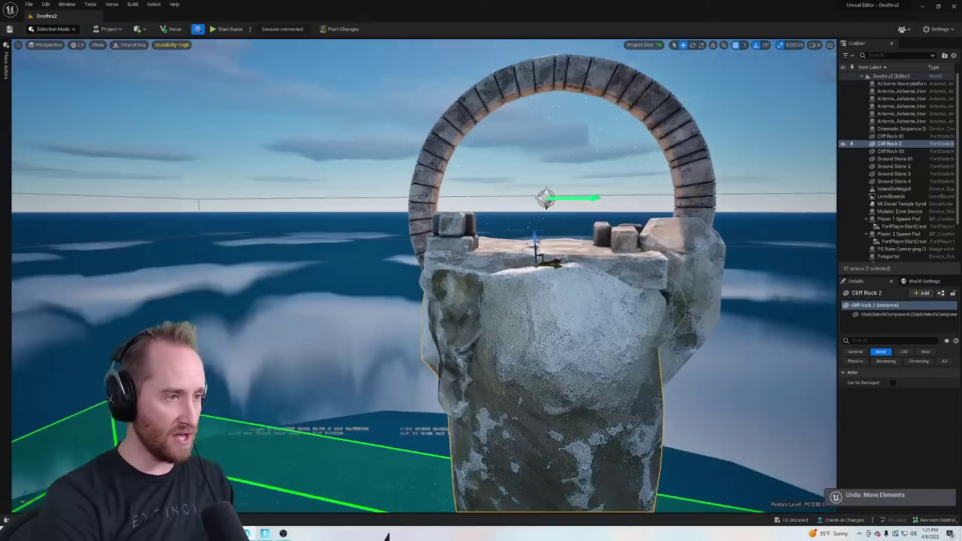
Slide the large cliff rock back beneath the platform toward the rune circle and rotate it about its vertical axis
right_drag(474, 266, 368, 301)
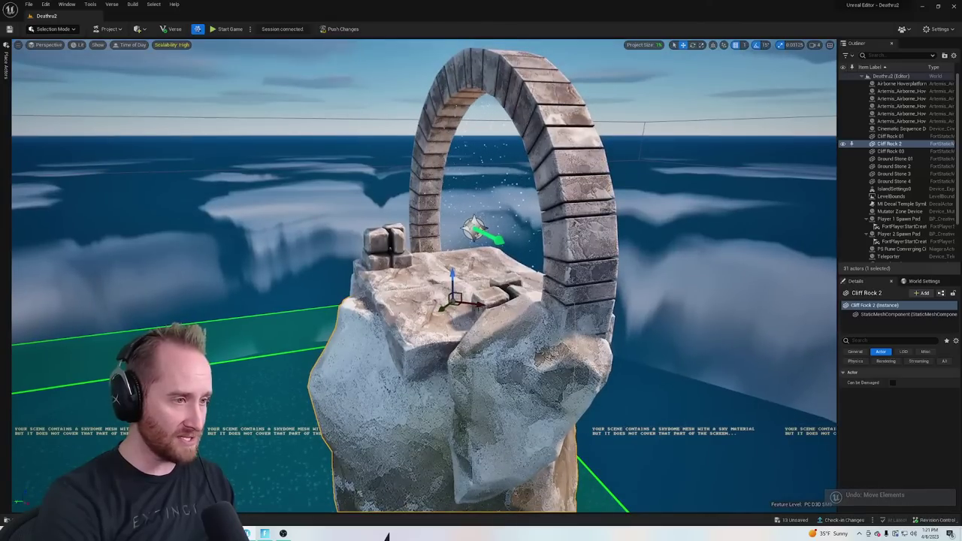
drag(479, 306, 516, 297)
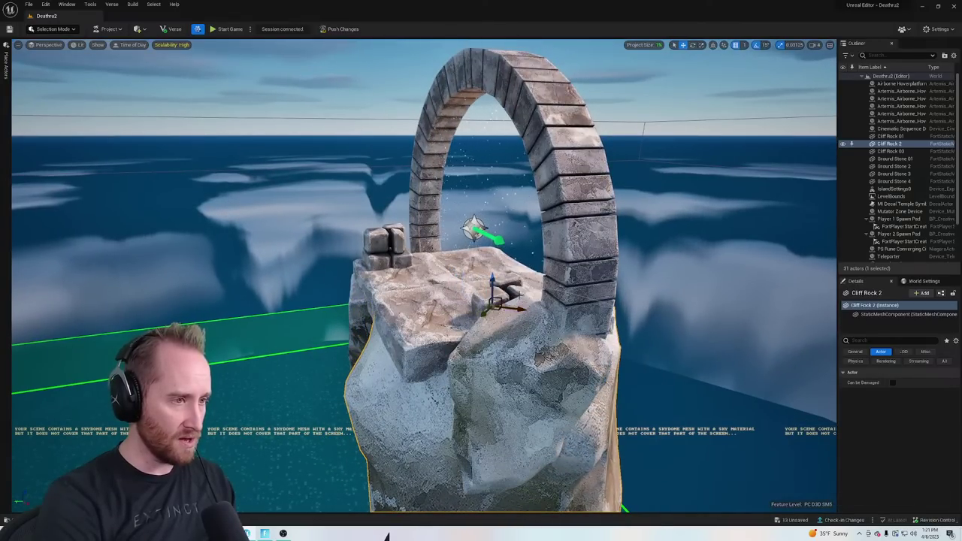
click(693, 45)
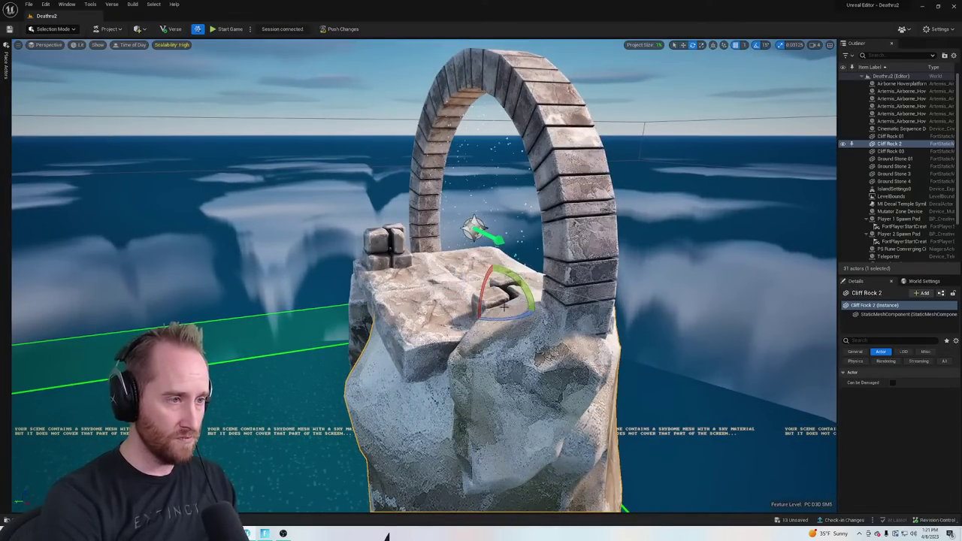
drag(514, 318, 470, 313)
Try a lowered duplicate of Cliff Rock 01 beneath the platform's corner and undo it
right_drag(472, 314, 569, 318)
click(485, 315)
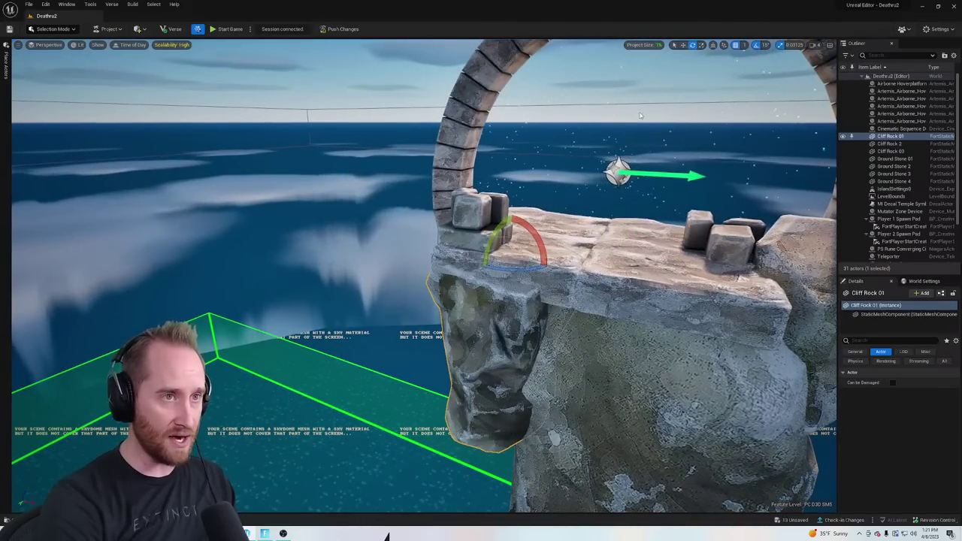
click(683, 45)
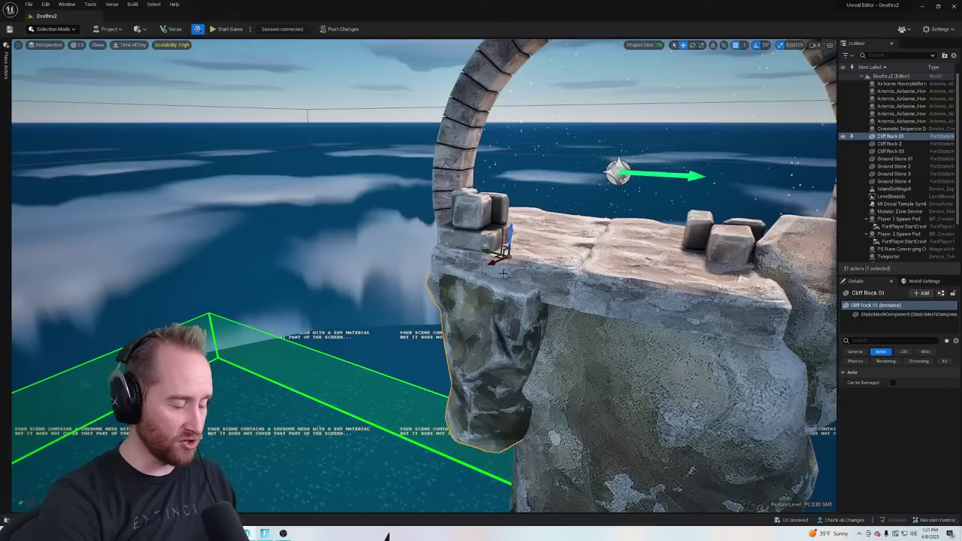
alt+drag(511, 232, 533, 346)
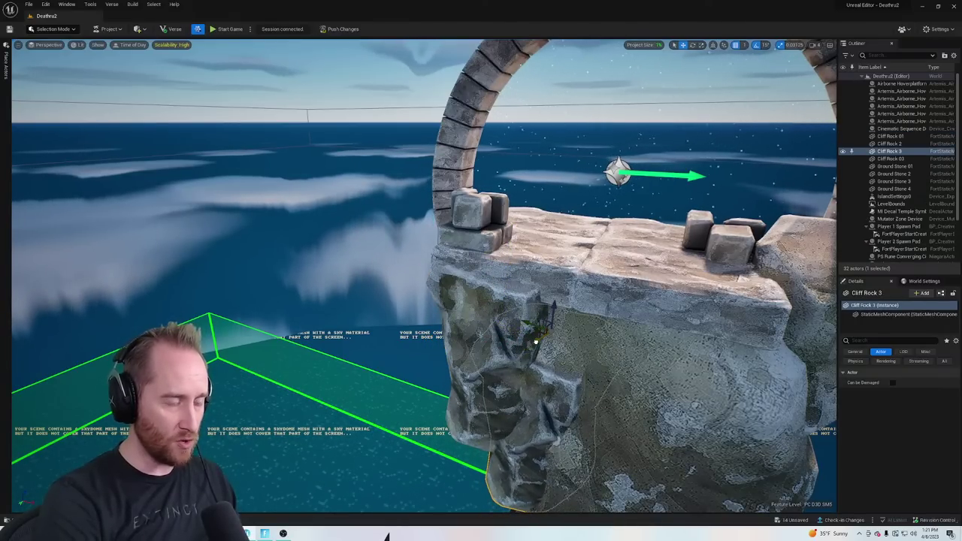
key(s)
right_drag(533, 346, 587, 333)
key(q)
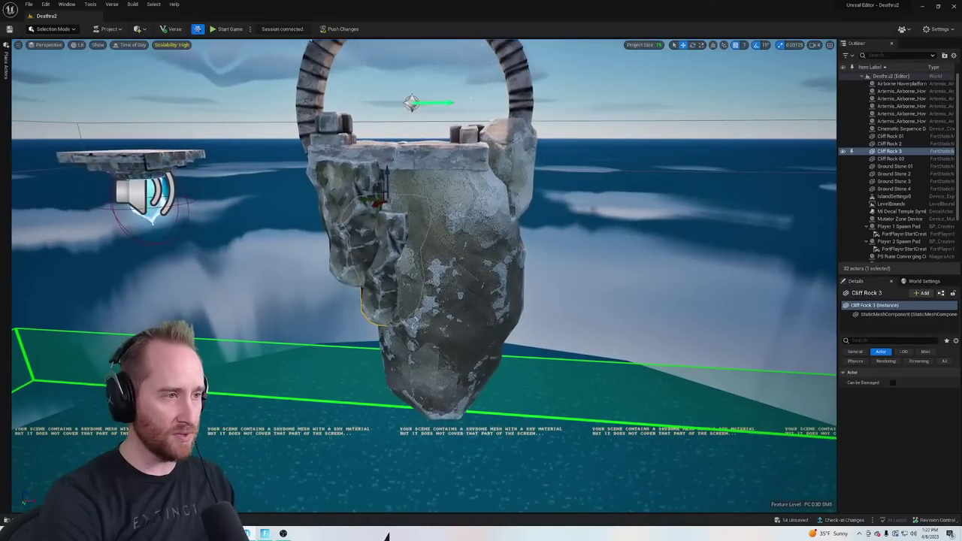
click(449, 197)
key(ctrl+z)
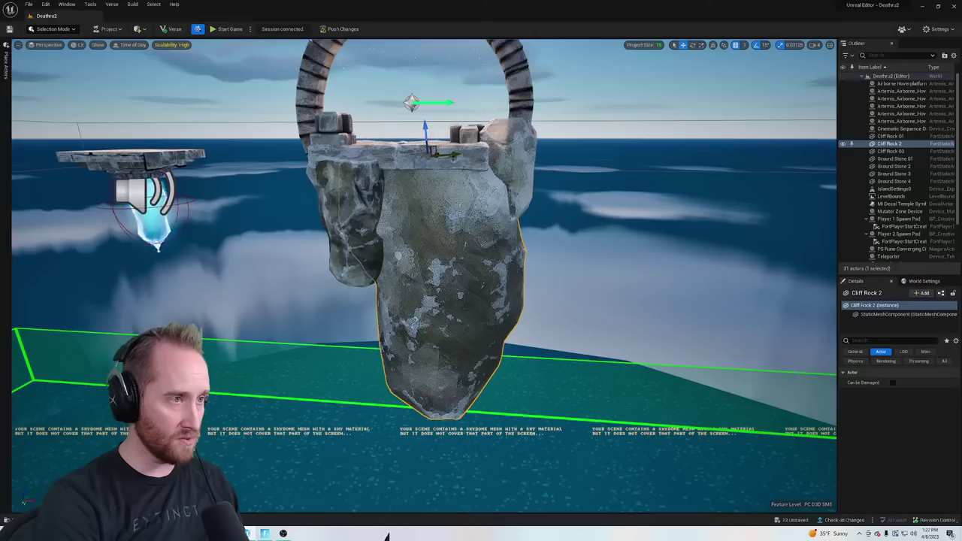
Duplicate the large Cliff Rock 2 sideways behind the smaller corner rock, rotate the copy and undo its last move
alt+drag(454, 153, 380, 185)
key(e)
click(683, 45)
key(ctrl+z)
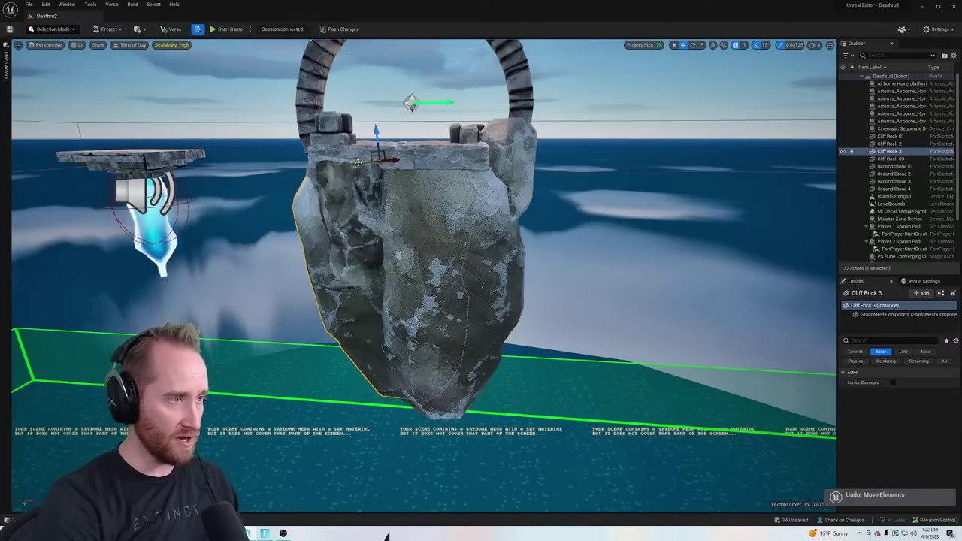
Slide the duplicated large cliff rock outward beneath the platform's front edge so it covers the smaller rock
right_drag(355, 175, 376, 197)
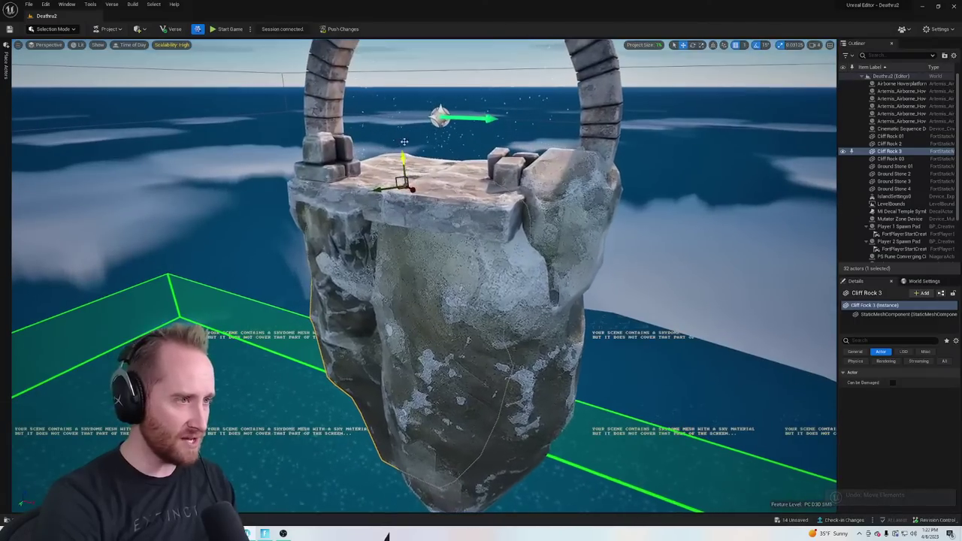
drag(415, 191, 408, 199)
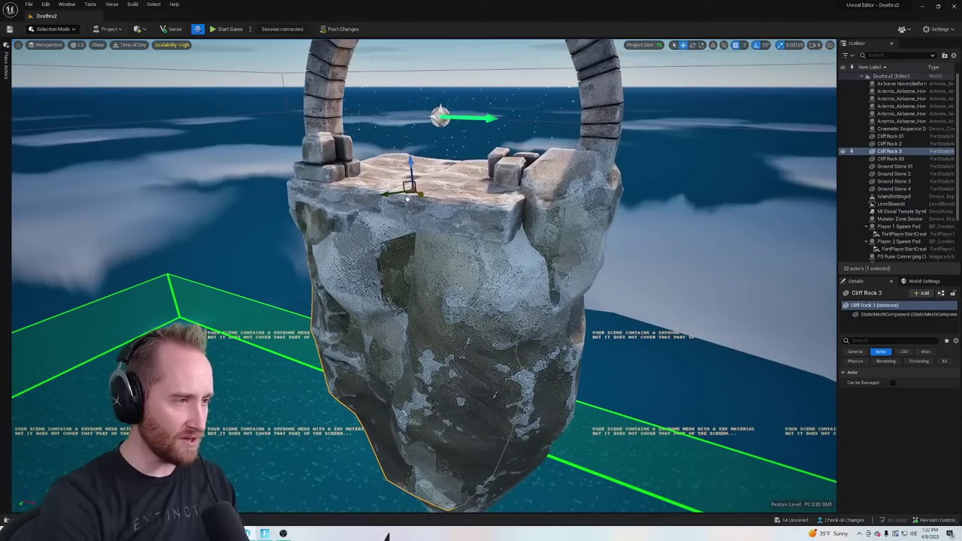
right_drag(507, 341, 504, 308)
alt+drag(406, 256, 451, 252)
Duplicate Cliff Rock 03 to the opposite end of the platform and rotate the copy
click(521, 248)
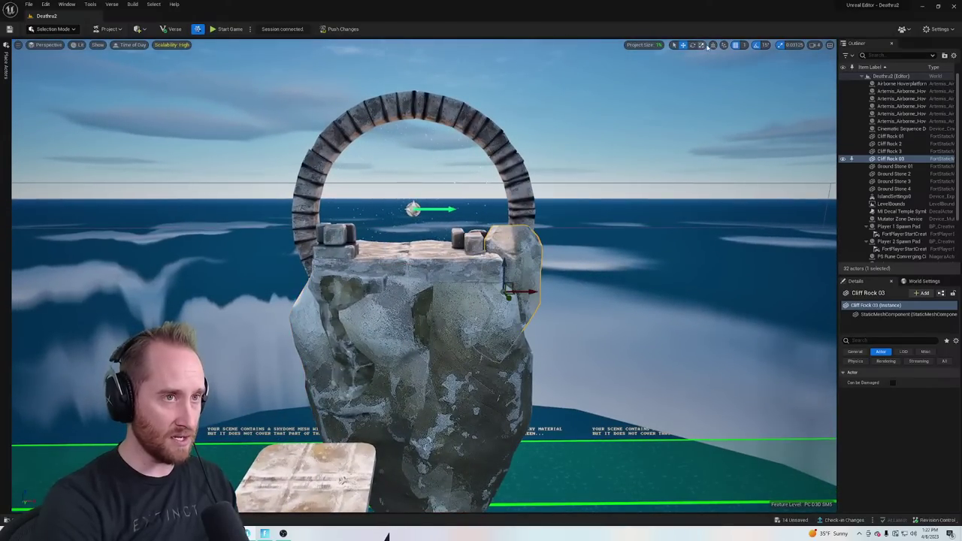
drag(503, 291, 287, 318)
click(683, 45)
click(693, 45)
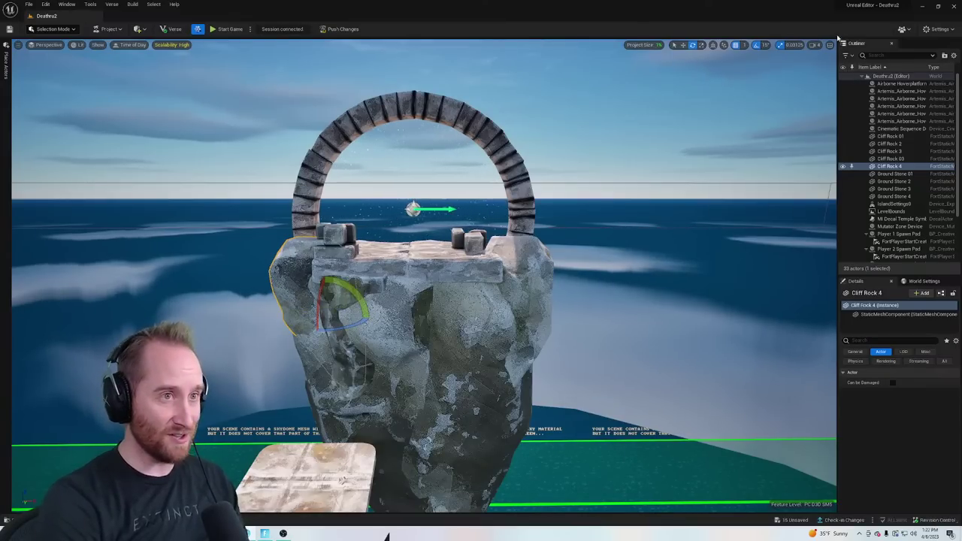
Duplicate the new end rock toward the platform's front corner, rotate the copy and lower it slightly
click(683, 45)
right_drag(388, 289, 541, 308)
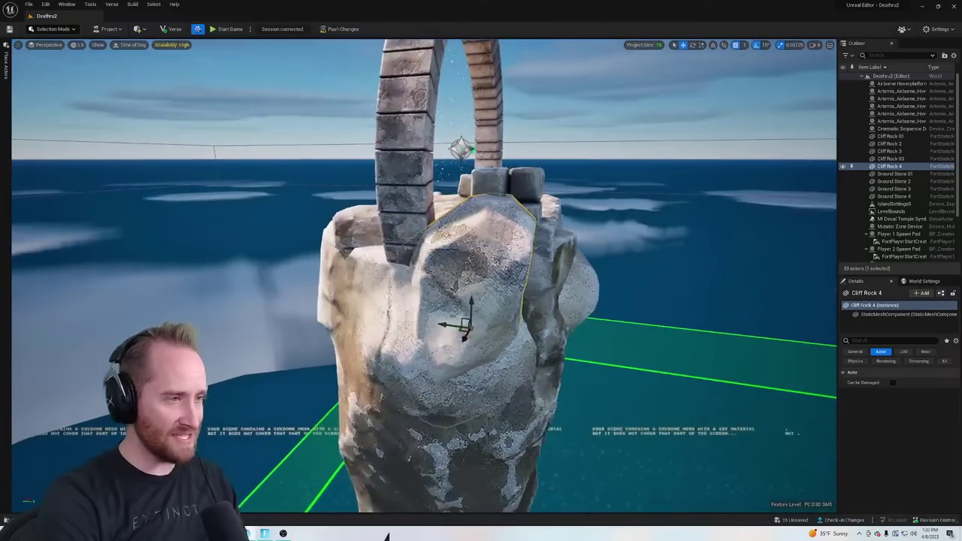
right_drag(422, 330, 429, 334)
drag(468, 327, 665, 346)
click(693, 45)
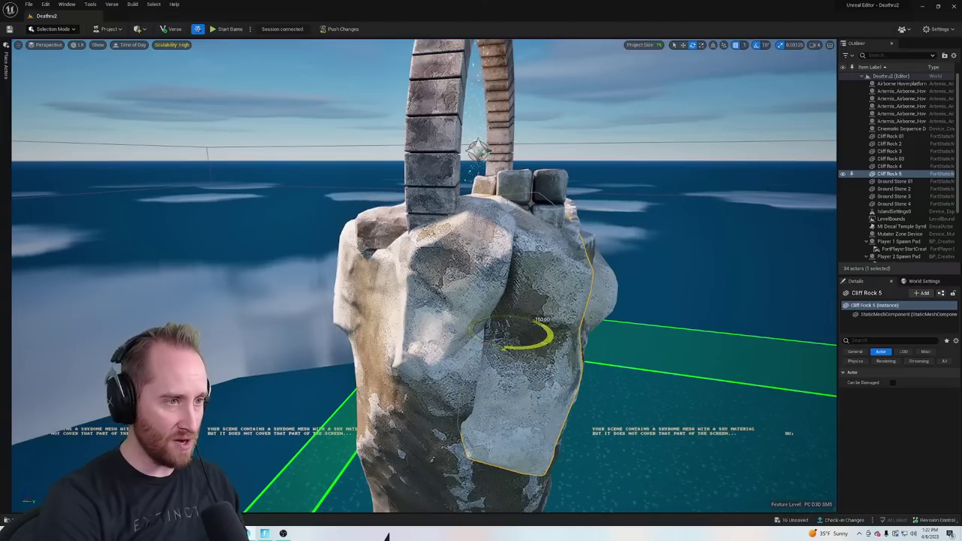
click(683, 45)
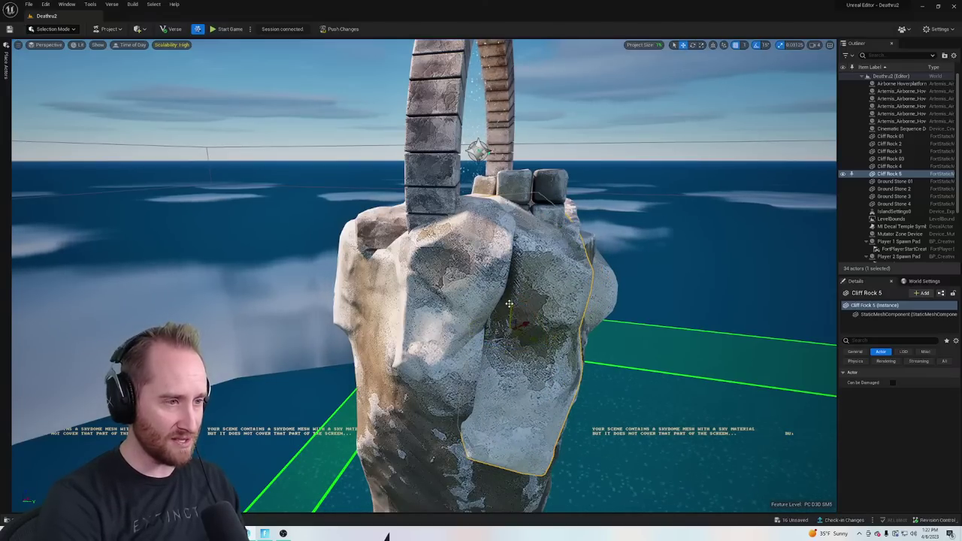
drag(509, 304, 506, 318)
Add another rotated cliff rock copy on the outer side below the rune circle
mouse_move(527, 356)
mouse_down()
mouse_move(520, 334)
mouse_move(501, 351)
mouse_move(502, 368)
mouse_move(522, 361)
mouse_up()
click(692, 45)
right_drag(725, 391, 767, 394)
mouse_move(644, 210)
right_down()
mouse_move(636, 233)
mouse_move(644, 212)
right_up()
click(644, 211)
right_drag(567, 236, 582, 186)
right_drag(613, 226, 628, 221)
Duplicate the Temple Cube 04 cluster along the platform's edge toward the base of the rune circle
right_click(481, 297)
right_drag(519, 290, 598, 296)
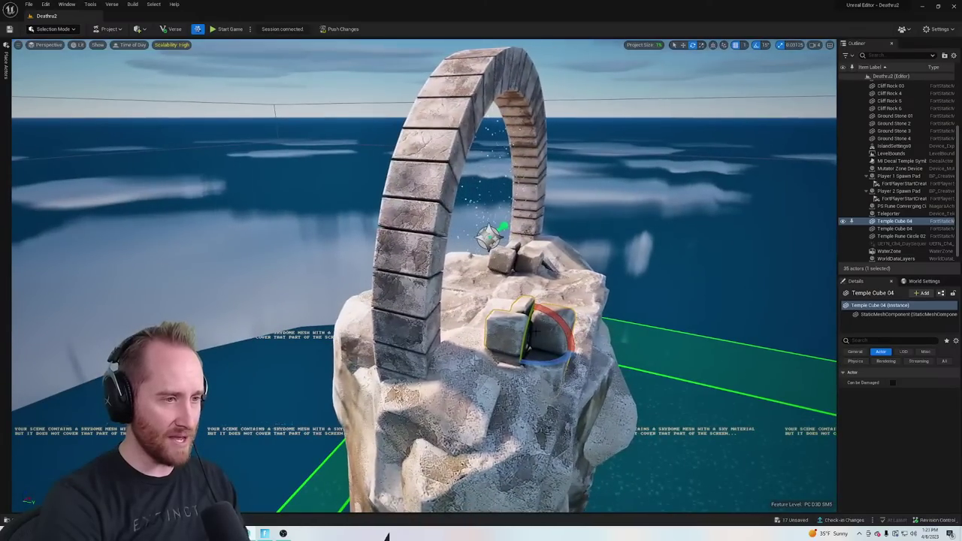
click(682, 45)
alt+drag(559, 350, 509, 351)
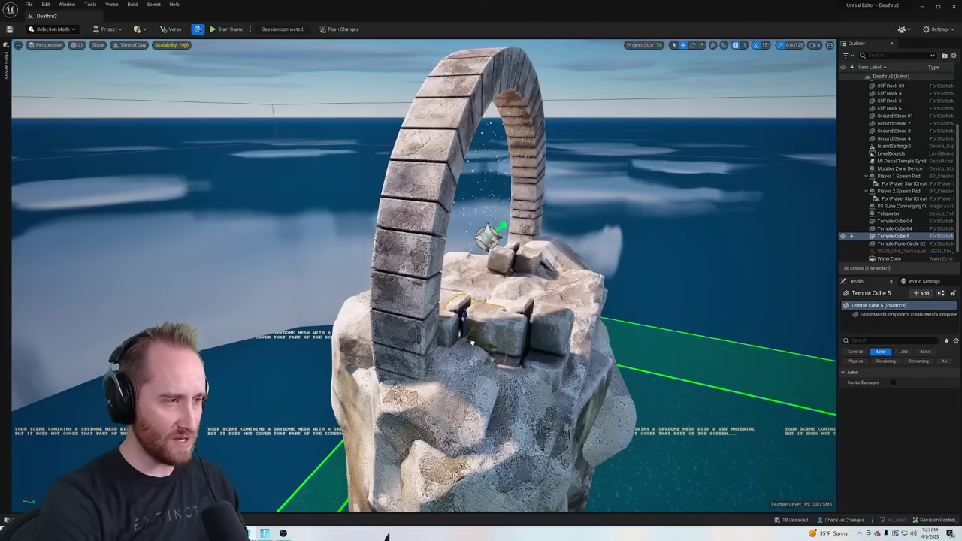
Duplicate the cube cluster through the rune circle to the far corner, rotate the copy and shift it toward the platform's edge
alt+drag(496, 348, 421, 325)
right_drag(421, 325, 316, 319)
key(f)
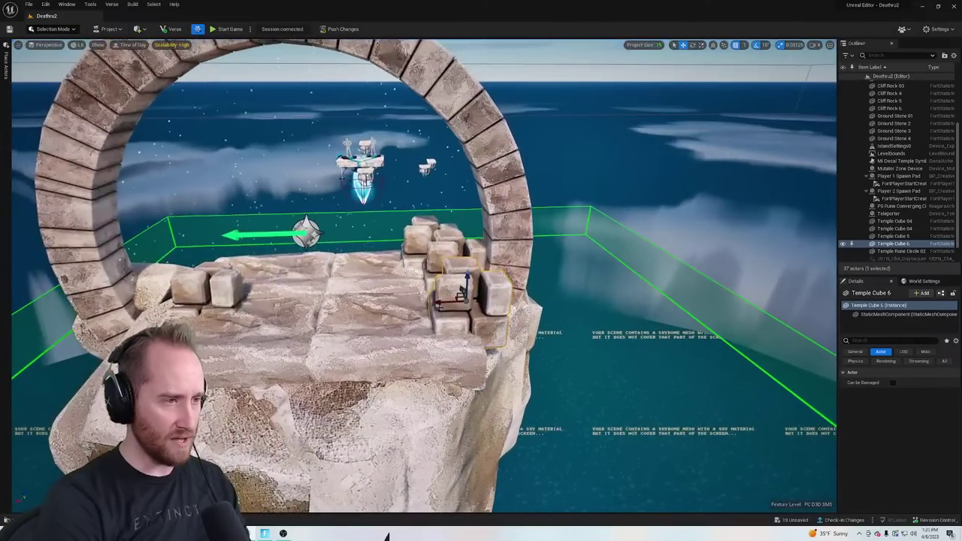
key(e)
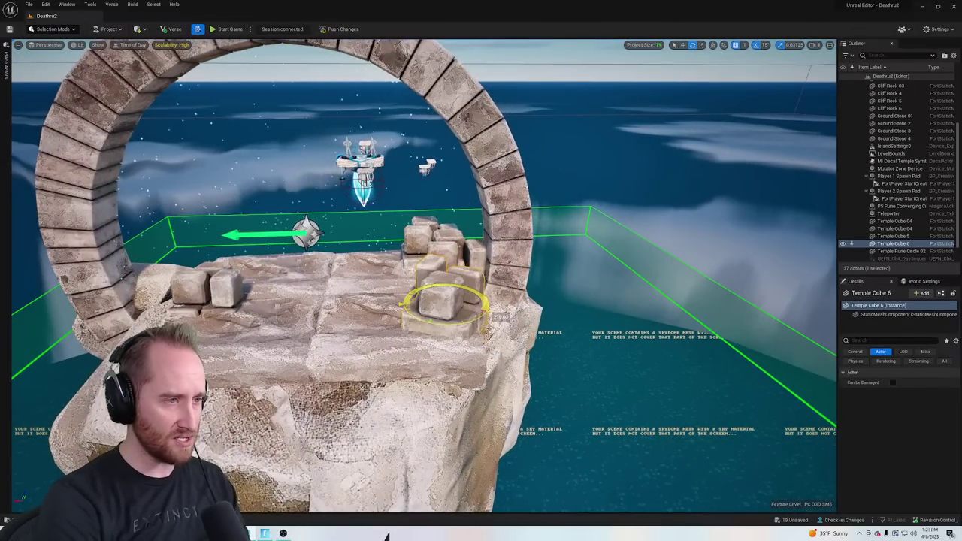
drag(432, 322, 457, 323)
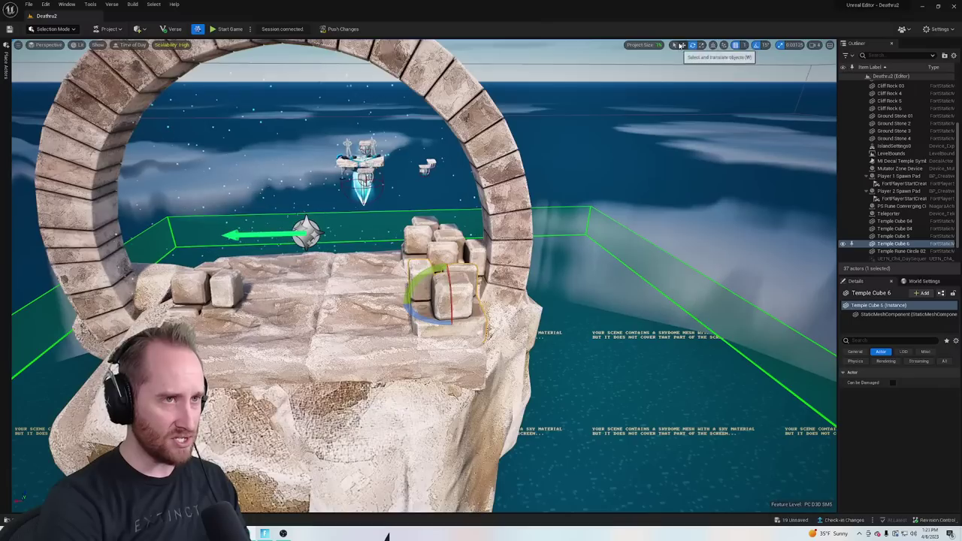
click(682, 45)
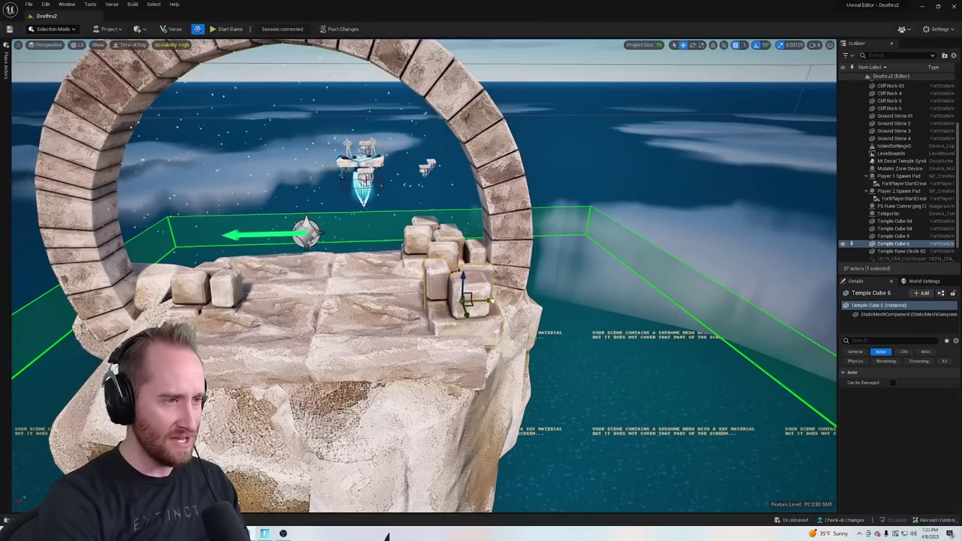
Duplicate the corner cube cluster across to the opposite side of the platform
mouse_move(492, 305)
right_down()
mouse_move(470, 314)
mouse_move(493, 304)
right_up()
alt+drag(488, 312, 246, 324)
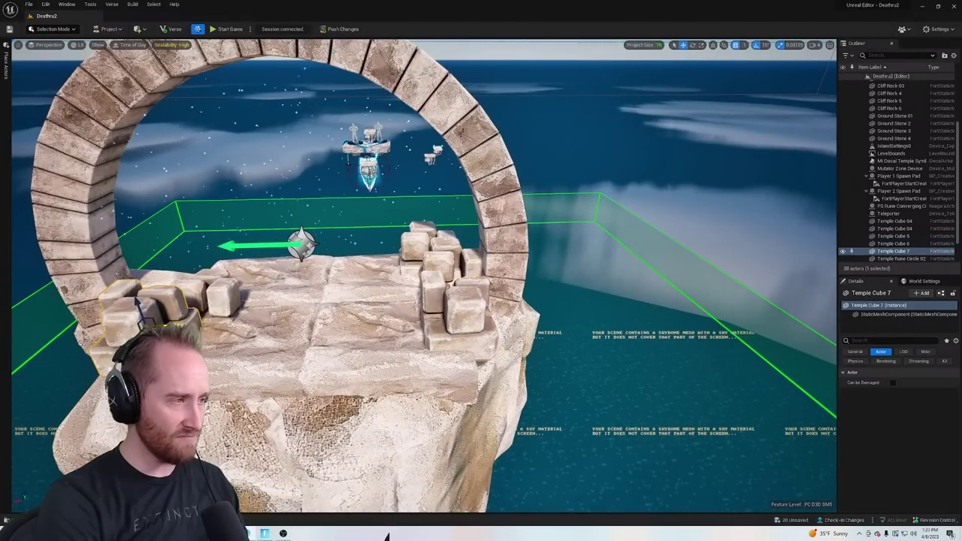
right_drag(424, 286, 297, 262)
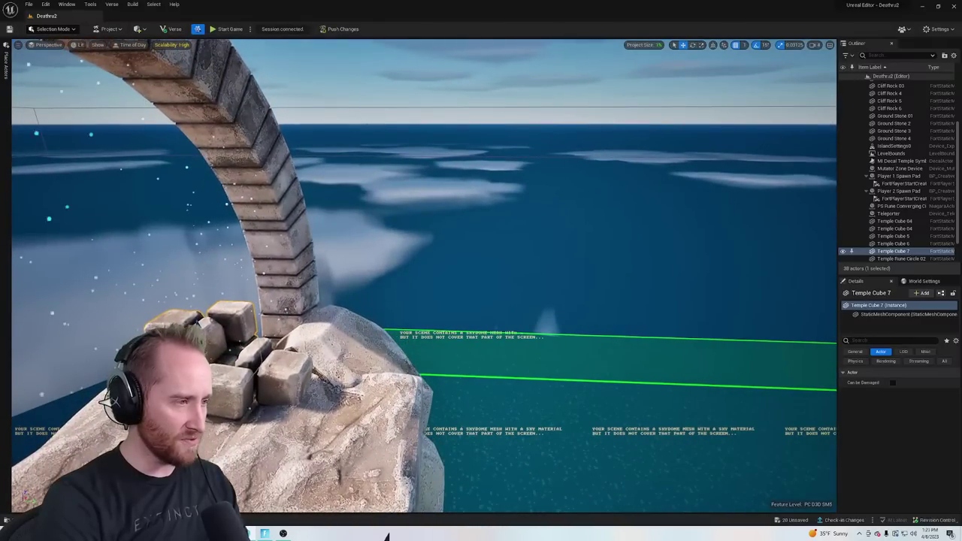
Add a further temple cube copy near the rune circle's base and select the adjacent Temple Cube 7 cluster
click(287, 371)
drag(287, 370, 271, 336)
click(335, 314)
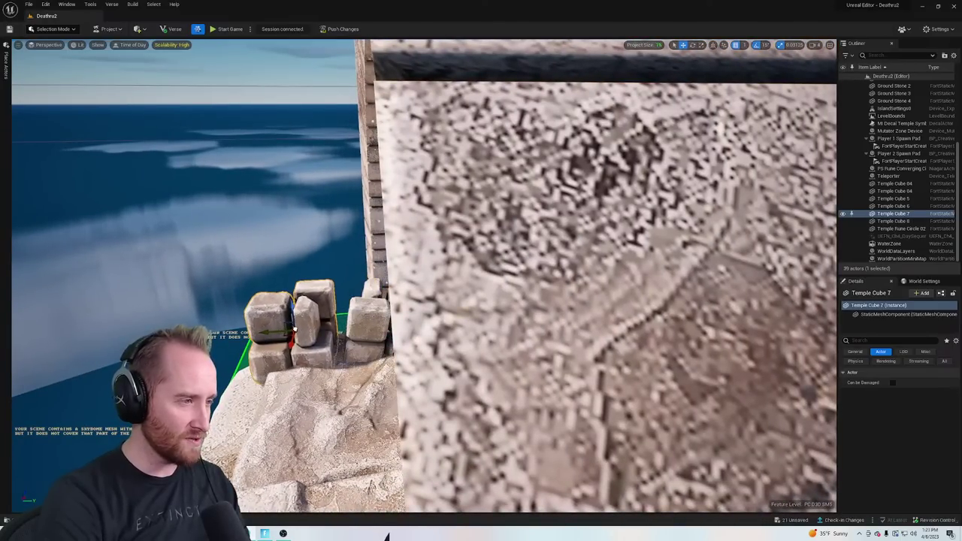
key(f)
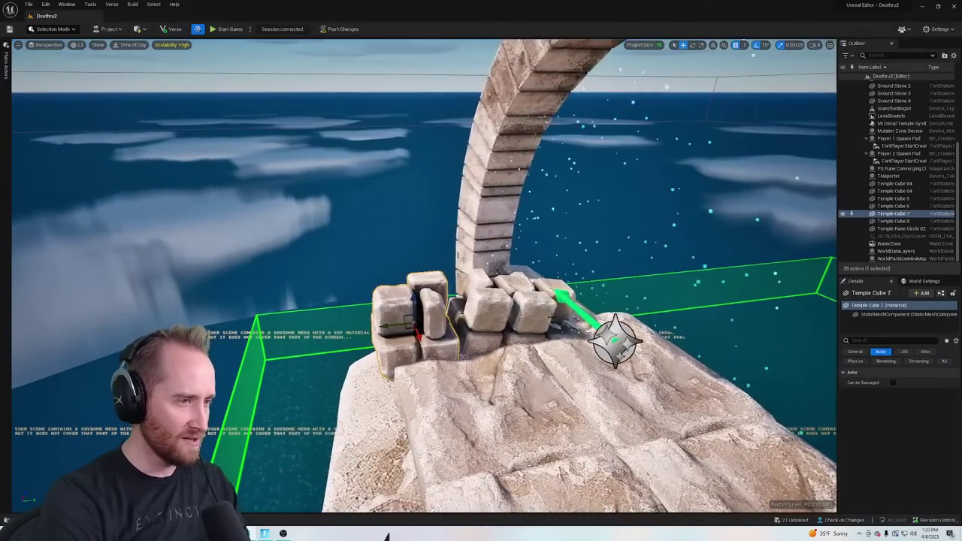
Duplicate the Temple Cube 04 cluster toward the platform's front corner and undo the last move
click(553, 317)
click(490, 309)
drag(497, 307, 248, 302)
alt+drag(515, 286, 493, 329)
click(432, 291)
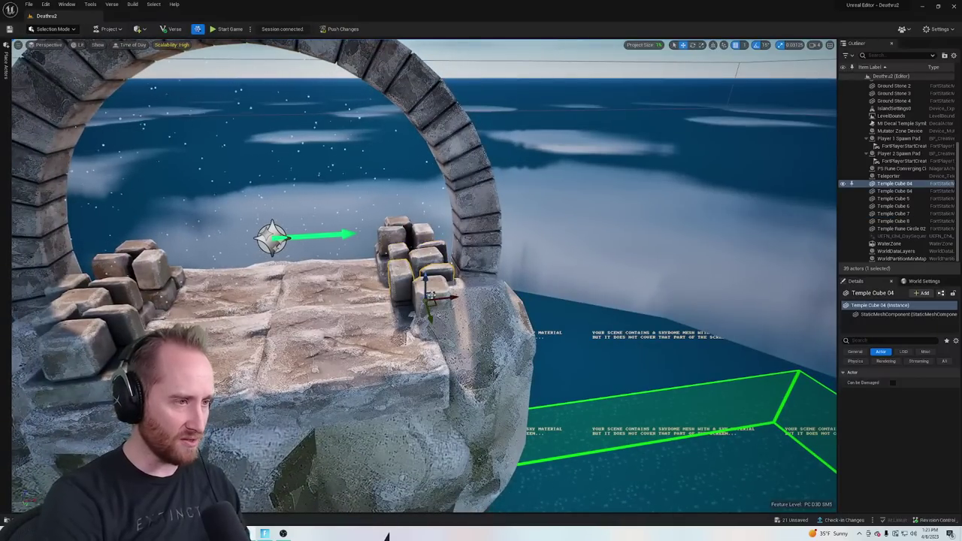
drag(426, 300, 438, 320)
key(ctrl+z)
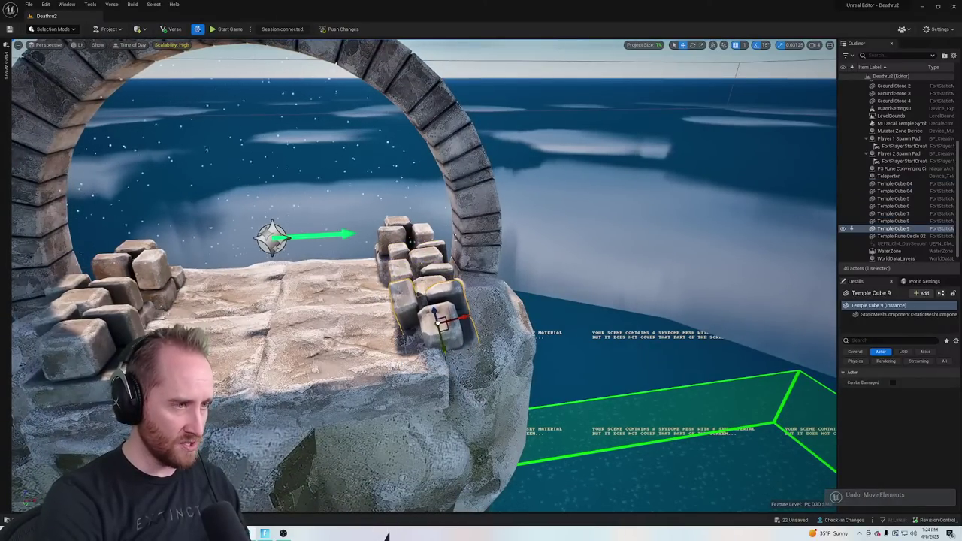
Inspect the temple cubes along both sides of the platform from several angles
right_drag(437, 320, 353, 297)
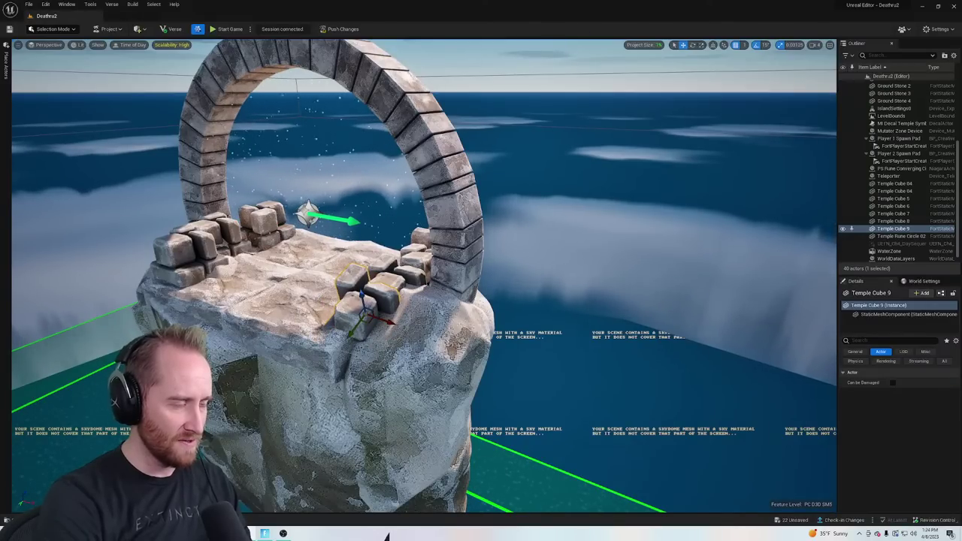
mouse_move(398, 301)
right_down()
mouse_move(425, 290)
mouse_move(413, 278)
mouse_move(429, 271)
mouse_move(436, 280)
mouse_move(417, 304)
right_up()
click(420, 301)
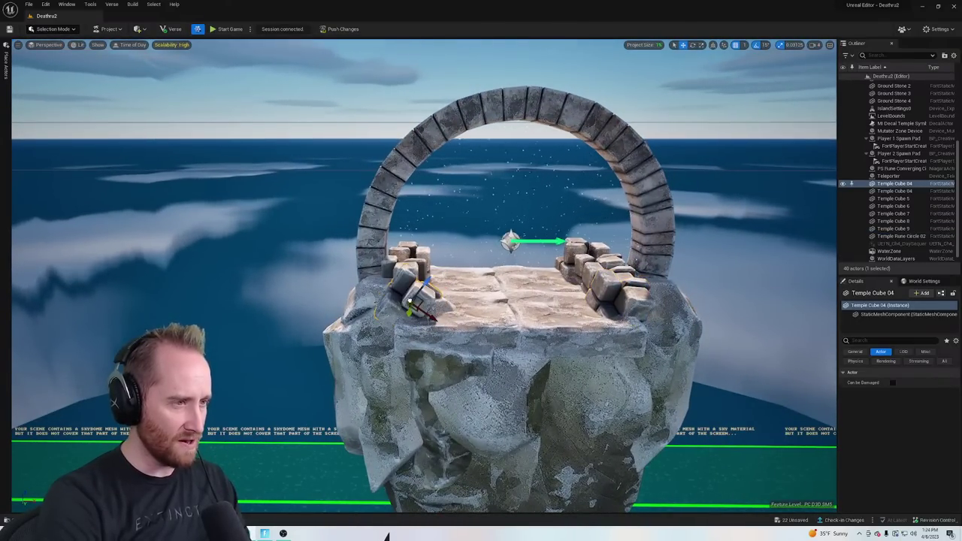
mouse_move(458, 294)
right_down()
mouse_move(468, 295)
mouse_move(451, 292)
mouse_move(459, 294)
right_up()
click(406, 309)
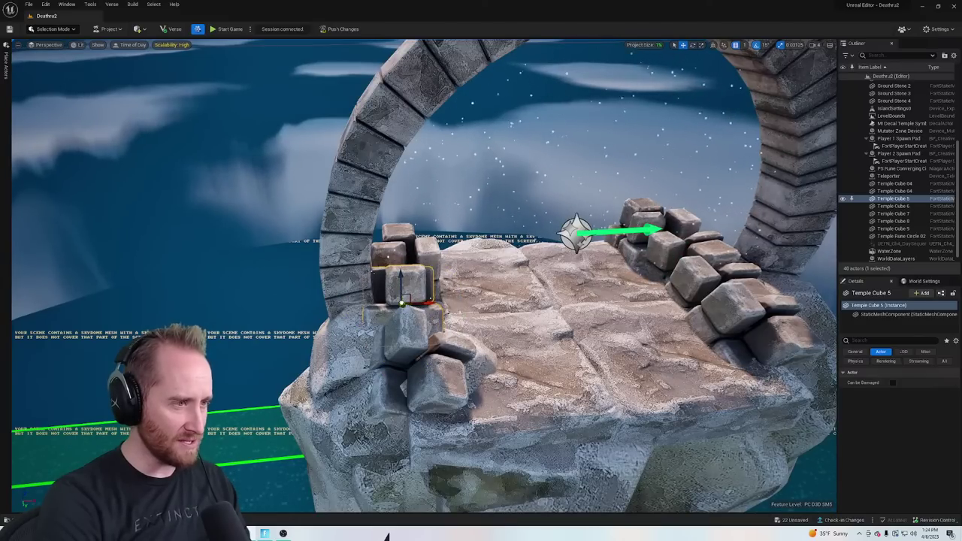
click(488, 301)
right_drag(489, 300, 487, 281)
Place the SM_Temple_Stairs_01 mesh on the platform beneath the rune circle and drop it onto the ground stones
key(ctrl+space)
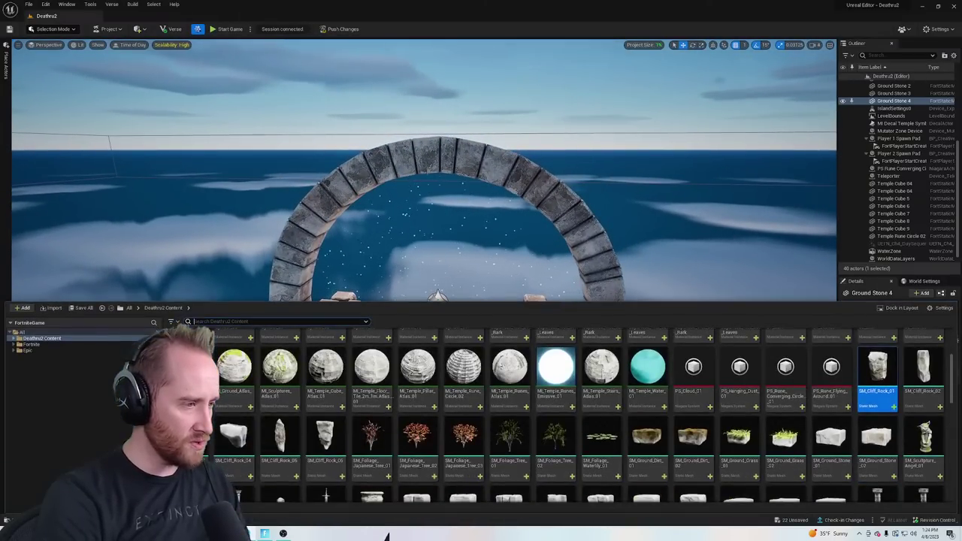
scroll(682, 479, down, 3)
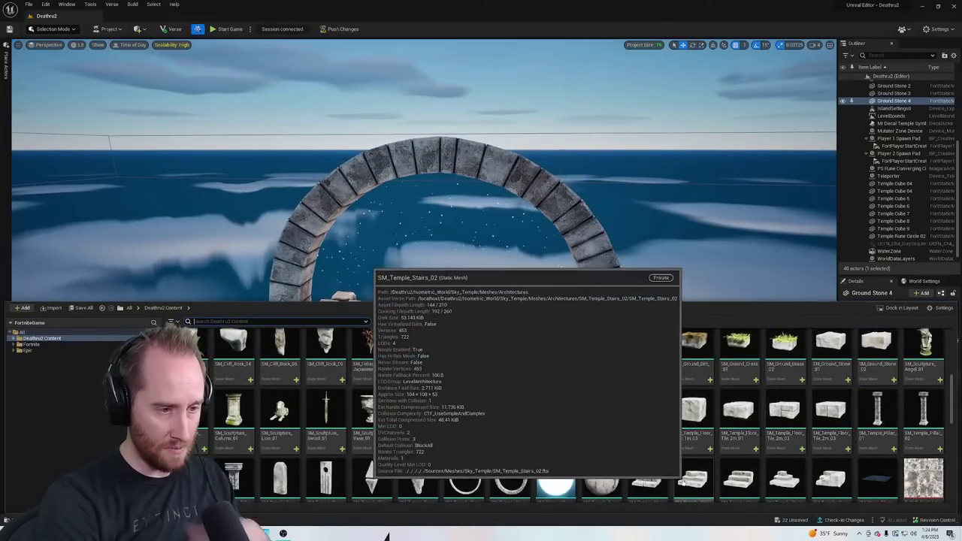
drag(648, 481, 560, 362)
drag(436, 317, 451, 280)
key(w)
right_drag(451, 280, 420, 251)
key(End)
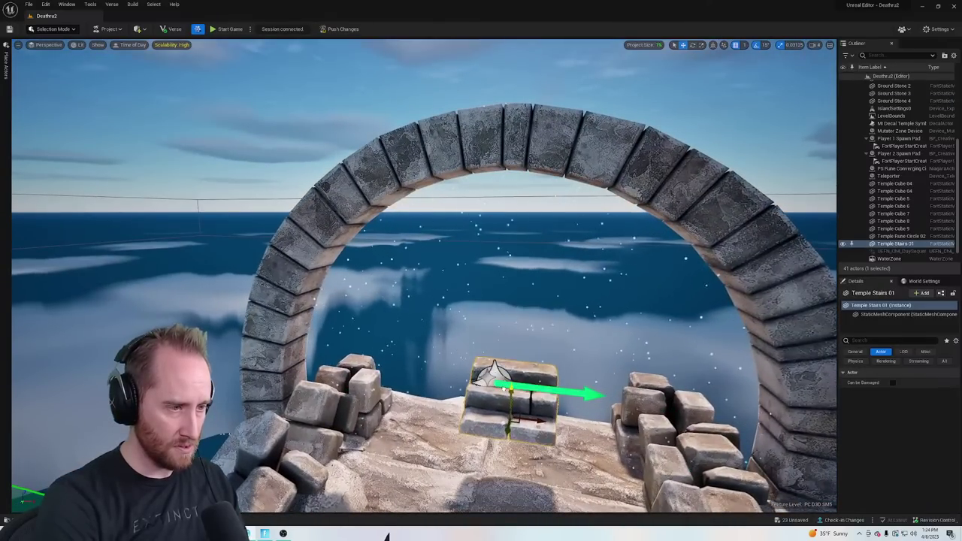
Try repositioning and stretching the temple stairs along the platform's back edge, and undo the changes
drag(496, 430, 499, 443)
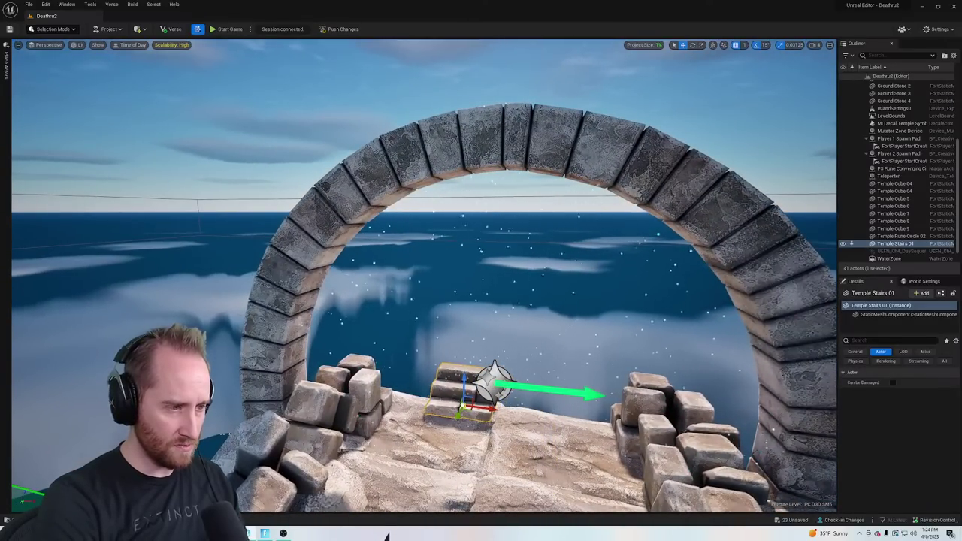
key(ctrl+z)
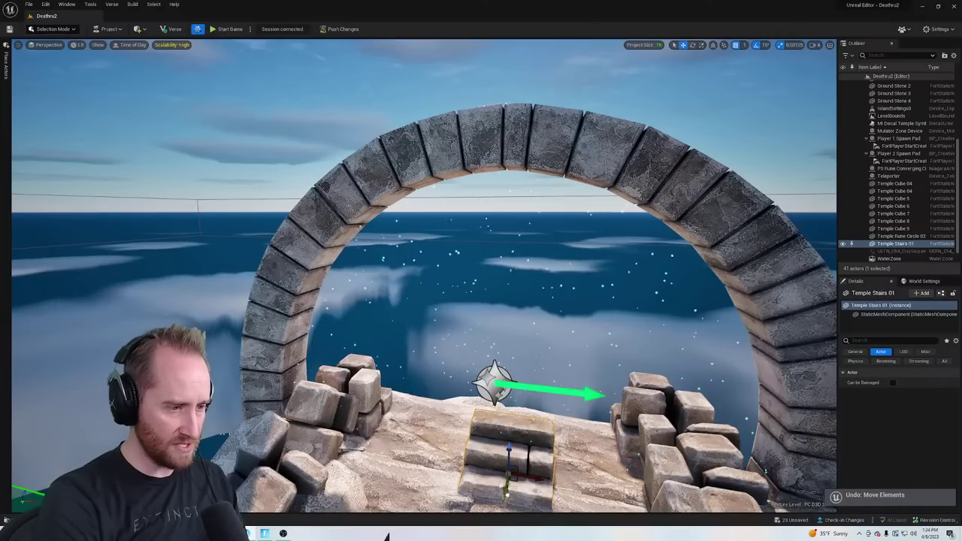
key(ctrl+z)
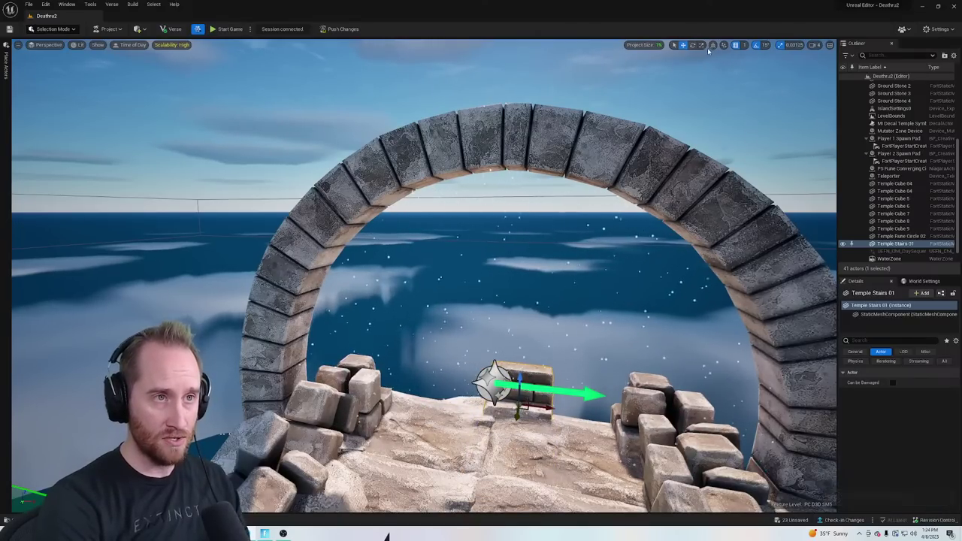
click(701, 46)
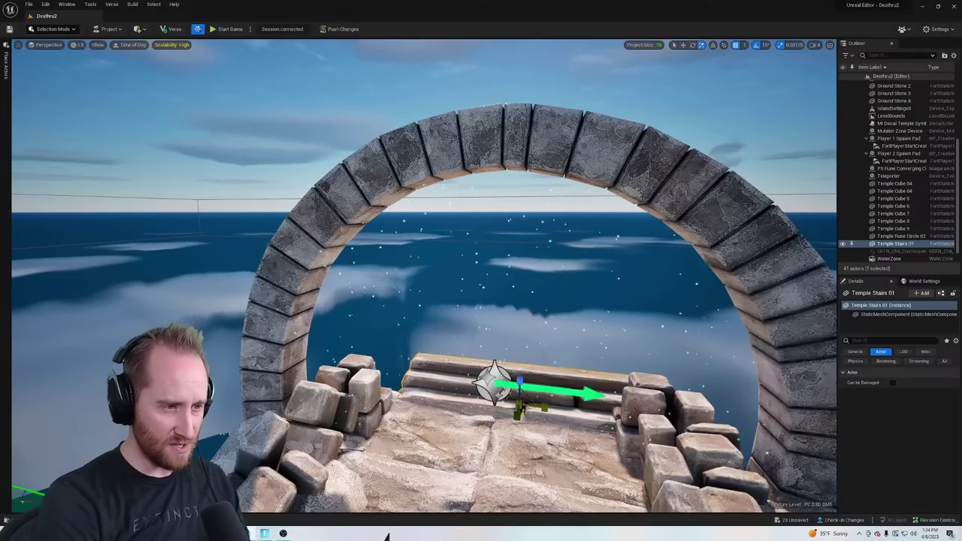
key(ctrl+z)
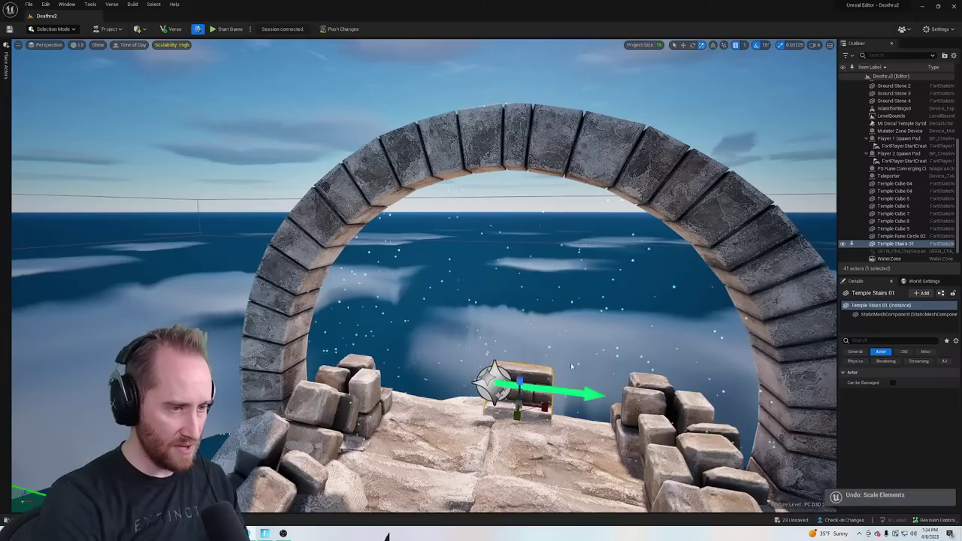
Move the temple stairs beside one cube cluster and duplicate them three times to form a row across the platform's back edge
key(w)
drag(538, 414, 443, 406)
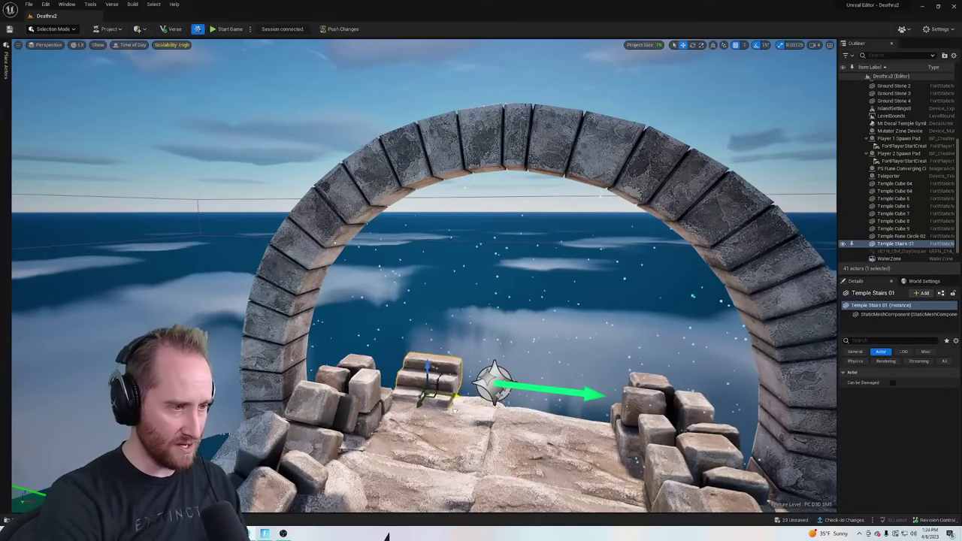
key(ctrl+d)
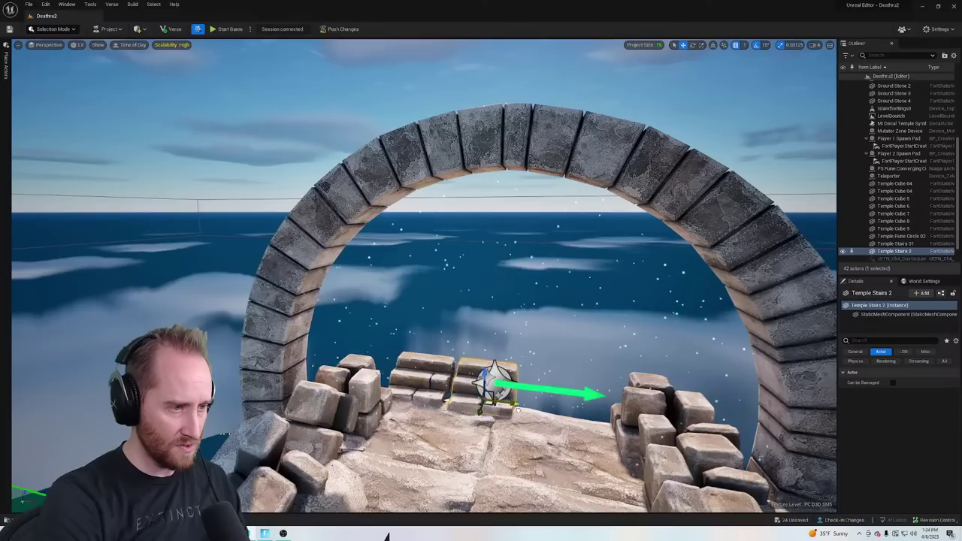
key(ctrl+d)
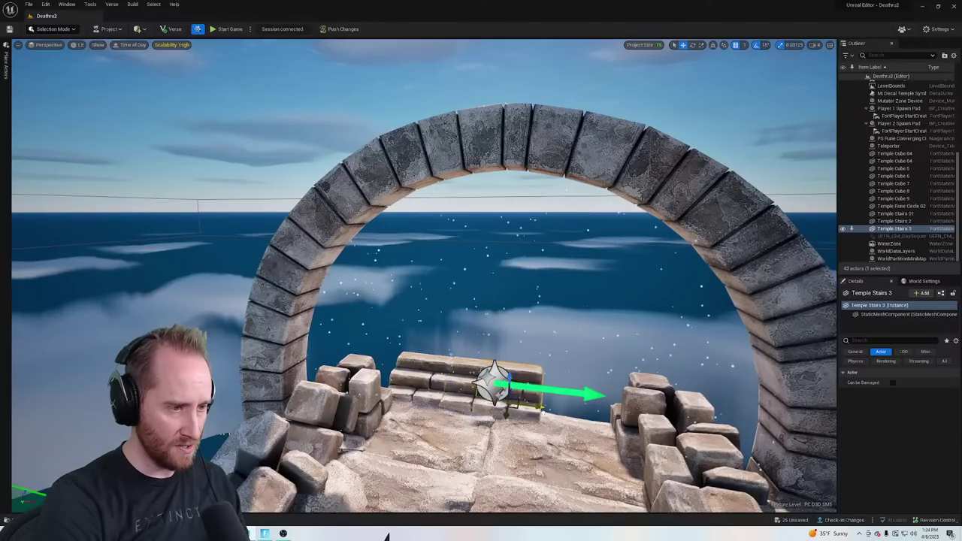
right_drag(481, 300, 493, 331)
key(ctrl+d)
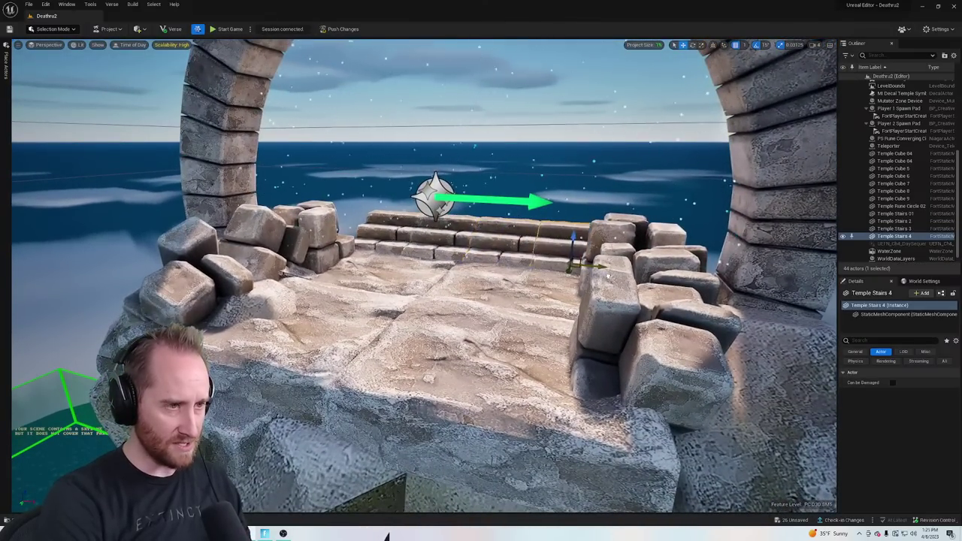
Extend the stair row at both ends with duplicates of its outermost pieces, reaching behind the temple cube clusters
right_drag(443, 214, 443, 278)
click(449, 254)
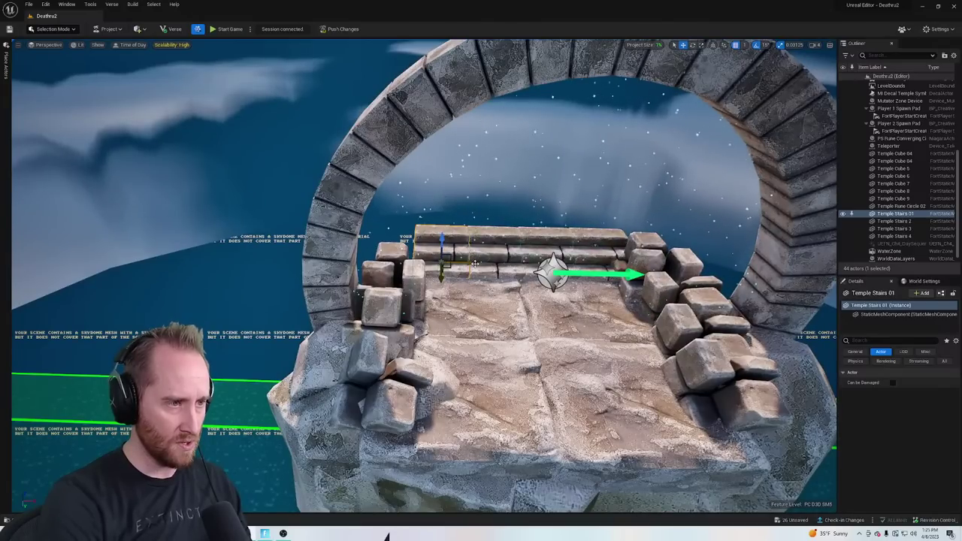
key(ctrl+d)
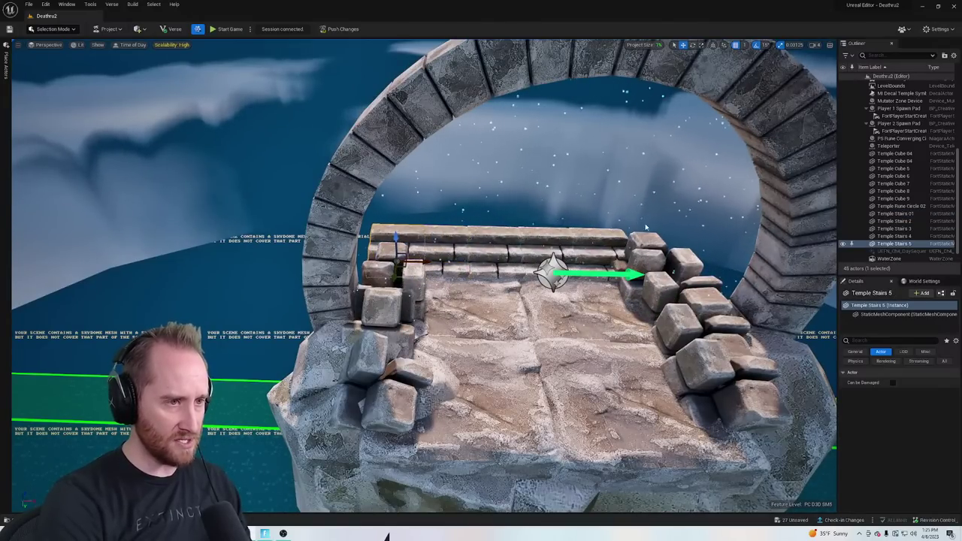
click(609, 254)
key(ctrl+d)
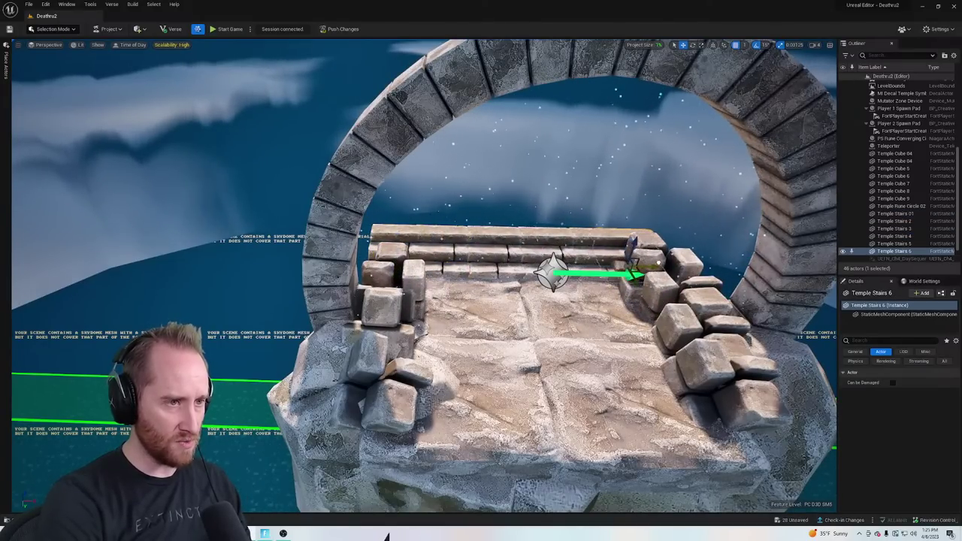
Try to select all the temple stair pieces in the row along the platform's back edge
click(434, 235)
shift+click(391, 235)
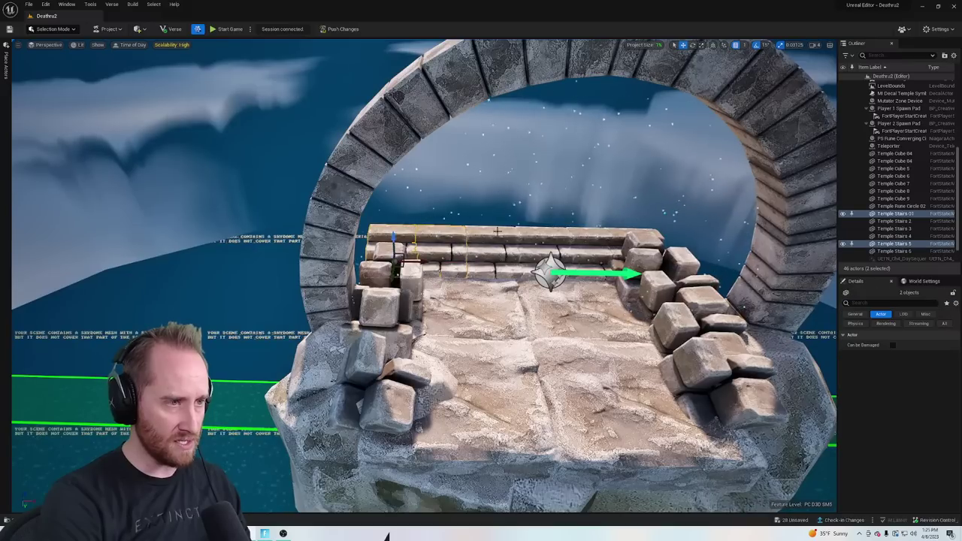
shift+click(542, 236)
ctrl+click(617, 231)
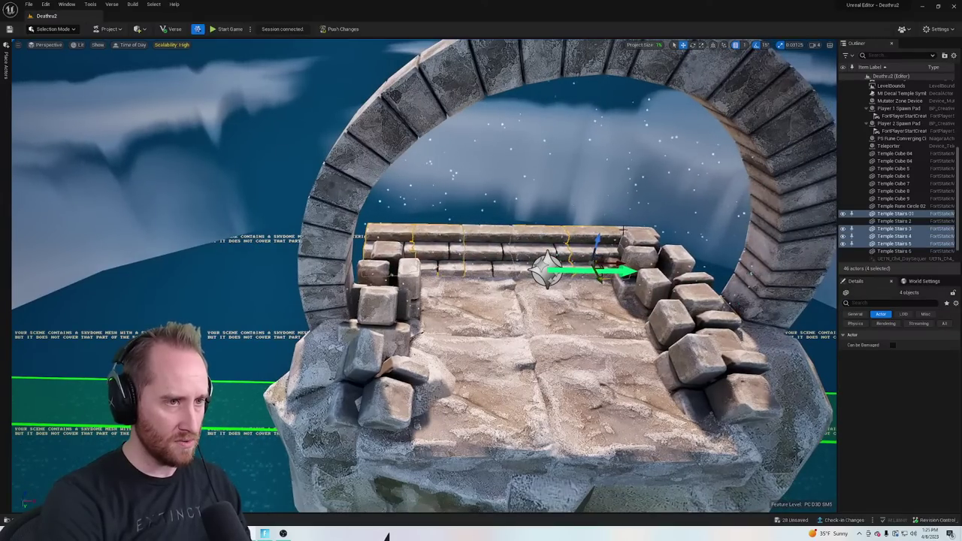
shift+click(634, 232)
shift+click(490, 234)
shift+click(390, 248)
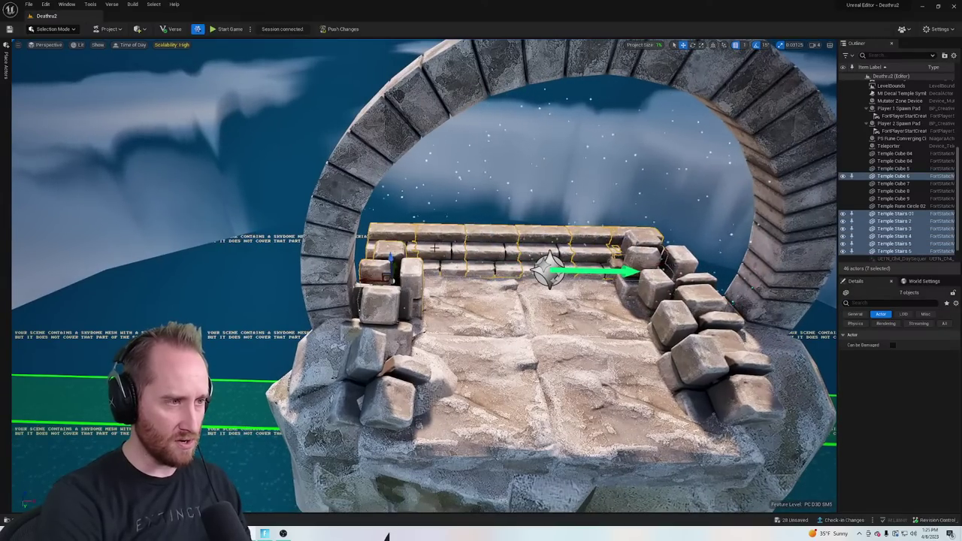
right_drag(434, 248, 380, 205)
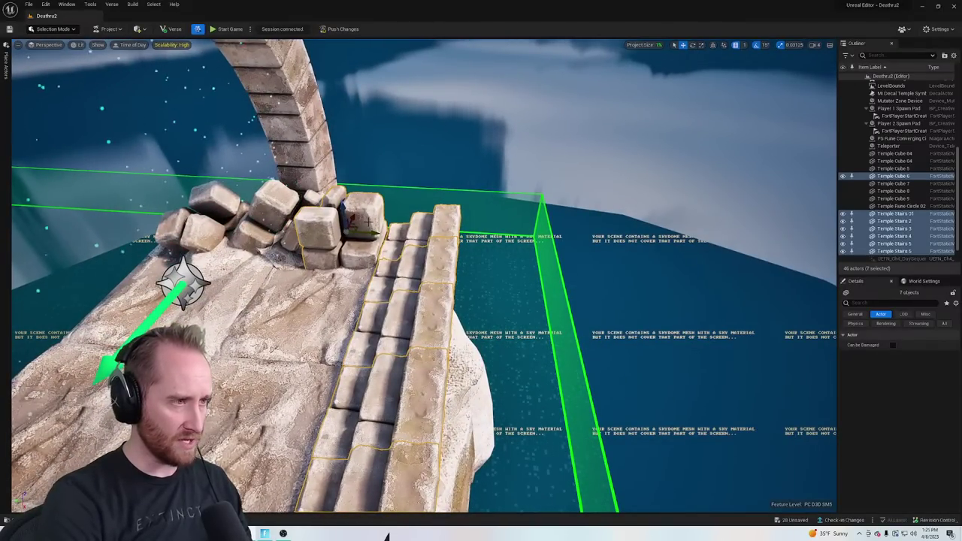
Clear Temple Cube 6 from the selection and select the Temple Stairs 5 piece
shift+click(901, 176)
key(ctrl+z)
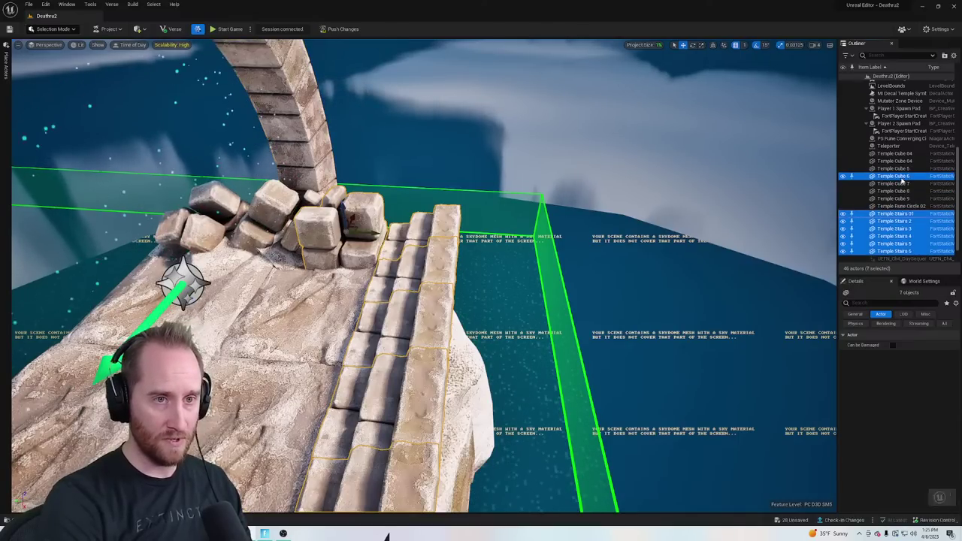
click(864, 176)
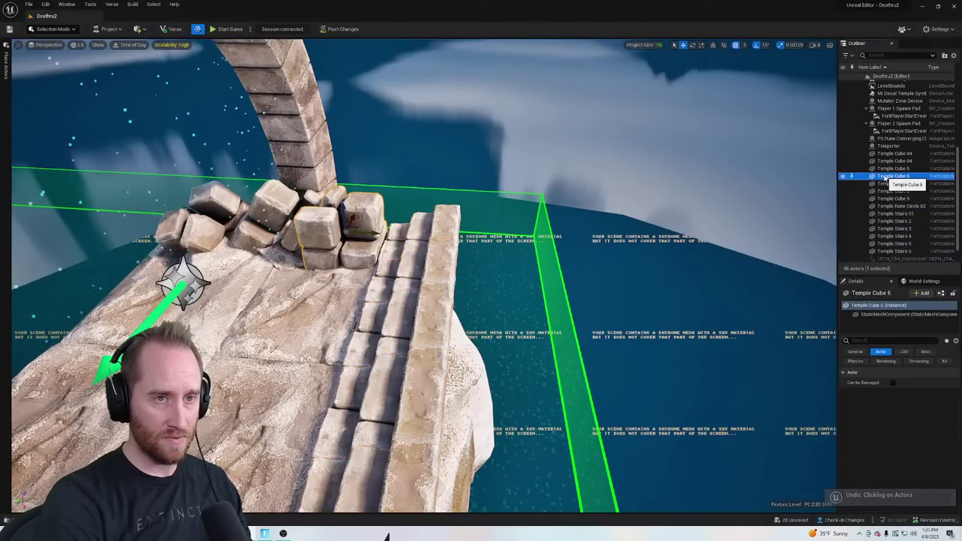
click(894, 244)
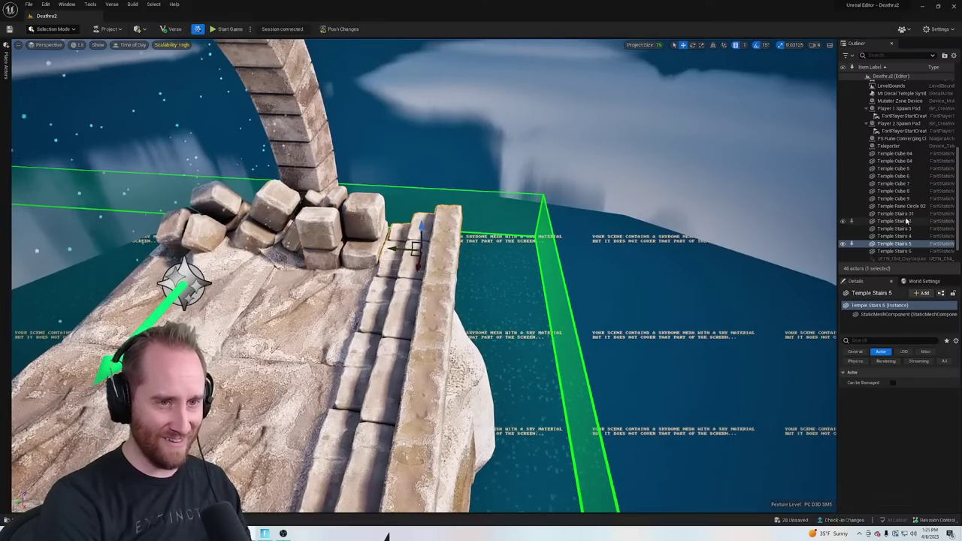
Duplicate Temple Stairs 01 to 6 together and place the copy as a higher flight directly behind the existing steps
scroll(895, 218, down, 1)
click(895, 199)
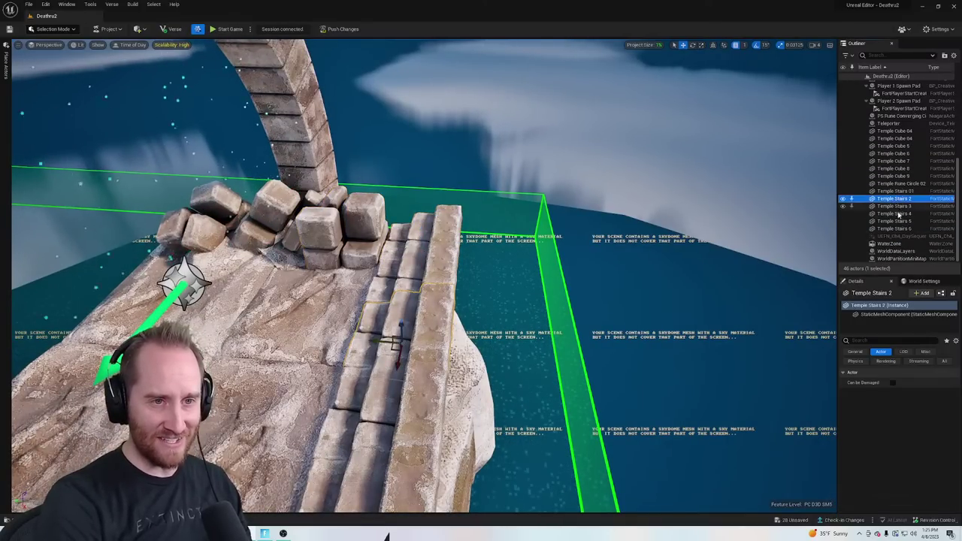
shift+click(898, 228)
right_drag(488, 218, 466, 251)
ctrl+click(465, 224)
key(s)
right_drag(539, 215, 534, 241)
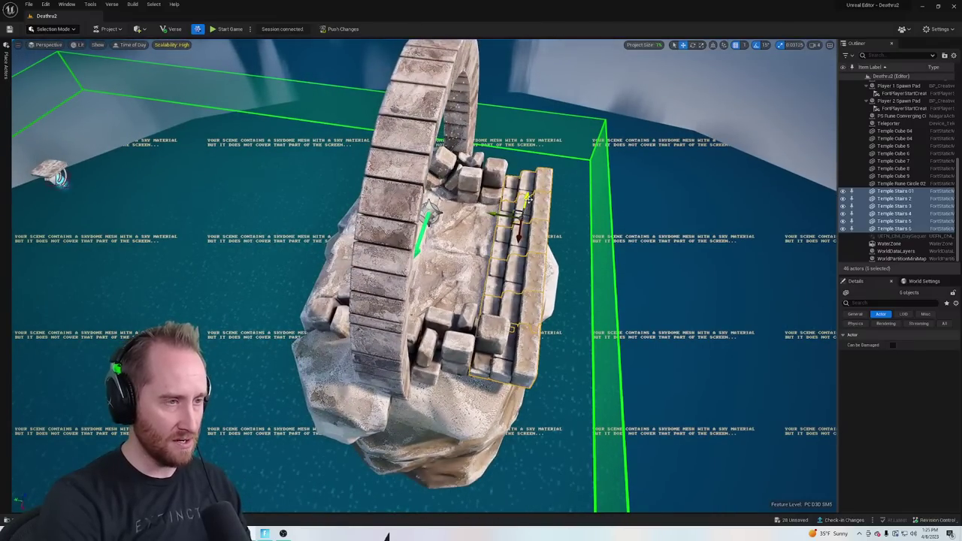
alt+drag(528, 197, 589, 336)
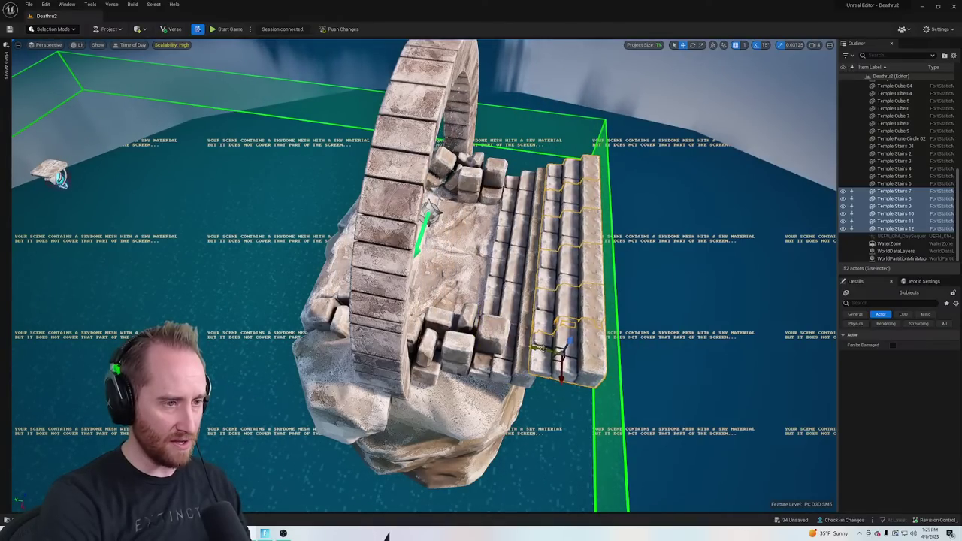
right_drag(543, 348, 666, 300)
key(a)
key(w)
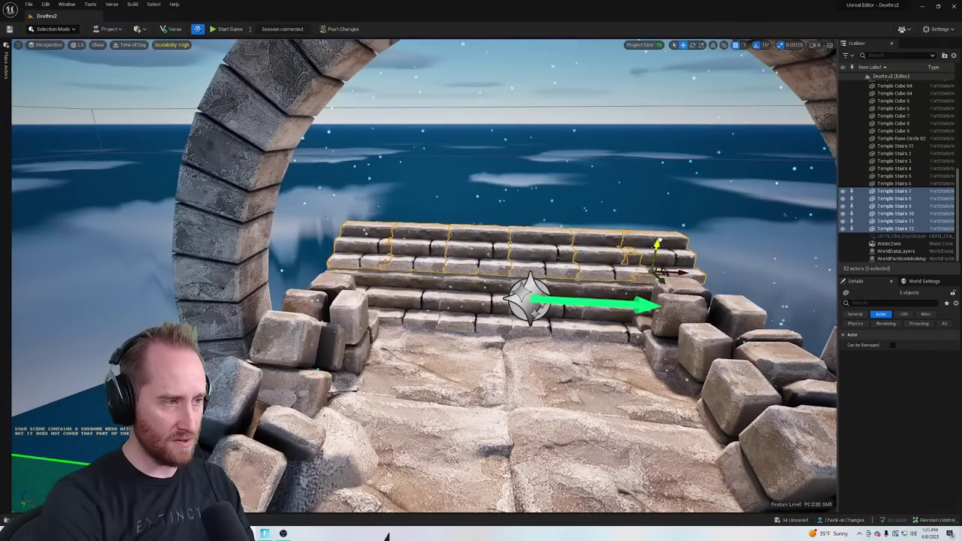
click(562, 214)
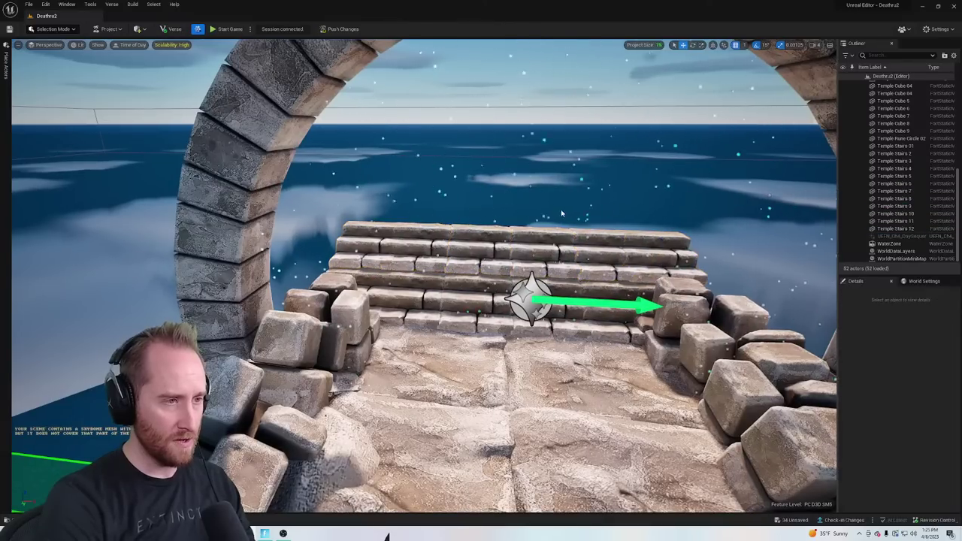
Search the Fortnite content for "check" to find a checkpoint device
key(ctrl+space)
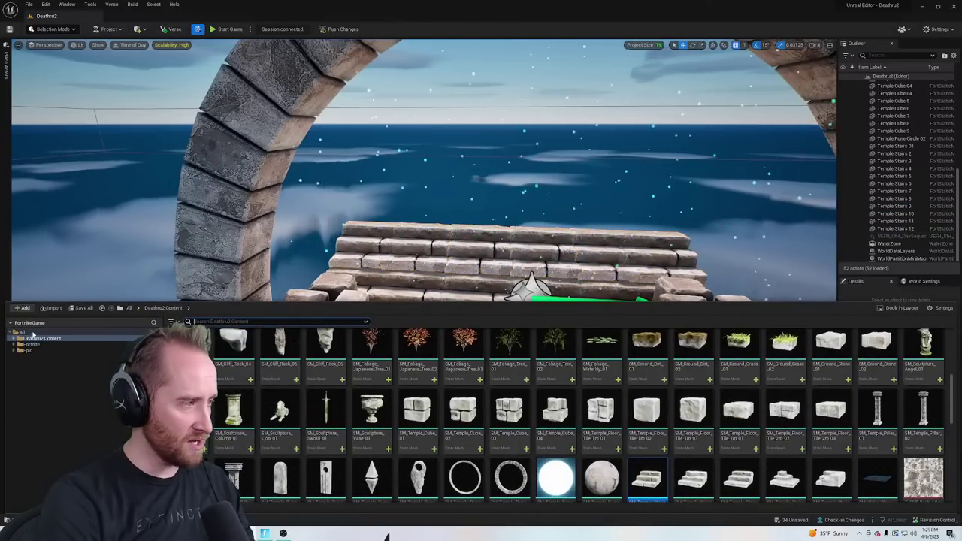
click(30, 345)
click(226, 321)
text(chu)
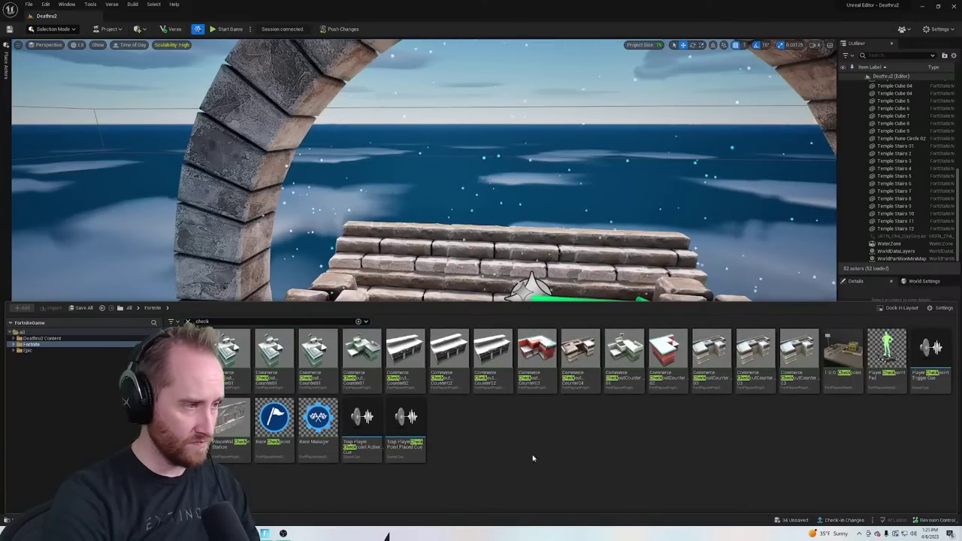
mouse_move(294, 531)
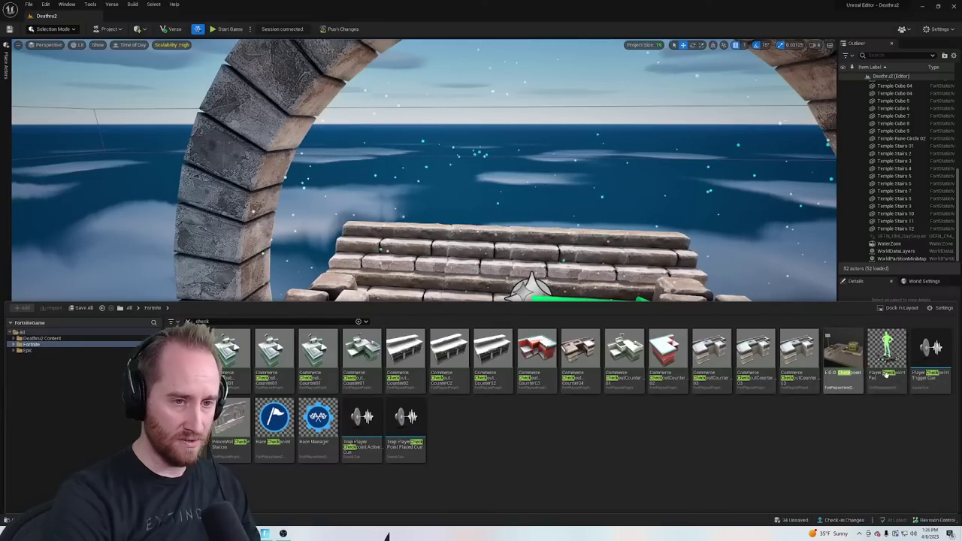
mouse_move(922, 362)
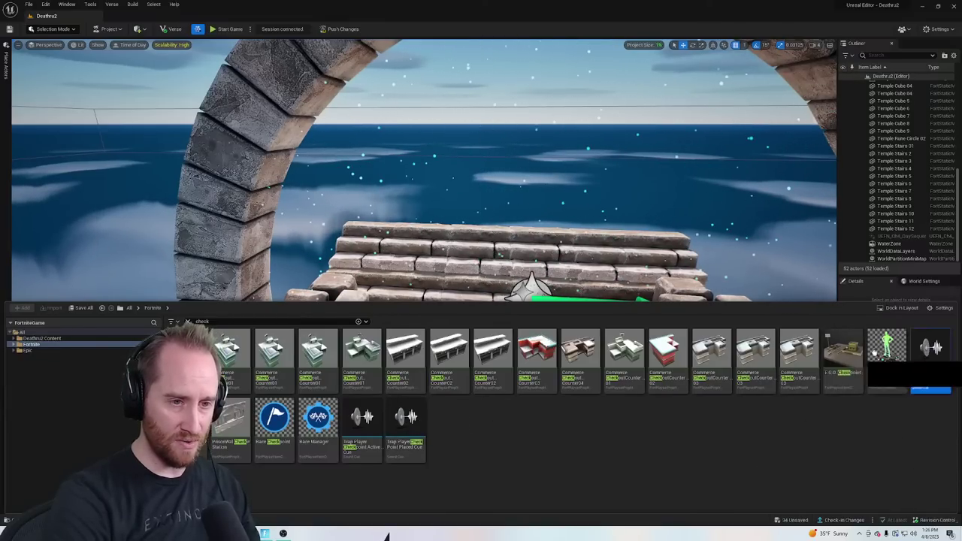
drag(922, 361, 537, 269)
drag(478, 262, 859, 350)
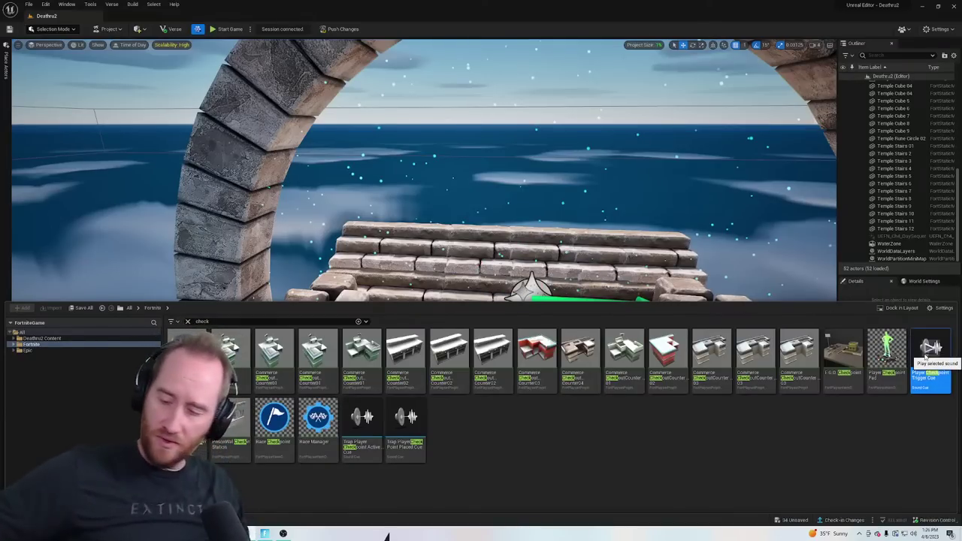
Place a Player Checkpoint Pad from the Fortnite Devices folder beside the stairs on the temple island
click(13, 345)
click(33, 357)
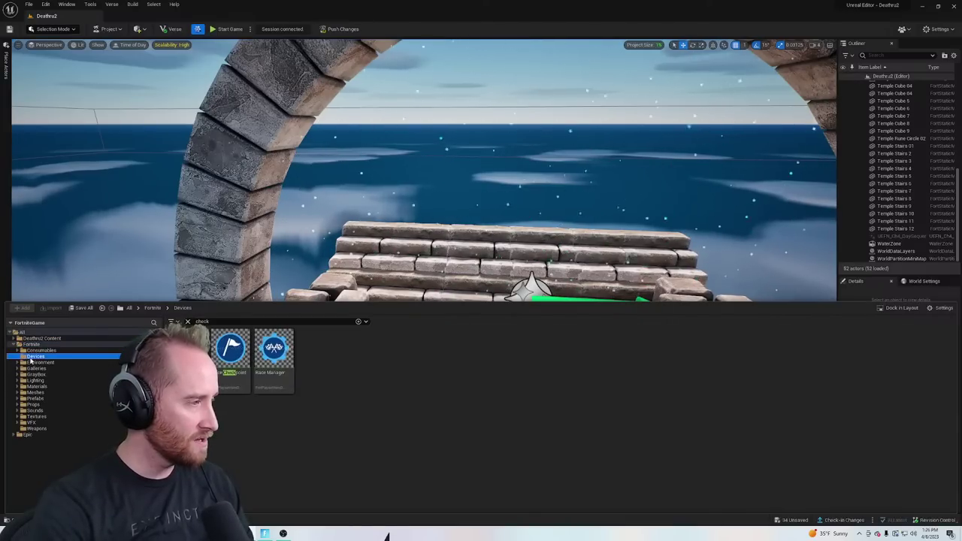
drag(194, 353, 525, 267)
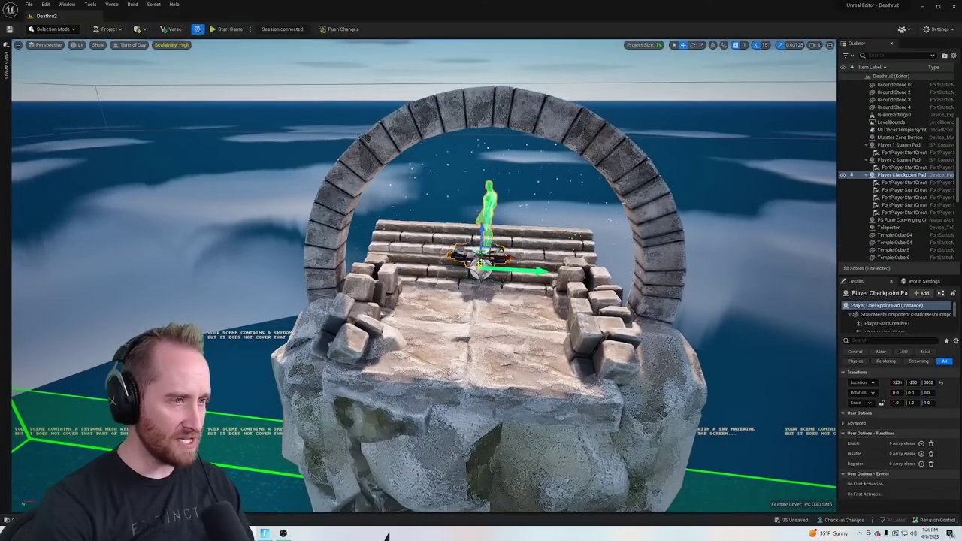
right_drag(628, 132, 497, 206)
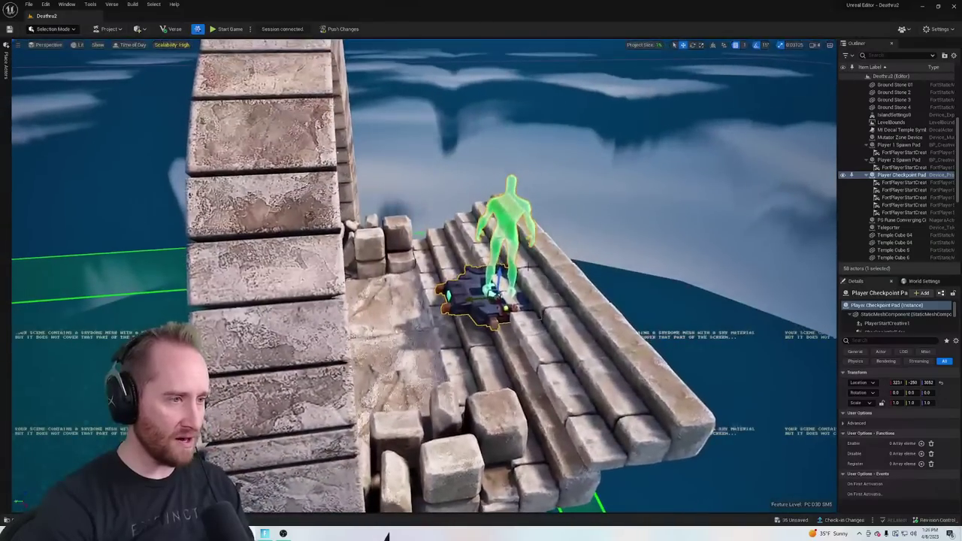
Move the checkpoint pad down onto the stone floor in front of the stairs and rotate it about 90 degrees
drag(479, 300, 363, 331)
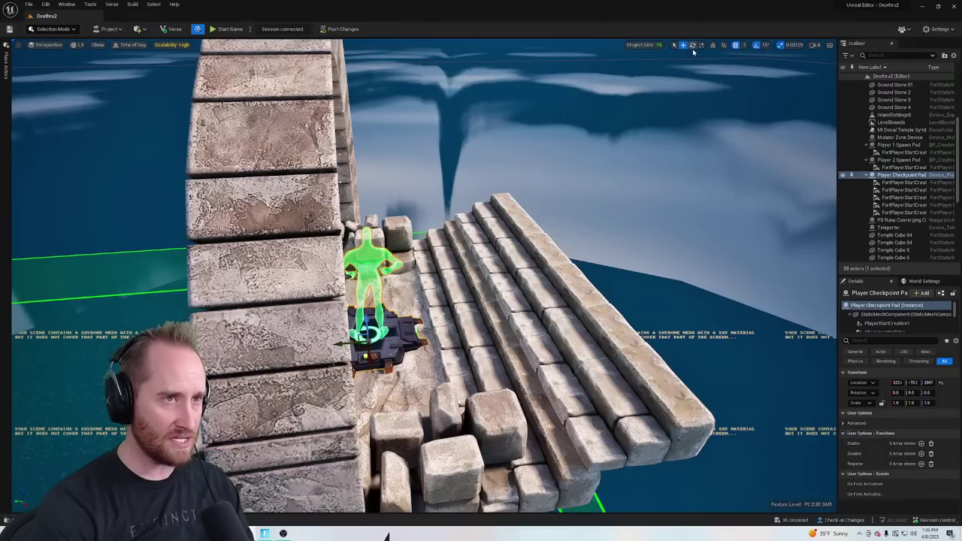
drag(407, 347, 342, 361)
right_drag(407, 346, 415, 348)
key(f)
key(w)
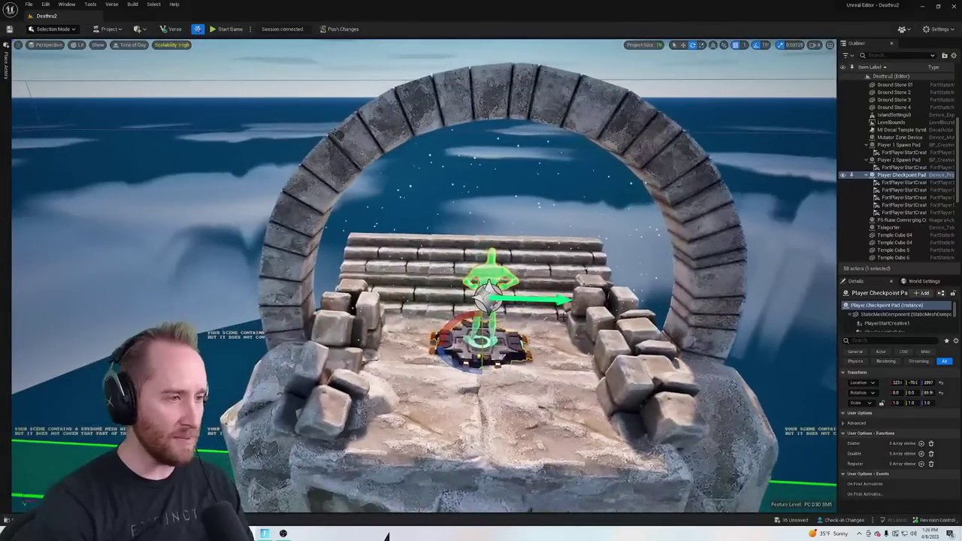
Shift the checkpoint pad slightly and duplicate it sideways to form a row of three pads across the floor
click(683, 45)
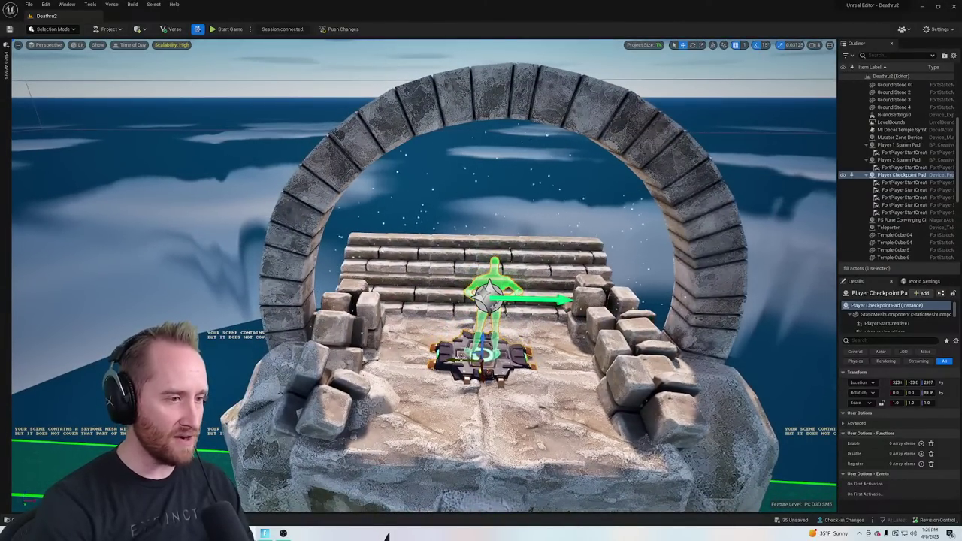
drag(454, 360, 538, 366)
mouse_move(485, 229)
right_down()
mouse_move(463, 235)
mouse_move(504, 238)
mouse_move(484, 229)
right_up()
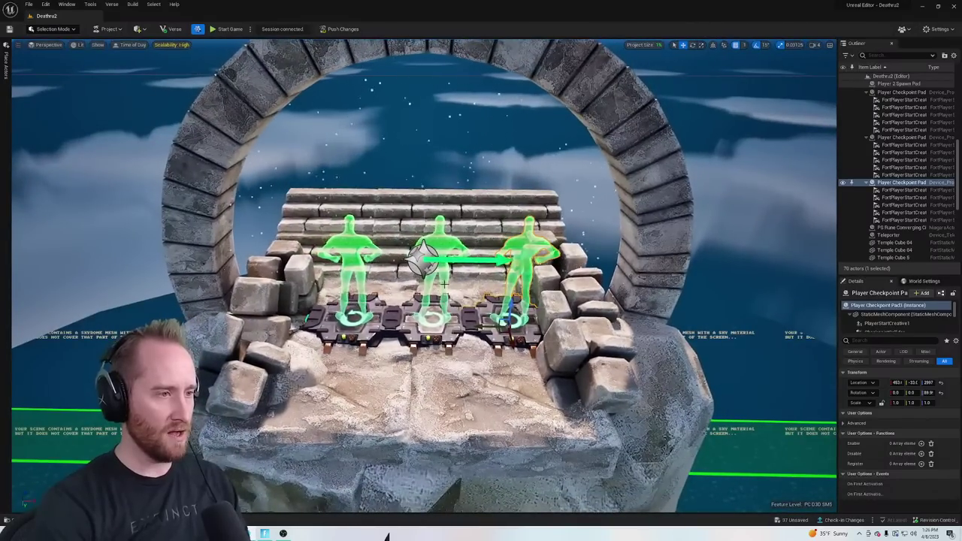
key(ctrl+z)
key(ctrl+z)
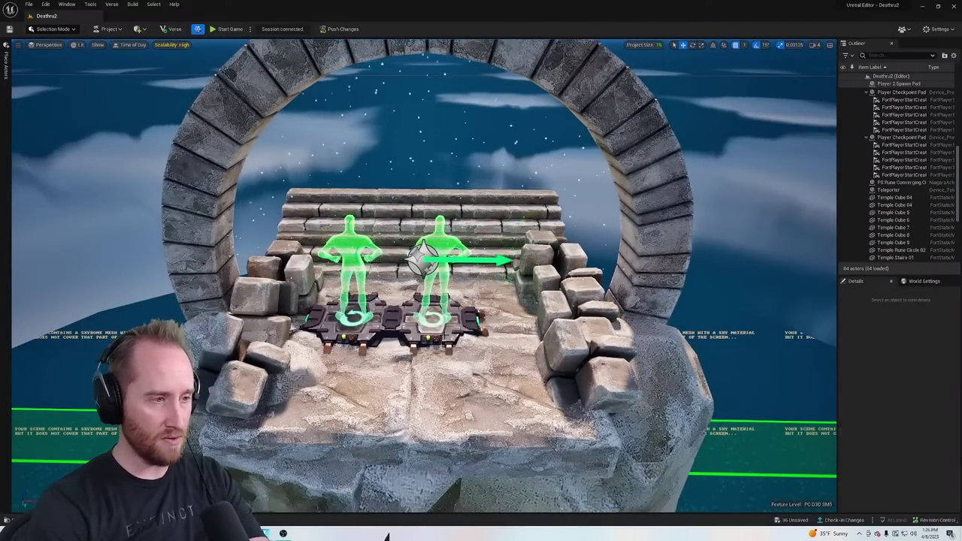
key(ctrl+z)
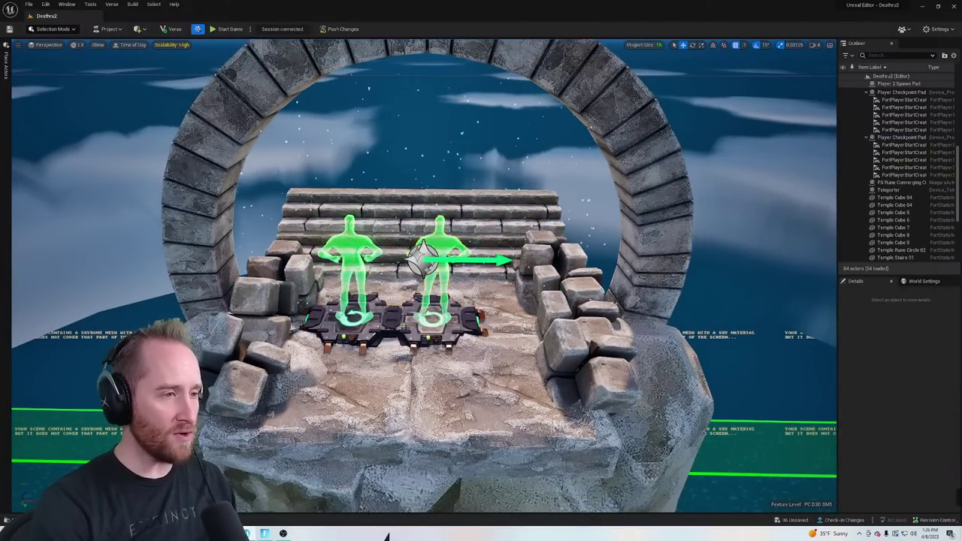
key(ctrl+z)
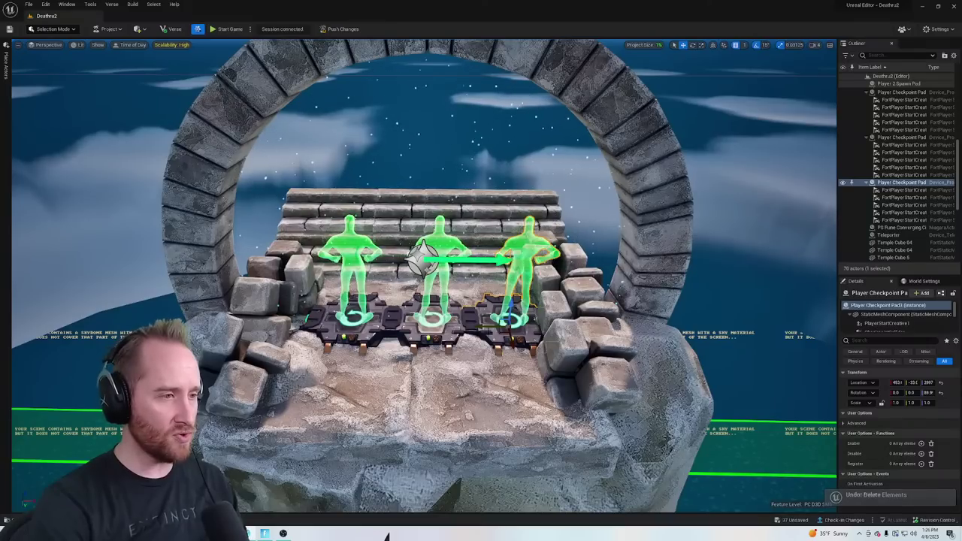
Turn off Visible in Game for all three checkpoint pads together
ctrl+click(421, 329)
ctrl+click(364, 329)
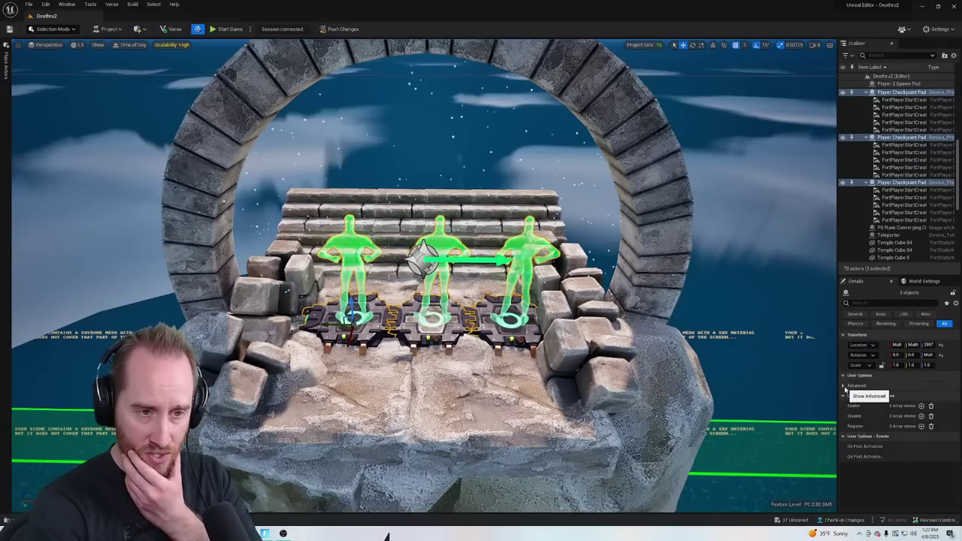
click(844, 386)
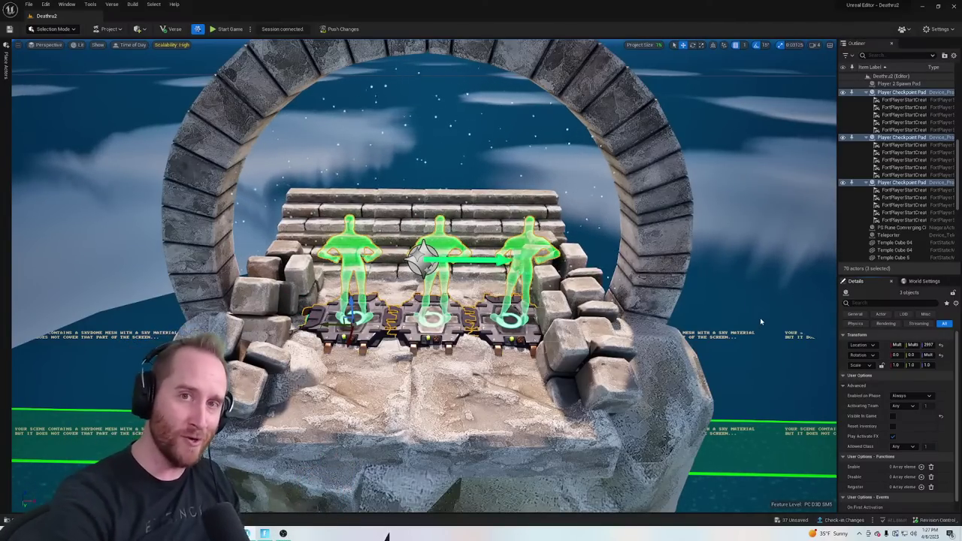
Examine the temple island and the row of checkpoint pads from different distances and angles
key(s)
right_drag(449, 368, 450, 368)
key(d)
key(a)
key(w)
key(w)
key(a)
key(d)
key(d)
key(w)
key(s)
key(w)
right_drag(420, 318, 420, 318)
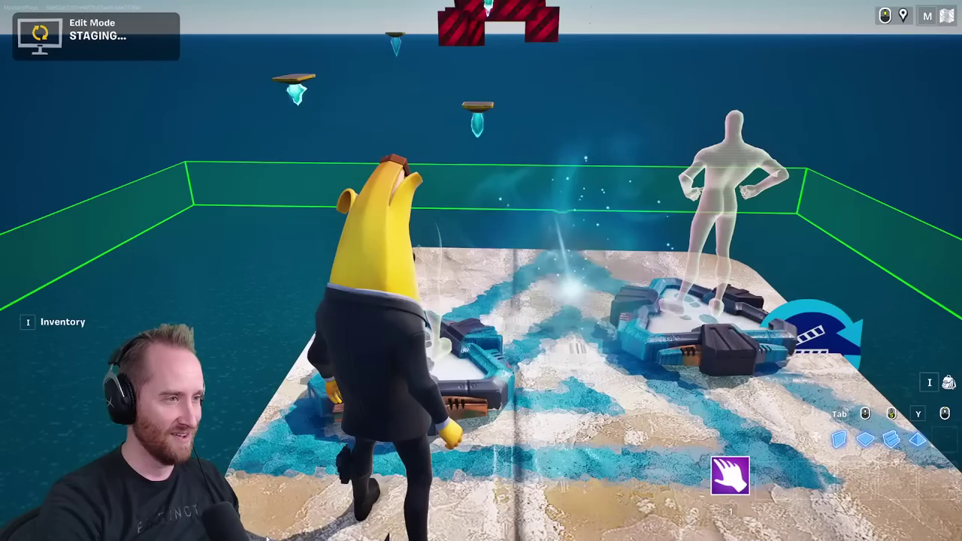
key(w)
key(space)
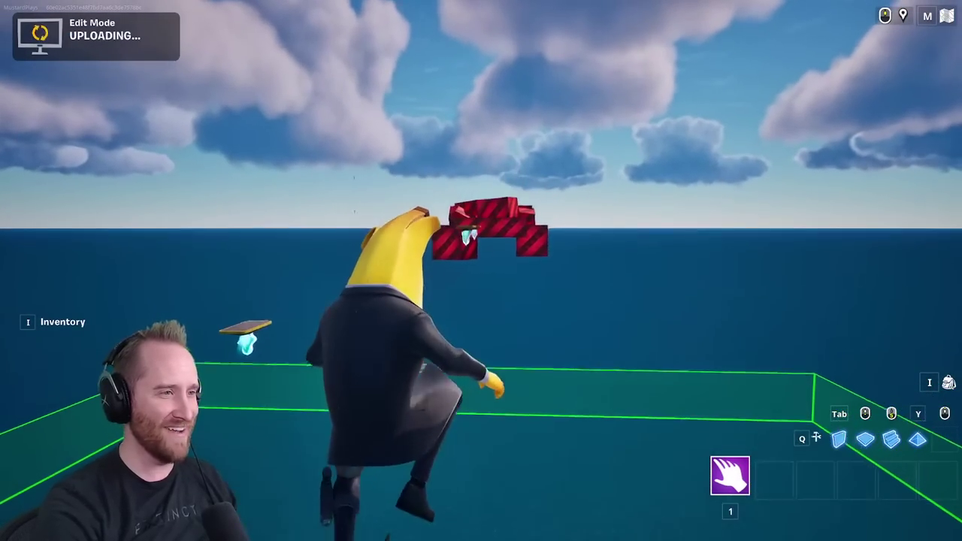
key(w)
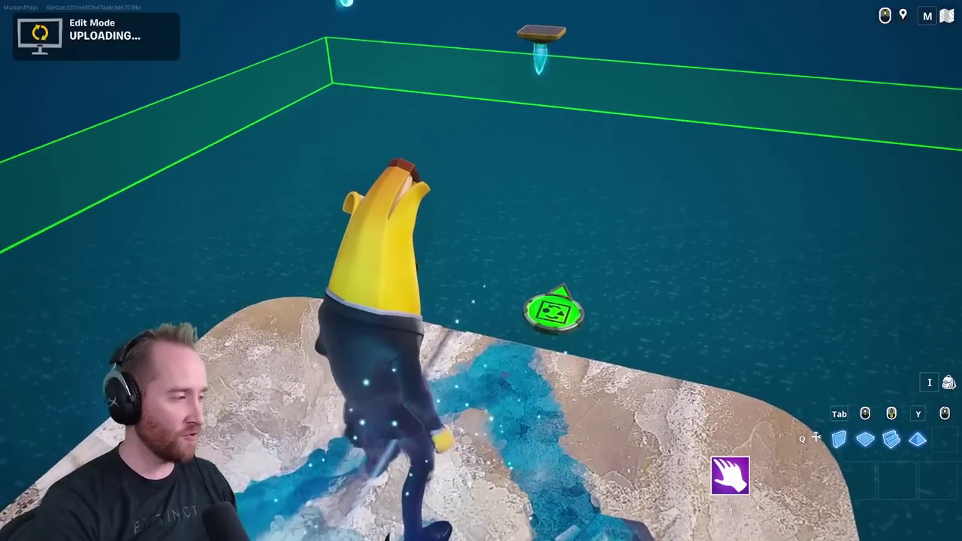
Switch to the Unreal Editor, clear the message log and close it
key(alt+Tab)
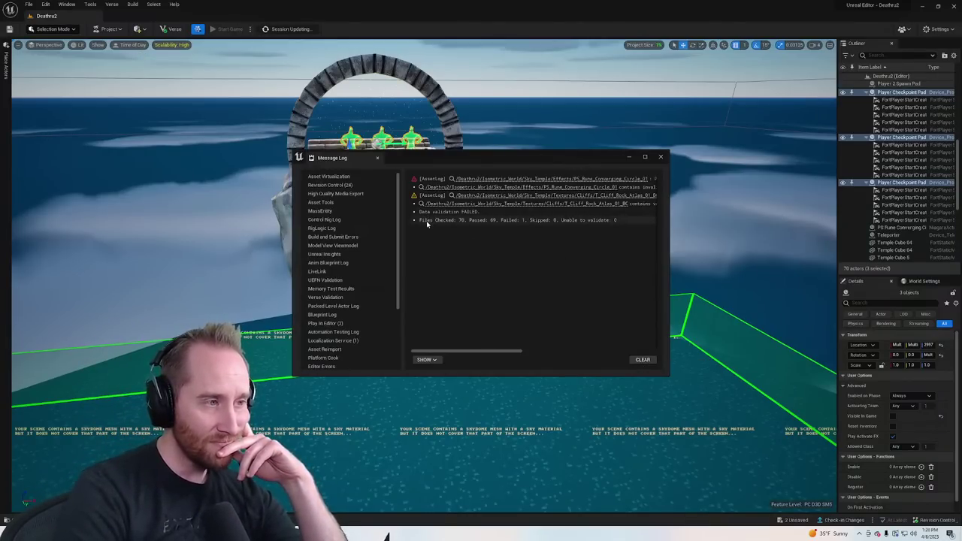
click(644, 360)
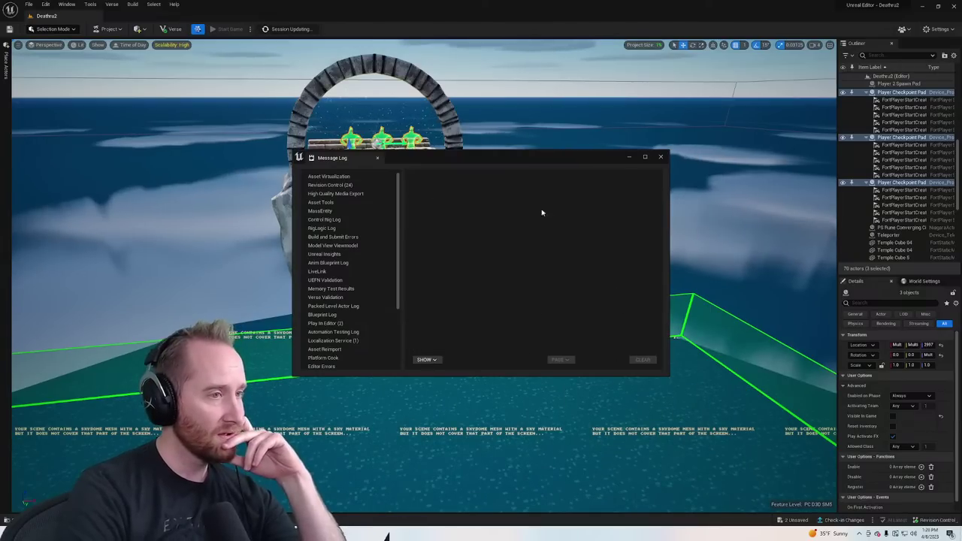
click(662, 157)
Check the project size statistics, including upload and download size, and close the report
click(108, 28)
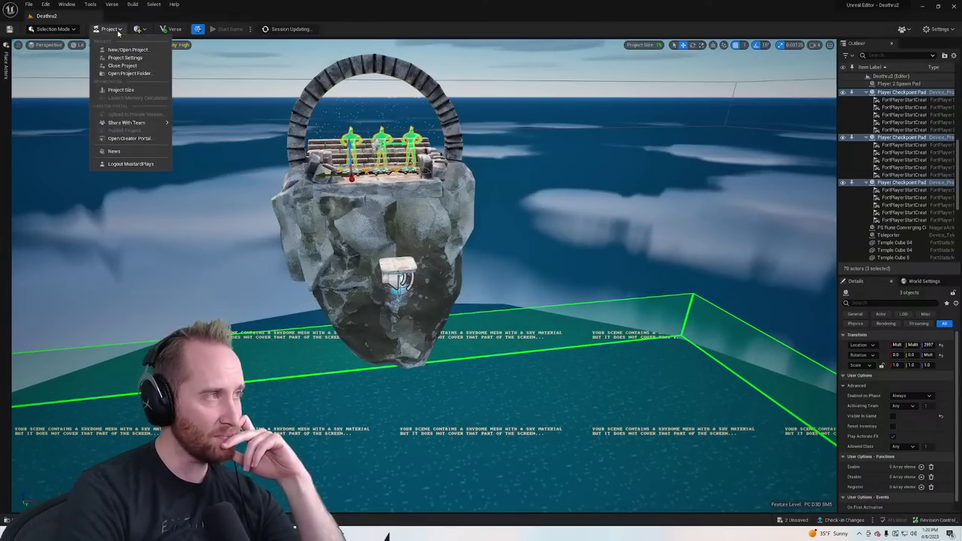
click(124, 89)
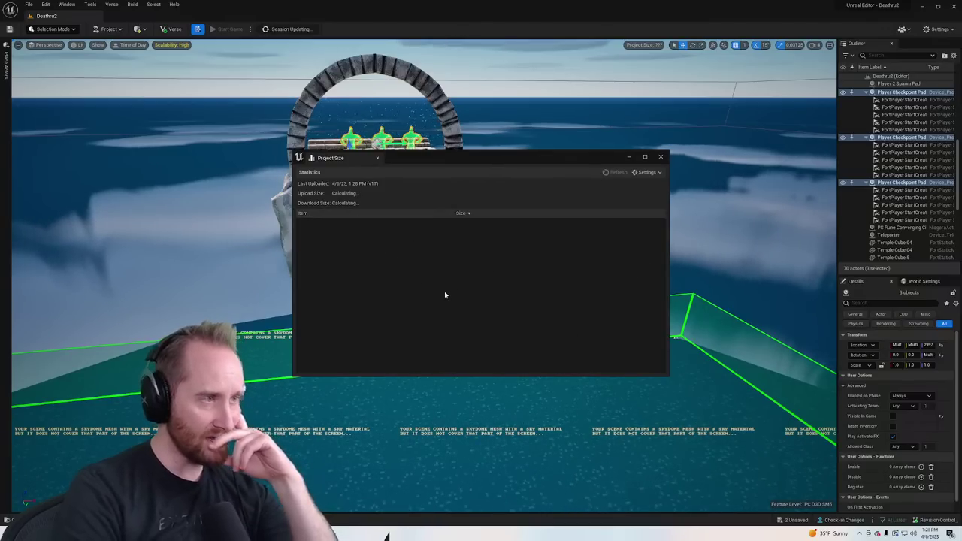
click(660, 157)
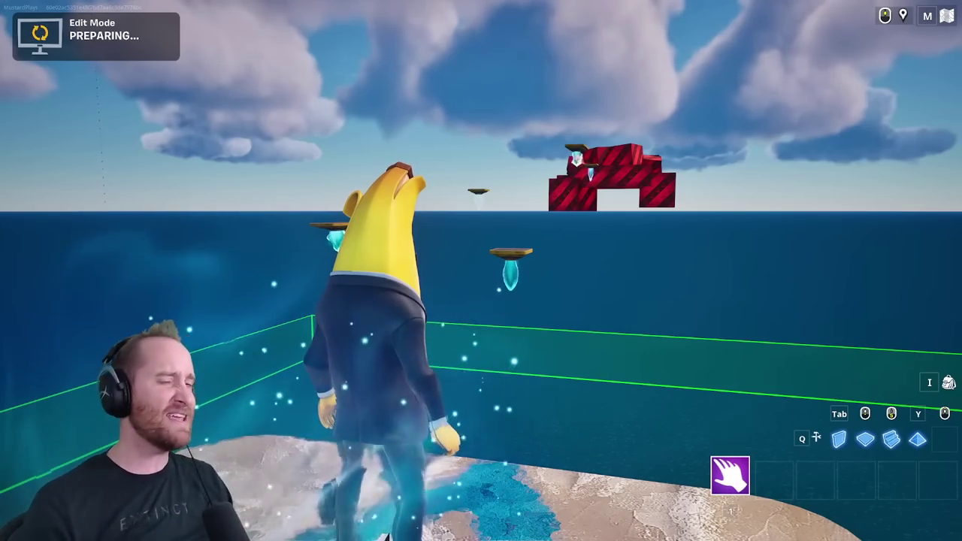
click(646, 128)
key(s)
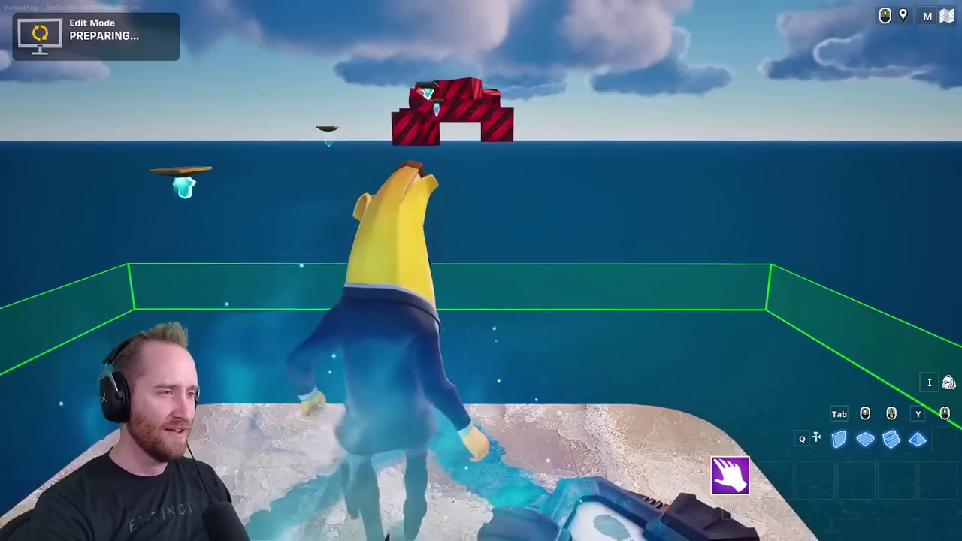
key(w)
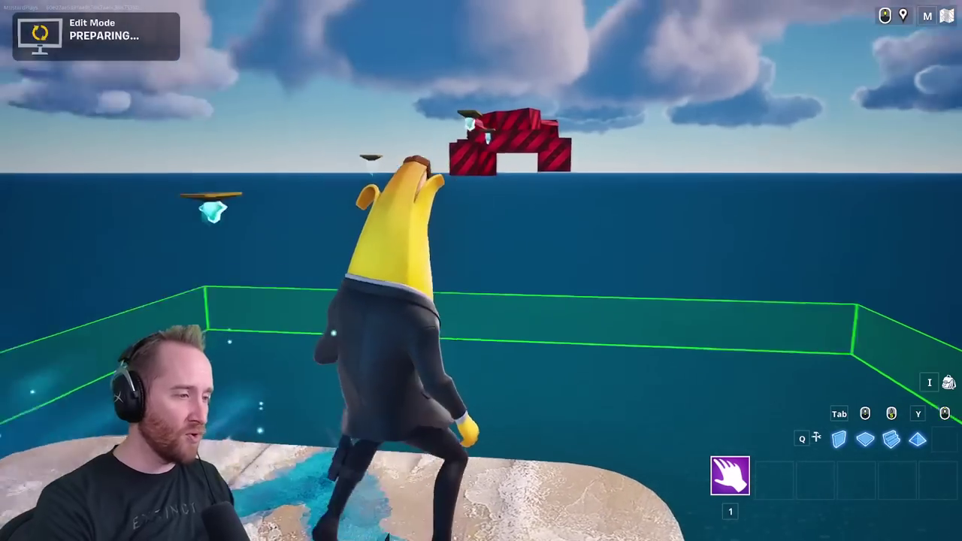
key(w)
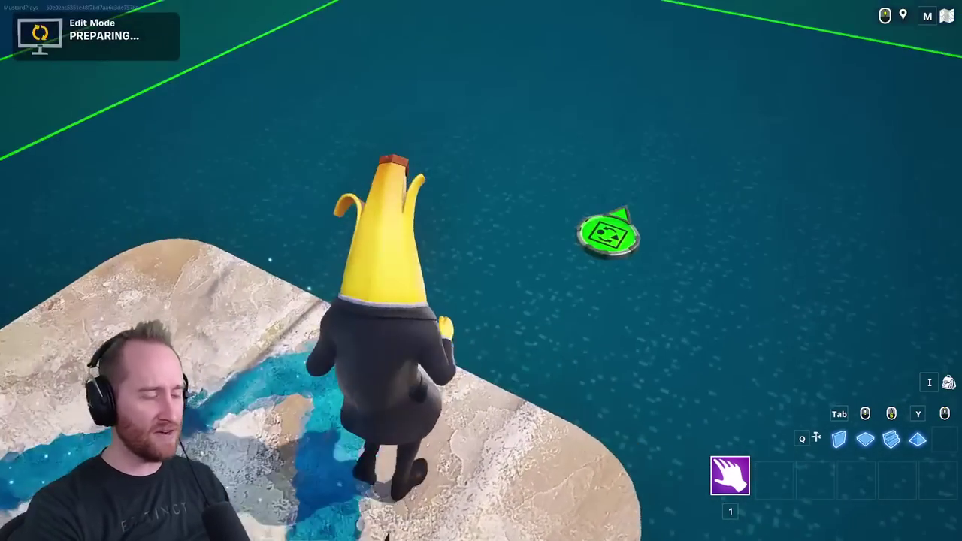
Fly up to the temple island in edit mode and look at the checkpoint pads and stairs up close
key(space)
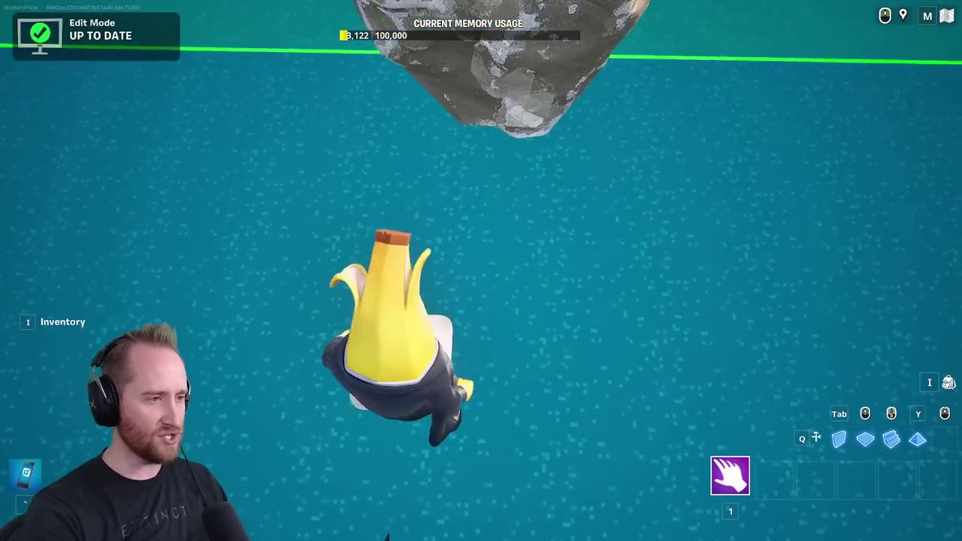
key(space)
key(space)
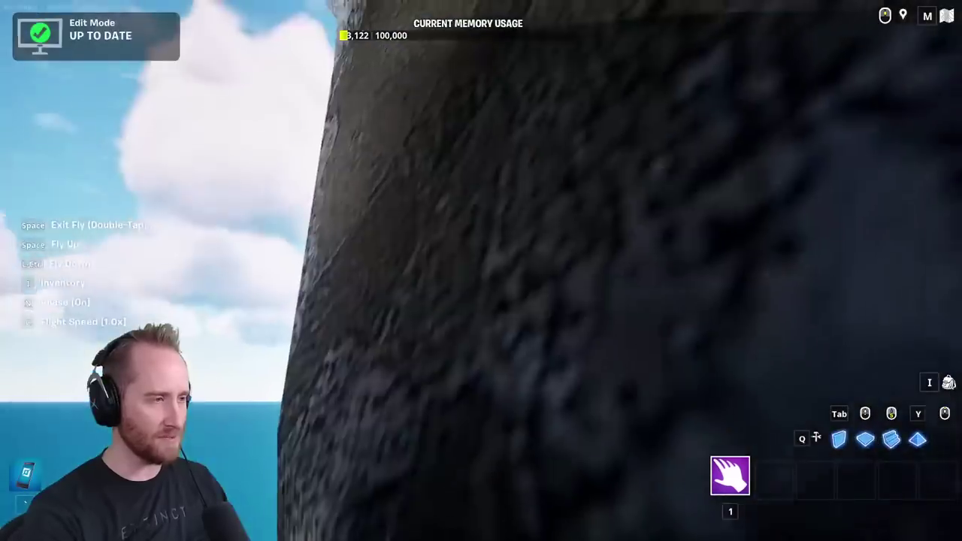
key(w)
key(space)
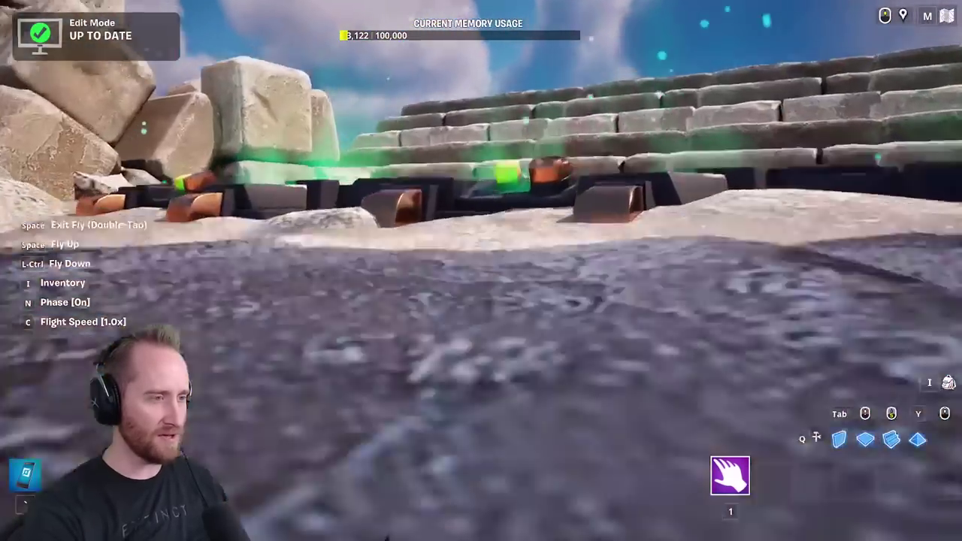
Review the player flight options in the island settings, leave them and start the game
key(Escape)
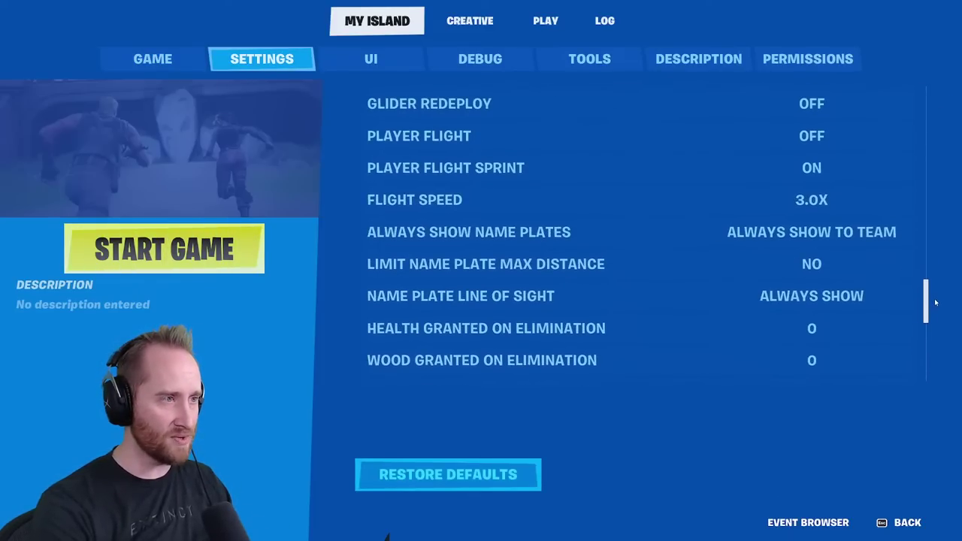
click(923, 532)
key(w)
key(Escape)
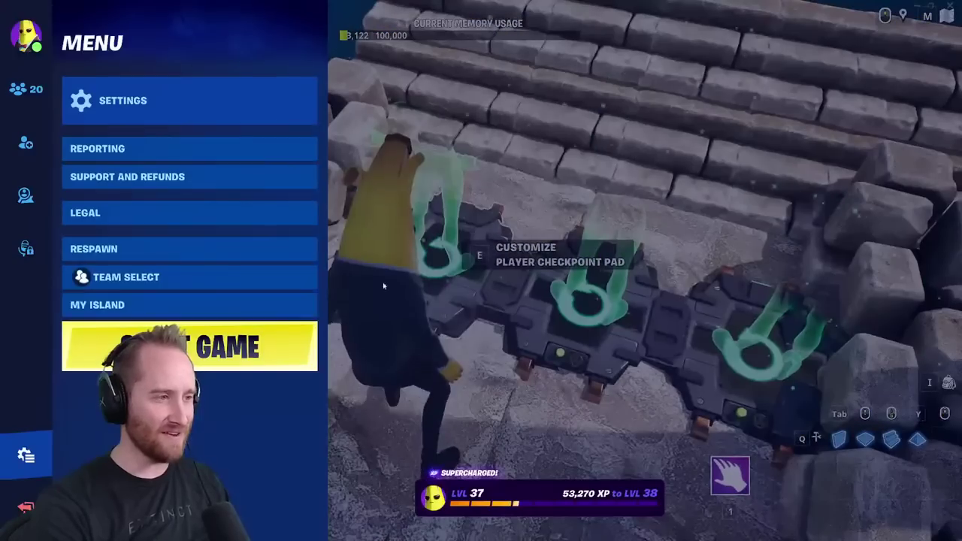
click(254, 343)
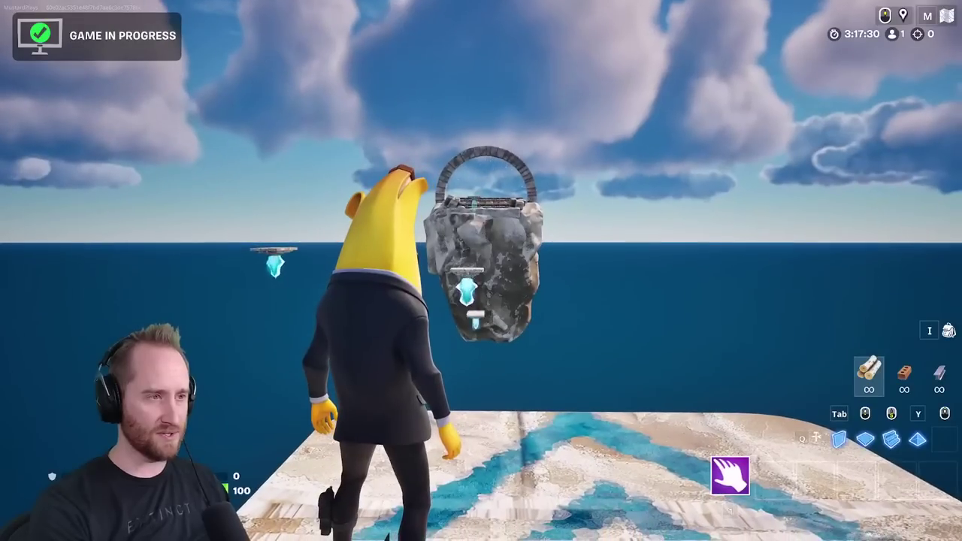
Playtest the route from the starting platform to the temple island and walk around its arch and stairs
key(s)
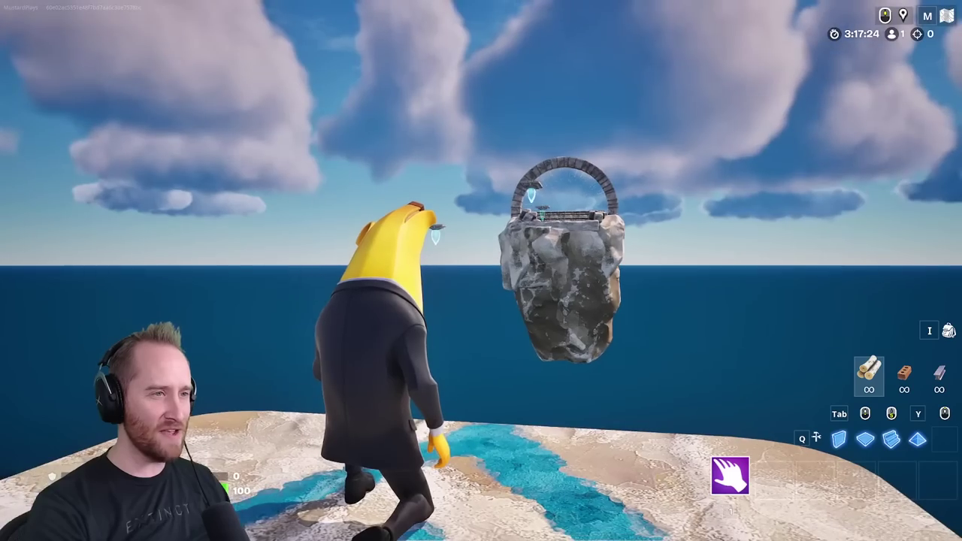
key(space)
key(w)
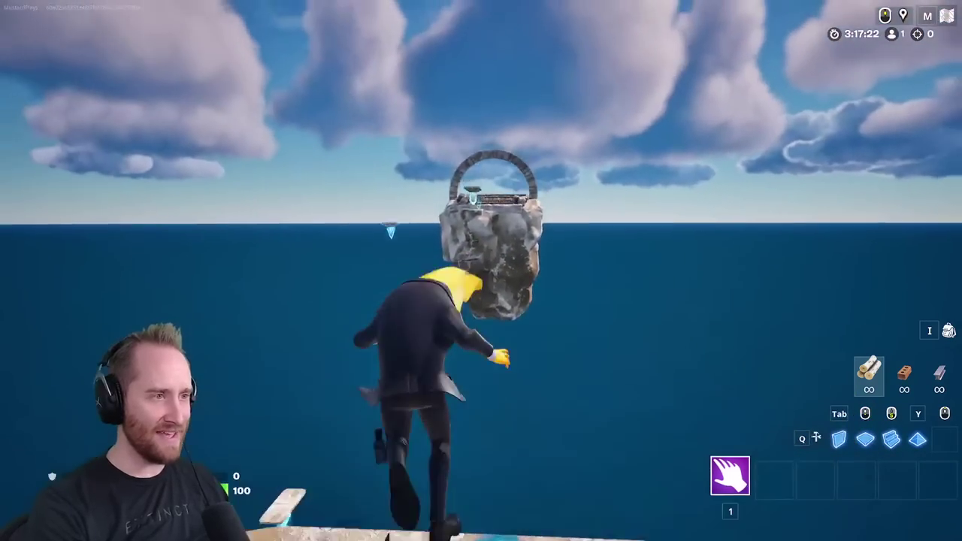
key(space)
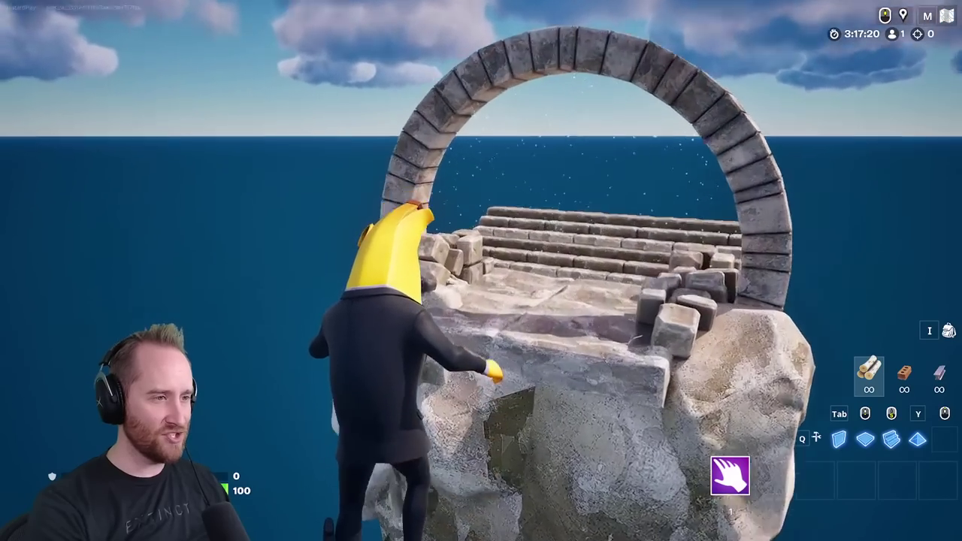
key(w)
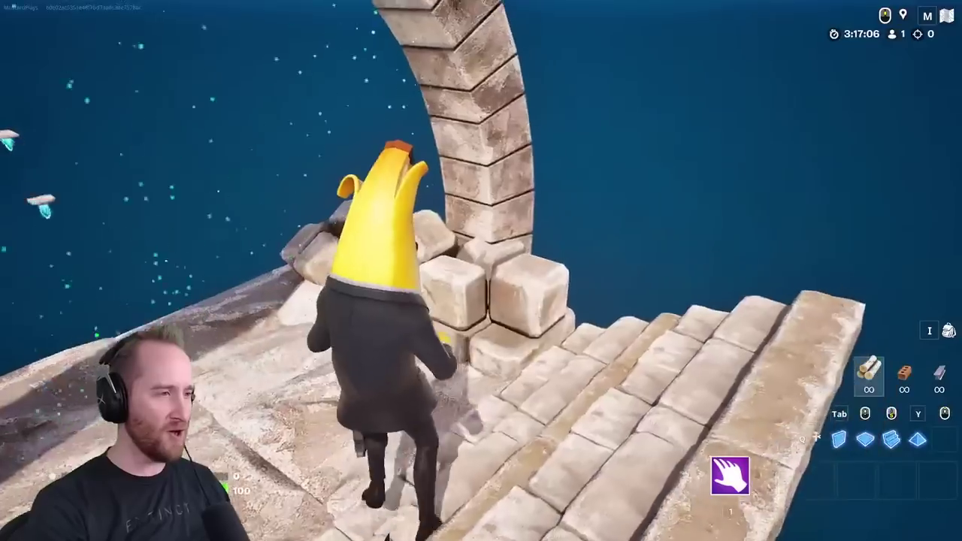
key(w)
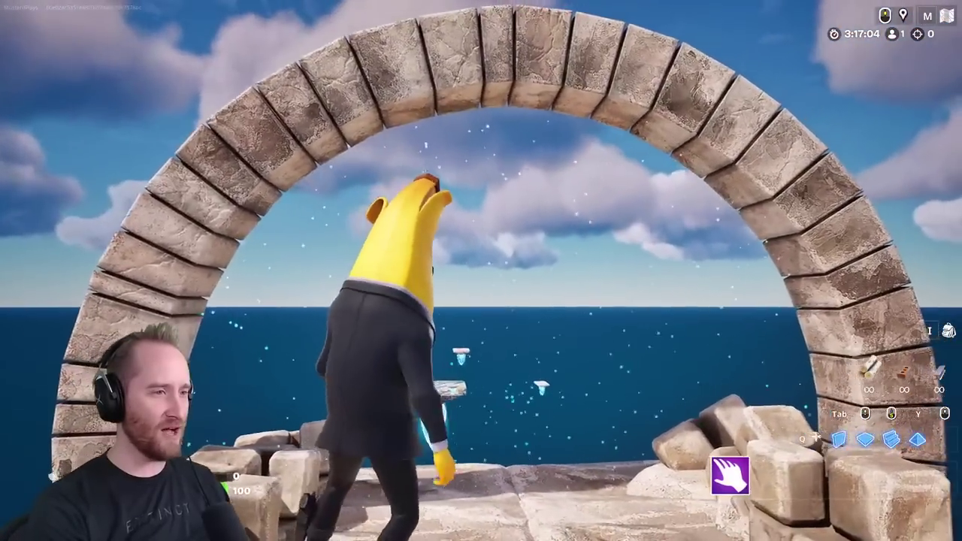
key(w)
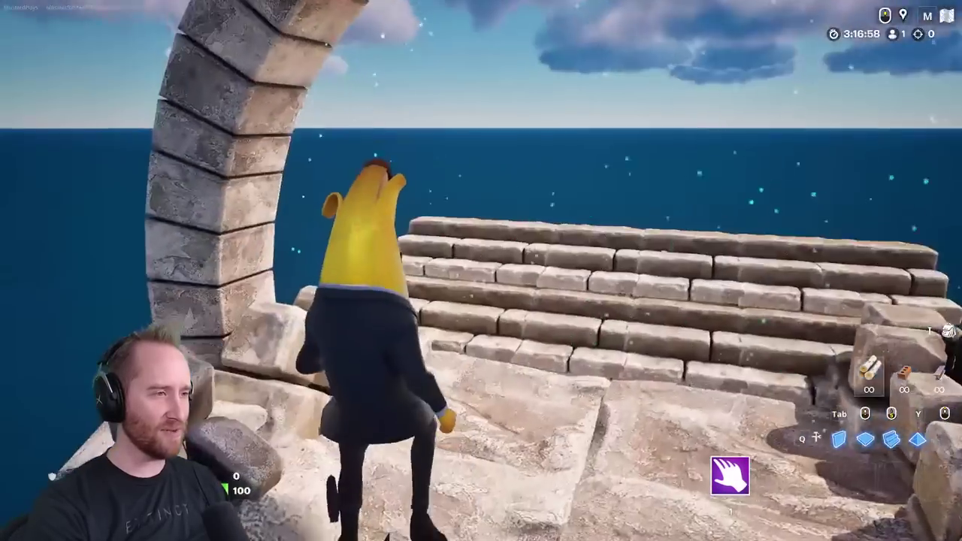
Test respawning by jumping off the temple island, and check the stairs and stone blocks on foot
key(space)
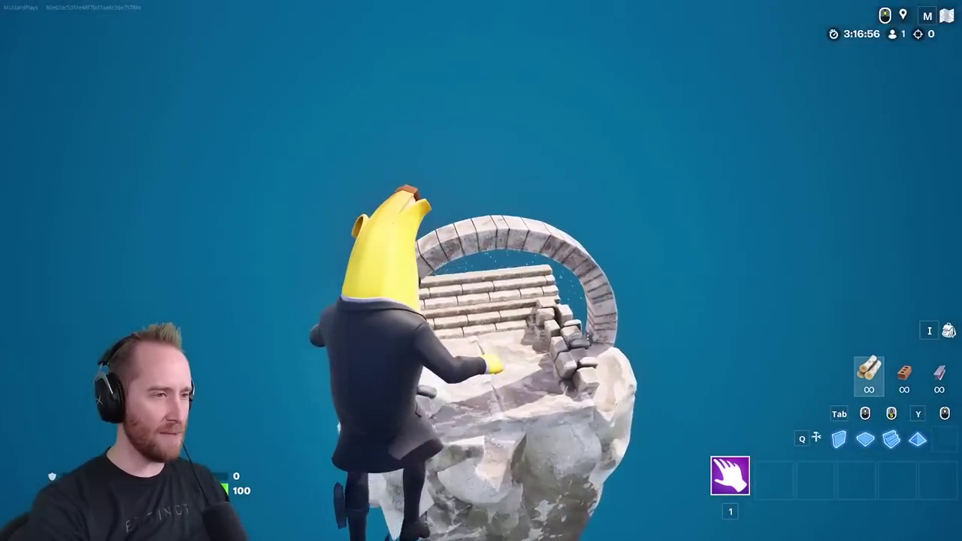
key(w)
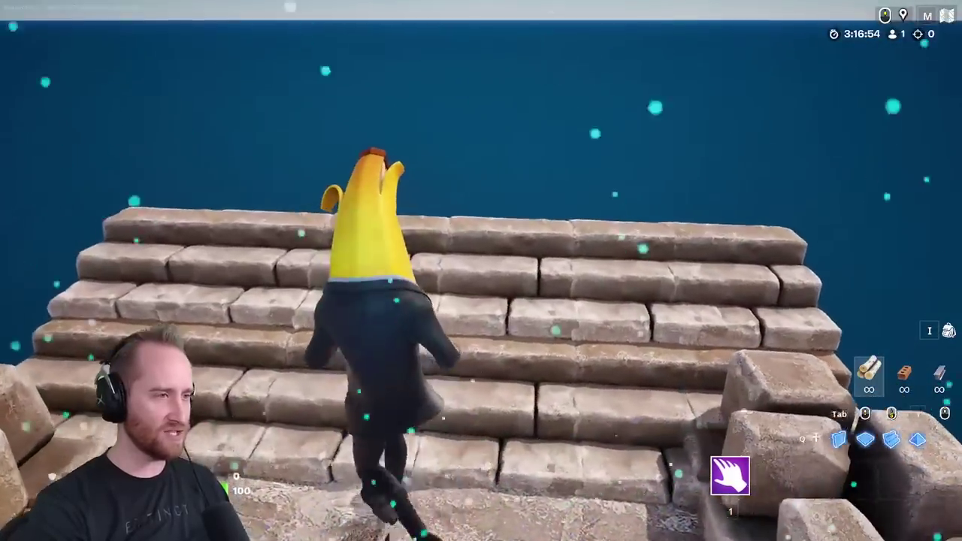
key(w)
key(d)
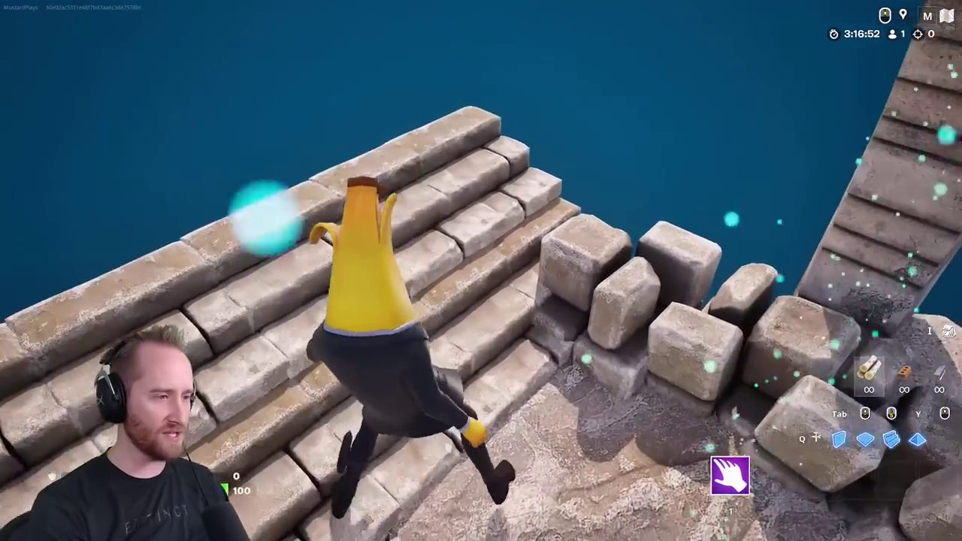
key(a)
key(w)
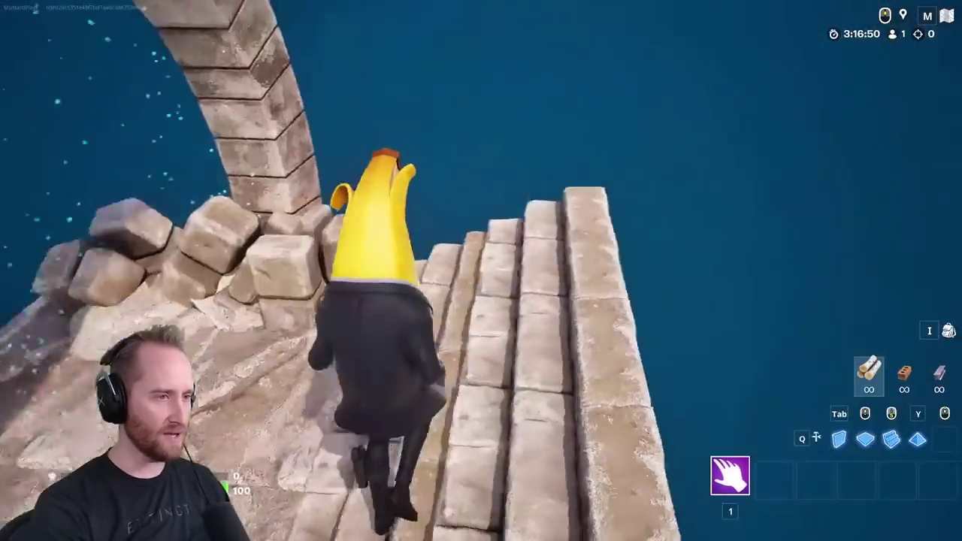
key(space)
key(w)
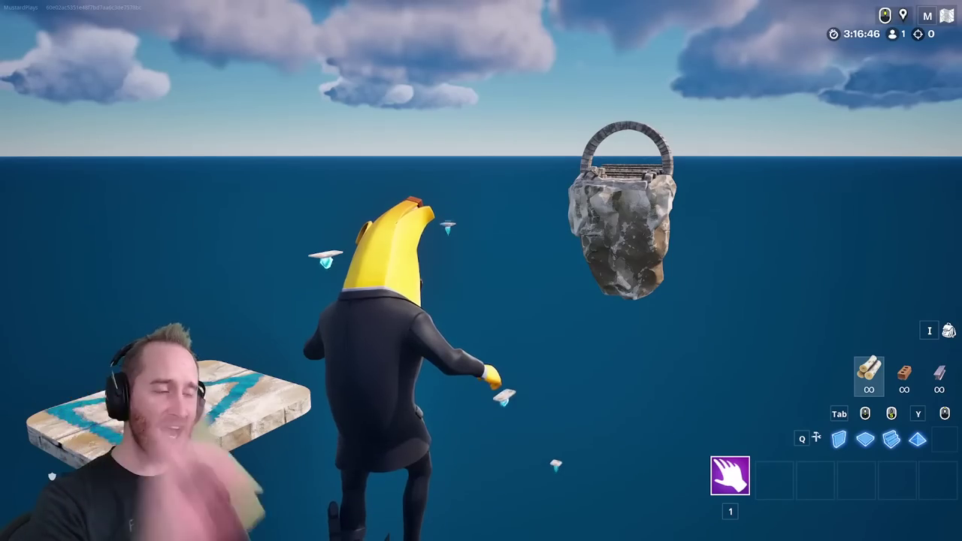
key(a)
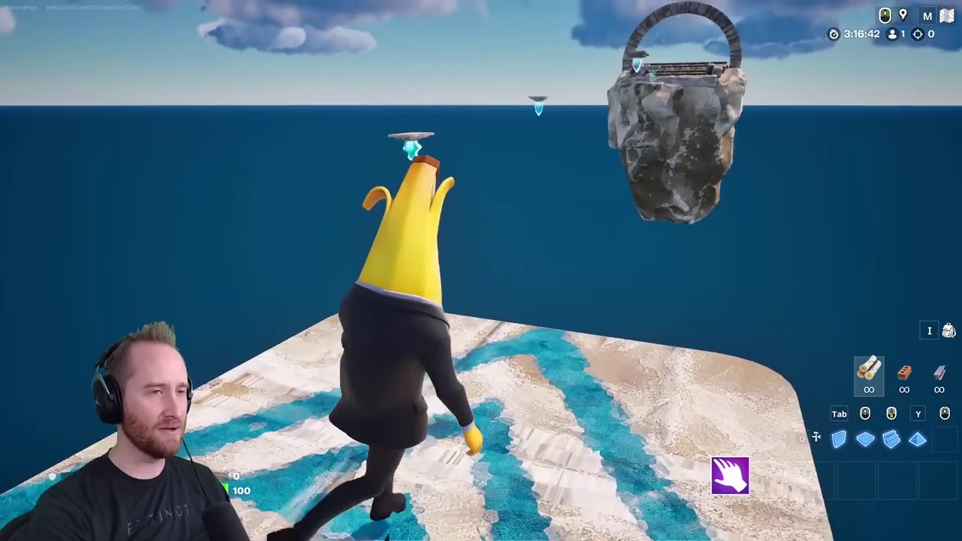
End the game, switch to the Unreal Editor and open the project size report
key(Escape)
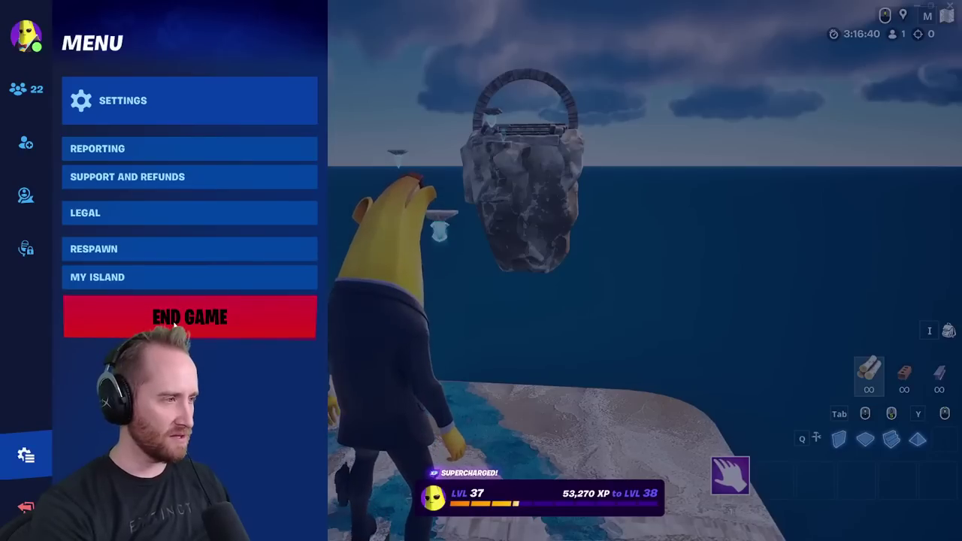
click(173, 323)
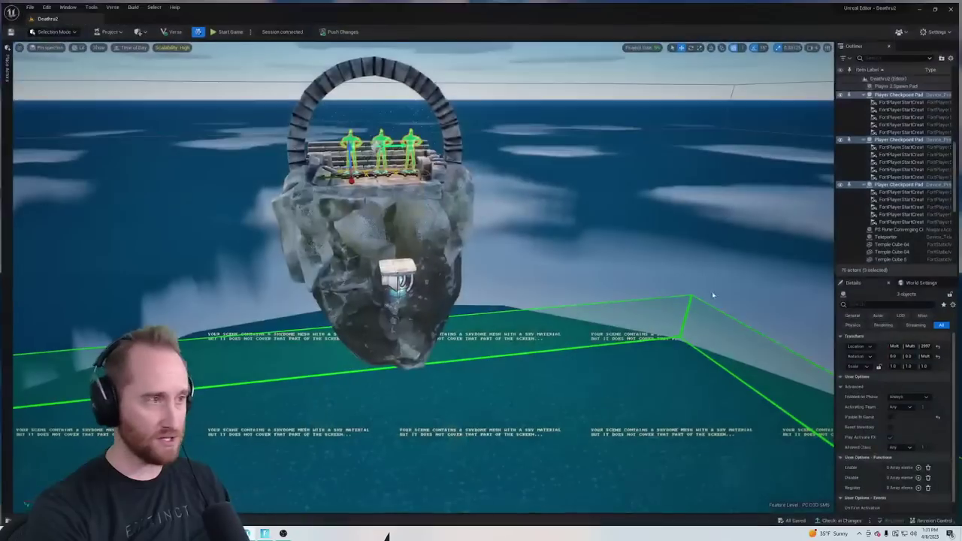
click(108, 28)
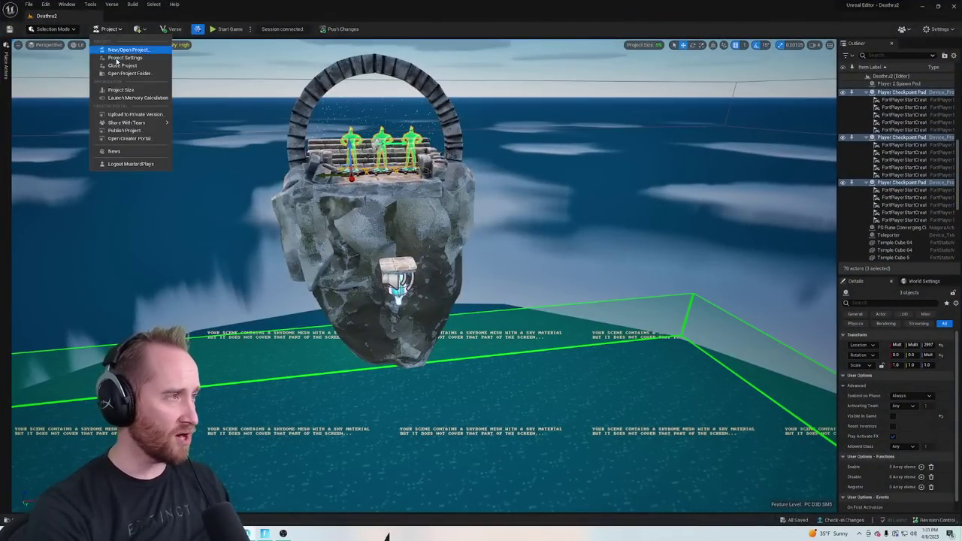
click(121, 91)
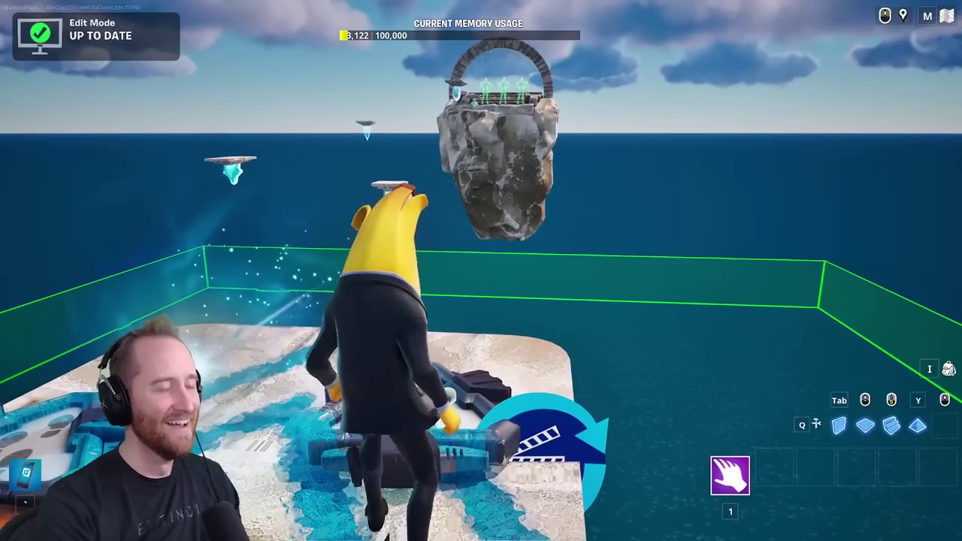
View the temple island and the crystal platforms while flying in the live session's edit mode
key(a)
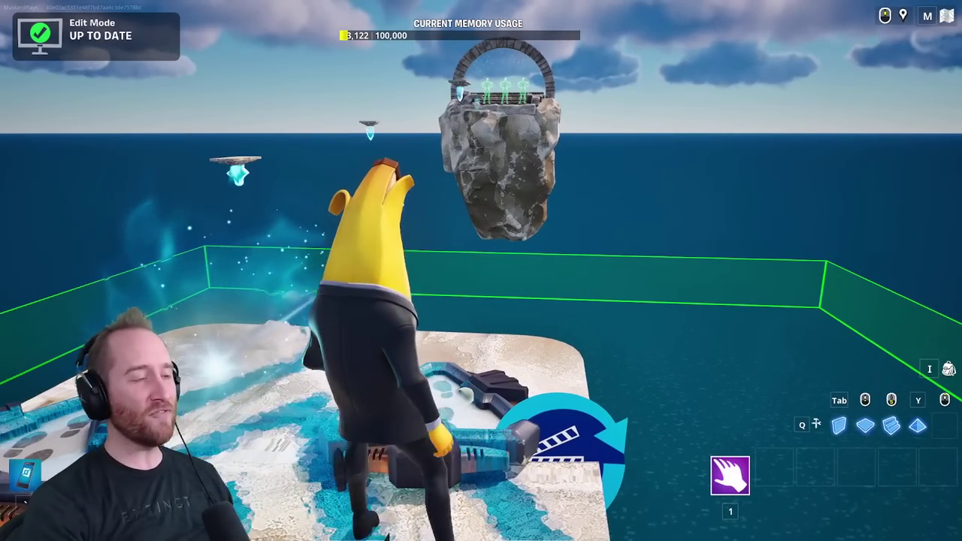
key(space)
key(space)
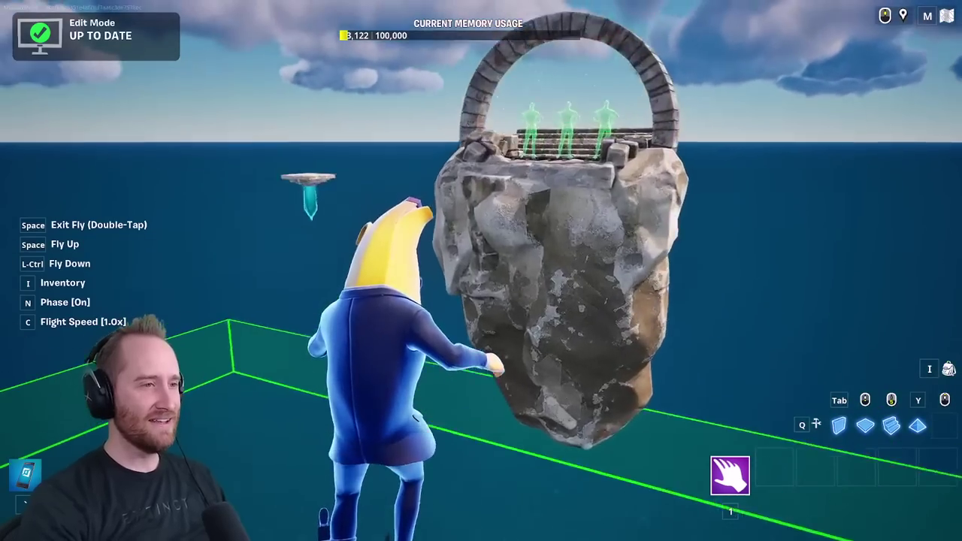
key(w)
key(space)
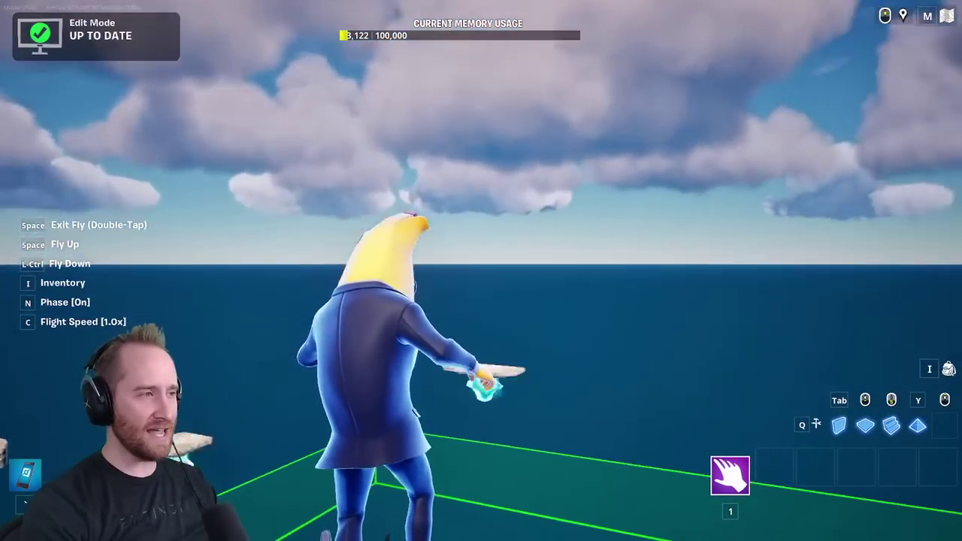
Switch to the Unreal Editor, browse the Deathru2 Content folder and clear the asset search
key(alt+Tab)
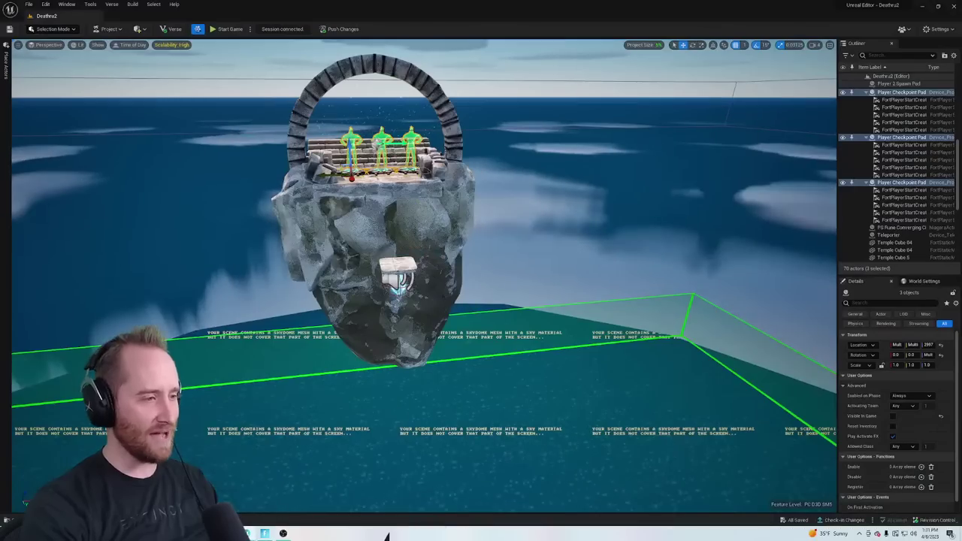
key(ctrl+space)
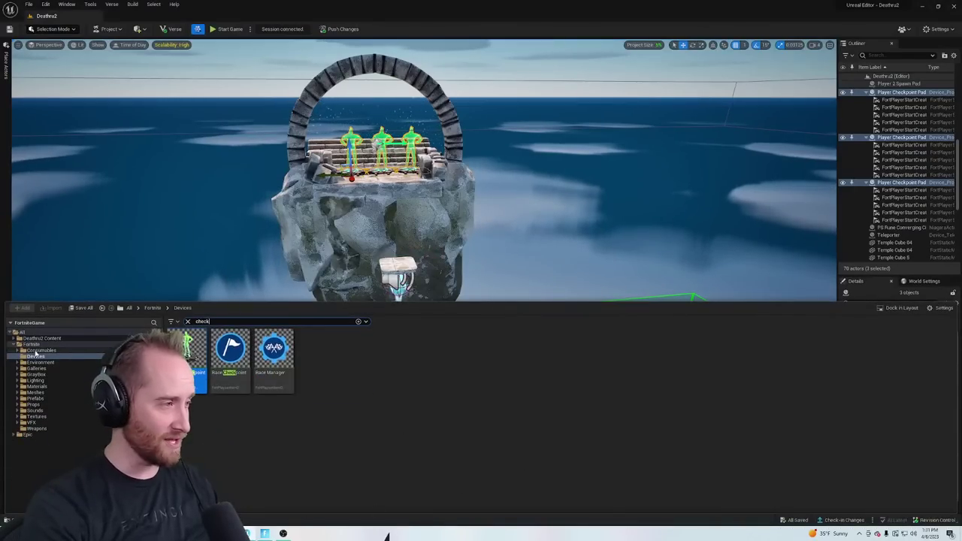
click(38, 338)
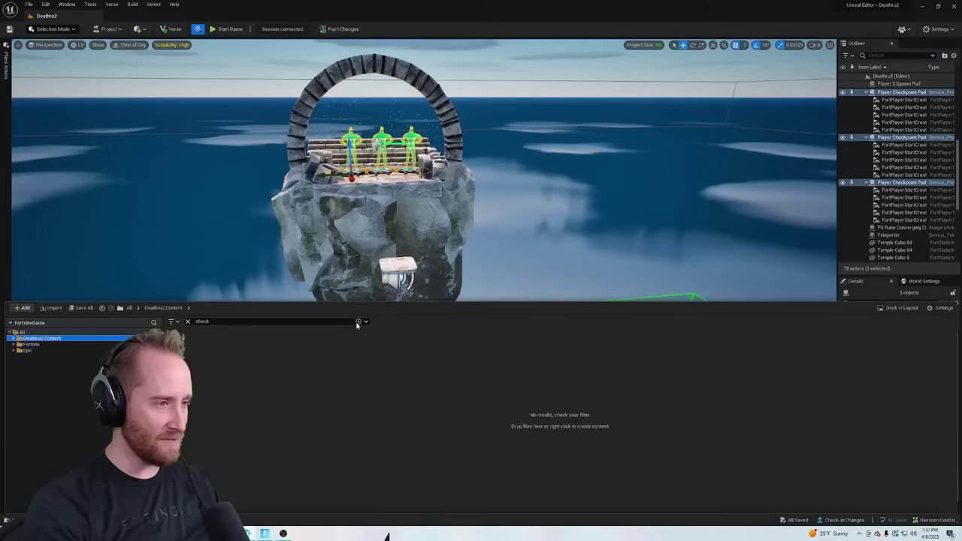
click(187, 322)
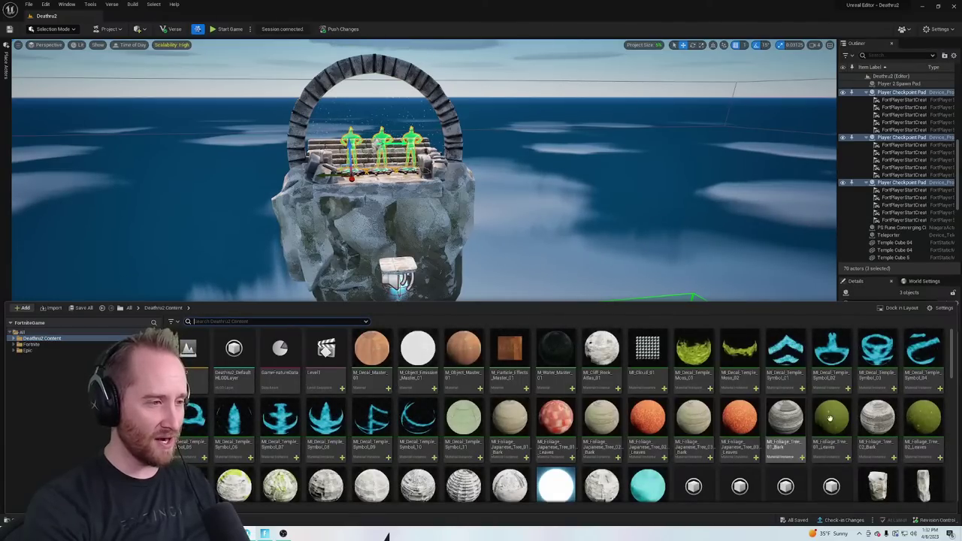
Try placing the MI_Decal_Temple_Symbol_07 decal on the front rock face of the temple island, and undo it
key(w)
right_drag(544, 148, 523, 139)
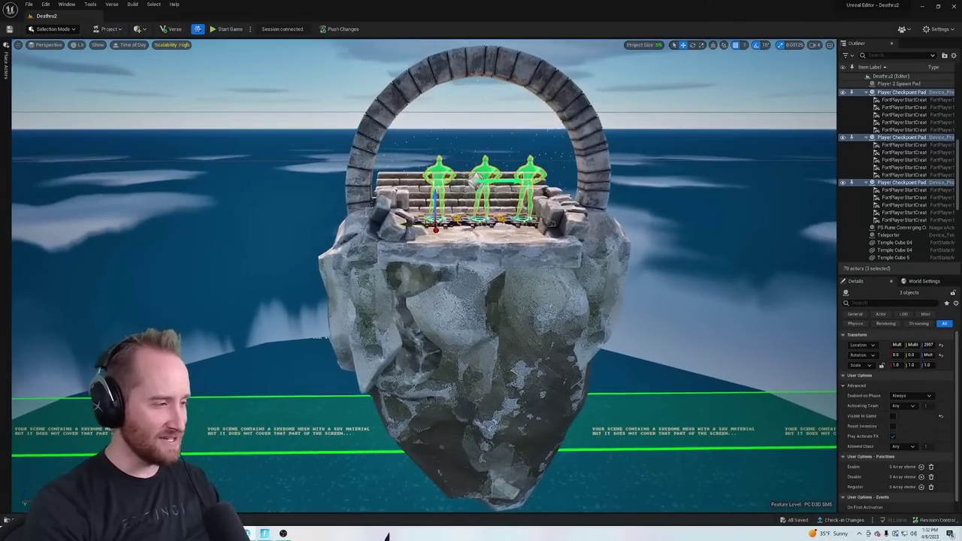
key(ctrl+space)
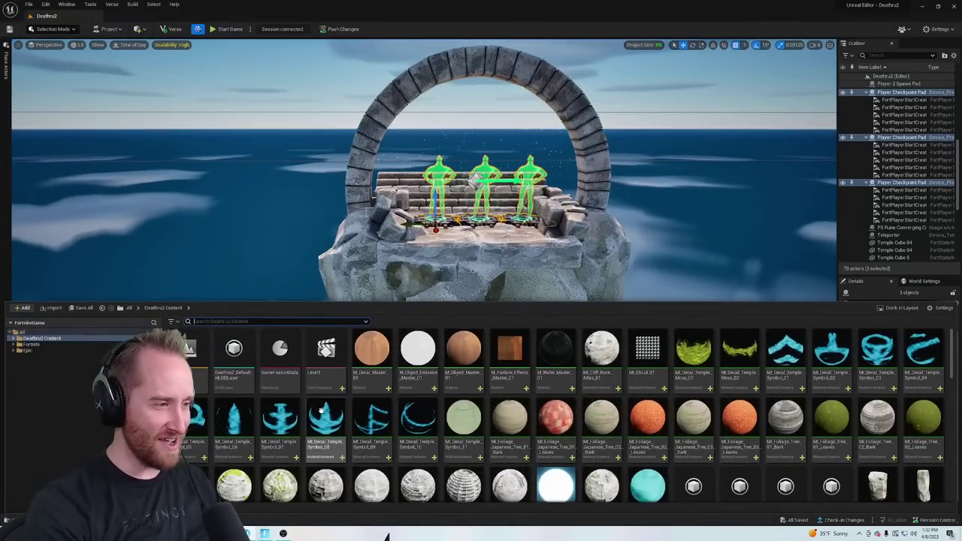
drag(280, 418, 487, 283)
key(w)
right_drag(486, 282, 502, 239)
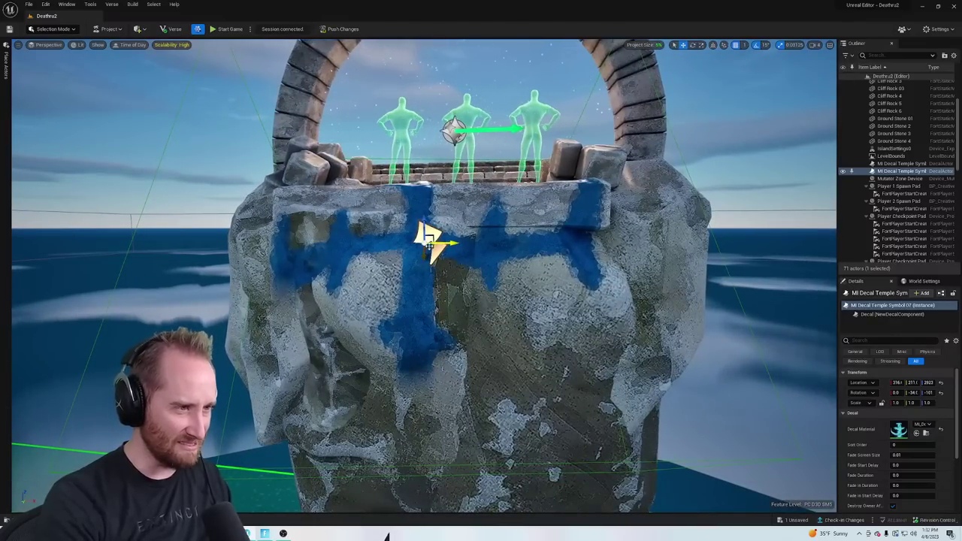
key(ctrl+z)
Try placing the MI_Decal_Temple_Symbol_03 decal on the temple island's stone floor, and undo it
click(28, 520)
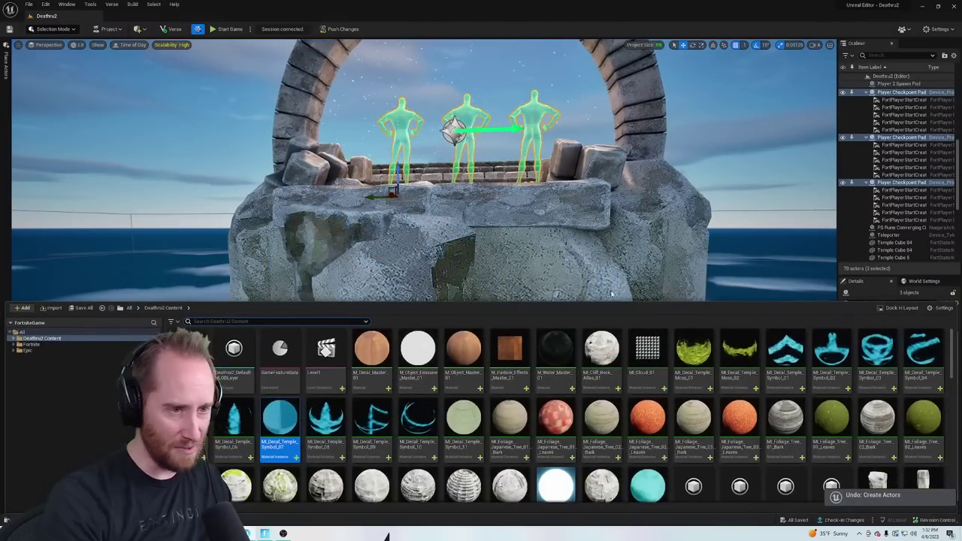
right_drag(452, 290, 456, 367)
key(e)
key(w)
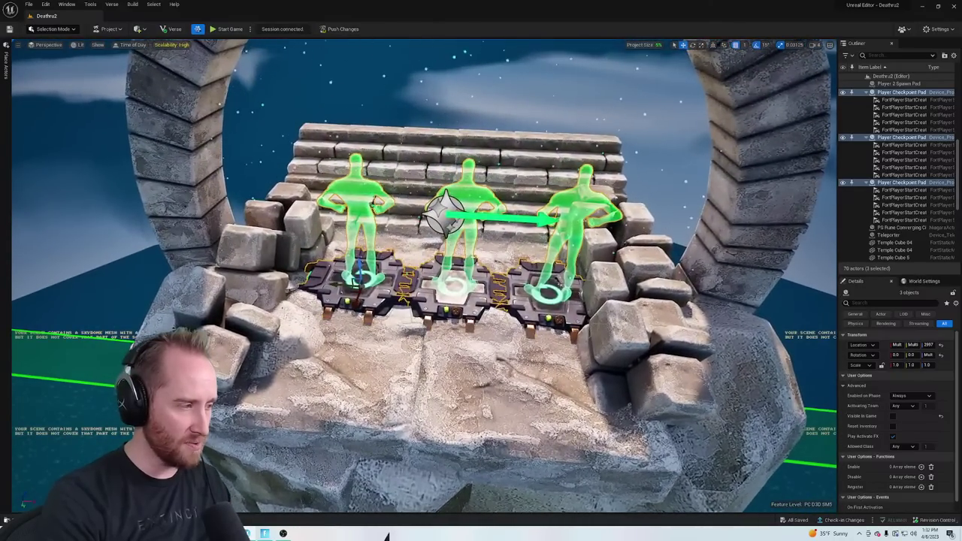
key(ctrl+space)
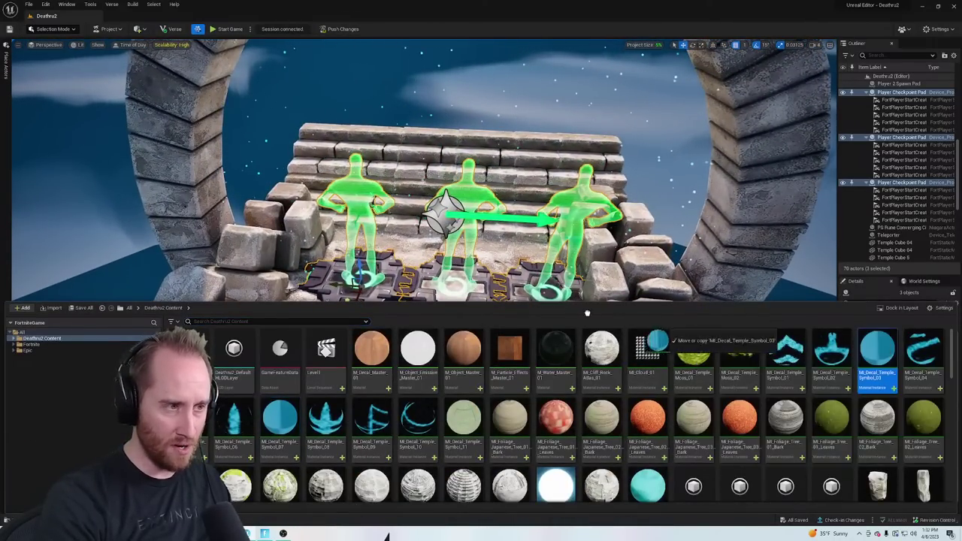
key(ctrl+space)
drag(462, 251, 196, 240)
right_drag(468, 241, 556, 270)
key(ctrl+z)
Look through the Deathru2 Content assets for materials and meshes to decorate the temple island
right_drag(481, 256, 755, 246)
key(ctrl+space)
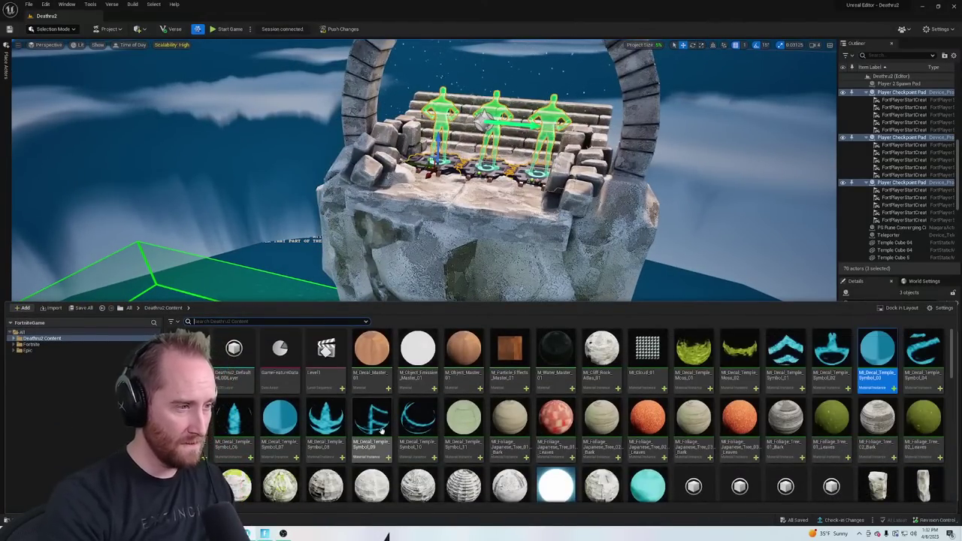
scroll(391, 432, down, 1)
scroll(526, 451, up, 1)
scroll(677, 466, down, 1)
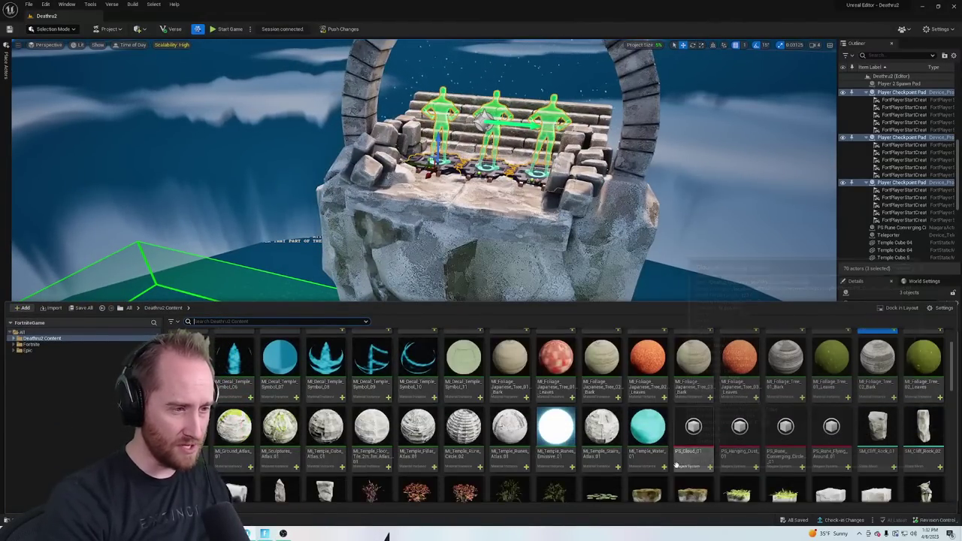
scroll(677, 466, down, 2)
scroll(593, 456, up, 3)
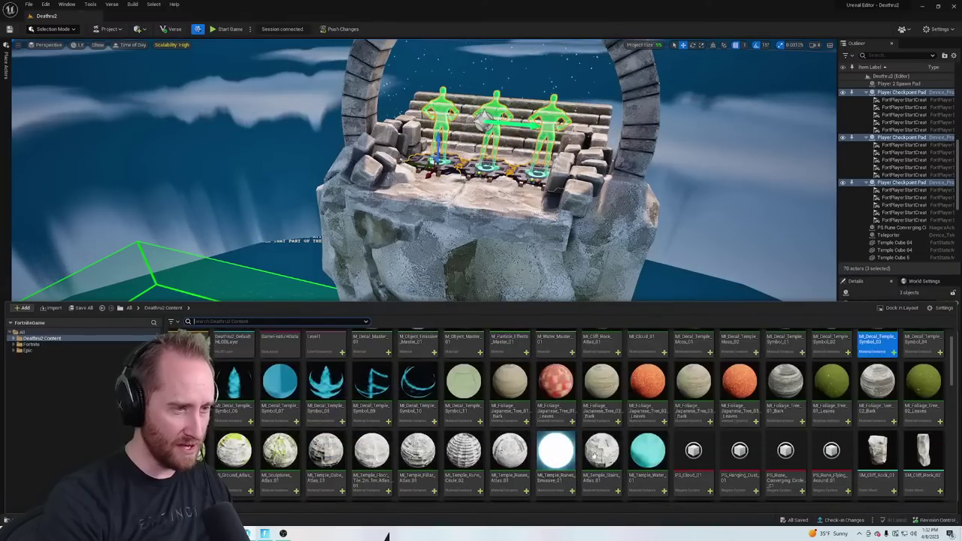
scroll(601, 455, up, 1)
scroll(717, 359, down, 10)
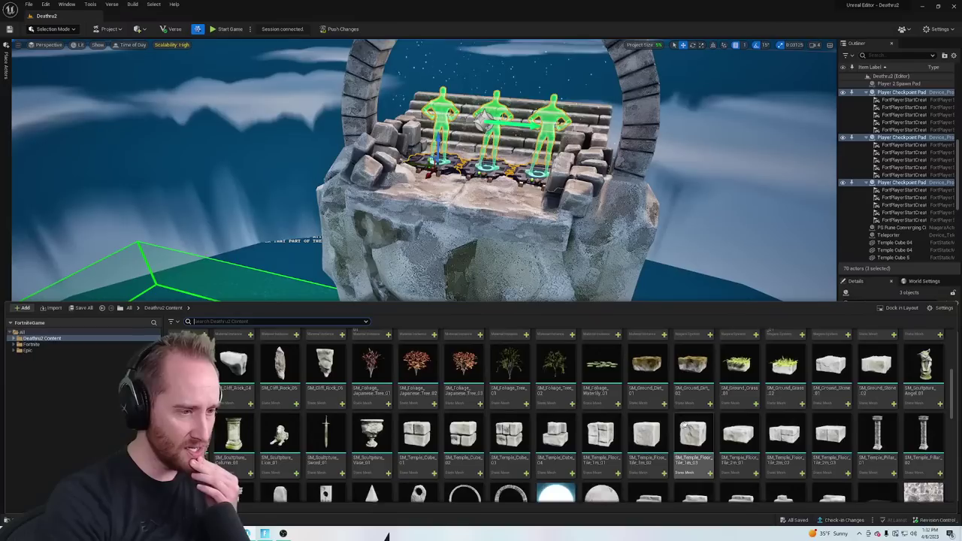
scroll(623, 420, up, 8)
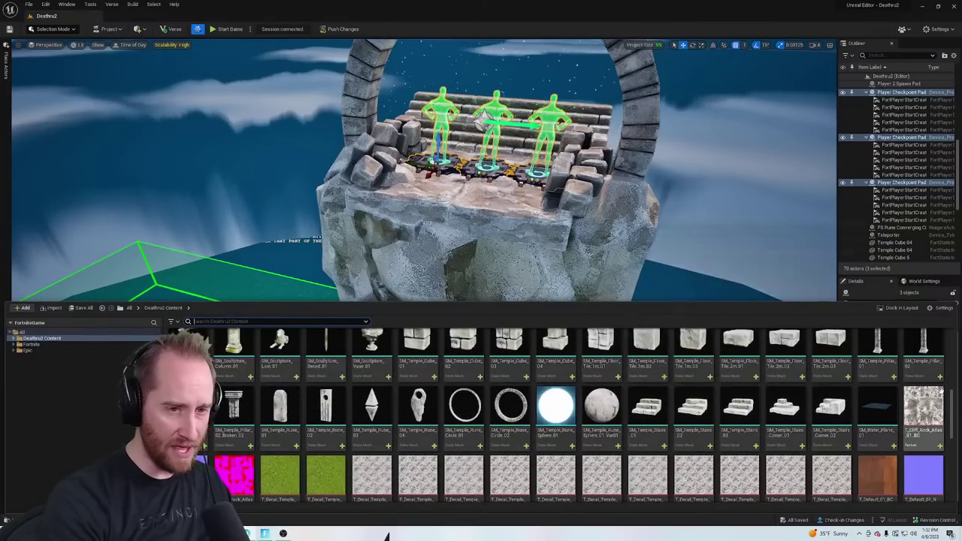
scroll(751, 407, up, 2)
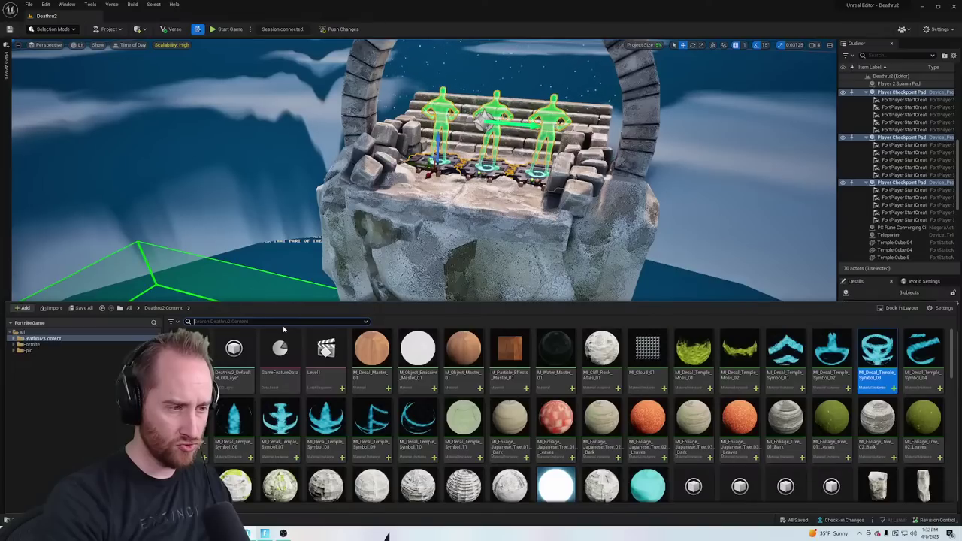
Filter the Deathru2 Content assets by the Material Instance type
click(172, 322)
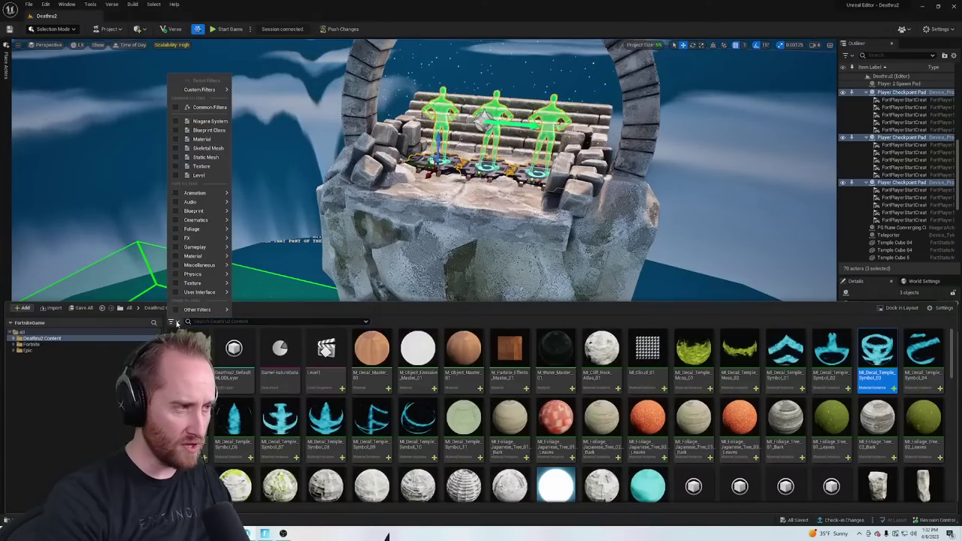
mouse_move(194, 256)
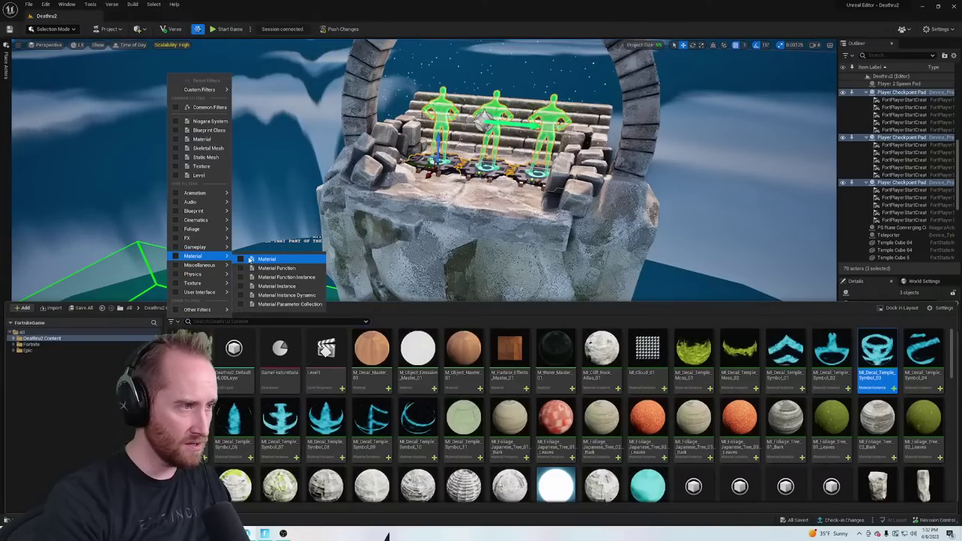
click(259, 288)
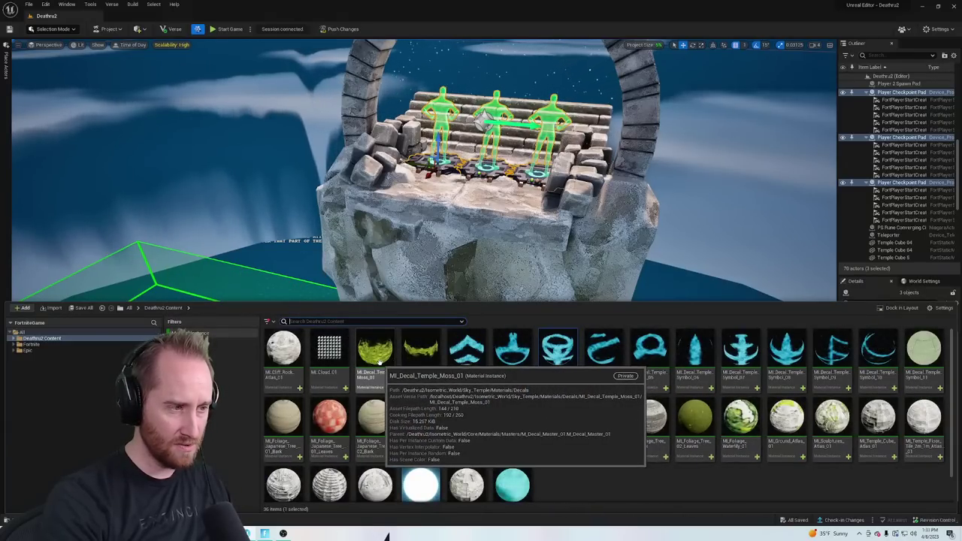
Place the MI_Decal_Temple_Moss_01 decal on the front rock face of the temple island and raise it below the ledge
drag(410, 360, 449, 329)
key(f)
key(w)
mouse_move(449, 329)
right_down()
mouse_move(438, 309)
mouse_move(445, 342)
right_up()
key(s)
key(s)
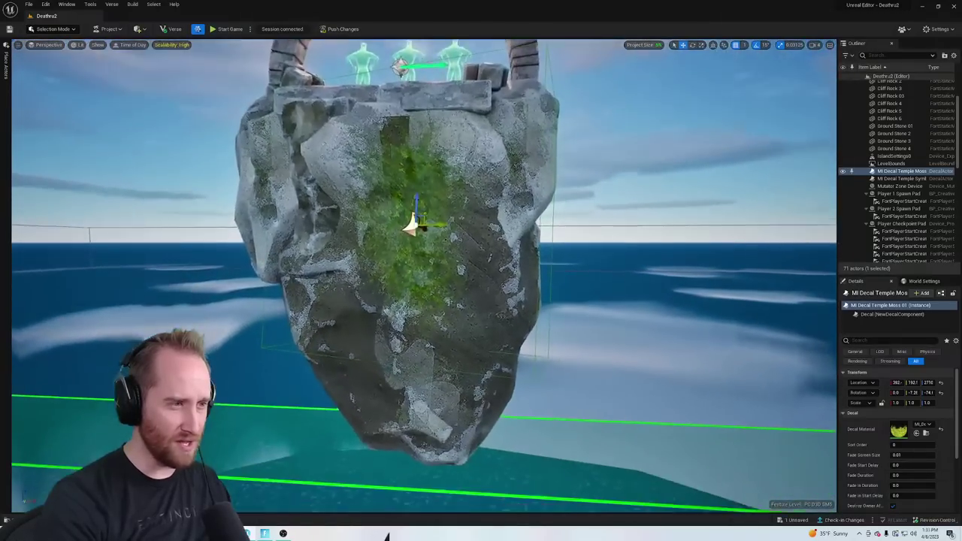
key(e)
right_drag(495, 300, 482, 316)
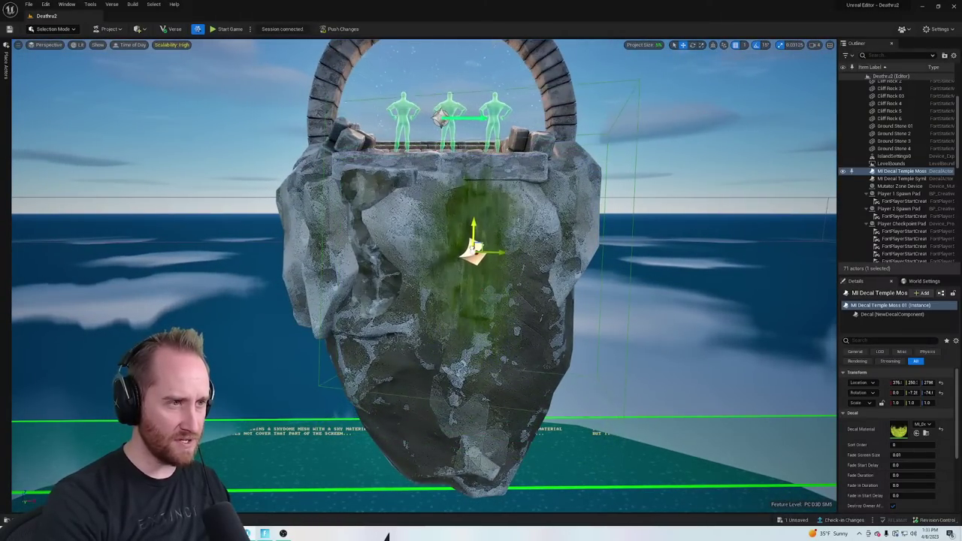
right_drag(565, 242, 557, 268)
key(w)
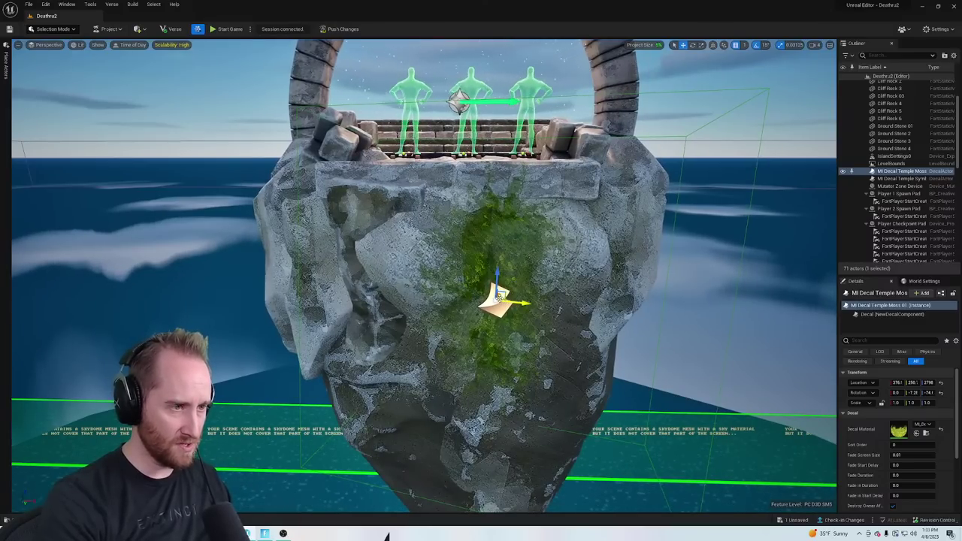
Duplicate the moss decal onto the left part of the front rock face and rotate it to fit the surface
alt+drag(497, 300, 490, 300)
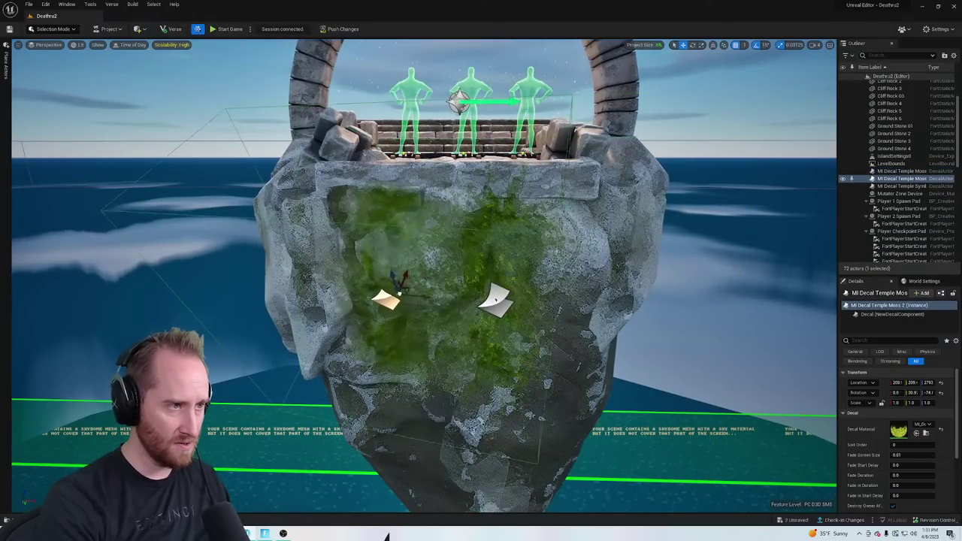
drag(366, 294, 378, 293)
key(a)
right_drag(378, 292, 427, 296)
key(w)
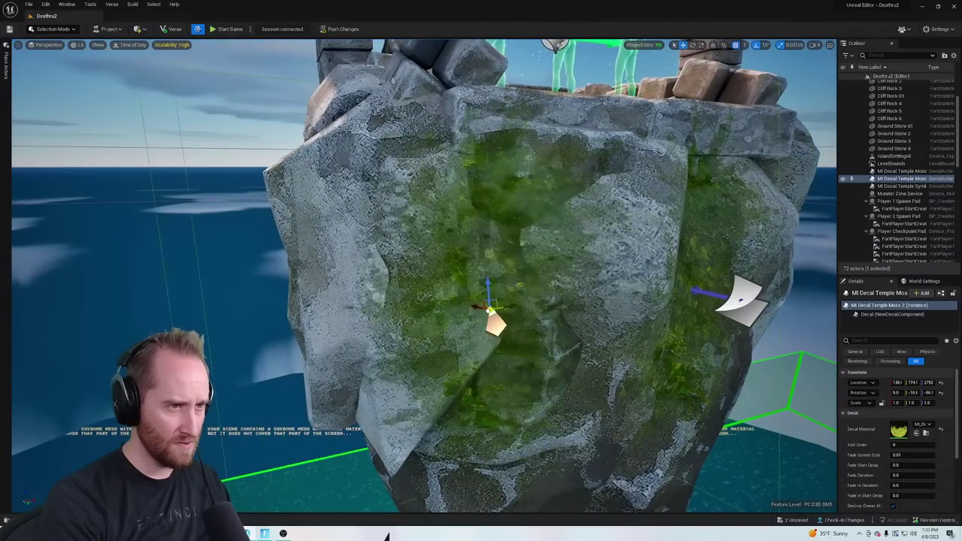
right_drag(579, 279, 594, 361)
key(s)
right_drag(508, 259, 513, 260)
key(a)
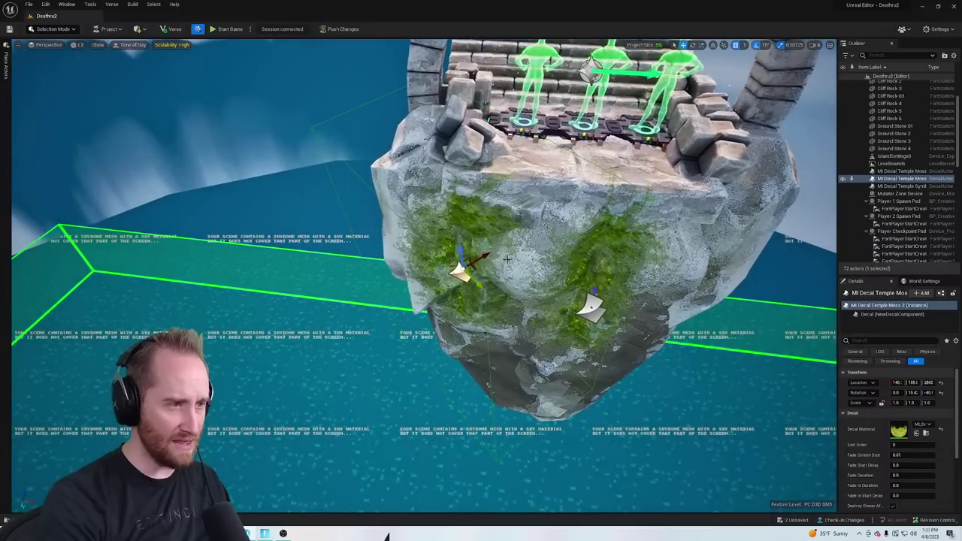
Add two more copies of the moss decal along the upper front edge of the rock
alt+drag(471, 260, 546, 229)
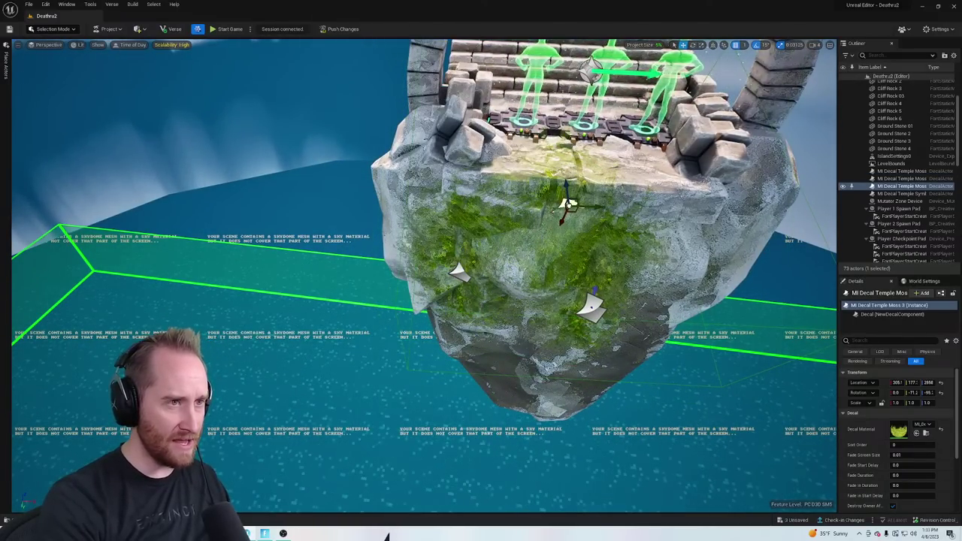
key(d)
right_drag(545, 229, 454, 233)
key(w)
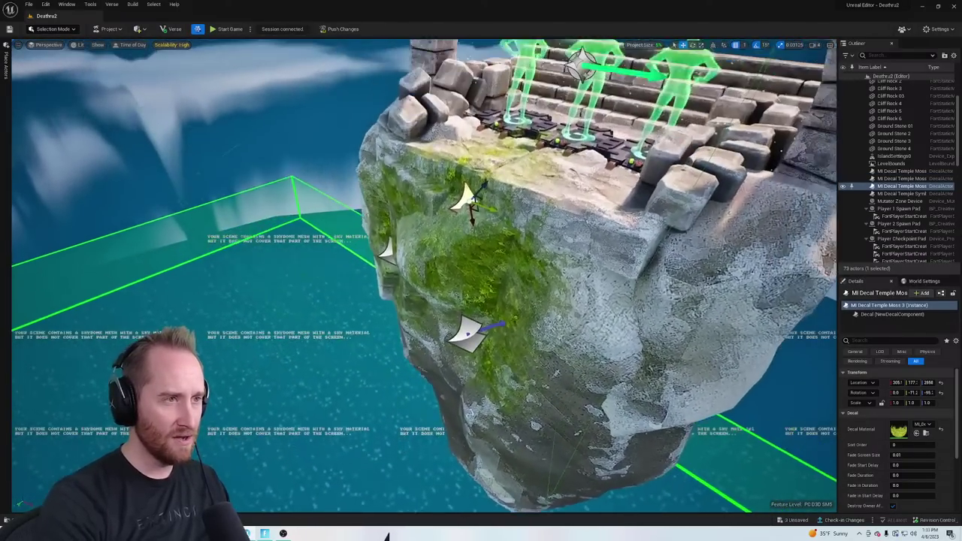
alt+drag(608, 263, 650, 260)
alt+drag(517, 203, 592, 204)
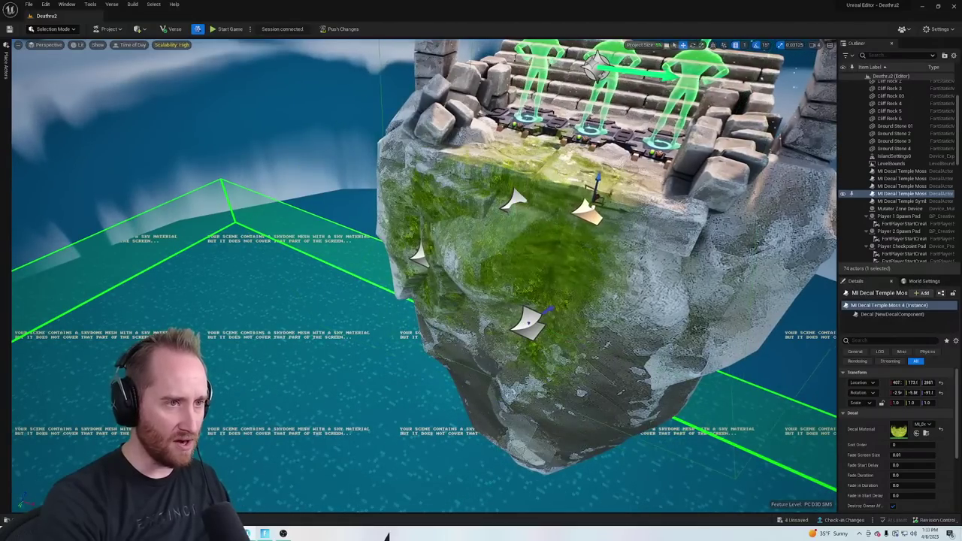
Duplicate the upper-edge moss decal onto the lower right side of the rock
right_drag(692, 220, 701, 149)
key(q)
key(s)
alt+drag(586, 232, 616, 231)
alt+drag(508, 212, 538, 297)
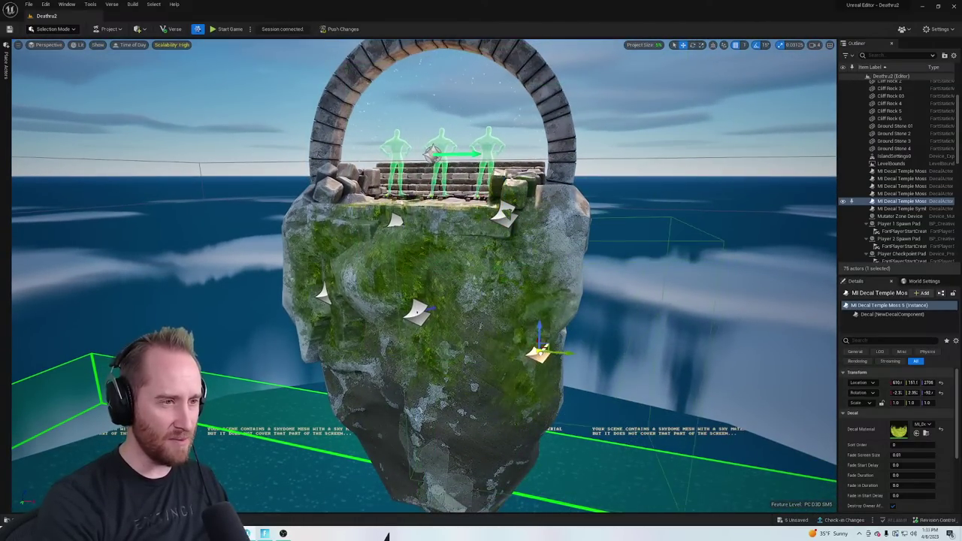
Duplicate the moss decal at the middle of the upper edge onto the rock's bare upper left side
key(a)
right_drag(417, 311, 498, 320)
key(q)
key(s)
key(w)
key(a)
key(e)
click(486, 276)
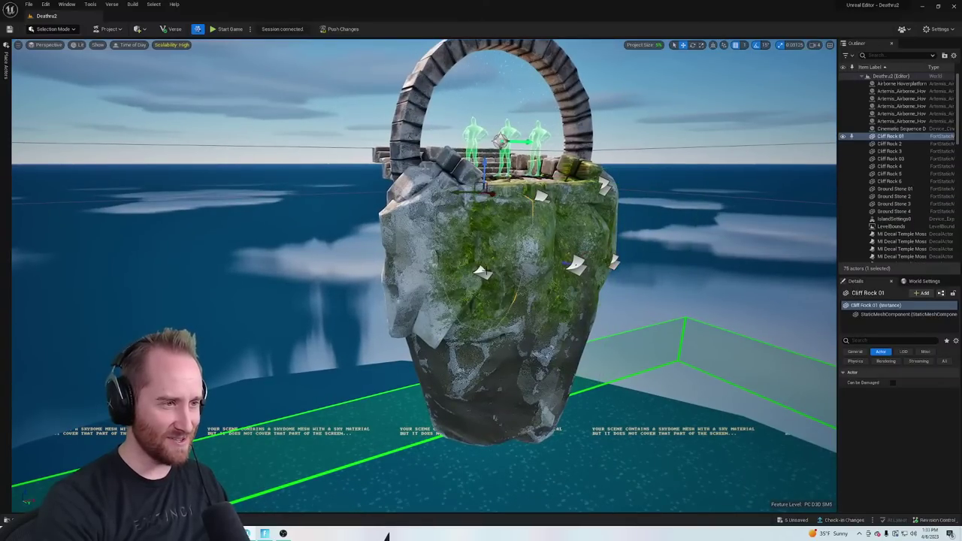
key(w)
right_drag(486, 277, 497, 309)
key(e)
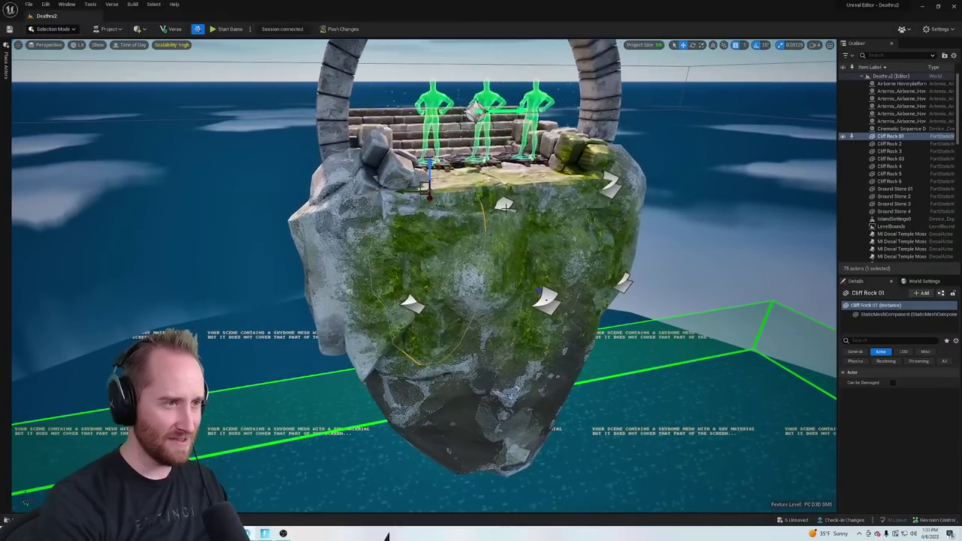
click(504, 206)
alt+drag(502, 210, 327, 247)
Adjust the moss decal on the rock's right side and duplicate it up beside the base of the arch
key(a)
right_drag(327, 246, 308, 237)
key(w)
key(d)
key(s)
key(a)
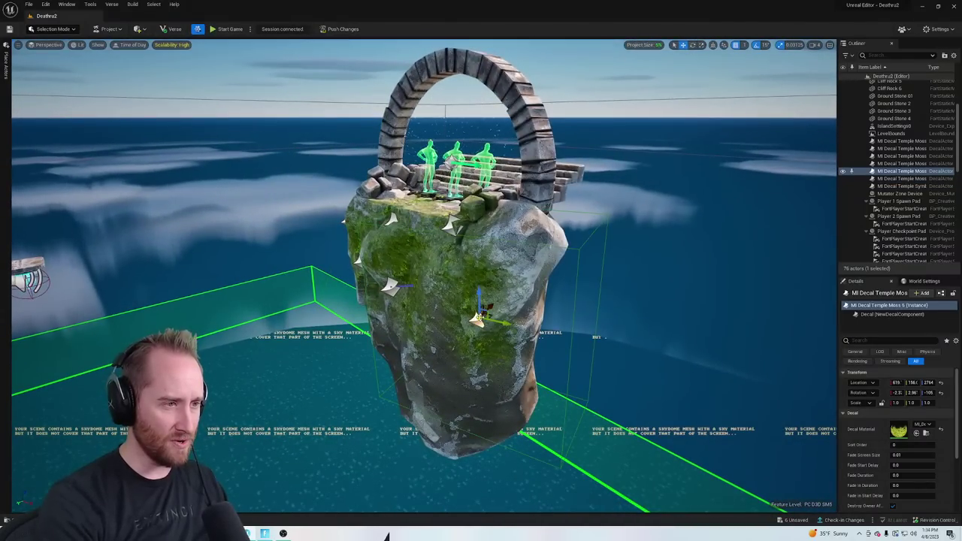
alt+drag(479, 316, 519, 271)
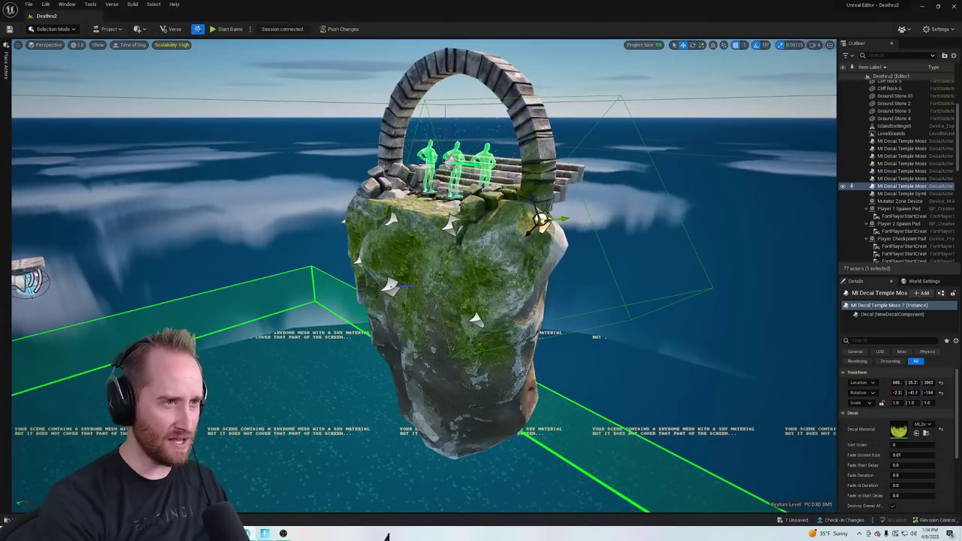
Select the moss decal on the rock's upper left side and raise it to the top edge
key(a)
right_drag(596, 183, 530, 247)
key(w)
click(525, 253)
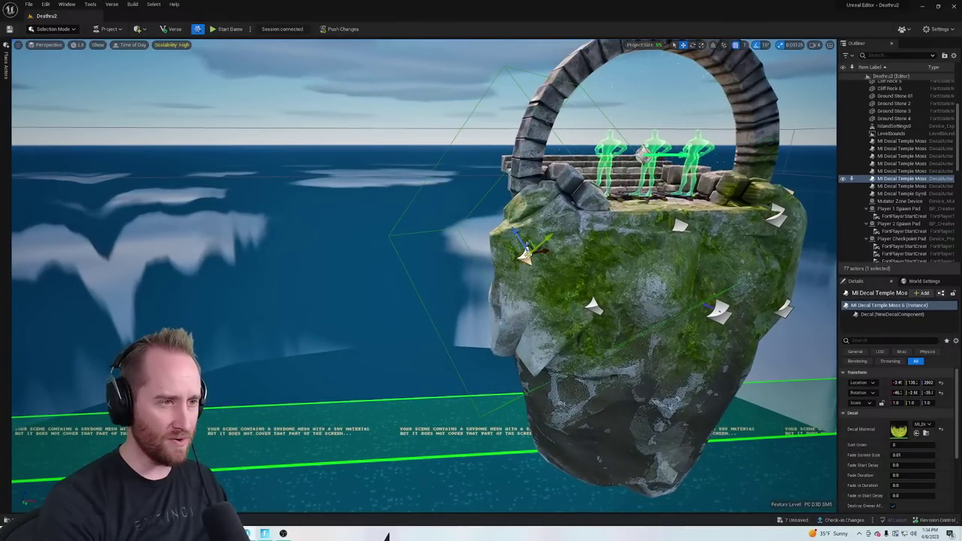
key(s)
right_drag(528, 219, 473, 216)
key(d)
key(q)
key(q)
key(w)
Place the MI_Decal_Temple_Moss_02 decal on the bare lower part of the front rock face
key(ctrl+space)
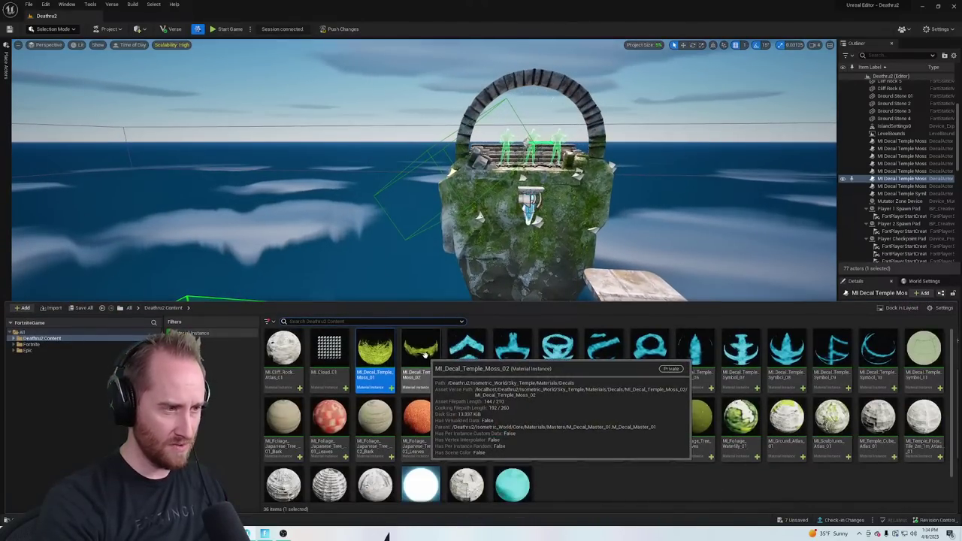
drag(389, 362, 522, 305)
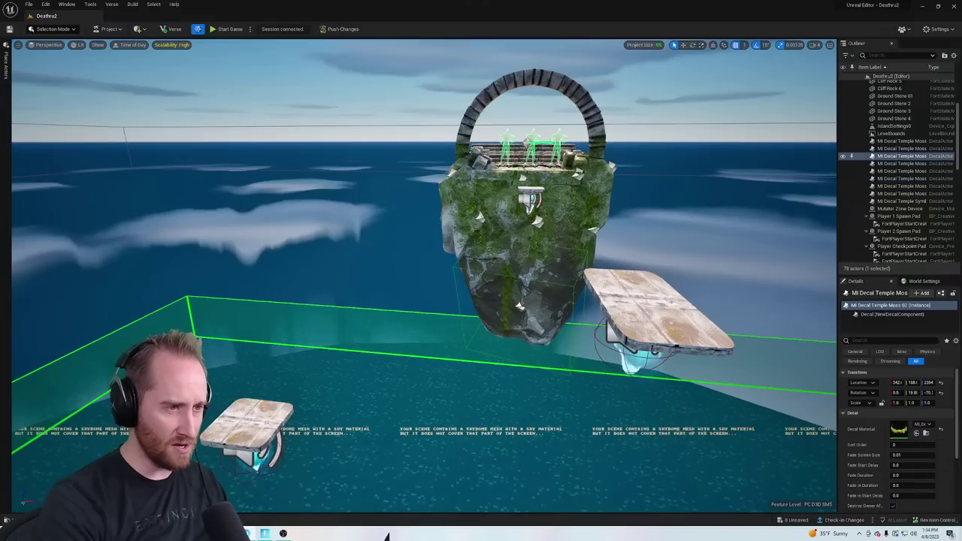
key(w)
right_drag(551, 288, 551, 263)
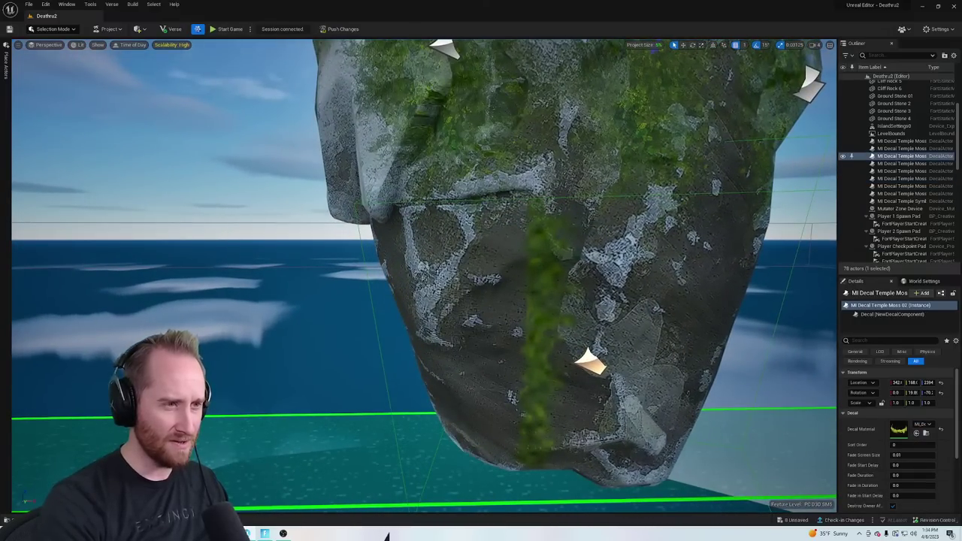
key(w)
mouse_move(558, 322)
right_down()
mouse_move(557, 306)
mouse_move(565, 306)
mouse_move(549, 309)
mouse_move(550, 323)
right_up()
key(s)
key(s)
key(e)
right_drag(509, 361, 508, 372)
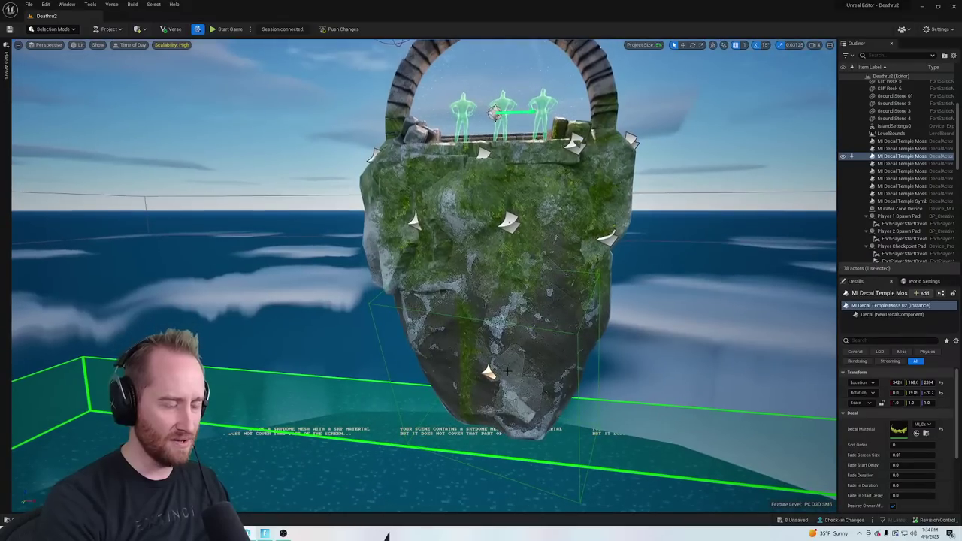
Duplicate the moss decal on the rock's lower front onto the bare lower right side and rotate the copy
click(469, 346)
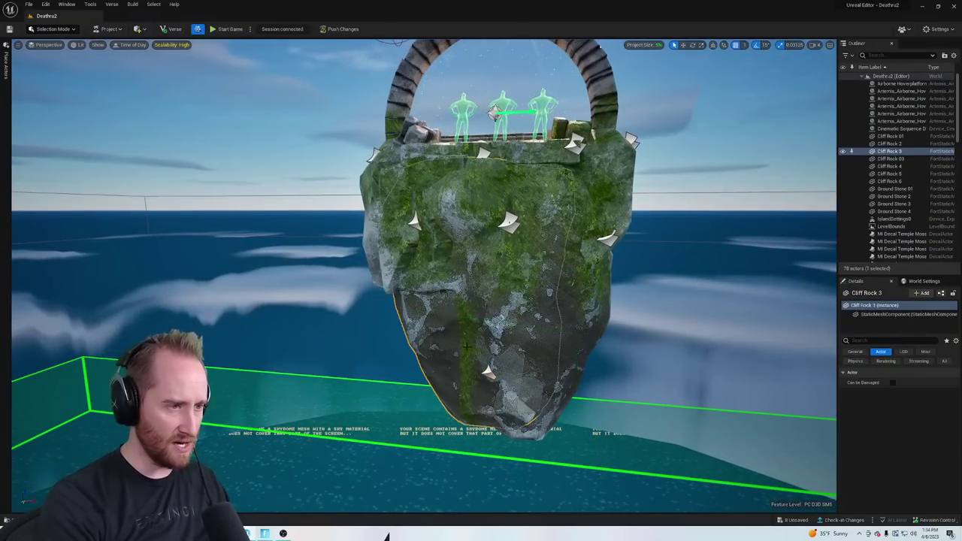
click(488, 371)
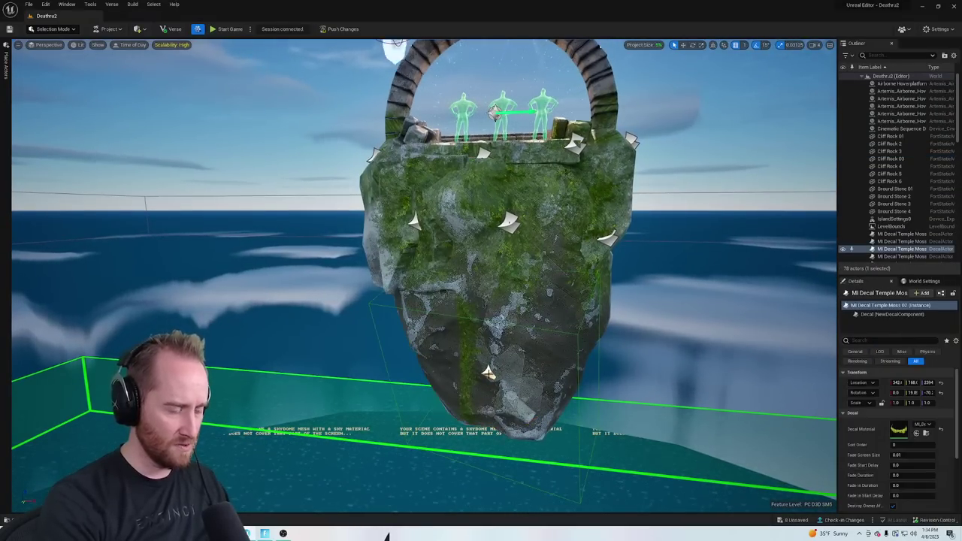
alt+drag(488, 373, 505, 366)
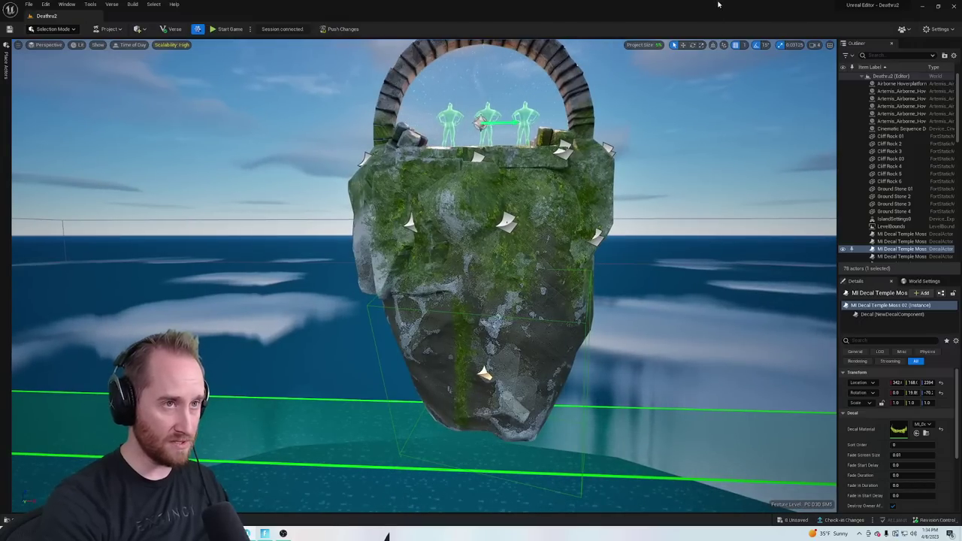
alt+drag(487, 371, 517, 362)
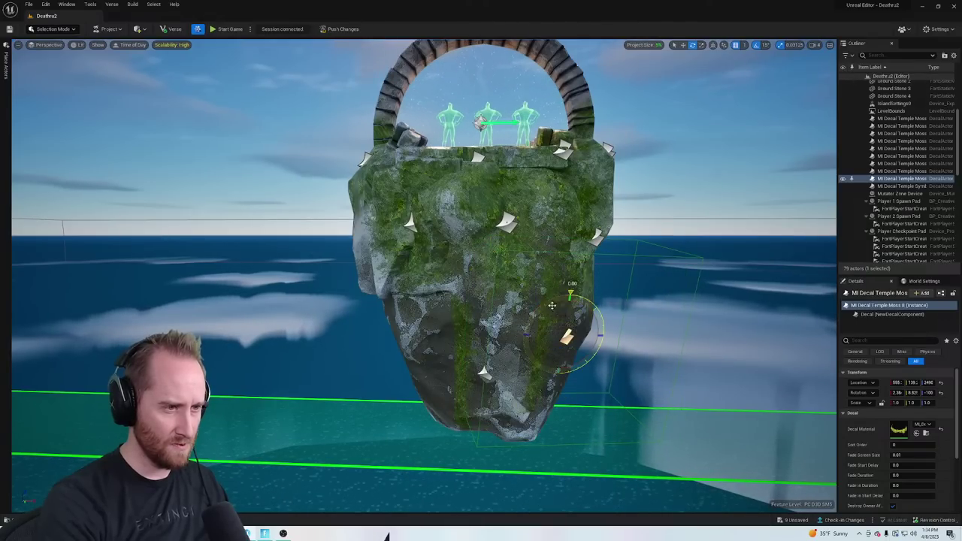
drag(560, 301, 552, 303)
Examine the moss coverage of the whole rock and its surroundings from farther away
key(d)
right_drag(481, 285, 482, 283)
click(388, 216)
key(s)
right_drag(388, 217, 394, 217)
key(s)
key(e)
click(474, 362)
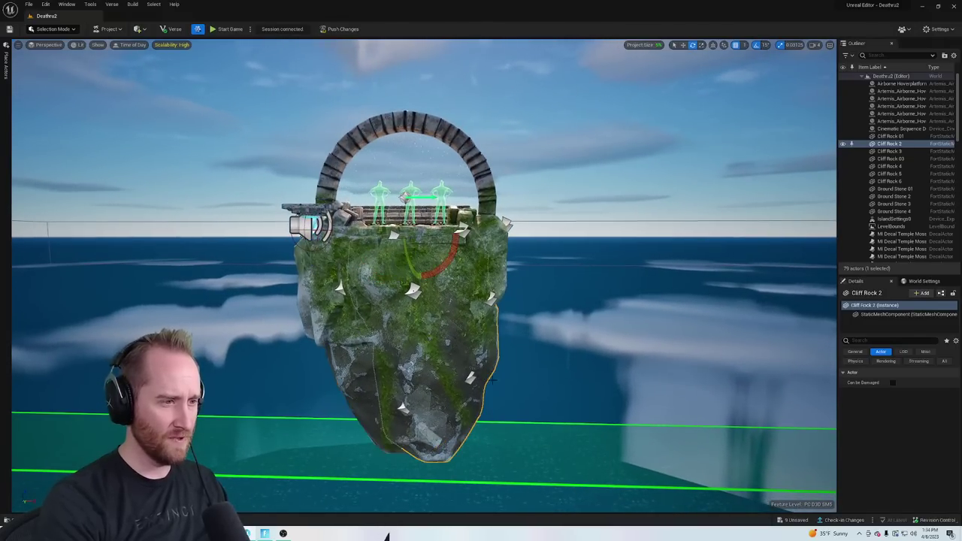
key(e)
right_drag(474, 362, 510, 364)
key(s)
key(a)
key(a)
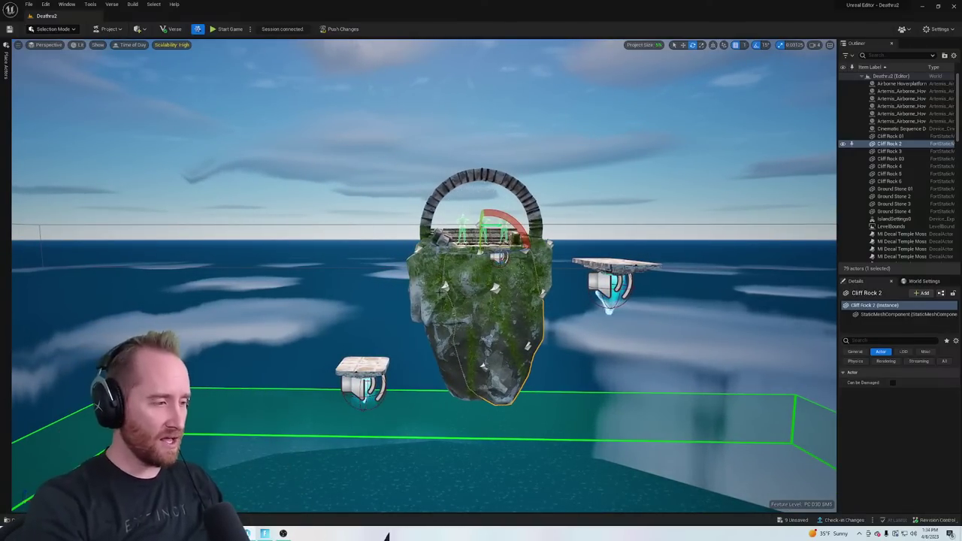
Switch to Fortnite and fly up to the temple island to inspect its rock and arch in the game
click(274, 534)
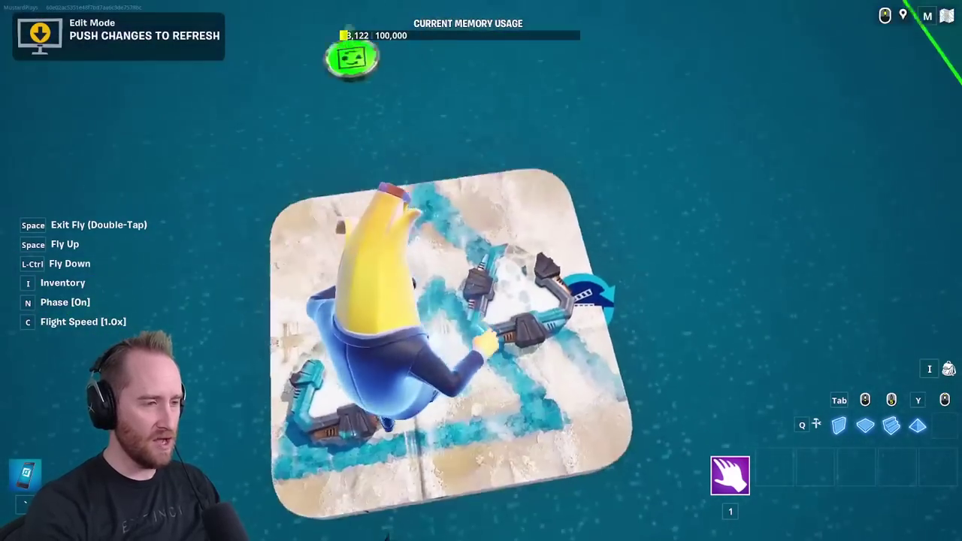
key(grave)
key(space)
key(space)
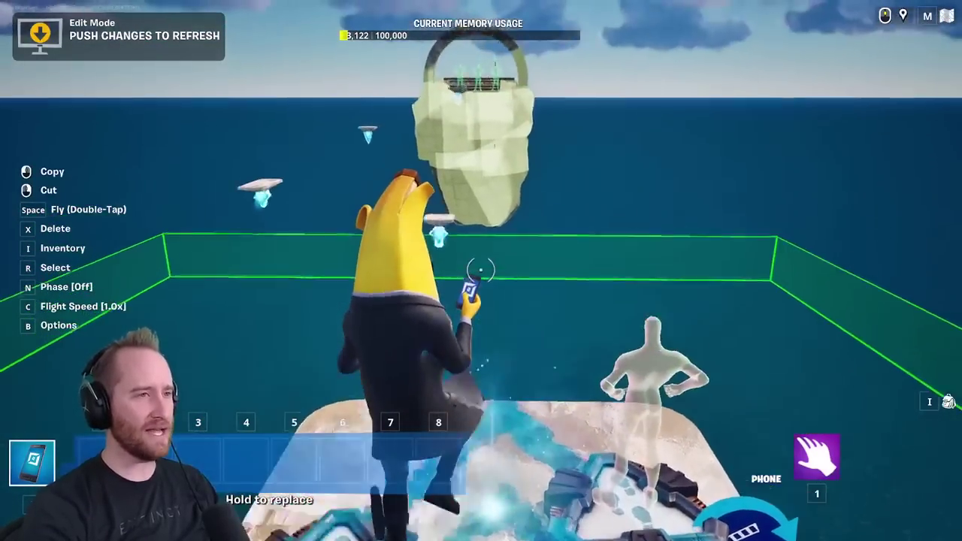
key(w)
key(1)
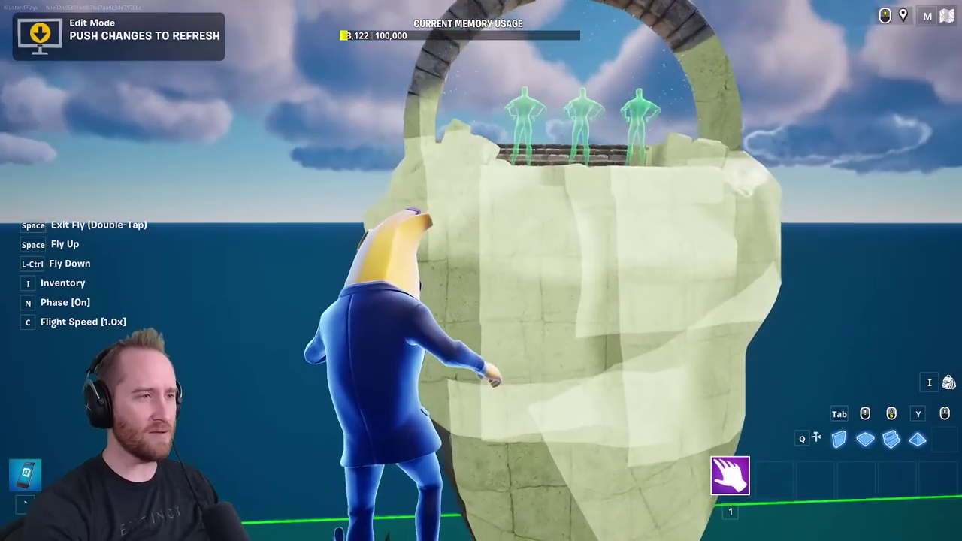
key(a)
key(space)
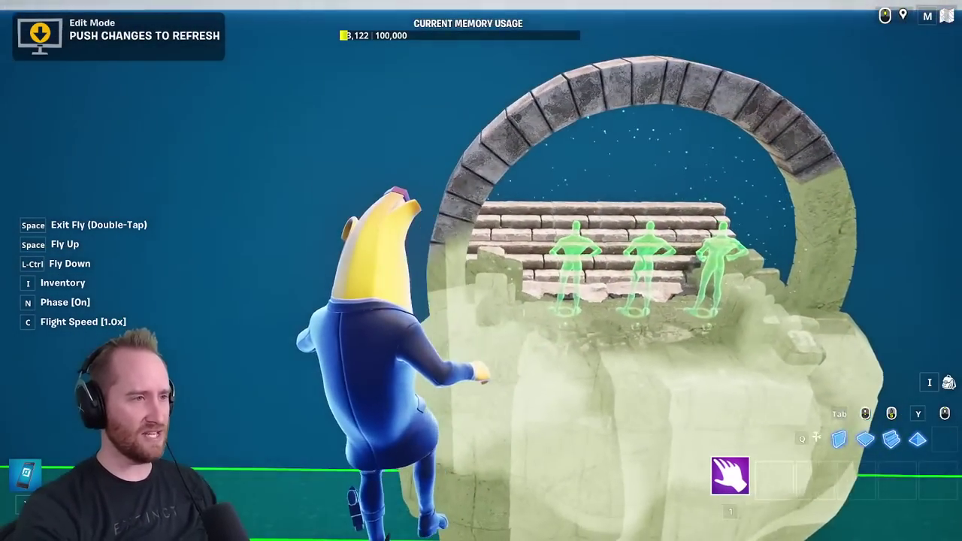
Return to Unreal Editor and raise the moss decal on the rock's upper right edge toward the base of the arch
key(alt+Tab)
key(w)
right_drag(519, 414, 526, 428)
key(e)
mouse_move(526, 241)
right_down()
mouse_move(527, 256)
mouse_move(532, 241)
right_up()
key(d)
click(514, 275)
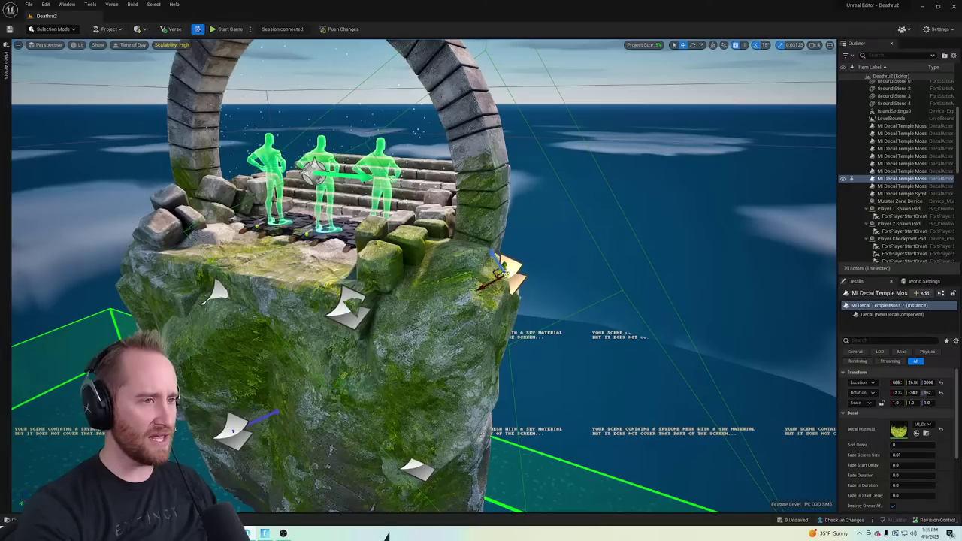
drag(505, 273, 500, 235)
Move the moss decal beside the arch's left base outward and down onto the rock's left edge
key(a)
right_drag(557, 174, 537, 153)
click(412, 341)
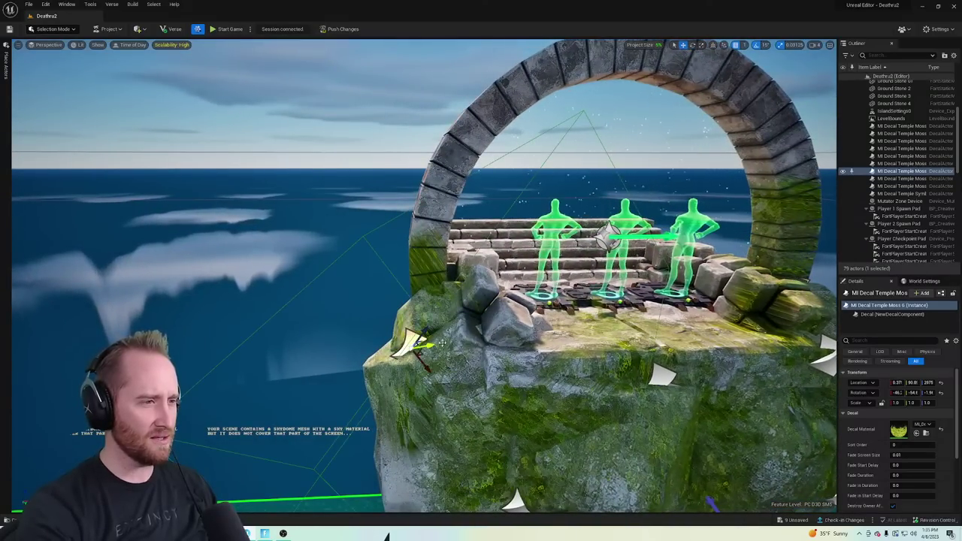
key(s)
right_drag(442, 343, 467, 340)
key(w)
key(s)
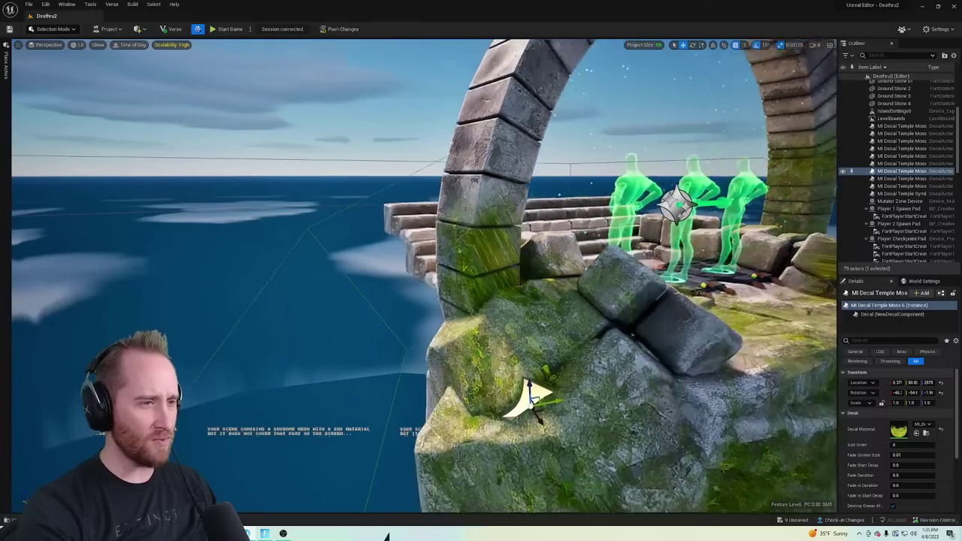
alt+drag(534, 391, 448, 384)
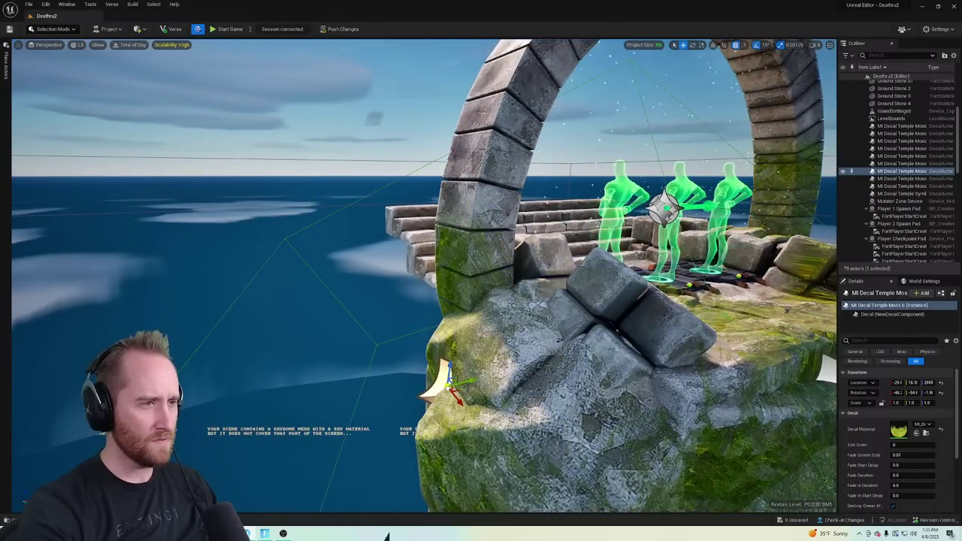
mouse_move(450, 382)
right_down()
mouse_move(486, 387)
mouse_move(449, 387)
right_up()
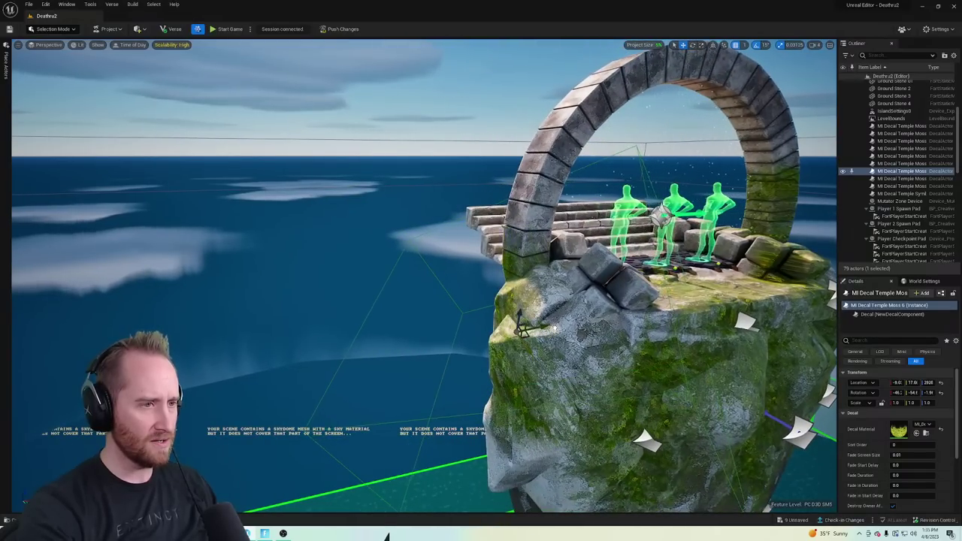
Lower the moss decal at the arch's right base onto the upper right corner of the rock
right_drag(627, 285, 536, 293)
click(511, 288)
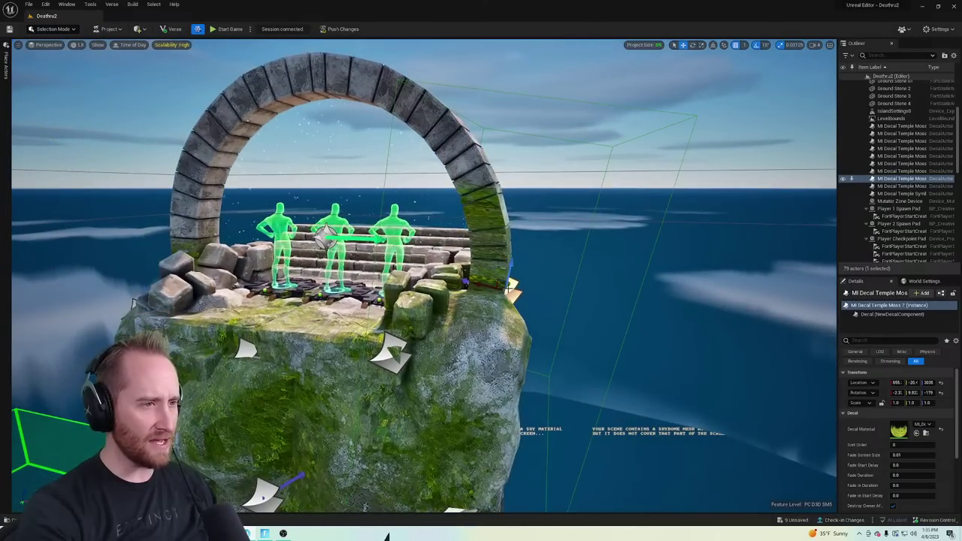
drag(511, 288, 513, 330)
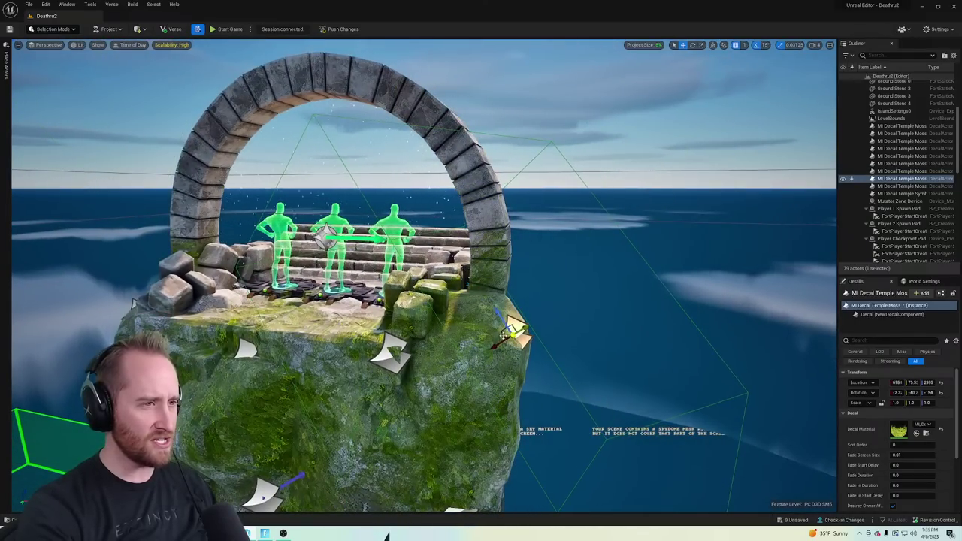
Examine the overall moss coverage from the front and the bare rock around the island's right side
right_drag(398, 256, 398, 288)
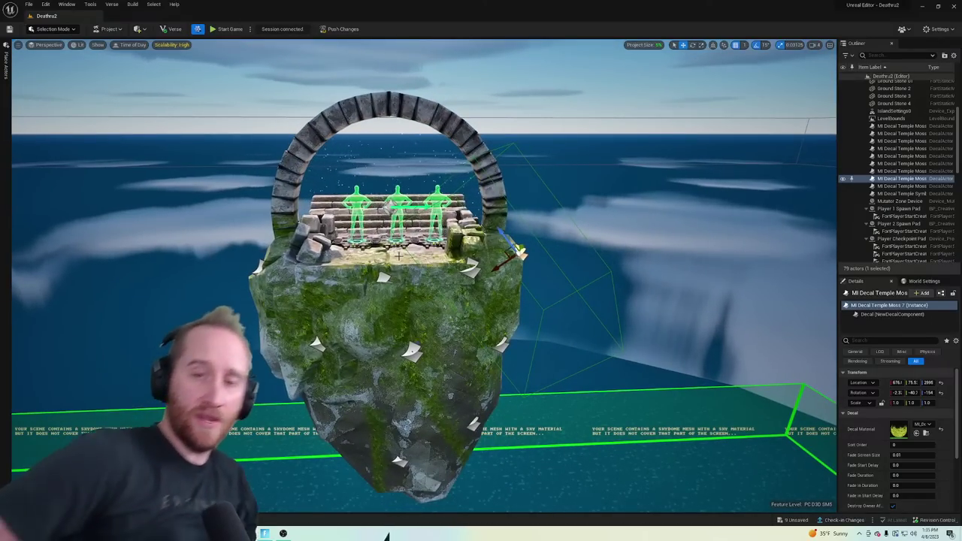
right_drag(398, 257, 310, 302)
click(492, 352)
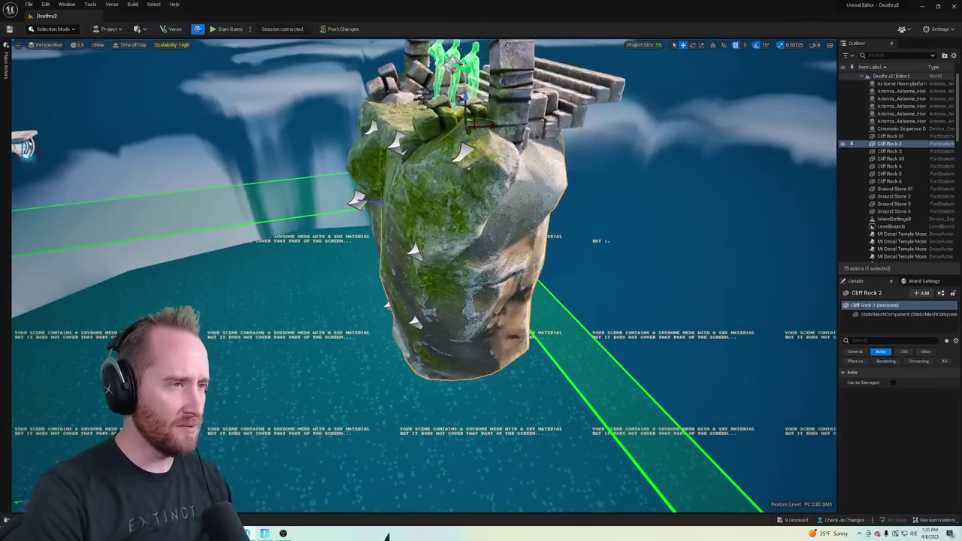
key(s)
right_drag(567, 213, 567, 213)
key(a)
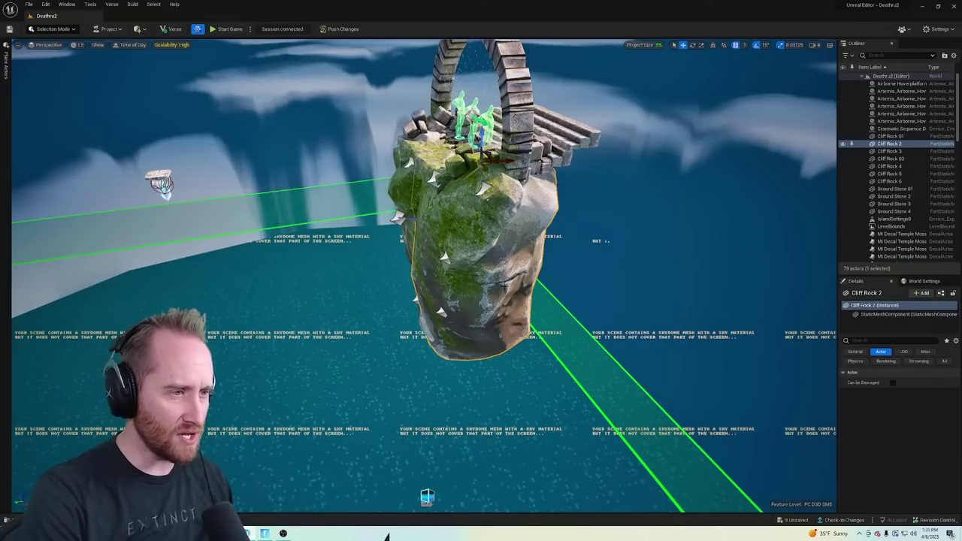
right_click(532, 222)
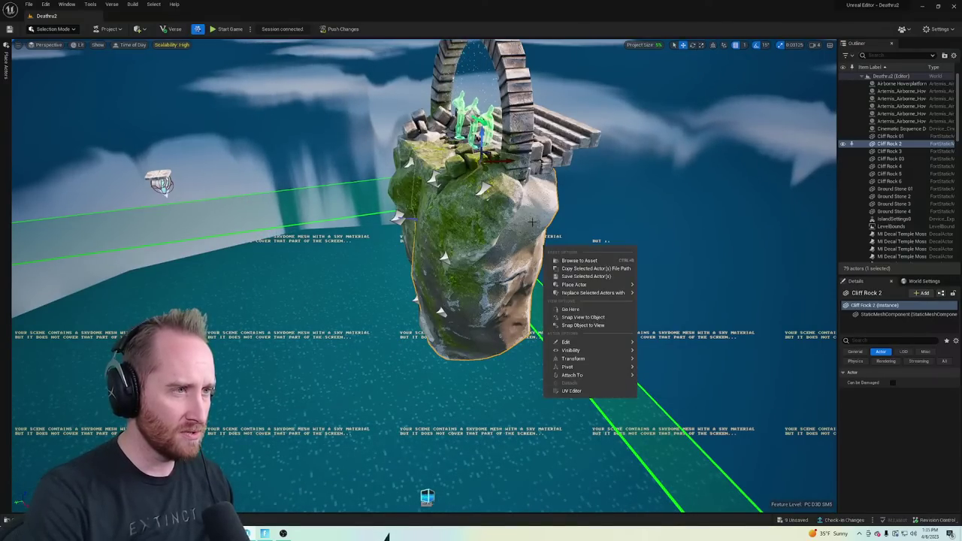
click(509, 160)
click(517, 120)
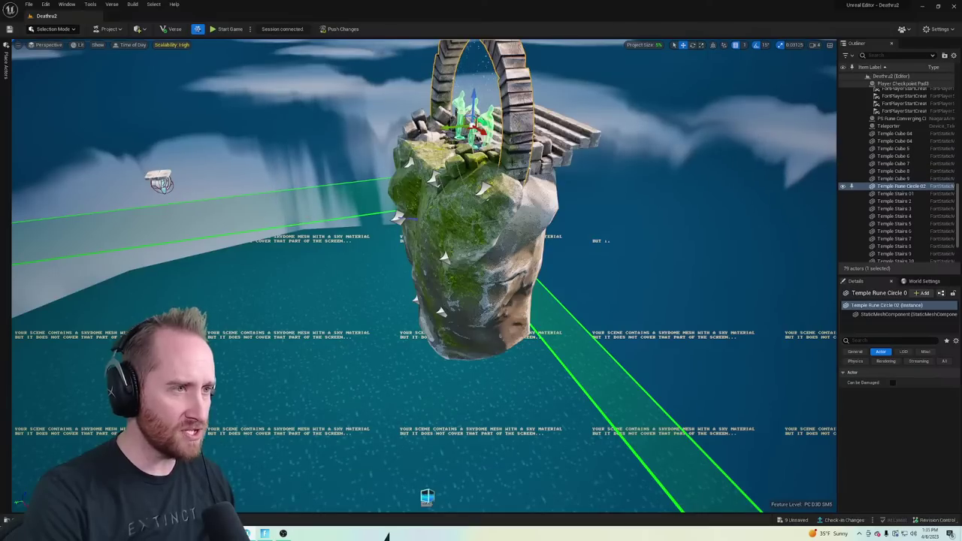
key(ctrl+z)
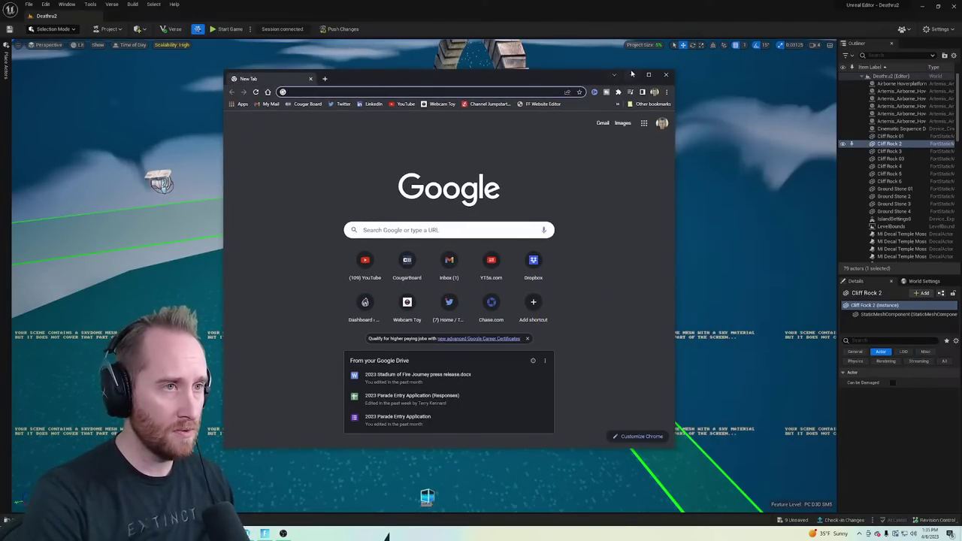
Maximize the Chrome window, open sketchfab.com and search its 3D models for "yoda"
click(651, 75)
text(sketchfab.com)
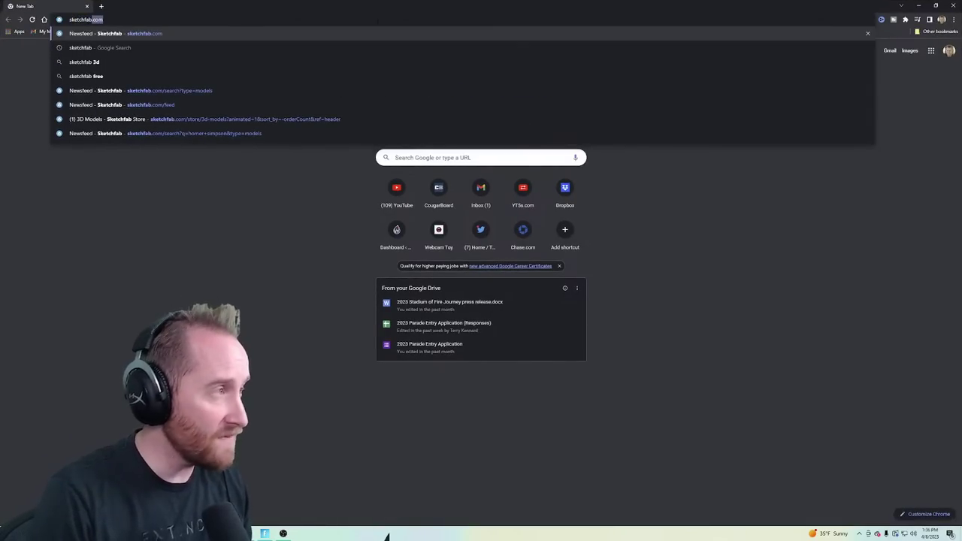
key(Return)
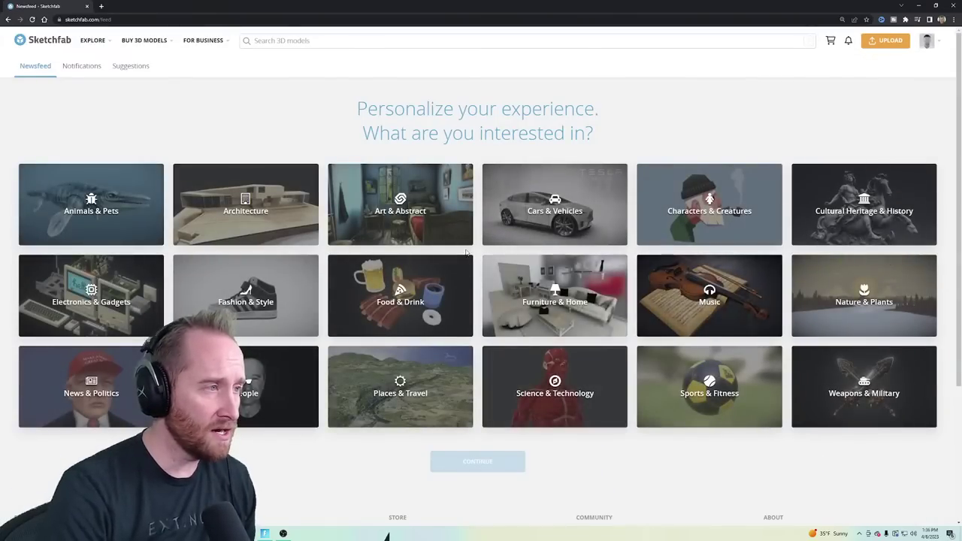
click(303, 40)
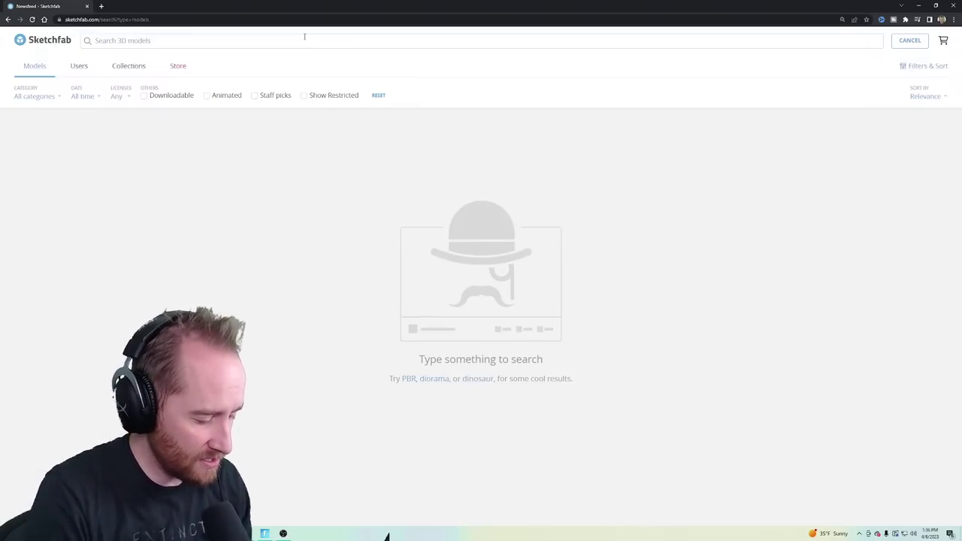
text(yoda)
key(Return)
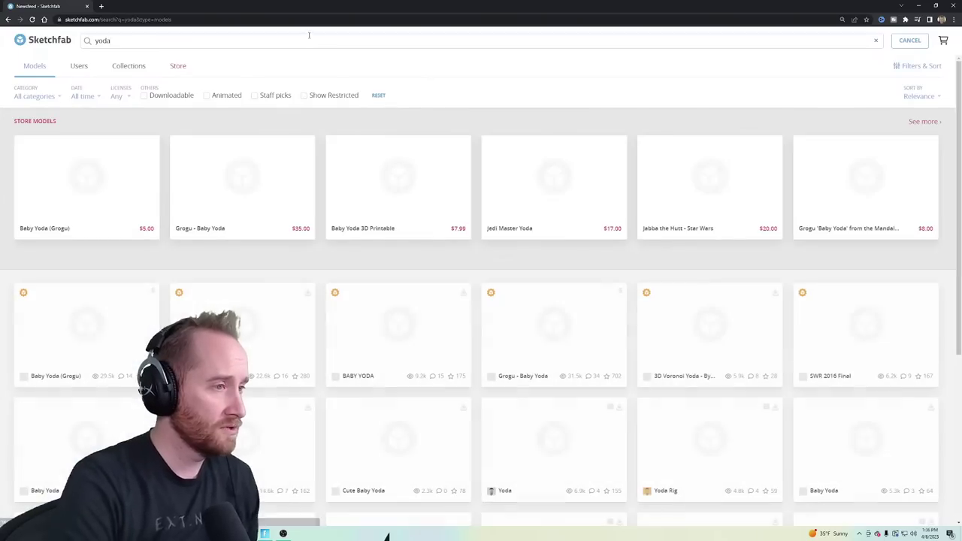
Open the Cute Baby Yoda model from the results, review its preview and download option, and close it
scroll(596, 321, down, 5)
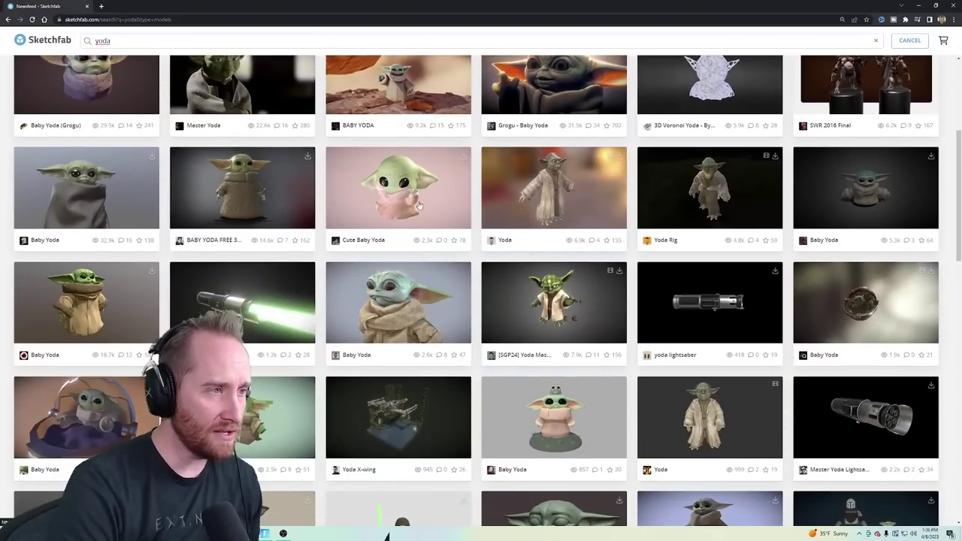
click(400, 193)
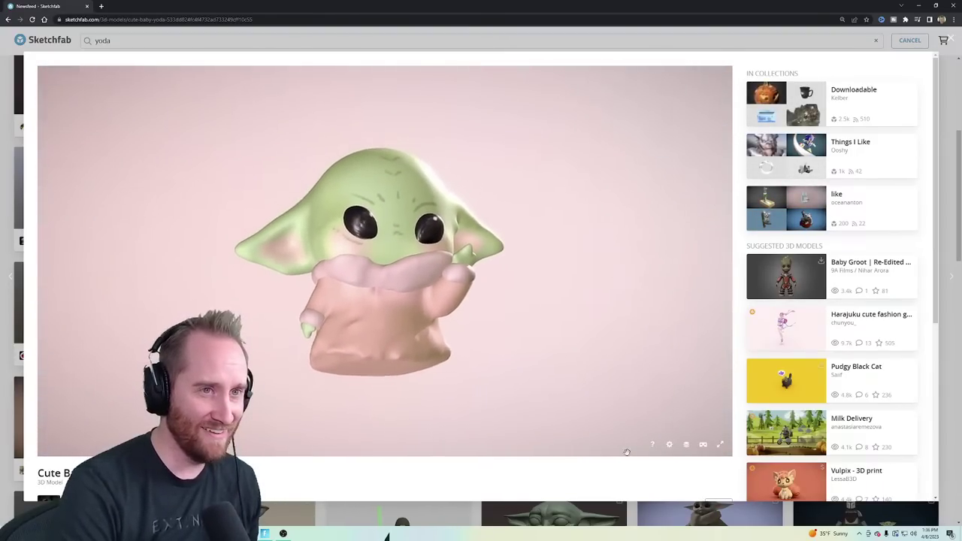
scroll(625, 474, down, 2)
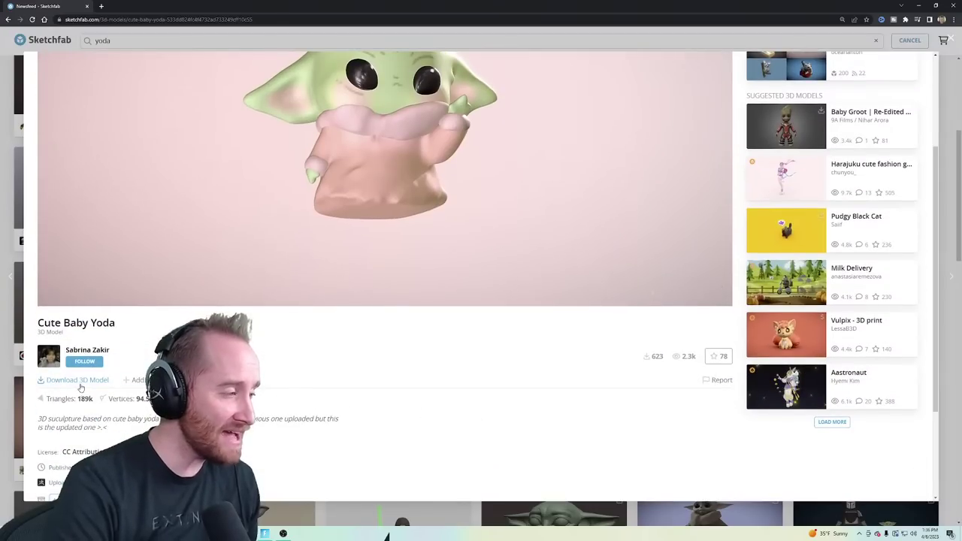
scroll(439, 415, up, 2)
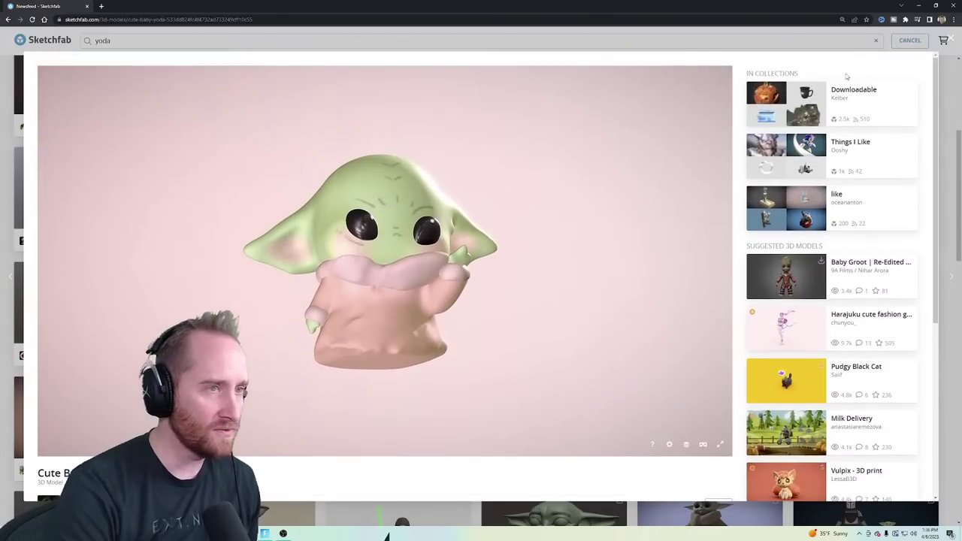
click(955, 39)
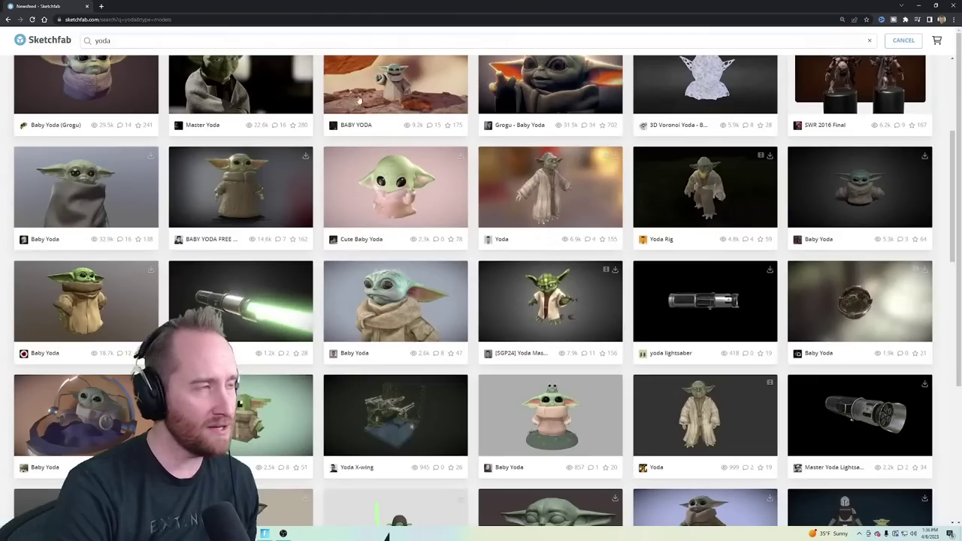
Close the Sketchfab tab and look over the decorated island again in Unreal Editor
click(87, 6)
right_drag(537, 230, 553, 163)
key(w)
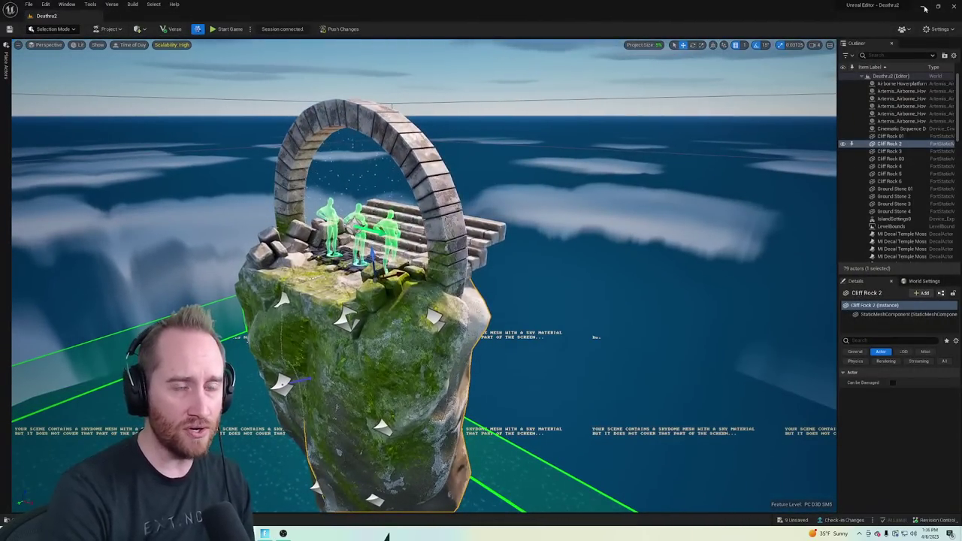
Minimize the Unreal Editor and Fortnite windows to get to the desktop
click(923, 7)
key(Escape)
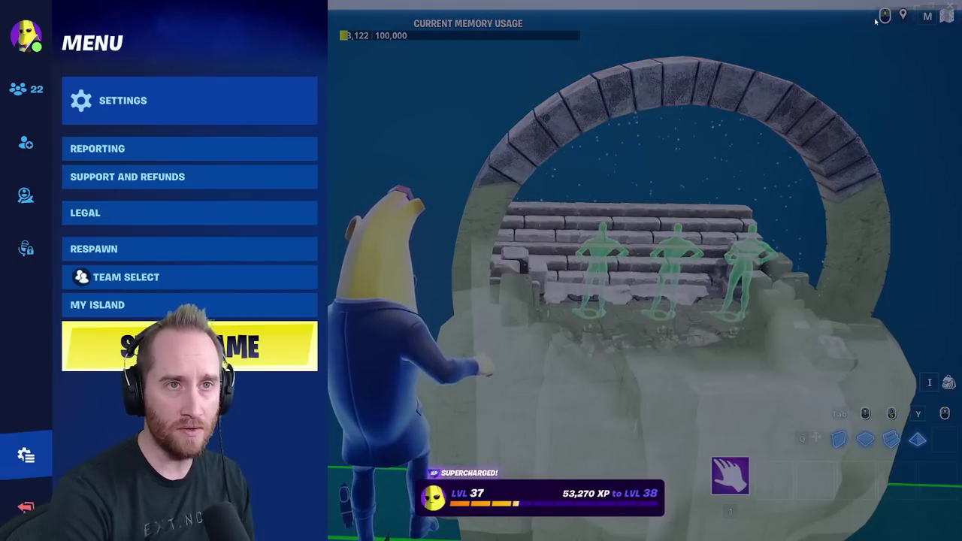
click(916, 7)
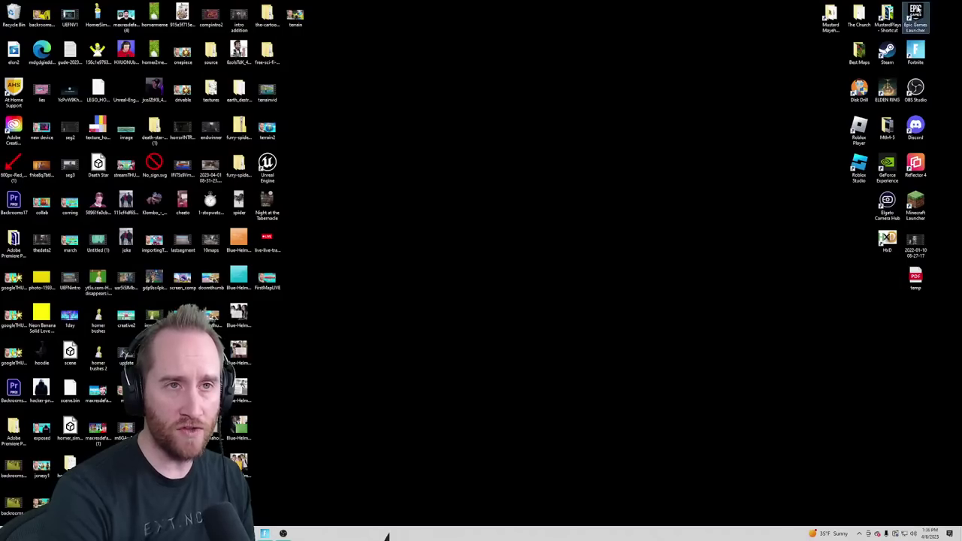
Open the Epic Games Launcher and go to the Unreal Engine Marketplace
double_click(916, 14)
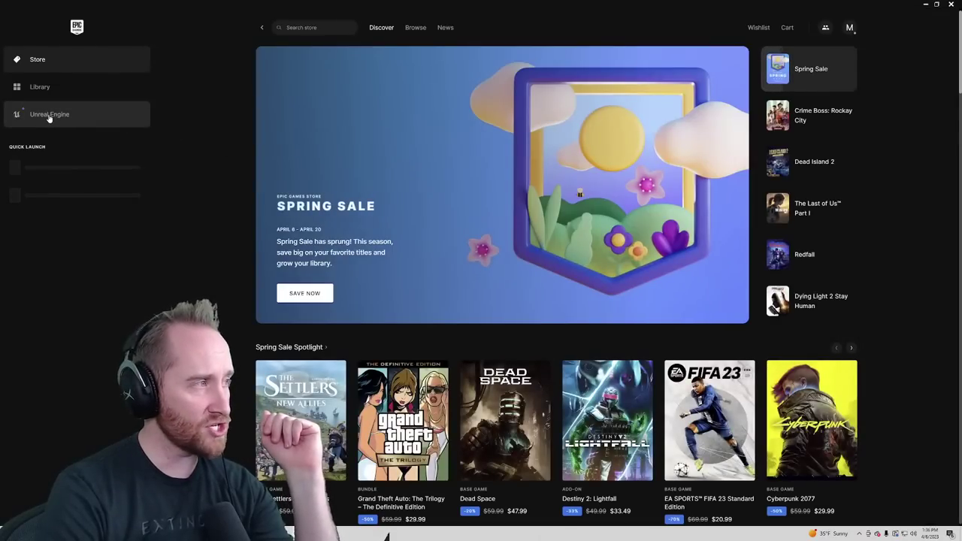
click(49, 117)
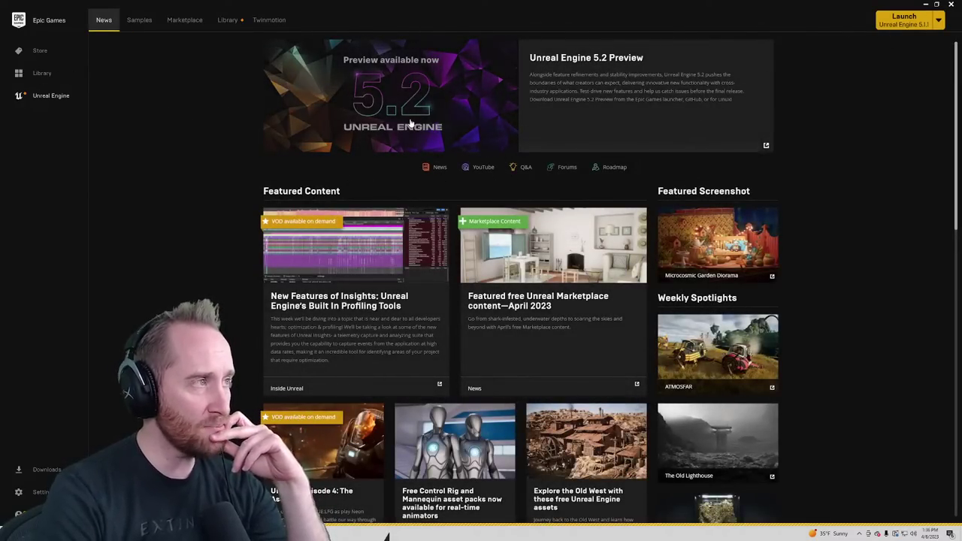
click(183, 23)
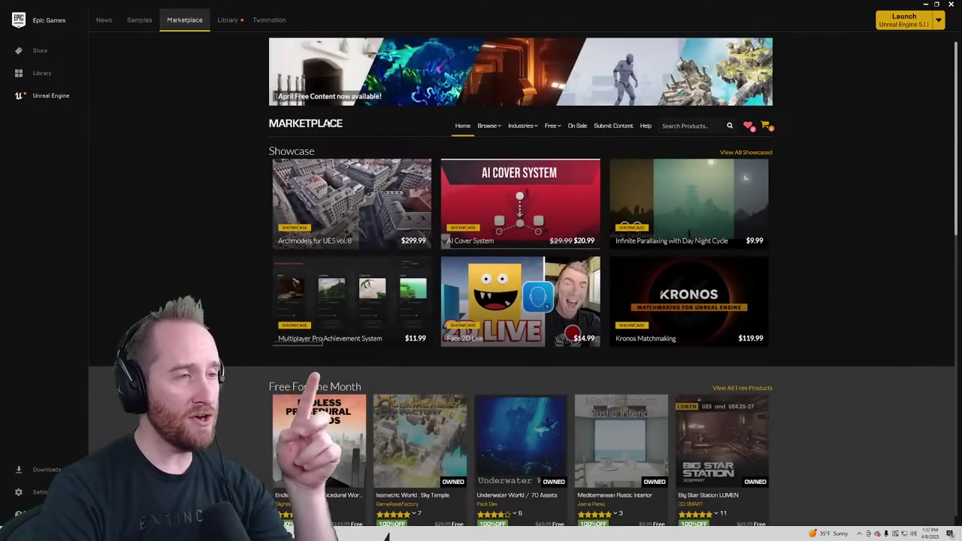
Look over the Marketplace home page and list the products that are Free For The Month
scroll(286, 348, down, 5)
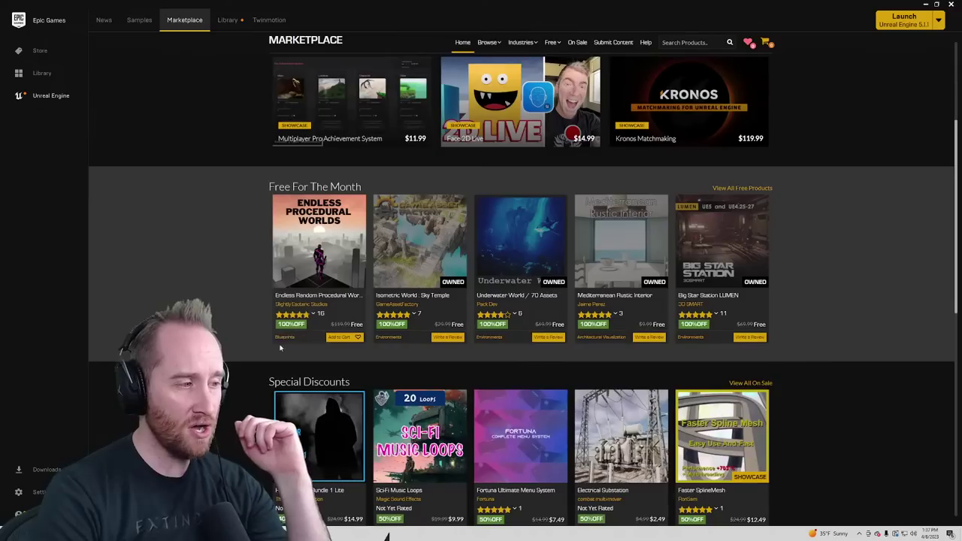
scroll(285, 348, down, 3)
scroll(474, 367, down, 2)
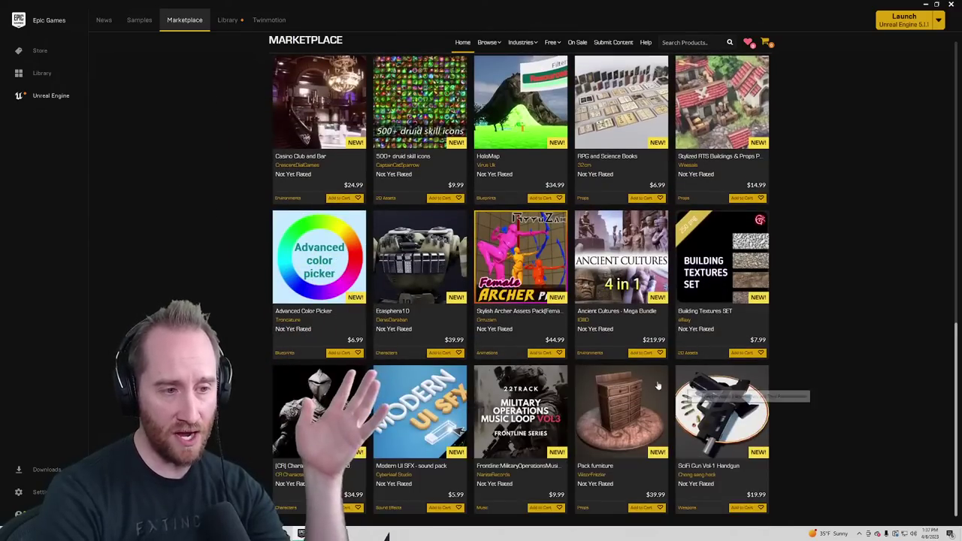
scroll(544, 337, up, 8)
scroll(544, 337, up, 3)
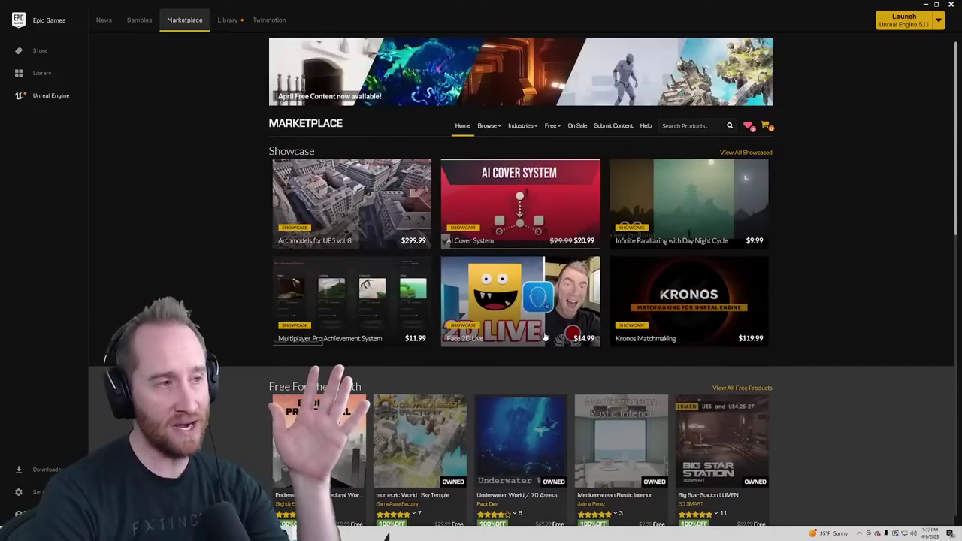
mouse_move(548, 127)
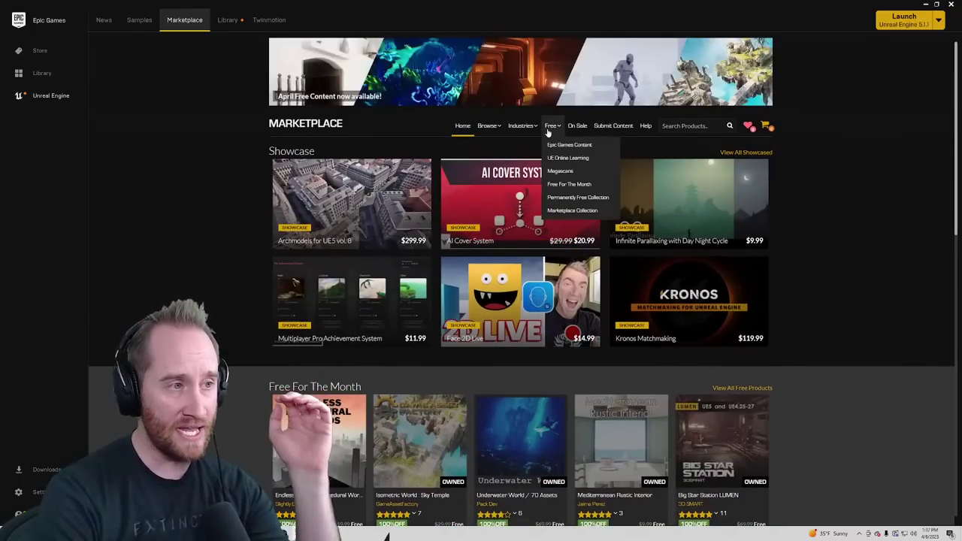
click(571, 186)
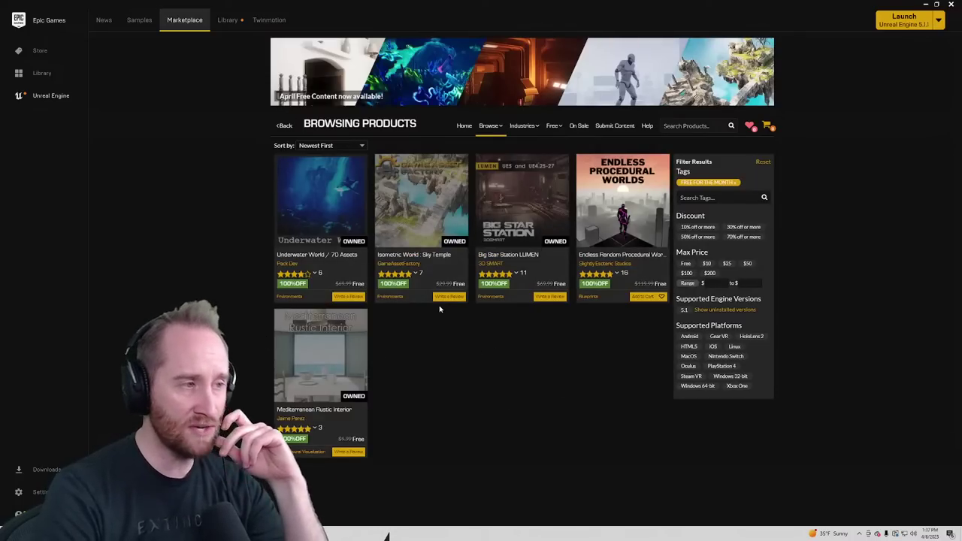
Open the Isometric World : Sky Temple product and review its preview images and technical details
click(432, 257)
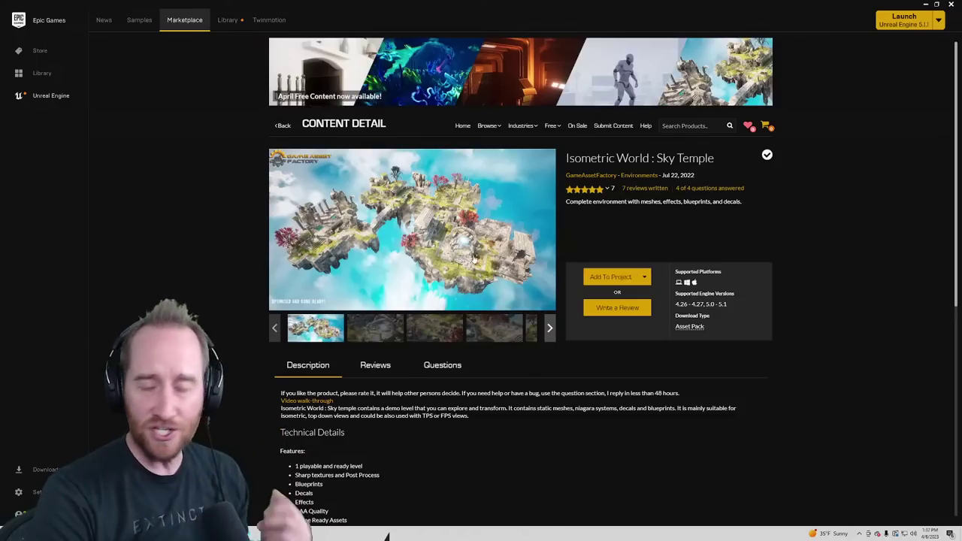
click(380, 331)
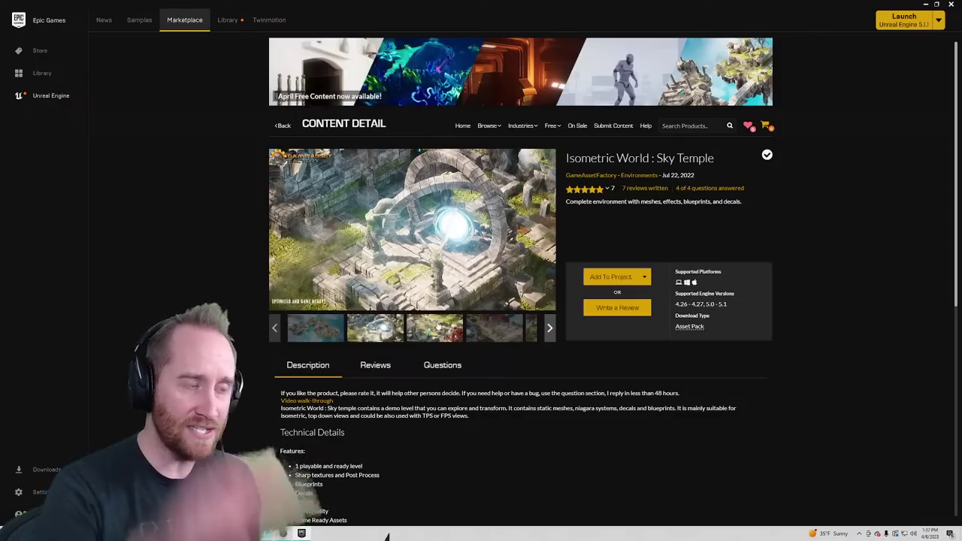
click(451, 336)
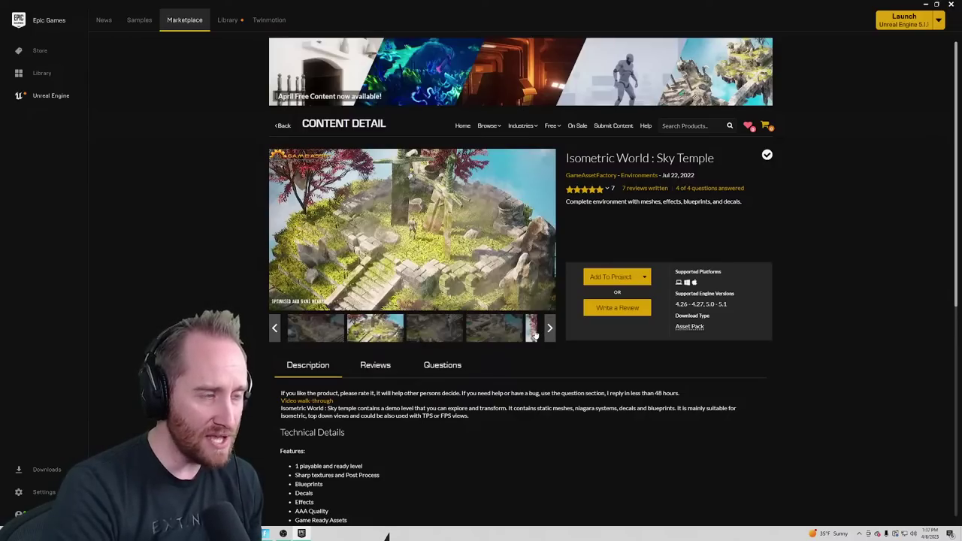
click(533, 334)
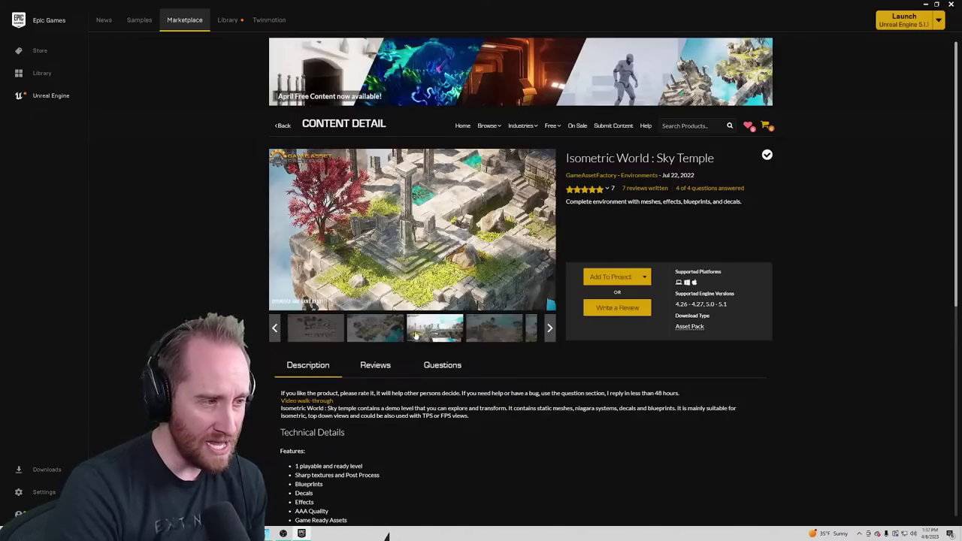
scroll(572, 403, down, 2)
scroll(451, 376, down, 1)
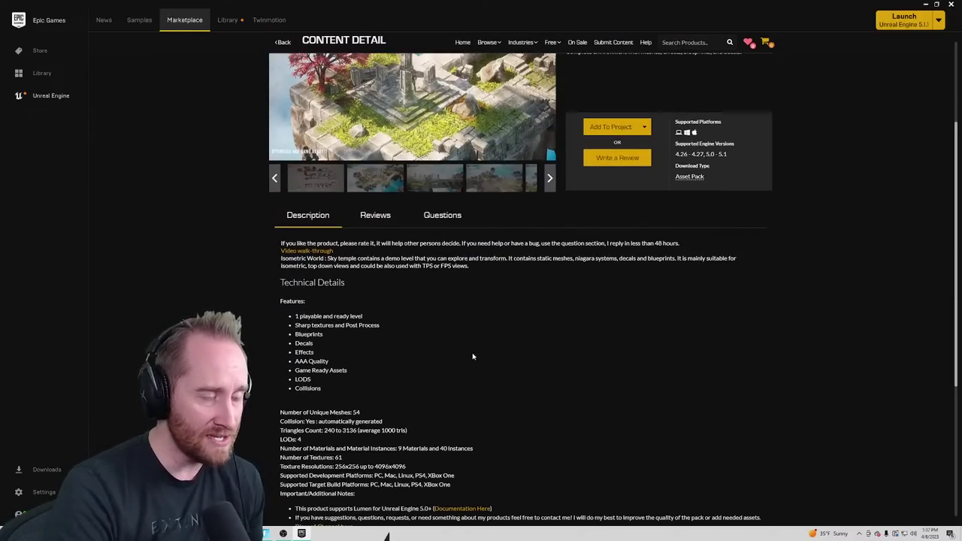
scroll(472, 356, up, 3)
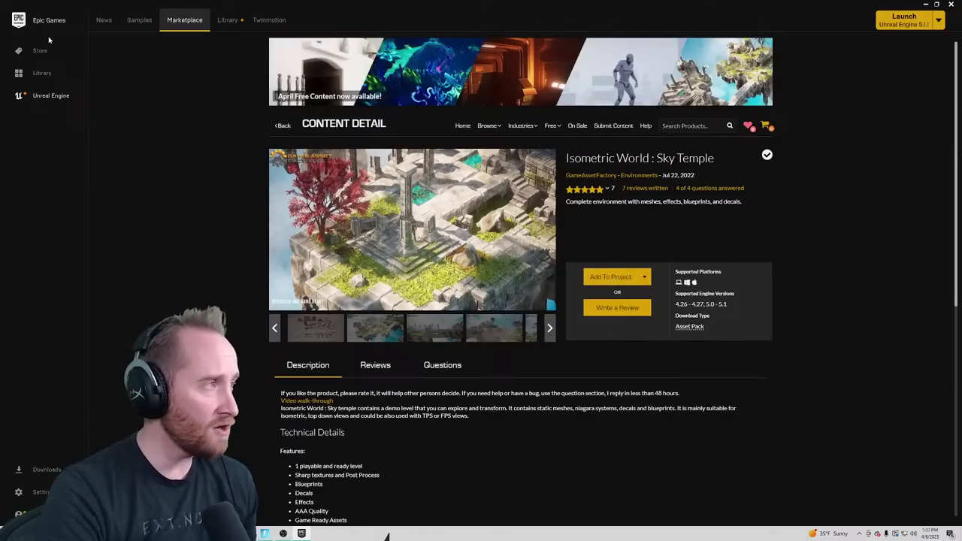
Return to the Marketplace's Free For The Month products and view the preview images of Underwater World / 70 Assets
click(51, 74)
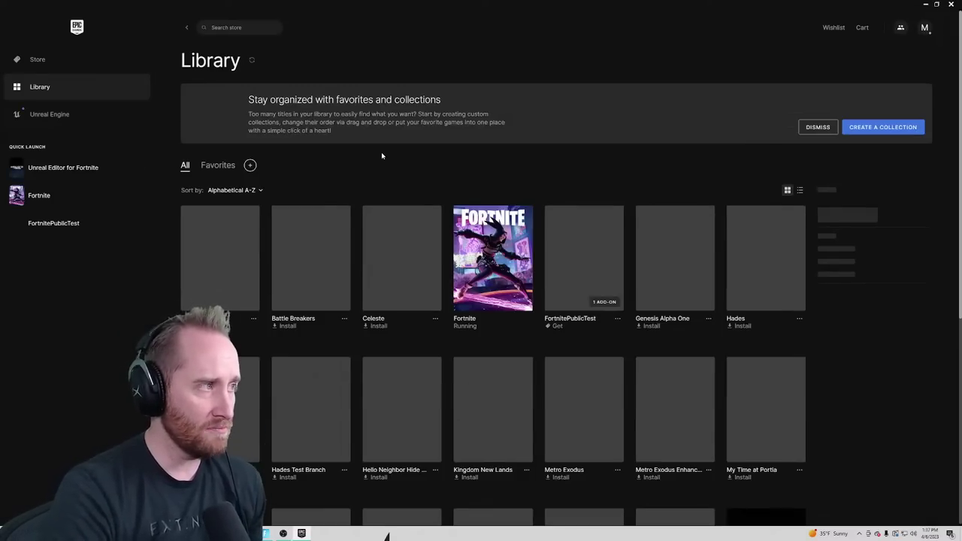
click(53, 114)
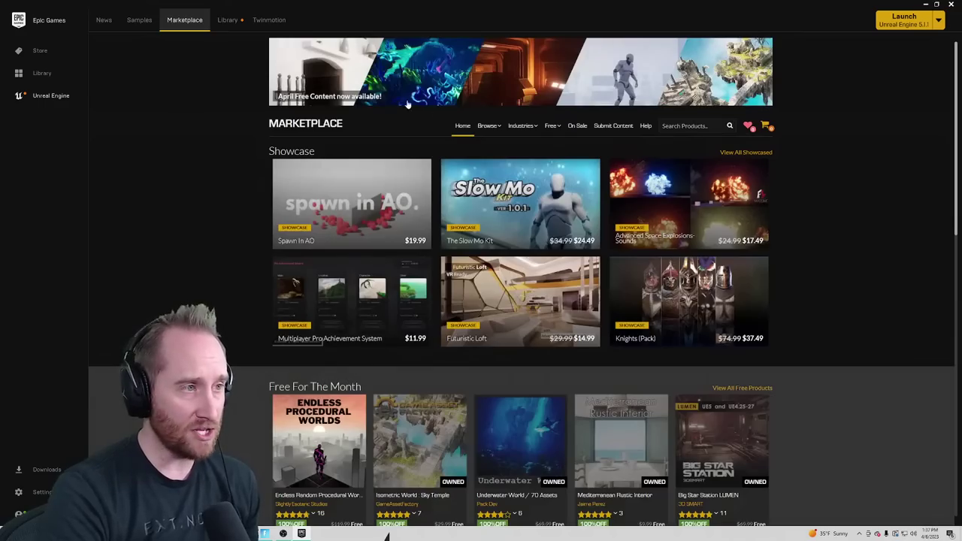
mouse_move(552, 126)
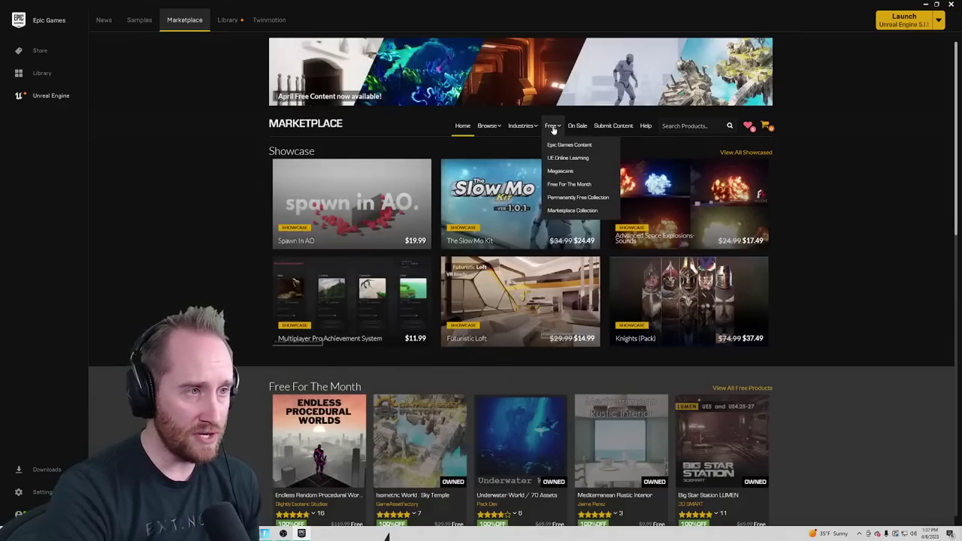
click(560, 185)
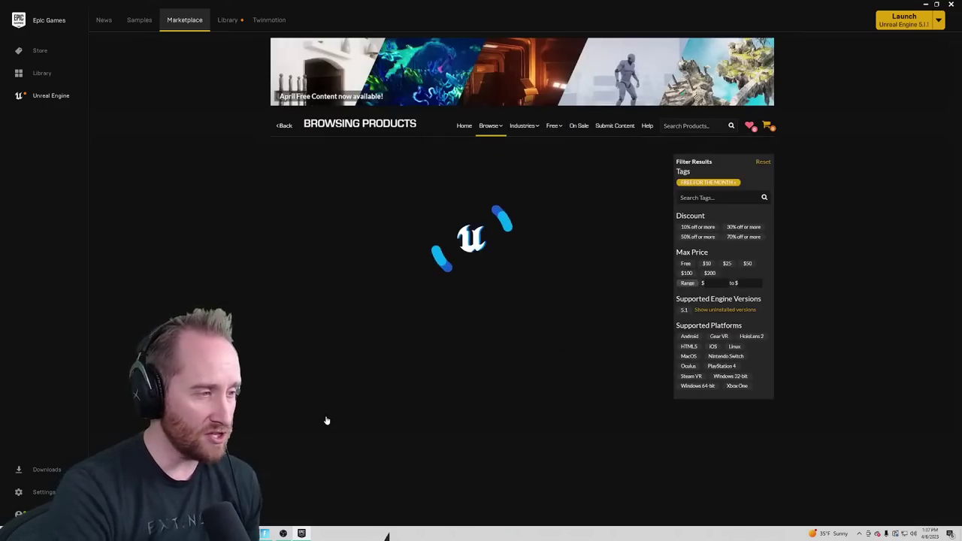
click(306, 206)
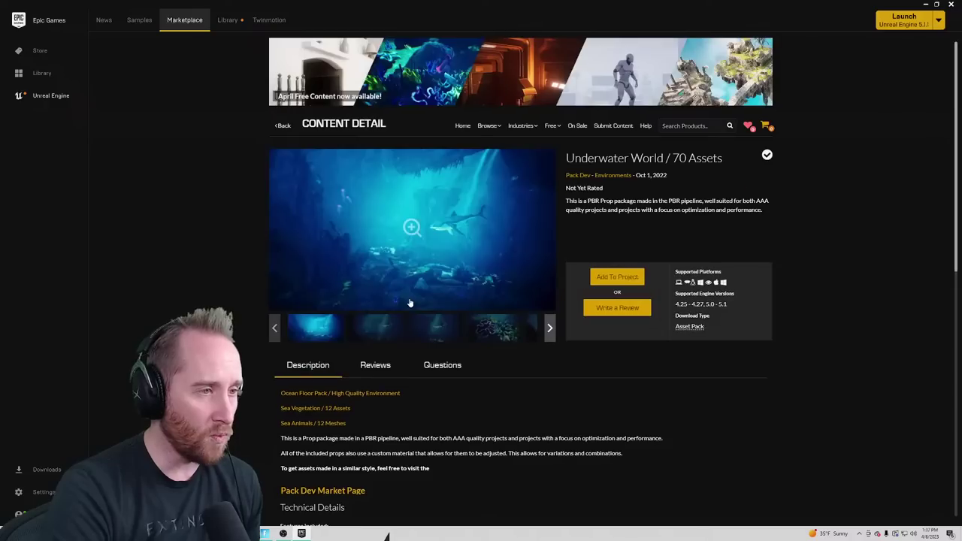
click(389, 326)
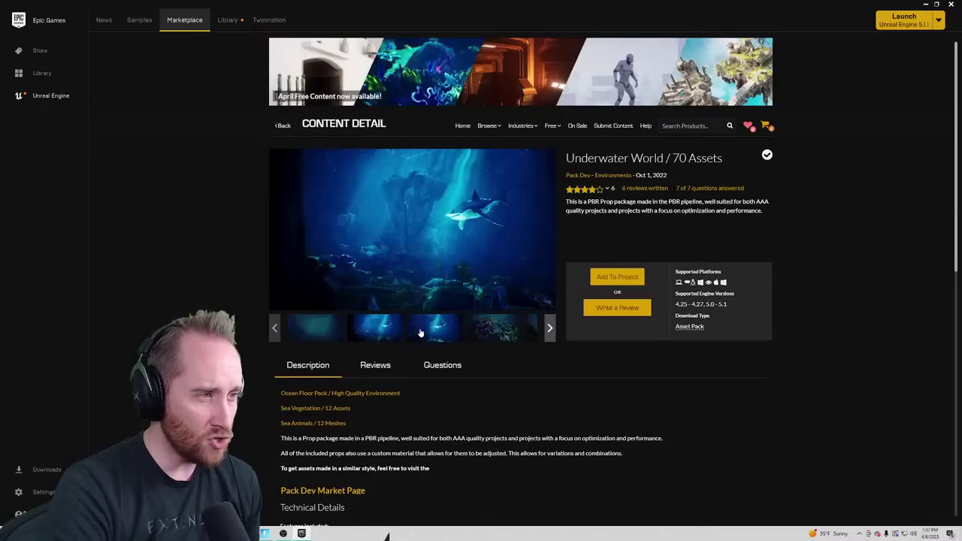
click(421, 333)
click(482, 335)
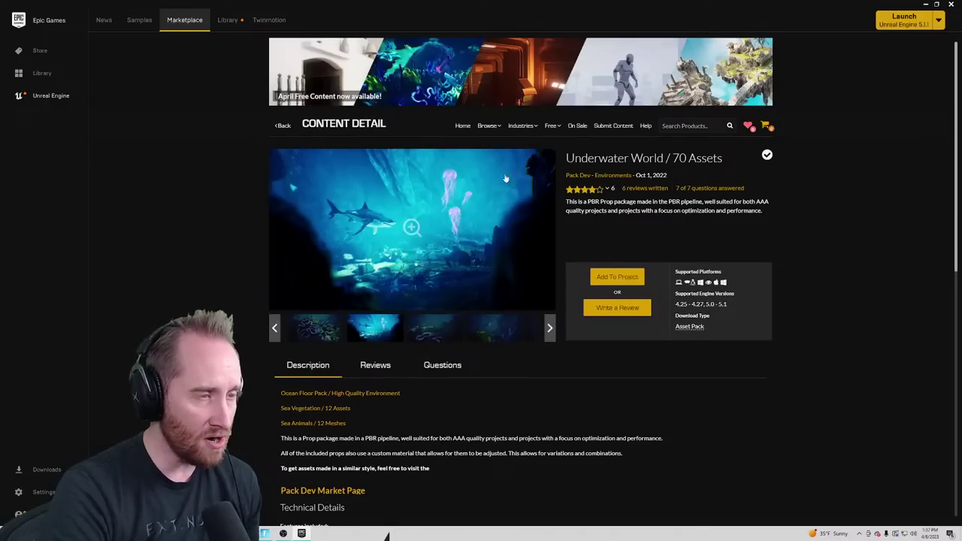
Open Big Star Station LUMEN from the Free For The Month products and view its preview images
mouse_move(552, 126)
click(572, 182)
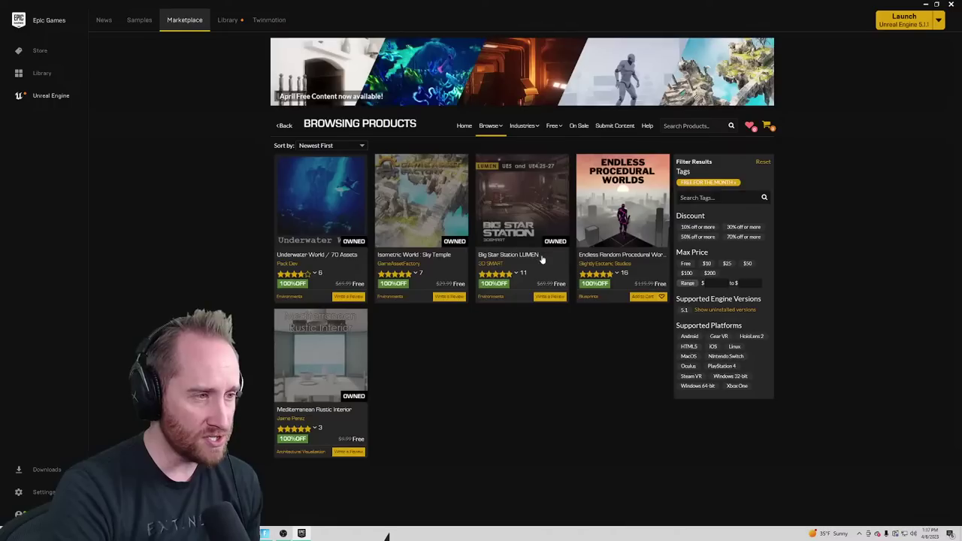
click(494, 199)
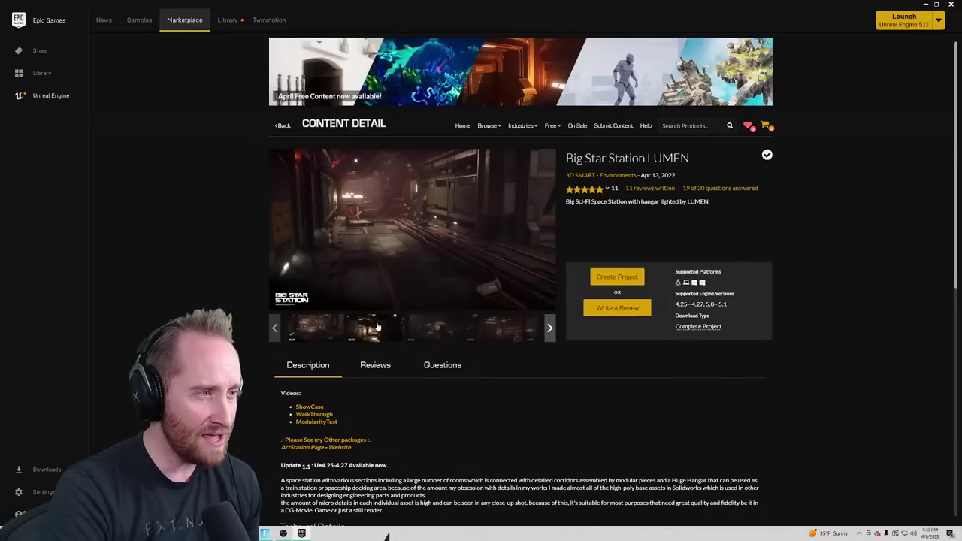
click(378, 327)
click(422, 329)
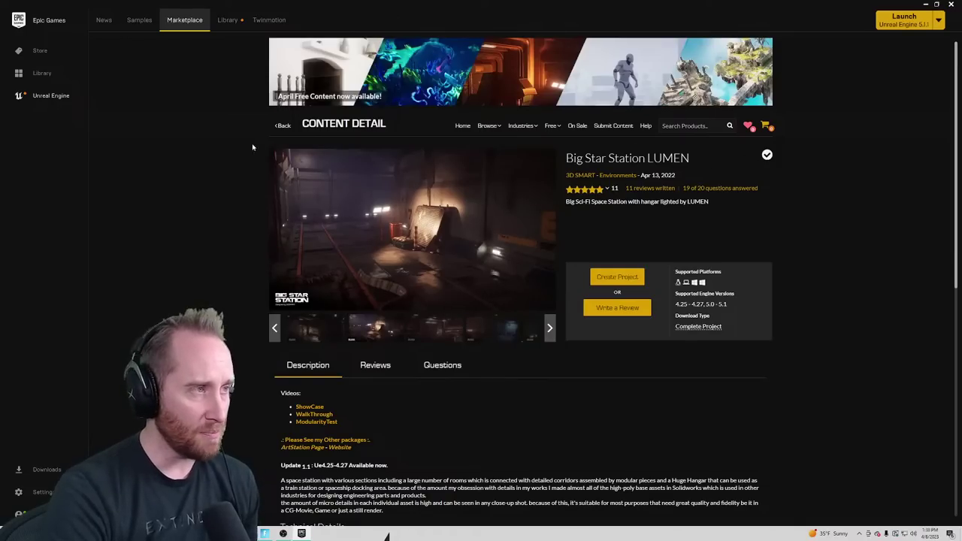
click(429, 329)
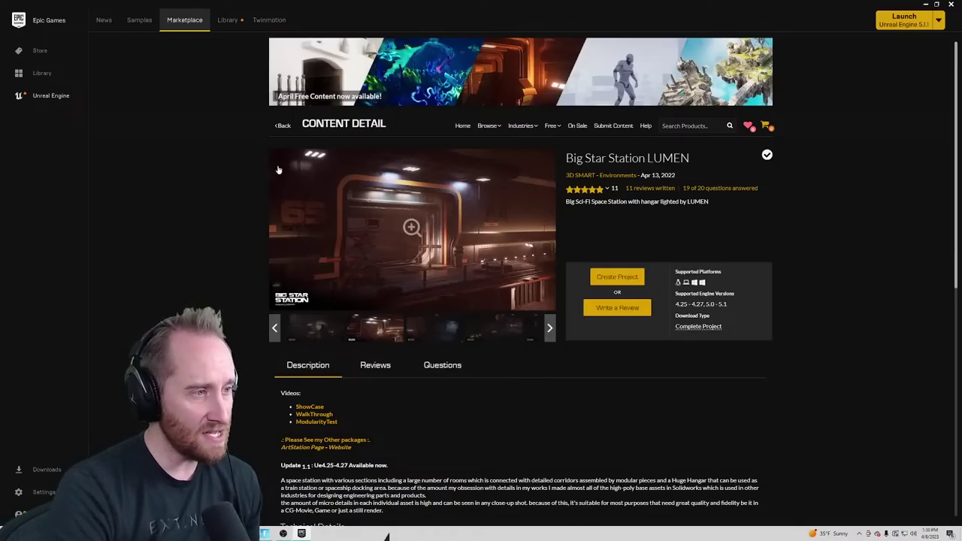
Go back to the Marketplace home page and look over its special discounts and new releases
click(43, 73)
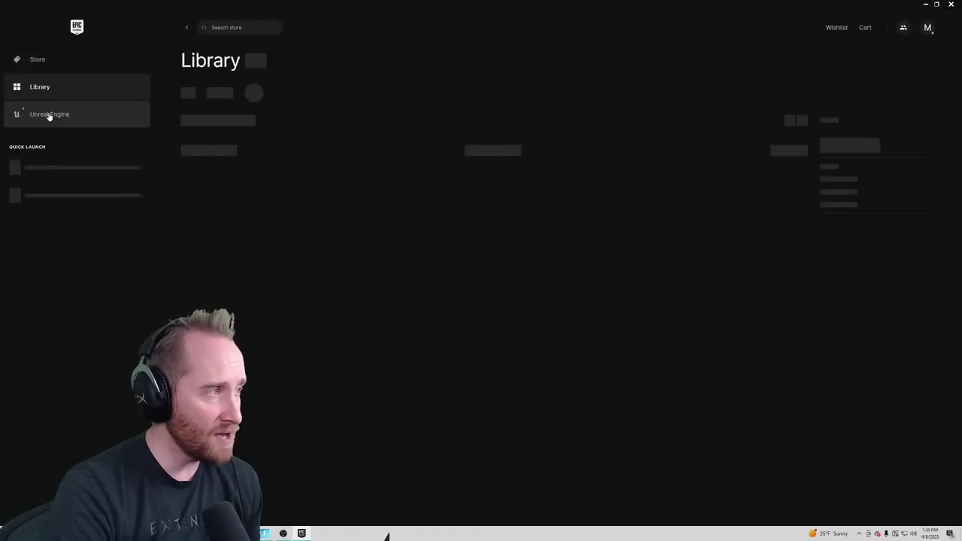
click(47, 114)
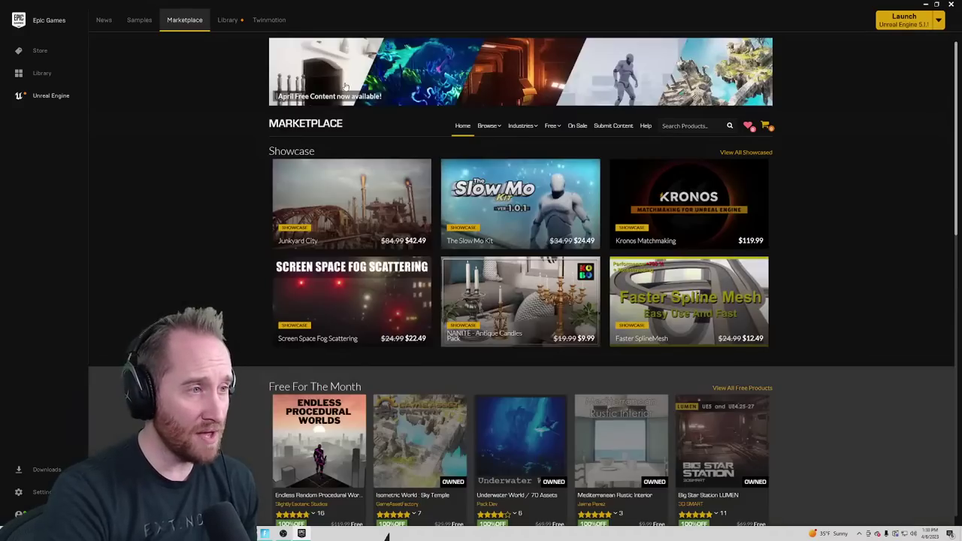
mouse_move(551, 125)
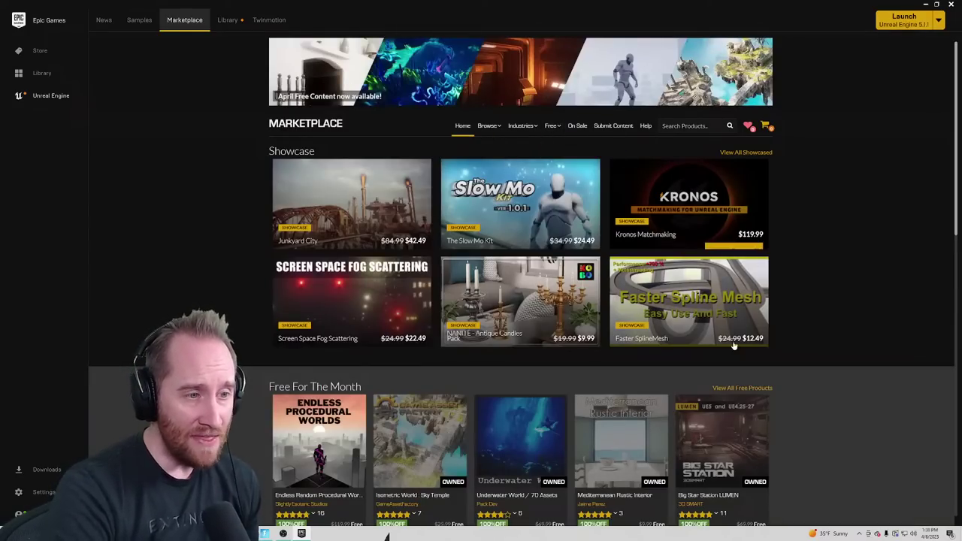
scroll(531, 391, down, 2)
scroll(671, 382, down, 5)
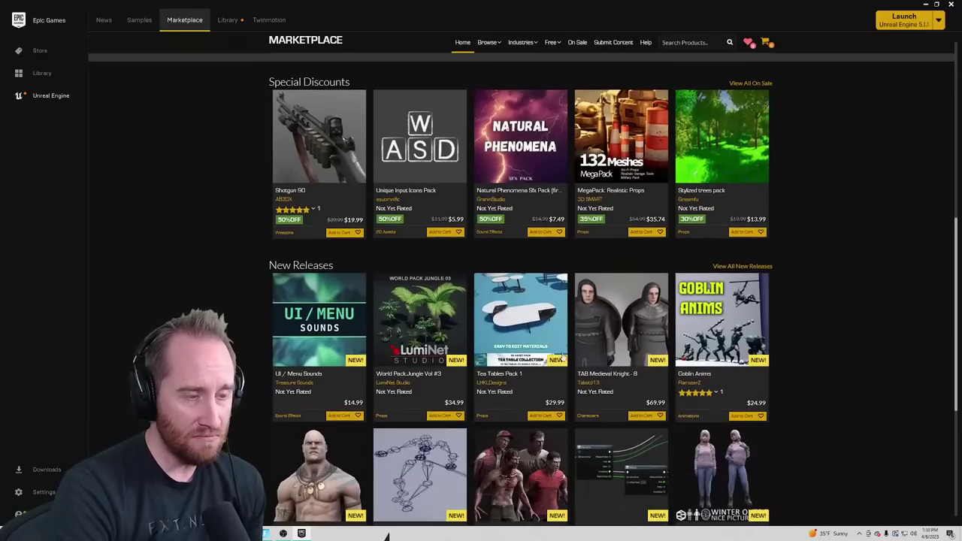
scroll(671, 382, up, 7)
Open the Marketplace's full list of free products and browse the available collections, environments and plugins
click(551, 78)
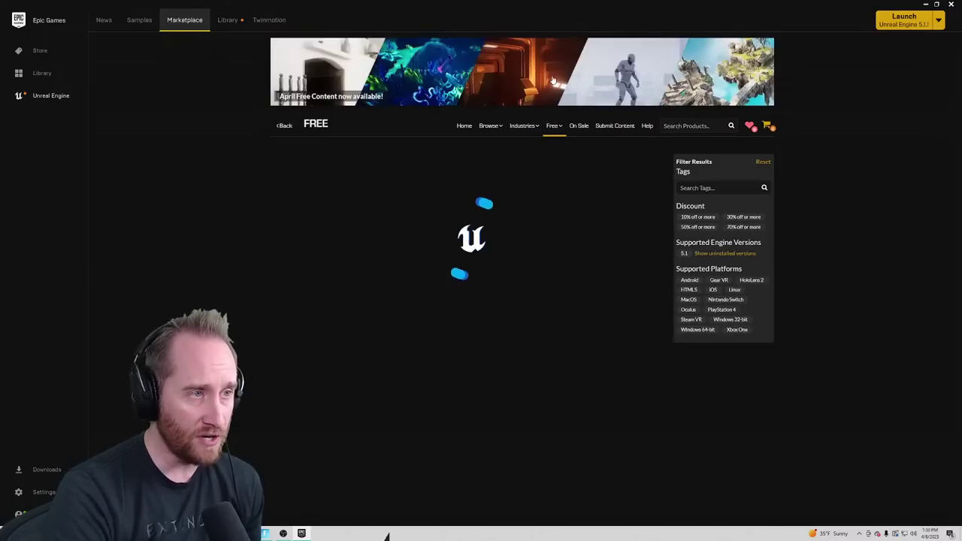
scroll(233, 303, down, 1)
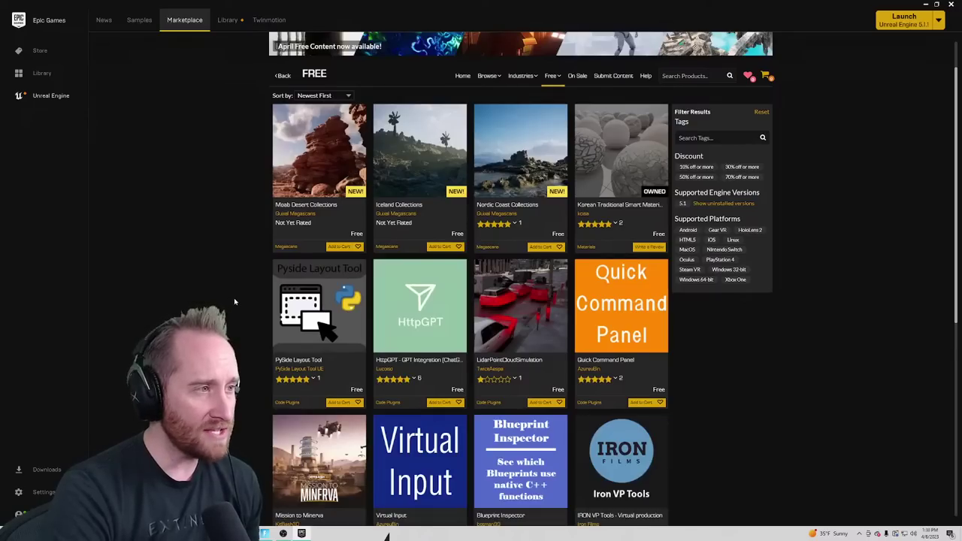
scroll(233, 302, down, 2)
scroll(234, 302, up, 3)
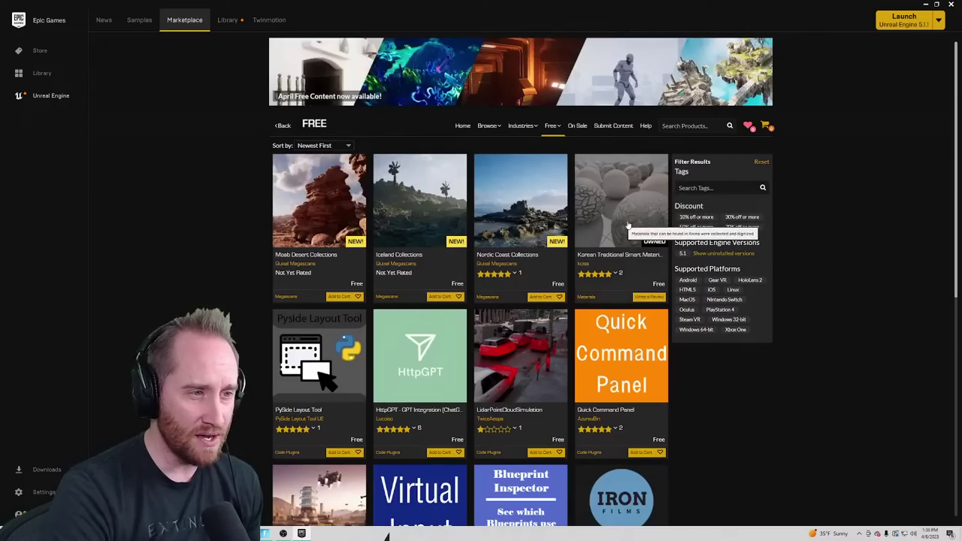
scroll(616, 284, down, 2)
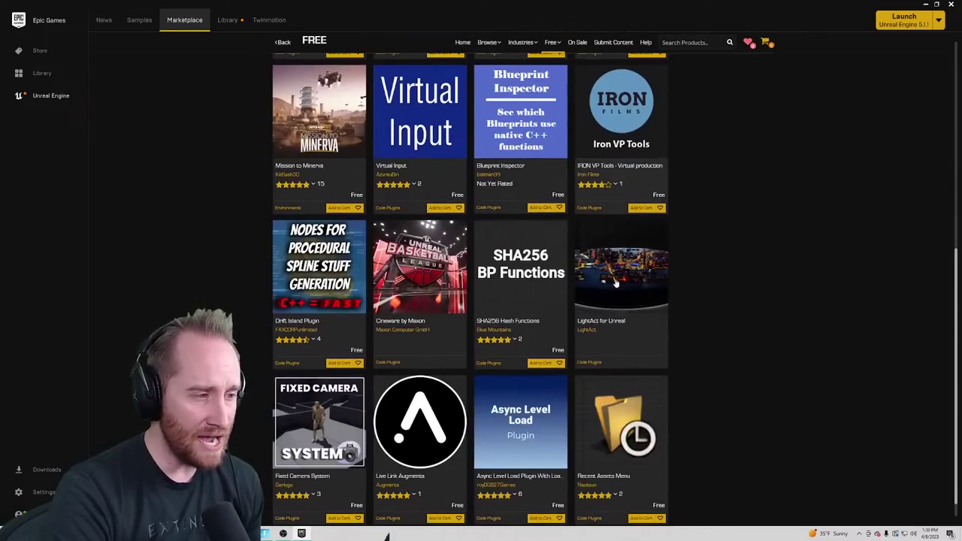
scroll(416, 345, up, 3)
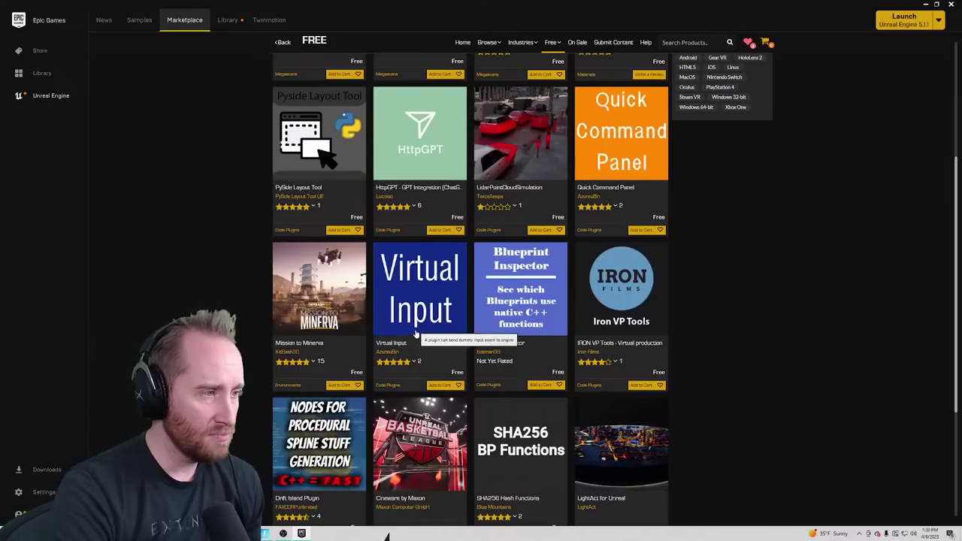
scroll(417, 346, up, 2)
scroll(451, 359, down, 2)
mouse_move(458, 364)
scroll(458, 364, down, 3)
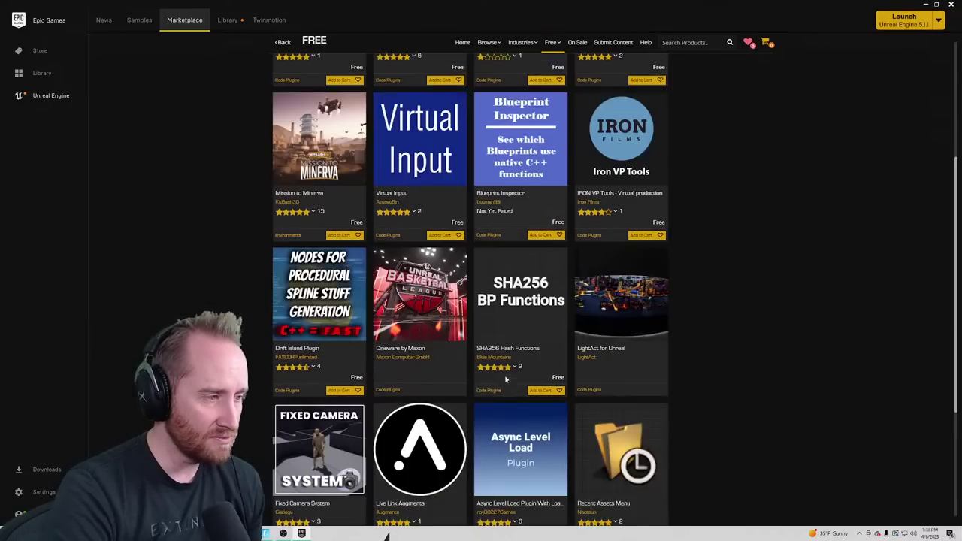
Open another page of the Marketplace's free products and browse what it offers
click(608, 514)
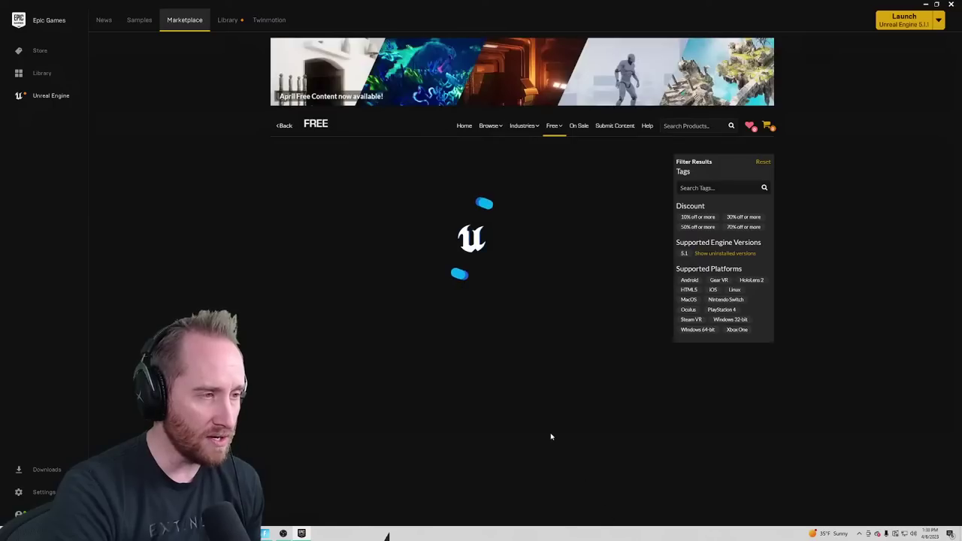
scroll(431, 388, down, 2)
scroll(431, 388, down, 5)
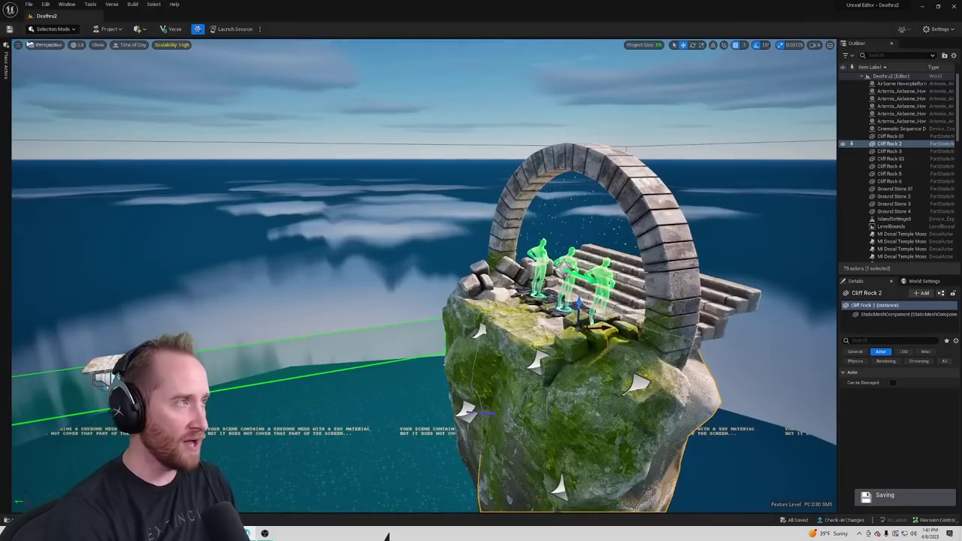
Save all changes in the Deathru2 level in Unreal Editor
click(29, 4)
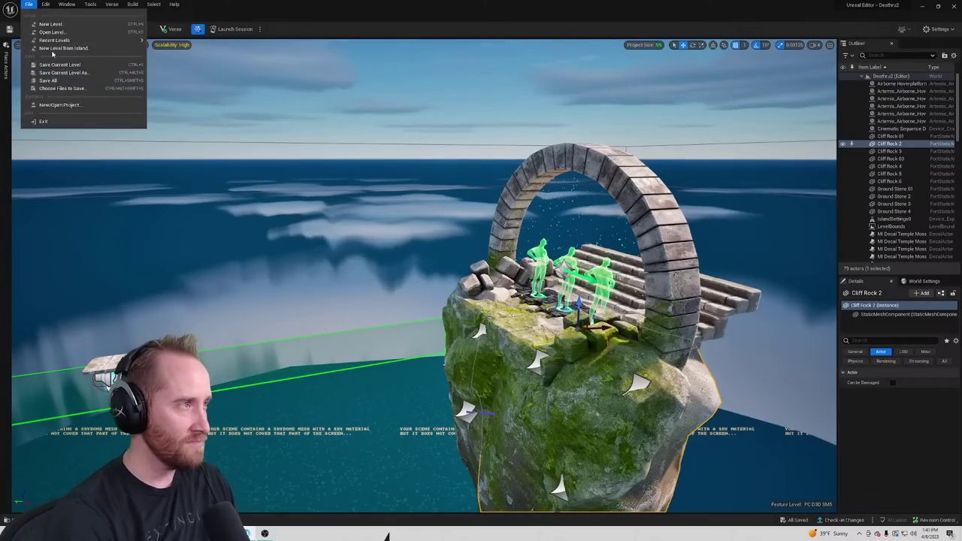
click(54, 80)
Look over the hover platforms and the moss-covered temple island from several distances and angles
right_drag(378, 279, 301, 331)
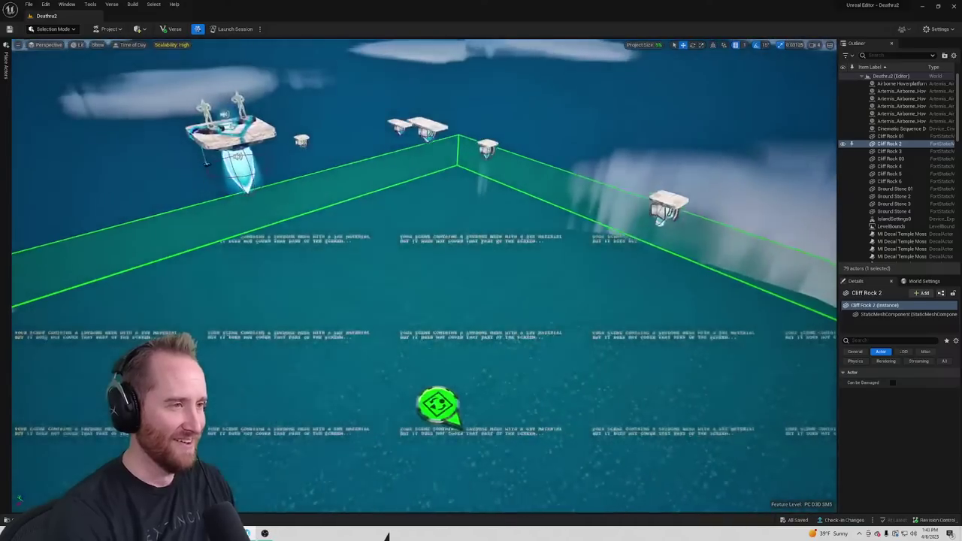
alt+drag(301, 331, 646, 316)
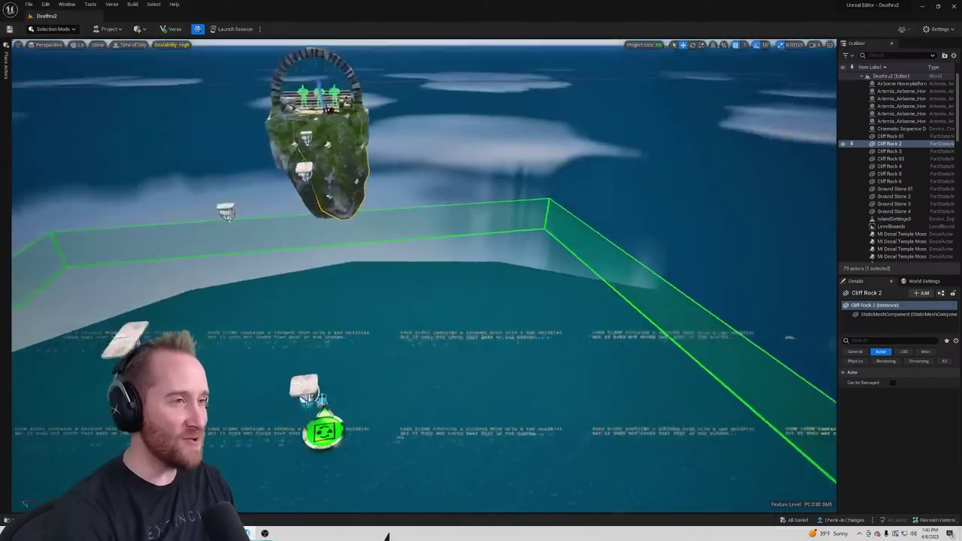
key(w)
right_drag(366, 231, 314, 201)
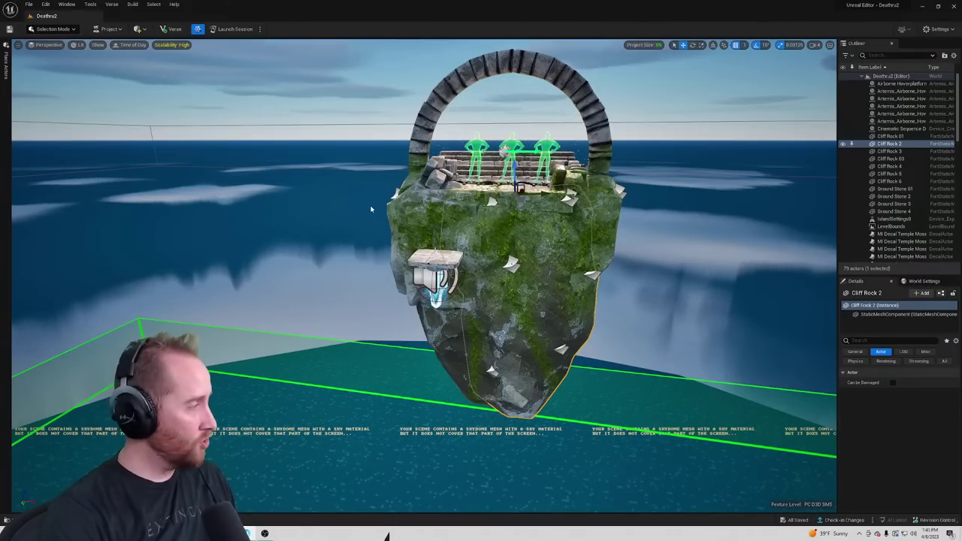
right_drag(492, 277, 507, 267)
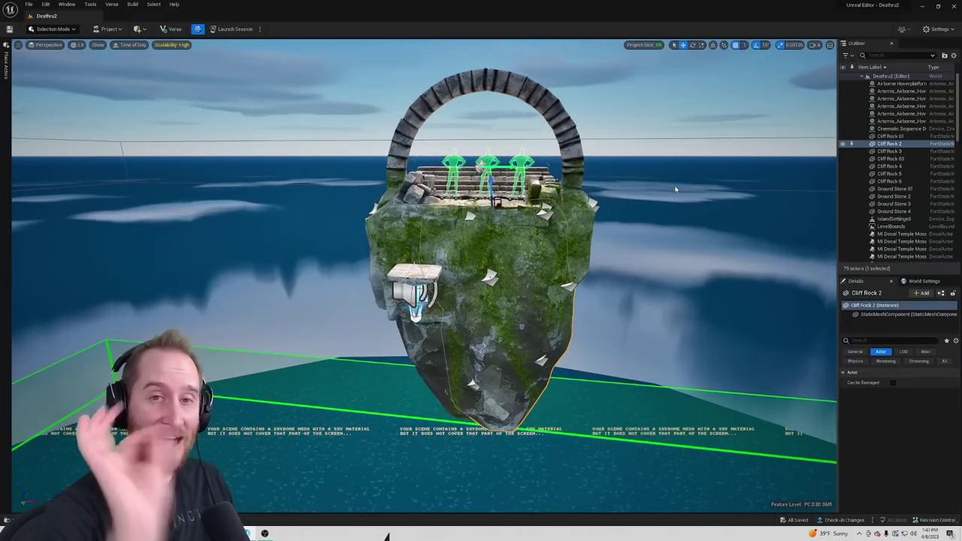
key(w)
right_drag(676, 189, 651, 162)
scroll(579, 227, down, 3)
mouse_move(579, 227)
right_down()
mouse_move(579, 251)
mouse_move(567, 224)
right_up()
scroll(580, 227, up, 4)
key(d)
key(a)
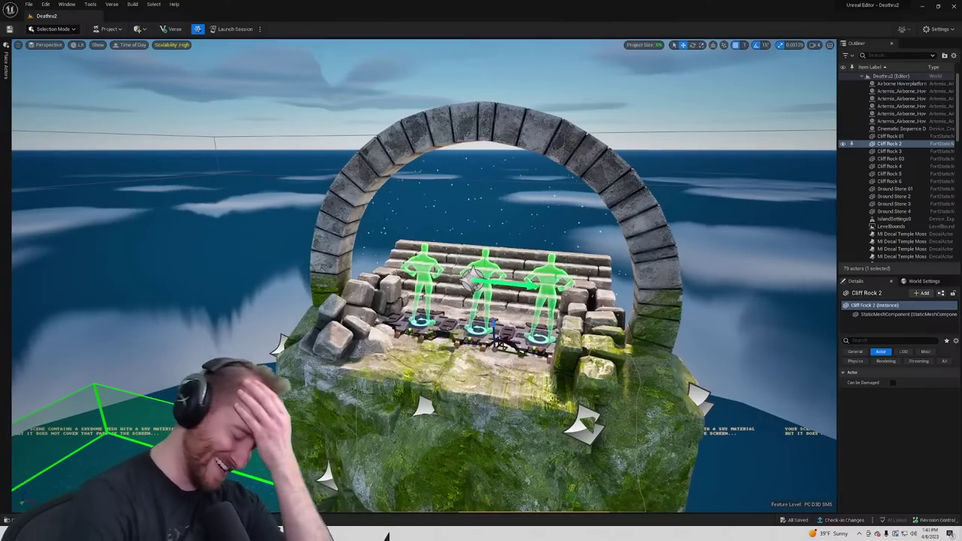
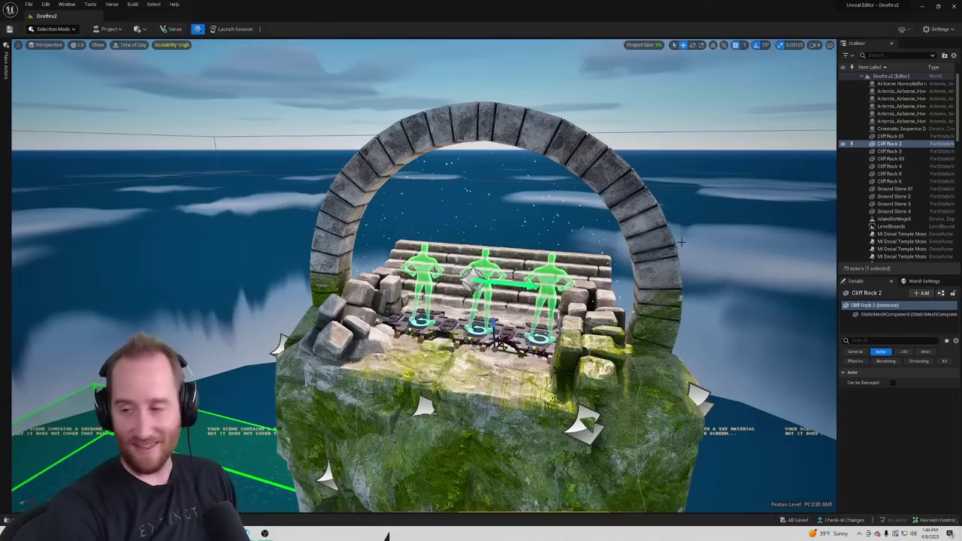
Check the project's size statistics and close the report
right_drag(481, 279, 369, 323)
click(109, 29)
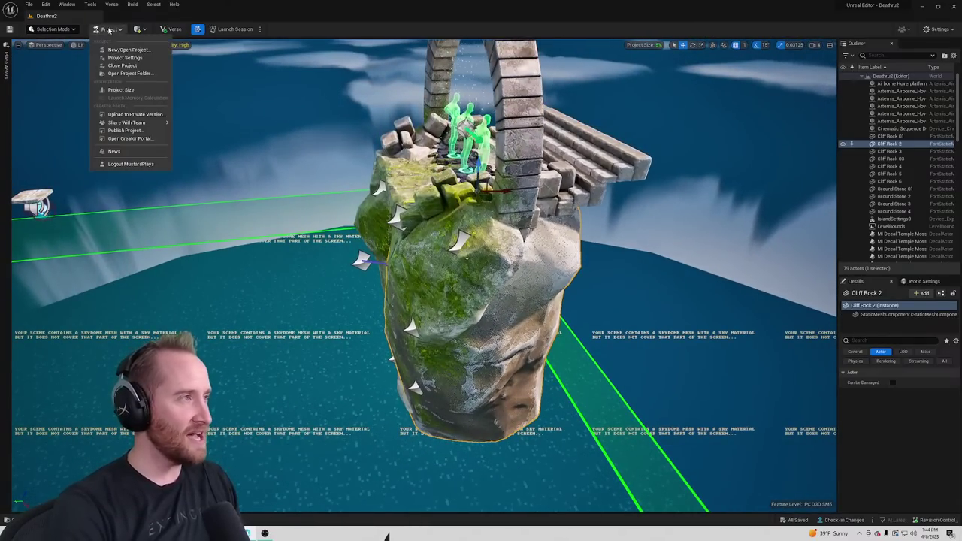
click(121, 89)
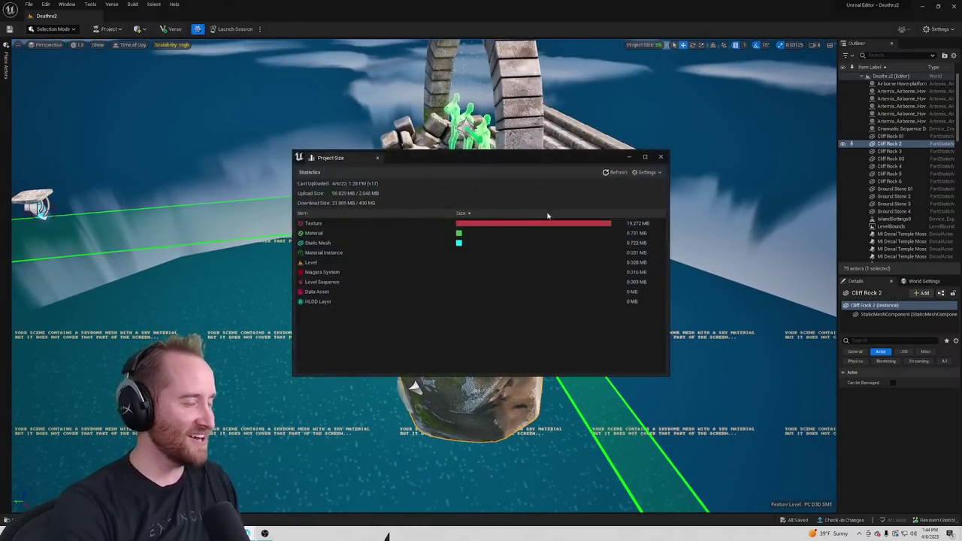
click(662, 158)
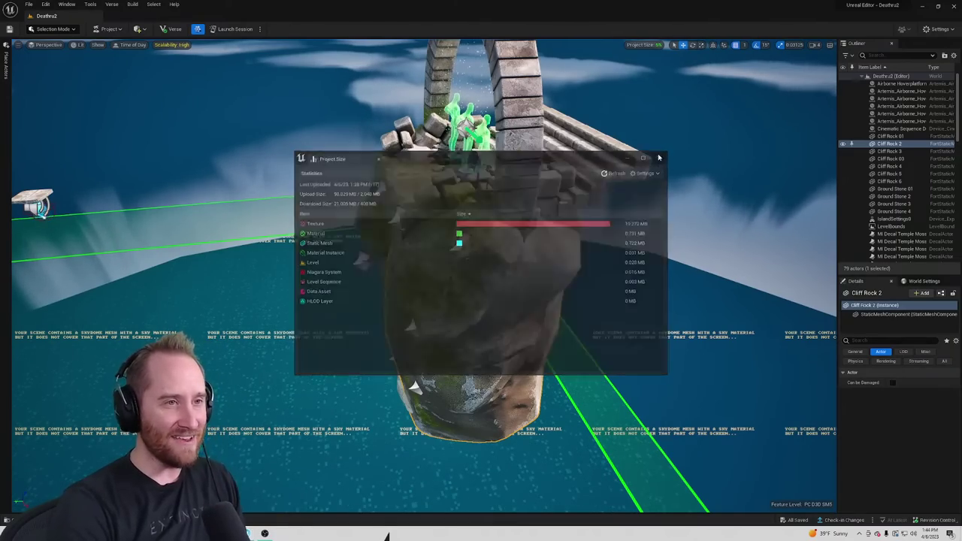
right_drag(601, 225, 943, 225)
right_drag(424, 275, 454, 303)
right_drag(271, 355, 272, 381)
click(27, 520)
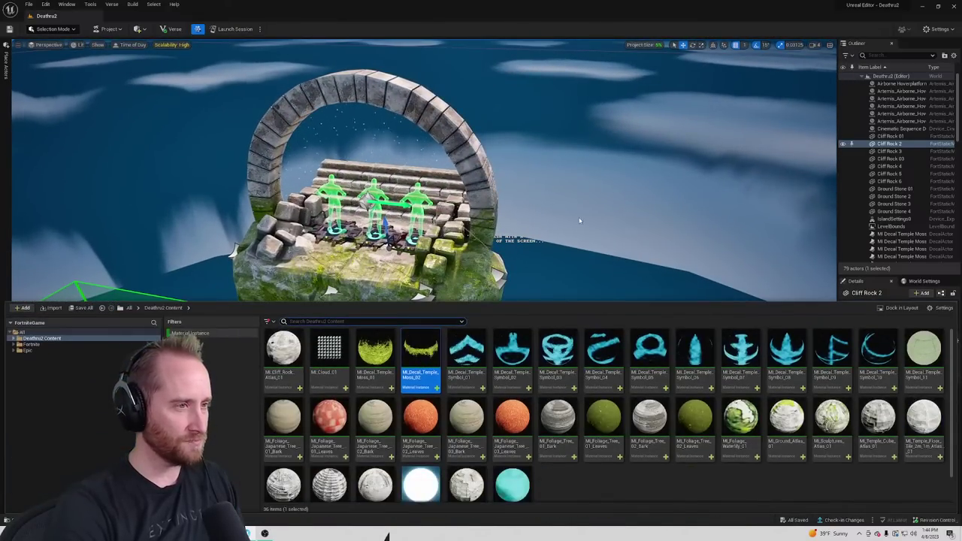
click(579, 202)
key(ctrl+space)
key(ctrl+space)
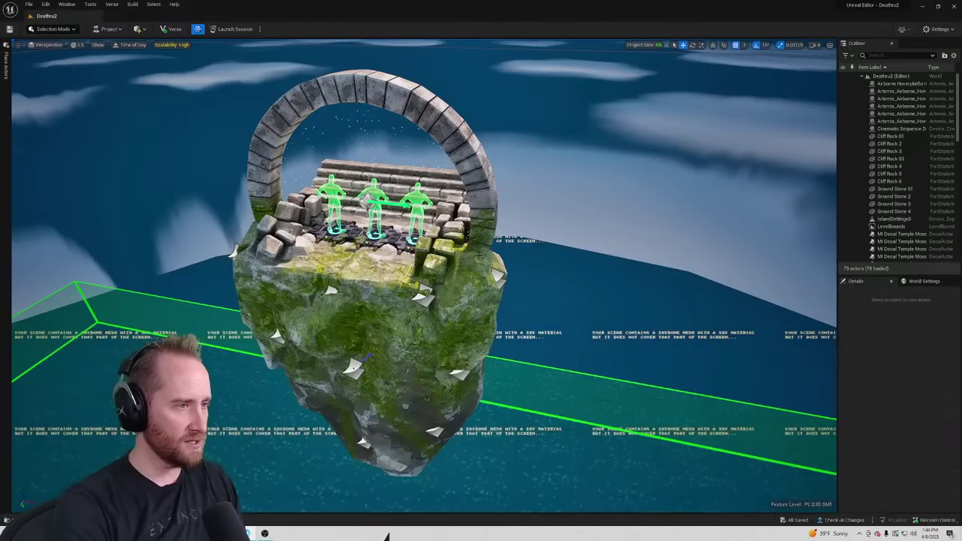
Select the four ground stones on the island's top and move them behind the temple stairs as a platform
click(406, 283)
shift+click(372, 264)
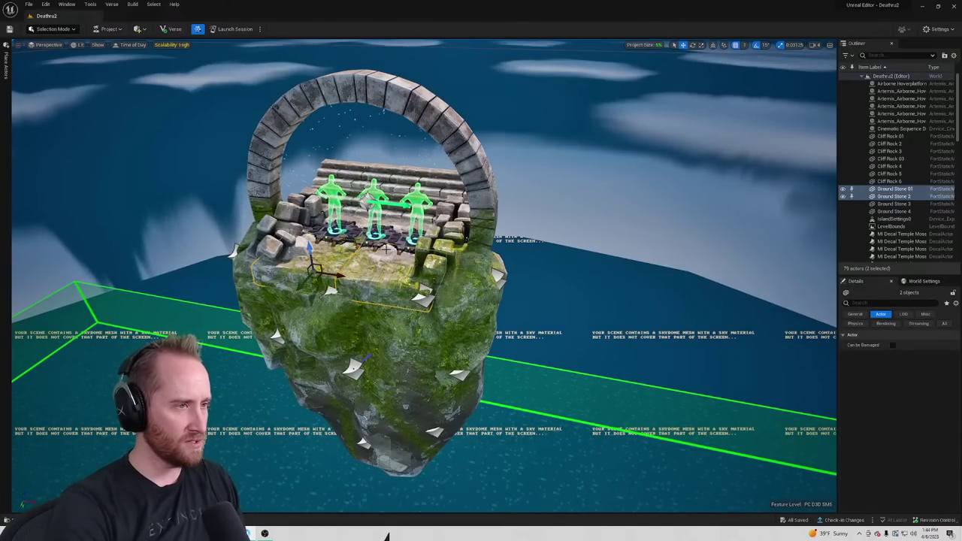
shift+click(390, 254)
shift+click(345, 250)
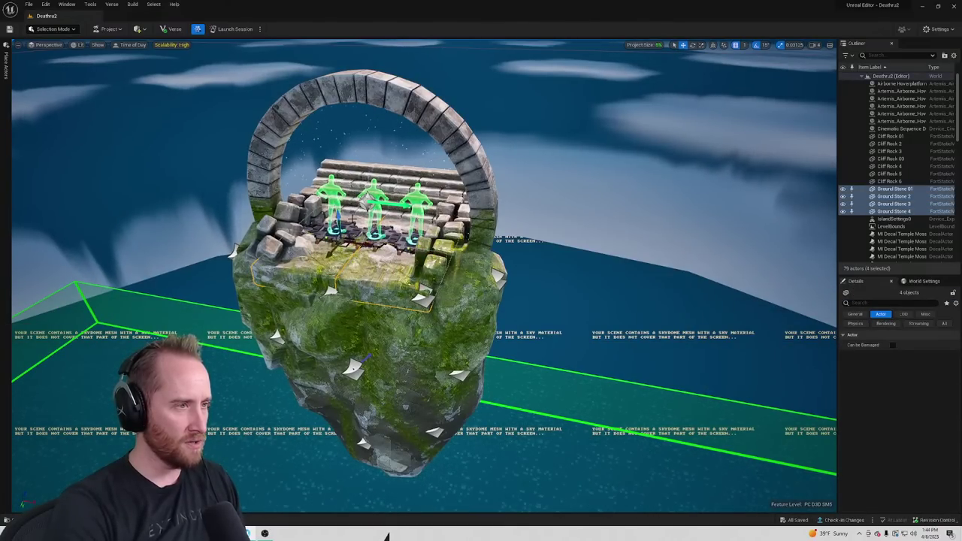
drag(330, 253, 343, 240)
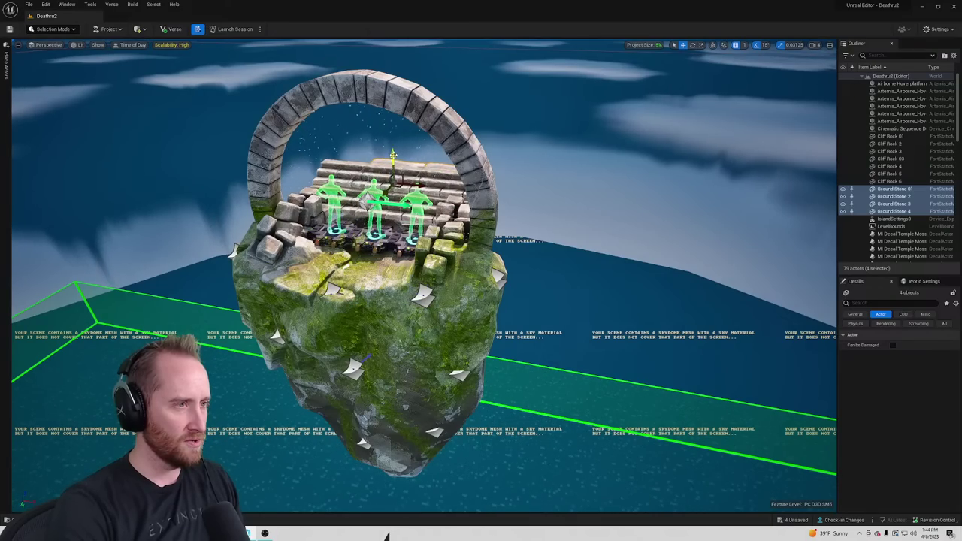
Try widening the rear platform with a copy of the four ground stones, and delete the copy
right_drag(408, 131, 436, 215)
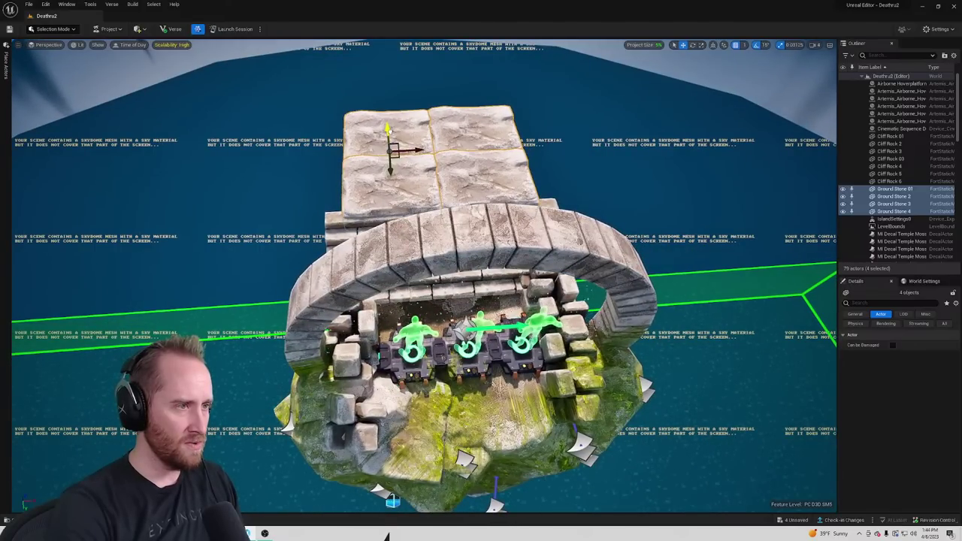
drag(419, 150, 568, 156)
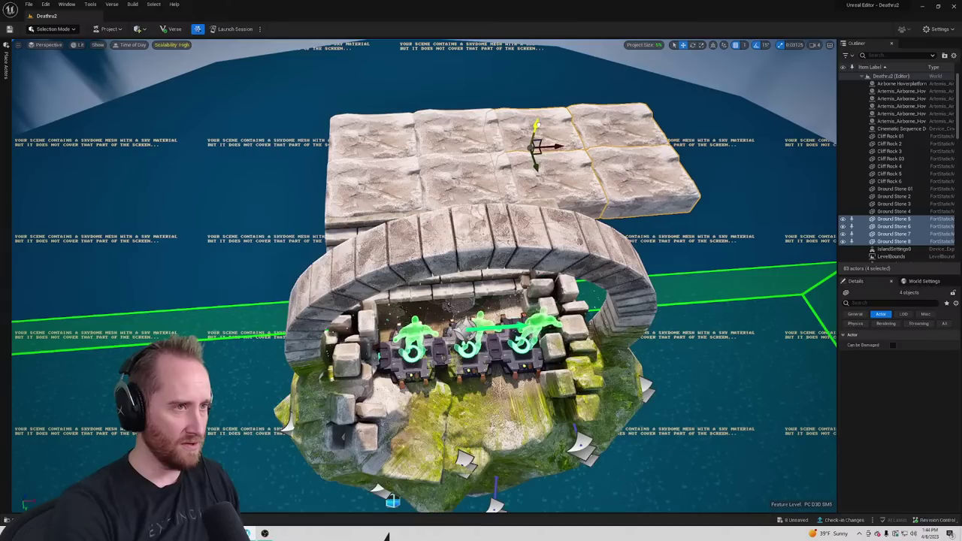
drag(539, 122, 539, 125)
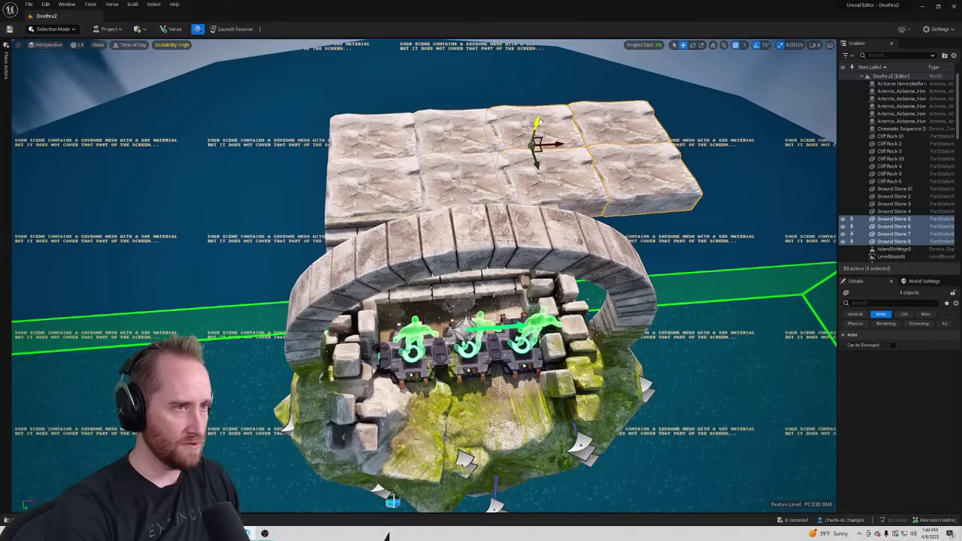
right_drag(539, 124, 545, 56)
right_drag(617, 99, 582, 235)
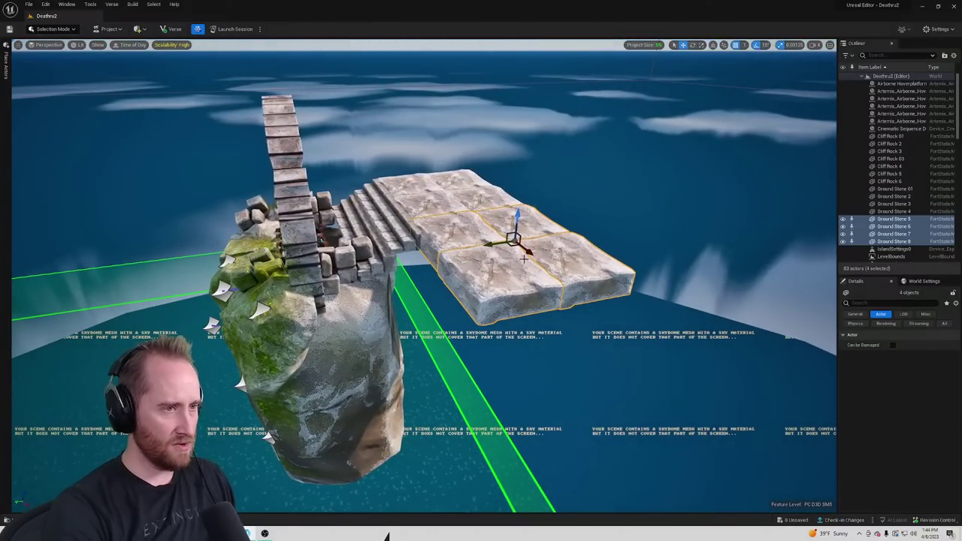
key(Delete)
Select the four ground stones behind the stairs and shift them sideways to line up with the stairs
right_drag(513, 239, 430, 258)
click(430, 258)
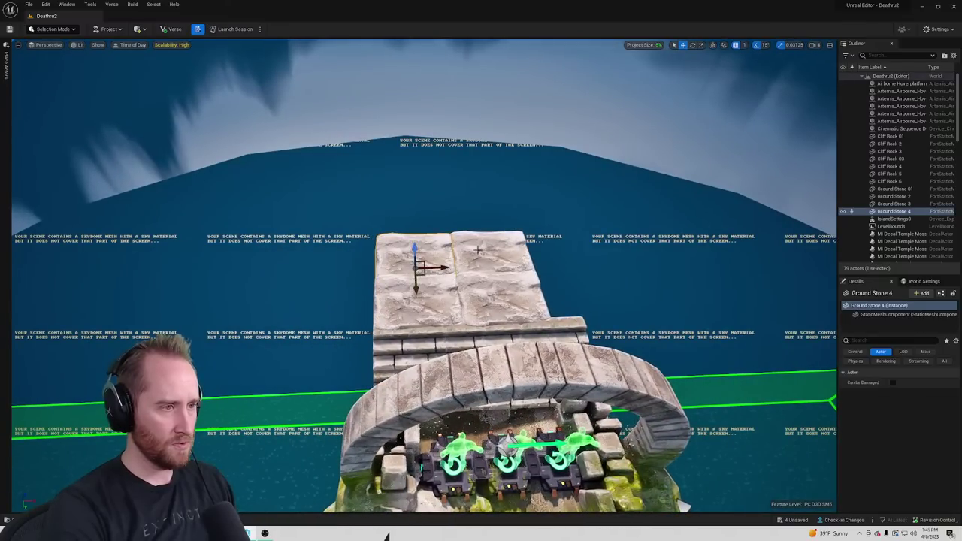
shift+click(478, 246)
shift+drag(477, 248, 463, 249)
shift+click(446, 296)
shift+click(485, 297)
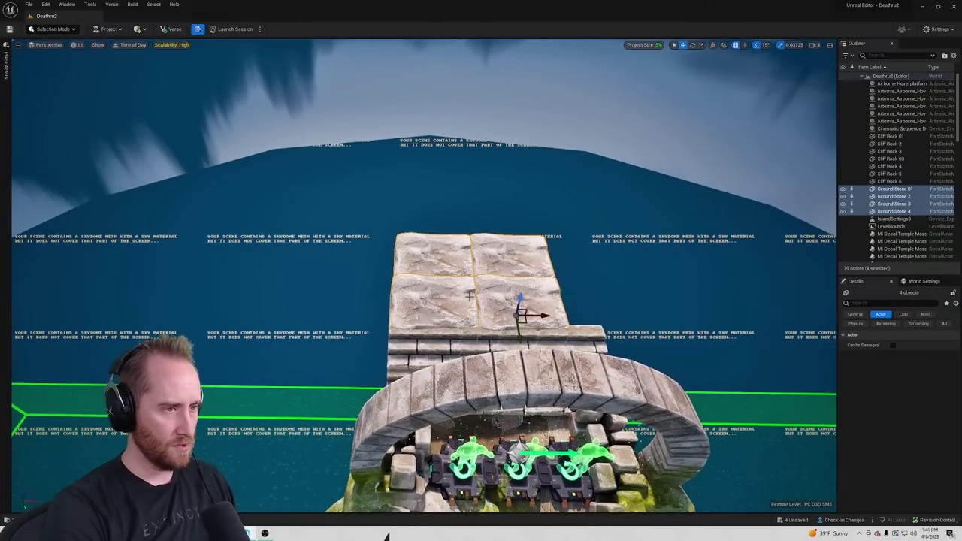
drag(539, 314, 555, 312)
click(584, 250)
Duplicate the Temple Cube 7 block stack and place the copy further along the side edge of the stairs
key(d)
right_drag(536, 200, 418, 211)
click(377, 343)
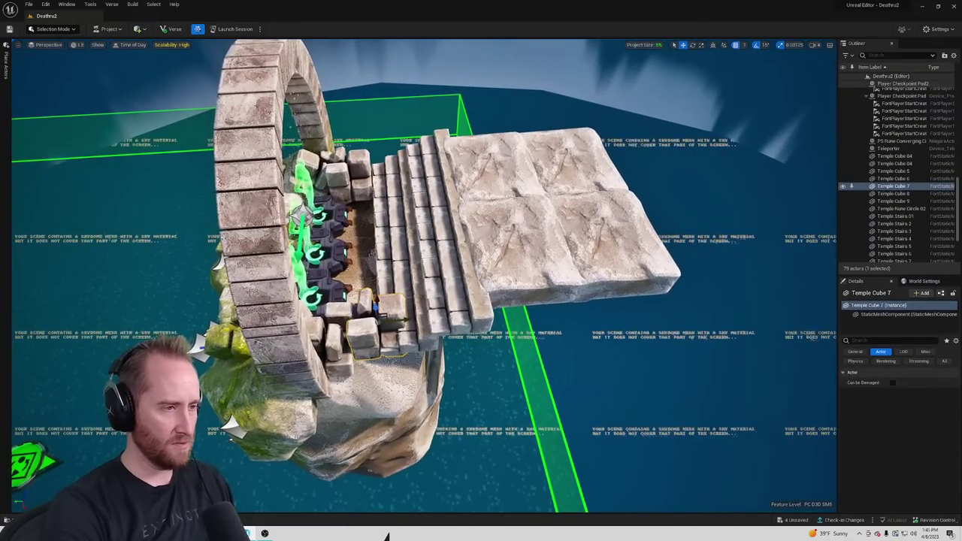
right_drag(377, 342, 383, 368)
key(w)
key(s)
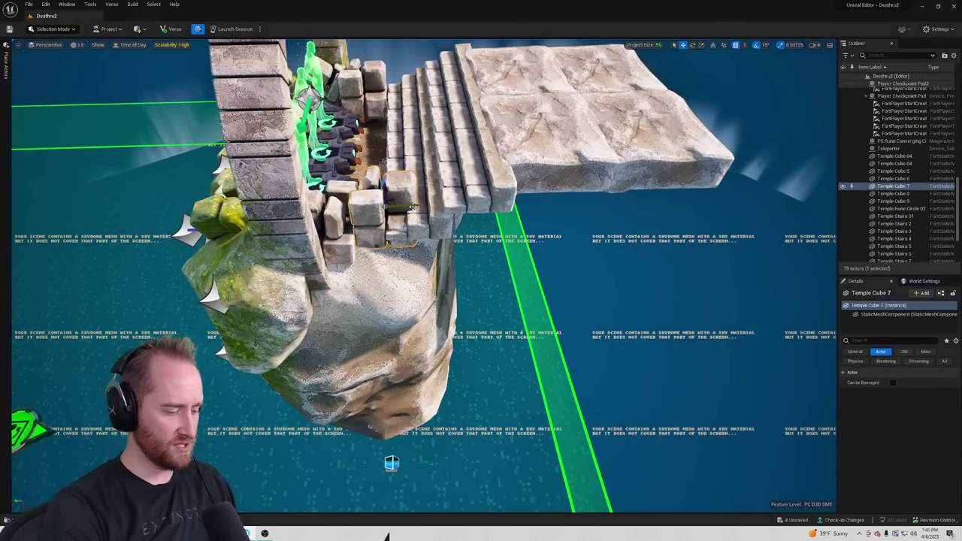
alt+drag(413, 206, 442, 166)
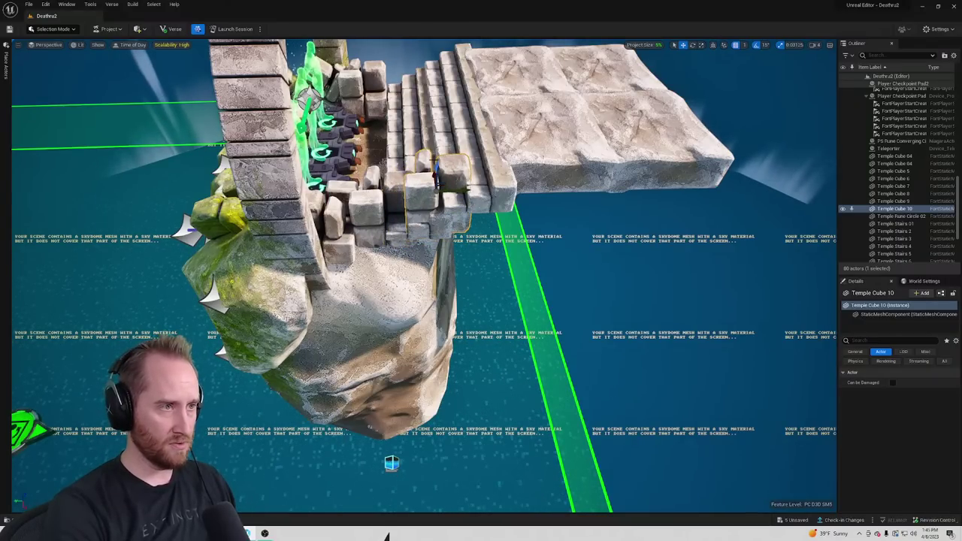
Duplicate the new block stack again and set the copy at the stairs' outer end beside the stone platform
key(d)
right_drag(442, 166, 337, 167)
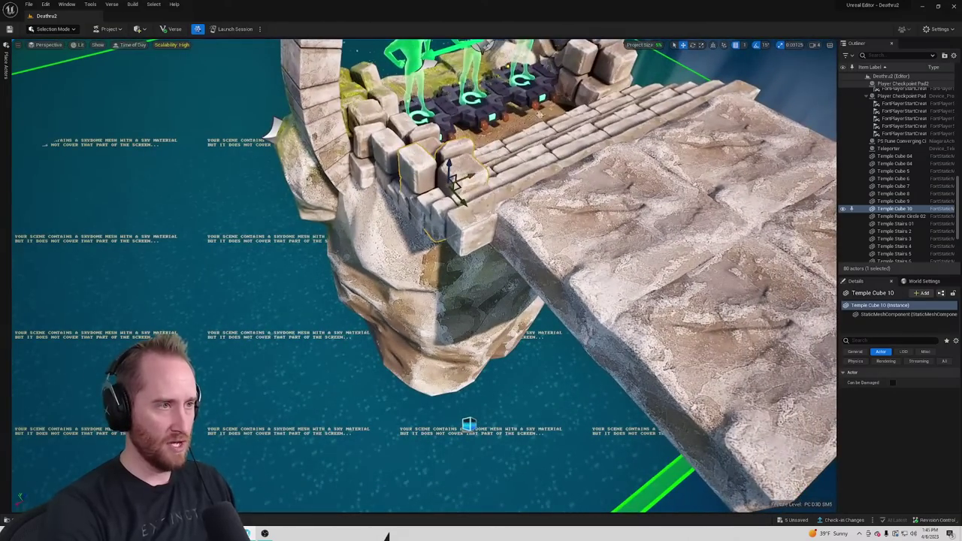
alt+drag(338, 167, 361, 150)
right_drag(453, 211, 465, 197)
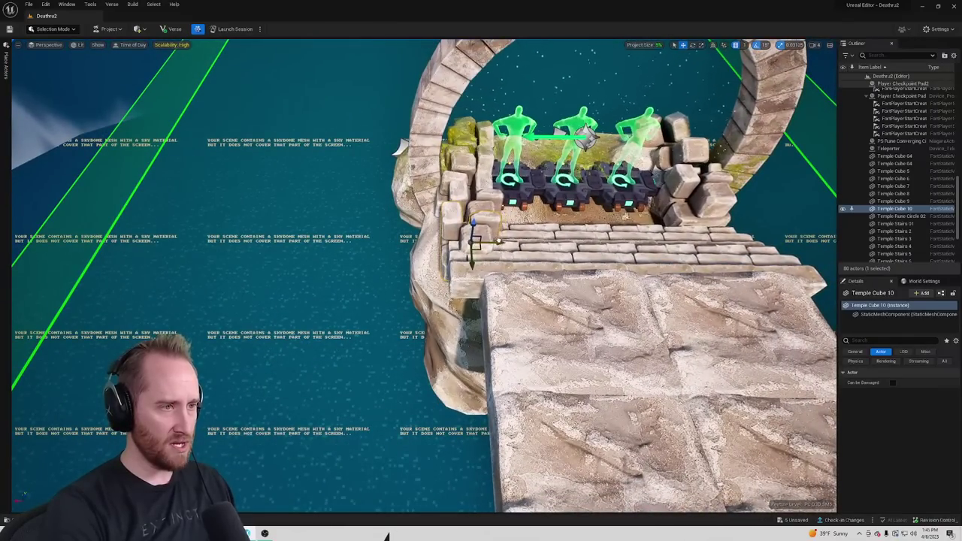
alt+drag(476, 223, 482, 207)
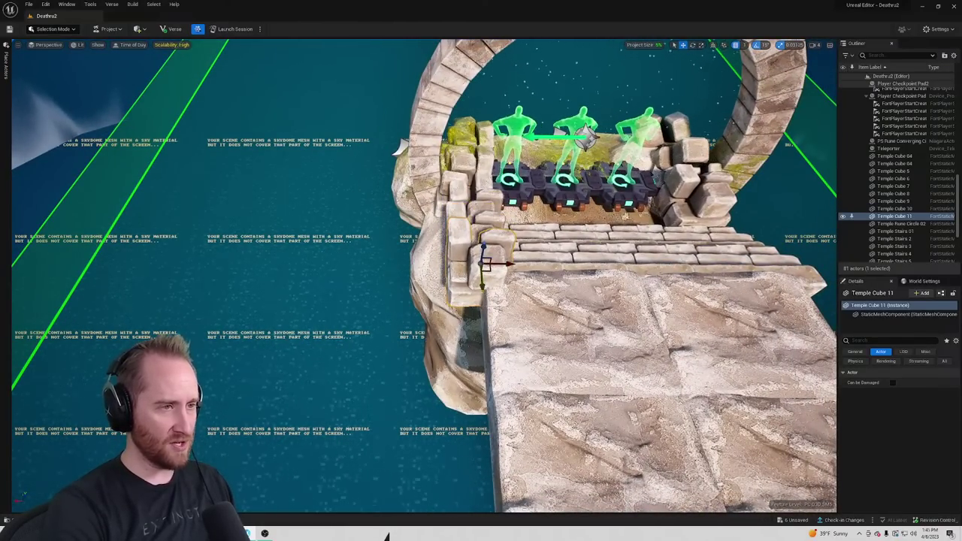
Rotate the block stack at the stairs' outer end about its vertical axis to vary its look
right_drag(481, 259, 540, 250)
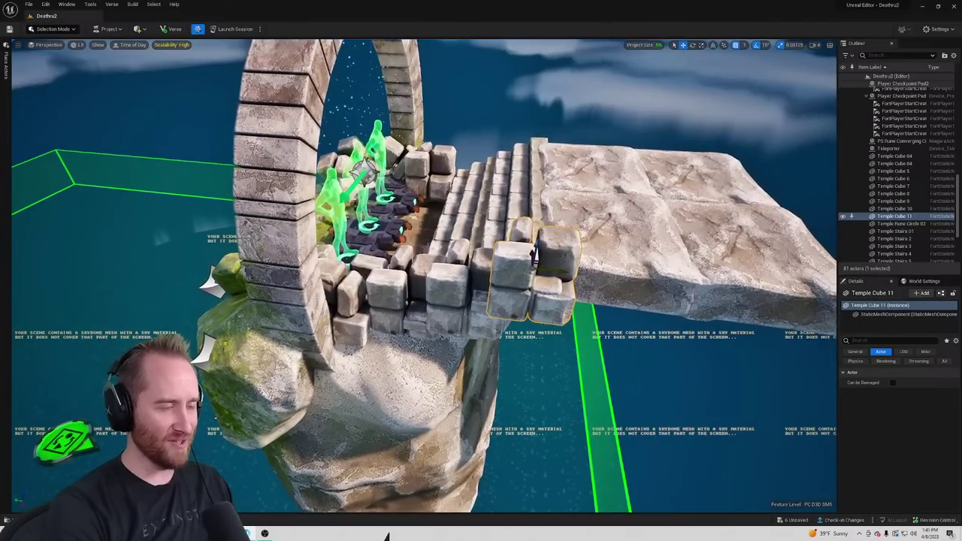
alt+drag(534, 256, 548, 263)
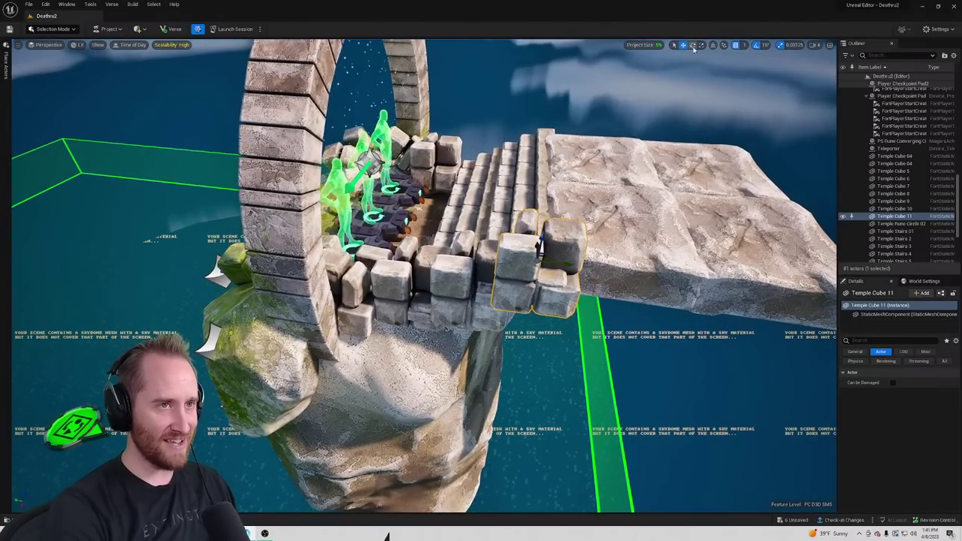
drag(524, 282, 579, 269)
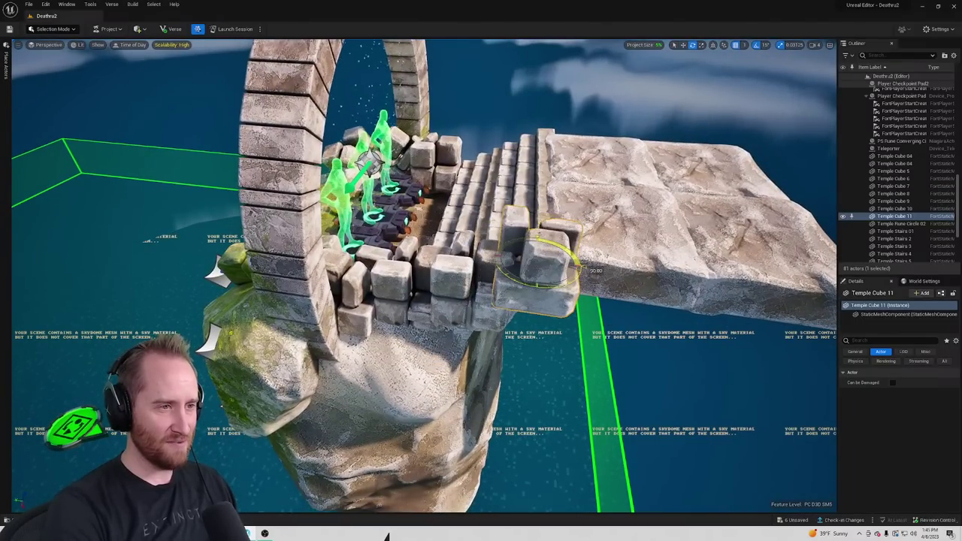
Select Temple Cube 7, 8 and 11 along the stairs and duplicate them onto the opposite side of the stairs
alt+drag(652, 245, 466, 256)
click(435, 230)
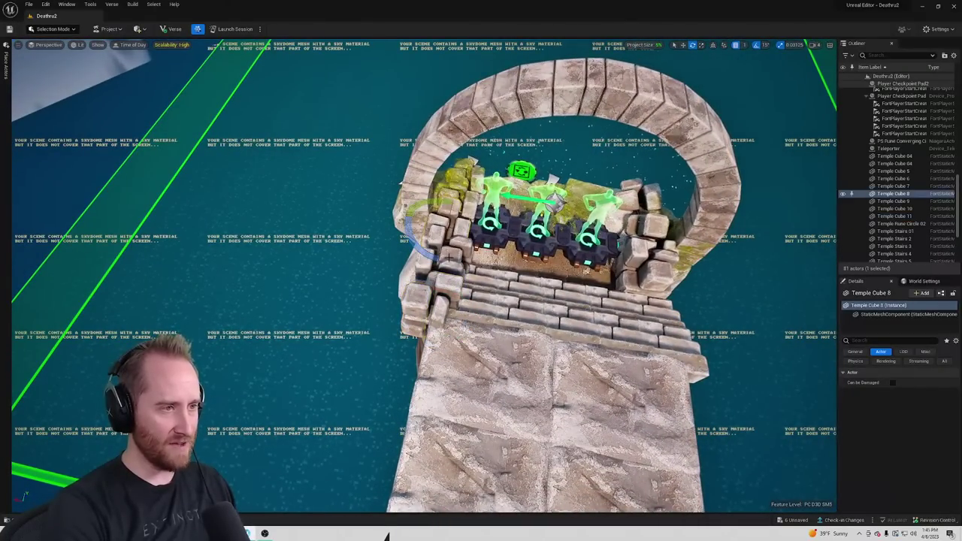
ctrl+click(453, 257)
ctrl+click(417, 302)
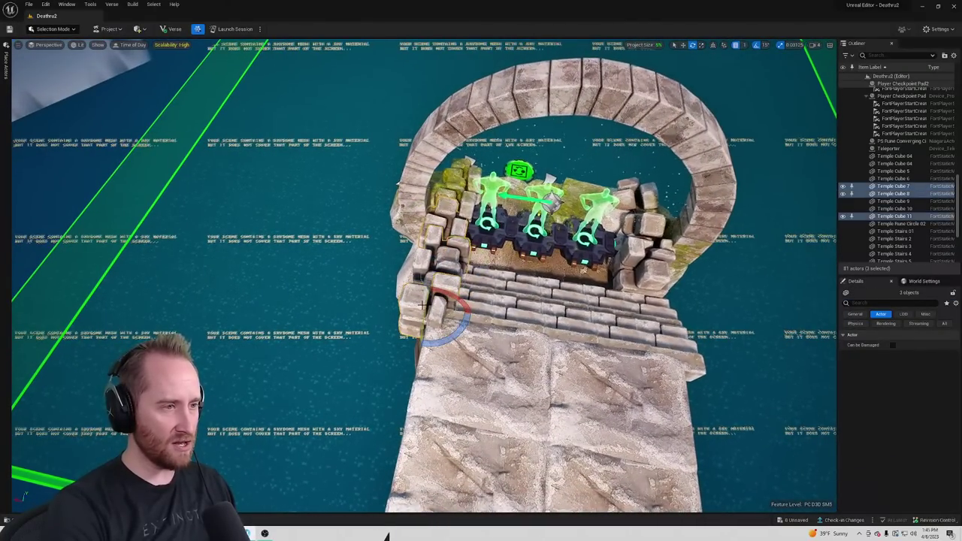
click(683, 45)
alt+drag(403, 299, 652, 344)
right_drag(526, 301, 391, 316)
click(544, 257)
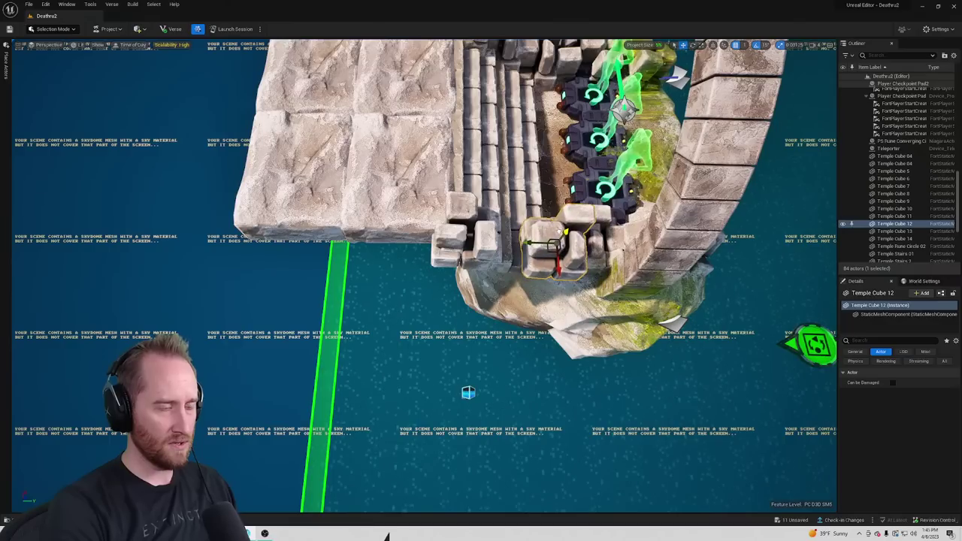
Undo the last move of Temple Cube 12 and duplicate the block stack sideways to close the gap toward the stone platform
key(ctrl+z)
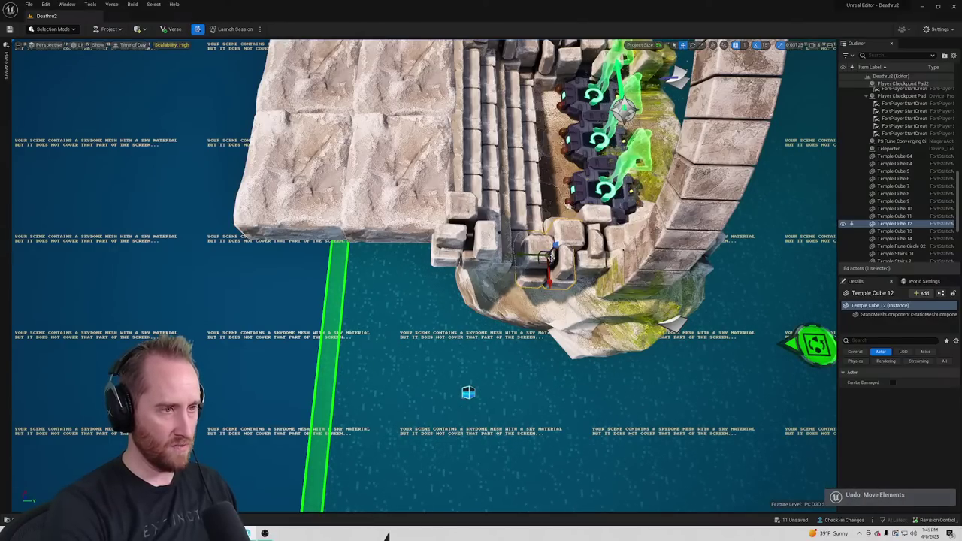
alt+drag(549, 257, 524, 255)
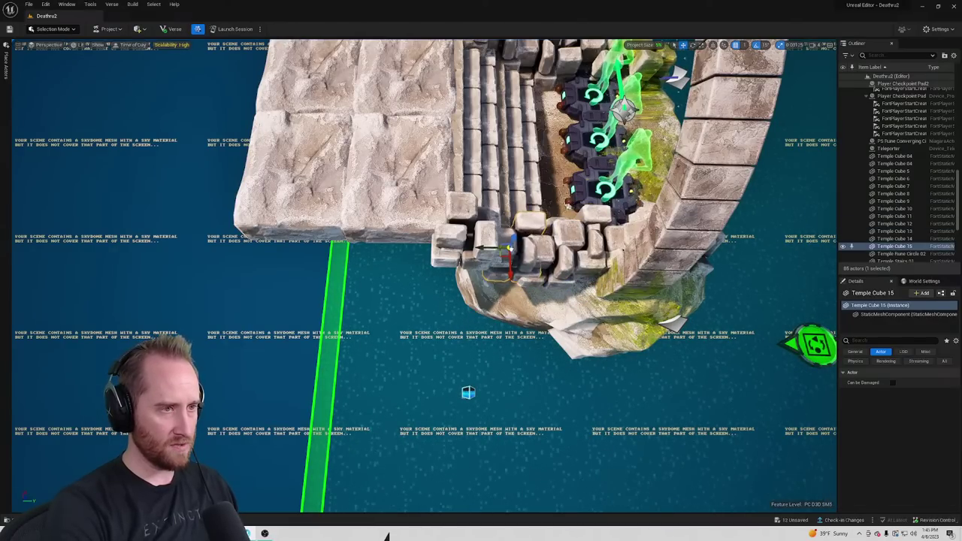
right_drag(520, 228, 529, 237)
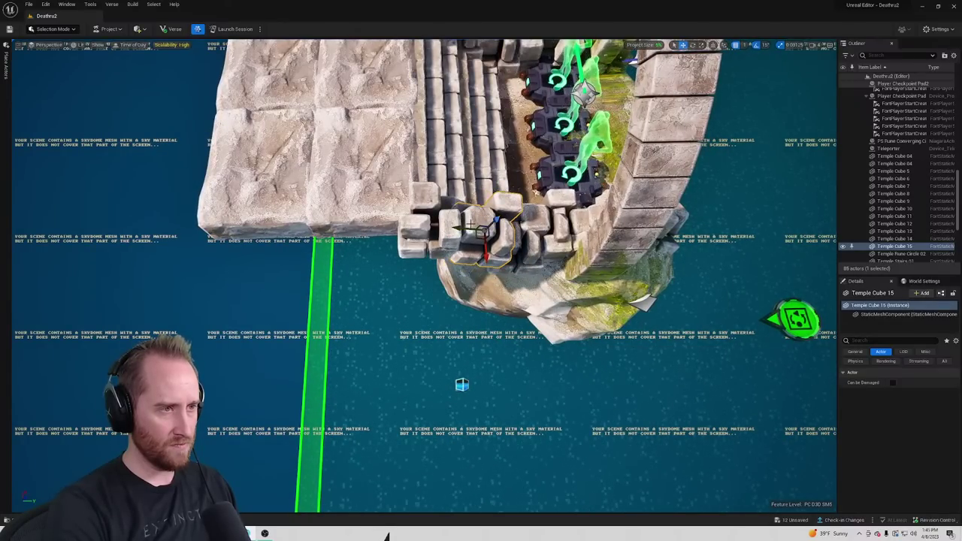
right_drag(530, 237, 454, 196)
alt+drag(493, 218, 448, 258)
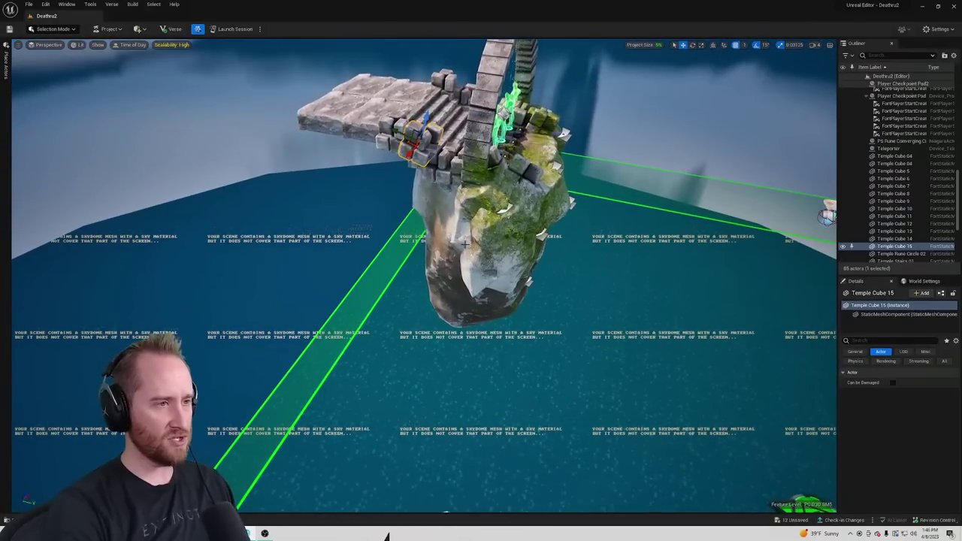
Try a duplicate of the large Cliff Rock 3 beneath the stone platform and delete the copy
click(448, 258)
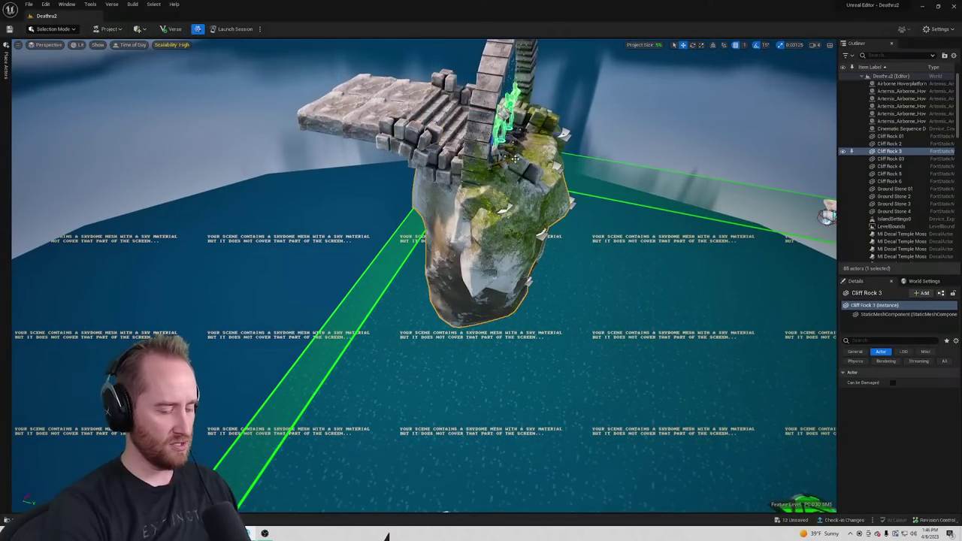
alt+drag(516, 158, 485, 243)
drag(471, 299, 410, 213)
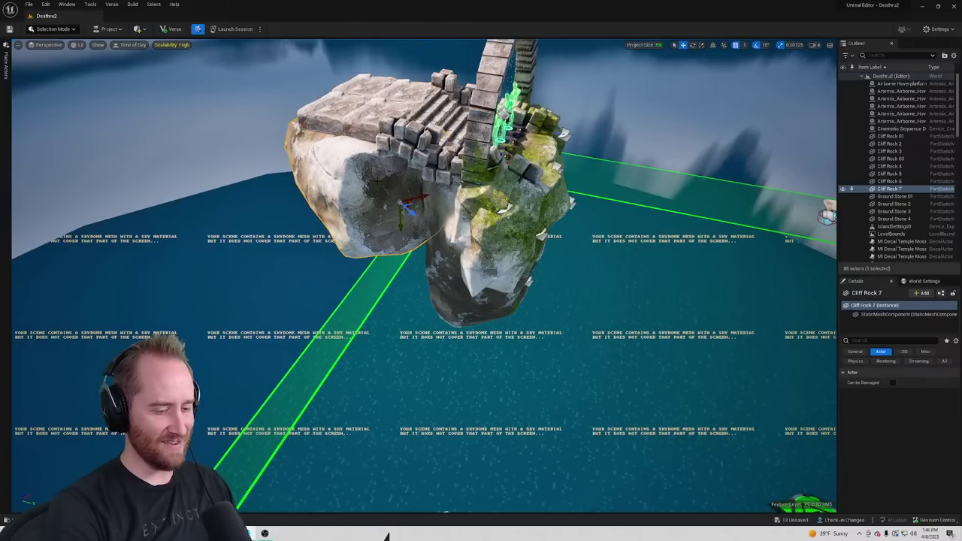
key(Delete)
Bring up the Deathru2 Content assets and turn off the Material Instance filter
click(459, 236)
right_drag(459, 237, 380, 209)
key(ctrl+space)
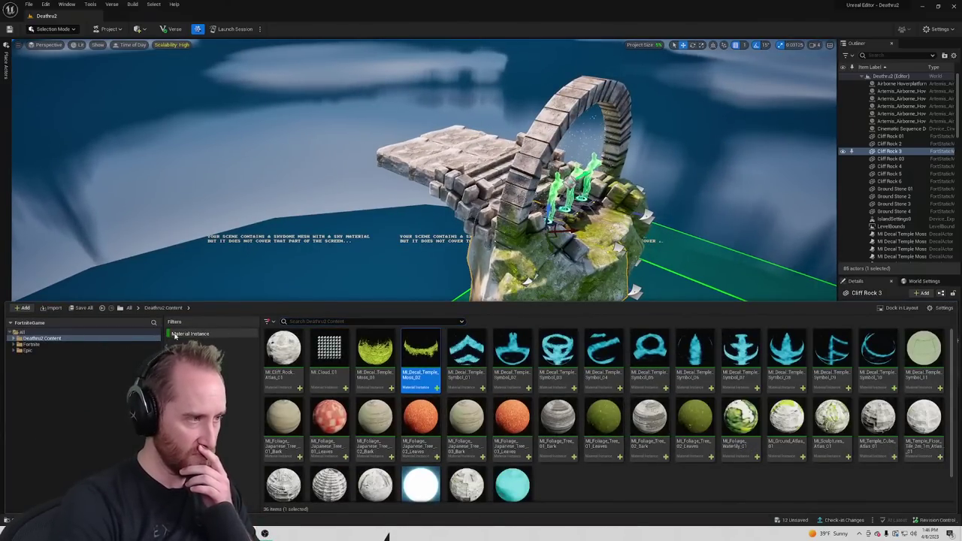
click(187, 334)
scroll(560, 427, down, 1)
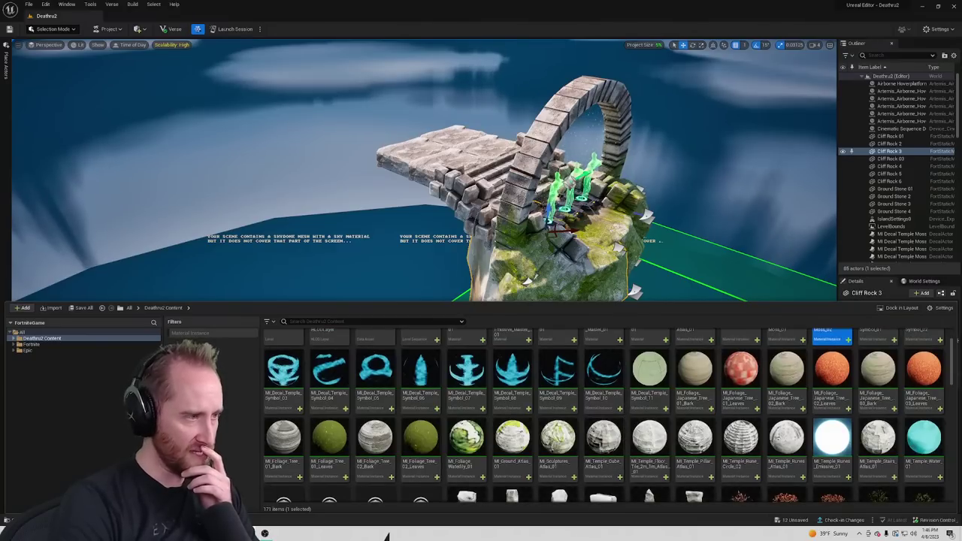
Try filtering the project assets by texture and by material instance, and switch both filters off
click(266, 322)
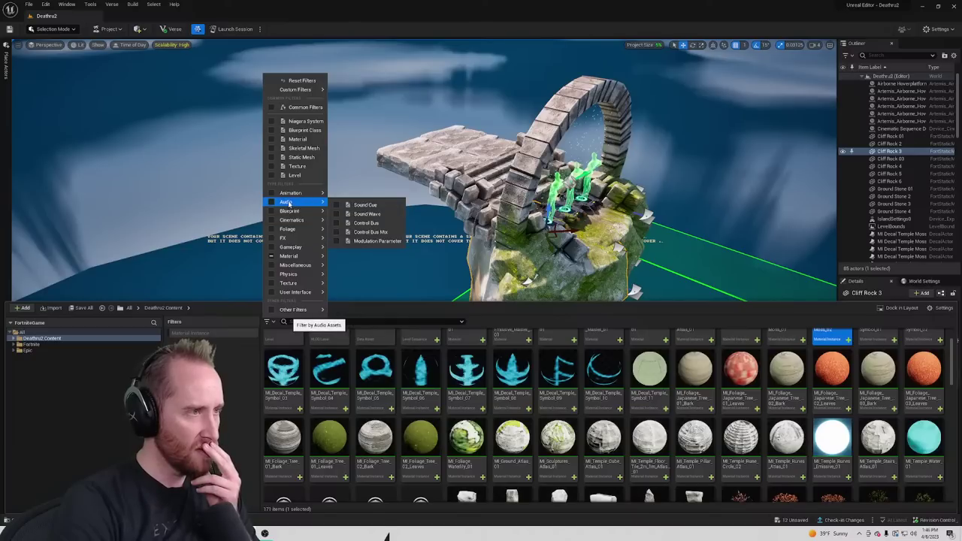
mouse_move(291, 197)
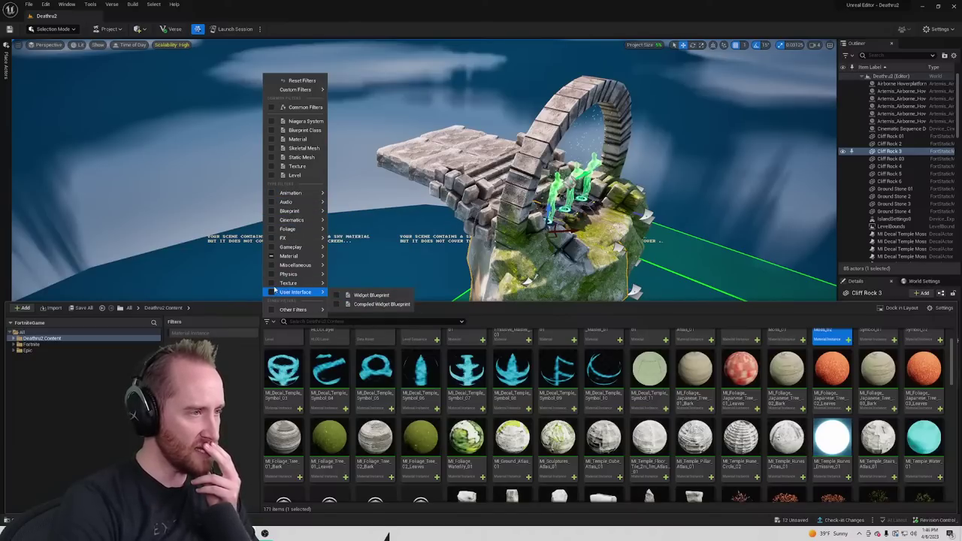
click(288, 282)
mouse_move(286, 309)
key(Escape)
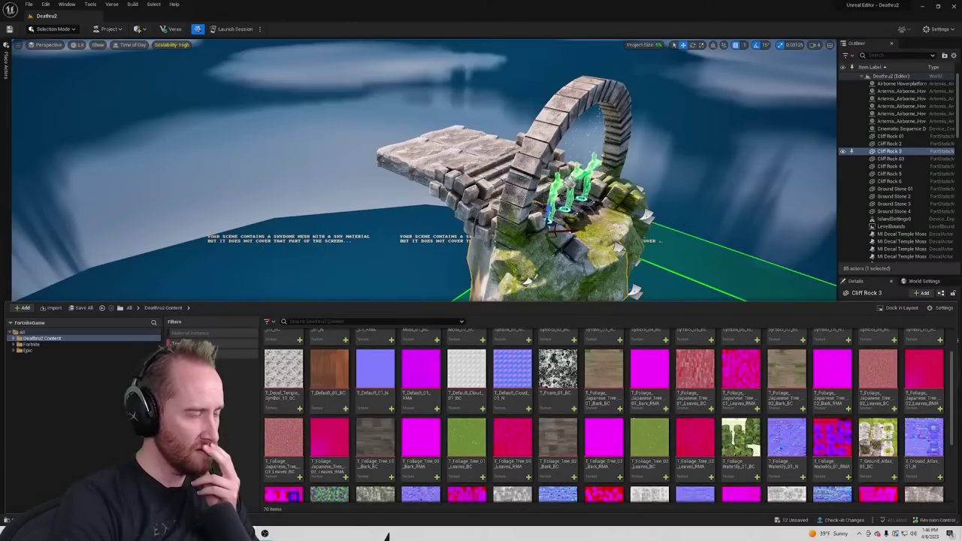
click(194, 333)
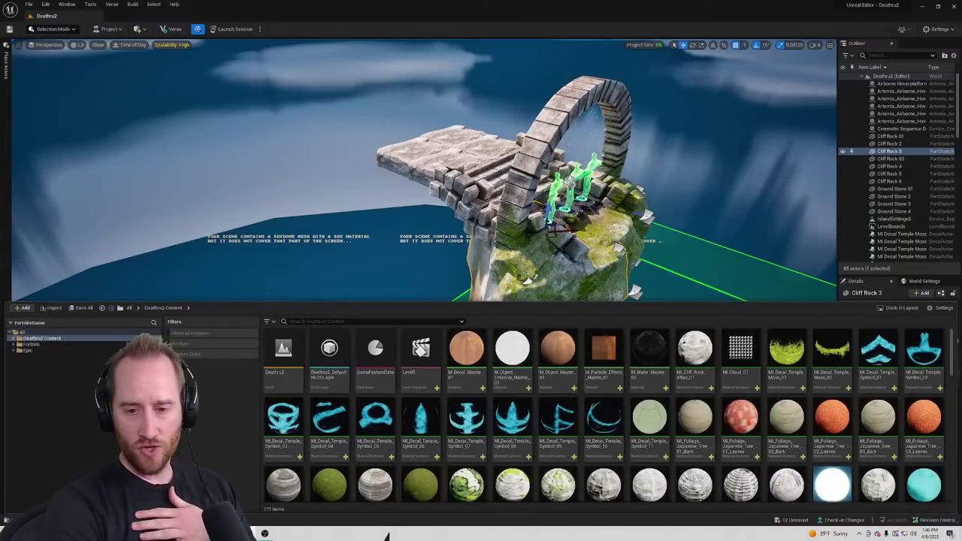
click(190, 335)
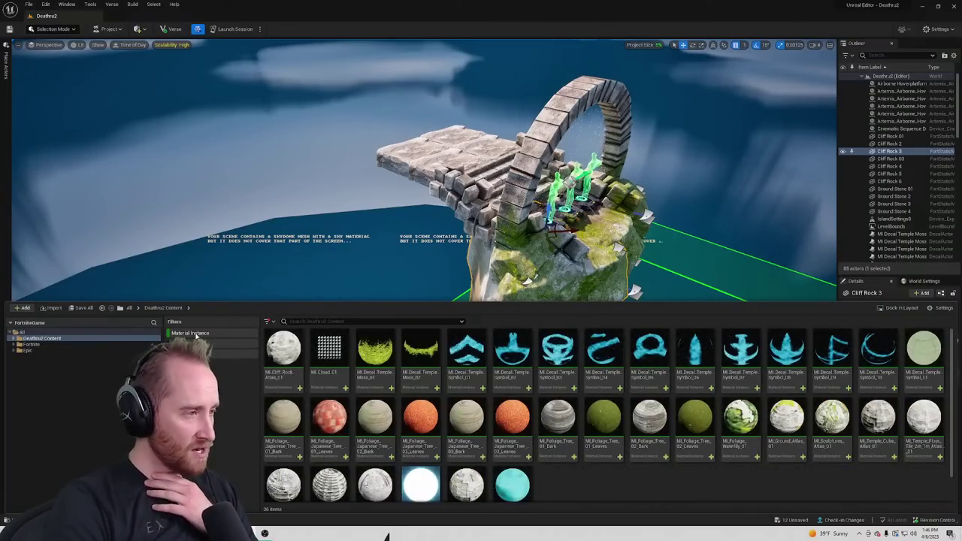
click(193, 334)
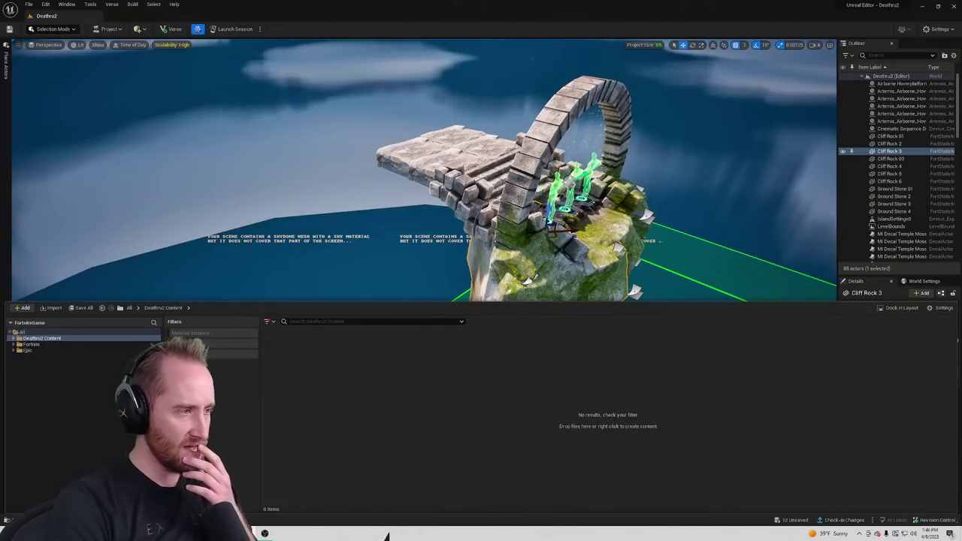
Filter the Deathru2 Content assets by Static Mesh
click(268, 321)
mouse_move(274, 286)
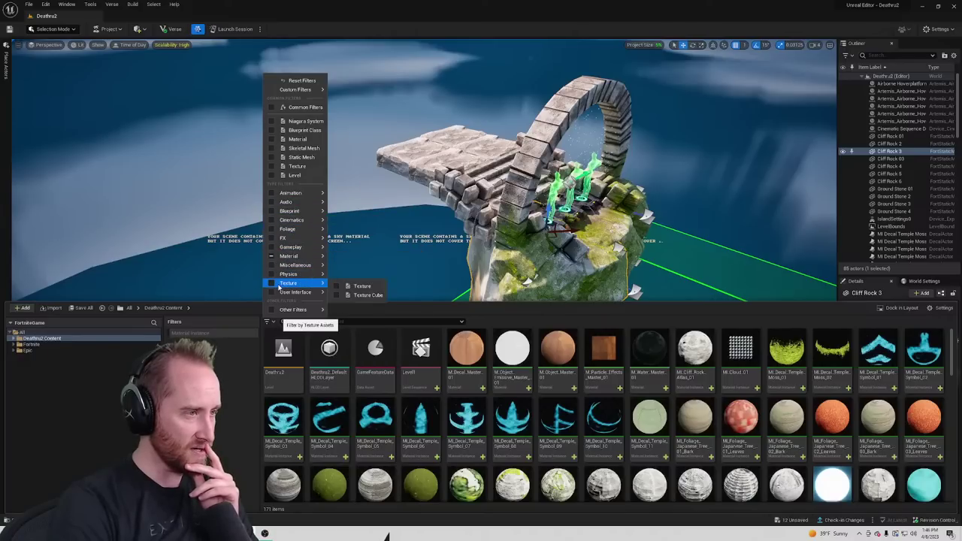
mouse_move(285, 311)
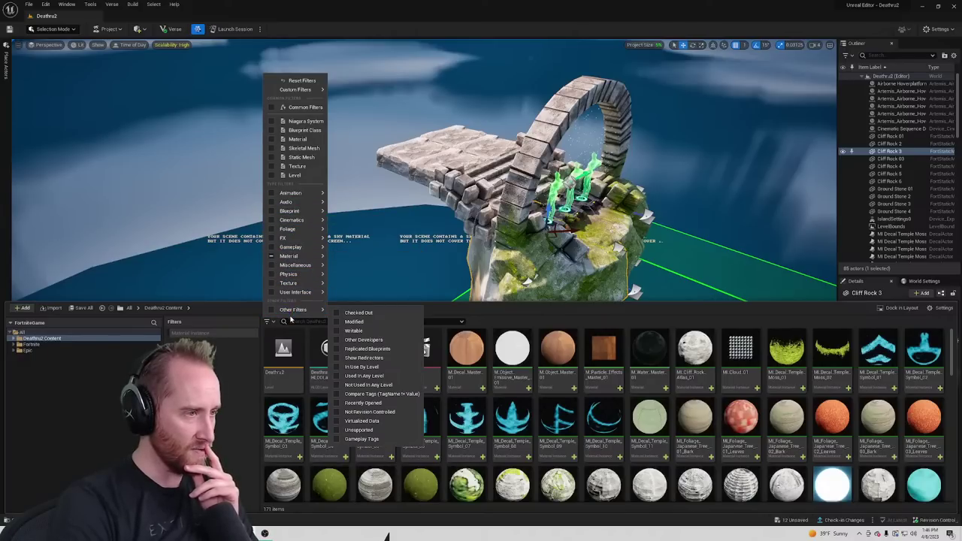
mouse_move(289, 257)
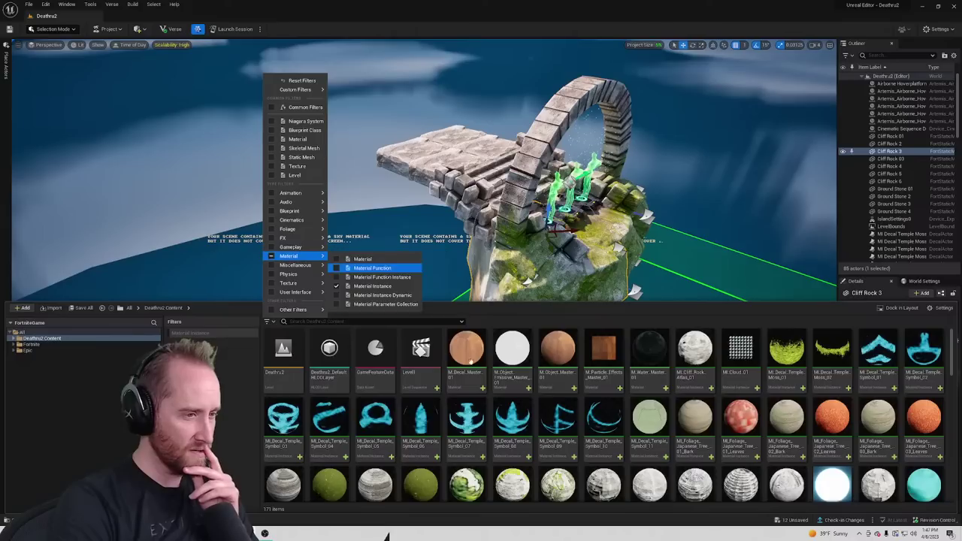
scroll(680, 418, down, 4)
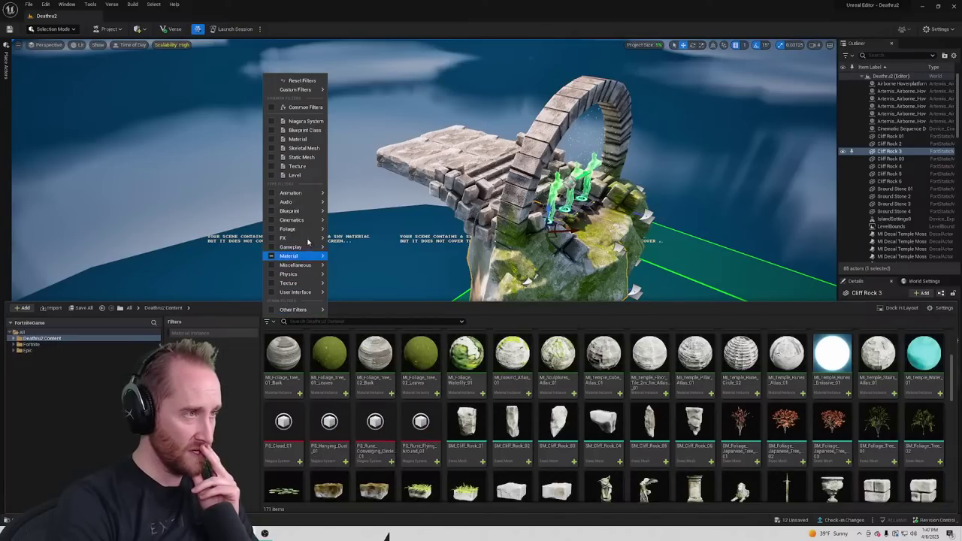
click(275, 158)
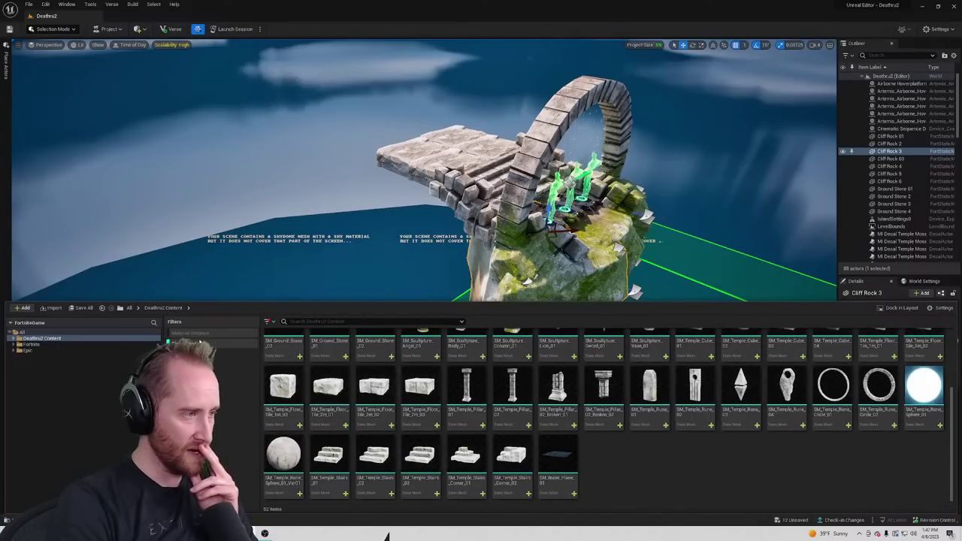
scroll(677, 439, up, 1)
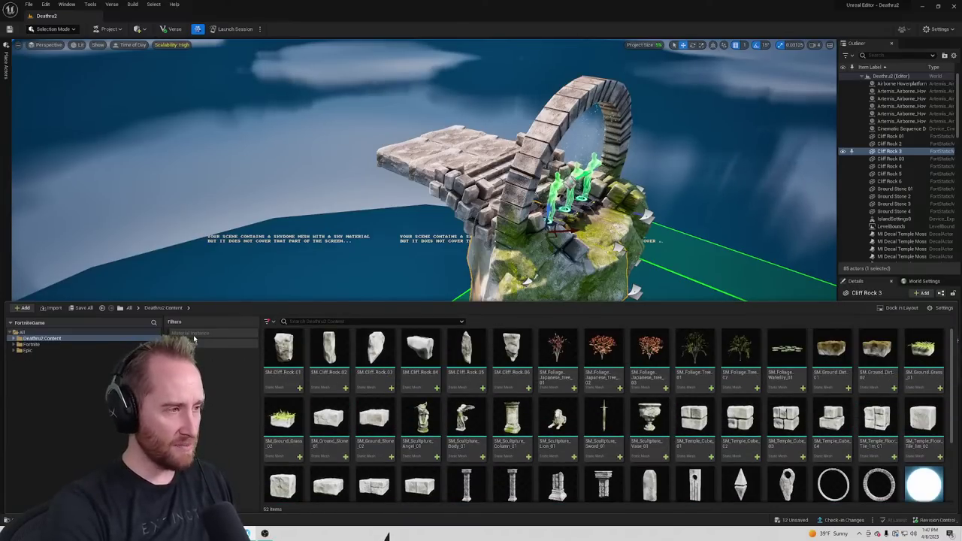
Look through the project's static meshes for a rock to support the stone platform
click(191, 333)
click(193, 335)
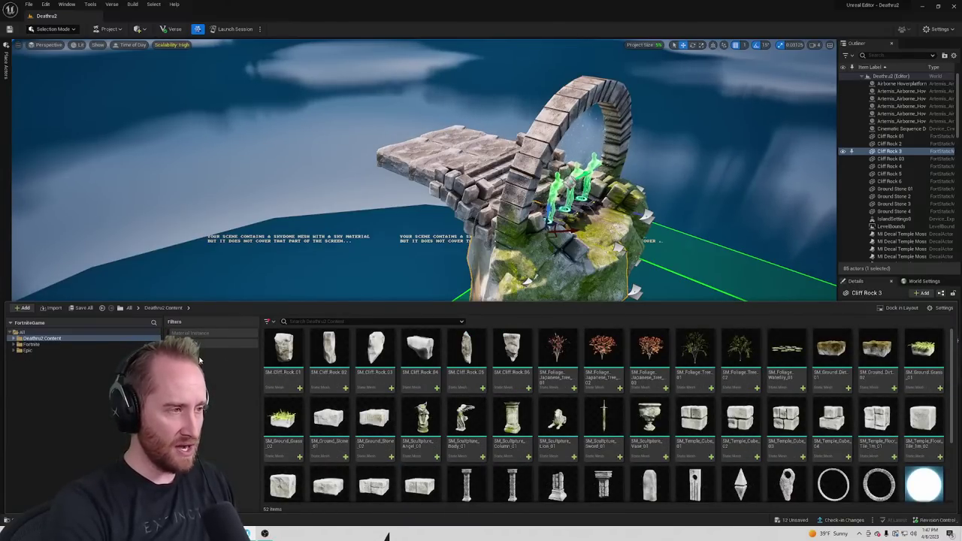
scroll(690, 466, down, 8)
scroll(688, 466, up, 7)
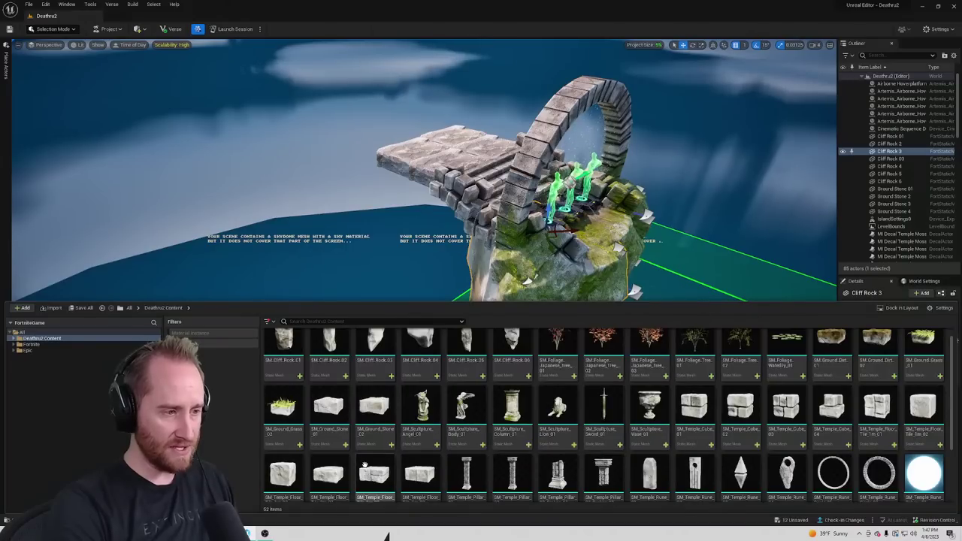
scroll(676, 398, up, 1)
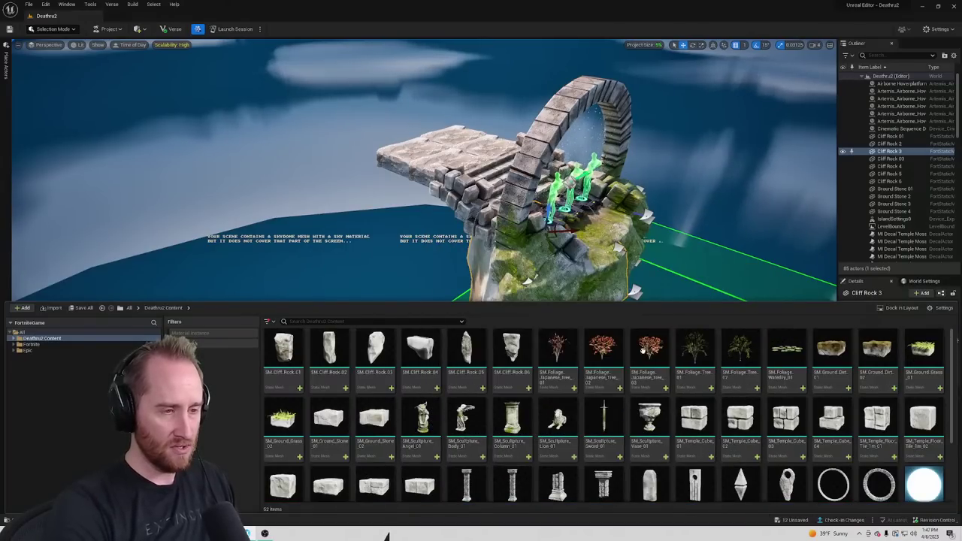
scroll(650, 428, down, 3)
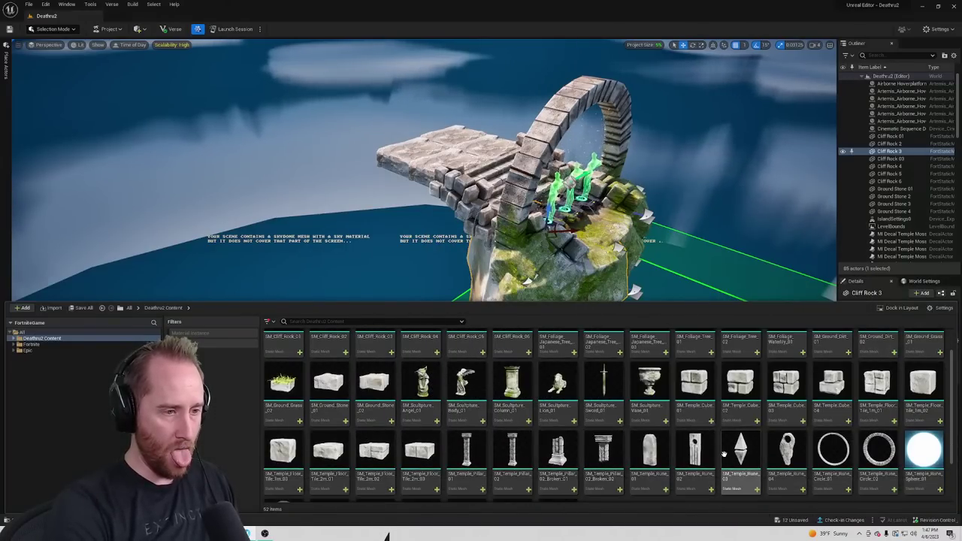
scroll(723, 453, up, 3)
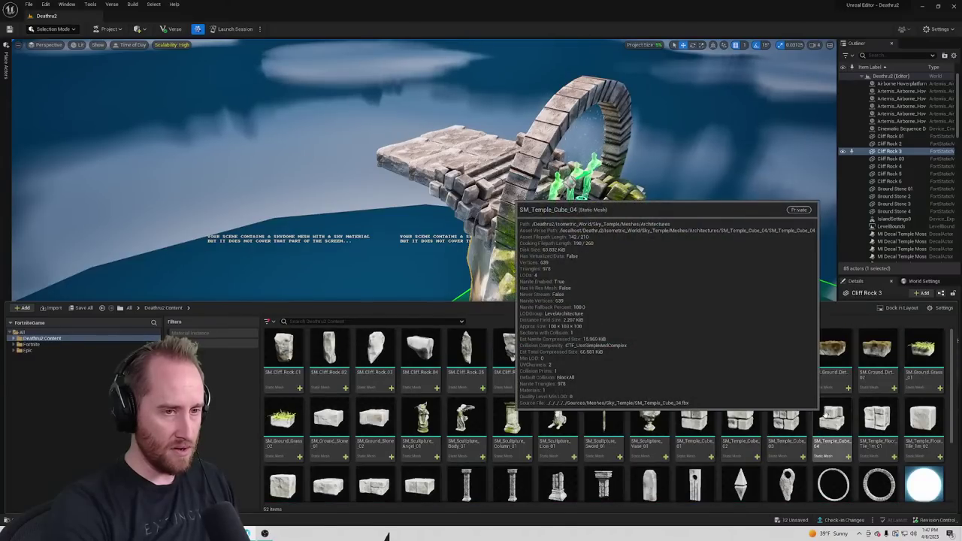
scroll(743, 455, down, 4)
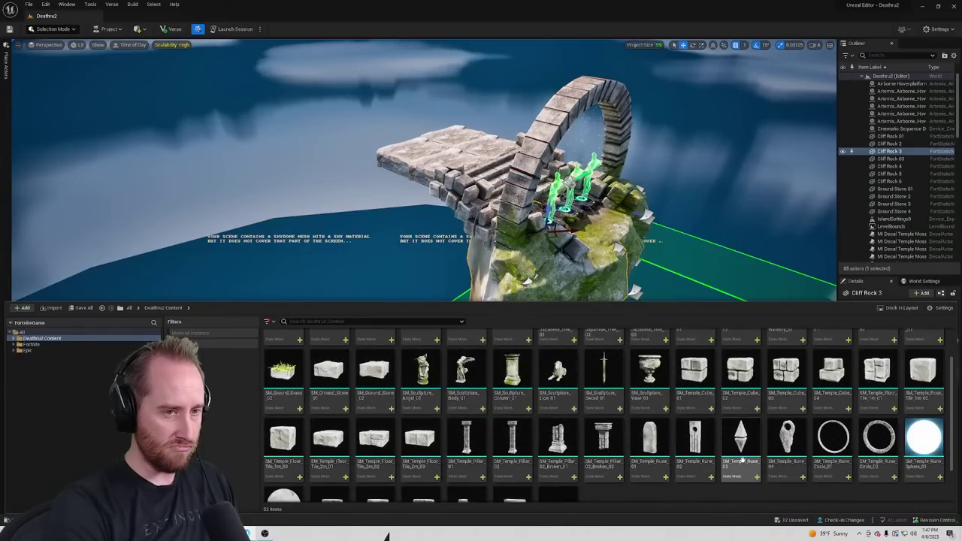
scroll(745, 472, down, 4)
scroll(693, 488, up, 10)
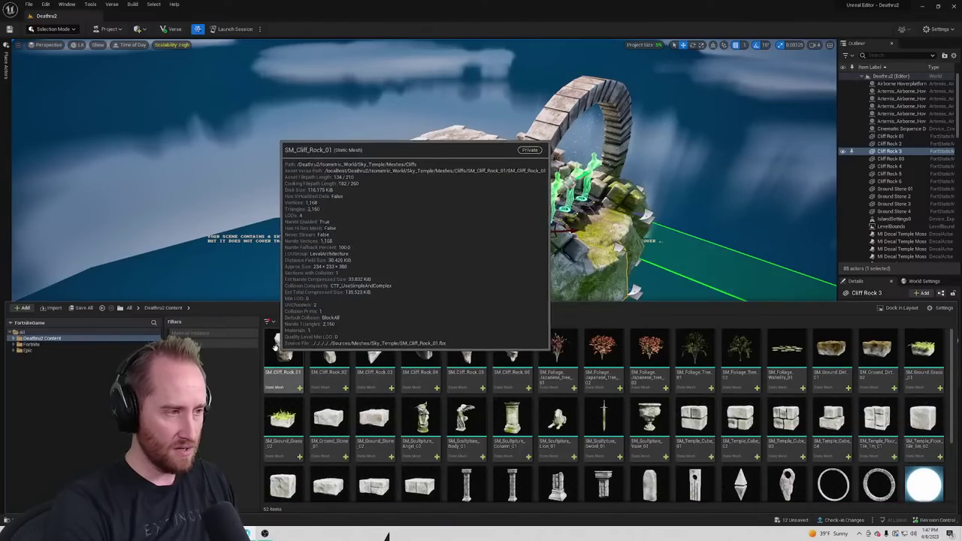
Place SM_Cliff_Rock_01 in the level near the temple island and scale it up to a large boulder
drag(282, 352, 400, 229)
right_drag(401, 228, 530, 239)
click(701, 45)
right_drag(651, 131, 658, 107)
drag(532, 168, 485, 190)
key(ctrl+z)
key(ctrl+z)
key(ctrl+z)
key(ctrl+z)
key(ctrl+z)
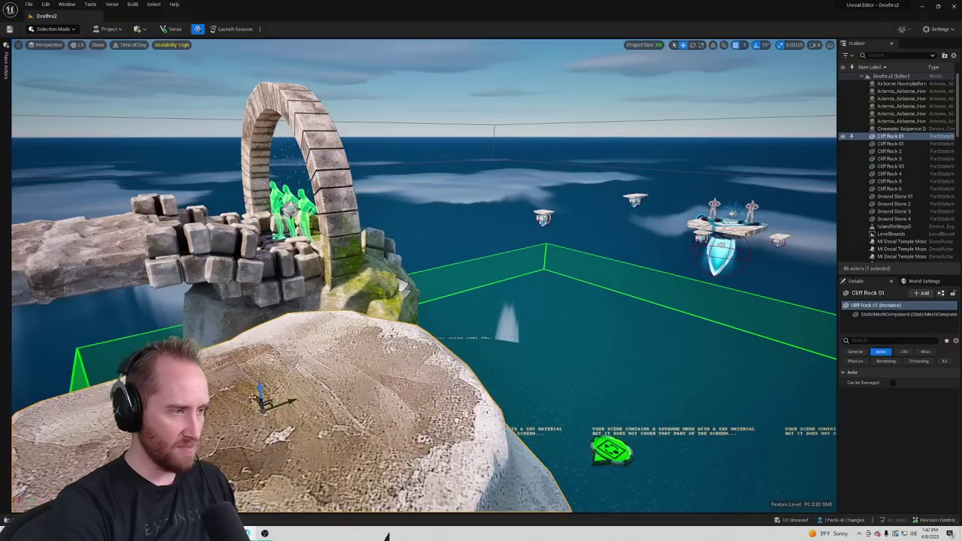
Position the enlarged cliff rock beneath the stone platform, beside the island's main cliff
key(ctrl+z)
key(ctrl+z)
key(ctrl+z)
key(ctrl+z)
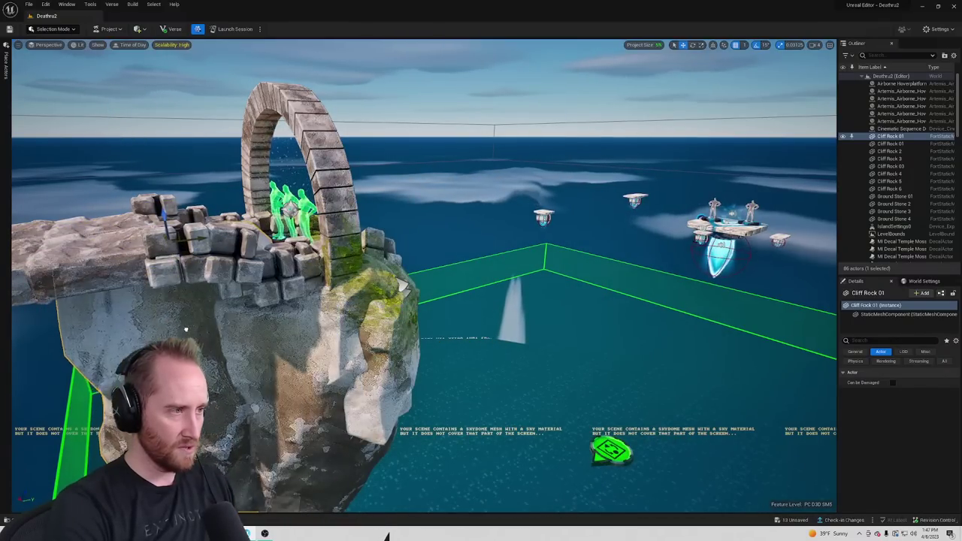
key(ctrl+z)
key(ctrl+z)
right_drag(187, 330, 143, 342)
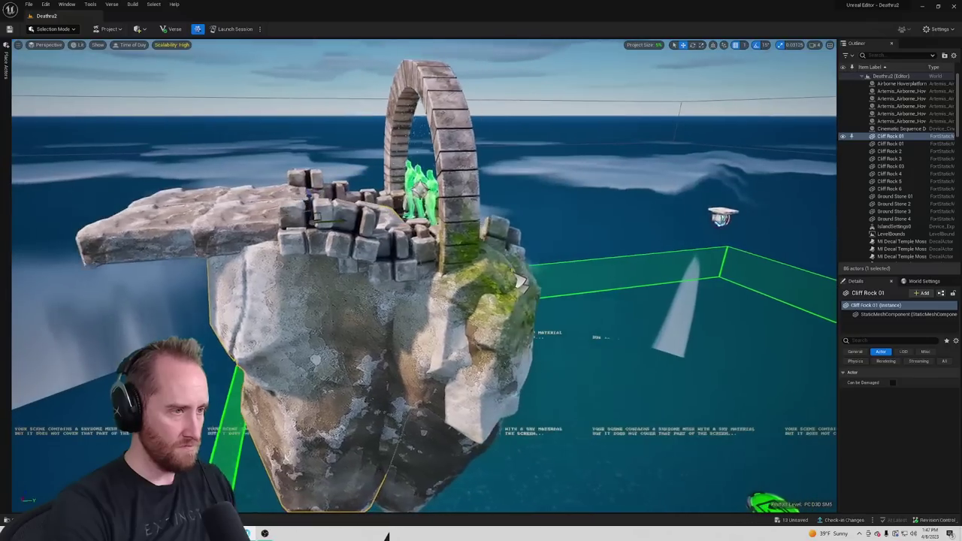
alt+drag(252, 336, 274, 336)
drag(299, 221, 257, 227)
Rotate the new cliff rock about its vertical axis to vary its visible side
click(692, 46)
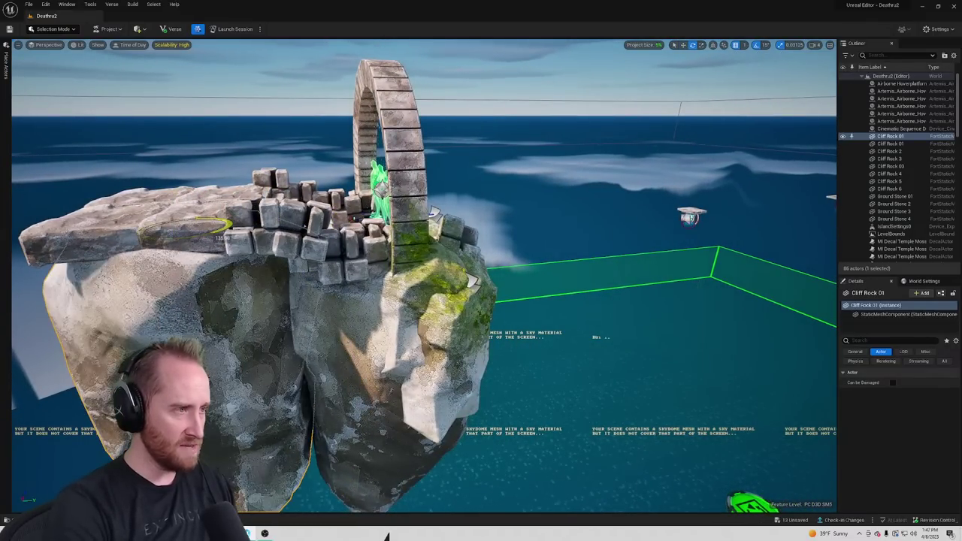
key(r)
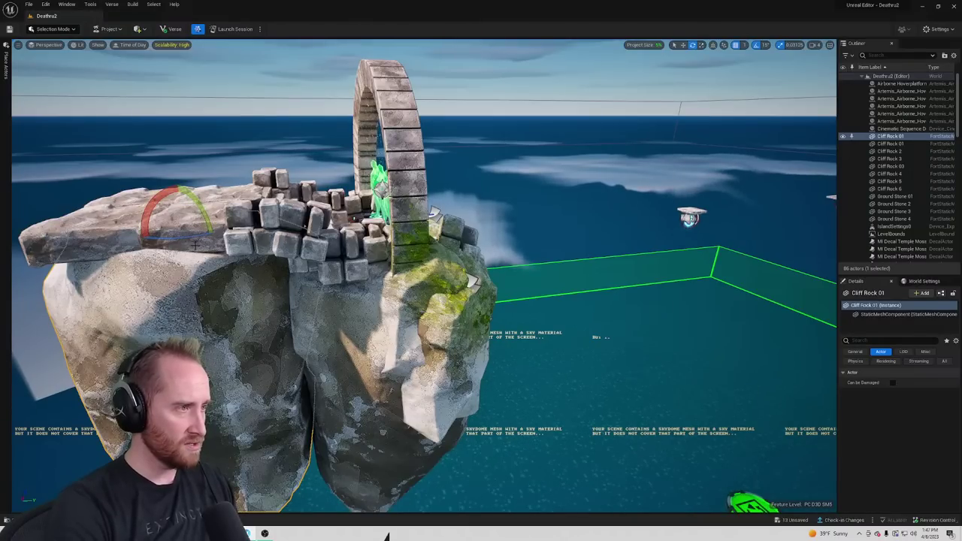
key(a)
right_drag(196, 248, 201, 248)
key(w)
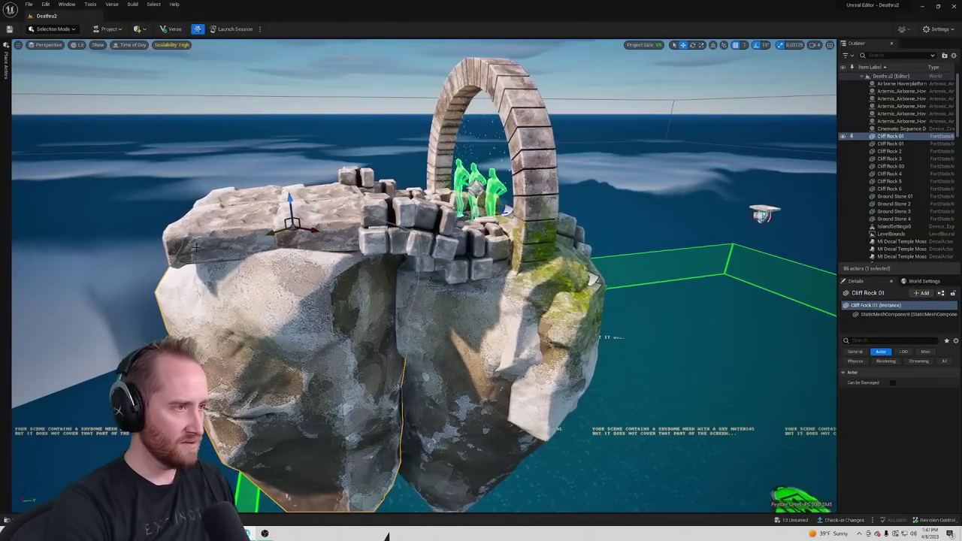
Shift the new cliff rock under the platform and stairs, and lower it so it does not poke through the steps
drag(319, 233, 323, 263)
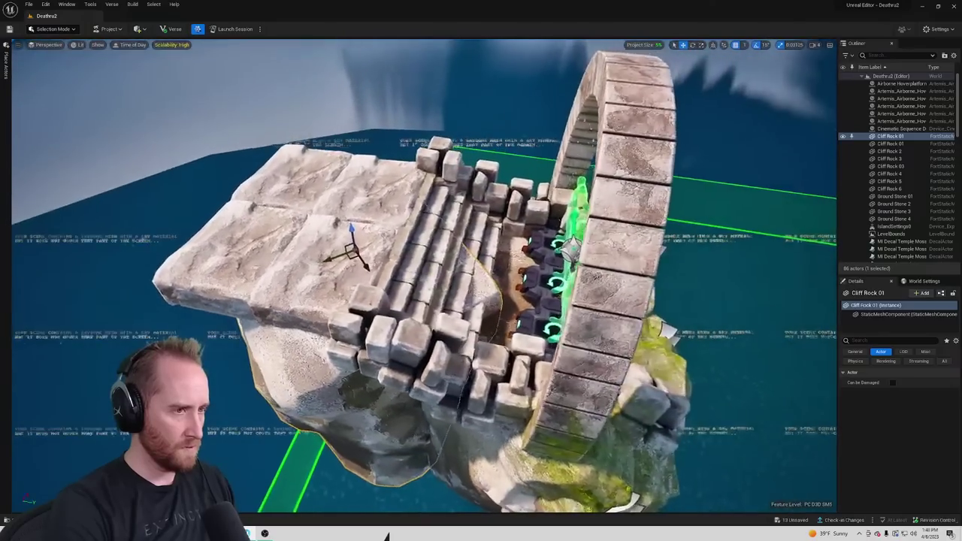
right_drag(354, 252, 360, 251)
drag(408, 239, 409, 262)
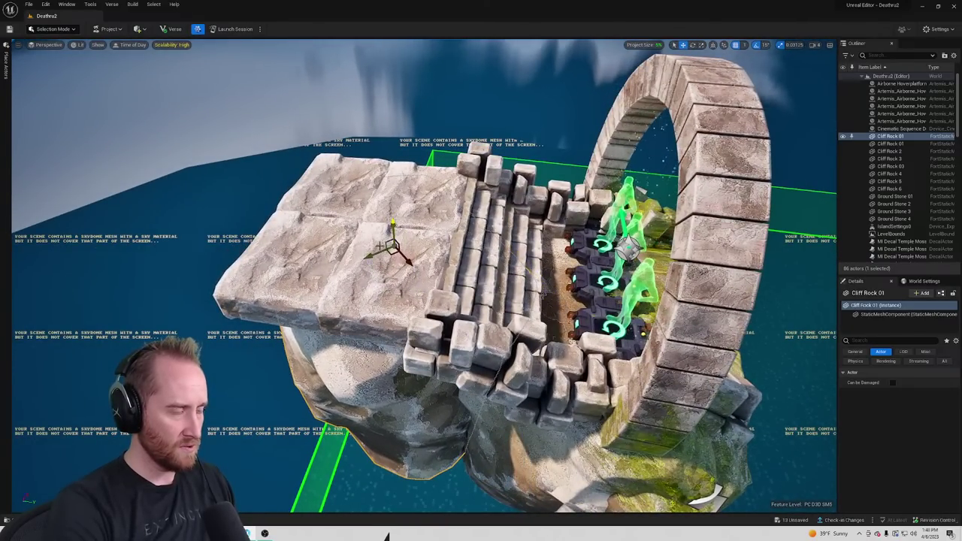
Move the small cliff rock near the arch's base inward, into the main cliff beneath the stairs
right_drag(379, 246, 379, 199)
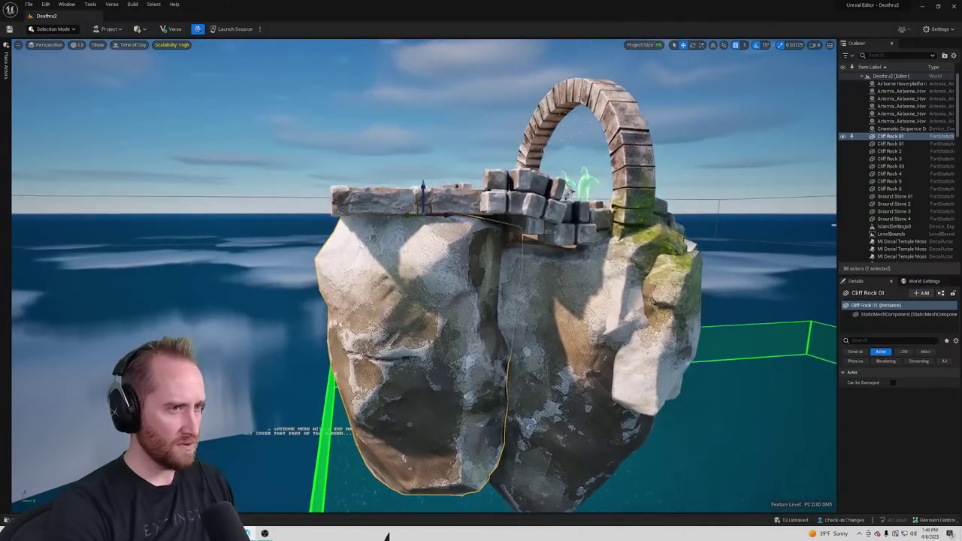
alt+drag(188, 135, 248, 136)
click(385, 274)
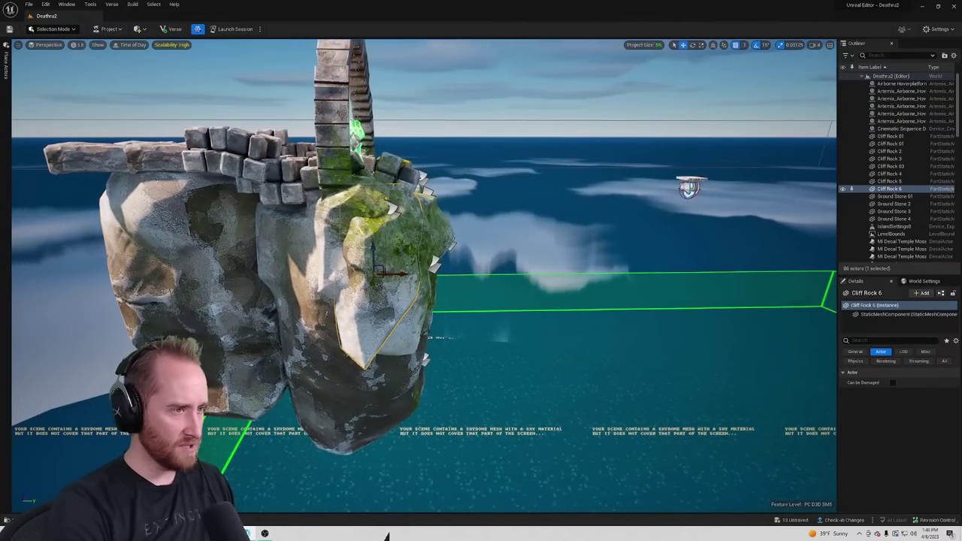
drag(377, 275, 306, 245)
right_drag(306, 245, 109, 252)
alt+drag(519, 270, 419, 302)
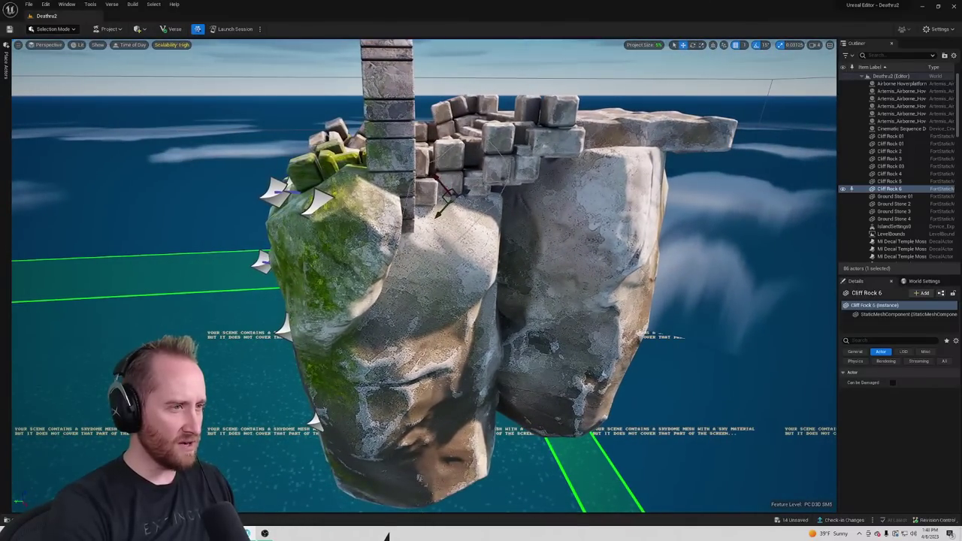
Pull the large cliff rock beneath the arch and stairs out of place and delete it
click(419, 301)
drag(425, 184, 642, 329)
key(Delete)
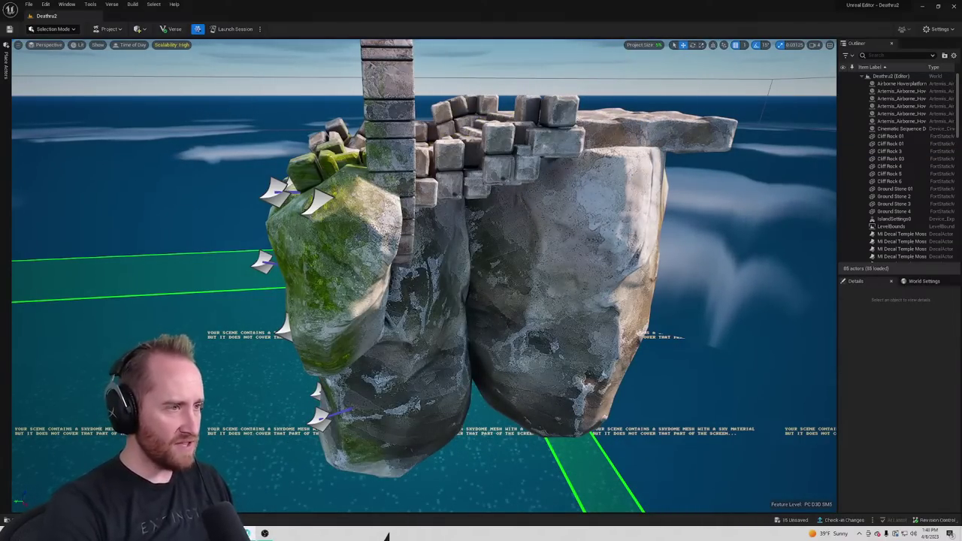
Try to fill the gap beneath the stairs with the mossy cliff rock, and undo its moves
click(343, 288)
drag(345, 286, 450, 280)
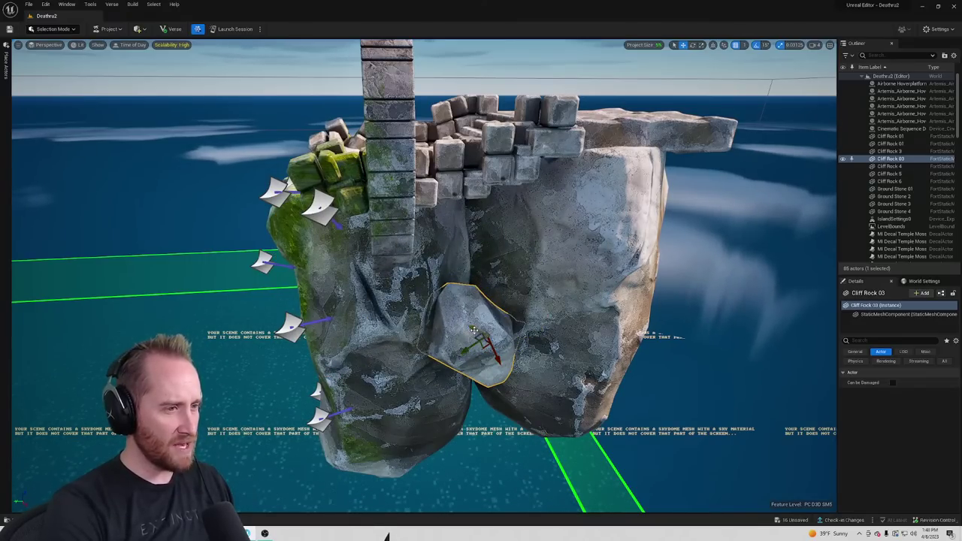
drag(460, 282, 497, 236)
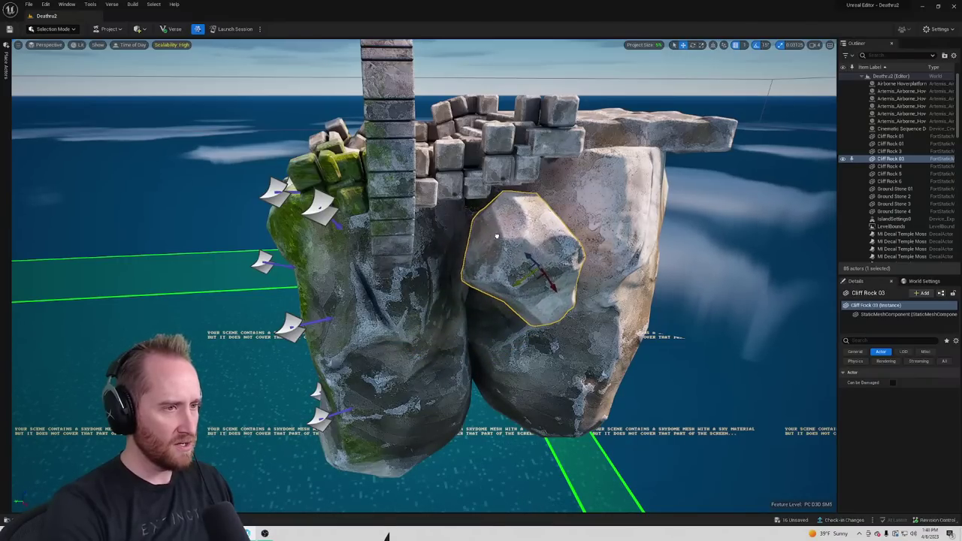
drag(535, 269, 498, 215)
drag(471, 181, 482, 231)
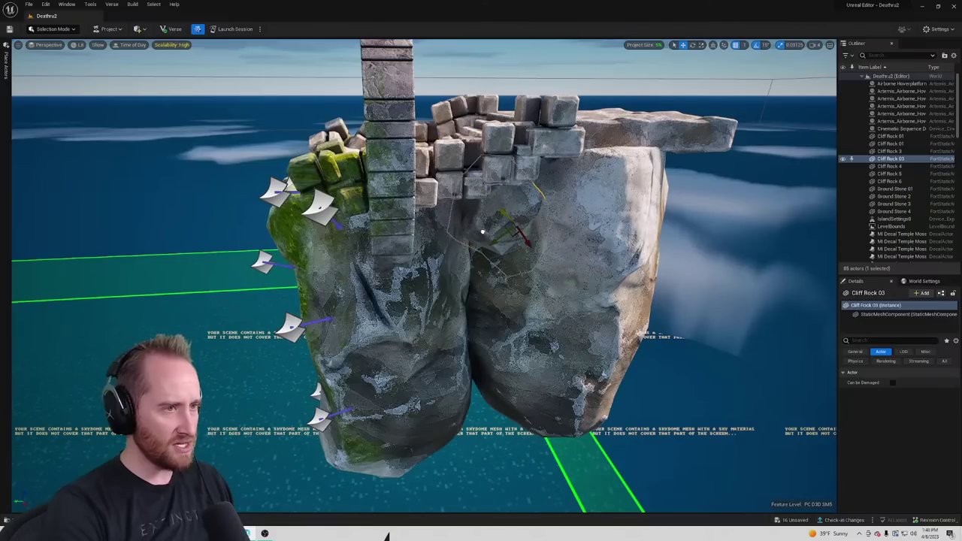
key(ctrl+z)
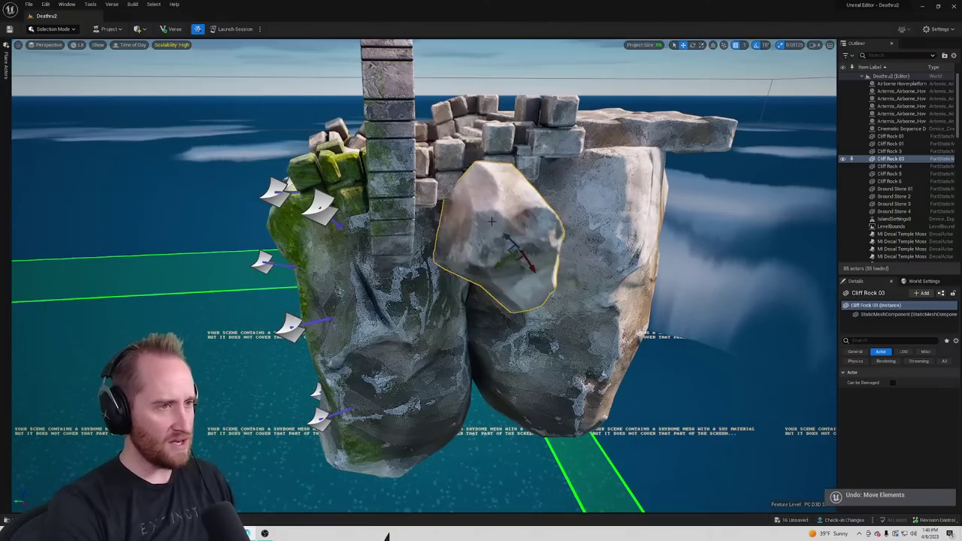
key(ctrl+z)
key(ctrl+z)
key(ctrl+z)
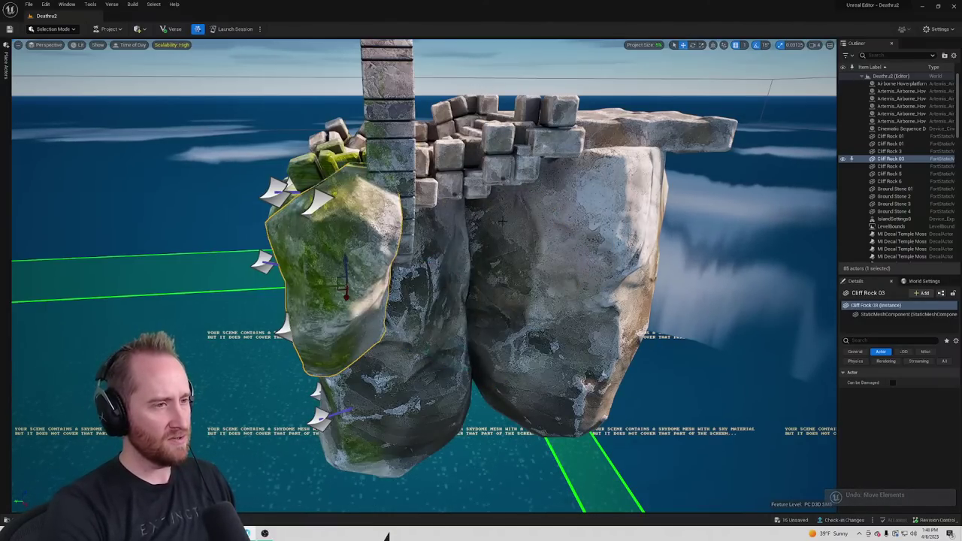
right_drag(490, 228, 676, 202)
right_drag(514, 214, 514, 215)
key(d)
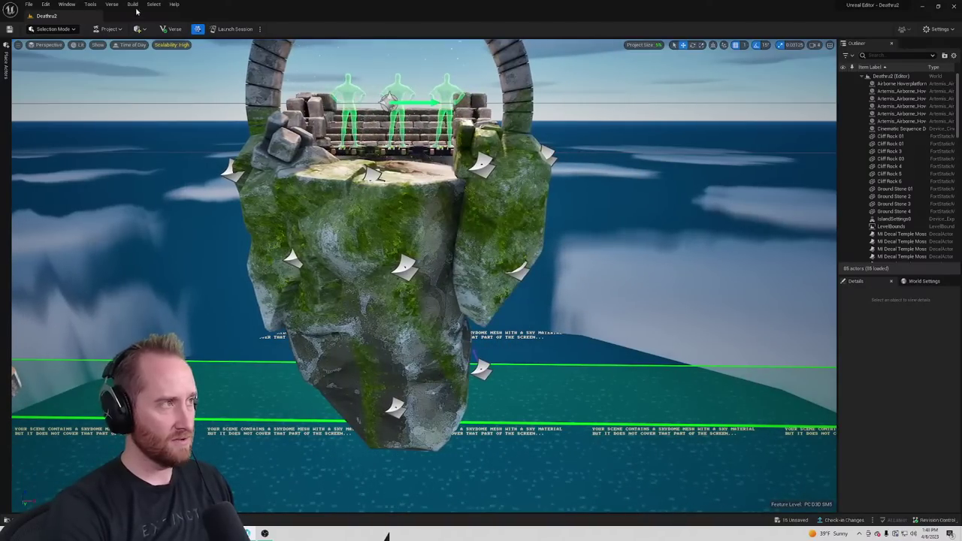
click(29, 4)
mouse_move(47, 4)
click(60, 33)
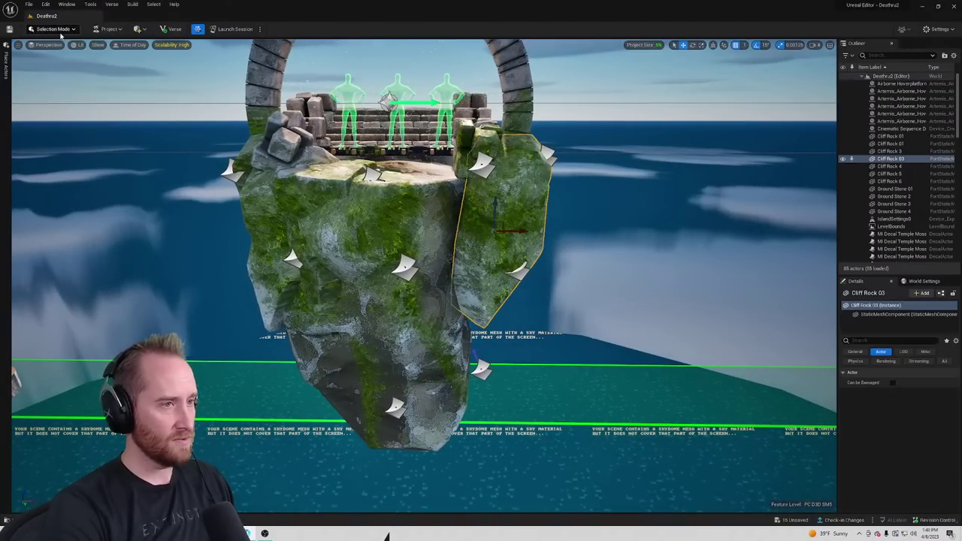
click(46, 4)
right_click(442, 210)
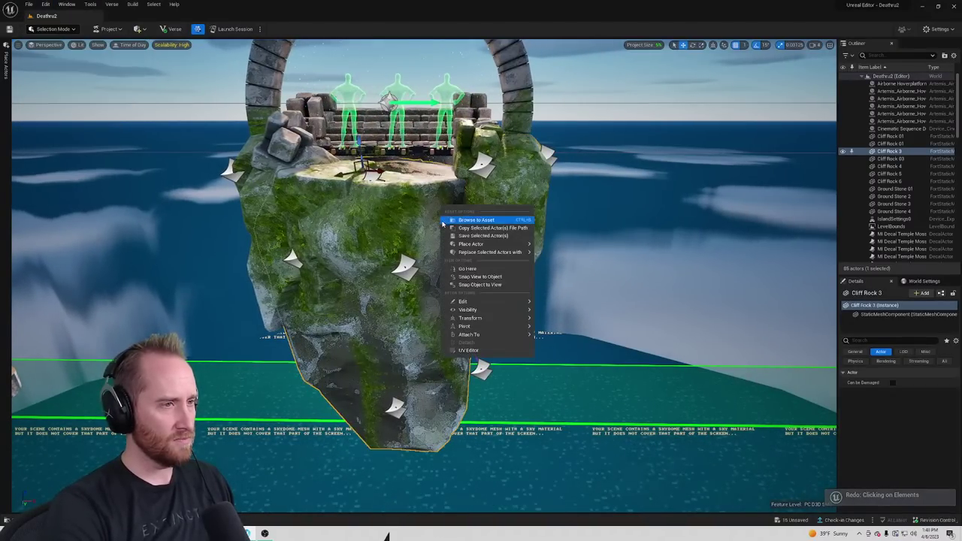
text(w)
click(606, 203)
Lower the mossy cliff rock below the arch's base, undoing the extra sideways shift
click(523, 187)
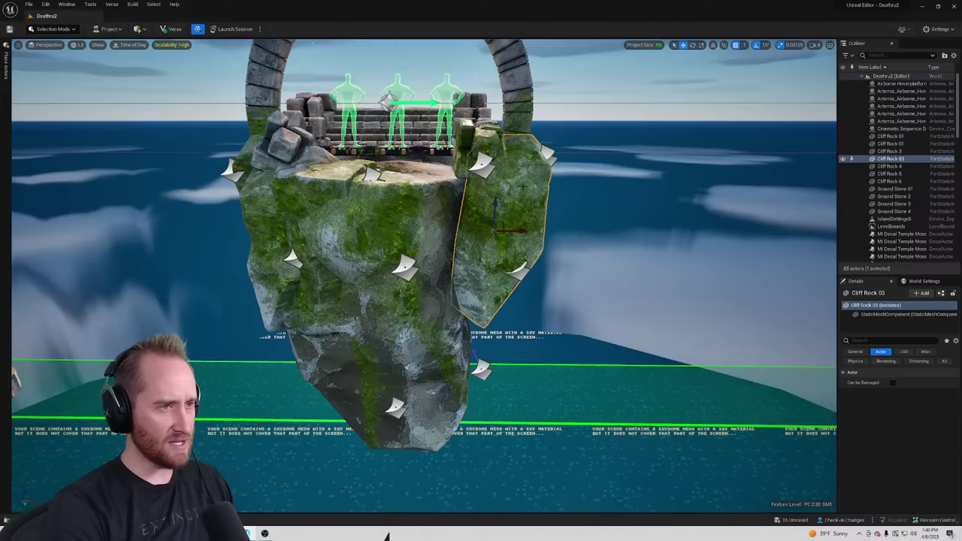
drag(497, 204, 484, 232)
drag(515, 268, 491, 272)
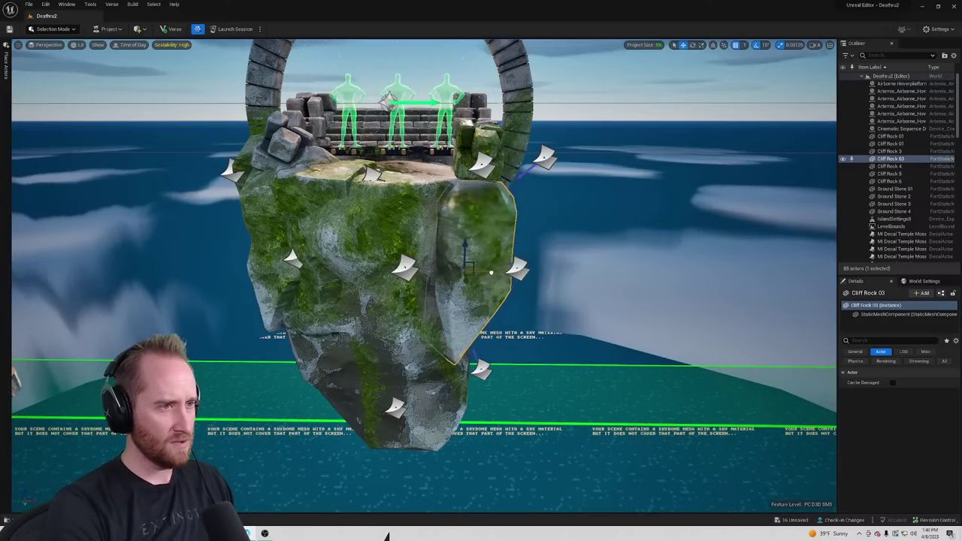
key(ctrl+z)
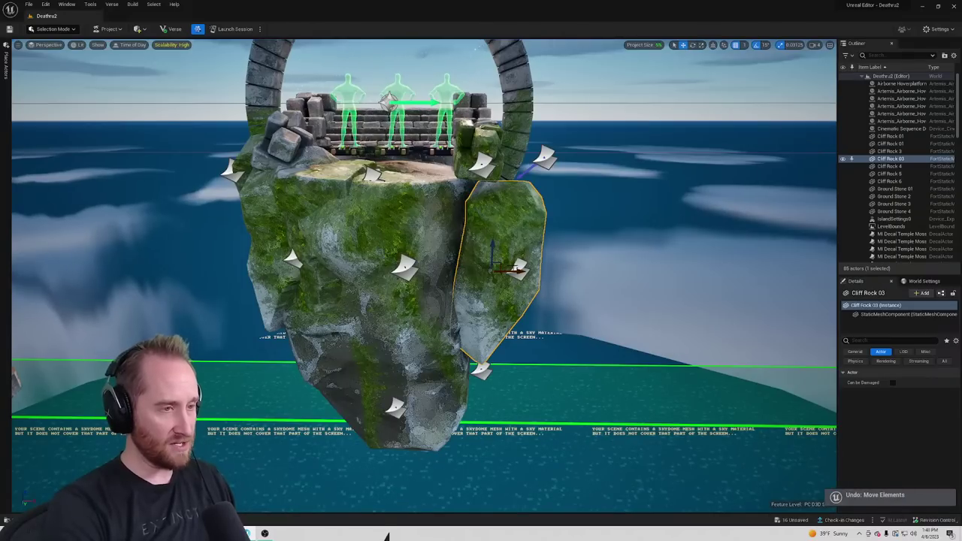
Duplicate the lowered mossy rock and fit the copy into the gap between it and the main cliff
alt+drag(517, 269, 451, 286)
drag(470, 275, 467, 278)
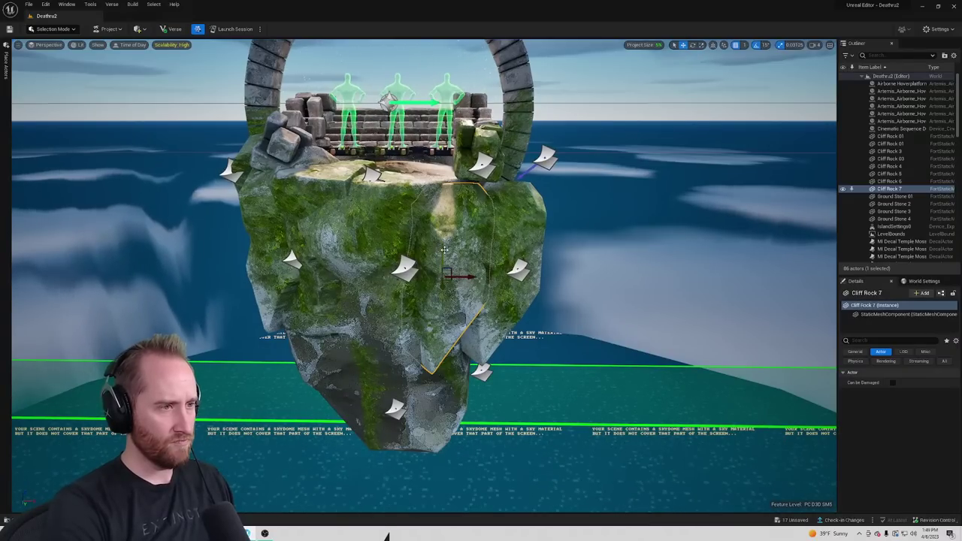
drag(445, 289, 445, 285)
click(509, 239)
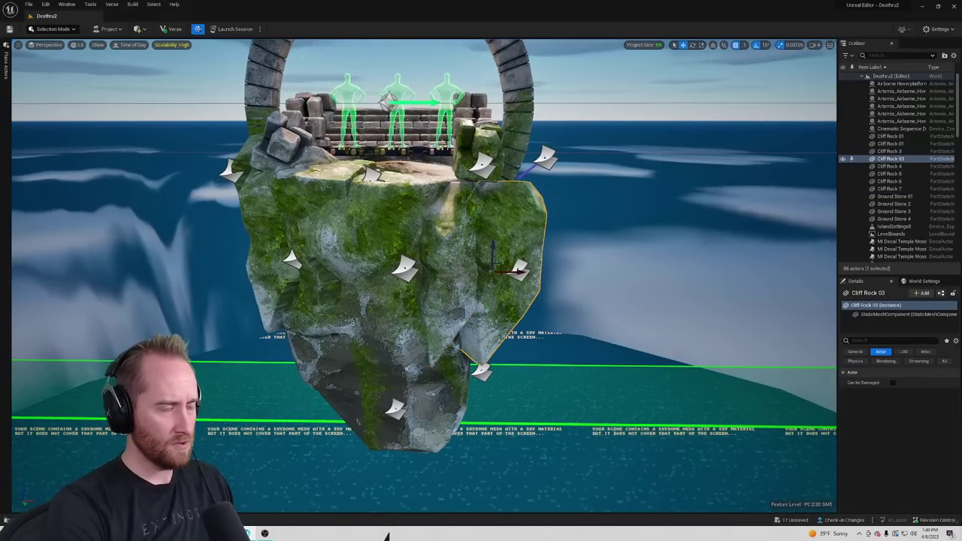
click(603, 230)
Duplicate the large cliff rock beneath the platform and offset the copy toward the stairs
key(d)
mouse_move(604, 230)
right_down()
mouse_move(519, 230)
mouse_move(616, 227)
right_up()
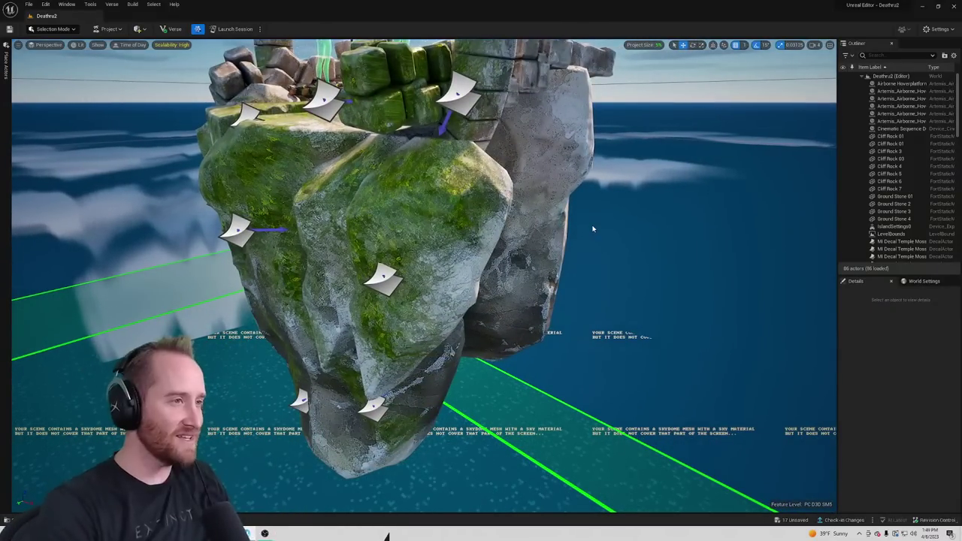
key(d)
right_drag(592, 227, 498, 248)
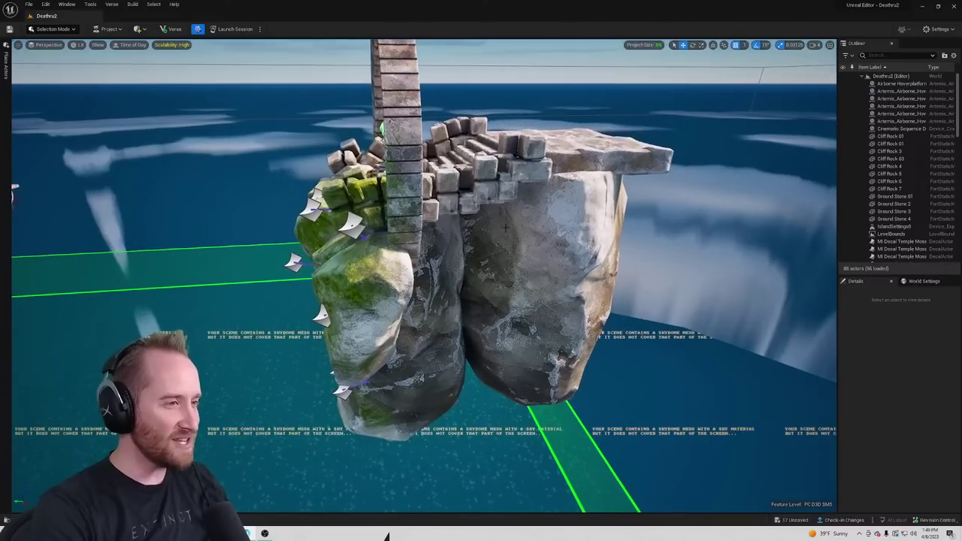
click(499, 248)
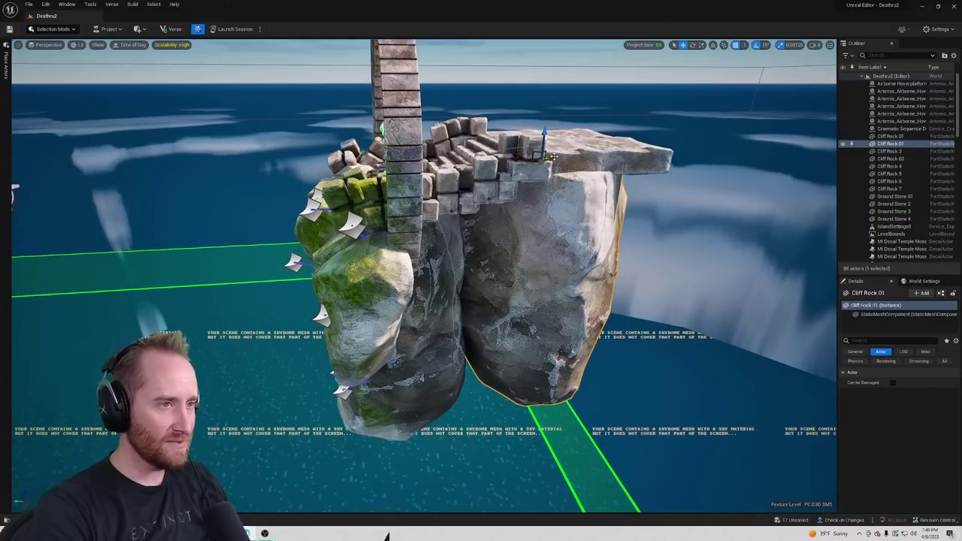
drag(540, 156, 481, 180)
key(ctrl+z)
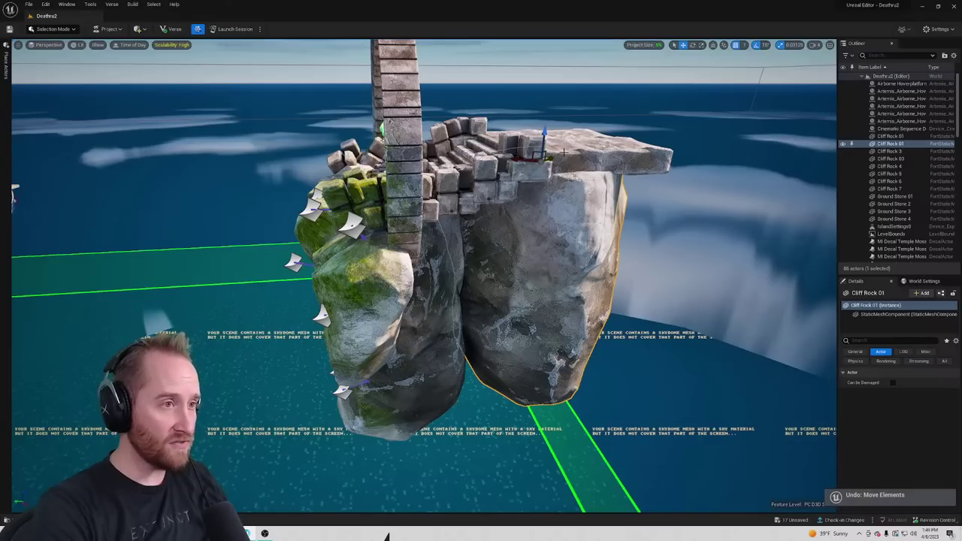
drag(539, 171, 509, 174)
Add two more copies of the large cliff rock beneath the stairs, the last one closer to the arch
right_drag(474, 241, 473, 241)
key(w)
alt+drag(582, 219, 582, 219)
right_drag(581, 219, 581, 219)
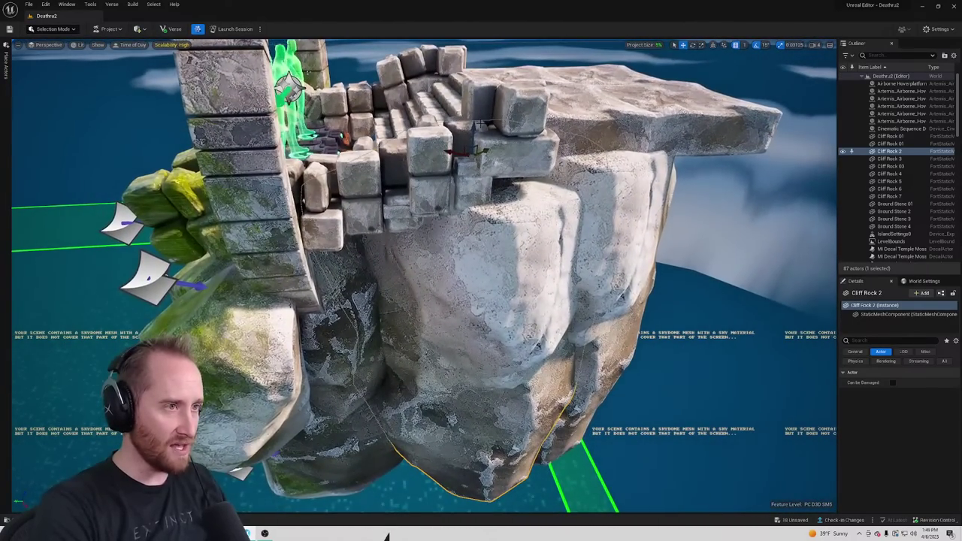
drag(485, 151, 497, 146)
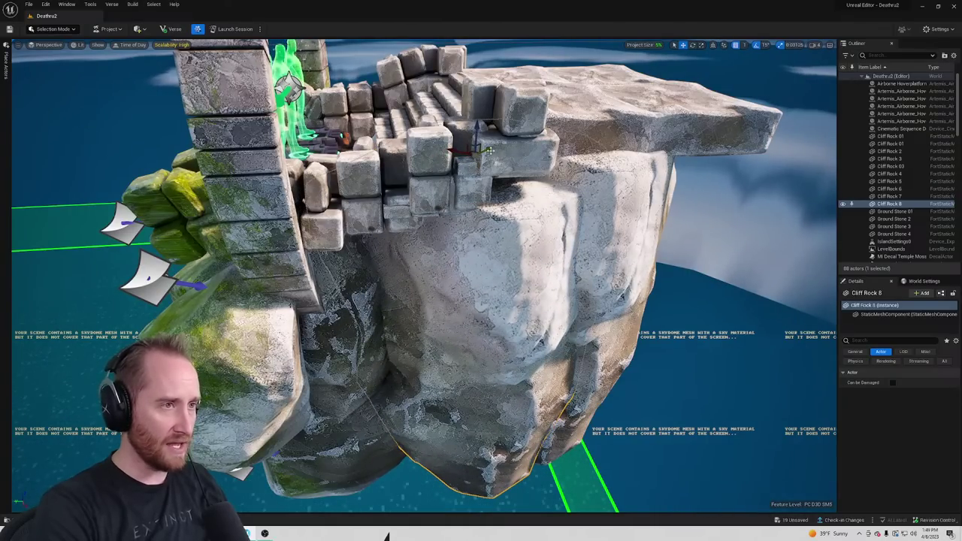
alt+drag(490, 148, 389, 172)
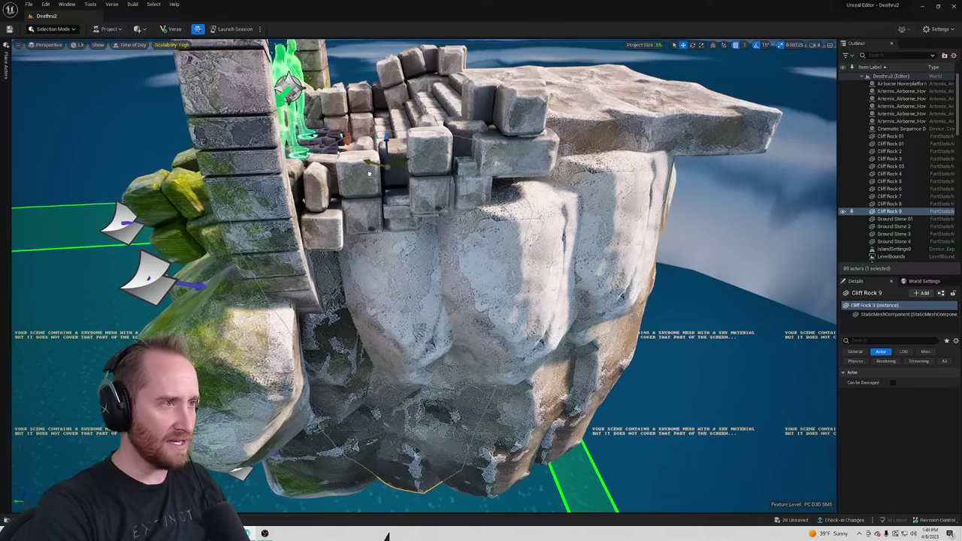
Move the temple cube cluster from beside the arch's base to the platform's side edge, next to the stairs
mouse_move(389, 173)
right_down()
mouse_move(541, 172)
mouse_move(504, 172)
mouse_move(594, 196)
mouse_move(526, 203)
mouse_move(391, 188)
right_up()
key(w)
key(s)
key(d)
alt+drag(248, 271, 143, 270)
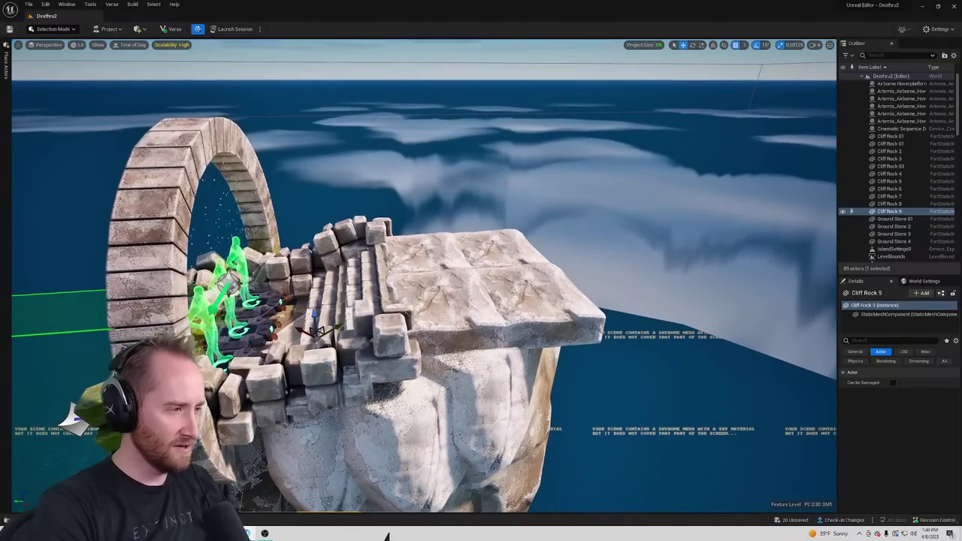
click(221, 379)
drag(223, 400, 402, 338)
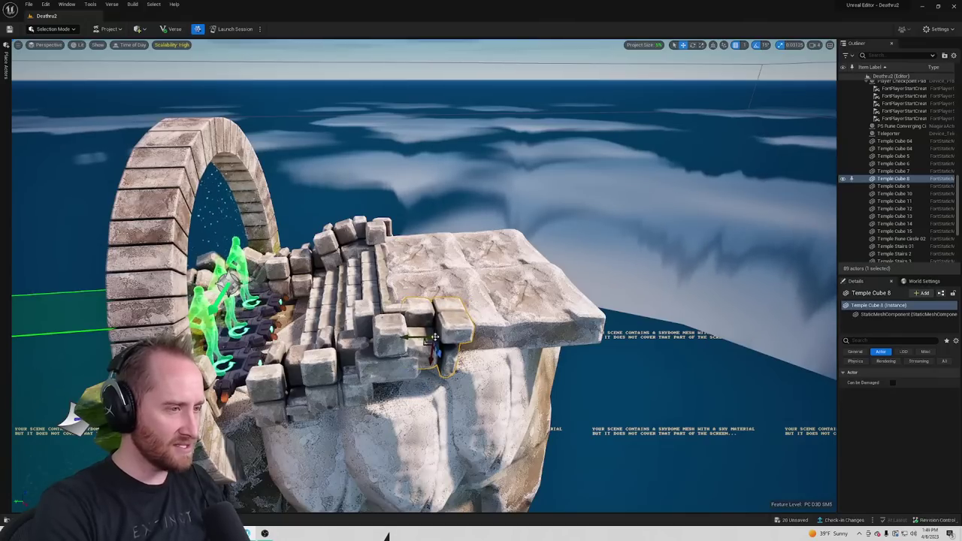
Duplicate the cube cluster farther along the platform's edge and nudge the copy outward
alt+drag(432, 342, 487, 328)
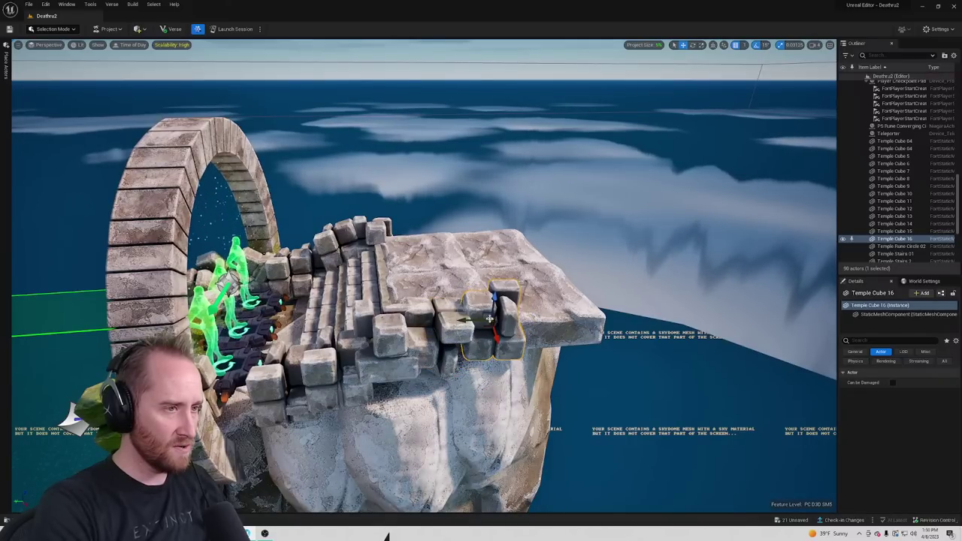
right_drag(490, 319, 539, 300)
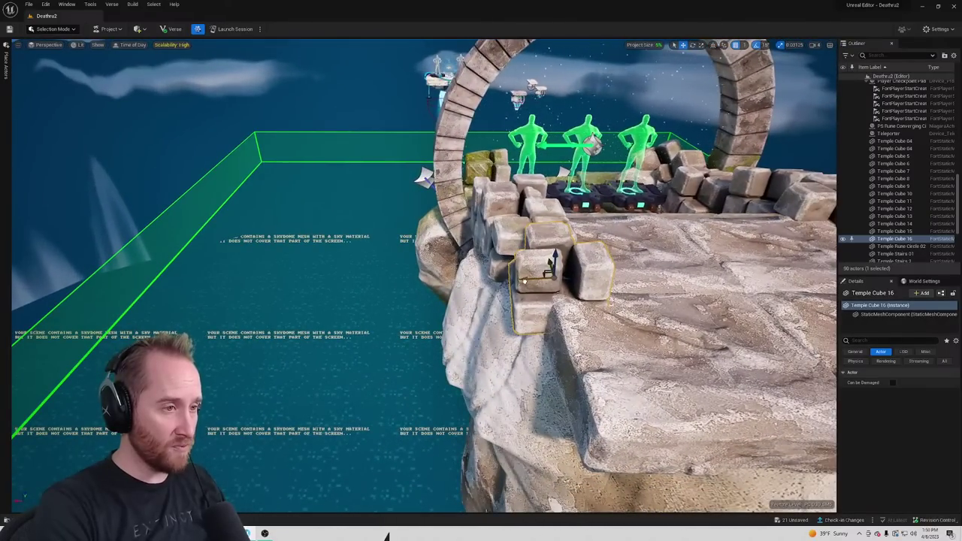
drag(524, 281, 506, 281)
Continue the edge with two more cube cluster copies to the platform's far corner, nudging the last one outward
right_drag(506, 281, 582, 225)
alt+drag(460, 345, 607, 347)
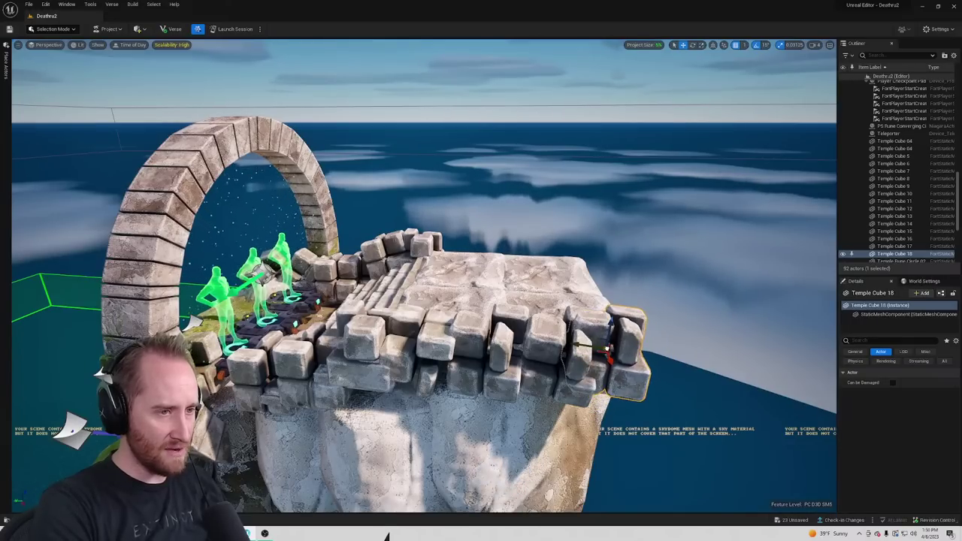
right_drag(603, 351, 468, 316)
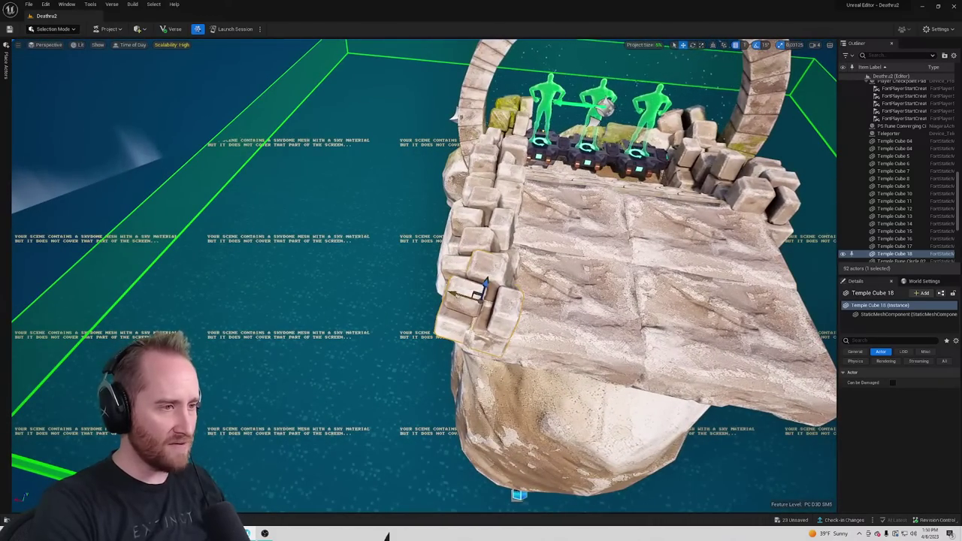
drag(456, 293, 447, 292)
Select the five temple cube clusters along the platform's side and duplicate them across to the opposite edge
right_drag(448, 294, 383, 294)
click(399, 194)
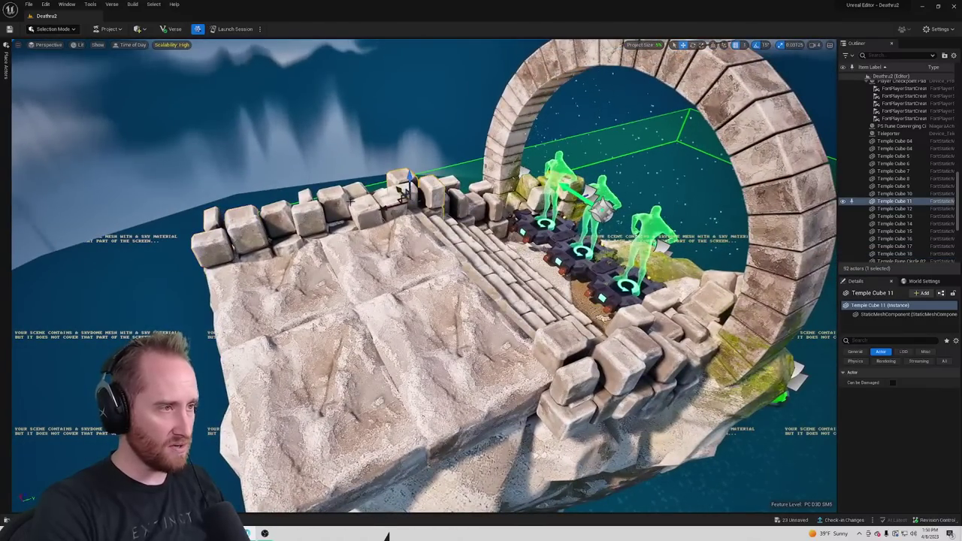
ctrl+click(356, 204)
ctrl+click(310, 208)
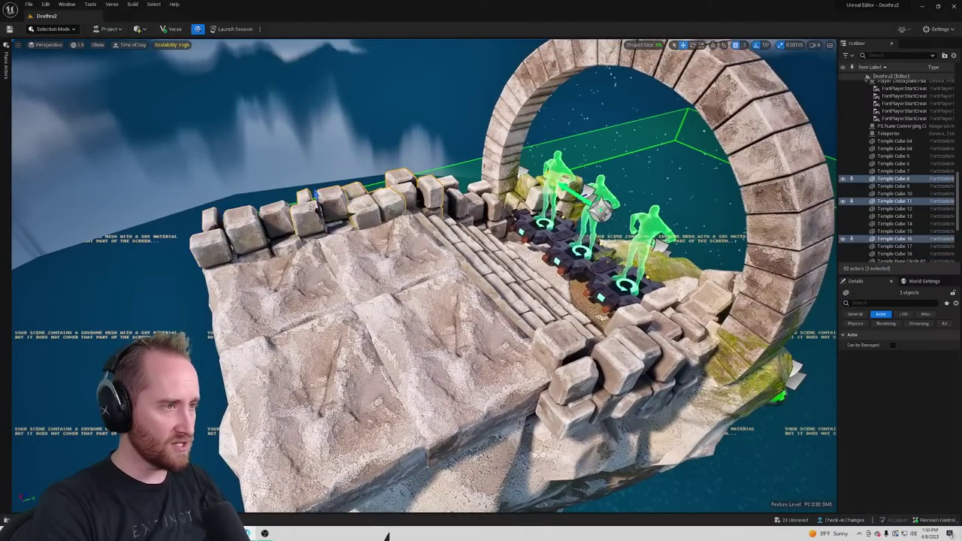
ctrl+click(259, 221)
ctrl+click(218, 241)
right_drag(218, 241, 290, 280)
alt+drag(392, 136, 416, 116)
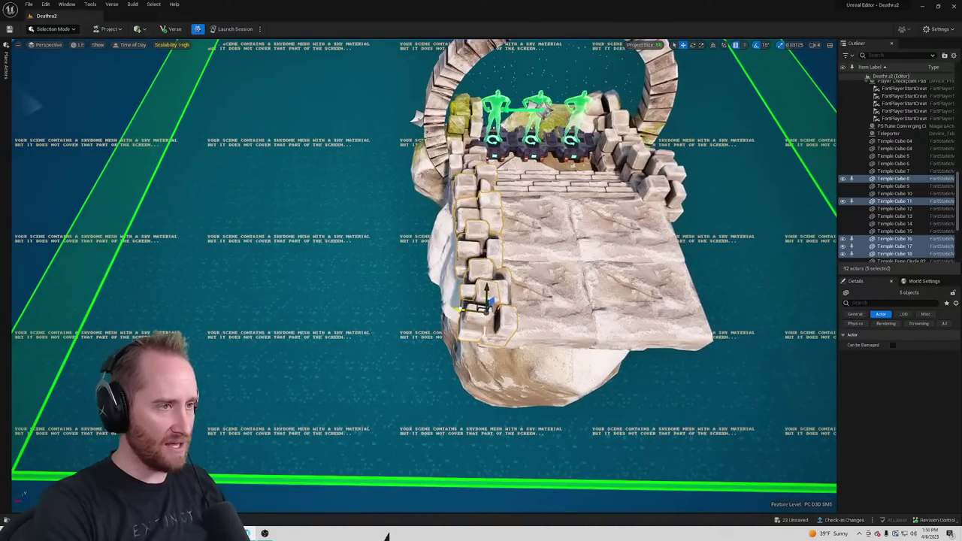
drag(458, 309, 559, 306)
key(ctrl+z)
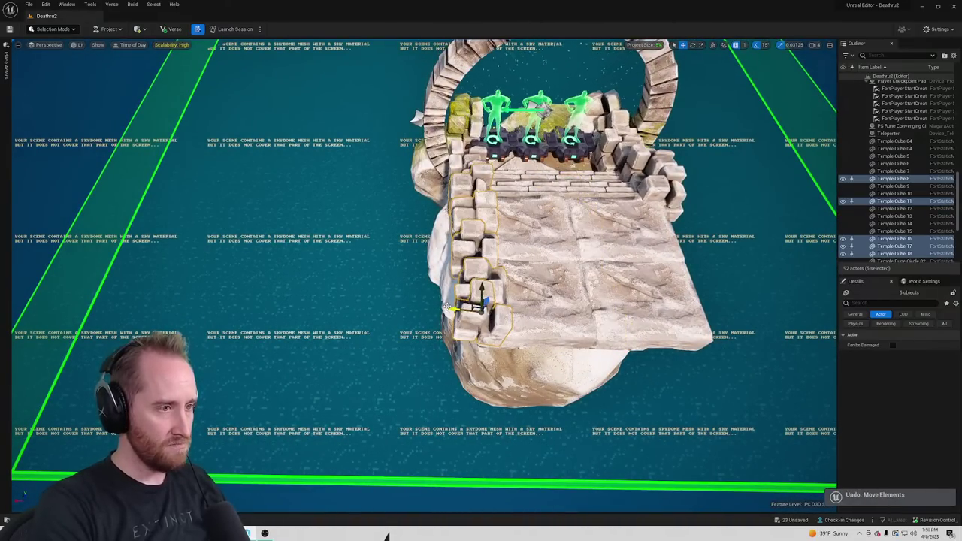
alt+drag(452, 308, 658, 296)
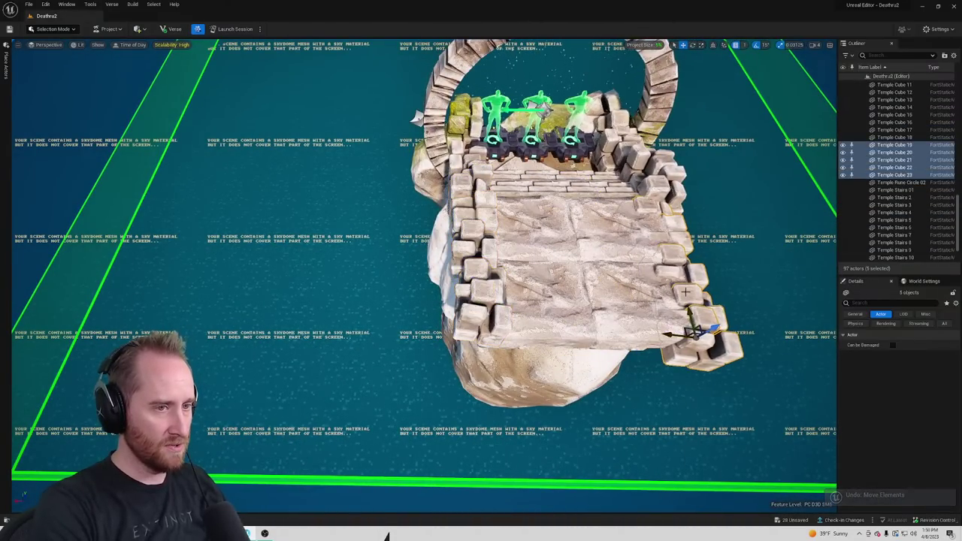
Shift the five duplicated temple cube clusters along the platform's opposite edge and set the rotation snap to 5°
drag(713, 323, 729, 316)
right_drag(628, 274, 602, 274)
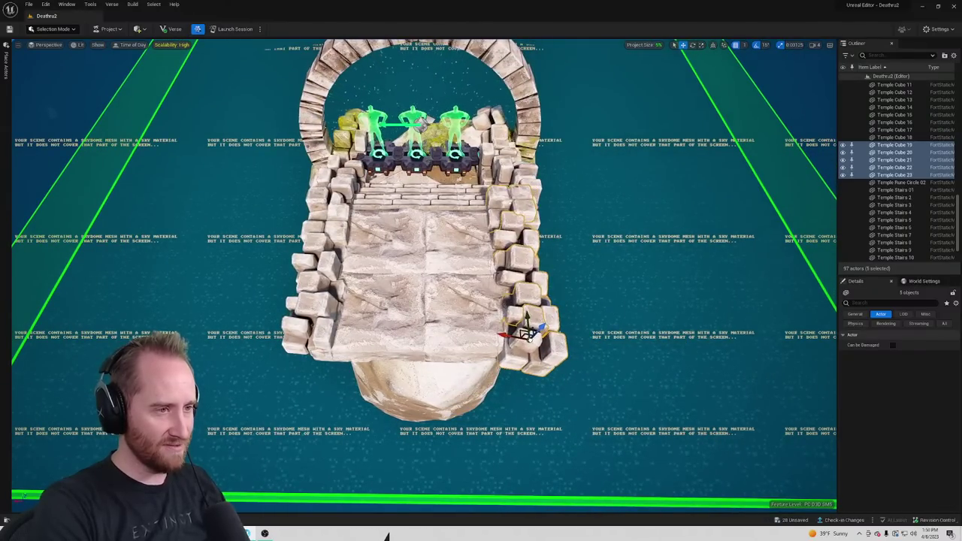
drag(507, 335, 528, 329)
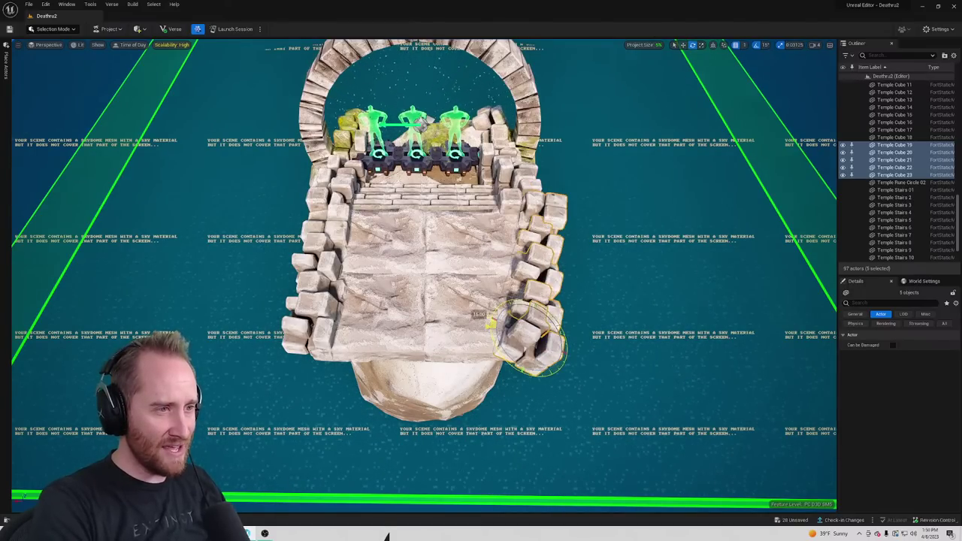
click(765, 45)
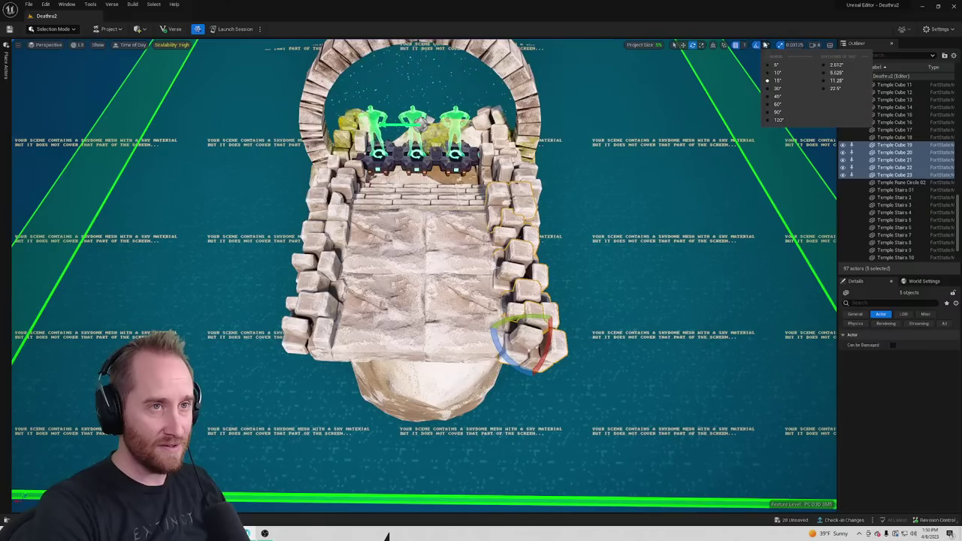
click(777, 66)
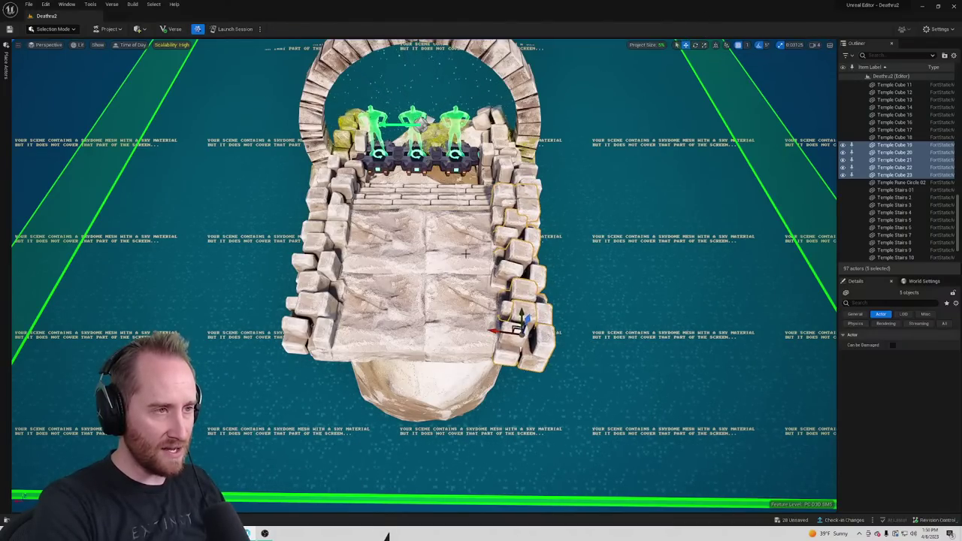
Nudge the five cube clusters inward against the platform's edge and fine-tune their rotation
right_drag(465, 254, 408, 259)
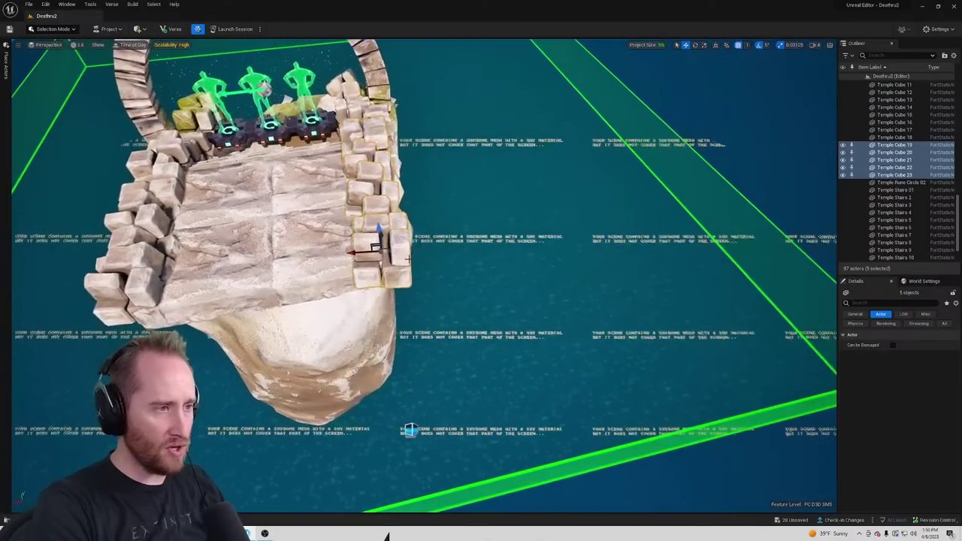
drag(381, 250, 374, 249)
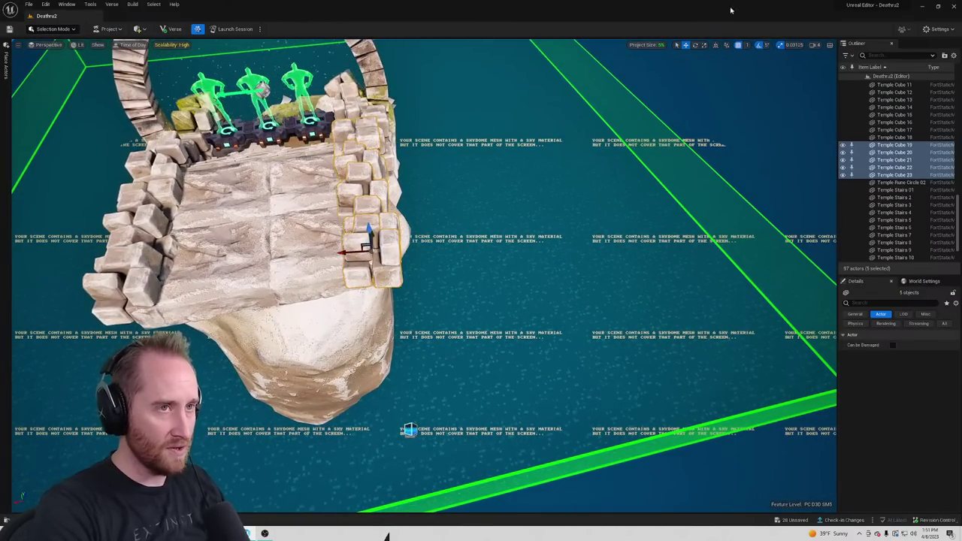
click(694, 45)
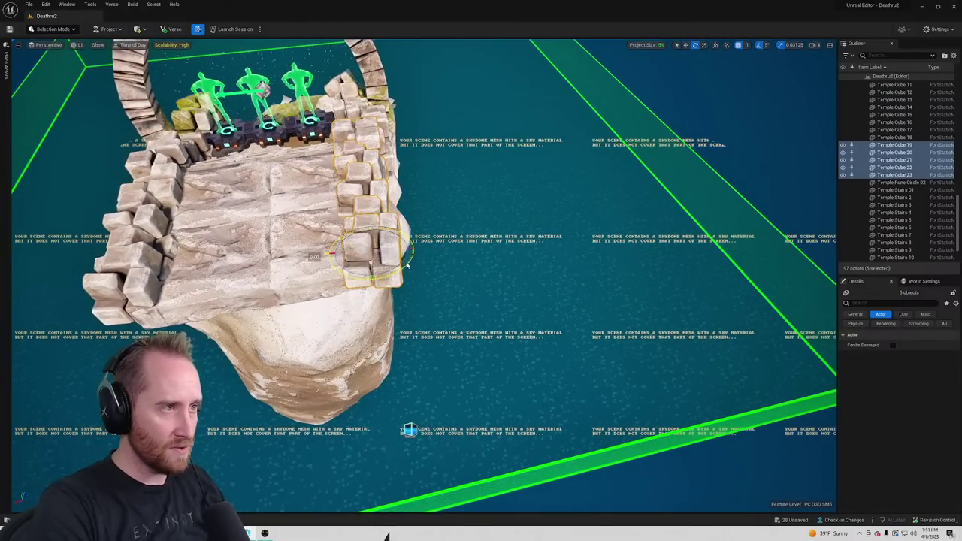
drag(407, 264, 409, 259)
Rotate the cliff rock beneath the platform's side edge and move it slightly so it sits under the cubes
click(328, 202)
right_drag(328, 201, 343, 218)
click(341, 223)
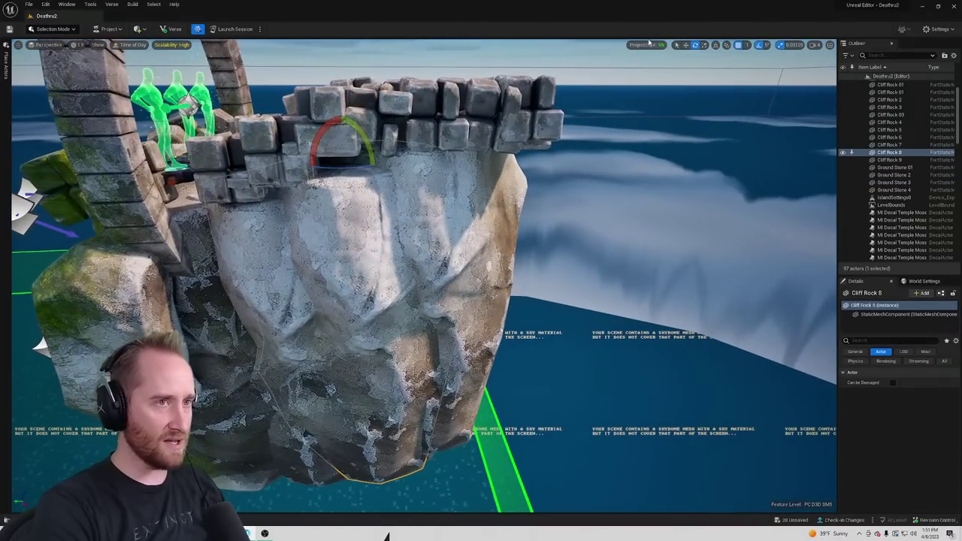
drag(342, 168, 300, 162)
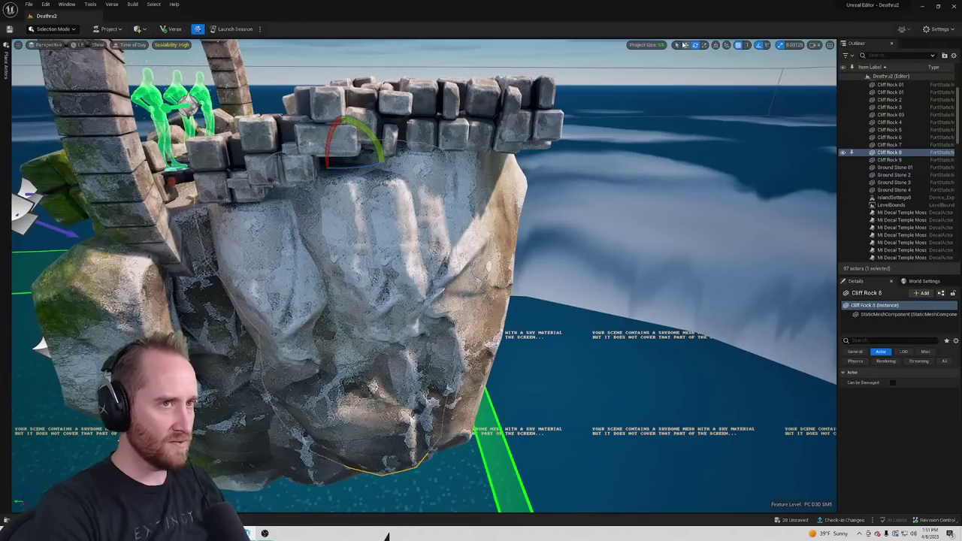
click(685, 45)
drag(354, 156, 350, 160)
Duplicate the temple cube cluster near the arch down onto the cliff face, and place another copy beside it, away from the arch
click(401, 254)
right_drag(402, 254, 557, 289)
right_drag(299, 238, 278, 237)
click(504, 205)
drag(504, 194, 503, 241)
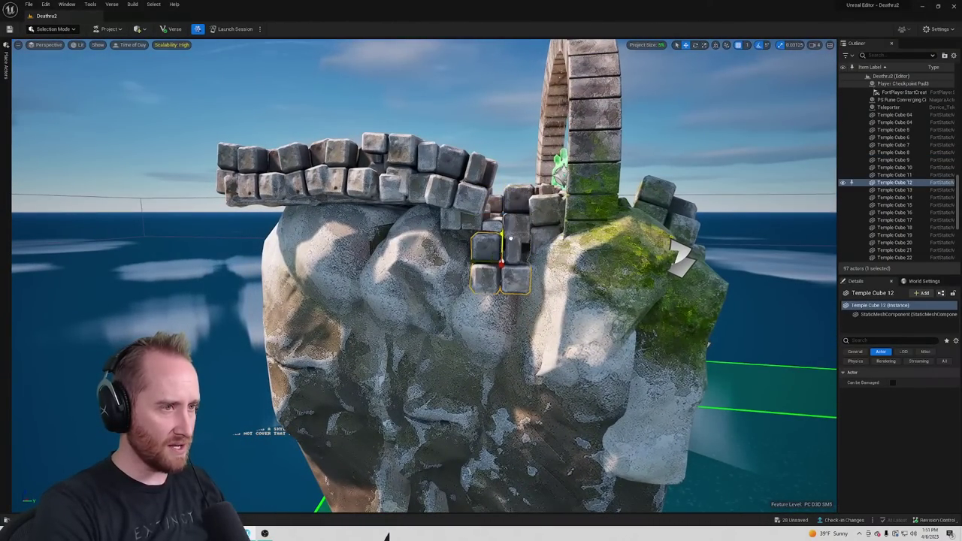
key(ctrl+z)
alt+drag(504, 194, 502, 245)
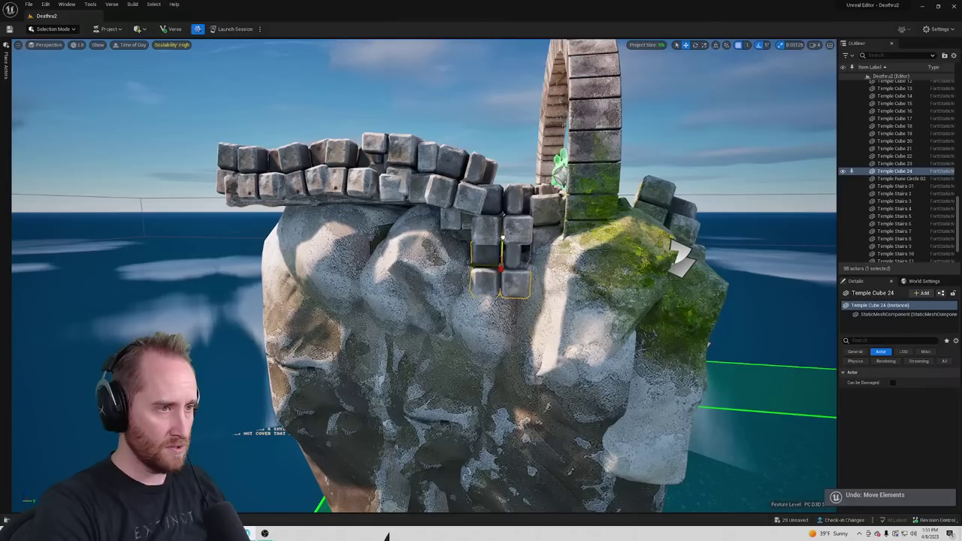
key(ctrl+z)
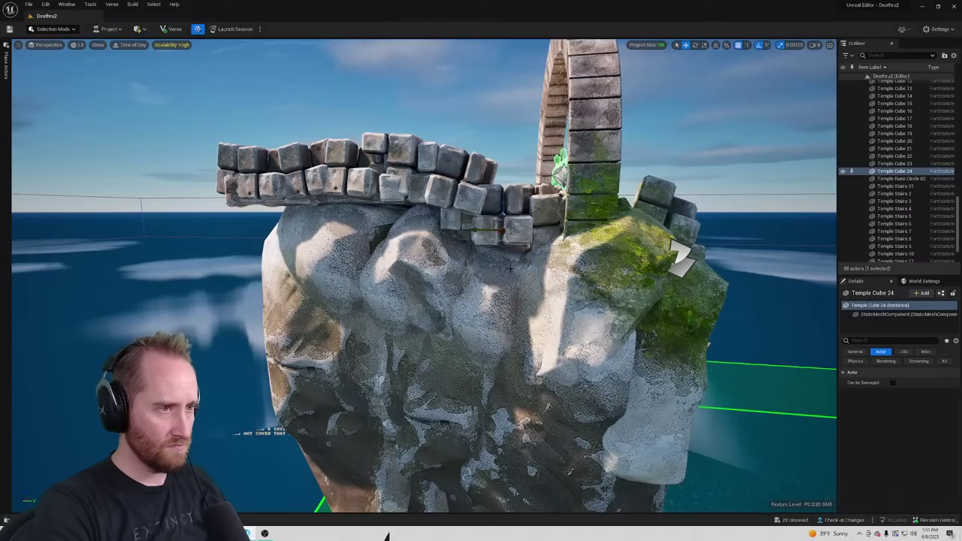
key(ctrl+y)
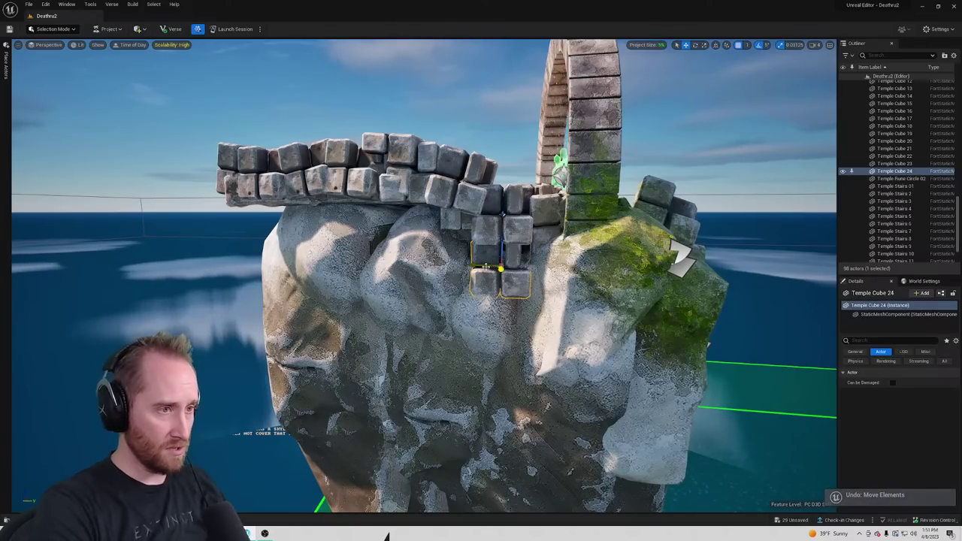
alt+drag(471, 263, 408, 264)
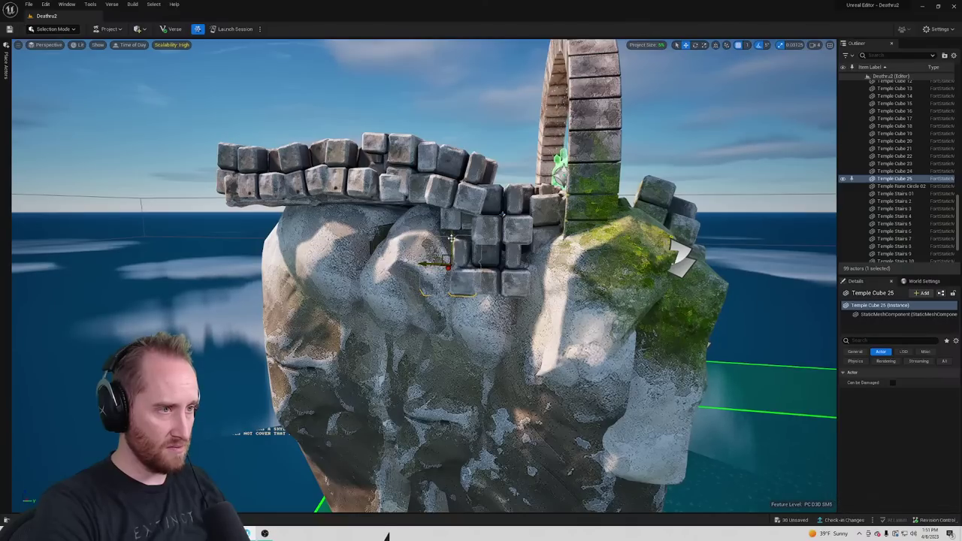
On the island's other side, duplicate a cube cluster from the platform's edge down onto the cliff rock
click(536, 325)
click(562, 311)
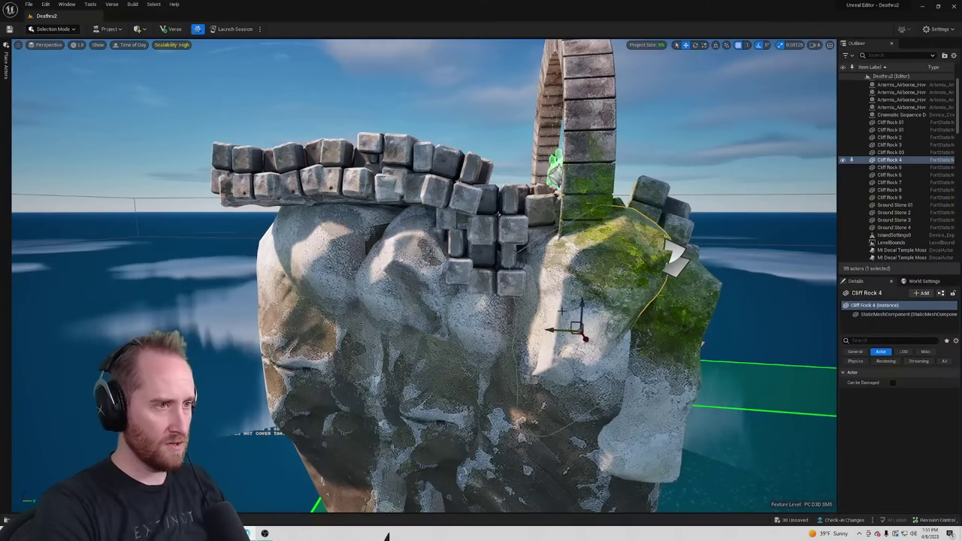
key(d)
right_drag(563, 311, 508, 283)
key(d)
key(s)
click(449, 275)
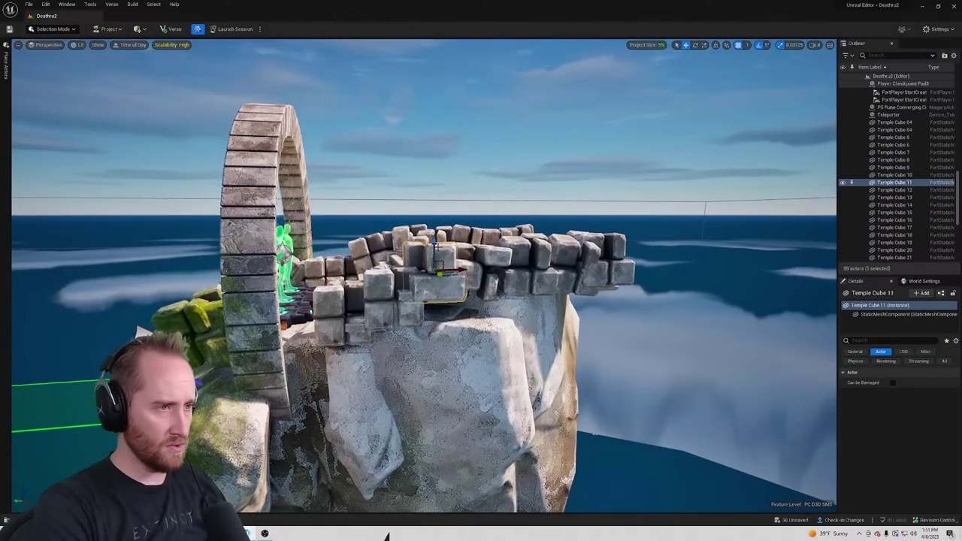
alt+drag(434, 242, 436, 279)
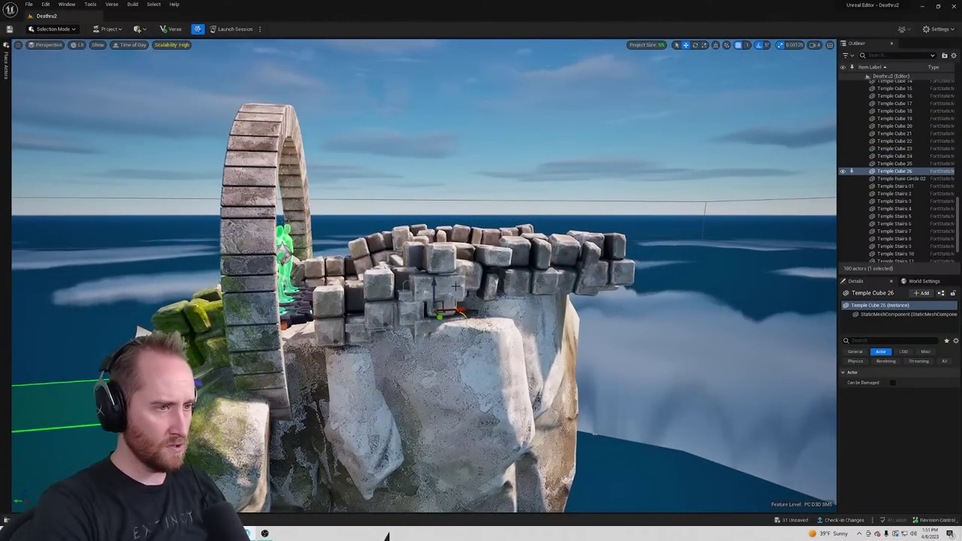
Duplicate the lowered cube cluster farther along the side, away from the arch
key(a)
mouse_move(436, 282)
right_down()
mouse_move(452, 281)
mouse_move(422, 281)
right_up()
key(d)
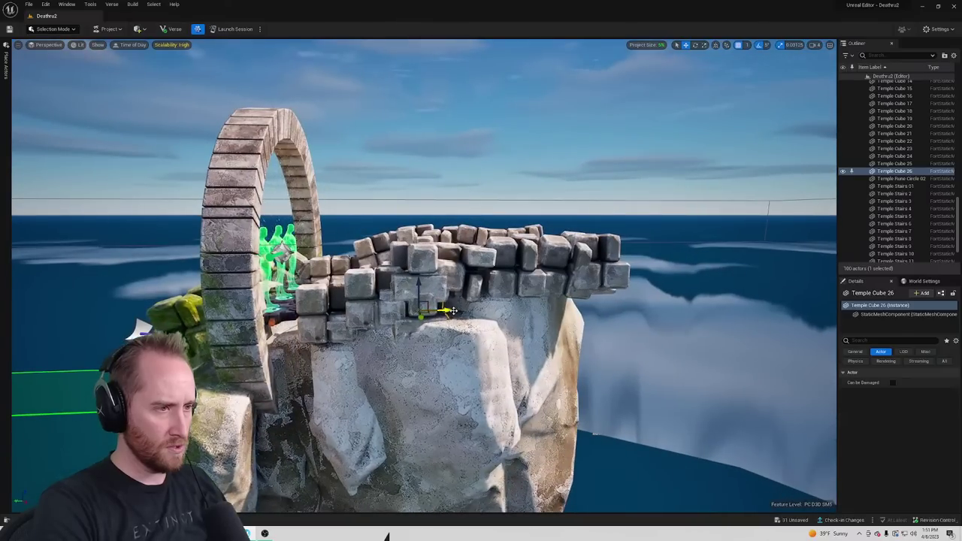
alt+drag(454, 311, 496, 310)
Duplicate the cube cluster at the platform's far corner downward, and add another copy behind it along the side
key(s)
right_drag(497, 309, 428, 282)
key(w)
key(d)
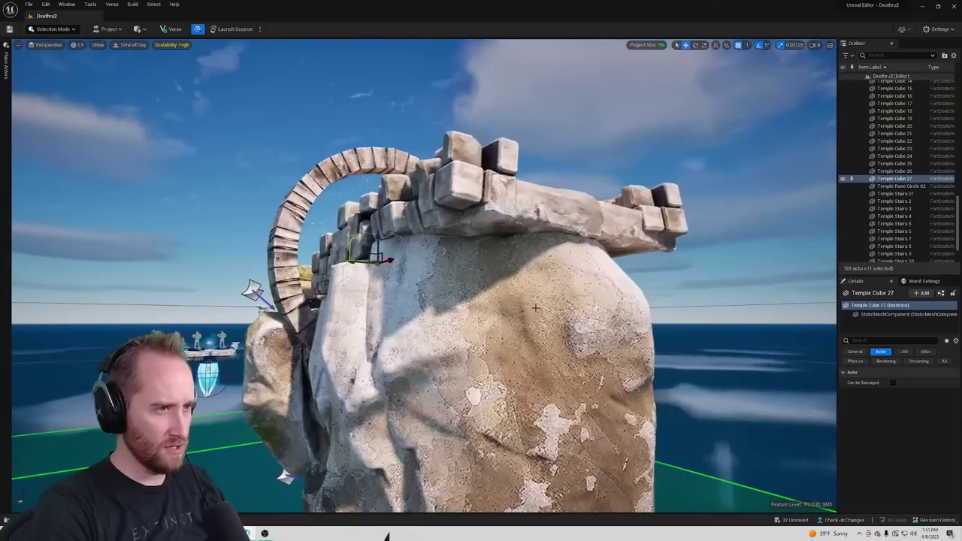
click(468, 167)
alt+drag(460, 158, 461, 225)
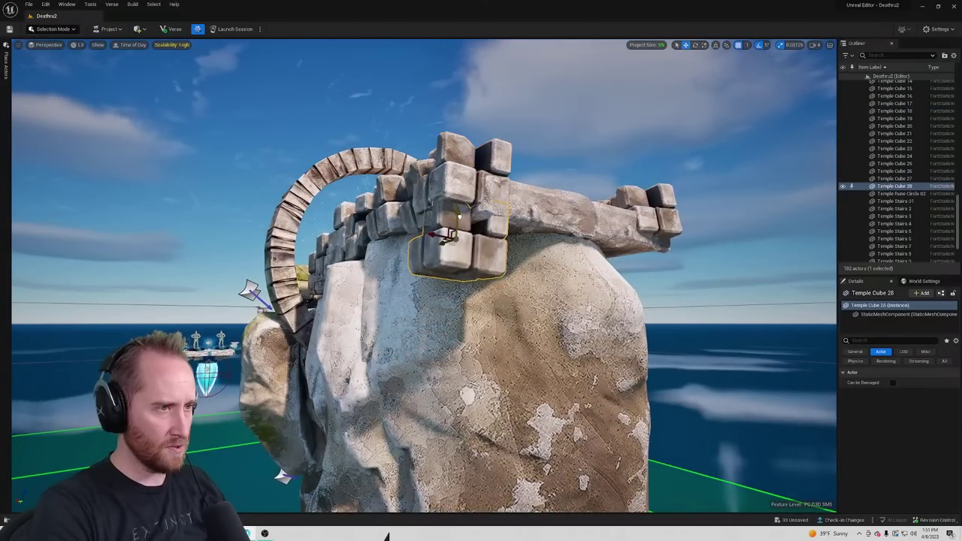
alt+drag(441, 256, 424, 259)
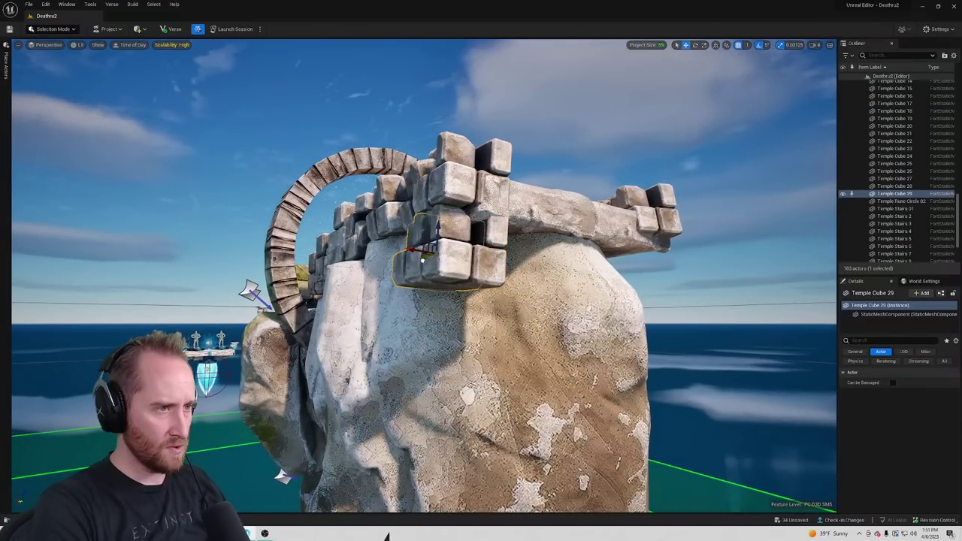
Duplicate the lower corner cube cluster sideways along the platform's end opposite the arch
right_drag(441, 293, 392, 316)
key(w)
key(d)
click(442, 291)
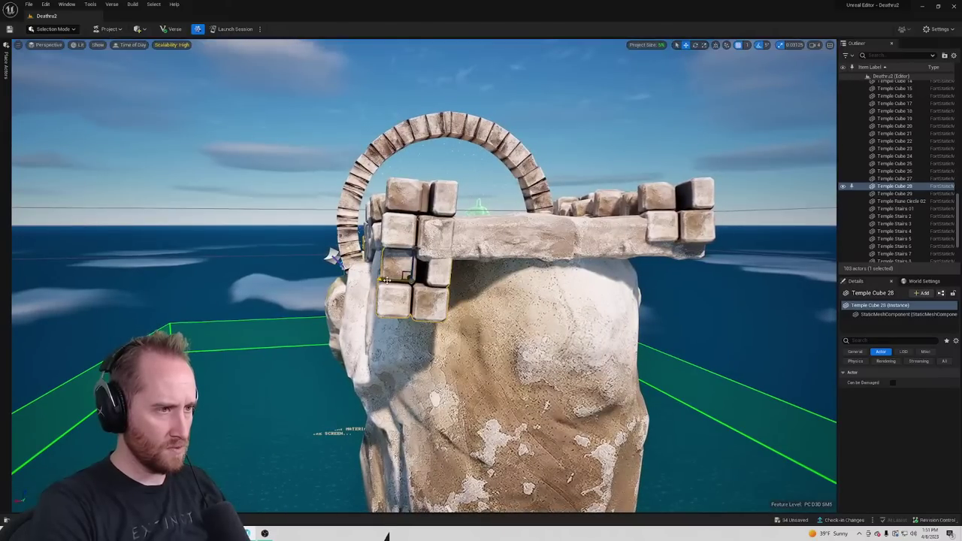
alt+drag(386, 279, 443, 279)
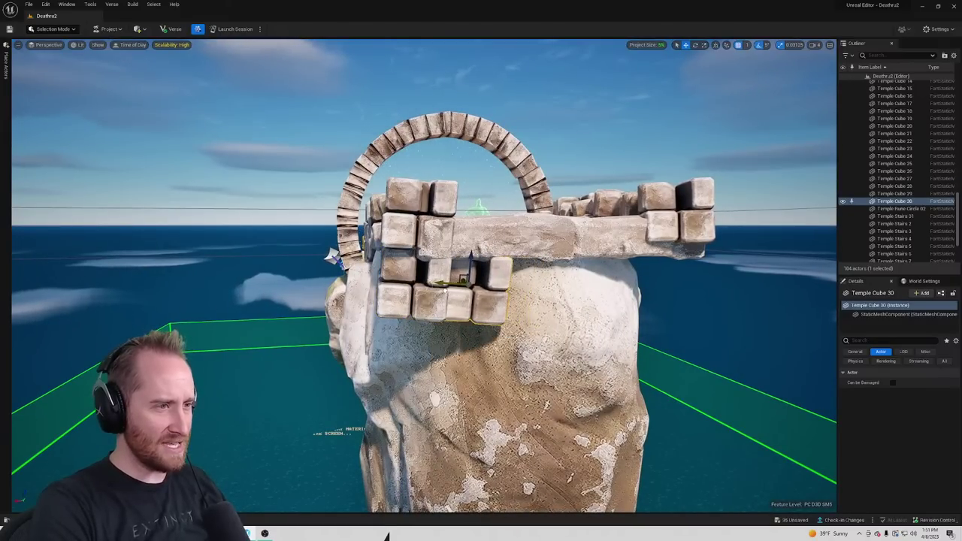
Continue the lower row across the platform's end with two more cube cluster copies, tilted for variation
key(d)
mouse_move(451, 282)
right_down()
mouse_move(413, 284)
mouse_move(447, 282)
right_up()
key(s)
key(a)
alt+drag(424, 242, 477, 271)
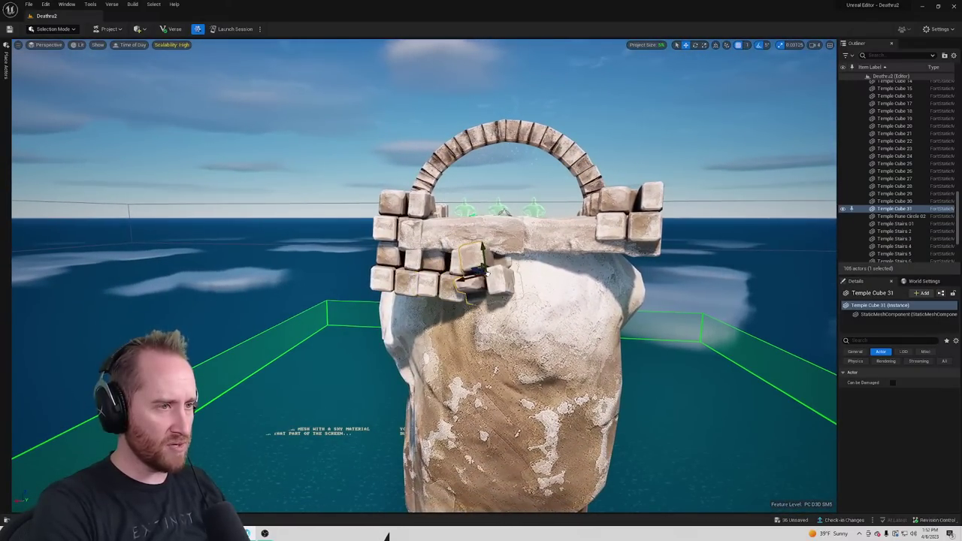
scroll(491, 279, up, 5)
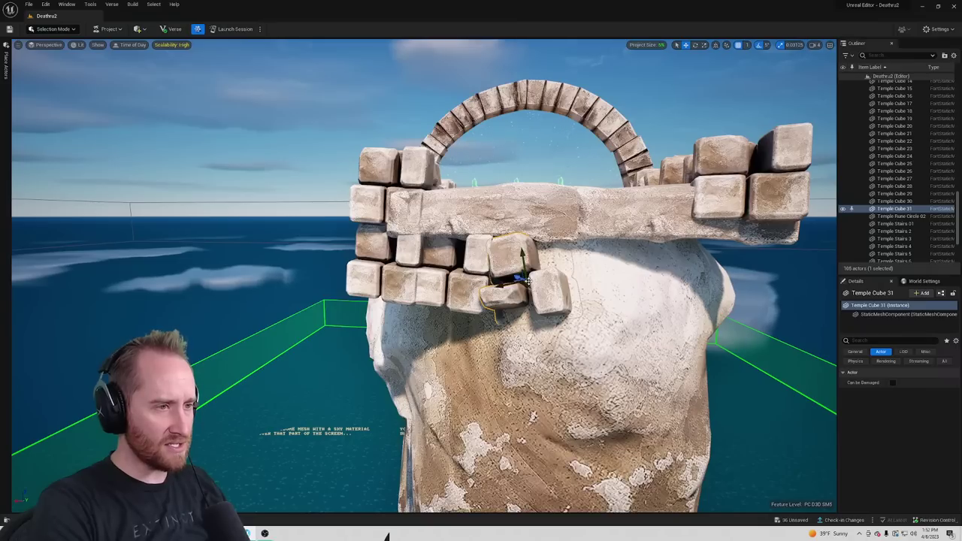
alt+drag(528, 280, 573, 273)
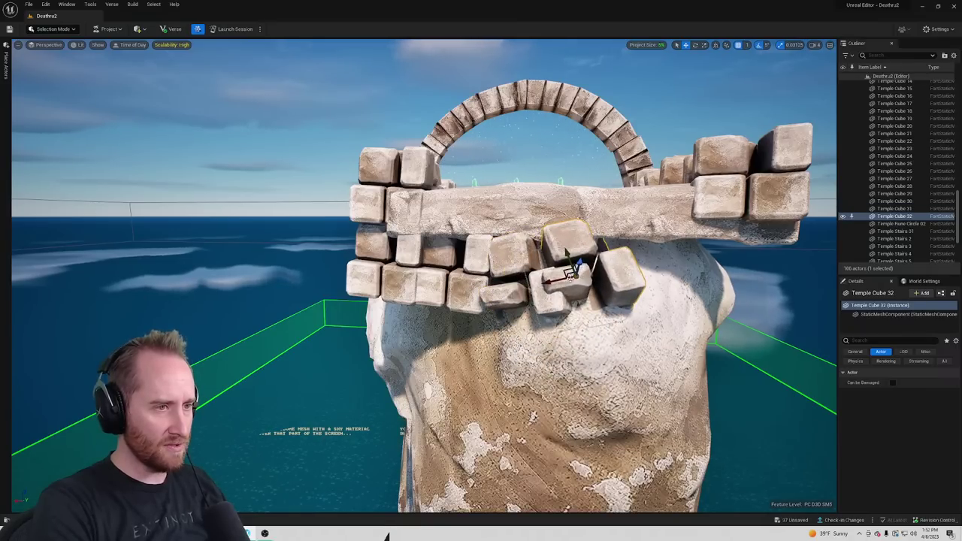
Duplicate the cube cluster at the other end corner downward, and fill the remaining gap in the lower row with a tilted copy
right_drag(578, 263, 578, 260)
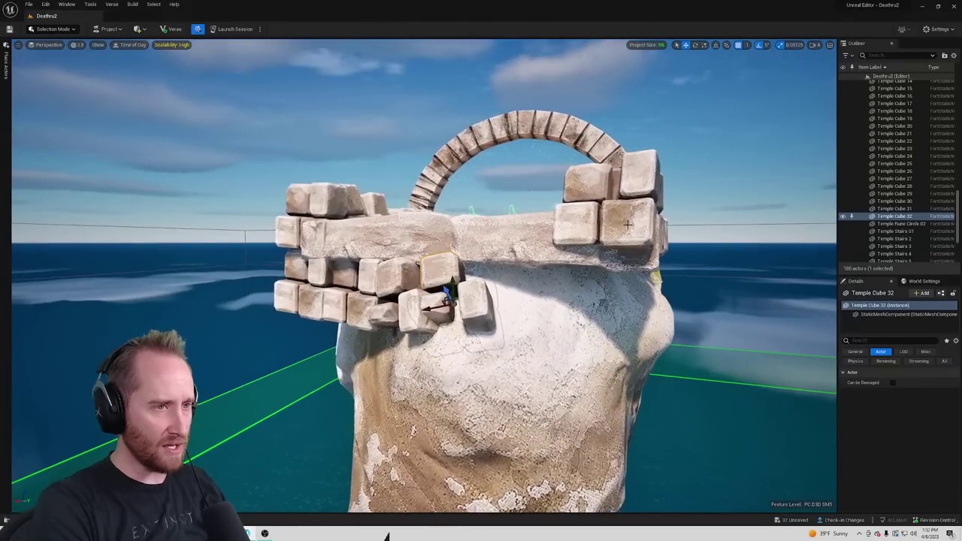
click(630, 216)
alt+drag(609, 179, 541, 295)
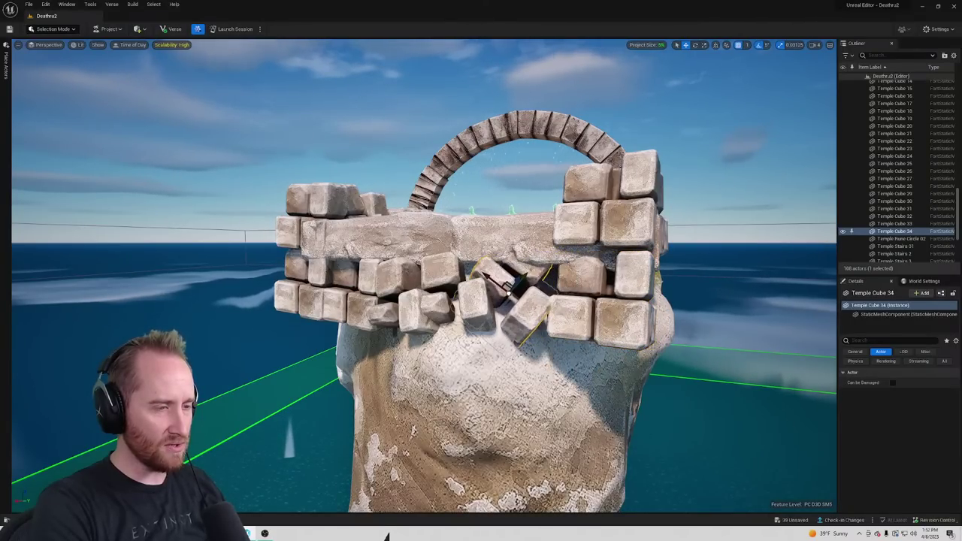
Extend the lower cube row from that corner along the platform's side with two more cluster copies, angling them against the rock
right_drag(507, 292, 375, 288)
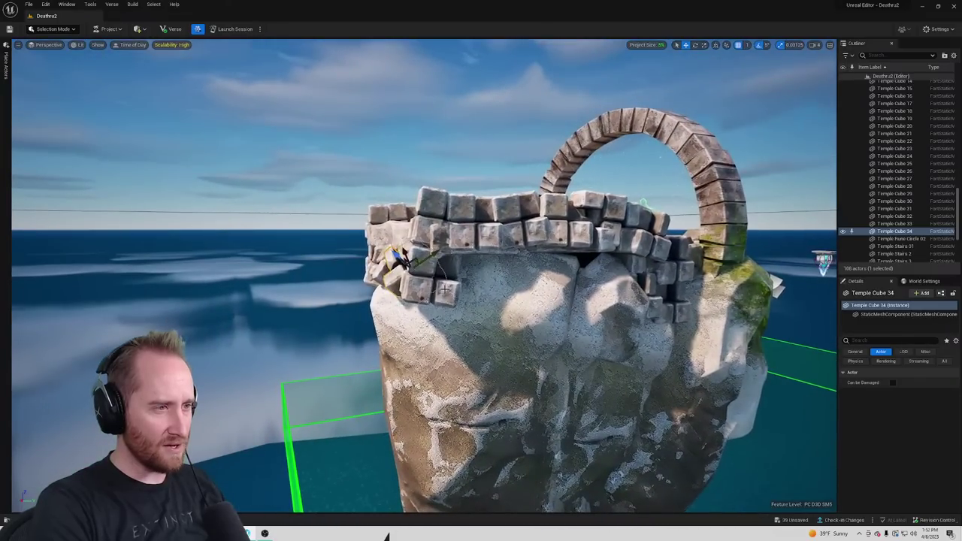
click(448, 291)
alt+drag(431, 276, 463, 274)
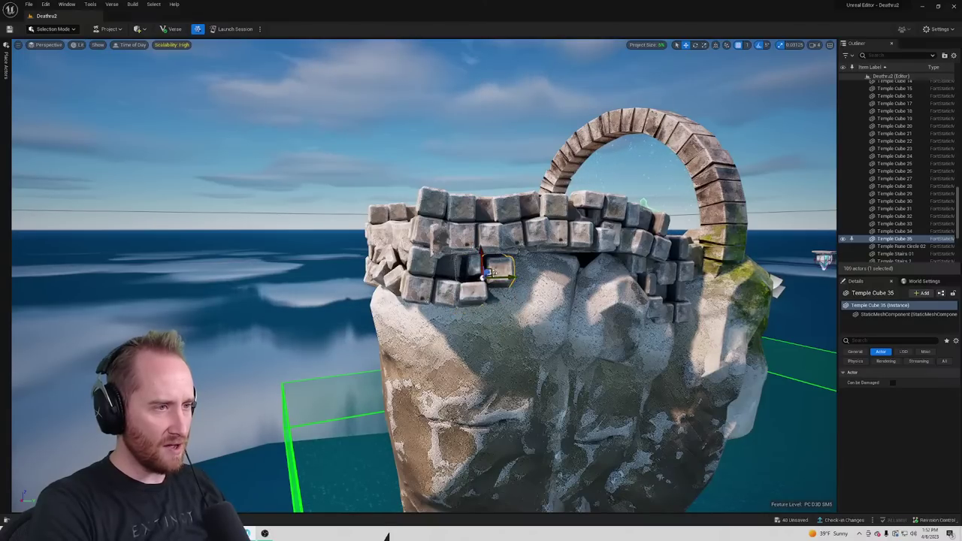
alt+drag(484, 277, 484, 277)
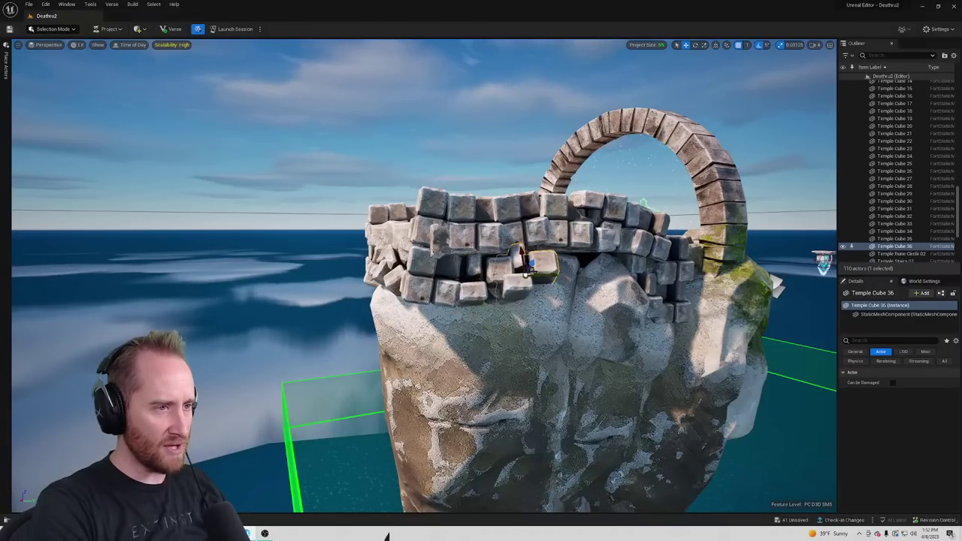
Duplicate the cube cluster beside the stairs toward the arch's base, lowering and tilting the copy
key(w)
mouse_move(538, 268)
right_down()
mouse_move(481, 282)
mouse_move(535, 269)
right_up()
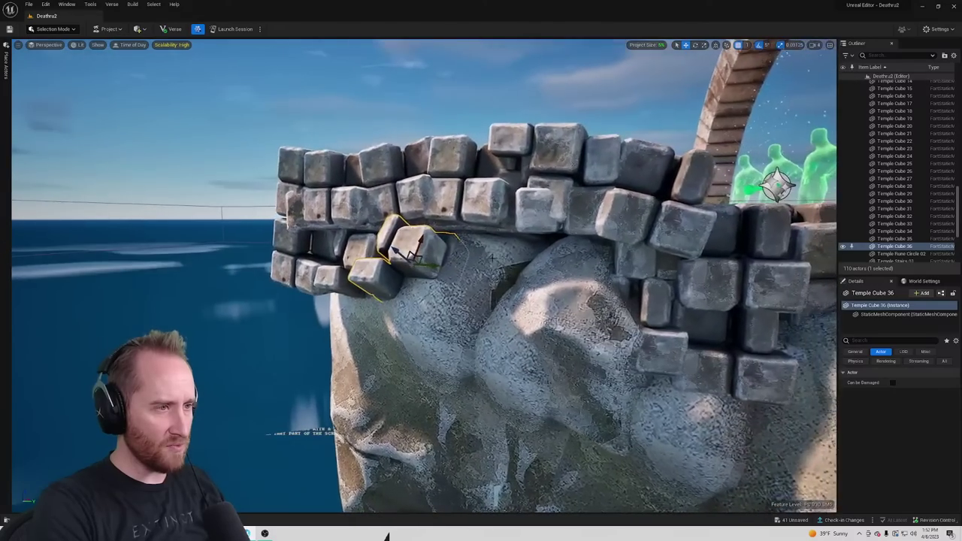
click(485, 187)
key(s)
right_drag(485, 187, 661, 192)
key(a)
alt+drag(323, 273, 214, 274)
click(443, 216)
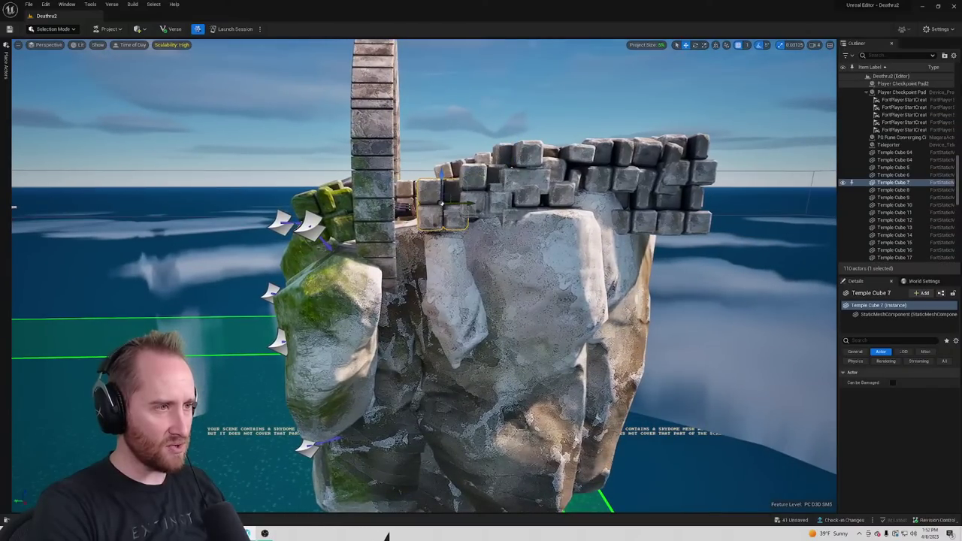
alt+drag(441, 203, 425, 201)
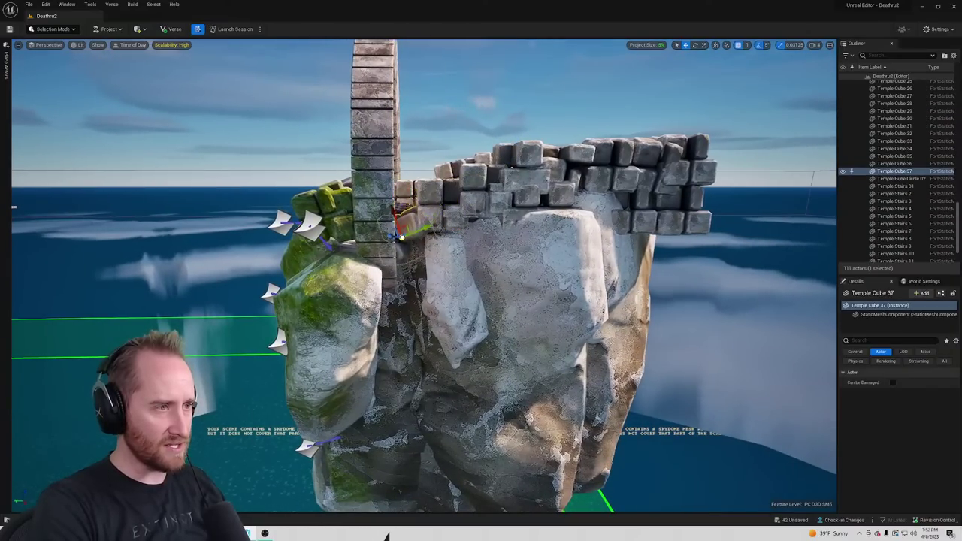
right_drag(420, 218, 530, 252)
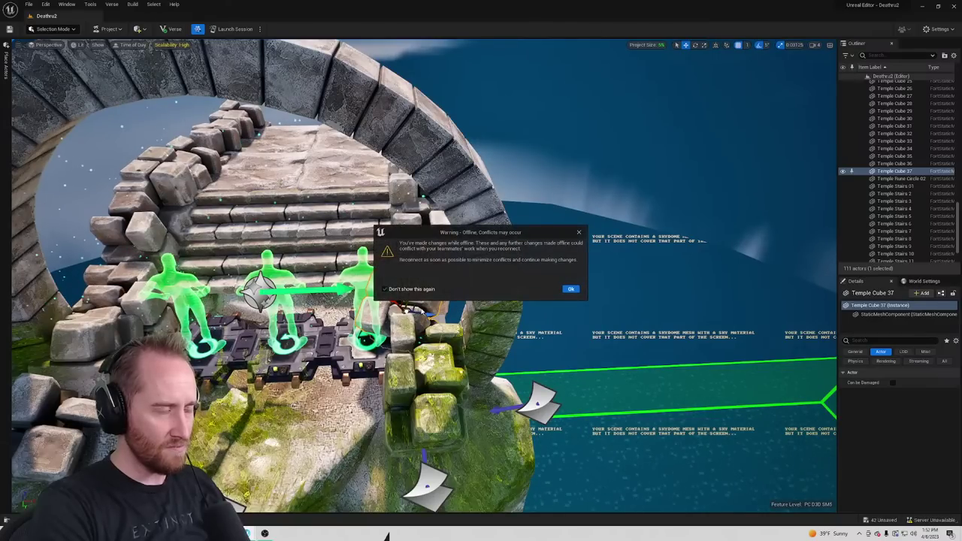
Dismiss the offline-changes warning and readjust the cube cluster copy's angle and placement between the stairs and the arch's base
click(570, 289)
right_drag(356, 281, 292, 302)
key(ctrl+z)
right_drag(356, 281, 199, 302)
alt+drag(496, 267, 507, 264)
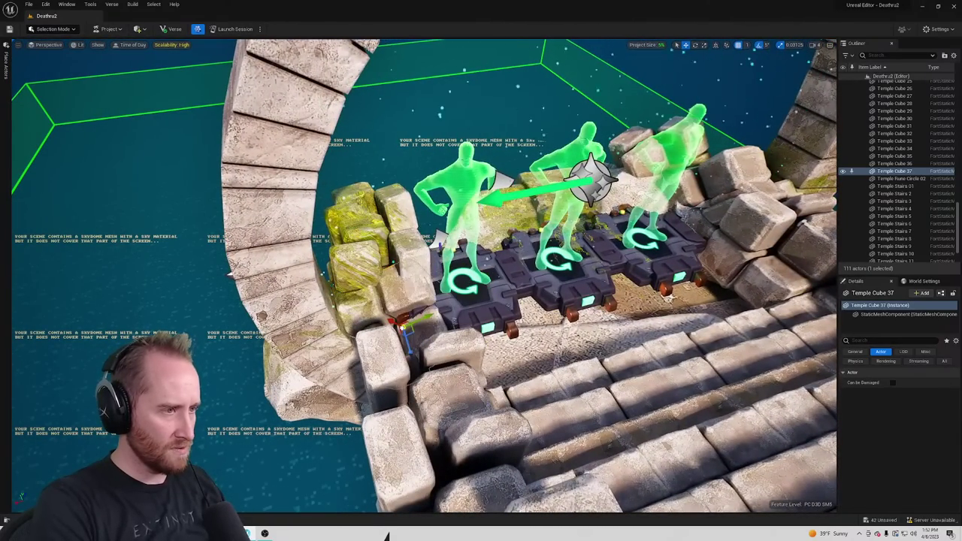
scroll(424, 276, down, 5)
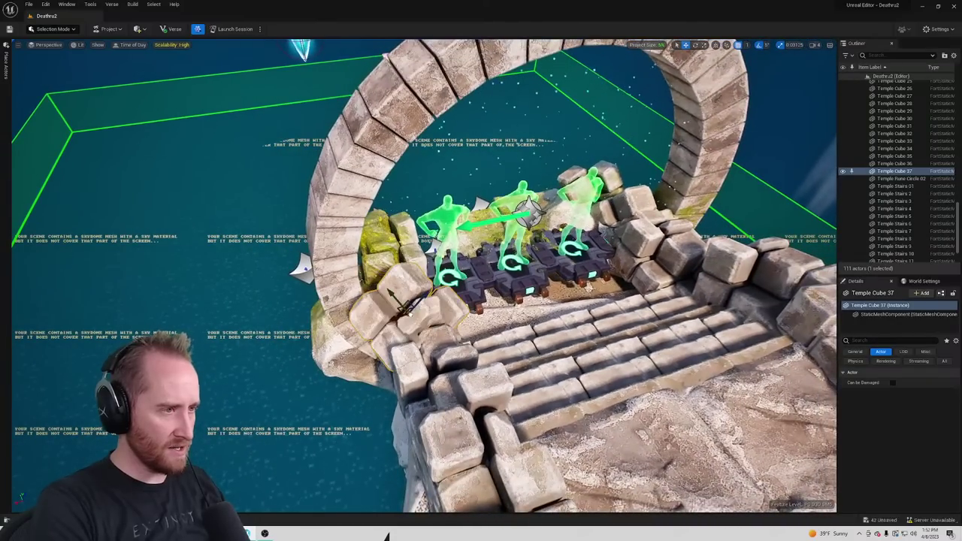
key(ctrl+z)
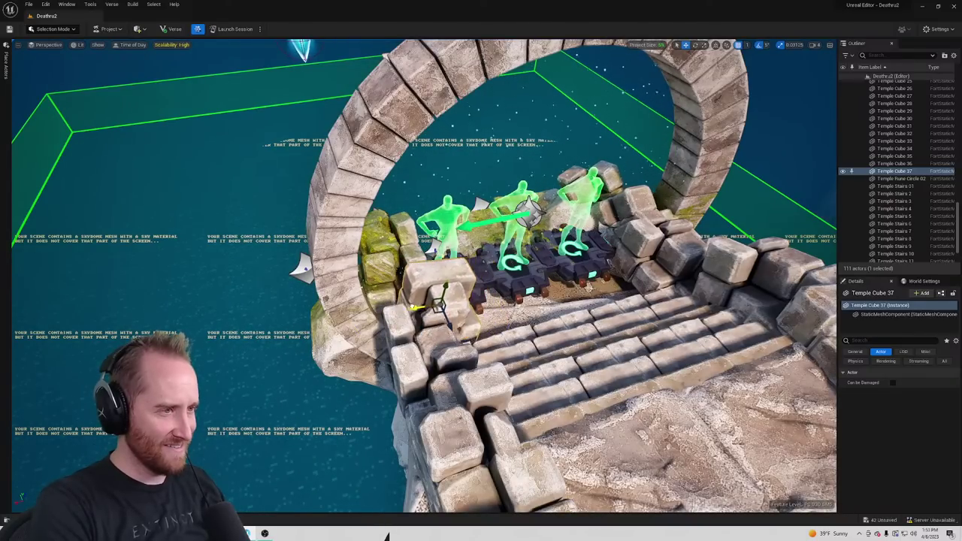
Duplicate the cube cluster at the arch's base straight downward to extend the wall over the cliff rock
right_drag(424, 301, 568, 268)
key(s)
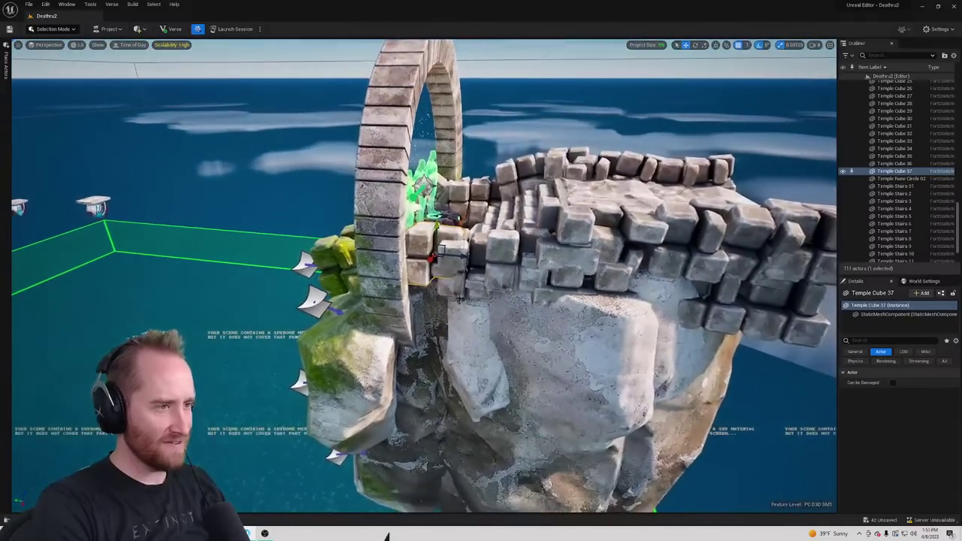
alt+drag(436, 227, 433, 274)
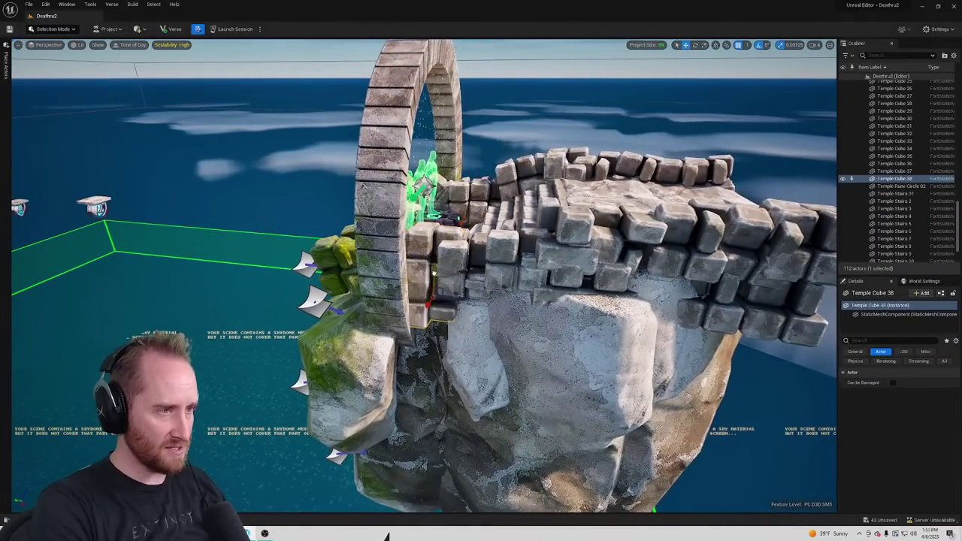
Duplicate the mossy cube cluster in front of the arch straight downward onto the mossy cliff top
key(s)
key(a)
right_drag(433, 284, 451, 199)
key(a)
key(w)
key(d)
key(e)
key(w)
key(s)
key(d)
key(a)
key(w)
key(e)
click(433, 237)
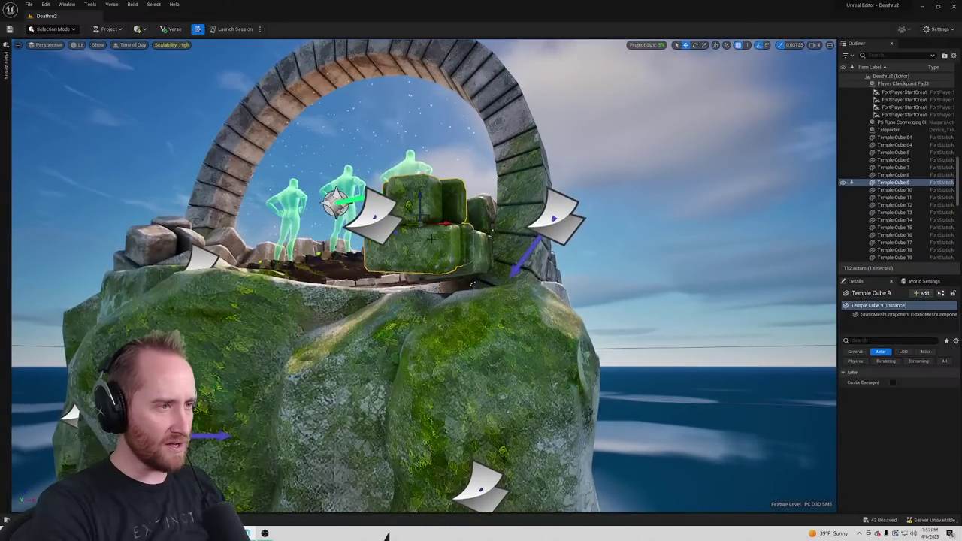
alt+drag(419, 197, 421, 231)
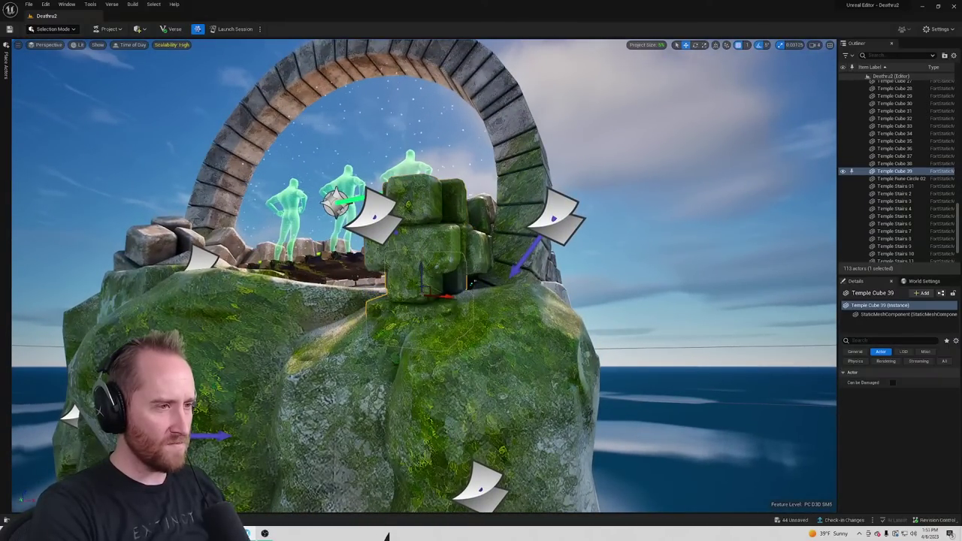
Duplicate the end cluster of the platform side's lower cube row along the rock and tilt the copy to narrow the gap
key(d)
right_drag(421, 231, 579, 298)
key(e)
key(a)
key(w)
key(a)
key(s)
key(w)
click(461, 290)
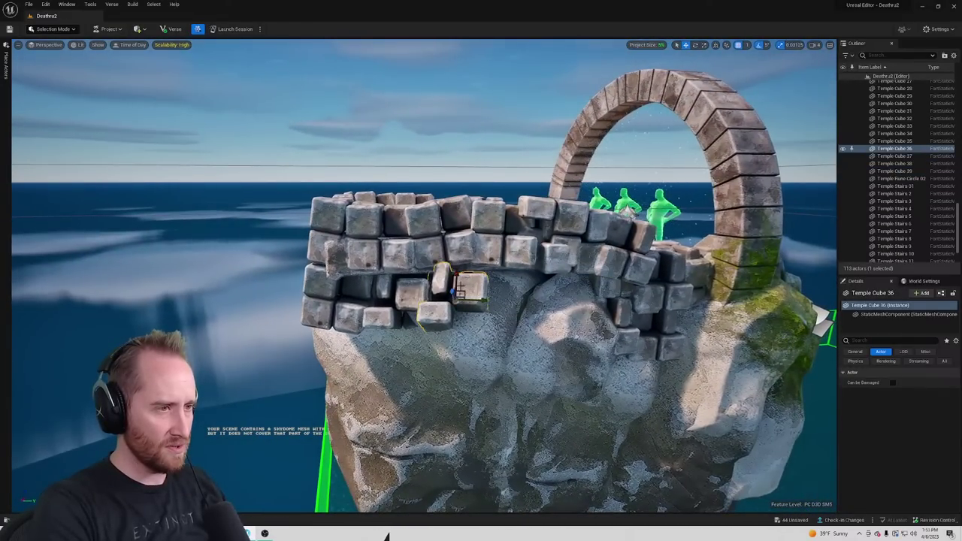
alt+drag(487, 301, 532, 302)
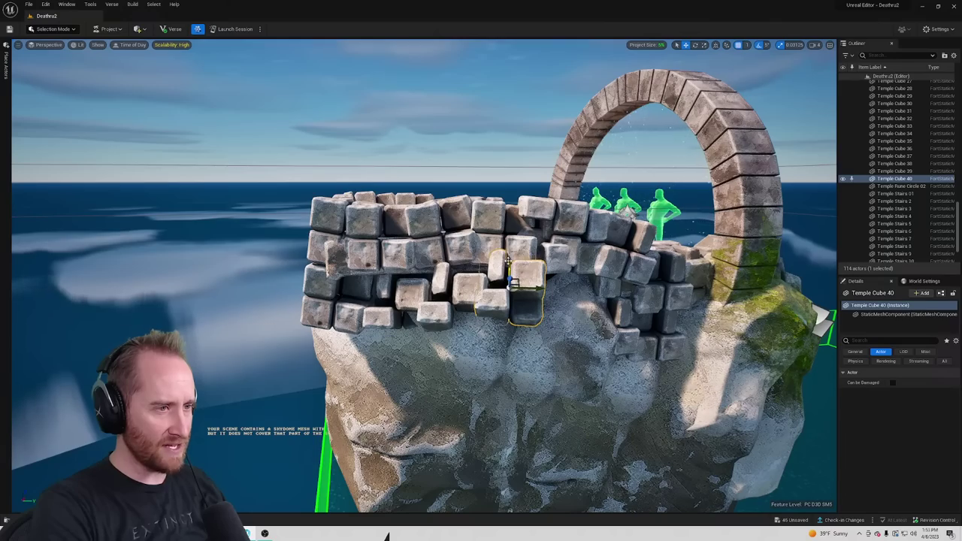
alt+drag(508, 260, 428, 267)
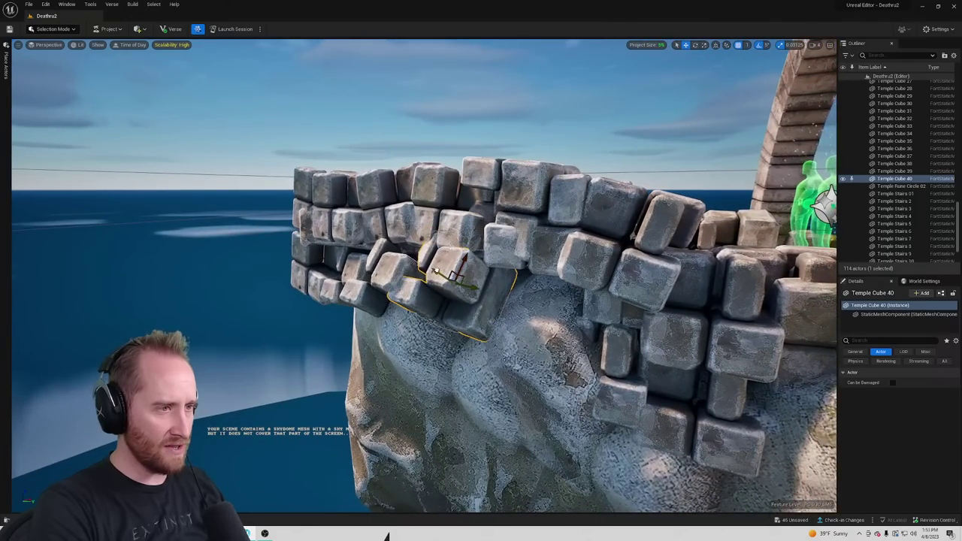
Examine the finished cube rows, the platform surface and the arch from around the island
key(s)
right_drag(435, 271, 805, 269)
key(d)
key(d)
key(a)
key(a)
key(w)
key(w)
key(w)
key(w)
right_drag(530, 271, 537, 279)
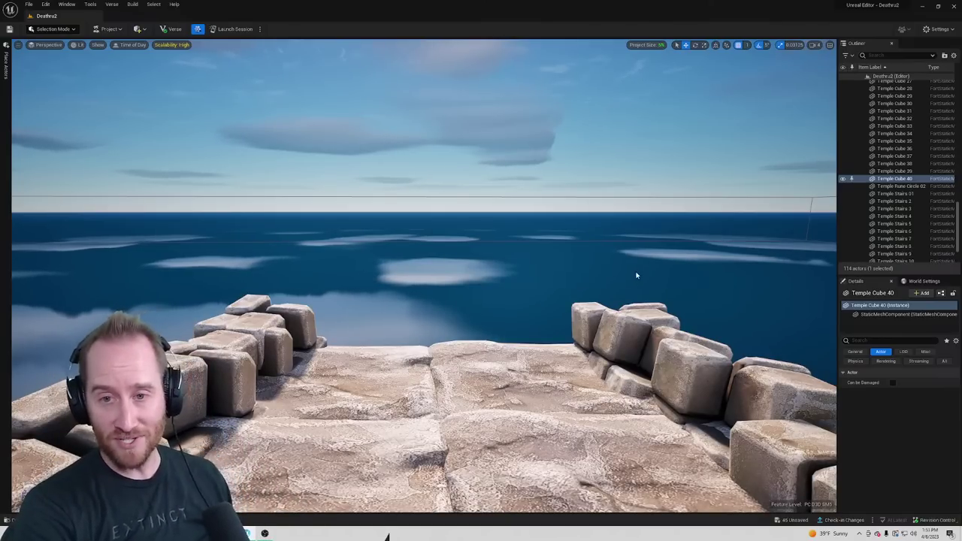
right_drag(637, 276, 634, 229)
key(s)
key(w)
key(e)
key(w)
key(e)
key(w)
Select the stone rune arch and look through the level's actor list for its particle effect
click(561, 169)
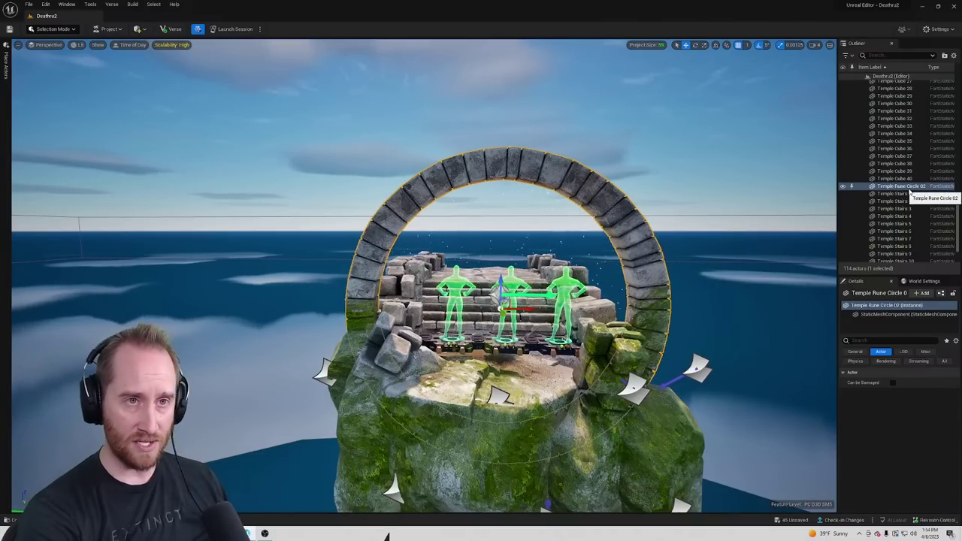
scroll(905, 187, up, 5)
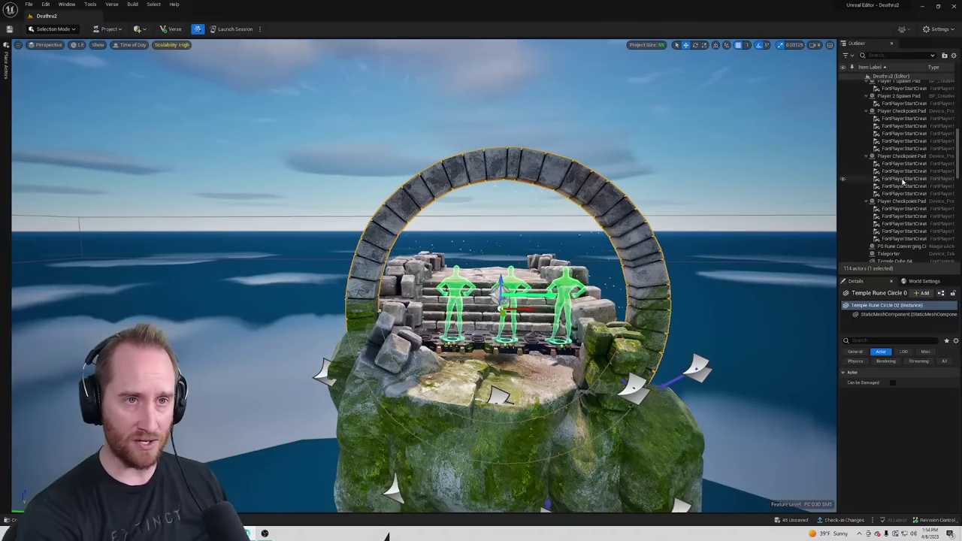
scroll(903, 180, up, 5)
scroll(904, 183, down, 2)
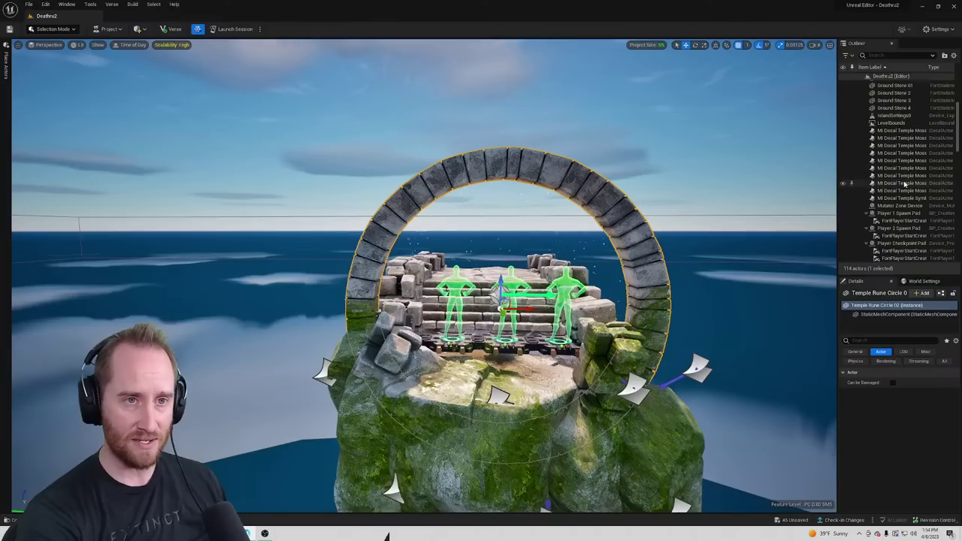
drag(956, 134, 955, 256)
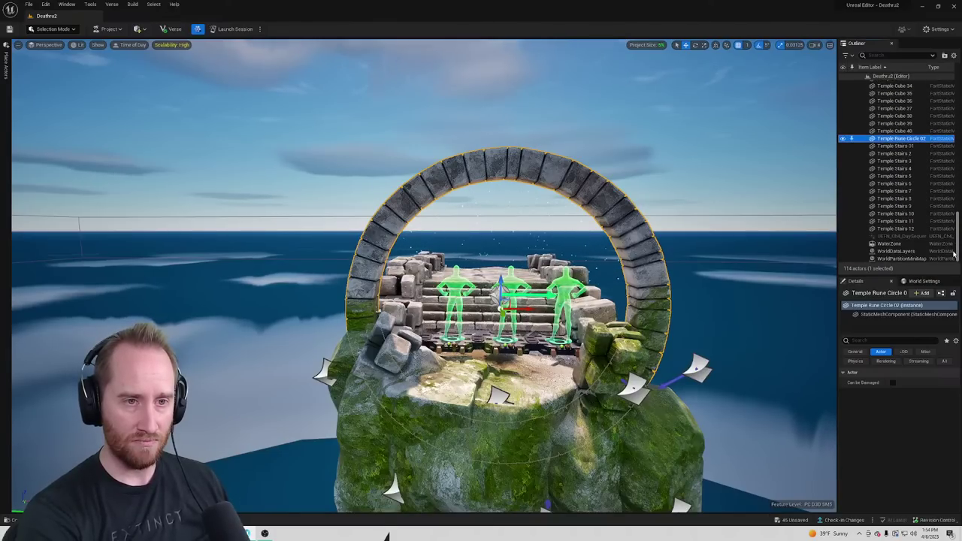
drag(955, 239, 958, 117)
click(877, 55)
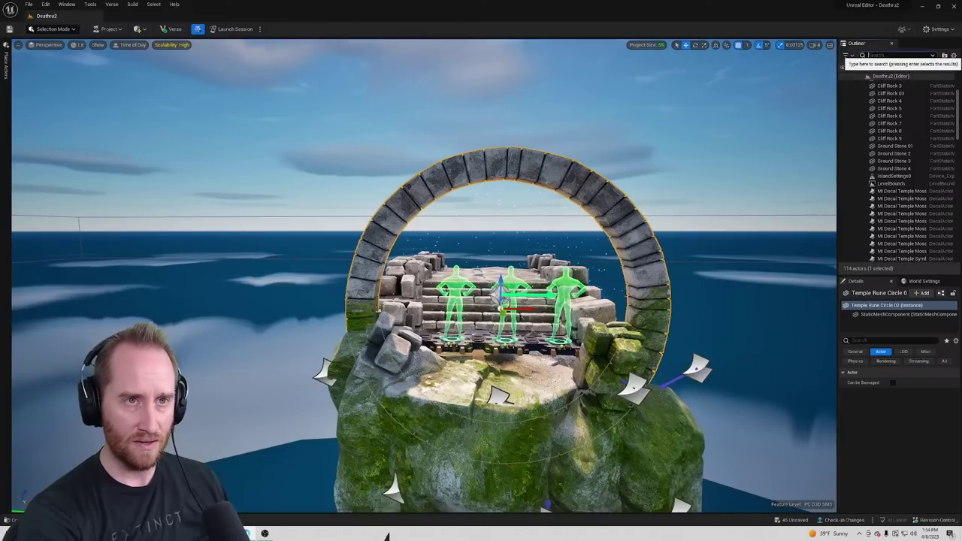
click(872, 55)
Filter the project's assets by Niagara System, adding the FX filters and turning off the Static Mesh filter
click(30, 520)
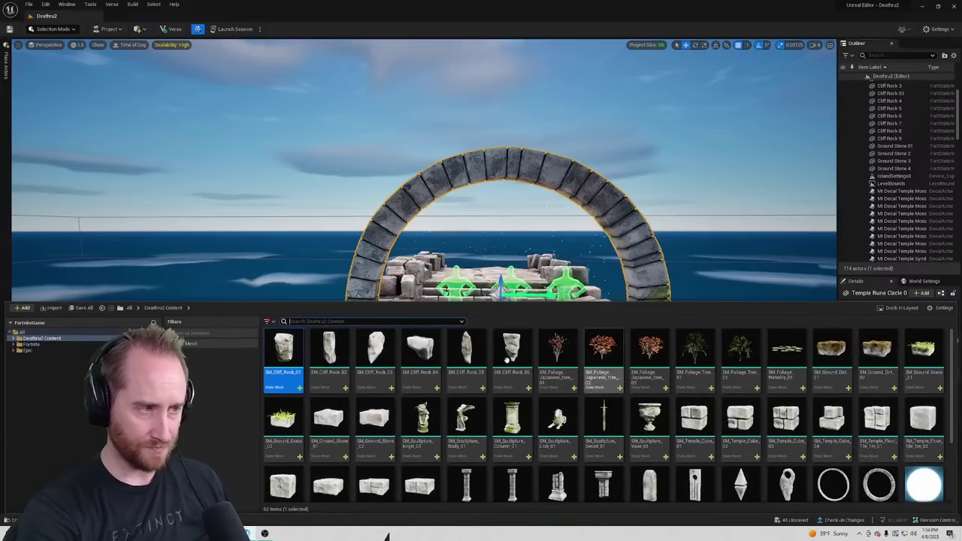
click(267, 322)
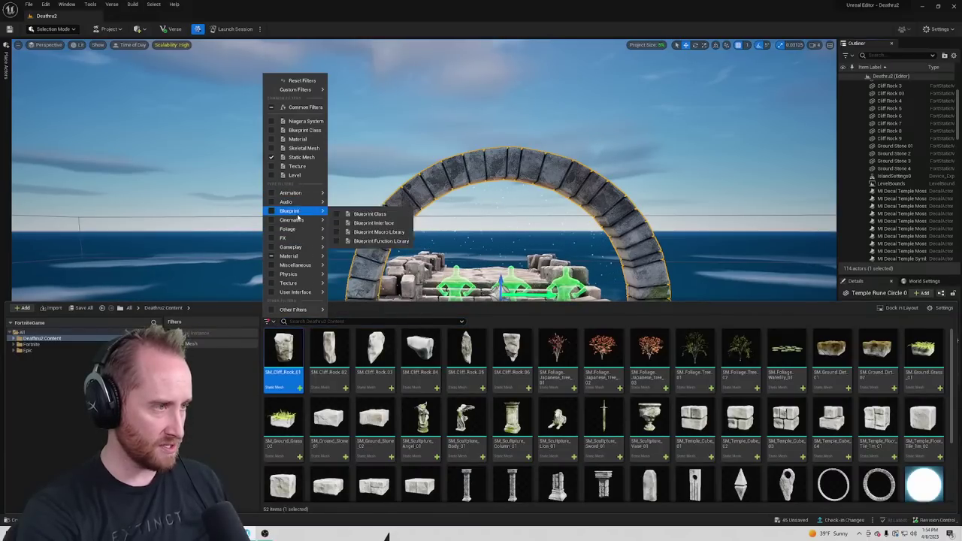
mouse_move(302, 283)
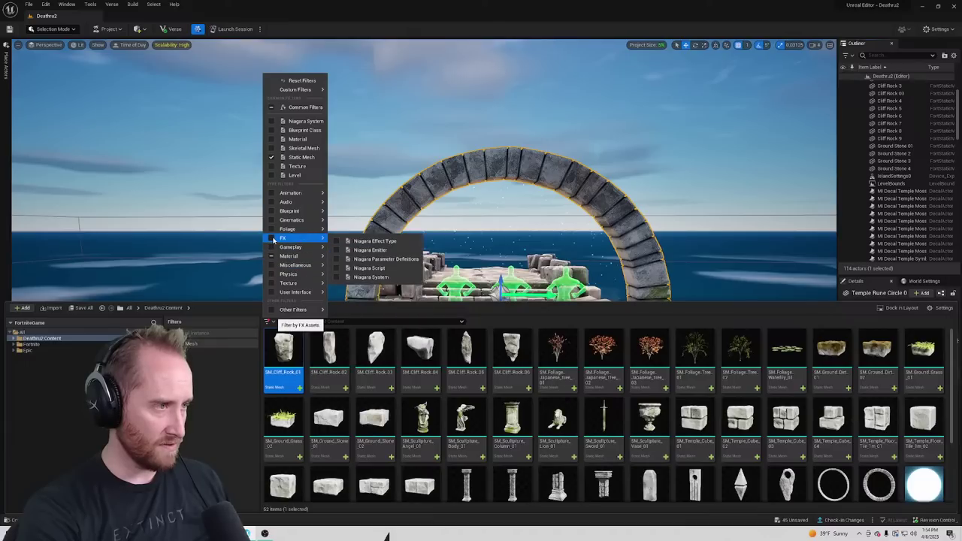
click(284, 237)
click(200, 426)
click(193, 397)
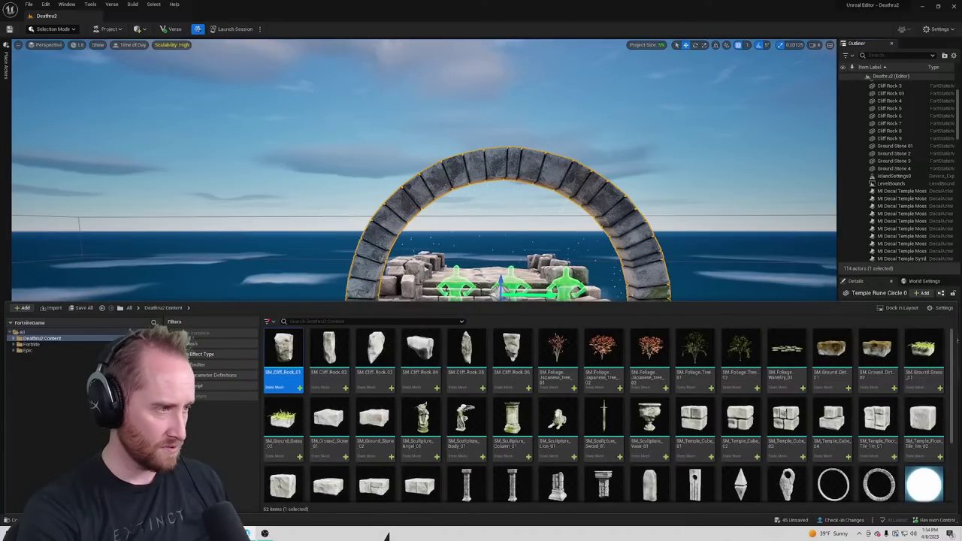
click(186, 345)
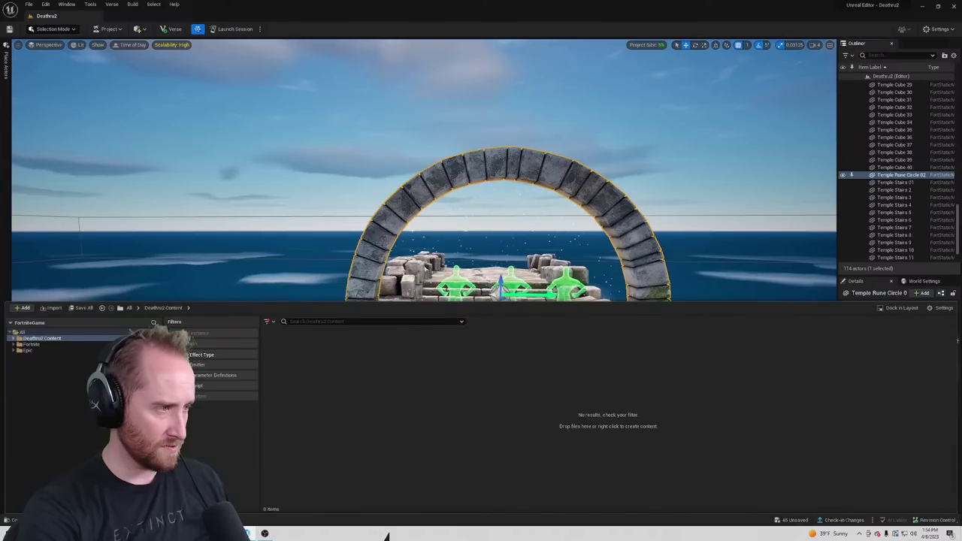
click(198, 396)
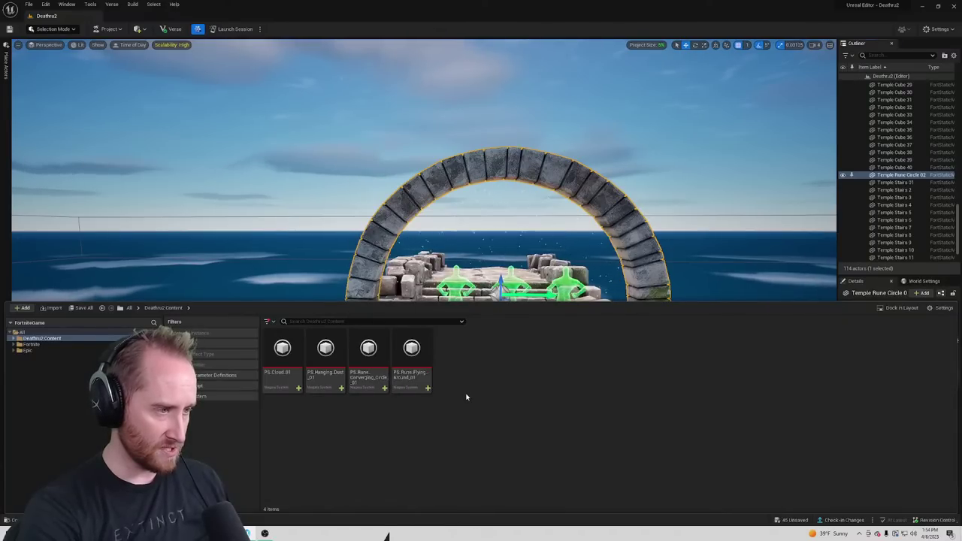
Search the level's actors for "run", add the rune converging circle effect to the arch selection, and shift both slightly sideways
click(894, 56)
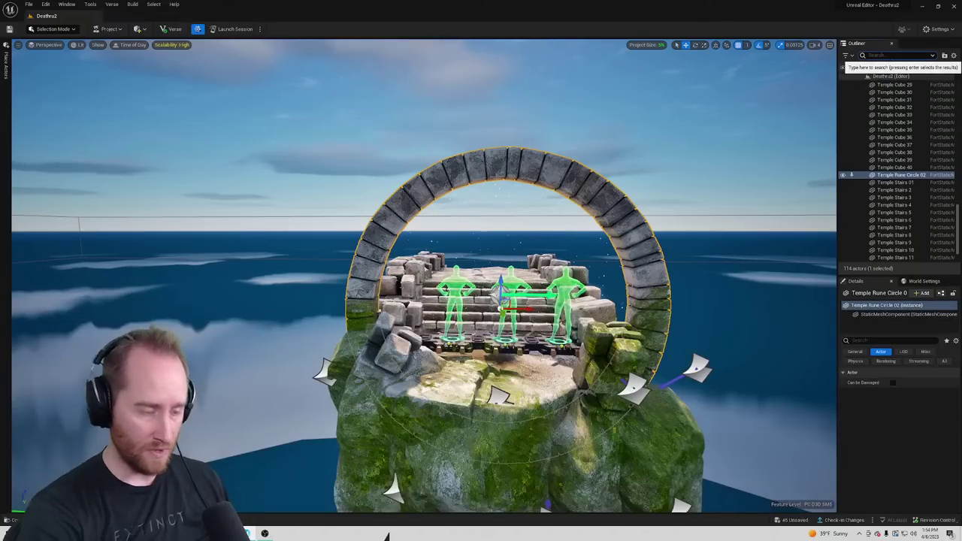
text(run)
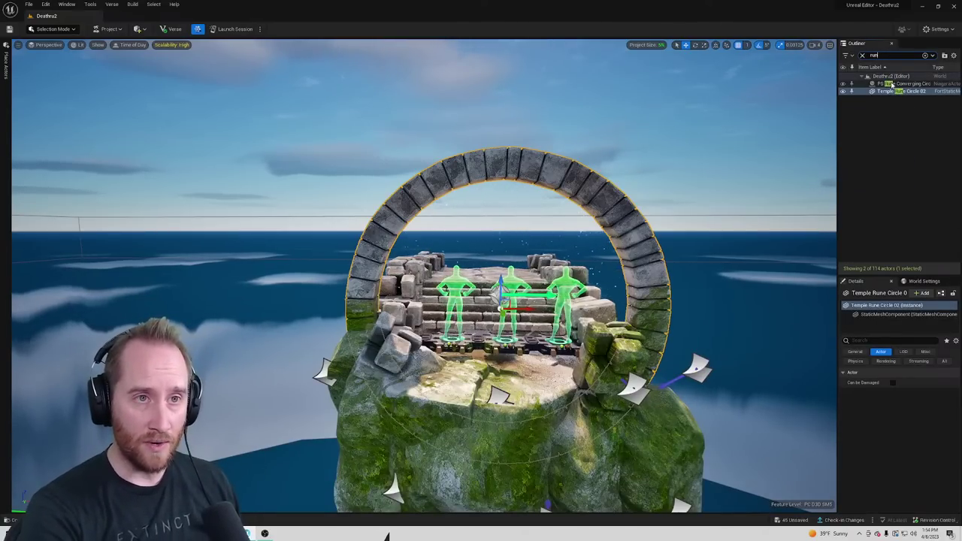
ctrl+click(892, 84)
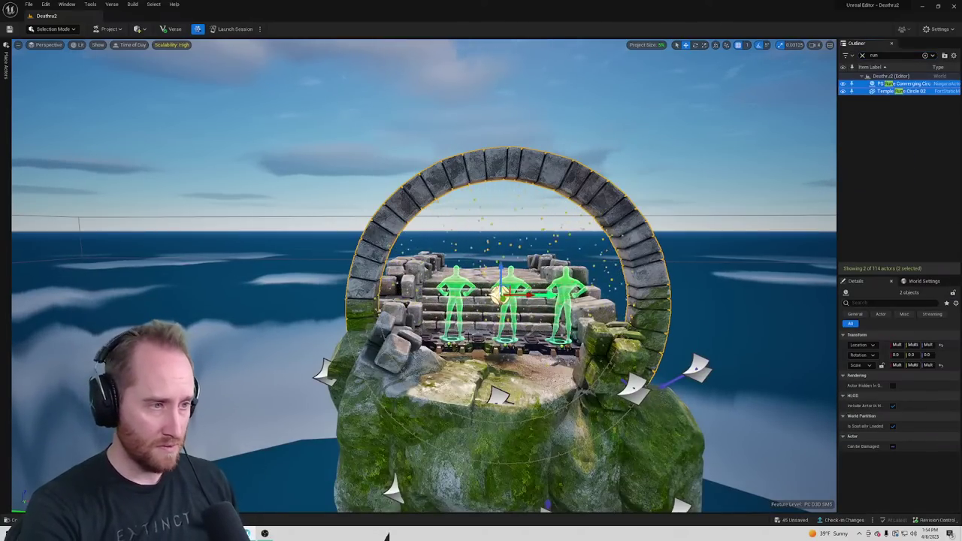
drag(531, 294, 520, 296)
Move the protruding cliff rock beneath the arch inward against the island's main rock
key(s)
right_drag(561, 290, 567, 286)
key(q)
click(561, 290)
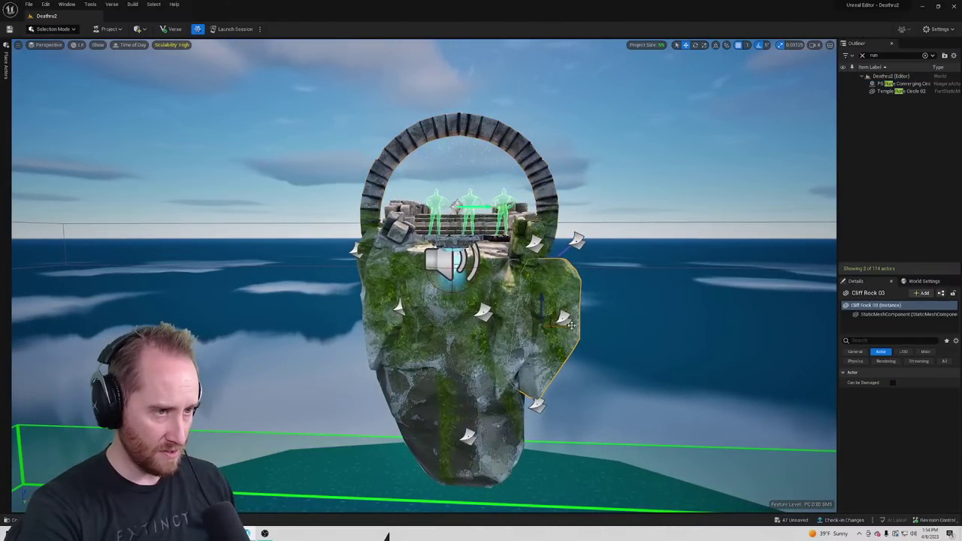
drag(570, 325, 554, 323)
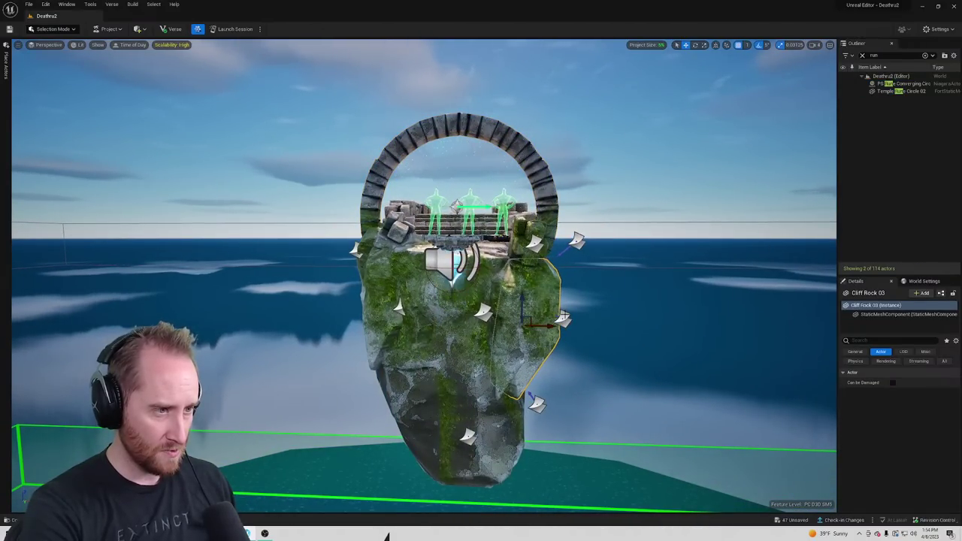
Deselect the rock and examine the whole floating island and neighbouring platforms from farther away
key(s)
mouse_move(554, 323)
right_down()
mouse_move(552, 308)
mouse_move(560, 323)
mouse_move(530, 327)
mouse_move(531, 342)
mouse_move(542, 345)
mouse_move(554, 325)
right_up()
key(e)
key(w)
key(Escape)
key(w)
key(d)
key(e)
key(s)
key(q)
key(s)
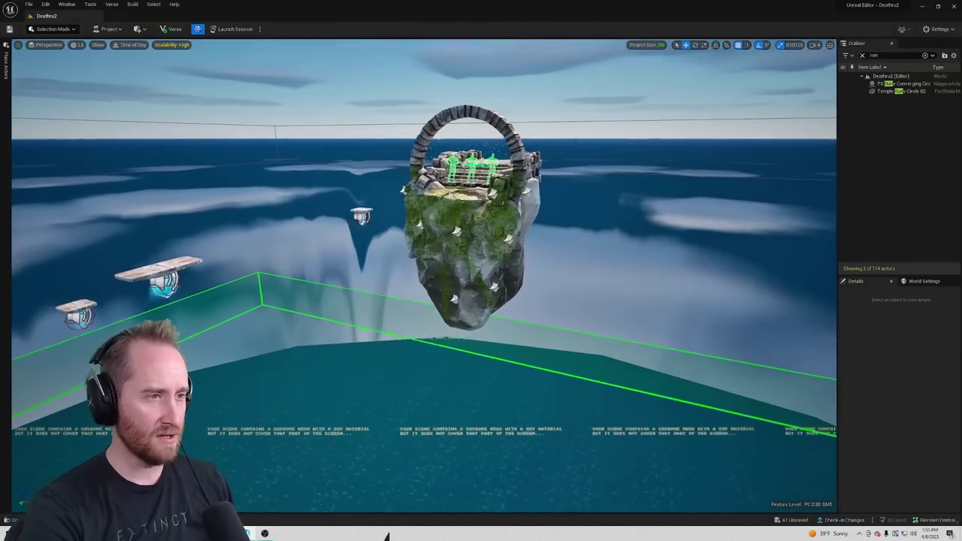
right_drag(451, 280, 462, 270)
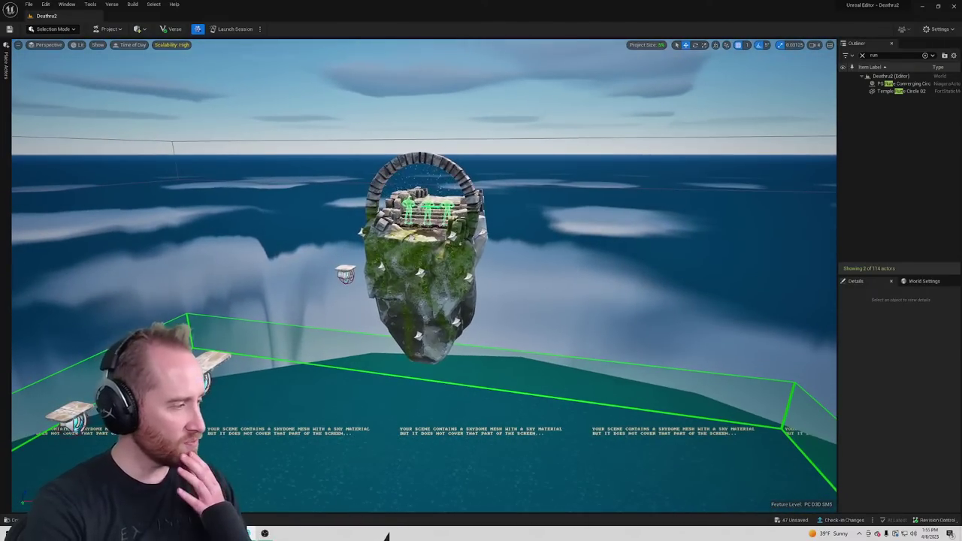
Browse the Fortnite asset library with the asset type filters turned off and search it for "clouds"
key(ctrl+space)
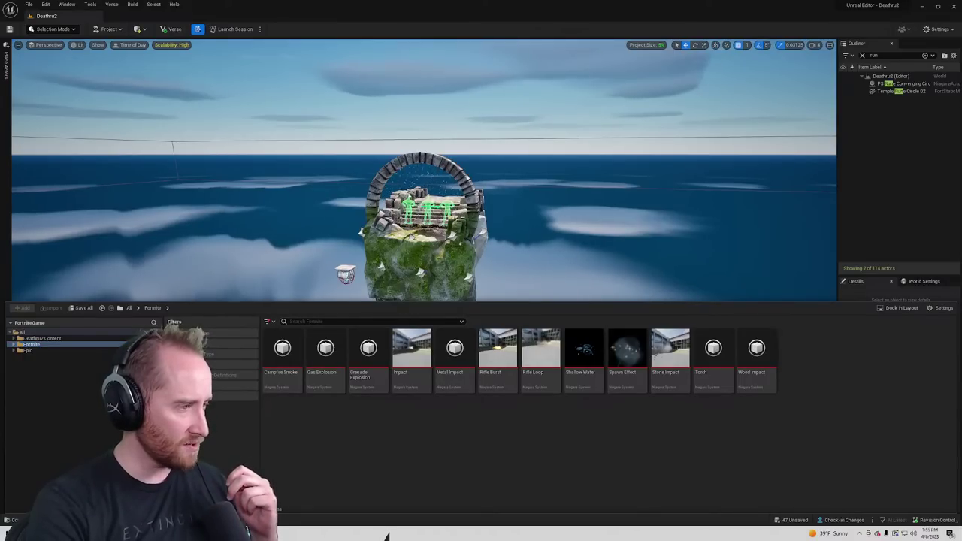
click(202, 335)
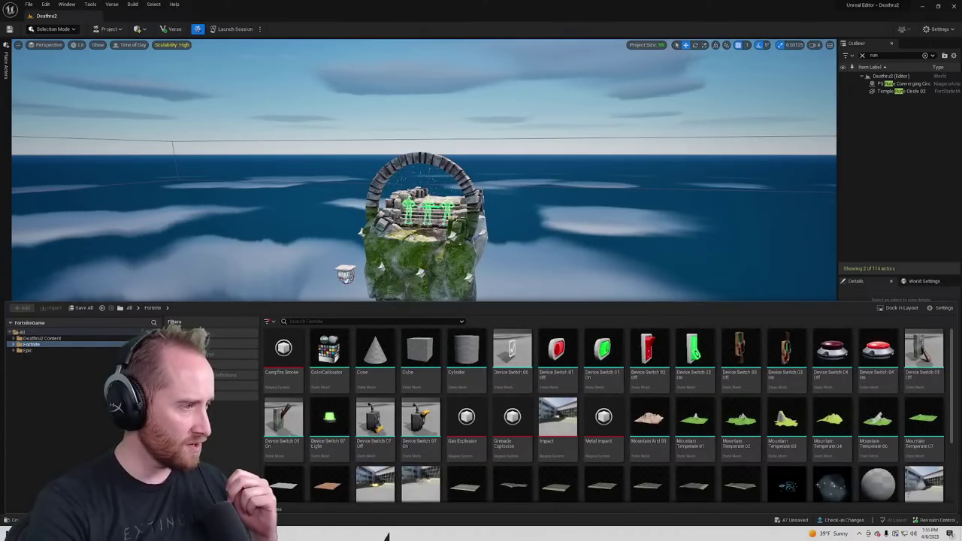
click(202, 335)
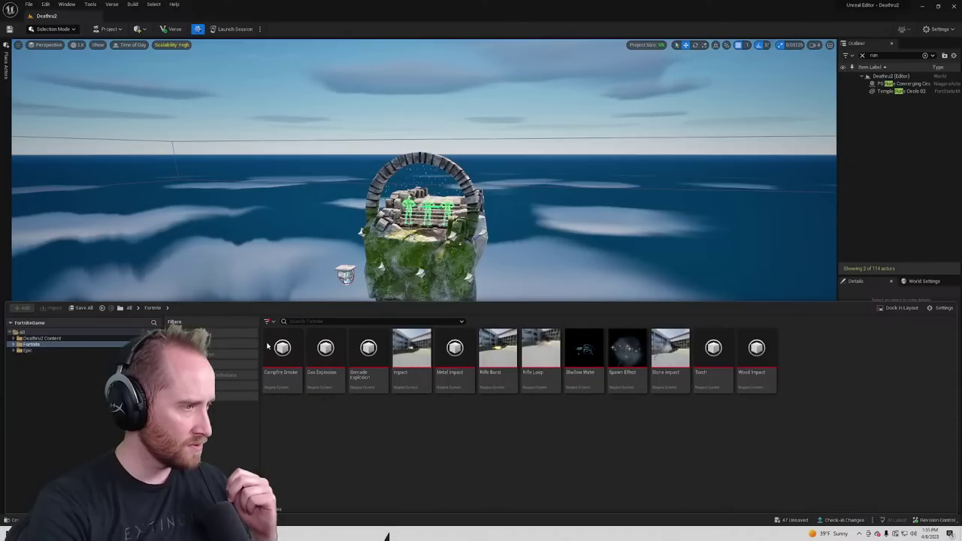
click(202, 344)
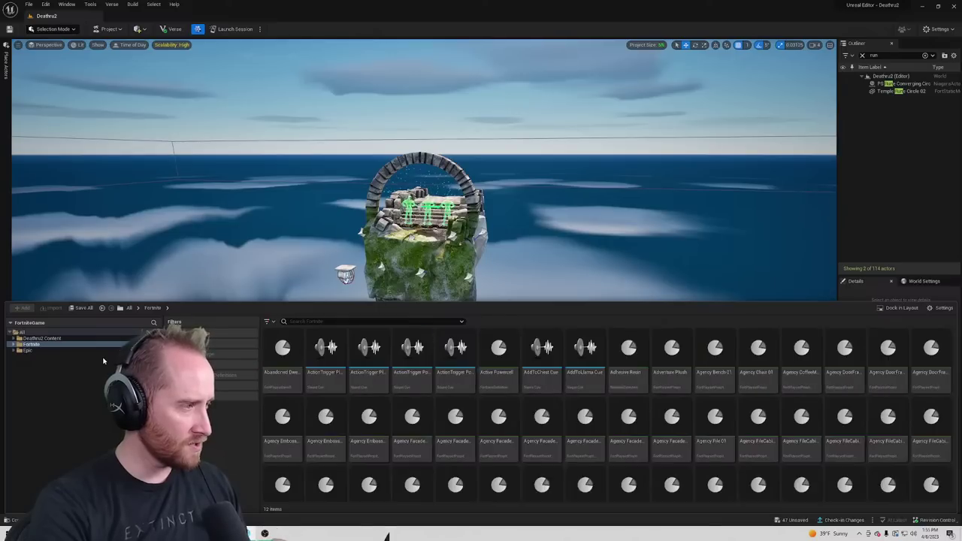
click(326, 322)
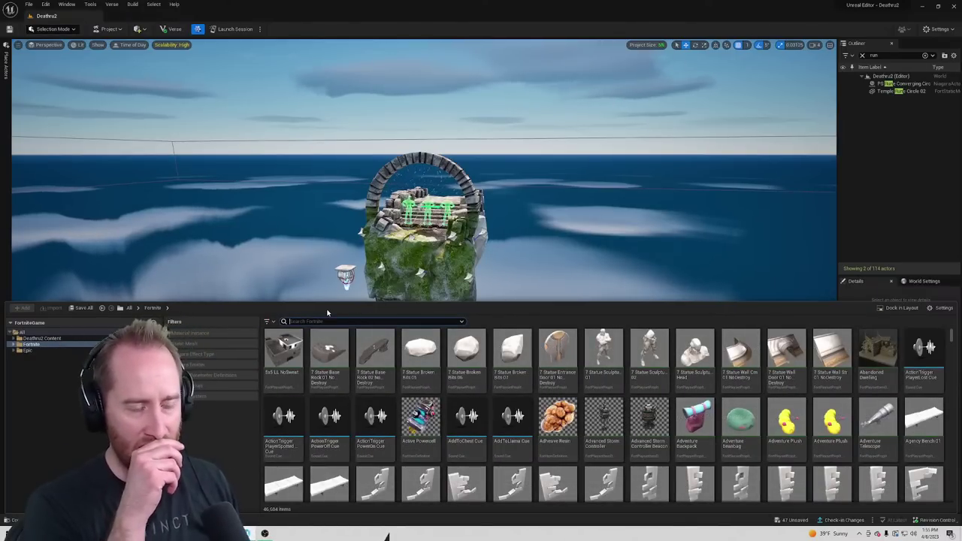
text(dlouds)
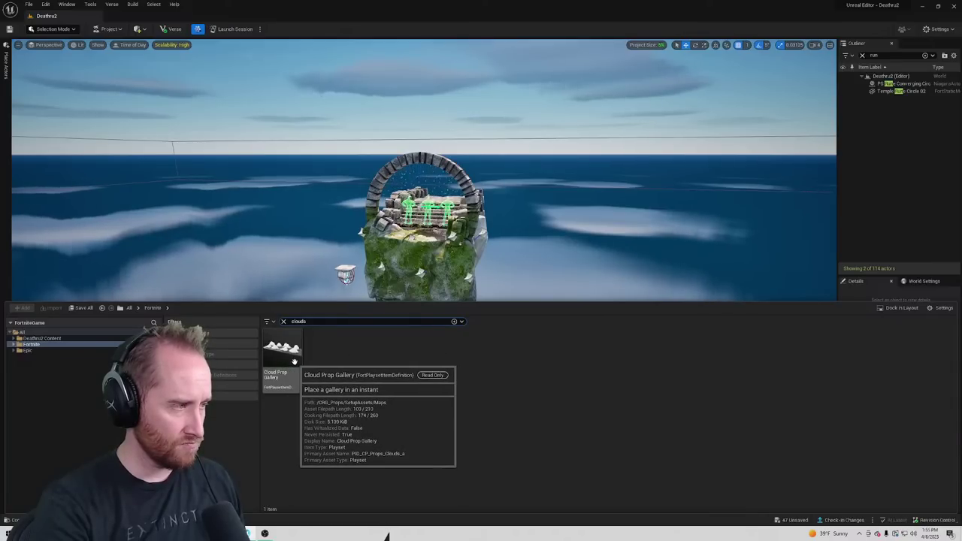
Place the Cloud Prop Gallery in the level near the temple island
click(294, 361)
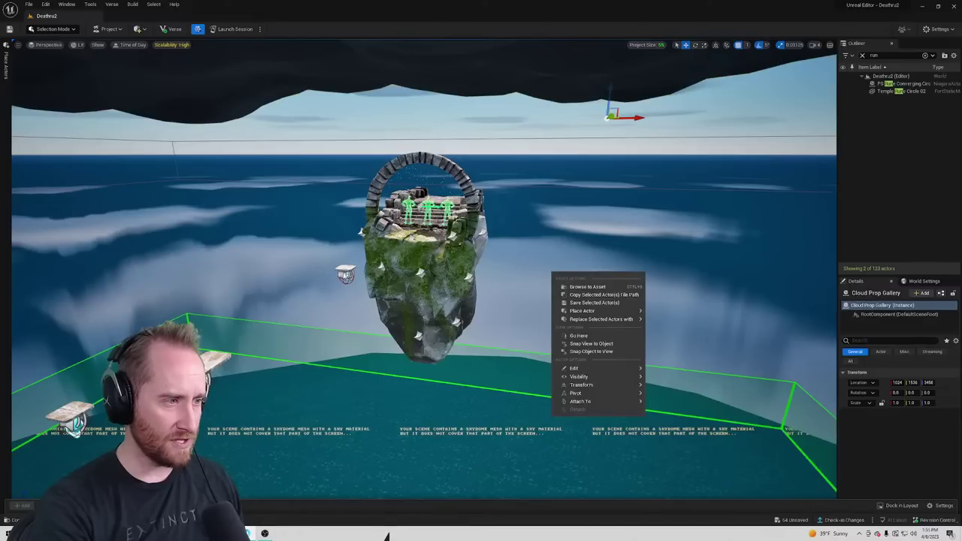
right_drag(439, 223, 376, 226)
right_drag(546, 150, 466, 226)
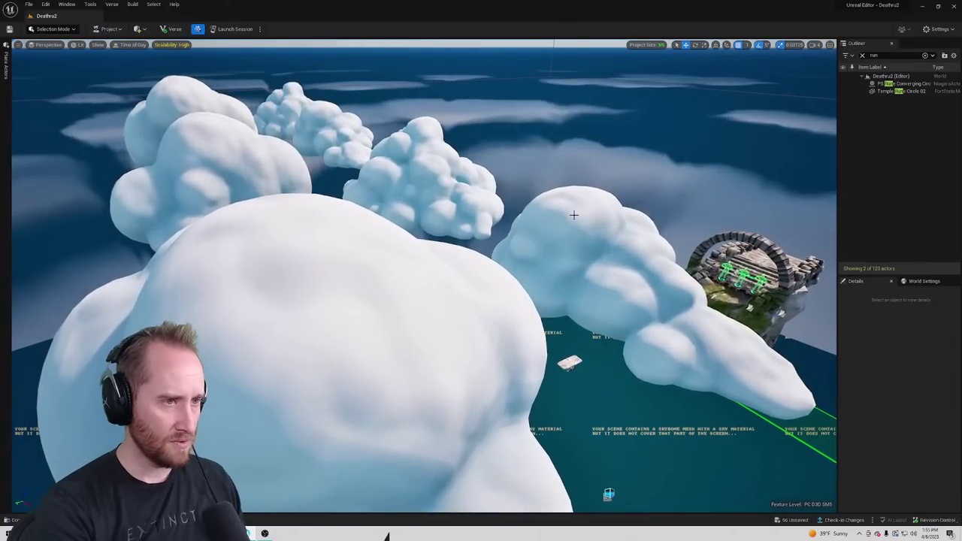
Try moving one cloud from the gallery over to the temple island and lowering it beneath the cliff rocks
click(575, 212)
right_drag(575, 213, 567, 237)
drag(568, 243, 759, 350)
drag(736, 383, 736, 391)
right_drag(735, 391, 819, 344)
key(w)
right_drag(355, 269, 343, 338)
key(s)
right_drag(463, 290, 347, 263)
drag(423, 245, 423, 360)
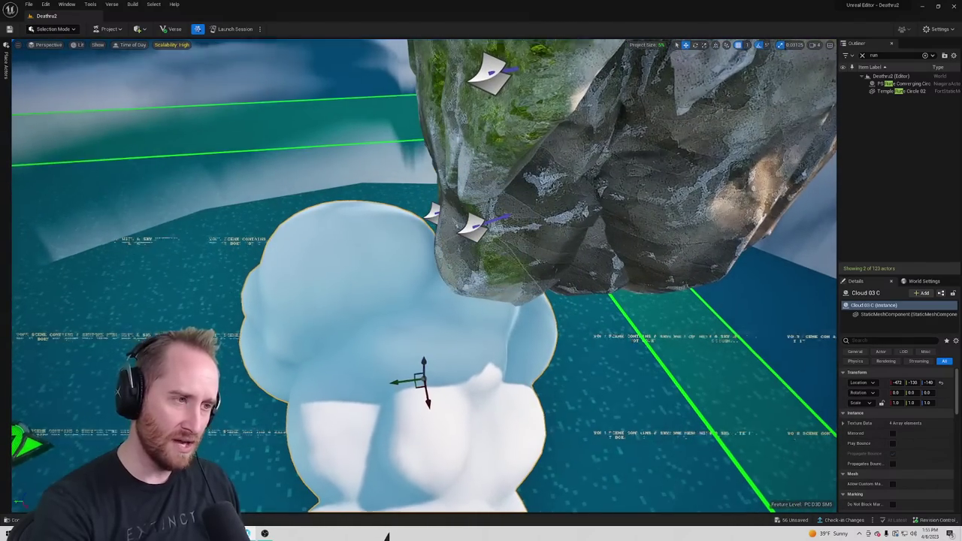
Undo the cloud moves and the placement of the Cloud Prop Gallery
key(s)
right_drag(423, 361, 345, 305)
key(ctrl+z)
key(ctrl+z)
key(ctrl+z)
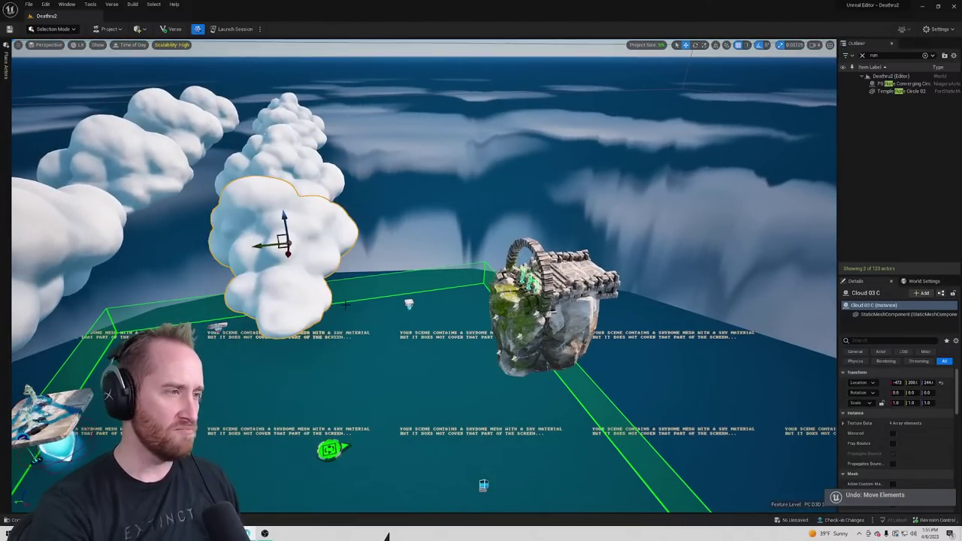
key(ctrl+z)
Launch a play session of the level, saving all the listed modified content
key(a)
mouse_move(346, 304)
right_down()
mouse_move(481, 304)
mouse_move(519, 293)
mouse_move(587, 323)
mouse_move(541, 278)
mouse_move(451, 241)
mouse_move(361, 305)
right_up()
key(s)
click(233, 29)
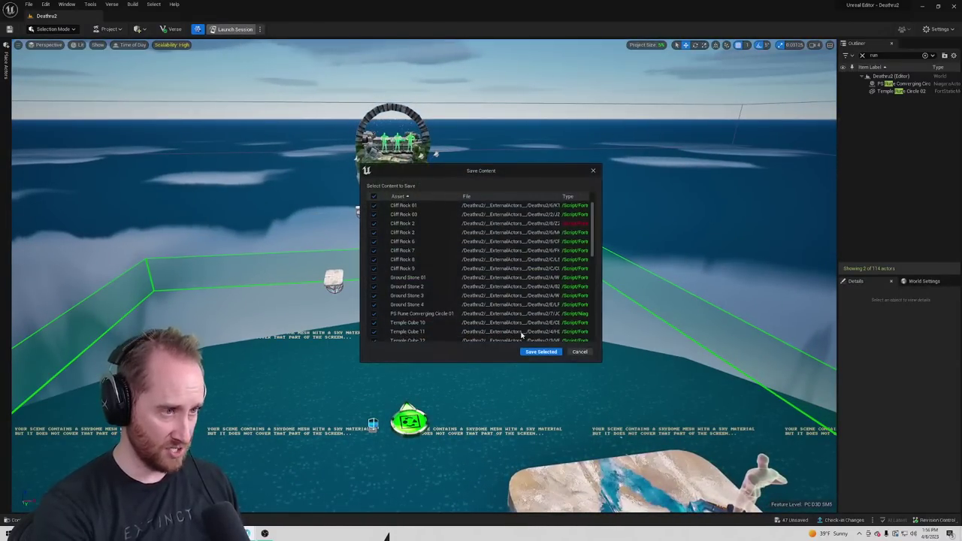
click(537, 351)
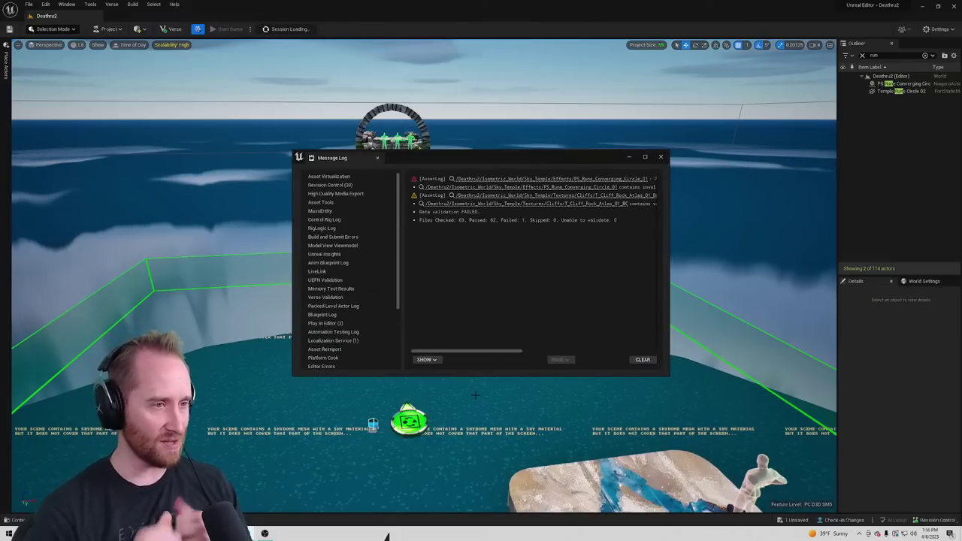
Clear the validation messages from the Message Log and close the log
click(639, 360)
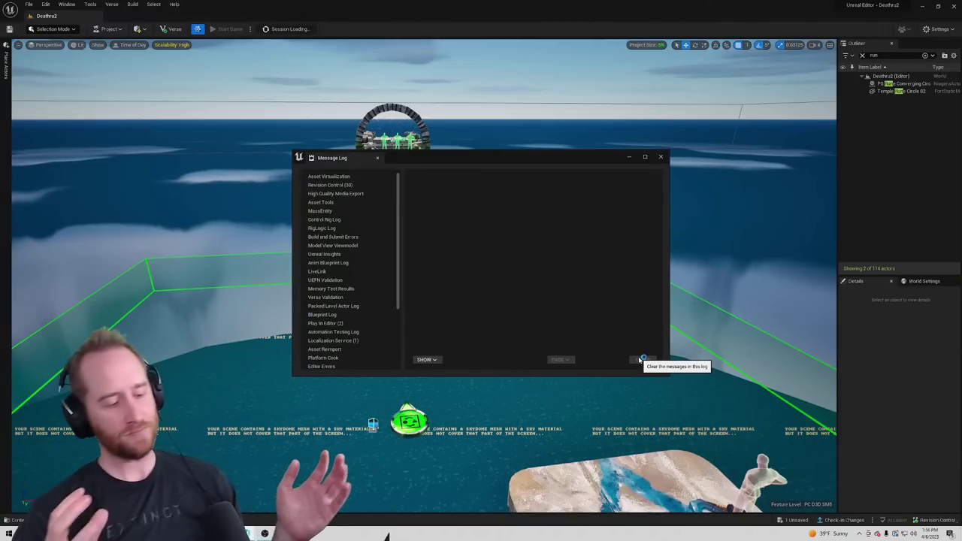
click(16, 520)
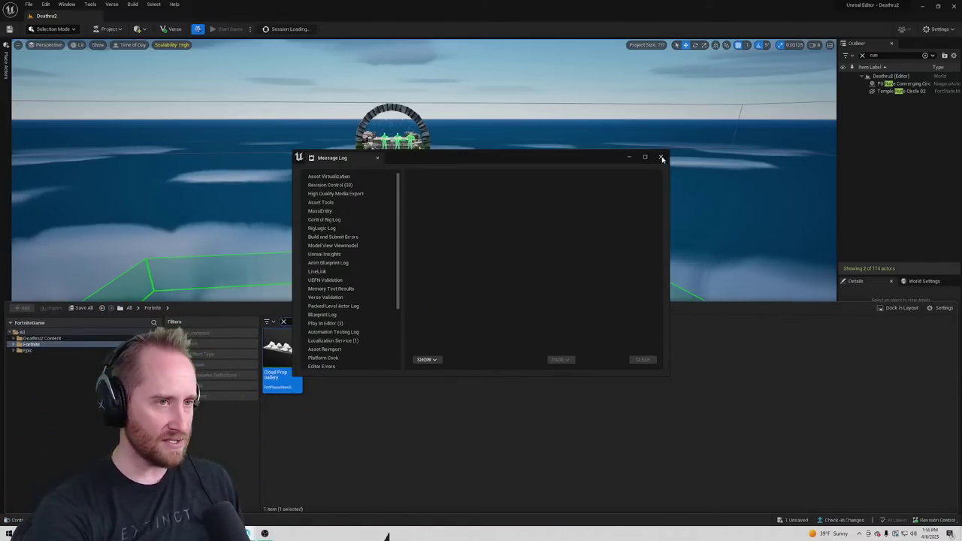
click(661, 157)
Browse the Fortnite Meshes, Prefabs and Props folders, clear the "clouds" search, and check the options available for a prop asset
key(ctrl+space)
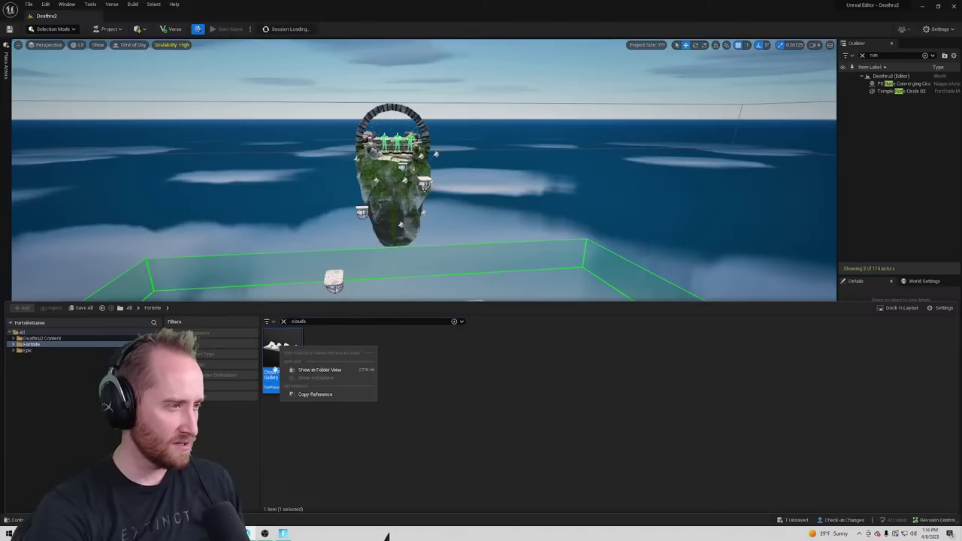
double_click(48, 346)
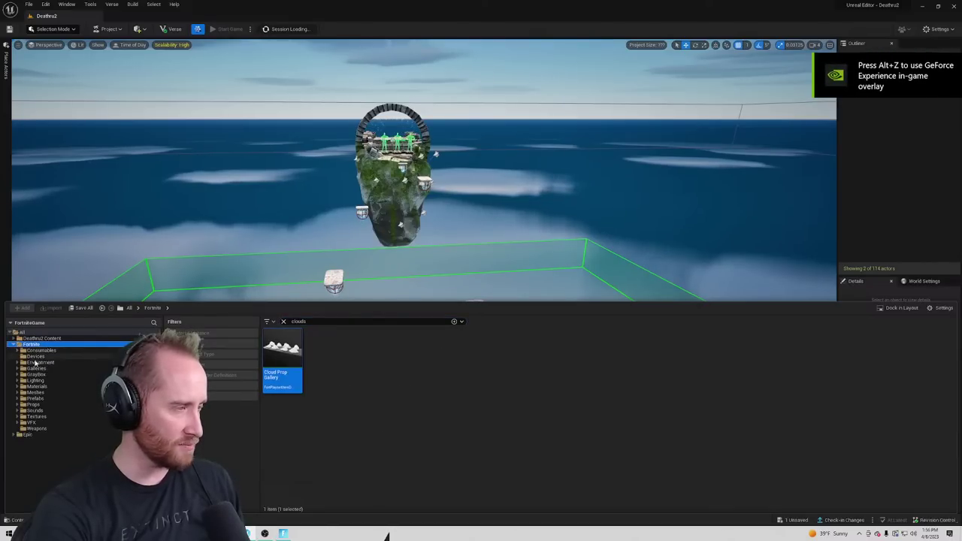
click(33, 392)
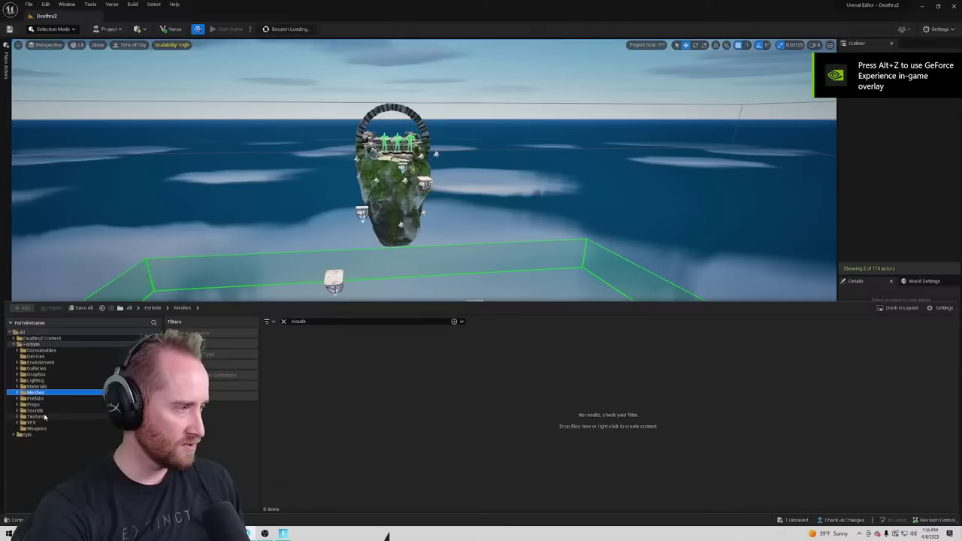
click(34, 398)
click(33, 405)
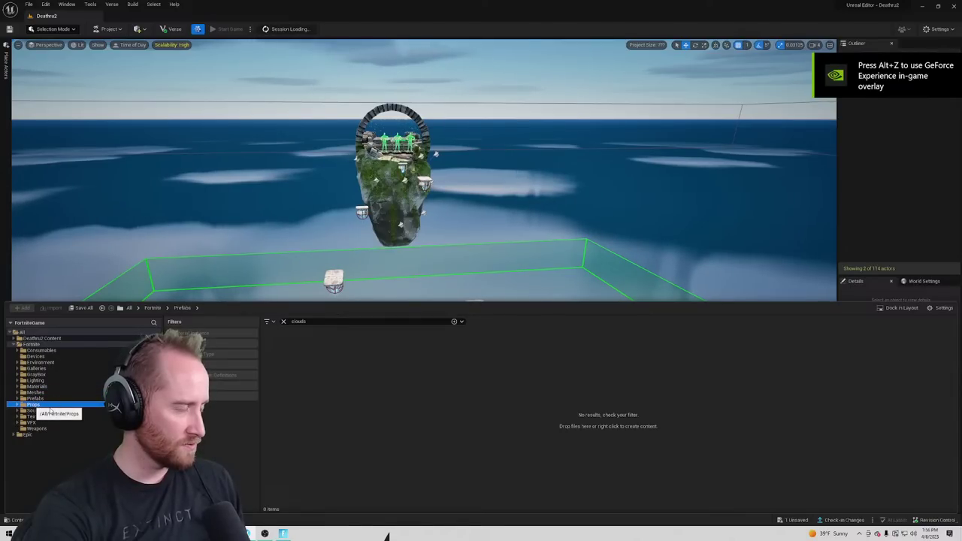
click(283, 321)
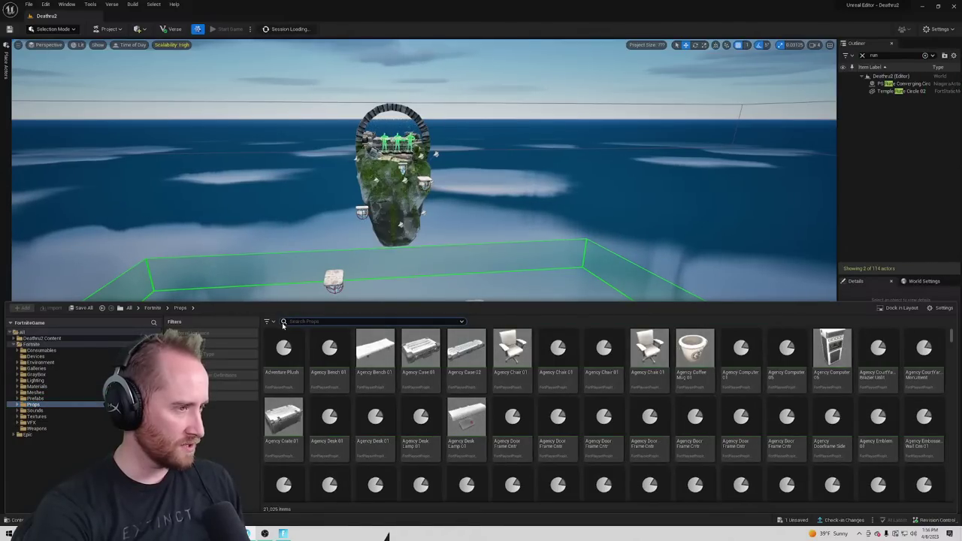
right_click(472, 361)
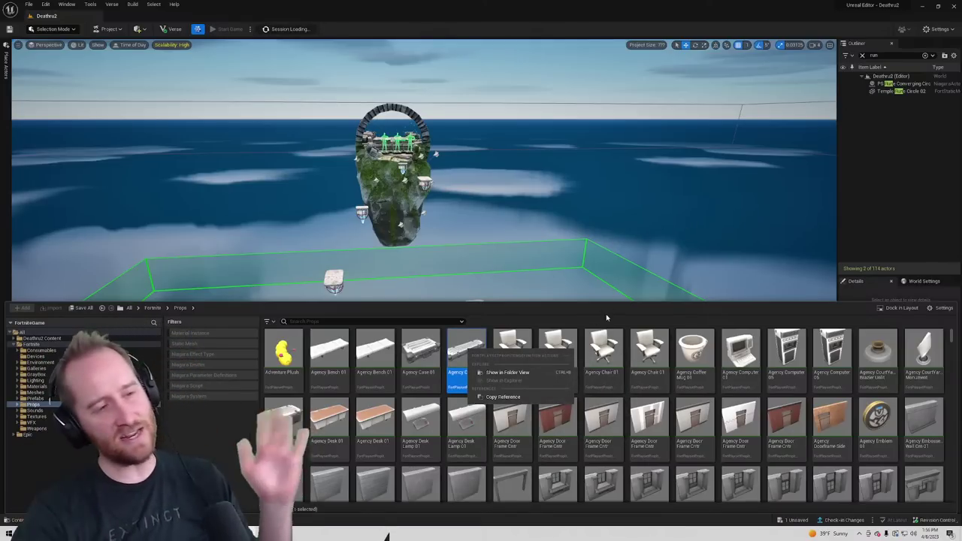
click(680, 312)
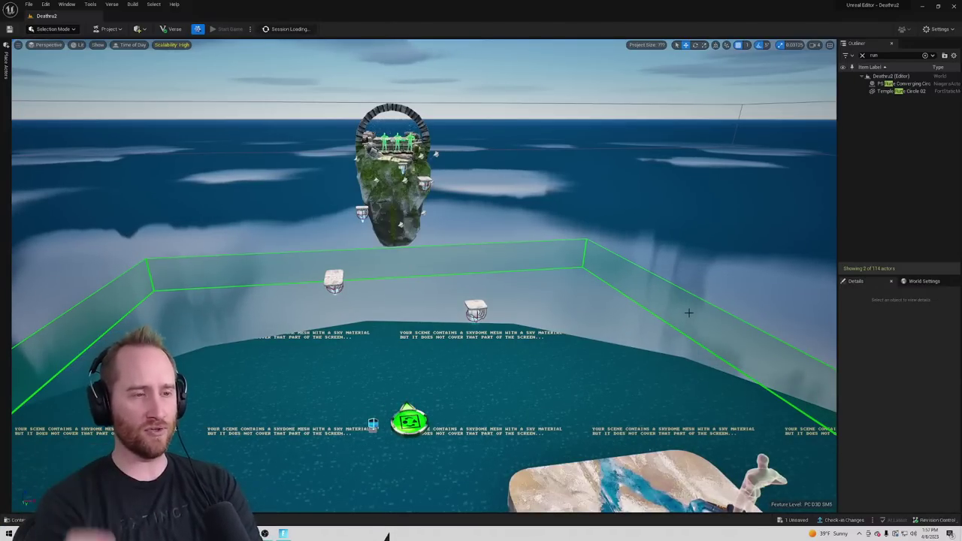
right_drag(539, 266, 560, 279)
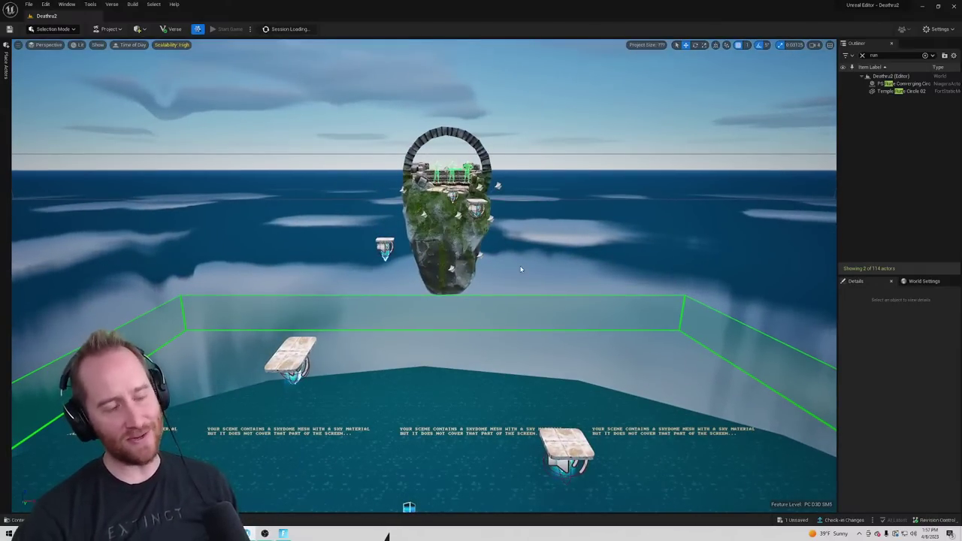
Switch to the connected Fortnite edit session and enlarge its view to fill the screen
mouse_move(521, 270)
right_down()
mouse_move(538, 256)
mouse_move(521, 281)
right_up()
key(w)
key(s)
key(s)
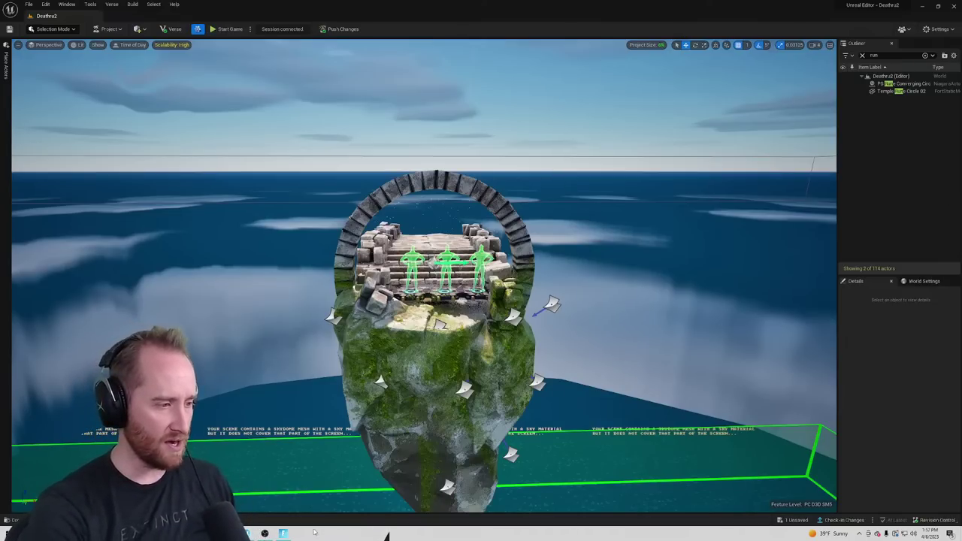
click(285, 533)
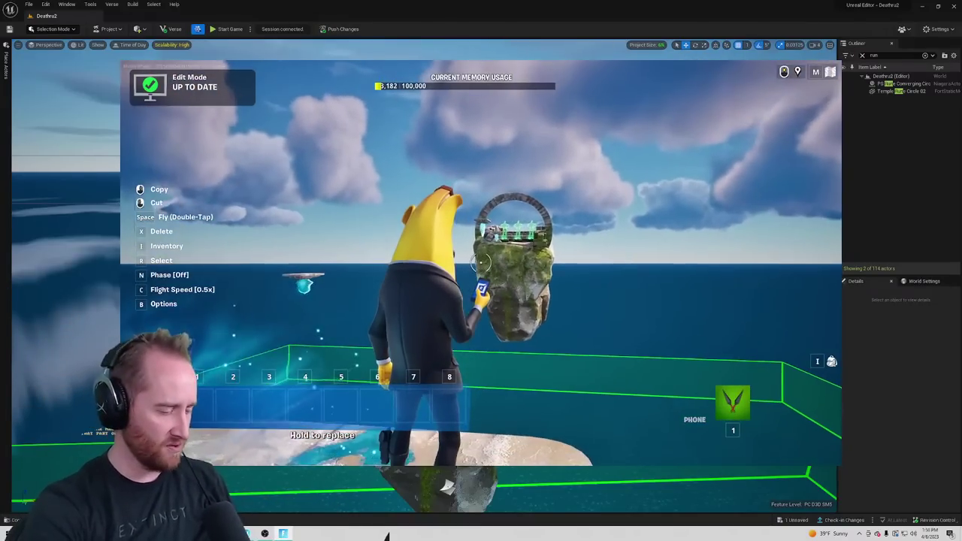
key(Escape)
click(818, 64)
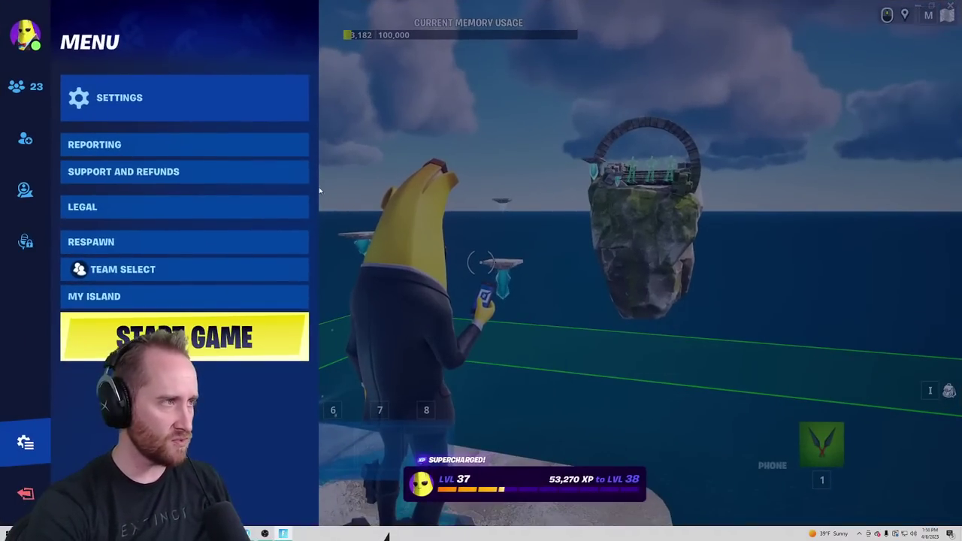
click(154, 101)
click(438, 85)
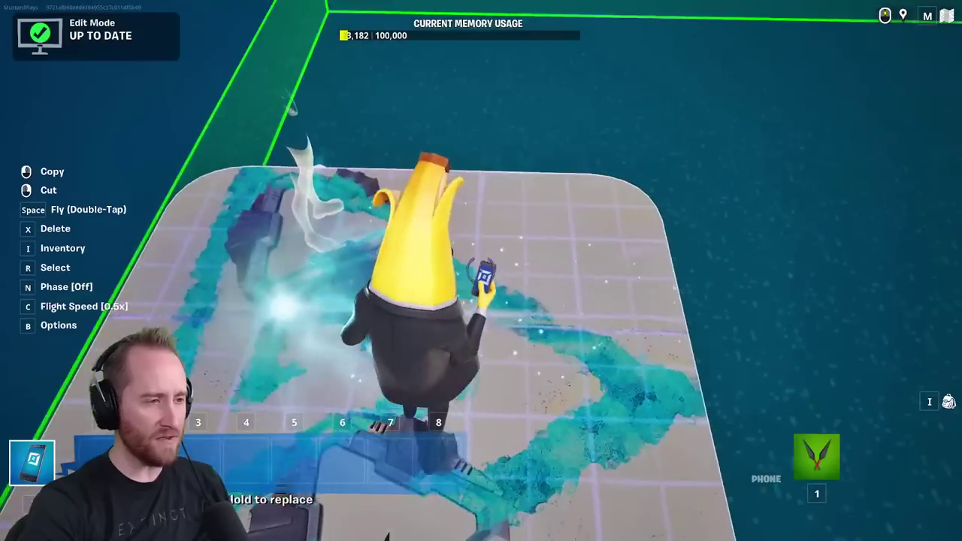
Fly to the floating island and inspect its rock base and the underside of the stone platform
key(1)
key(w)
key(space)
key(space)
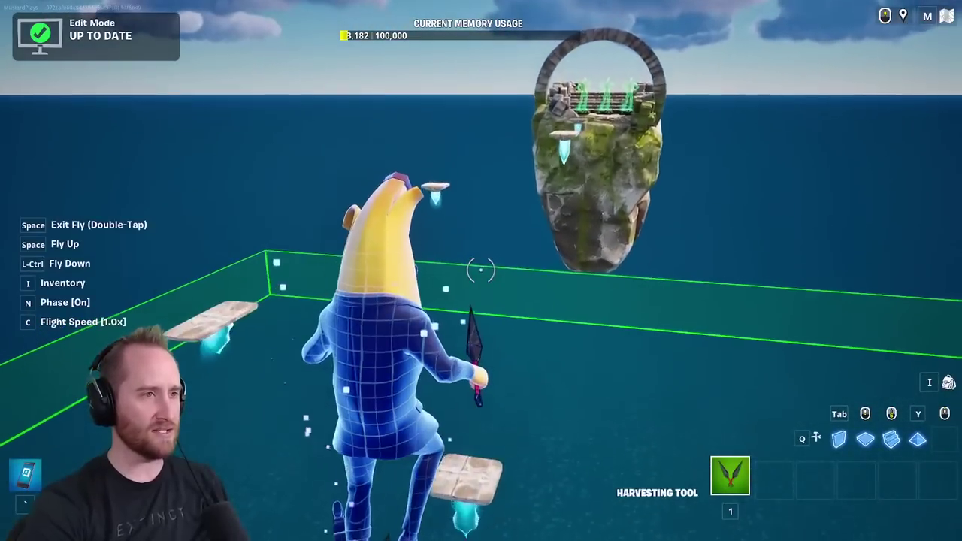
key(w)
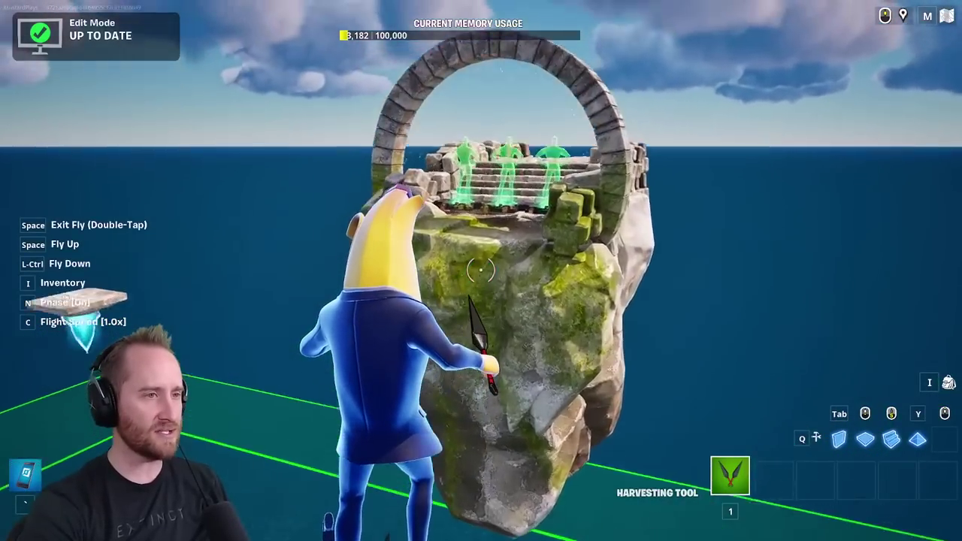
key(d)
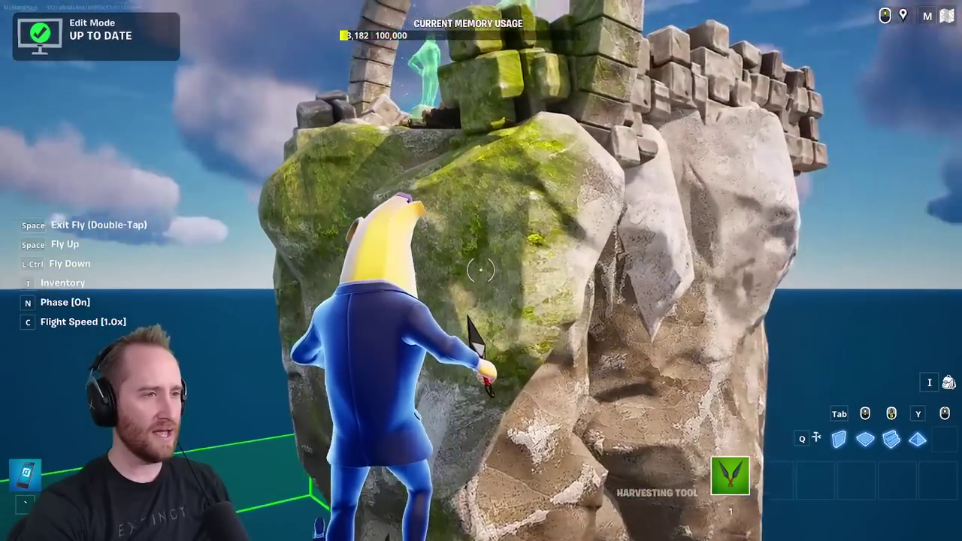
key(d)
key(space)
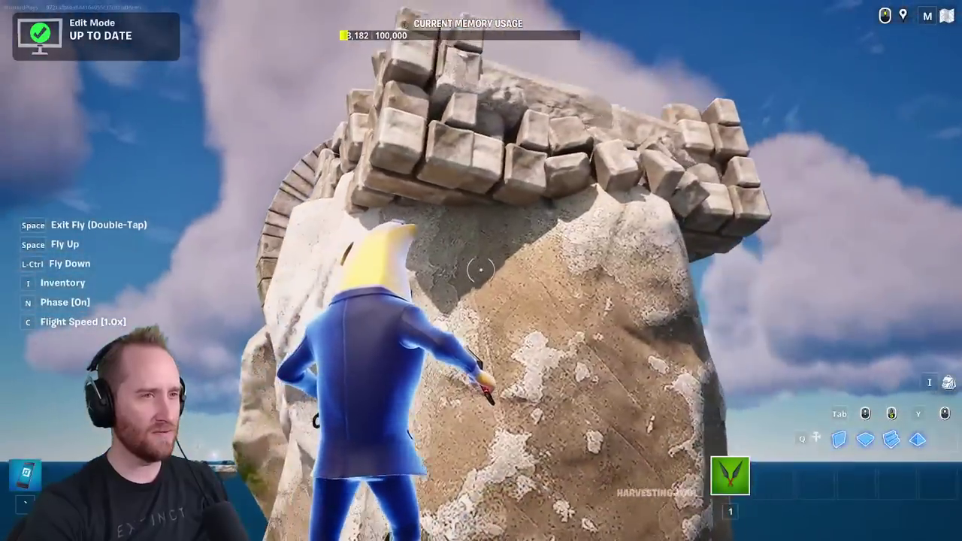
key(w)
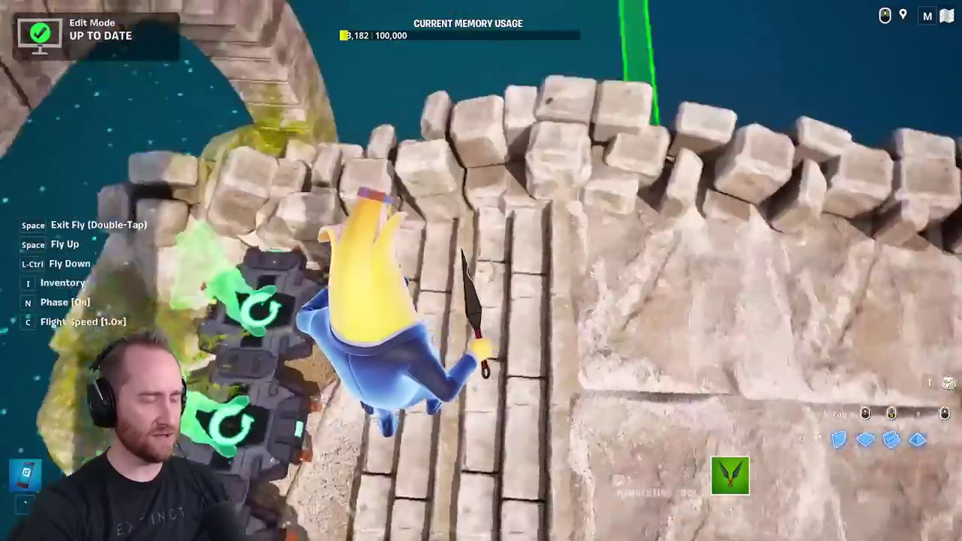
Land on the stone platform and examine the stairs, walls, arch and player checkpoint pads on foot
key(space)
key(space)
key(w)
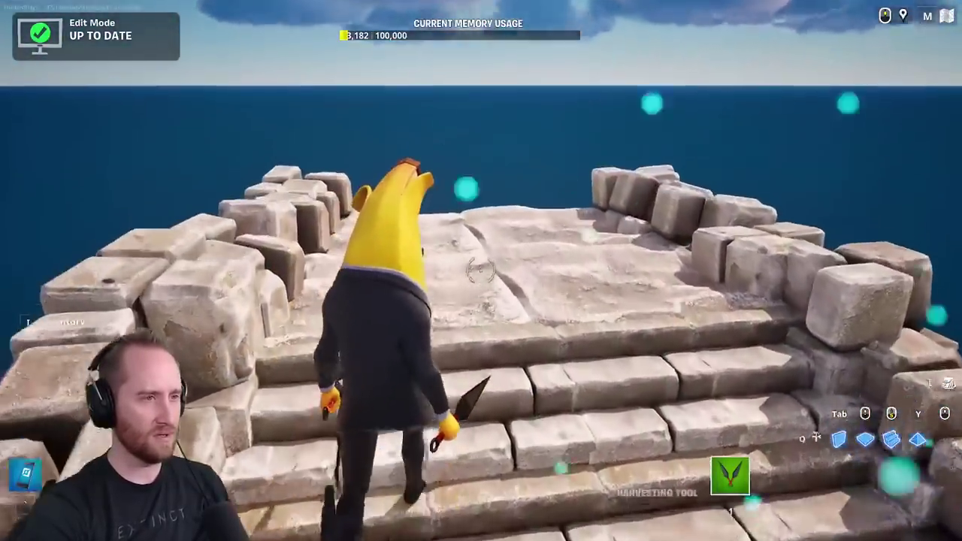
key(w)
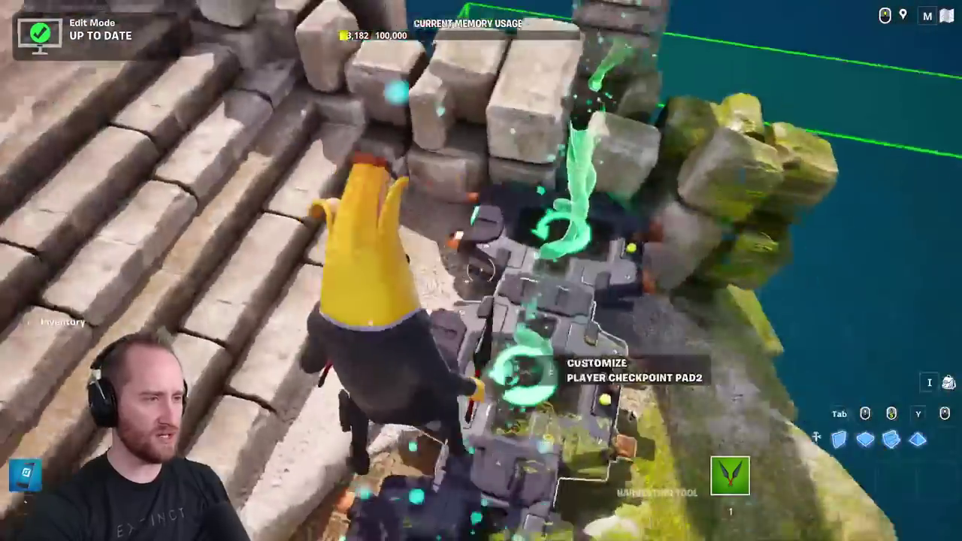
key(w)
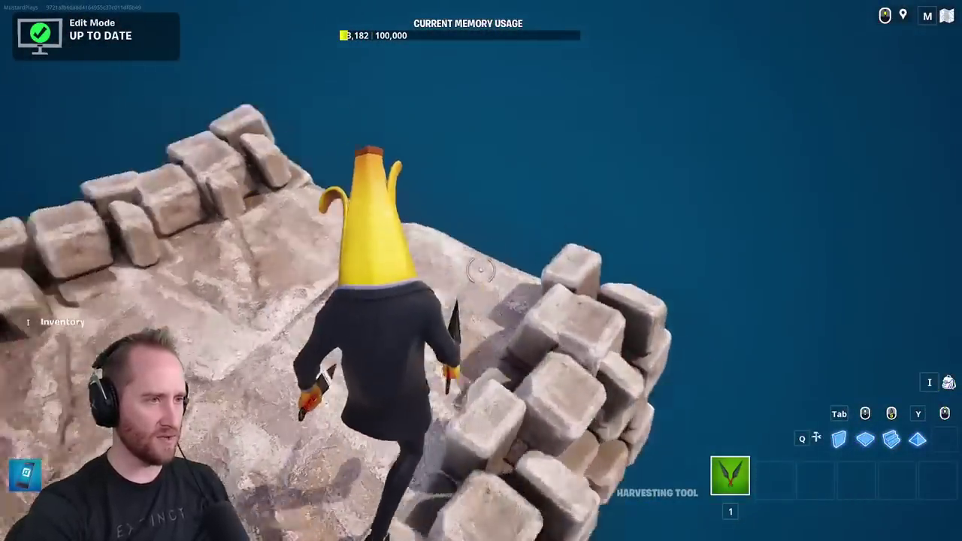
key(w)
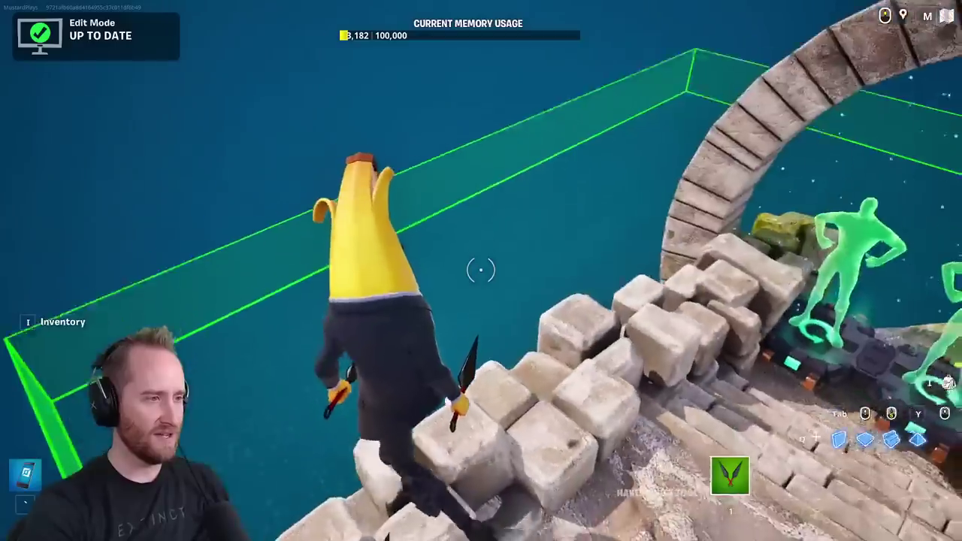
key(w)
key(w)
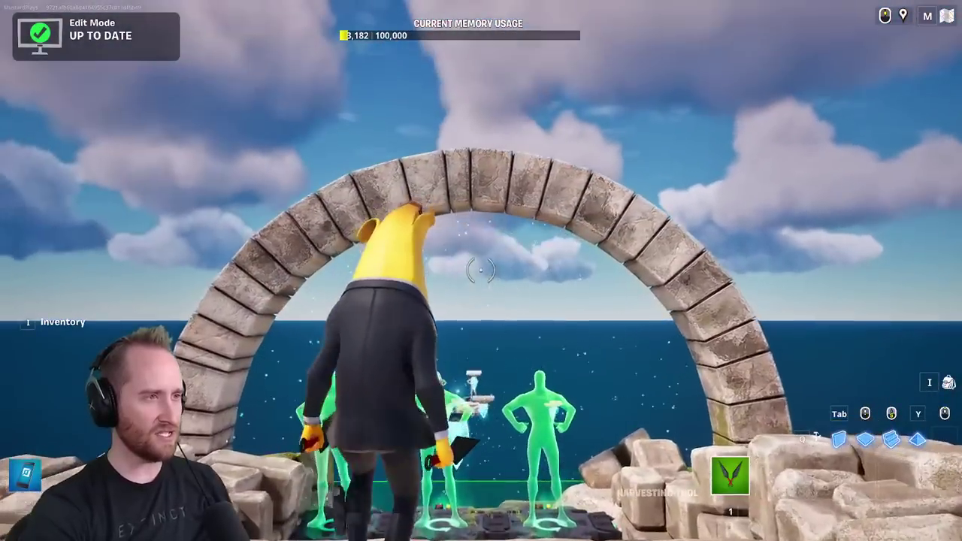
Fly off the platform and examine the moss decals on the island's front rocks and arch base
key(space)
key(space)
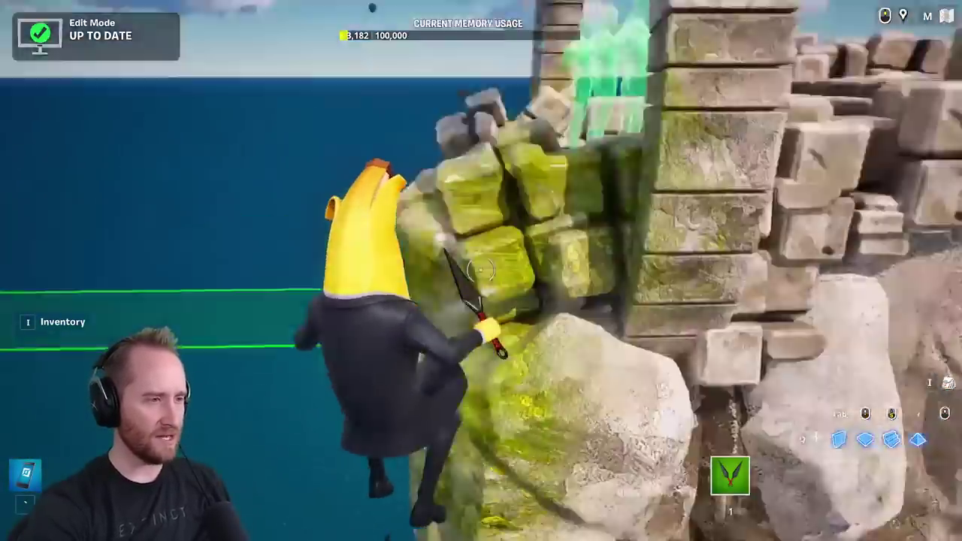
key(space)
key(space)
key(s)
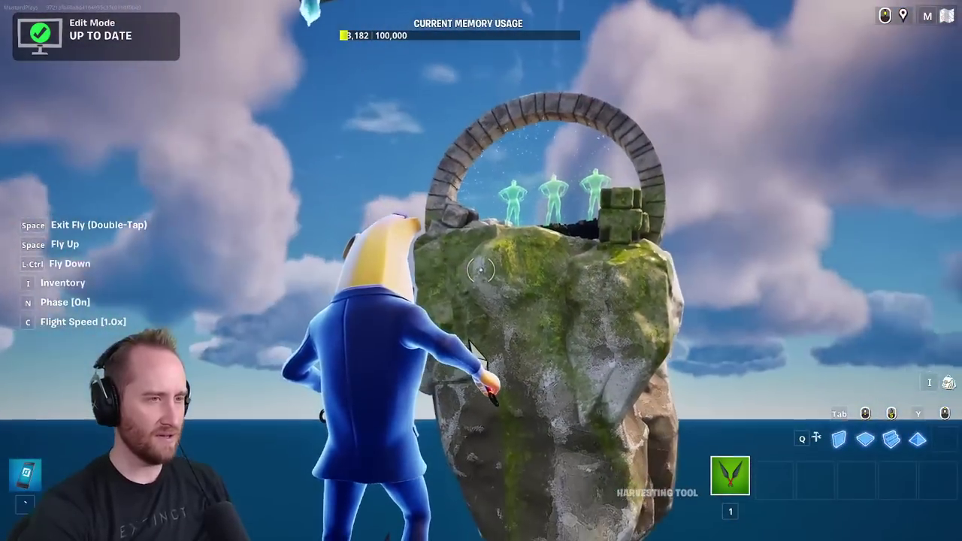
key(space)
key(w)
key(d)
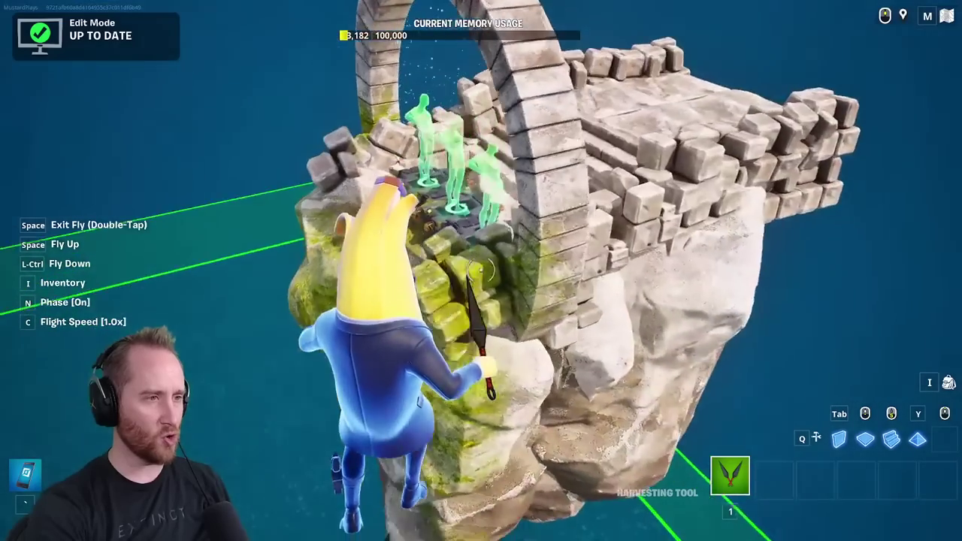
key(a)
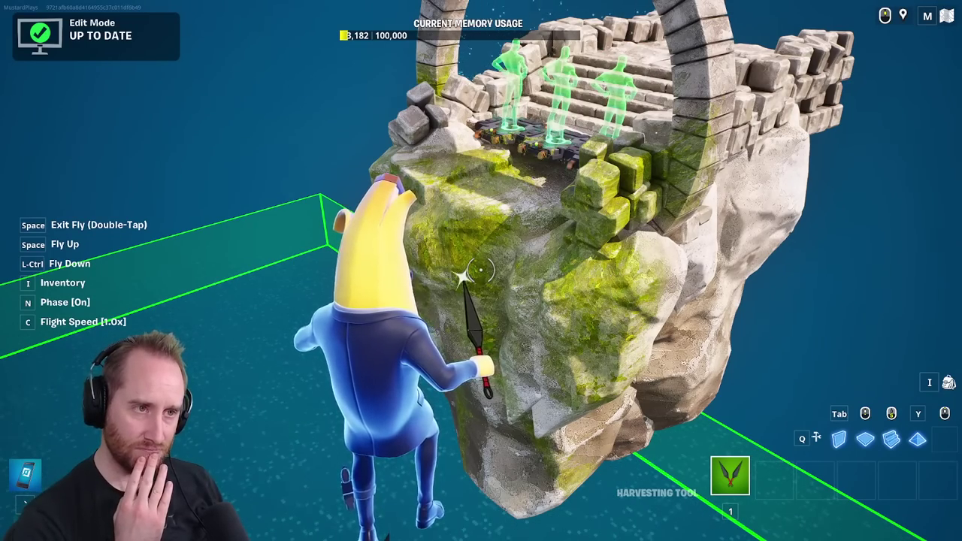
key(a)
key(ctrl)
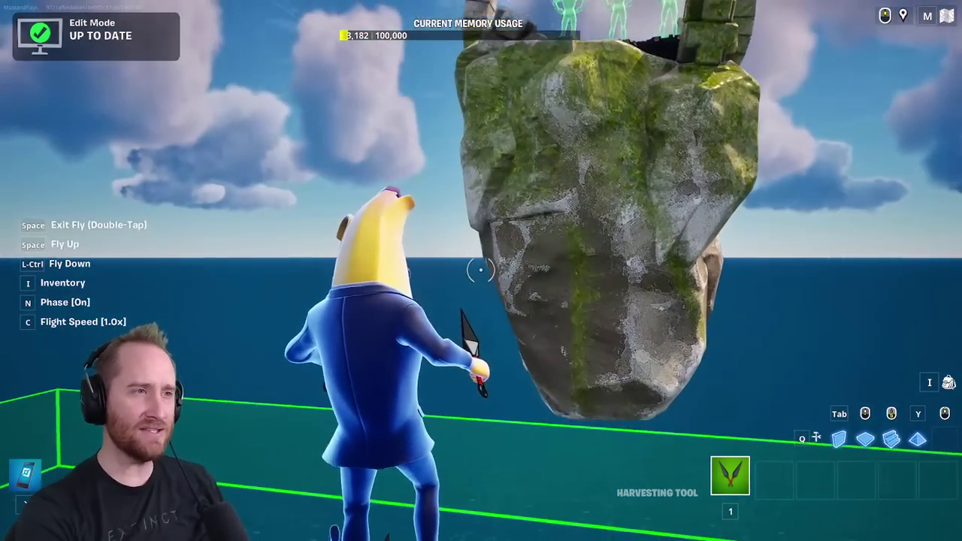
Circle the island to compare the mossy rocks and arch from both sides with the bare stone platform
key(d)
key(space)
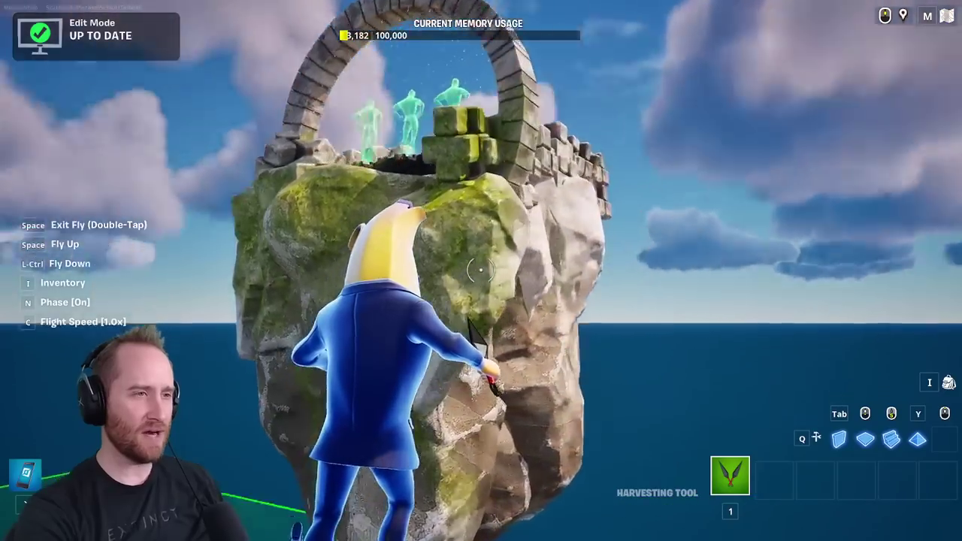
key(a)
key(space)
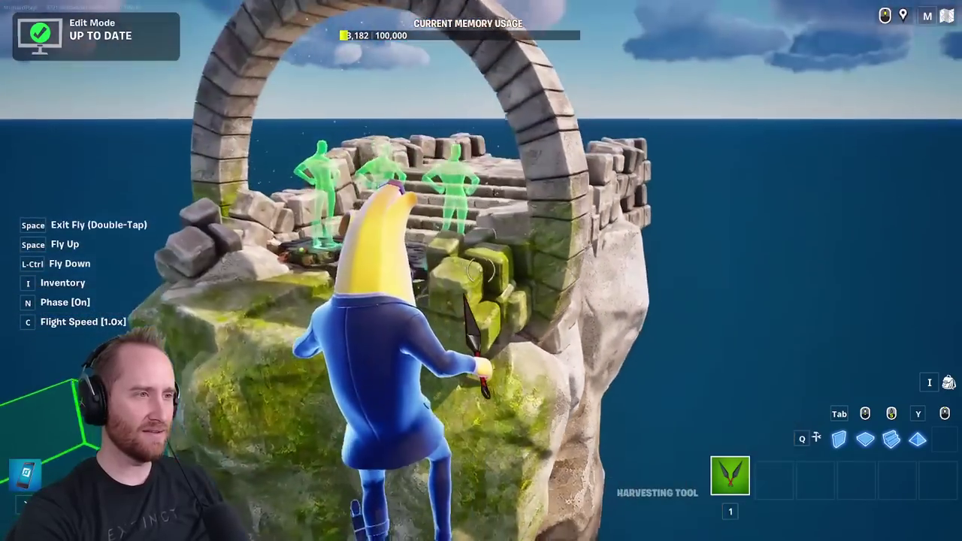
key(a)
key(space)
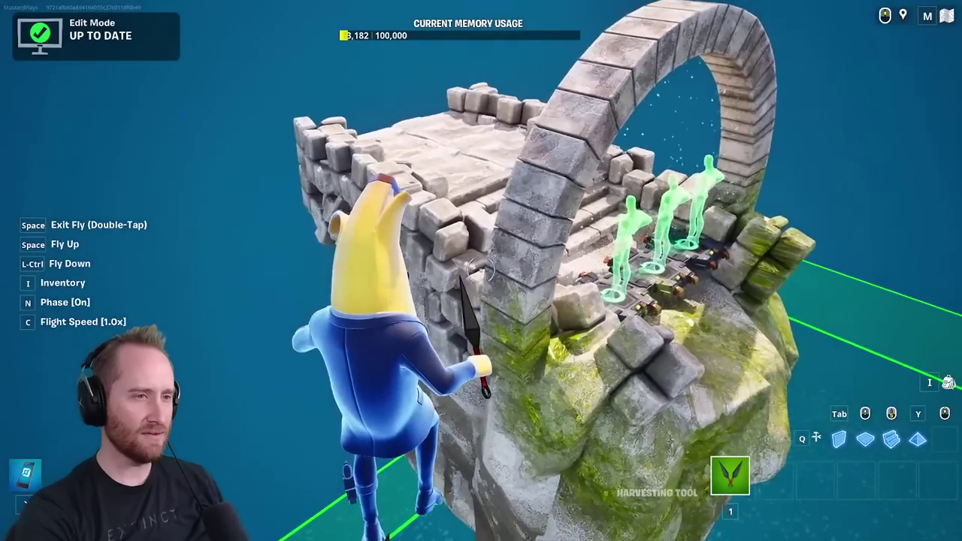
key(a)
key(d)
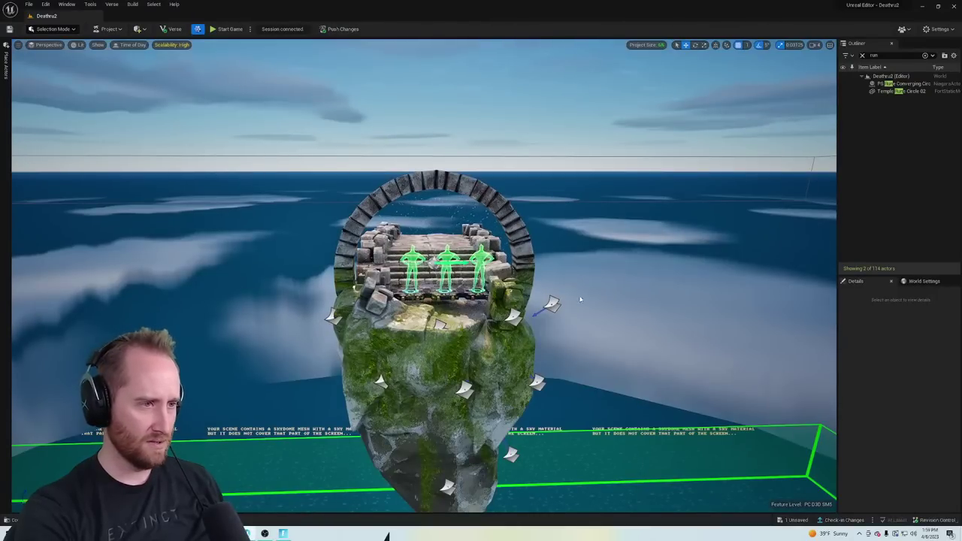
Return to the Unreal Editor and place a copy of the Temple Moss decal on the stone platform's side wall
key(d)
right_drag(580, 300, 499, 349)
key(w)
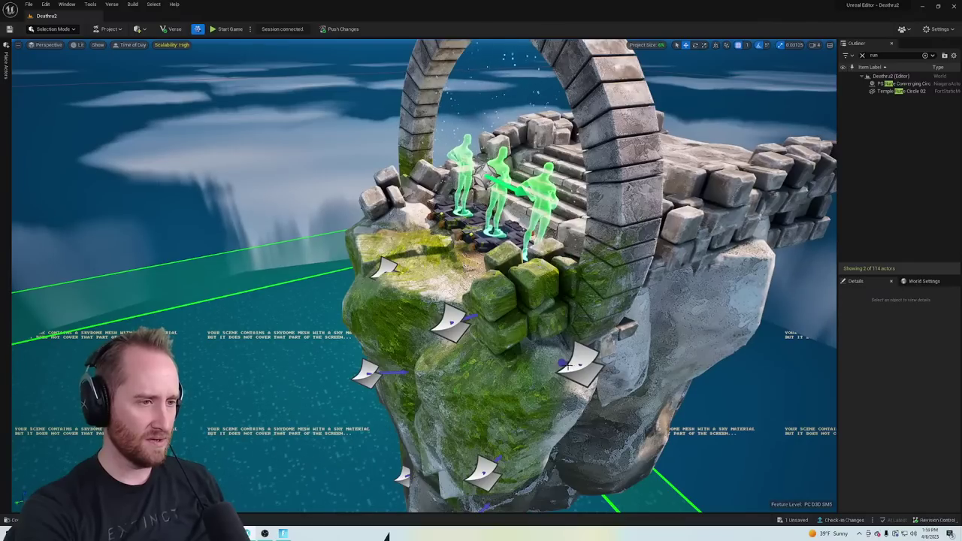
click(569, 364)
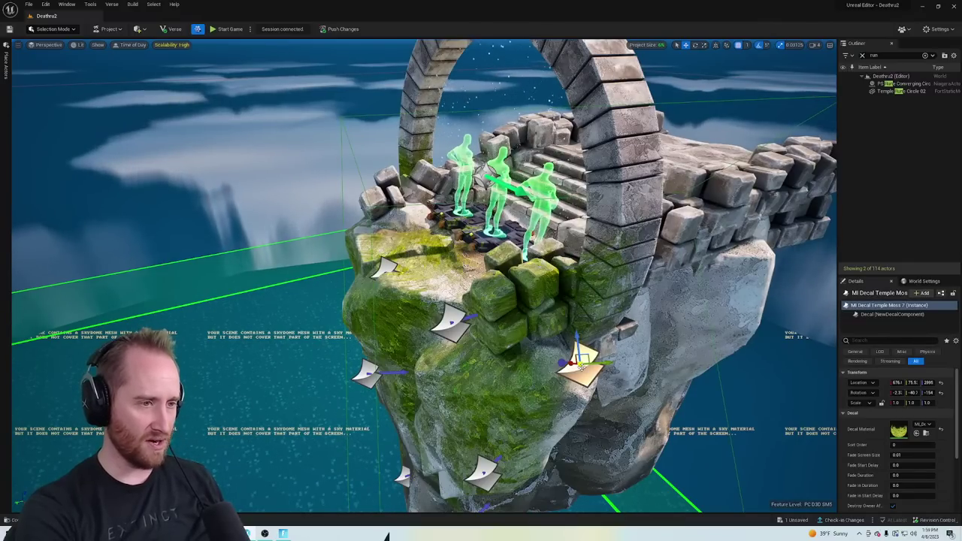
drag(671, 246, 709, 203)
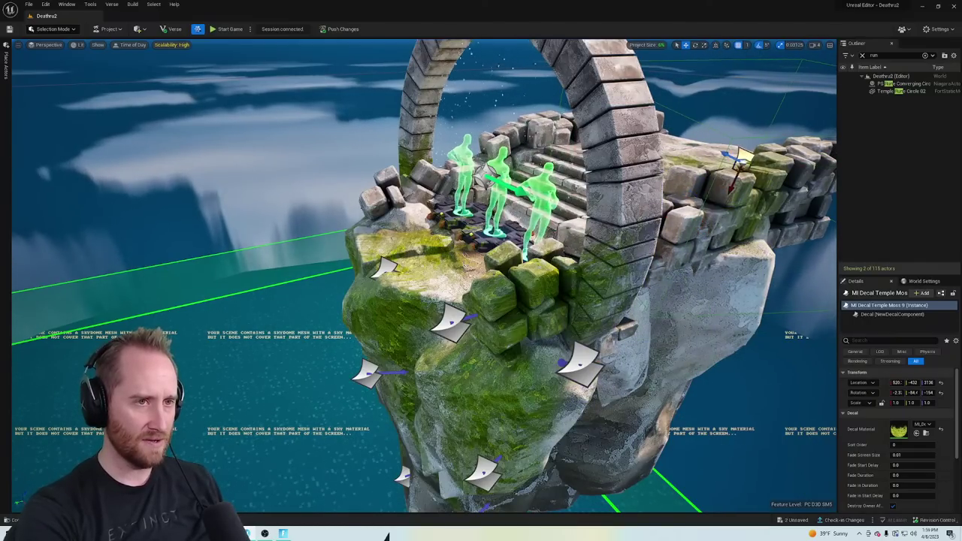
key(f)
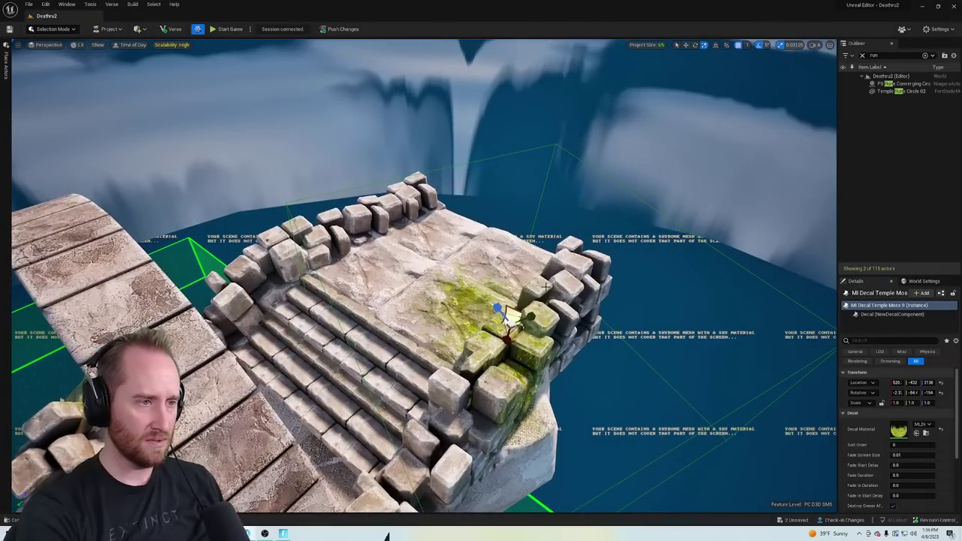
Enlarge the copied moss decal and reorient it to spread moss over the platform, stairs and rock below
drag(514, 321, 556, 287)
right_drag(524, 323, 478, 315)
key(w)
right_drag(641, 78, 626, 79)
click(677, 46)
key(s)
right_drag(481, 251, 479, 276)
key(a)
key(d)
right_drag(497, 204, 506, 266)
key(q)
key(e)
key(s)
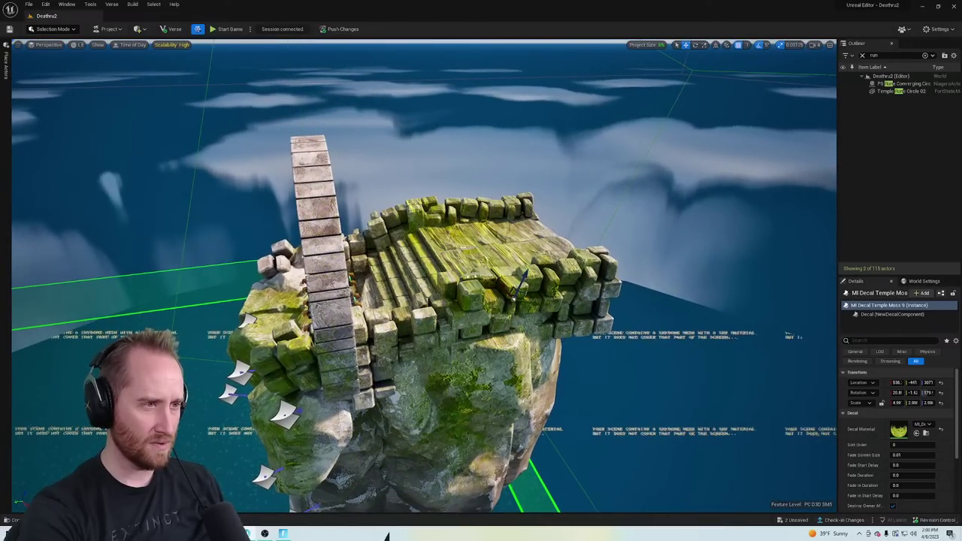
Check the enlarged moss decal's coverage up close and undo its last move
key(q)
right_drag(506, 266, 599, 338)
key(w)
key(w)
right_drag(522, 244, 522, 244)
key(s)
key(ctrl+z)
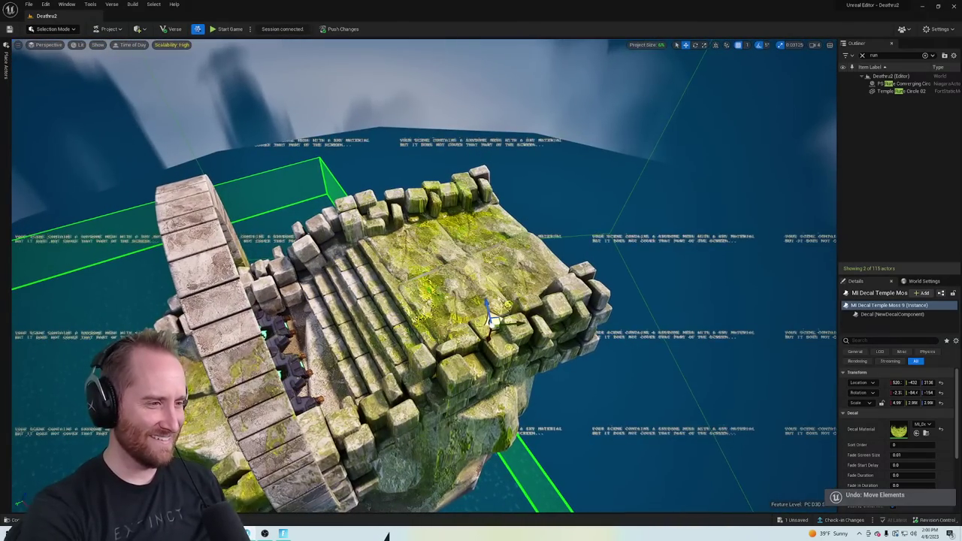
Undo the remaining edits to the copied moss decal, including its duplication
click(490, 318)
right_drag(426, 261, 444, 239)
key(a)
key(w)
key(d)
key(ctrl+z)
key(ctrl+z)
key(d)
key(w)
key(ctrl+z)
key(s)
key(q)
key(d)
key(w)
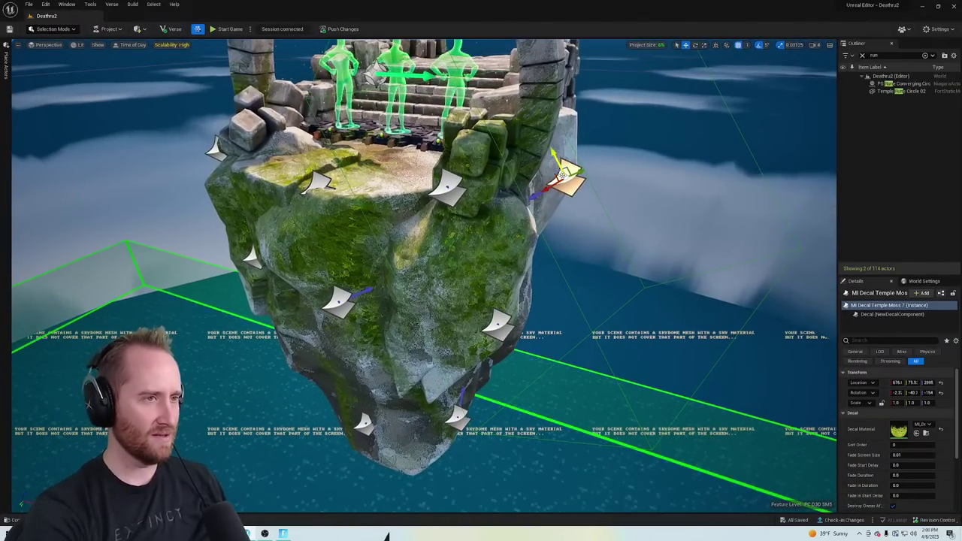
Clear the actor search and delete all the Temple Moss decals together with the Temple Symbol 01 decal
click(862, 57)
click(889, 193)
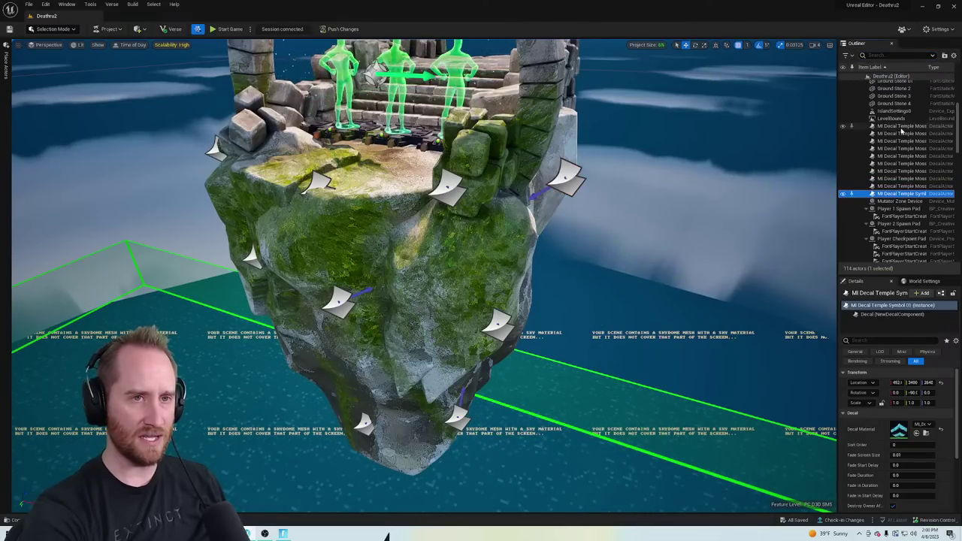
shift+click(902, 127)
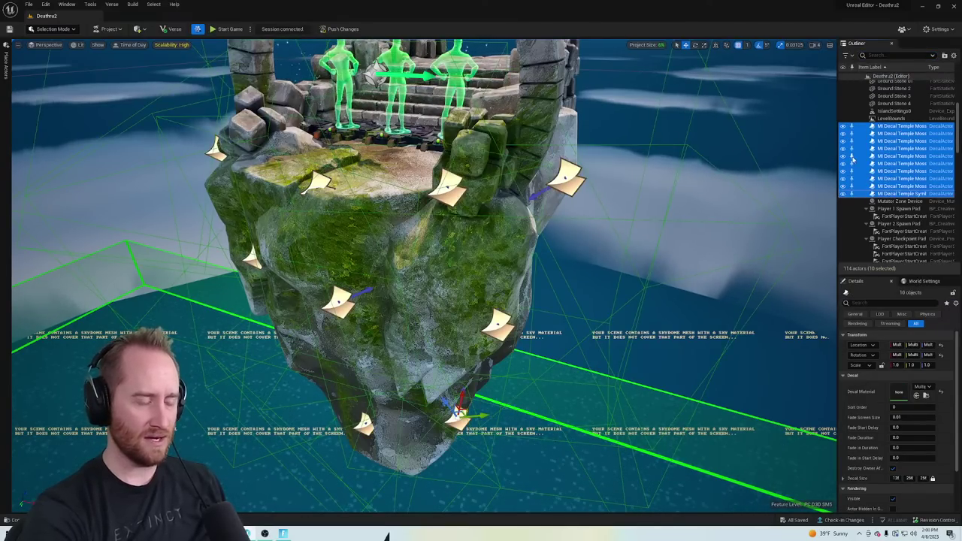
key(Delete)
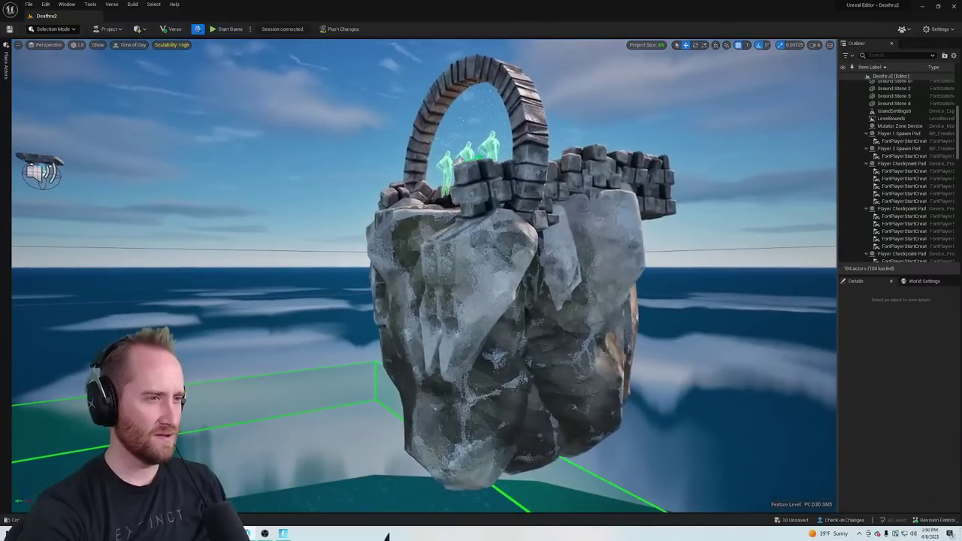
Rotate Cliff Rock 7 about its vertical axis to blend it into the cliff below the arch's stone blocks
right_drag(429, 257, 534, 311)
click(433, 264)
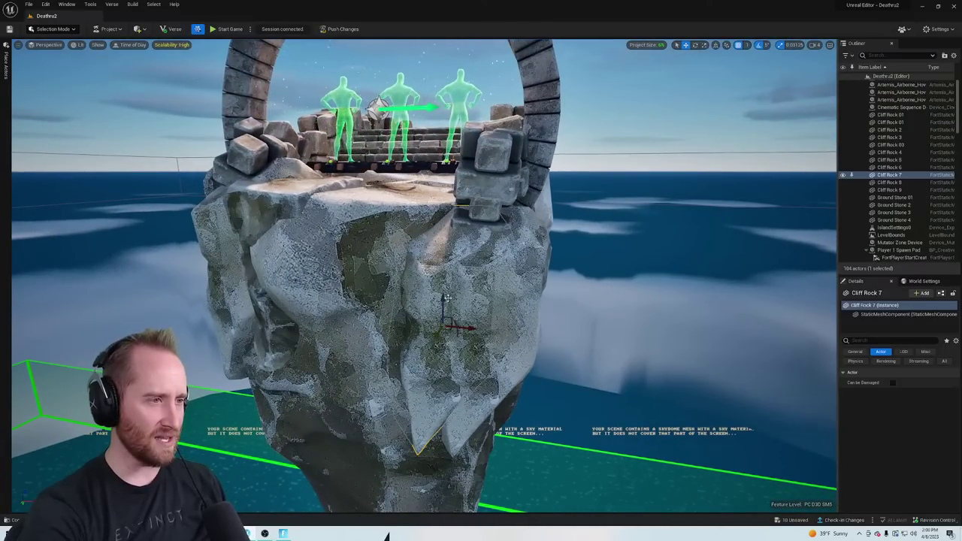
click(695, 45)
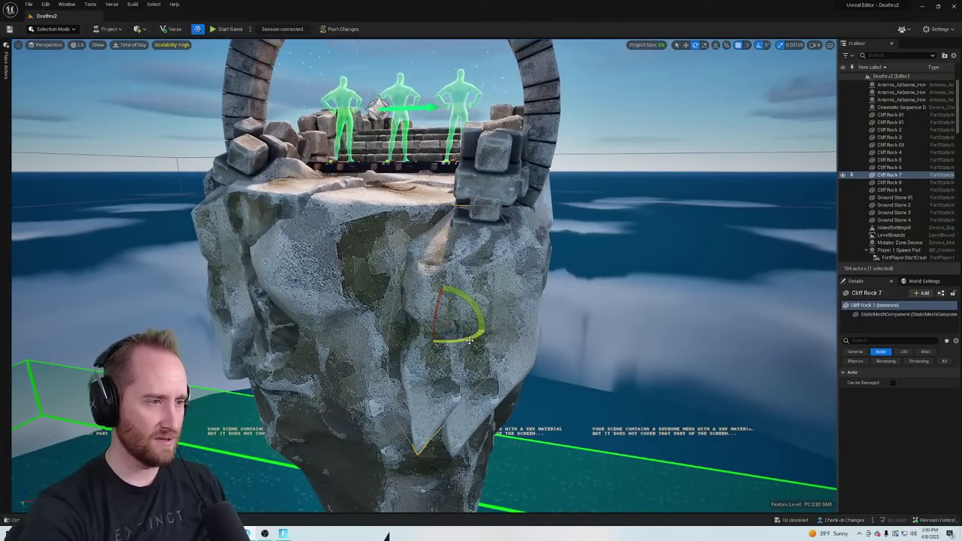
drag(470, 340, 481, 335)
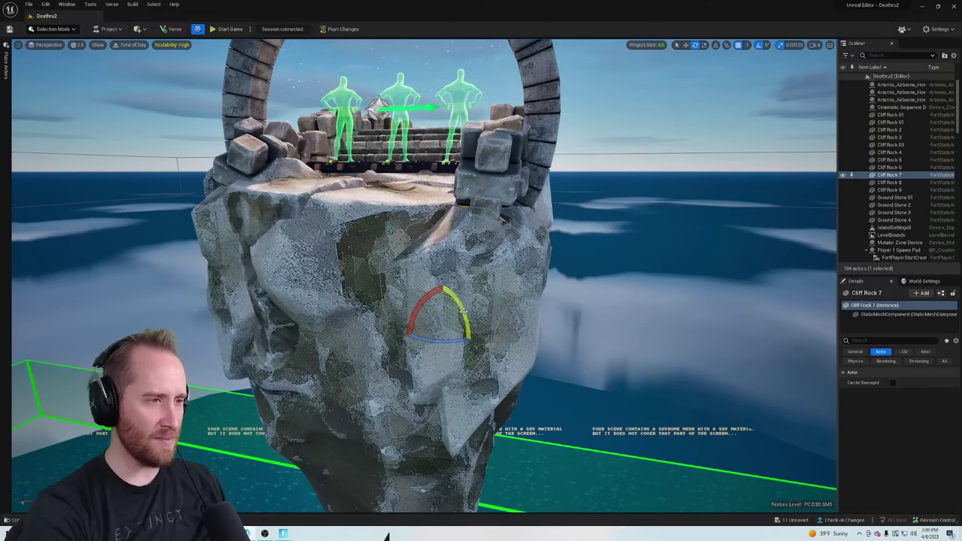
Inspect the stone block wall and the cliff rocks around the side and back of the floating island
key(s)
right_drag(463, 312, 570, 226)
key(w)
key(w)
key(s)
key(d)
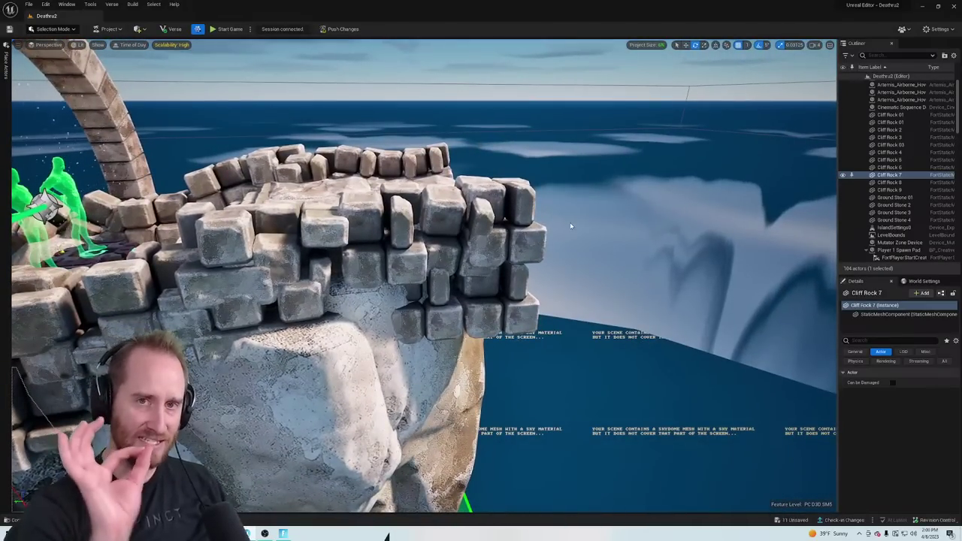
right_click(482, 218)
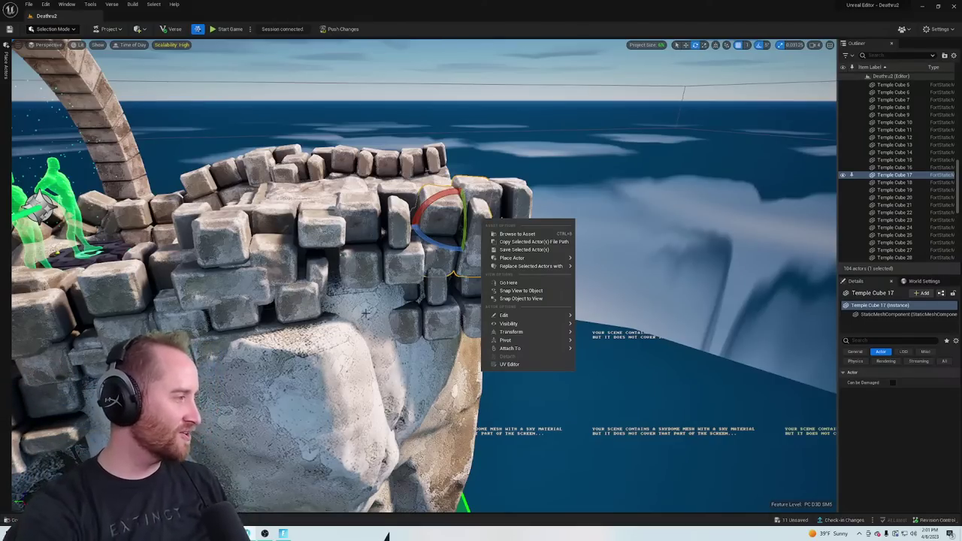
right_drag(481, 219, 361, 192)
key(s)
right_drag(359, 293, 488, 312)
key(a)
key(w)
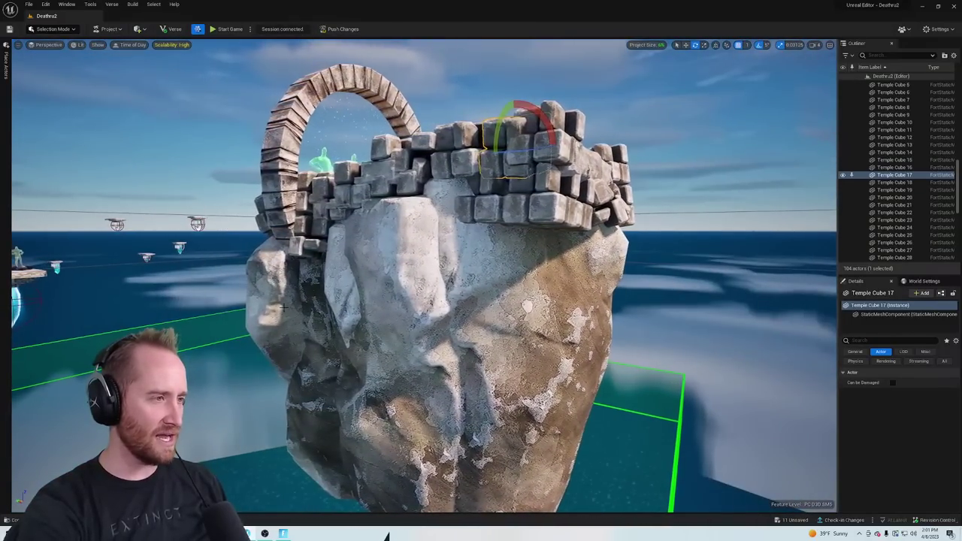
Try moving Cliff Rock 03 with a copy to the cliff below the rear block wall, and undo both edits
click(287, 287)
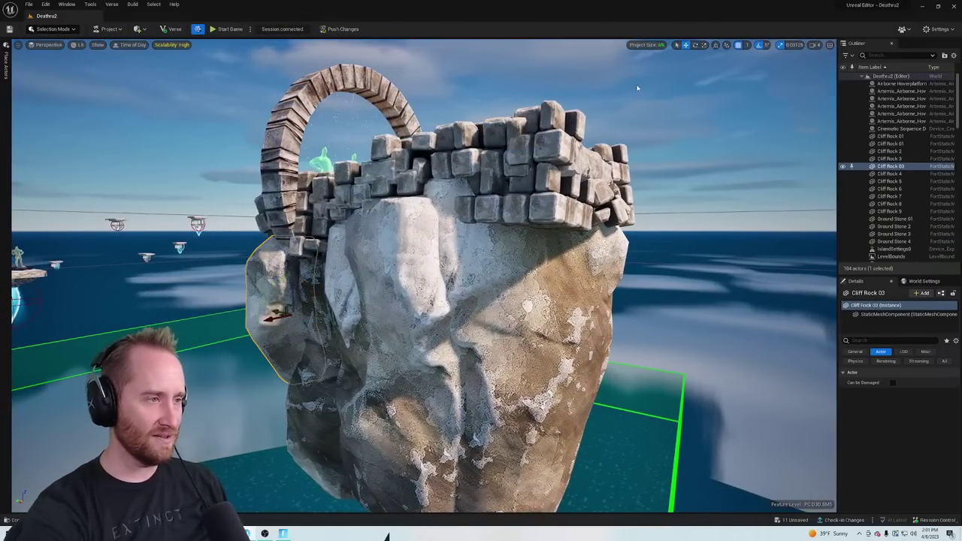
drag(294, 317, 500, 269)
right_drag(501, 270, 474, 270)
middle_drag(543, 257, 586, 254)
drag(586, 256, 578, 252)
right_drag(577, 253, 505, 271)
right_drag(496, 227, 494, 228)
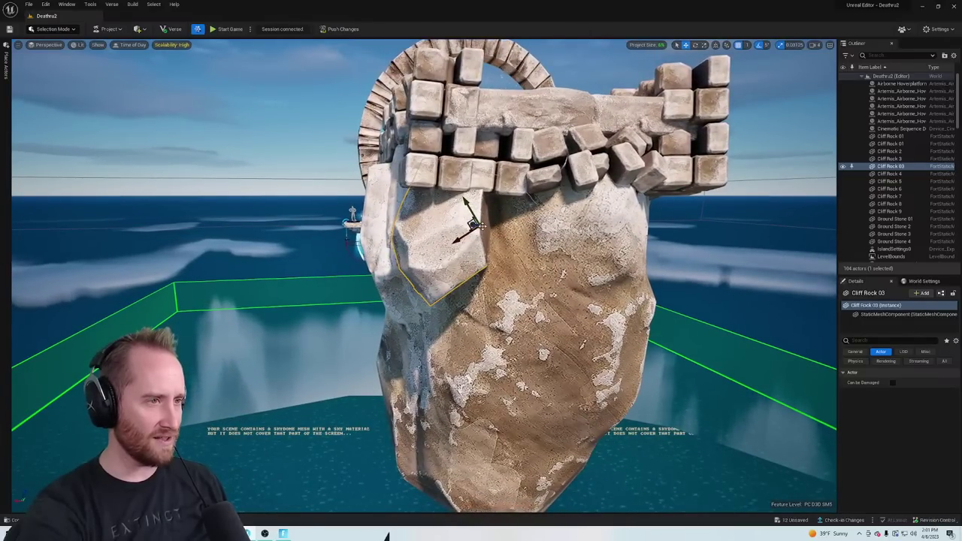
alt+drag(475, 225, 506, 249)
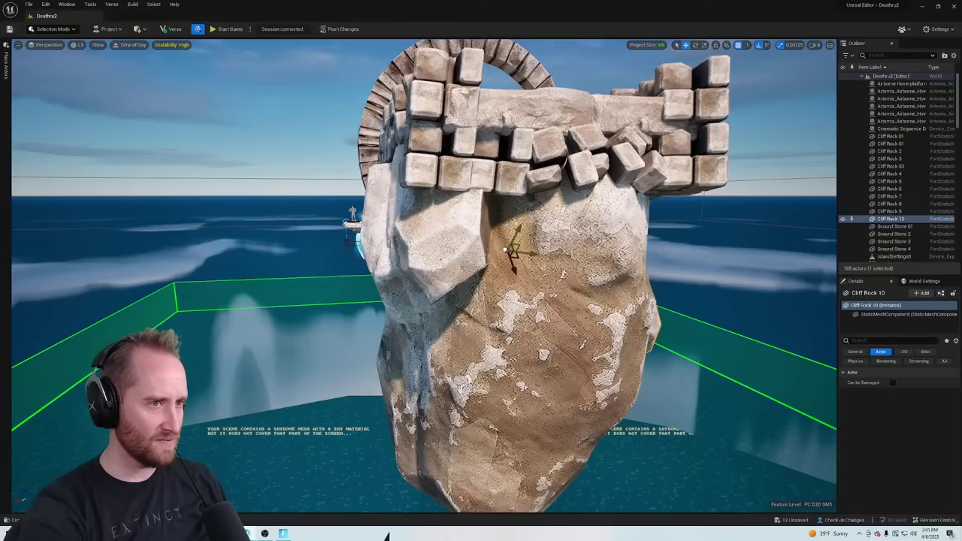
key(ctrl+z)
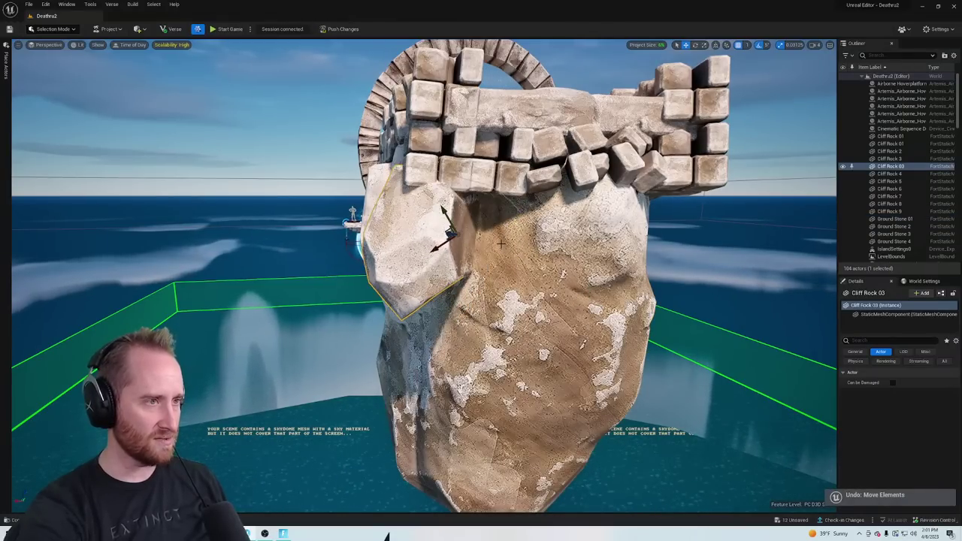
Duplicate the cube cluster Temple Cube 28 downward from the rear wall's lower corner and tilt the copy against the cliff
click(483, 175)
click(455, 172)
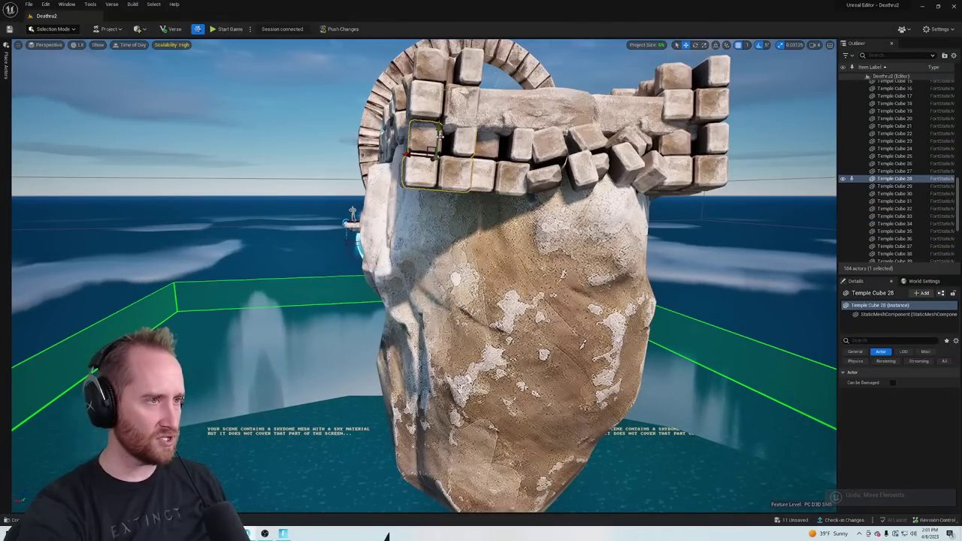
drag(441, 132, 441, 166)
key(ctrl+z)
key(ctrl+z)
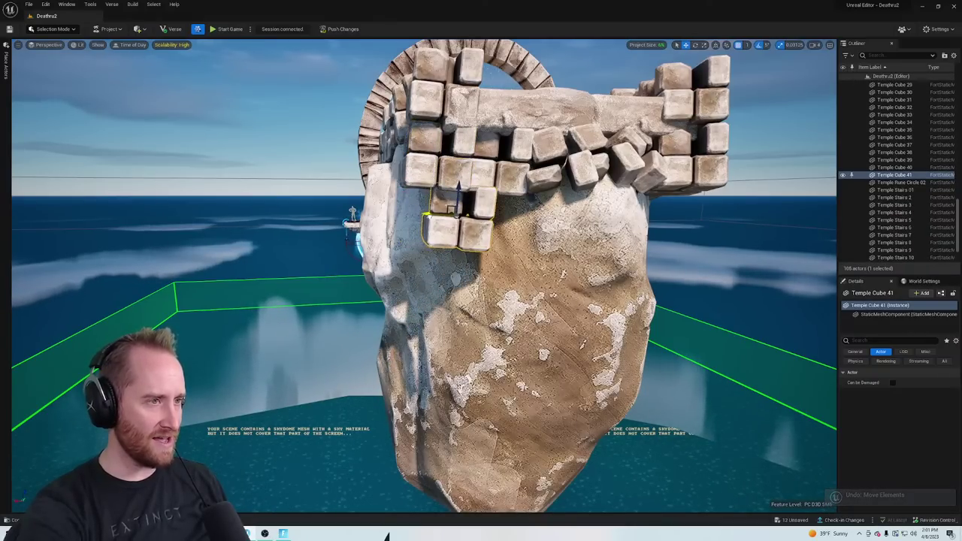
right_drag(570, 225, 714, 215)
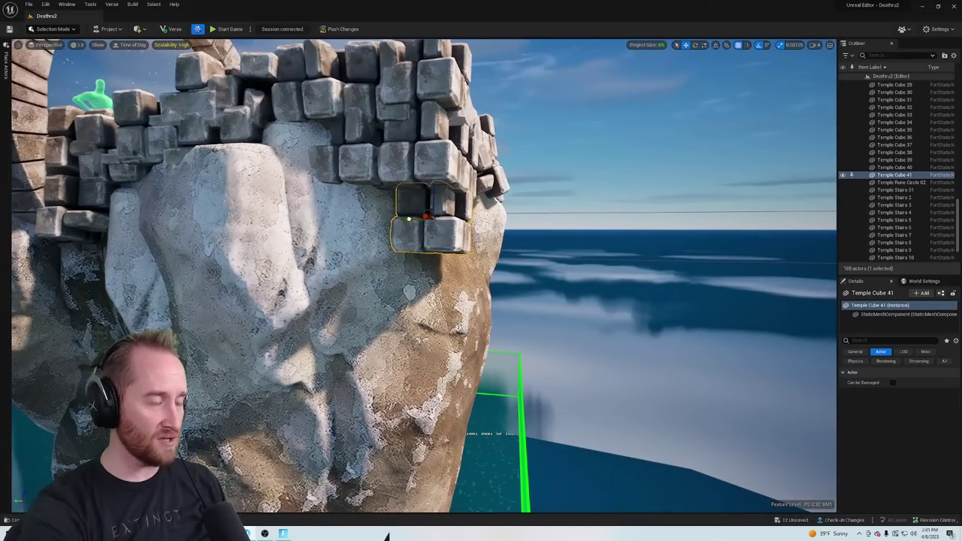
right_drag(400, 220, 254, 238)
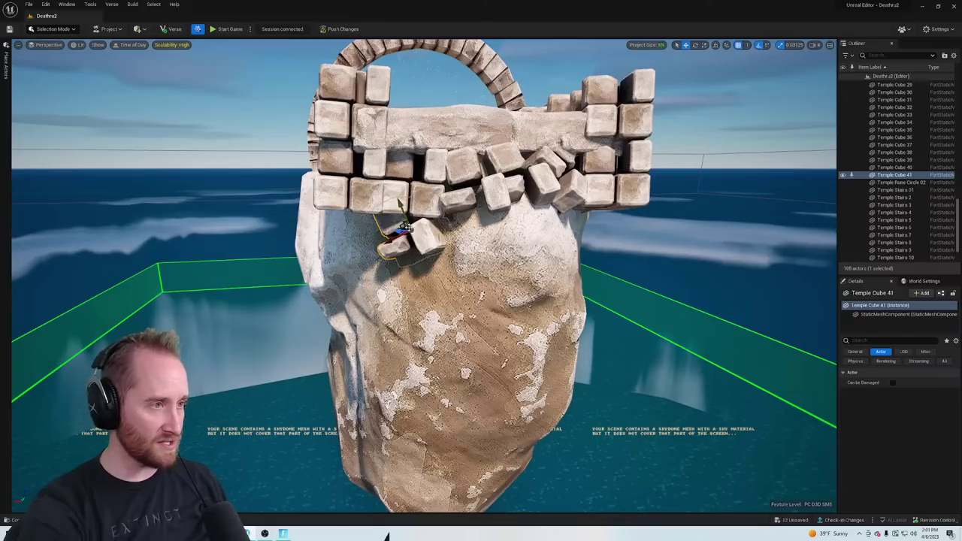
Duplicate the tilted cube cluster sideways beneath the same wall corner and nudge both clusters into place against the rock
alt+drag(409, 229, 360, 233)
right_drag(360, 233, 454, 240)
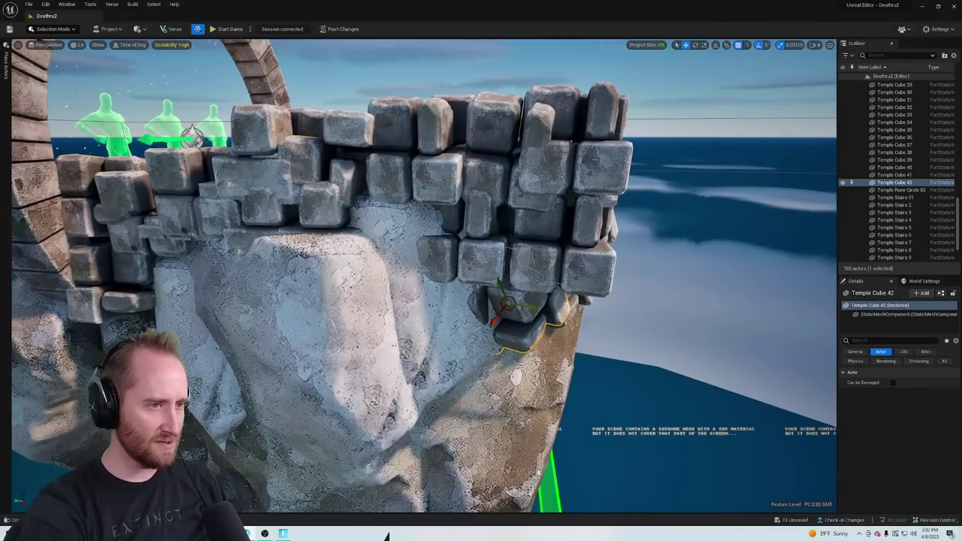
drag(519, 297, 525, 300)
right_drag(525, 300, 387, 268)
click(278, 335)
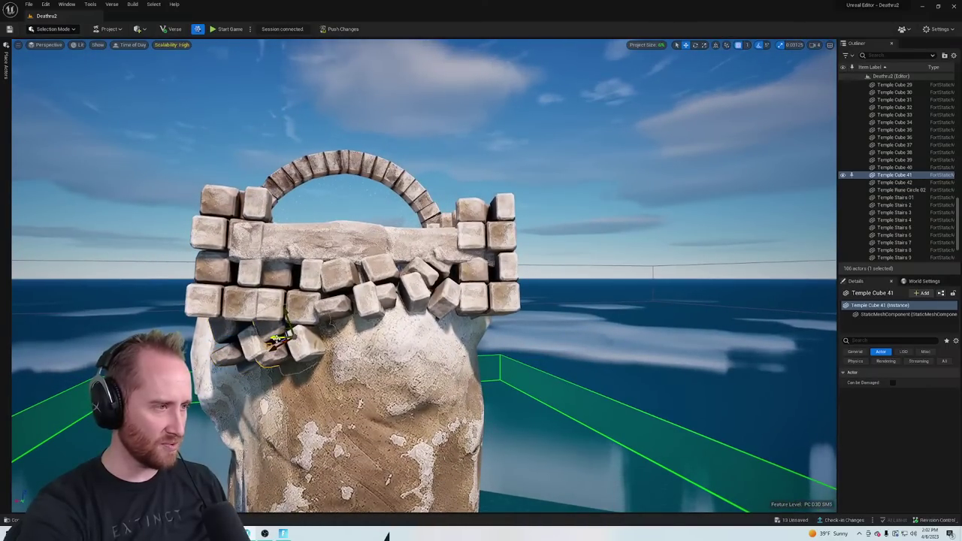
drag(276, 340, 273, 340)
Duplicate the cube cluster Temple Cube 33 at the rear wall's opposite corner and tilt the copy beneath it
click(474, 301)
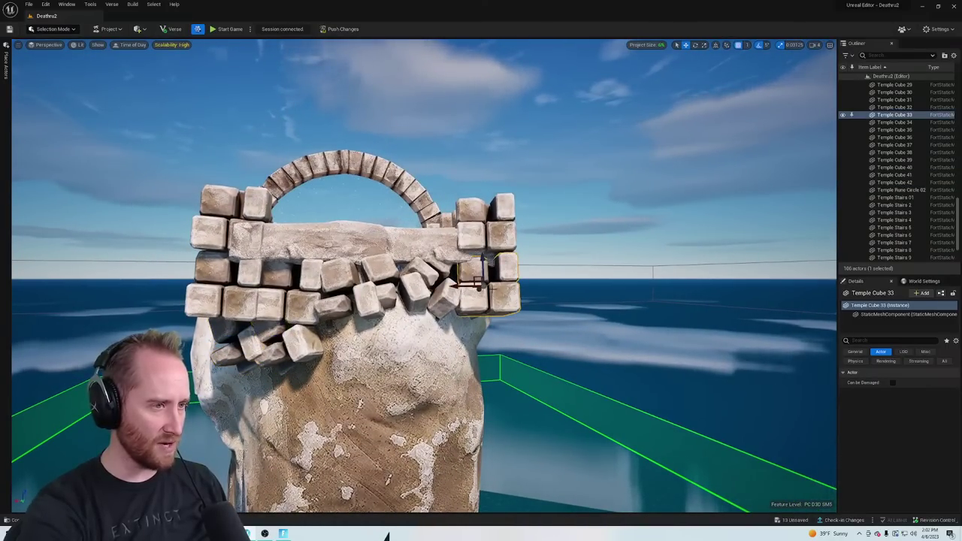
alt+drag(484, 288, 484, 296)
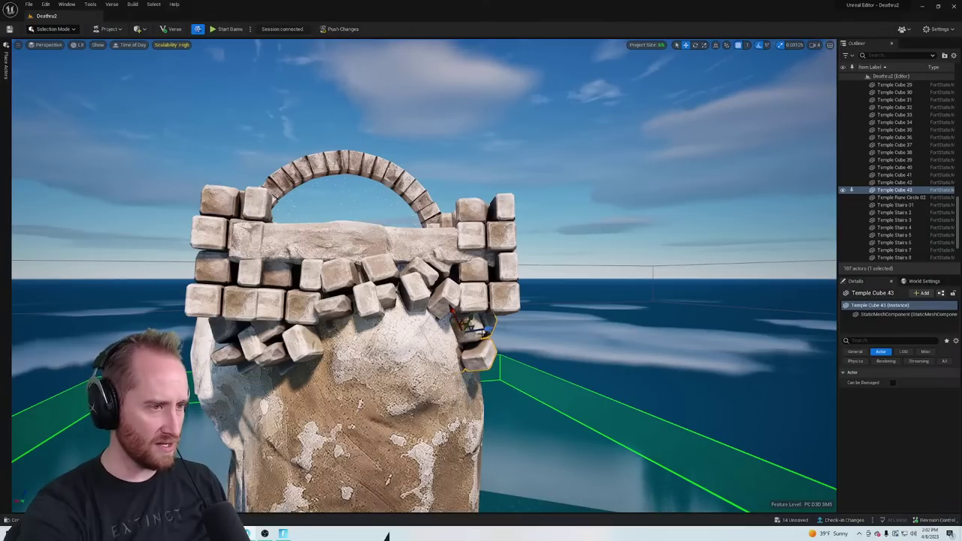
right_drag(482, 328, 339, 331)
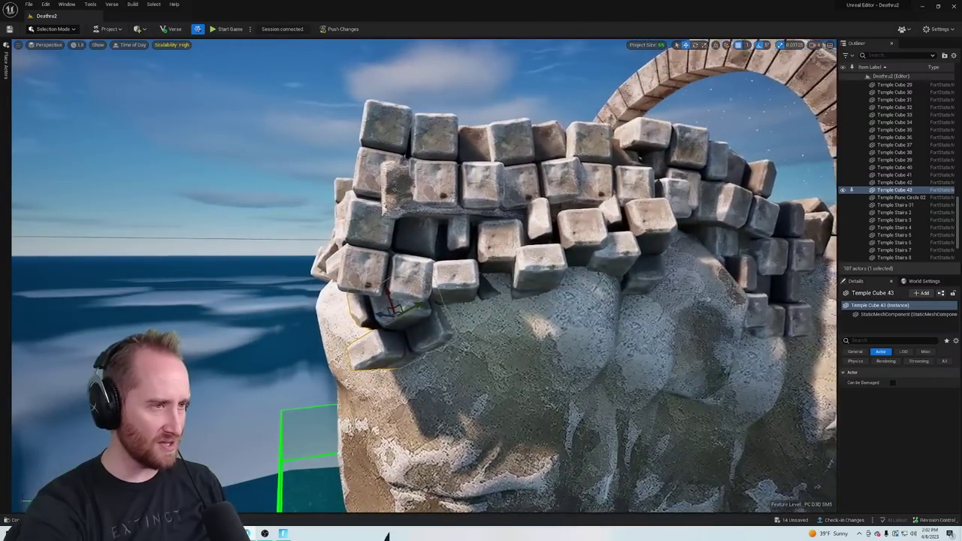
Duplicate Ground Stone 4 outward past the open edge of the platform, leaving a gap between them
right_drag(421, 300, 376, 327)
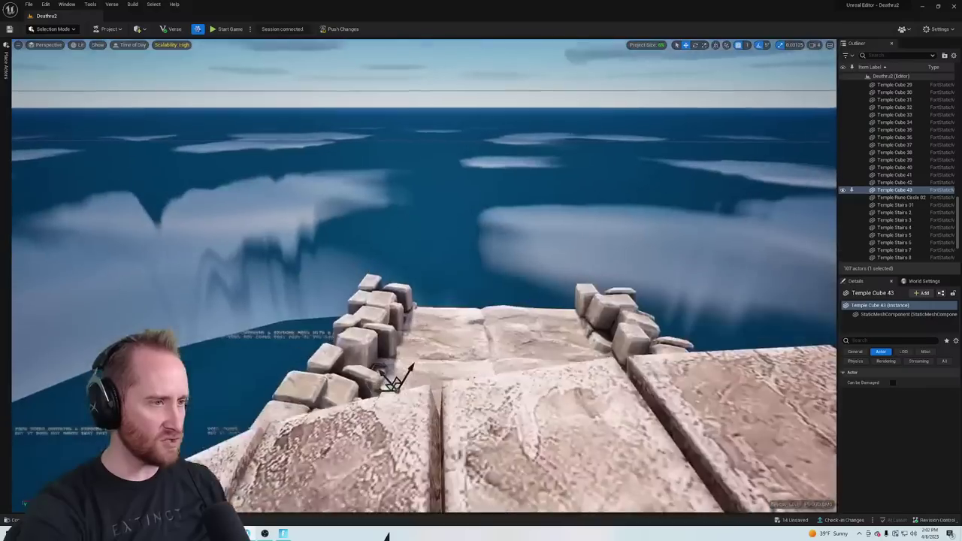
right_drag(519, 271, 558, 306)
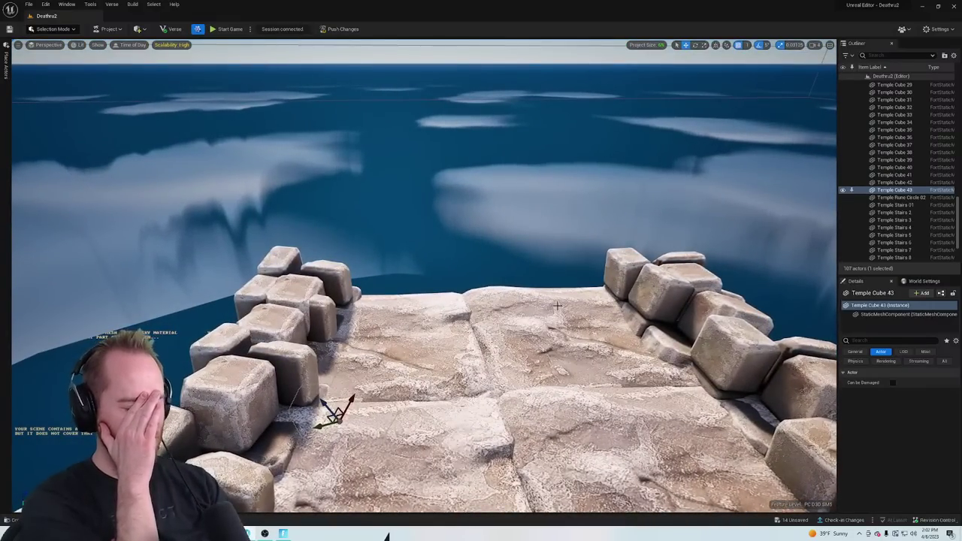
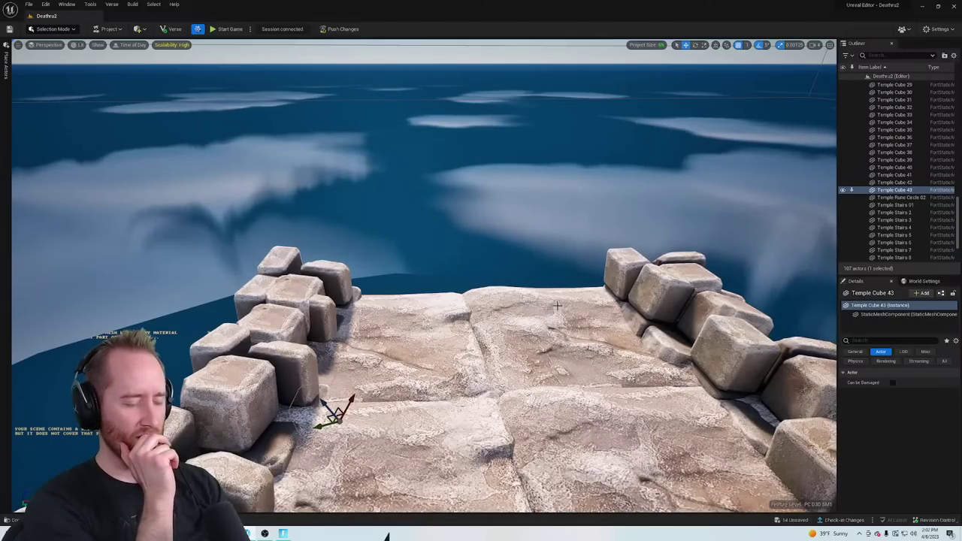
key(s)
mouse_move(562, 302)
right_down()
mouse_move(609, 338)
mouse_move(563, 342)
mouse_move(647, 345)
mouse_move(635, 342)
mouse_move(628, 308)
mouse_move(586, 248)
mouse_move(541, 222)
mouse_move(567, 230)
mouse_move(567, 320)
right_up()
key(s)
key(w)
right_drag(495, 162, 506, 269)
click(399, 262)
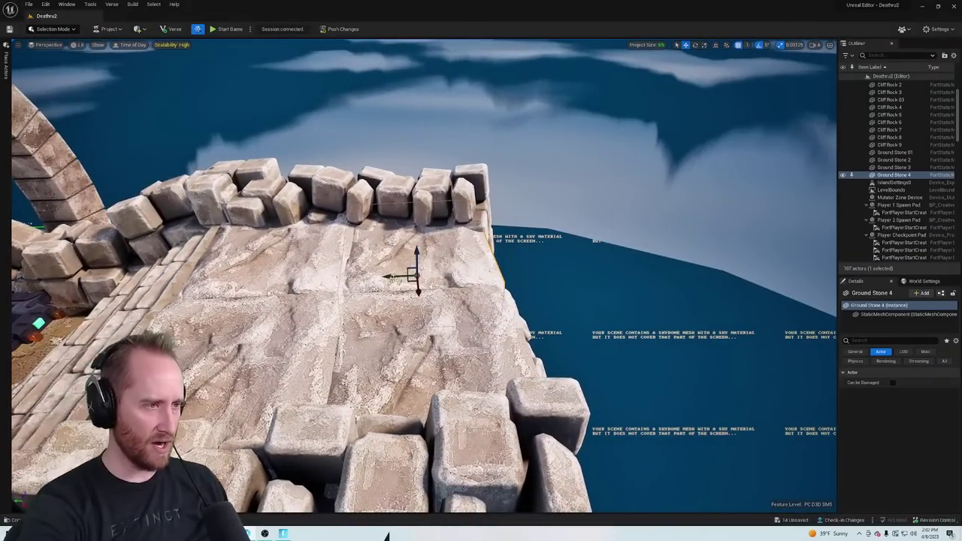
key(ctrl+d)
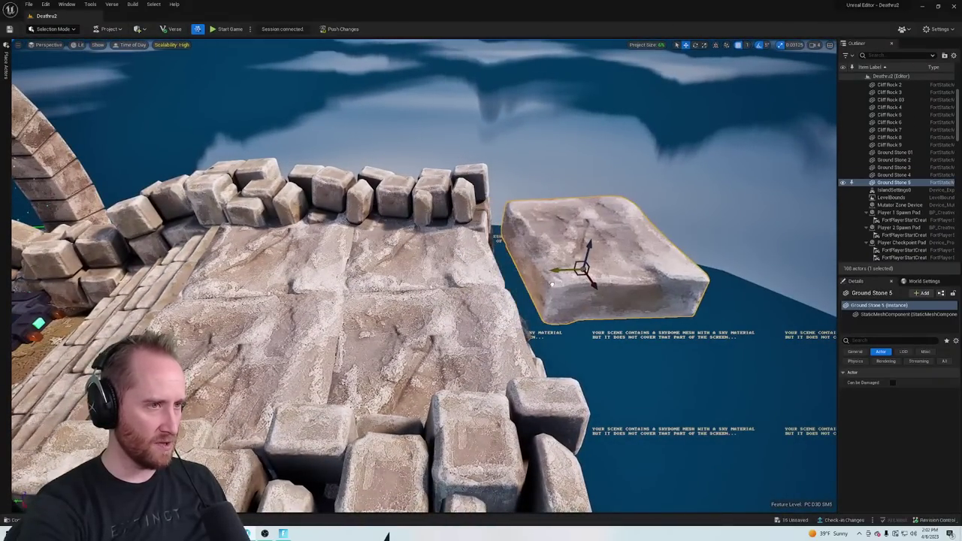
drag(551, 284, 571, 282)
Duplicate Ground Stone 3 outward beside the detached slab to form a two-stone floating platform
click(403, 340)
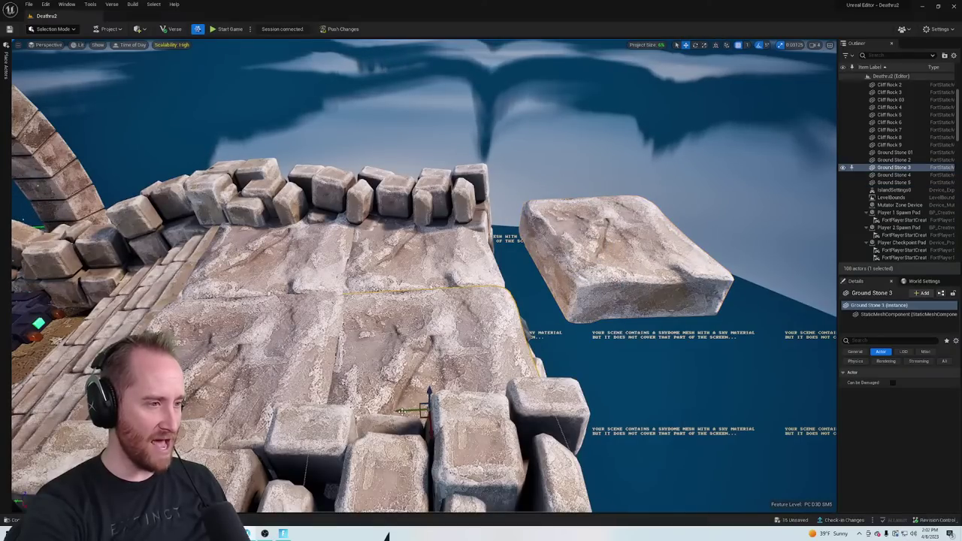
alt+drag(402, 411, 676, 396)
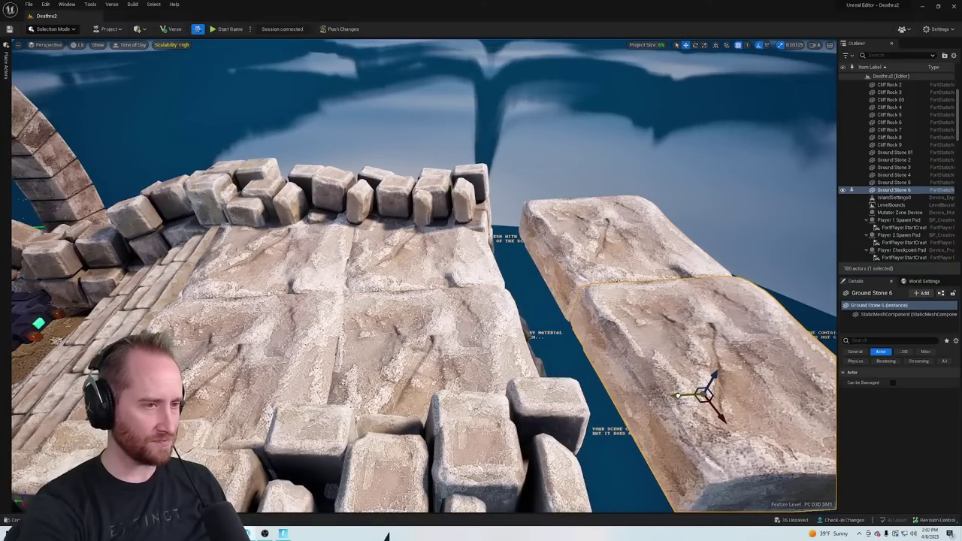
right_drag(676, 396, 789, 413)
right_drag(591, 292, 591, 226)
alt+drag(499, 306, 462, 277)
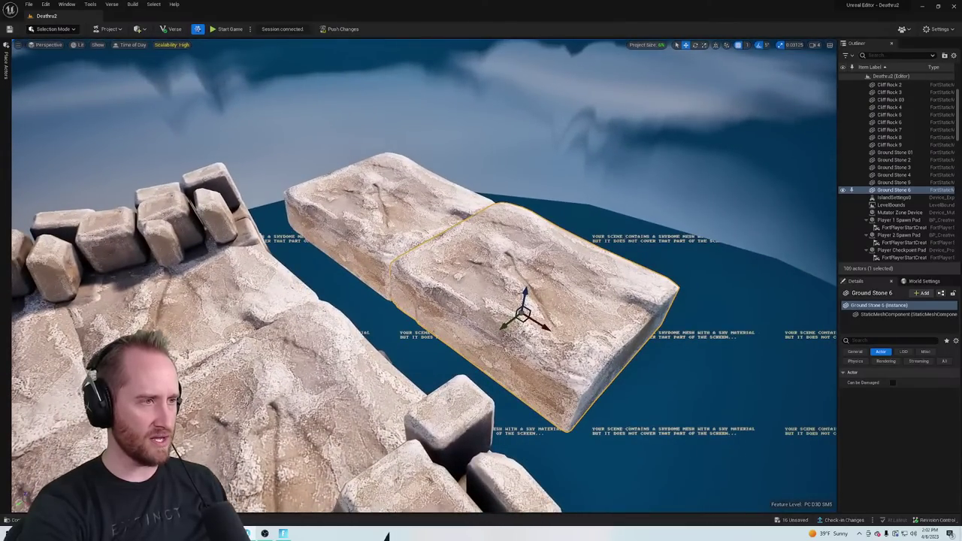
right_drag(499, 306, 553, 310)
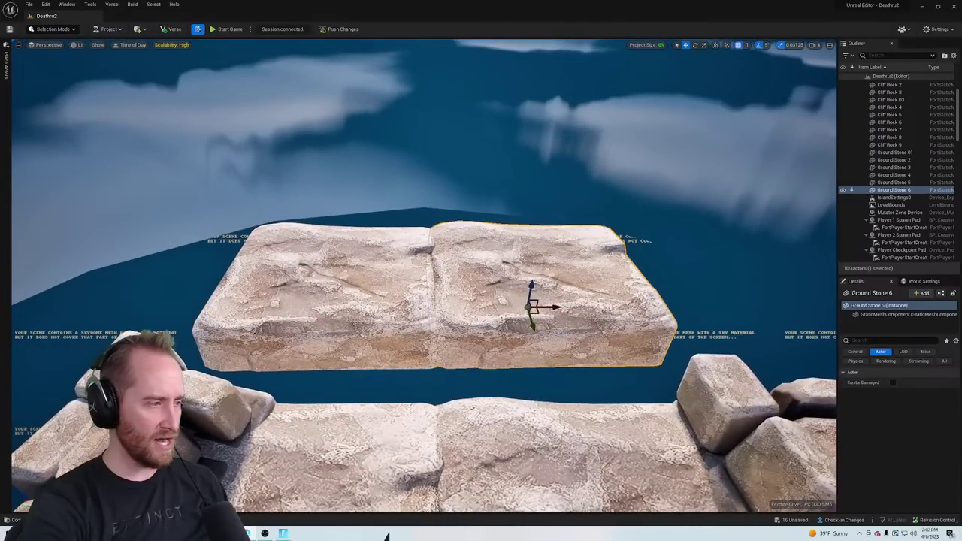
Create a level sequence named Level2 in the Deathru2 Content folder and open it for editing
click(22, 519)
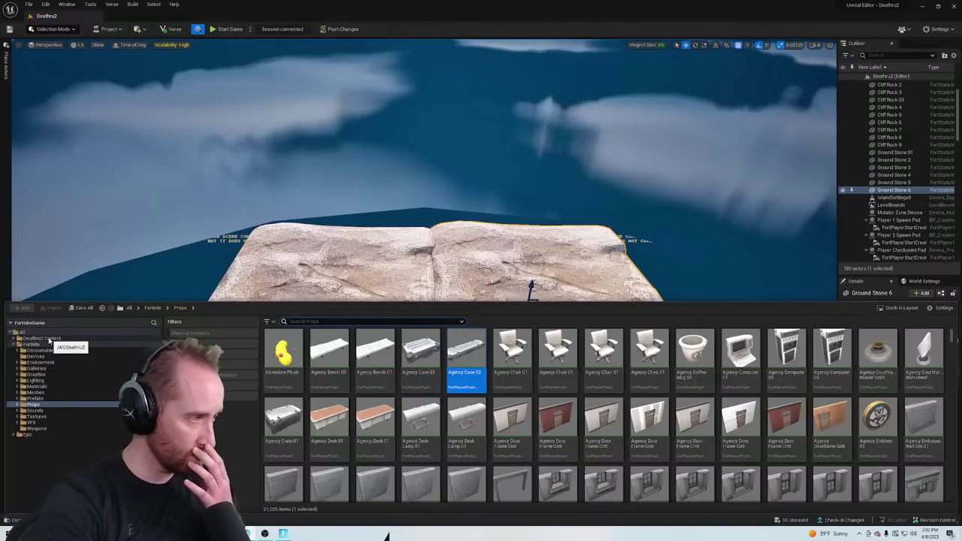
click(50, 340)
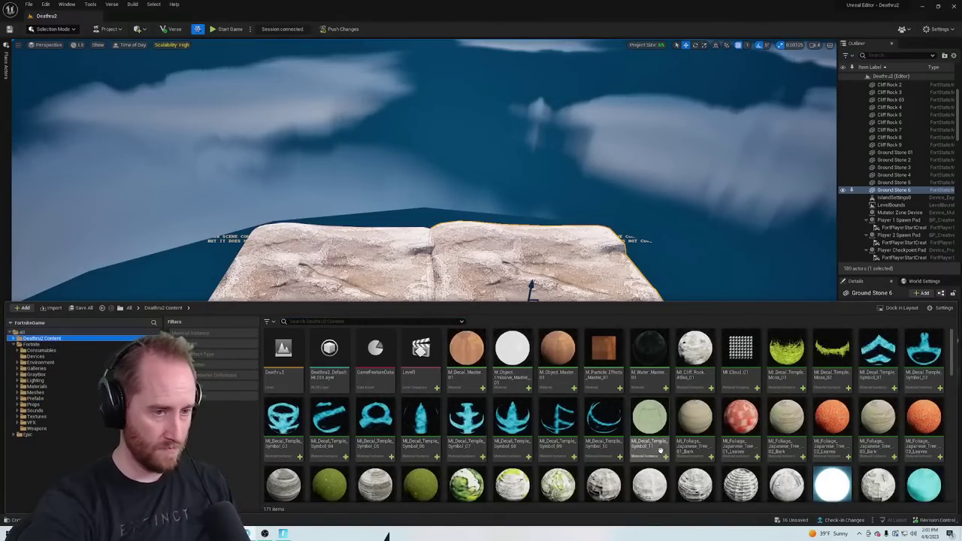
scroll(660, 450, down, 8)
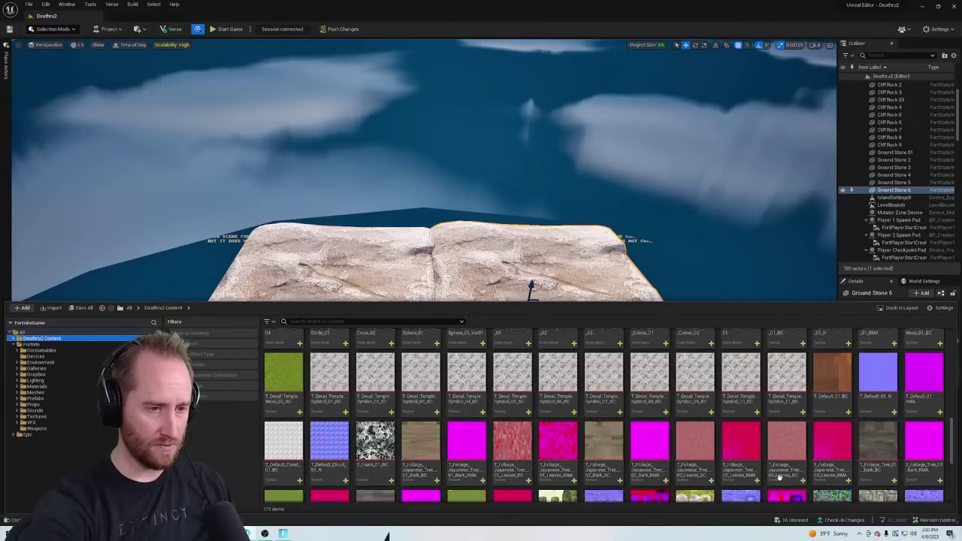
scroll(779, 478, up, 10)
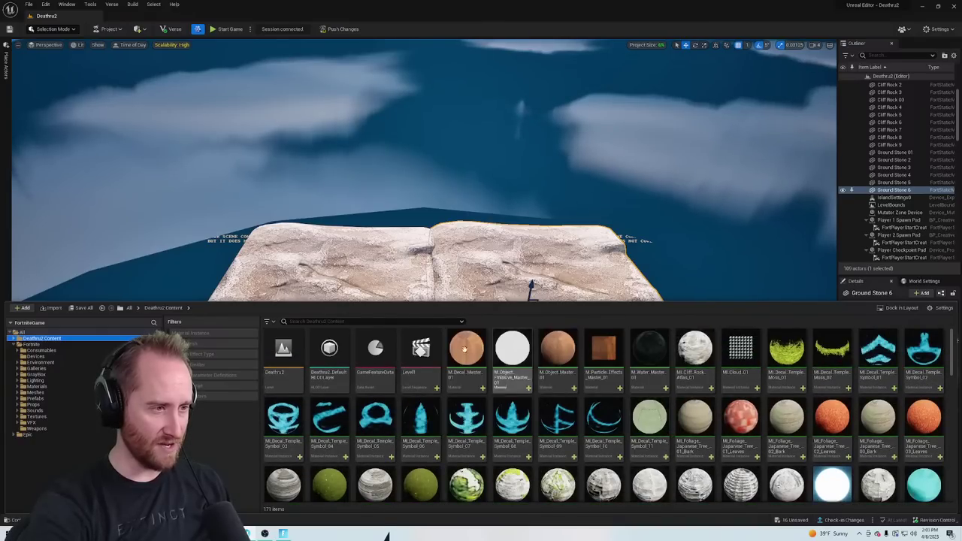
right_click(446, 348)
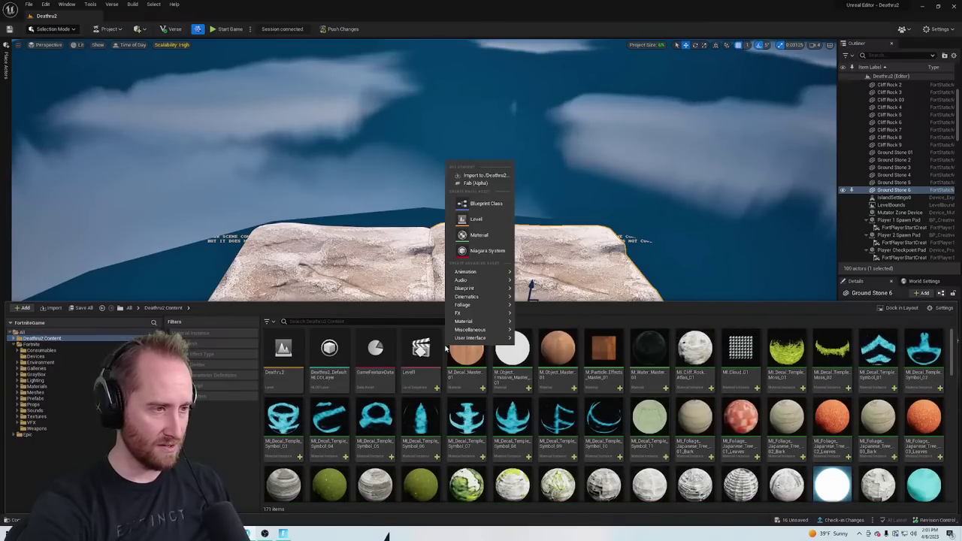
mouse_move(484, 304)
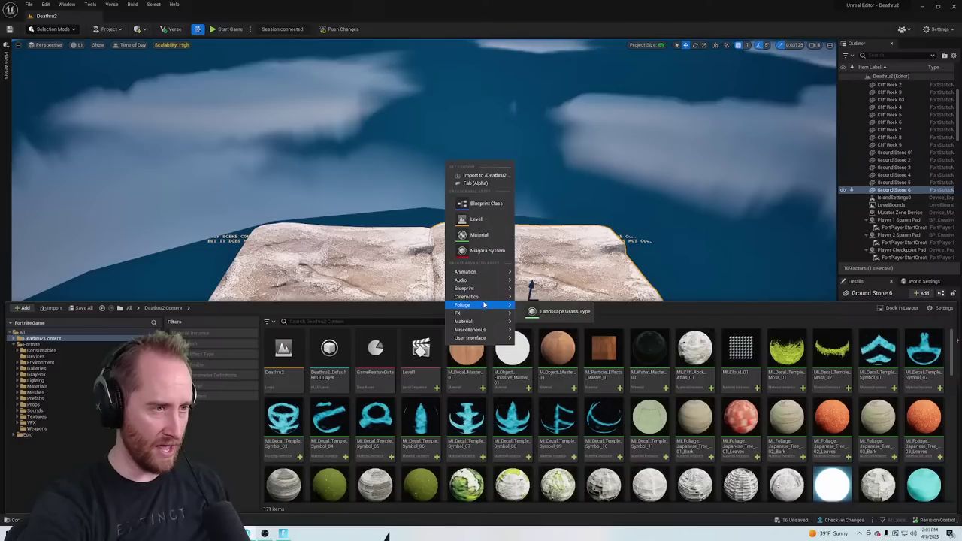
click(560, 311)
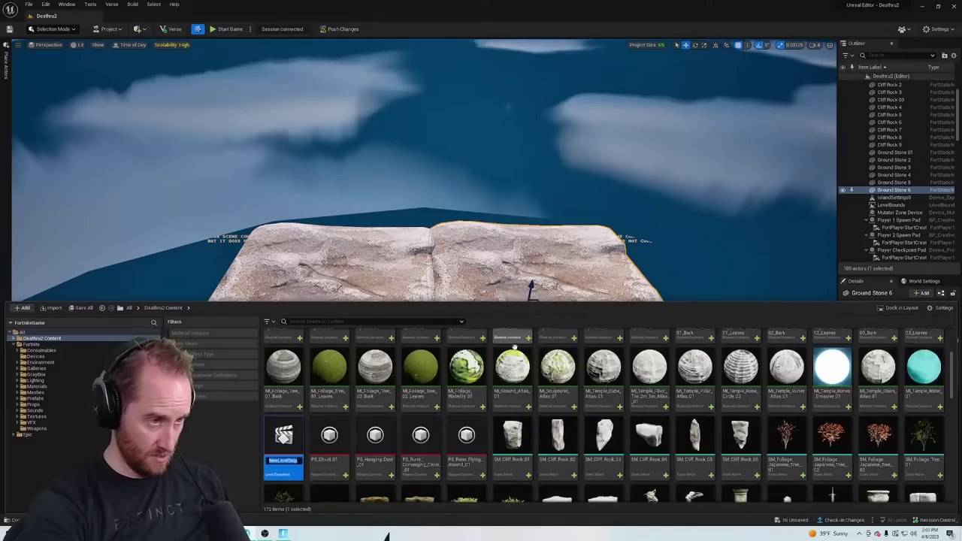
text(Level)
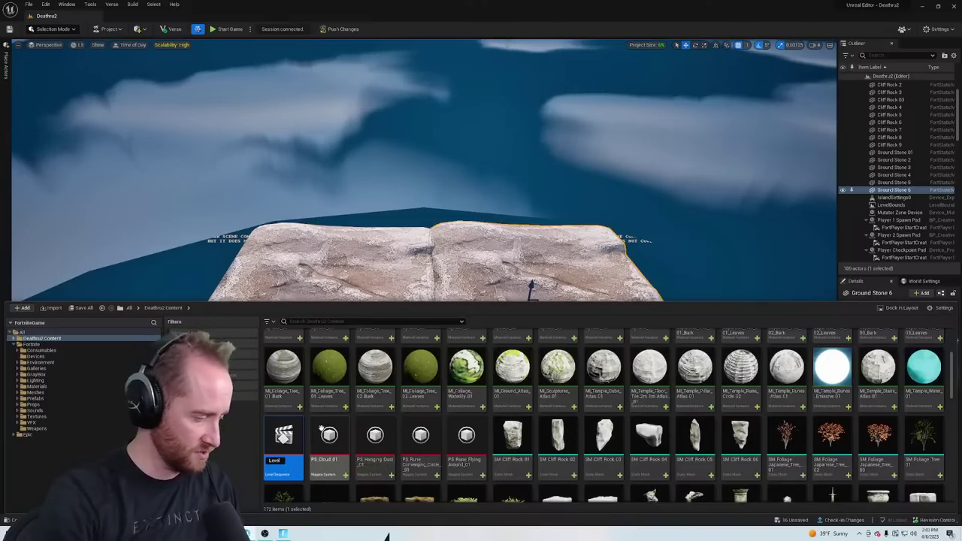
text(2)
key(Return)
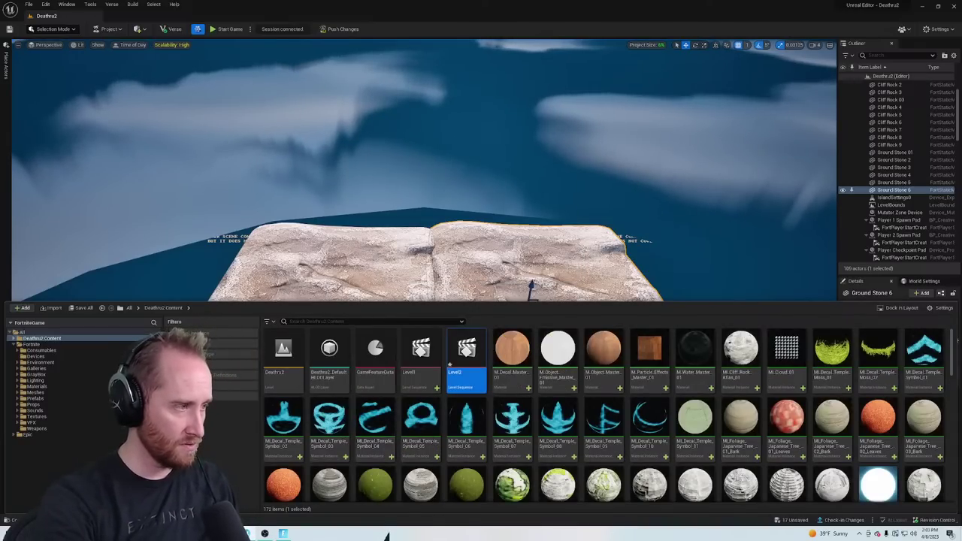
double_click(466, 347)
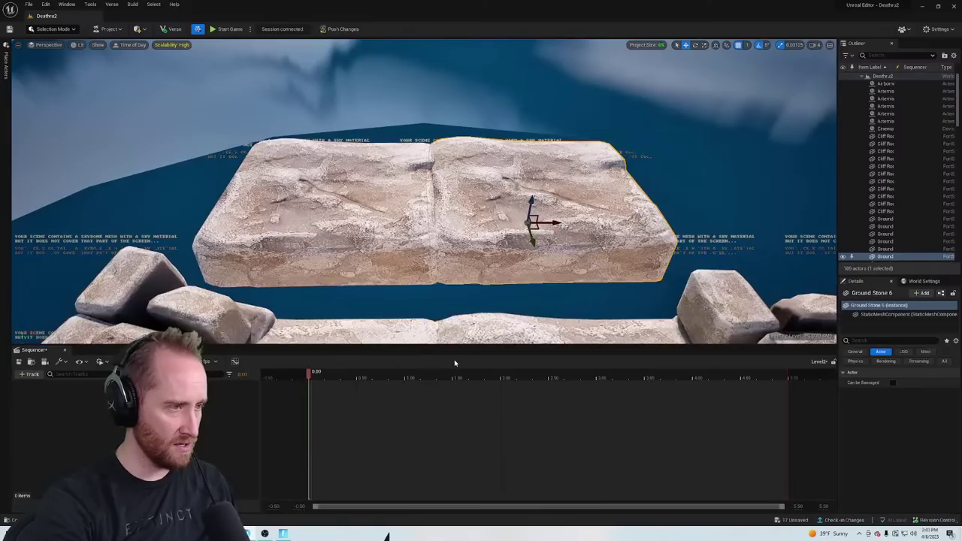
key(s)
mouse_move(465, 231)
right_down()
mouse_move(465, 218)
mouse_move(465, 230)
right_up()
key(d)
key(a)
key(w)
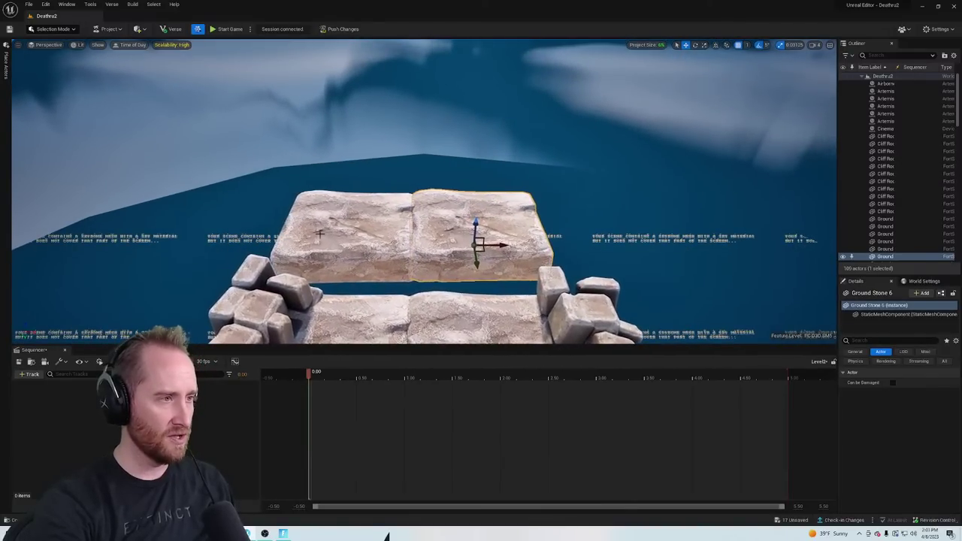
scroll(898, 230, down, 3)
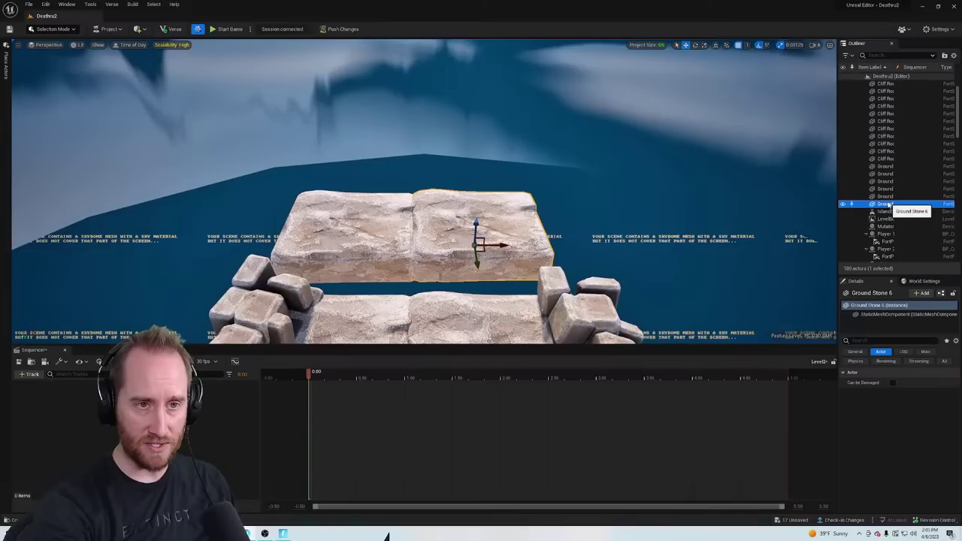
right_click(889, 204)
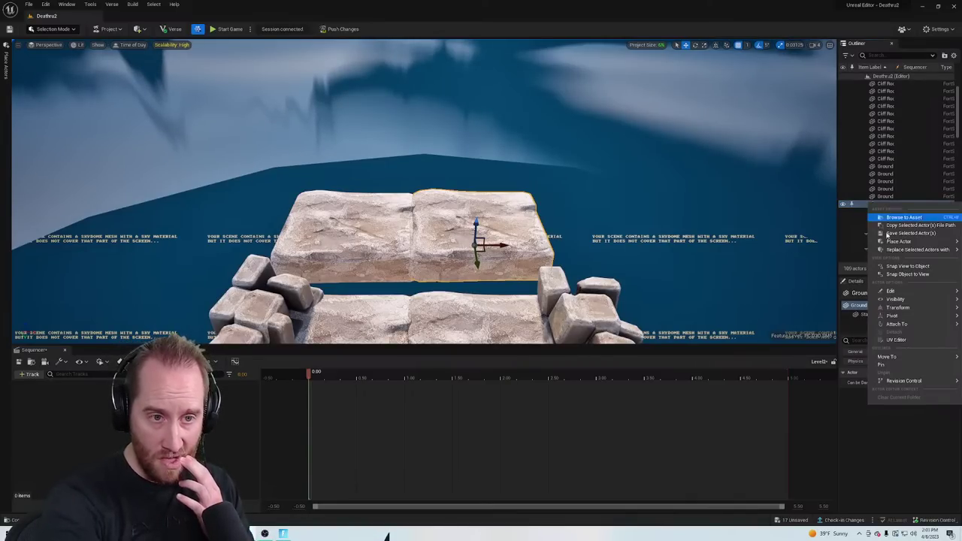
mouse_move(904, 381)
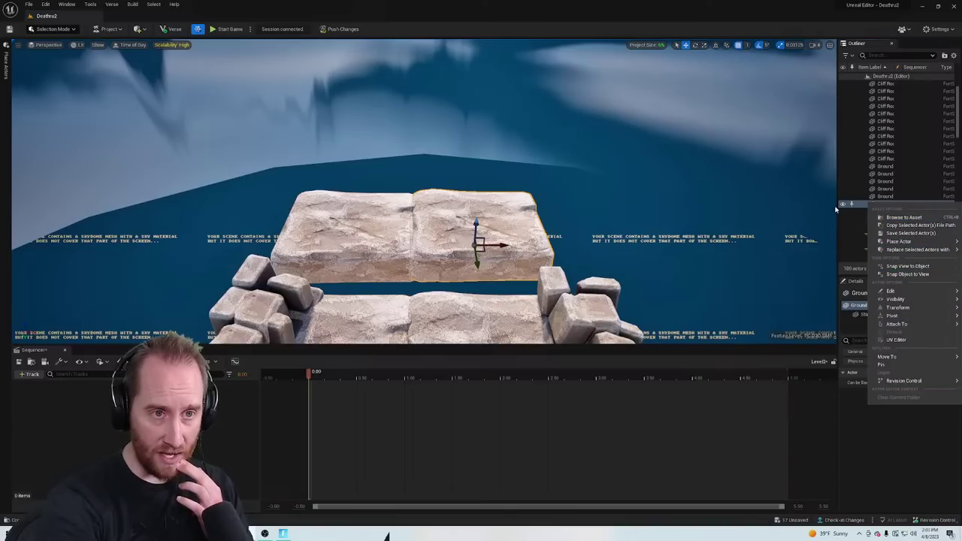
click(874, 204)
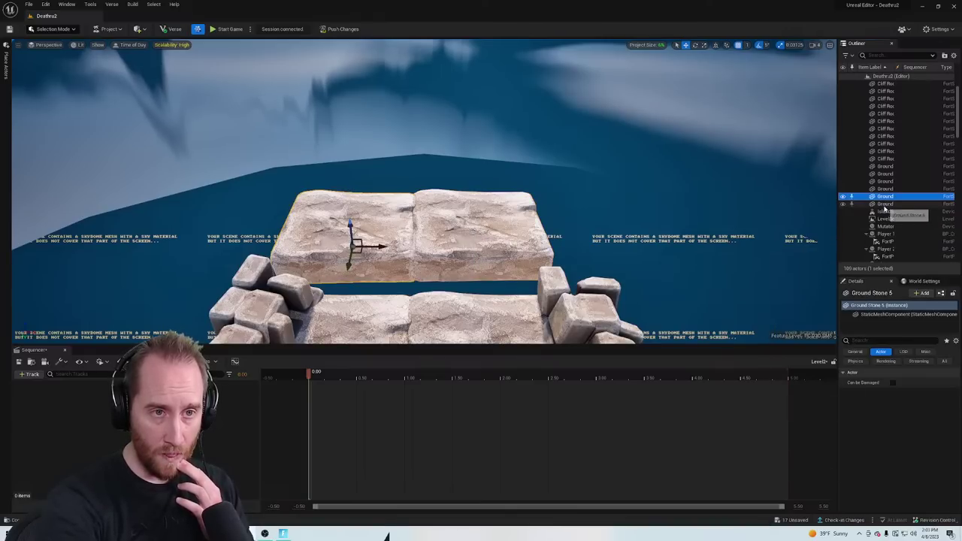
click(30, 374)
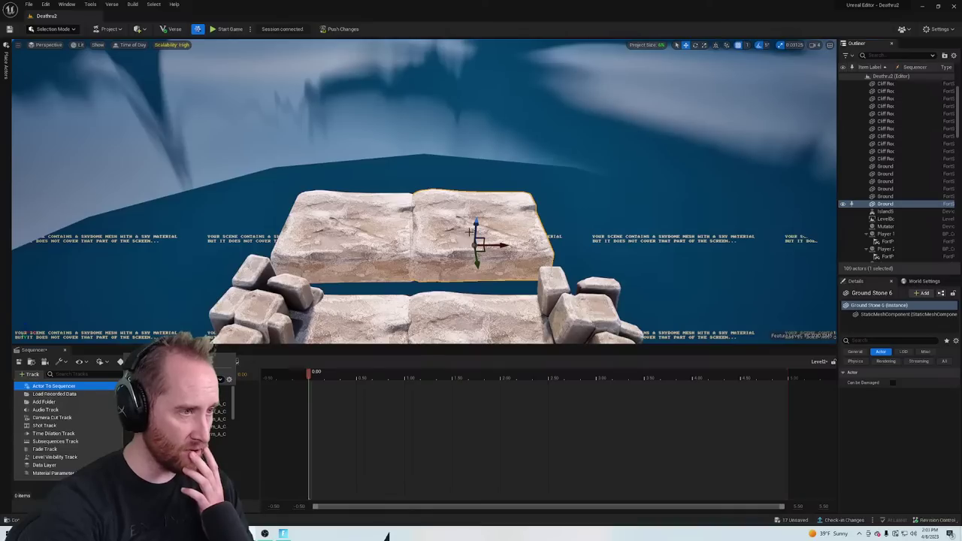
click(463, 233)
click(30, 374)
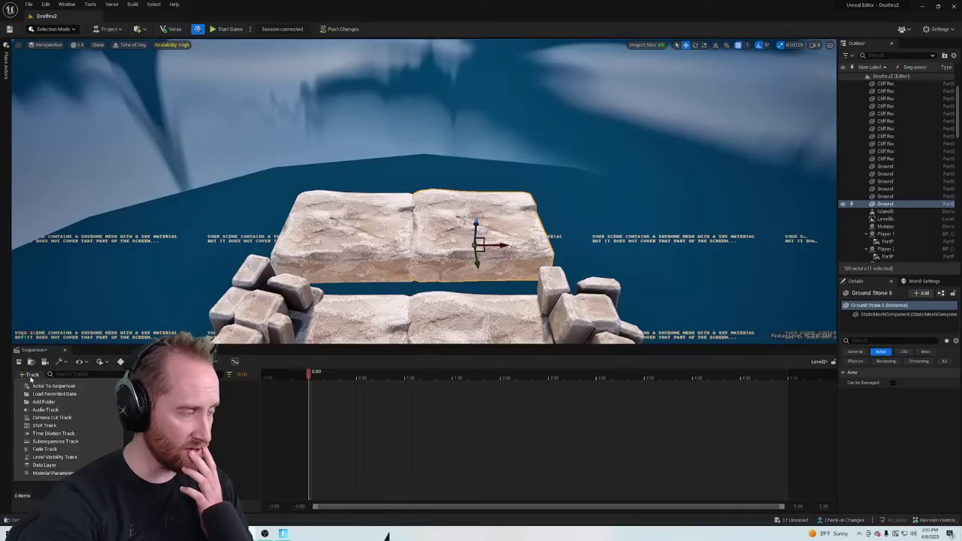
click(74, 375)
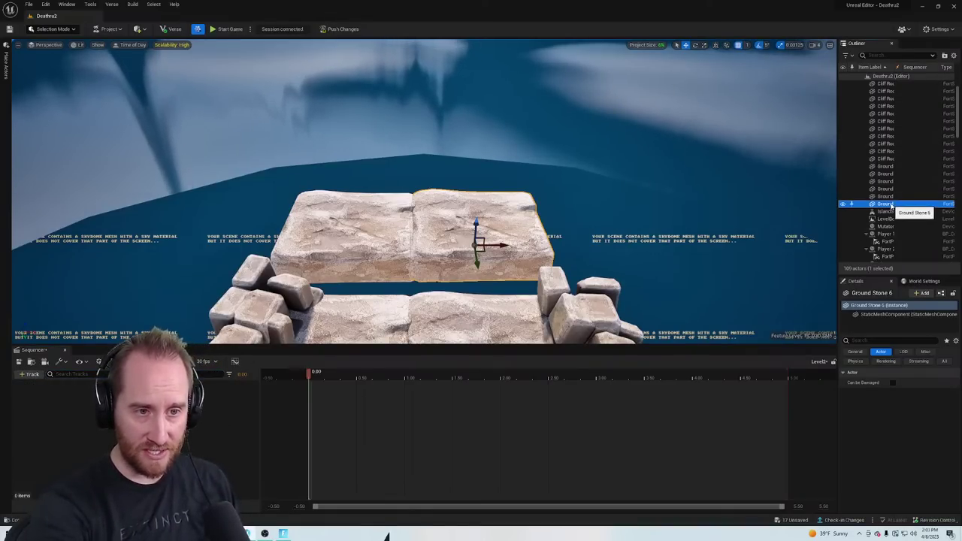
Add Ground Stone 6 to the Level2 sequence and key its location, rotation and scale at 0.00
click(33, 375)
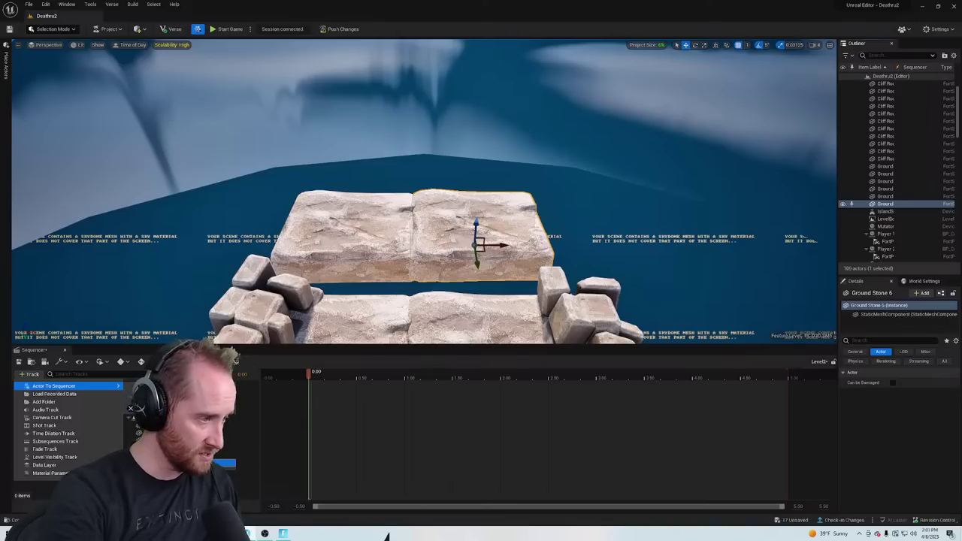
click(130, 408)
right_drag(365, 225, 150, 239)
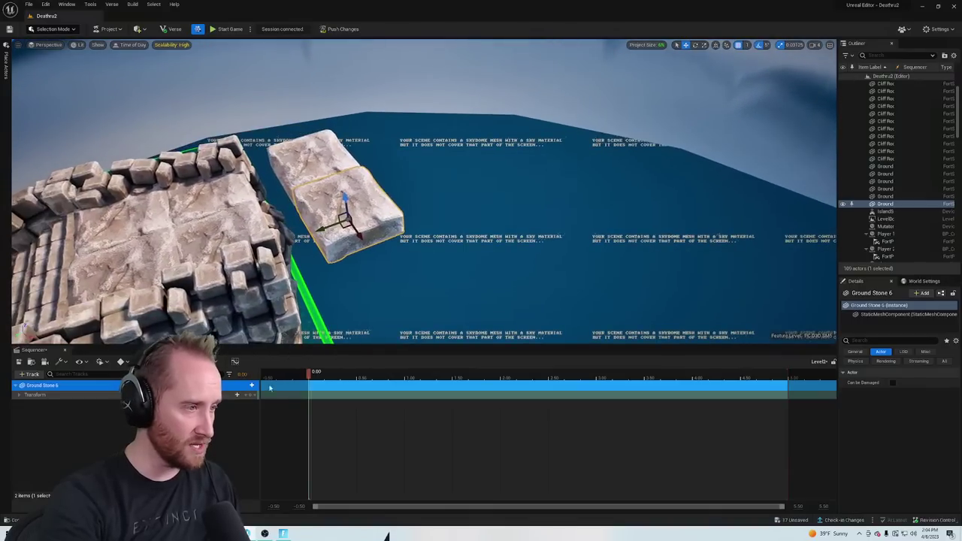
click(18, 395)
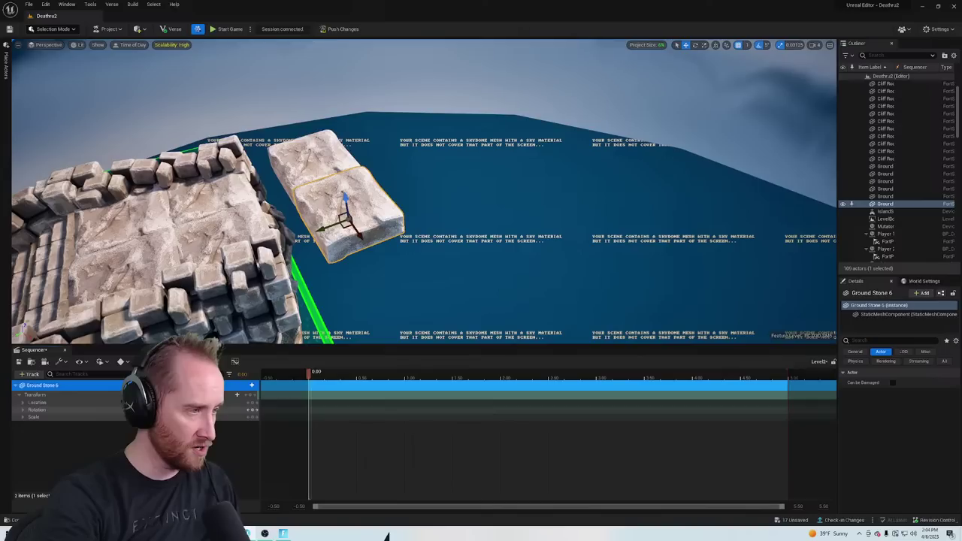
click(251, 404)
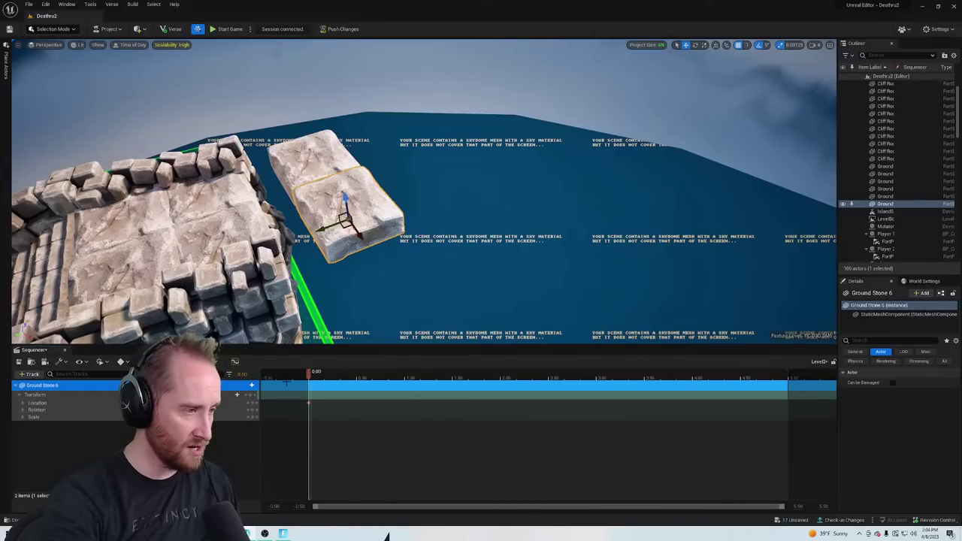
key(ctrl+z)
click(251, 396)
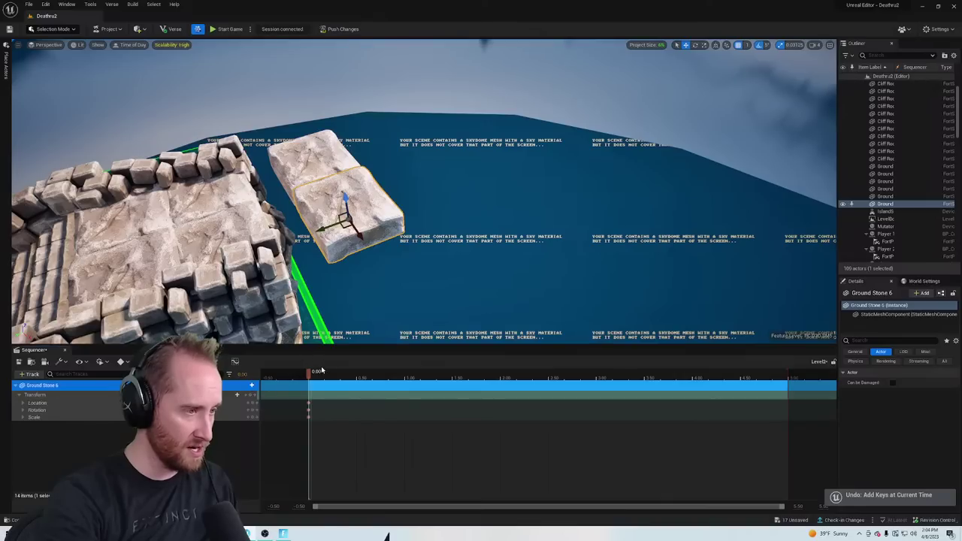
Try animating Ground Stone 6 to a spot far out from the platform at 2.00, and undo the change
drag(309, 373, 577, 373)
drag(323, 231, 573, 139)
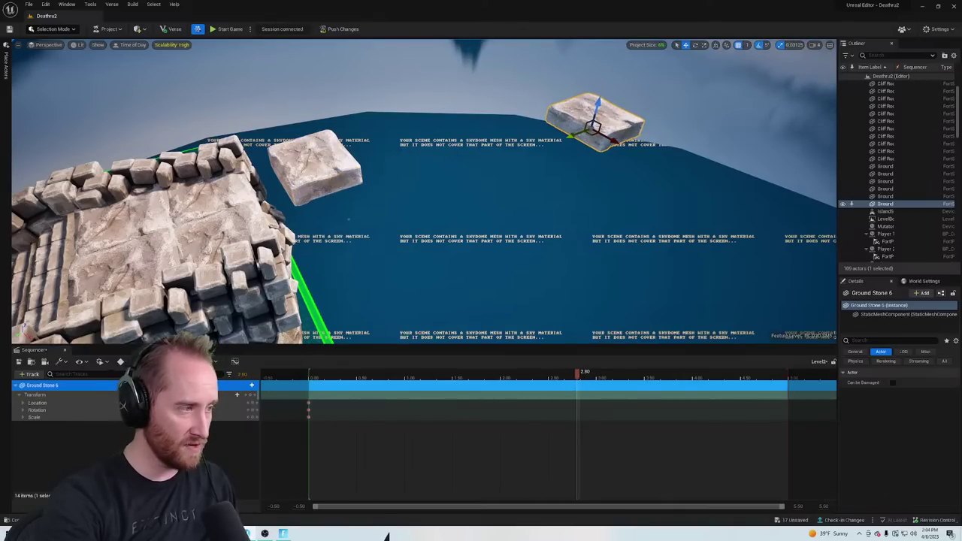
click(252, 395)
drag(577, 374, 417, 407)
key(ctrl+z)
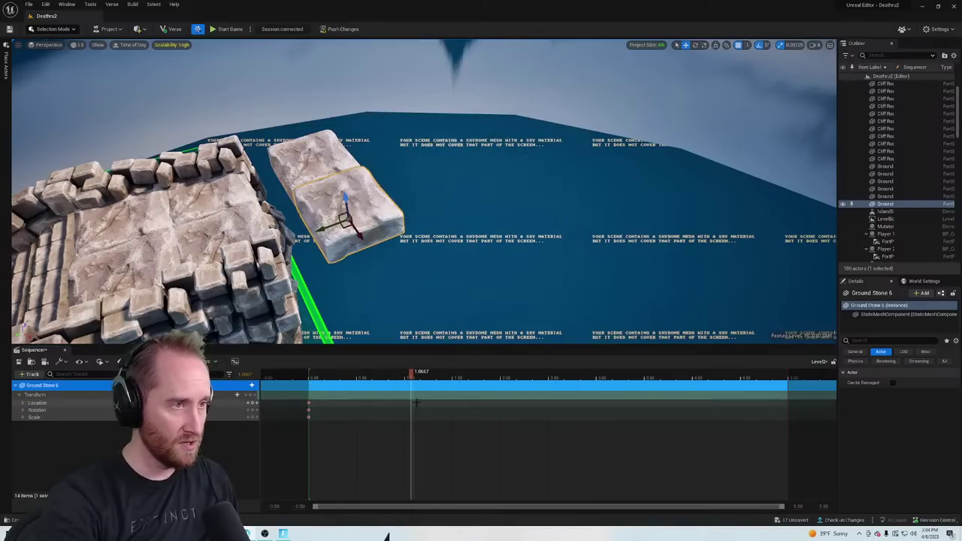
Add Ground Stone 5, the other slab of the detached platform, to the Level2 sequence
mouse_move(451, 226)
right_down()
mouse_move(406, 233)
mouse_move(451, 224)
right_up()
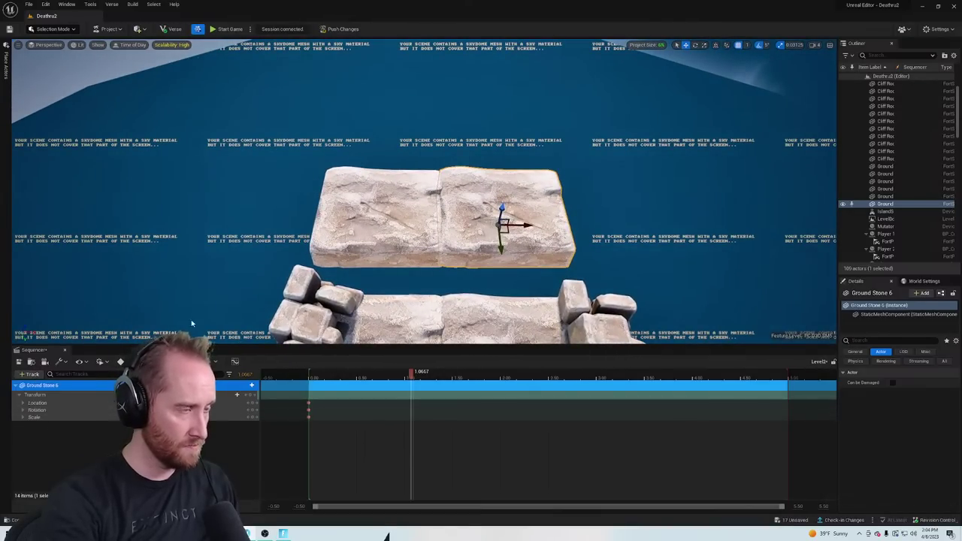
click(376, 226)
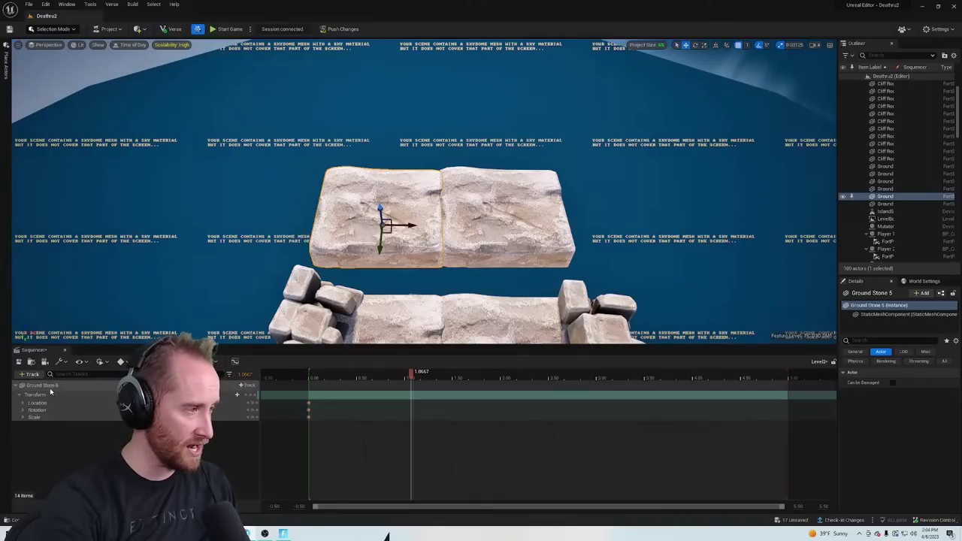
click(30, 374)
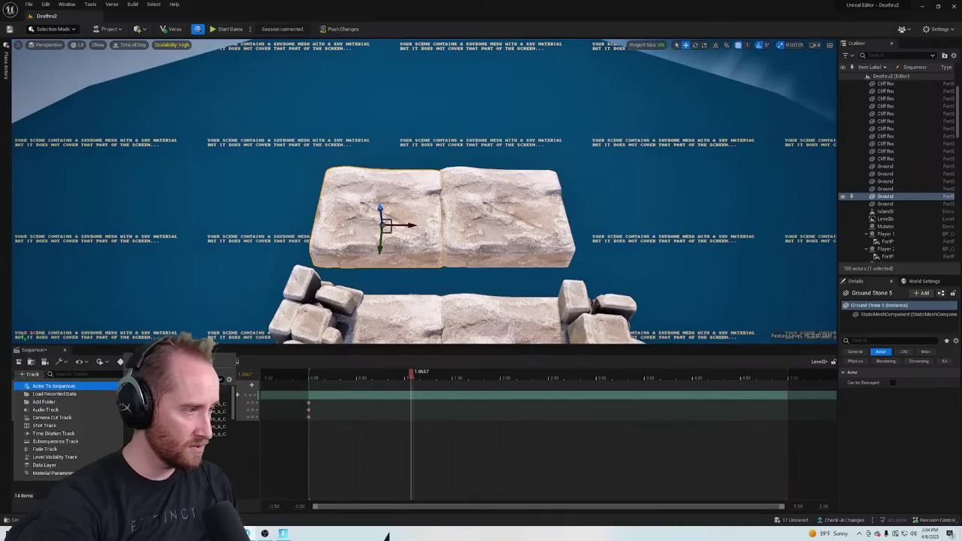
text(ground)
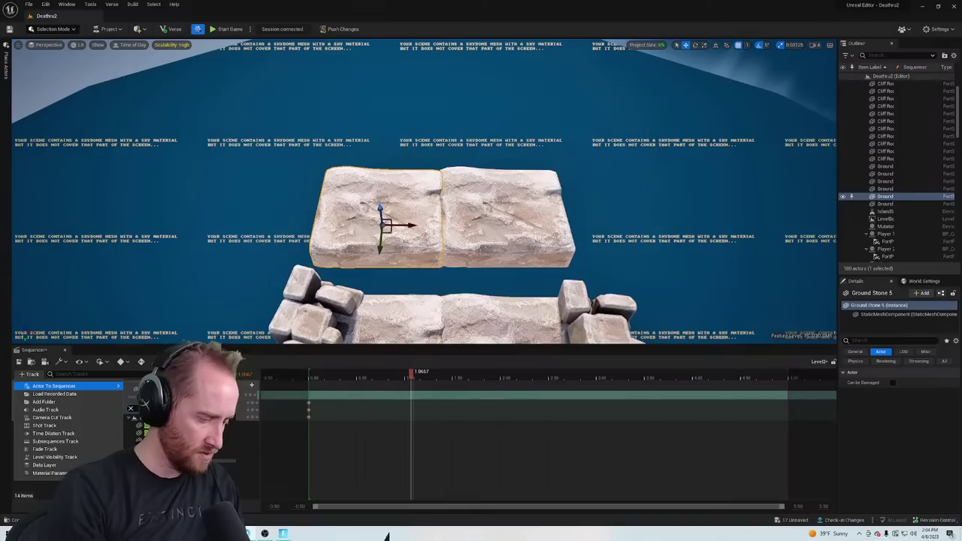
click(184, 460)
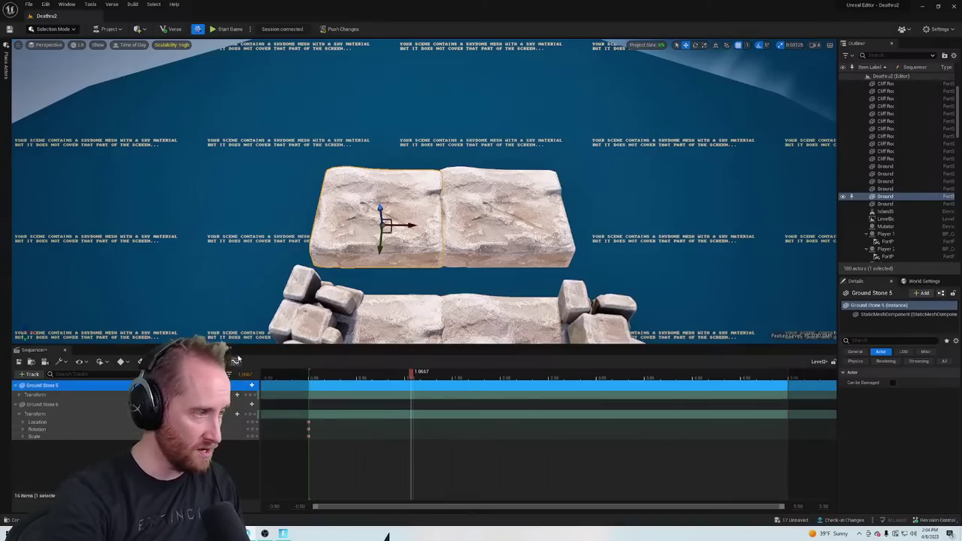
Key the location, rotation and scale of Ground Stone 5 at 0.00, undoing the misplaced keys first
click(20, 394)
click(252, 395)
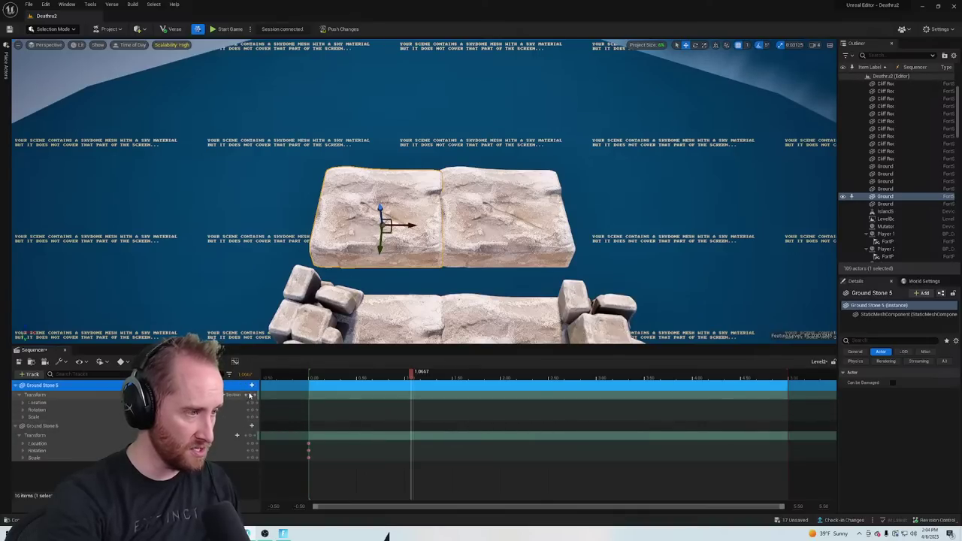
key(ctrl+z)
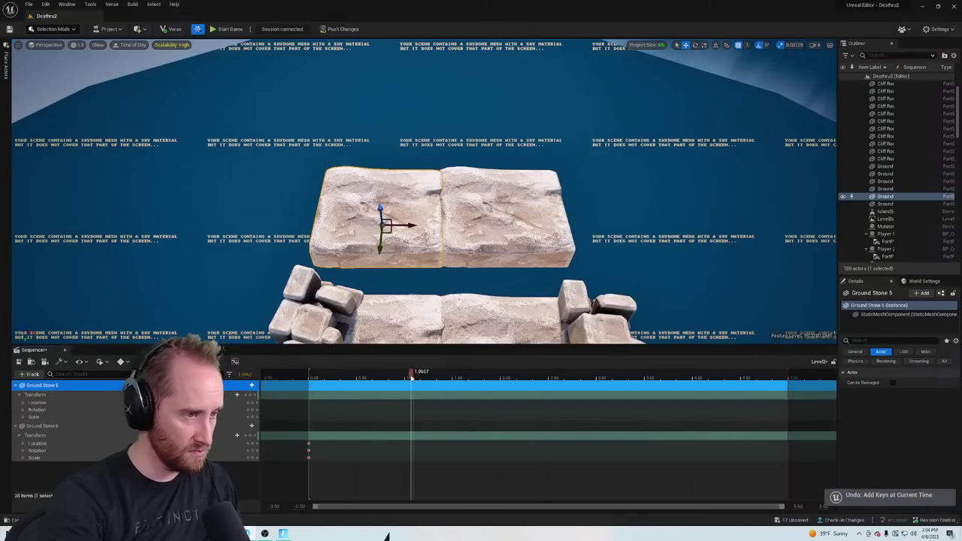
click(252, 394)
Move Ground Stone 5 outward, away from the bridge and Ground Stone 6, and key its location, rotation and scale at 1.00
right_drag(430, 95, 402, 102)
right_drag(391, 139, 428, 308)
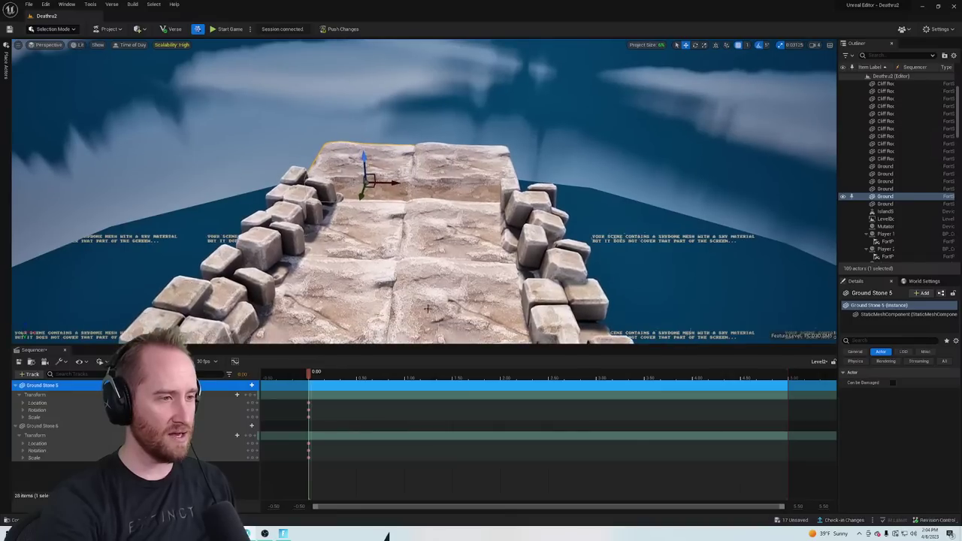
drag(442, 342, 463, 368)
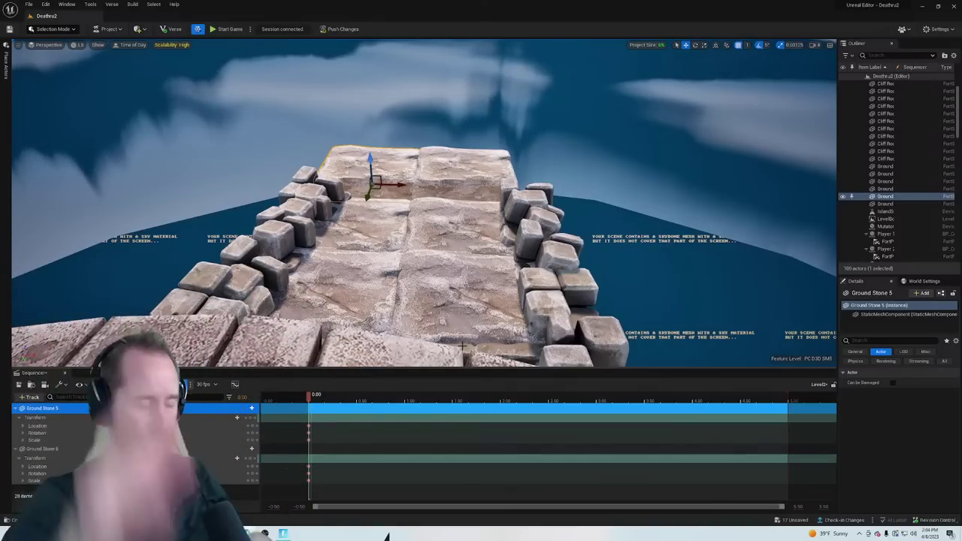
key(w)
right_drag(460, 347, 384, 314)
key(s)
key(a)
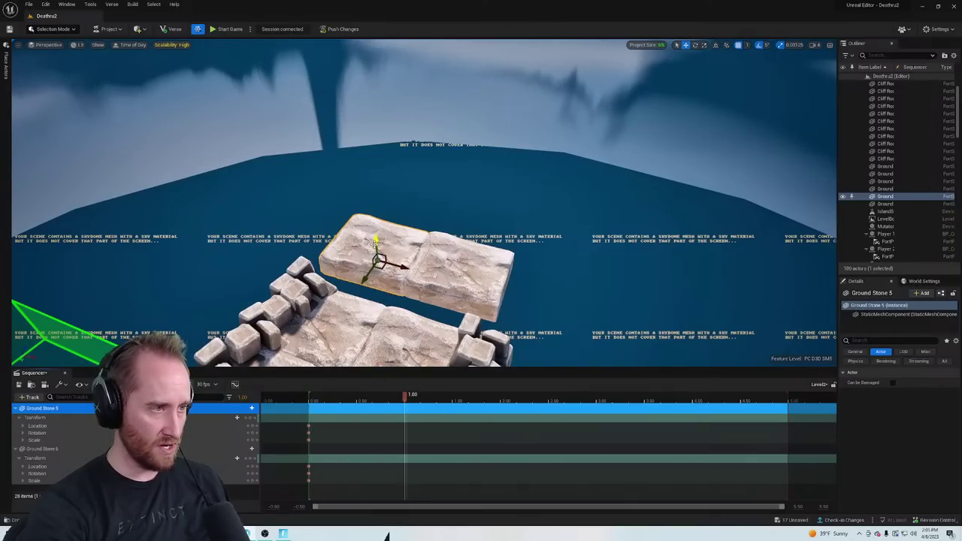
drag(390, 270, 383, 210)
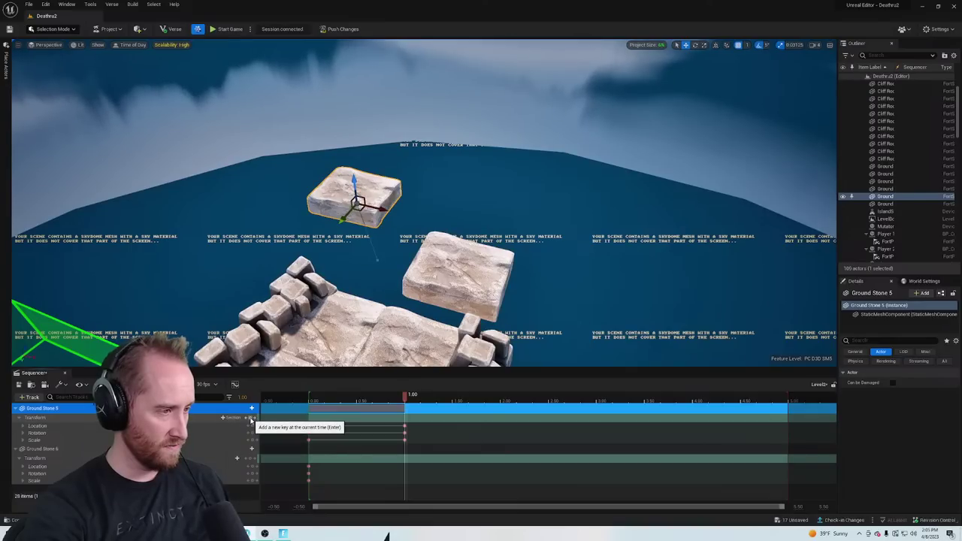
Move Ground Stone 6 outward and sideways, away from Ground Stone 5, and key its location, rotation and scale at 1.00
click(455, 290)
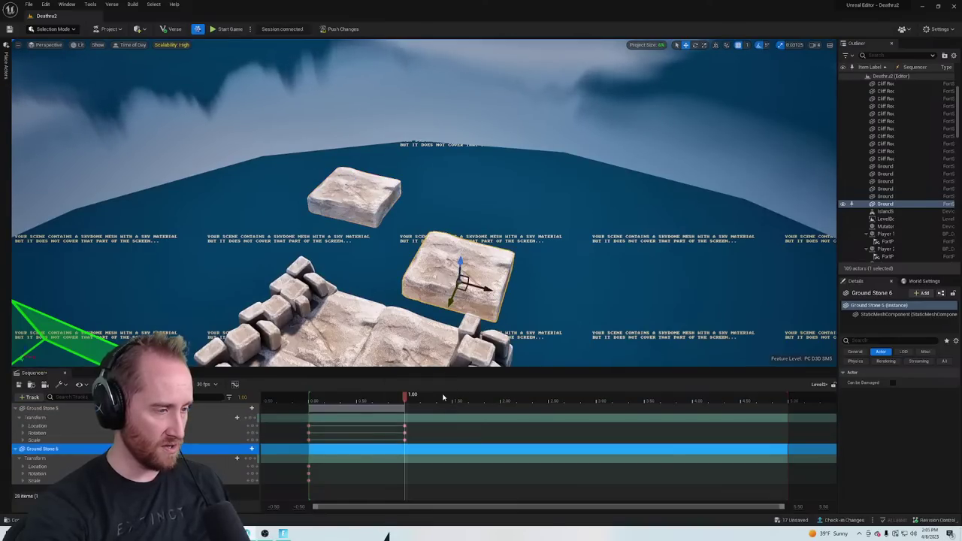
drag(449, 301, 592, 249)
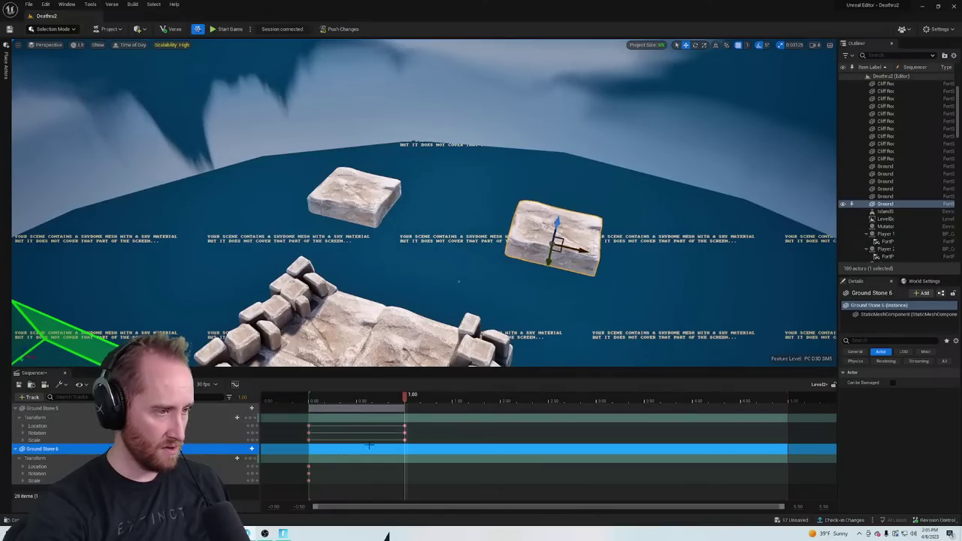
click(252, 418)
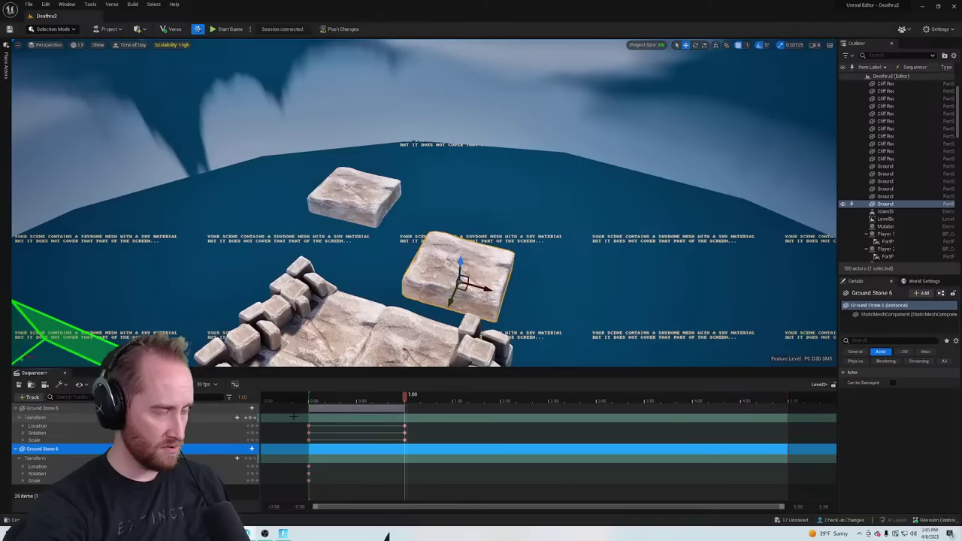
drag(451, 301, 474, 246)
right_drag(487, 279, 553, 240)
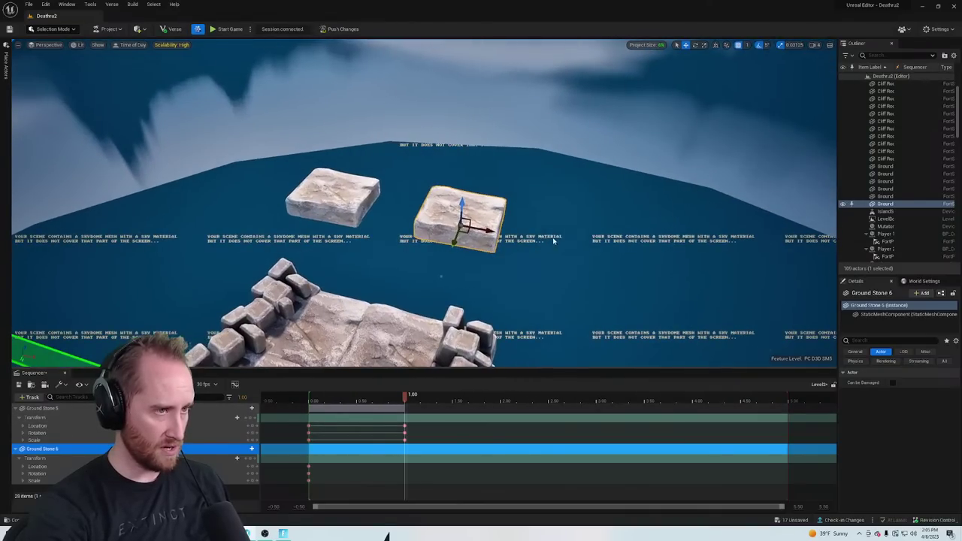
drag(479, 228, 547, 239)
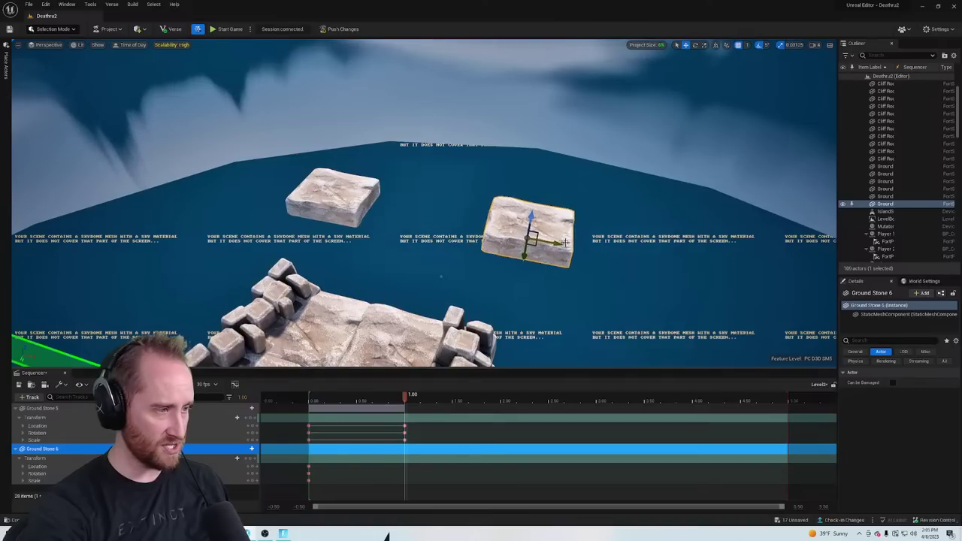
click(252, 459)
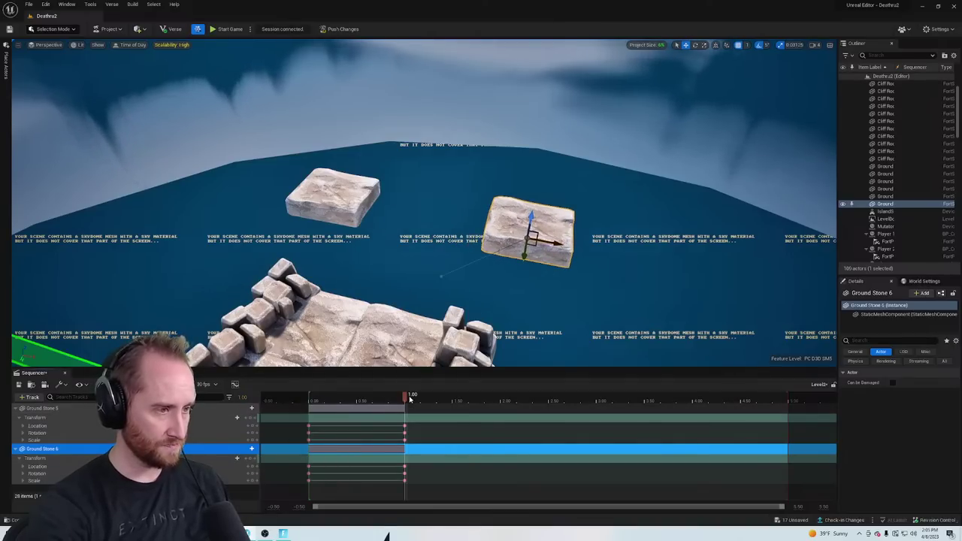
Scrub through the stones' separation, and try moving both ground stones together farther out from the bridge at 2.00
drag(405, 396, 314, 416)
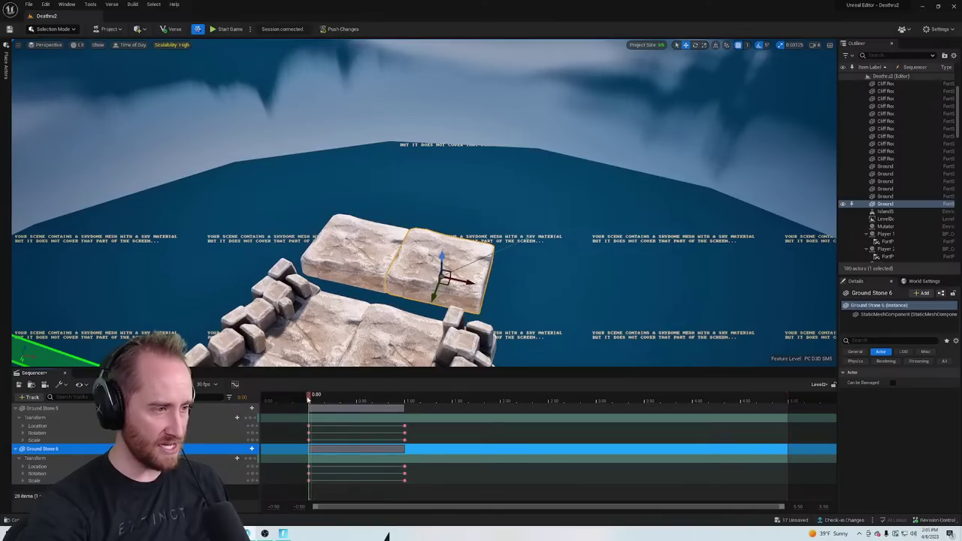
drag(311, 396, 364, 400)
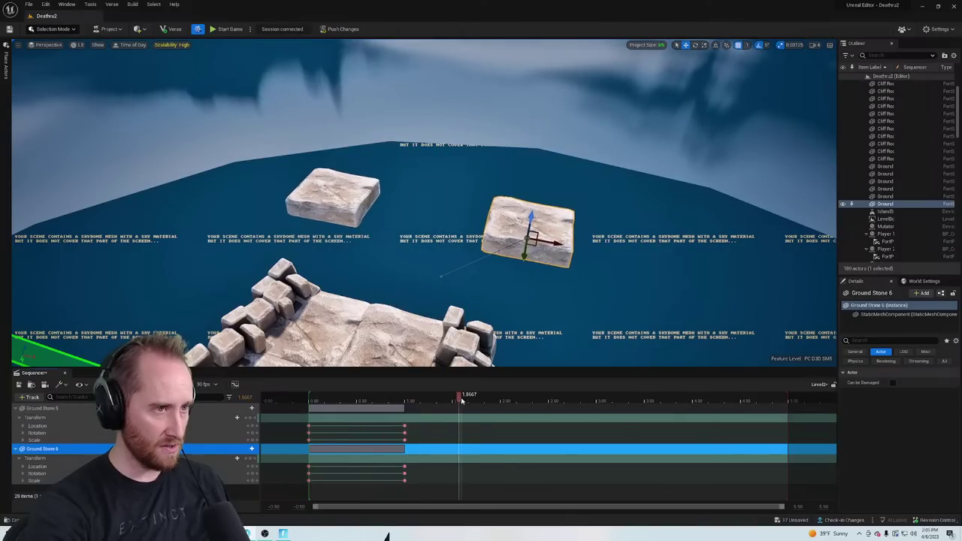
right_drag(481, 300, 485, 181)
right_drag(436, 218, 436, 297)
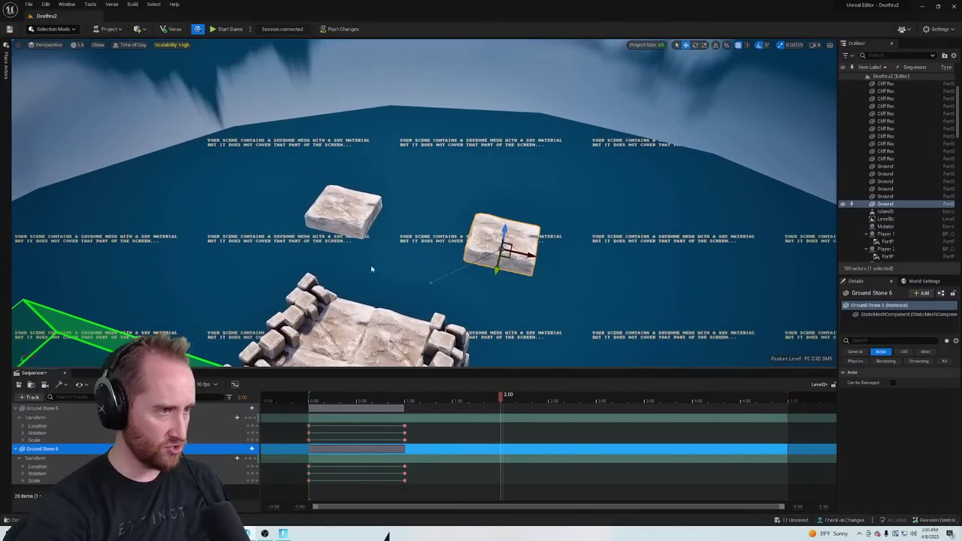
ctrl+click(355, 219)
drag(333, 237, 398, 145)
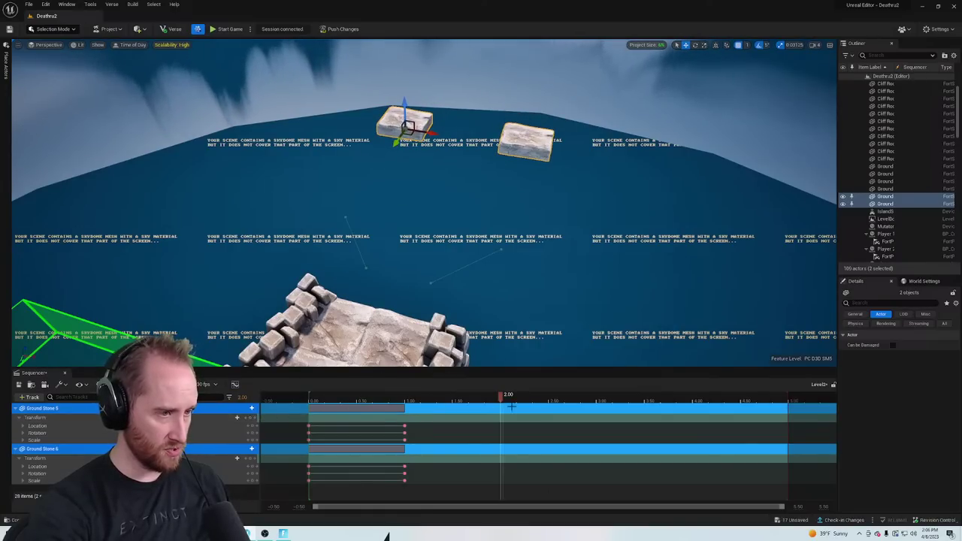
Try moving both ground stones farther out at 3.00 and keying their transforms, and undo the changes
drag(503, 400, 518, 400)
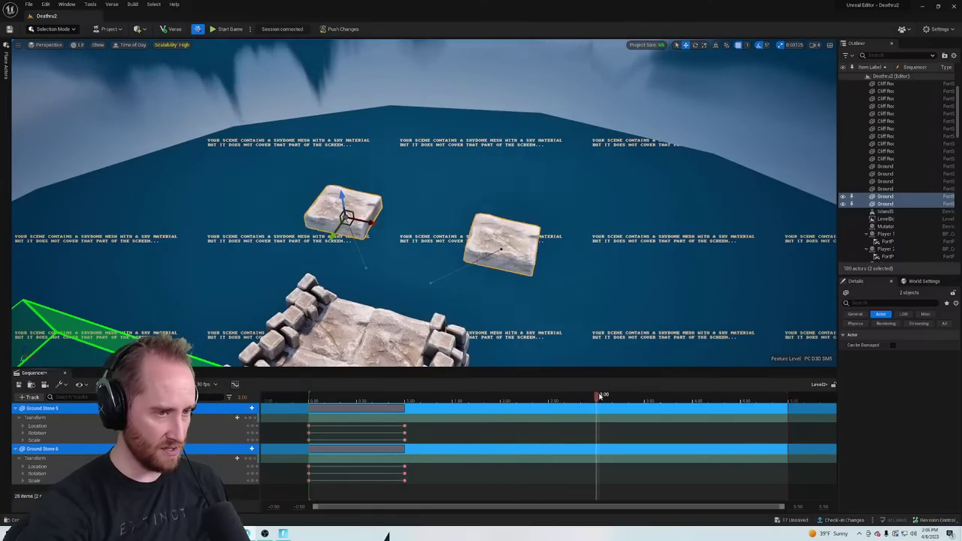
drag(337, 231, 400, 137)
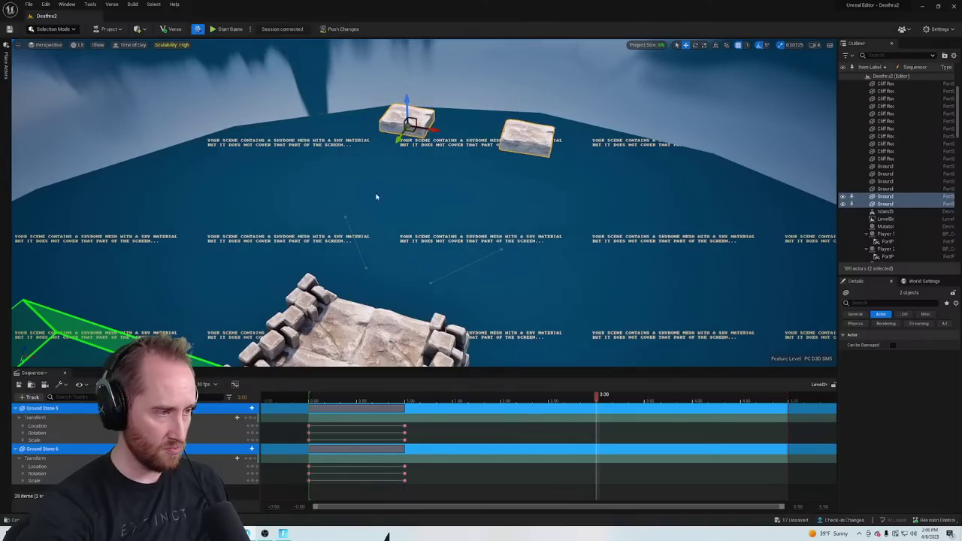
click(252, 418)
click(253, 457)
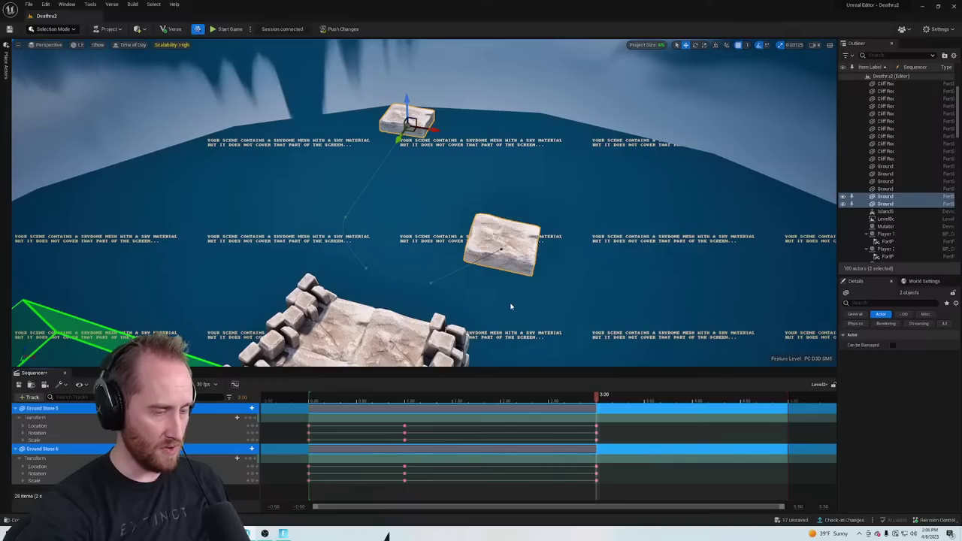
key(ctrl+z)
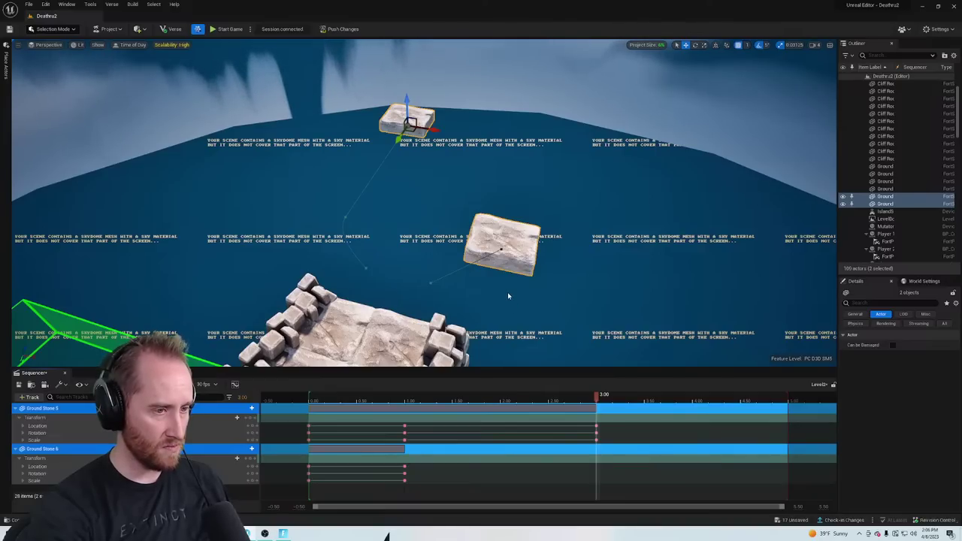
click(506, 236)
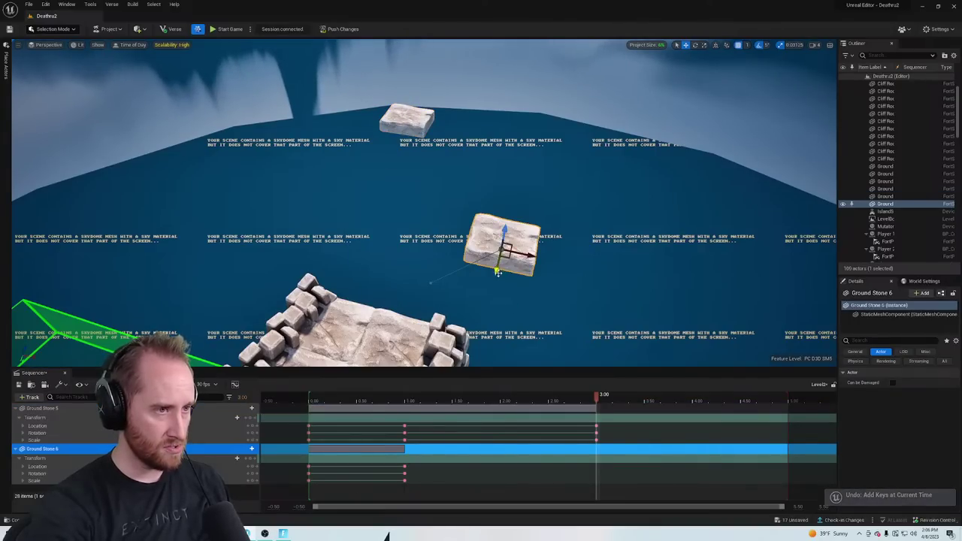
key(ctrl+z)
key(ctrl+z)
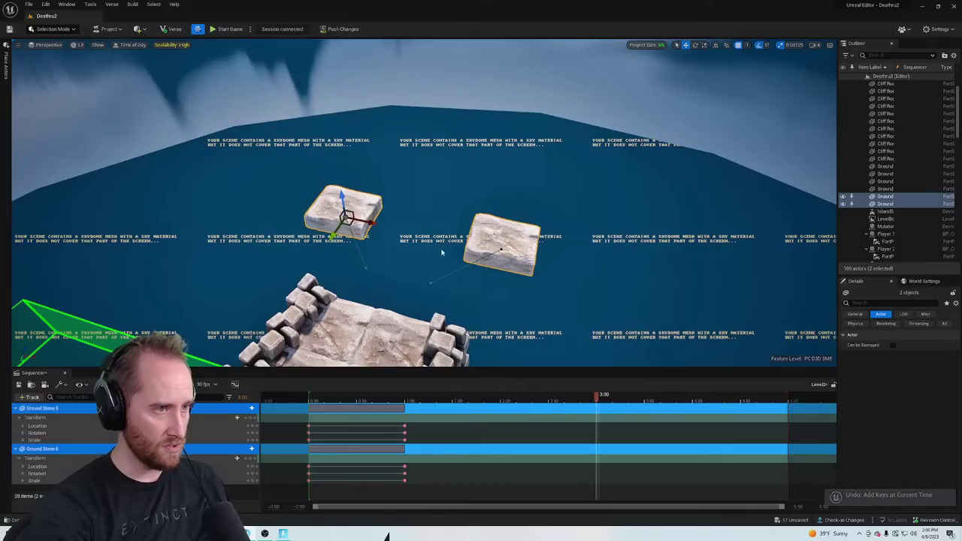
Retry moving both ground stones out at 3.00, keying Ground Stone 5 first and then Ground Stone 6 first, and undo each attempt
drag(333, 236, 388, 130)
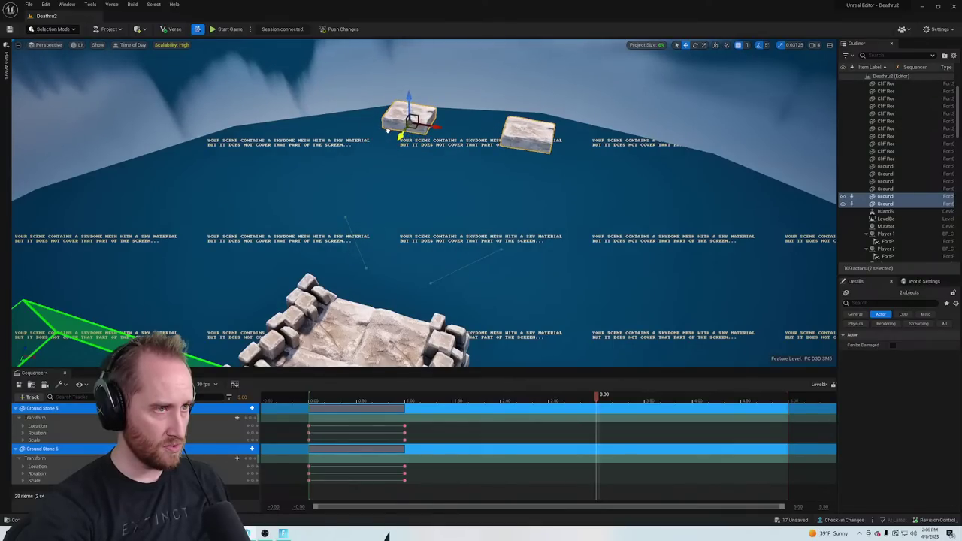
click(251, 418)
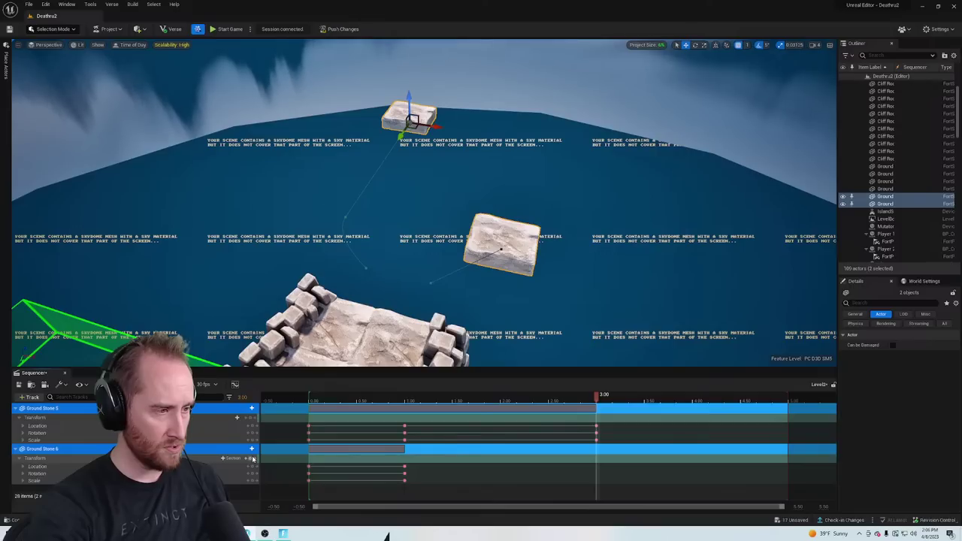
key(ctrl+z)
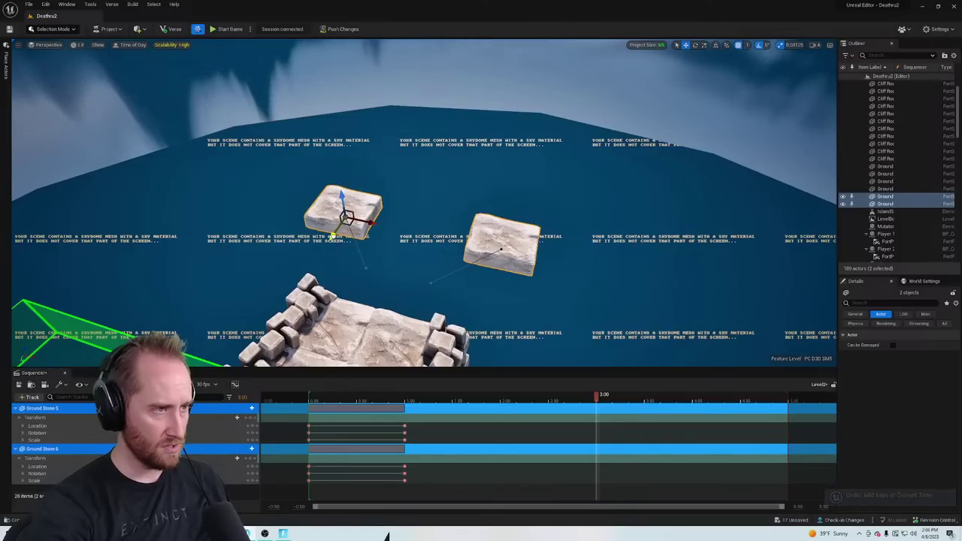
drag(333, 236, 406, 129)
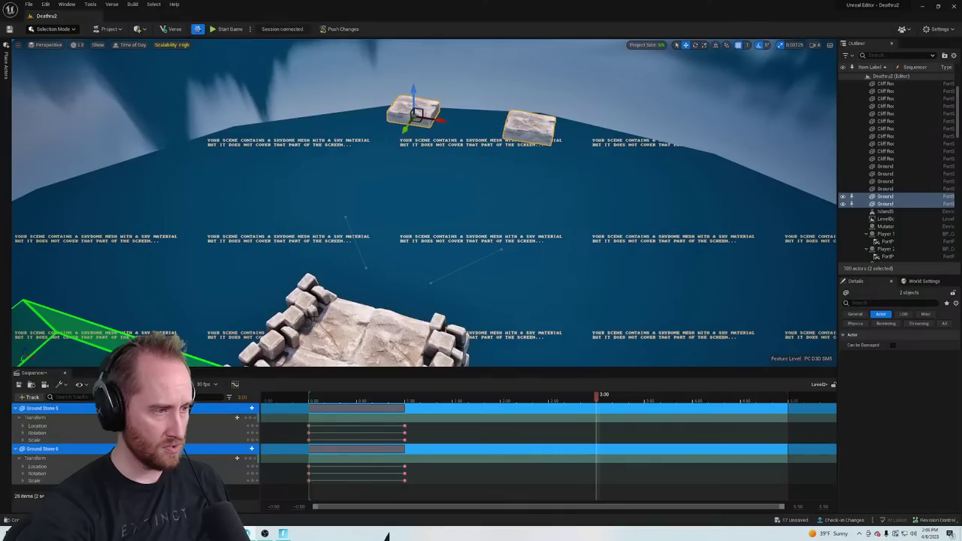
click(252, 458)
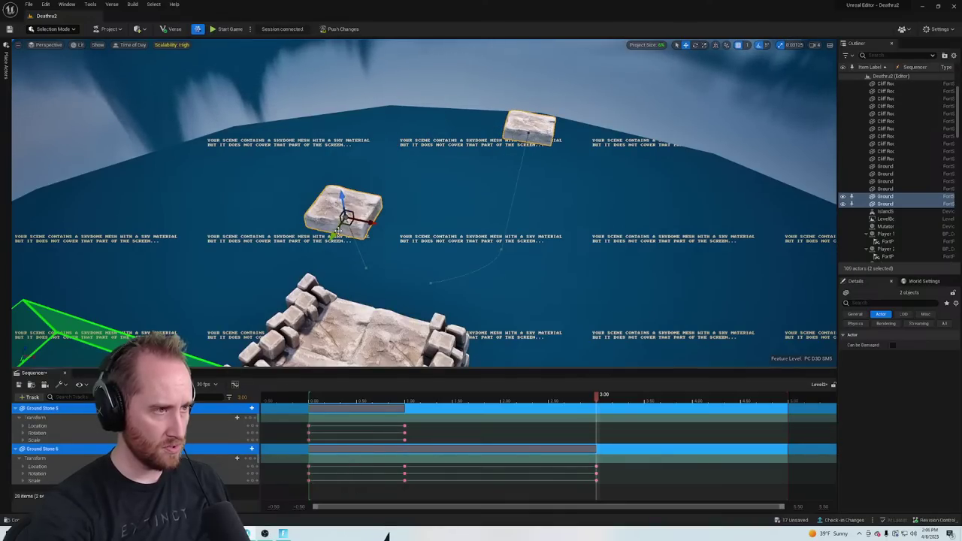
click(252, 419)
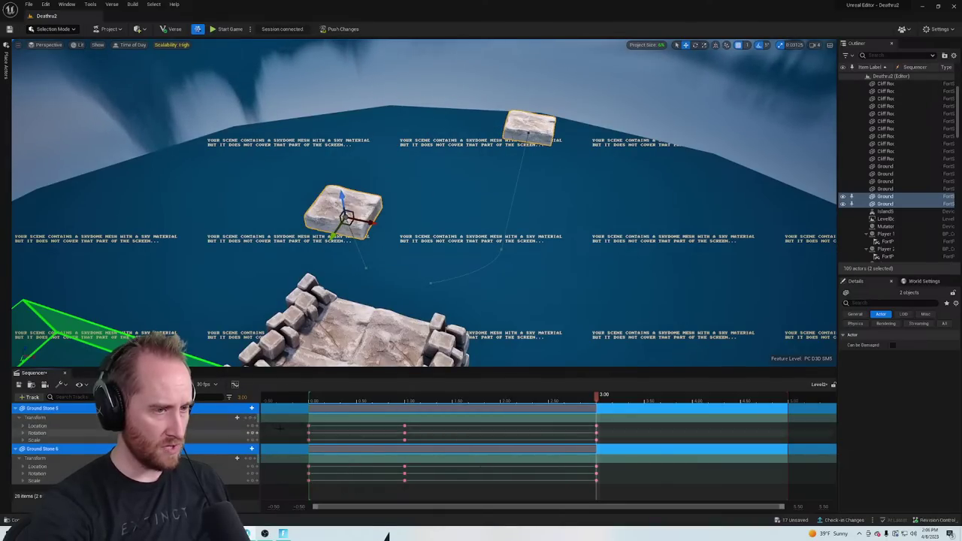
key(ctrl+z)
key(ctrl+z)
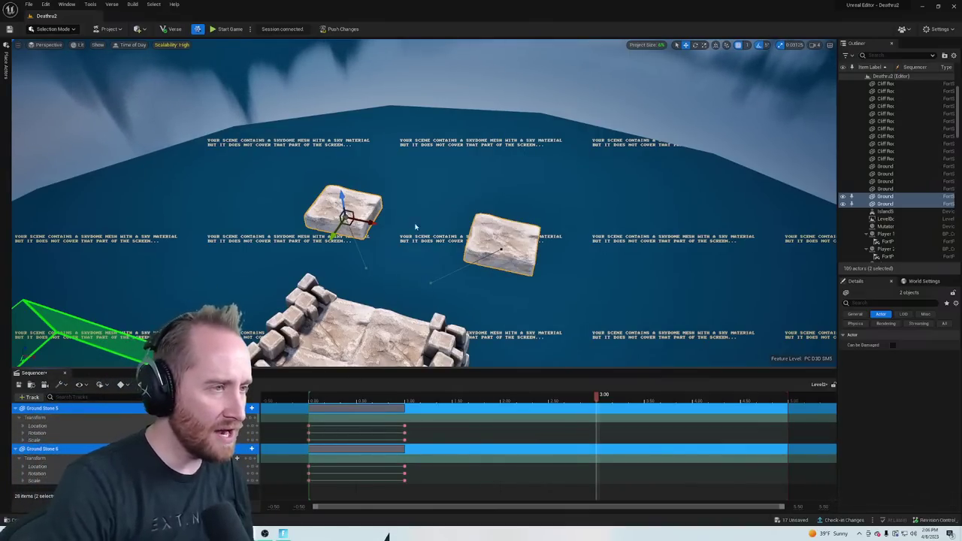
Try moving only Ground Stone 5 farther out from the island at 3.00, viewed from the side, and undo the moves
right_drag(415, 227, 305, 185)
right_click(488, 189)
click(453, 185)
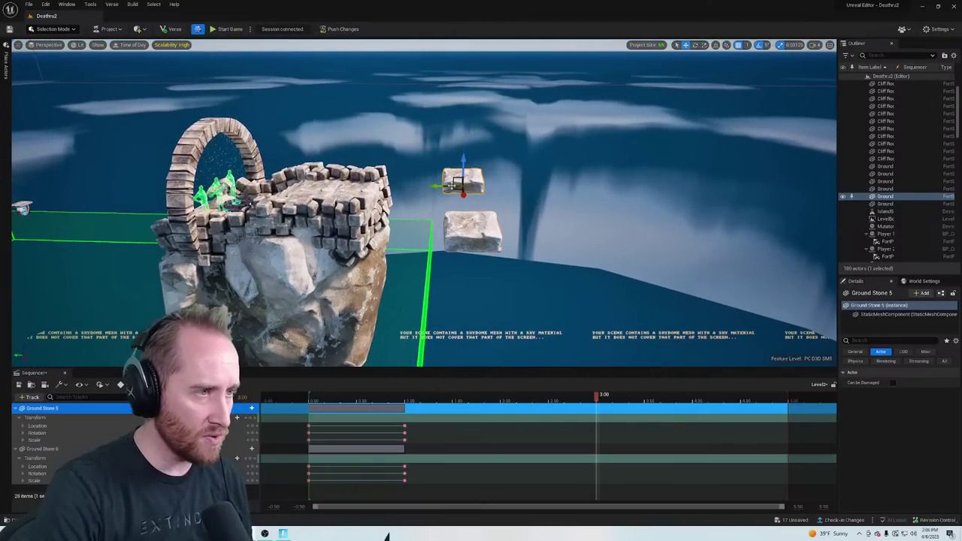
drag(451, 186, 612, 172)
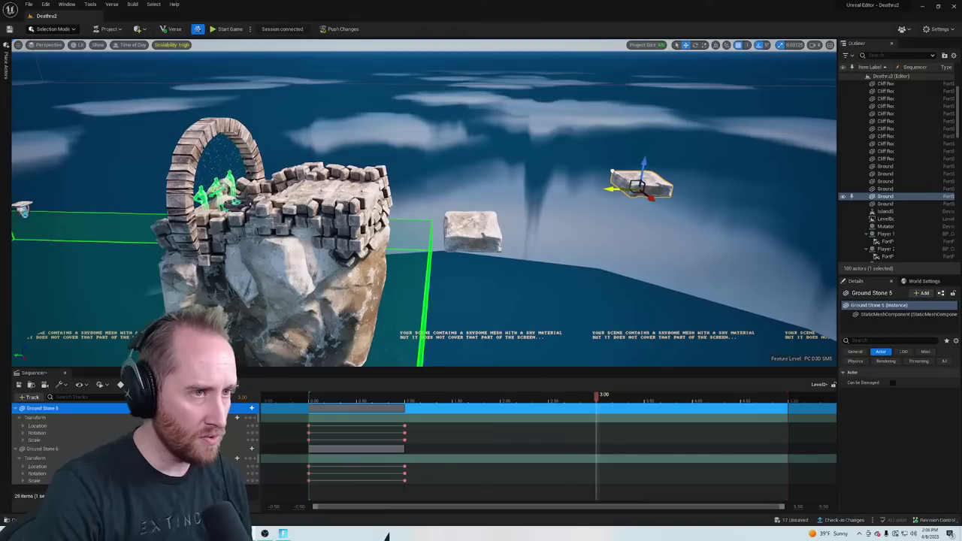
click(254, 419)
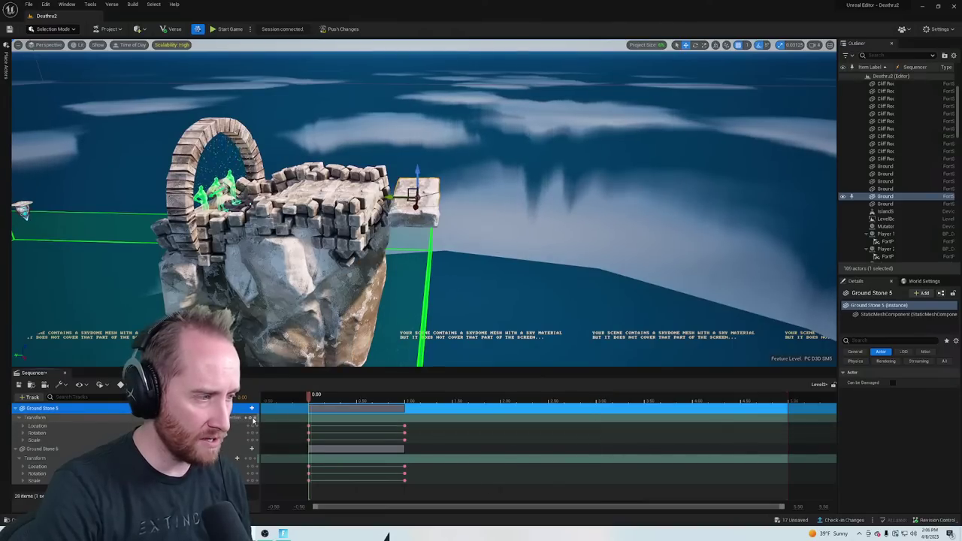
key(ctrl+z)
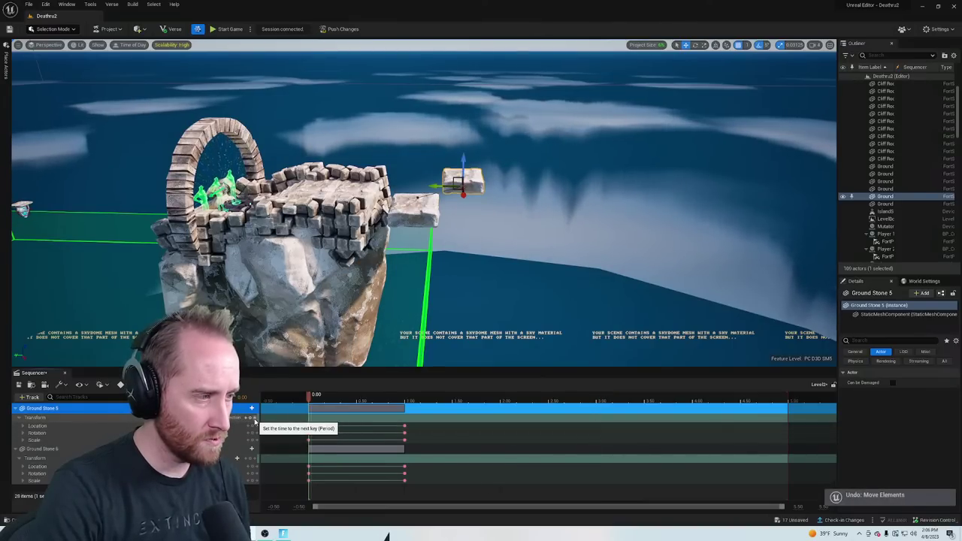
drag(371, 398, 580, 389)
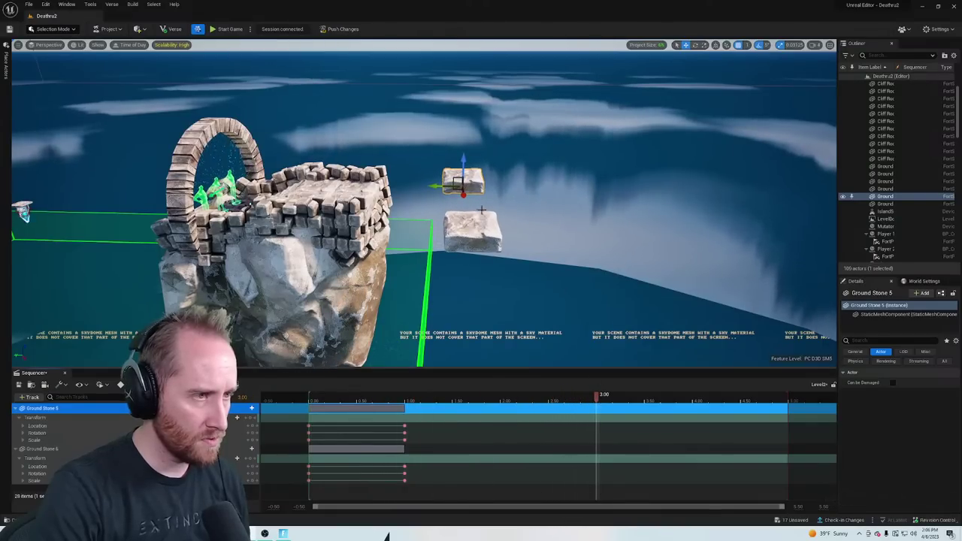
drag(435, 186, 639, 188)
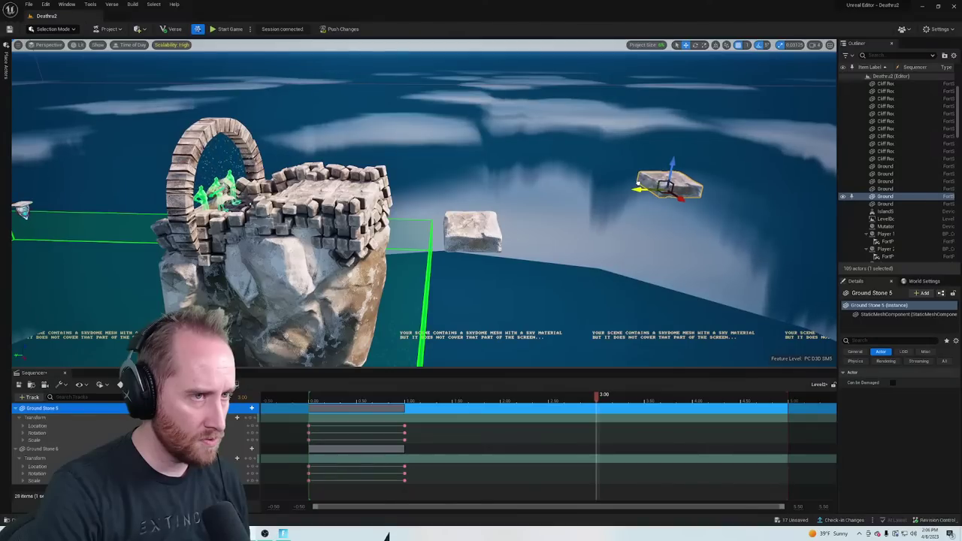
key(ctrl+z)
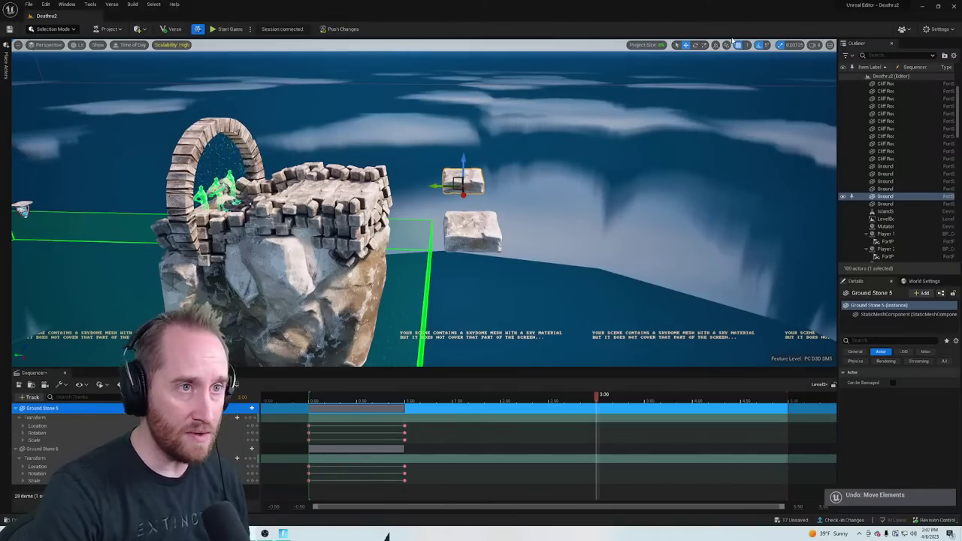
Choose a coarser position grid snap size for moving objects in the viewport
click(747, 45)
click(761, 107)
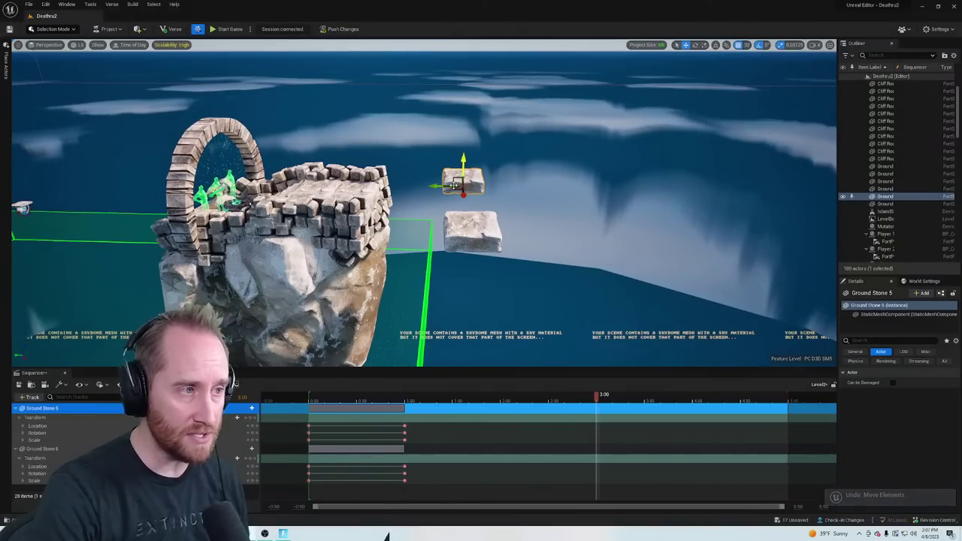
Set the position grid snap size to 512, move Ground Stone 5 far out from the island at 3.00 and key its transform
drag(437, 185, 464, 186)
key(ctrl+z)
click(747, 45)
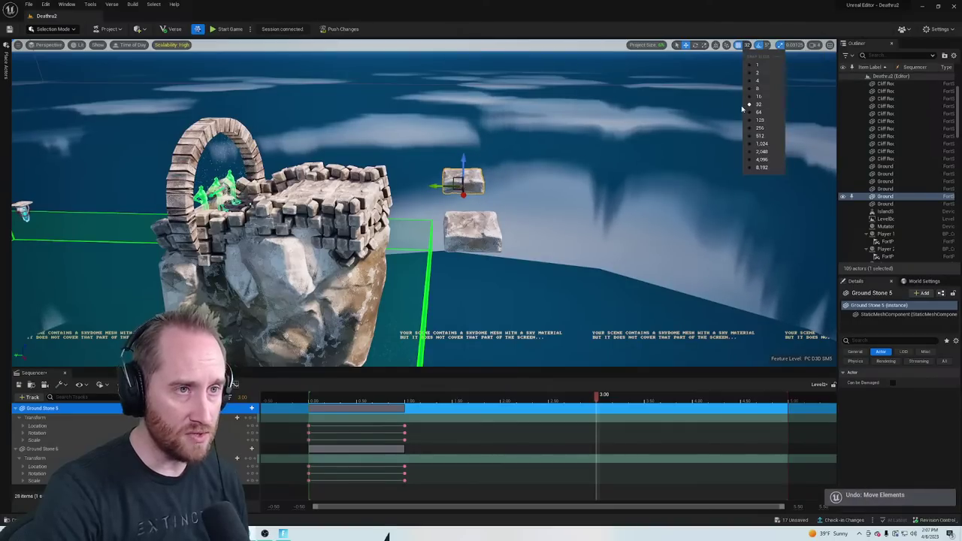
click(759, 136)
drag(437, 186, 653, 188)
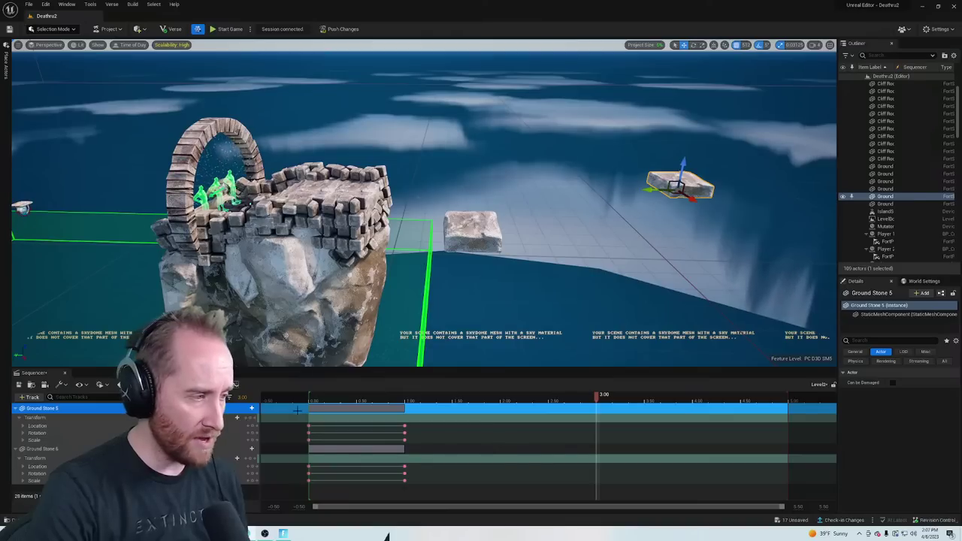
click(253, 418)
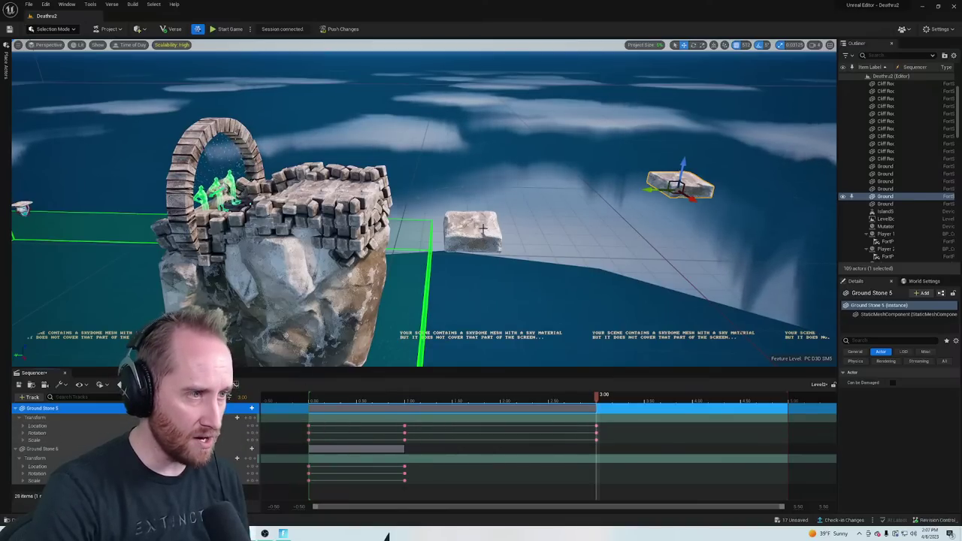
Move Ground Stone 6 the same way out from the island at 3.00 and key its transform
click(250, 448)
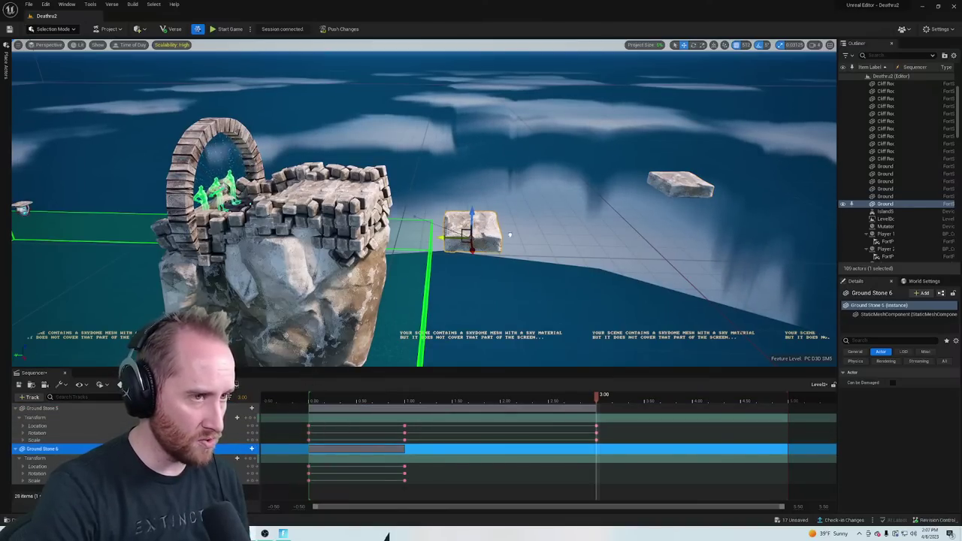
drag(510, 235, 813, 239)
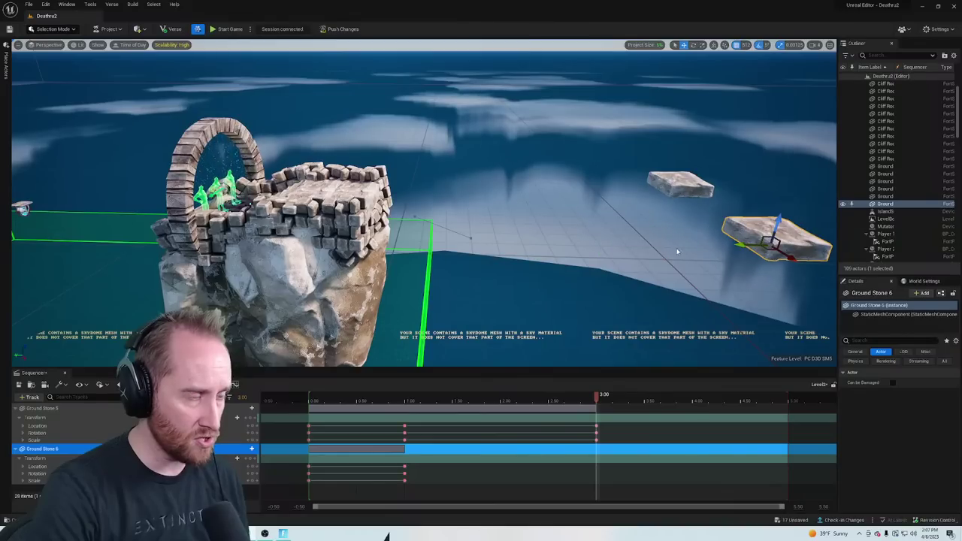
click(252, 458)
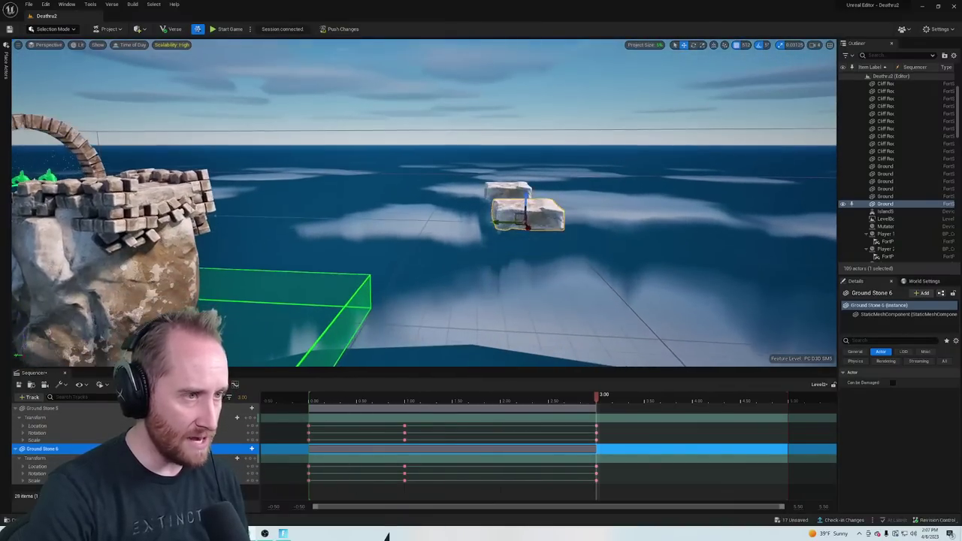
Scrub the sequence back toward its start and forward to 3.00 to review both stones' outward movement from several angles
right_drag(481, 203, 484, 266)
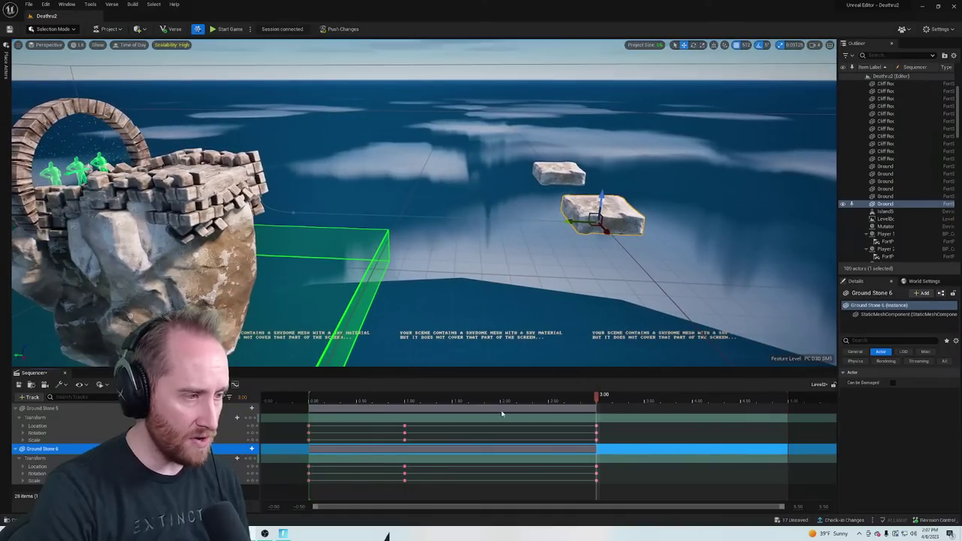
drag(598, 402, 357, 397)
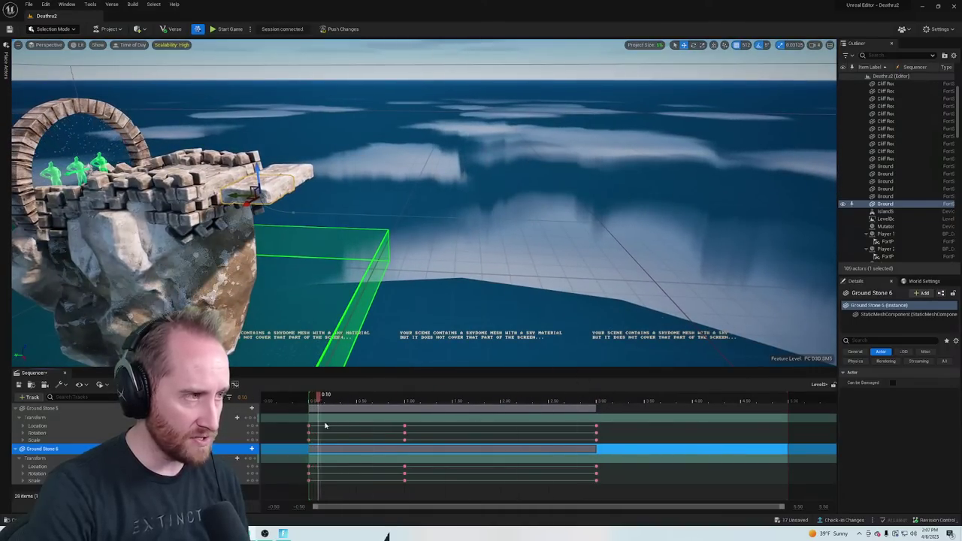
drag(492, 432, 603, 442)
right_drag(560, 248, 695, 304)
right_drag(460, 212, 460, 213)
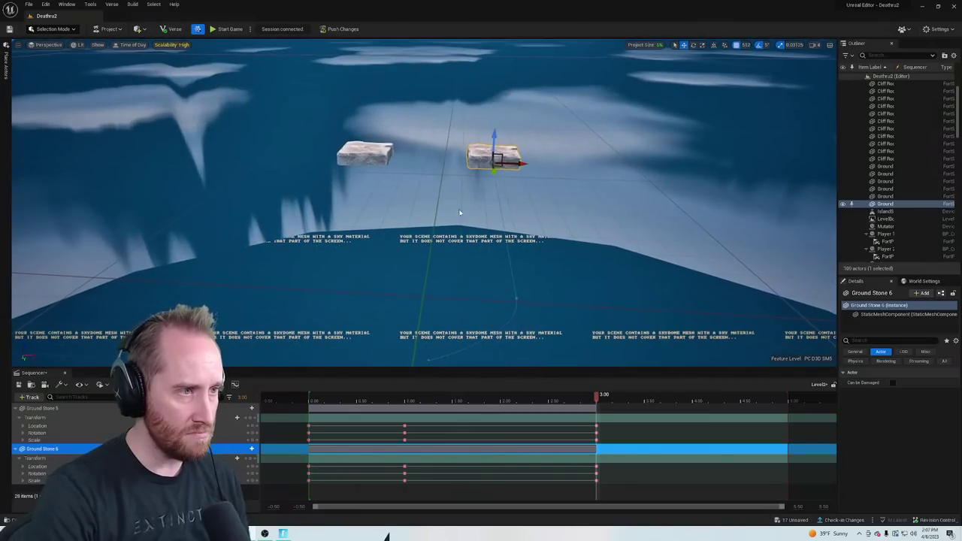
right_drag(396, 190, 504, 294)
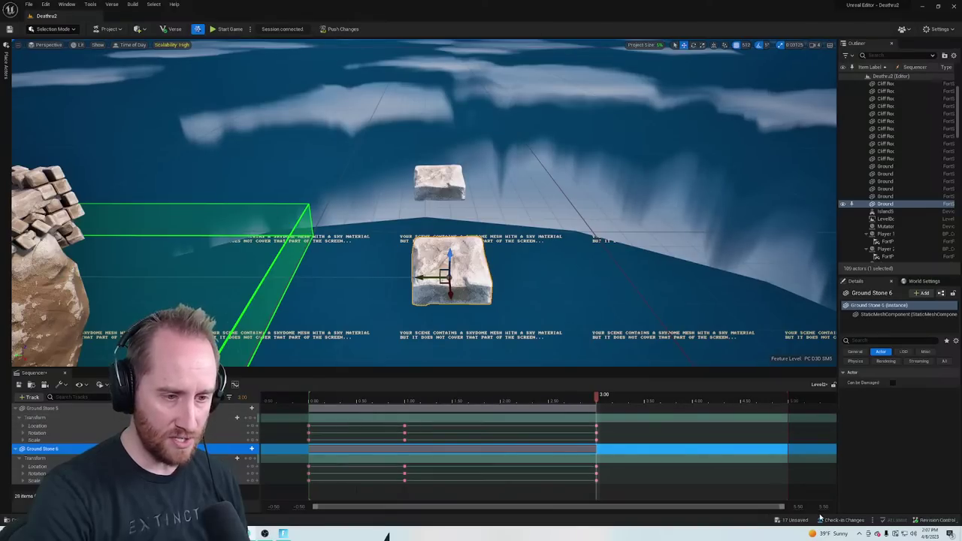
Extend the timeline's visible range to about 12.57, deselect the stone and play the sequence from near its start
drag(801, 508, 840, 508)
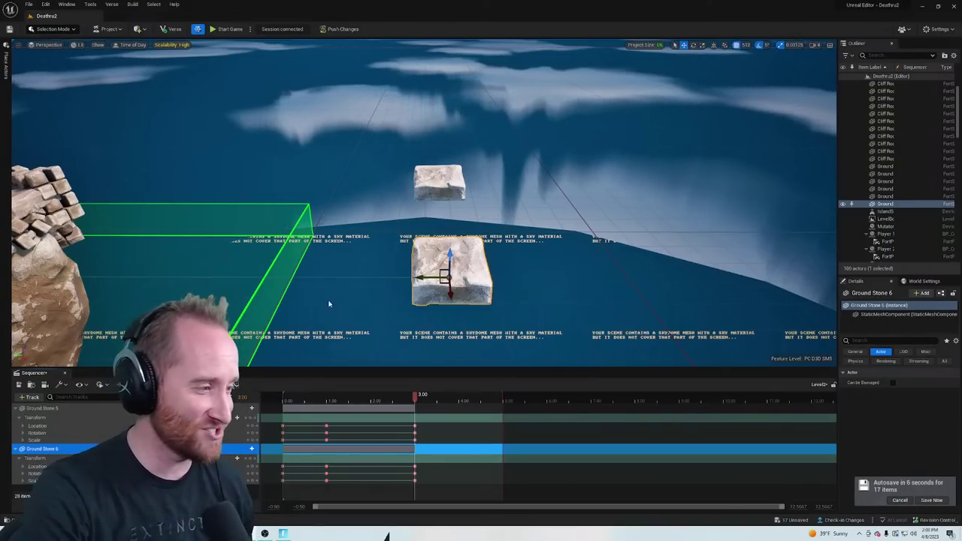
key(Escape)
right_drag(451, 203, 421, 184)
key(s)
mouse_move(260, 219)
right_down()
mouse_move(361, 197)
mouse_move(301, 252)
mouse_move(260, 219)
right_up()
key(w)
key(s)
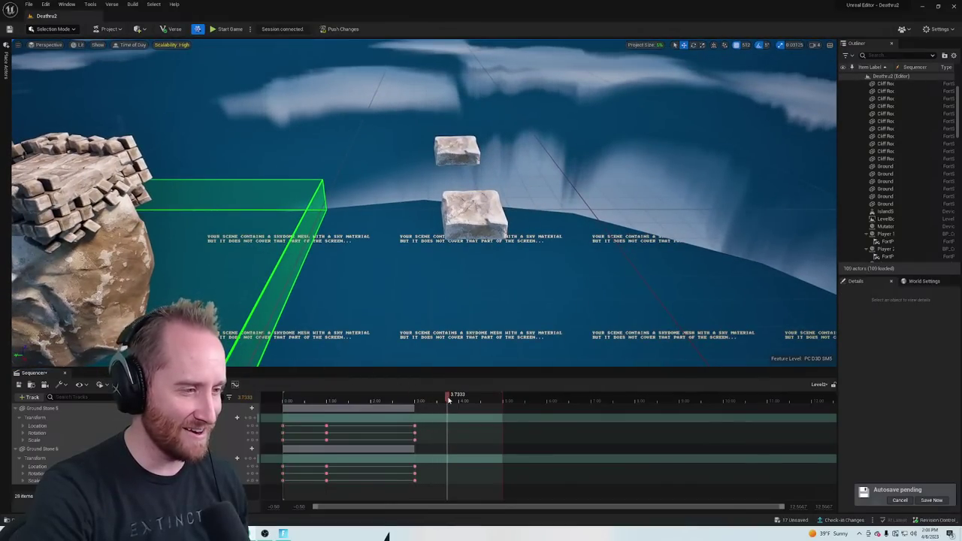
drag(472, 399, 286, 400)
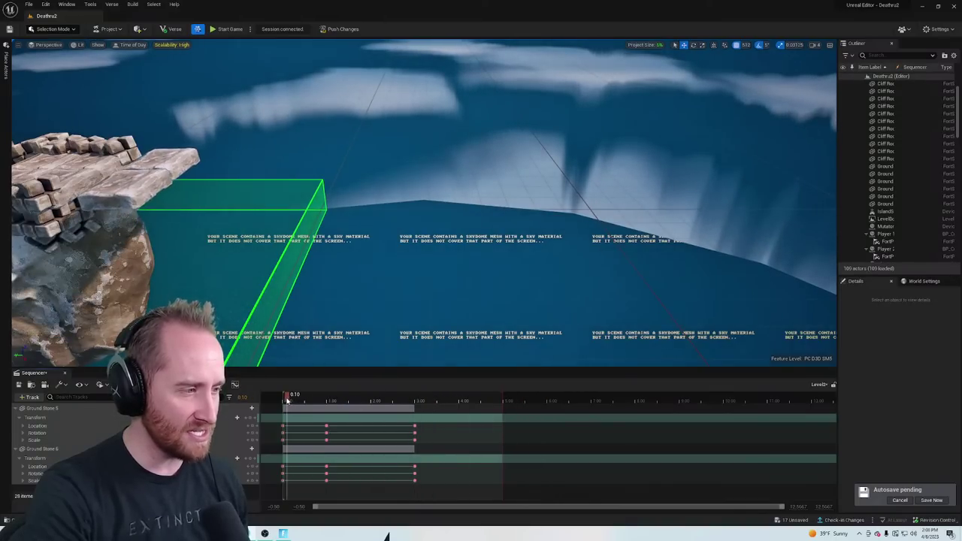
key(space)
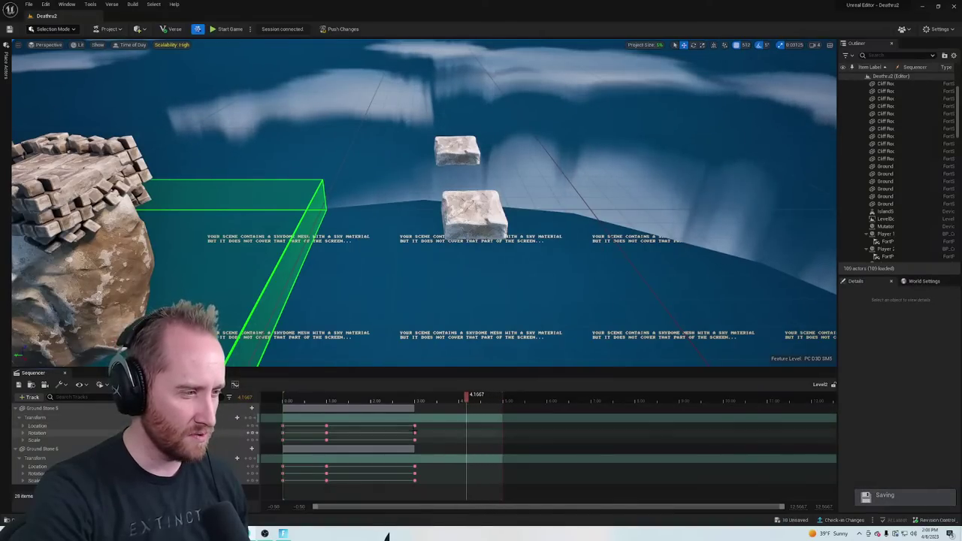
Move the location, rotation and scale keys of both ground stones from 3.00 to 5.00
click(415, 427)
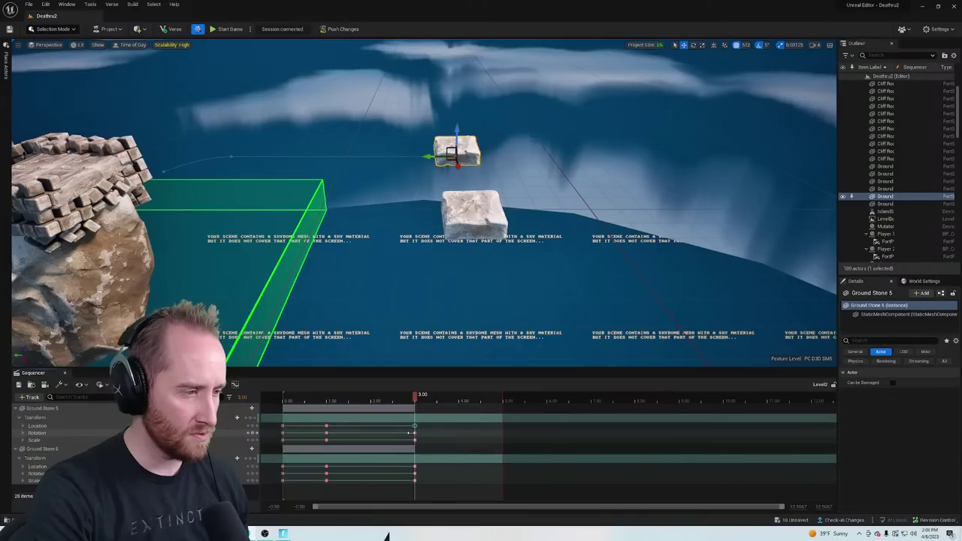
ctrl+click(416, 433)
ctrl+click(415, 440)
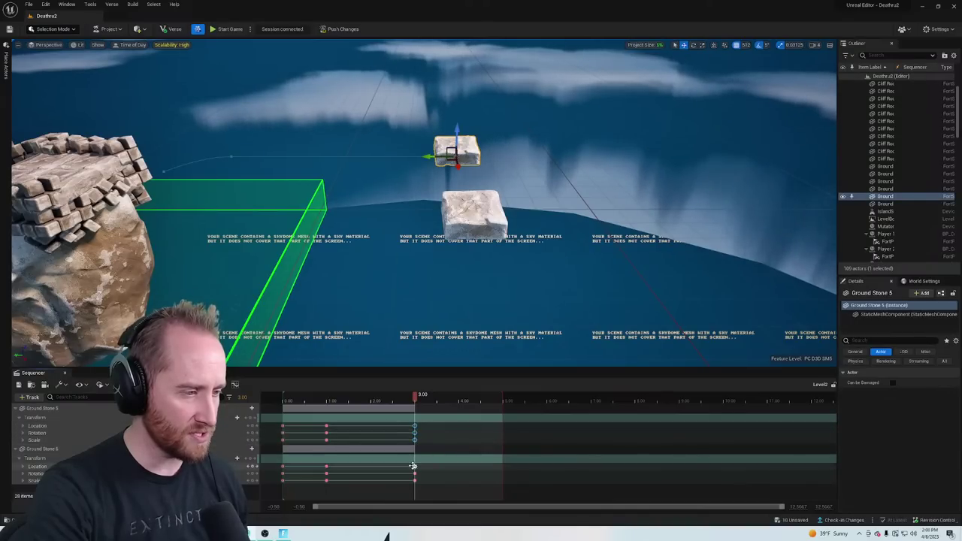
shift+click(415, 466)
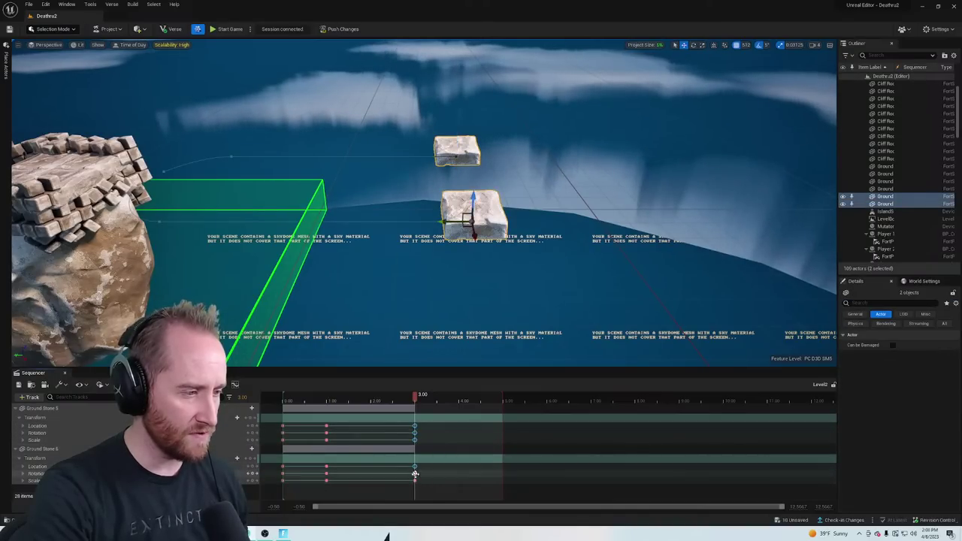
shift+click(415, 474)
shift+click(415, 482)
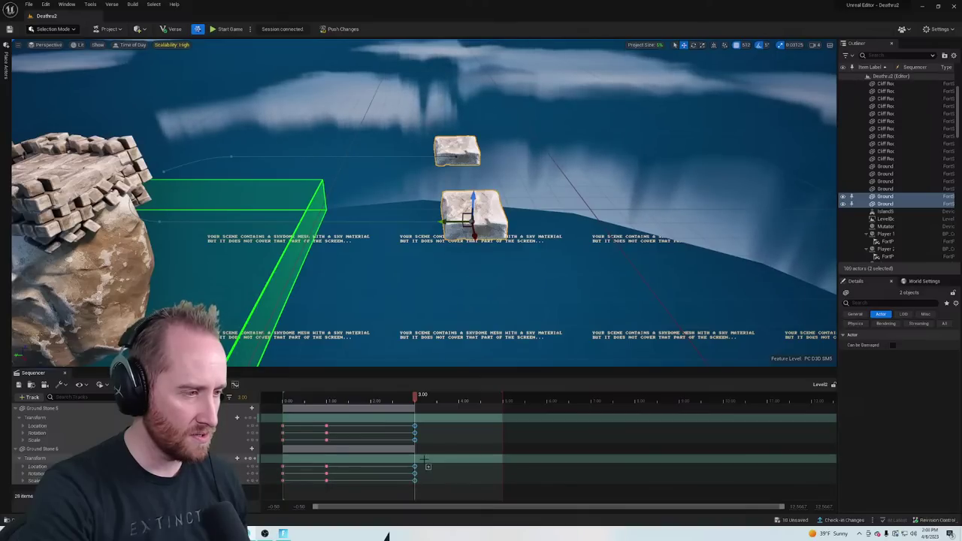
drag(415, 427, 503, 427)
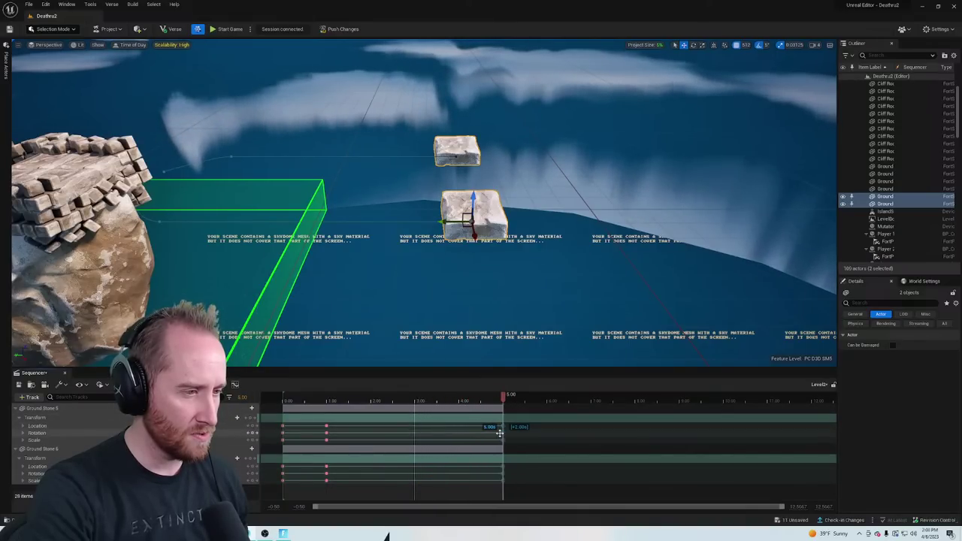
Return the playhead to the start and play the retimed stone animation
click(404, 398)
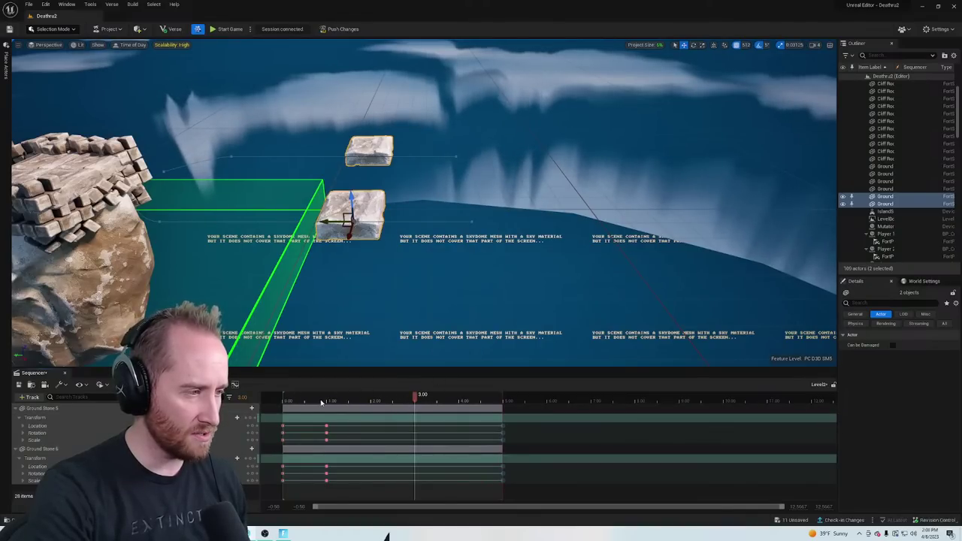
drag(291, 401, 281, 401)
key(space)
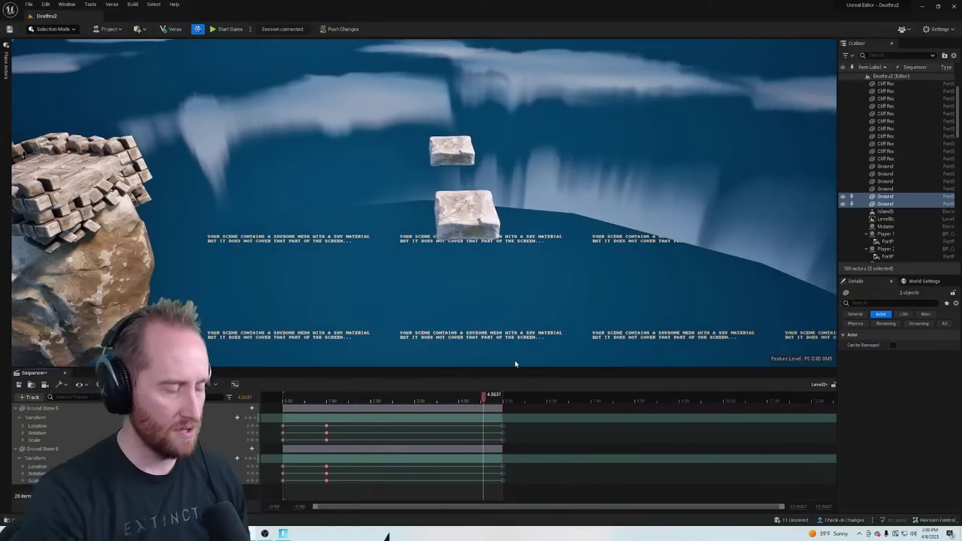
Park the playhead at 8.0333, select Ground Stone 6 and extend the sequence's playback end to about 12.00
click(501, 399)
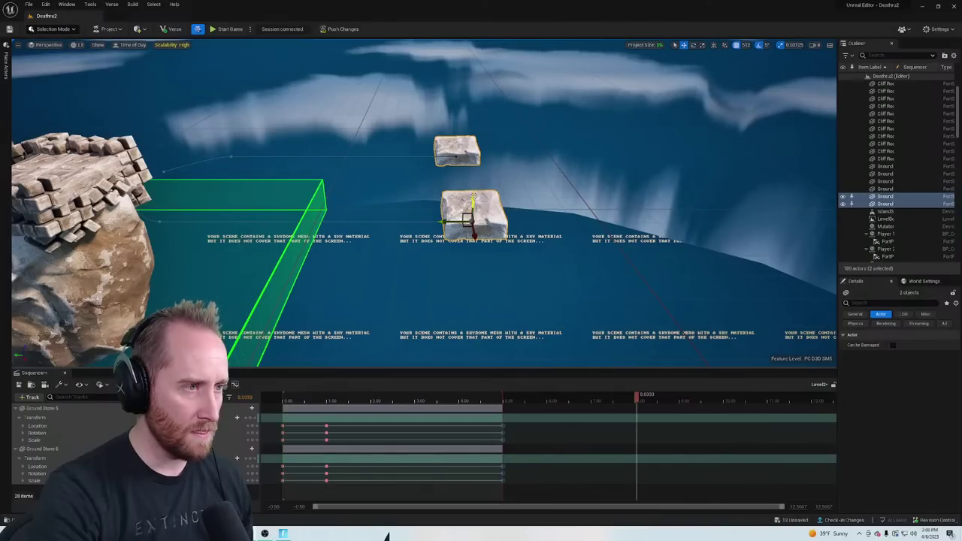
click(473, 197)
click(70, 450)
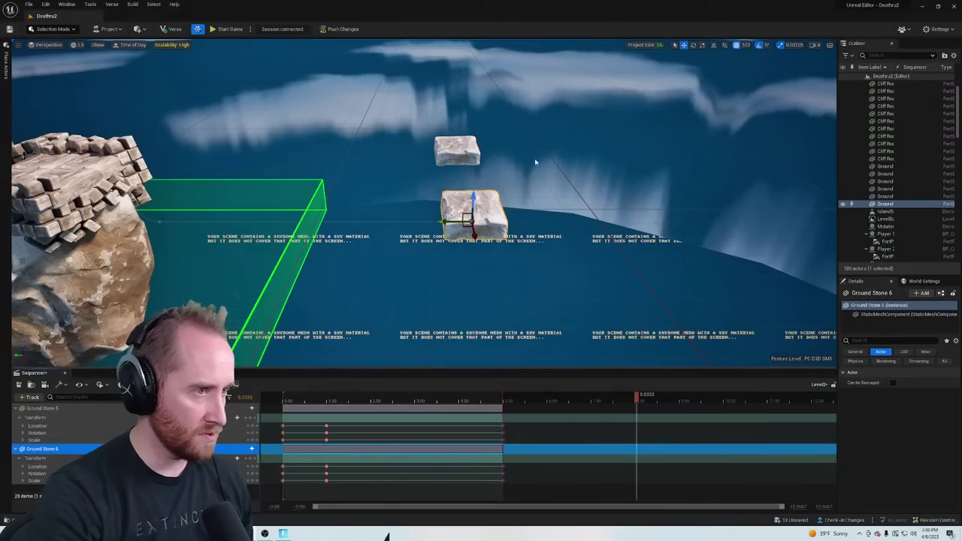
click(476, 198)
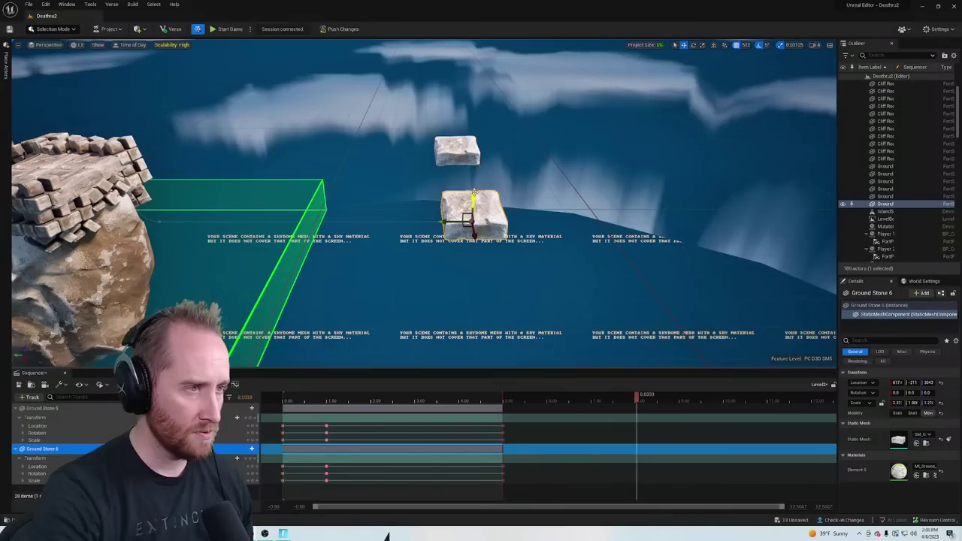
key(a)
right_drag(532, 271, 726, 275)
drag(499, 401, 817, 400)
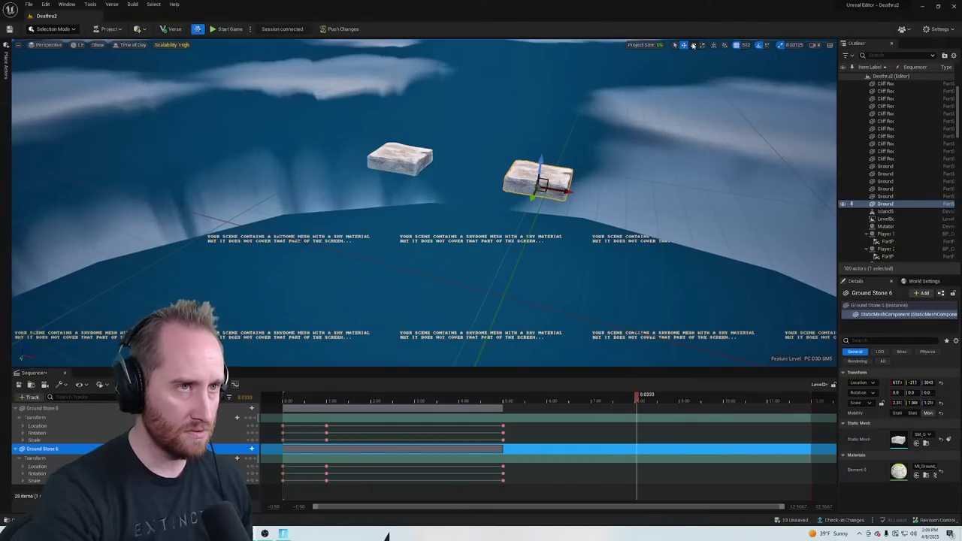
click(693, 46)
click(684, 45)
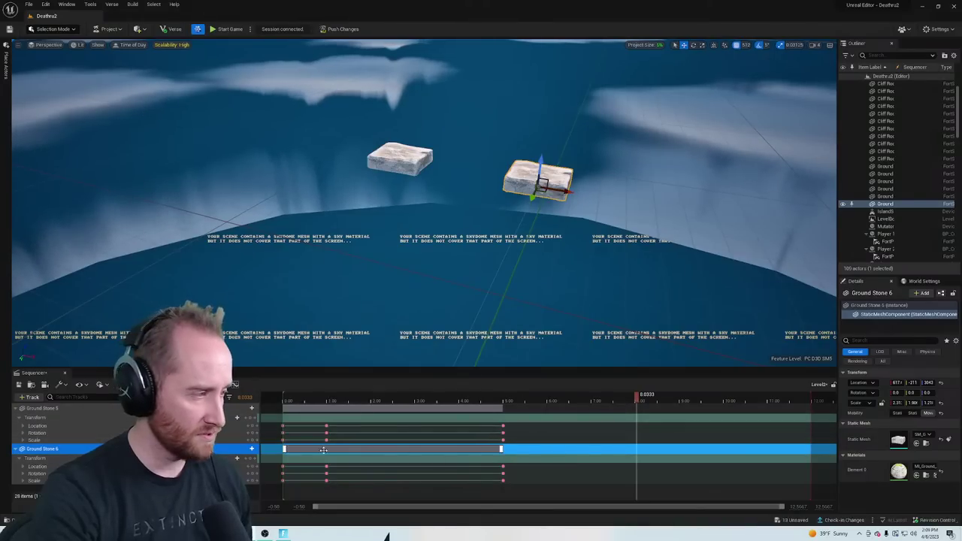
click(553, 445)
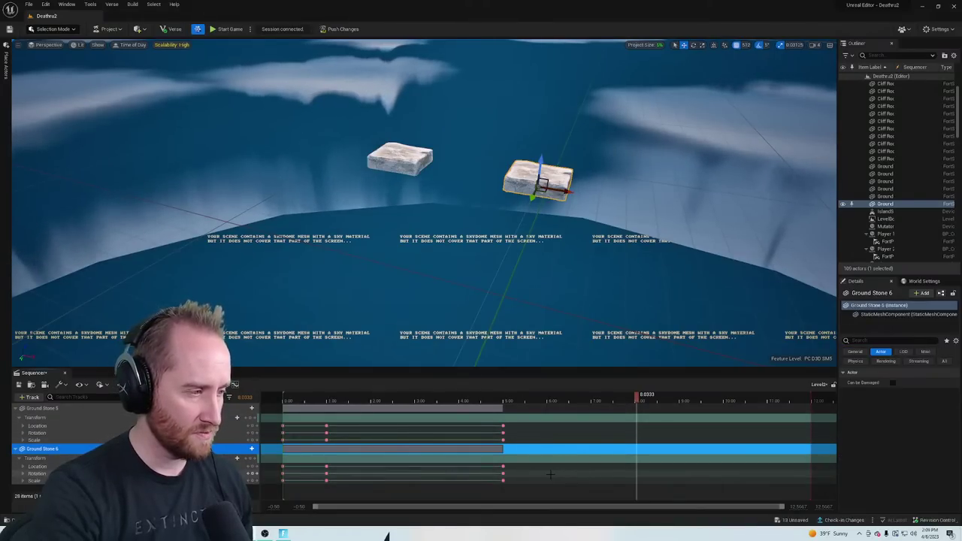
click(493, 409)
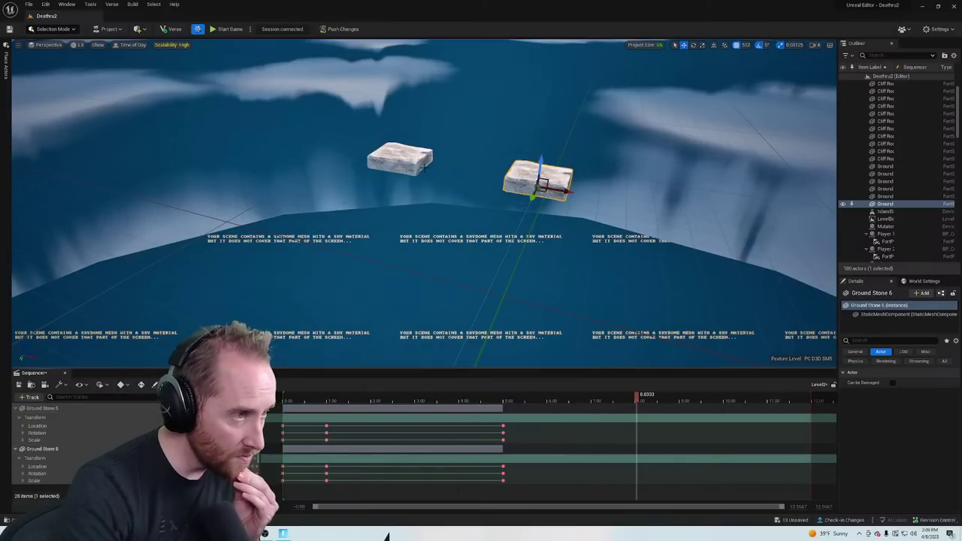
Try lengthening Ground Stone 5's section past 5.00 on the timeline and undo the change
click(67, 408)
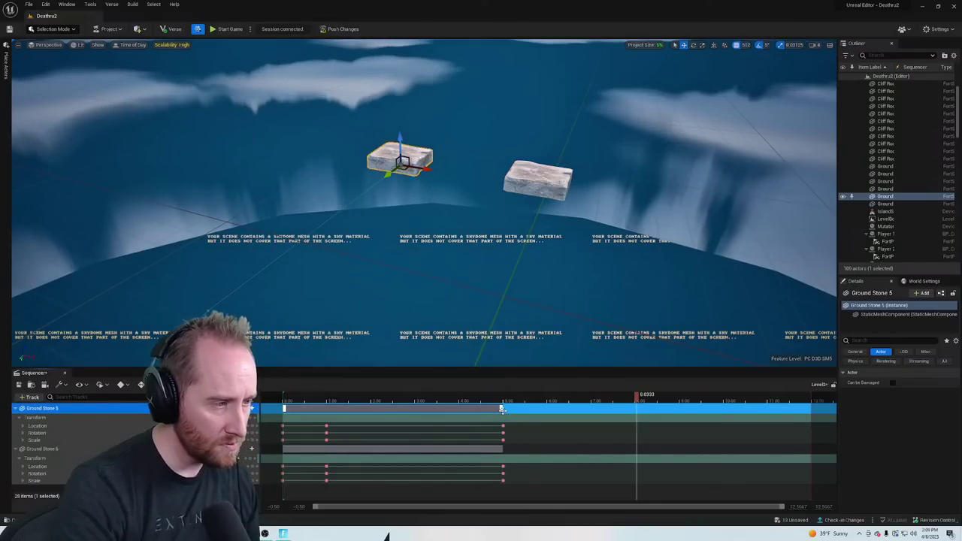
drag(506, 414, 519, 414)
key(ctrl+z)
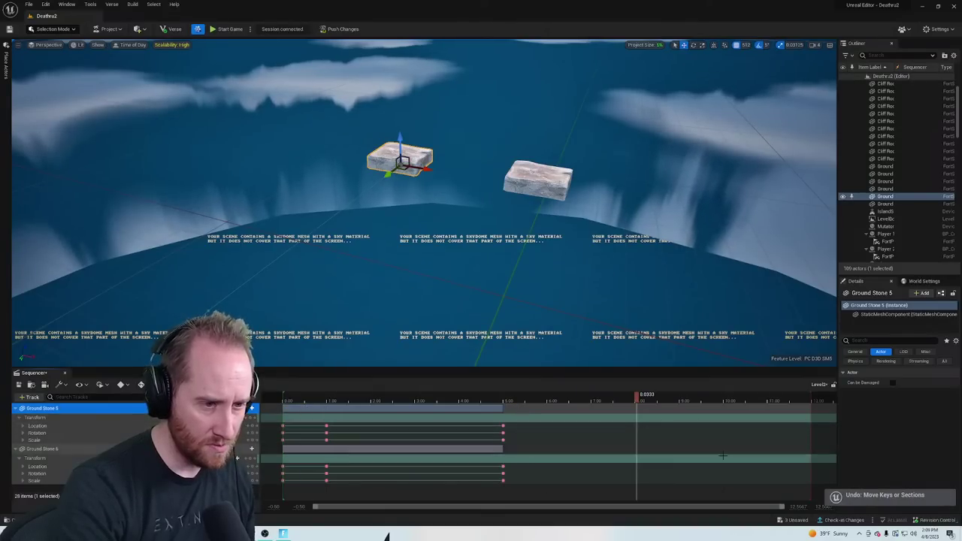
click(548, 424)
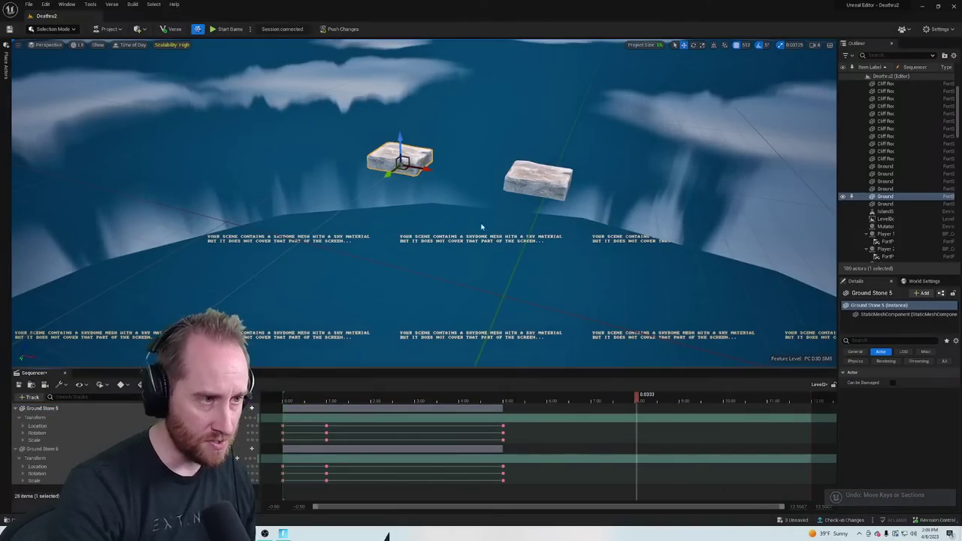
Place the playhead at 7.60, try rotating Ground Stone 6, undo the rotation and return to the Move tool
right_drag(481, 225, 451, 199)
right_drag(524, 328, 474, 350)
drag(637, 399, 617, 439)
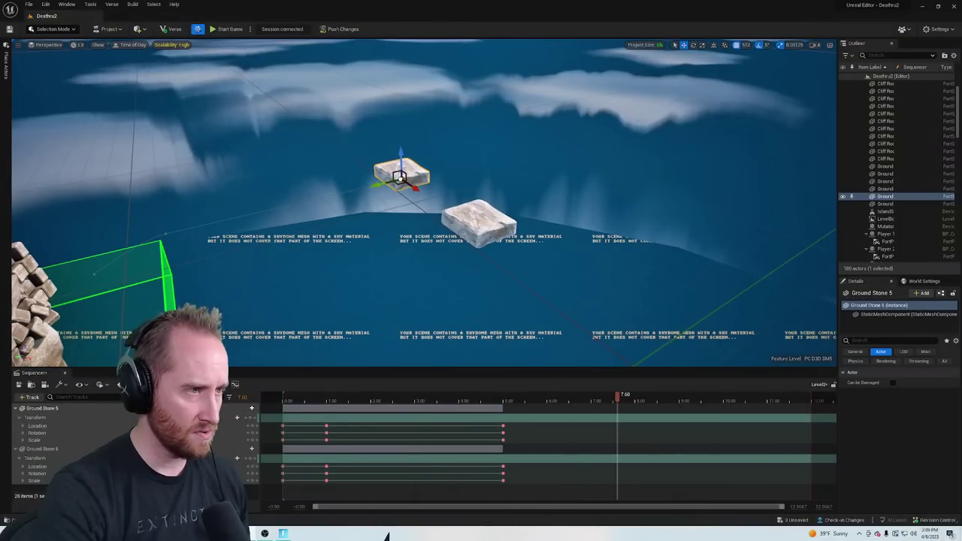
click(485, 230)
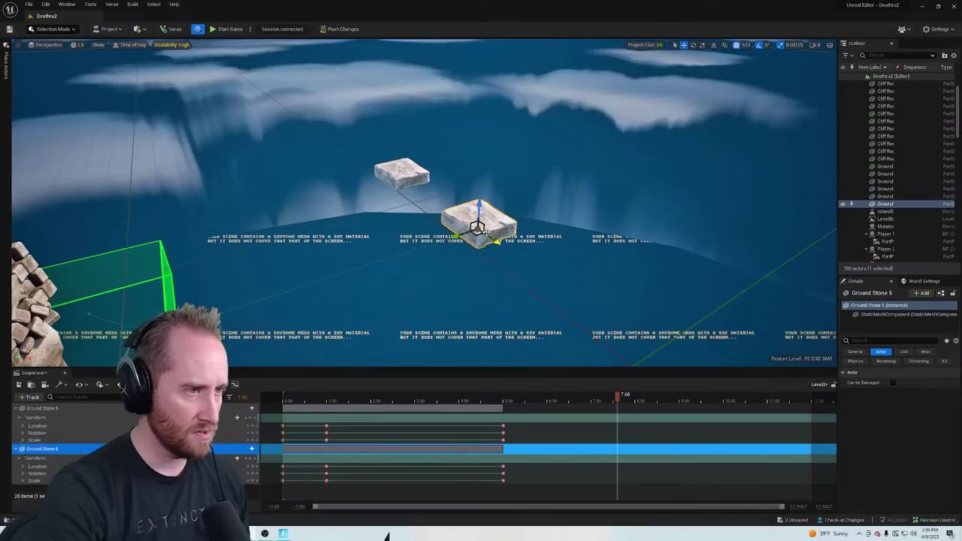
click(693, 45)
drag(484, 251, 514, 257)
key(ctrl+z)
click(700, 50)
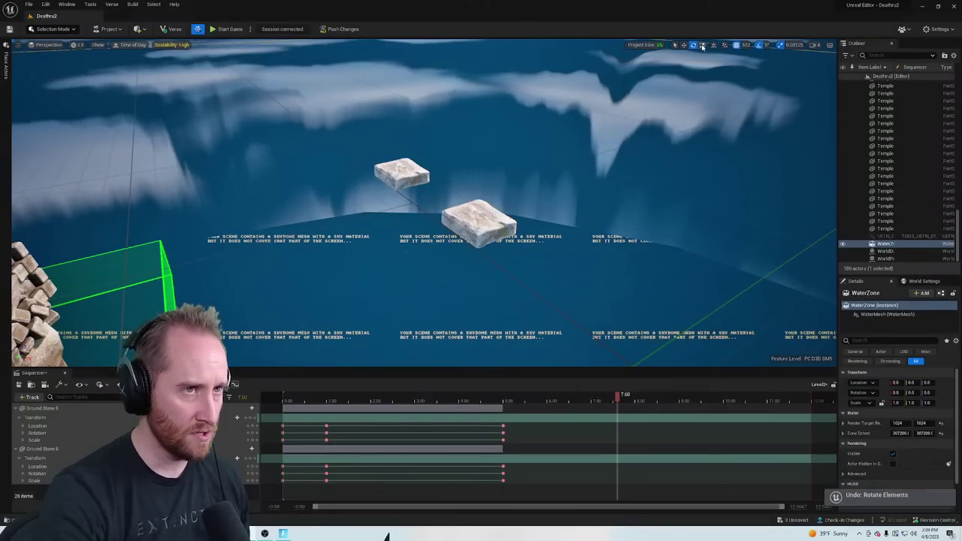
click(686, 47)
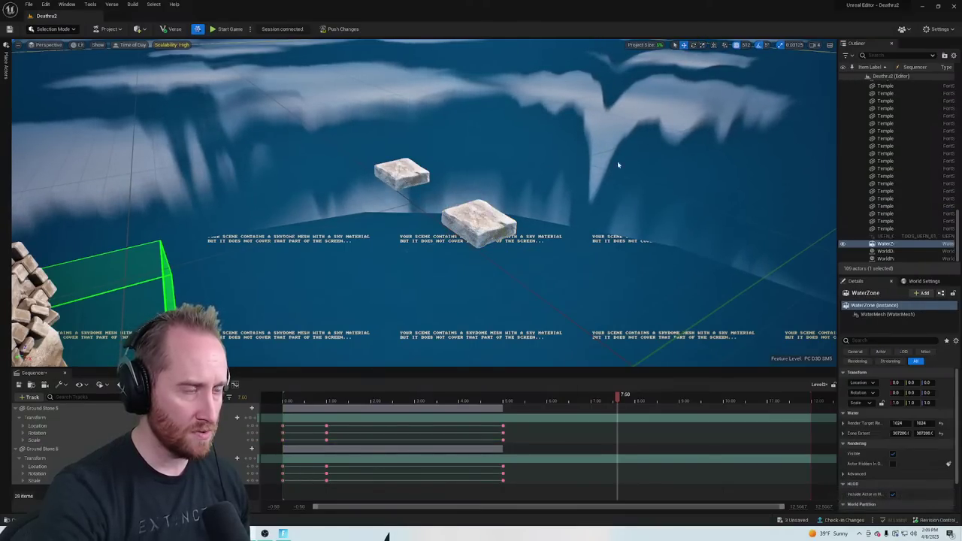
Select Ground Stone 6, try scaling it and undo the change
click(478, 224)
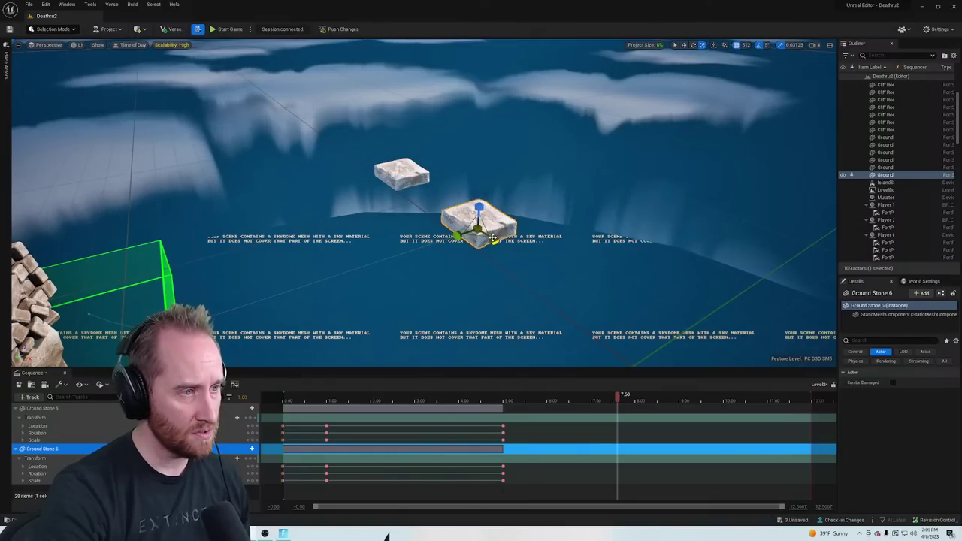
drag(479, 230, 493, 230)
key(ctrl+z)
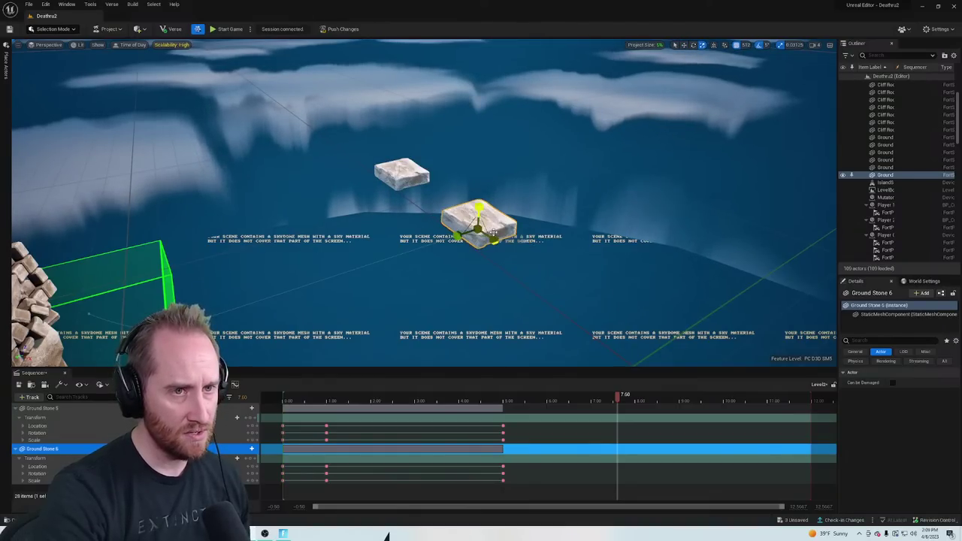
mouse_move(592, 271)
right_down()
mouse_move(569, 263)
mouse_move(591, 264)
right_up()
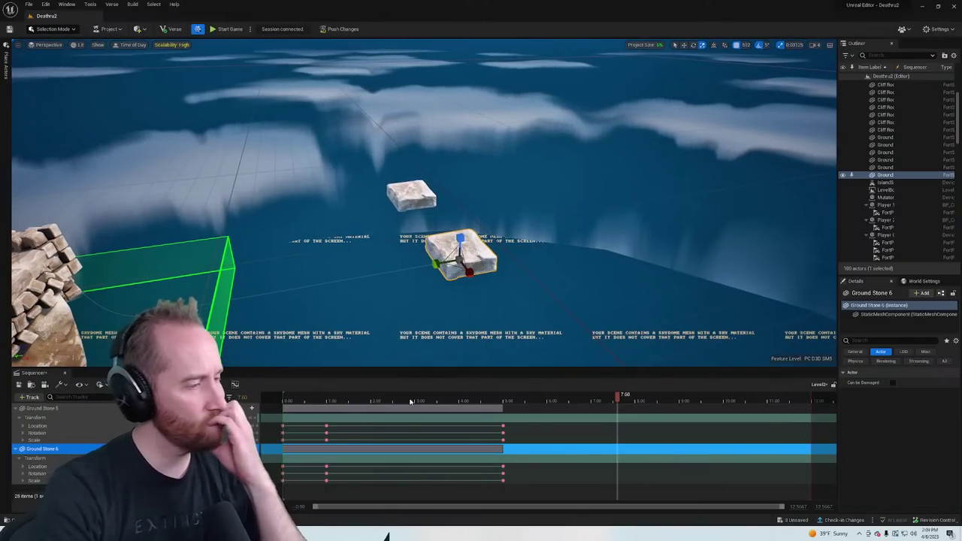
Select Ground Stone 5 with the Move tool active and place the playhead at 6.60
click(77, 409)
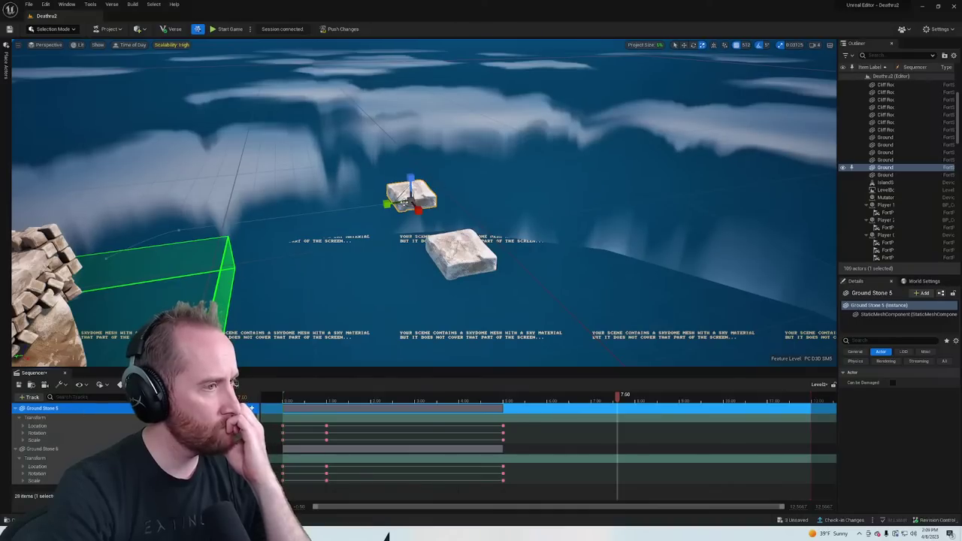
click(683, 45)
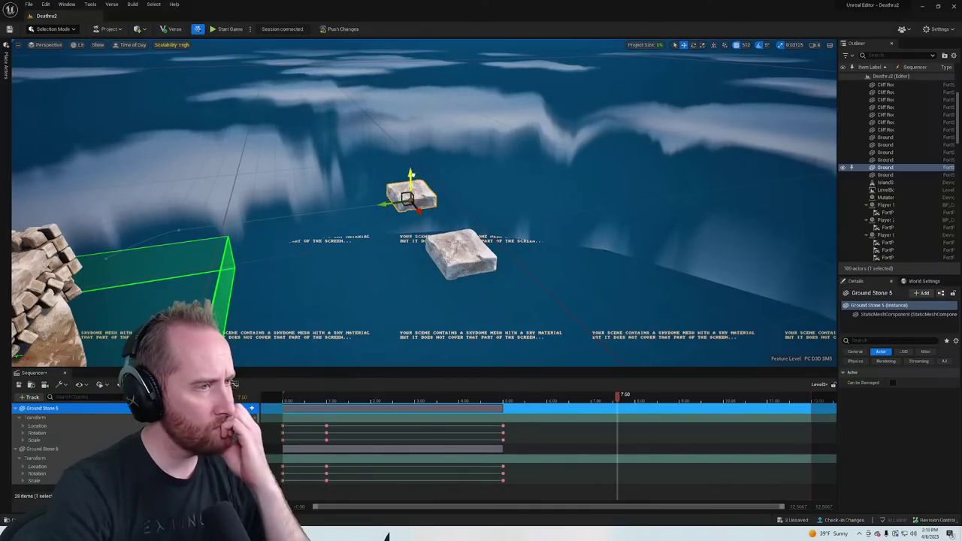
click(513, 398)
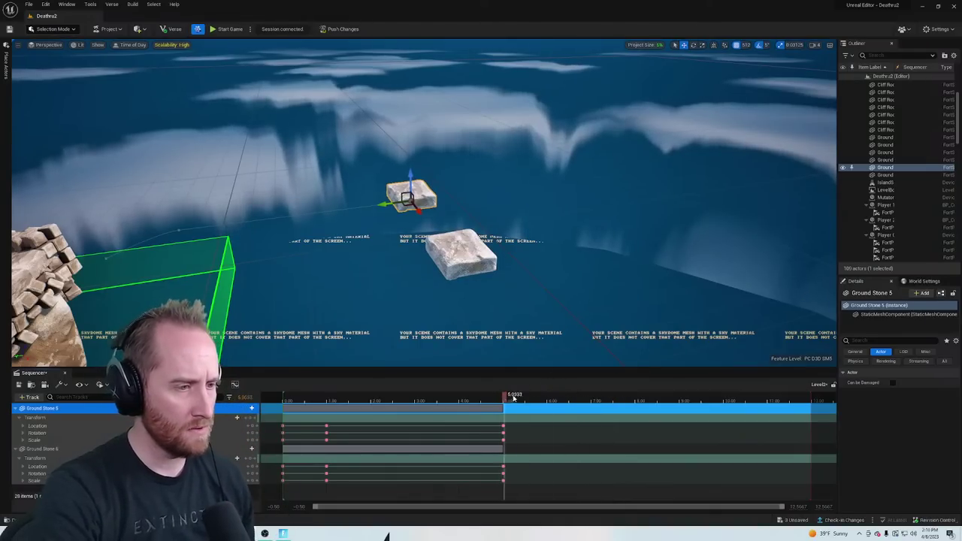
right_click(504, 261)
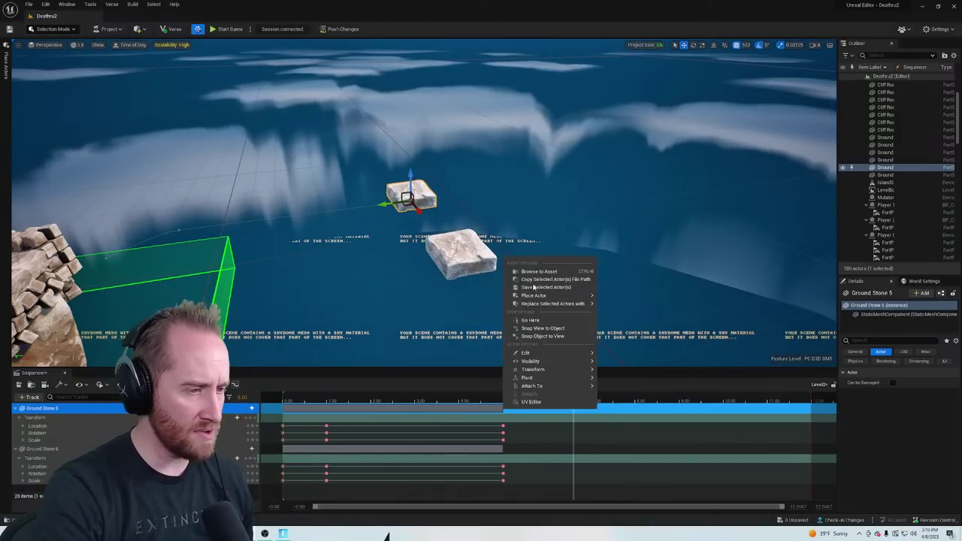
Undo the recent edits one by one, including the extension of the playback range, until both ground stones are selected
key(ctrl+z)
click(661, 385)
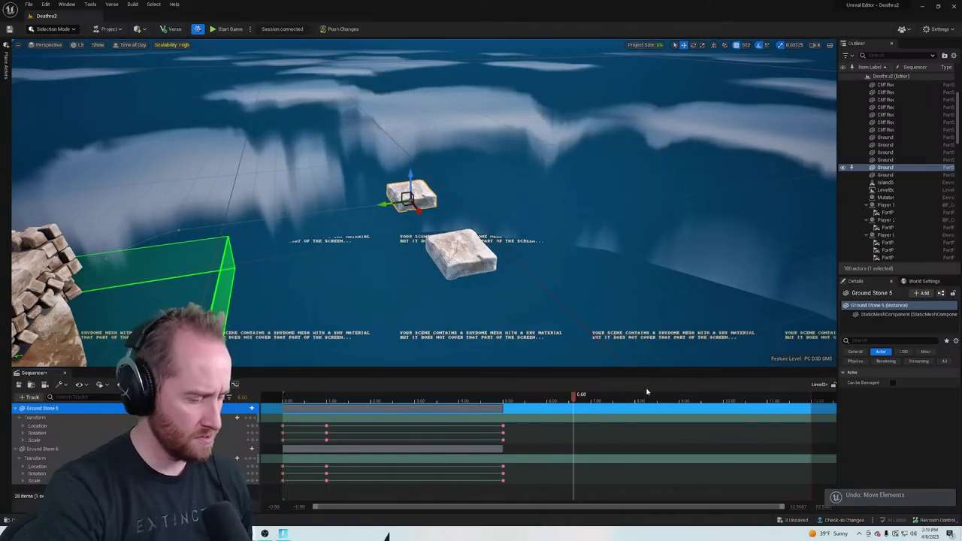
key(ctrl+z)
key(ctrl+z)
key(ctrl+z)
key(ctrl+z)
key(ctrl+z)
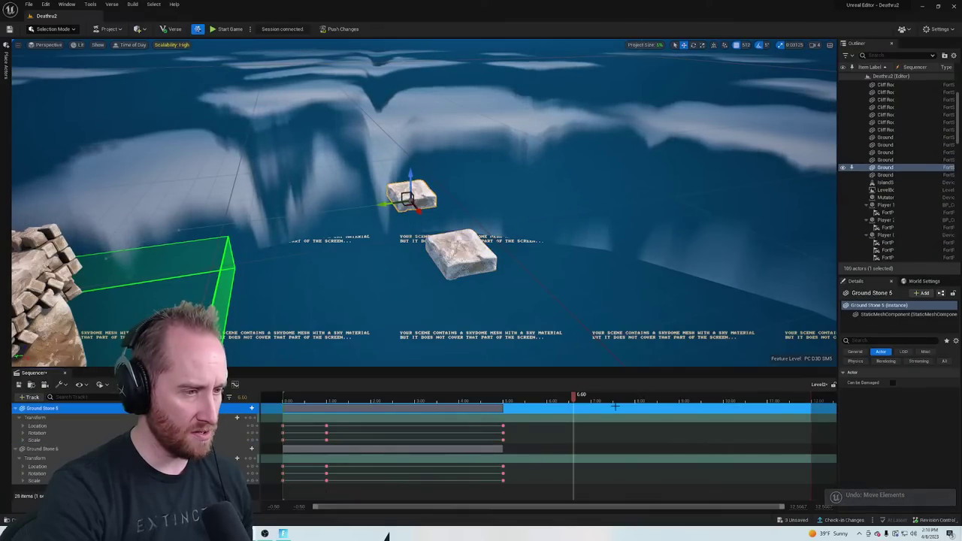
key(ctrl+z)
key(ctrl+z)
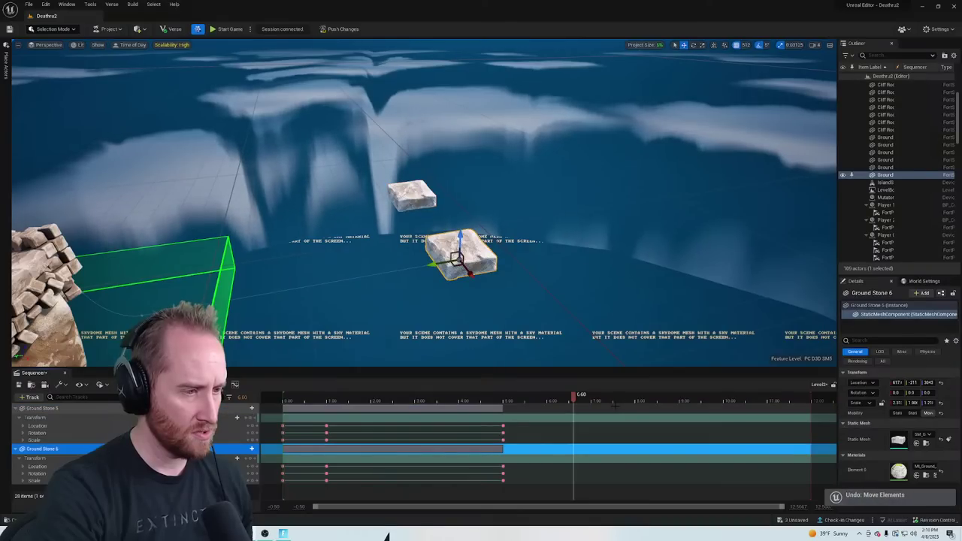
click(614, 406)
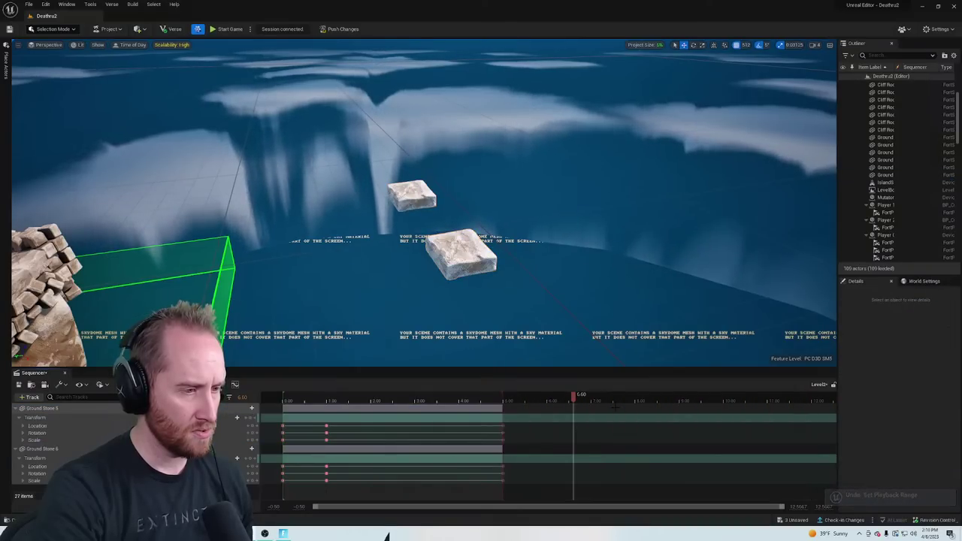
key(ctrl+z)
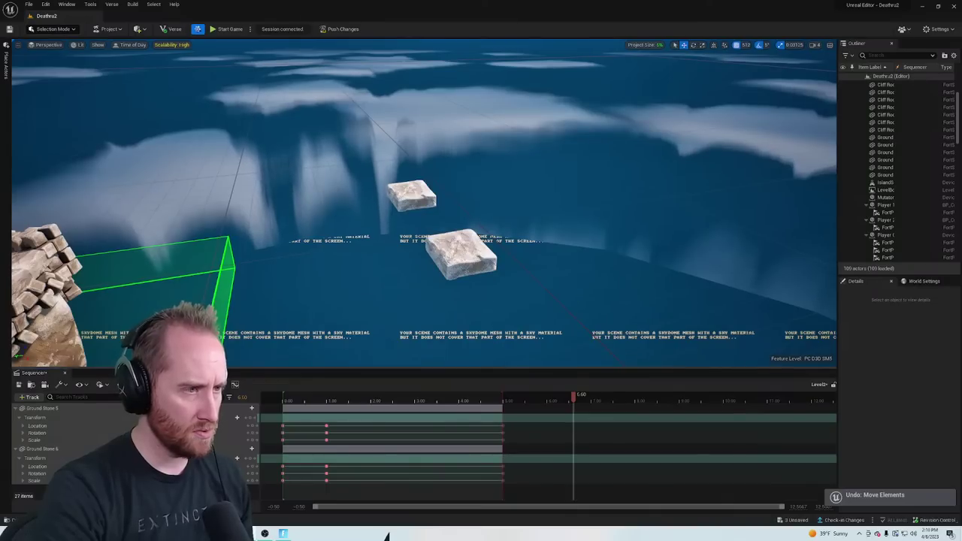
click(462, 263)
click(492, 286)
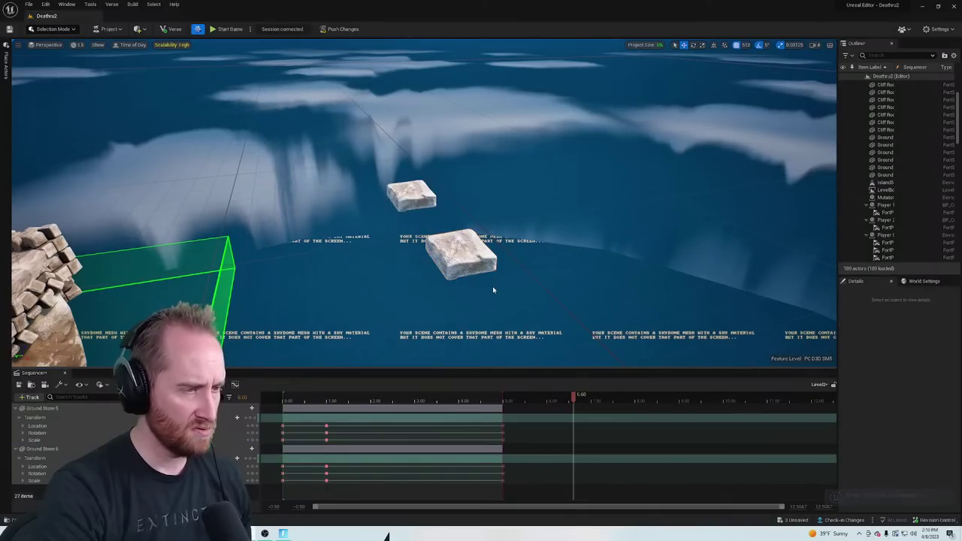
key(ctrl+z)
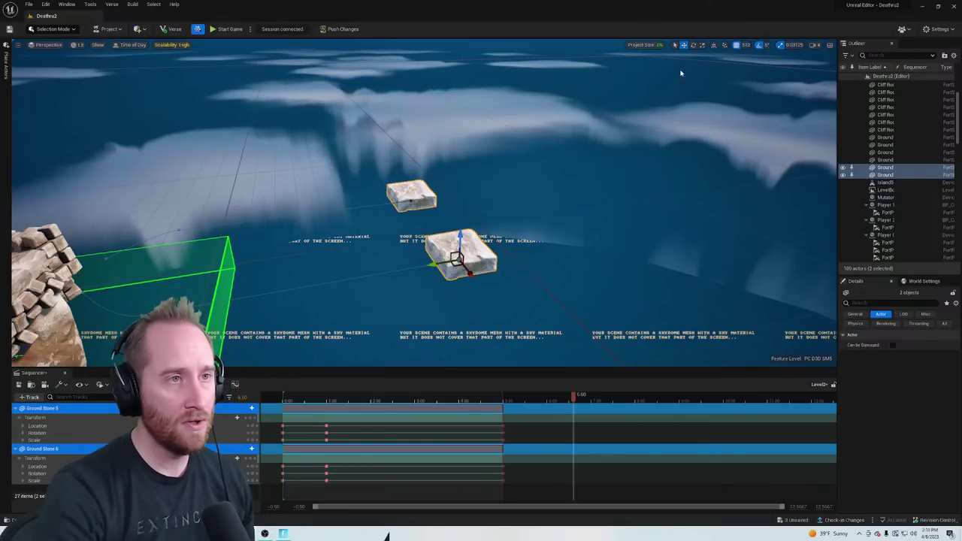
Set the grid snap size to 128, try moving both stones and undo the moves
drag(470, 258, 390, 260)
click(745, 45)
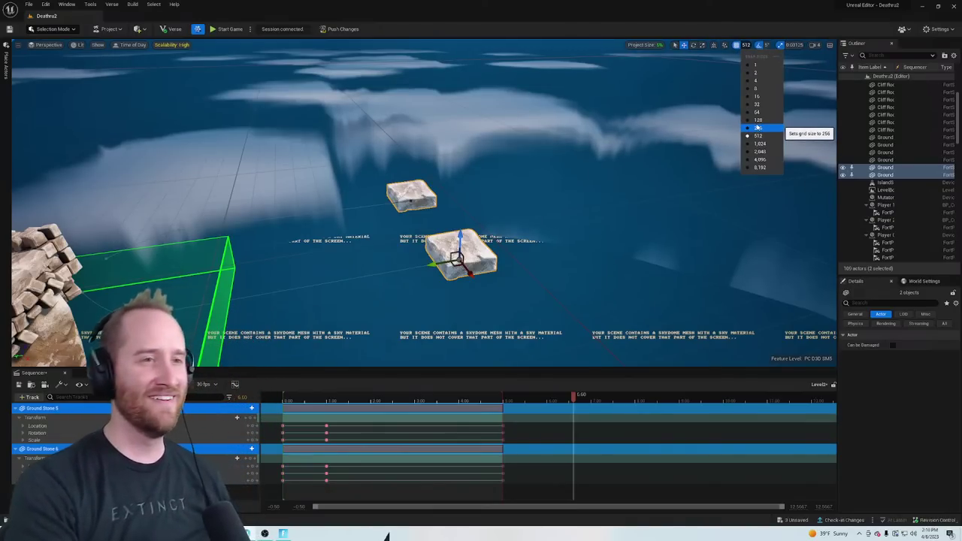
click(758, 120)
drag(433, 263, 496, 252)
key(ctrl+z)
key(ctrl+z)
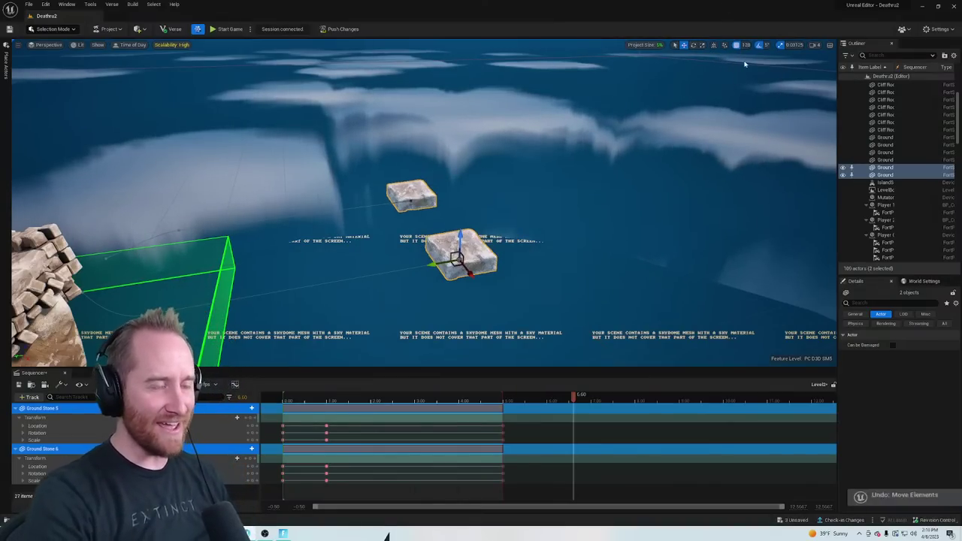
Set the grid snap size to 16 and place the playhead at 7.9667
click(745, 44)
click(751, 96)
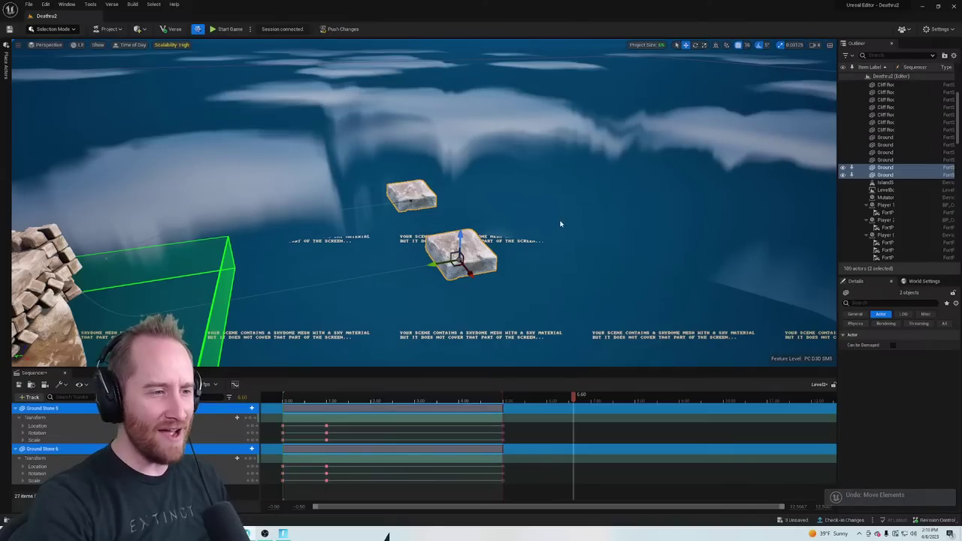
key(w)
right_drag(560, 222, 566, 228)
drag(540, 397, 633, 400)
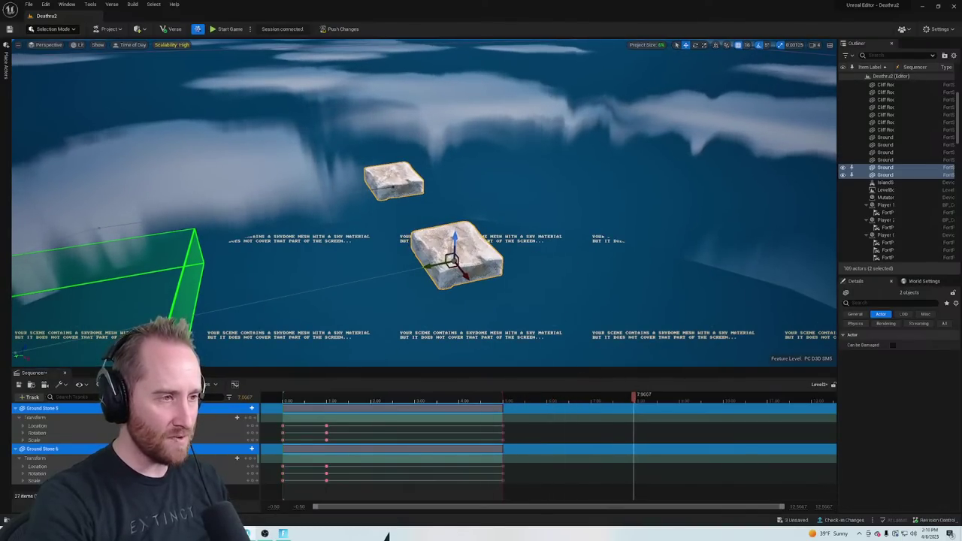
Try raising both stones together and undo the move
right_drag(459, 256, 437, 254)
key(d)
drag(435, 247, 440, 217)
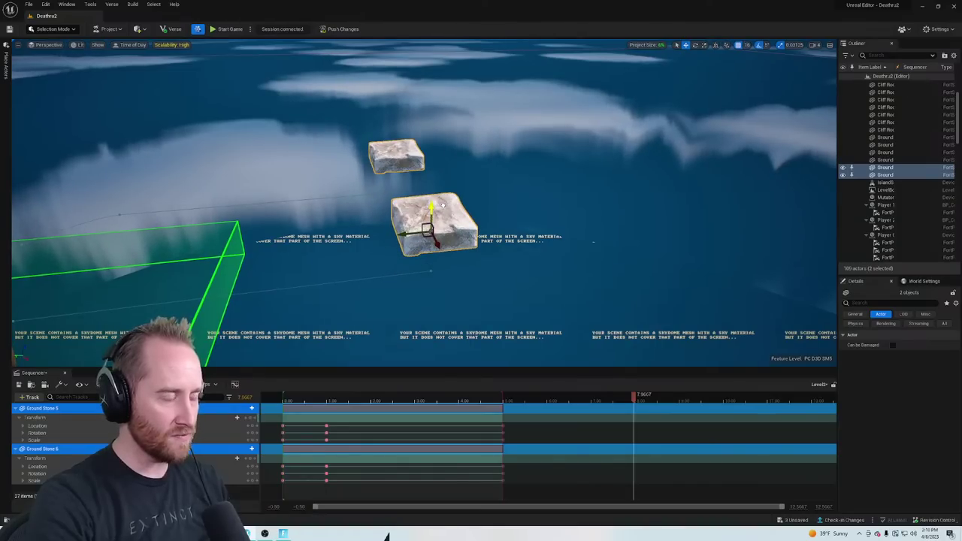
key(ctrl+z)
Select Ground Stone 6 alone and try raising it at 7.9667
click(49, 453)
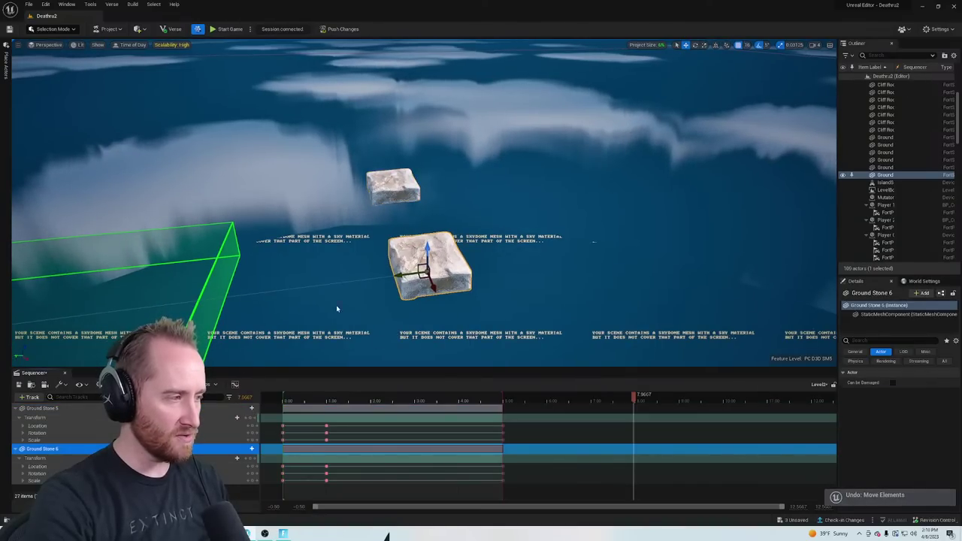
drag(426, 248, 422, 155)
right_drag(489, 181, 458, 186)
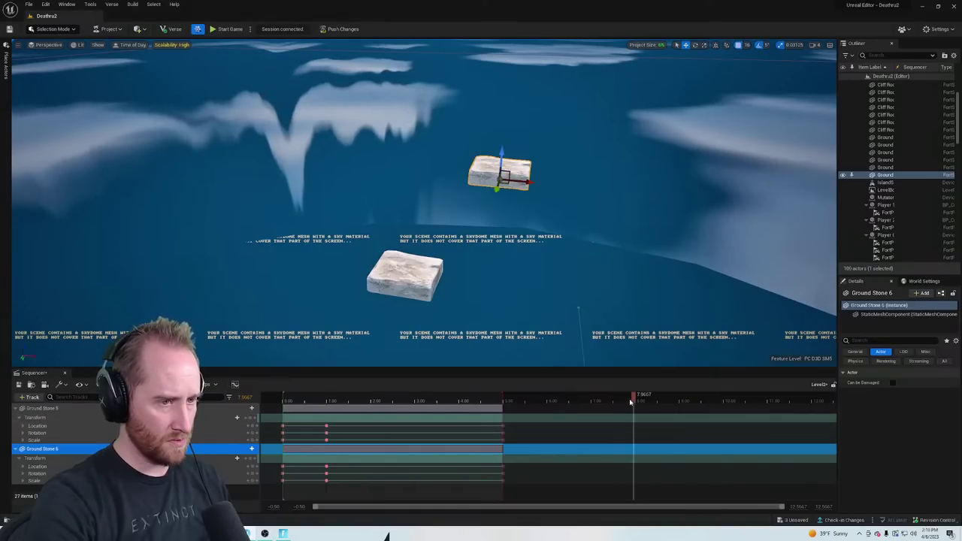
At 7.00, raise and shift Ground Stone 6 away from its split position and key its transform
drag(631, 402, 595, 402)
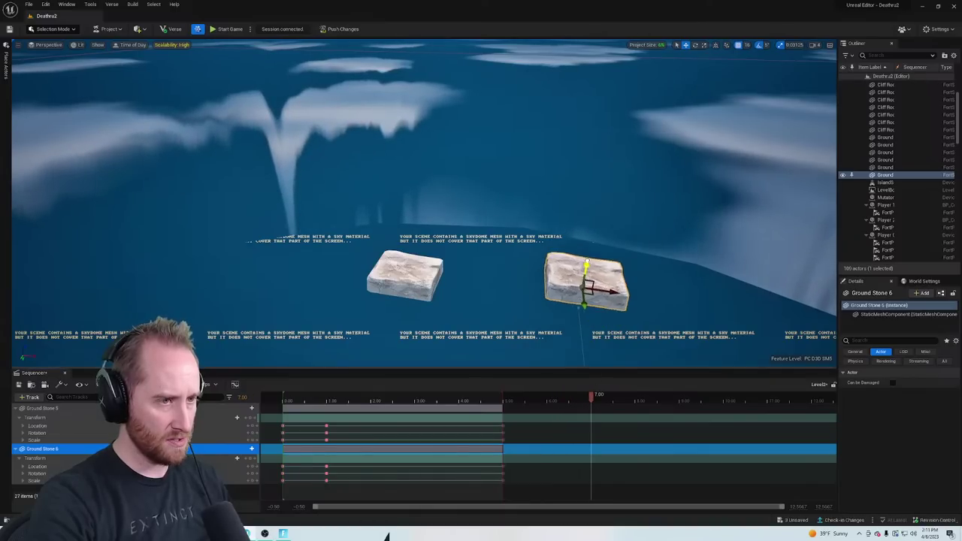
drag(581, 297, 606, 164)
drag(636, 201, 539, 203)
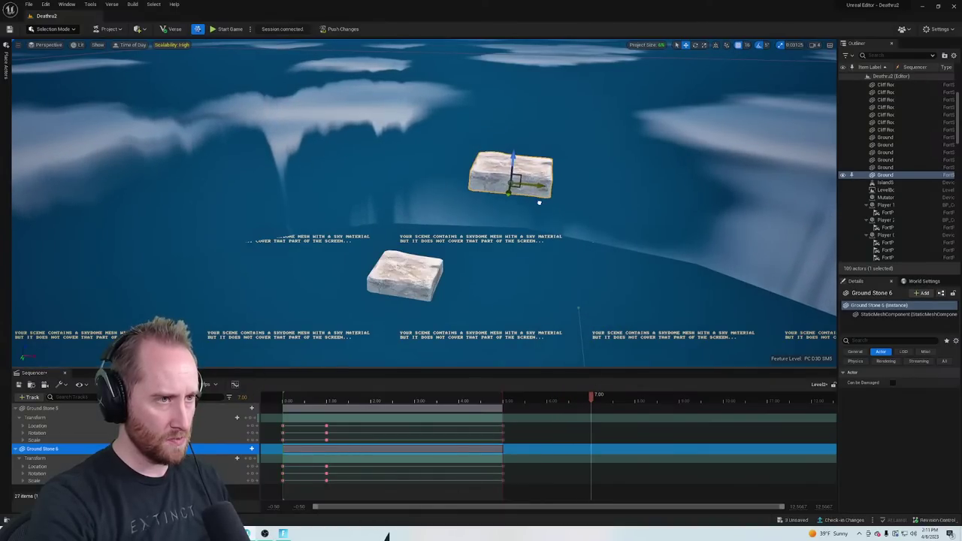
click(424, 275)
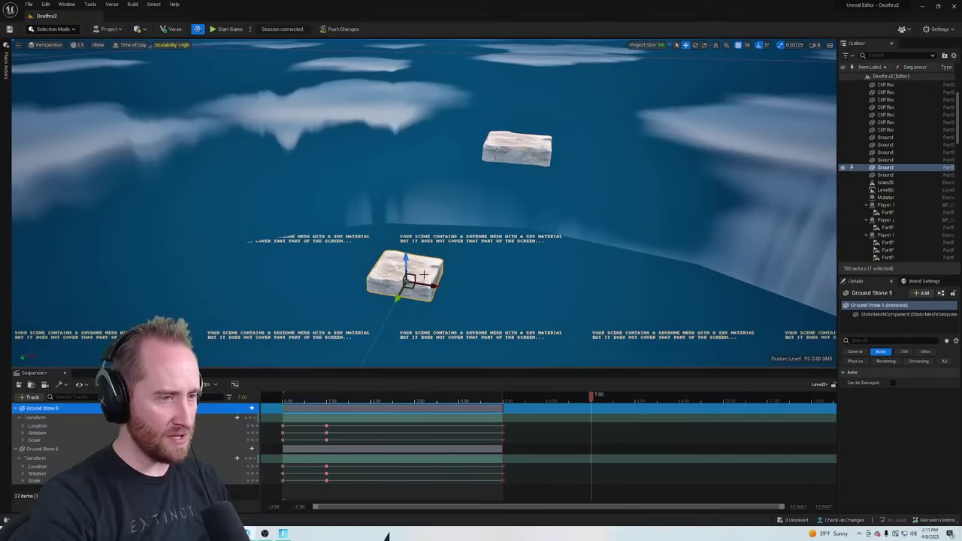
click(526, 154)
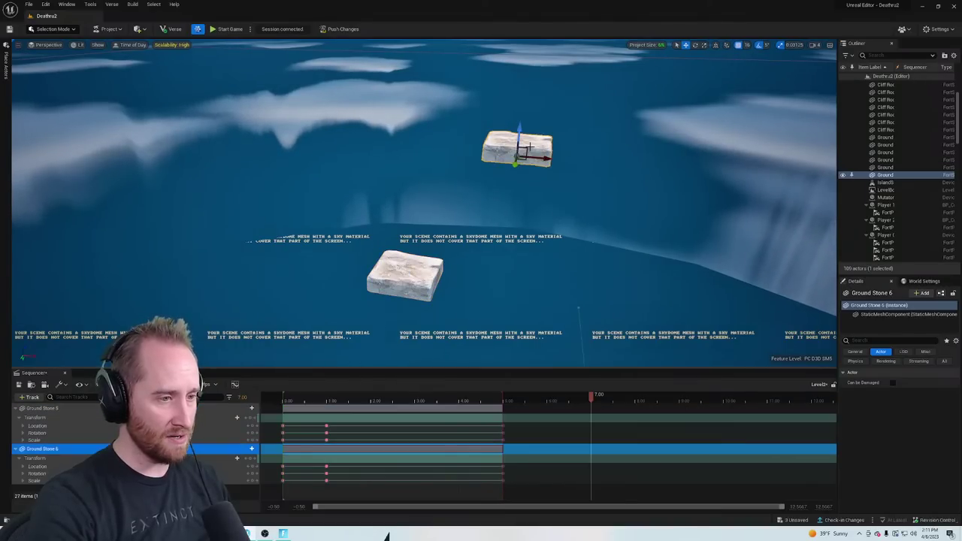
click(252, 459)
At 7.00, shift Ground Stone 5 mainly along its X axis and key its transform
click(407, 273)
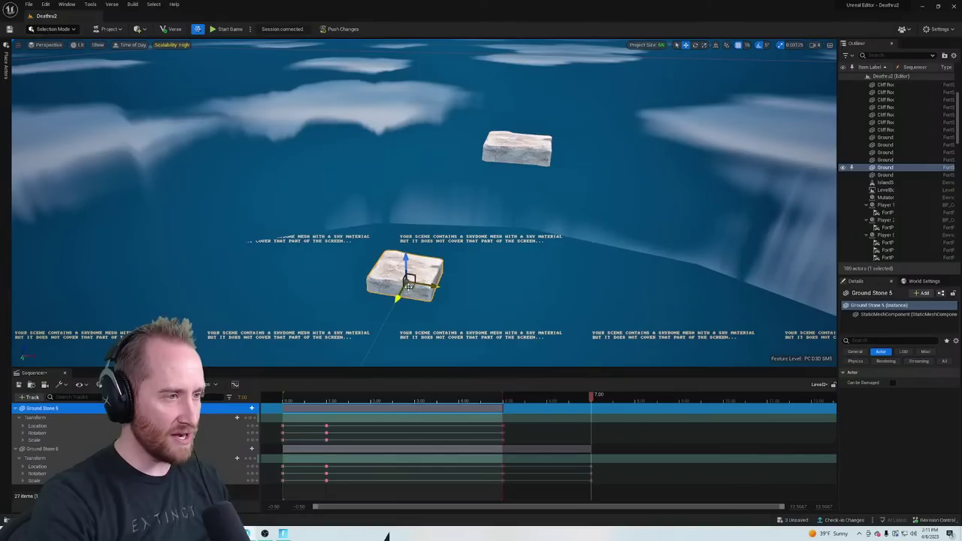
drag(441, 276, 589, 278)
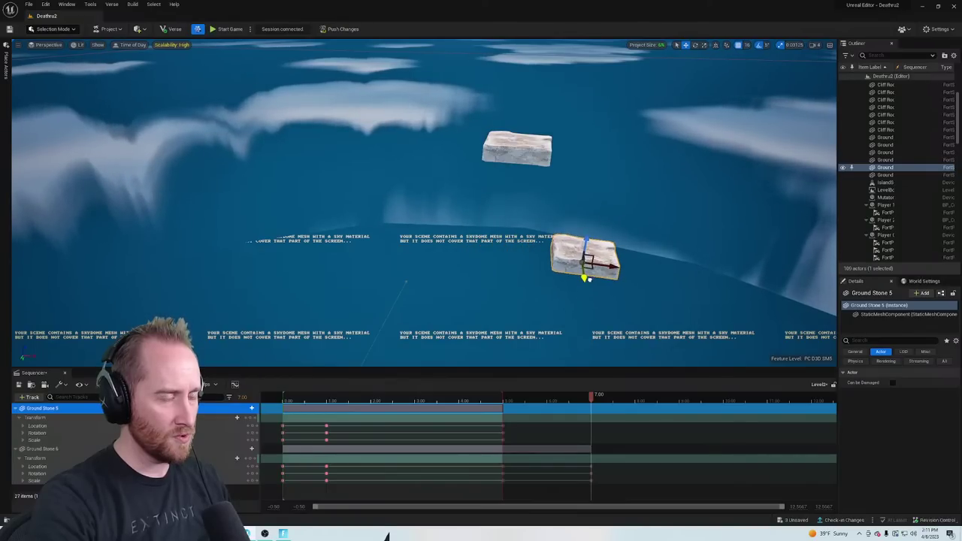
click(535, 158)
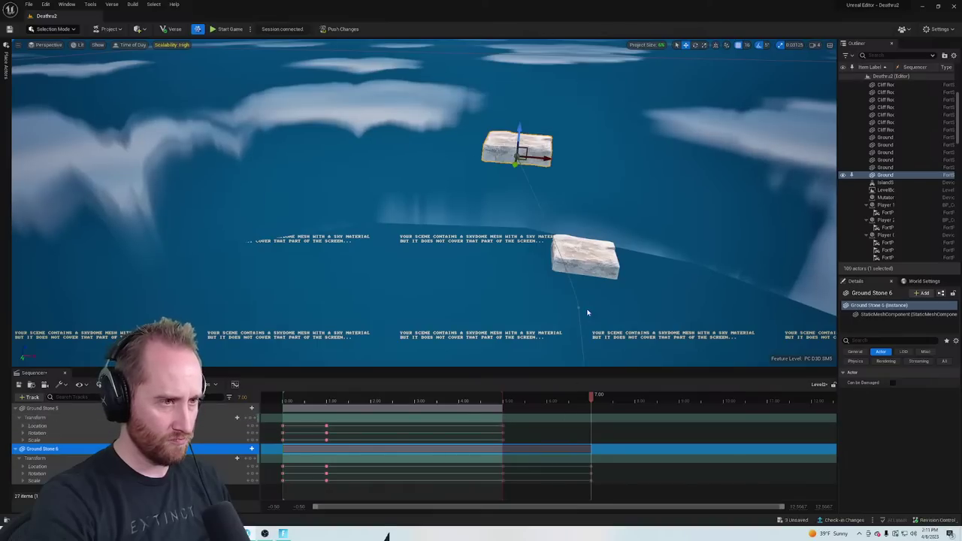
click(598, 263)
click(251, 418)
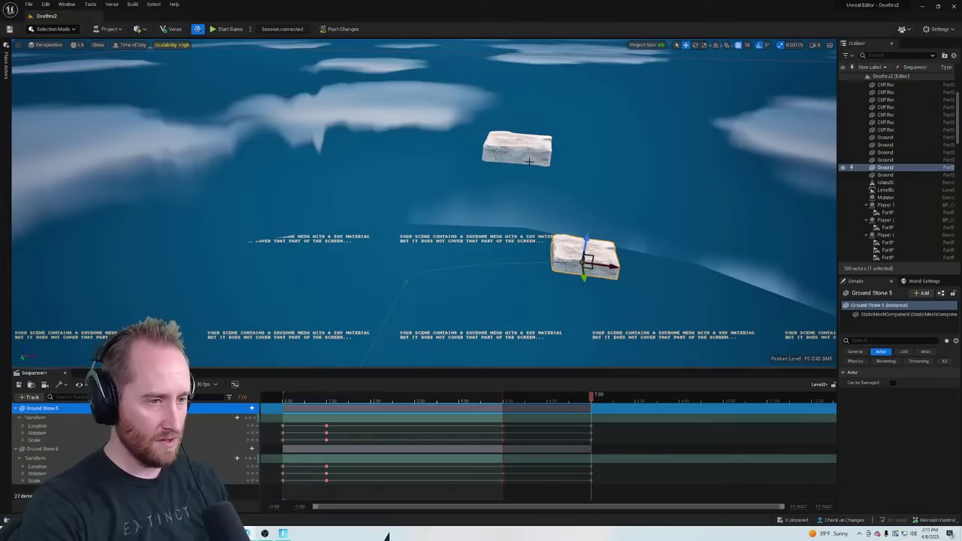
Move the sequence playhead to 9.00, ready for the stones' next keyed position
mouse_move(590, 398)
mouse_down()
mouse_move(534, 399)
mouse_move(594, 406)
mouse_up()
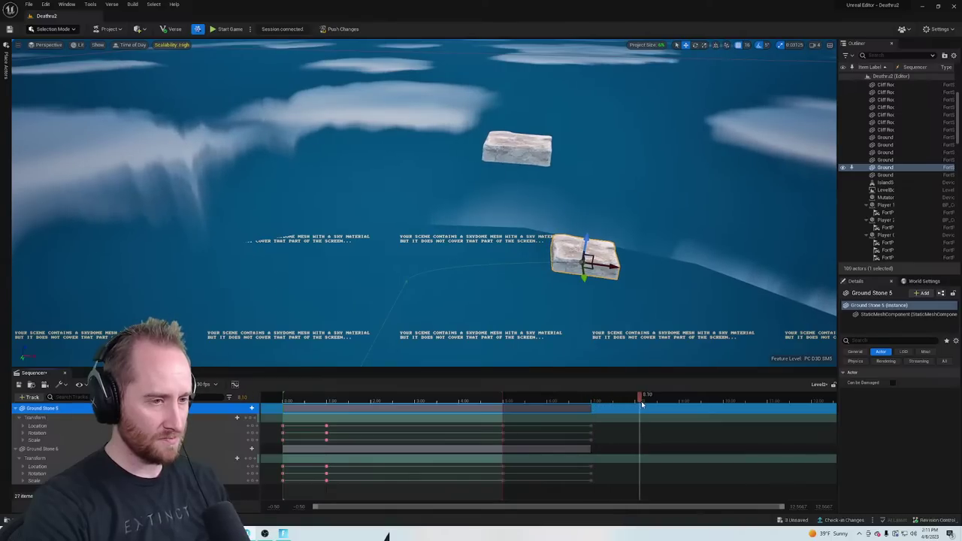
drag(655, 404, 657, 404)
right_drag(636, 300, 496, 312)
right_drag(547, 226, 551, 219)
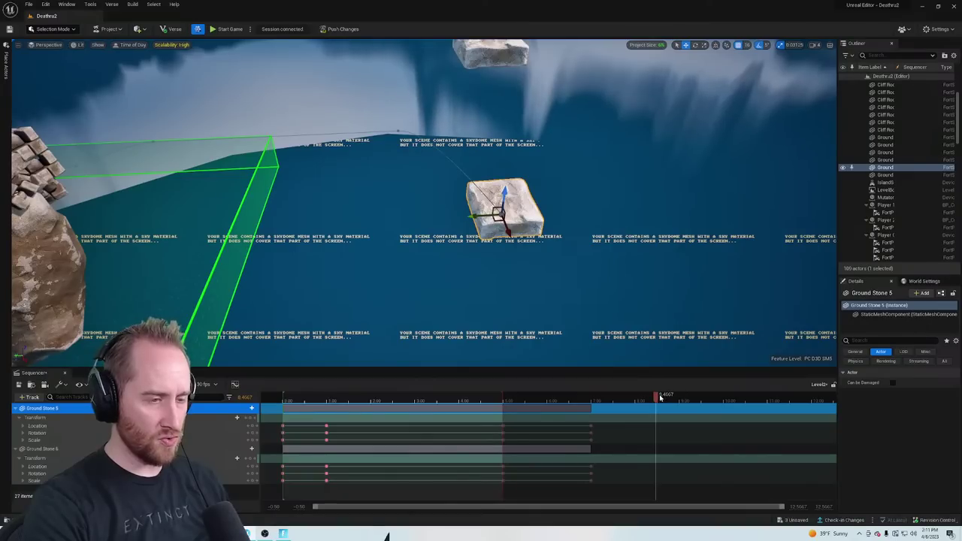
drag(658, 399, 725, 401)
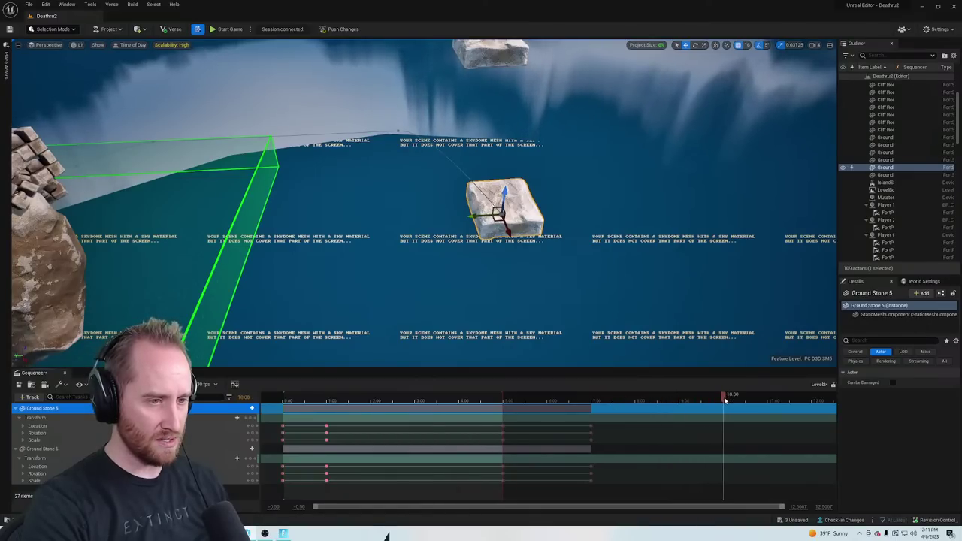
right_drag(639, 285, 631, 252)
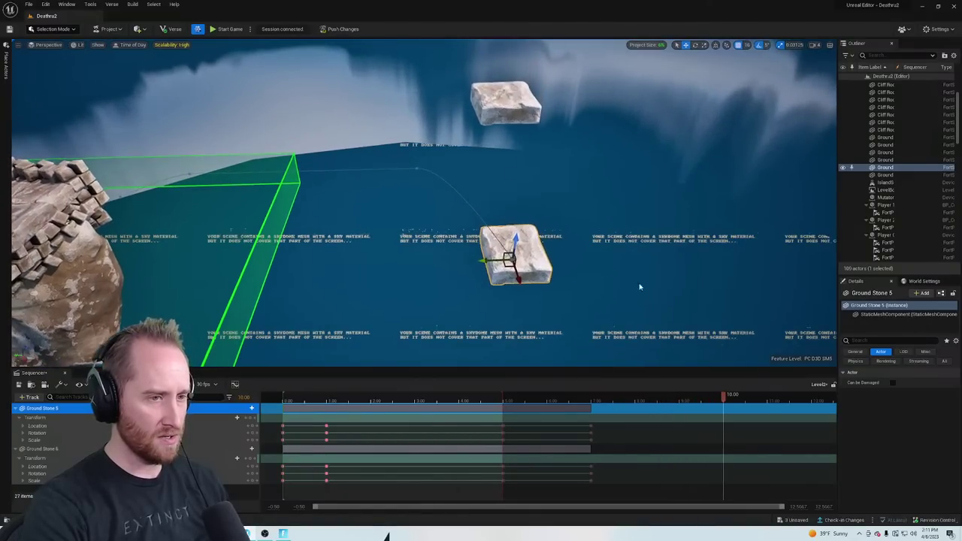
drag(723, 401, 682, 405)
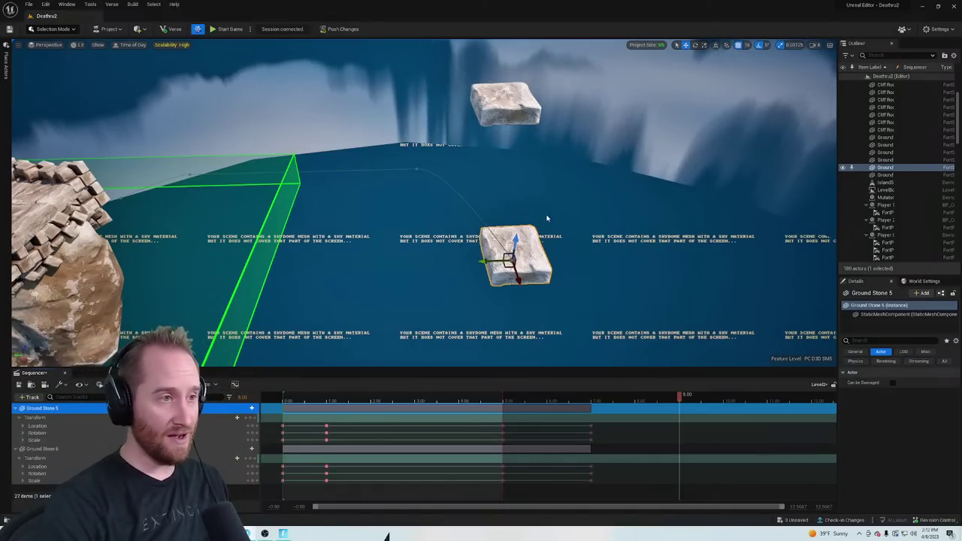
Try shifting Ground Stone 5 along its Y axis at 9.00 and keying it, undoing both attempts
drag(488, 262, 632, 239)
right_drag(632, 239, 615, 242)
drag(531, 259, 565, 256)
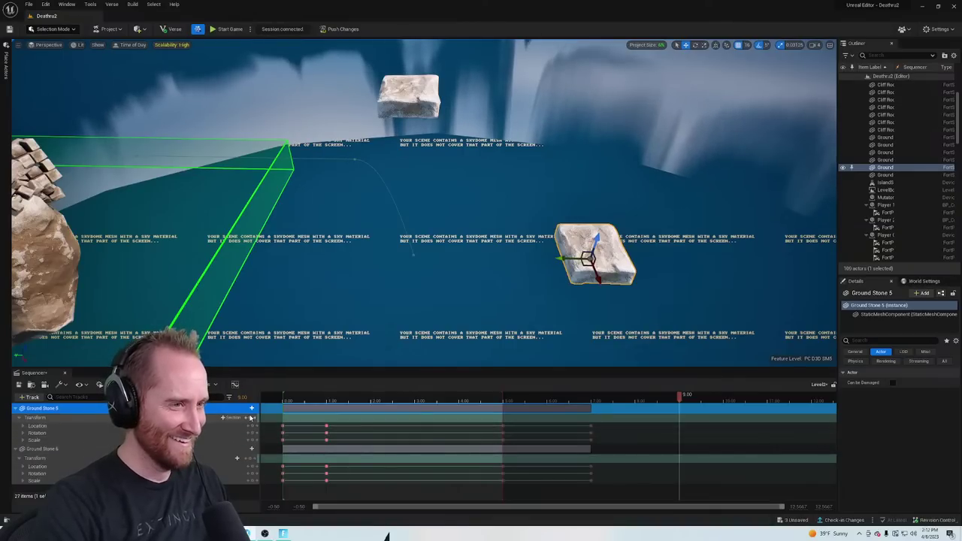
click(253, 418)
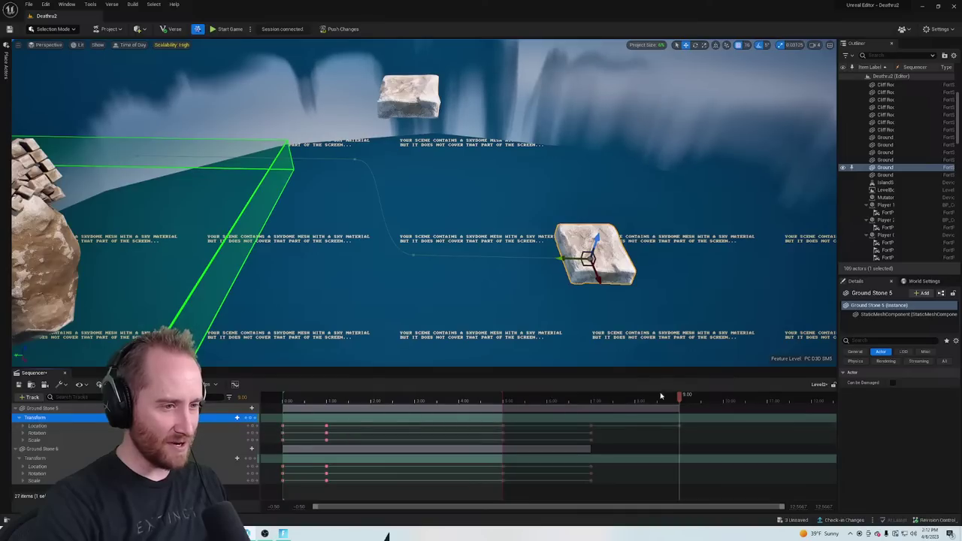
key(ctrl+z)
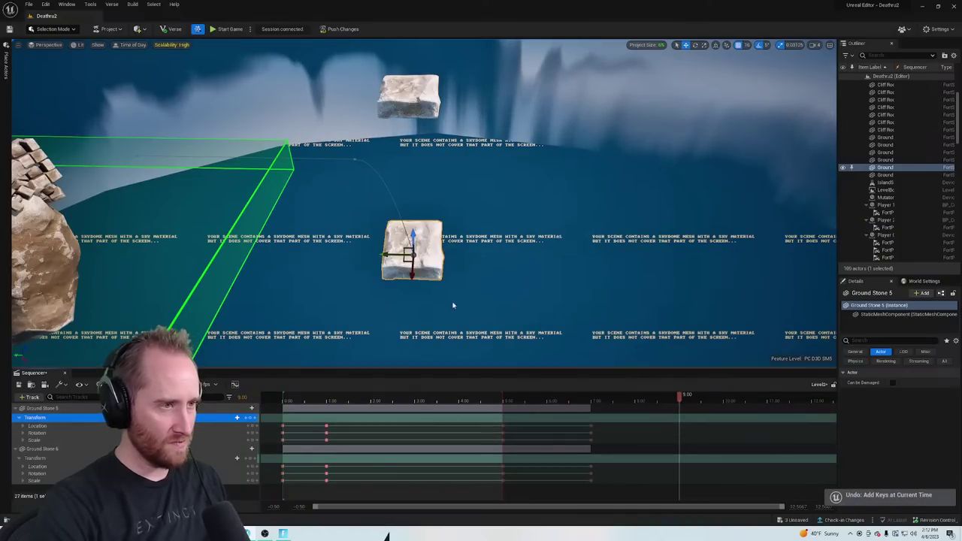
drag(386, 256, 566, 258)
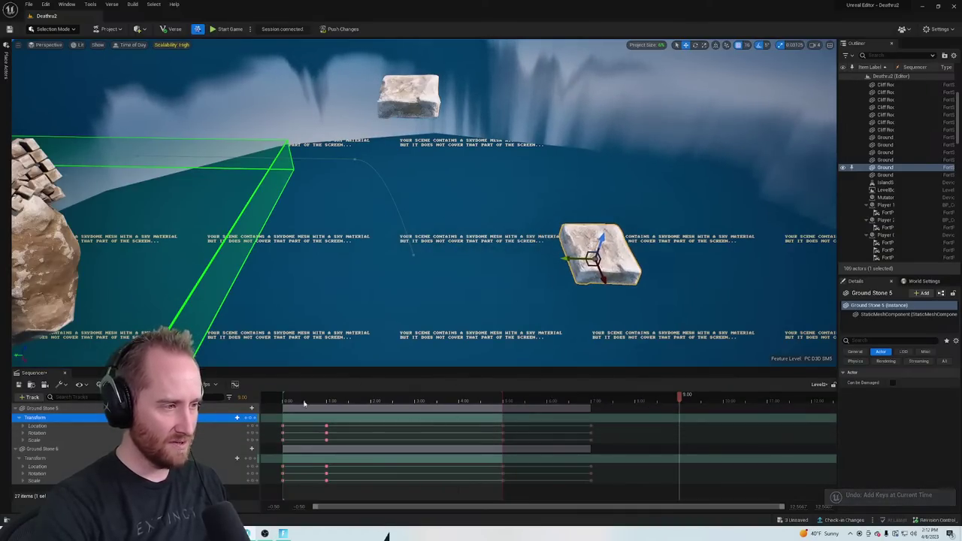
click(252, 427)
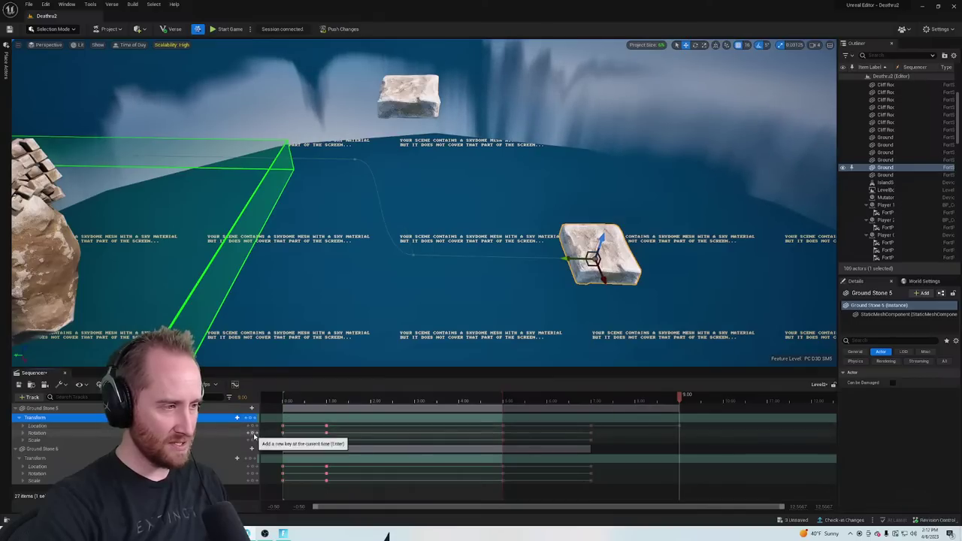
key(ctrl+z)
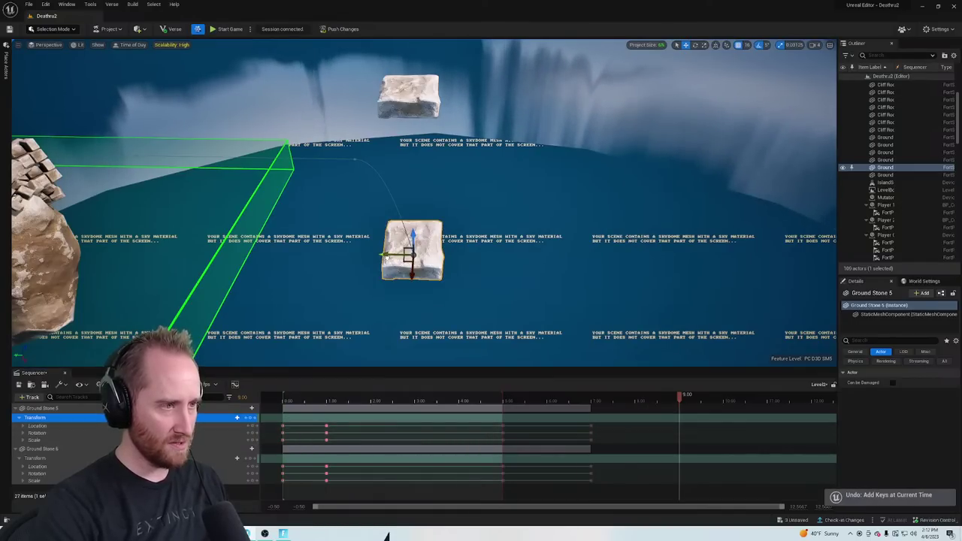
At 9.00, shift Ground Stone 5 along its Y axis away from its 7.00 position and key its full transform
drag(386, 255, 594, 259)
click(249, 419)
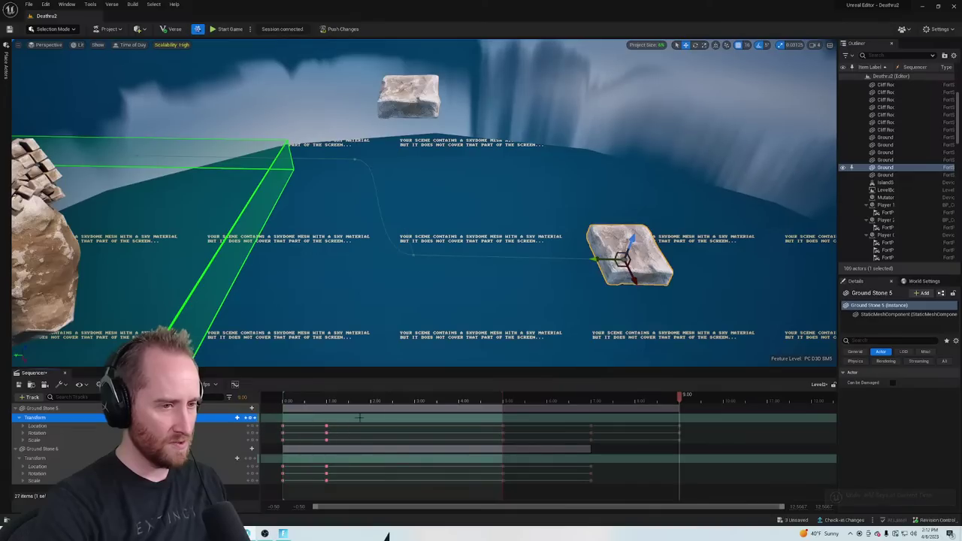
At 8.9667, position Ground Stone 6 beside Ground Stone 5 at about the same height with a gap between them, and key its transform
drag(662, 403, 679, 420)
right_drag(501, 175, 650, 236)
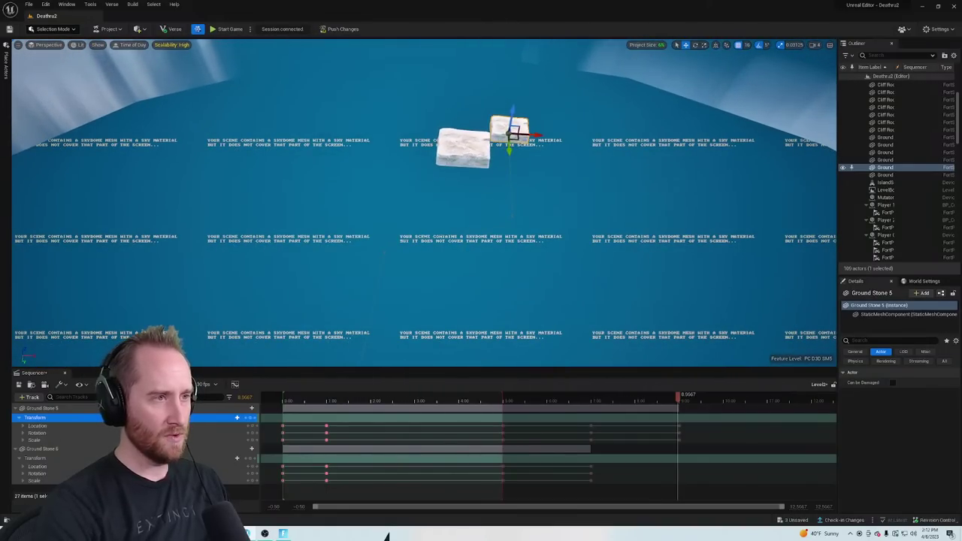
click(469, 160)
drag(463, 175, 464, 140)
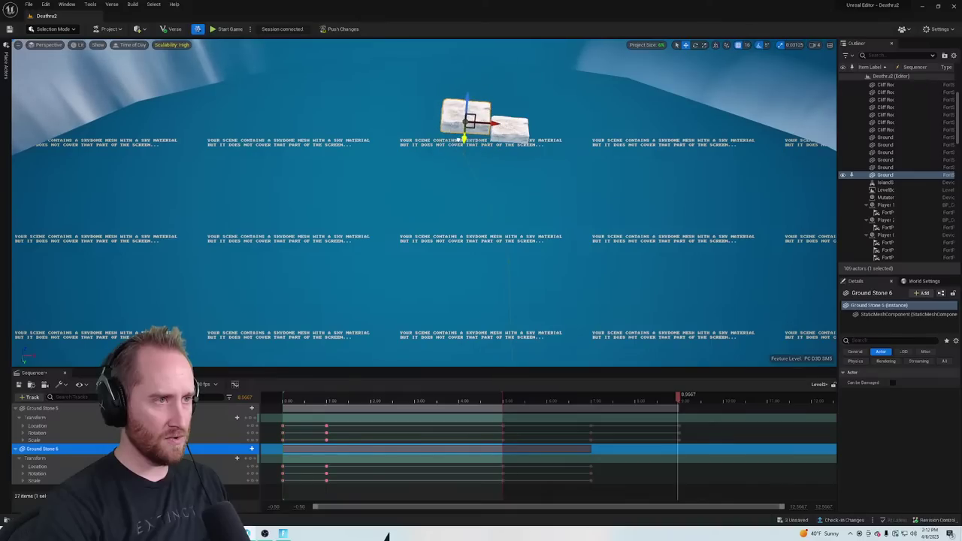
drag(463, 96, 428, 184)
right_drag(478, 150, 368, 124)
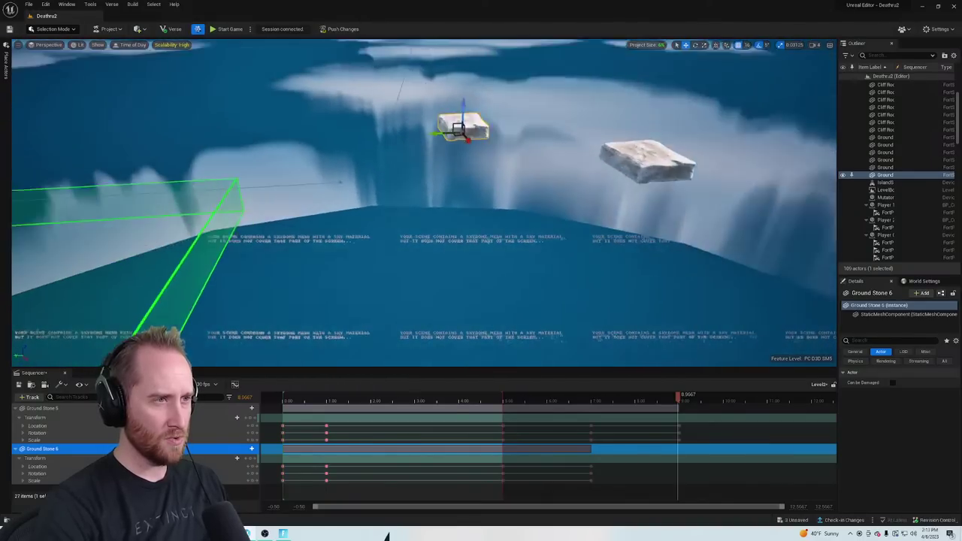
right_drag(409, 162, 432, 114)
drag(392, 160, 520, 215)
drag(538, 174, 538, 178)
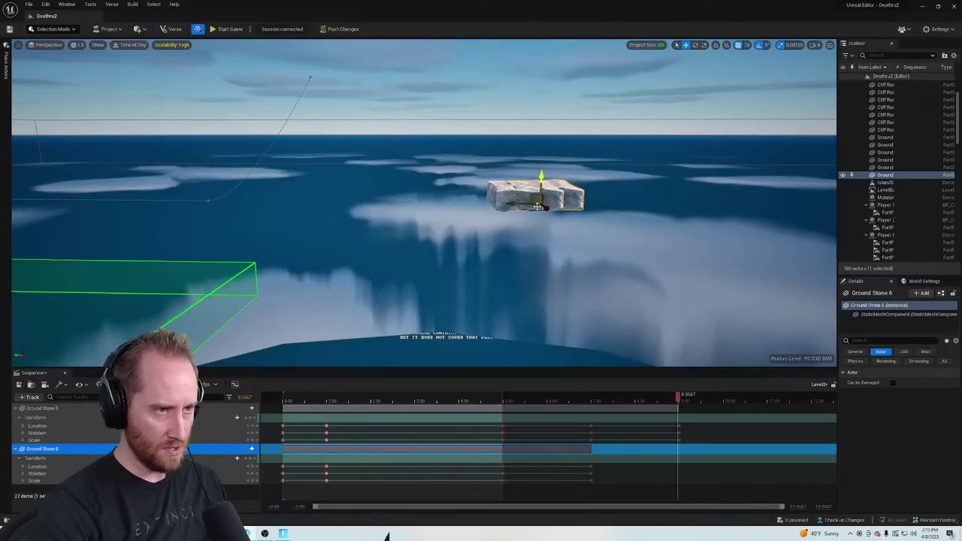
right_drag(602, 203, 624, 210)
drag(533, 201, 414, 195)
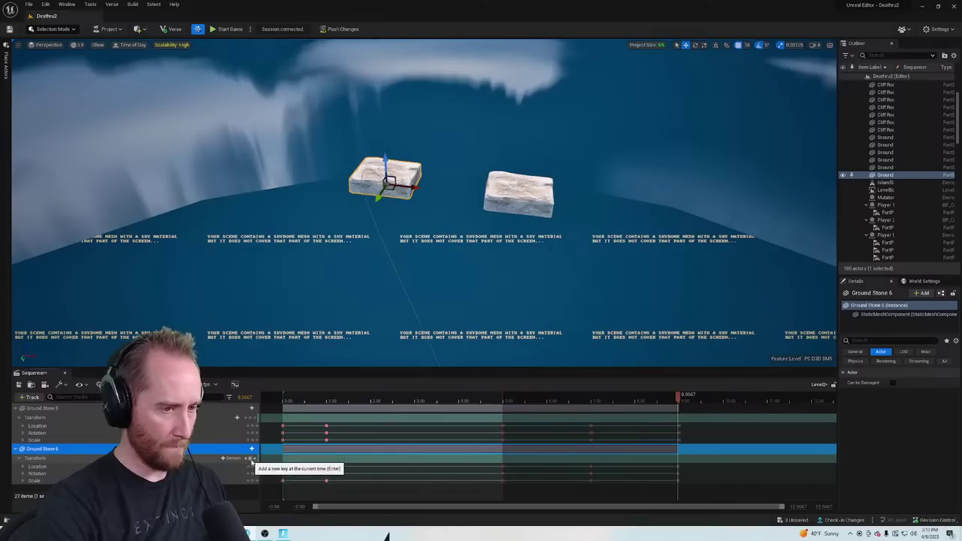
Play the sequence from the start to check the motion of the two stones
drag(681, 396, 492, 397)
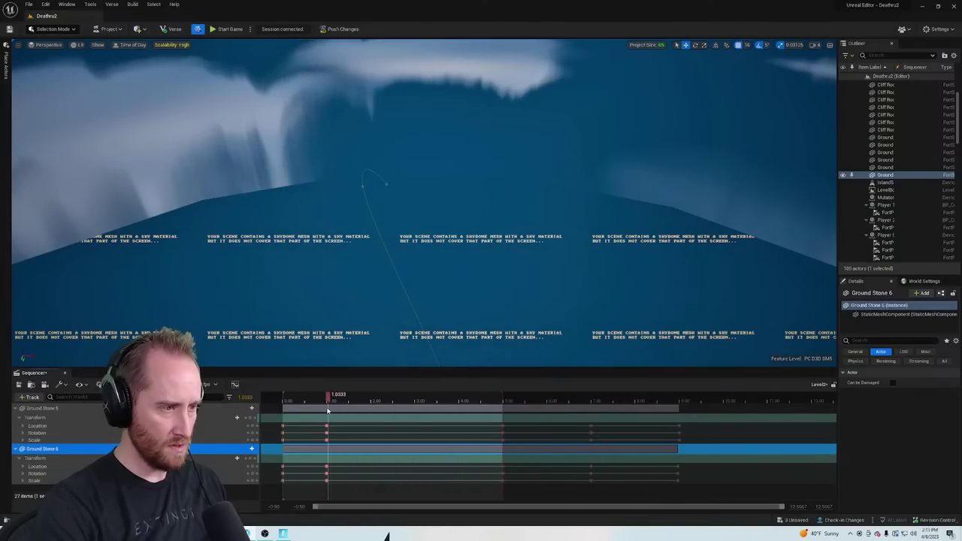
drag(328, 410, 284, 407)
key(space)
mouse_move(421, 256)
right_down()
mouse_move(451, 211)
mouse_move(432, 240)
right_up()
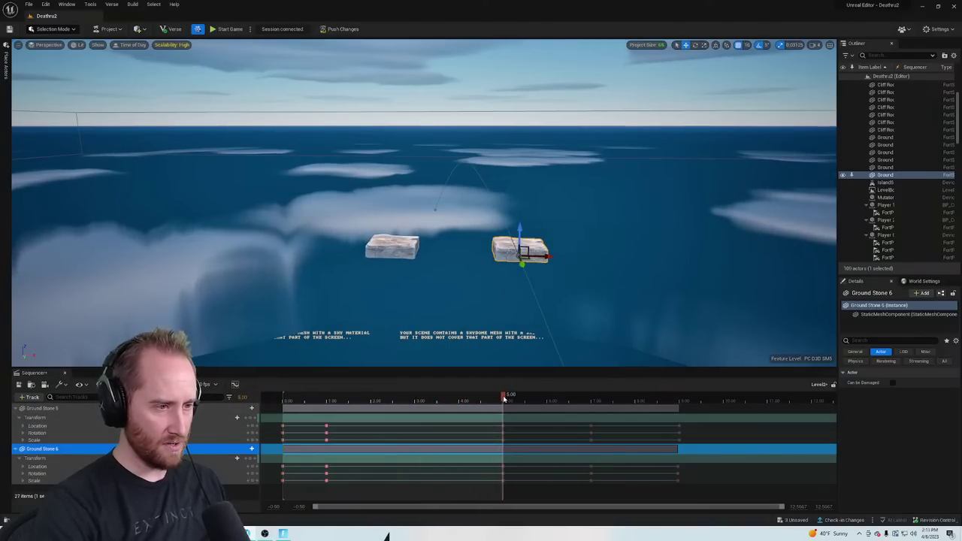
Extend the end of the sequence's playback range to 9.00 and play it through
drag(504, 399, 705, 416)
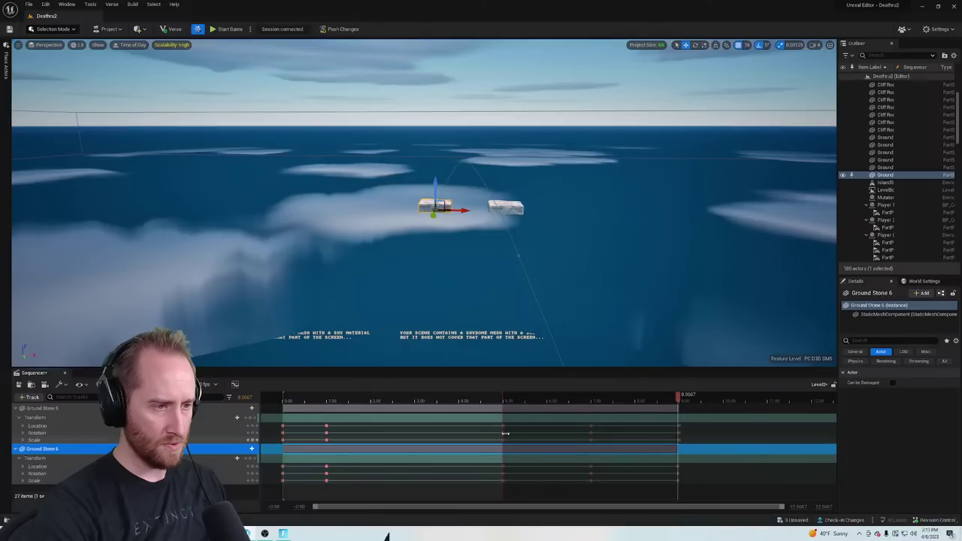
drag(503, 402, 679, 406)
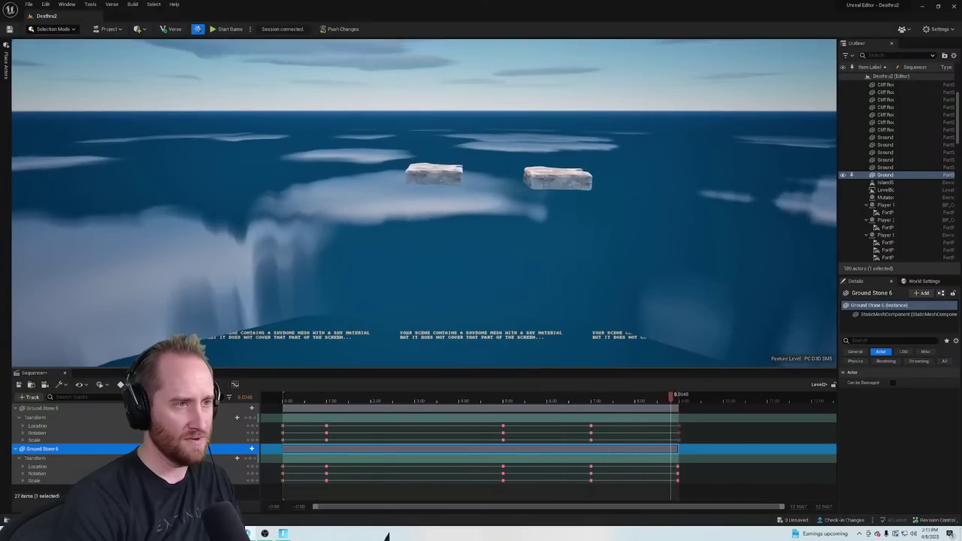
key(s)
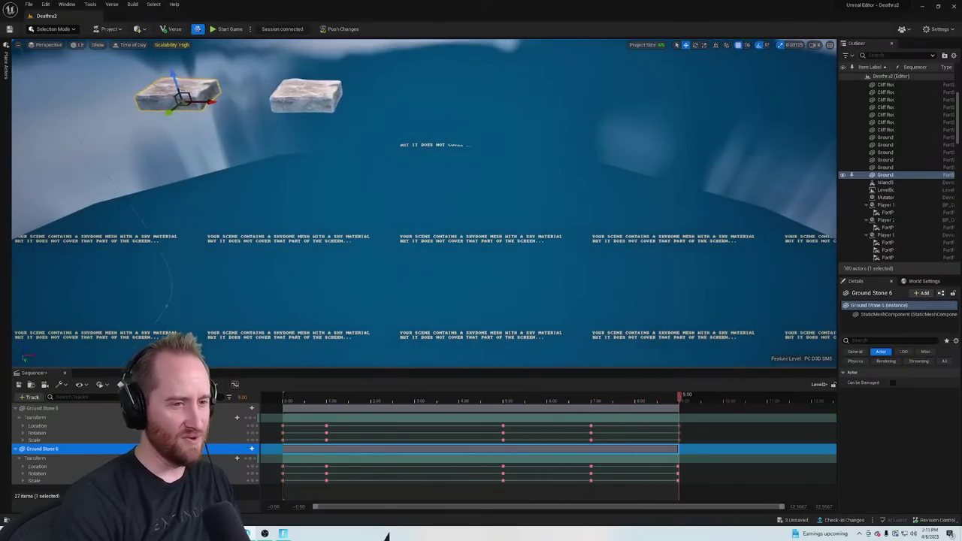
right_drag(424, 203, 391, 245)
key(q)
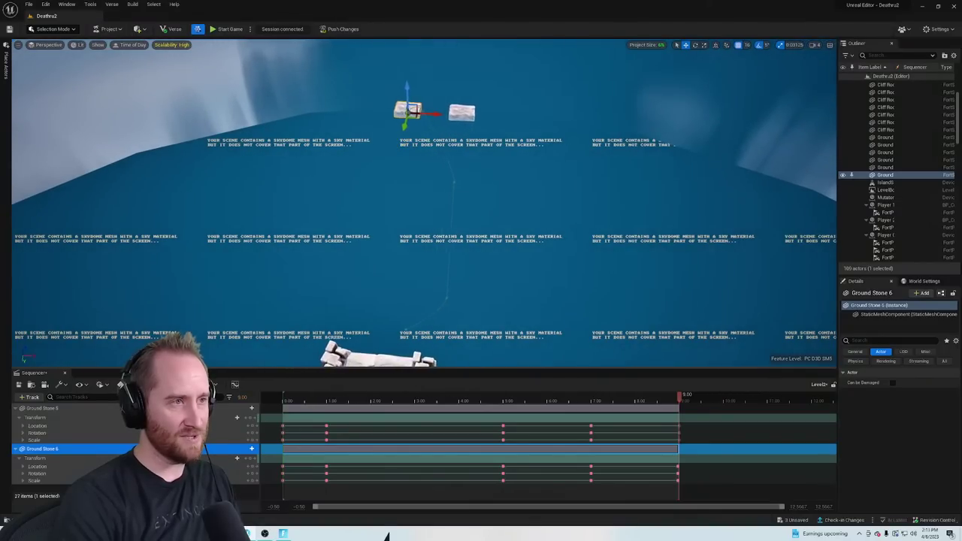
Scrub through the whole sequence from several viewpoints to examine how the two stones travel, split and rejoin
drag(681, 401, 548, 406)
right_drag(516, 232, 383, 154)
key(w)
key(e)
key(s)
drag(557, 401, 600, 397)
key(a)
right_drag(583, 293, 618, 353)
key(e)
drag(599, 400, 673, 401)
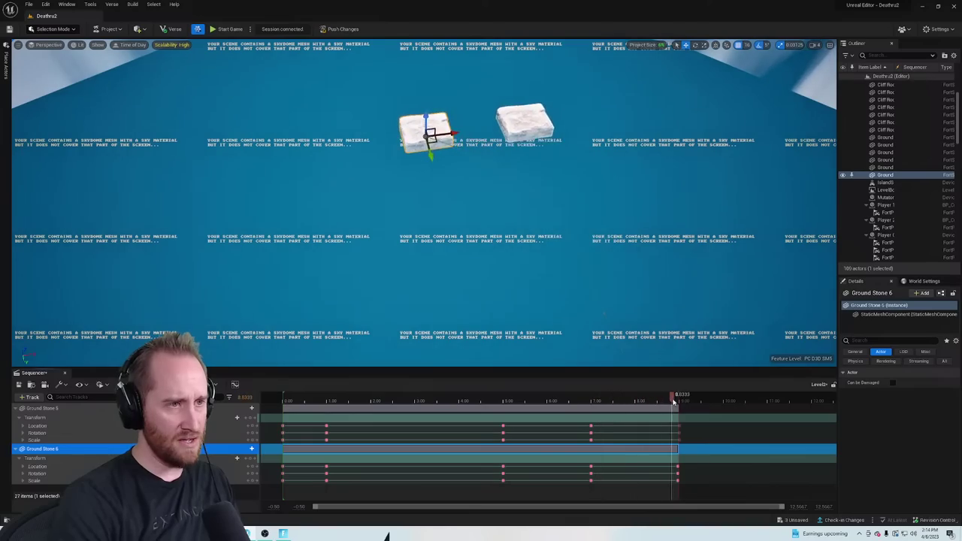
drag(287, 407, 287, 407)
right_drag(421, 286, 301, 161)
key(w)
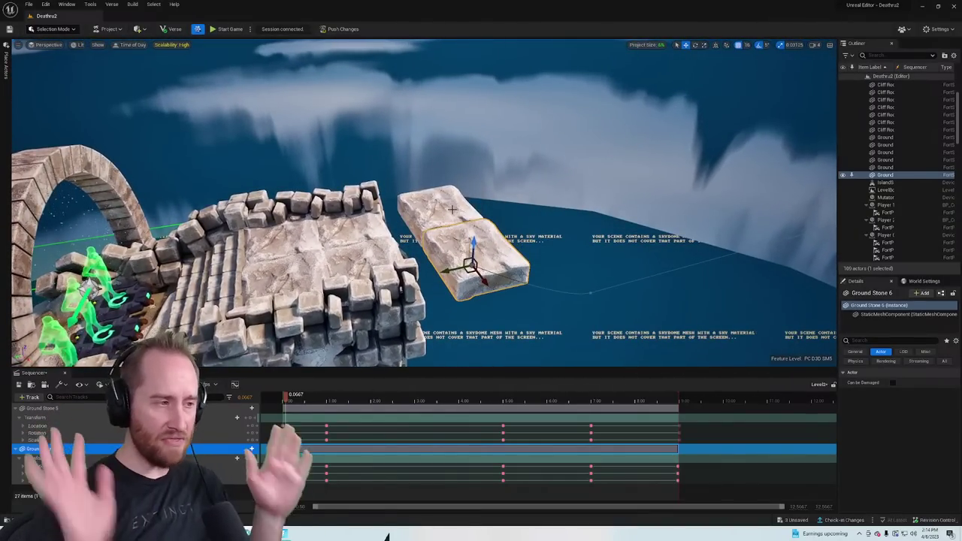
drag(288, 394, 681, 394)
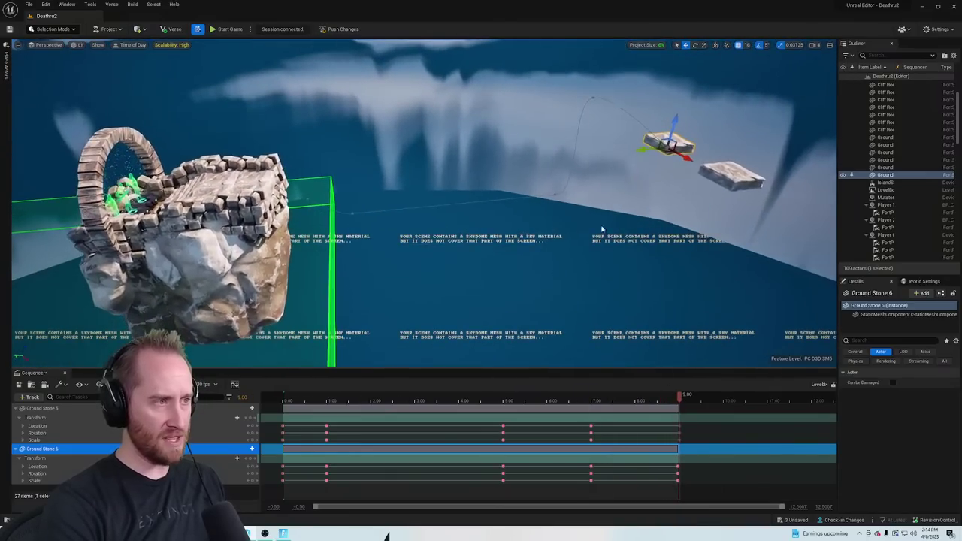
Return the playhead to the start of the sequence and close Sequencer
drag(676, 403, 283, 406)
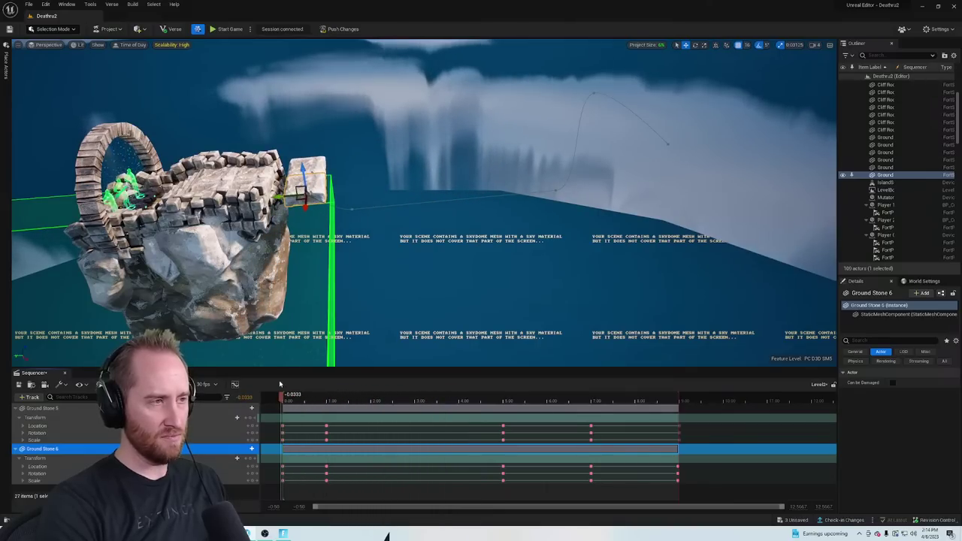
right_drag(390, 165, 428, 207)
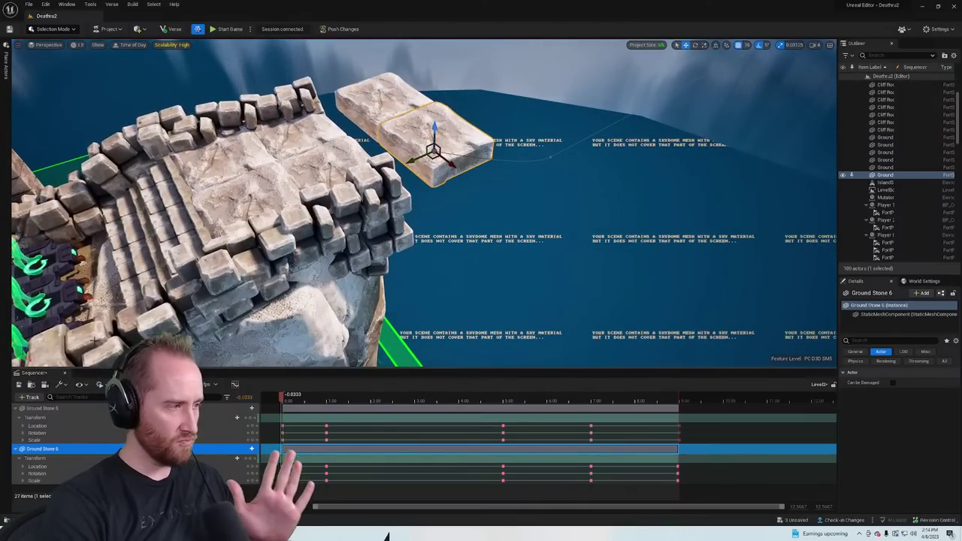
click(66, 375)
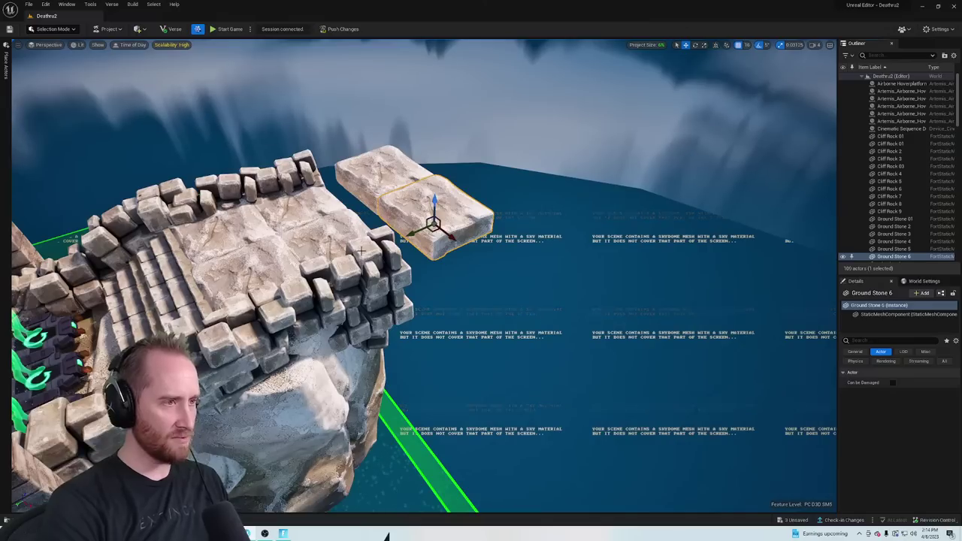
Search the Fortnite content for "cine" and place a Cinematic Sequence Device beside the temple island
right_drag(421, 225, 391, 237)
key(ctrl+space)
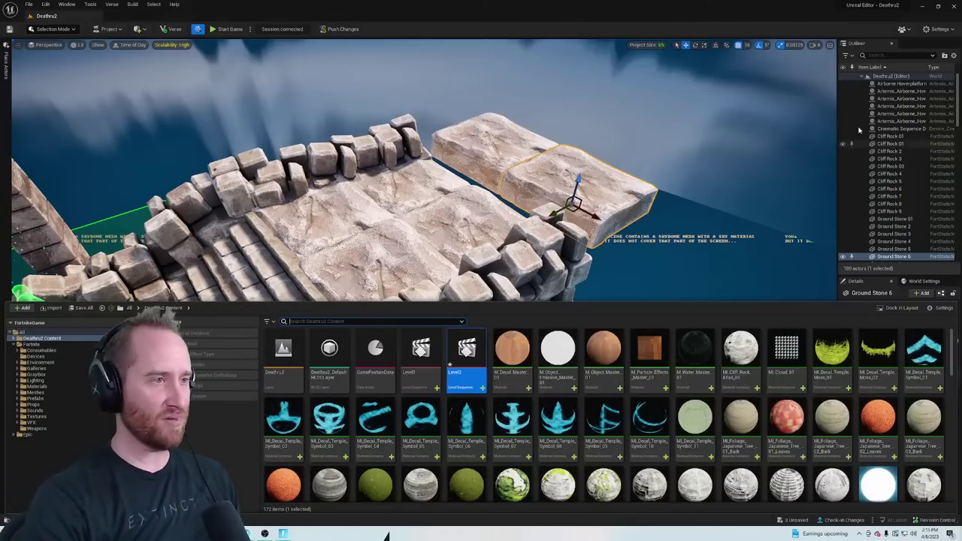
key(s)
right_drag(677, 188, 682, 189)
click(29, 520)
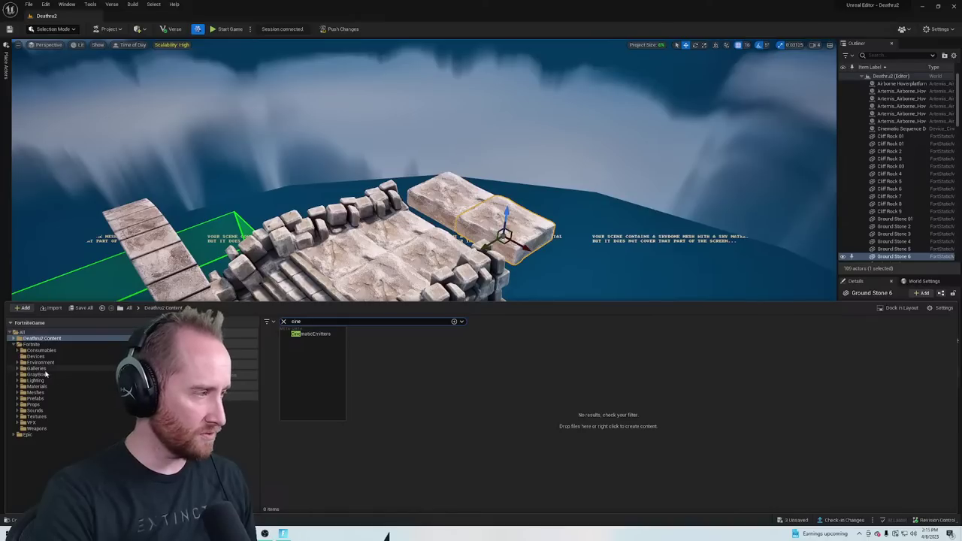
click(20, 343)
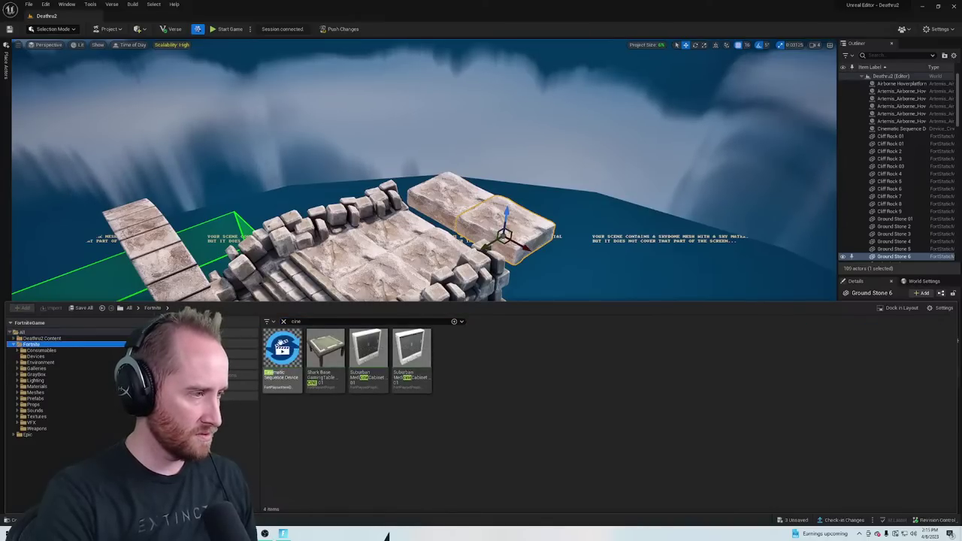
drag(477, 278, 534, 327)
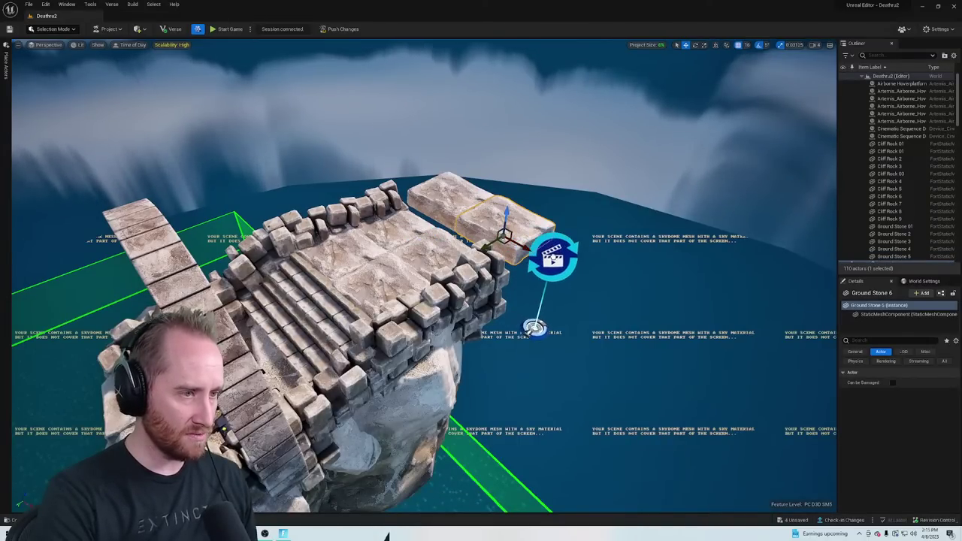
Try moving the new Cinematic Sequence Device's mesh component away from the island and undo the move
click(557, 260)
right_drag(577, 284, 529, 286)
double_click(458, 257)
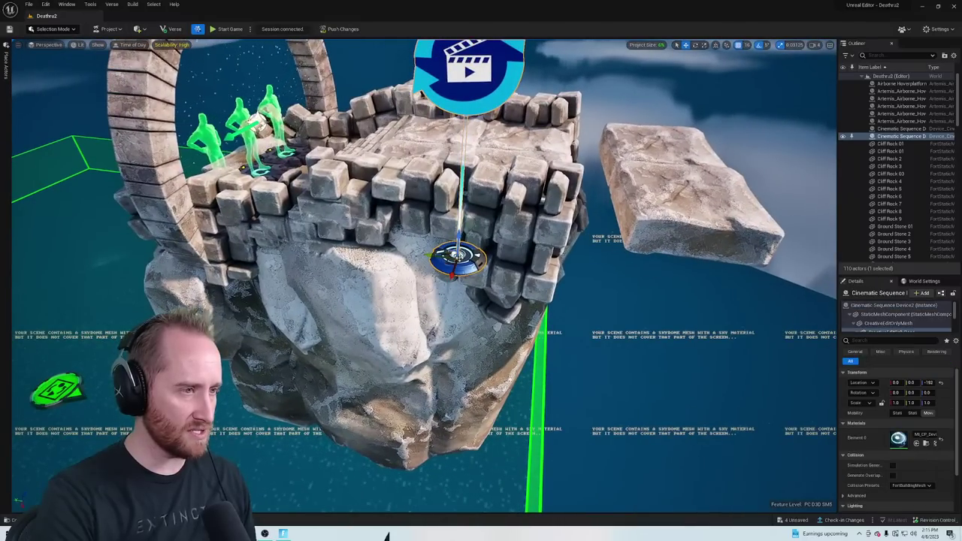
drag(455, 256, 625, 280)
right_drag(713, 285, 639, 240)
key(ctrl+z)
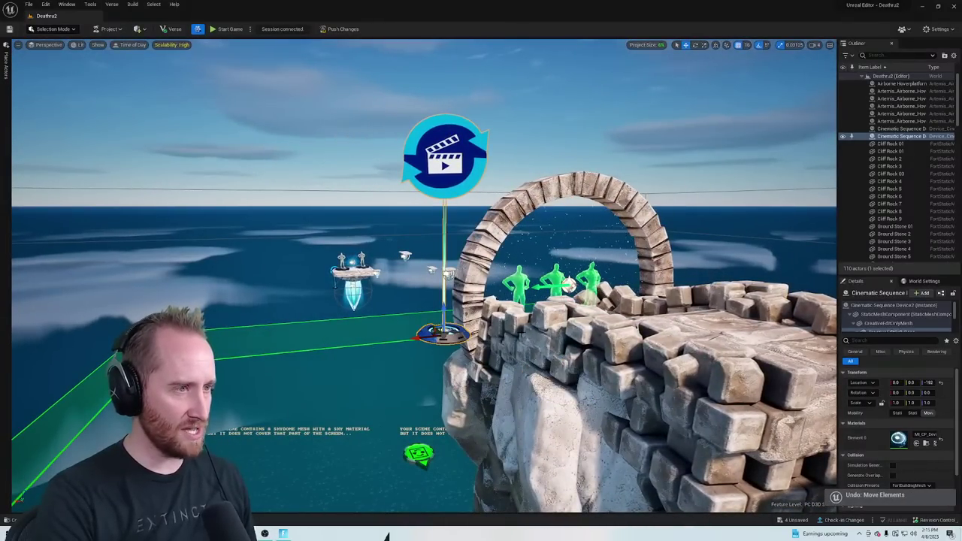
Undo the remaining component move, try shifting the Cinematic Sequence Device once more, and undo that attempt as well
key(ctrl+z)
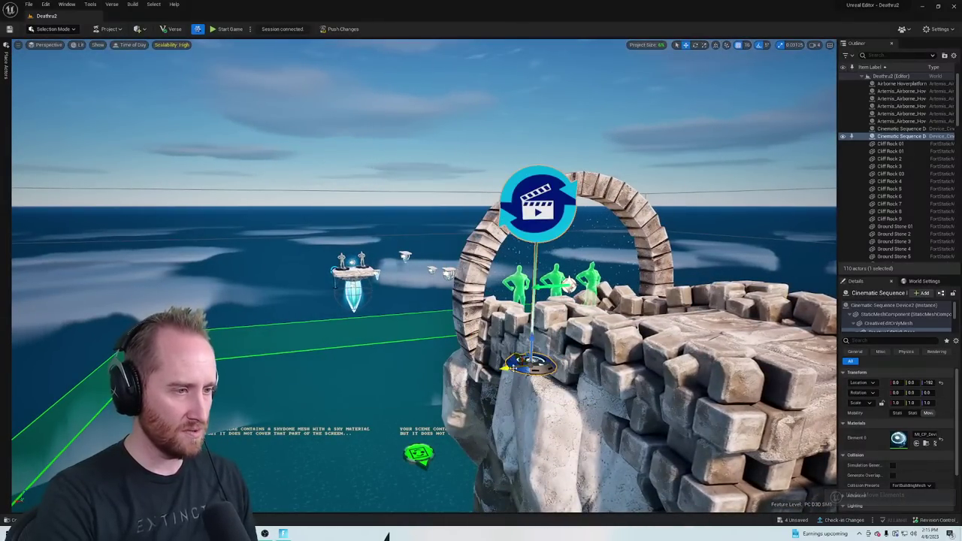
drag(518, 354, 498, 342)
key(ctrl+z)
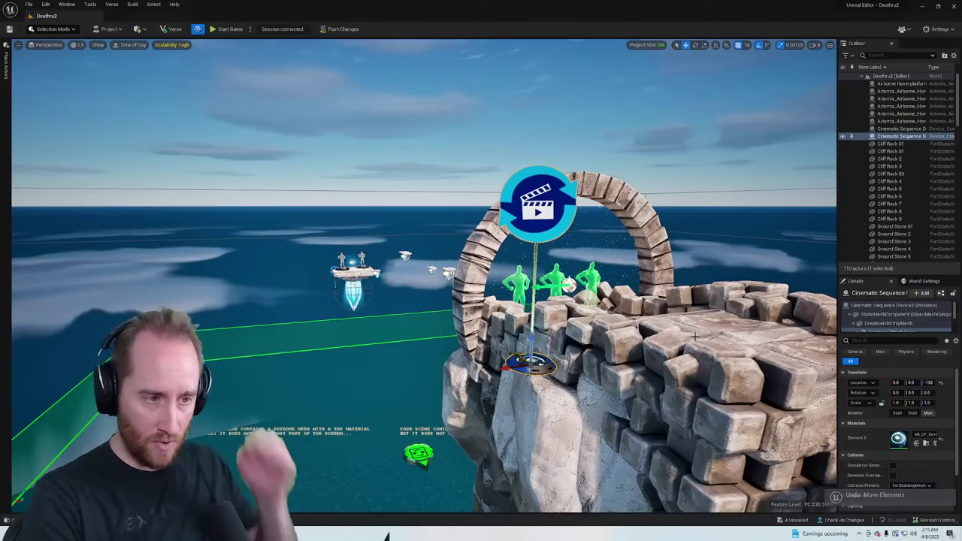
Search the Fortnite content for "trig" and place a Trigger device on the two-stone platform in front of the temple stairs
right_drag(647, 301, 699, 354)
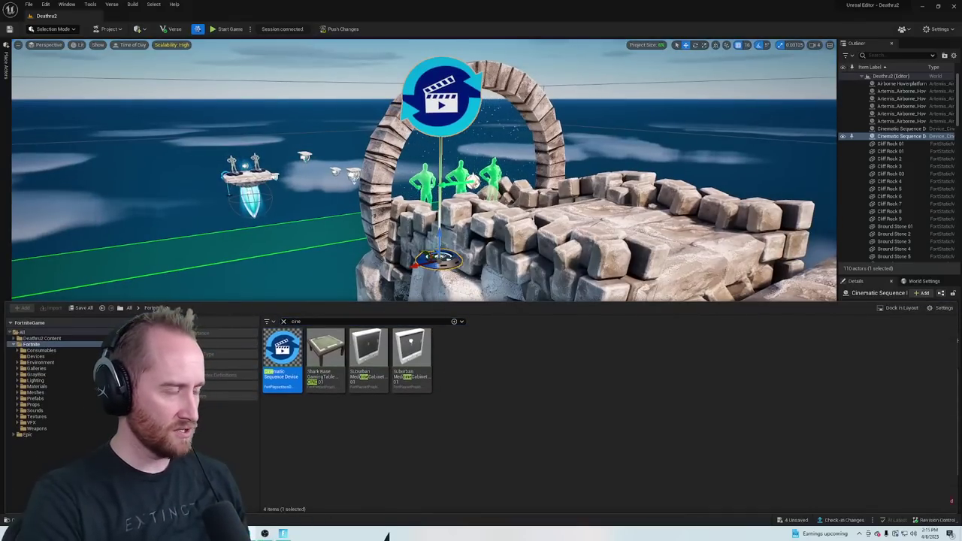
text(trig)
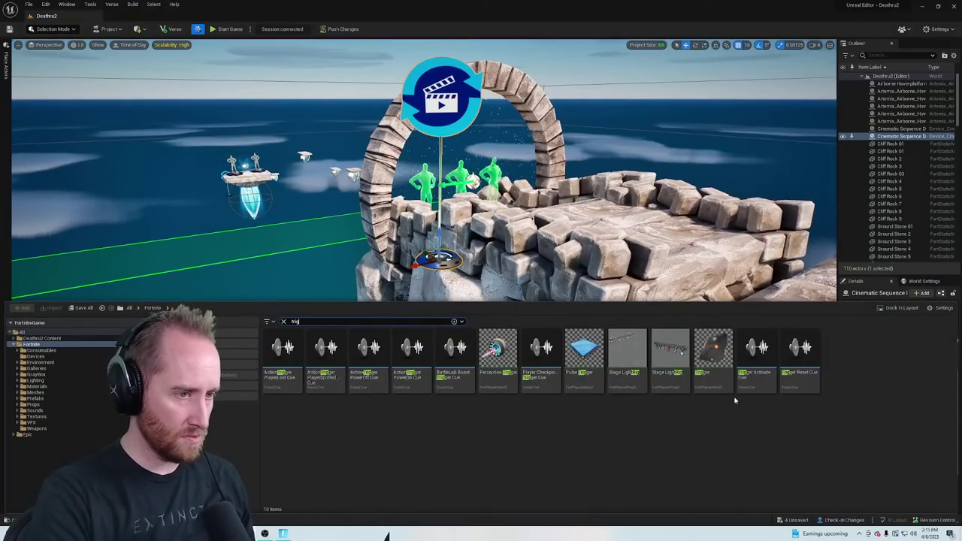
click(714, 368)
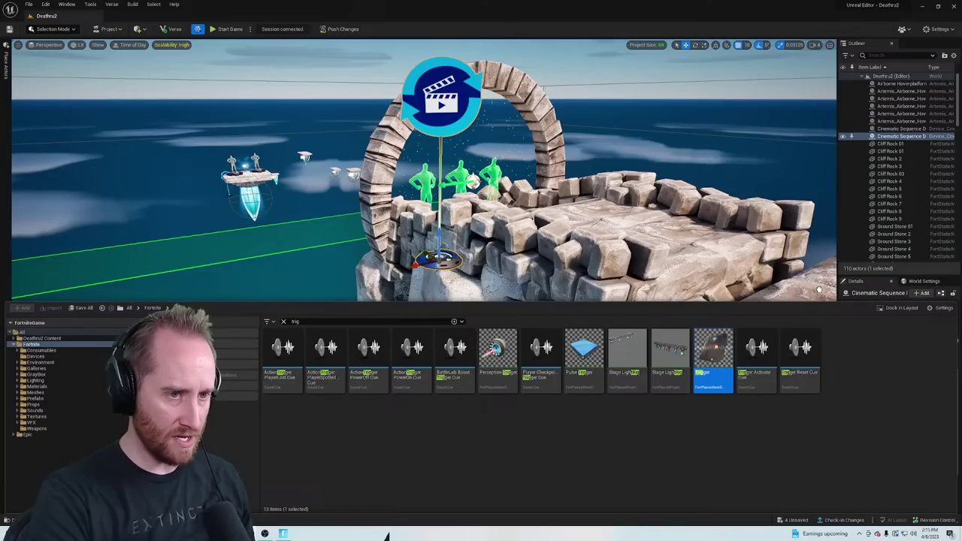
drag(714, 357, 339, 353)
right_drag(761, 284, 654, 334)
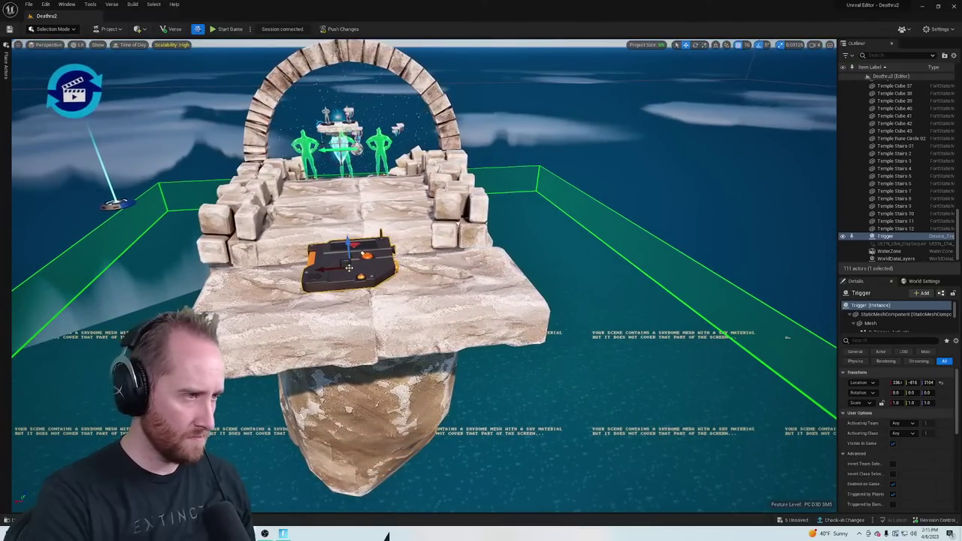
drag(339, 269, 347, 295)
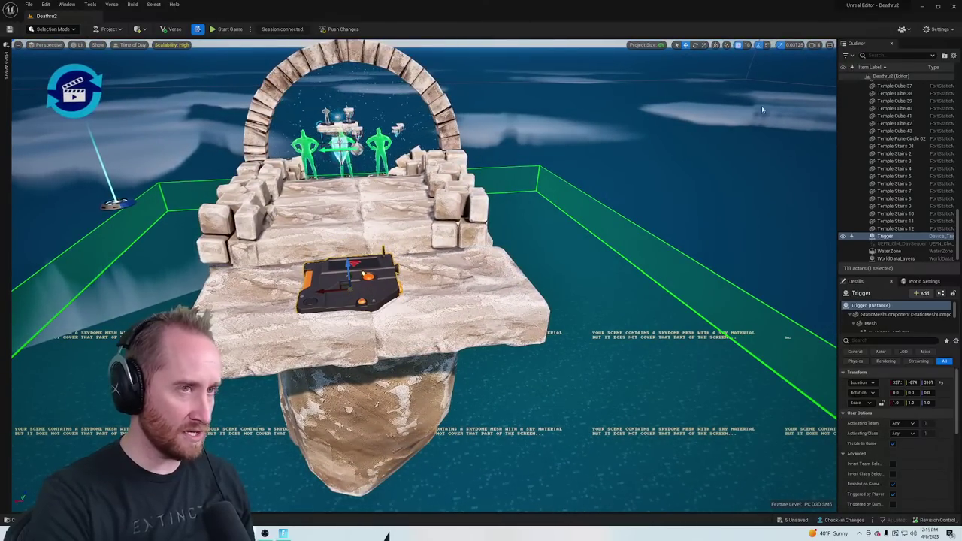
Stretch and centre the Trigger over both platform stones, enlarging it overall to an X scale of about 3.37
click(705, 45)
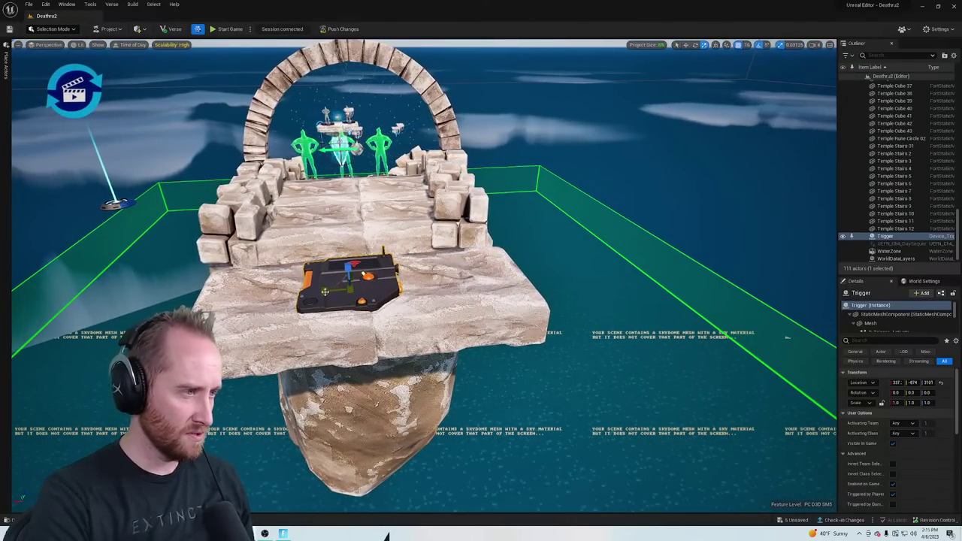
drag(325, 292, 380, 279)
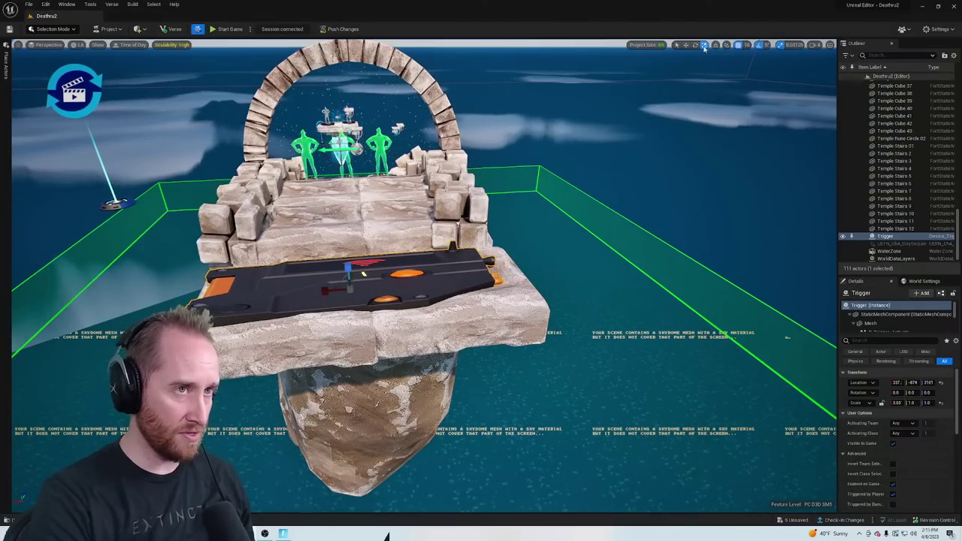
click(676, 45)
click(686, 46)
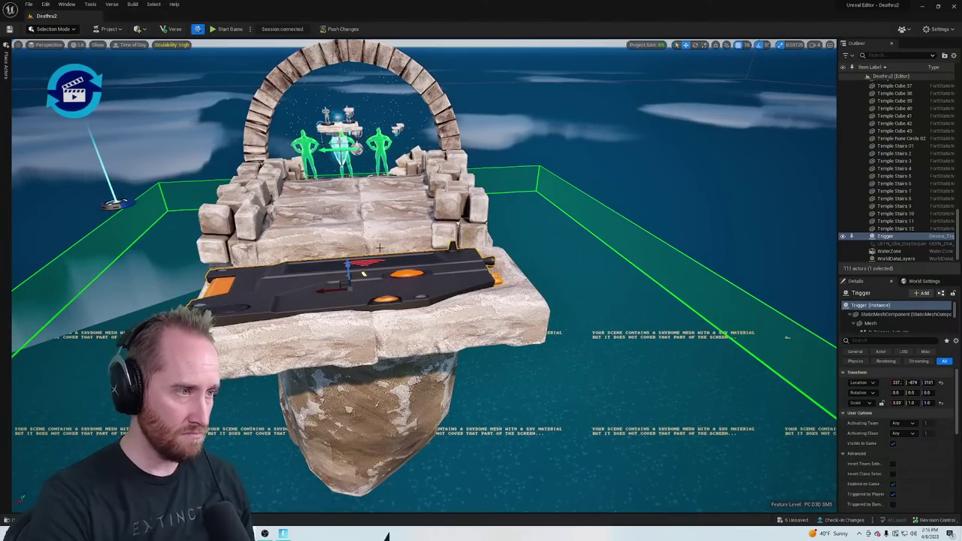
drag(322, 294, 335, 292)
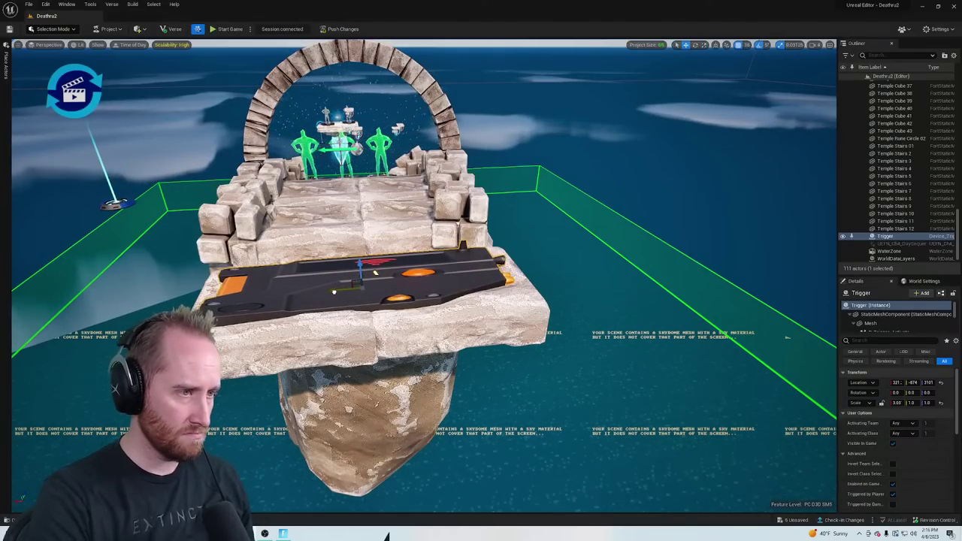
click(696, 45)
click(705, 46)
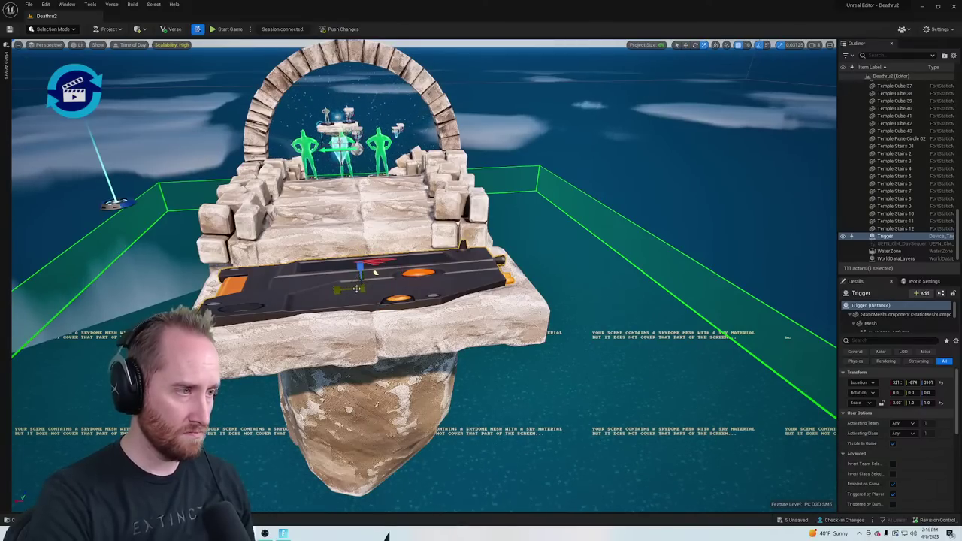
drag(357, 289, 317, 294)
right_drag(317, 294, 605, 205)
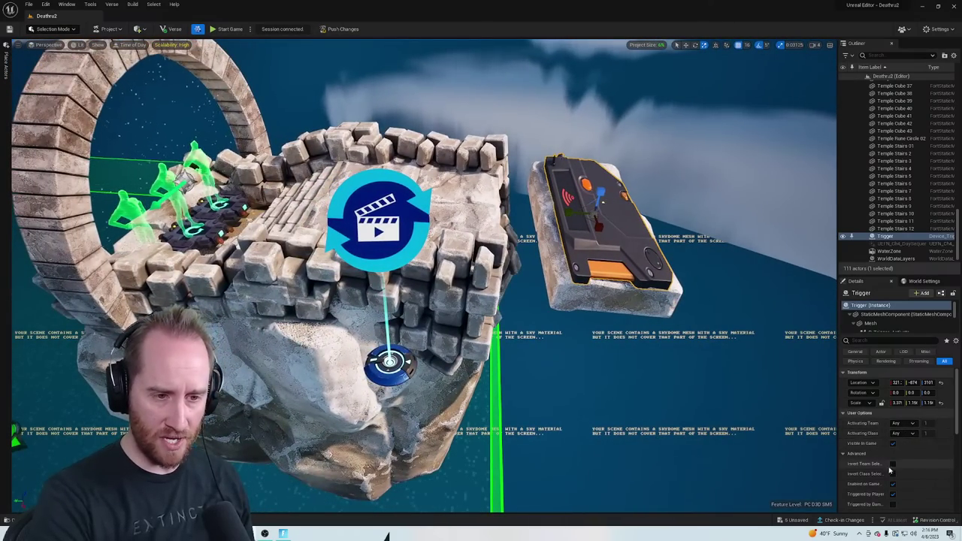
Turn off Trigger VFX and Trigger SFX in the Trigger's user options
scroll(890, 471, down, 1)
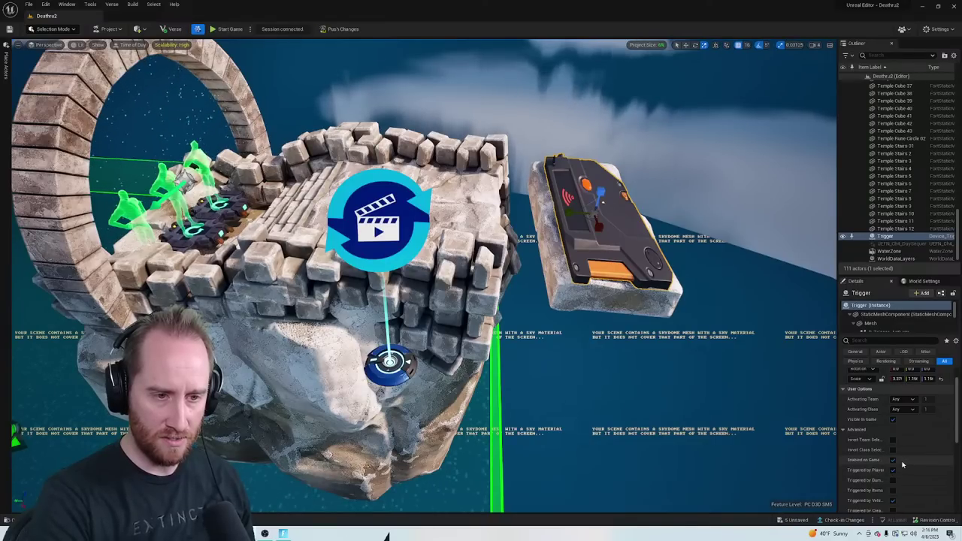
scroll(912, 457, down, 2)
scroll(912, 460, down, 3)
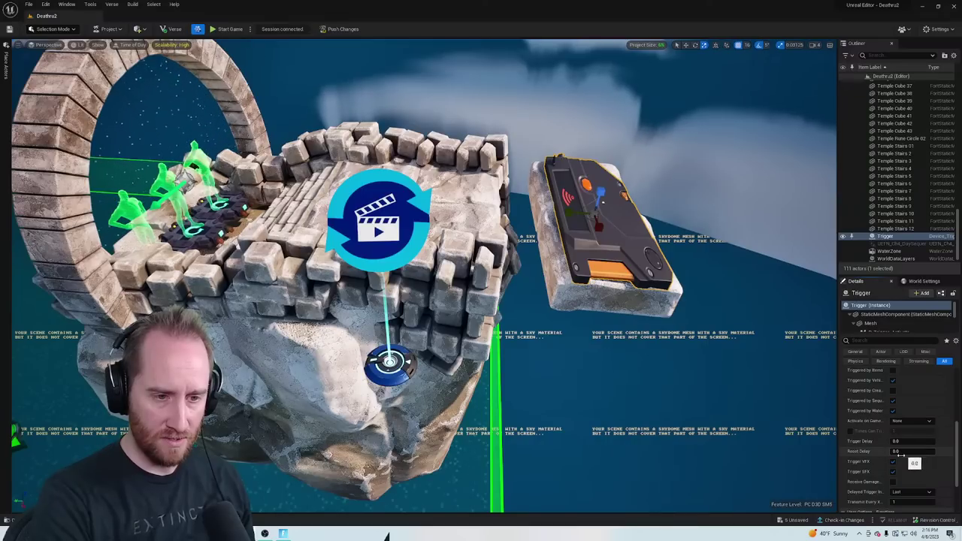
scroll(912, 467, down, 3)
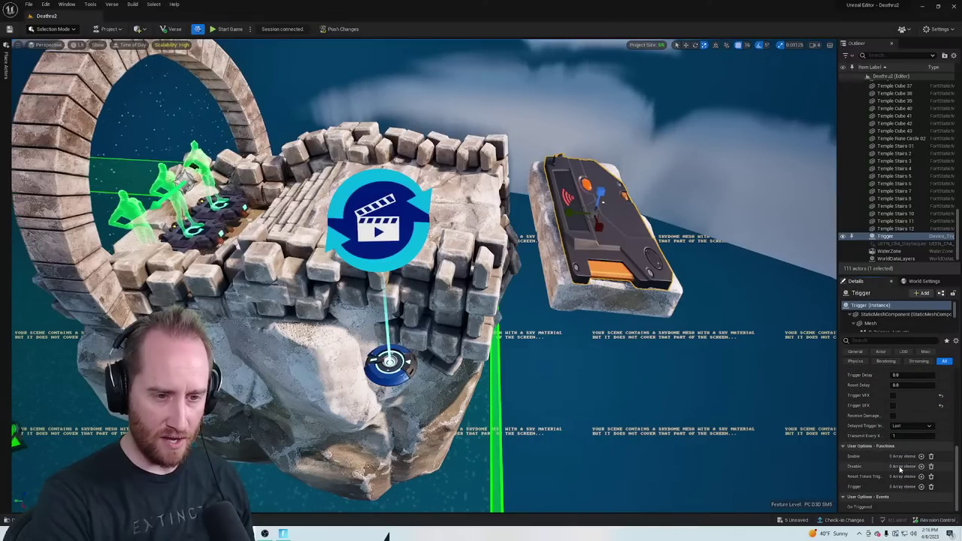
Add one array element to the Play Function of the new Cinematic Sequence Device
click(390, 361)
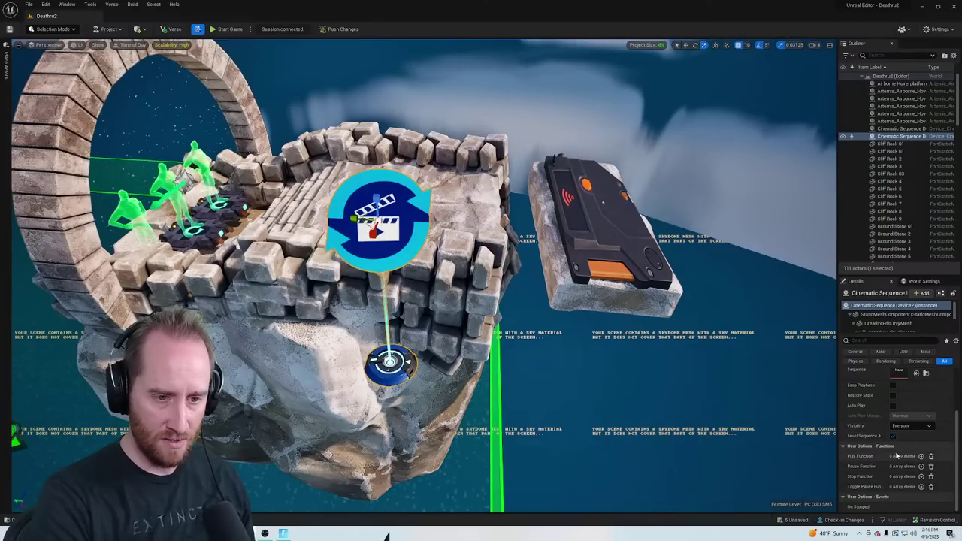
click(922, 456)
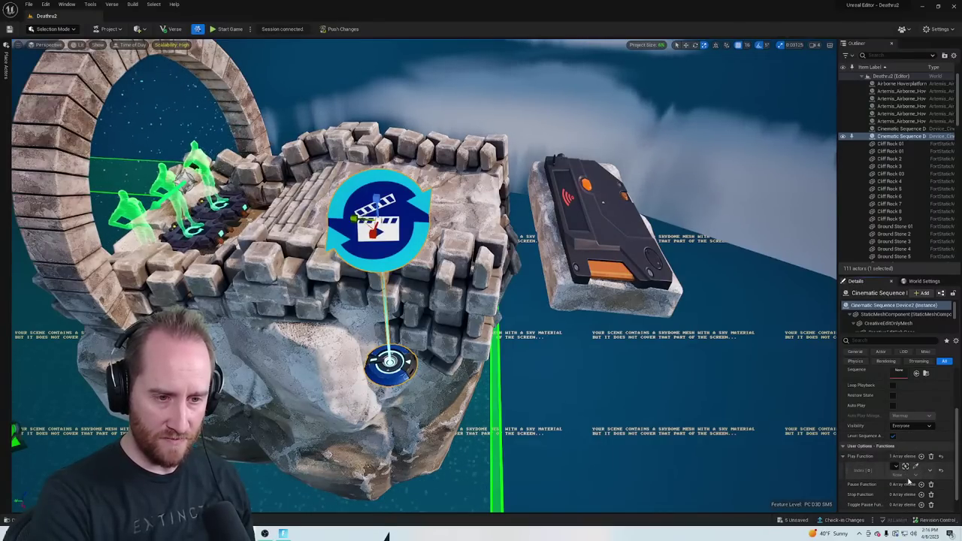
click(904, 467)
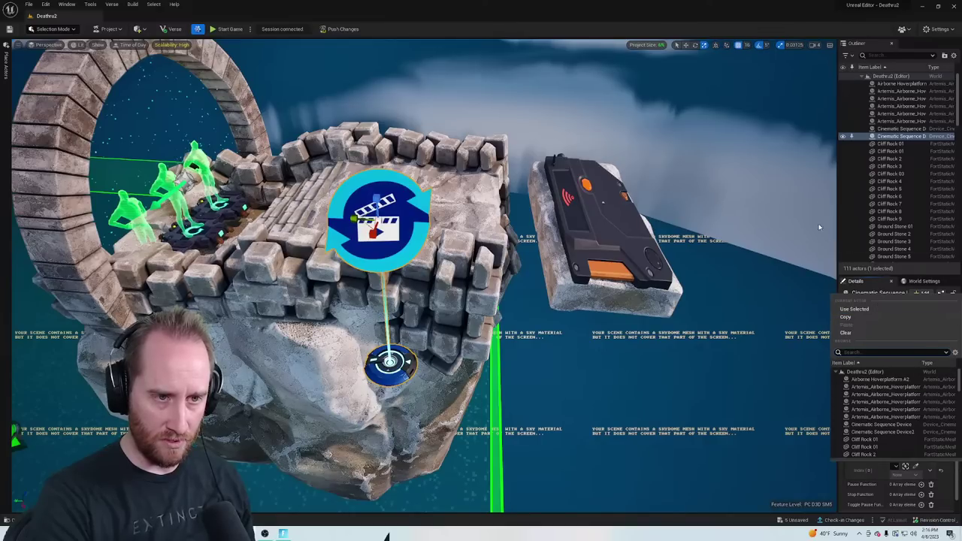
click(820, 227)
click(384, 381)
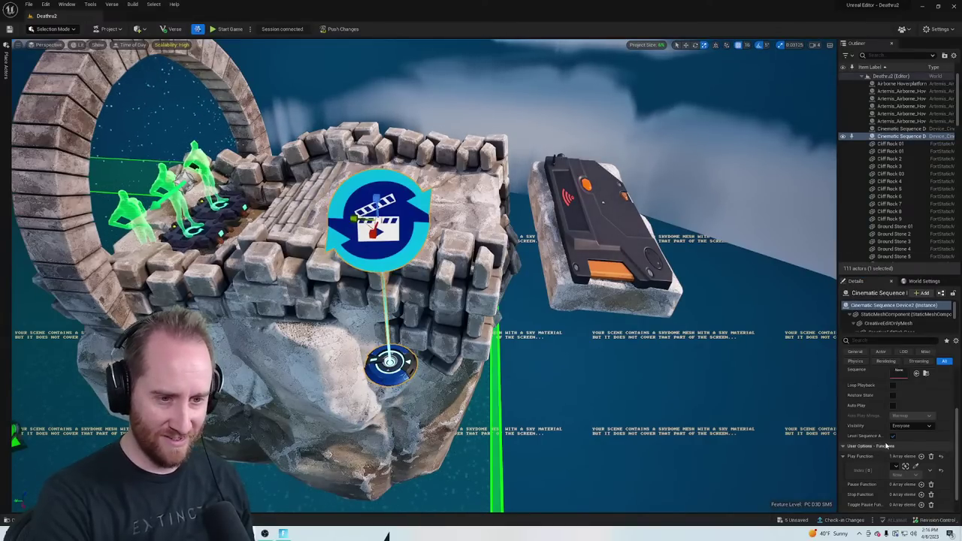
scroll(887, 446, down, 1)
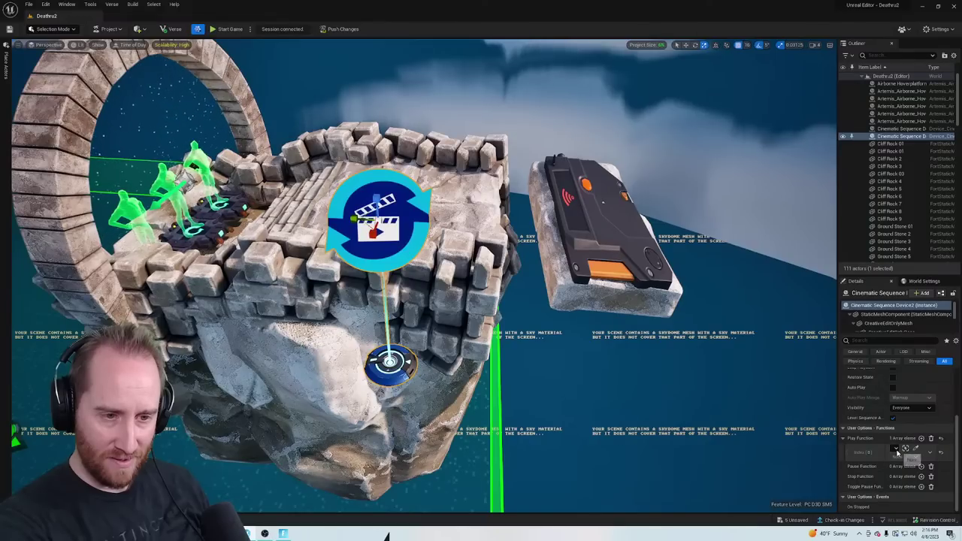
click(896, 450)
scroll(895, 417, down, 3)
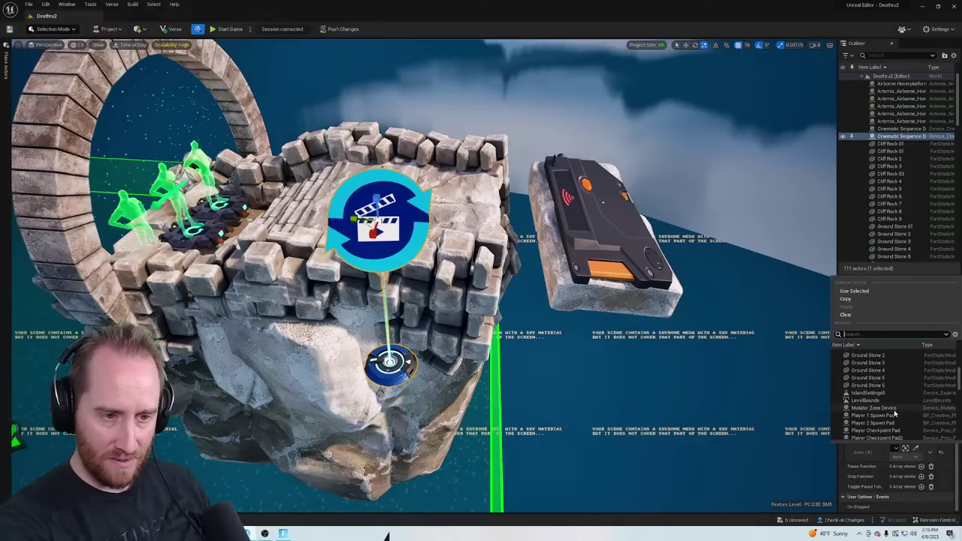
scroll(894, 412, down, 5)
scroll(957, 429, down, 3)
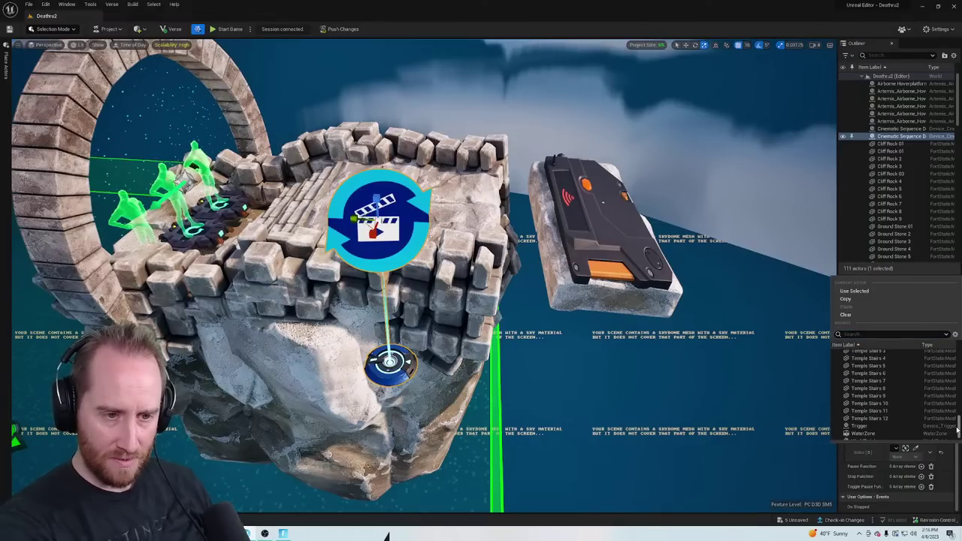
drag(957, 429, 958, 355)
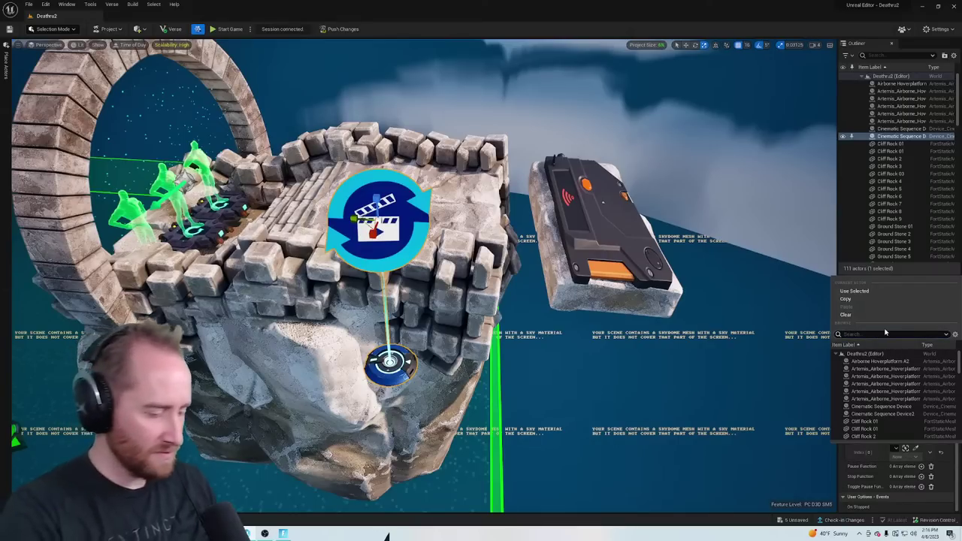
text(leve)
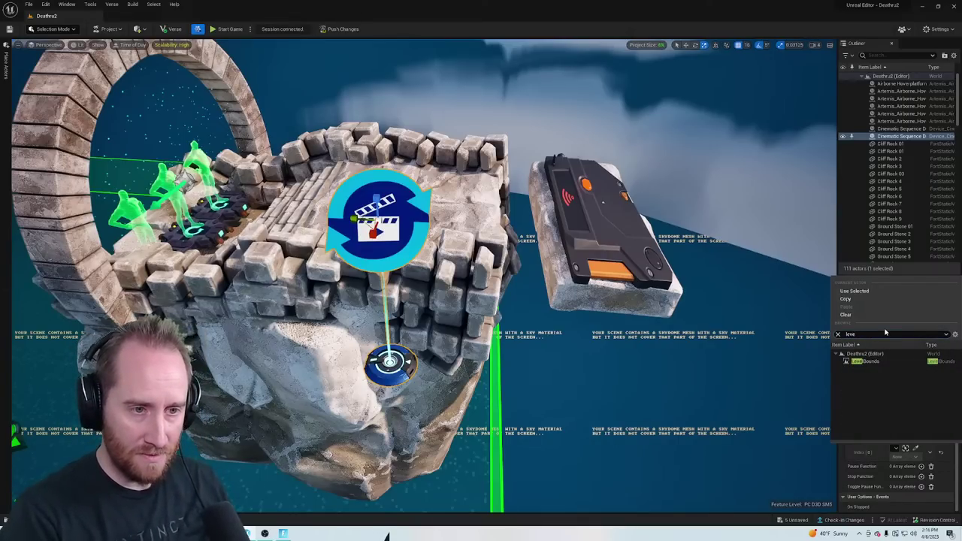
key(BackSpace)
key(BackSpace)
key(BackSpace)
key(BackSpace)
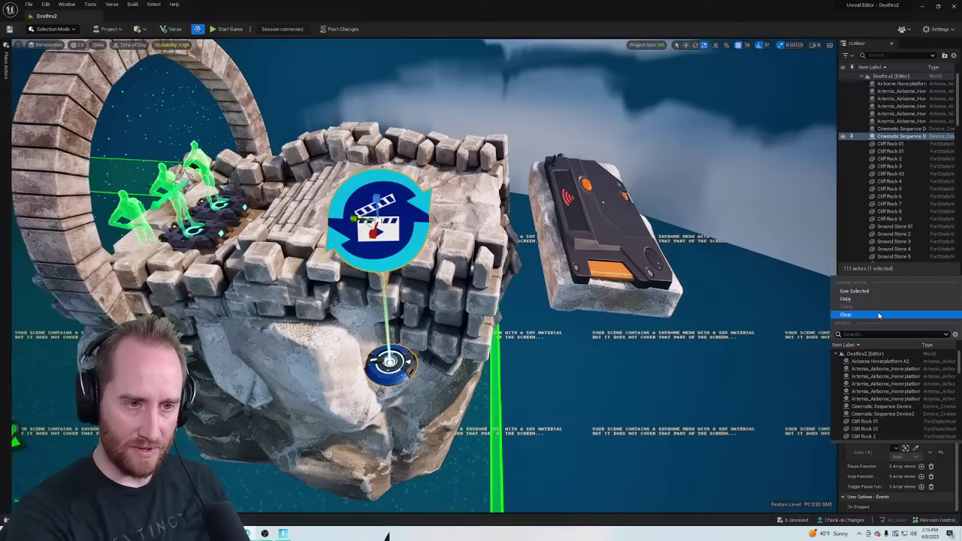
click(557, 322)
click(393, 374)
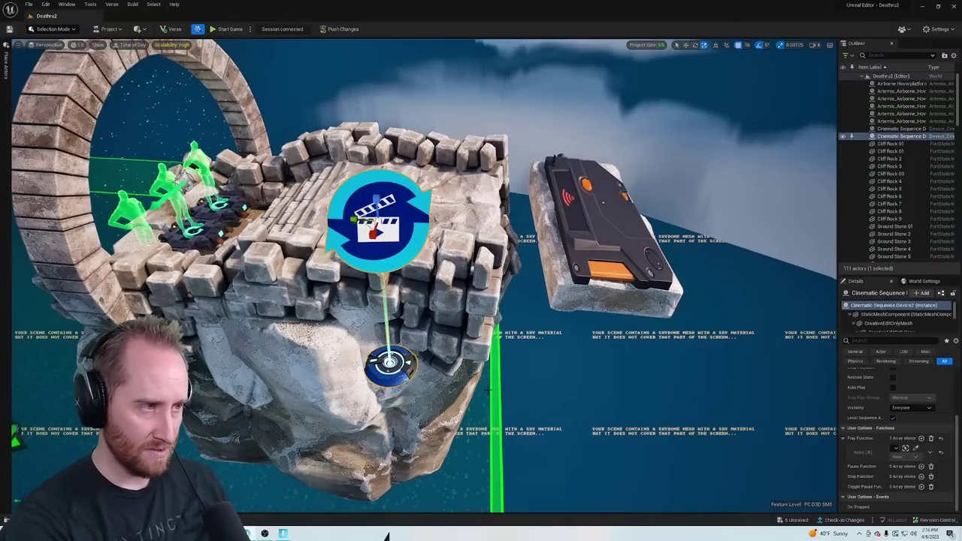
Assign the Level2 sequence to the new Cinematic Sequence Device
scroll(886, 411, up, 2)
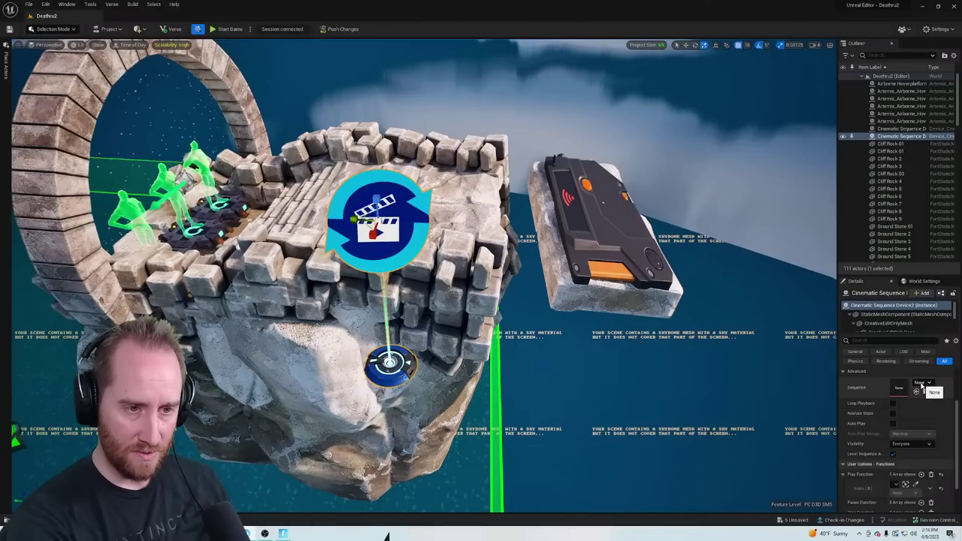
click(922, 384)
click(895, 320)
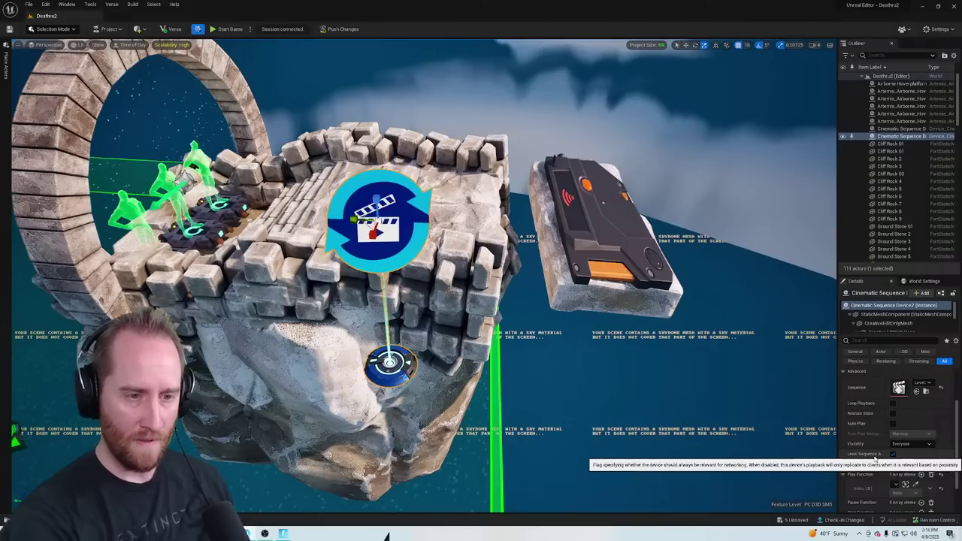
Bind the device's Play Function element to the Trigger, using its On Triggered event
scroll(879, 470, down, 2)
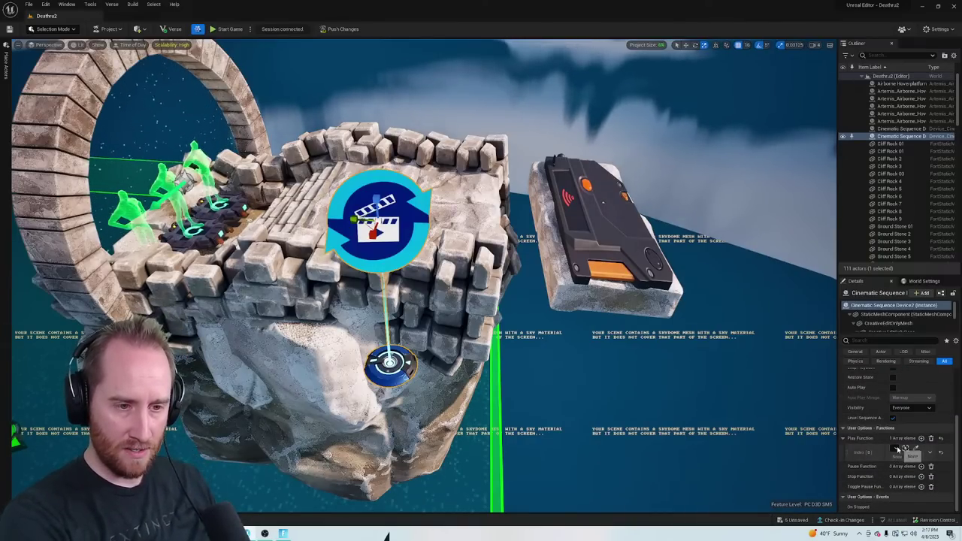
click(896, 448)
text(trigger)
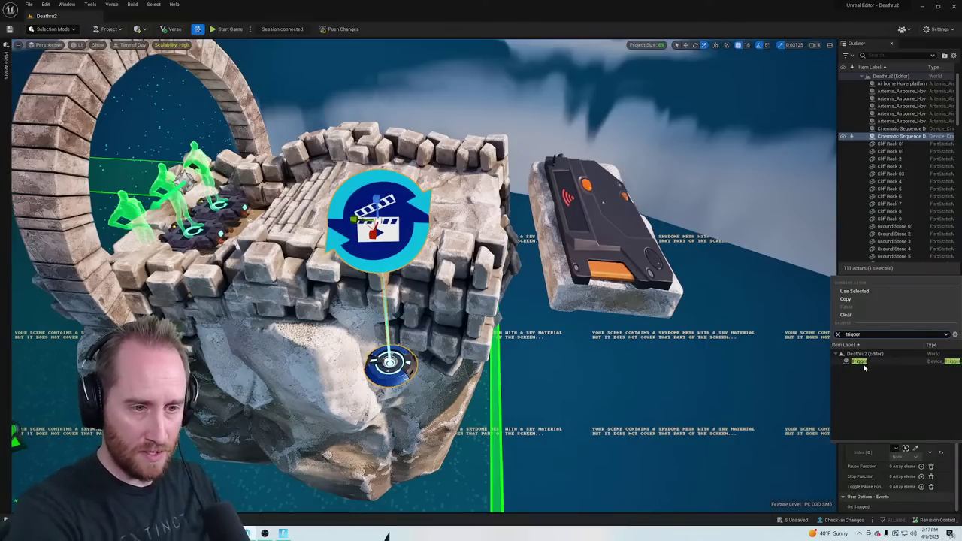
click(862, 364)
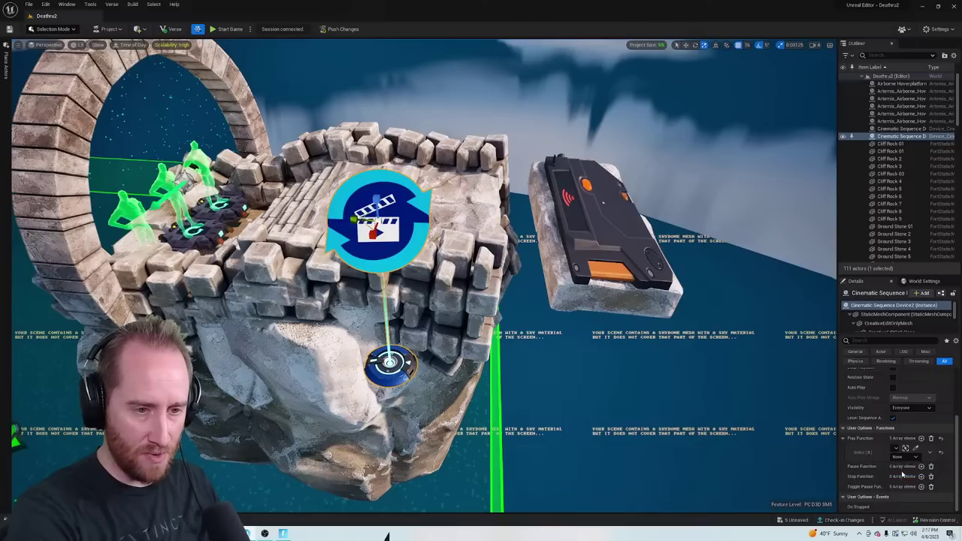
click(902, 475)
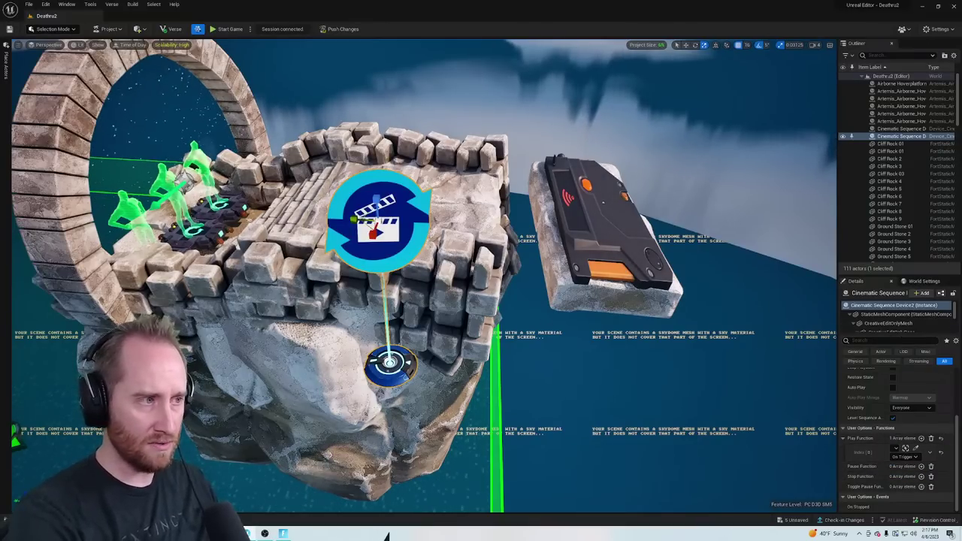
Enable Restore State on the Cinematic Sequence Device and view the Trigger platform from the island
scroll(872, 406, up, 2)
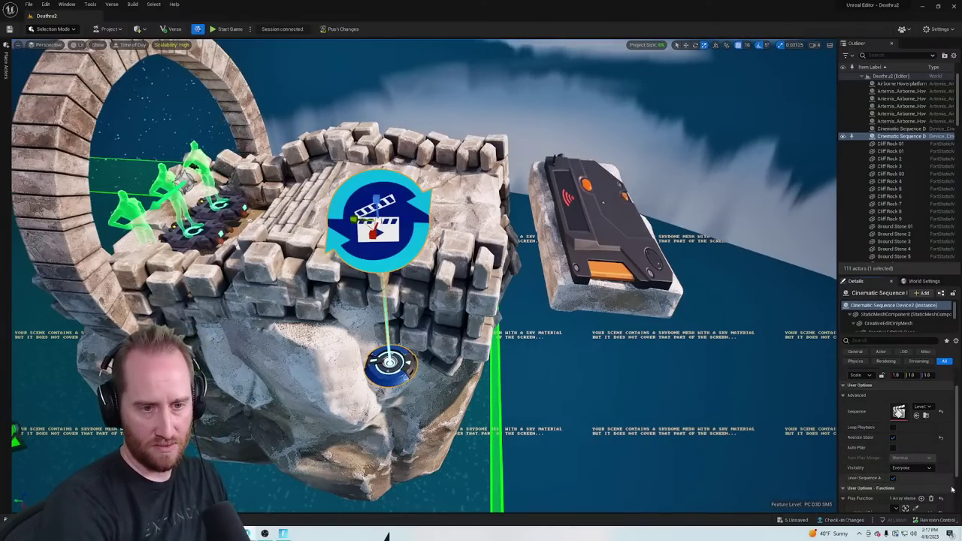
right_drag(527, 301, 691, 301)
right_drag(386, 256, 422, 264)
key(w)
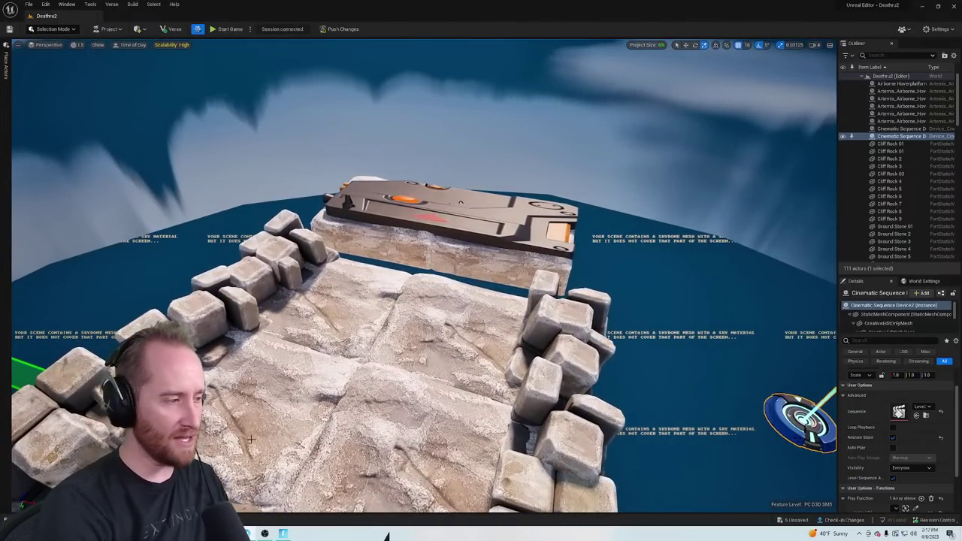
Push the saved project changes to the running session and dismiss the Message Log
click(338, 29)
click(541, 351)
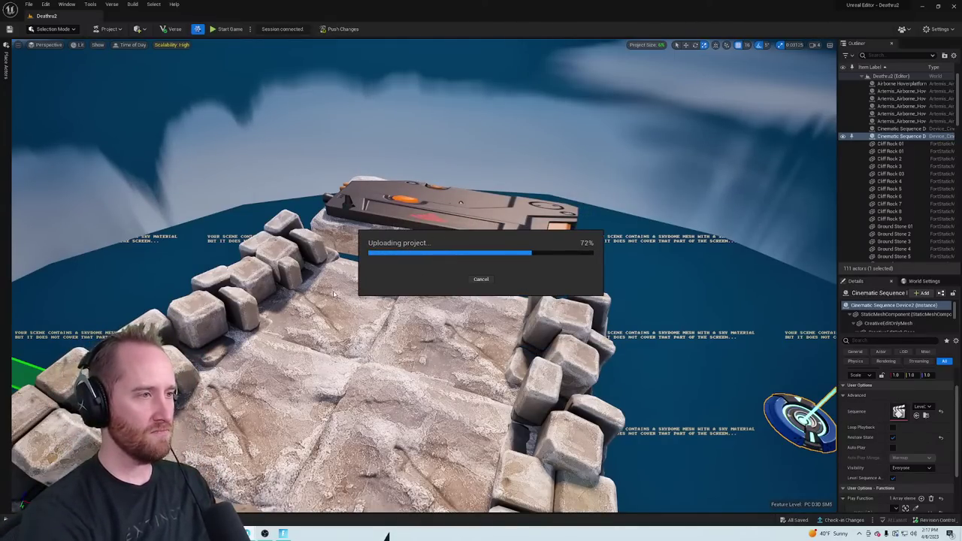
click(643, 360)
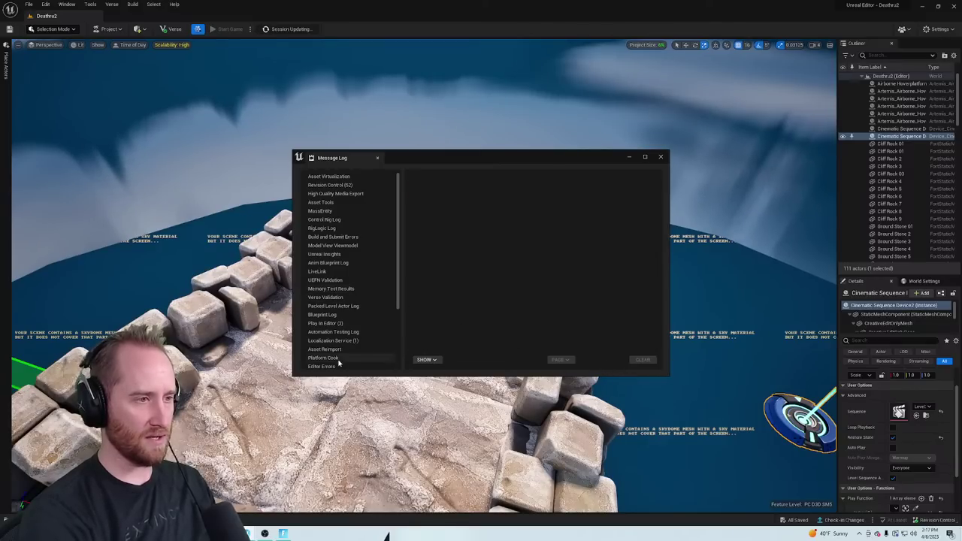
click(661, 157)
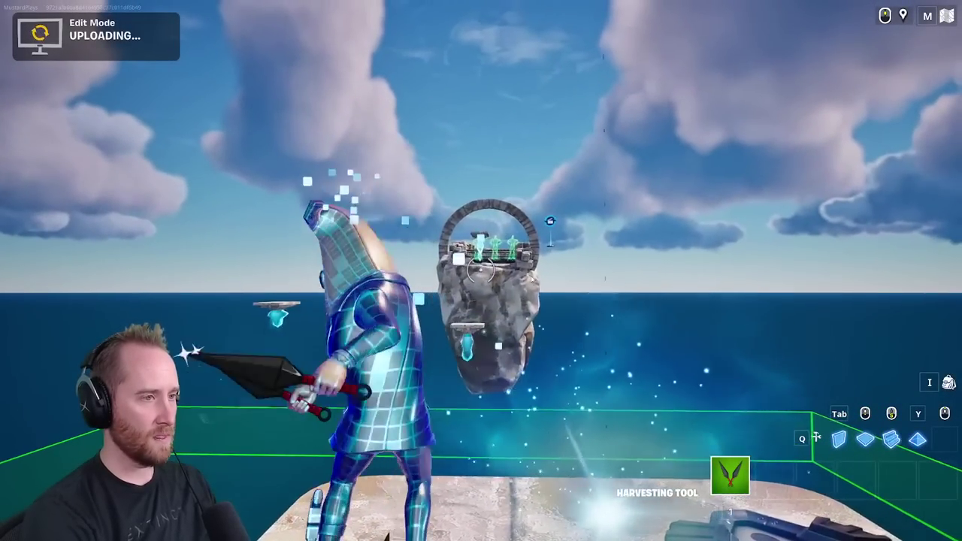
Switch to the Fortnite session and move the character from the start platform to the temple island
key(space)
key(space)
key(w)
key(d)
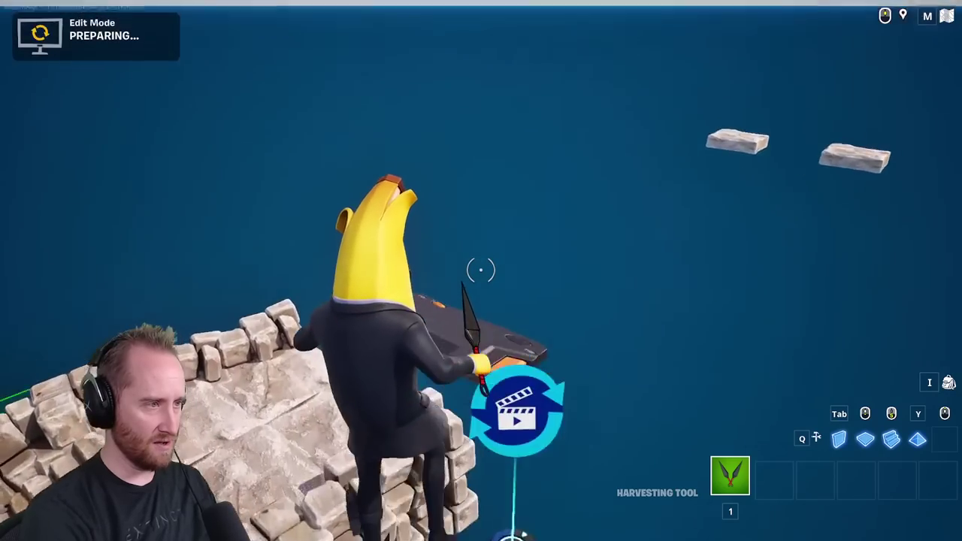
key(space)
key(w)
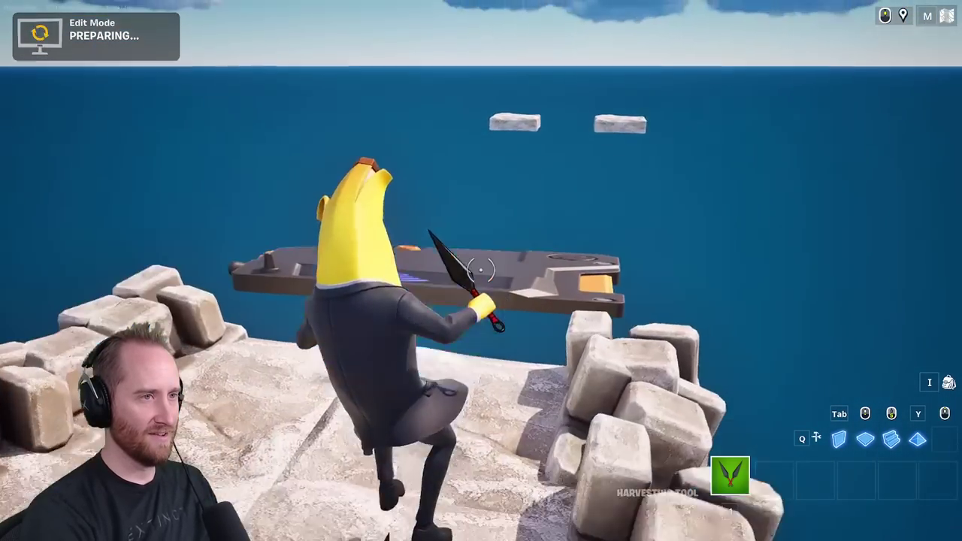
Jump the character across the two floating stones beyond the Trigger platform and return to the temple island
key(w)
key(space)
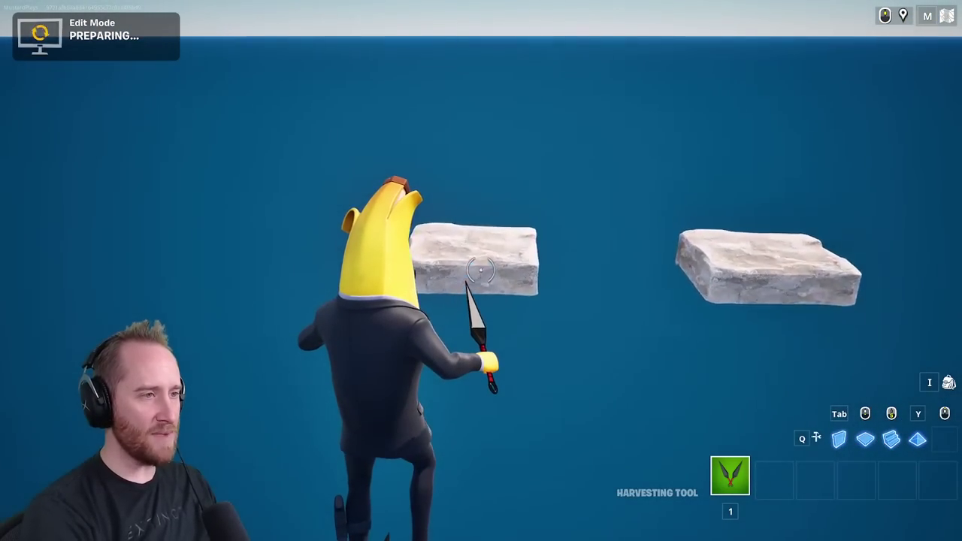
key(w)
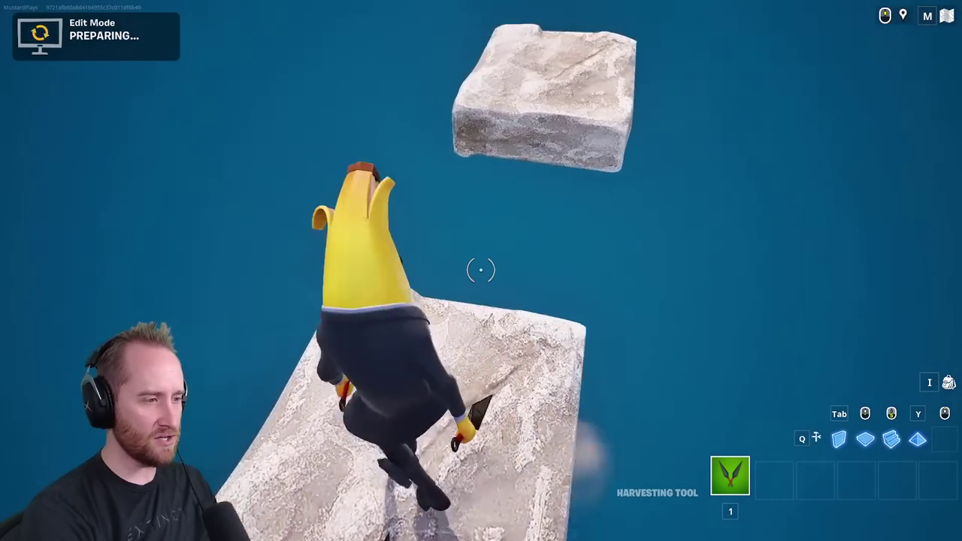
key(w)
key(space)
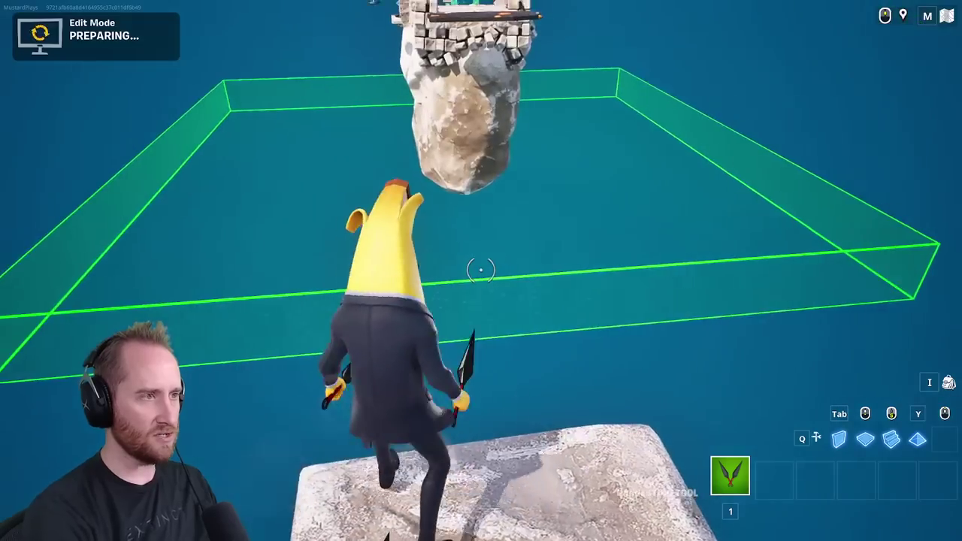
key(w)
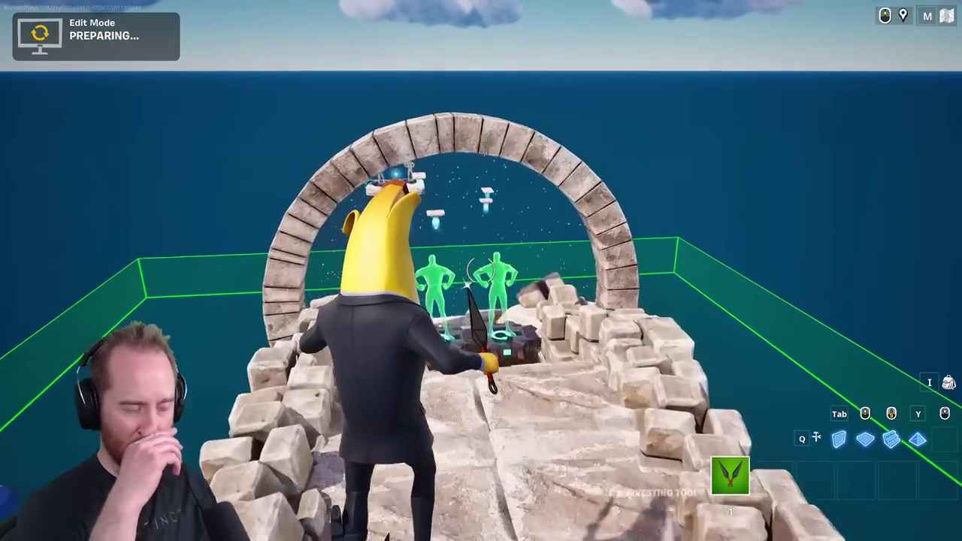
Walk around the temple island to inspect the spawn pads, the stairs and the Trigger platform
key(w)
key(space)
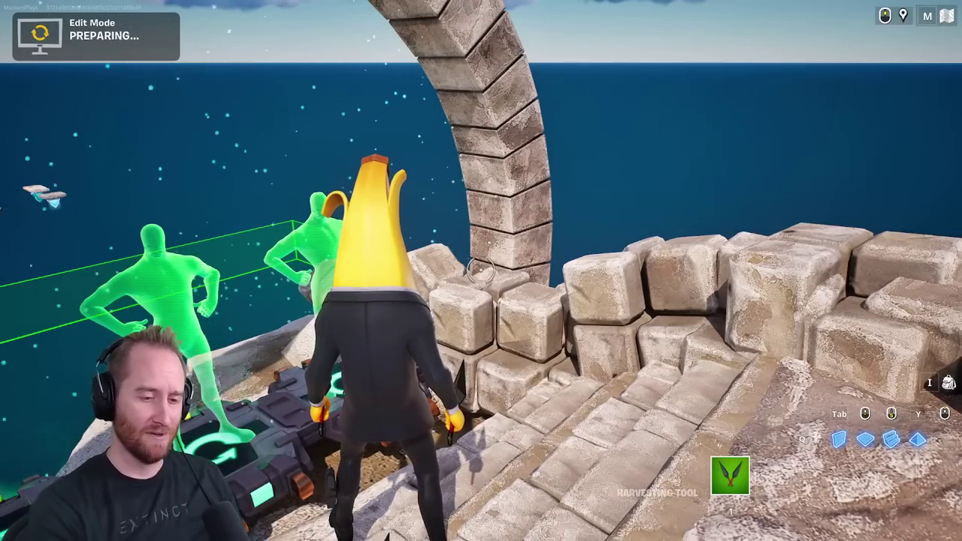
key(s)
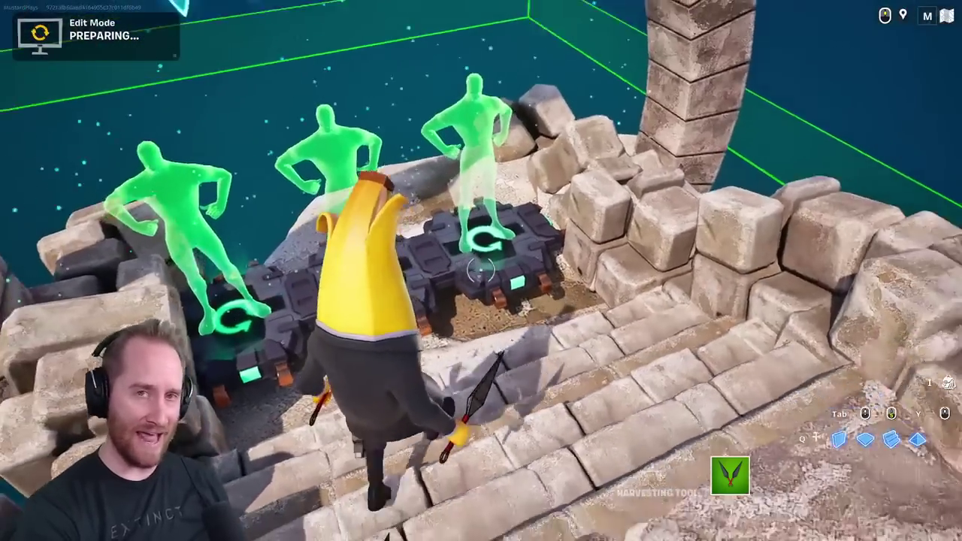
key(w)
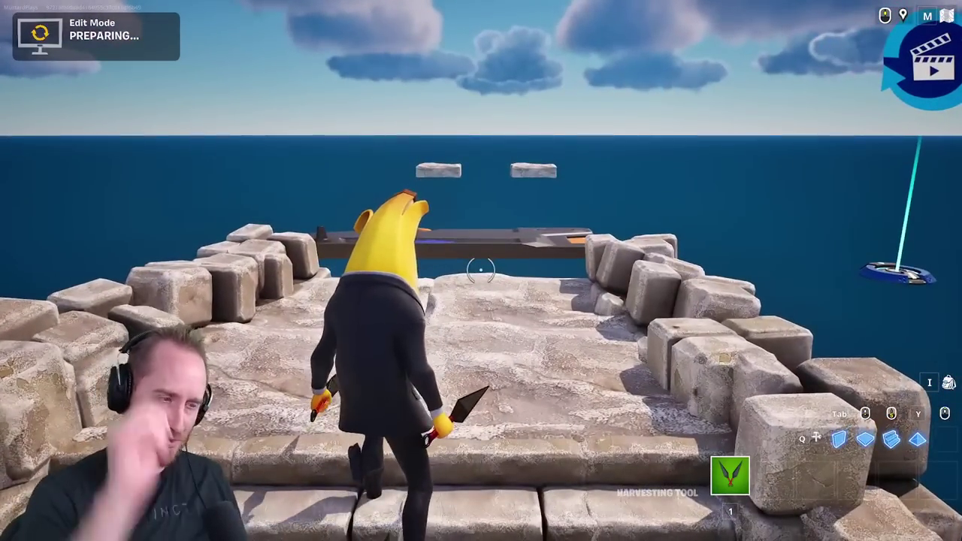
key(w)
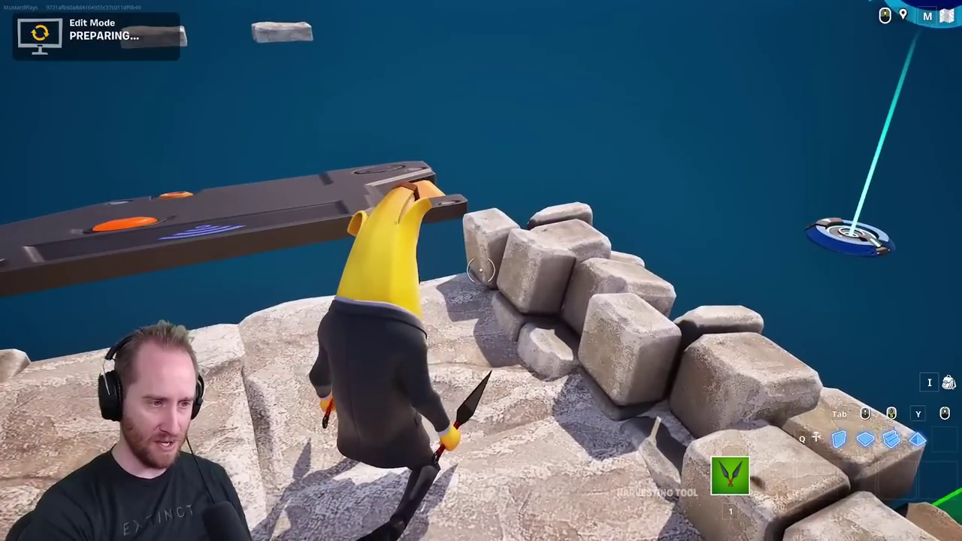
key(s)
key(s)
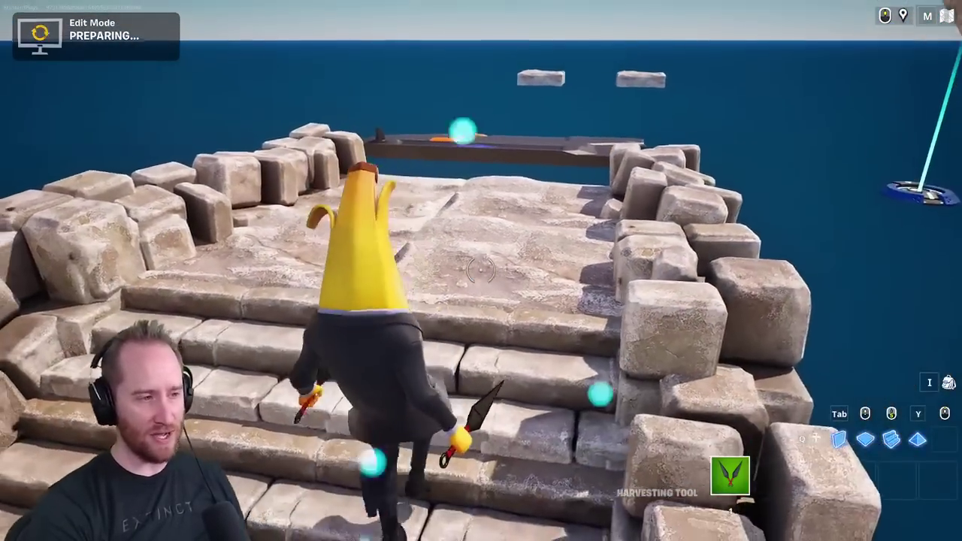
key(s)
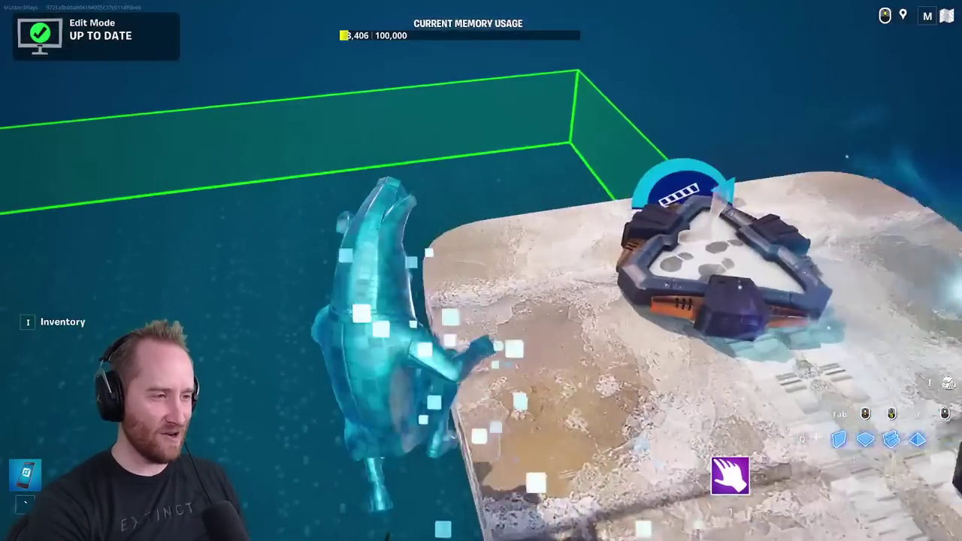
Fly from the start platform to the temple island, land on it and walk up to the Trigger
key(space)
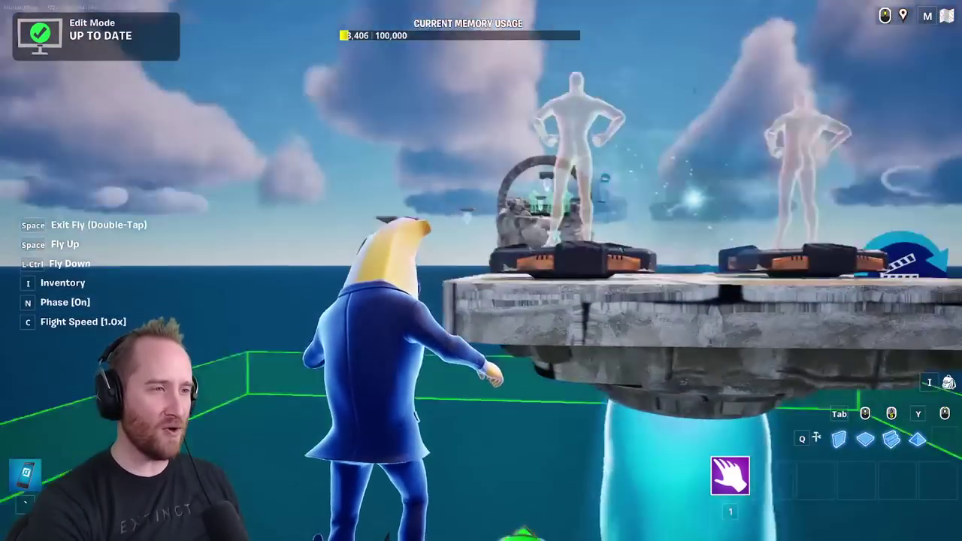
key(w)
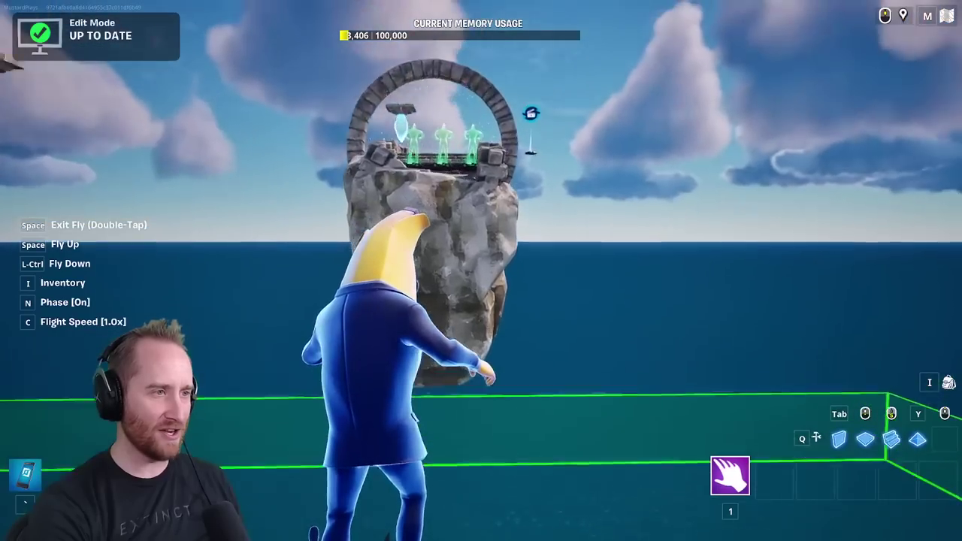
key(w)
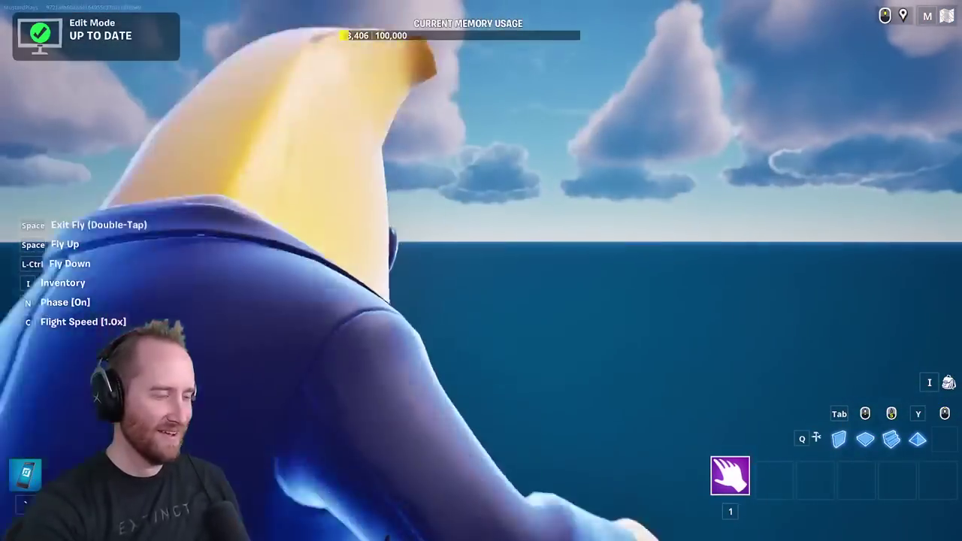
key(space)
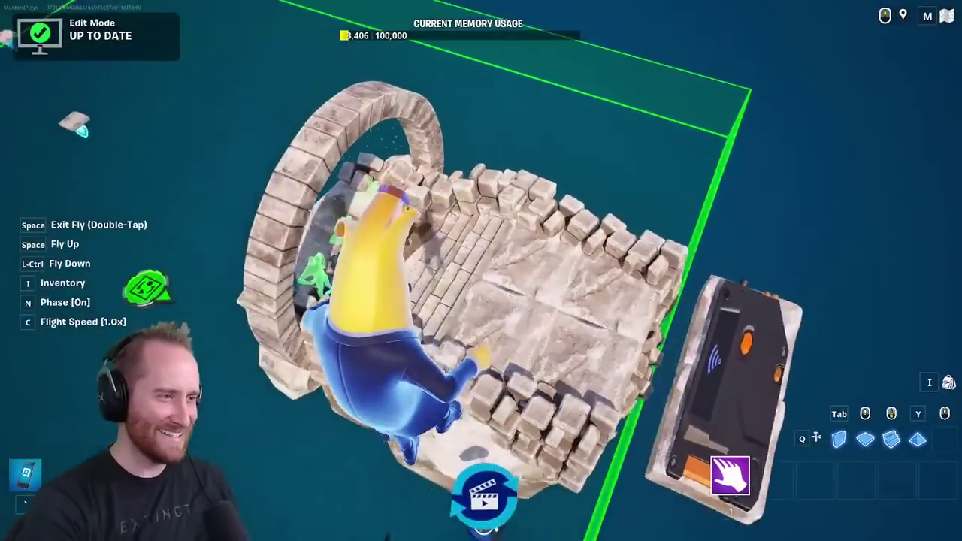
key(space)
key(space)
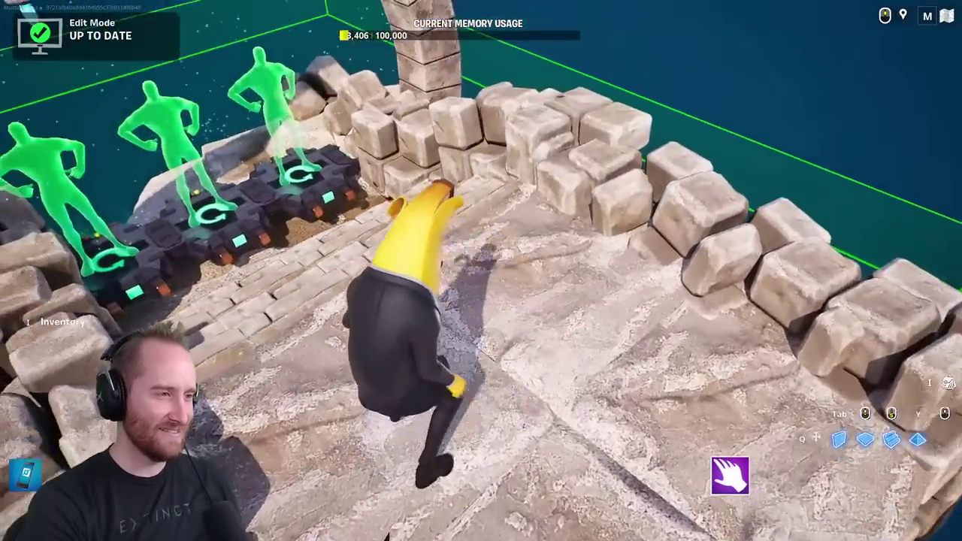
key(w)
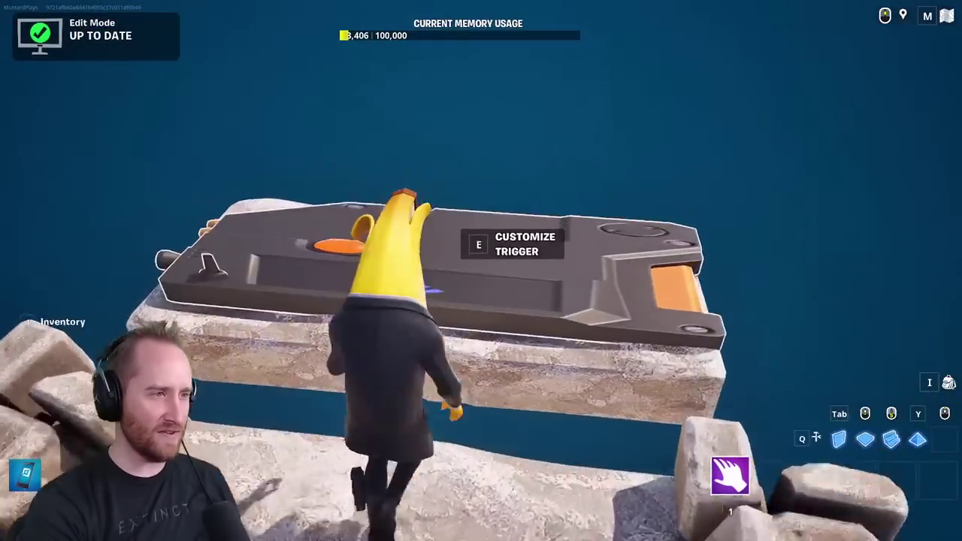
Customize the Trigger with Visible In Game set to Off
key(e)
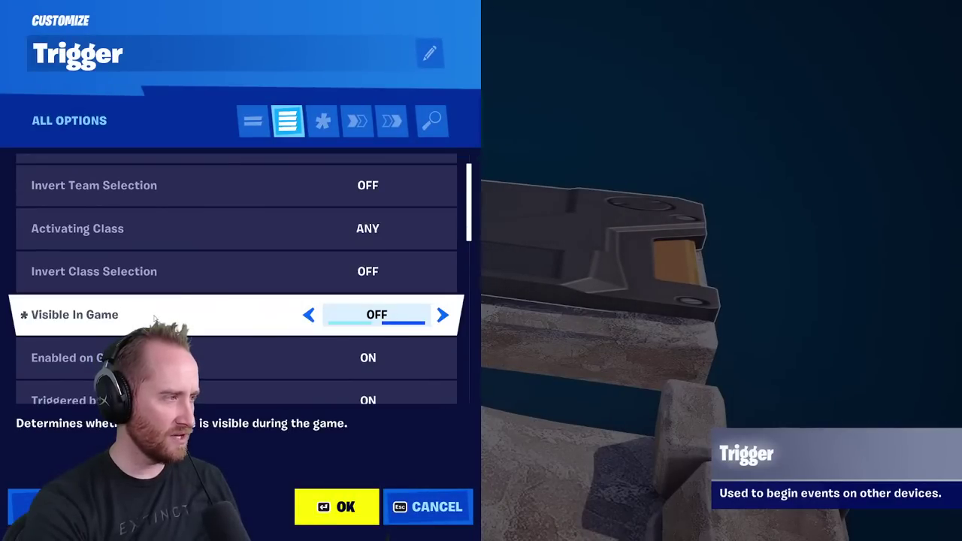
click(338, 506)
Start a test game from the start platform and end it to return to edit mode
key(Escape)
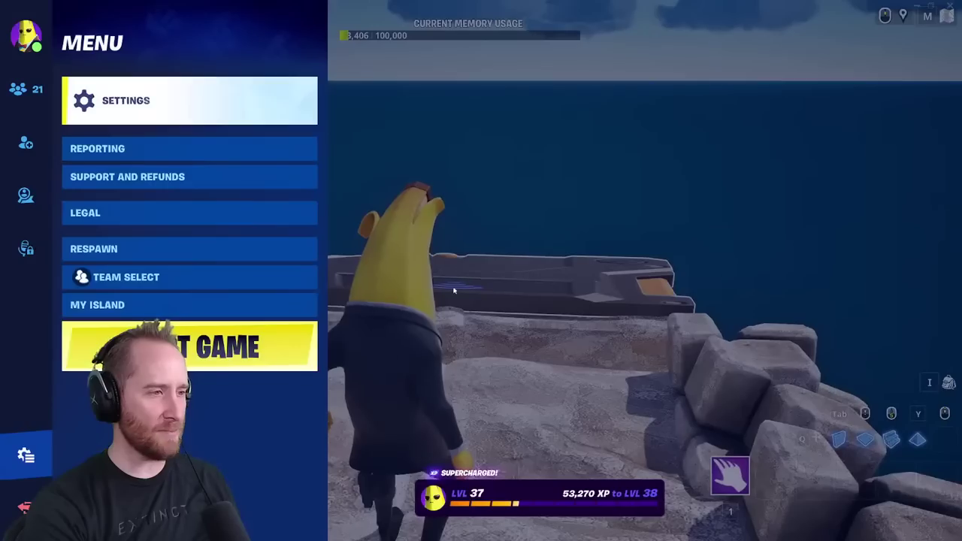
click(256, 353)
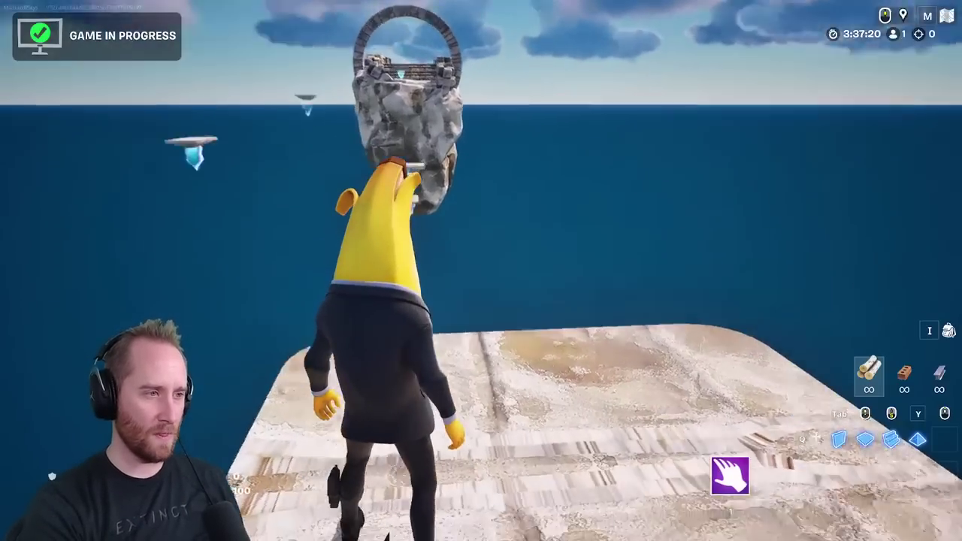
key(Escape)
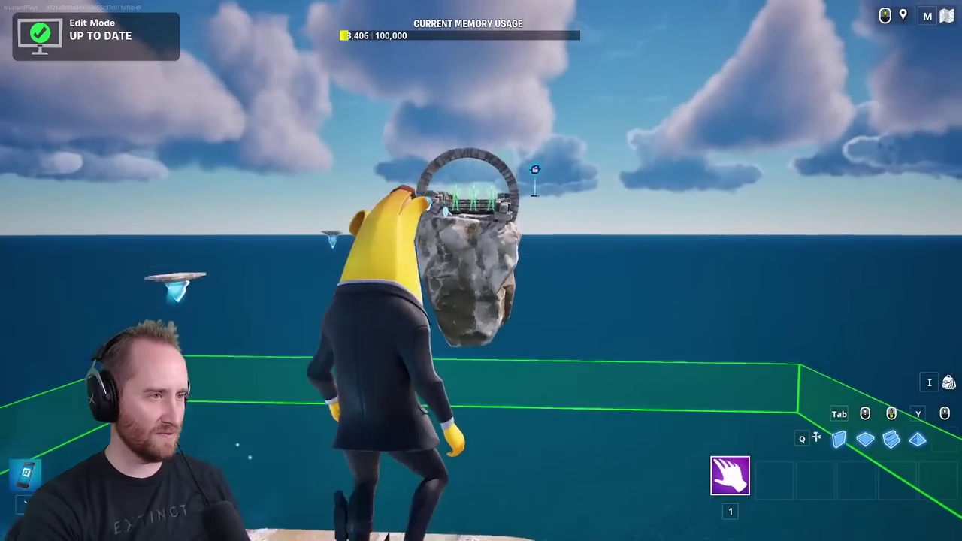
Fly back to the temple island and land facing the Trigger platform
key(space)
key(space)
key(w)
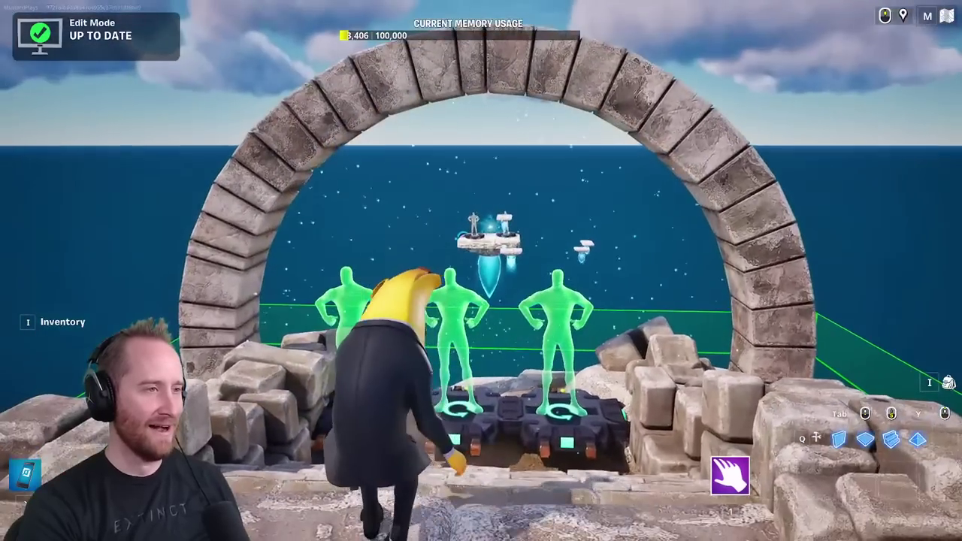
key(w)
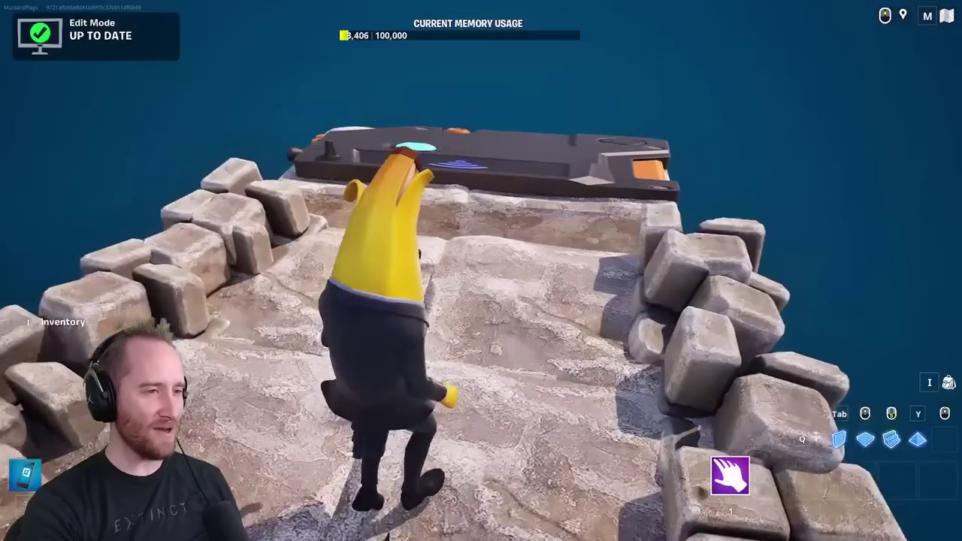
Set the island's Spawn Location to Current Location and Respawn Type to Wave, and start the game
key(i)
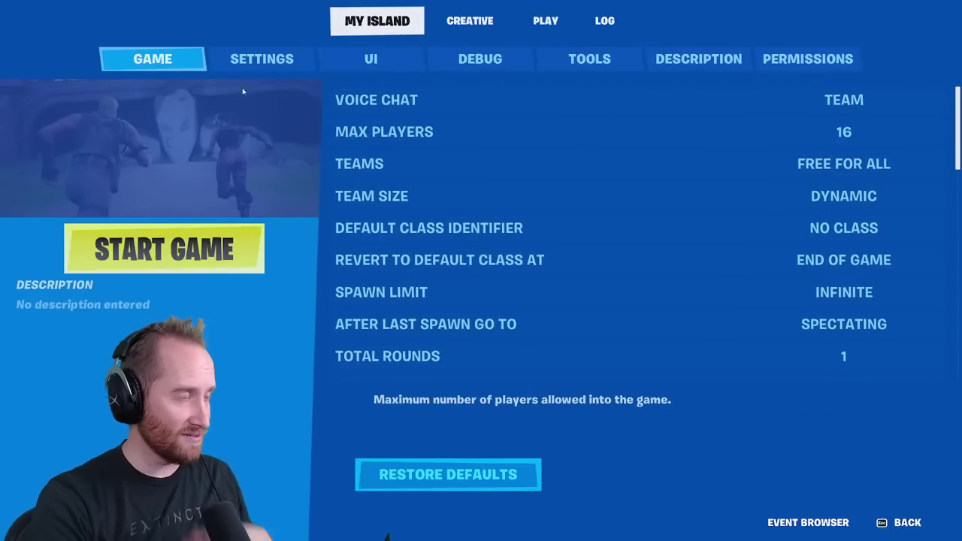
scroll(590, 213, down, 8)
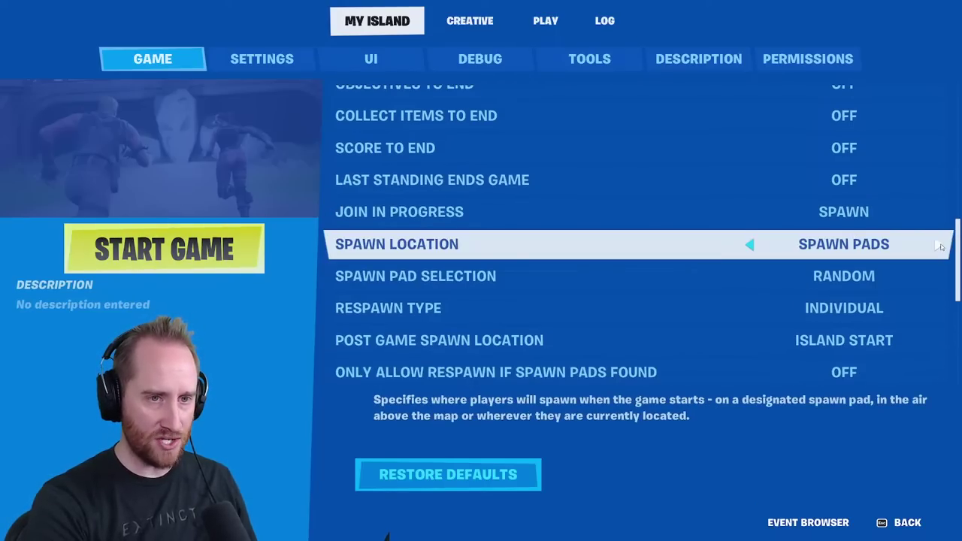
scroll(913, 300, down, 1)
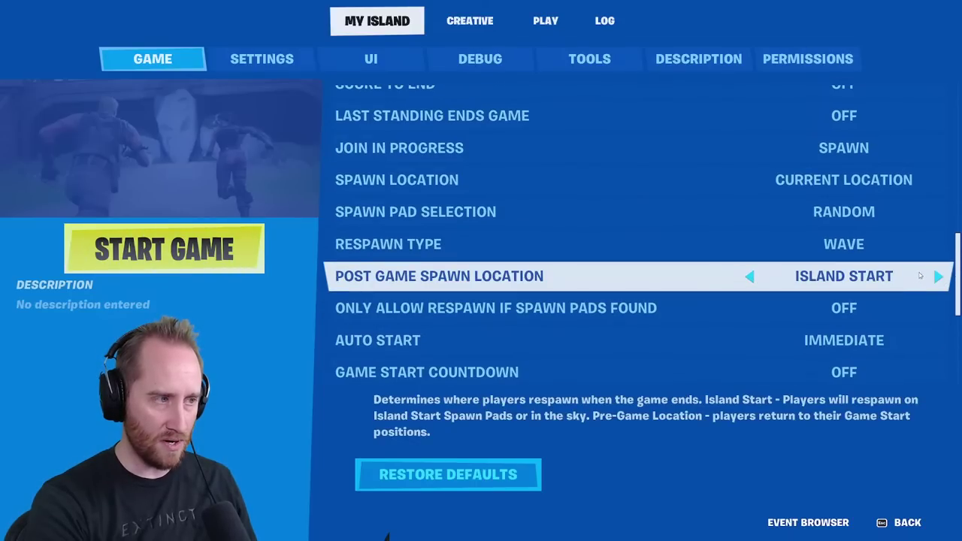
click(904, 531)
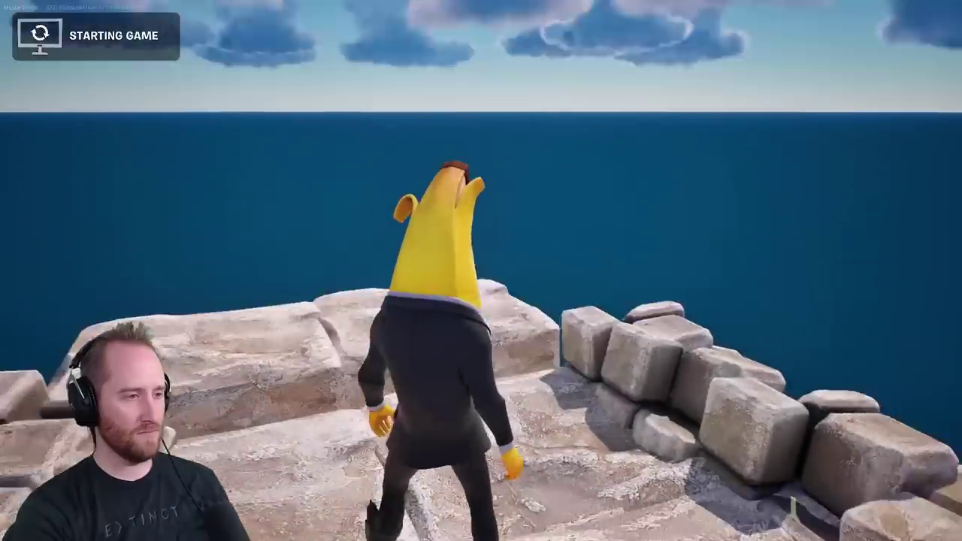
Playtest the Trigger by jumping onto its two-stone platform and onward to the moving Level2 stones
key(w)
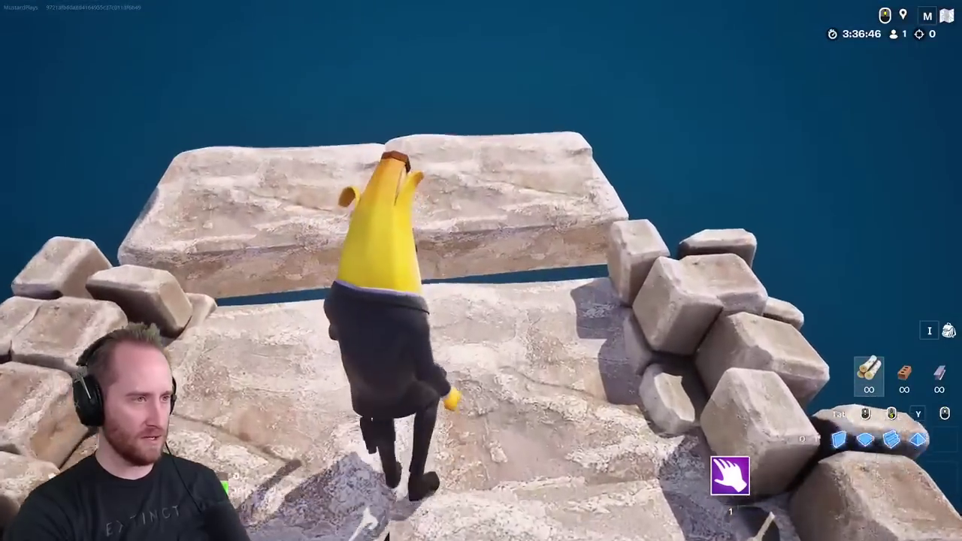
key(space)
key(w)
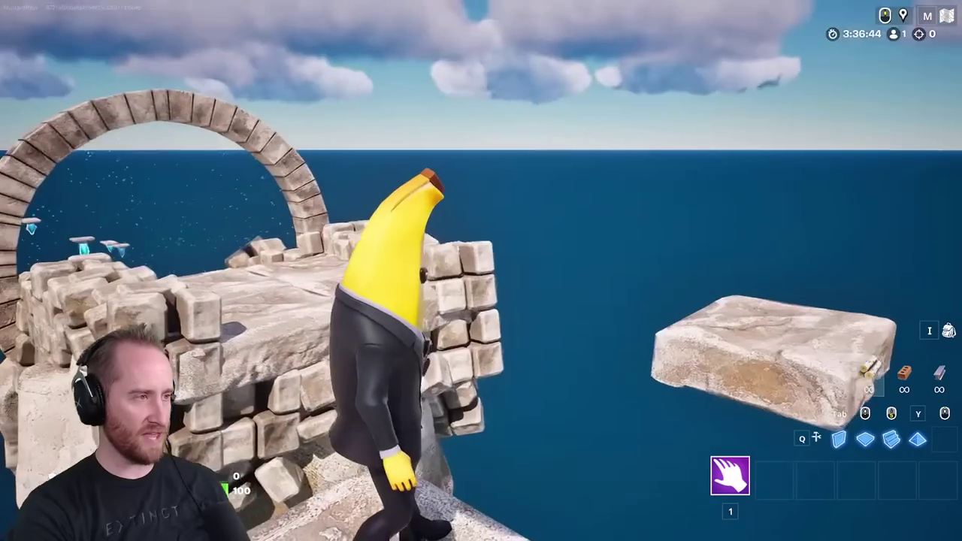
key(w)
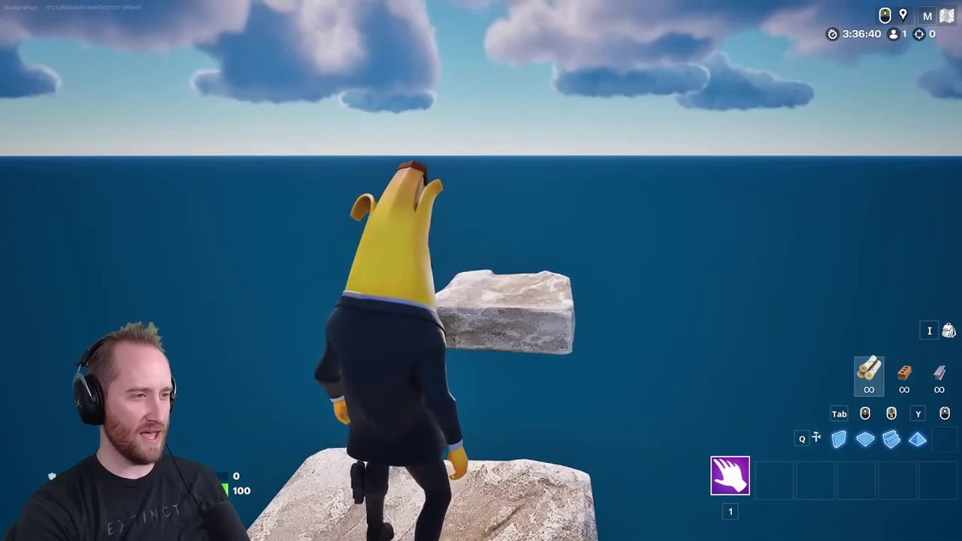
key(w)
key(space)
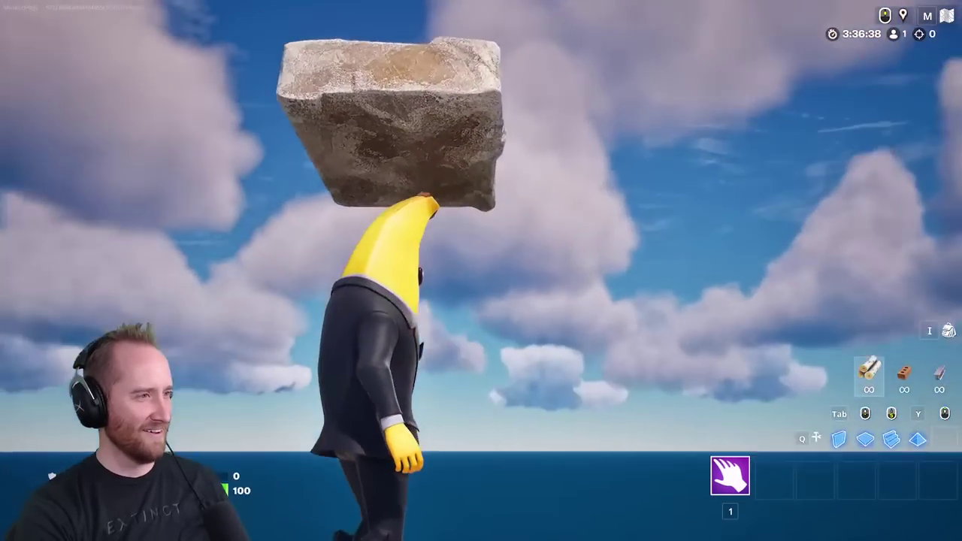
Retry the jump from the temple island's Trigger platform toward the moving Level2 stones
key(w)
key(space)
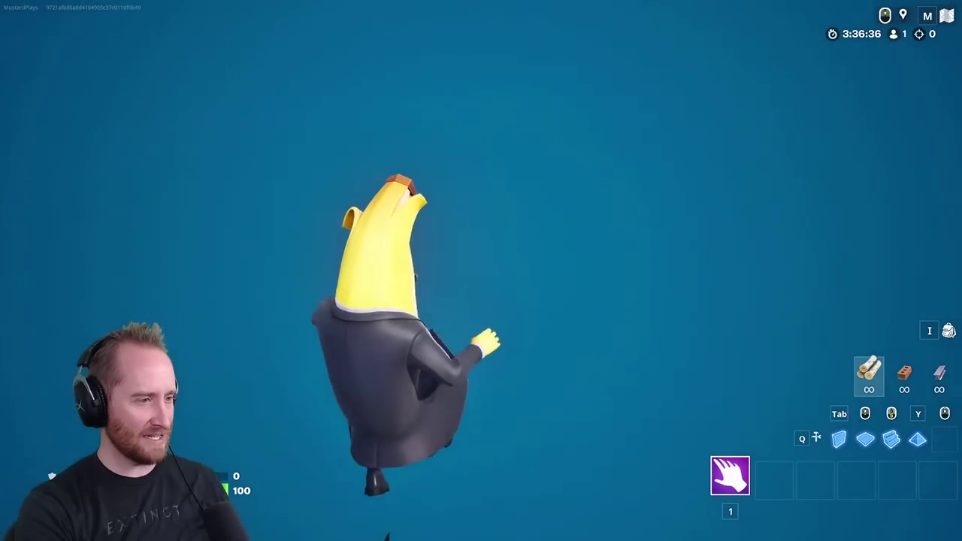
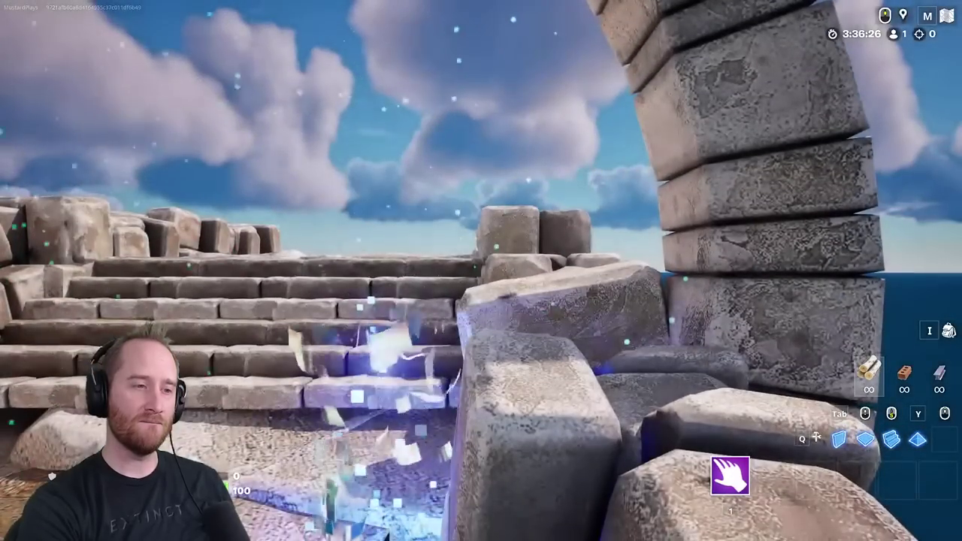
key(w)
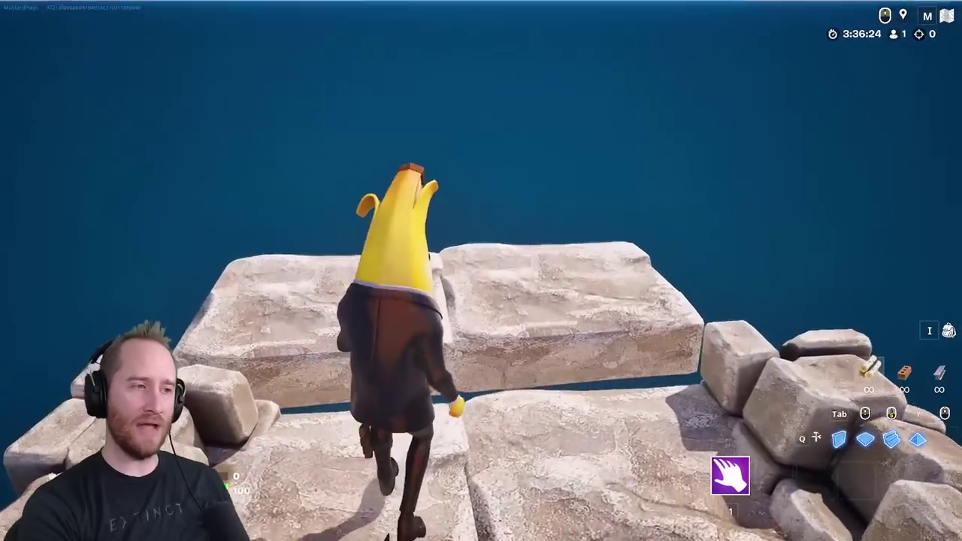
key(w)
key(space)
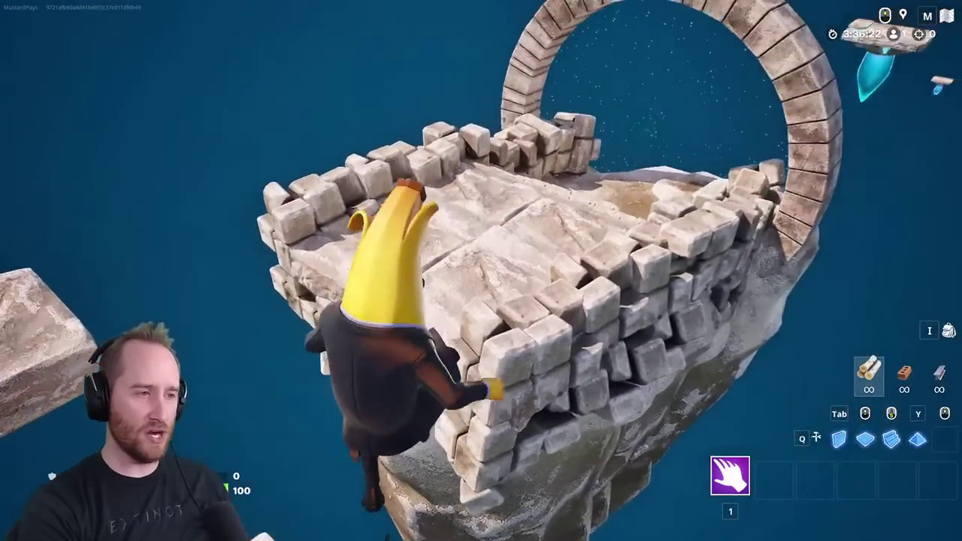
key(space)
key(s)
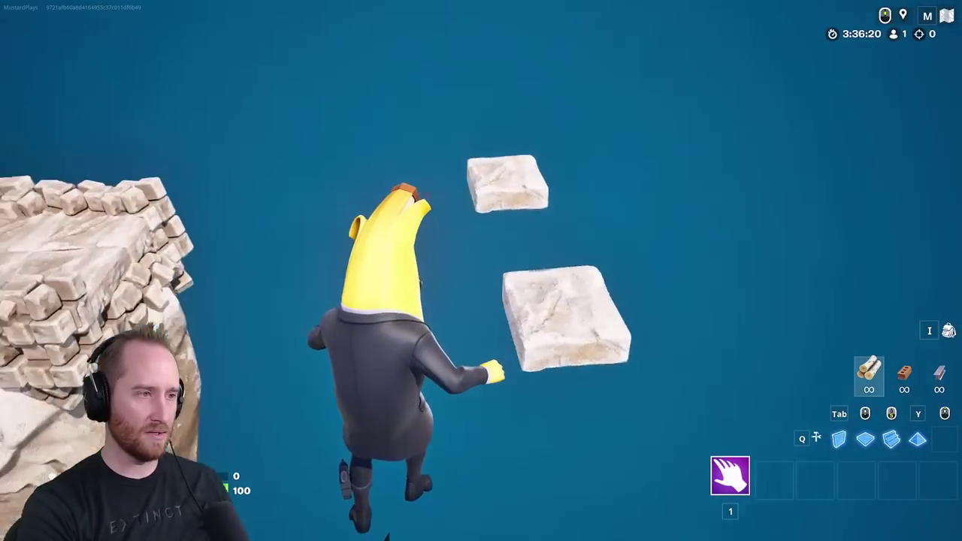
Examine the path of the two moving Level2 stones away from the island
key(d)
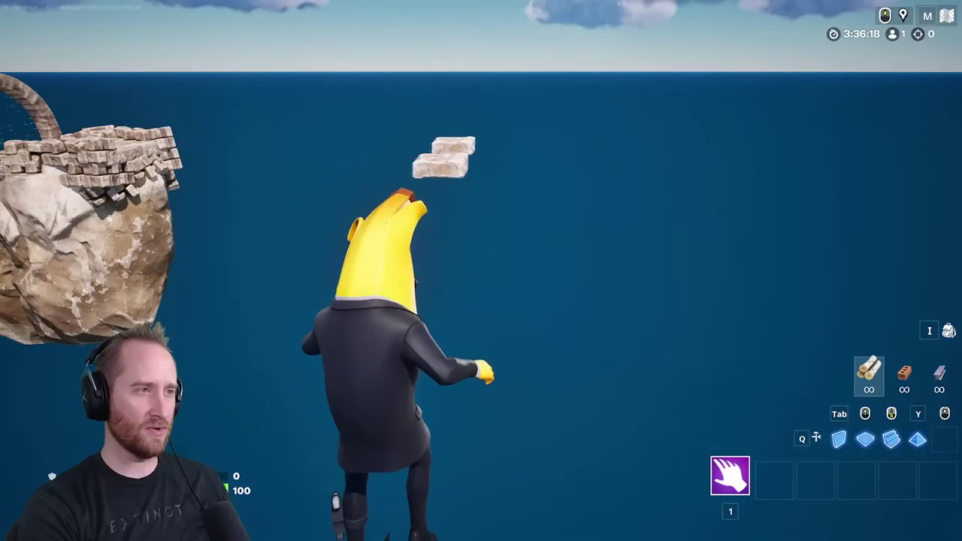
key(d)
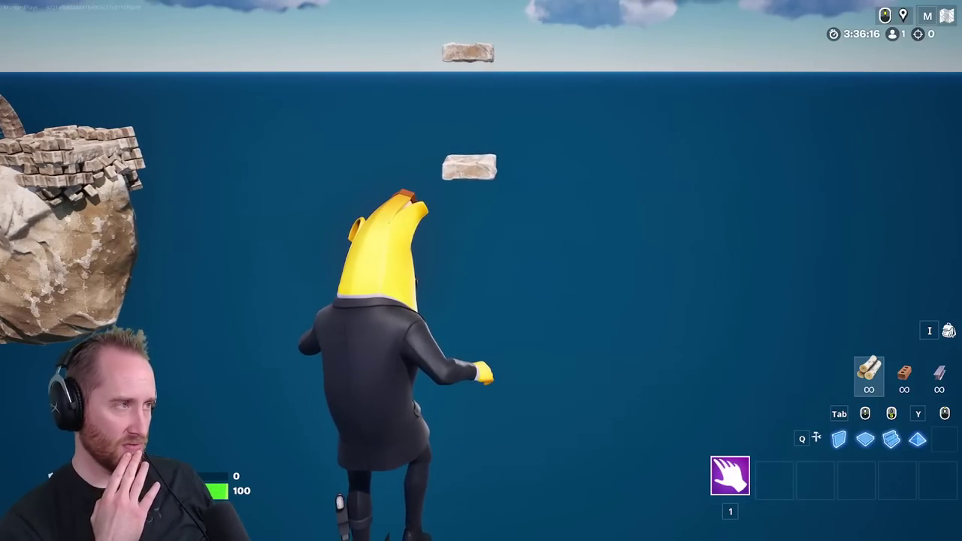
key(d)
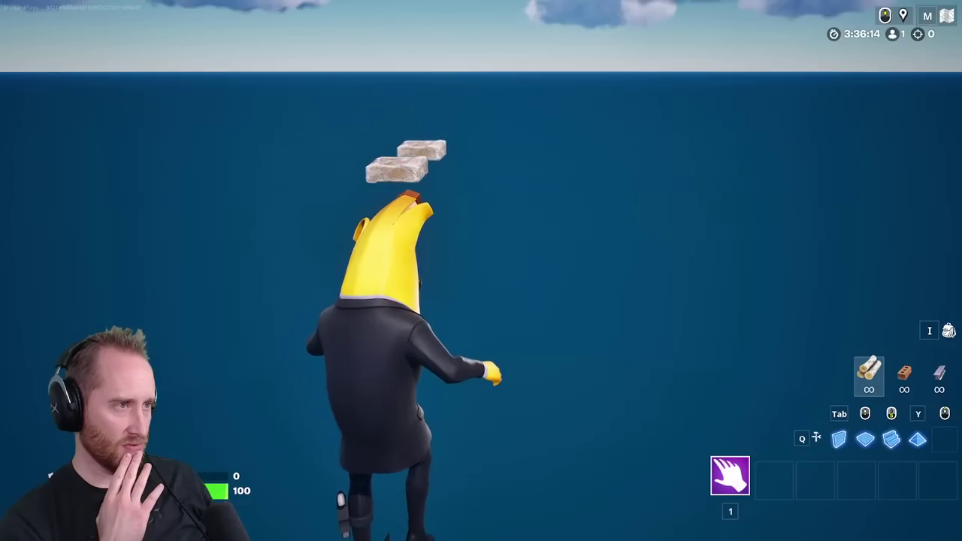
key(a)
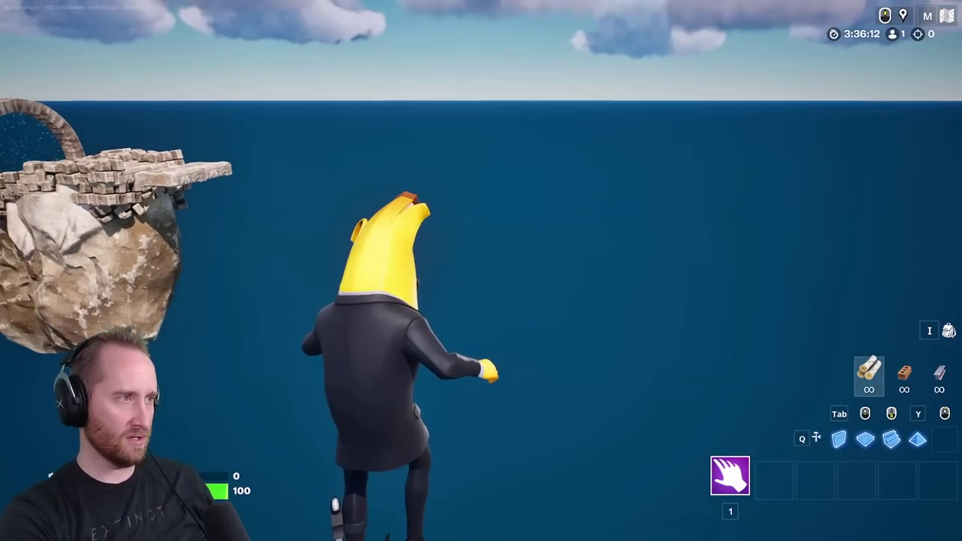
key(a)
key(a)
Playtest the jumps from the Trigger platform onto the moving stones once more, and end the game
key(w)
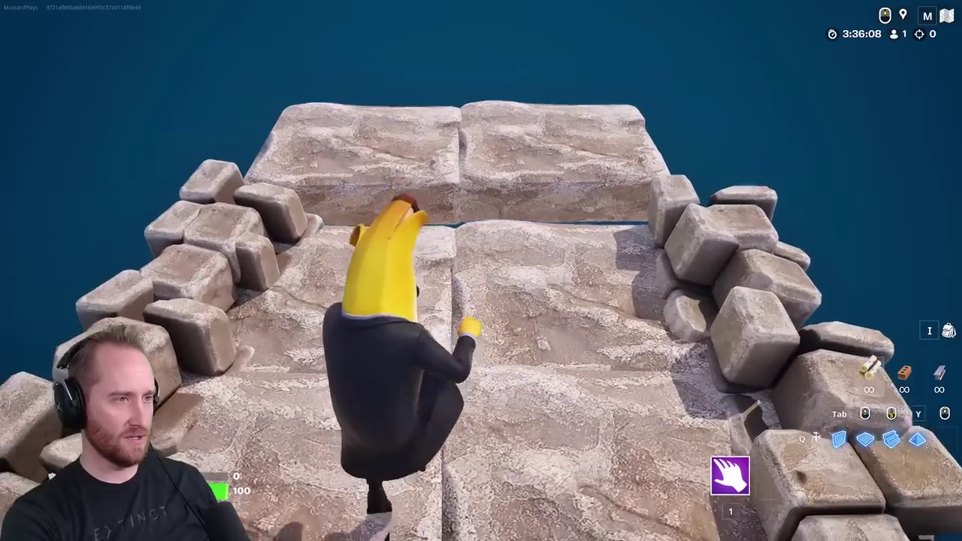
key(w)
key(w)
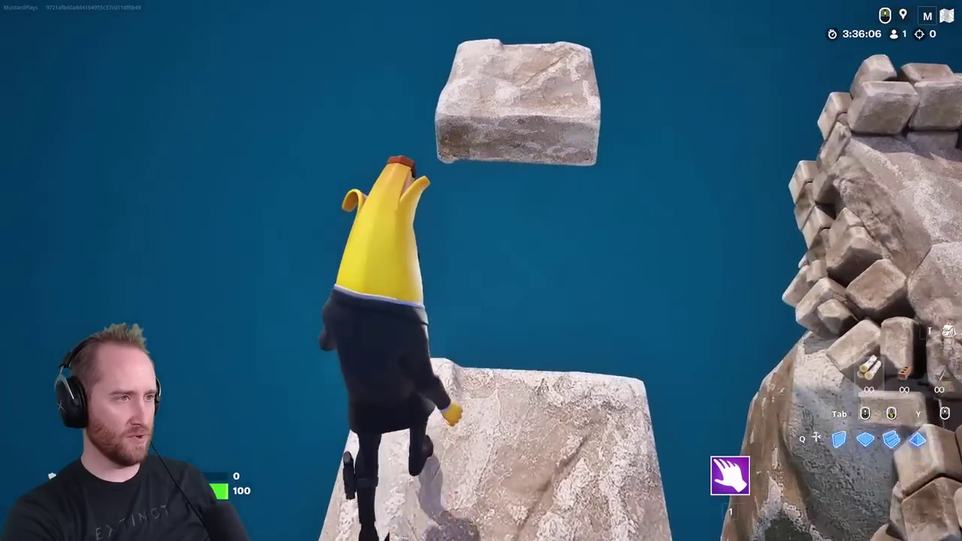
key(space)
key(w)
key(space)
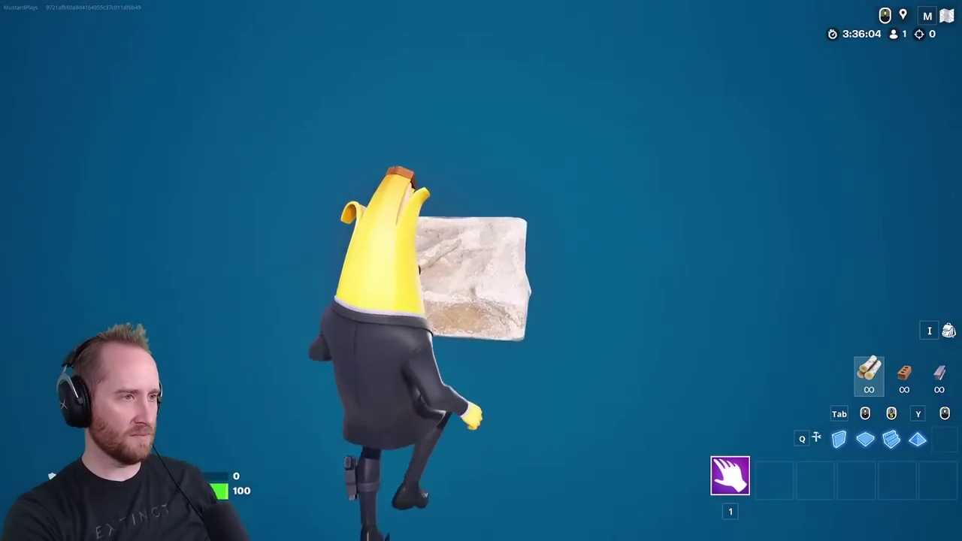
key(w)
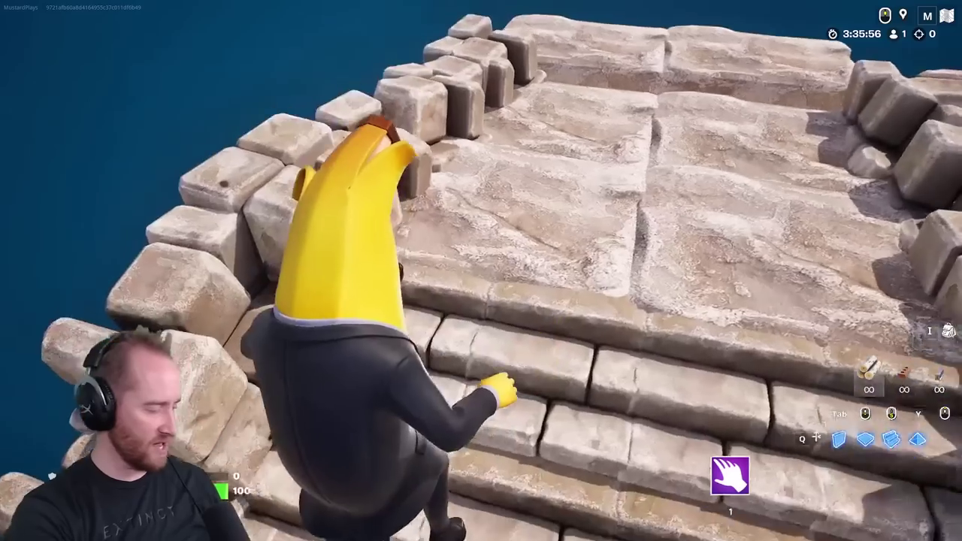
key(Escape)
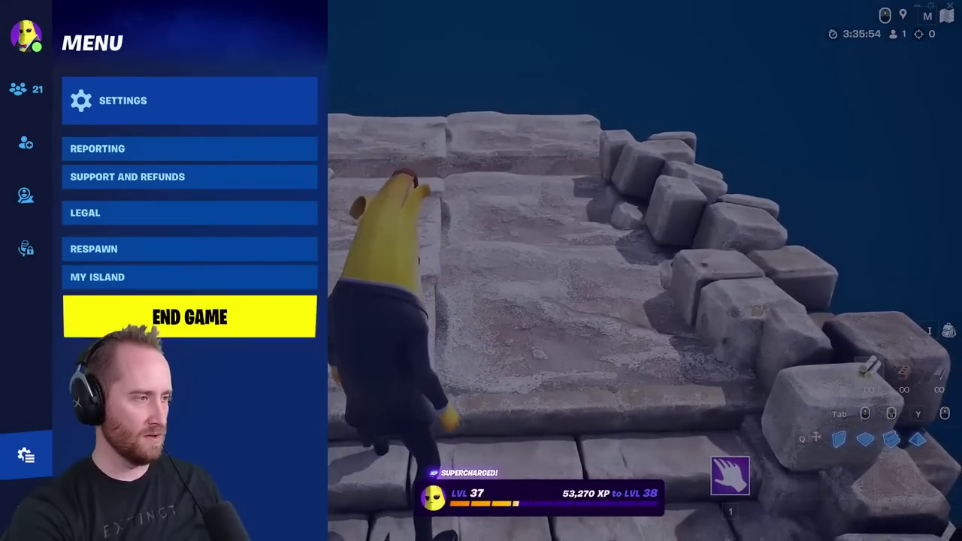
click(263, 325)
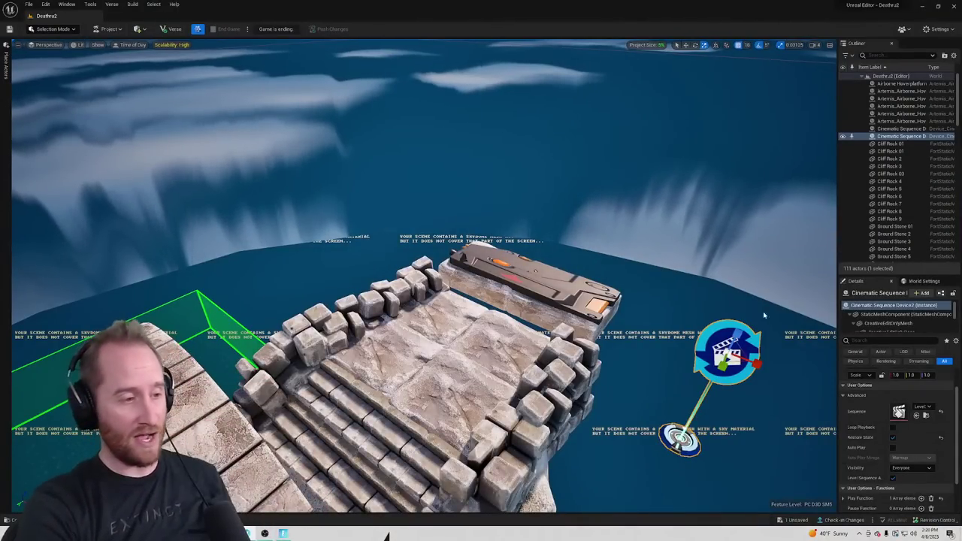
Open the Level2 sequence from the project content and move its playhead to 9.00
right_drag(393, 169, 545, 192)
key(ctrl+space)
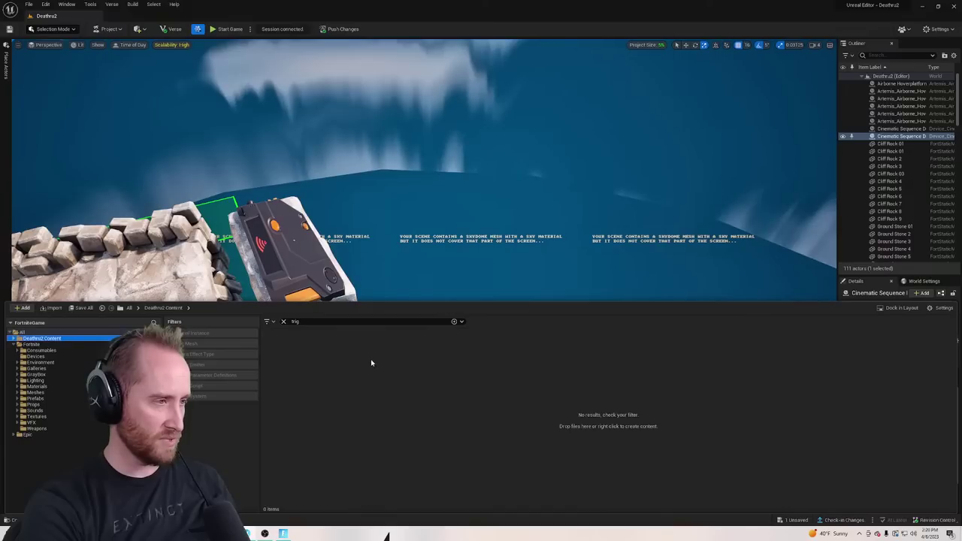
click(284, 322)
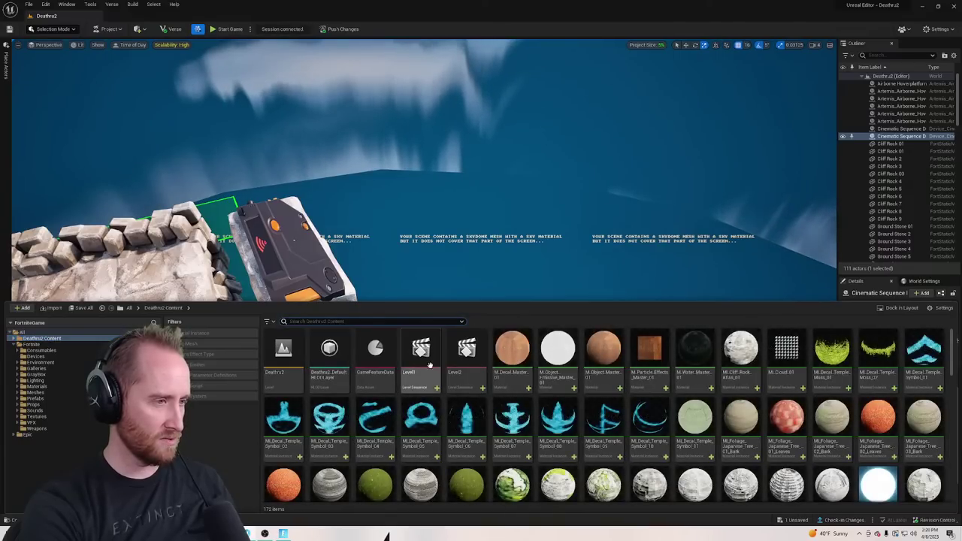
double_click(466, 350)
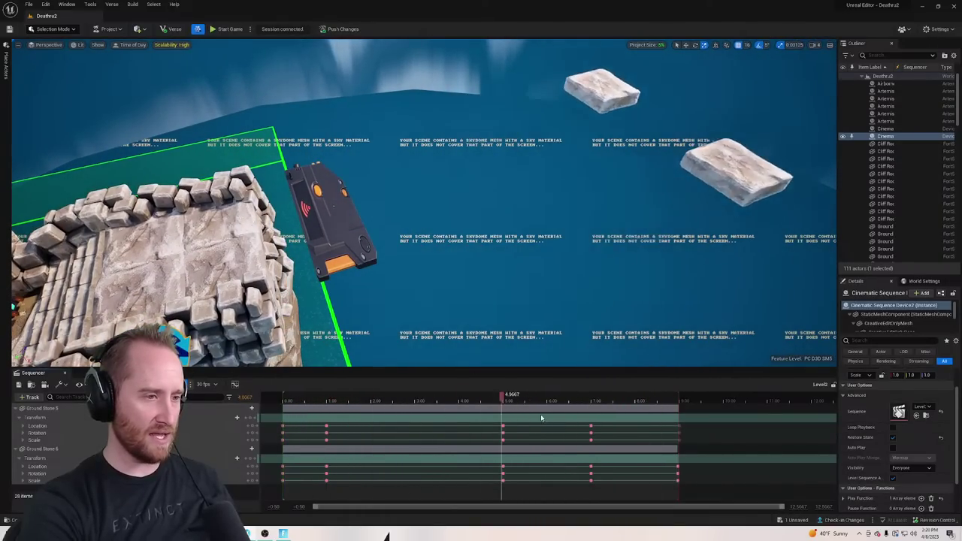
mouse_move(631, 316)
right_down()
mouse_move(665, 291)
mouse_move(630, 312)
right_up()
right_drag(482, 221, 442, 255)
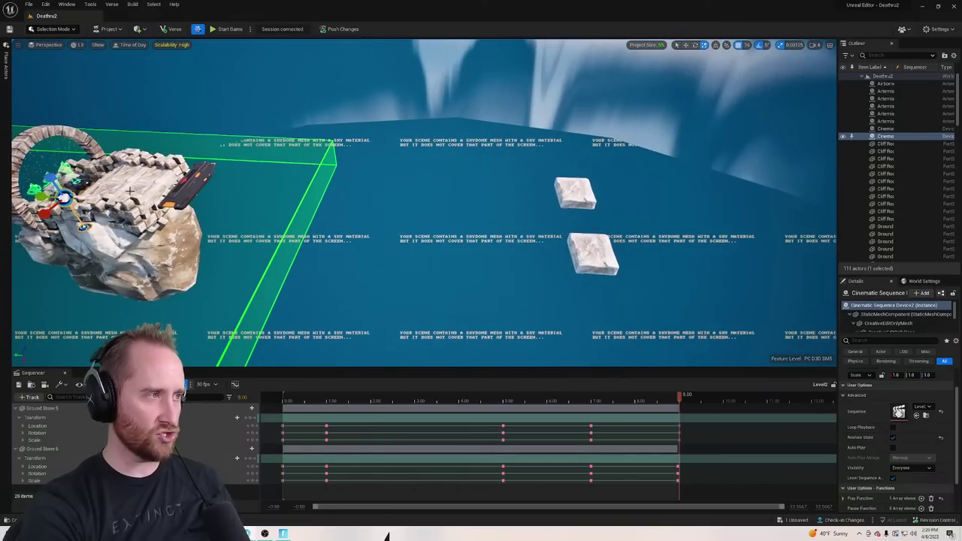
Duplicate the temple island's four floor stones and move the copies out near the end position of the moving stones
right_drag(129, 191, 36, 228)
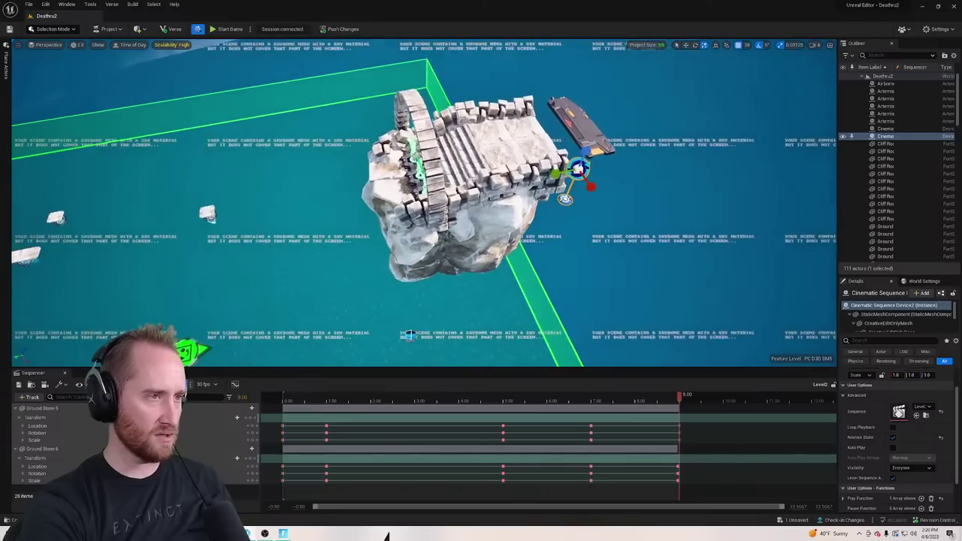
right_drag(407, 335, 447, 330)
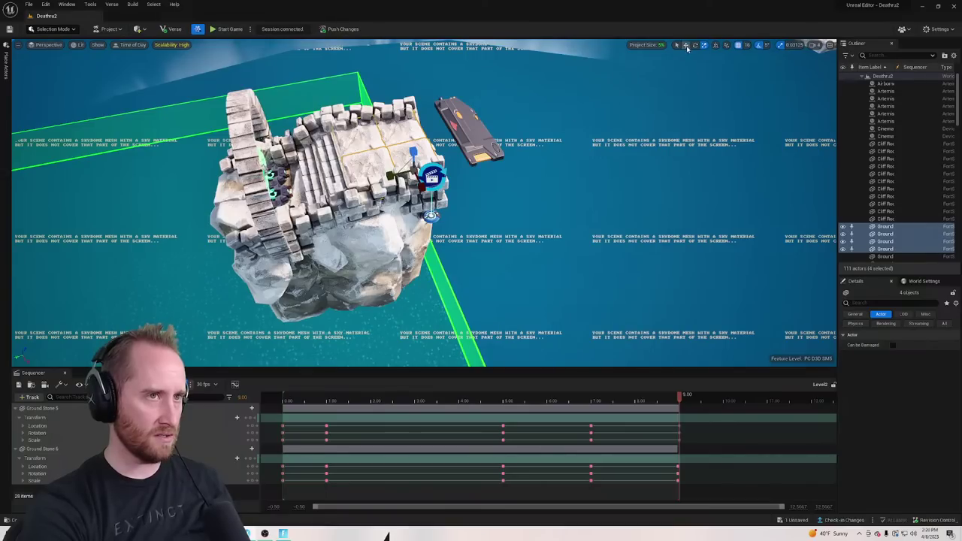
right_drag(643, 94, 602, 131)
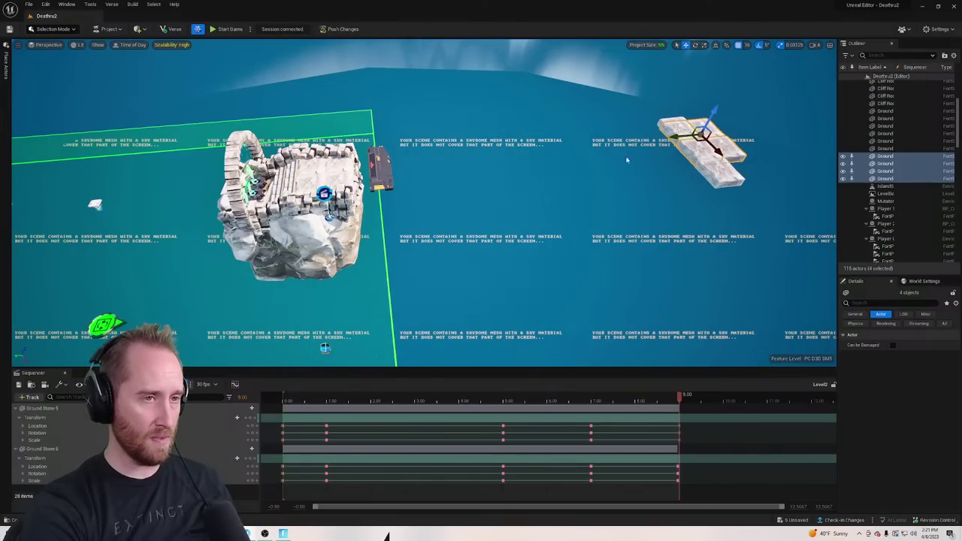
key(f)
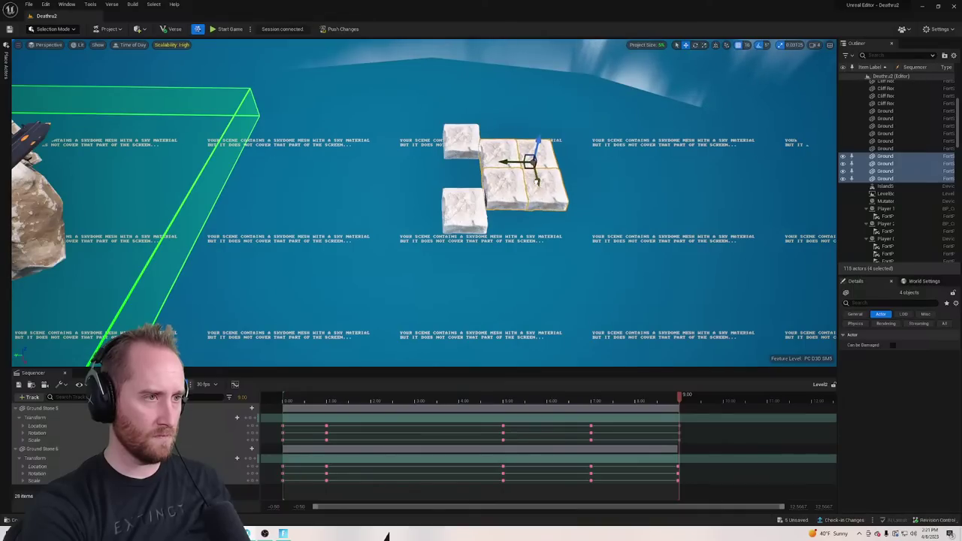
Line up the copied four-stone platform directly beside the two moving stones at their end position
right_drag(477, 171, 537, 202)
drag(570, 218, 554, 219)
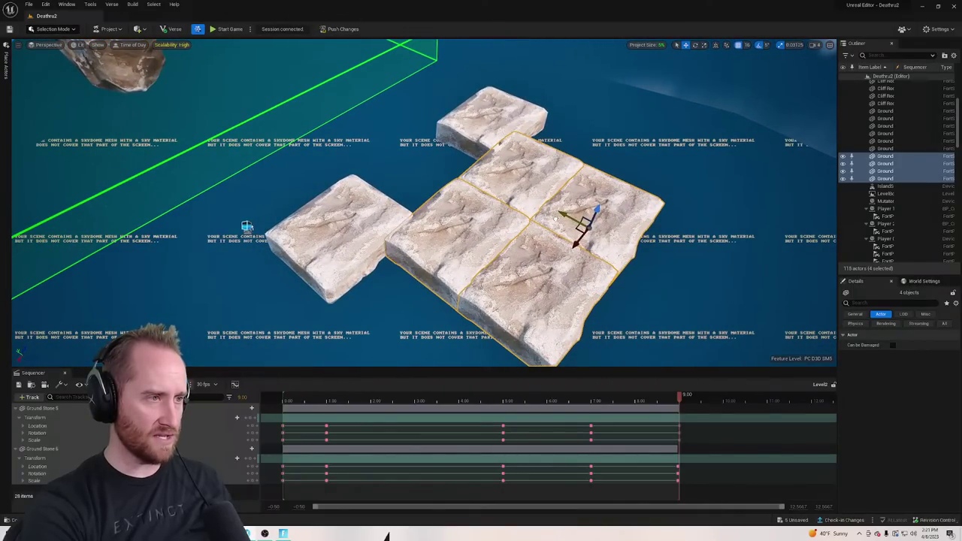
right_drag(482, 178, 401, 130)
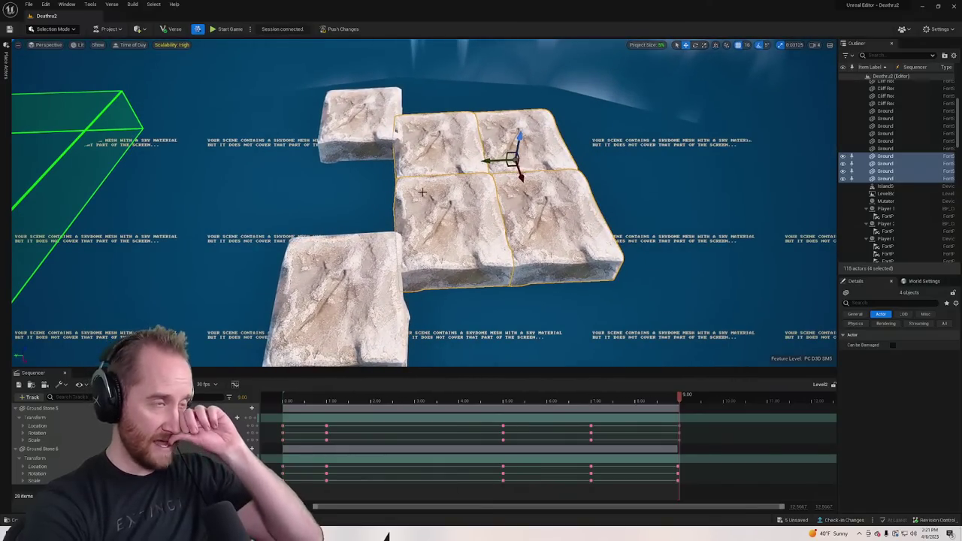
right_drag(422, 193, 334, 205)
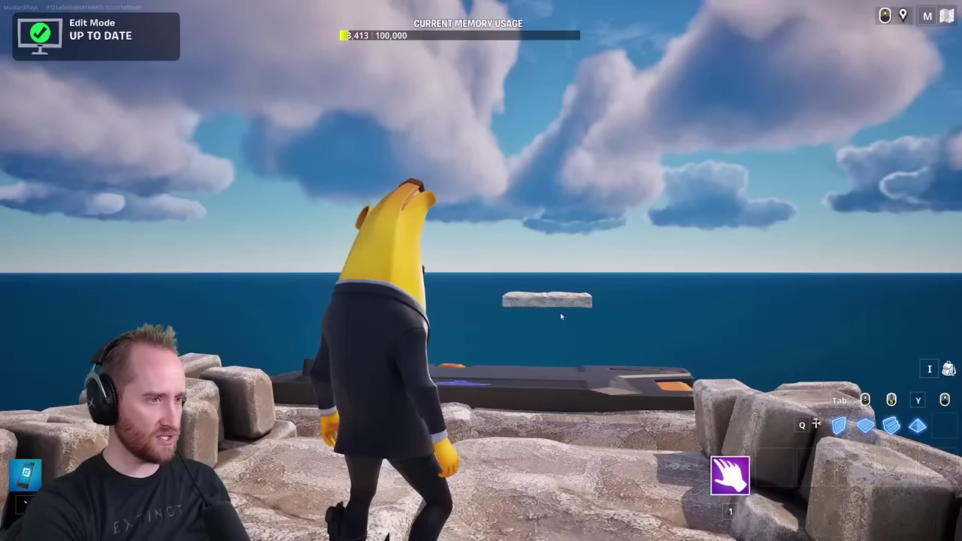
Start the game and playtest the crossing from the Trigger platform onto the moving Level2 stones
key(Escape)
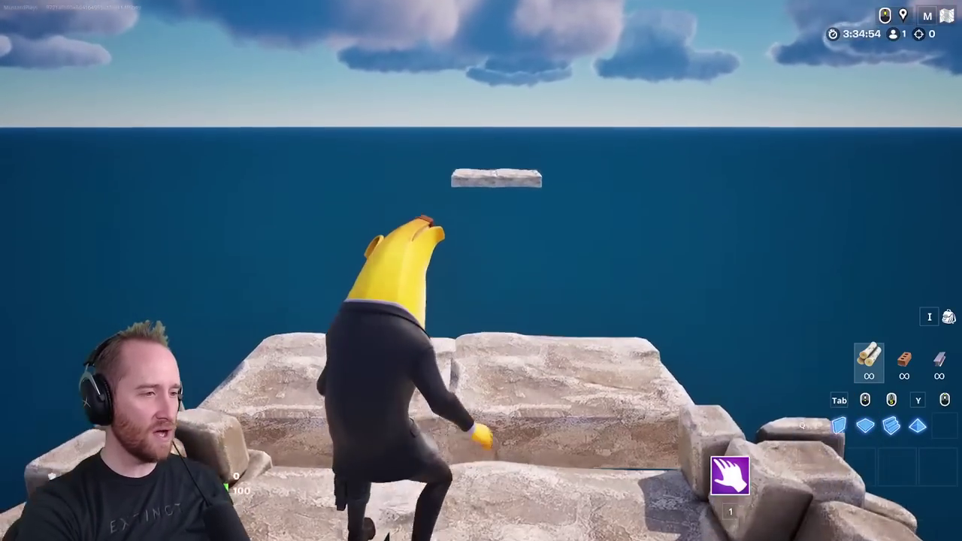
key(w)
key(a)
key(w)
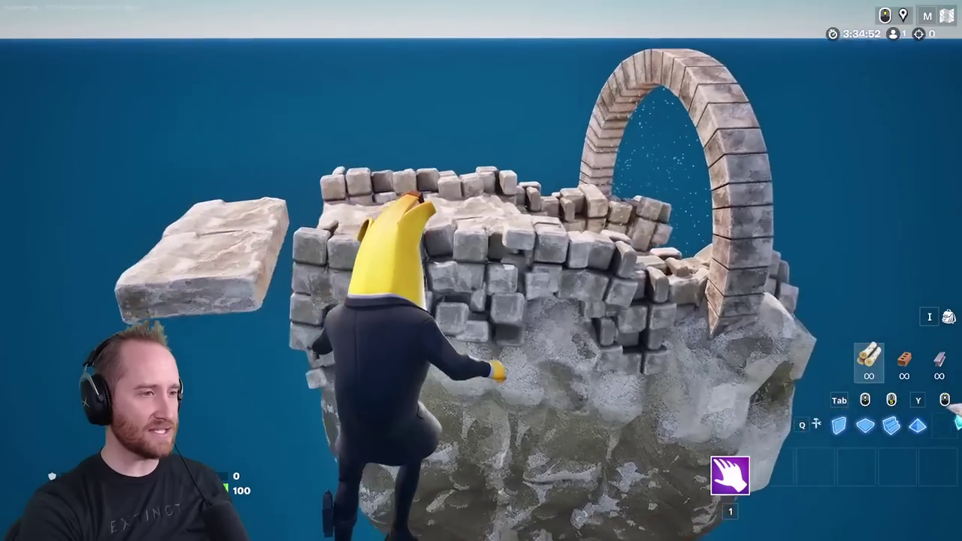
key(w)
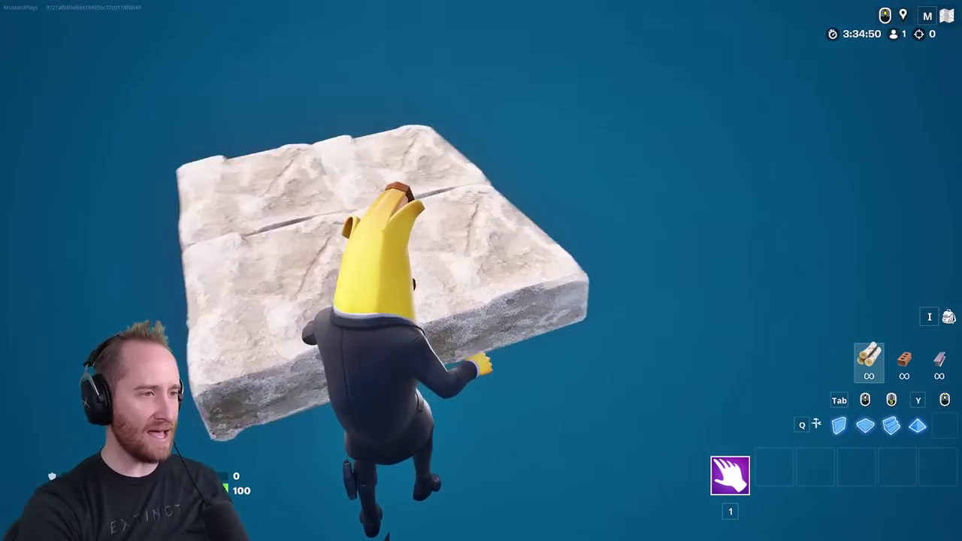
key(w)
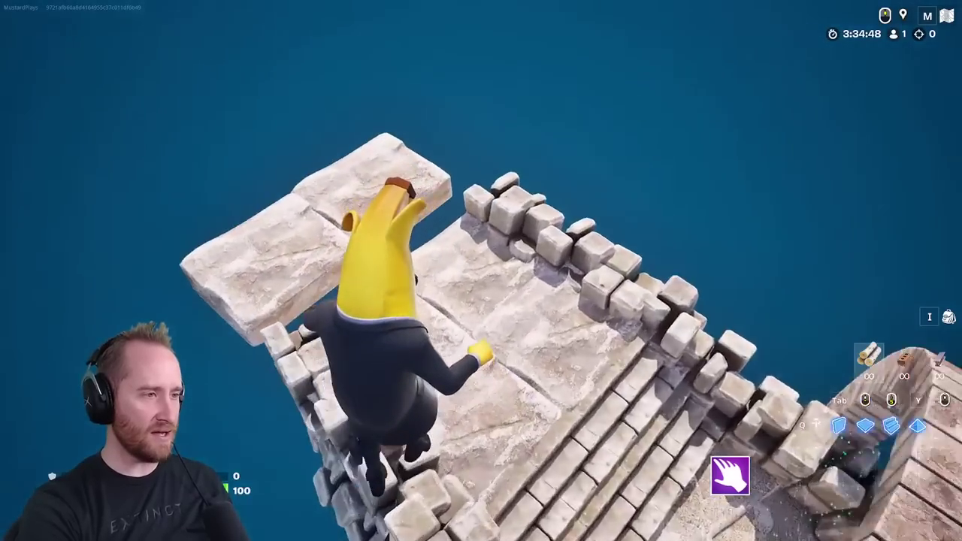
key(w)
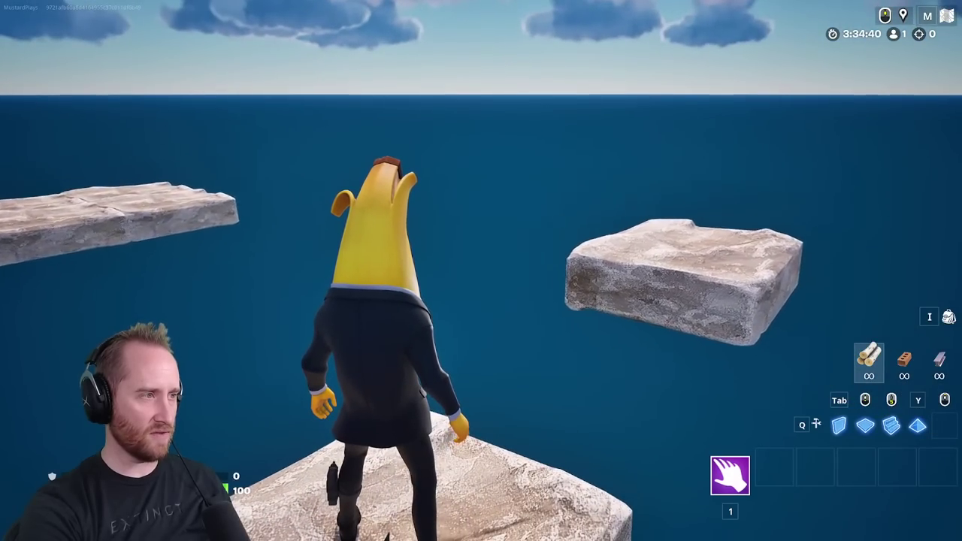
Playtest jumping from the moving stones onto the four-stone landing platform, repeating the crossing from the temple island
key(w)
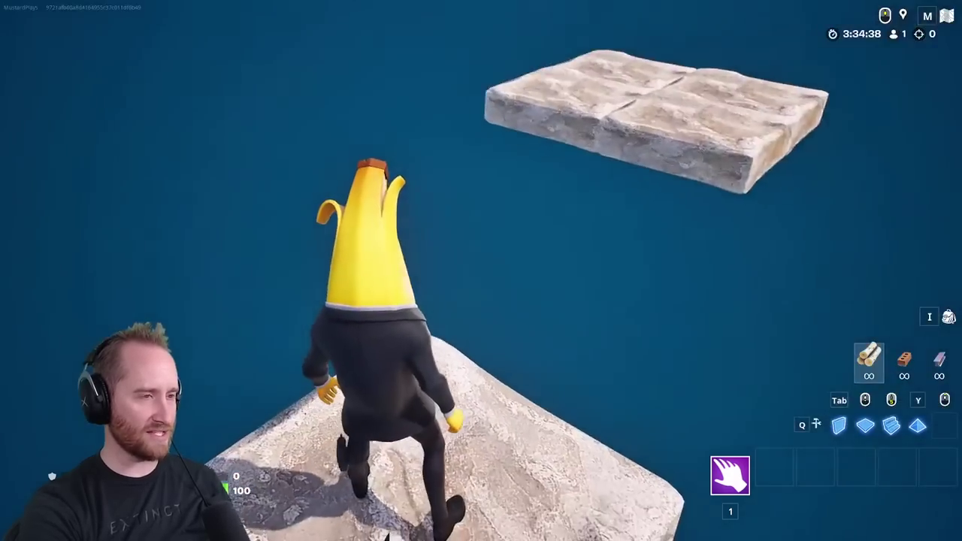
key(space)
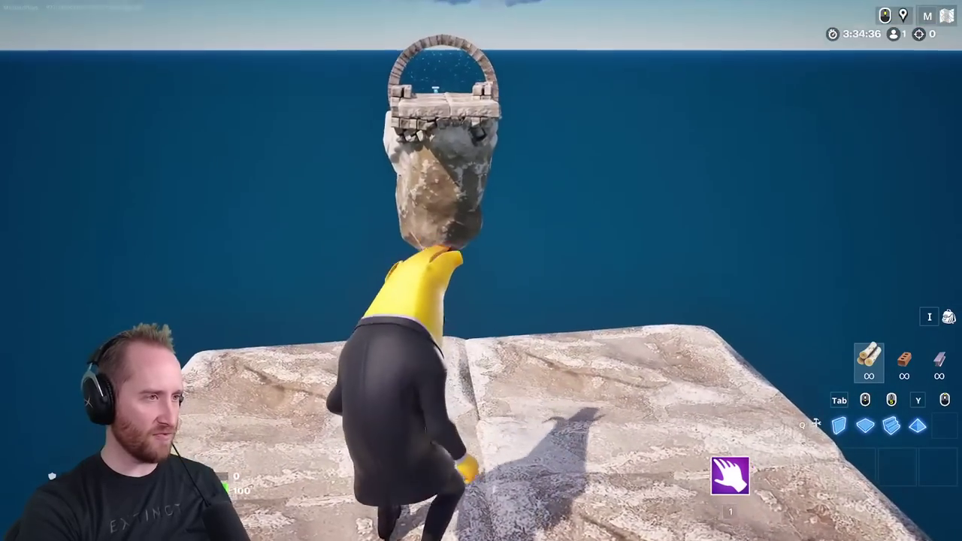
key(w)
key(space)
key(w)
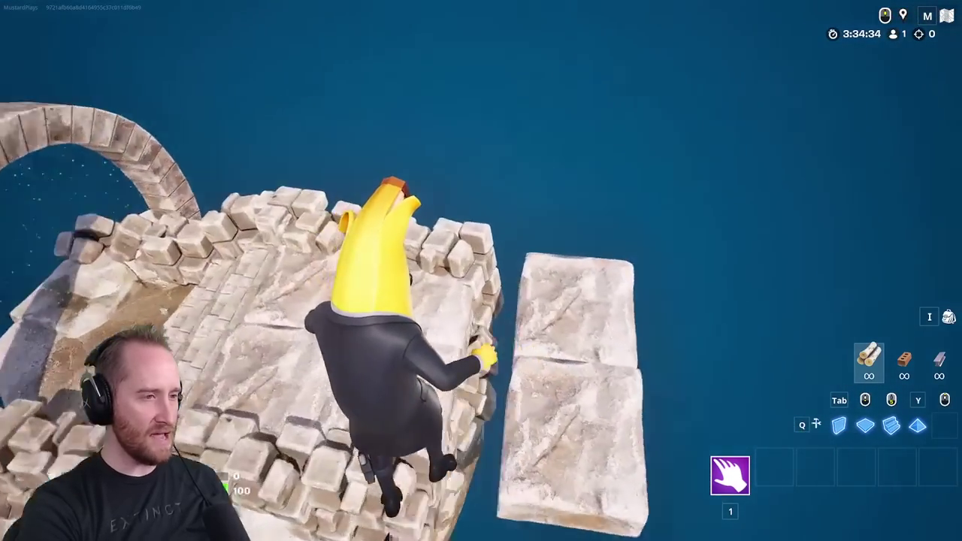
key(w)
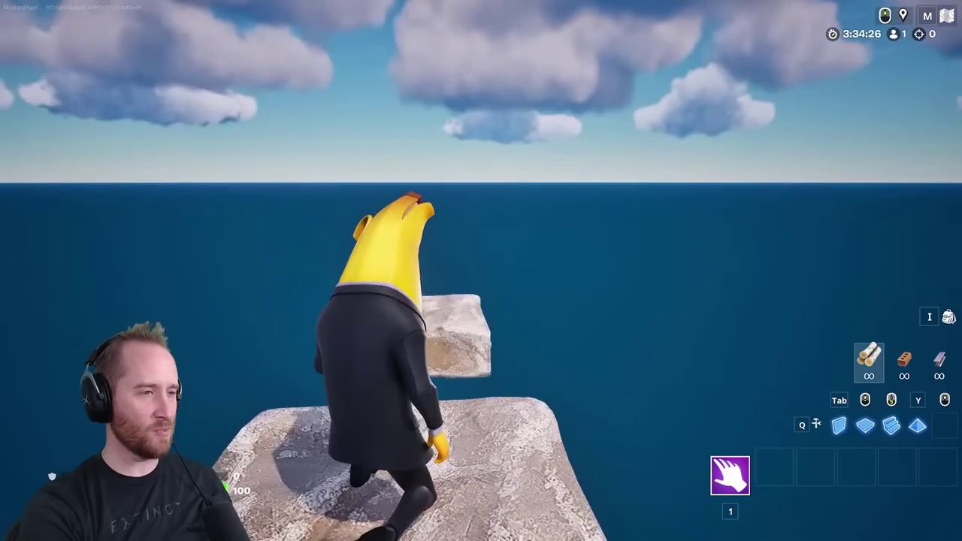
key(space)
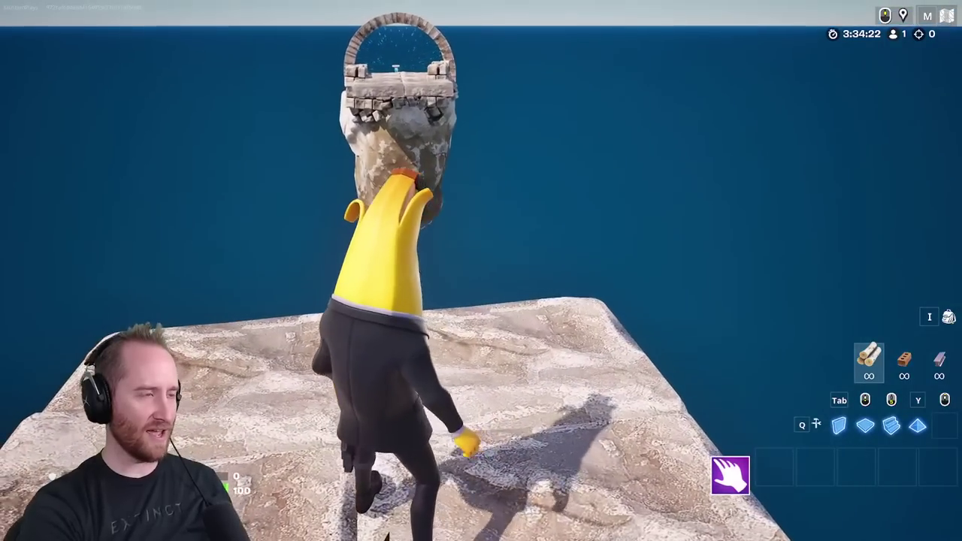
Switch back to Unreal Editor and delete the copied four-stone landing platform beside the two moving stones
key(alt+Tab)
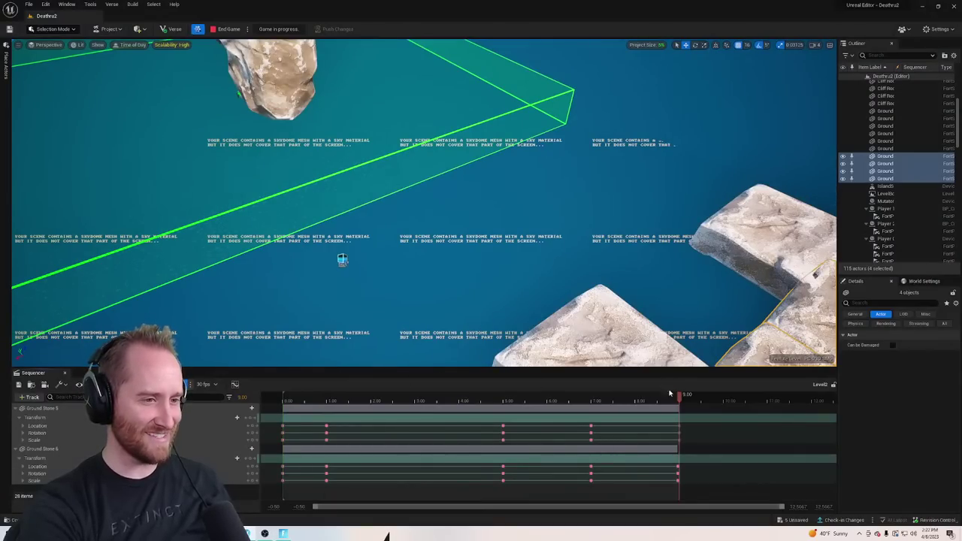
right_drag(639, 301, 680, 255)
key(w)
key(a)
key(q)
key(e)
key(s)
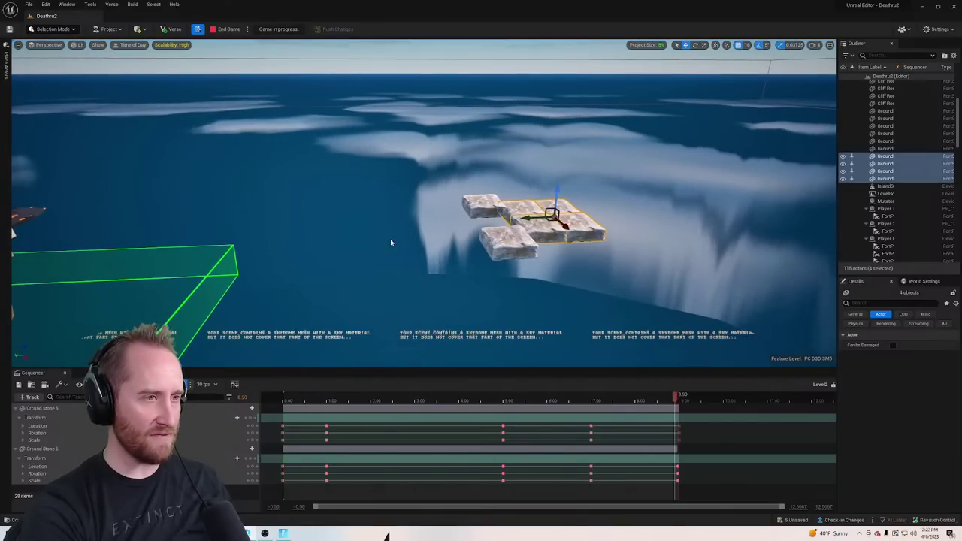
mouse_move(391, 242)
right_down()
mouse_move(316, 250)
mouse_move(346, 282)
mouse_move(327, 284)
mouse_move(361, 297)
mouse_move(402, 239)
mouse_move(425, 237)
mouse_move(398, 243)
right_up()
key(w)
key(a)
key(w)
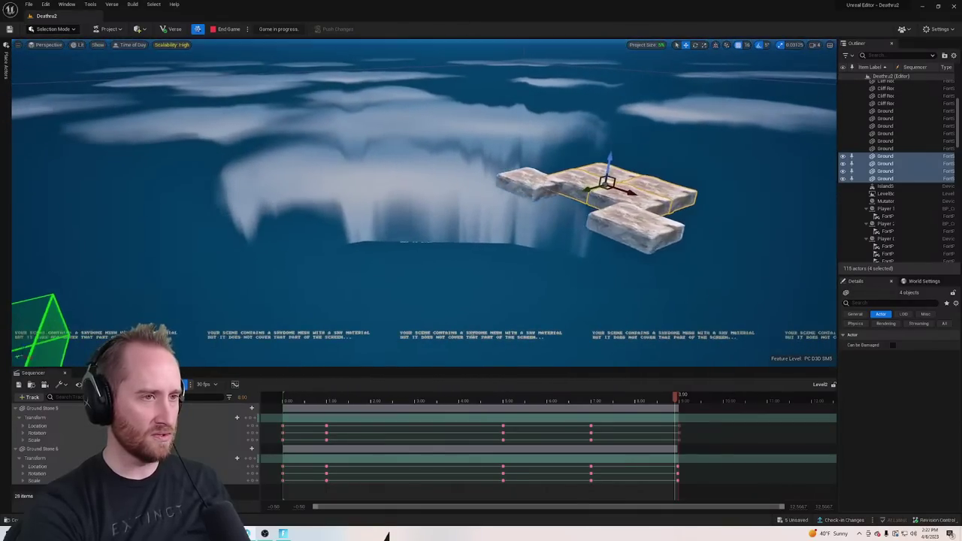
shift+click(546, 189)
shift+click(505, 193)
key(Delete)
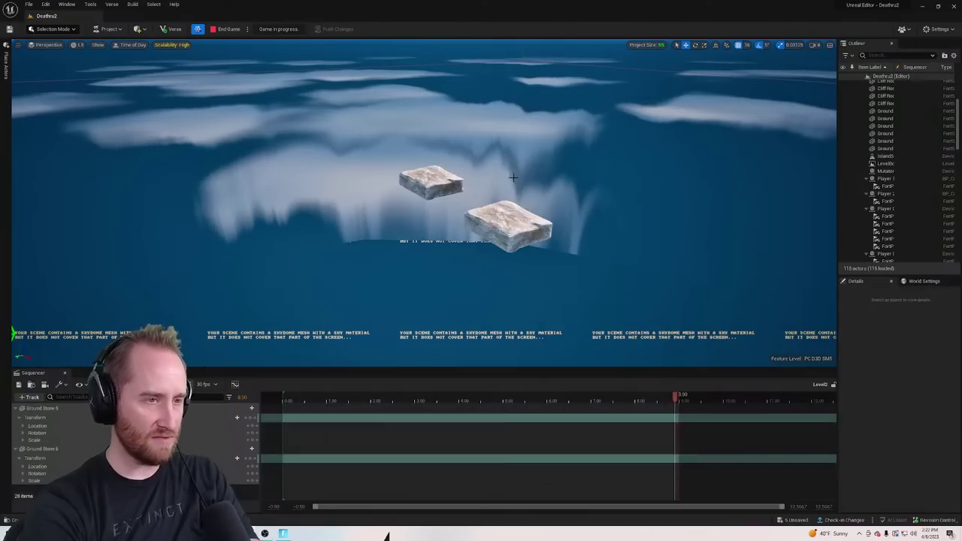
right_drag(515, 177, 556, 214)
click(421, 233)
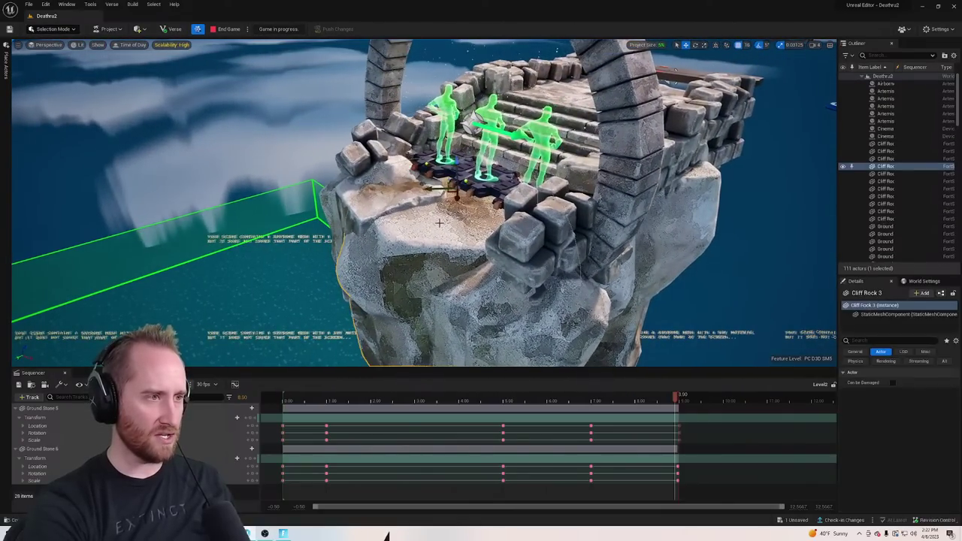
right_drag(421, 233, 448, 233)
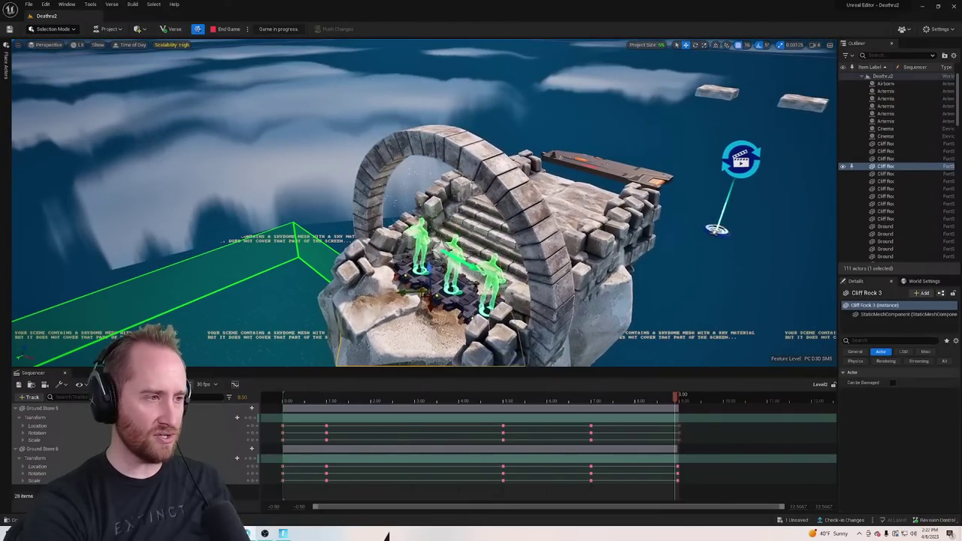
click(399, 299)
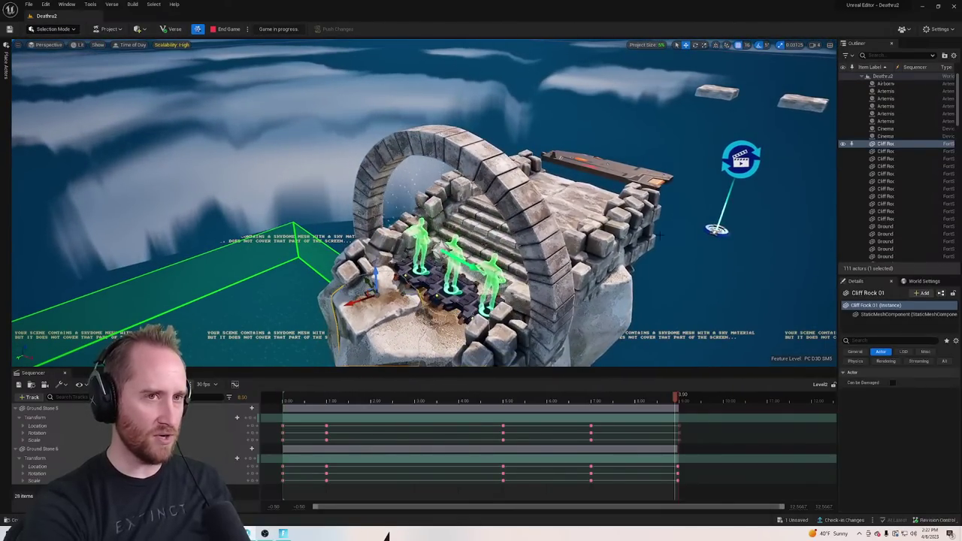
shift+click(883, 219)
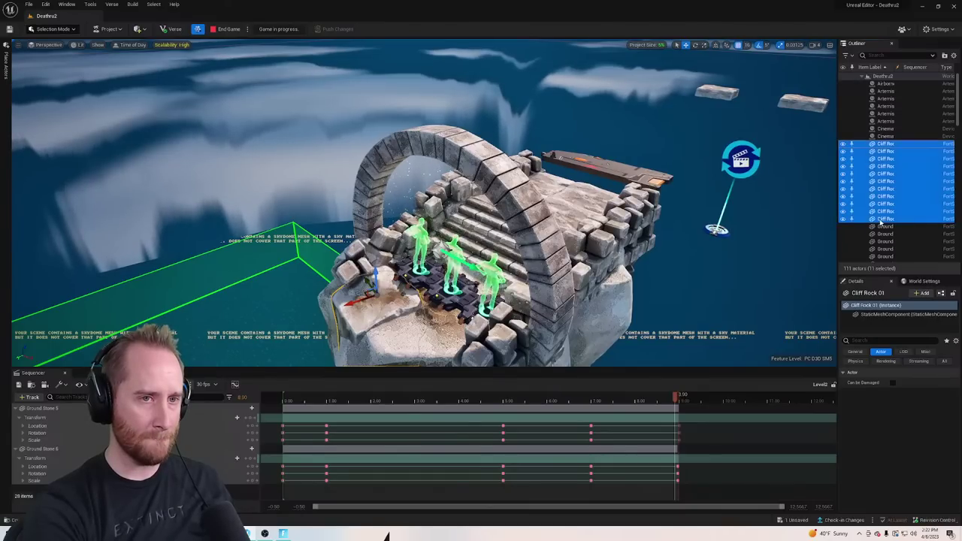
right_drag(526, 226, 569, 239)
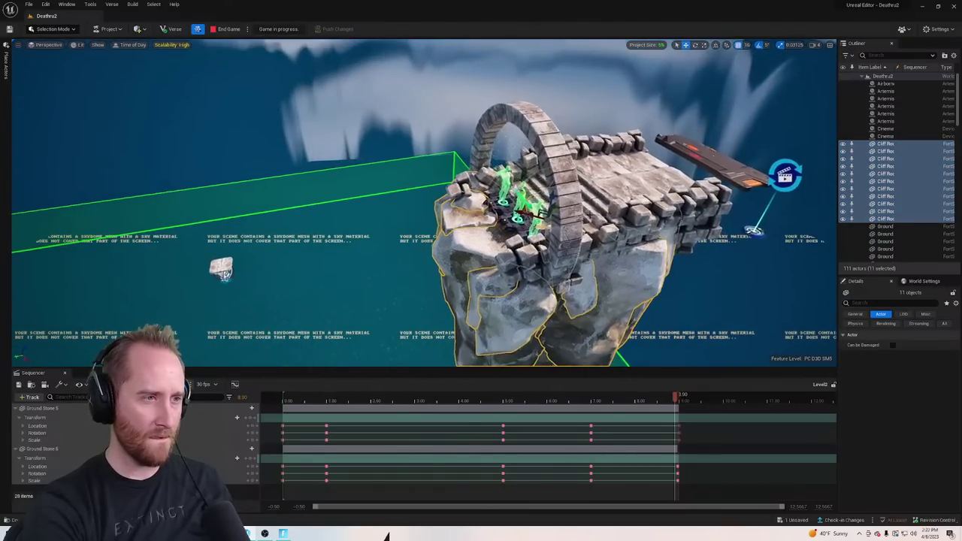
ctrl+click(562, 178)
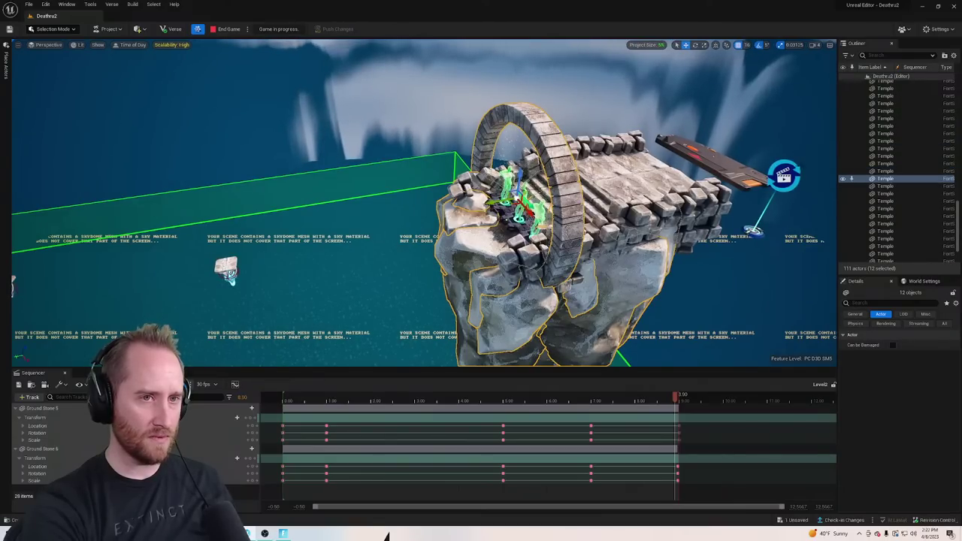
scroll(641, 193, up, 4)
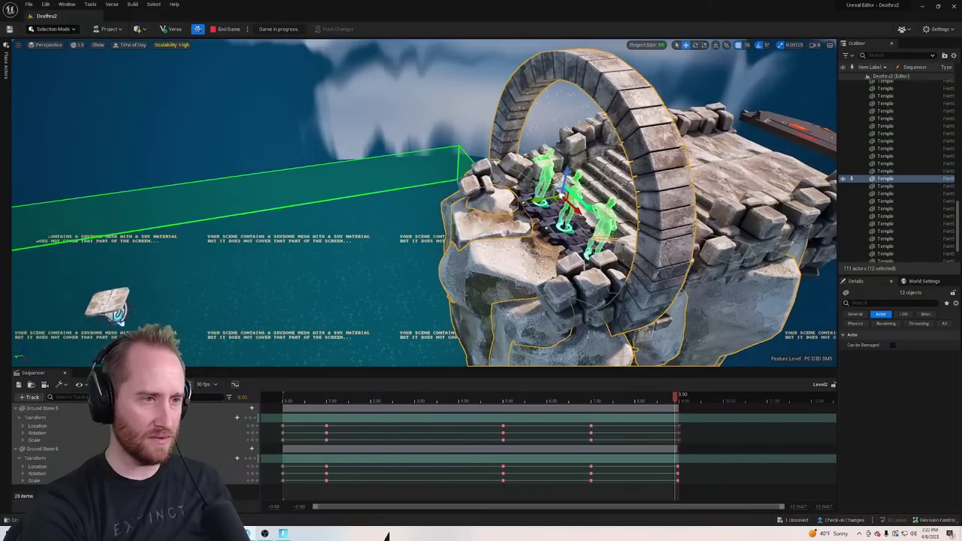
ctrl+click(579, 296)
right_drag(579, 296, 688, 290)
click(703, 207)
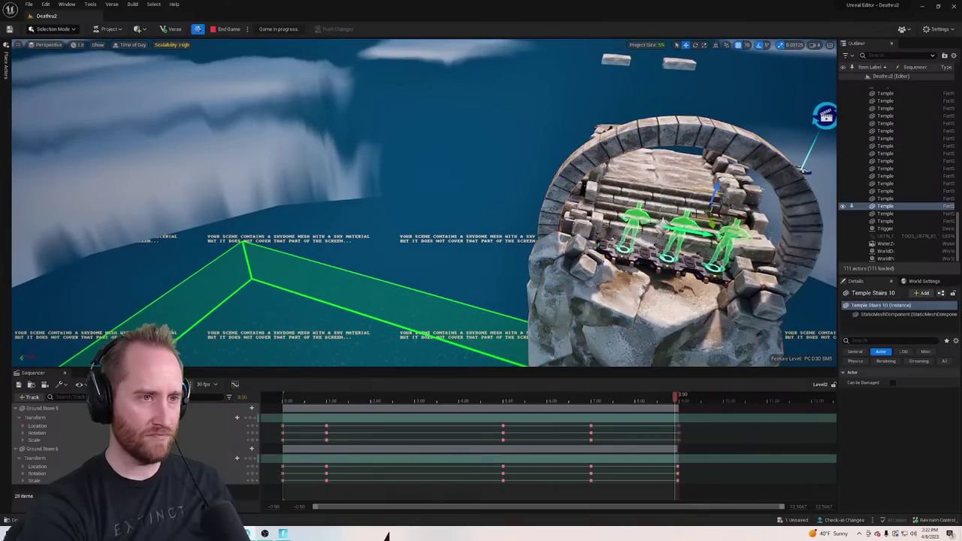
scroll(887, 142, up, 5)
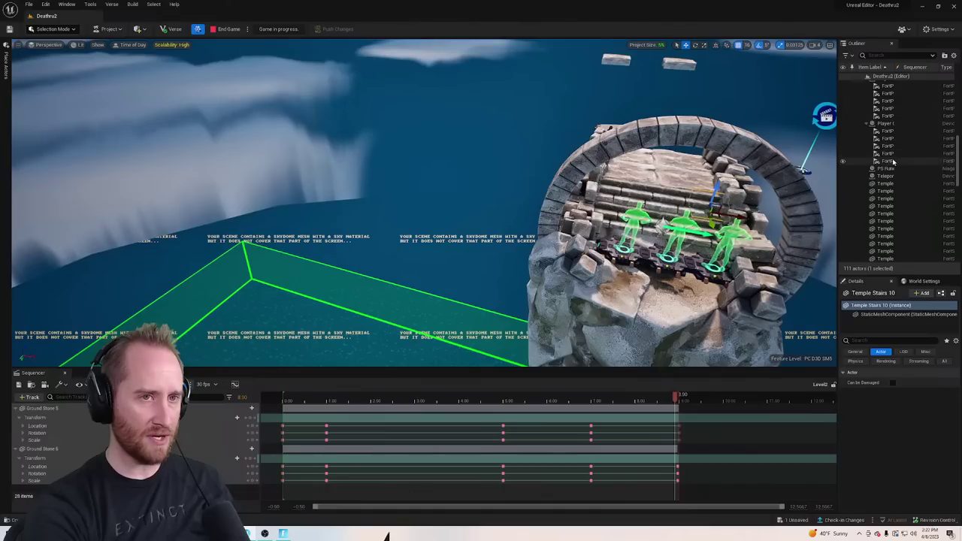
scroll(890, 188, down, 5)
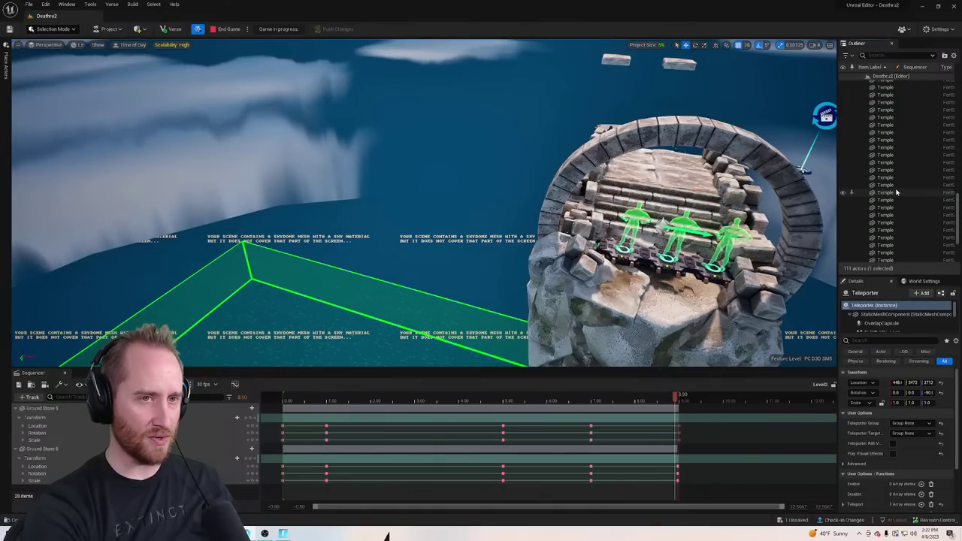
shift+click(891, 222)
right_drag(677, 225, 521, 265)
ctrl+click(541, 309)
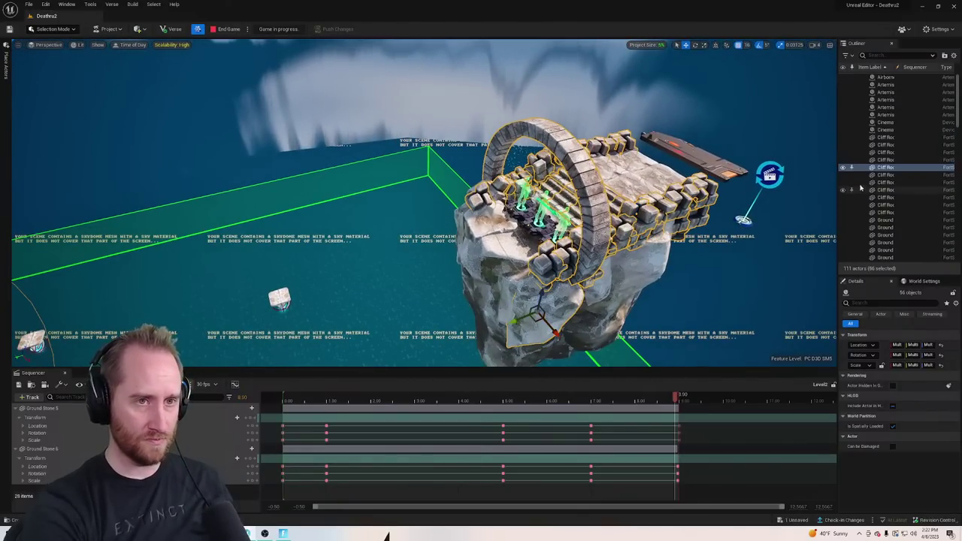
shift+click(885, 140)
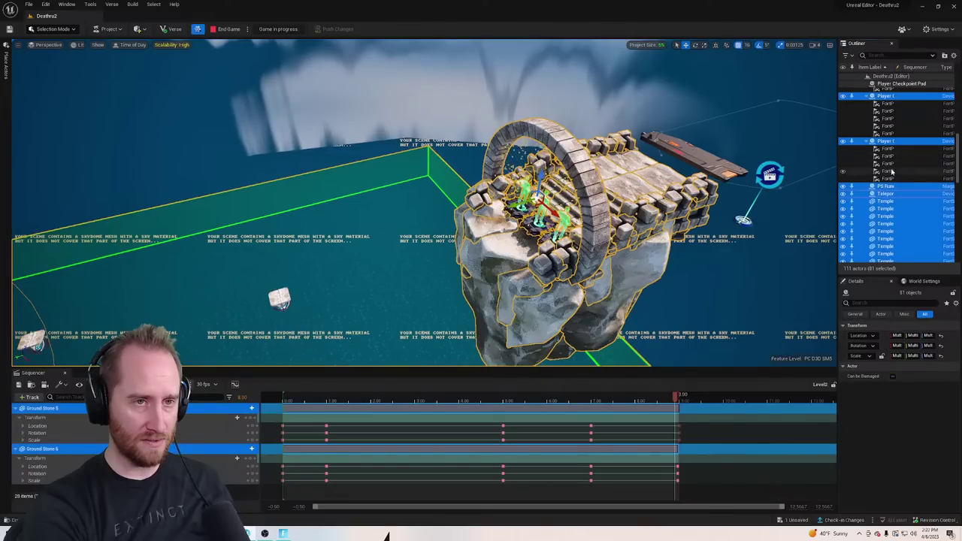
click(558, 228)
Select all eleven Cliff Rock pieces of the temple island and add the six Ground stones to the selection
click(544, 309)
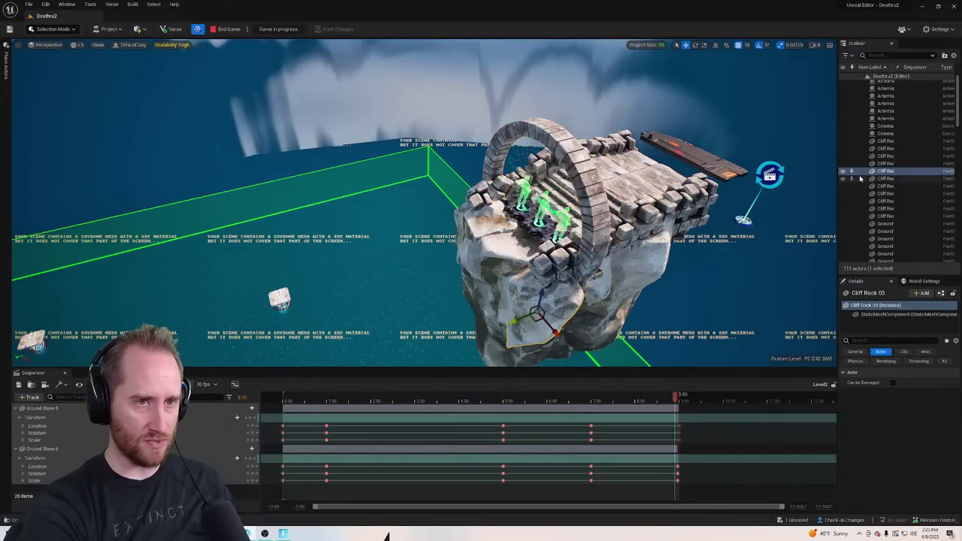
scroll(904, 182, up, 1)
click(889, 146)
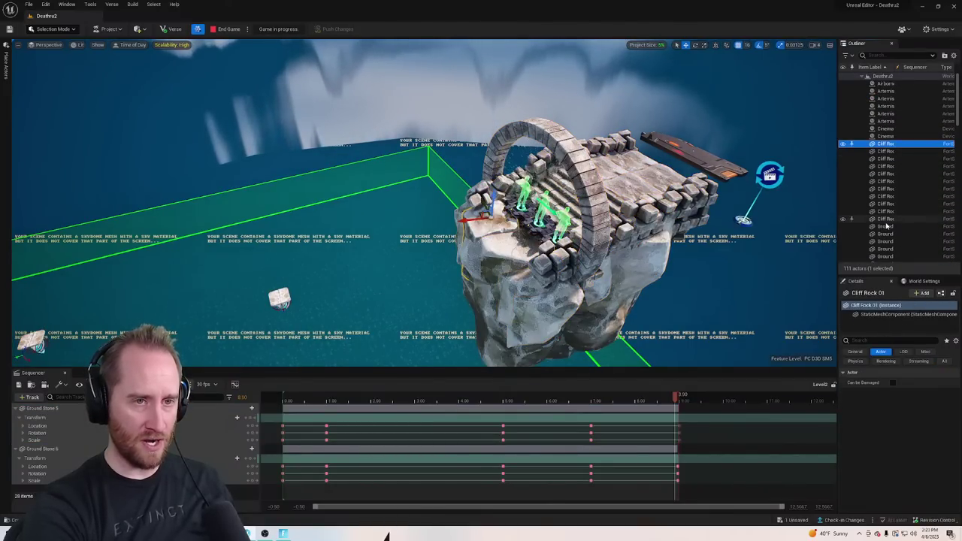
shift+click(895, 219)
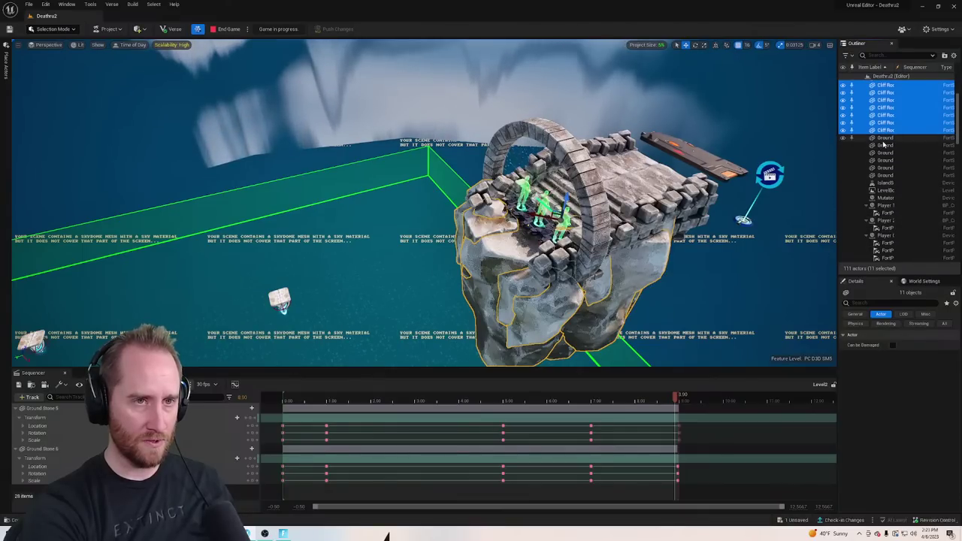
ctrl+click(885, 138)
shift+click(887, 176)
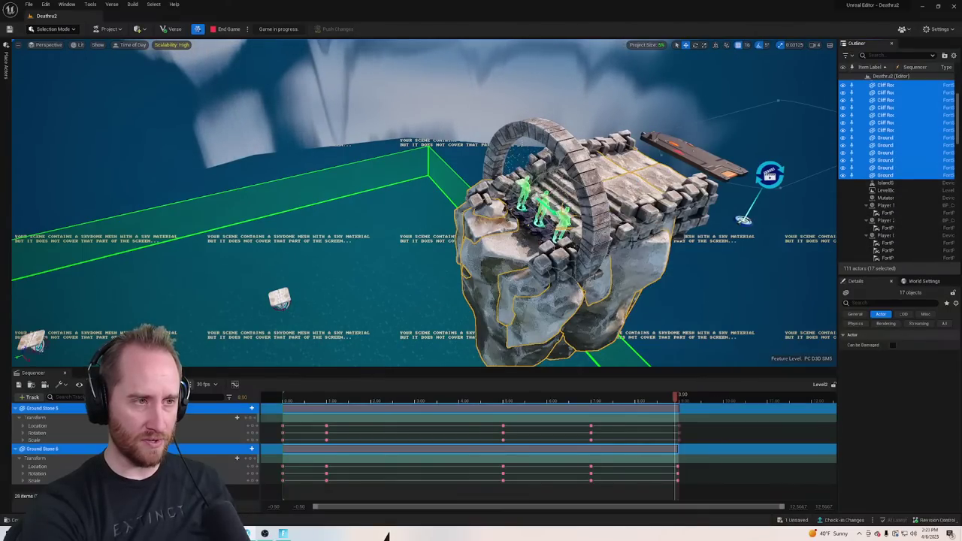
Extend the selection of cliff rocks and ground stones to the temple island's Temple pieces
scroll(871, 132, up, 3)
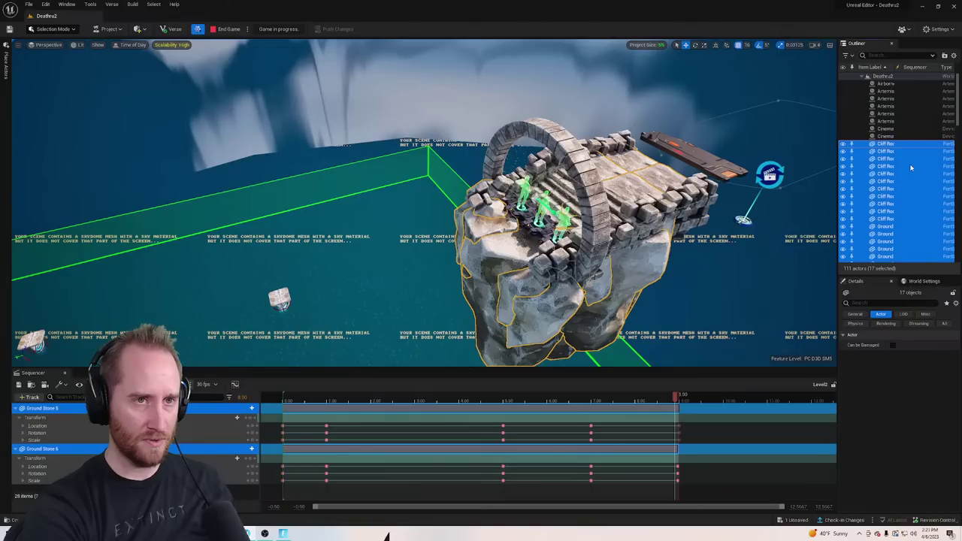
scroll(911, 171, down, 6)
scroll(913, 176, down, 8)
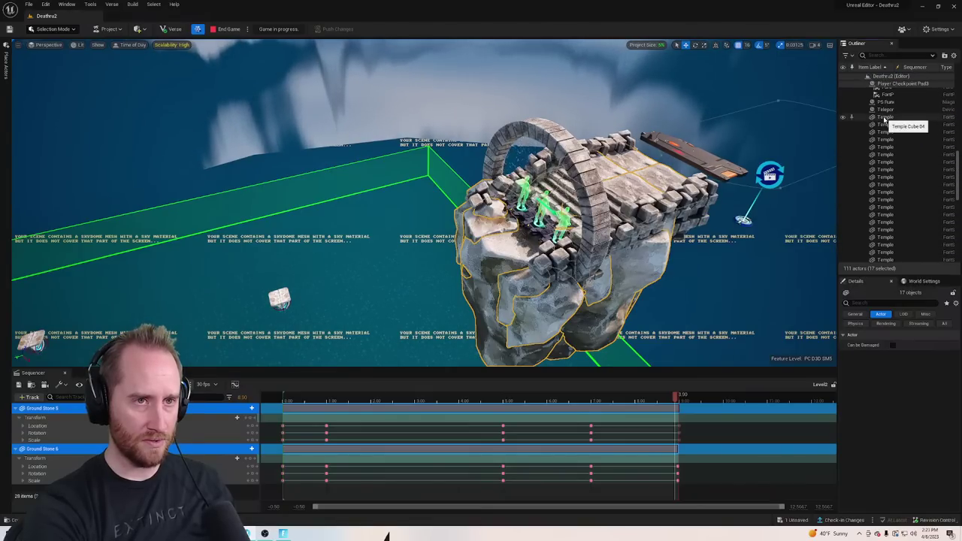
shift+click(885, 118)
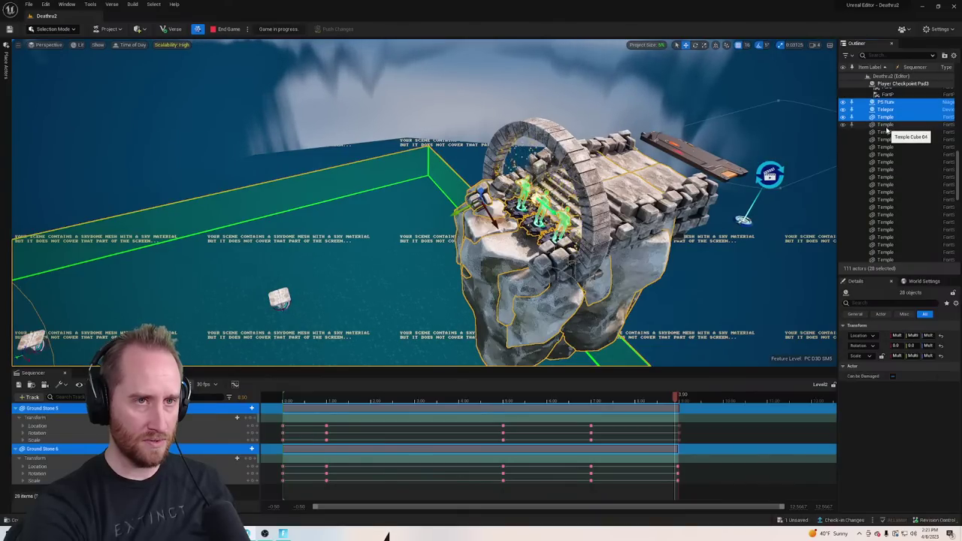
Extend the actor selection with the rune particle effect, the teleporter and all Temple pieces, and check it in the viewport
ctrl+click(889, 95)
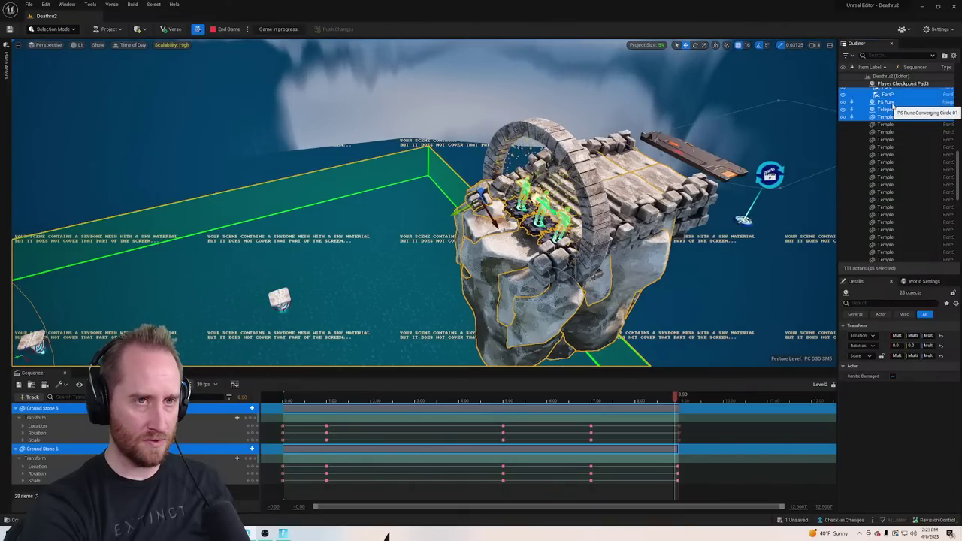
shift+click(887, 252)
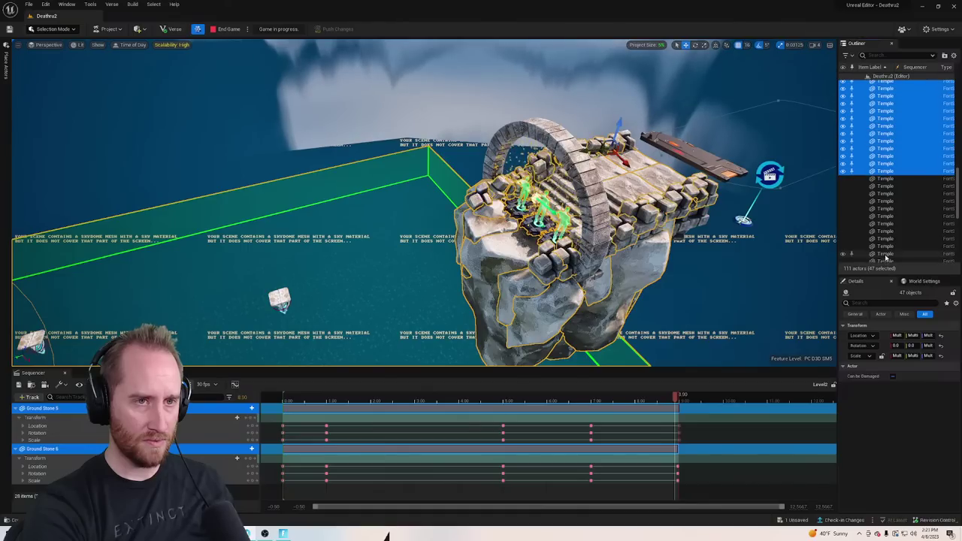
scroll(892, 230, down, 5)
scroll(892, 230, down, 3)
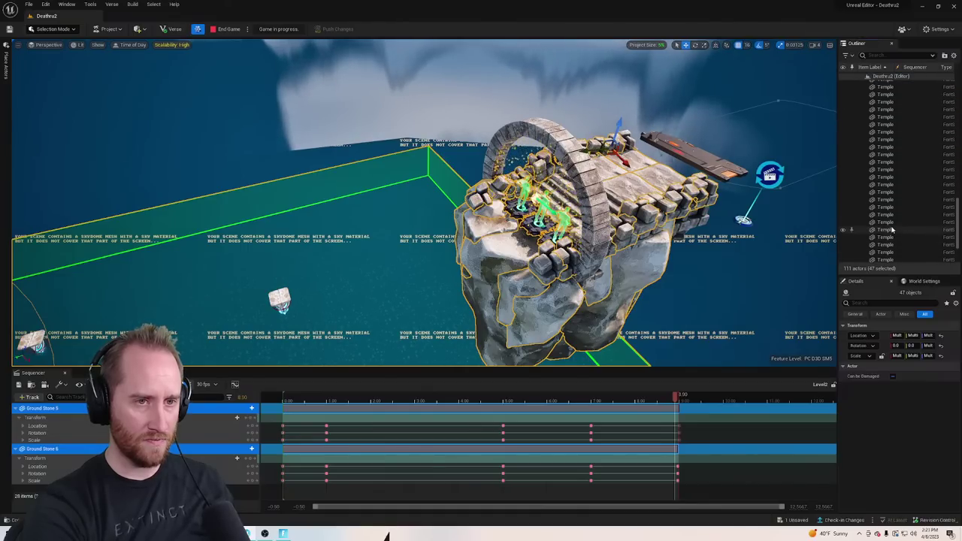
shift+click(890, 222)
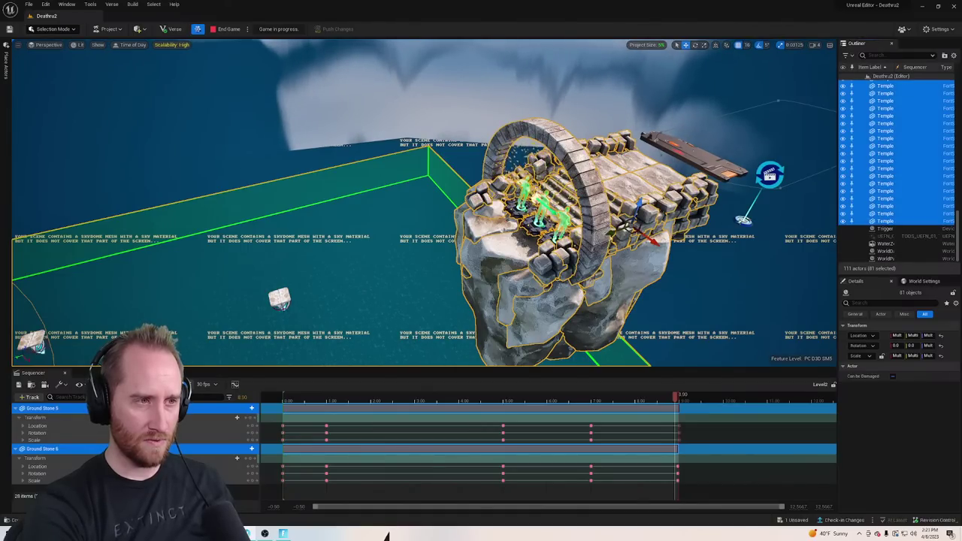
key(f)
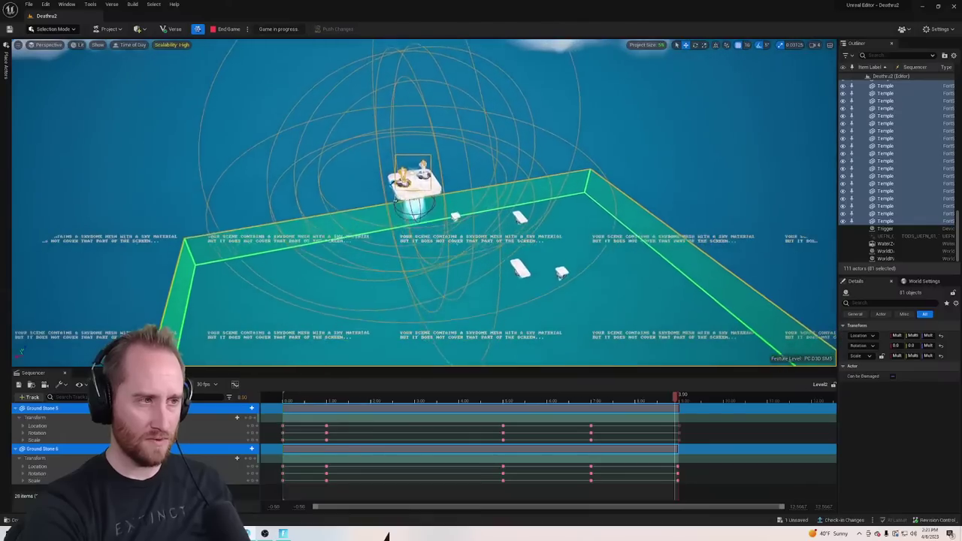
key(s)
right_drag(424, 203, 567, 191)
key(a)
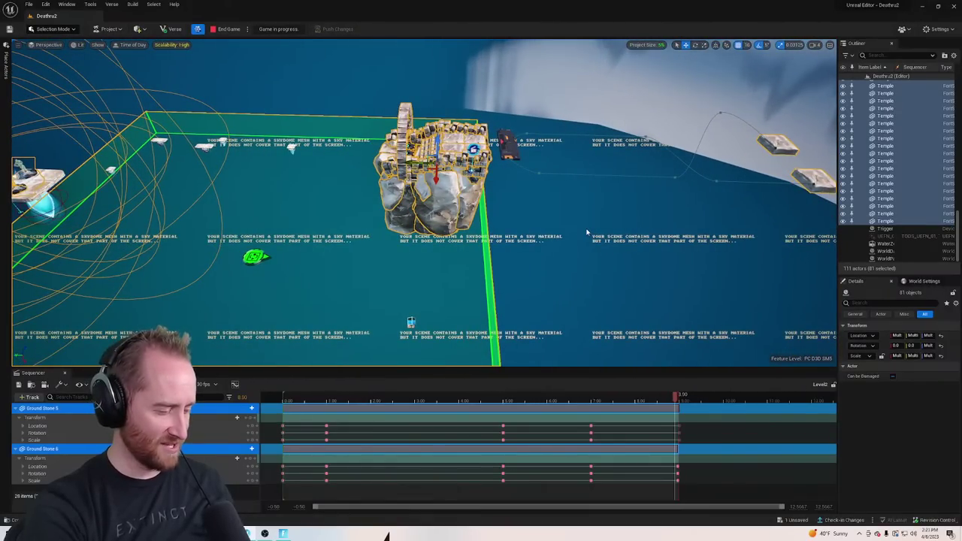
Look through the Deathru2 Content assets for the rune pieces and filter the Outliner by "run"
scroll(897, 152, up, 3)
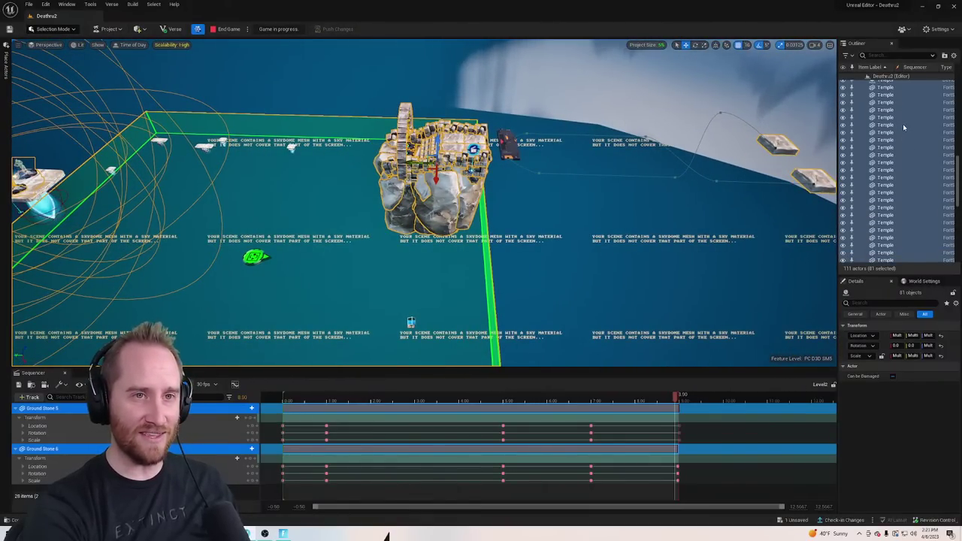
drag(958, 158, 958, 84)
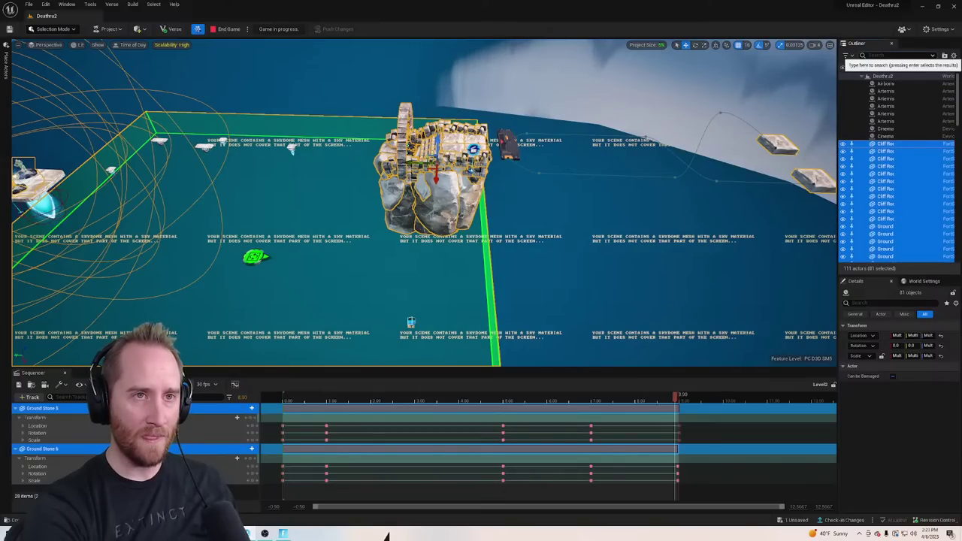
click(900, 56)
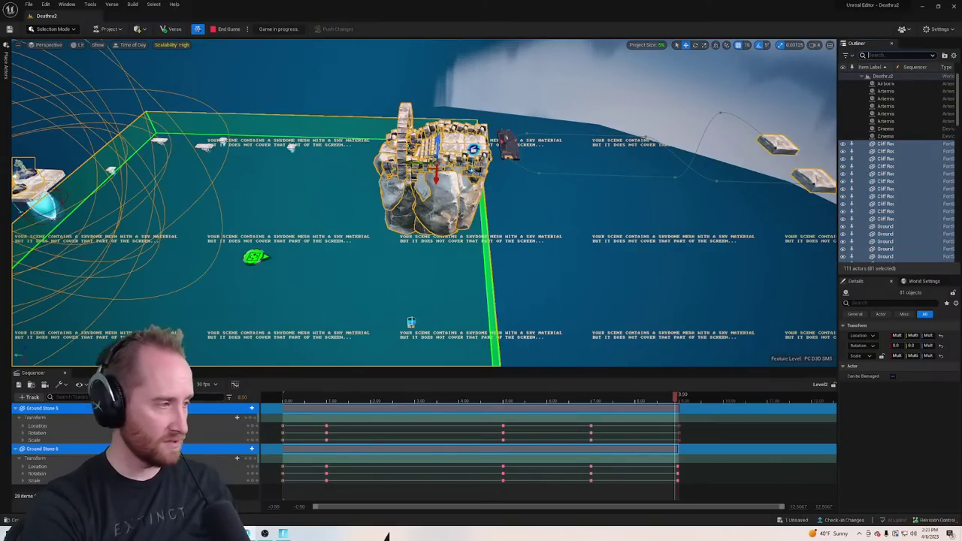
click(65, 374)
key(ctrl+space)
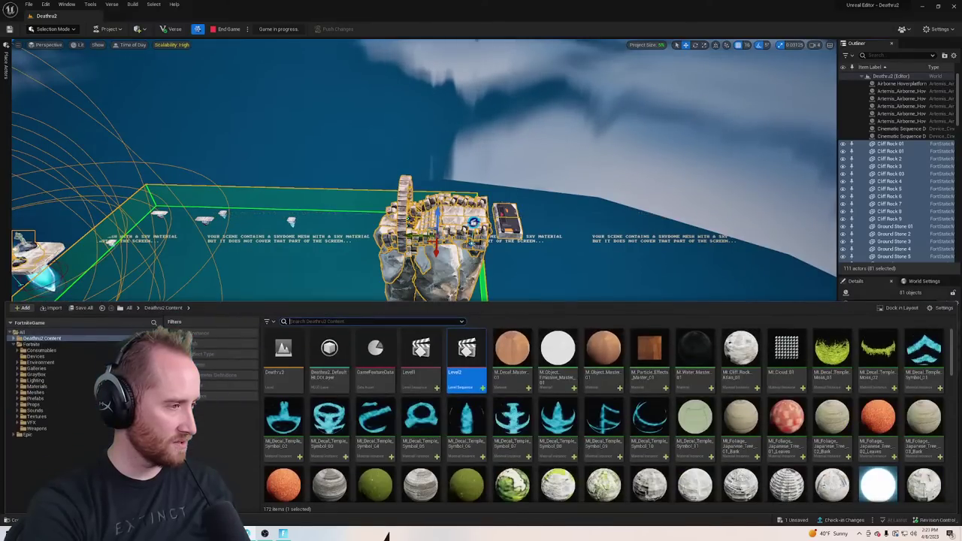
scroll(638, 408, down, 10)
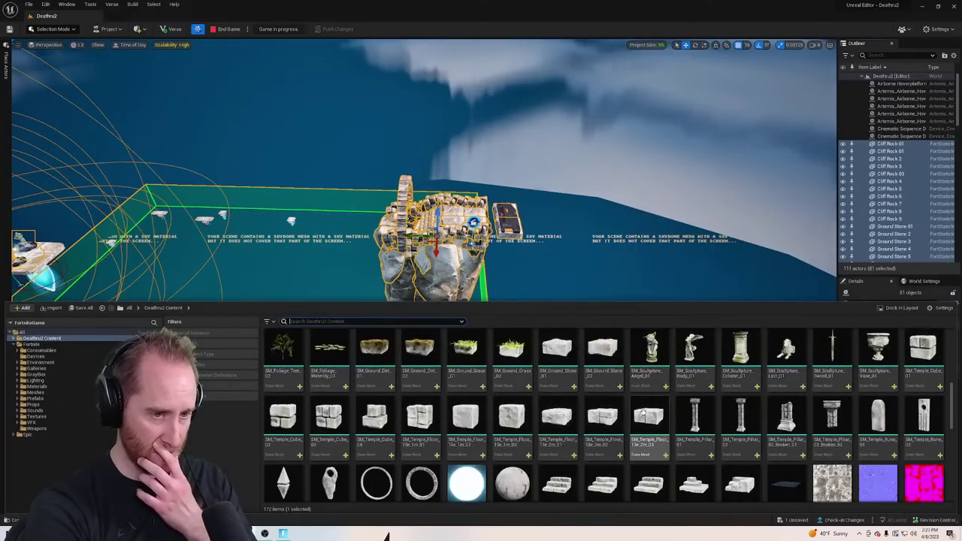
scroll(669, 430, up, 6)
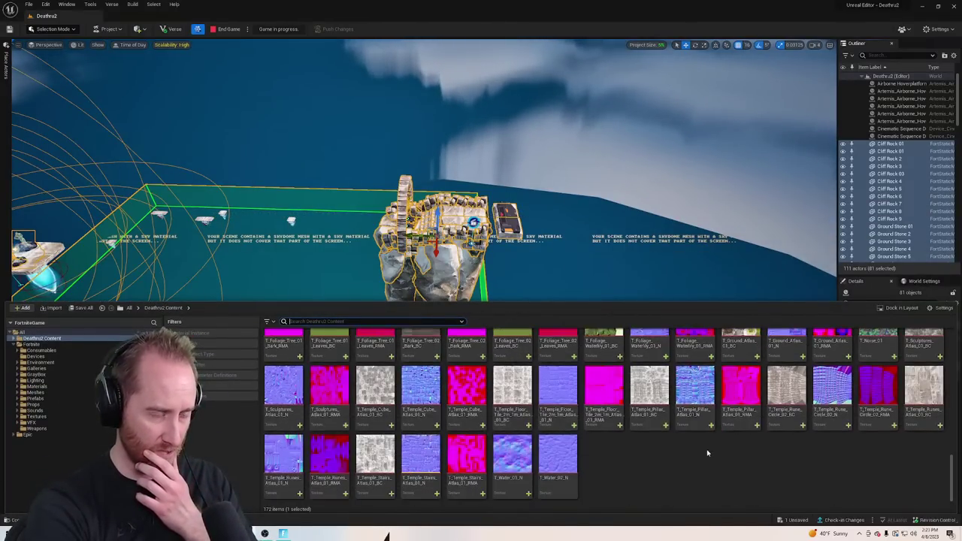
scroll(669, 445, up, 6)
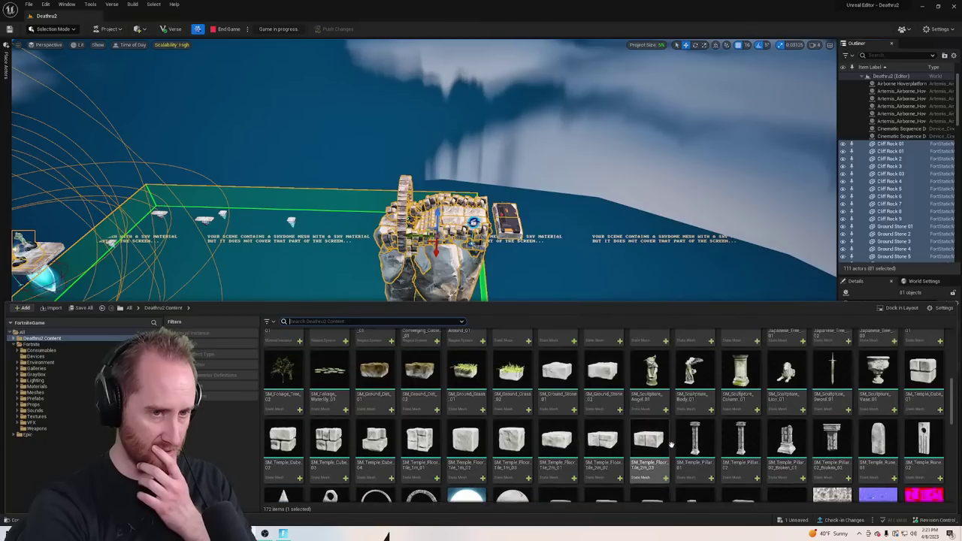
scroll(669, 445, down, 1)
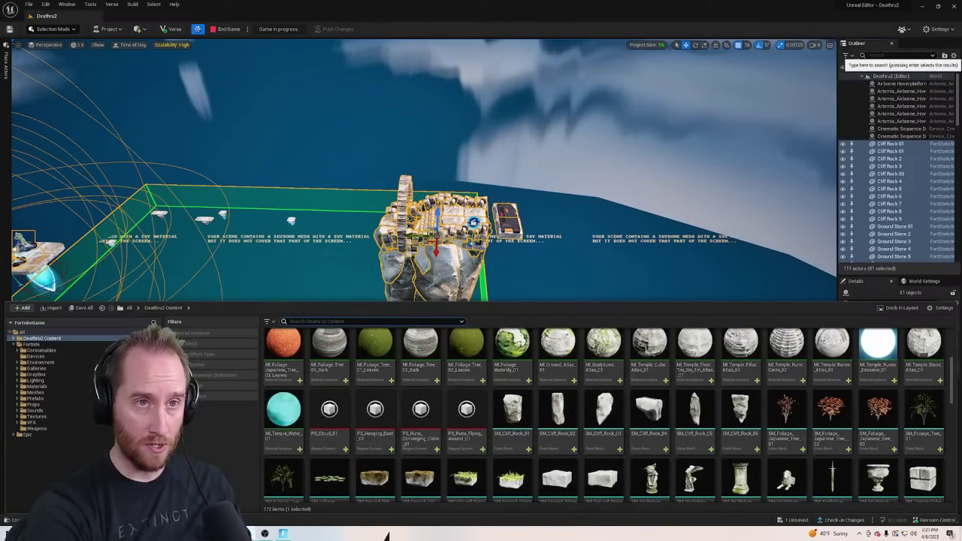
click(896, 56)
text(run)
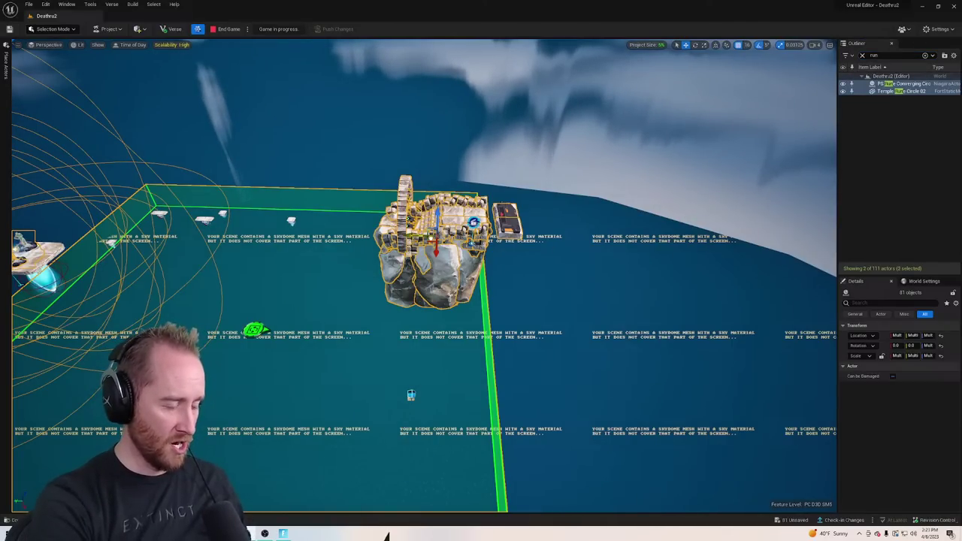
Duplicate the selected temple island with its devices and move the copy well past the original island
alt+drag(431, 236, 709, 240)
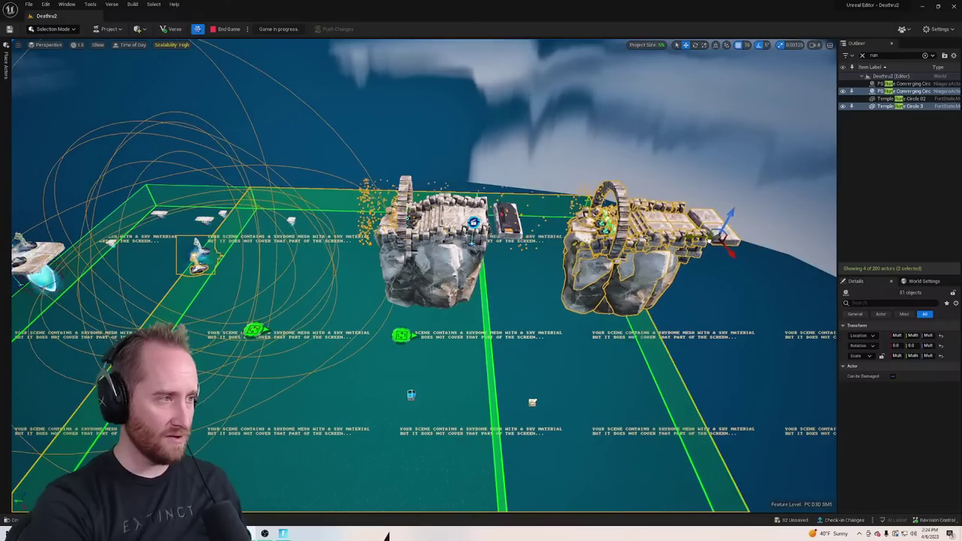
alt+drag(650, 229, 672, 226)
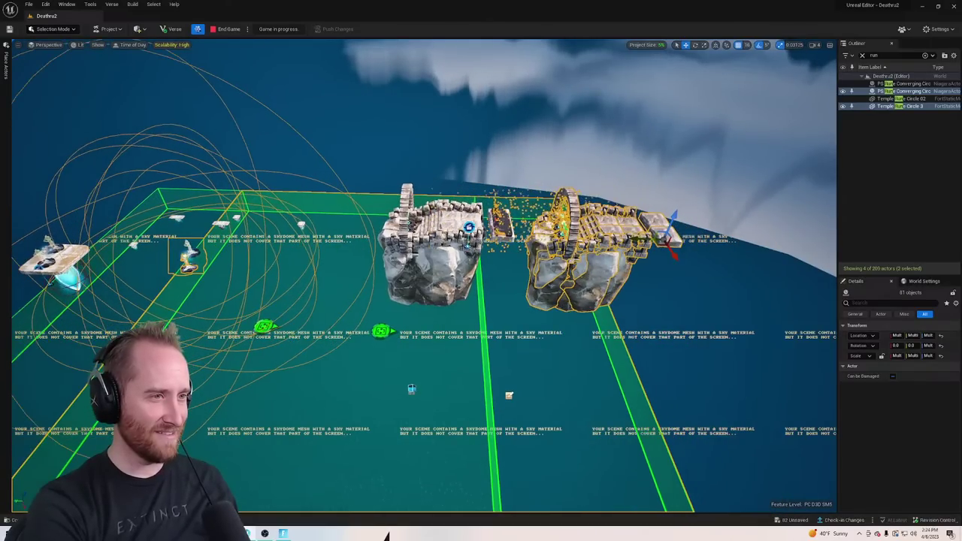
scroll(628, 247, down, 8)
scroll(608, 262, up, 2)
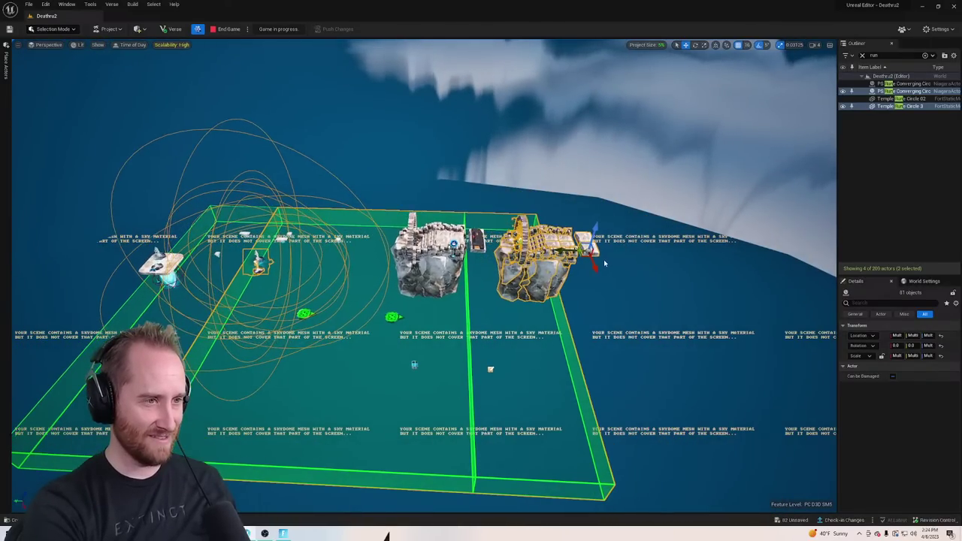
mouse_move(577, 251)
mouse_down()
mouse_move(813, 255)
mouse_move(557, 250)
mouse_move(590, 252)
mouse_up()
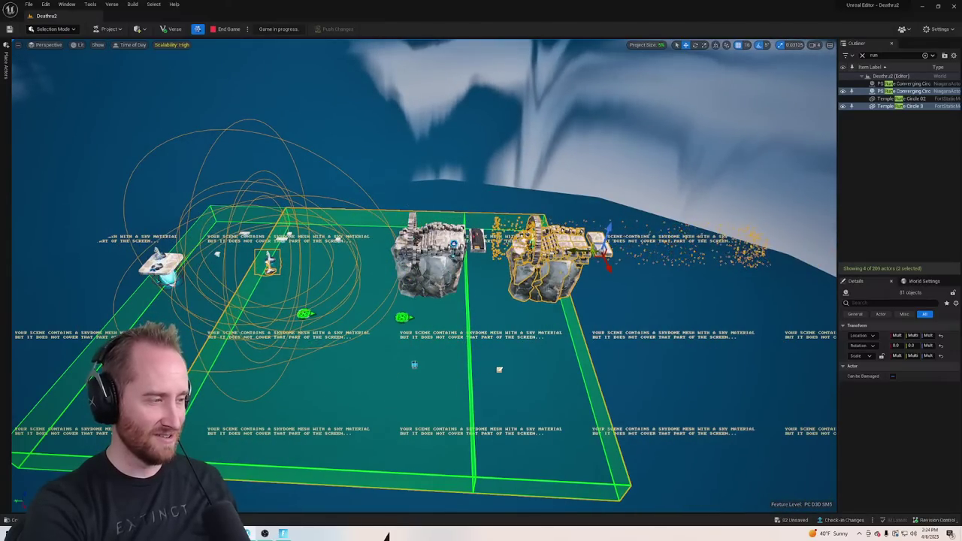
scroll(624, 283, down, 3)
scroll(624, 283, up, 3)
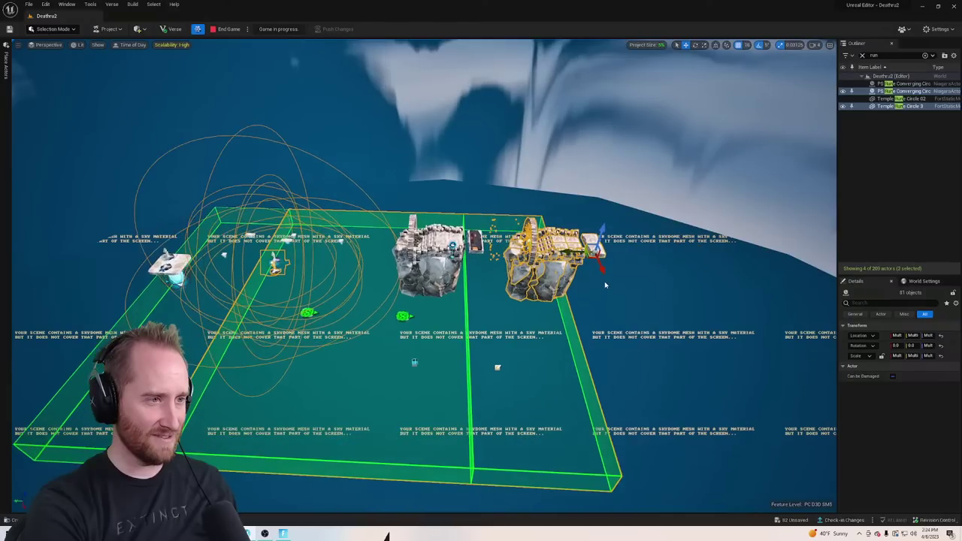
drag(580, 251, 668, 262)
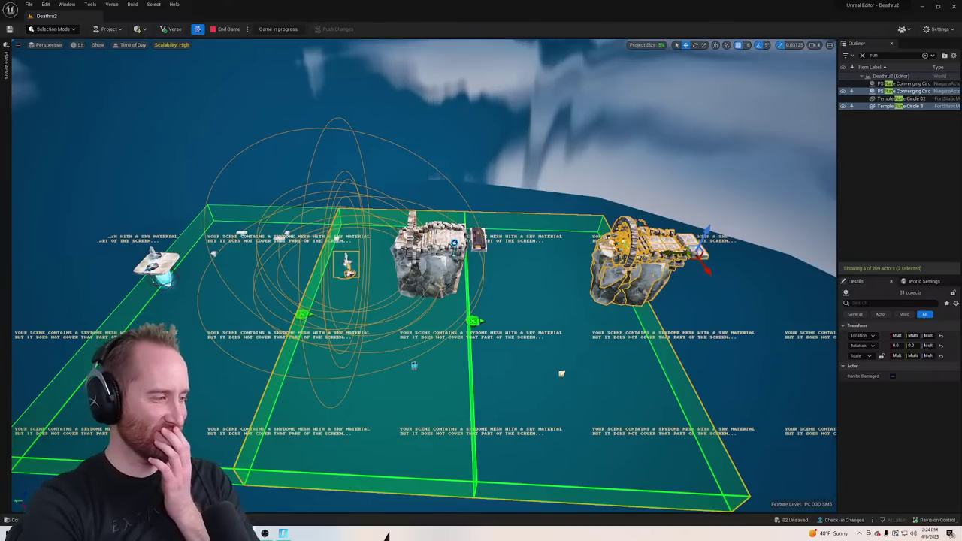
Open the Level2 level sequence from the Deathru2 Content folder
key(ctrl+space)
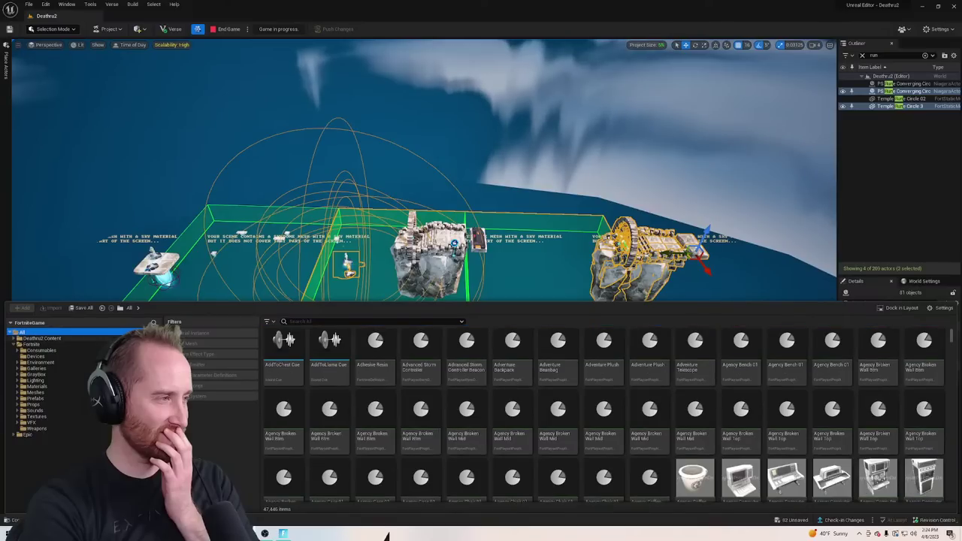
click(45, 338)
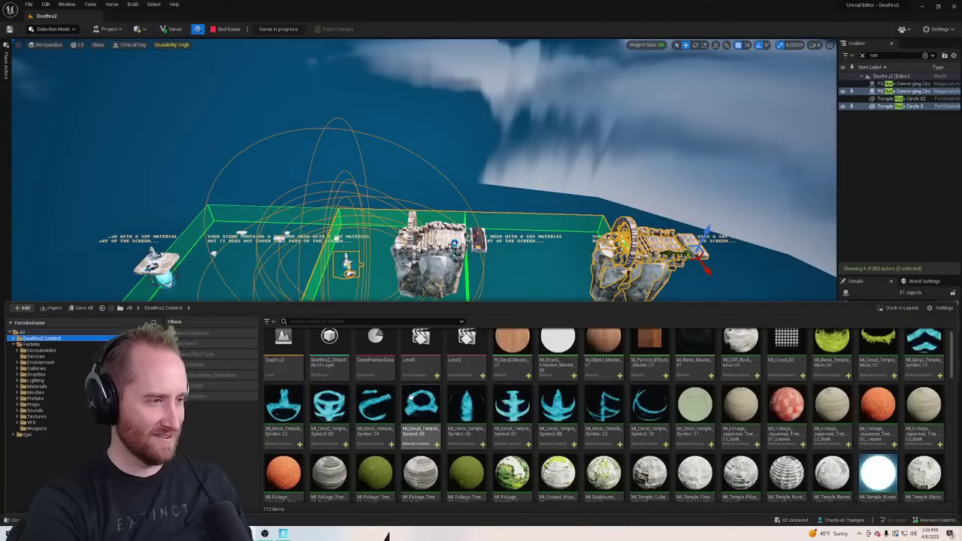
double_click(466, 347)
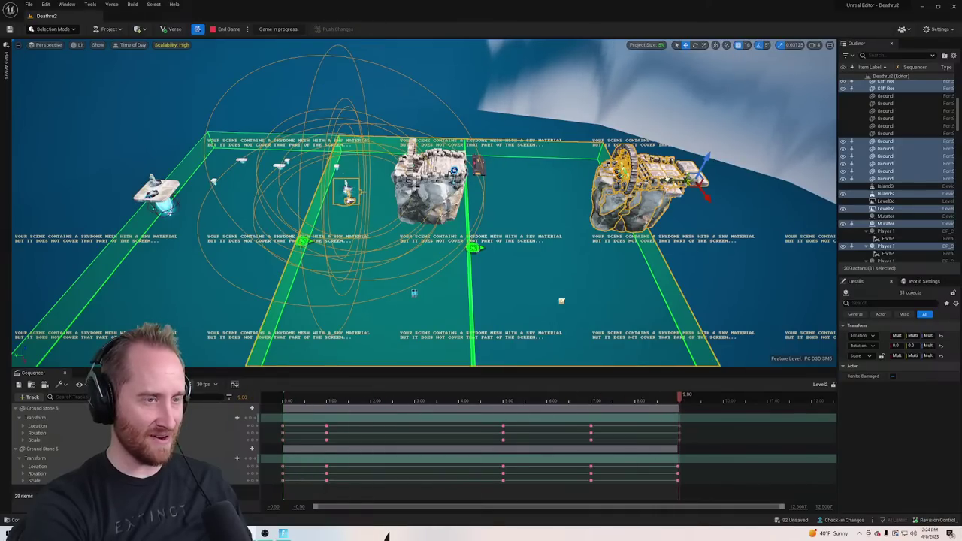
Move the copied island further from the original, up to the far ends of the two animated ground stones
drag(673, 179, 752, 187)
right_drag(752, 187, 819, 165)
key(w)
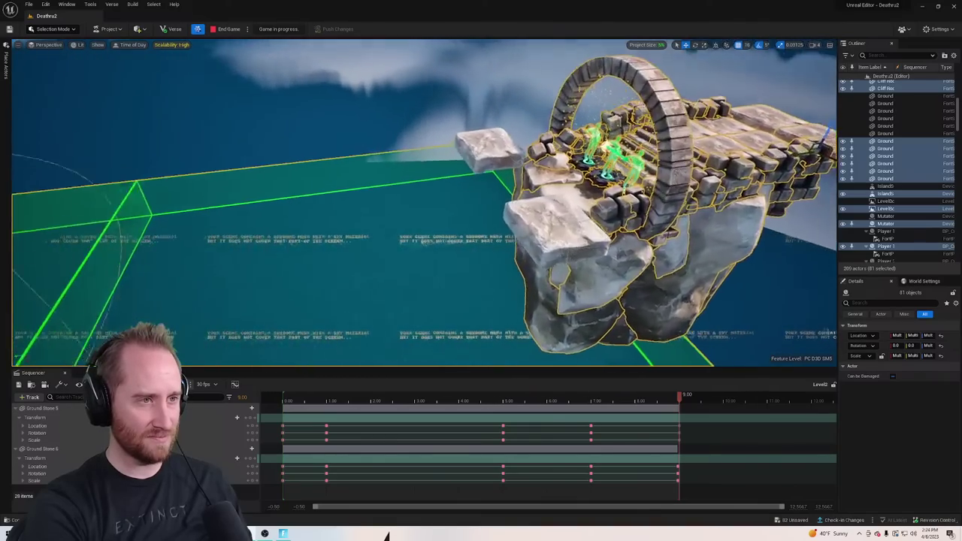
key(w)
right_drag(747, 160, 747, 160)
key(s)
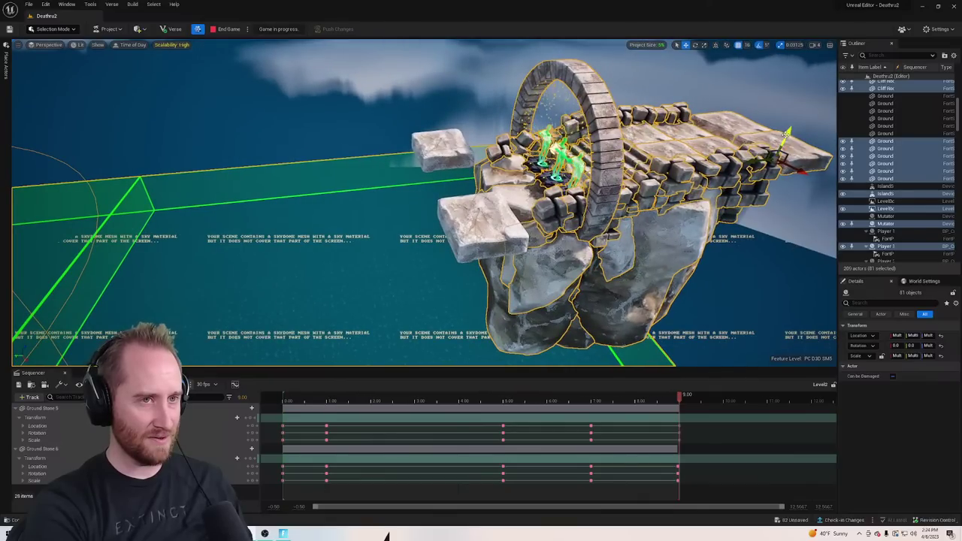
Raise the copied island slightly and nudge it sideways to align its front edge with the two floating ground stones
drag(785, 134, 791, 112)
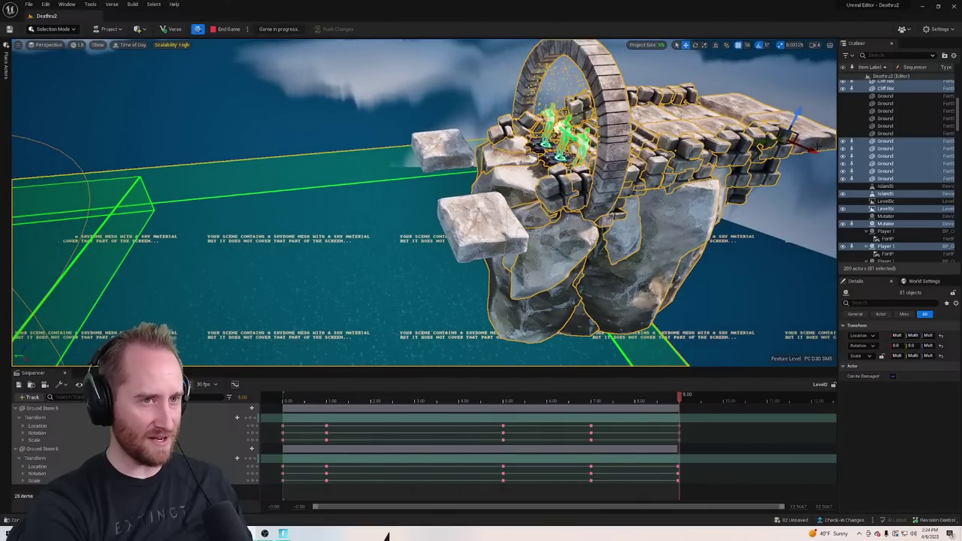
mouse_move(814, 150)
mouse_down()
mouse_move(825, 160)
mouse_move(795, 143)
mouse_move(816, 154)
mouse_up()
key(a)
mouse_move(816, 154)
right_down()
mouse_move(826, 159)
mouse_move(823, 147)
right_up()
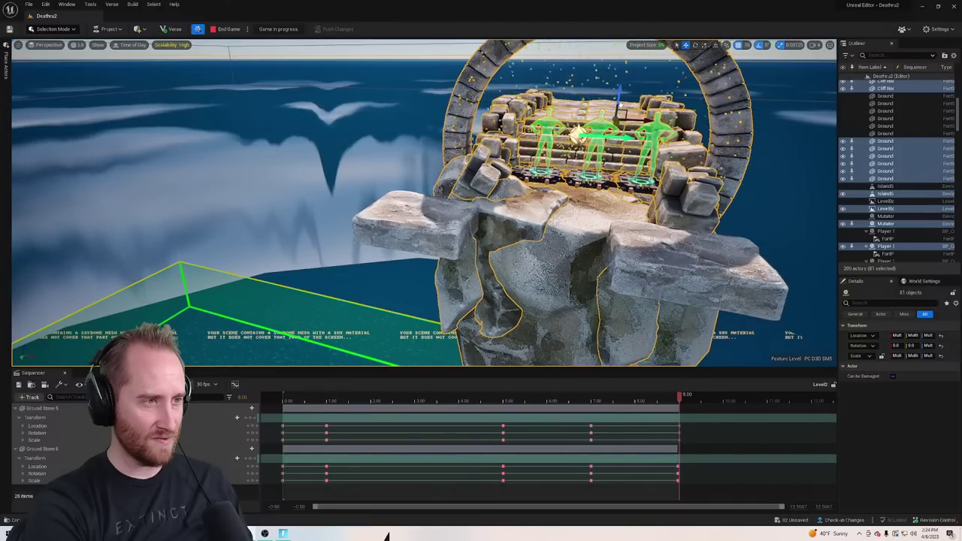
right_drag(571, 203, 481, 244)
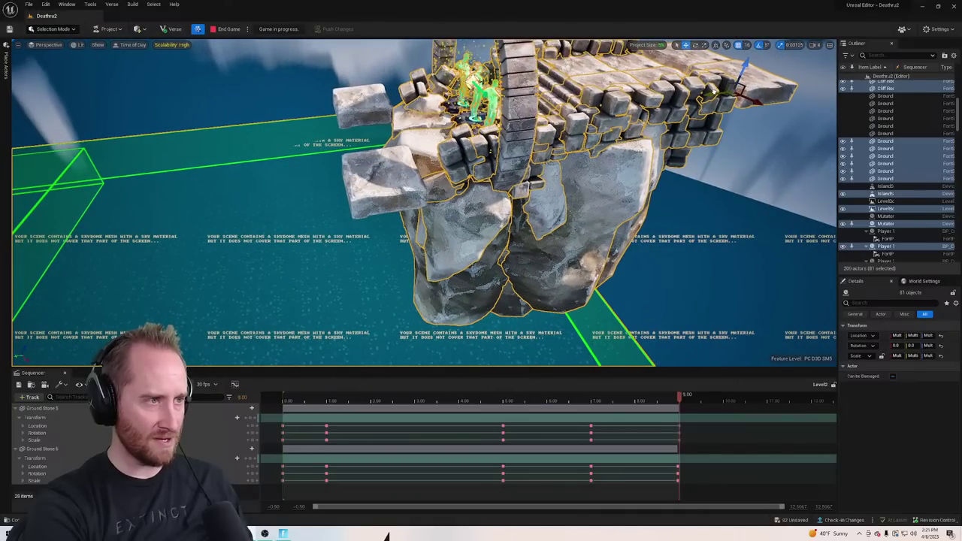
right_drag(741, 64, 819, 52)
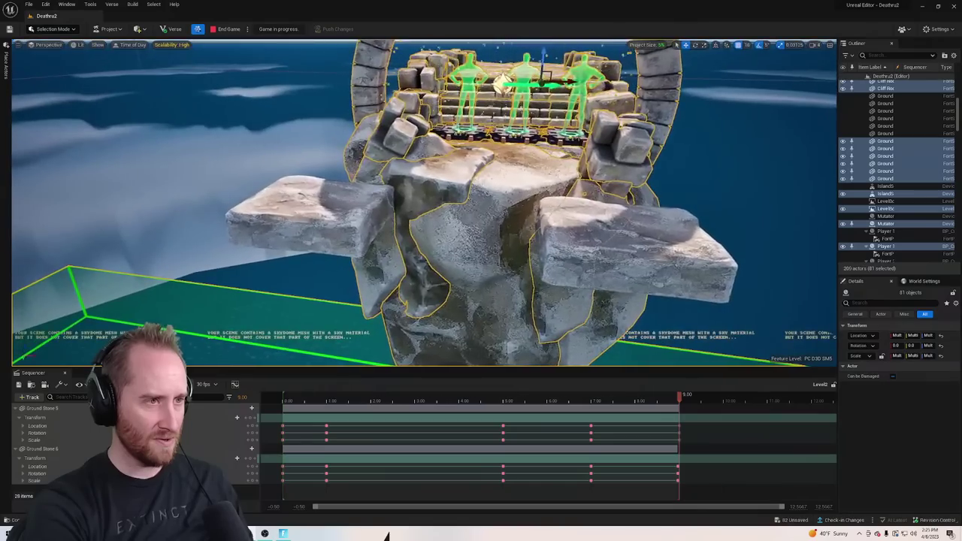
right_drag(744, 65, 565, 69)
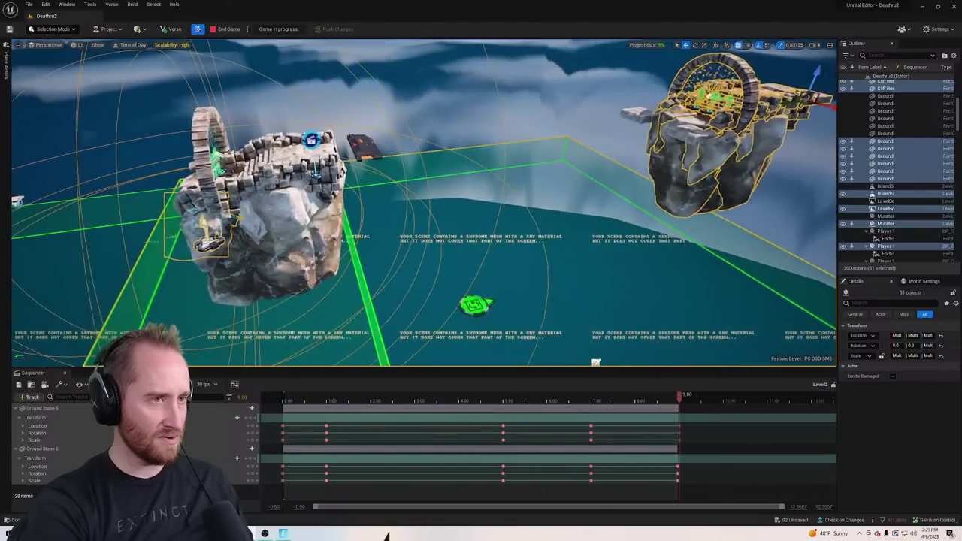
Delete the duplicated Player 2 Spawn Pad2 embedded in the original island's rock
right_drag(556, 285, 481, 289)
click(569, 305)
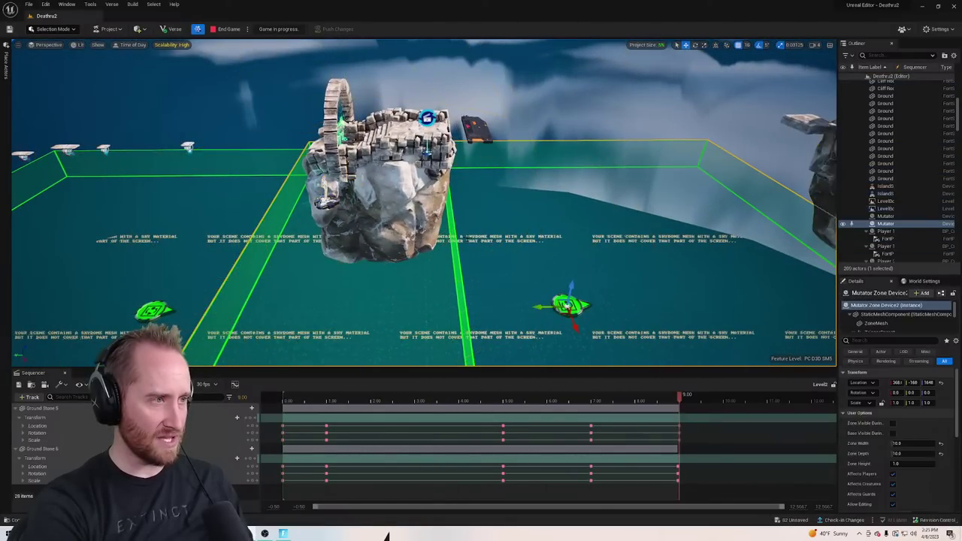
right_drag(569, 305, 499, 296)
click(389, 223)
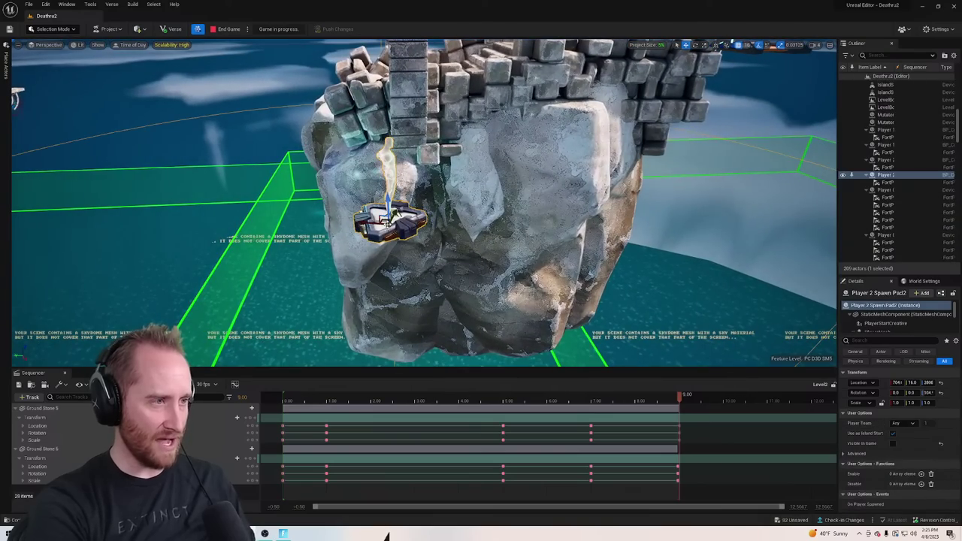
key(Delete)
mouse_move(389, 223)
right_down()
mouse_move(369, 218)
mouse_move(398, 212)
mouse_move(406, 225)
mouse_move(395, 207)
right_up()
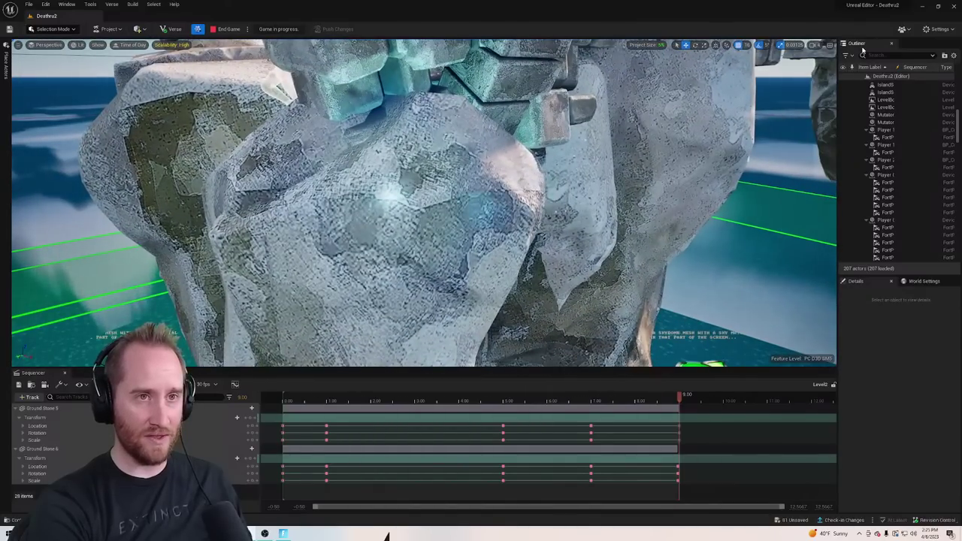
Find the teleporters by filtering the level's actors for "tele" and delete the duplicated Teleporter2
click(895, 55)
click(864, 56)
text(tele)
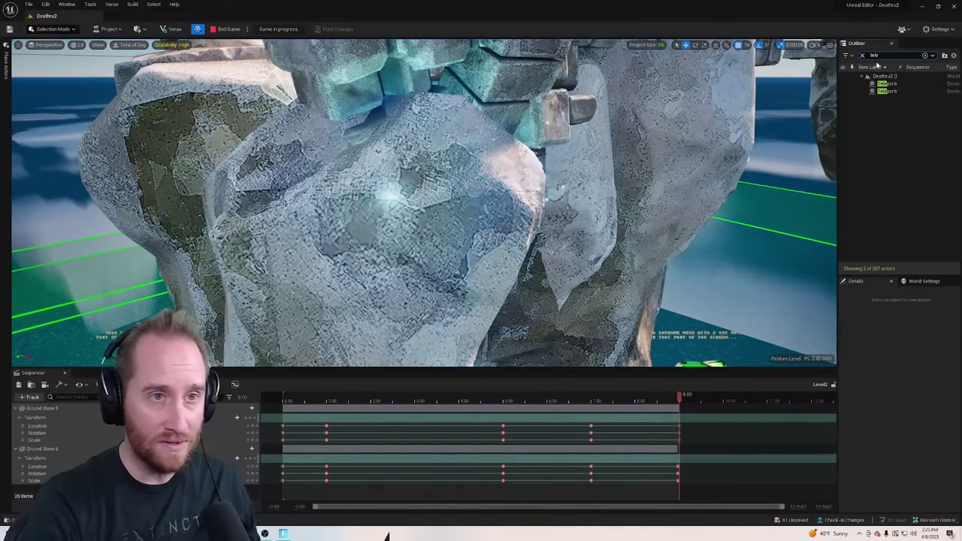
click(885, 91)
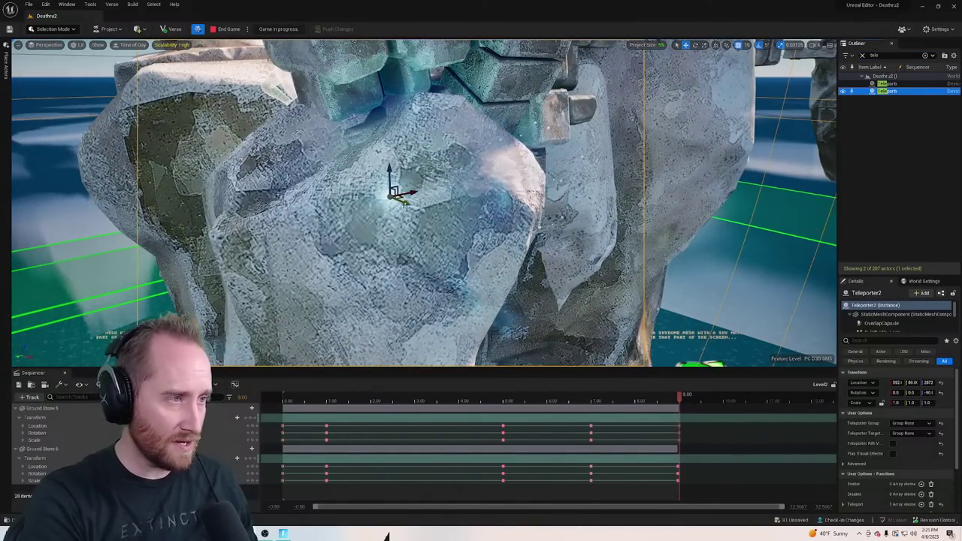
key(Delete)
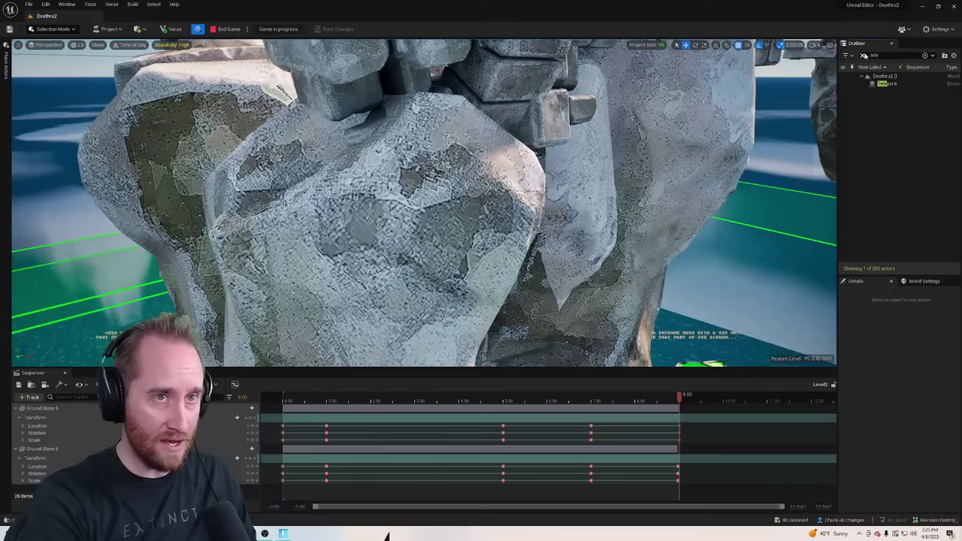
Filter the level's actors for "spawn" and delete the duplicated Player 1 Spawn Pad2
text(player)
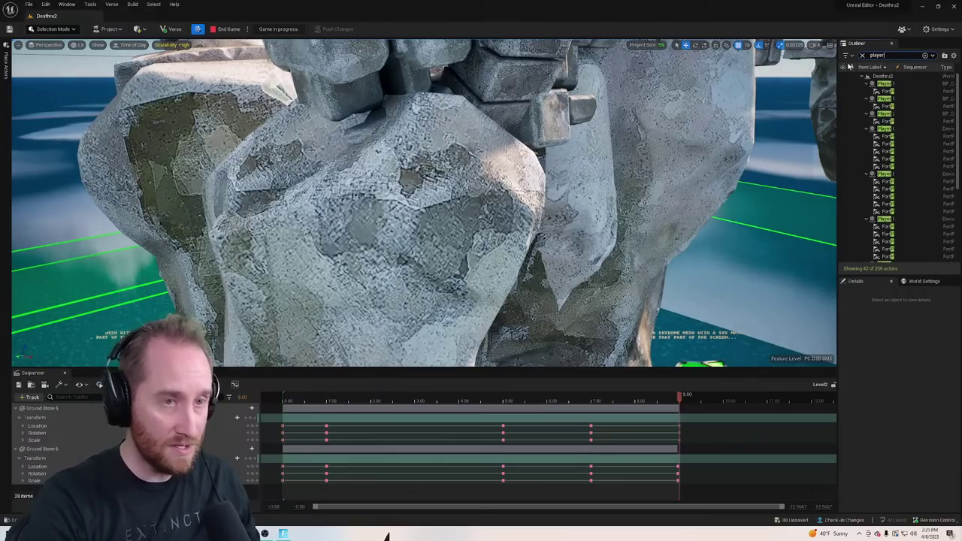
click(885, 115)
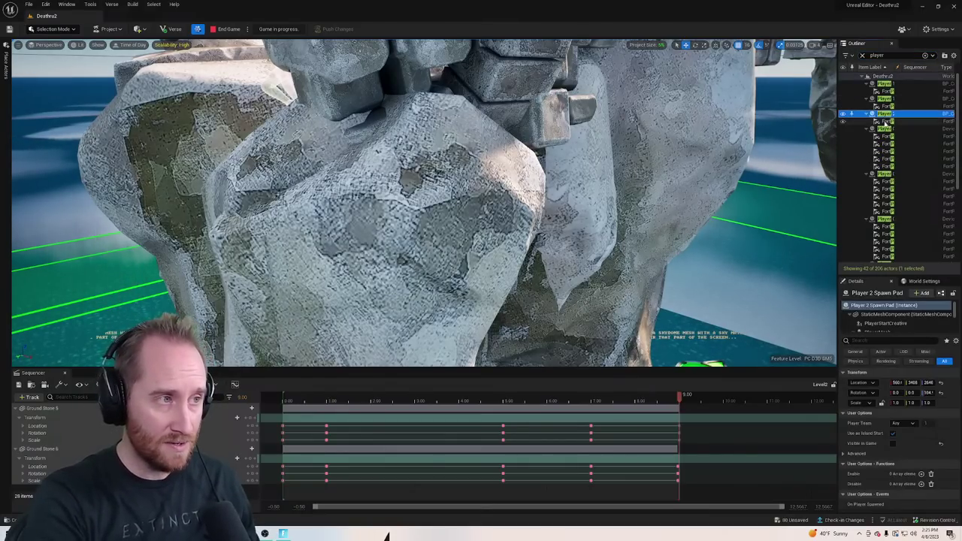
click(883, 129)
double_click(878, 56)
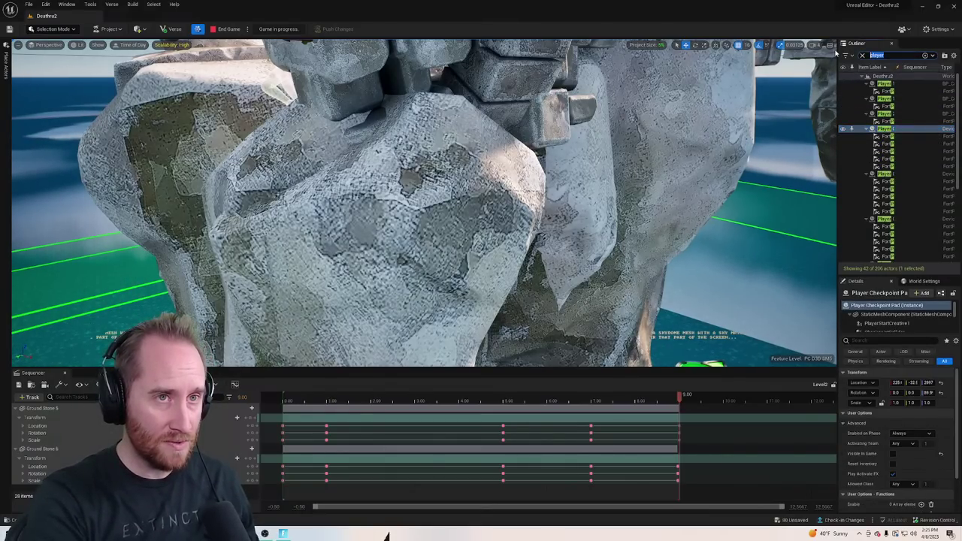
text(spawn)
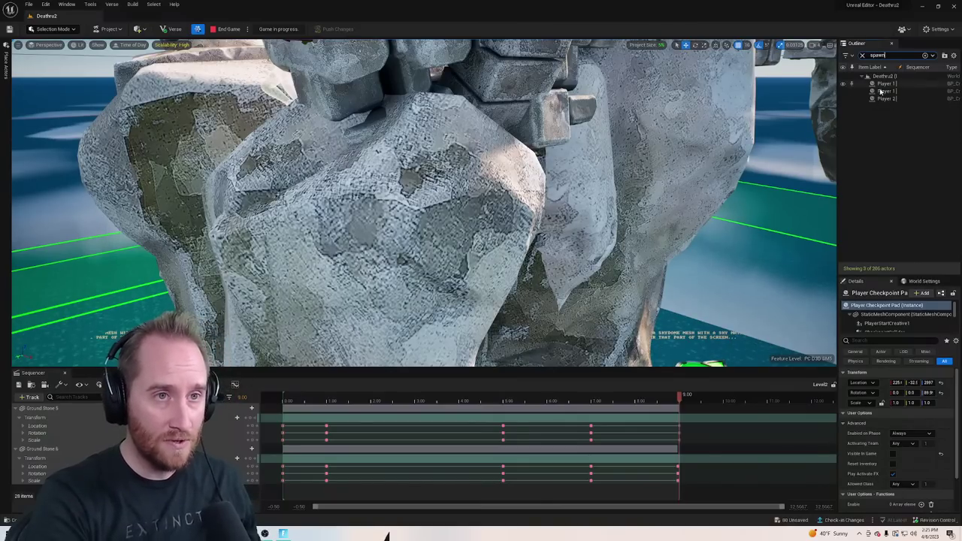
click(887, 98)
click(884, 91)
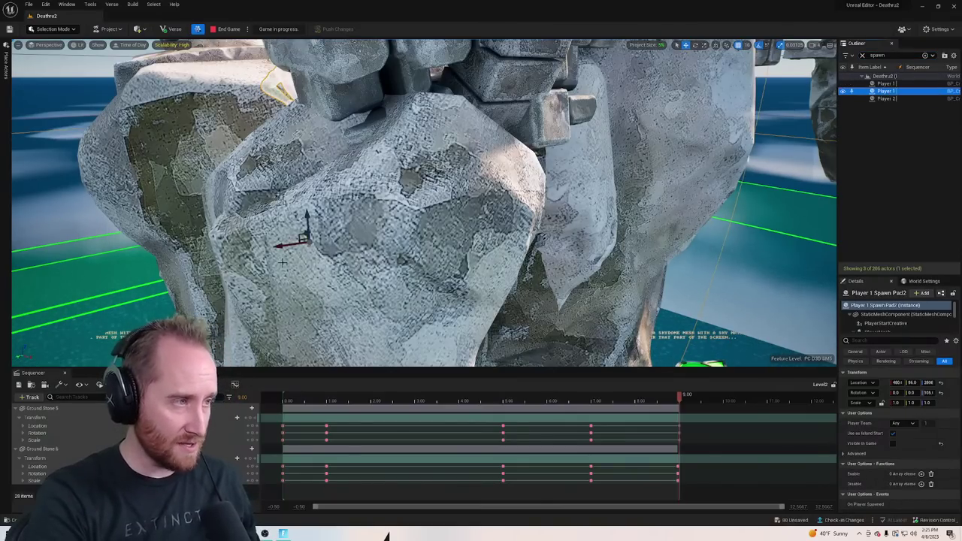
Delete the two duplicated ground stone slabs floating beyond the far edge of the copied island
right_drag(523, 175, 575, 94)
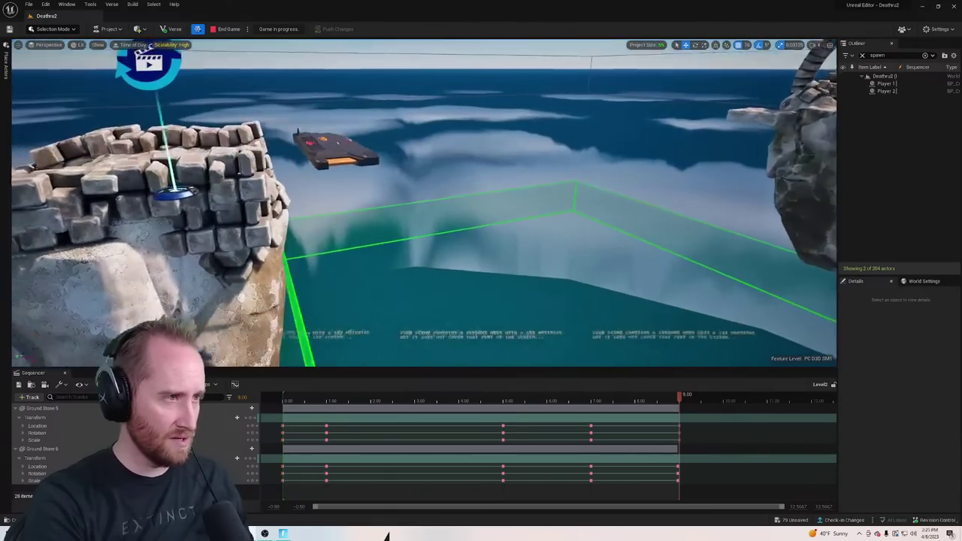
right_drag(424, 203, 473, 230)
right_drag(504, 184, 527, 185)
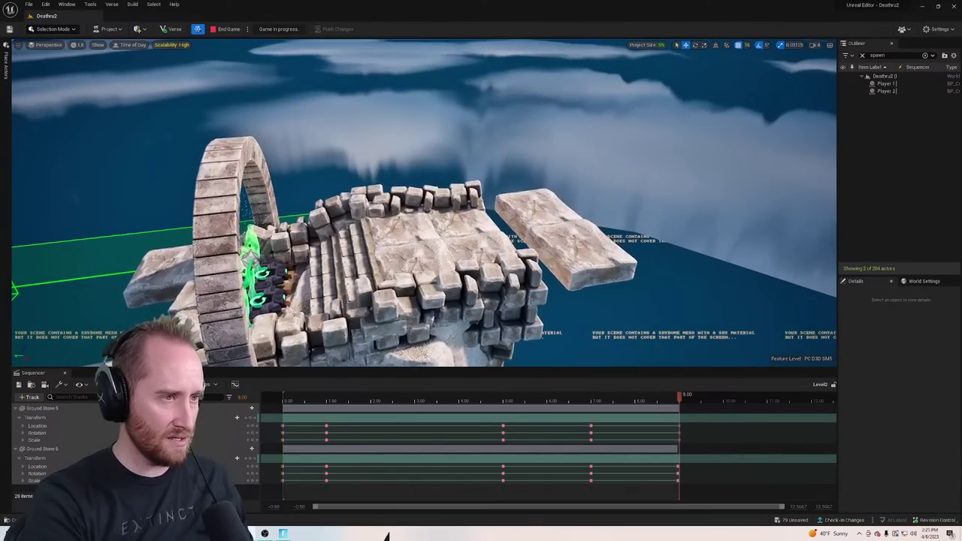
click(536, 214)
key(Delete)
click(565, 254)
key(Delete)
right_drag(567, 254, 480, 258)
Return the Level2 sequence to 0.00 and shift the first Mutator Zone Device sideways toward the start platform
drag(681, 396, 509, 394)
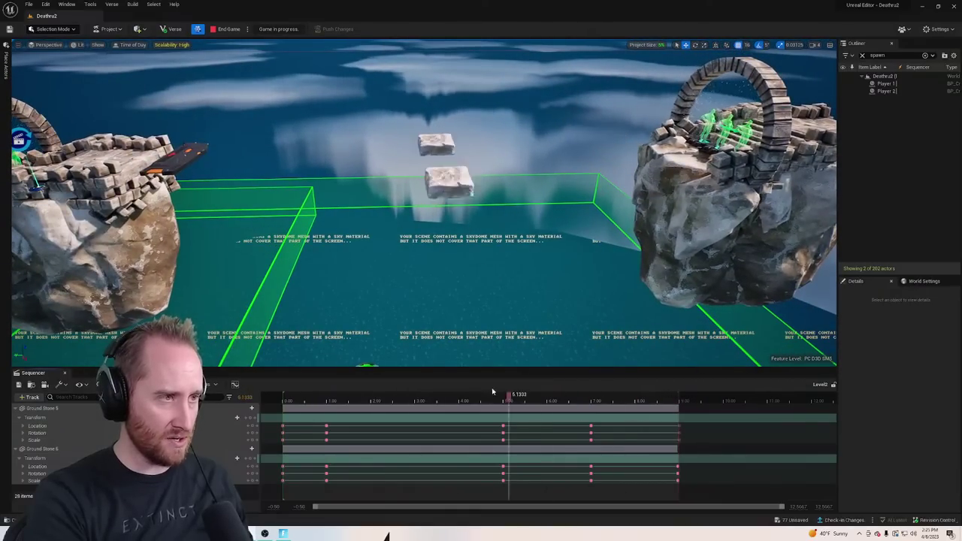
drag(447, 375, 283, 382)
right_drag(424, 218, 195, 270)
right_drag(519, 342, 516, 293)
click(383, 219)
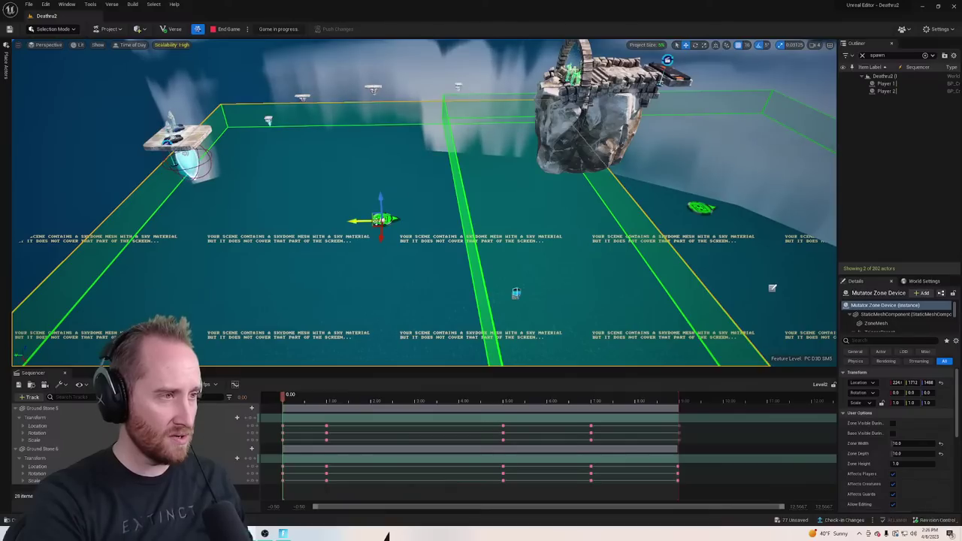
drag(353, 221, 301, 223)
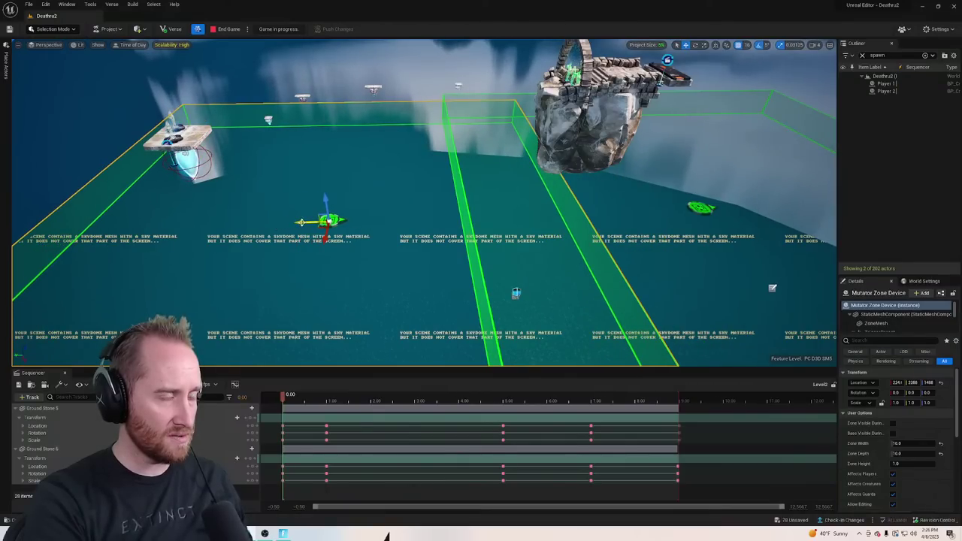
Shift Mutator Zone Device2 toward the copied island so its zone meets the first zone beneath the original island
right_drag(376, 180, 365, 204)
key(d)
right_drag(292, 211, 295, 210)
click(531, 211)
drag(517, 212, 602, 212)
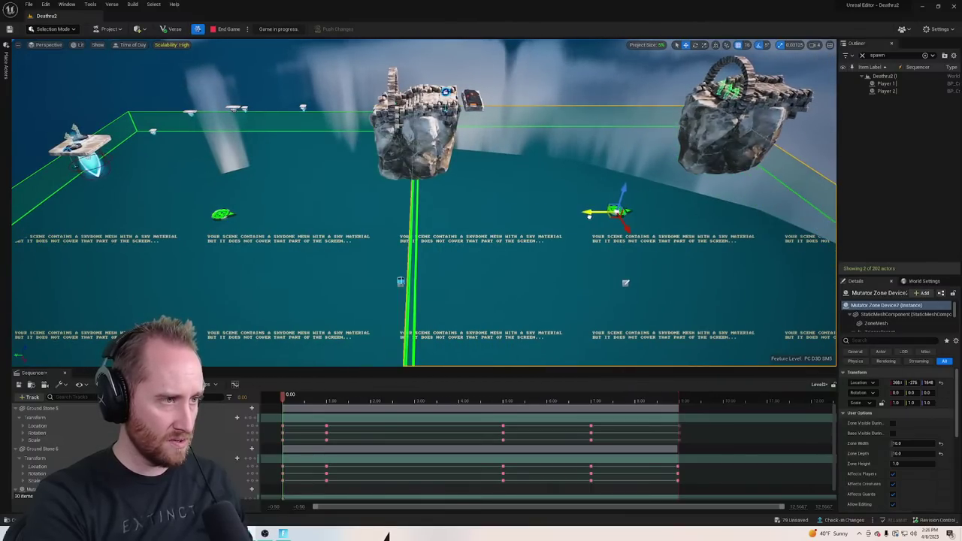
Duplicate the start platform's Teleporter and place the copy over the upper stone floor of the original temple island
key(w)
right_drag(540, 209, 540, 210)
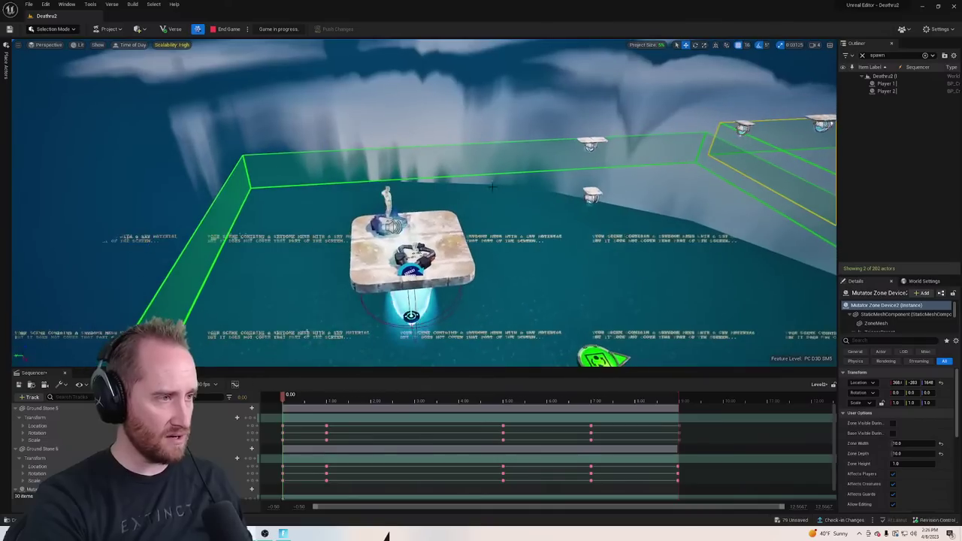
right_click(409, 236)
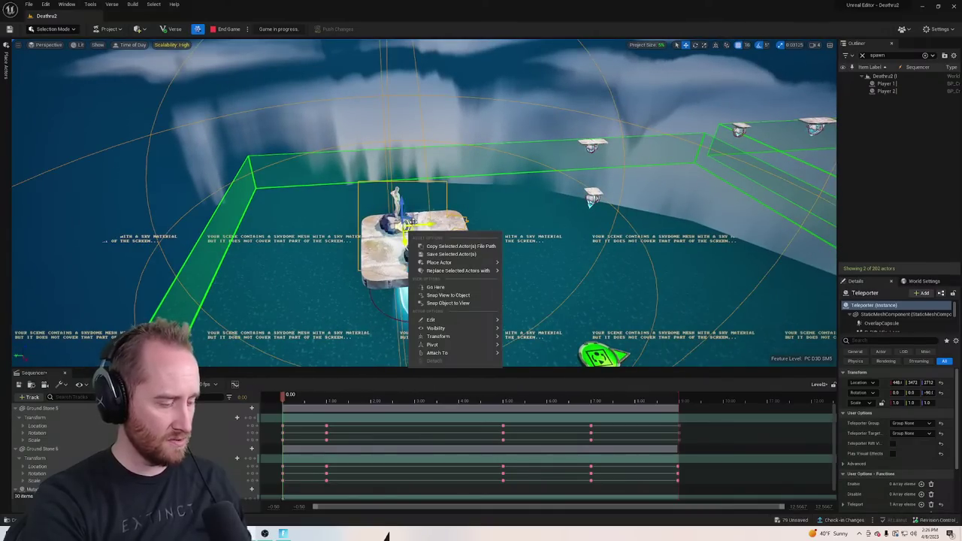
alt+drag(428, 225, 713, 204)
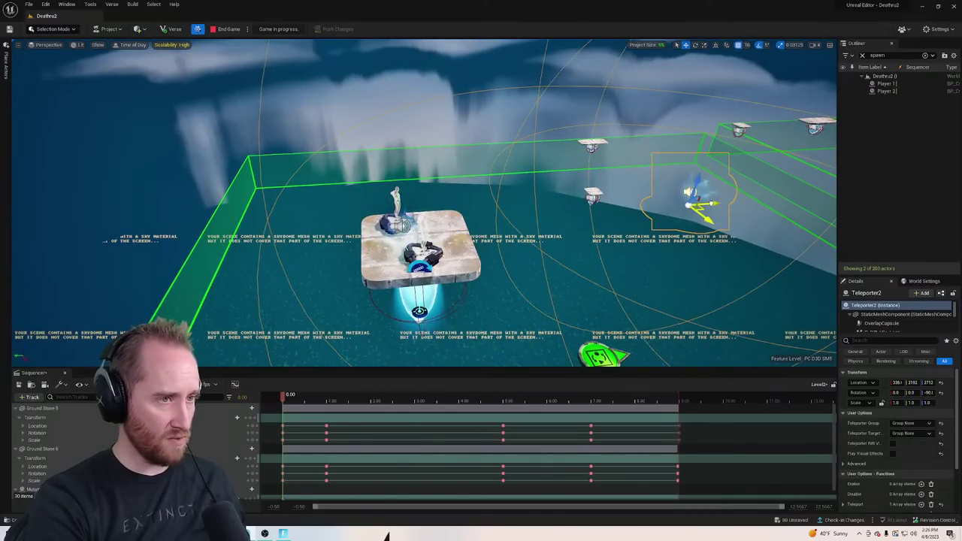
drag(791, 202, 797, 210)
right_drag(631, 204, 631, 203)
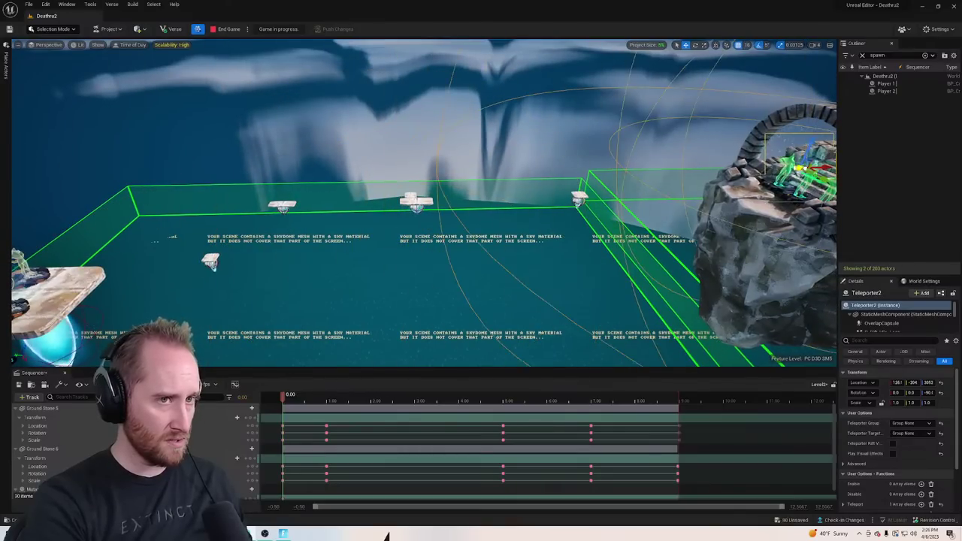
right_drag(424, 203, 424, 203)
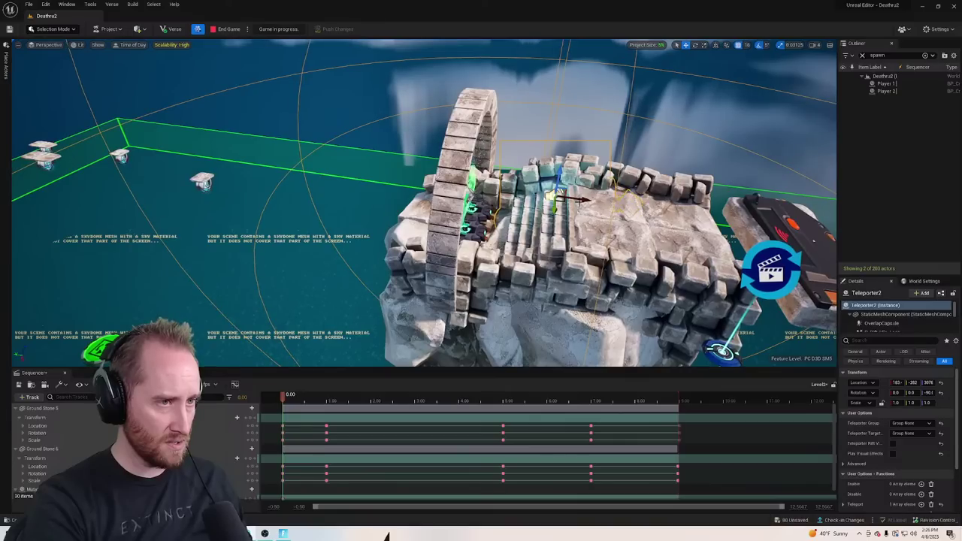
drag(590, 200, 641, 238)
drag(651, 199, 652, 187)
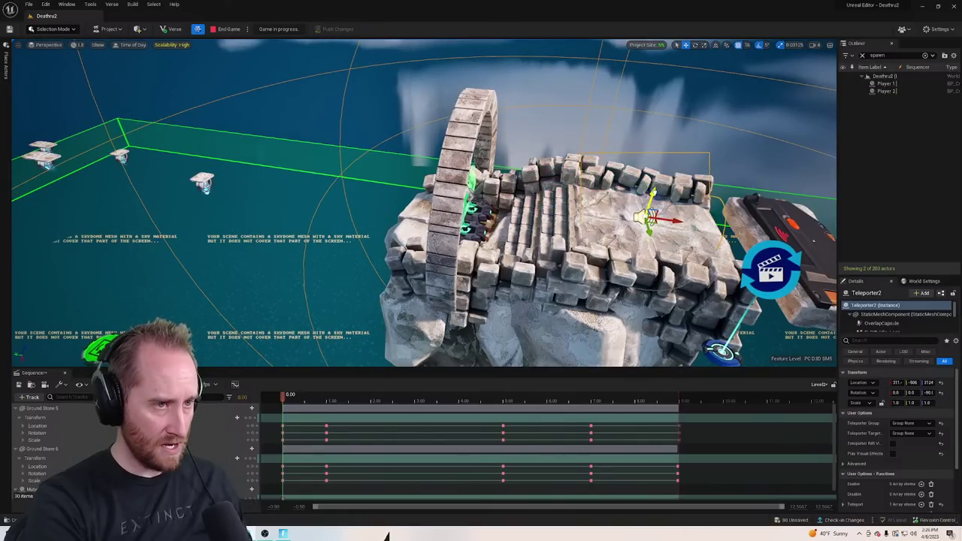
Delete the three Player Checkpoint Pads below the stairs on the original temple island
right_drag(651, 188, 728, 192)
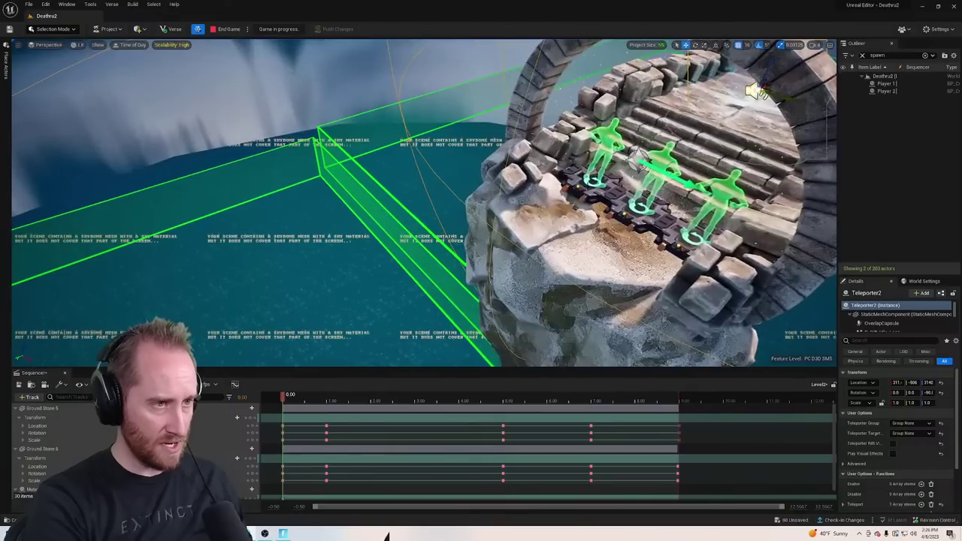
click(605, 195)
ctrl+click(675, 239)
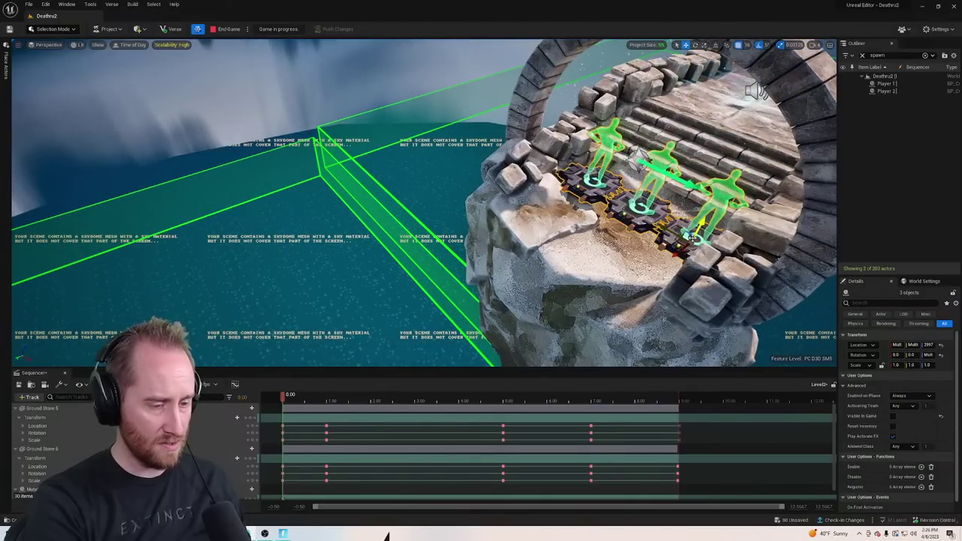
key(Delete)
Check the relocated teleporter, and examine the functions and events available on Mutator Zone Device2
right_drag(692, 238, 557, 222)
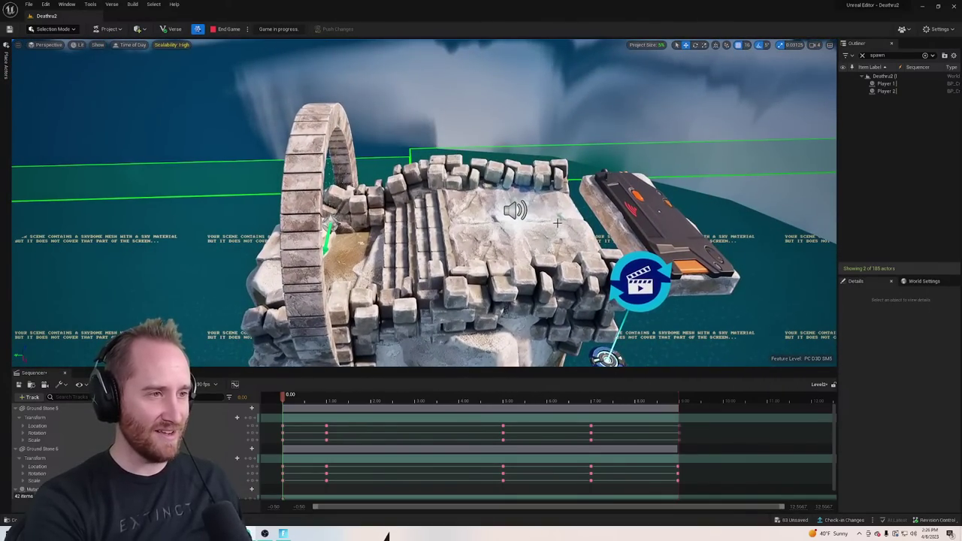
click(517, 211)
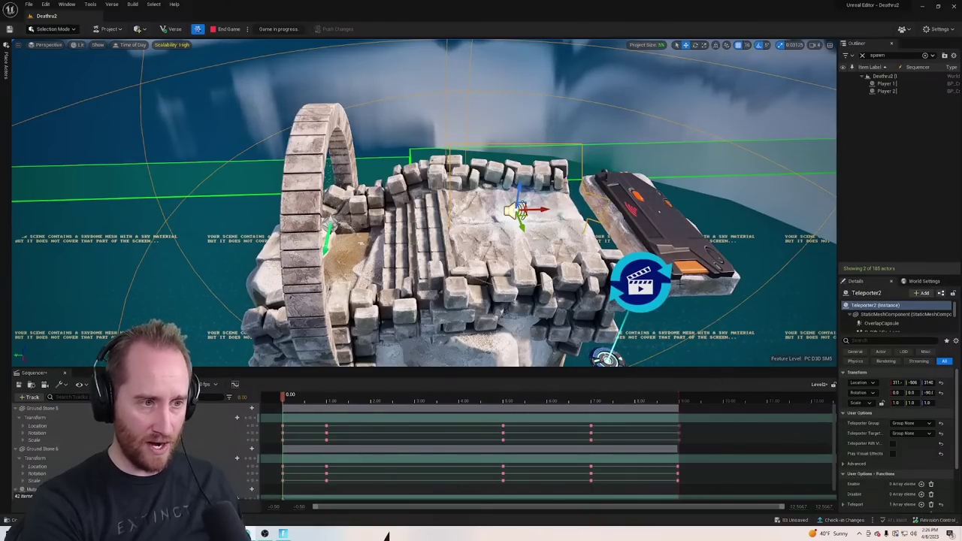
right_drag(517, 212, 517, 212)
click(658, 288)
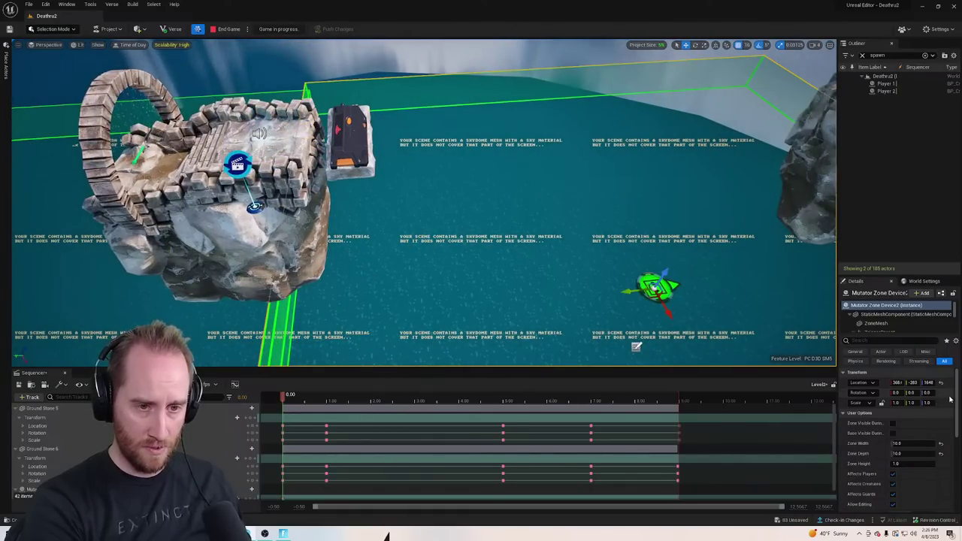
drag(957, 400, 957, 487)
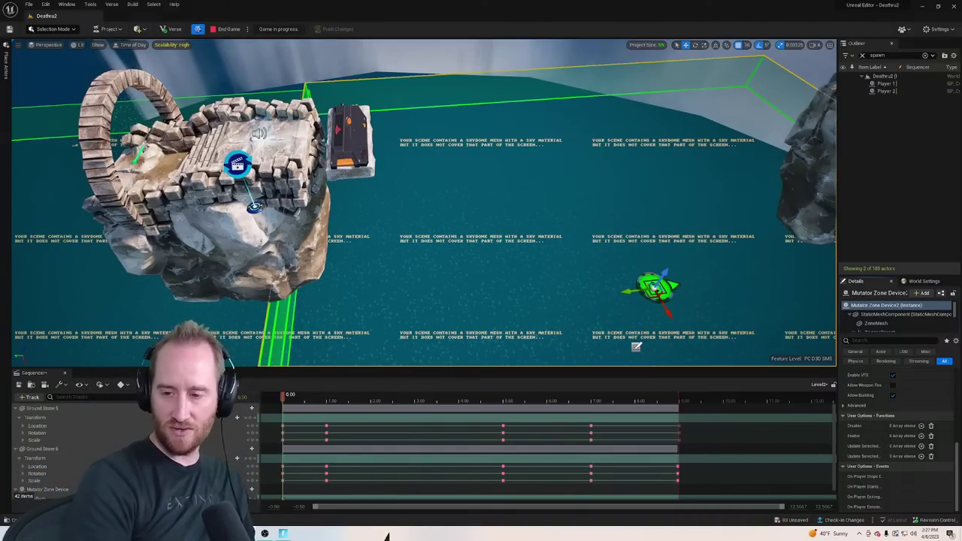
Extend the Level2 sequence's playback end to about 9.50 seconds and view the stones' positions at 9.00
right_drag(571, 225, 515, 167)
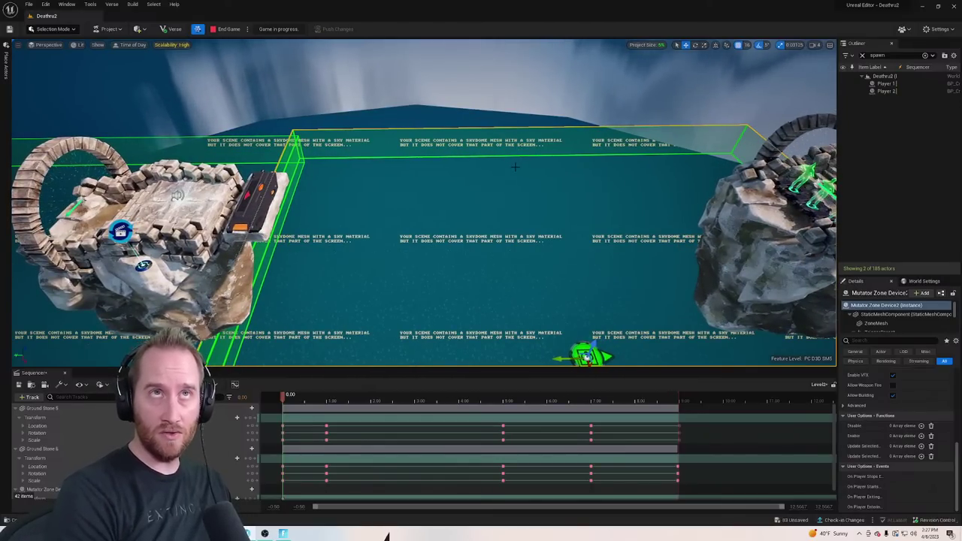
right_drag(457, 170, 488, 181)
mouse_move(245, 196)
right_down()
mouse_move(257, 195)
mouse_move(245, 196)
right_up()
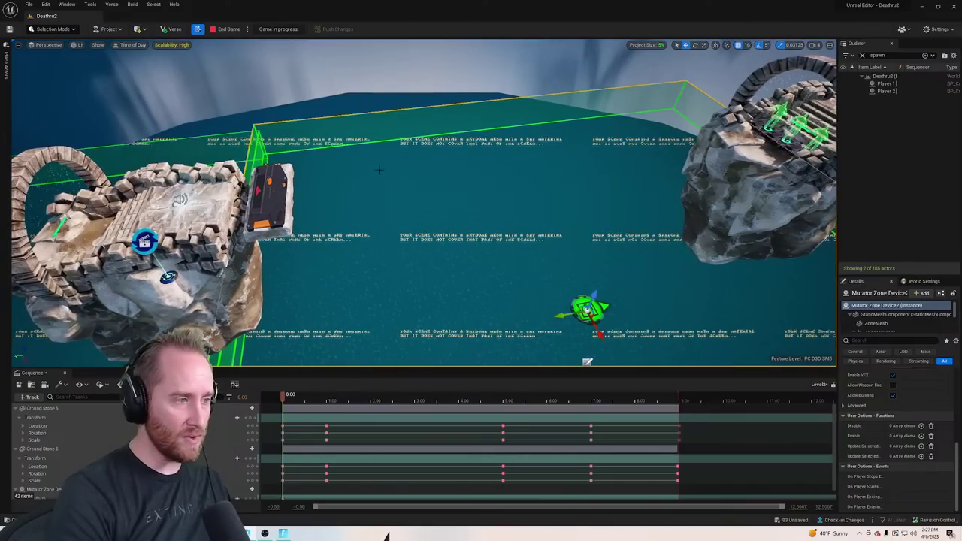
drag(677, 394, 702, 394)
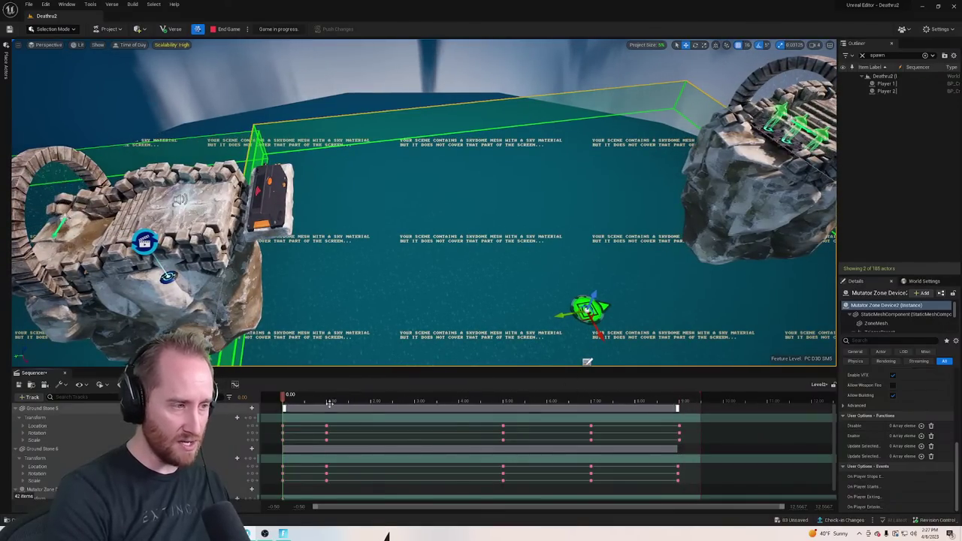
drag(284, 397, 678, 397)
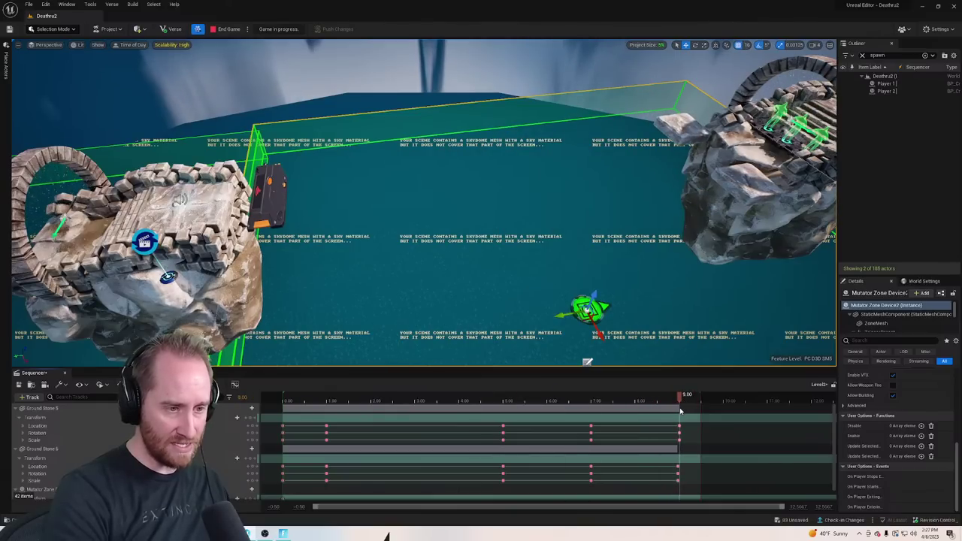
Lower Ground Stone 5 far below the copied island at 9.50 seconds and keyframe its transform there
right_drag(620, 407, 626, 406)
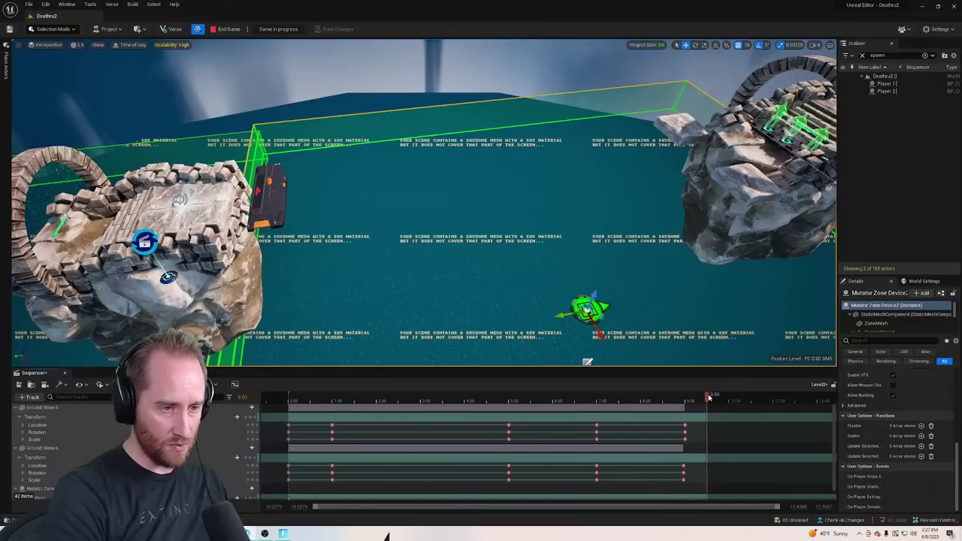
click(760, 195)
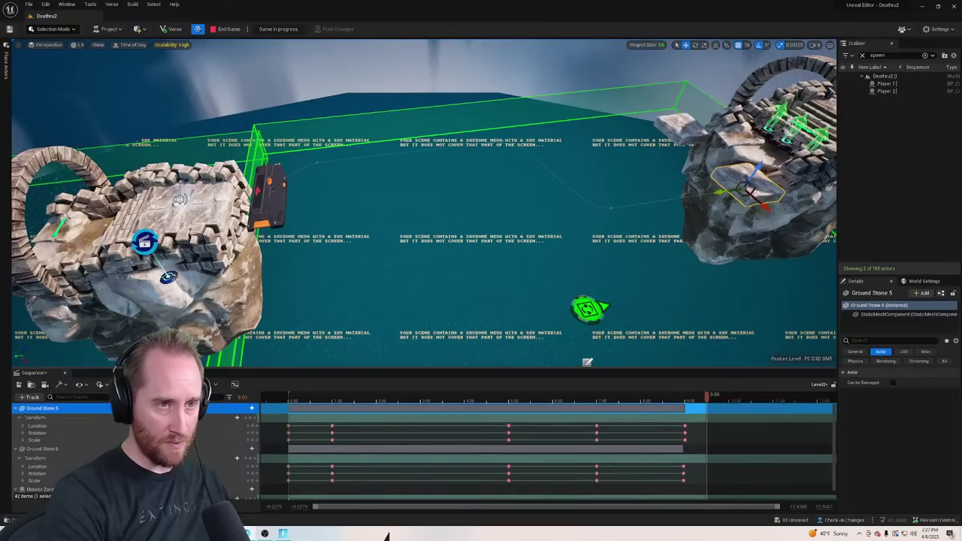
drag(760, 167, 723, 322)
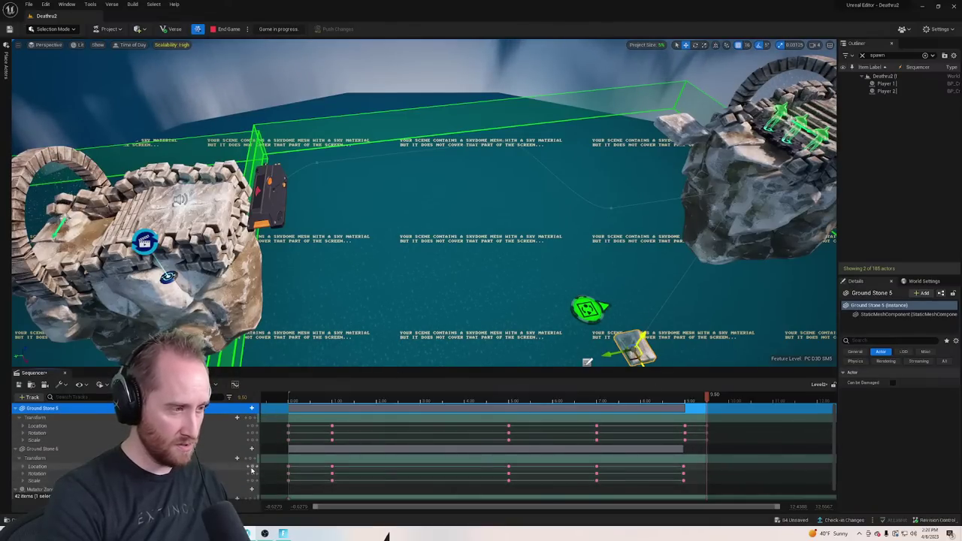
Lower Ground Stone 6 far below the copied island at 9.50 seconds and keyframe its transform there
click(225, 449)
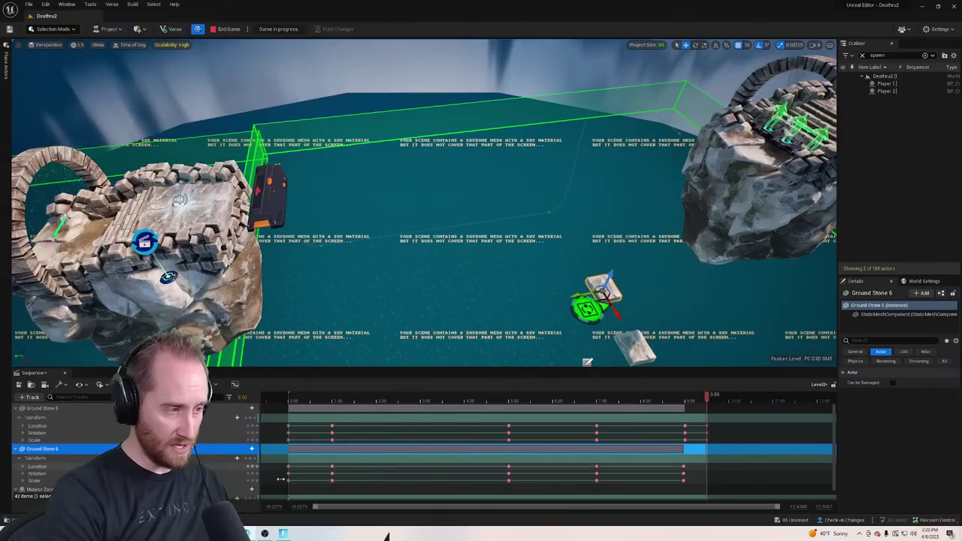
click(249, 458)
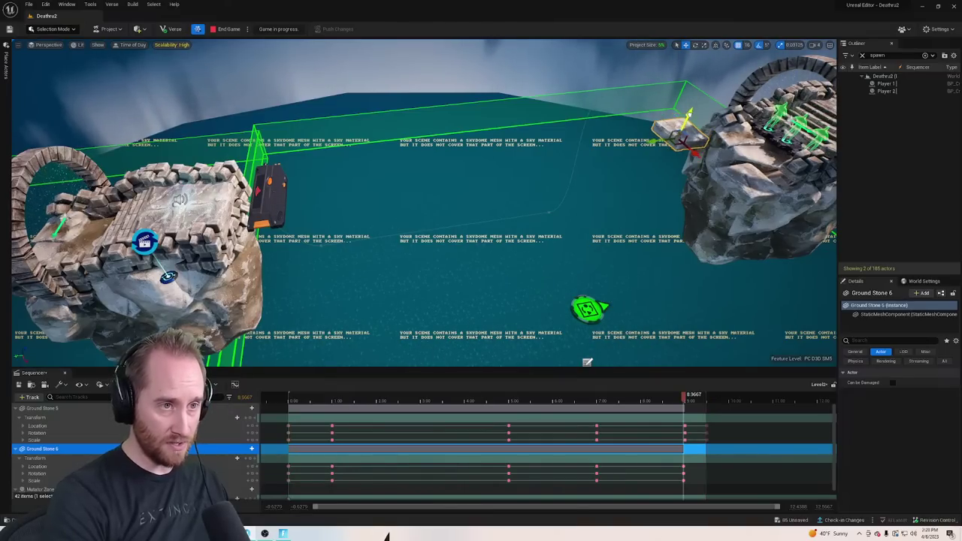
drag(688, 90, 677, 223)
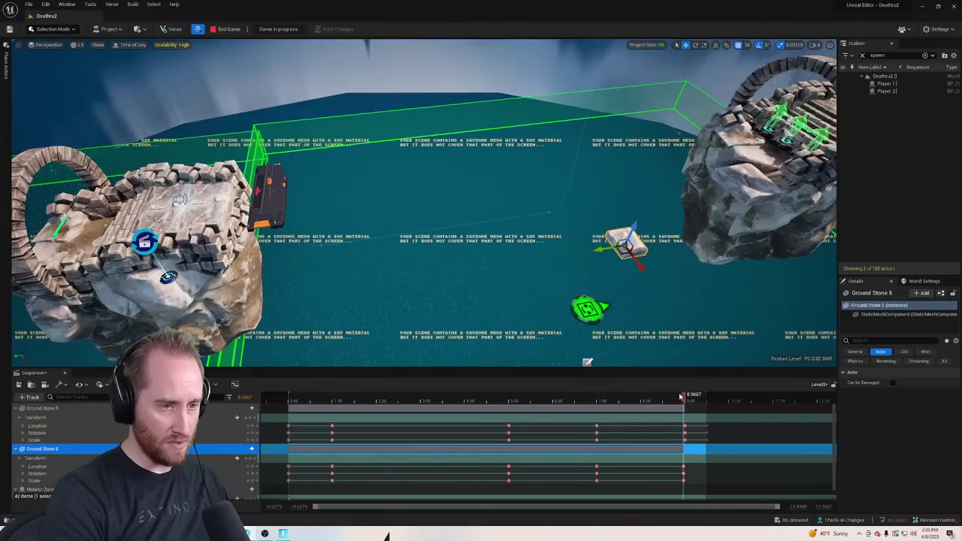
drag(680, 396, 711, 396)
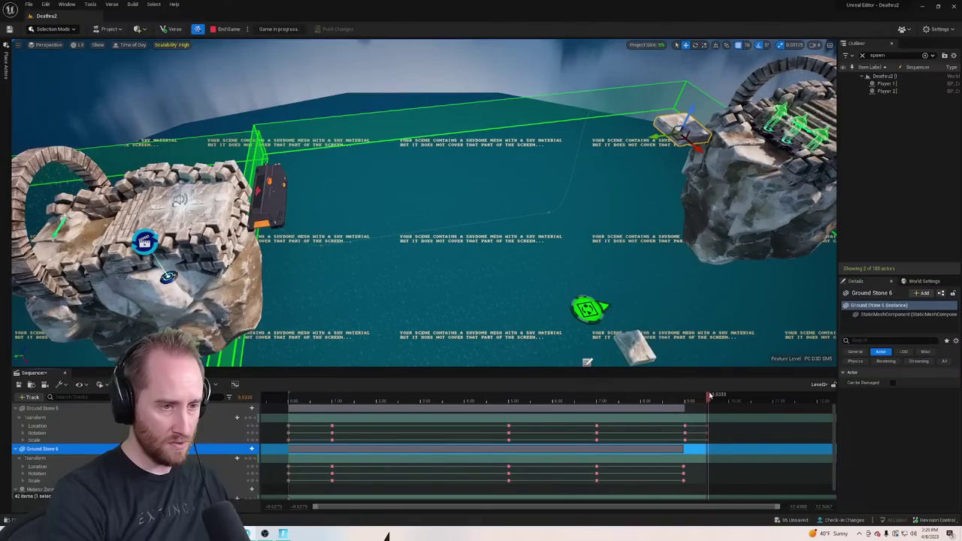
drag(693, 109, 674, 273)
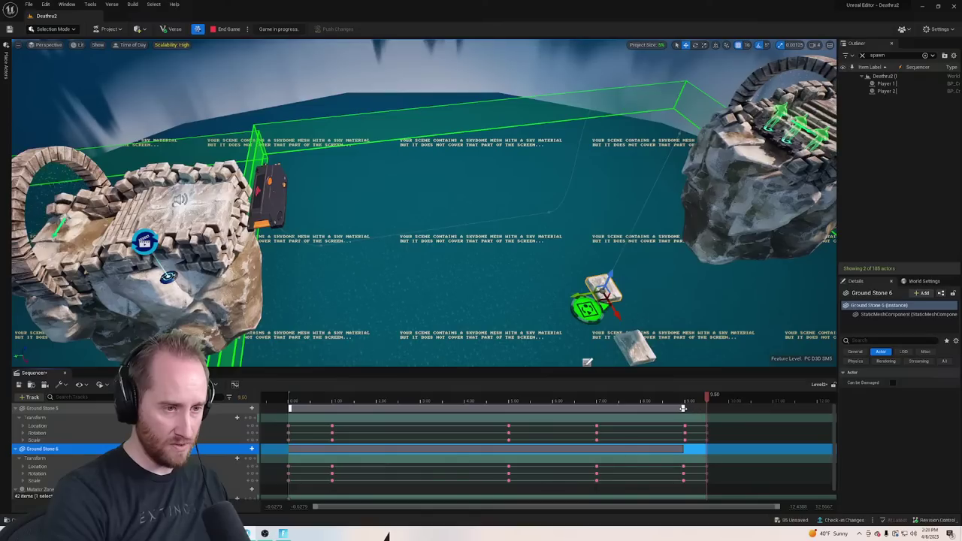
Extend the Ground Stone 5 and Ground Stone 6 track sections to 9.50 seconds and scrub back to about 7.97 seconds
drag(683, 408, 686, 411)
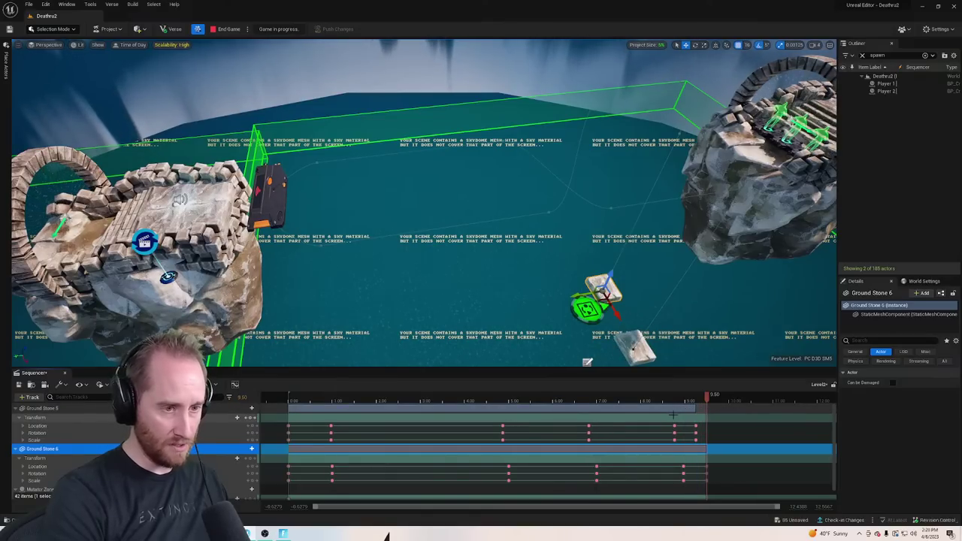
drag(696, 407, 702, 406)
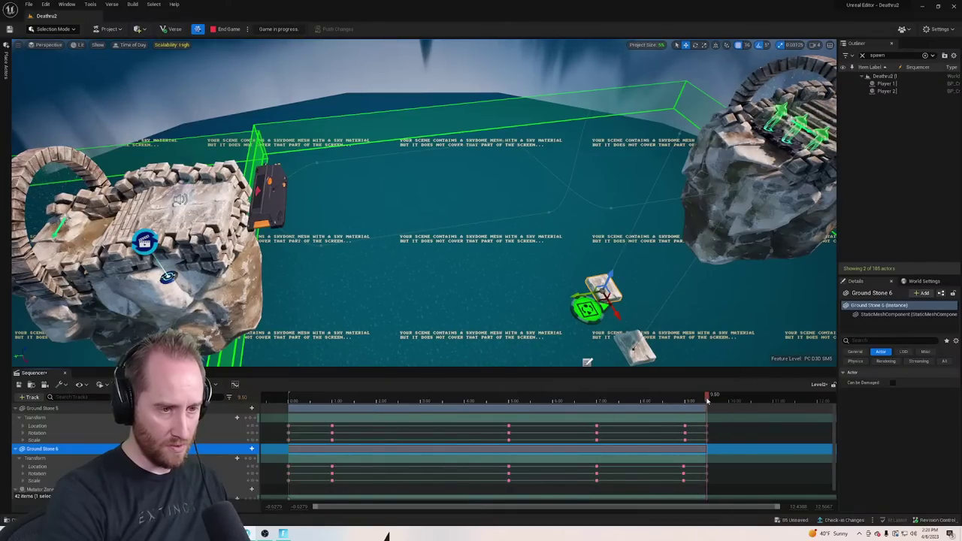
drag(706, 400, 640, 415)
Delete two of the Player Checkpoint Pads below the stairs on the copied temple island
key(w)
right_drag(548, 234, 644, 264)
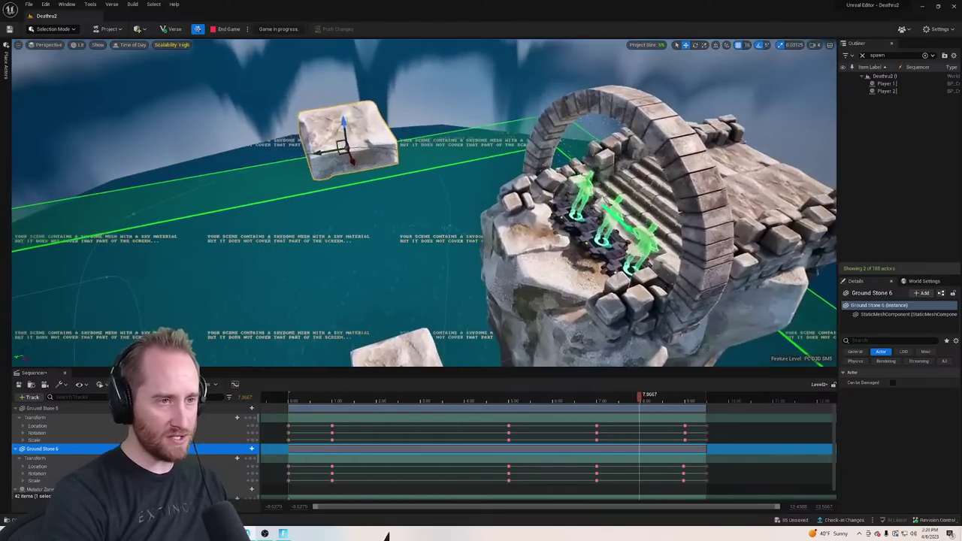
click(644, 264)
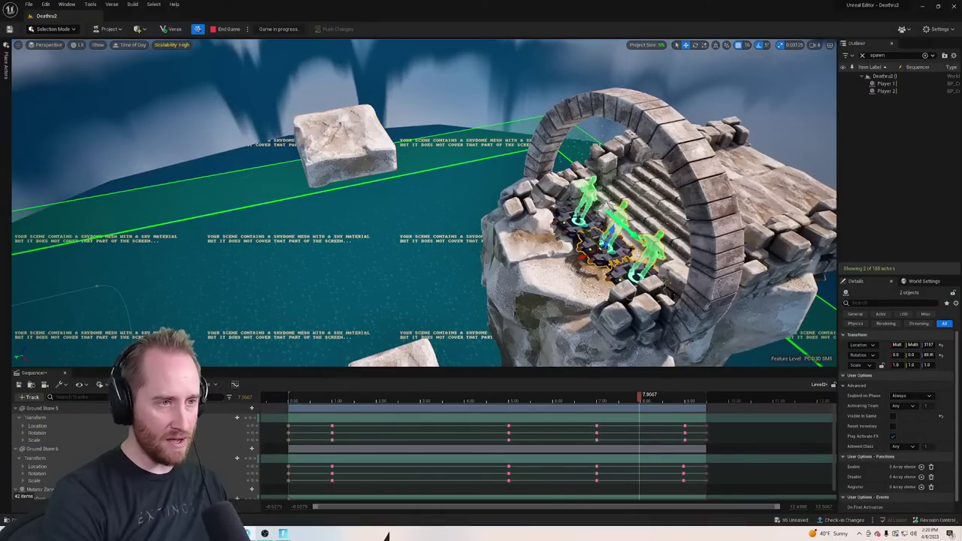
key(Delete)
Try to rebind Teleporter2's Teleport function to a teleporter's enter event, adding a second entry to the function
key(s)
right_drag(479, 199, 532, 214)
key(w)
key(e)
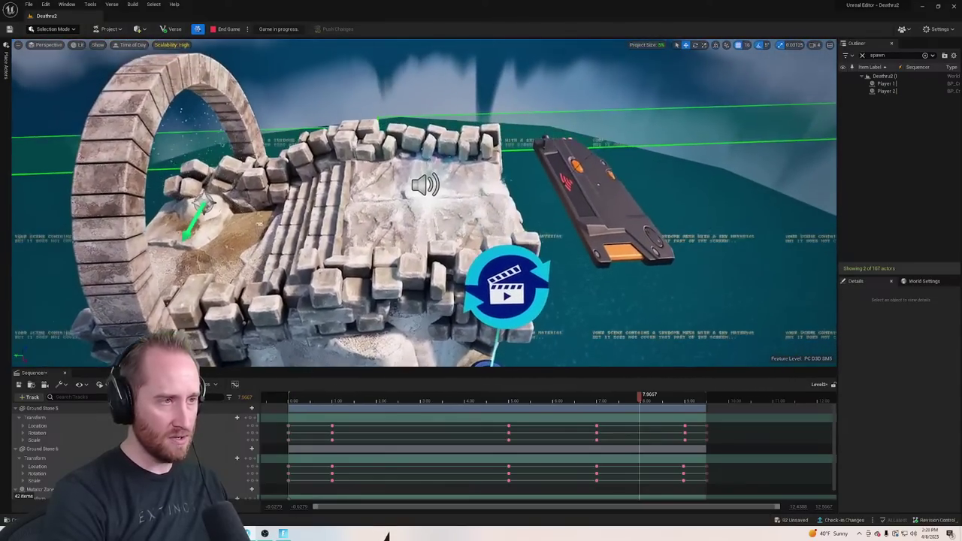
click(430, 183)
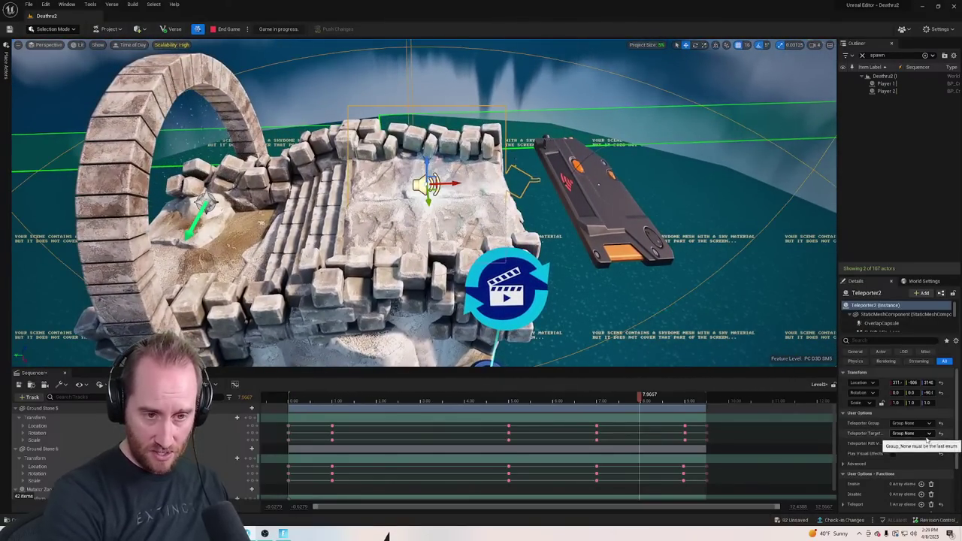
scroll(958, 483, down, 3)
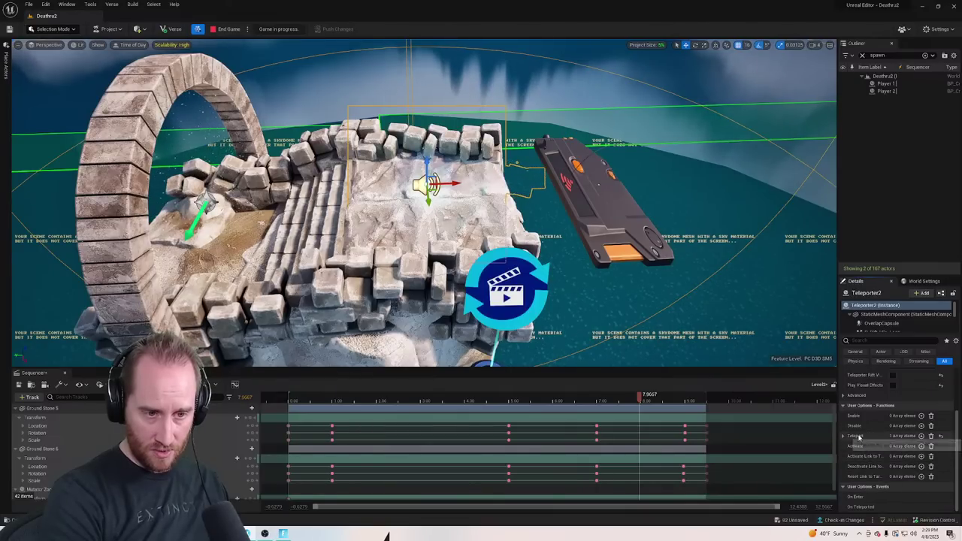
click(923, 437)
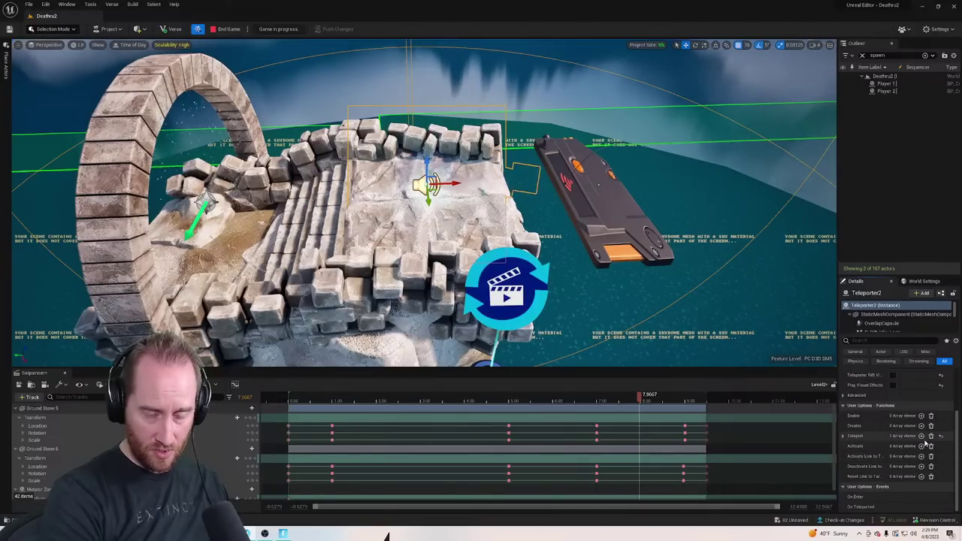
click(922, 436)
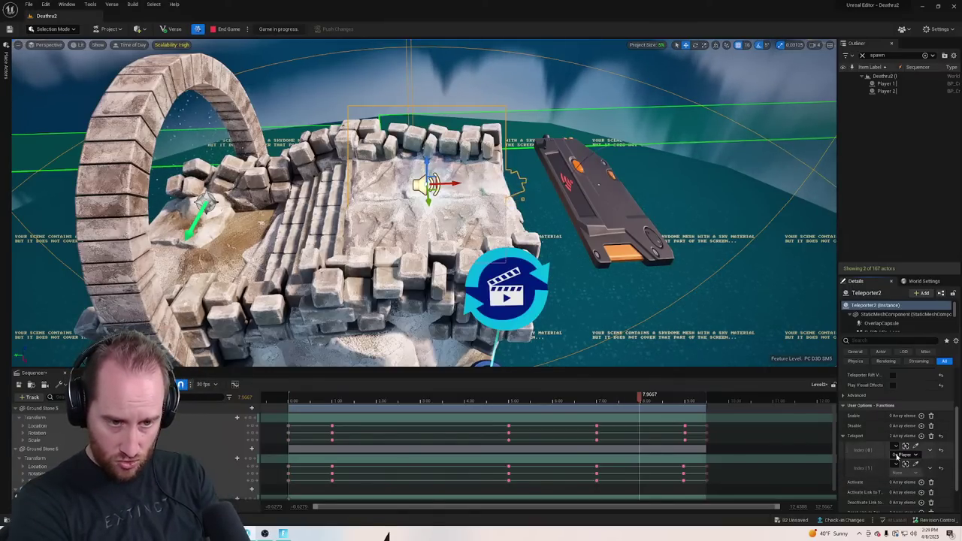
click(899, 472)
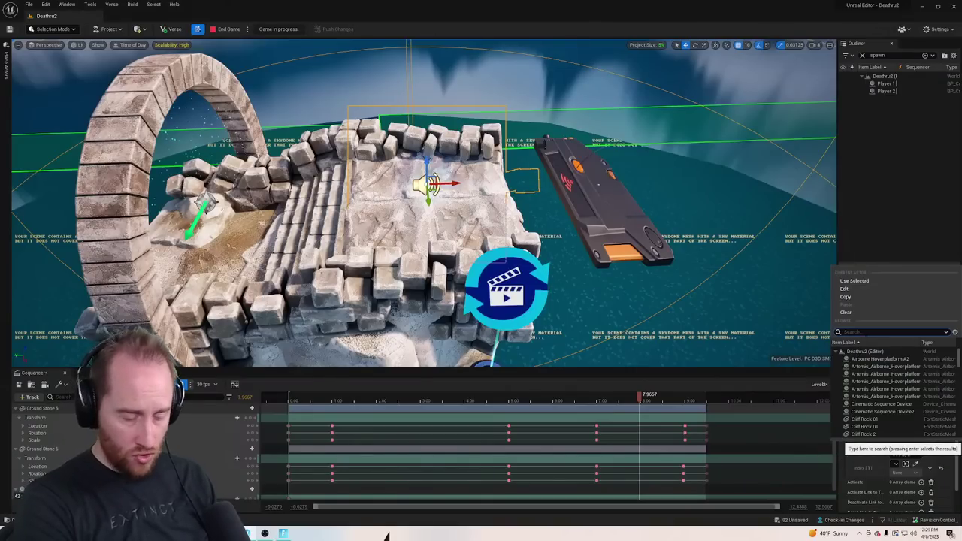
text(tel)
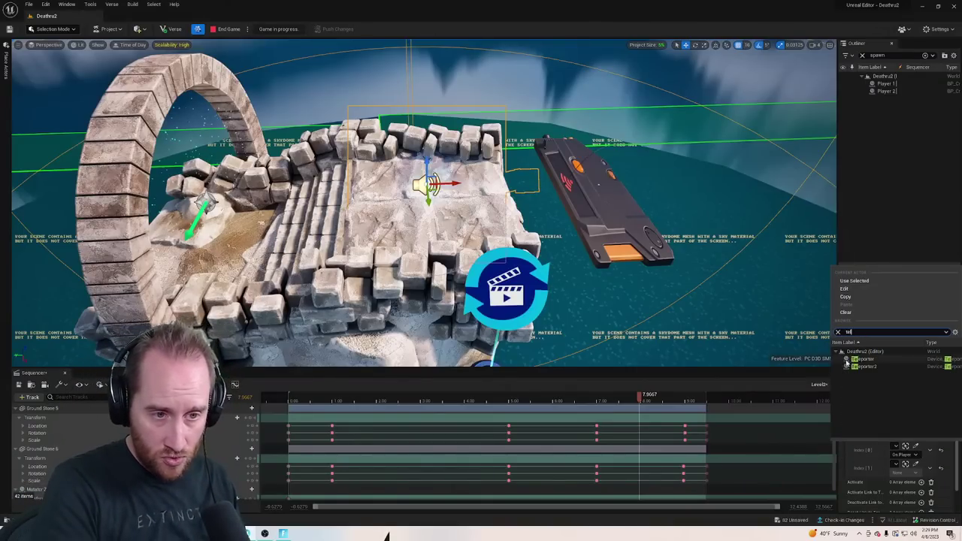
click(876, 367)
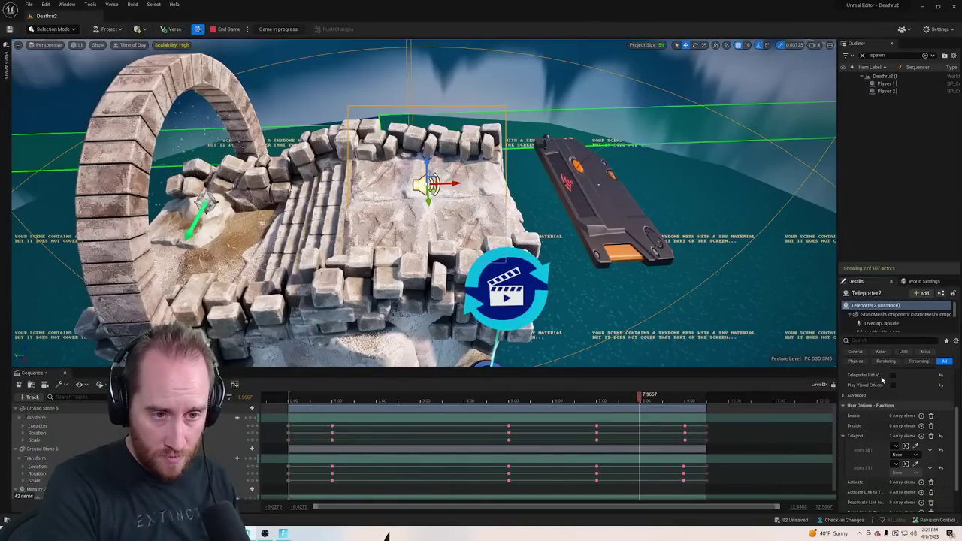
click(900, 469)
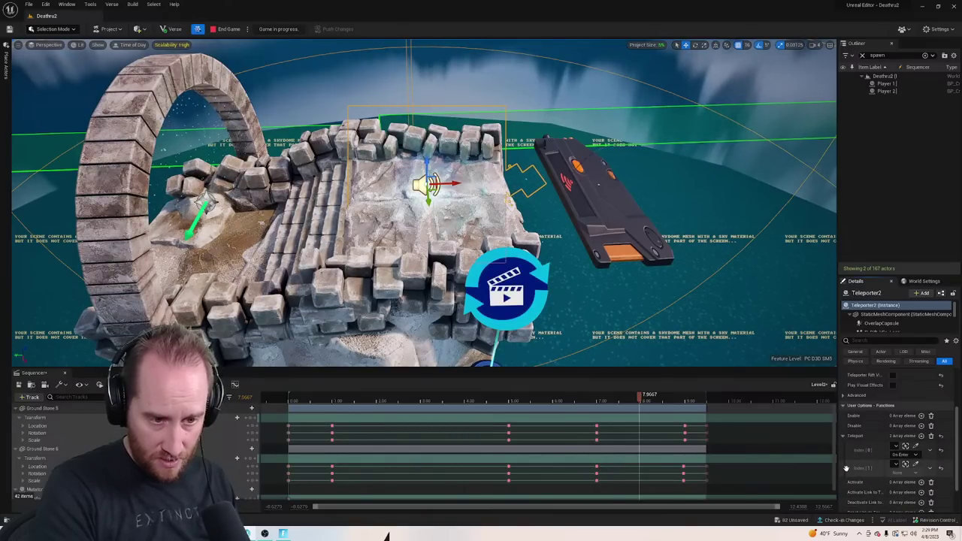
Delete Teleporter2 from the original temple island despite its references, and close the Level2 sequence editor
key(Delete)
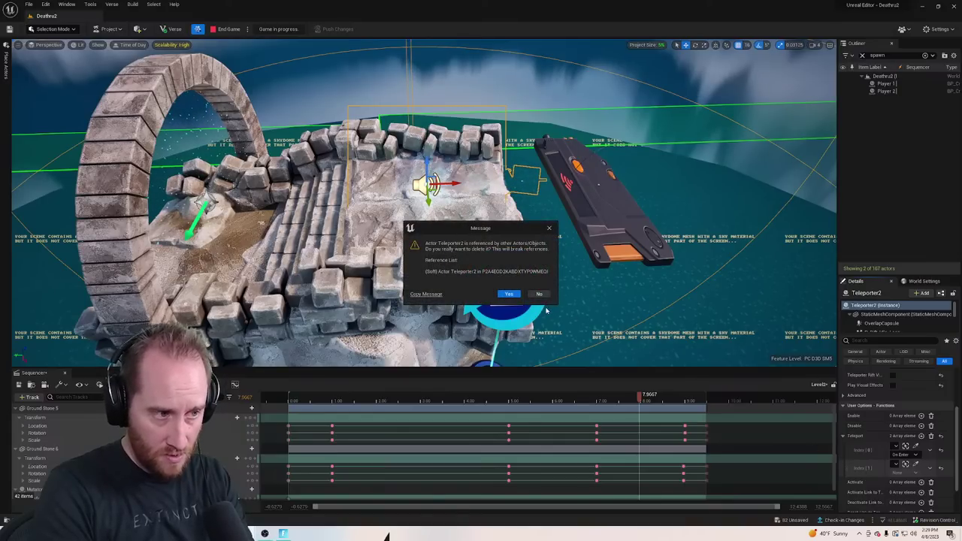
click(509, 294)
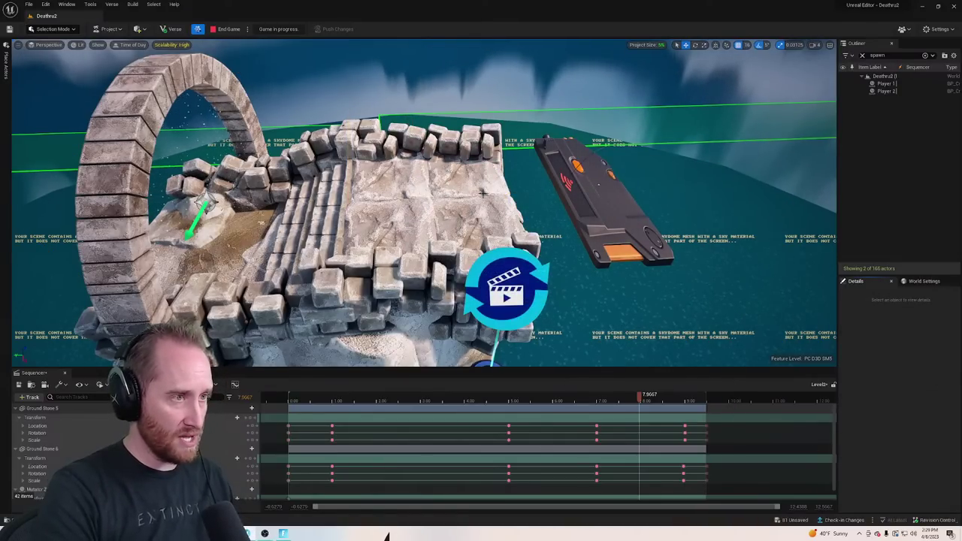
key(s)
right_drag(483, 194, 514, 203)
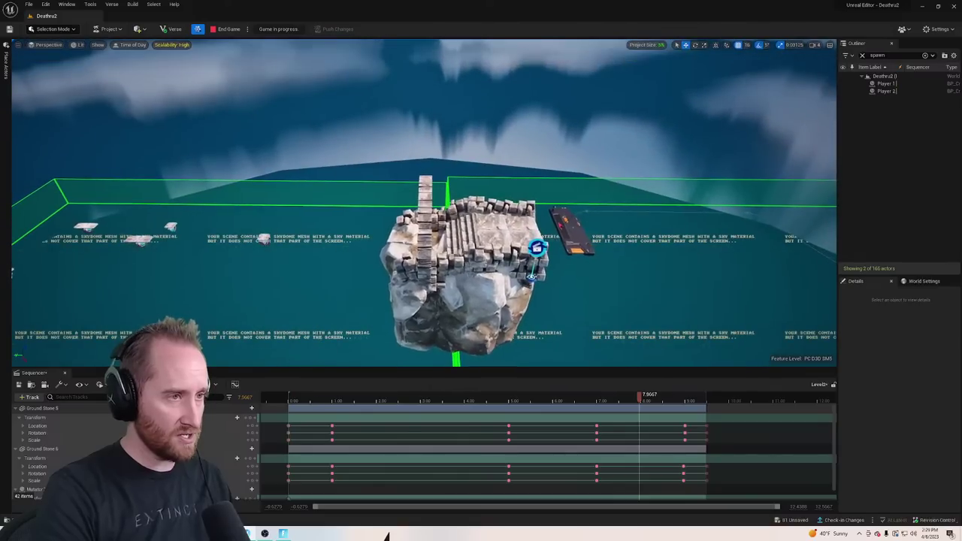
mouse_move(454, 181)
right_down()
mouse_move(399, 181)
mouse_move(489, 181)
mouse_move(454, 181)
right_up()
key(w)
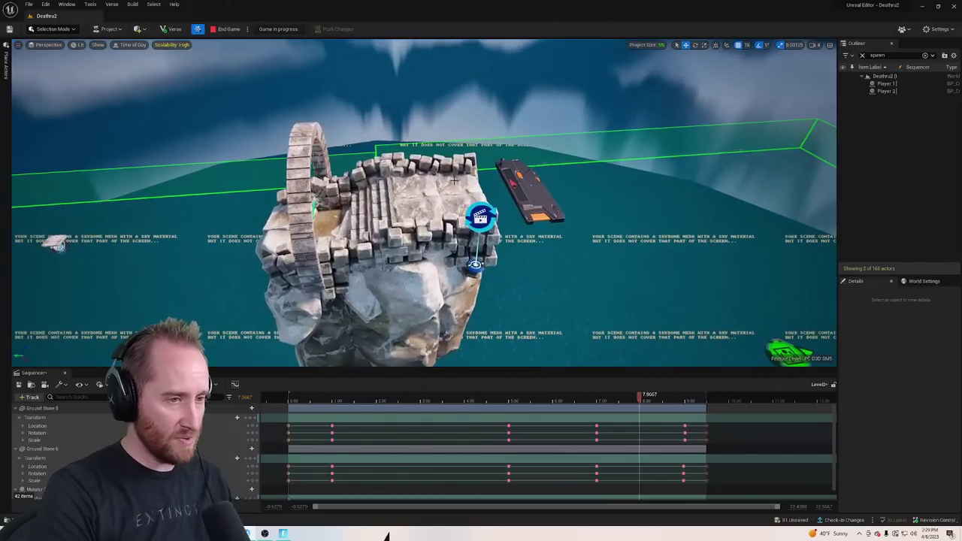
click(65, 374)
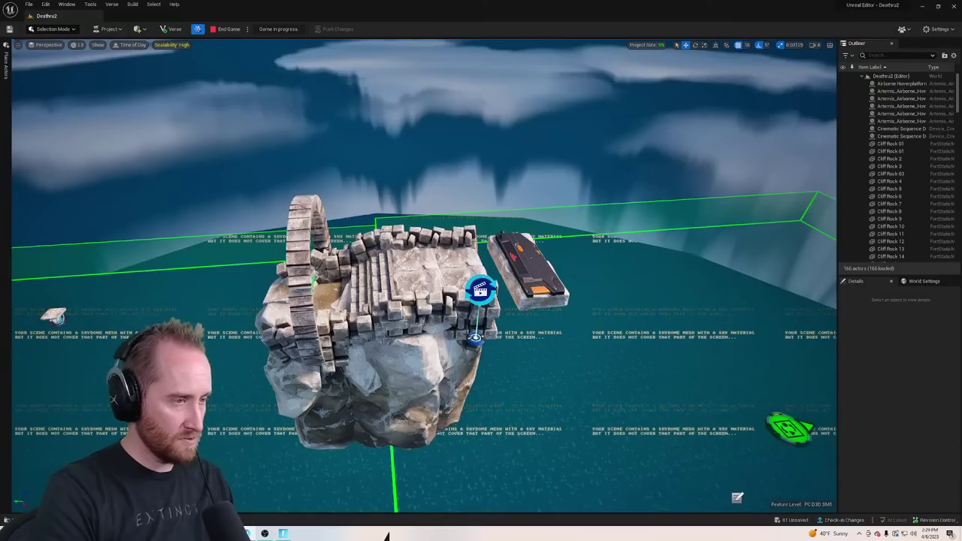
Examine the original temple island's platform around Ground Stone 4 and its position relative to the surrounding islands and stones
scroll(473, 254, up, 5)
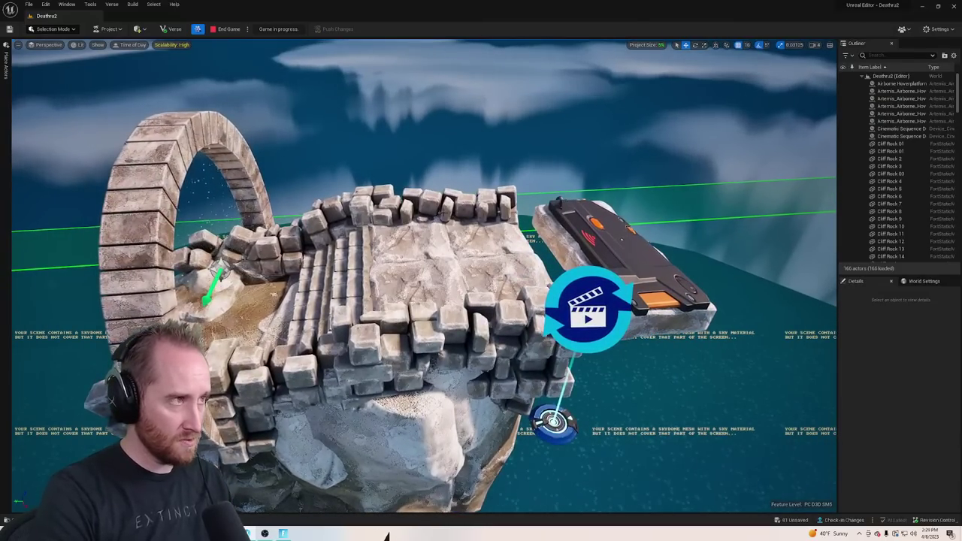
right_drag(443, 214, 421, 215)
click(506, 226)
key(d)
mouse_move(507, 226)
right_down()
mouse_move(606, 234)
mouse_move(489, 229)
right_up()
key(s)
key(a)
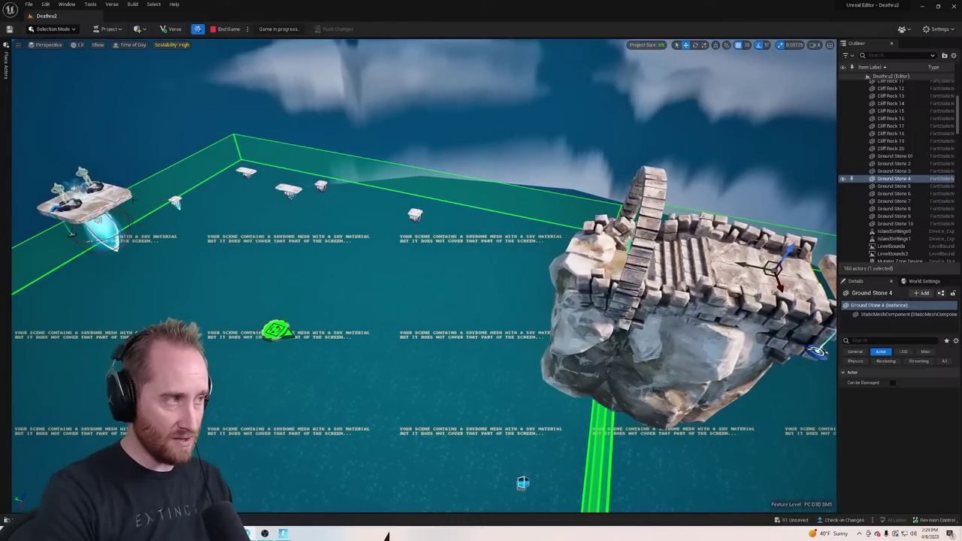
key(f)
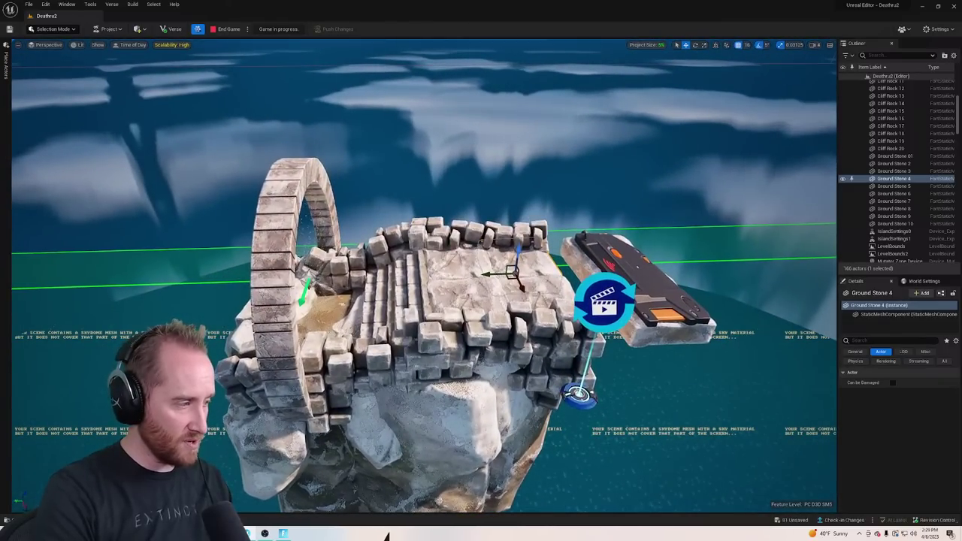
key(ctrl+space)
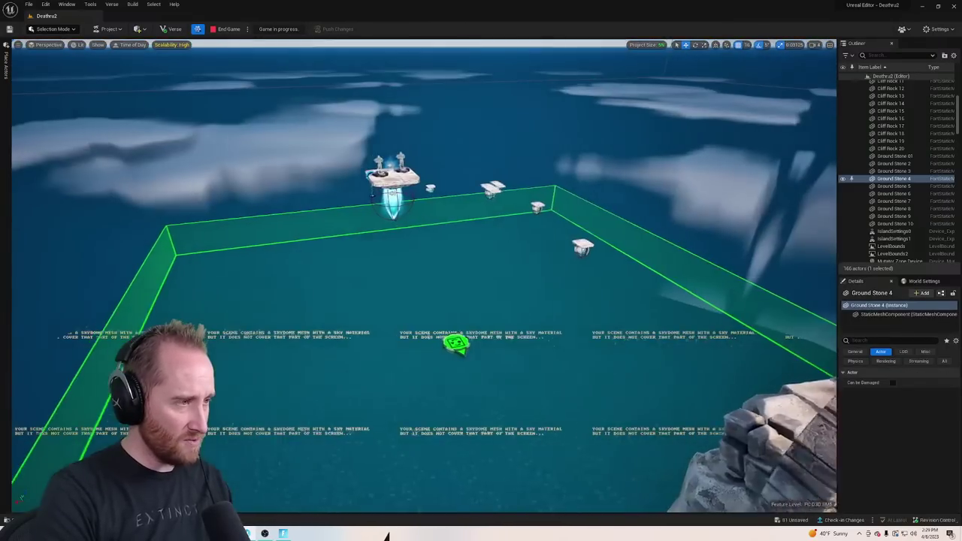
right_drag(481, 248, 492, 239)
key(f)
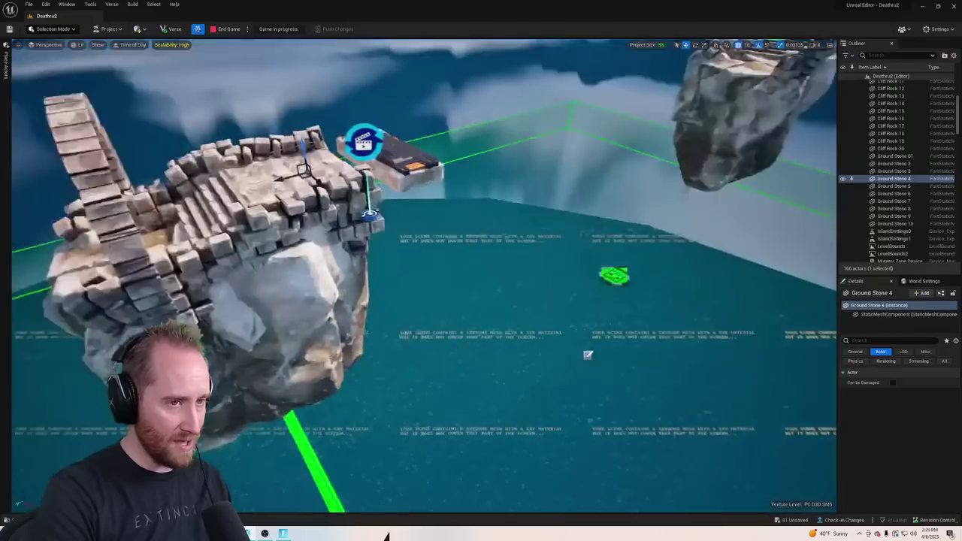
Place a new Teleporter device on the original island's stone platform and rotate it about -90 degrees around the vertical axis
key(ctrl+space)
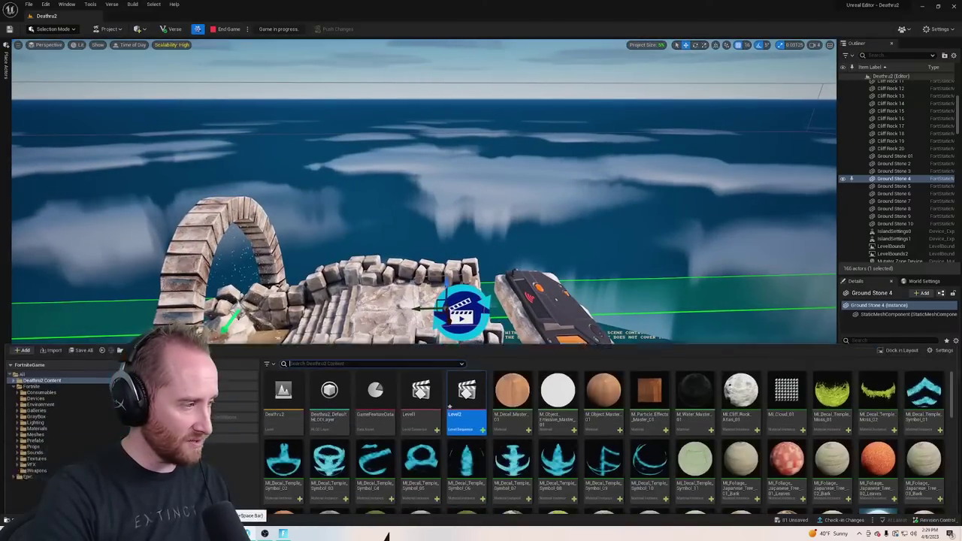
click(34, 357)
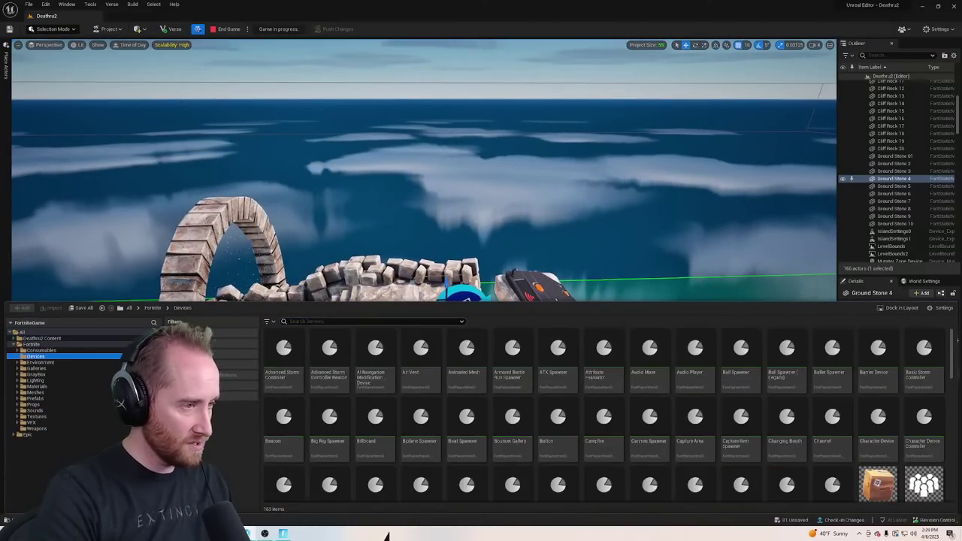
click(346, 321)
text(tele)
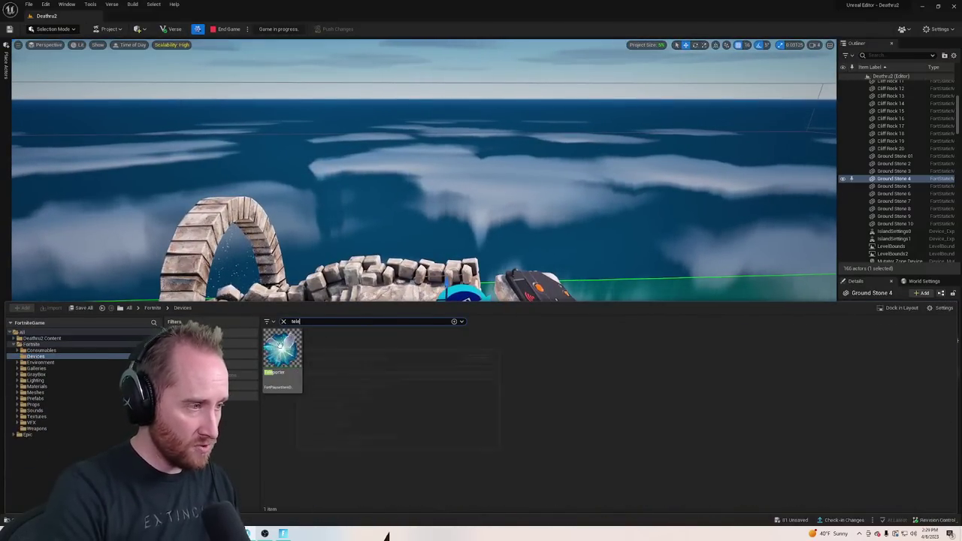
mouse_move(393, 306)
mouse_down()
mouse_move(423, 288)
mouse_move(399, 296)
mouse_up()
key(w)
right_drag(639, 308, 737, 286)
key(a)
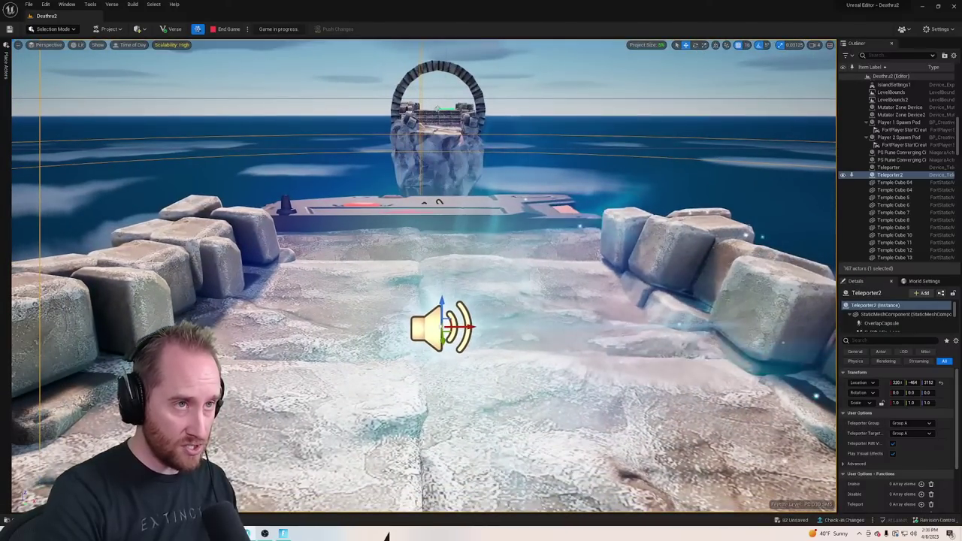
click(695, 44)
drag(413, 342, 485, 342)
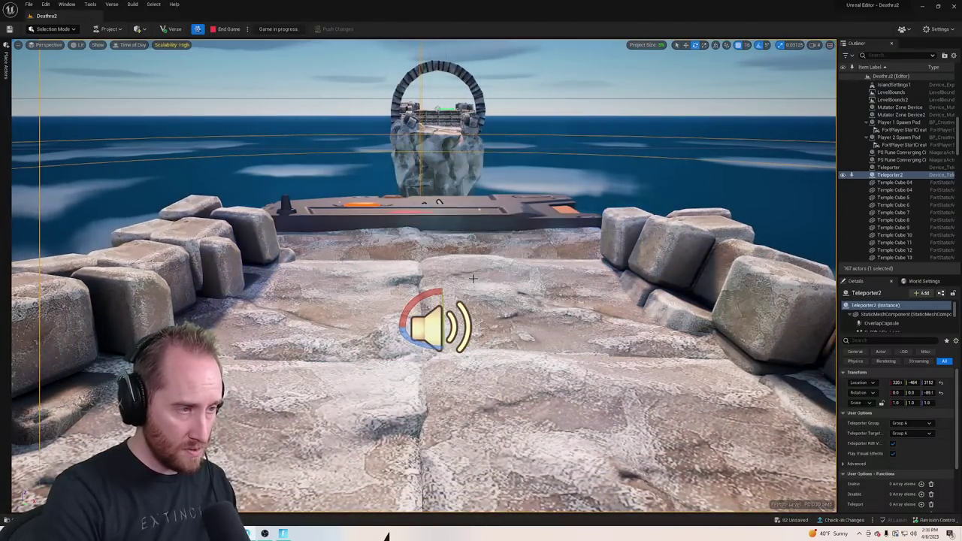
Add an entry to Teleporter2's Teleport function and bind it to Mutator Zone Device2's On Player event
key(w)
right_drag(485, 342, 485, 345)
key(s)
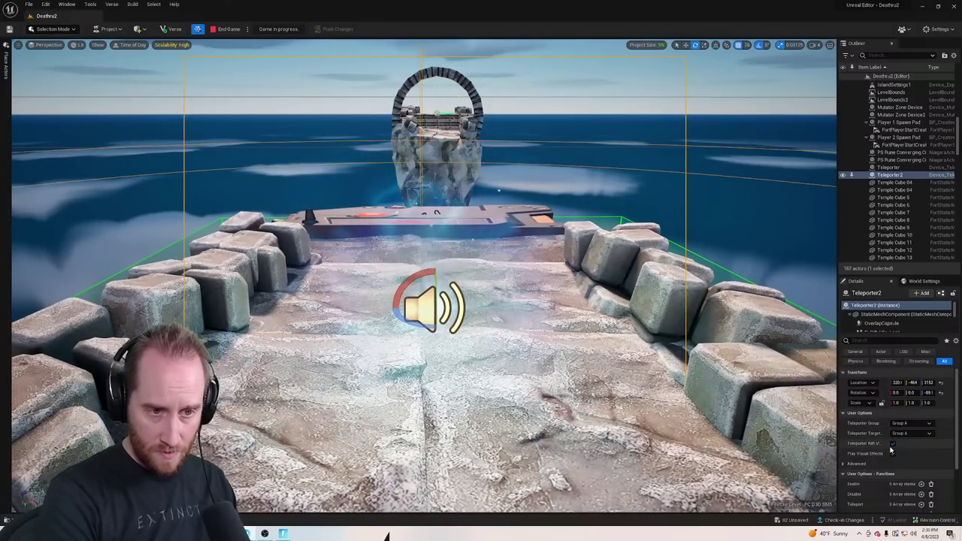
click(893, 452)
scroll(892, 410, down, 1)
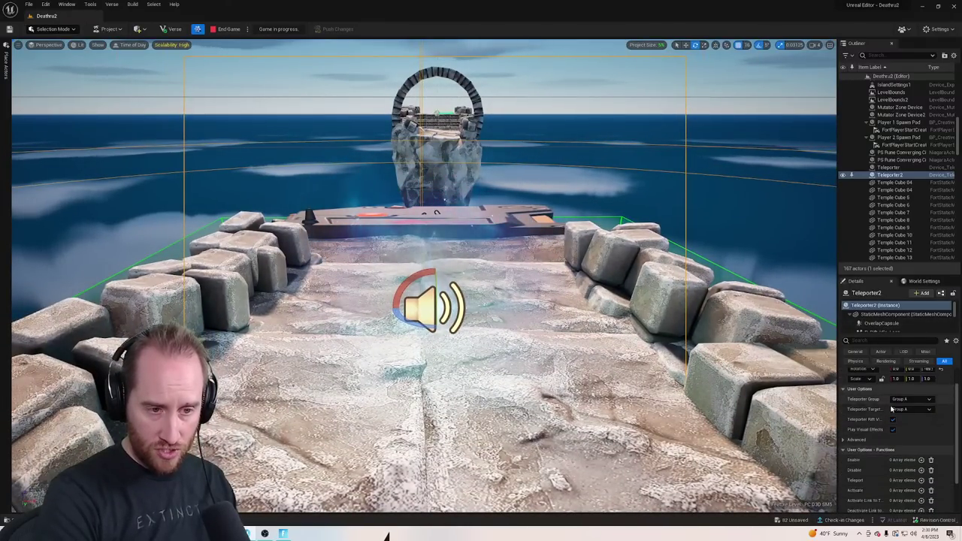
scroll(892, 410, down, 2)
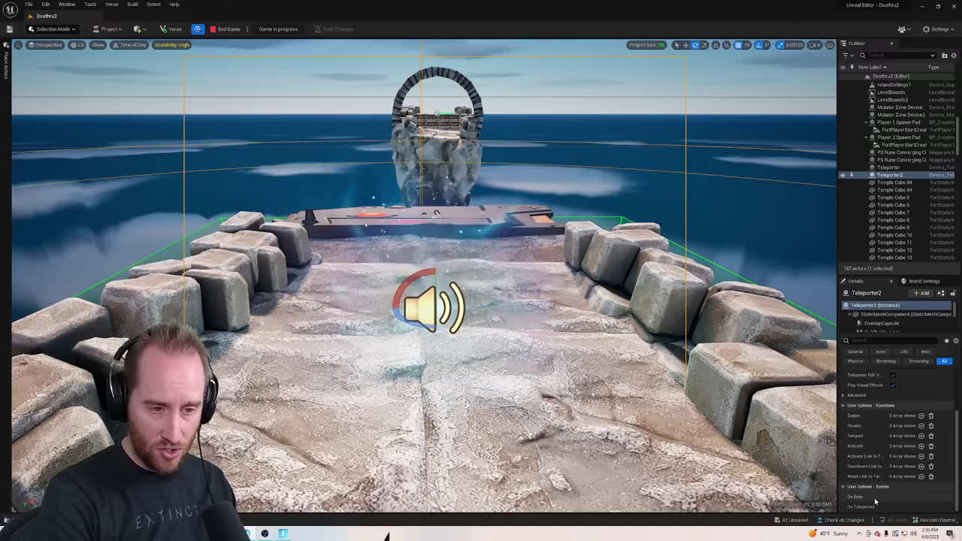
click(922, 436)
click(895, 447)
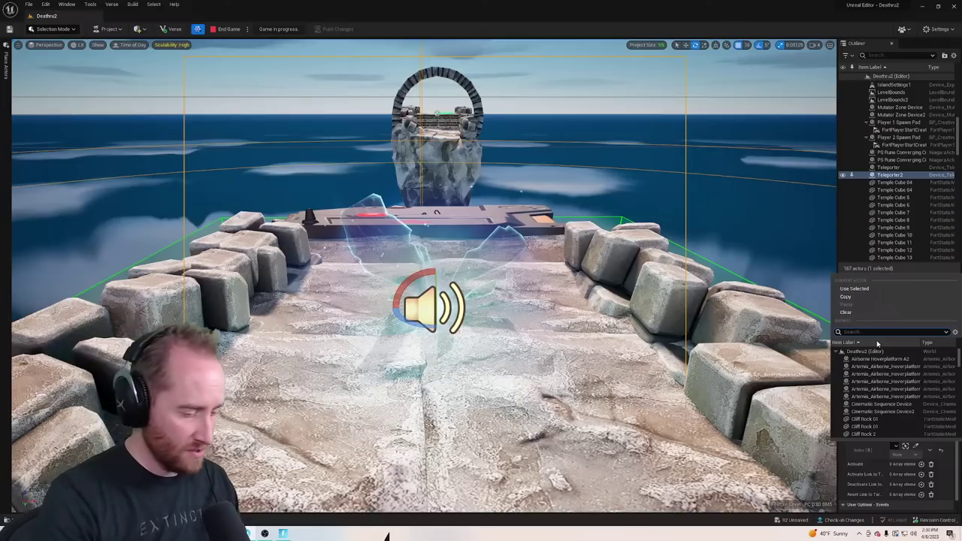
text(mut)
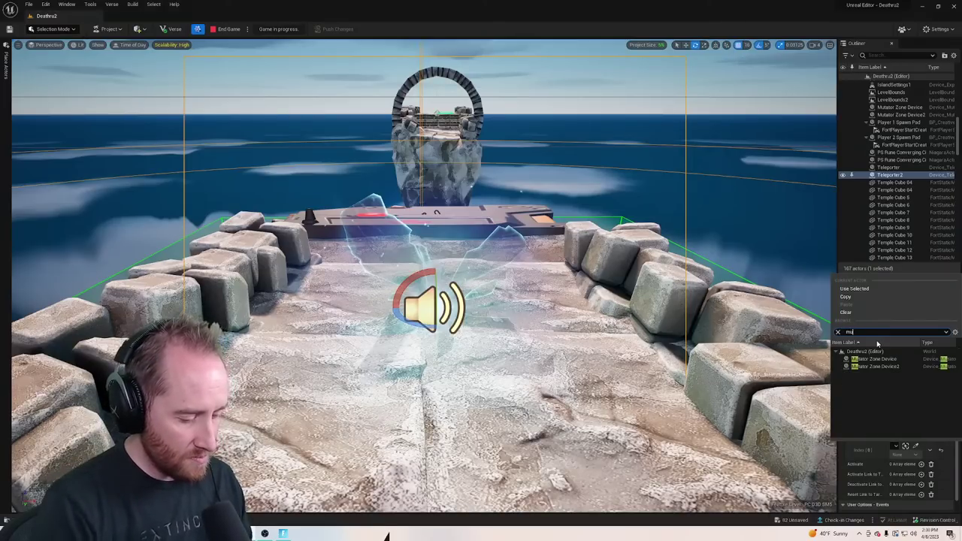
click(879, 367)
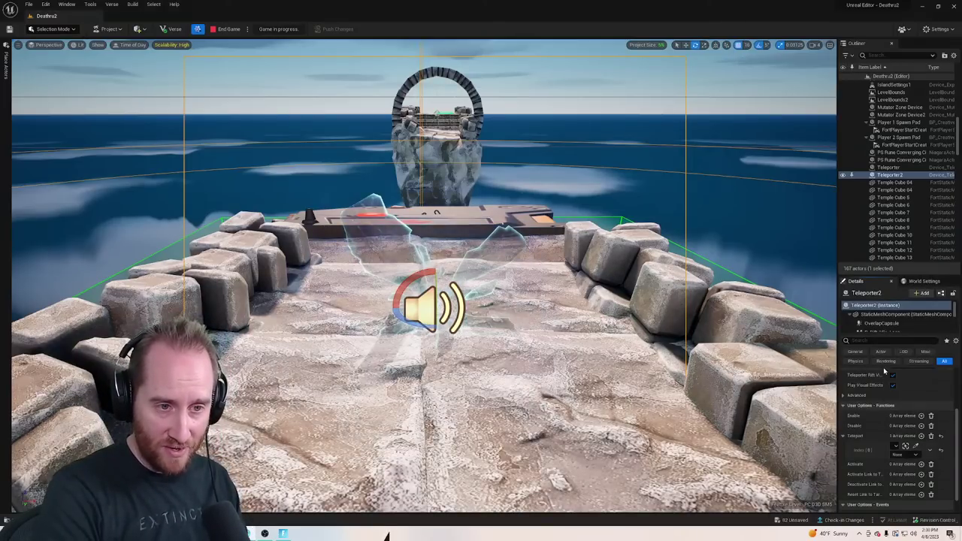
click(905, 456)
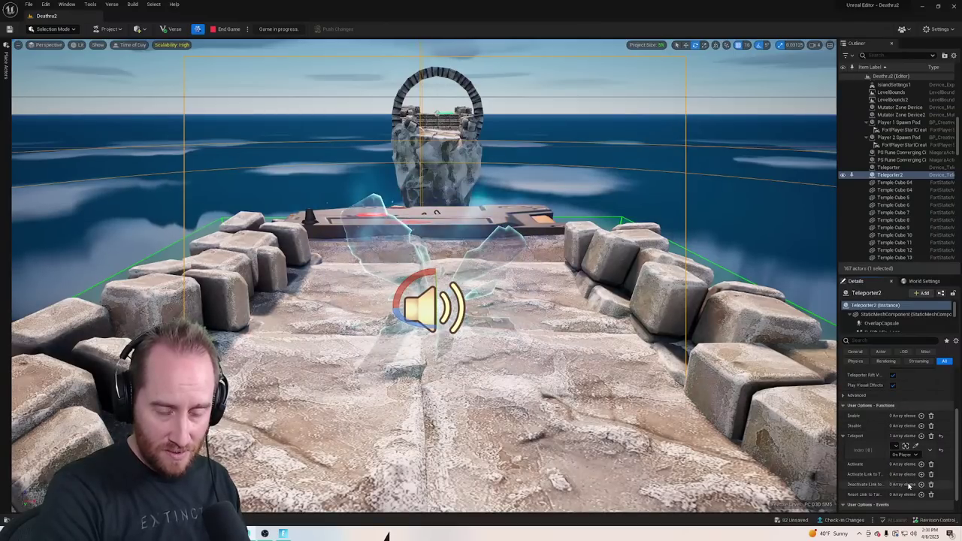
click(916, 491)
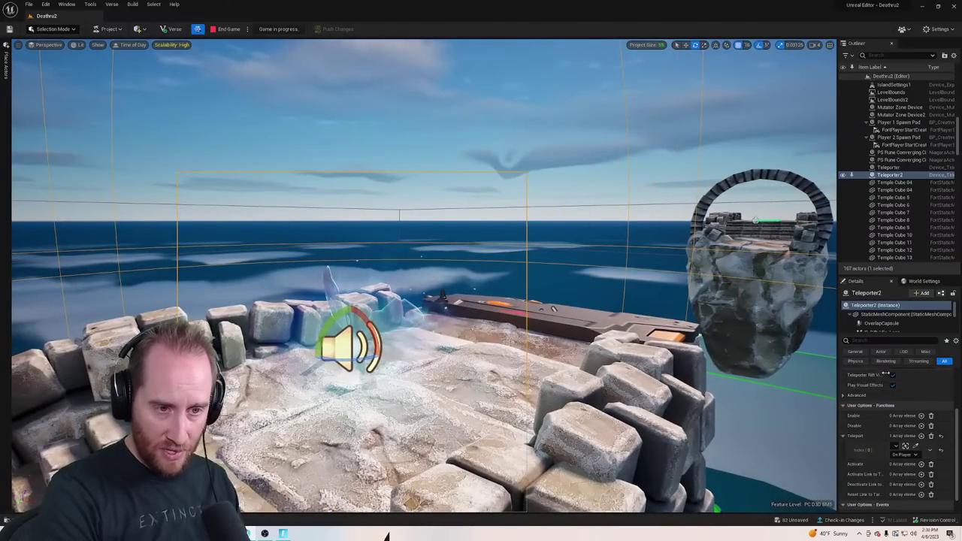
Disable Teleporter Rift Visible and Play Visual Effects on Teleporter2, and check its Teleporter Group choices, keeping Group A
scroll(906, 395, up, 2)
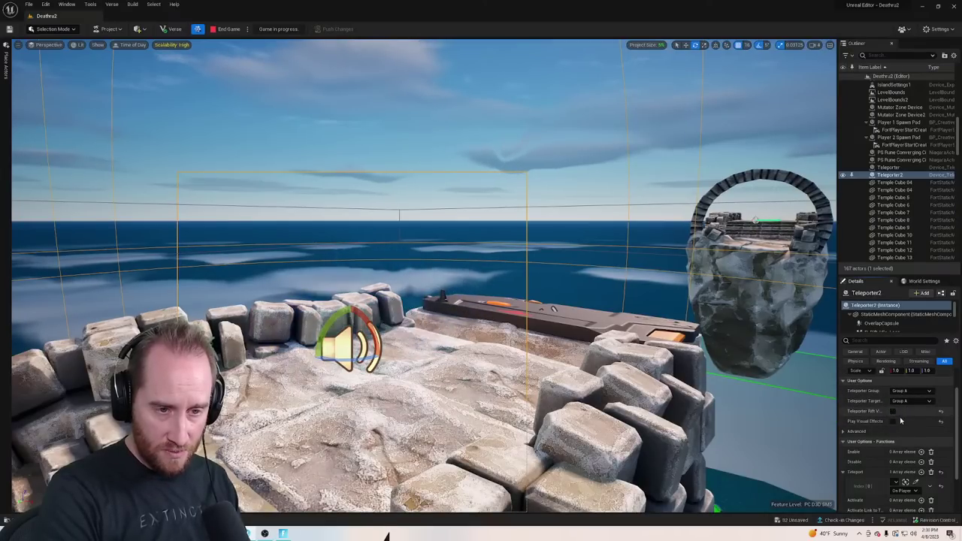
scroll(902, 417, up, 2)
click(914, 424)
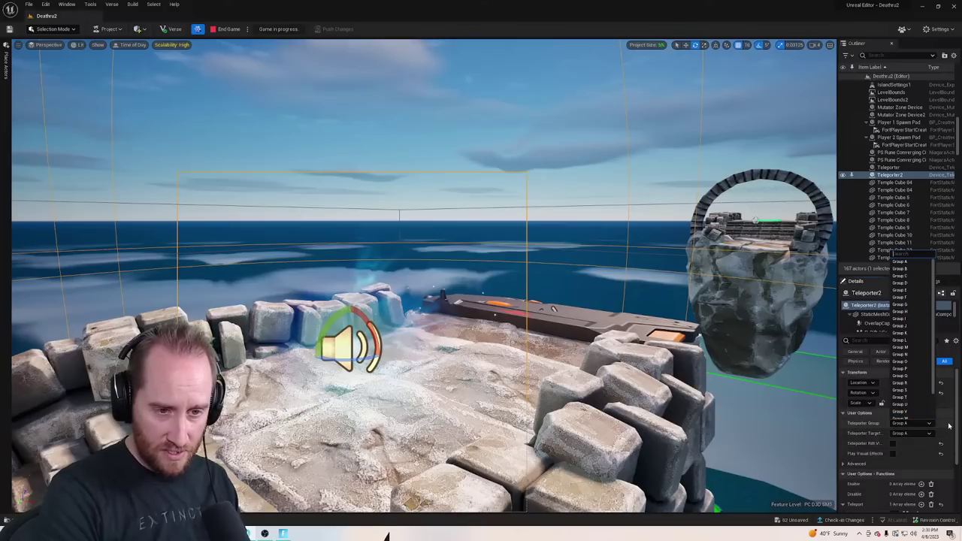
click(949, 427)
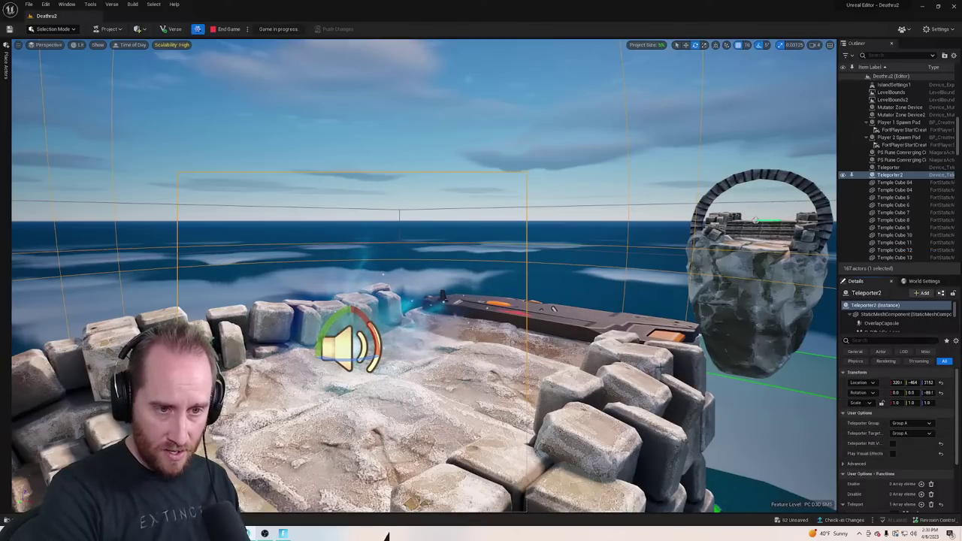
End the running game session so that the map returns to edit mode
key(s)
right_drag(661, 367, 645, 421)
key(a)
key(w)
key(s)
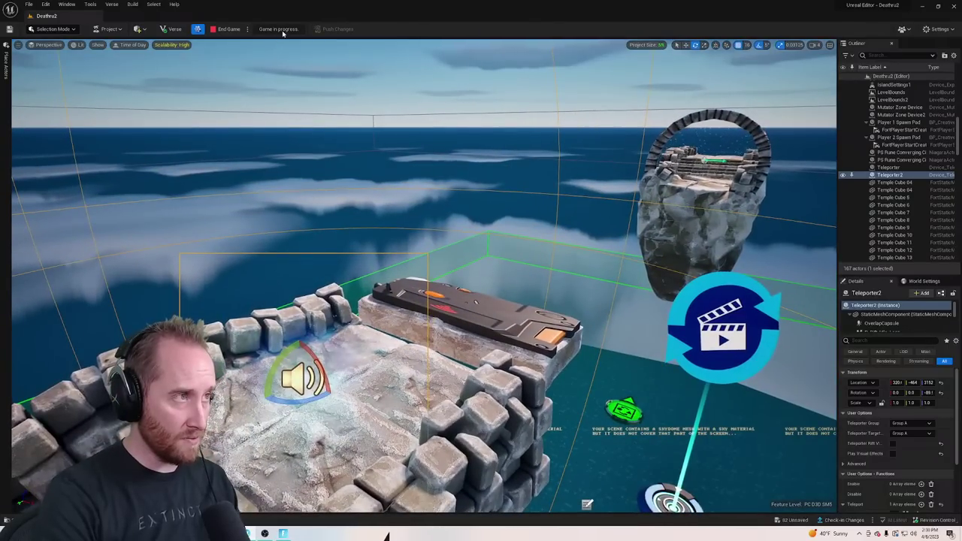
click(225, 29)
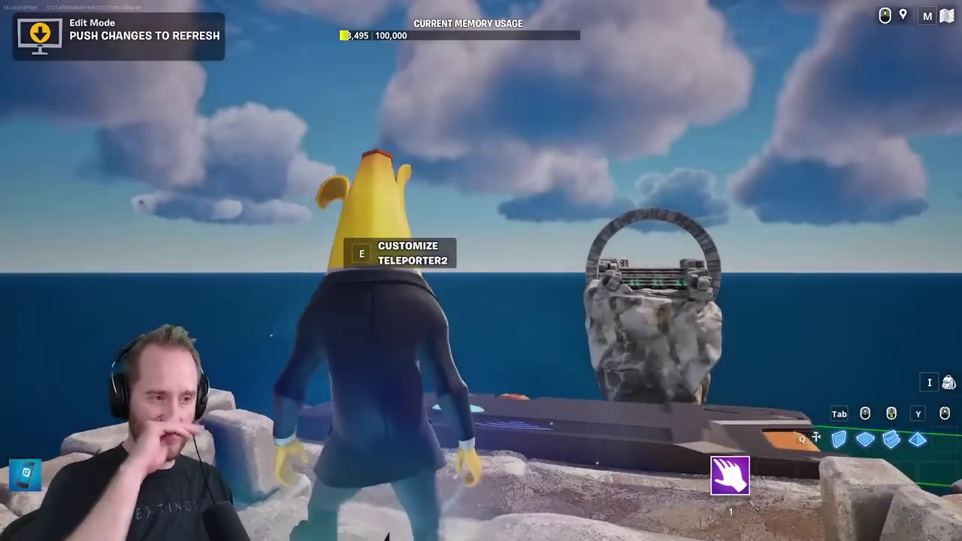
Review all of Teleporter2's customization options in the Fortnite client, close them without changes and return to the Unreal editor
key(e)
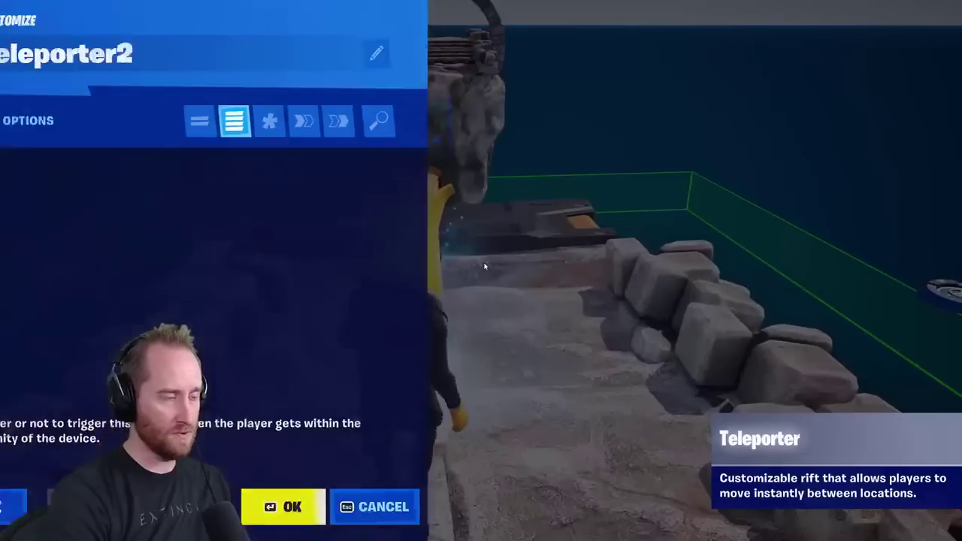
scroll(470, 186, down, 10)
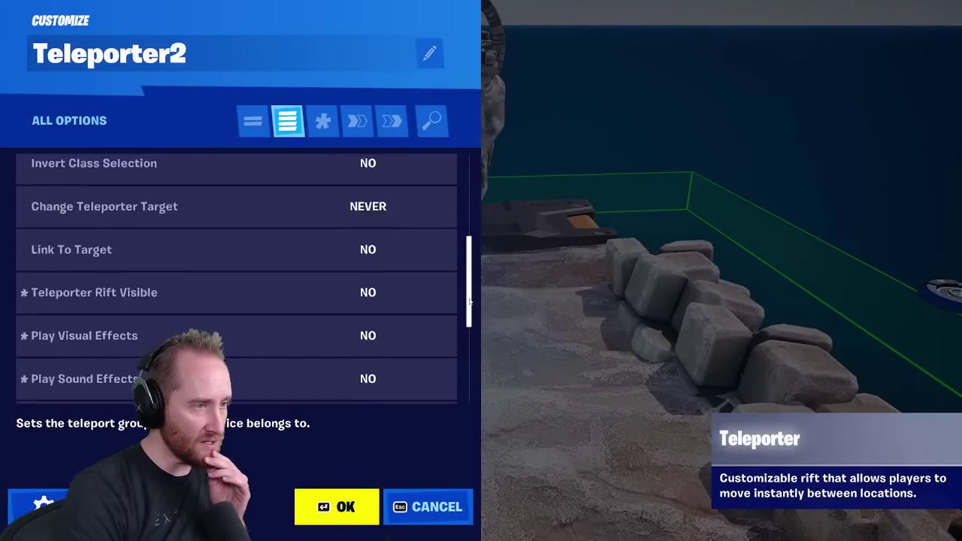
click(426, 492)
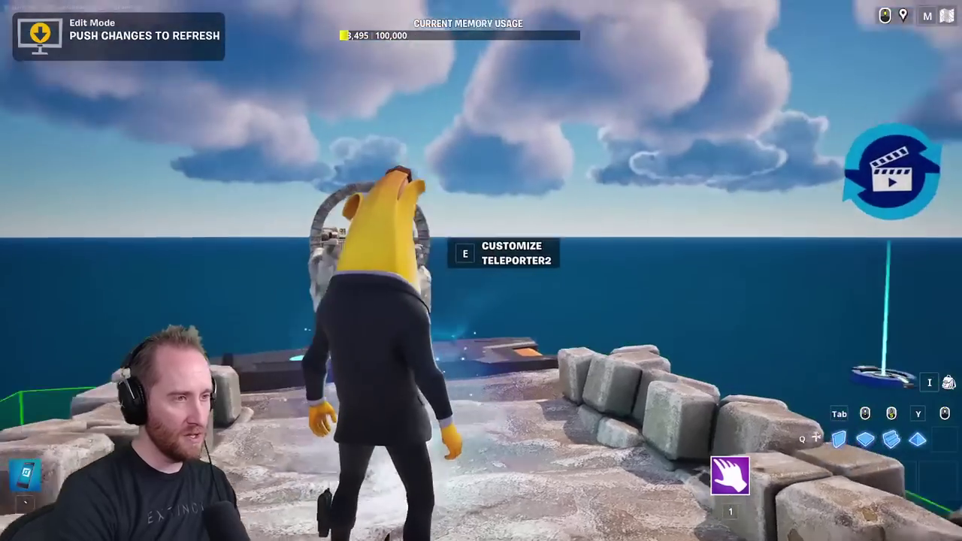
key(alt+Tab)
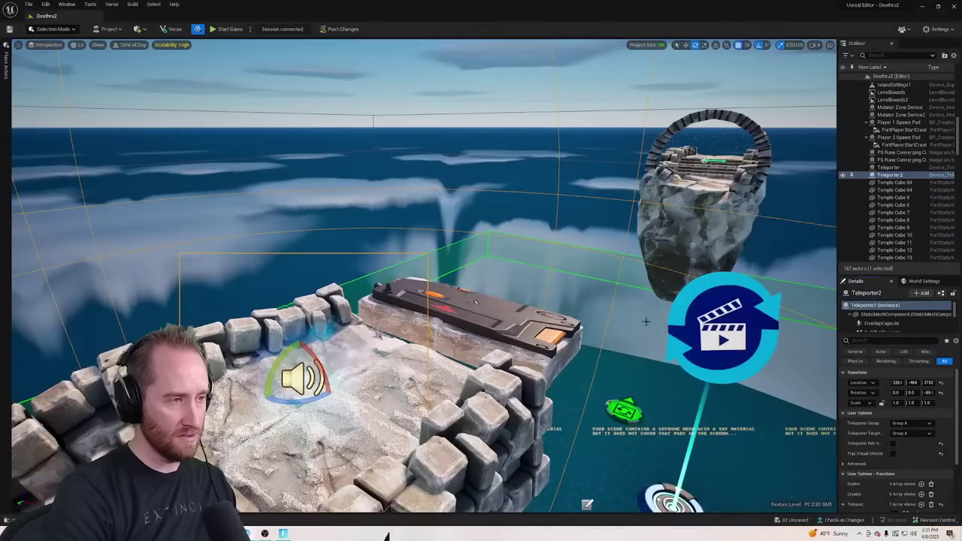
Push the changes to the session, saving all listed content, and clear and close the message log
click(338, 30)
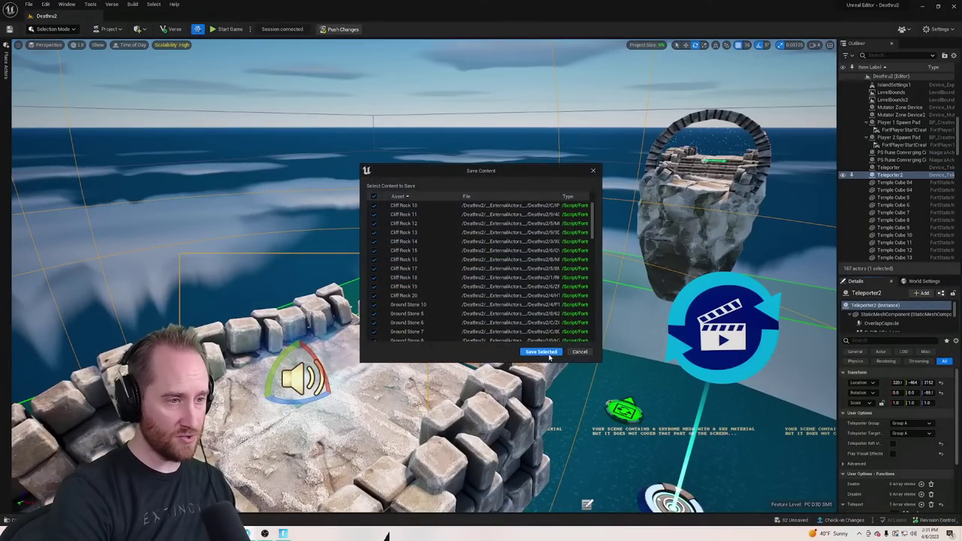
click(540, 351)
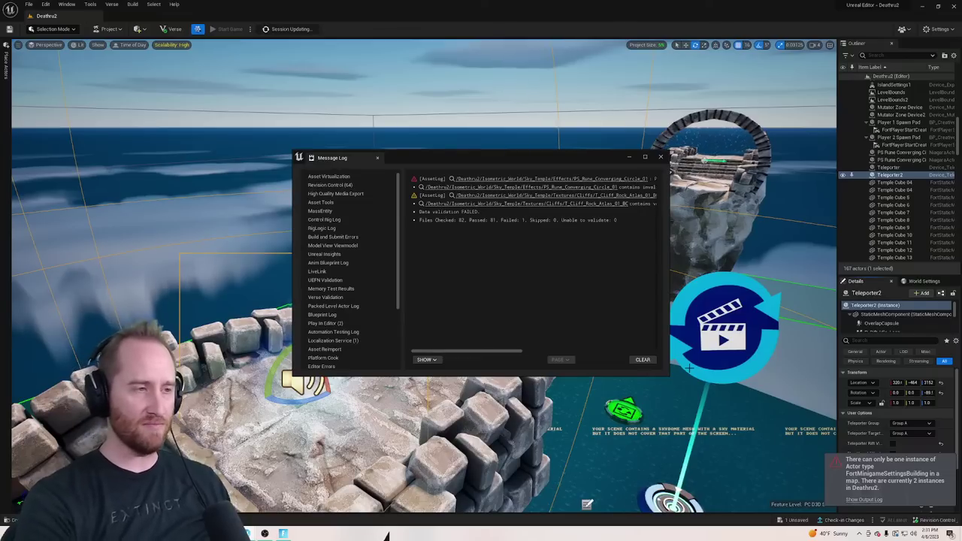
click(643, 361)
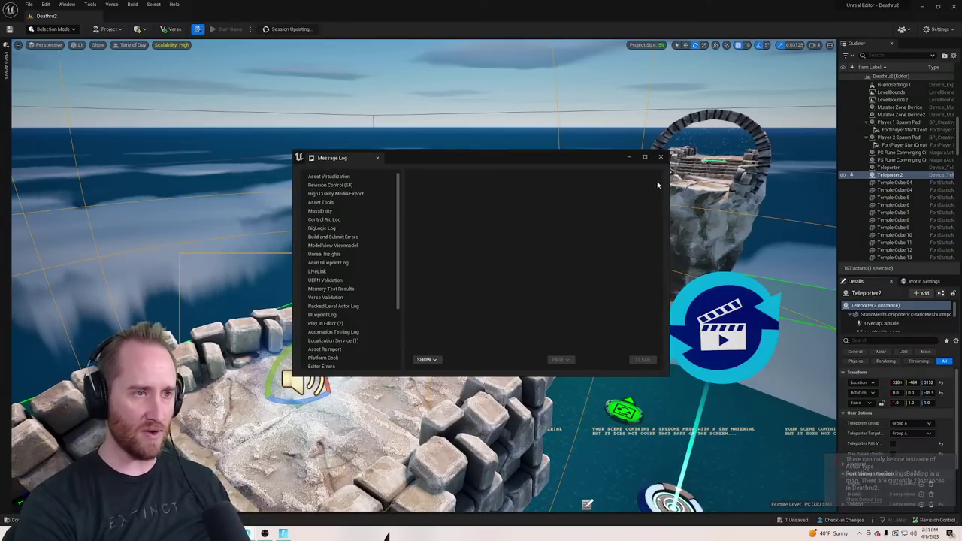
click(661, 157)
Examine the route through the temple arch and up the stairs to Teleporter2's platform, the hoverplatform and the next island
key(w)
right_drag(632, 203, 775, 180)
key(s)
key(w)
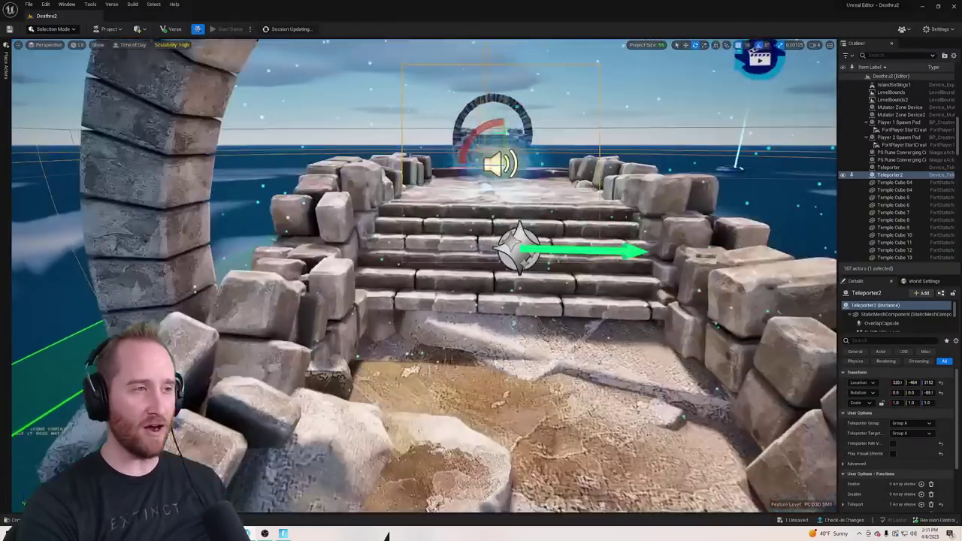
right_drag(482, 210, 482, 245)
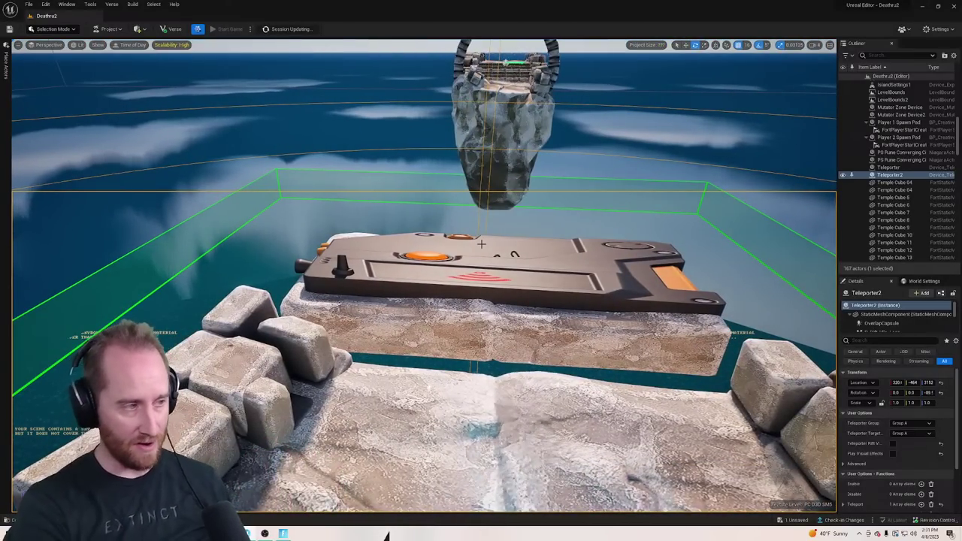
key(d)
right_drag(482, 244, 447, 230)
key(s)
key(a)
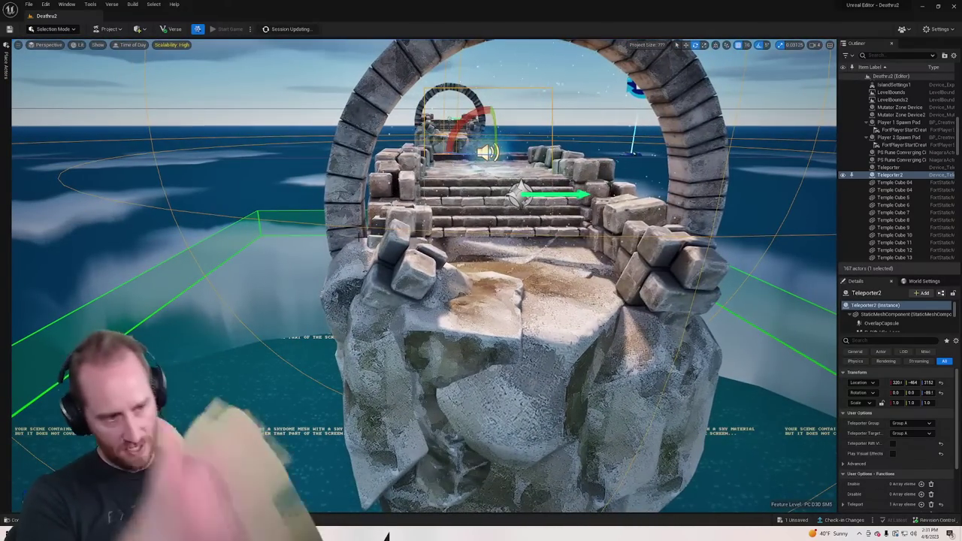
key(w)
right_drag(359, 238, 350, 248)
key(d)
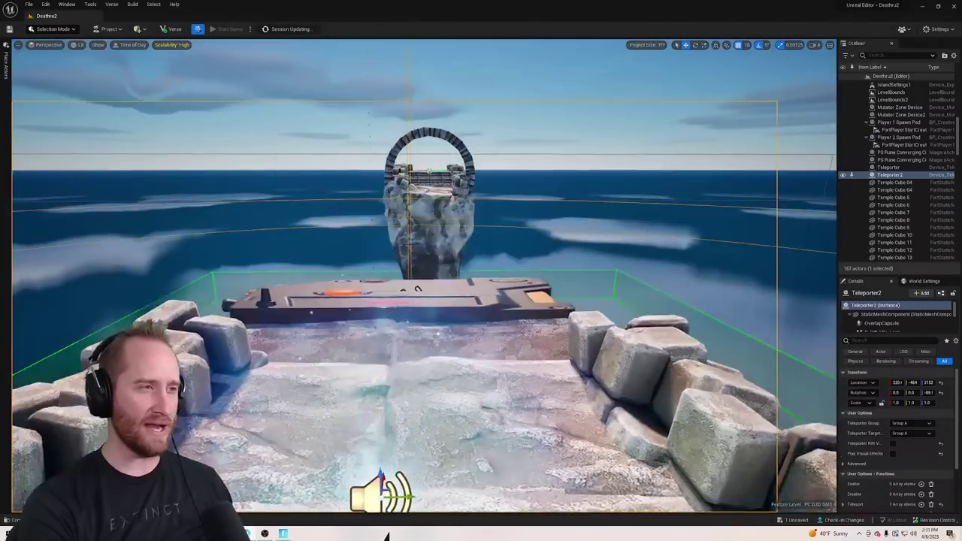
right_drag(424, 275, 473, 331)
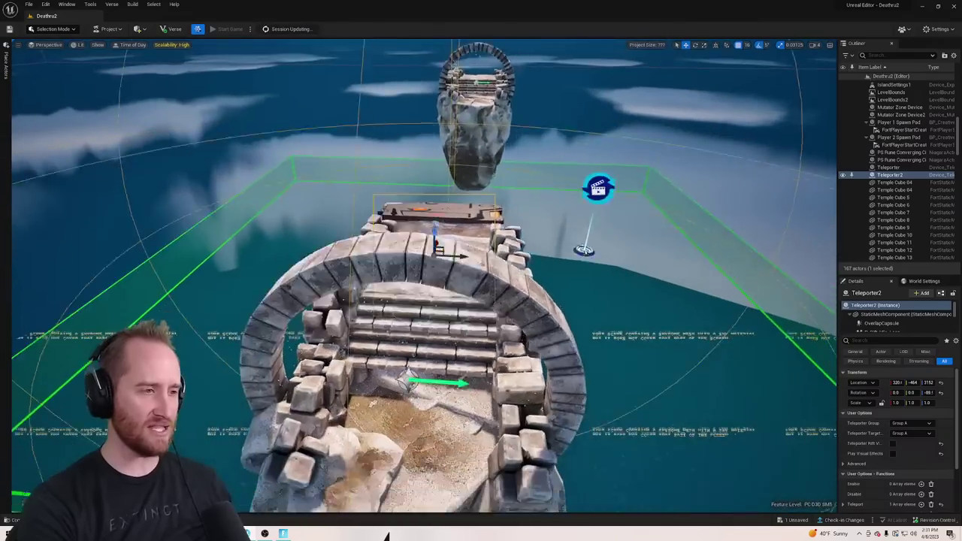
right_drag(424, 275, 433, 174)
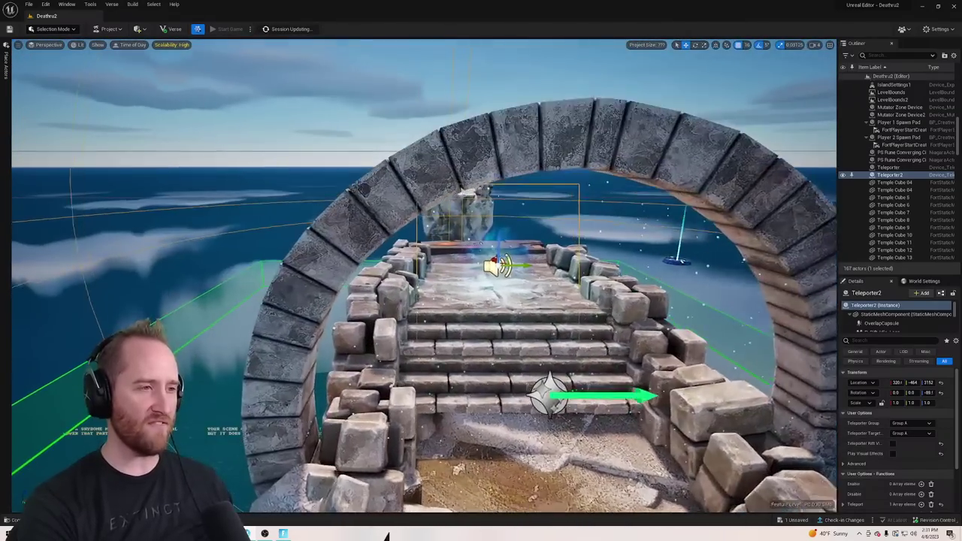
key(w)
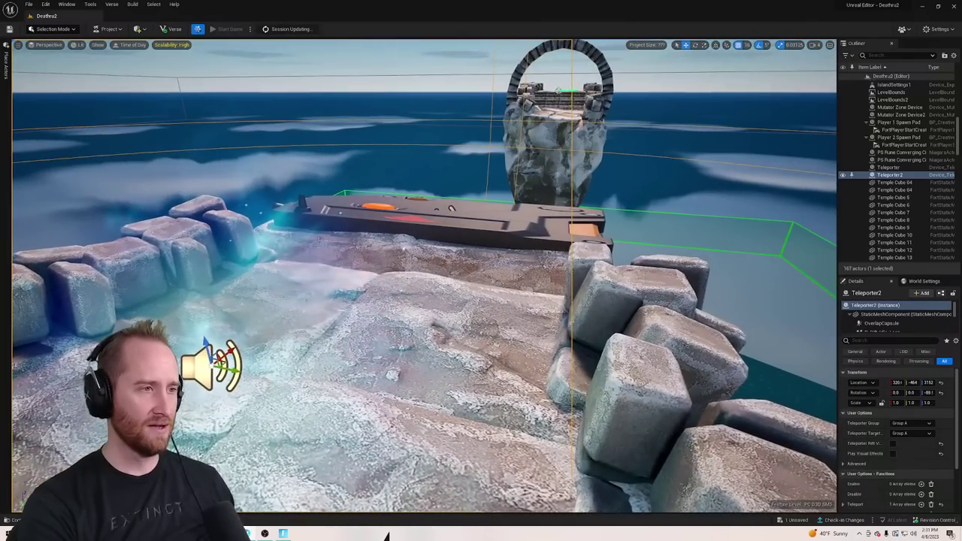
right_drag(424, 275, 444, 293)
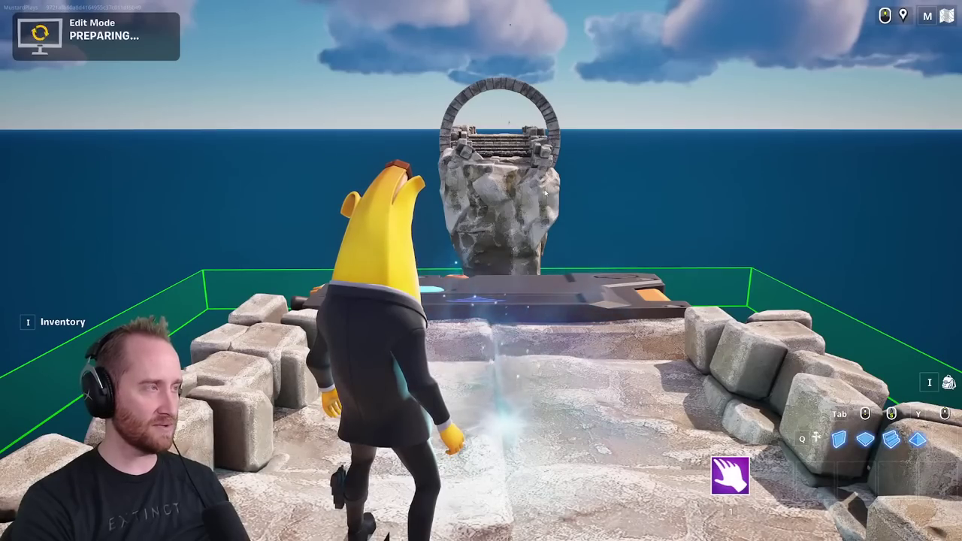
In the Fortnite client, fly the character from the starting platform over the water and up to the first temple island
click(630, 186)
key(w)
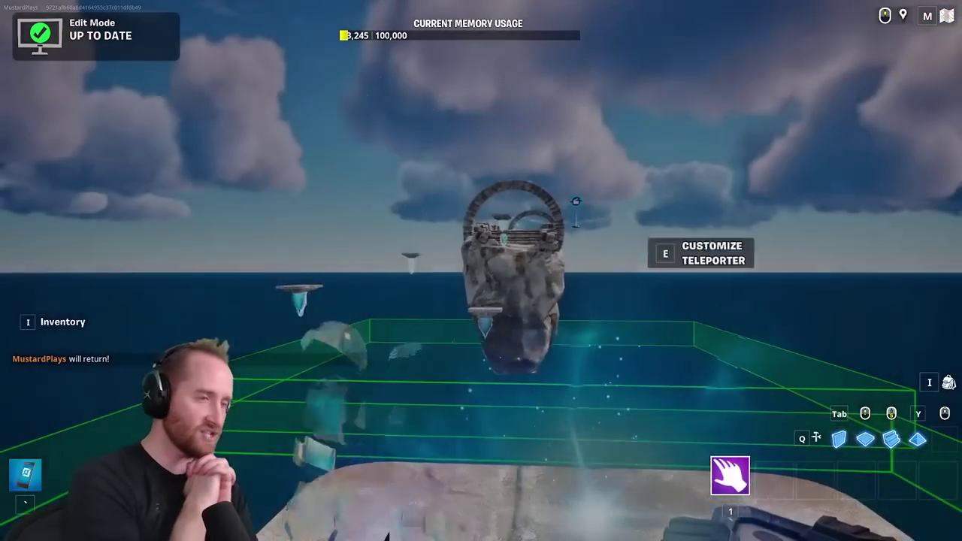
key(space)
key(space)
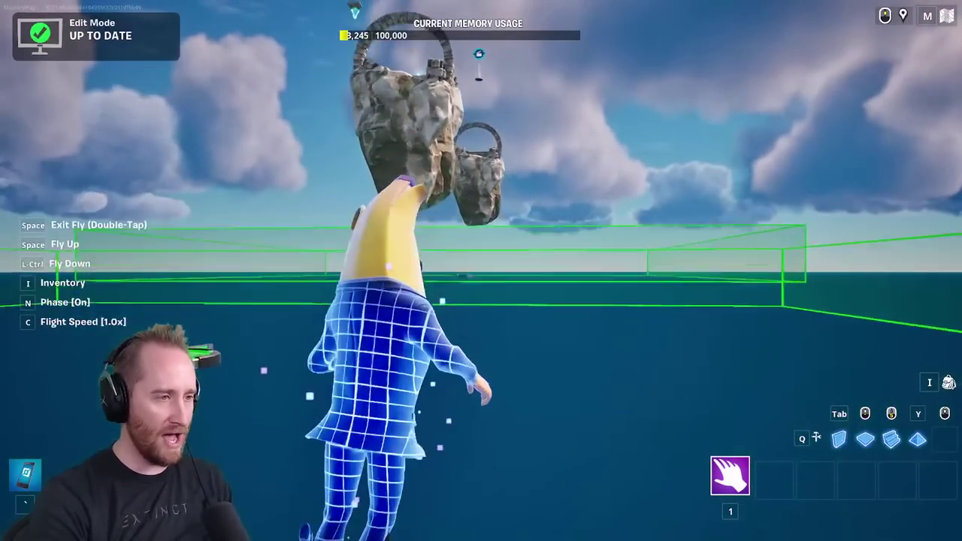
key(w)
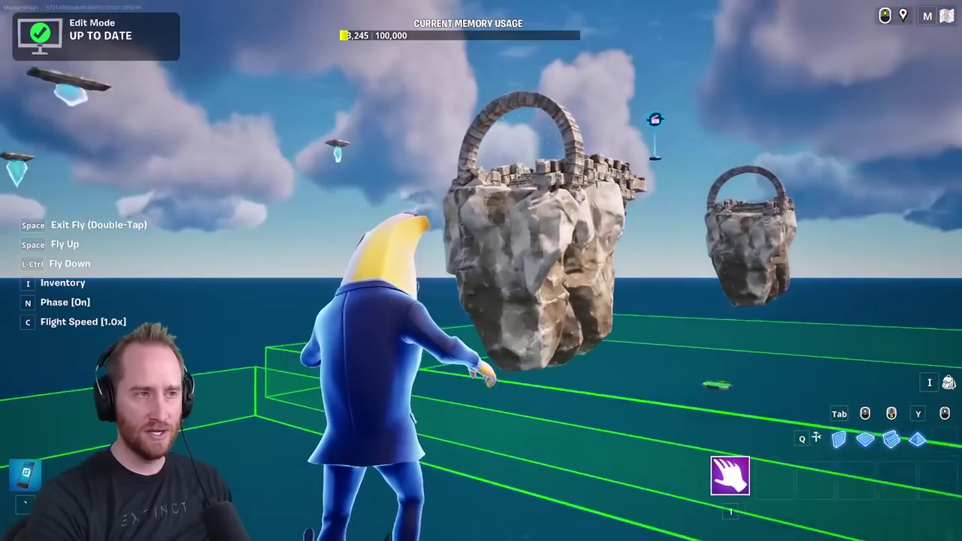
key(w)
key(space)
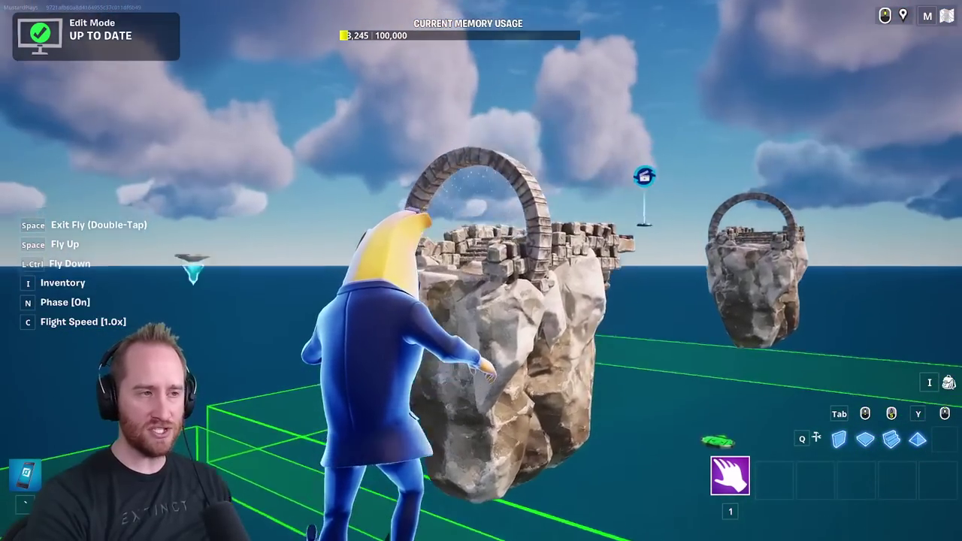
key(w)
key(space)
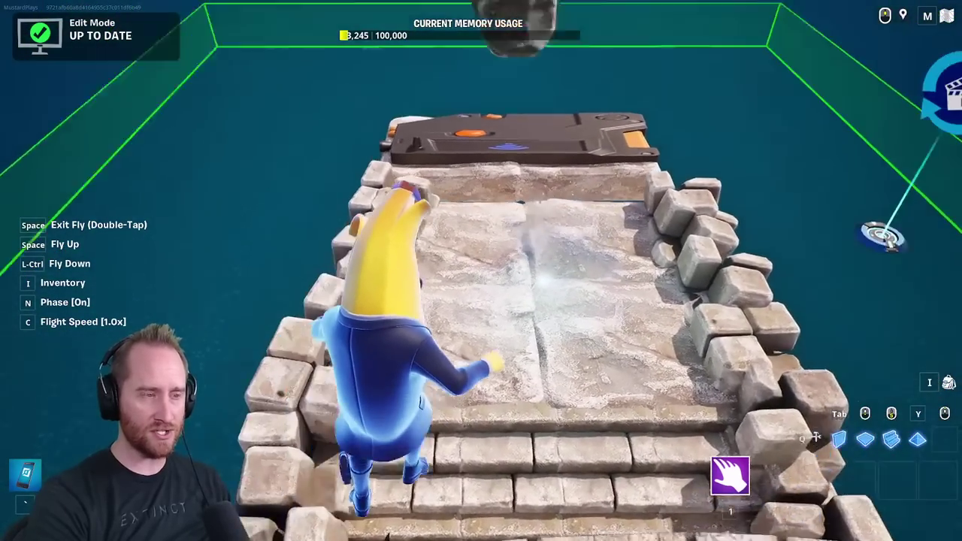
Land the character on the stone platform beside Teleporter2 and open the game menu
key(space)
key(space)
key(w)
key(w)
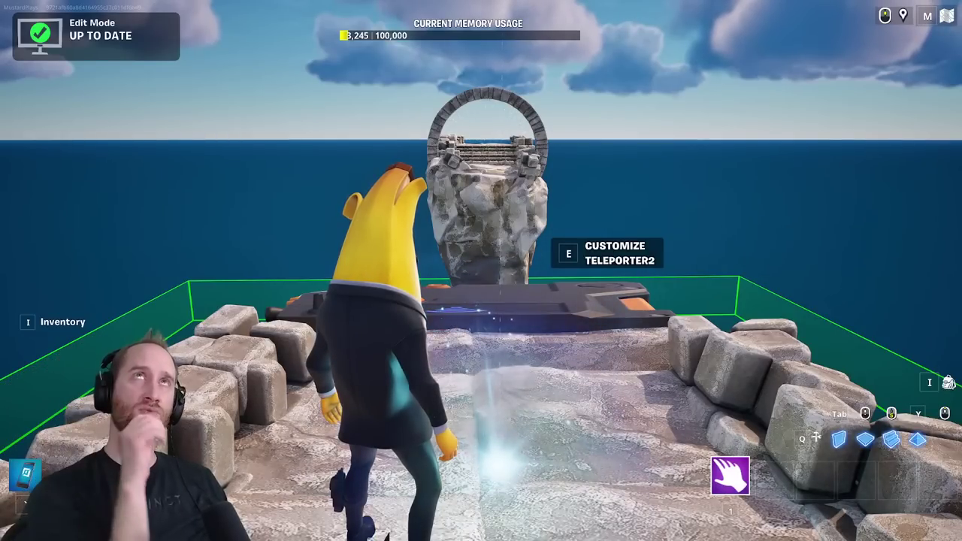
key(Escape)
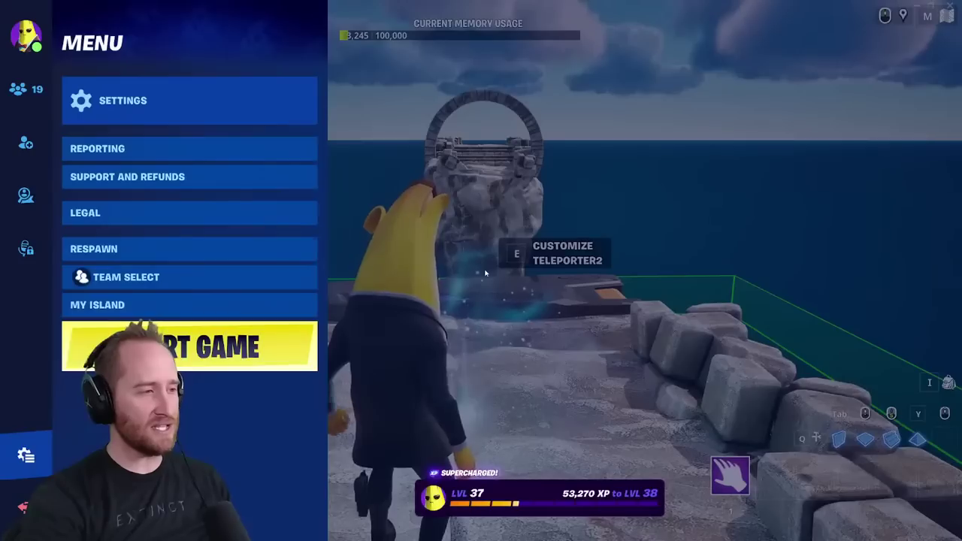
Start the game, playtest the stone platform and Teleporter2 by running and jumping off its edge, and end the game
click(208, 356)
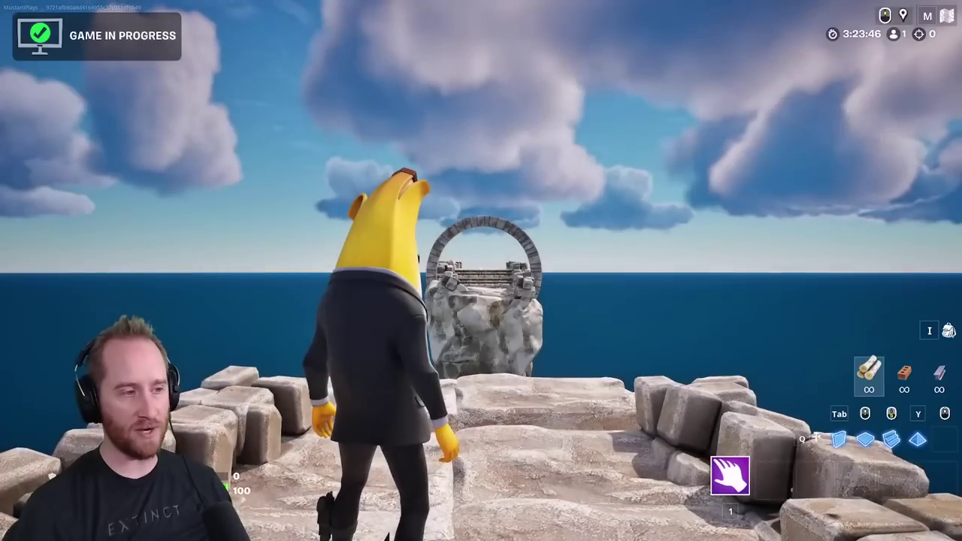
key(s)
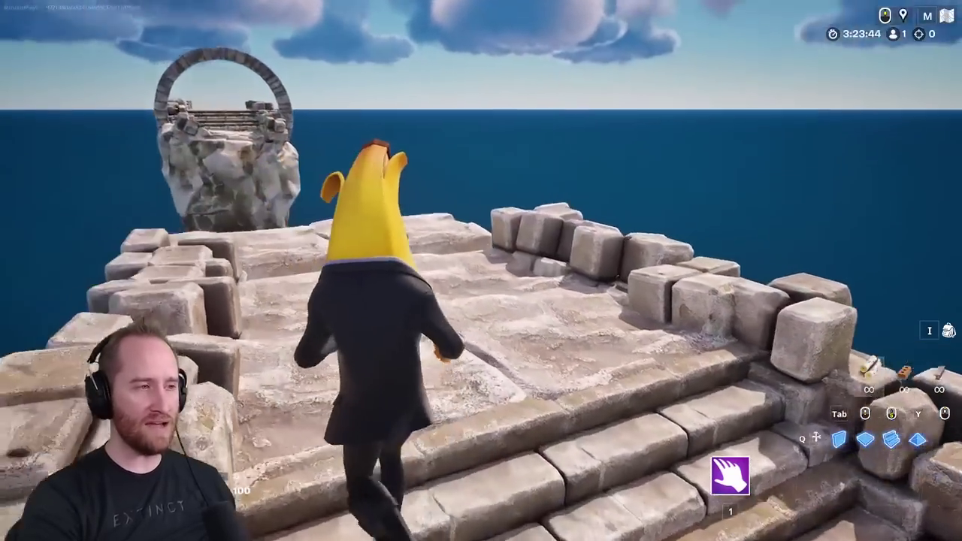
key(w)
key(w)
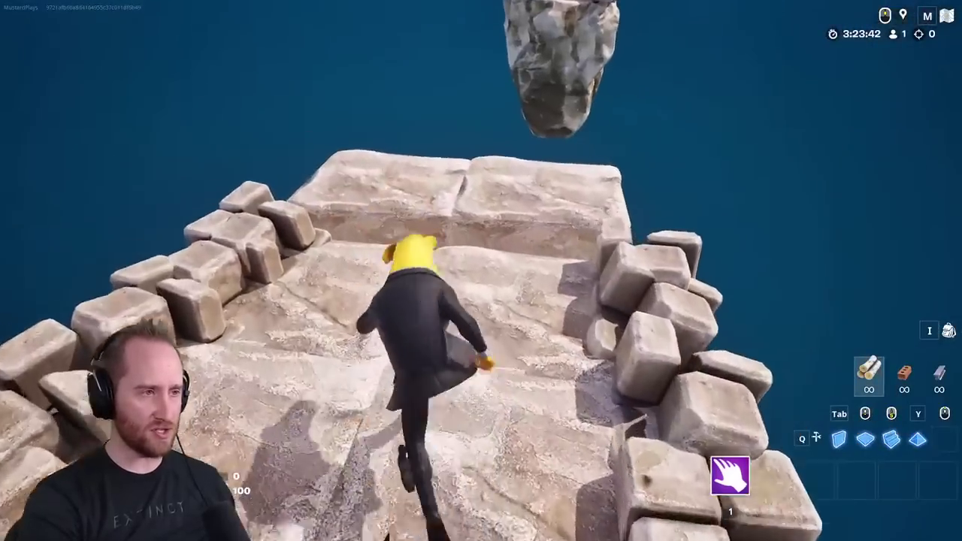
key(space)
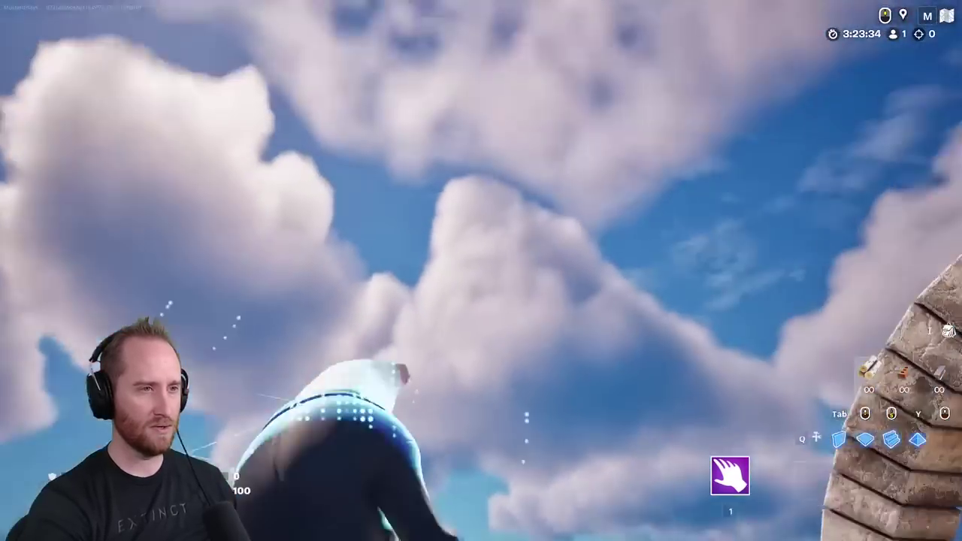
key(w)
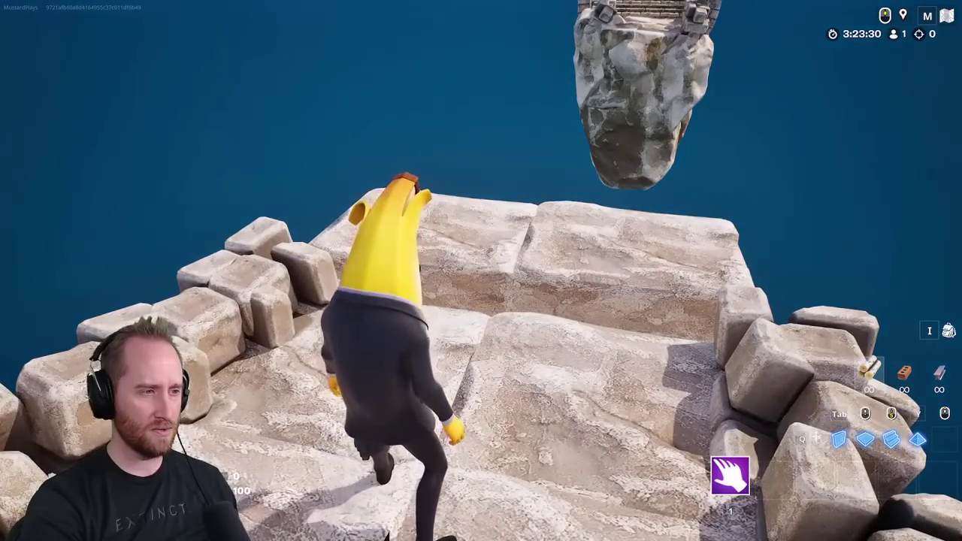
key(w)
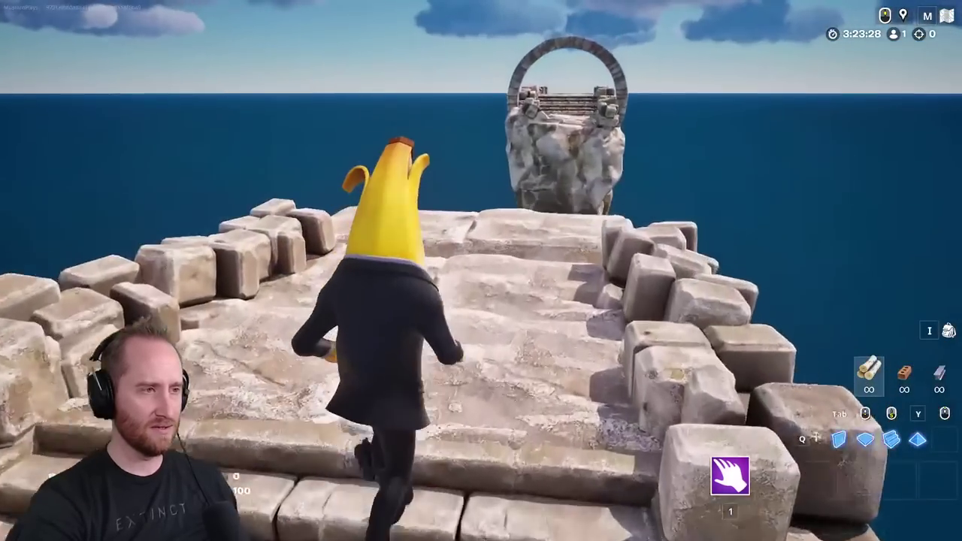
key(w)
key(Escape)
click(183, 327)
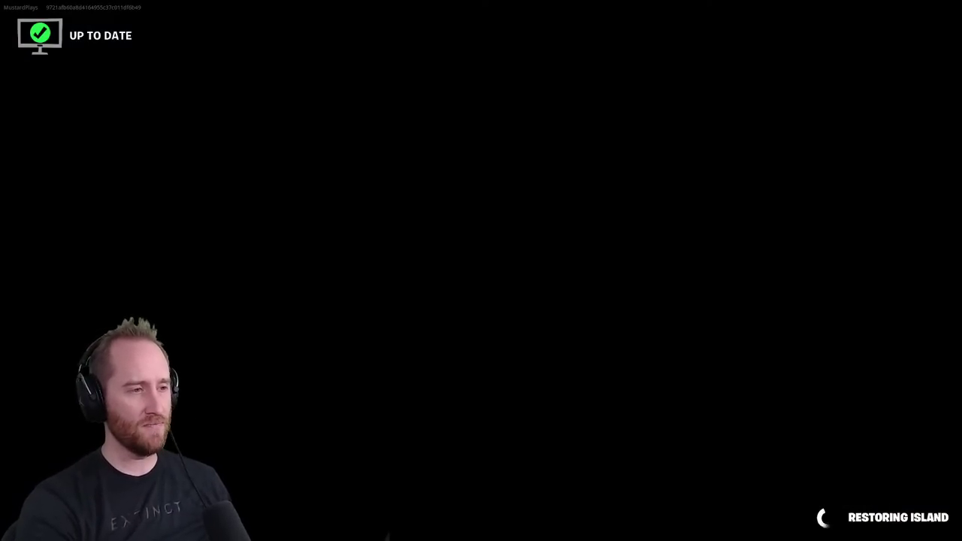
Customize Teleporter2 with Teleporter Group and Teleporter Target Group both set to Group None
key(e)
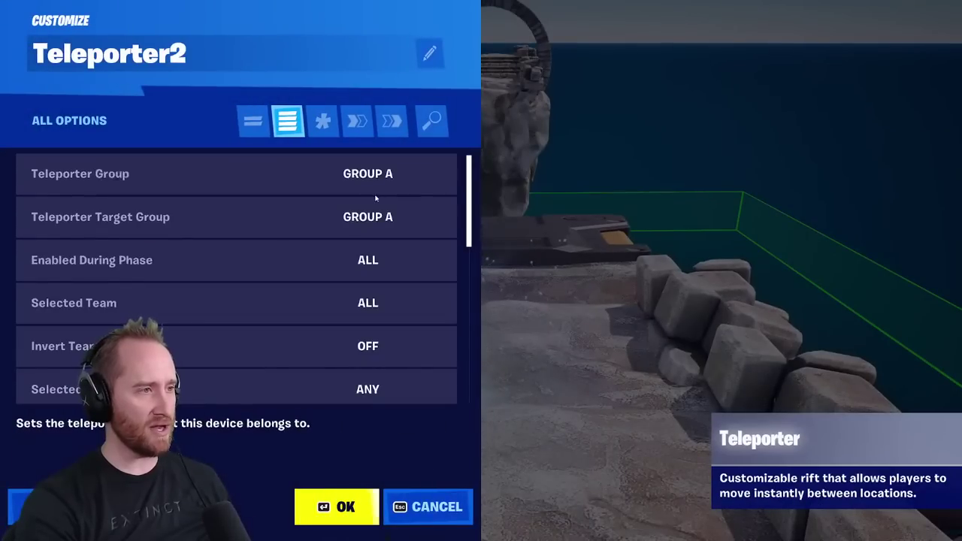
click(309, 175)
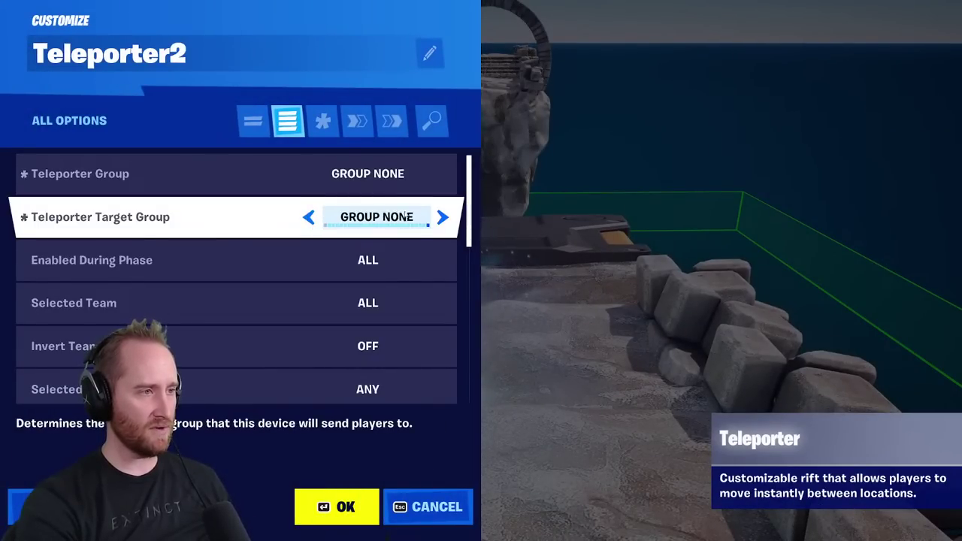
click(346, 506)
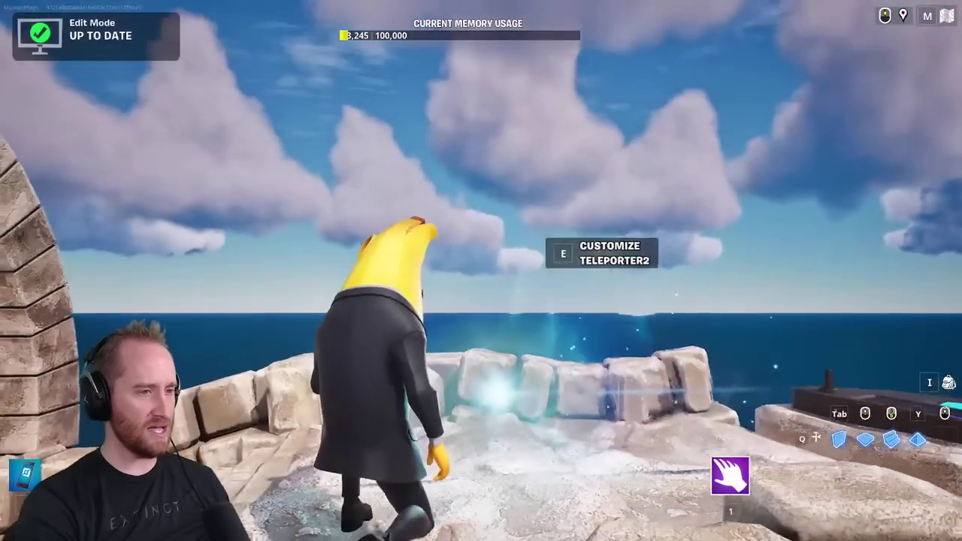
Set Teleporter2's Play Sound Effects and Conserve Momentum to No and Face Player in Teleporter Direction to Relative
key(e)
scroll(469, 227, down, 3)
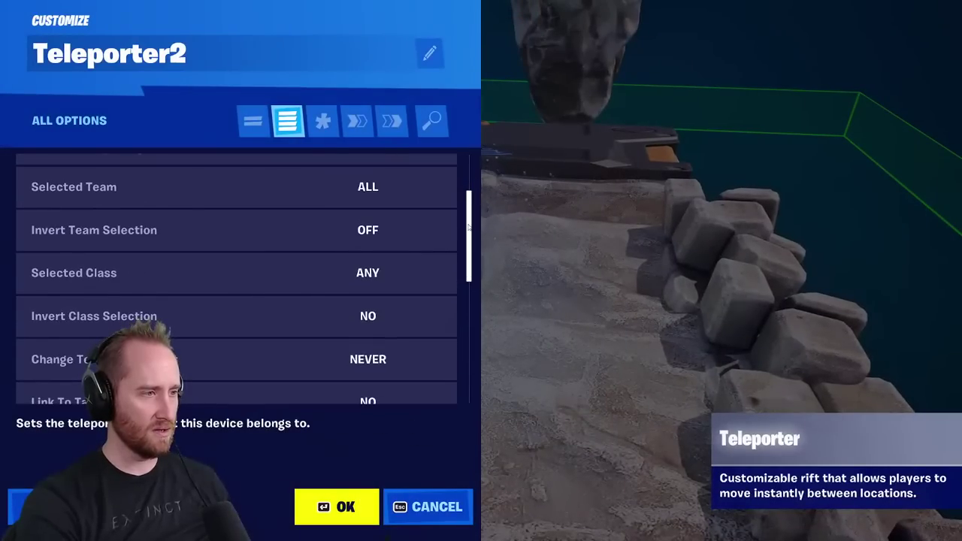
scroll(469, 227, up, 2)
scroll(454, 292, down, 6)
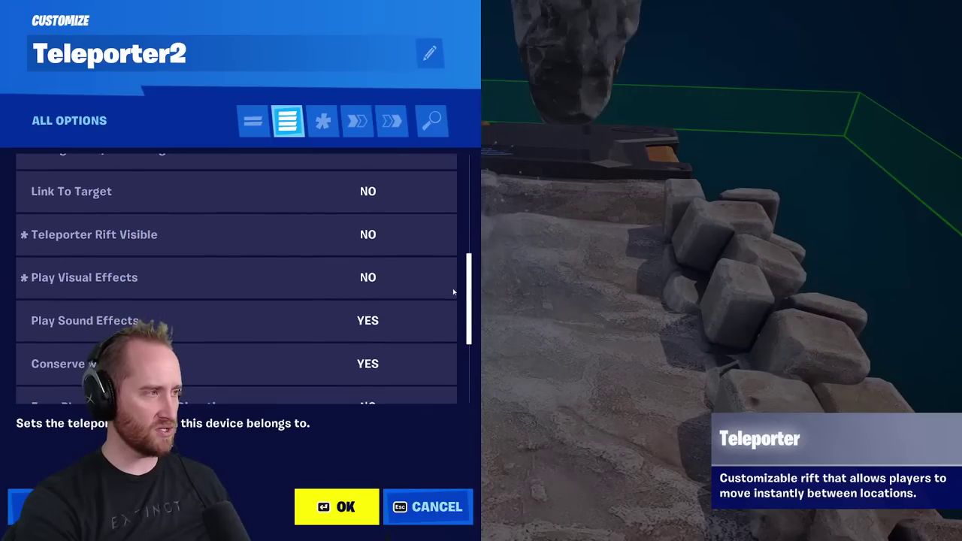
scroll(454, 295, down, 1)
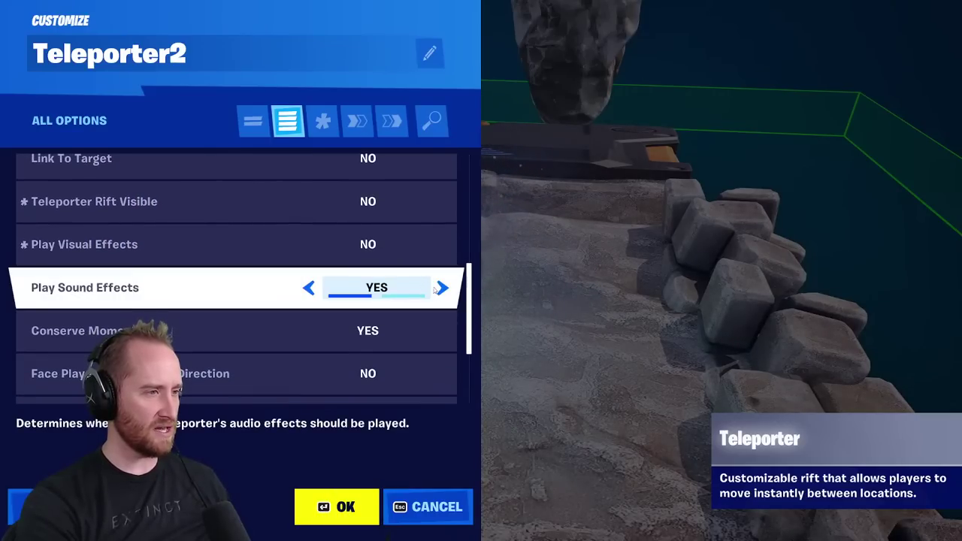
scroll(467, 310, down, 2)
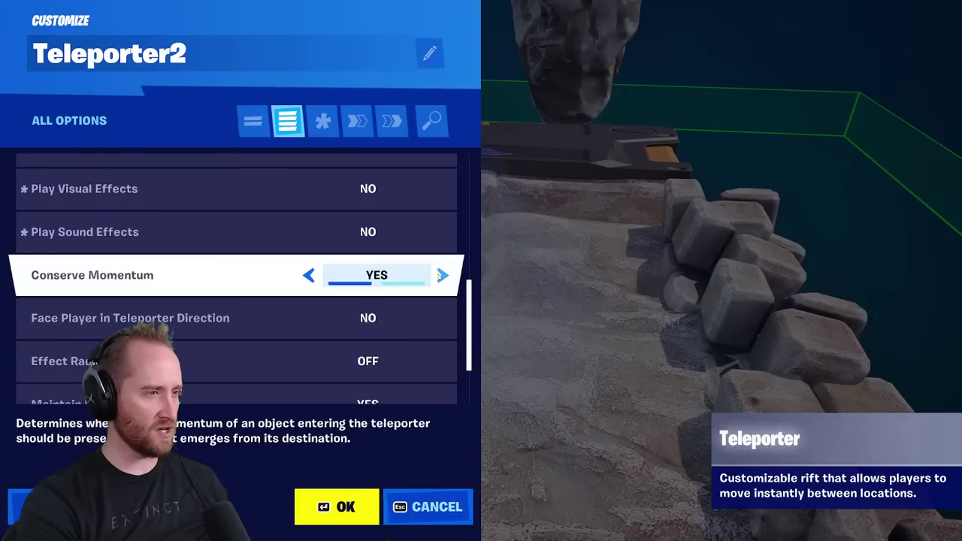
click(444, 275)
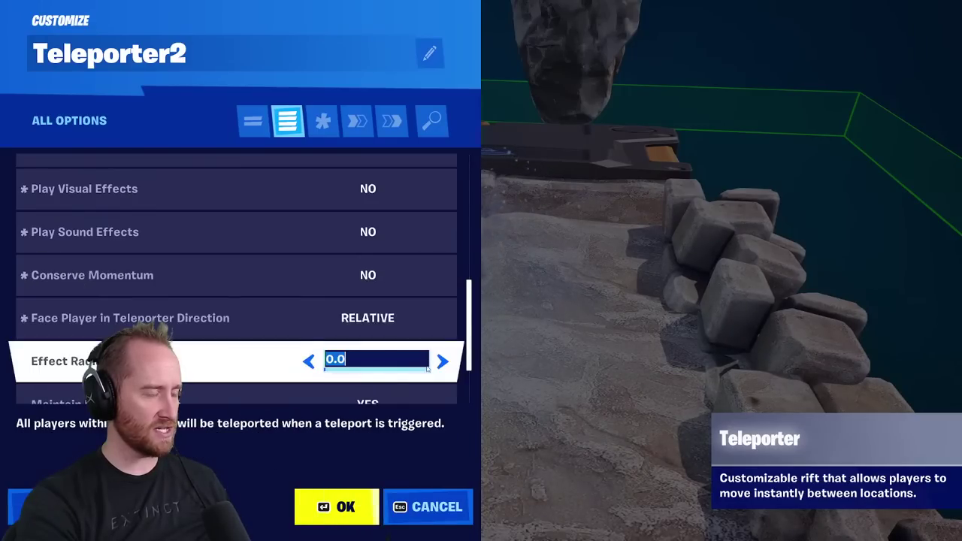
click(349, 505)
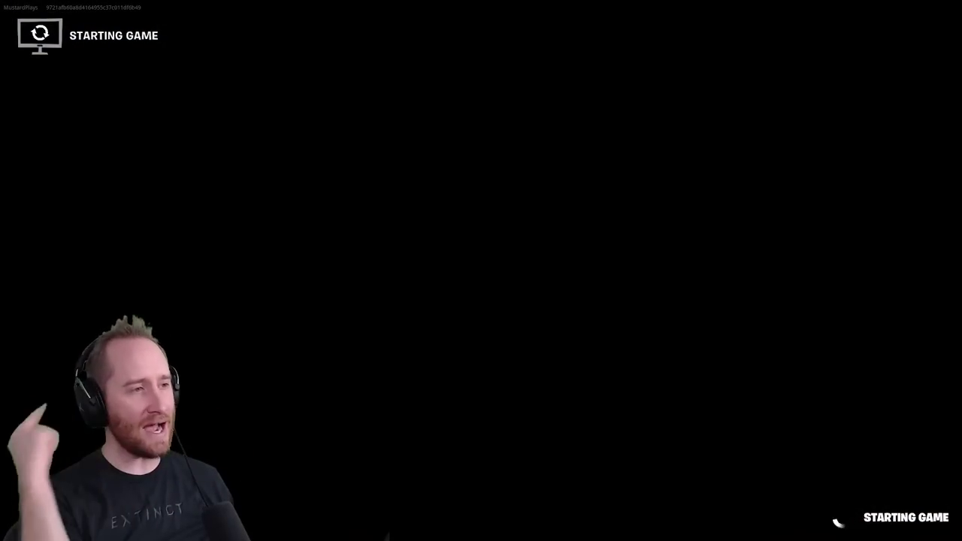
Playtest the jump route from Teleporter2's platform across the moving stones to the next temple island
key(w)
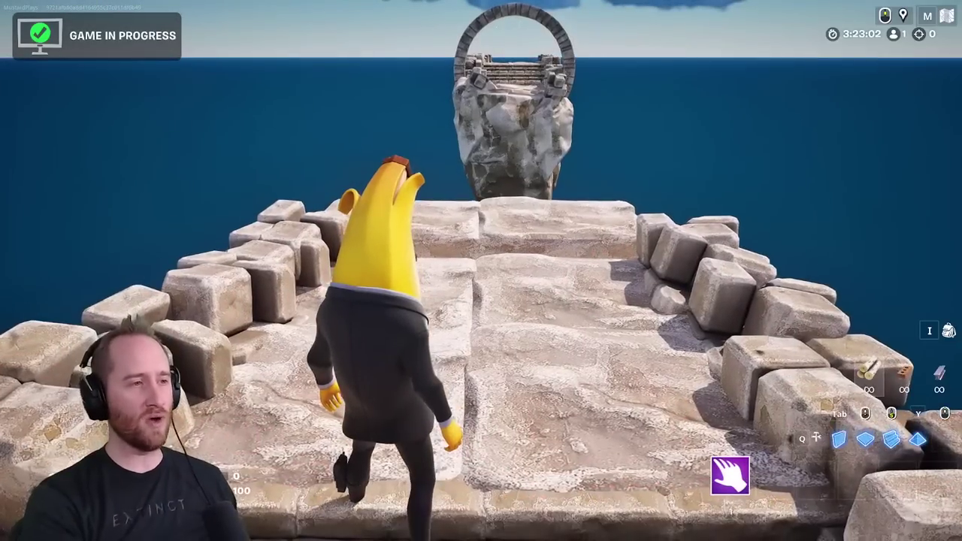
key(space)
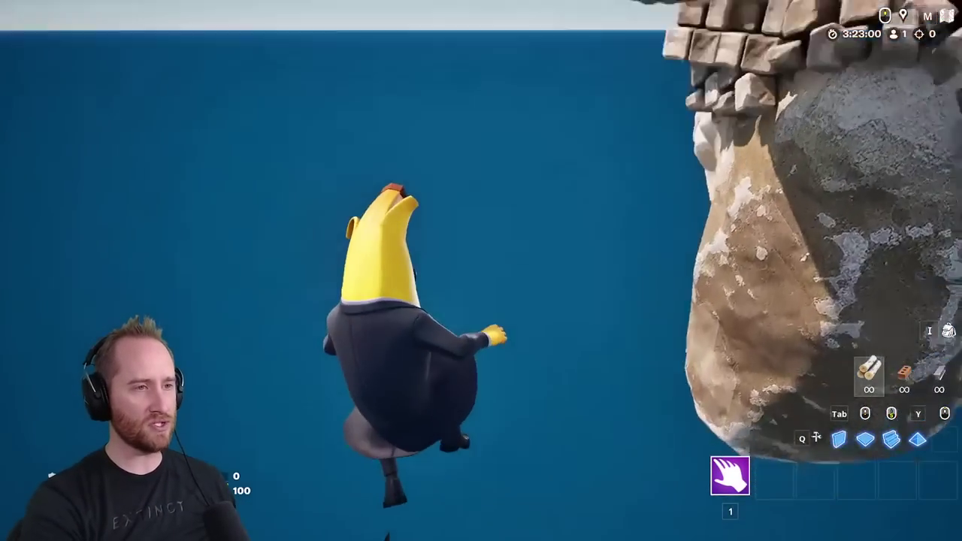
key(w)
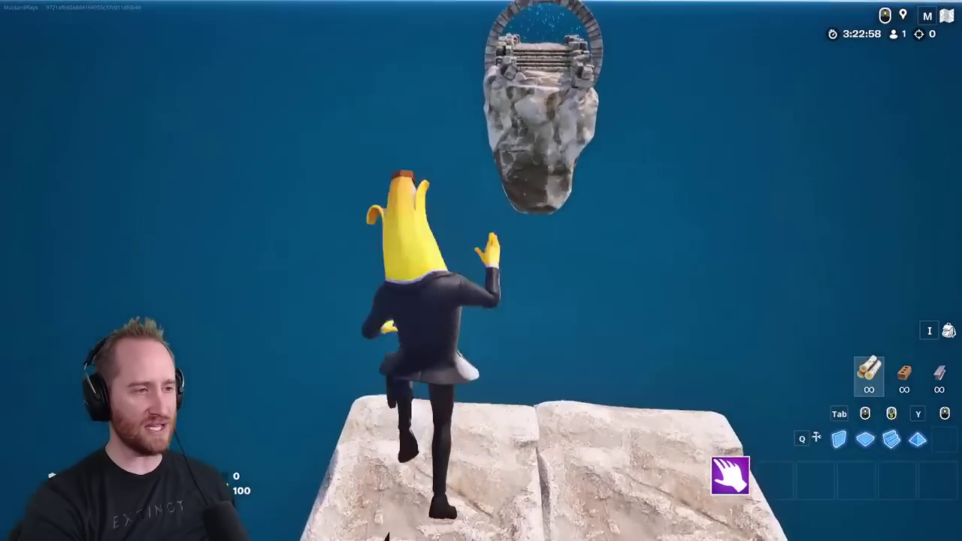
key(w)
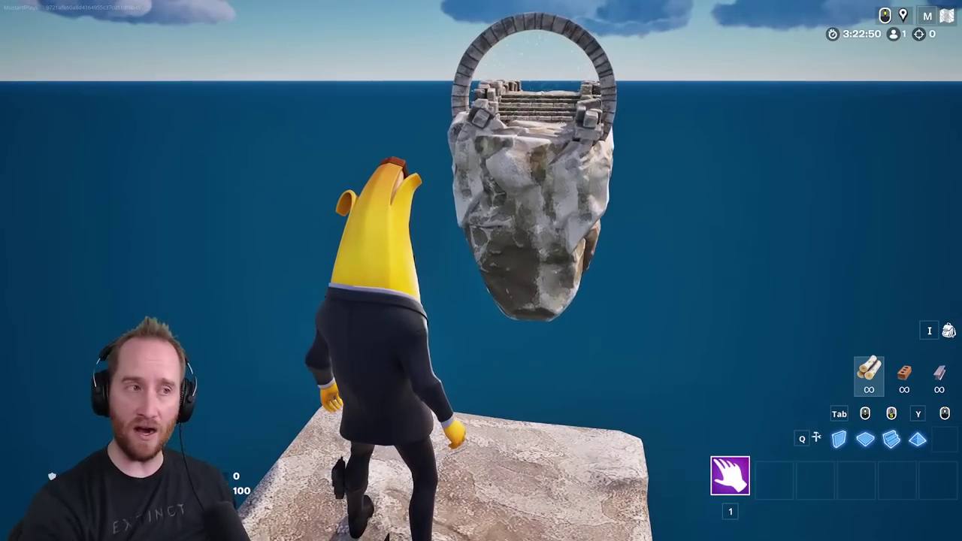
key(w)
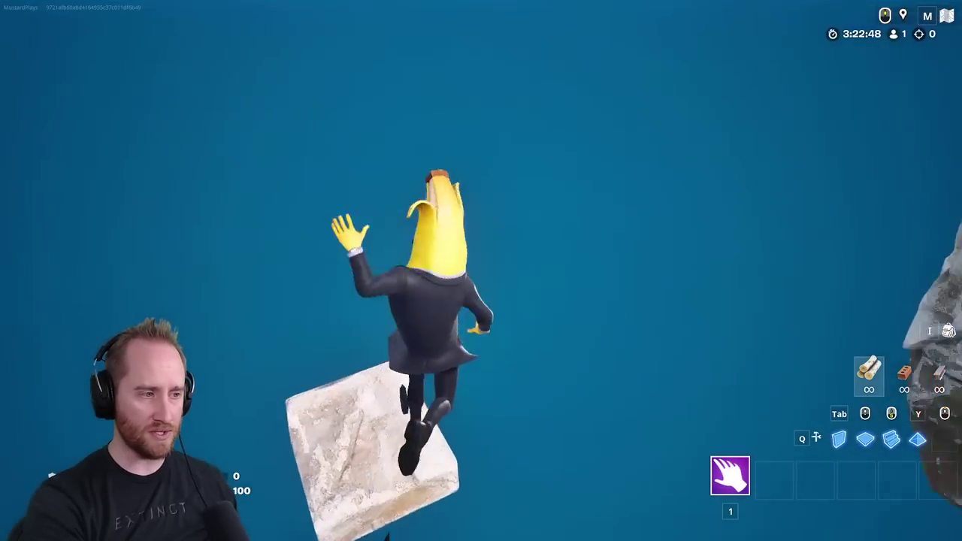
key(w)
key(space)
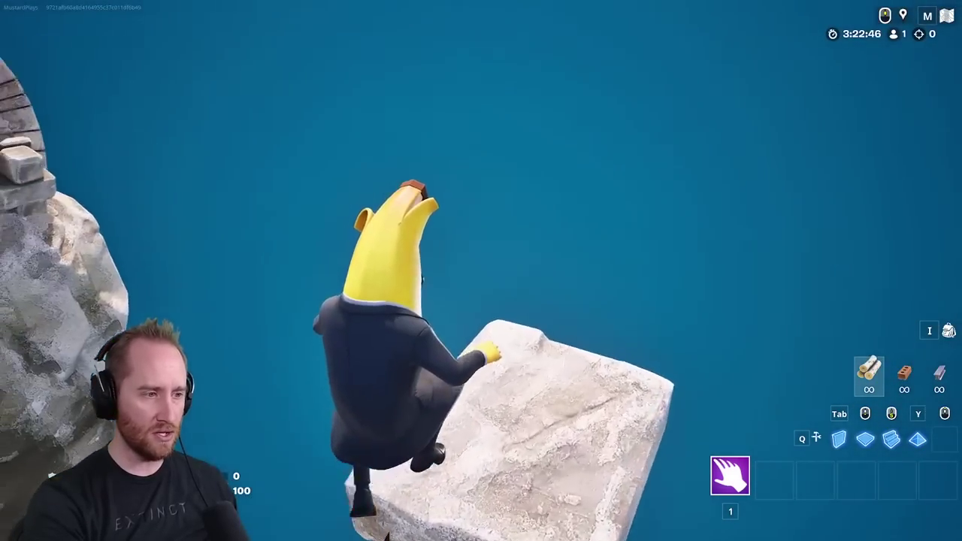
key(w)
key(space)
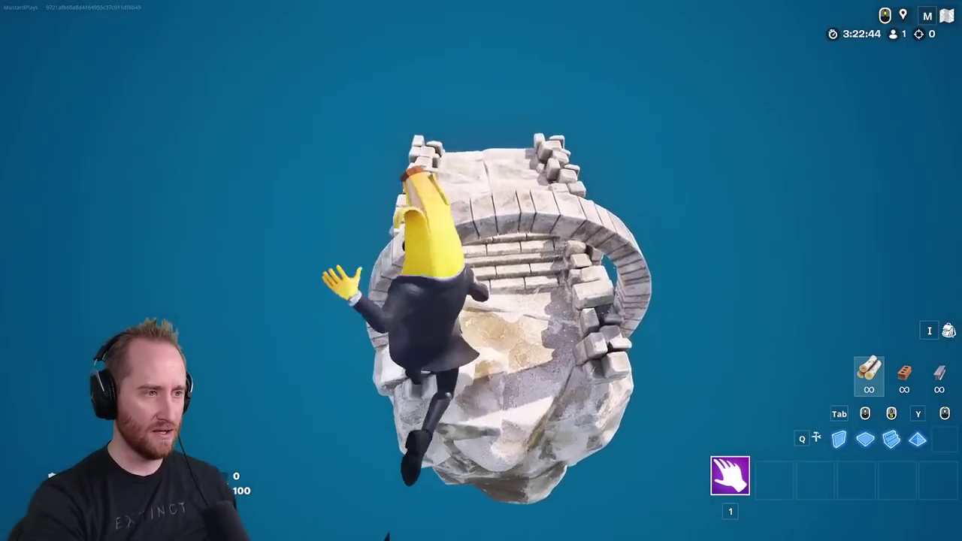
Face back through the next island's arch and jump off its edge to test the teleport back to the platform
key(s)
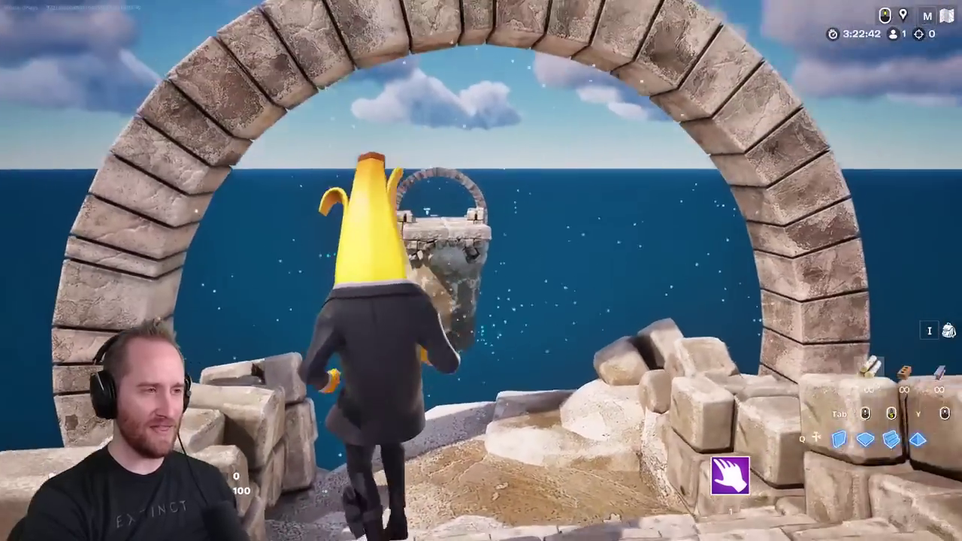
key(w)
key(space)
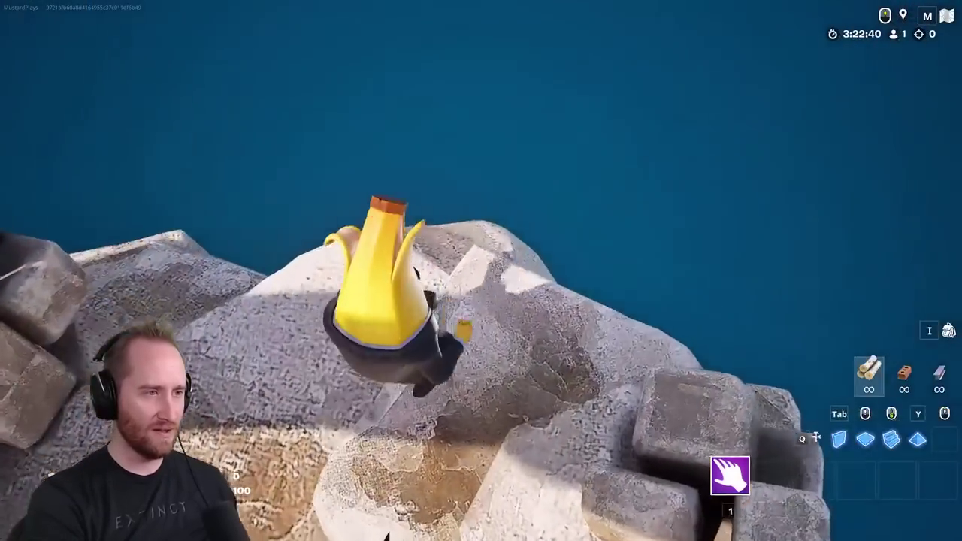
key(w)
key(space)
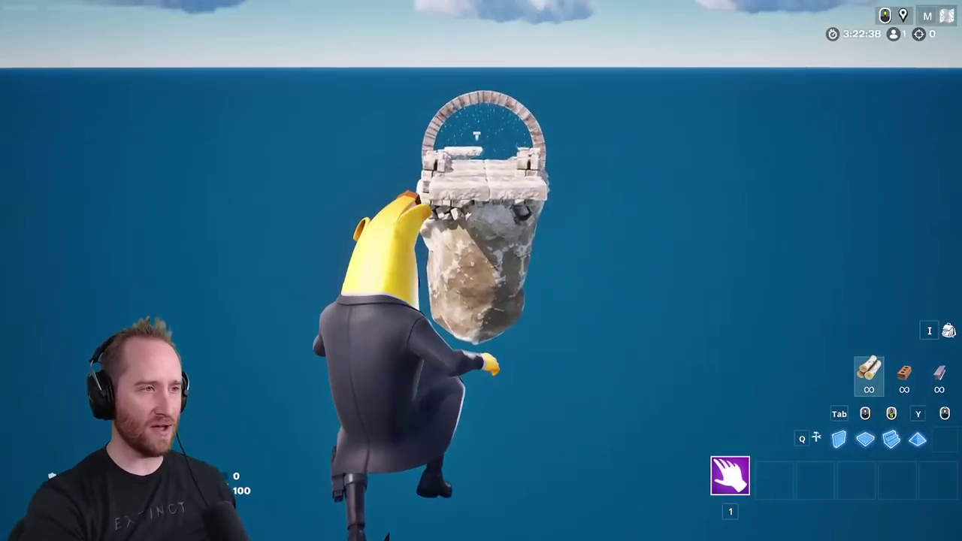
key(w)
key(space)
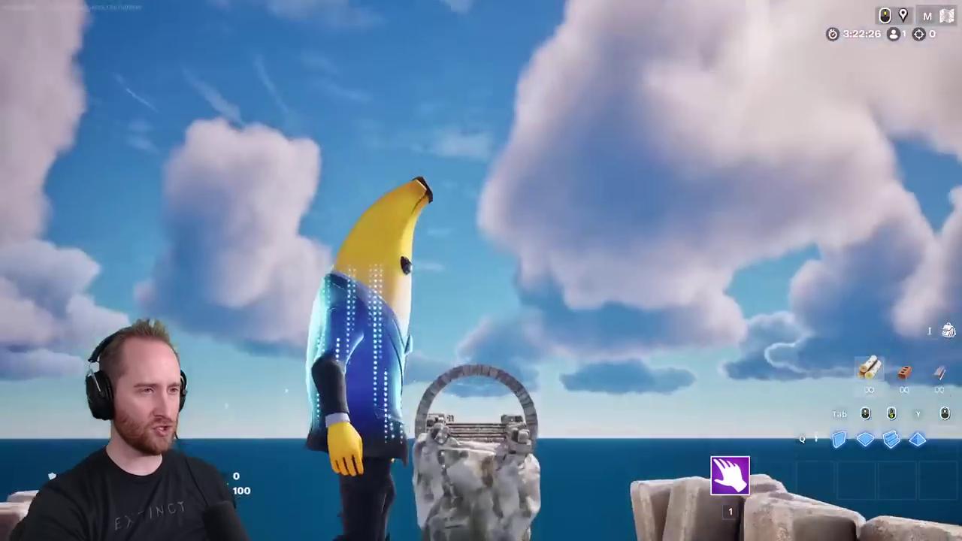
Jump off the stone platform again towards the moving stones to retest Teleporter2's return
key(w)
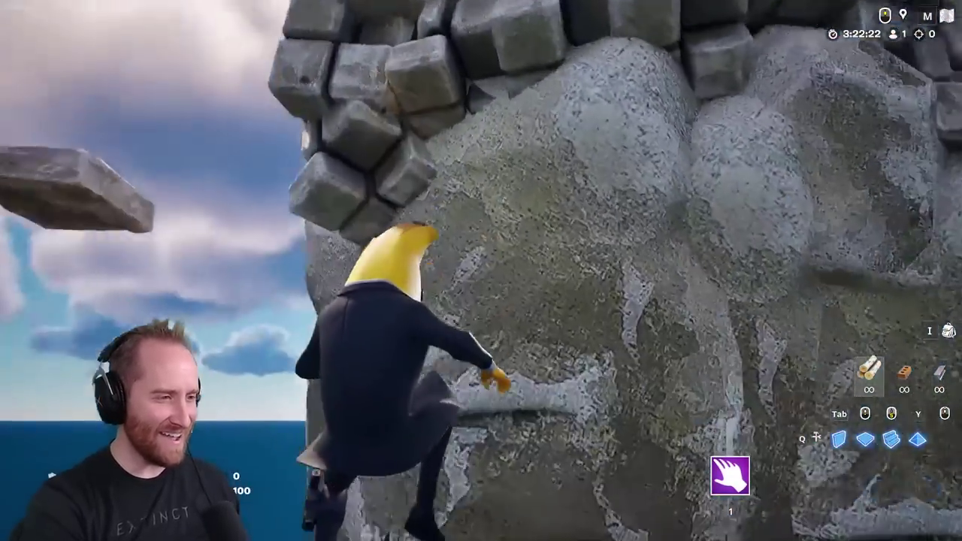
key(w)
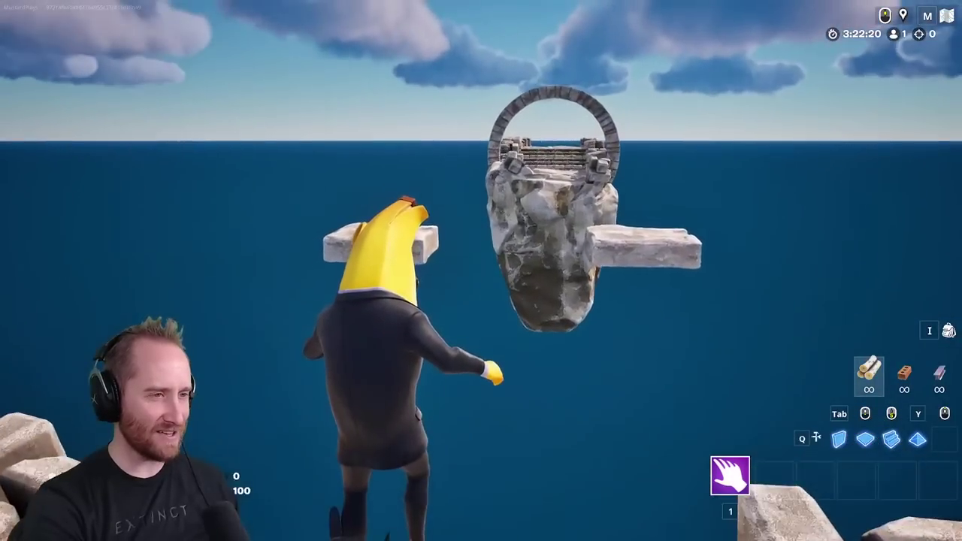
key(s)
key(s)
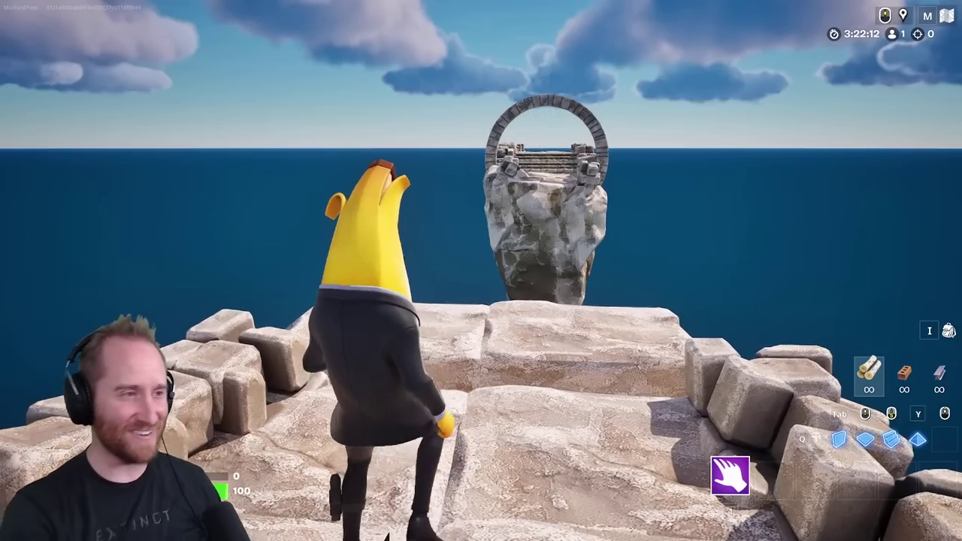
Switch to the Unreal Editor and examine Teleporter2's platform, the hoverplatform and the gap to the next temple island
key(alt+Tab)
key(s)
right_drag(481, 286, 391, 277)
key(d)
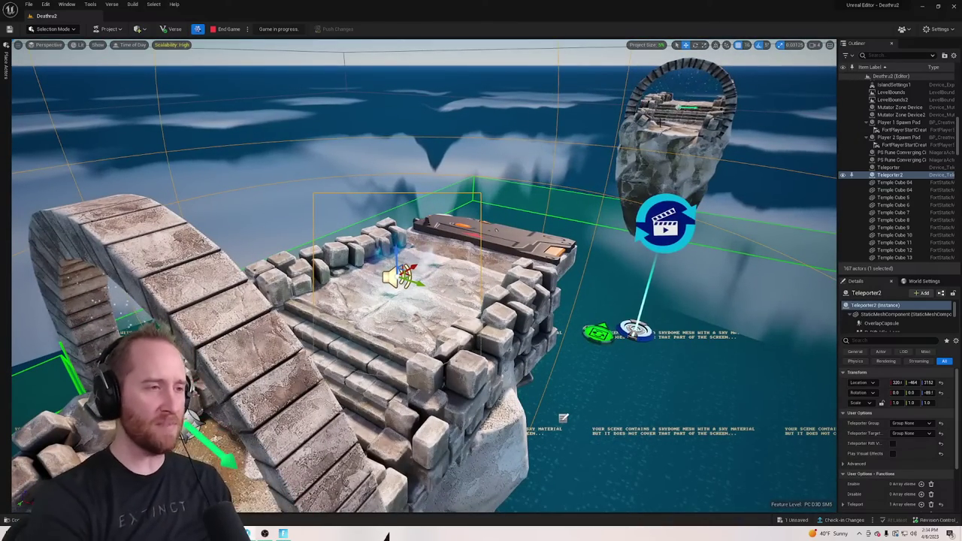
key(w)
key(d)
right_drag(558, 149, 601, 126)
key(a)
key(a)
key(d)
key(d)
key(w)
right_drag(533, 171, 549, 150)
key(a)
key(a)
key(w)
key(s)
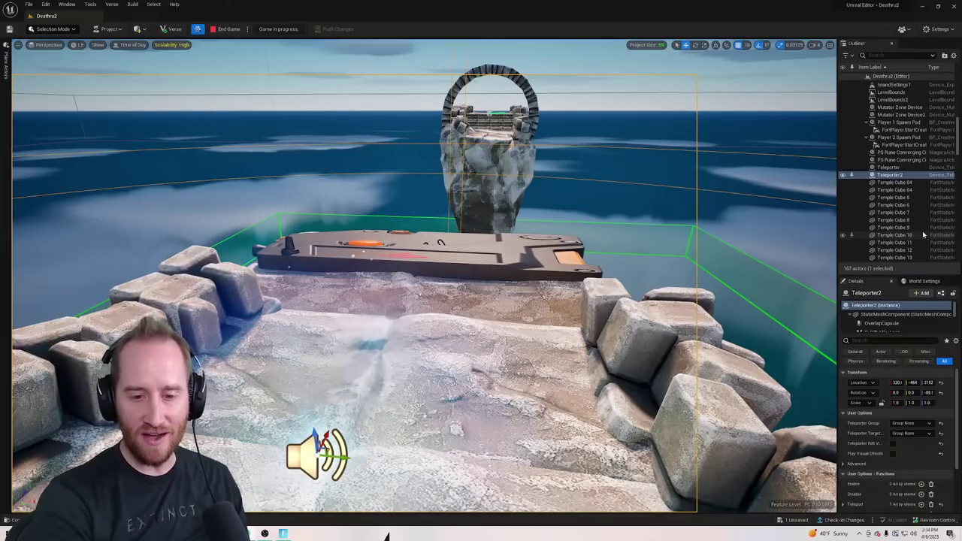
Open the Level2 level sequence from the Deathru2 Content folder in Sequencer
key(s)
right_drag(474, 289, 488, 274)
key(w)
mouse_move(451, 305)
right_down()
mouse_move(398, 293)
mouse_move(391, 301)
mouse_move(466, 301)
mouse_move(421, 301)
mouse_move(451, 293)
mouse_move(458, 315)
mouse_move(451, 304)
right_up()
key(ctrl+space)
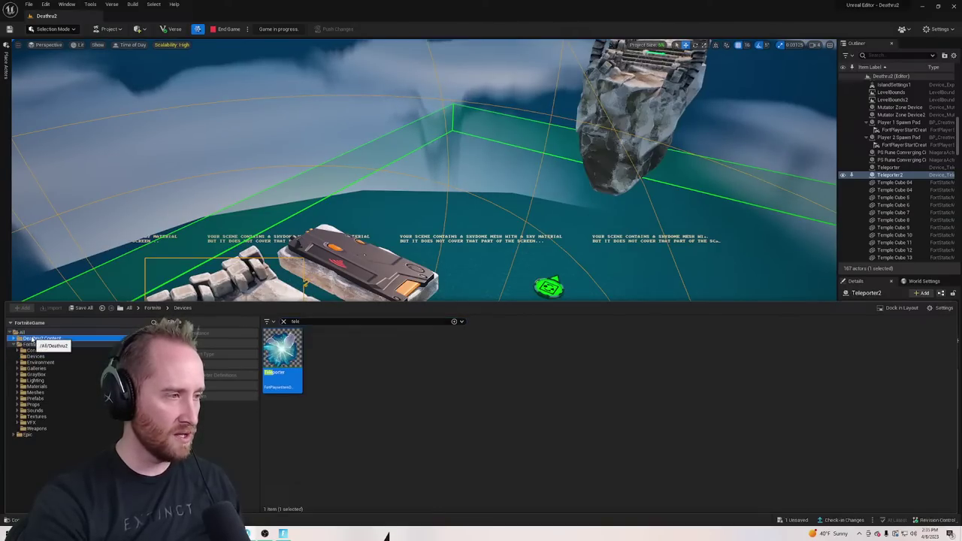
click(284, 322)
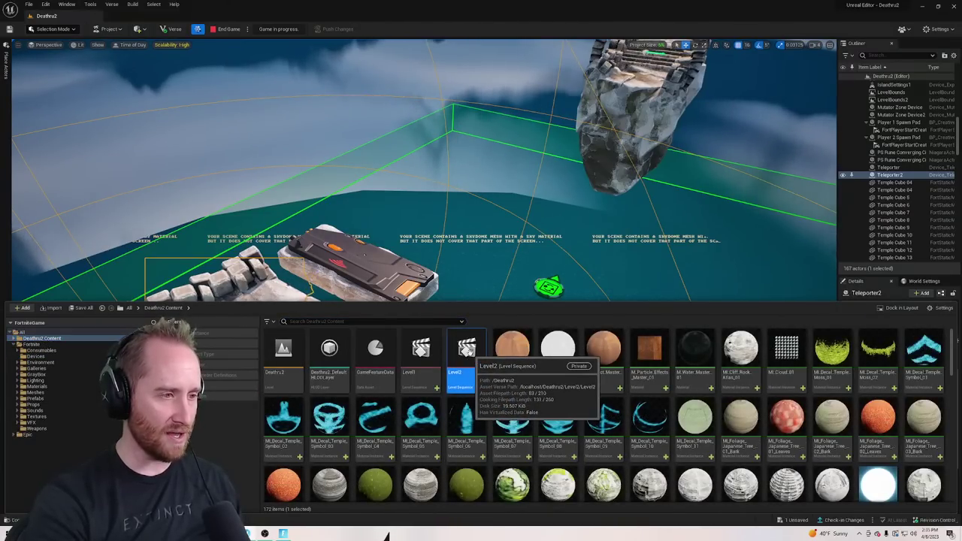
double_click(466, 347)
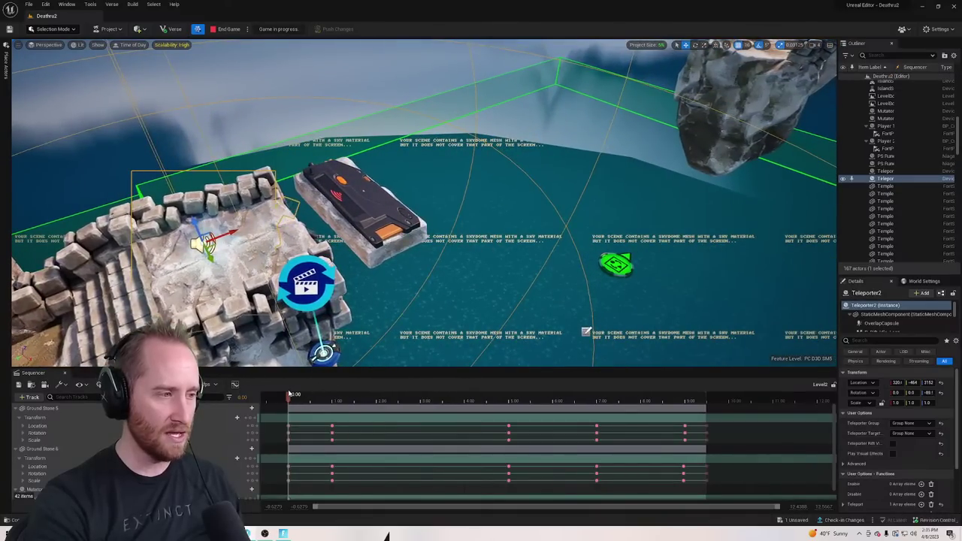
Scrub through the Level2 sequence to examine the stones' movement past the hoverplatform, and close the sequence
drag(320, 391, 612, 348)
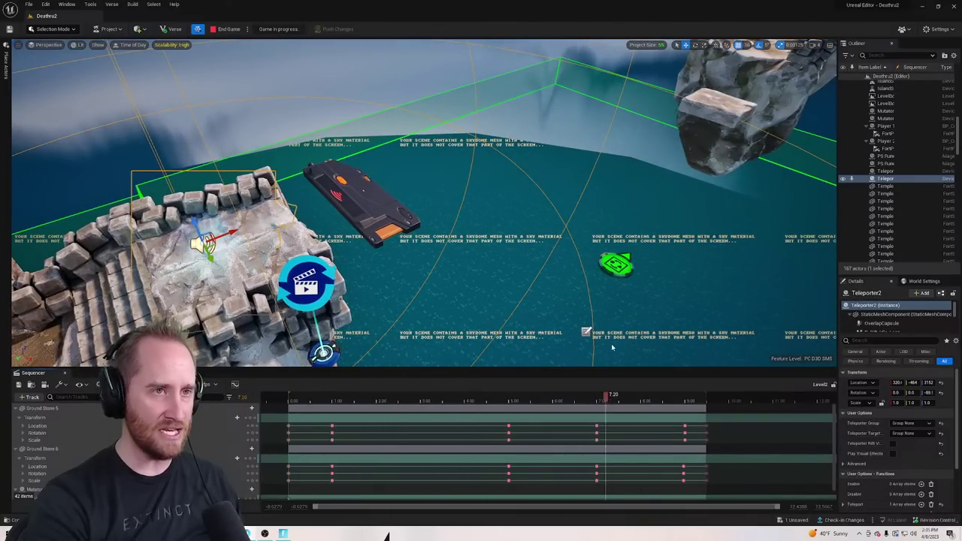
drag(695, 395, 330, 406)
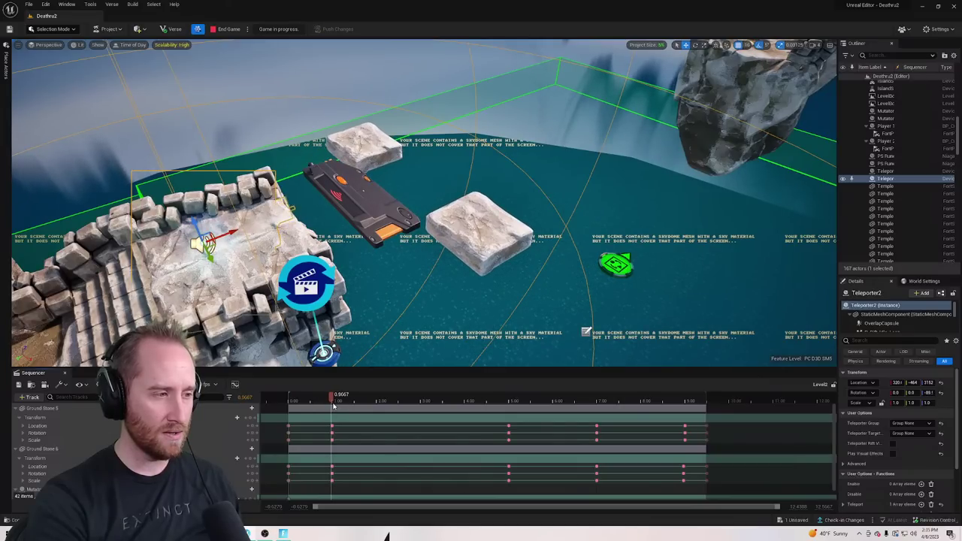
right_drag(439, 314, 393, 328)
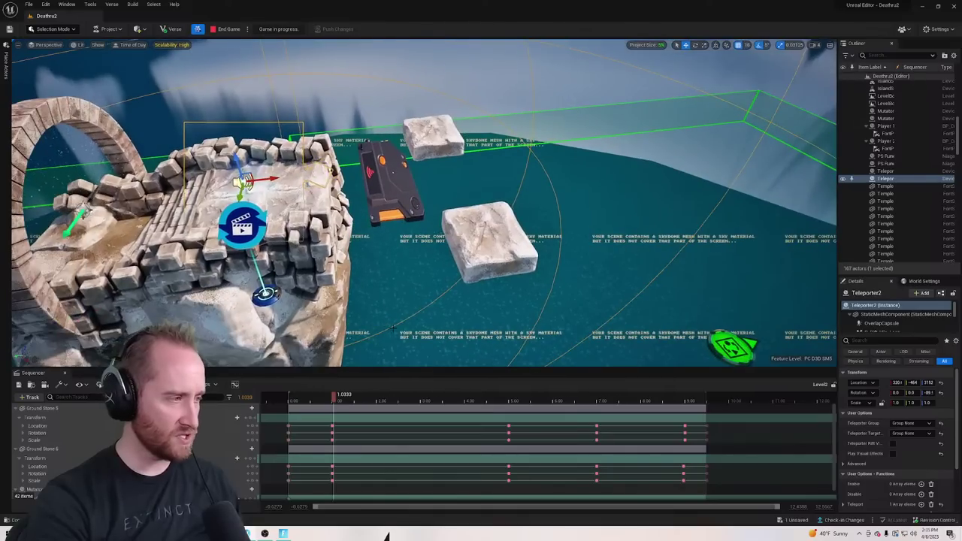
click(65, 373)
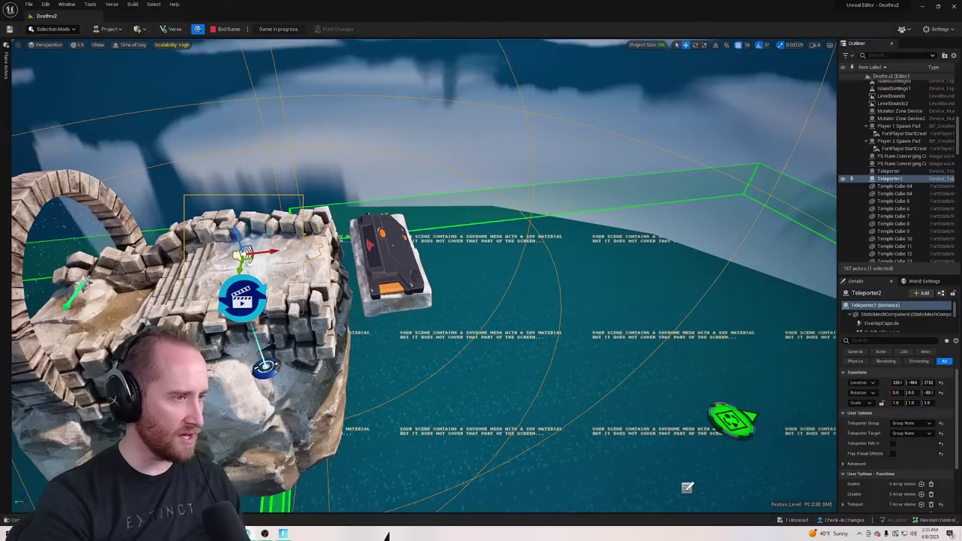
Place the SM_Cliff_Rock_06 mesh from the Deathru2 Content folder in the gap beyond the hoverplatform
key(s)
key(q)
click(25, 520)
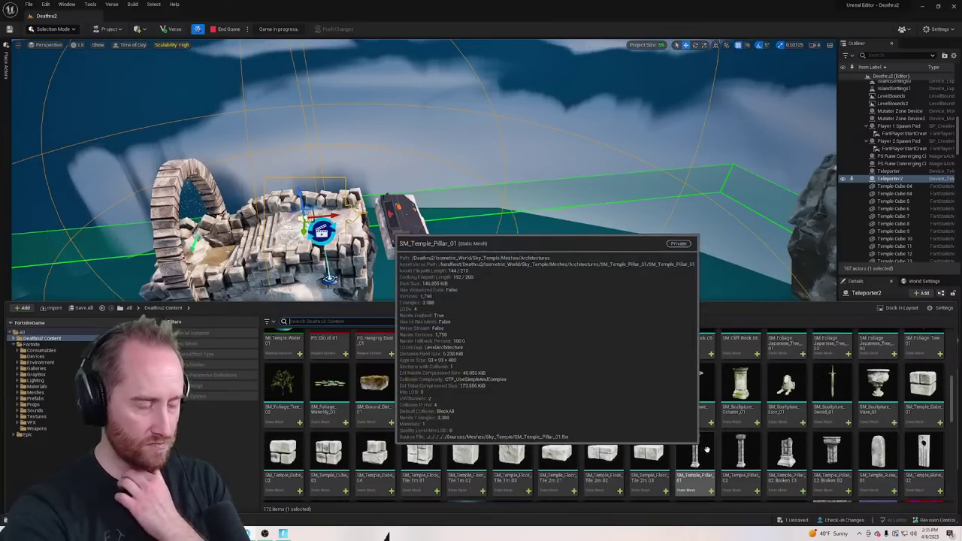
mouse_move(733, 456)
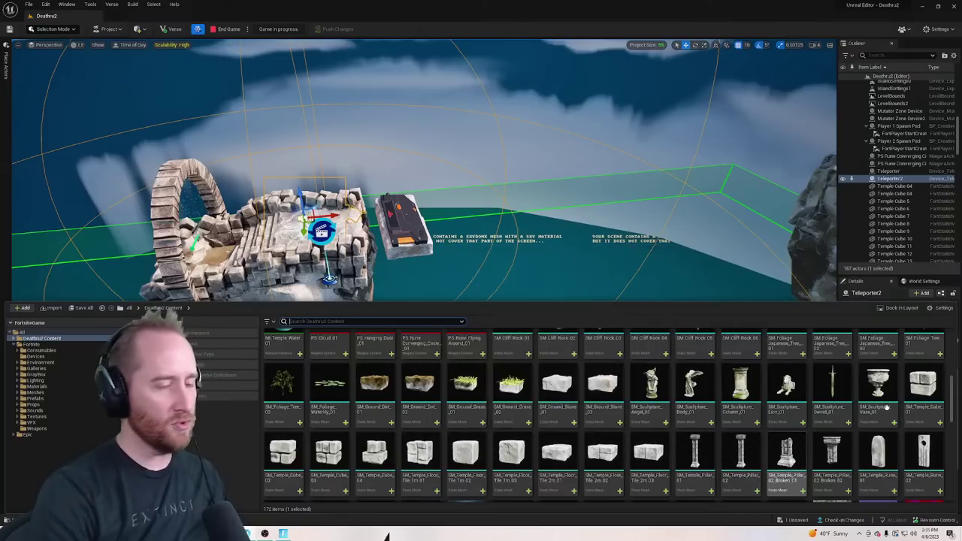
scroll(662, 426, up, 3)
scroll(662, 426, up, 1)
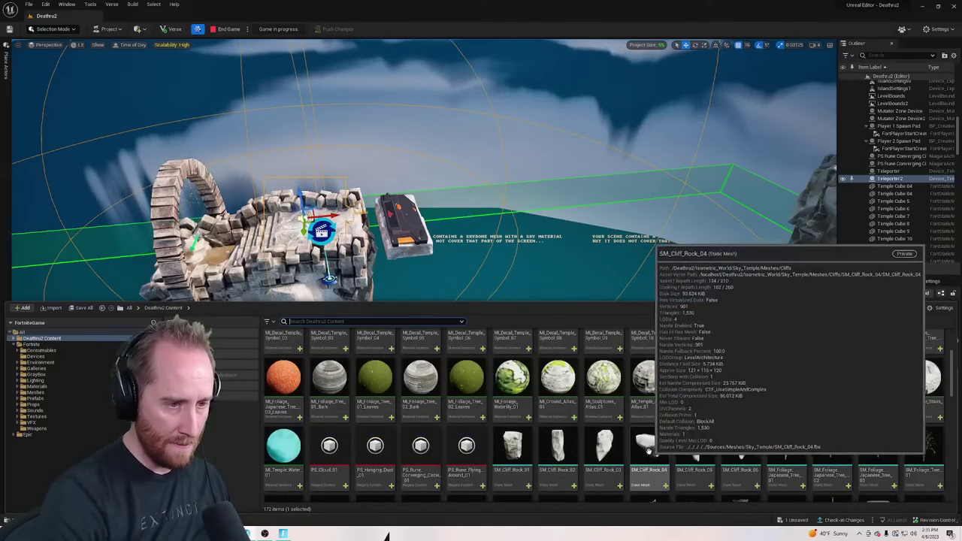
drag(674, 442, 493, 303)
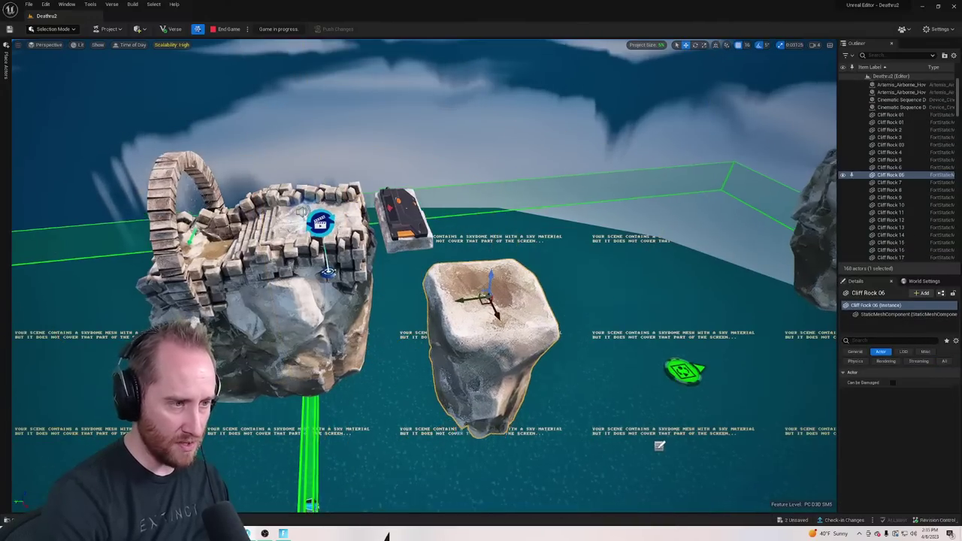
Move the new cliff rock into position a short distance beyond the end of the hoverplatform
right_drag(493, 303, 519, 222)
drag(515, 218, 347, 331)
right_drag(347, 331, 263, 391)
right_drag(376, 226, 342, 159)
drag(363, 164, 627, 253)
right_drag(627, 253, 719, 293)
drag(505, 249, 511, 251)
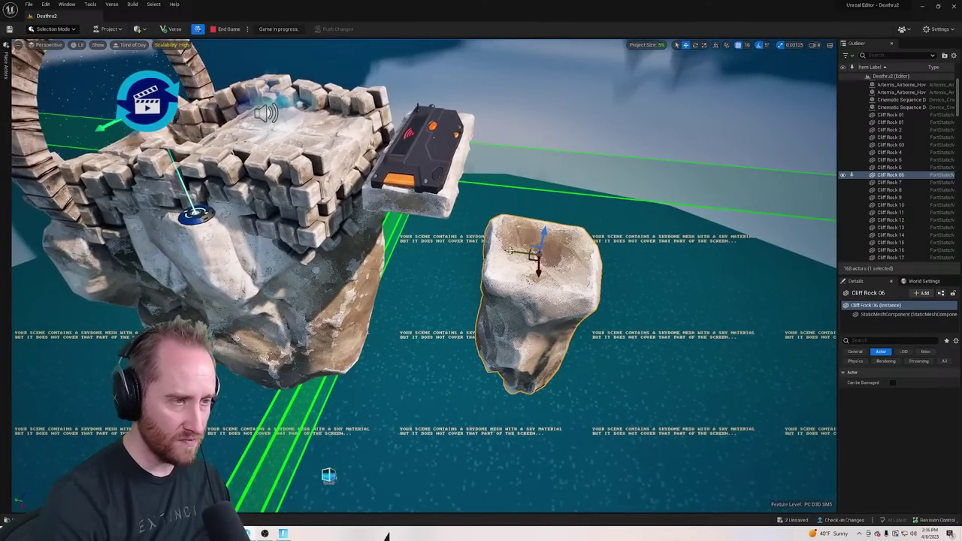
Place the SM_Sculpture_Angel_01 mesh on the new cliff rock and shift it towards the centre of the rock's top
key(ctrl+space)
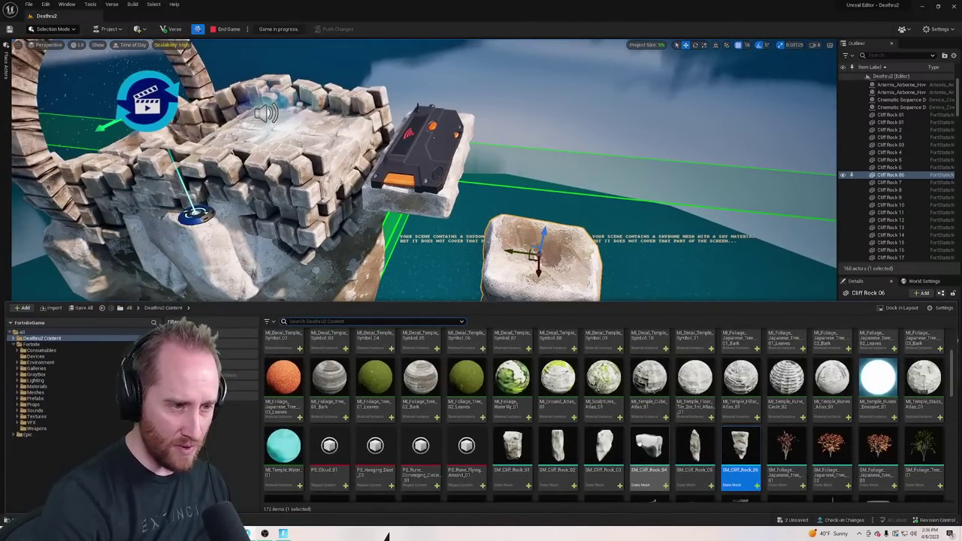
scroll(635, 455, down, 2)
drag(645, 451, 536, 263)
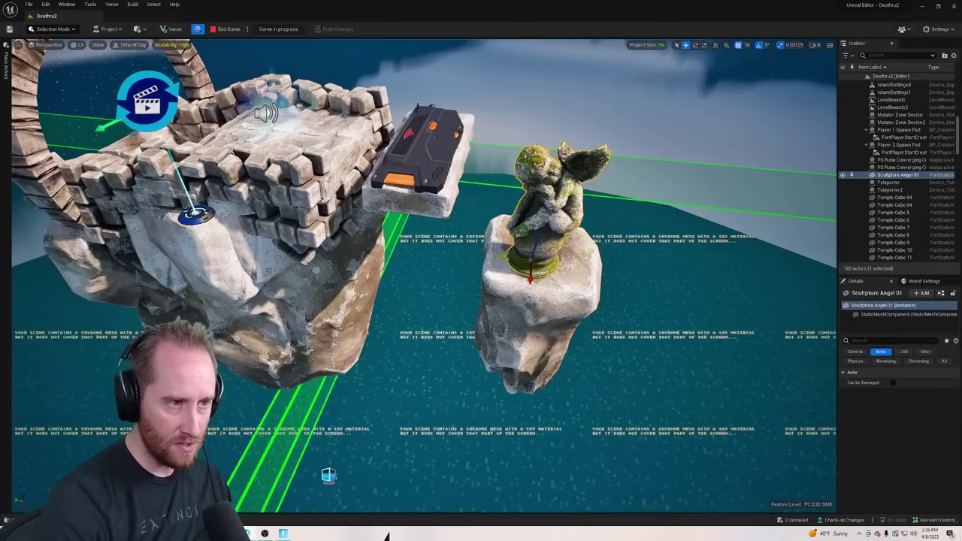
key(f)
right_drag(535, 263, 586, 246)
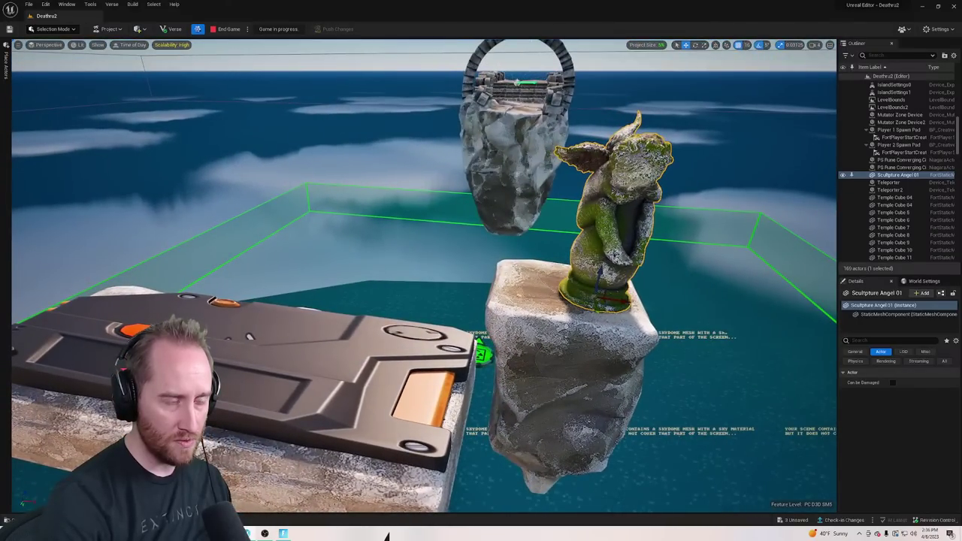
drag(627, 302, 599, 298)
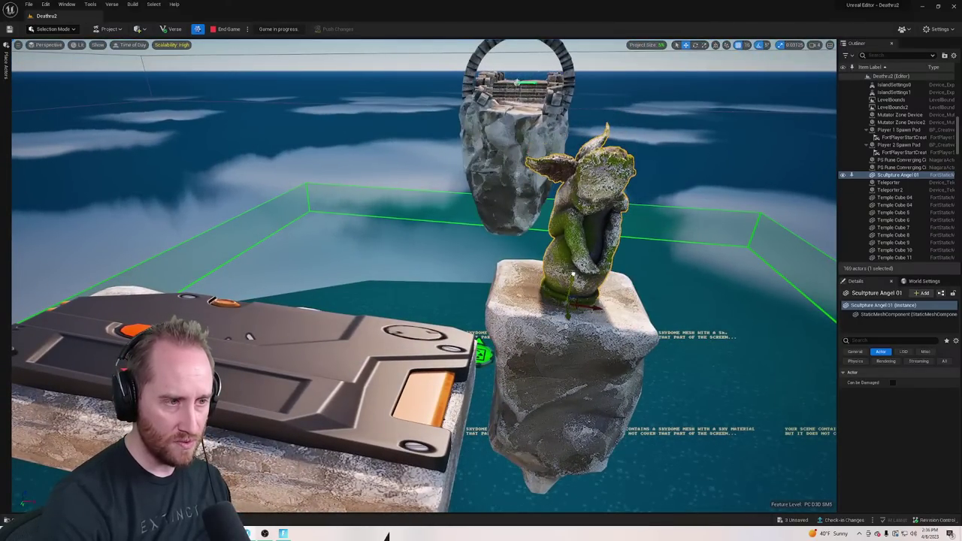
Set the position grid snap to 1, seat the angel sculpture on the rock's surface and undo its last change
click(747, 44)
click(748, 66)
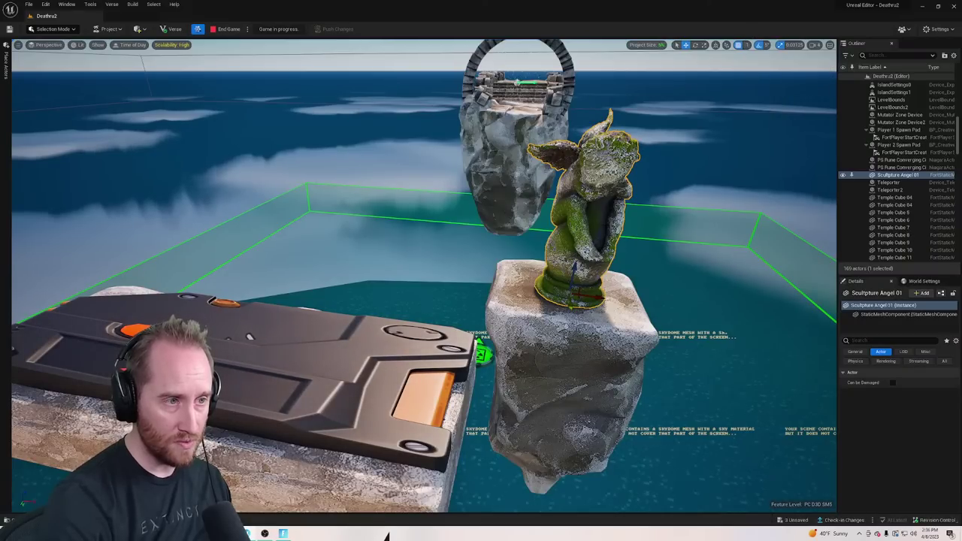
drag(575, 267, 574, 271)
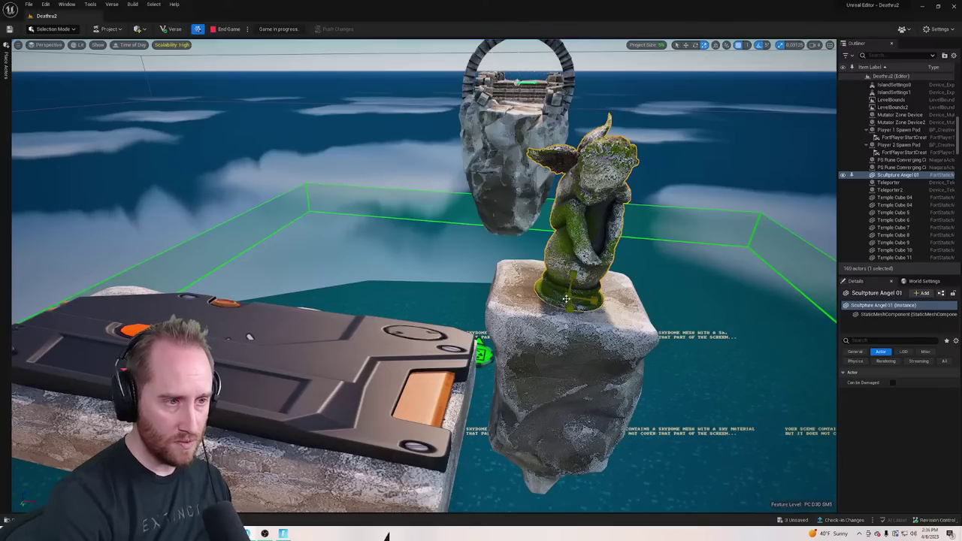
mouse_move(569, 298)
mouse_down()
mouse_move(570, 289)
mouse_move(571, 305)
mouse_up()
key(ctrl+z)
right_drag(571, 305, 562, 305)
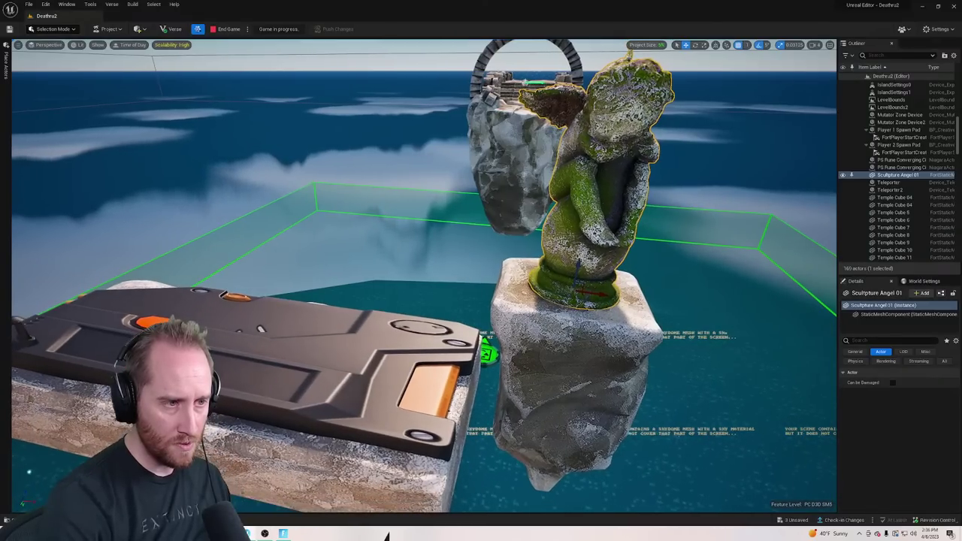
Scale up the angel sculpture so its base covers most of the rock's top
drag(576, 274, 542, 313)
right_drag(541, 313, 468, 304)
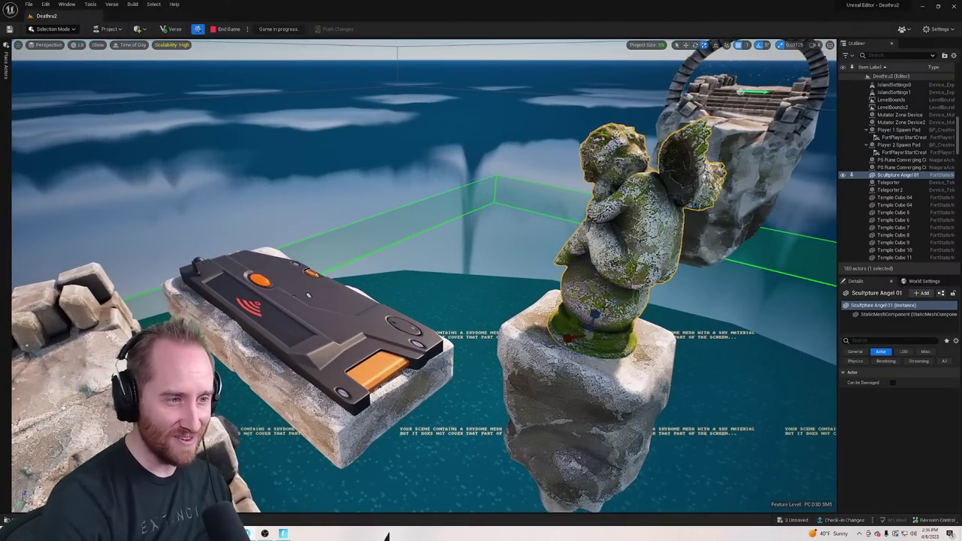
mouse_move(590, 335)
mouse_down()
mouse_move(582, 338)
mouse_move(605, 327)
mouse_up()
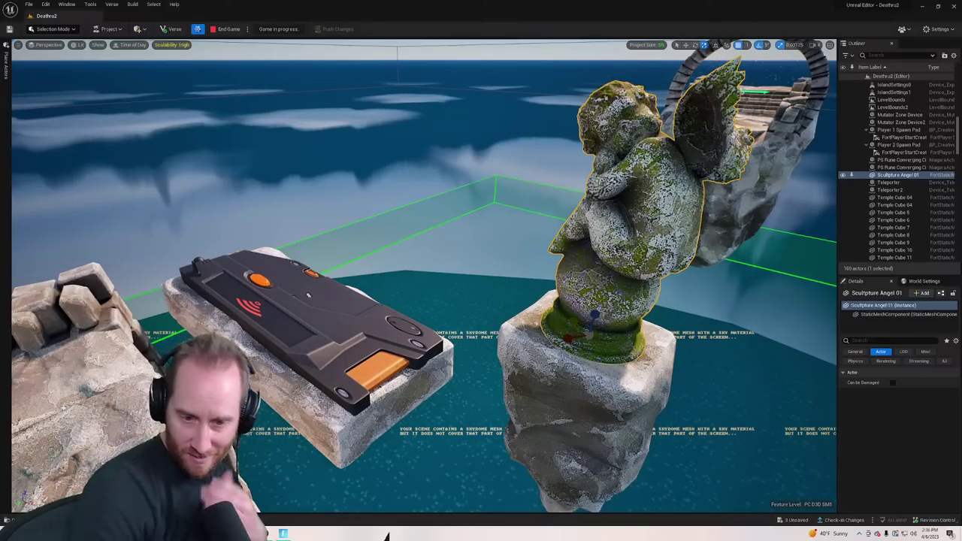
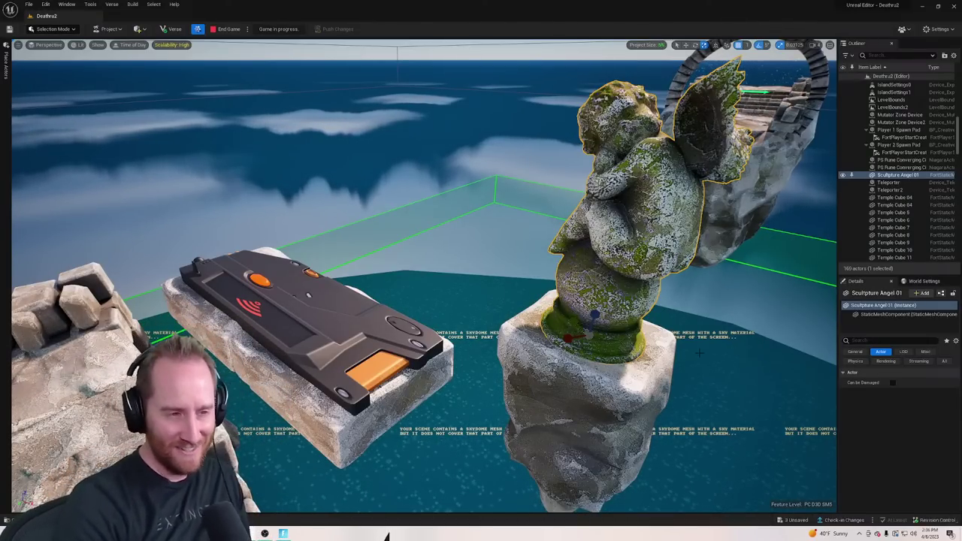
right_drag(699, 353, 726, 351)
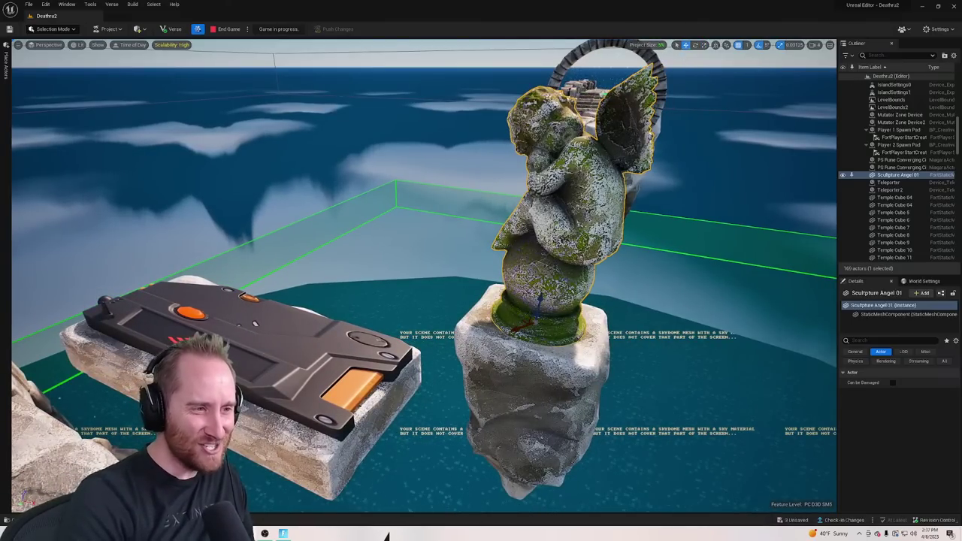
right_drag(466, 276, 496, 276)
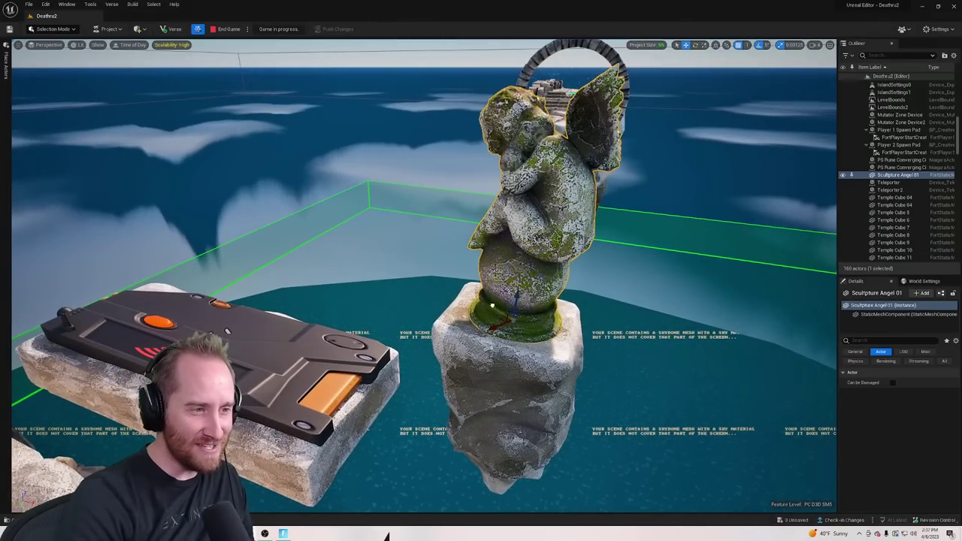
Reopen the Level2 level sequence from the Deathru2 Content folder in Sequencer
key(s)
right_drag(399, 278, 336, 272)
key(w)
key(ctrl+space)
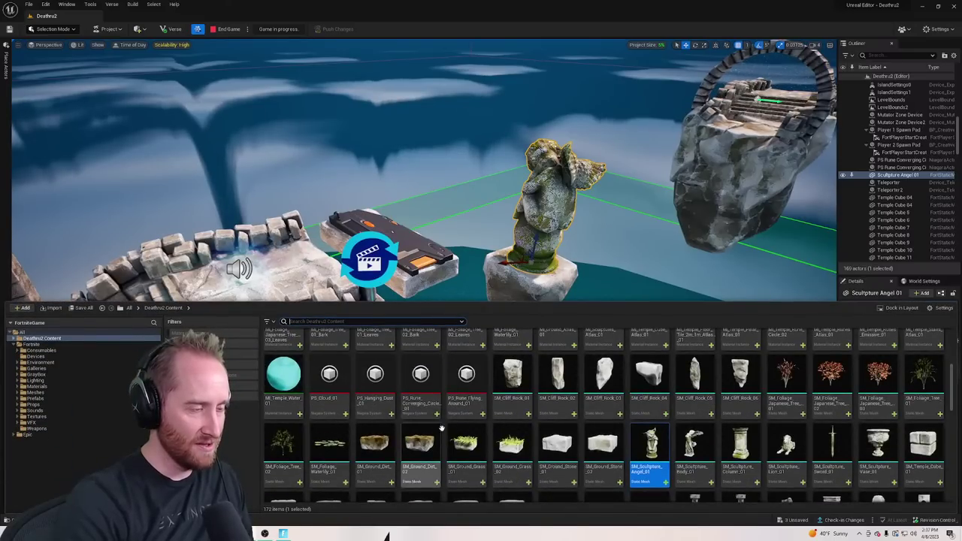
scroll(441, 427, down, 10)
scroll(441, 428, up, 1)
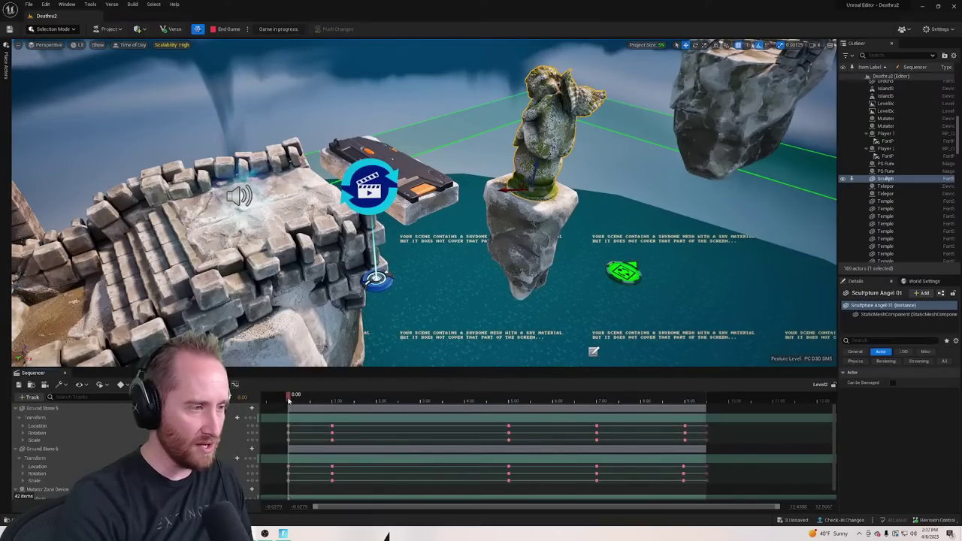
Scrub the Level2 sequence between 0.50 and 1.30 to compare the moving stones' path with the new cliff rock
drag(289, 401, 347, 409)
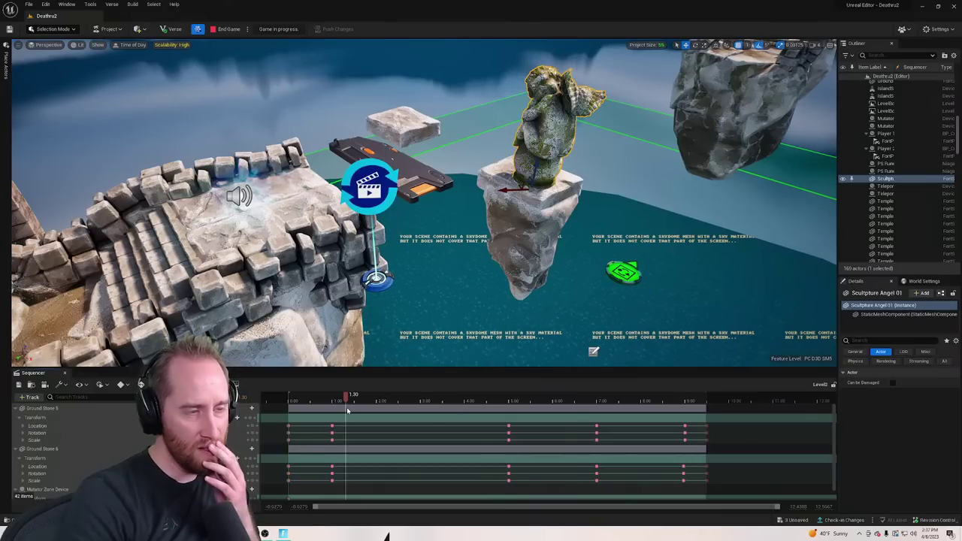
drag(347, 411, 311, 457)
right_drag(418, 432, 415, 369)
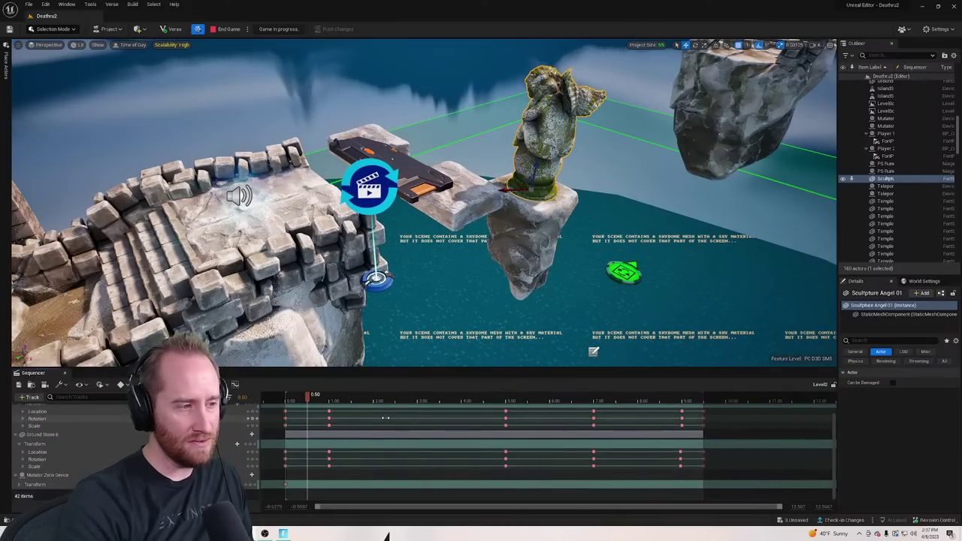
drag(411, 368, 409, 361)
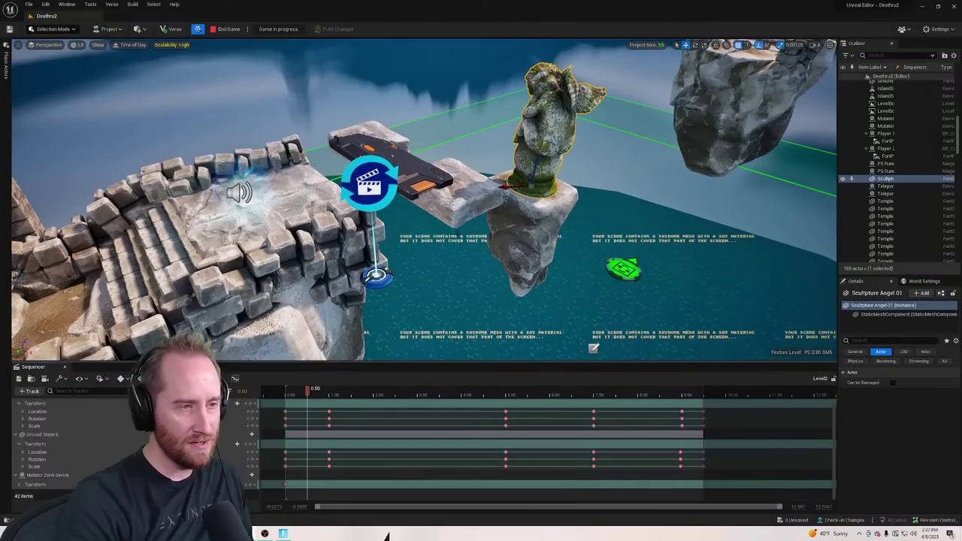
right_drag(457, 233, 493, 232)
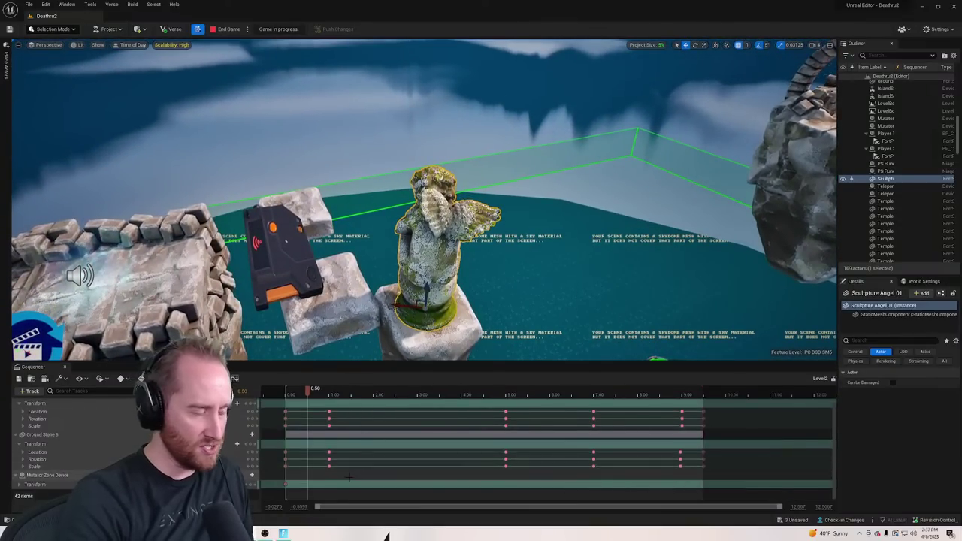
Undo the last move and delete the Mutator Zone Device track from the Level2 sequence
key(ctrl+z)
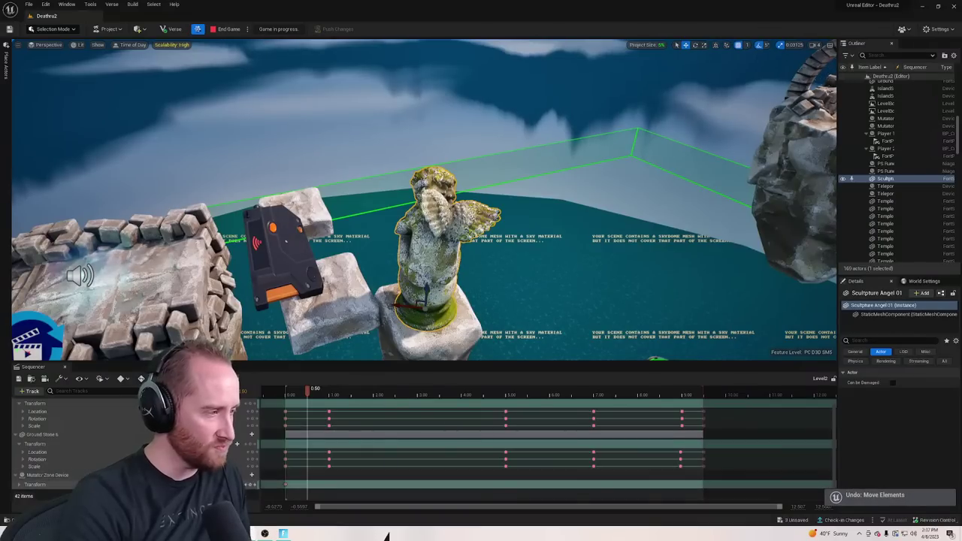
right_click(90, 475)
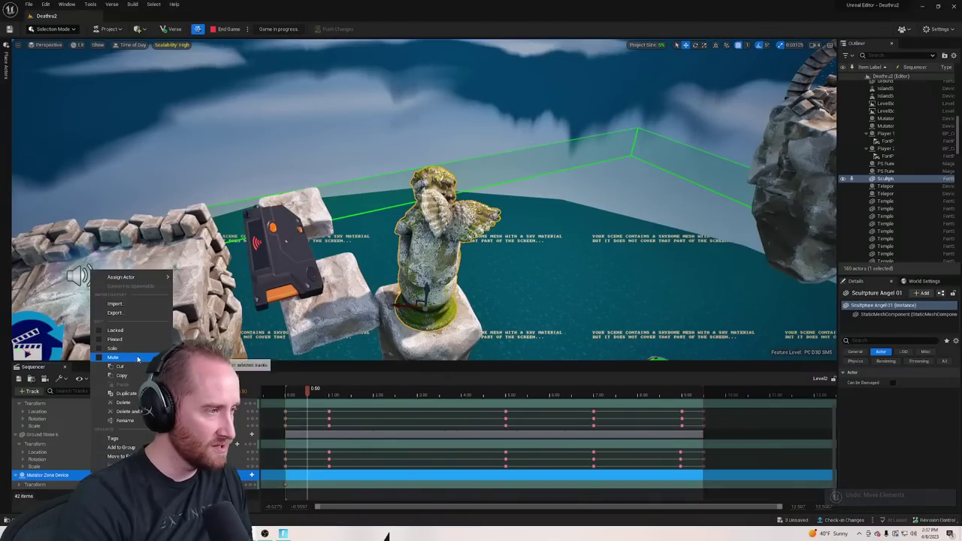
click(123, 403)
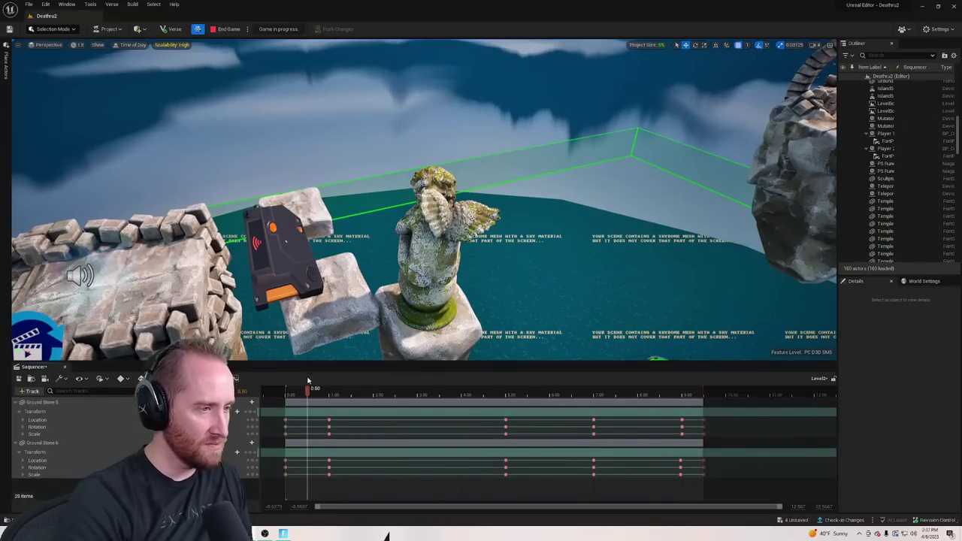
Scrub the sequence to 1.20 and reposition Cliff Rock 06 slightly so it sits directly beneath the nearer moving stone
drag(300, 392, 340, 399)
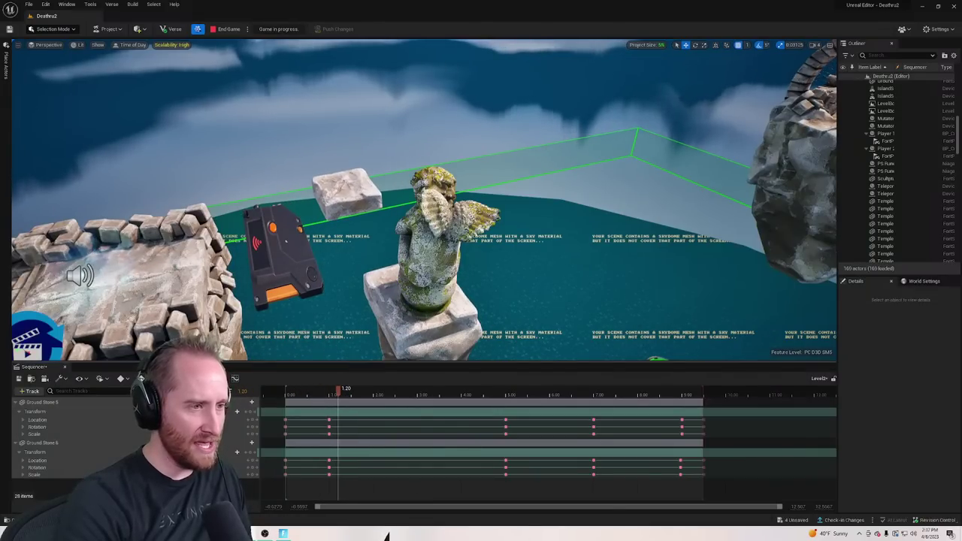
mouse_move(455, 196)
right_down()
mouse_move(457, 206)
mouse_move(453, 196)
right_up()
click(455, 196)
drag(439, 113, 440, 122)
drag(452, 156, 446, 155)
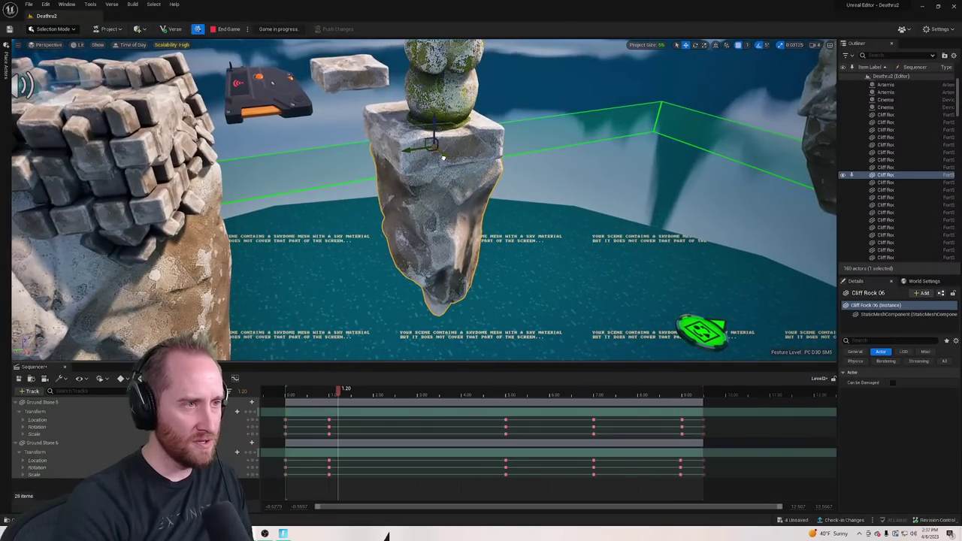
right_drag(446, 155, 449, 168)
right_drag(569, 180, 569, 182)
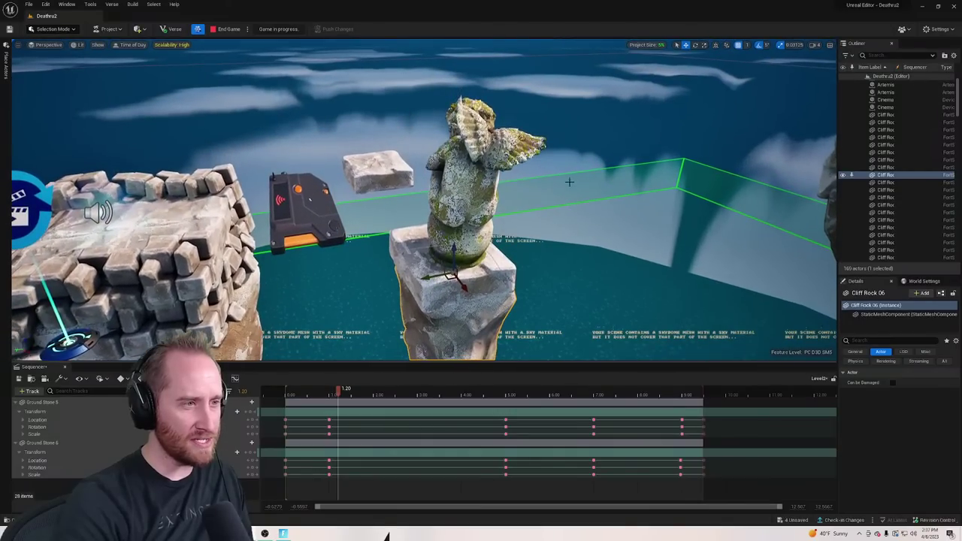
Delete the angel sculpture standing on the cliff rock and select the rock beneath it
click(469, 201)
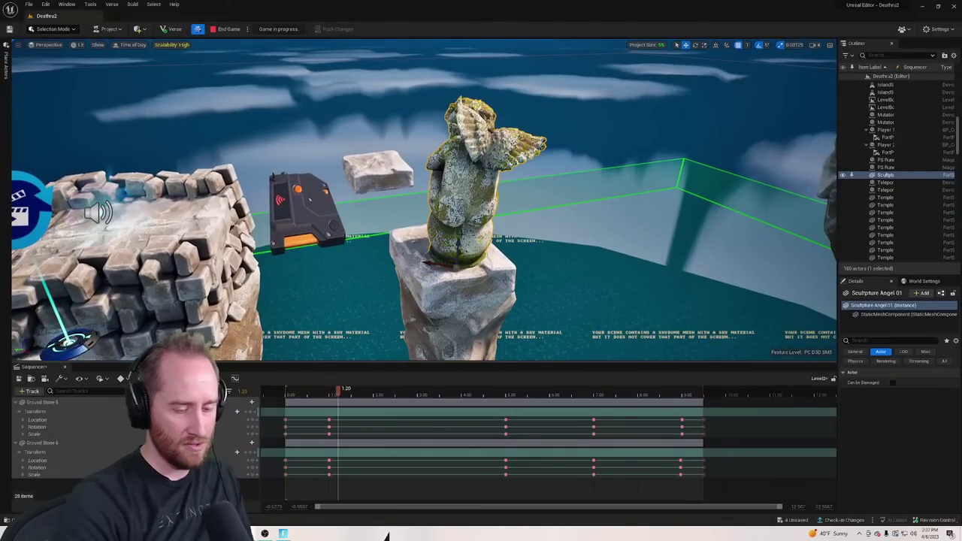
key(Delete)
click(471, 320)
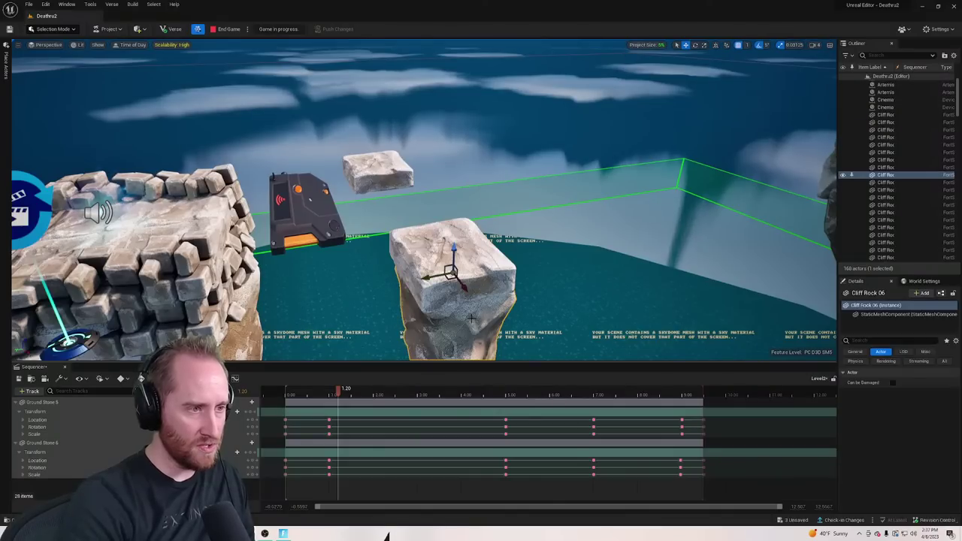
Duplicate Cliff Rock 06 above the moving stones and turn the copy upside down
drag(340, 390, 339, 413)
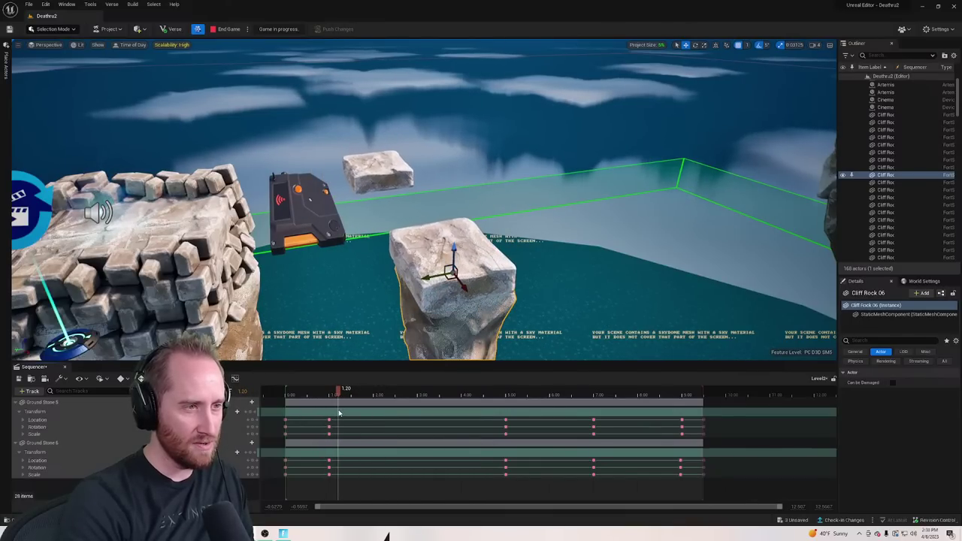
right_drag(370, 124, 316, 120)
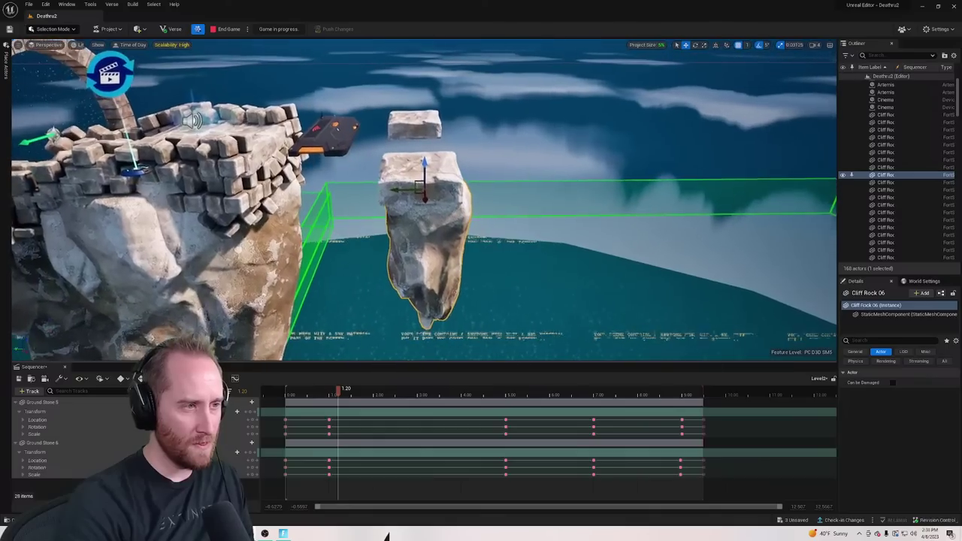
alt+drag(425, 158, 334, 86)
click(449, 128)
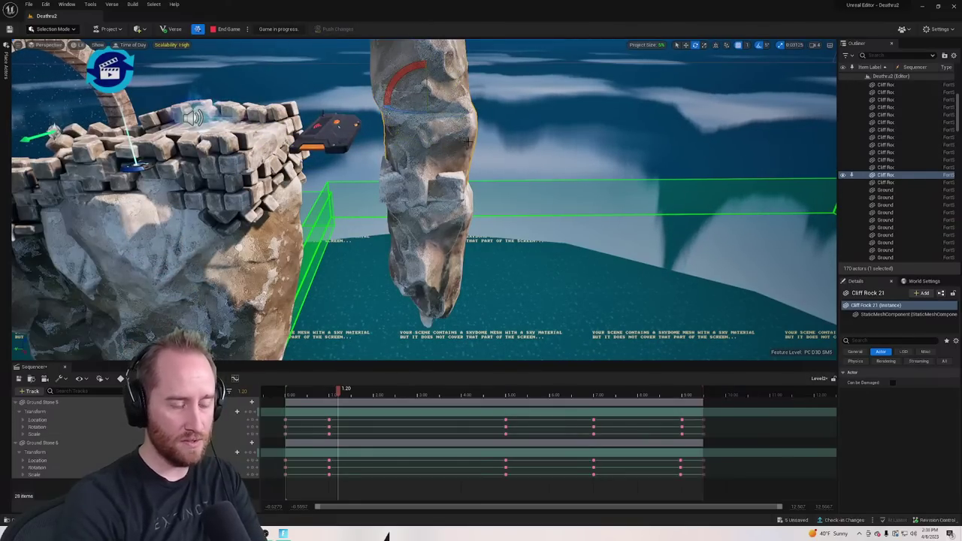
key(ctrl+z)
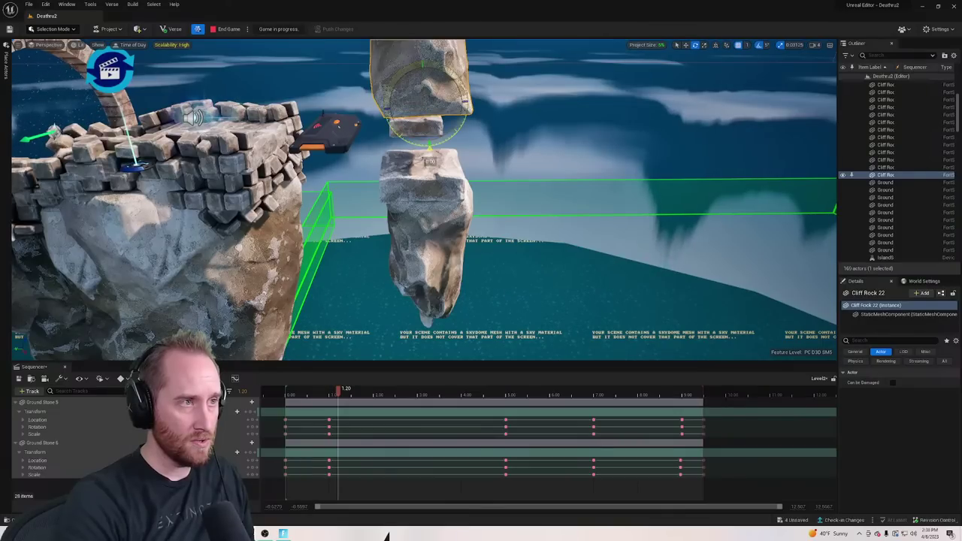
Lower a duplicate of the upside-down rock onto Cliff Rock 06 and scrub the Level2 sequence to 1.30
alt+drag(406, 73, 407, 74)
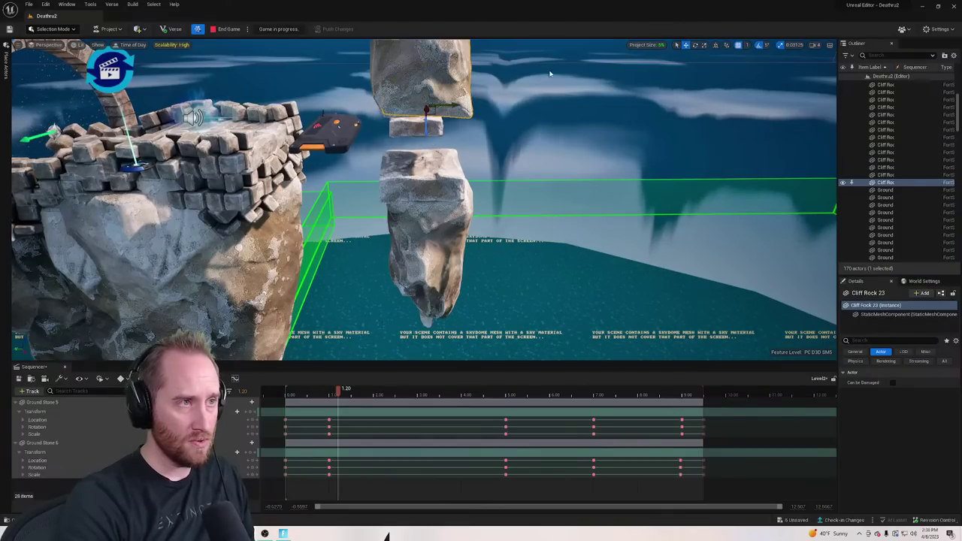
drag(427, 135, 425, 188)
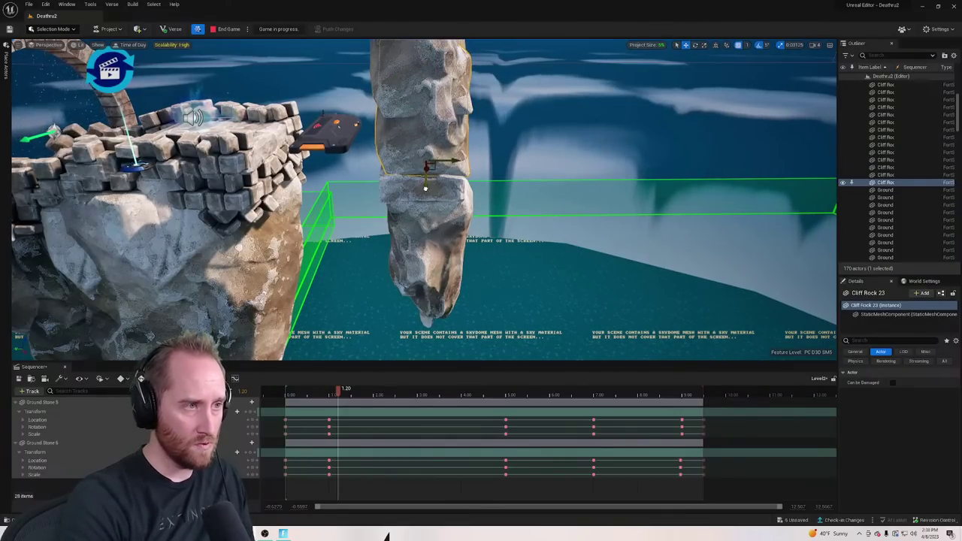
right_drag(563, 147, 502, 271)
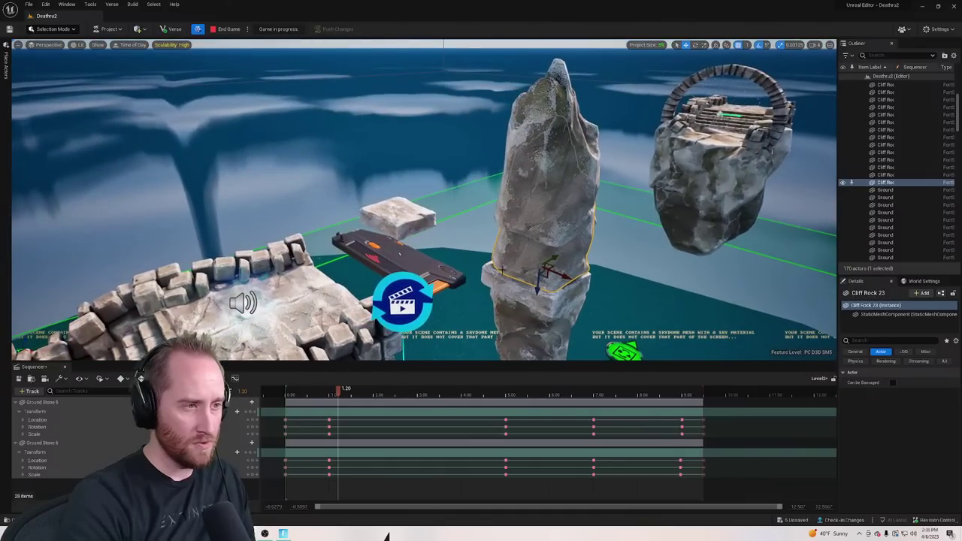
drag(332, 393, 343, 414)
right_drag(406, 248, 619, 226)
alt+drag(441, 200, 513, 215)
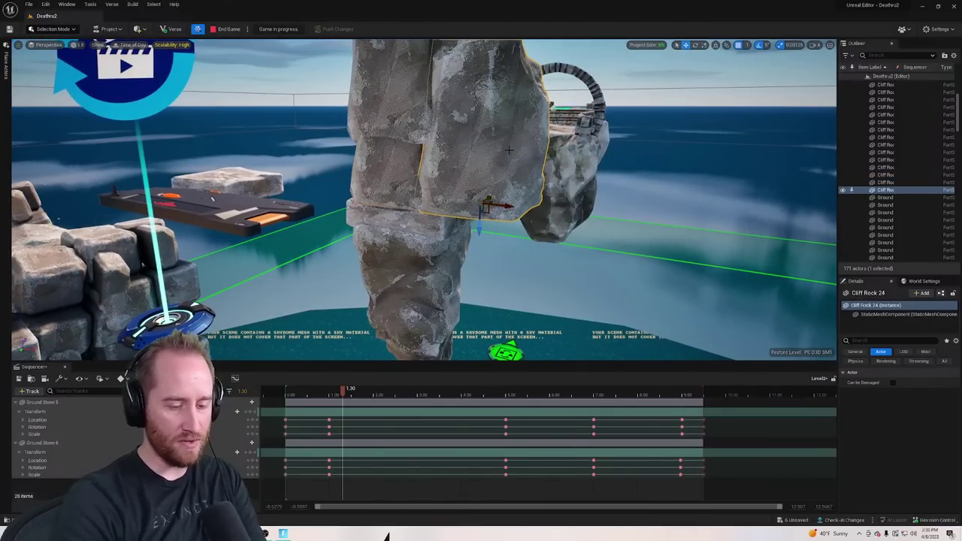
key(ctrl+z)
key(ctrl+z)
Select the topmost upside-down rock together with base Cliff Rock 06 and duplicate the pair beside the stack
ctrl+click(416, 303)
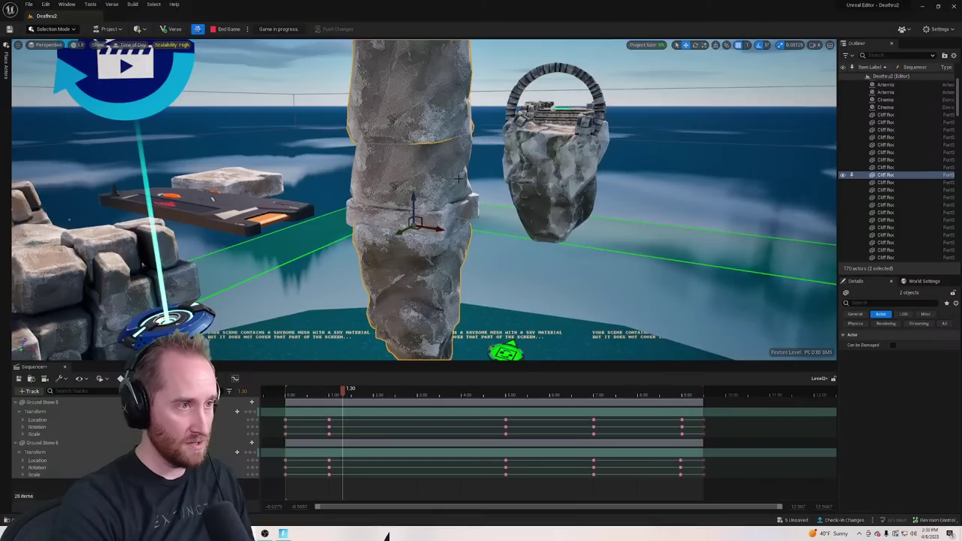
alt+drag(441, 231, 532, 255)
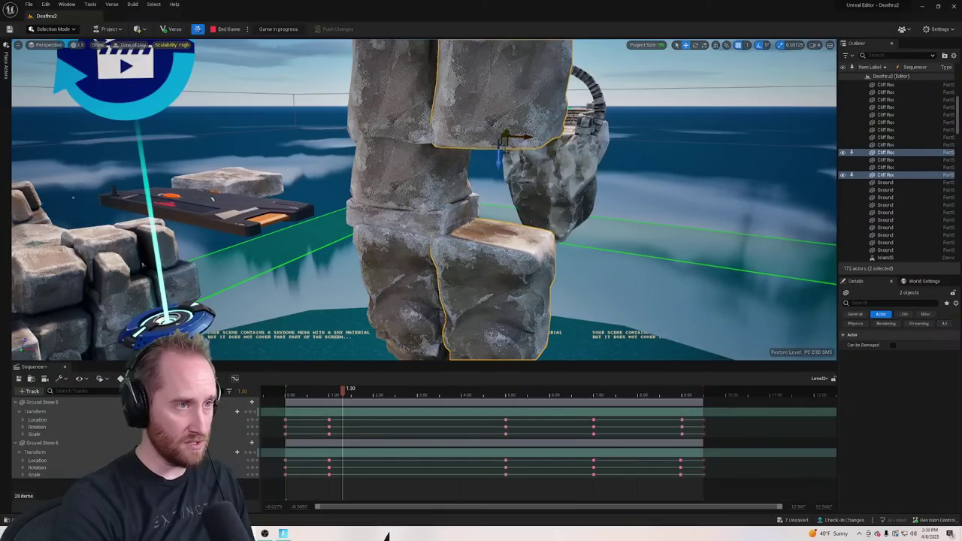
drag(499, 157, 501, 168)
key(ctrl+z)
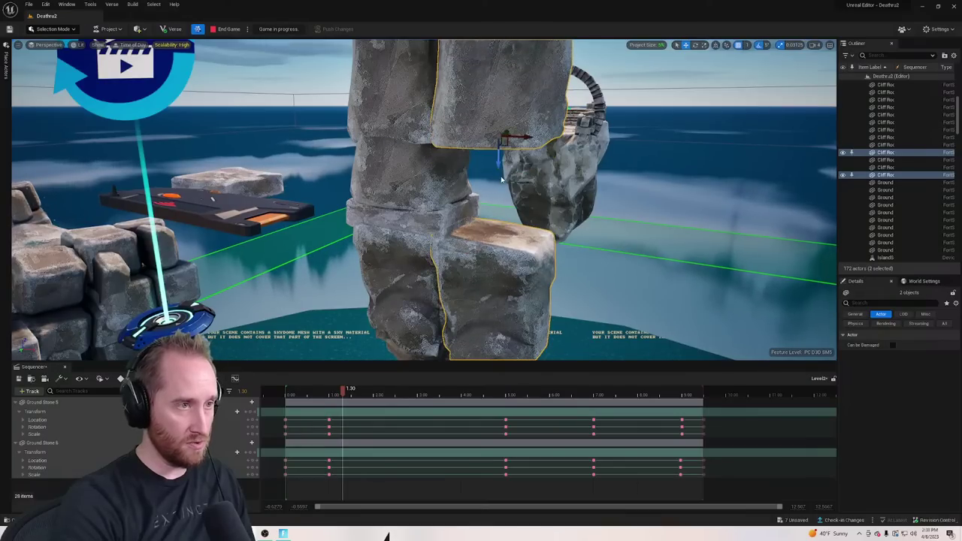
Lower the upper copy, Cliff Rock 24, onto the base copy and tilt both rocks against the stack
click(498, 157)
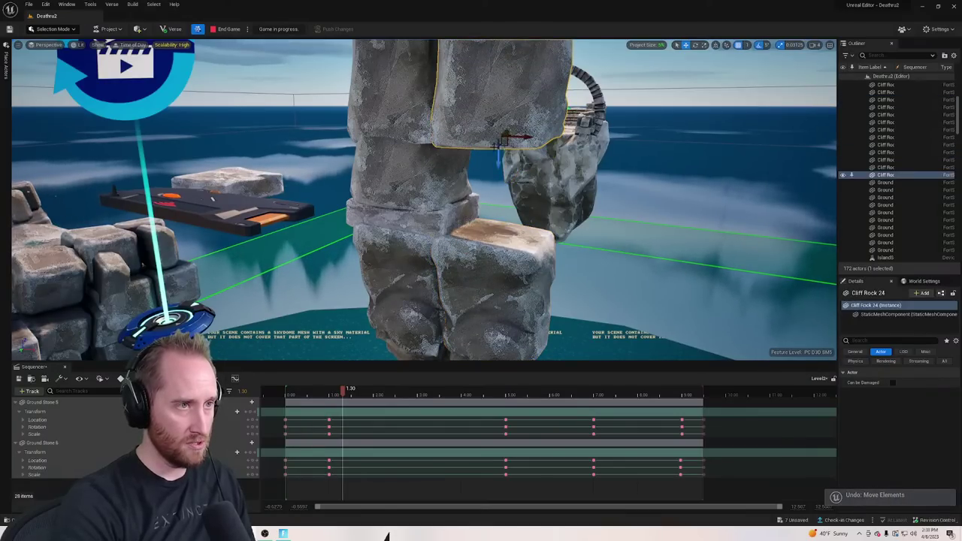
drag(498, 162, 538, 224)
click(490, 273)
click(505, 101)
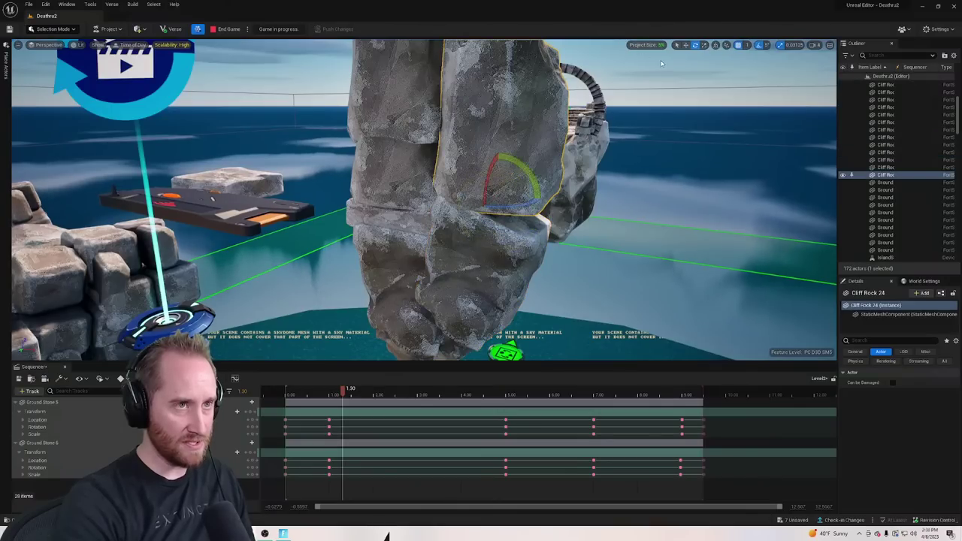
drag(528, 172, 539, 194)
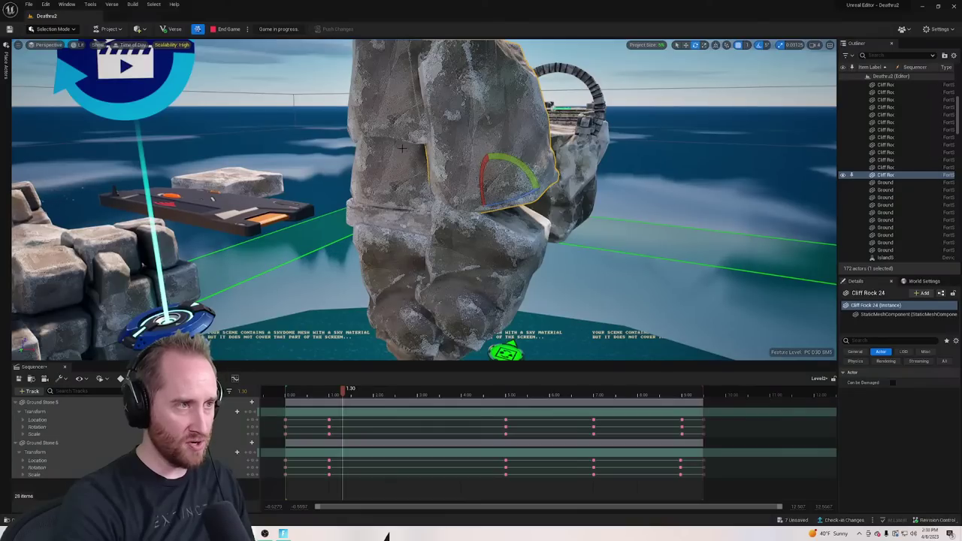
Move Cliff Rock 22 from the top of the stack down to the outer side of the tilted lower rock
click(402, 165)
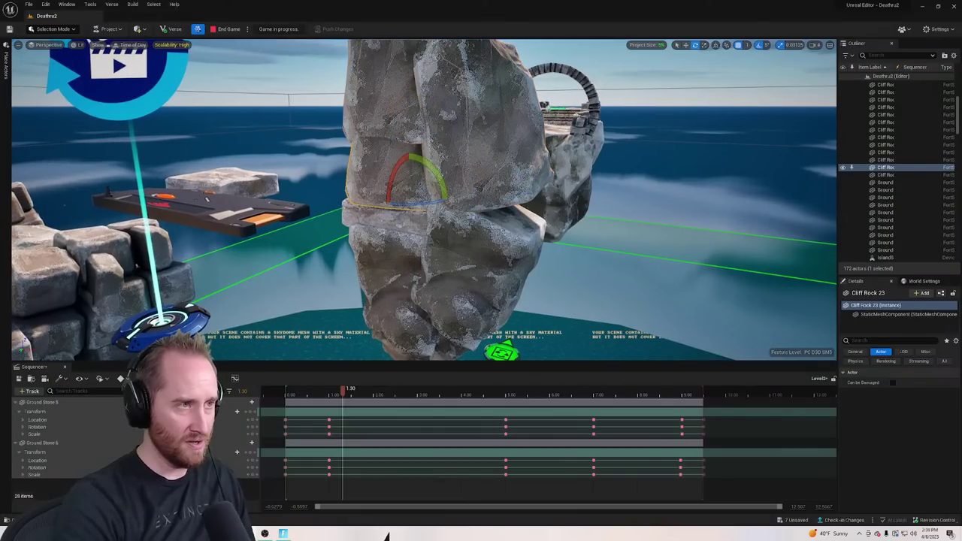
click(403, 104)
right_drag(403, 104, 397, 53)
right_drag(388, 134, 391, 134)
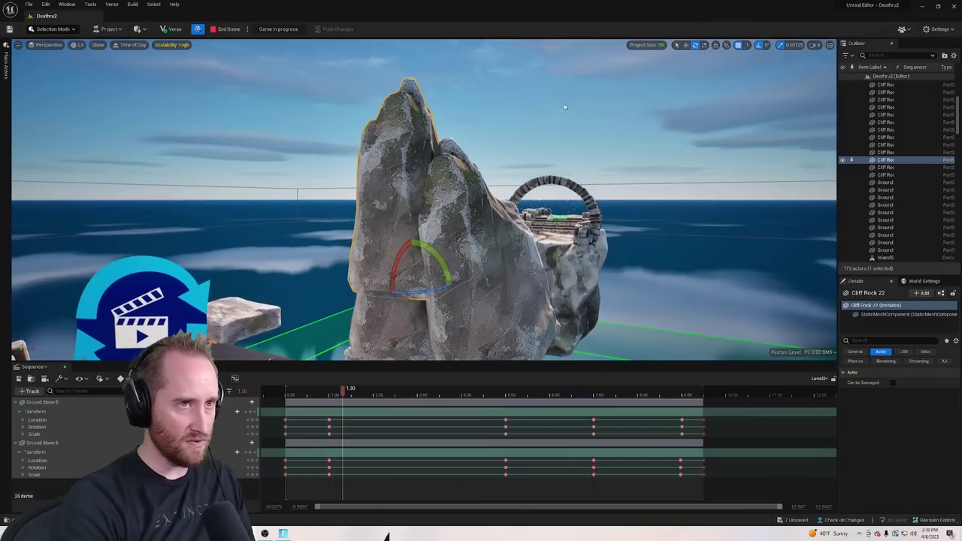
click(675, 45)
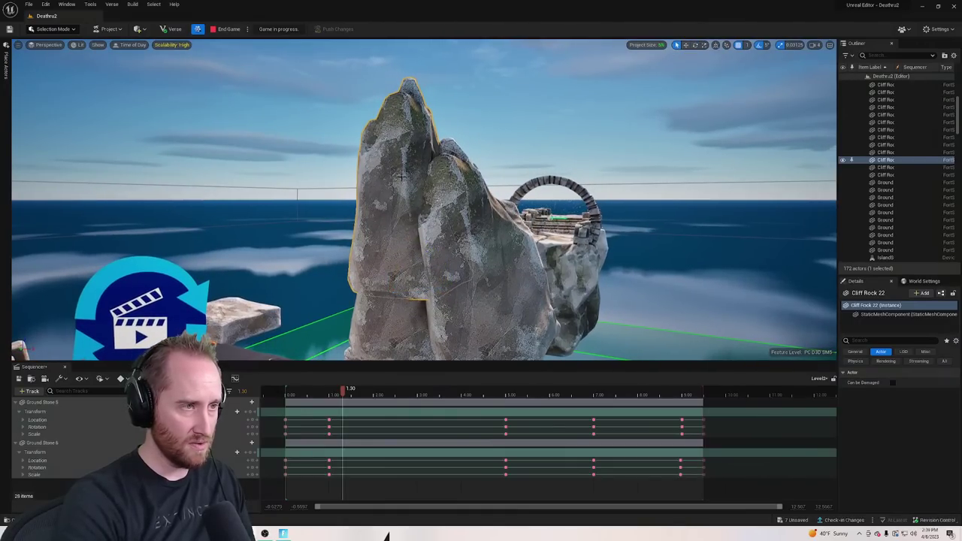
alt+drag(401, 176, 384, 164)
click(385, 164)
click(385, 131)
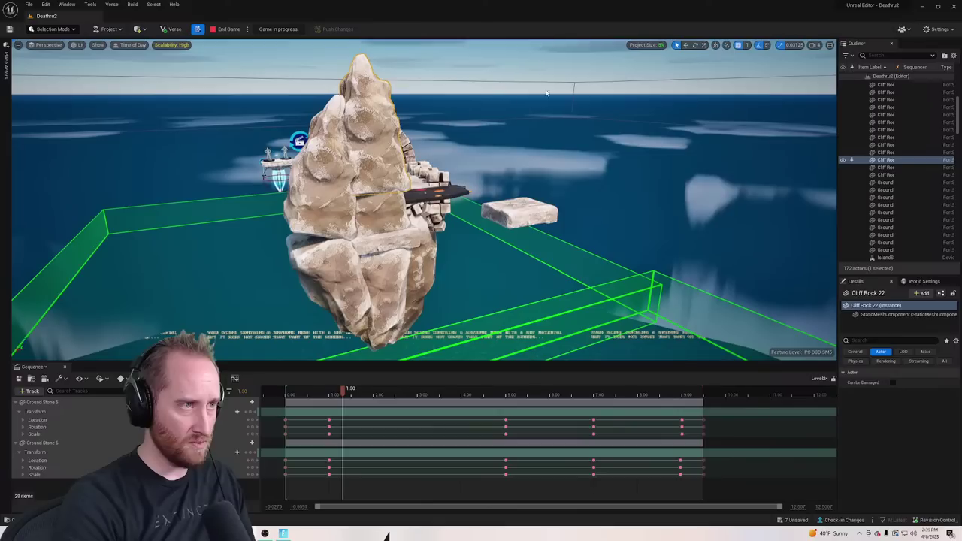
click(686, 44)
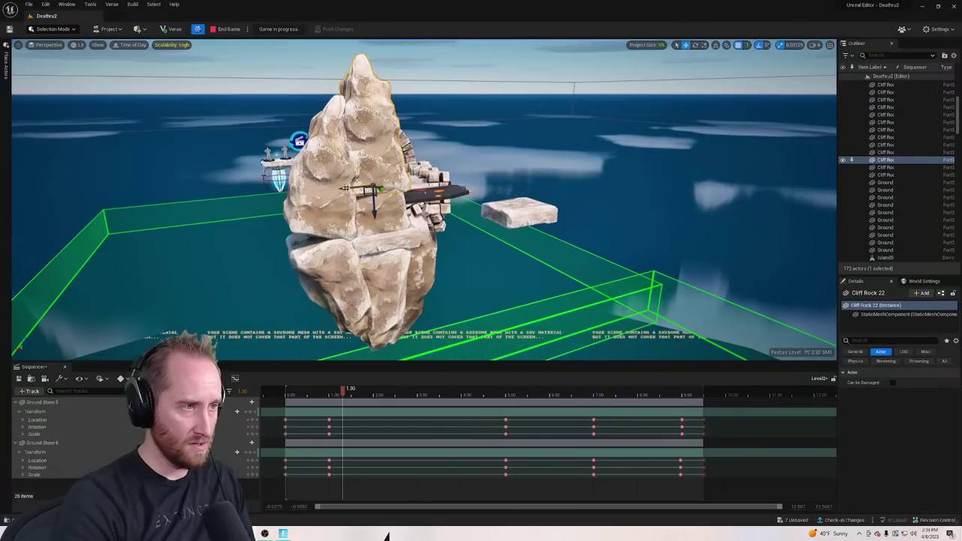
drag(343, 188, 327, 313)
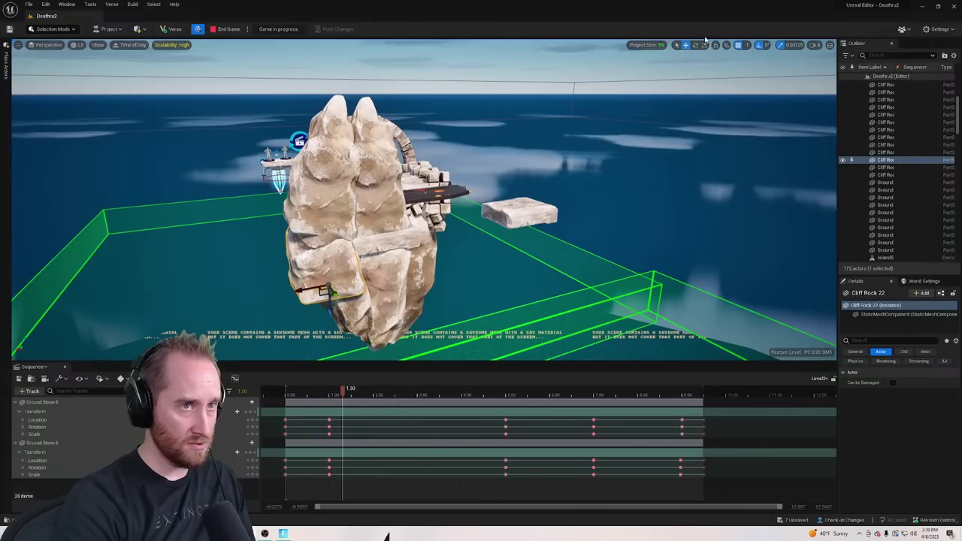
key(Escape)
click(320, 264)
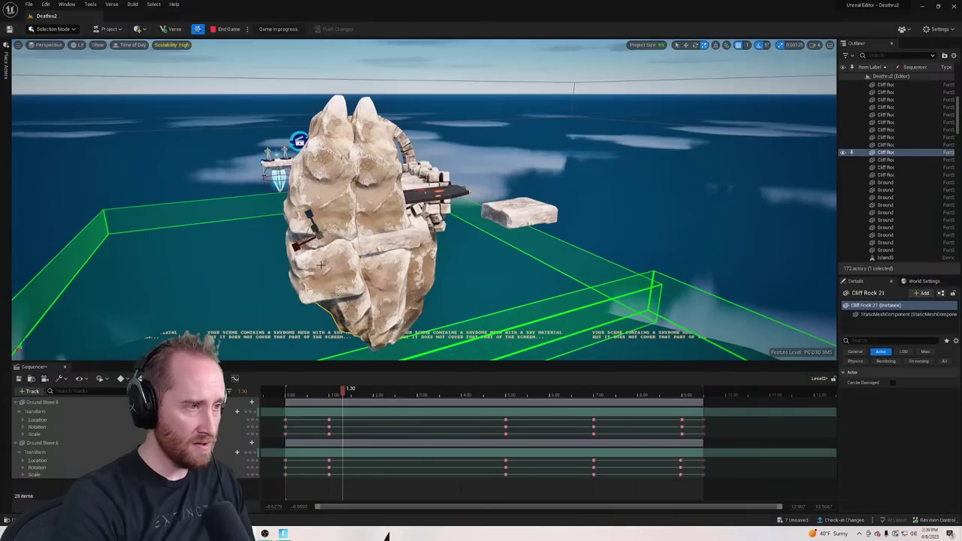
drag(319, 235, 321, 255)
key(ctrl+z)
key(ctrl+z)
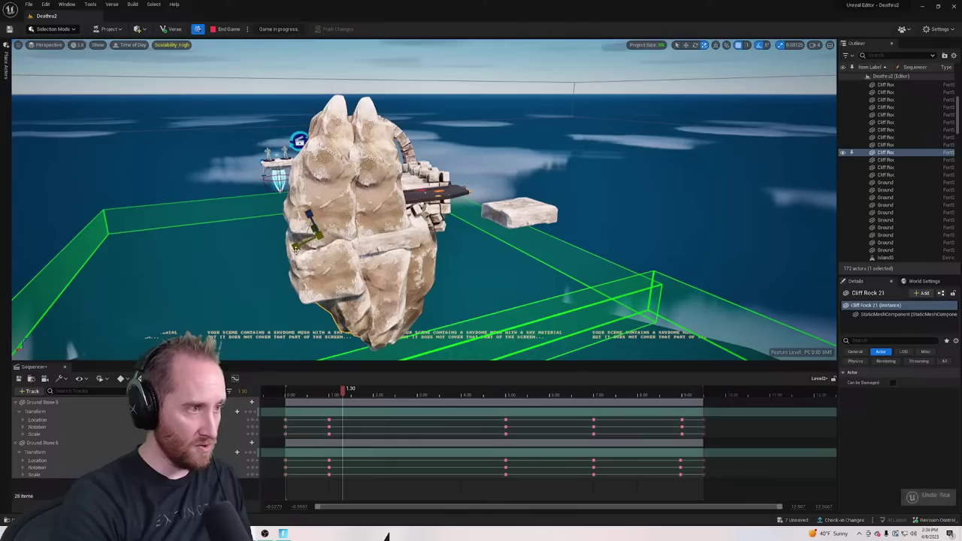
Try to fit Cliff Rock 22 into the gap between the tilted rocks, and delete it from the stack
drag(327, 285, 333, 301)
right_drag(333, 301, 569, 284)
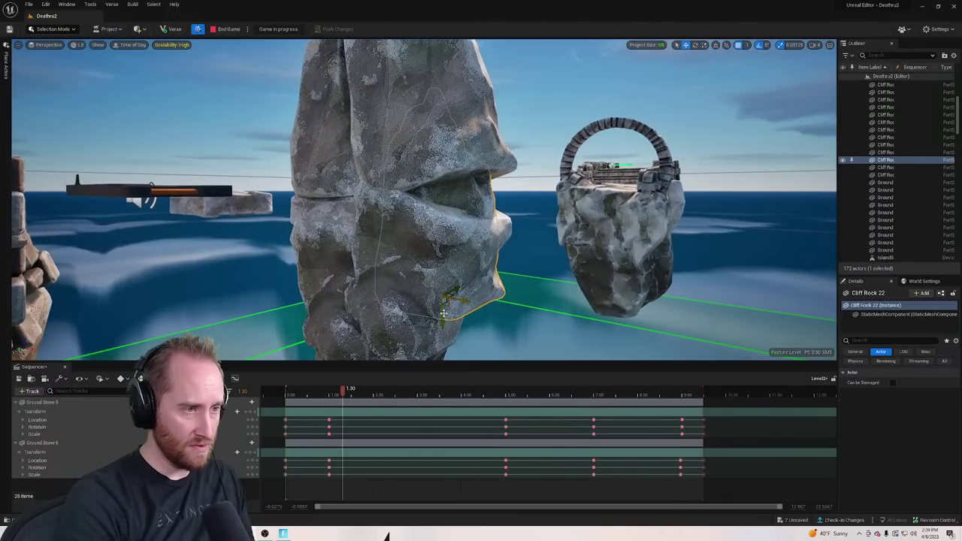
drag(444, 314, 444, 300)
mouse_move(443, 301)
right_down()
mouse_move(421, 300)
mouse_move(431, 301)
right_up()
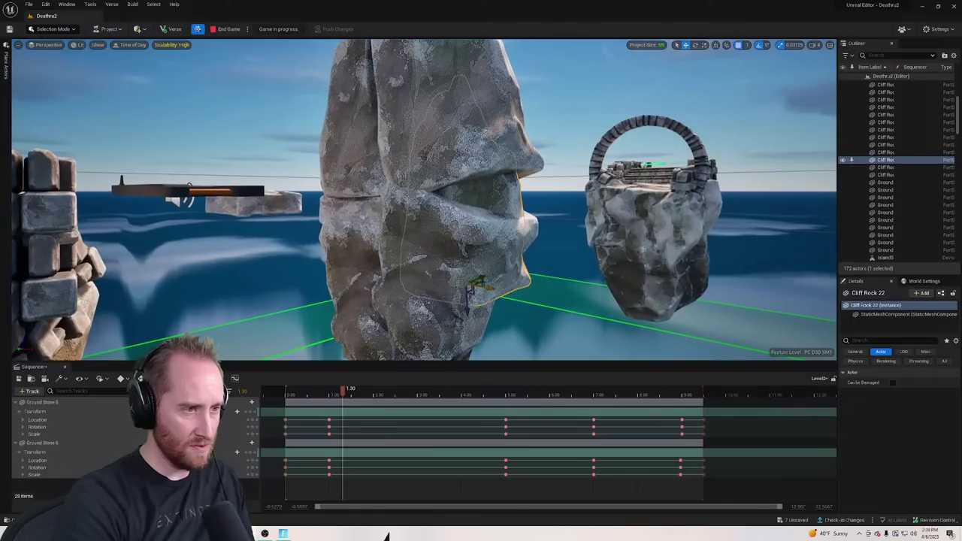
drag(482, 278, 475, 283)
right_drag(513, 202, 568, 220)
right_drag(476, 206, 473, 198)
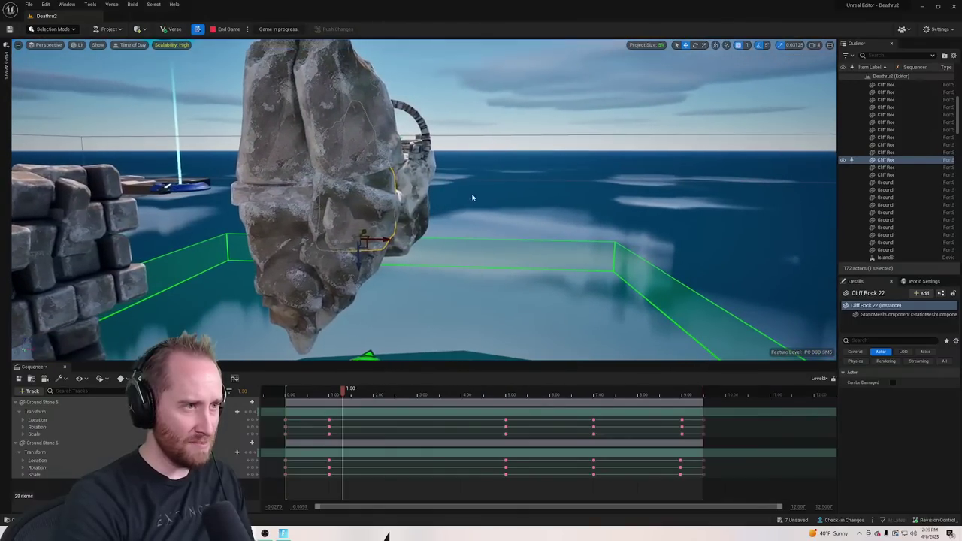
key(Delete)
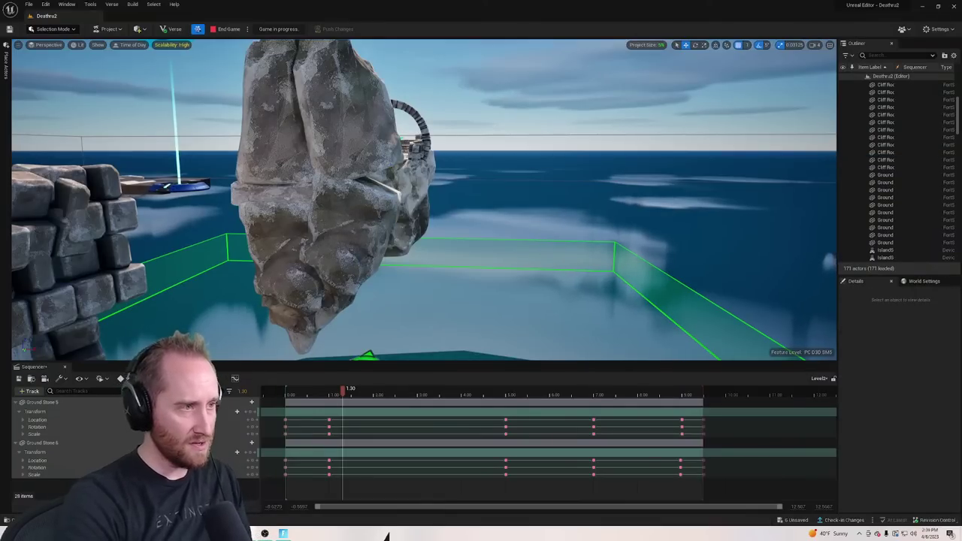
Duplicate the tilted lower rock, Cliff Rock 21, slightly upward and push the copy inward to fill the gap
click(371, 196)
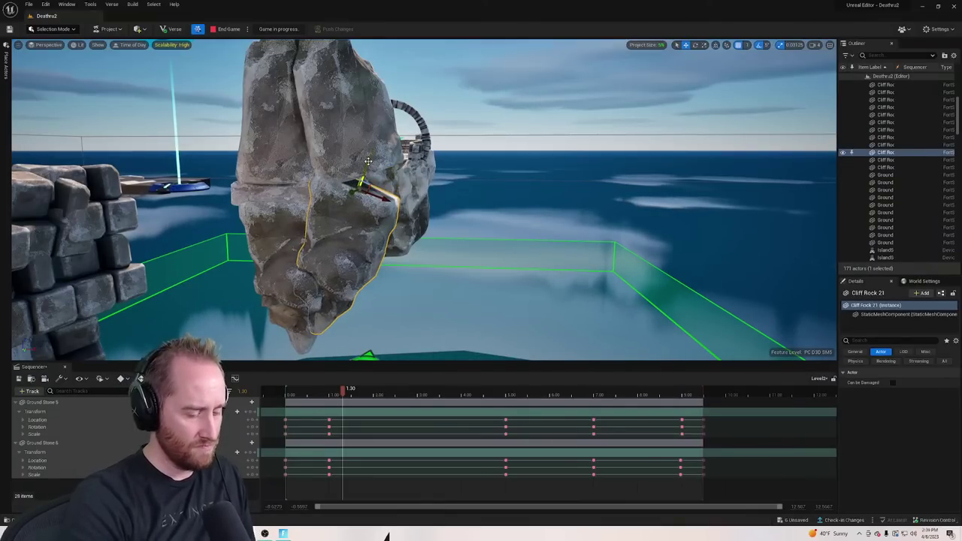
key(ctrl+z)
alt+drag(371, 161, 370, 135)
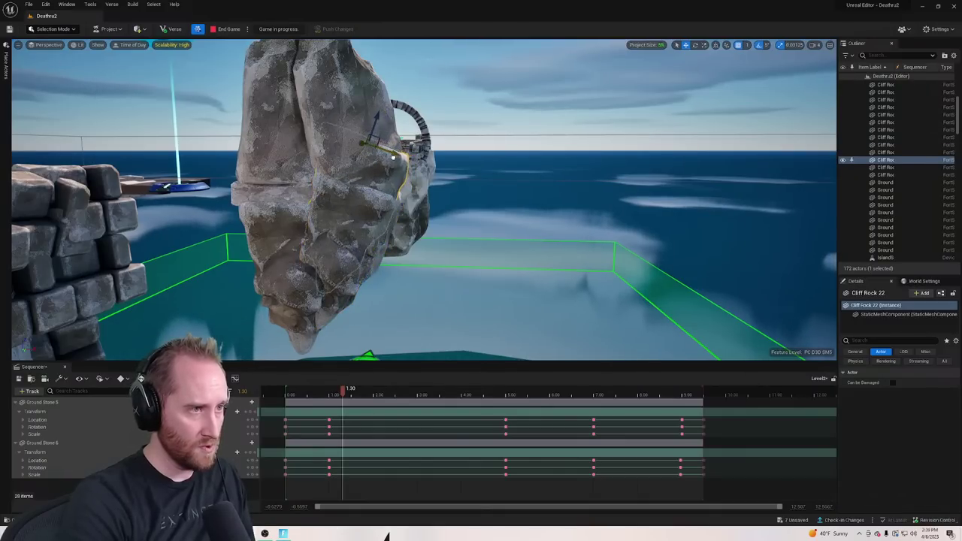
drag(389, 158, 374, 152)
key(a)
key(d)
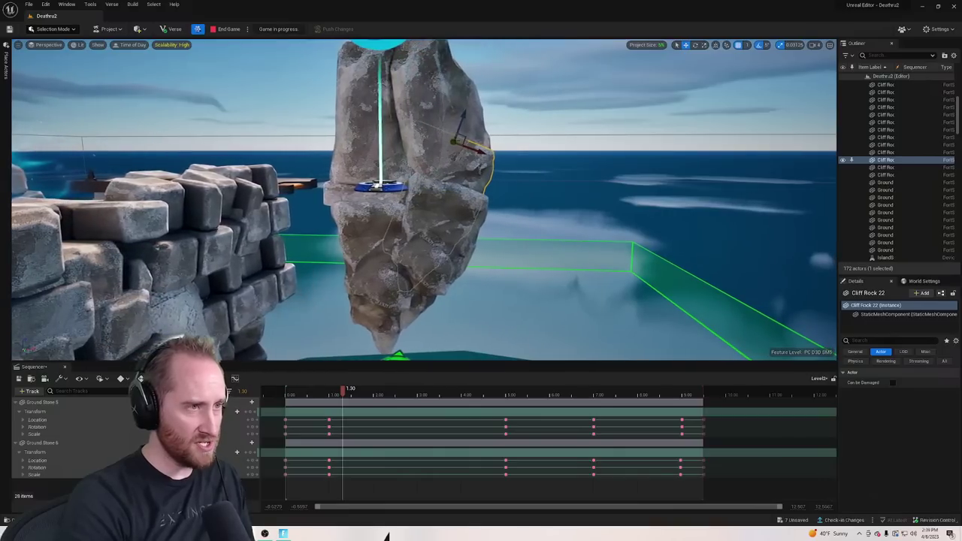
Select Cliff Rock 24 and scrub the Level2 sequence back to 1.20 to check the moving stone against the stack
right_click(457, 144)
click(342, 395)
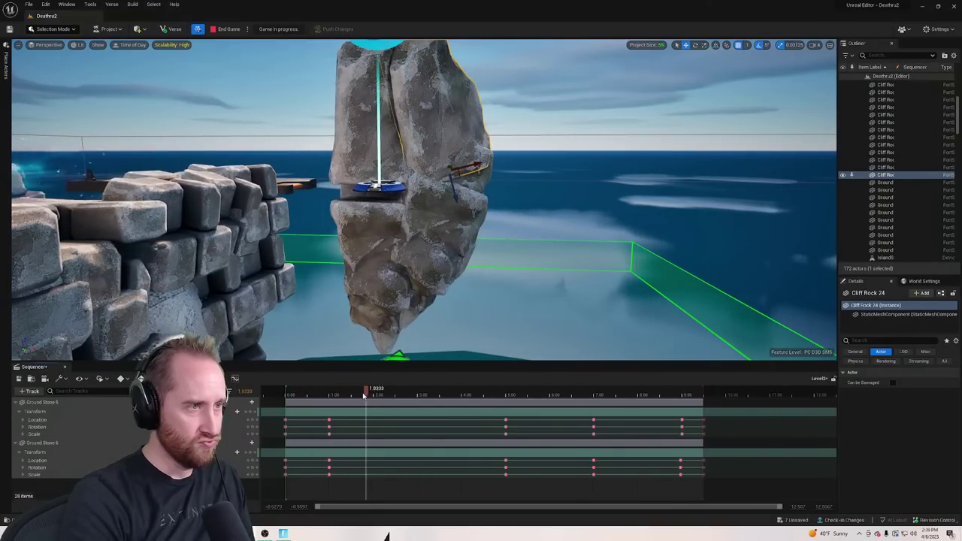
drag(339, 398, 286, 395)
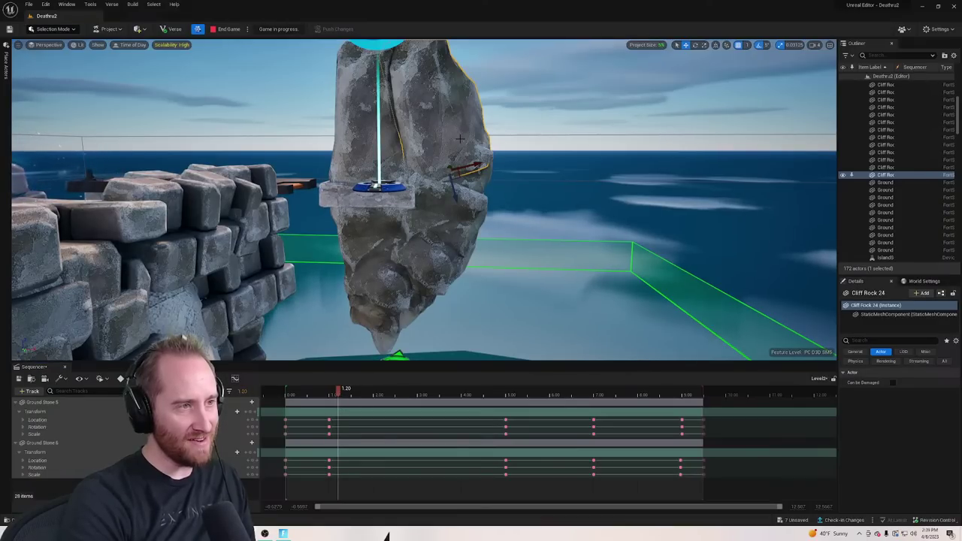
key(f)
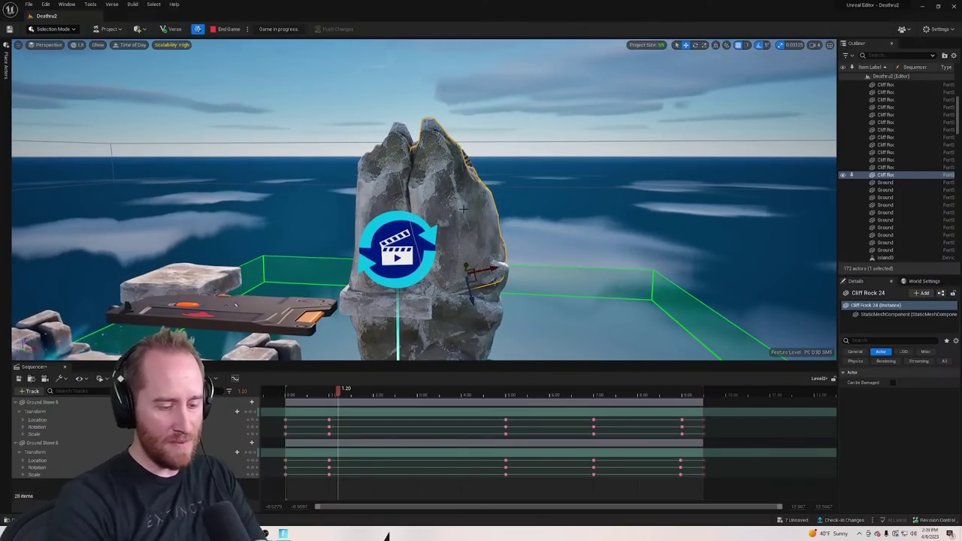
Delete the three extra cliff rocks leaning beside the main stack, leaving a single upright rock on Cliff Rock 06
key(Delete)
click(478, 262)
key(Delete)
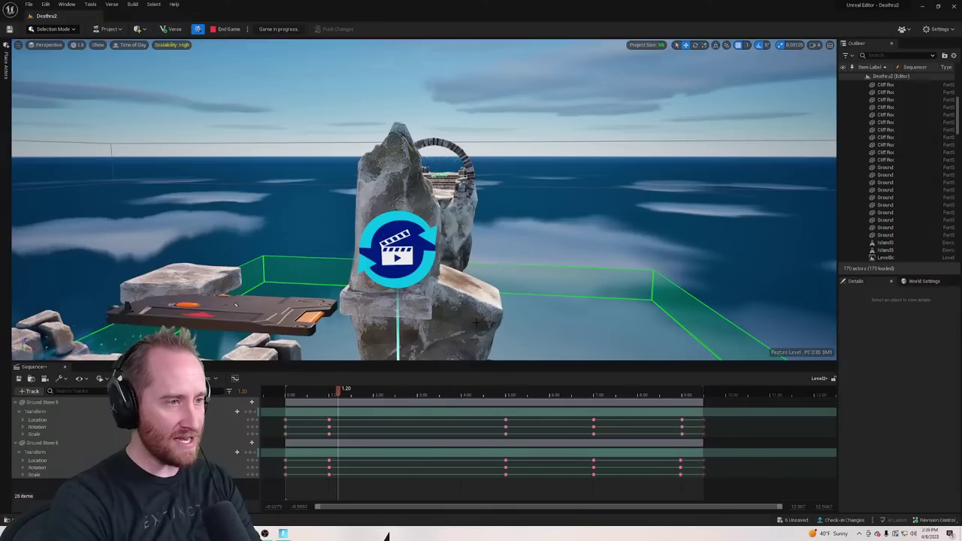
click(475, 308)
key(Delete)
right_drag(494, 214, 495, 279)
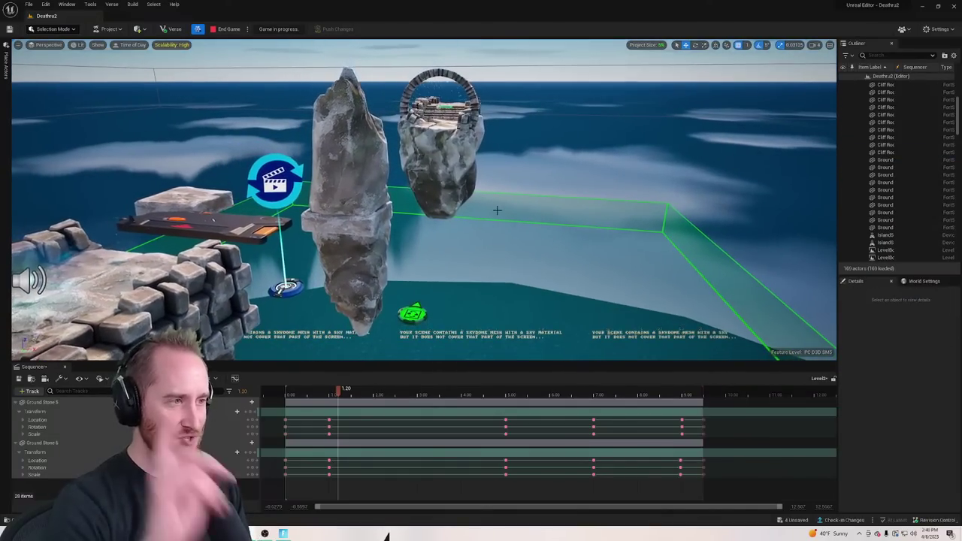
right_drag(496, 210, 525, 223)
key(a)
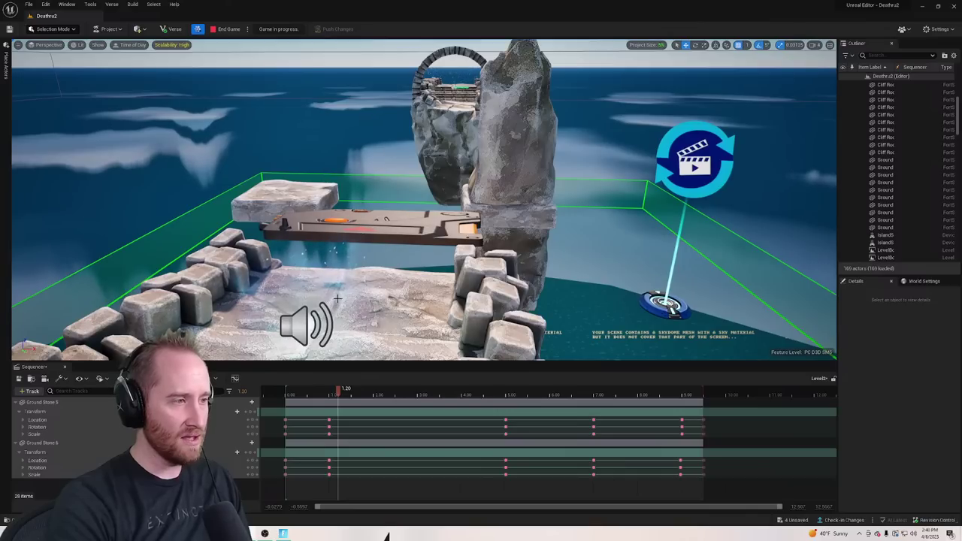
Close the Level2 sequence and place the PS_Rune_Flying_Around_01 effect from the project content beside the gap between the stacked cliff rocks
mouse_move(340, 393)
mouse_down()
mouse_move(305, 392)
mouse_move(350, 392)
mouse_move(340, 411)
mouse_up()
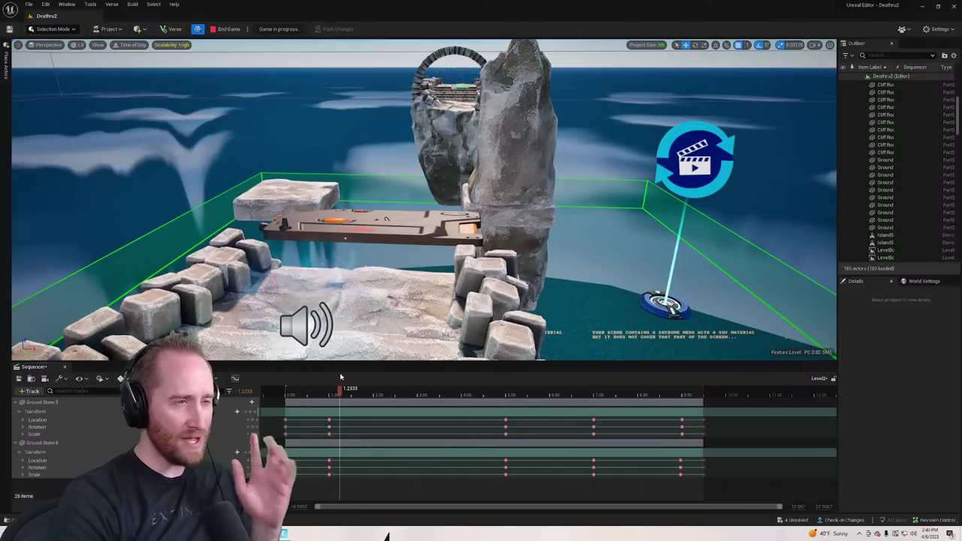
click(64, 368)
key(w)
right_drag(328, 276, 368, 263)
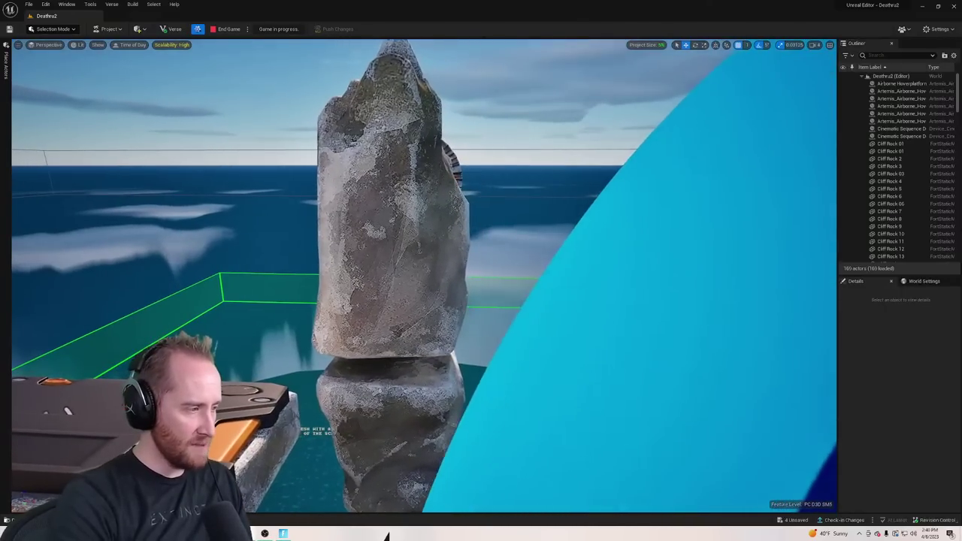
key(ctrl+space)
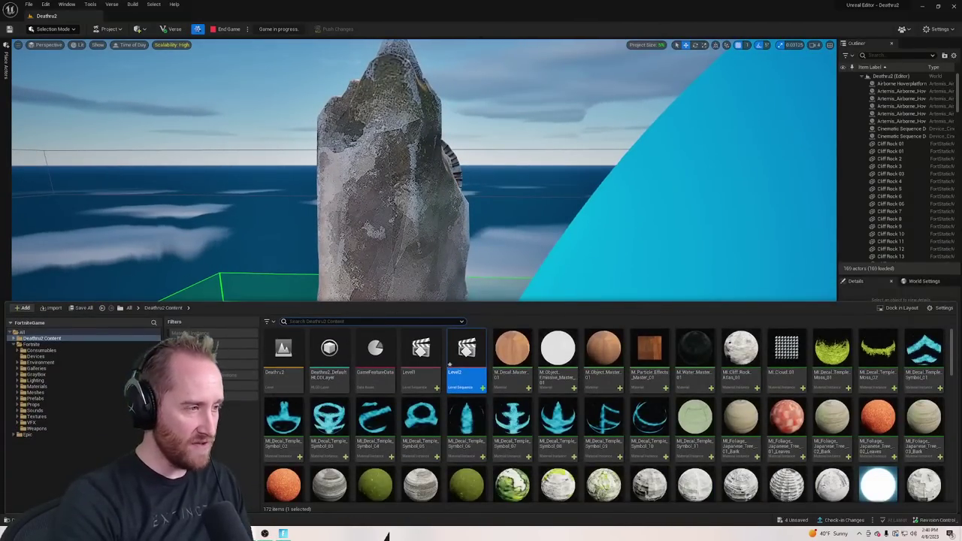
click(197, 365)
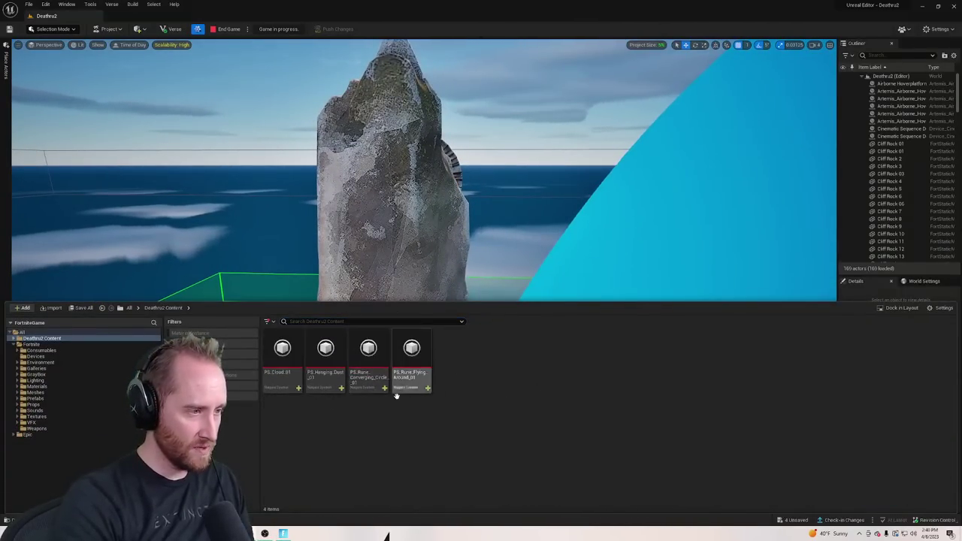
mouse_move(412, 350)
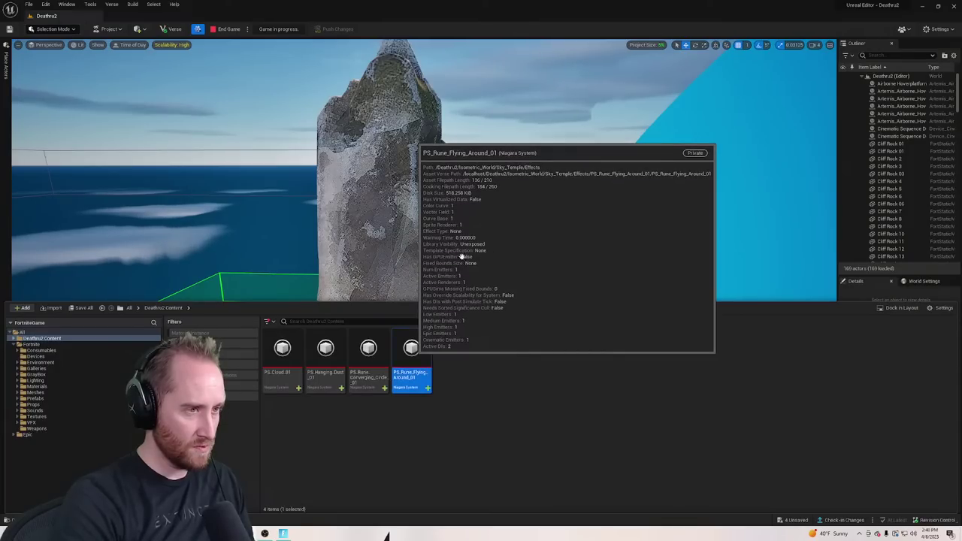
drag(411, 350, 312, 252)
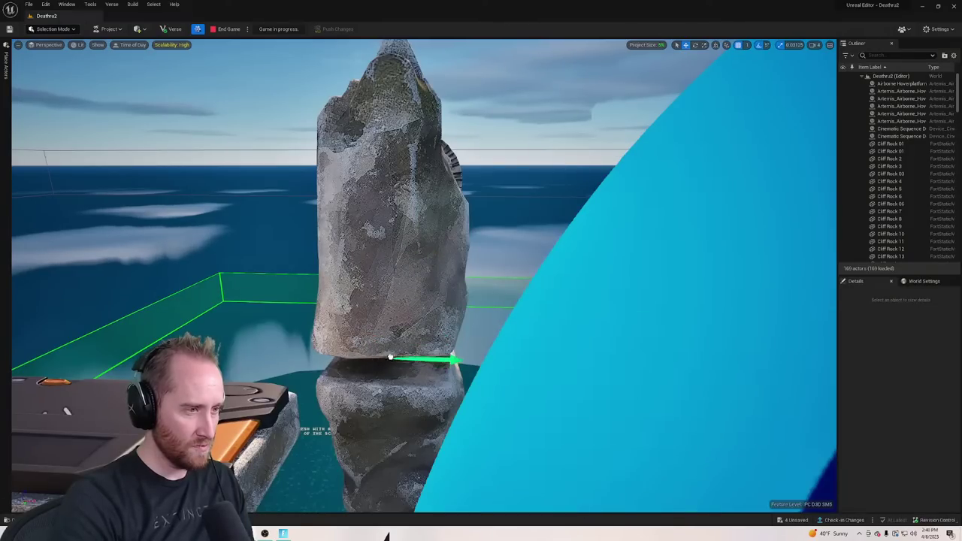
Move the flying rune effect inward so it sits in the middle of the gap between the two stacked cliff rocks
drag(390, 358, 391, 359)
key(d)
right_drag(391, 359, 297, 352)
key(s)
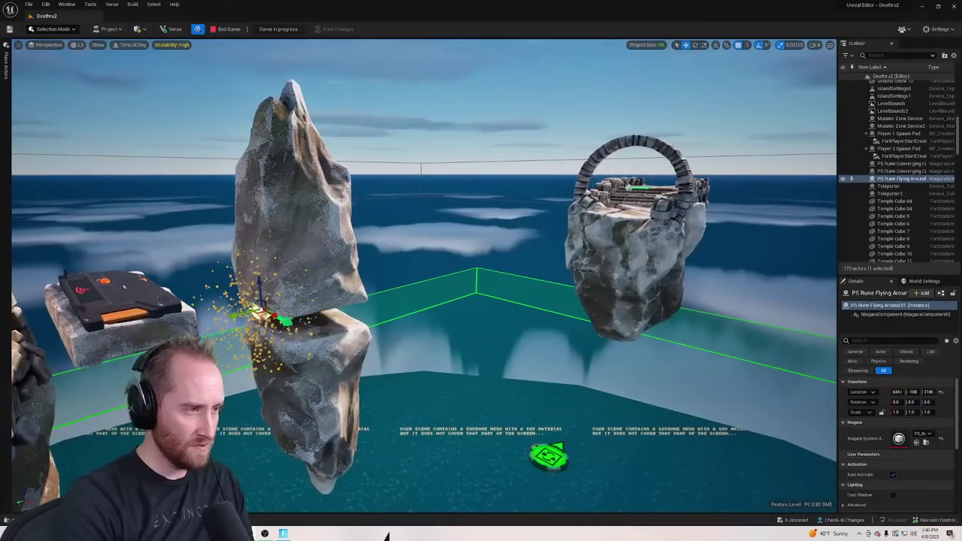
right_drag(225, 360, 293, 270)
key(w)
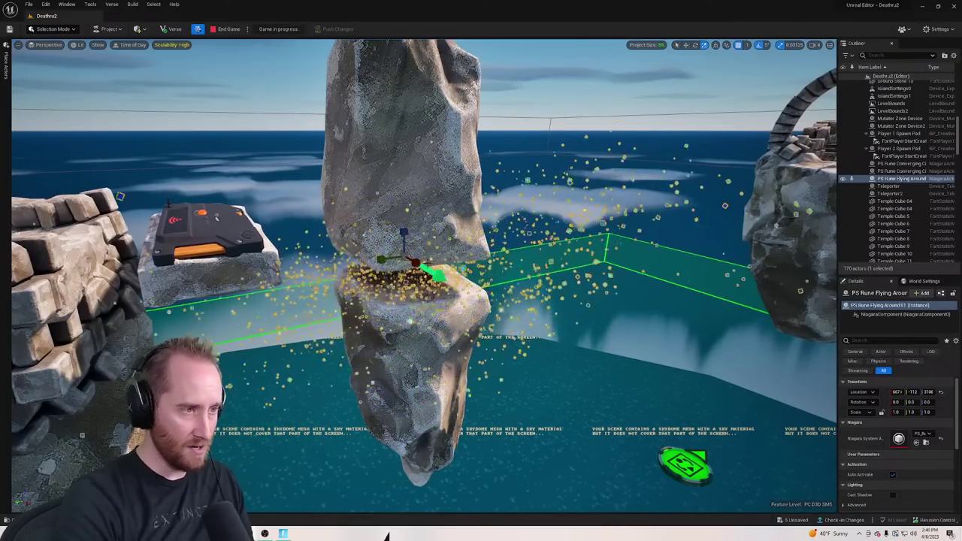
key(w)
key(a)
right_drag(450, 254, 479, 191)
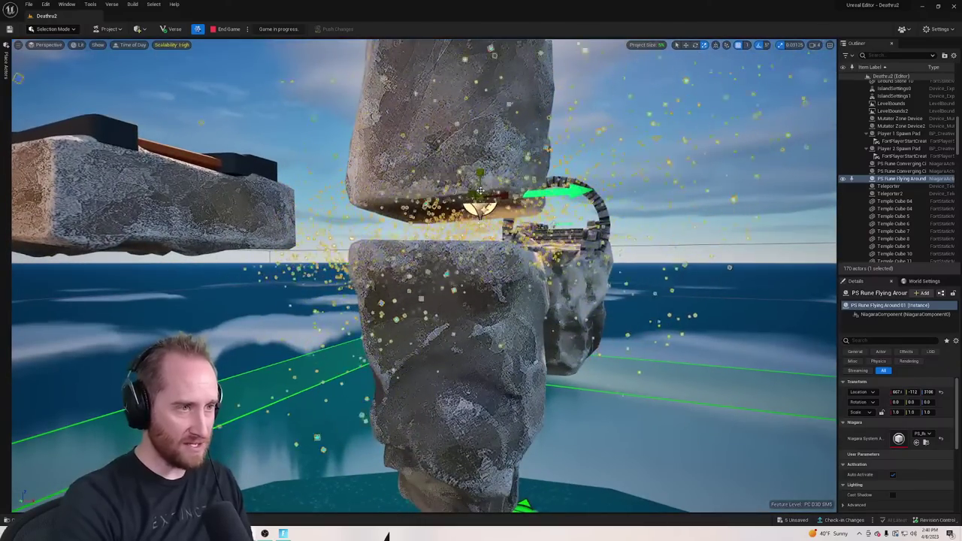
Scale the flying rune effect uniformly to about 1.06 and lower it into the gap to a Z location of 3082
drag(480, 191, 497, 175)
key(e)
right_drag(480, 191, 456, 266)
key(s)
key(d)
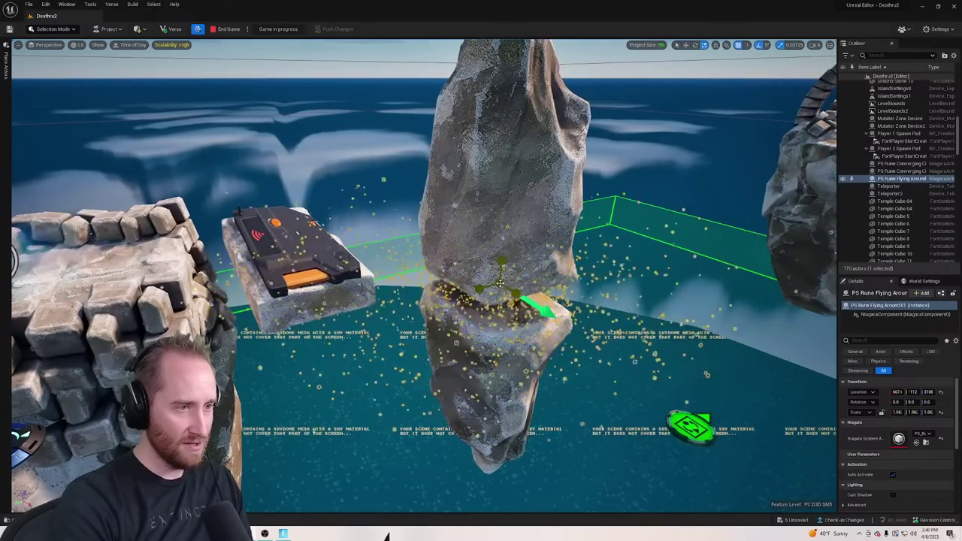
key(ctrl+z)
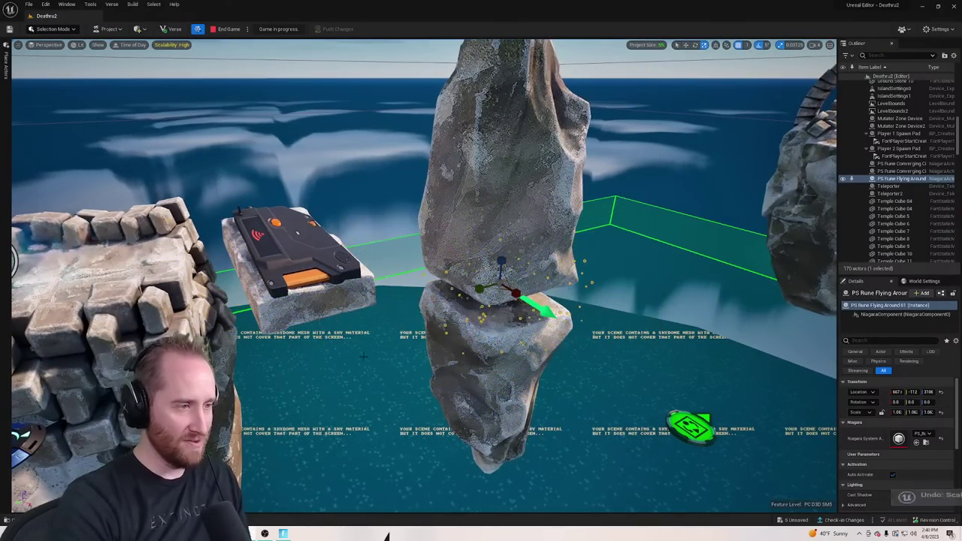
right_drag(538, 270, 538, 270)
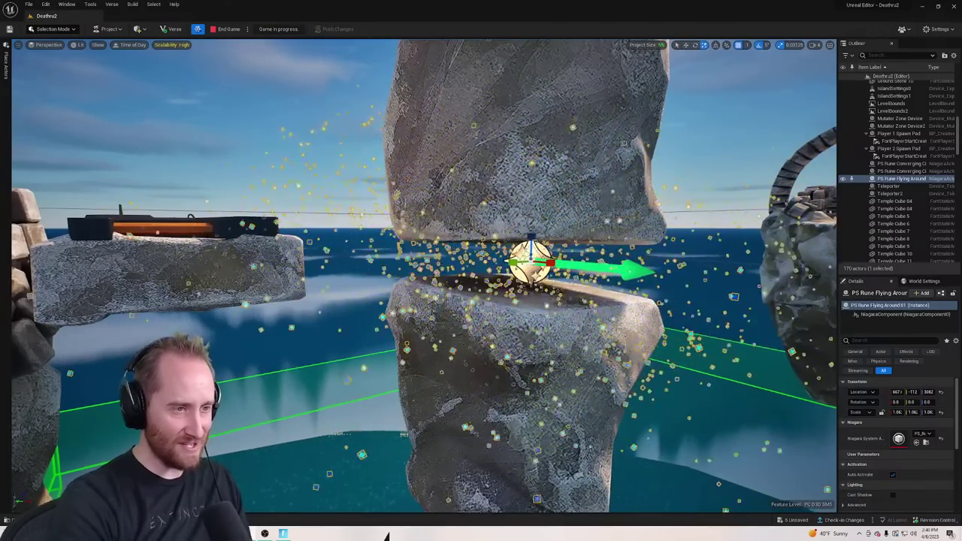
Scale the flying rune effect non-uniformly to about -1.8 in X and 1.53 in Y to spread the particles around the gap
right_drag(569, 263, 569, 263)
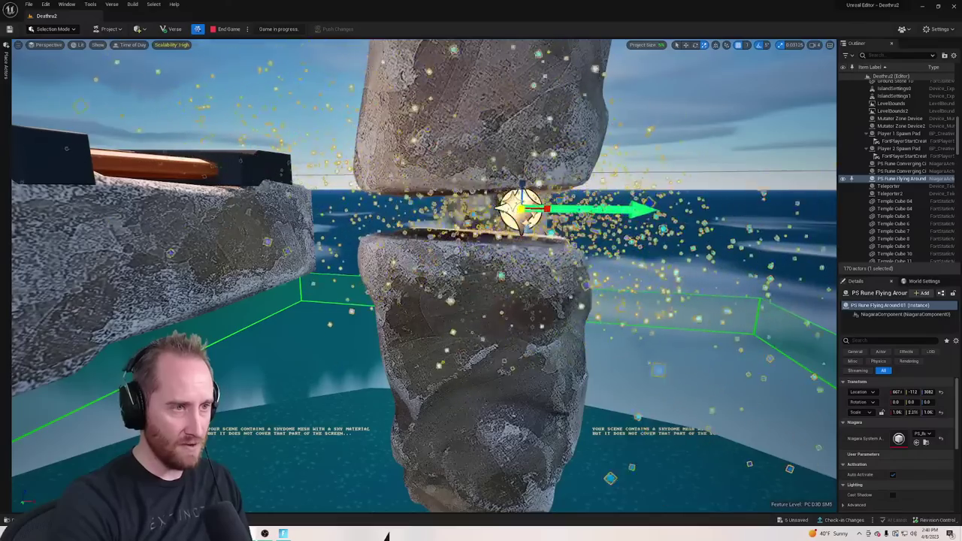
right_click(534, 223)
key(w)
right_drag(534, 222, 535, 210)
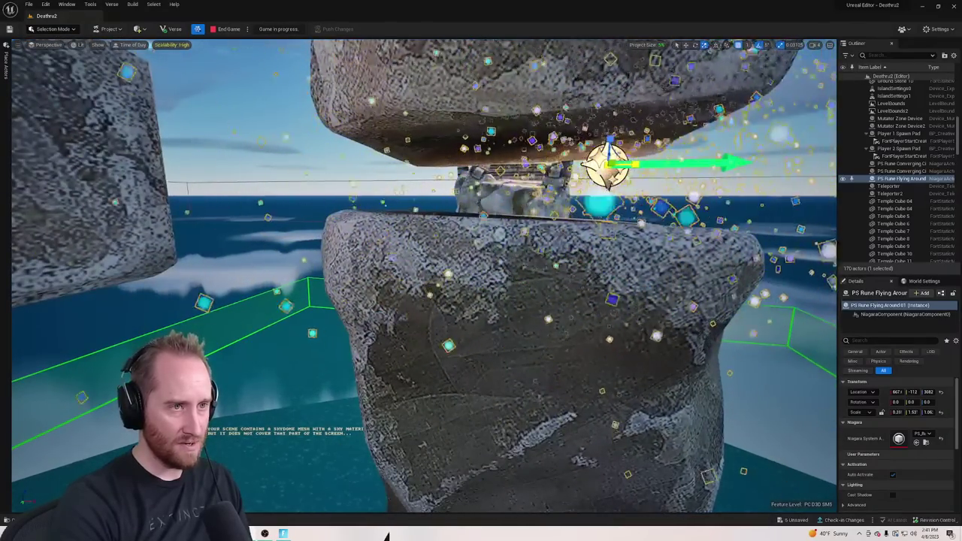
key(f)
key(w)
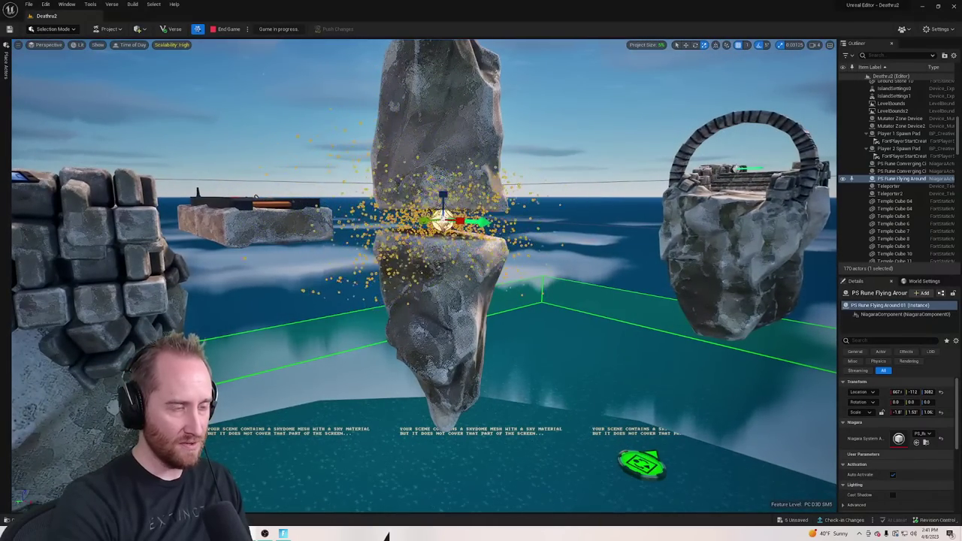
key(w)
key(e)
mouse_move(526, 223)
right_down()
mouse_move(528, 232)
mouse_move(526, 223)
right_up()
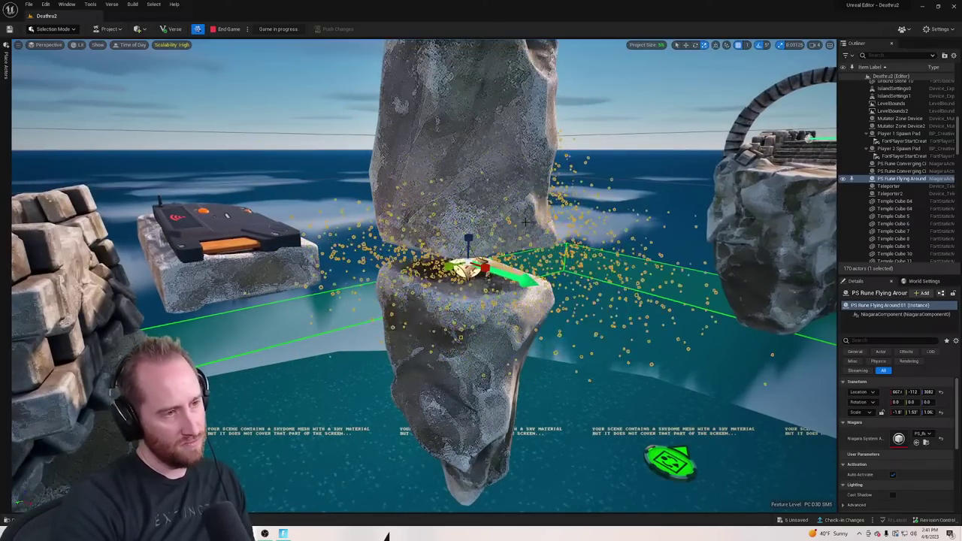
Try to move the upper rock, Cliff Rock 23, then undo the move and return the selection to the flying rune effect
click(429, 162)
key(a)
right_drag(429, 162, 468, 148)
key(q)
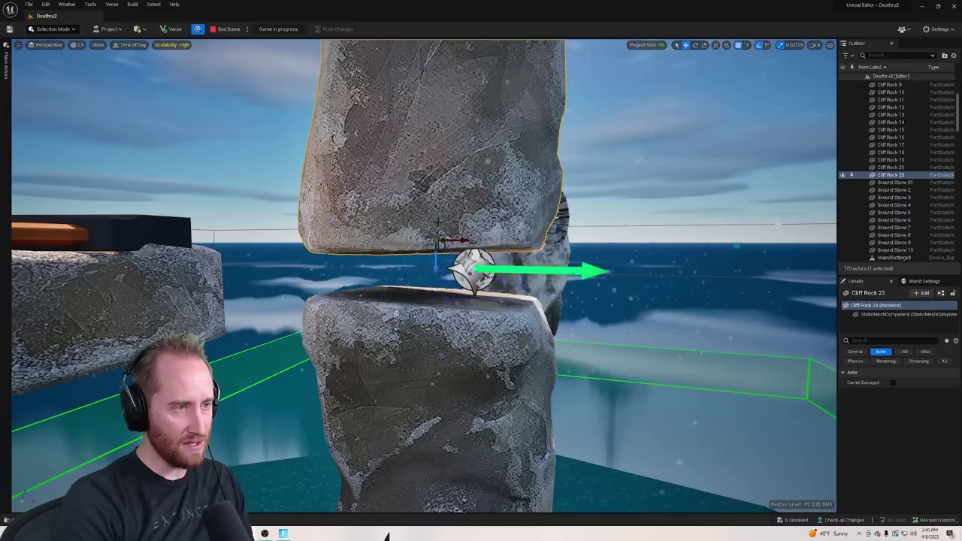
key(ctrl+z)
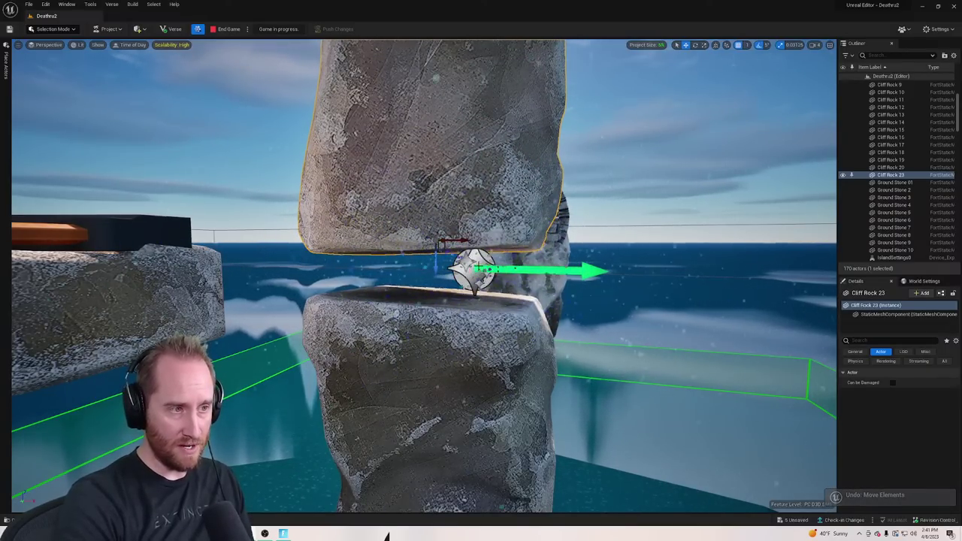
key(ctrl+z)
key(f)
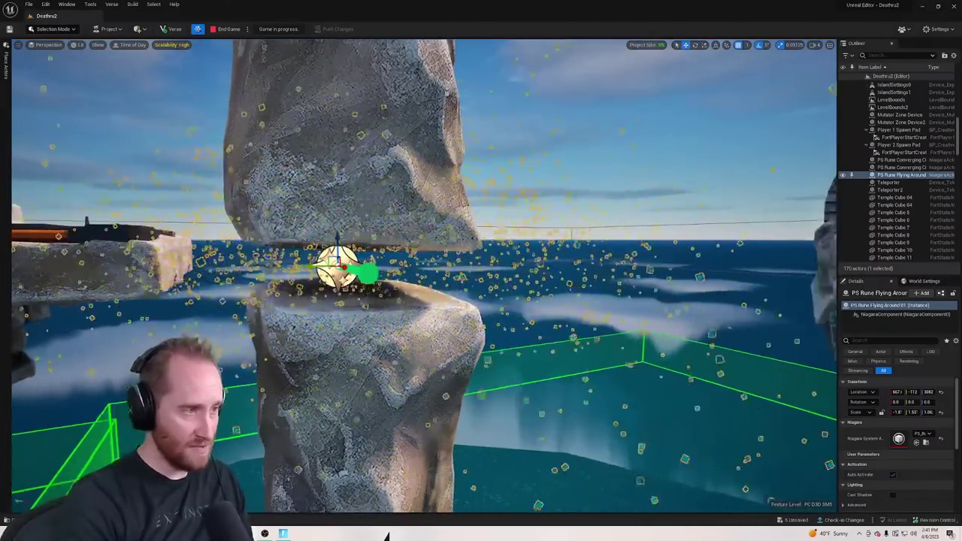
Check the running game, shift the flying rune effect to X about 633 and Z 3073, and end the game
key(alt+Tab)
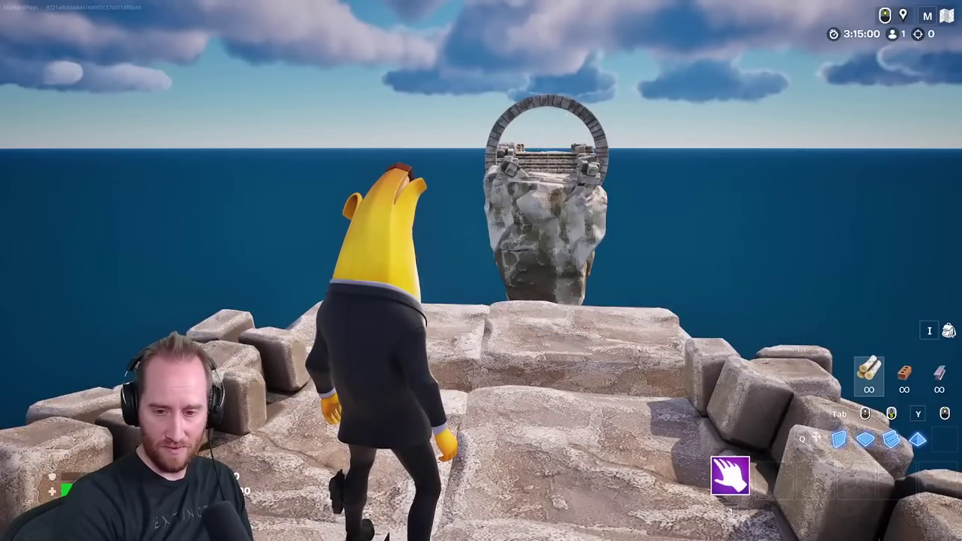
key(alt+Tab)
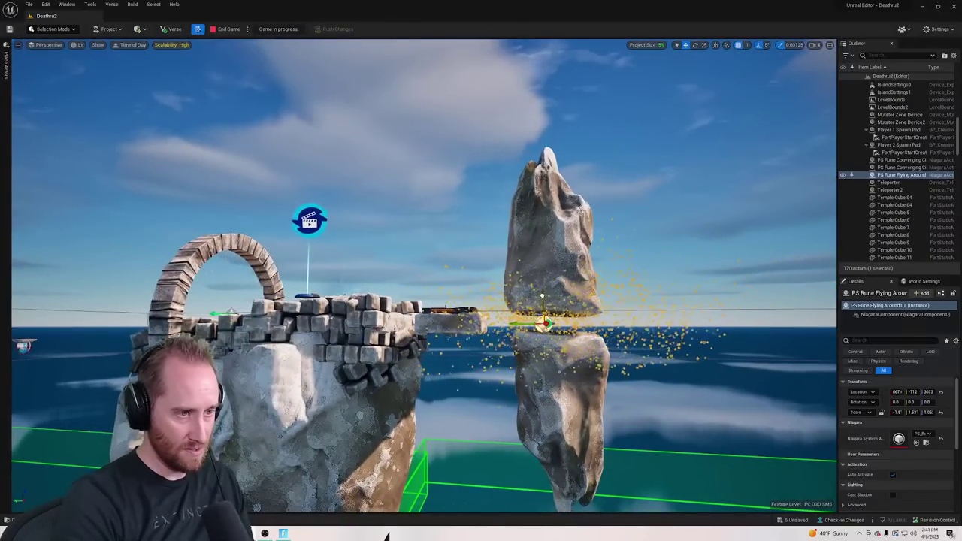
right_drag(481, 275, 676, 272)
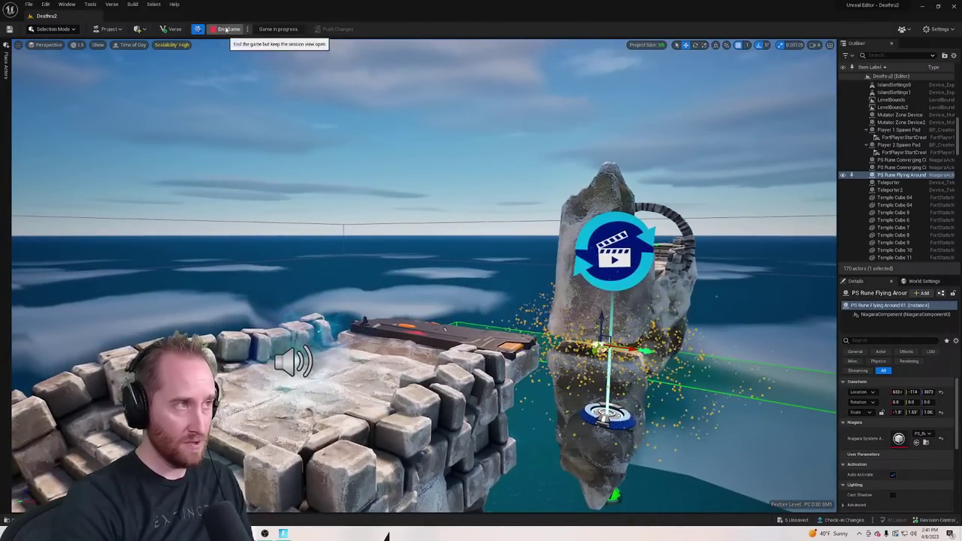
click(225, 28)
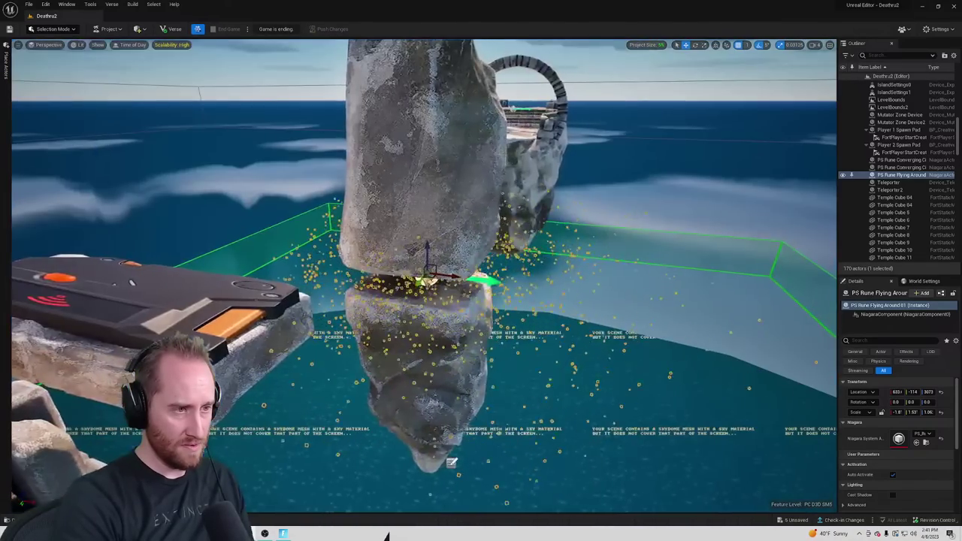
Reopen the Level2 sequence from the Deathru2 content and scrub it near its start to check the moving stones against the cliff stack
key(ctrl+b)
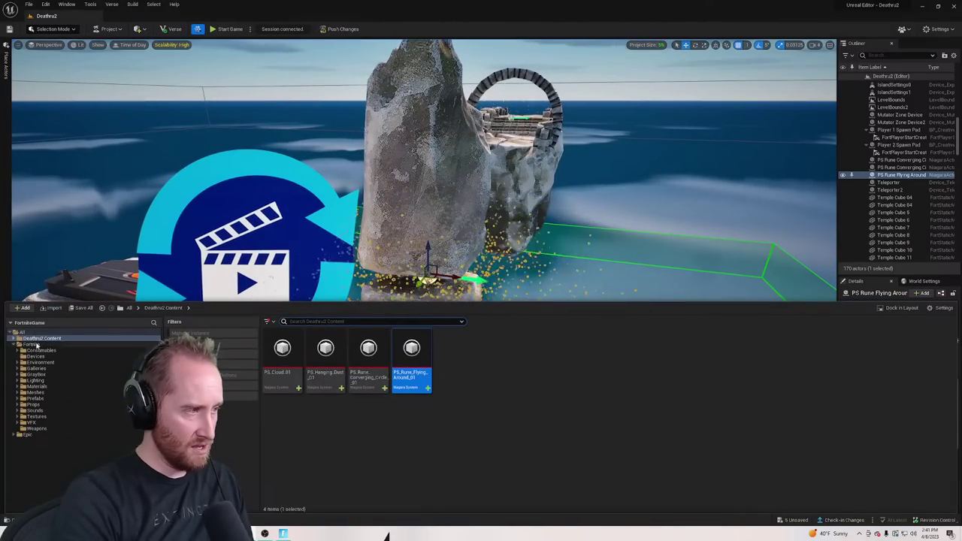
click(30, 345)
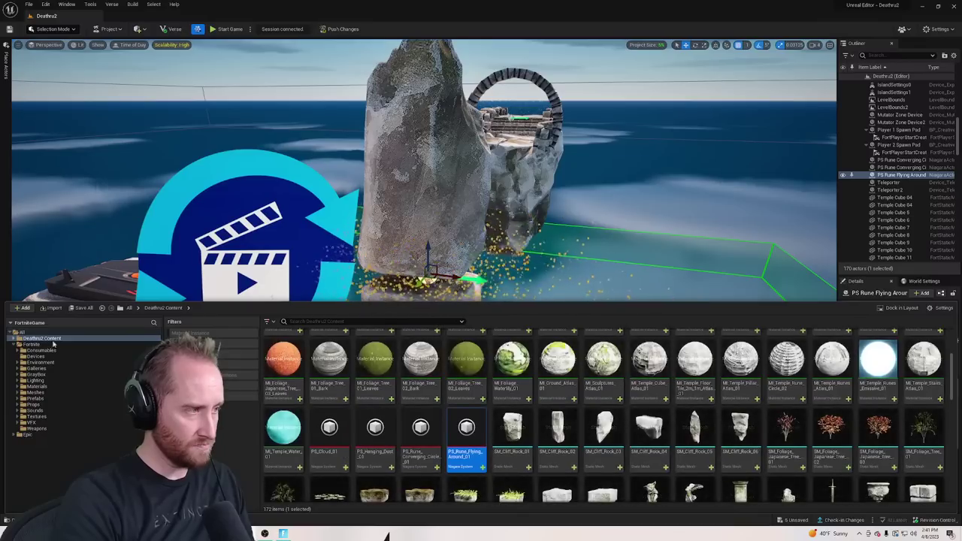
scroll(343, 394, up, 3)
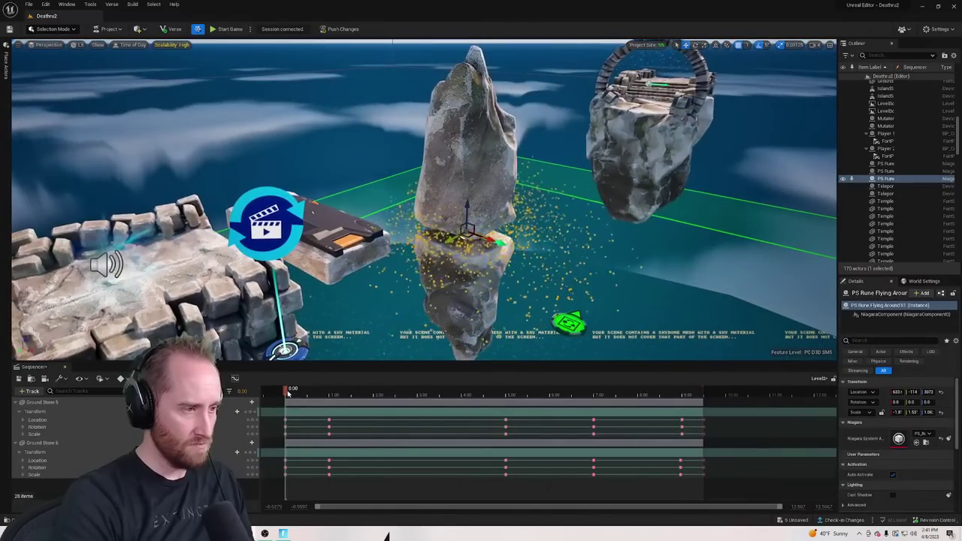
drag(287, 392, 289, 413)
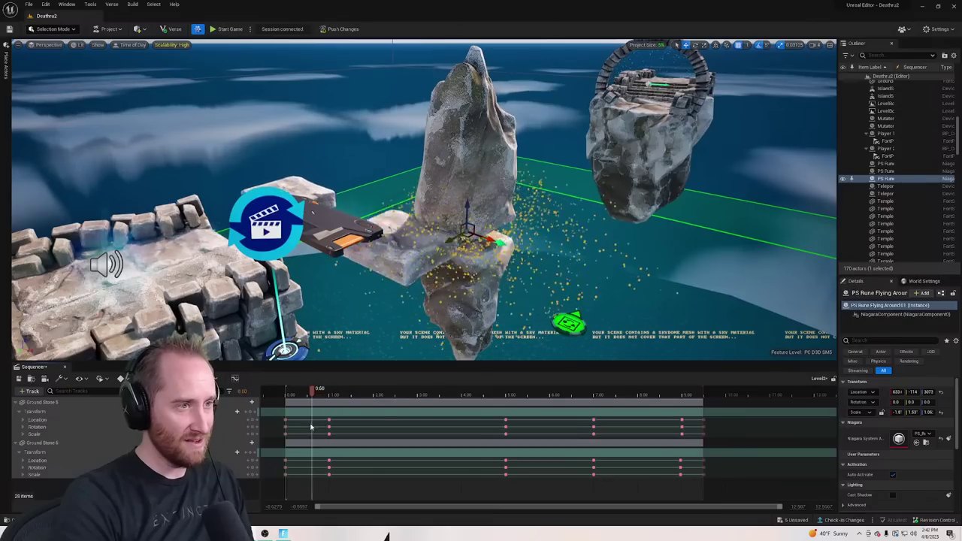
click(213, 294)
key(f)
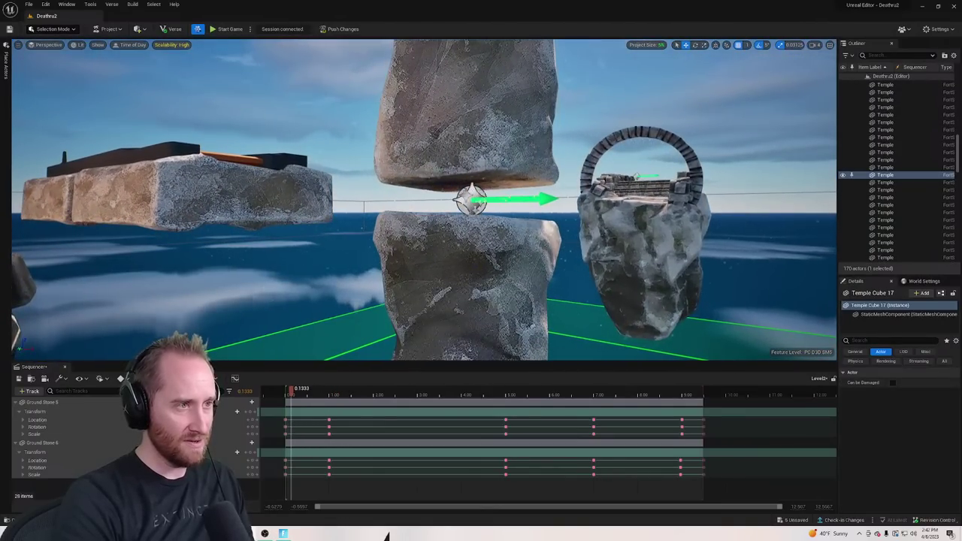
key(s)
right_drag(214, 294, 219, 318)
key(w)
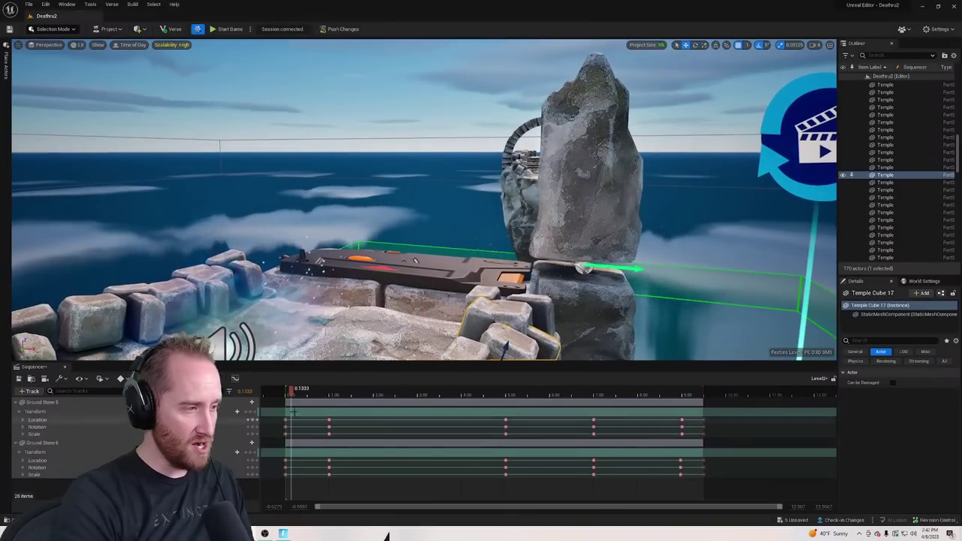
Push the changes to the live edit session, and clear and close the message log
click(343, 28)
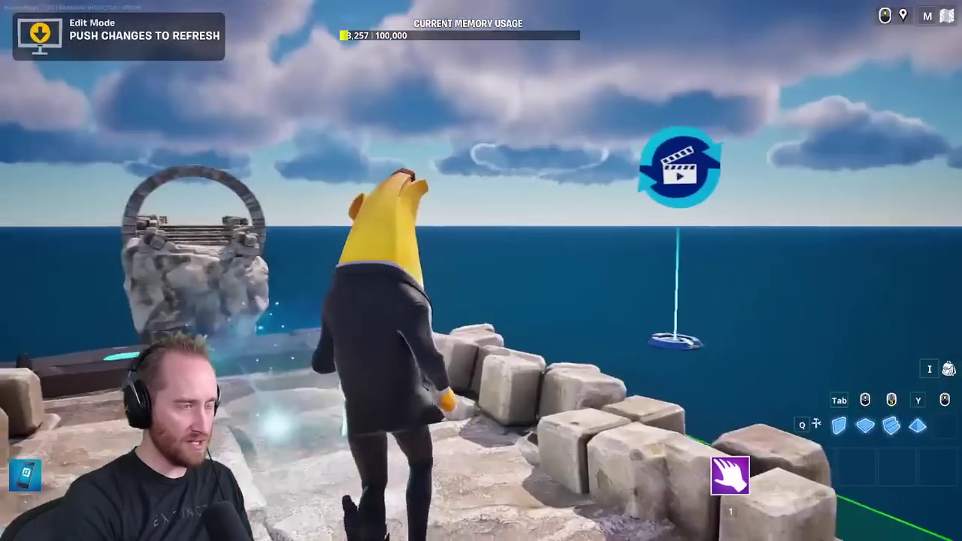
key(w)
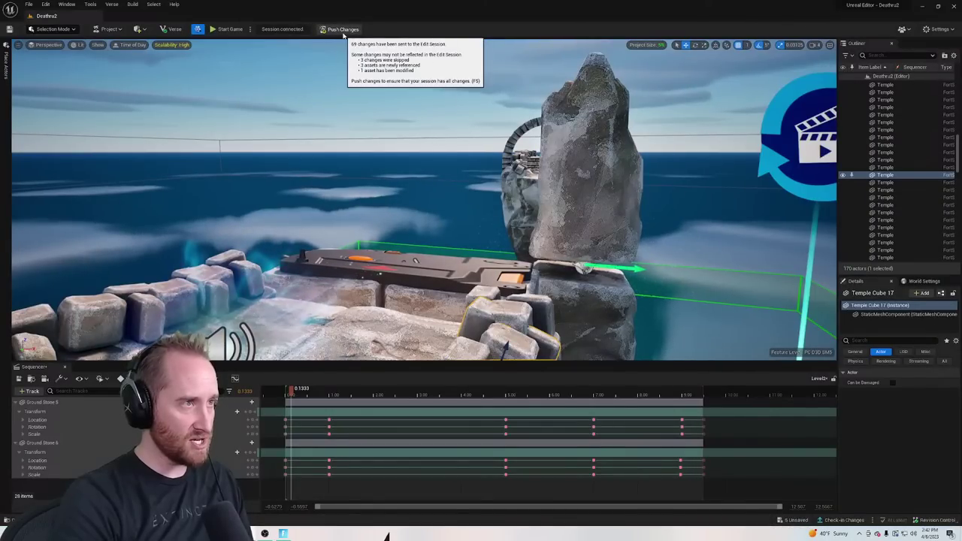
click(343, 30)
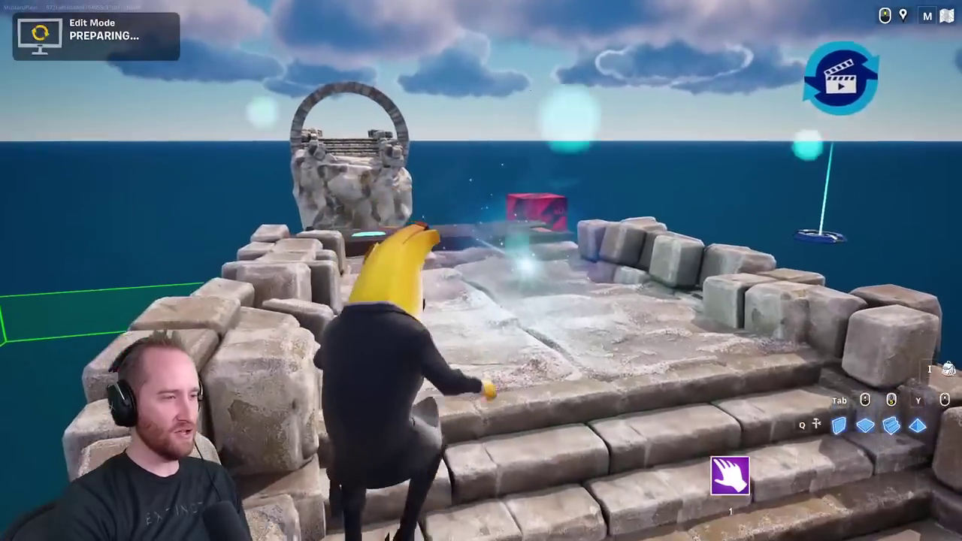
key(w)
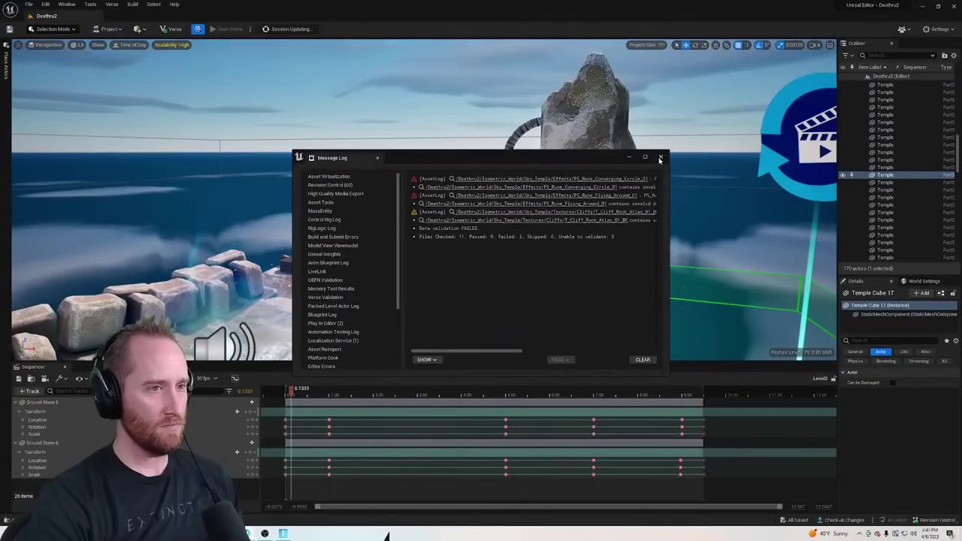
click(644, 360)
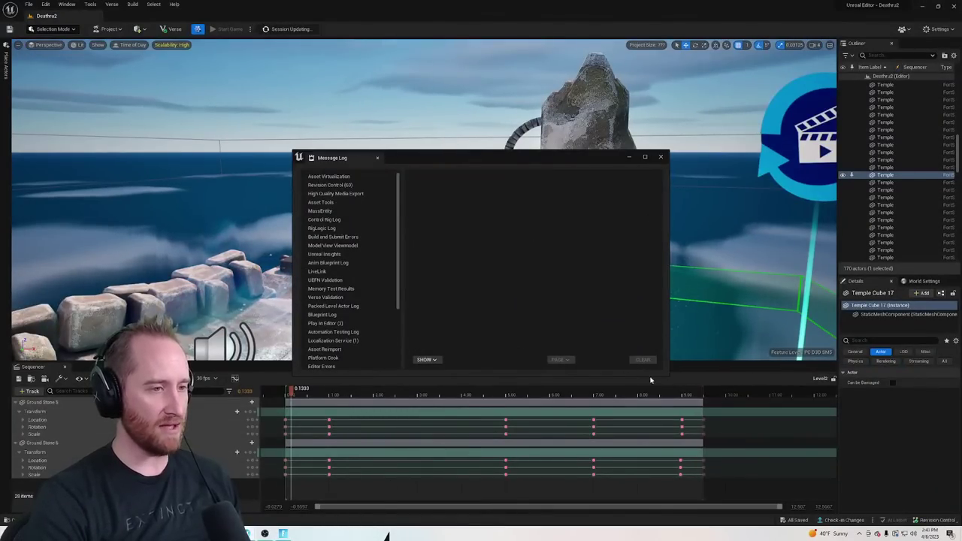
click(662, 157)
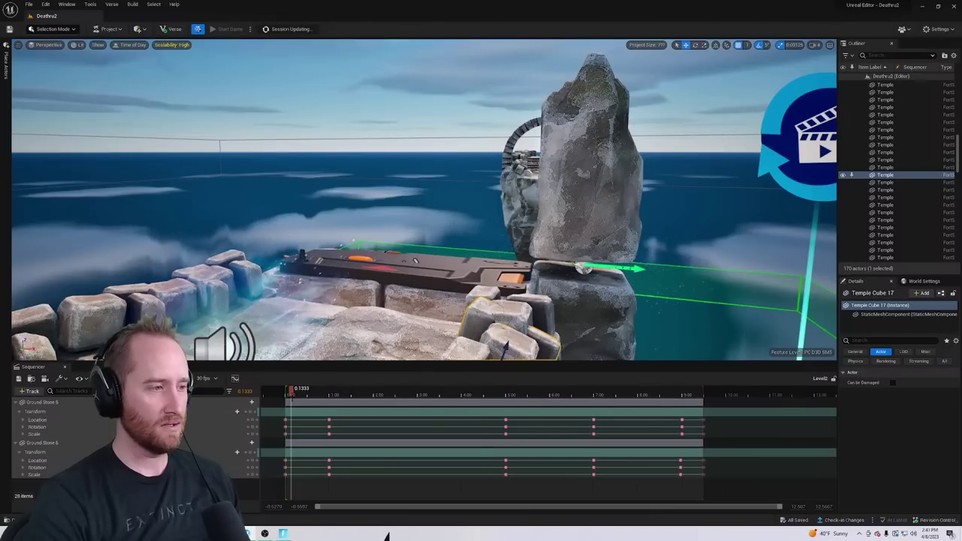
Scrub the Level2 sequence between about 1 and 2 seconds and inspect the moving stones against the cliff stack from another angle
drag(290, 398, 347, 397)
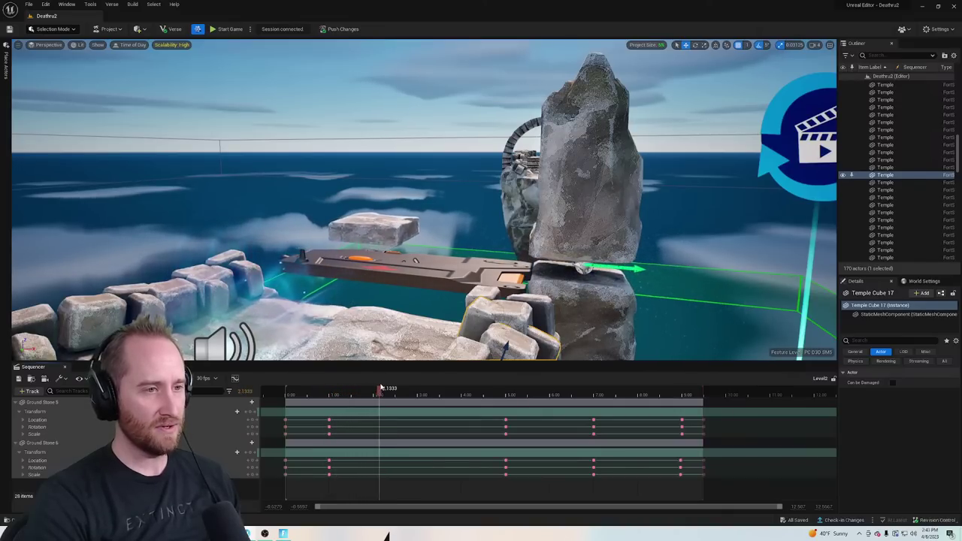
drag(378, 391, 379, 390)
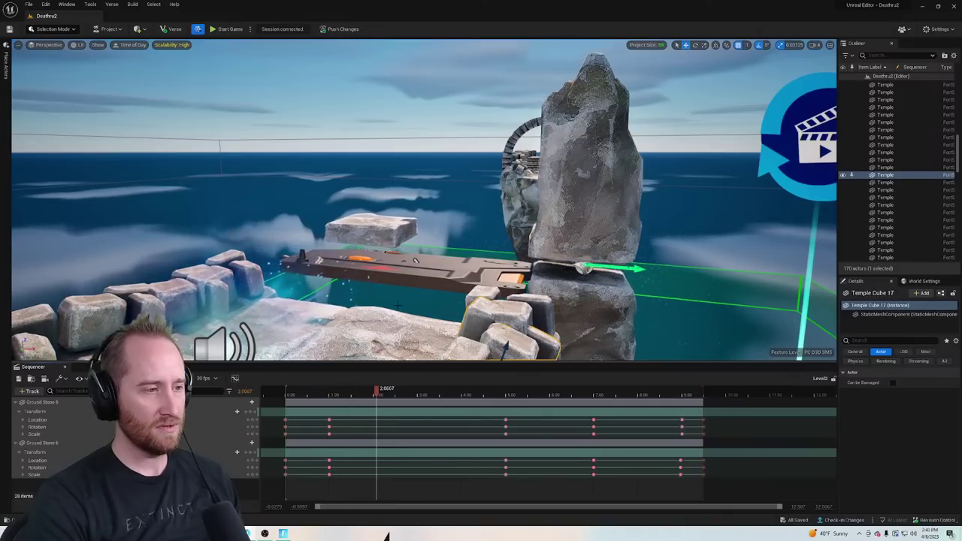
key(d)
mouse_move(390, 323)
right_down()
mouse_move(335, 331)
mouse_move(388, 335)
right_up()
key(a)
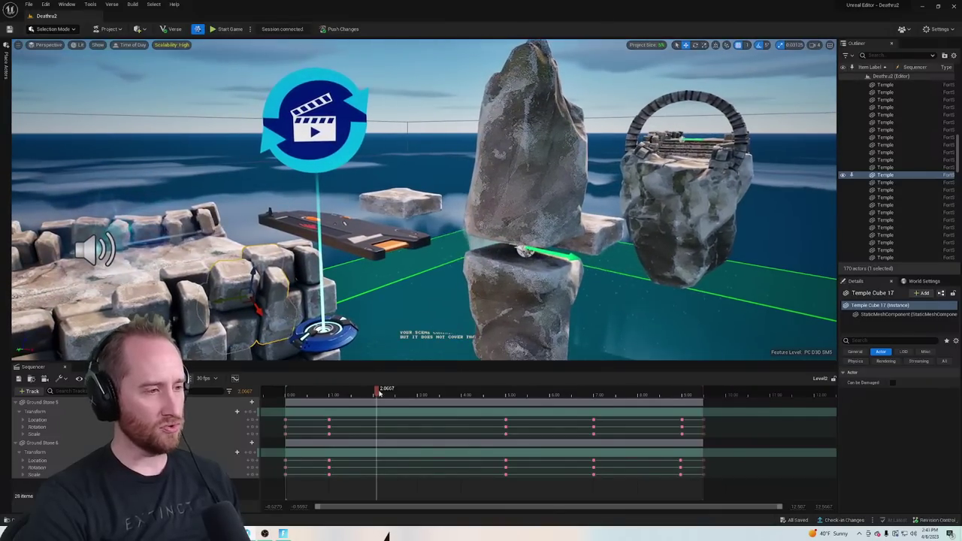
drag(379, 393, 339, 395)
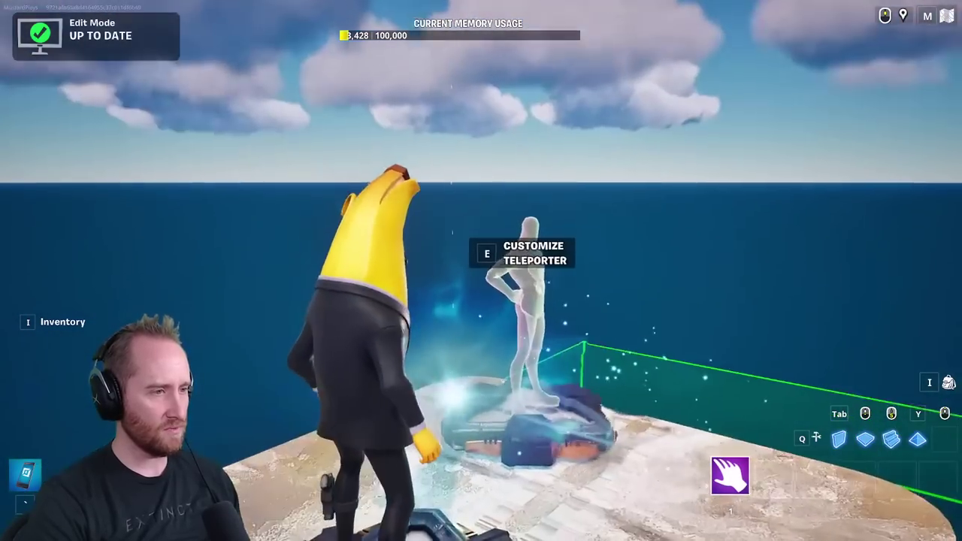
Switch to the running Fortnite client, fly over to the temple island facing the cliff stack, and start the game
key(w)
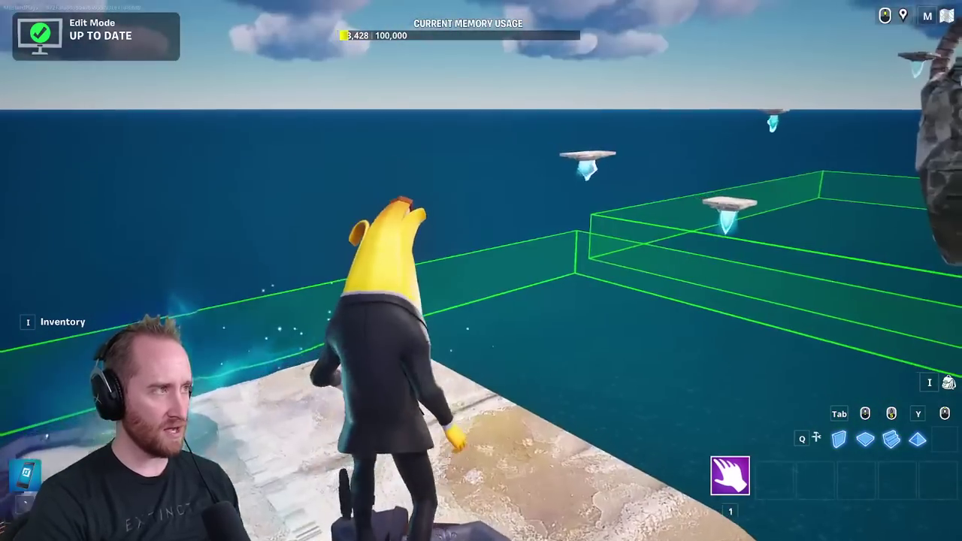
key(space)
key(space)
key(w)
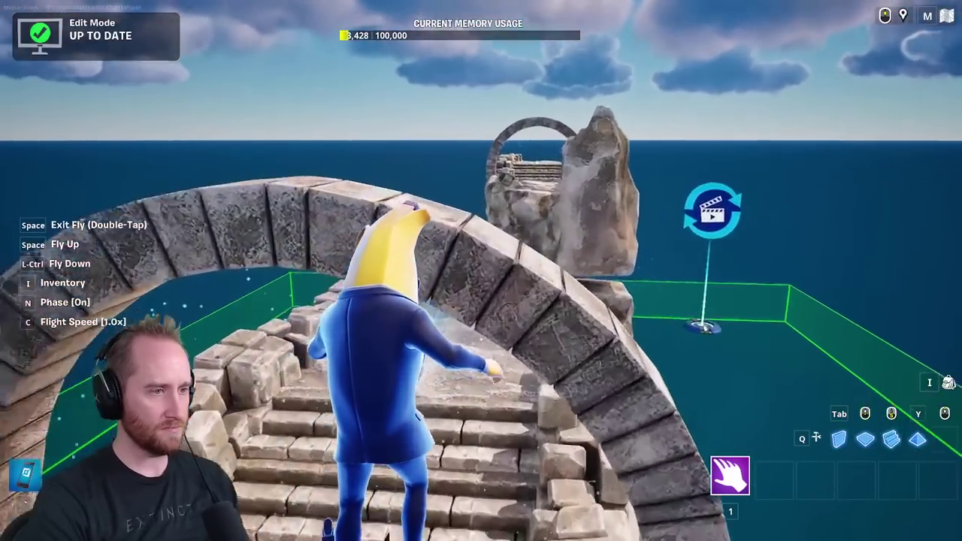
key(Escape)
key(Escape)
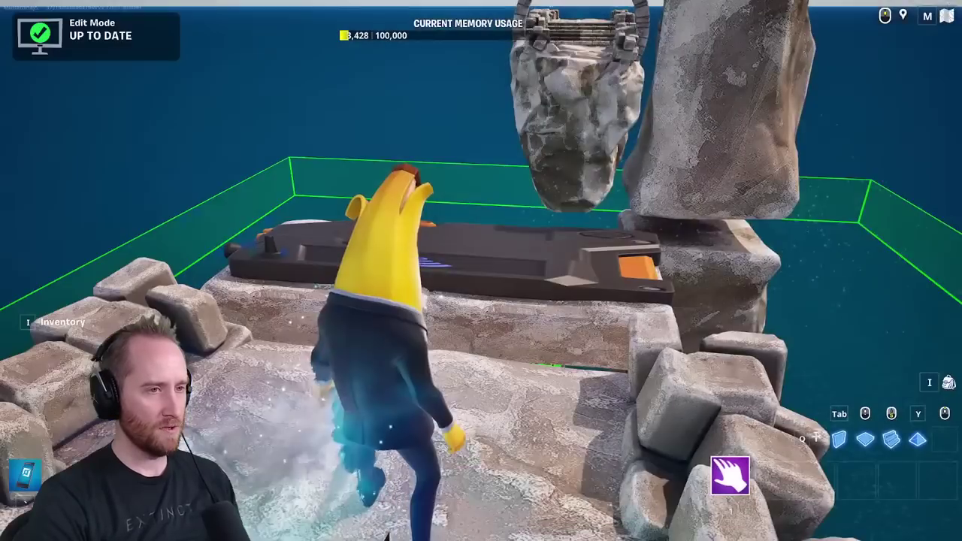
key(1)
key(1)
key(d)
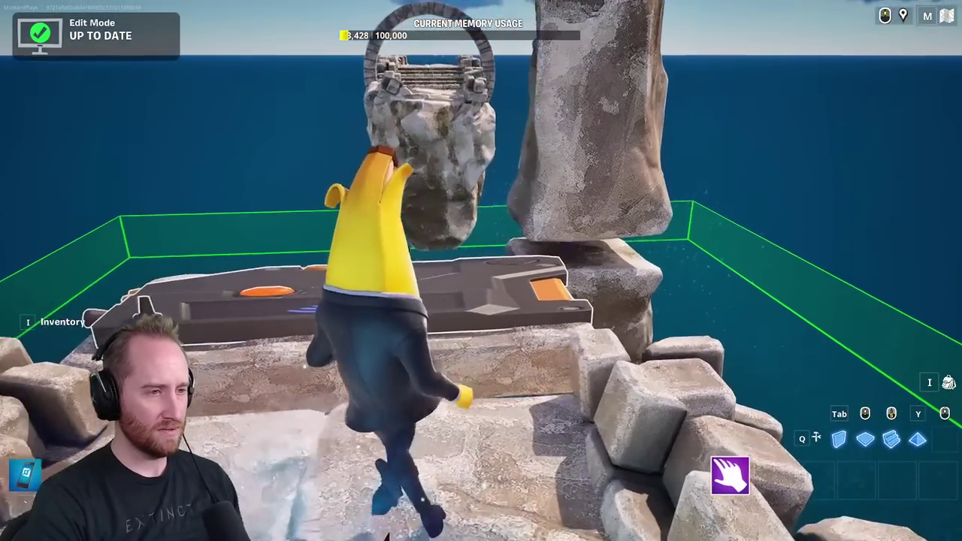
key(Escape)
click(231, 368)
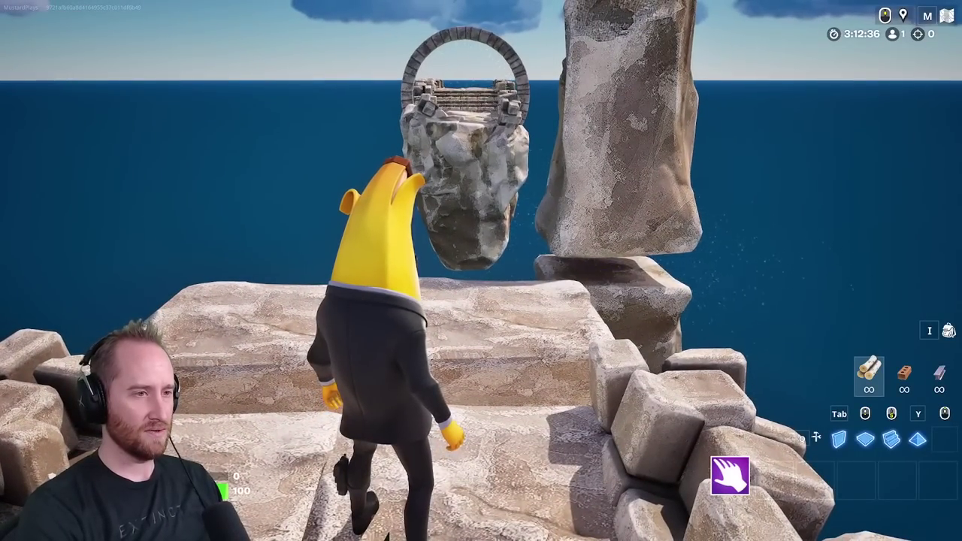
Playtest the first part of the crossing by jumping from the temple island onto a moving stone near the cliff stack
key(w)
key(space)
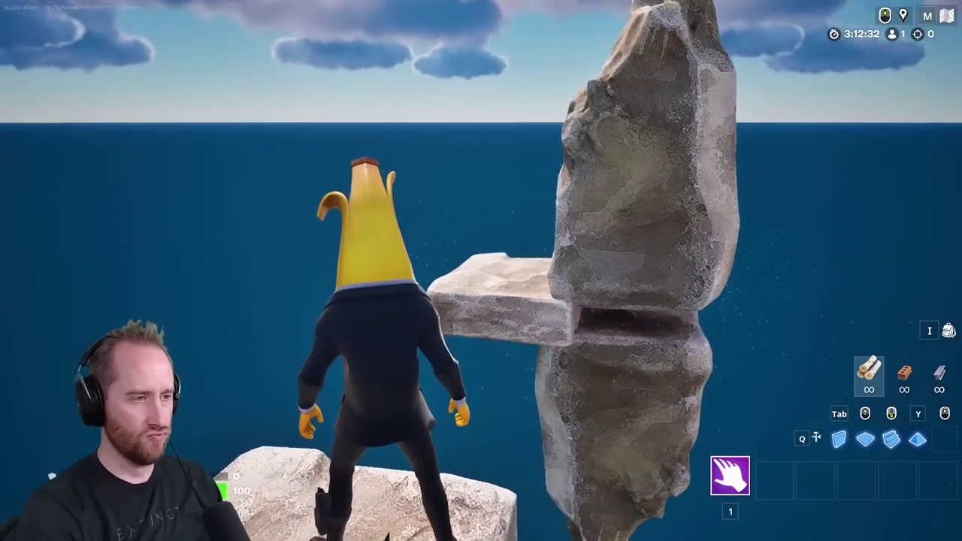
key(w)
key(space)
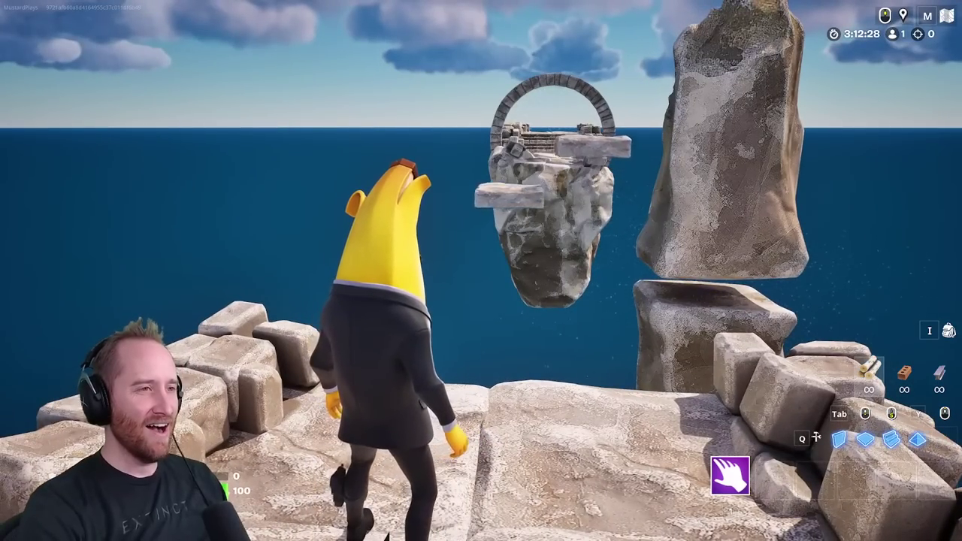
key(a)
key(d)
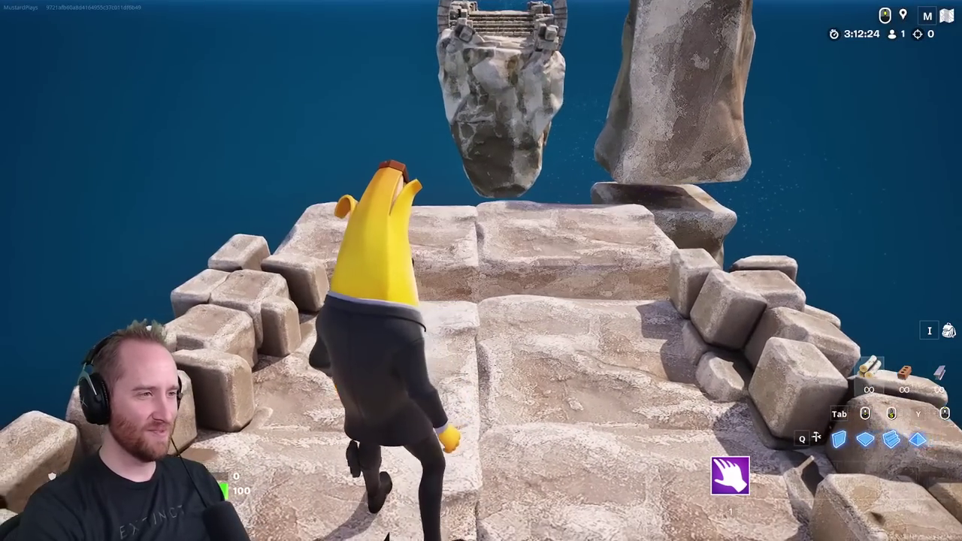
Retry the crossing, jumping along the moving stones past the cliff stack to the far temple island
key(w)
key(space)
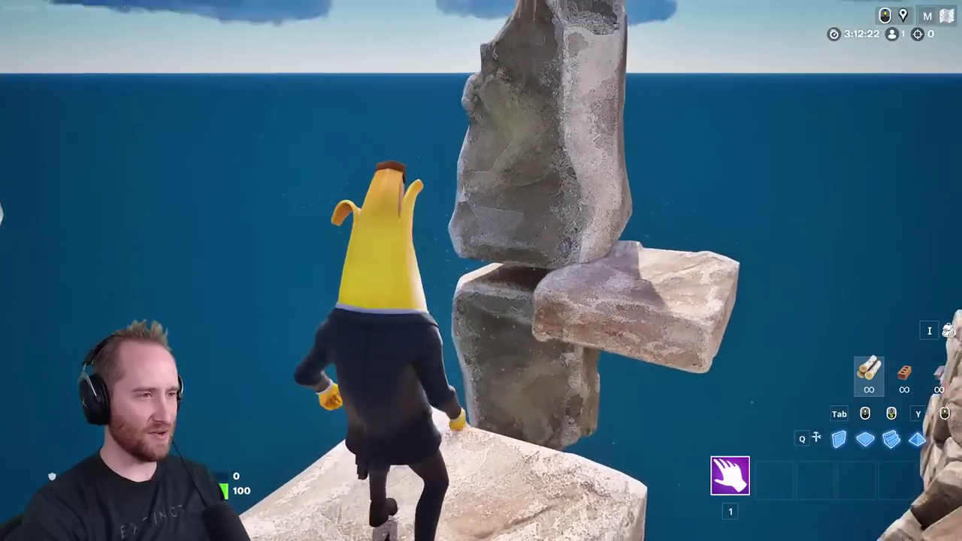
key(w)
key(space)
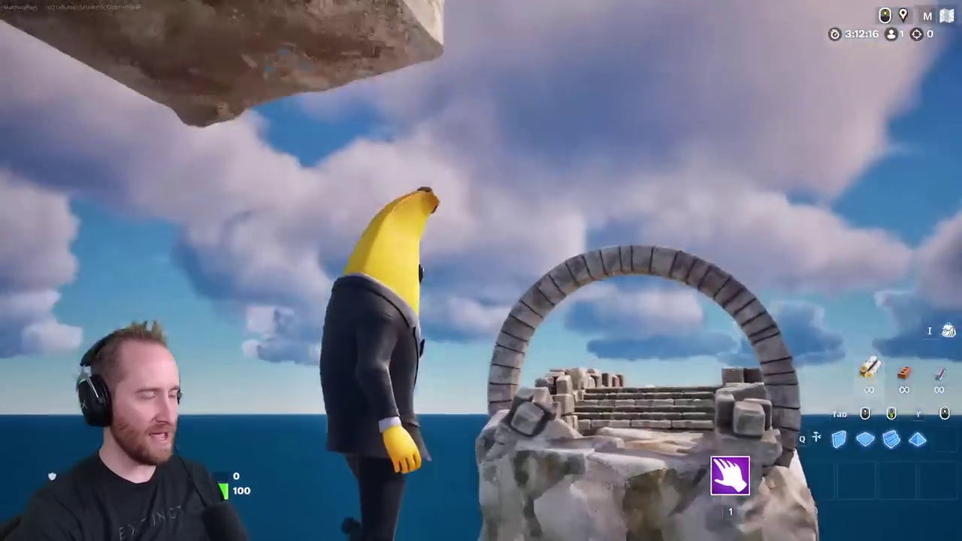
key(w)
key(space)
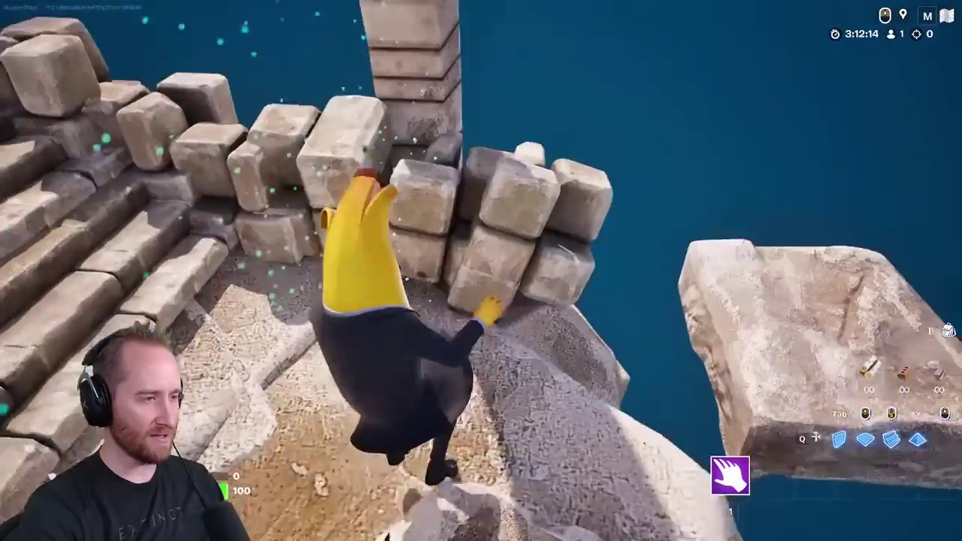
Walk around the far temple island, look back through its arch at the cliff stack, and end the game
key(w)
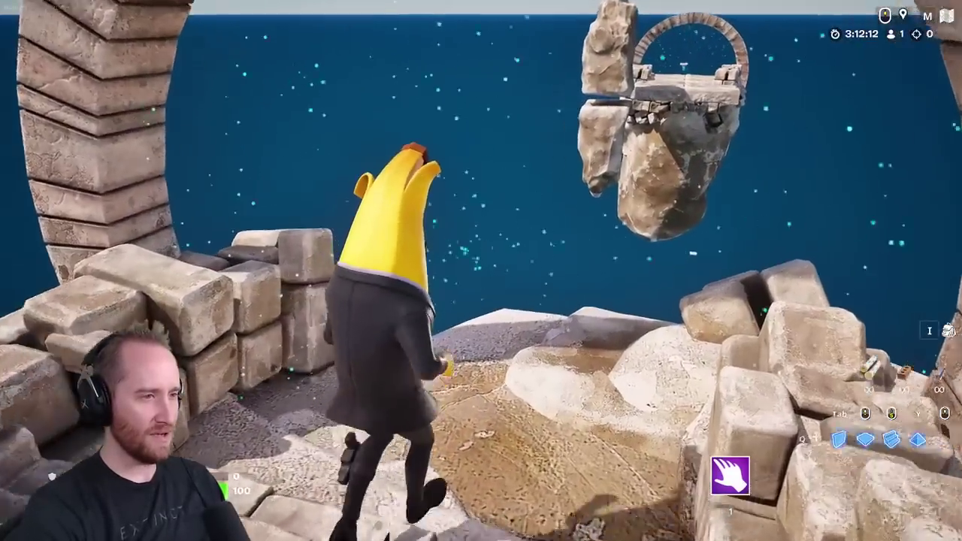
key(w)
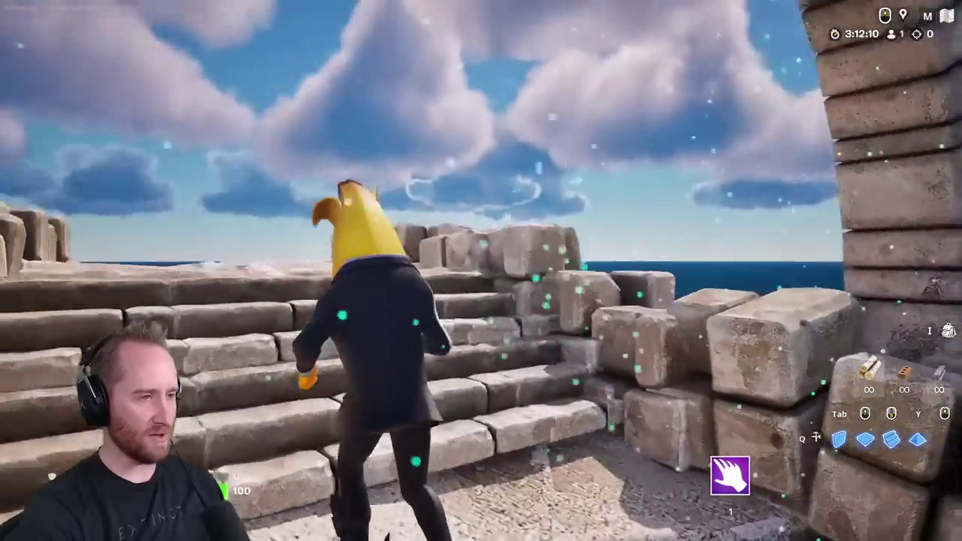
key(w)
key(Escape)
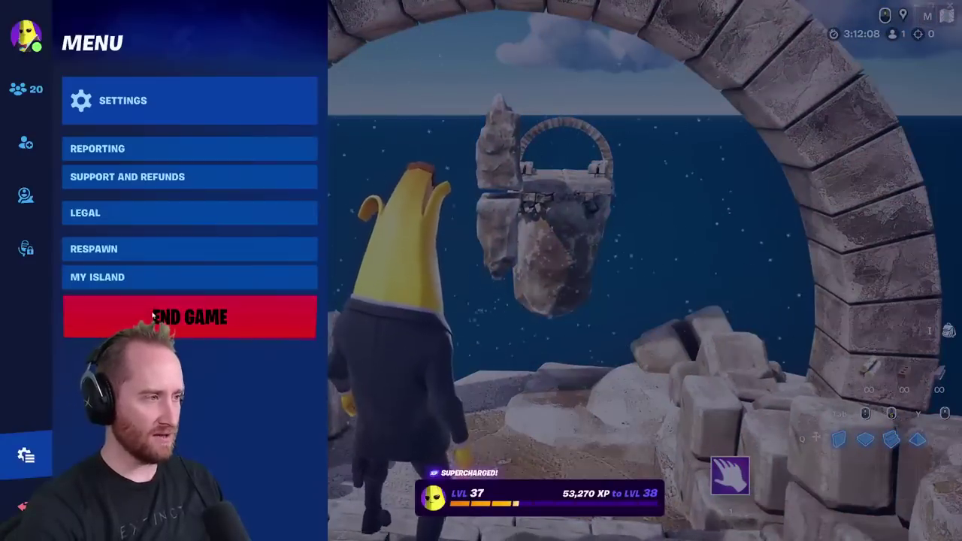
click(154, 315)
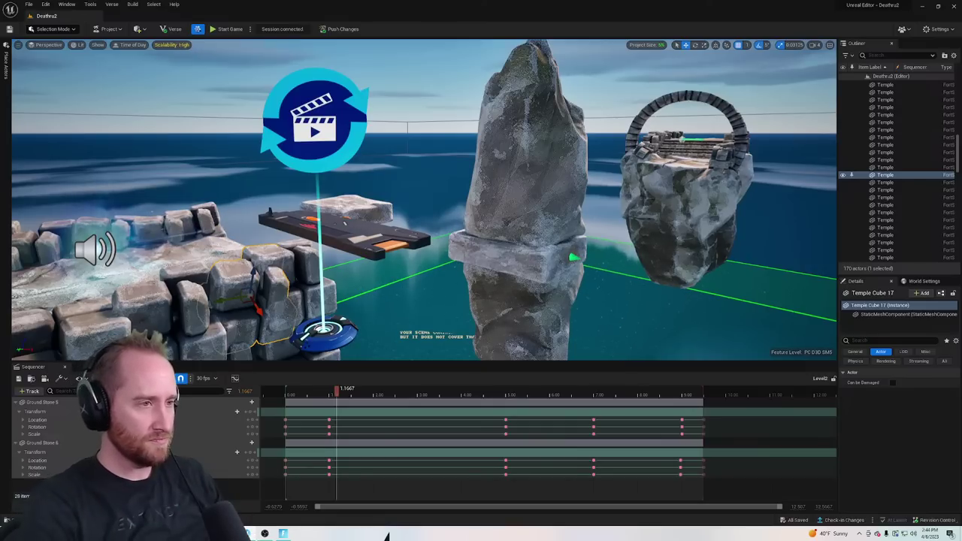
Scrub the first second of the Level2 sequence and examine from the side how the moving stones meet the cliff stack
key(w)
right_drag(424, 200, 443, 215)
key(s)
key(a)
key(w)
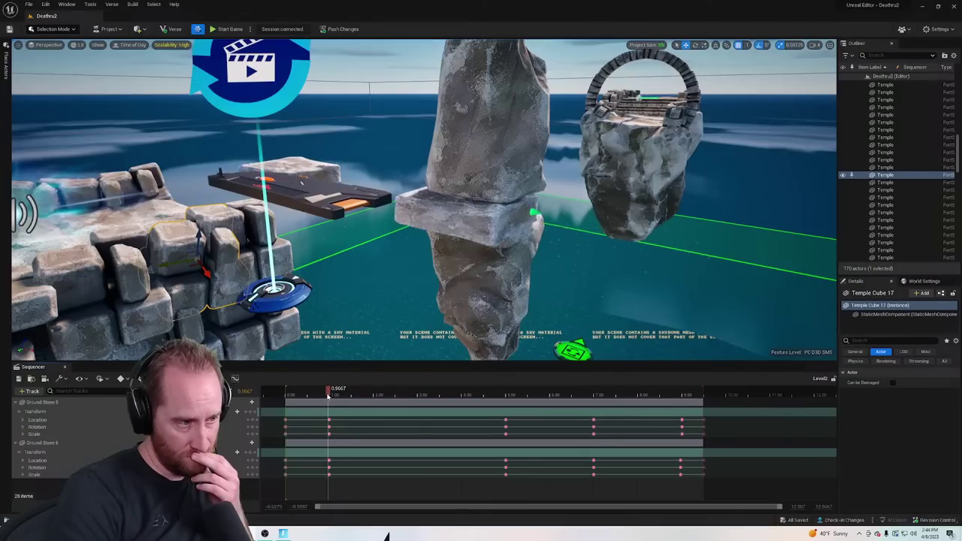
mouse_move(313, 398)
mouse_down()
mouse_move(277, 402)
mouse_move(295, 404)
mouse_up()
key(d)
right_drag(396, 234, 351, 225)
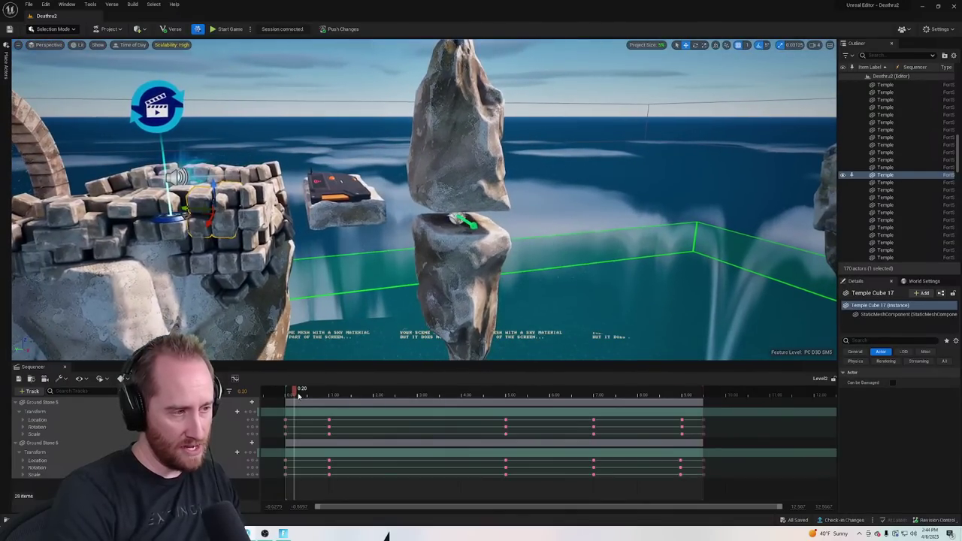
click(290, 399)
drag(286, 403, 305, 410)
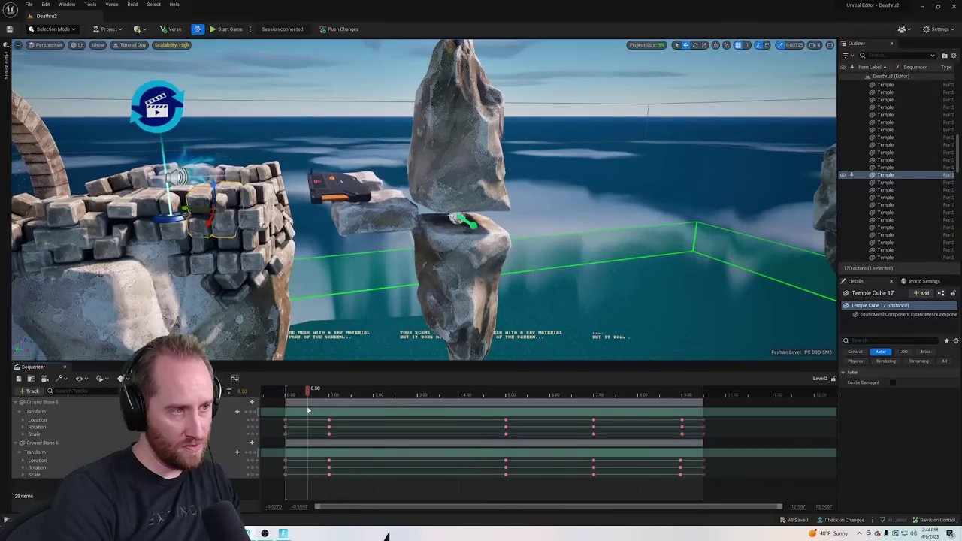
Try lowering the upper rock, Cliff Rock 23, onto the lower one, scrub the sequence to check it, and undo the move
click(457, 142)
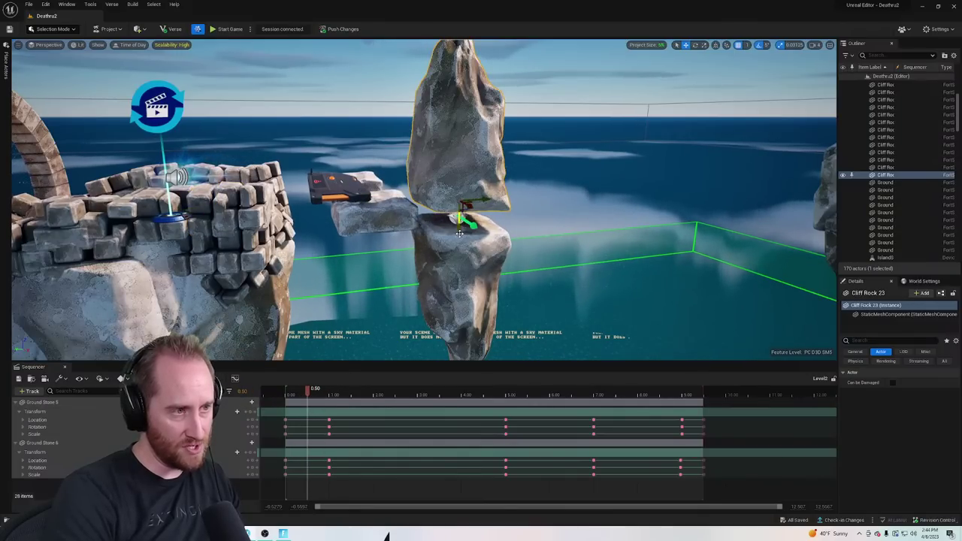
drag(459, 233, 456, 253)
mouse_move(402, 222)
right_down()
mouse_move(368, 223)
mouse_move(399, 223)
right_up()
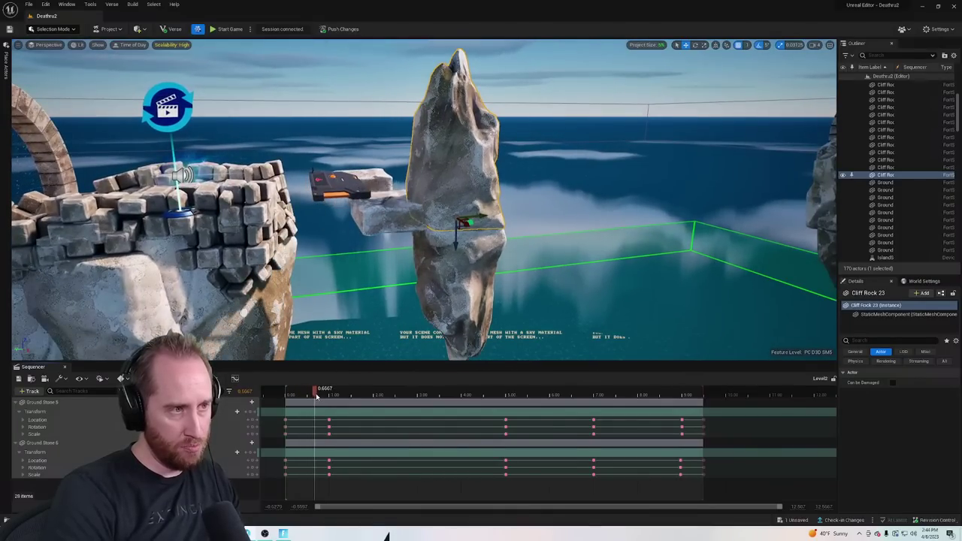
drag(344, 399, 308, 405)
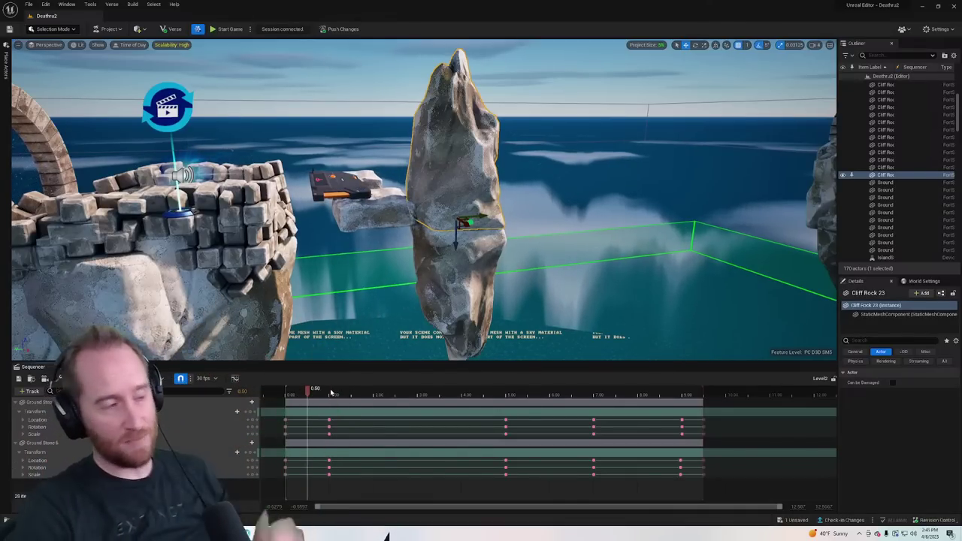
mouse_move(312, 398)
mouse_down()
mouse_move(352, 397)
mouse_move(301, 396)
mouse_move(552, 394)
mouse_move(278, 387)
mouse_move(481, 391)
mouse_move(309, 404)
mouse_up()
key(ctrl+z)
Raise Cliff Rock 23 and lower Cliff Rock 06 to widen the gap in the stack, and return the sequence to 0.00
right_drag(354, 301, 367, 284)
key(w)
key(s)
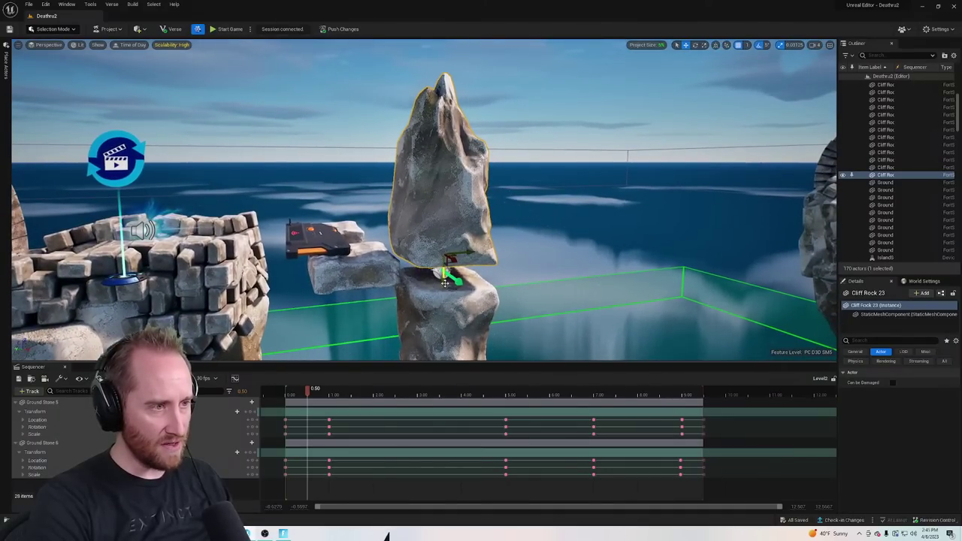
drag(445, 283, 442, 269)
click(440, 300)
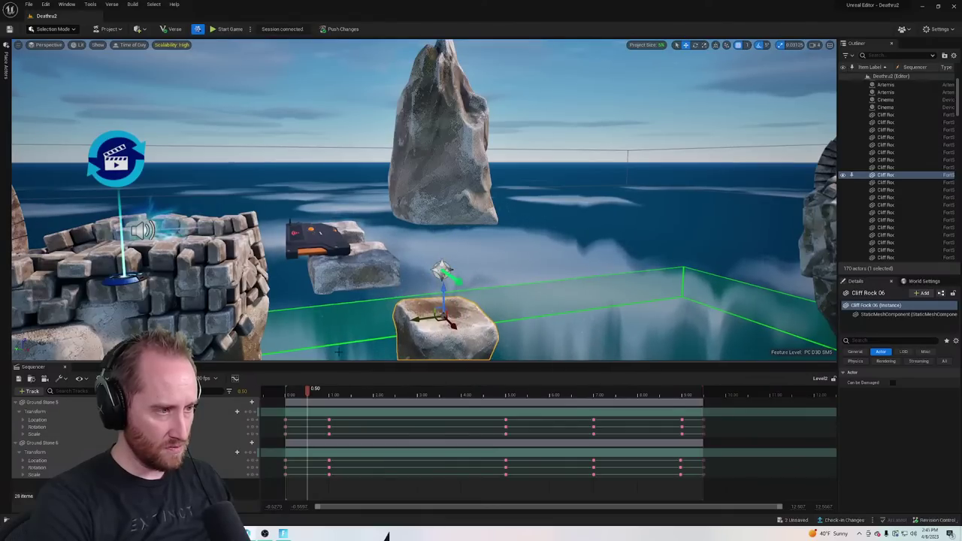
click(288, 399)
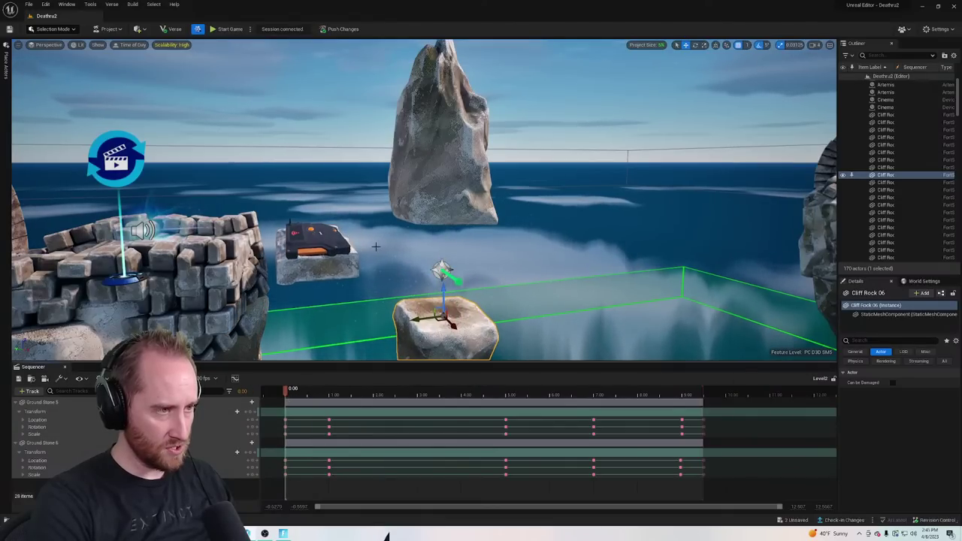
key(s)
mouse_move(424, 226)
right_down()
mouse_move(421, 245)
mouse_move(419, 212)
right_up()
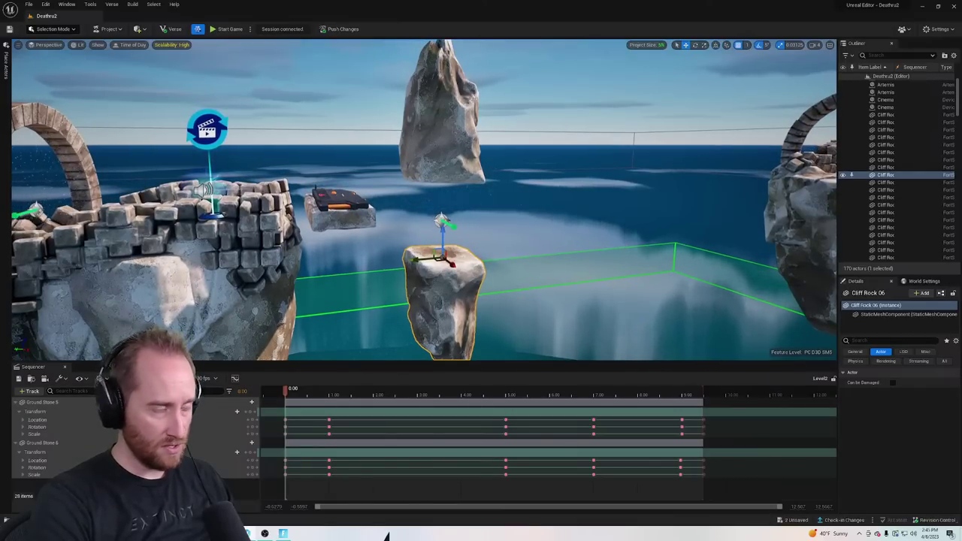
Add Cliff Rock 6 to the Level2 sequence as an actor track, and undo the addition
click(30, 391)
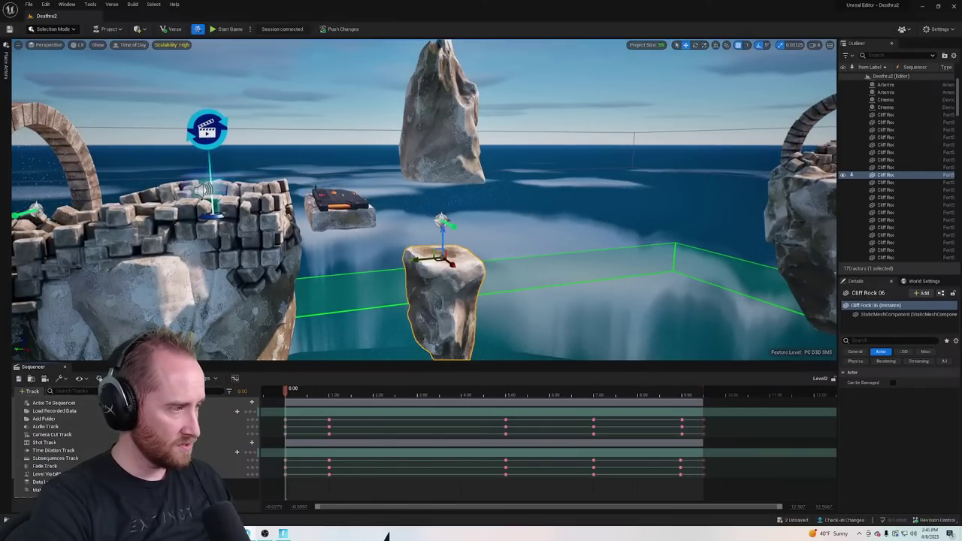
mouse_move(97, 403)
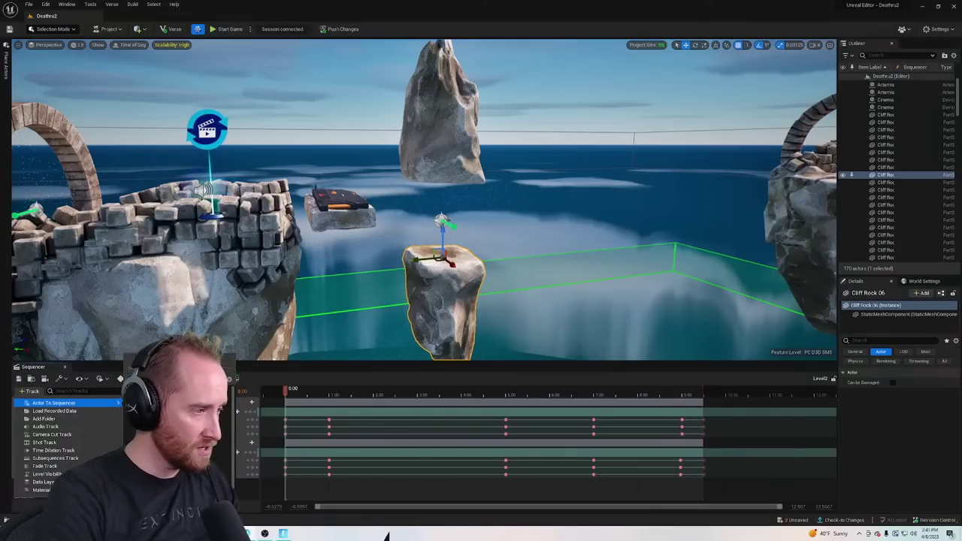
click(150, 417)
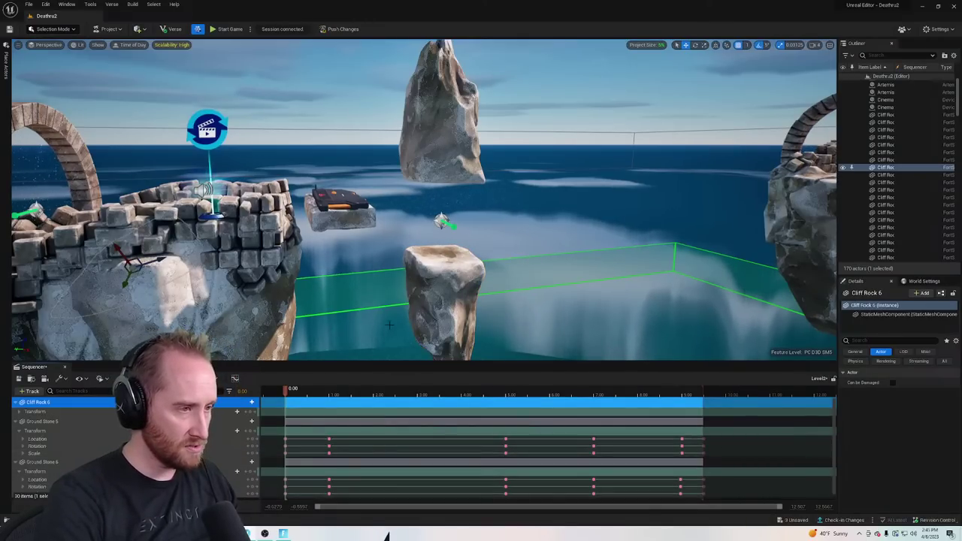
mouse_move(390, 325)
right_down()
mouse_move(389, 414)
mouse_move(380, 323)
right_up()
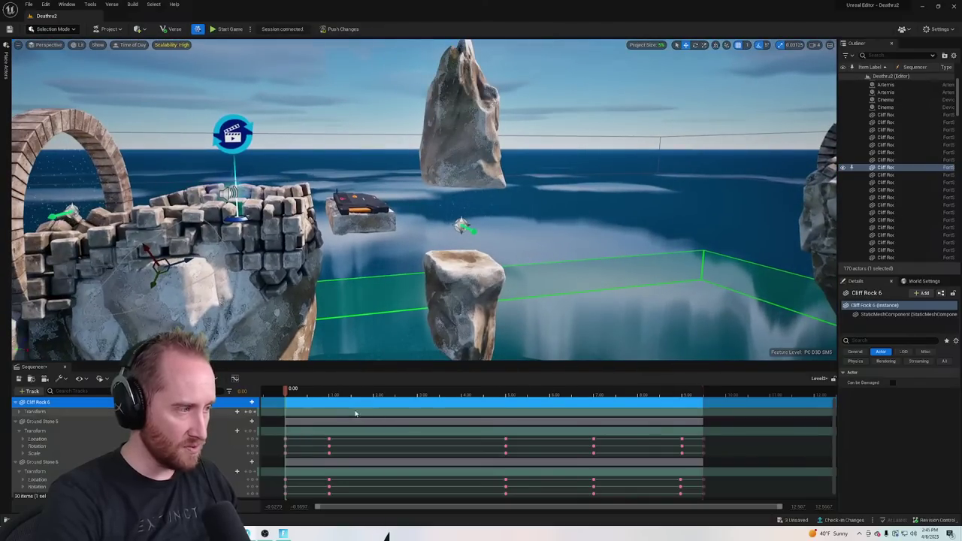
key(ctrl+z)
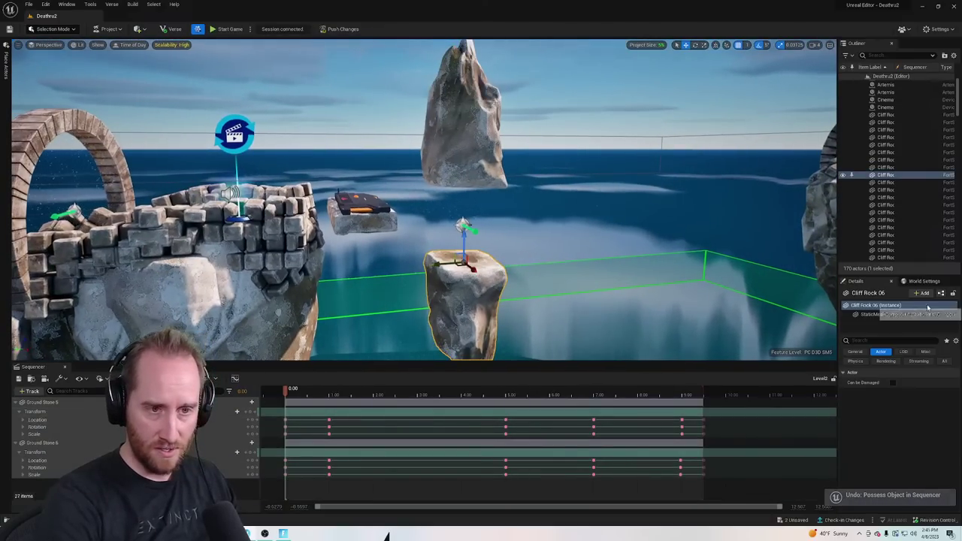
Add Cliff Rock 06 to the Level2 sequence as an actor track and expand its transform channels
click(28, 392)
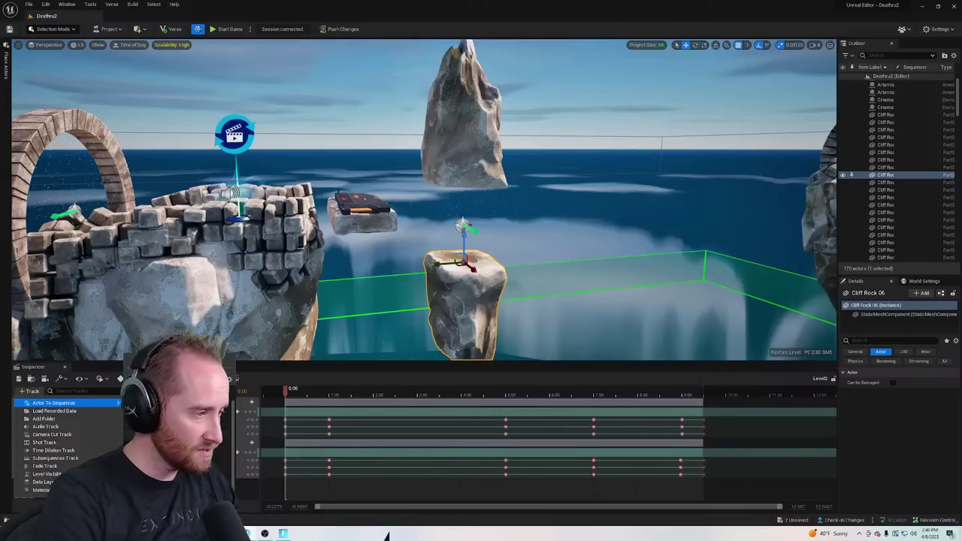
click(241, 456)
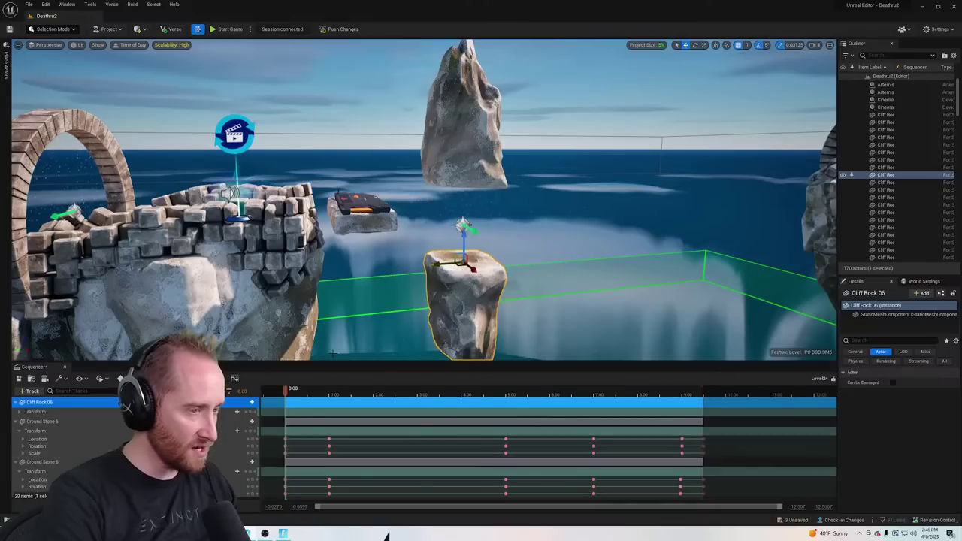
click(20, 412)
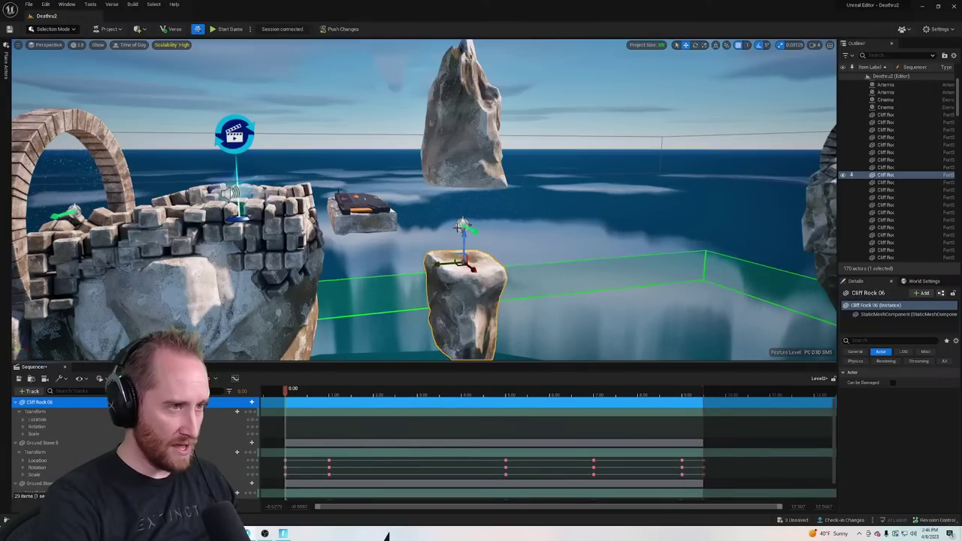
Try keying Cliff Rock 06 in a raised position at 0.5667, return the sequence to 0.00, and undo the key
drag(286, 394, 311, 397)
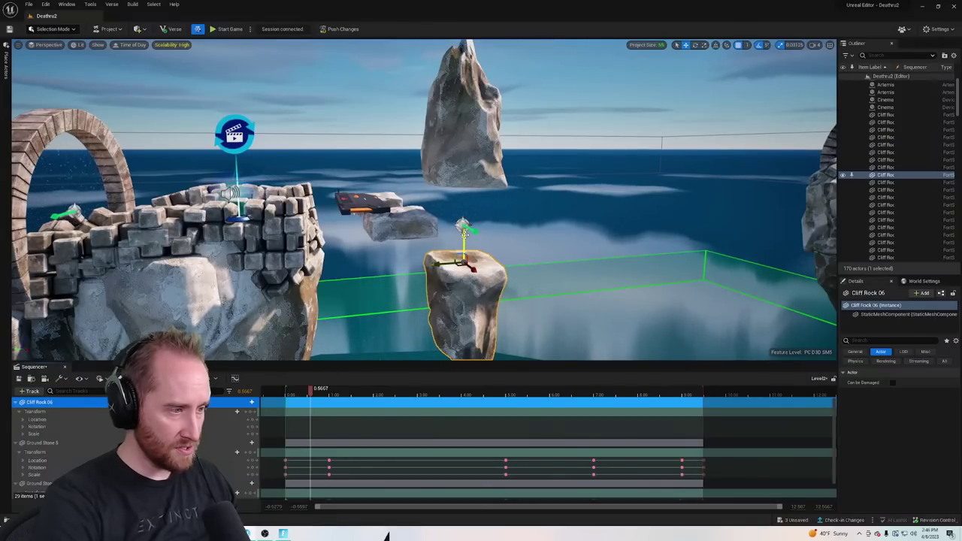
drag(465, 234, 465, 203)
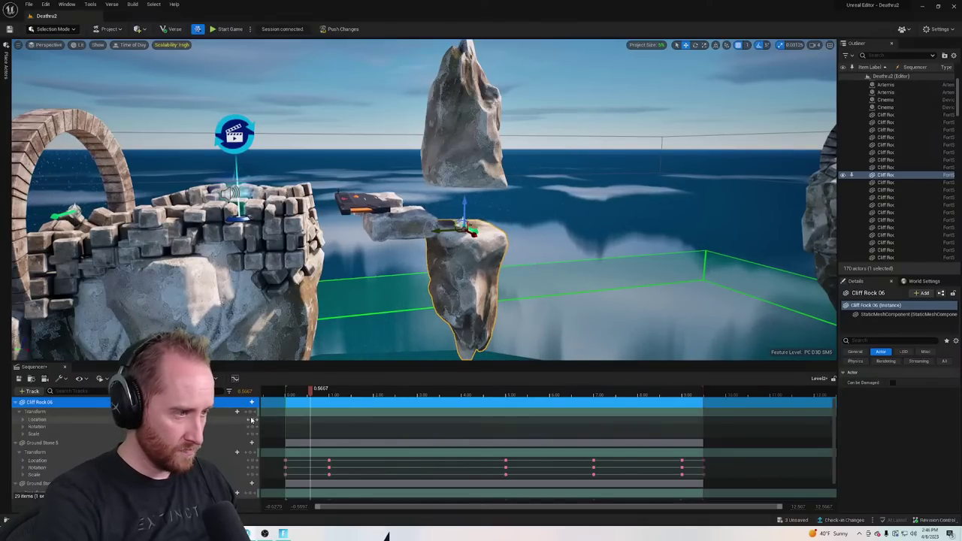
click(252, 415)
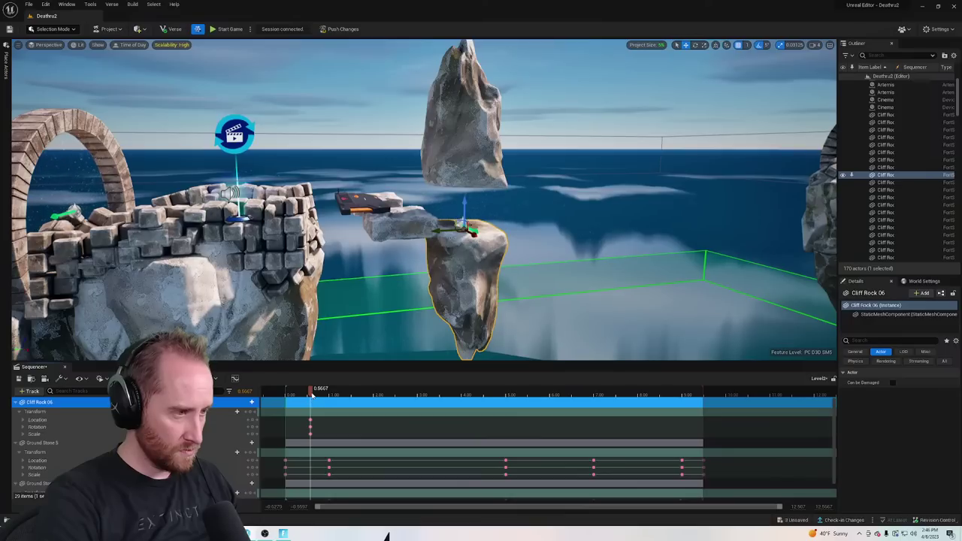
drag(310, 391, 286, 398)
key(ctrl+z)
Key Cliff Rock 06's transform at 0.00, and key it again at 0.5667 raised to the level of the moving stone
click(252, 415)
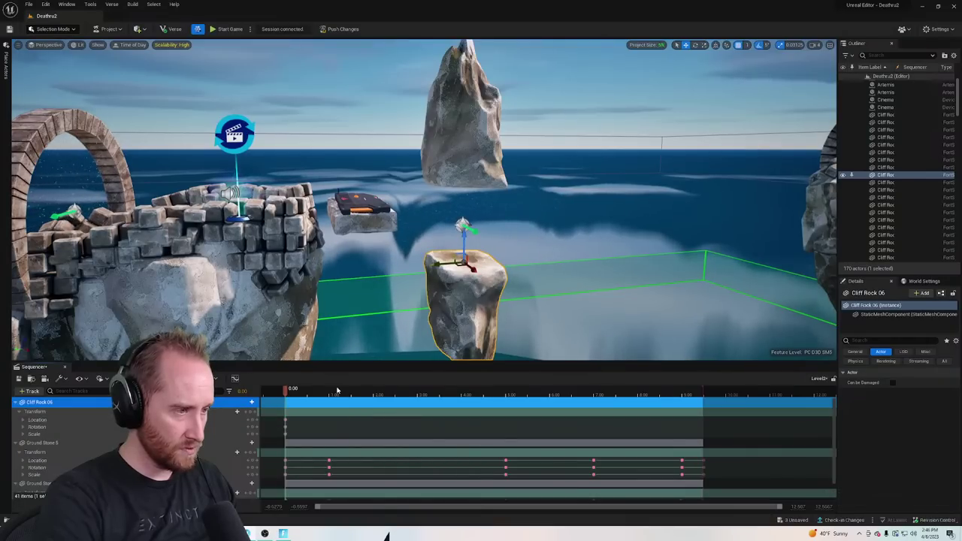
drag(464, 224, 466, 192)
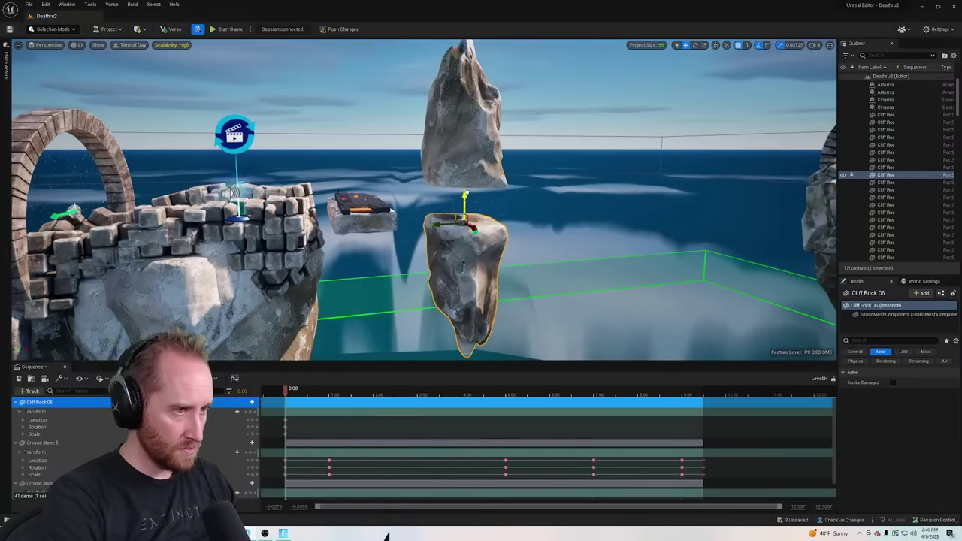
drag(291, 389, 311, 395)
drag(464, 237, 464, 206)
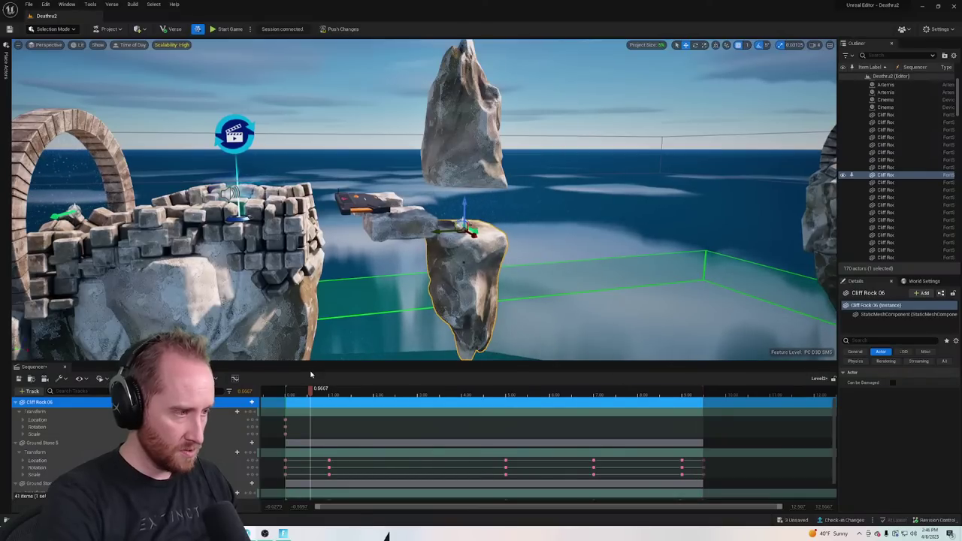
click(253, 413)
drag(310, 390, 288, 410)
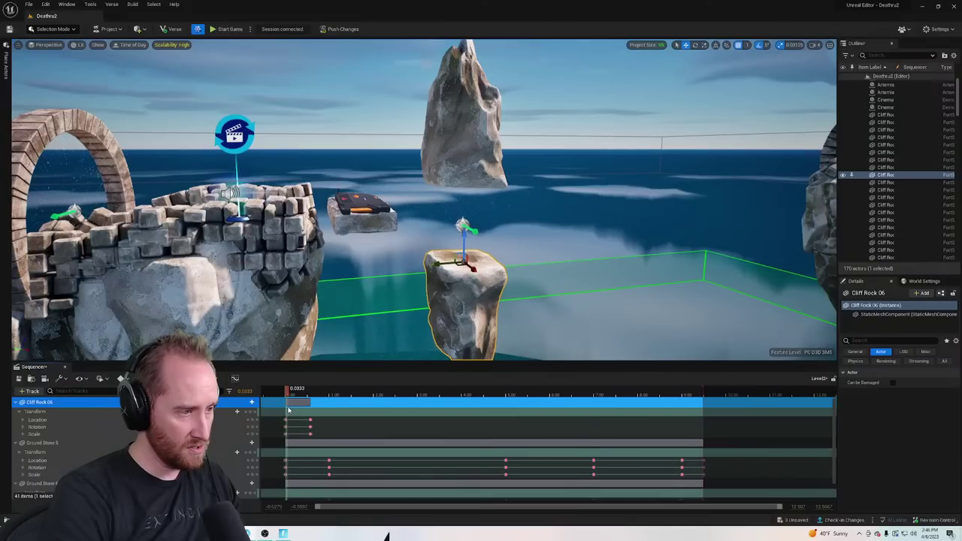
Add the upper rock, Cliff Rock 23, to the sequence as an actor track and key its transform at 0.0333
click(474, 130)
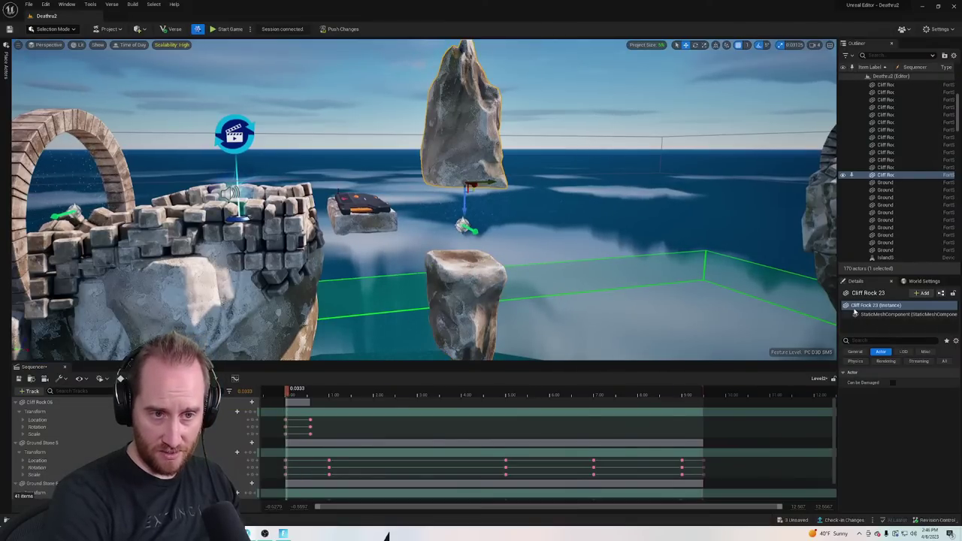
click(30, 391)
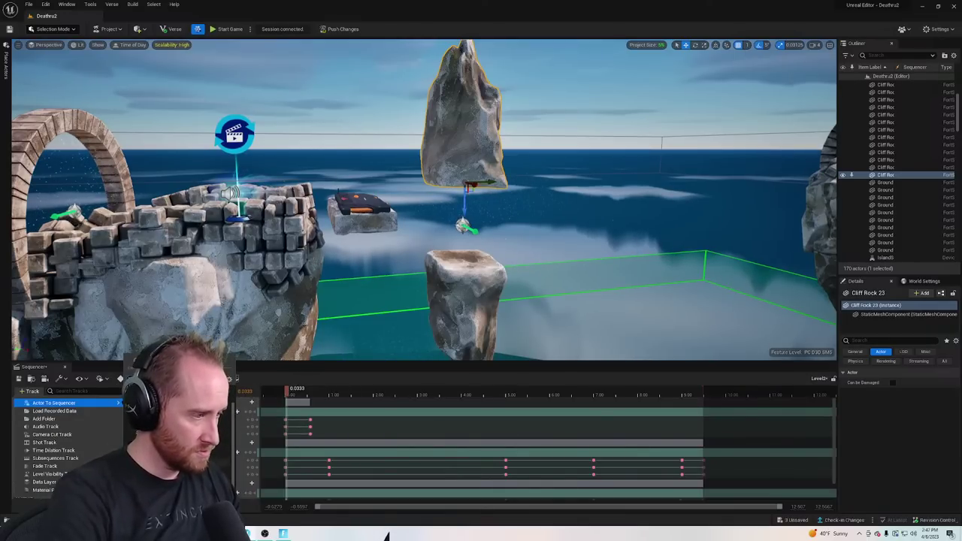
click(129, 407)
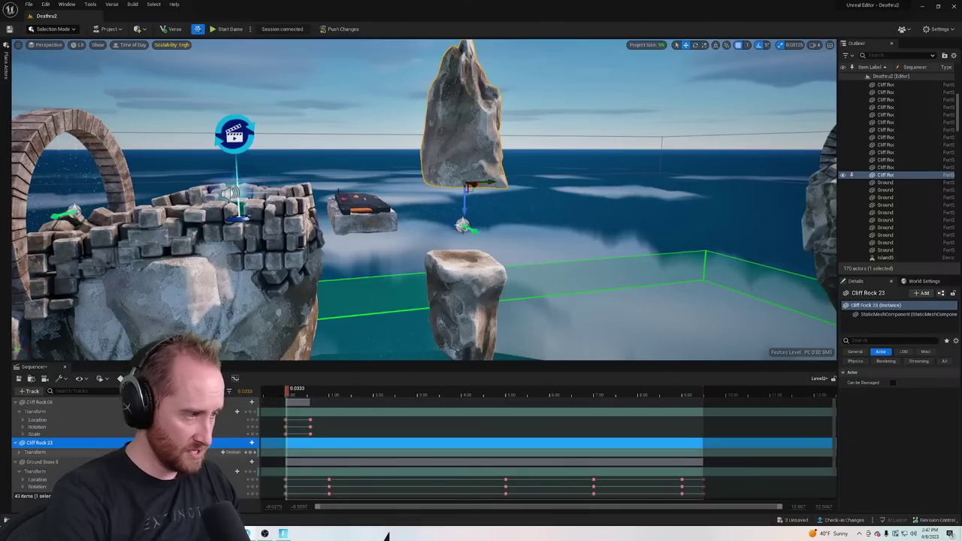
click(20, 453)
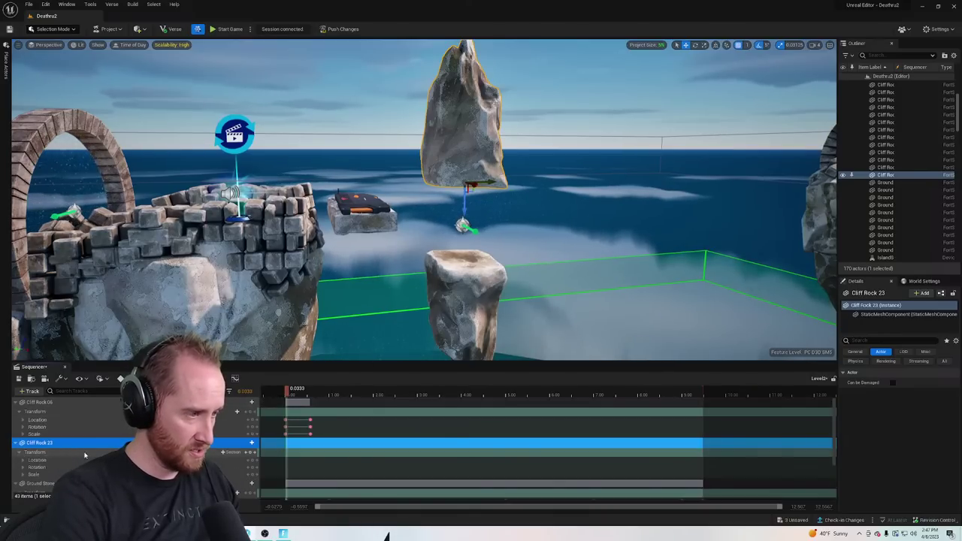
click(252, 453)
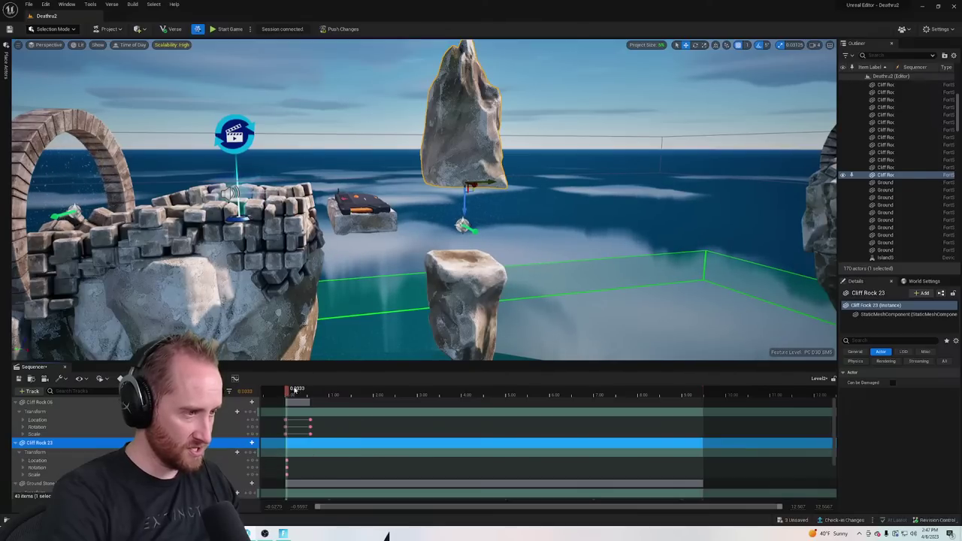
Try keying Cliff Rock 23 at 0.5667 lowered onto the lower rock, and undo the key and the move
drag(293, 393, 313, 397)
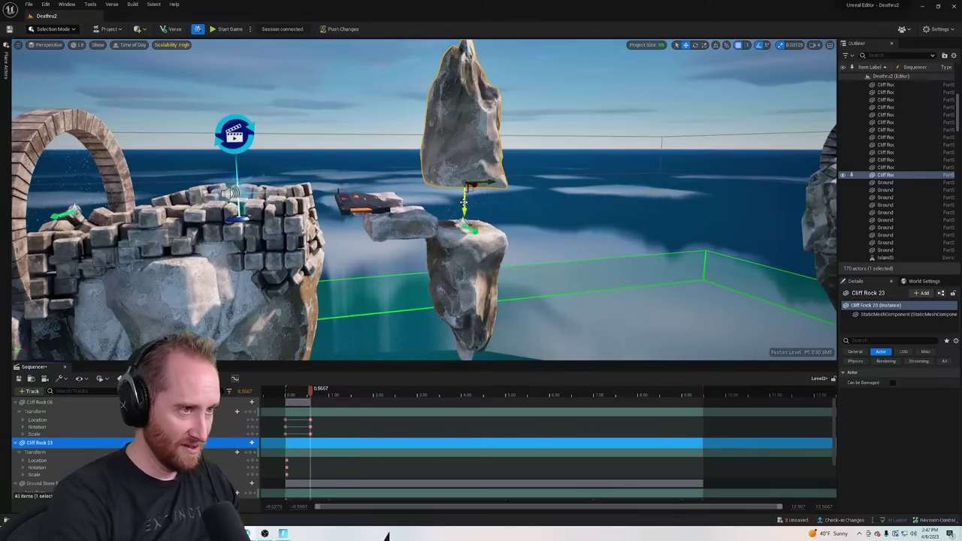
drag(466, 211, 474, 235)
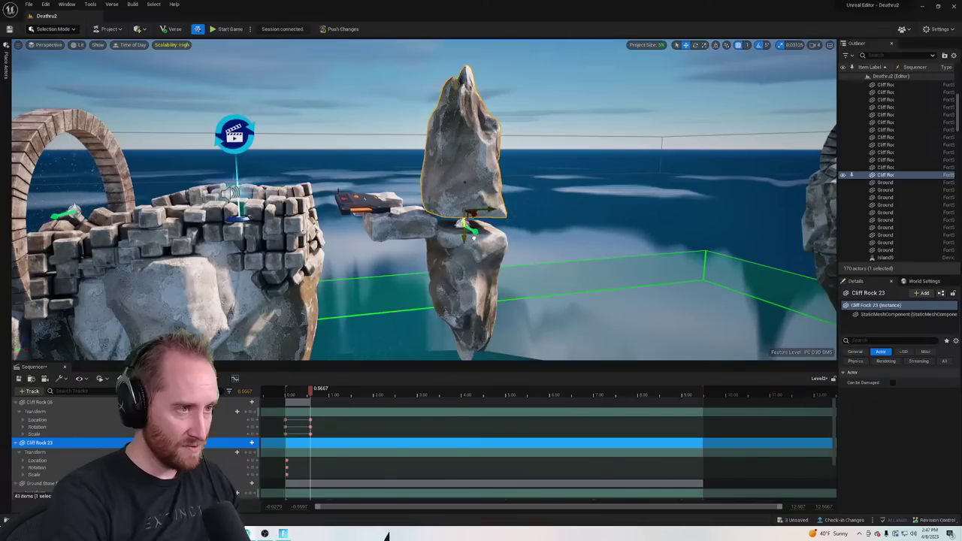
drag(474, 237, 477, 252)
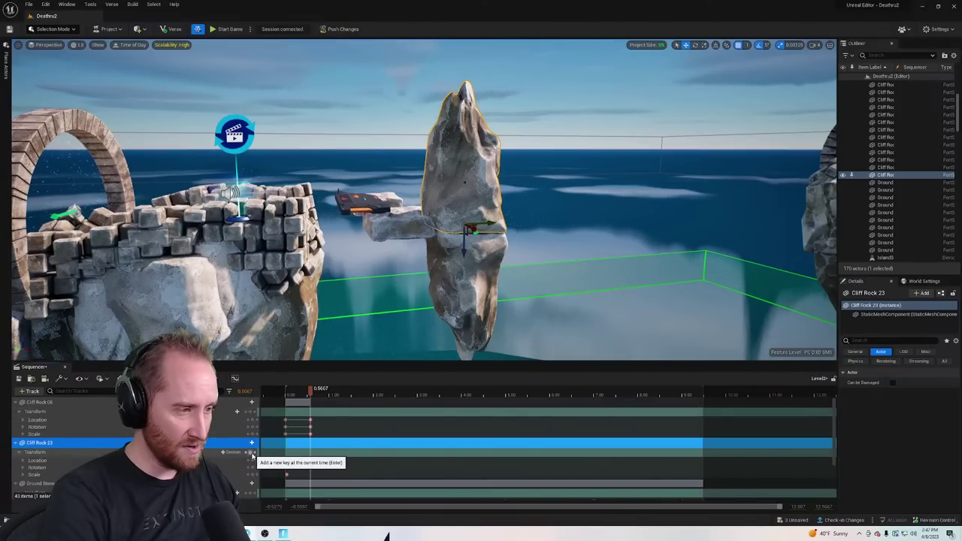
click(250, 451)
mouse_move(319, 391)
mouse_down()
mouse_move(345, 392)
mouse_move(303, 401)
mouse_move(312, 399)
mouse_up()
key(ctrl+z)
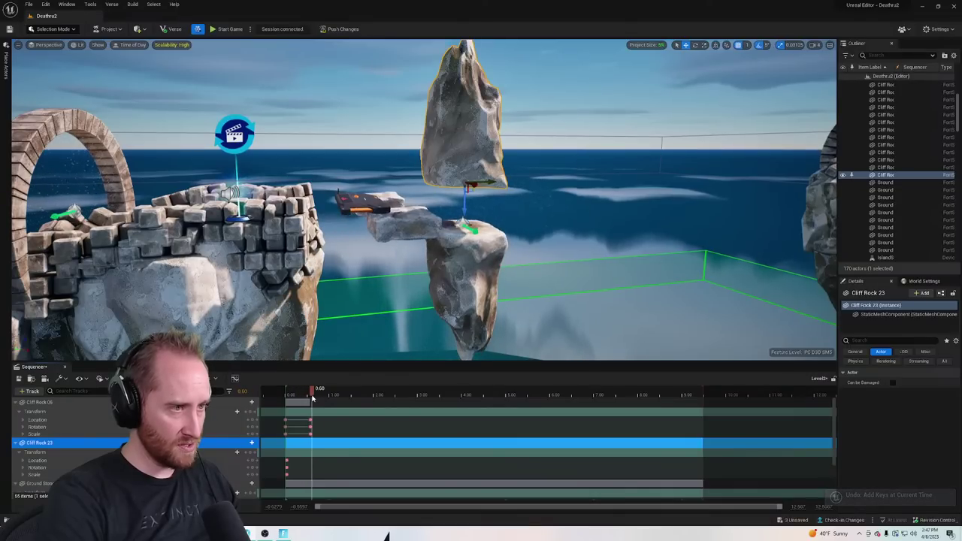
key(ctrl+z)
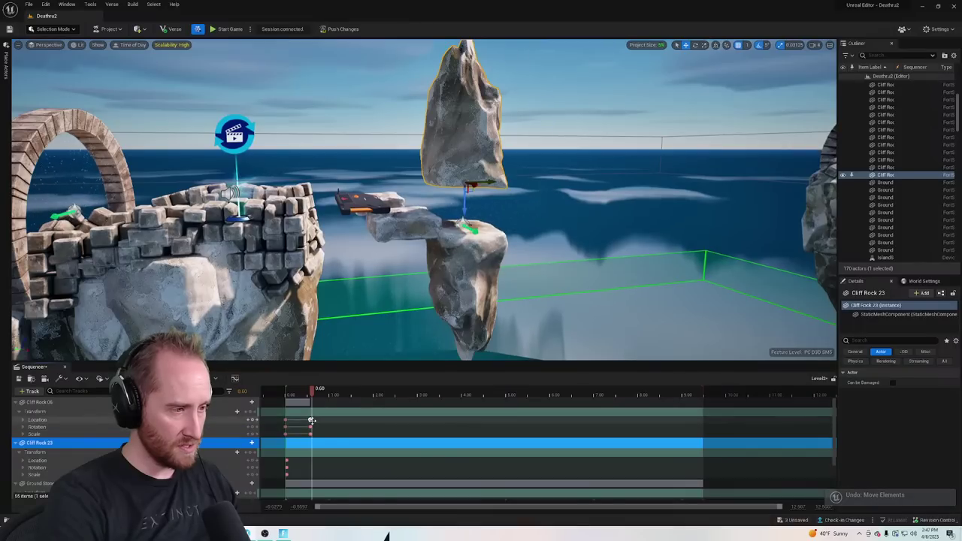
Delete Cliff Rock 06's location, rotation and scale keys at 0.5667
right_click(310, 421)
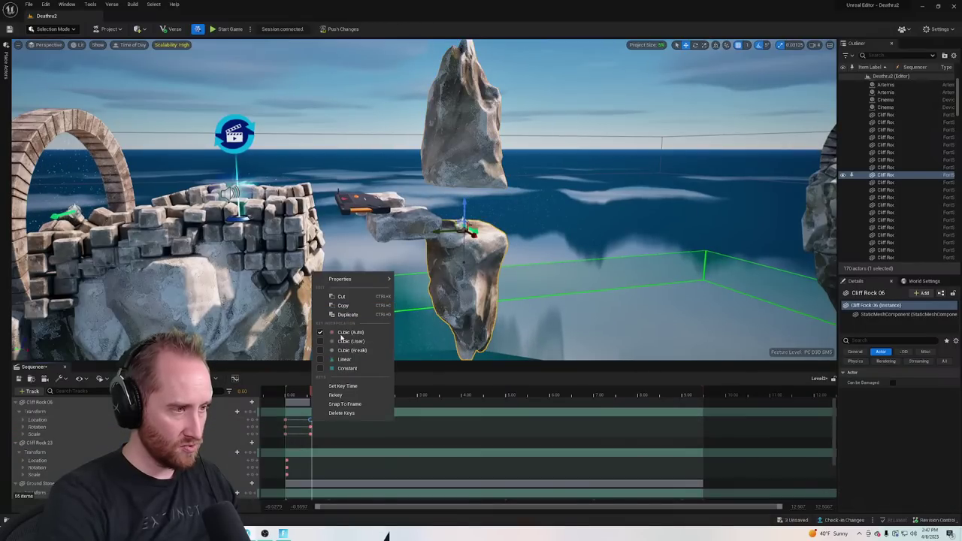
click(308, 426)
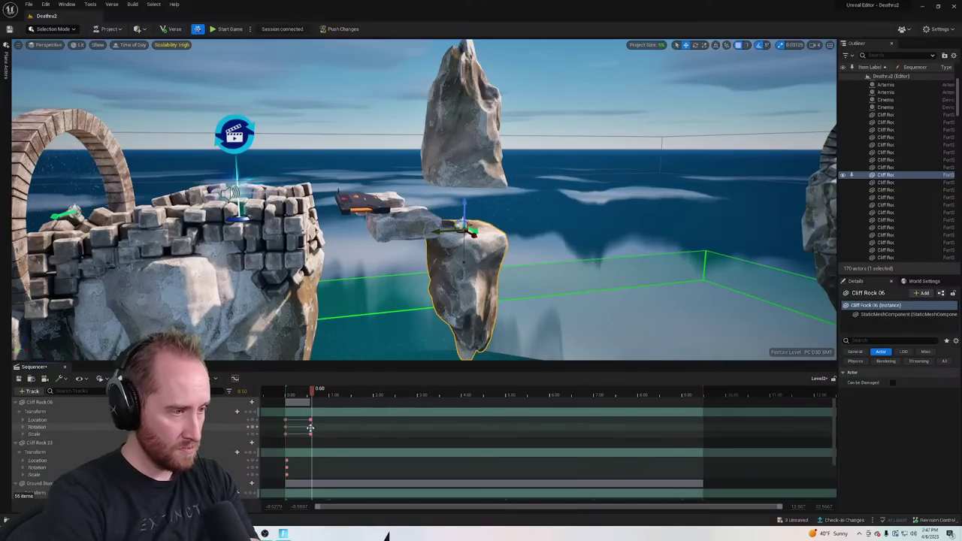
key(Delete)
click(311, 420)
key(Delete)
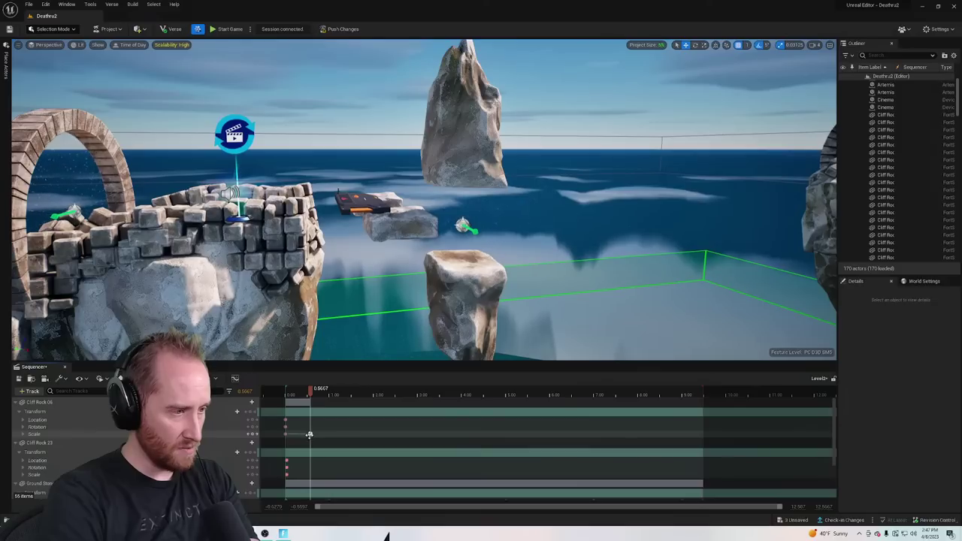
At 1.1333, lower Cliff Rock 23 and raise Cliff Rock 06 so they close around the moving stone, and key both transforms
click(314, 397)
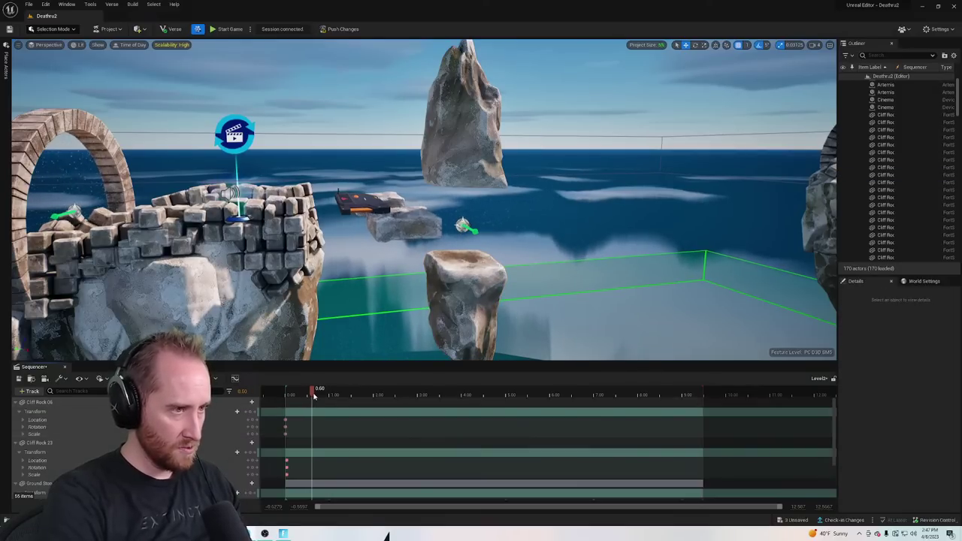
drag(314, 397, 336, 403)
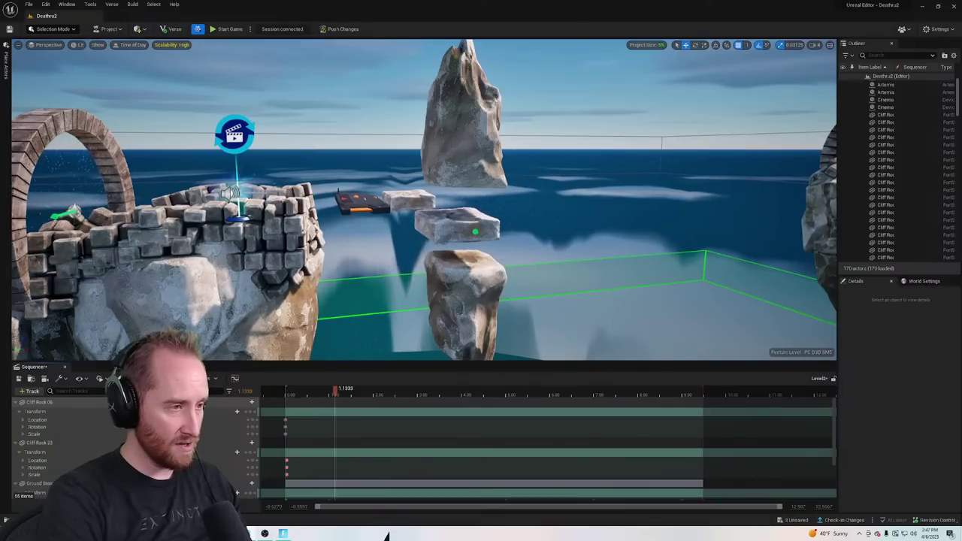
click(467, 156)
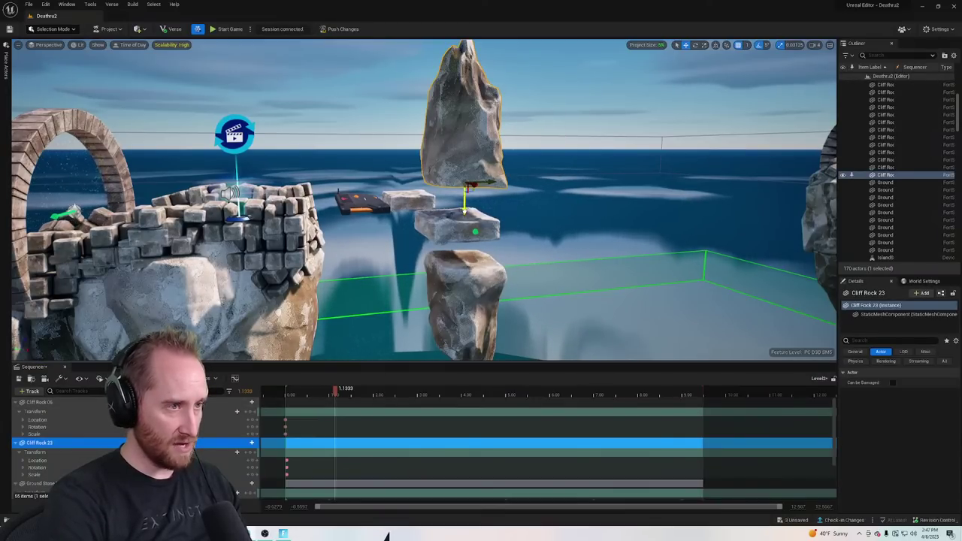
drag(464, 200, 464, 235)
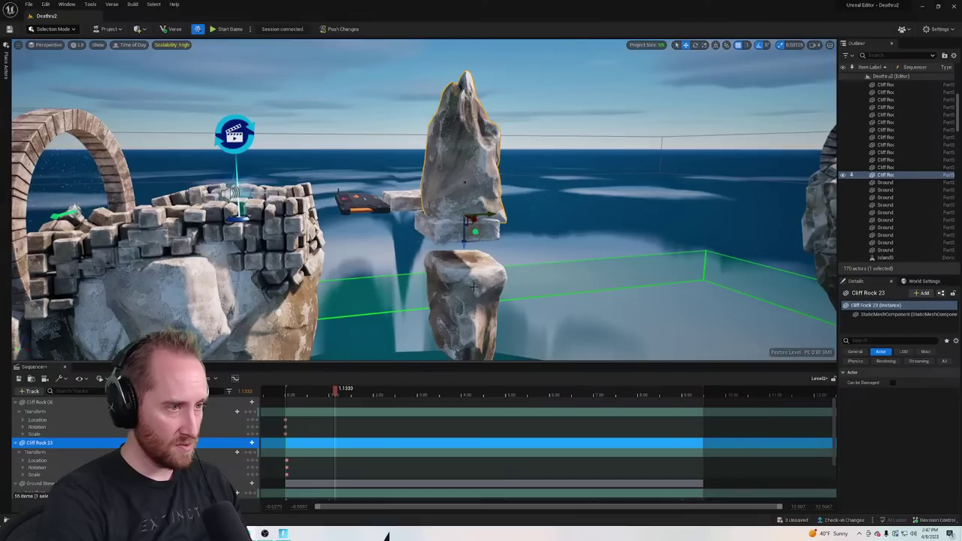
click(248, 452)
click(113, 403)
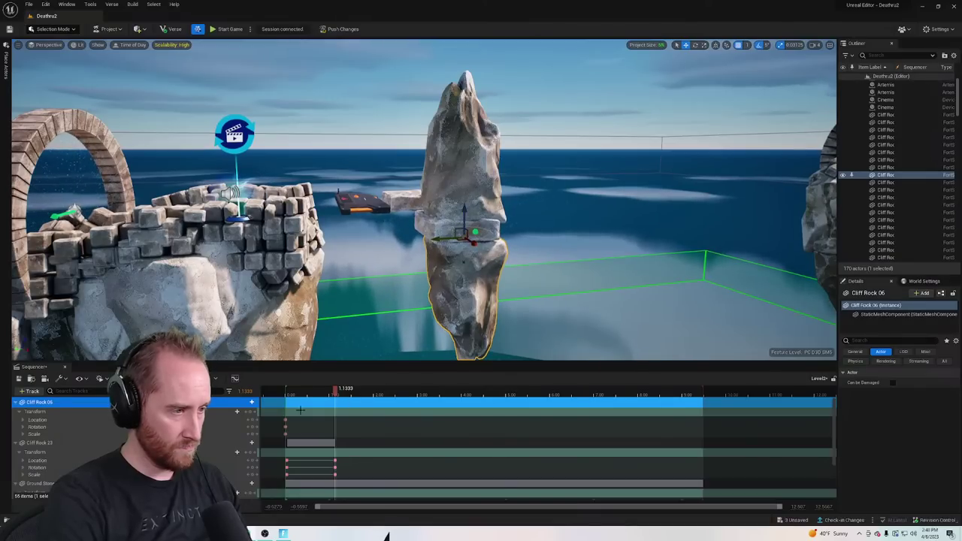
click(247, 412)
Scrub the sequence to 1.9667, try lowering Cliff Rock 06 there, and undo the move and its earlier key and raise
click(311, 395)
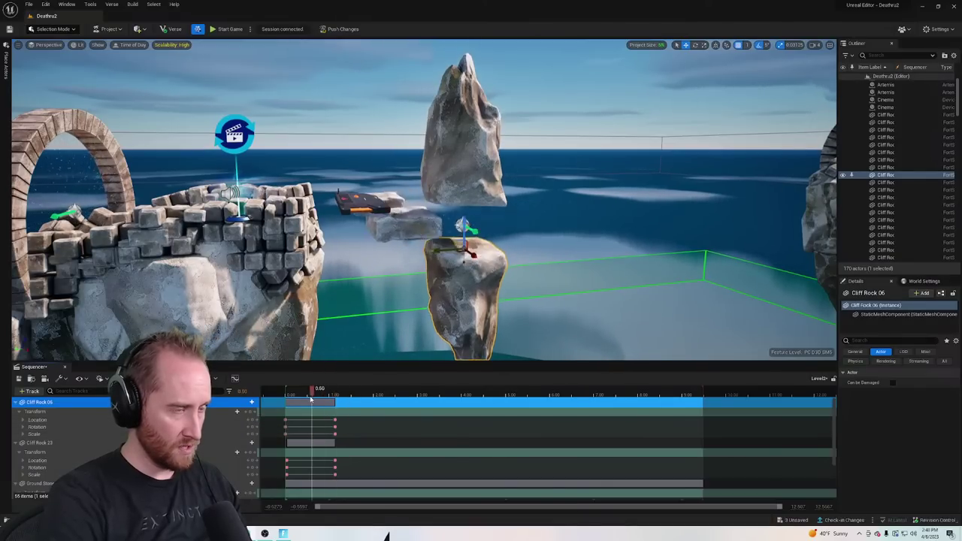
drag(311, 393, 373, 412)
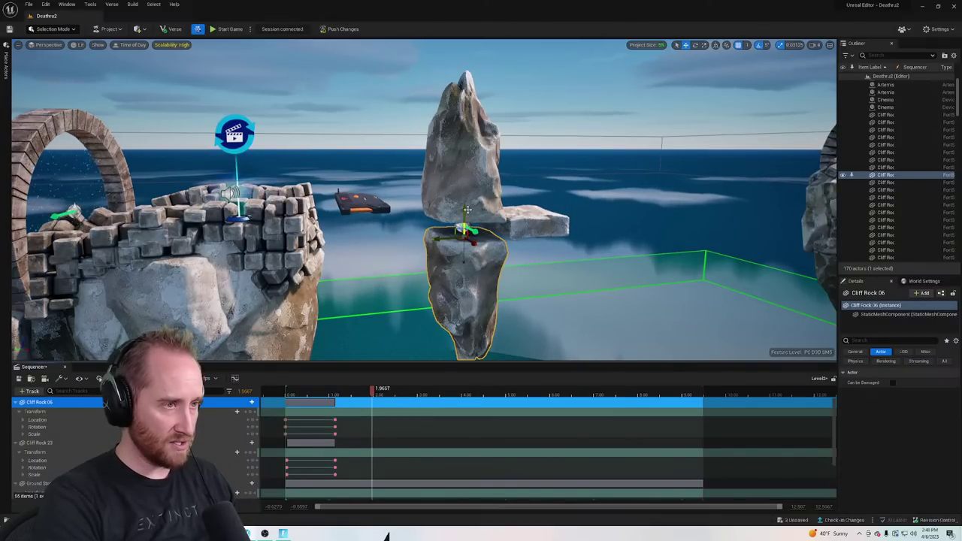
mouse_move(467, 210)
mouse_down()
mouse_move(465, 180)
mouse_move(464, 229)
mouse_up()
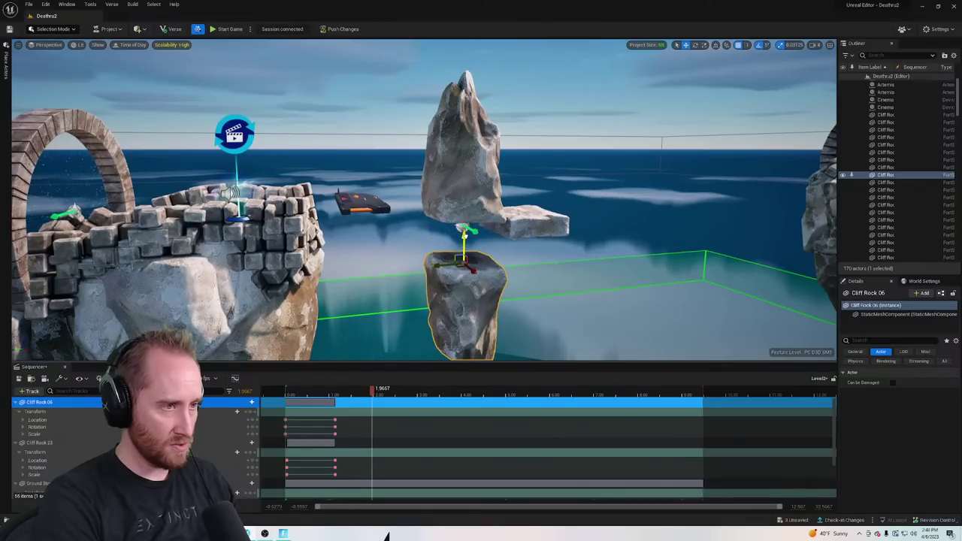
key(ctrl+z)
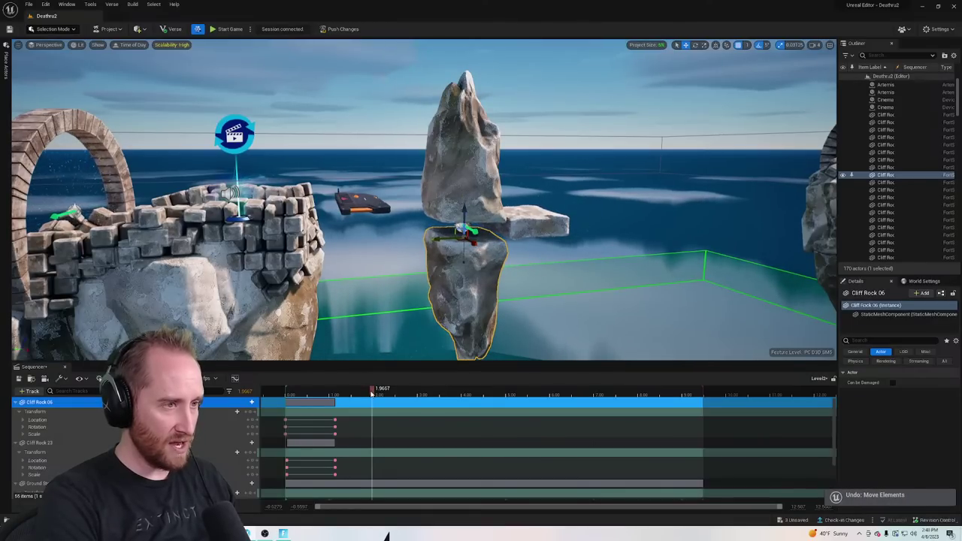
key(ctrl+z)
key(ctrl+z)
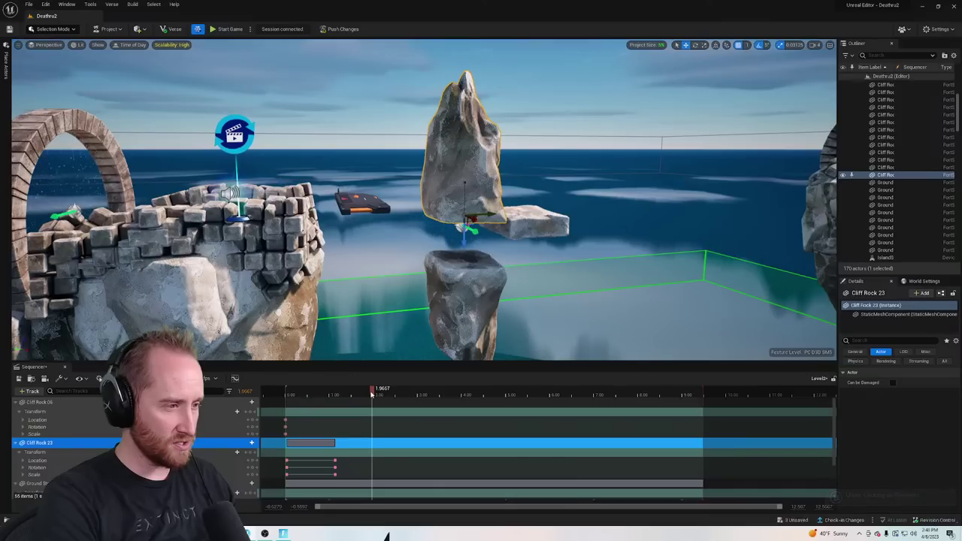
Key the transforms of Cliff Rock 06 and Cliff Rock 23 at 1.9667 in their original separated positions
click(251, 412)
key(s)
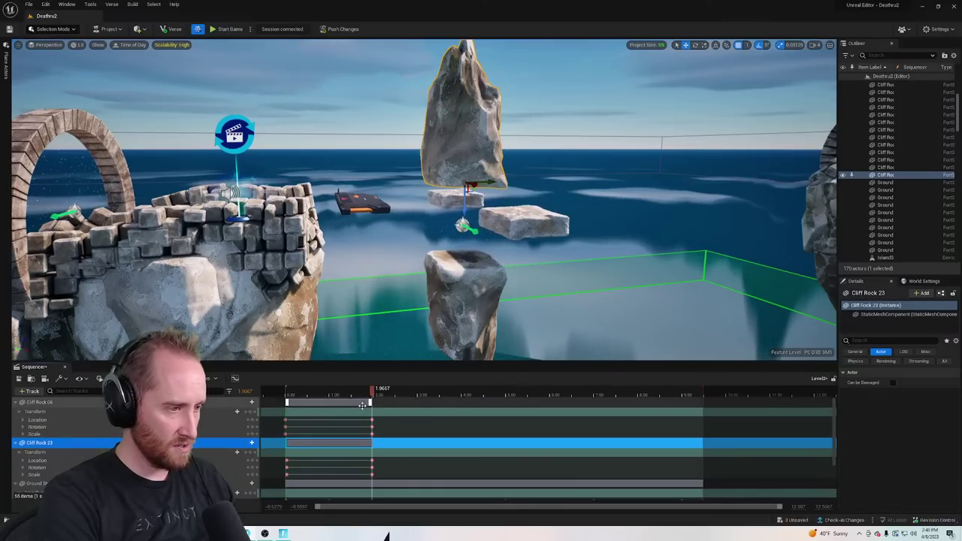
drag(372, 391, 338, 397)
drag(465, 212, 465, 244)
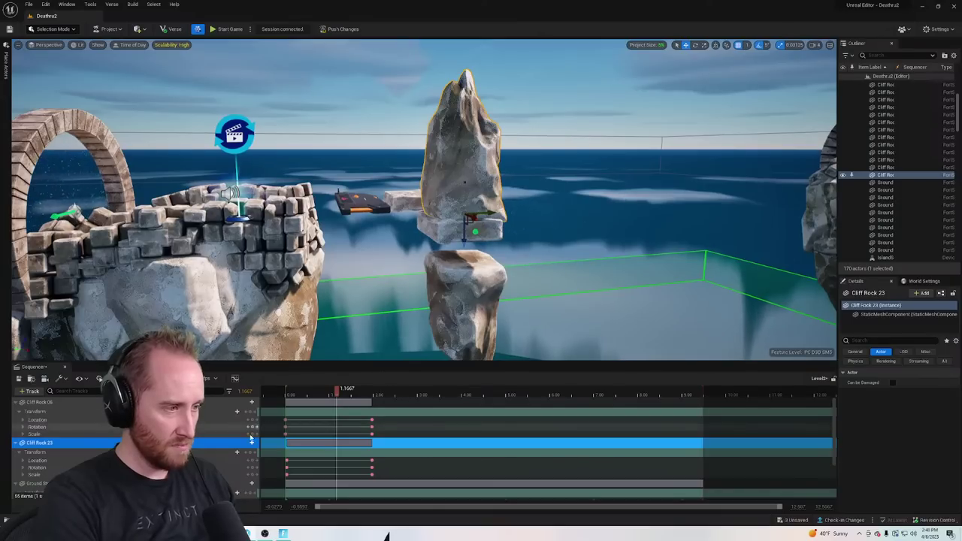
click(252, 412)
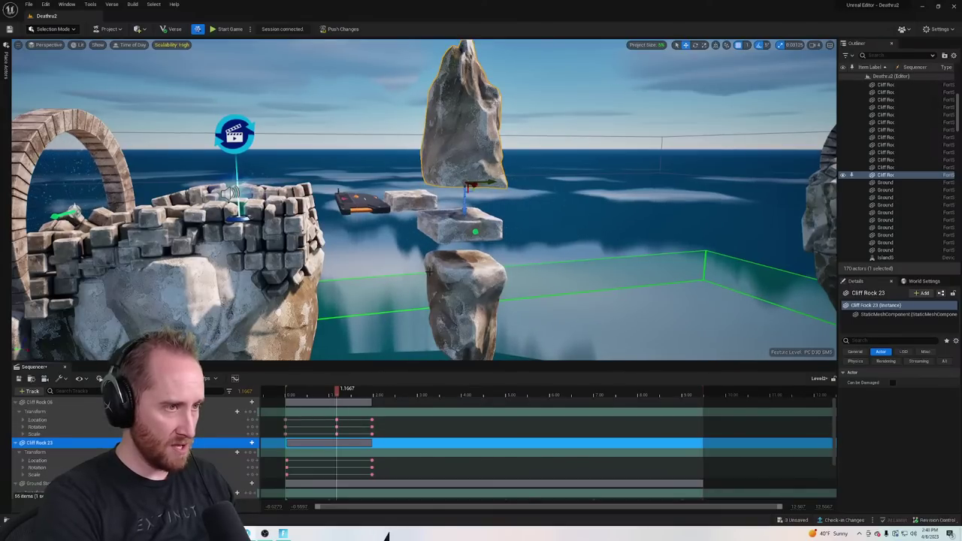
key(ctrl+z)
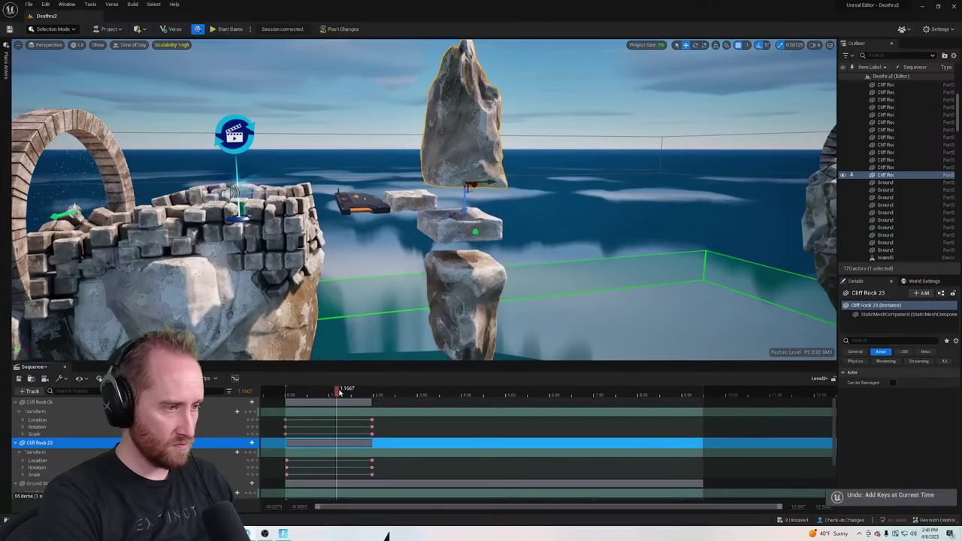
drag(465, 210, 464, 237)
click(253, 412)
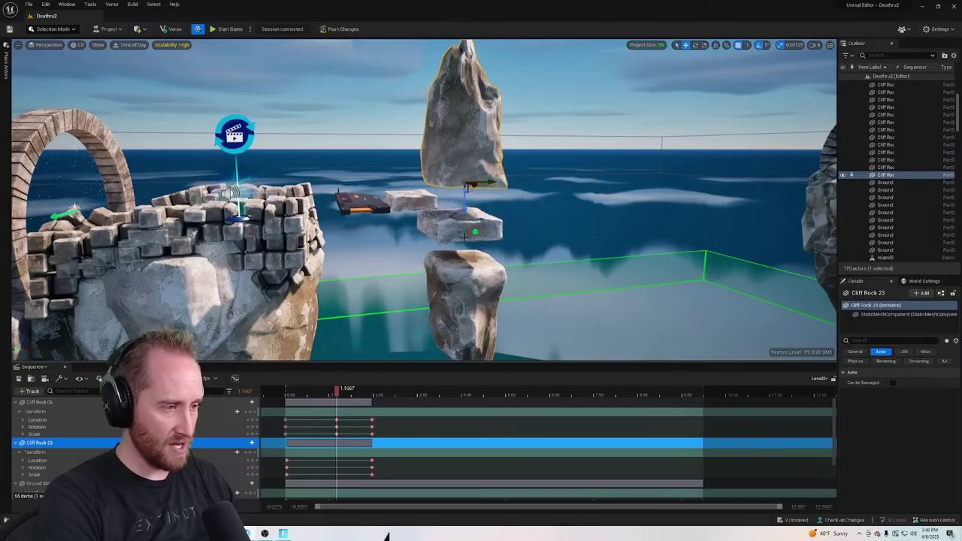
key(ctrl+z)
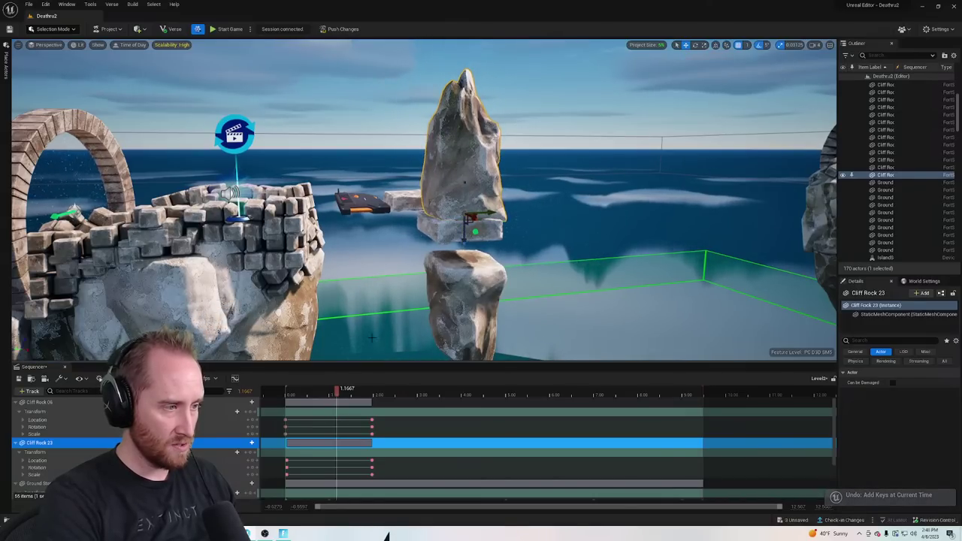
click(203, 413)
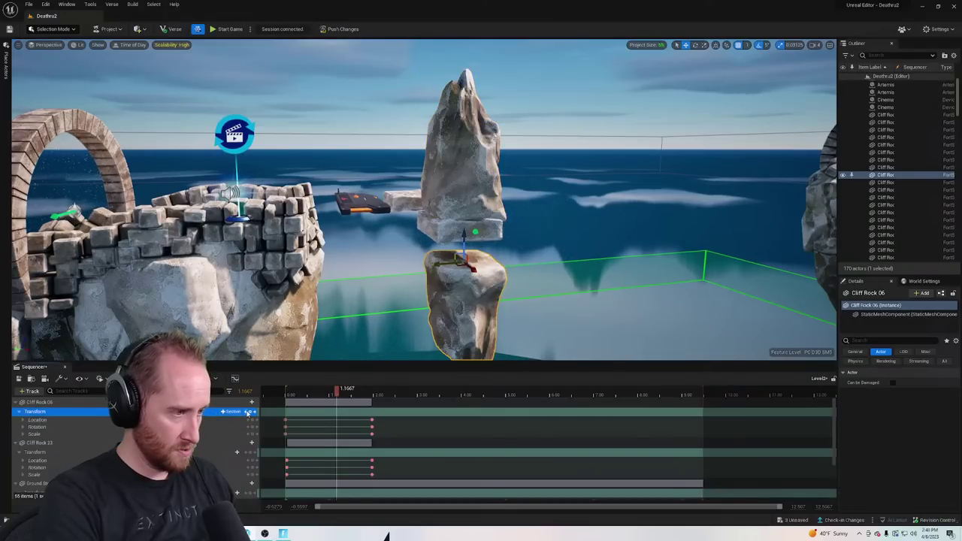
click(229, 445)
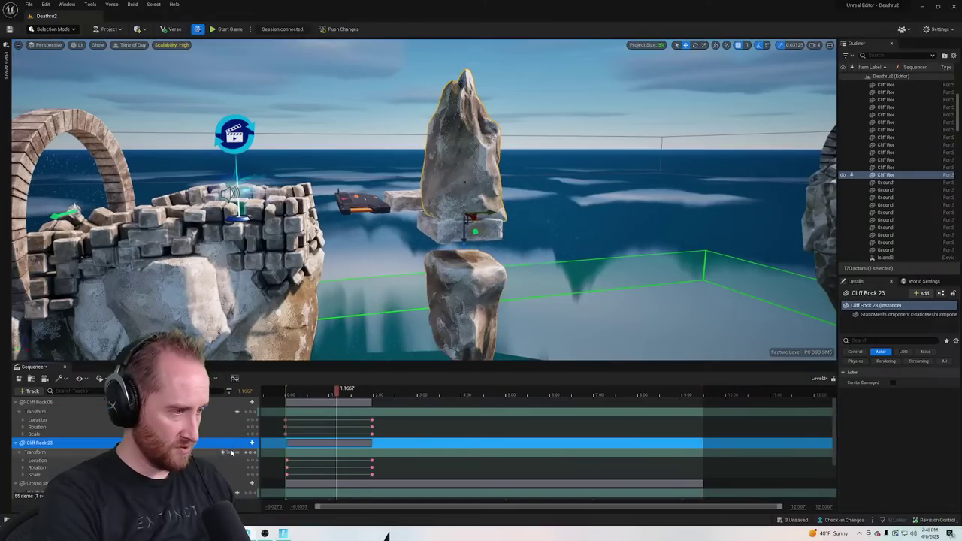
click(252, 453)
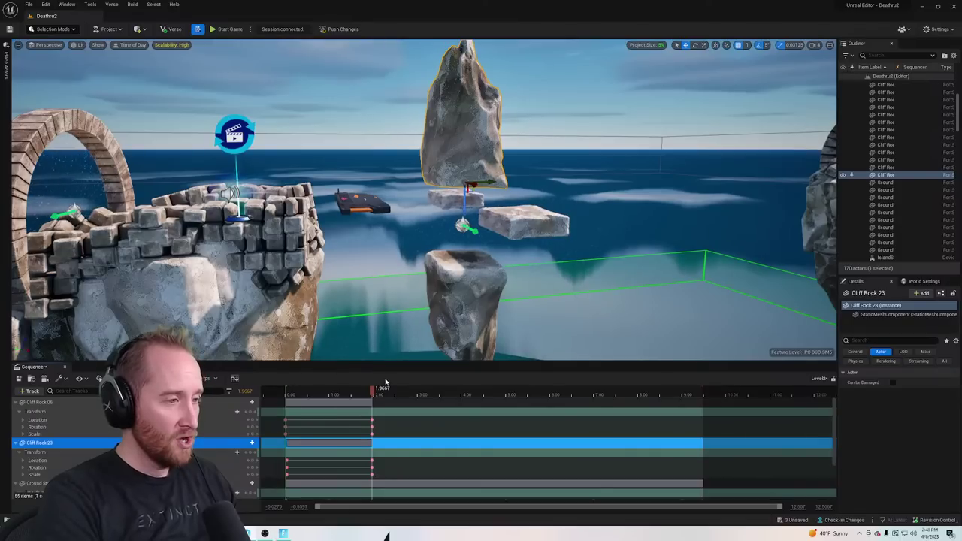
At 1.1667, lower Cliff Rock 23 and raise Cliff Rock 06 until they close on the moving stone, and key both transforms
drag(363, 387, 329, 399)
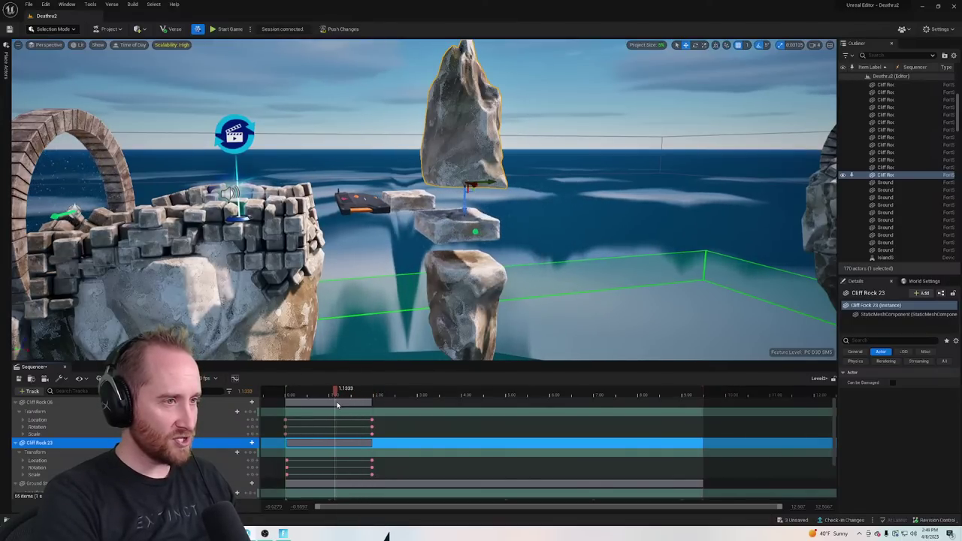
drag(470, 203, 459, 238)
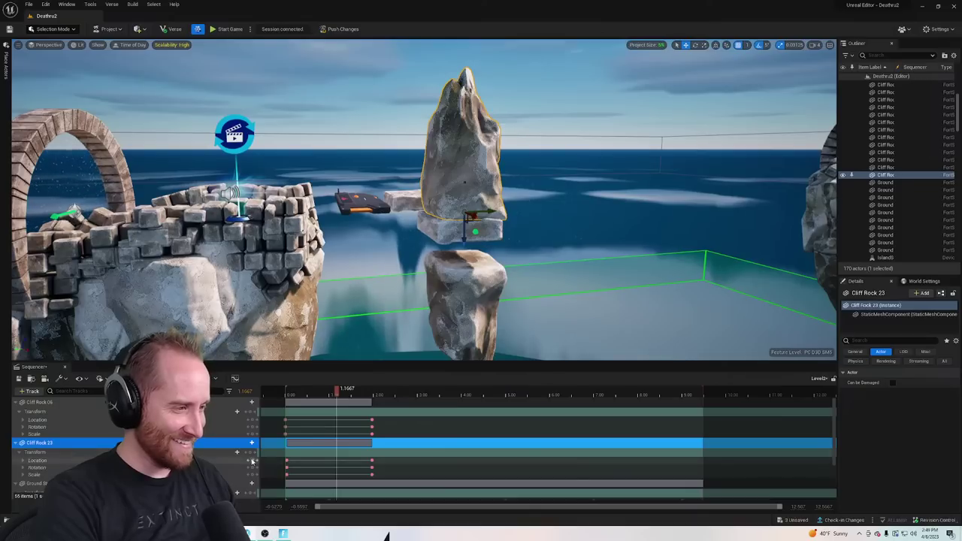
click(468, 270)
drag(463, 228, 468, 201)
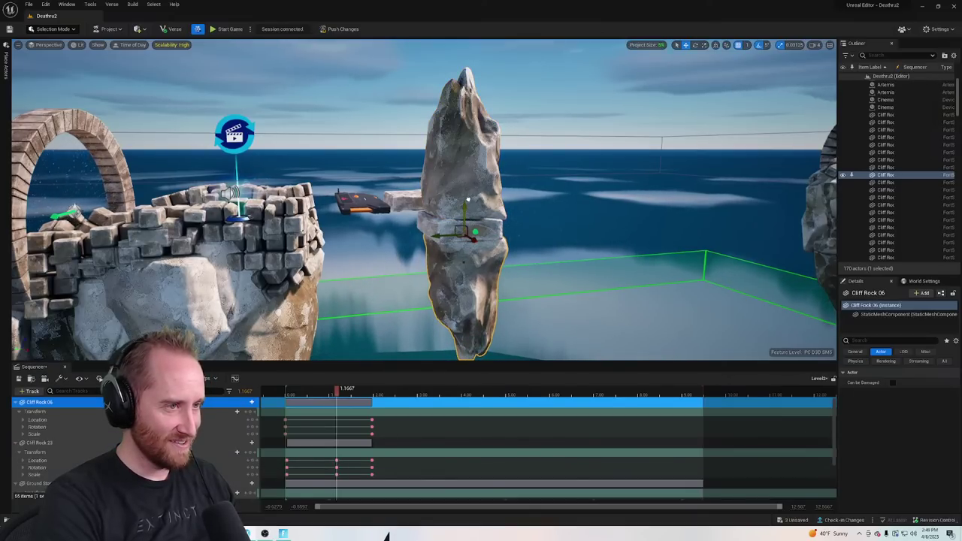
click(250, 413)
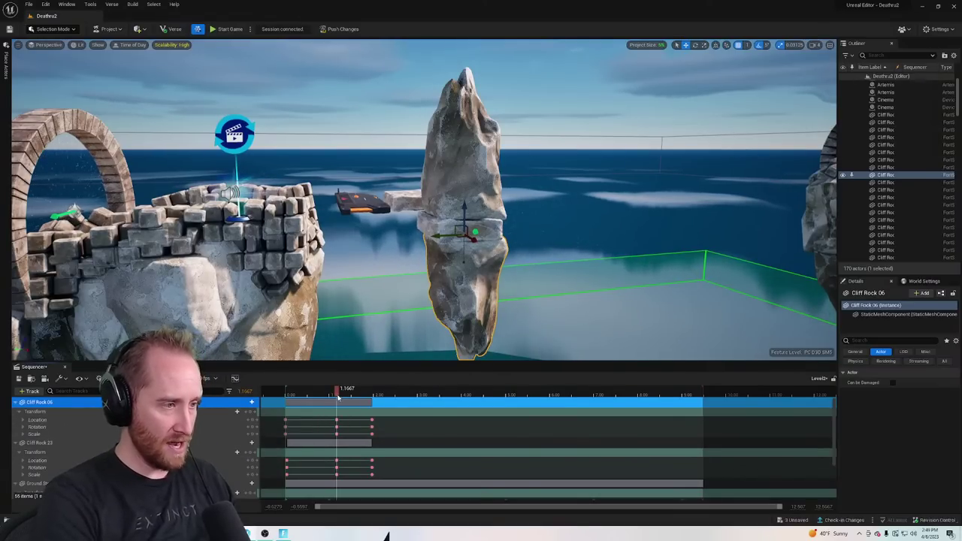
drag(340, 389, 337, 411)
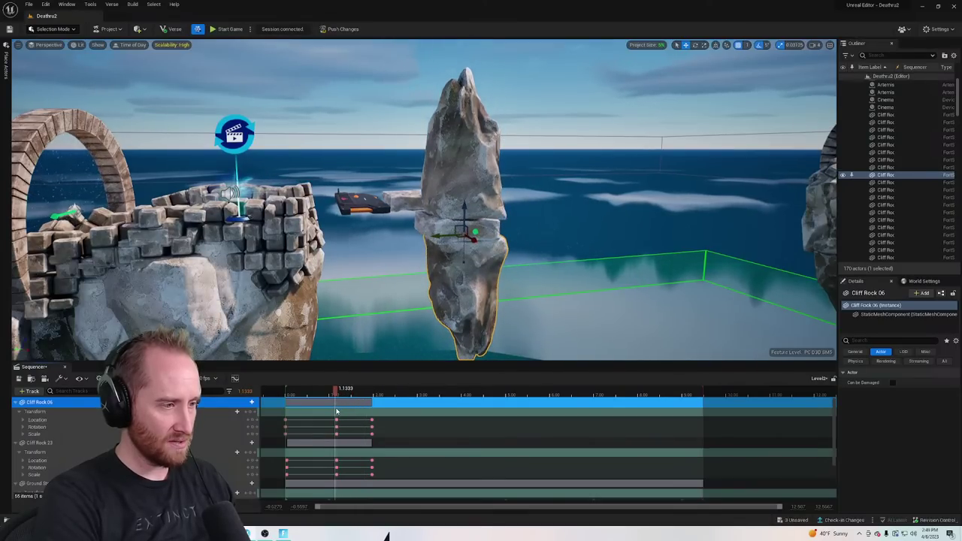
Undo the recently added transform keys and moved elements on Cliff Rock 06 and Cliff Rock 23 back to their starting keys
key(ctrl+z)
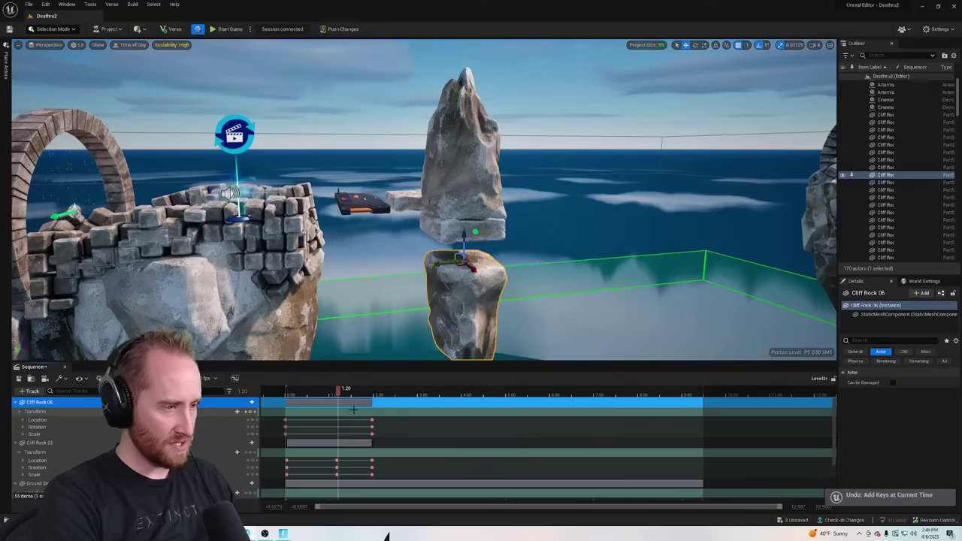
key(ctrl+z)
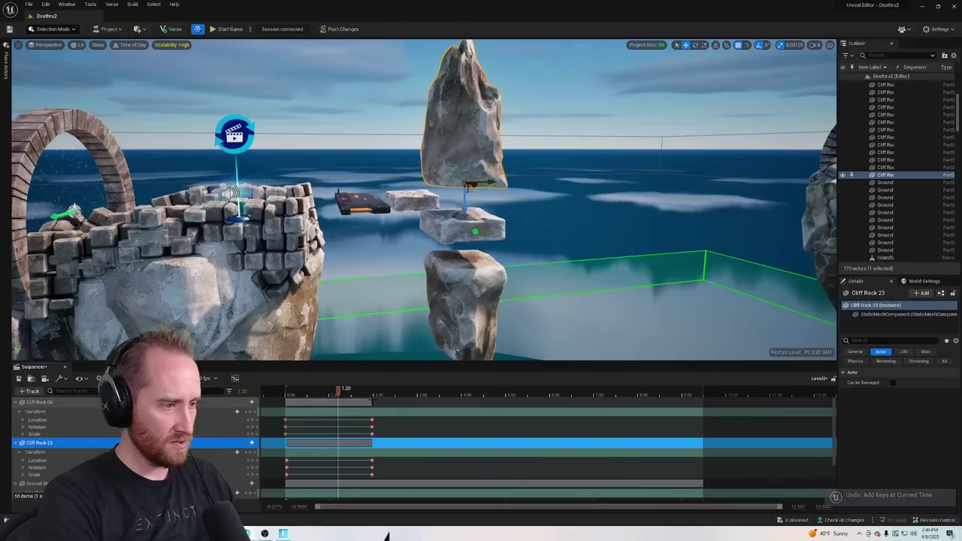
click(372, 401)
key(ctrl+z)
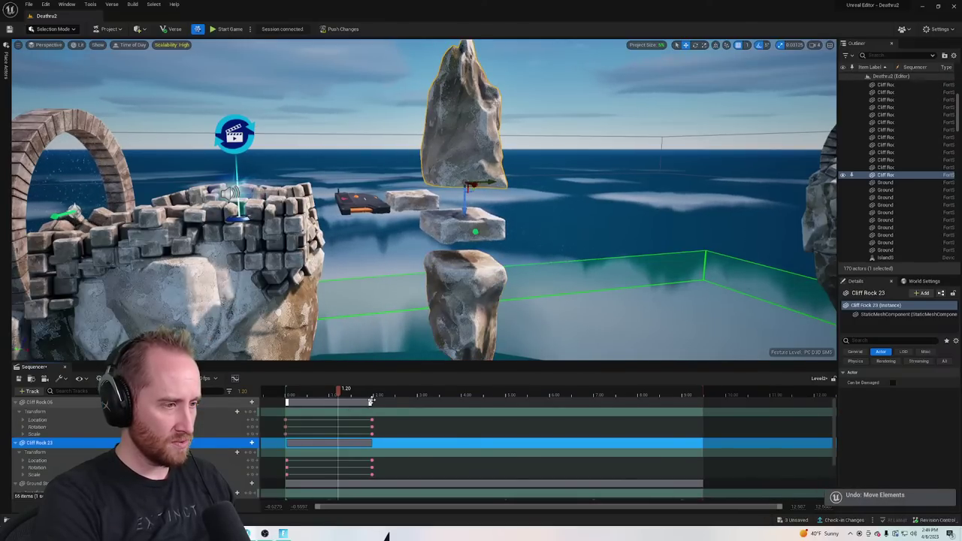
key(ctrl+z)
key(ctrl+z)
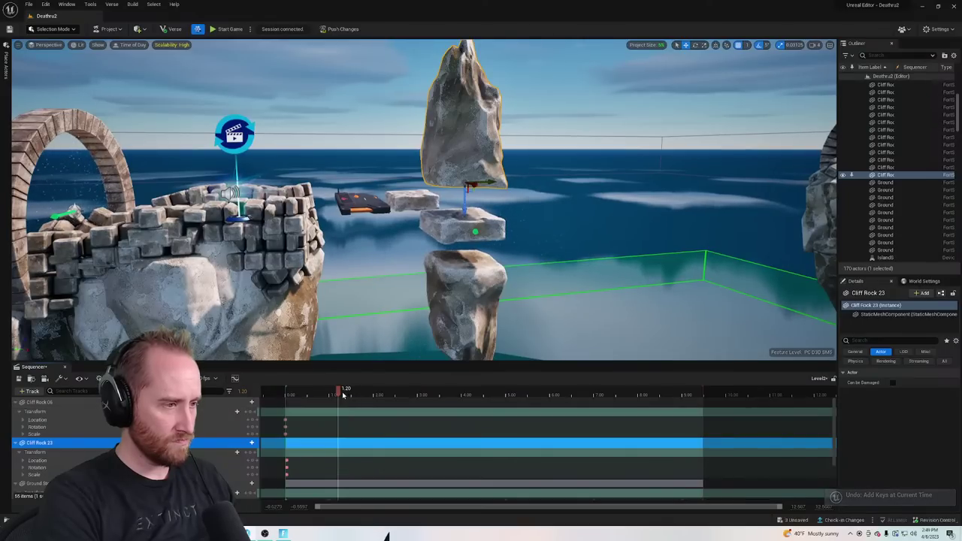
Add transform keys for Cliff Rock 06 and Cliff Rock 23 at 3.5333 in the level sequence
drag(342, 393, 442, 391)
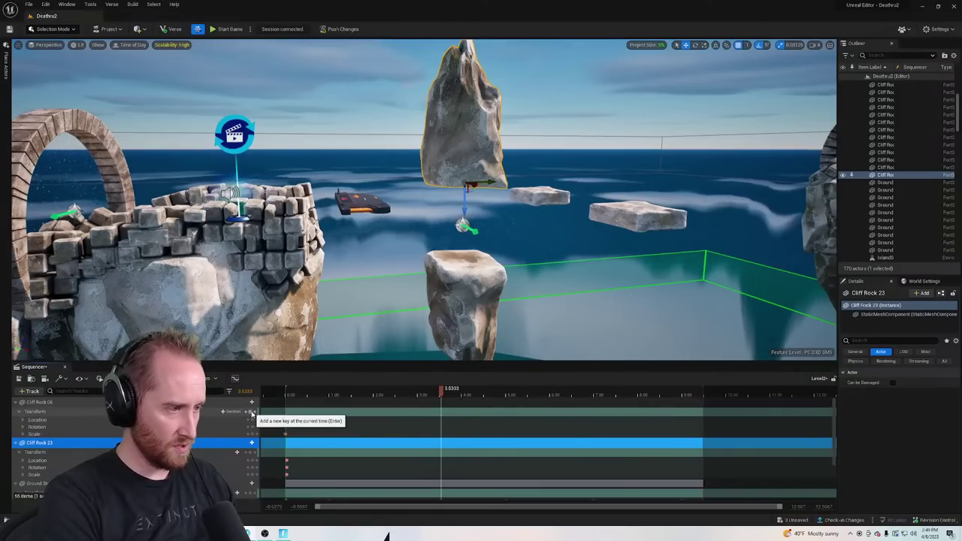
click(248, 412)
click(251, 455)
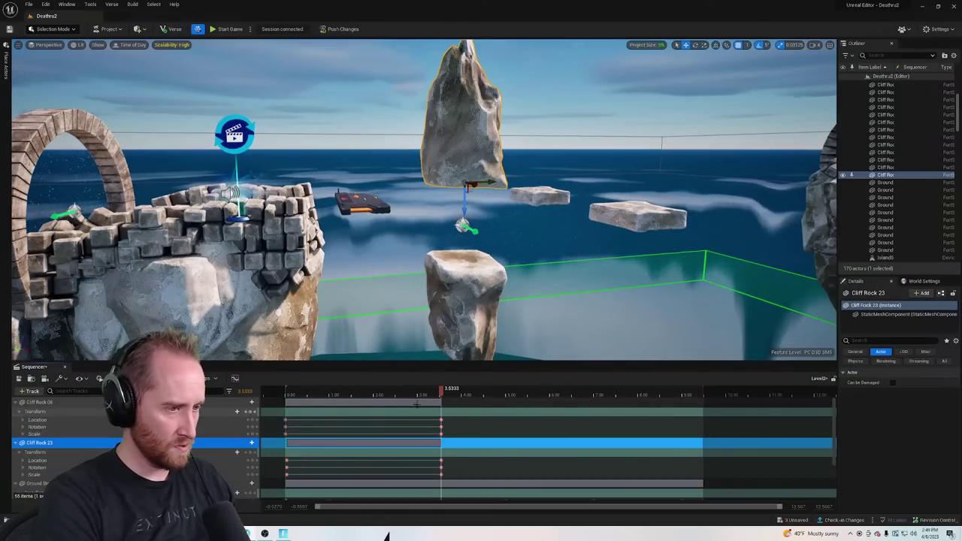
At 1.2333, lower Cliff Rock 23 onto the moving ground stone and key its transform
drag(442, 393, 345, 412)
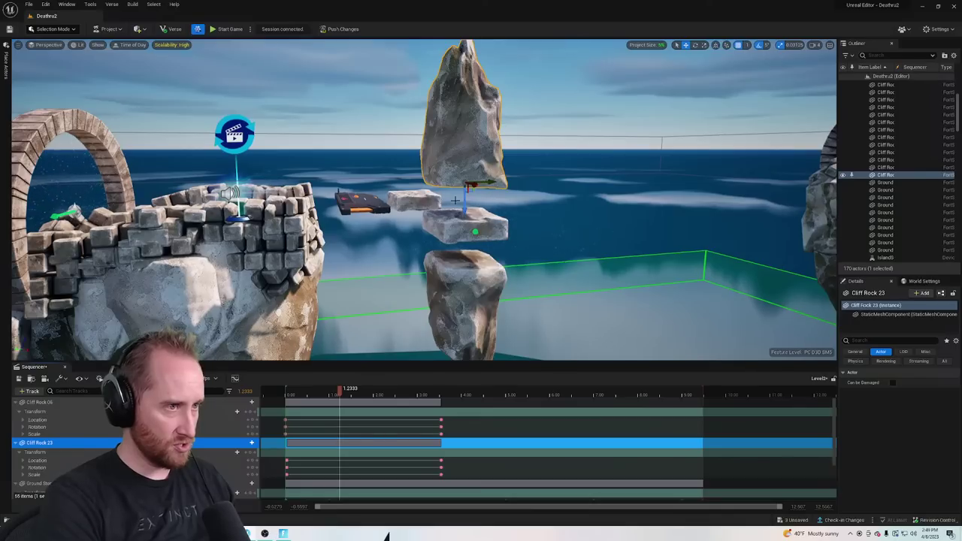
drag(456, 200, 462, 242)
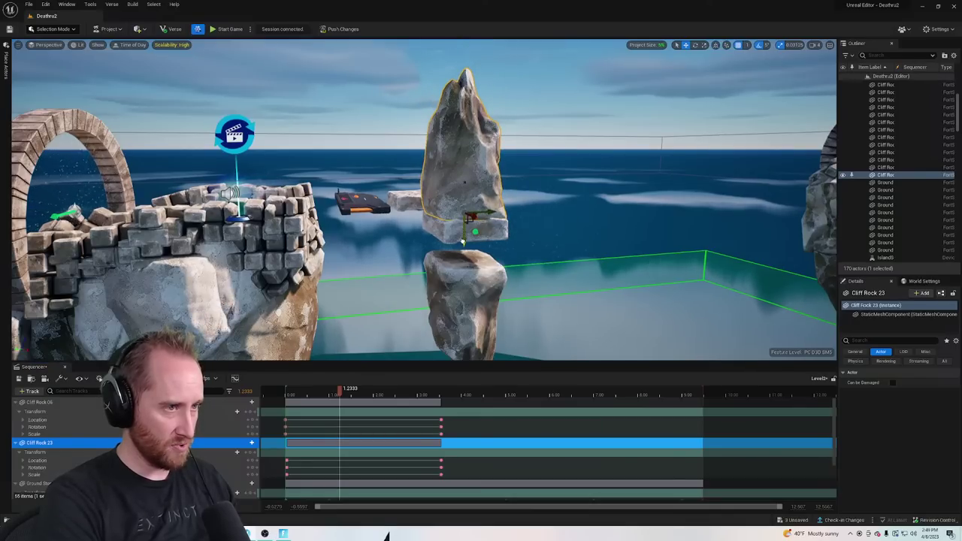
click(254, 451)
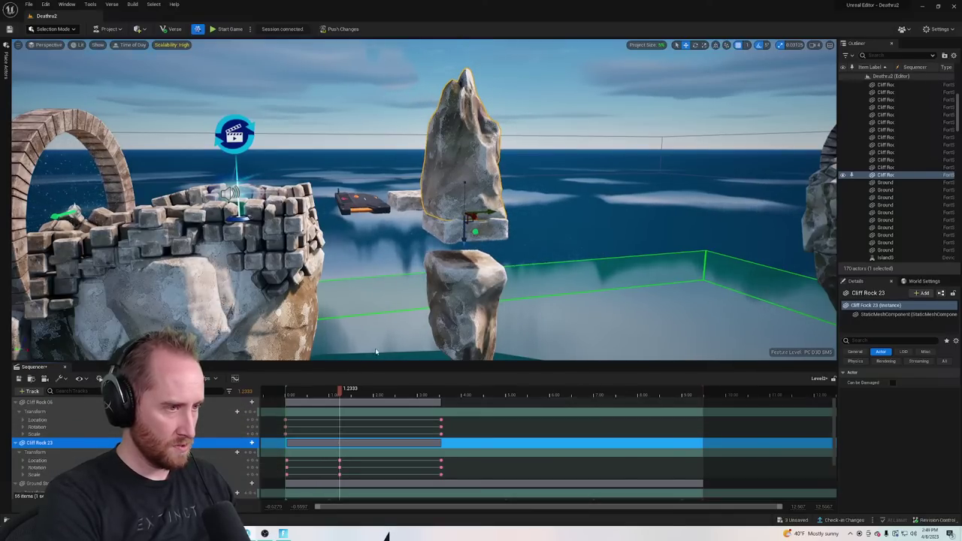
Raise Cliff Rock 06 against the underside of the ground stone, key its transform at 1.2333, and scrub back to check the motion
click(455, 301)
right_drag(470, 239, 468, 238)
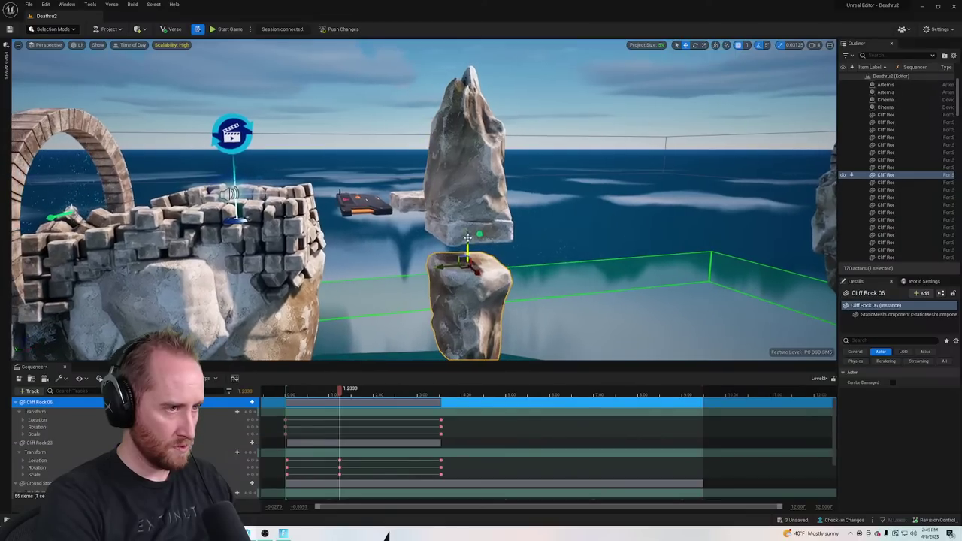
drag(466, 239, 468, 211)
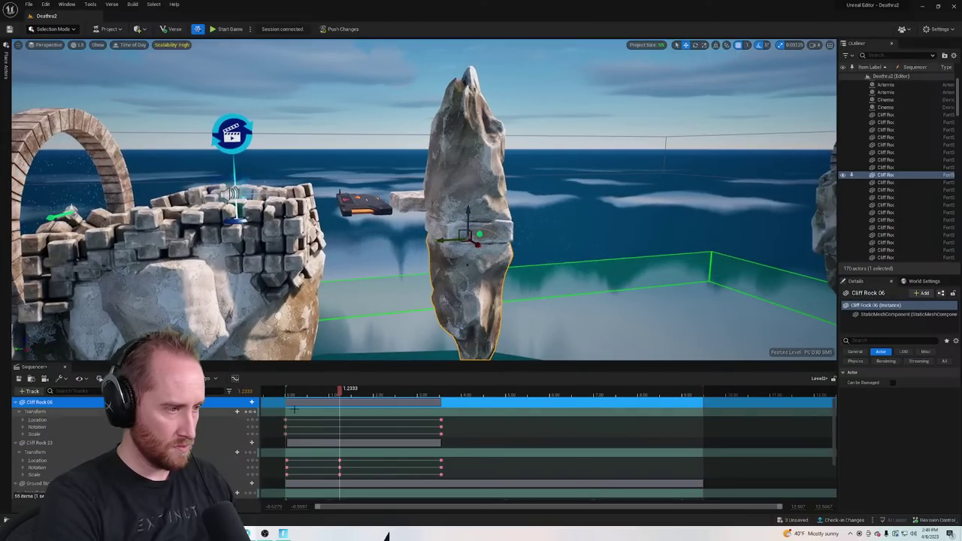
click(248, 413)
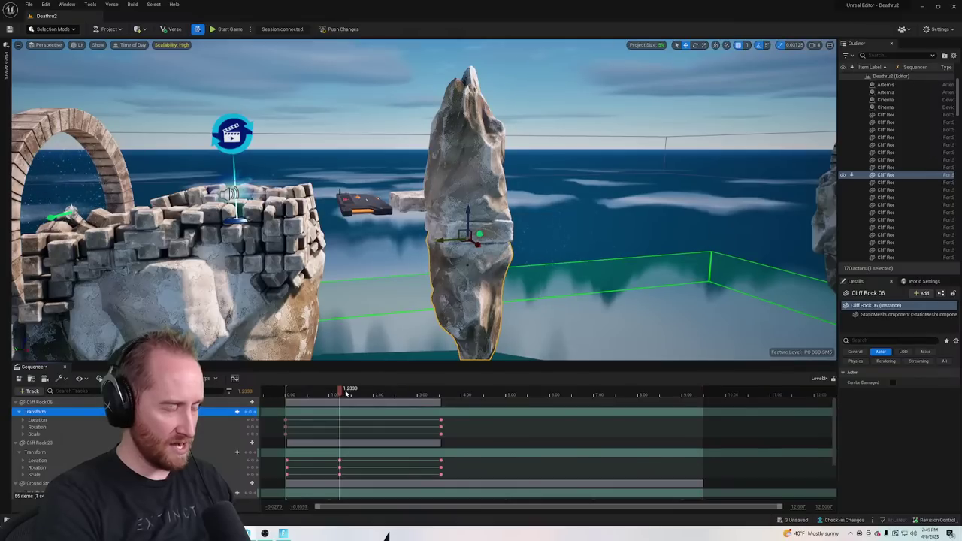
click(251, 413)
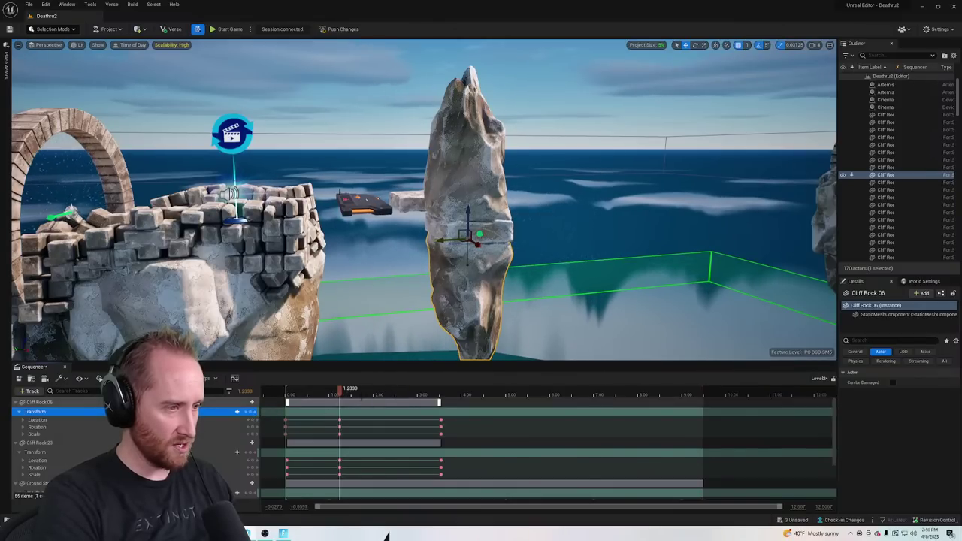
drag(341, 393, 311, 406)
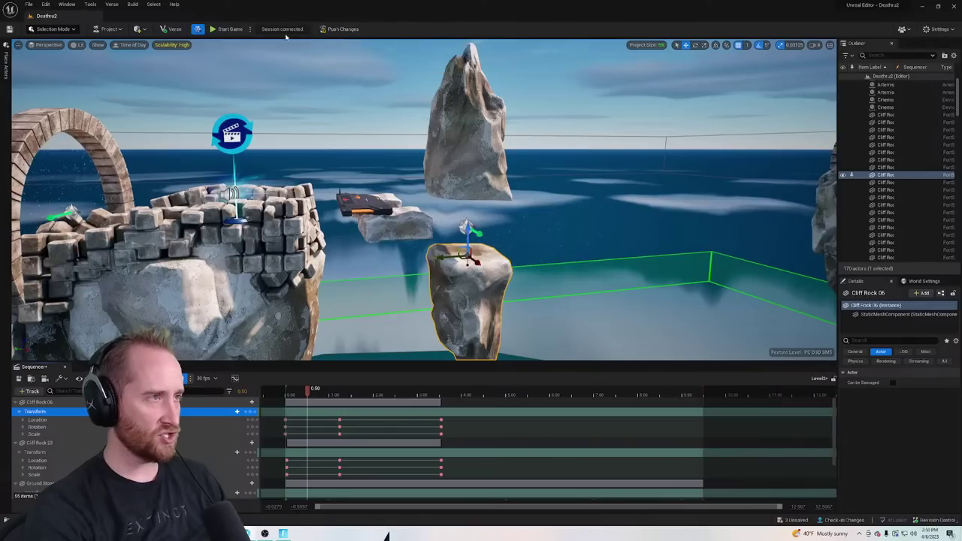
Push the changes to the live session, saving Cliff Rock 06, Cliff Rock 23 and Level2, and clear and close the message log
click(340, 28)
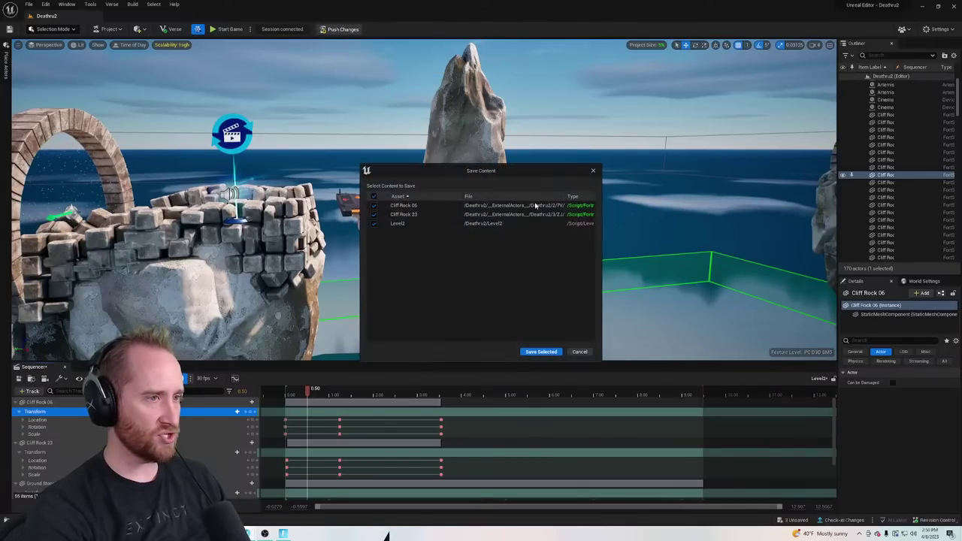
click(538, 351)
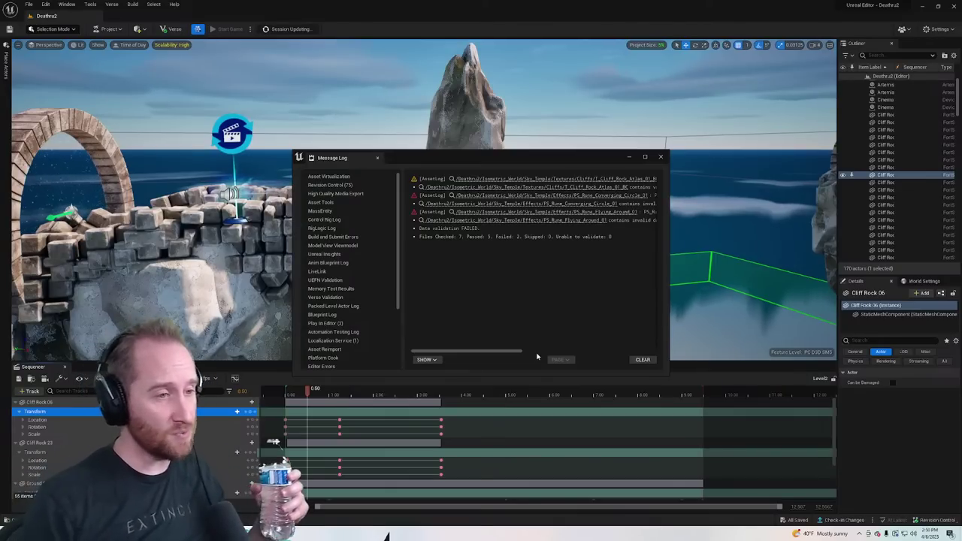
click(643, 360)
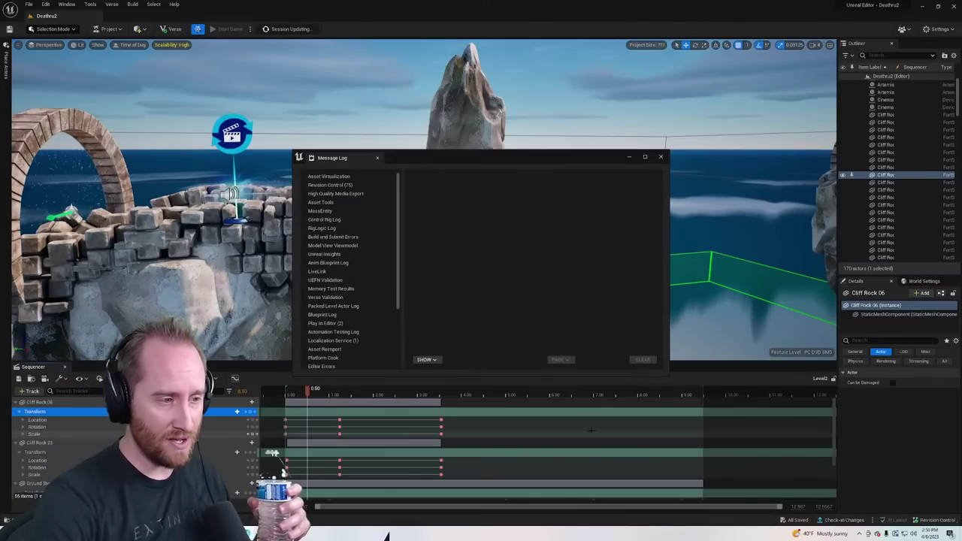
click(661, 158)
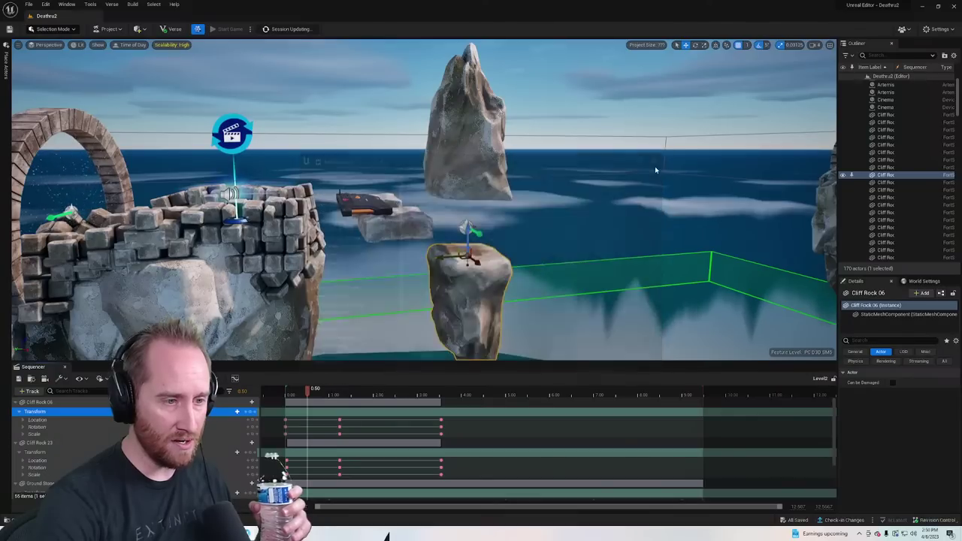
scroll(530, 436, down, 3)
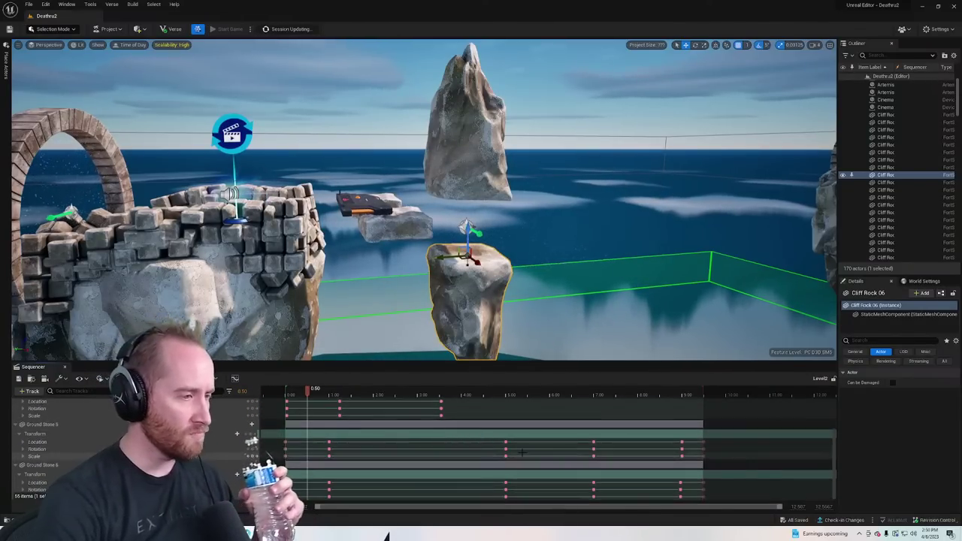
scroll(522, 451, up, 3)
scroll(521, 452, down, 3)
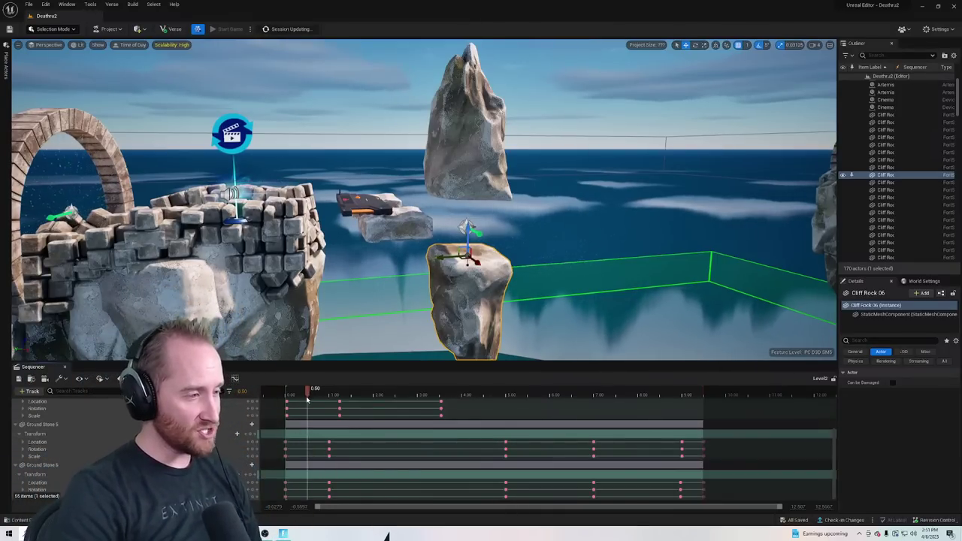
drag(307, 400, 335, 398)
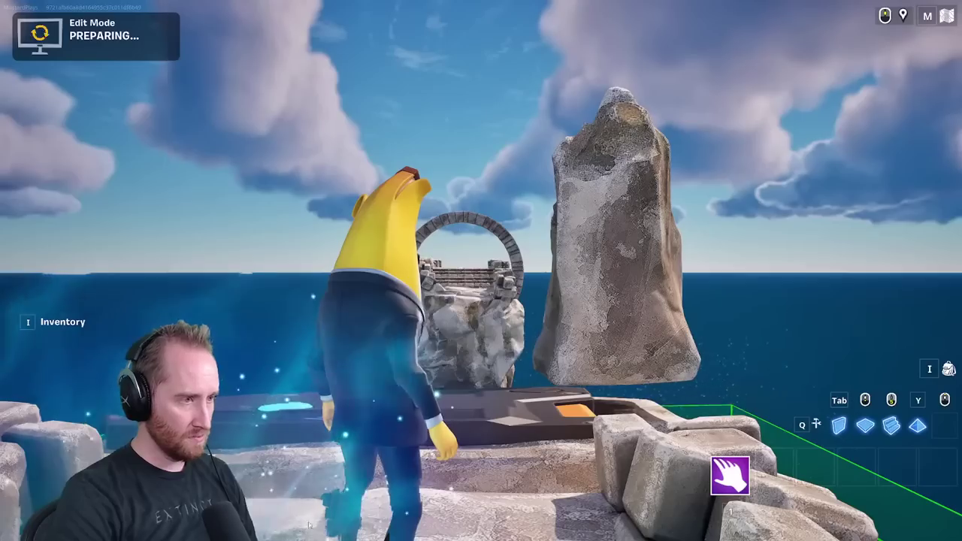
key(w)
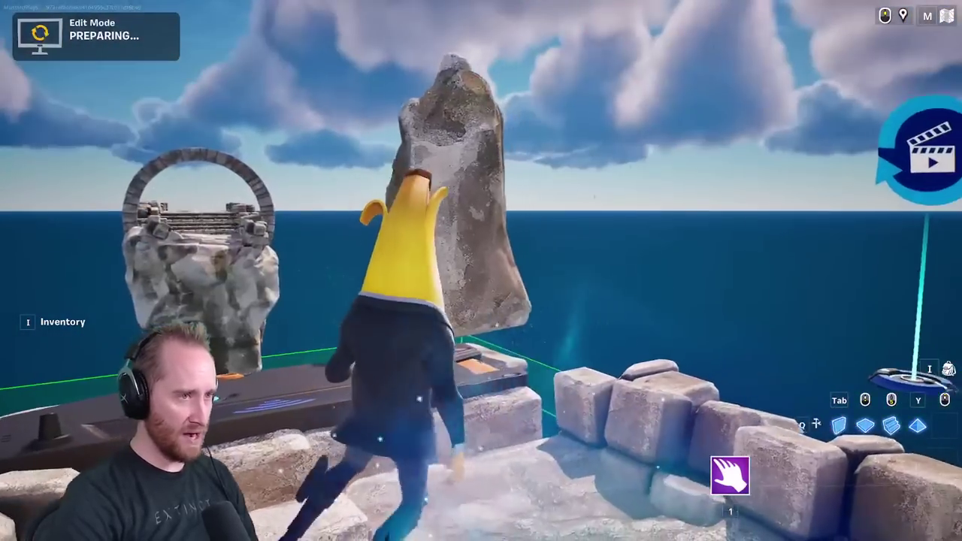
key(space)
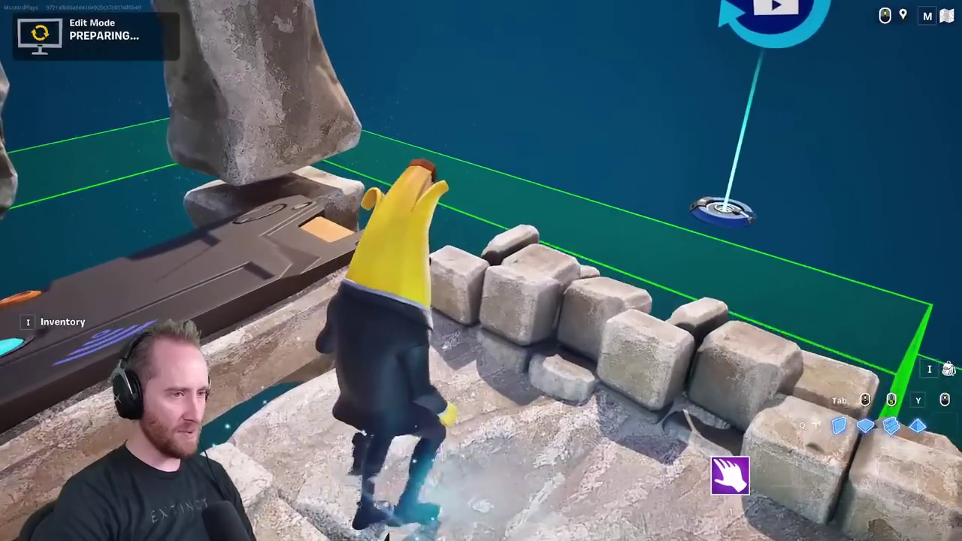
key(w)
key(space)
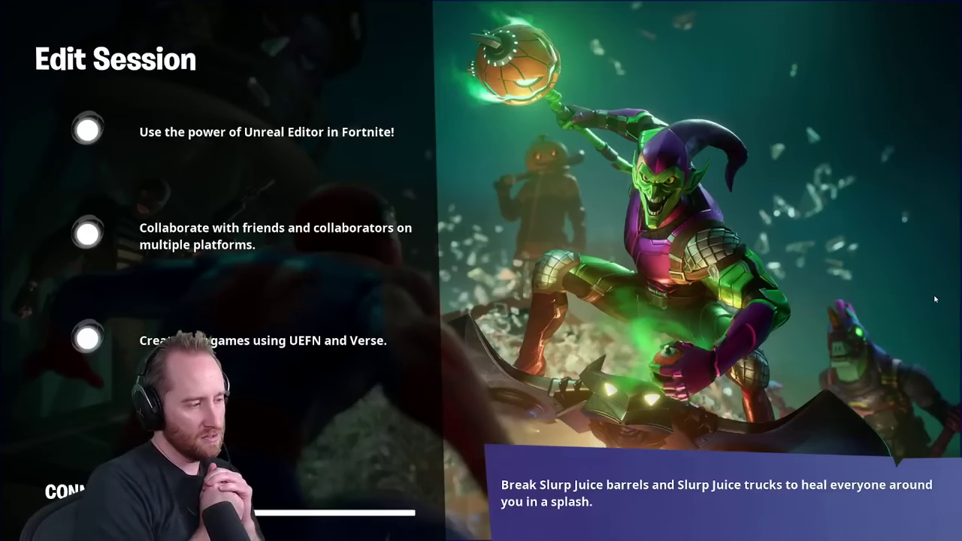
Fly the character back to the stone start platform in Fortnite's edit session and start the game
key(space)
key(space)
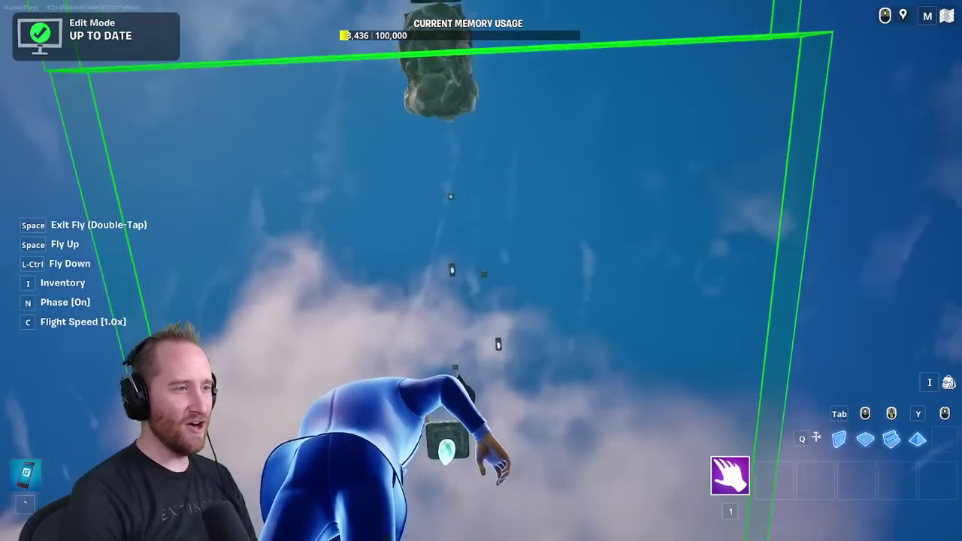
key(space)
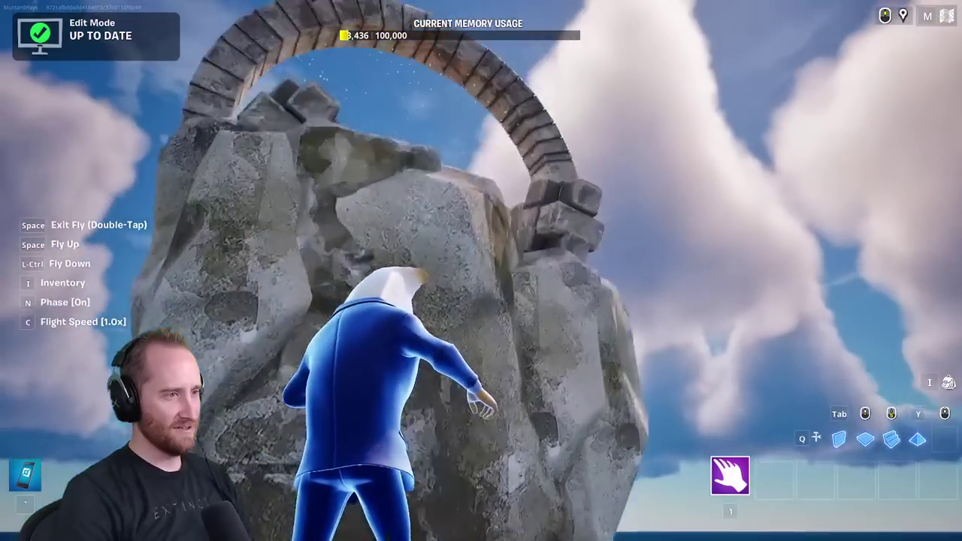
key(w)
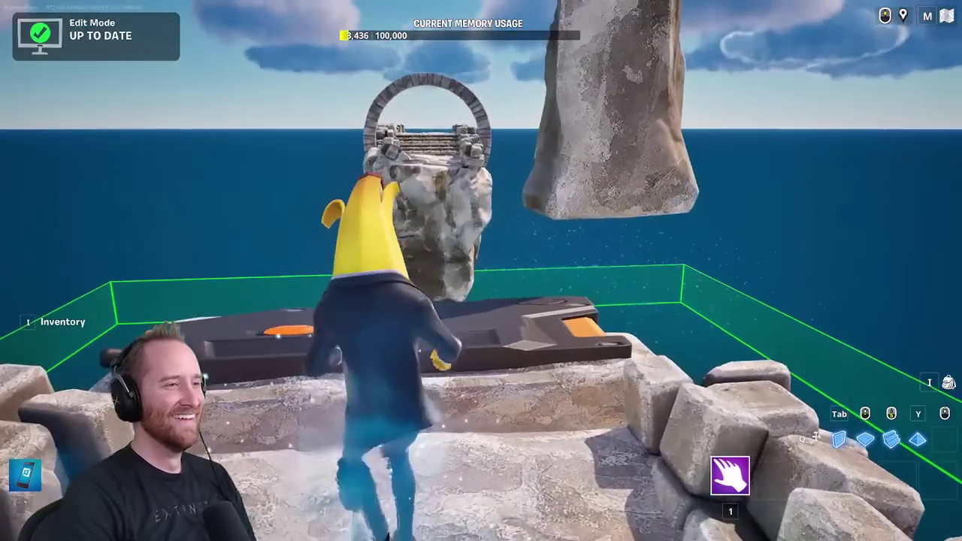
key(Escape)
click(282, 366)
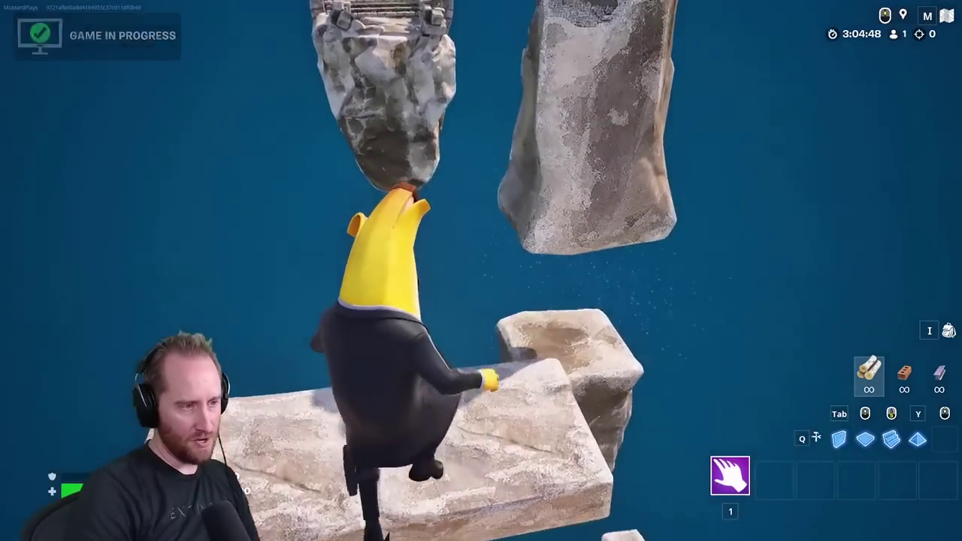
Playtest the crushing cliff rocks by repeatedly jumping from the start platform onto the moving ground stones
key(w)
key(space)
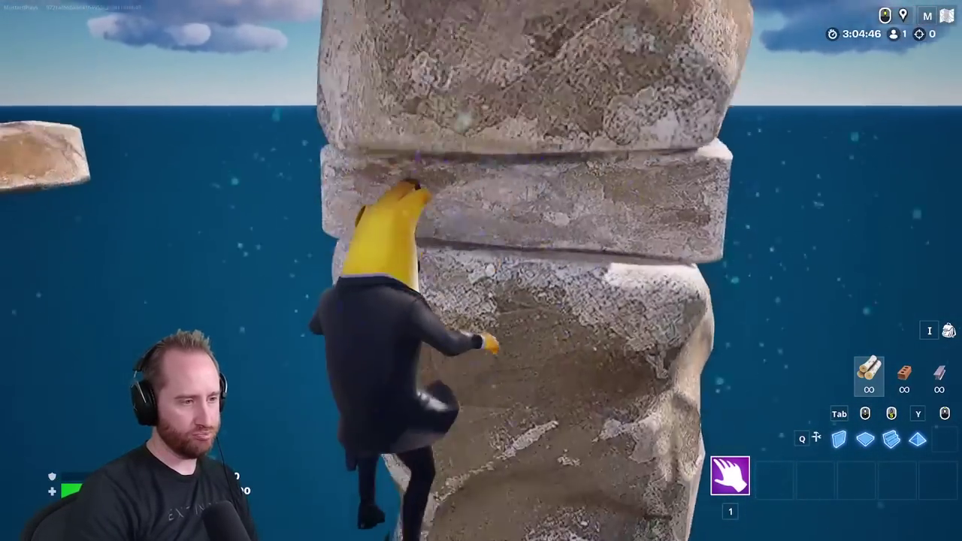
key(w)
key(space)
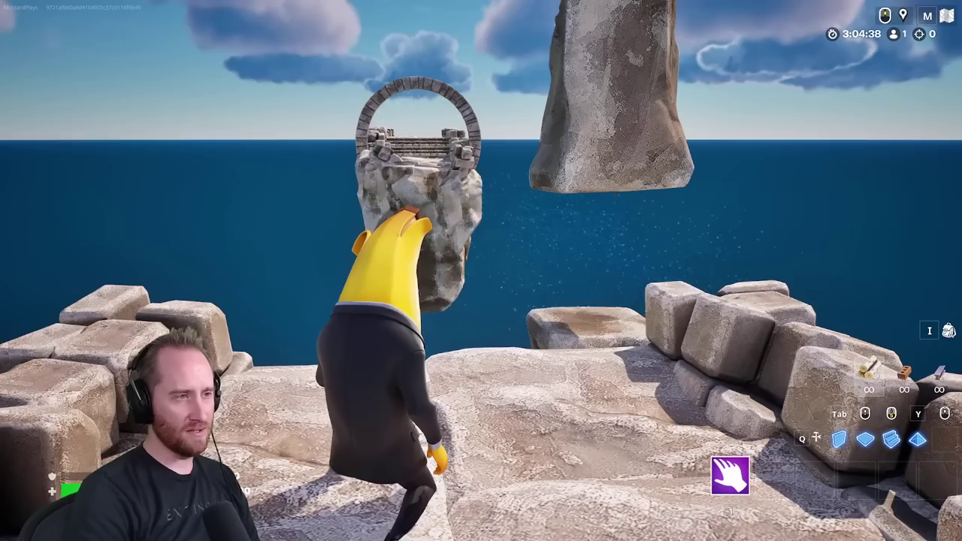
key(w)
key(w)
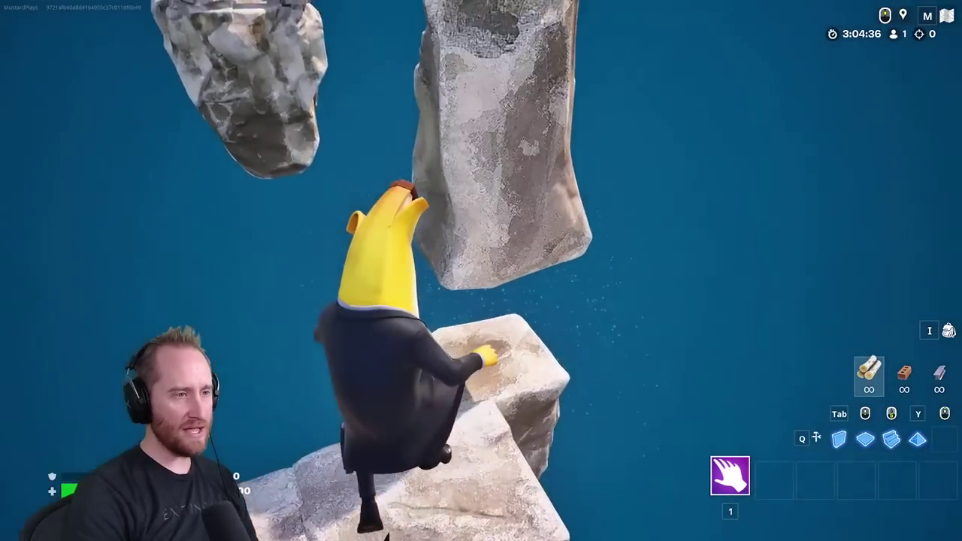
key(w)
key(space)
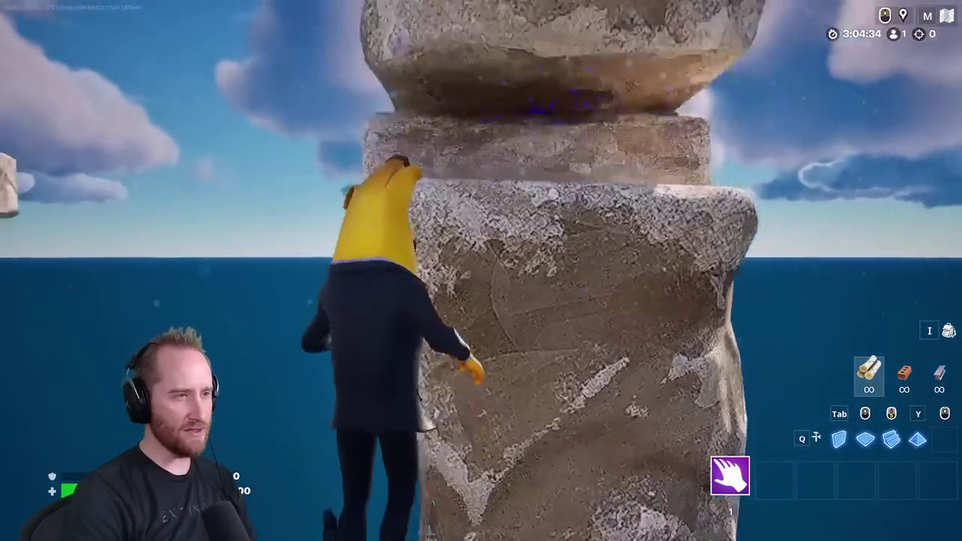
key(w)
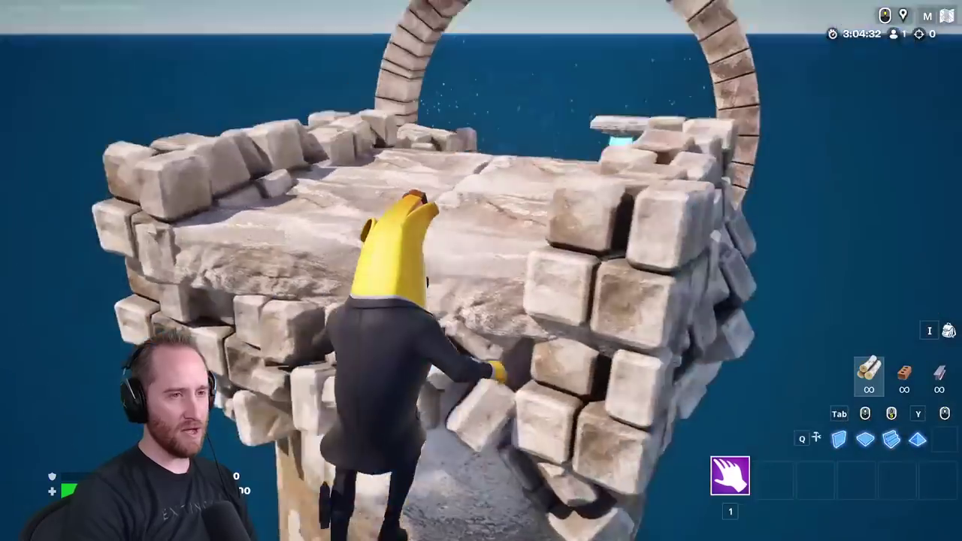
key(w)
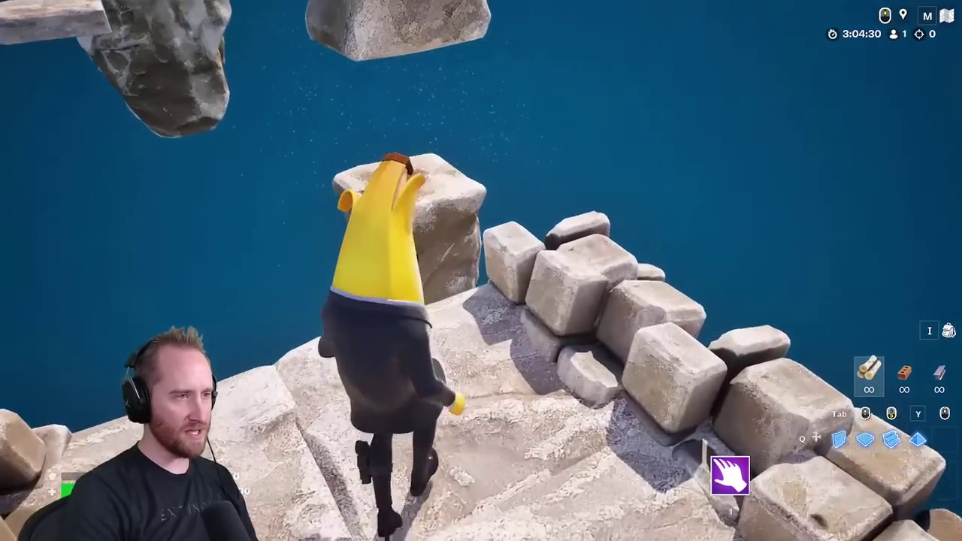
key(w)
key(w)
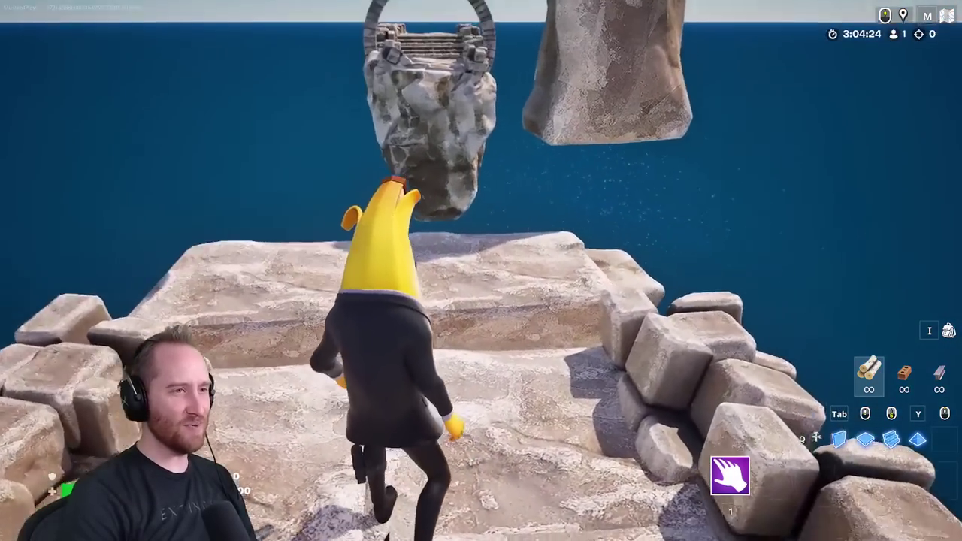
Test the crushing cliff rock's timing by running from the start platform into its path and onto the moving ground stones
key(w)
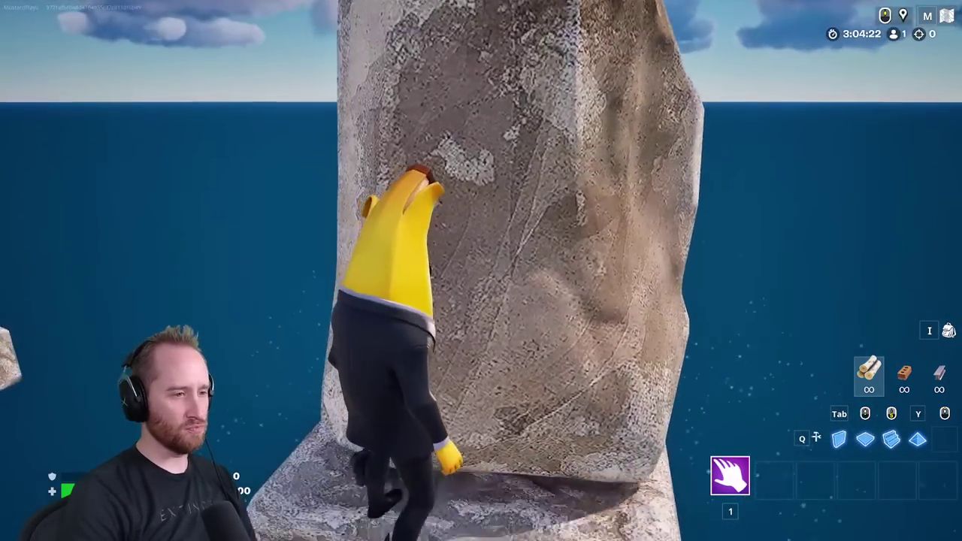
key(space)
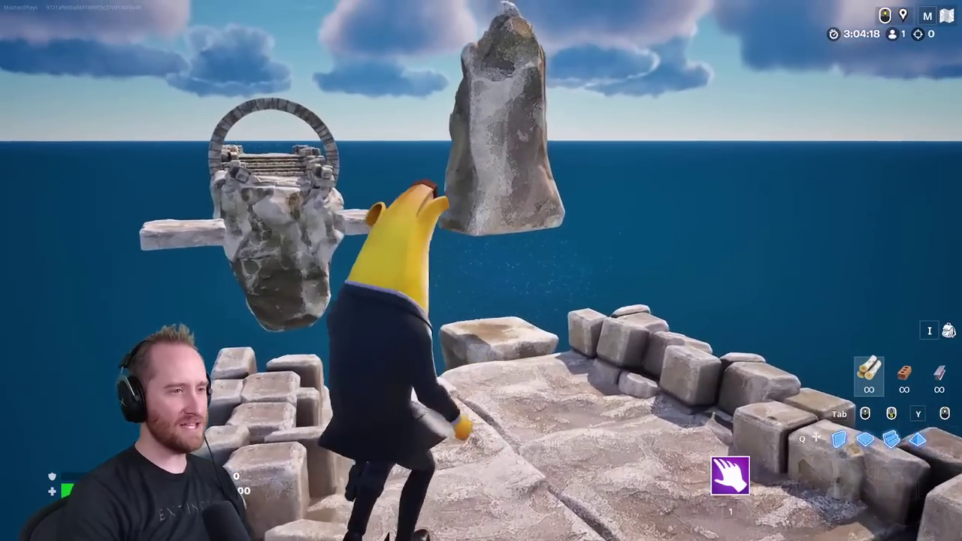
key(w)
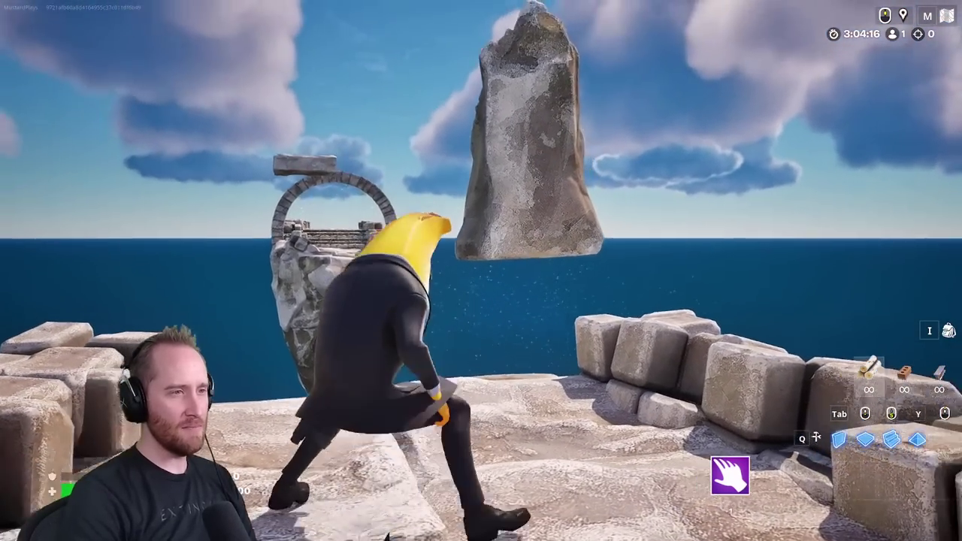
key(w)
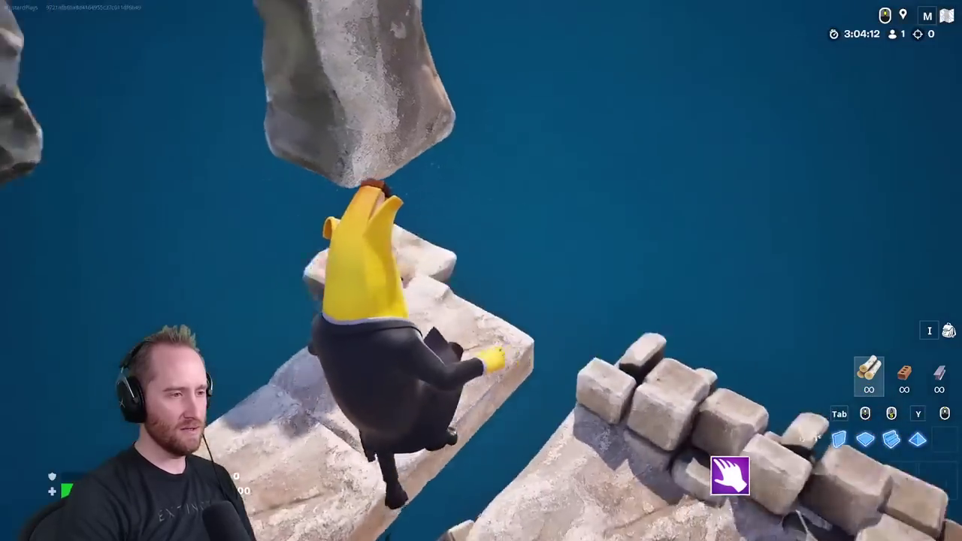
key(w)
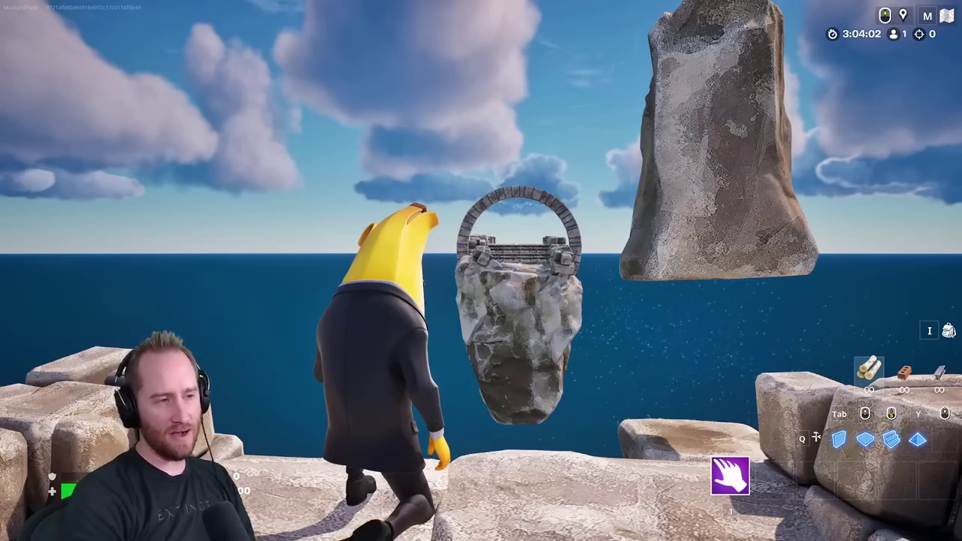
Jump from the start platform across the moving ground stones and past the crushing cliff rocks to the next stone
key(space)
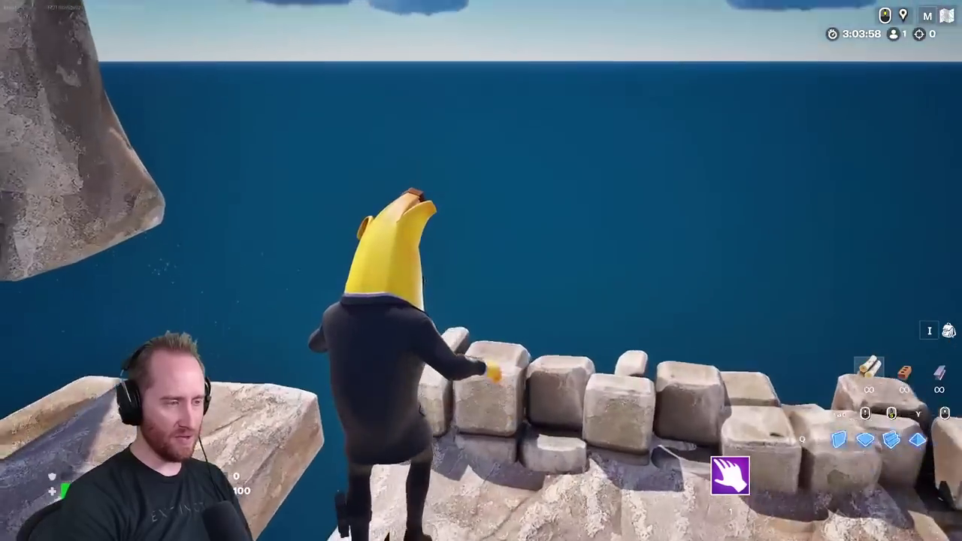
key(space)
key(space)
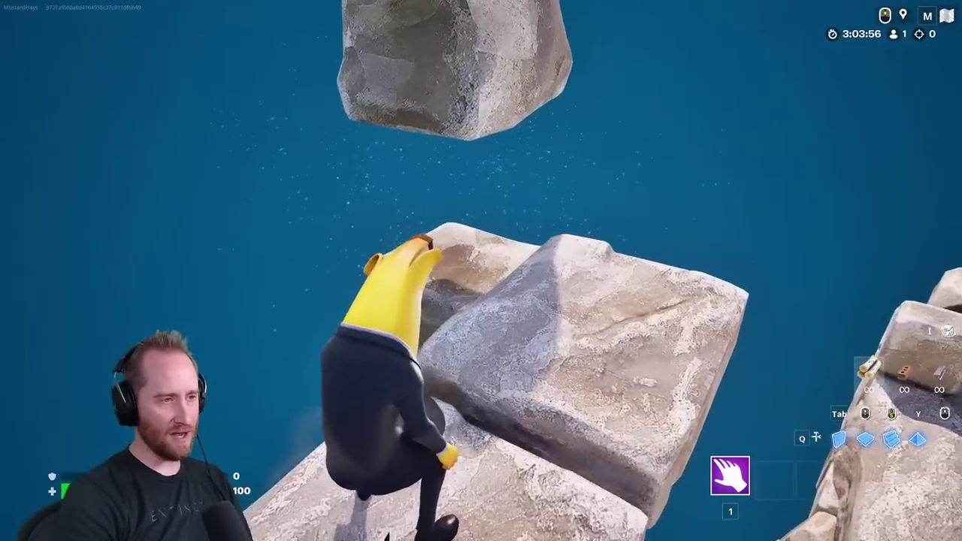
key(space)
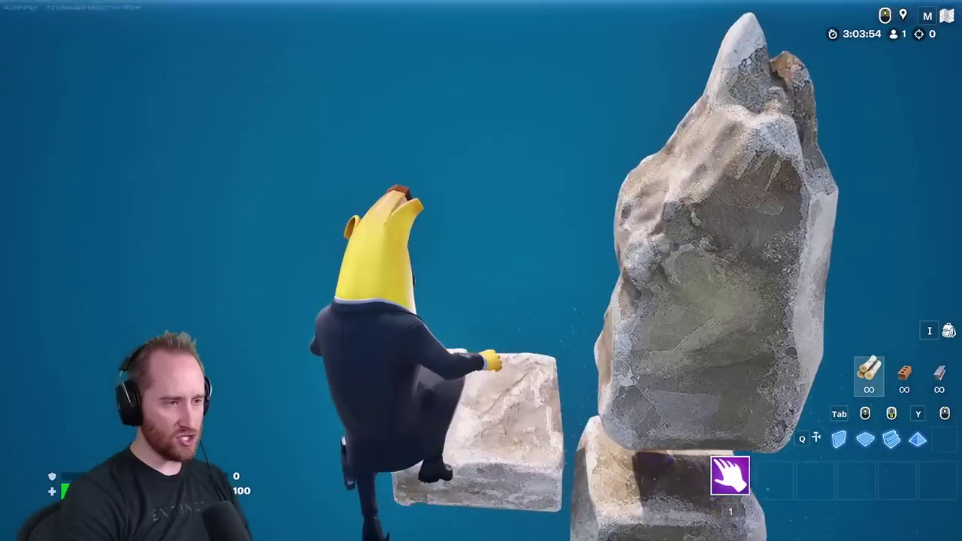
key(w)
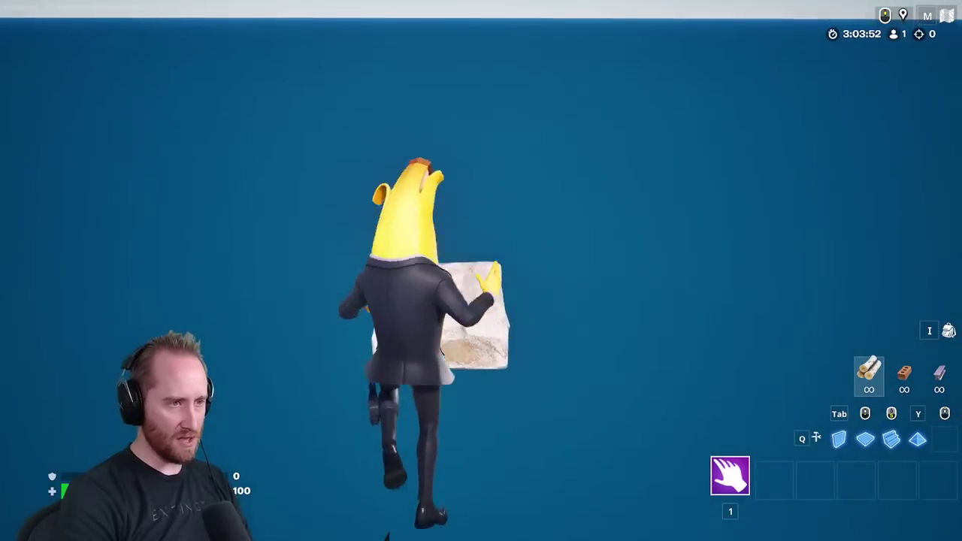
key(w)
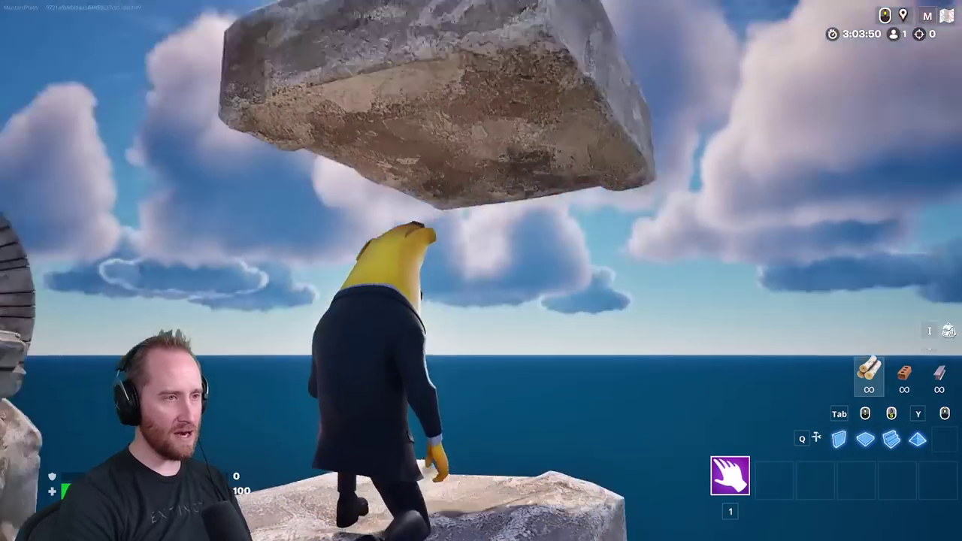
Jump from the stone onto the stepped stone platform, and leap off it again
key(space)
key(w)
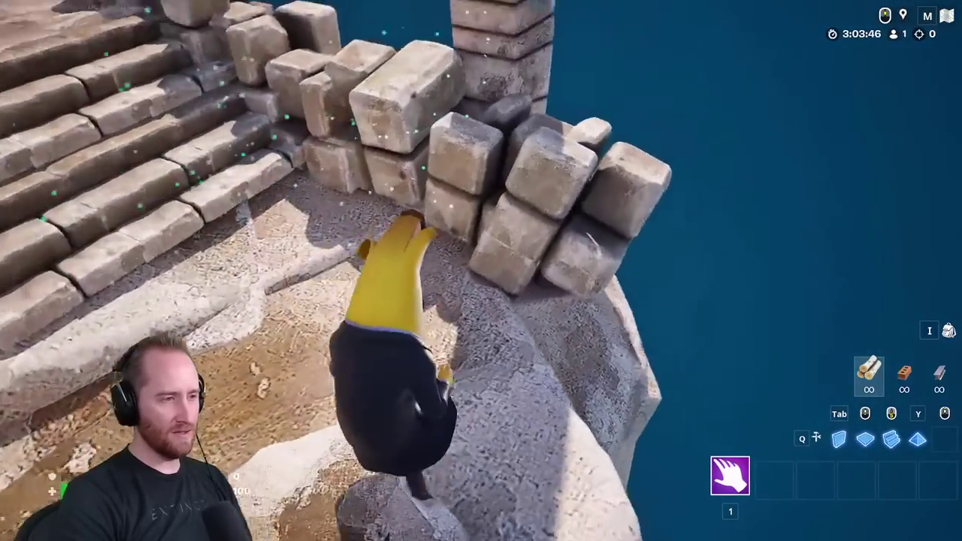
key(w)
key(space)
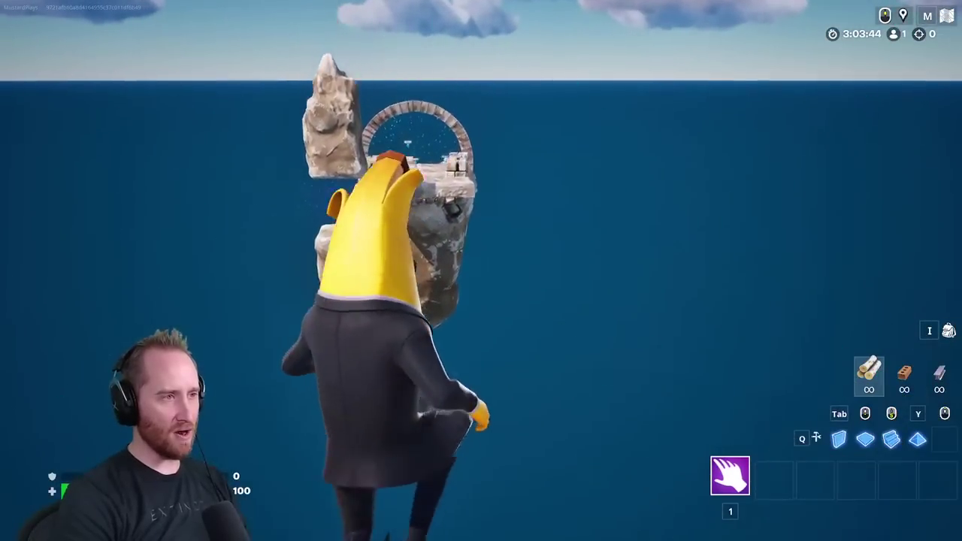
key(w)
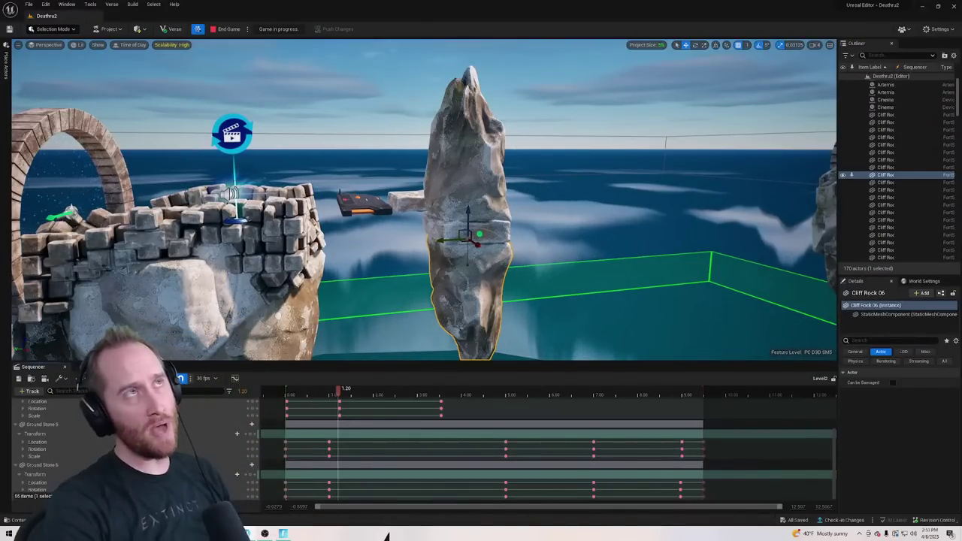
Switch to Unreal Editor, deselect Cliff Rock 06, and scrub the Level2 sequence to examine how the cliff rocks close around the ground stone
click(640, 97)
right_drag(372, 351, 349, 373)
key(s)
key(w)
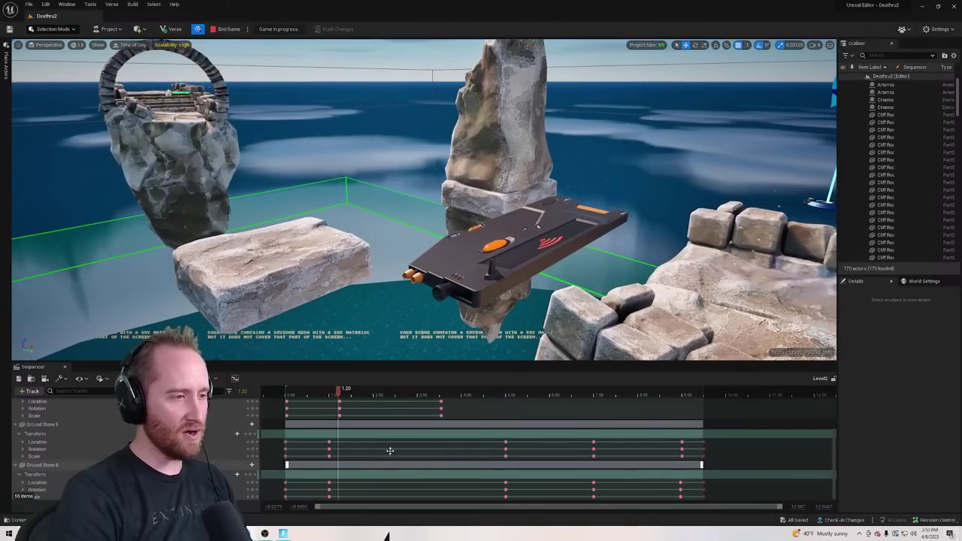
drag(339, 389, 376, 389)
key(d)
right_drag(417, 223, 309, 227)
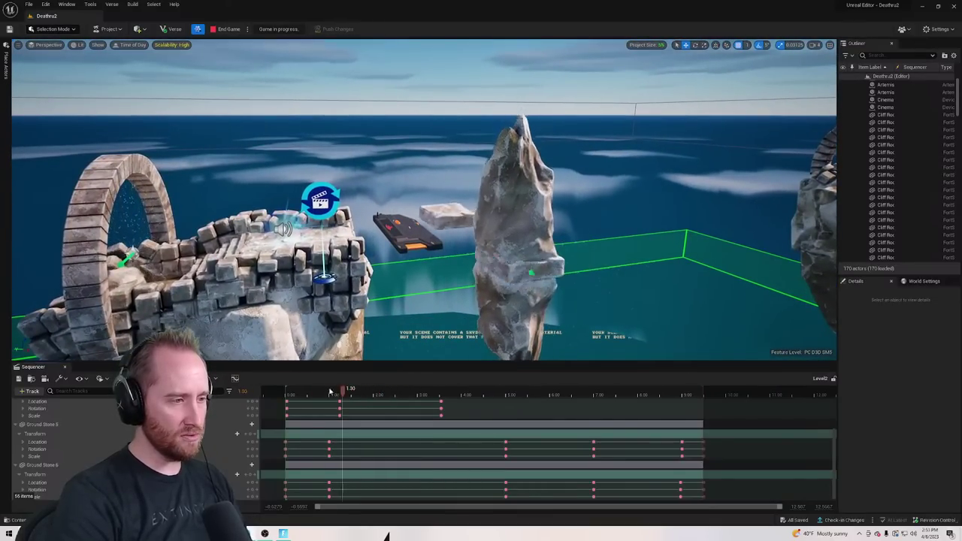
drag(329, 392, 348, 430)
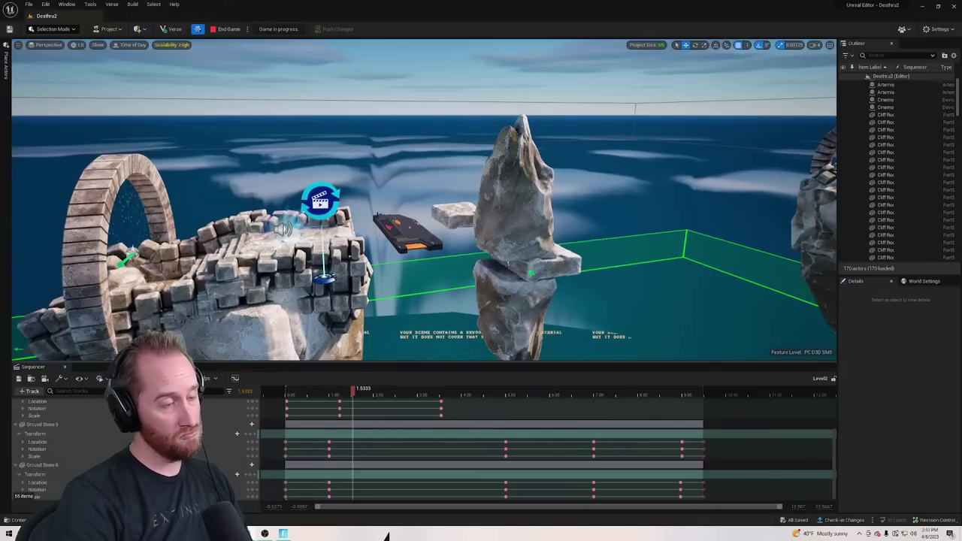
key(w)
right_drag(496, 220, 496, 202)
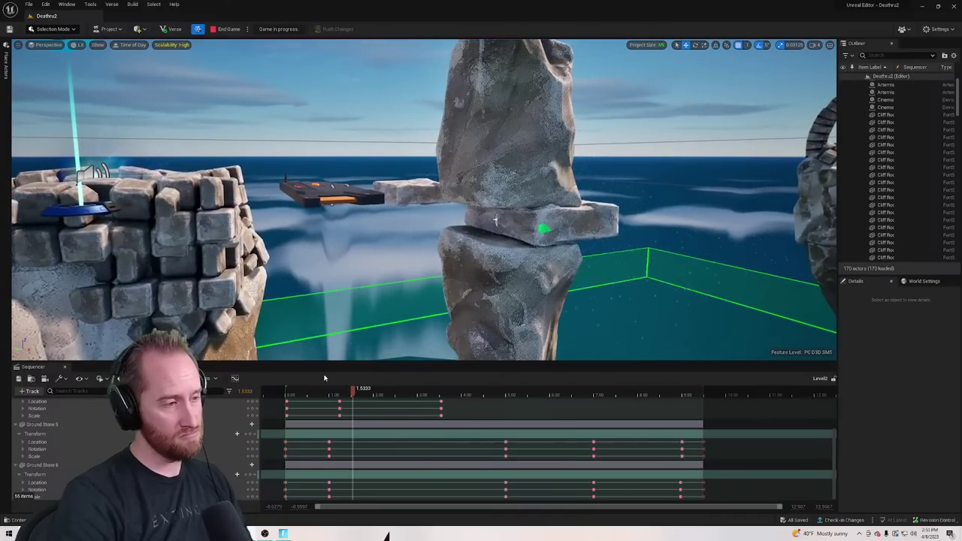
drag(352, 391, 289, 406)
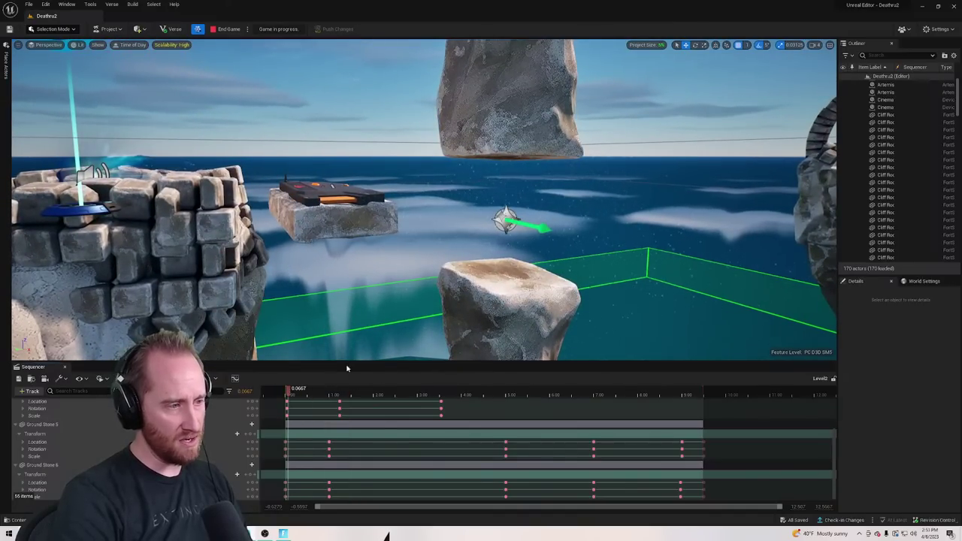
Inspect the rune effect between the cliff rocks and add PS Rune Converging Circle 01 to the Level2 sequence at 0.00
click(506, 219)
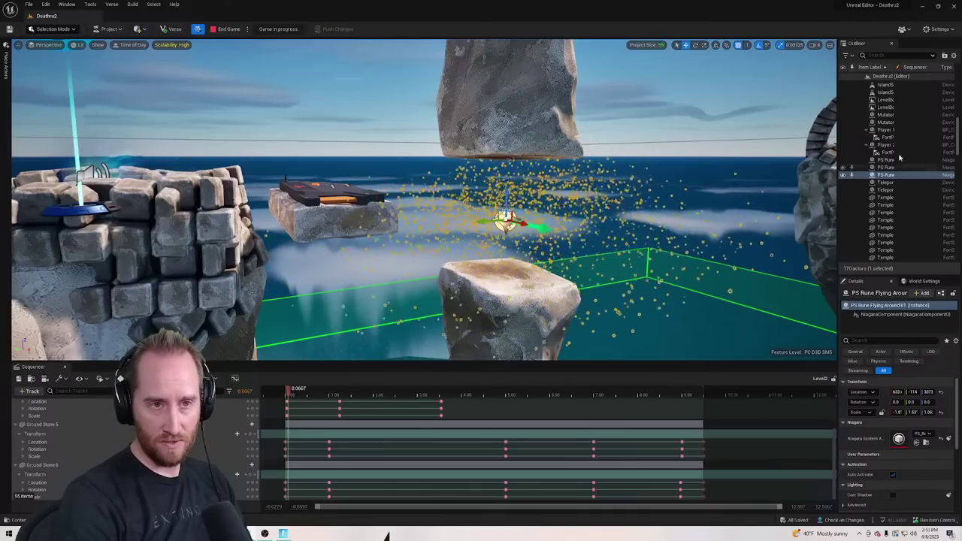
drag(839, 69, 790, 73)
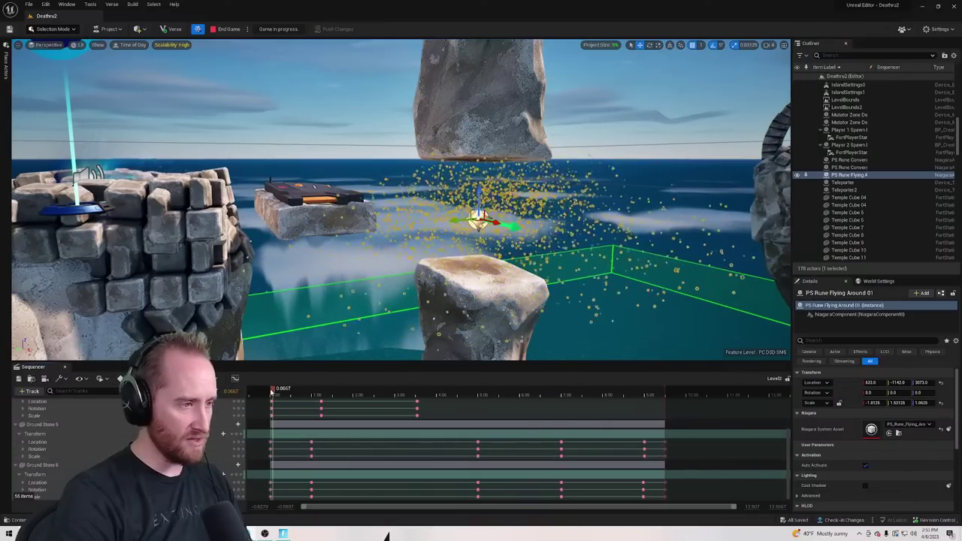
click(30, 391)
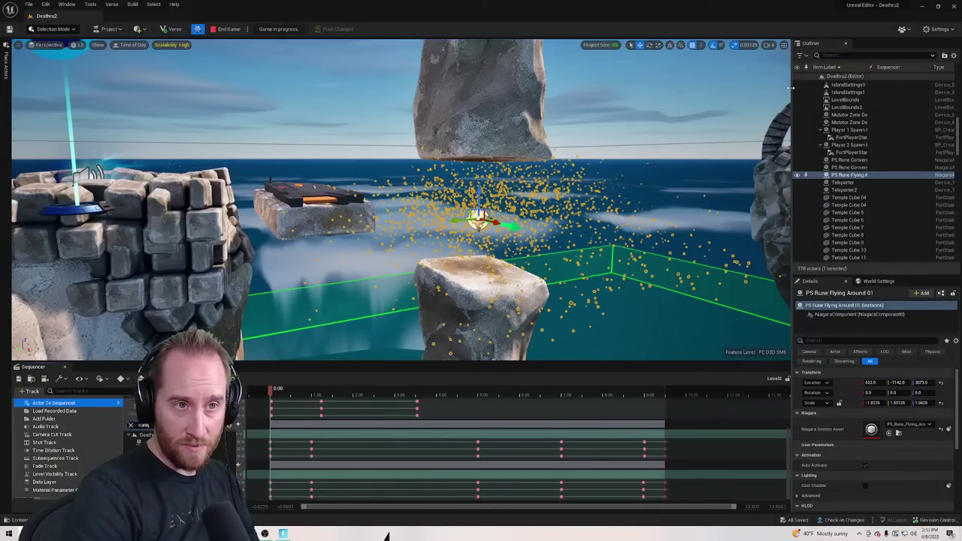
mouse_move(790, 88)
mouse_down()
mouse_move(697, 95)
mouse_move(803, 95)
mouse_up()
click(30, 391)
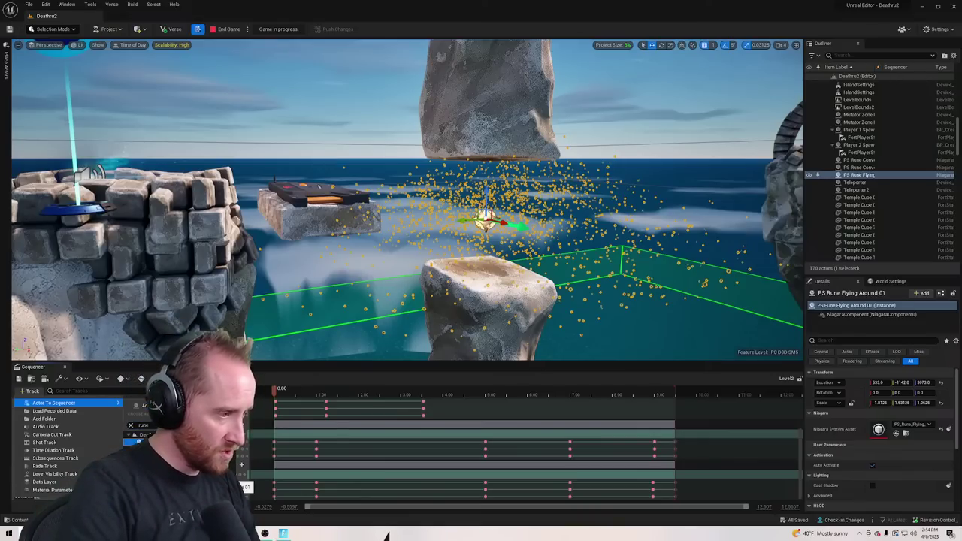
click(137, 442)
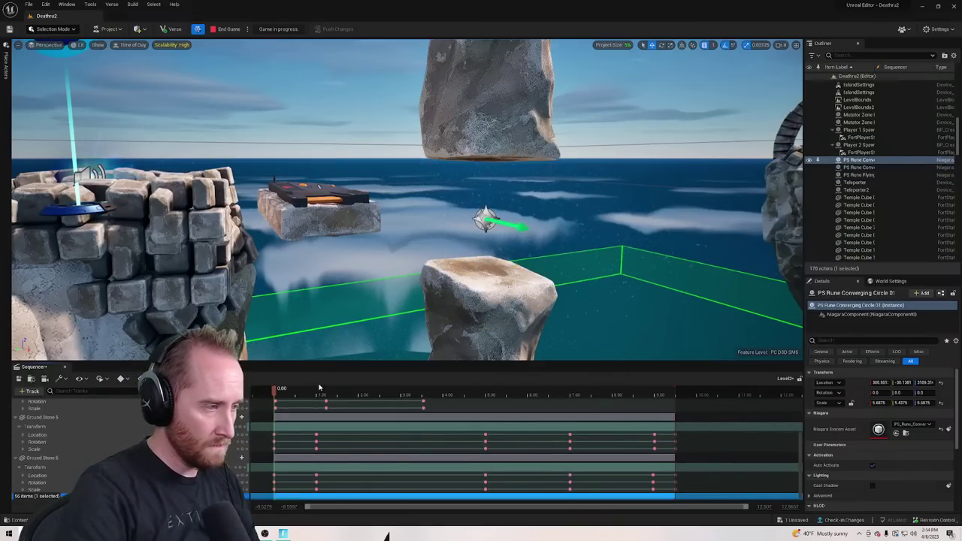
Enlarge the sequence area and add a Transform track to PS Rune Converging Circle 01
scroll(248, 443, down, 1)
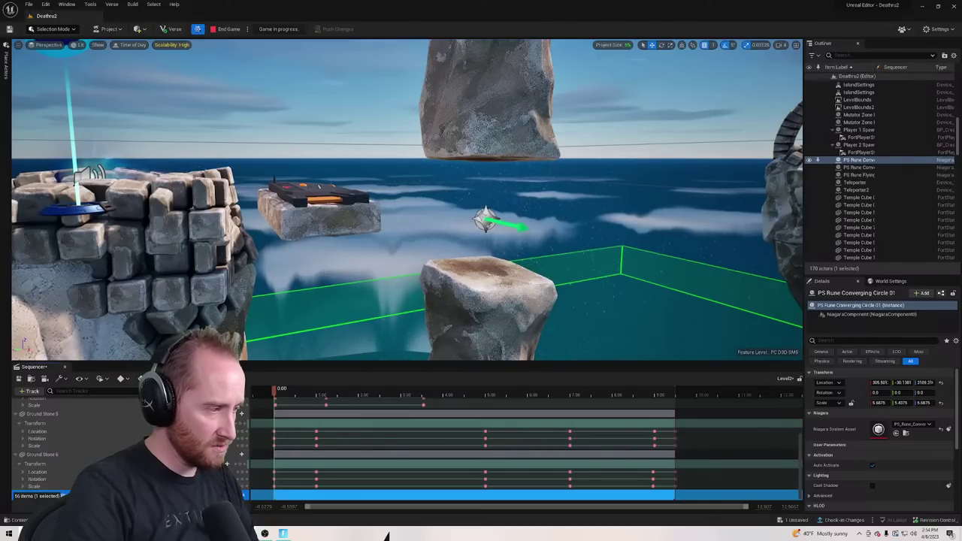
drag(334, 361, 334, 258)
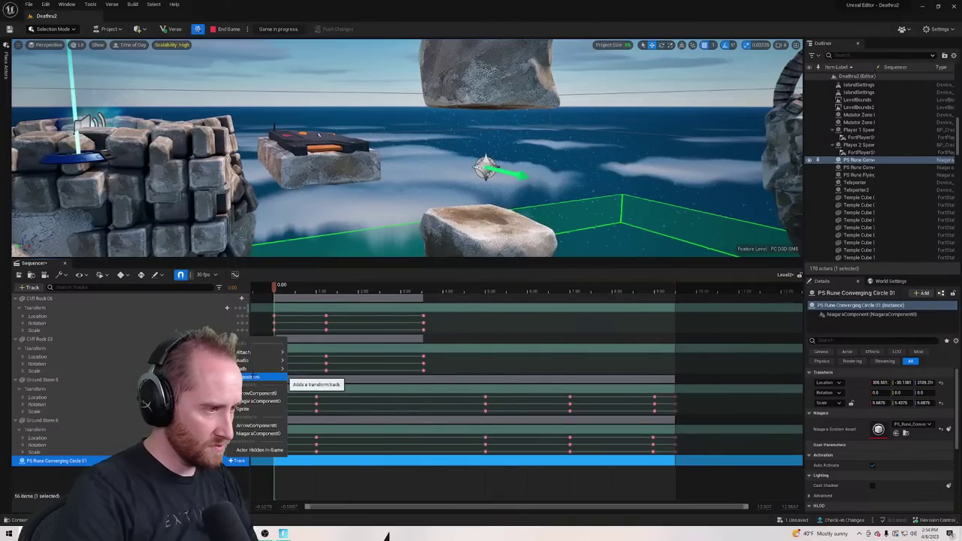
click(259, 377)
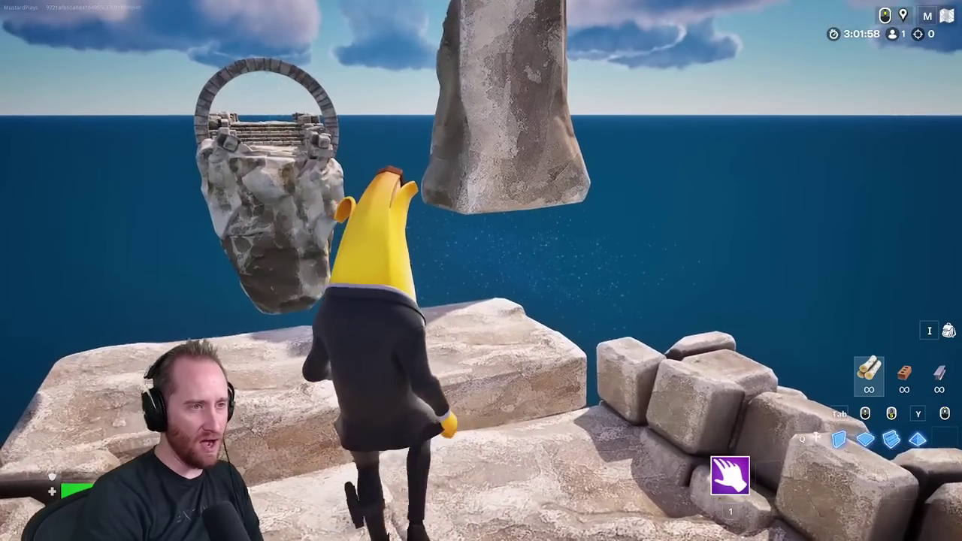
Return to the running Fortnite game and playtest the route from the start platform across the moving stones to the far stone
key(w)
key(space)
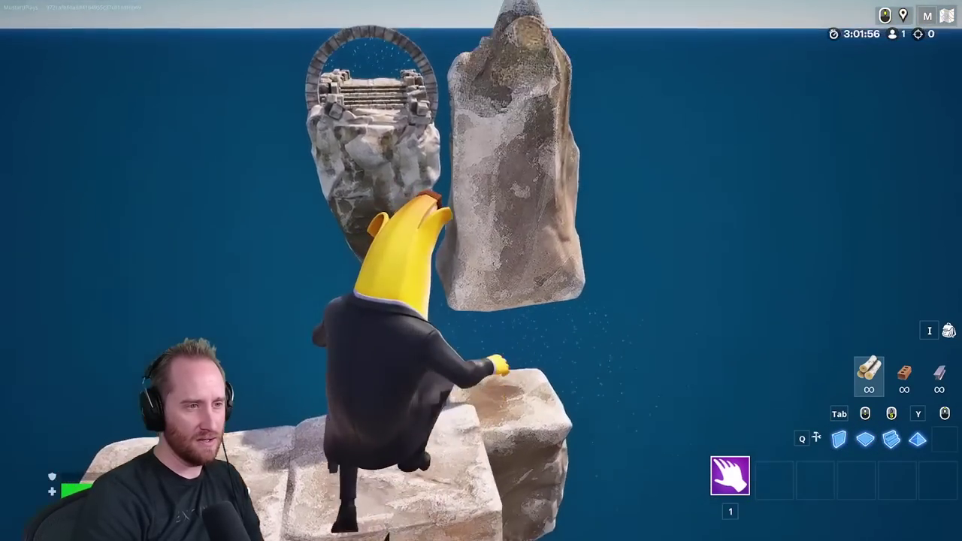
key(space)
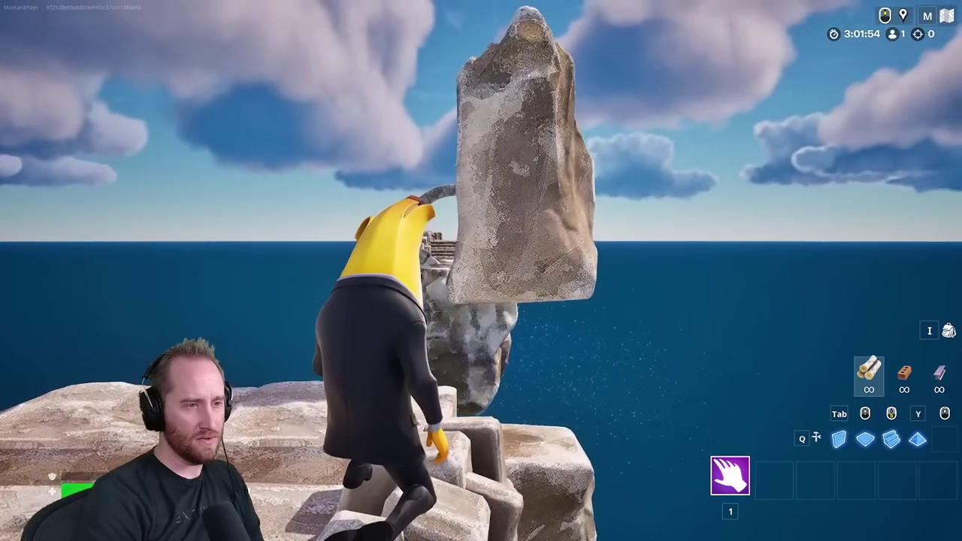
key(a)
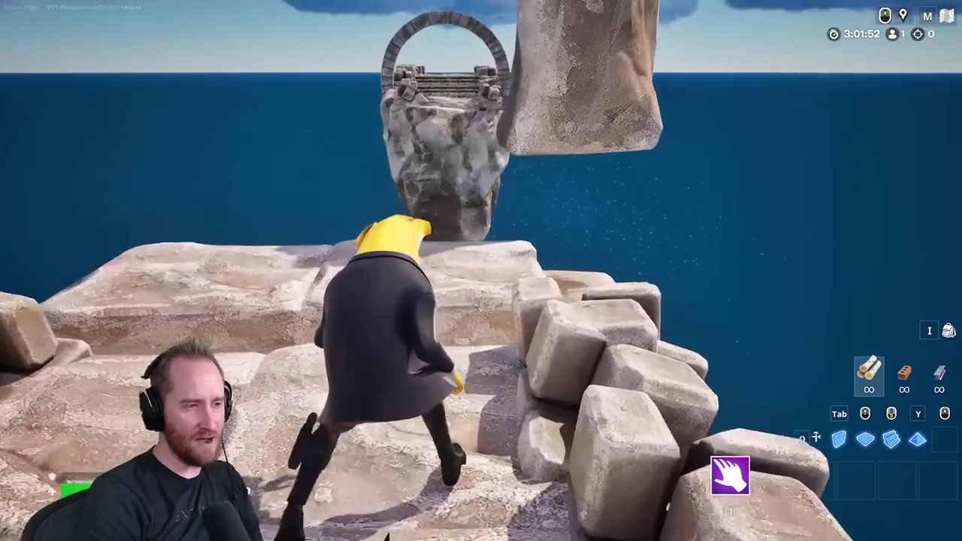
key(w)
key(space)
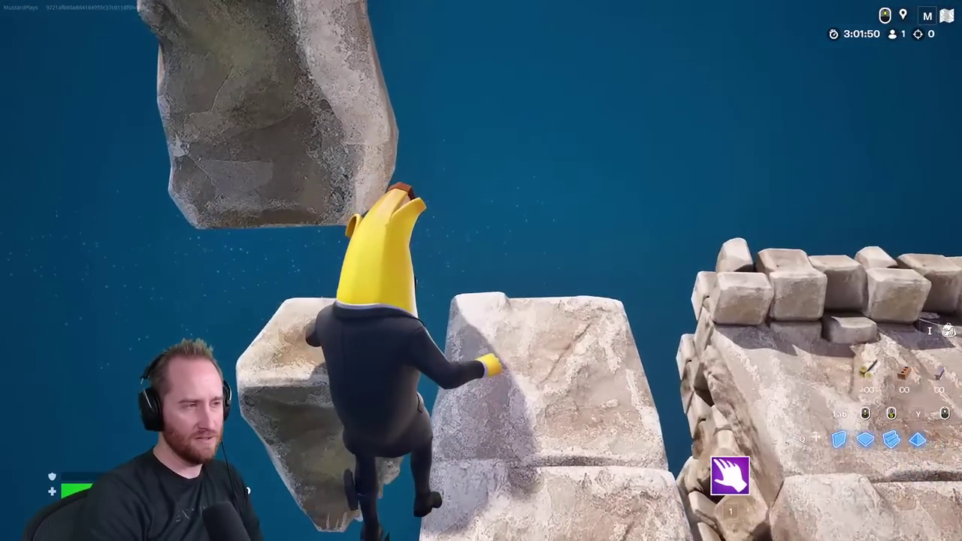
key(w)
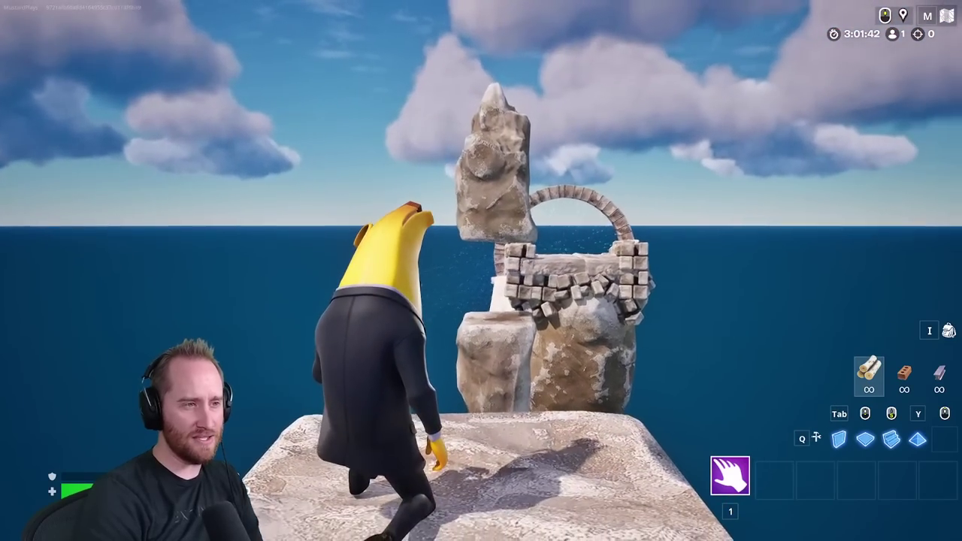
key(w)
key(space)
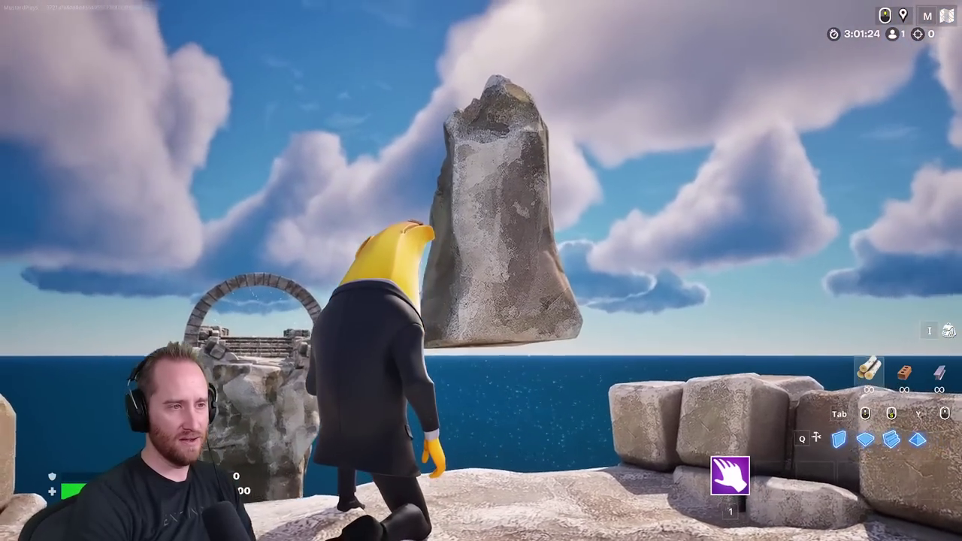
Repeat the run from the start platform over the ground stones, and face the crushing cliff rocks from the stone beyond them
key(w)
key(space)
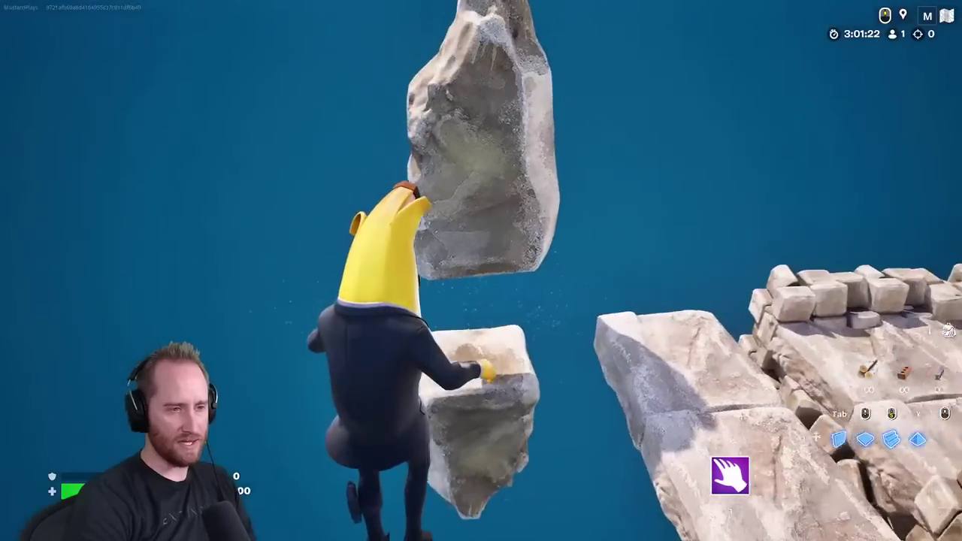
key(w)
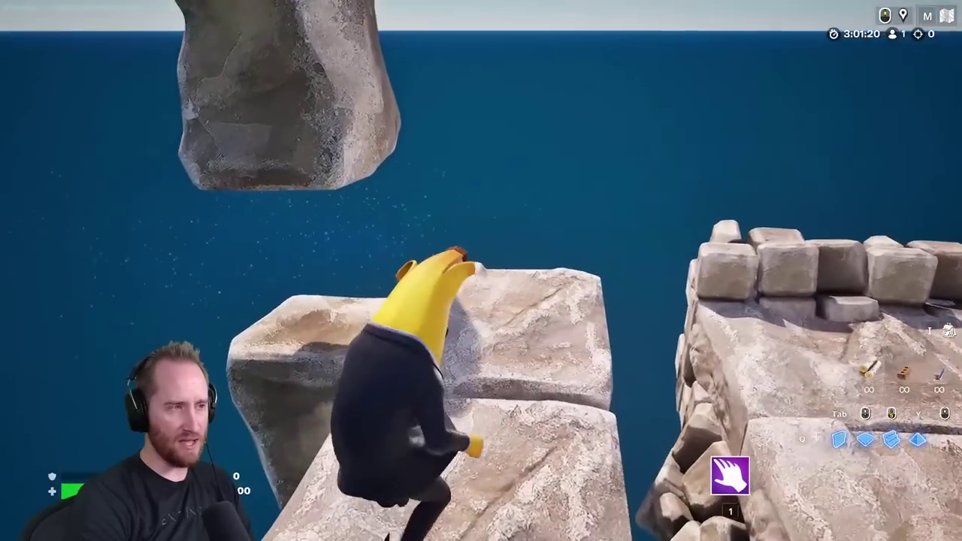
key(s)
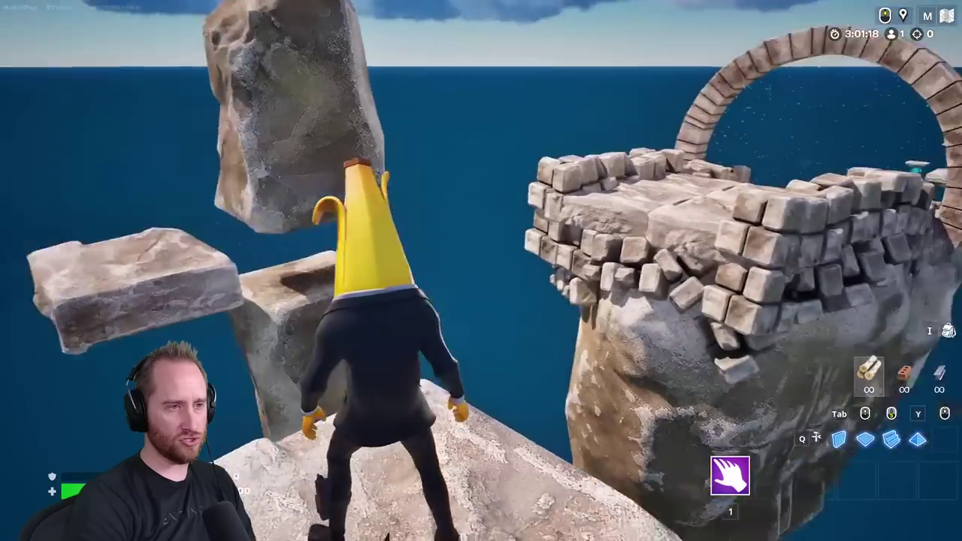
Jump from the far stone past the crushing cliff rocks, and resume the playtest from the start platform
key(w)
key(space)
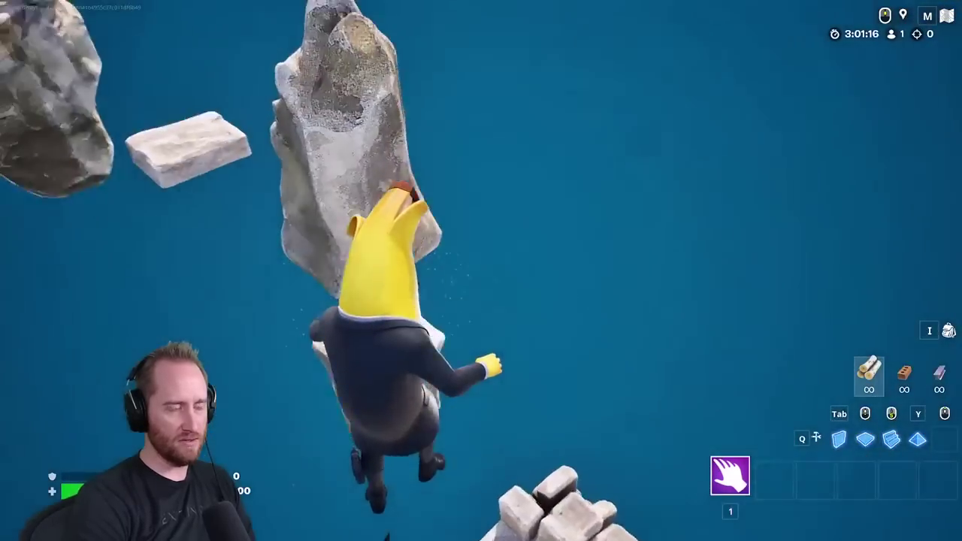
key(w)
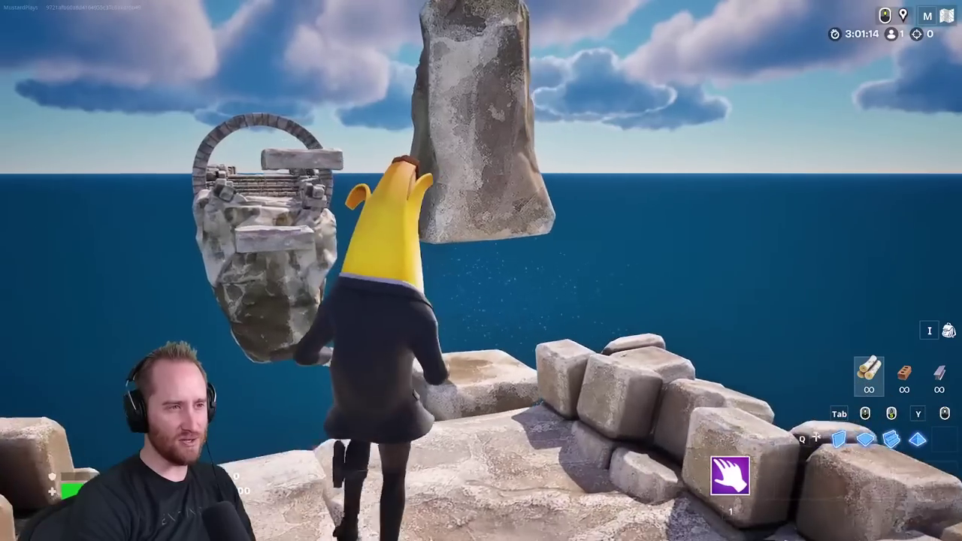
key(s)
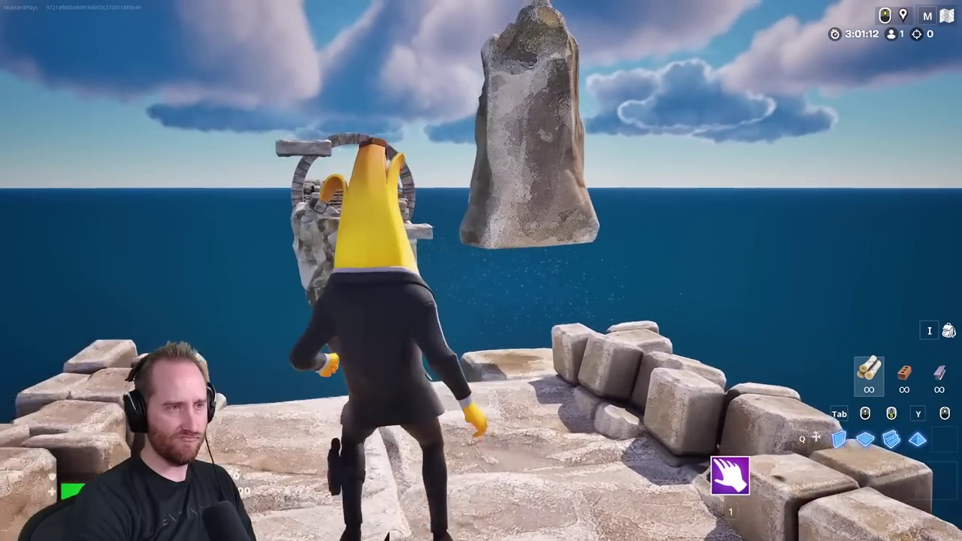
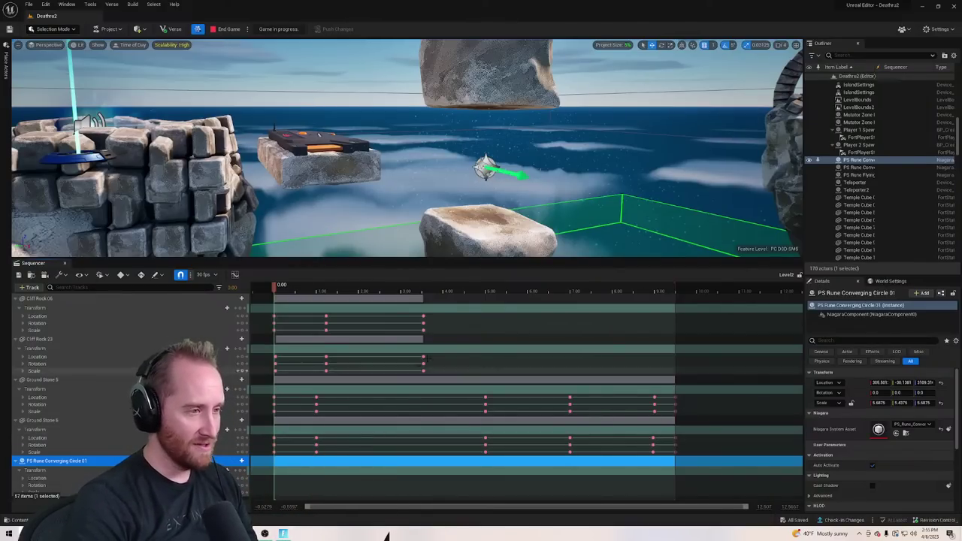
Delete the PS Rune Converging Circle 01 track from the Level2 sequence and move the playhead to 1.40
right_click(37, 463)
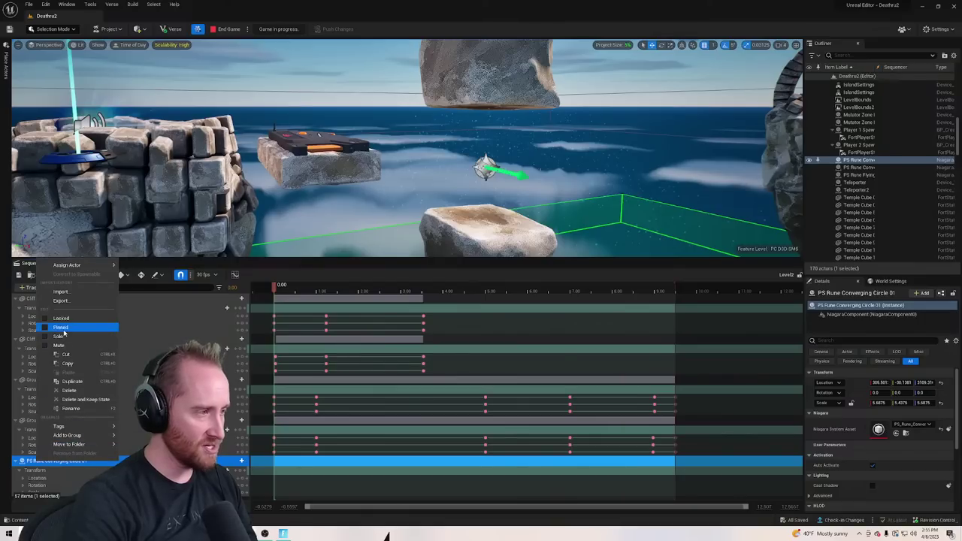
click(66, 391)
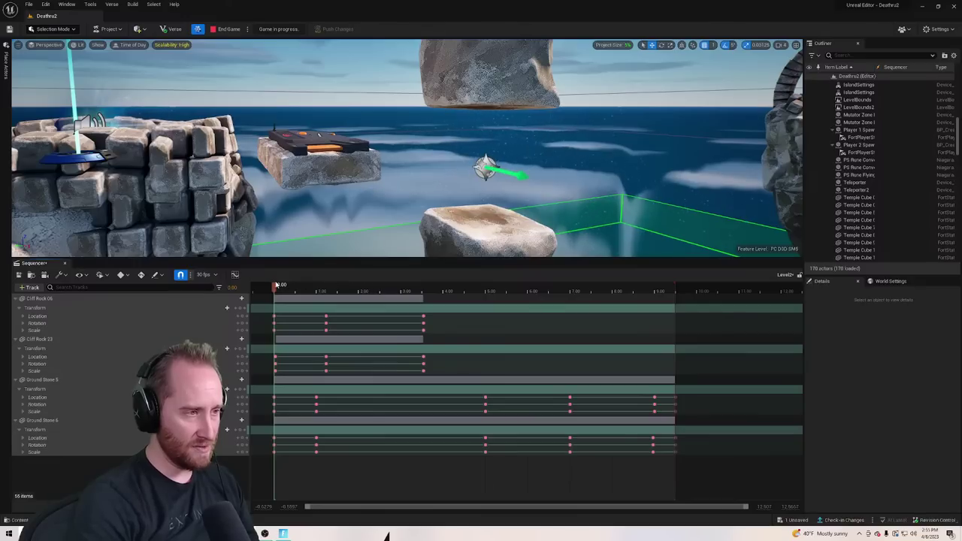
drag(276, 286, 334, 290)
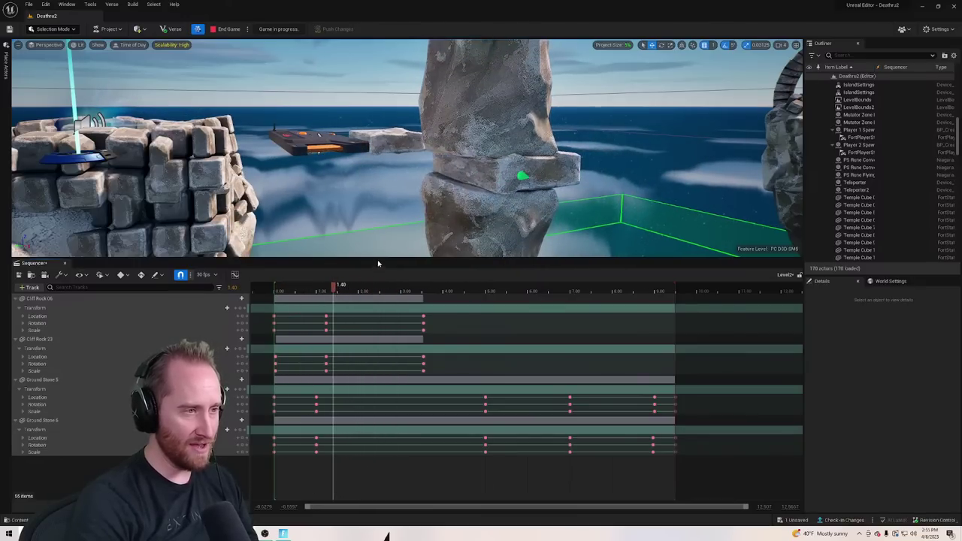
Enlarge the viewport and examine the closing cliff rocks and moving stones from several angles while scrubbing the sequence around 1 to 1.5 seconds
drag(376, 264, 369, 353)
right_drag(371, 301, 281, 329)
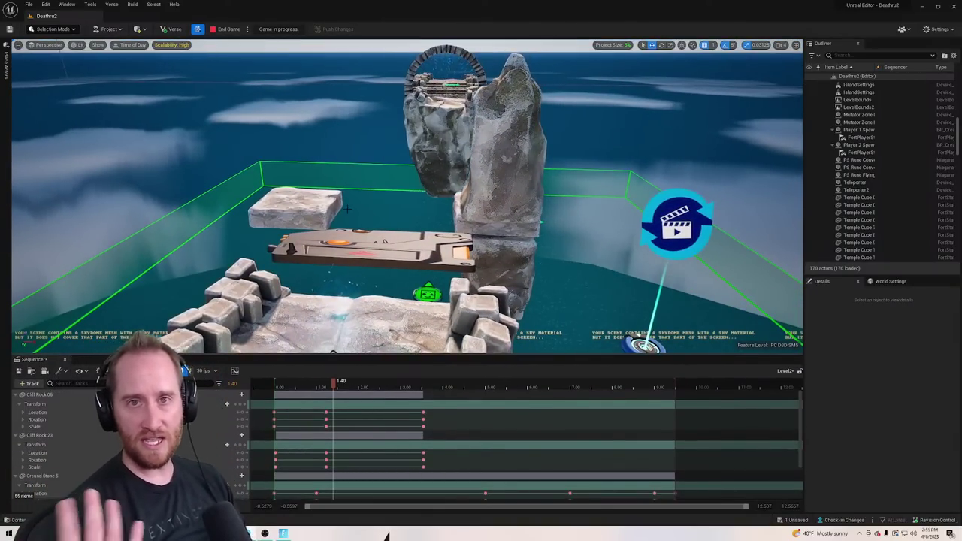
right_drag(348, 180, 165, 189)
right_drag(333, 351, 333, 351)
right_drag(405, 197, 255, 204)
right_drag(332, 351, 333, 351)
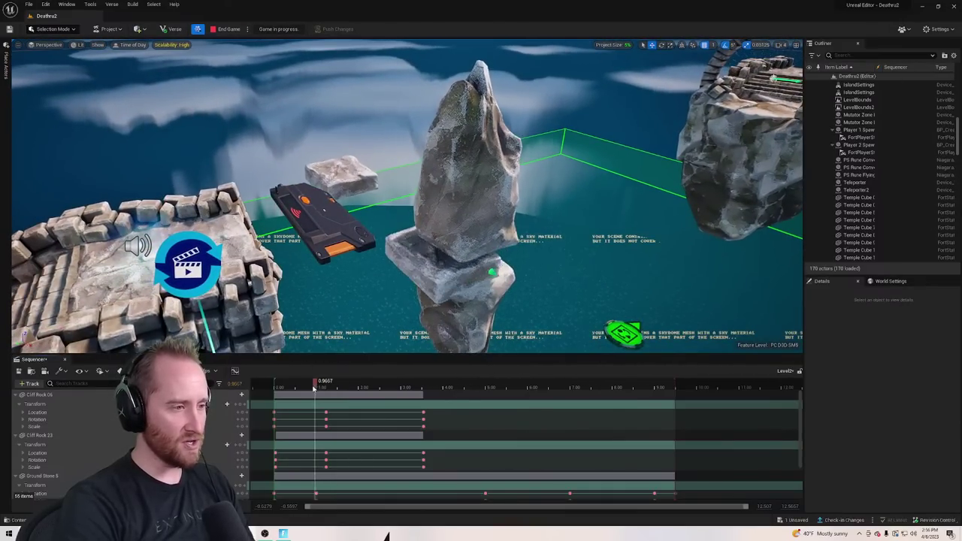
drag(314, 389, 301, 393)
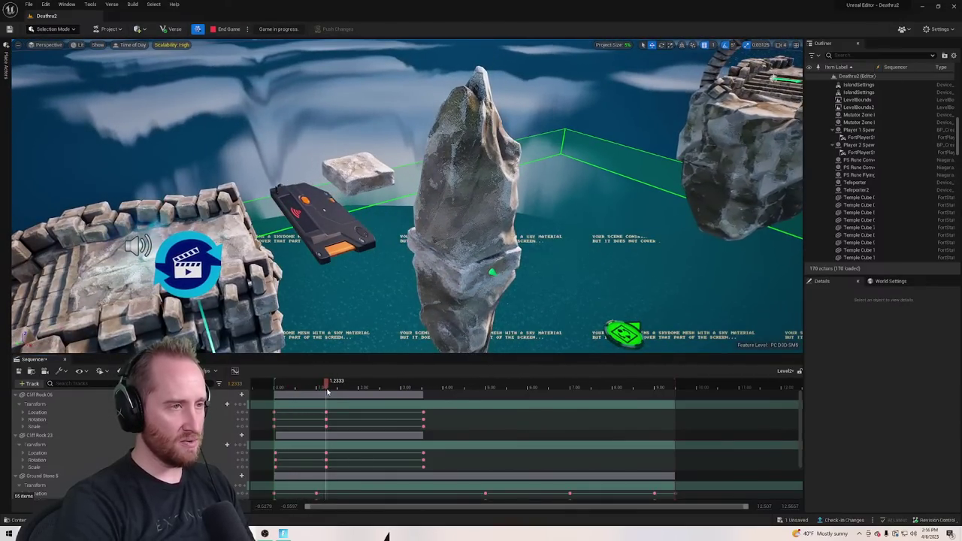
mouse_move(329, 390)
mouse_down()
mouse_move(414, 399)
mouse_move(328, 408)
mouse_up()
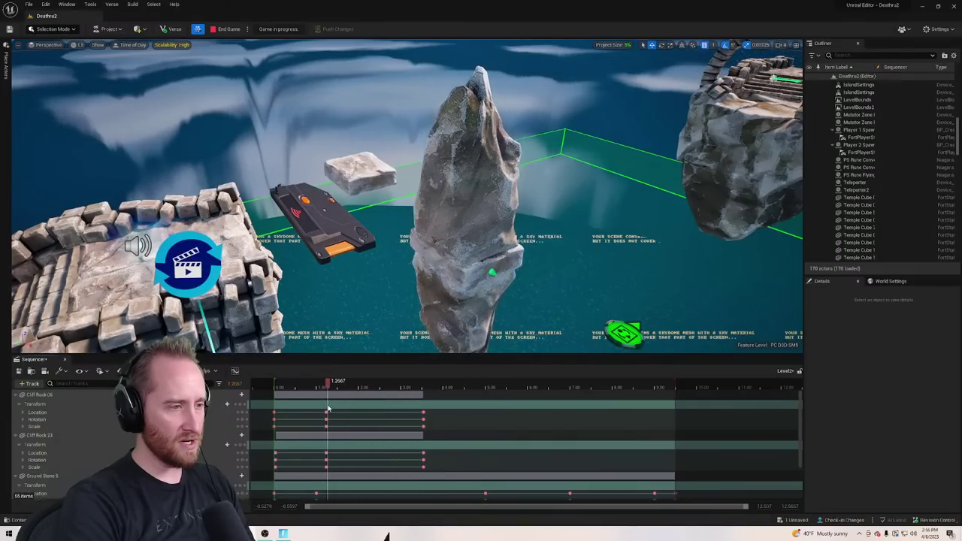
right_drag(352, 301, 304, 305)
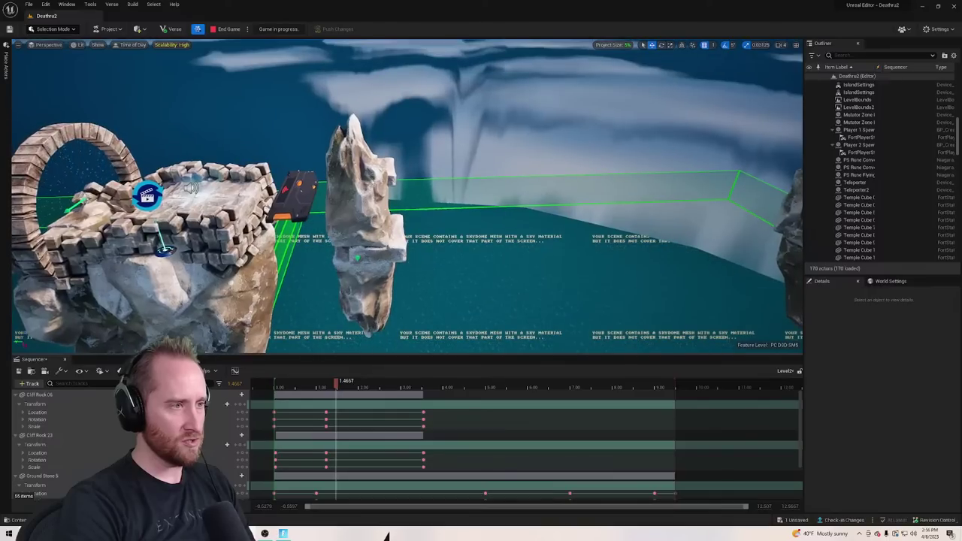
At the start of the sequence, duplicate Cliff Rock 06 and Cliff Rock 23 together and place the copies farther along the obstacle
click(355, 197)
drag(336, 385, 274, 385)
ctrl+click(370, 275)
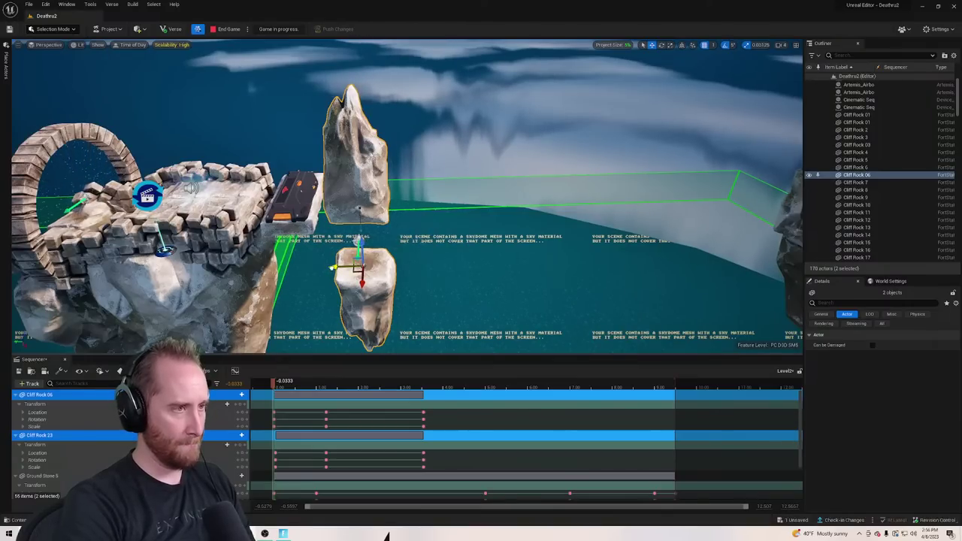
alt+drag(333, 268, 422, 270)
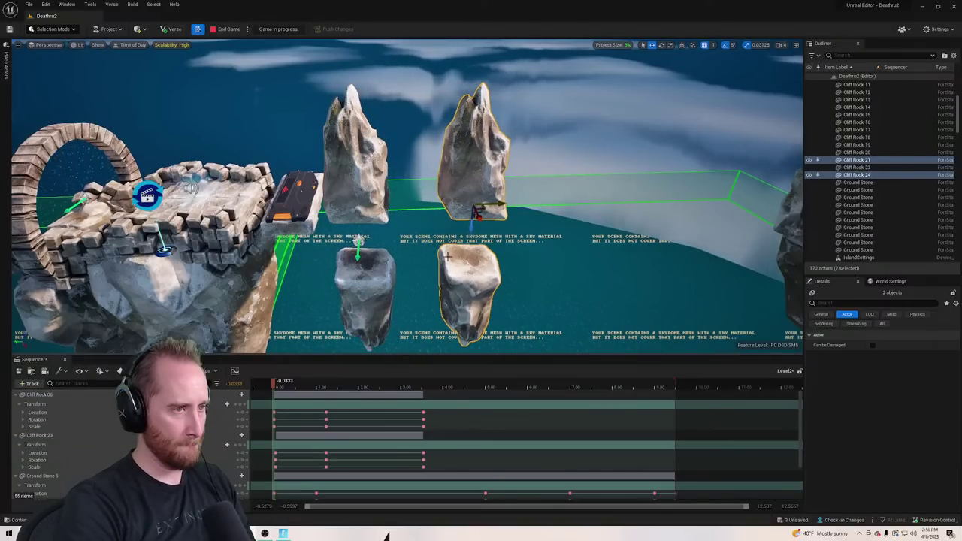
drag(482, 223, 454, 162)
right_drag(455, 161, 596, 234)
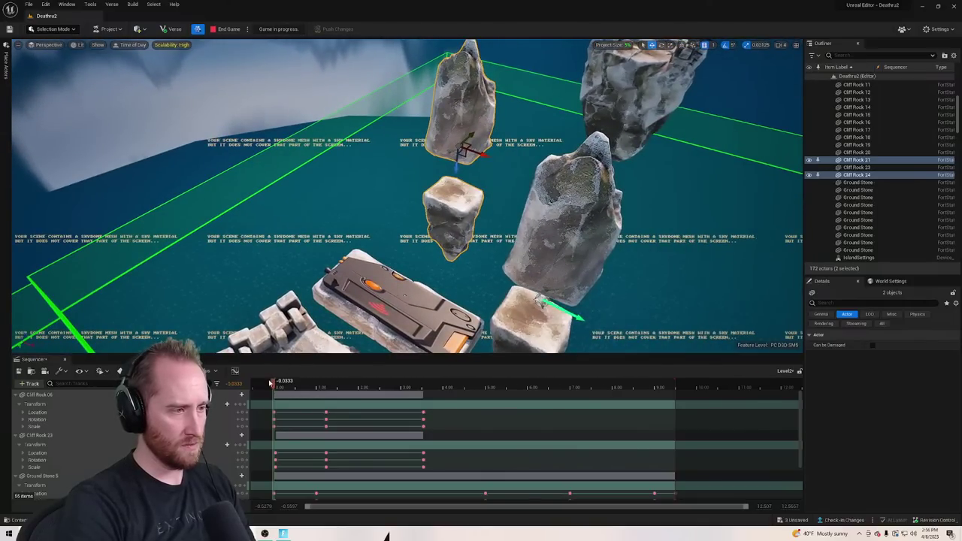
With the playhead at 2.70, line up the two copied cliff rocks with the moving ground stone that passes between them
drag(275, 383, 390, 366)
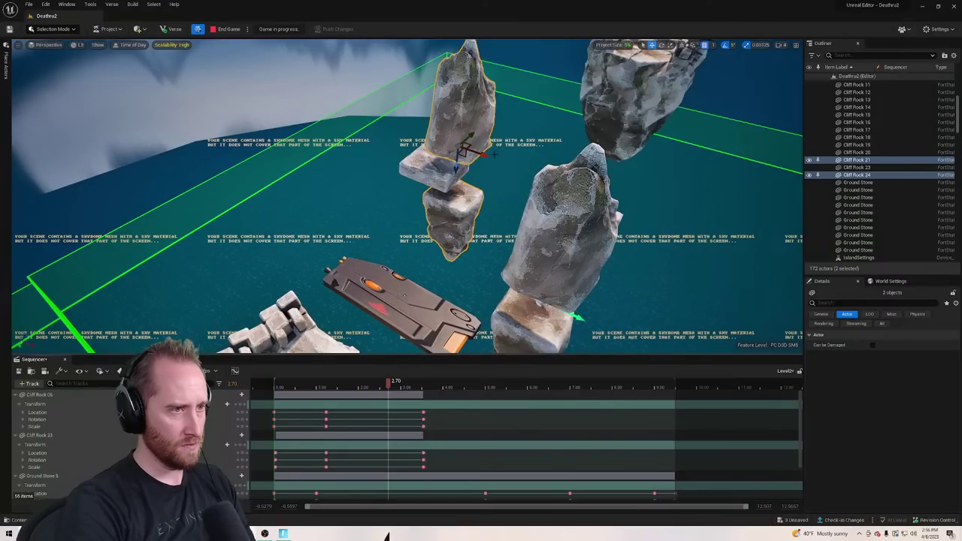
drag(494, 154, 464, 149)
mouse_move(508, 140)
right_down()
mouse_move(421, 132)
mouse_move(509, 136)
right_up()
key(d)
key(s)
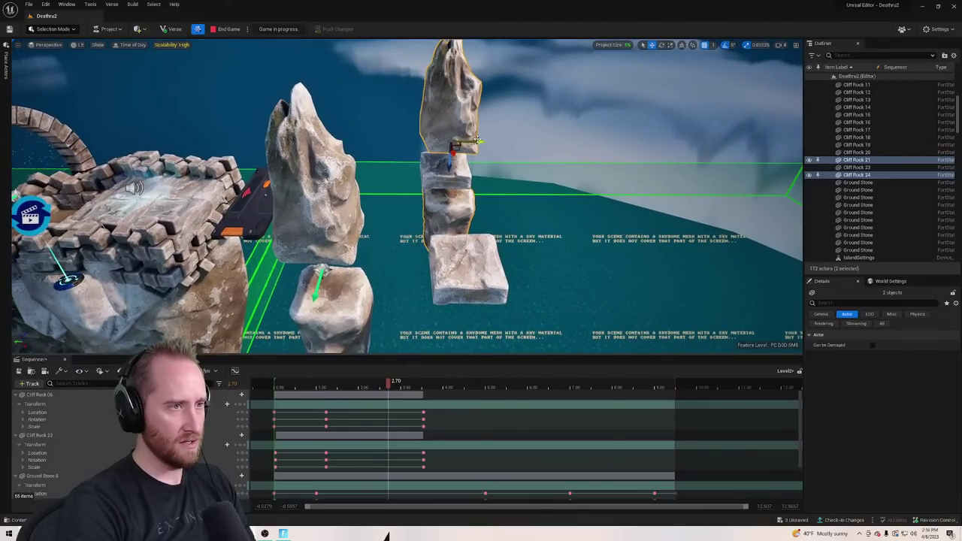
drag(475, 141, 471, 141)
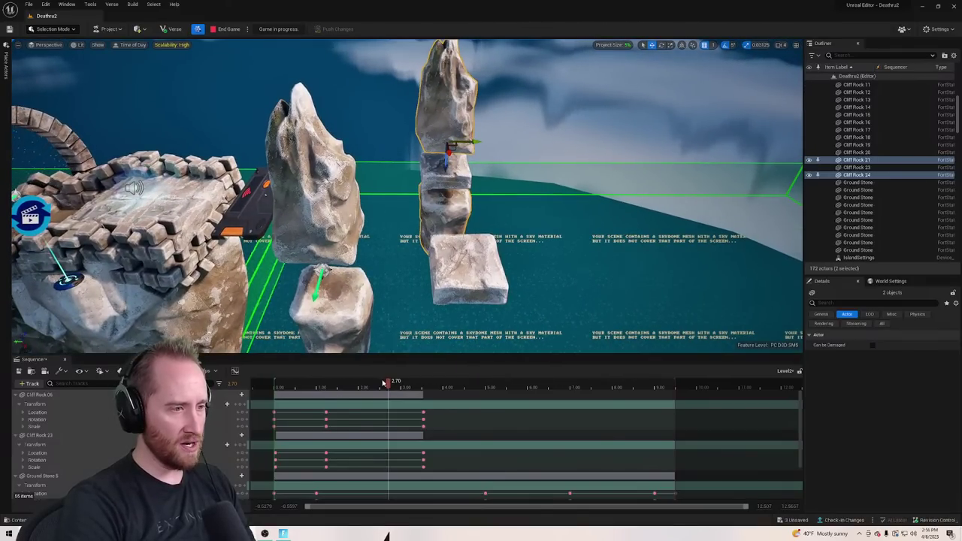
Scrub the sequence back and forth up to 2.6667 to check the ground stones' timing against the copied rocks
drag(358, 387, 322, 392)
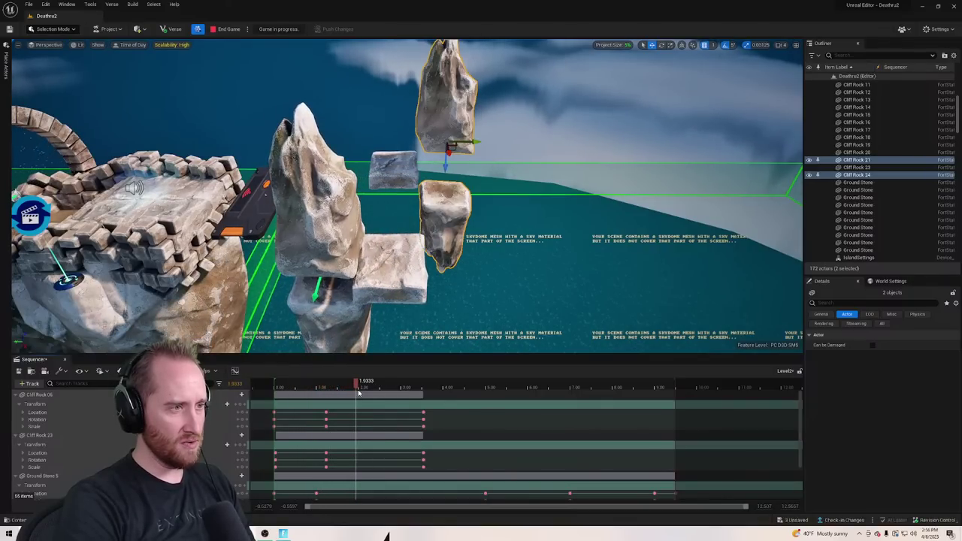
drag(387, 387, 351, 396)
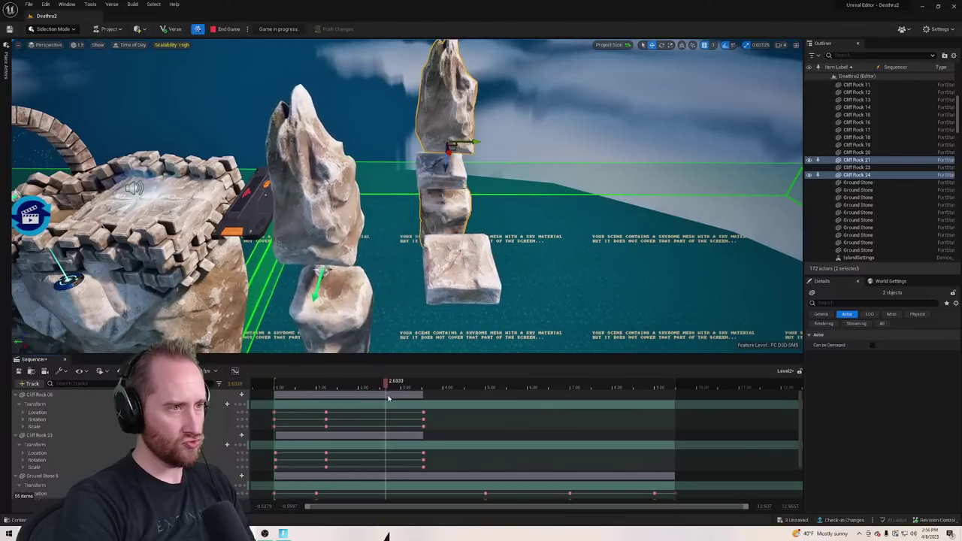
drag(369, 405, 387, 398)
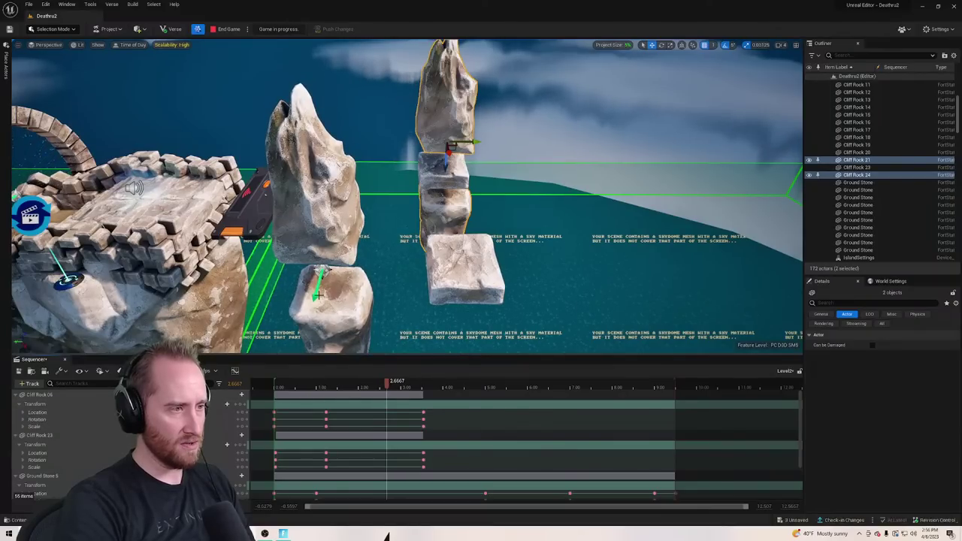
Duplicate PS Rune Flying Around 01 and place the copy between the copied cliff rocks at location 35, -1521, 3073
right_drag(344, 275, 310, 303)
click(304, 172)
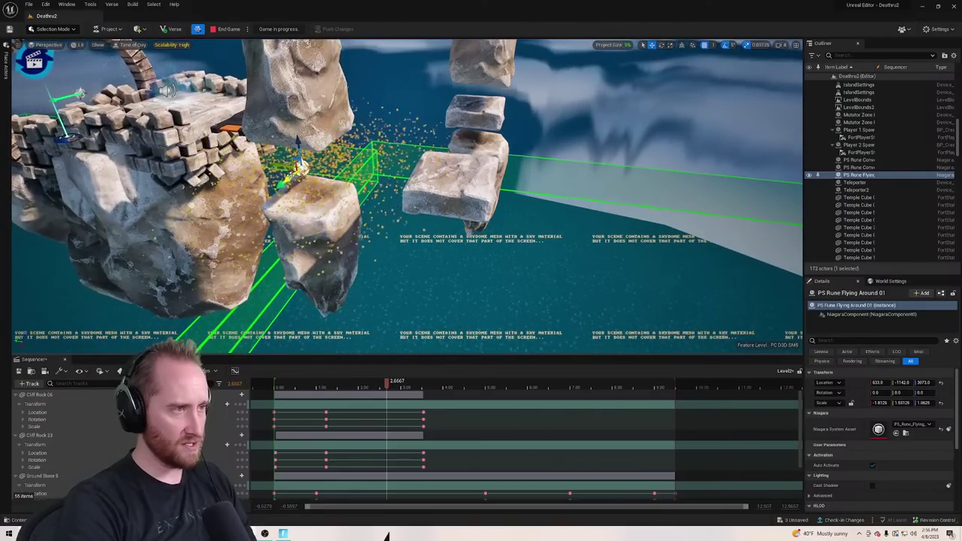
alt+drag(291, 182, 300, 175)
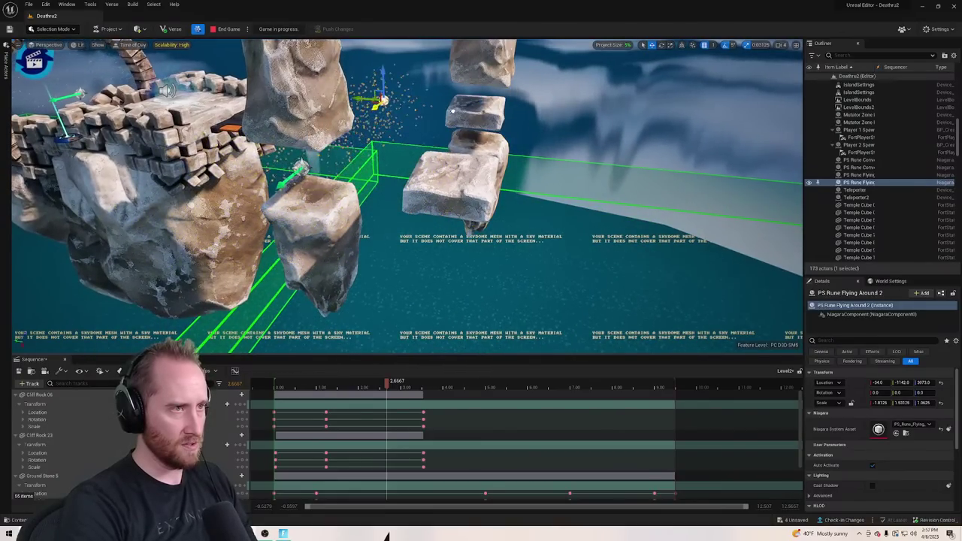
key(f)
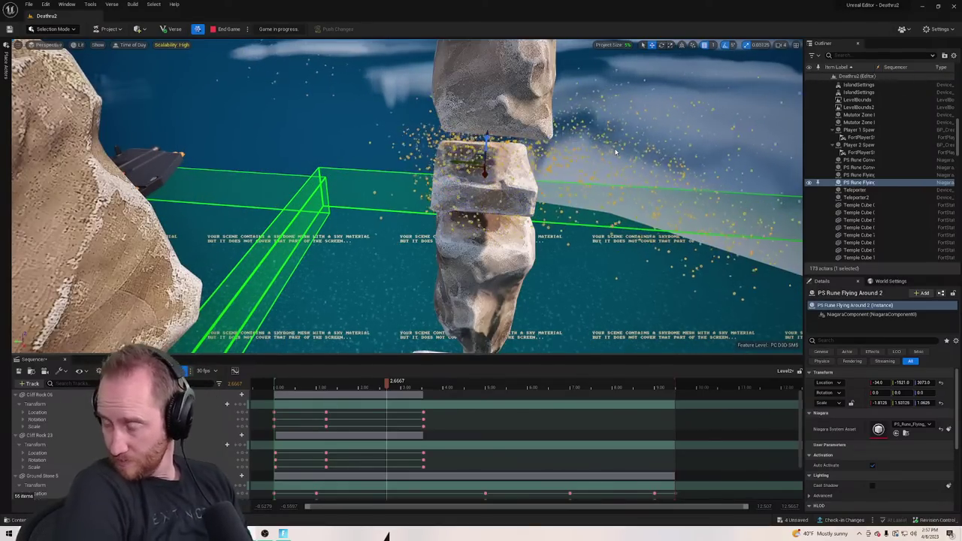
right_drag(616, 153, 413, 151)
key(d)
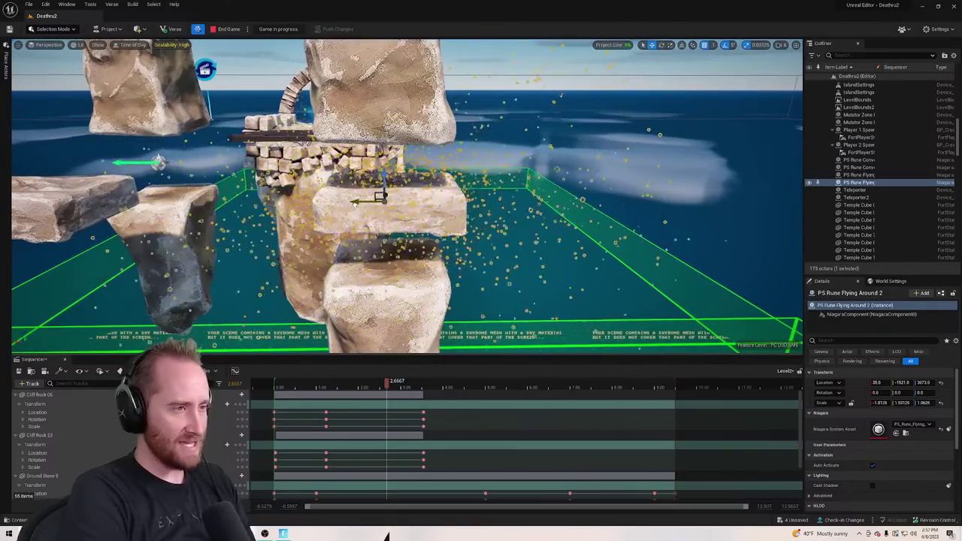
Select Ground Stone 5 between the copied cliff rocks and undo the last change while viewing it from the other side
click(418, 192)
key(d)
right_drag(460, 168, 349, 154)
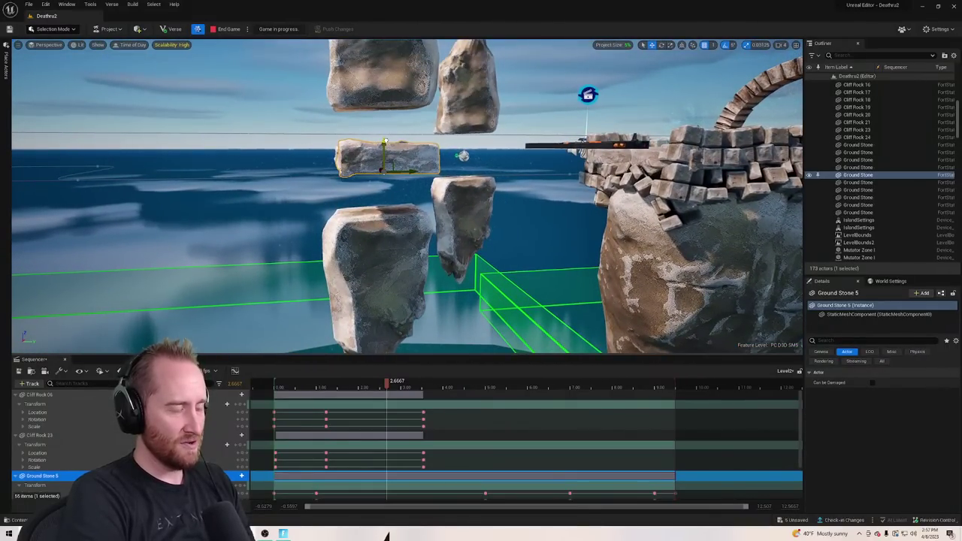
key(ctrl+z)
right_drag(385, 142, 206, 154)
key(d)
alt+drag(322, 134, 497, 125)
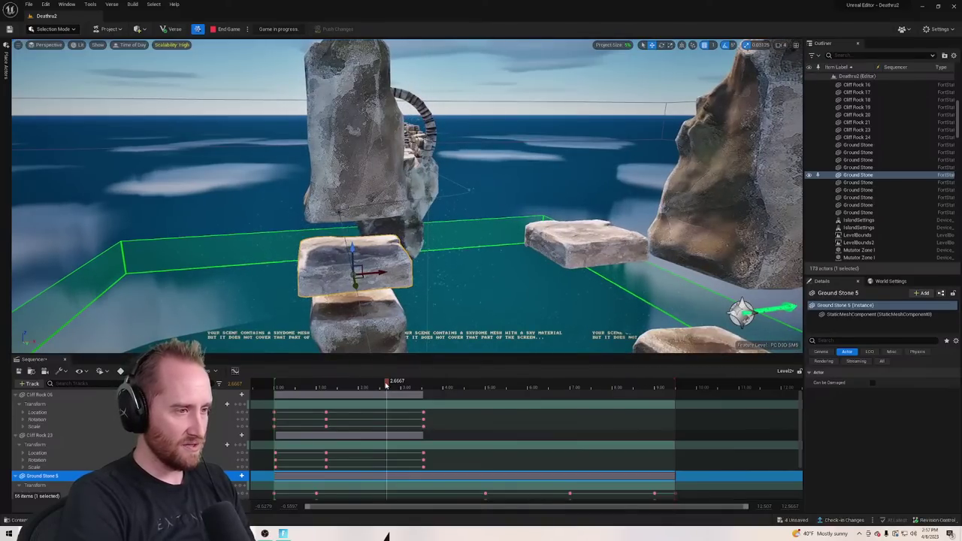
Enlarge the sequence area, add Cliff Rock 24 to the Level2 sequence at 0.00 and expand its Transform track
drag(385, 385, 273, 394)
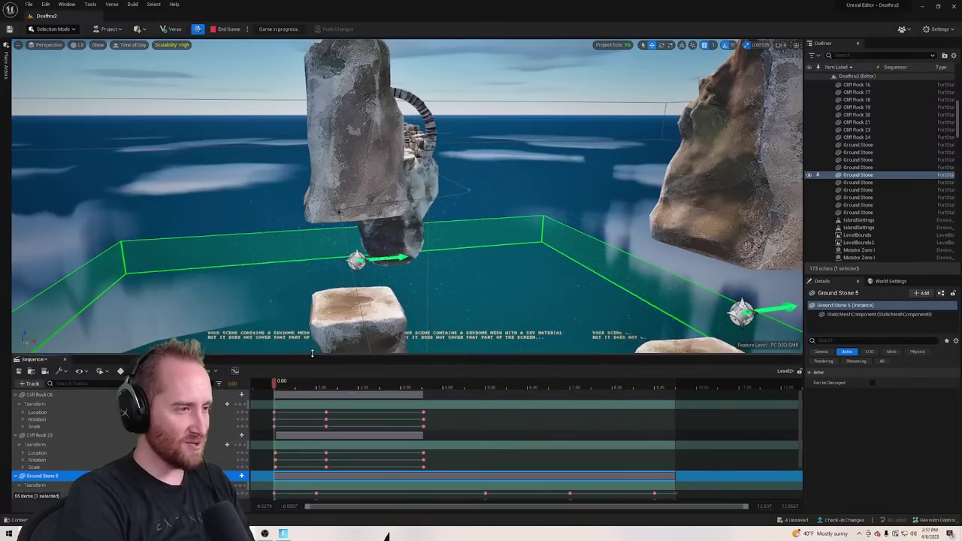
drag(342, 355, 345, 236)
click(345, 153)
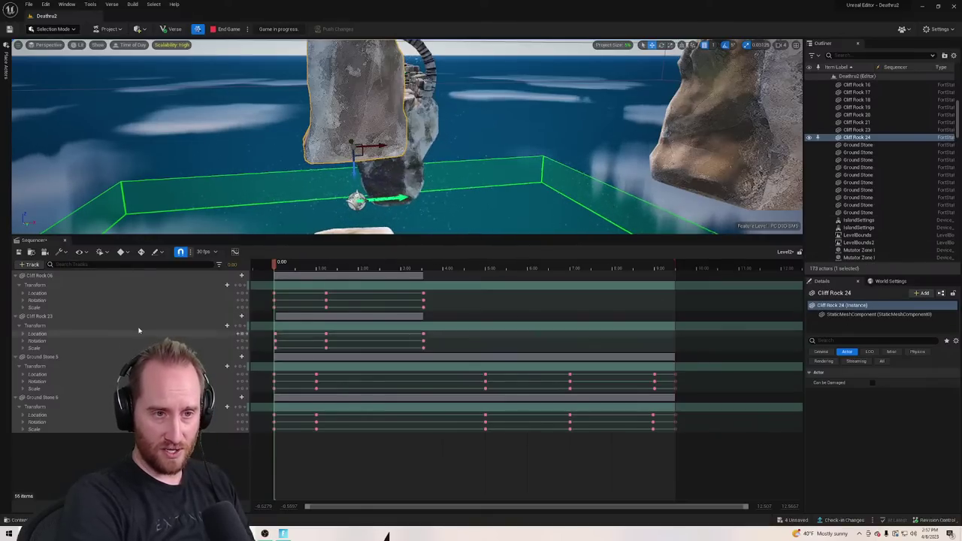
click(30, 265)
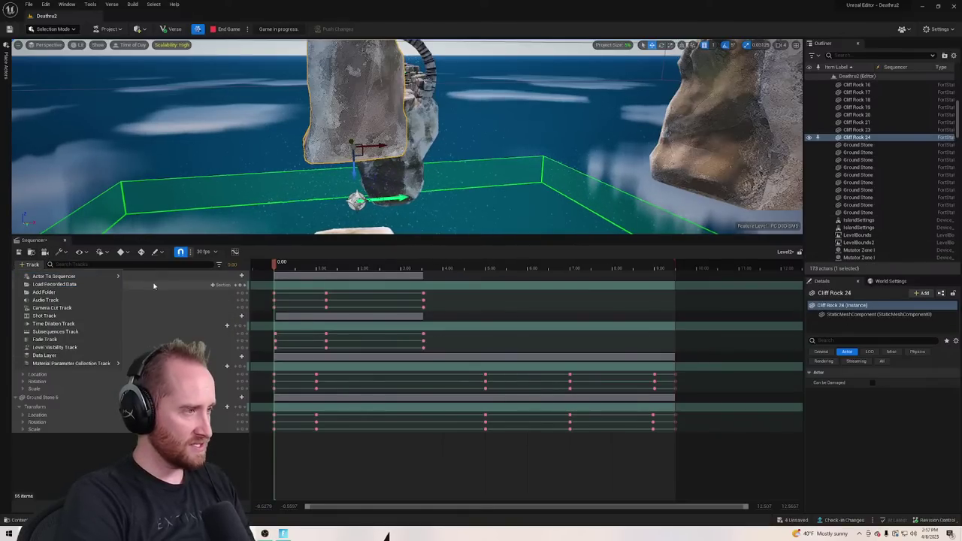
mouse_move(88, 279)
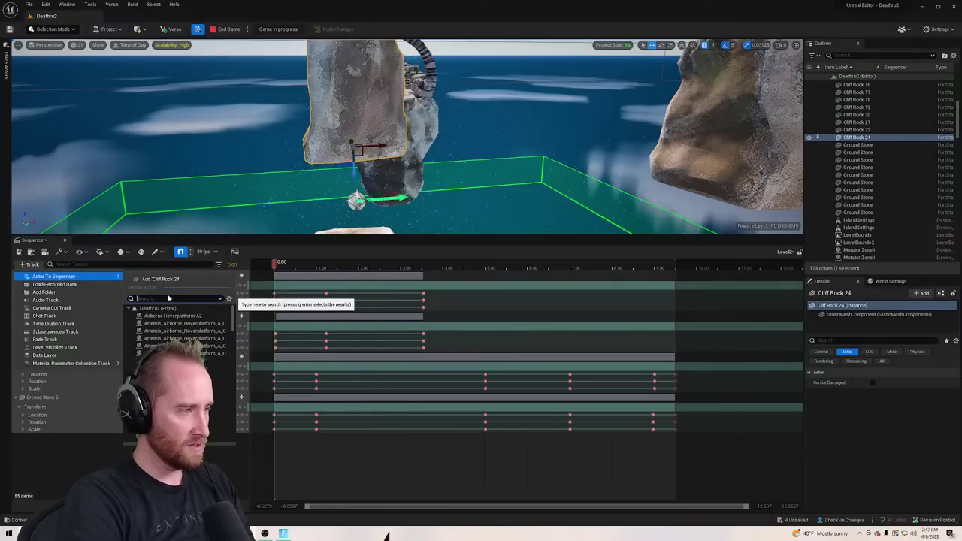
text(c)
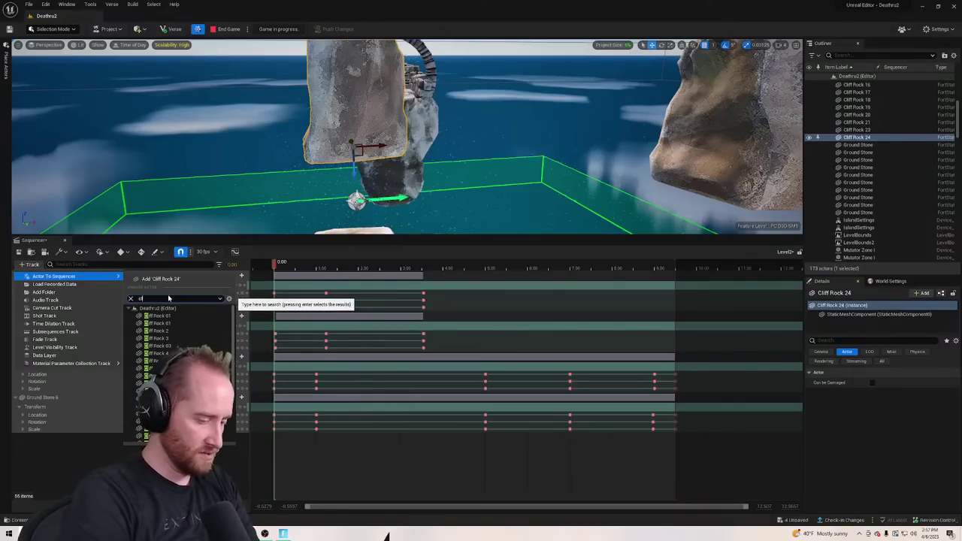
text(lif)
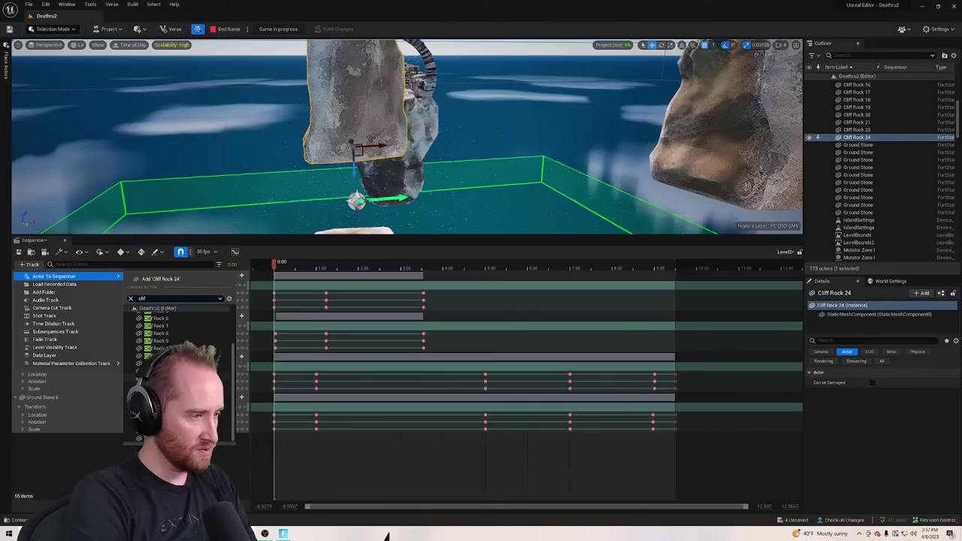
click(167, 438)
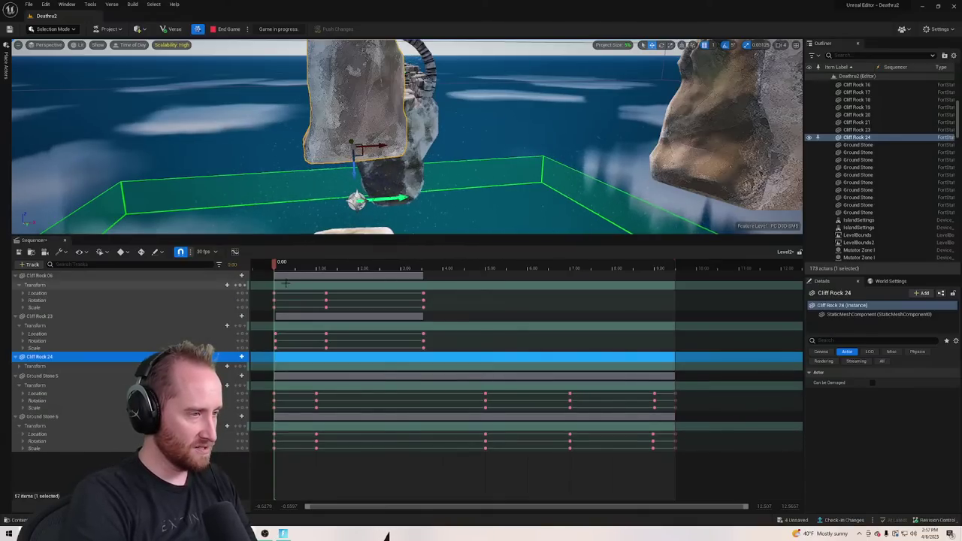
click(20, 366)
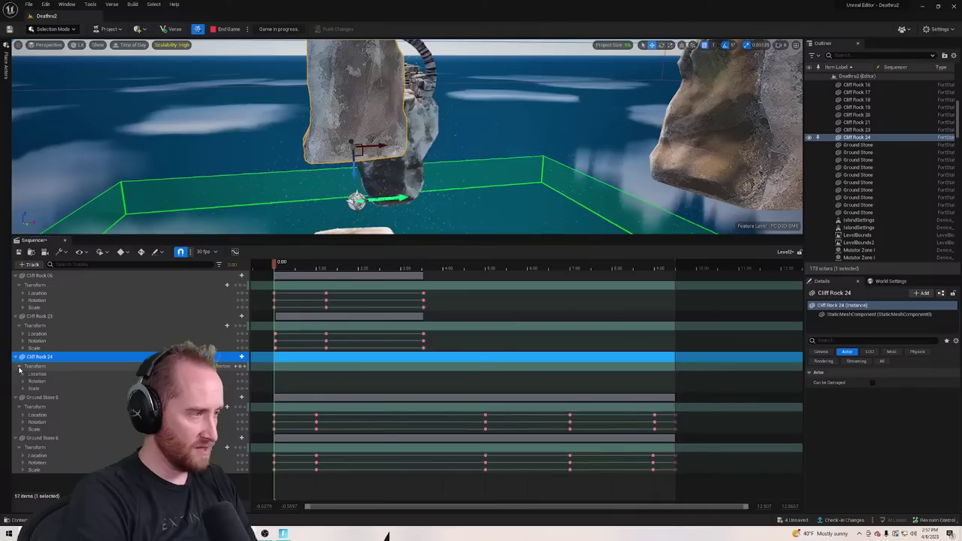
Add Cliff Rock 21 to the Level2 sequence and key its transform at 0.00
click(366, 231)
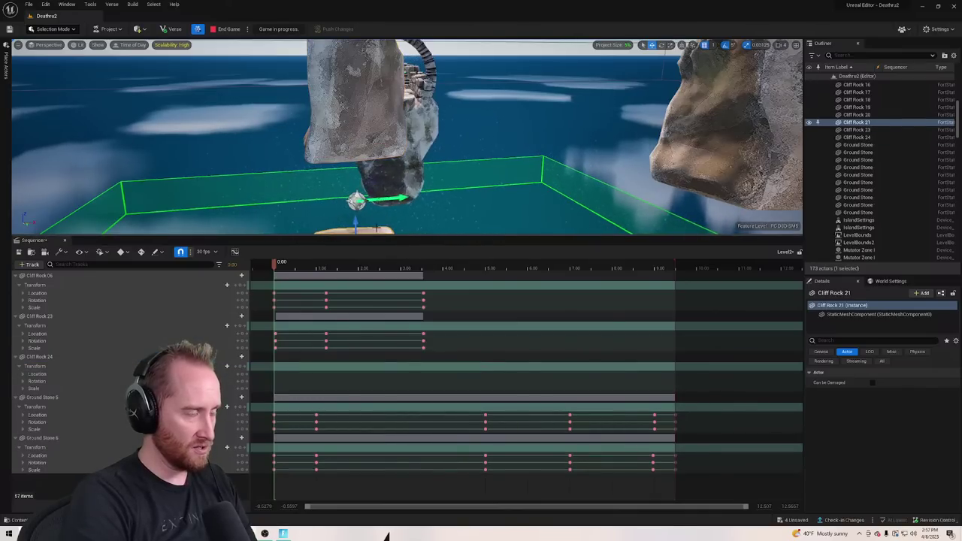
click(30, 264)
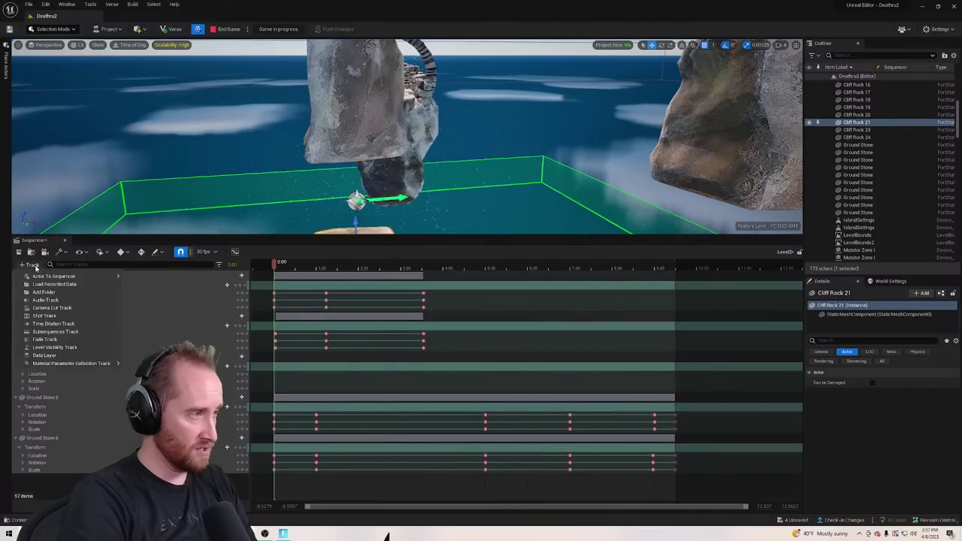
text(cliff)
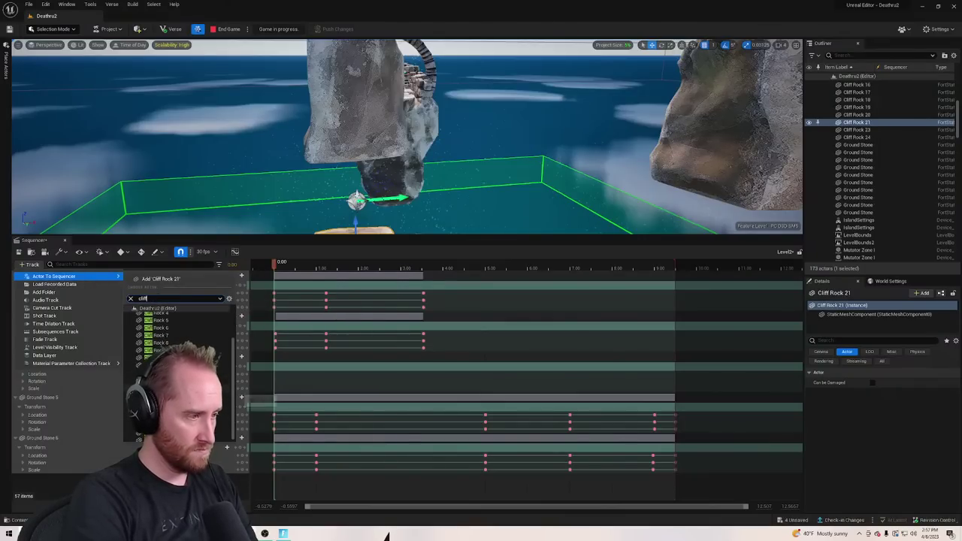
click(159, 438)
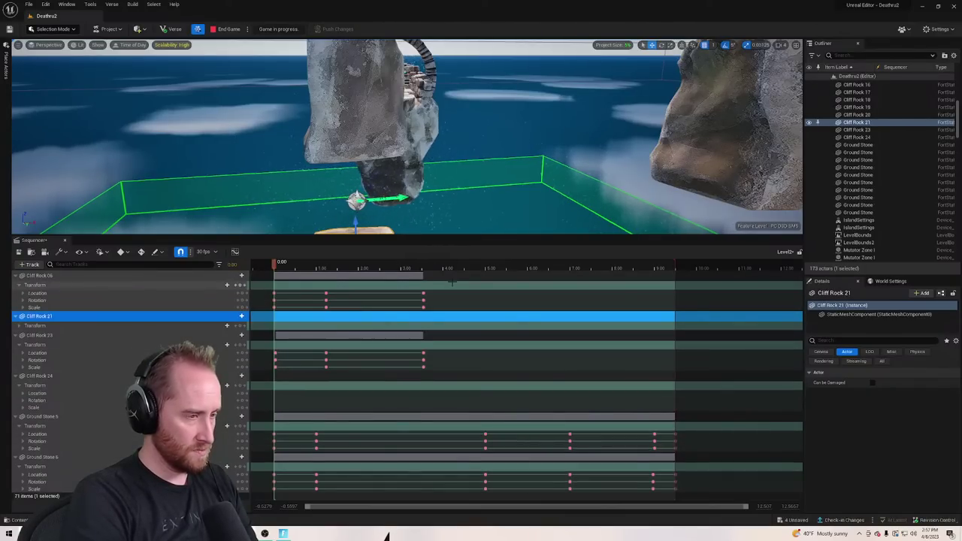
right_drag(566, 161, 553, 218)
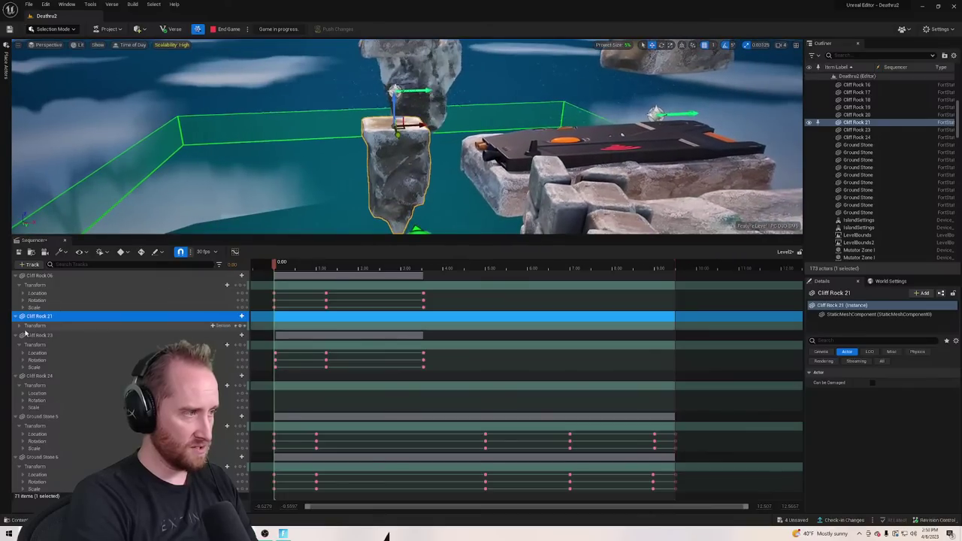
click(19, 326)
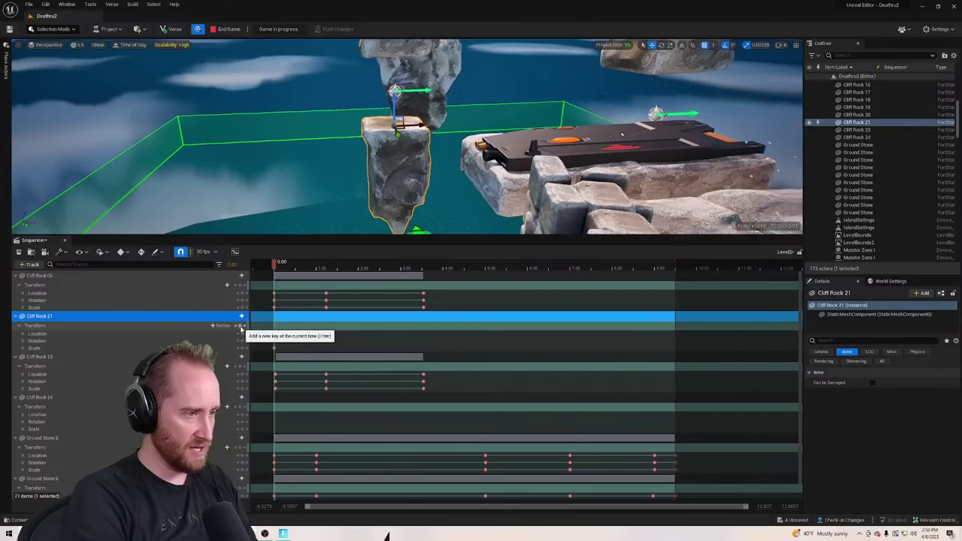
click(241, 326)
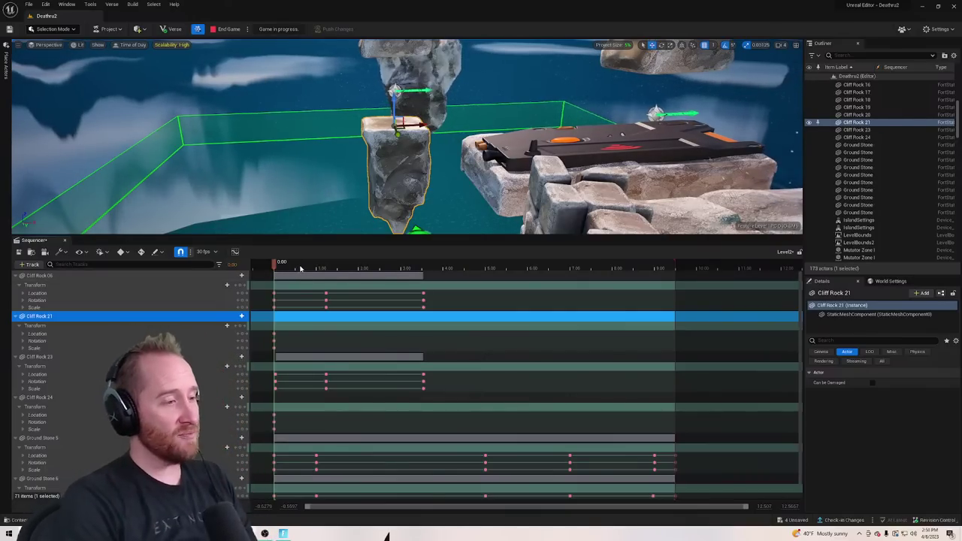
Try to raise Cliff Rock 21 against the ground stone at 2.7333 and undo the move
drag(278, 267, 365, 261)
right_drag(421, 166, 593, 165)
right_drag(406, 151, 406, 151)
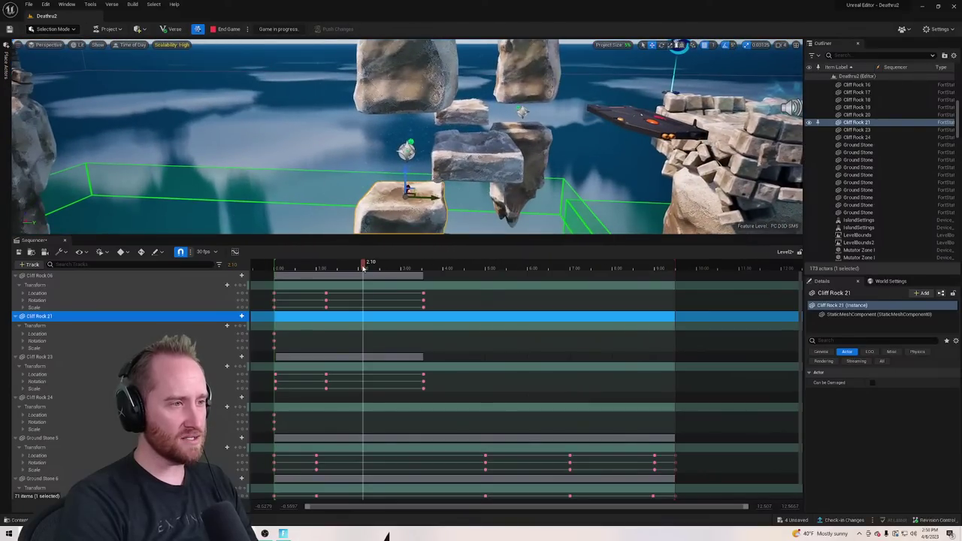
drag(364, 262, 391, 266)
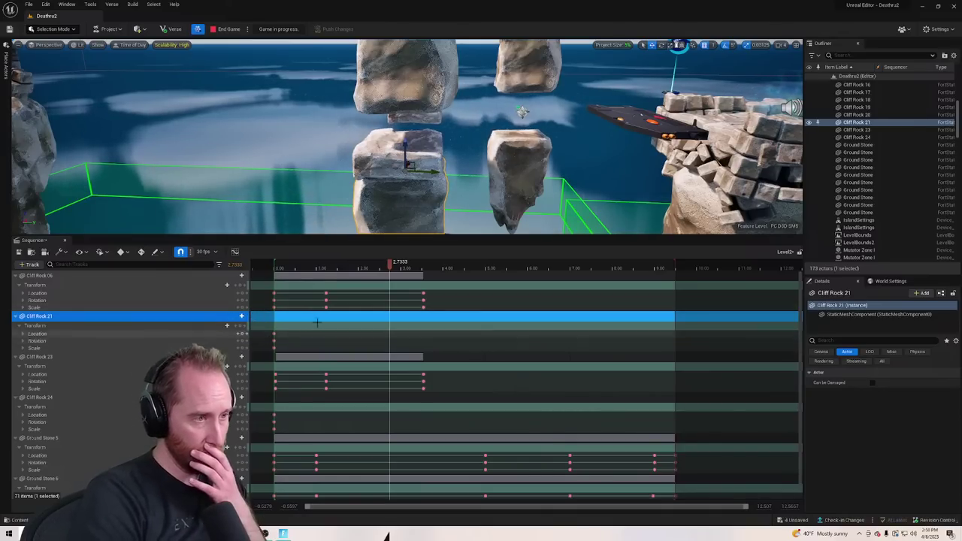
key(ctrl+z)
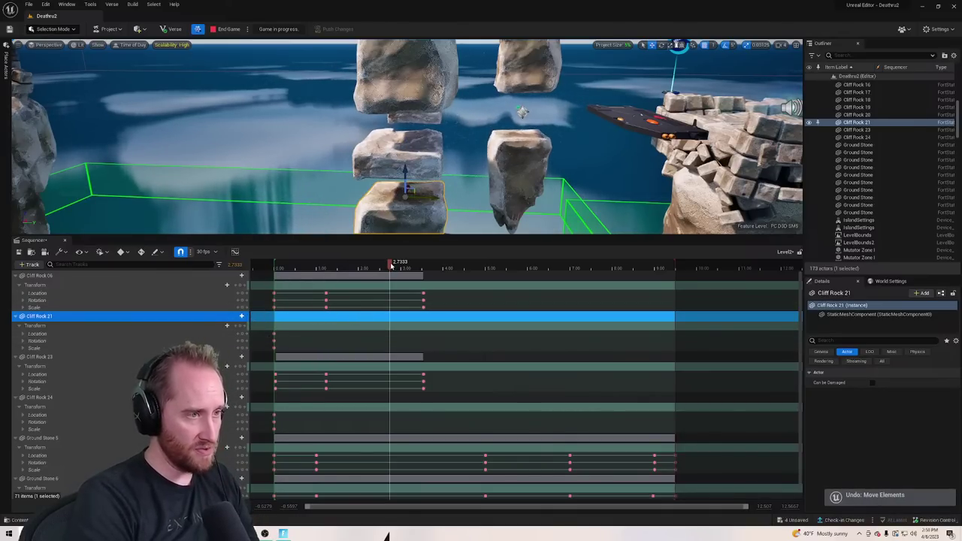
Key the transforms of Cliff Rock 21 and Cliff Rock 24 at 1.2333, with both rocks in their open positions
drag(390, 265, 329, 290)
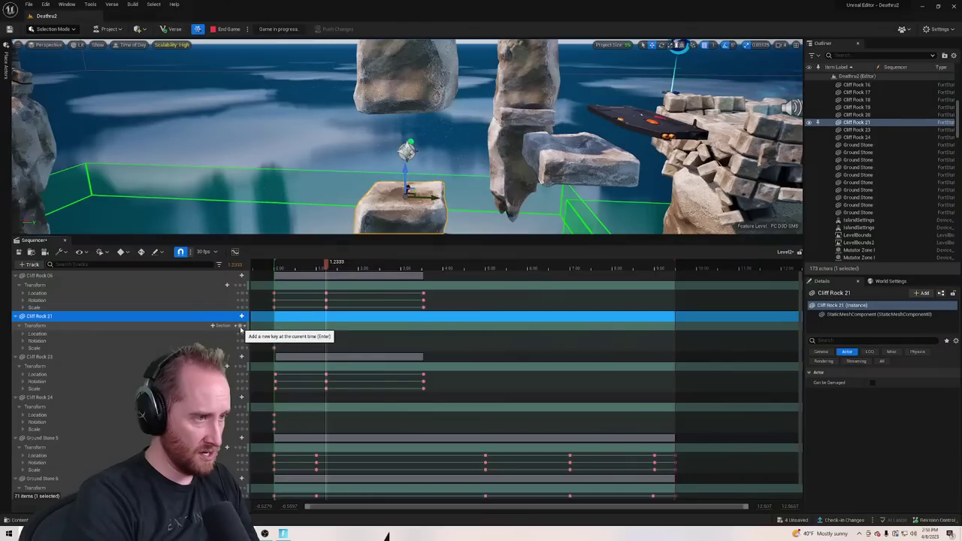
click(240, 328)
click(402, 81)
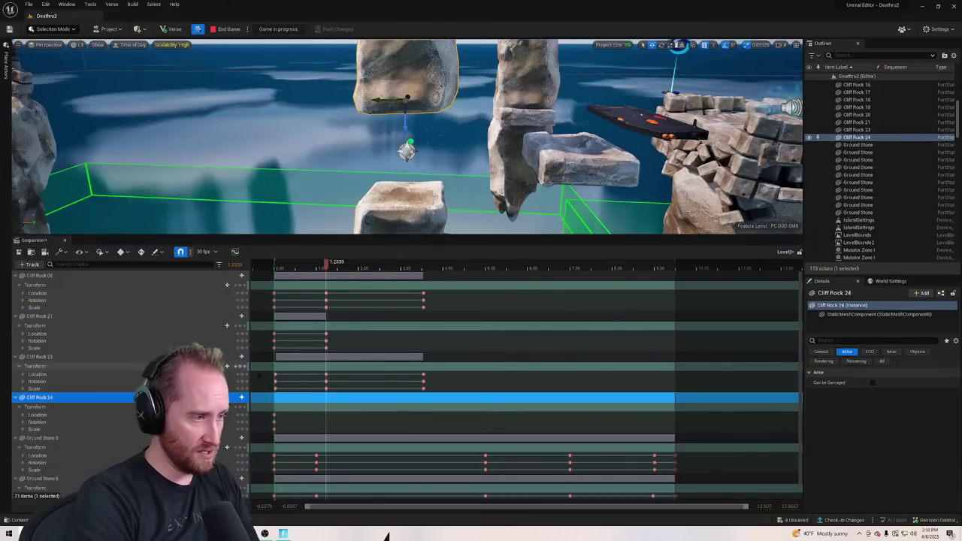
click(240, 408)
Lower Cliff Rock 24 onto the ground stone at 2.70 and key its transform
drag(326, 272, 390, 279)
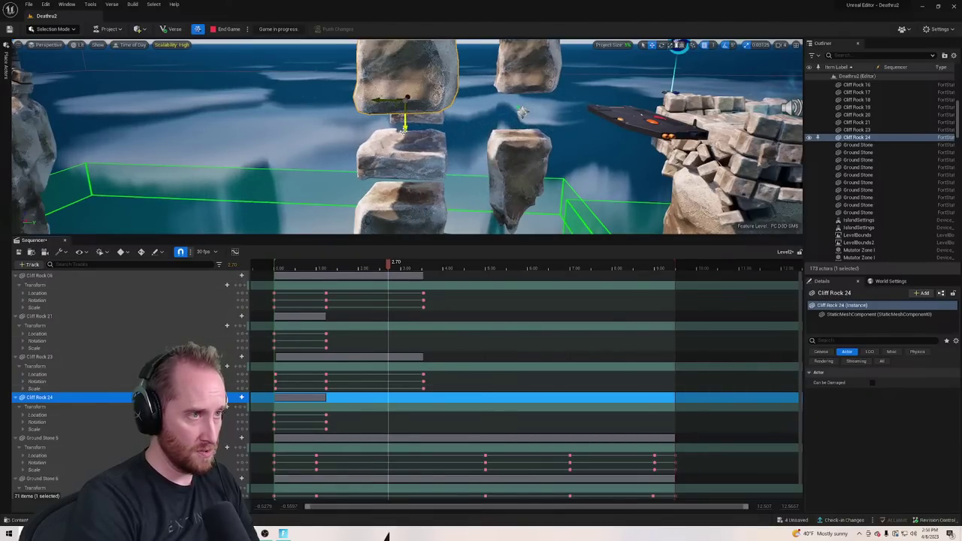
drag(404, 128, 405, 162)
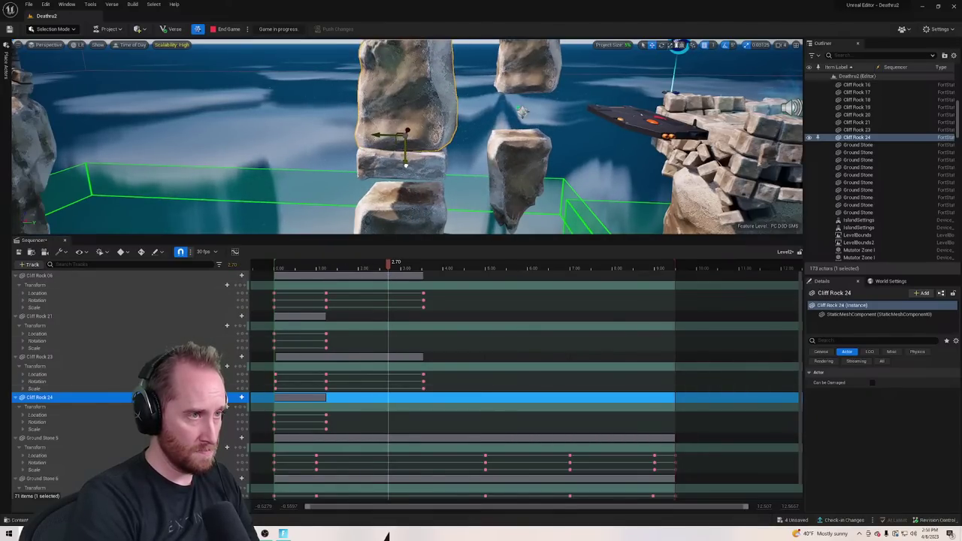
click(242, 409)
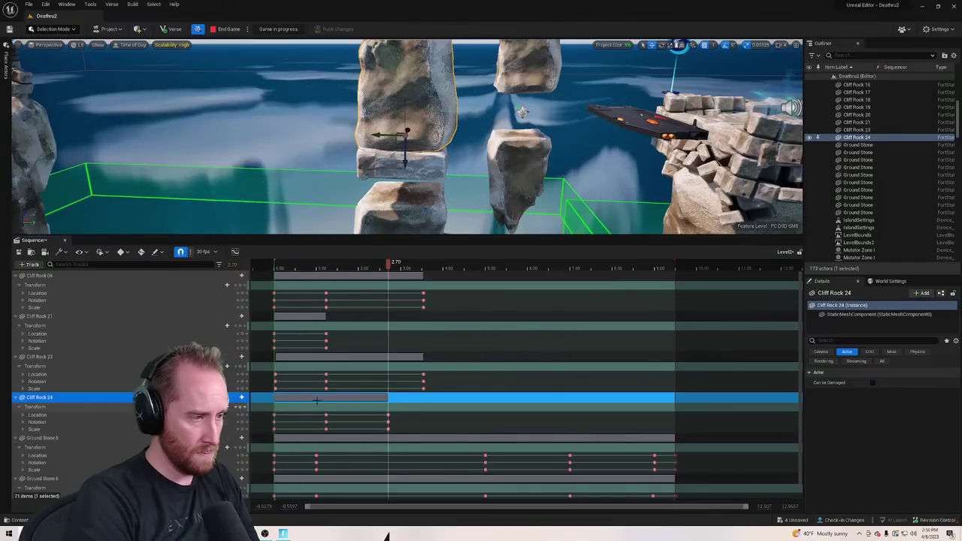
Raise Cliff Rock 21 against the underside of the ground stone at 2.70 and key its transform
click(400, 214)
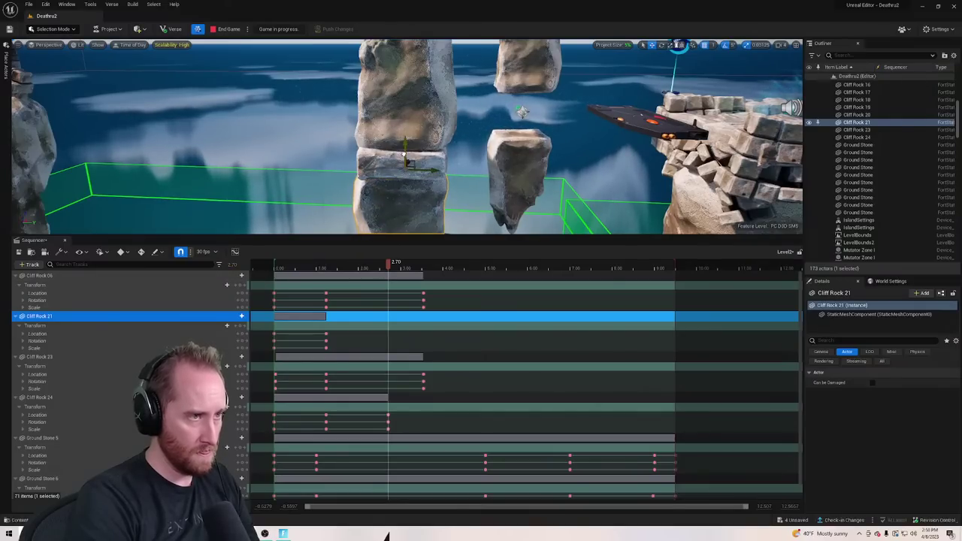
right_drag(353, 137, 263, 135)
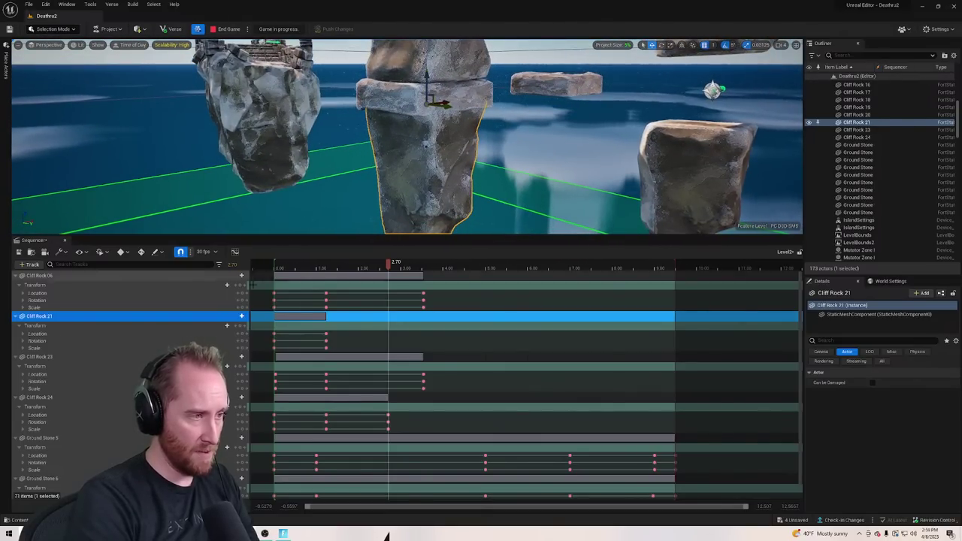
click(293, 315)
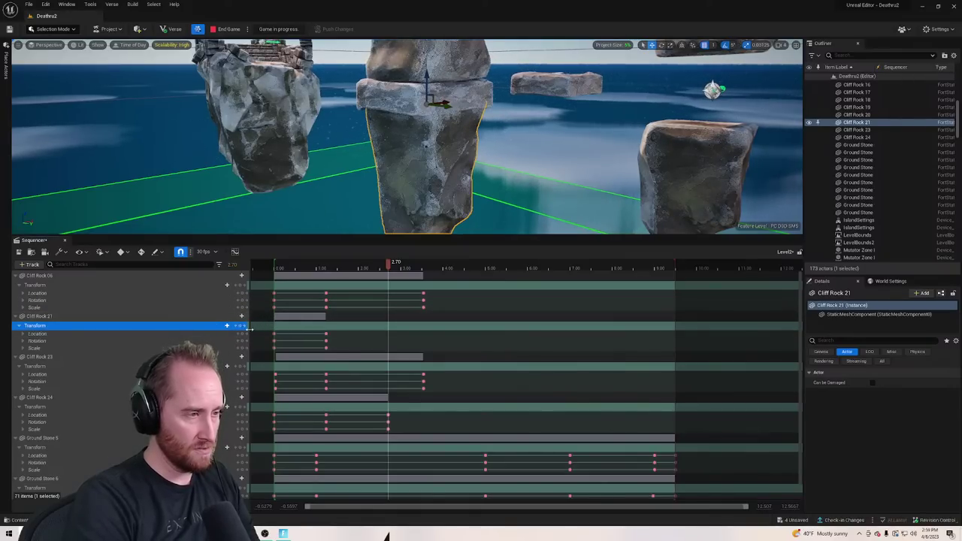
drag(324, 316, 332, 316)
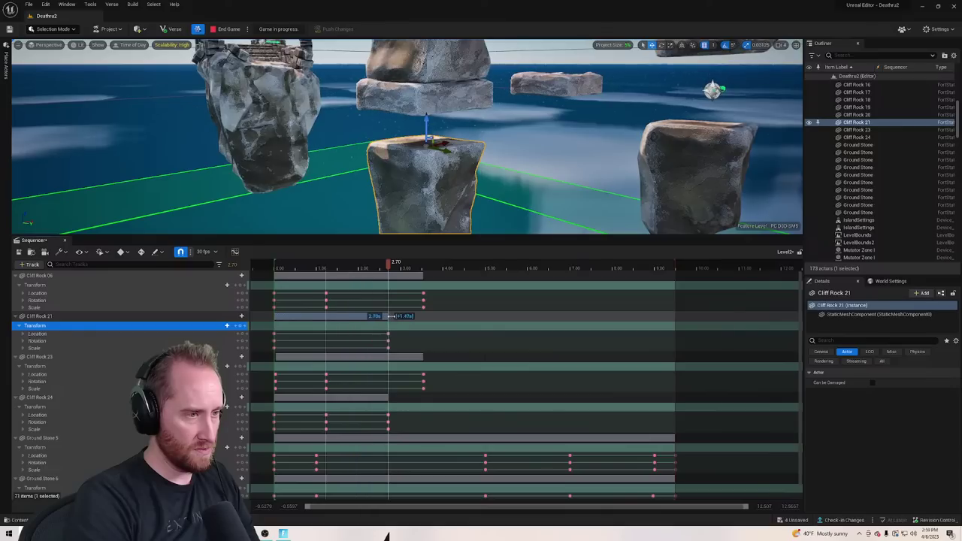
drag(421, 317, 423, 316)
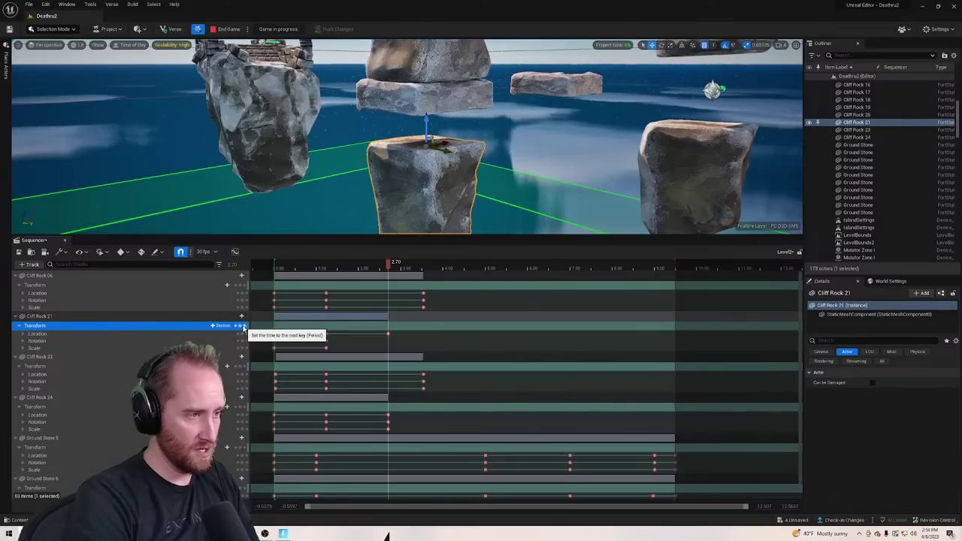
click(242, 326)
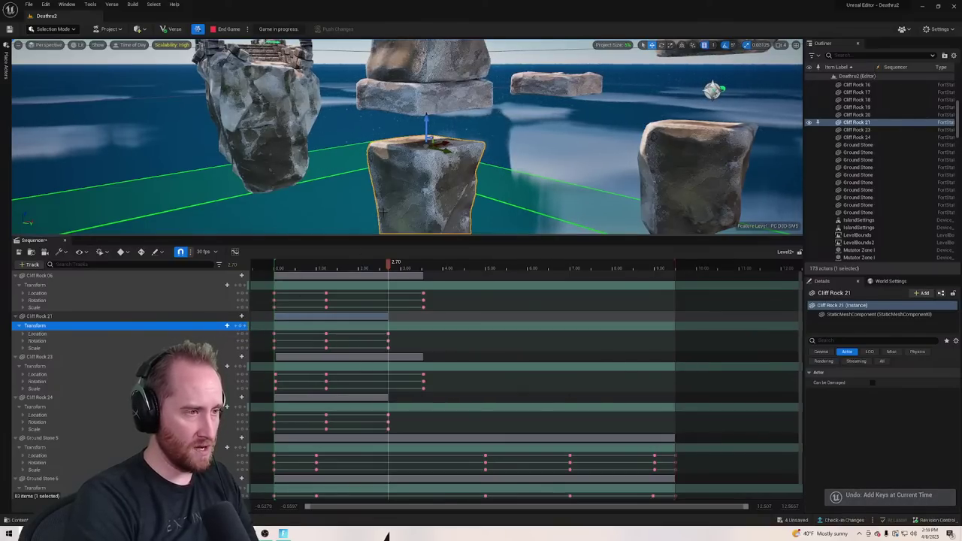
drag(428, 127, 433, 88)
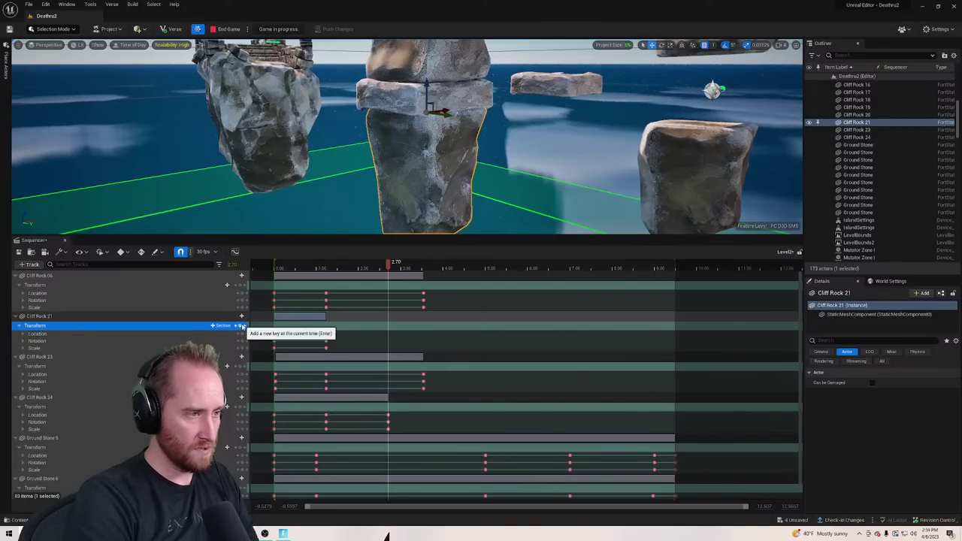
Return to 1.2333 and undo the moves and keys made at 2.70 for Cliff Rocks 21 and 24
drag(388, 263, 325, 287)
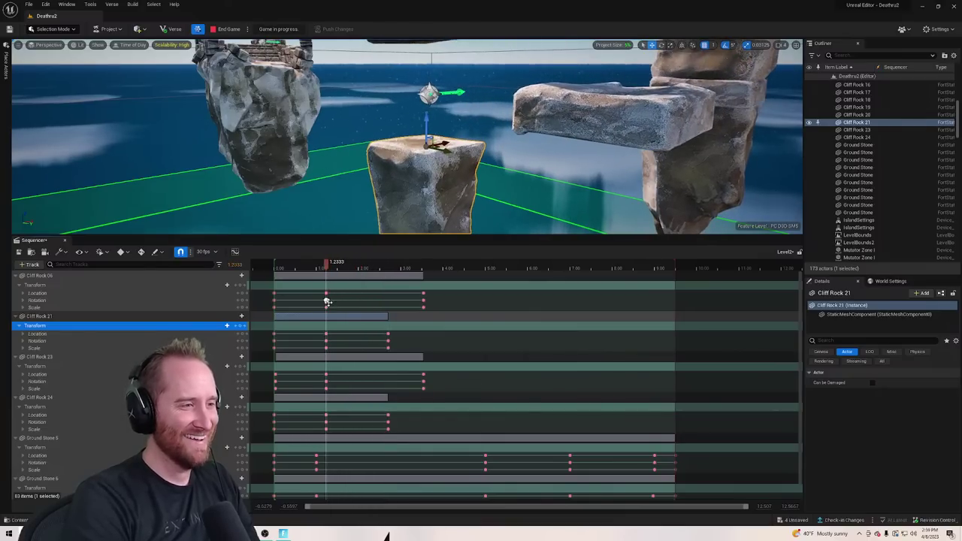
key(ctrl+z)
key(ctrl+z)
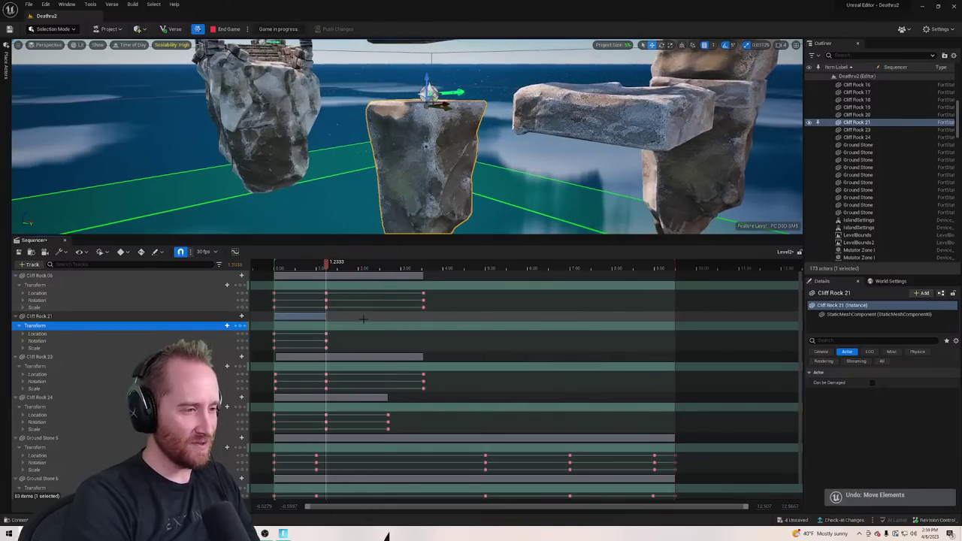
key(ctrl+z)
key(ctrl+z)
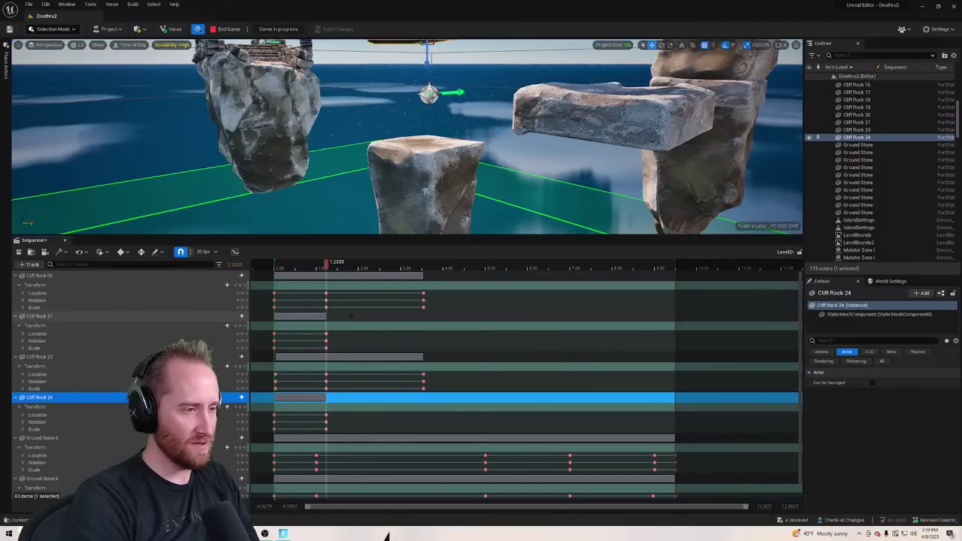
Key the transforms of Cliff Rock 24 and Cliff Rock 21 at 6.00 in their open positions
drag(326, 265, 454, 271)
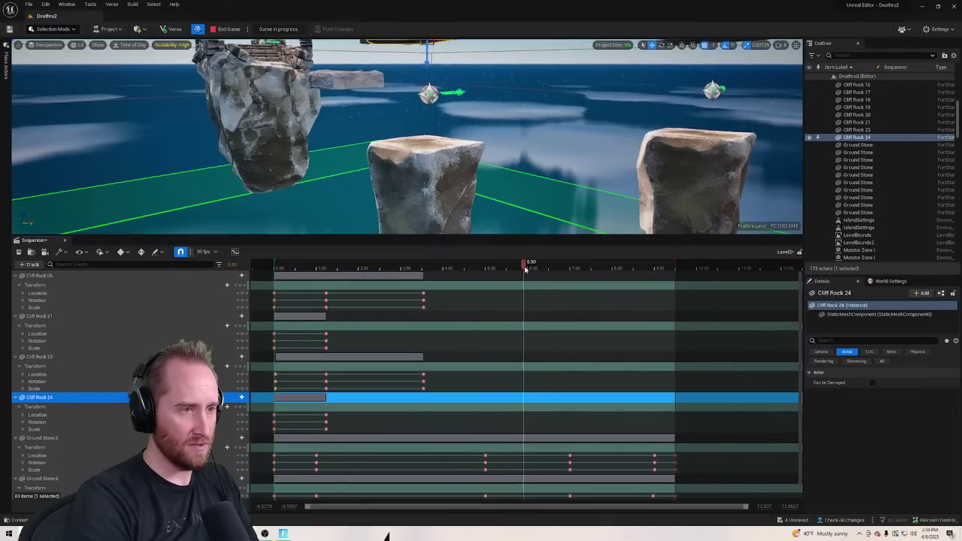
click(528, 269)
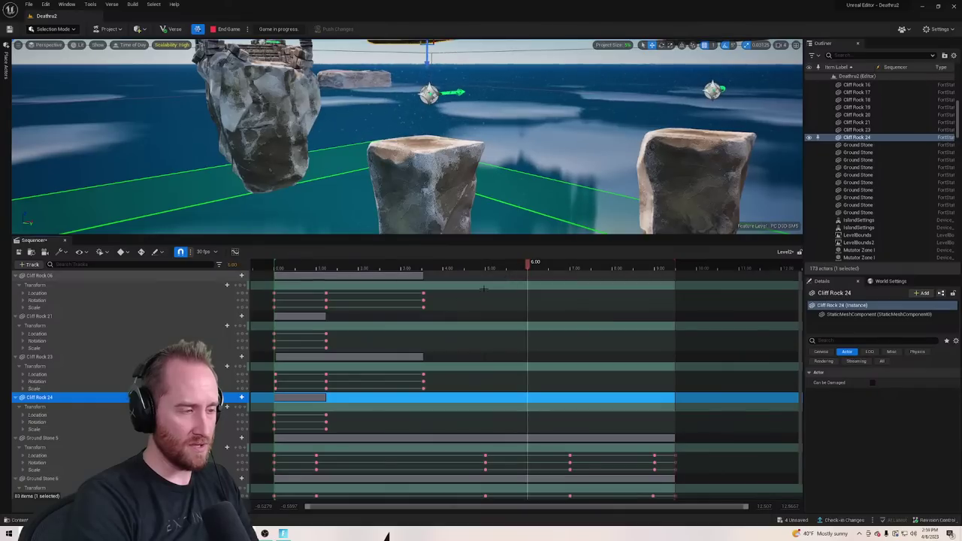
click(241, 407)
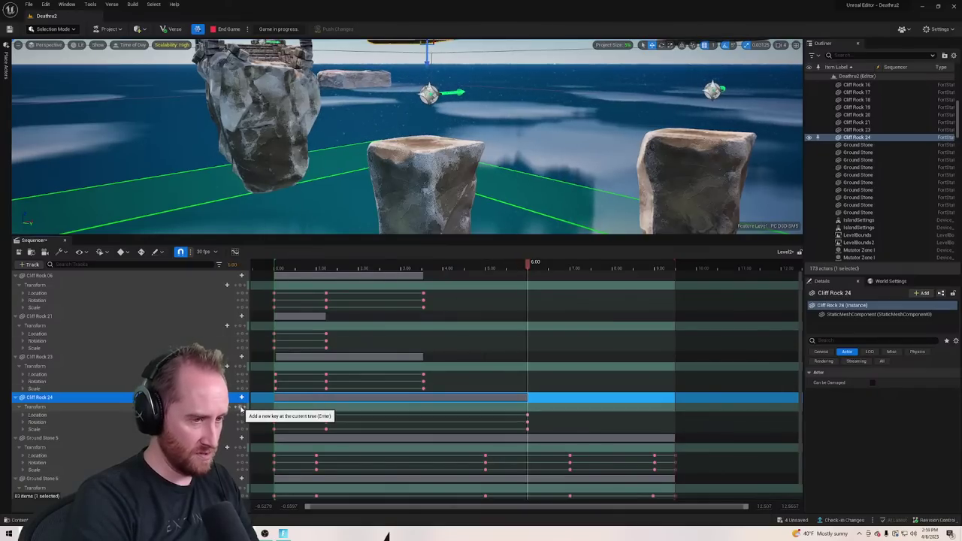
click(241, 326)
At 2.70, lower Cliff Rock 24 and raise Cliff Rock 21 until they clamp the ground stone, keying both transforms
drag(466, 278, 396, 289)
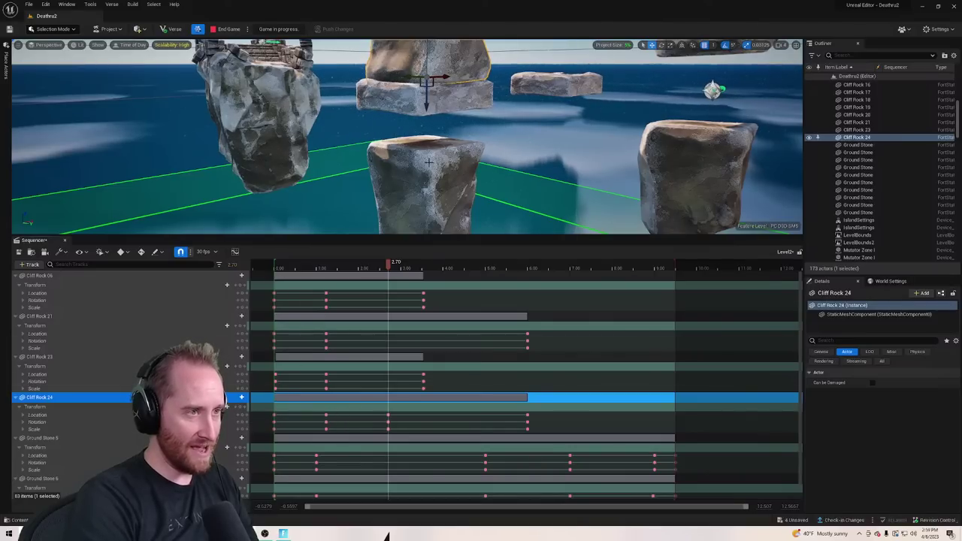
click(423, 175)
drag(424, 120, 429, 81)
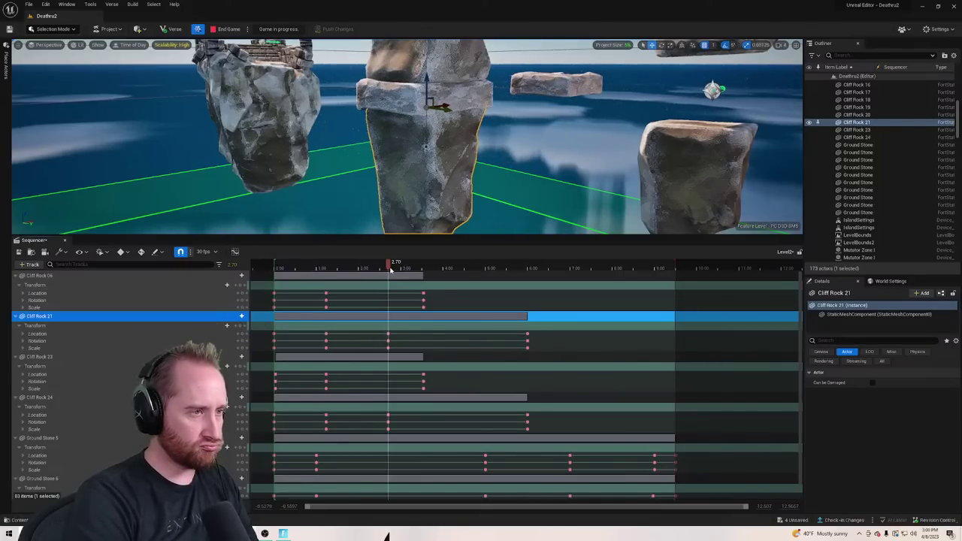
Enlarge the viewport and scrub the sequence up to 3.80 and back to 0.00 to check the rocks' movement
mouse_move(389, 264)
mouse_down()
mouse_move(316, 264)
mouse_move(527, 271)
mouse_move(397, 267)
mouse_up()
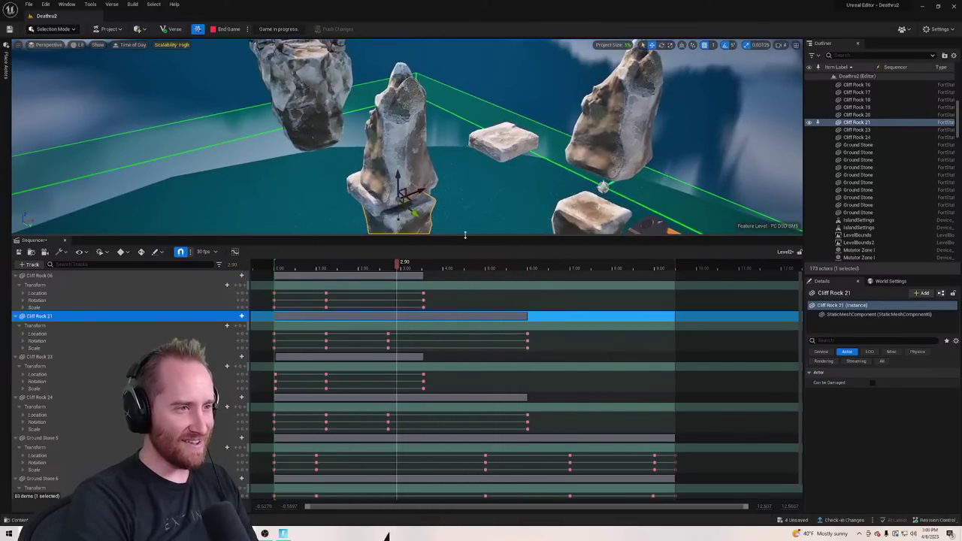
drag(464, 235, 462, 400)
drag(395, 429, 426, 431)
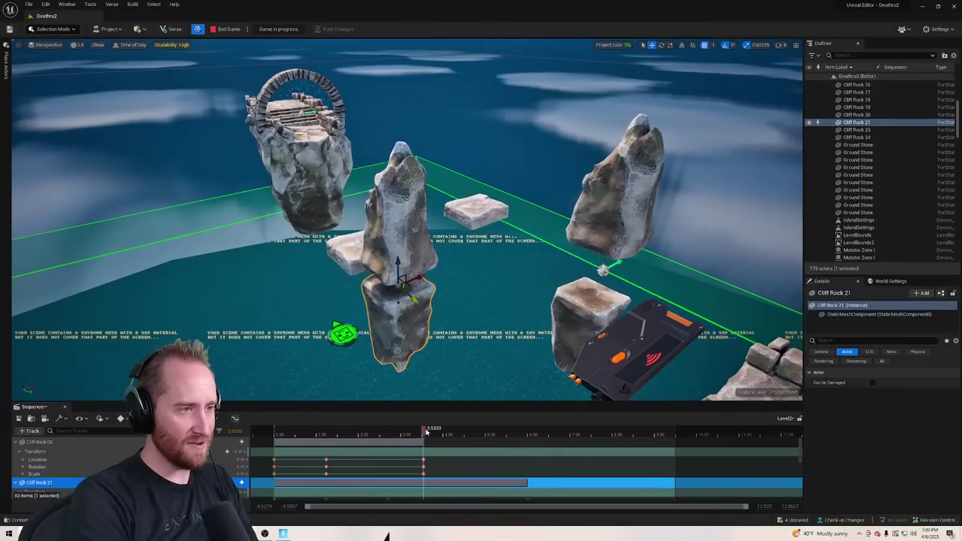
alt+drag(449, 262, 207, 248)
alt+drag(647, 268, 448, 259)
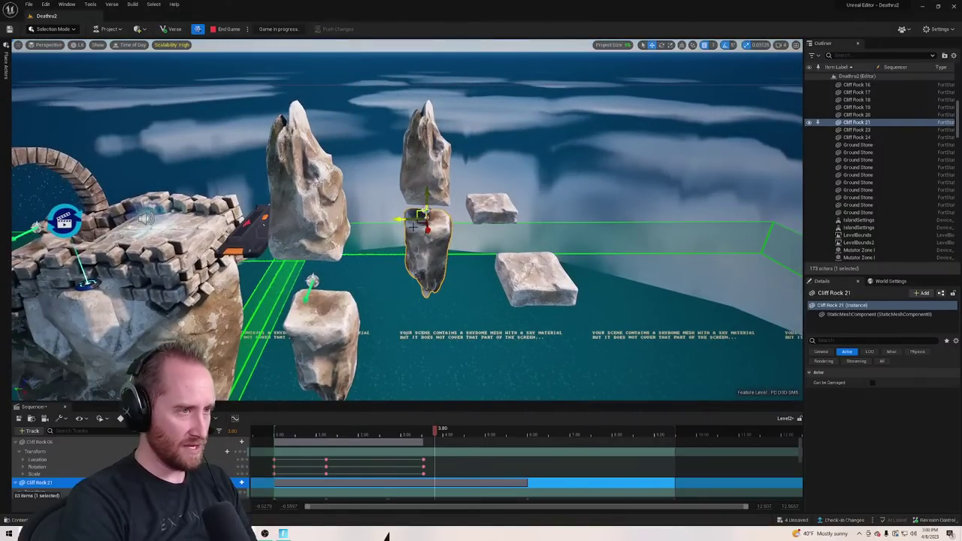
drag(437, 430, 275, 445)
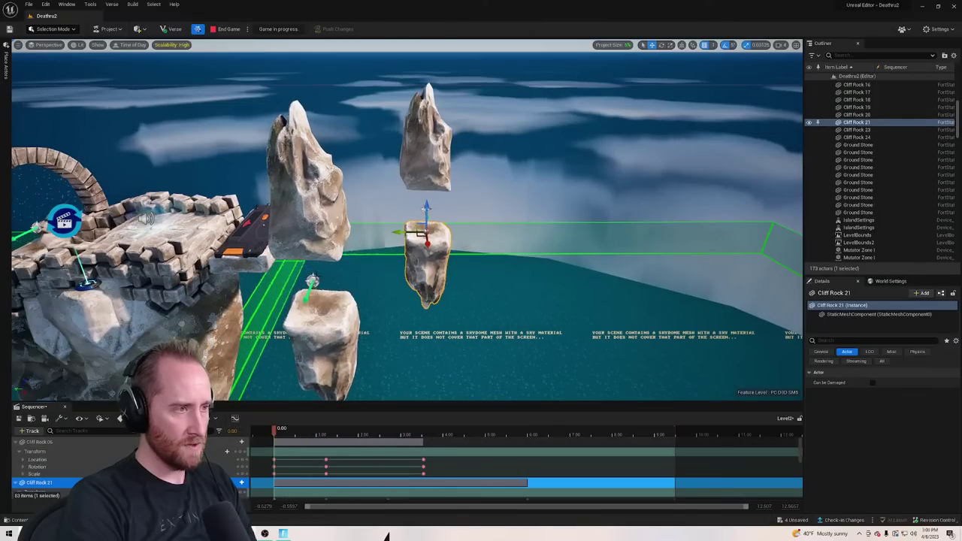
Duplicate Cliff Rock 06 and Cliff Rock 23 together and place the copied pair at the third crushing spot, beyond the second pair
right_drag(324, 319, 323, 319)
key(a)
click(323, 318)
shift+click(338, 256)
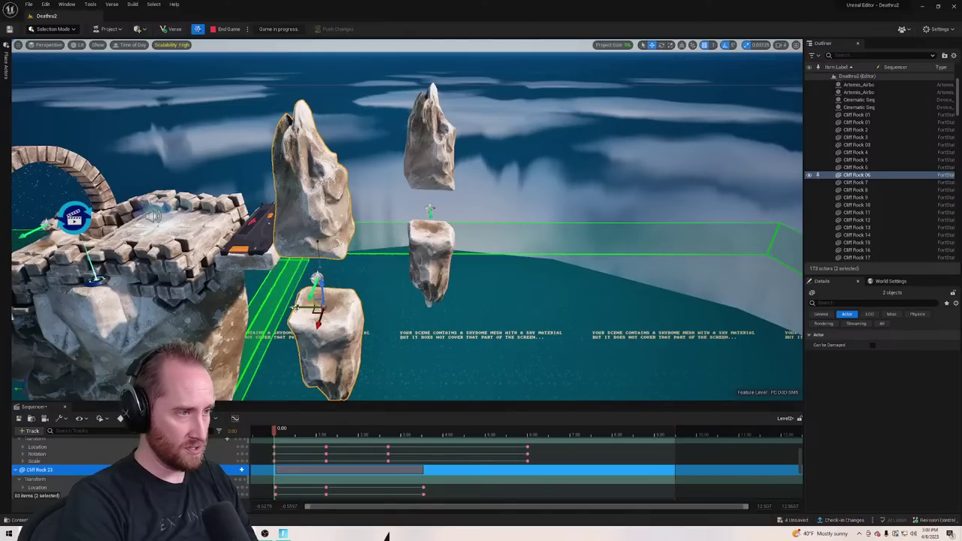
alt+drag(295, 308, 518, 331)
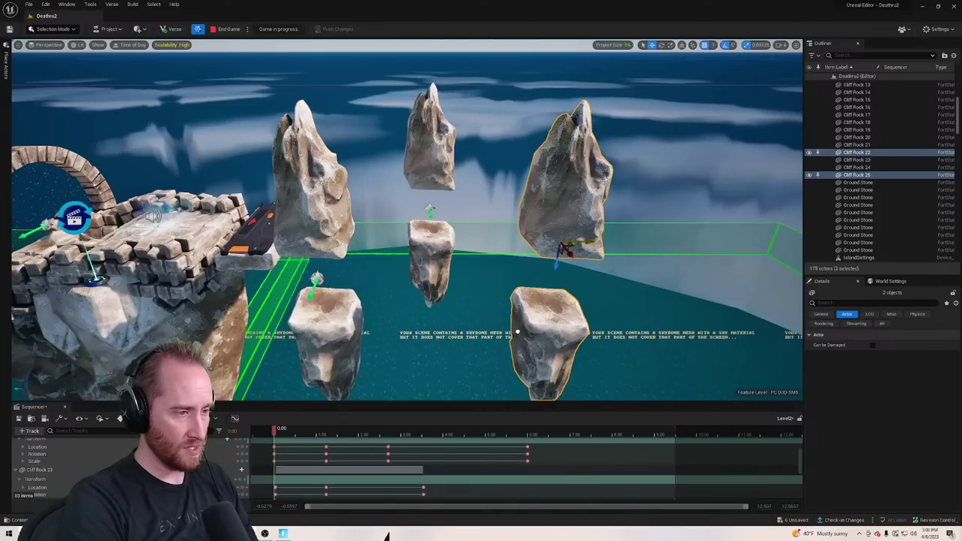
Scrub the sequence to around 4.00 and examine how the moving ground stone lines up between the new upper and lower rocks
drag(274, 435, 443, 451)
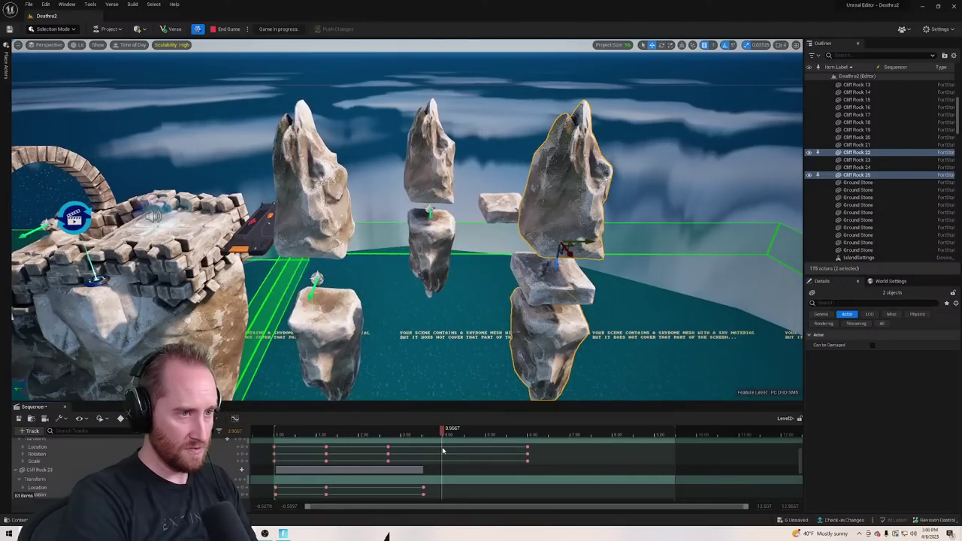
key(d)
mouse_move(505, 267)
right_down()
mouse_move(544, 265)
mouse_move(519, 264)
right_up()
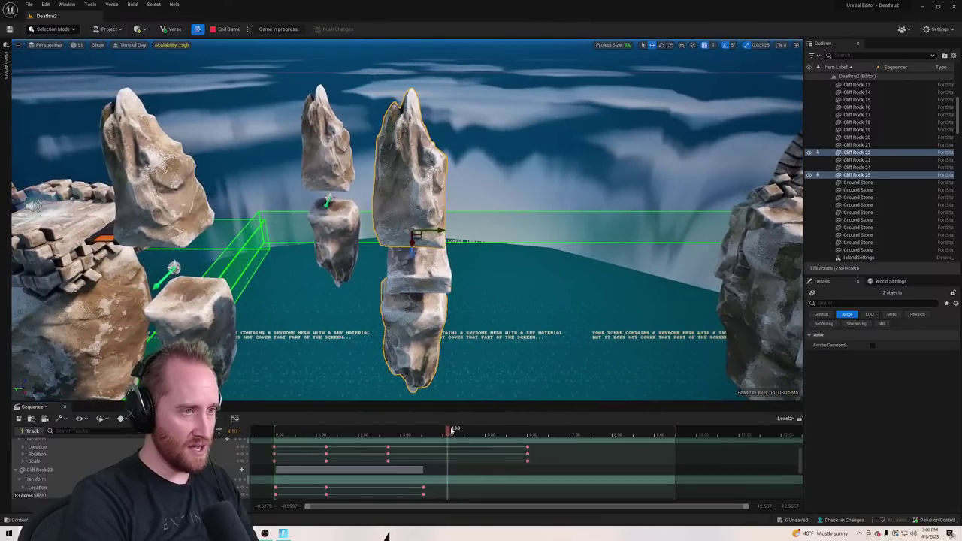
click(445, 433)
click(394, 166)
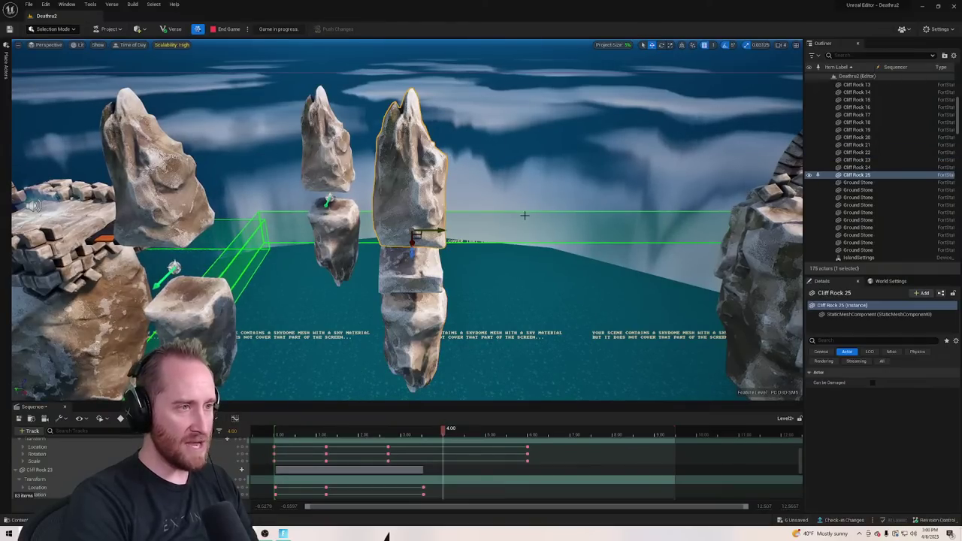
key(a)
right_drag(524, 215, 524, 216)
key(q)
click(516, 251)
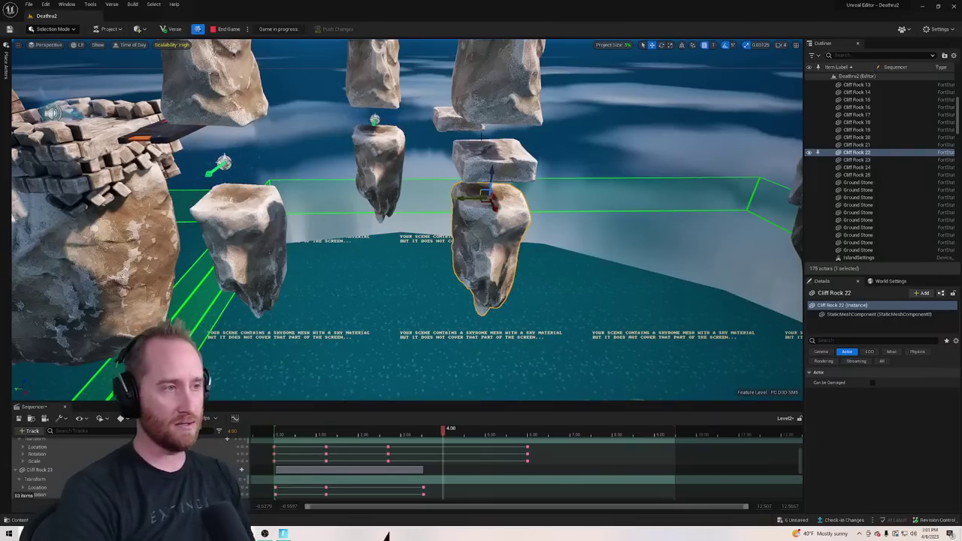
drag(442, 438, 442, 464)
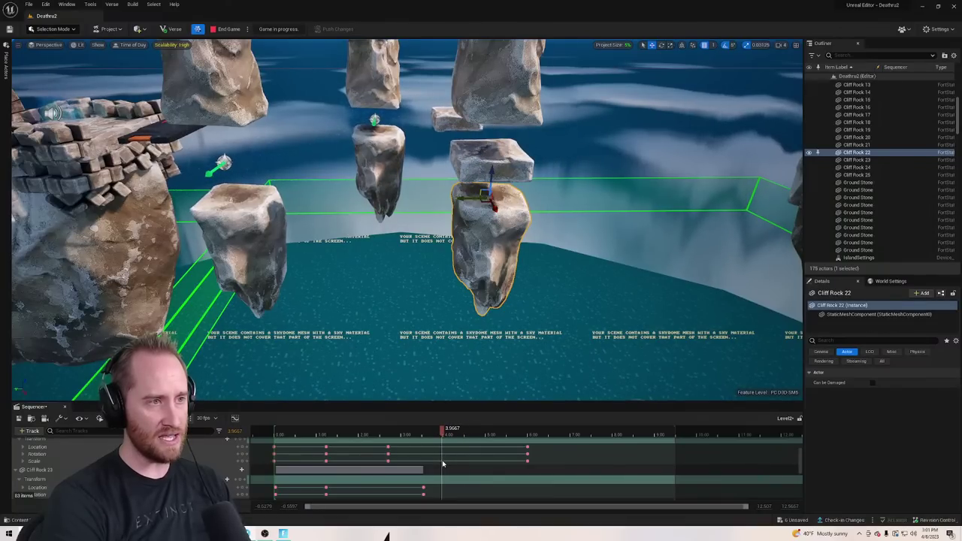
Add Cliff Rock 25, the new upper rock, to the sequence and expand its Transform track
click(514, 98)
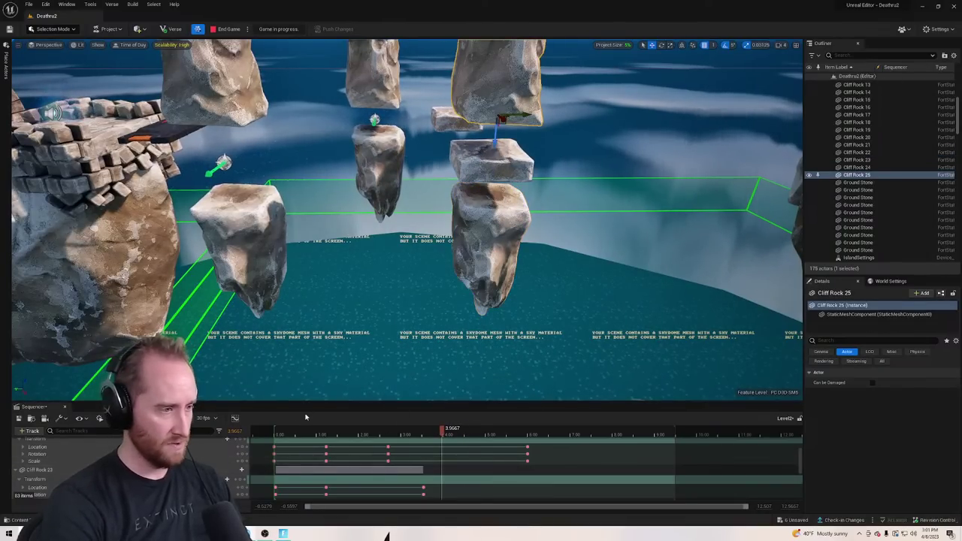
drag(321, 401, 320, 124)
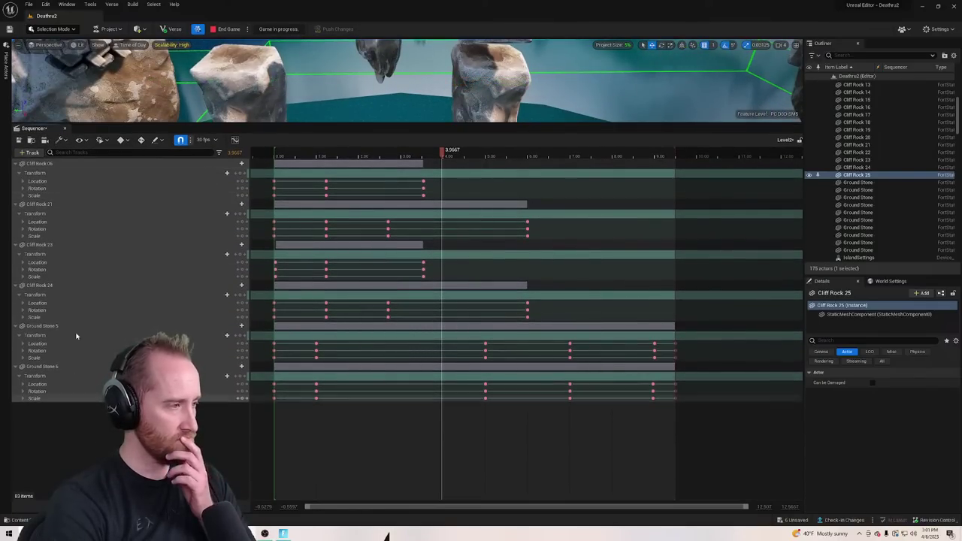
click(27, 153)
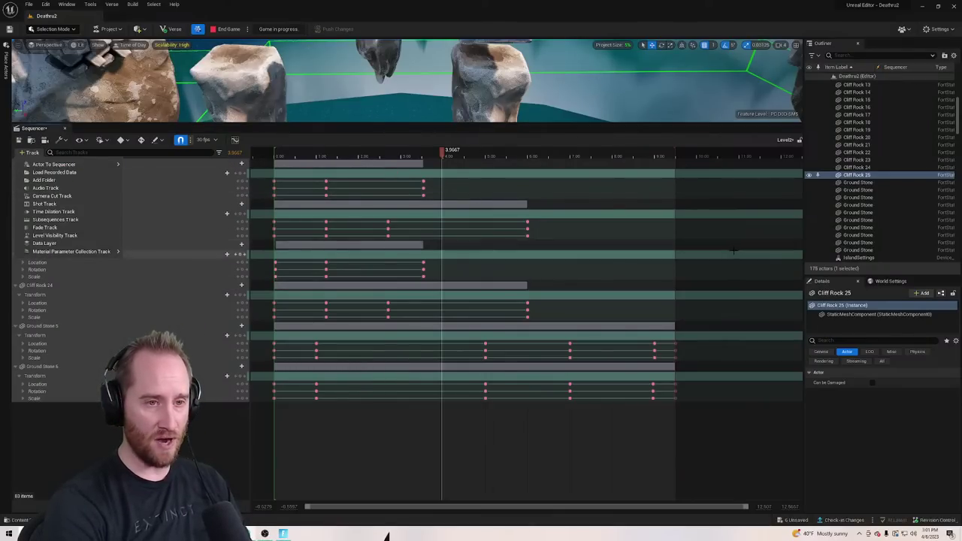
mouse_move(52, 166)
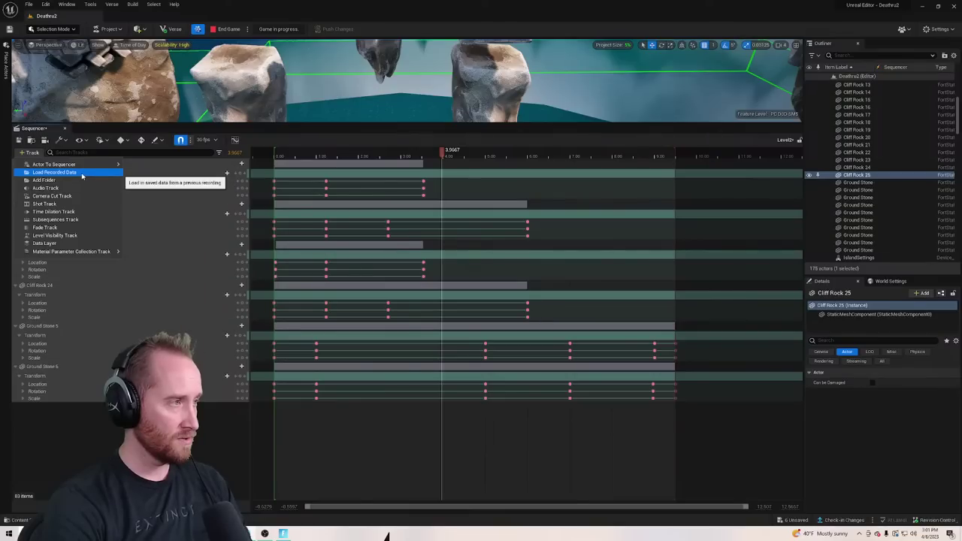
text(c)
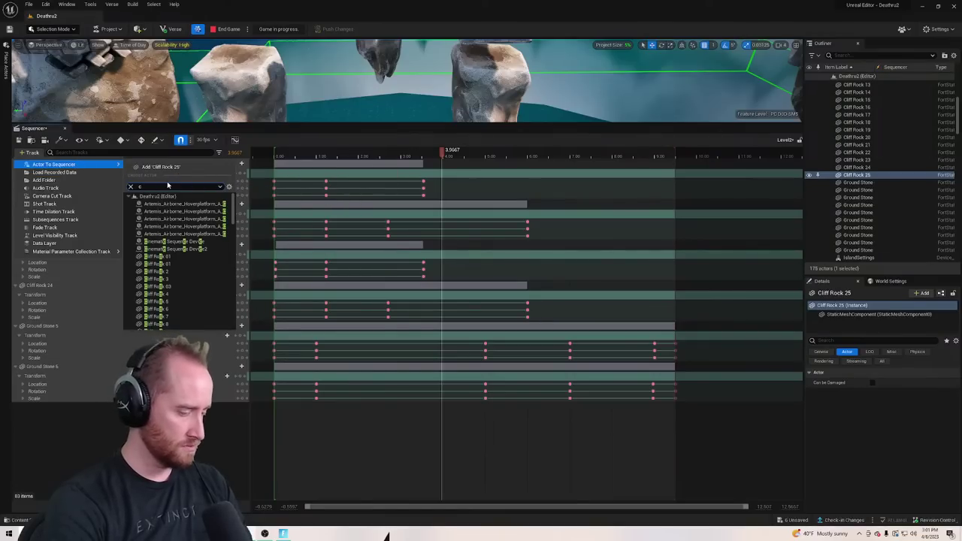
text(li)
scroll(179, 279, down, 3)
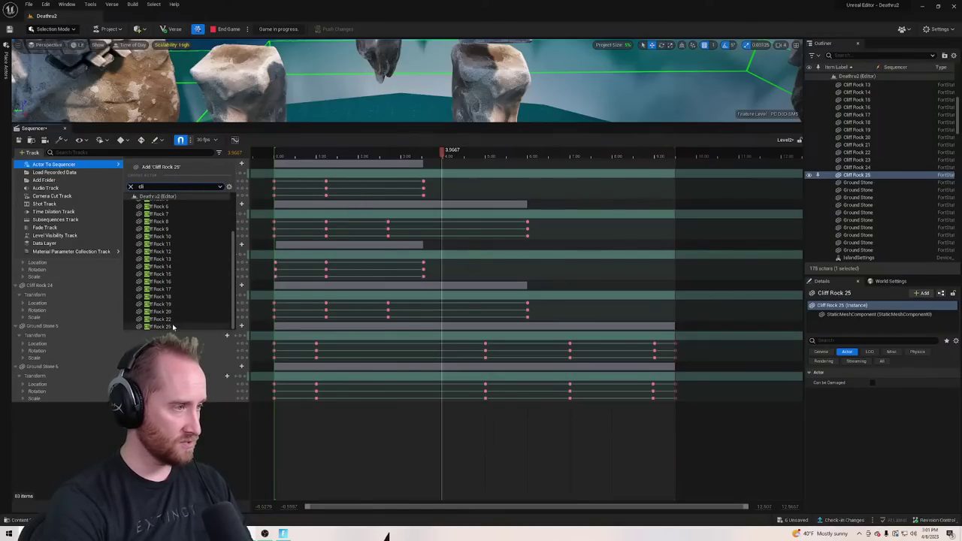
click(158, 327)
click(18, 336)
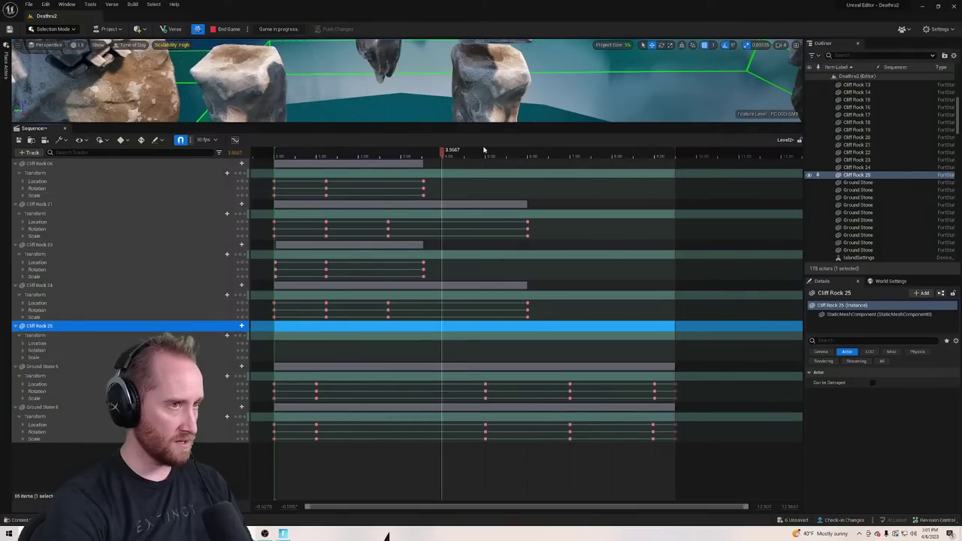
Add Cliff Rock 22, the new lower rock, to the sequence and expand its Transform track
right_drag(630, 89, 632, 91)
click(527, 78)
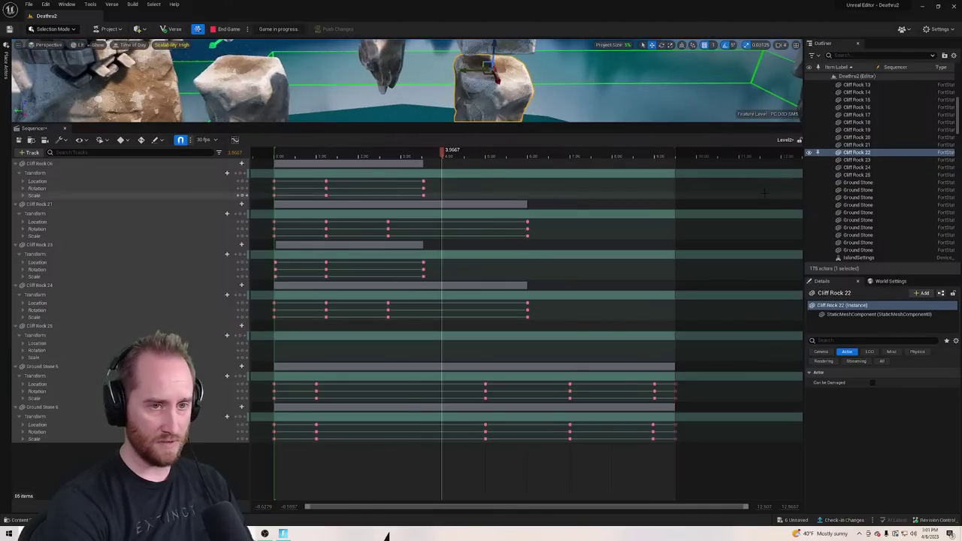
click(30, 152)
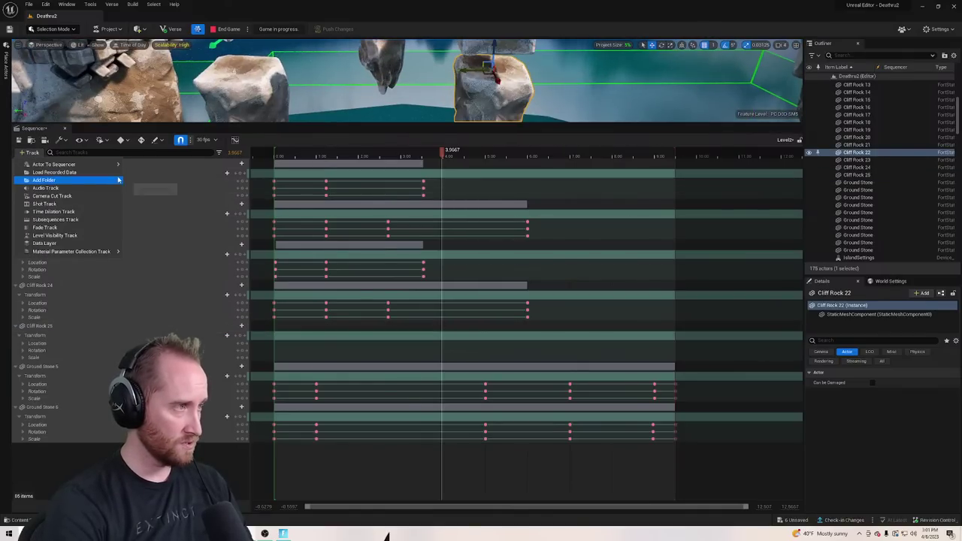
mouse_move(119, 164)
text(cliff)
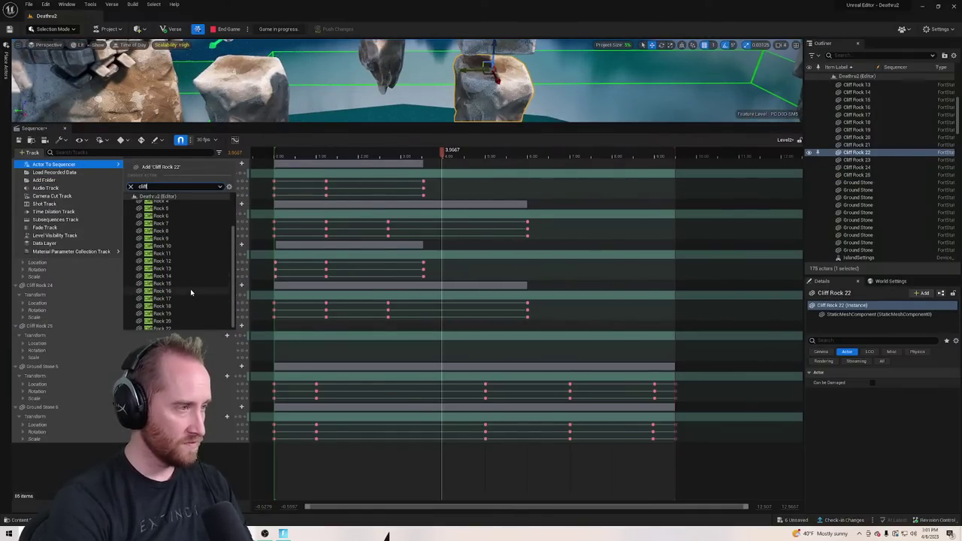
scroll(190, 288, down, 3)
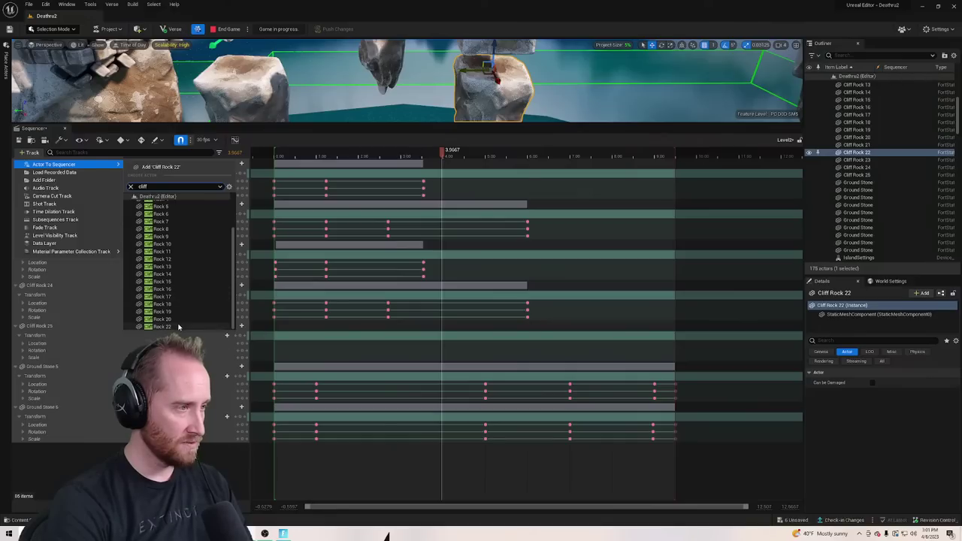
click(194, 327)
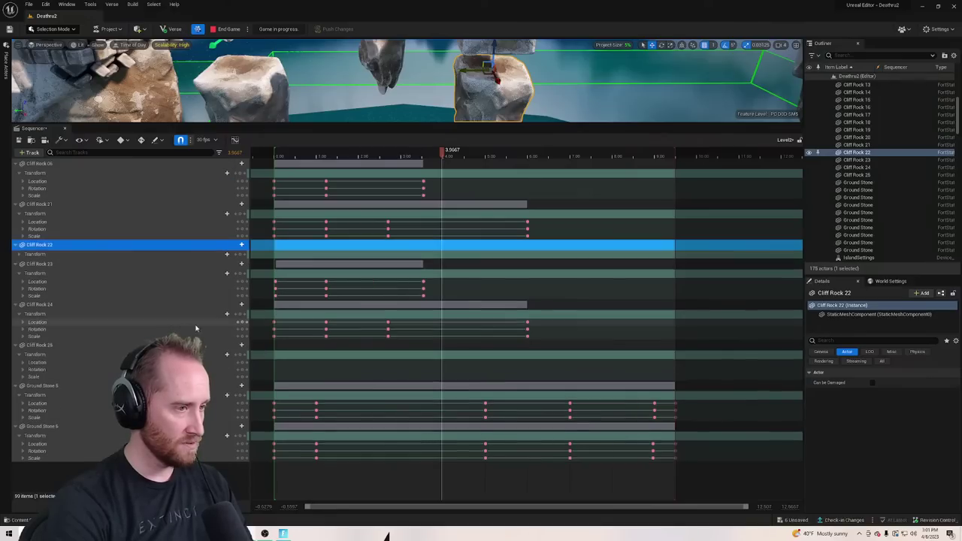
click(20, 254)
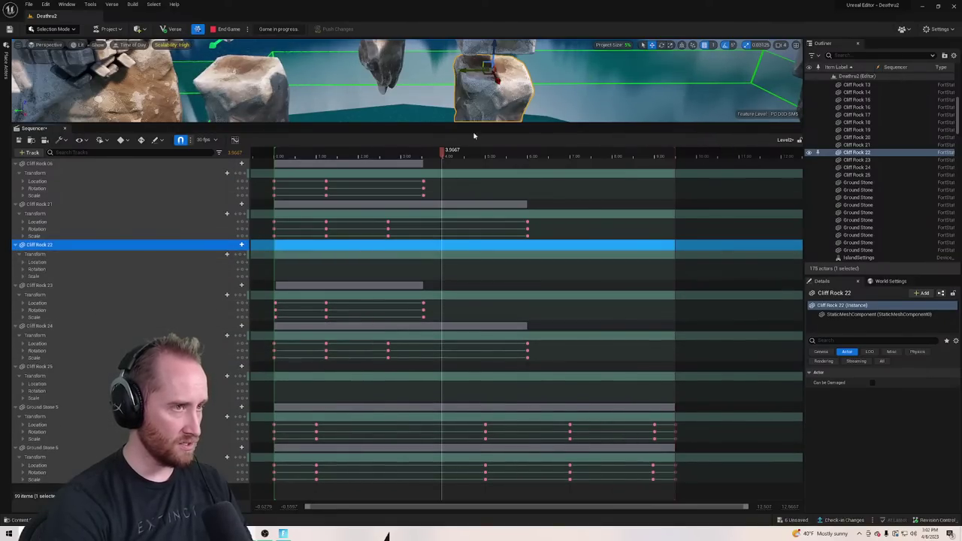
Key the transforms of Cliff Rock 22 and Cliff Rock 25 at 0.00 and at 7.50 in their open positions
drag(447, 152, 275, 193)
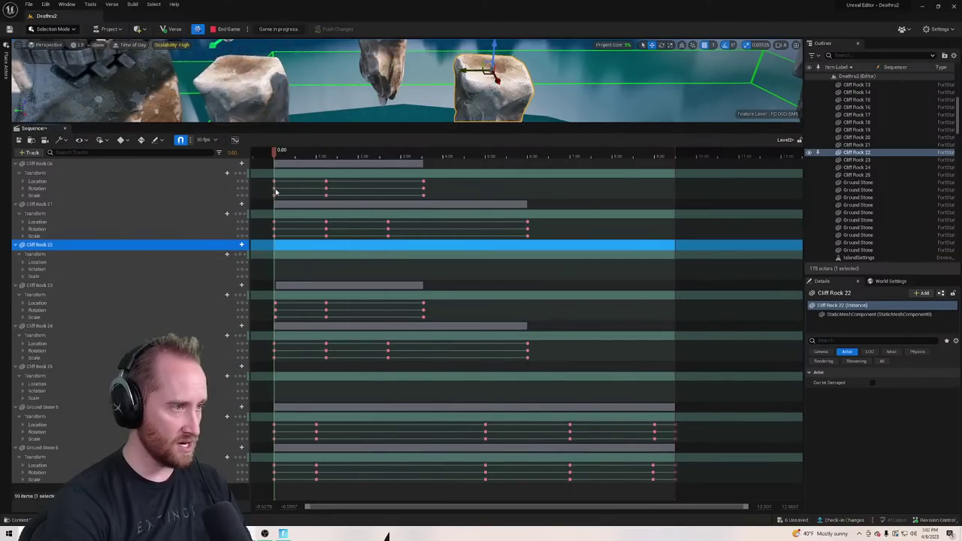
click(240, 256)
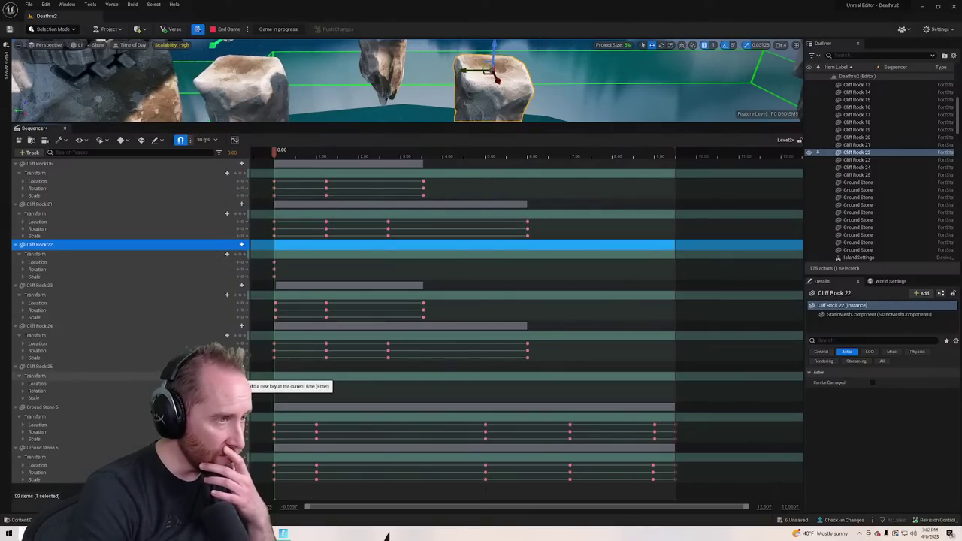
click(240, 376)
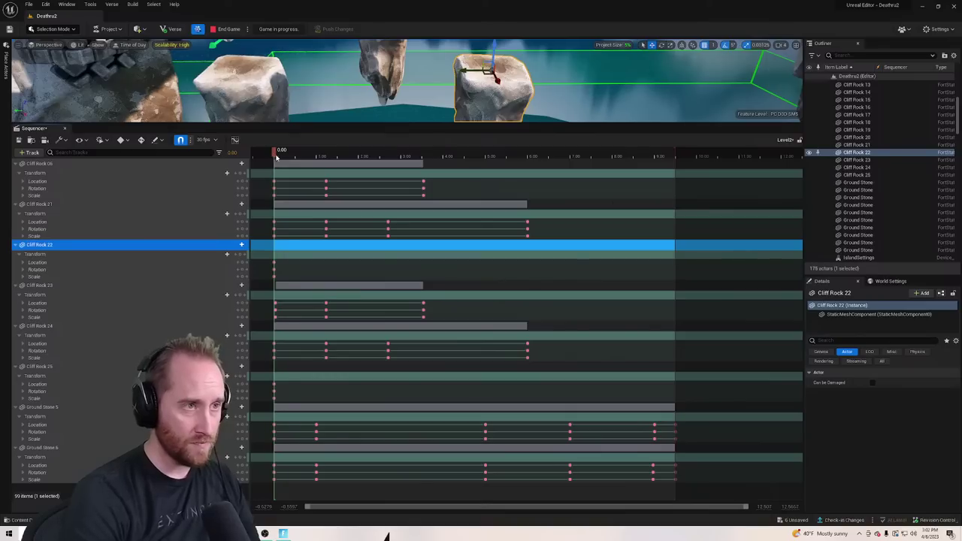
drag(277, 156, 591, 214)
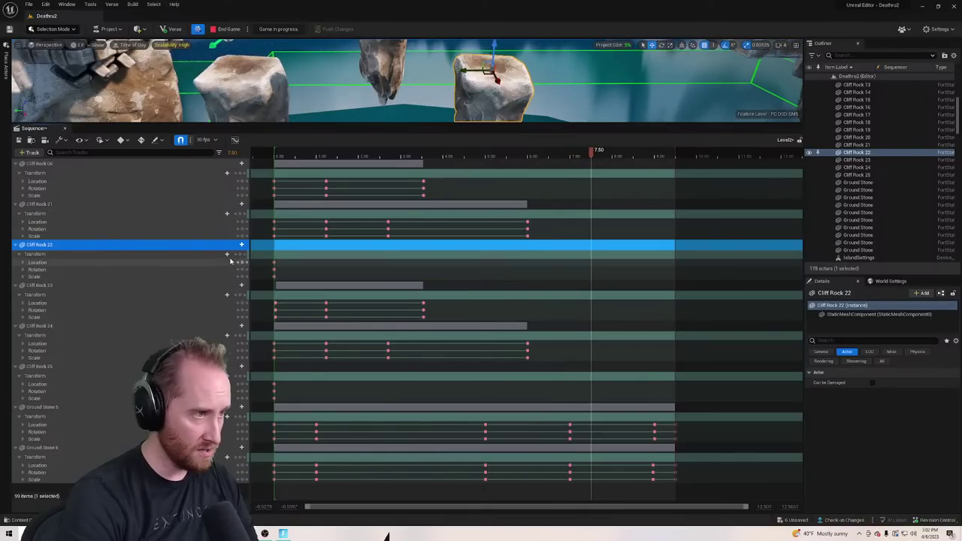
click(241, 254)
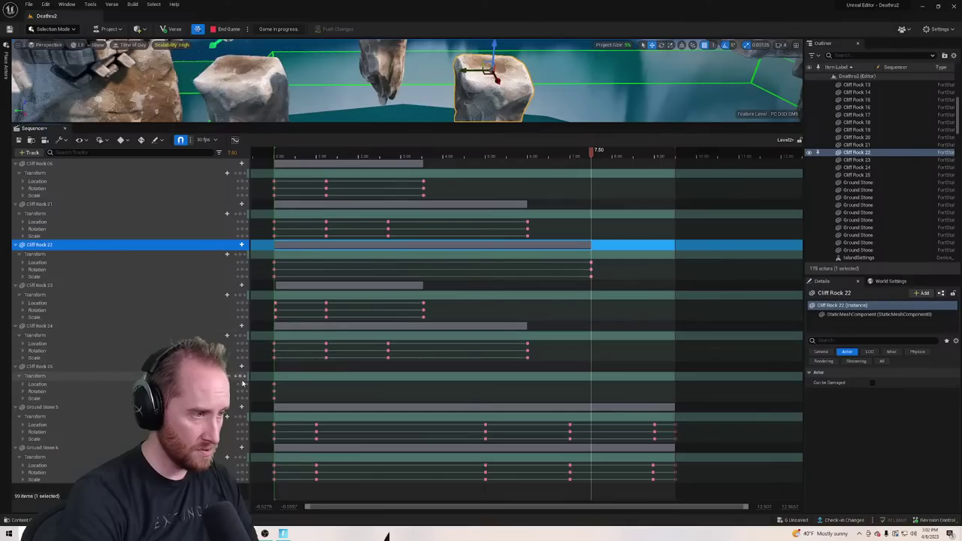
click(241, 376)
Try raising Cliff Rock 22 against the ground stone at 4.00, and undo the move
drag(593, 156, 442, 180)
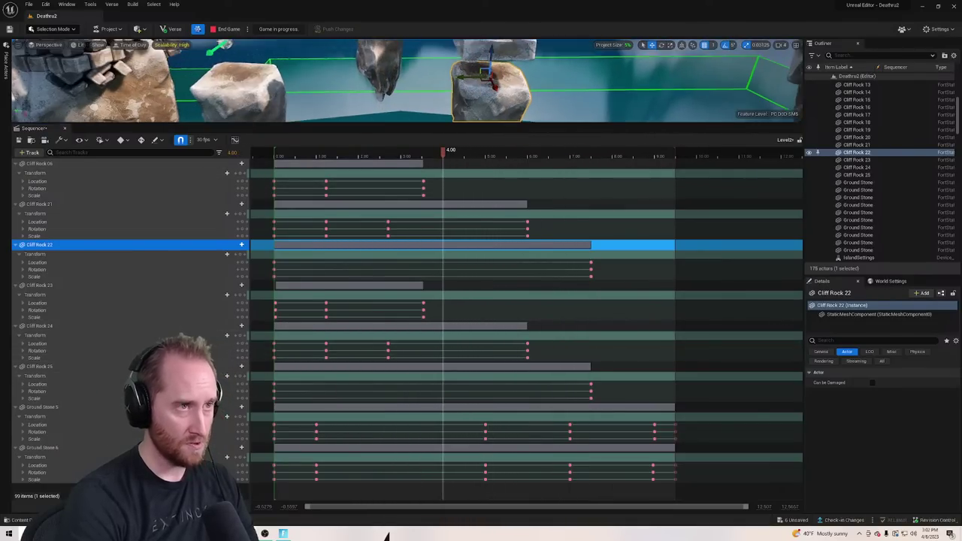
drag(551, 125, 554, 220)
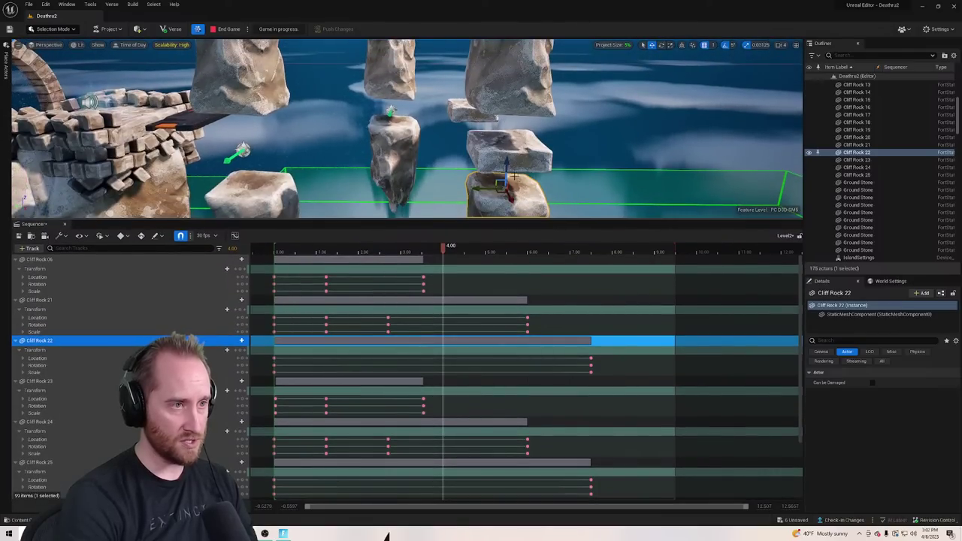
drag(508, 163, 509, 139)
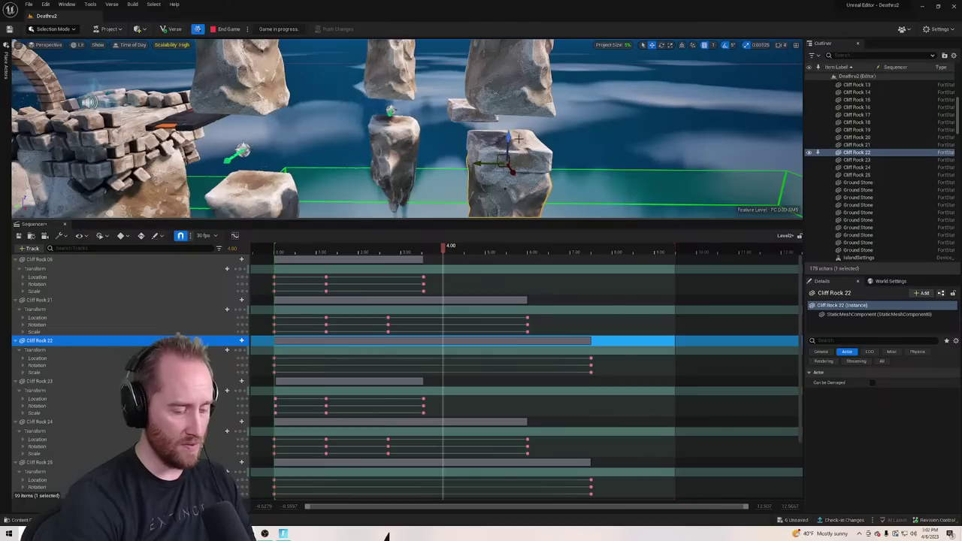
key(ctrl+z)
Key the transforms of Cliff Rock 22 and Cliff Rock 25 at 2.70 in their open positions
drag(445, 248, 387, 257)
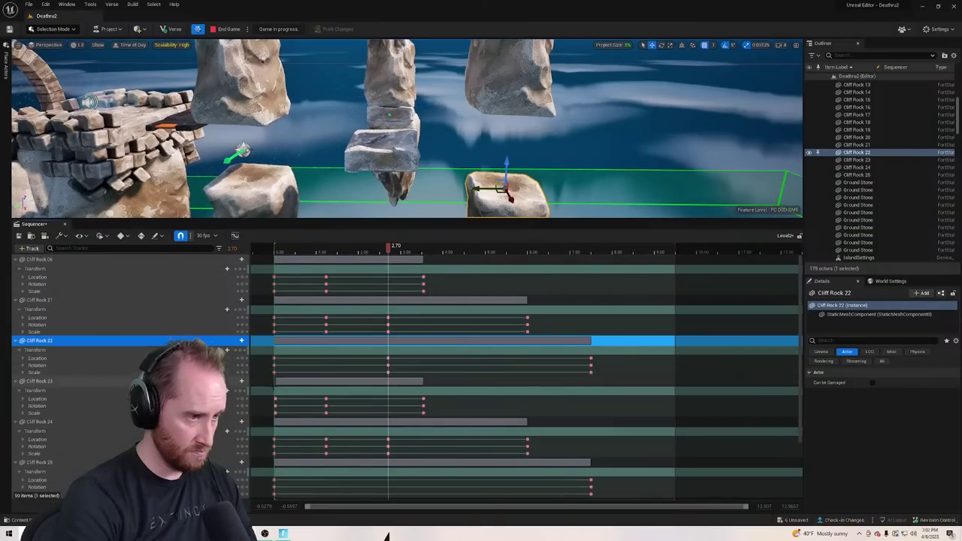
scroll(241, 369, down, 3)
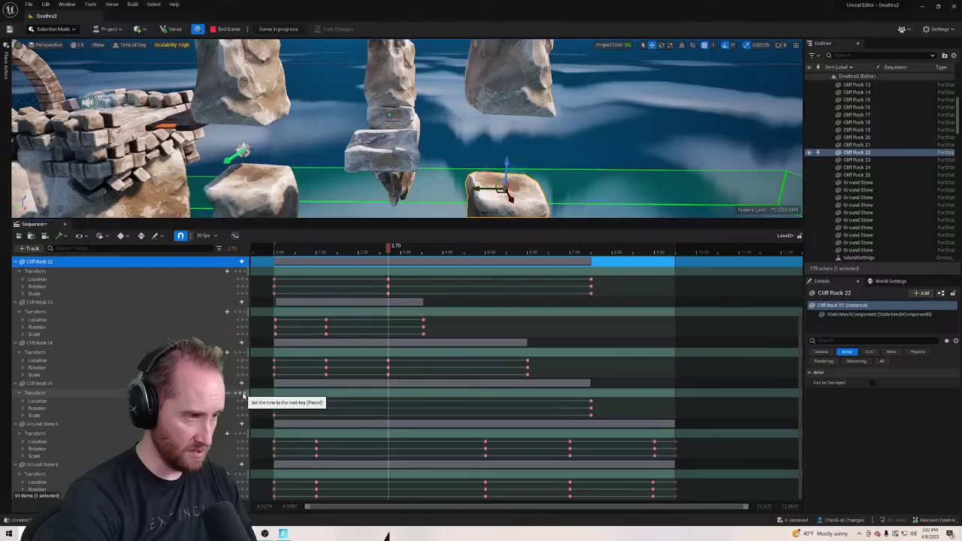
scroll(380, 292, up, 3)
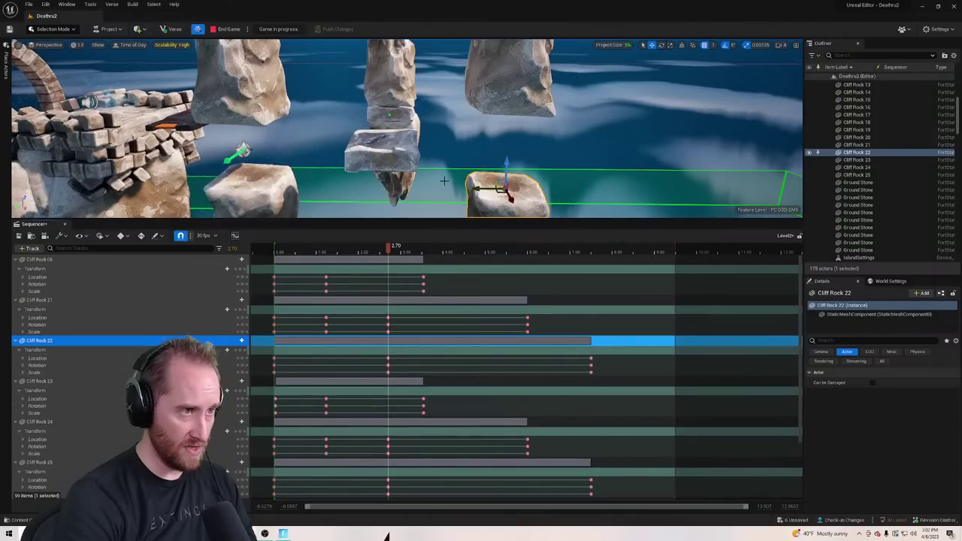
At 4.0333, raise Cliff Rock 22 against the underside of the ground stone and key its transform
drag(391, 248, 445, 249)
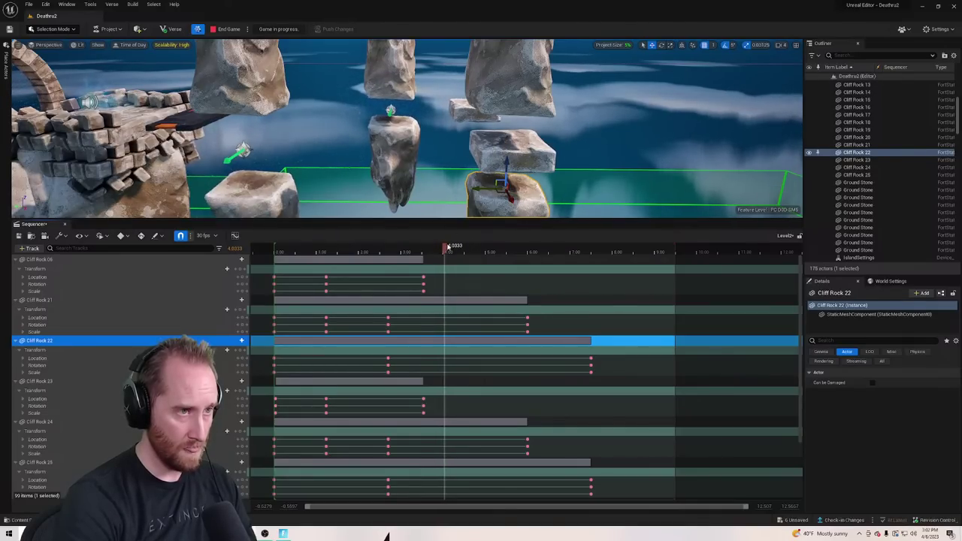
drag(507, 163, 510, 137)
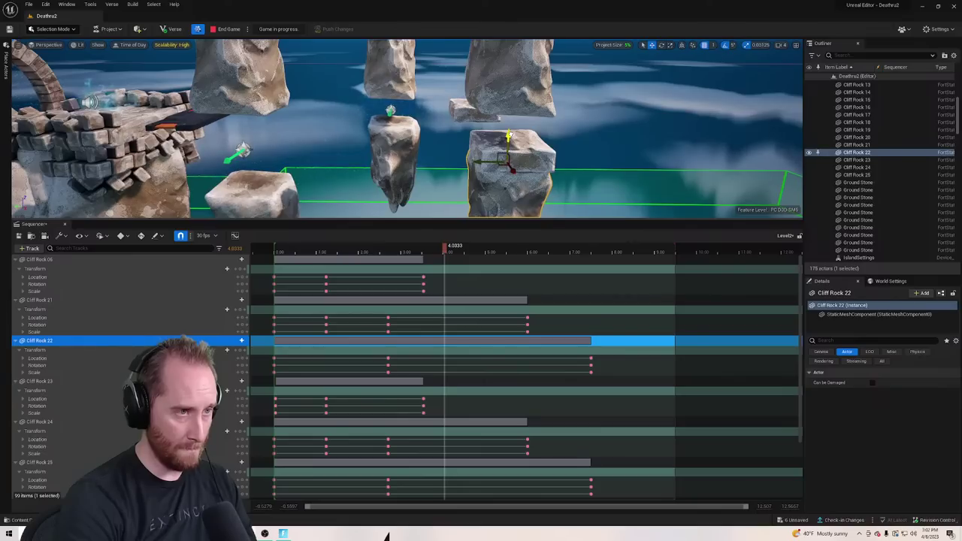
click(240, 351)
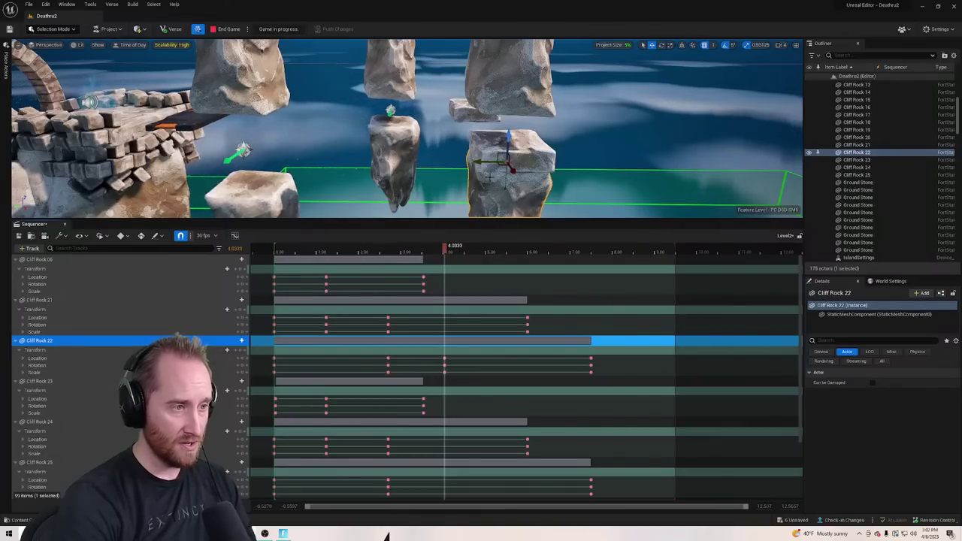
At 4.0333, lower Cliff Rock 25 onto the ground stone, key its transform, and scrub back through the sequence to check the motion
click(519, 110)
drag(510, 134, 512, 157)
scroll(338, 390, down, 1)
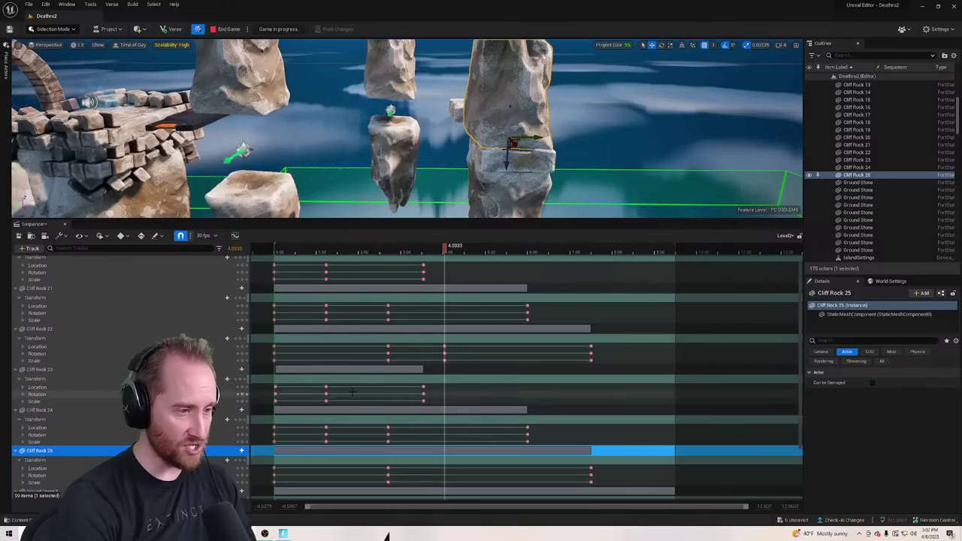
click(239, 460)
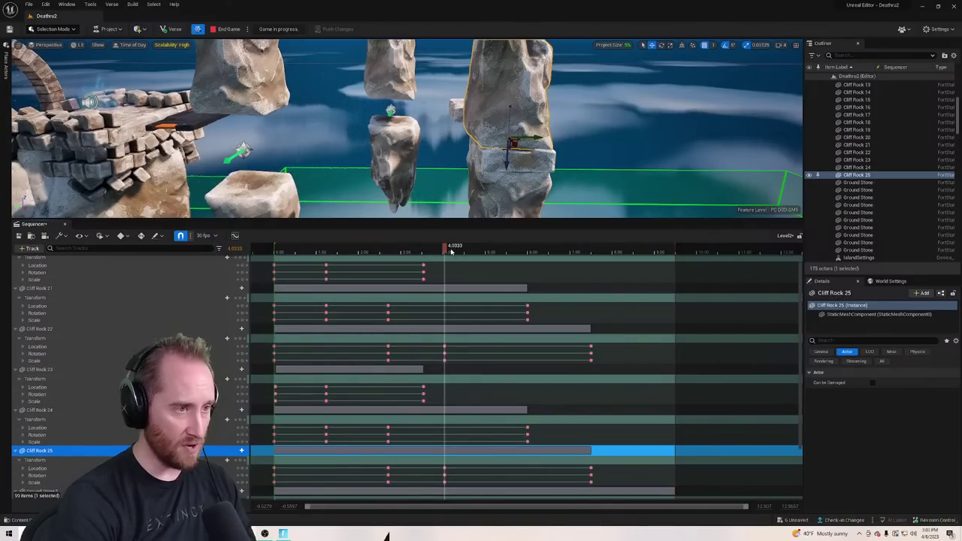
drag(451, 252, 409, 284)
drag(443, 225, 443, 403)
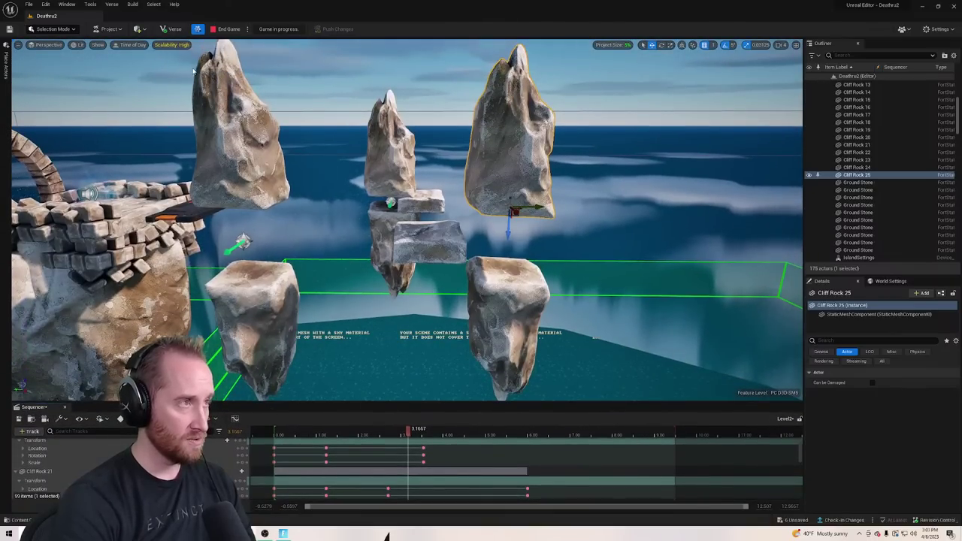
End the running game, close the Sequencer and save the Deathru2 level
click(226, 29)
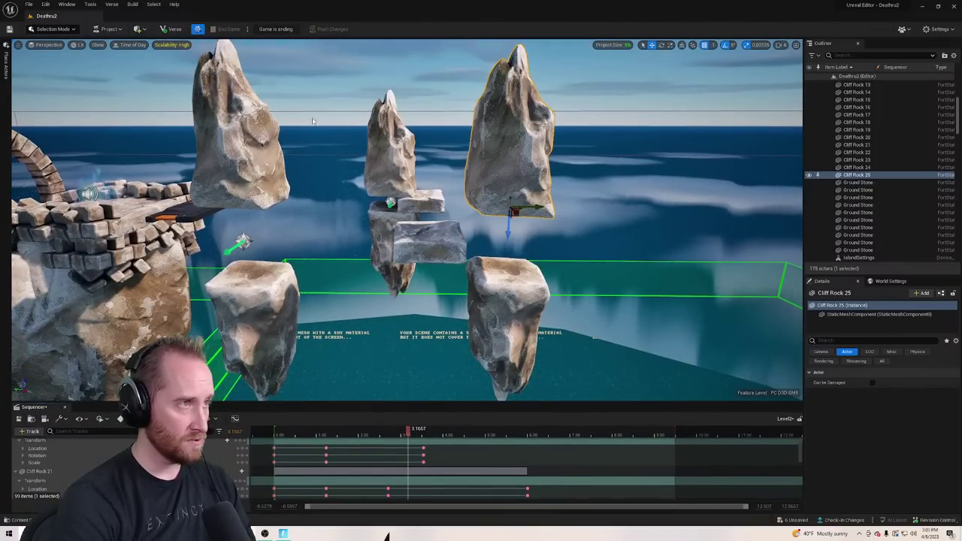
click(66, 407)
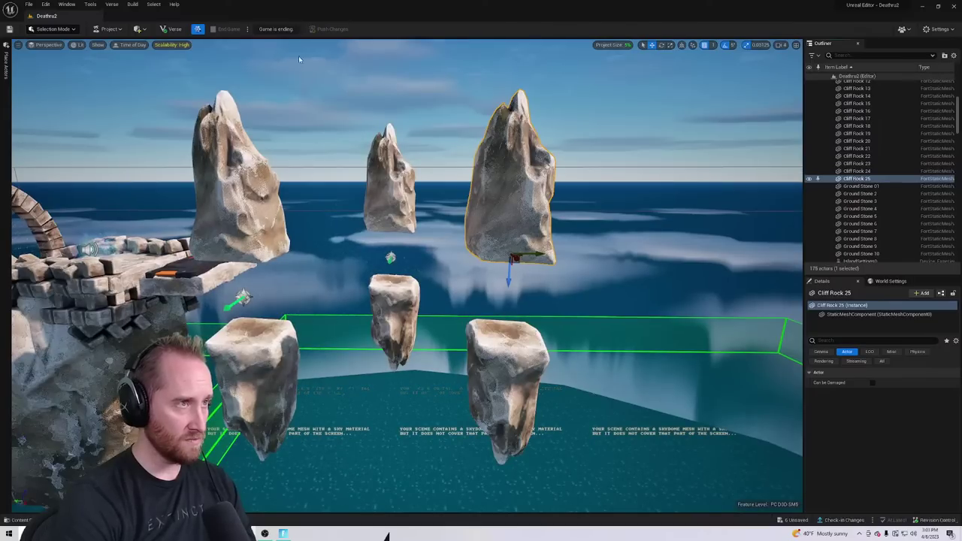
click(10, 30)
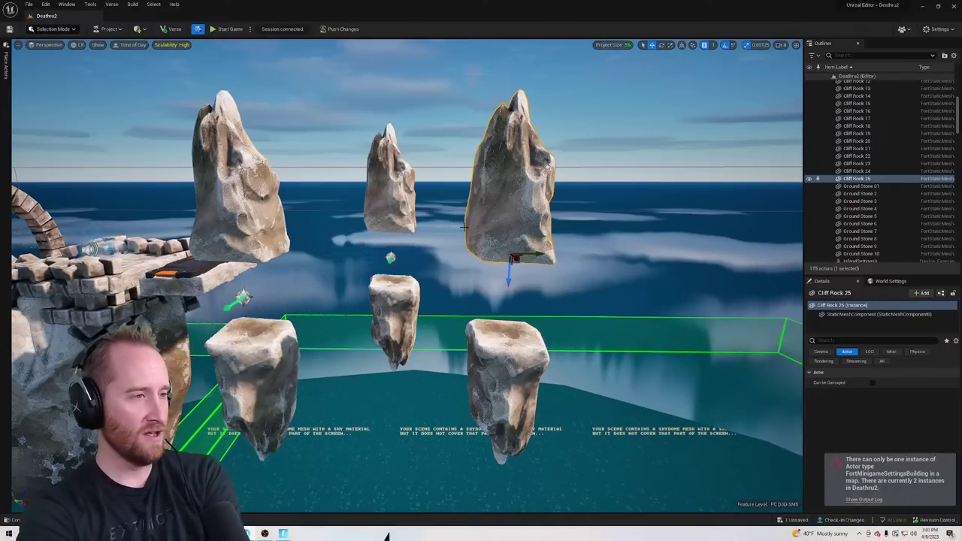
click(342, 29)
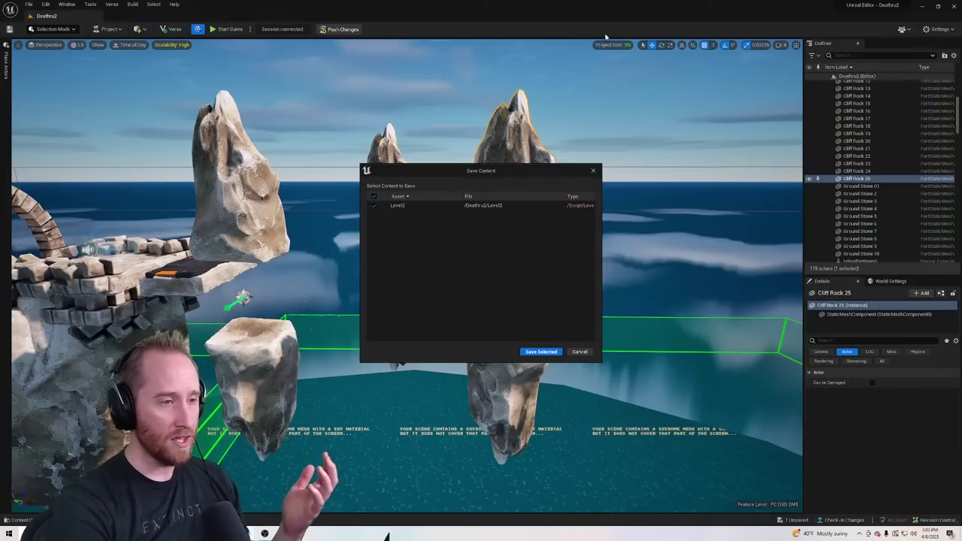
click(580, 352)
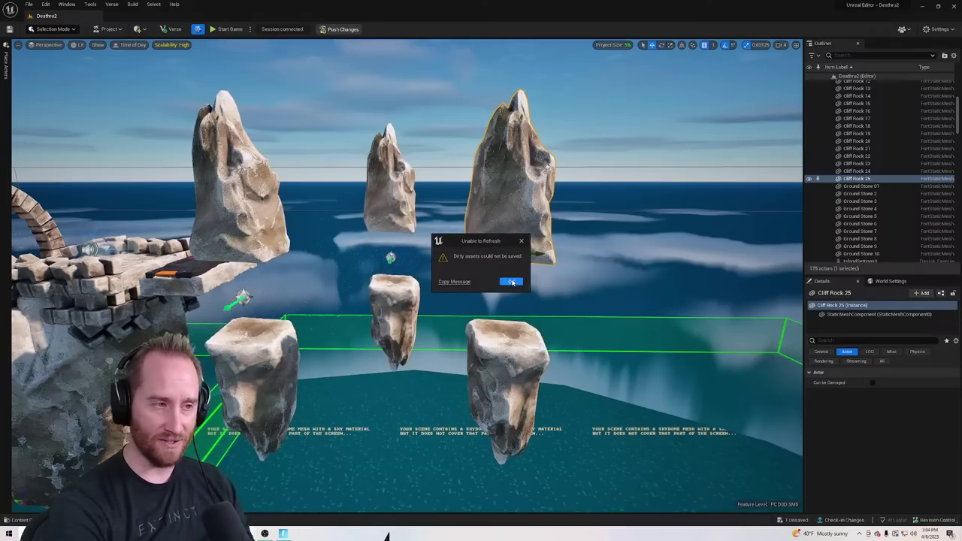
click(513, 282)
Reopen the Level2 sequence from the project content
right_drag(596, 185, 643, 237)
click(20, 520)
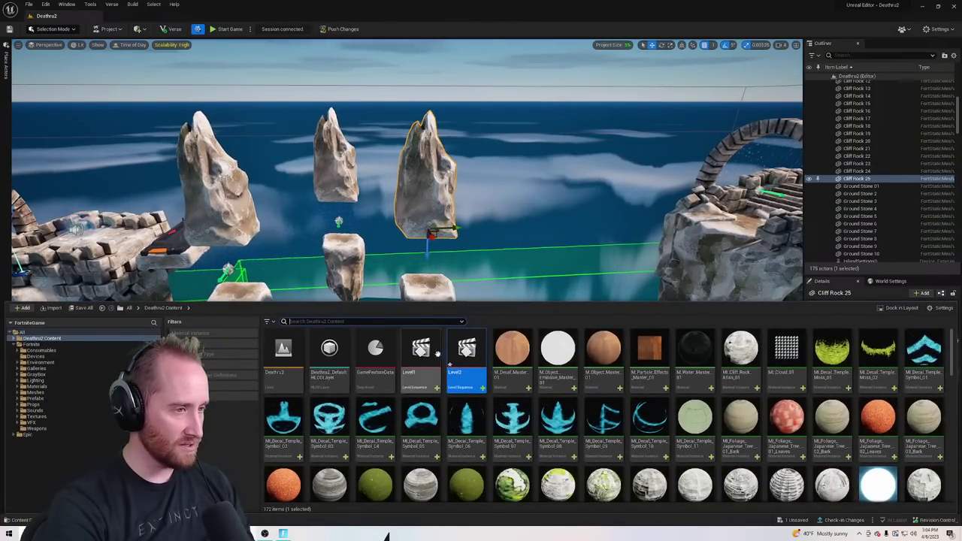
double_click(467, 352)
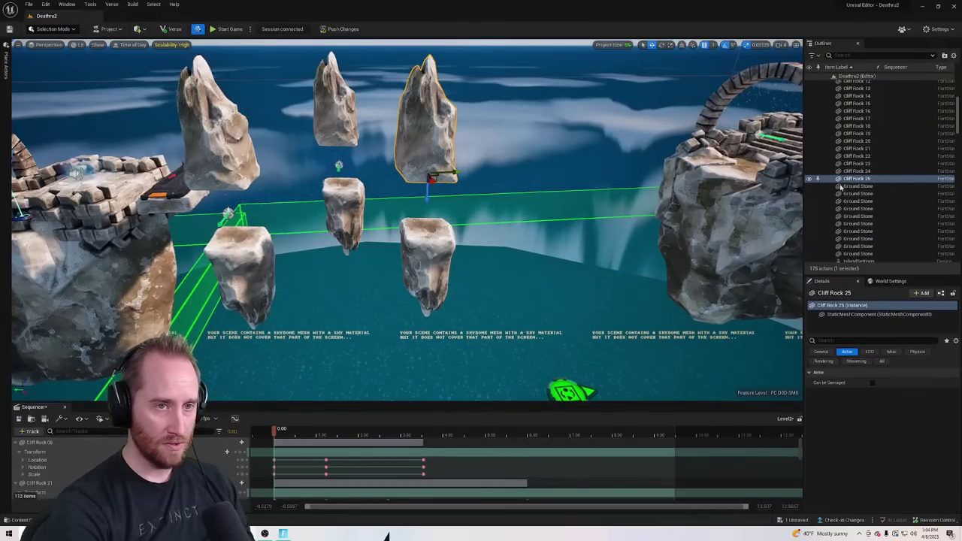
Try duplicating Cliff Rock 22 toward the far arch platform, and remove the copy
click(426, 254)
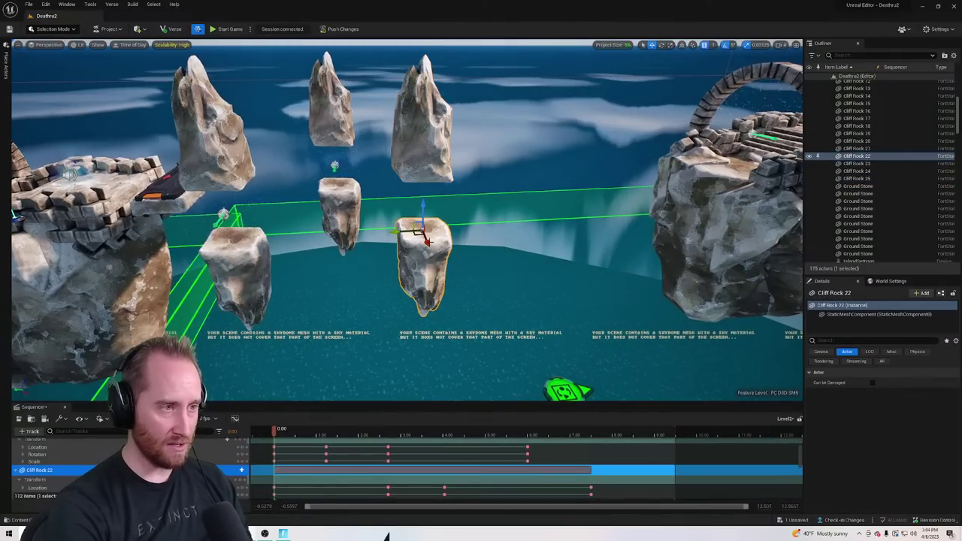
alt+drag(426, 242, 544, 244)
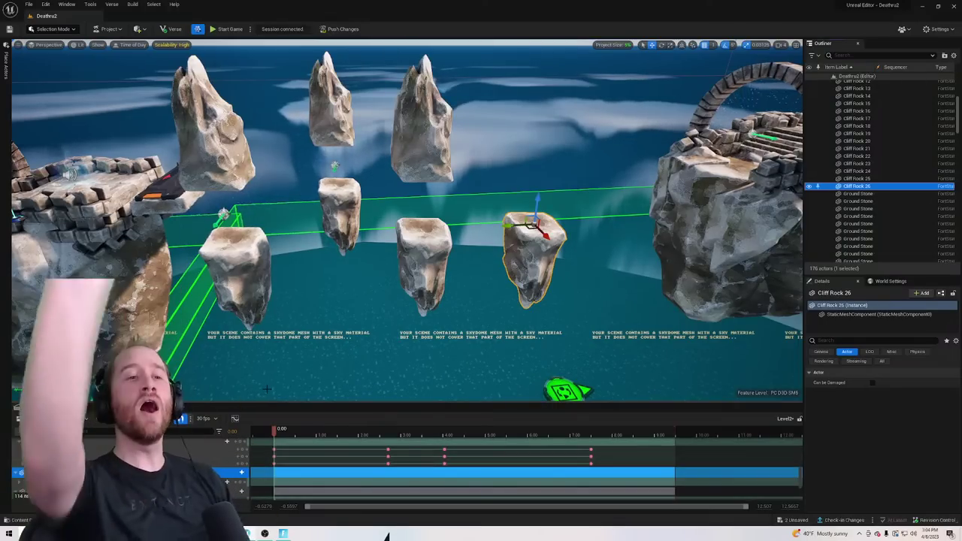
key(ctrl+z)
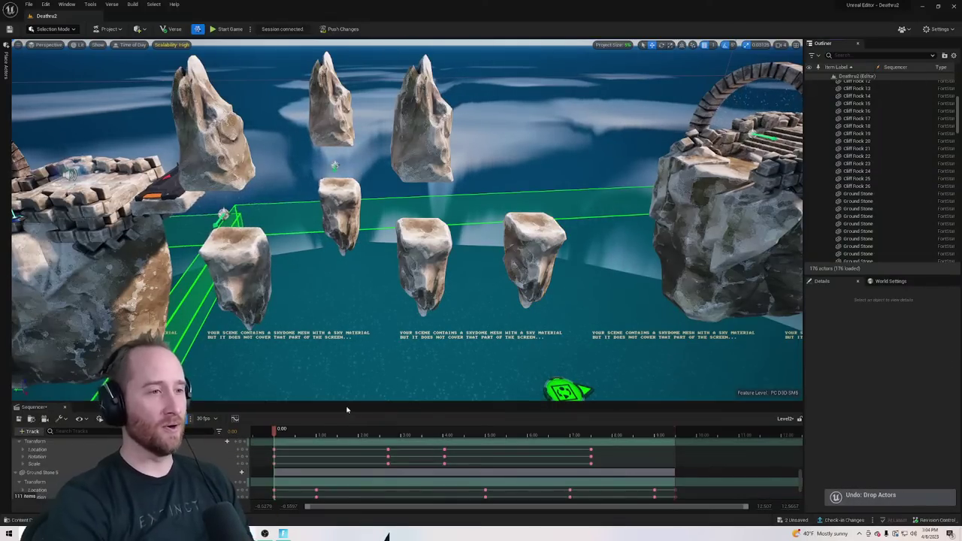
click(520, 262)
key(Delete)
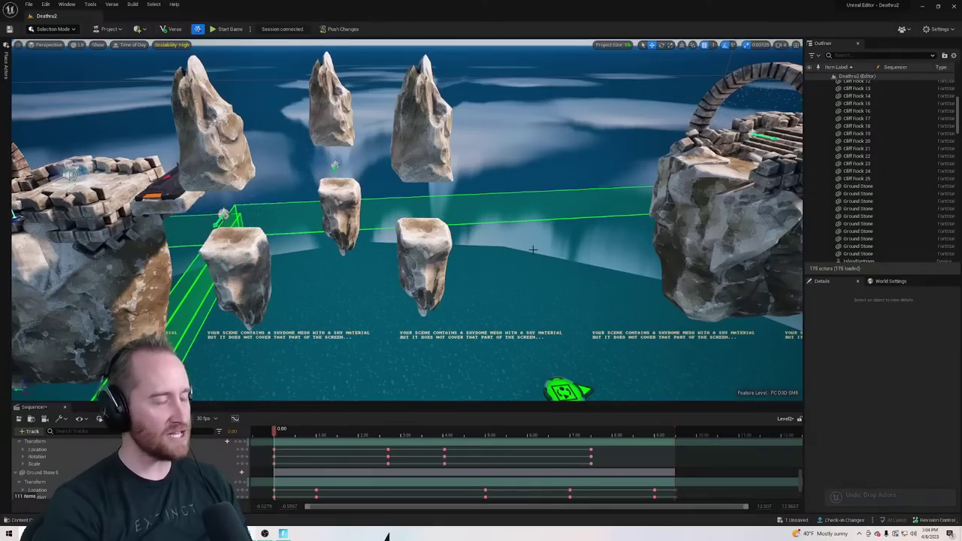
Push the changes to the live session, saving the Level2 sequence, and clear and close the message log
right_drag(531, 215, 598, 240)
key(alt+Tab)
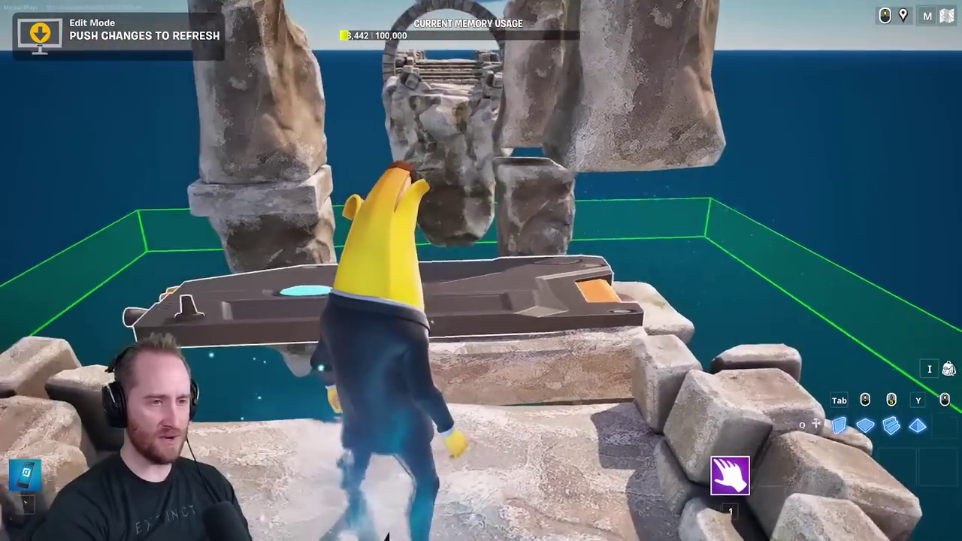
key(alt+Tab)
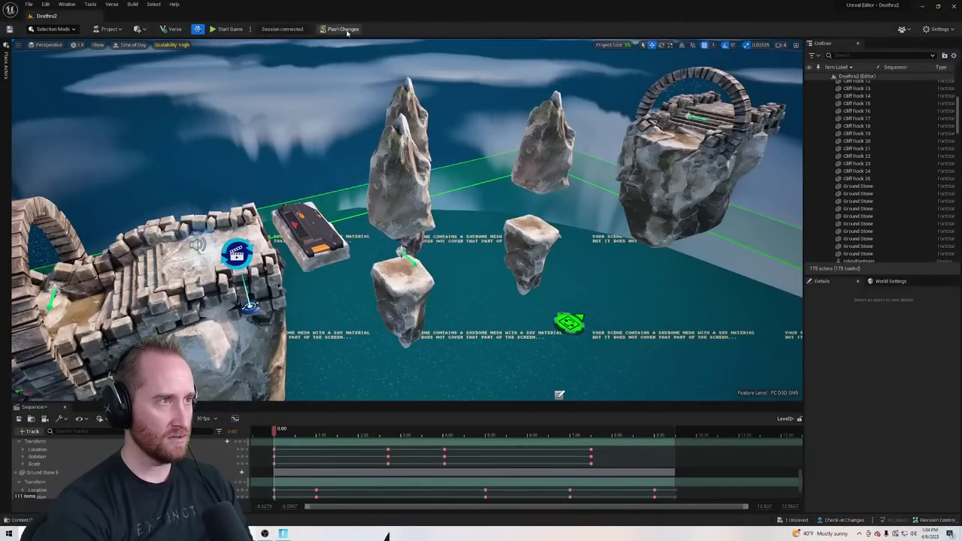
click(339, 28)
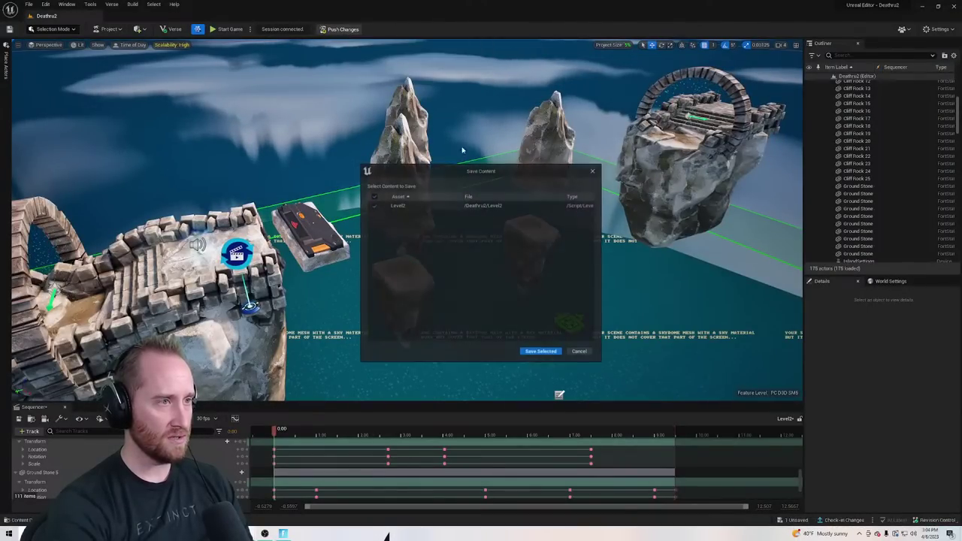
click(541, 353)
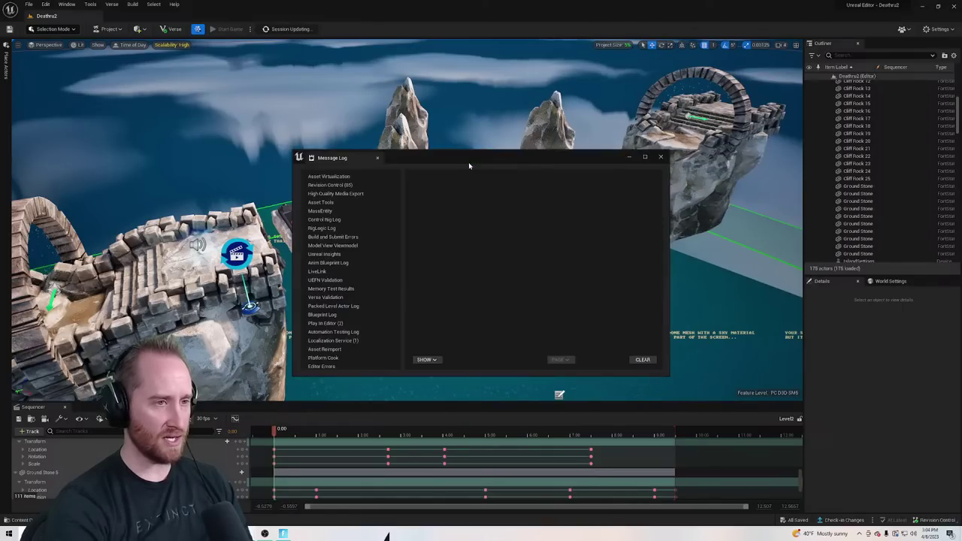
click(641, 359)
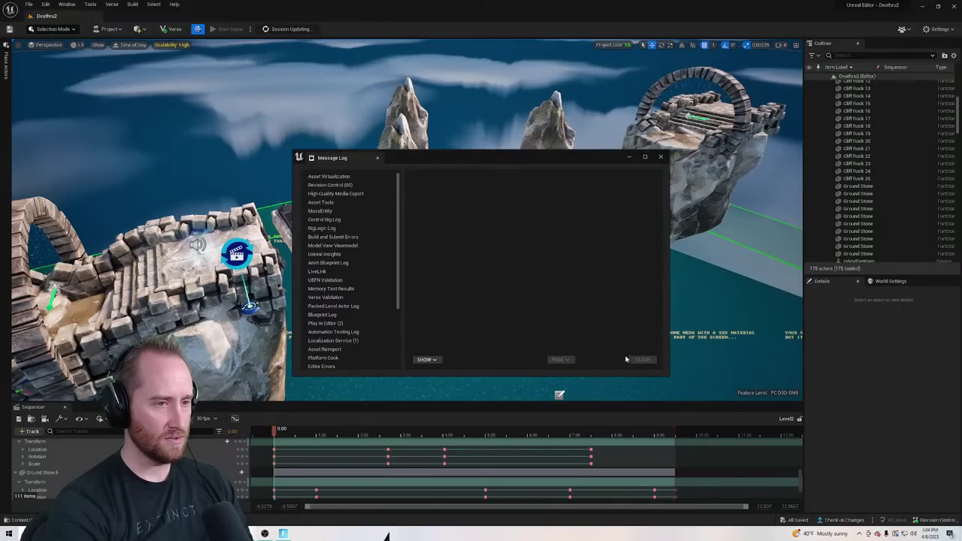
click(660, 158)
Switch to Fortnite to inspect the crushing rocks around the first platform, and scrub the Level2 sequence back in the editor
right_drag(280, 136, 311, 89)
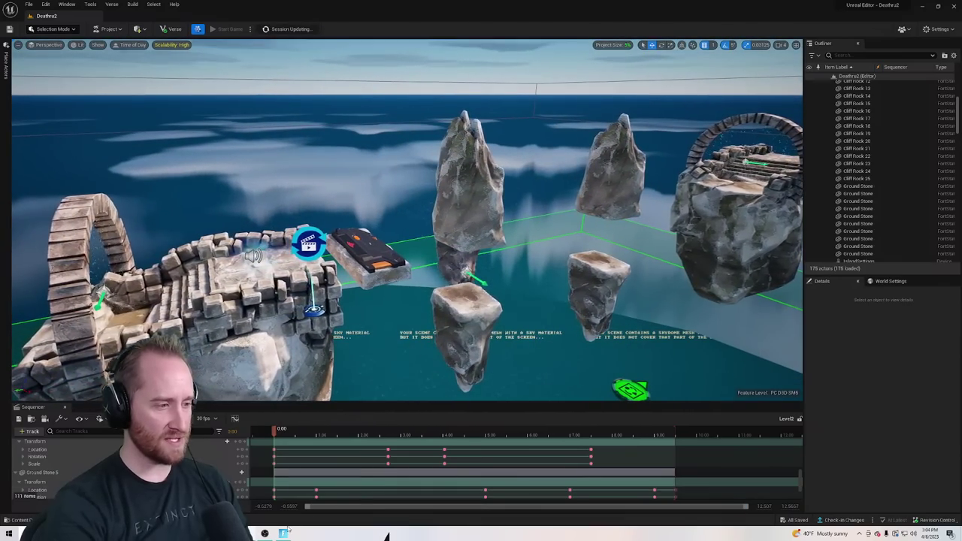
click(284, 534)
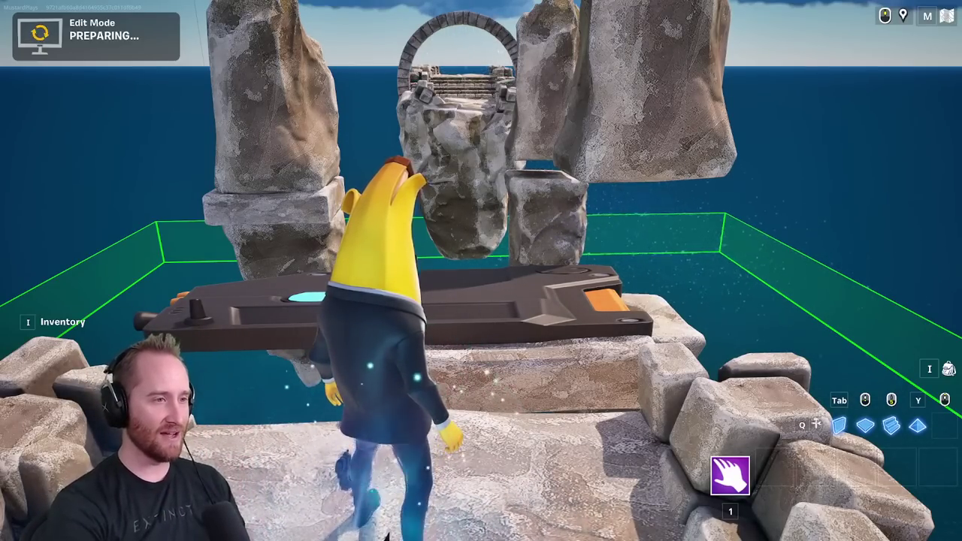
key(a)
key(d)
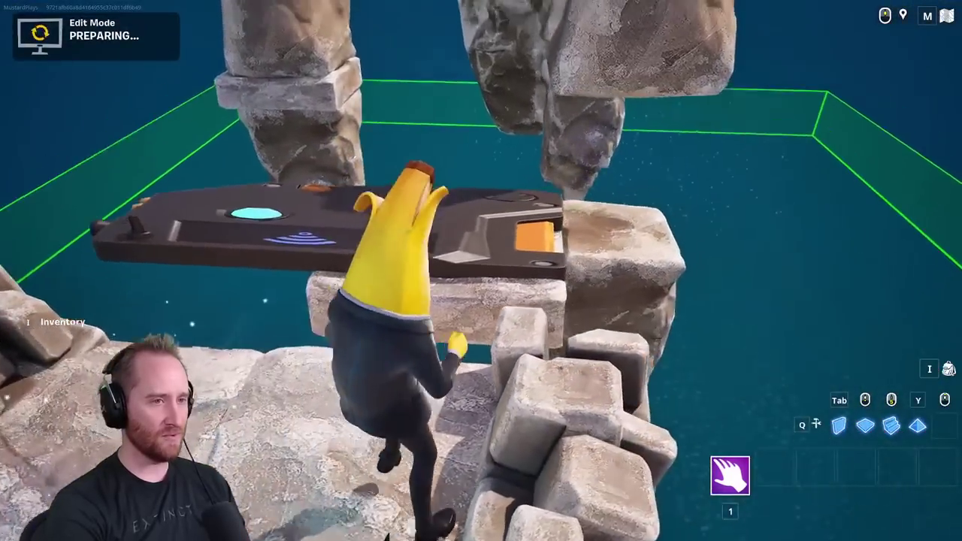
key(s)
key(w)
key(space)
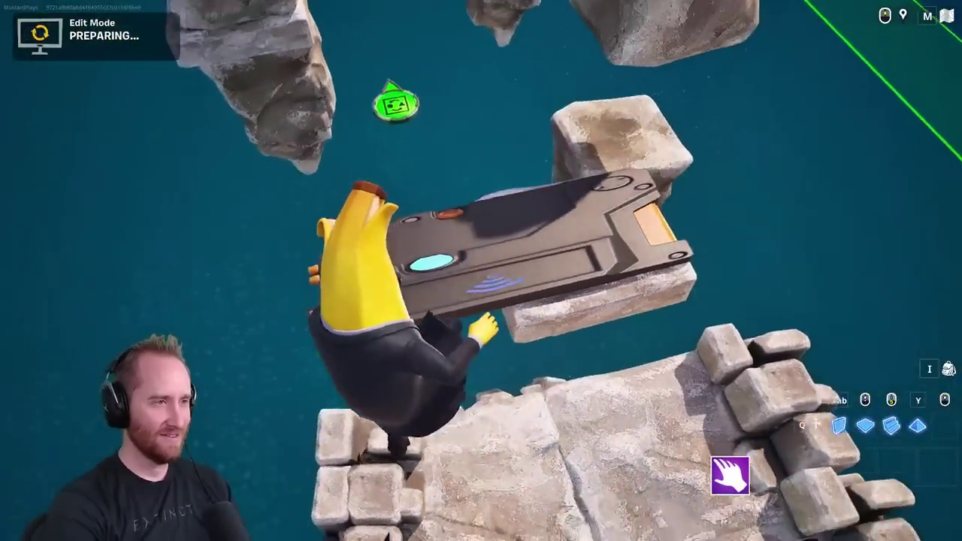
key(space)
key(s)
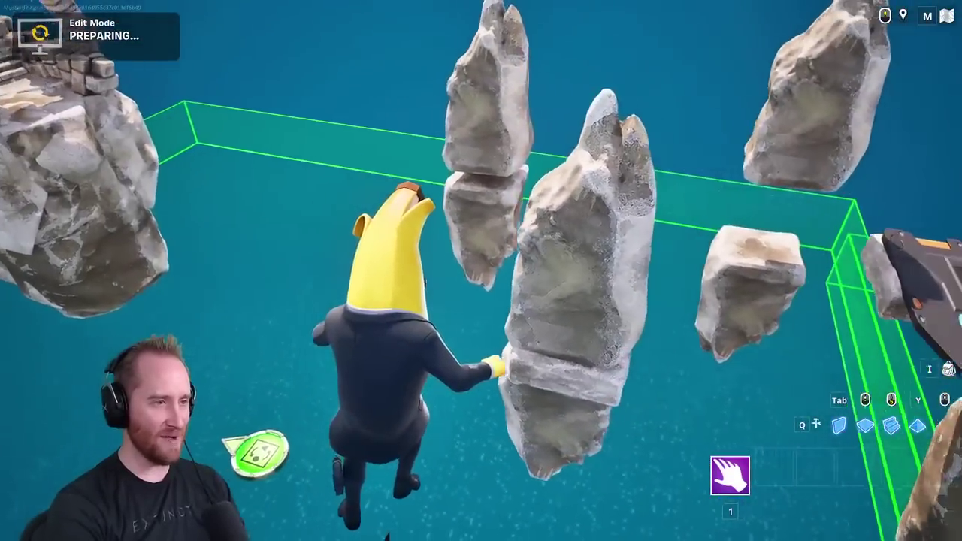
key(d)
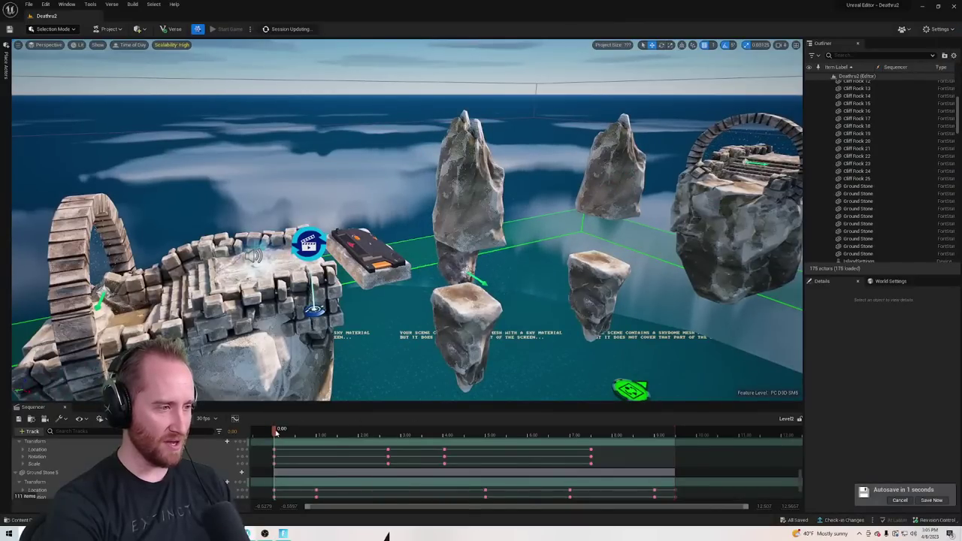
drag(276, 434, 618, 416)
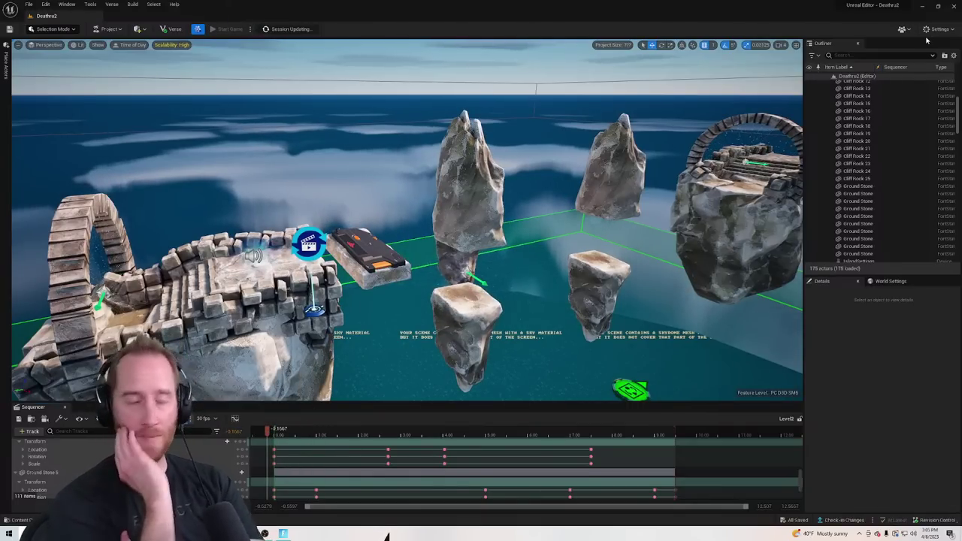
Return to Fortnite and travel around the floating platforms, viewing the rock obstacle between the two arches from a distance
click(283, 533)
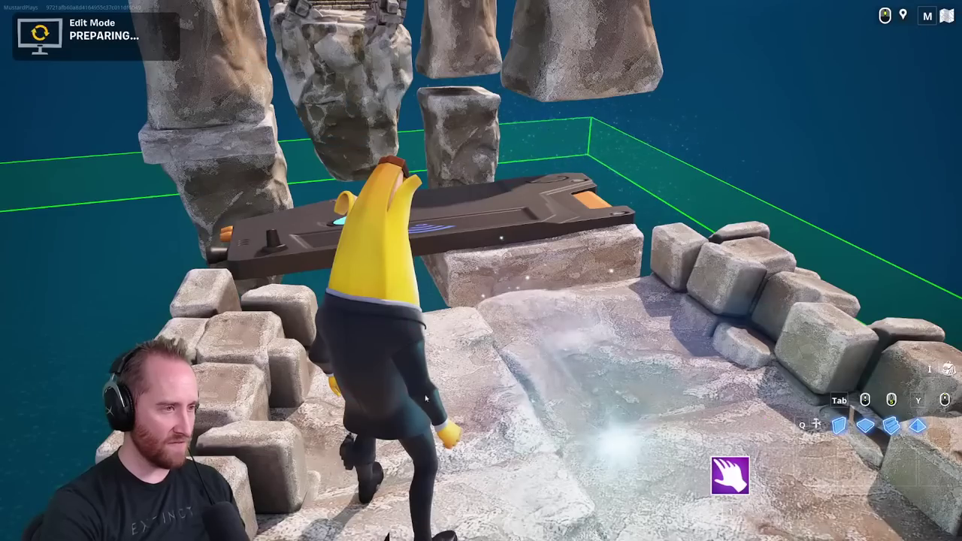
key(w)
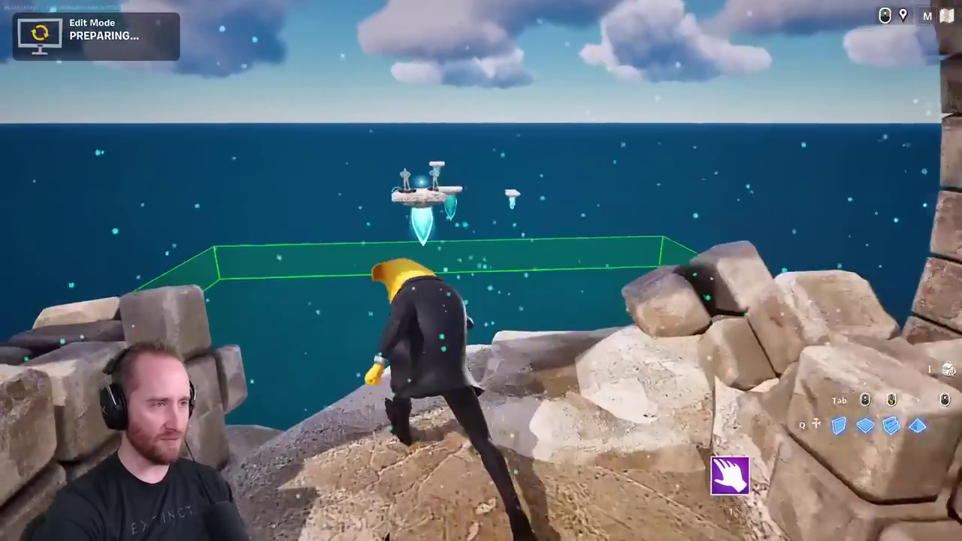
key(space)
key(w)
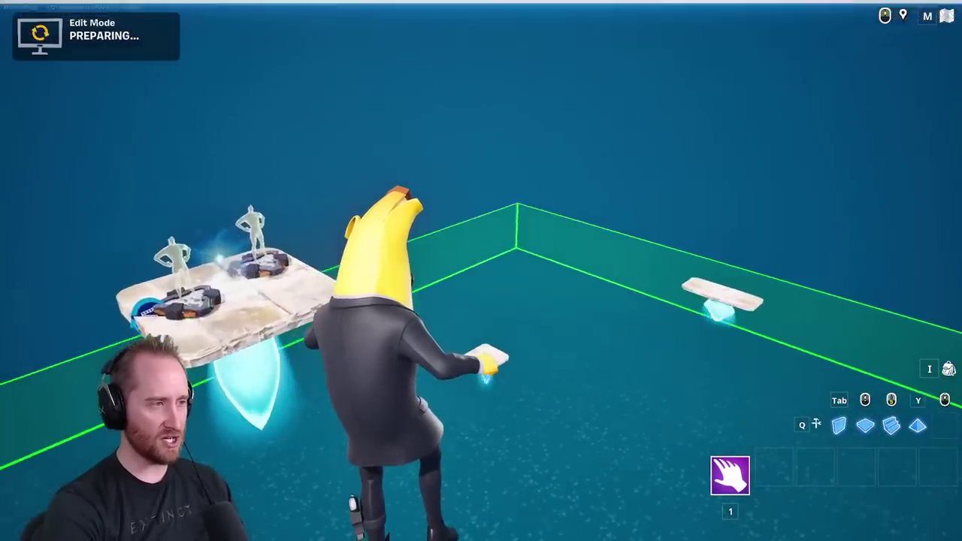
key(w)
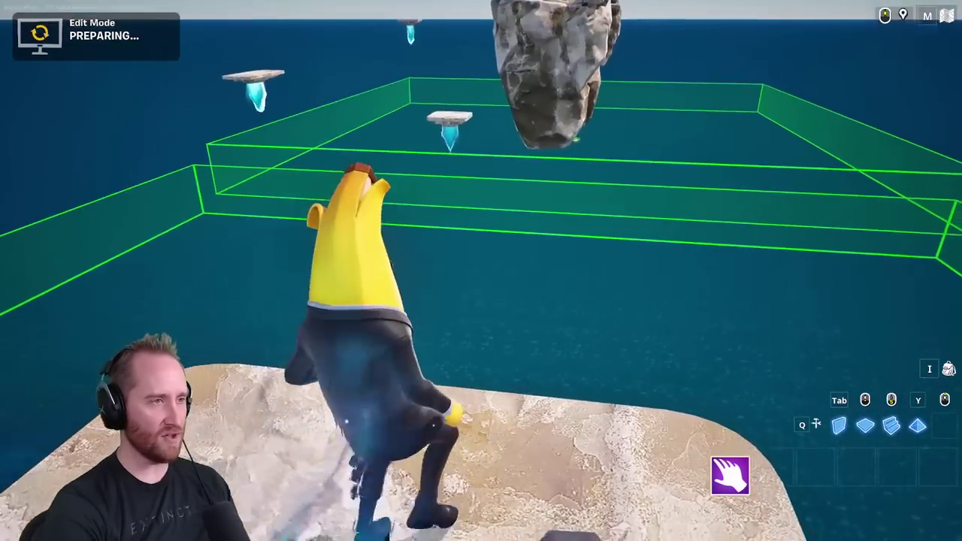
key(w)
key(space)
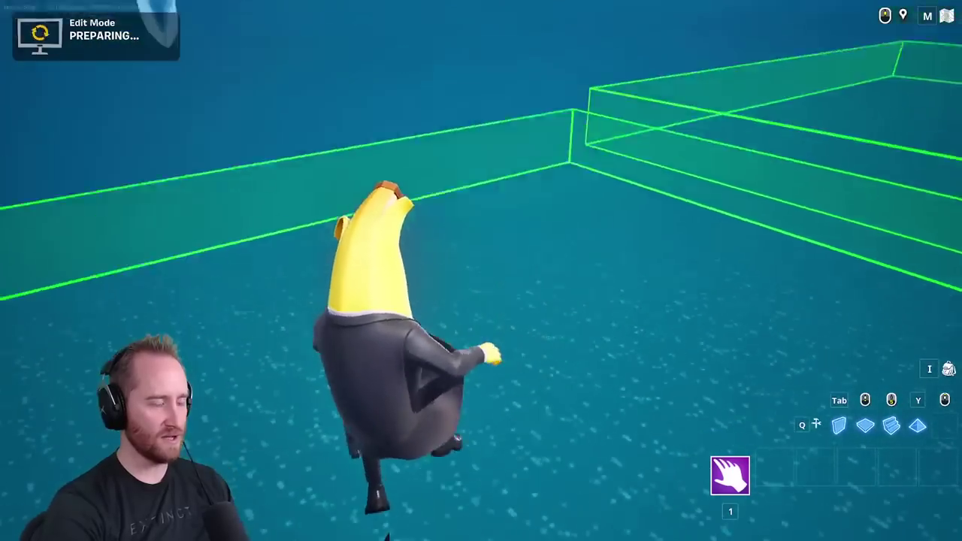
key(space)
key(w)
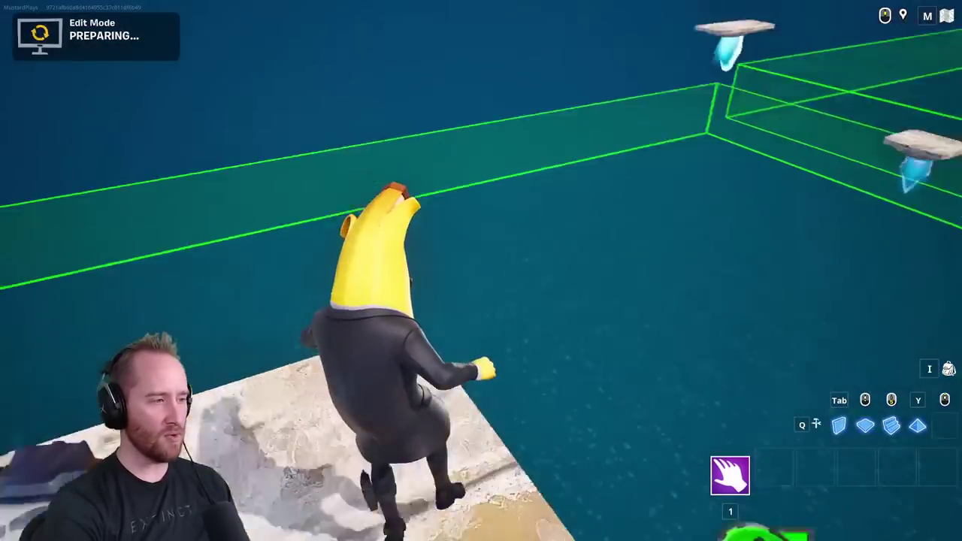
key(w)
key(space)
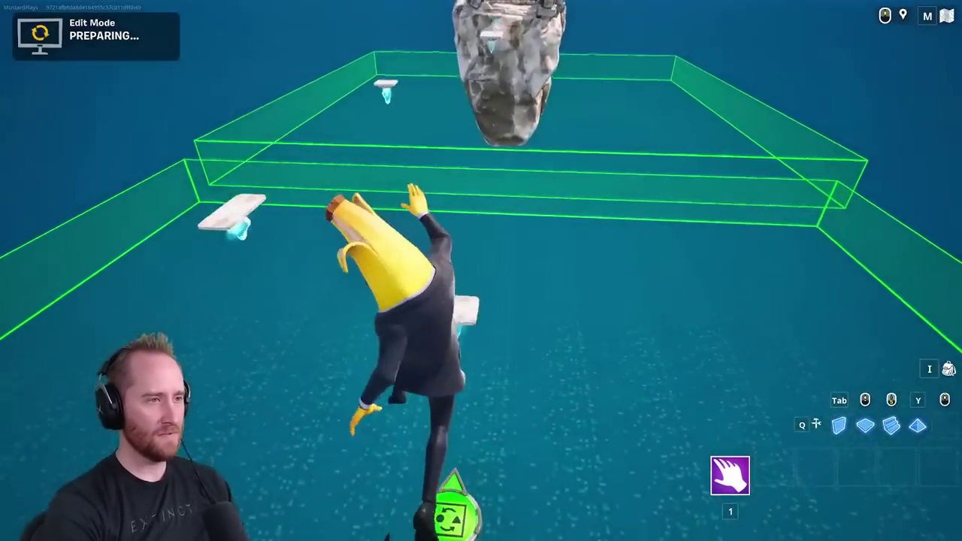
key(w)
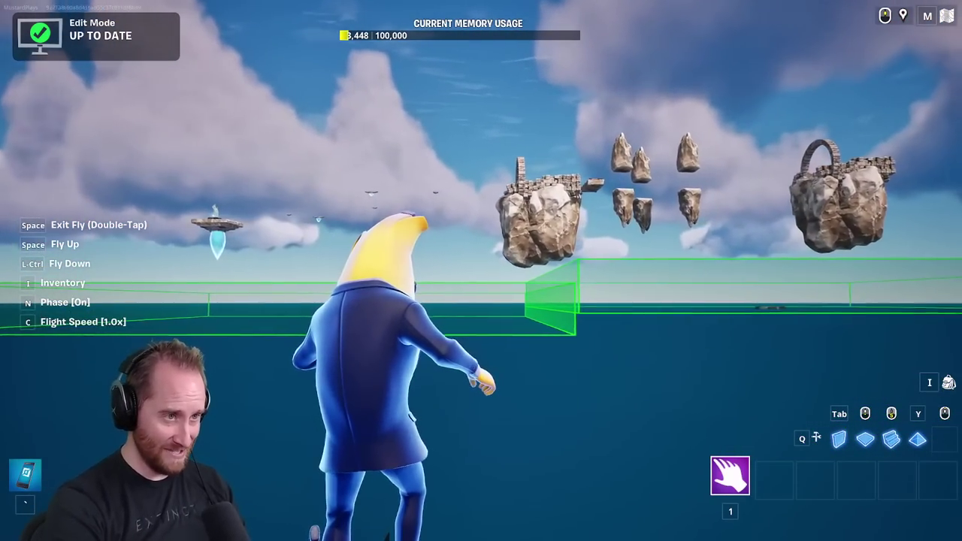
key(space)
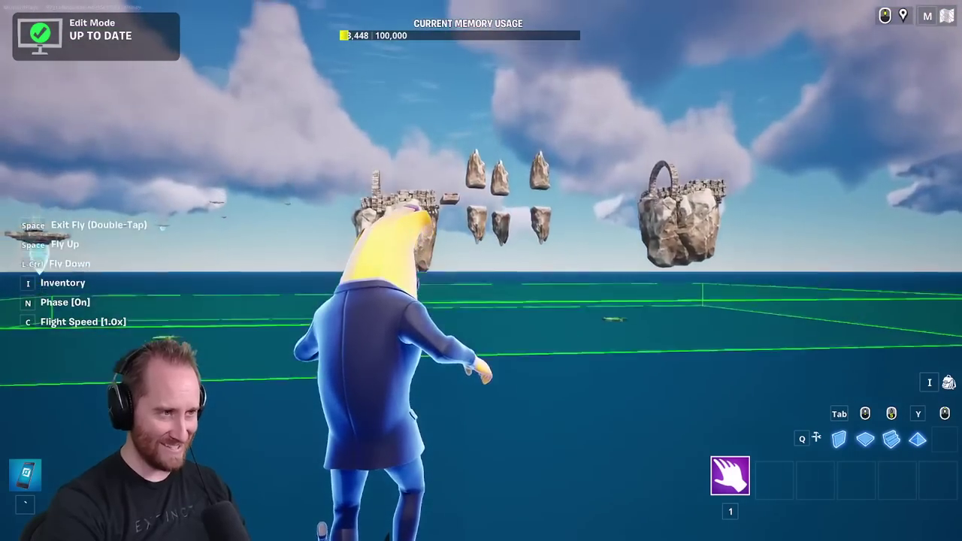
Fly over to the first arch platform, land on it and start the game from edit mode
key(space)
key(space)
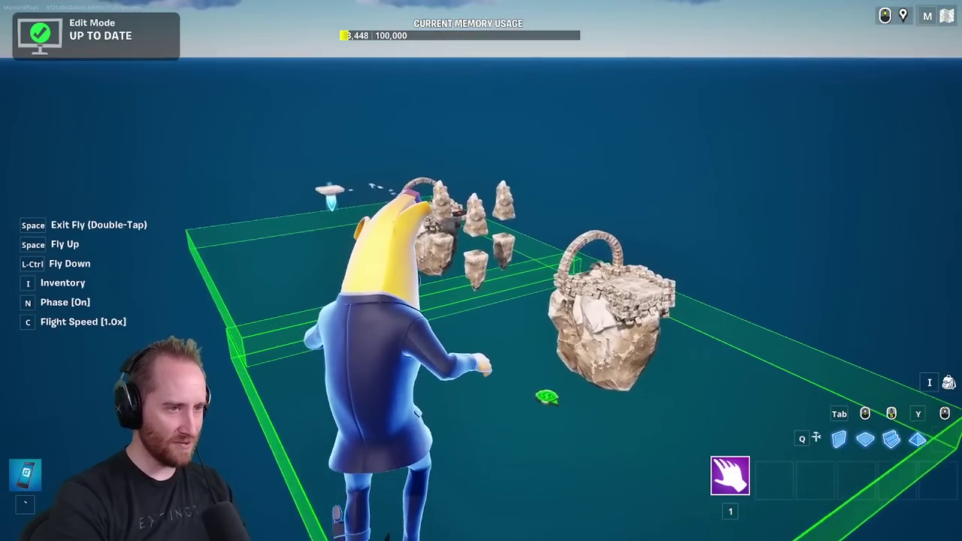
key(w)
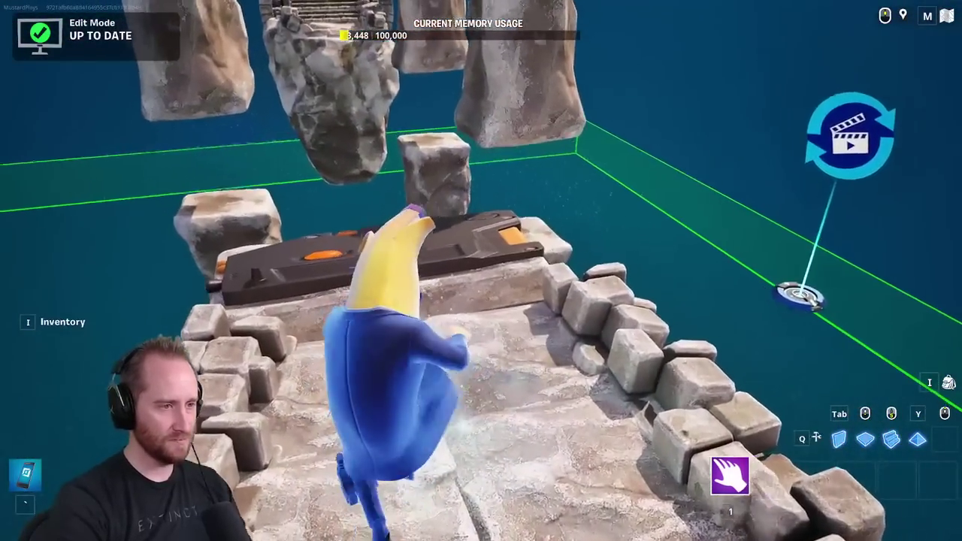
key(Escape)
click(188, 344)
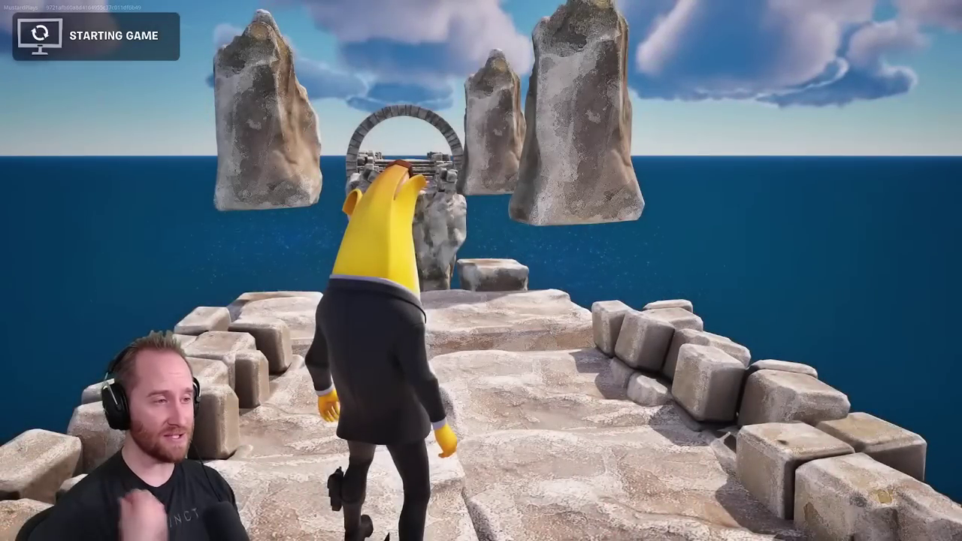
Playtest the obstacle from the first platform, jumping across the moving stones between the crushing rocks toward the far arch
key(w)
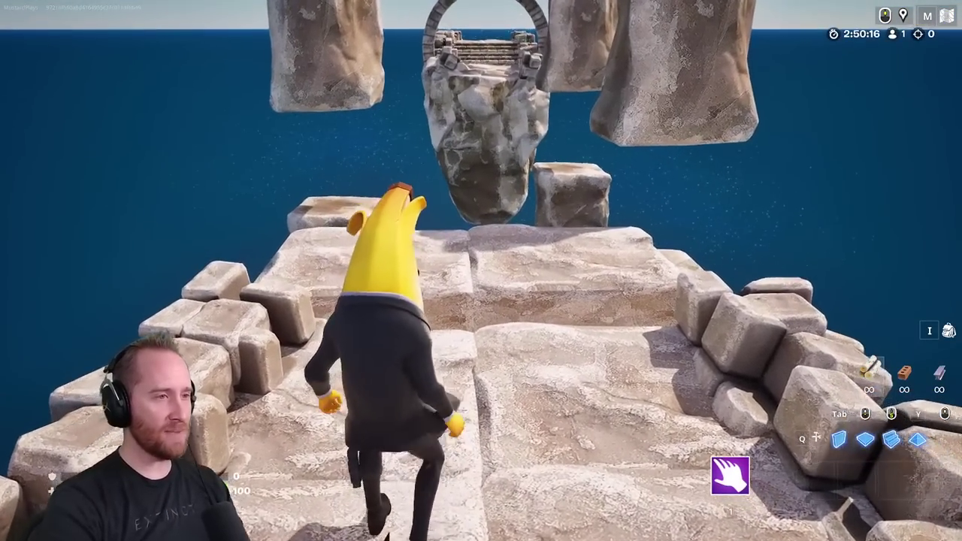
key(w)
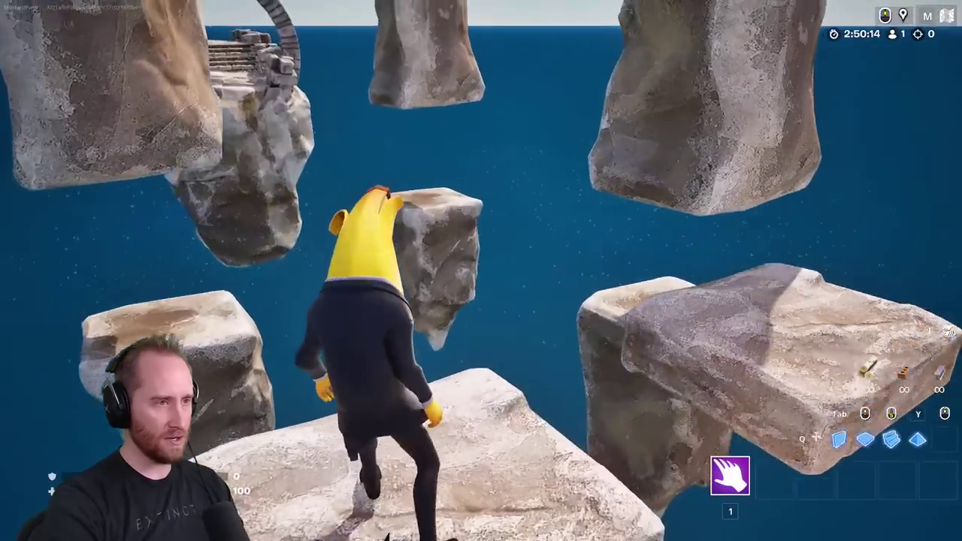
key(w)
key(space)
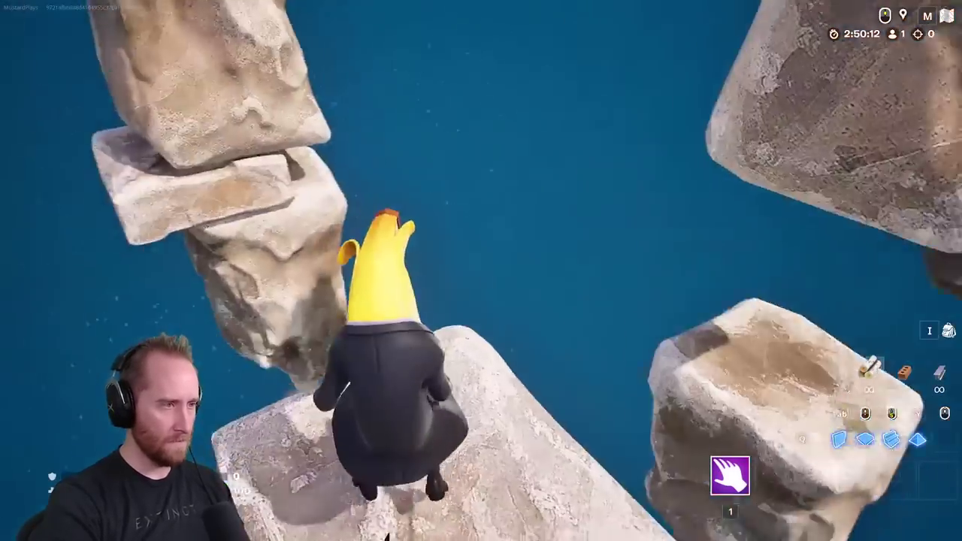
key(w)
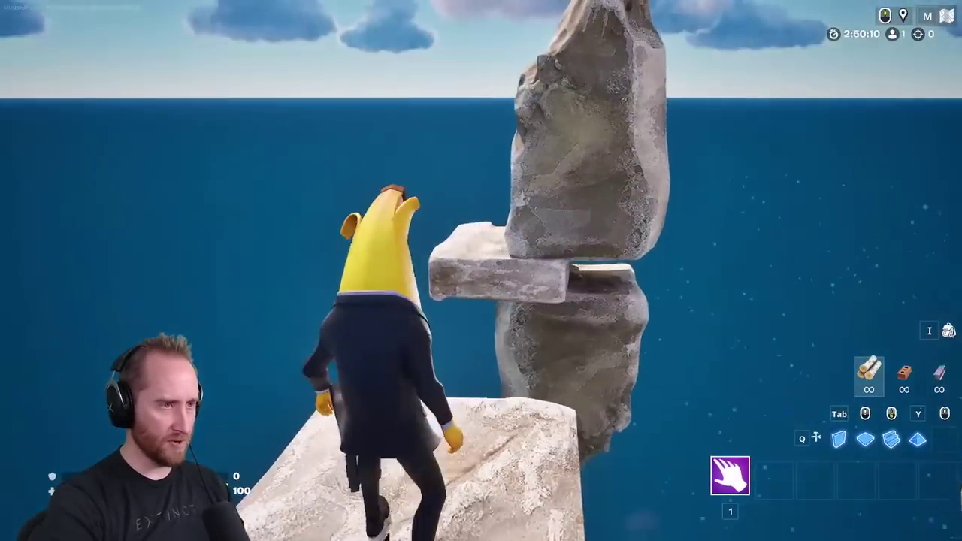
key(w)
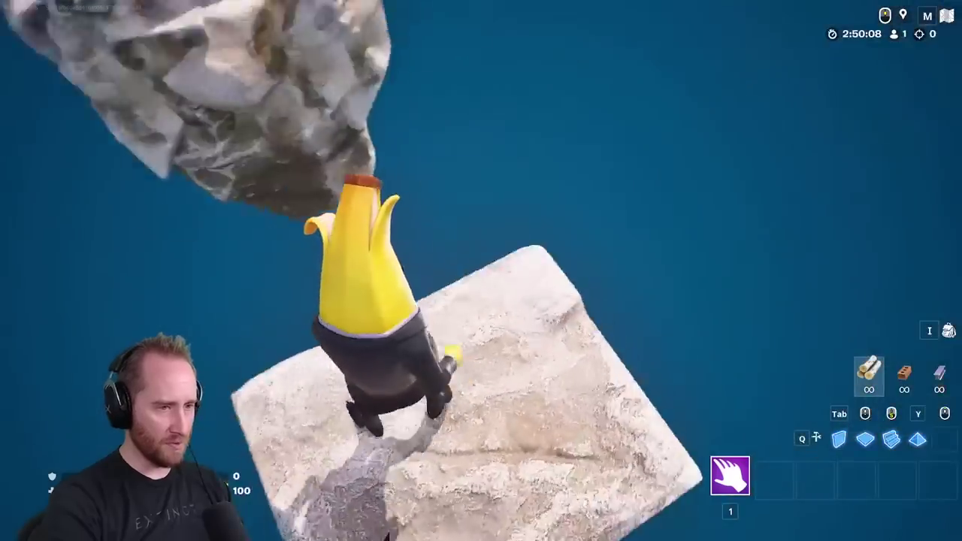
key(w)
key(space)
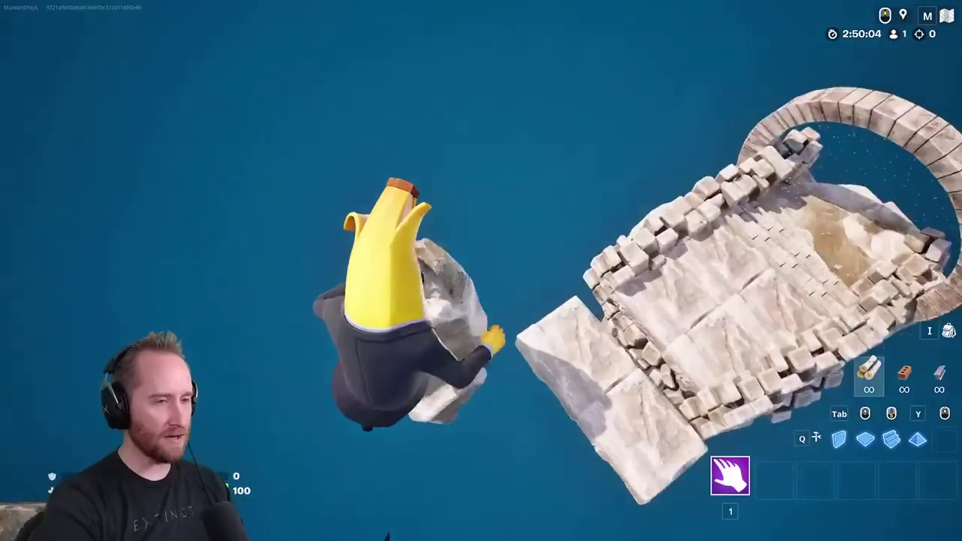
Retry the crossing from the first platform over the moving stones to the far arch, and look back at the obstacle
key(w)
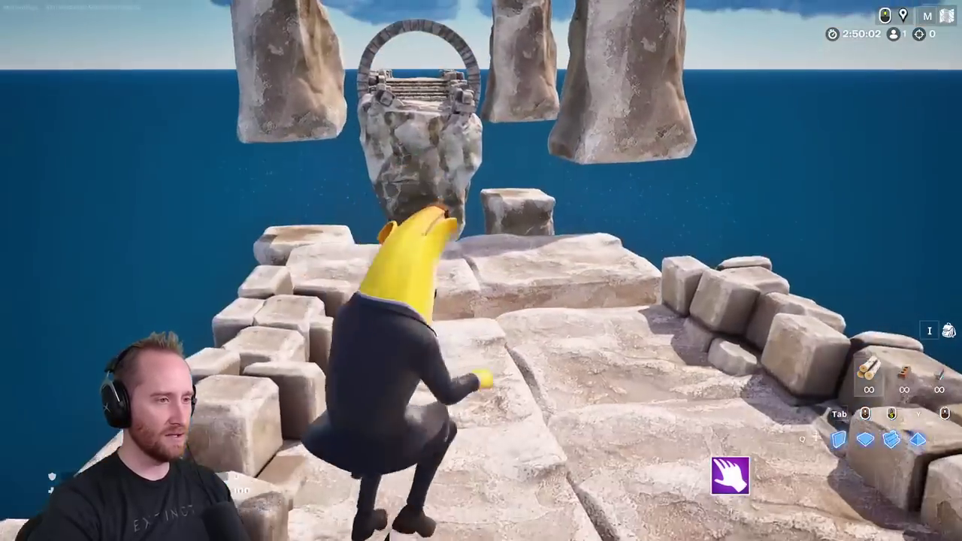
key(w)
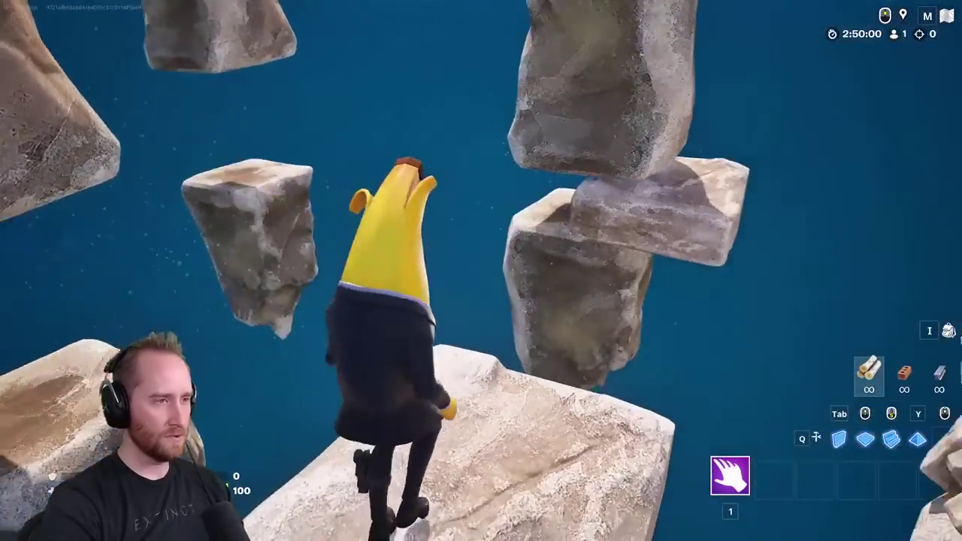
key(space)
key(w)
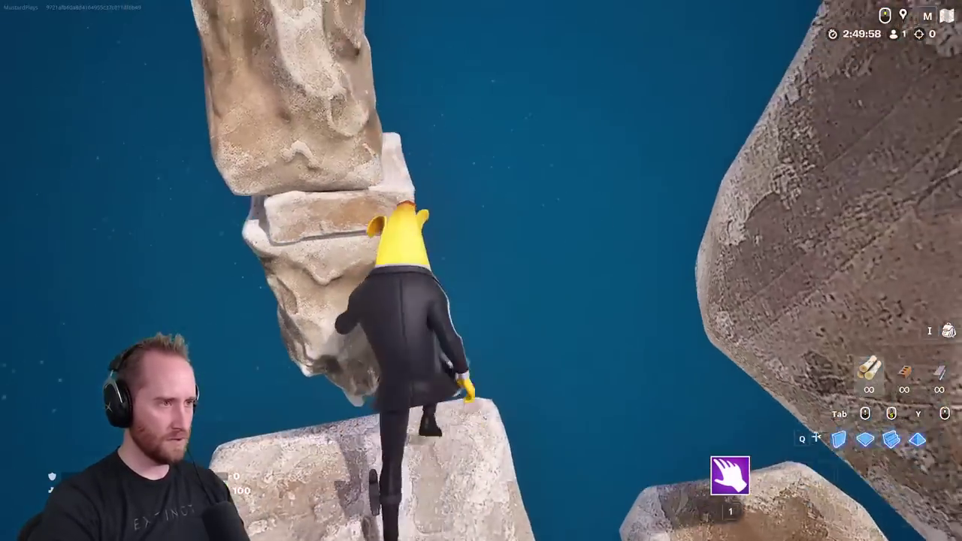
key(space)
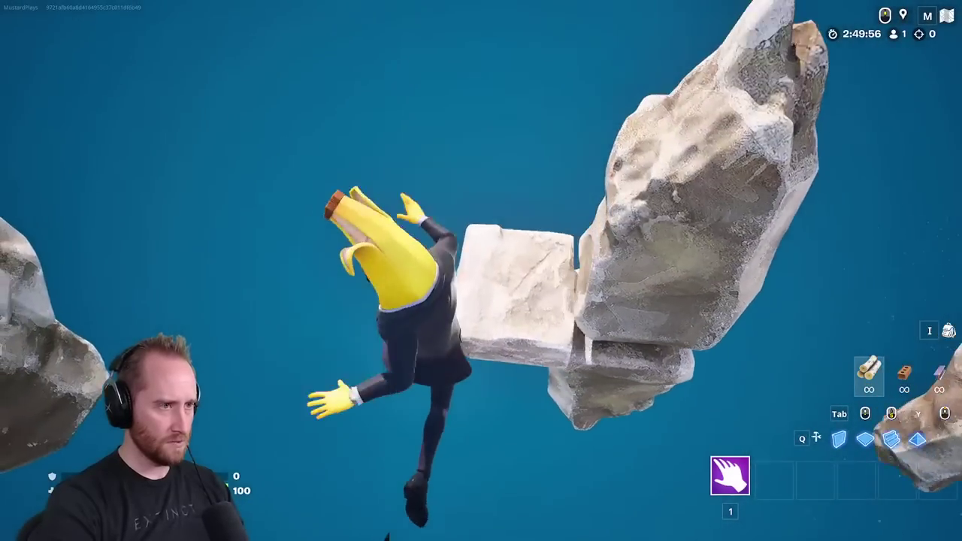
key(w)
key(w)
key(space)
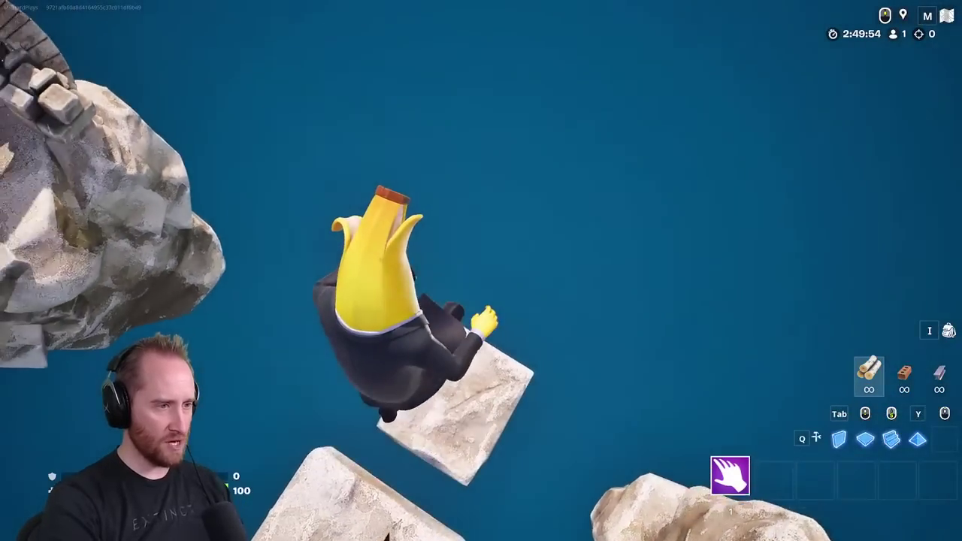
key(w)
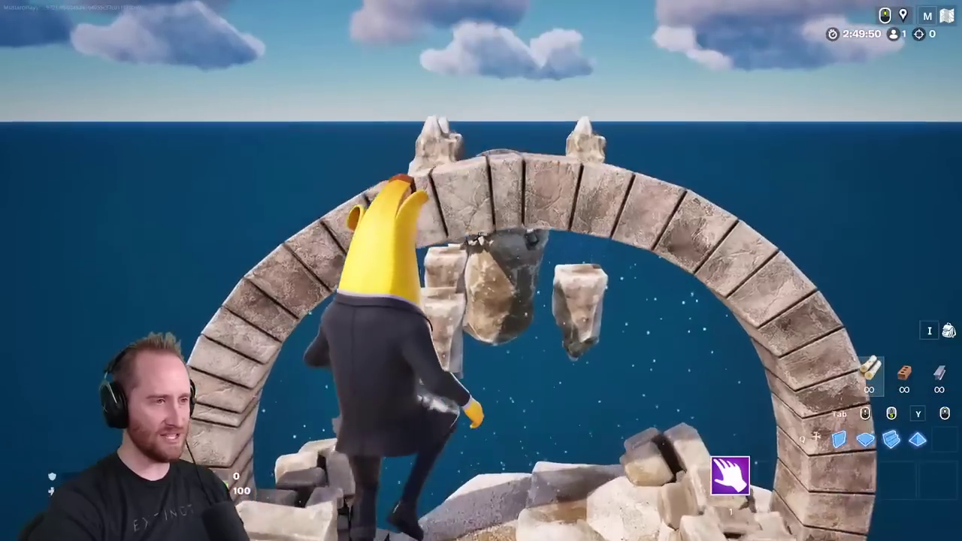
Run the obstacle again from the starting stones, passing the crushing rock pairs and climbing onto the far arch platform
key(w)
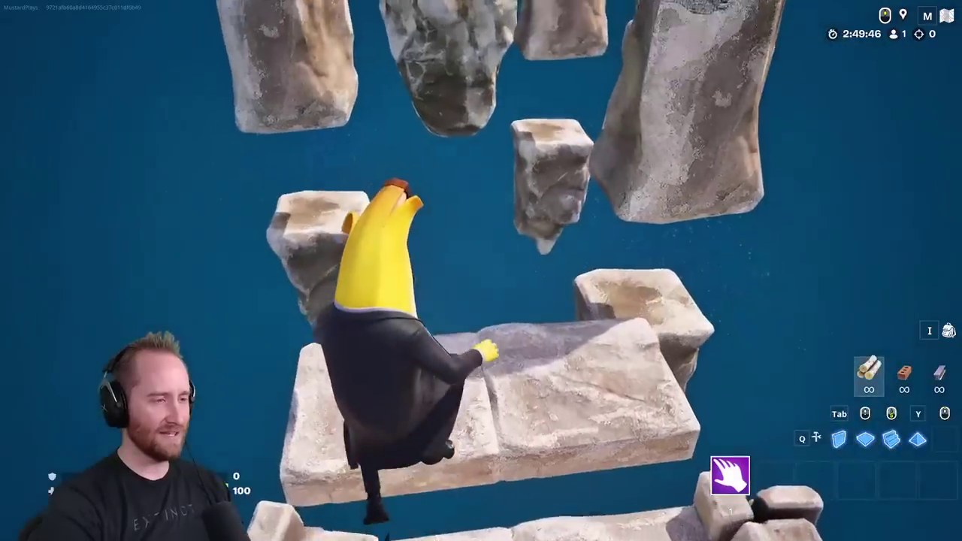
key(w)
key(space)
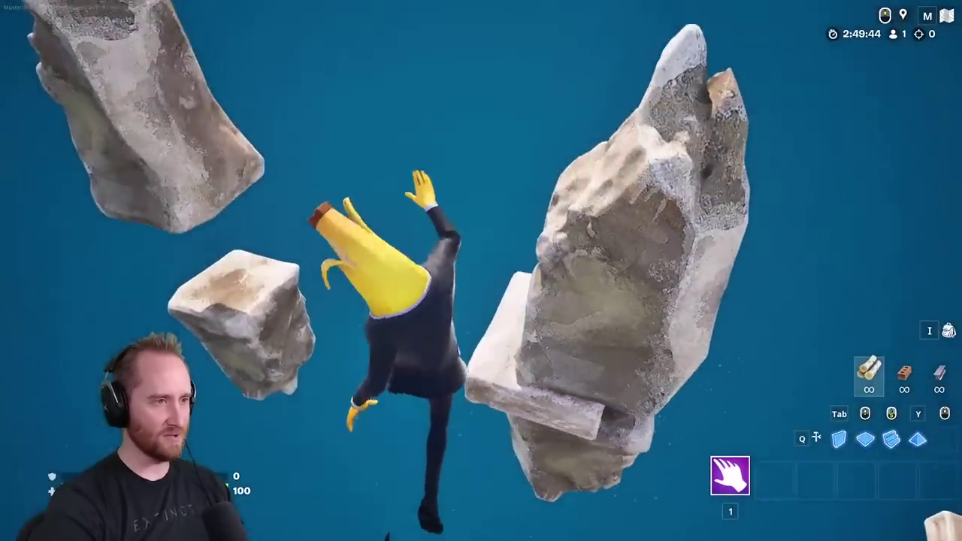
key(w)
key(space)
key(space)
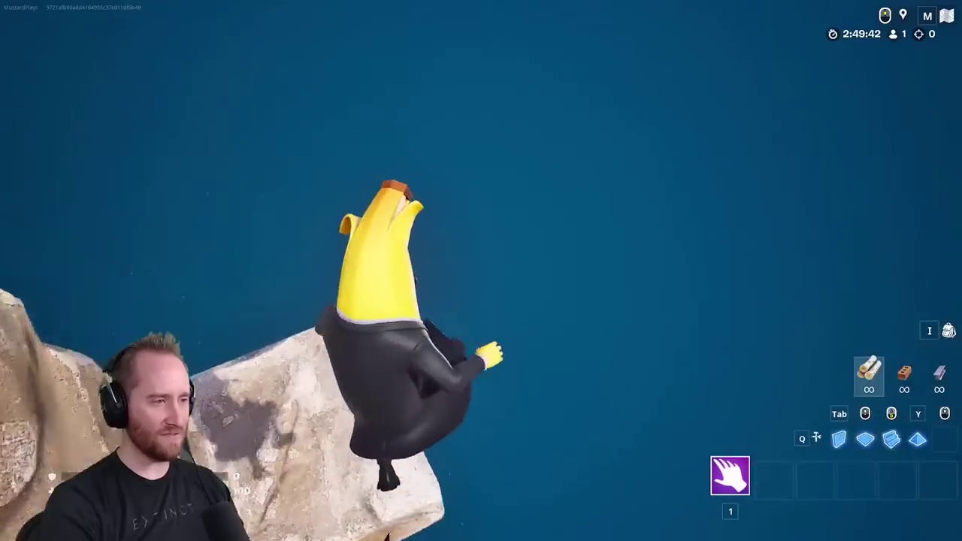
key(w)
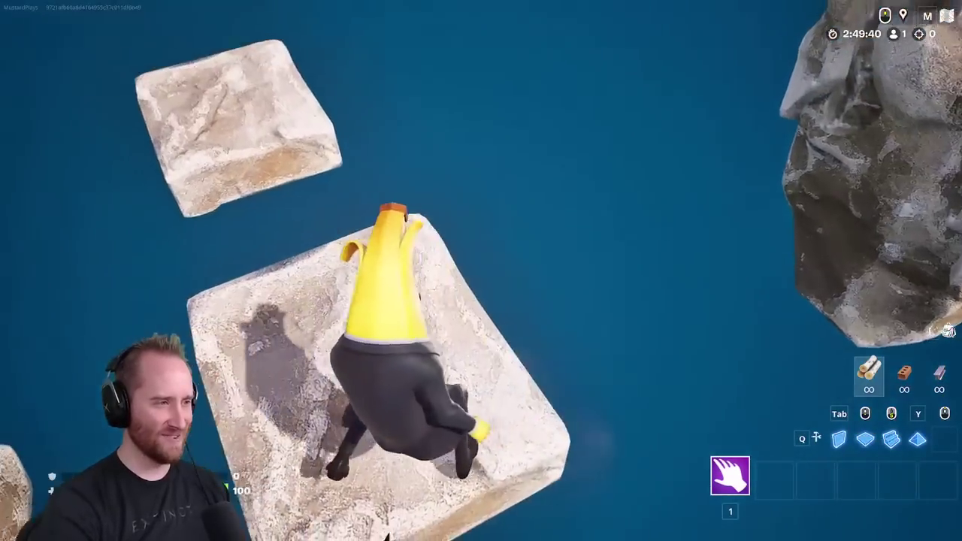
key(space)
key(w)
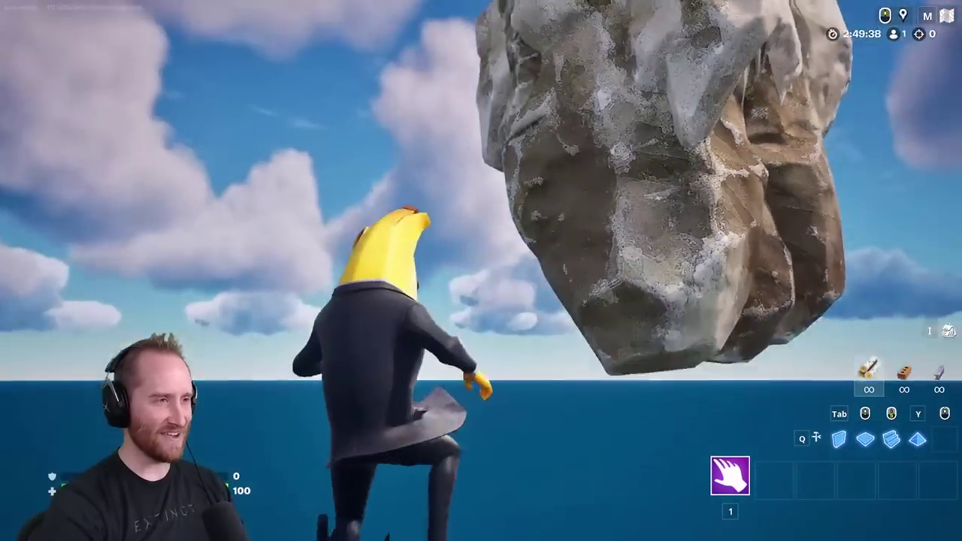
key(w)
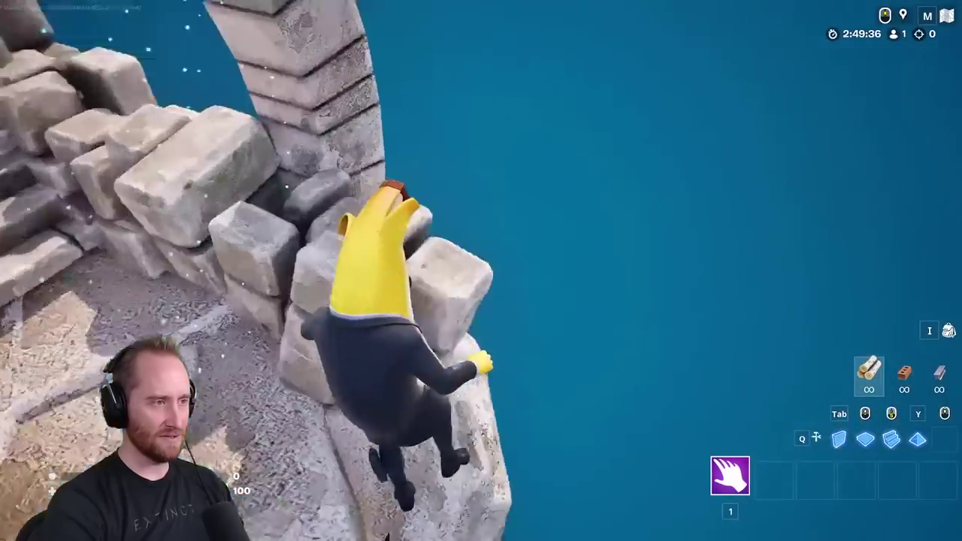
Jump from the far arch back over the crushing rocks to the first platform, and watch the stones' movement cycle
key(w)
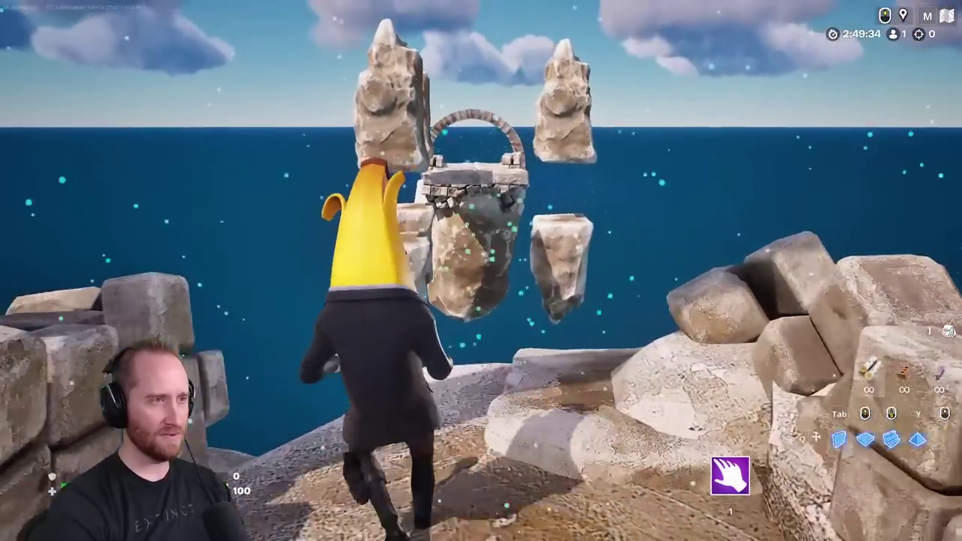
key(w)
key(space)
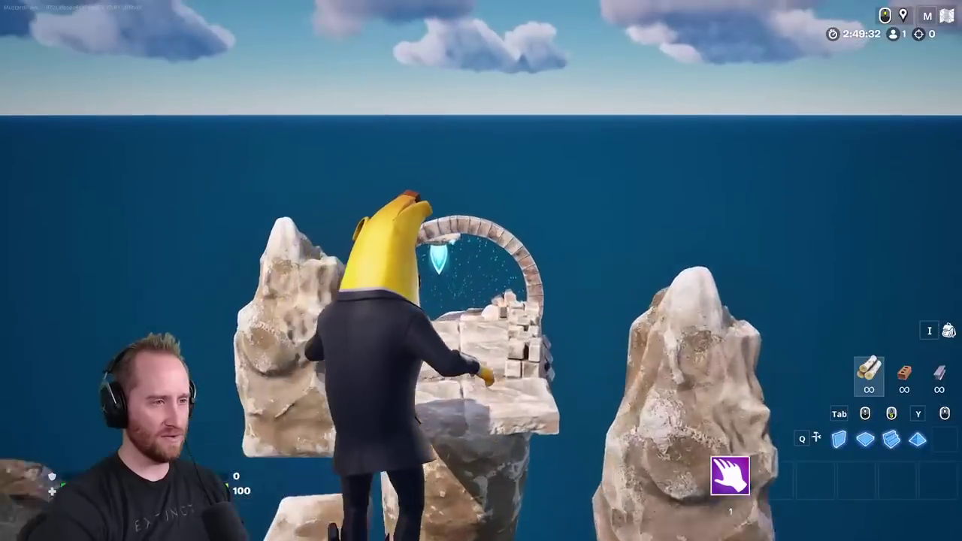
key(w)
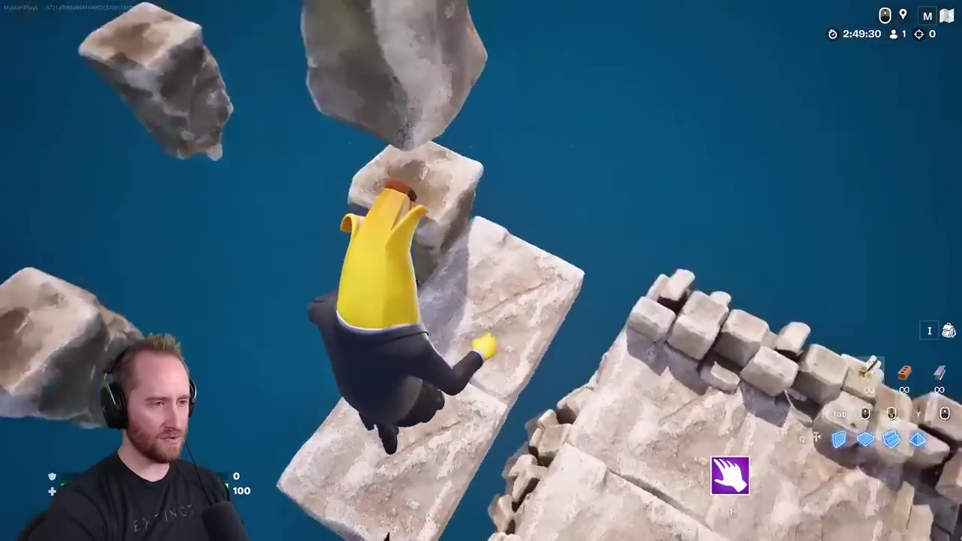
key(space)
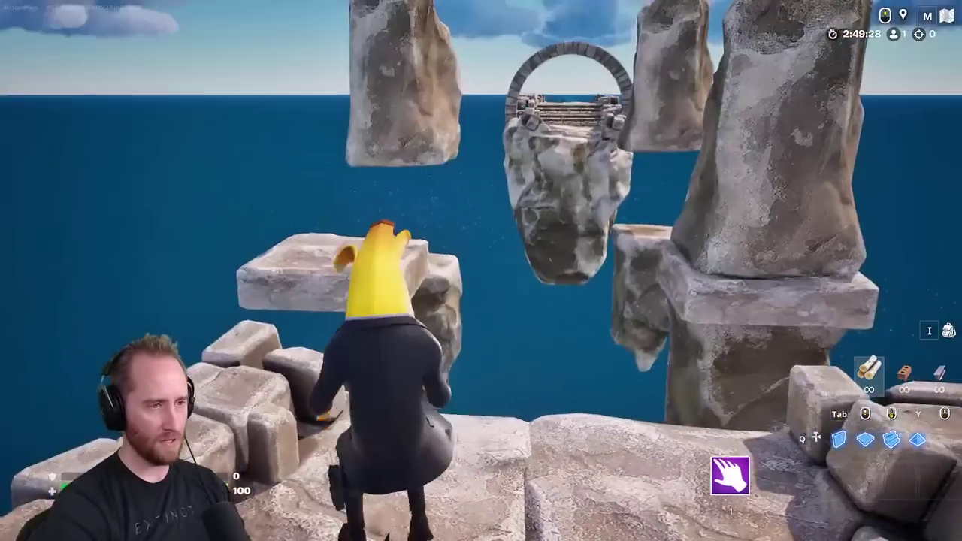
key(s)
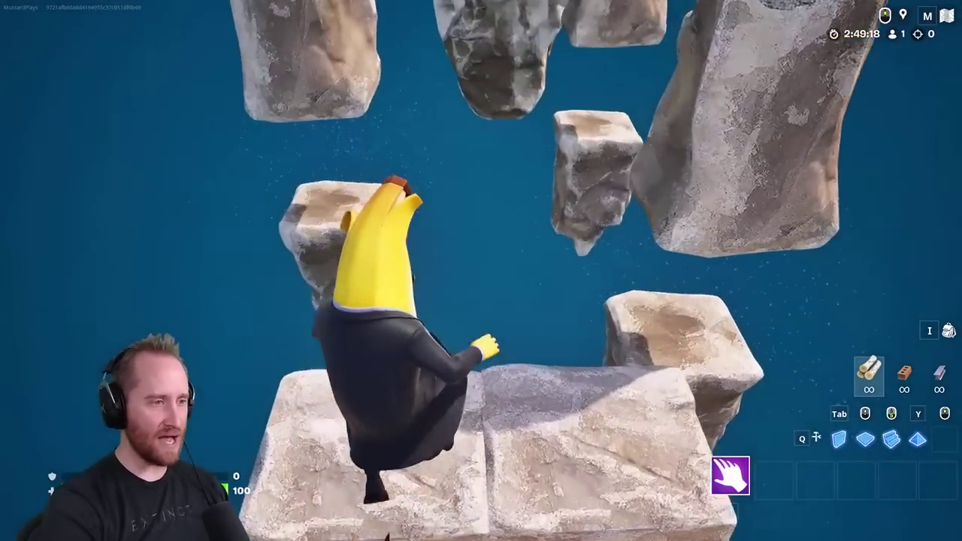
Attempt another crossing from the starting stones, jumping past the crushing rocks toward the far island
key(space)
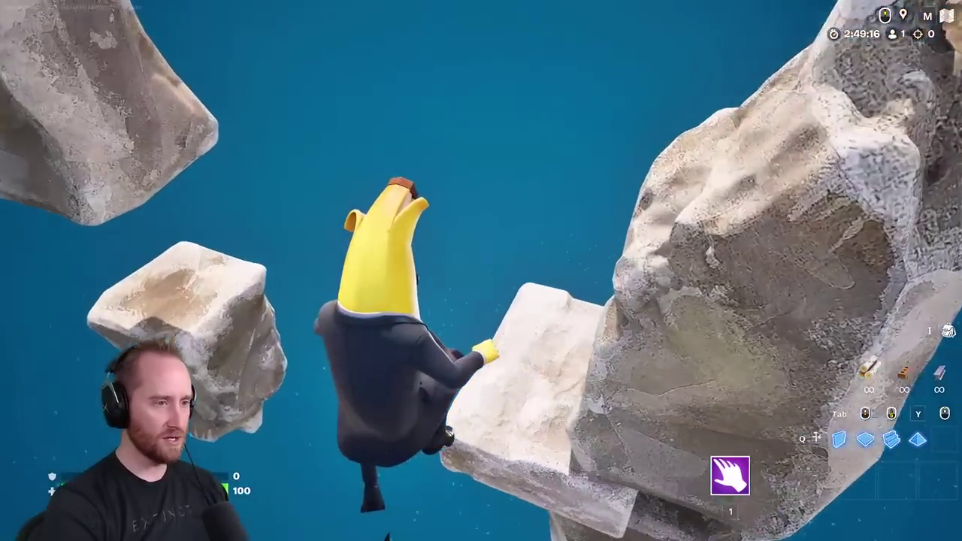
key(space)
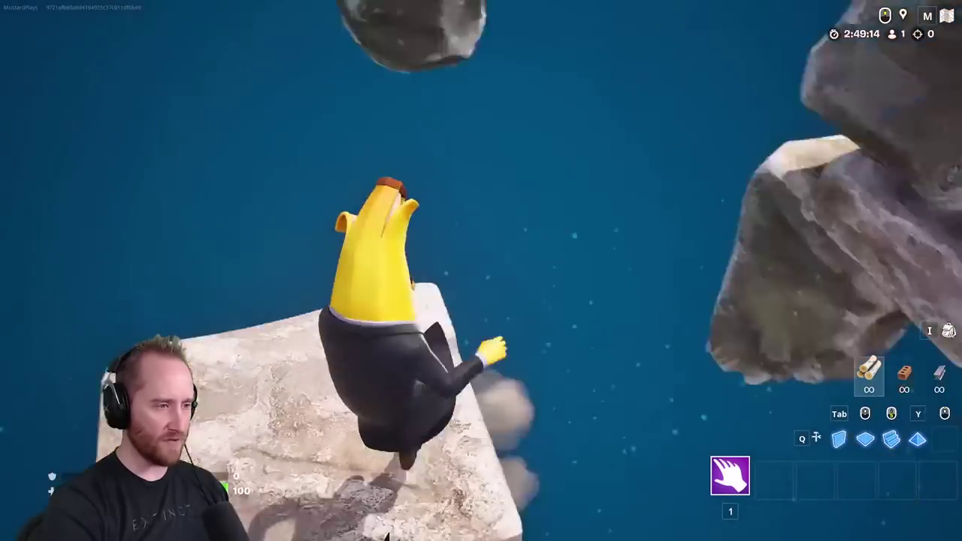
key(space)
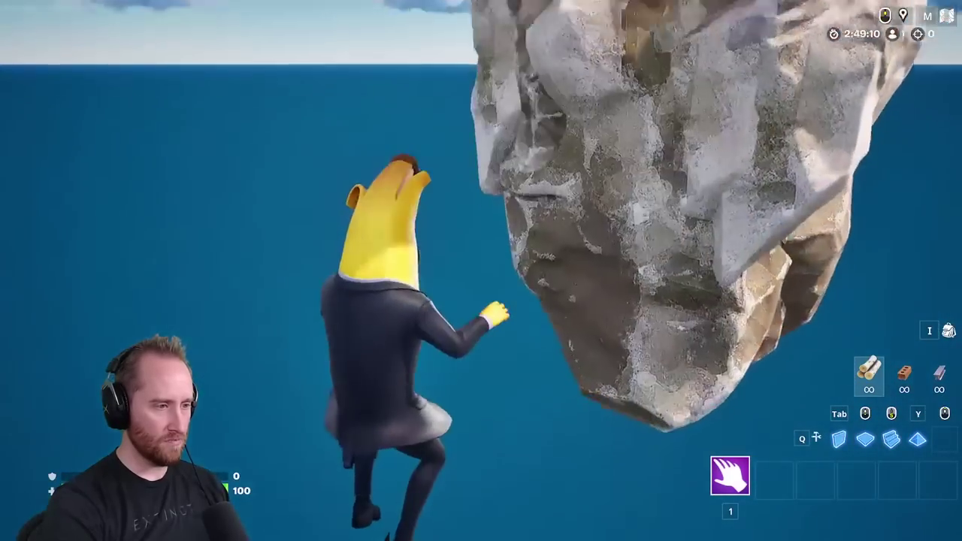
key(space)
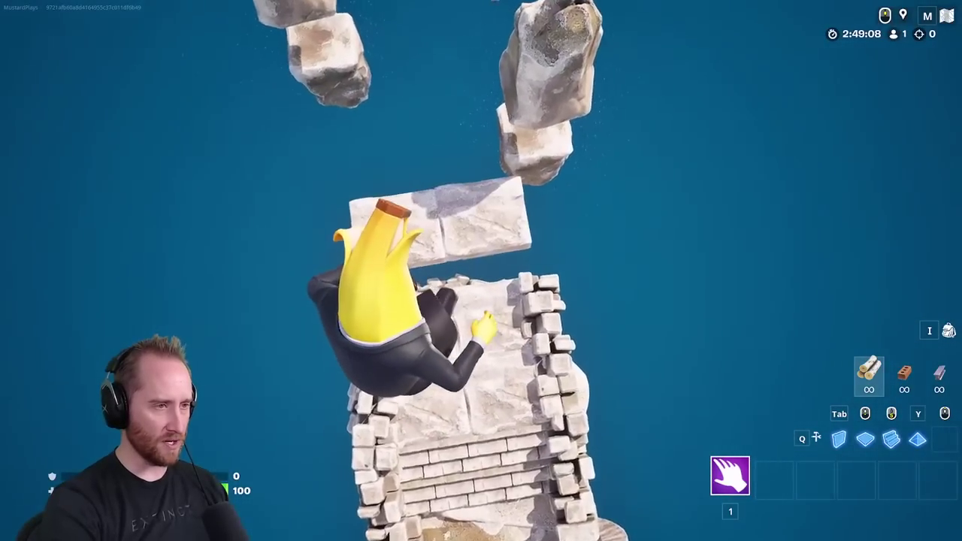
Test the timing of each stone-to-stone jump in another run from the first crushing pair to the far arch
key(space)
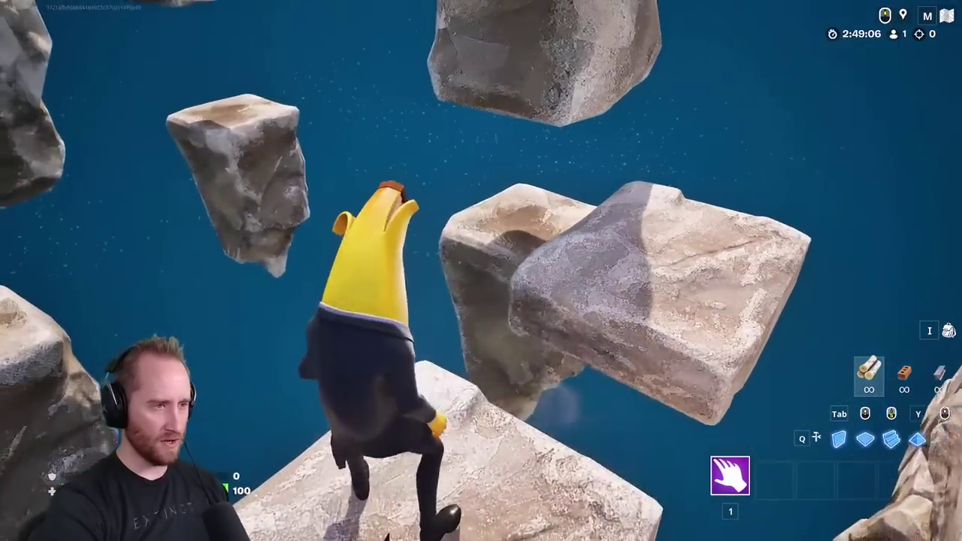
key(space)
key(space)
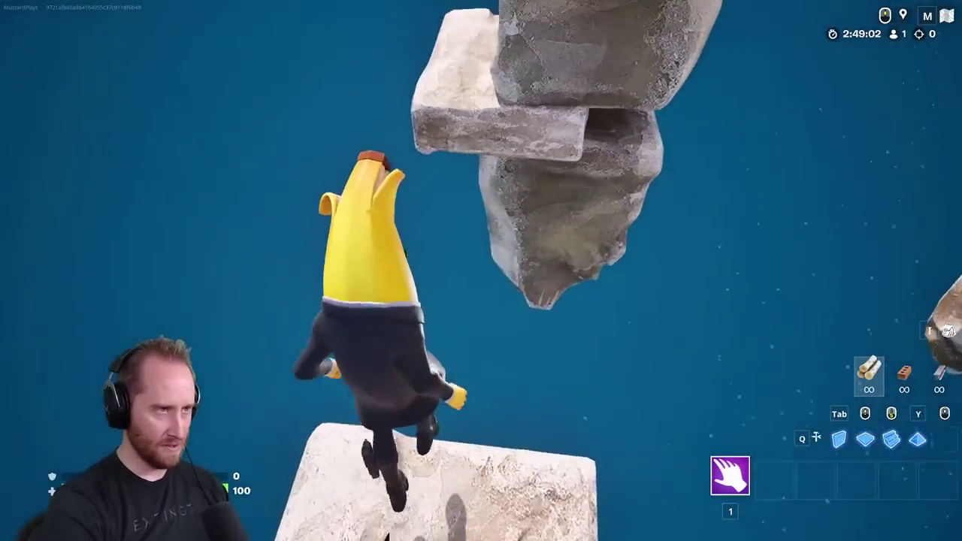
key(space)
key(space)
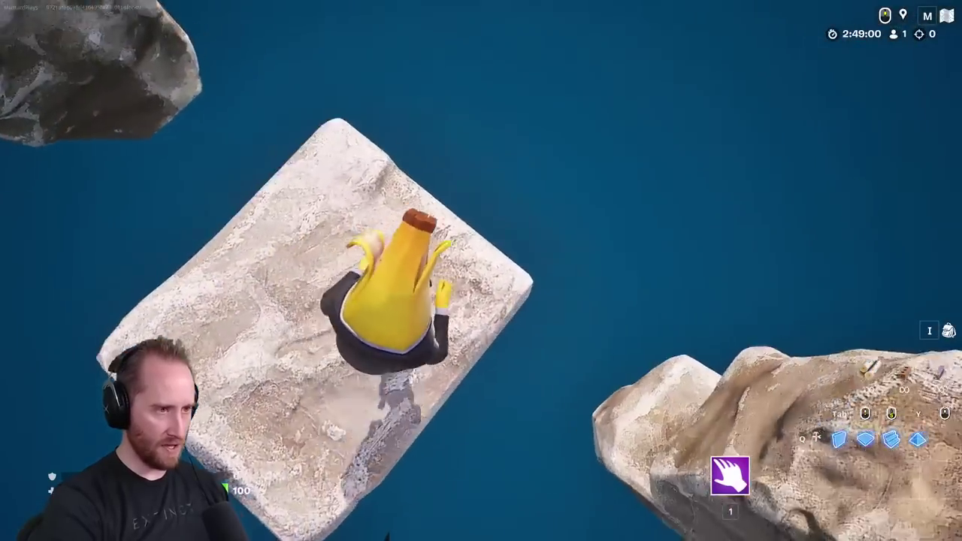
key(space)
key(space)
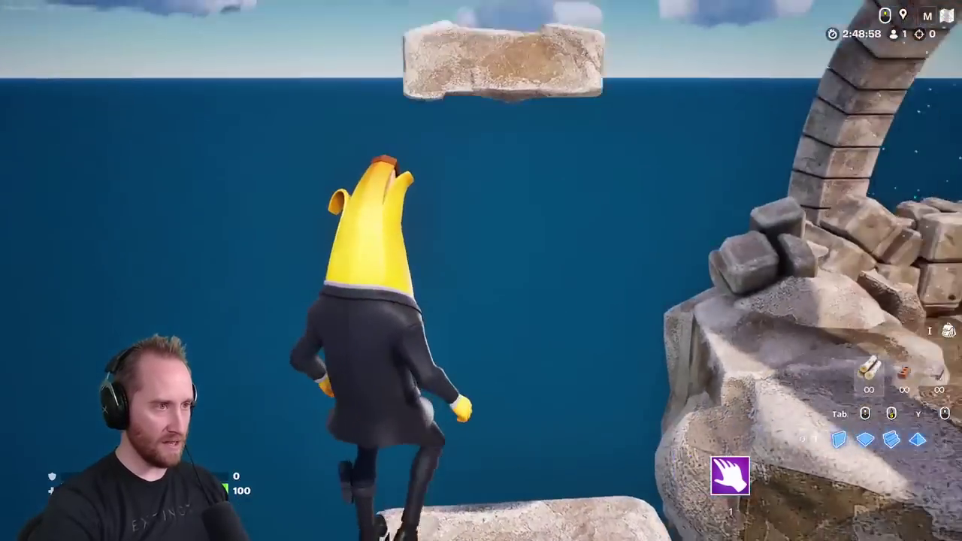
key(space)
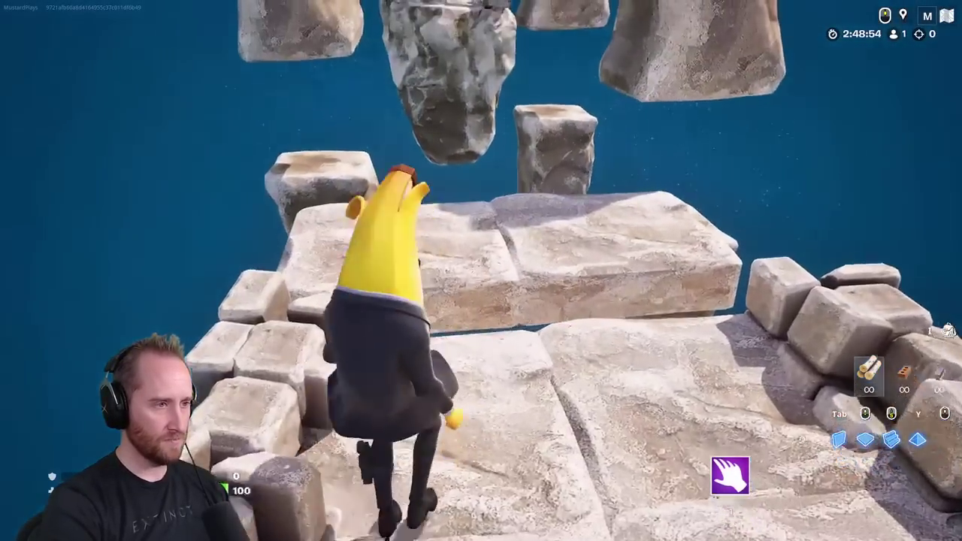
Jump off the starting platform onto the moving stones, aiming at the gap before the first crushing pair
key(space)
key(space)
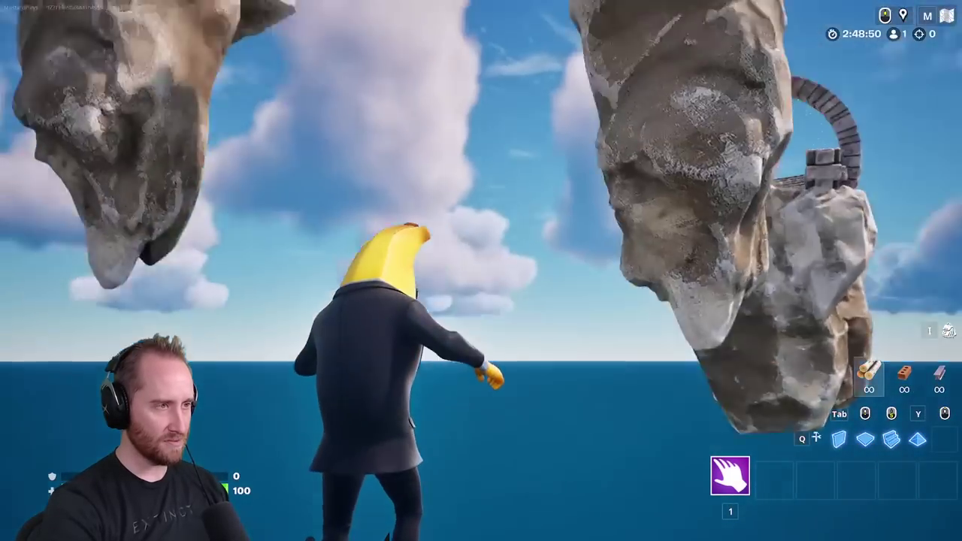
key(space)
key(w)
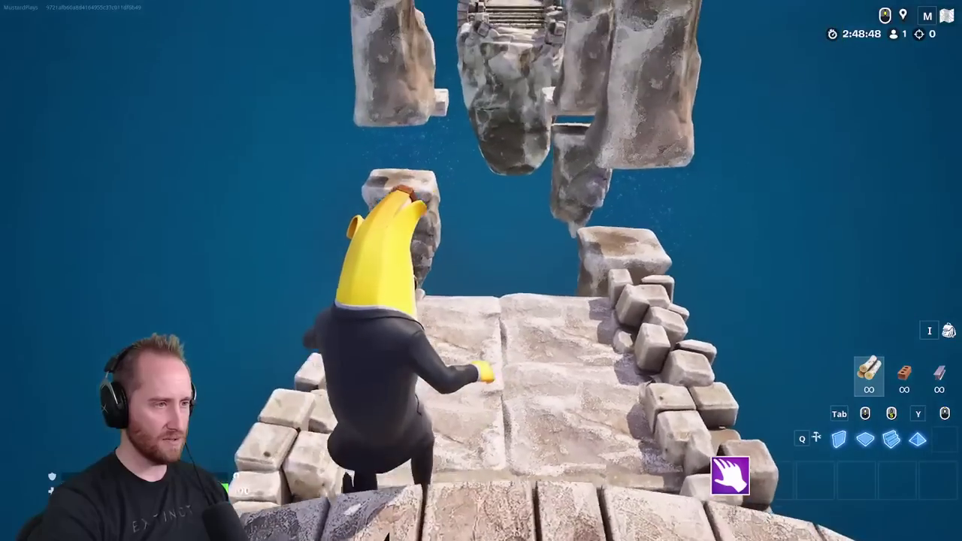
Start another crossing from the starting platform, jumping onto the first moving stone and past the first crushing rocks
key(w)
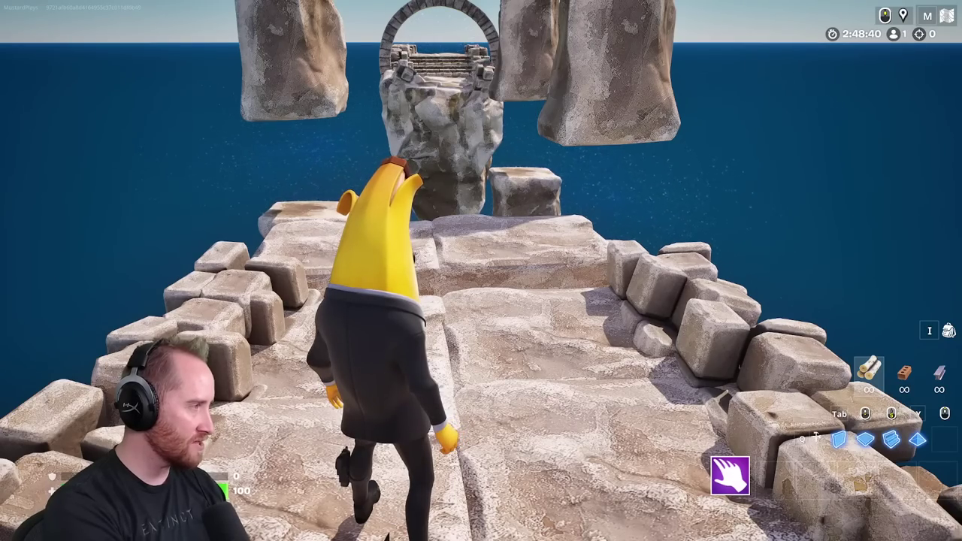
key(w)
key(space)
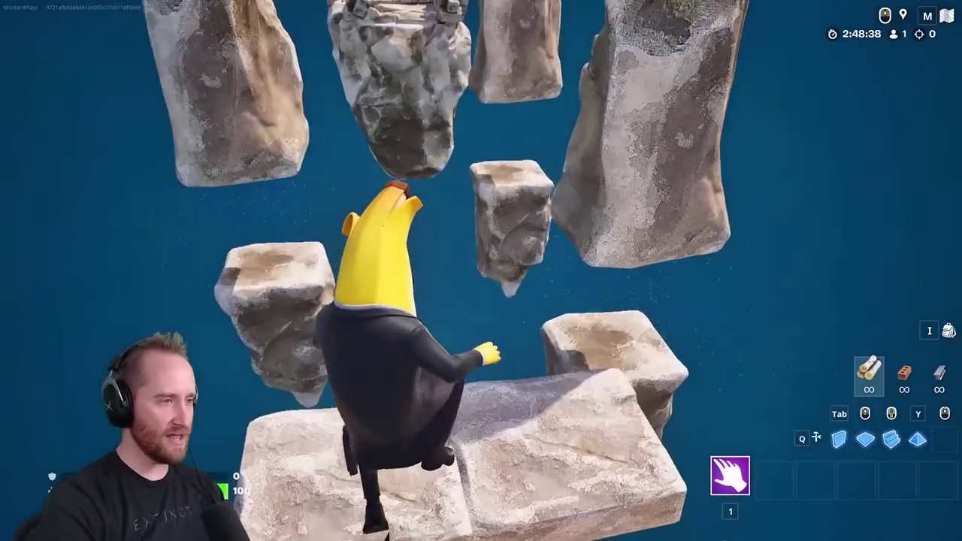
key(w)
key(space)
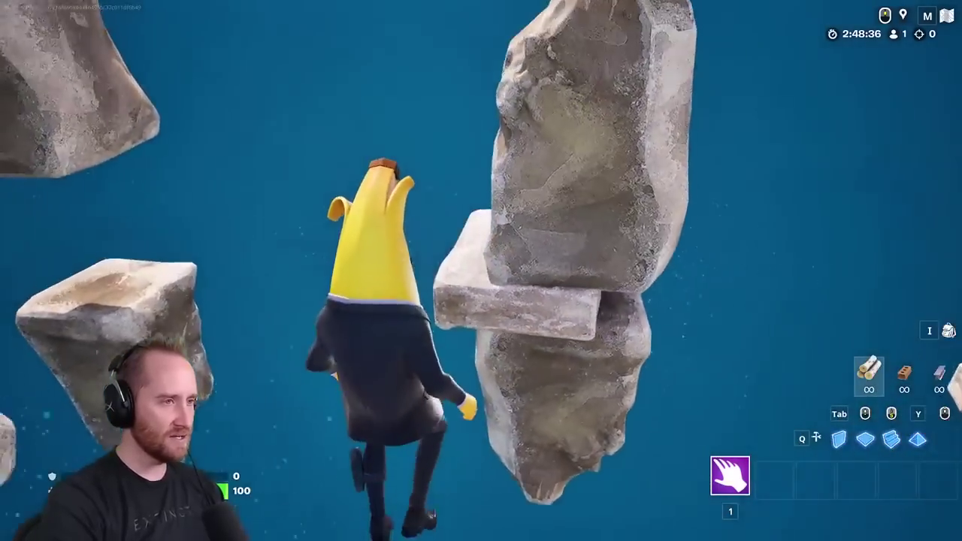
key(w)
key(space)
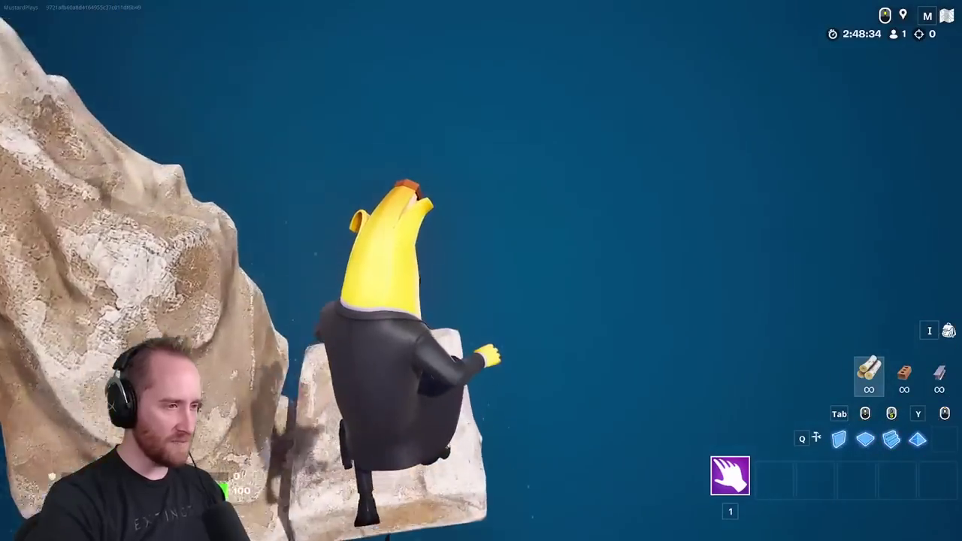
Continue jumping across the remaining moving stones beside the crushing rocks toward the far island
key(w)
key(space)
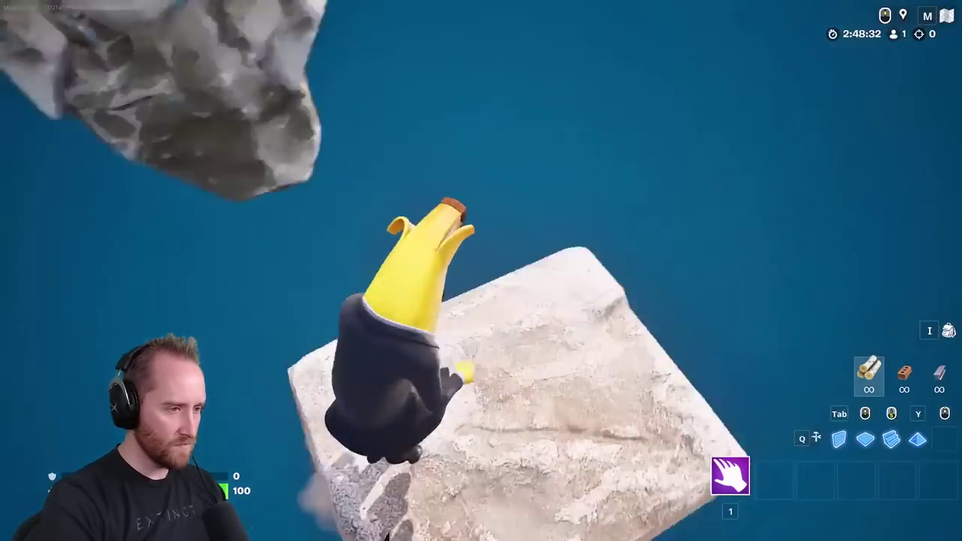
key(w)
key(space)
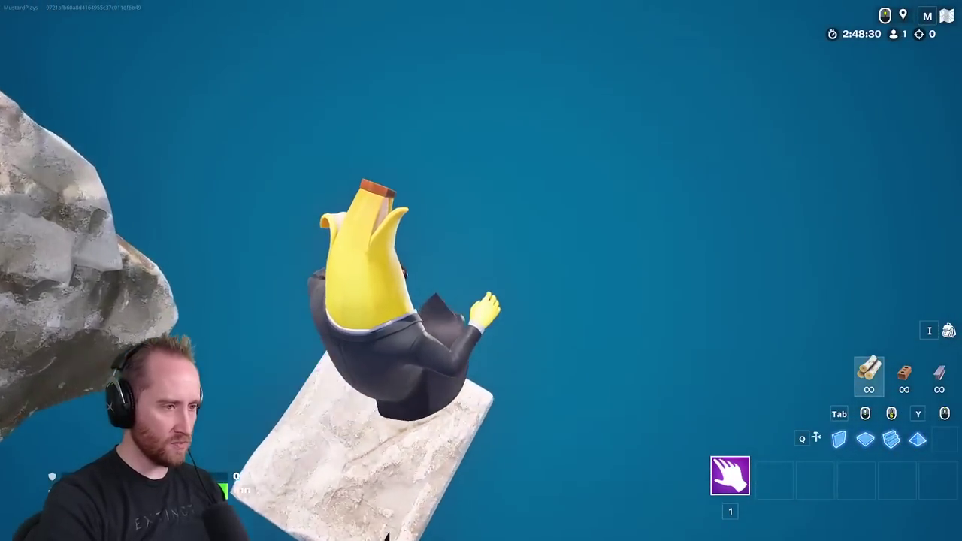
key(w)
key(space)
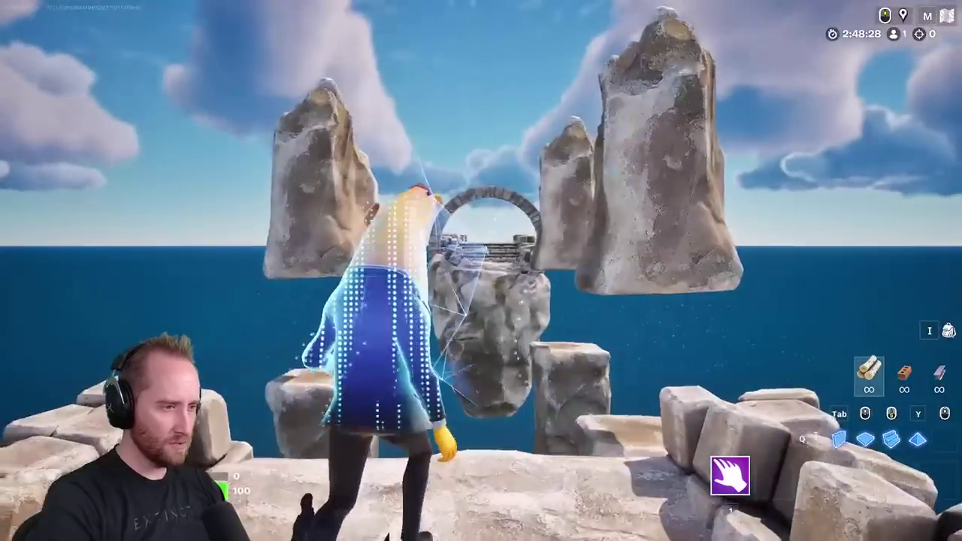
Repeat the crossing stone by stone, timing the jumps to the slabs passing between the closing rock pairs
key(w)
key(space)
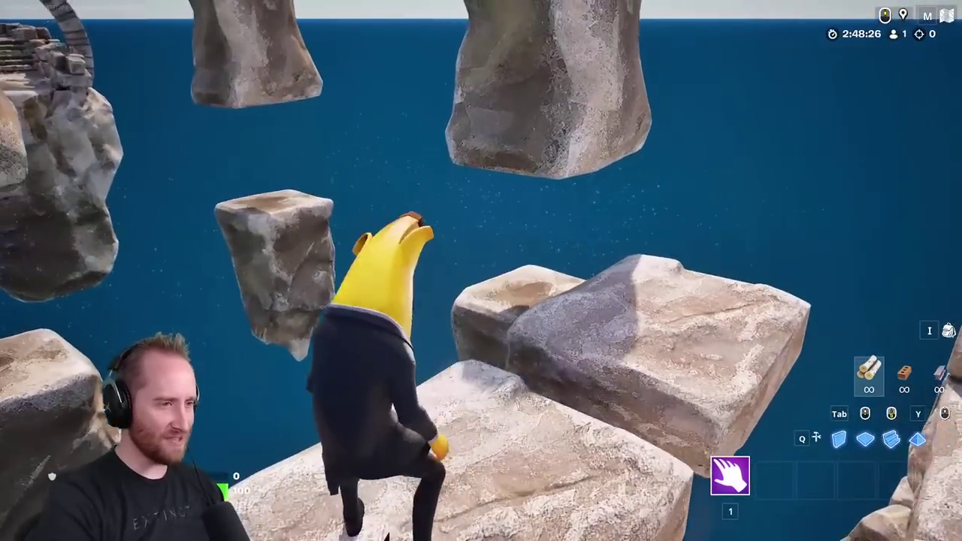
key(w)
key(space)
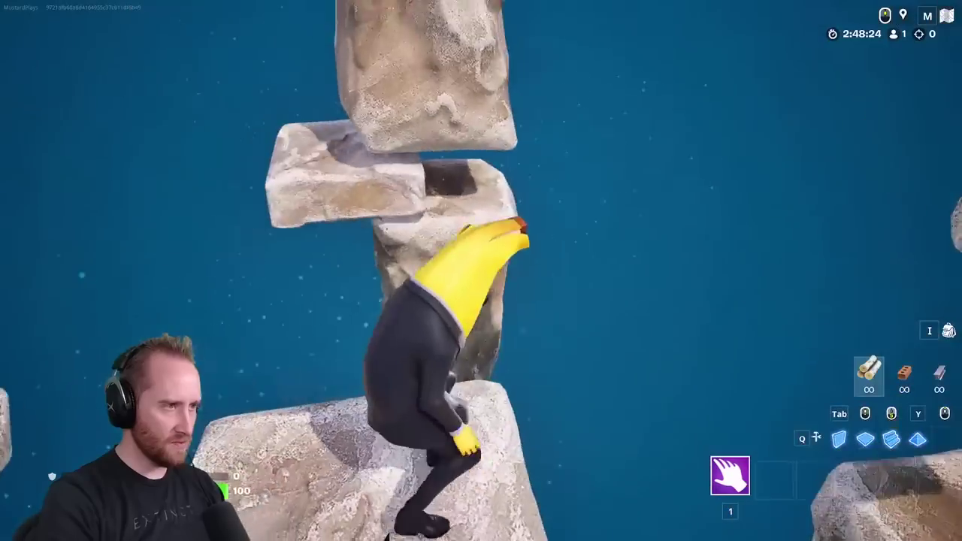
key(space)
key(w)
key(space)
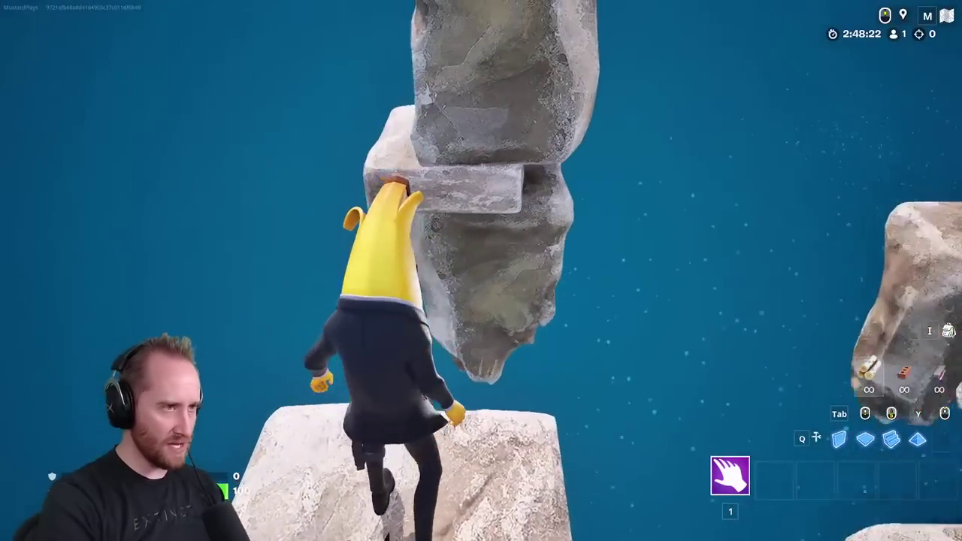
key(space)
key(w)
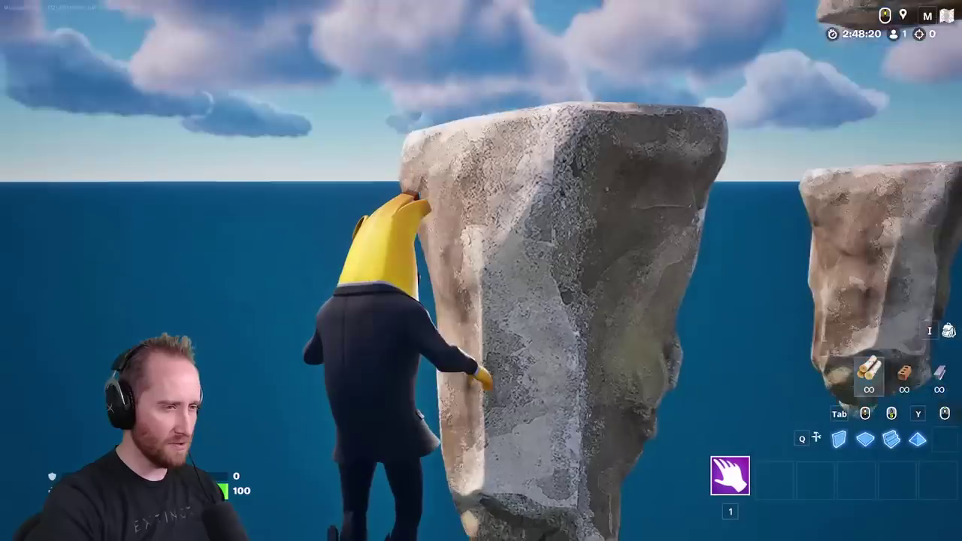
key(w)
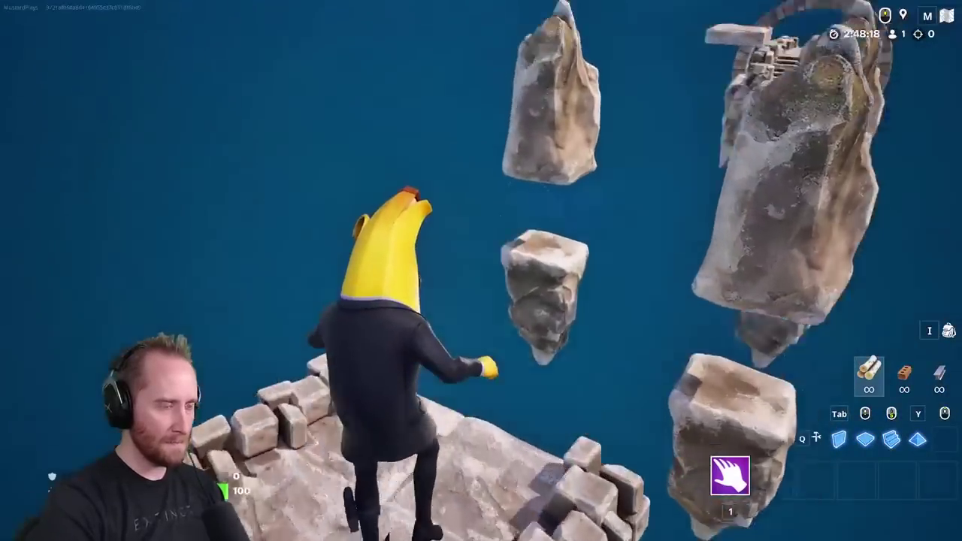
Test the jump from the starting platform over the first moving stone toward the first crushing pair
key(w)
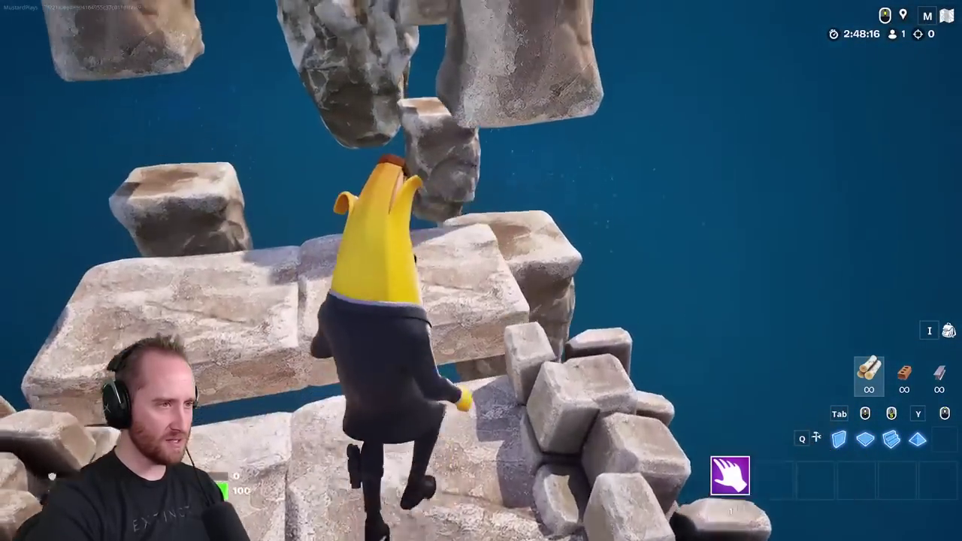
key(w)
key(space)
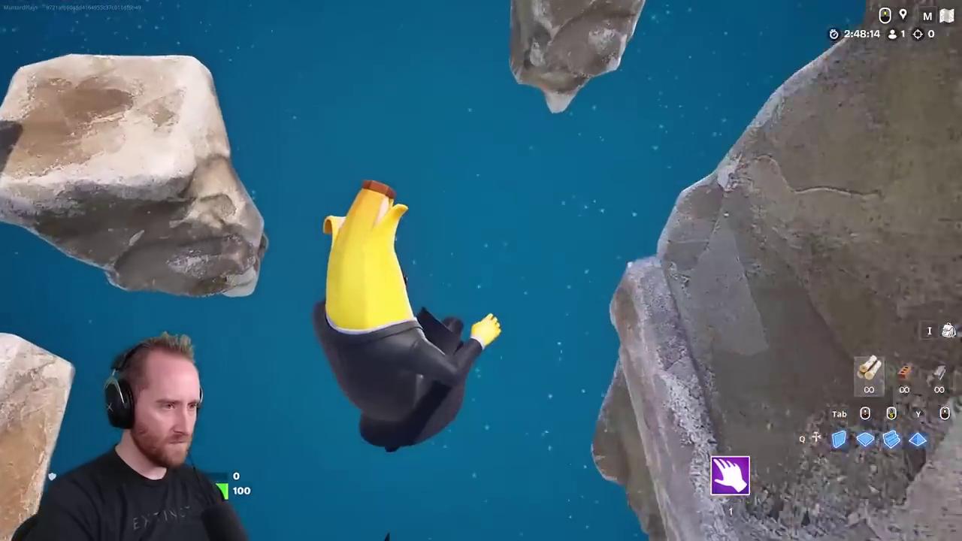
key(space)
key(w)
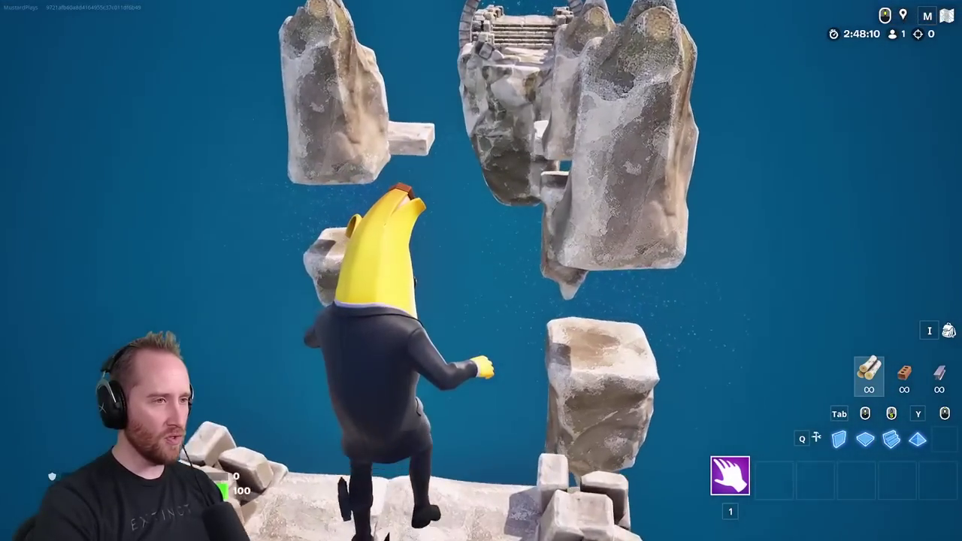
key(w)
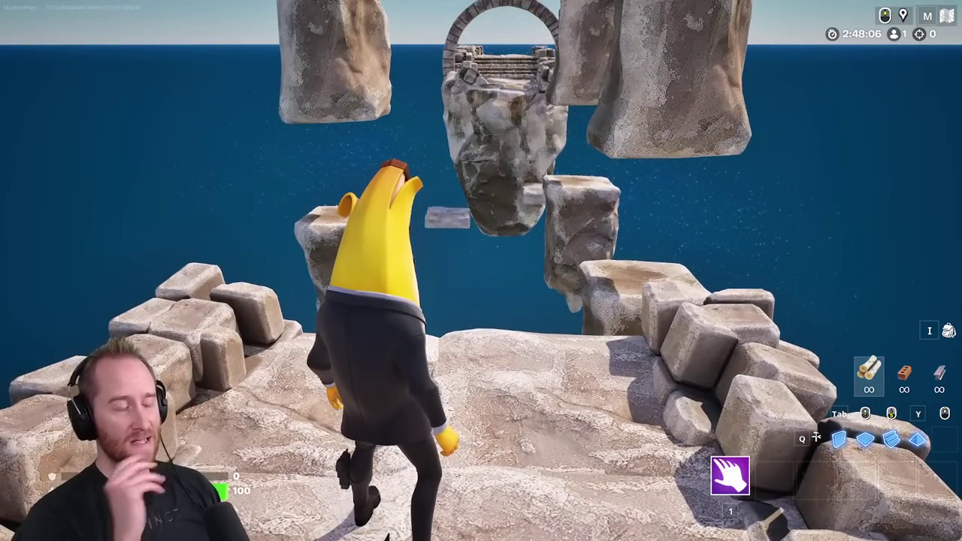
Retry the opening jumps, leaping from the platform onto the wide moving stone and on past the first rock pair
key(w)
key(space)
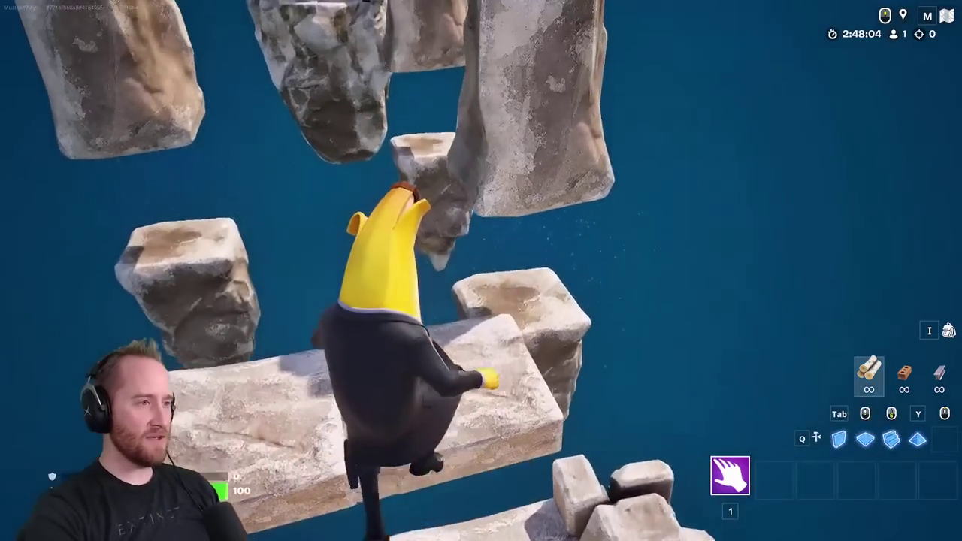
key(w)
key(space)
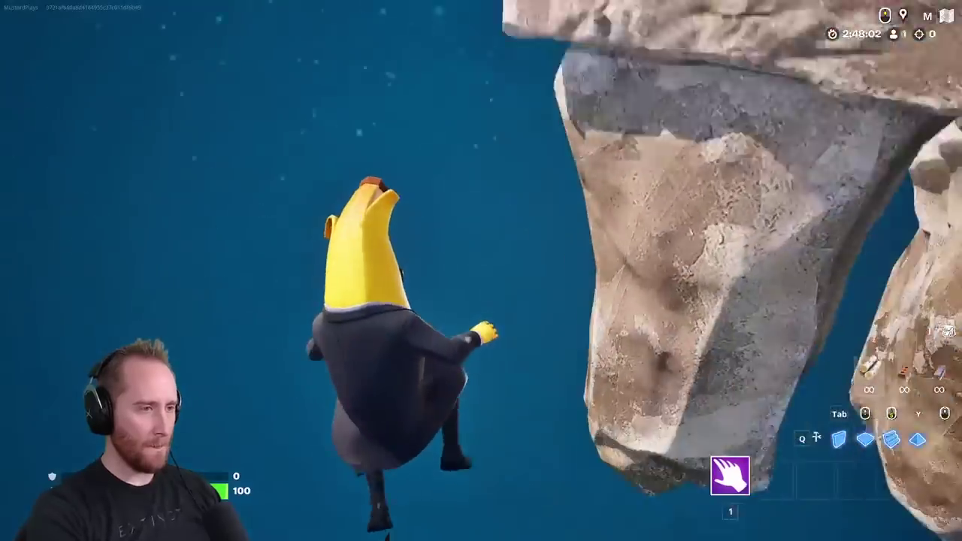
key(w)
key(space)
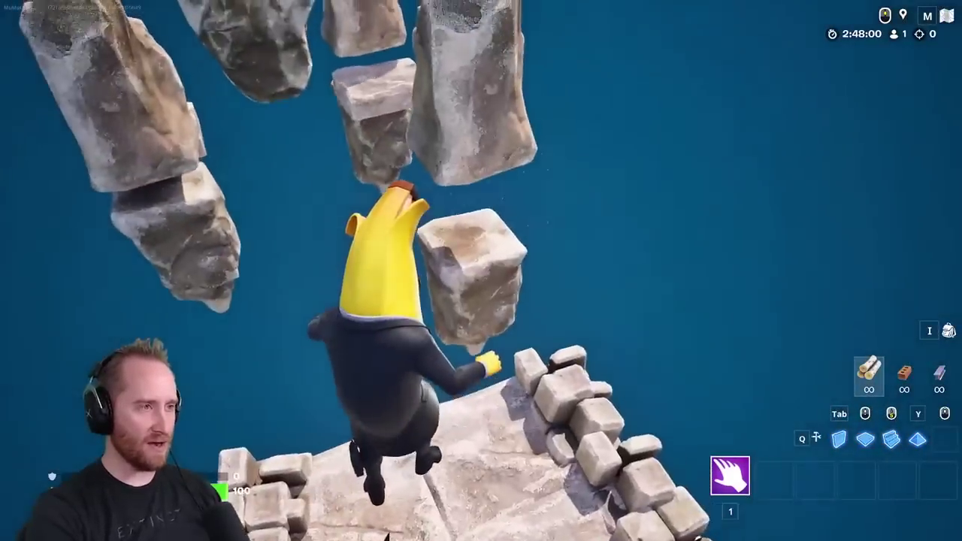
key(w)
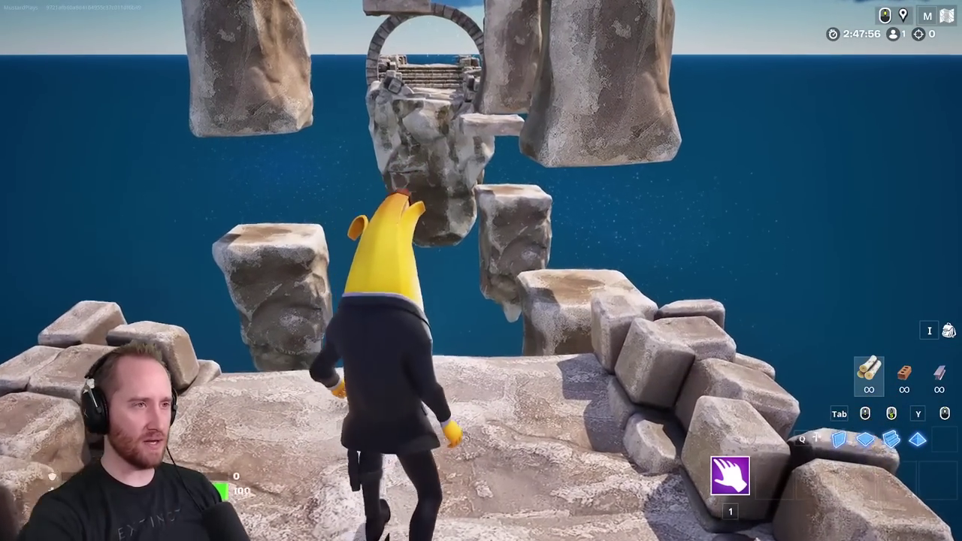
Board the first moving stone as it reaches the platform and try the jump to the next stone
key(w)
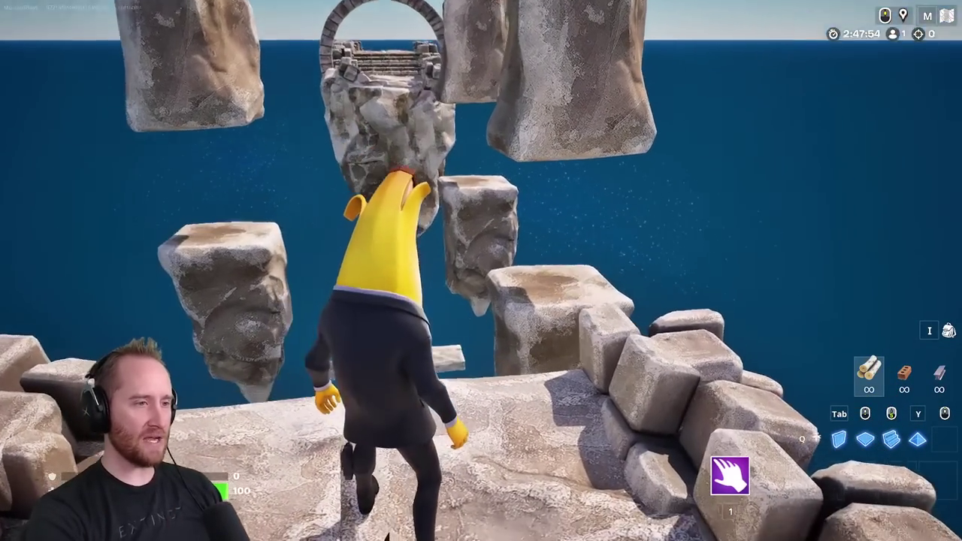
key(w)
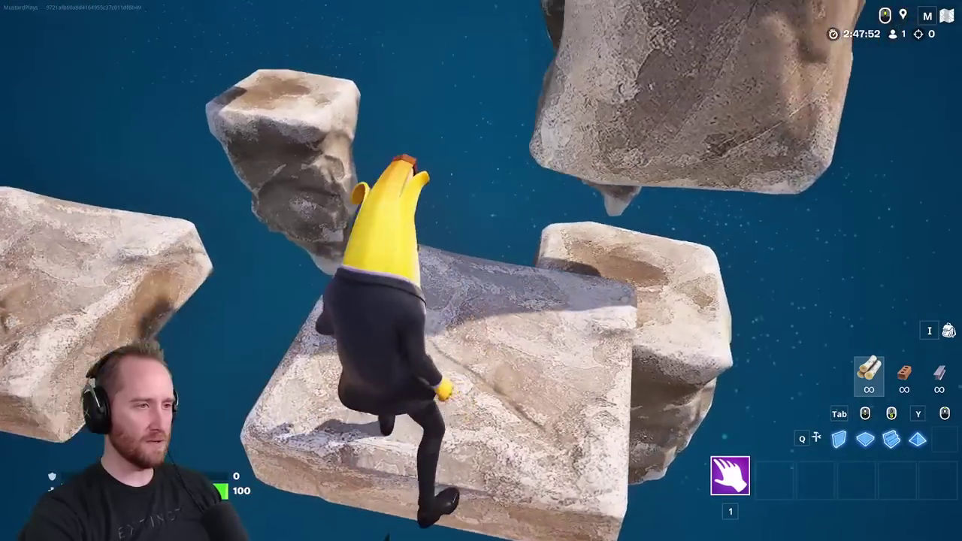
key(space)
key(w)
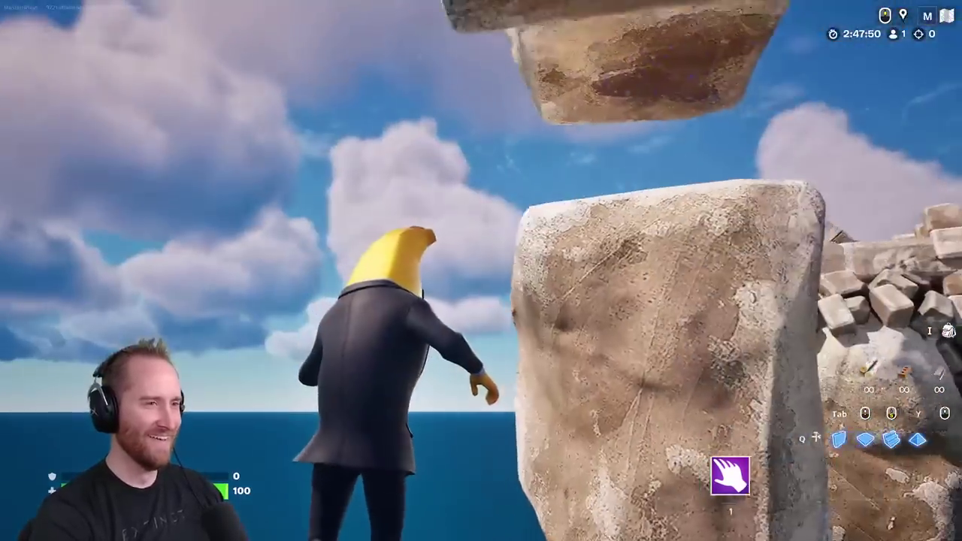
key(space)
key(w)
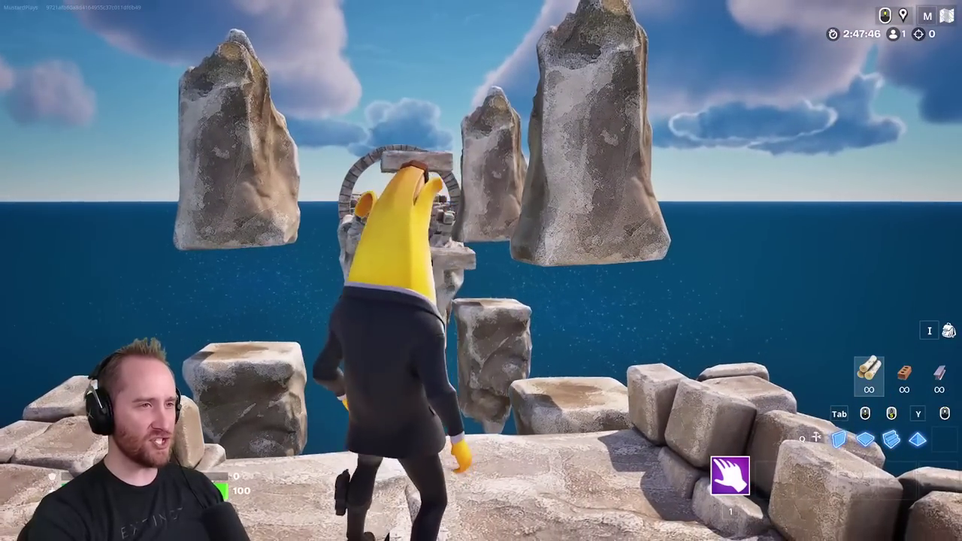
Attempt a quick leap over the first moving stone toward the slab carried between the crushing rocks
key(w)
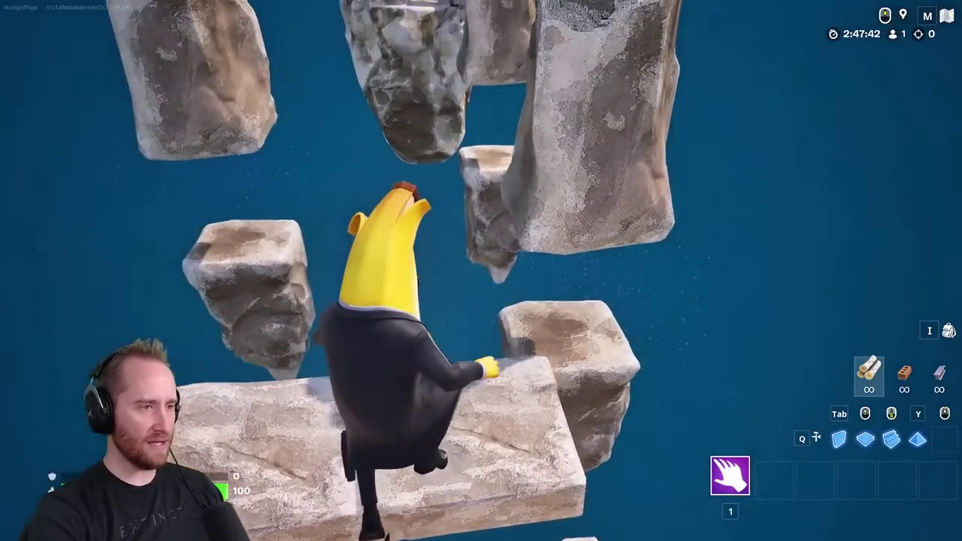
key(w)
key(space)
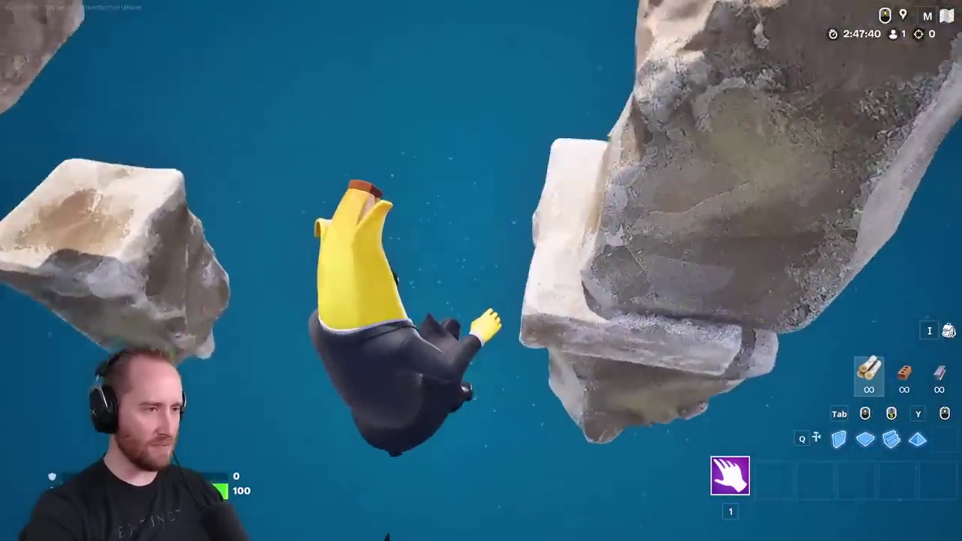
key(w)
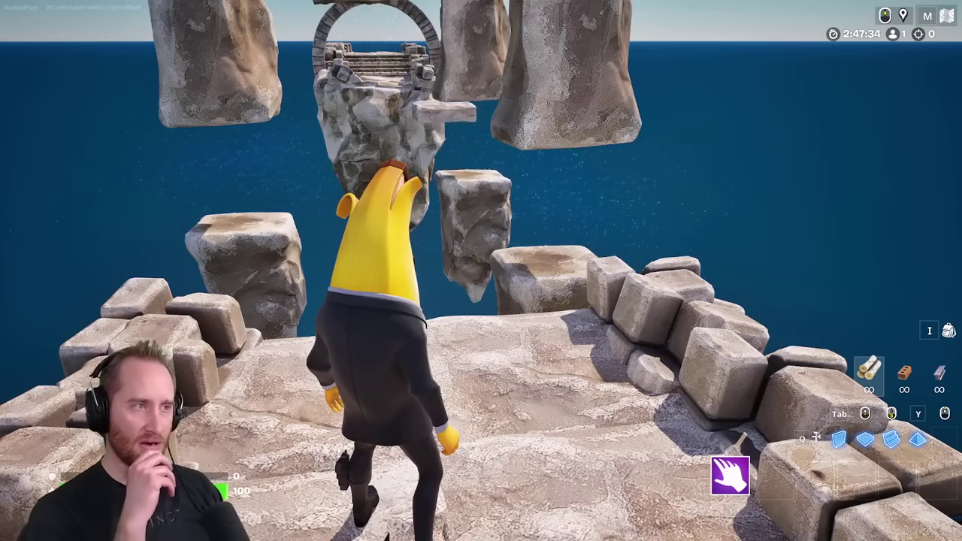
Run the full stone crossing once more from the starting platform, checking the jump timing at each crushing pair
key(w)
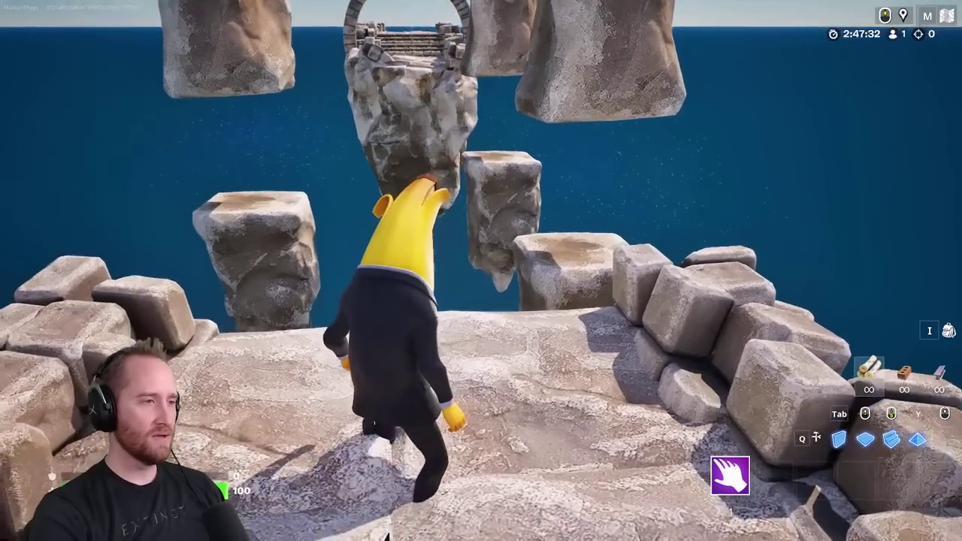
key(w)
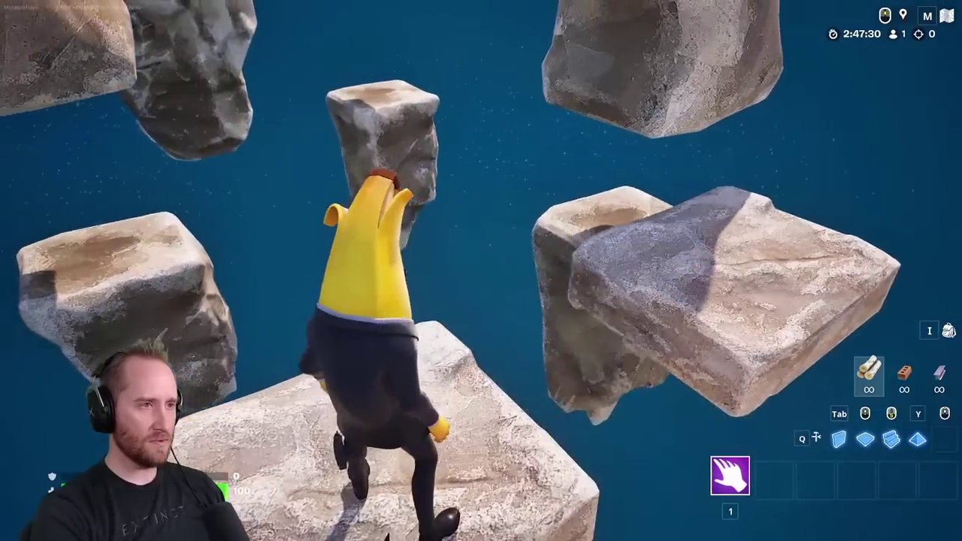
key(space)
key(w)
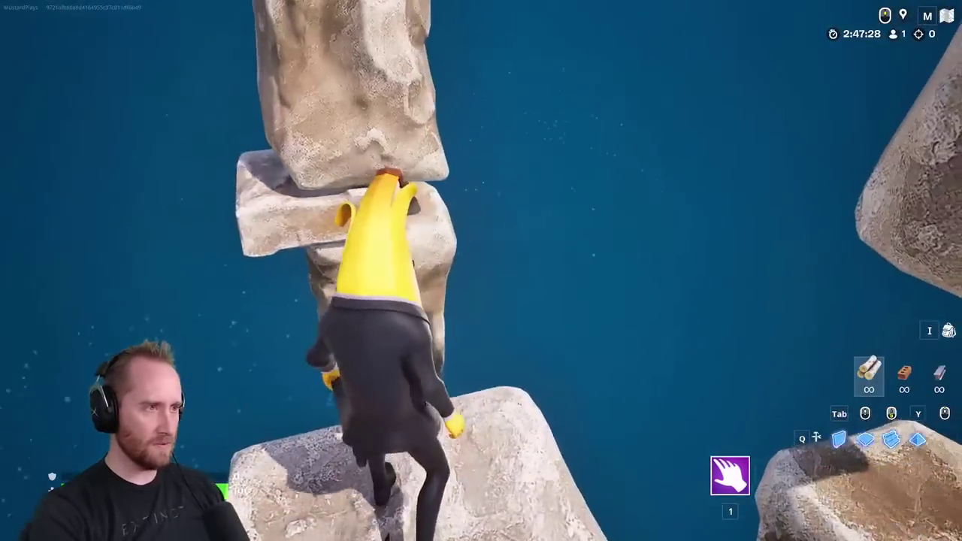
key(space)
key(w)
key(space)
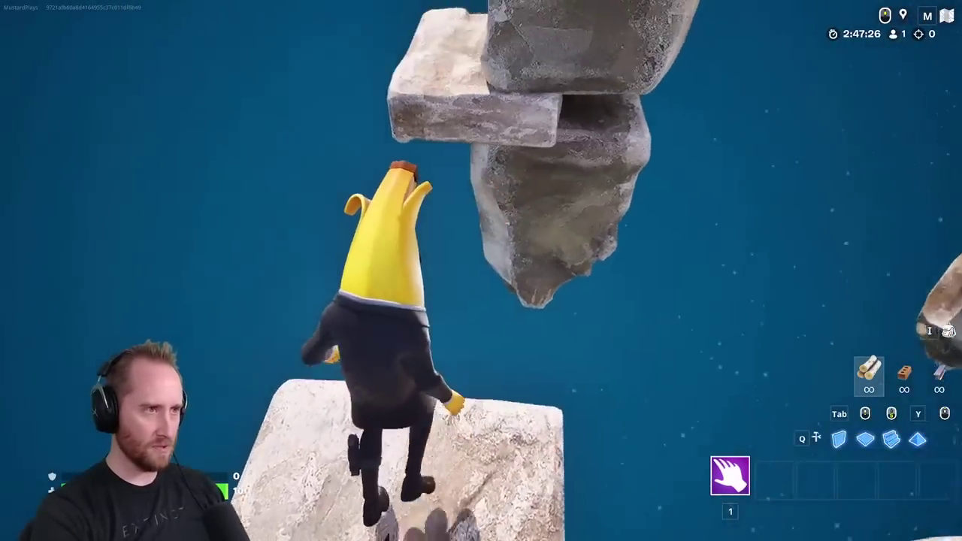
key(w)
key(space)
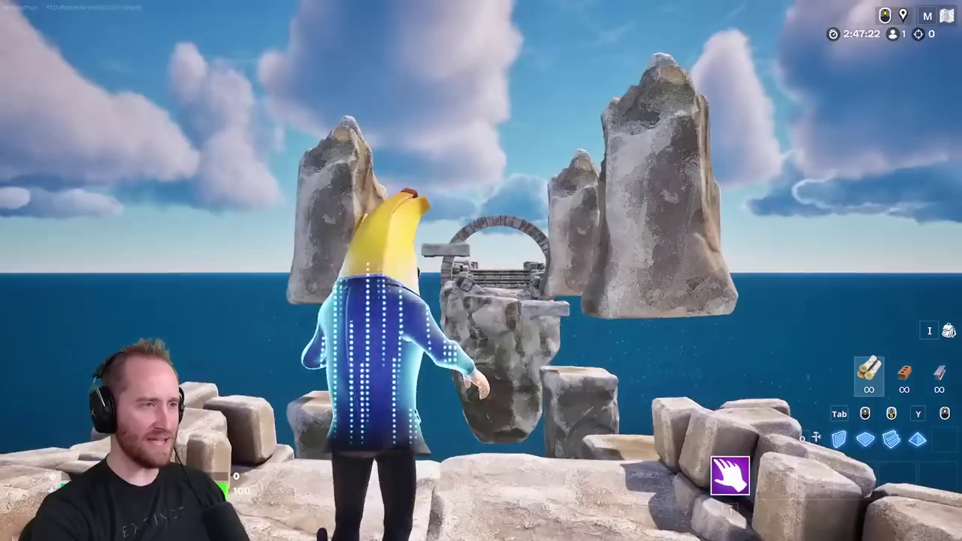
key(Escape)
key(Escape)
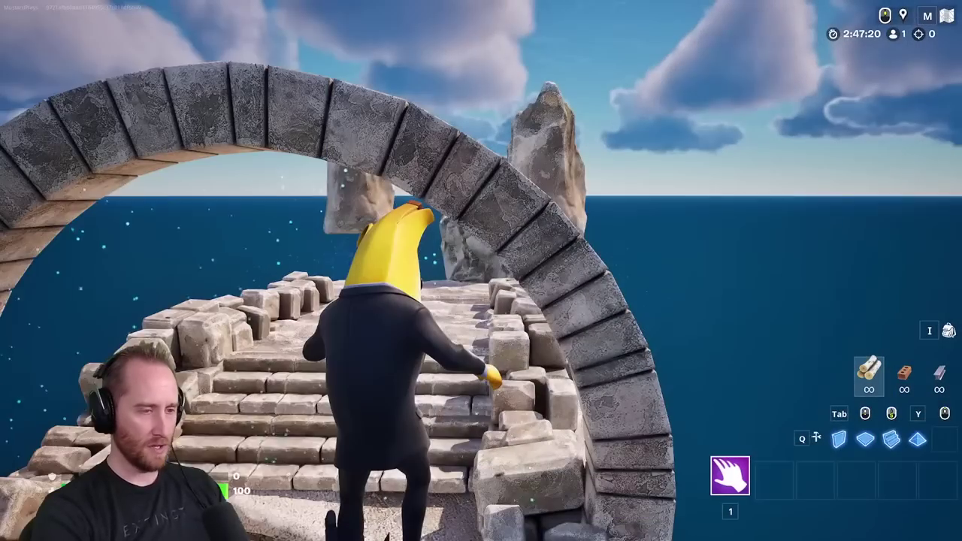
End the running playtest and switch back to the Unreal Editor
key(Escape)
click(189, 301)
key(alt+Tab)
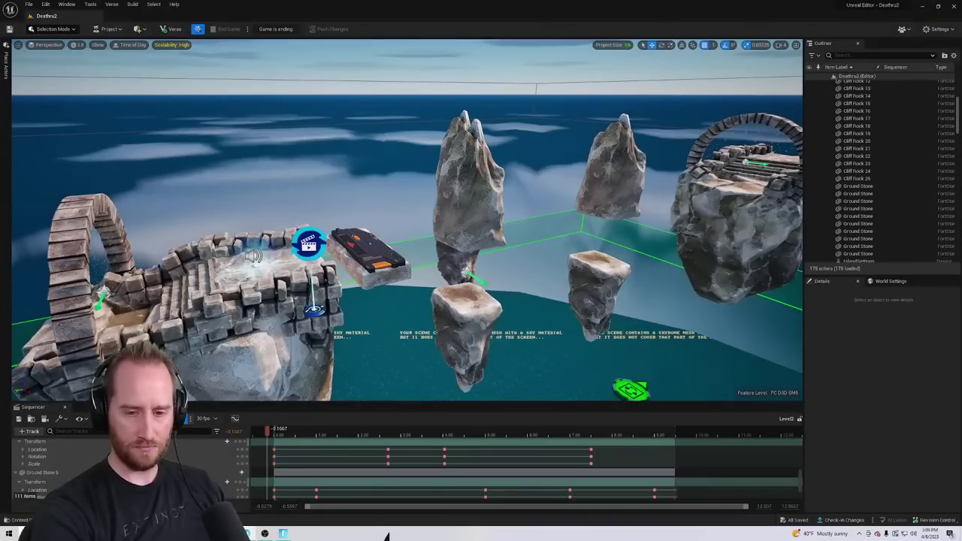
key(alt+Tab)
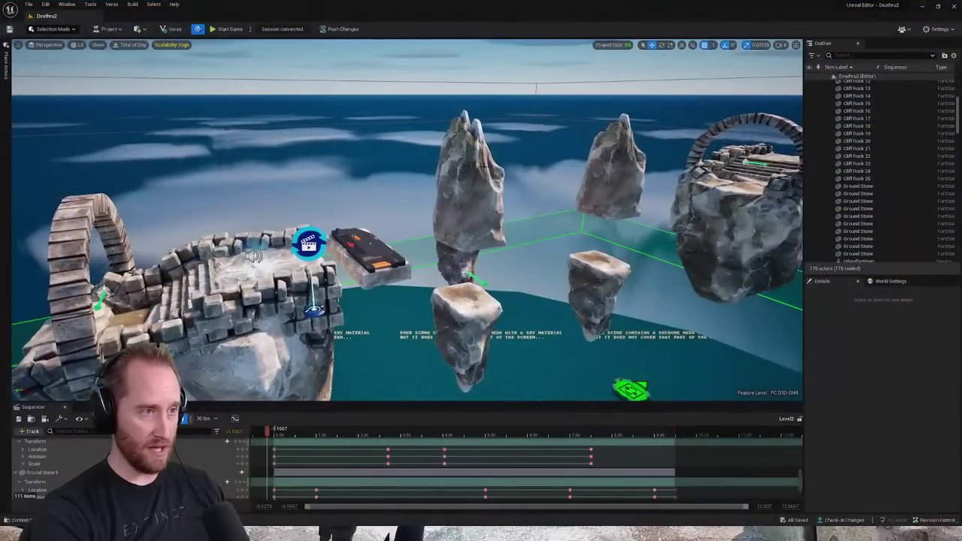
Play the Level2 sequence forward by hand to 5.00 seconds, examining where the moving stones pass the last rock pair
key(d)
mouse_move(486, 264)
right_down()
mouse_move(451, 268)
mouse_move(486, 263)
right_up()
key(w)
key(s)
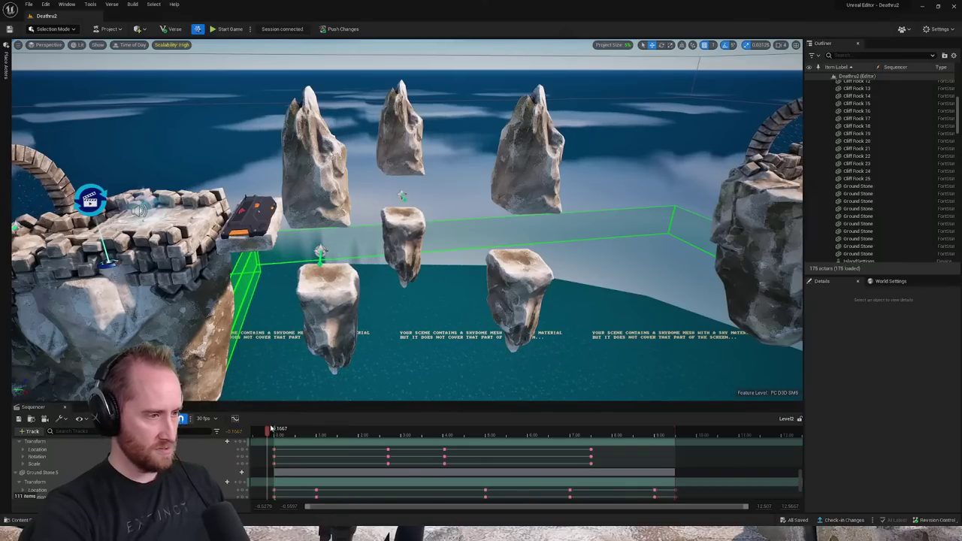
drag(274, 430, 456, 454)
mouse_move(460, 316)
right_down()
mouse_move(443, 300)
mouse_move(482, 338)
mouse_move(474, 316)
right_up()
drag(457, 430, 485, 429)
right_drag(496, 215, 517, 193)
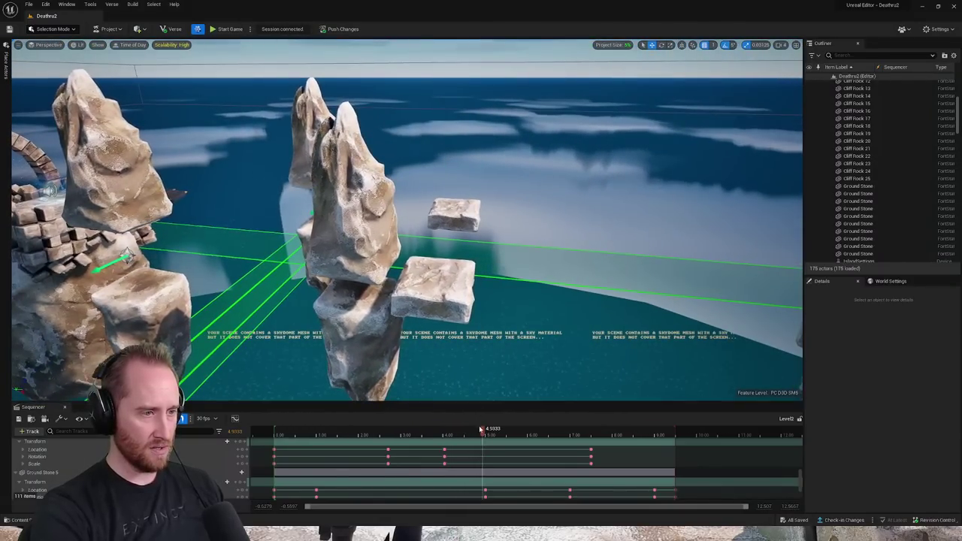
mouse_move(483, 434)
mouse_down()
mouse_move(542, 433)
mouse_move(487, 446)
mouse_up()
right_drag(481, 315, 532, 327)
Duplicate the Cliff Rock 21 and Cliff Rock 24 pair and place the copies along the moving stone's path toward the far platform
click(398, 197)
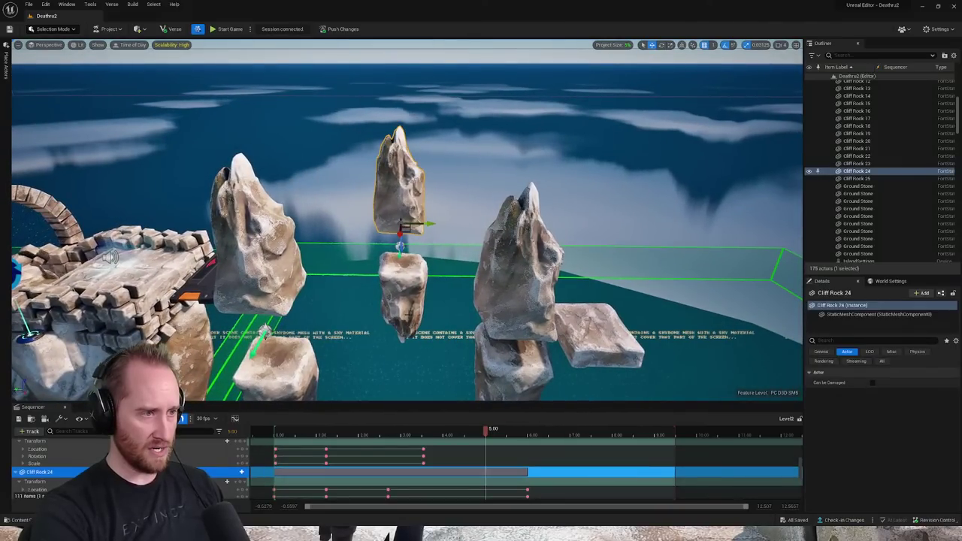
ctrl+click(411, 265)
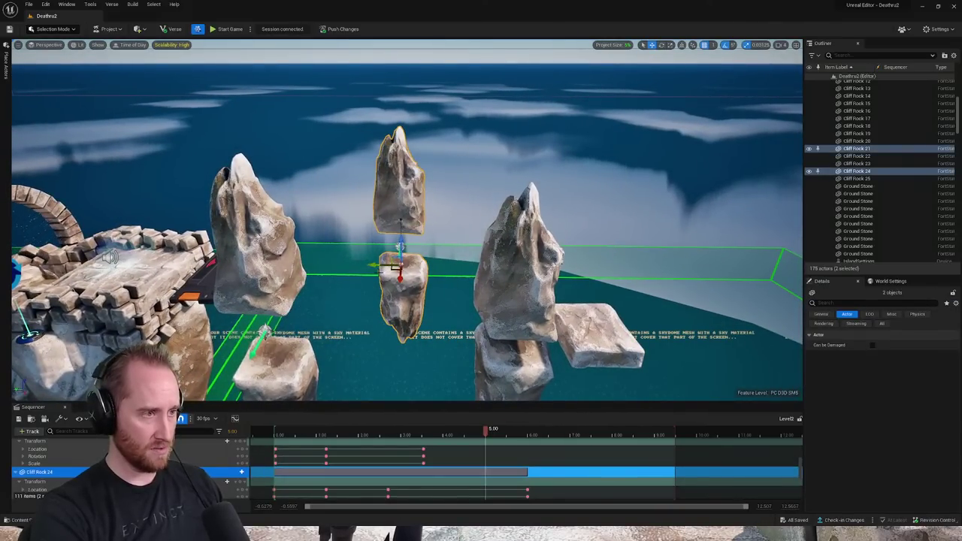
alt+drag(375, 267, 519, 272)
right_drag(589, 247, 560, 272)
key(f)
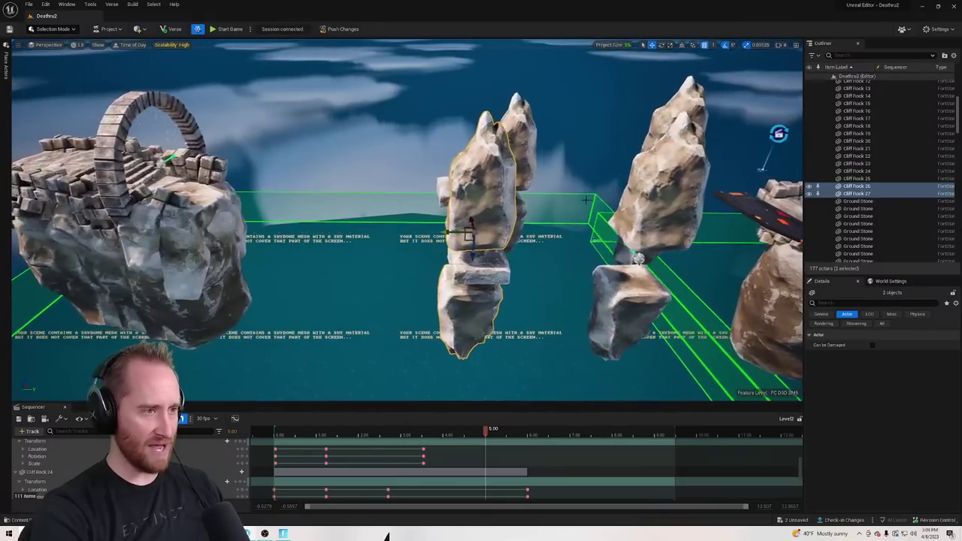
drag(447, 239, 457, 239)
right_drag(561, 241, 511, 256)
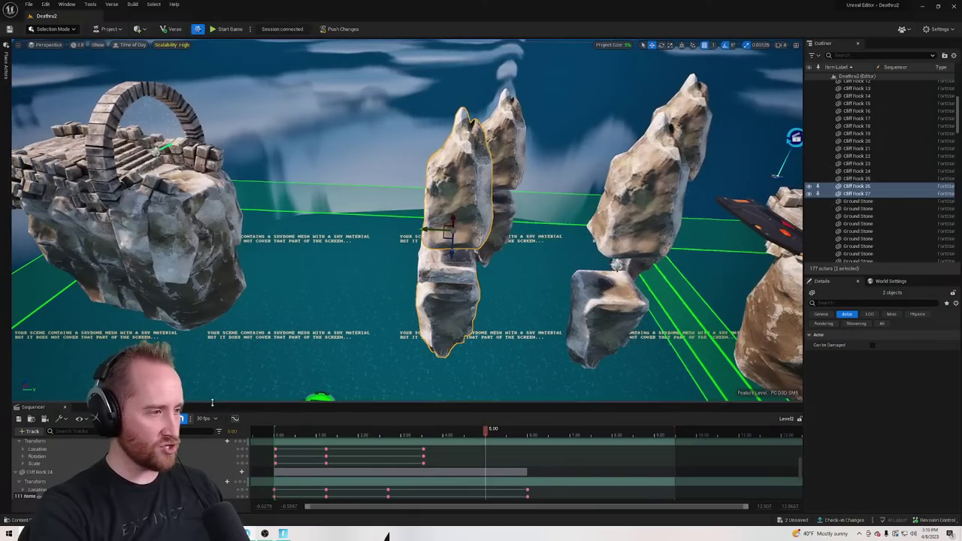
Add the duplicated Cliff Rock 26 and Cliff Rock 27 to the Level2 sequence and expand their Transform tracks
drag(212, 404, 287, 44)
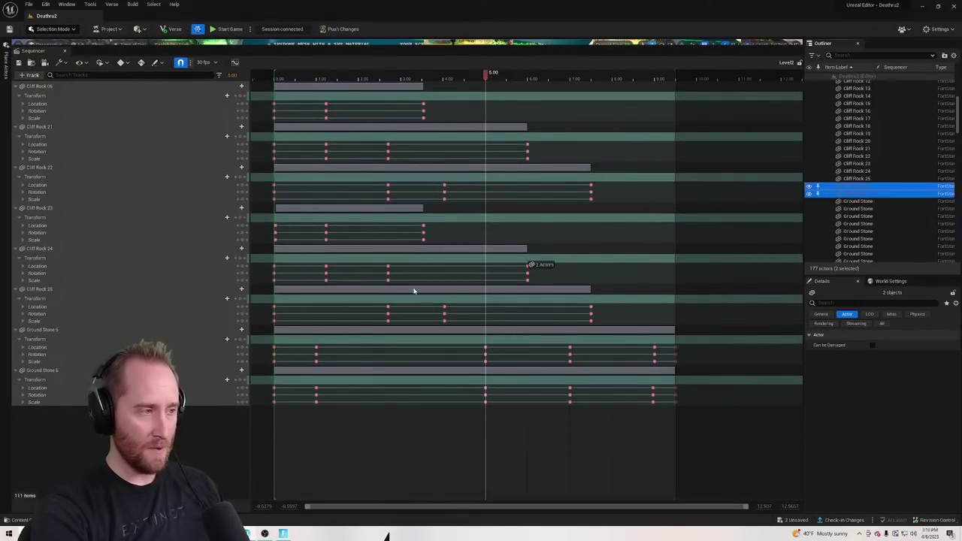
drag(107, 448, 110, 449)
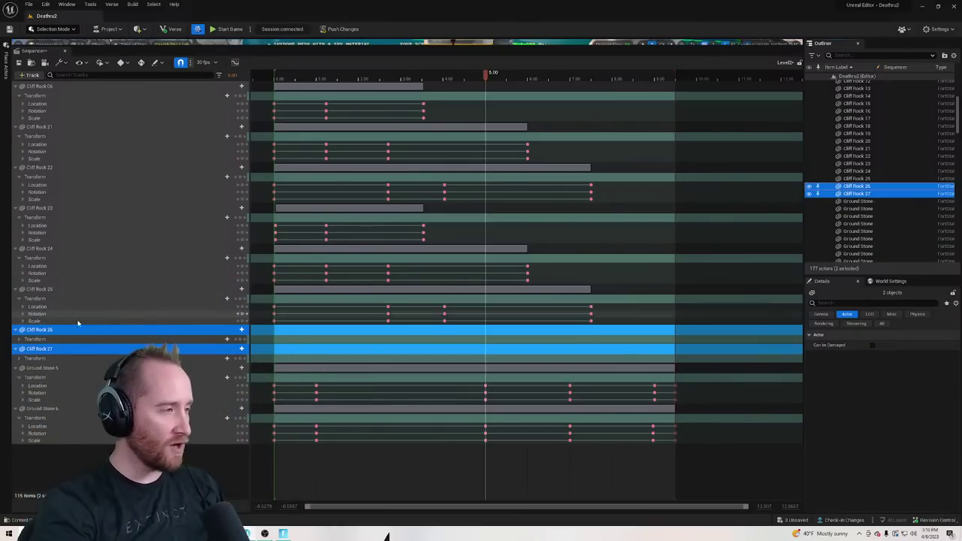
click(34, 340)
click(20, 340)
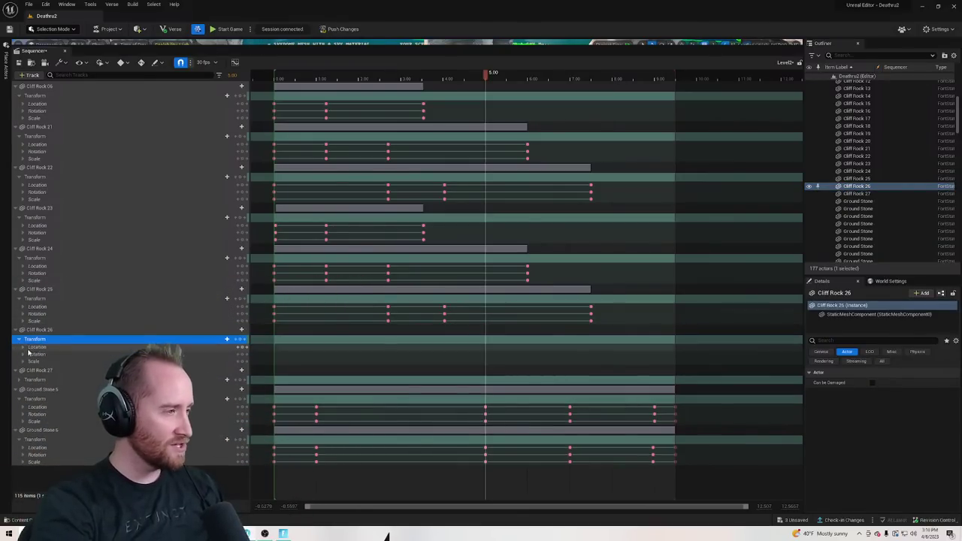
click(20, 380)
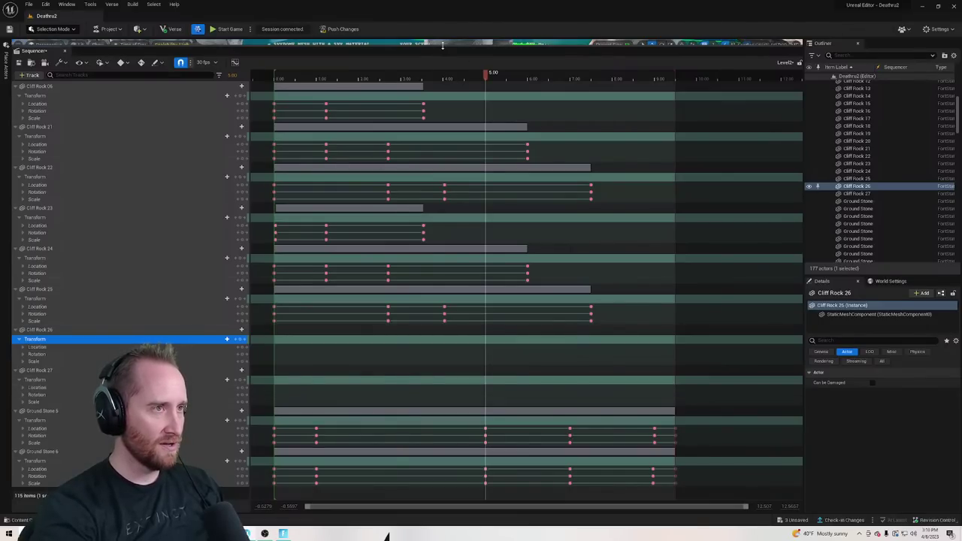
Key the starting transforms of Cliff Rock 26 and Cliff Rock 27 at 0.00 seconds
drag(442, 46, 520, 343)
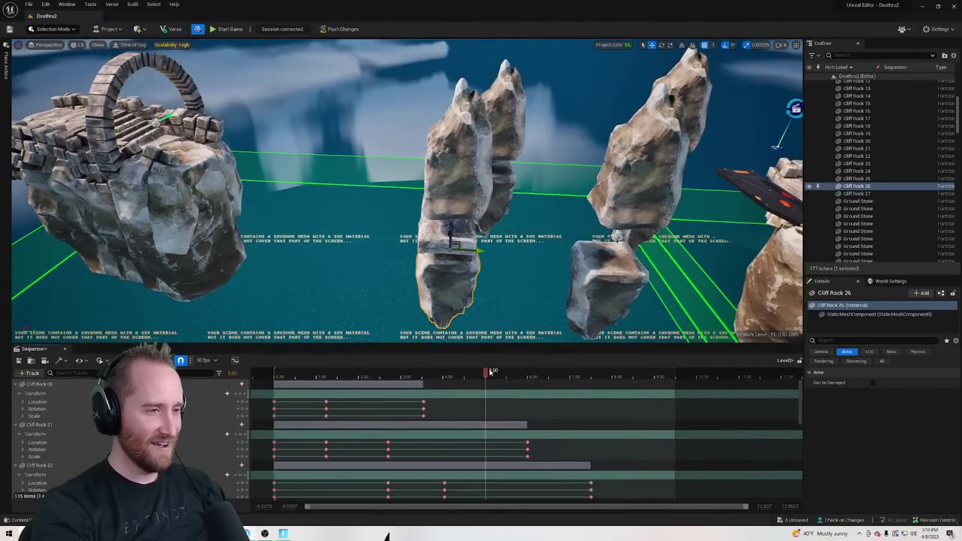
drag(490, 372, 279, 378)
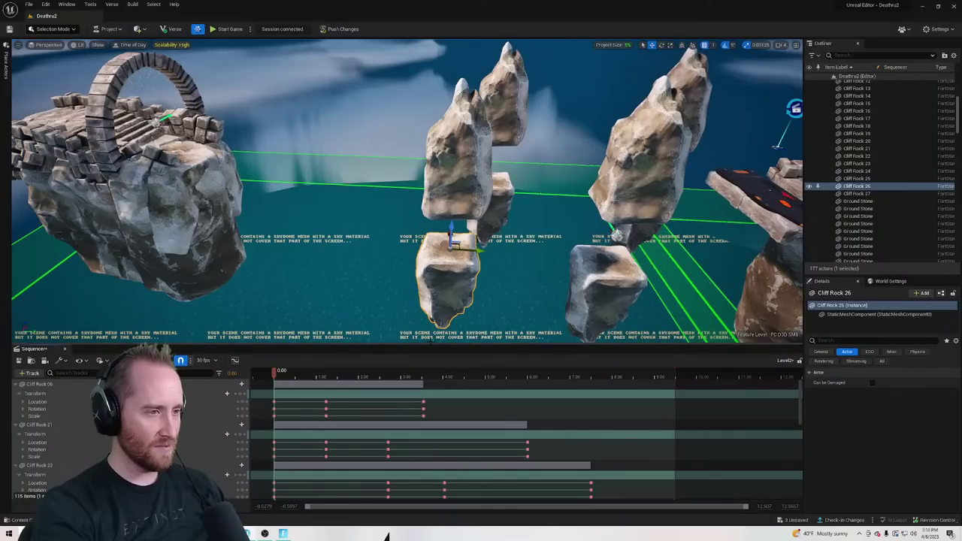
drag(433, 343, 453, 26)
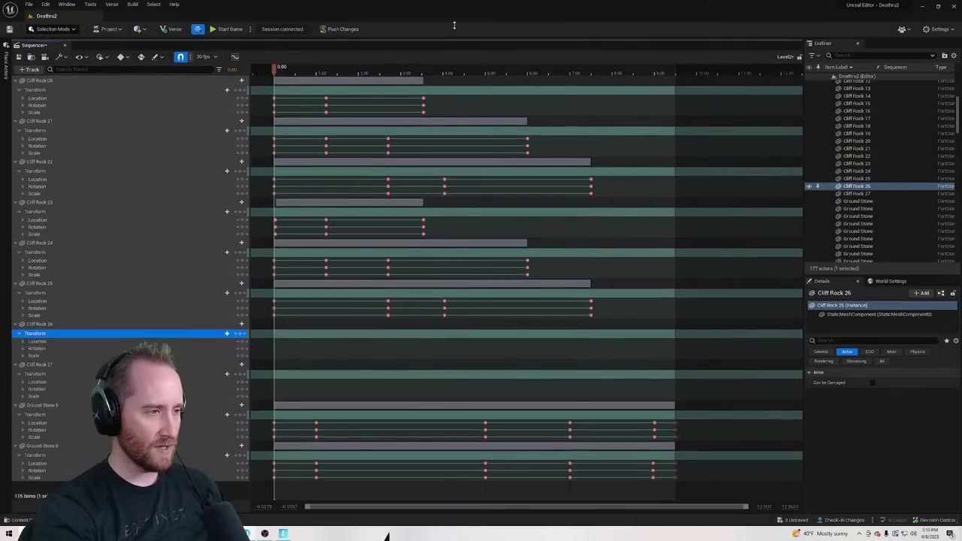
click(240, 334)
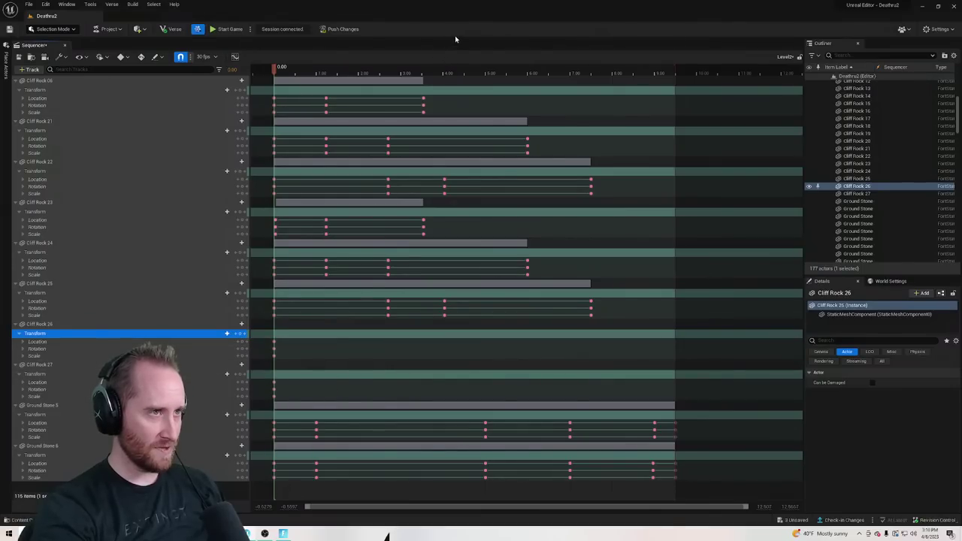
Key the open position of Cliff Rock 26 and Cliff Rock 27 at 7.10 seconds
drag(454, 39, 473, 380)
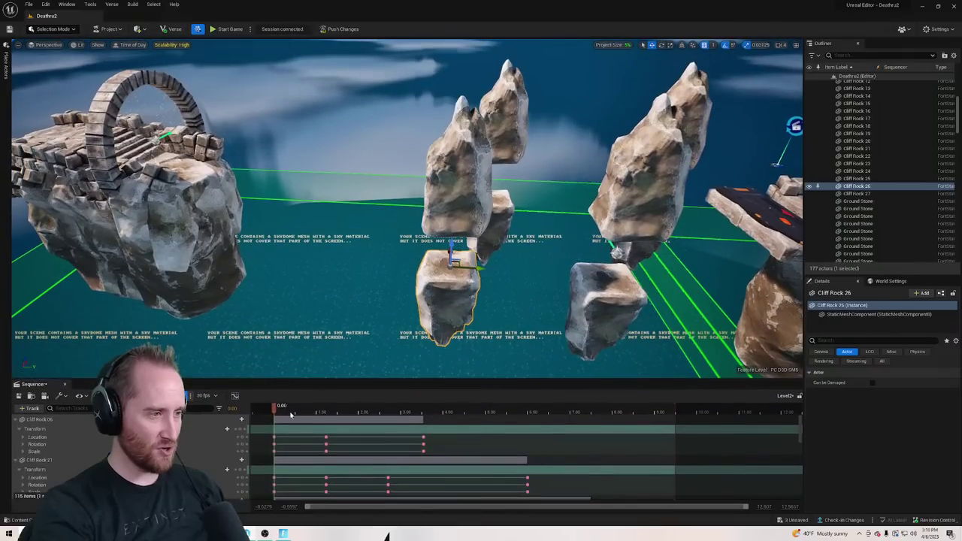
drag(291, 415, 431, 413)
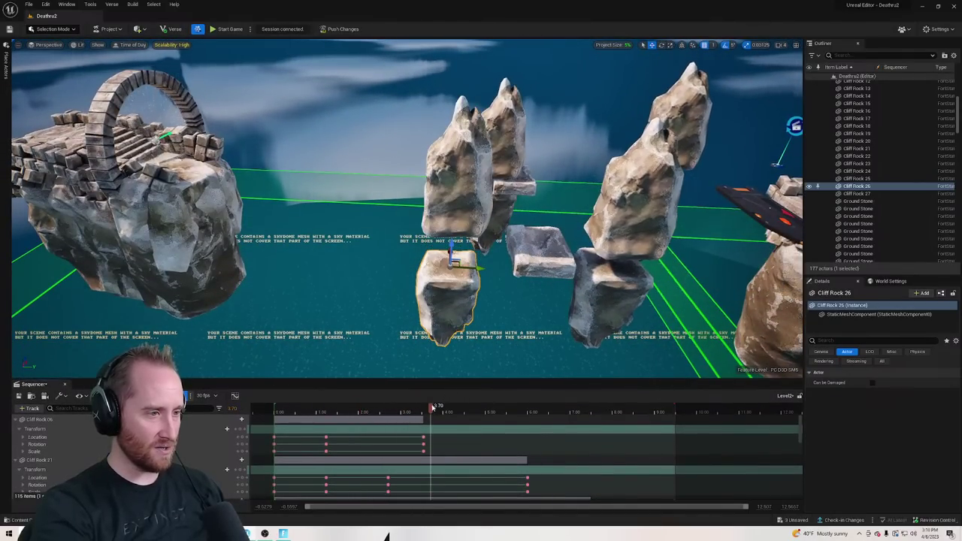
drag(432, 409, 594, 3)
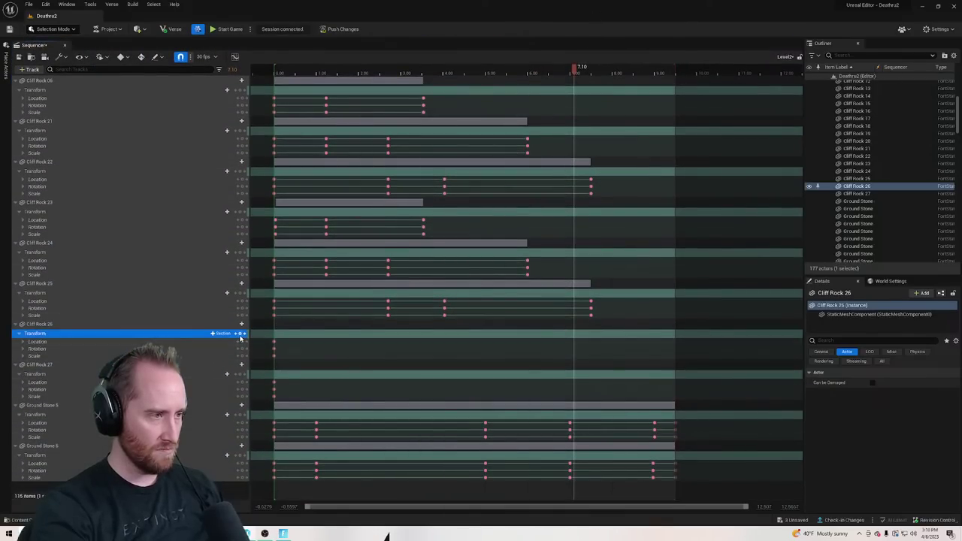
click(240, 334)
click(240, 374)
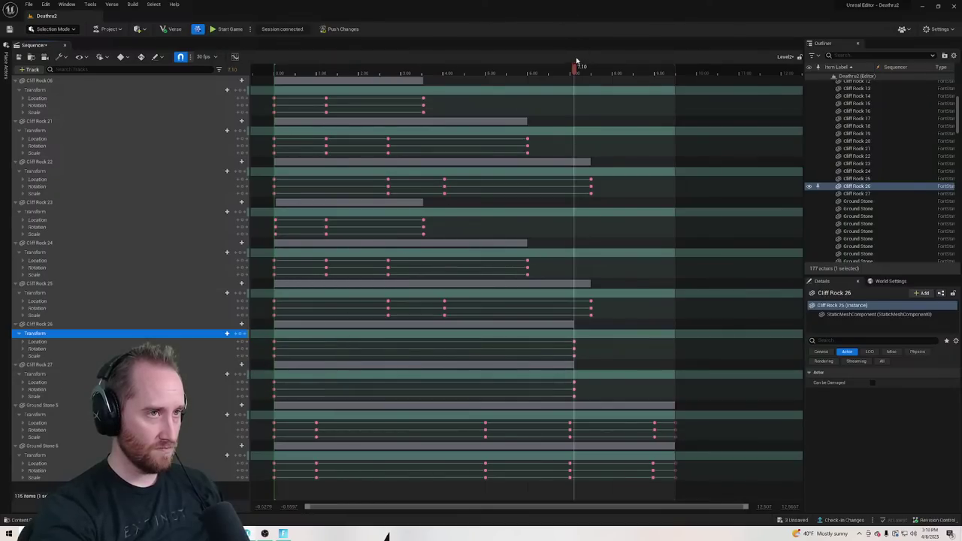
Add transform keys holding Cliff Rock 26 and Cliff Rock 27 open at 3.7333 seconds, before the stones arrive
drag(582, 40, 487, 406)
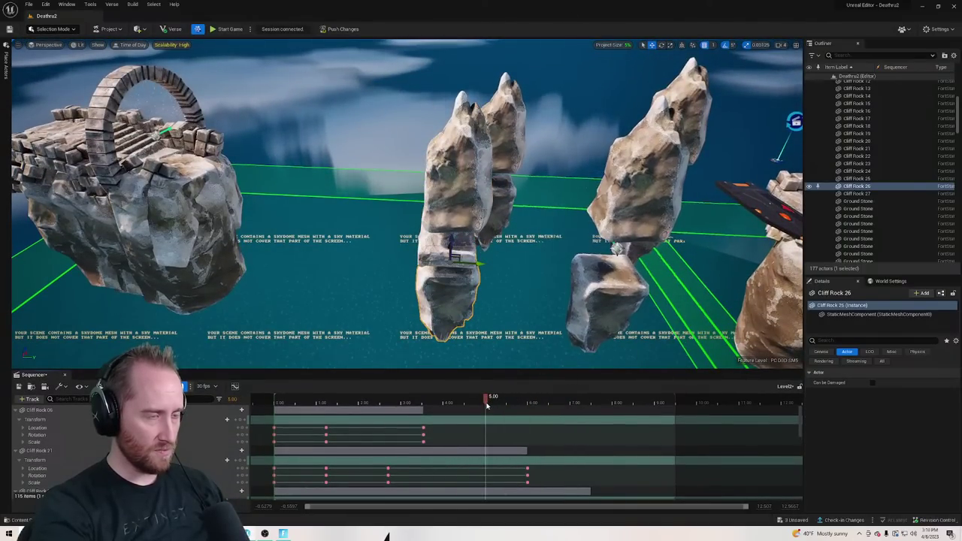
click(458, 188)
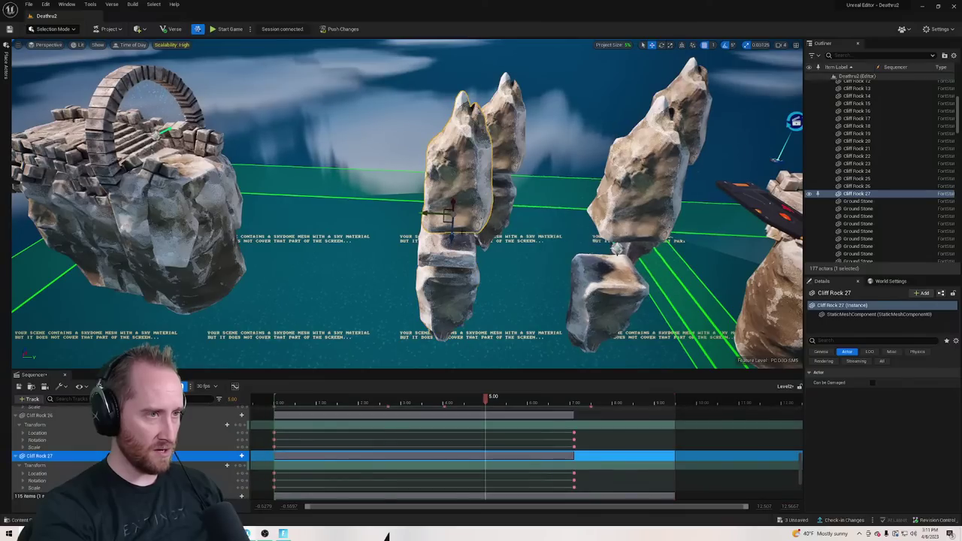
drag(485, 400, 439, 406)
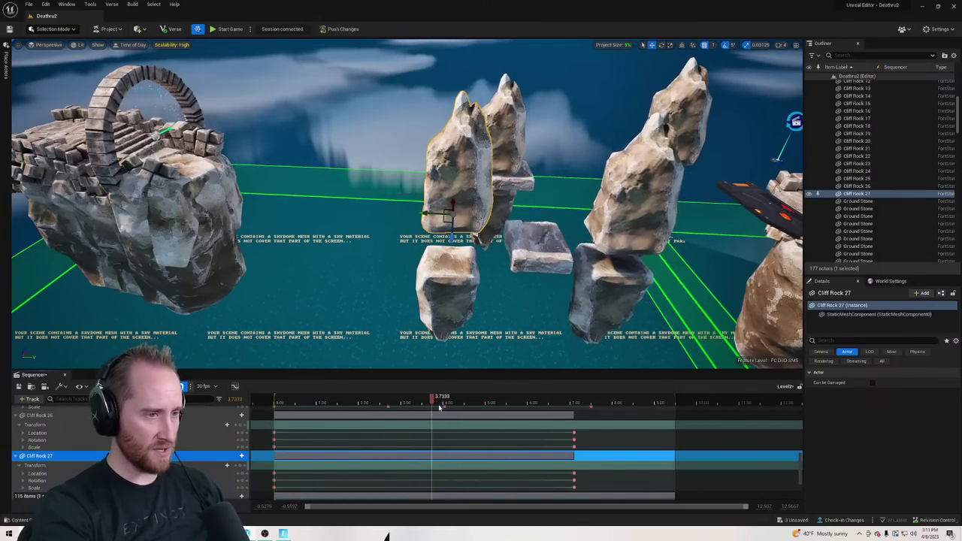
drag(472, 369, 473, 93)
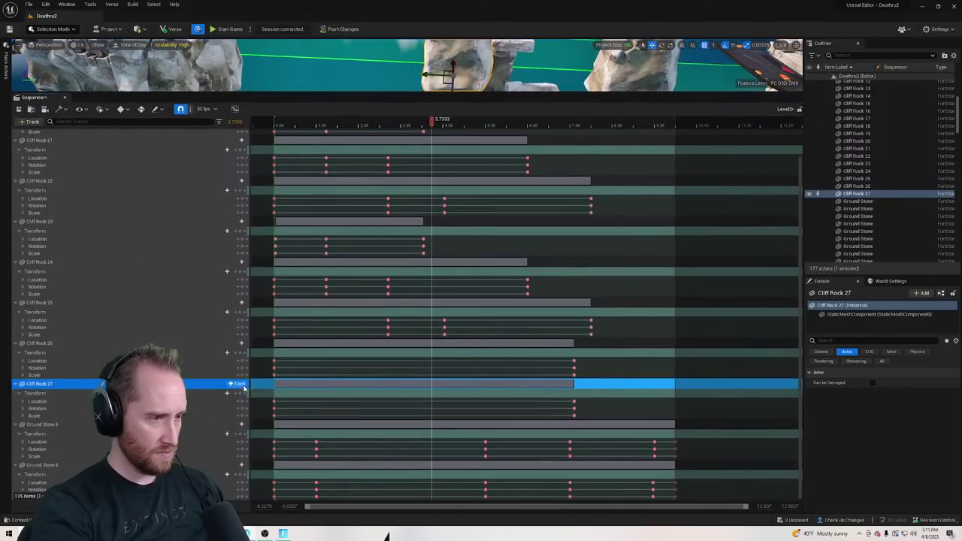
click(241, 353)
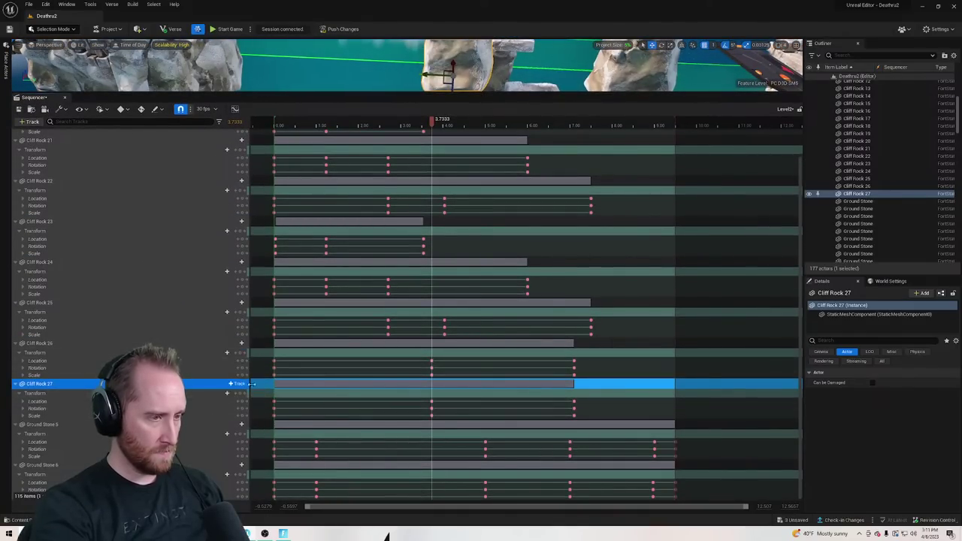
Try closing Cliff Rock 27 and Cliff Rock 26 onto the moving stone with keys at 4.90 seconds, and undo the added keys
drag(434, 124, 482, 124)
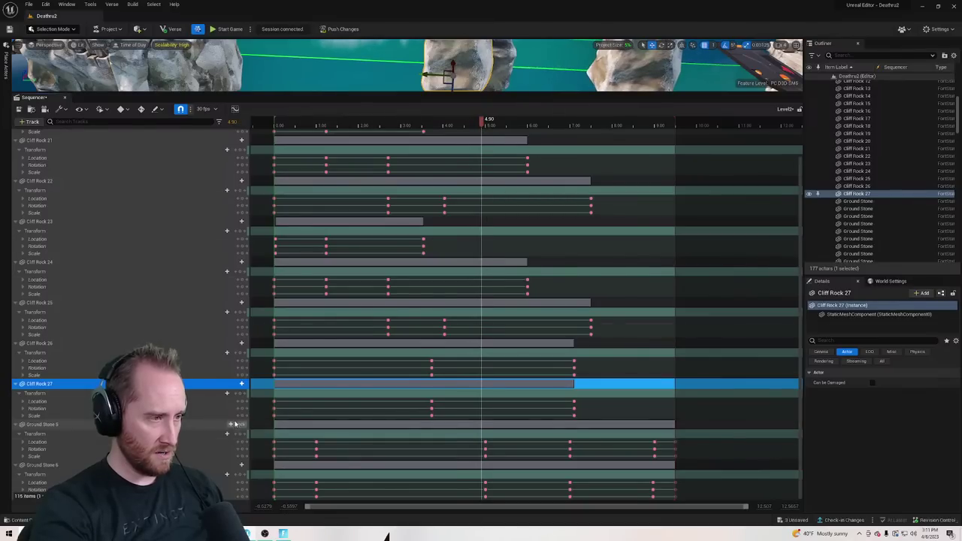
drag(526, 99, 525, 273)
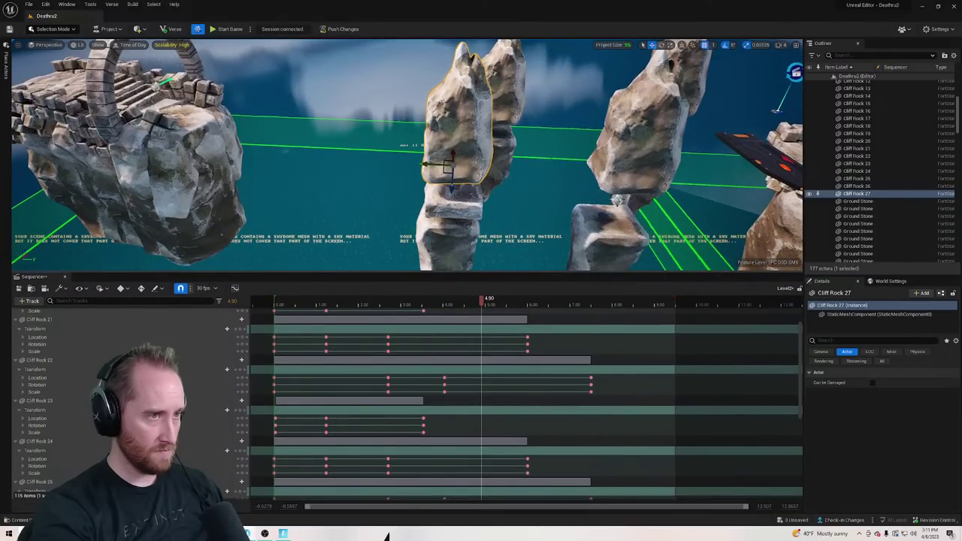
mouse_move(452, 119)
right_down()
mouse_move(452, 105)
mouse_move(452, 119)
right_up()
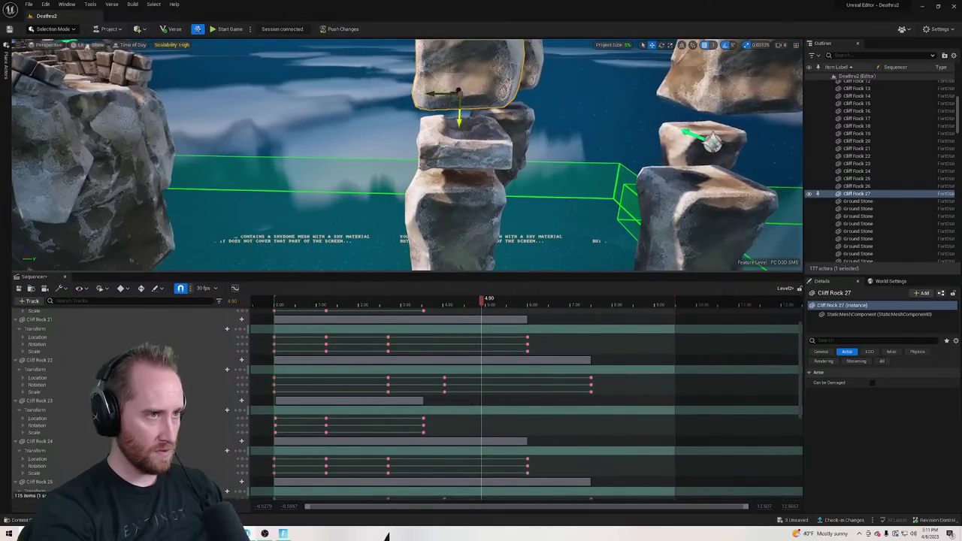
mouse_move(458, 120)
mouse_down()
mouse_move(466, 148)
mouse_move(458, 129)
mouse_up()
click(471, 200)
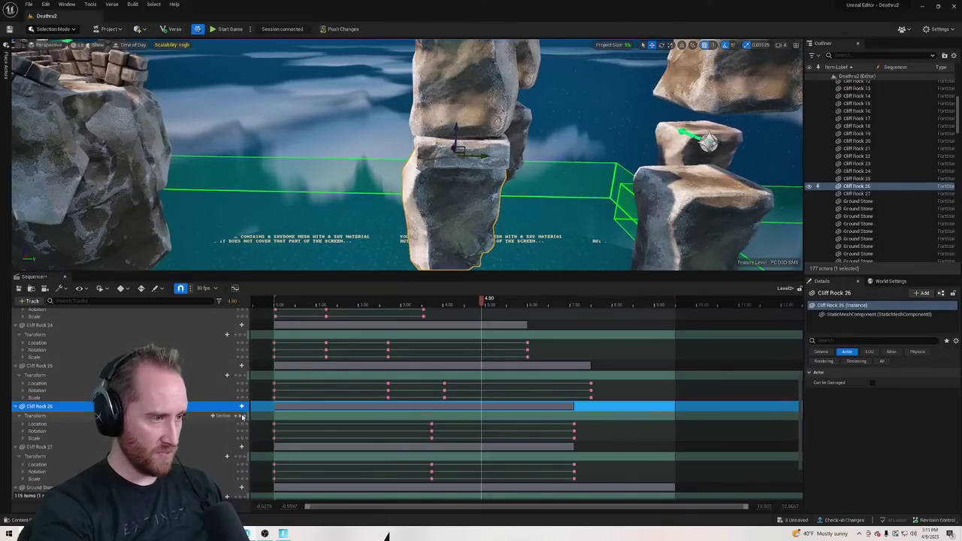
click(242, 417)
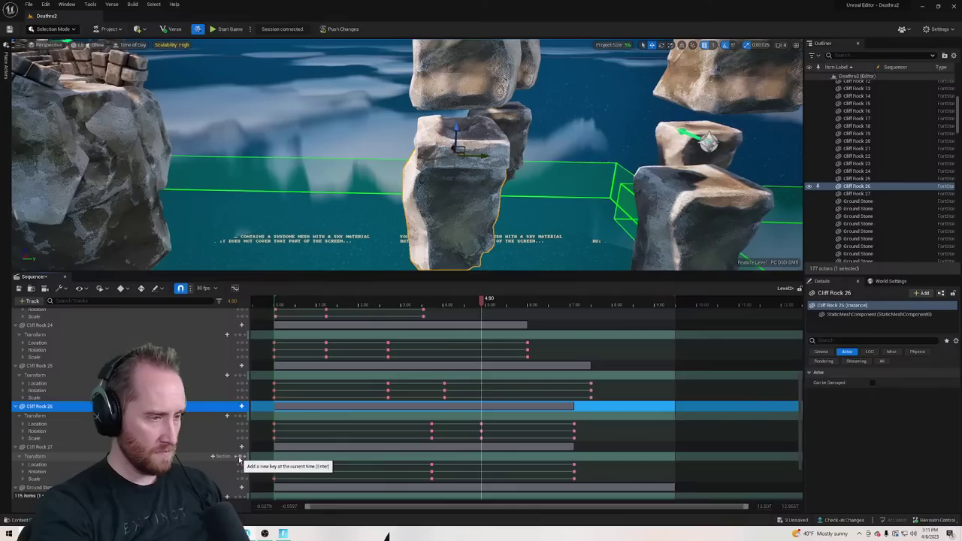
mouse_move(484, 302)
mouse_down()
mouse_move(459, 304)
mouse_move(506, 304)
mouse_move(467, 318)
mouse_move(484, 312)
mouse_up()
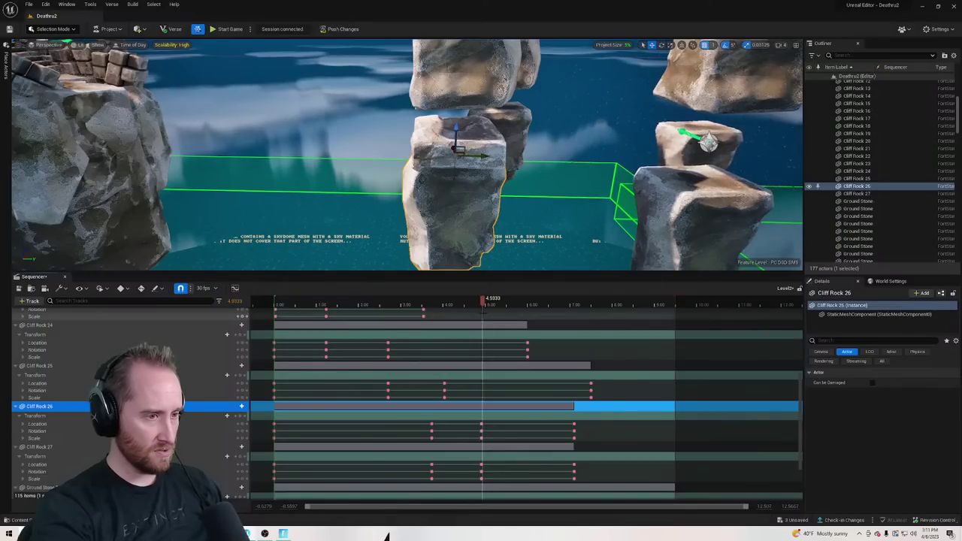
key(ctrl+z)
Try raising Cliff Rock 26 against the underside of the moving stone at 4.90 seconds
click(478, 302)
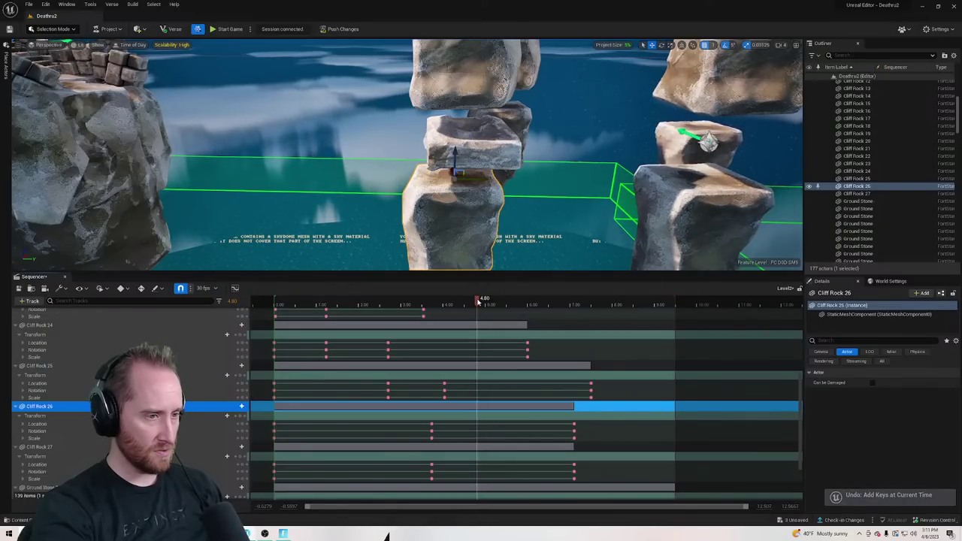
drag(478, 301, 484, 304)
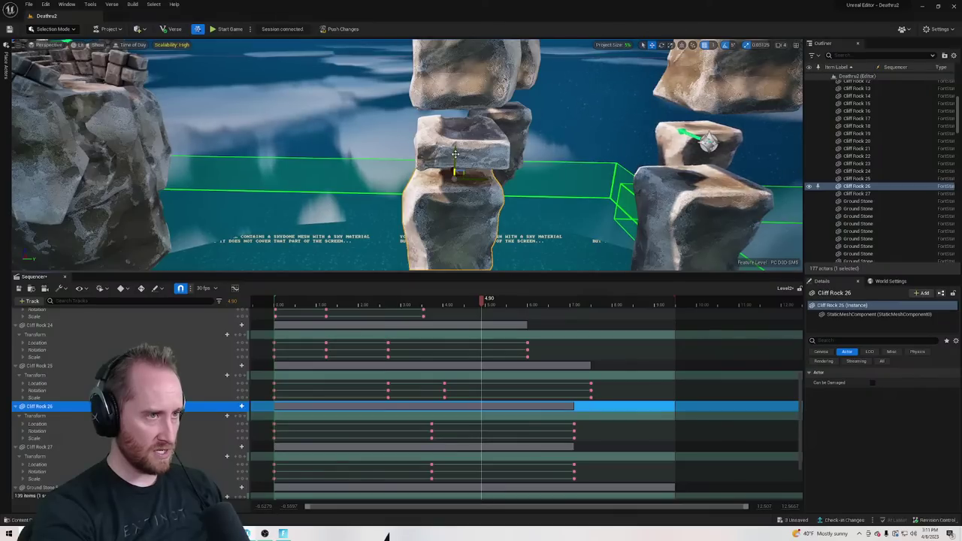
drag(454, 154, 456, 126)
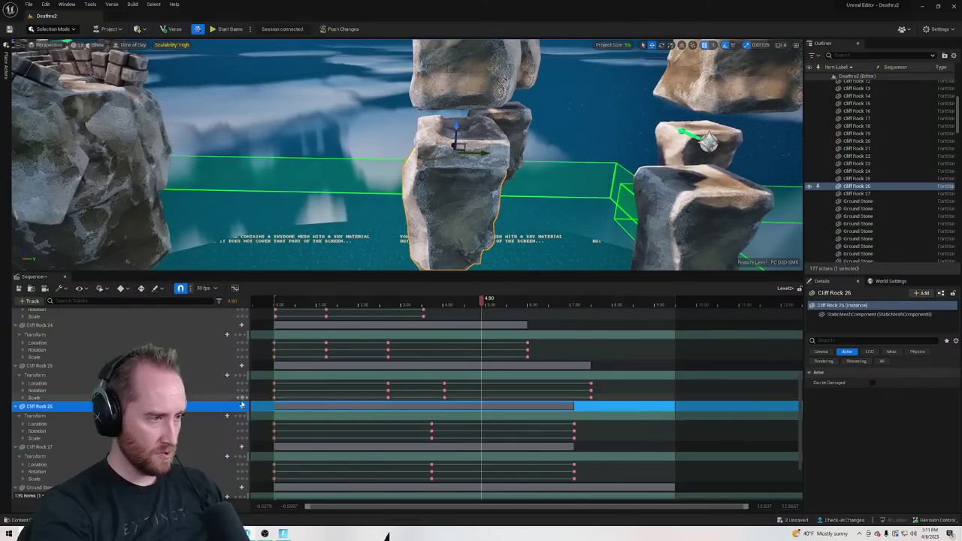
key(period)
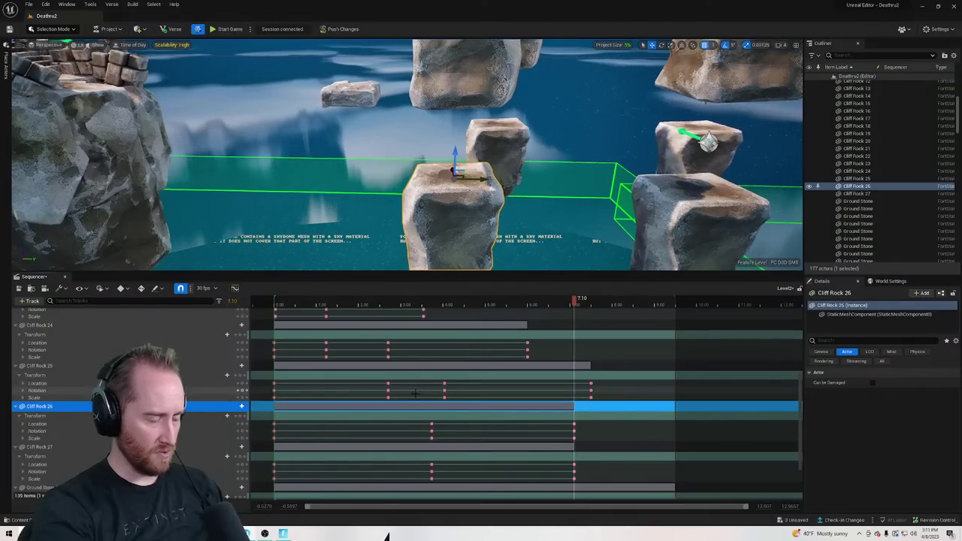
Key Cliff Rock 26 and Cliff Rock 27 closed against each other at 5.00 seconds
click(528, 305)
drag(528, 305, 488, 305)
drag(457, 154, 460, 126)
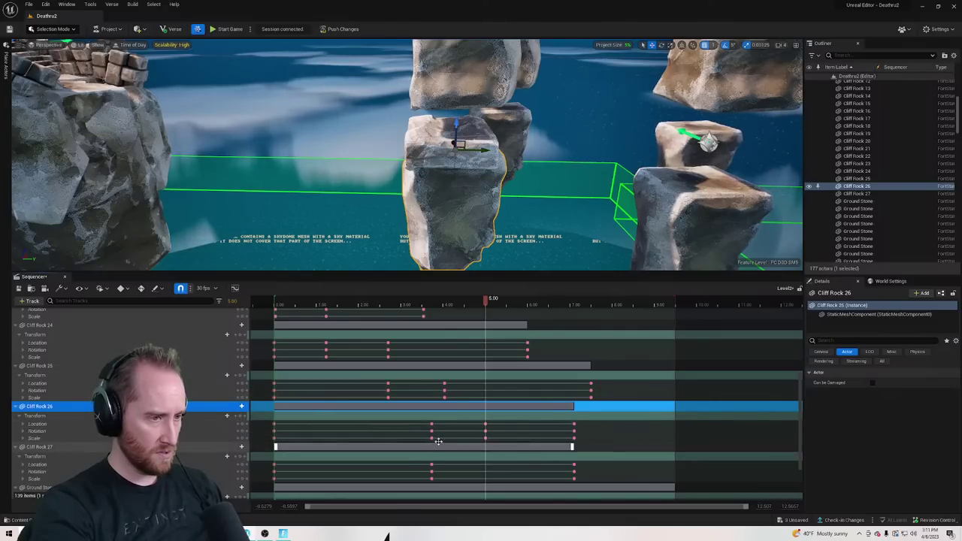
click(460, 79)
drag(458, 118, 459, 149)
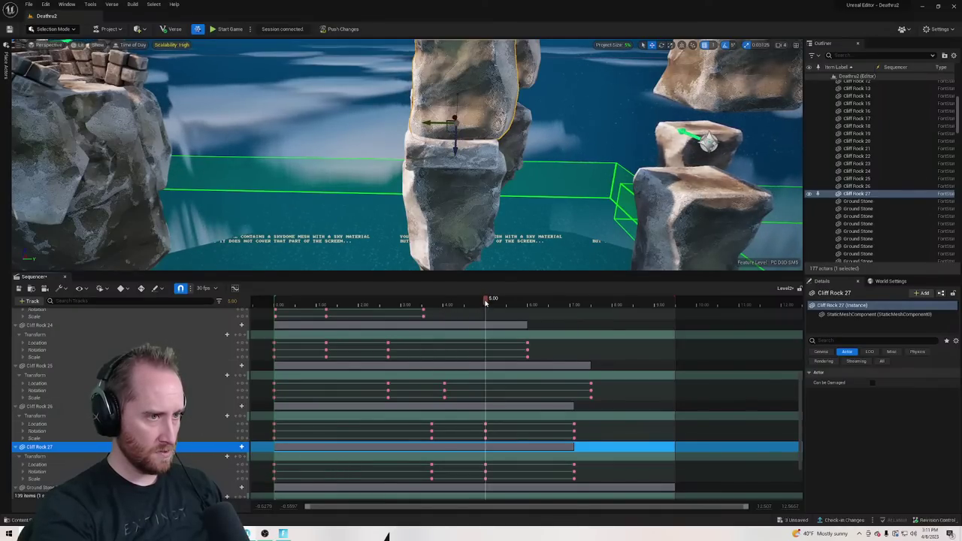
Scrub the sequence between 5.00 and about 6.87 seconds to examine the stones' path beyond the fourth rock pair
drag(486, 300, 549, 303)
right_drag(526, 188, 402, 194)
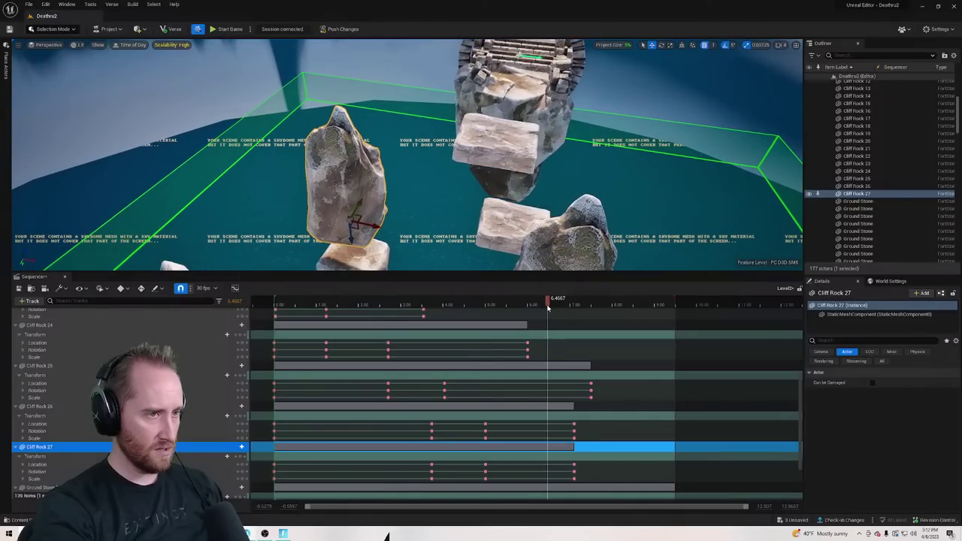
drag(548, 307, 564, 308)
right_drag(466, 188, 362, 190)
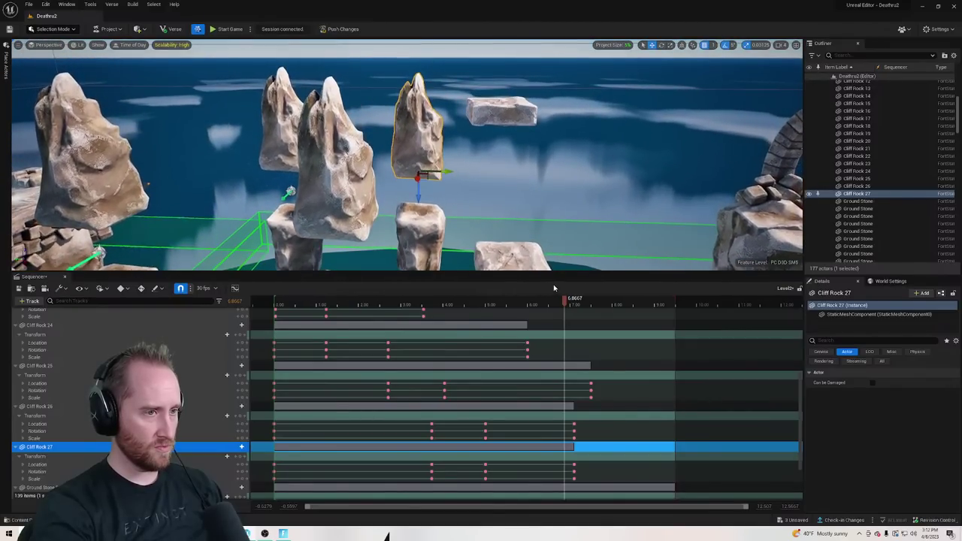
drag(457, 308, 422, 337)
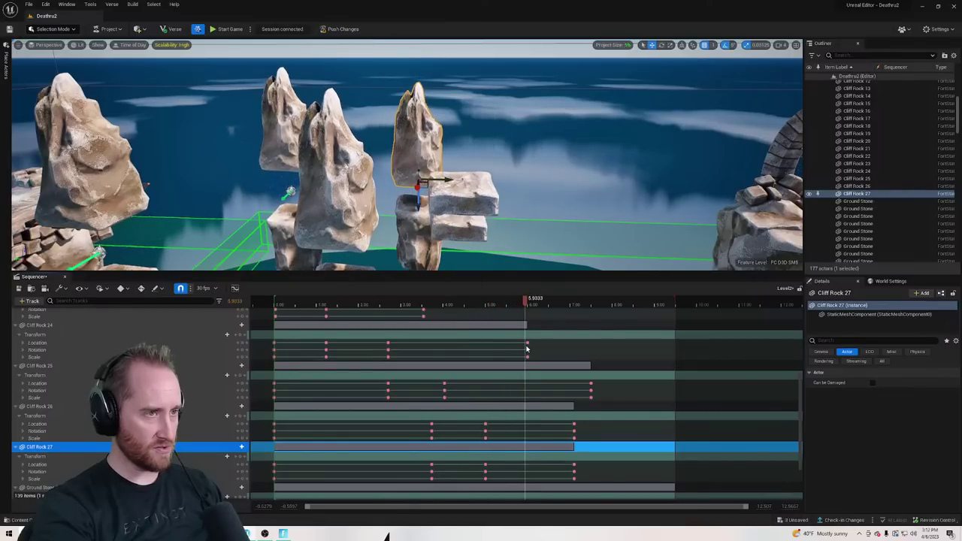
drag(569, 352, 550, 354)
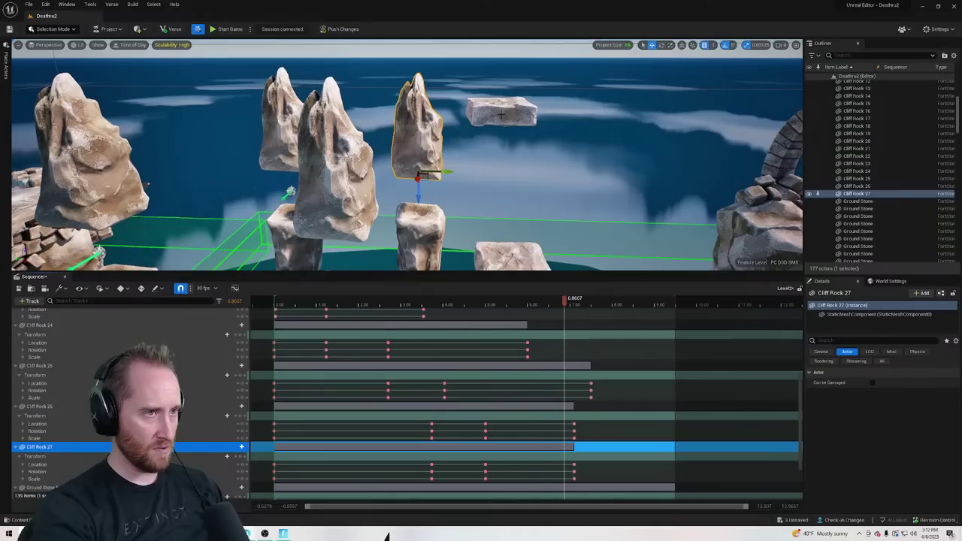
right_drag(509, 201, 531, 228)
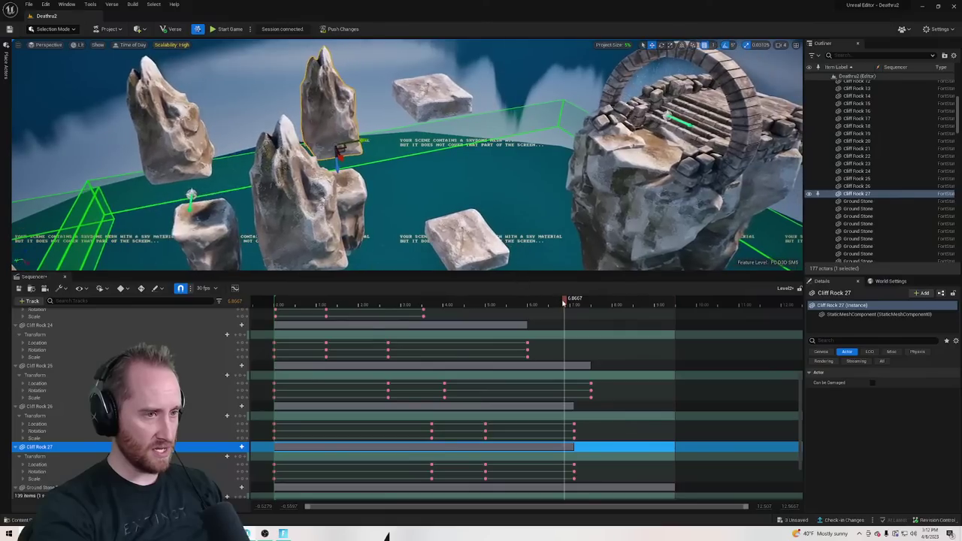
click(531, 304)
drag(538, 309, 561, 295)
right_drag(542, 226, 500, 238)
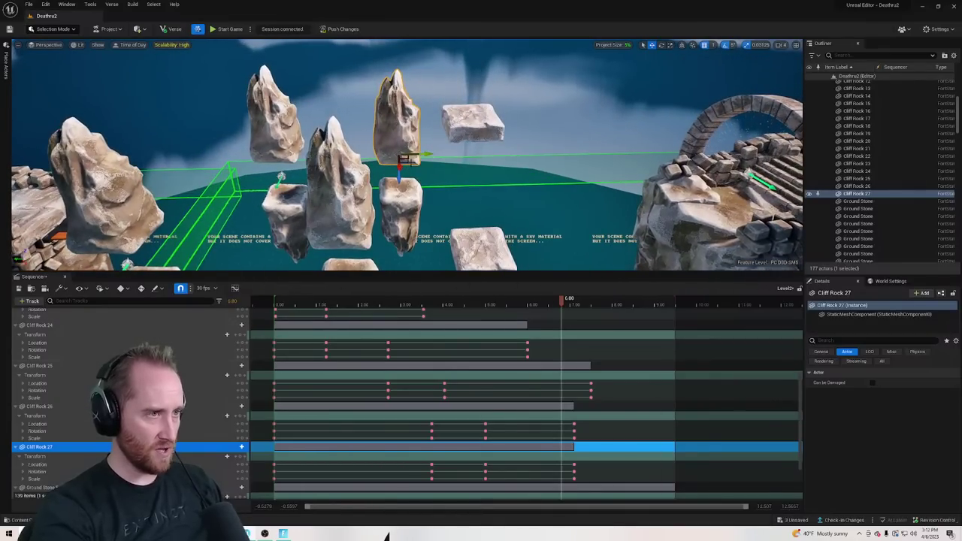
Duplicate Cliff Rock 26 and Cliff Rock 27 and place the copied pair farther along the course, around the moving stone's path
ctrl+click(401, 236)
alt+drag(399, 209, 402, 213)
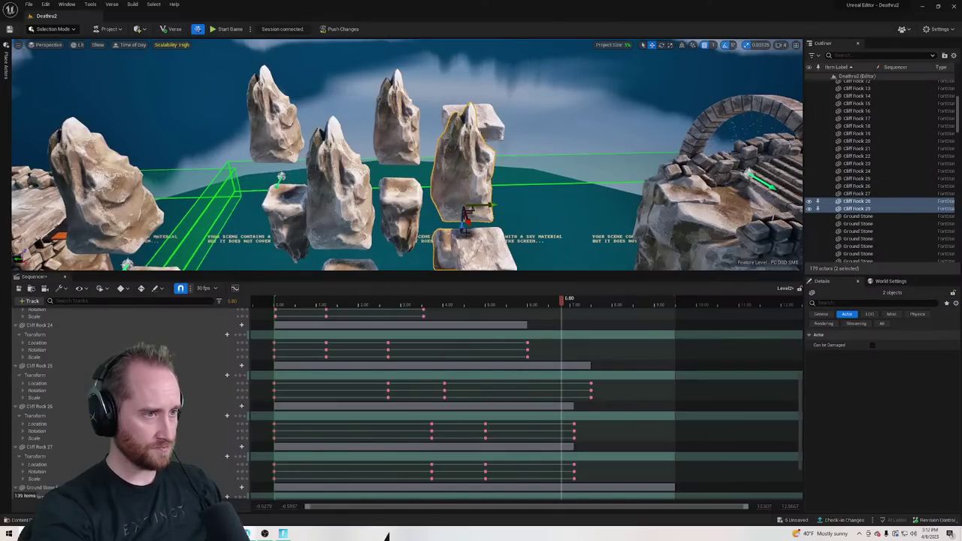
mouse_move(543, 135)
right_down()
mouse_move(613, 120)
mouse_move(544, 136)
right_up()
drag(478, 175, 481, 171)
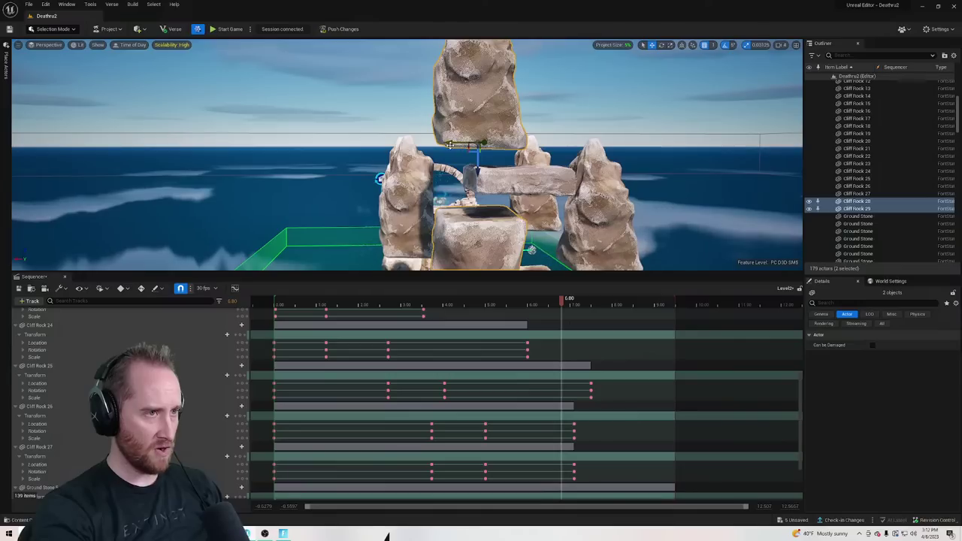
drag(450, 144, 489, 145)
Check the duplicated pair against the moving stones and delete its lower rock, Cliff Rock 28
right_drag(489, 145, 615, 185)
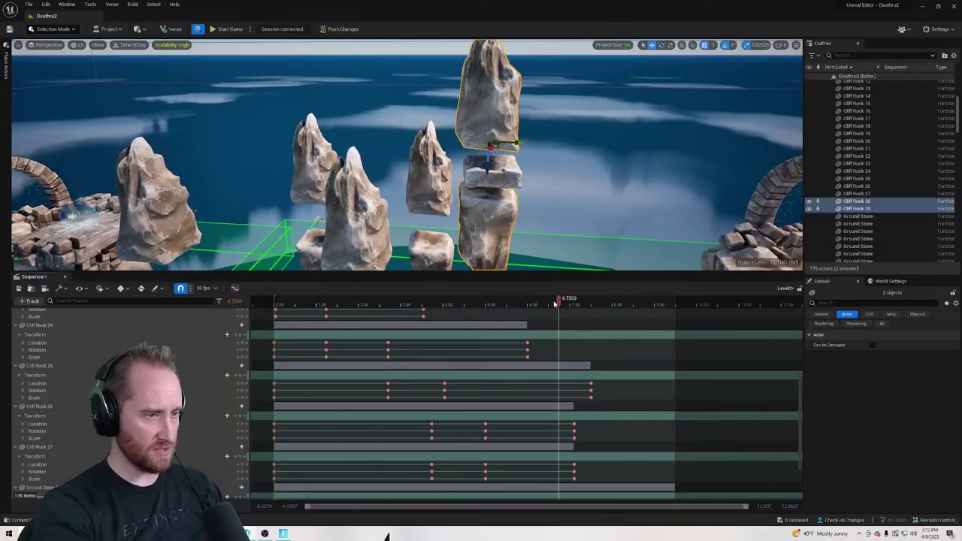
right_drag(536, 217, 542, 193)
alt+drag(478, 211, 470, 209)
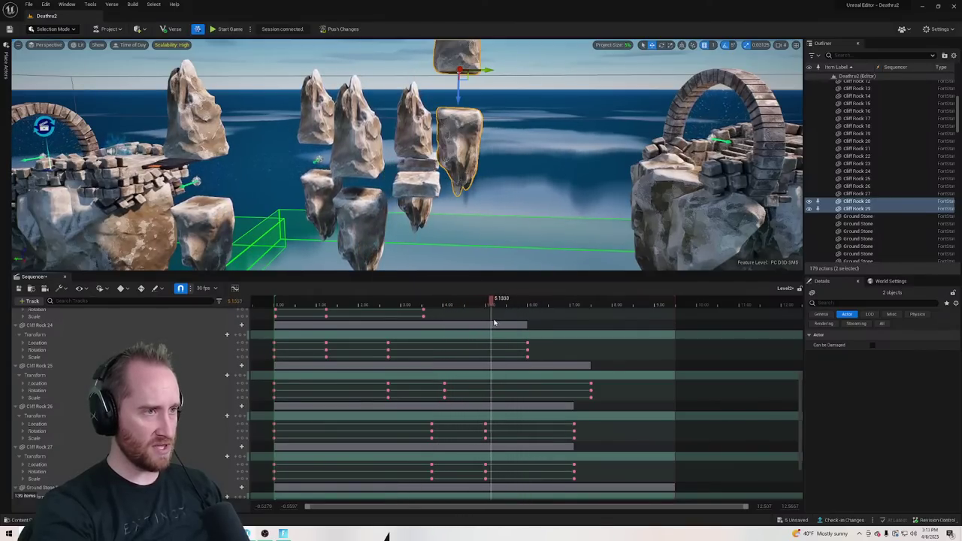
right_drag(520, 218, 476, 230)
drag(523, 291, 477, 310)
right_drag(492, 239, 481, 241)
click(487, 143)
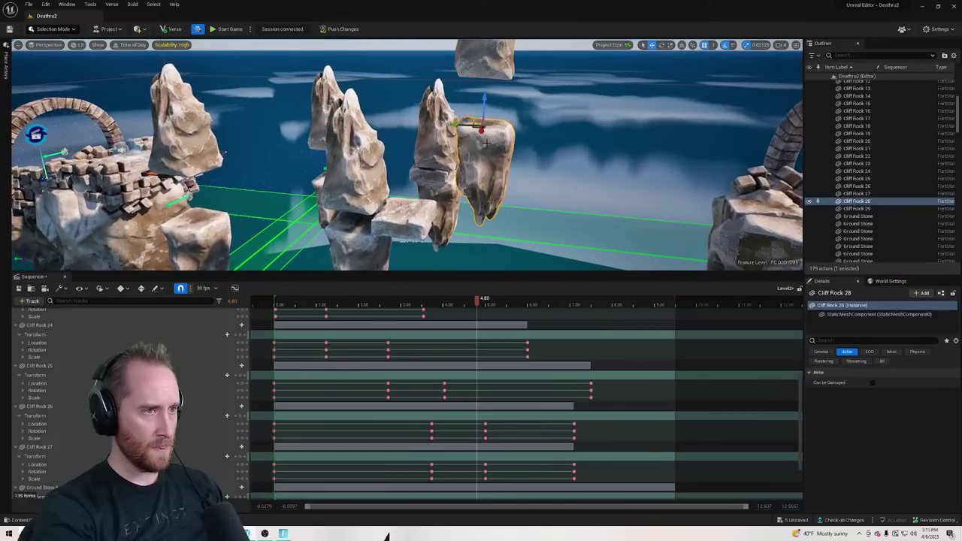
key(Delete)
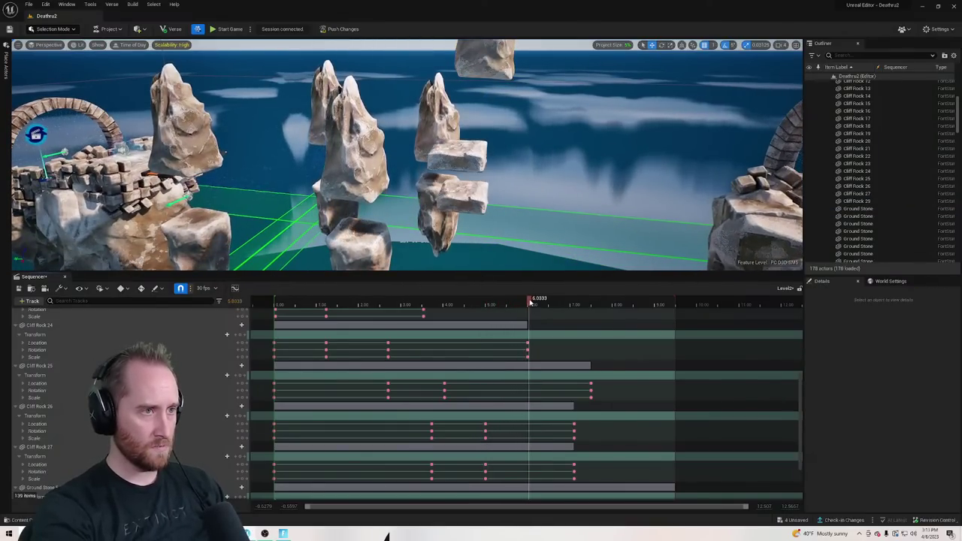
Lower Cliff Rock 29 to the height of the moving stone at 6.6667 seconds
drag(543, 298, 557, 299)
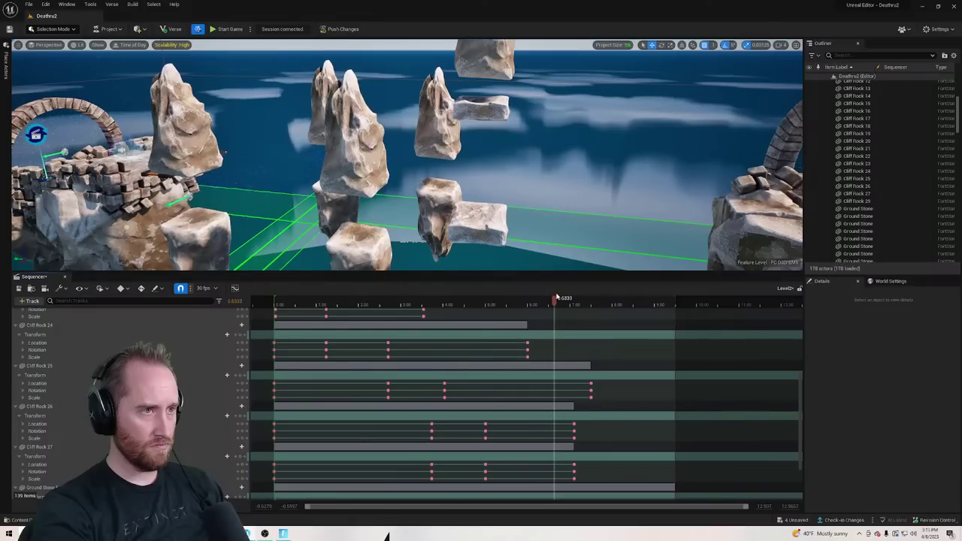
click(493, 58)
key(e)
right_drag(492, 59, 492, 66)
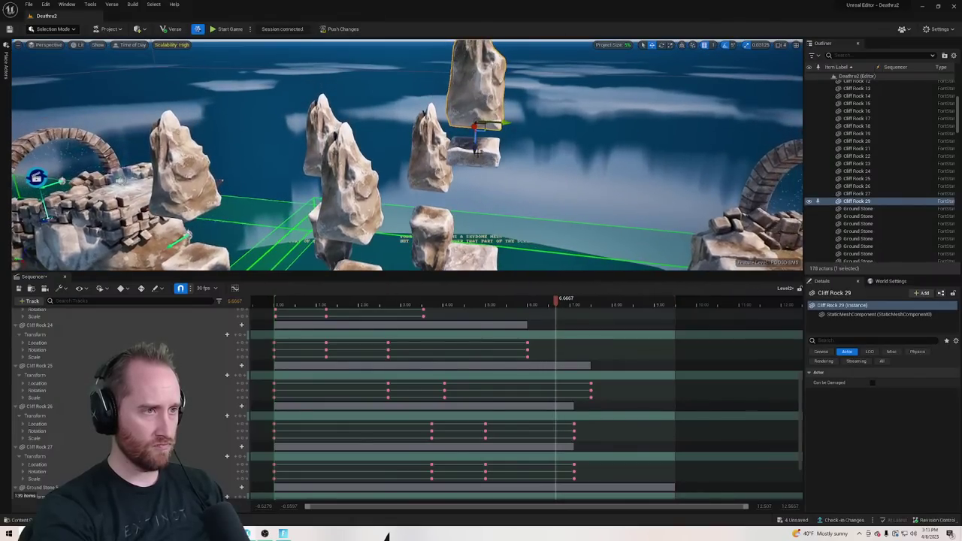
drag(476, 153, 475, 168)
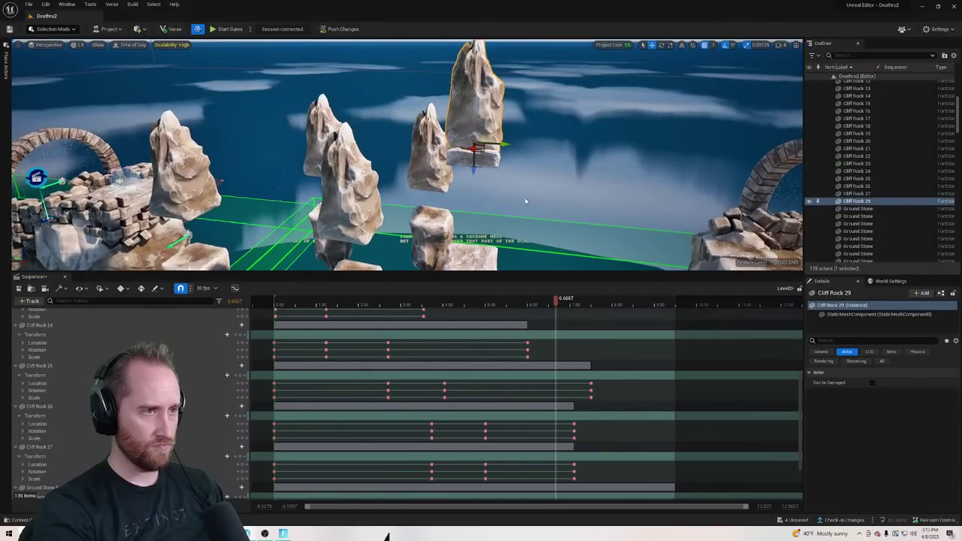
Raise Cliff Rock 29 slightly at 6.9667 seconds and scrub the sequence to check how the stones pass it
drag(557, 305, 491, 310)
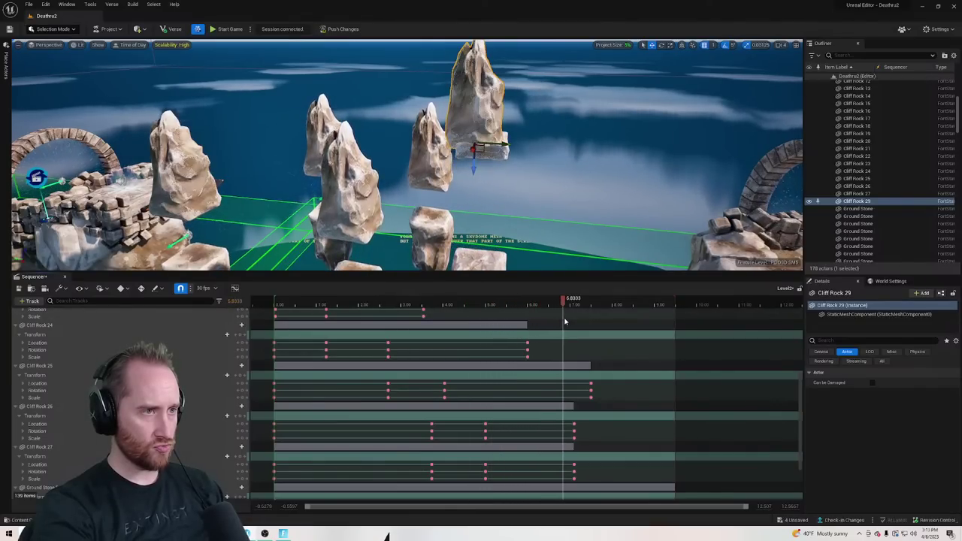
drag(565, 322, 548, 324)
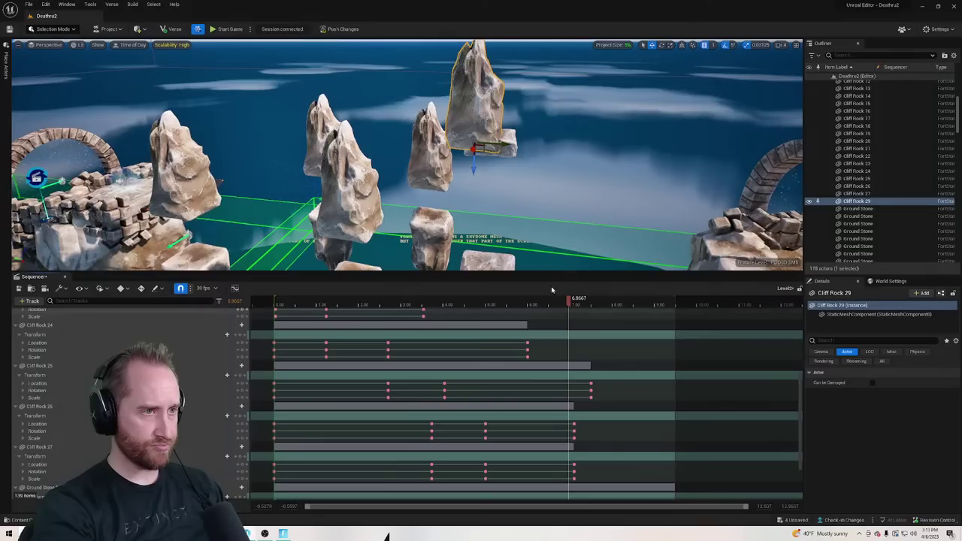
drag(473, 168, 475, 160)
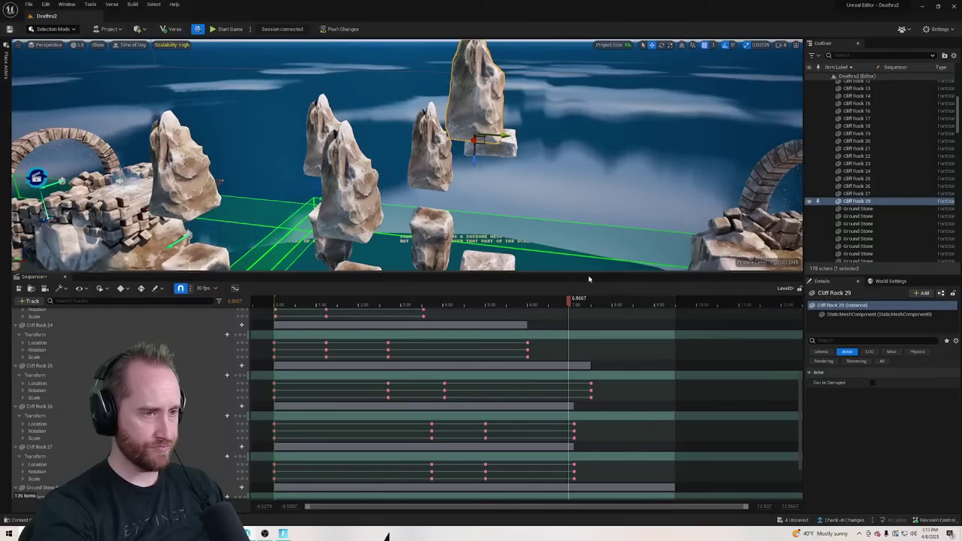
drag(569, 305, 600, 315)
mouse_move(588, 218)
right_down()
mouse_move(650, 248)
mouse_move(626, 244)
mouse_move(600, 219)
right_up()
drag(602, 297, 531, 332)
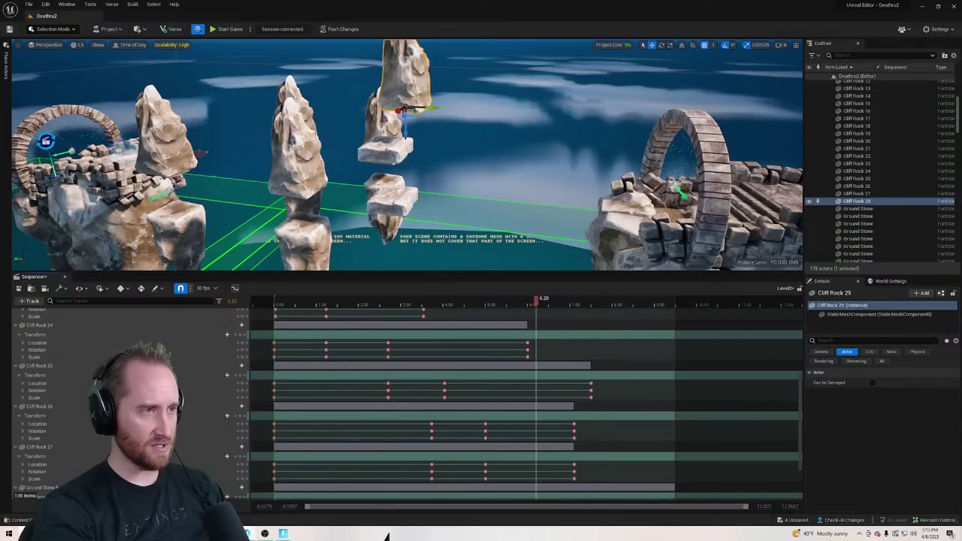
right_drag(468, 141, 448, 139)
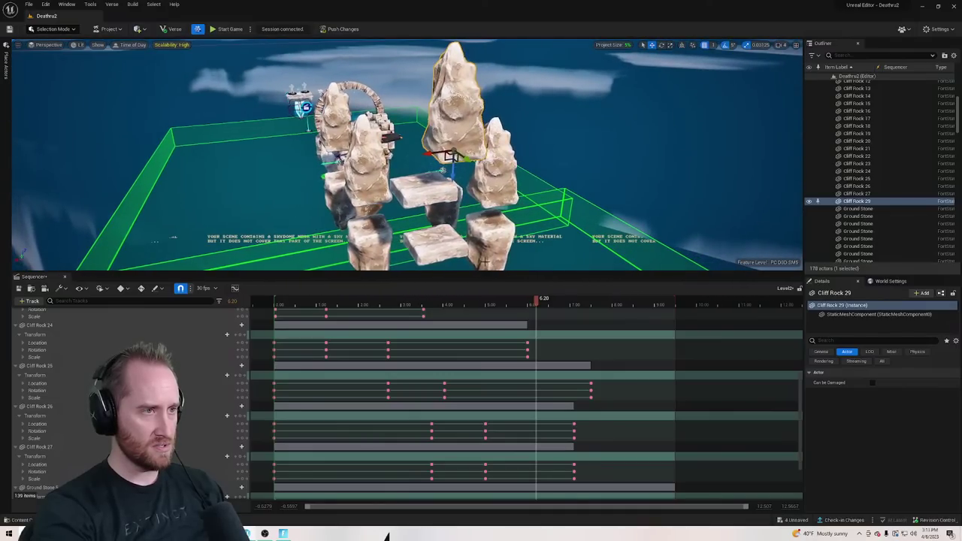
drag(572, 305, 498, 305)
right_drag(406, 136, 500, 132)
Push the changes to the session, saving the modified rocks and Level2, and clear and close the message log
click(357, 32)
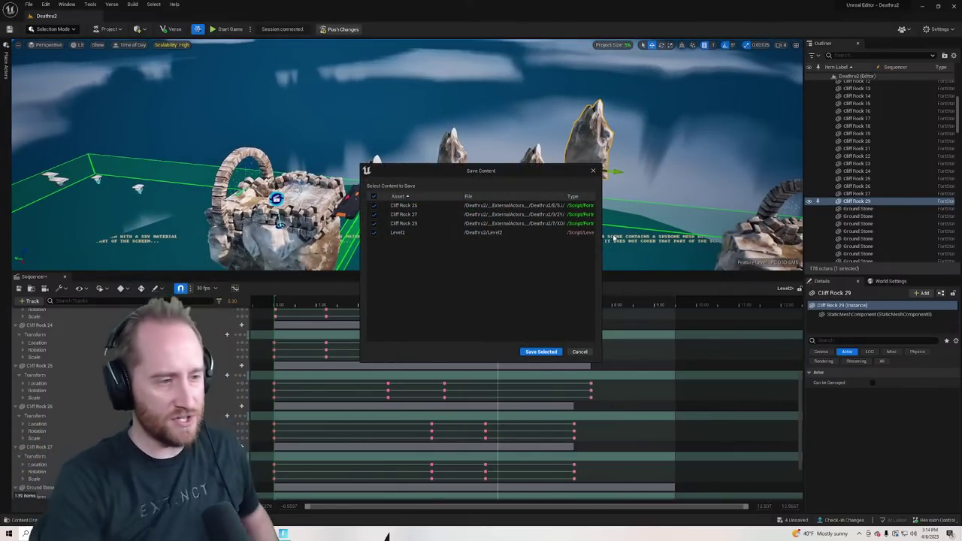
click(545, 352)
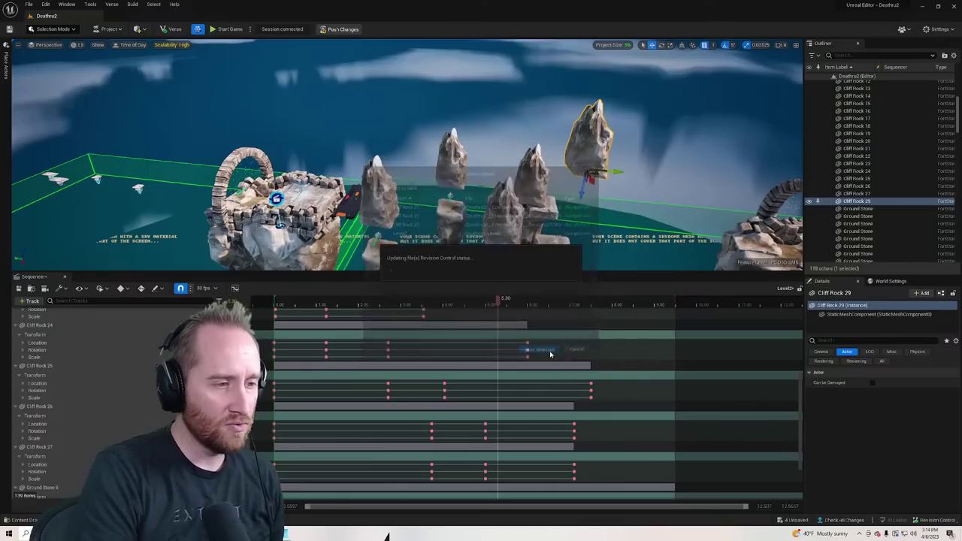
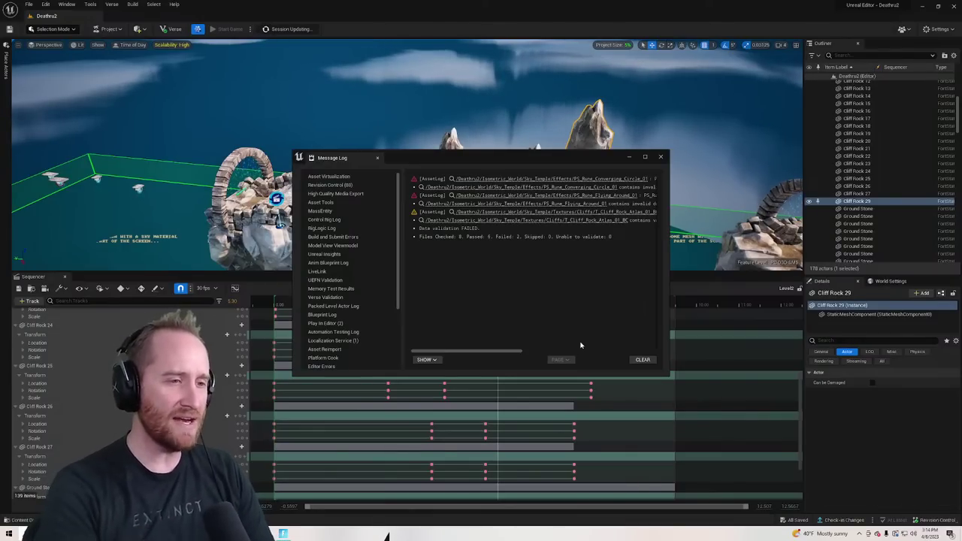
click(642, 360)
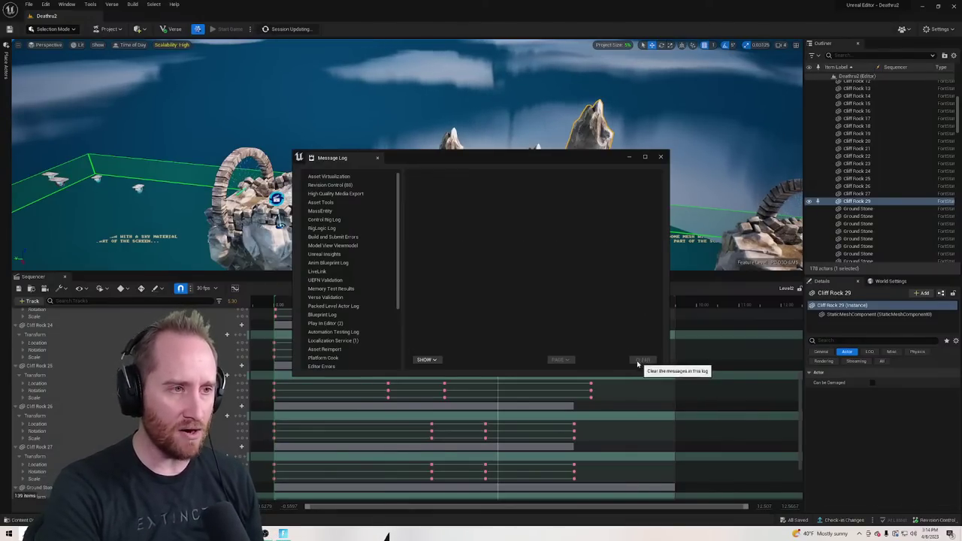
click(662, 158)
Switch to Fortnite and walk the character across the starting platform to inspect the rock obstacle in Edit Mode
mouse_move(665, 156)
right_down()
mouse_move(695, 184)
mouse_move(692, 123)
mouse_move(689, 156)
mouse_move(662, 158)
right_up()
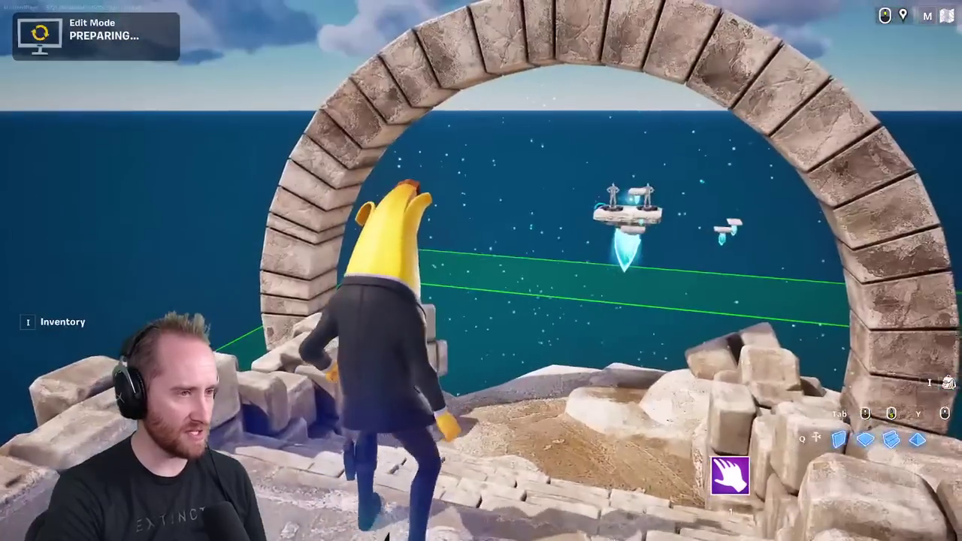
key(w)
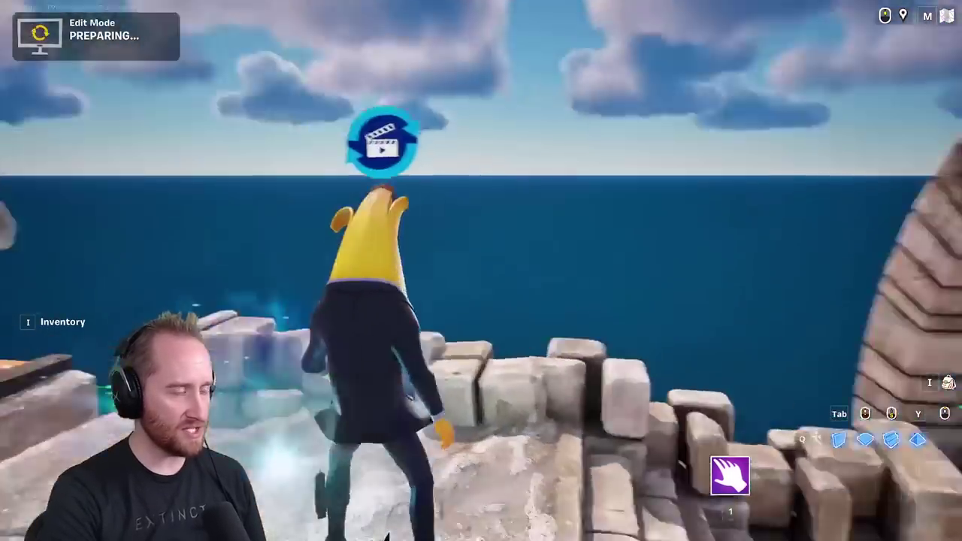
key(w)
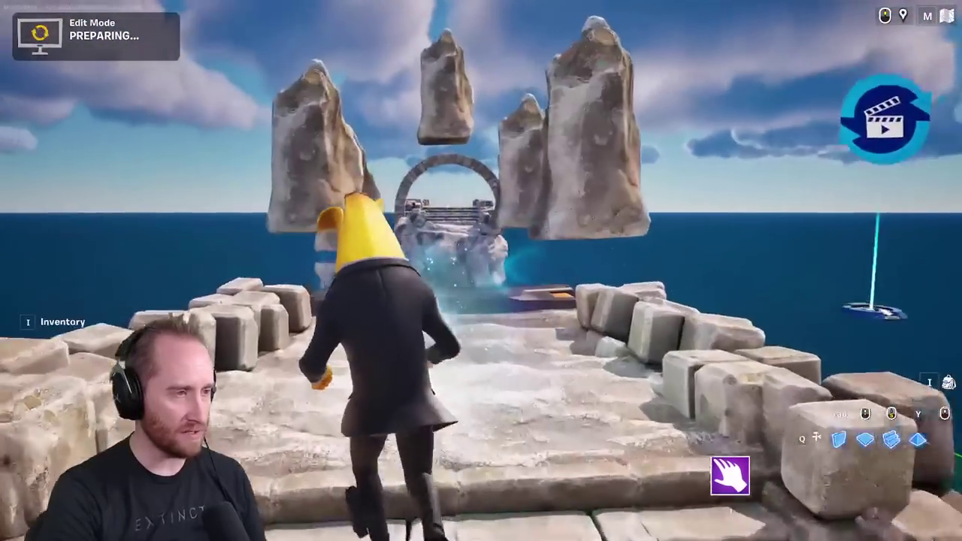
key(w)
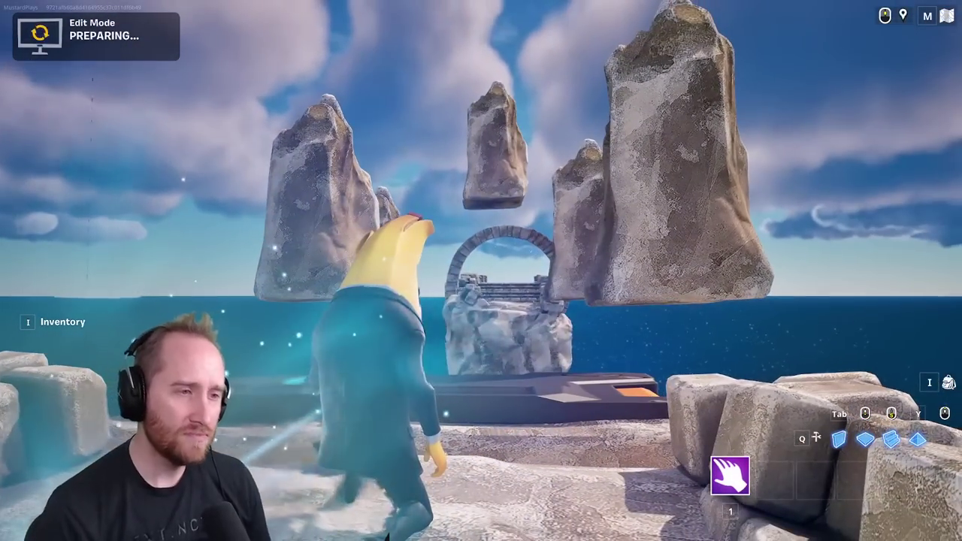
key(w)
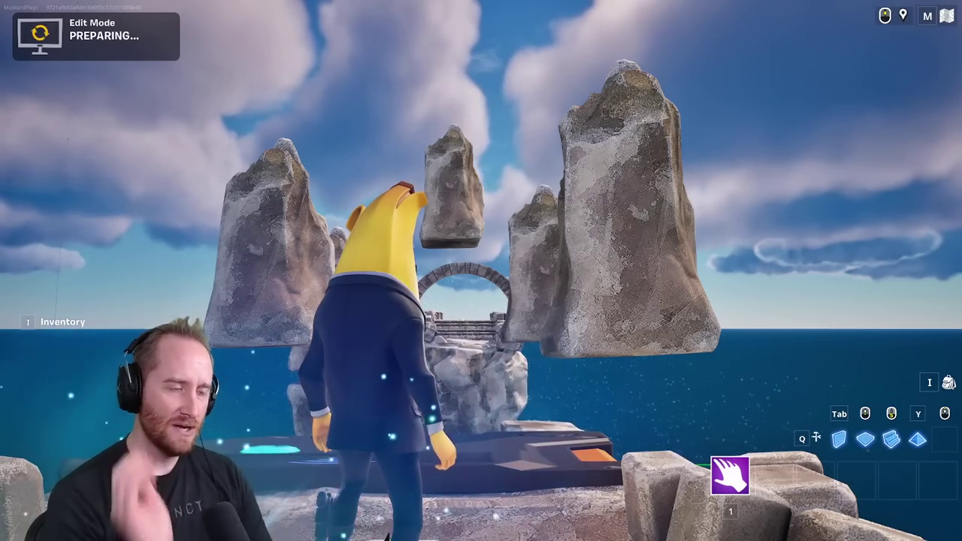
key(w)
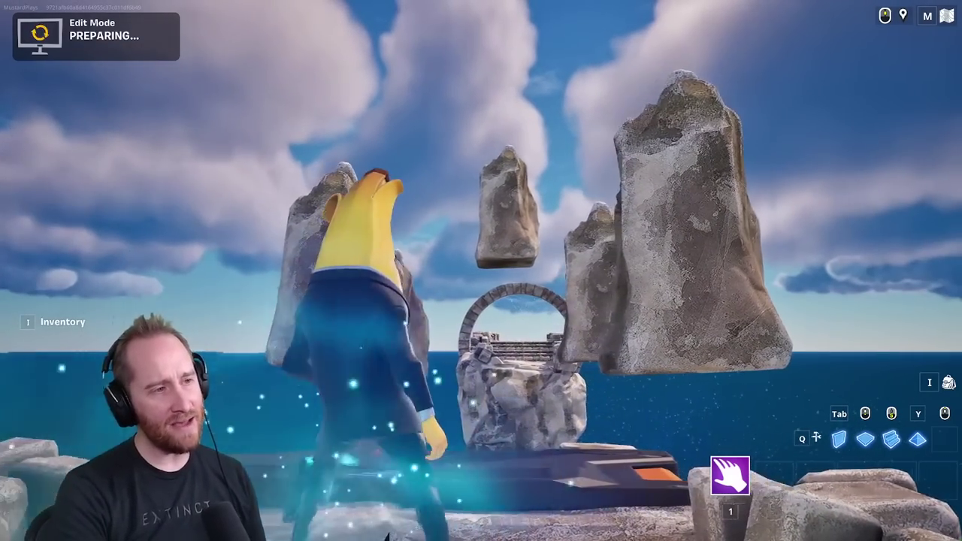
key(w)
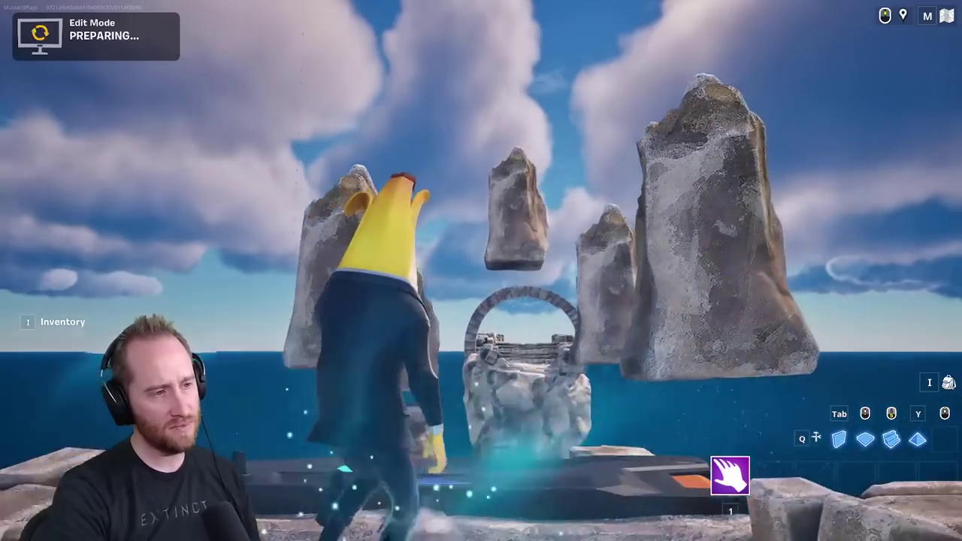
key(s)
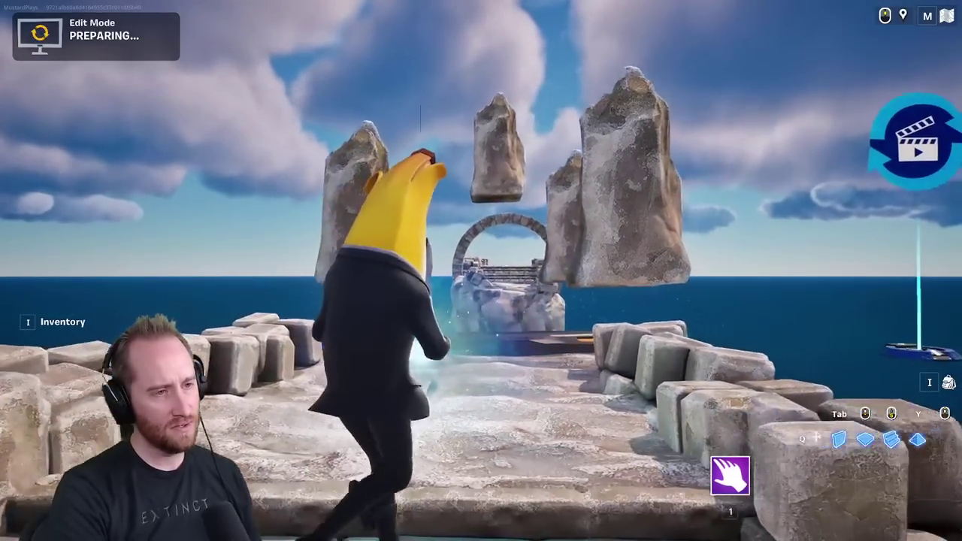
key(d)
key(a)
key(d)
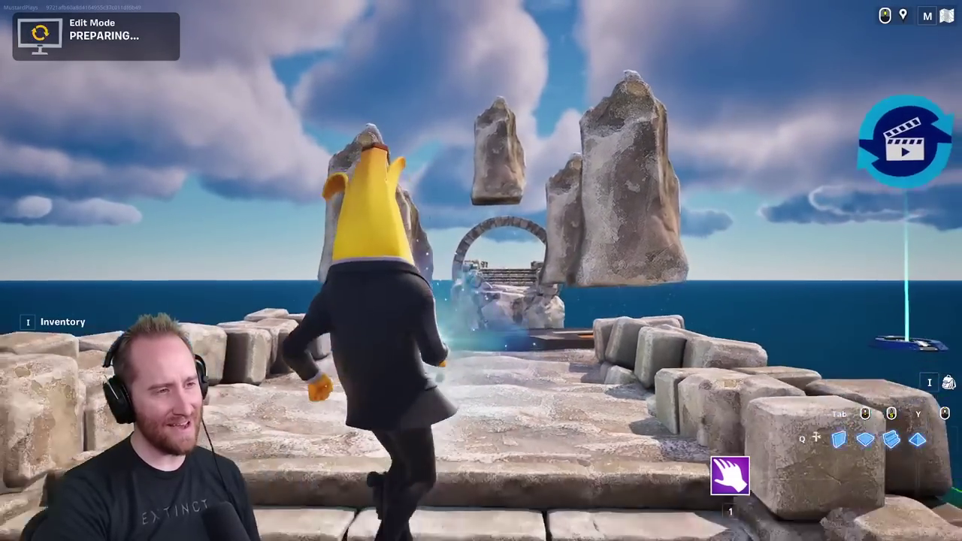
key(w)
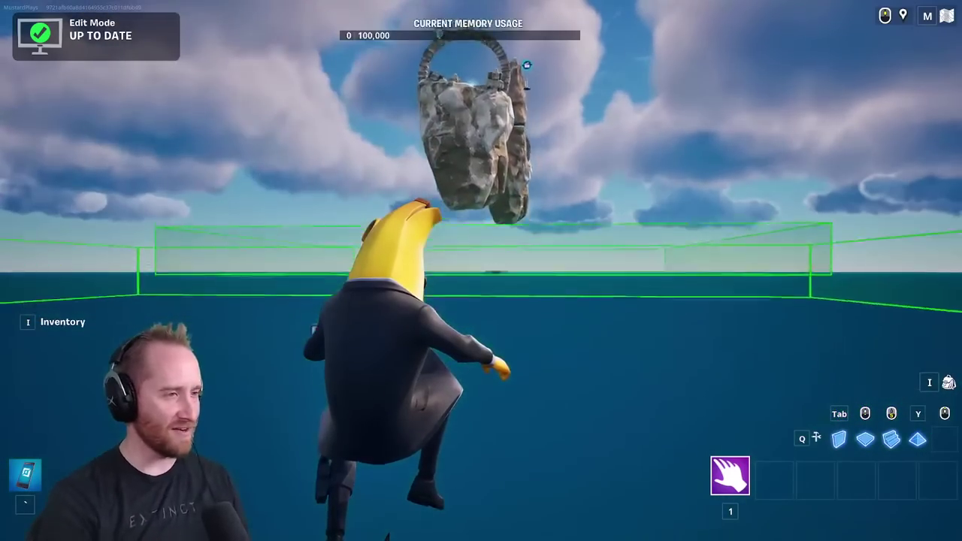
Enter fly mode, rise above the water and fly the character toward the arched starting island of the rock obstacle
key(space)
key(space)
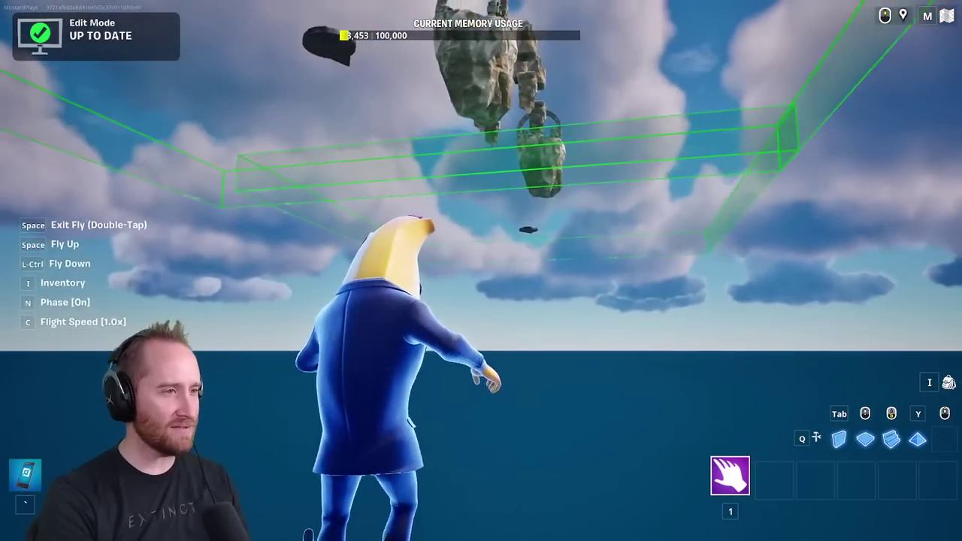
key(space)
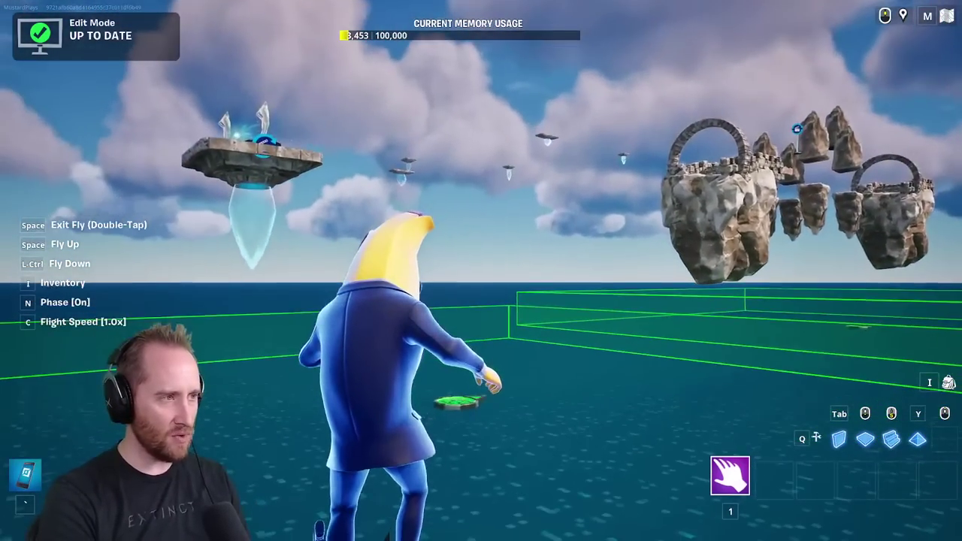
key(space)
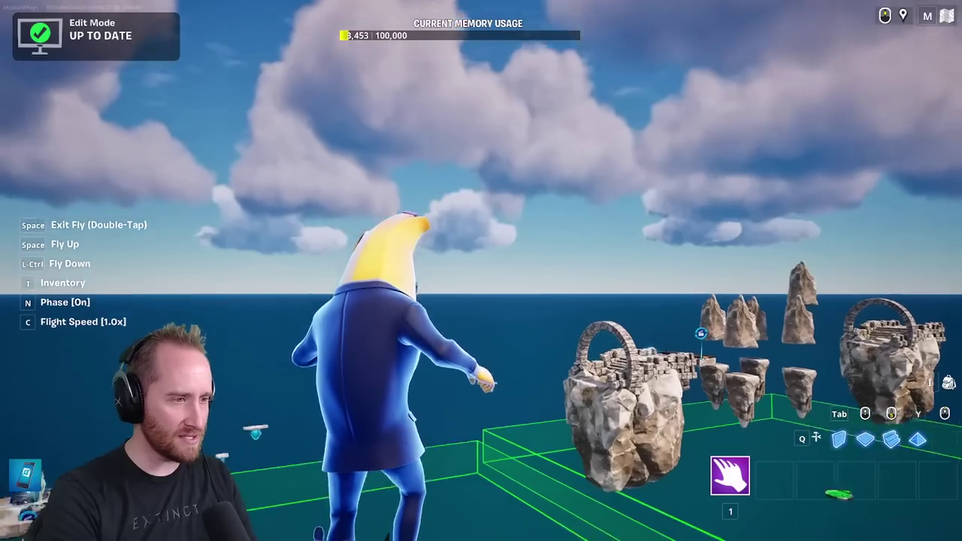
key(space)
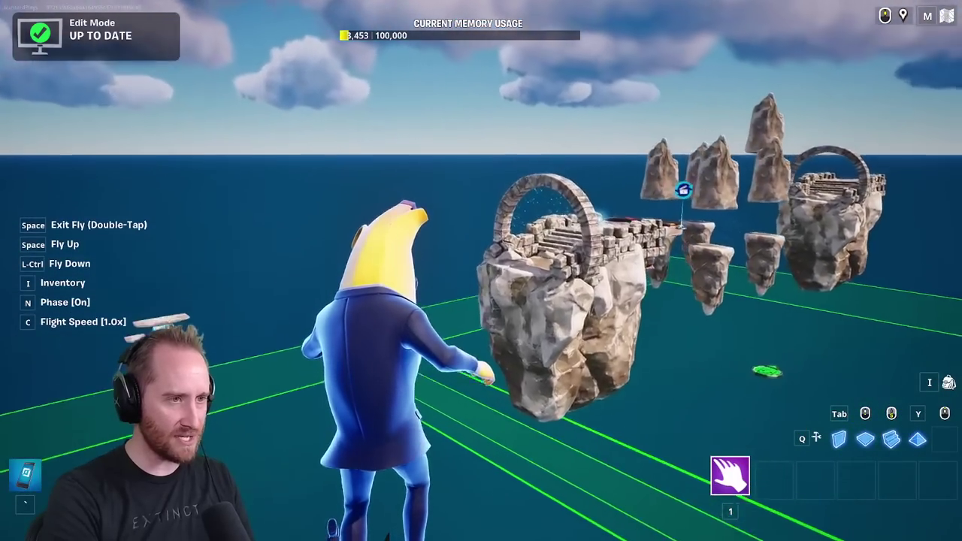
key(w)
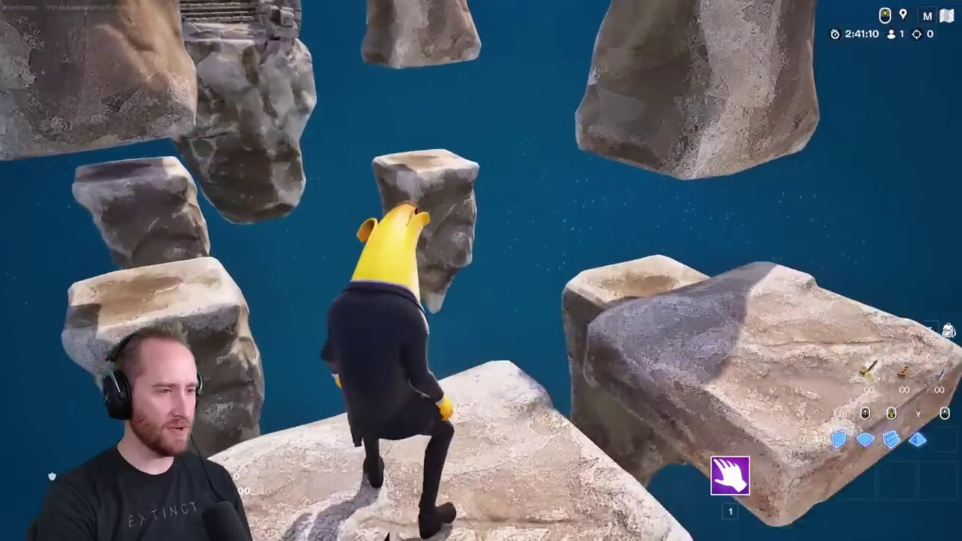
Playtest the obstacle in the running game by riding the moving stones between the cliff rocks and jumping toward the next stone
key(w)
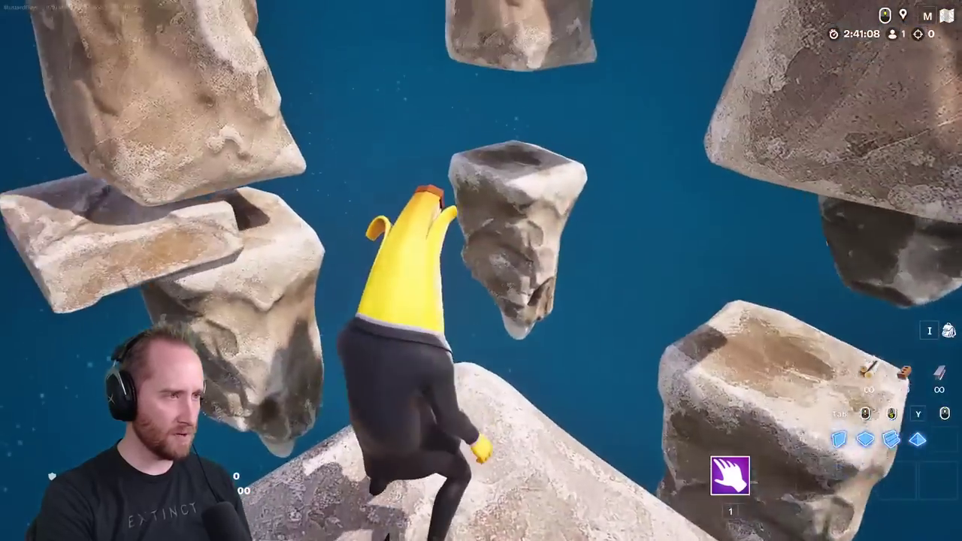
key(w)
key(space)
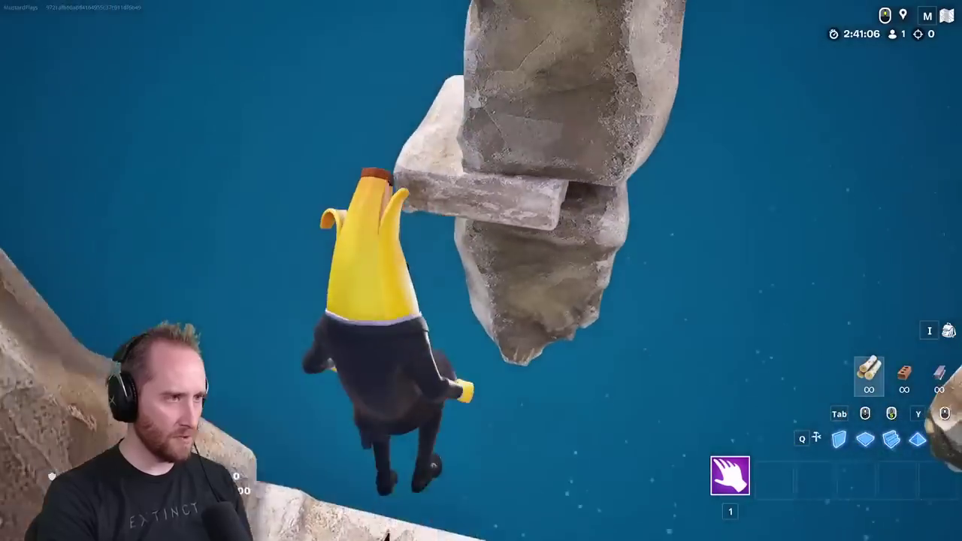
Playtest the last jumps of the floating-rock course, from the cliff rocks over the ground stone toward the arch island
key(space)
key(w)
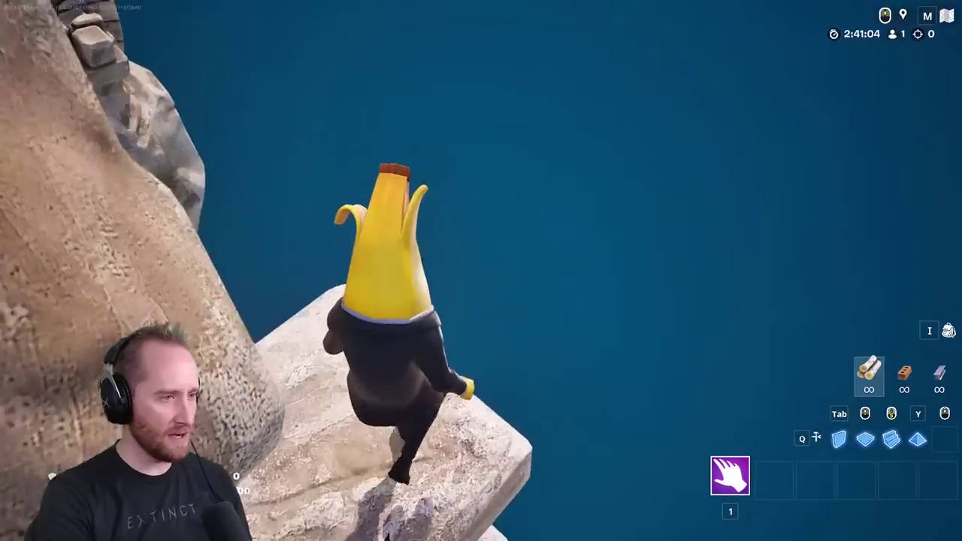
key(space)
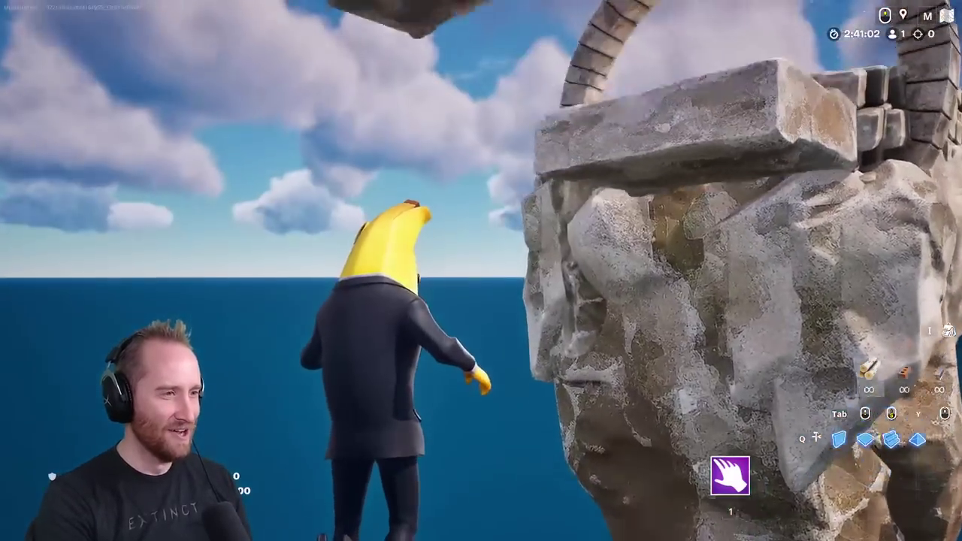
key(w)
key(space)
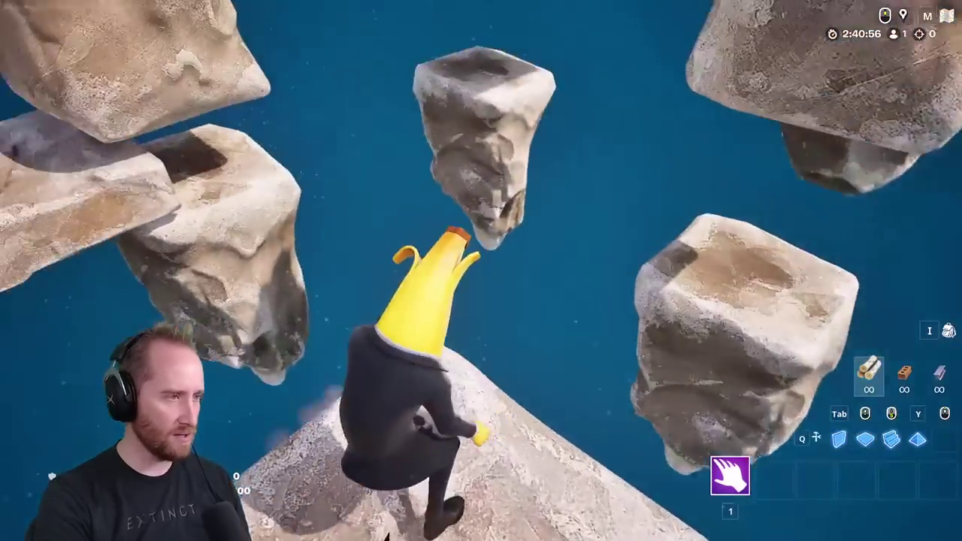
Run the course from the starting bridge over the cliff rocks and ground stones to the arch island
key(space)
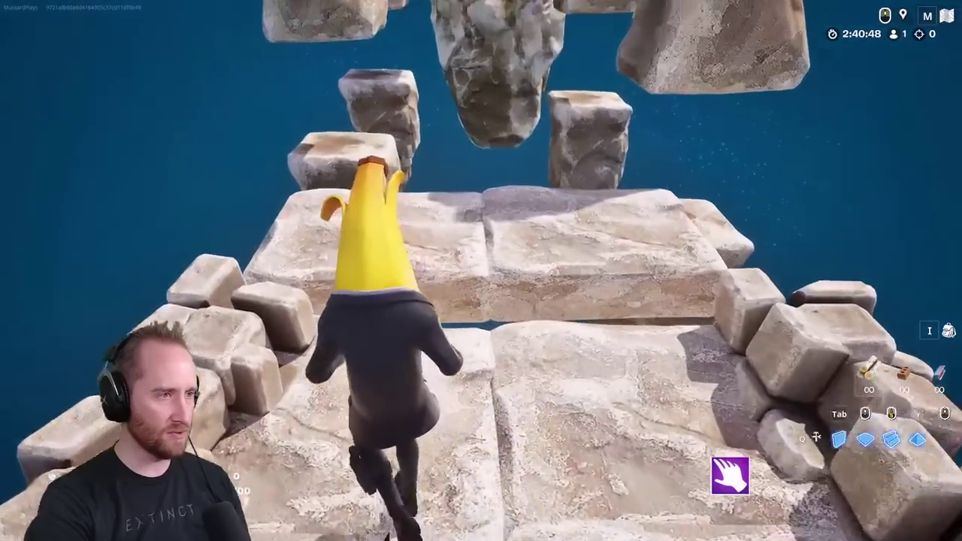
key(w)
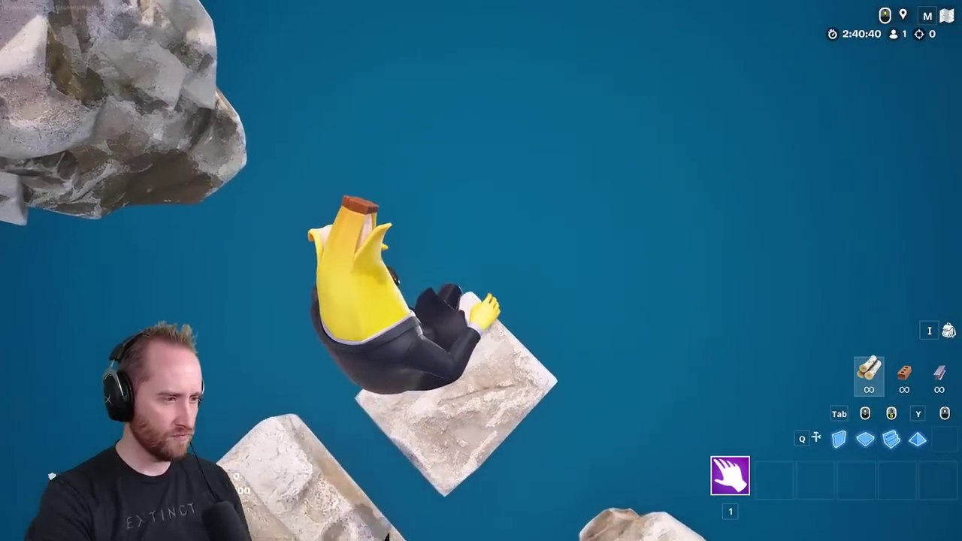
key(w)
key(space)
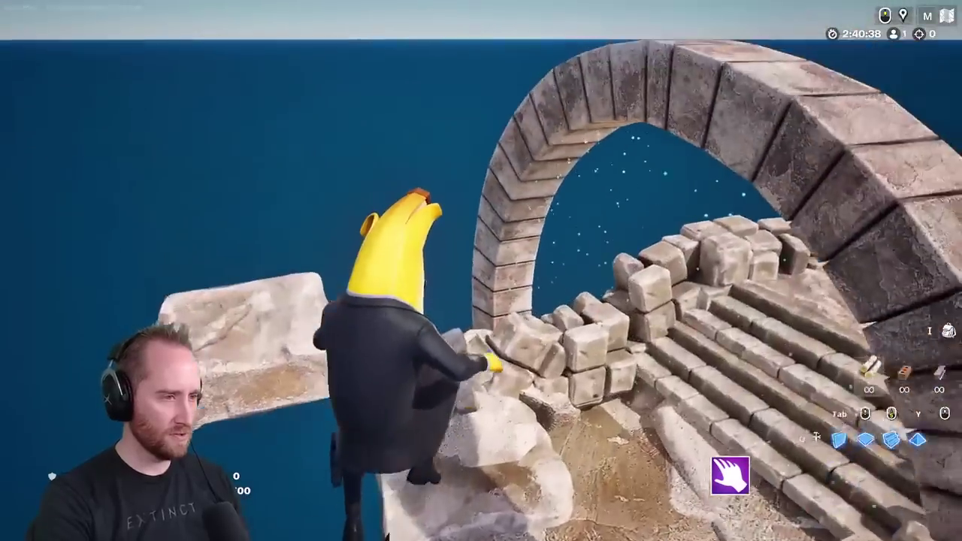
key(s)
key(w)
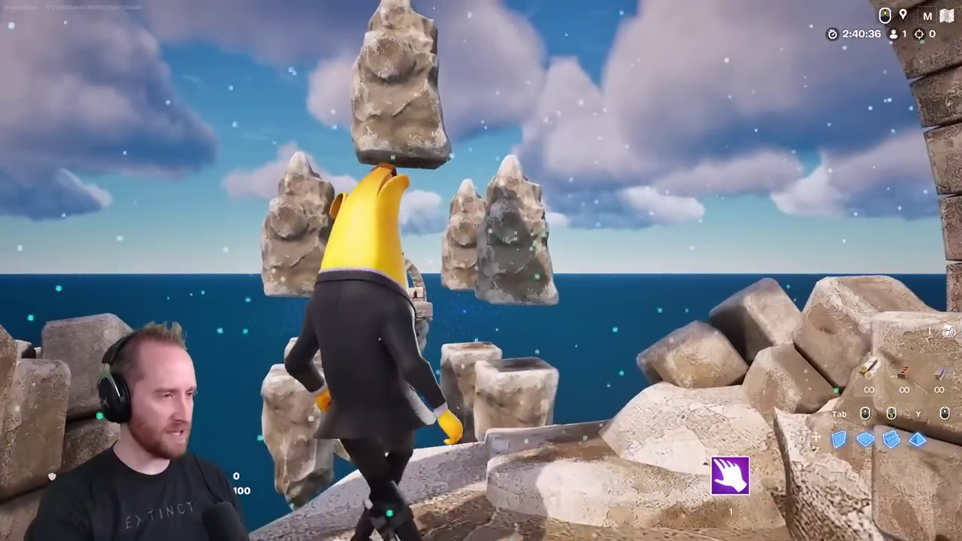
Replay the course from the starting platform, testing the jump from the ground stone to the arch cliff
key(space)
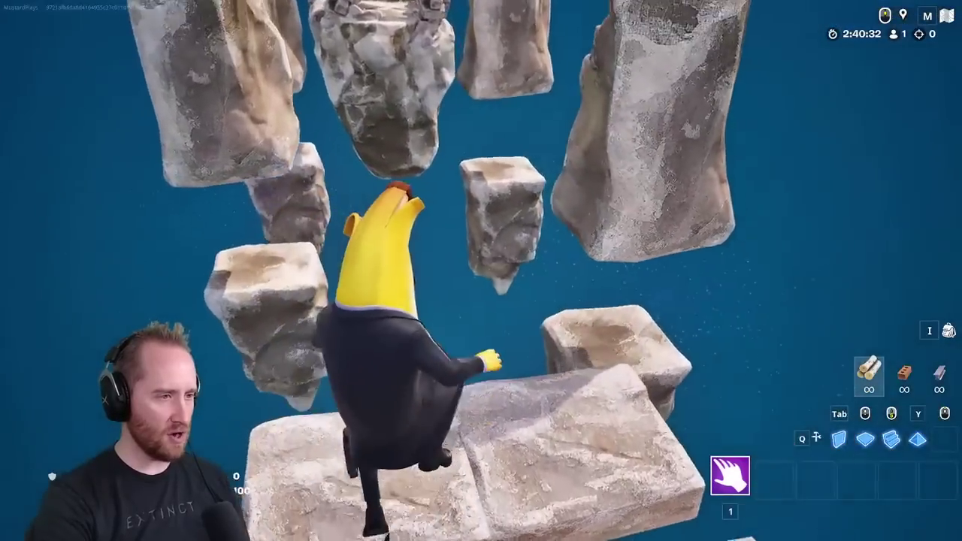
key(space)
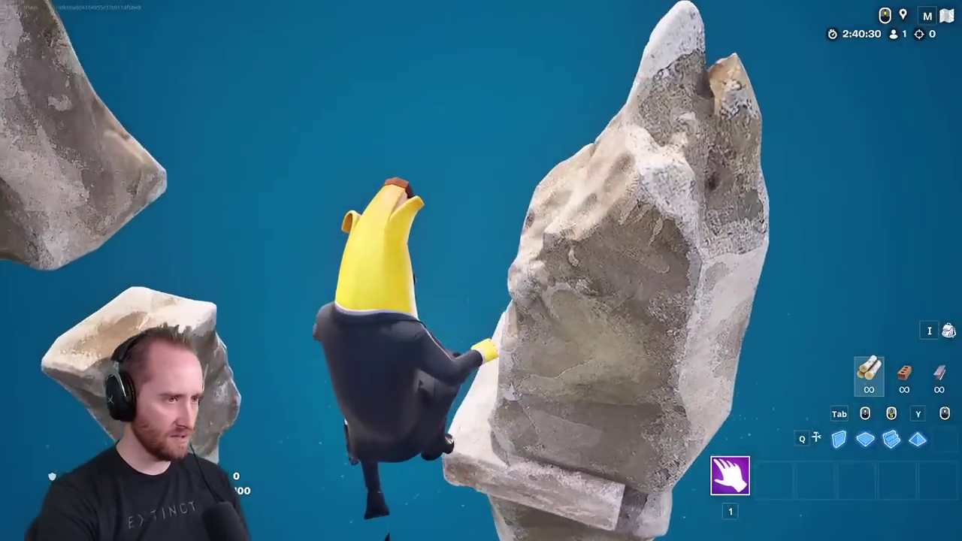
key(w)
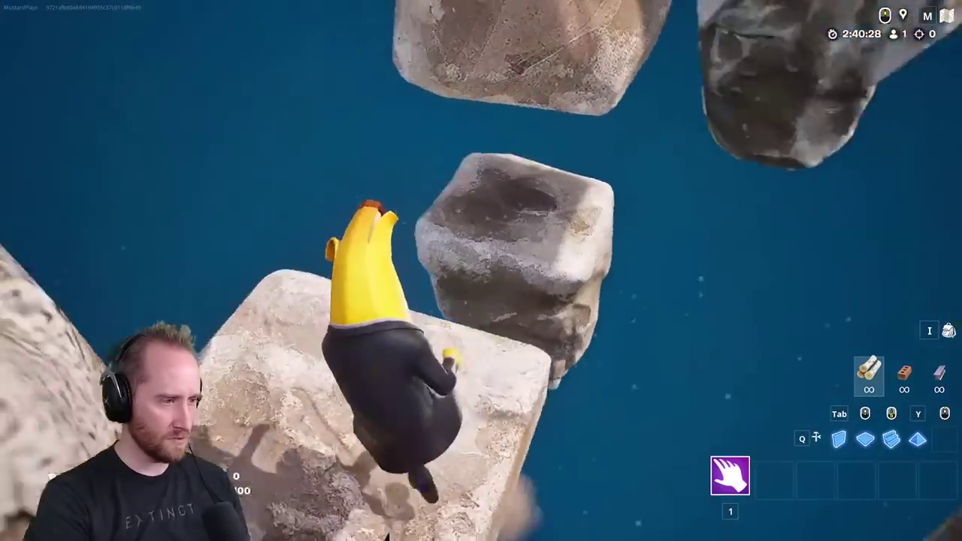
key(space)
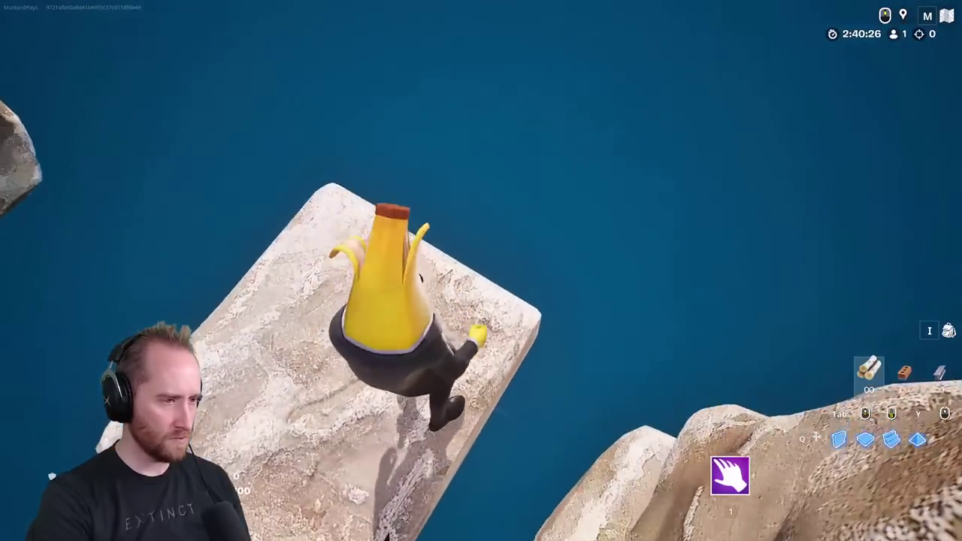
key(space)
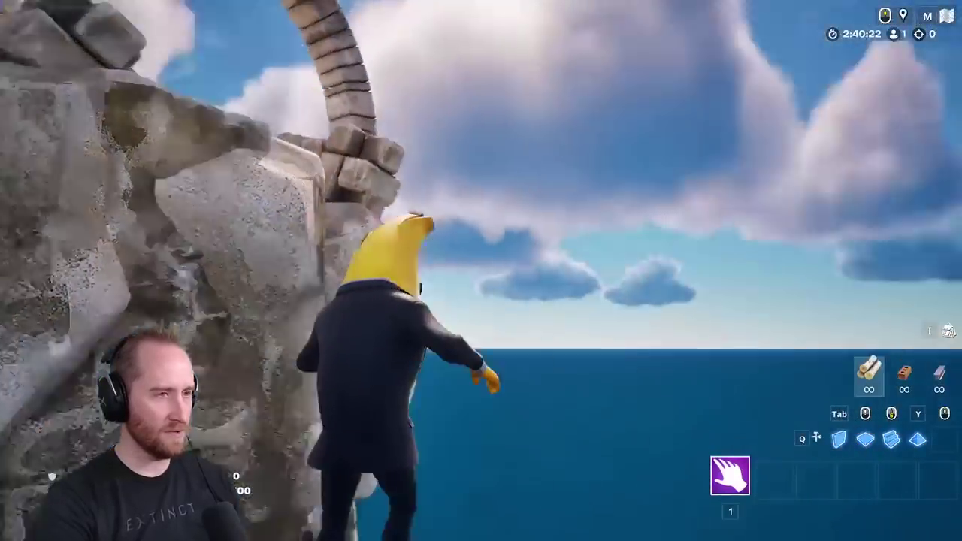
key(space)
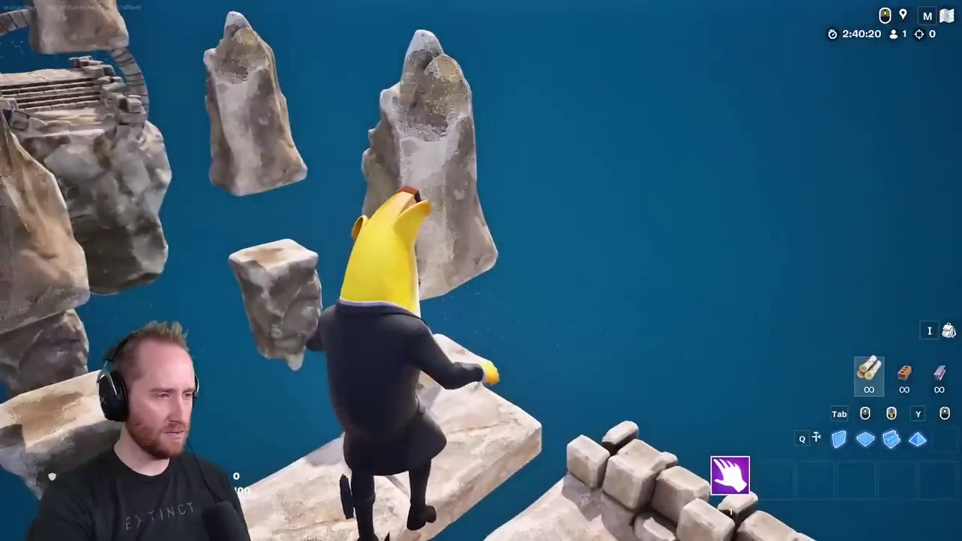
Test the rock course once more, jumping from the starting platform across the moving stones toward the arch cliff
key(space)
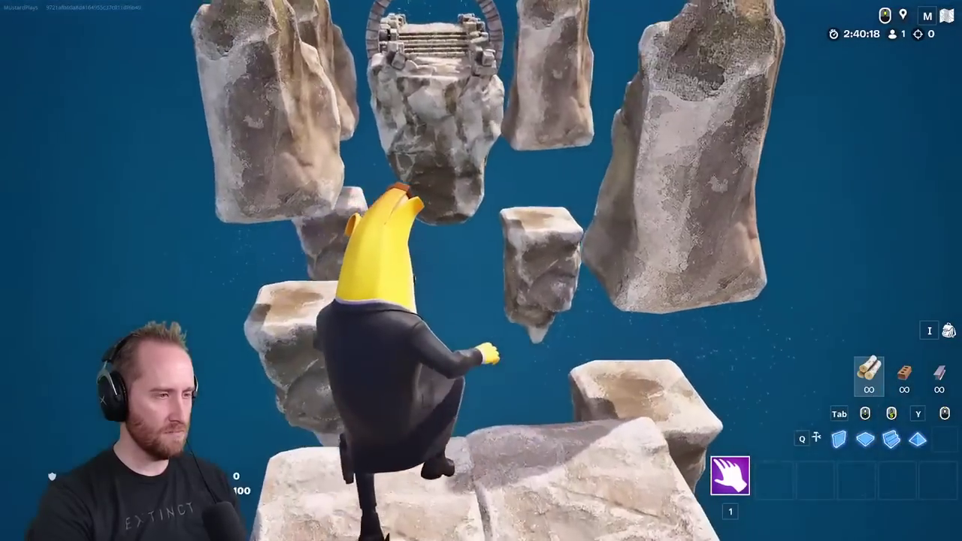
key(space)
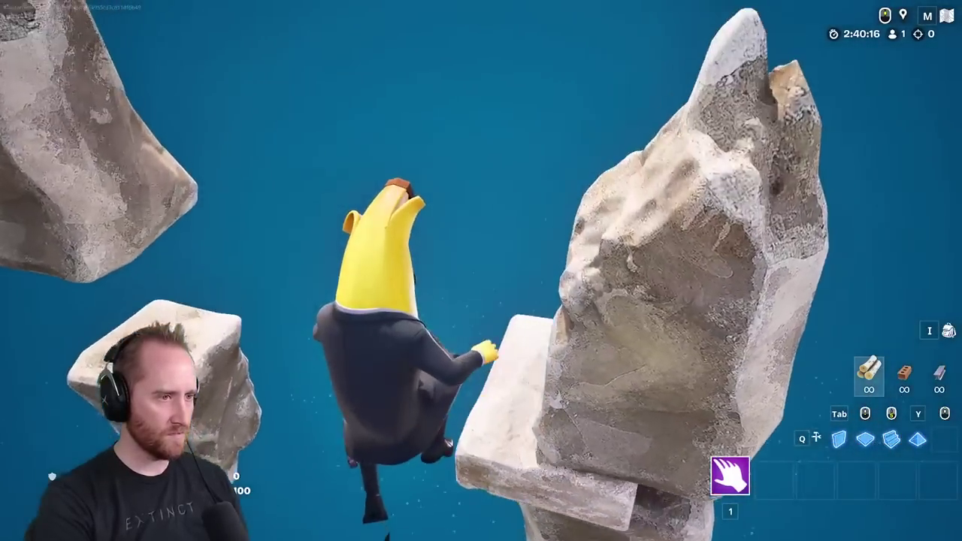
key(space)
key(space)
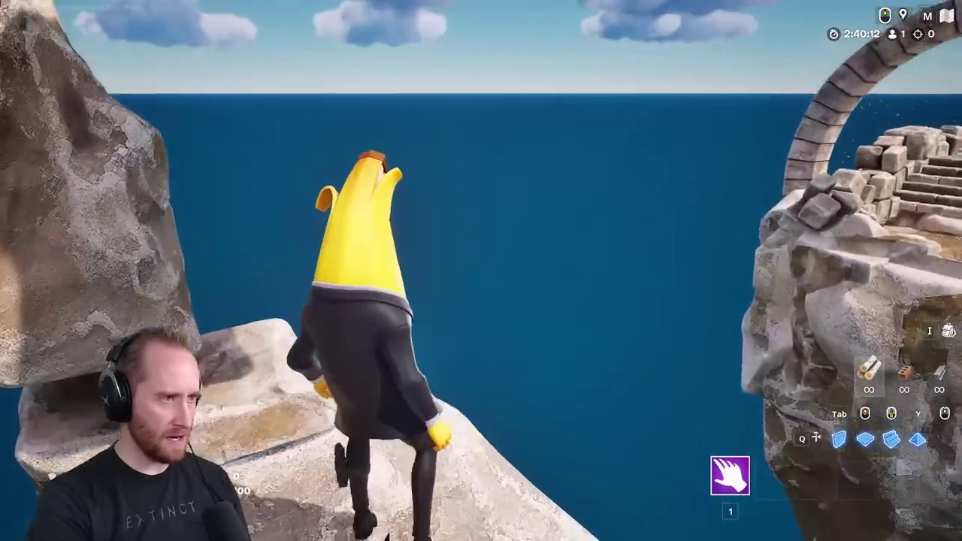
key(space)
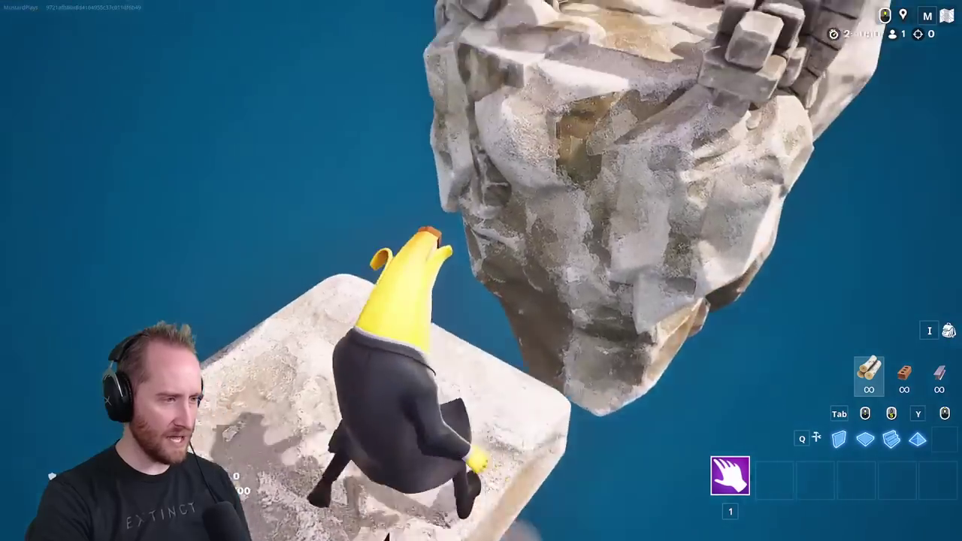
key(space)
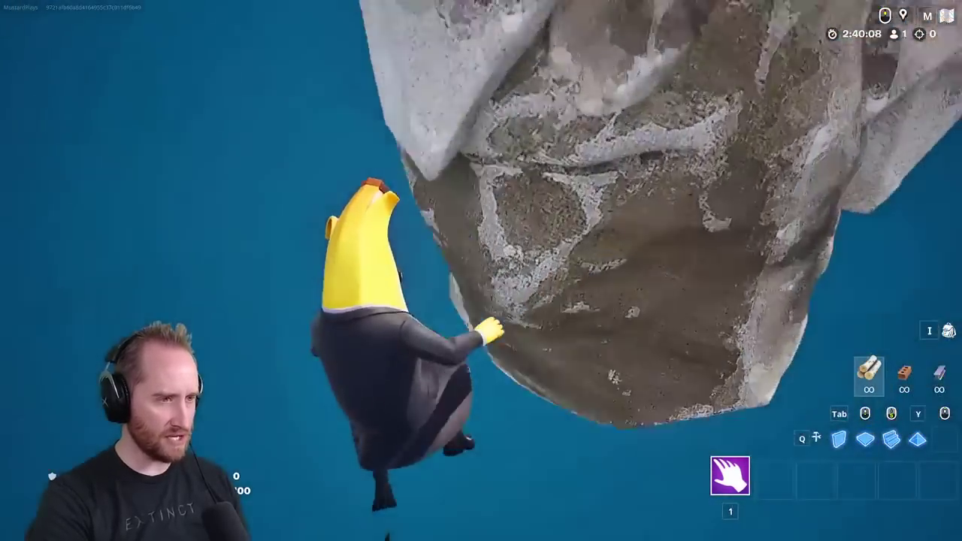
Watch the moving rocks from above and from the side of the course, and leave the play session
key(space)
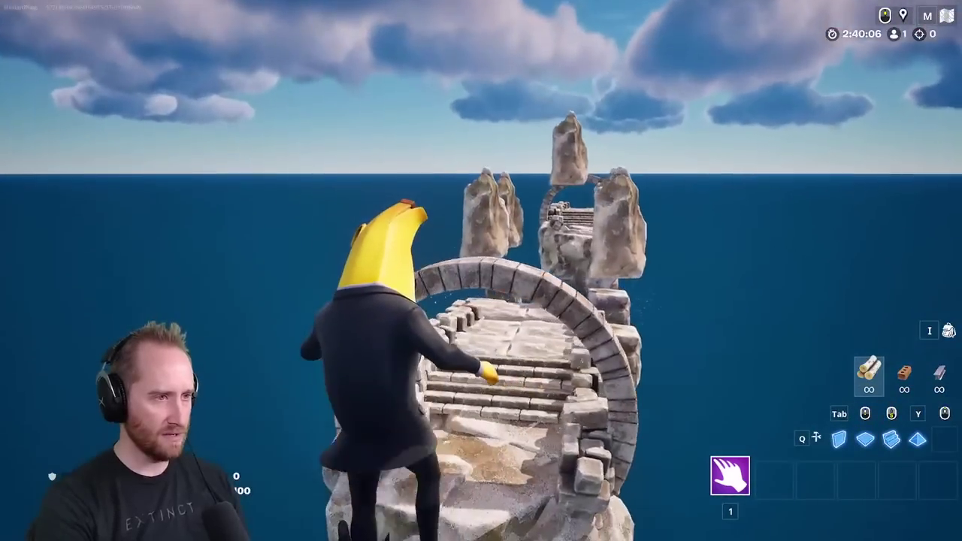
key(w)
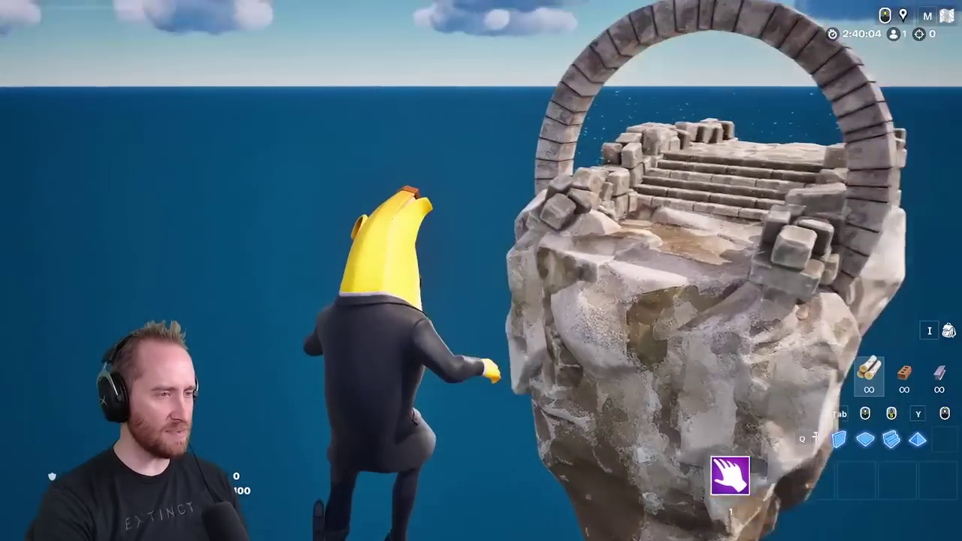
key(s)
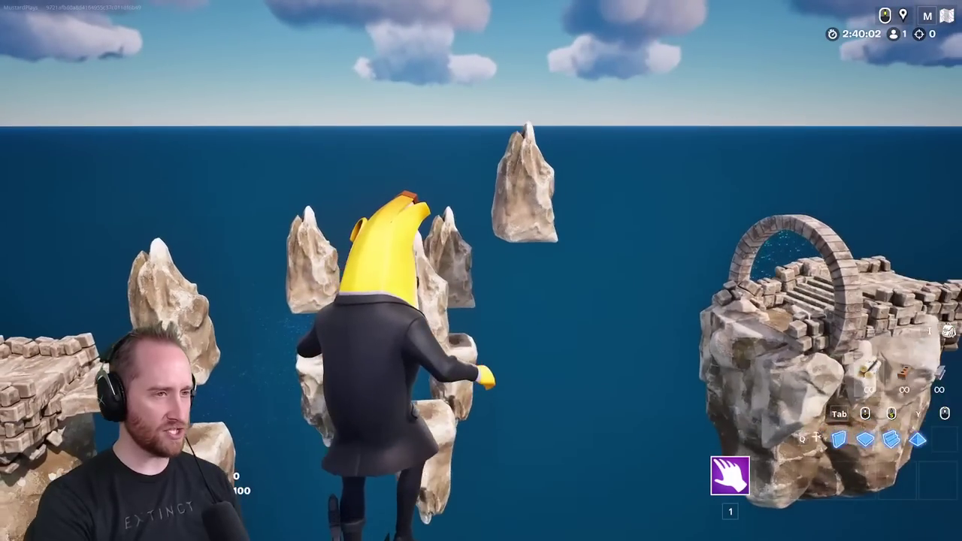
key(a)
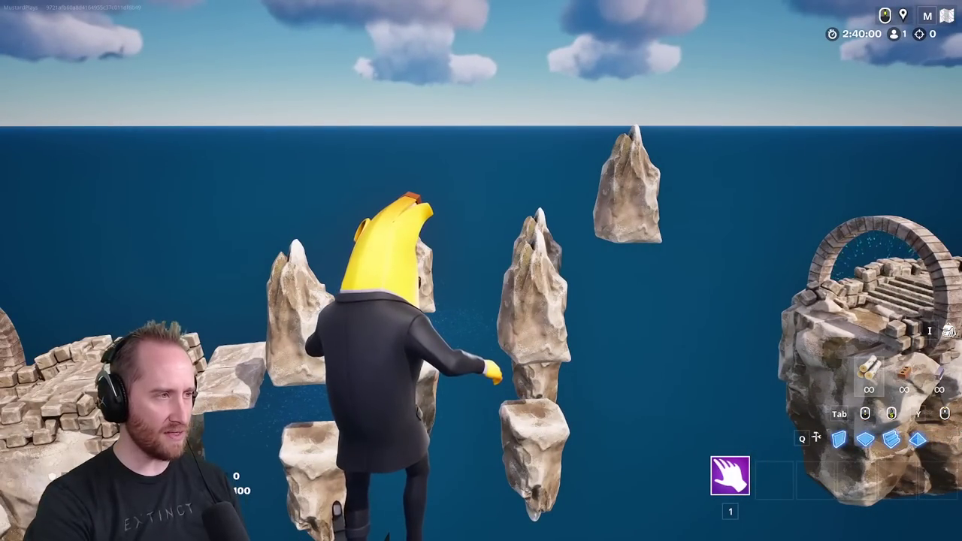
key(Escape)
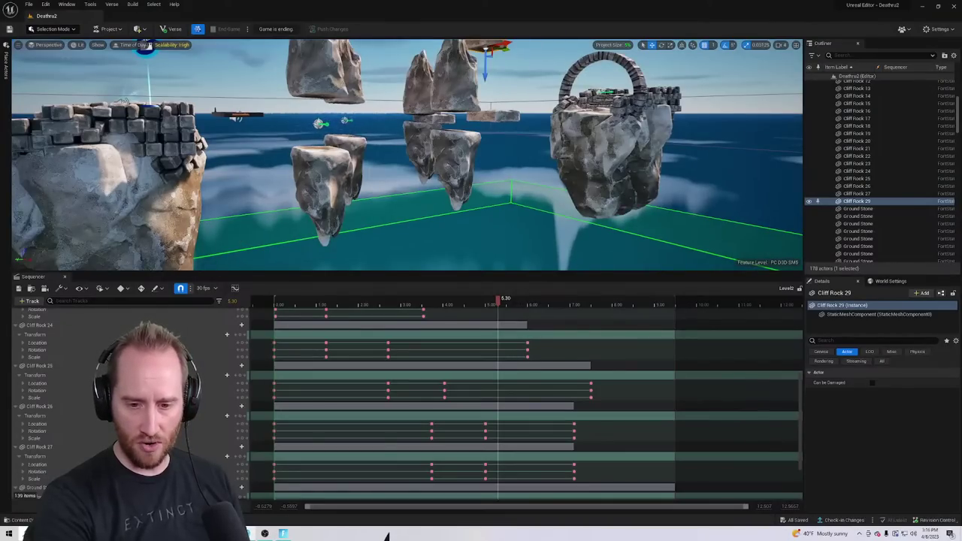
Lower Ground Stone 6 in front of the arch island at 7.9333 in the sequence and key its transform there
key(space)
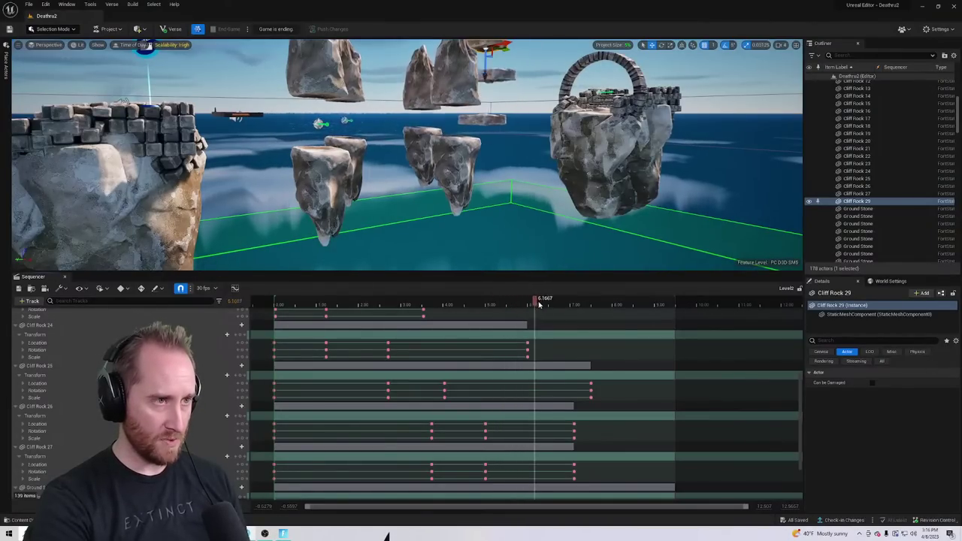
right_drag(405, 154, 342, 240)
drag(578, 299, 611, 345)
click(411, 172)
drag(508, 131, 509, 180)
right_drag(509, 180, 529, 140)
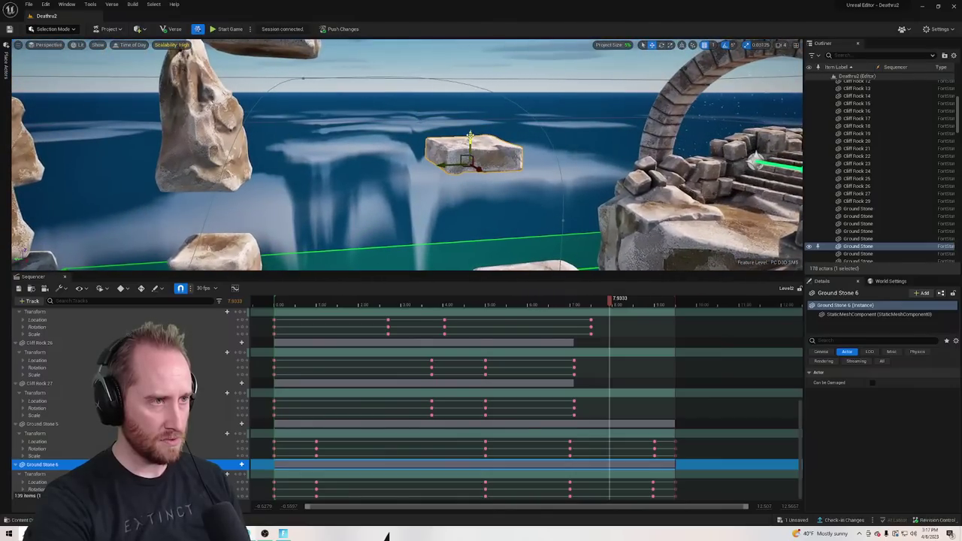
drag(471, 135, 473, 172)
right_drag(472, 172, 473, 175)
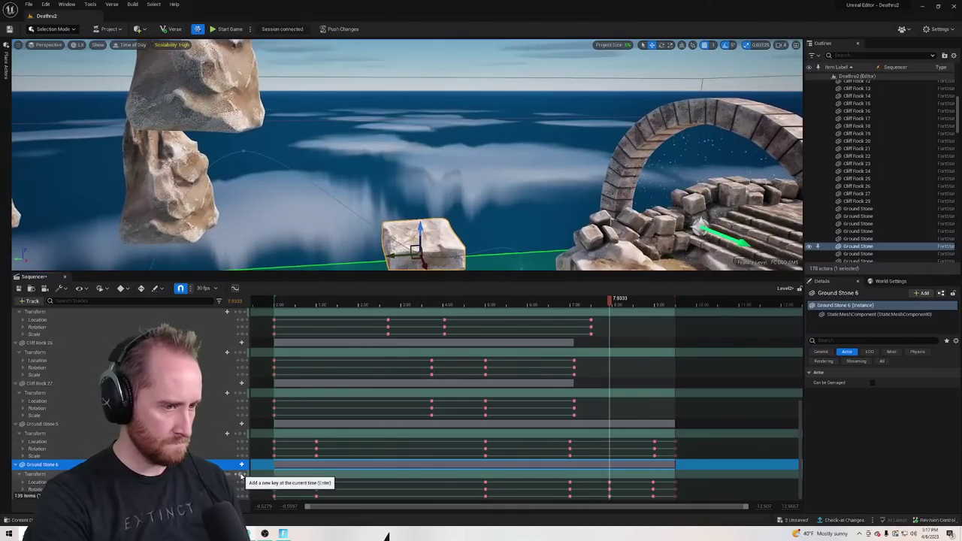
Scrub the sequence between 7.7333 and 8.0333 to check how the ground stones move near the arch island
mouse_move(609, 298)
mouse_down()
mouse_move(532, 294)
mouse_move(603, 294)
mouse_up()
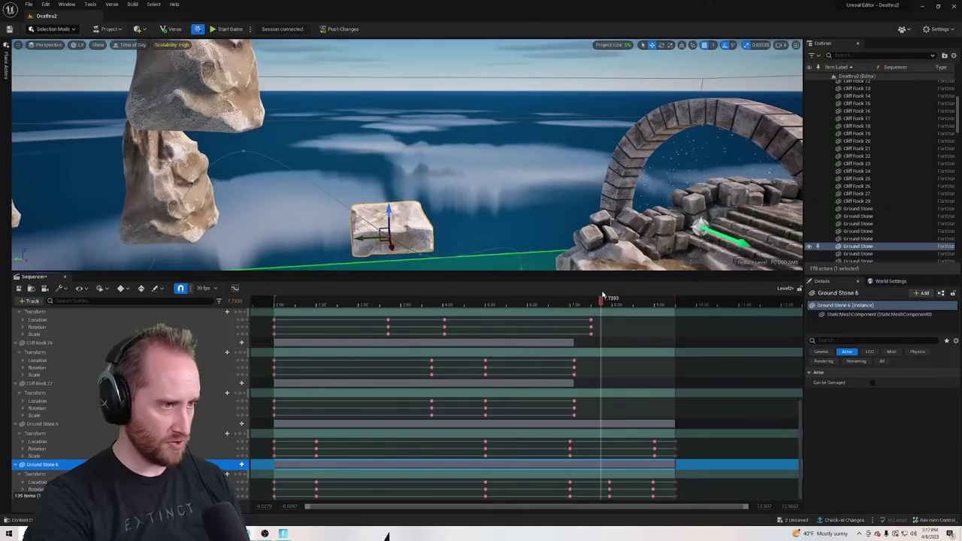
right_drag(488, 164, 496, 149)
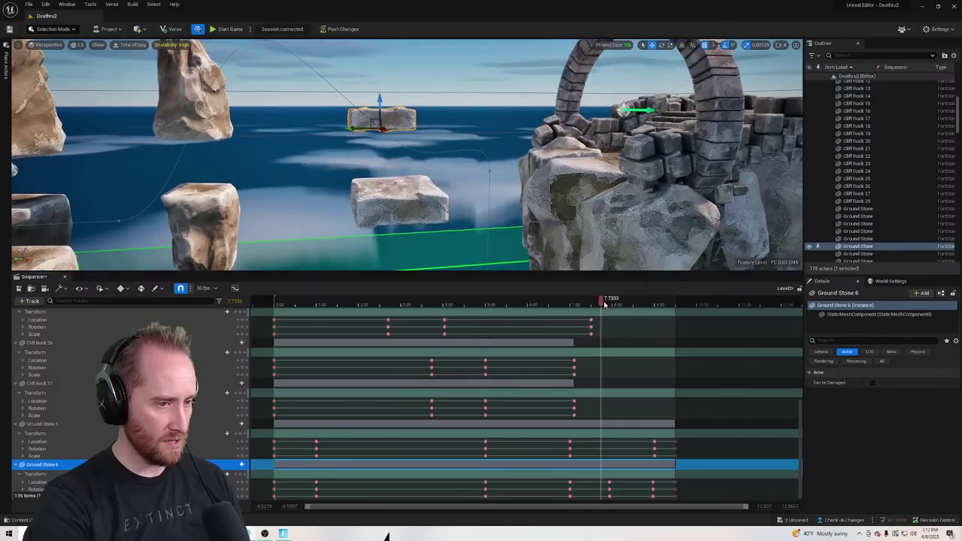
drag(605, 304, 616, 303)
right_drag(518, 180, 520, 200)
key(s)
Try a duplicate of Cliff Rock 29 as an obstacle, moved down and across to the lower ground stone
click(355, 107)
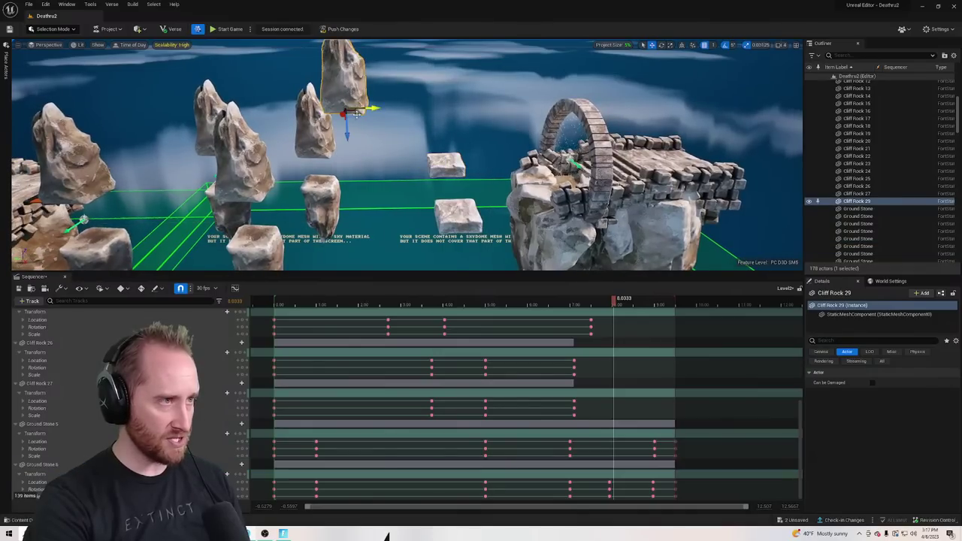
alt+drag(348, 133, 348, 210)
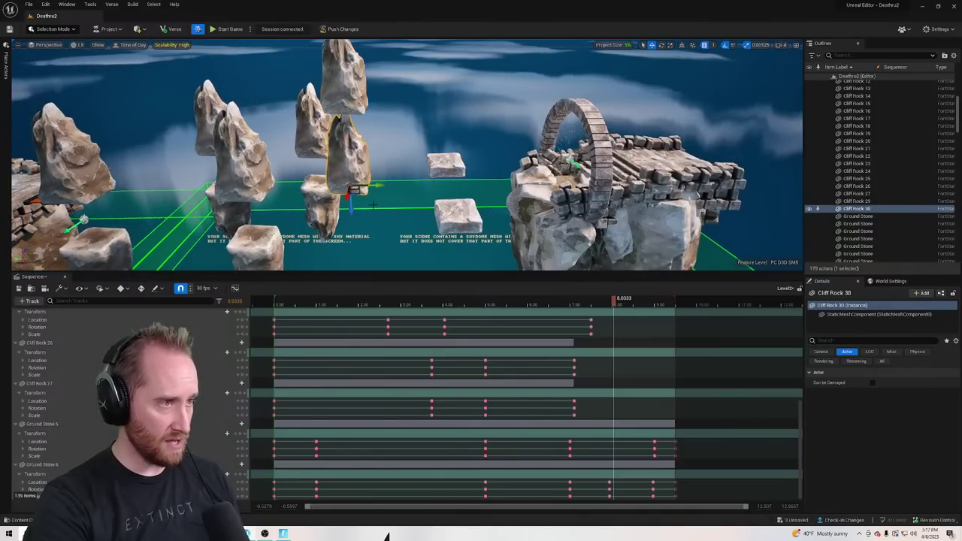
right_drag(348, 210, 319, 208)
drag(432, 183, 515, 213)
click(507, 216)
click(514, 185)
key(ctrl+z)
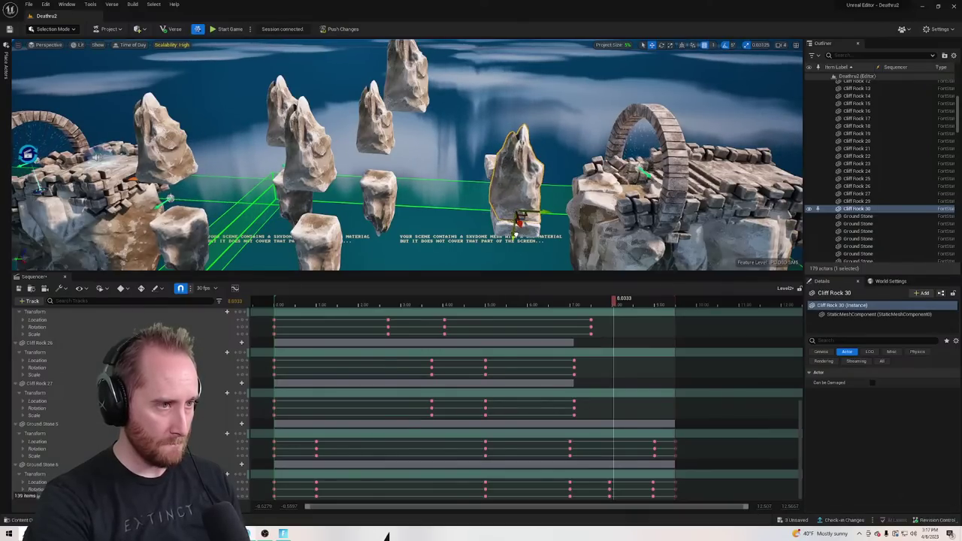
Try the duplicated cliff rock closer to the arch island, scrubbing to 7.70 to compare it with the ground stones
right_drag(470, 137, 451, 128)
mouse_move(612, 301)
mouse_down()
mouse_move(535, 304)
mouse_move(615, 309)
mouse_move(600, 308)
mouse_up()
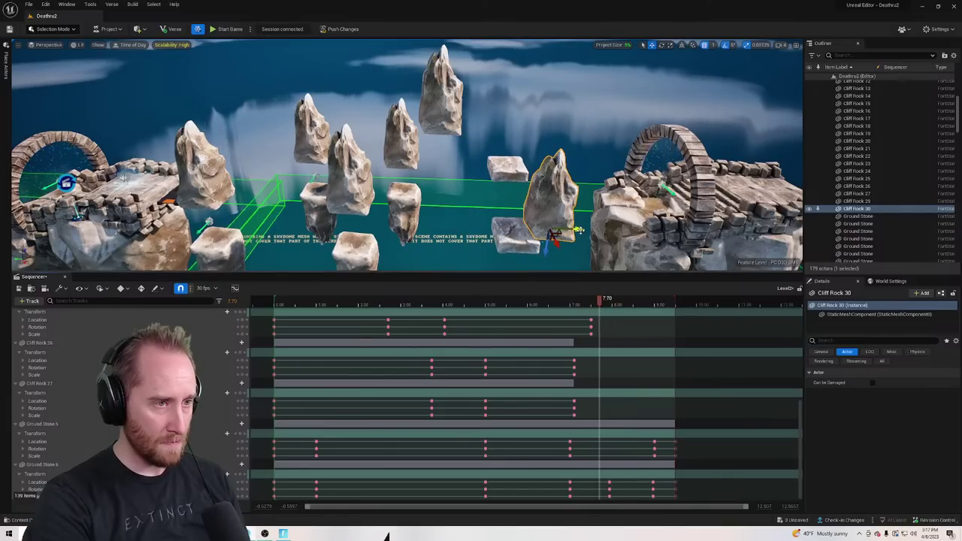
drag(579, 230, 587, 298)
Remove the trial cliff rock and duplicate Cliff Rock 22 and Cliff Rock 25 together, placing the copies in front of the far arch island
click(351, 218)
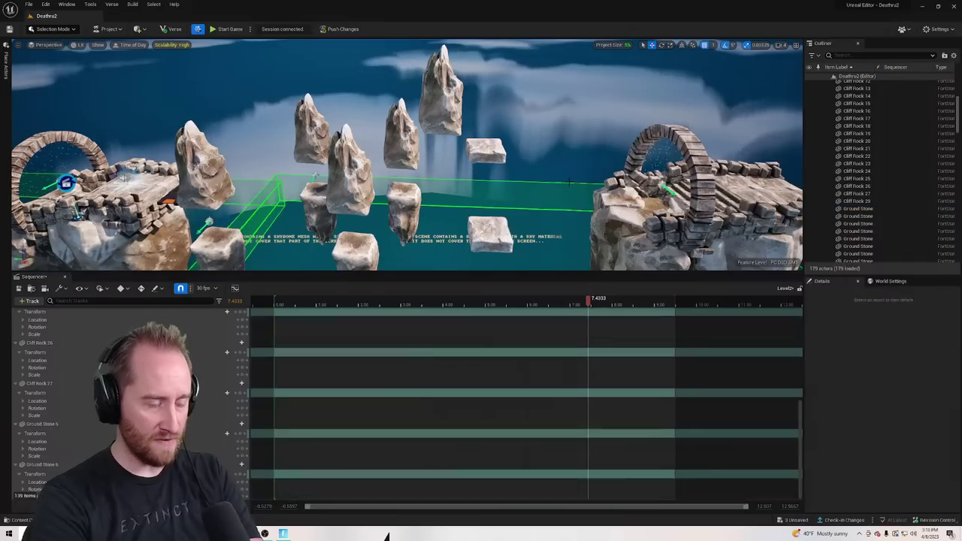
click(364, 256)
click(356, 190)
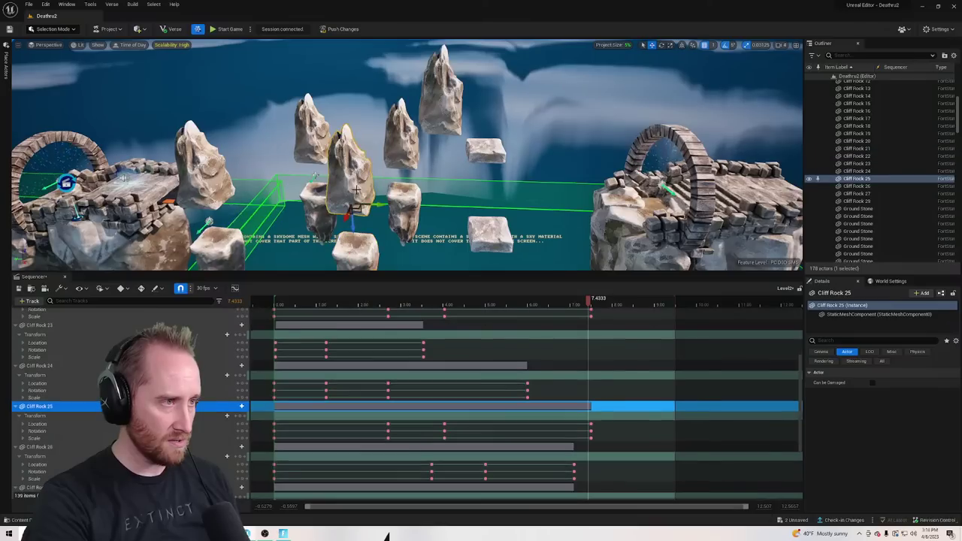
ctrl+click(368, 256)
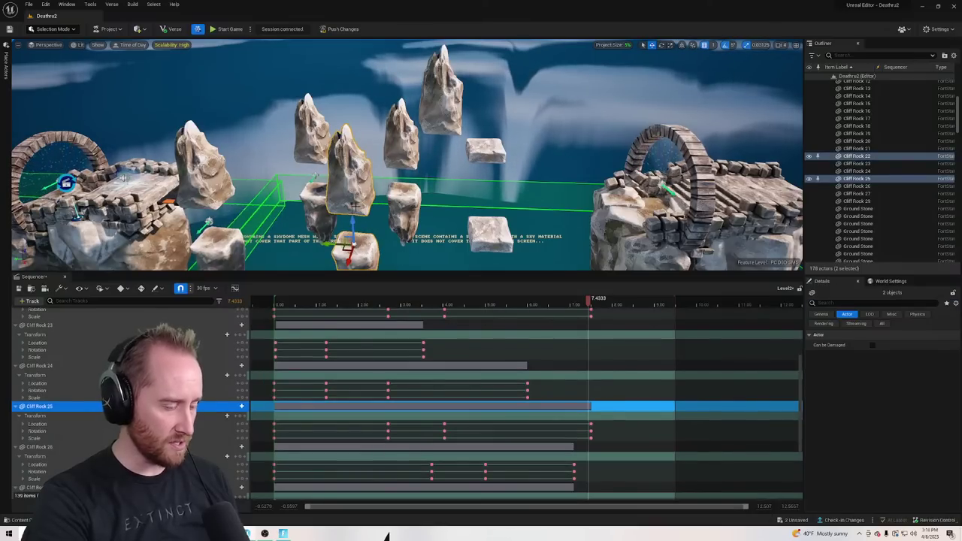
alt+drag(327, 245, 542, 248)
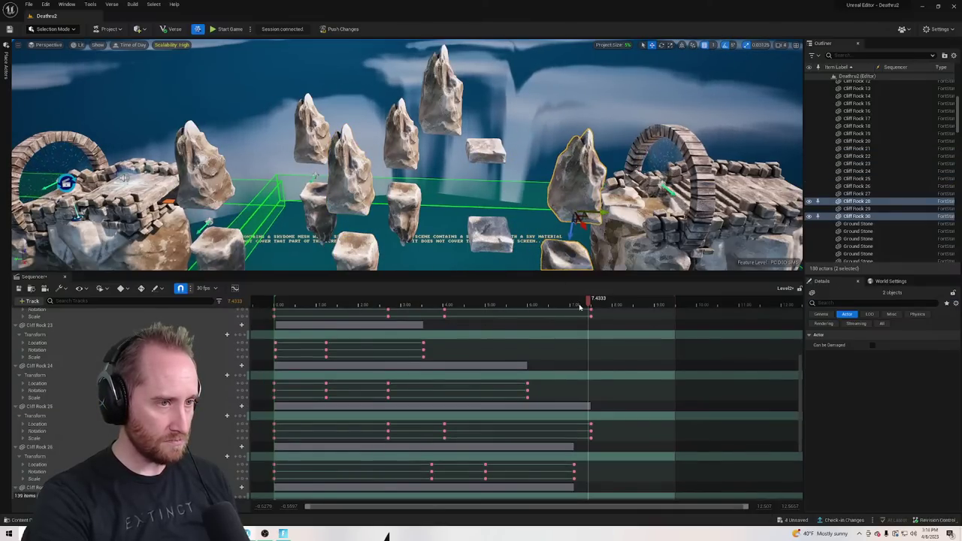
Scrub the sequence between 7.70 and 8.0333 to compare the copied cliff rocks with the moving ground stones
drag(589, 302, 616, 301)
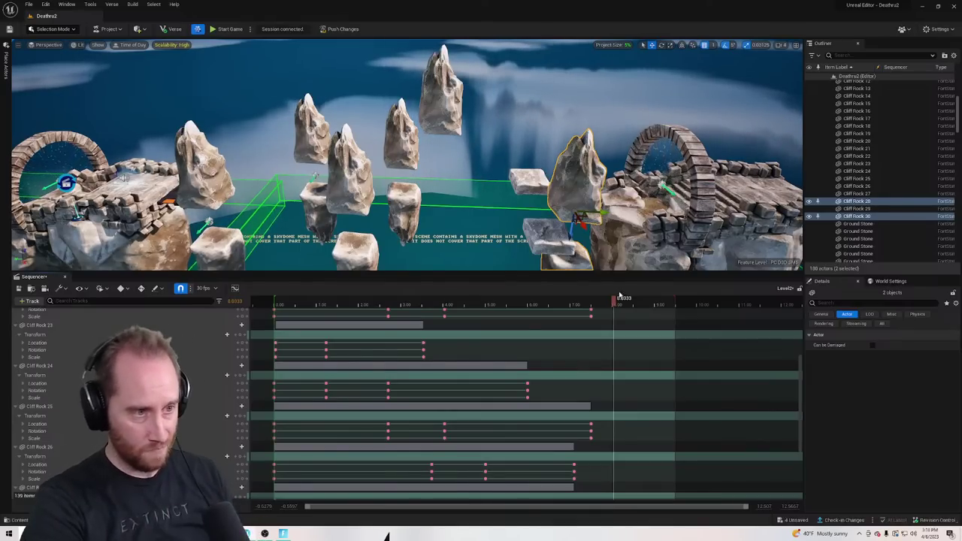
mouse_move(619, 302)
mouse_down()
mouse_move(593, 303)
mouse_move(623, 302)
mouse_move(601, 304)
mouse_up()
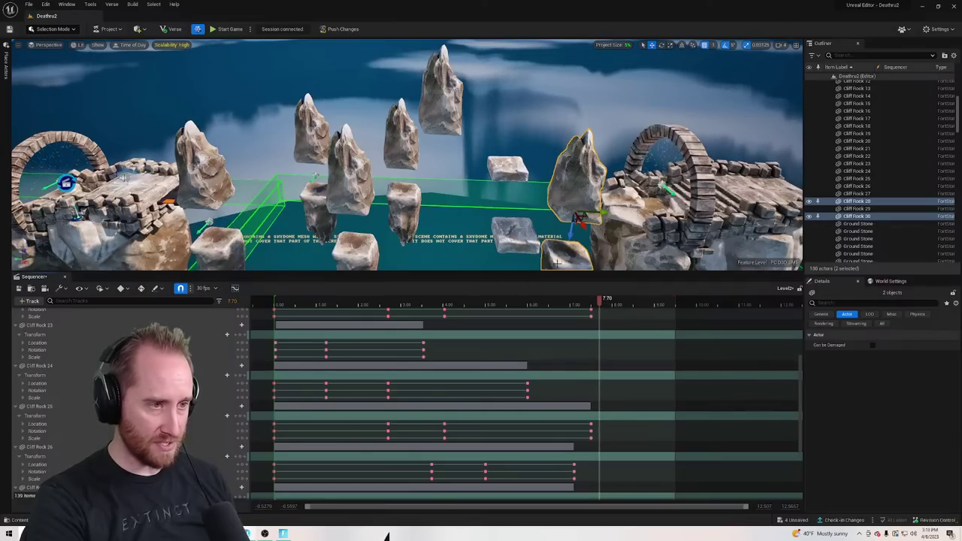
right_drag(526, 188, 535, 188)
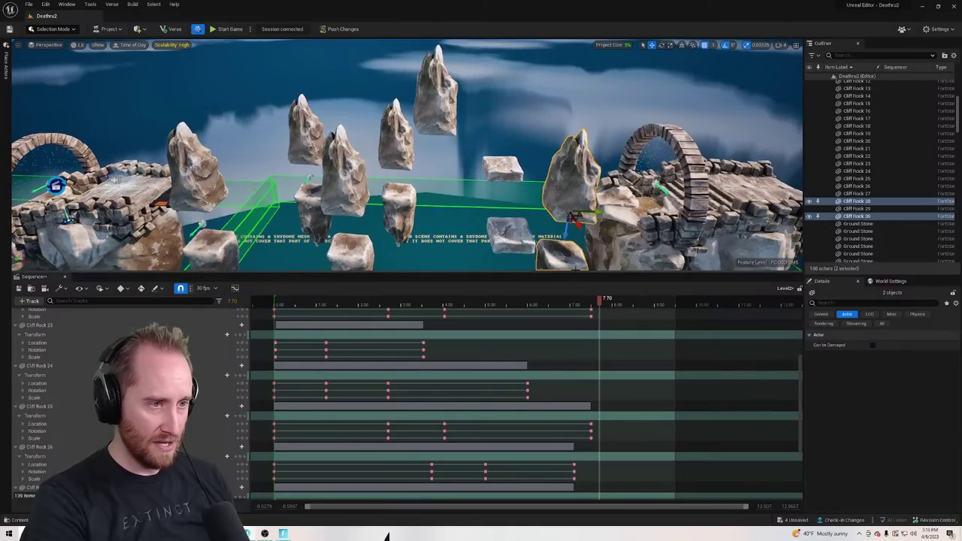
Add Cliff Rock 28 and Cliff Rock 30 to the level sequence and expand both transform tracks
drag(575, 274, 548, 4)
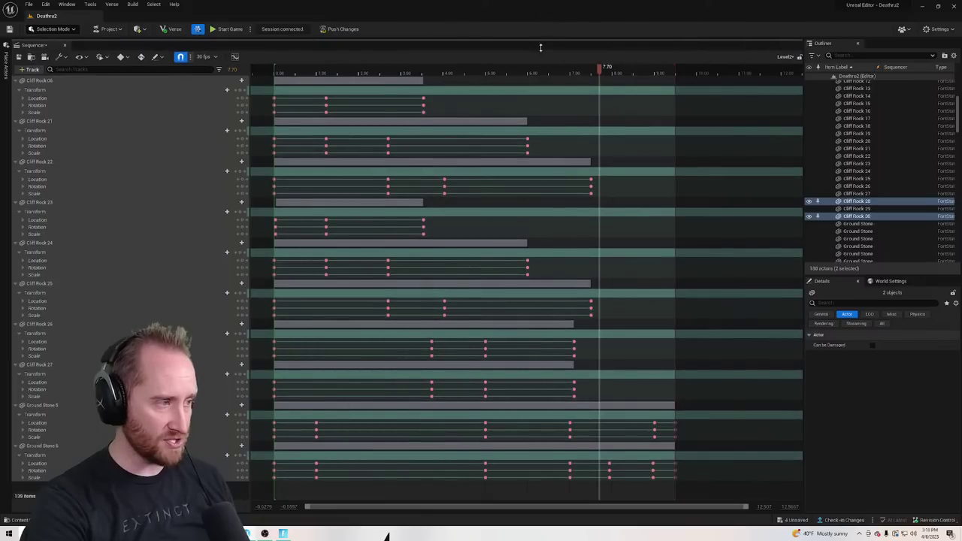
mouse_move(540, 48)
mouse_down()
mouse_move(541, 80)
mouse_move(543, 58)
mouse_up()
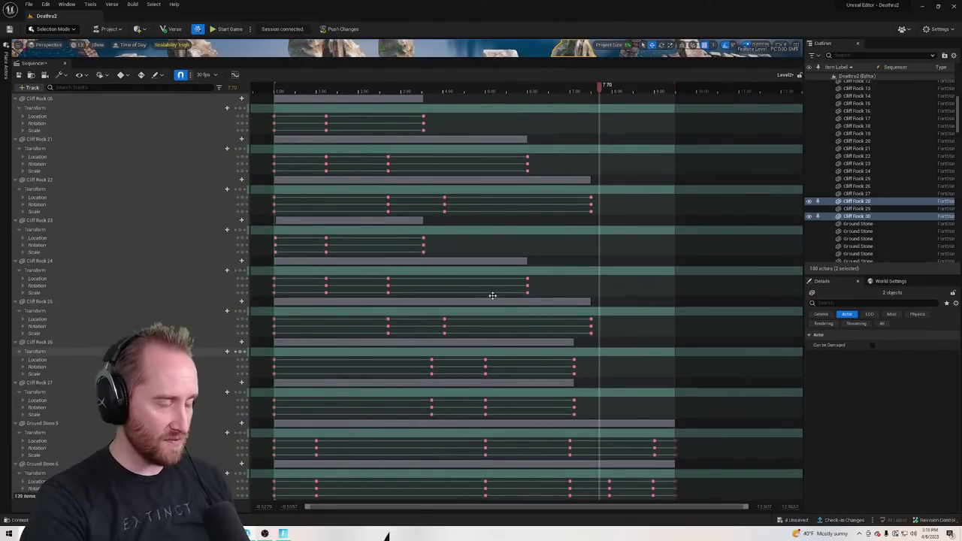
drag(854, 209, 281, 161)
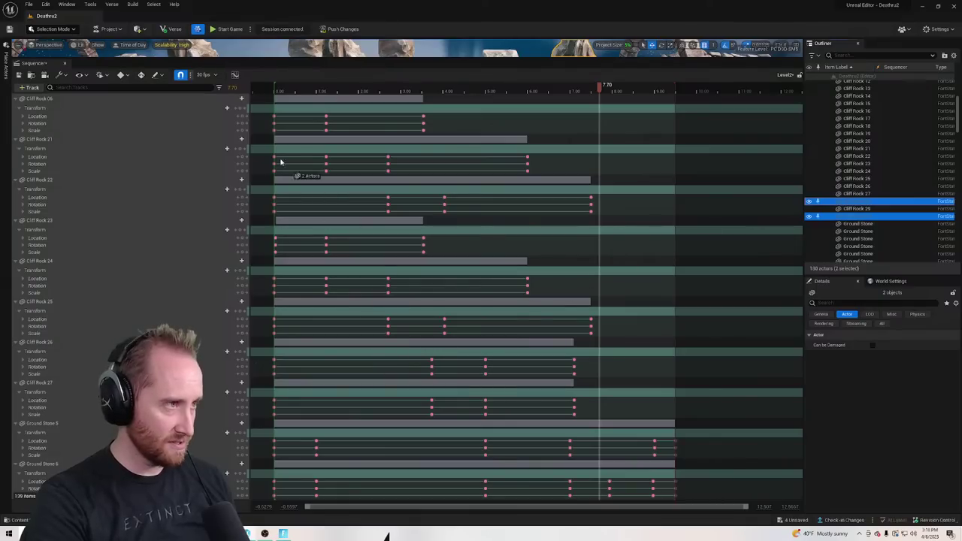
drag(62, 109, 108, 134)
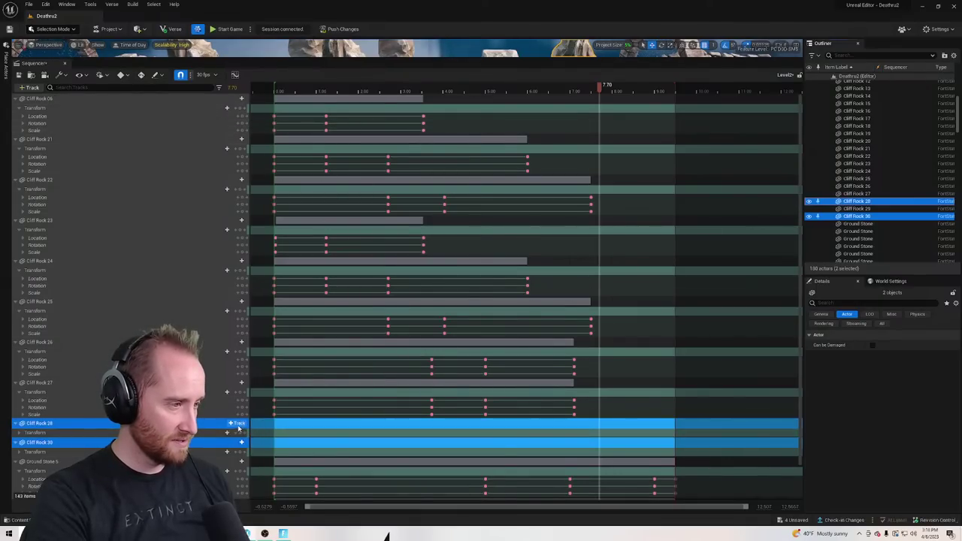
click(18, 434)
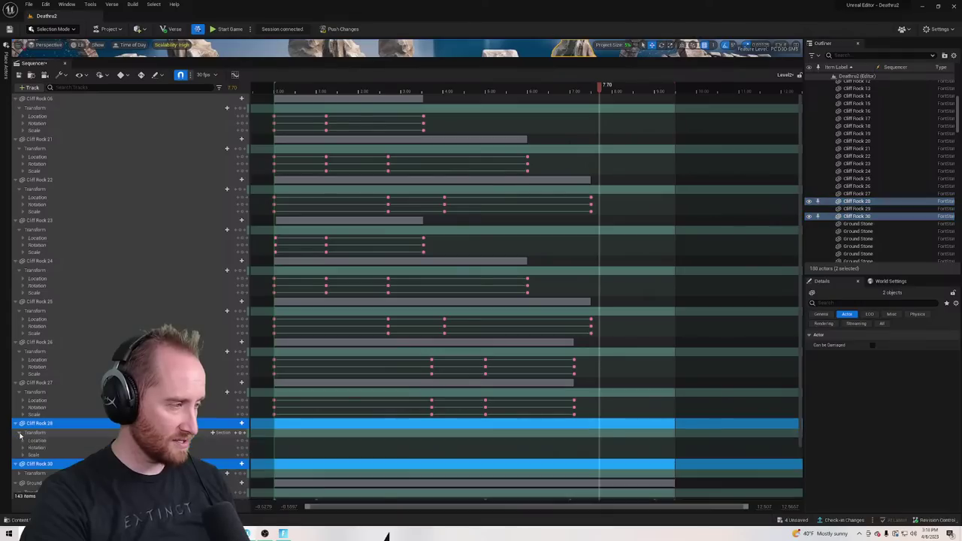
click(18, 474)
scroll(277, 383, down, 2)
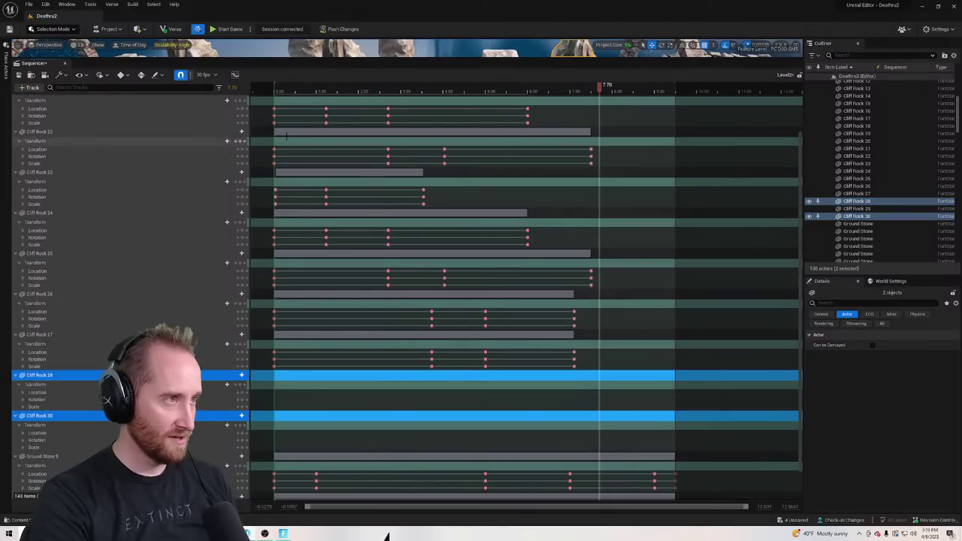
scroll(286, 135, up, 2)
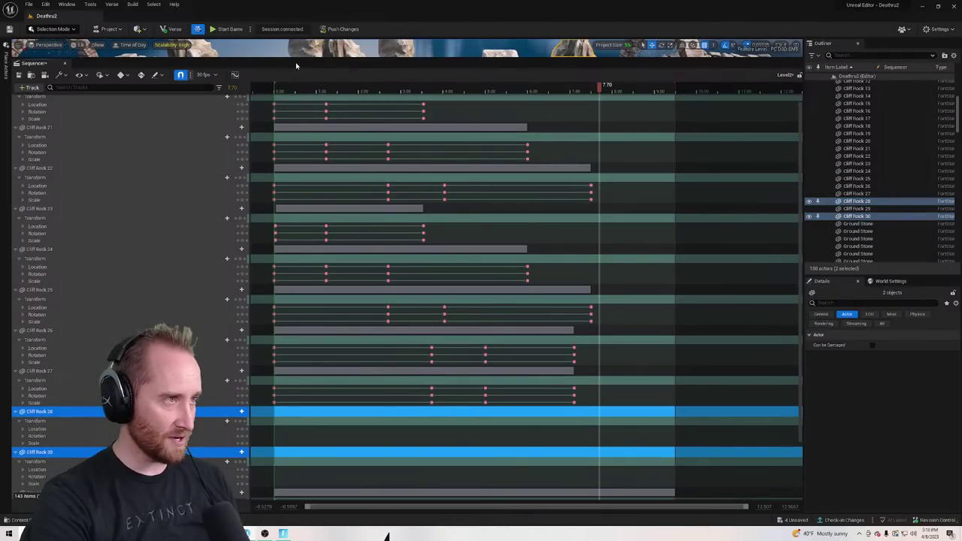
drag(296, 66, 313, 155)
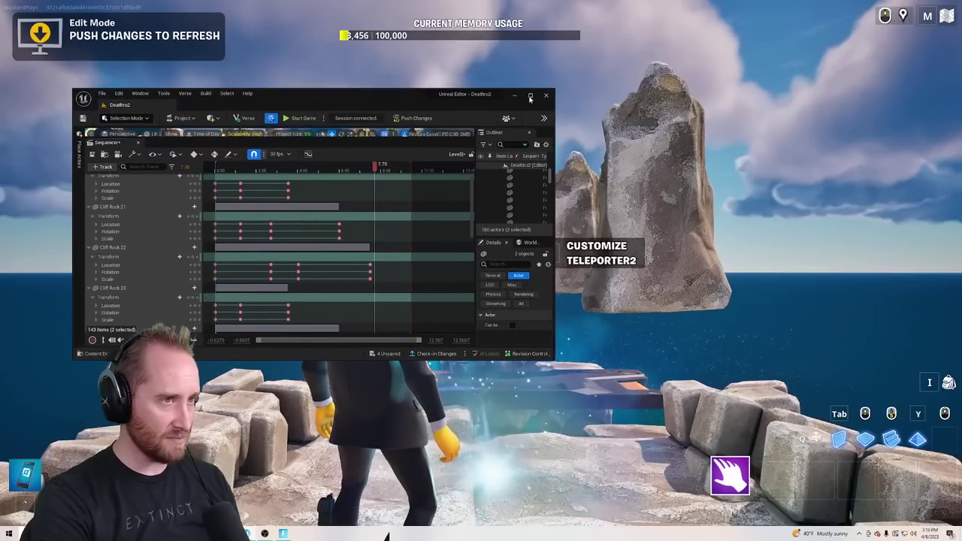
click(529, 97)
Key the transforms of Cliff Rock 28 and Cliff Rock 30 at 0.00 and at 9.5333 in the sequence
drag(604, 85, 273, 97)
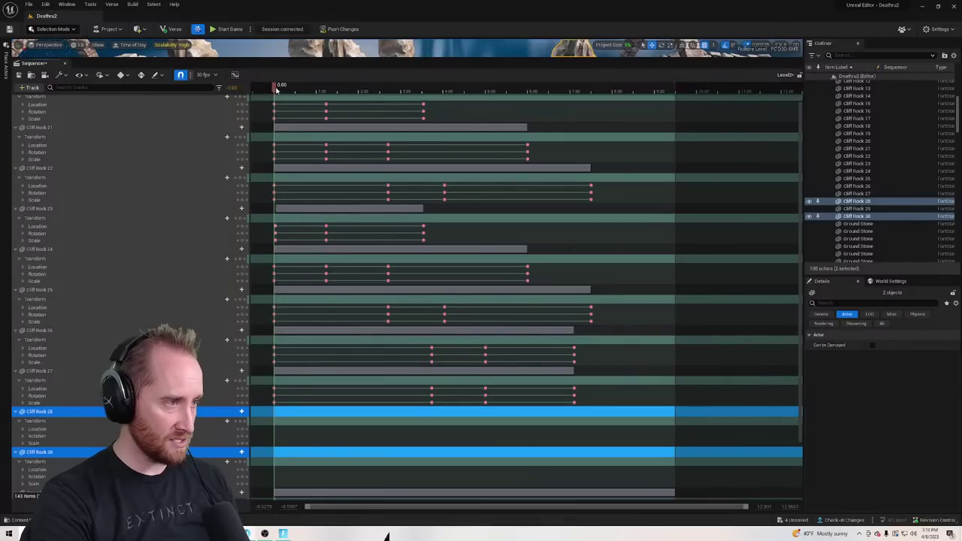
click(241, 422)
drag(275, 85, 616, 133)
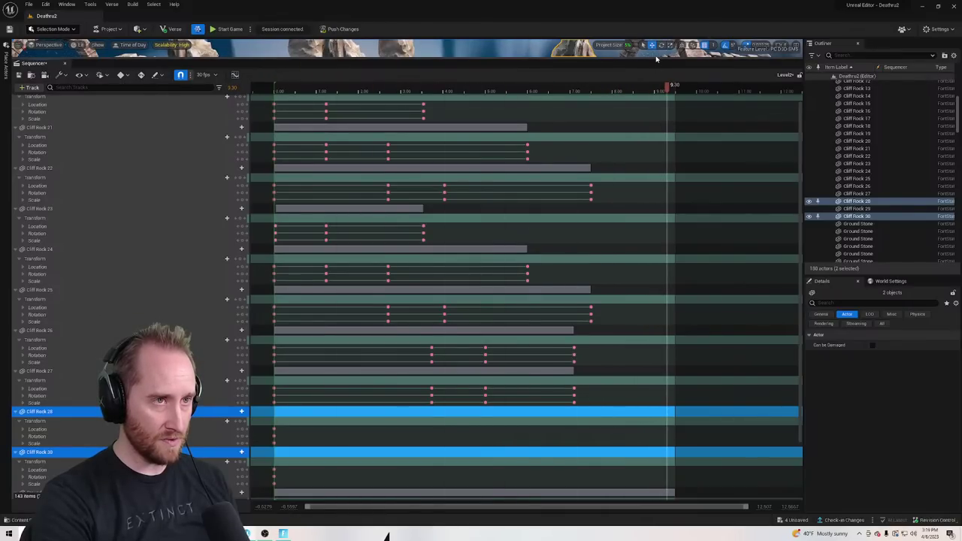
drag(656, 60, 660, 157)
drag(650, 286, 678, 354)
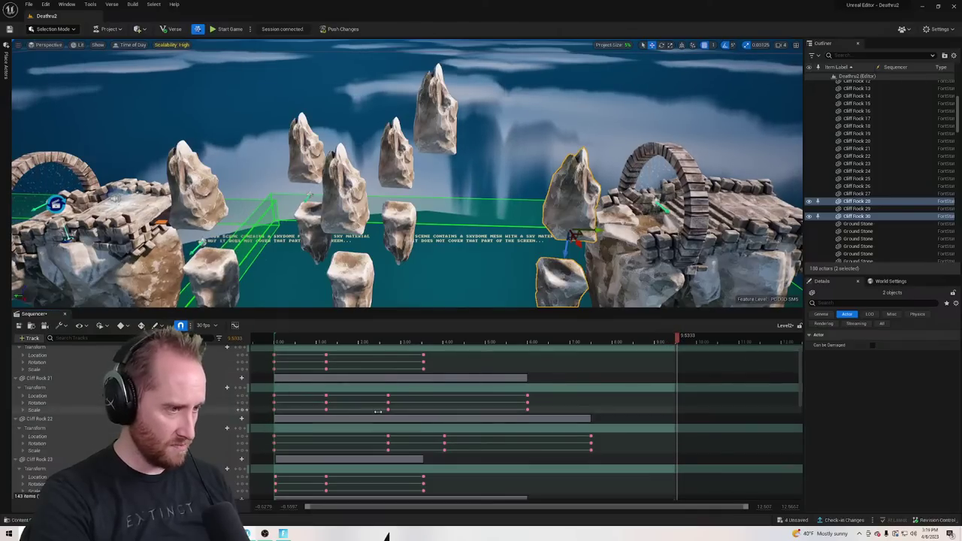
drag(551, 308, 551, 41)
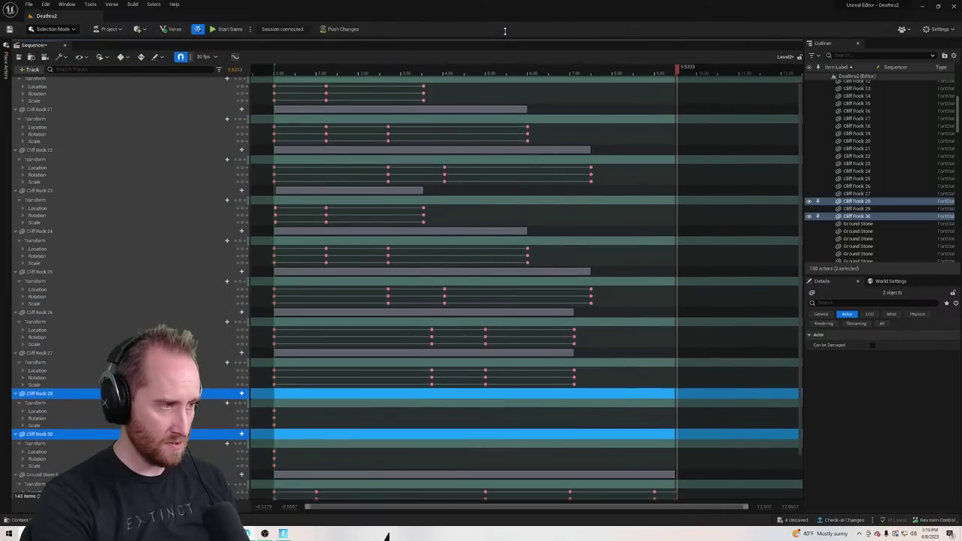
click(241, 404)
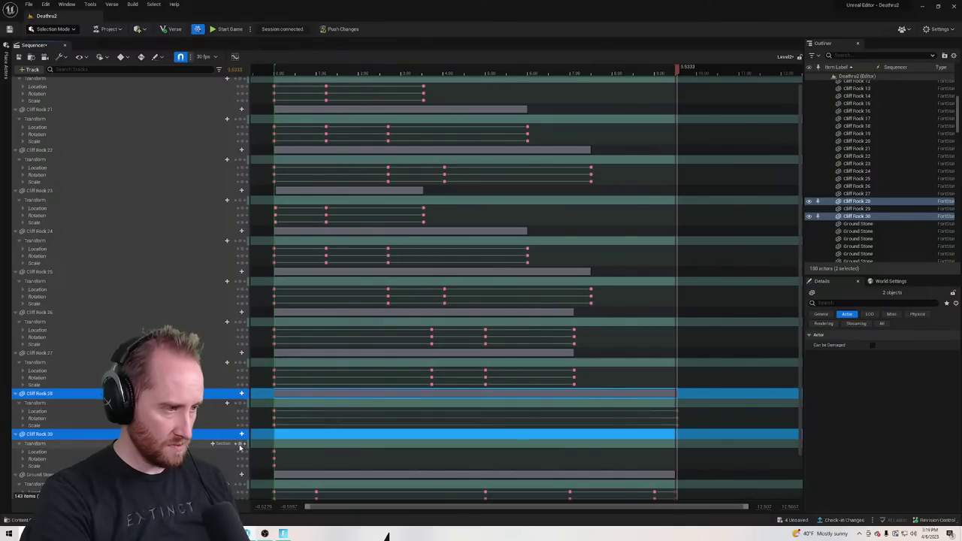
click(242, 444)
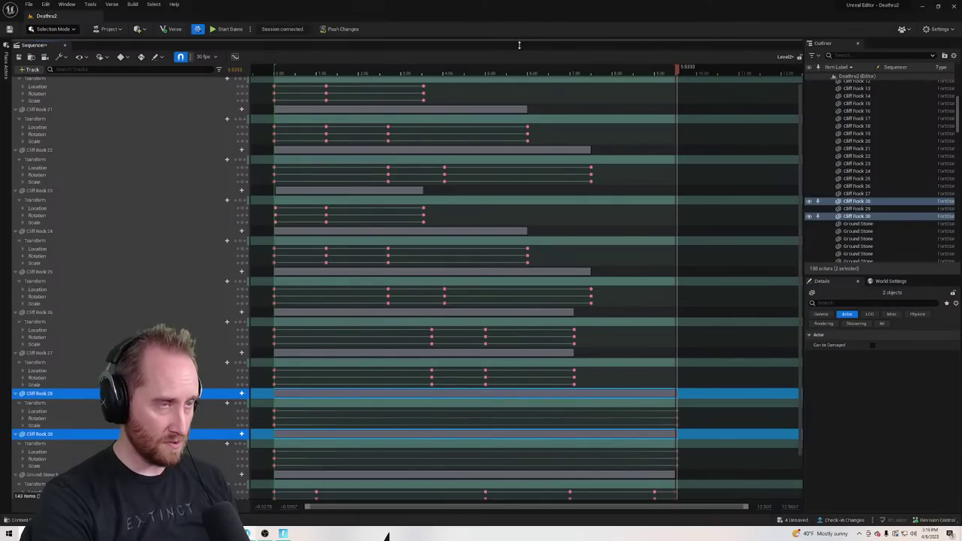
Key the transforms of Cliff Rock 28 and Cliff Rock 30 at 7.7333 in the sequence
drag(517, 40, 518, 294)
drag(673, 324, 606, 338)
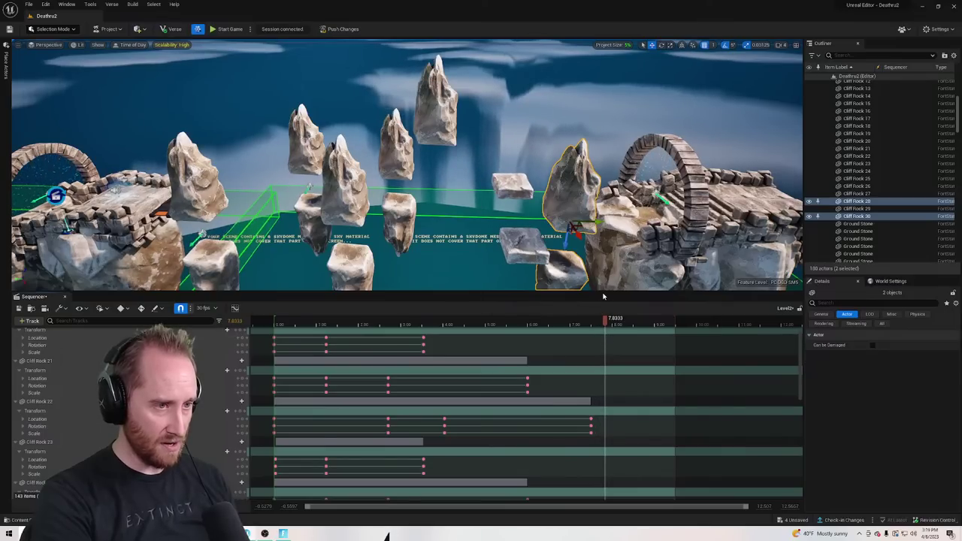
drag(609, 293, 601, 55)
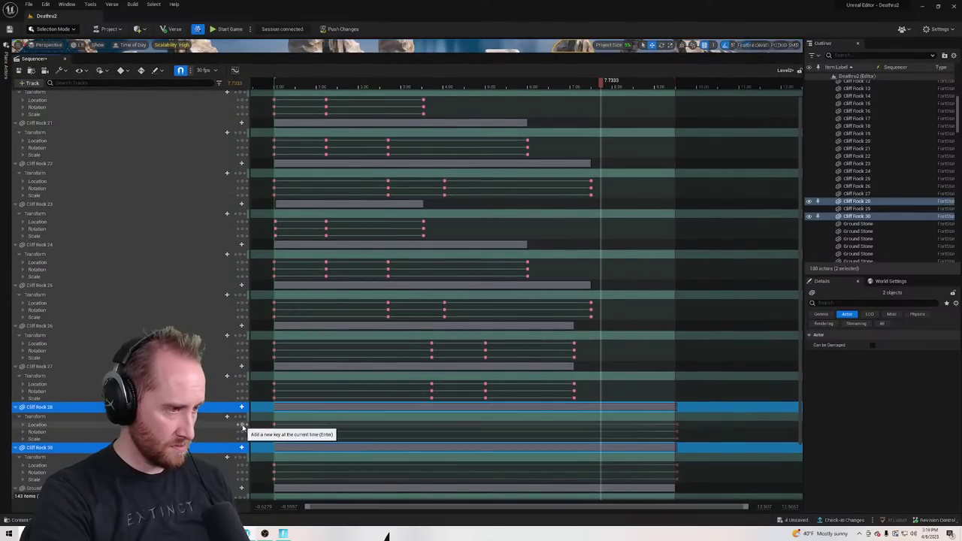
click(242, 425)
click(242, 457)
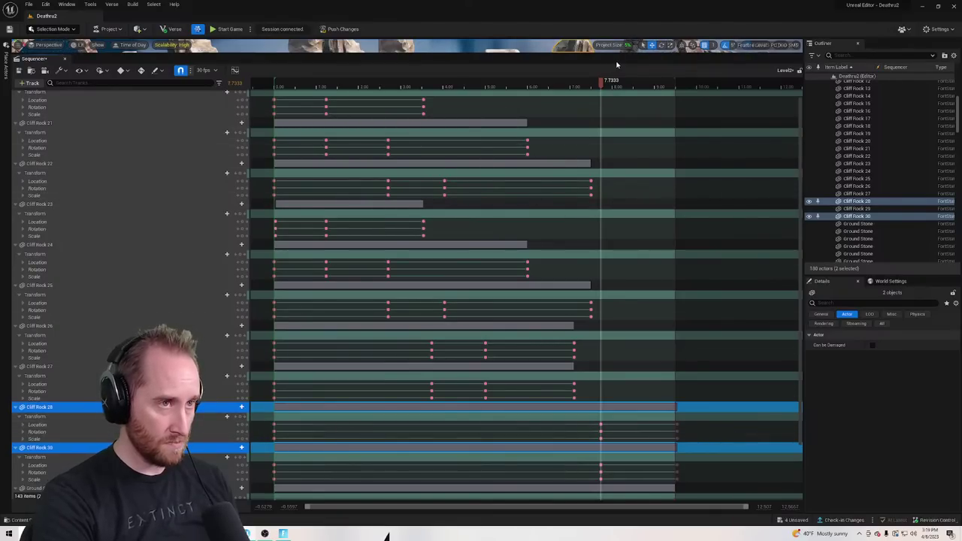
Lower Cliff Rock 30 onto the ground stone at 8.2667 and key its transform there
drag(620, 57, 624, 349)
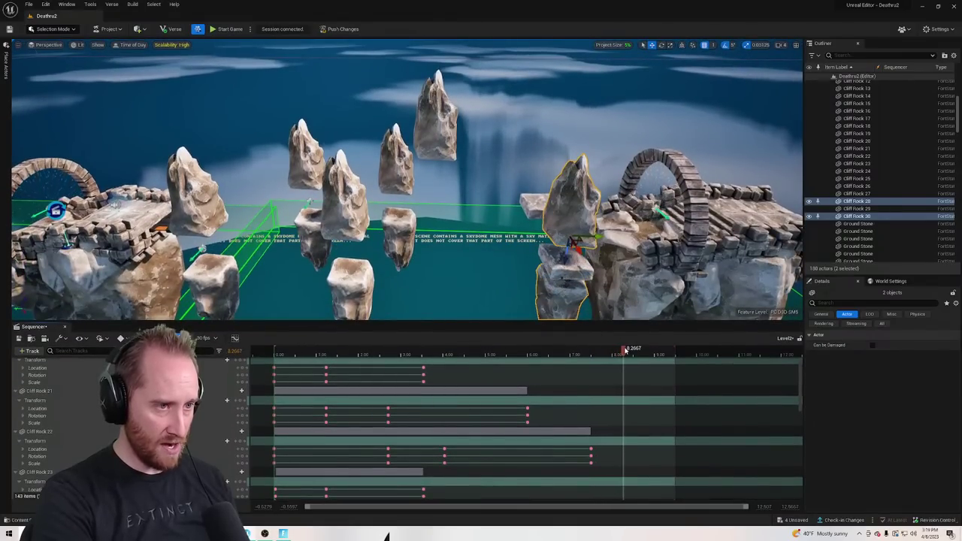
click(567, 255)
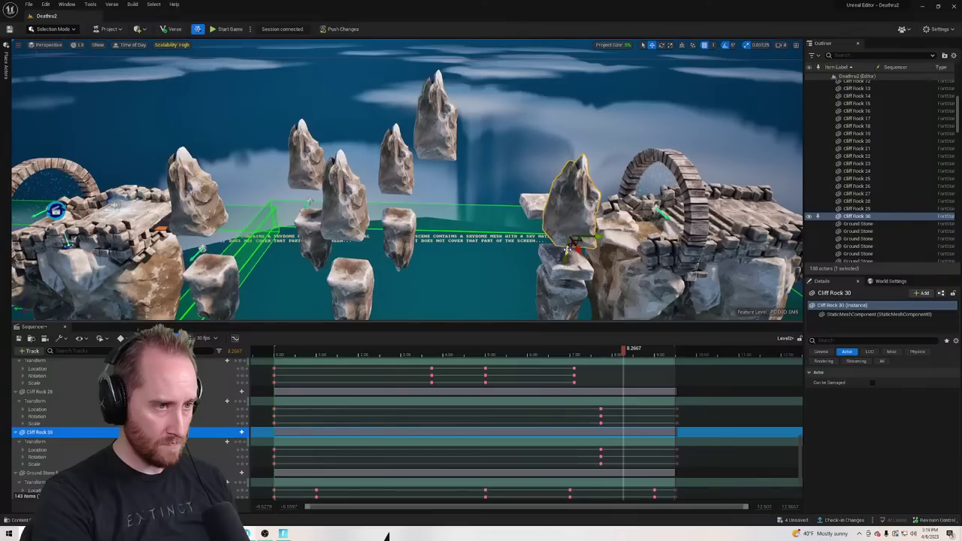
drag(567, 251, 564, 270)
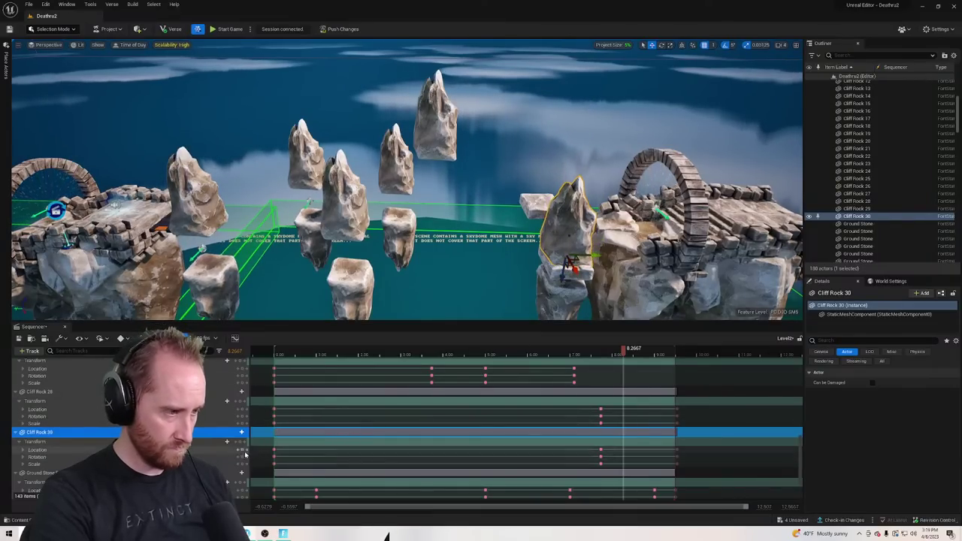
click(241, 443)
Raise Cliff Rock 28 against the underside of the ground stone, keying its transform at 8.2667 and 8.1333
click(564, 292)
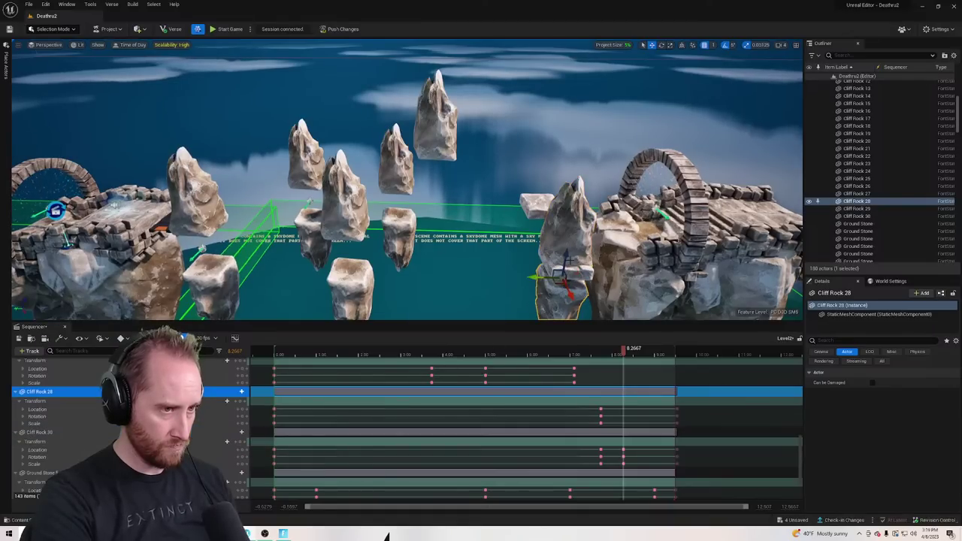
drag(565, 257, 574, 243)
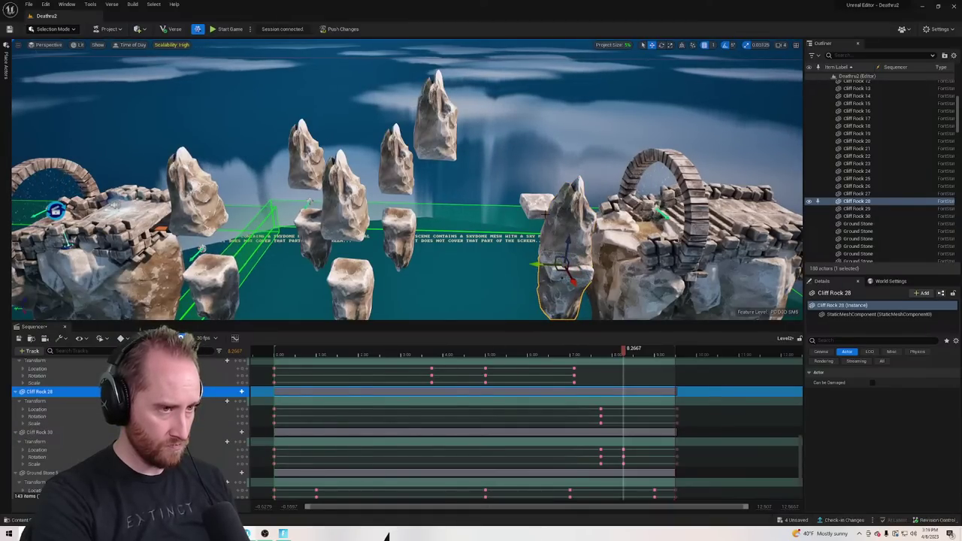
right_drag(545, 214, 577, 162)
key(w)
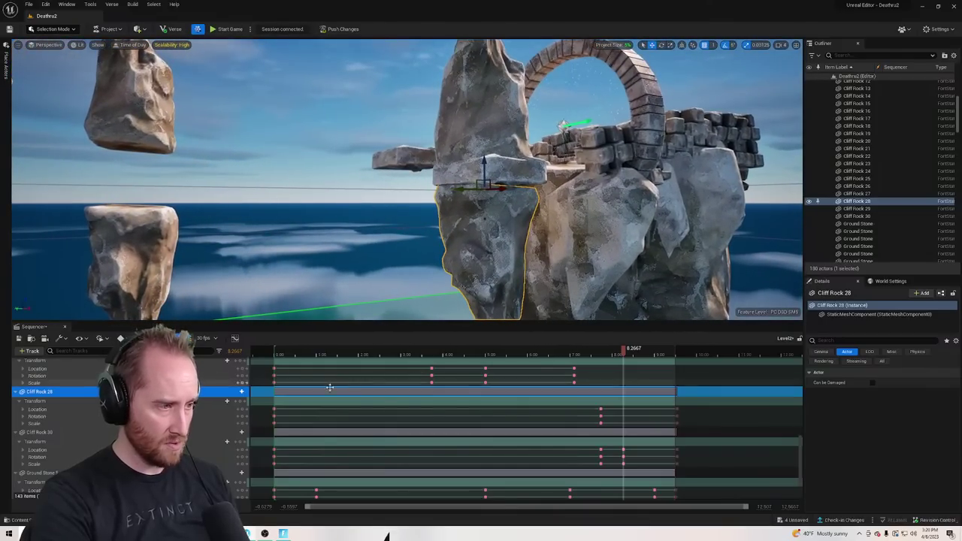
click(241, 402)
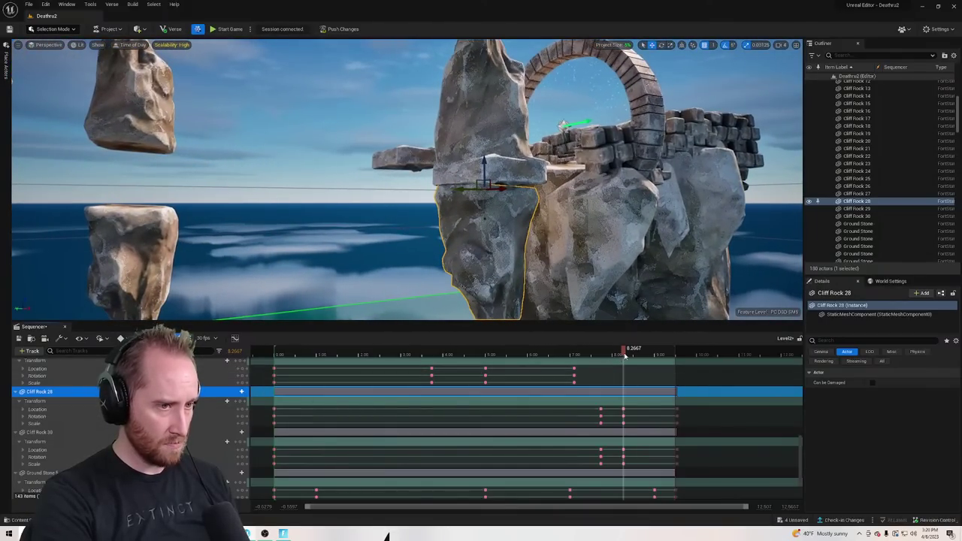
drag(624, 355, 617, 376)
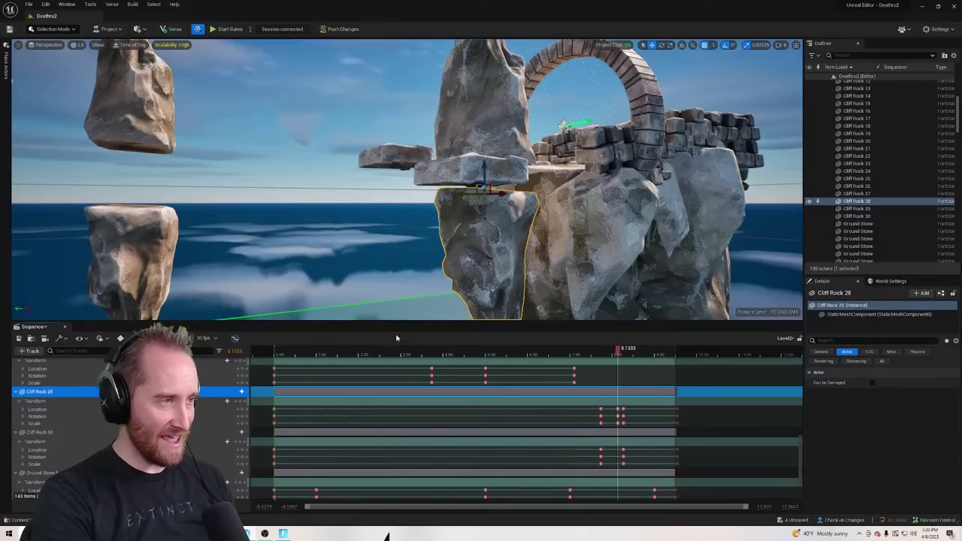
Push the changes to the connected session, saving the modified rocks, ground stone and Level2 sequence, and clear the message log
click(339, 28)
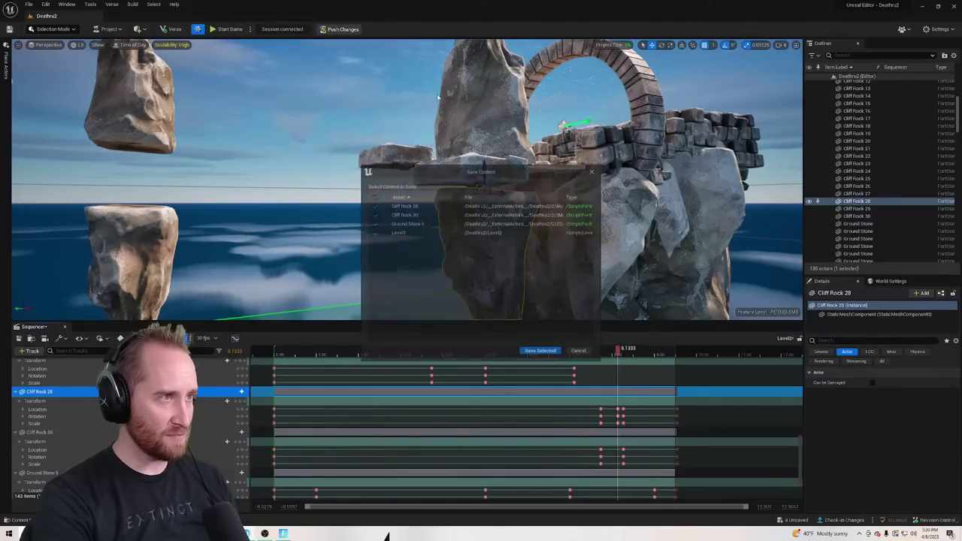
click(544, 351)
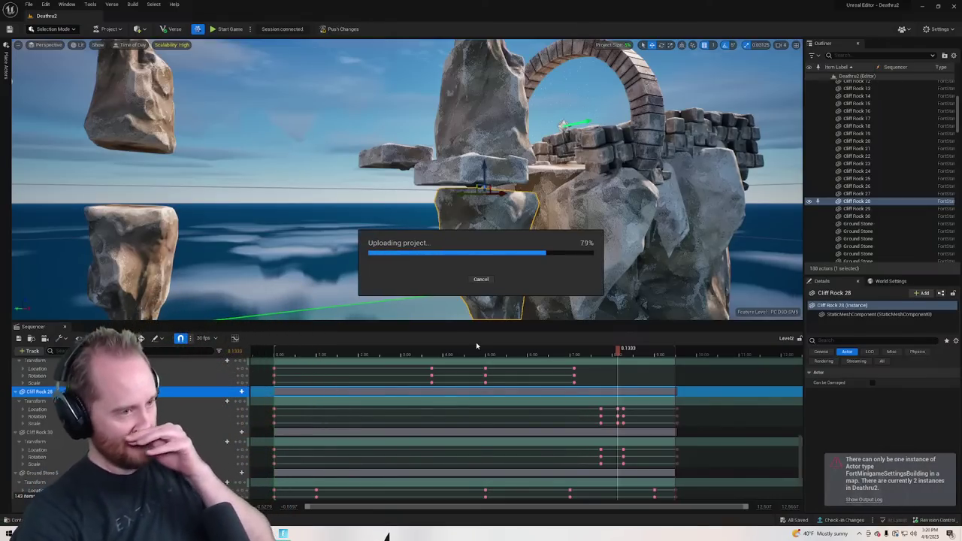
click(643, 359)
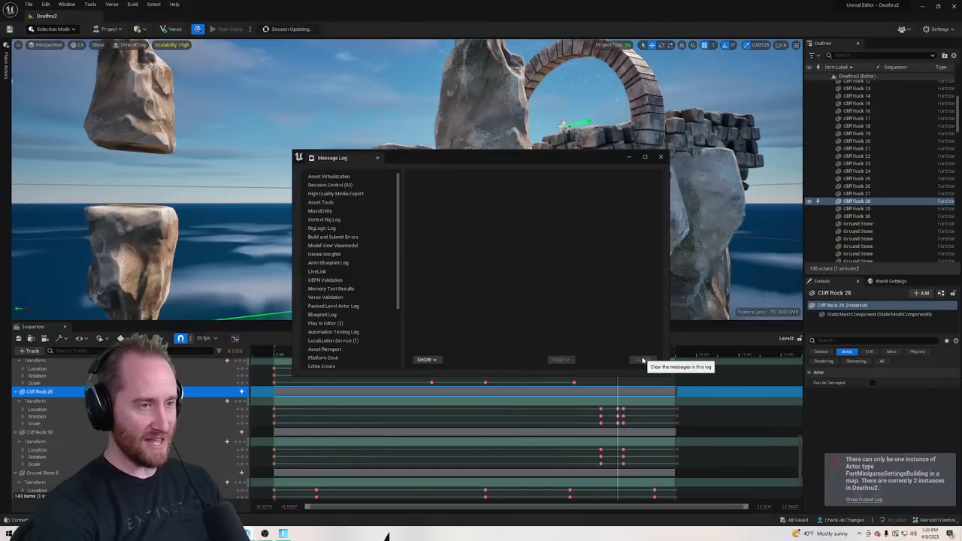
Close the message log and examine the whole course of floating cliff rocks between the two islands
click(663, 157)
right_drag(571, 188, 564, 256)
right_drag(448, 143, 448, 172)
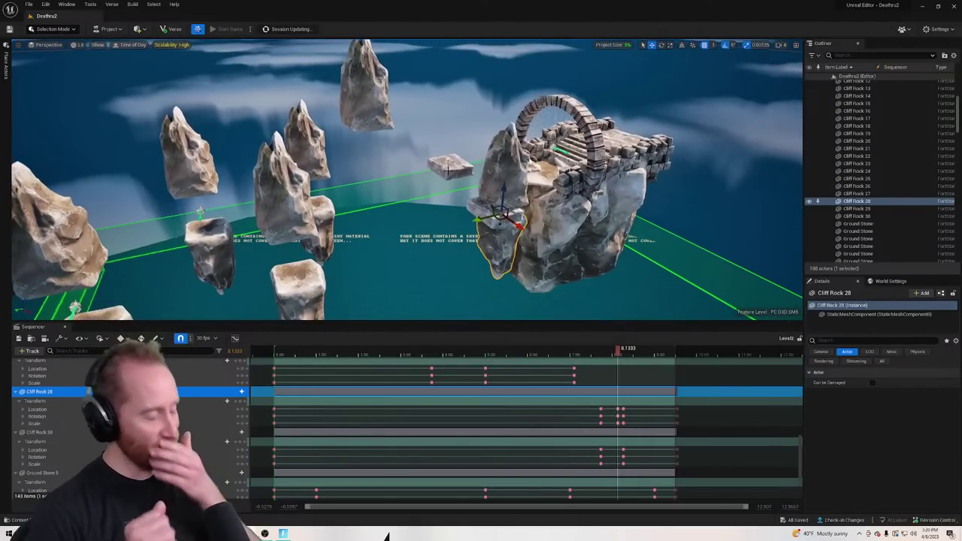
right_drag(340, 185, 601, 203)
right_drag(432, 259, 411, 177)
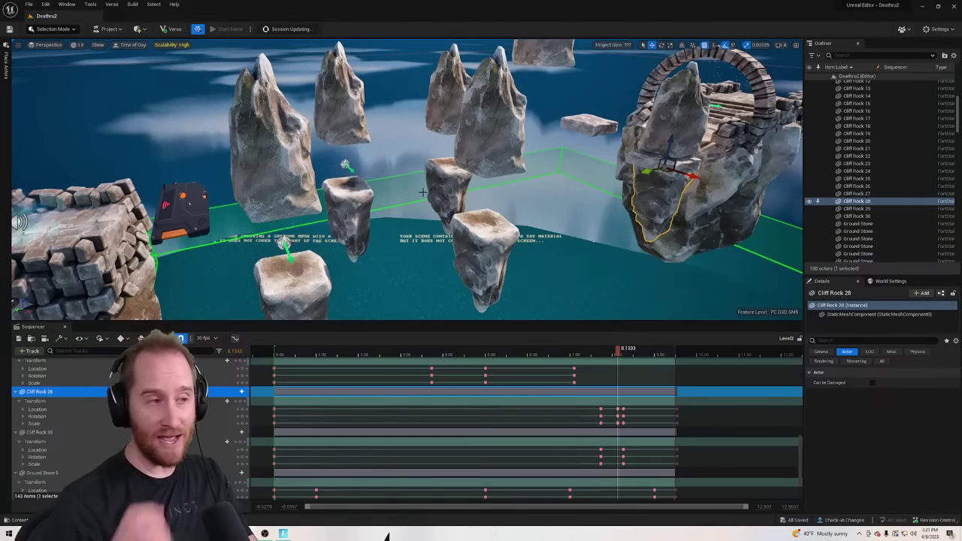
right_drag(270, 172, 293, 172)
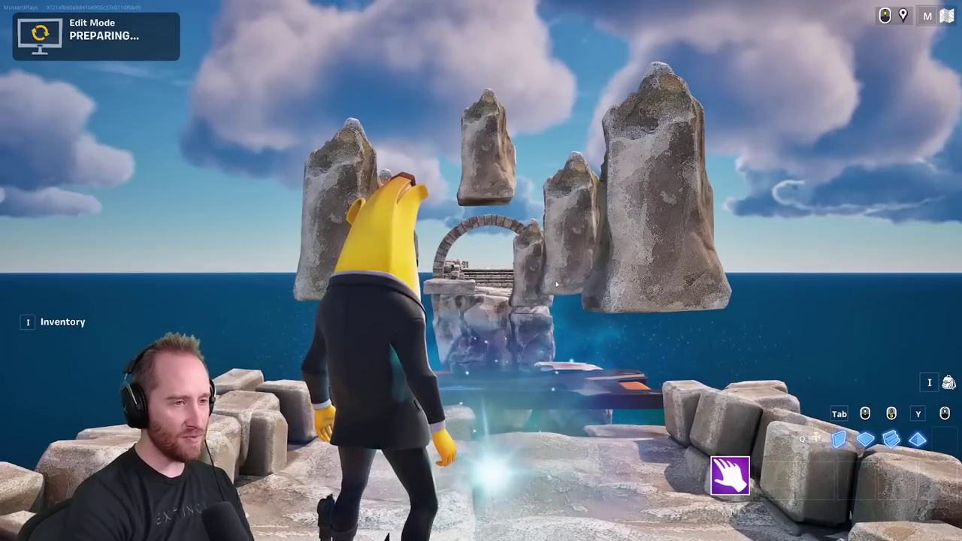
Switch to the Fortnite client and run along the starting island toward the hanging cliff rocks
key(w)
key(w)
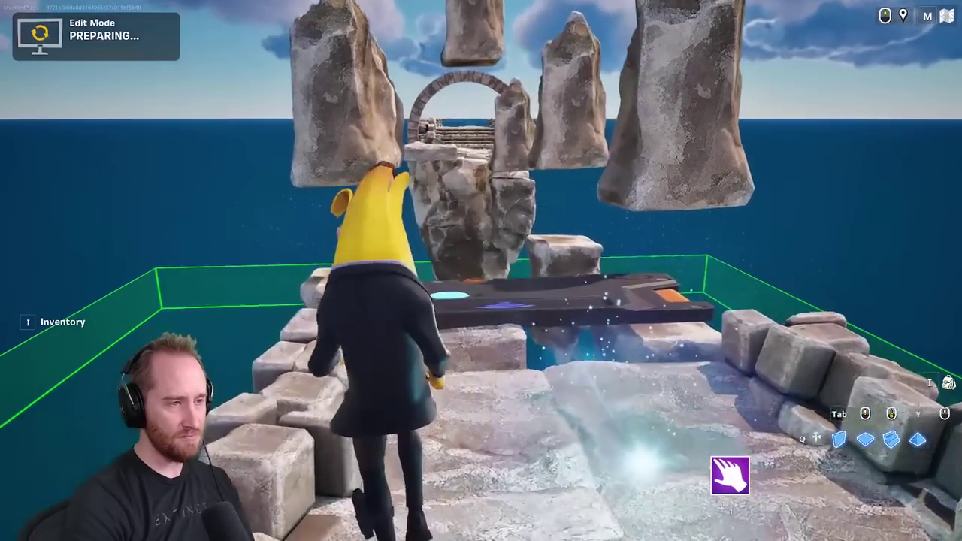
key(w)
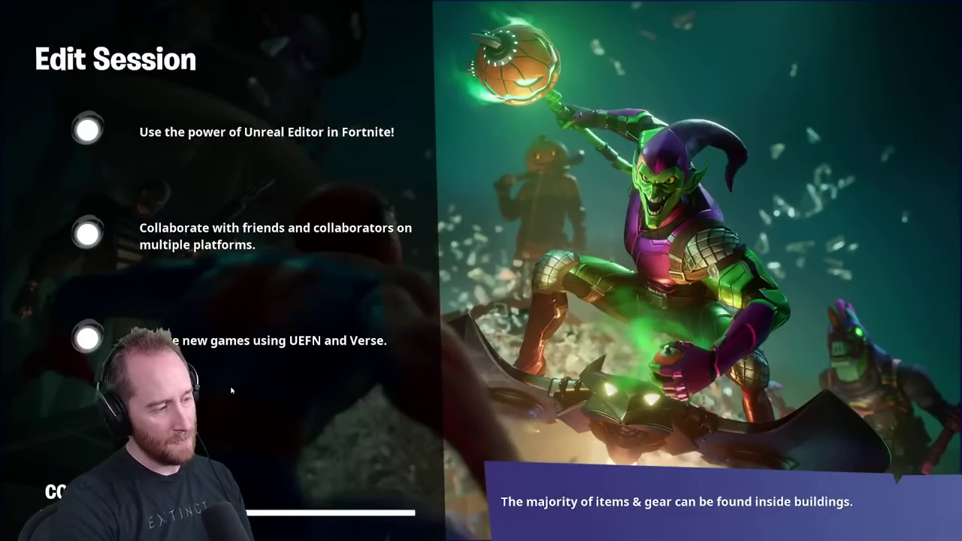
Fly up to the starting island, land on its stone path, and start the game for a playtest
key(space)
key(space)
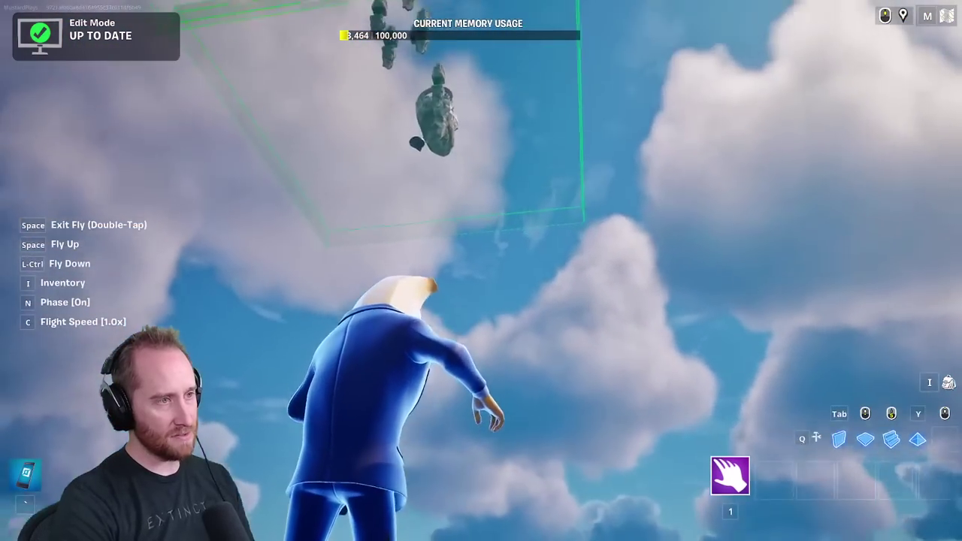
key(w)
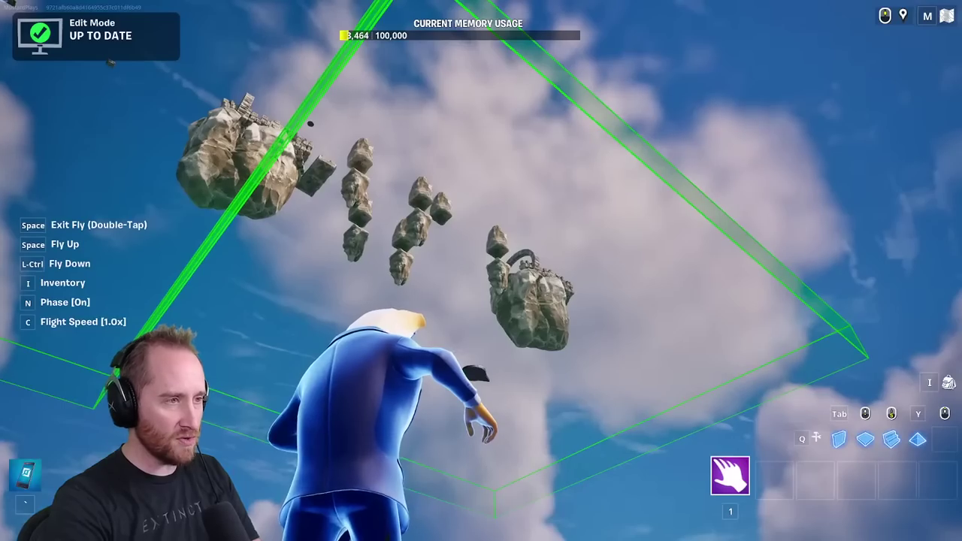
key(w)
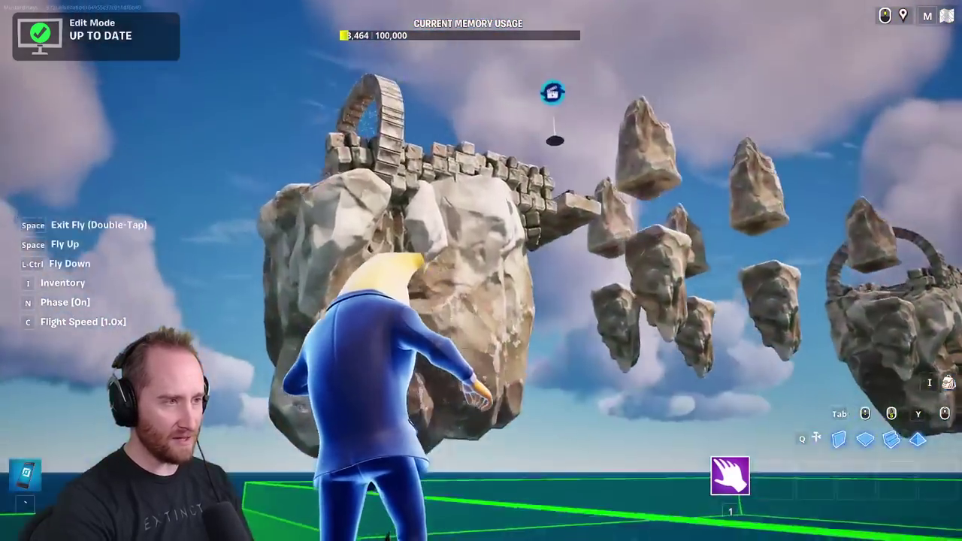
key(w)
key(space)
key(space)
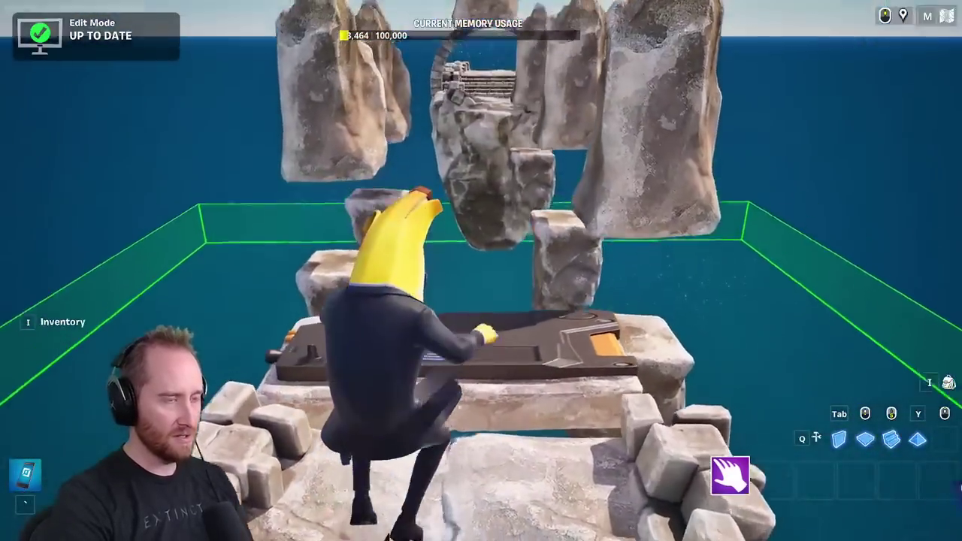
key(Escape)
click(269, 356)
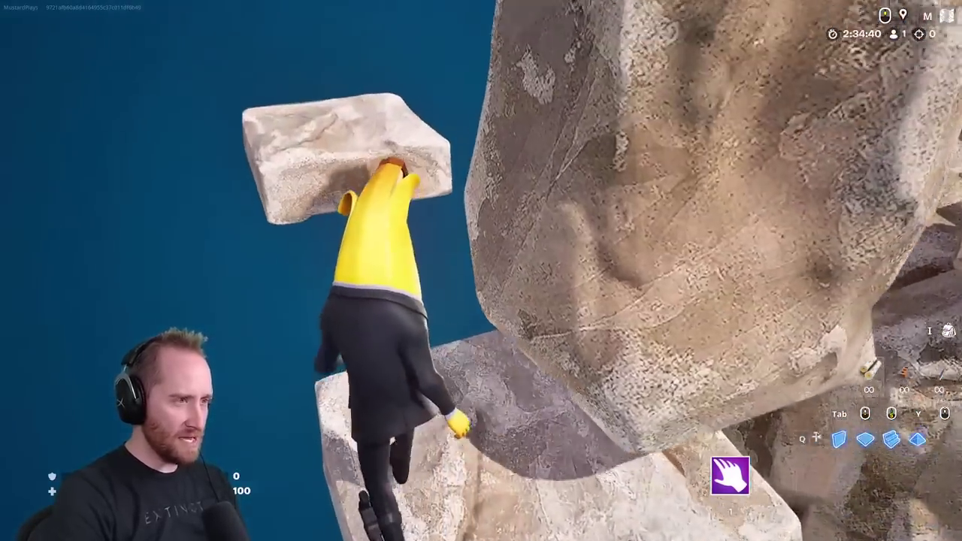
Playtest the moving ground stones by jumping to the far arch island, and look back over the rocks
key(space)
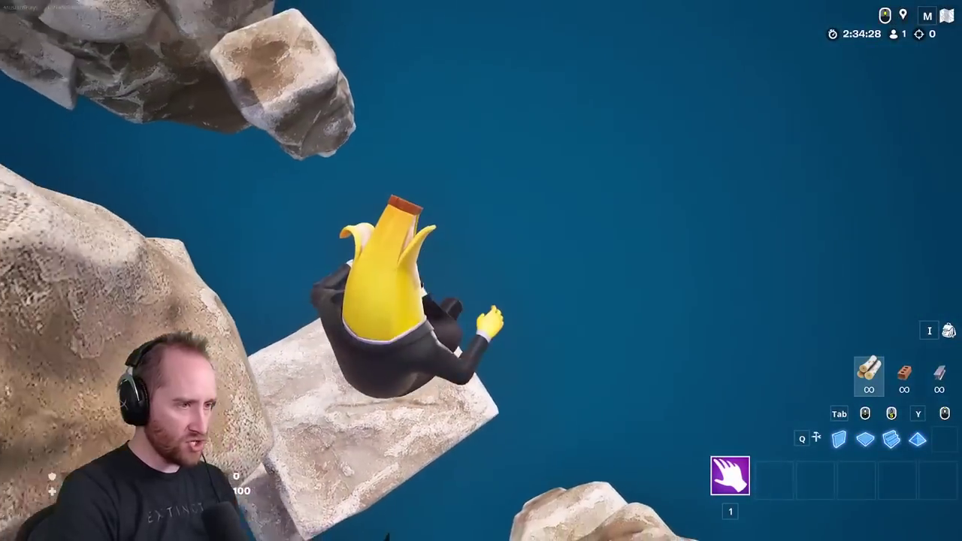
key(space)
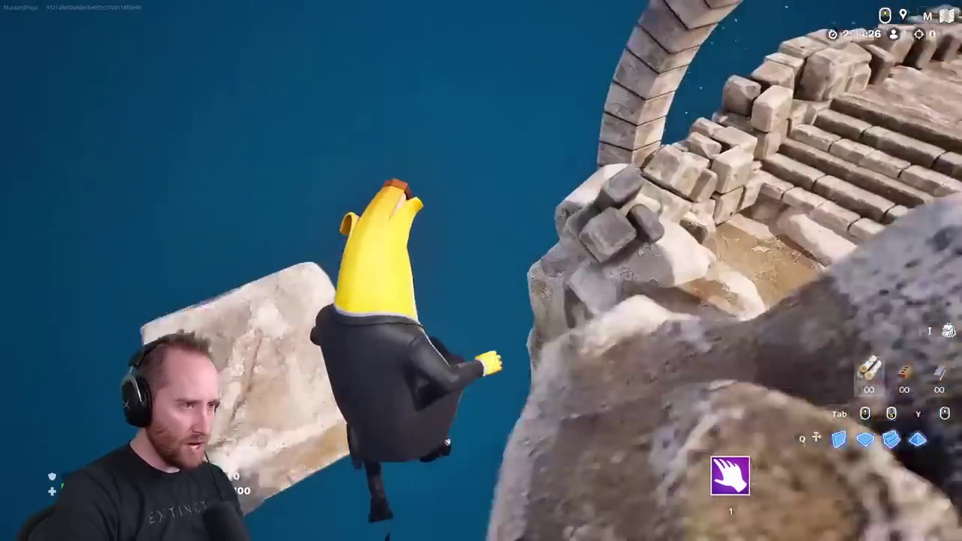
key(w)
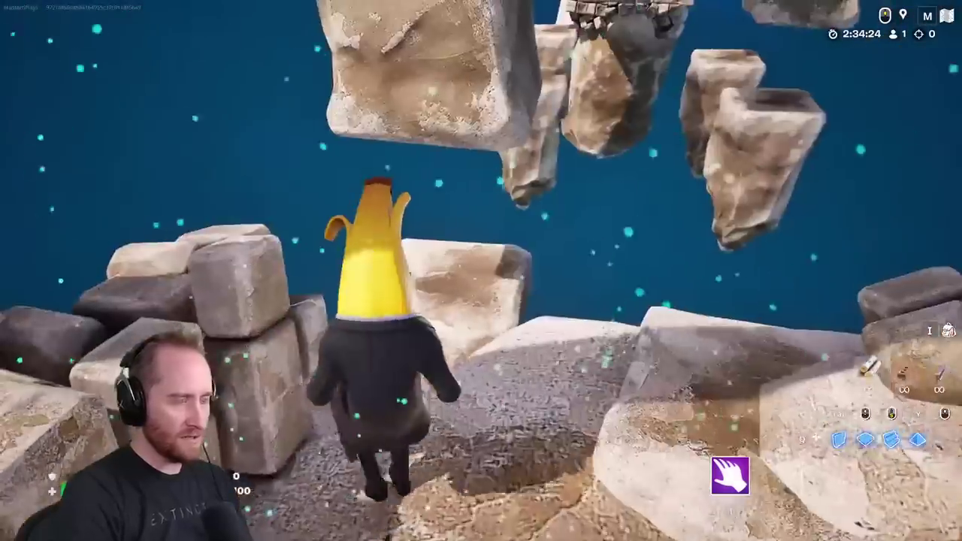
key(s)
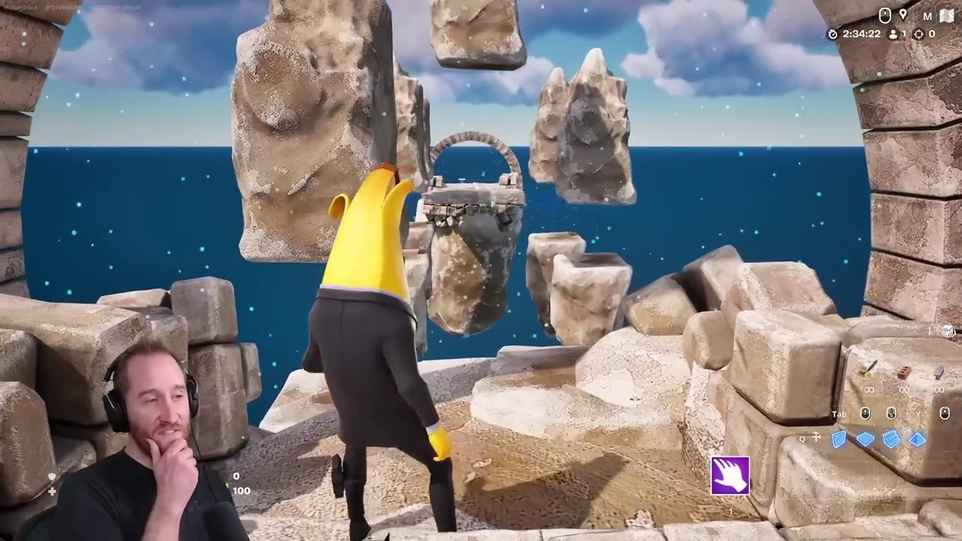
Return to the starting island and run down its path onto the first moving ground stone
key(d)
key(w)
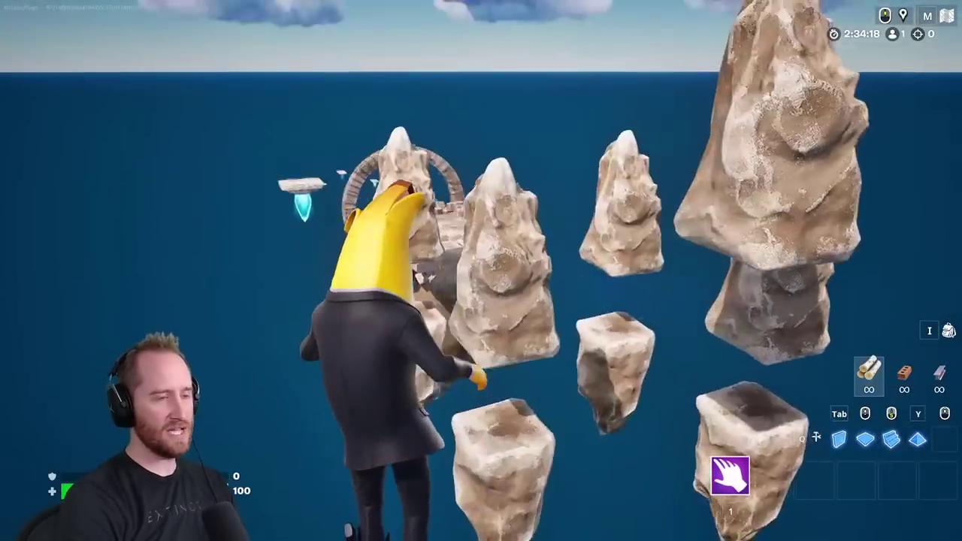
key(w)
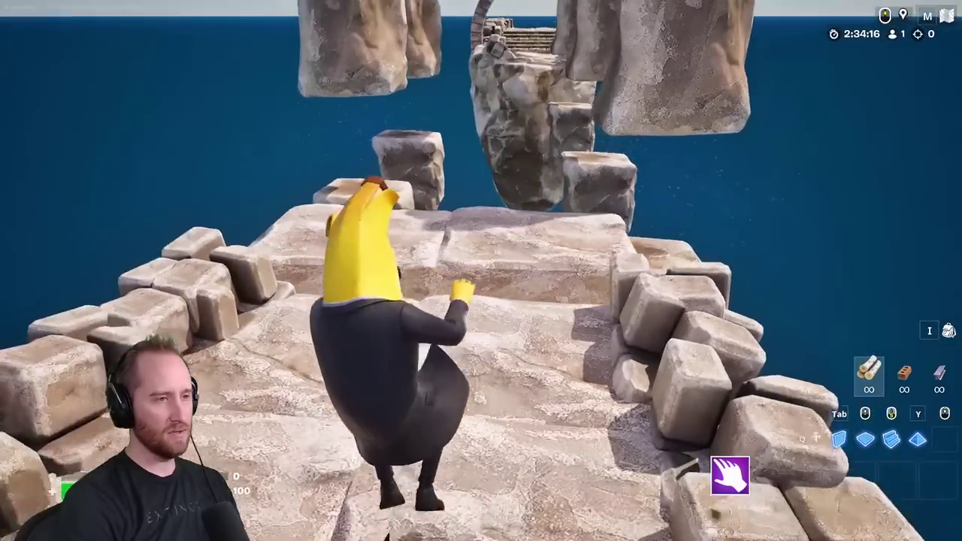
key(w)
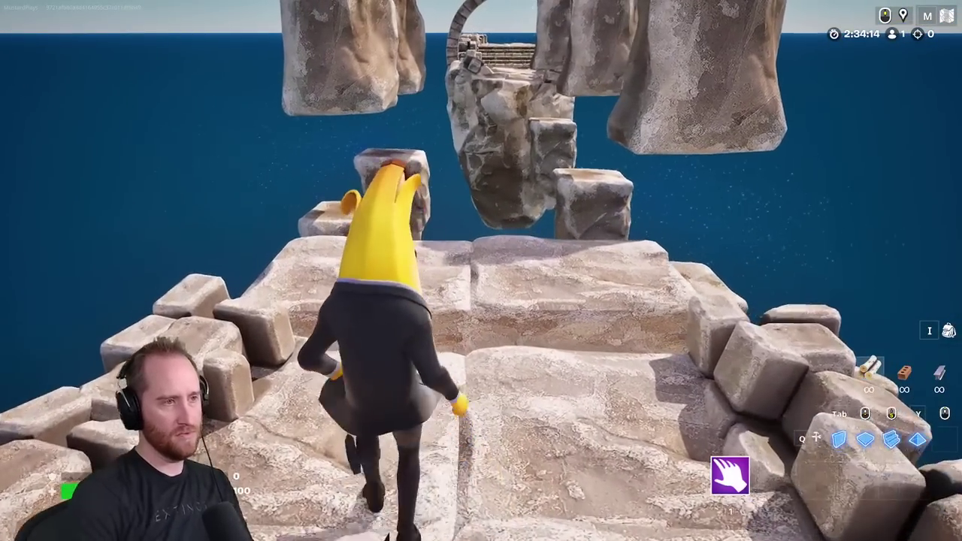
key(space)
key(w)
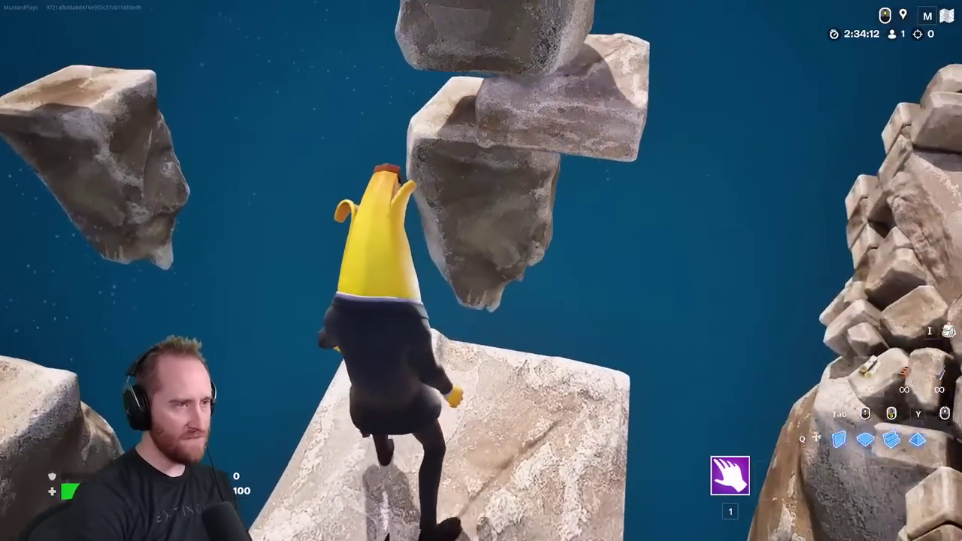
Jump between the moving ground stones past the crushing cliff rocks toward the far arch island
key(space)
key(w)
key(space)
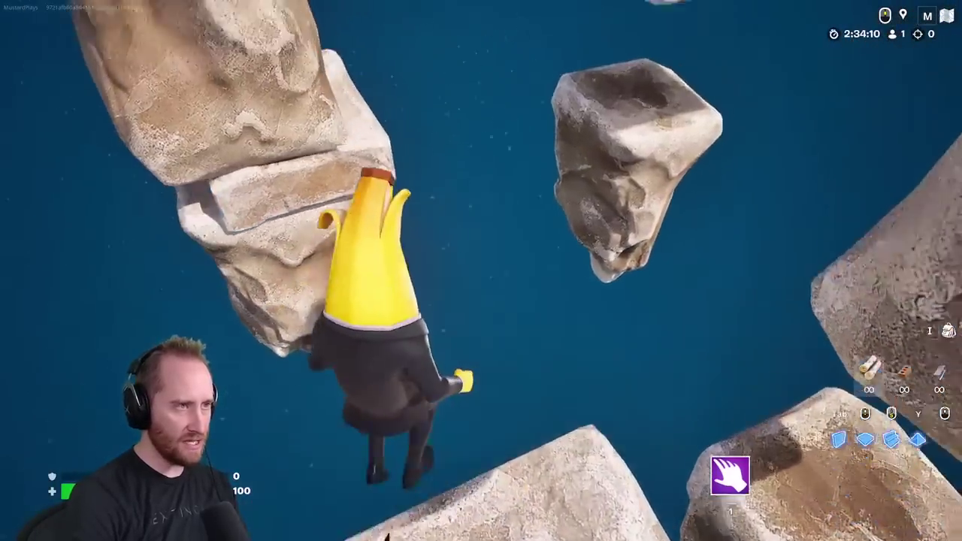
key(space)
key(w)
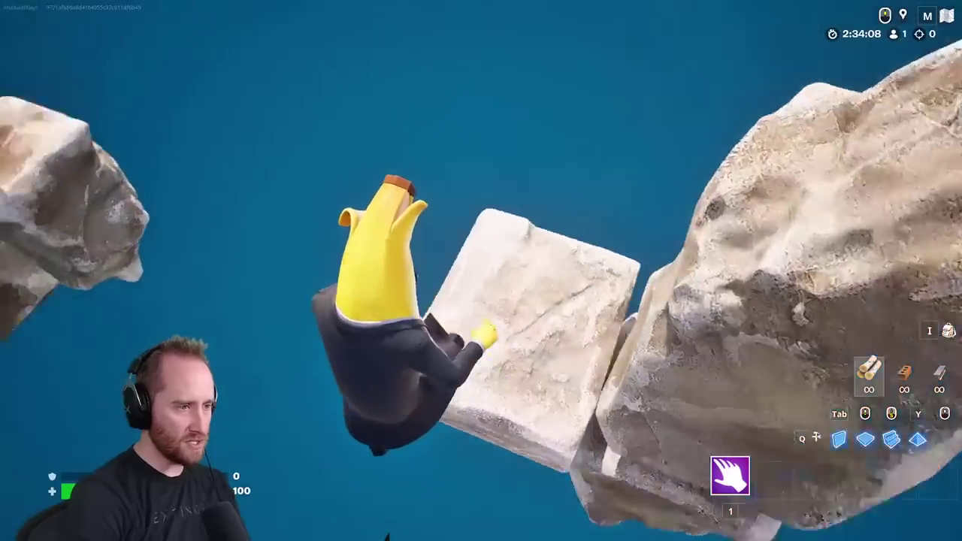
key(space)
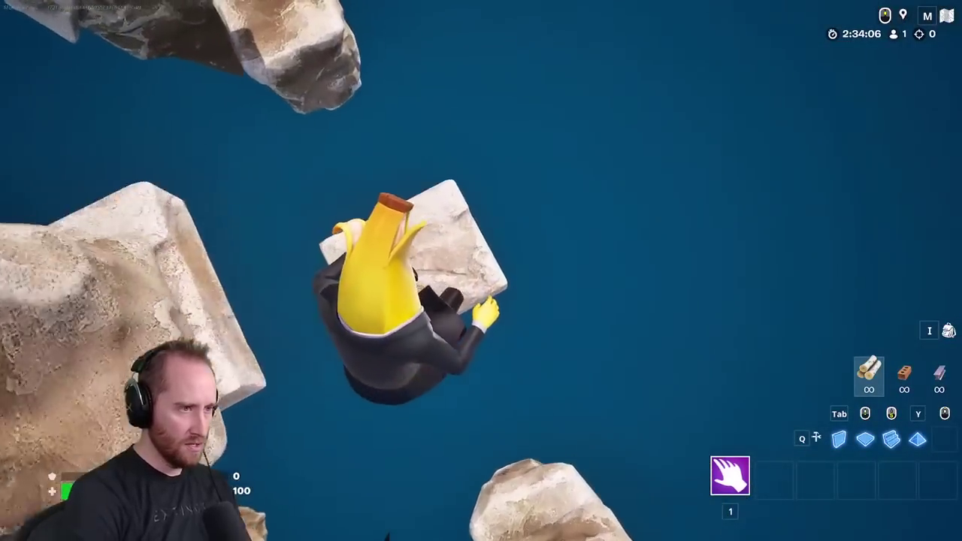
key(w)
key(space)
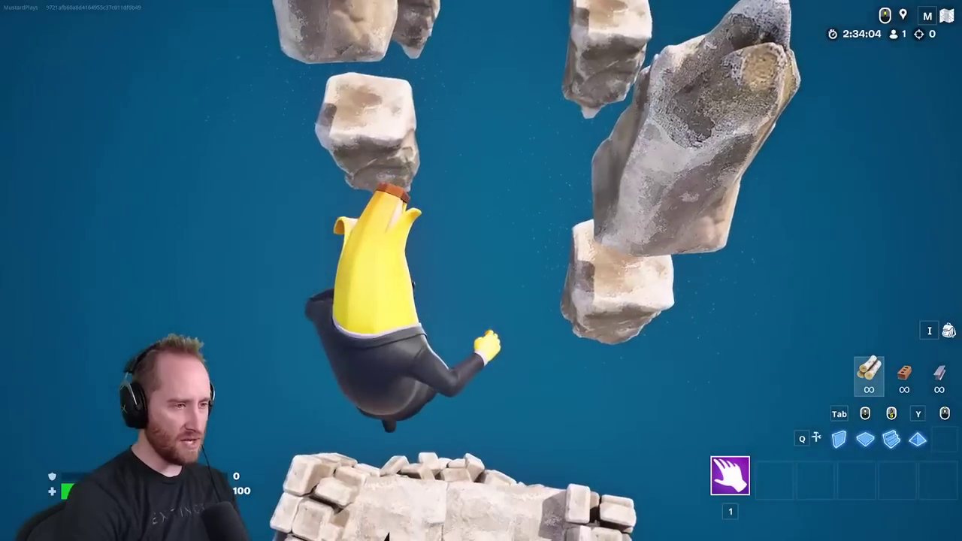
Examine the crystal platforms and distant island from the stone edge, and head back through the arch to the stairs
key(w)
key(space)
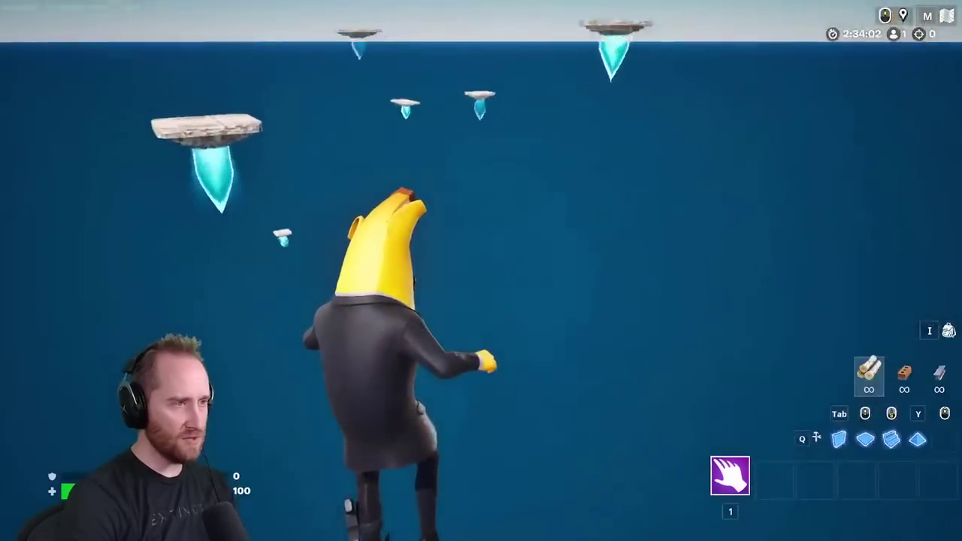
key(w)
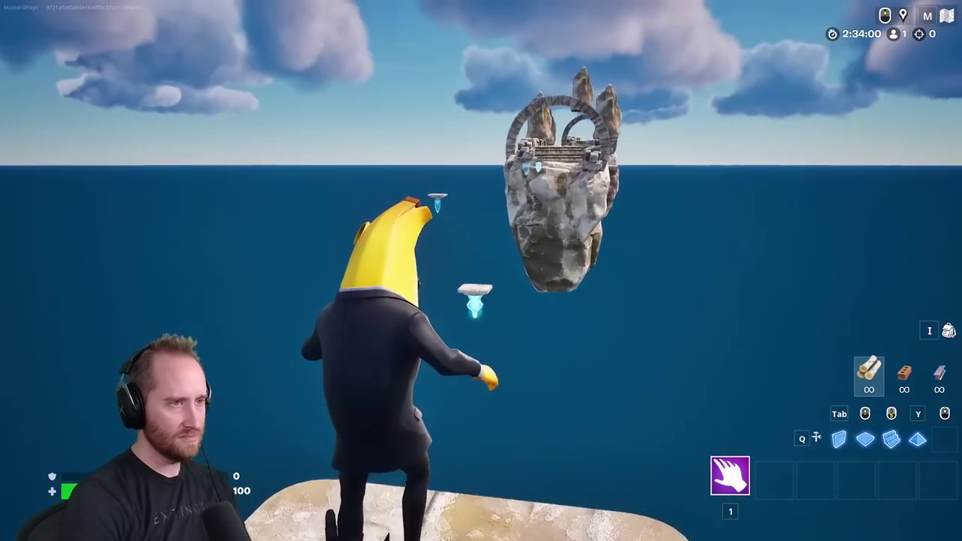
key(w)
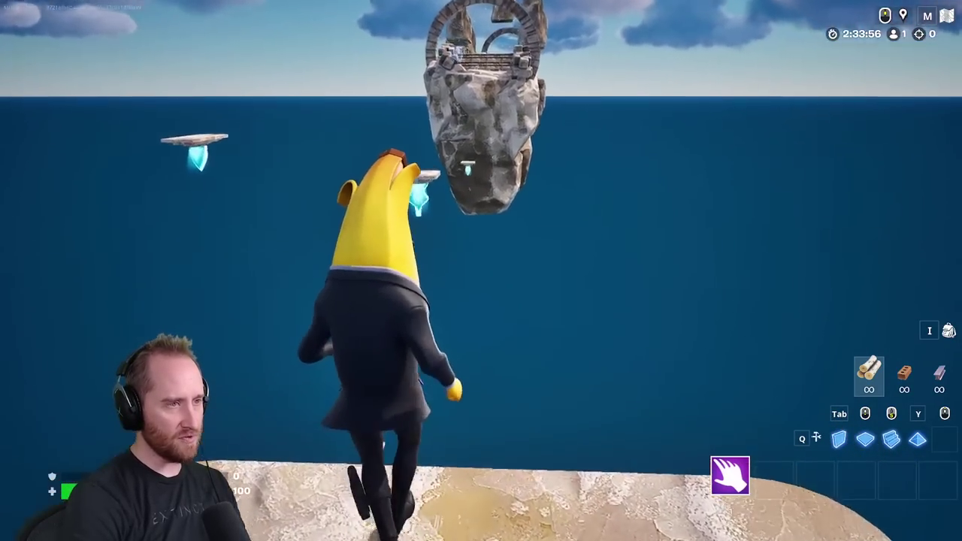
key(w)
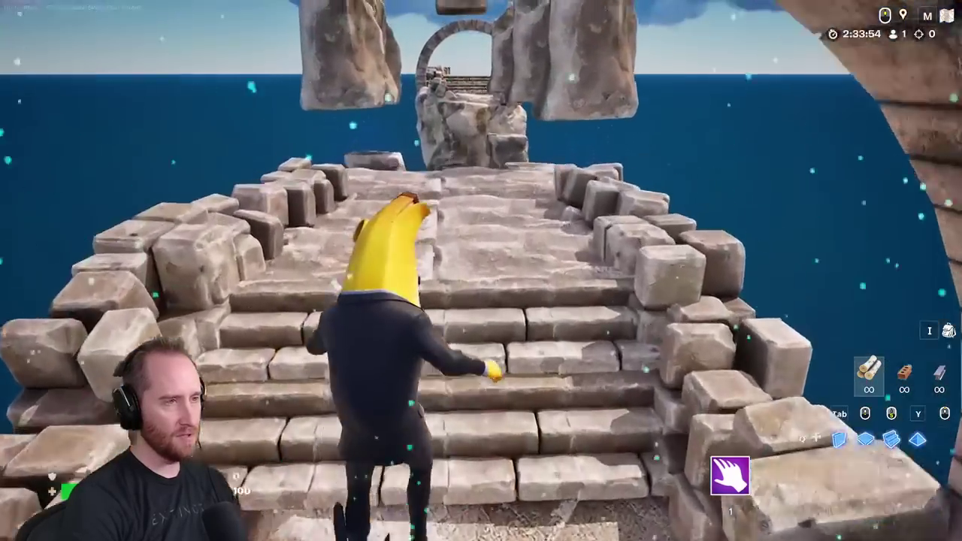
Run the crushing-rock course again from the stairs, testing the jumps between moving ground stones and cliff rocks
key(w)
key(space)
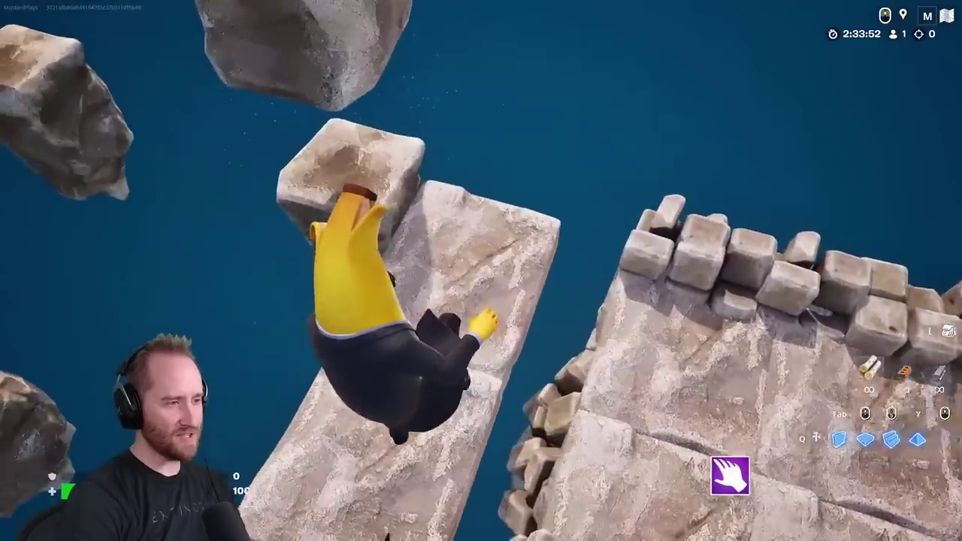
key(w)
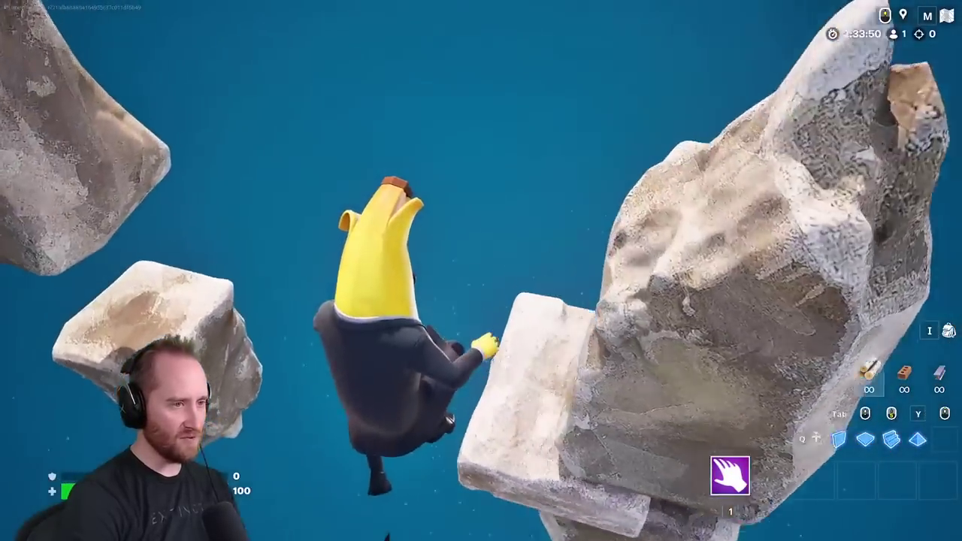
key(w)
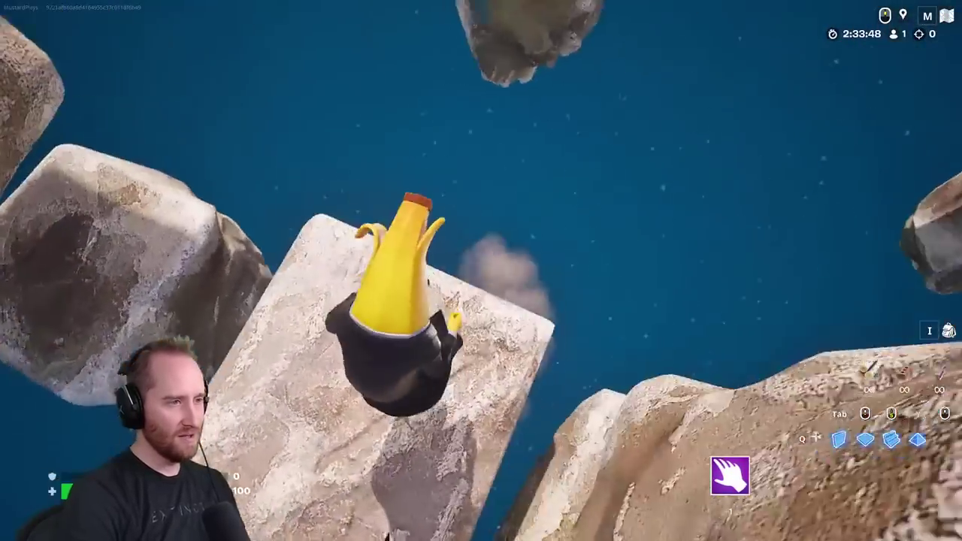
key(space)
key(w)
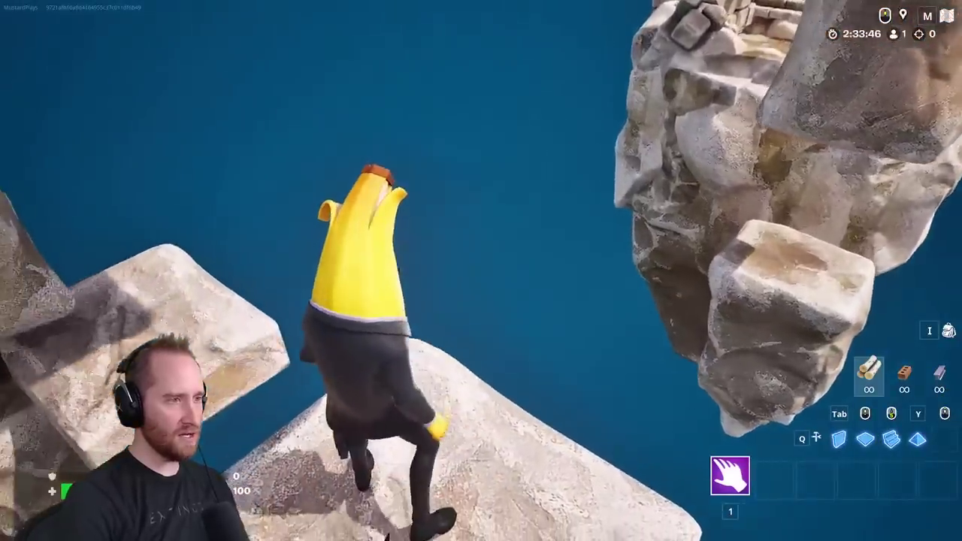
key(space)
key(w)
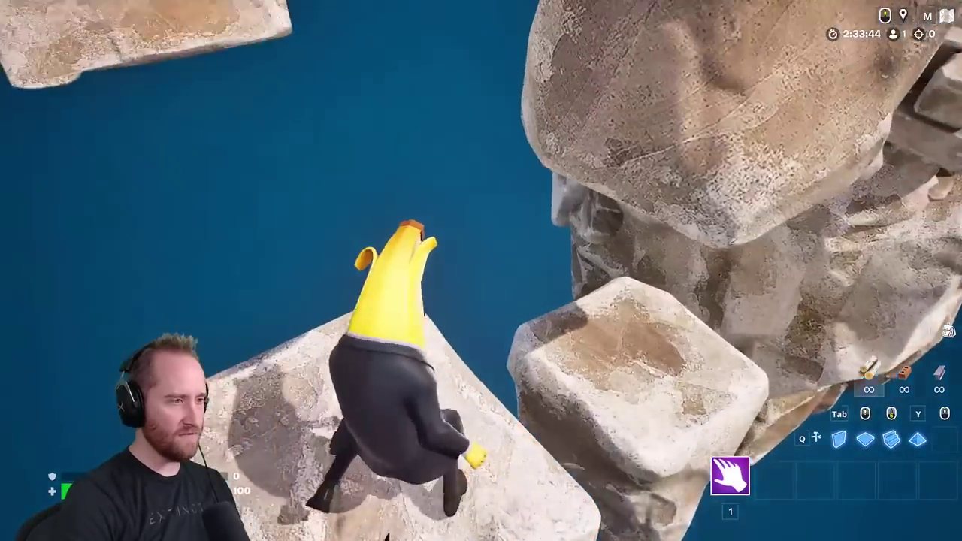
key(space)
key(w)
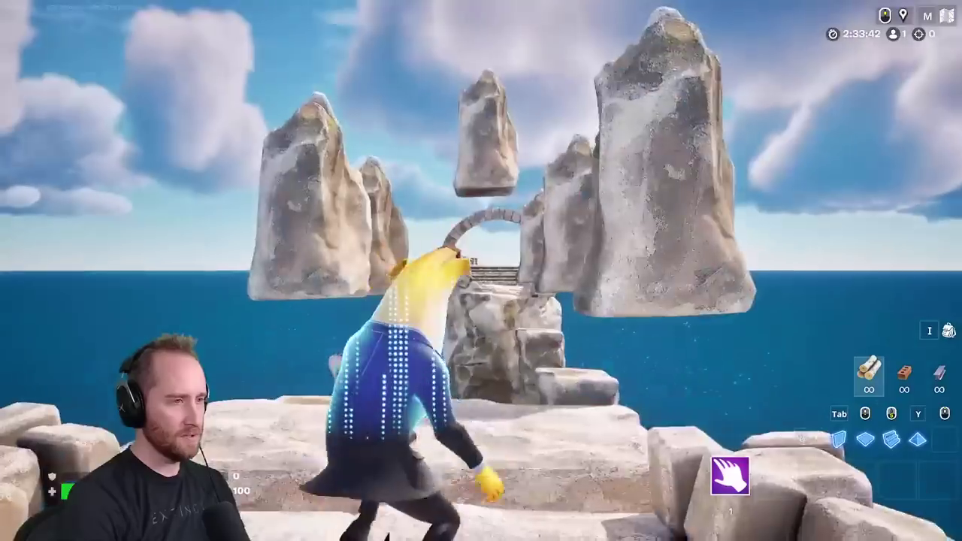
Jump across the moving ground stones to the far arch island and look back over the course from its stairs
key(space)
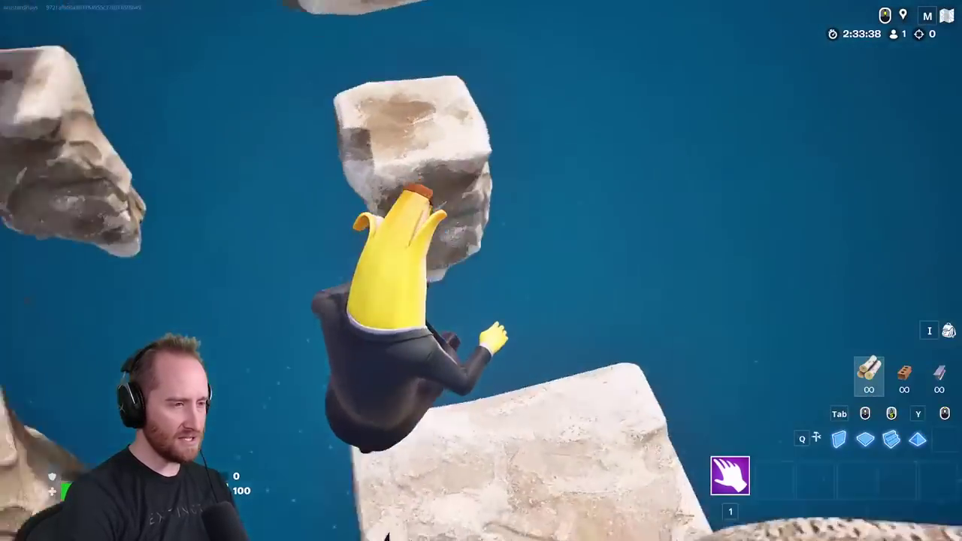
key(w)
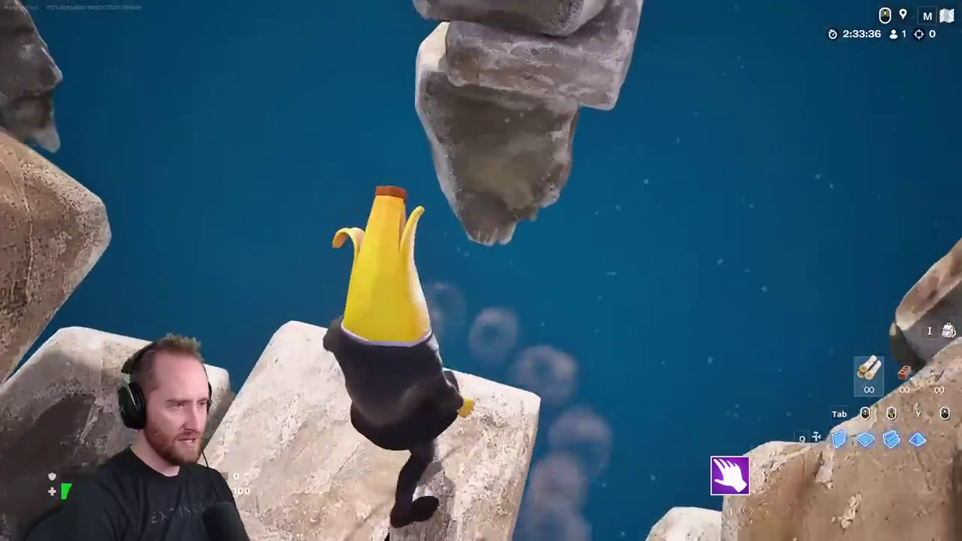
key(w)
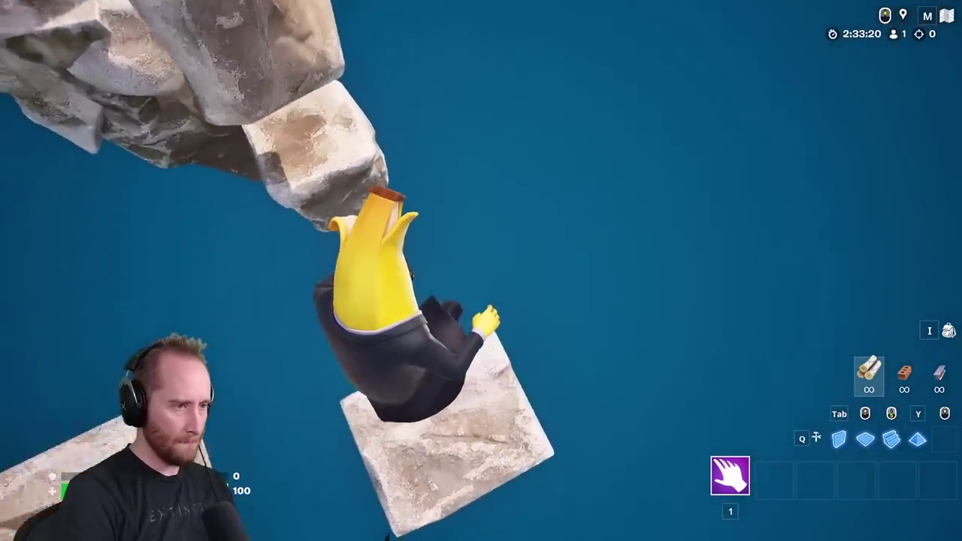
key(space)
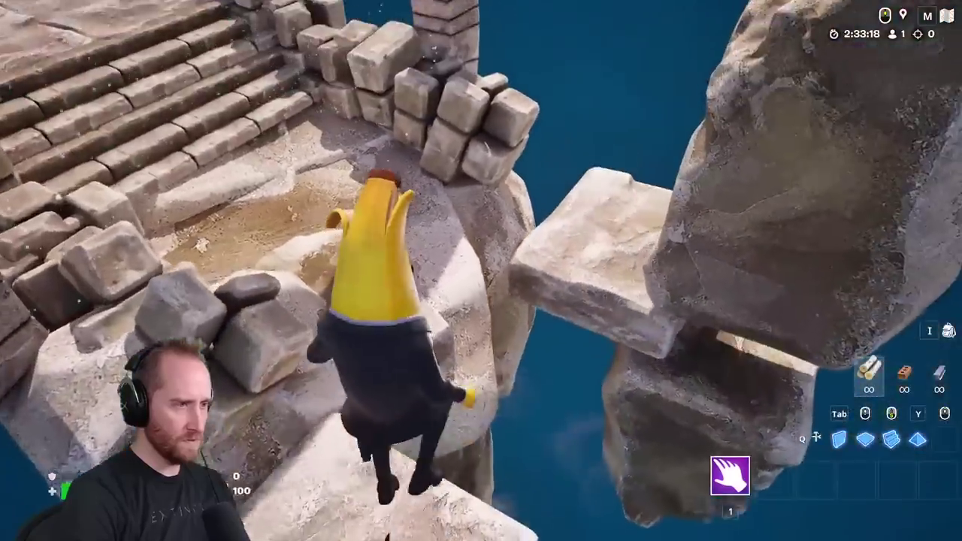
key(s)
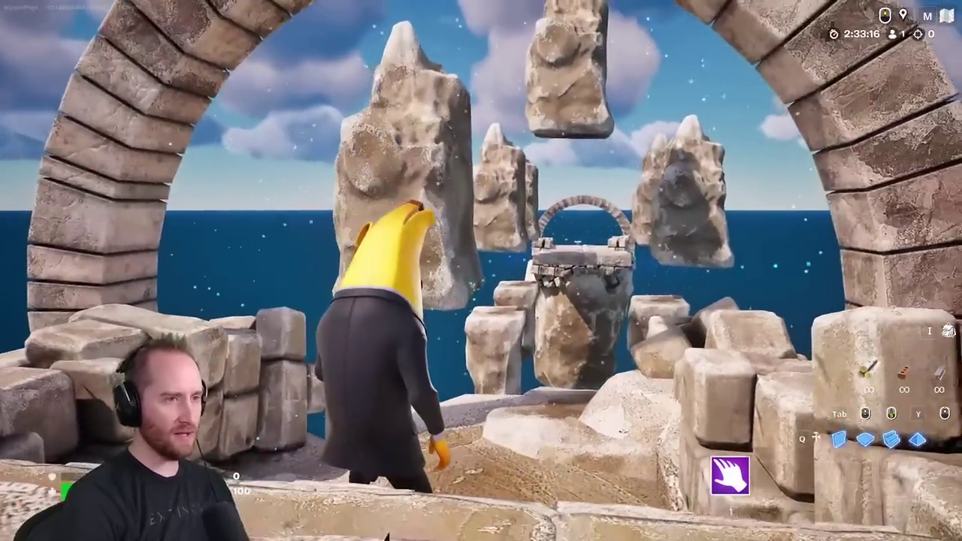
key(s)
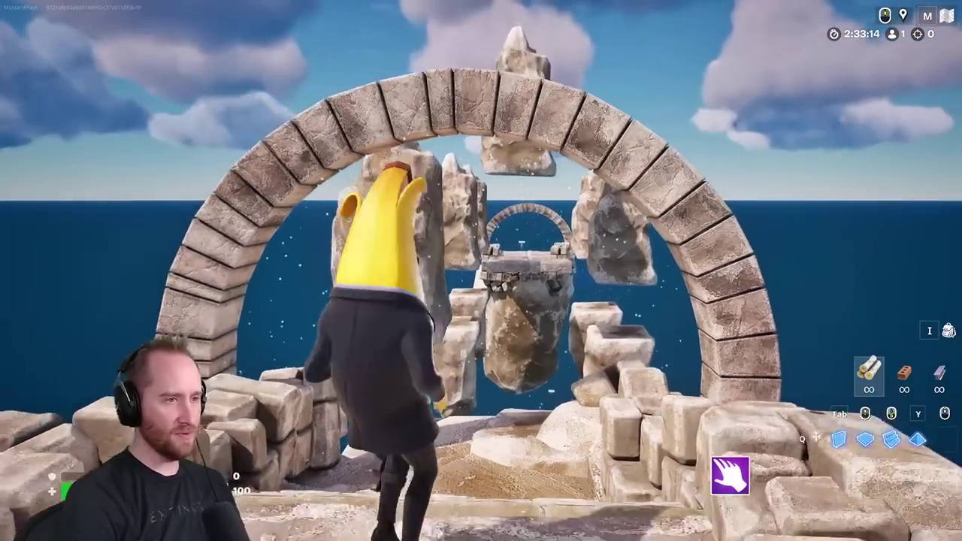
Run down the starting island's path again and test the first jumps from the stone slab onto the moving ground stones
key(w)
key(space)
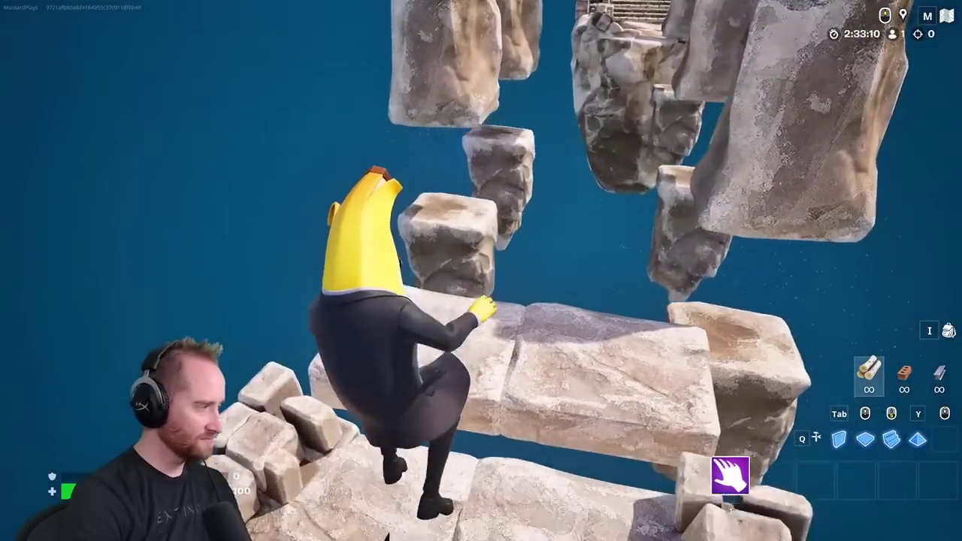
key(w)
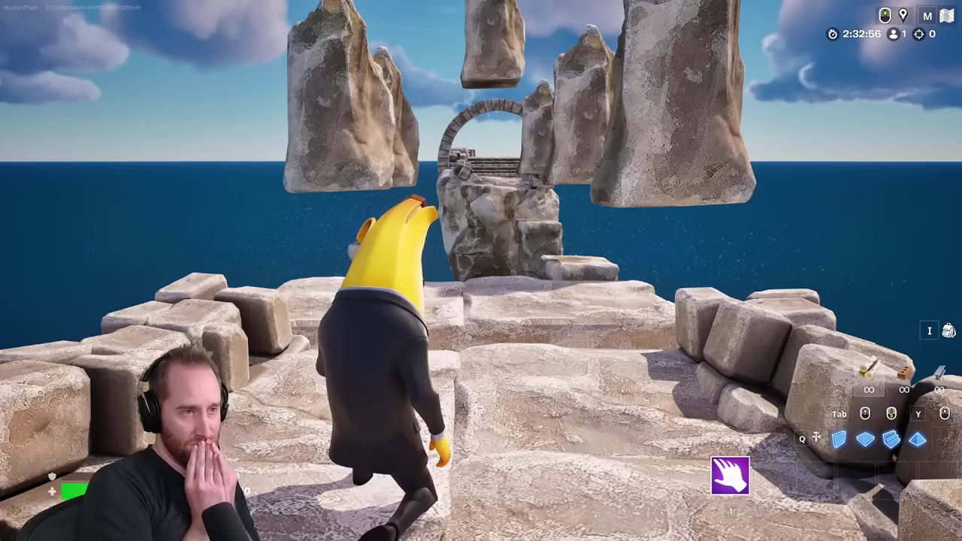
key(d)
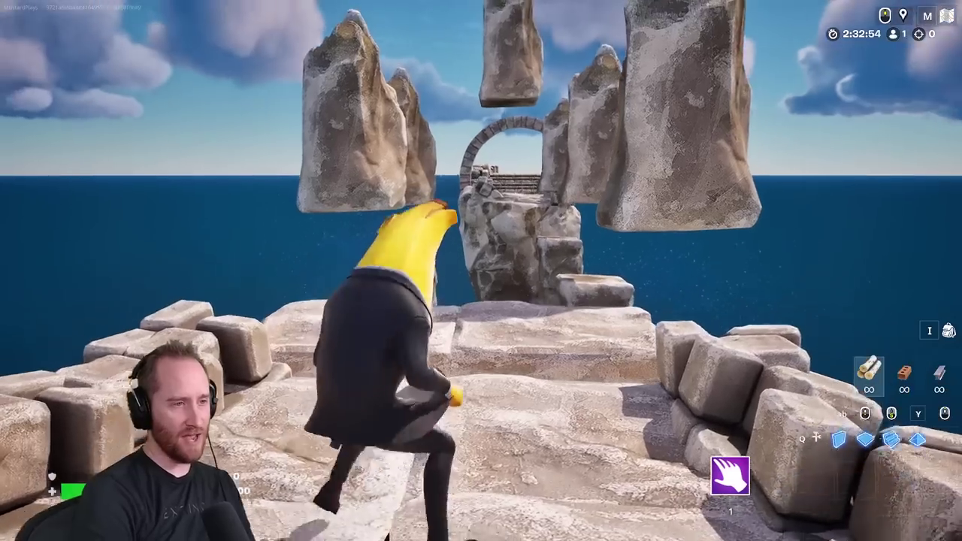
key(w)
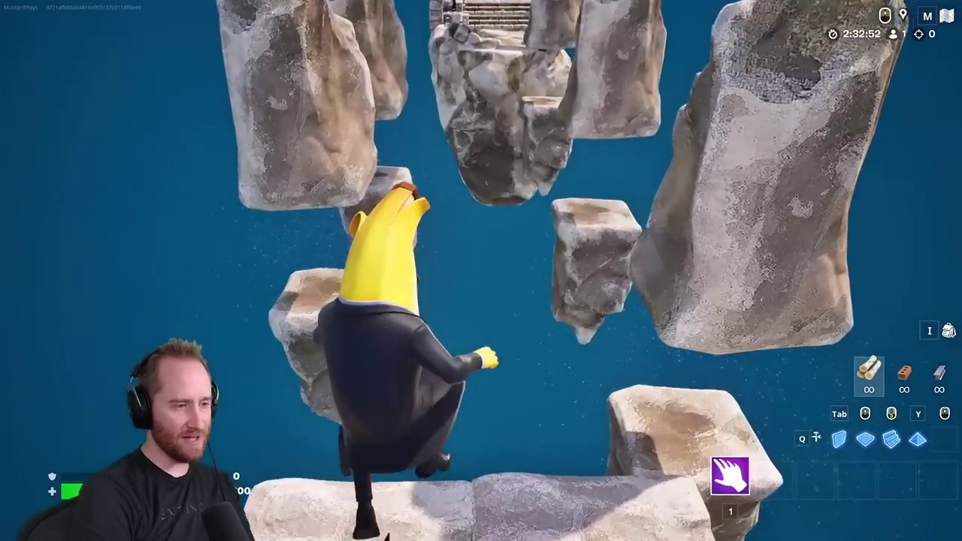
key(space)
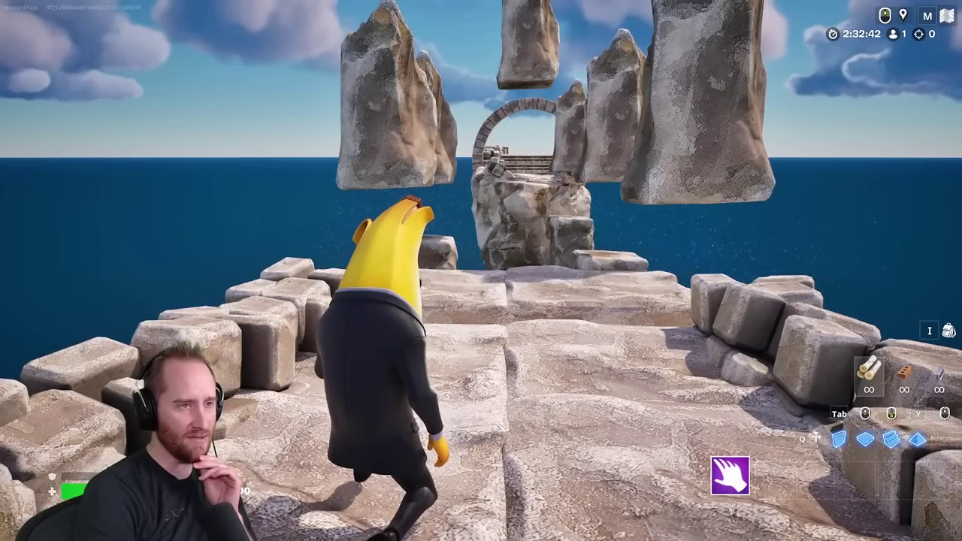
Playtest another run from the starting island's arch stairs, jumping between ground stones and sliding slabs beneath the crushing cliff rocks
key(w)
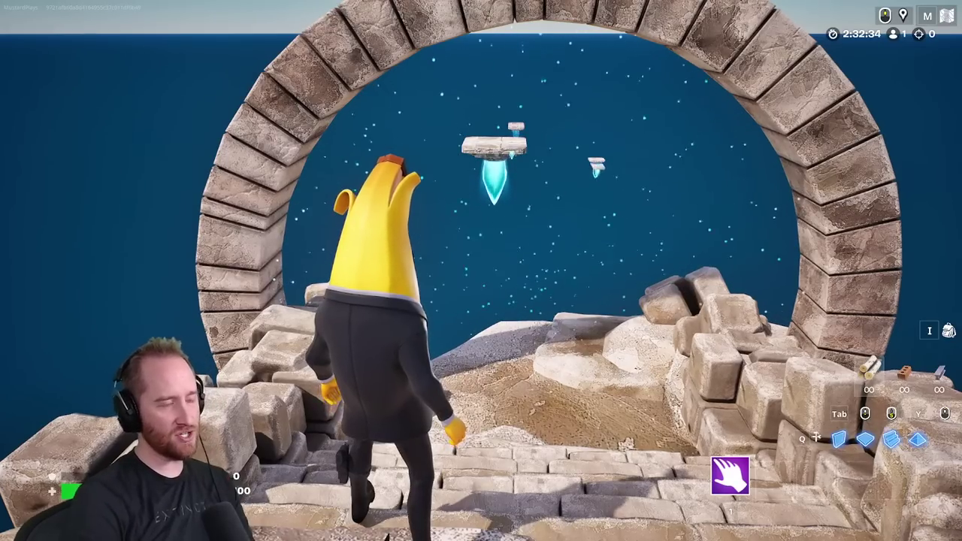
key(w)
key(w)
key(space)
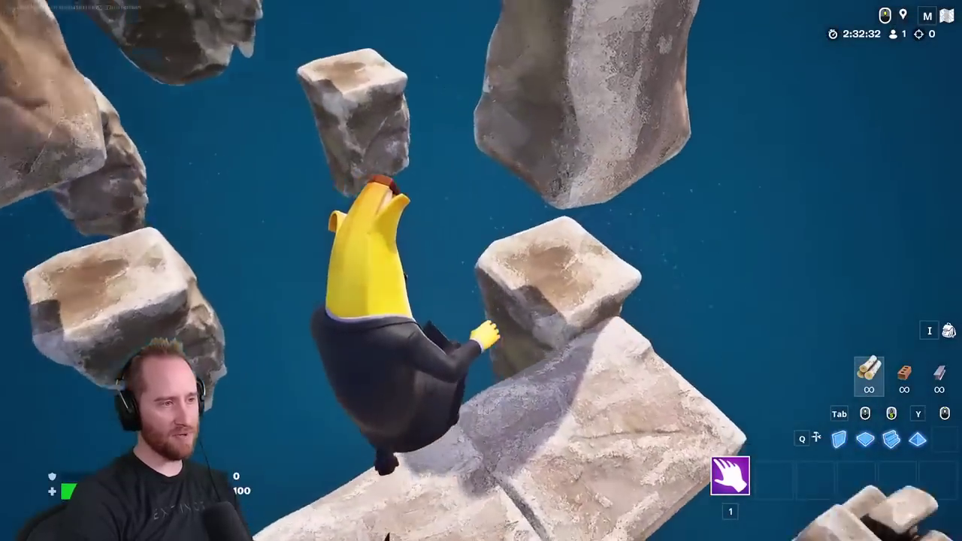
key(space)
key(w)
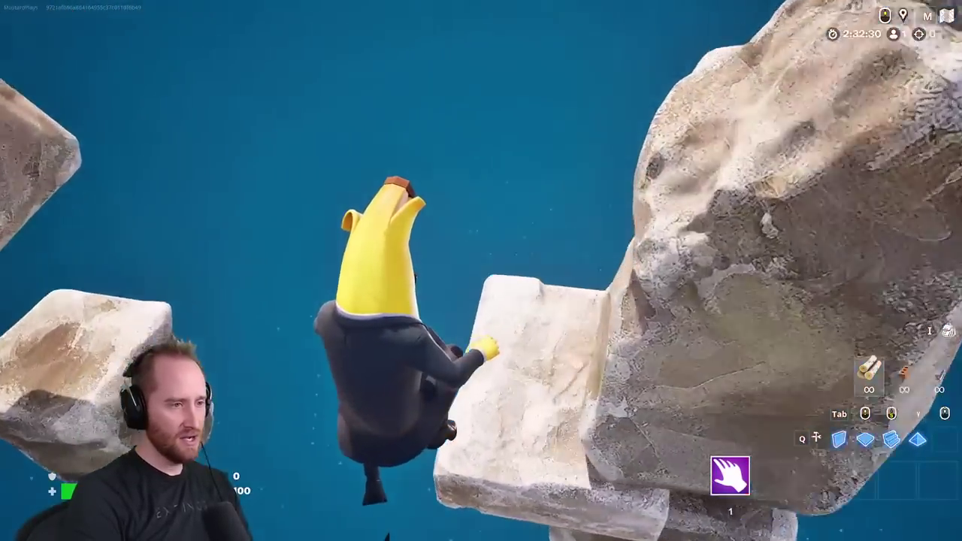
key(space)
key(w)
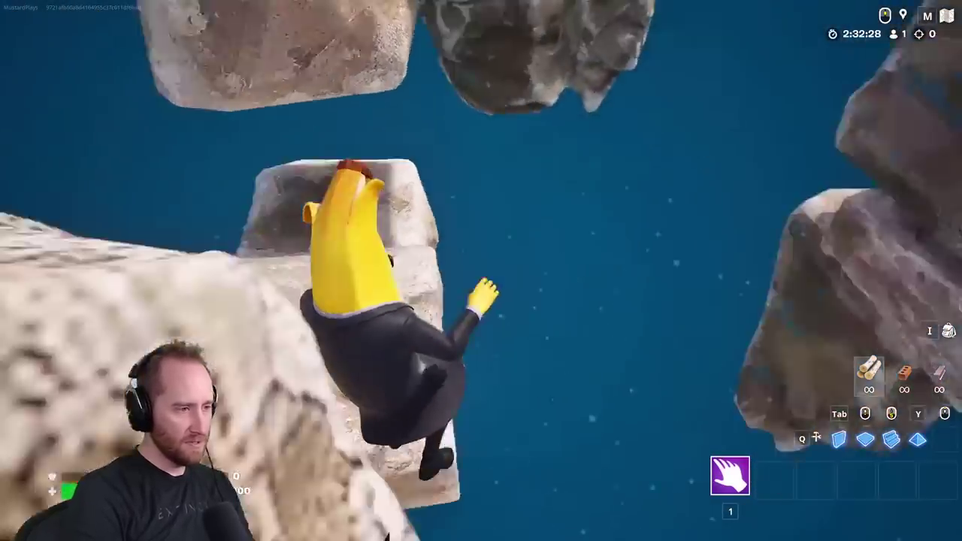
key(w)
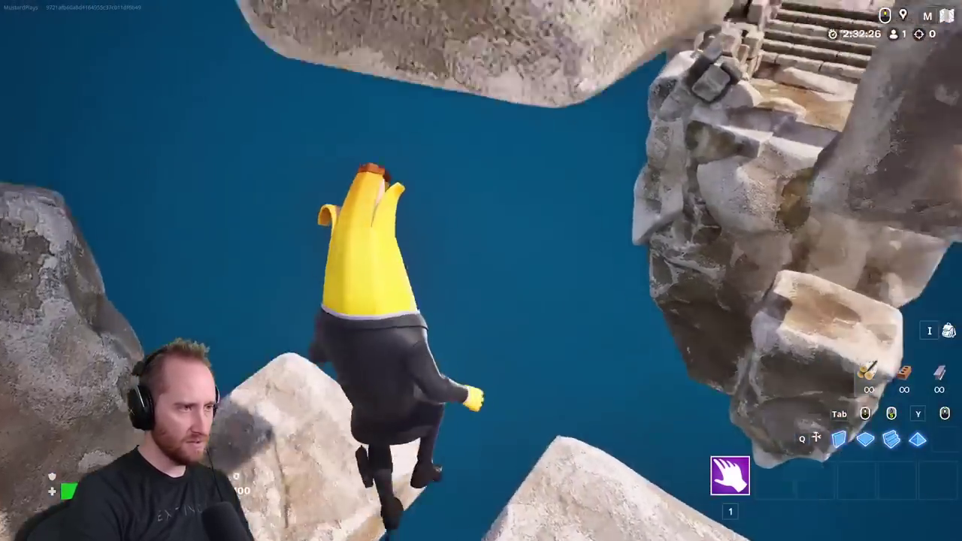
Watch the cliff rocks once more from the starting island's path and switch back to the Unreal Editor
key(s)
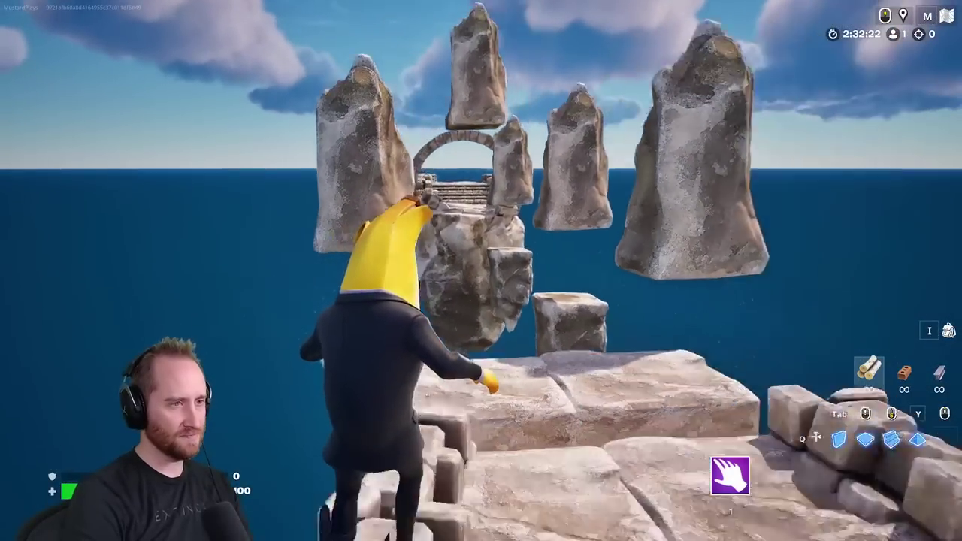
key(w)
key(w)
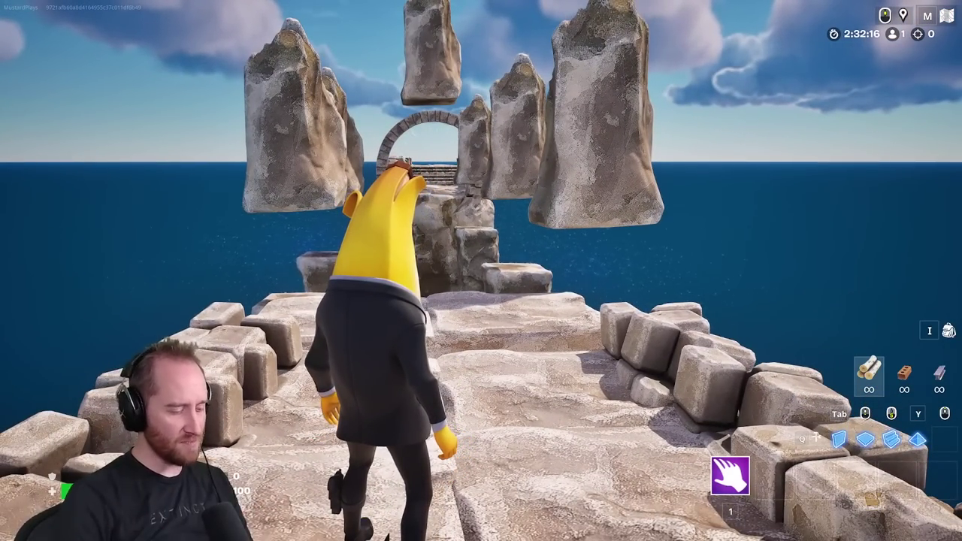
key(w)
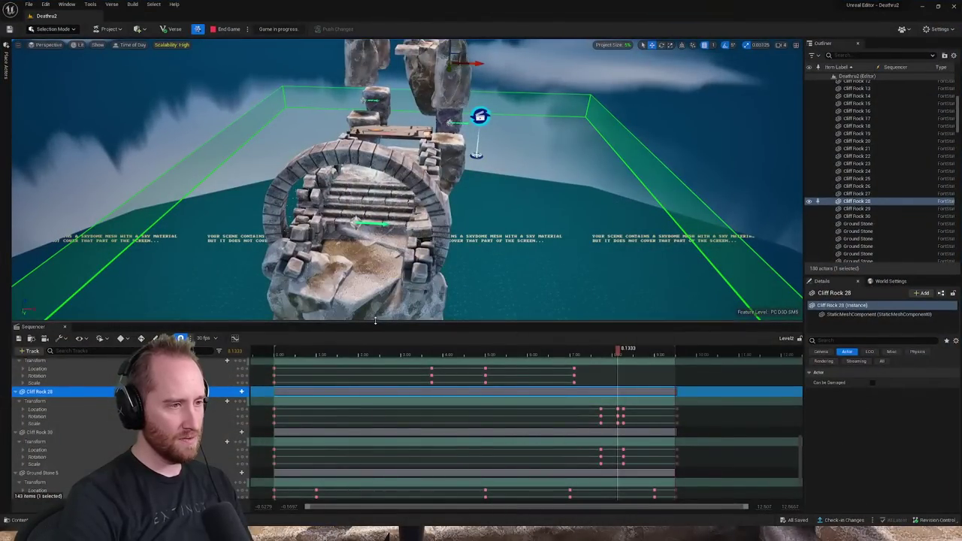
Enlarge the viewport above Sequencer and survey the arch islands, rock course, crystal platforms and player spawn pads
drag(375, 321, 372, 365)
right_drag(376, 285, 340, 267)
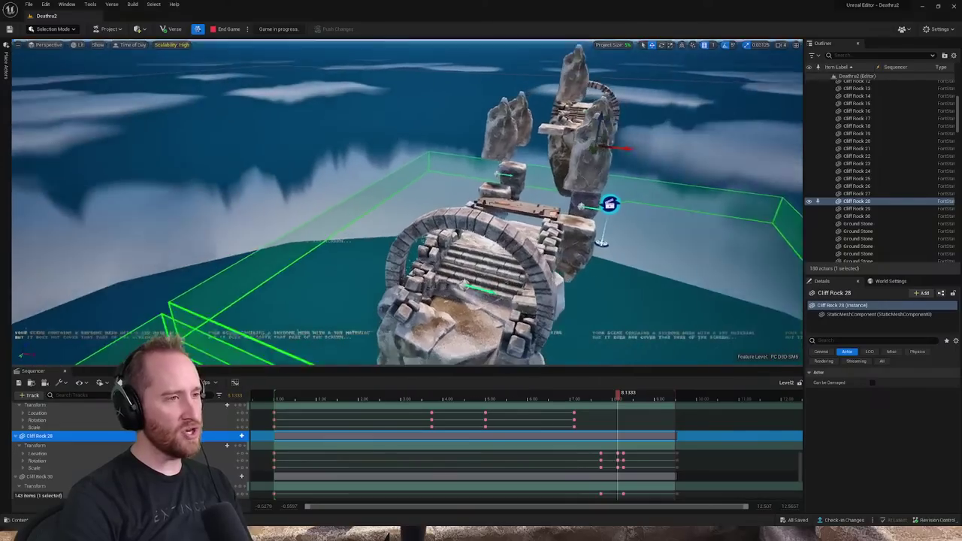
key(s)
right_drag(400, 200, 397, 259)
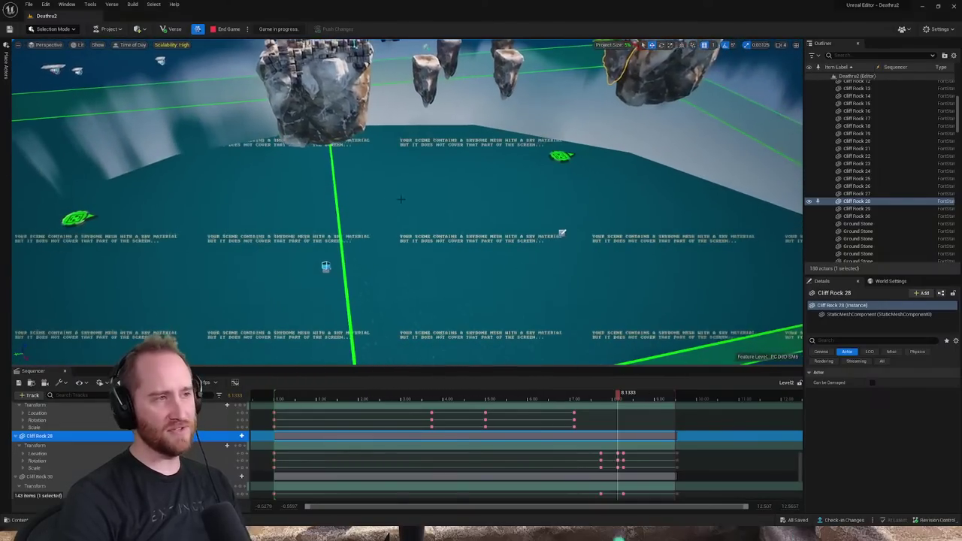
right_drag(285, 274, 285, 255)
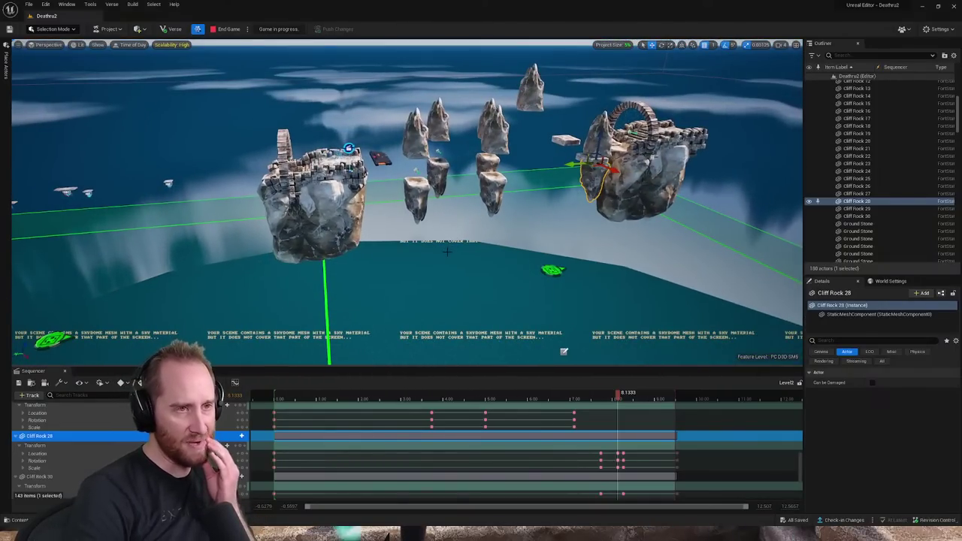
right_drag(447, 252, 330, 248)
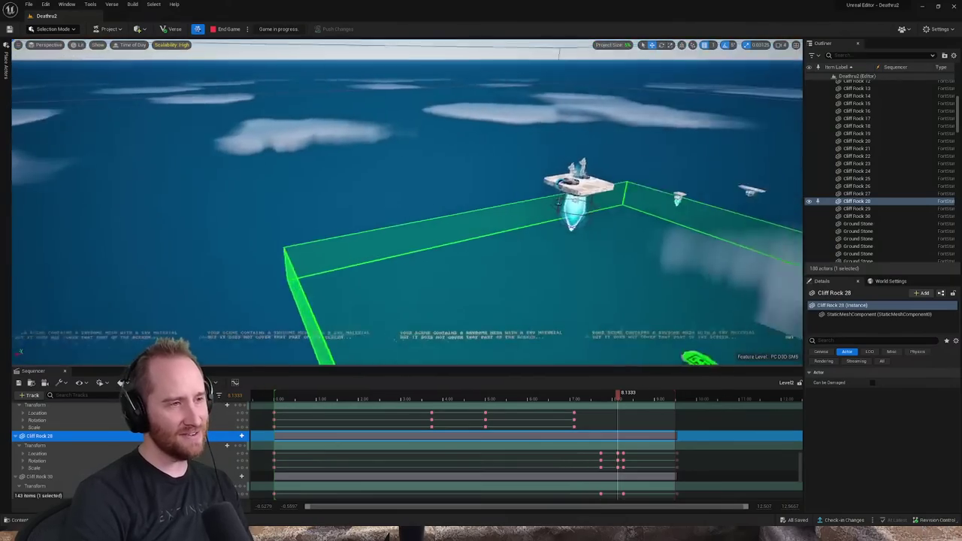
right_drag(406, 249, 549, 342)
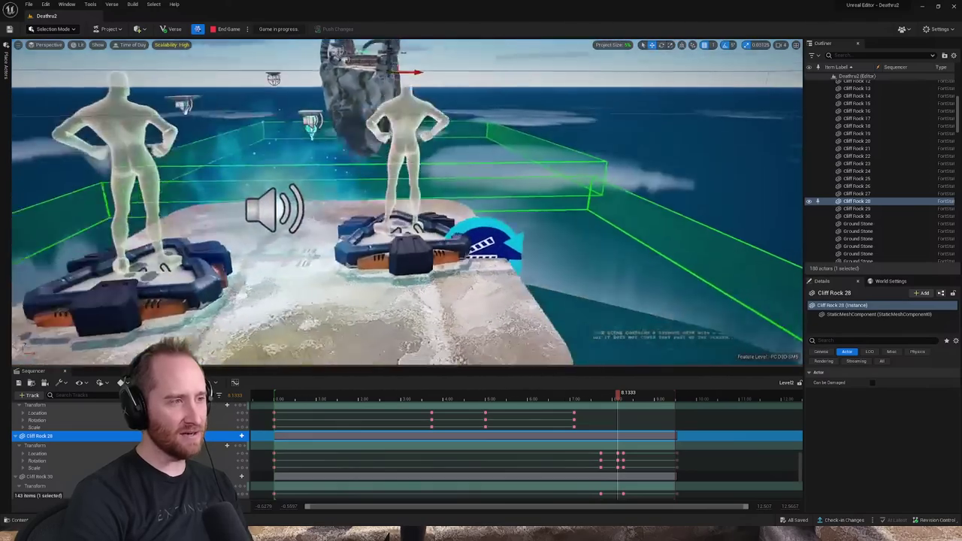
Duplicate the PS Rune Flying Around 2 particle effect along Y to about -2067, above the neighbouring ground stone
right_drag(507, 312, 488, 306)
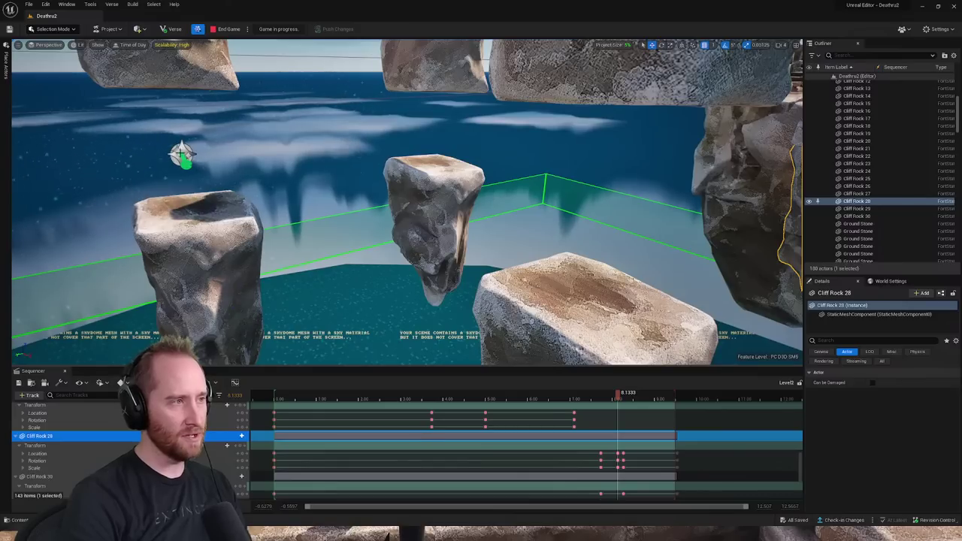
click(181, 154)
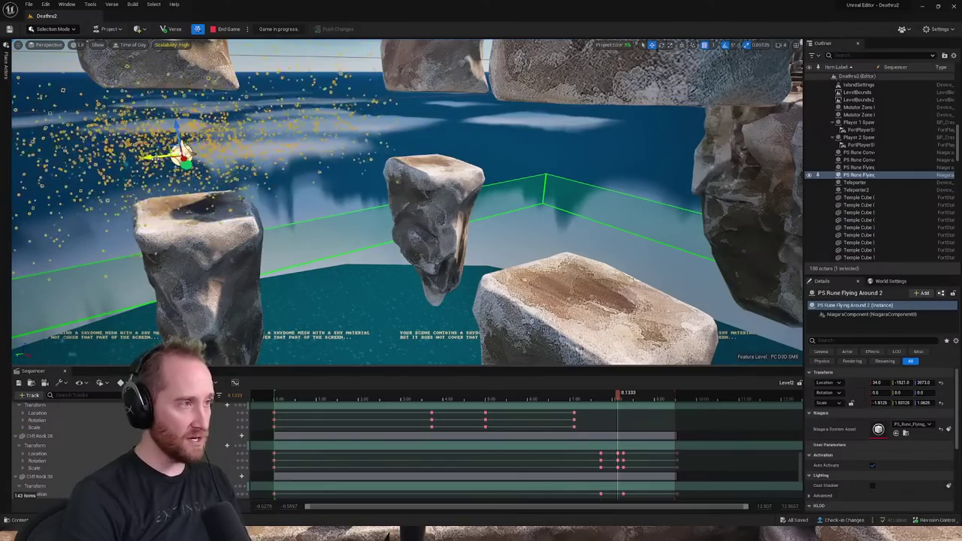
alt+drag(156, 158, 390, 163)
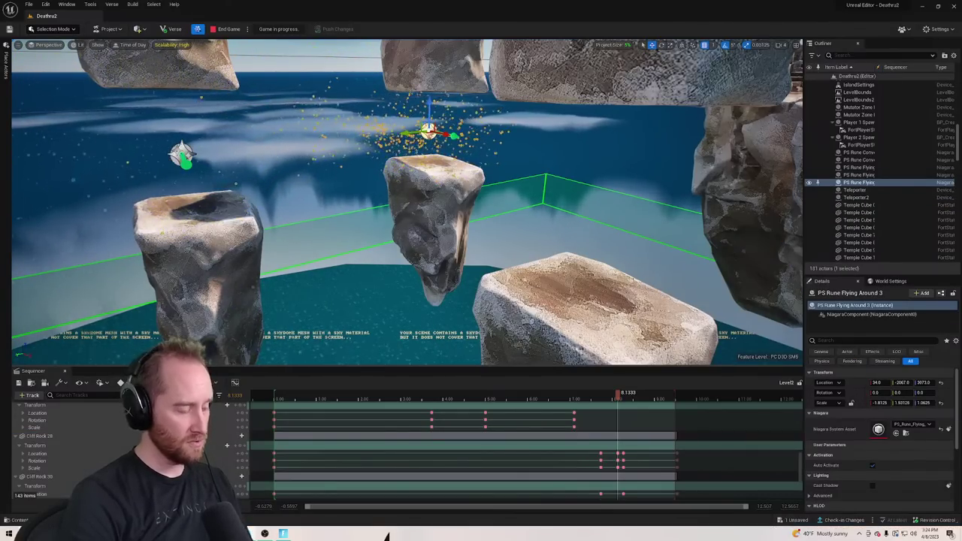
Duplicate the rune particle effect twice more, across to the opposite ground stone and along that row of stones
key(f)
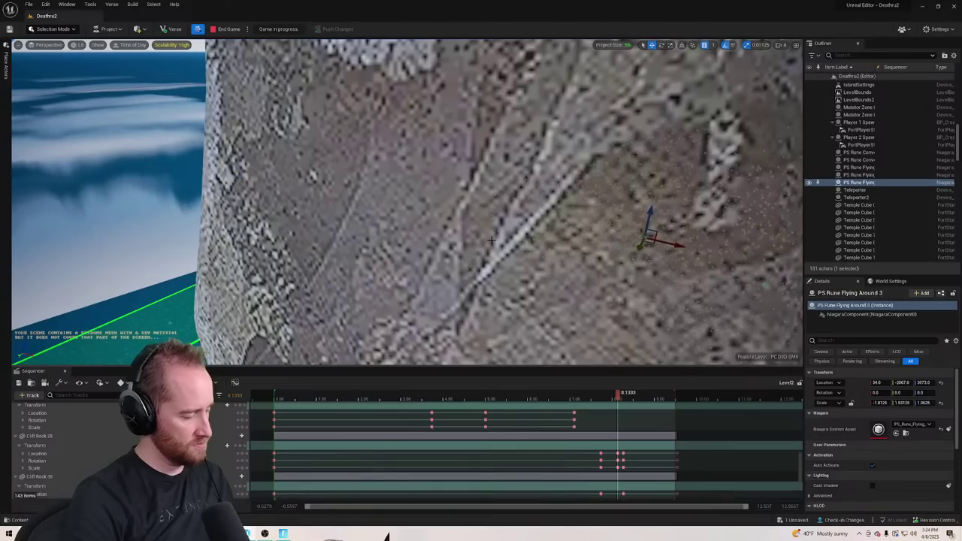
right_drag(405, 203, 376, 221)
right_drag(307, 269, 45, 281)
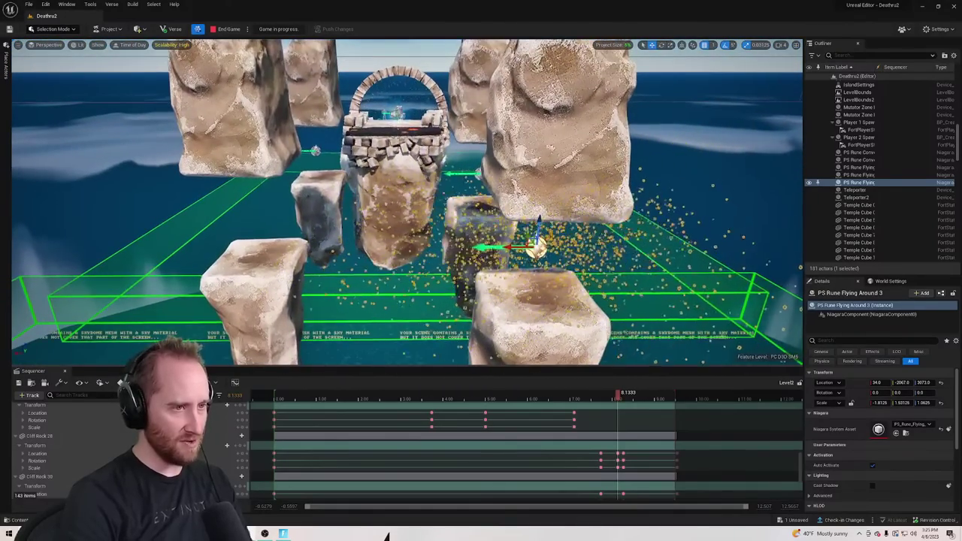
alt+drag(511, 248, 411, 265)
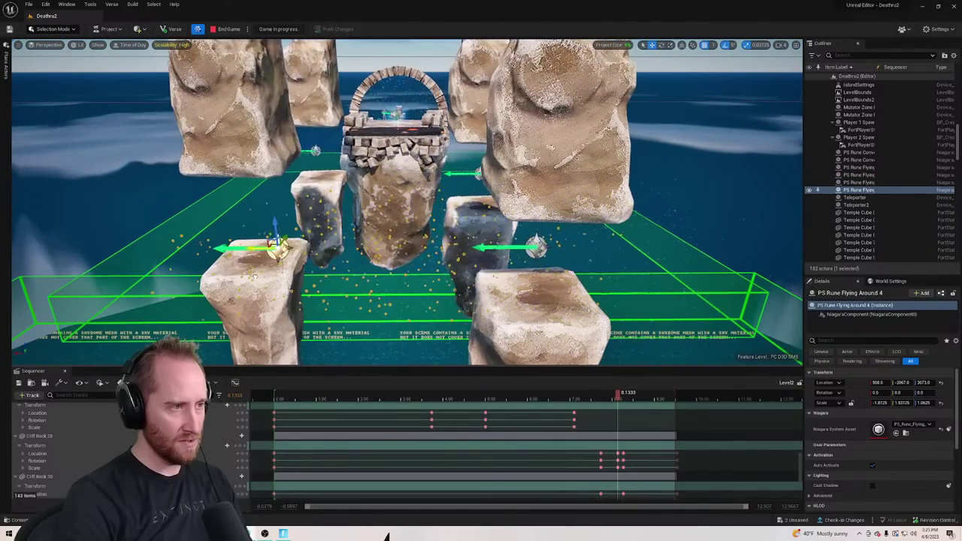
right_drag(220, 287, 466, 258)
alt+drag(511, 193, 507, 191)
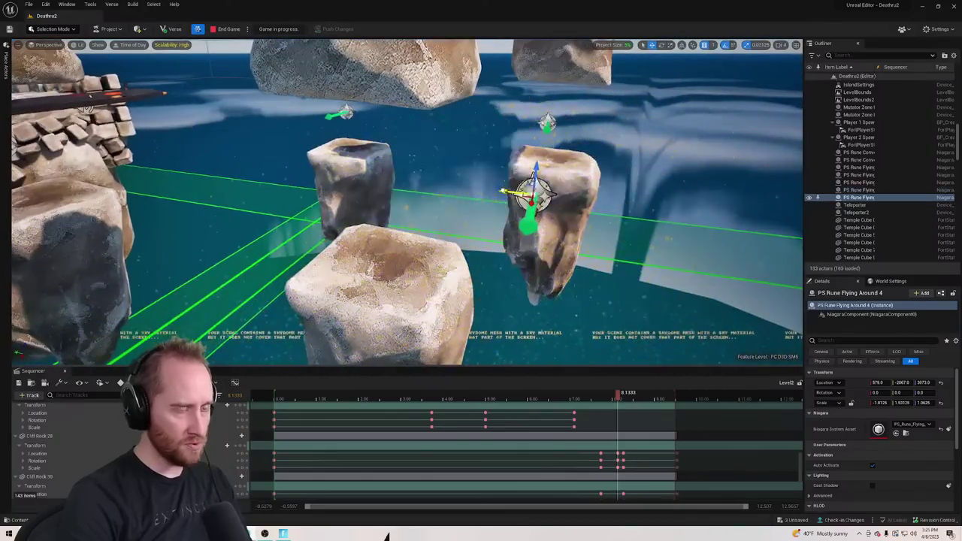
Move the Sequencer playhead to 4.90 and place another copy of the rune effect beside the ground stone before the arch island
right_drag(352, 214, 606, 142)
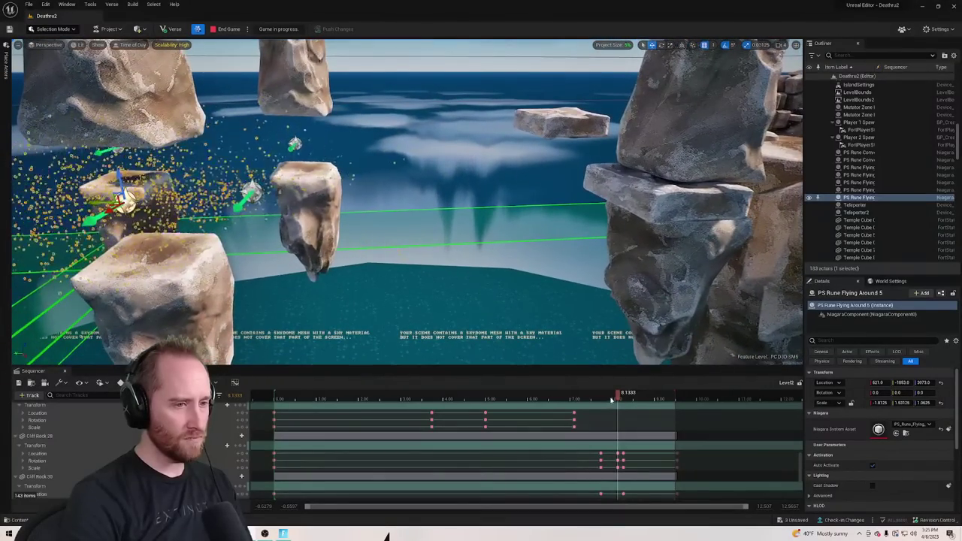
drag(611, 400, 483, 396)
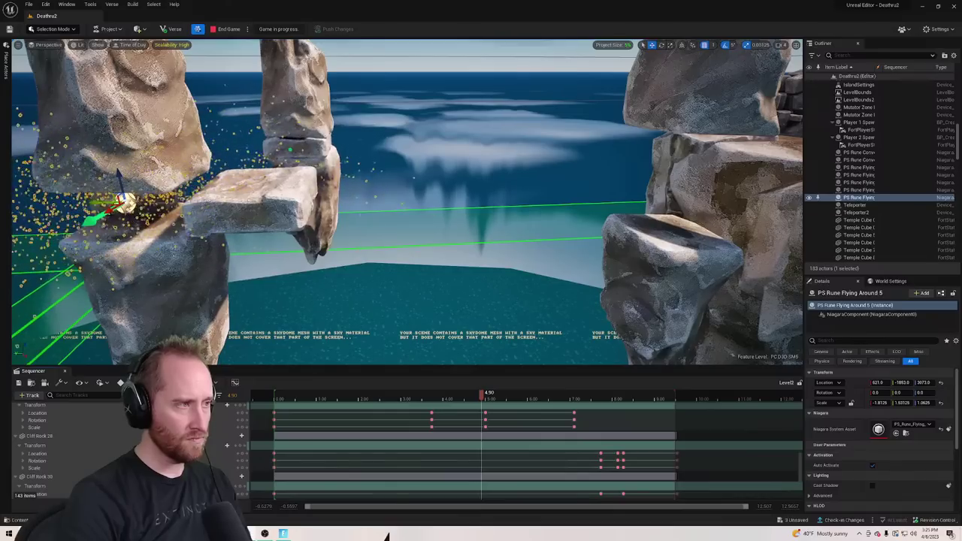
alt+drag(95, 202, 452, 225)
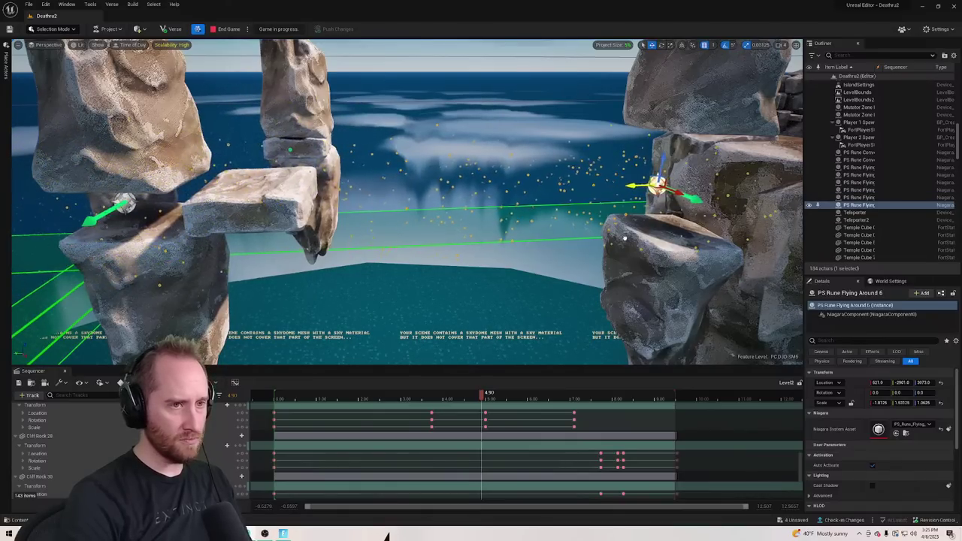
right_drag(635, 237, 648, 263)
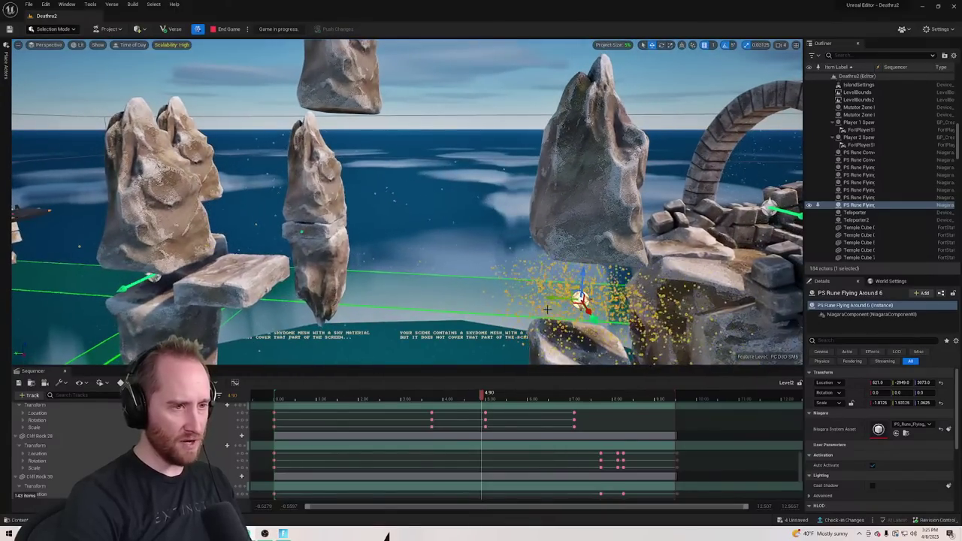
Duplicate the PS Rune Flying Around 6 effect along Y to about -2388 and raise it to Z 3483 near the hanging cliff rock
alt+drag(571, 299, 436, 292)
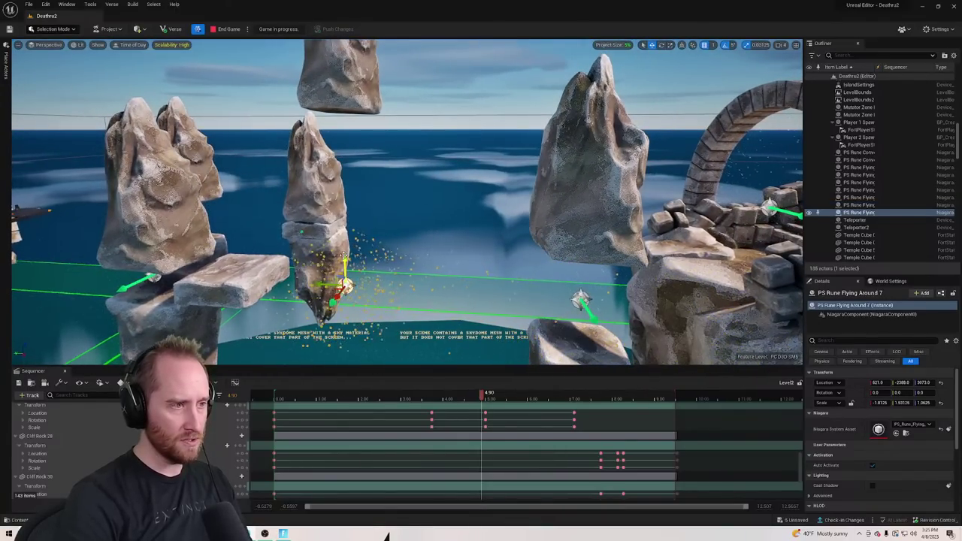
right_drag(412, 110, 402, 51)
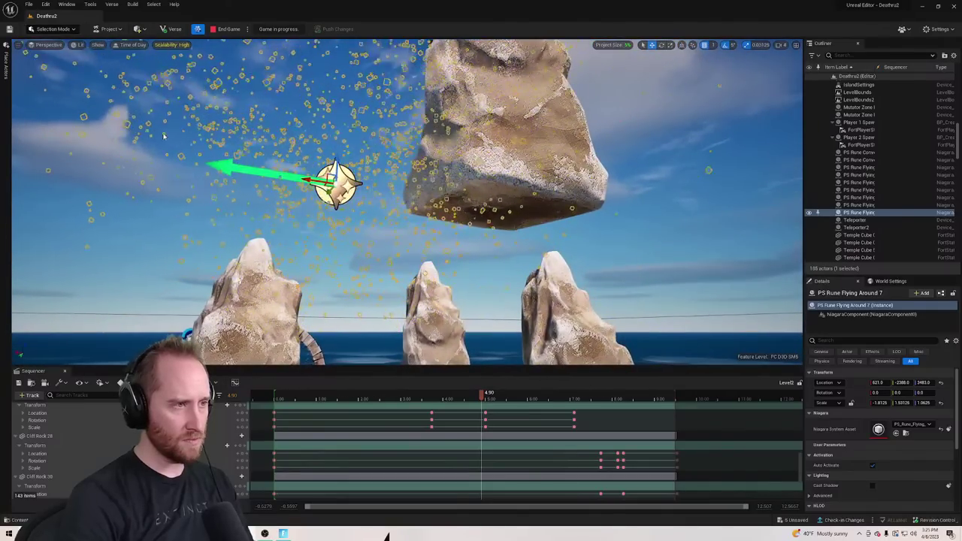
right_drag(338, 131, 355, 165)
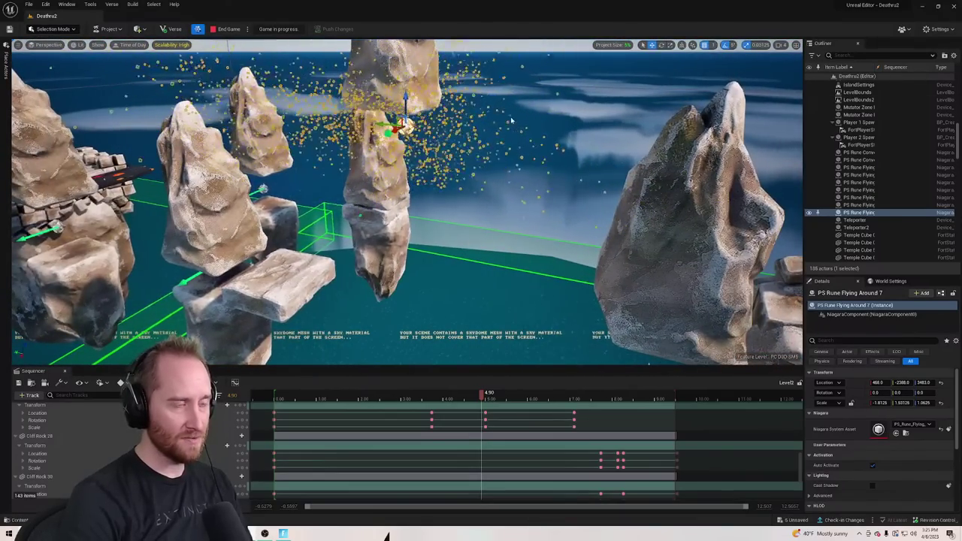
right_drag(512, 121, 639, 58)
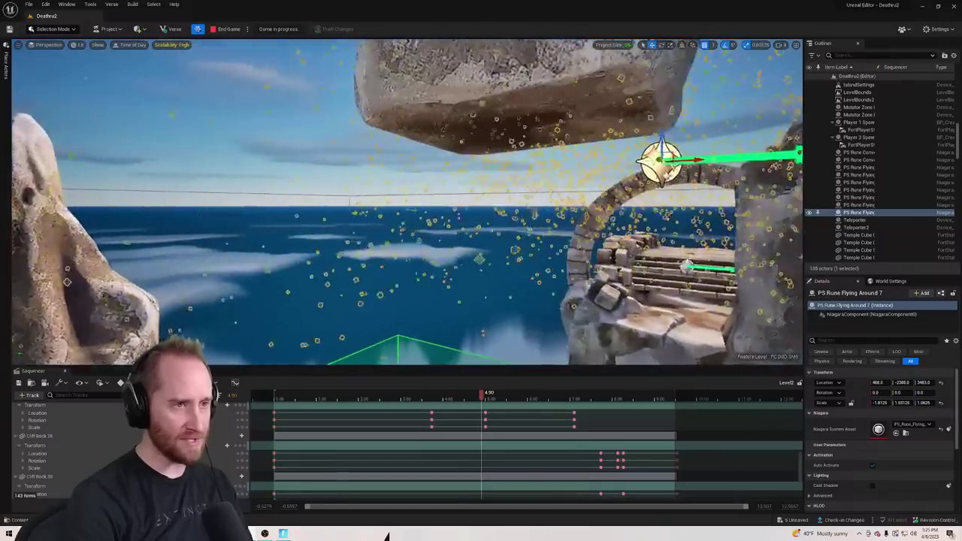
Centre the new rune effect beneath the hanging cliff rock, at about X 405 and Y -2303
right_drag(535, 132, 535, 131)
key(d)
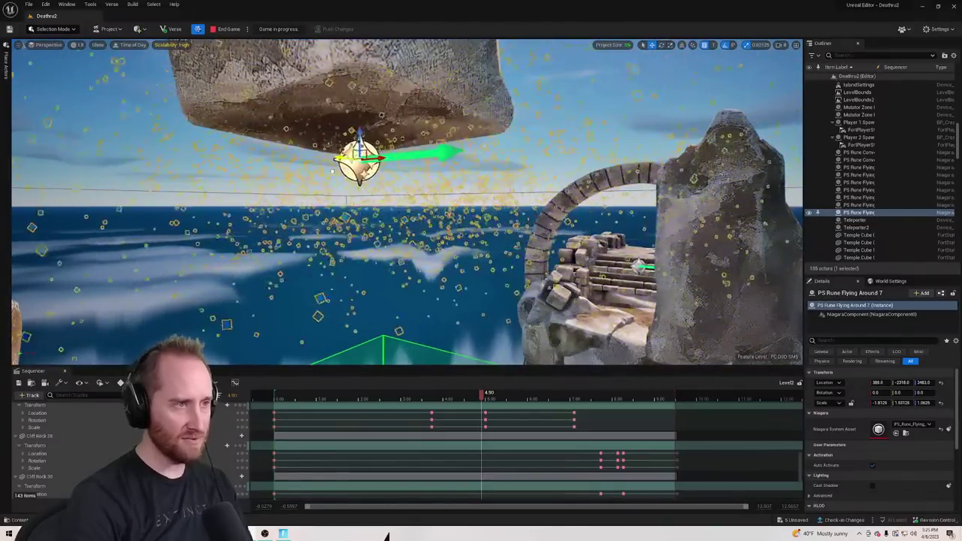
drag(311, 154, 306, 154)
right_drag(307, 154, 323, 132)
right_drag(333, 260, 305, 175)
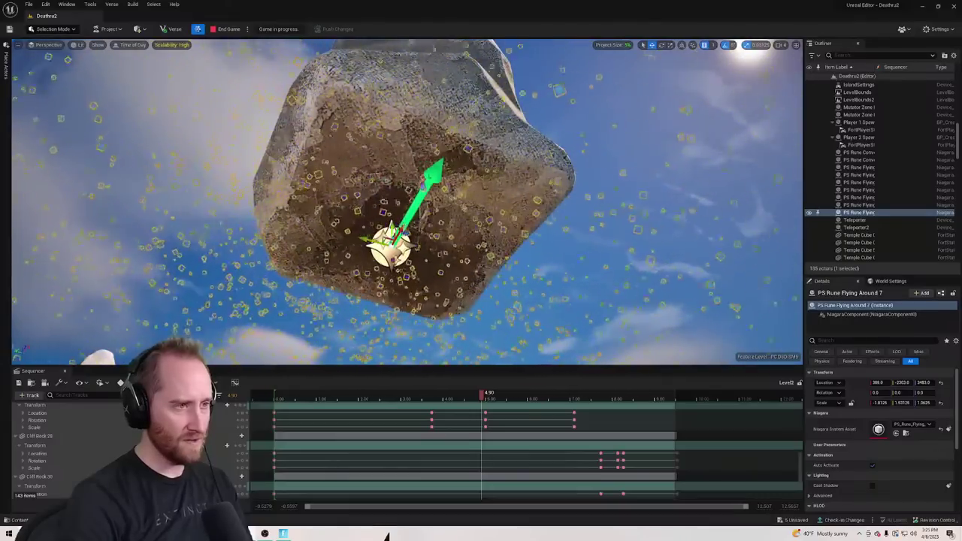
key(s)
right_drag(563, 204, 560, 270)
key(s)
right_drag(586, 169, 594, 142)
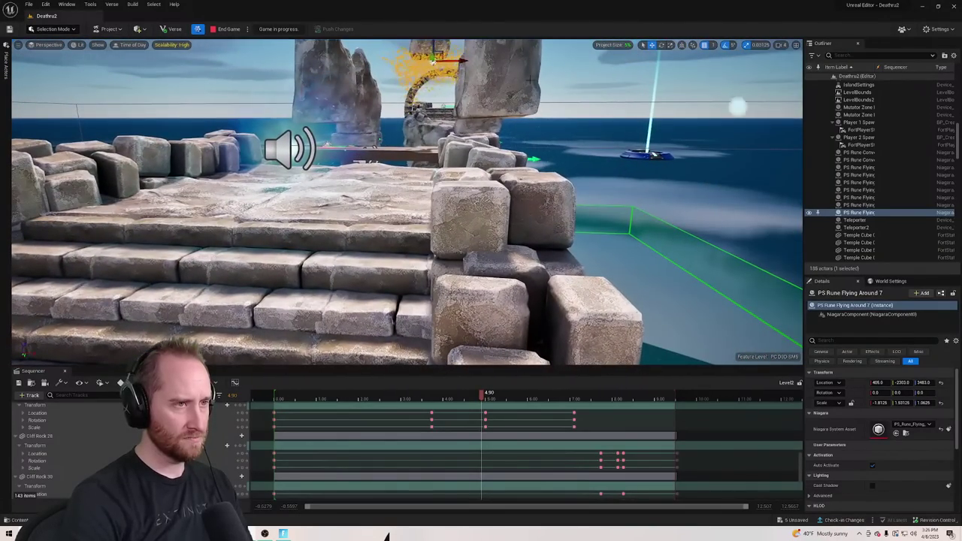
Select the large cliff rock beyond the stone stairs and close Sequencer
click(503, 84)
key(w)
mouse_move(502, 84)
right_down()
mouse_move(492, 86)
mouse_move(508, 92)
right_up()
key(s)
key(e)
right_drag(395, 208, 310, 156)
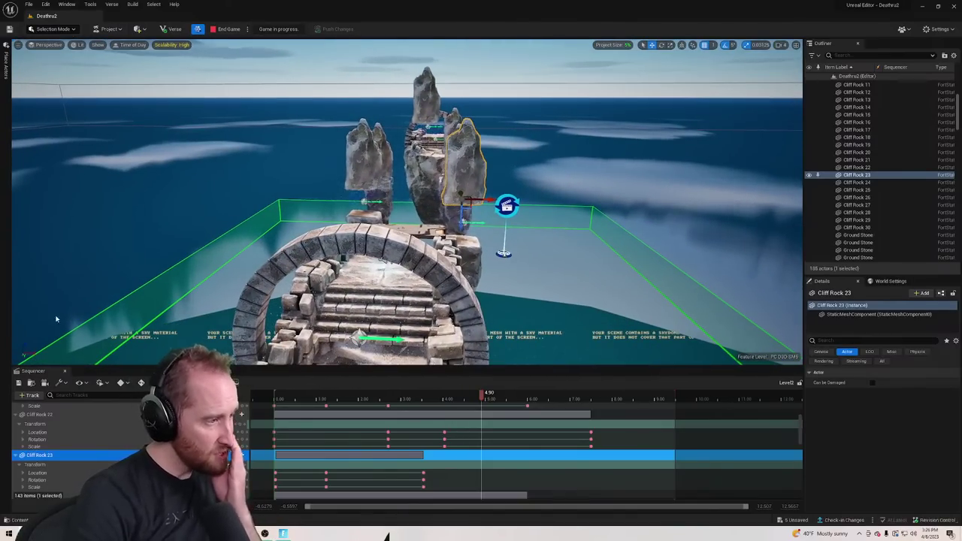
click(64, 372)
Try out a VFX Creator device above the stone island's stairs and delete it
key(ctrl+space)
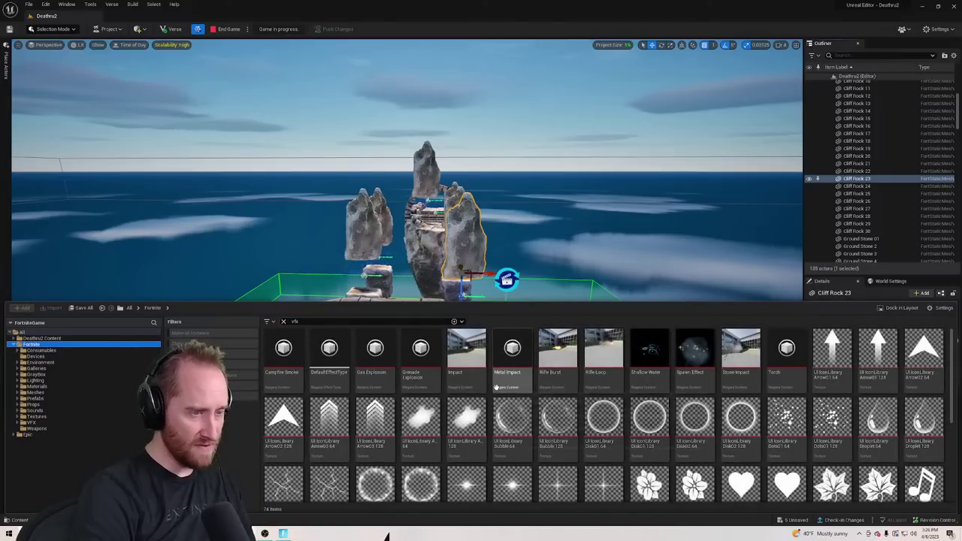
click(38, 356)
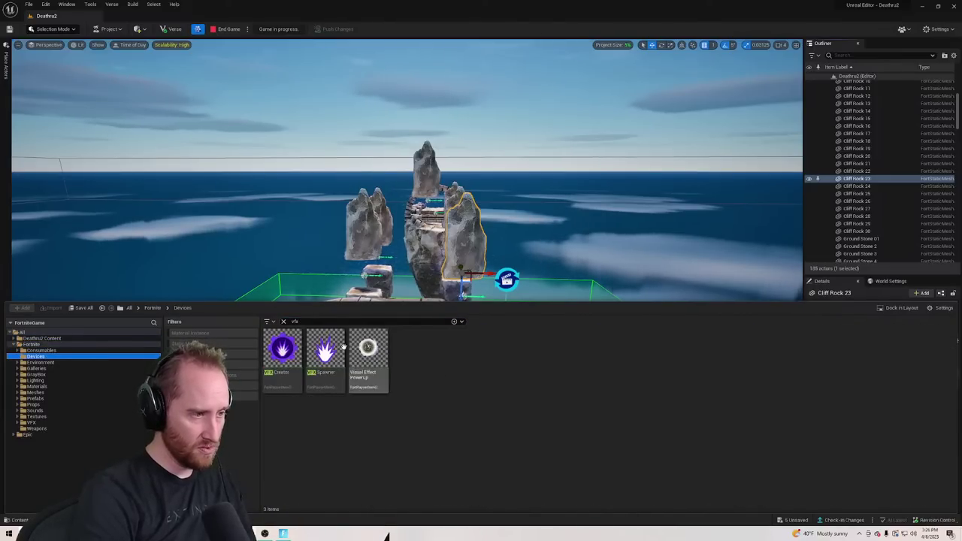
click(282, 354)
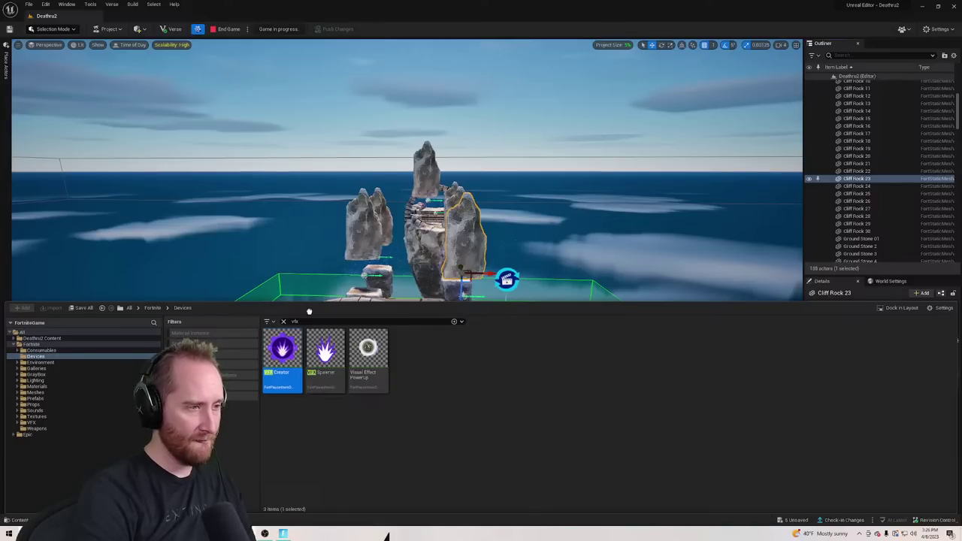
drag(309, 311, 326, 287)
mouse_move(554, 269)
right_down()
mouse_move(601, 274)
mouse_move(466, 272)
mouse_move(571, 269)
mouse_move(554, 269)
right_up()
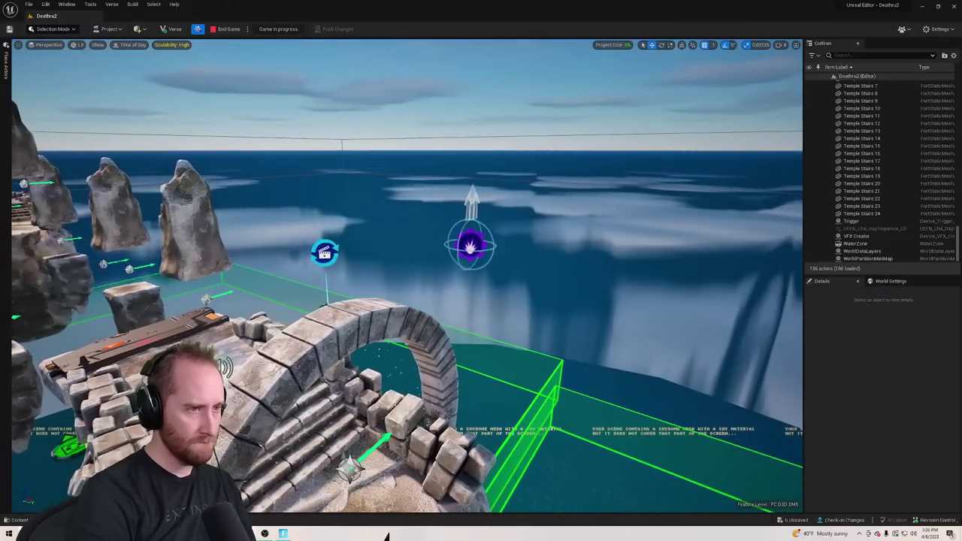
click(470, 248)
drag(469, 244, 90, 317)
right_drag(92, 319, 207, 323)
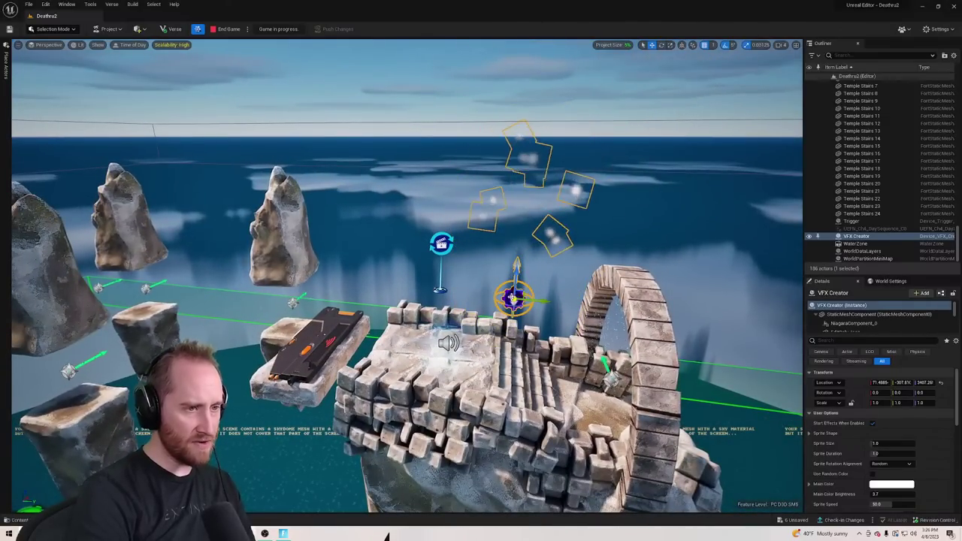
key(Delete)
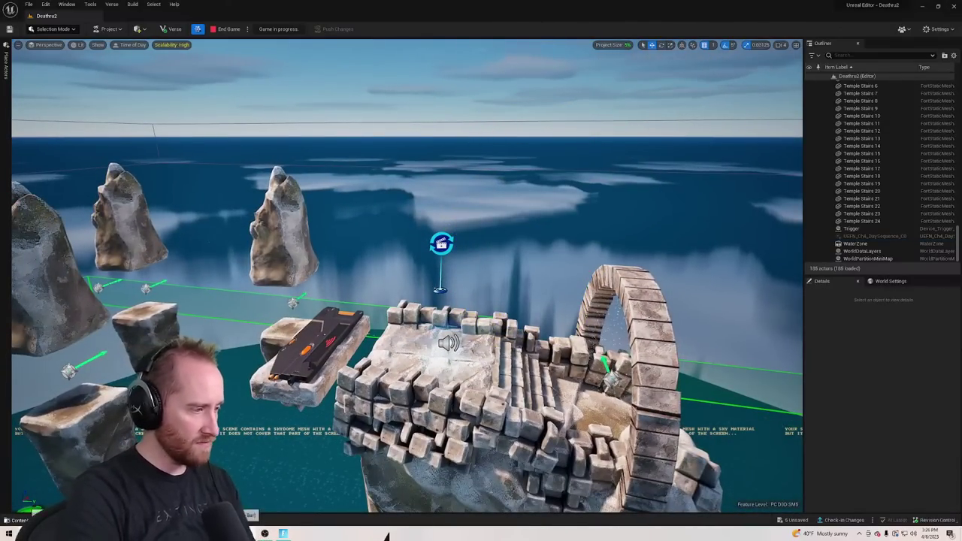
Place a VFX Spawner device near the cliff rocks and lower it between the floating ground stones
key(ctrl+space)
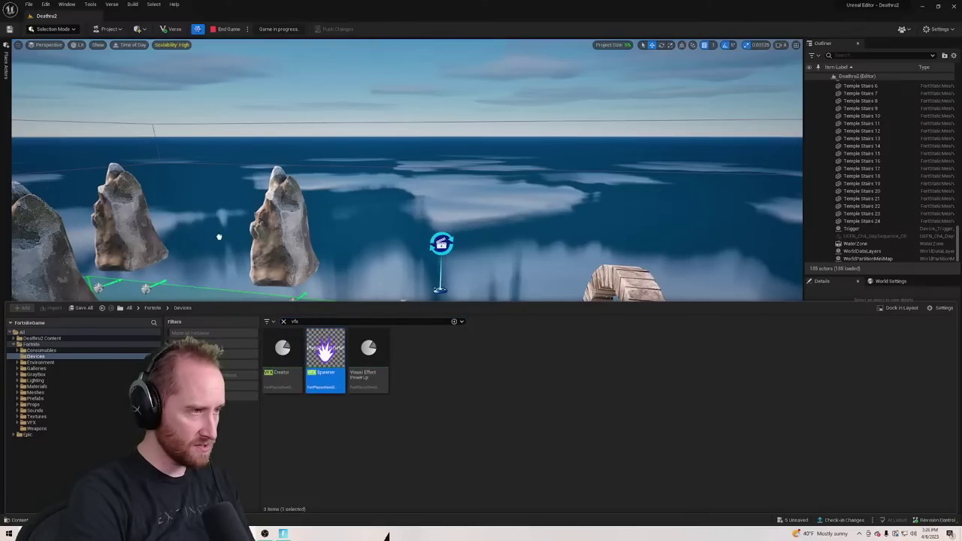
drag(326, 351, 180, 242)
mouse_move(180, 243)
right_down()
mouse_move(151, 278)
mouse_move(135, 266)
mouse_move(180, 243)
right_up()
key(w)
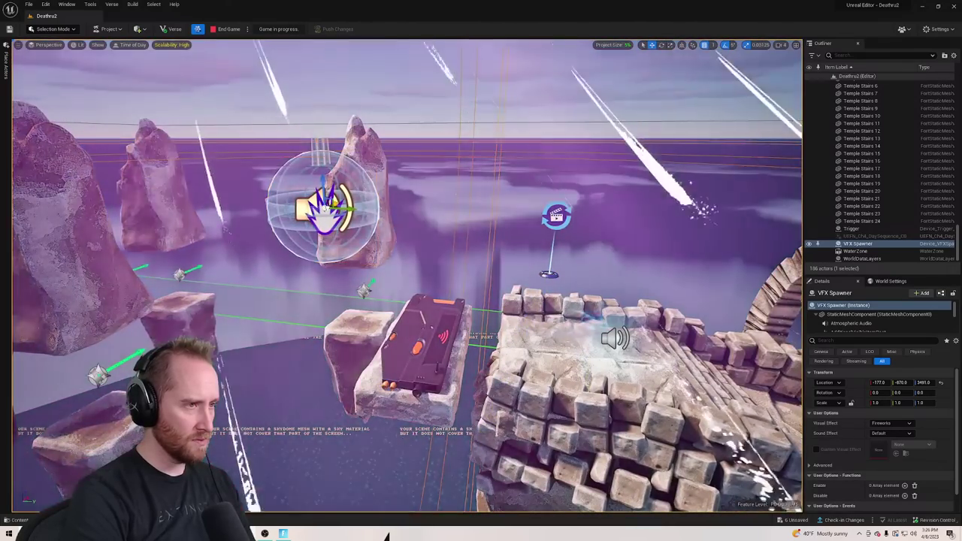
drag(334, 204, 493, 178)
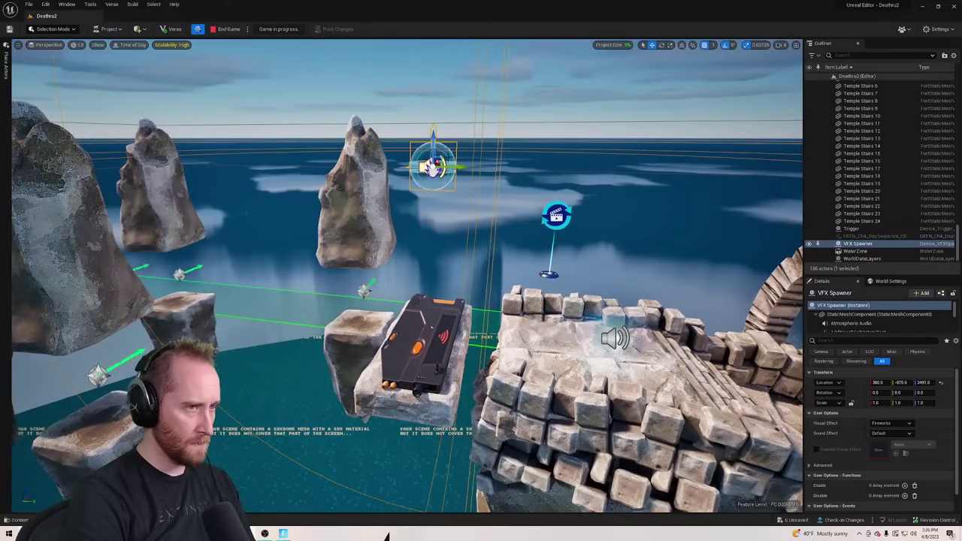
drag(434, 168, 203, 340)
key(w)
mouse_move(257, 286)
right_down()
mouse_move(169, 295)
mouse_move(162, 260)
mouse_move(259, 292)
right_up()
drag(365, 284, 256, 295)
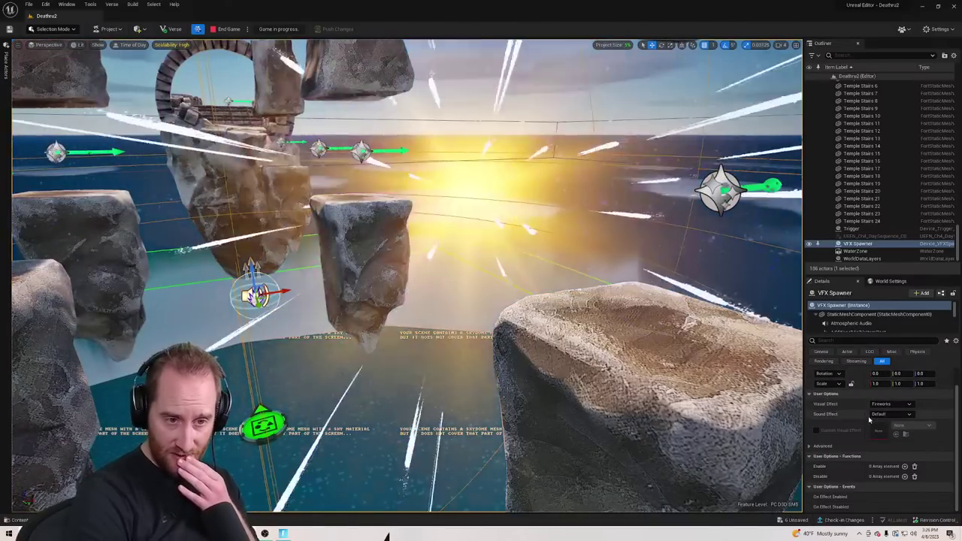
Set the VFX Spawner's visual effect to AreaOfFog
scroll(872, 425, down, 1)
click(888, 404)
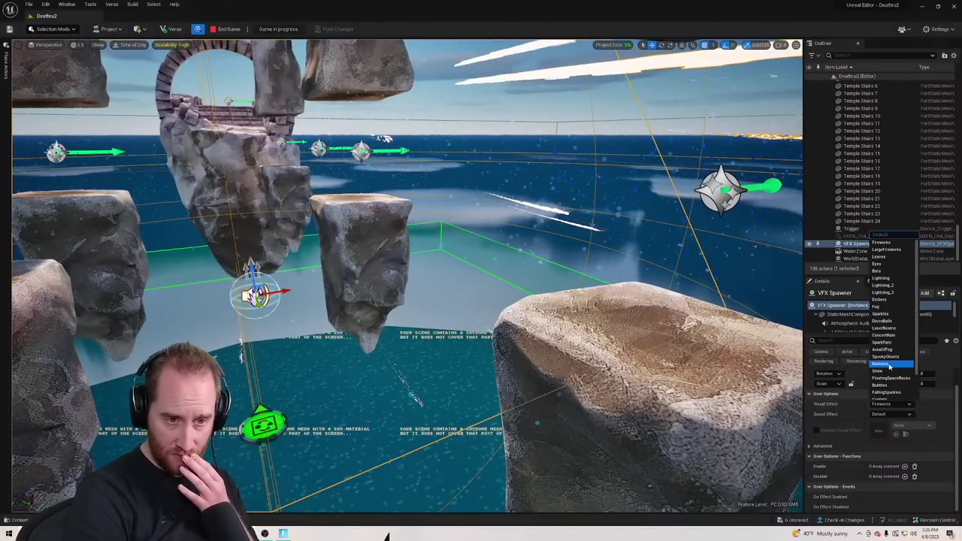
scroll(895, 370, down, 2)
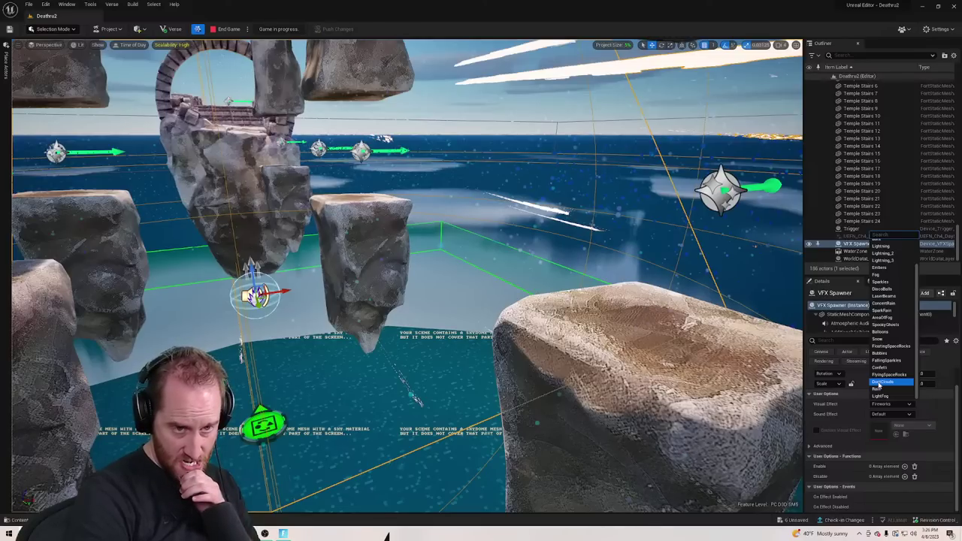
scroll(892, 338, up, 2)
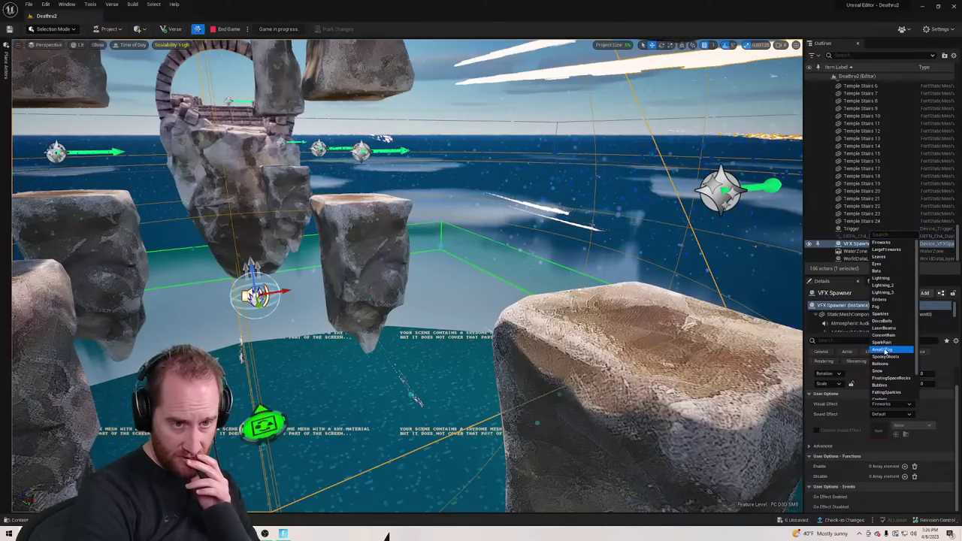
click(883, 351)
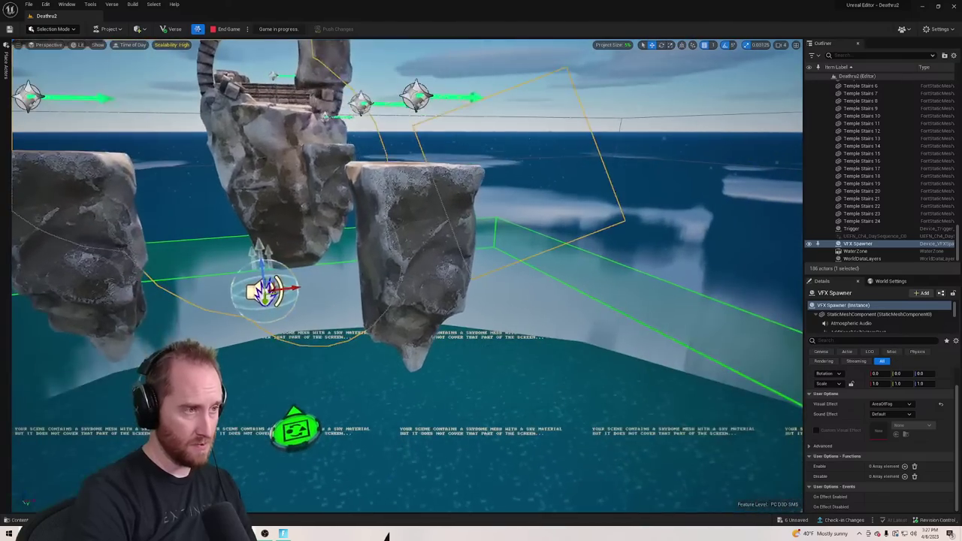
Examine the fog's spread around the floating ground stones and cliff rocks, both along the course and from the side
key(a)
key(e)
key(s)
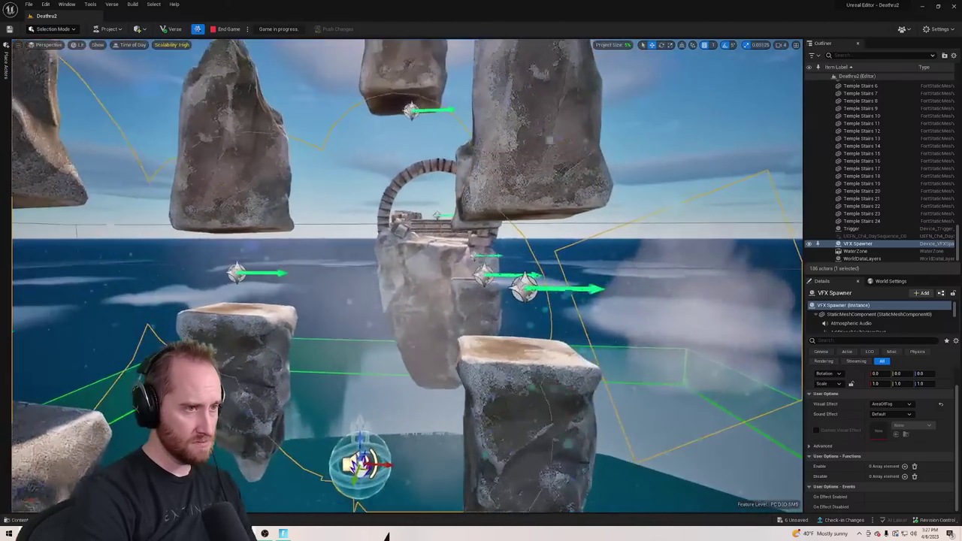
key(q)
key(s)
right_drag(411, 310, 411, 361)
key(e)
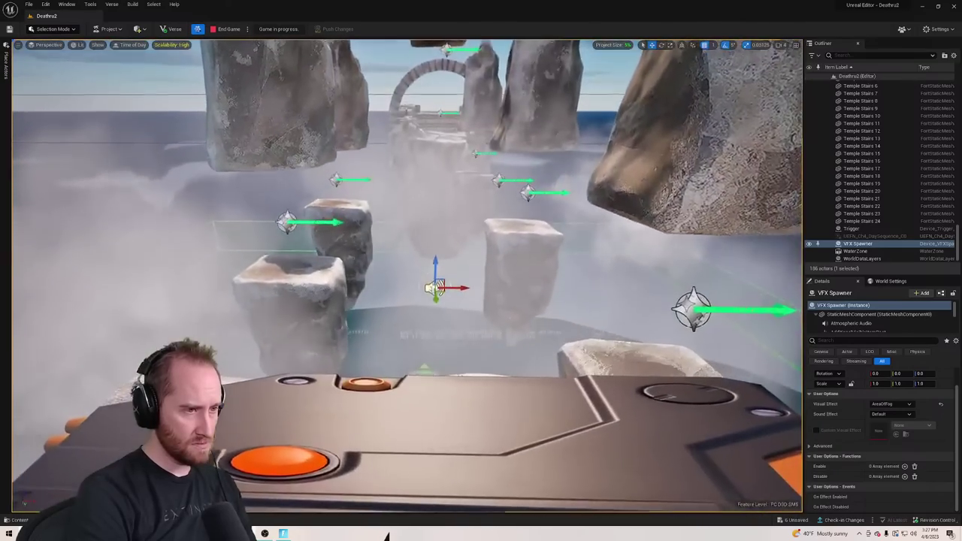
key(w)
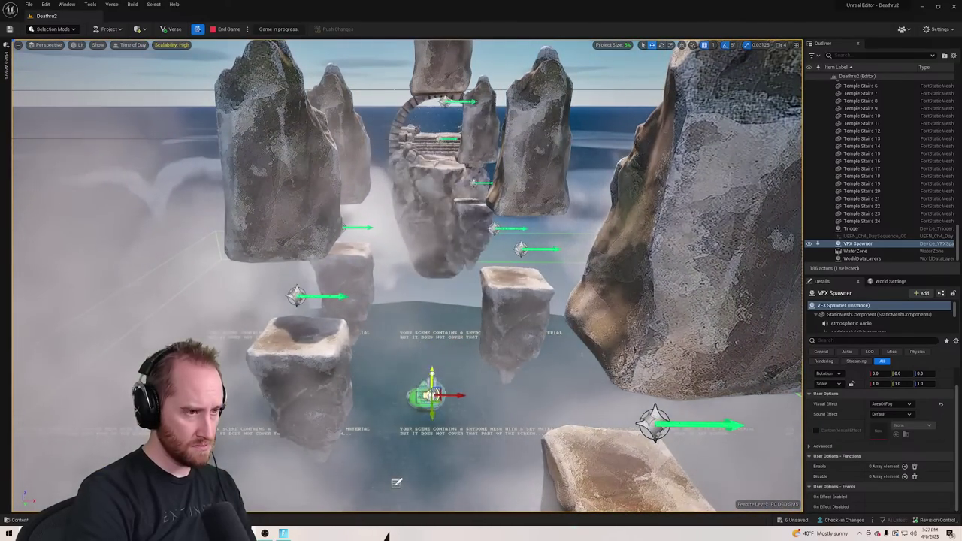
key(s)
right_drag(411, 361, 564, 323)
key(a)
key(s)
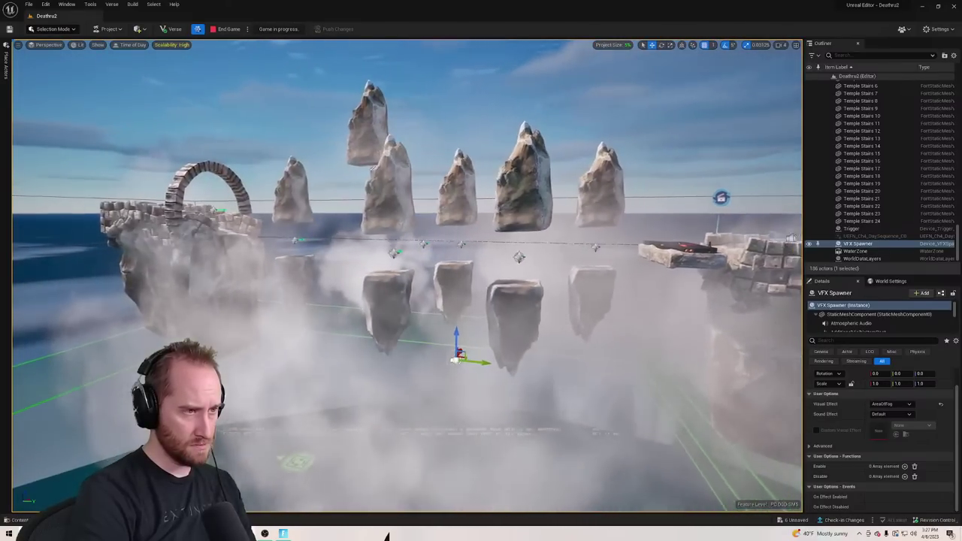
key(w)
right_drag(457, 324, 452, 360)
key(e)
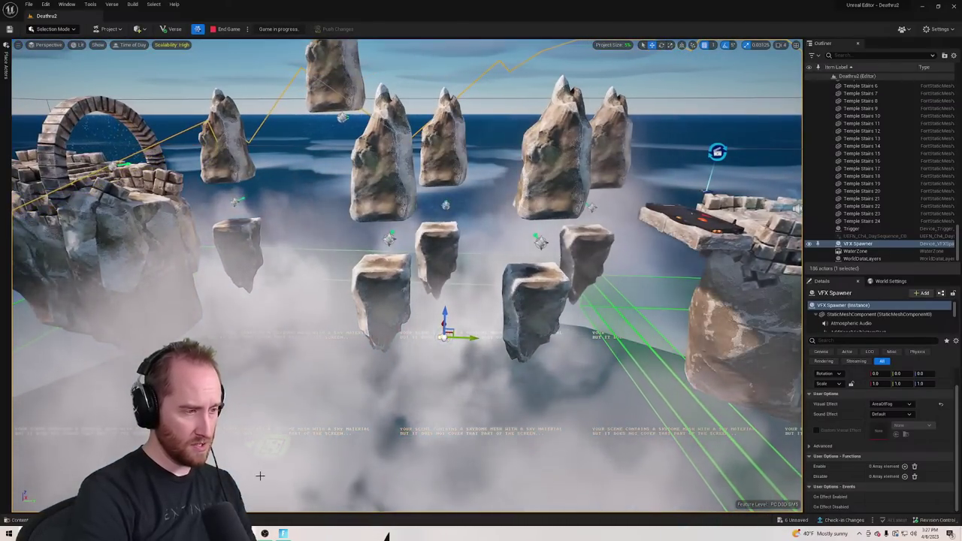
Switch to the running Fortnite game, look over the rock course from the stone island, and return to Unreal Editor
click(284, 533)
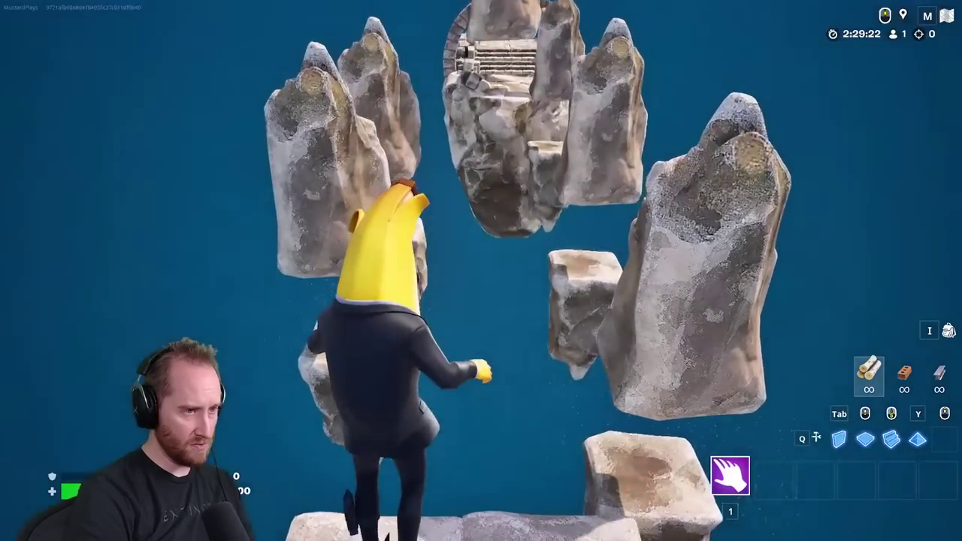
key(w)
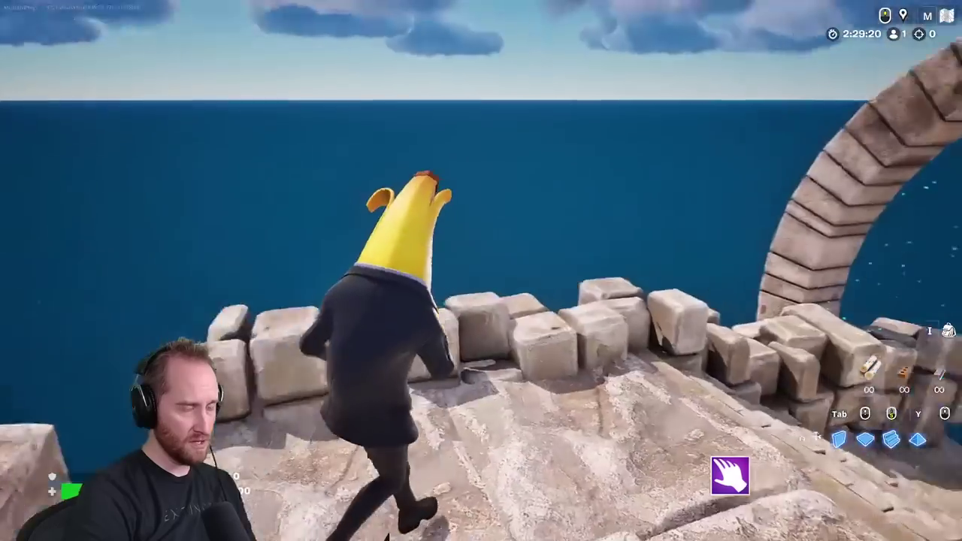
key(w)
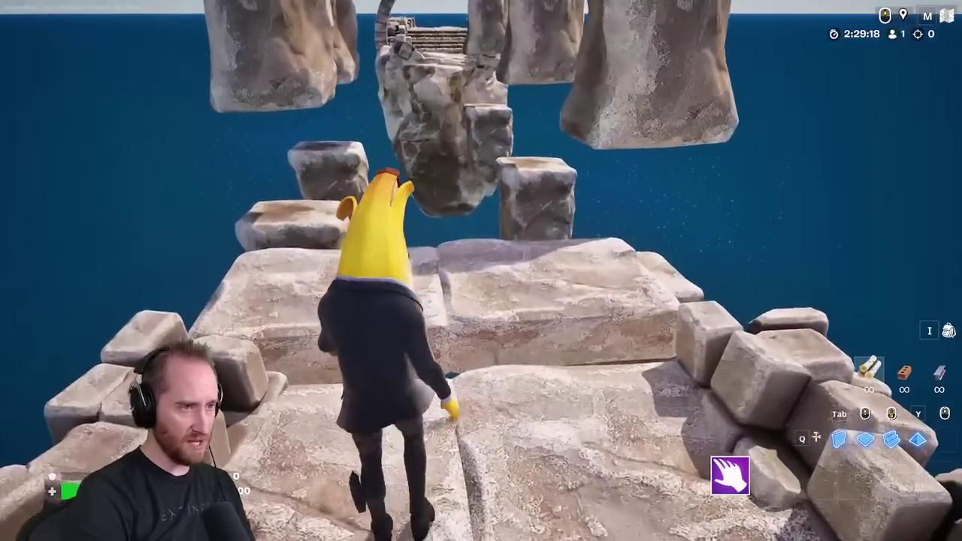
key(alt+Tab)
Duplicate the fog VFX Spawner along Y past the arch island, among the small floating platforms before the player spawn pads
key(s)
right_drag(456, 252, 331, 239)
key(d)
right_drag(377, 494, 368, 488)
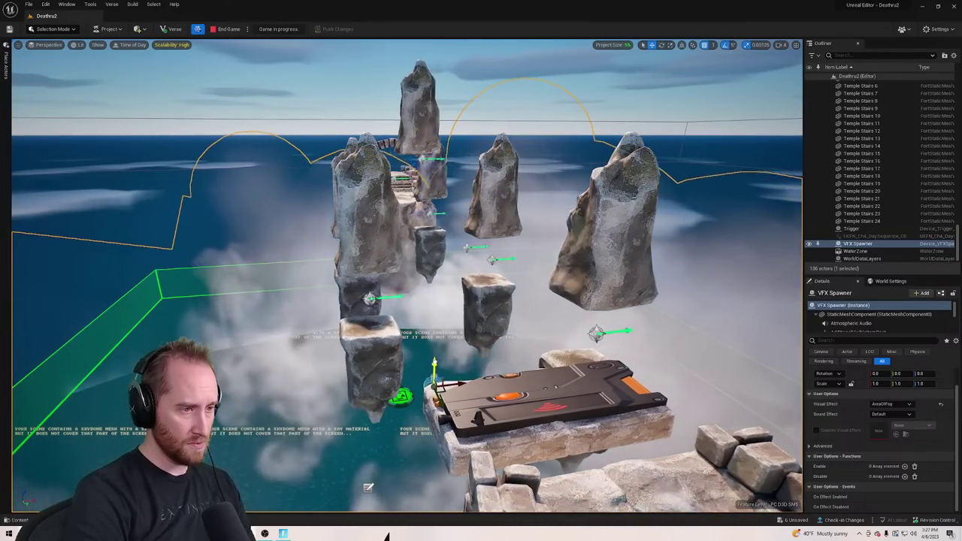
key(s)
right_drag(368, 489, 363, 430)
key(w)
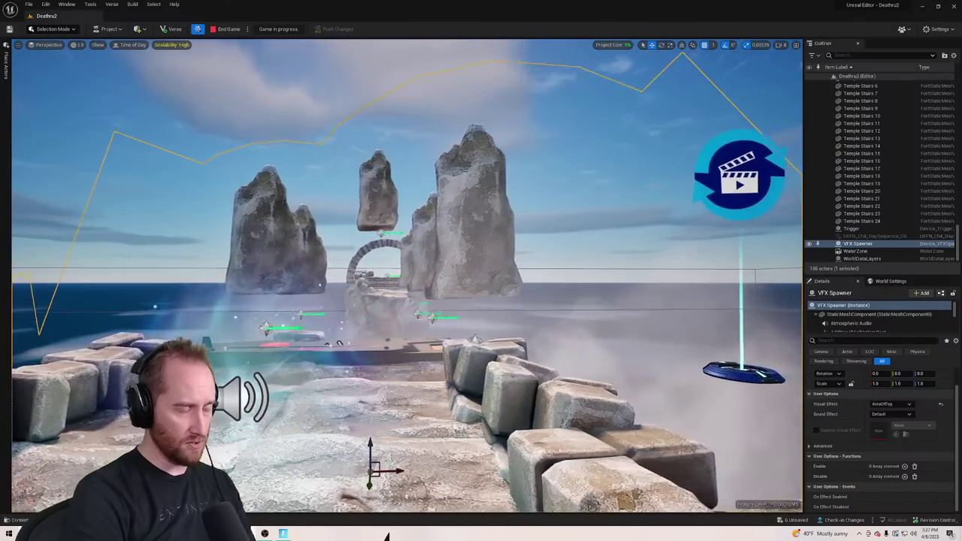
right_drag(374, 483, 382, 475)
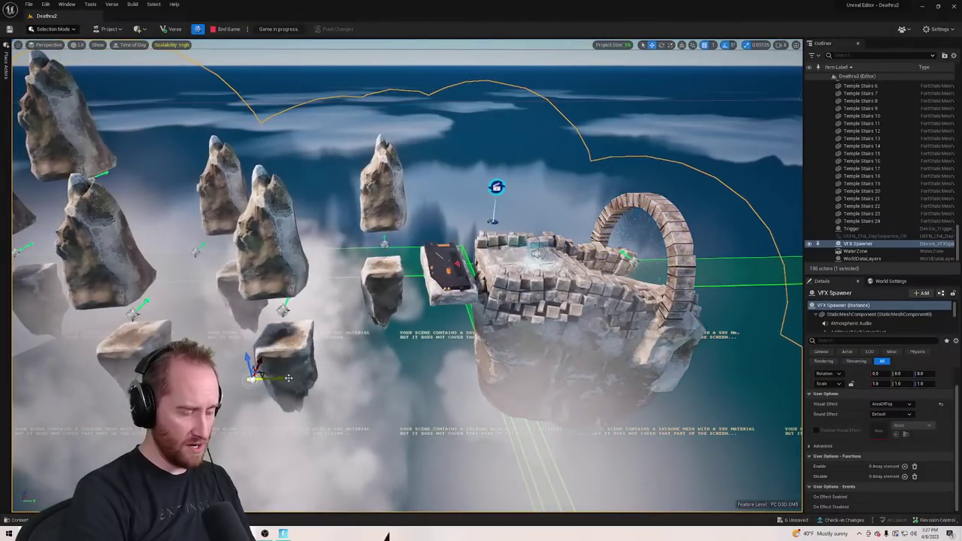
alt+drag(289, 377, 558, 385)
key(d)
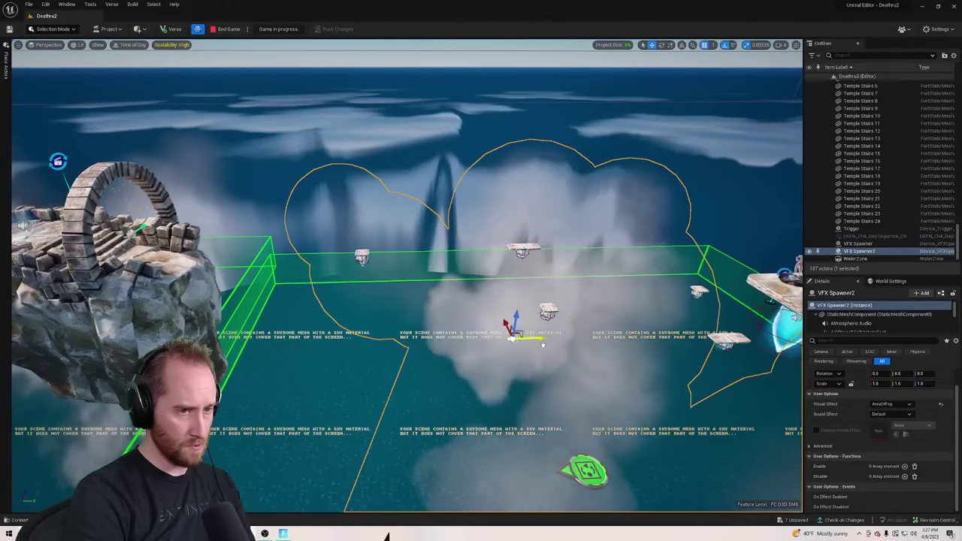
key(d)
right_drag(431, 270, 365, 261)
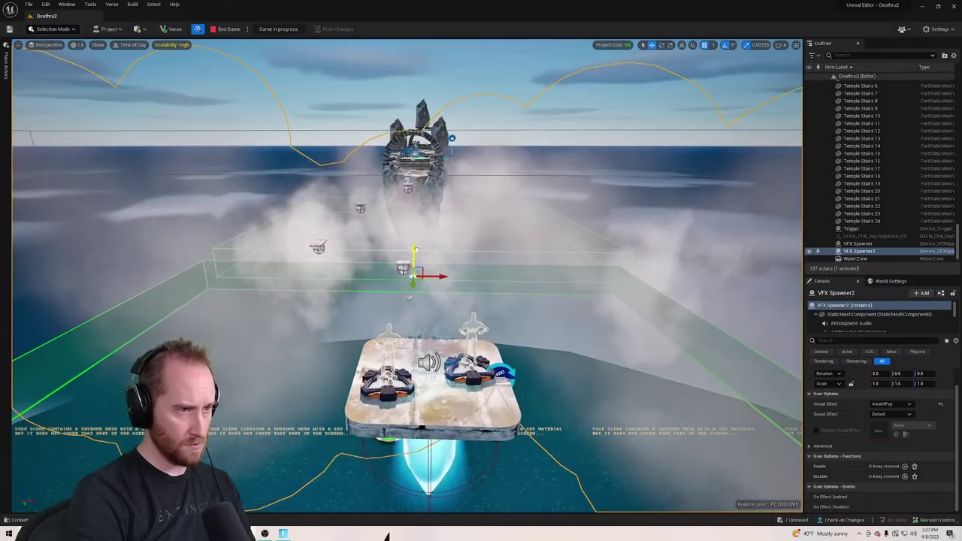
Examine the duplicated fog's coverage among the small floating platforms, from behind the spawn pads, from above and from the side
key(w)
mouse_move(454, 268)
right_down()
mouse_move(454, 295)
mouse_move(519, 312)
mouse_move(481, 299)
mouse_move(473, 279)
mouse_move(526, 293)
mouse_move(594, 240)
mouse_move(639, 278)
mouse_move(427, 232)
mouse_move(457, 272)
right_up()
key(a)
key(s)
key(s)
key(s)
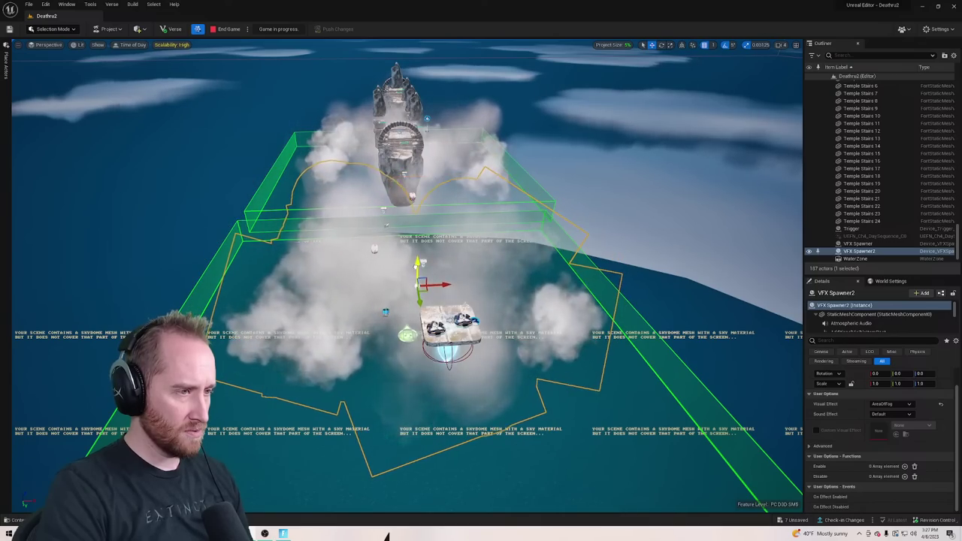
right_drag(349, 266, 373, 245)
key(w)
key(s)
Search the whole Fortnite content folder for "ocean" and place the Ocean water body in the level
click(21, 520)
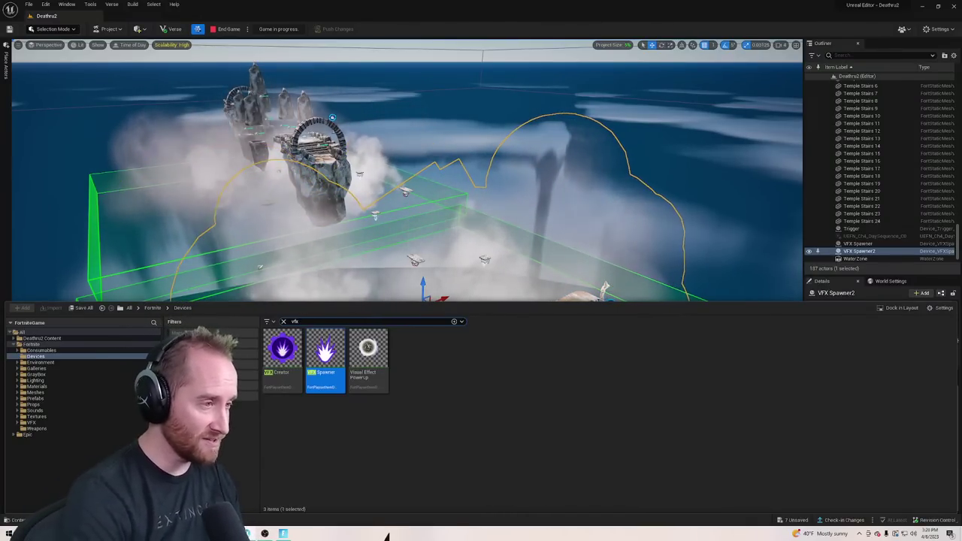
click(284, 322)
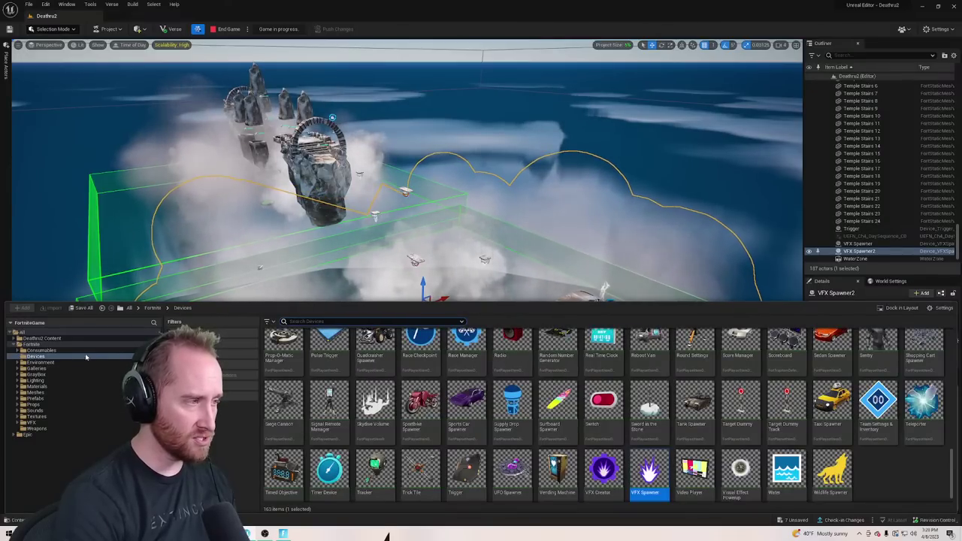
click(147, 341)
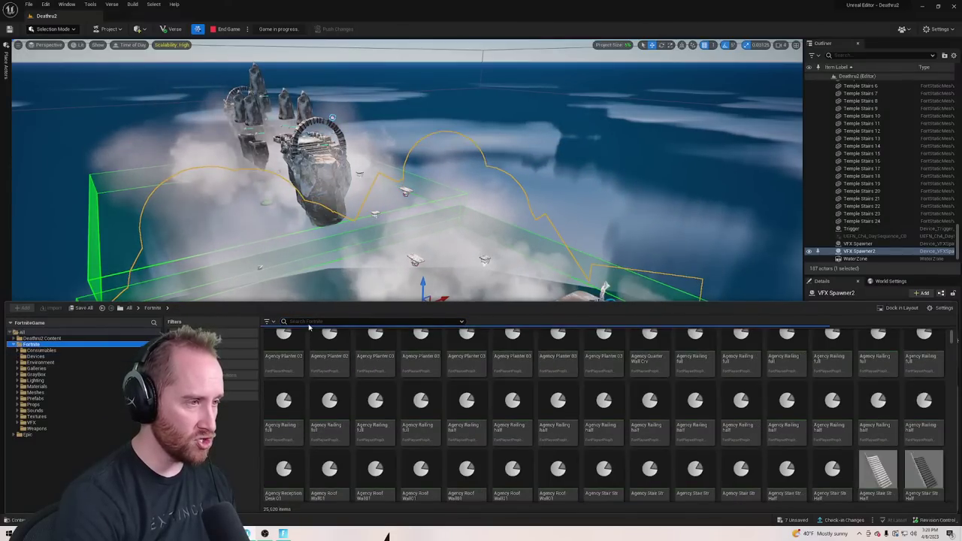
text(4)
text(cean)
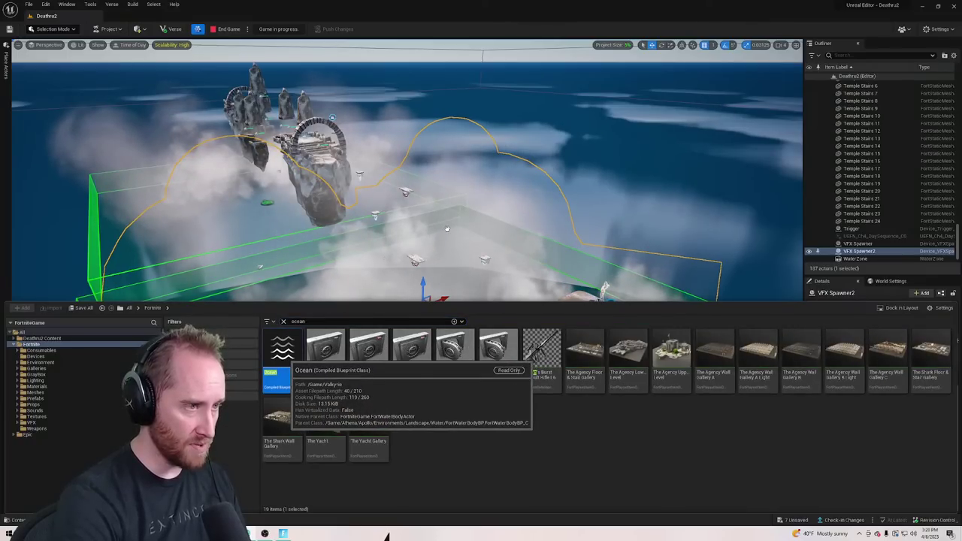
drag(446, 228, 440, 248)
drag(261, 331, 637, 226)
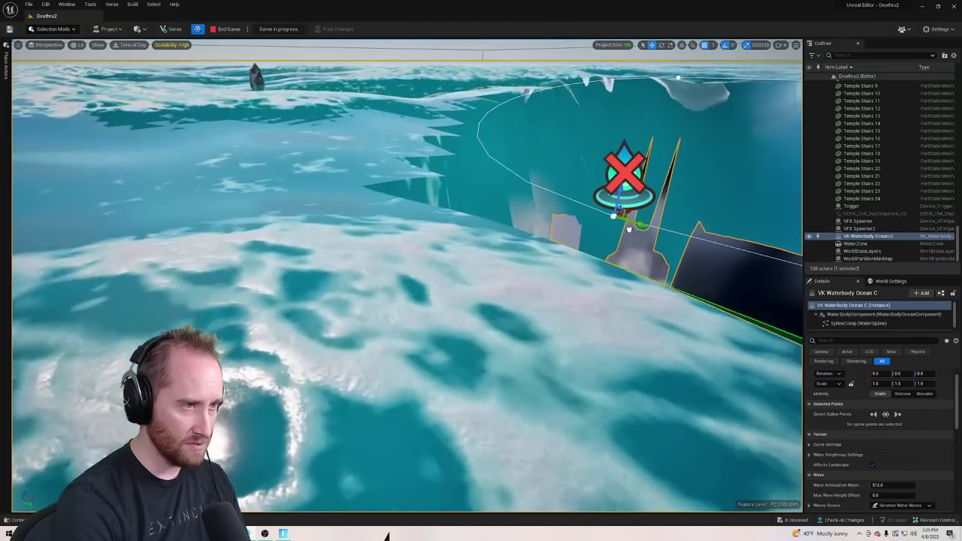
Lower the ocean water body along Z so its surface lies well below the floating course
mouse_move(638, 226)
right_down()
mouse_move(644, 181)
mouse_move(653, 185)
mouse_move(651, 248)
mouse_move(677, 260)
mouse_move(616, 279)
mouse_move(654, 251)
mouse_move(672, 249)
mouse_move(673, 225)
mouse_move(703, 271)
mouse_move(680, 269)
mouse_move(673, 234)
mouse_move(639, 224)
right_up()
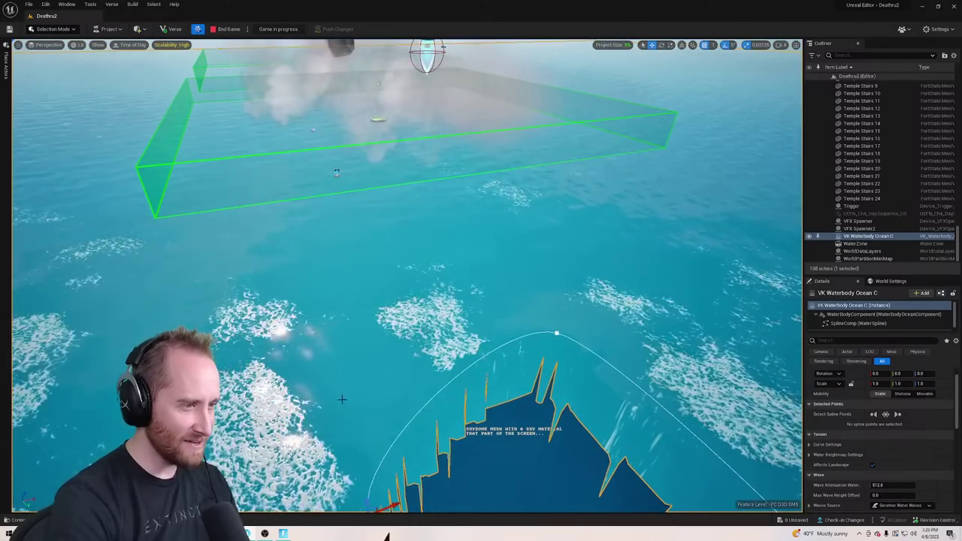
right_drag(342, 399, 343, 361)
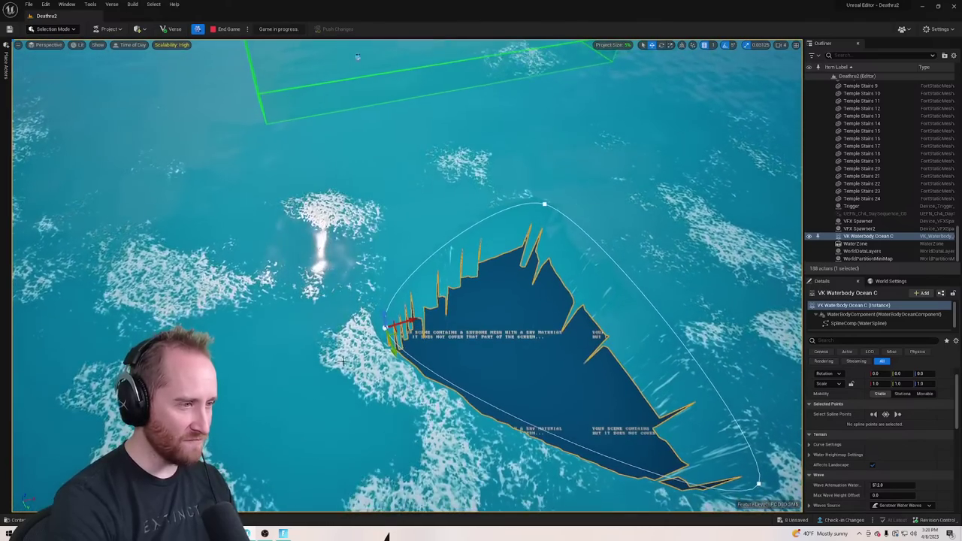
drag(385, 313, 393, 428)
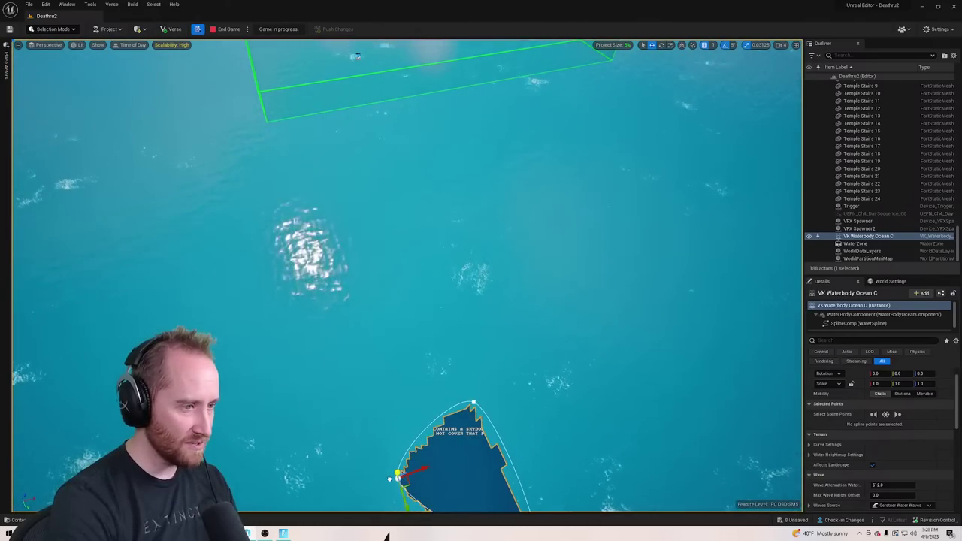
drag(390, 479, 391, 427)
right_drag(391, 427, 391, 364)
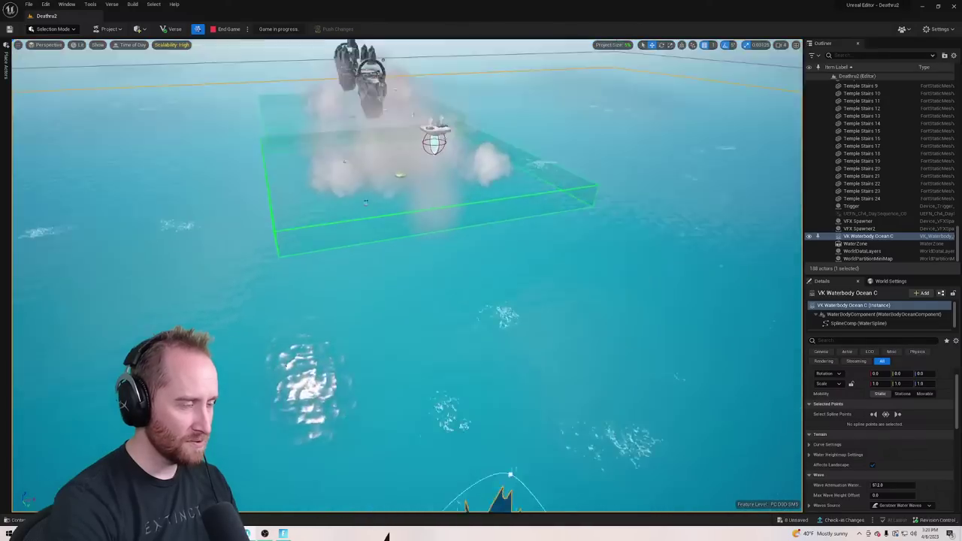
Check the ocean and fog from behind the player spawn pads, and end the running game
right_drag(366, 201, 410, 363)
key(w)
key(s)
right_drag(385, 537, 386, 536)
click(226, 32)
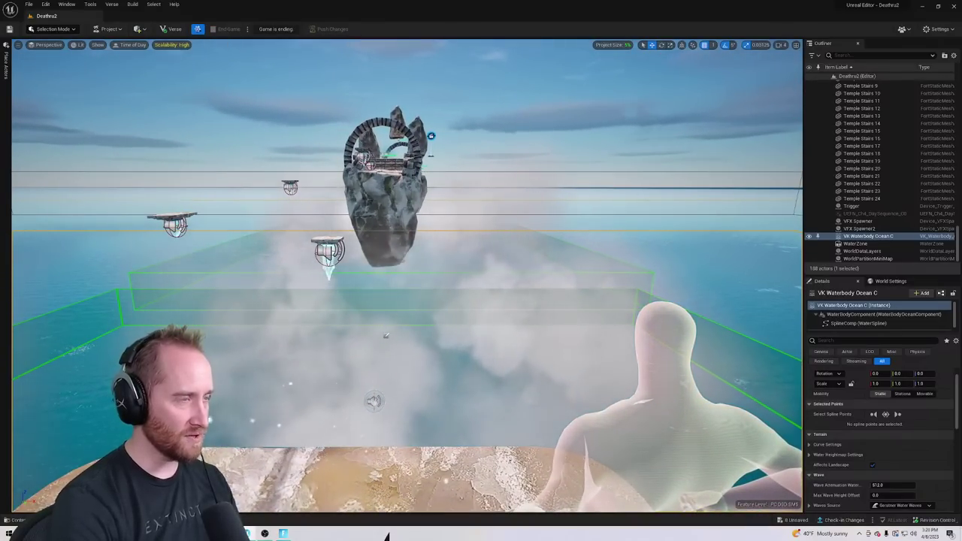
key(s)
key(a)
right_drag(303, 284, 302, 283)
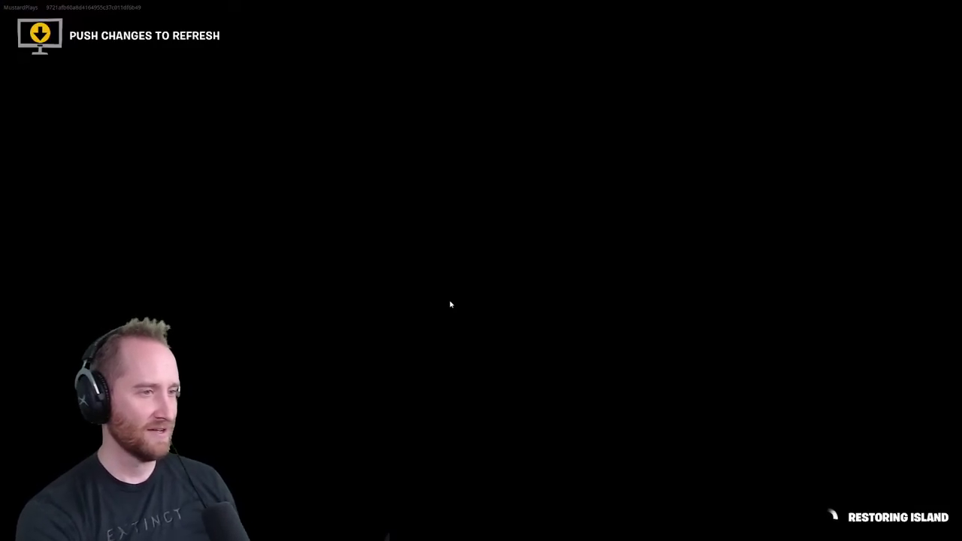
Switch to Fortnite's edit mode and inspect the fog from the stone island, over the small platforms and from the spawn platform
key(w)
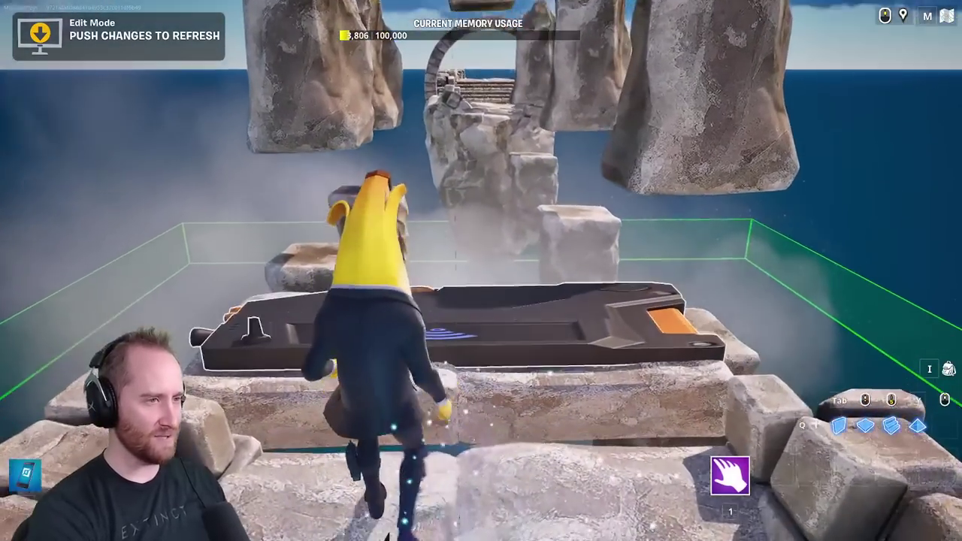
key(space)
key(space)
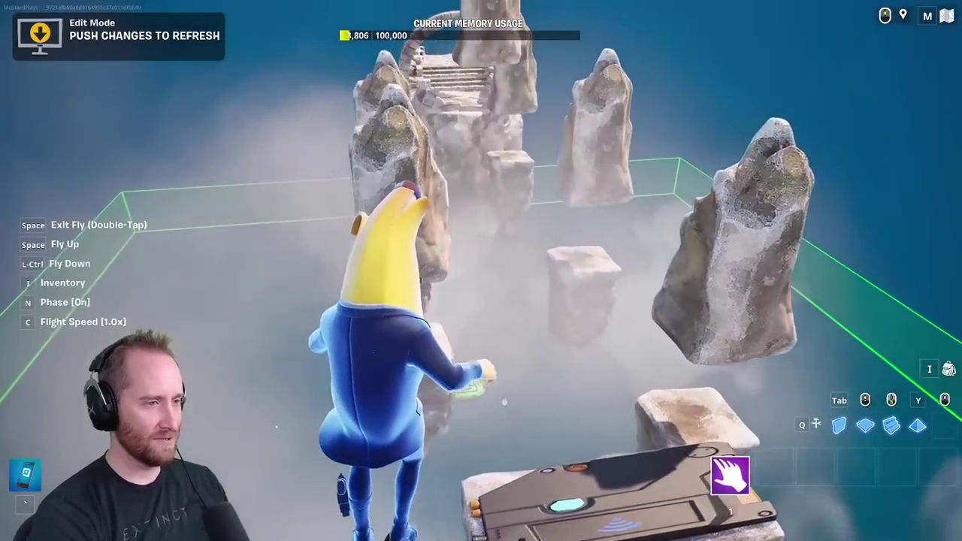
key(s)
key(ctrl)
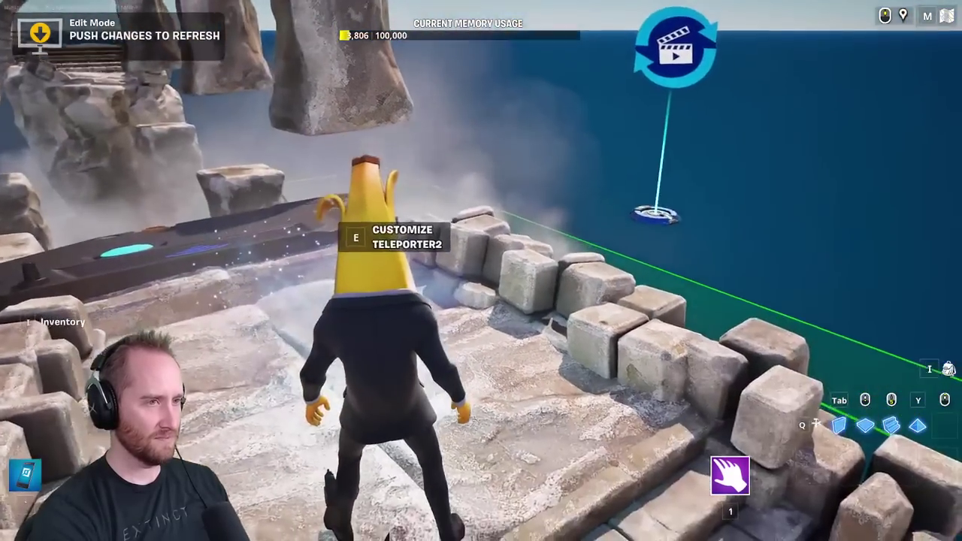
key(w)
key(w)
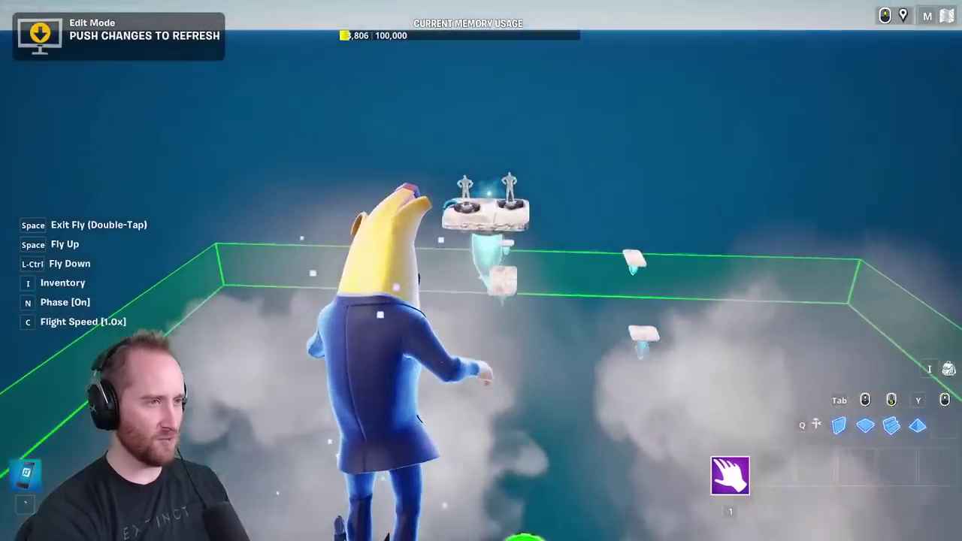
key(w)
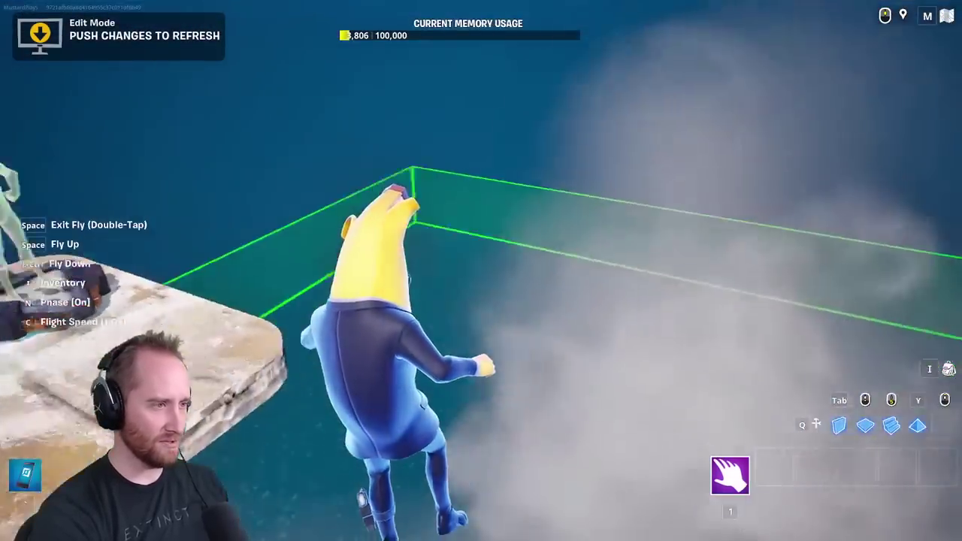
key(space)
key(space)
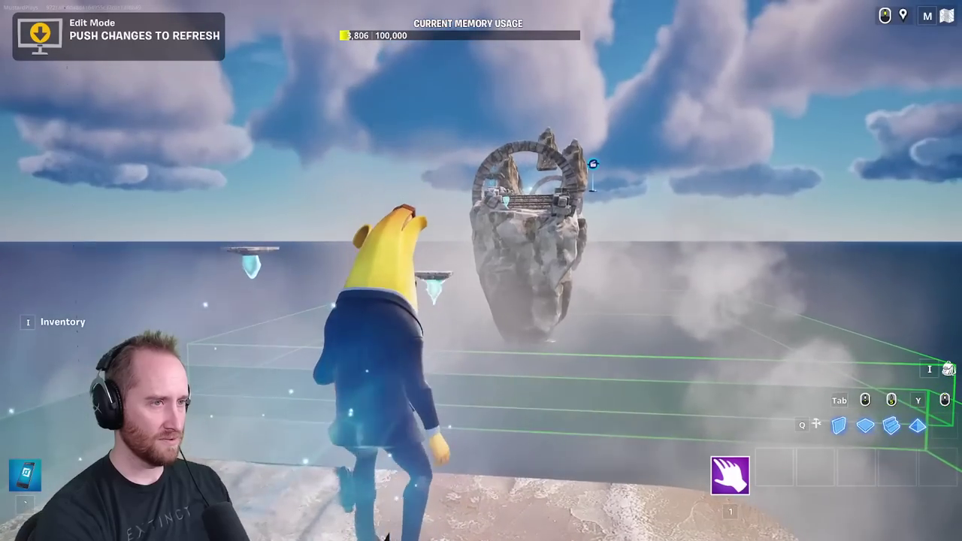
key(w)
key(space)
key(space)
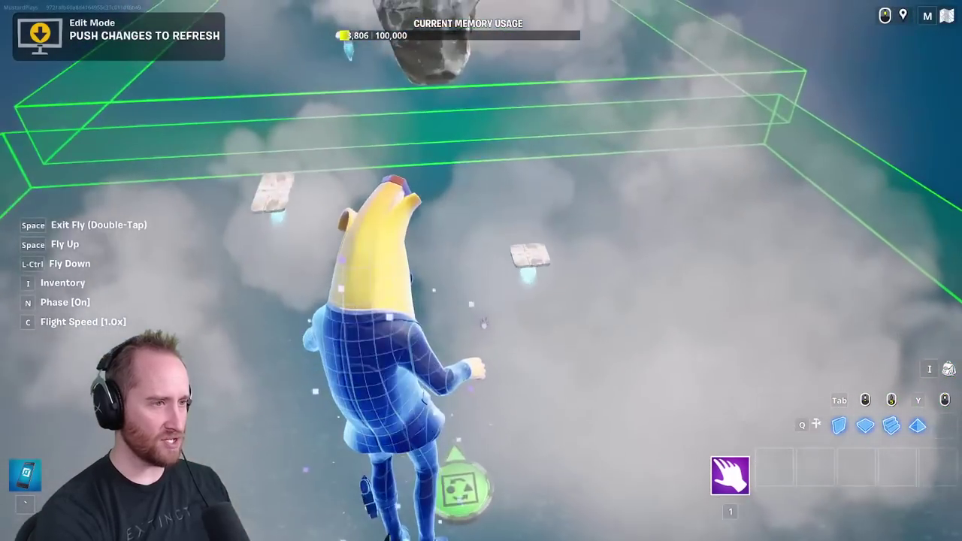
Cut the fog VFX Spawner with the phone, toggle Drops, and paste the device back below the platforms
key(grave)
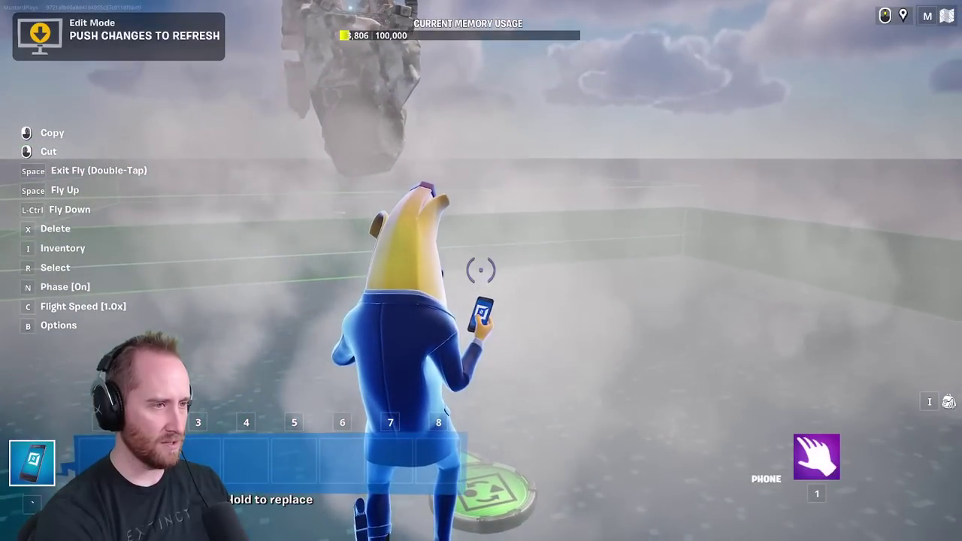
right_click(481, 271)
key(g)
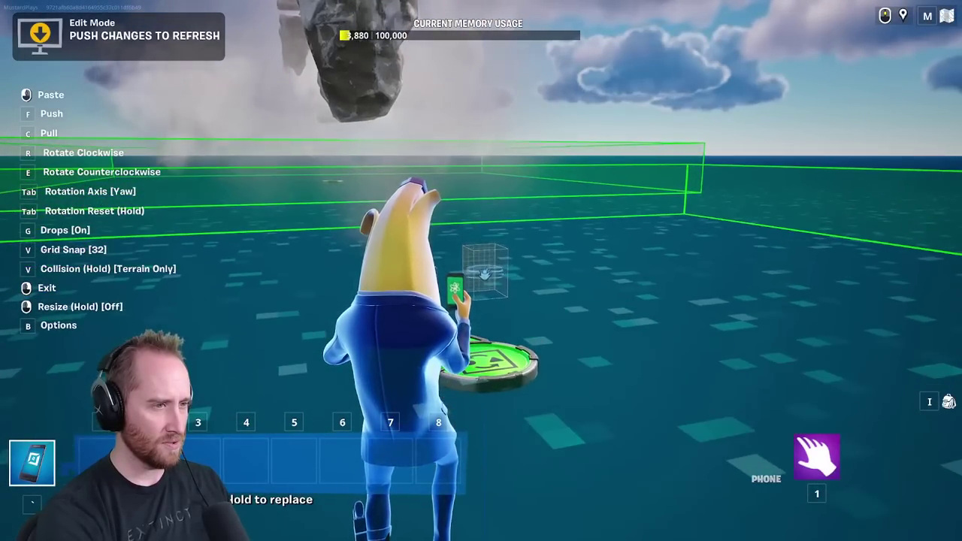
click(481, 271)
key(1)
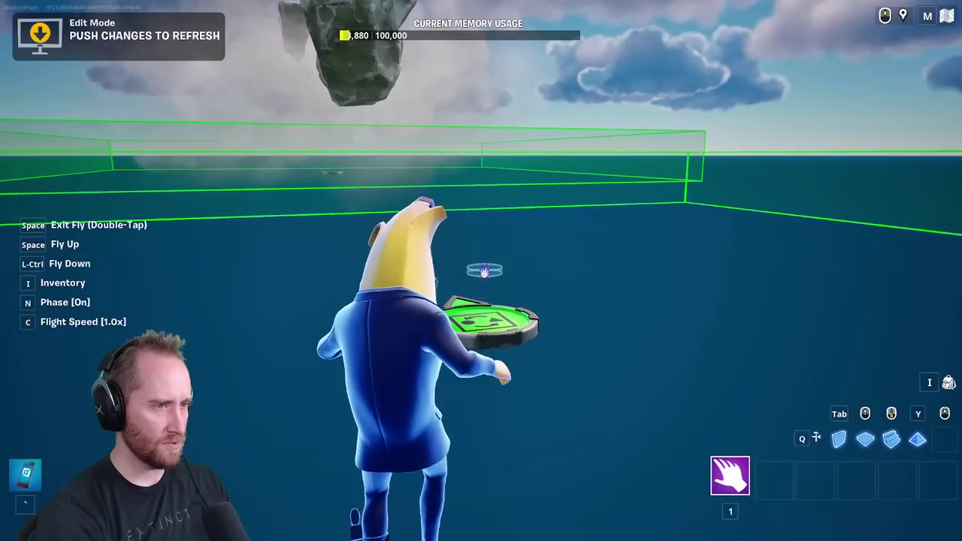
Open the fog VFX Spawner's customization and review its options, including Enabled on Phase, Colorize VFX, Visible to Class and Spawn Rate
key(w)
key(e)
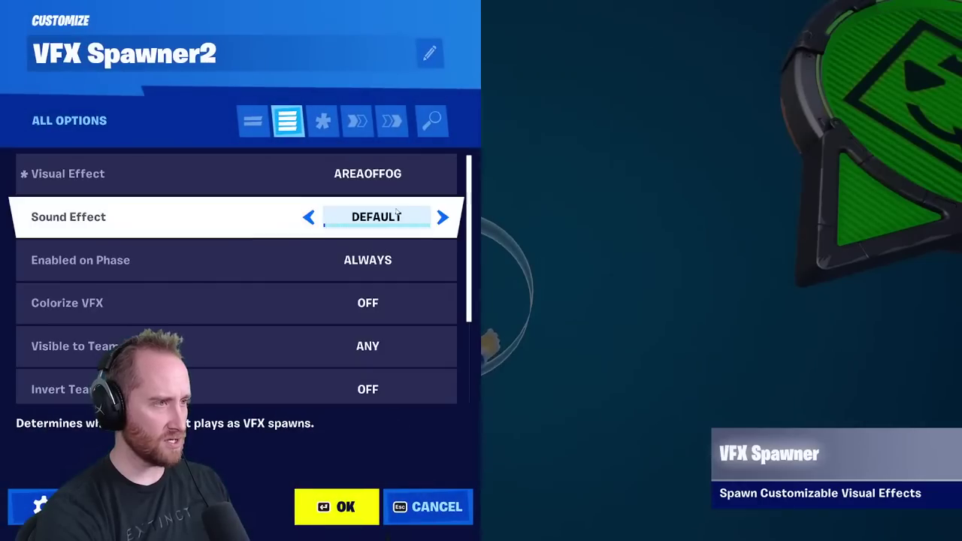
scroll(331, 287, down, 1)
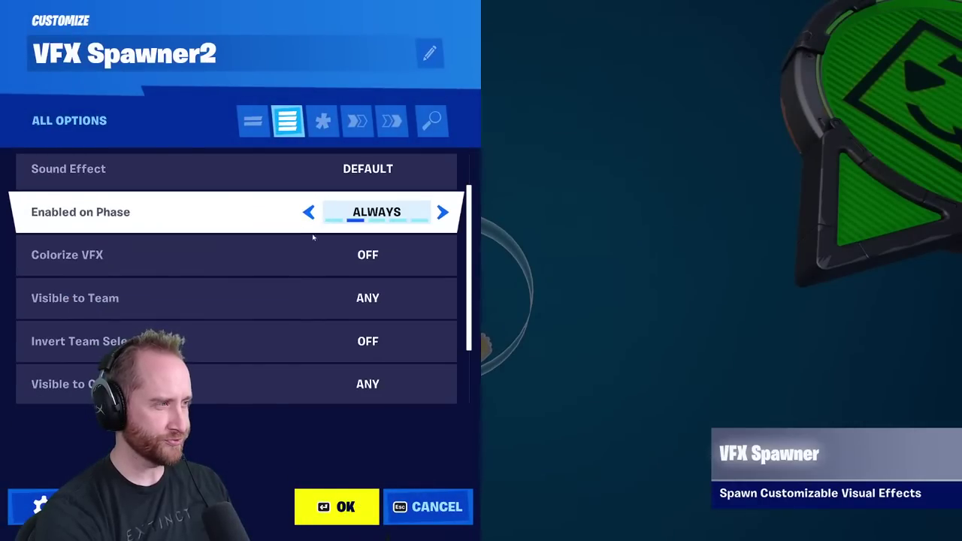
scroll(314, 250, up, 1)
scroll(311, 249, down, 1)
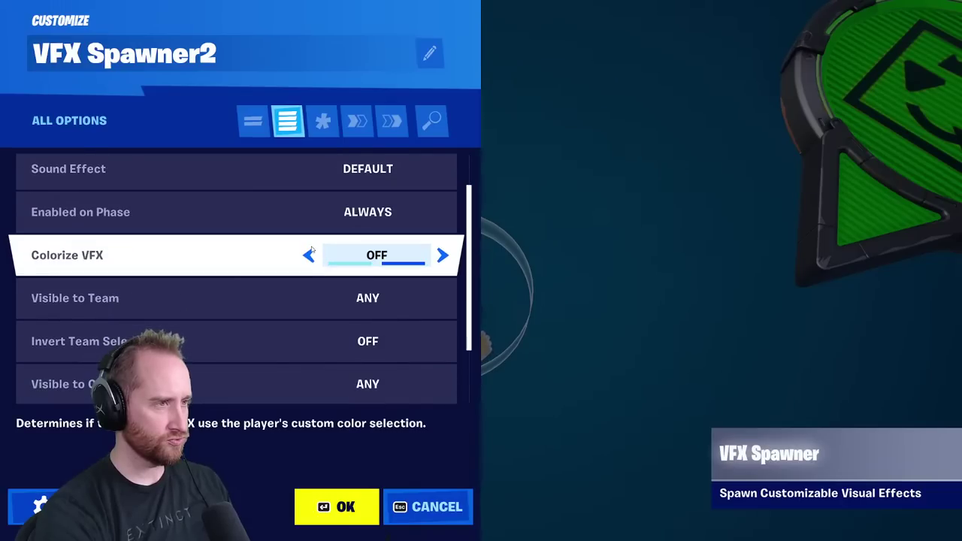
scroll(284, 239, down, 2)
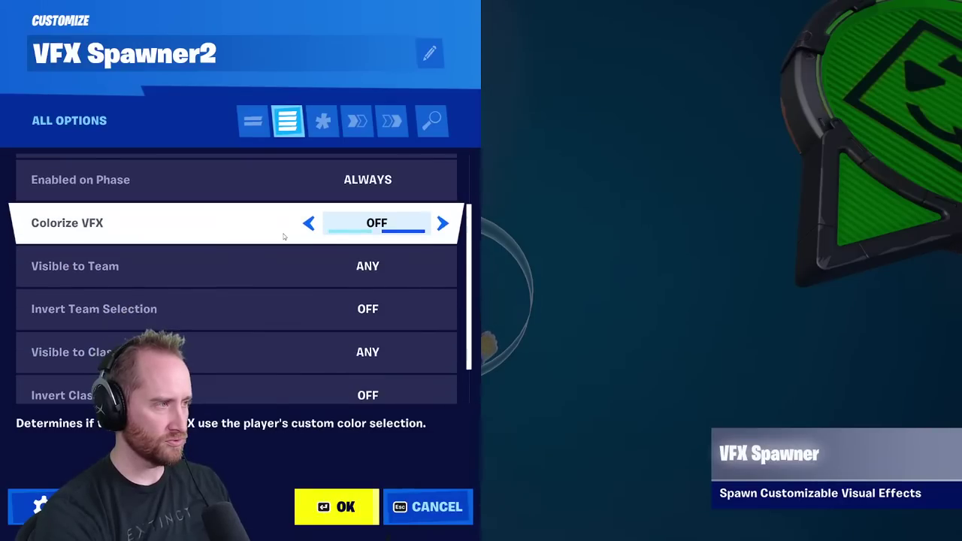
scroll(299, 260, up, 3)
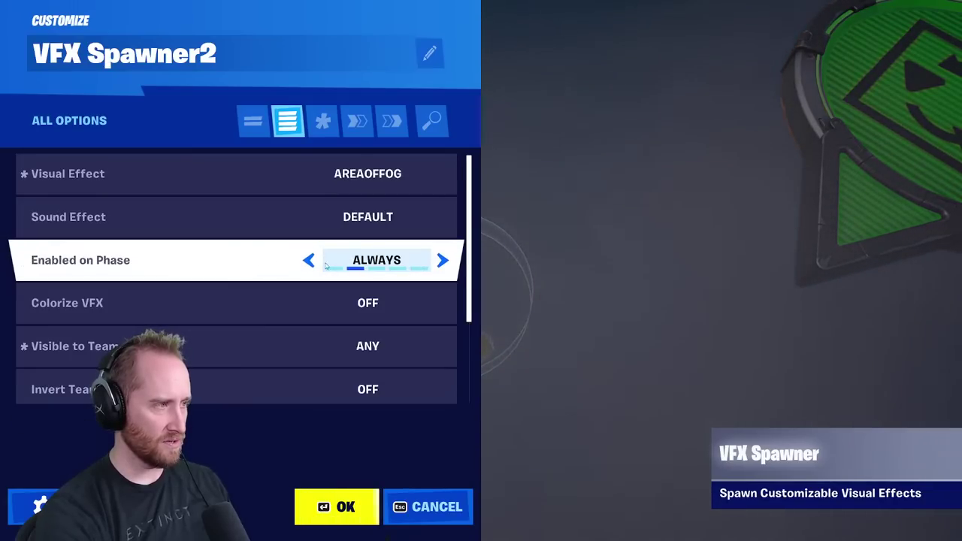
scroll(263, 276, down, 3)
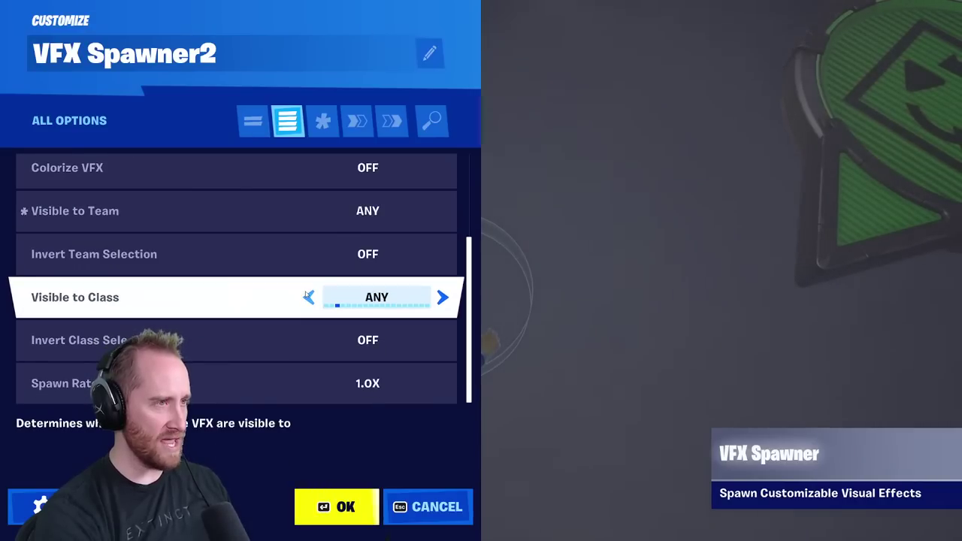
scroll(314, 268, up, 1)
scroll(315, 297, down, 1)
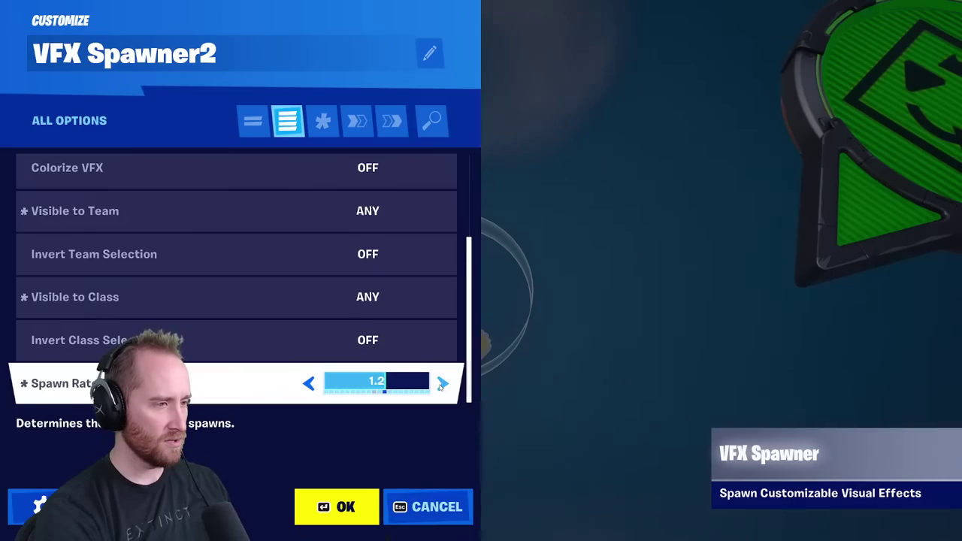
Increase the fog VFX Spawner's Spawn Rate and apply the device settings
click(441, 386)
click(441, 385)
click(441, 386)
click(357, 509)
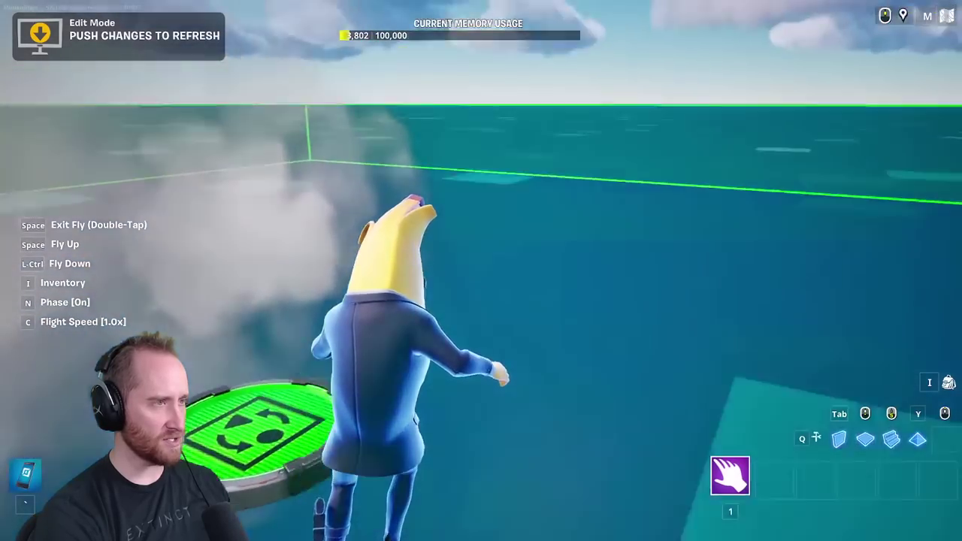
Check the fog's density around the small floating platforms from above and from the spawn platform
key(space)
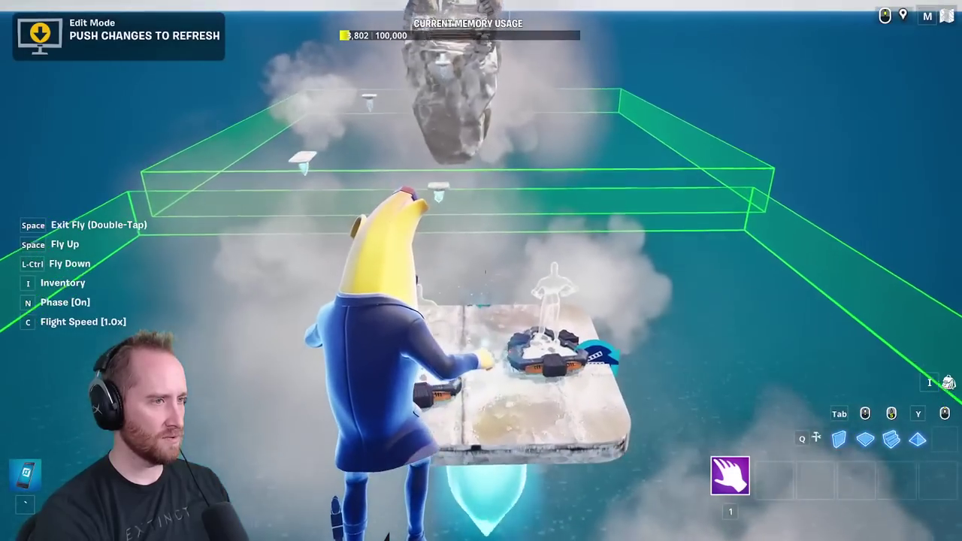
key(w)
key(space)
key(space)
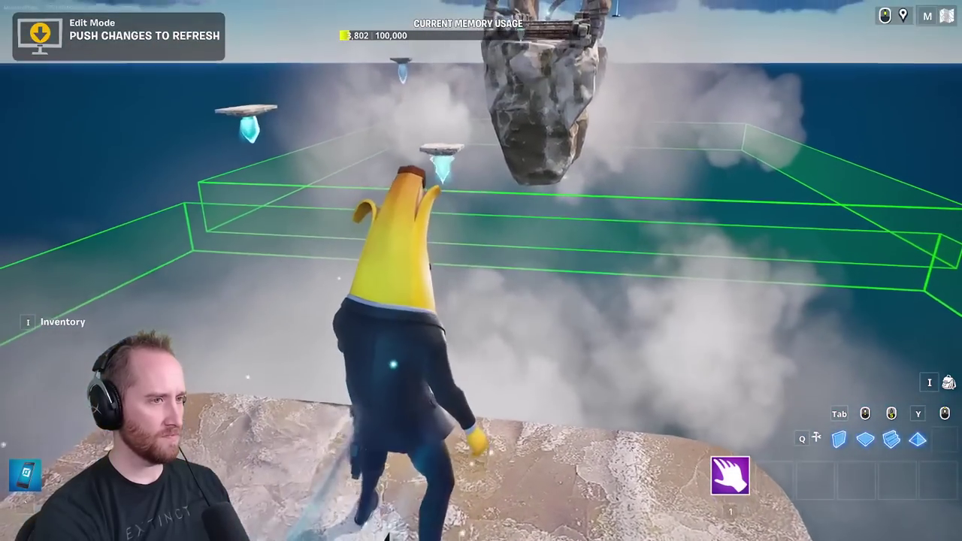
key(space)
key(space)
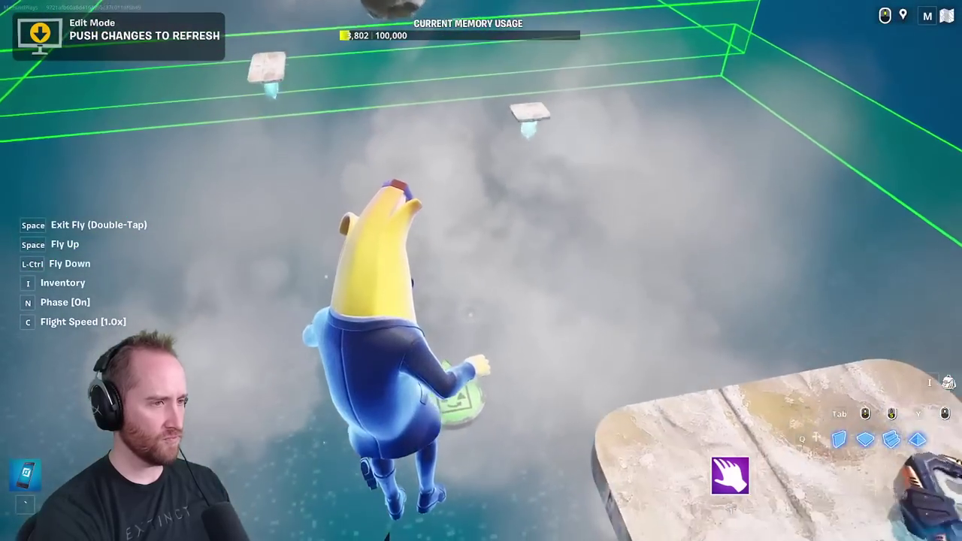
Try to resize the fog VFX Spawner along its depth with the phone
key(grave)
right_click(481, 269)
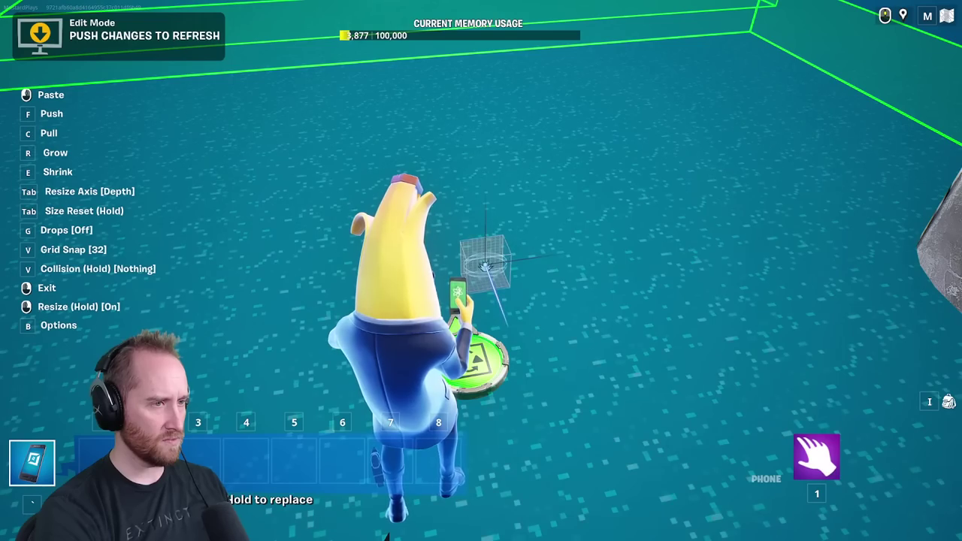
key(s)
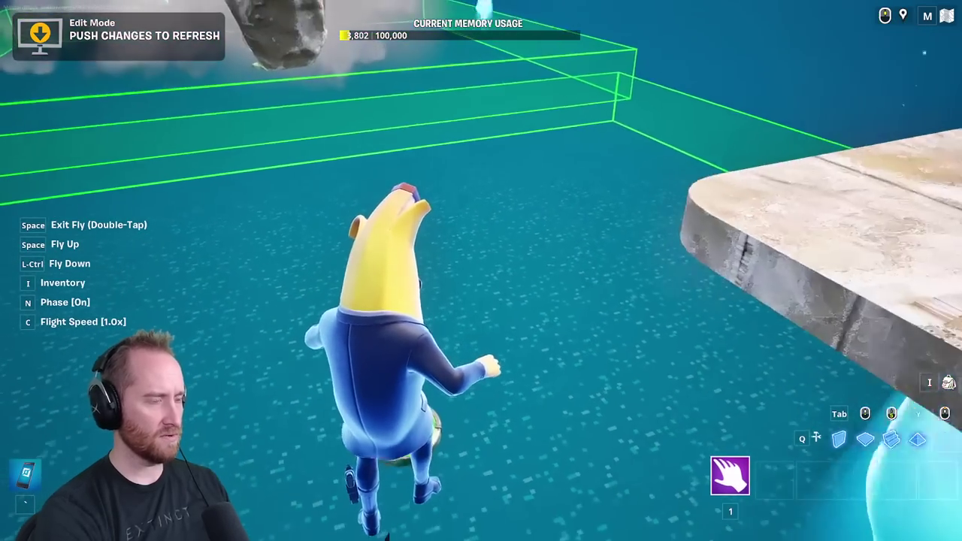
Check the fog's coverage around the spawn platform from the air and from the platform's edge
key(s)
key(ctrl)
key(w)
key(d)
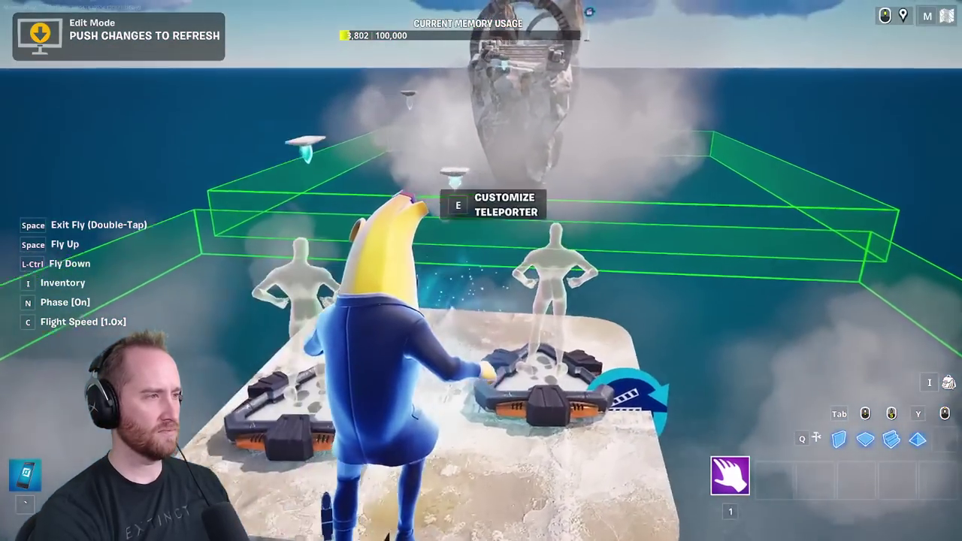
key(space)
key(space)
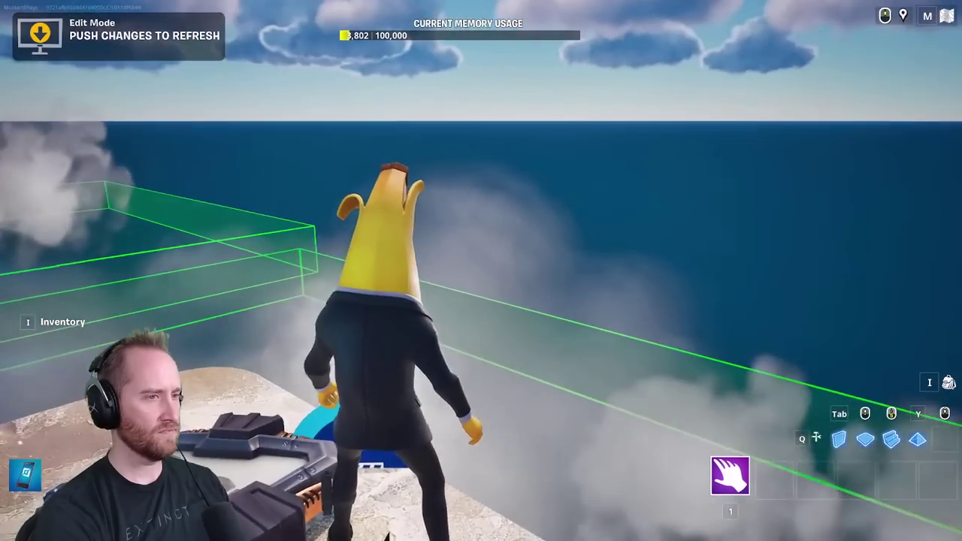
key(w)
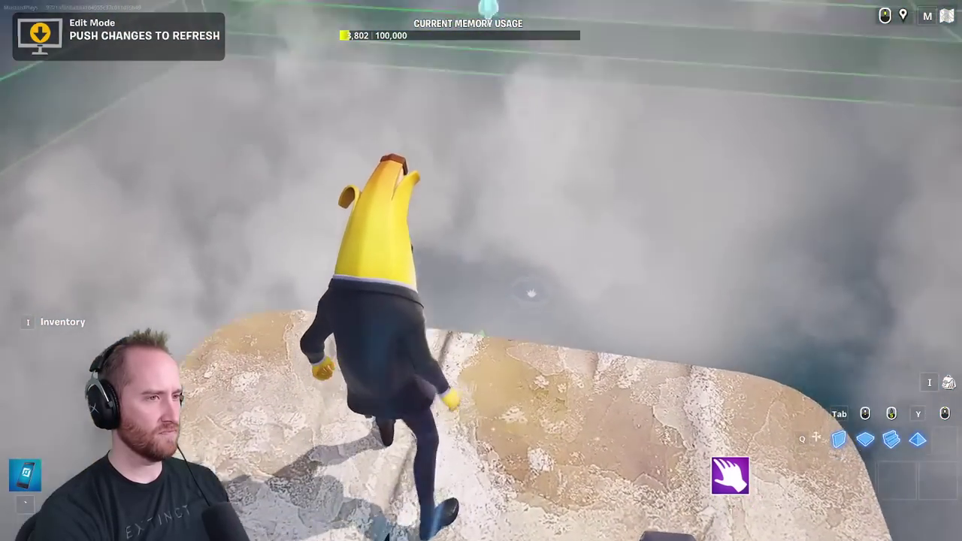
key(a)
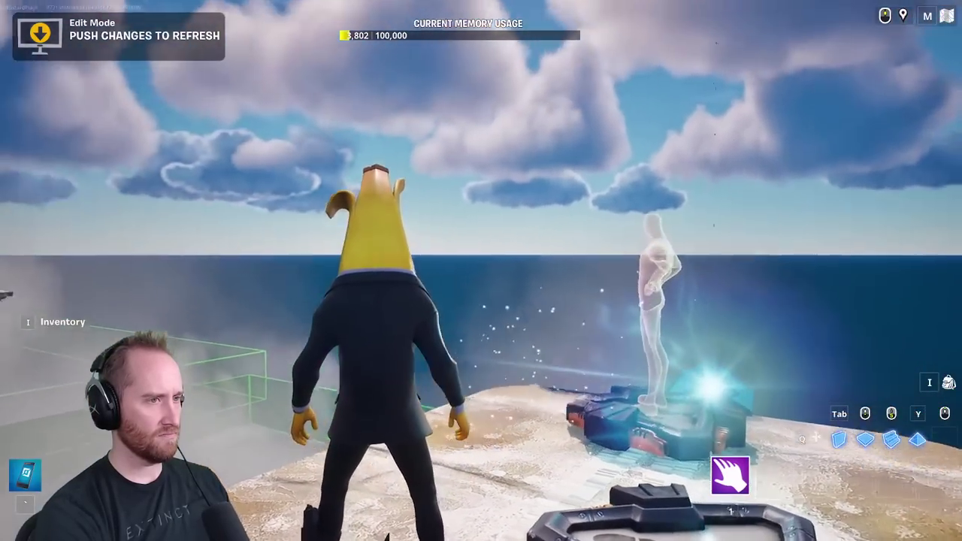
key(space)
key(space)
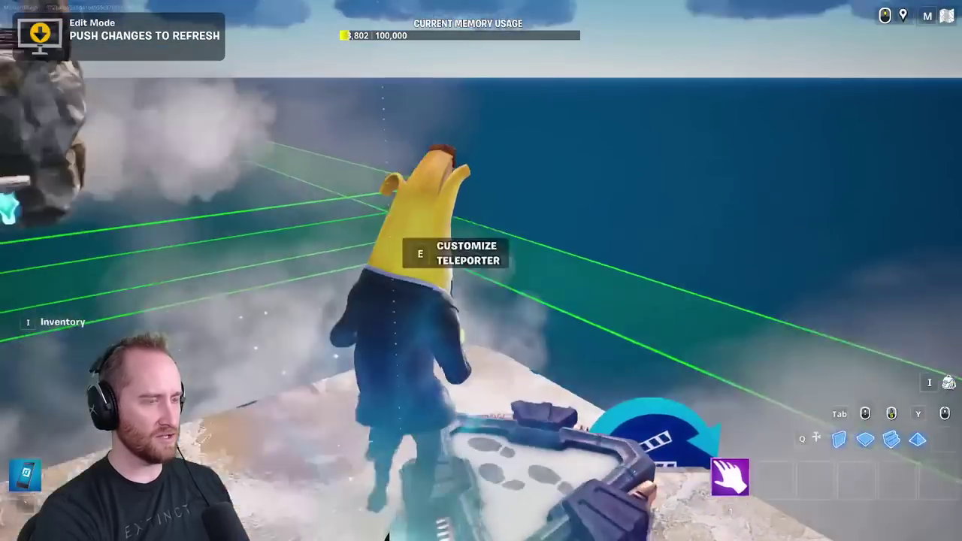
key(space)
key(space)
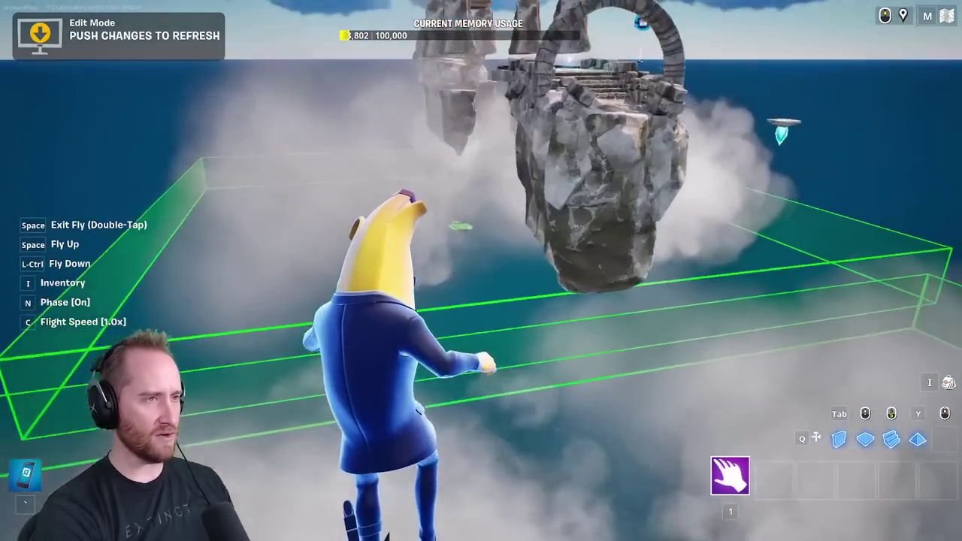
Pick up the fog VFX Spawner beneath the floating rocks with the phone and try resizing it along Depth
key(w)
key(grave)
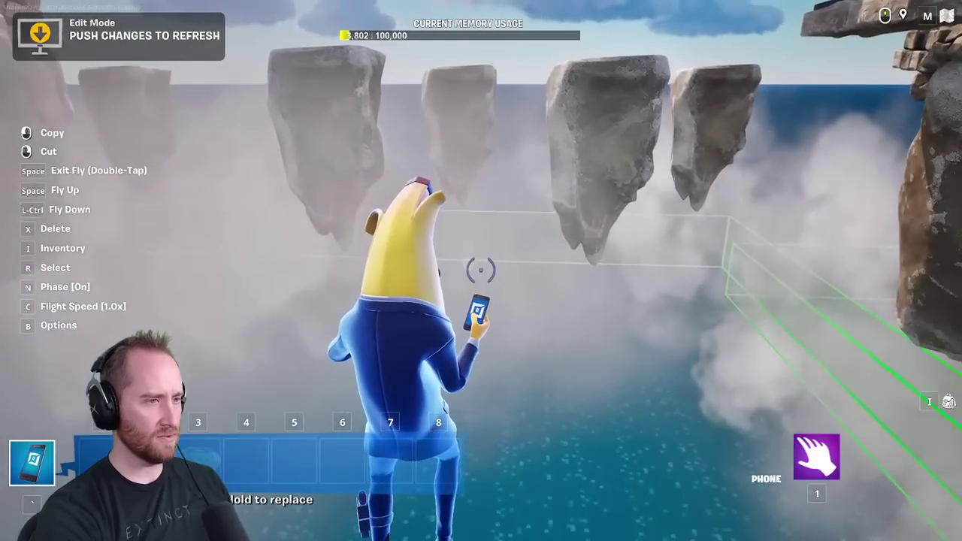
key(w)
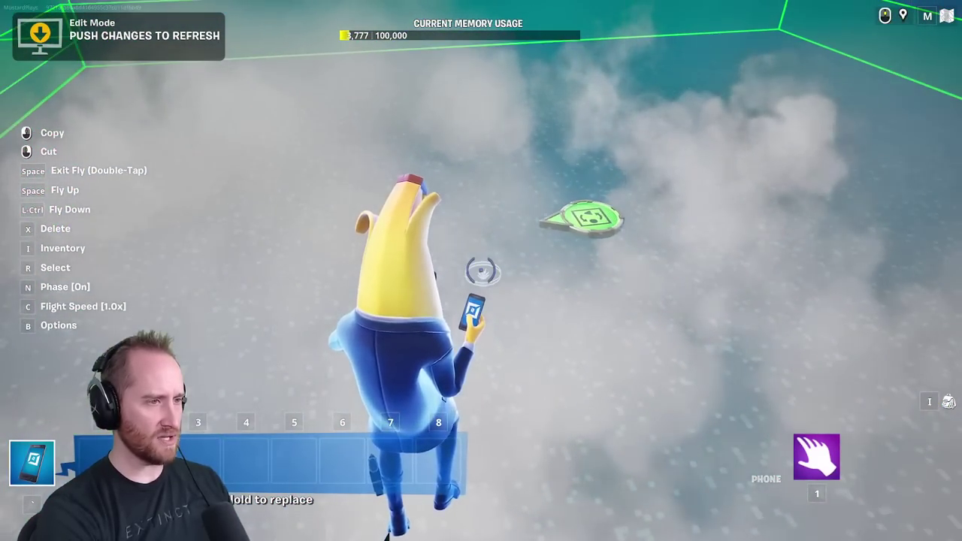
click(481, 272)
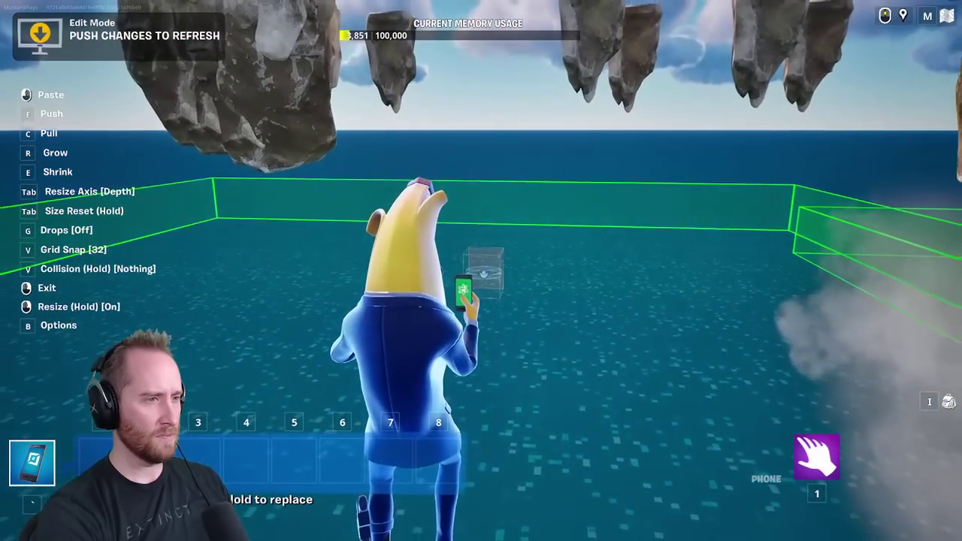
key(1)
key(space)
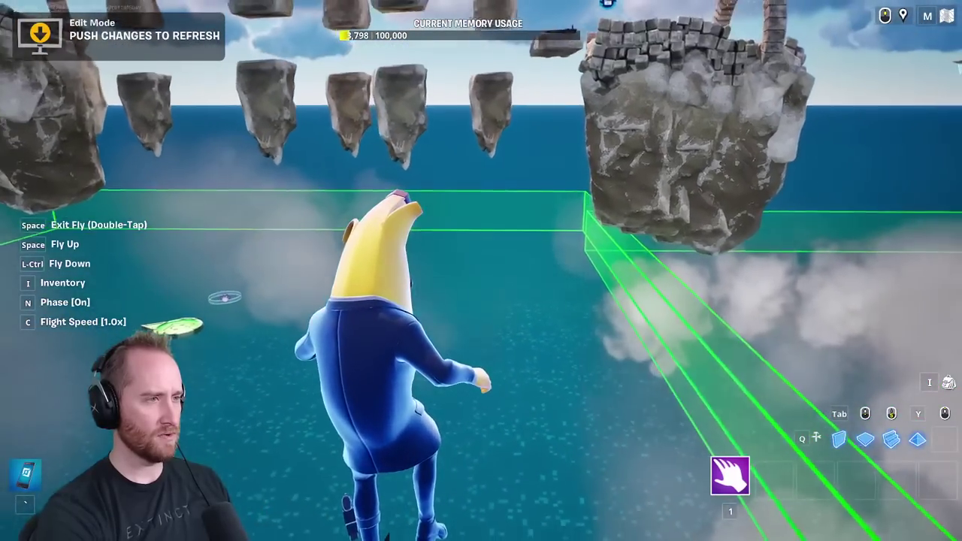
key(grave)
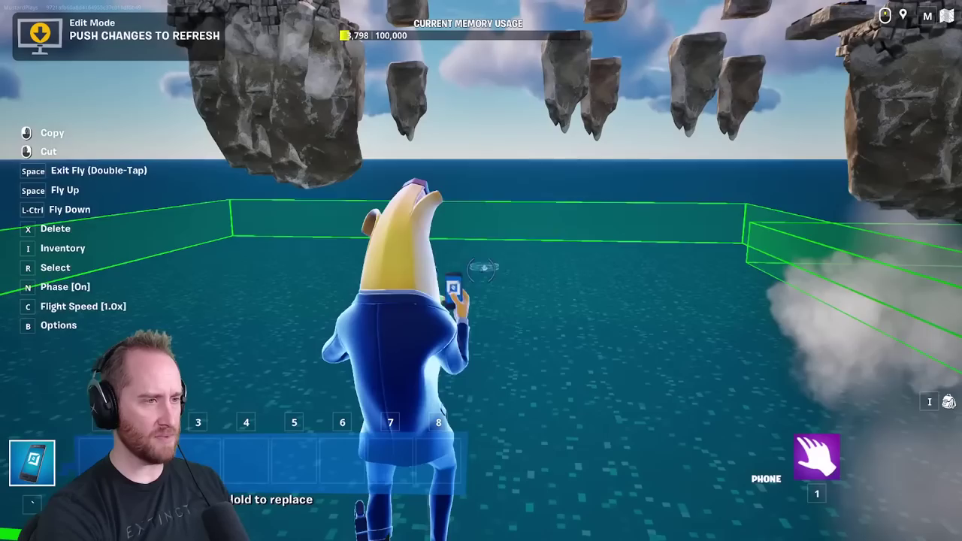
click(481, 268)
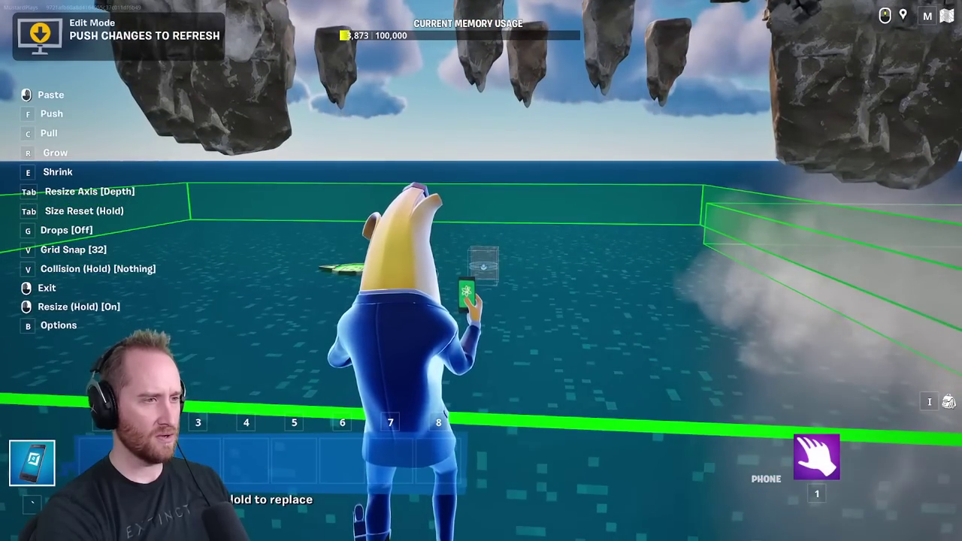
key(1)
Pick up the same fog VFX Spawner from closer and try resizing it along Height instead
key(w)
key(grave)
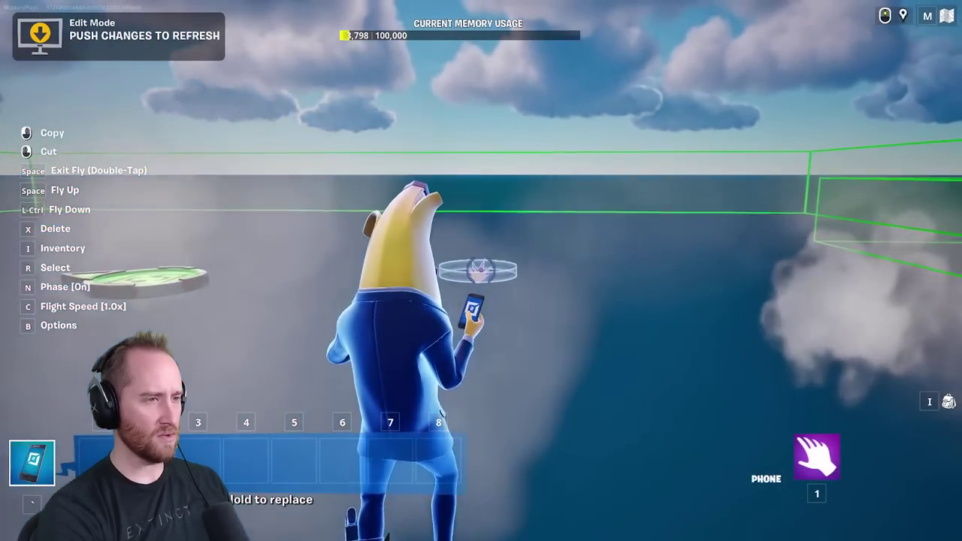
click(482, 264)
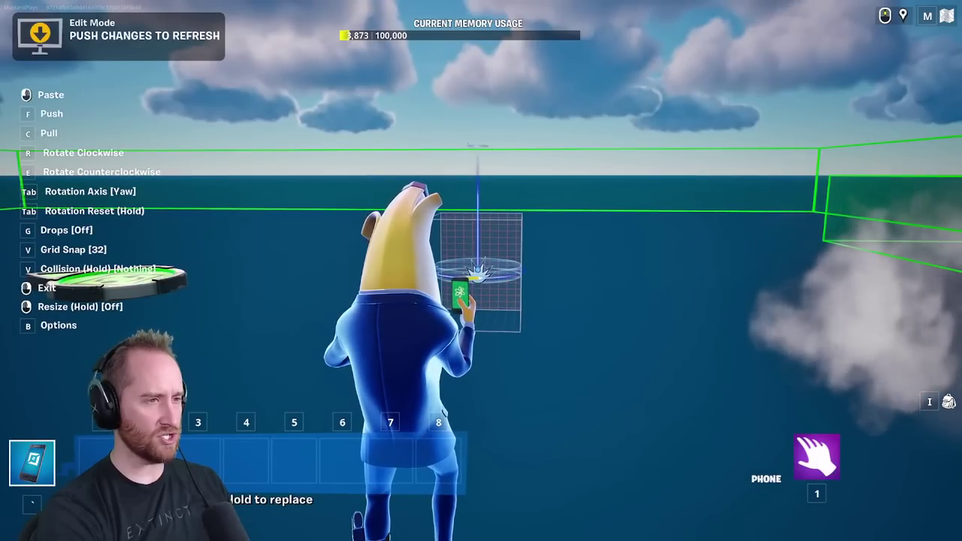
right_click(481, 269)
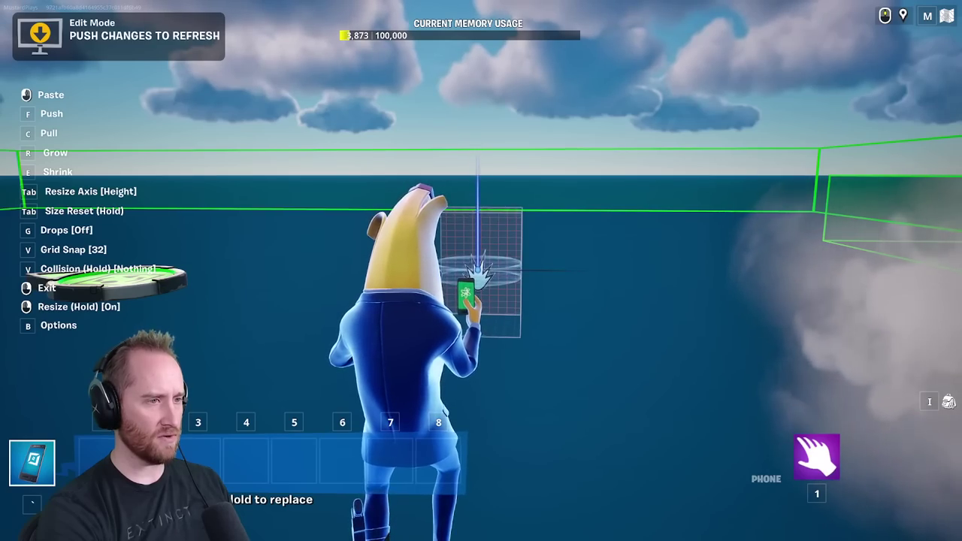
key(1)
key(d)
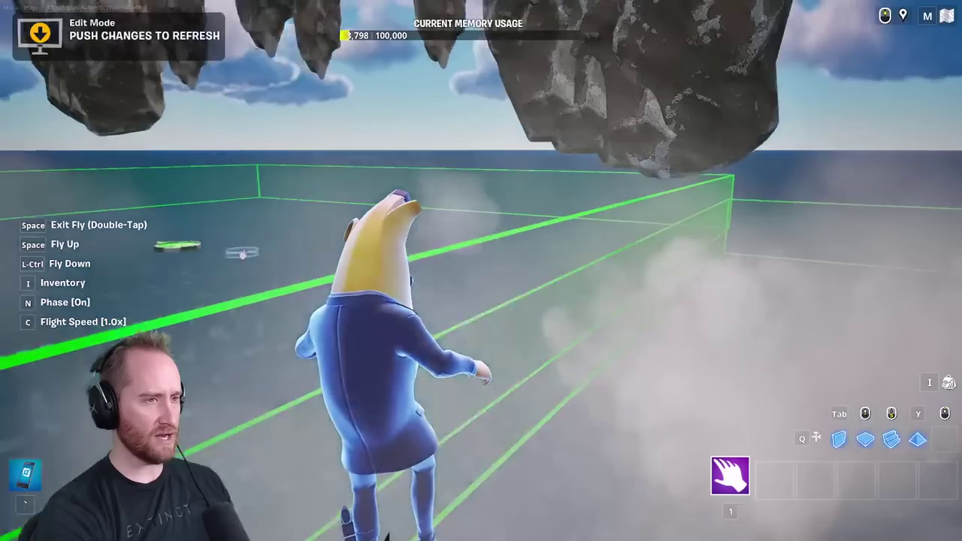
Examine how the fog fills the area below the spawn platform and the small floating platforms
key(w)
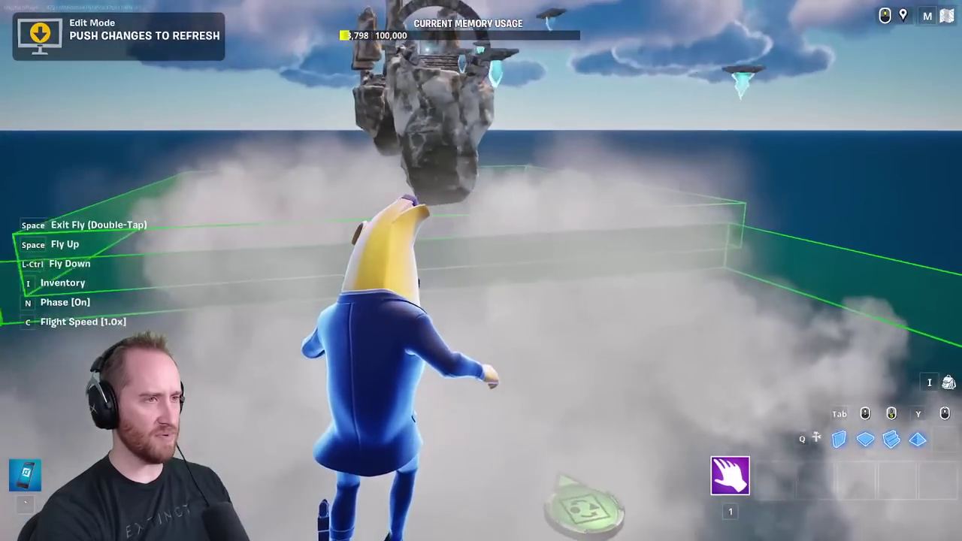
key(space)
key(d)
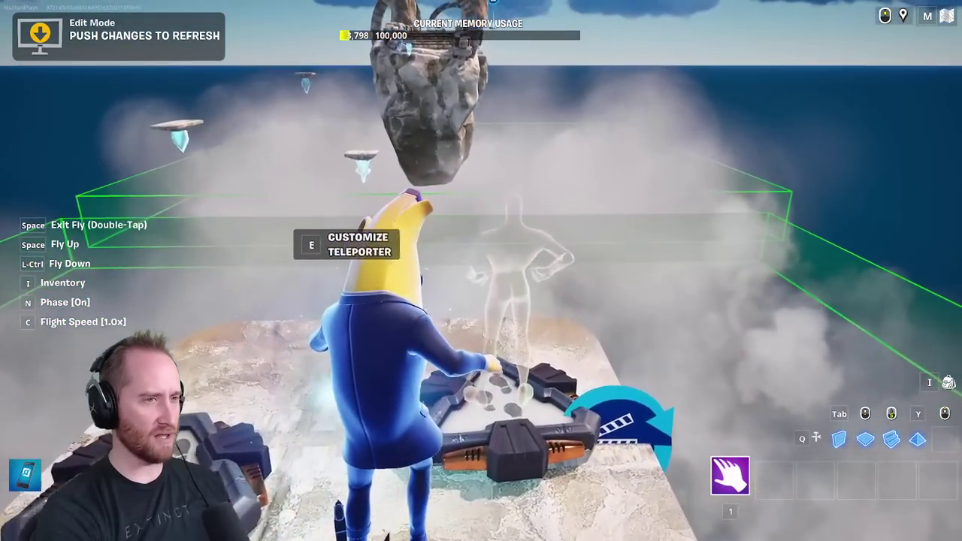
key(a)
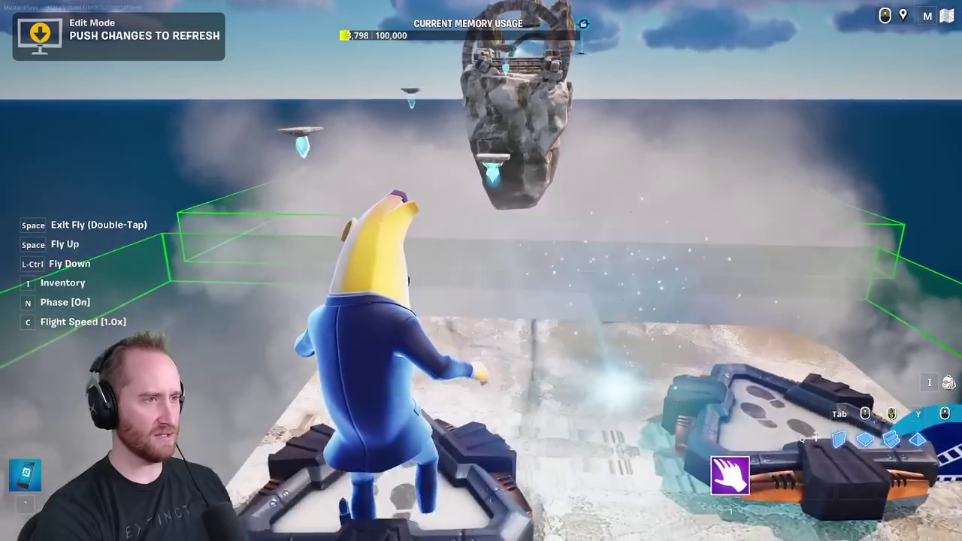
key(w)
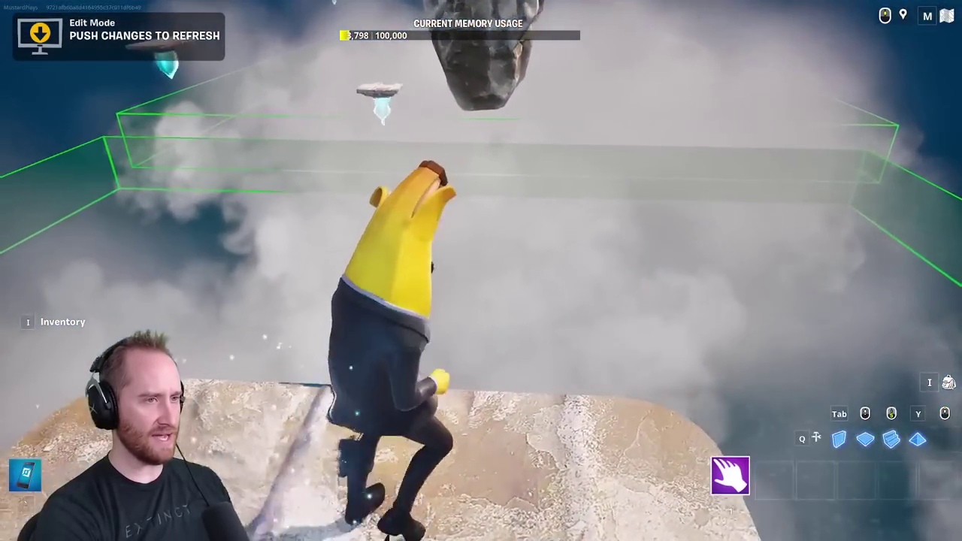
key(1)
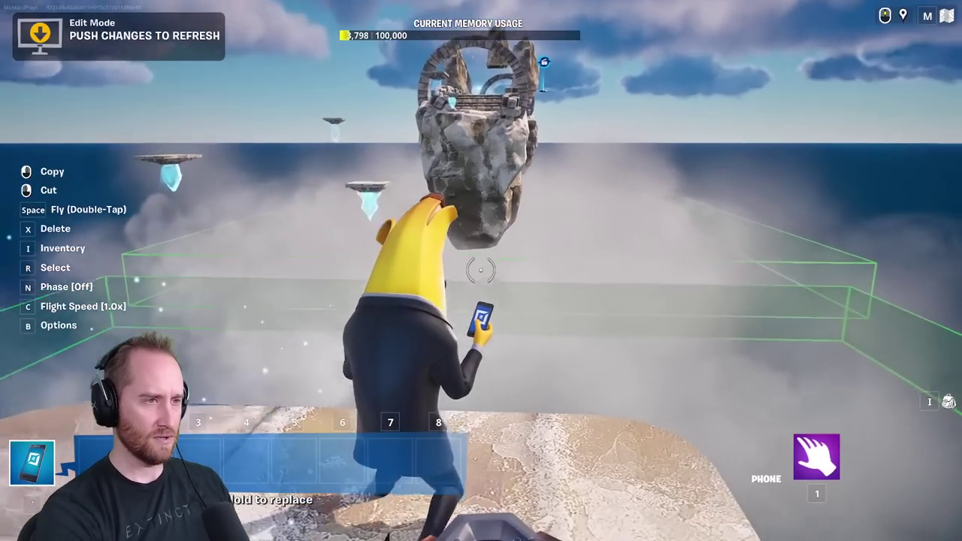
Fly from the spawn platform through the stone arch and inspect the fog beneath the hanging rocks
key(space)
key(space)
key(n)
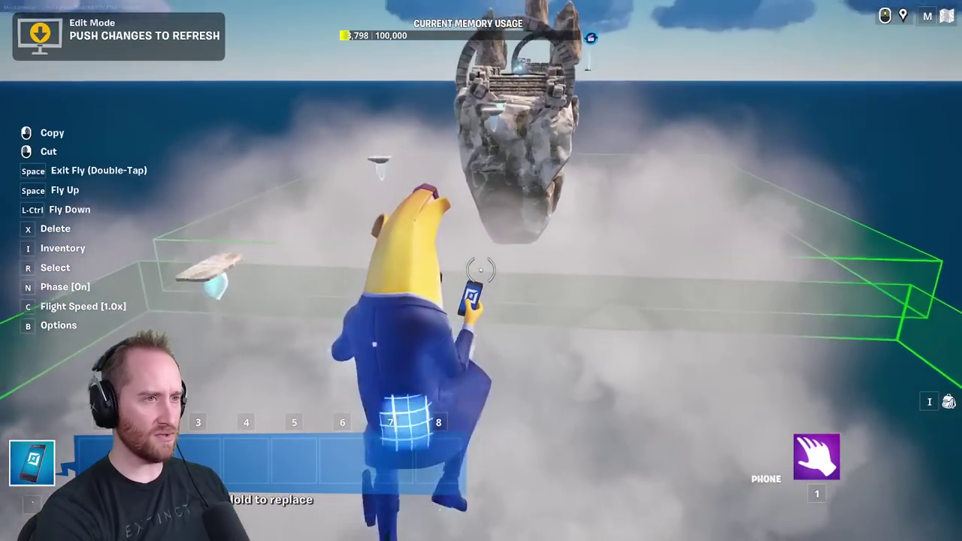
key(w)
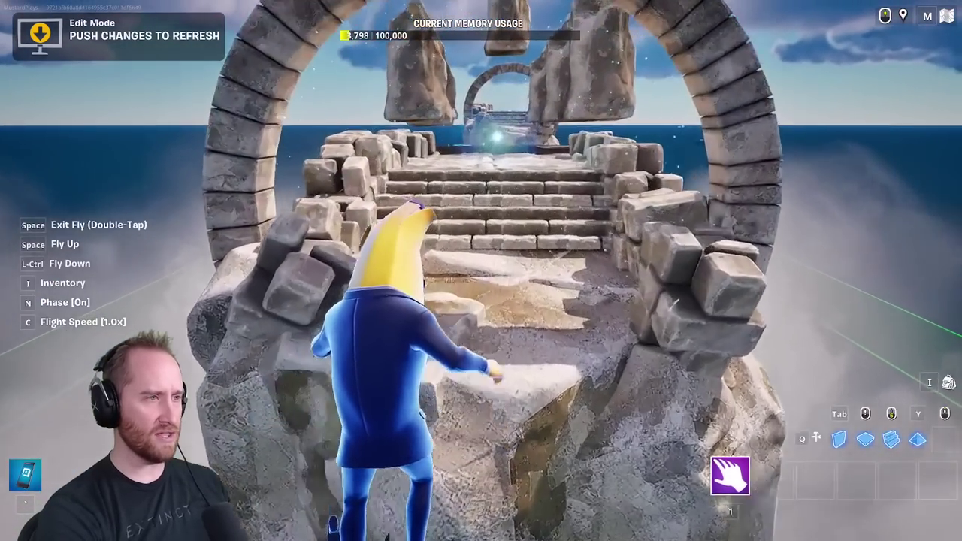
key(w)
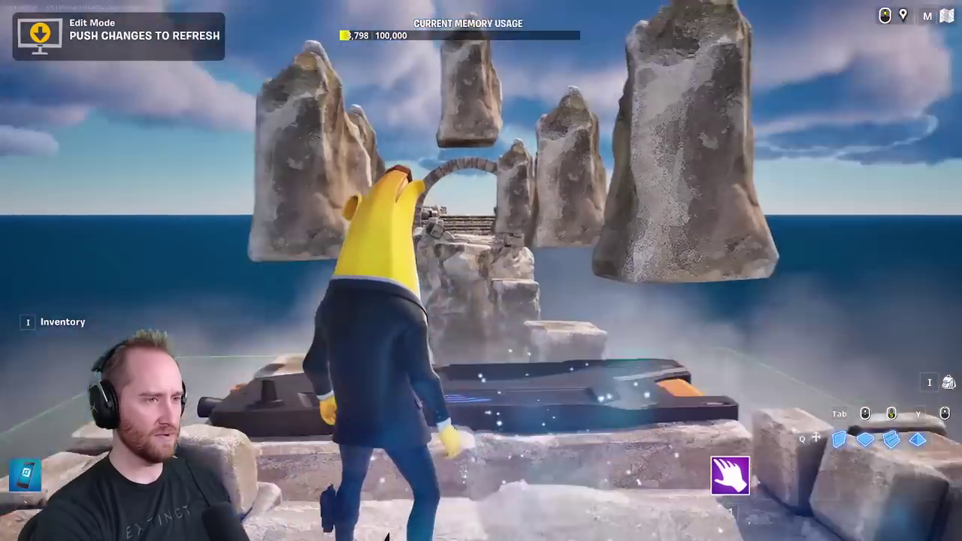
key(space)
key(space)
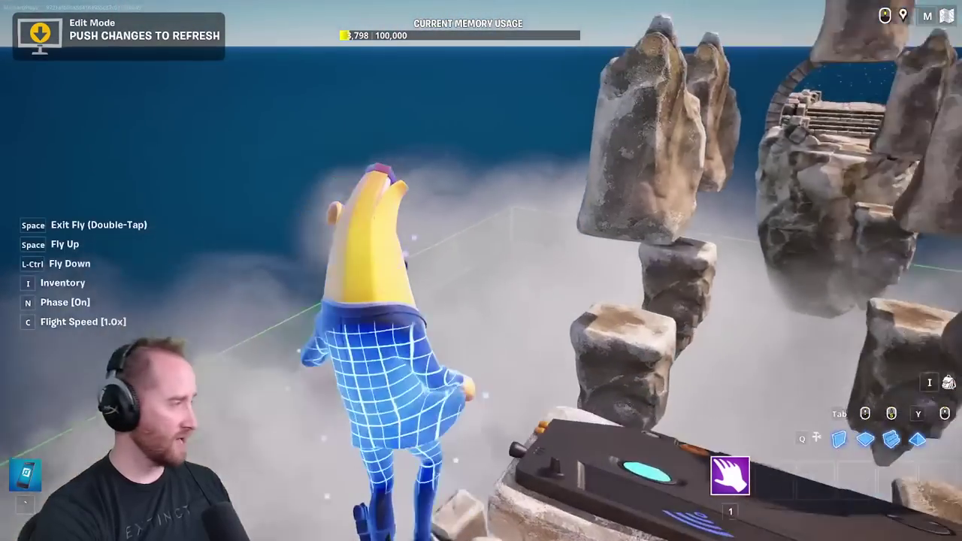
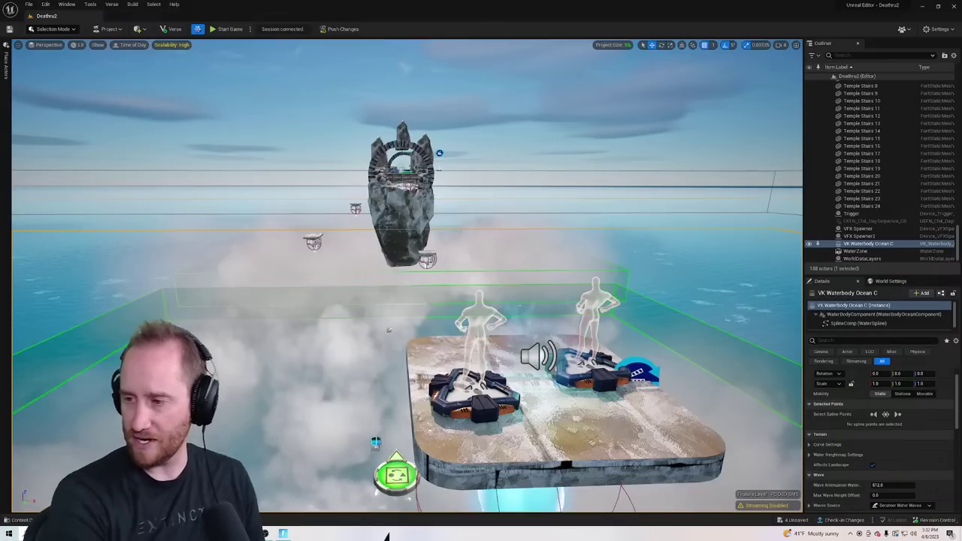
Switch to Unreal Editor, push the changes to the session, save the listed VFX Spawner assets, and close the Message Log
right_drag(539, 233, 490, 245)
key(s)
key(w)
right_drag(621, 246, 622, 250)
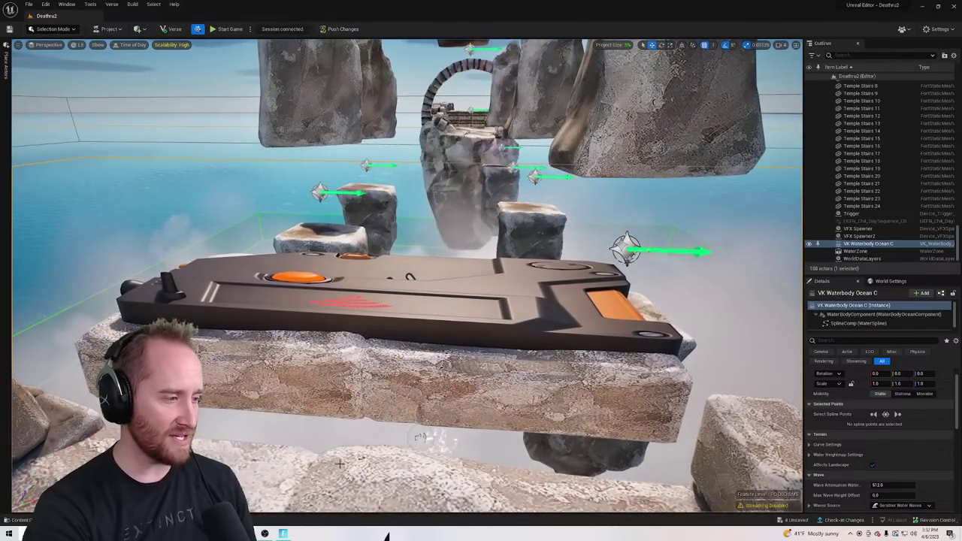
click(343, 28)
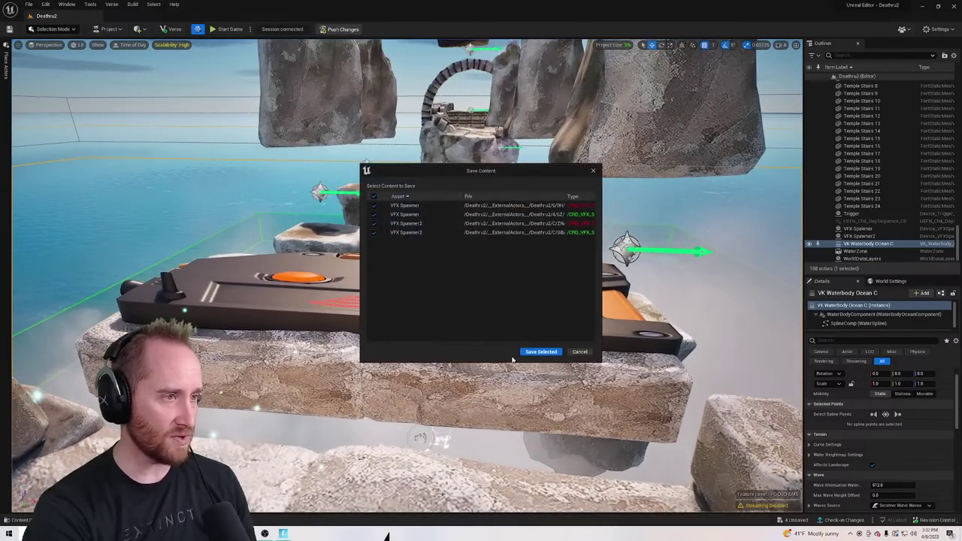
click(541, 351)
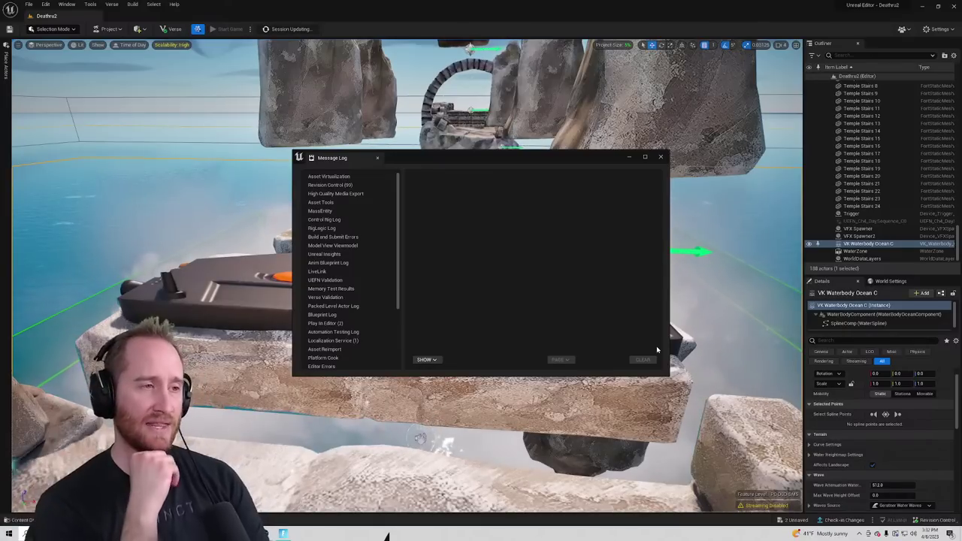
click(660, 158)
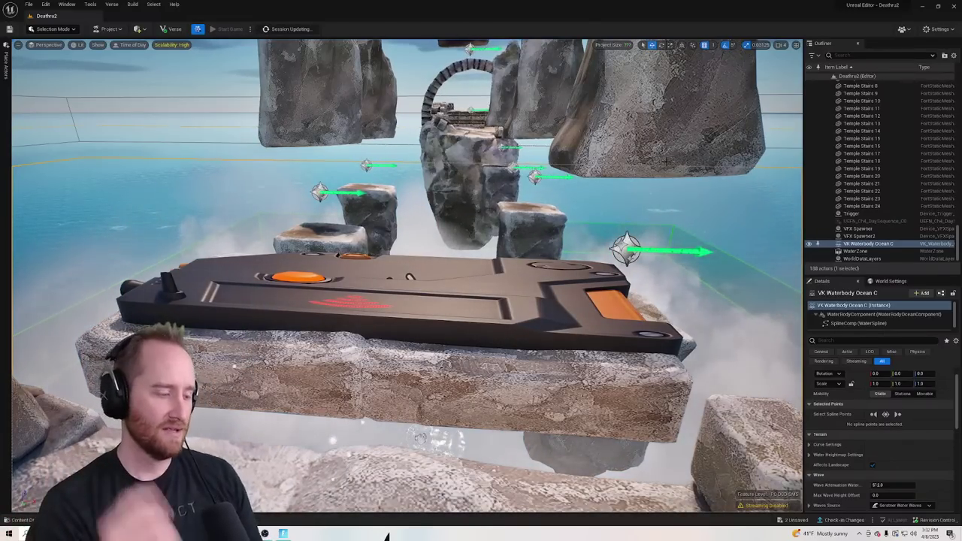
Review the course in the editor viewport, from the button platform back to the stone arch and temple stairs
key(s)
right_drag(620, 142, 519, 146)
right_drag(688, 455, 481, 438)
right_drag(601, 430, 338, 240)
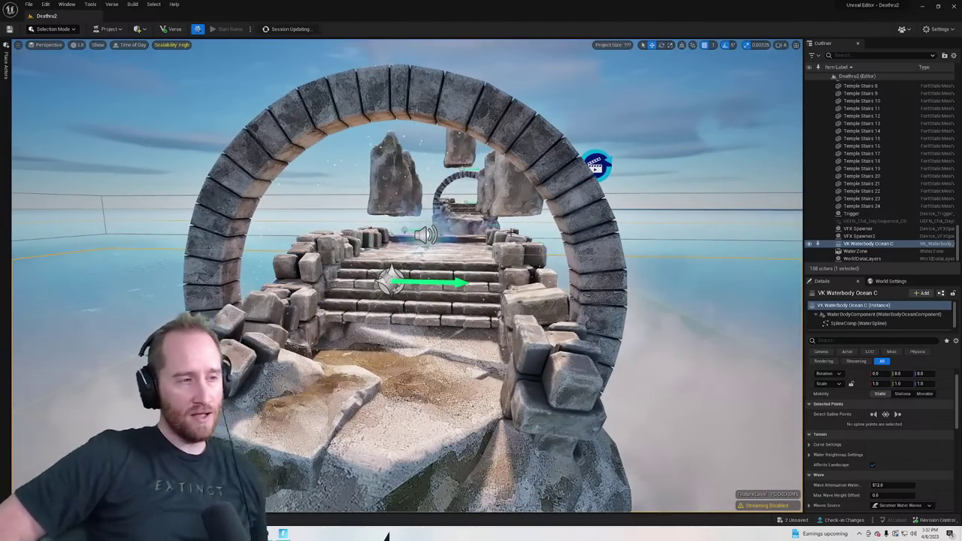
right_drag(339, 240, 376, 242)
key(w)
right_drag(496, 264, 500, 265)
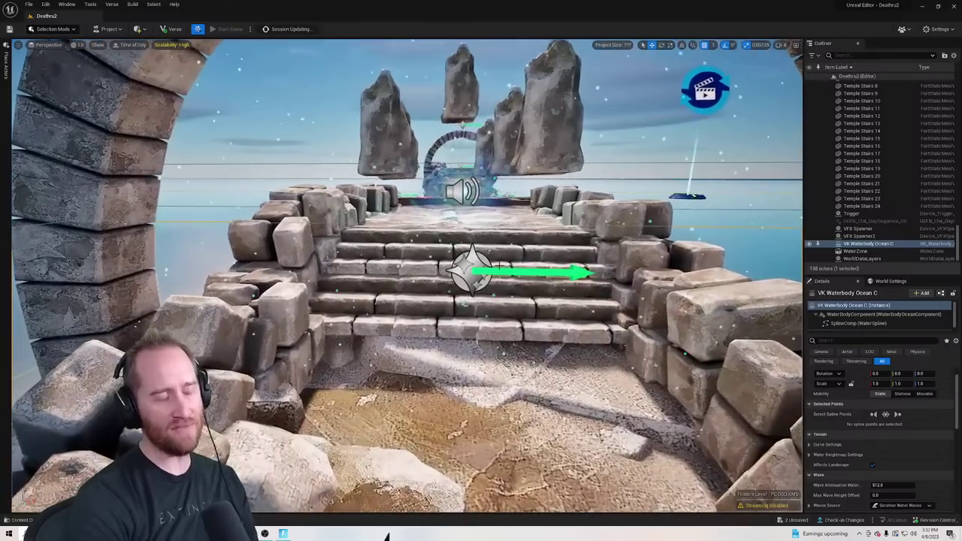
right_drag(376, 242, 376, 242)
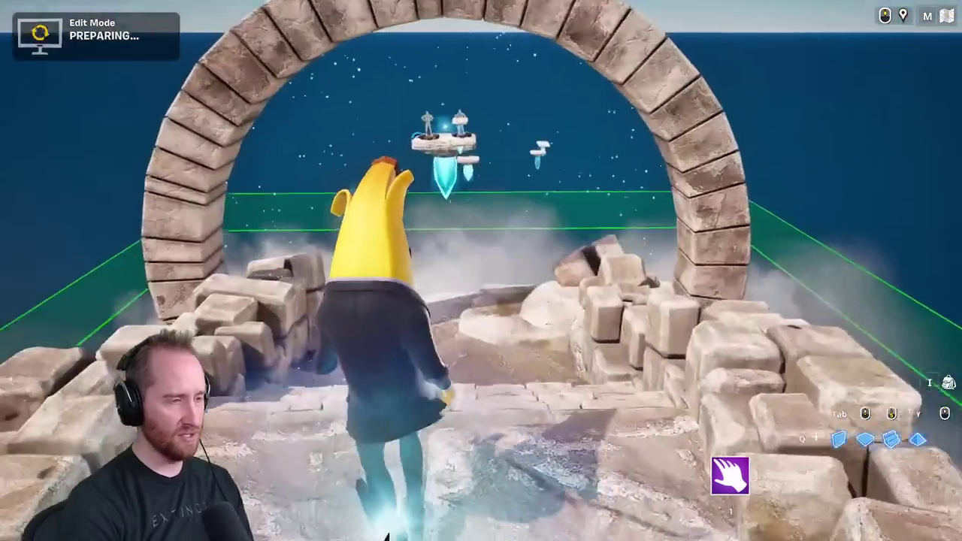
Fly out over the ocean and back, examining how the fog surrounds the course from a distance
key(w)
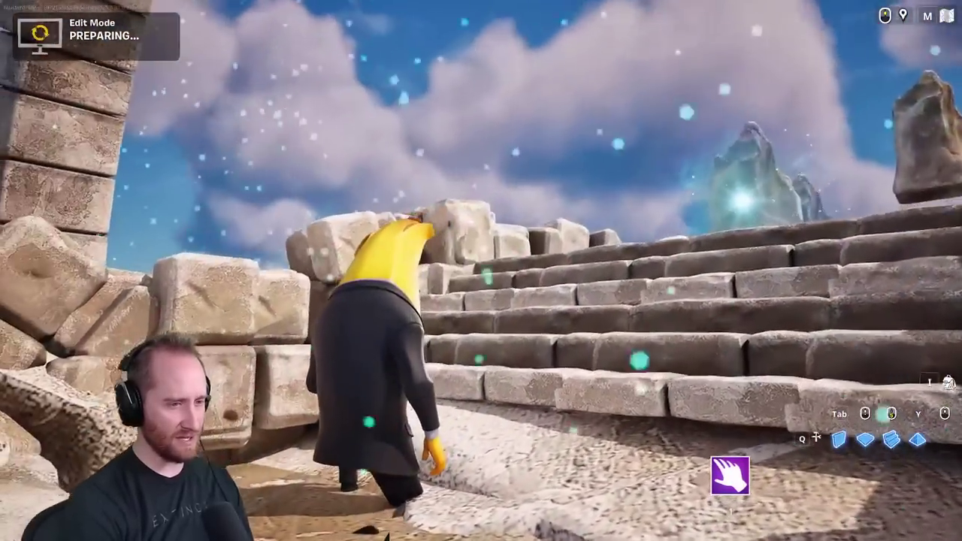
key(w)
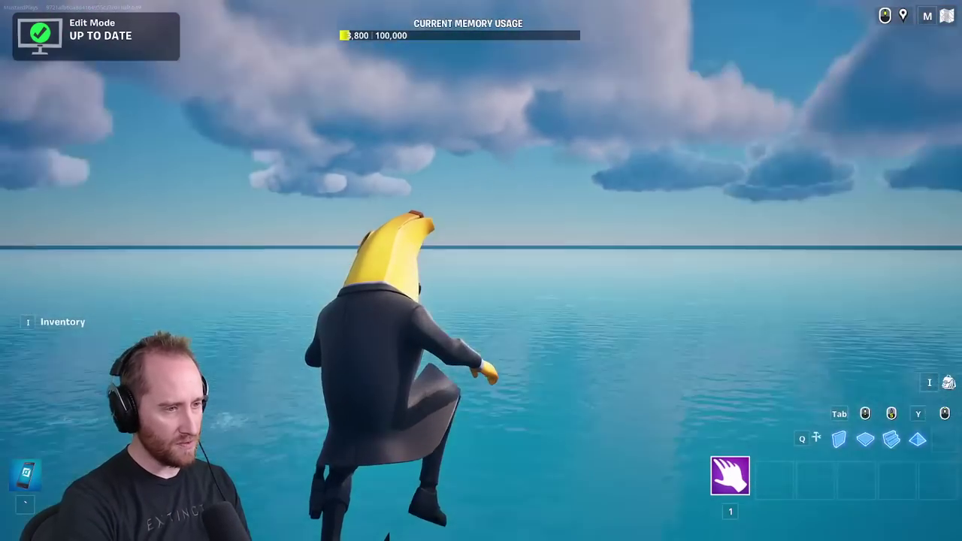
key(space)
key(space)
key(w)
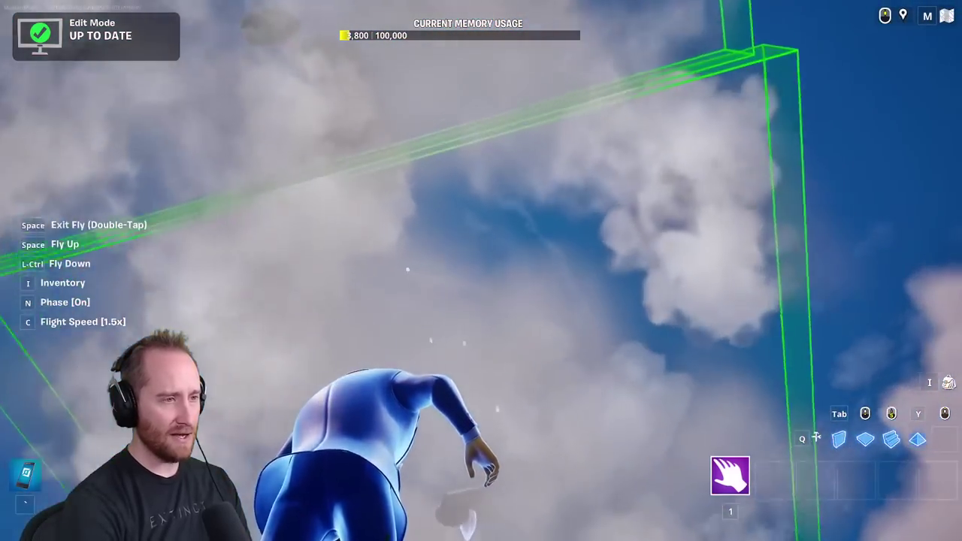
key(c)
key(w)
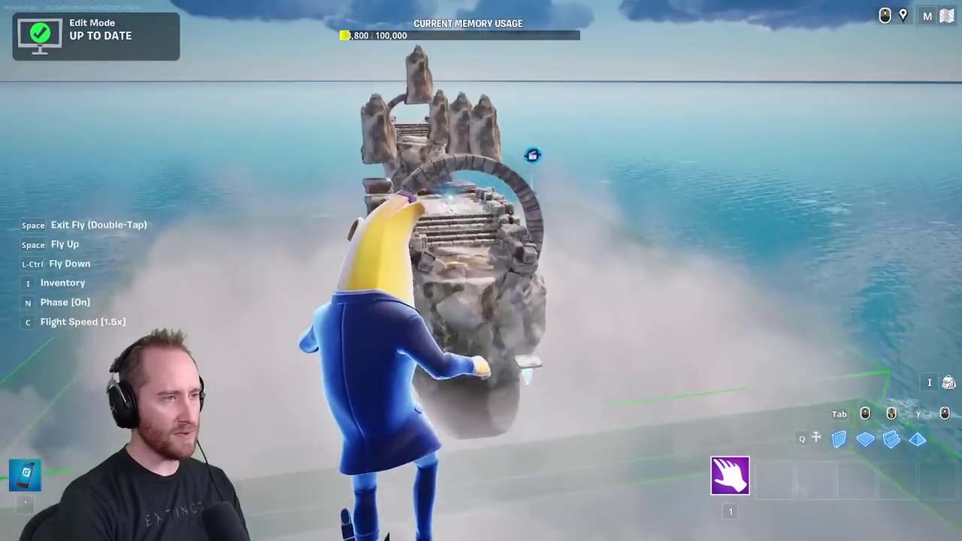
key(w)
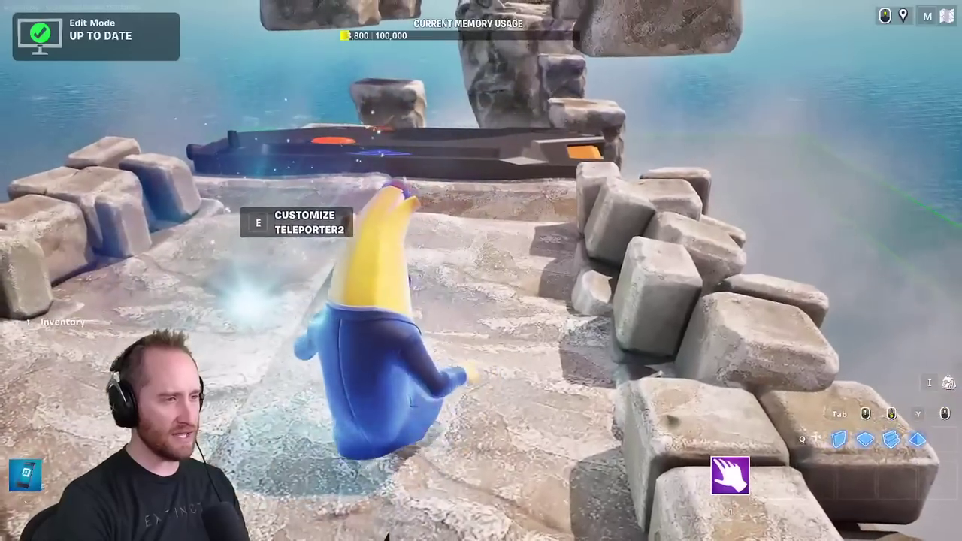
Land beside the teleporter on the stone starting platform and start the game for a playtest
key(s)
key(space)
key(space)
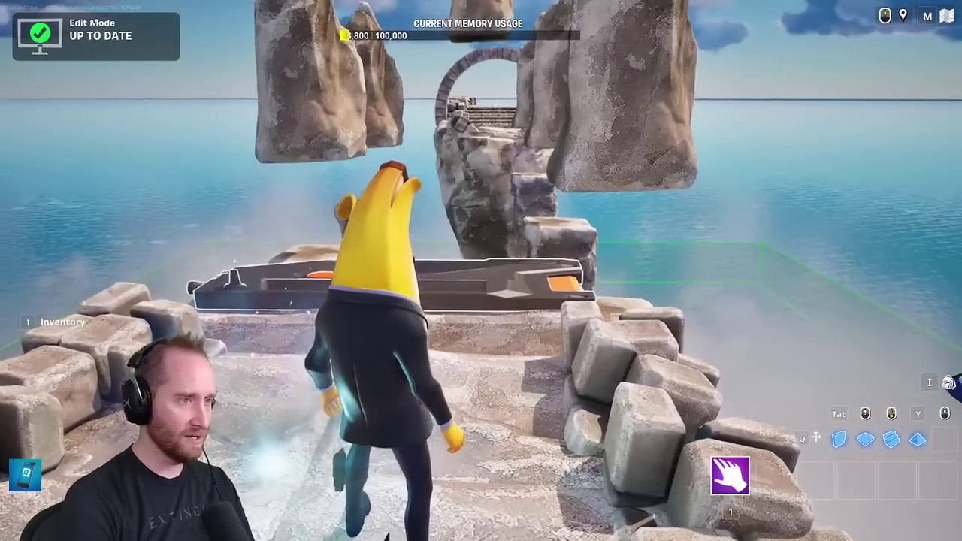
key(Escape)
click(281, 347)
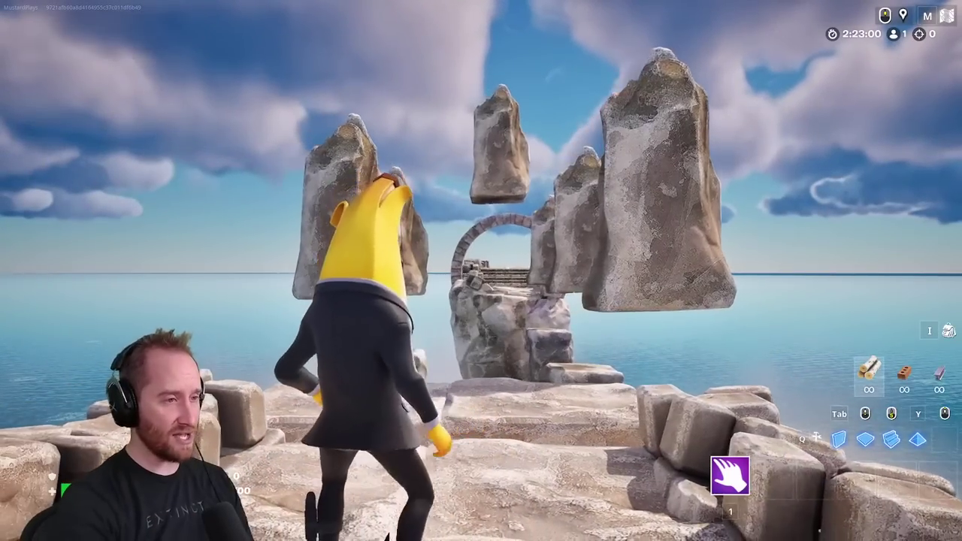
Inspect the ocean and fog around the starting platform and through the stone arch during play
key(w)
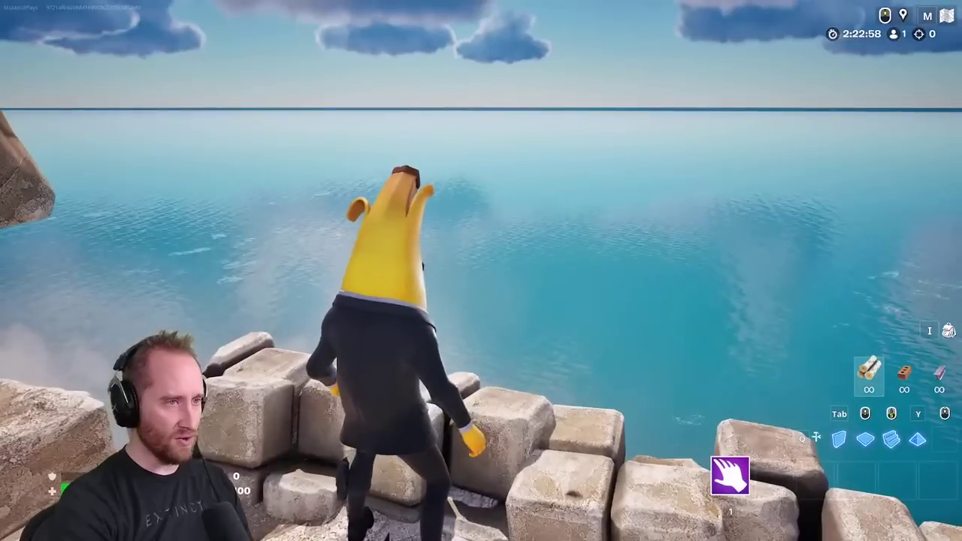
key(w)
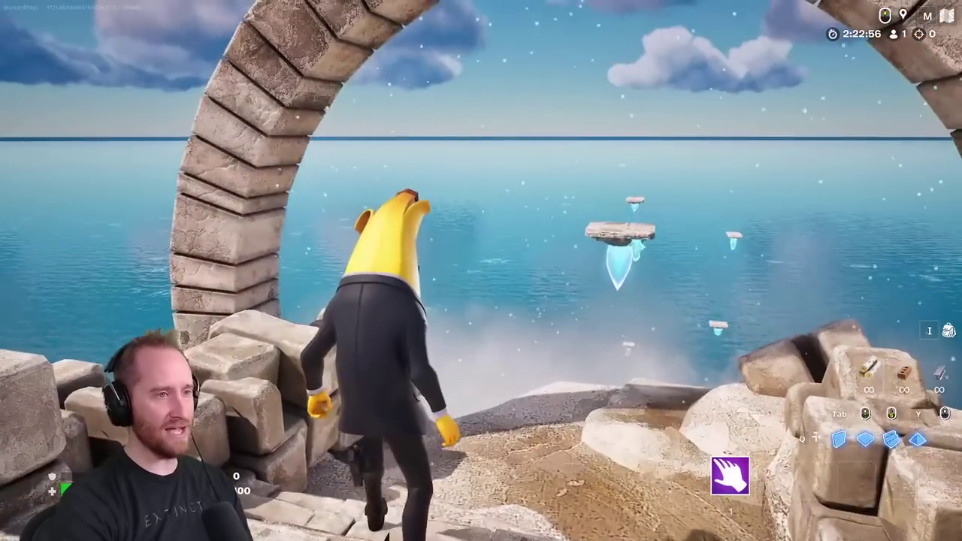
key(w)
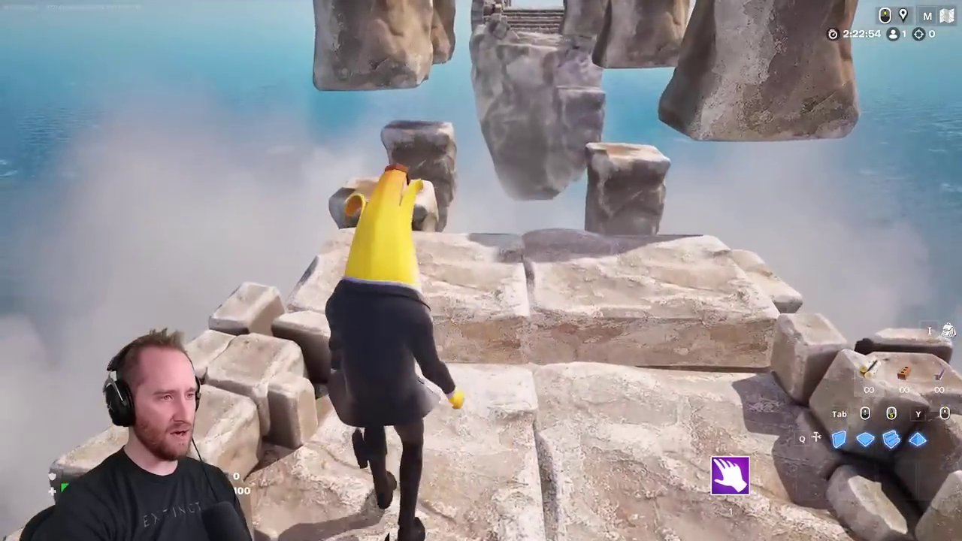
Playtest the jumps from the starting platform across the floating stones beneath the moving rocks
key(space)
key(w)
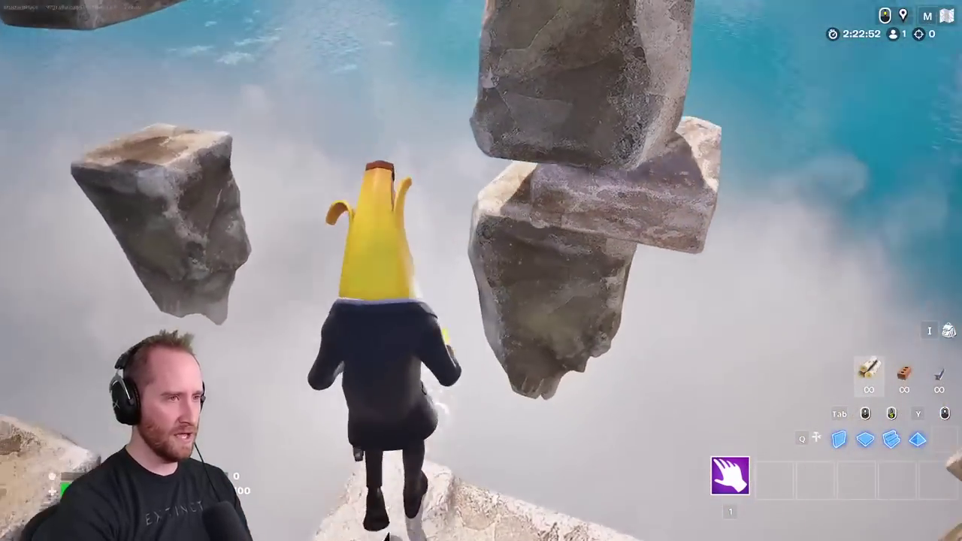
key(space)
key(w)
key(space)
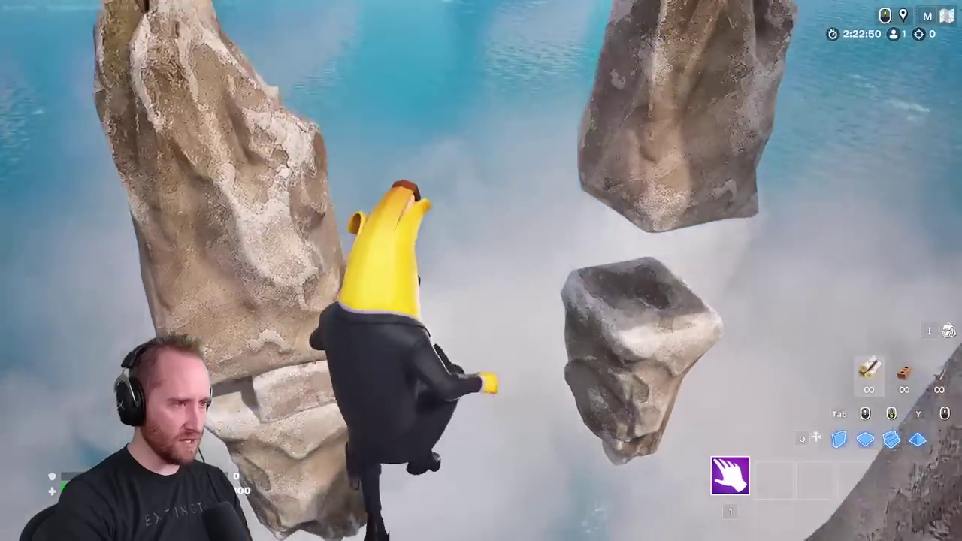
key(space)
key(w)
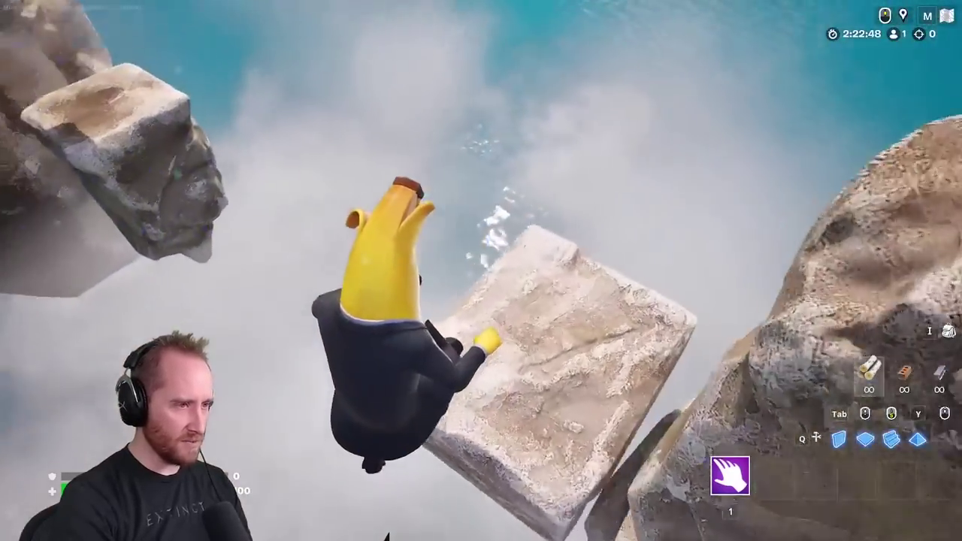
key(space)
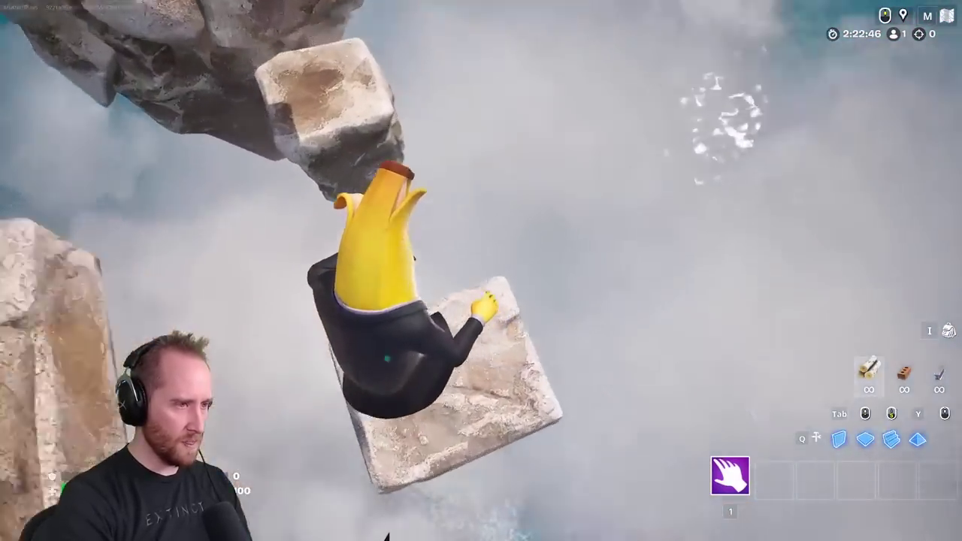
key(w)
key(w)
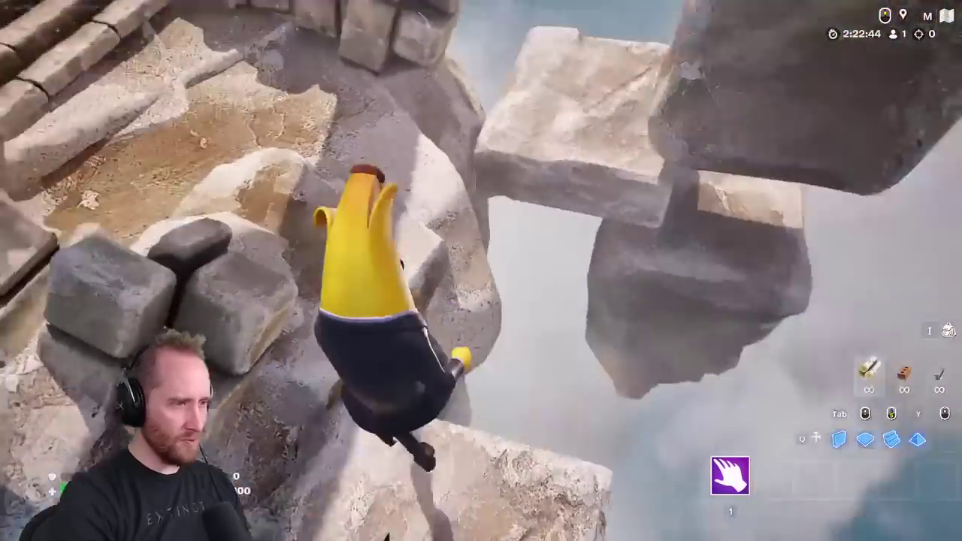
Retry the course from the starting slabs, jumping toward the floating stones between the hanging rocks
key(w)
key(space)
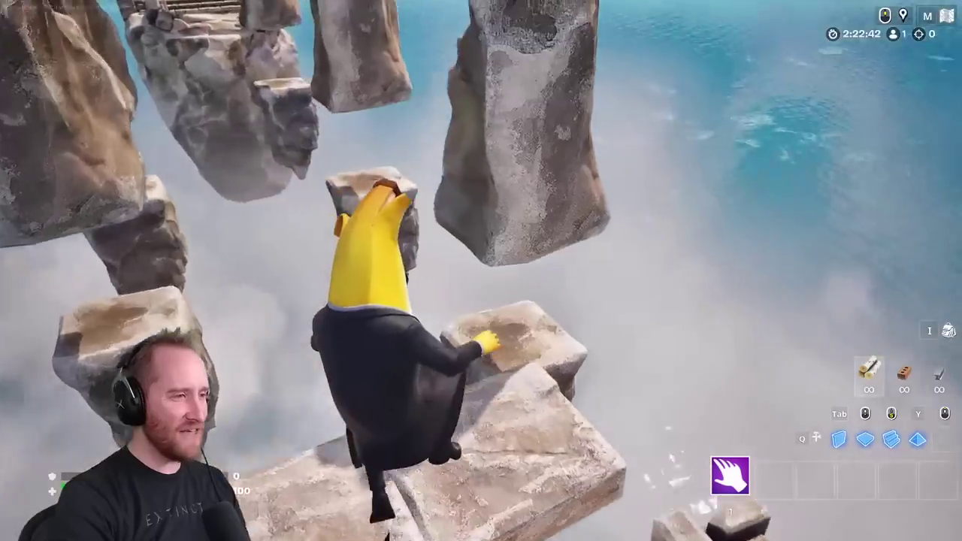
key(space)
key(w)
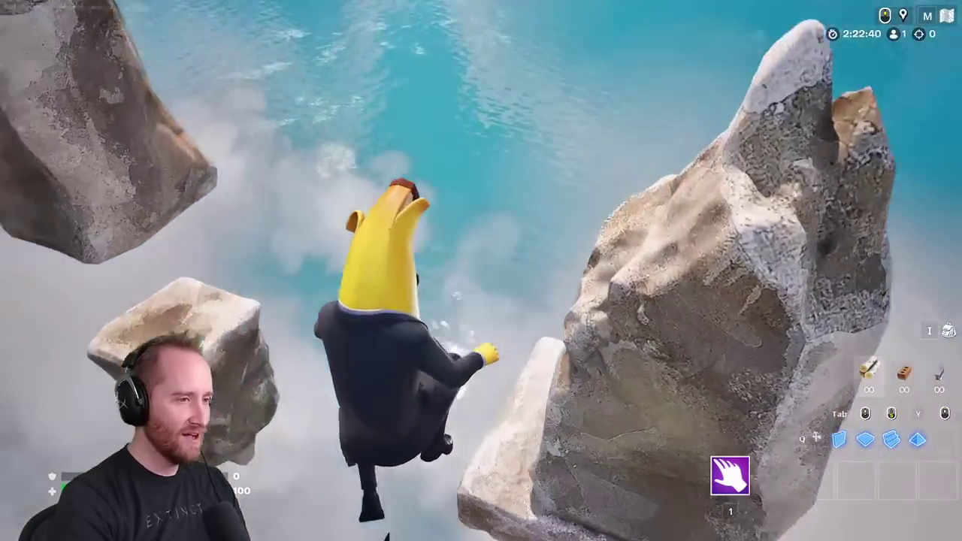
key(w)
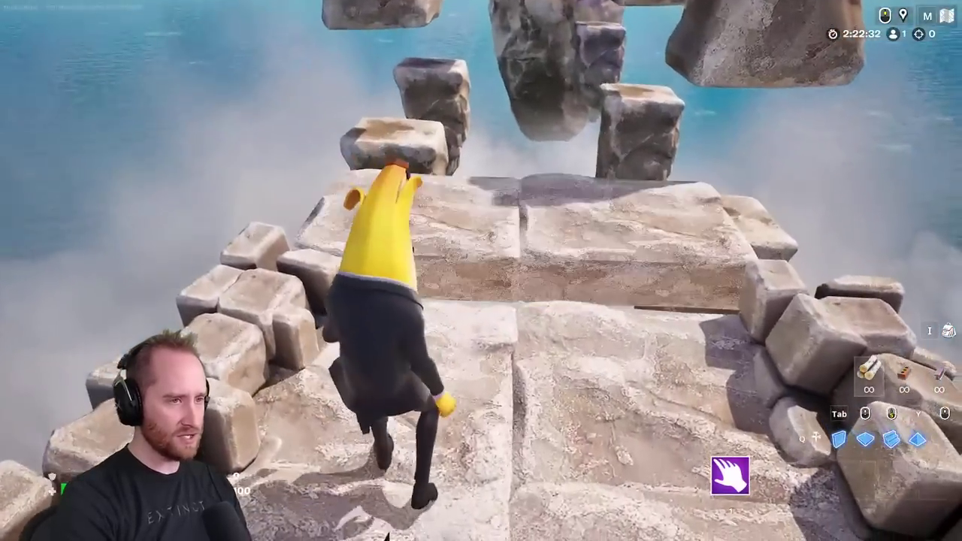
Run the course again, jumping from slab to slab and testing how the moving rocks block the path
key(w)
key(space)
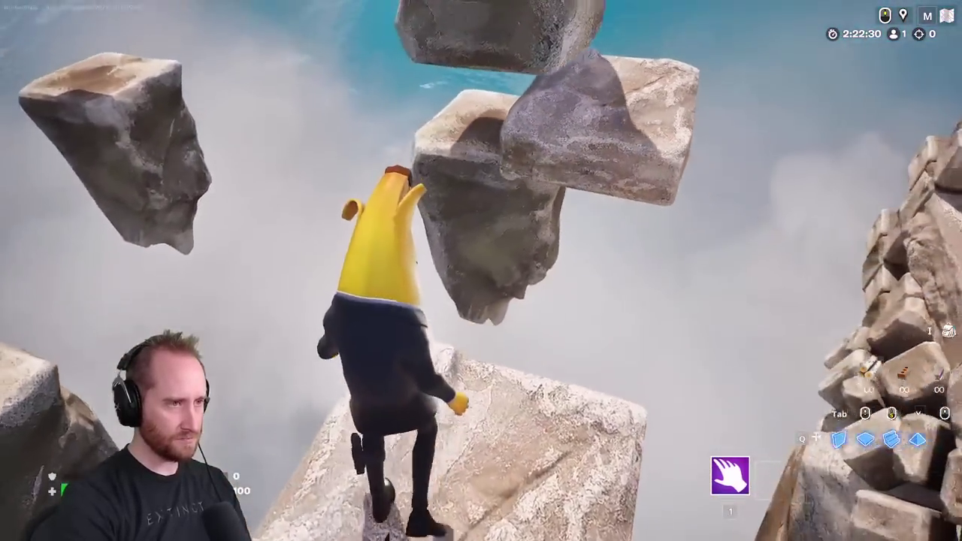
key(w)
key(space)
key(space)
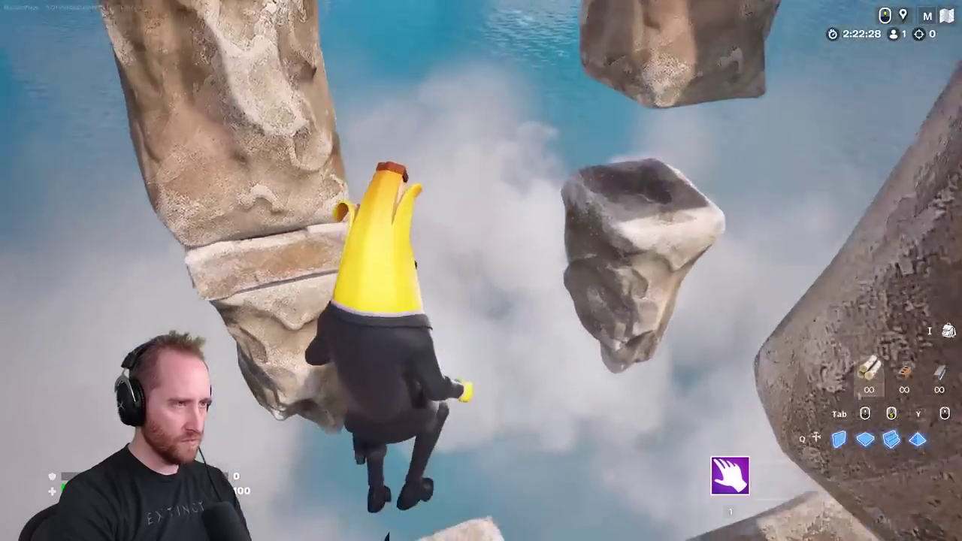
key(w)
key(space)
key(w)
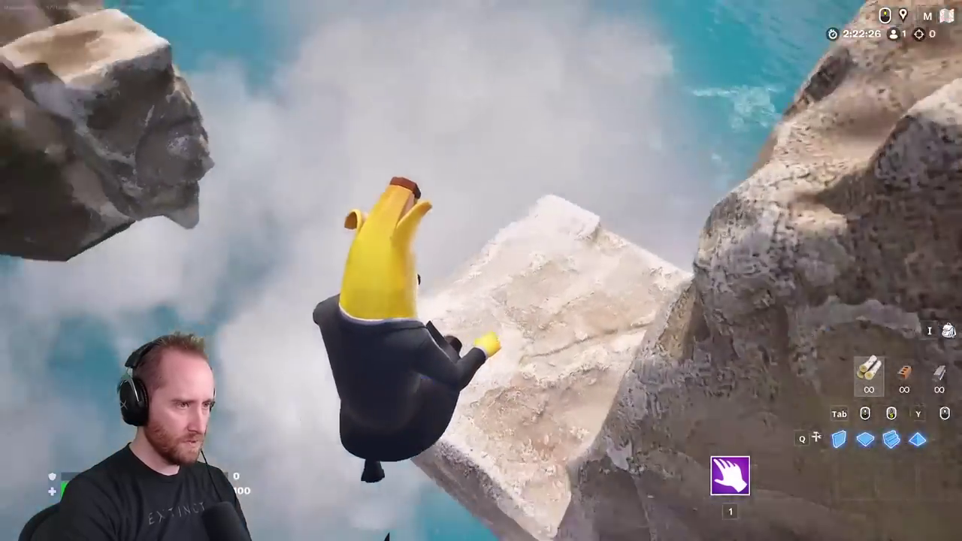
key(w)
key(space)
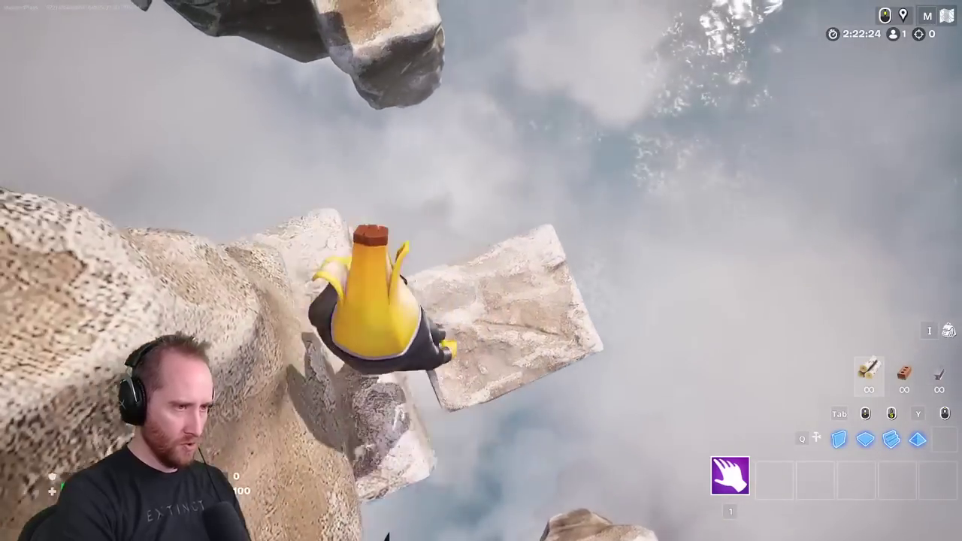
key(w)
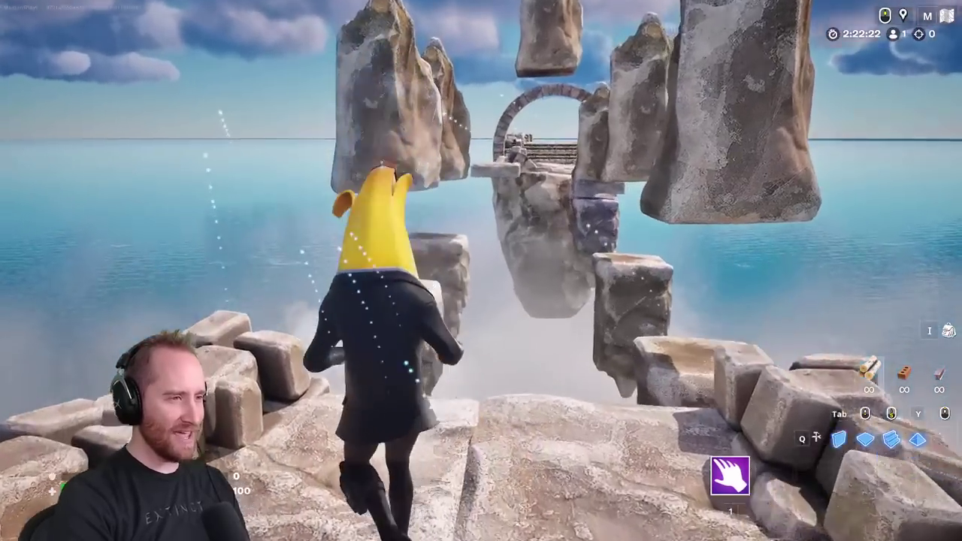
Make another run along the tilted slabs, testing the jumps past the first hanging rock above the fog
key(w)
key(space)
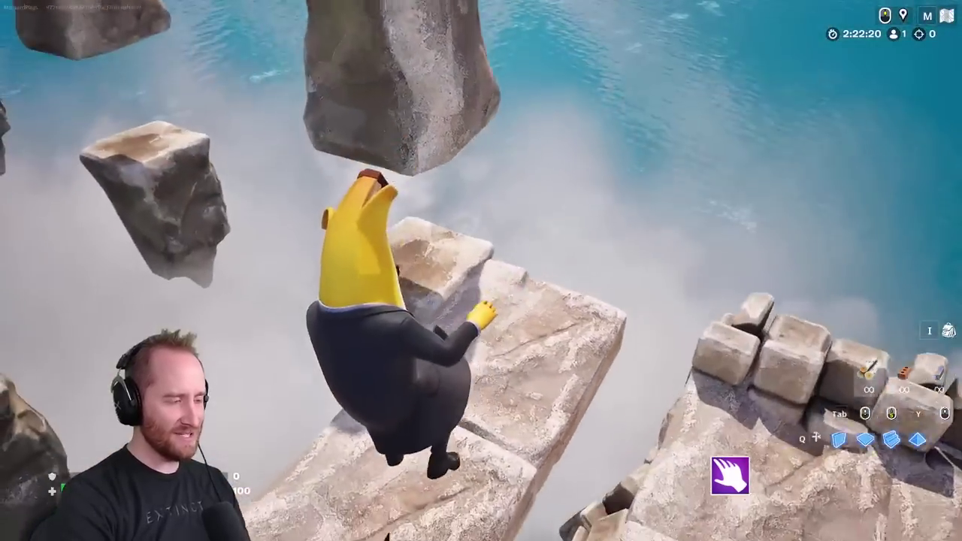
key(w)
key(space)
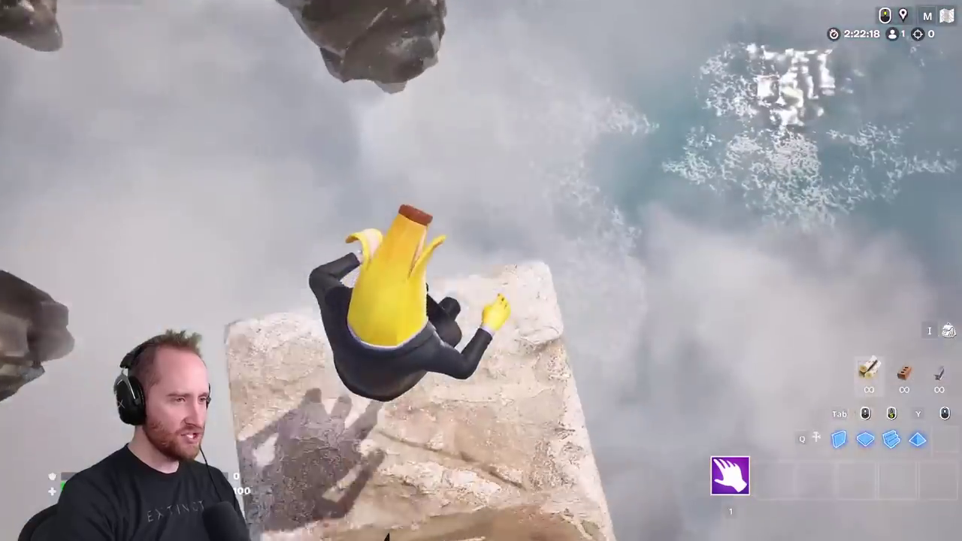
key(space)
key(w)
key(space)
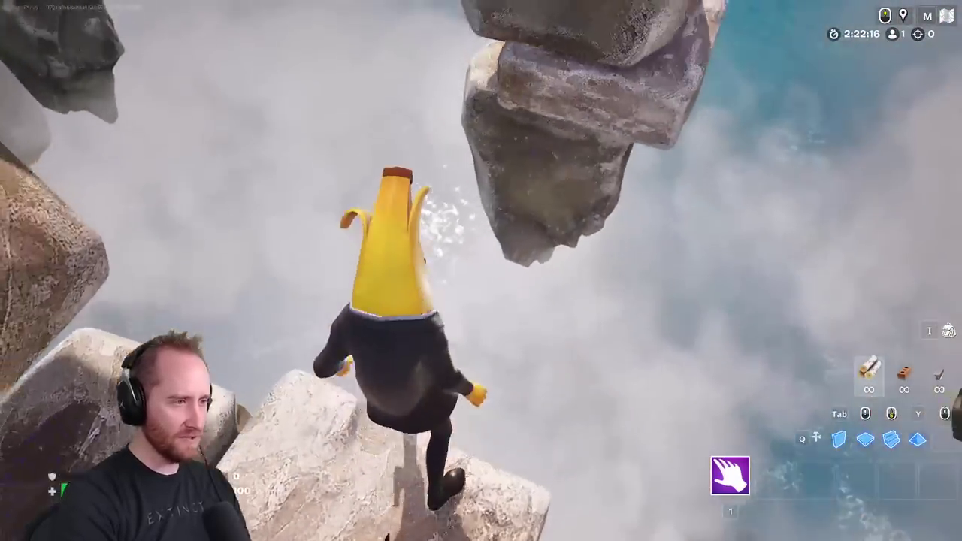
key(space)
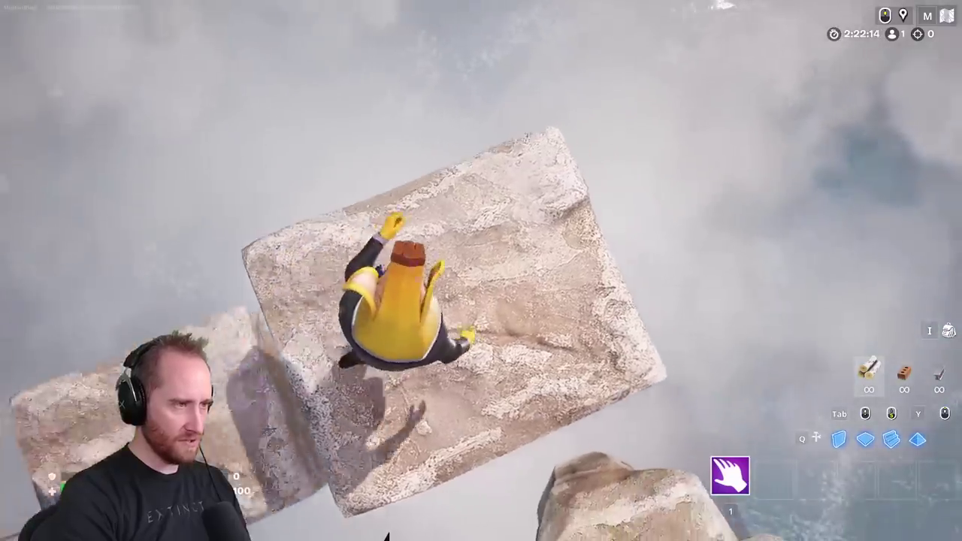
key(space)
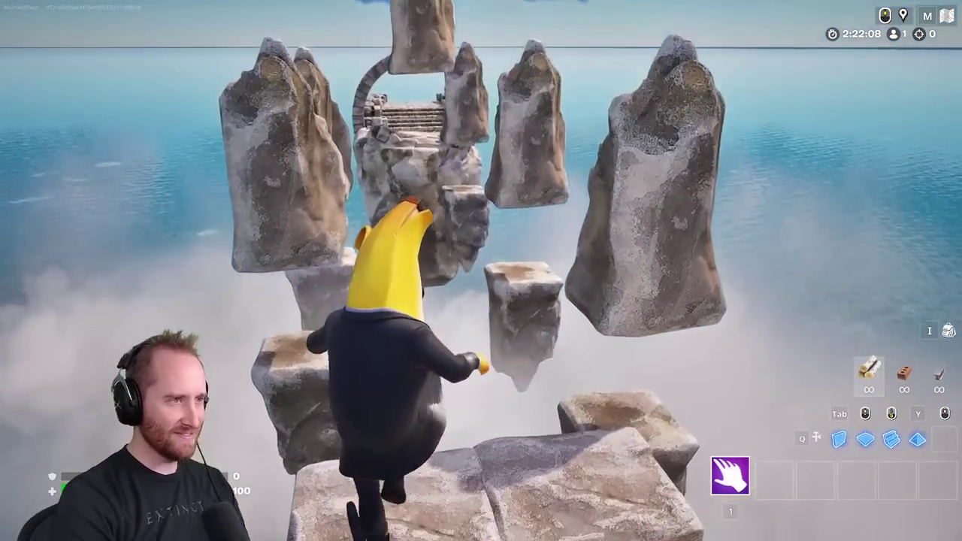
Repeat the attempts at the first rock obstacles, restarting from the stone platform to time the jumps
key(space)
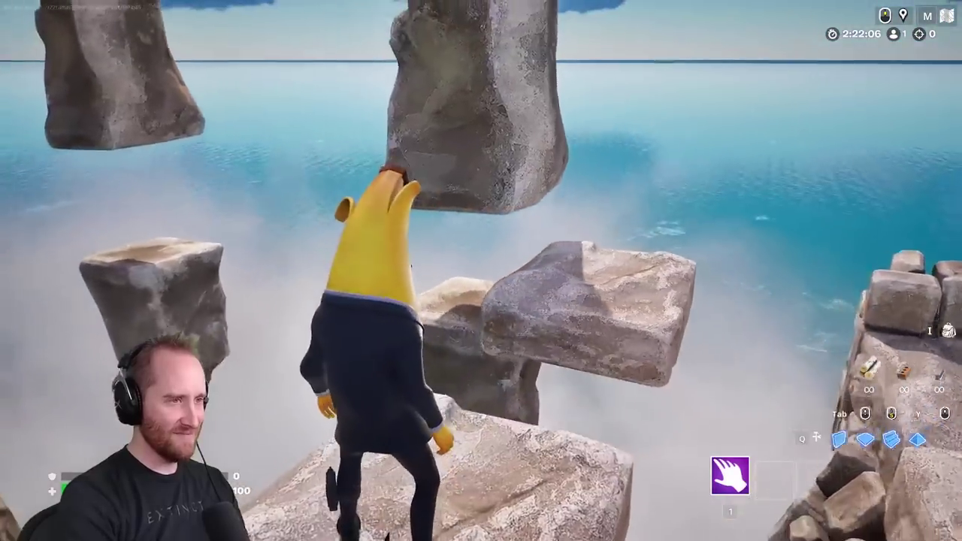
key(w)
key(space)
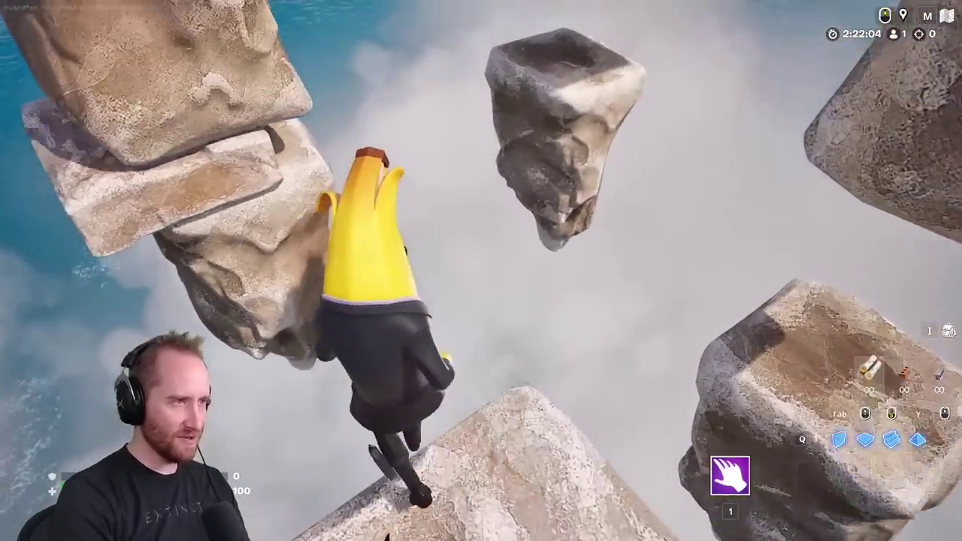
key(space)
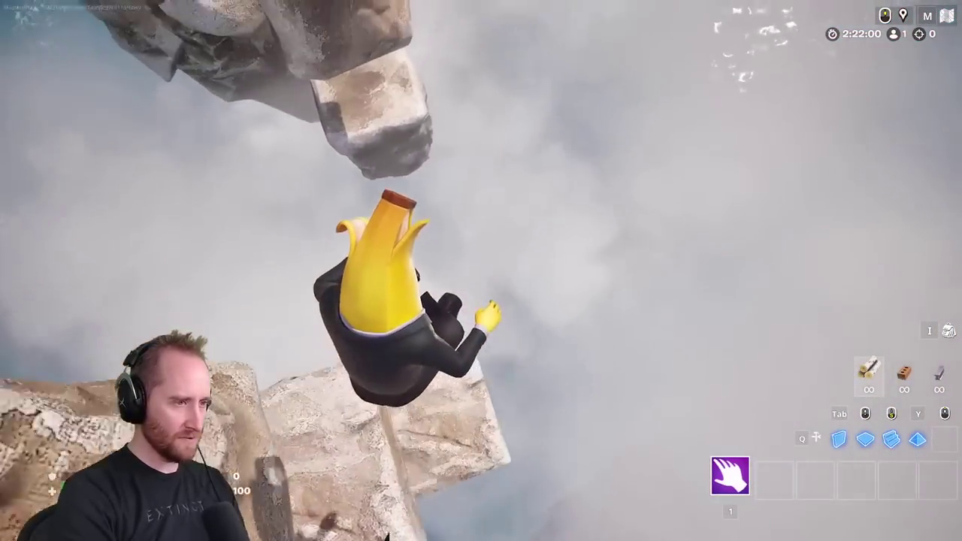
key(space)
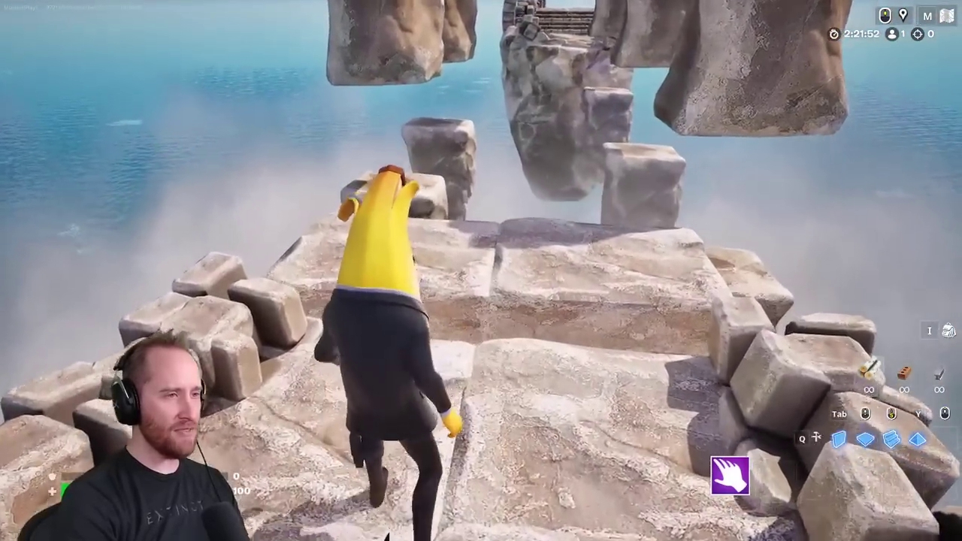
key(space)
key(space)
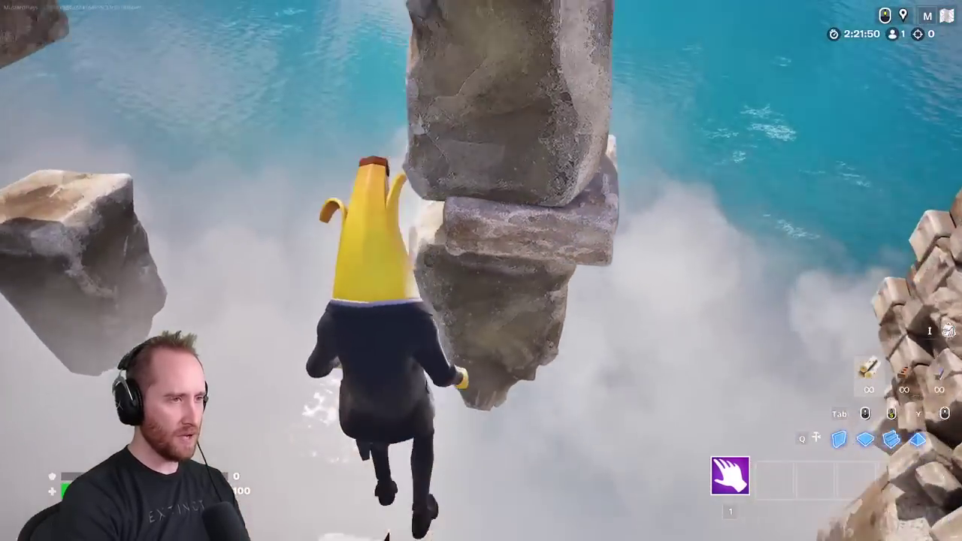
key(space)
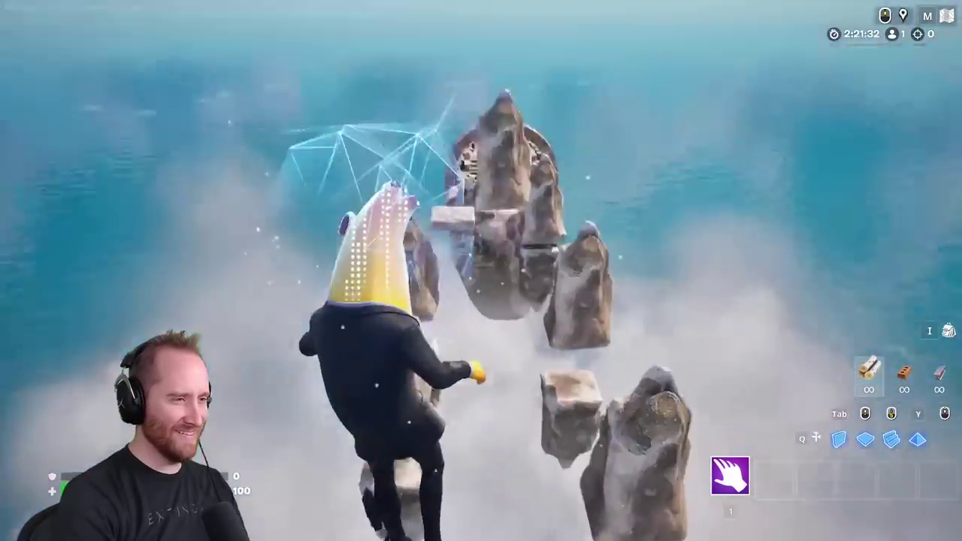
key(w)
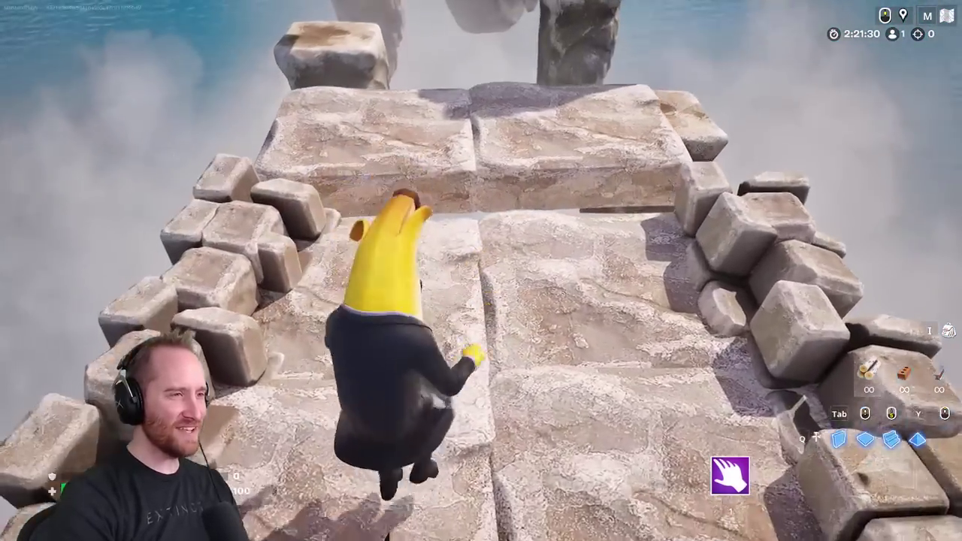
Run off the stone platform and jump across the first floating rocks, dodging the hanging boulders
key(w)
key(space)
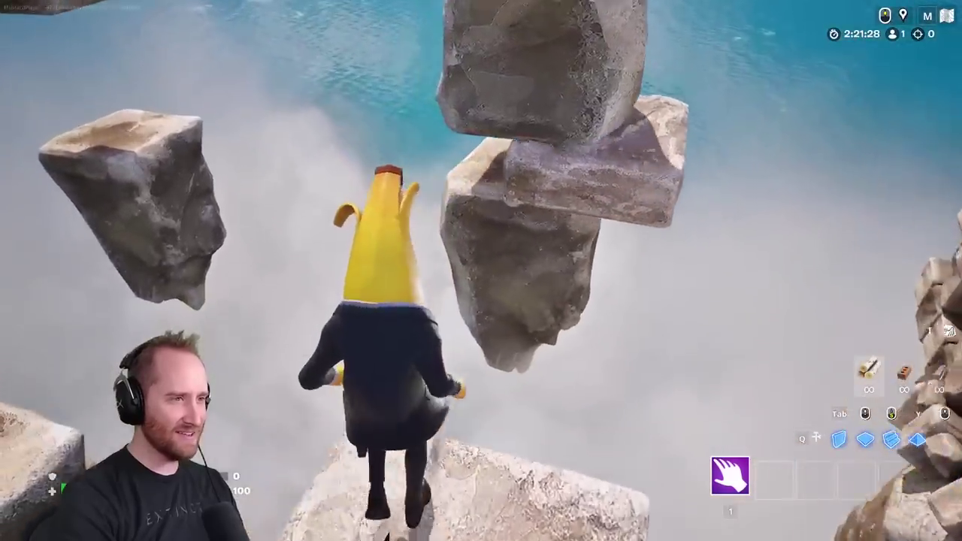
key(w)
key(space)
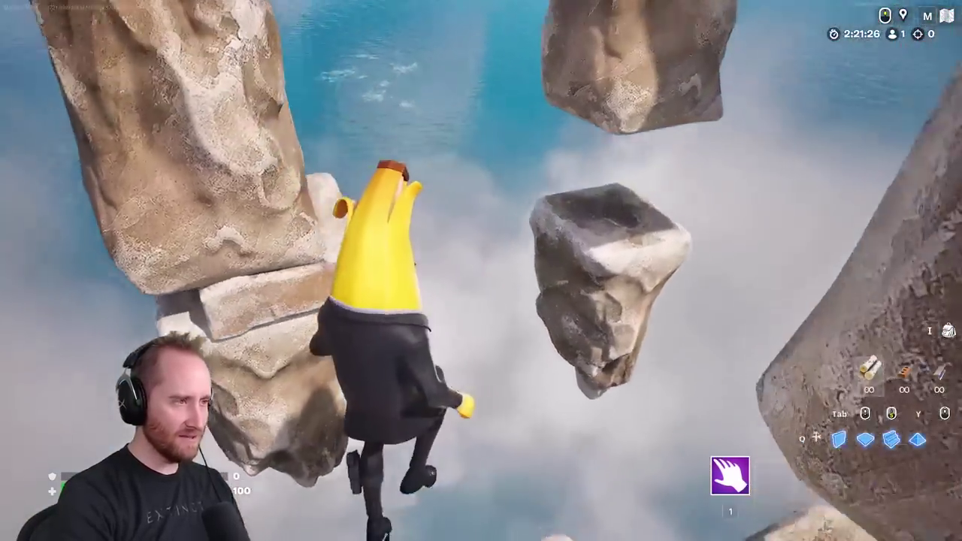
key(w)
key(space)
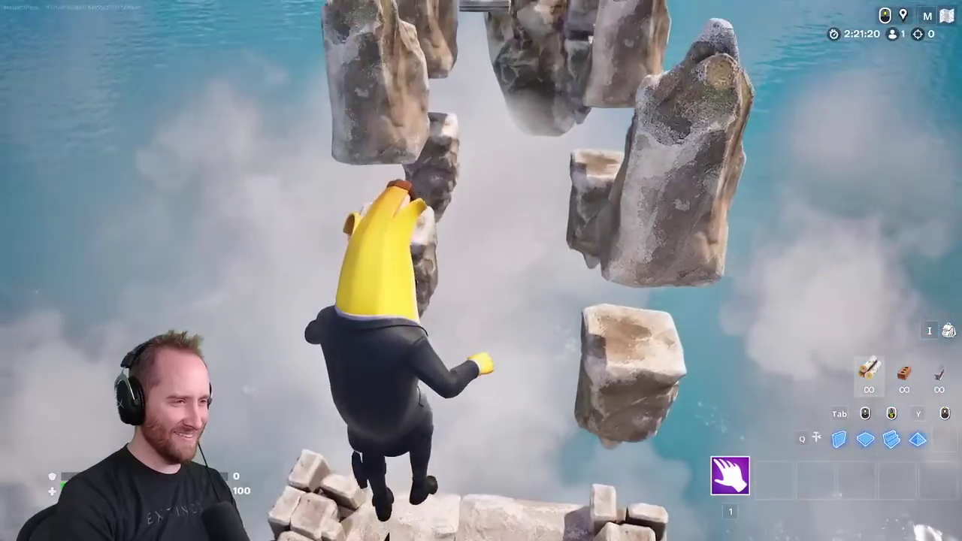
Retry the crossing from the stone platform, jumping over the tilted slabs to reach the larger floating slab
key(w)
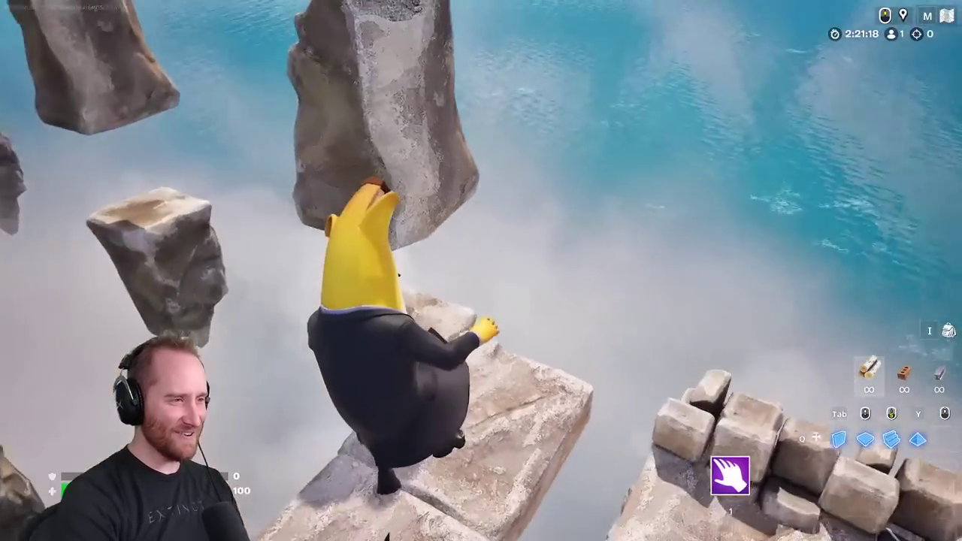
key(w)
key(w)
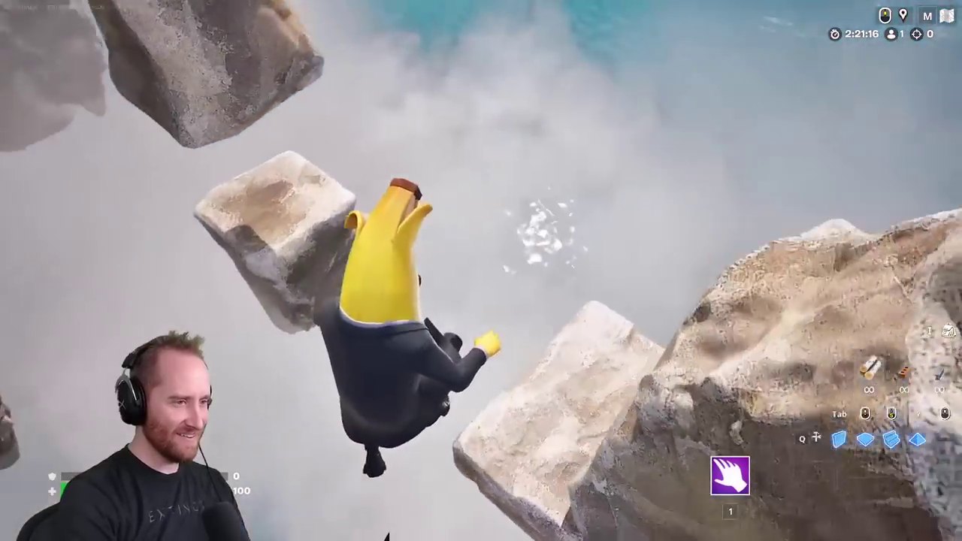
key(space)
key(w)
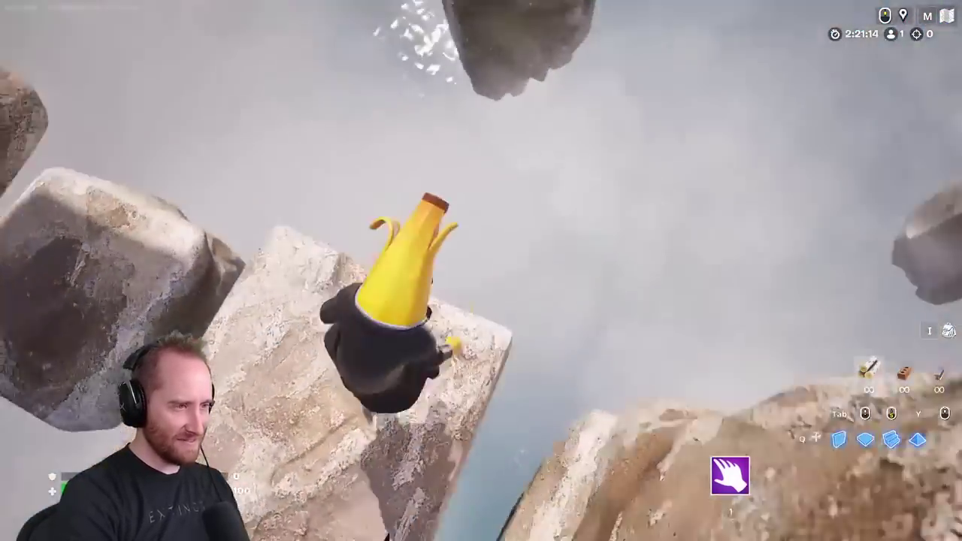
key(space)
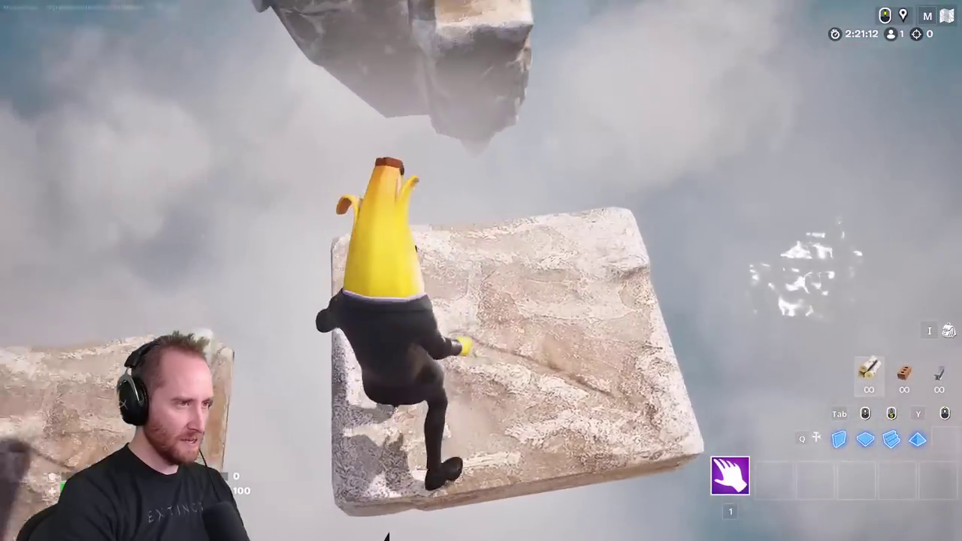
key(w)
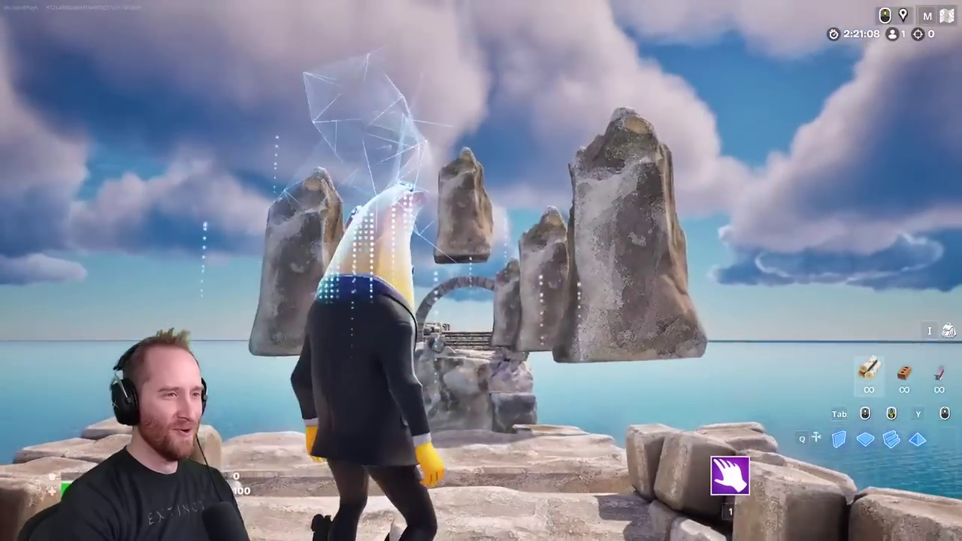
Make another run from the respawn point, testing the jumps between the slabs while the boulders swing past
key(w)
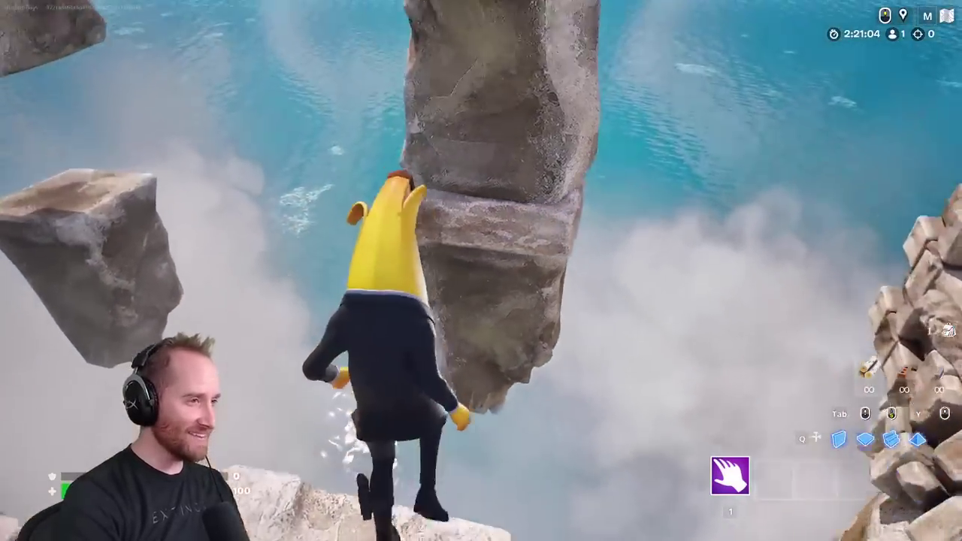
key(w)
key(space)
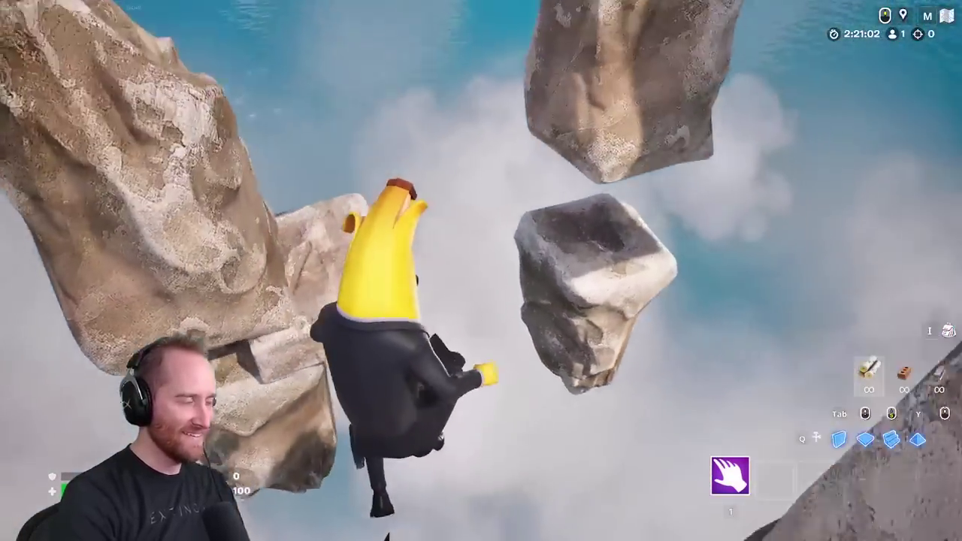
key(w)
key(w)
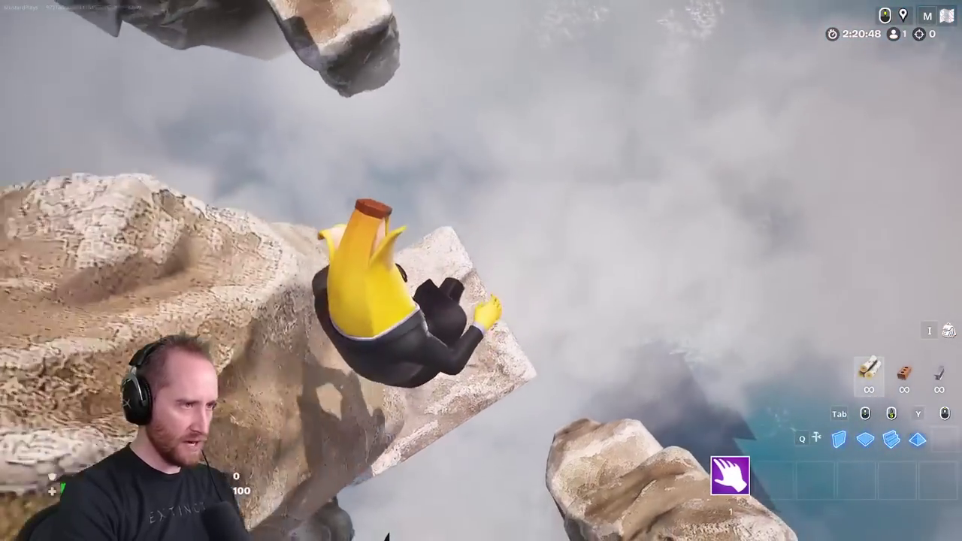
key(space)
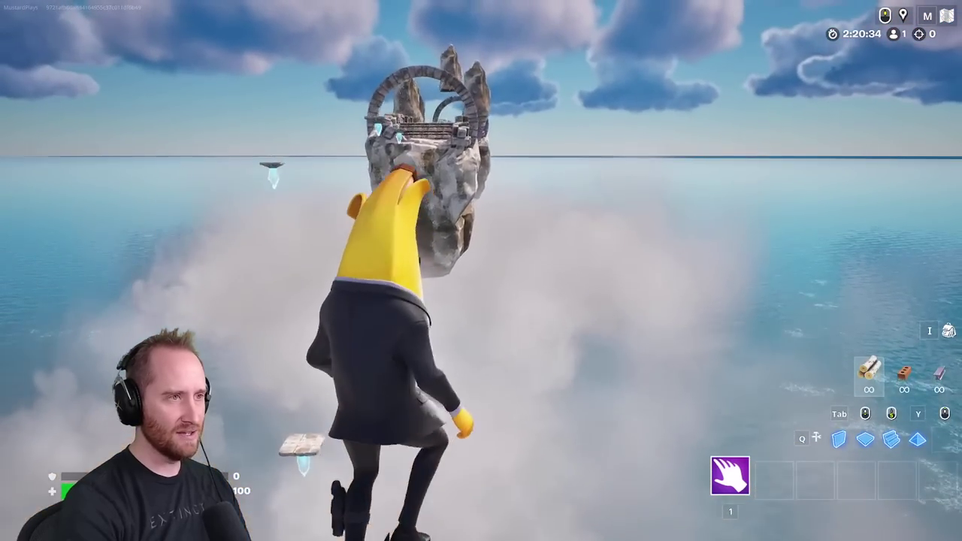
Survey the arch islands, hover platforms and fog in the playtest and switch back to the Unreal Editor
key(w)
key(a)
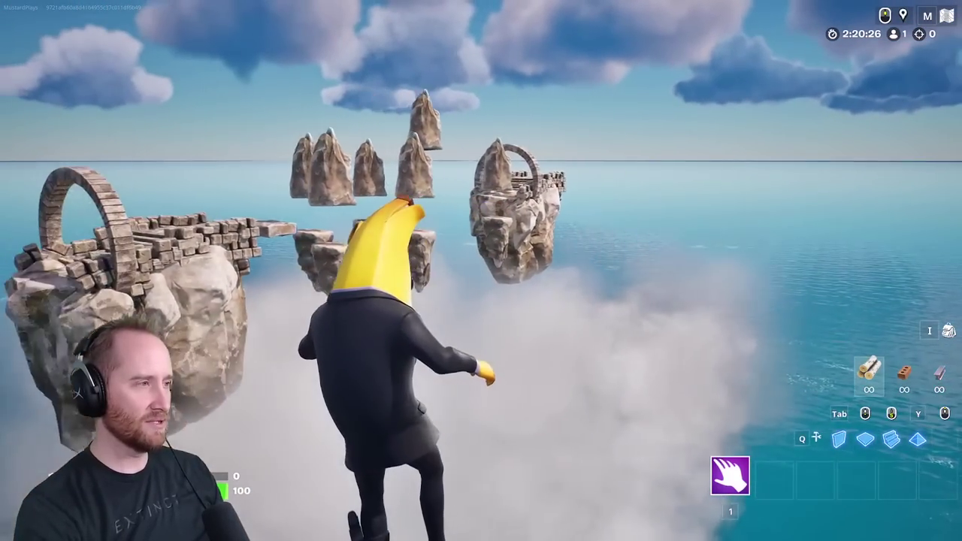
key(d)
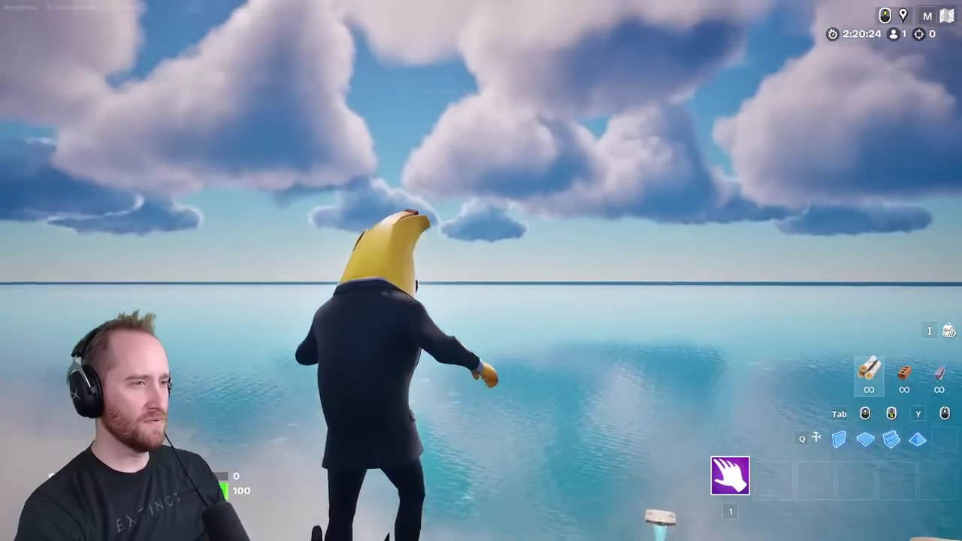
key(d)
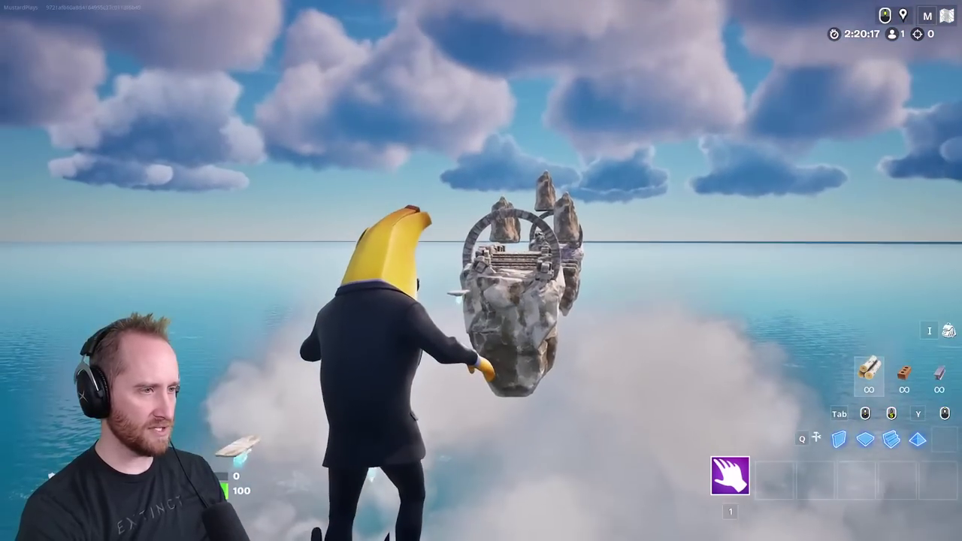
key(Escape)
click(166, 319)
key(alt+Tab)
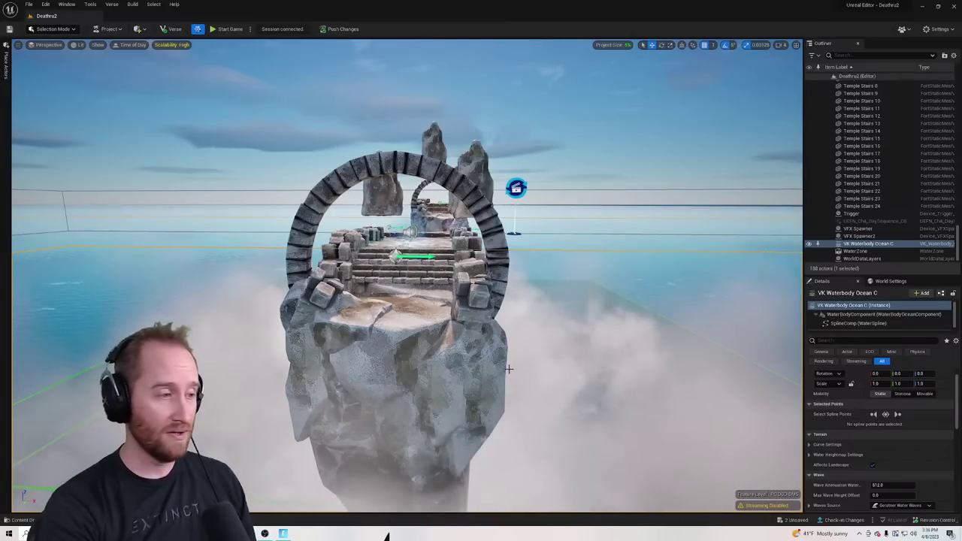
Examine the overall course layout in the viewport, checking the arch islands, moving rocks, fog and ocean from the side
right_drag(509, 368, 528, 363)
key(d)
key(w)
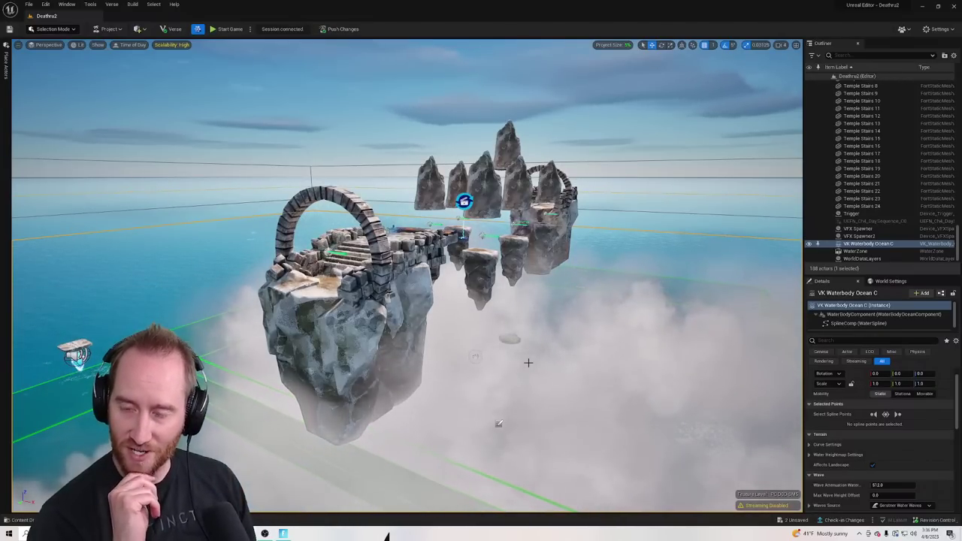
key(a)
key(s)
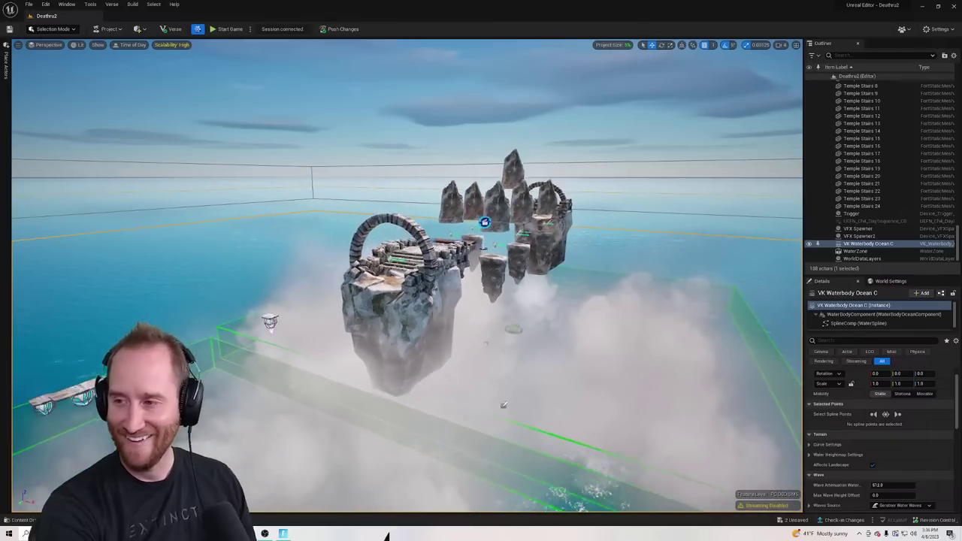
key(w)
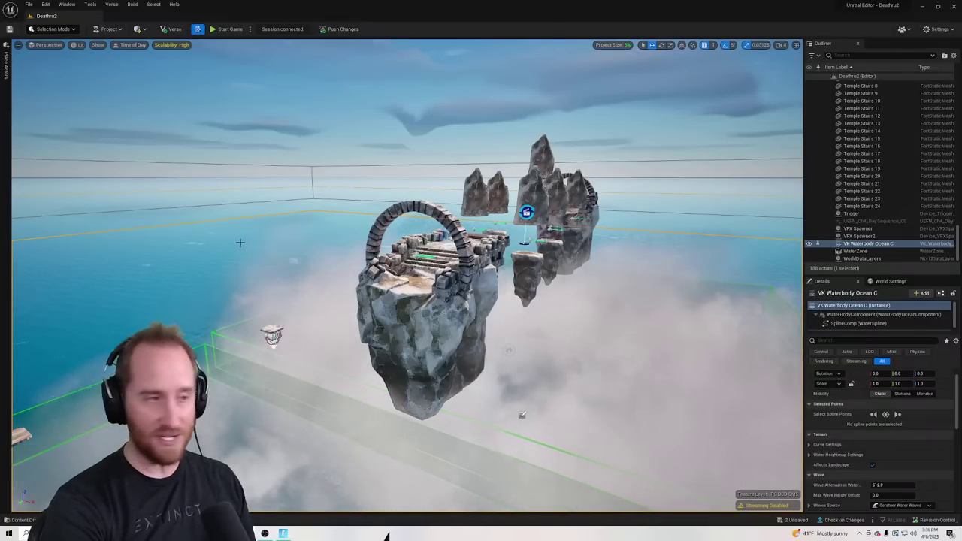
right_drag(241, 243, 267, 237)
key(w)
key(s)
key(w)
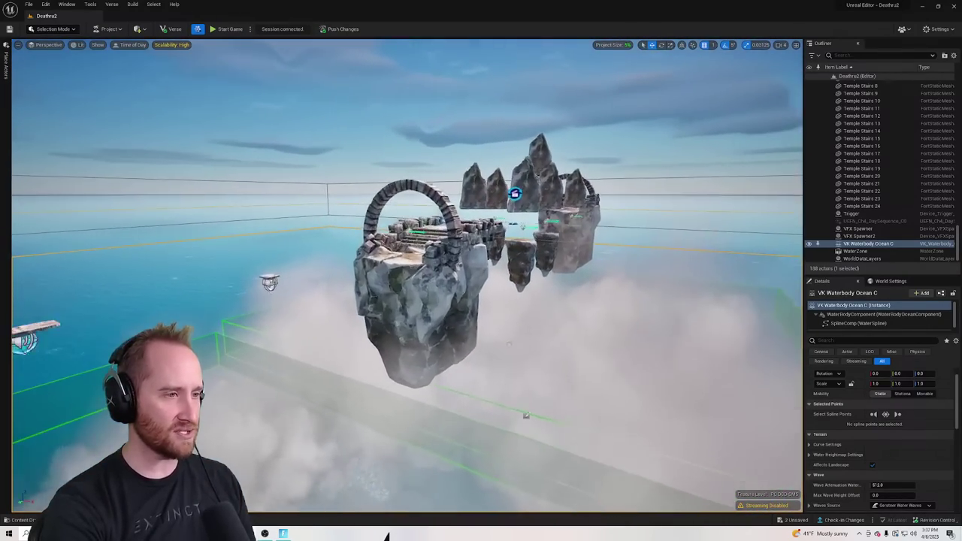
right_drag(445, 340, 443, 338)
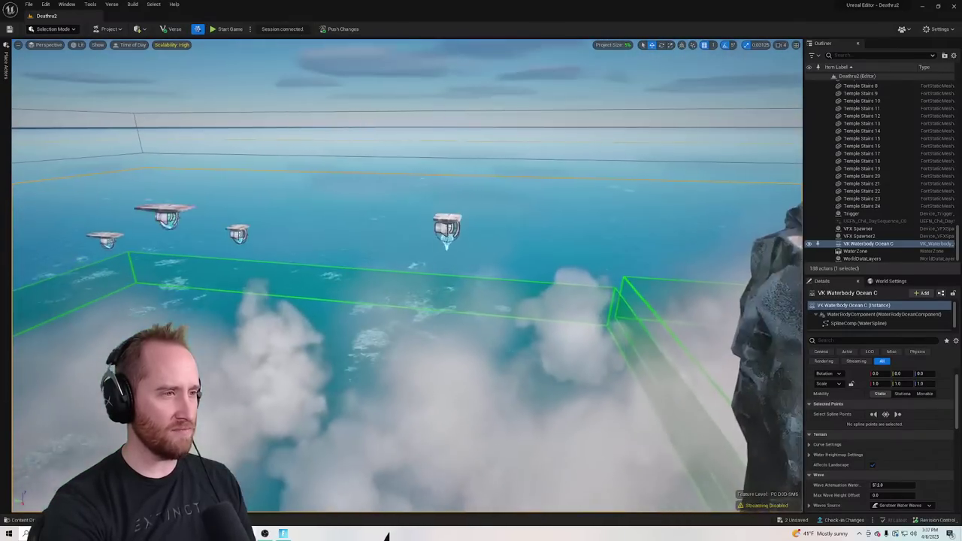
Inspect the hover platforms at the start of the course and their route to the first arch island
right_drag(407, 276, 481, 300)
right_drag(406, 276, 376, 276)
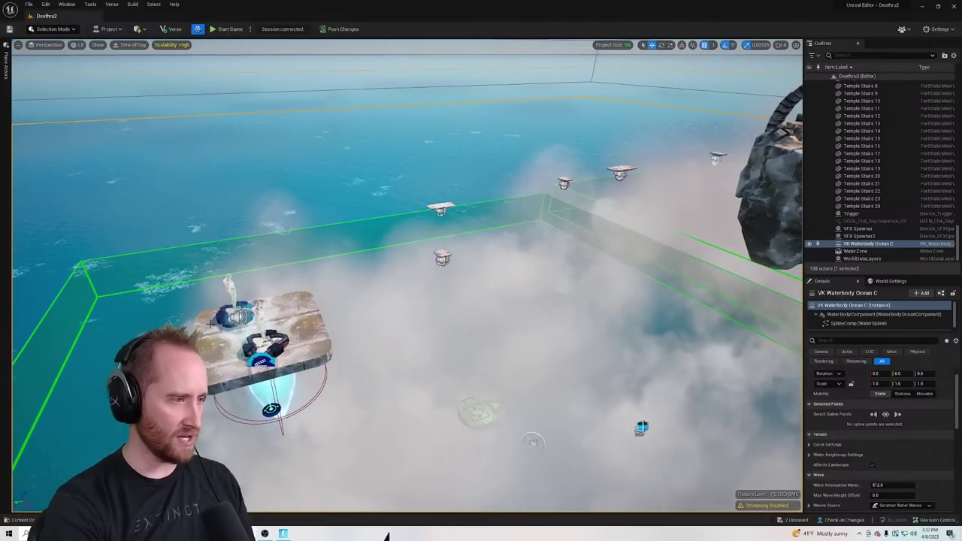
right_drag(215, 350, 293, 322)
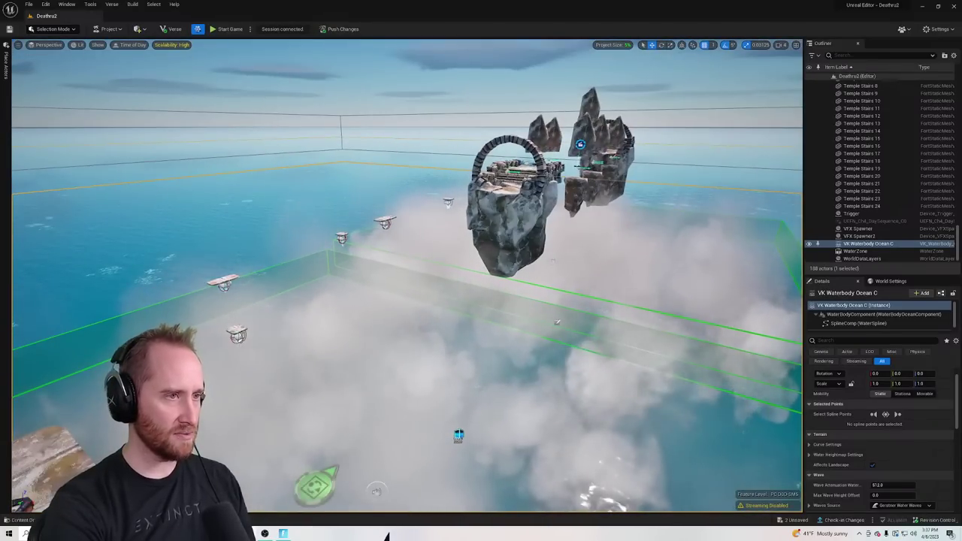
right_drag(796, 286, 801, 278)
right_drag(407, 276, 275, 313)
key(e)
key(w)
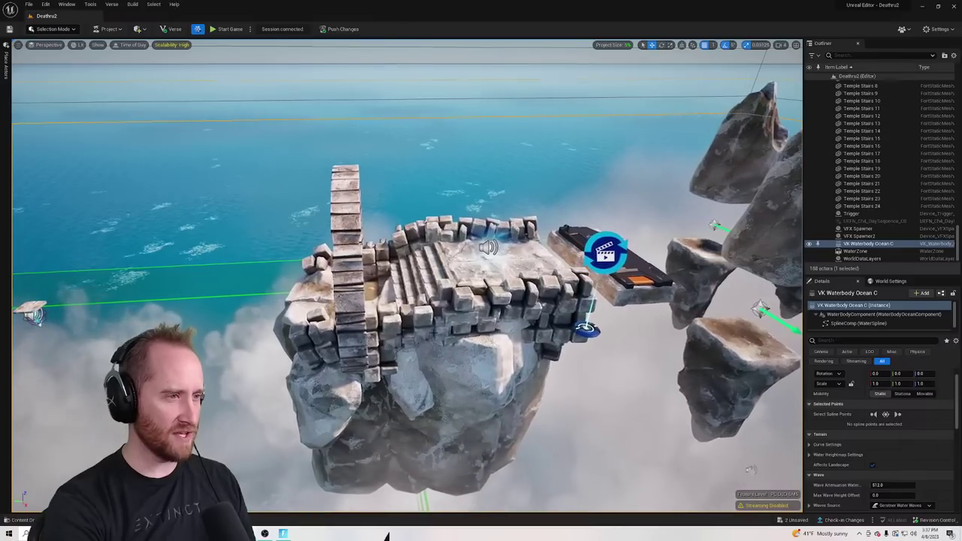
click(473, 268)
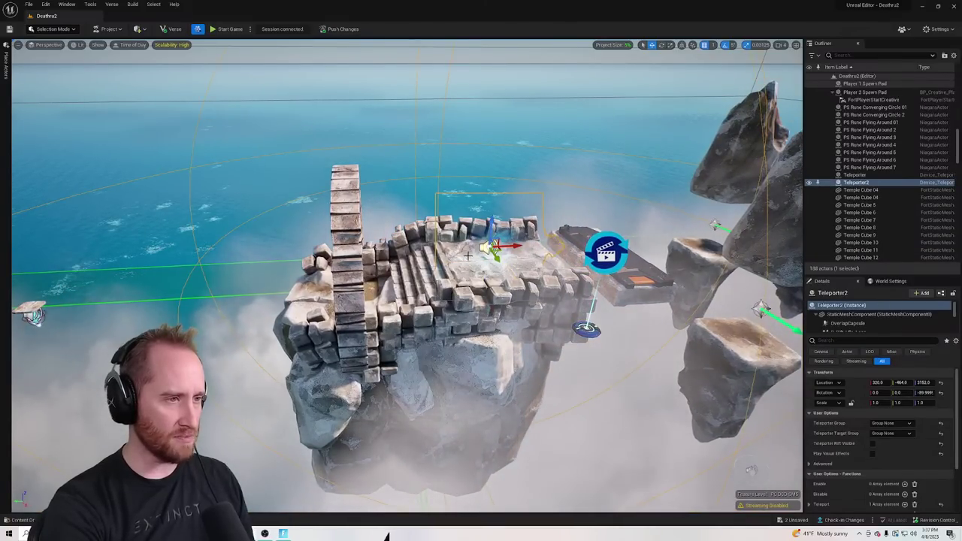
click(470, 266)
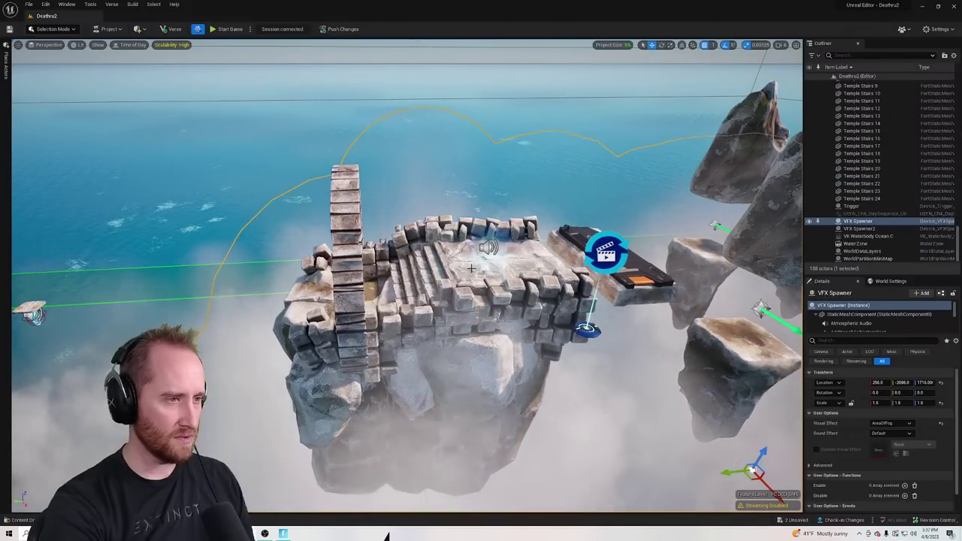
right_drag(459, 269, 459, 269)
key(w)
click(506, 264)
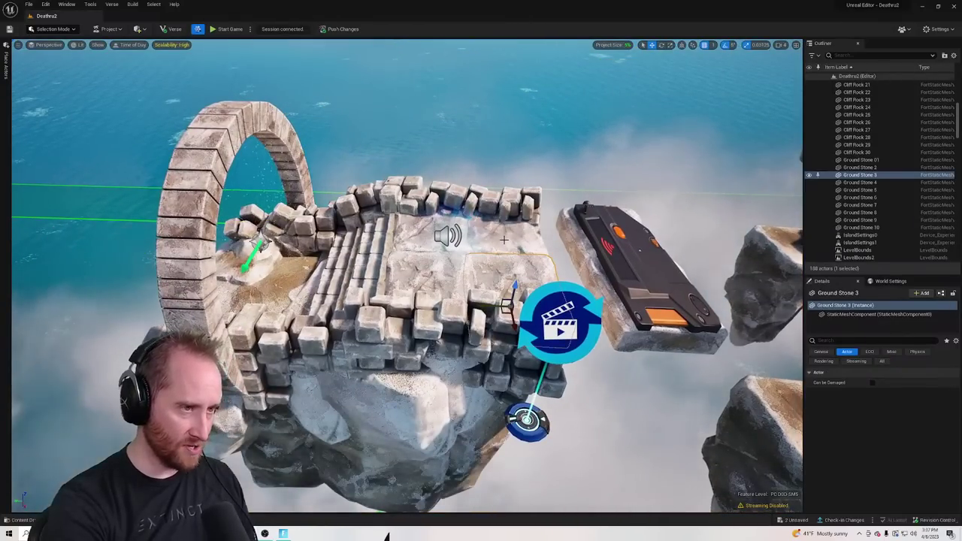
click(450, 237)
click(512, 279)
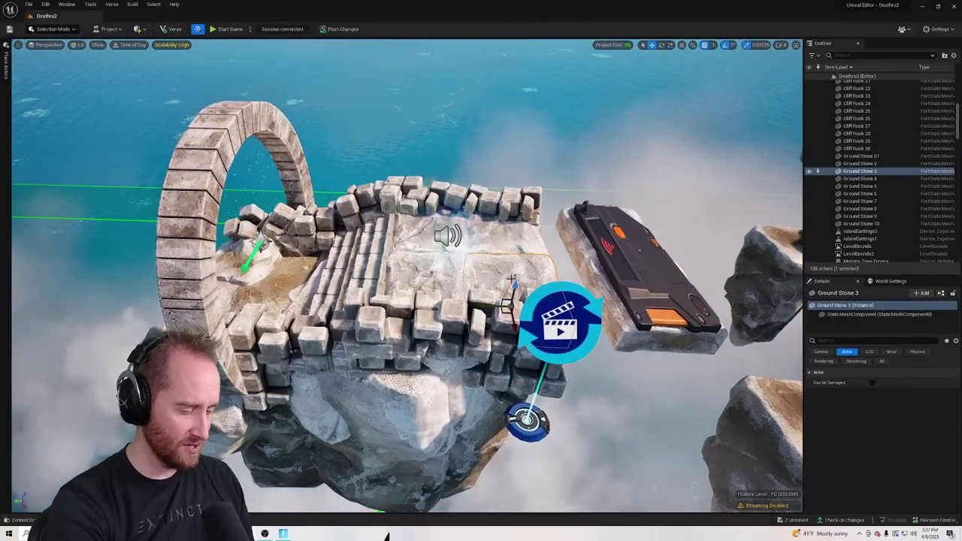
ctrl+click(441, 246)
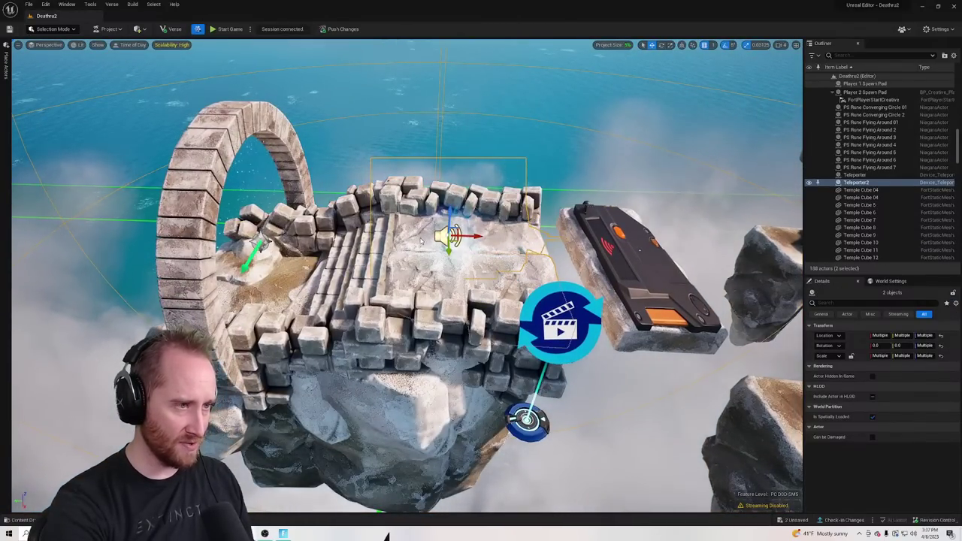
right_drag(423, 268, 413, 260)
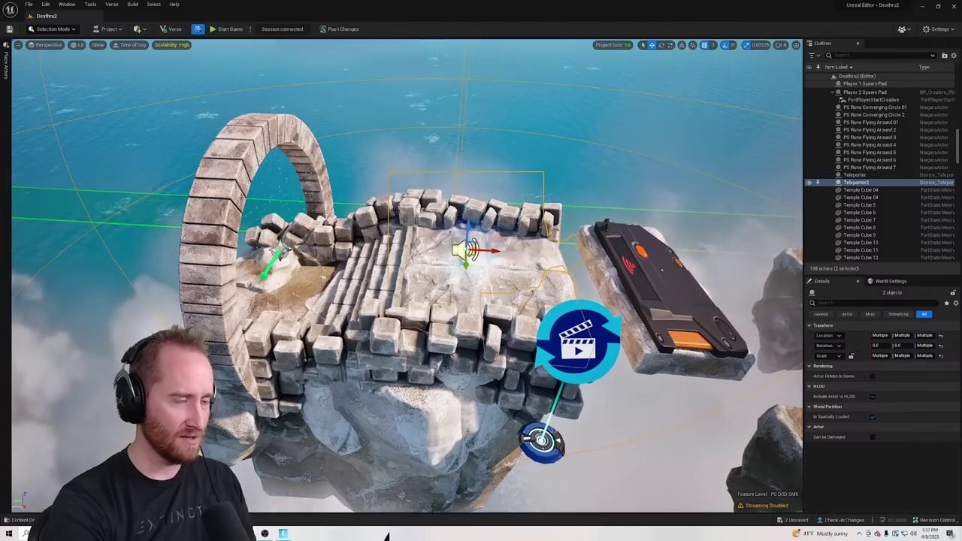
right_drag(495, 225, 530, 188)
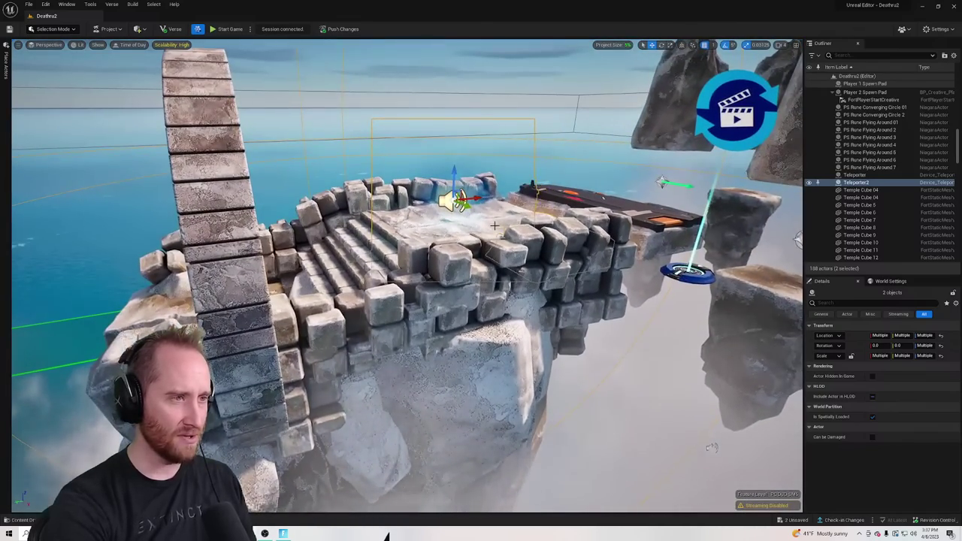
Duplicate the four ground stones of the upper terrace onto the sandy landing below the stairs of the arch island
click(444, 238)
alt+drag(444, 238, 463, 278)
mouse_move(463, 278)
right_down()
mouse_move(460, 295)
mouse_move(472, 287)
right_up()
click(461, 278)
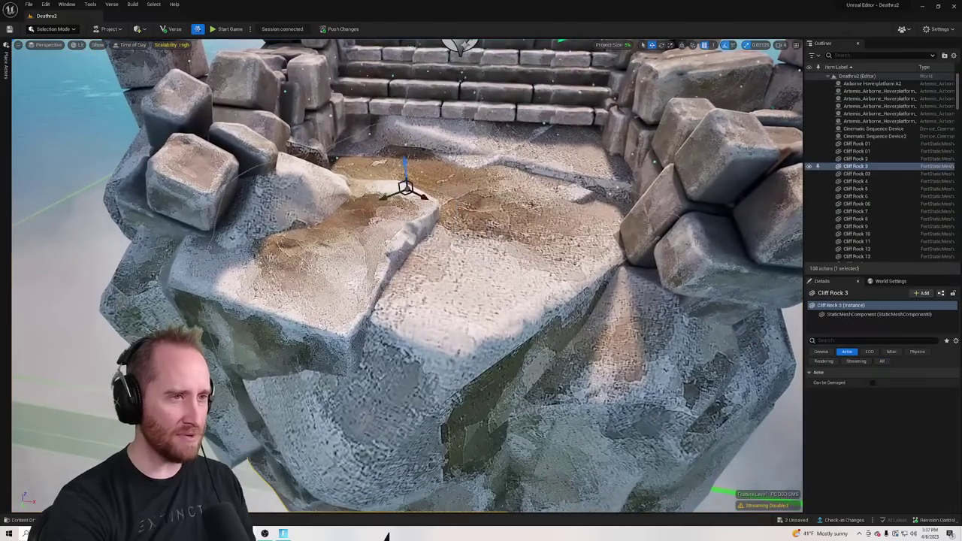
right_drag(488, 162, 496, 205)
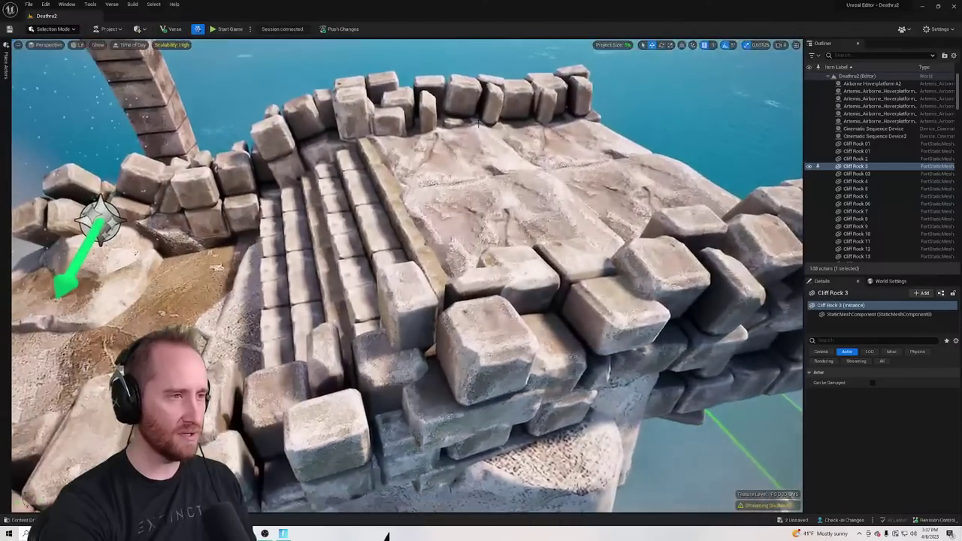
click(496, 205)
ctrl+click(497, 206)
ctrl+click(573, 197)
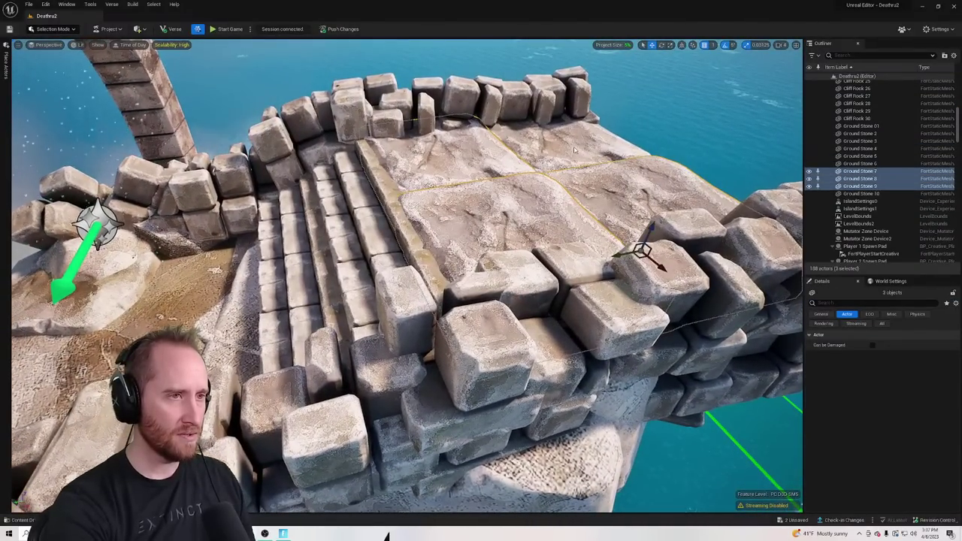
ctrl+click(539, 147)
right_drag(539, 147, 490, 197)
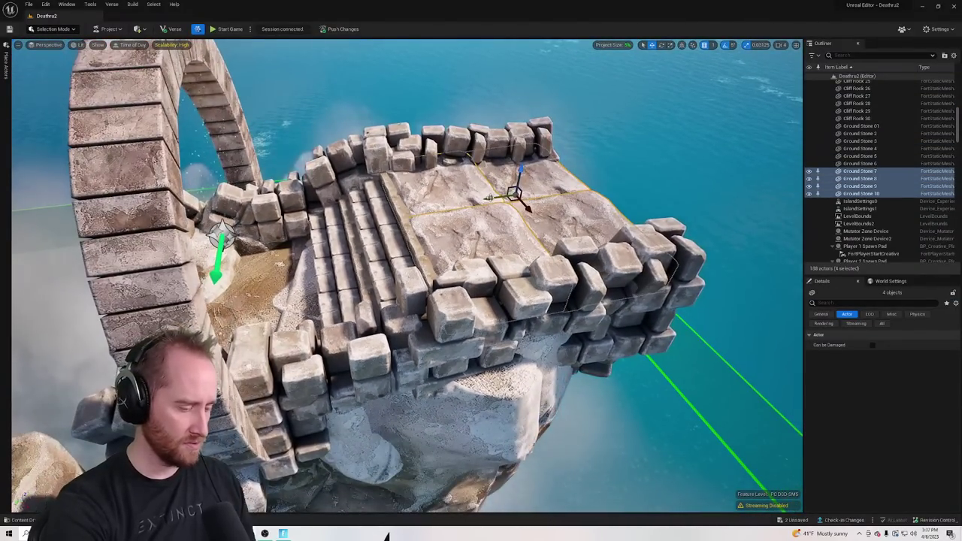
alt+drag(489, 197, 251, 228)
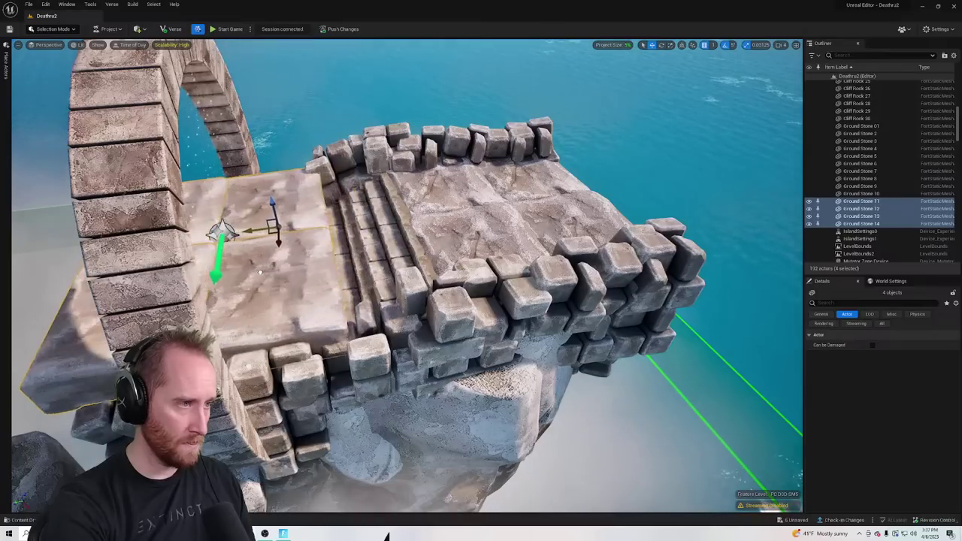
Lower and align the four copied ground stones so they sit flush as paving on the landing beneath the arch
alt+drag(260, 273, 283, 269)
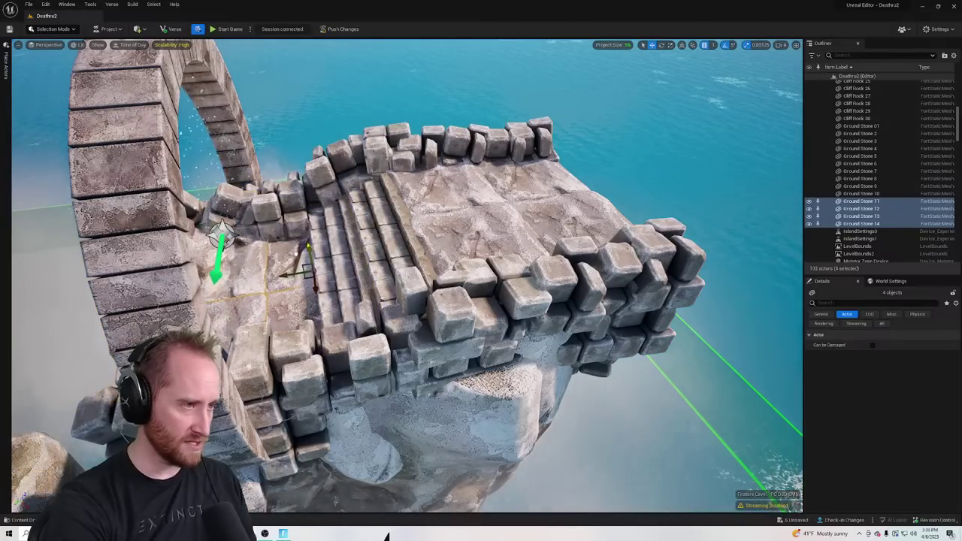
drag(308, 246, 304, 237)
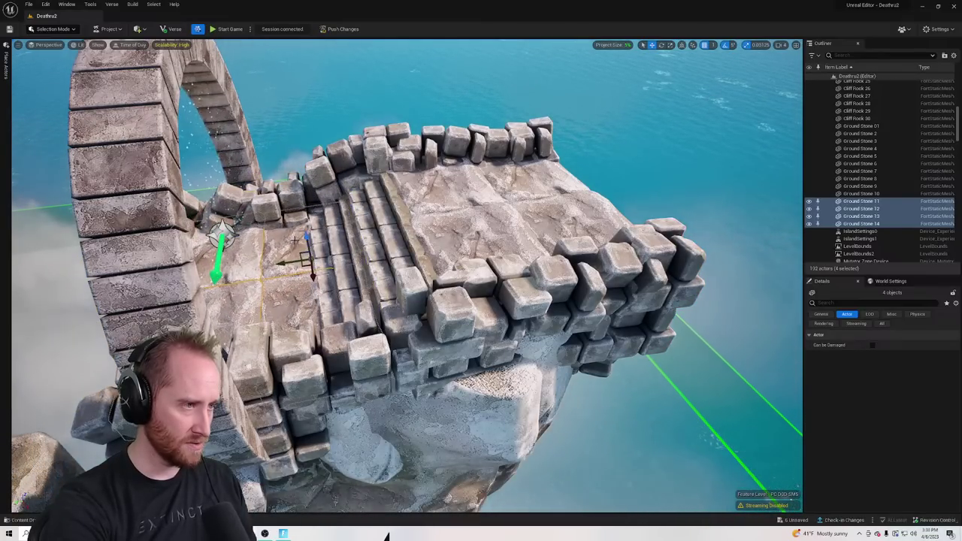
right_drag(304, 237, 436, 225)
right_drag(361, 225, 351, 190)
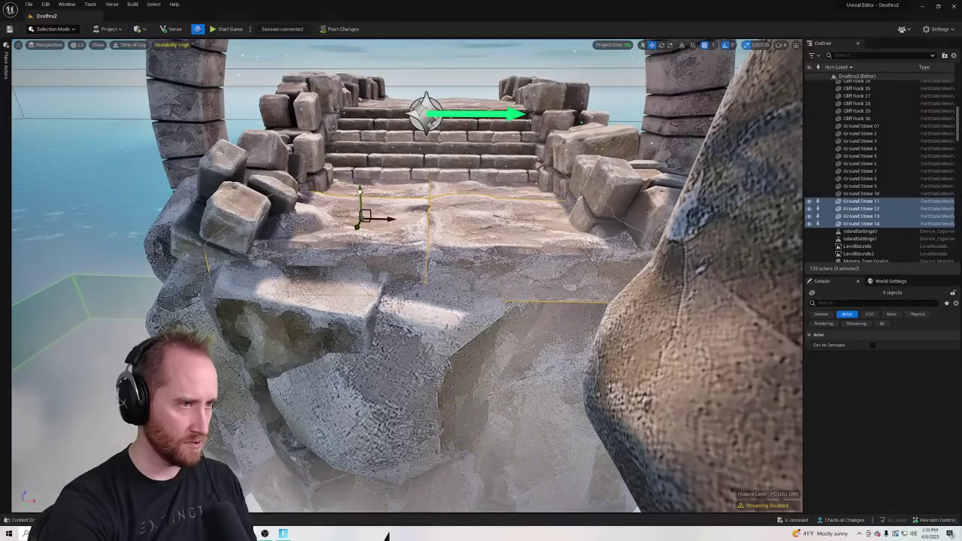
Duplicate the landing's four ground stones and carry the copies past the swinging rocks to the other arch island
right_drag(360, 191, 377, 203)
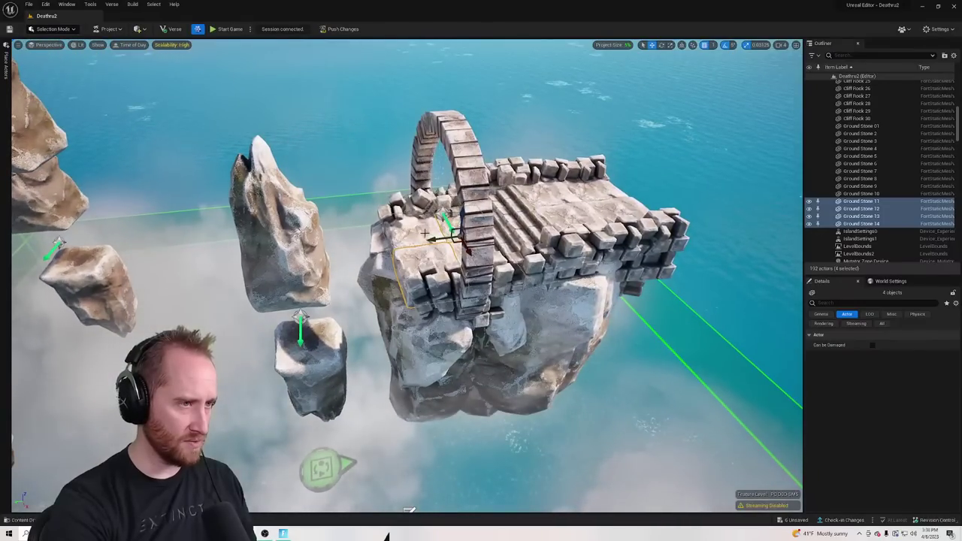
alt+drag(432, 241, 91, 277)
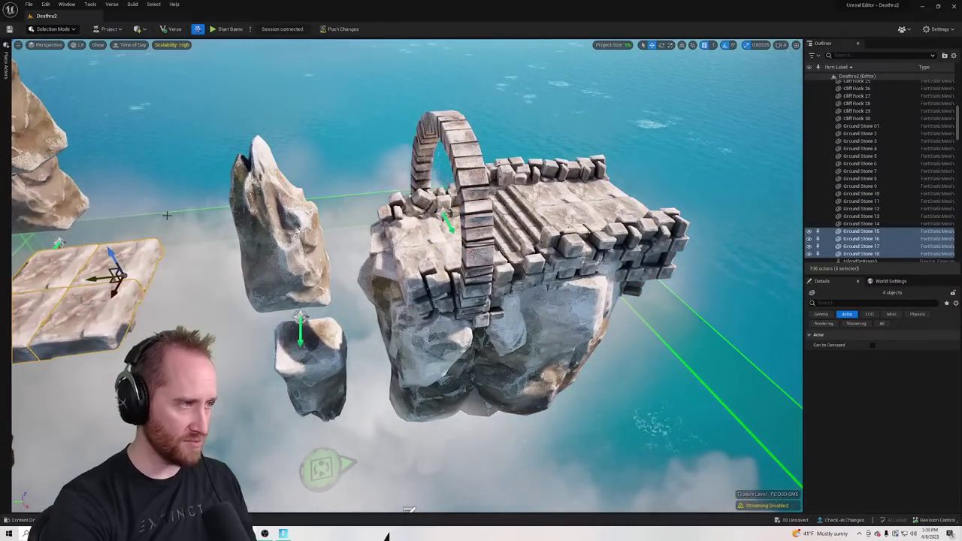
right_drag(91, 277, 30, 280)
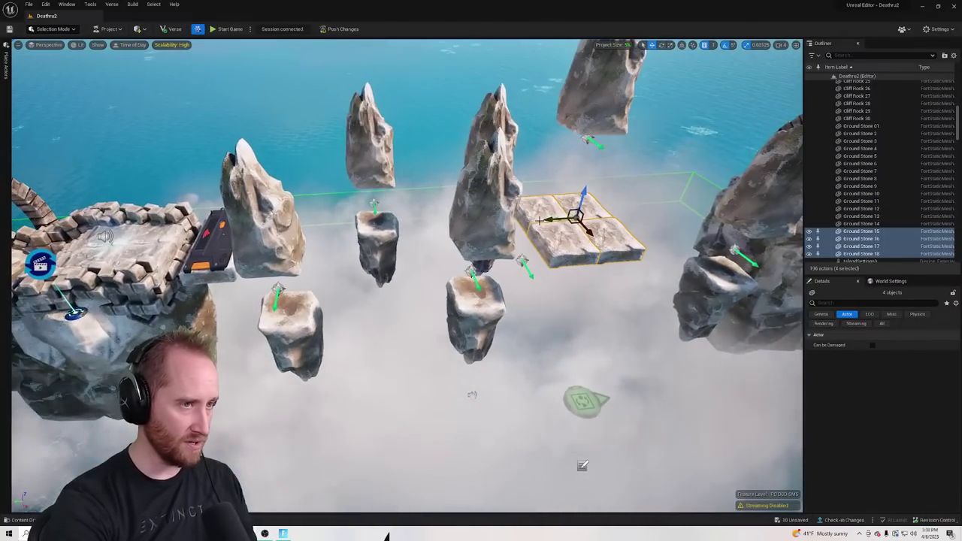
drag(531, 220, 103, 246)
Center the copied ground stones in front of the second arch island's stairs and lower them onto its landing
right_drag(103, 247, 38, 248)
right_drag(391, 225, 383, 225)
drag(565, 231, 443, 261)
right_drag(442, 260, 507, 218)
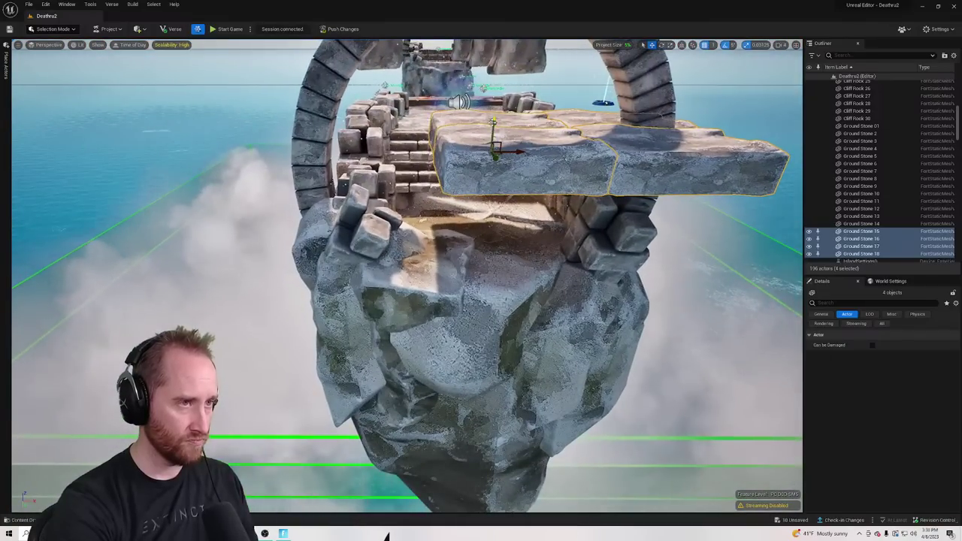
drag(492, 135, 414, 200)
drag(413, 239, 412, 229)
Duplicate one of the landing's ground stones and sink the copy into the cliff at the landing's front edge
click(533, 239)
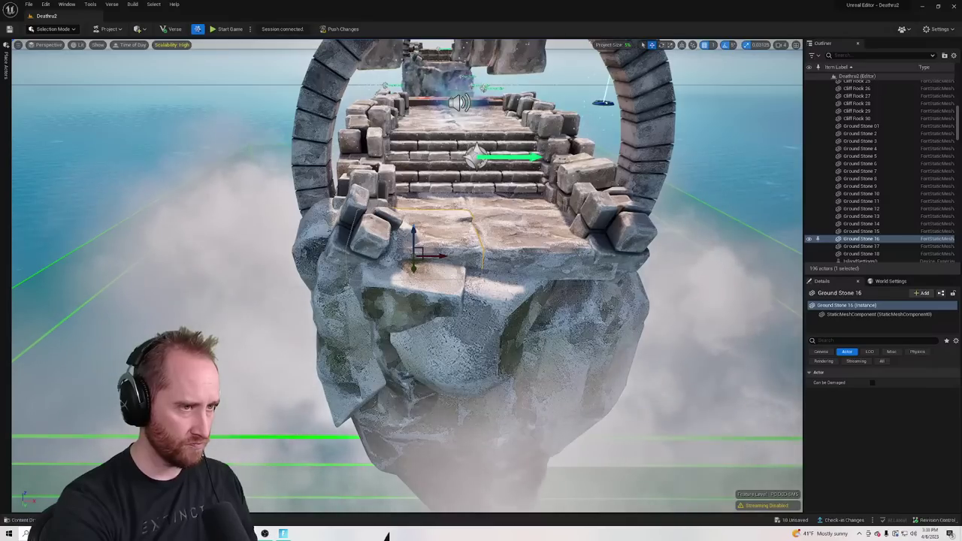
alt+drag(535, 233, 533, 245)
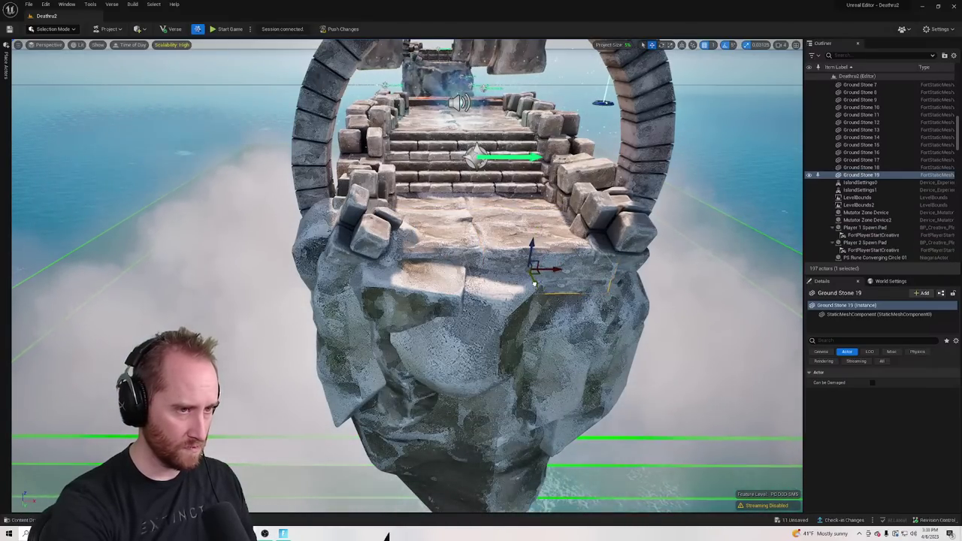
right_drag(535, 276, 496, 383)
click(535, 286)
click(398, 164)
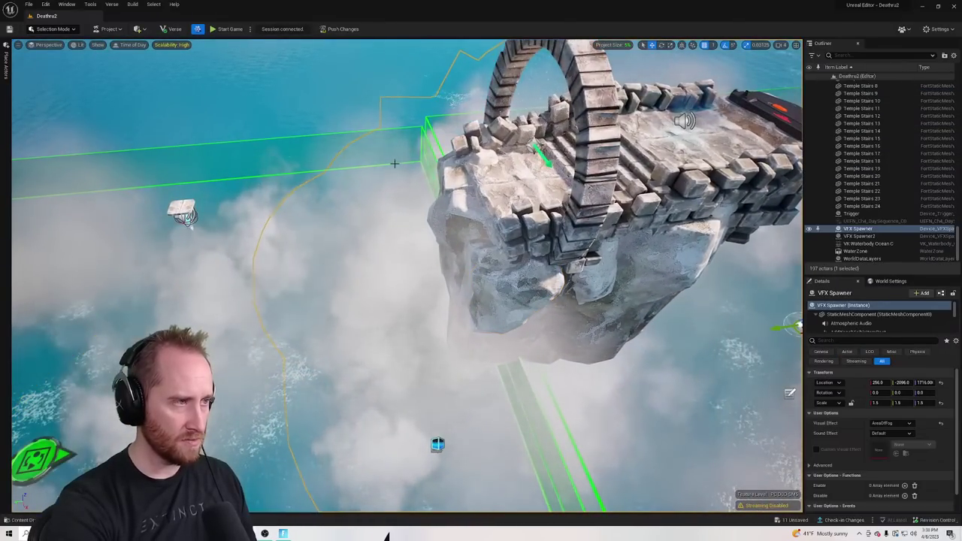
right_drag(395, 163, 433, 176)
right_drag(737, 374, 639, 345)
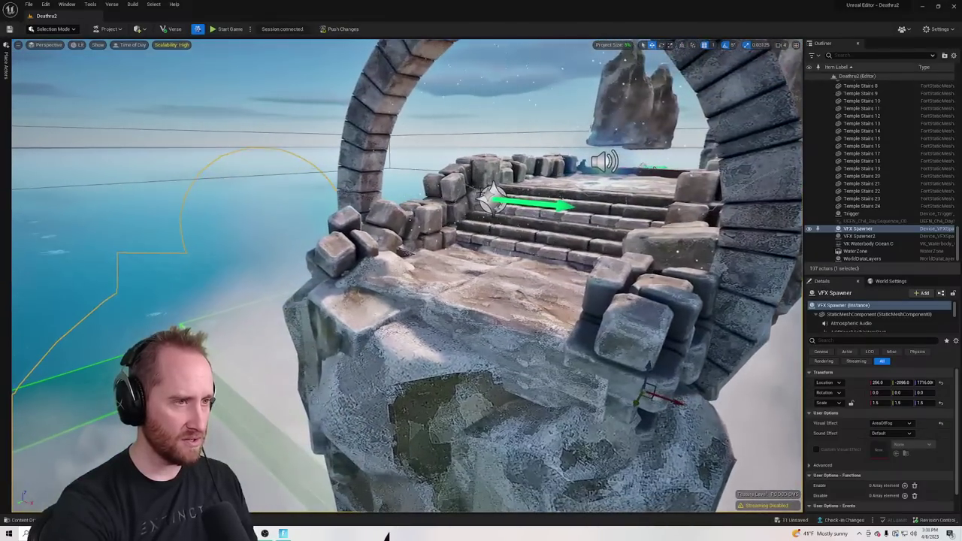
click(474, 303)
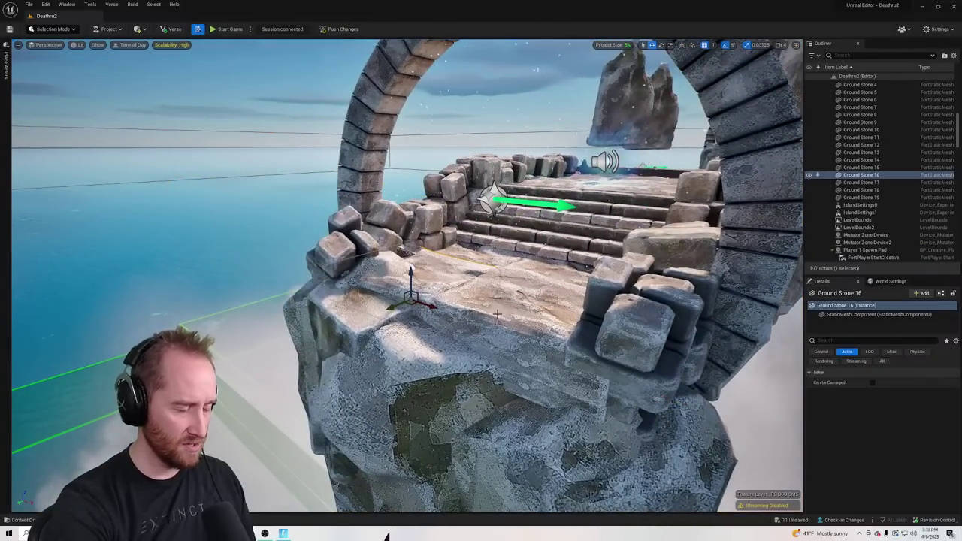
ctrl+click(530, 296)
ctrl+click(542, 267)
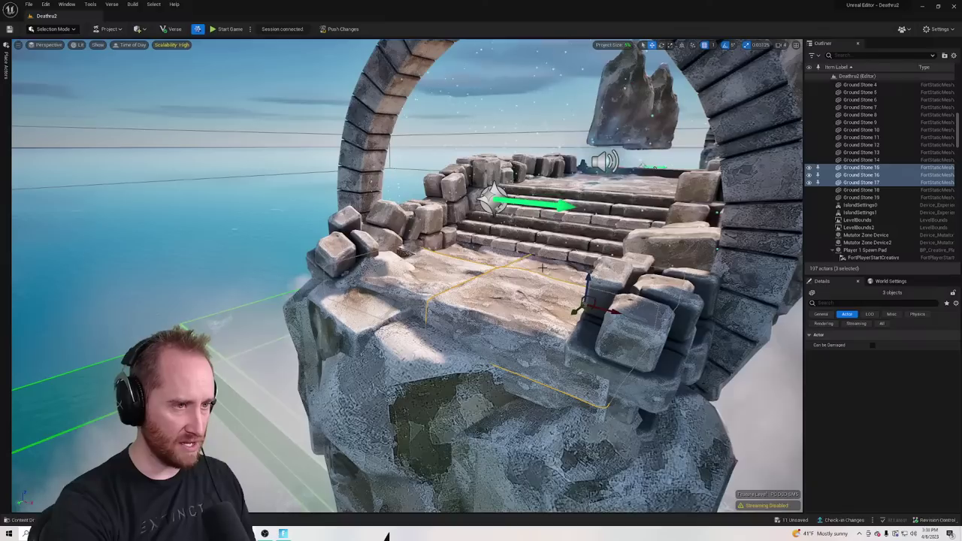
ctrl+click(496, 257)
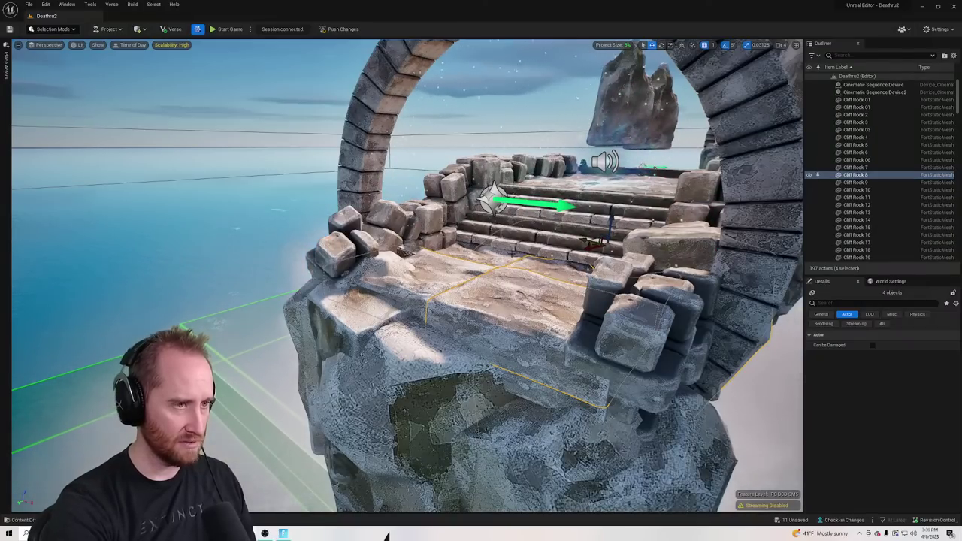
click(530, 300)
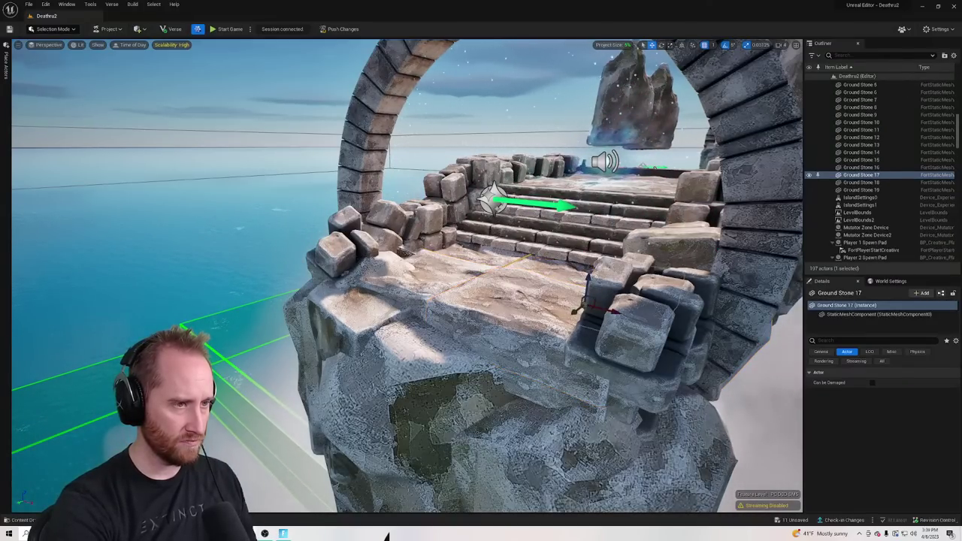
click(539, 301)
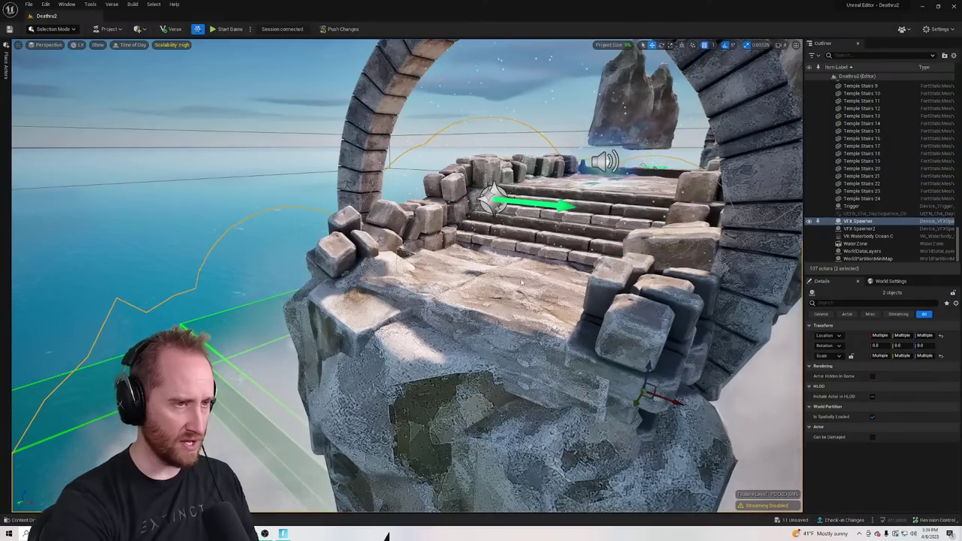
right_click(522, 283)
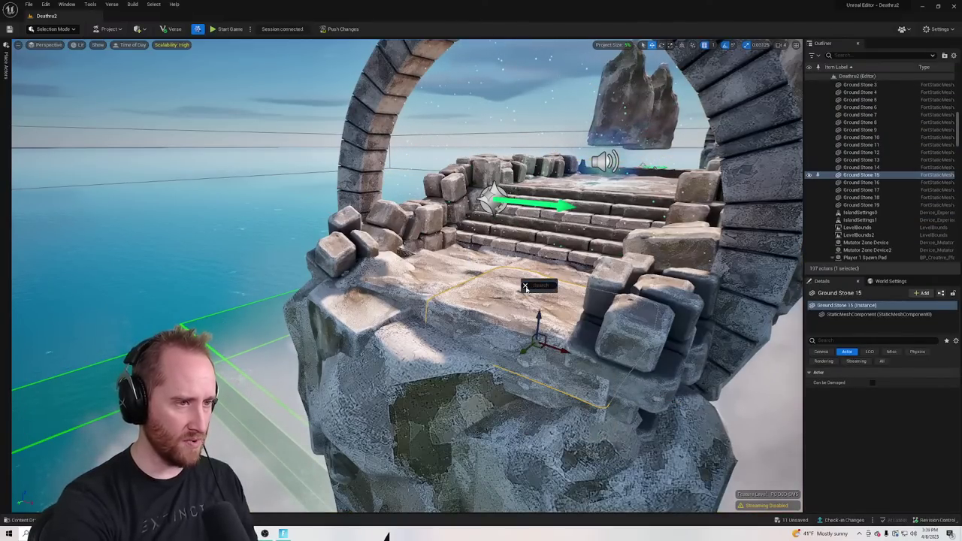
right_drag(526, 289, 675, 230)
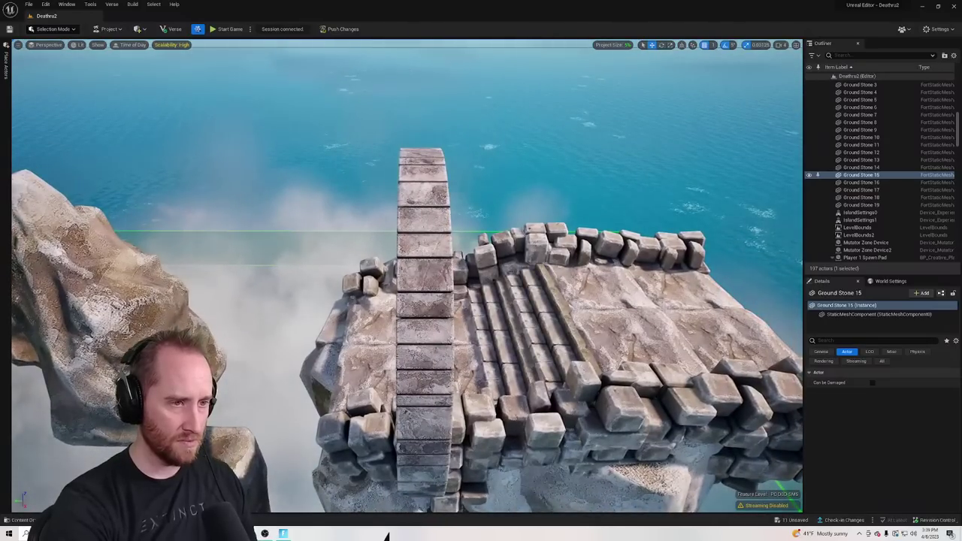
Duplicate the upper terrace's four ground stones and carry the copies back along the course toward the start
click(613, 292)
shift+click(639, 335)
shift+click(723, 336)
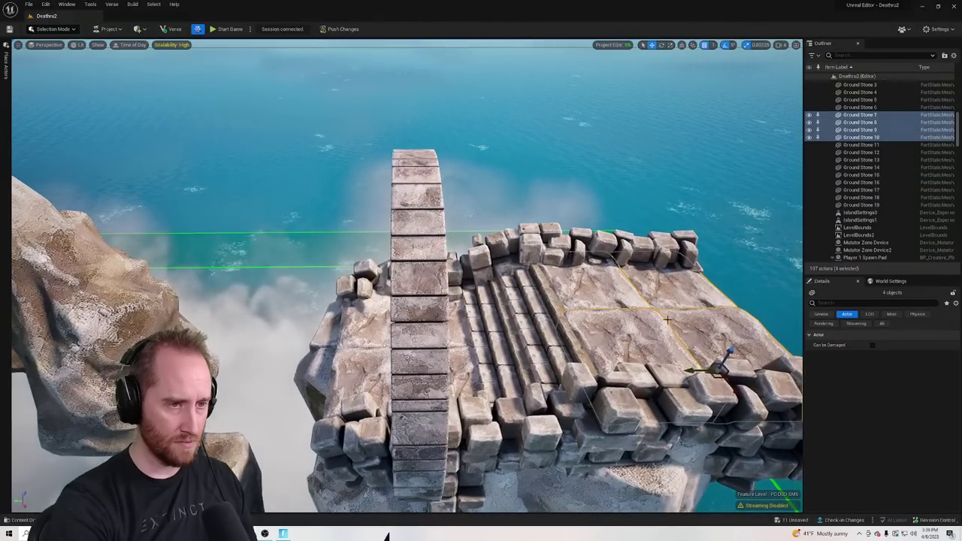
scroll(707, 334, down, 6)
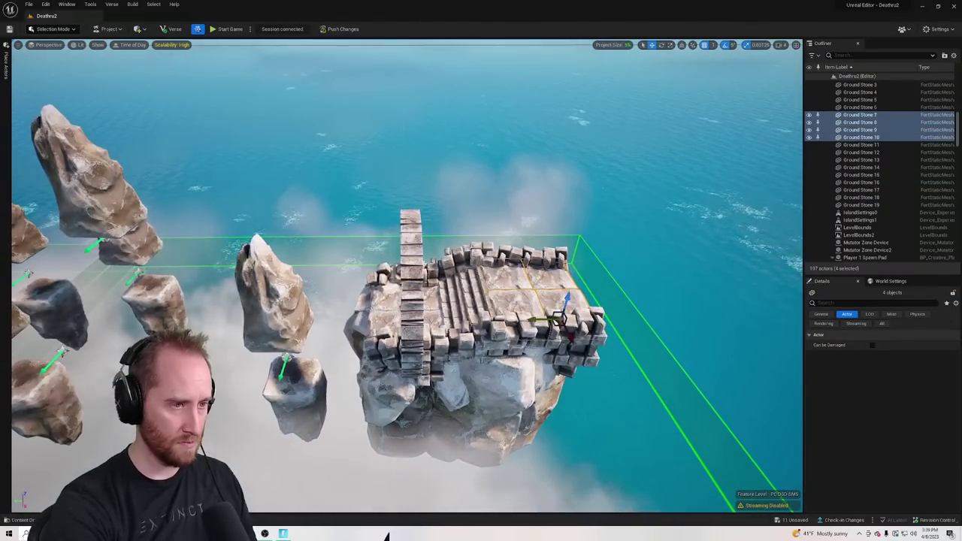
alt+drag(535, 319, 42, 281)
right_drag(41, 280, 19, 277)
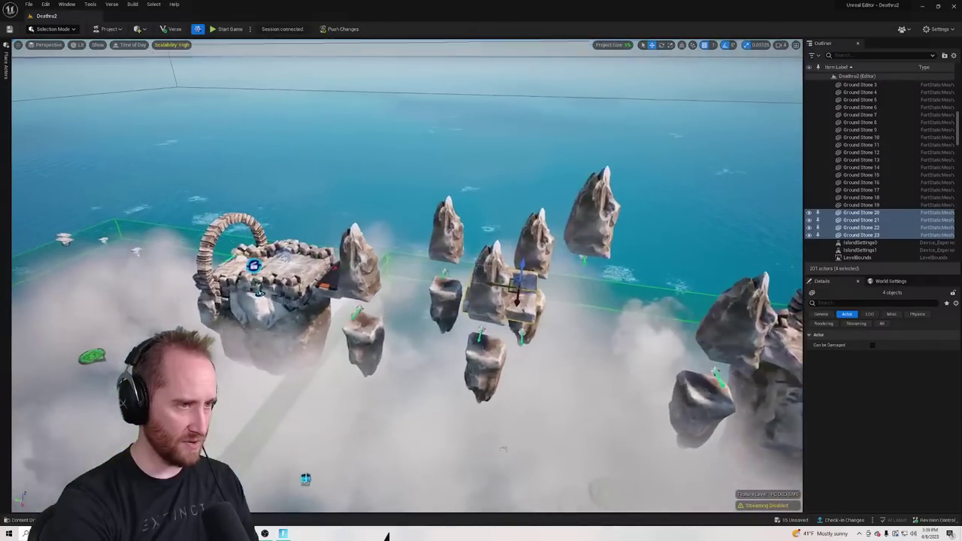
Place the four copied ground stones on the starting platform, level with its surface under the two player spawn pads
right_drag(418, 320, 359, 316)
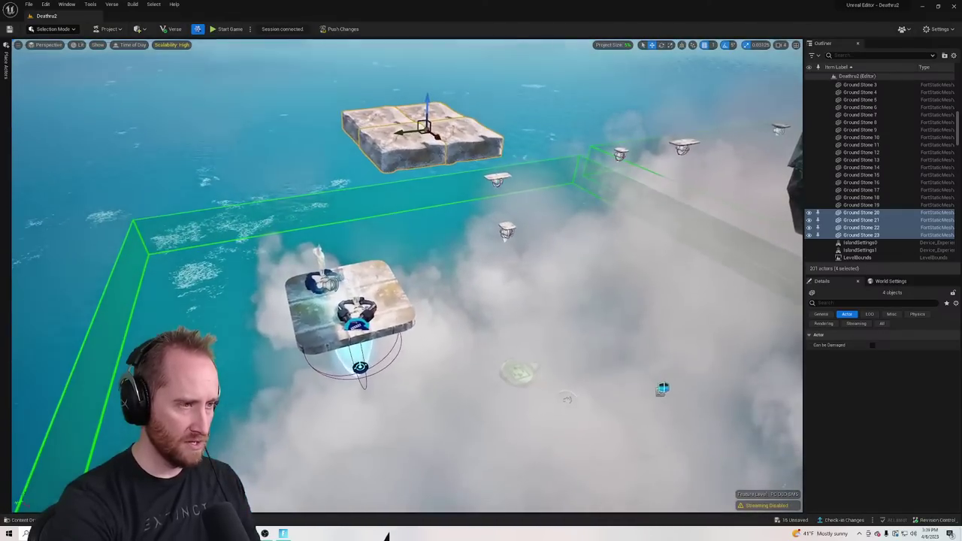
drag(396, 136, 329, 170)
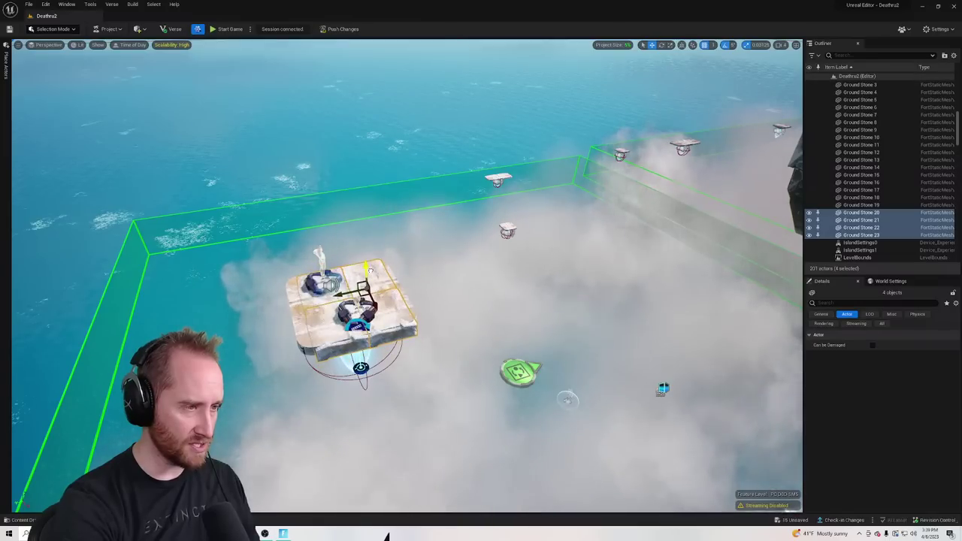
mouse_move(229, 261)
right_down()
mouse_move(279, 281)
mouse_move(230, 260)
right_up()
right_drag(413, 259, 314, 236)
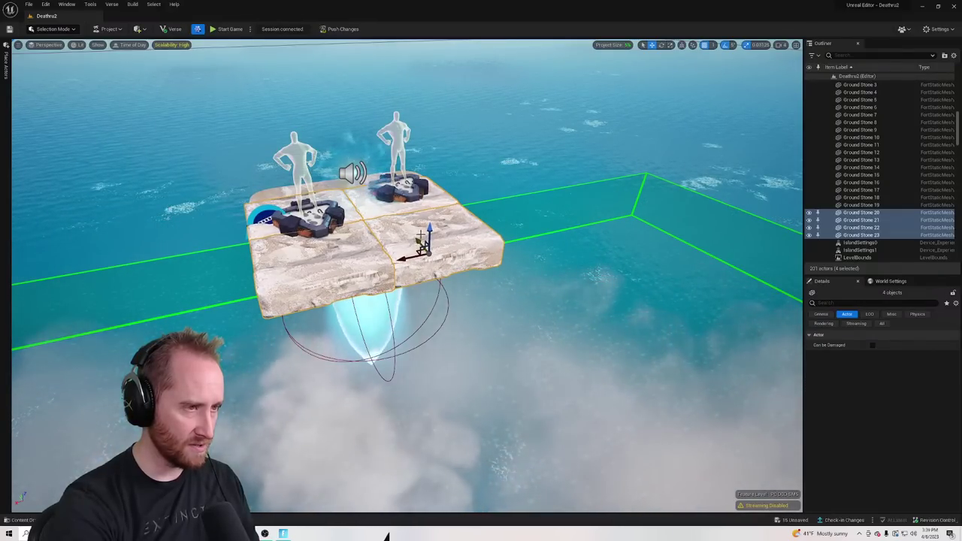
right_drag(430, 229, 548, 225)
Delete the Airborne Hoverplatform A2 beneath the new stone floor at the player spawn pads
click(389, 220)
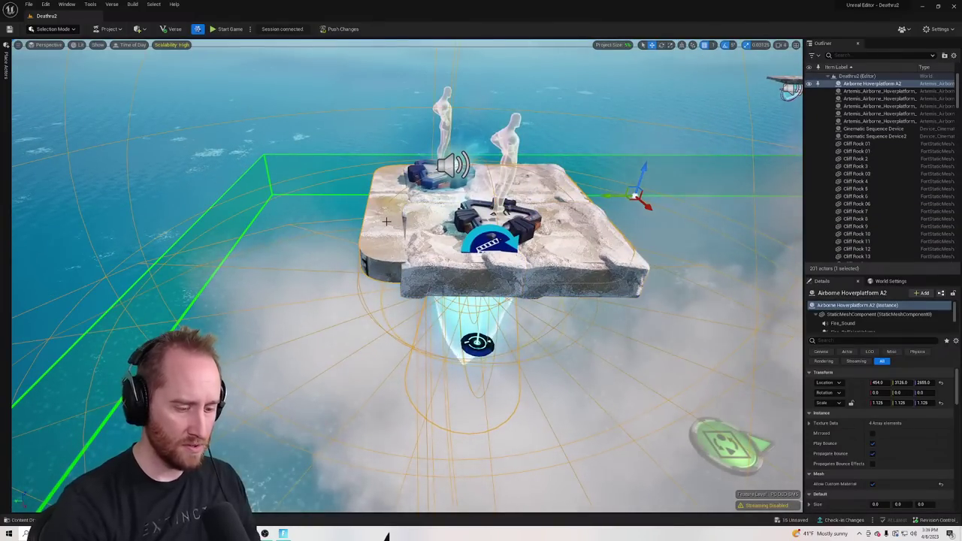
key(Delete)
right_drag(386, 221, 376, 203)
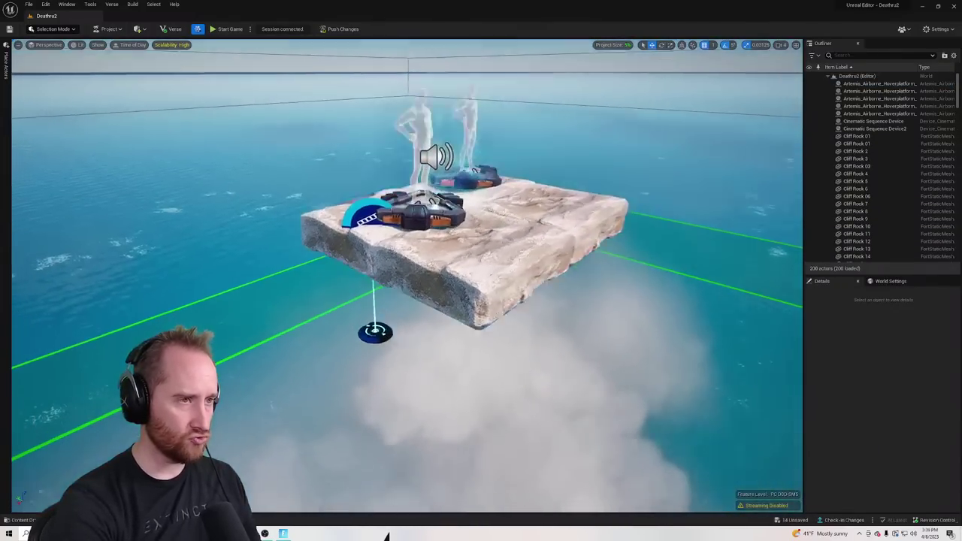
Inspect the stone spawn platform from above and underneath, checking its slabs, spawn pads and surrounding devices
alt+drag(323, 226, 366, 254)
click(366, 254)
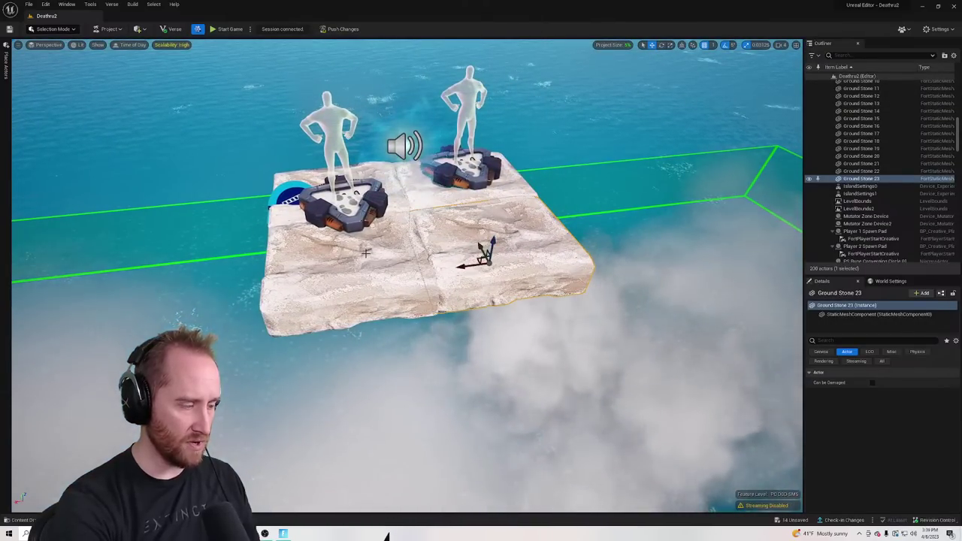
click(410, 147)
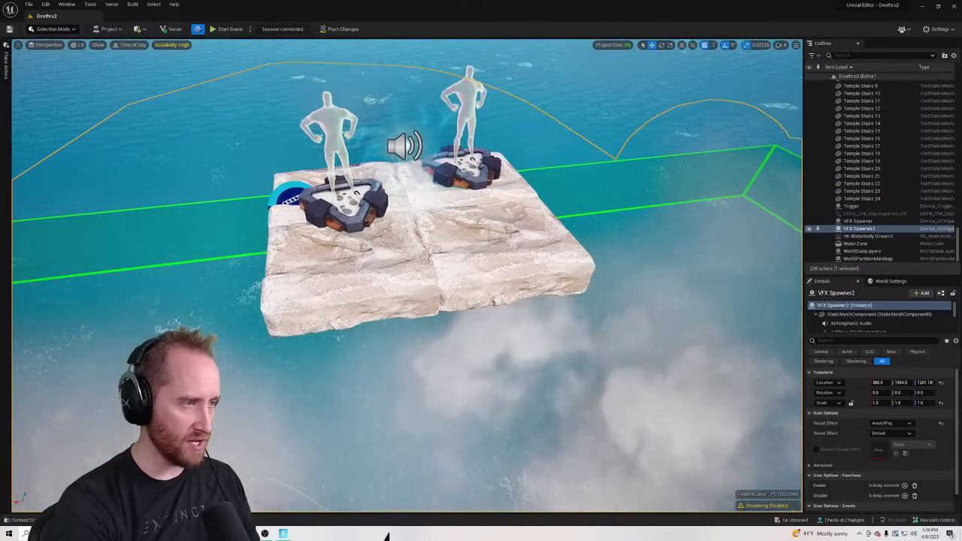
right_drag(409, 147, 458, 177)
click(385, 209)
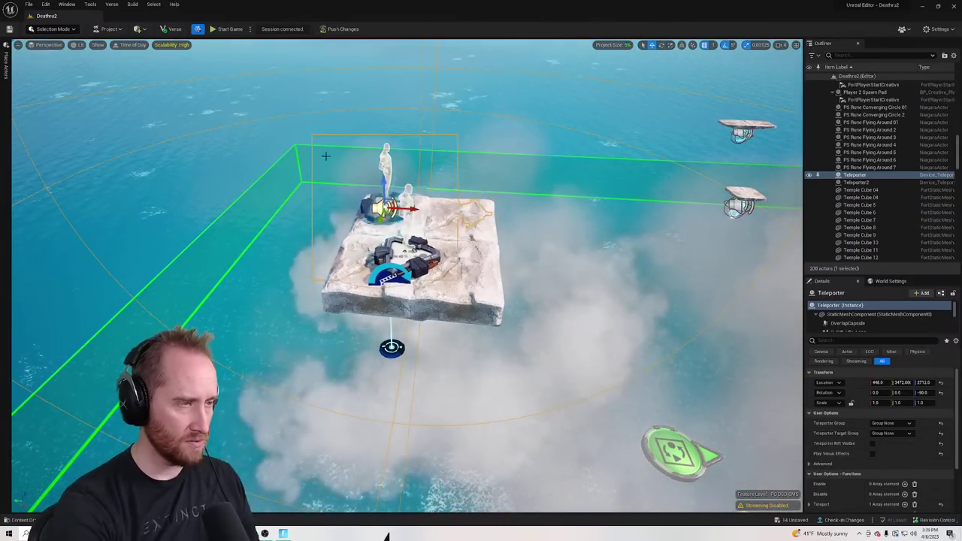
right_drag(326, 156, 271, 119)
click(328, 314)
right_drag(322, 321, 331, 242)
click(383, 337)
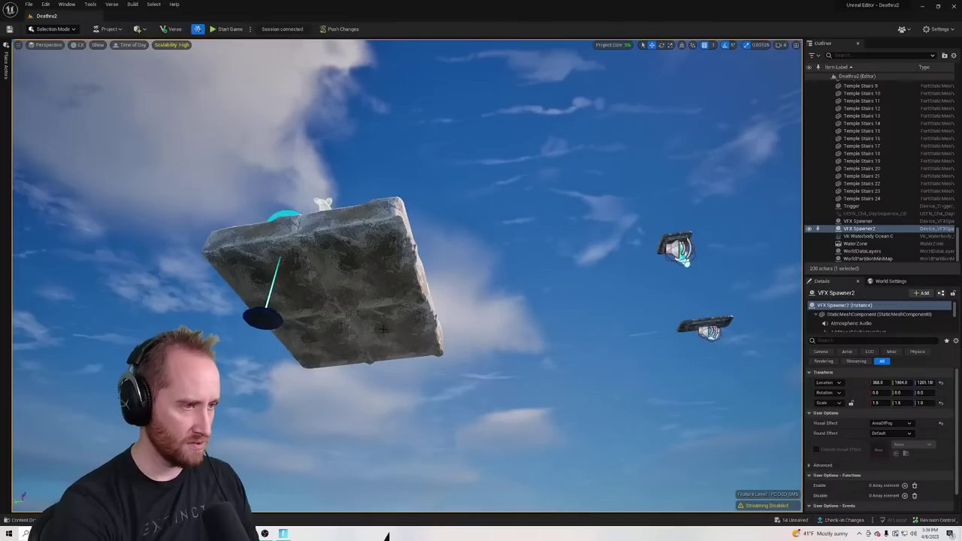
right_drag(631, 140, 628, 170)
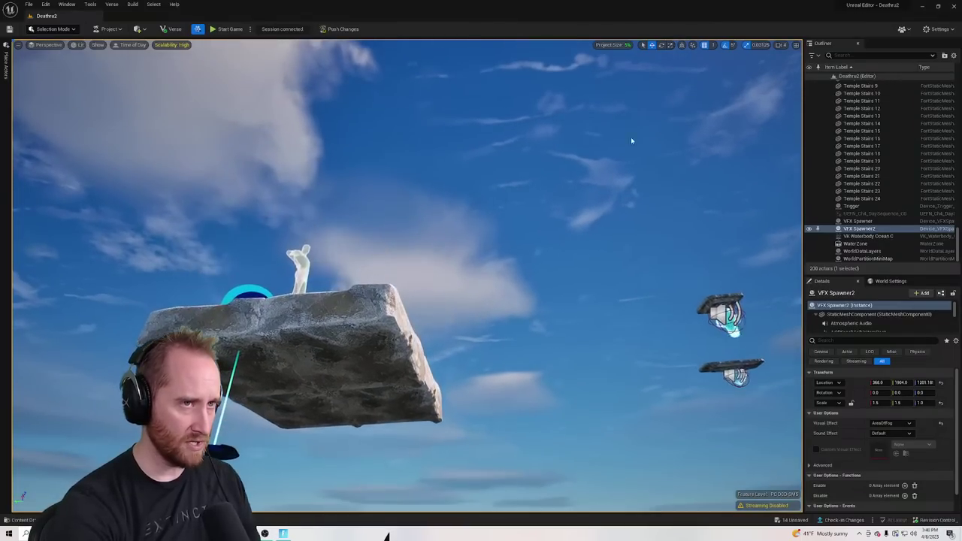
click(370, 320)
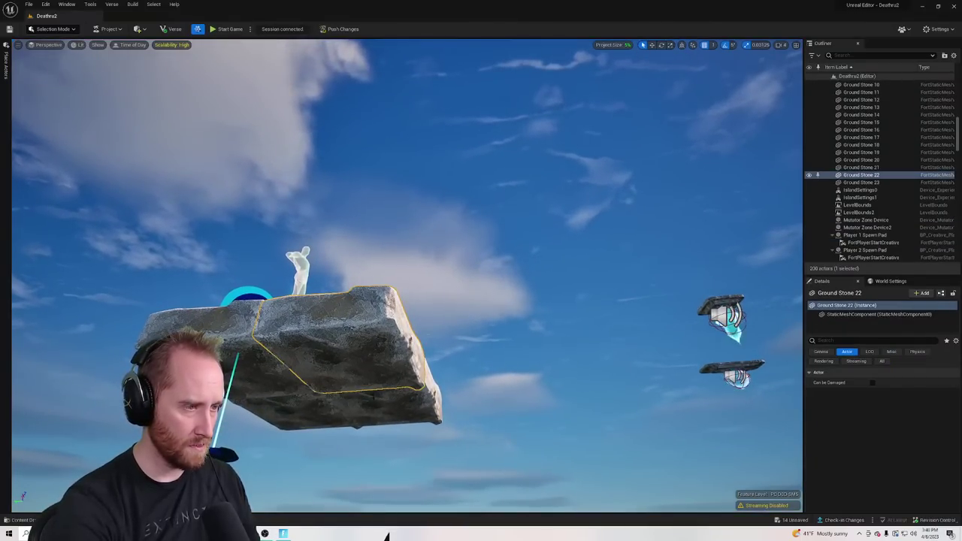
ctrl+click(396, 409)
ctrl+click(304, 409)
ctrl+click(257, 362)
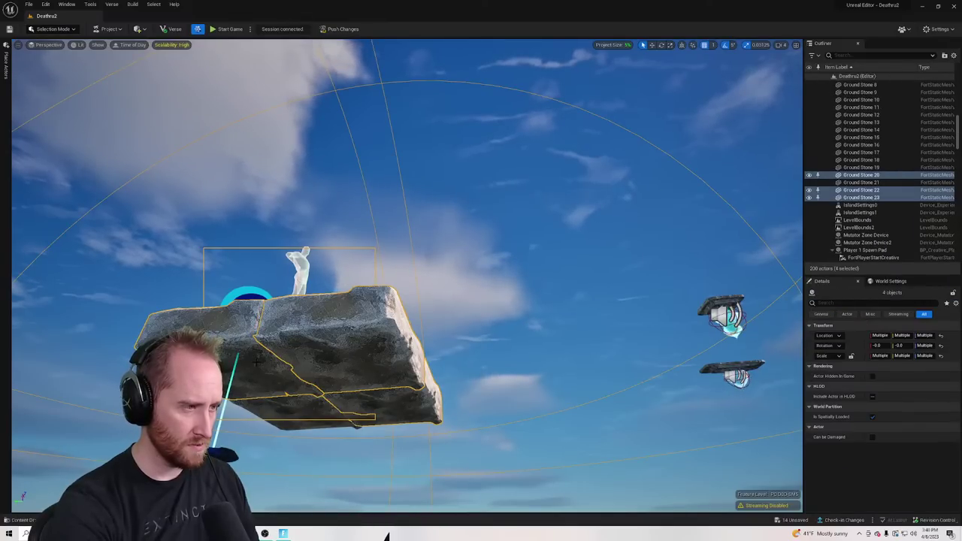
right_drag(257, 362, 346, 477)
key(e)
key(a)
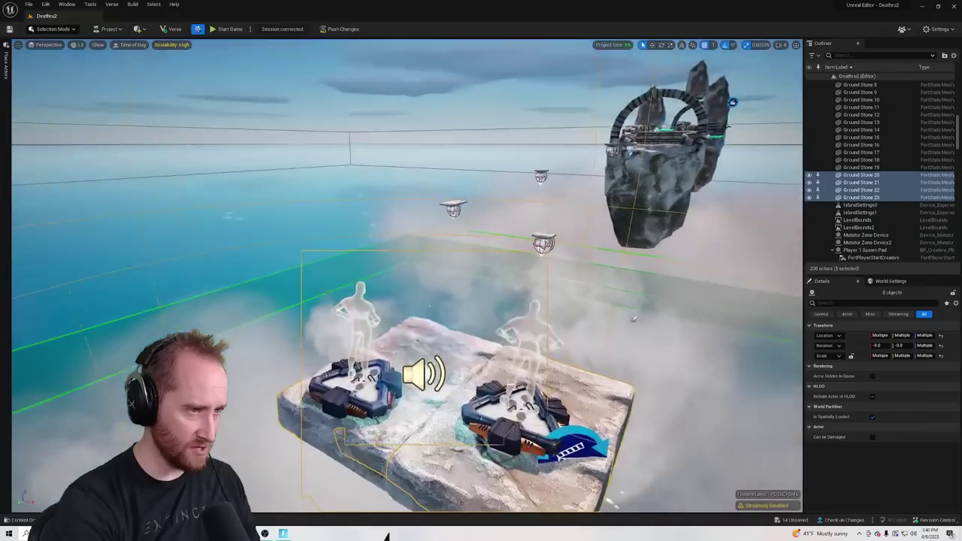
right_drag(630, 248, 602, 263)
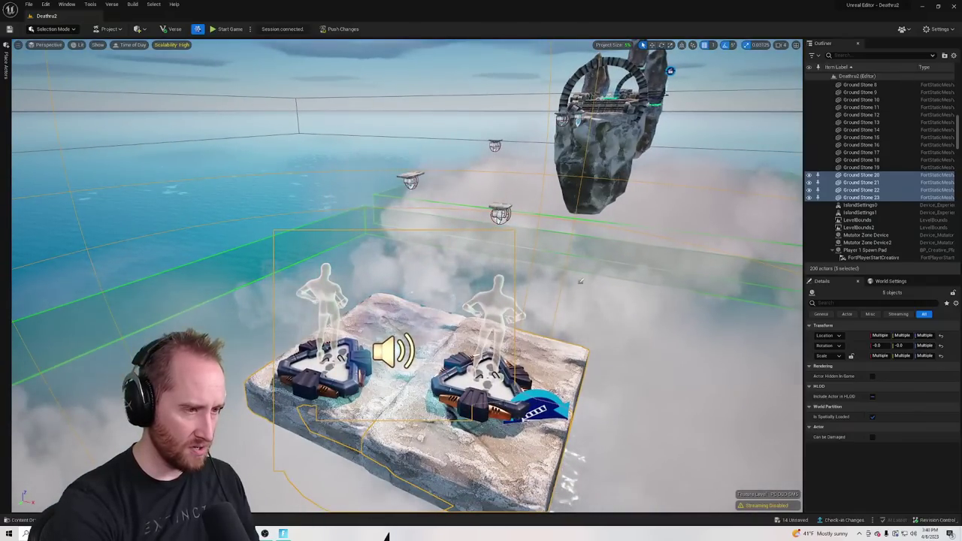
Try to raise the Player 2 spawn pad together with the teleporter above the stone platform
click(391, 396)
key(d)
right_drag(378, 282, 293, 290)
click(323, 275)
key(d)
click(310, 333)
key(a)
right_drag(310, 333, 365, 308)
ctrl+click(678, 232)
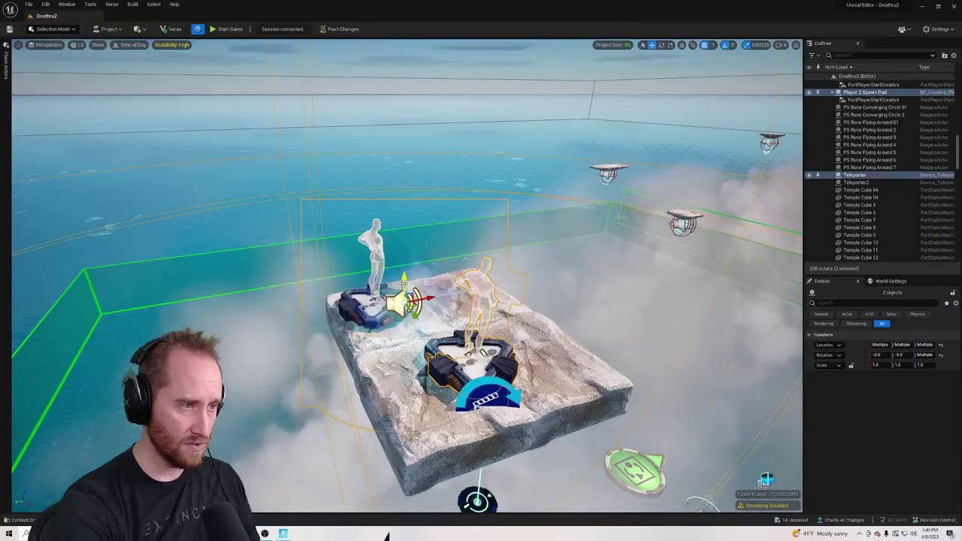
drag(421, 191, 493, 224)
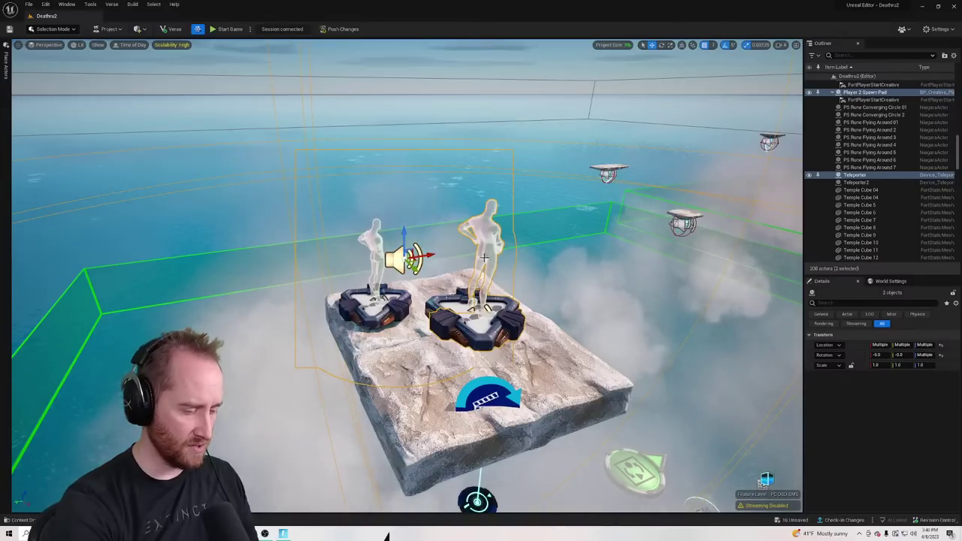
right_drag(448, 224, 418, 227)
Raise the teleporter on its own high above the spawn platform, to a Z location of 3334
ctrl+click(398, 257)
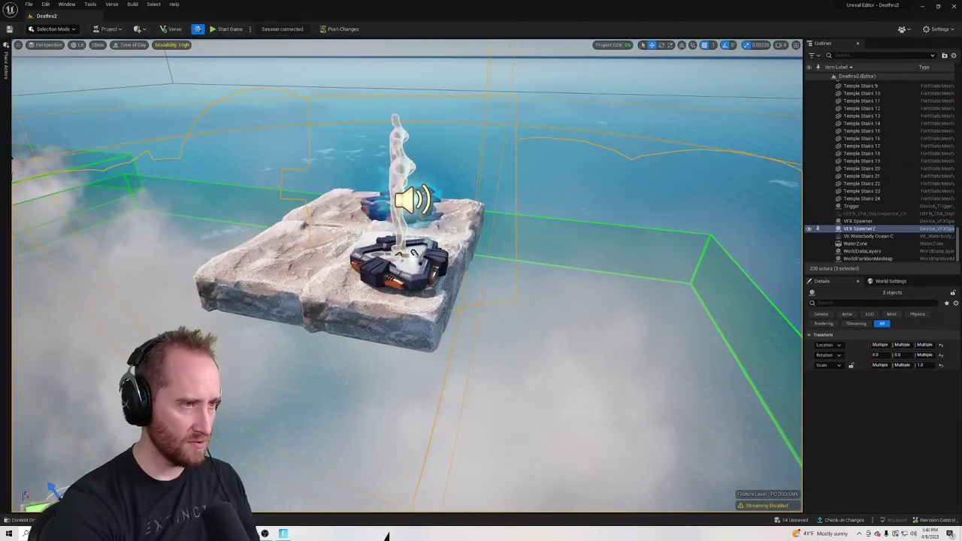
click(278, 194)
mouse_move(278, 194)
right_down()
mouse_move(256, 184)
mouse_move(278, 193)
right_up()
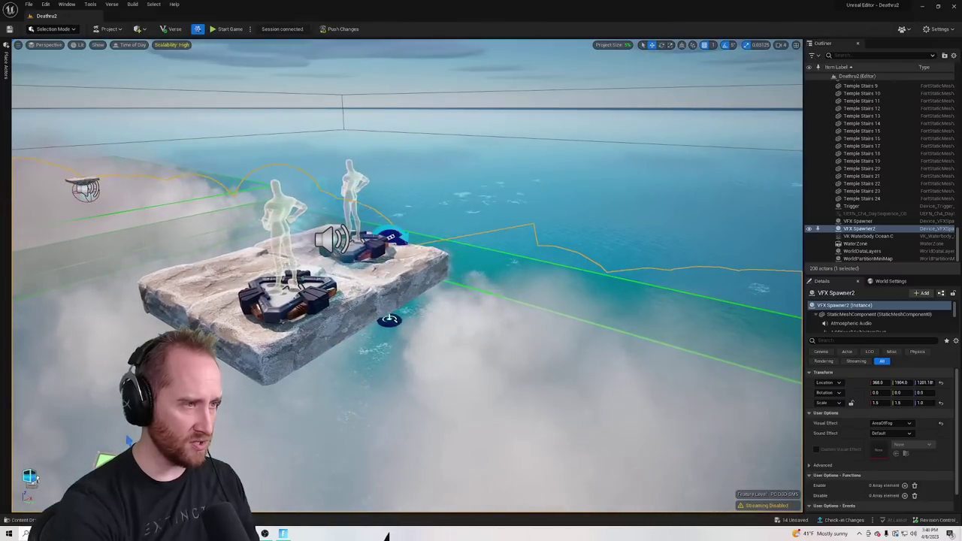
click(328, 194)
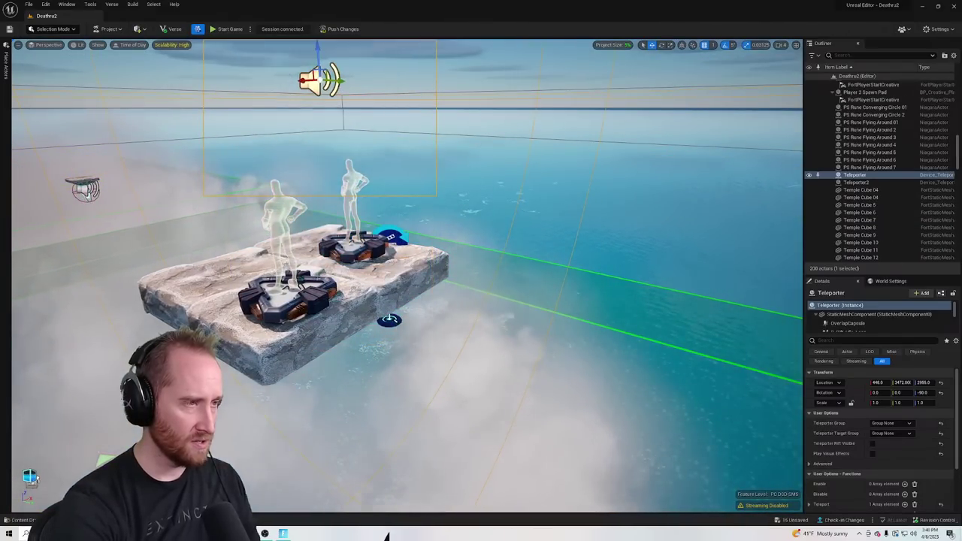
mouse_move(348, 237)
right_down()
mouse_move(349, 275)
mouse_move(347, 237)
right_up()
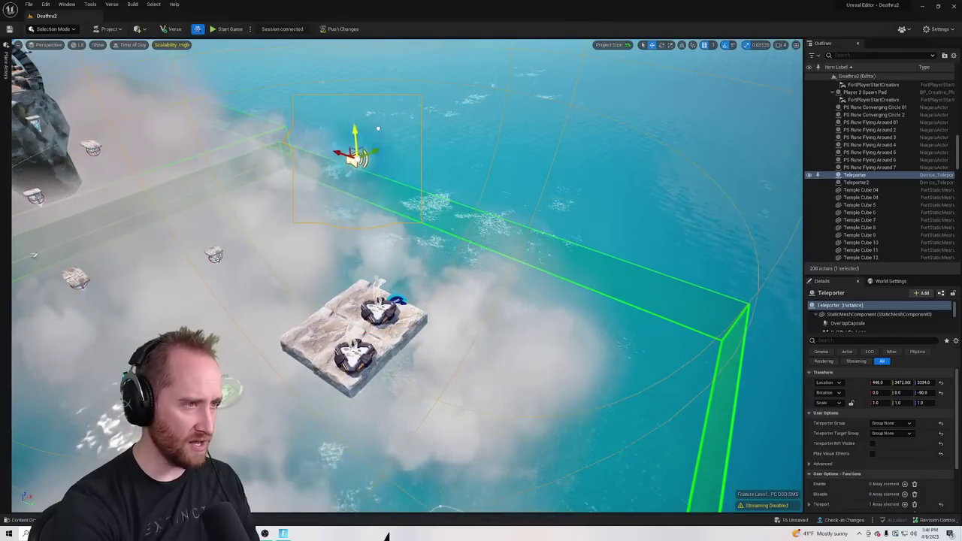
Duplicate the spawn platform's four ground stones and place the copies flush alongside, doubling the floor's length
right_drag(360, 127, 220, 182)
click(348, 140)
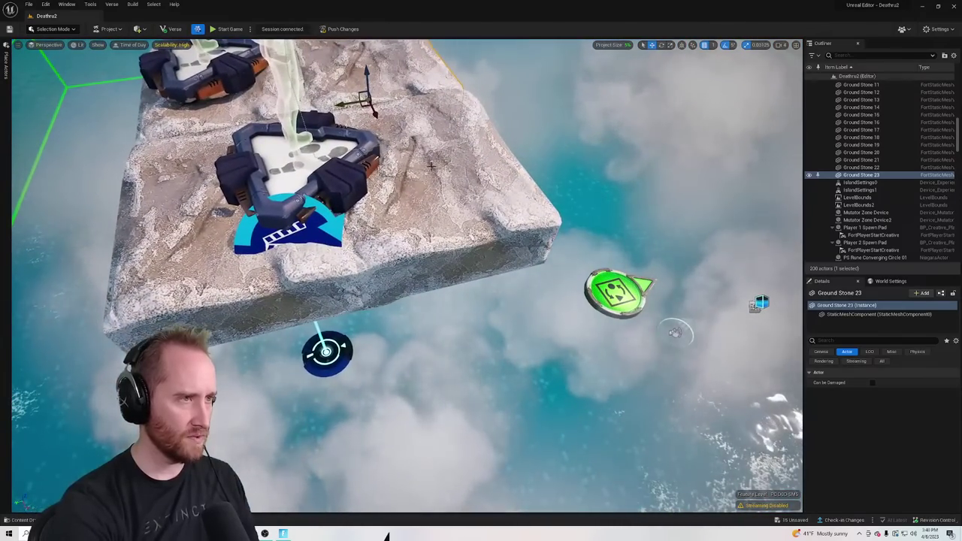
ctrl+click(421, 173)
right_drag(421, 172, 432, 172)
ctrl+click(176, 139)
ctrl+click(182, 186)
right_drag(201, 160, 165, 165)
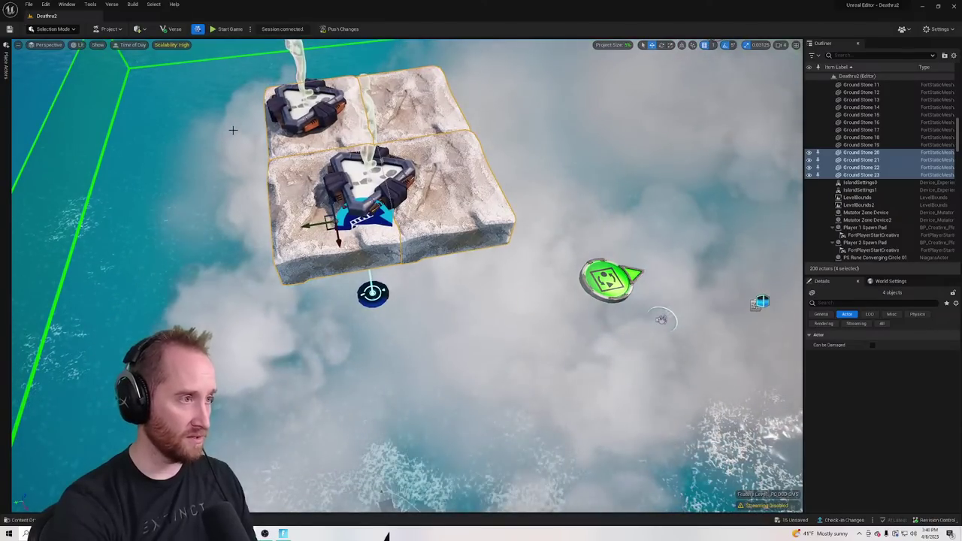
alt+drag(312, 228, 113, 251)
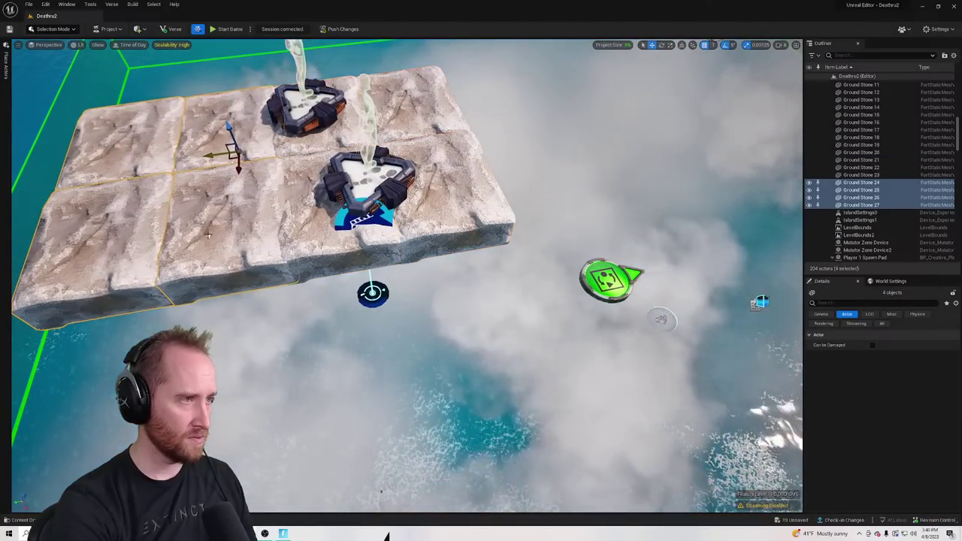
right_drag(113, 251, 300, 240)
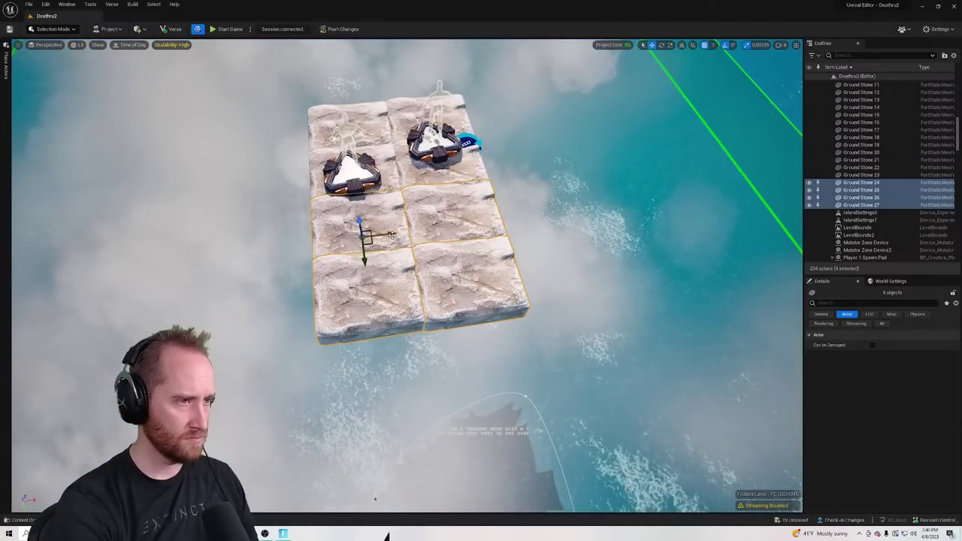
Duplicate a row of four ground stones onto each long side, widening the spawn floor to four by four stones
click(432, 206)
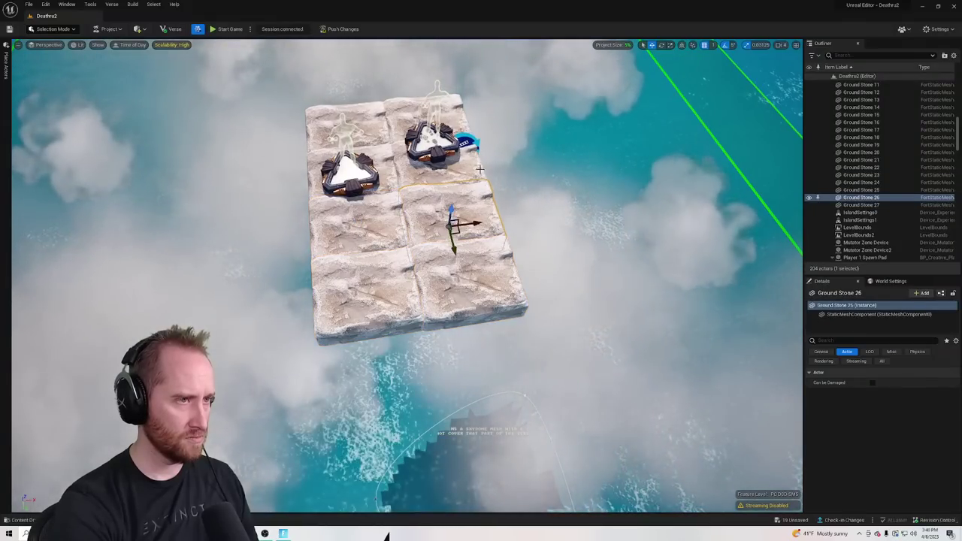
click(459, 111)
shift+click(466, 165)
shift+drag(469, 210, 301, 240)
shift+click(473, 254)
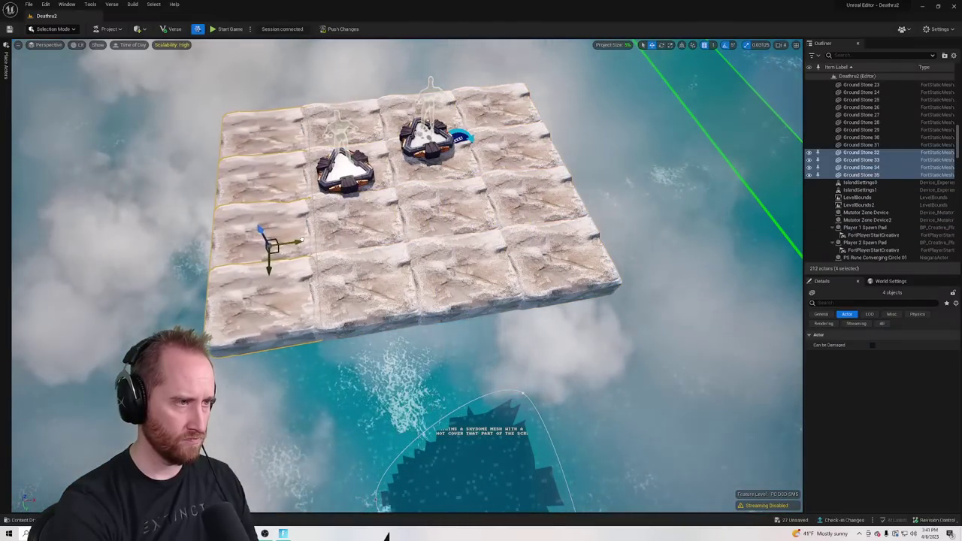
right_drag(302, 239, 64, 193)
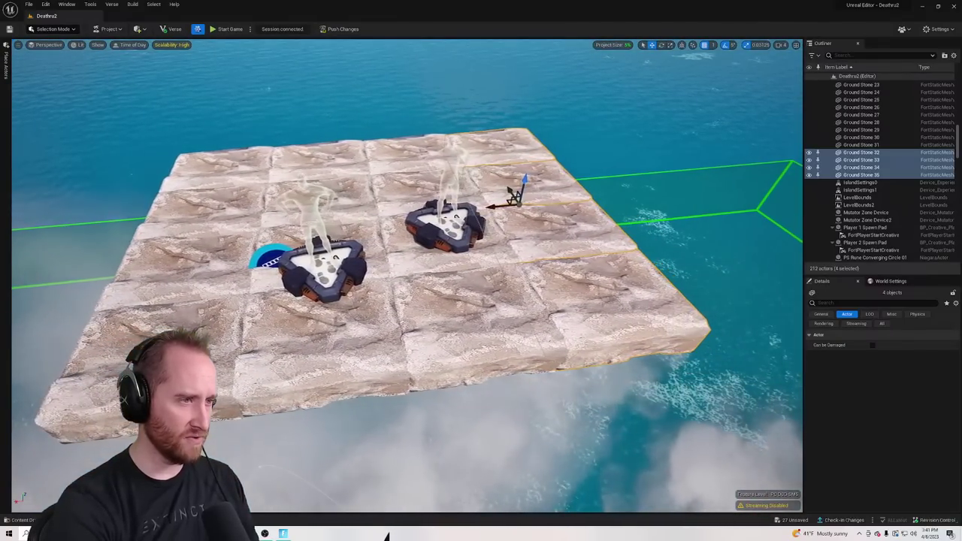
right_drag(327, 214, 334, 217)
click(388, 241)
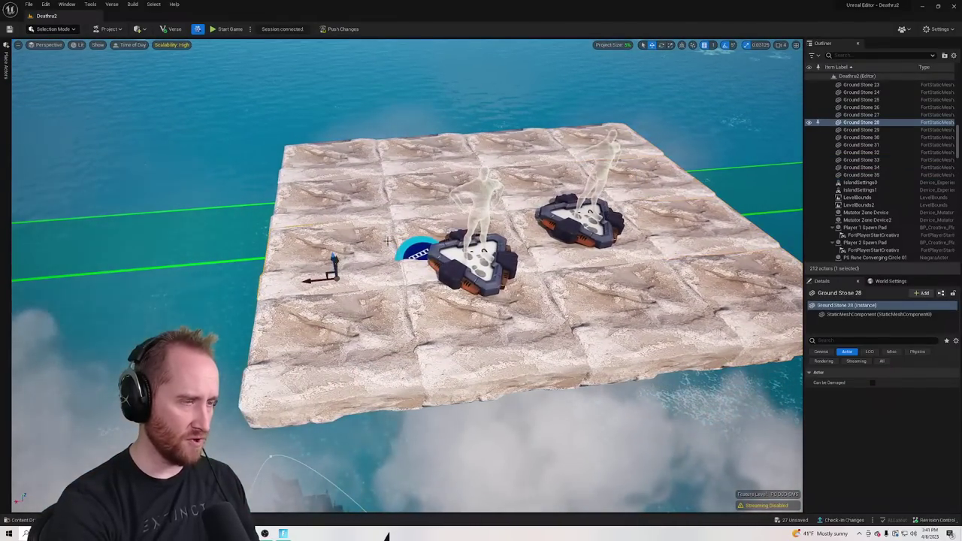
drag(372, 279, 286, 277)
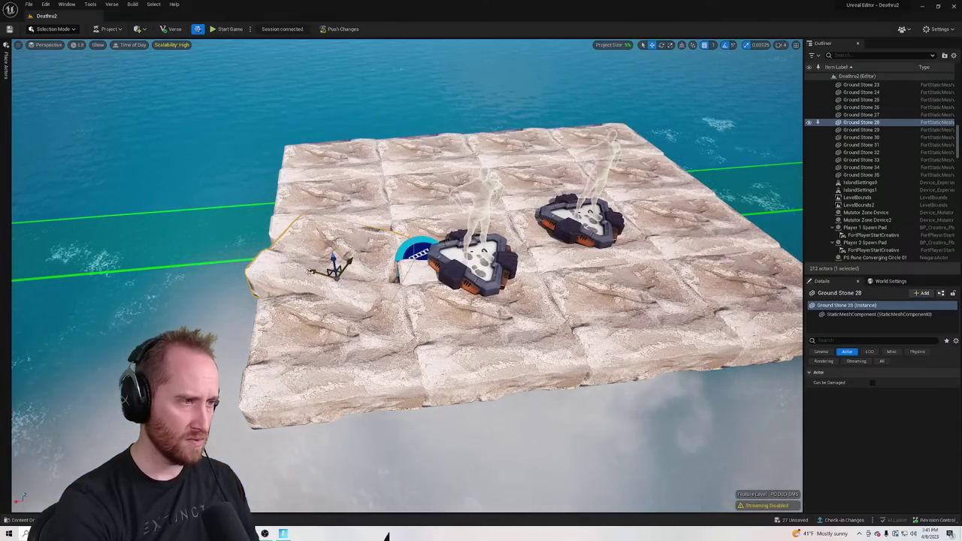
drag(310, 272, 338, 269)
key(ctrl+z)
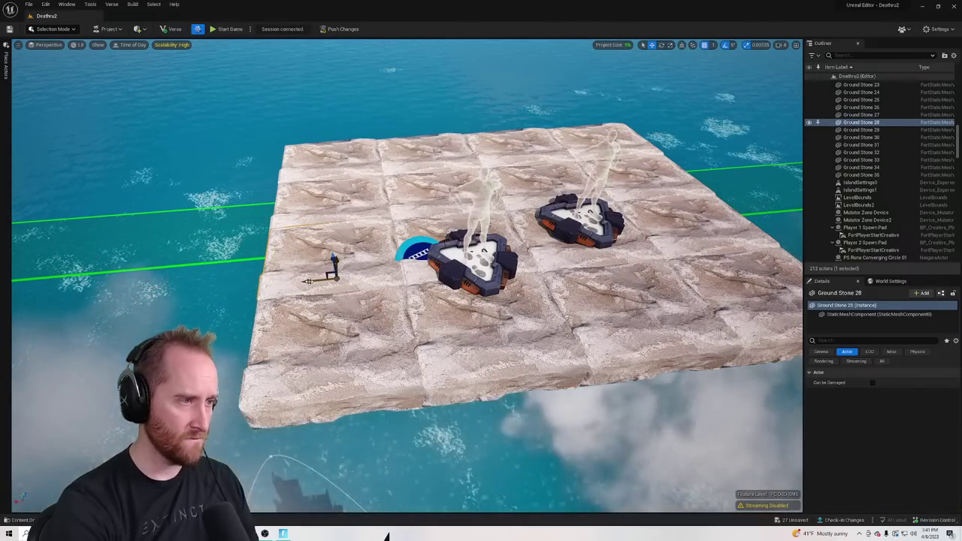
Duplicate the edge stone tile toward the spawn pads and scale the copy up to span many of the small tiles
alt+drag(308, 282, 397, 269)
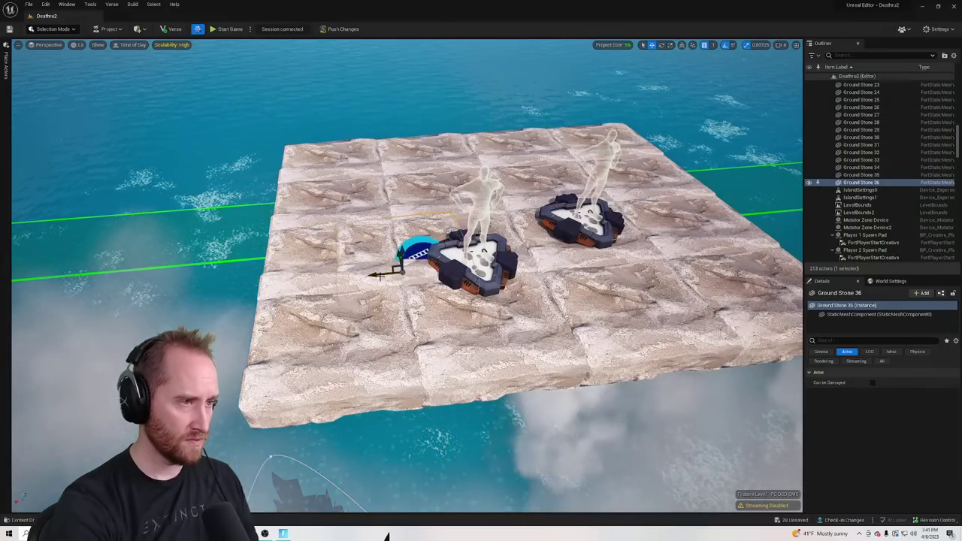
click(669, 46)
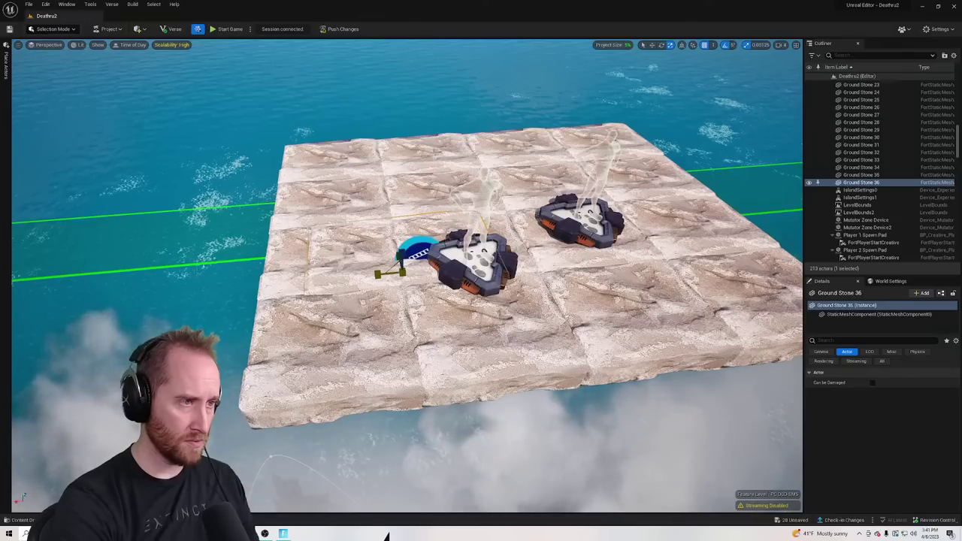
drag(395, 255, 386, 232)
drag(447, 304, 439, 297)
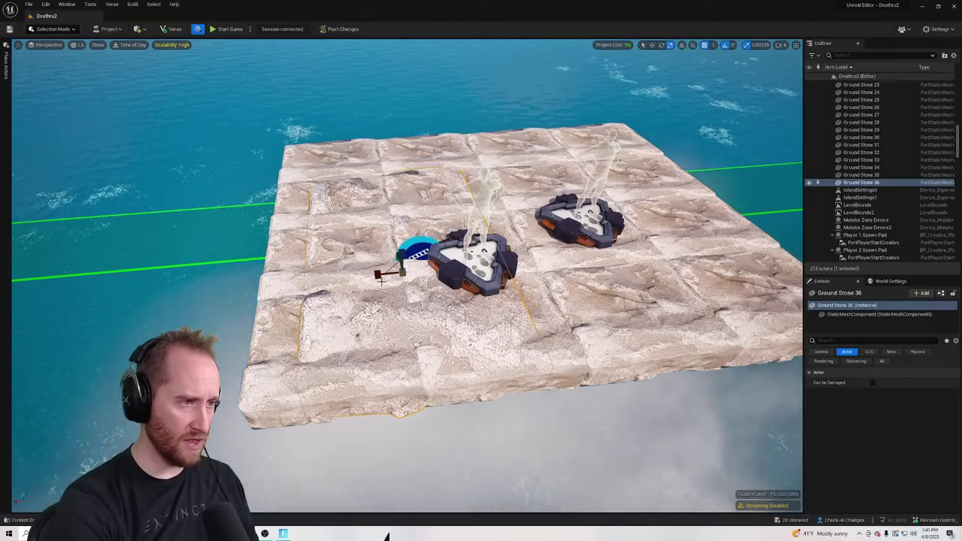
drag(378, 276, 361, 278)
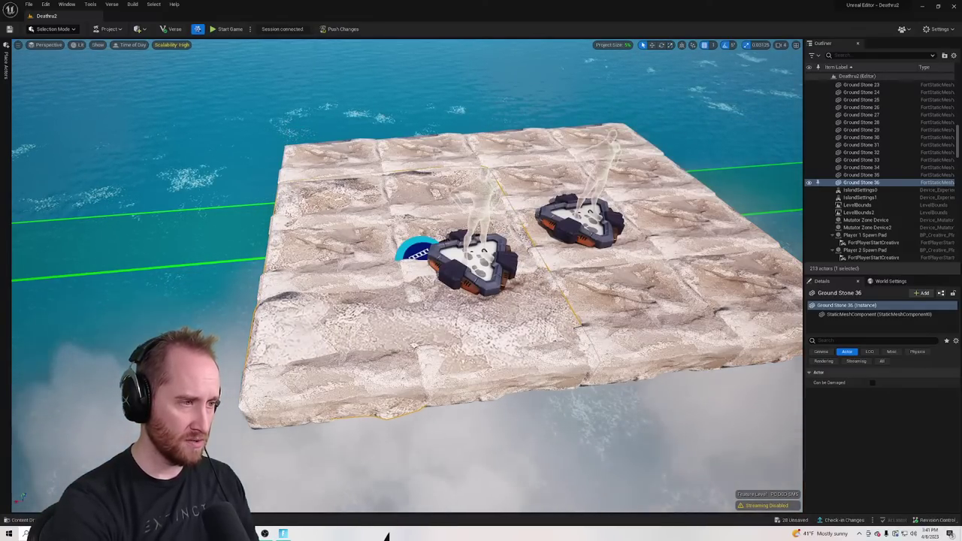
Nudge the enlarged ground stone into line with the platform edge and raise it slightly above the small tiles
key(a)
right_drag(363, 218, 382, 215)
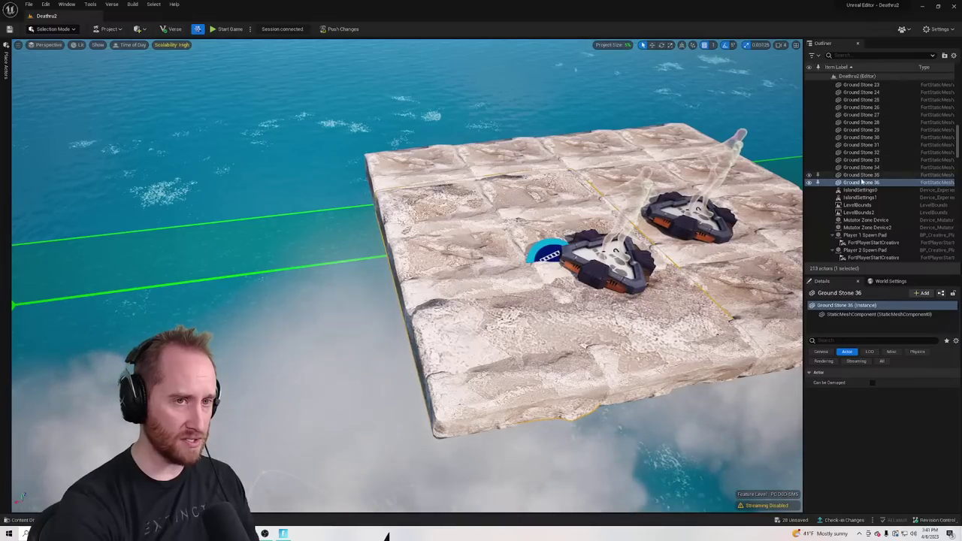
click(651, 44)
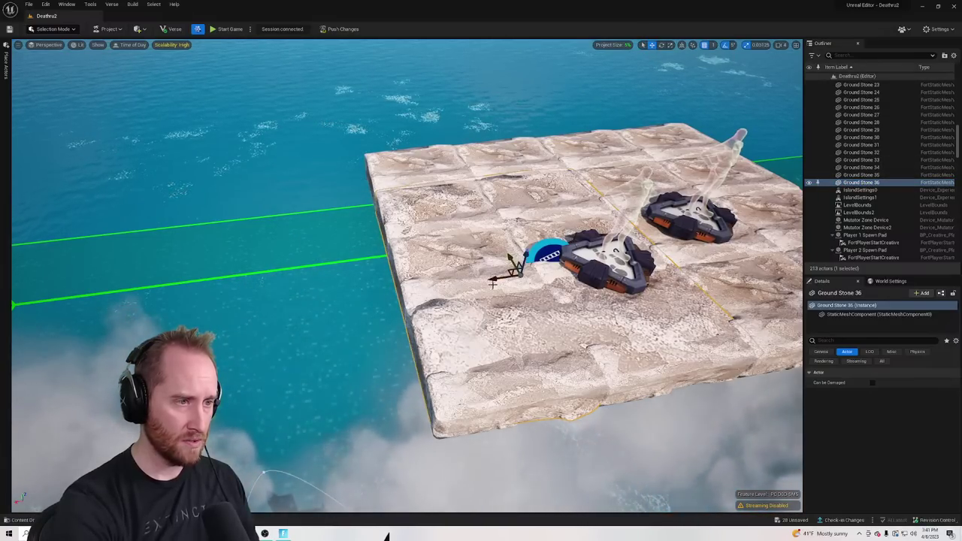
mouse_move(492, 282)
mouse_down()
mouse_move(520, 275)
mouse_move(496, 284)
mouse_up()
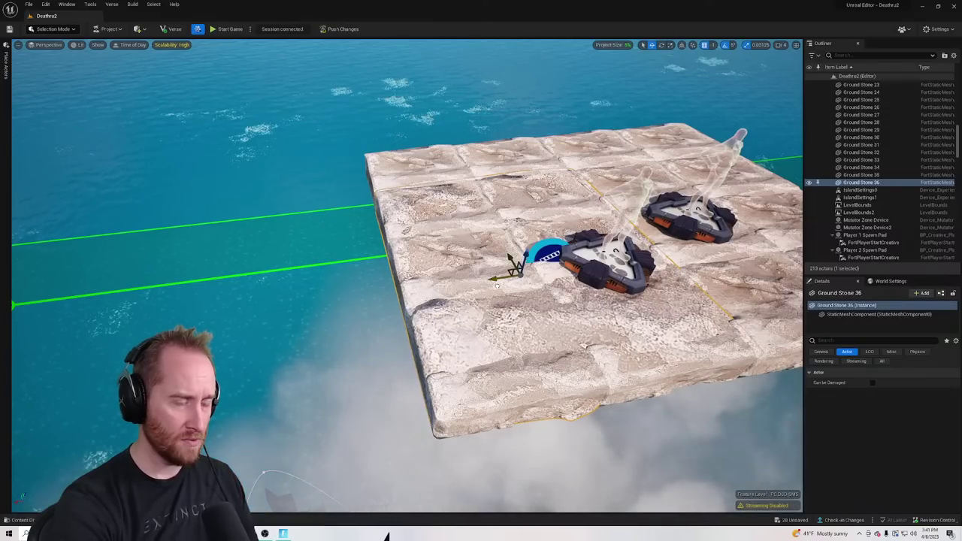
drag(526, 255, 528, 251)
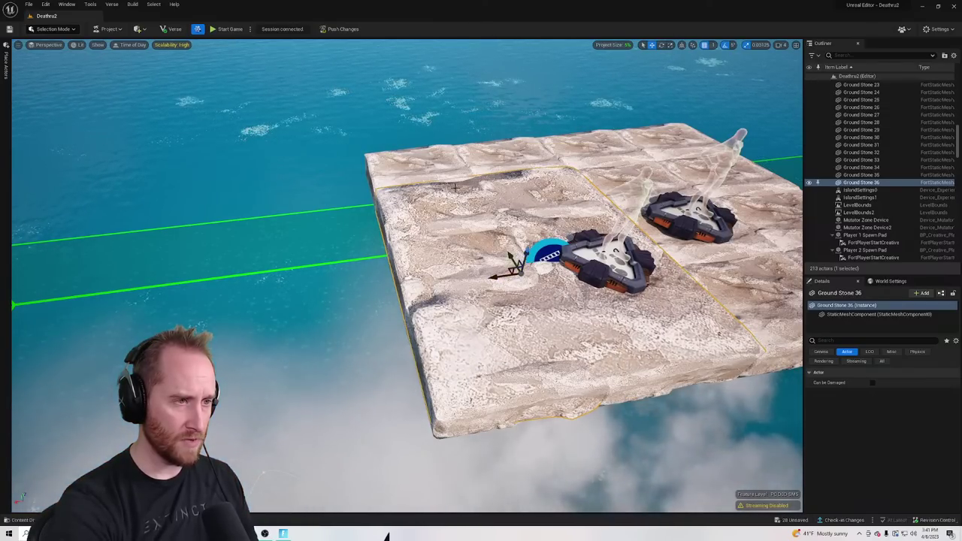
Duplicate the enlarged ground stone three times to cover the rest of the spawn platform
right_drag(455, 188, 436, 194)
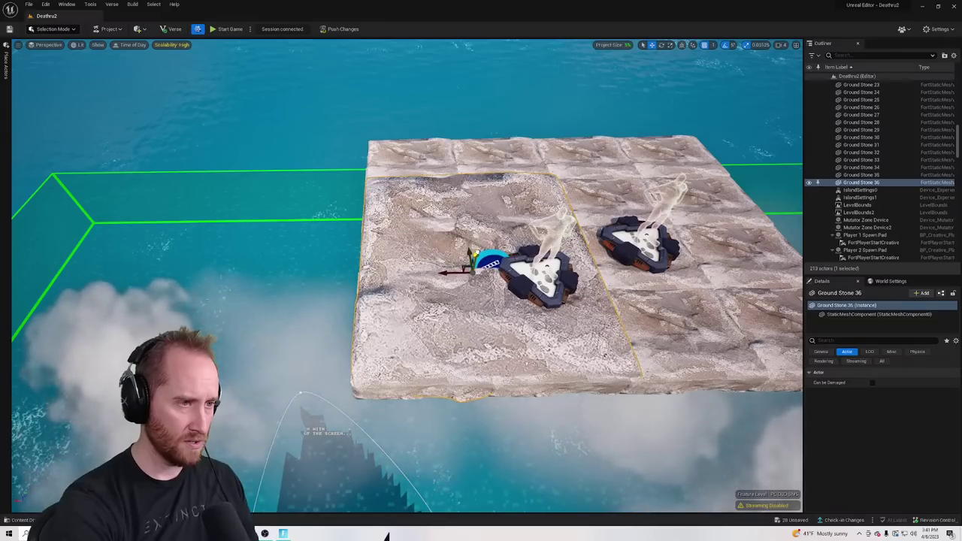
alt+drag(444, 273, 643, 272)
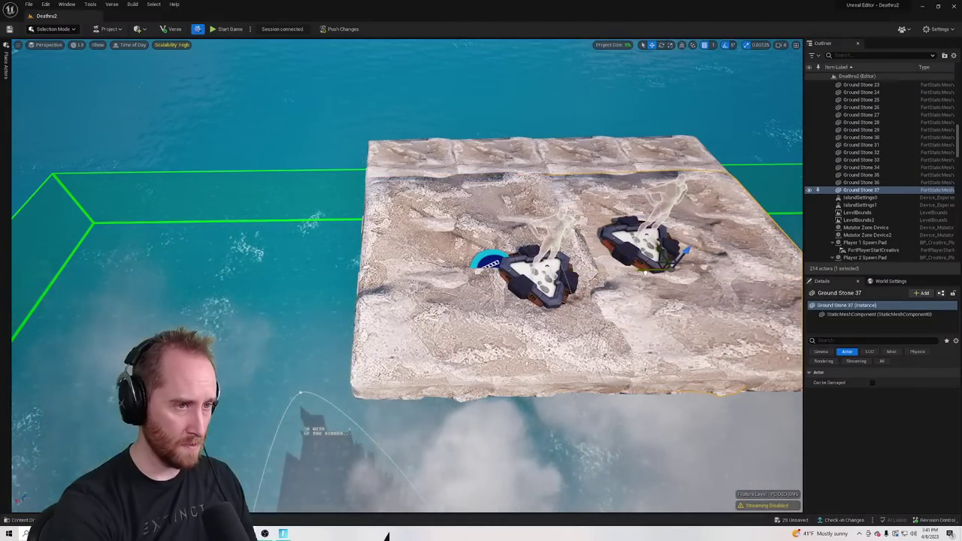
mouse_move(572, 216)
right_down()
mouse_move(631, 229)
mouse_move(572, 216)
right_up()
key(a)
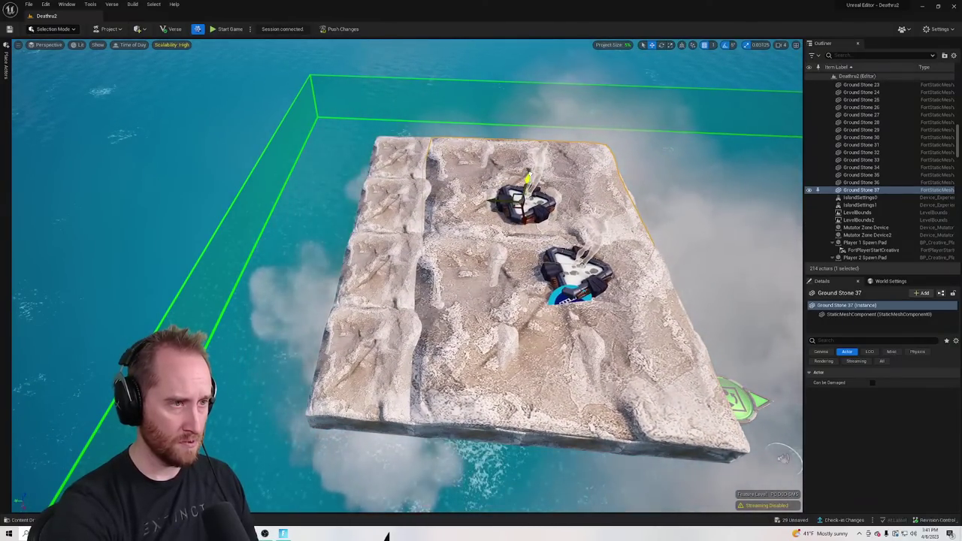
click(507, 301)
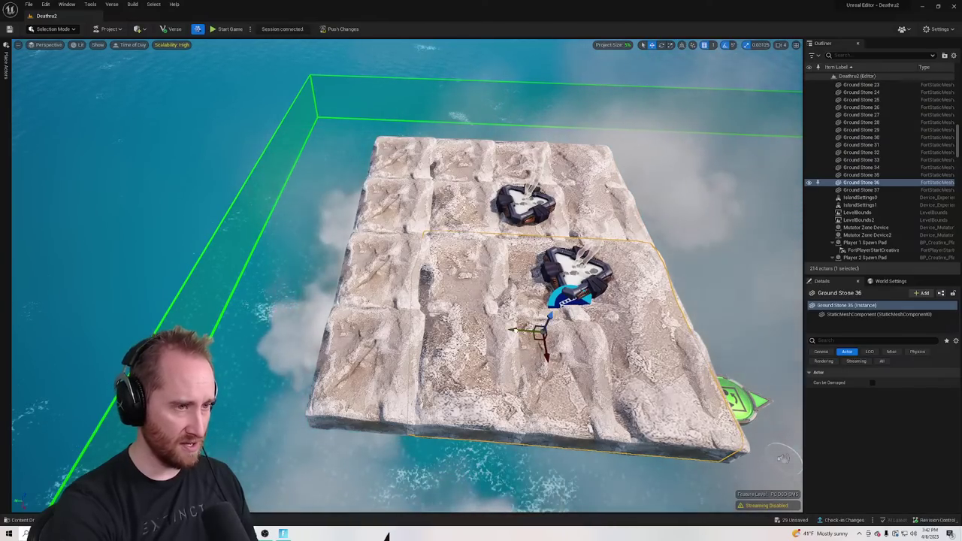
alt+drag(515, 329, 473, 212)
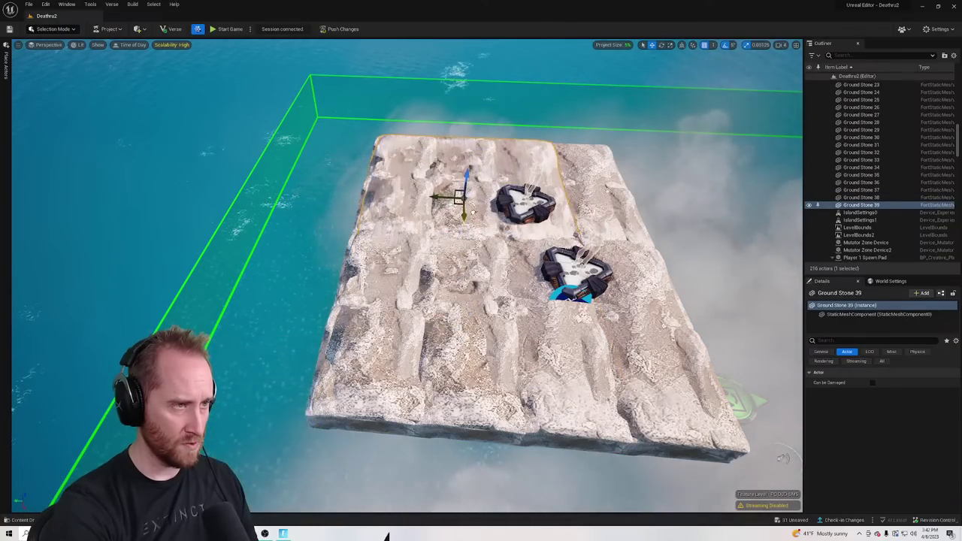
Adjust the placement of the duplicated ground stones beside the spawn pads to vary the rocky surface
right_drag(472, 215, 349, 207)
drag(362, 256, 558, 151)
click(661, 45)
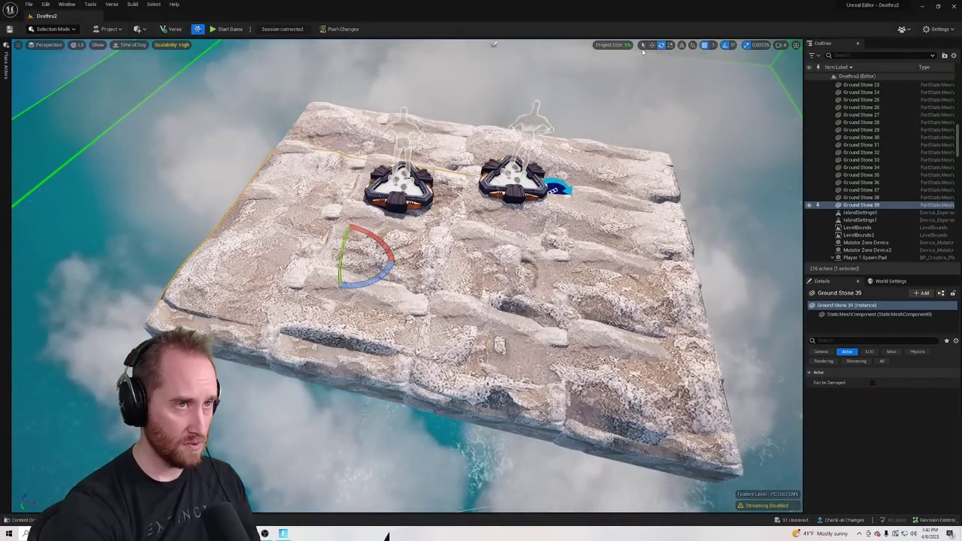
key(w)
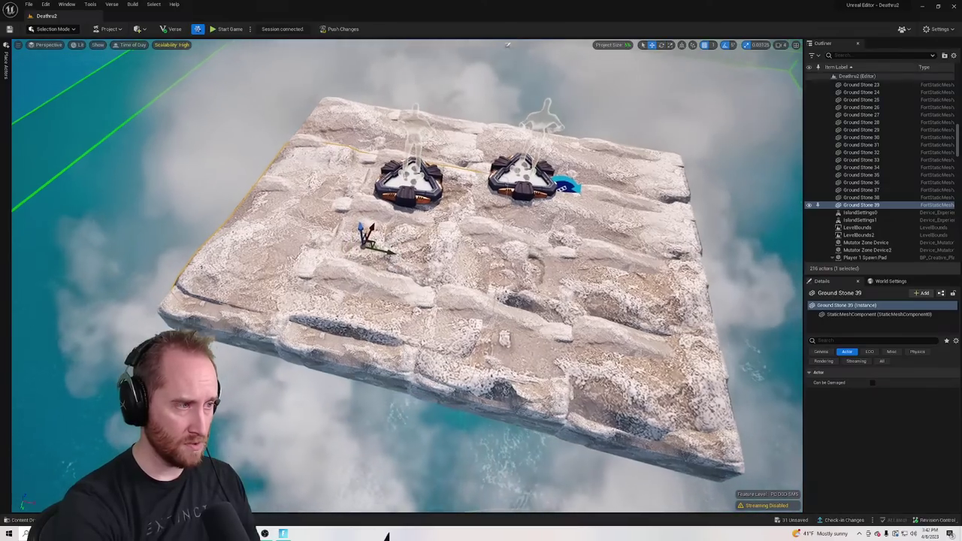
right_drag(557, 150, 575, 150)
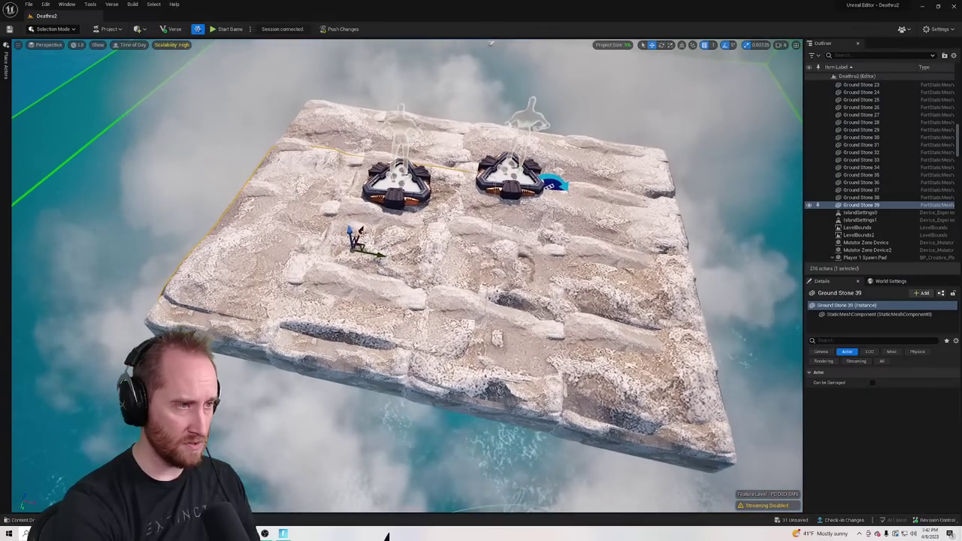
drag(363, 228, 377, 269)
right_drag(439, 257, 420, 289)
key(d)
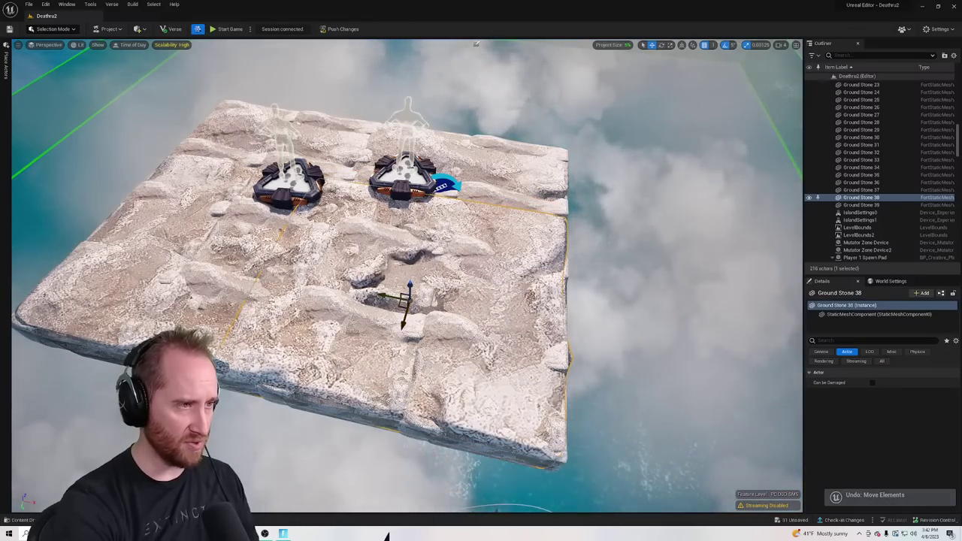
right_drag(481, 271, 455, 244)
right_drag(517, 93, 798, 94)
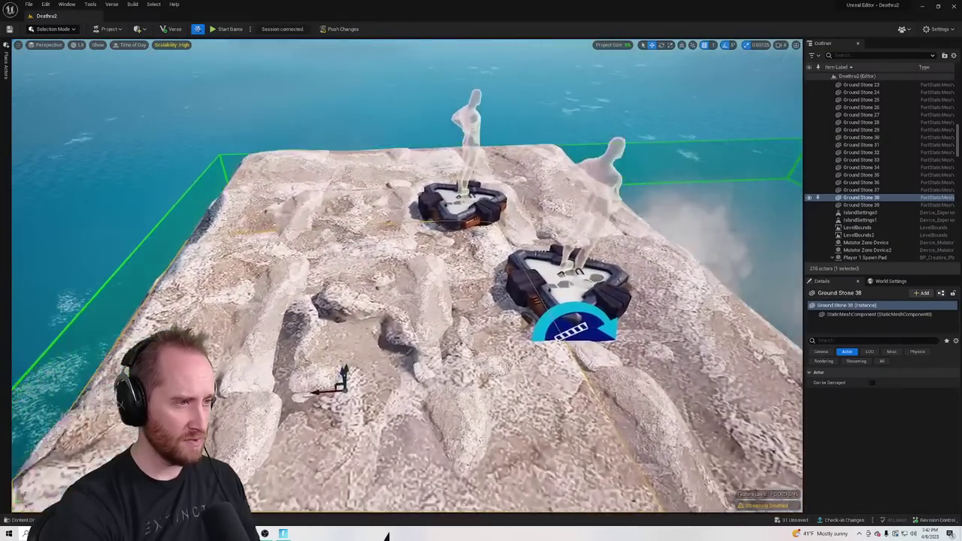
right_drag(481, 271, 481, 218)
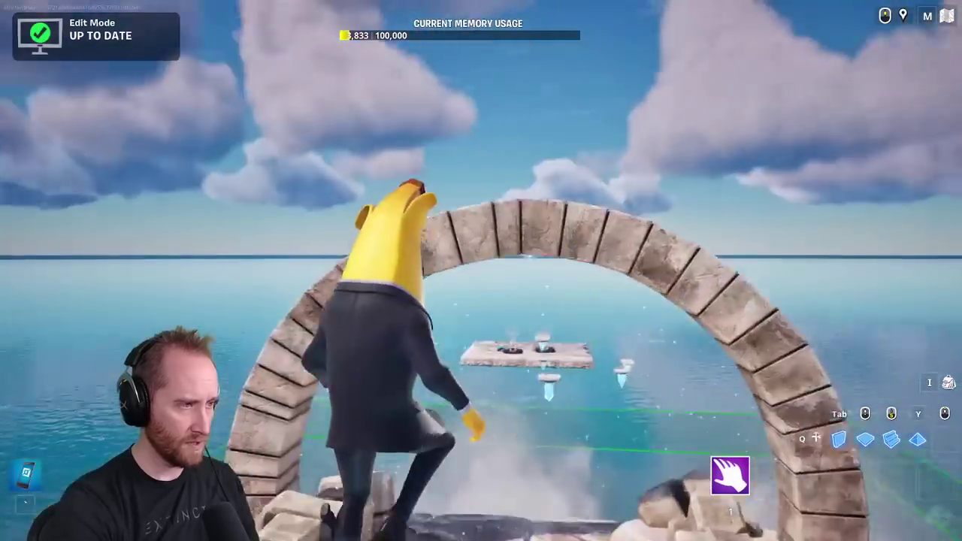
Fly to the spawn platform in the Fortnite edit session and walk around the spawn pads to inspect the stone surface
key(space)
key(space)
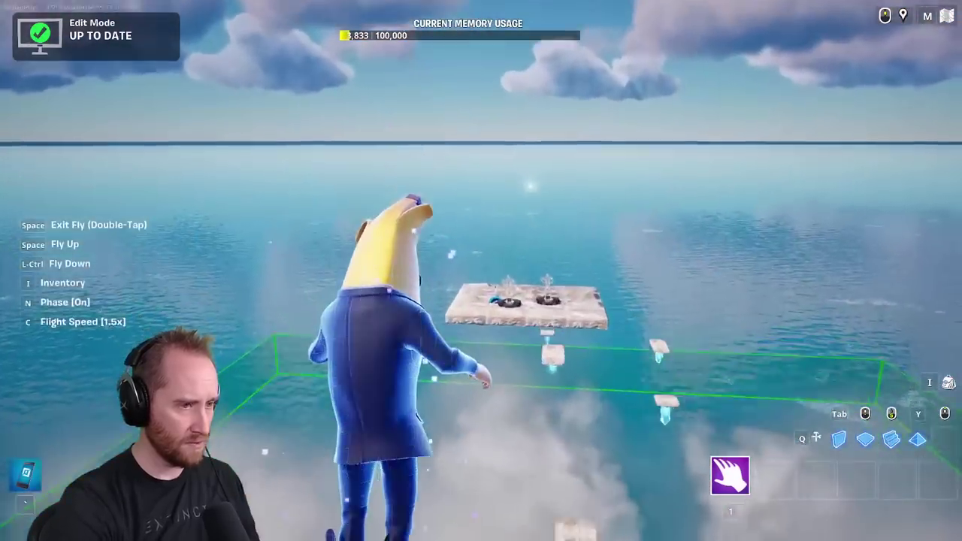
key(w)
key(space)
key(space)
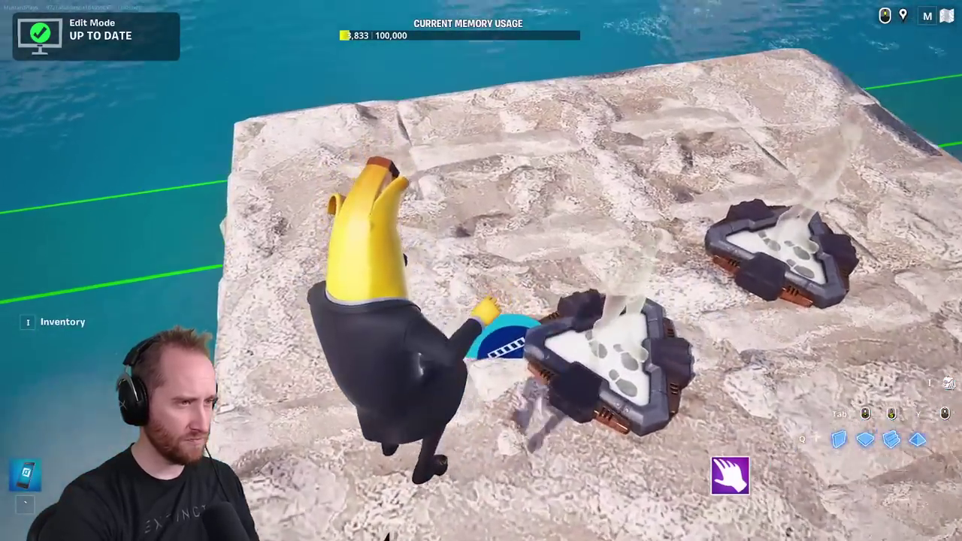
key(s)
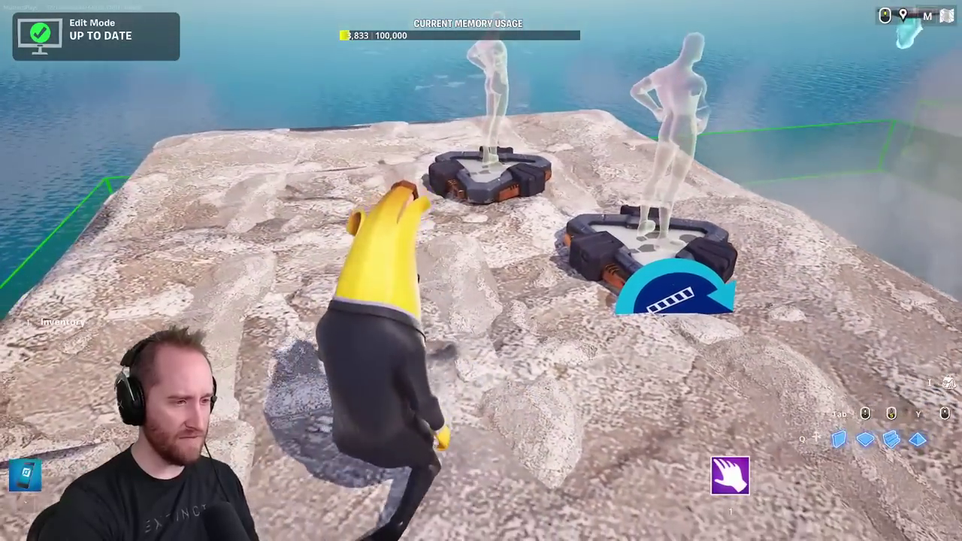
key(w)
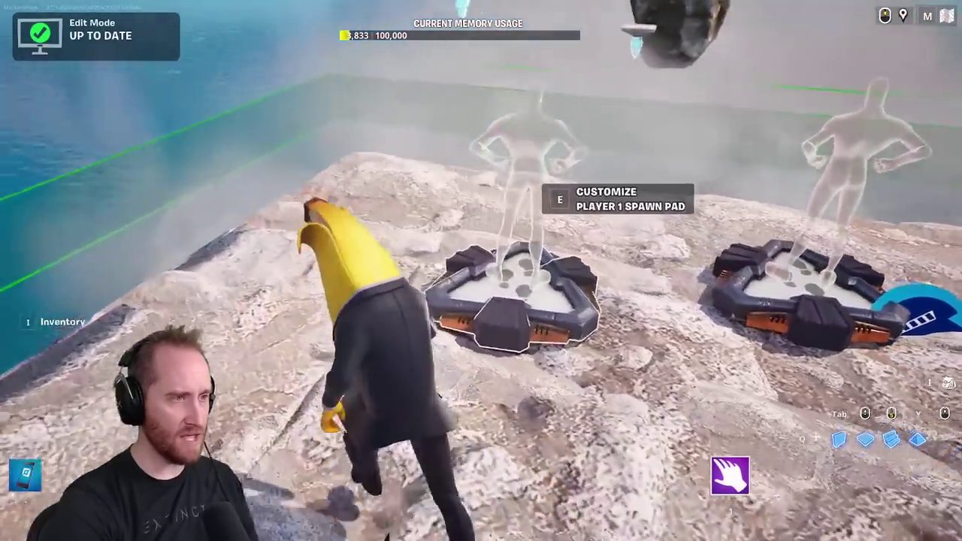
key(w)
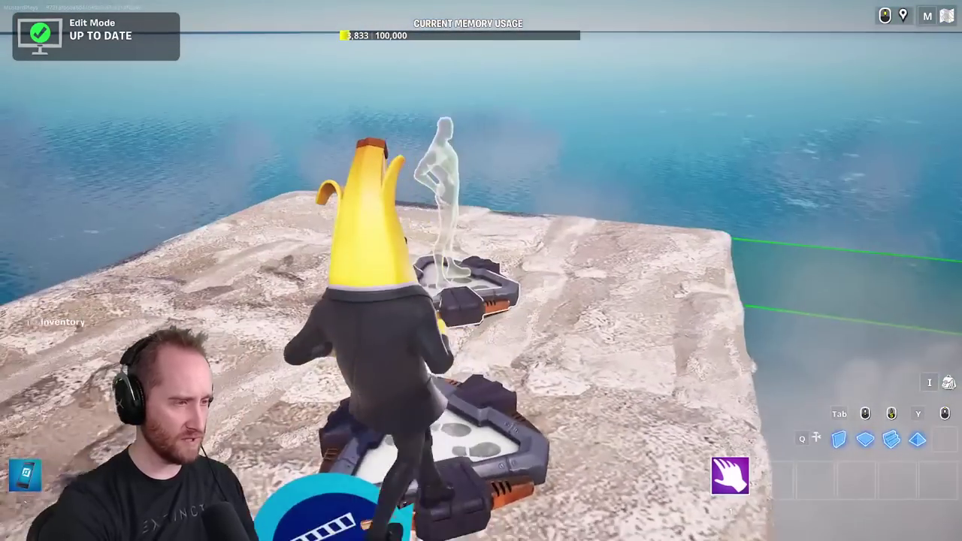
Switch back to Unreal Editor and place the SM_Temple_Pillar_01 mesh from Deathru2 Content on the far side of the spawn platform
key(alt+Tab)
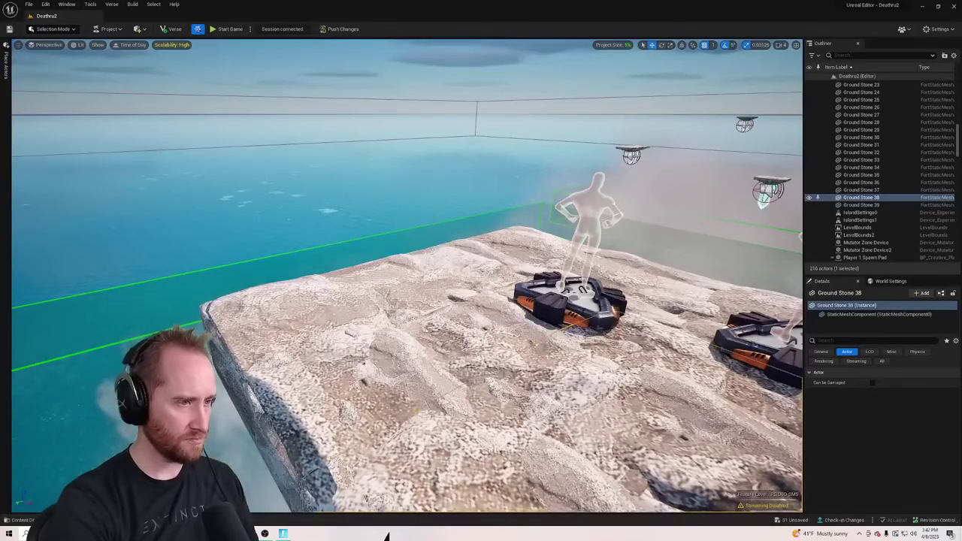
key(s)
right_drag(363, 294, 266, 409)
click(21, 519)
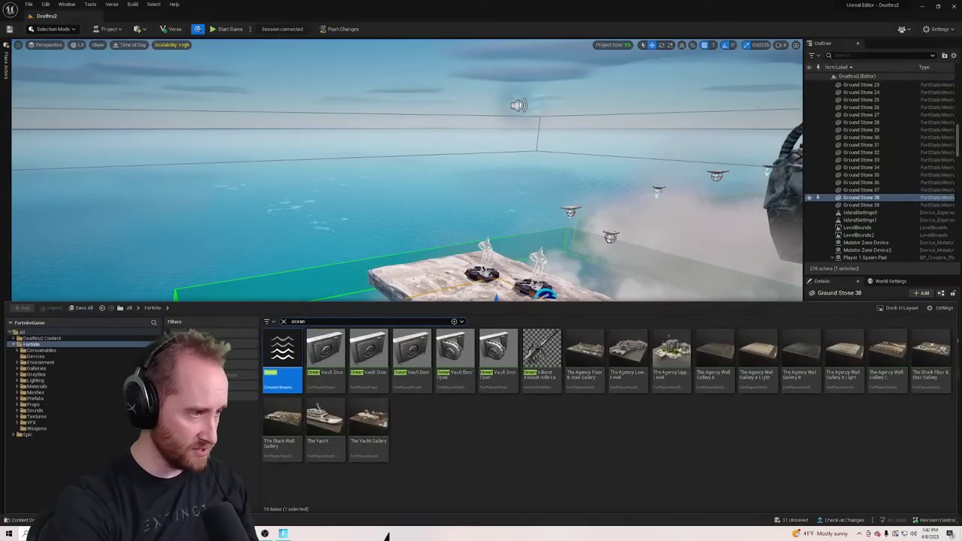
click(43, 338)
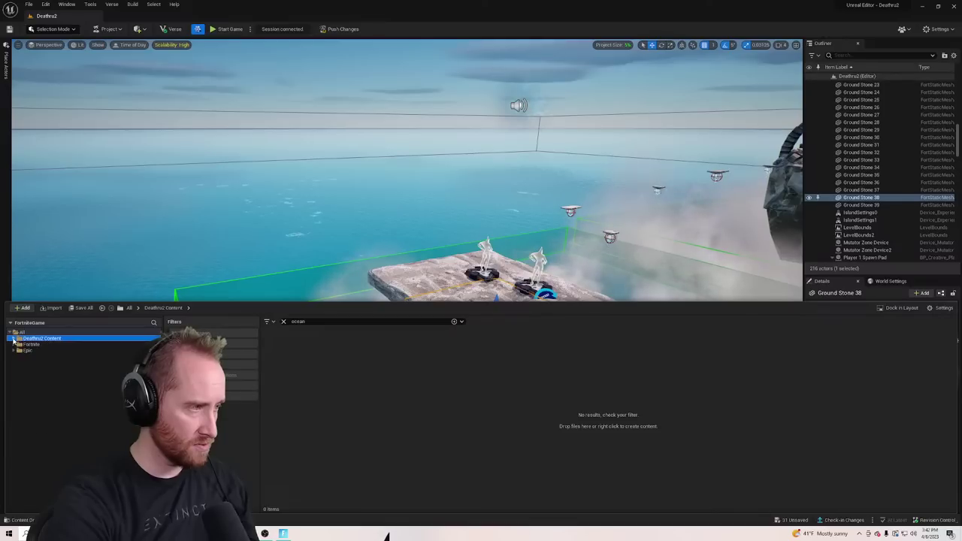
click(284, 321)
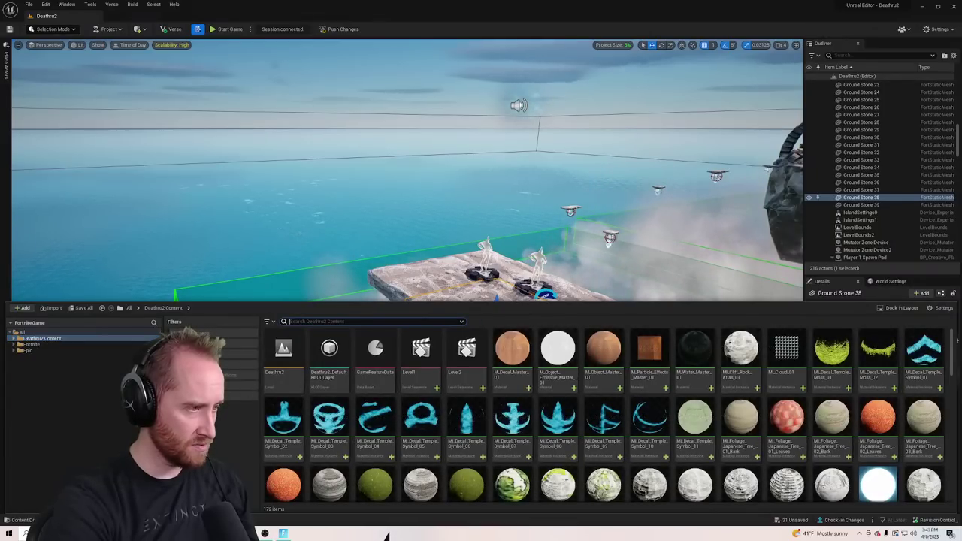
scroll(557, 451, down, 10)
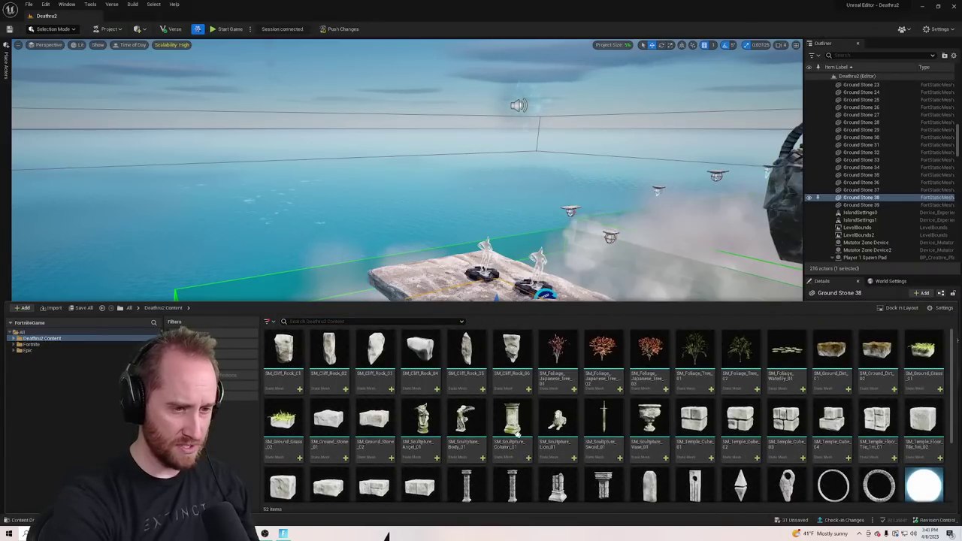
scroll(557, 451, down, 2)
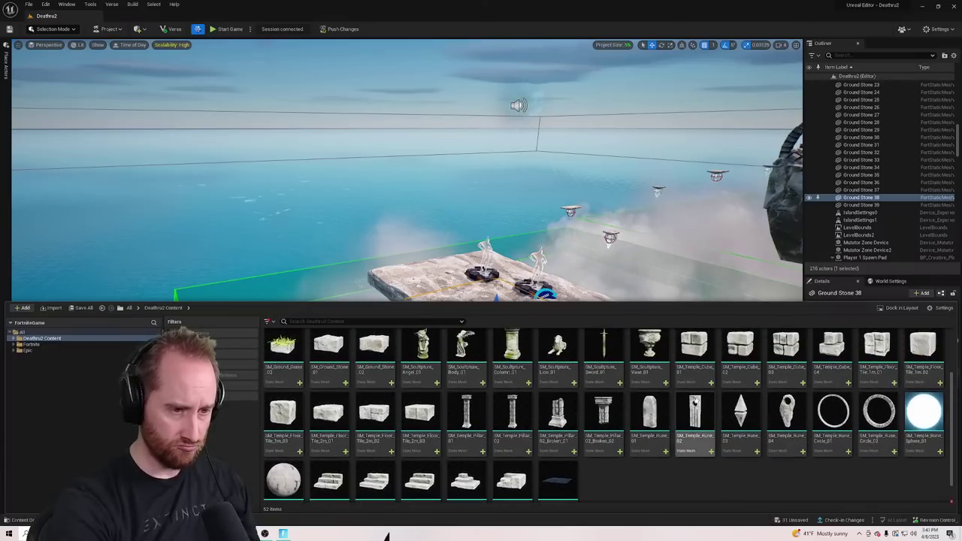
drag(512, 347, 454, 263)
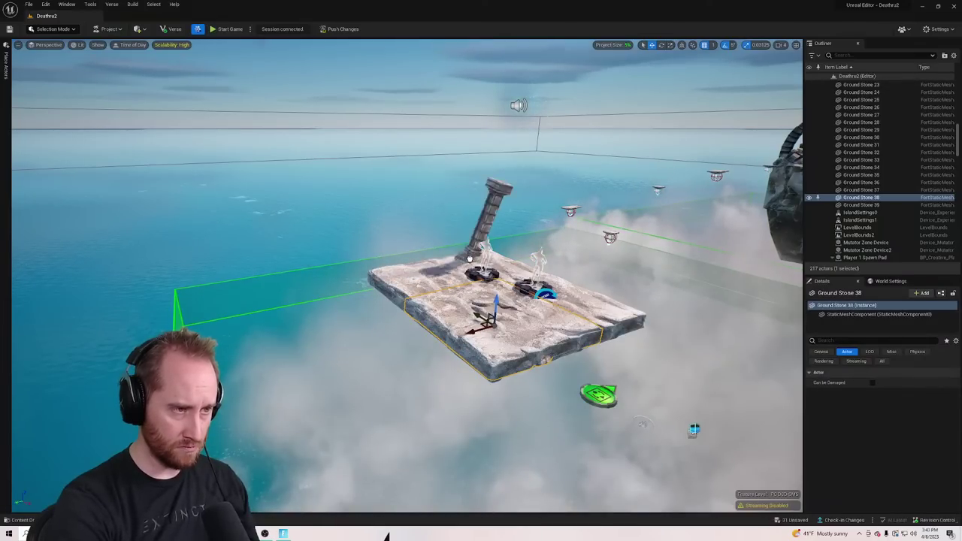
Select and focus the new temple pillar, and move it into the corner of the stone platform
click(478, 254)
key(f)
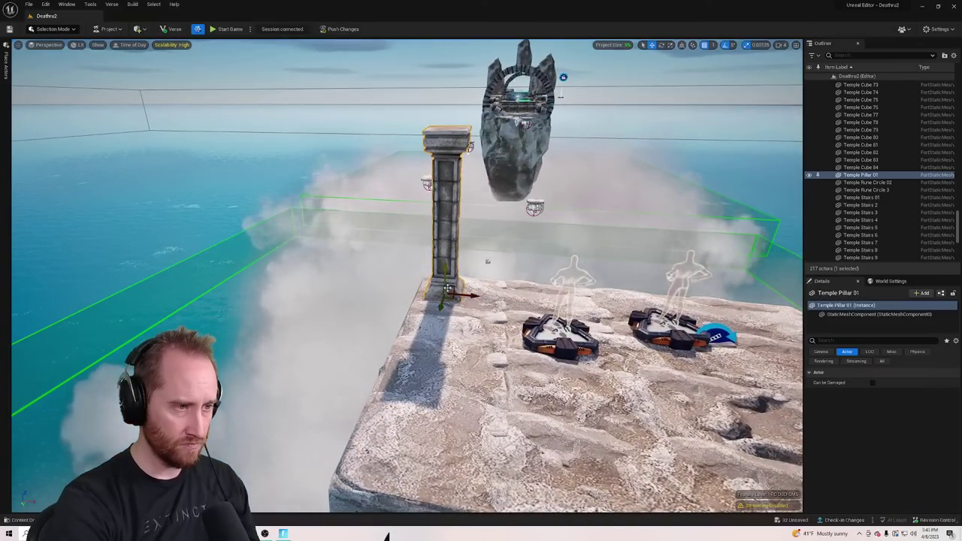
drag(443, 303, 448, 294)
key(w)
right_drag(488, 262, 509, 272)
drag(502, 277, 477, 277)
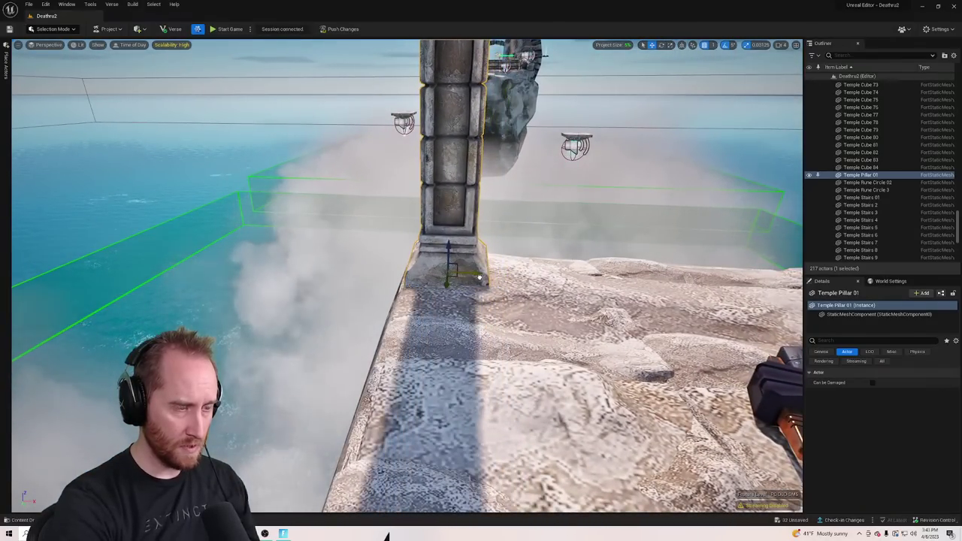
Undo the placement of the temple pillar in the corner of the stone spawn platform
key(s)
right_drag(478, 277, 421, 248)
right_drag(481, 331, 547, 367)
key(s)
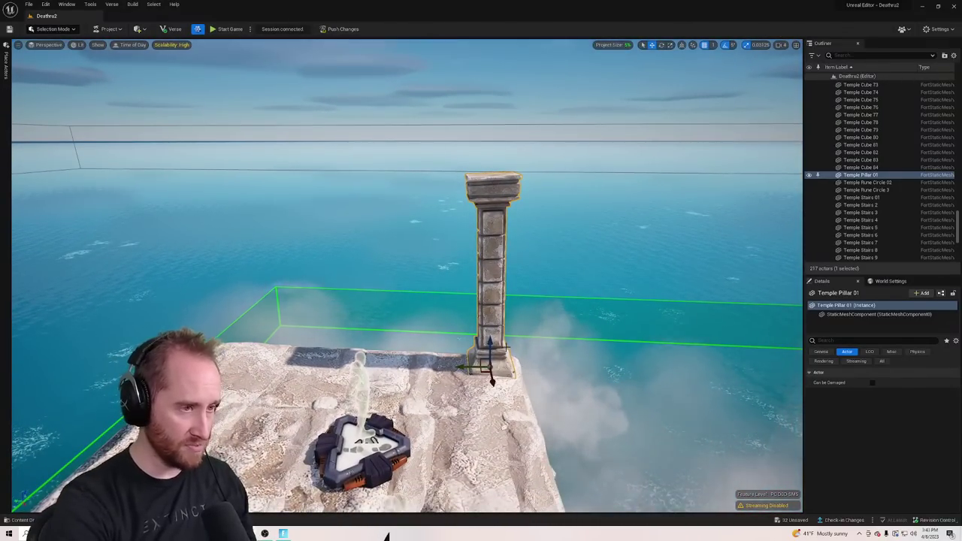
key(ctrl+z)
key(ctrl+z)
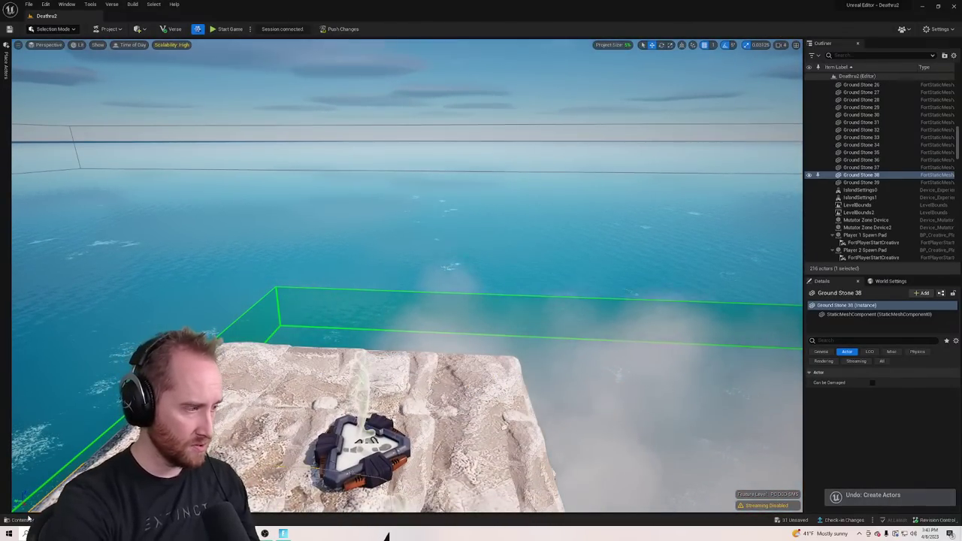
Try placing SM_Temple_Pillar_01 and SM_Temple_Pillar_02 from Deathru2 Content on the spawn platform, undoing each placement
click(21, 520)
drag(456, 417, 602, 302)
right_drag(598, 348, 673, 360)
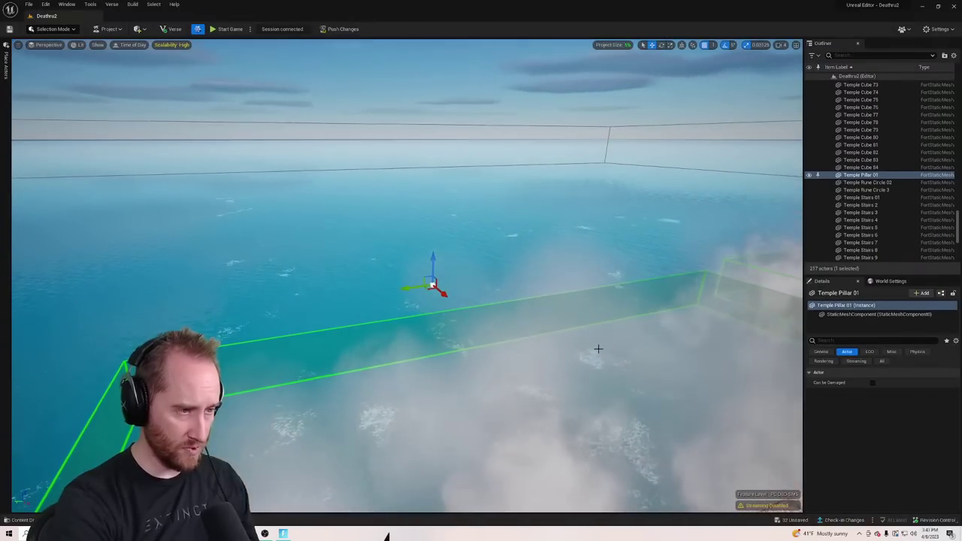
key(ctrl+z)
key(f)
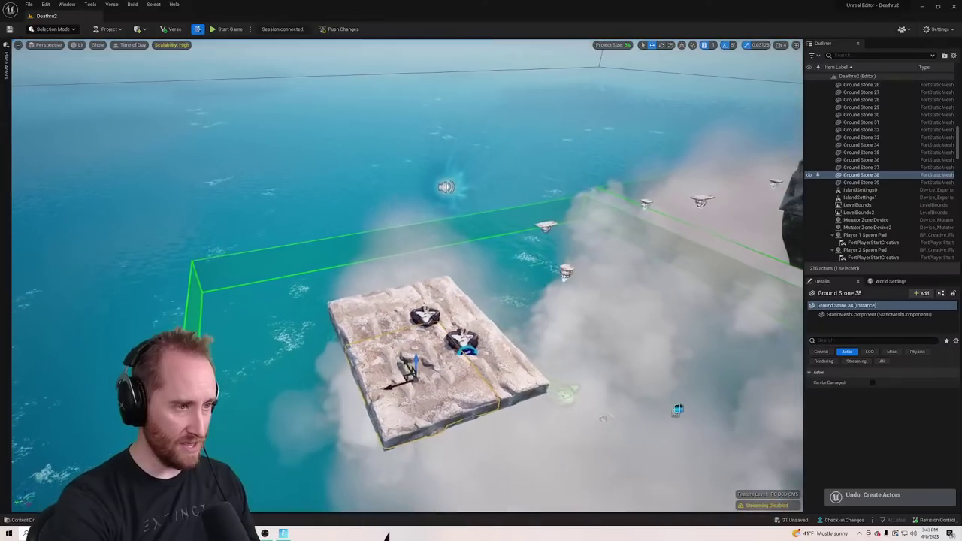
key(ctrl+space)
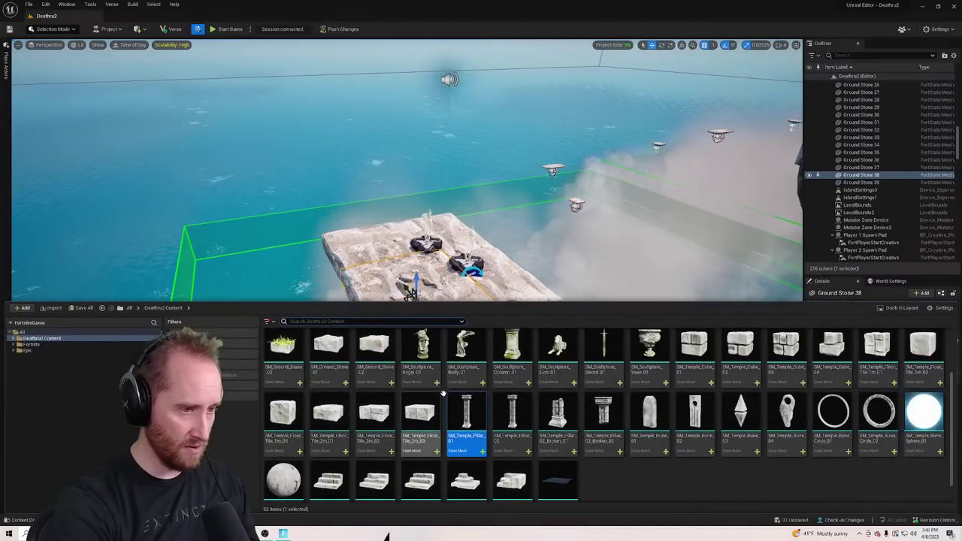
drag(473, 417, 485, 265)
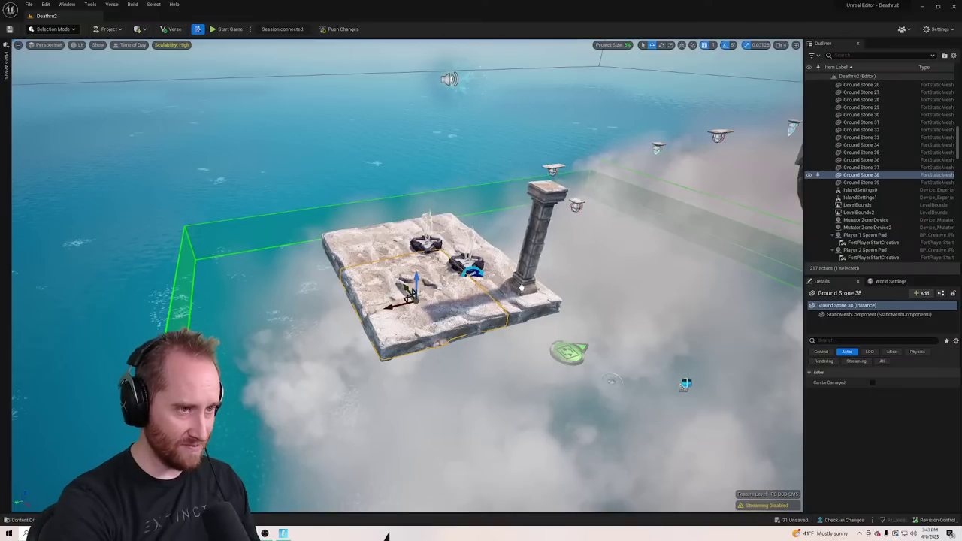
key(ctrl+z)
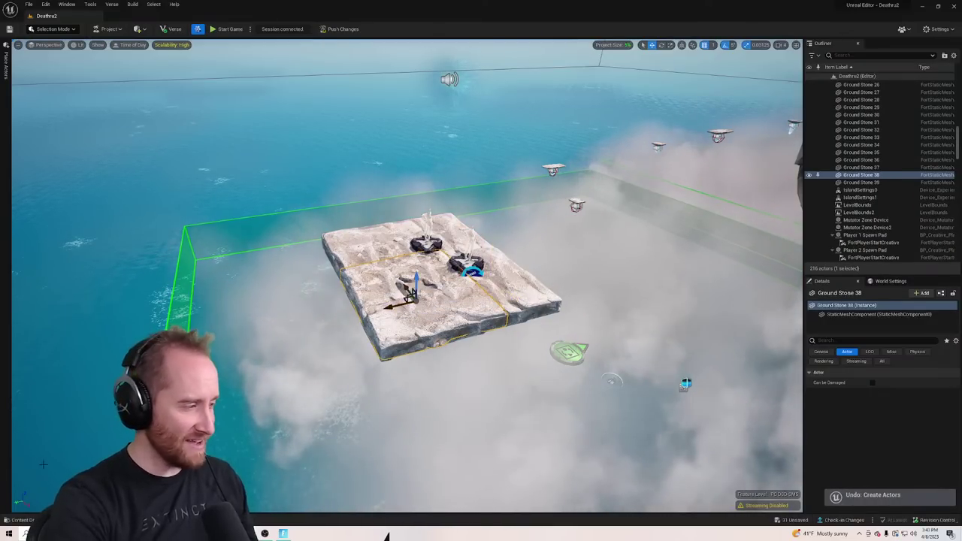
Place the Plane mesh from the Fortnite content folder below the spawn platform, and undo its trial move
click(23, 520)
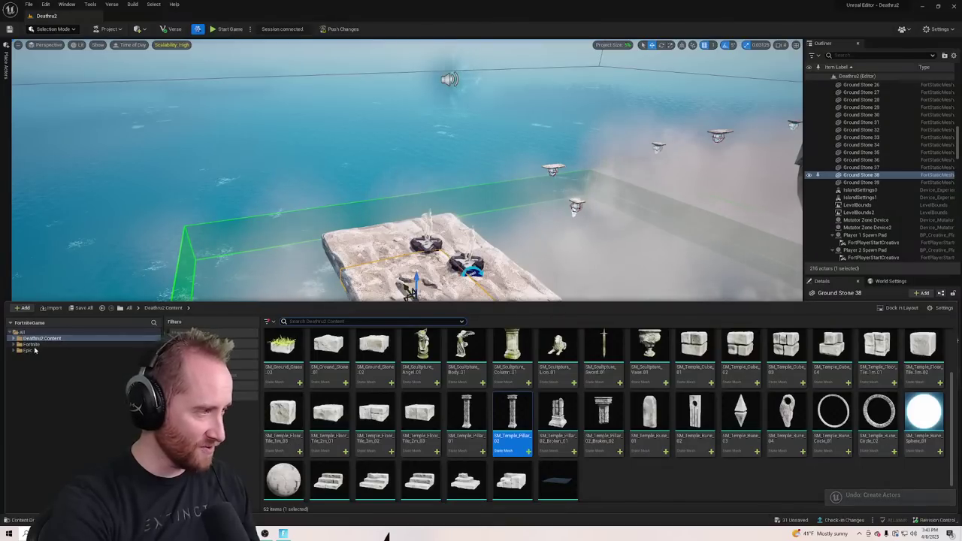
click(30, 345)
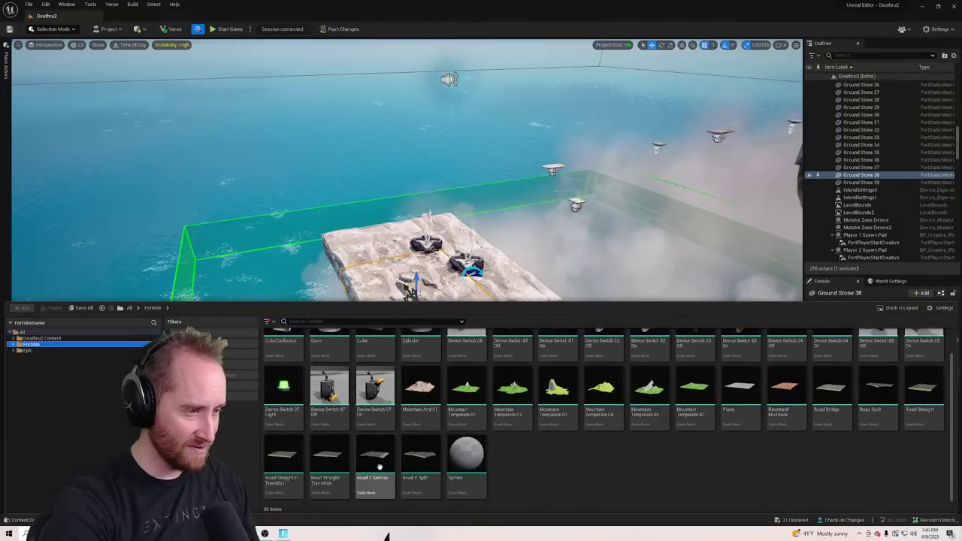
scroll(467, 435, up, 1)
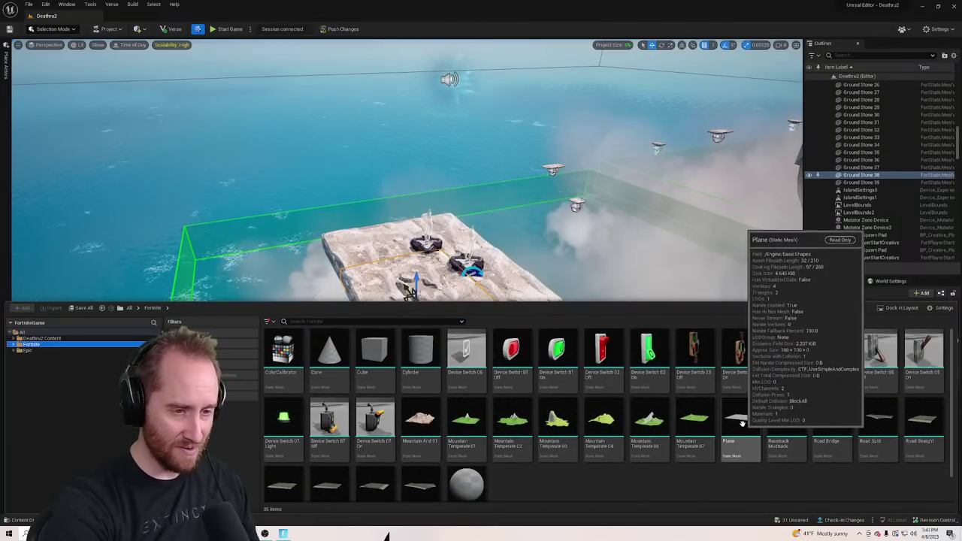
drag(737, 423, 594, 293)
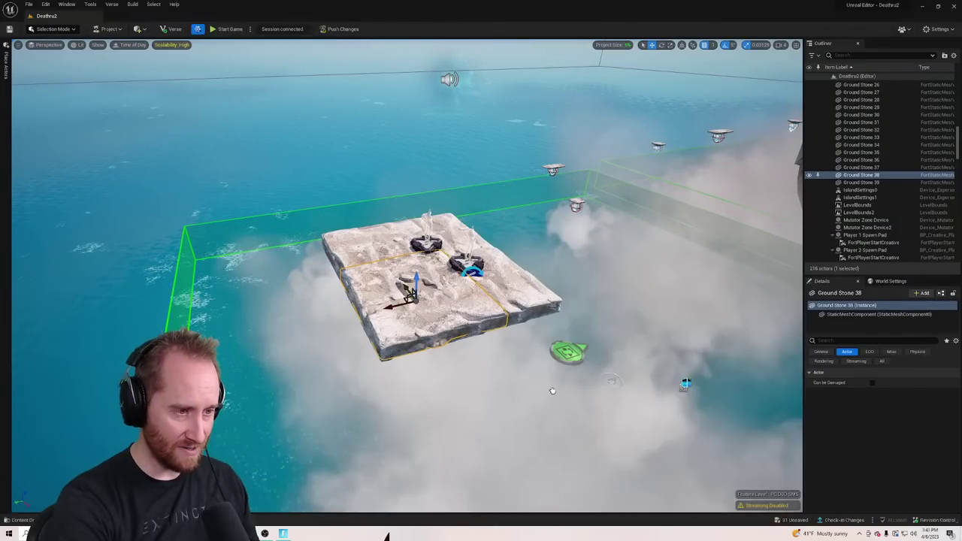
drag(553, 391, 554, 392)
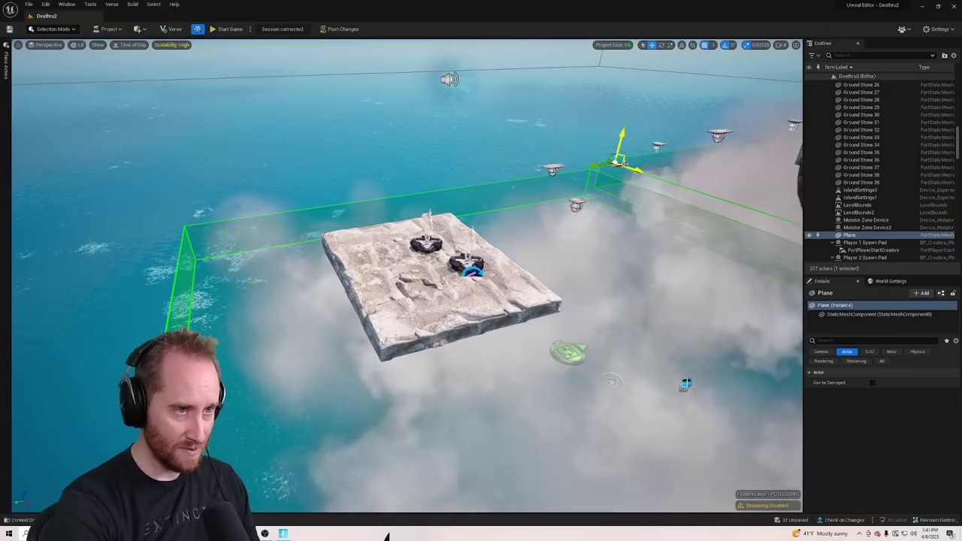
key(ctrl+z)
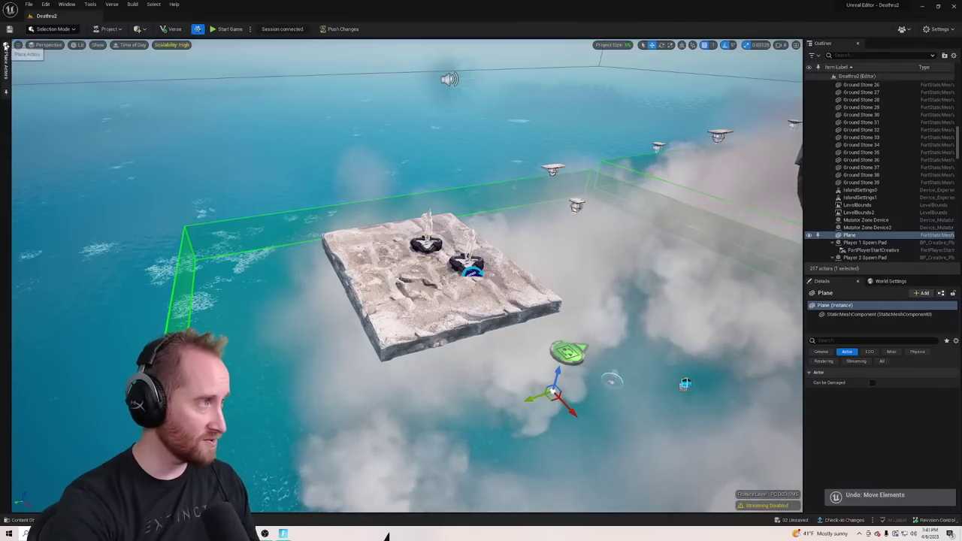
Try placing a basic cube shape on the corner of the spawn platform, and undo it
click(6, 60)
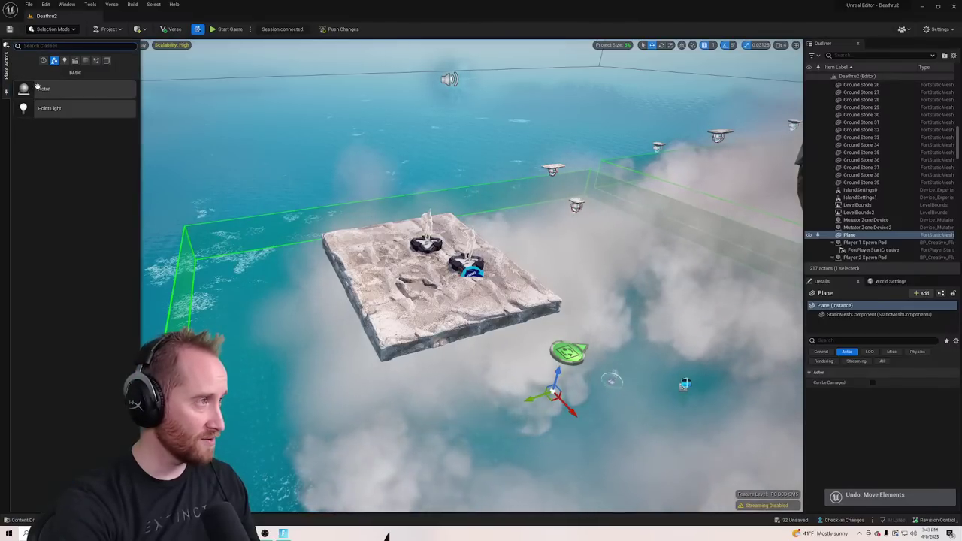
click(81, 61)
drag(45, 91, 401, 288)
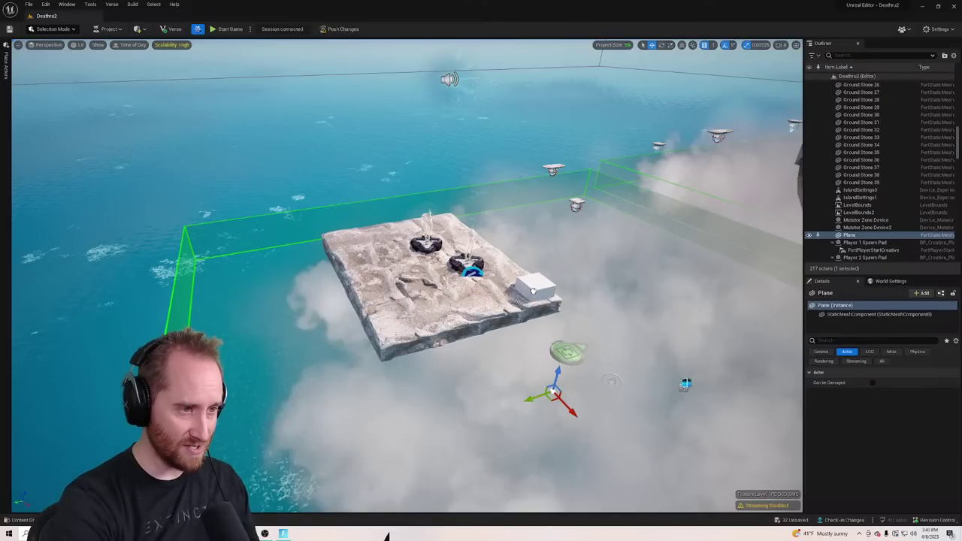
key(ctrl+z)
right_drag(533, 291, 496, 338)
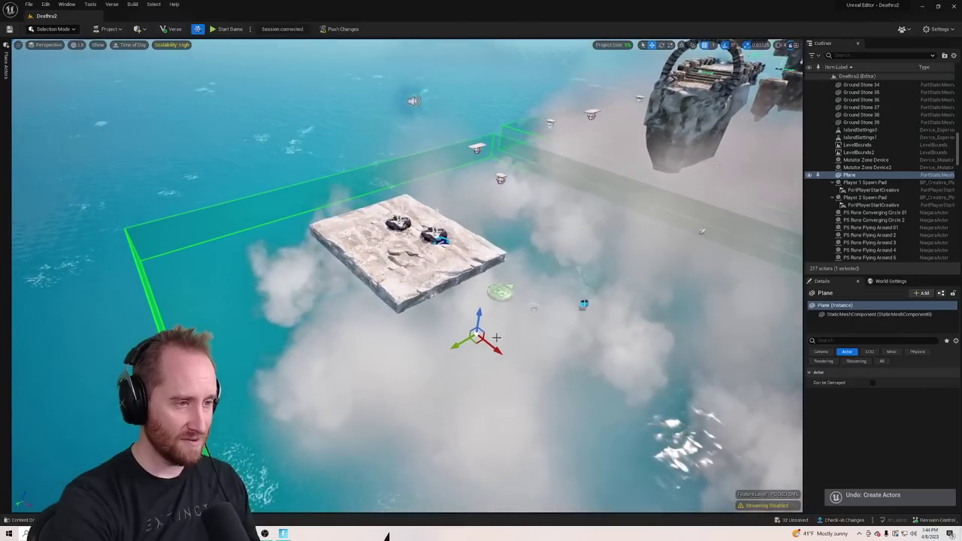
Move the plane up into the air beyond the far edge of the spawn platform
drag(478, 315, 413, 275)
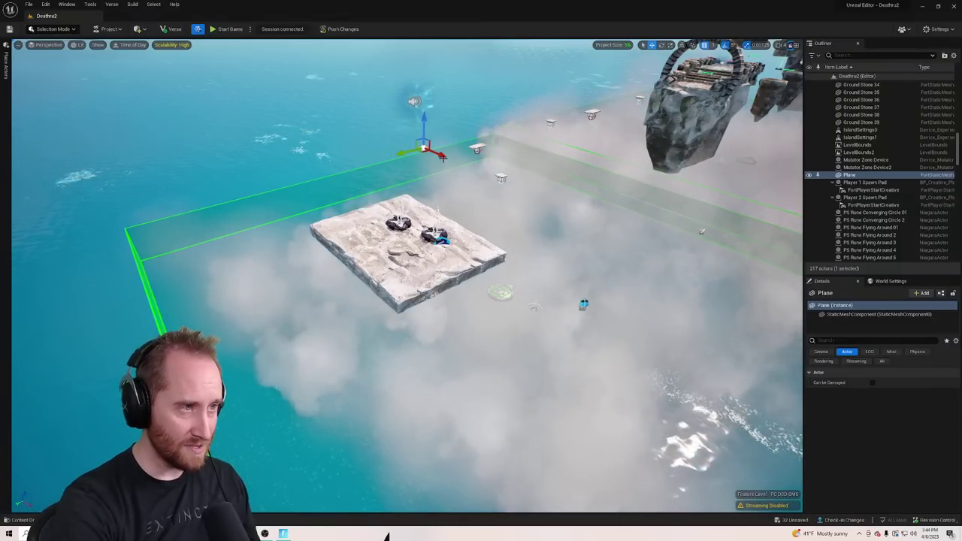
drag(566, 232, 490, 161)
key(w)
mouse_move(489, 162)
right_down()
mouse_move(492, 128)
mouse_move(494, 148)
right_up()
key(s)
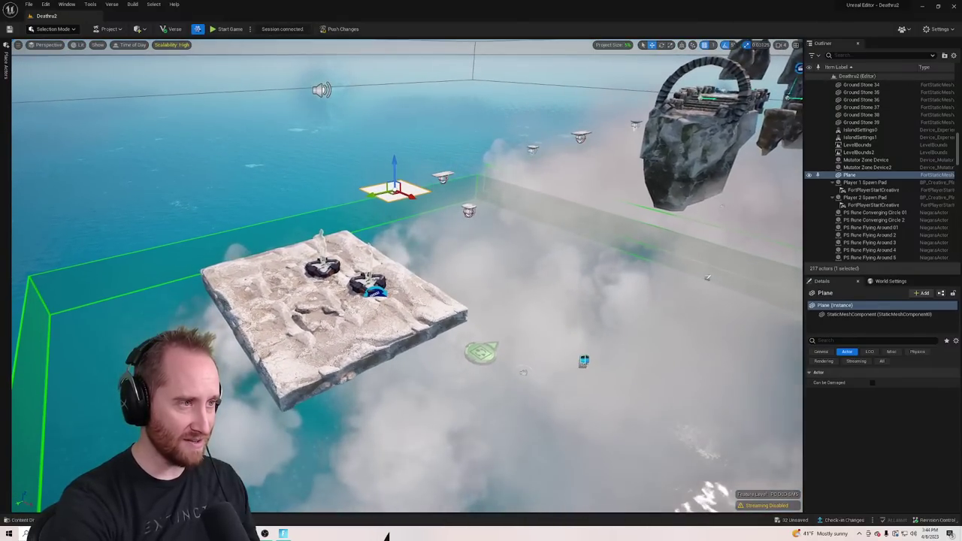
click(420, 241)
click(395, 190)
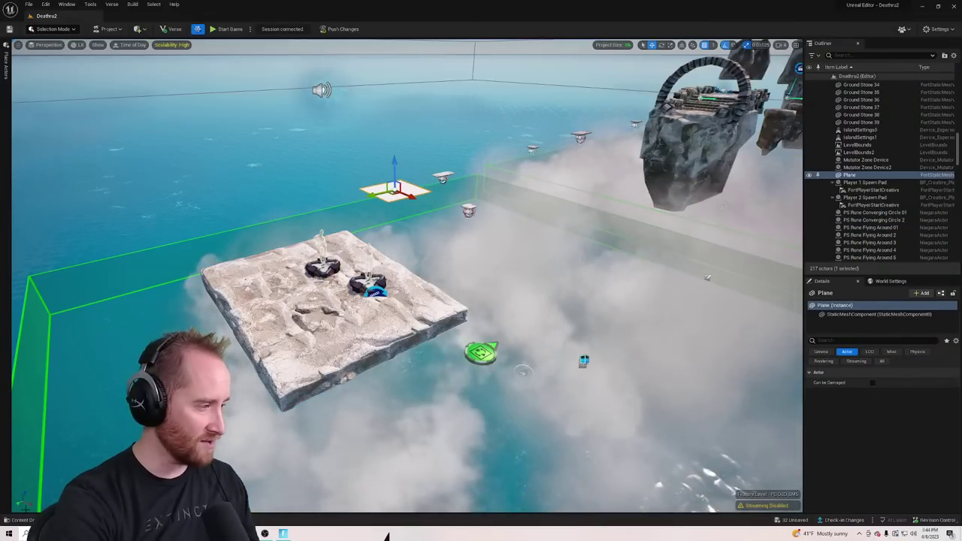
Place SM_Temple_Pillar_01 from Deathru2 Content on the spawn platform and move it into the corner facing the floating temple rock
click(19, 519)
click(39, 339)
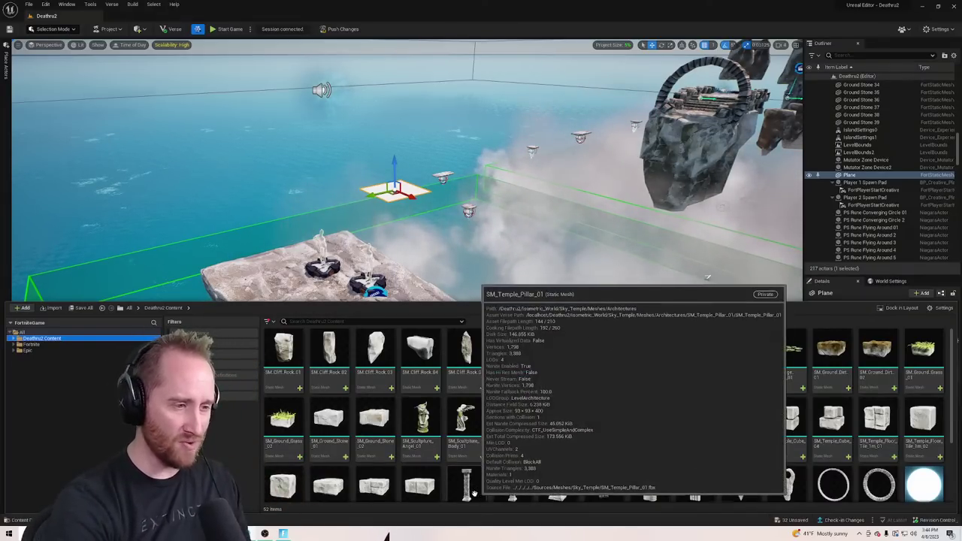
drag(468, 490, 396, 188)
right_drag(396, 188, 481, 197)
drag(488, 273, 242, 379)
key(f)
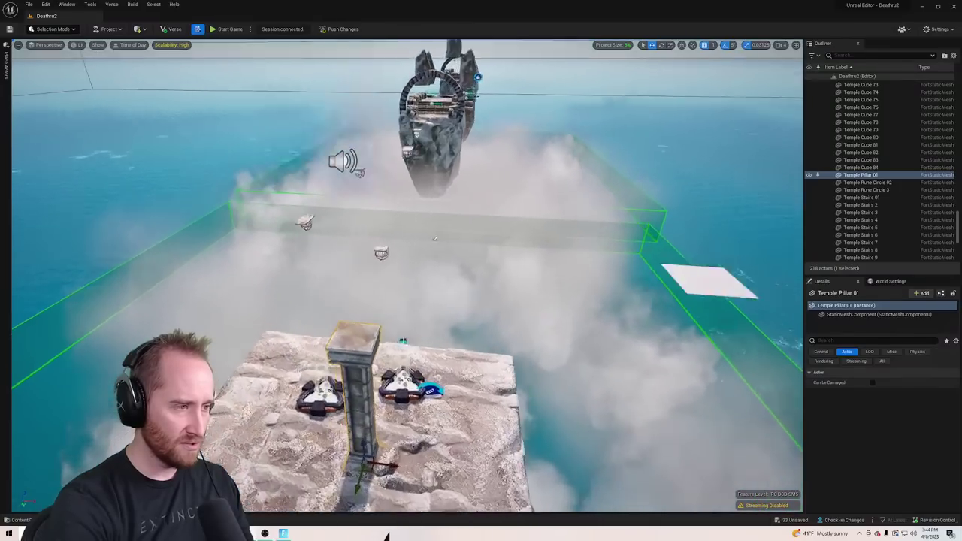
drag(439, 451, 247, 295)
right_drag(259, 301, 448, 301)
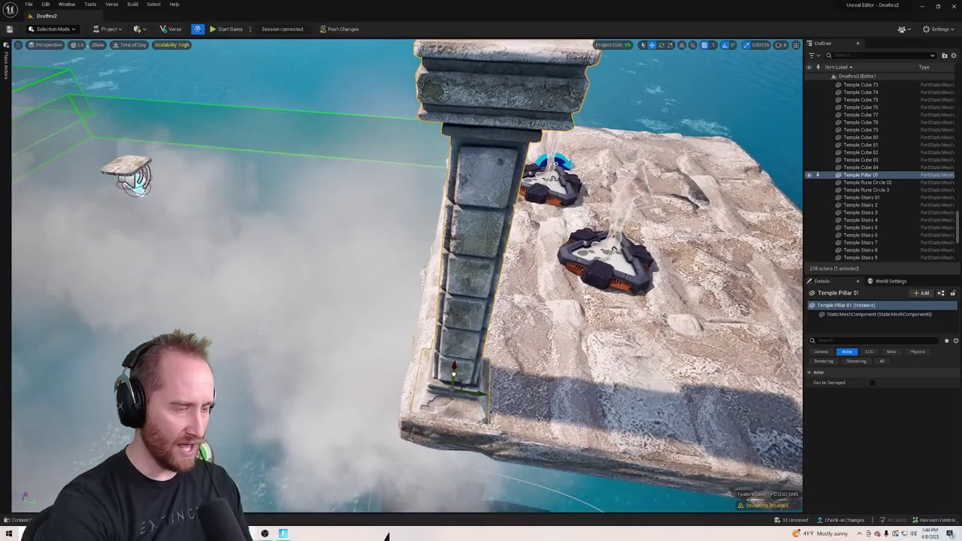
Duplicate the temple pillar to the opposite corner of the platform and adjust its position near the stone edge
right_drag(448, 301, 308, 260)
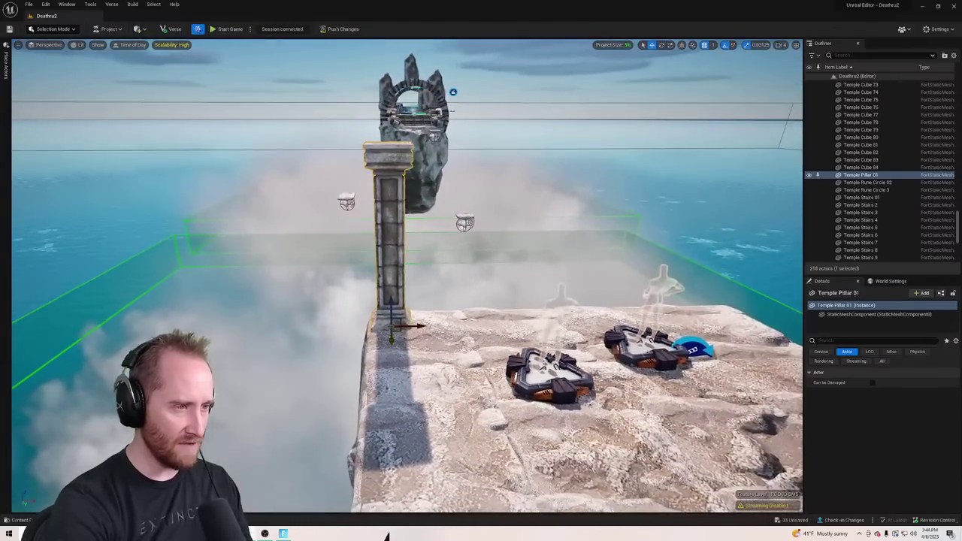
alt+drag(534, 274, 545, 272)
alt+drag(391, 324, 712, 331)
right_drag(627, 332, 526, 402)
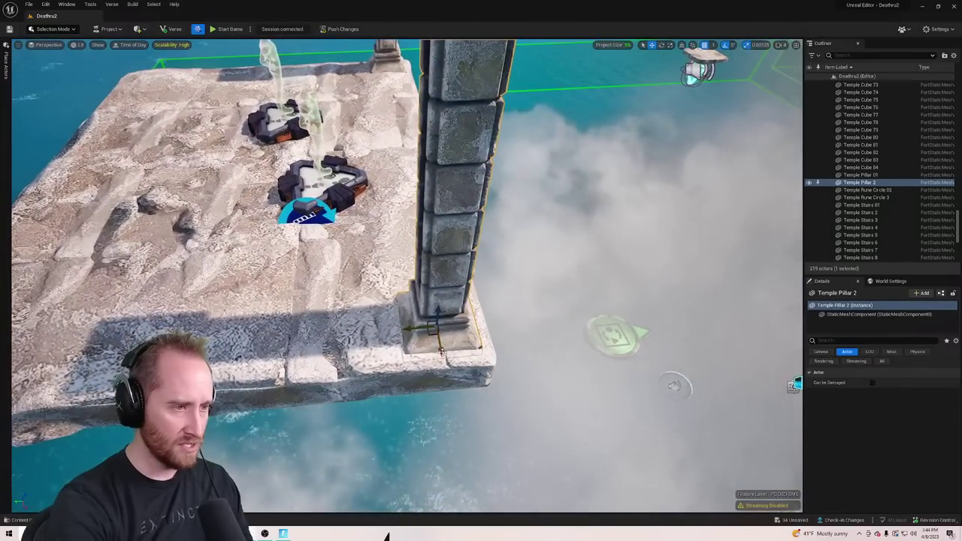
drag(444, 351, 446, 360)
right_drag(335, 302, 336, 330)
Try duplicating the second pillar along the platform edge, undo the copy, and set the position grid snap size to 128
alt+drag(407, 281, 332, 286)
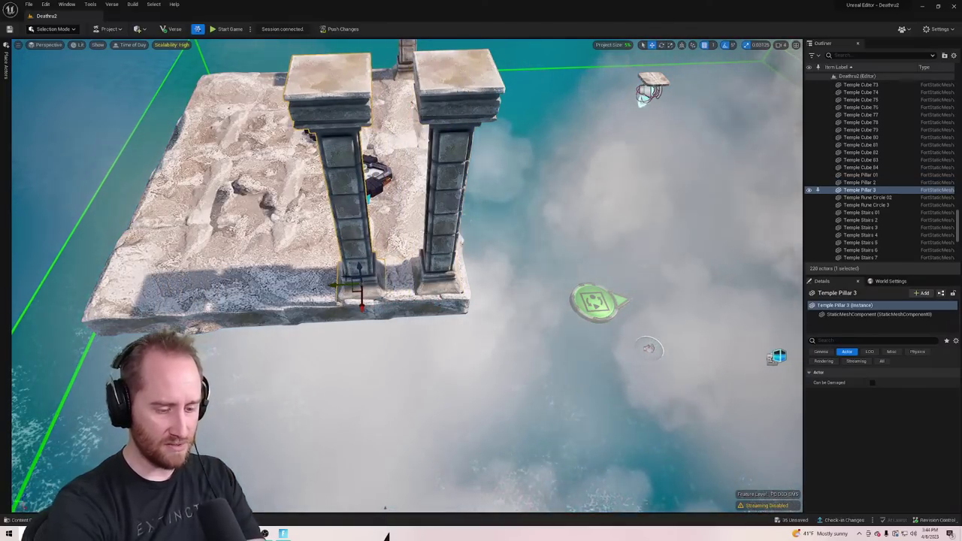
key(ctrl+z)
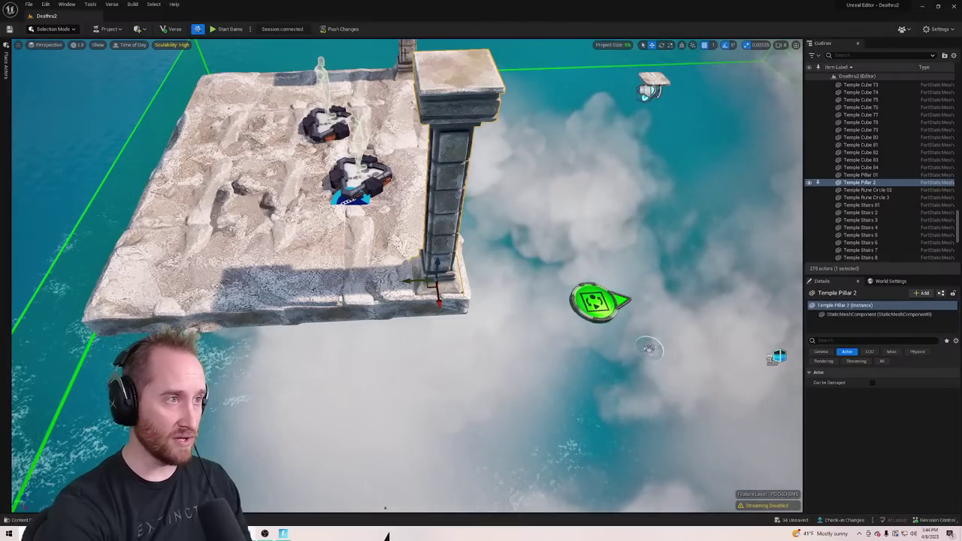
shift+click(405, 53)
click(715, 46)
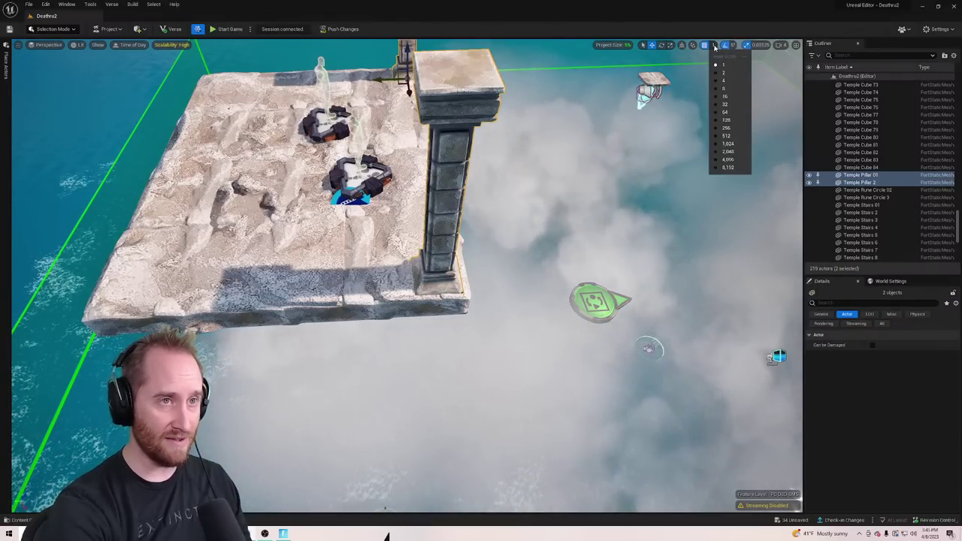
click(425, 280)
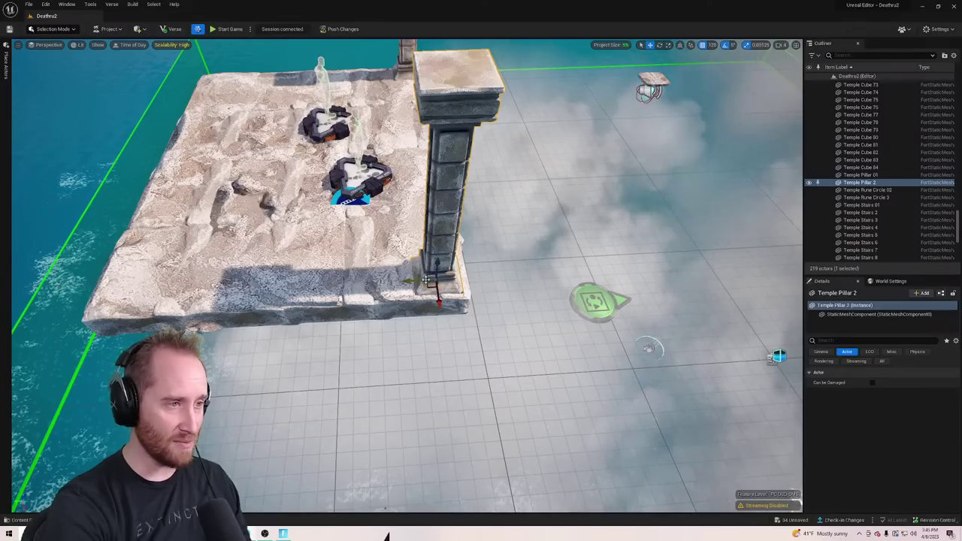
Select both corner pillars and duplicate the pair twice along the platform to form two facing rows of three pillars
ctrl+click(405, 66)
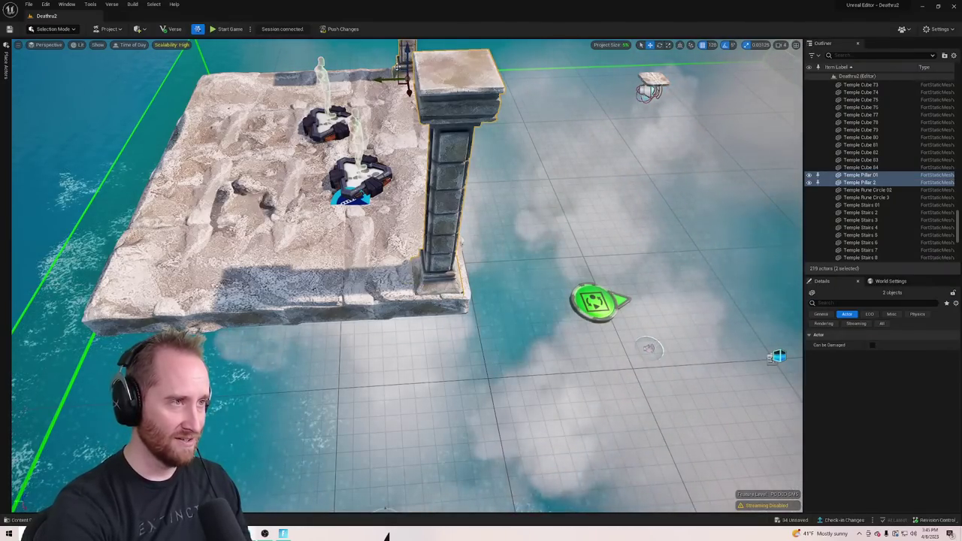
alt+drag(379, 78, 307, 94)
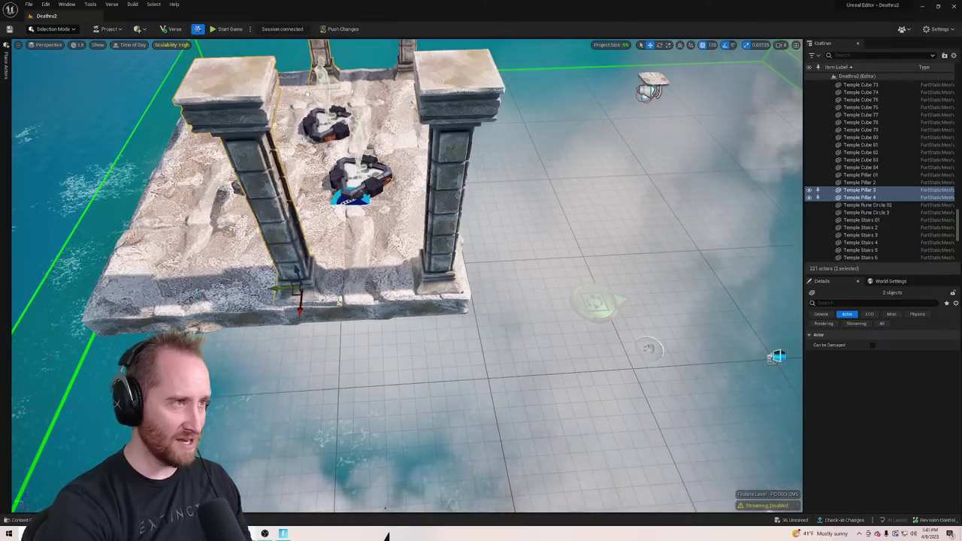
alt+drag(297, 290, 162, 290)
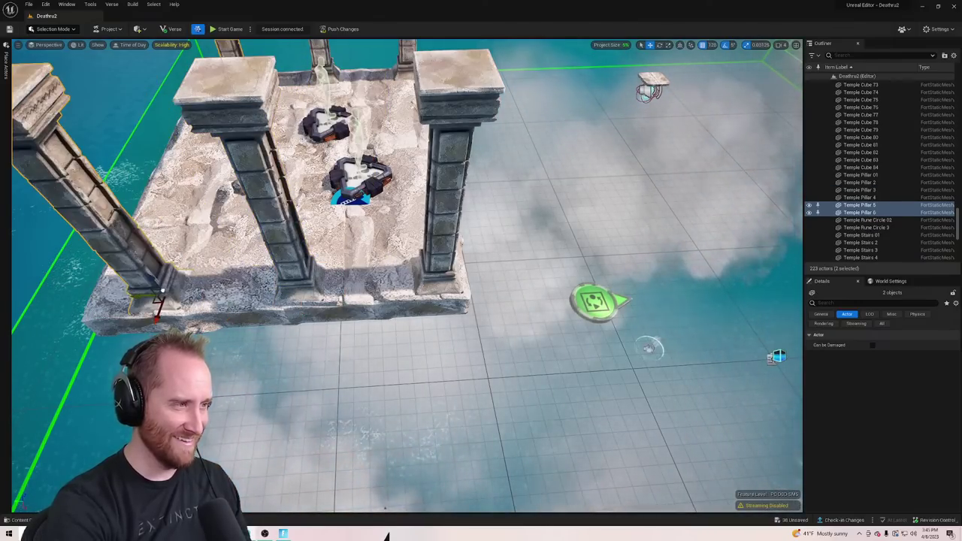
right_drag(151, 290, 154, 246)
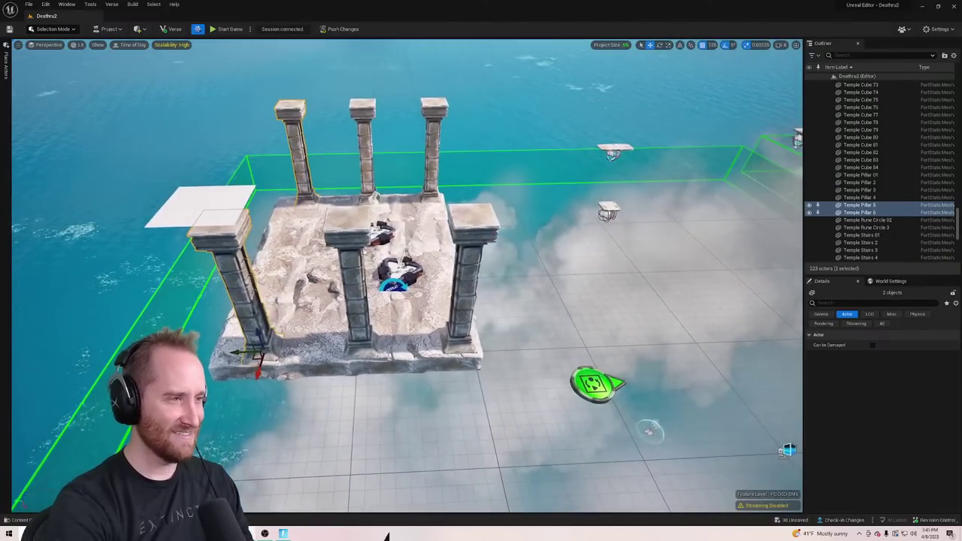
right_drag(408, 202, 470, 144)
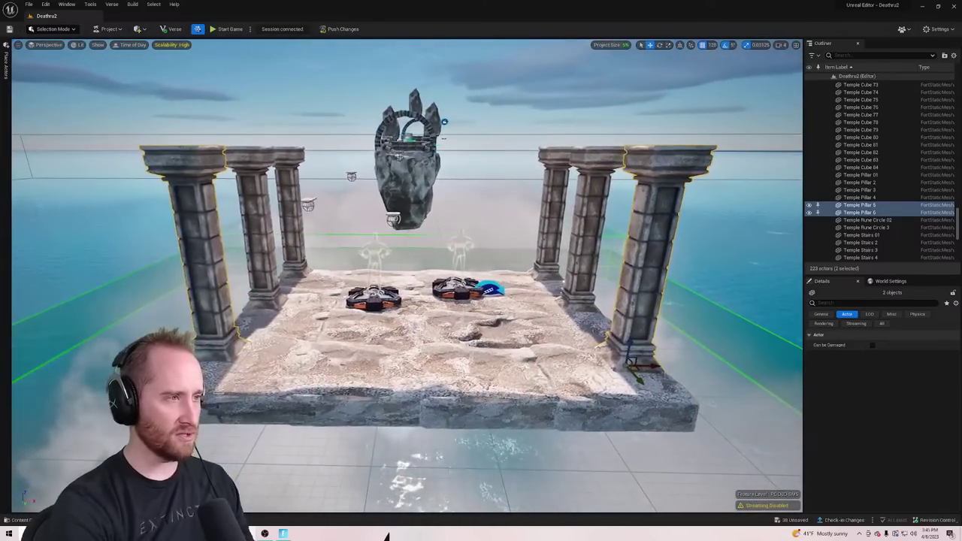
Try the SM_Temple_Rune_Sphere_01_Var01 mesh from Deathru2 Content on the spawn platform, moving it in front of the player spawn pads
key(ctrl+space)
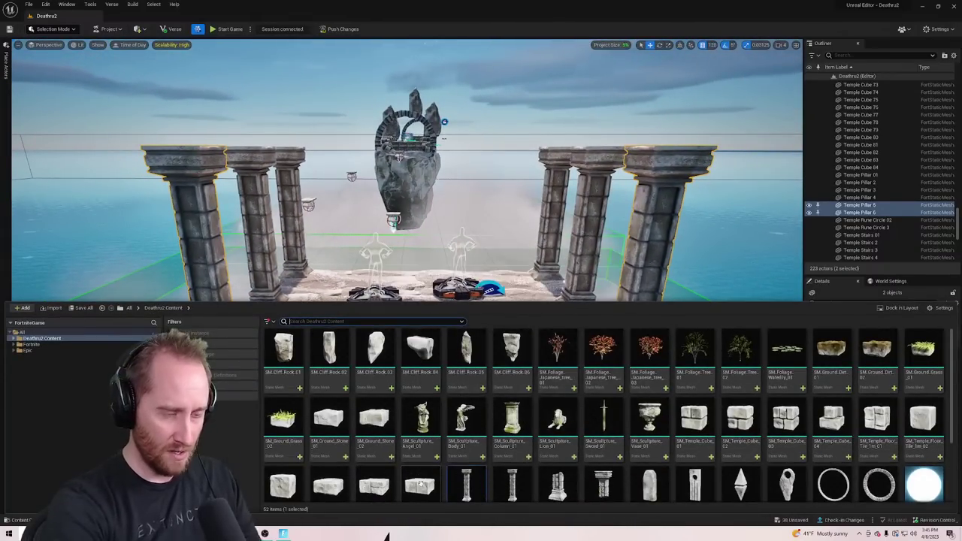
scroll(729, 445, down, 1)
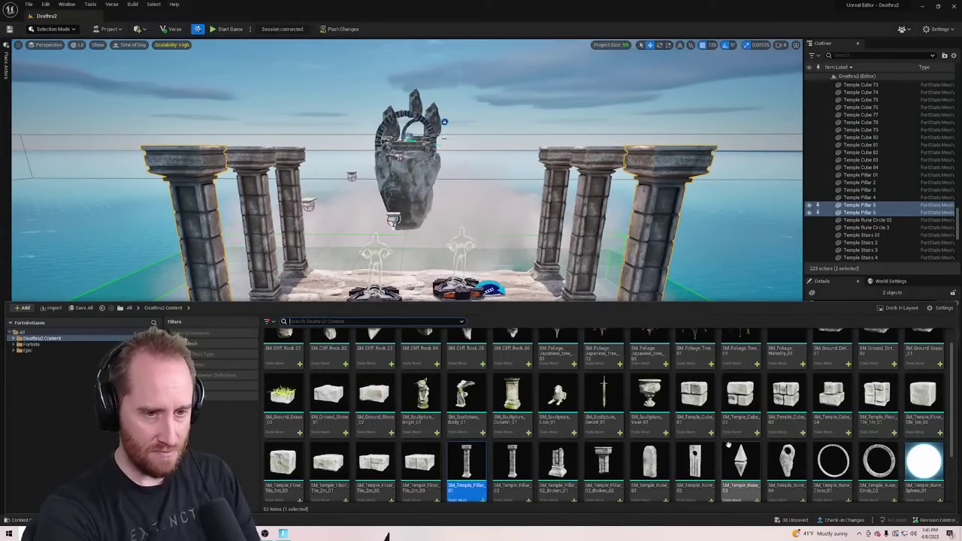
scroll(712, 459, down, 1)
scroll(742, 475, down, 2)
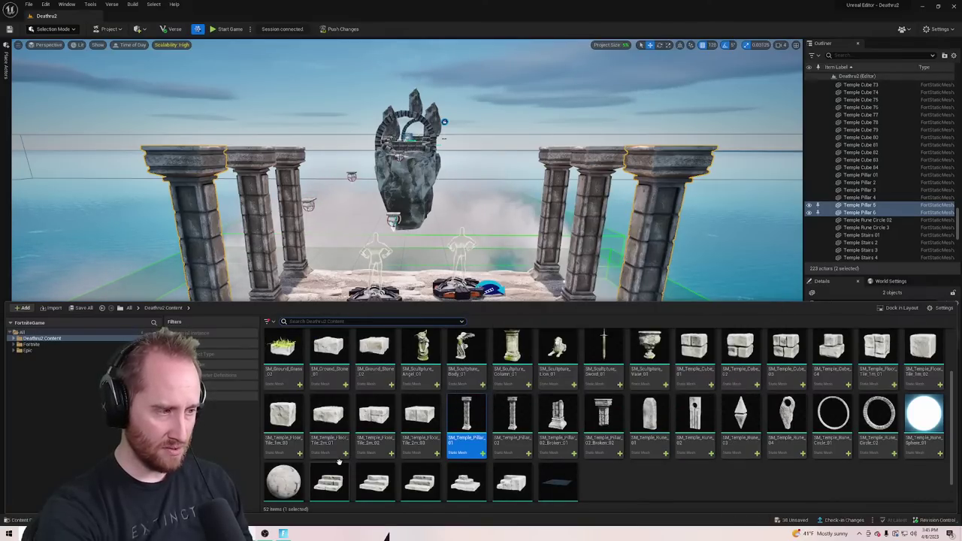
scroll(527, 482, down, 1)
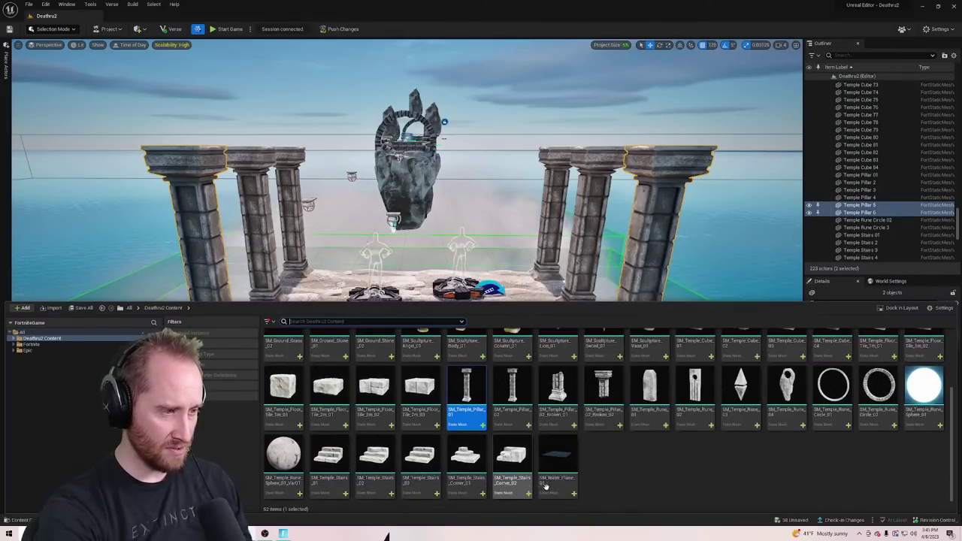
drag(319, 449, 394, 257)
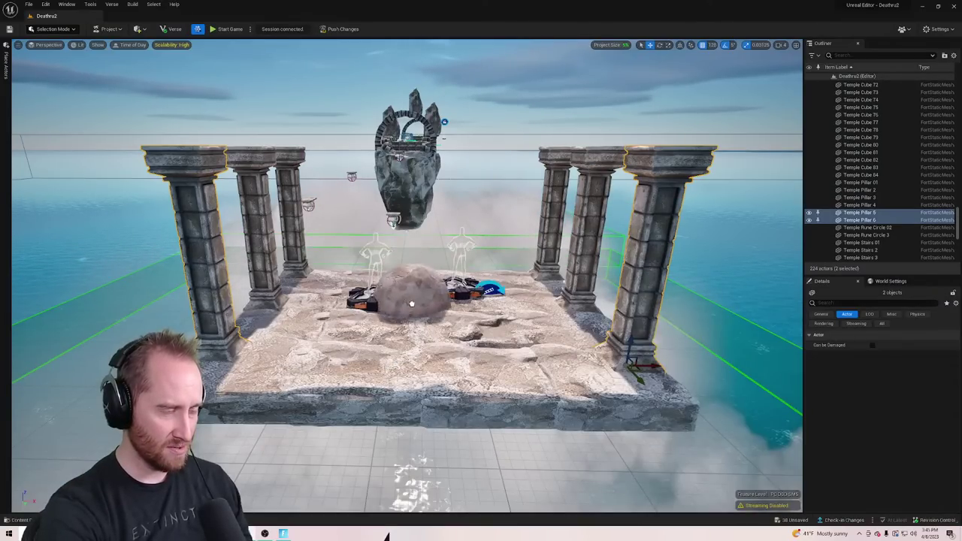
drag(414, 331, 385, 328)
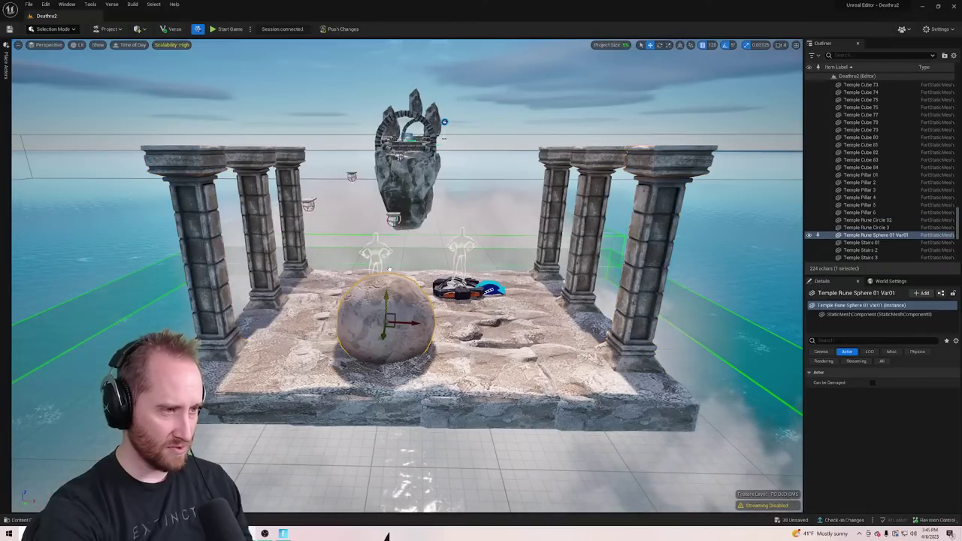
key(w)
right_drag(386, 285, 377, 328)
key(d)
right_drag(433, 301, 389, 300)
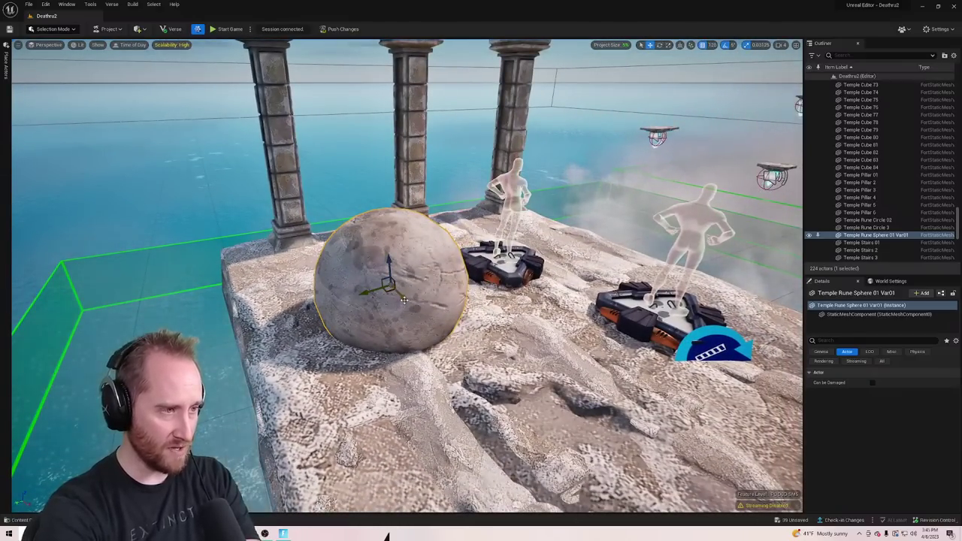
drag(408, 289, 422, 277)
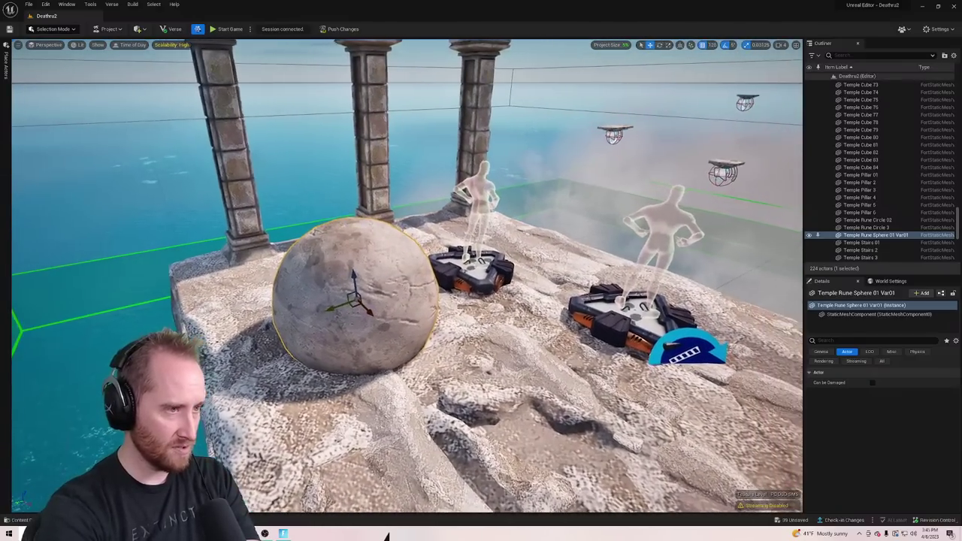
Set the position grid snap size to 1
click(713, 45)
click(720, 67)
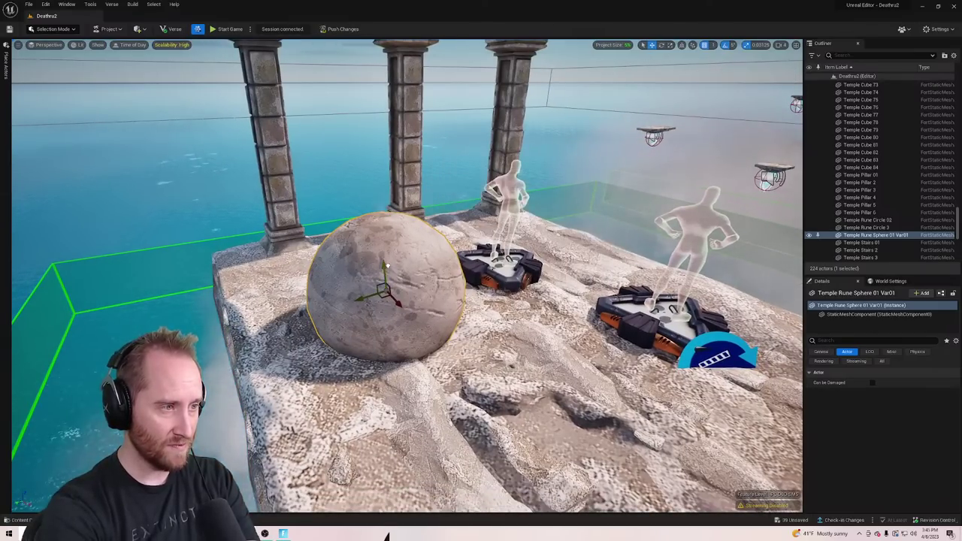
Try sinking the rune sphere partly into the stone floor of the platform, and delete it
drag(385, 265, 394, 234)
drag(394, 278, 451, 330)
right_drag(451, 330, 567, 317)
drag(565, 237, 531, 302)
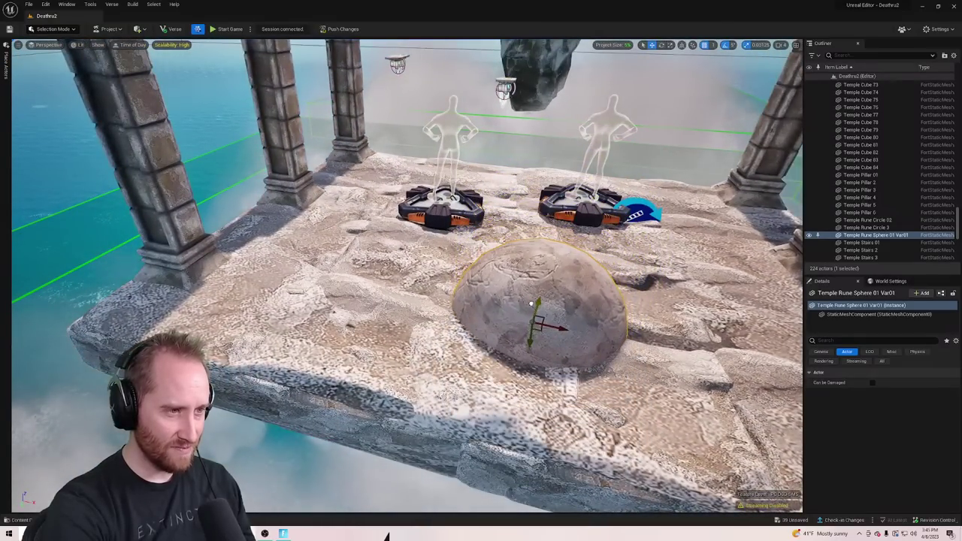
key(Delete)
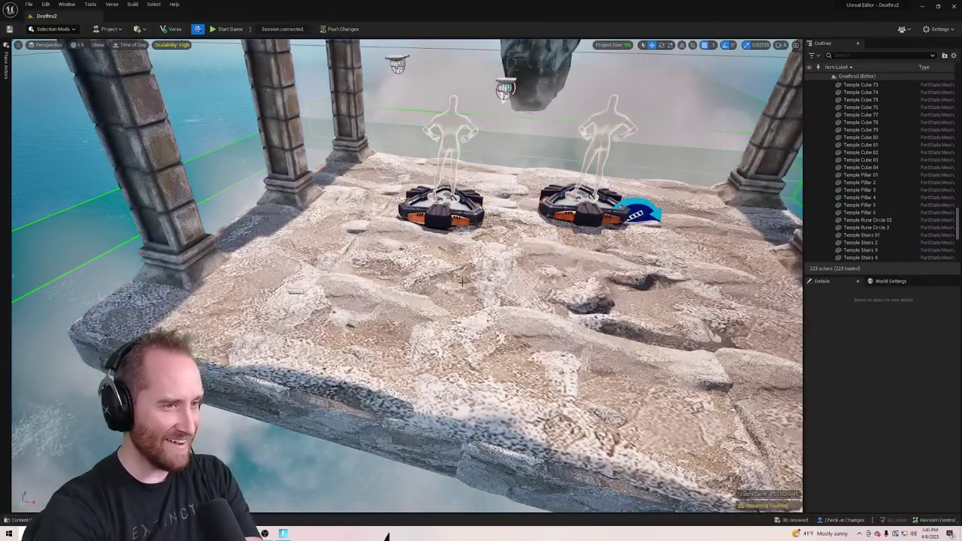
Place the lion sculpture from Deathru2 Content on the spawn platform and rotate it to face across the spawn pads
key(ctrl+space)
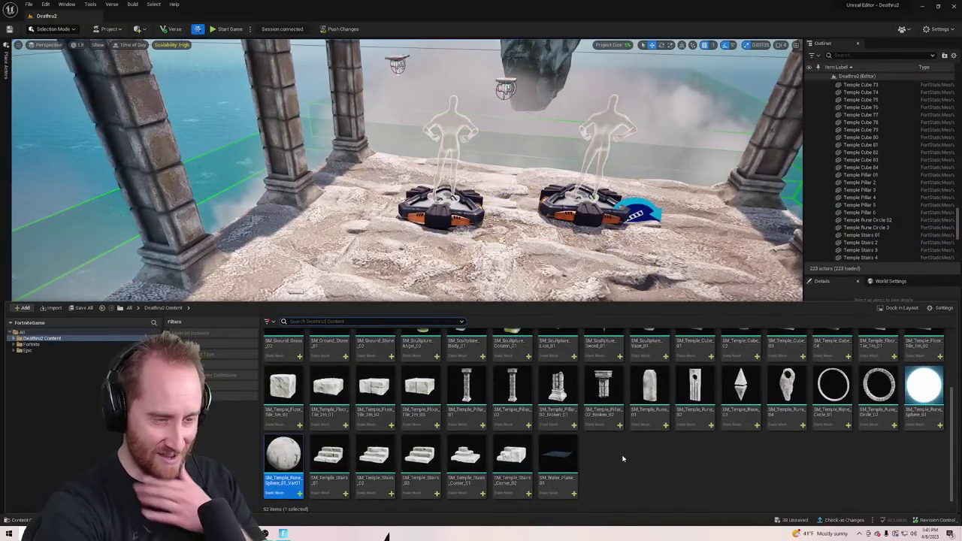
scroll(622, 459, up, 5)
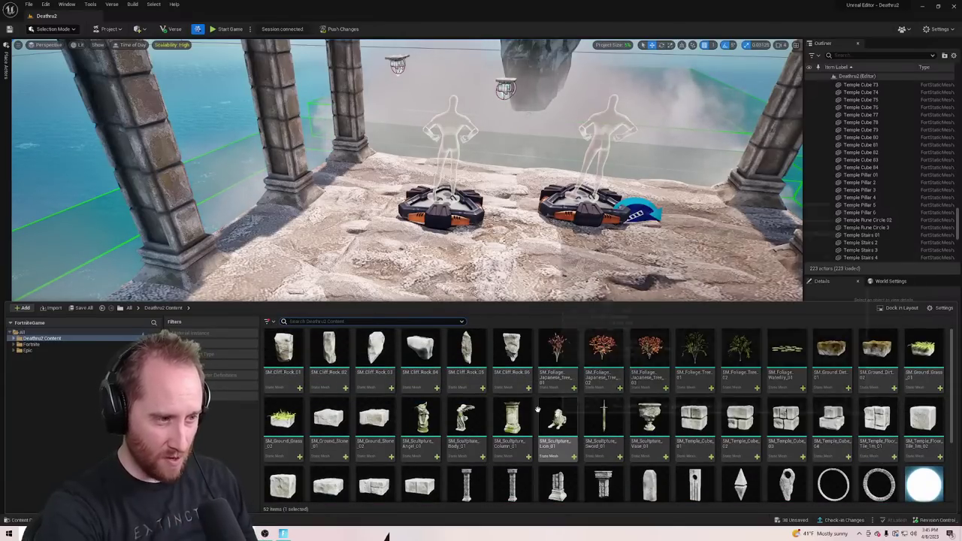
mouse_move(556, 417)
mouse_down()
mouse_move(409, 226)
mouse_move(376, 212)
mouse_move(385, 188)
mouse_move(488, 211)
mouse_move(513, 241)
mouse_up()
mouse_move(513, 242)
right_down()
mouse_move(353, 269)
mouse_move(459, 274)
mouse_move(435, 327)
right_up()
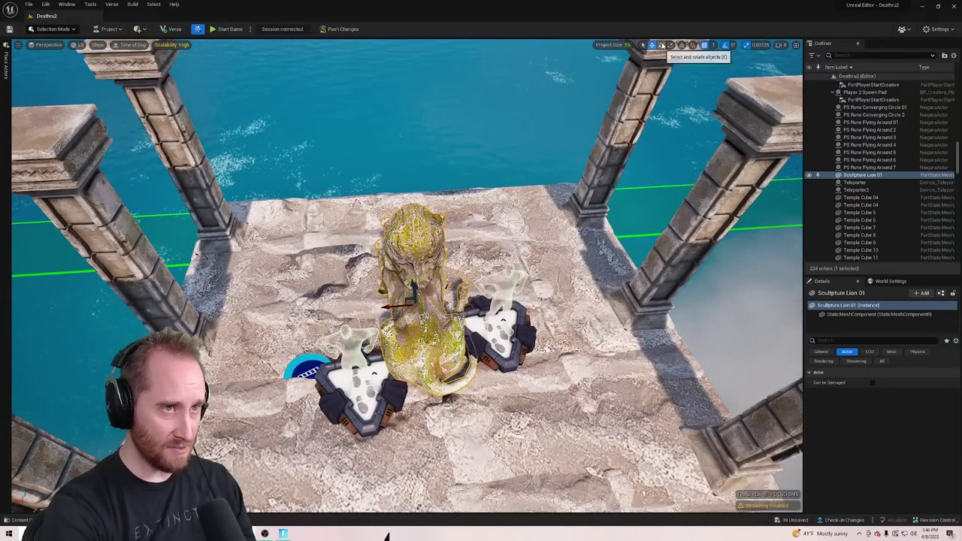
drag(388, 328, 511, 332)
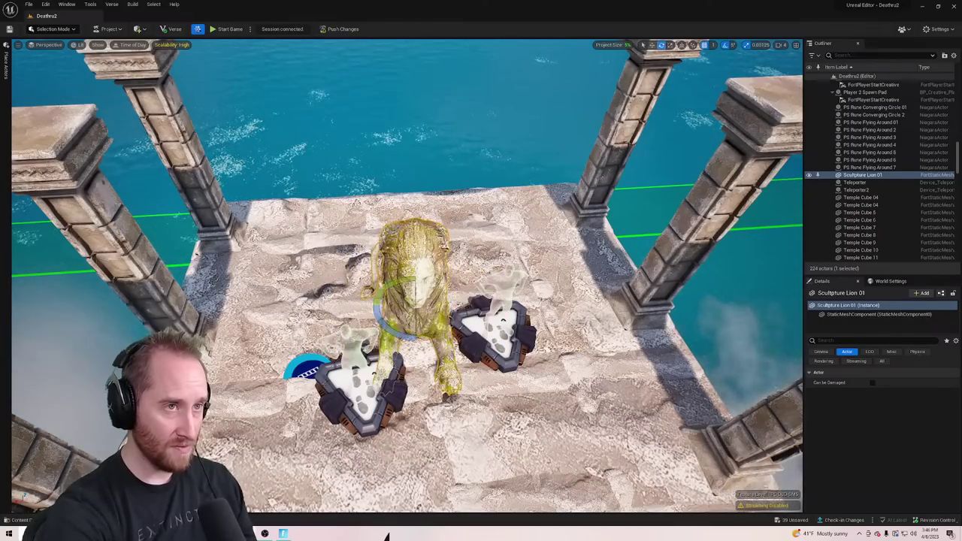
Move the lion beside one rear corner pillar and duplicate it beside the opposite one, behind the spawn pads
mouse_move(415, 325)
mouse_down()
mouse_move(403, 264)
mouse_move(306, 248)
mouse_move(592, 245)
mouse_up()
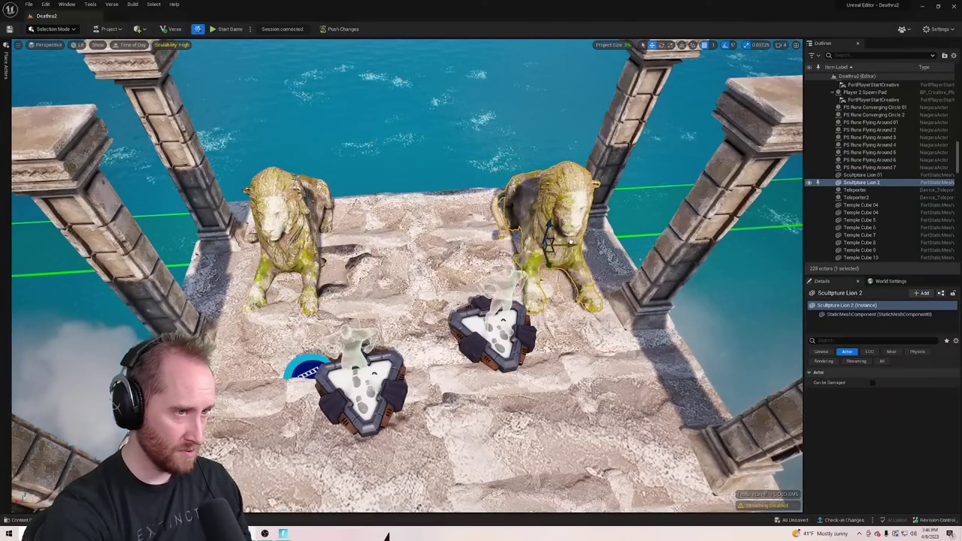
key(w)
mouse_move(592, 245)
right_down()
mouse_move(592, 142)
mouse_move(587, 182)
right_up()
key(s)
key(d)
key(e)
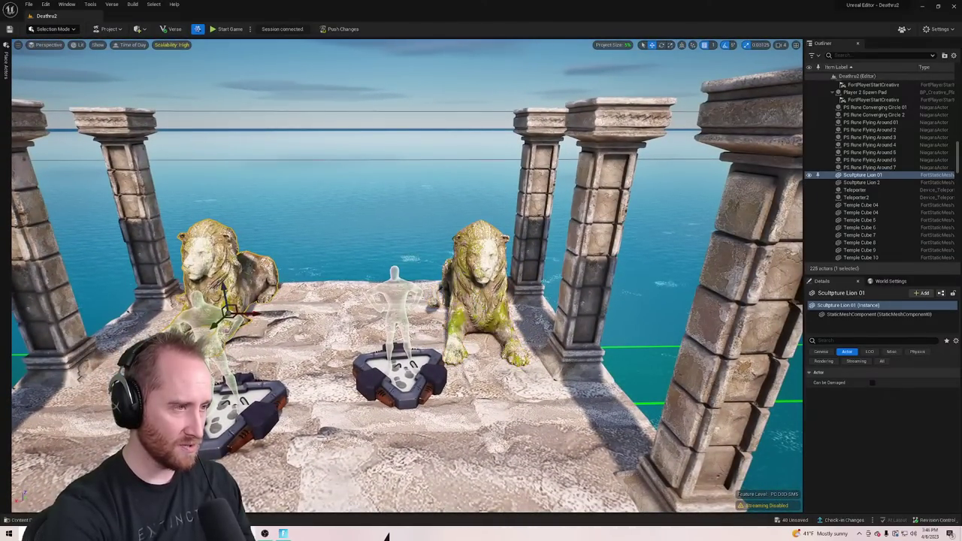
Nudge the original lion sculpture beside its corner pillar so it lines up with its copy across the platform
key(s)
right_drag(588, 182, 714, 297)
key(a)
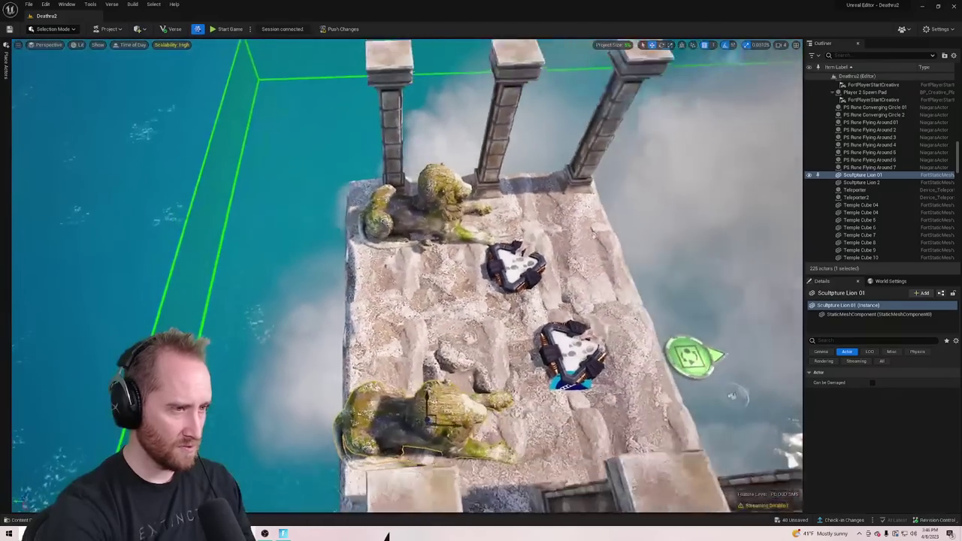
key(s)
right_drag(412, 384, 413, 384)
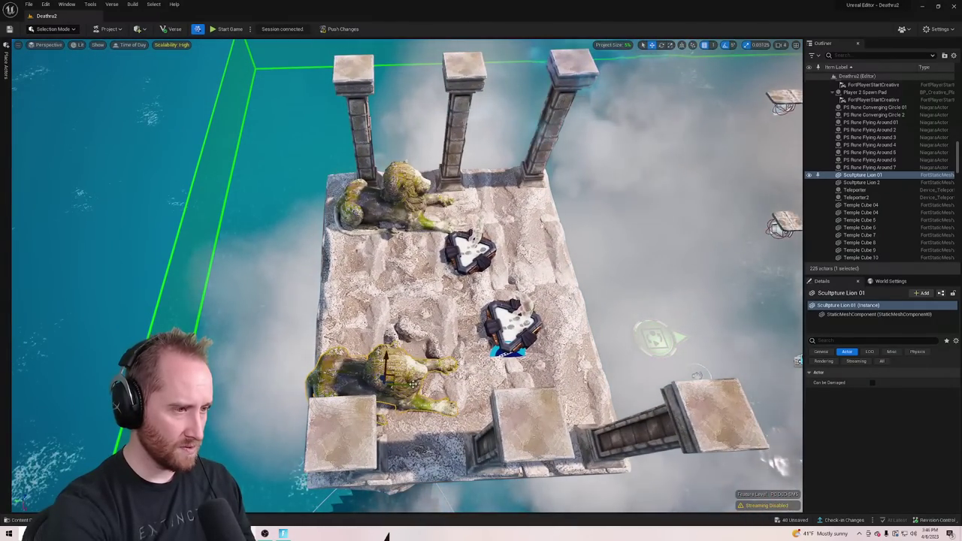
drag(413, 384, 422, 384)
key(d)
right_drag(422, 384, 259, 282)
key(d)
key(w)
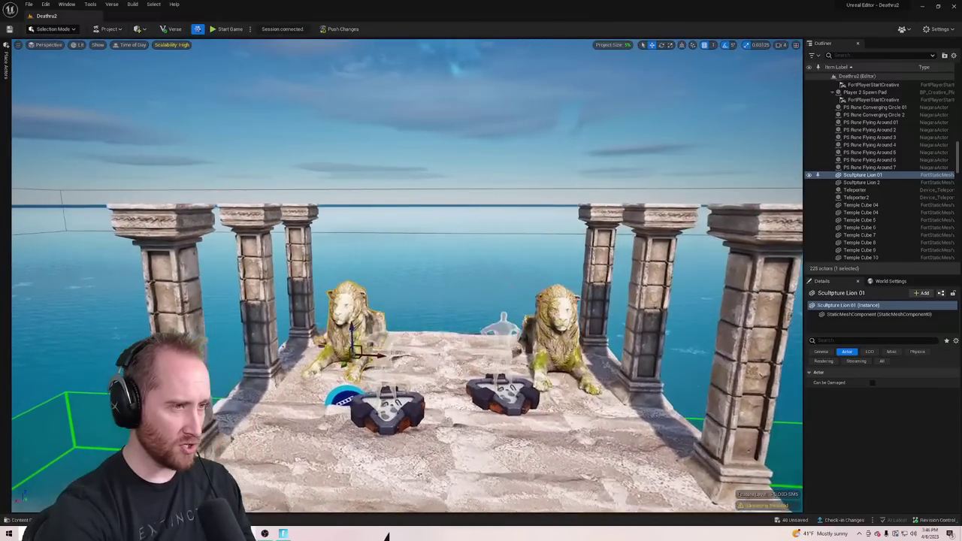
key(a)
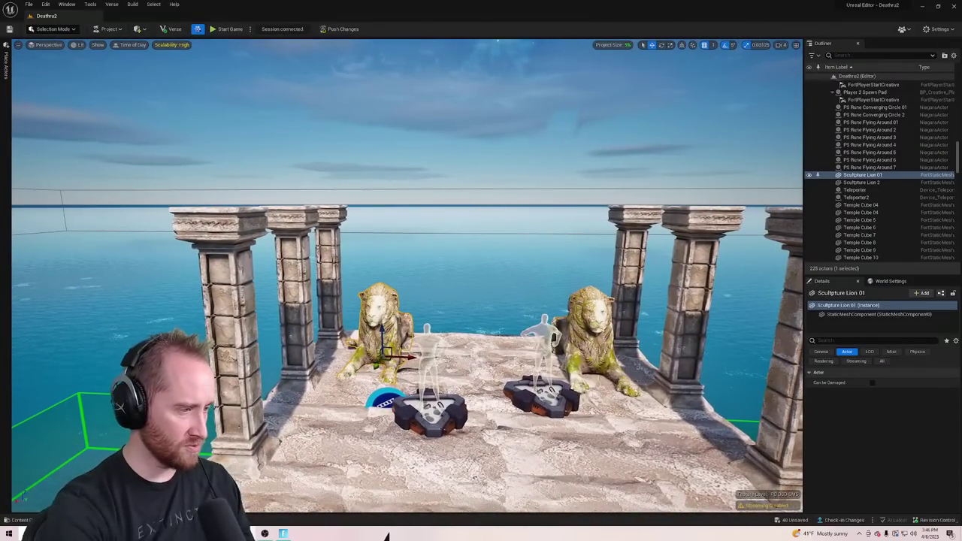
Try placing the sword sculpture from Deathru2 Content near the two lions, and delete it
key(ctrl+space)
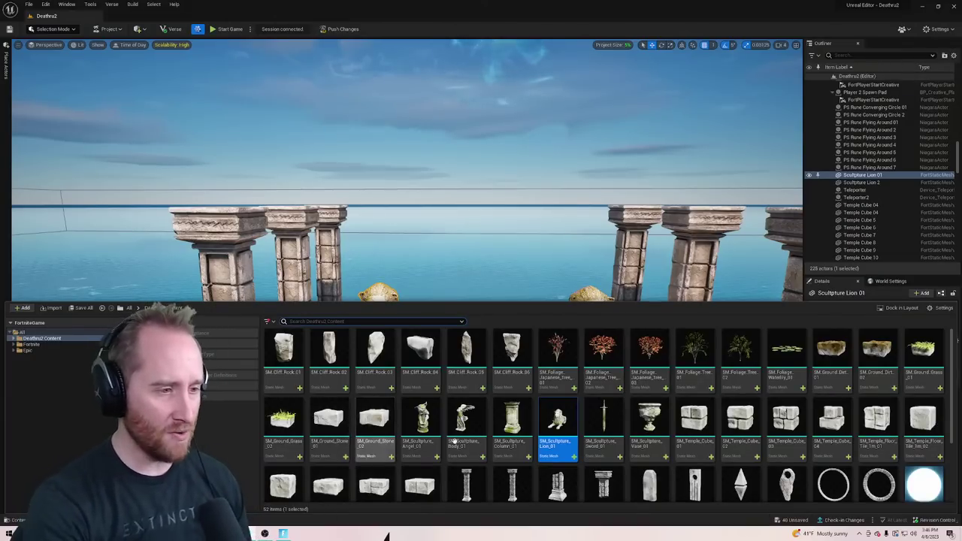
click(605, 414)
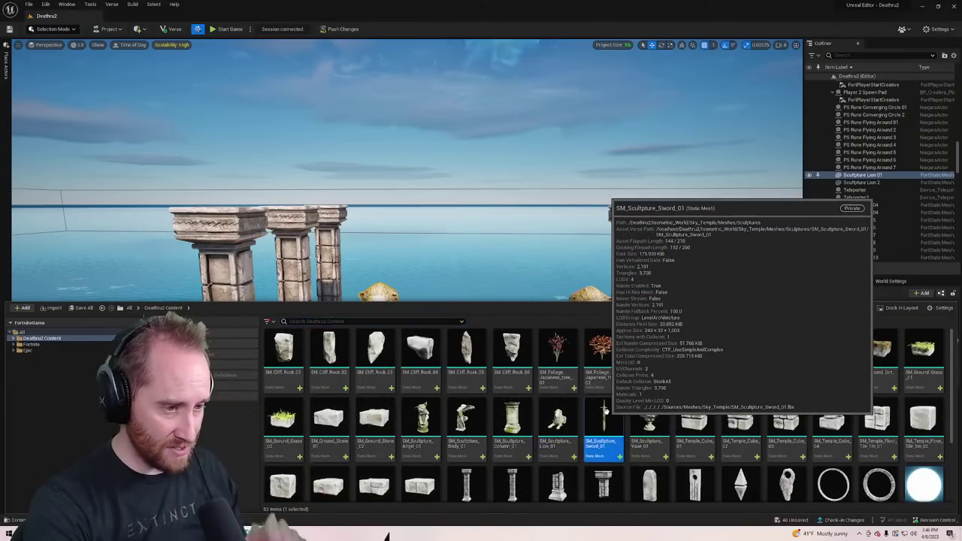
mouse_move(606, 409)
mouse_down()
mouse_move(510, 301)
mouse_move(541, 315)
mouse_move(490, 348)
mouse_up()
mouse_move(490, 348)
right_down()
mouse_move(490, 301)
mouse_move(463, 354)
right_up()
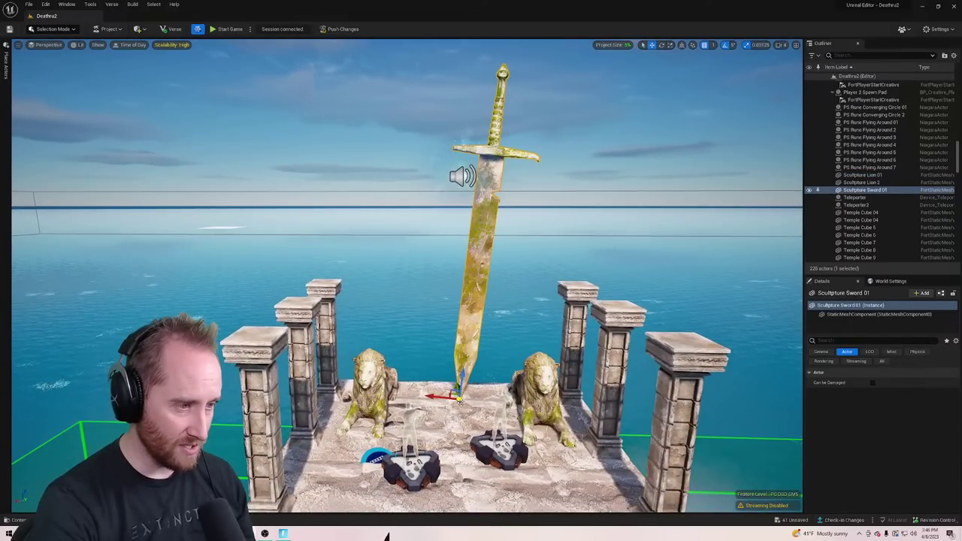
key(Delete)
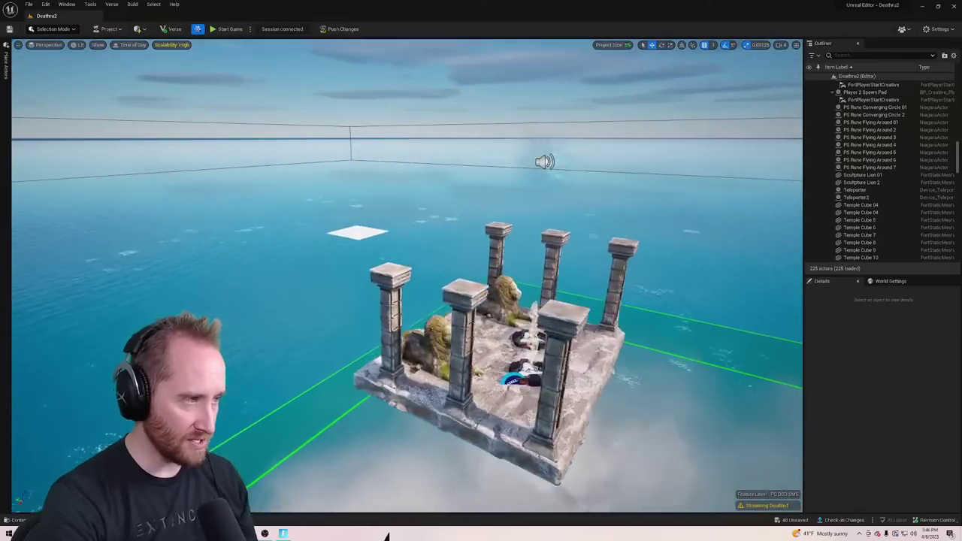
Place the sword sculpture on the white plane beside the platform, move it between the lions and lower its blade into the stone
right_drag(462, 353, 476, 373)
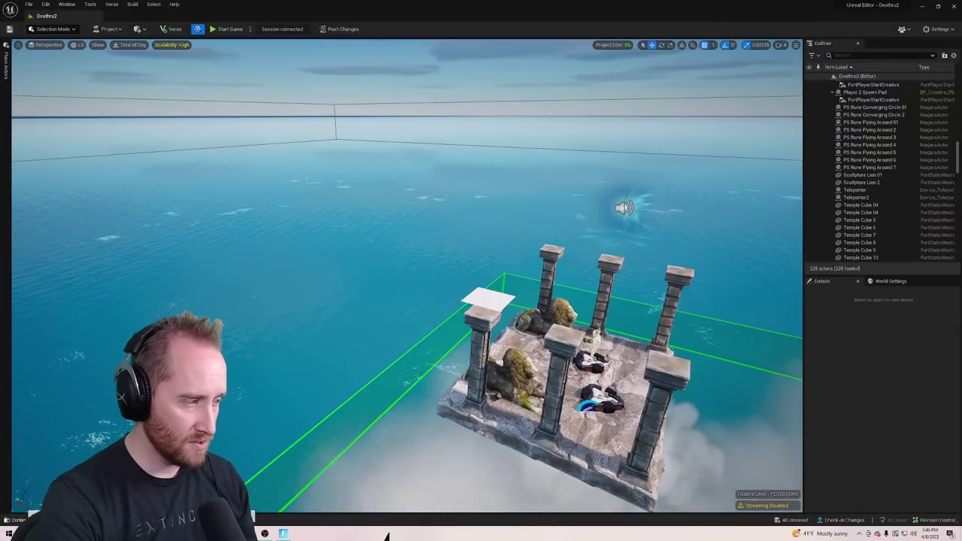
key(ctrl+space)
drag(592, 491, 491, 304)
right_drag(490, 304, 430, 323)
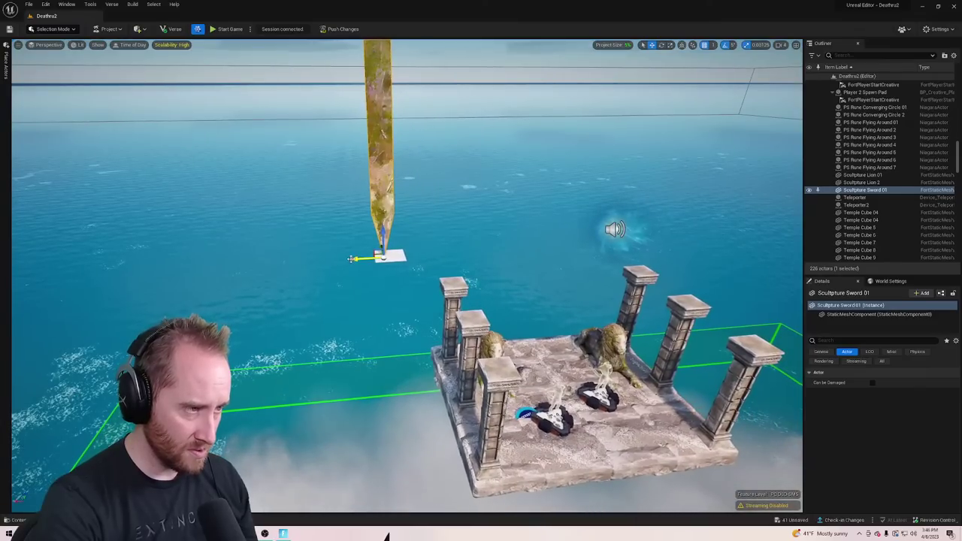
drag(359, 259, 549, 274)
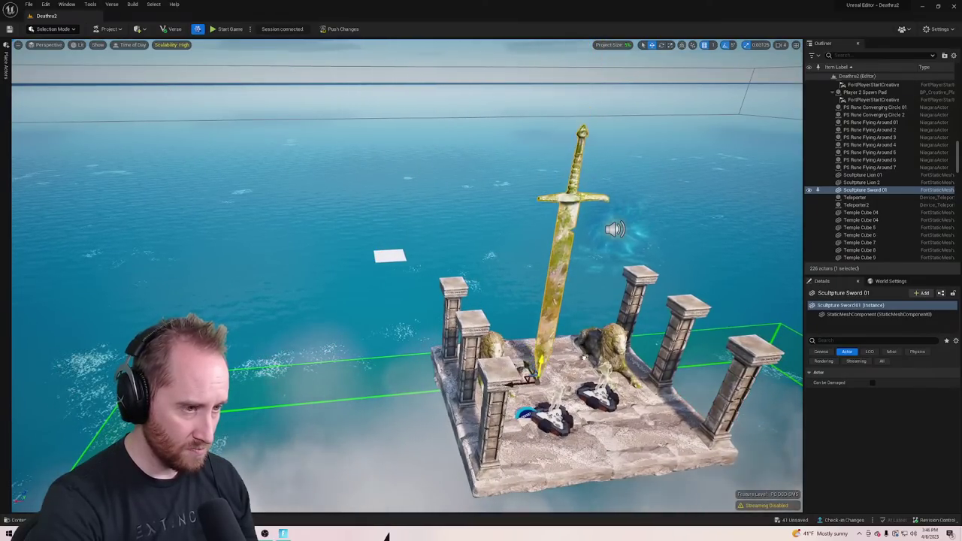
right_drag(549, 274, 628, 264)
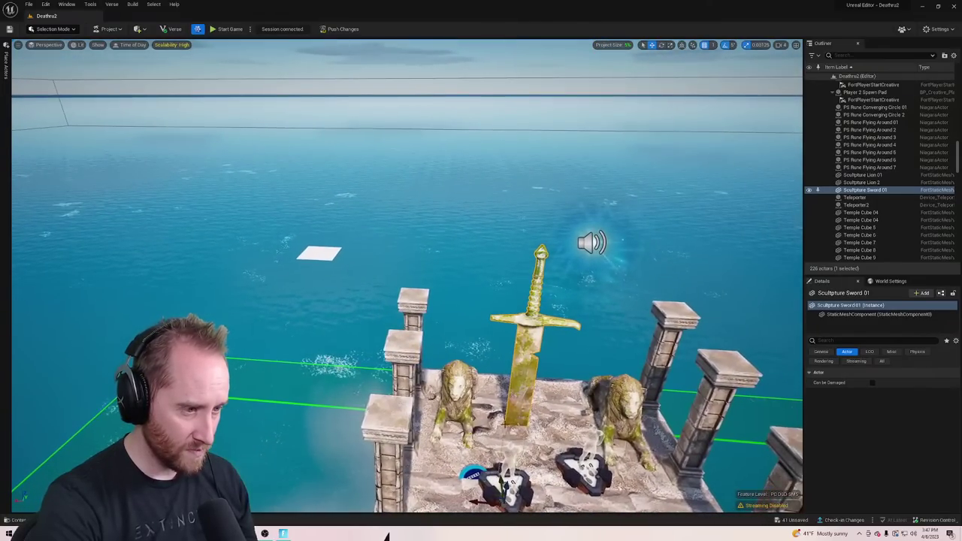
Fine-tune the embedded sword's position so it stands centred between the two lions at the rear edge of the platform
right_drag(537, 352, 519, 301)
scroll(453, 449, down, 3)
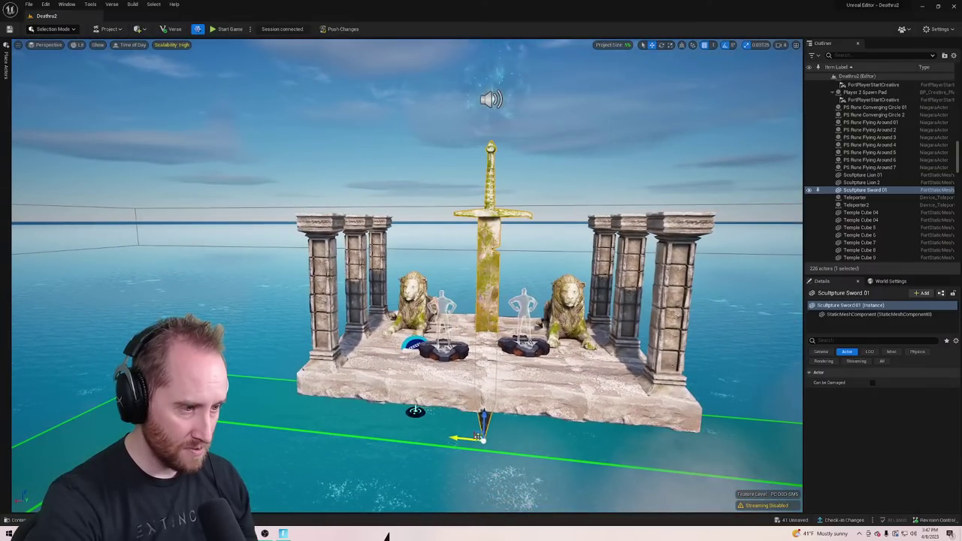
right_drag(496, 365, 322, 341)
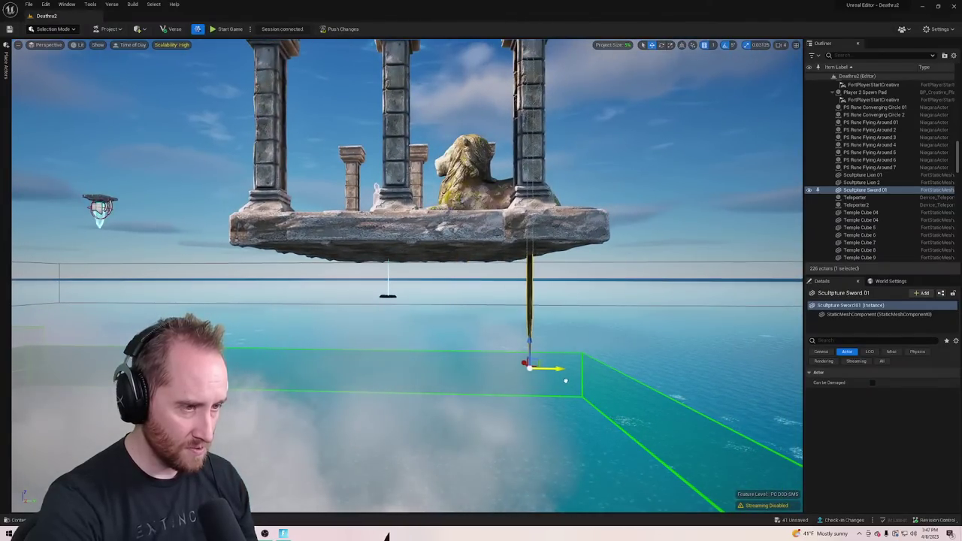
right_drag(565, 381, 741, 428)
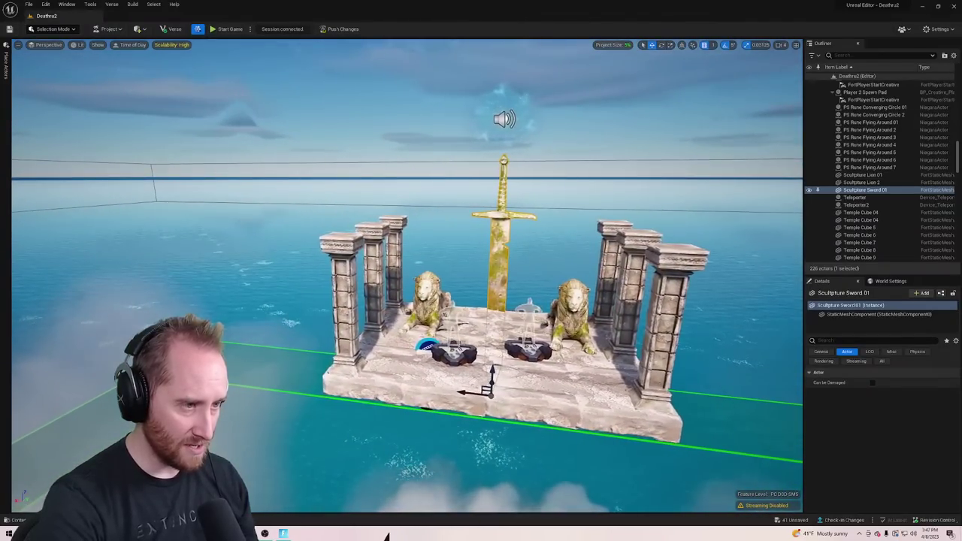
right_drag(459, 380, 428, 403)
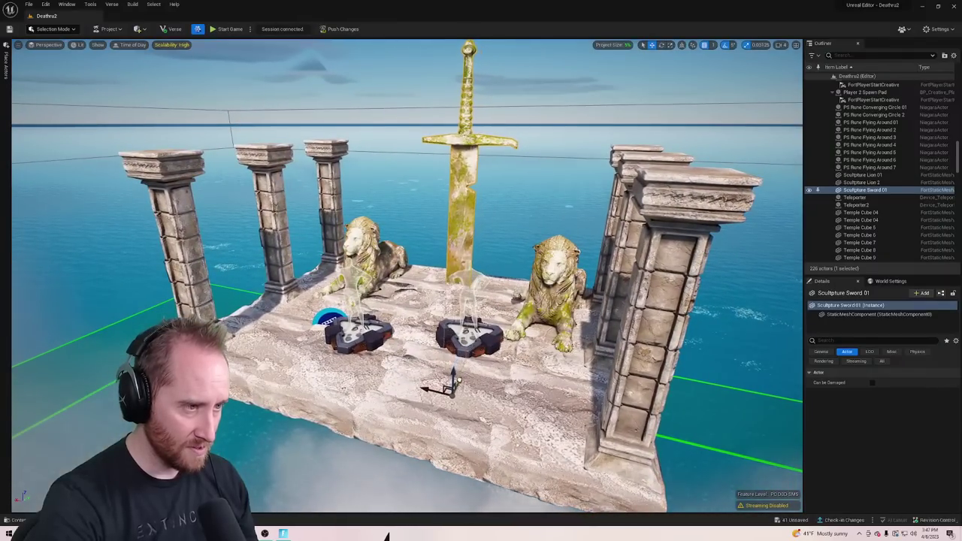
right_drag(469, 369, 445, 318)
drag(445, 420, 442, 427)
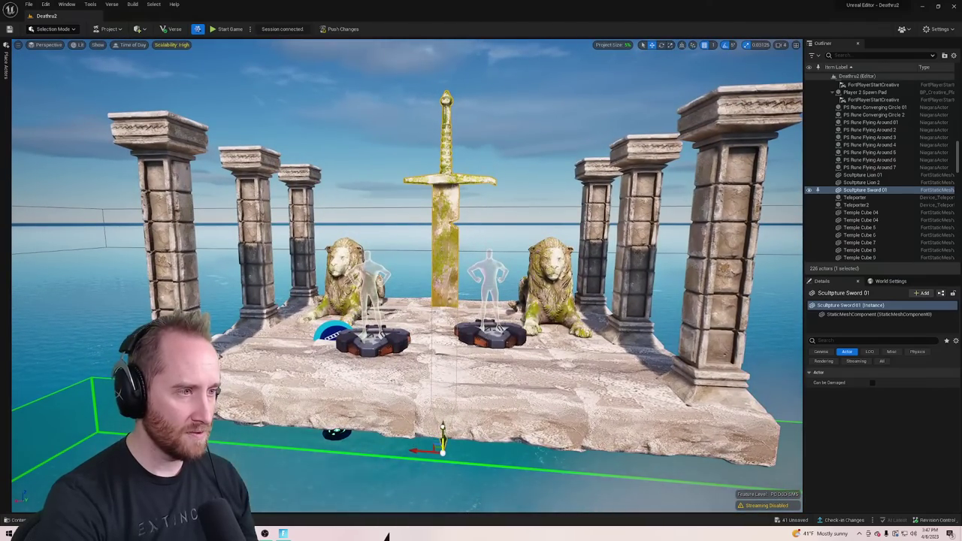
right_drag(442, 430, 449, 456)
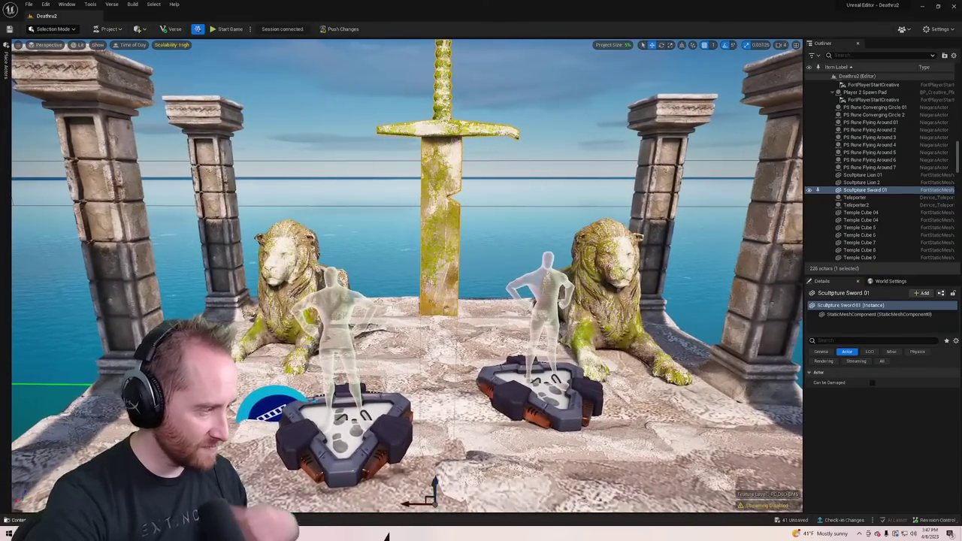
Try placing the SM_Temple_Rune_Circle_02 mesh from Deathru2 Content at the sword, and undo it
key(ctrl+space)
scroll(474, 433, down, 1)
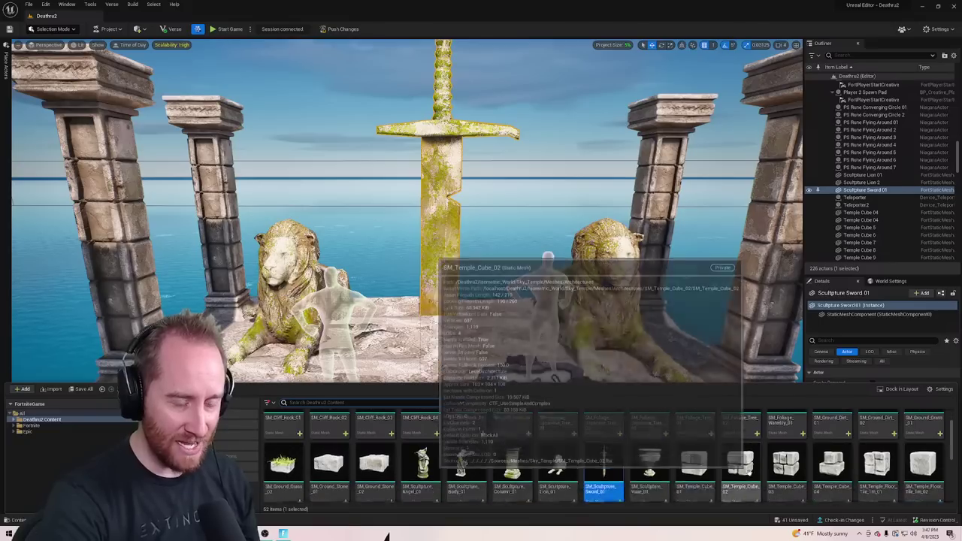
scroll(639, 477, down, 1)
scroll(636, 463, up, 1)
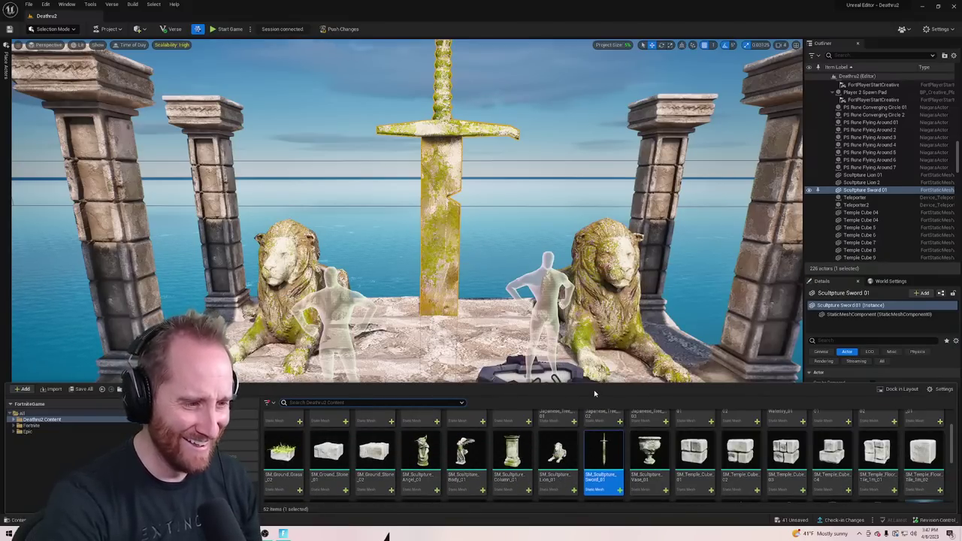
drag(601, 384, 601, 317)
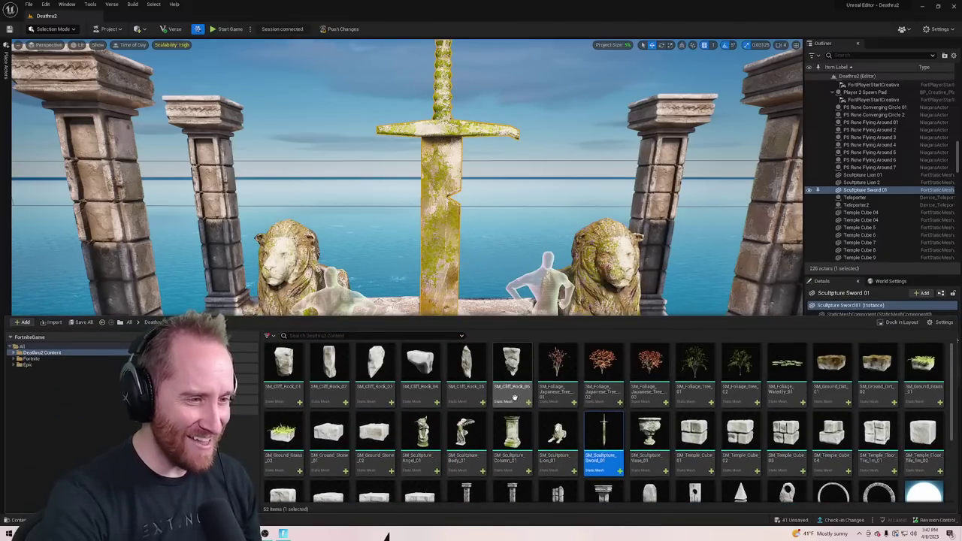
scroll(730, 423, down, 2)
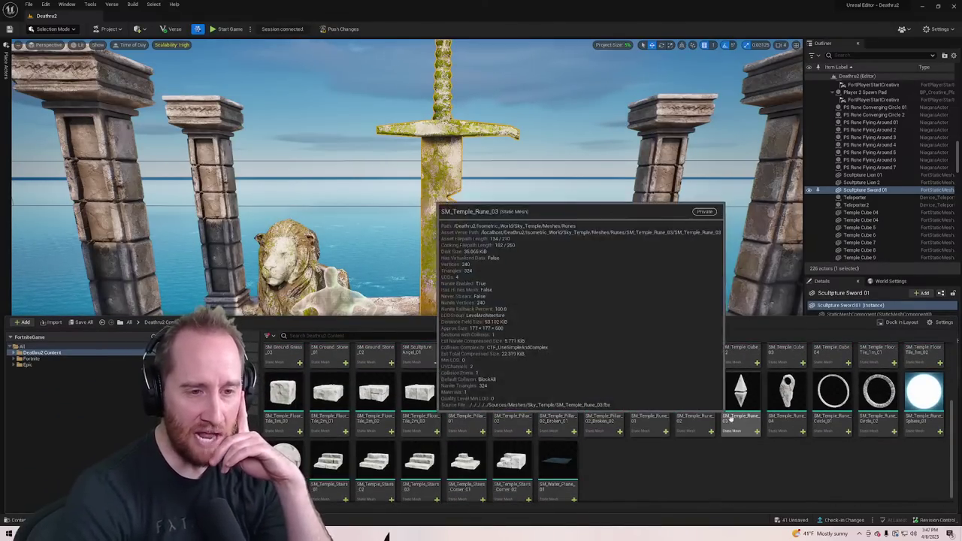
drag(880, 391, 467, 232)
scroll(465, 232, down, 10)
key(ctrl+z)
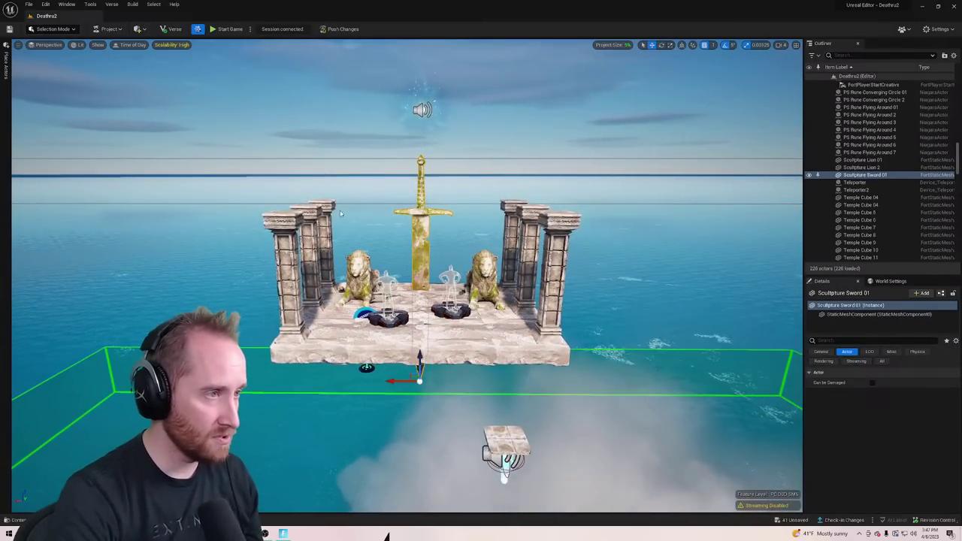
Duplicate the existing Temple Rune Circle 02 arch from the rocky course island and bring the copy over to the spawn platform
right_drag(341, 213, 60, 218)
click(545, 305)
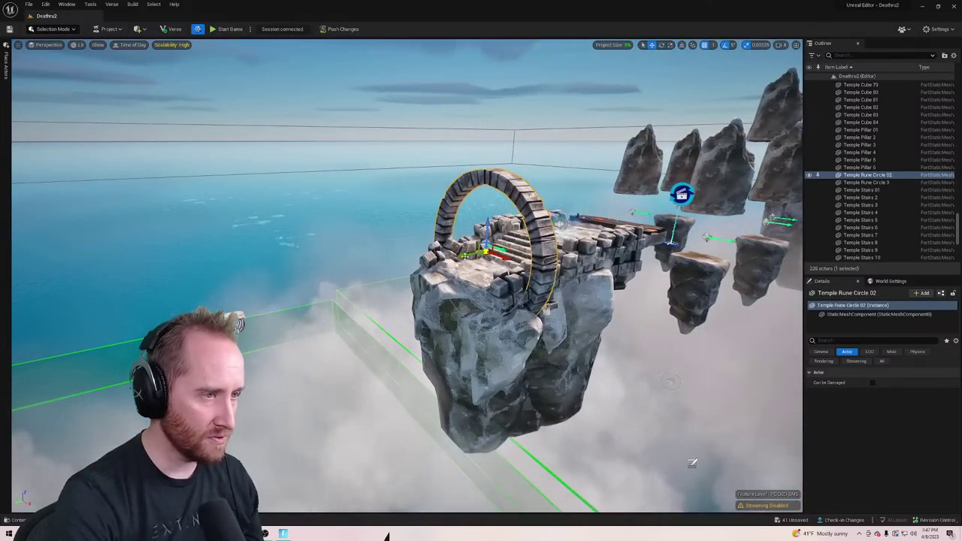
alt+drag(463, 257, 54, 331)
mouse_move(346, 262)
right_down()
mouse_move(181, 279)
mouse_move(346, 261)
right_up()
drag(464, 227, 37, 164)
right_drag(346, 241, 128, 278)
right_drag(312, 178, 314, 185)
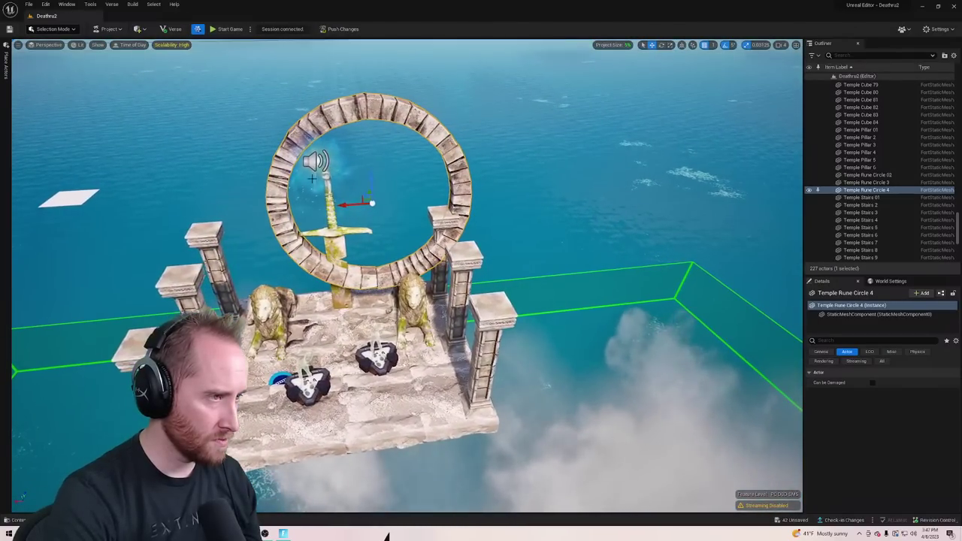
Lower the copied stone ring halfway into the platform and shift it back to the rear edge, centred behind the sword
drag(371, 177, 370, 187)
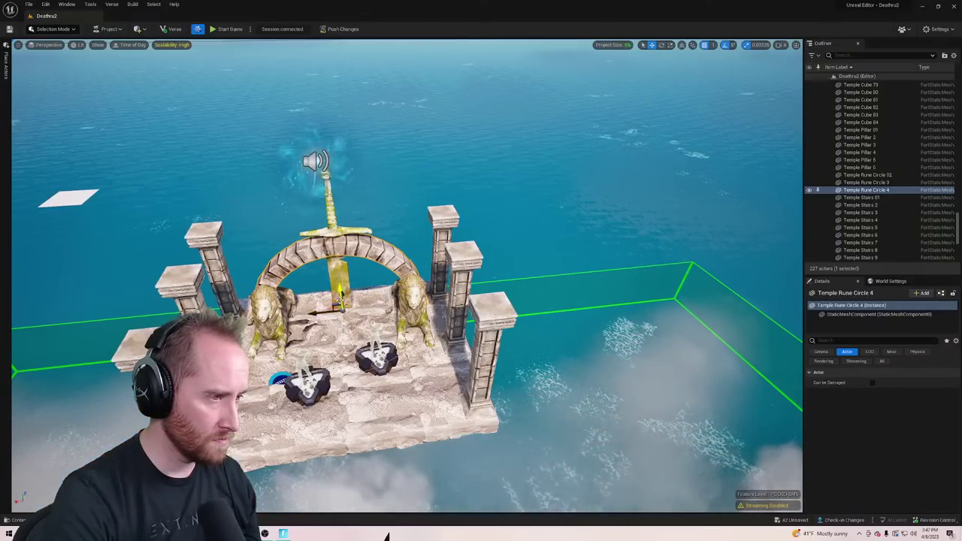
right_drag(341, 299, 533, 316)
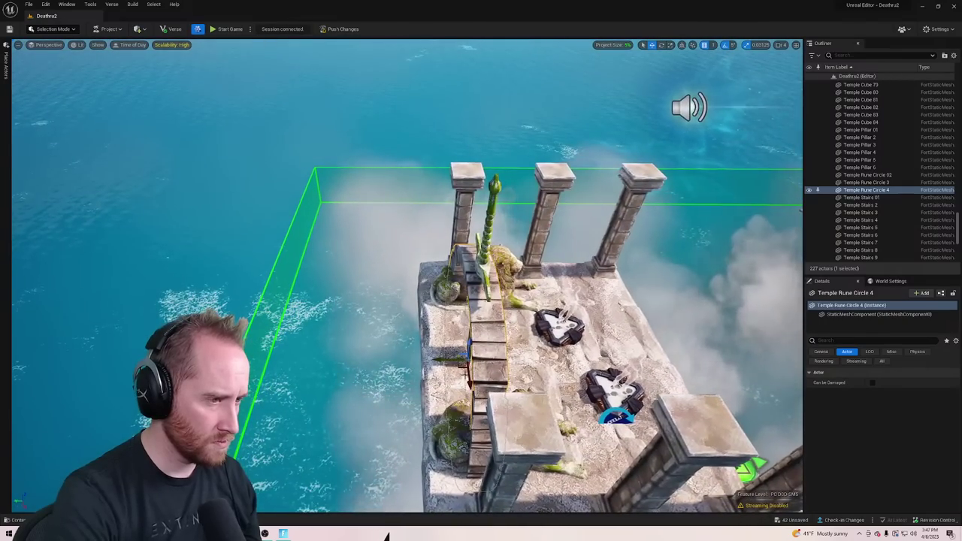
drag(407, 365, 410, 365)
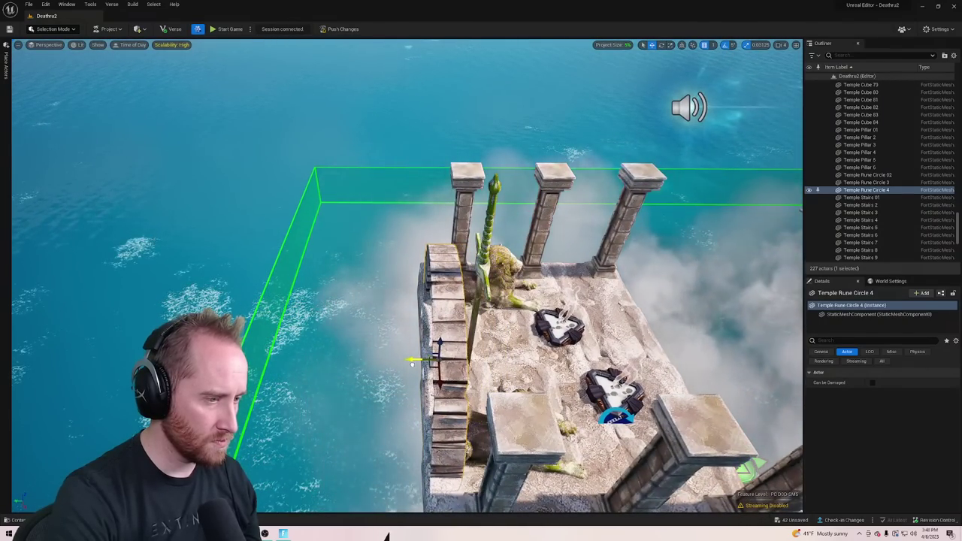
right_drag(412, 364, 259, 278)
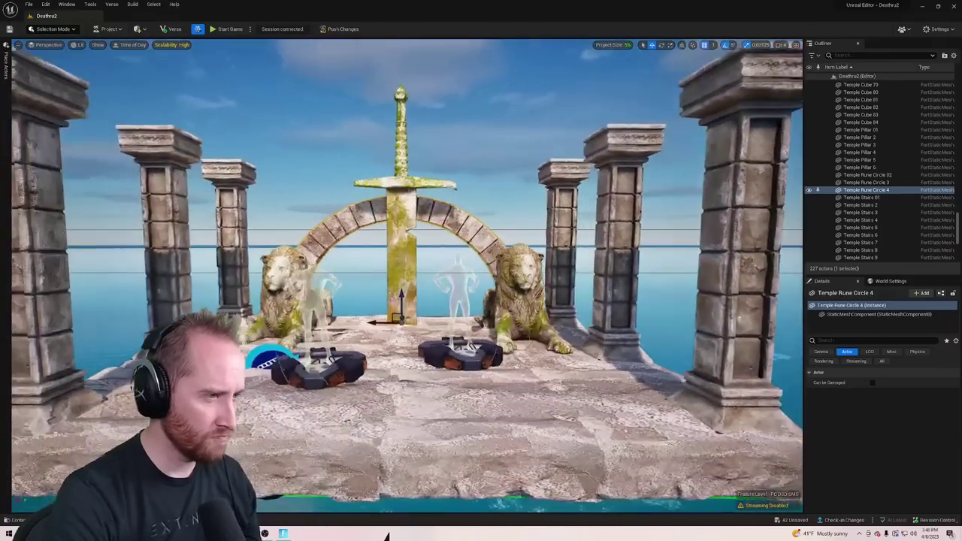
Enlarge the stone ring so its arch spans behind both lions to the rear pillars, and select the sword to check its alignment
right_drag(397, 268, 391, 275)
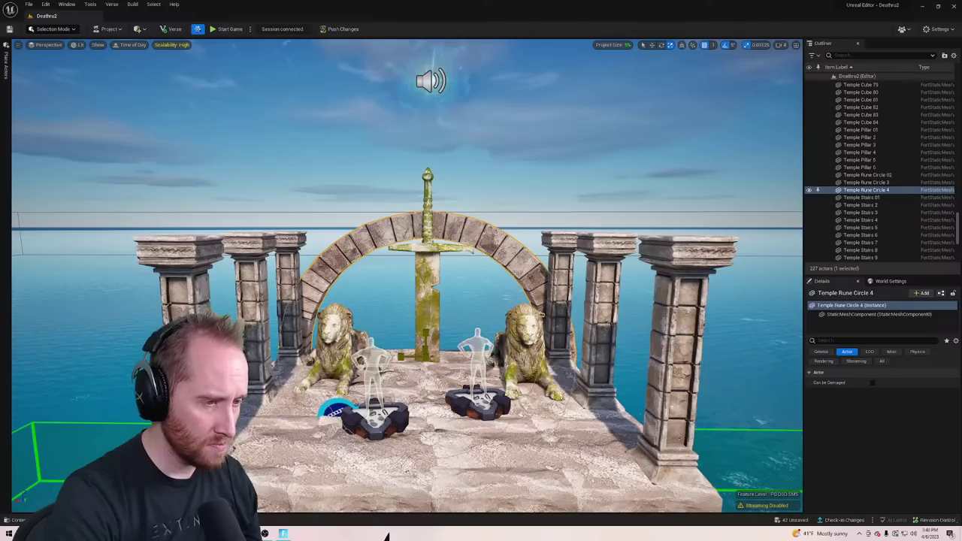
mouse_move(391, 275)
right_down()
mouse_move(481, 339)
mouse_move(426, 296)
right_up()
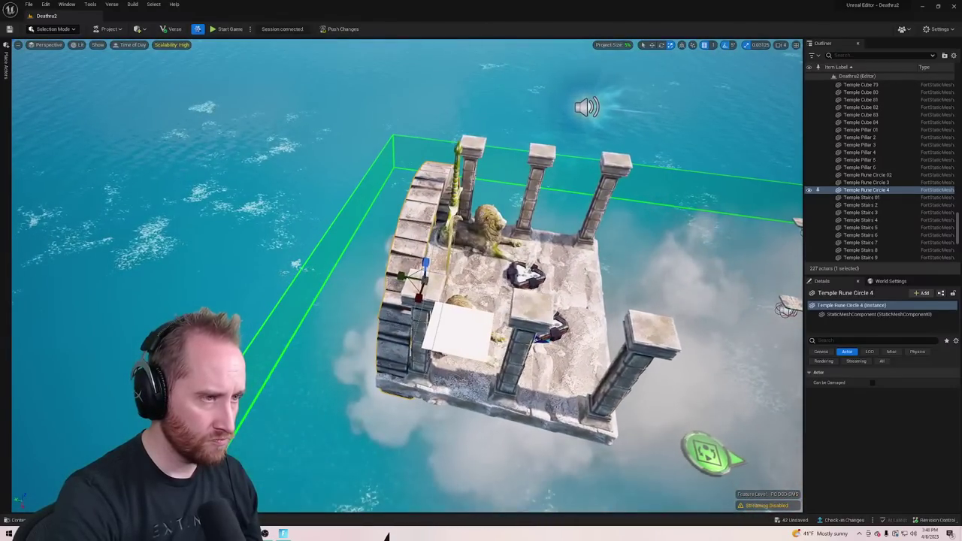
click(453, 197)
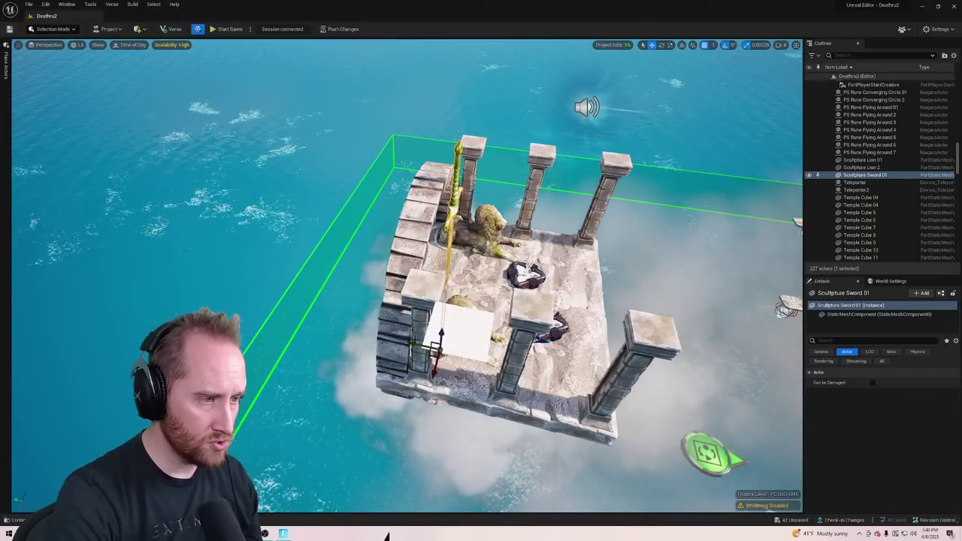
right_drag(453, 197, 328, 143)
Place the Temple Rune Sphere 01 Var01 mesh at the sword's base, enlarge it and sink it into the stone as a boulder
key(ctrl+space)
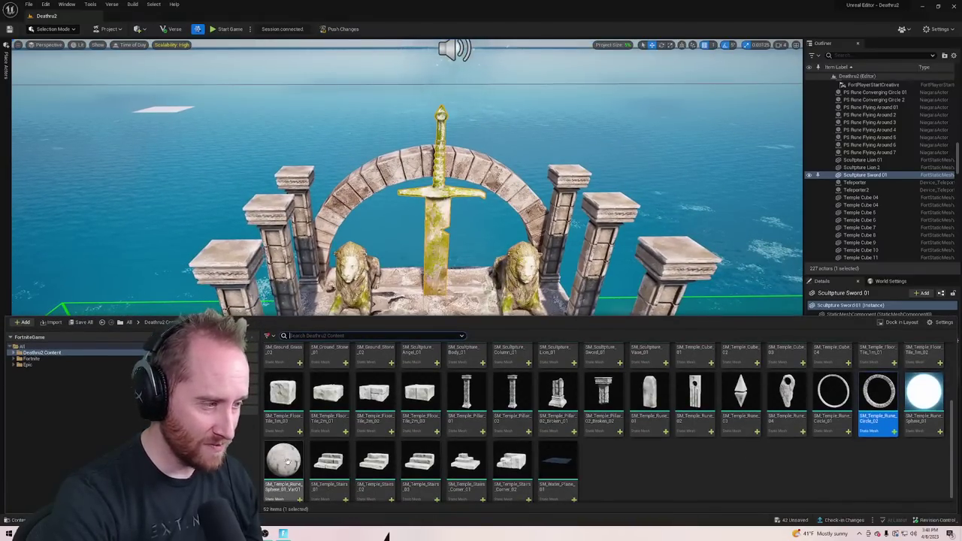
drag(427, 308, 429, 289)
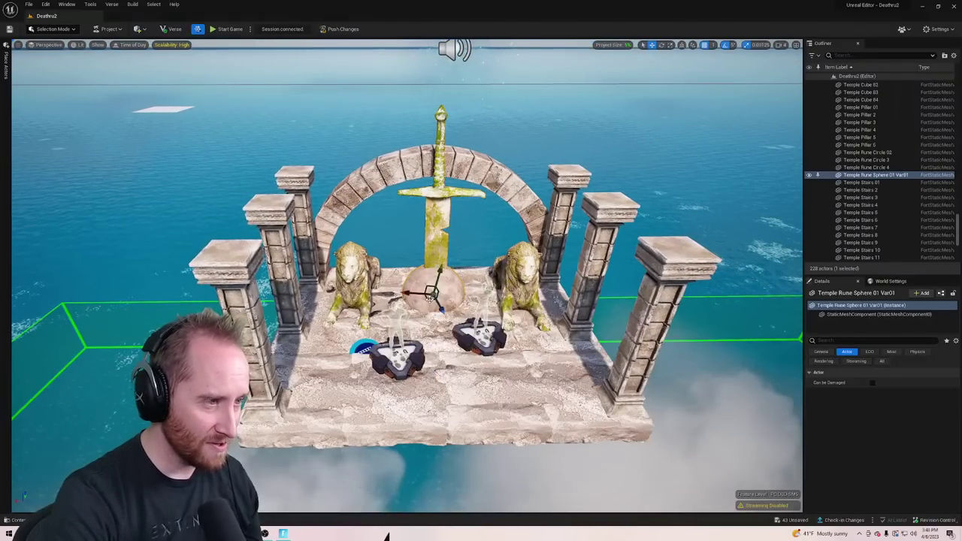
key(f)
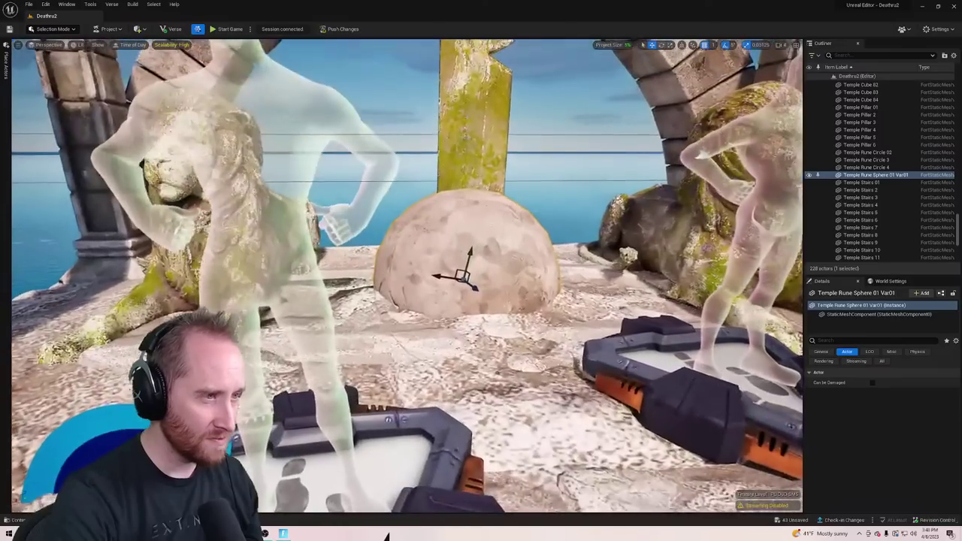
right_drag(432, 327, 432, 357)
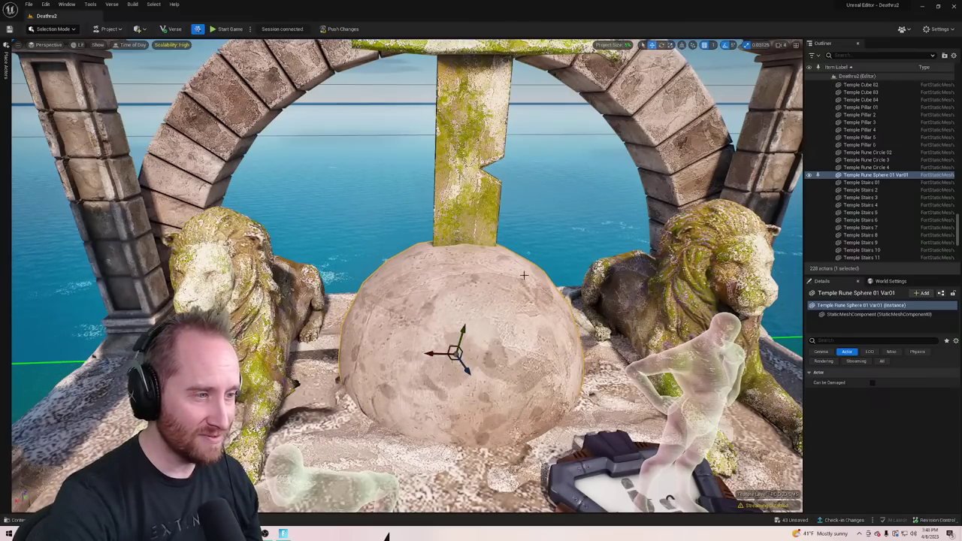
drag(449, 345, 451, 375)
key(s)
mouse_move(491, 317)
right_down()
mouse_move(488, 275)
mouse_move(472, 291)
mouse_move(490, 317)
right_up()
key(d)
key(d)
key(w)
key(s)
Spread the two player spawn pads apart and duplicate the Player 1 pad to form an evenly spaced row of three
click(389, 293)
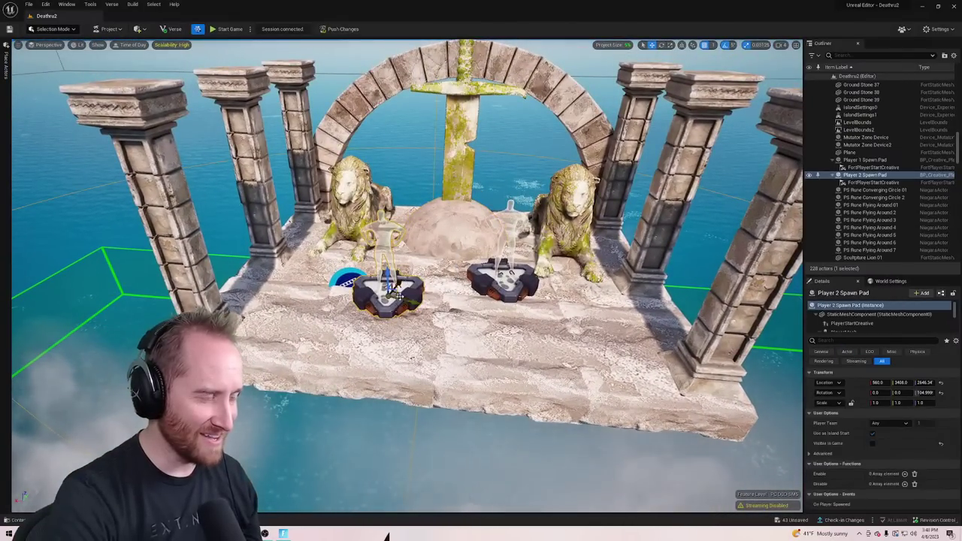
drag(389, 292, 329, 303)
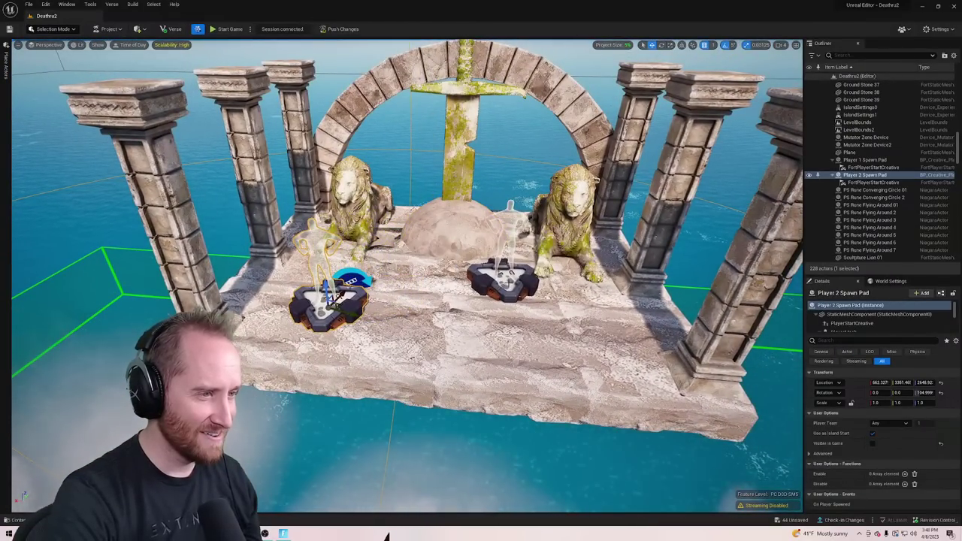
click(502, 282)
drag(505, 278, 570, 317)
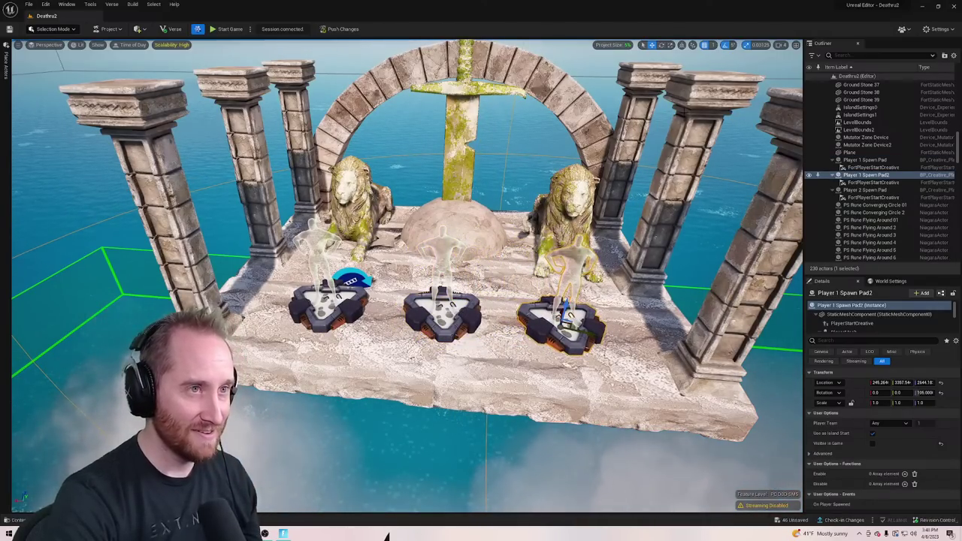
key(Escape)
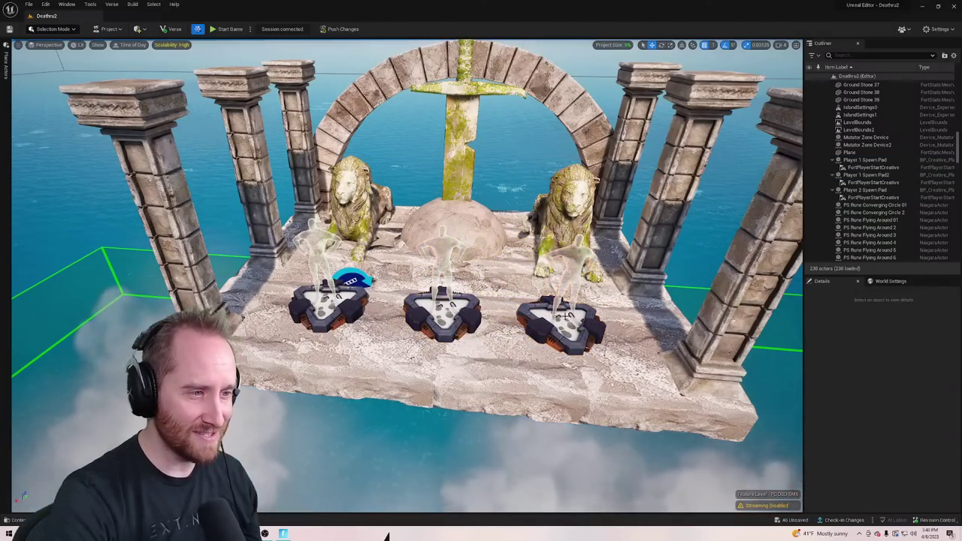
Rotate the two outer spawn pads slightly about their vertical axes, turning the Player 2 pad to about 115 degrees
click(580, 299)
click(662, 45)
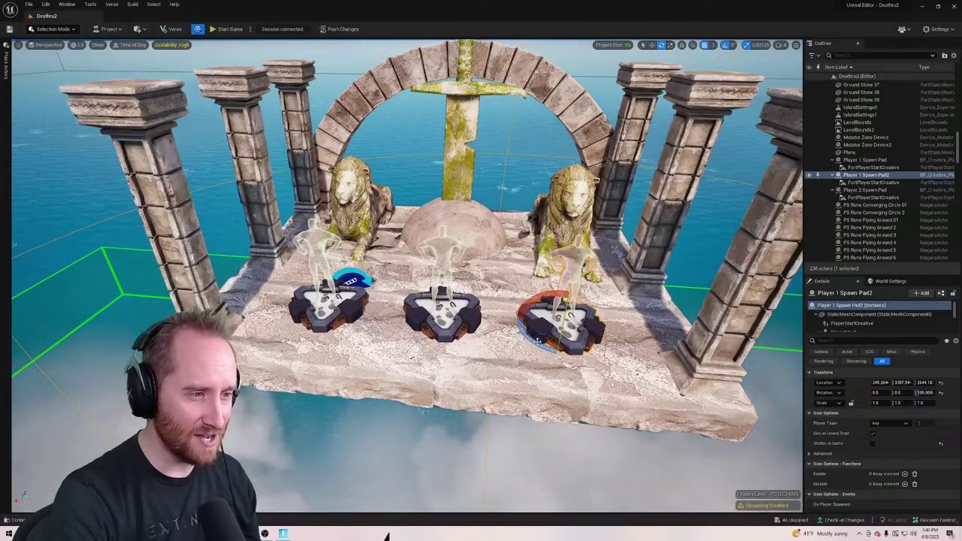
drag(575, 315, 591, 315)
click(584, 443)
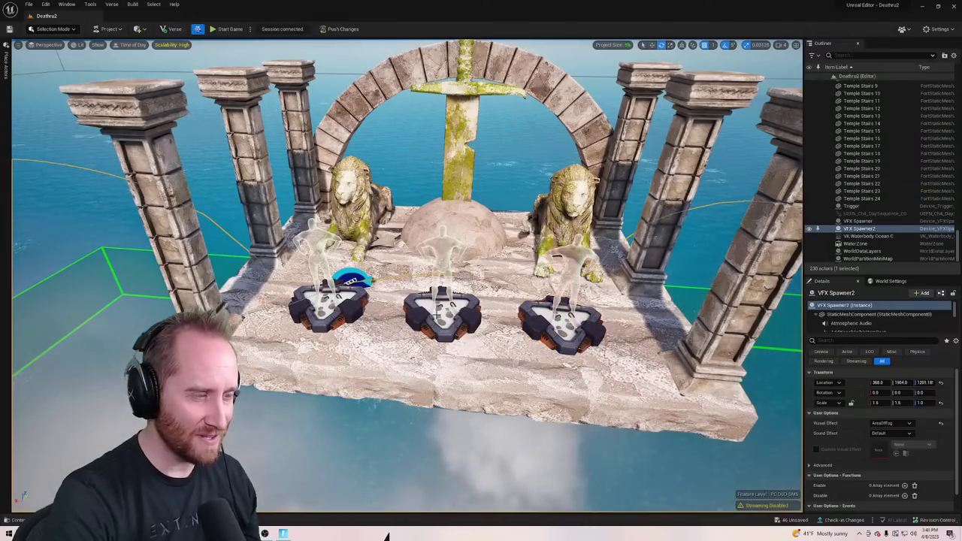
right_drag(479, 290, 410, 319)
click(576, 226)
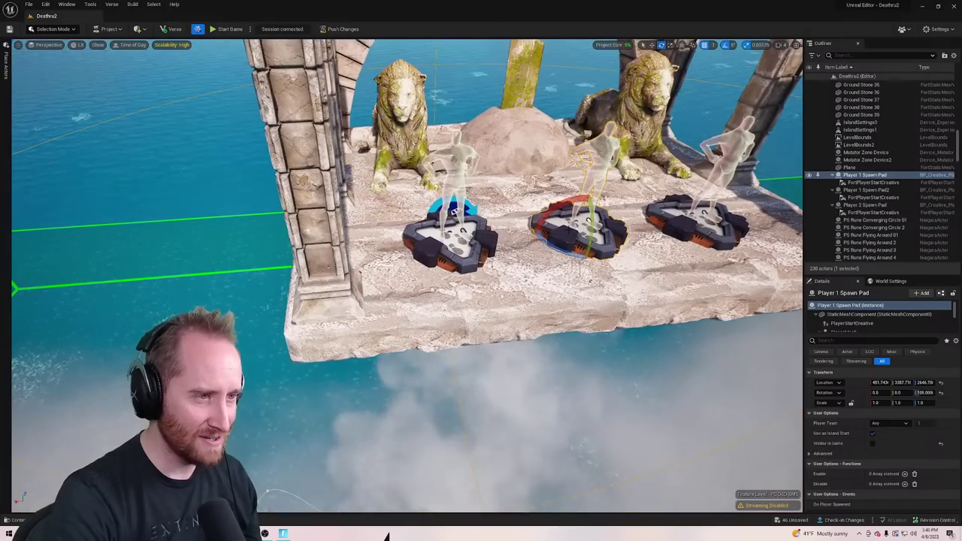
click(453, 212)
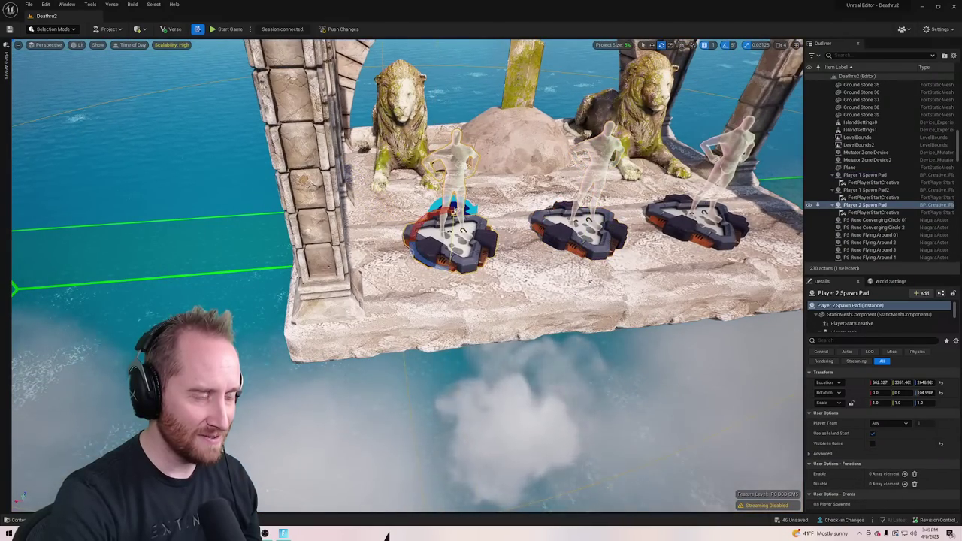
drag(430, 264, 444, 265)
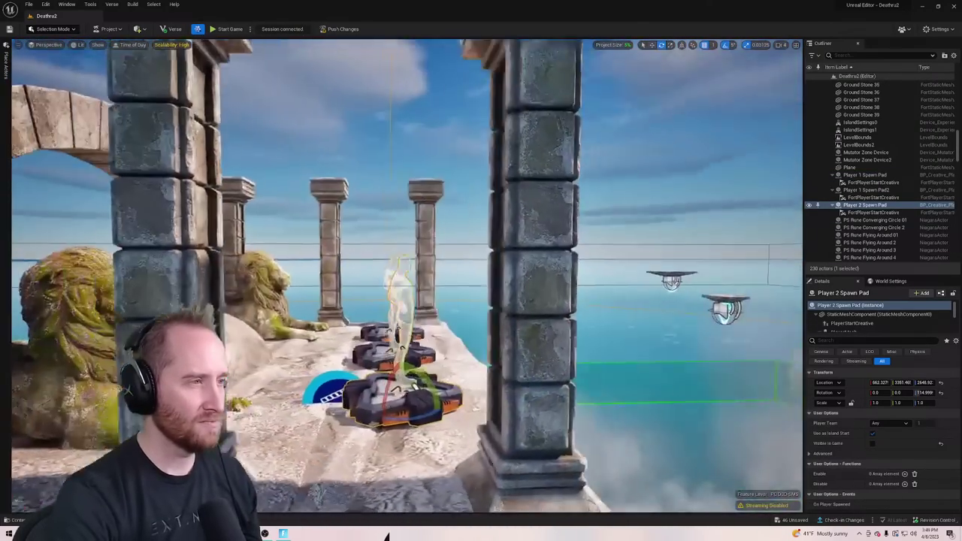
Inspect the spawn platform's pads, pillars and sword arch from the side and from the front
key(w)
right_drag(407, 275, 527, 331)
key(s)
key(w)
right_drag(432, 216, 572, 396)
key(w)
mouse_move(419, 254)
right_down()
mouse_move(489, 259)
mouse_move(549, 218)
mouse_move(552, 225)
mouse_move(416, 254)
right_up()
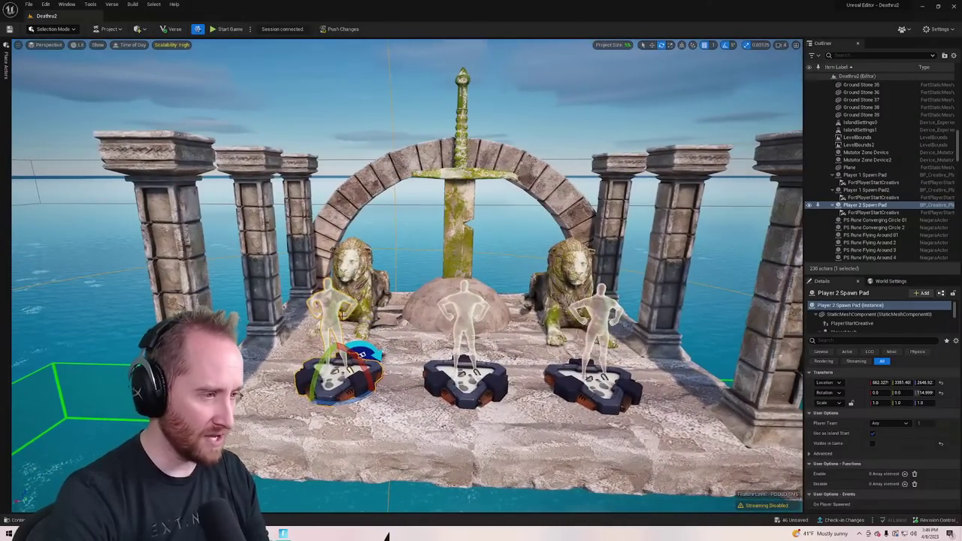
Place the Ground Grass 01 mesh from Deathru2 Content on the platform and move it between the left lion and the pillars
key(ctrl+space)
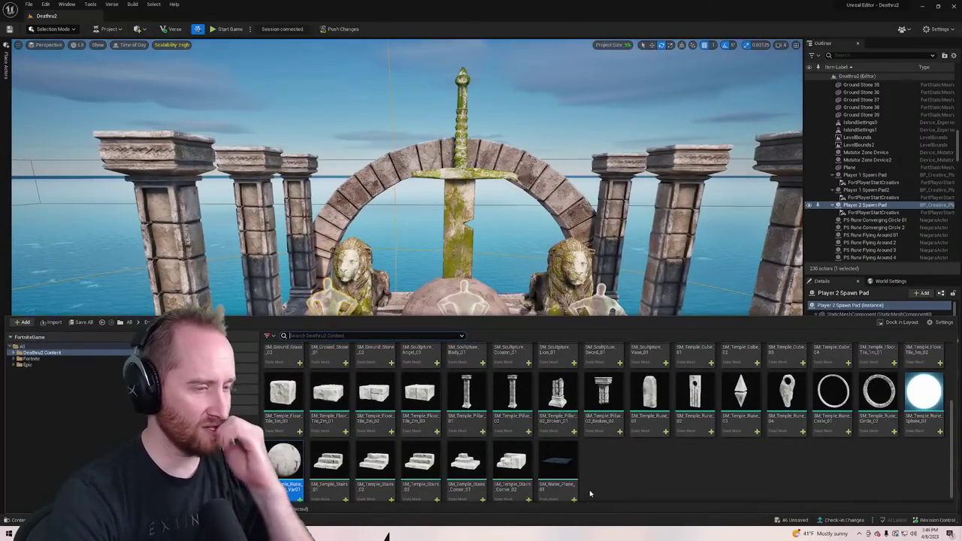
scroll(609, 491, up, 3)
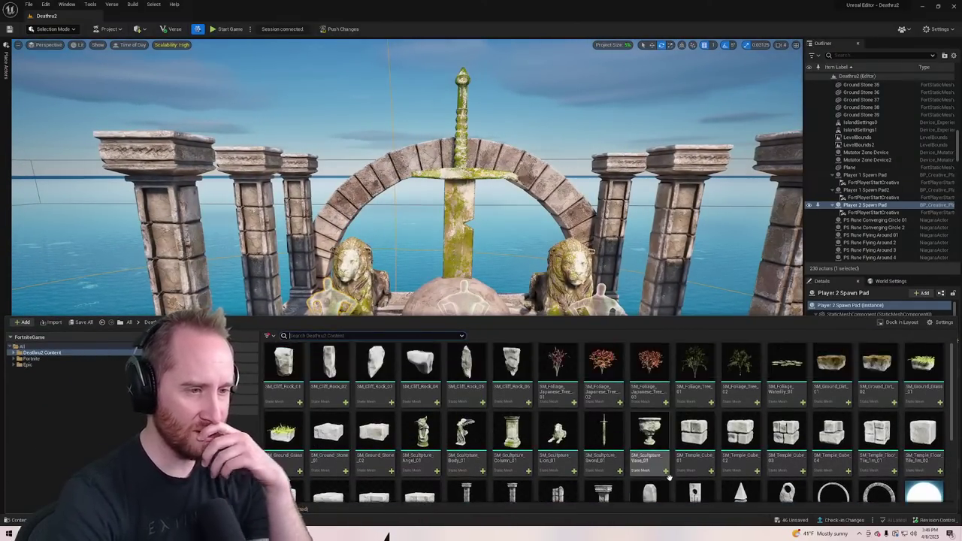
scroll(683, 475, down, 1)
scroll(703, 469, up, 1)
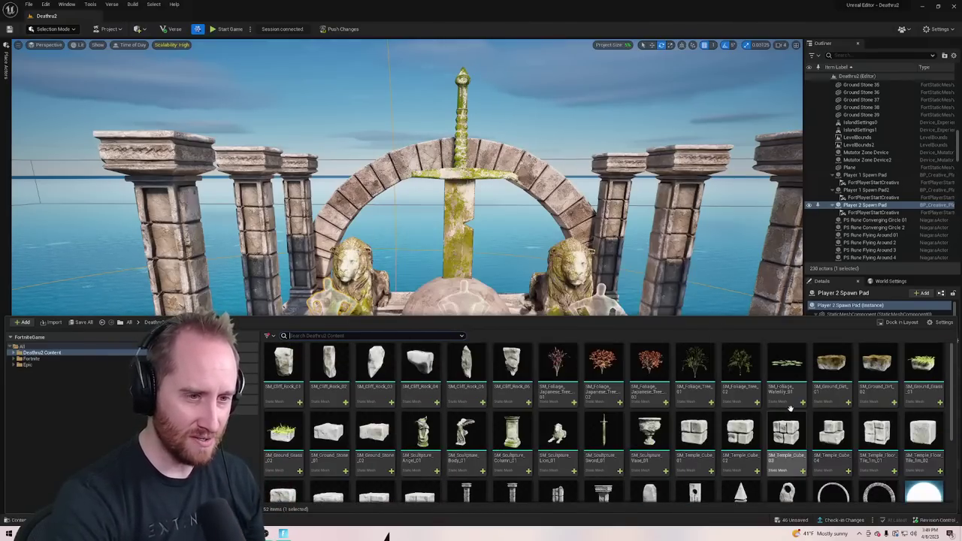
drag(785, 364, 459, 340)
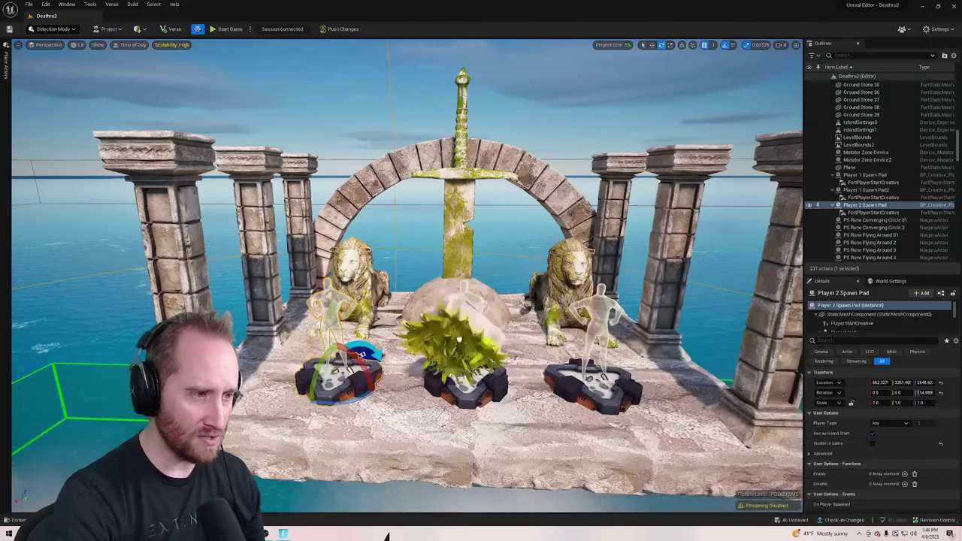
click(404, 344)
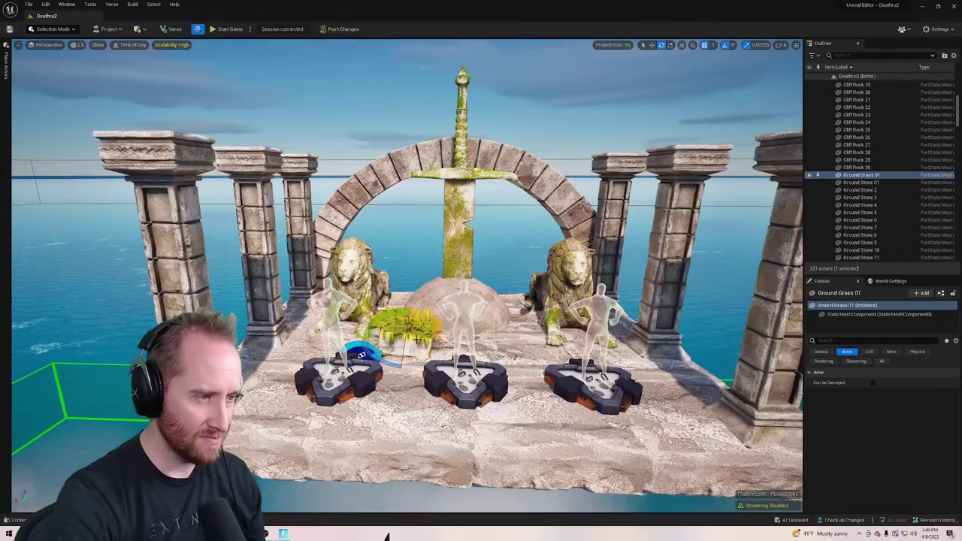
right_drag(418, 340, 392, 329)
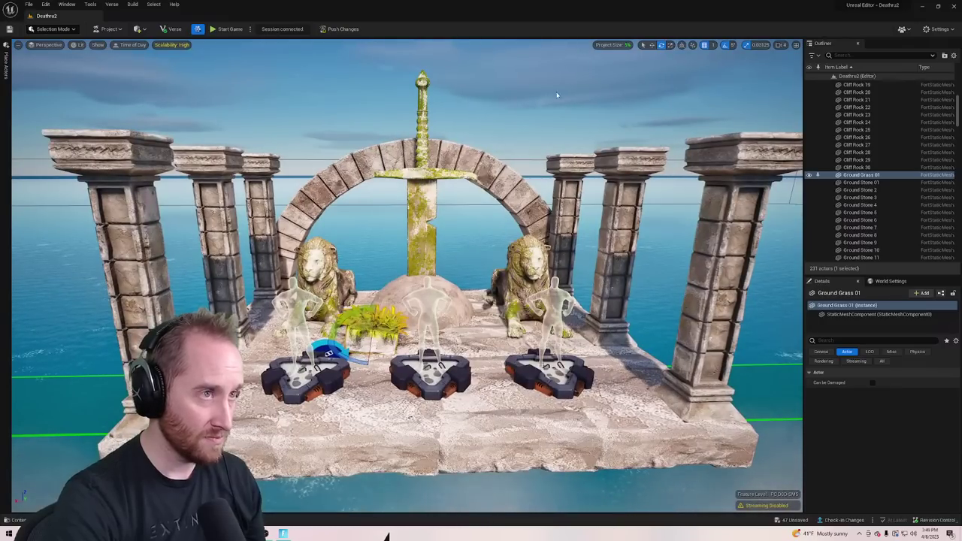
key(w)
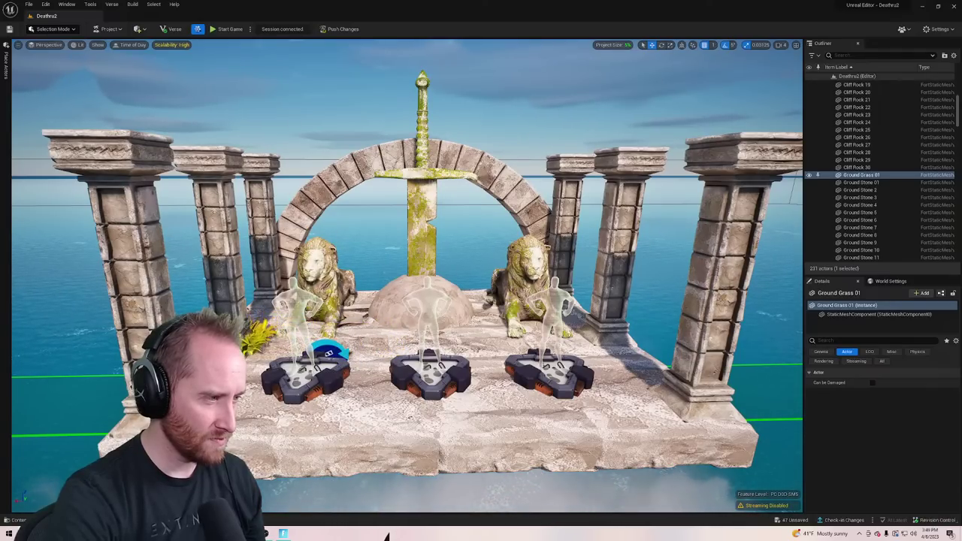
Try a duplicate of the grass clump around the base of the rear left pillar, and remove the duplicate
key(w)
right_drag(407, 301, 256, 327)
key(s)
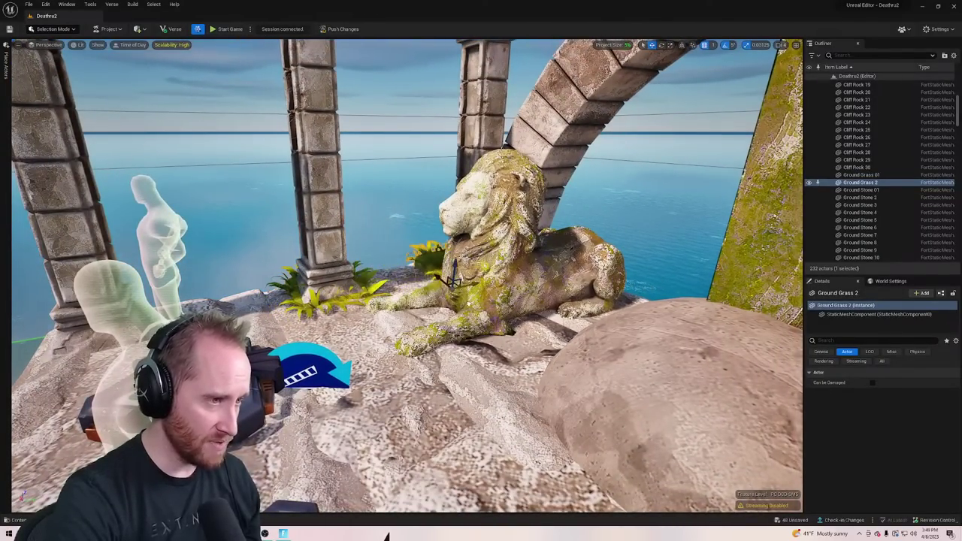
key(w)
right_drag(463, 303, 602, 324)
key(s)
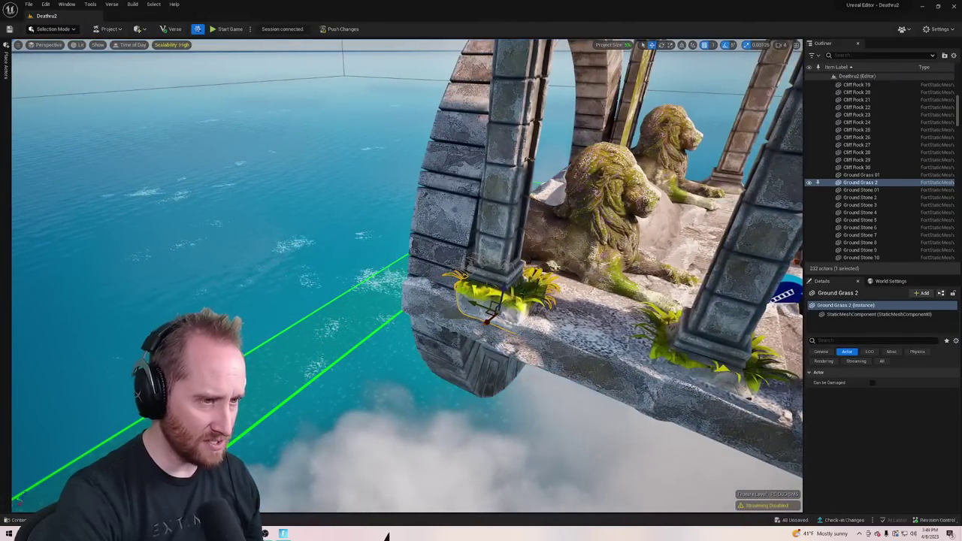
key(Delete)
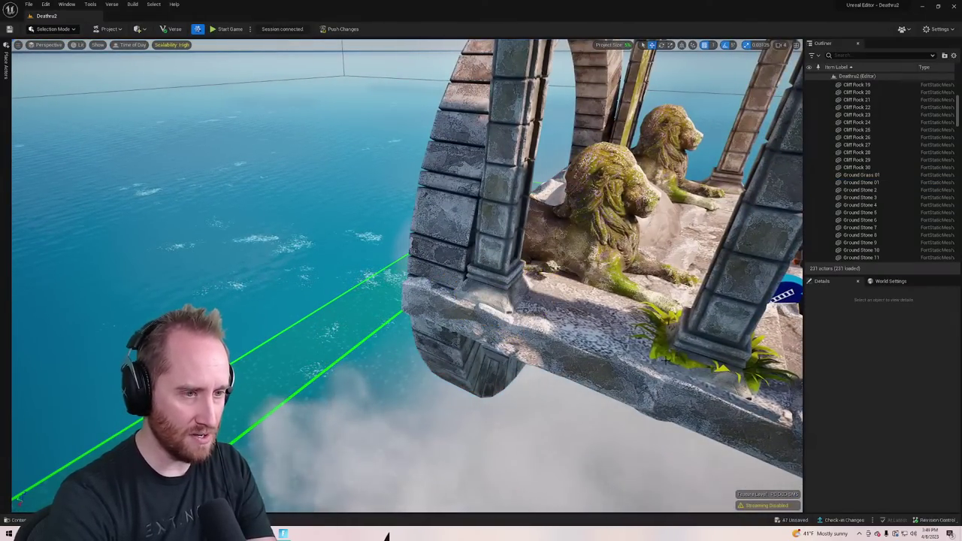
click(709, 324)
key(Delete)
right_drag(709, 323, 741, 304)
key(ctrl+z)
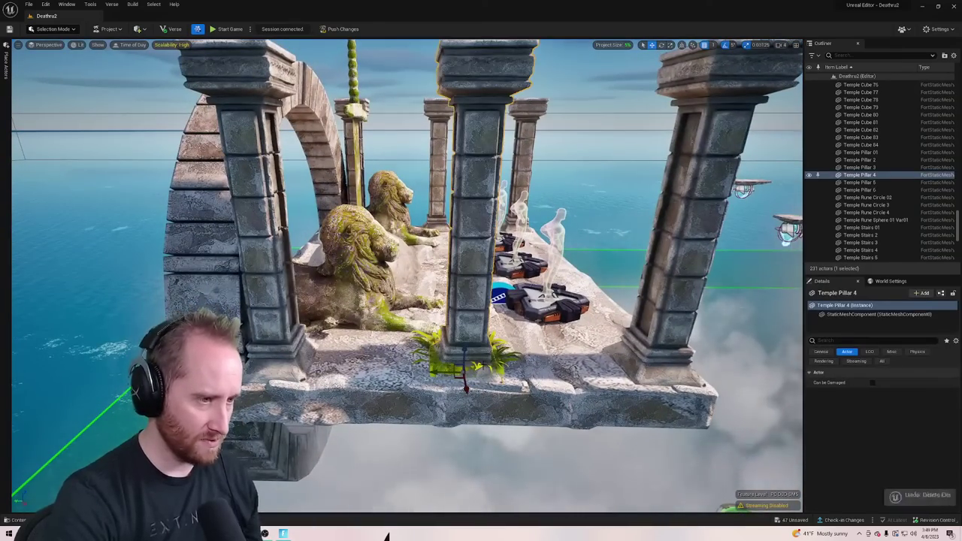
Delete the remaining grass clump from the base of the middle left pillar
key(w)
right_drag(423, 374, 349, 421)
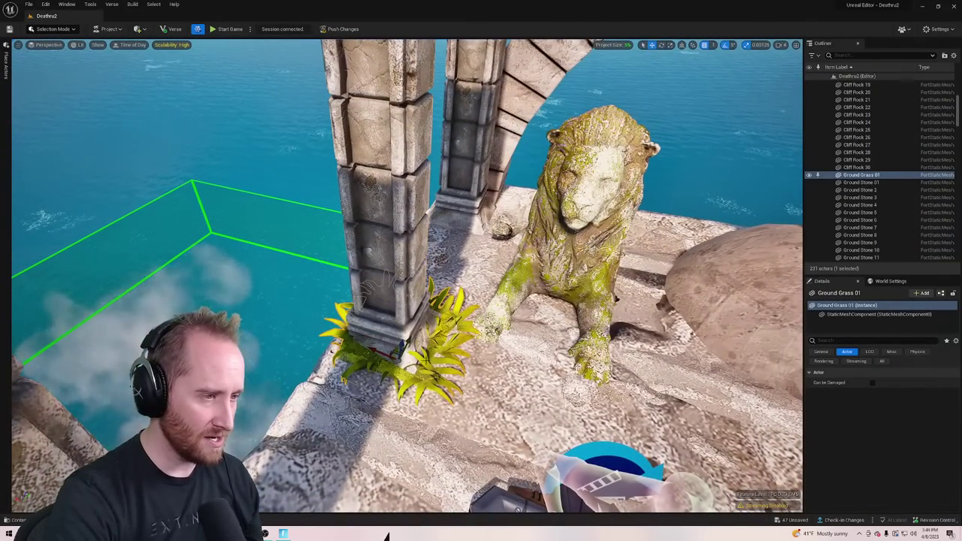
right_drag(327, 347, 312, 347)
key(w)
right_drag(462, 321, 517, 314)
key(s)
drag(513, 297, 520, 273)
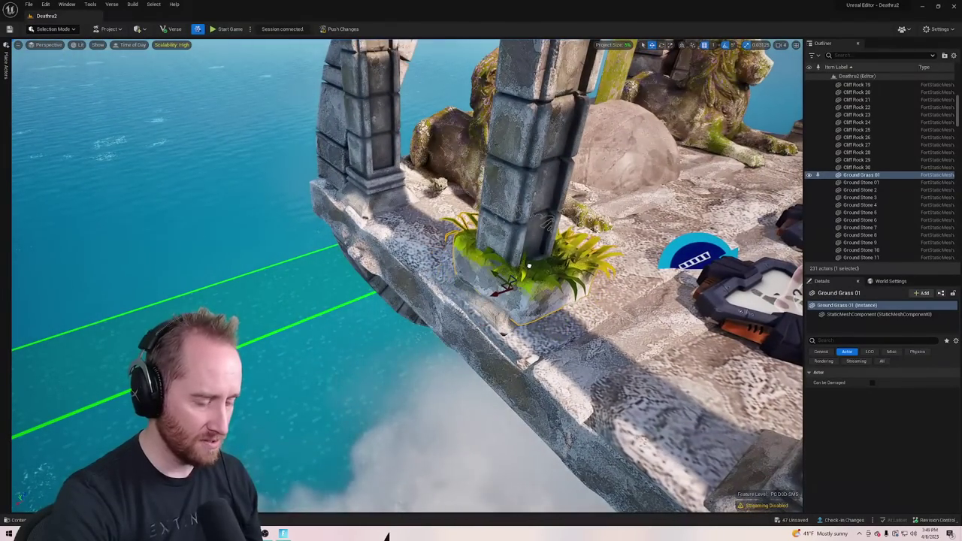
key(Delete)
right_drag(521, 274, 594, 177)
key(s)
right_drag(519, 324, 454, 403)
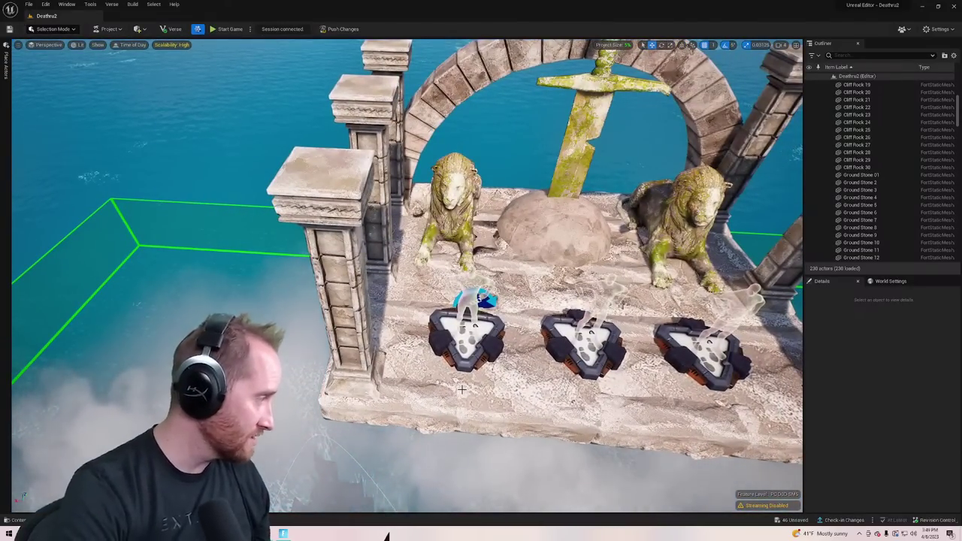
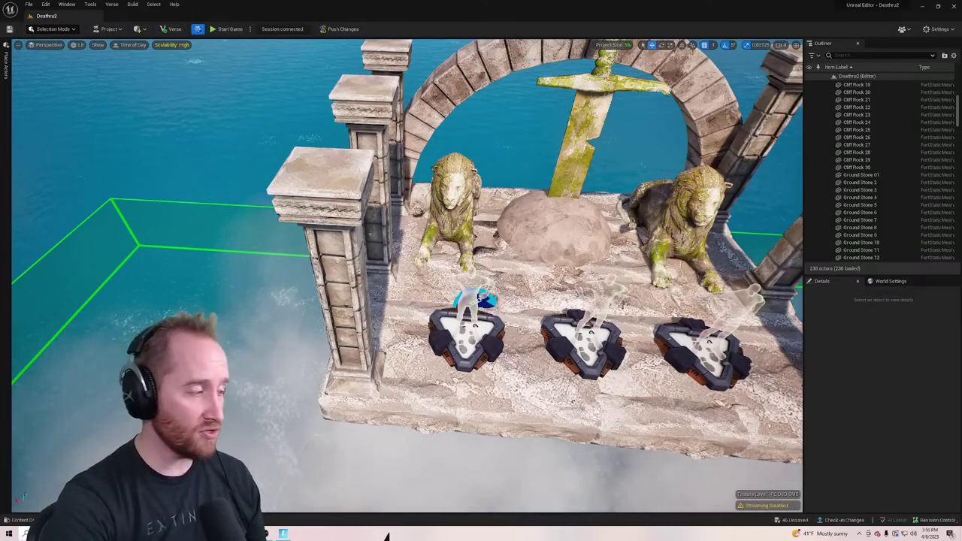
Place the SM_Ground_Grass_01 mesh around the front left pillar's base and duplicate it around the other two left pillars
click(9, 520)
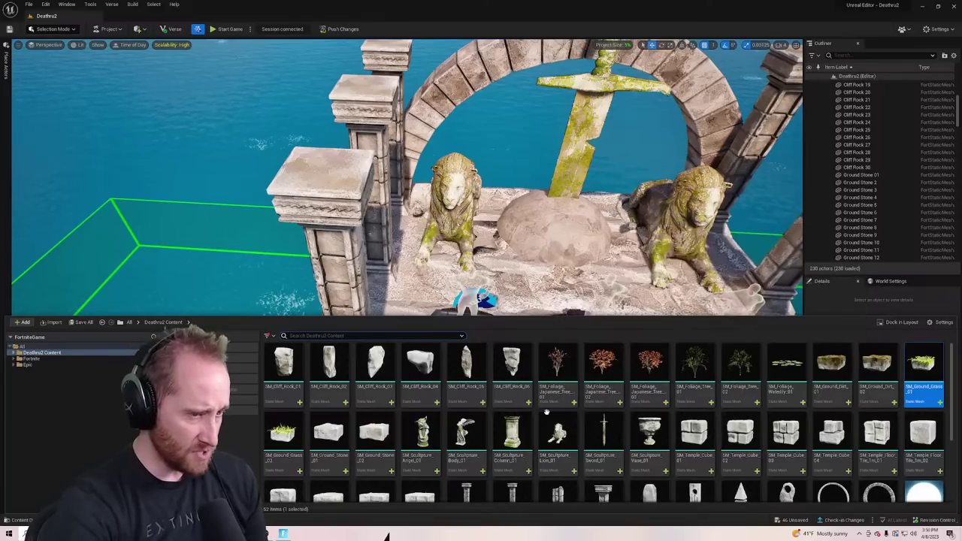
drag(923, 365, 353, 385)
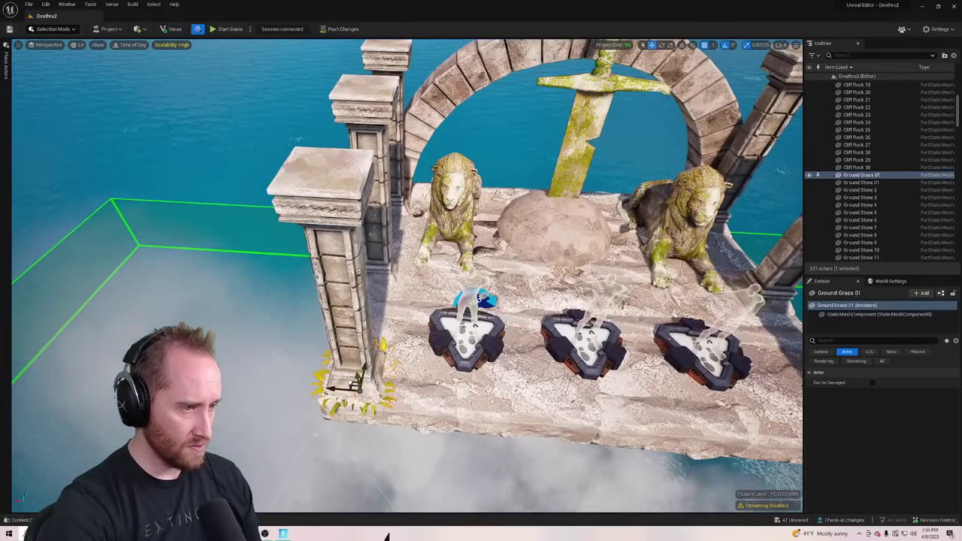
key(w)
right_drag(353, 385, 365, 303)
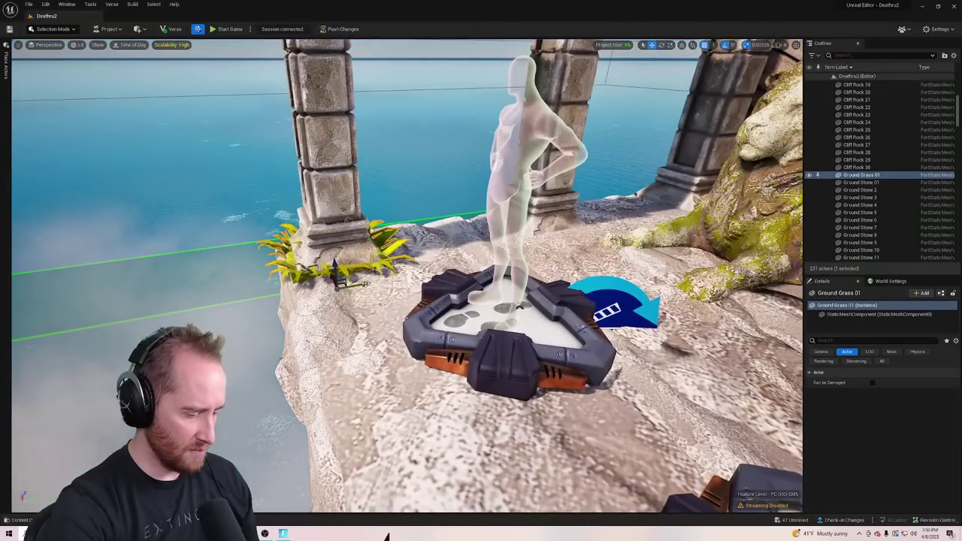
drag(345, 277, 526, 245)
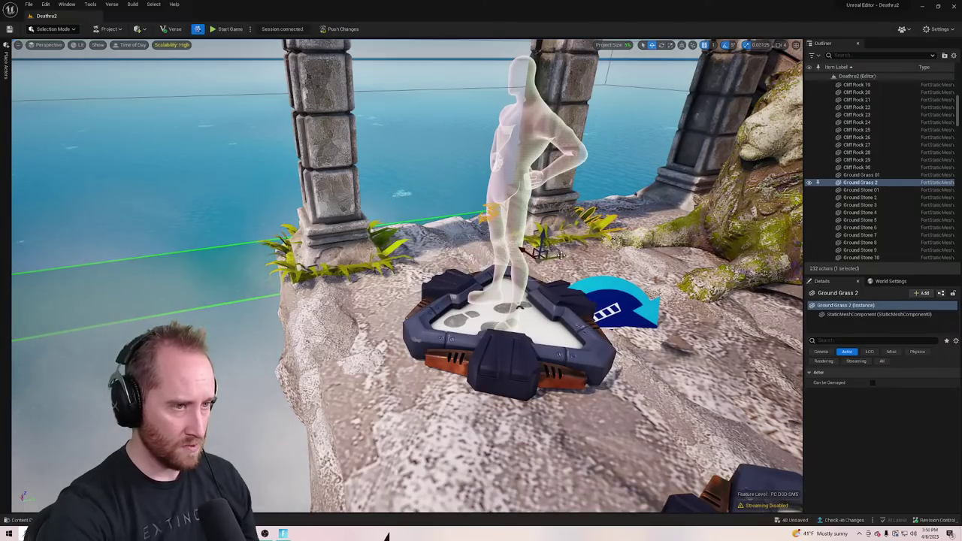
key(s)
mouse_move(641, 232)
right_down()
mouse_move(587, 252)
mouse_move(641, 231)
right_up()
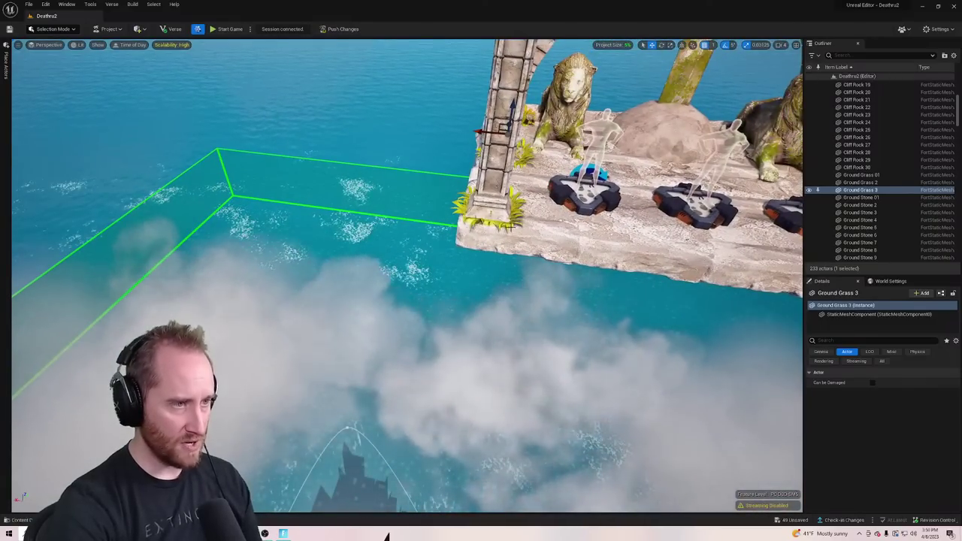
Duplicate the front left pillar's grass clump across the platform and fit the copy around the front right pillar's base
click(472, 214)
right_drag(460, 228, 485, 200)
alt+drag(436, 249, 732, 269)
right_drag(732, 268, 776, 268)
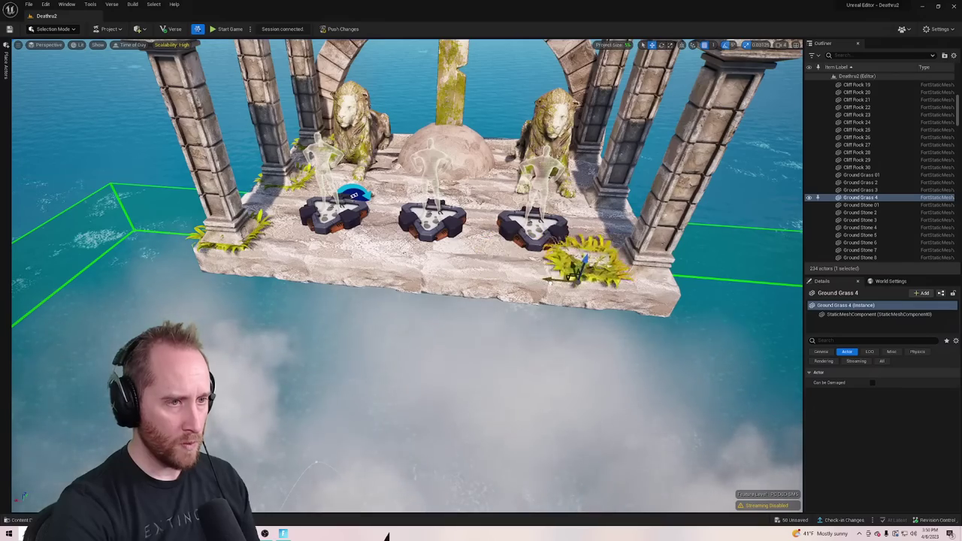
drag(552, 279, 608, 285)
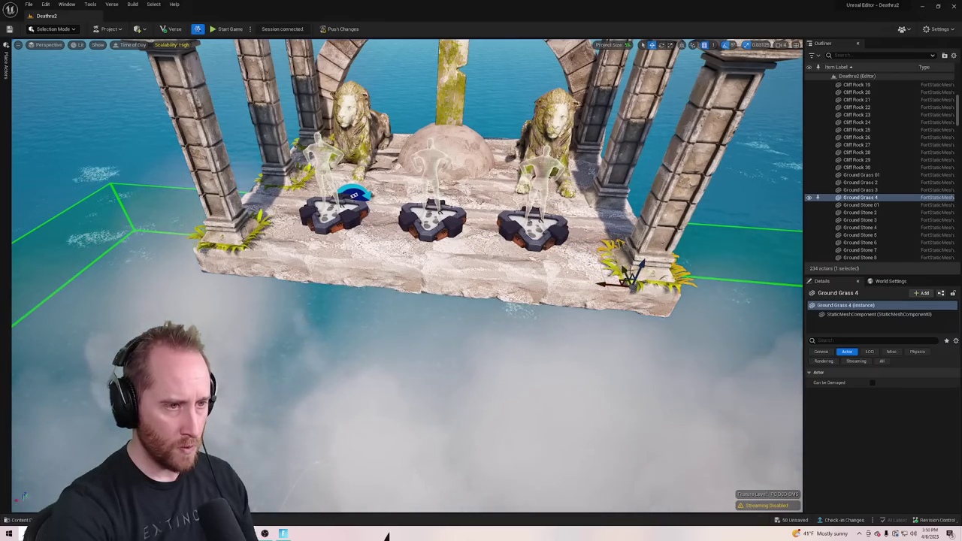
Duplicate the grass clump around the bases of the middle and rear right pillars
alt+drag(605, 213, 604, 208)
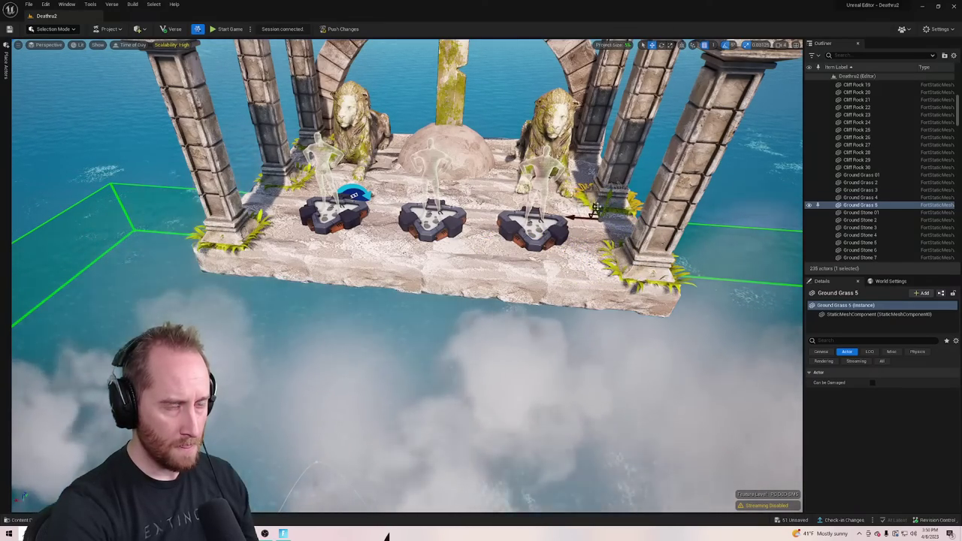
key(w)
right_drag(604, 208, 560, 214)
key(s)
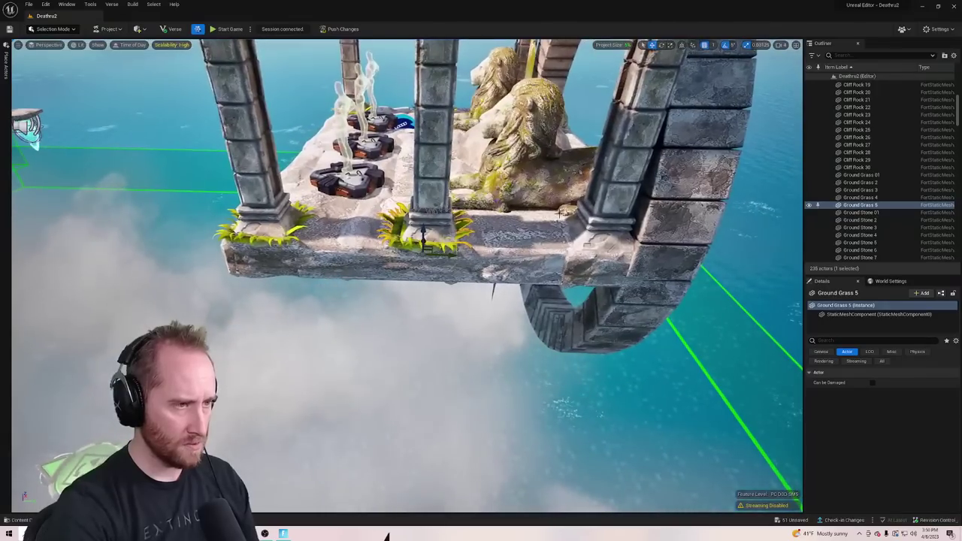
alt+drag(455, 253, 621, 261)
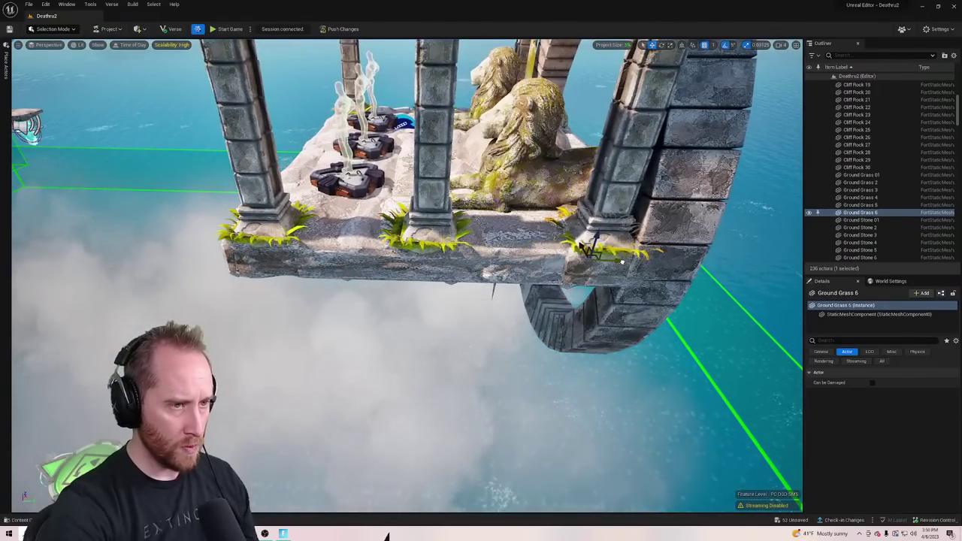
key(a)
right_drag(621, 262, 699, 274)
key(w)
right_drag(571, 240, 545, 229)
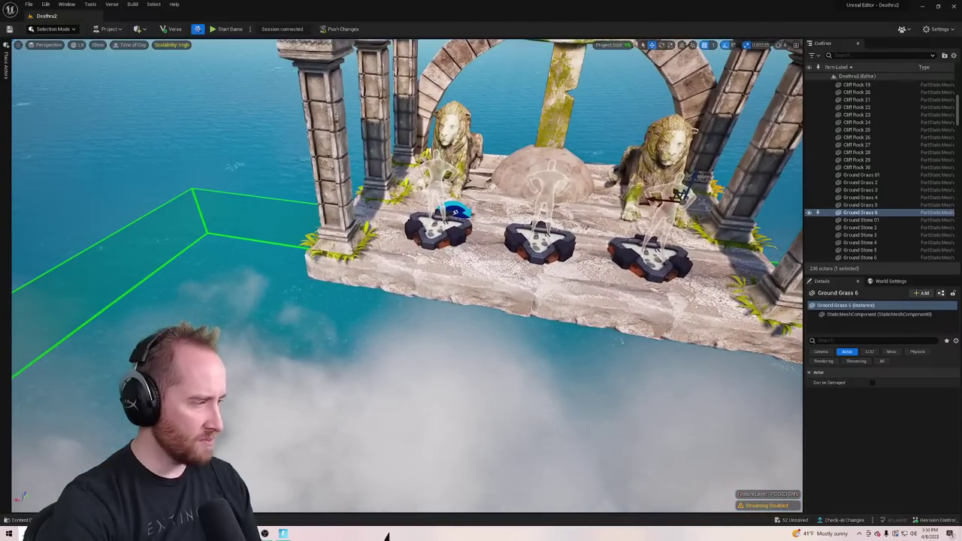
Filter the project content to material instances, place the MI_Decal_Temple_Moss_01 decal over the left spawn pad and duplicate it onto the right pad
key(ctrl+space)
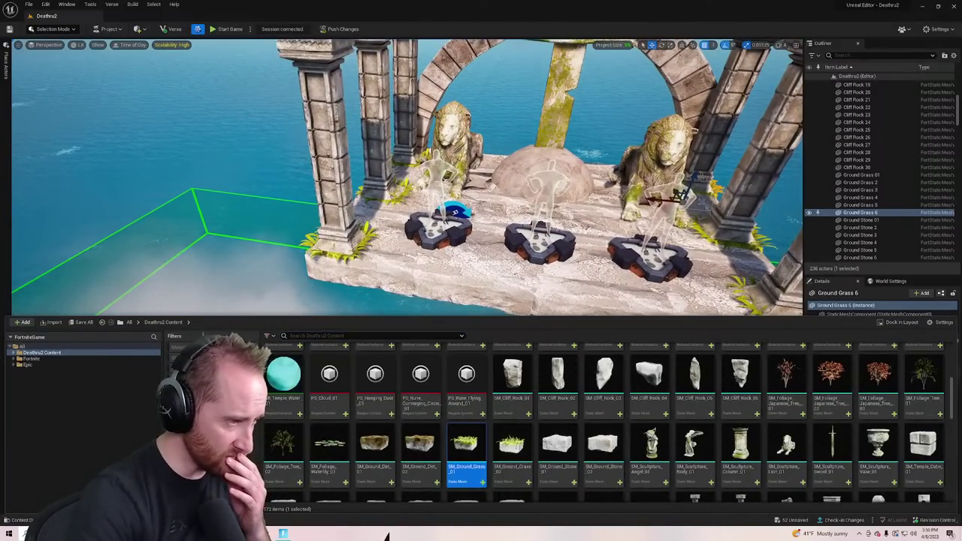
click(214, 348)
scroll(635, 477, up, 2)
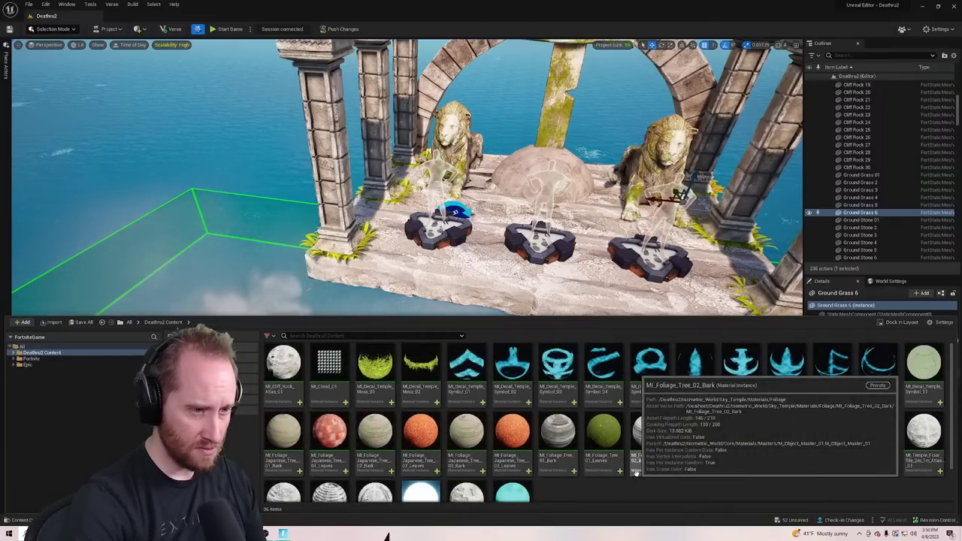
drag(368, 369, 475, 255)
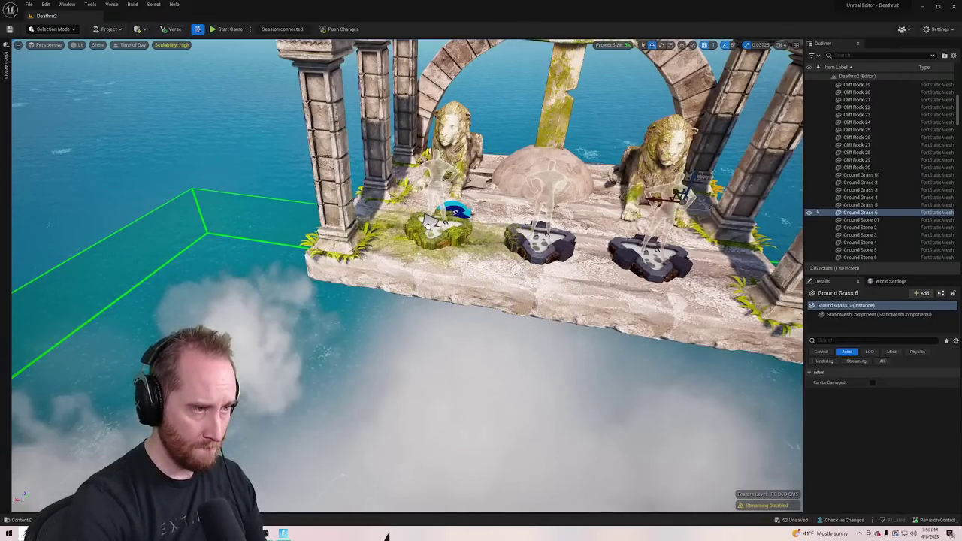
drag(427, 222, 647, 258)
right_drag(647, 259, 544, 289)
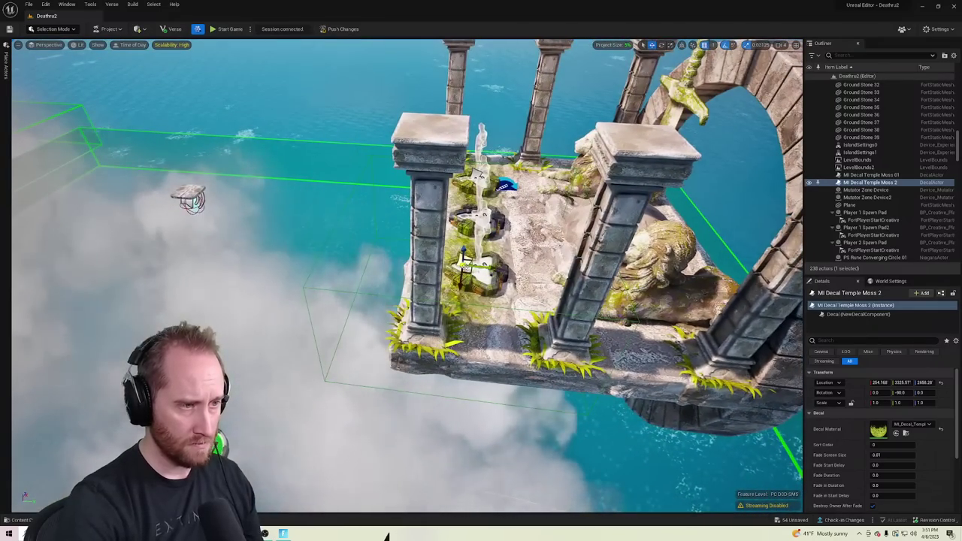
Duplicate the moss decal over the platform floor, both lions and the sword's rock until there are seven decals
alt+drag(465, 265, 577, 228)
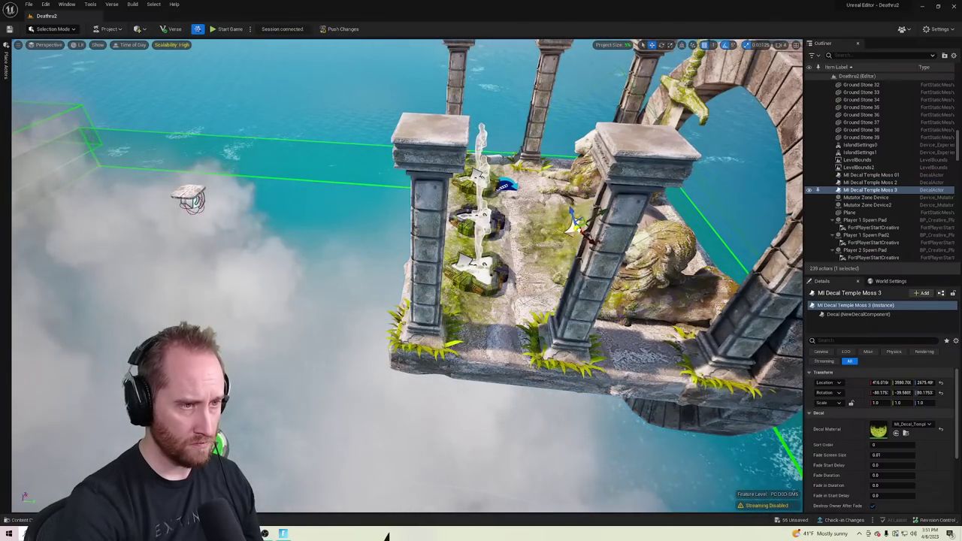
right_drag(578, 228, 716, 254)
alt+drag(554, 277, 433, 276)
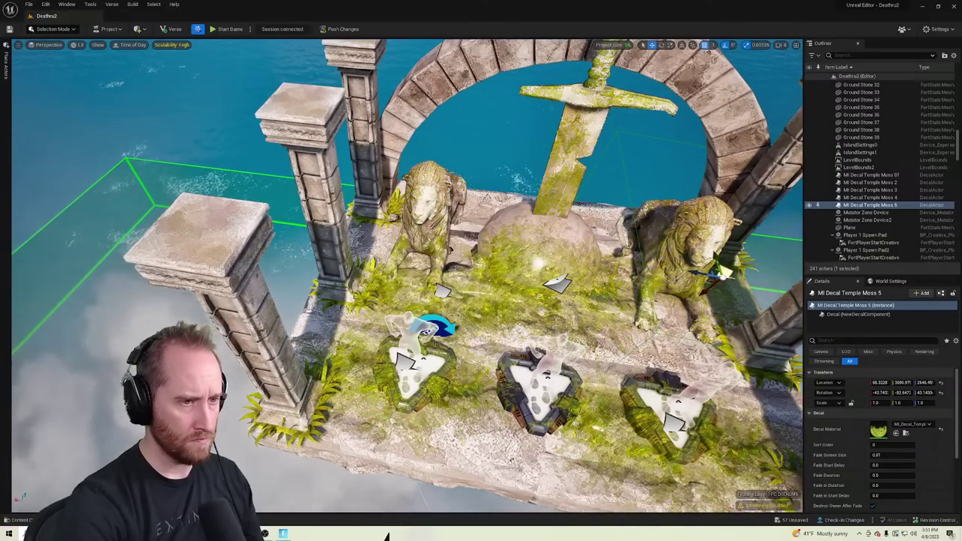
right_drag(714, 263, 703, 244)
scroll(406, 278, up, 4)
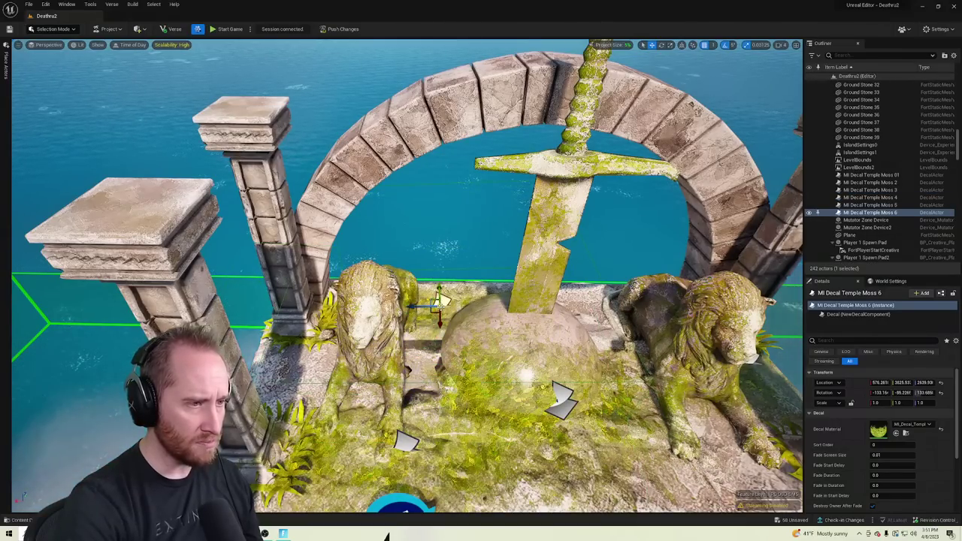
right_drag(481, 301, 475, 263)
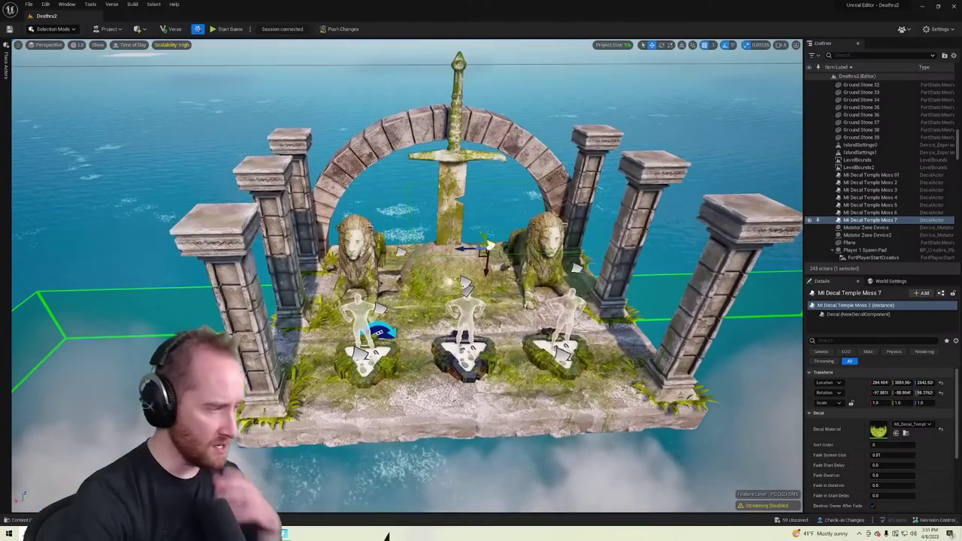
Try the SM_Temple_Rune_02 slab at the platform's front left corner, lower it to the floor, and delete it
key(ctrl+space)
click(182, 347)
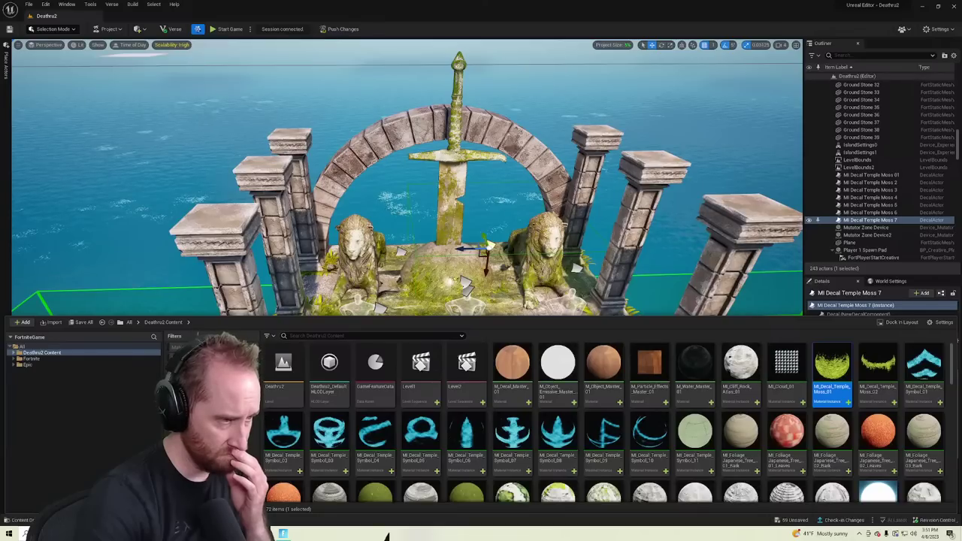
scroll(637, 475, down, 10)
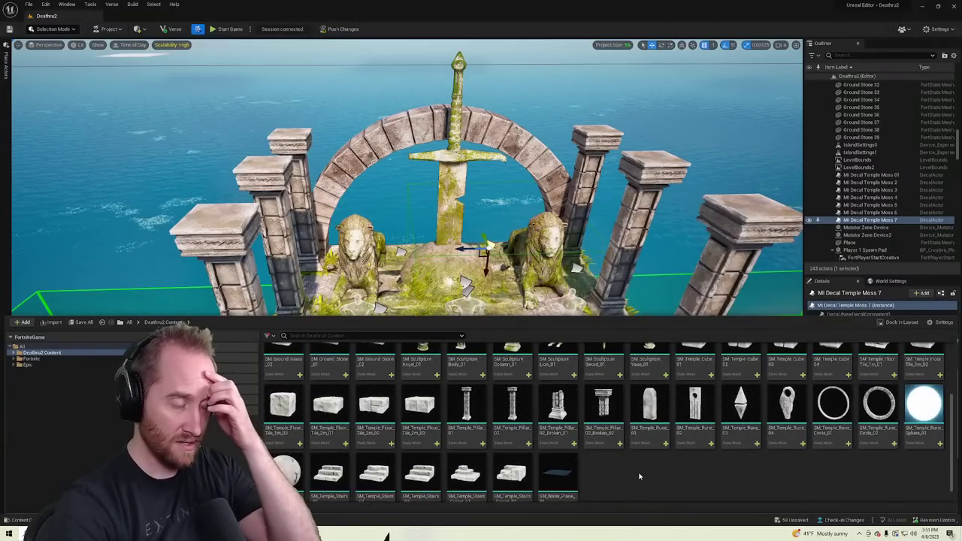
drag(682, 413, 209, 211)
right_drag(210, 211, 218, 180)
right_drag(455, 278, 448, 291)
key(s)
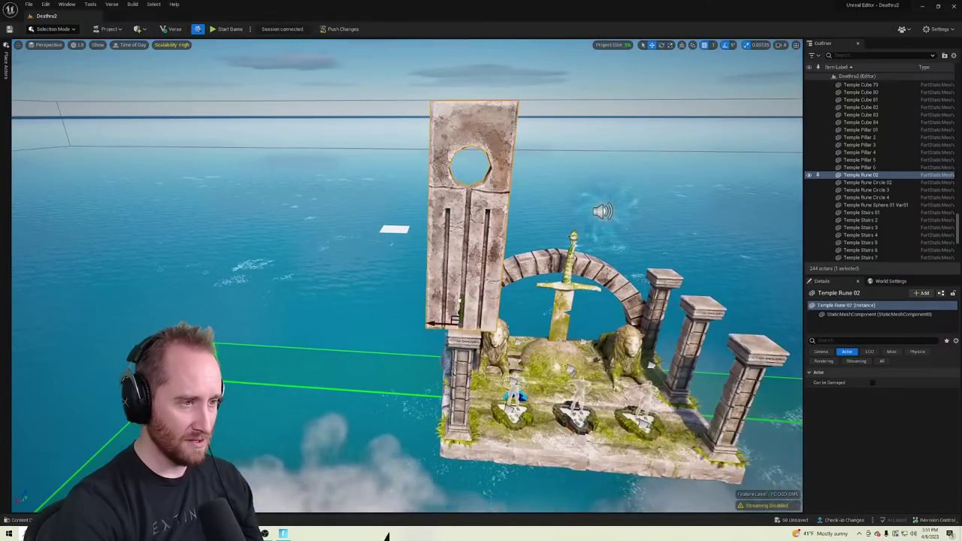
drag(459, 301, 456, 406)
key(d)
right_drag(455, 406, 331, 421)
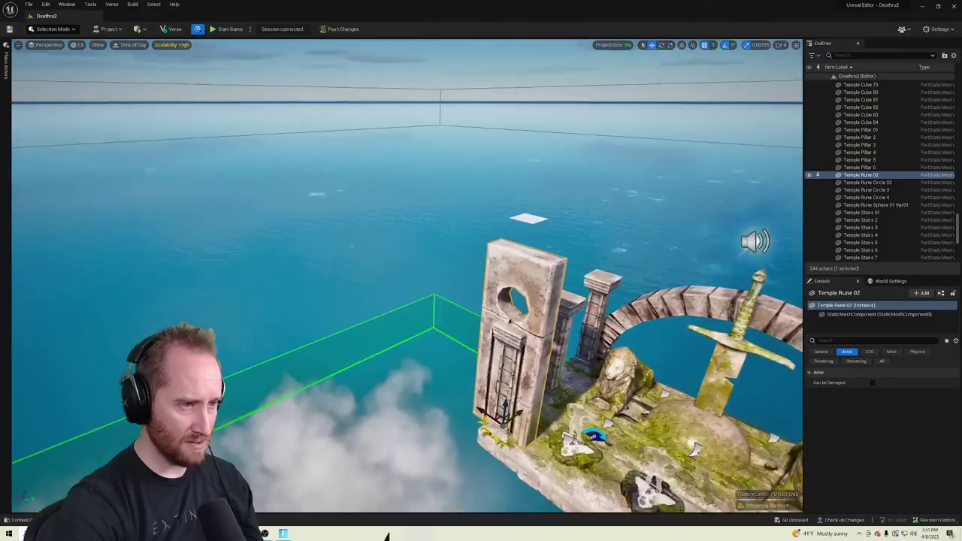
right_drag(481, 270, 500, 271)
key(Delete)
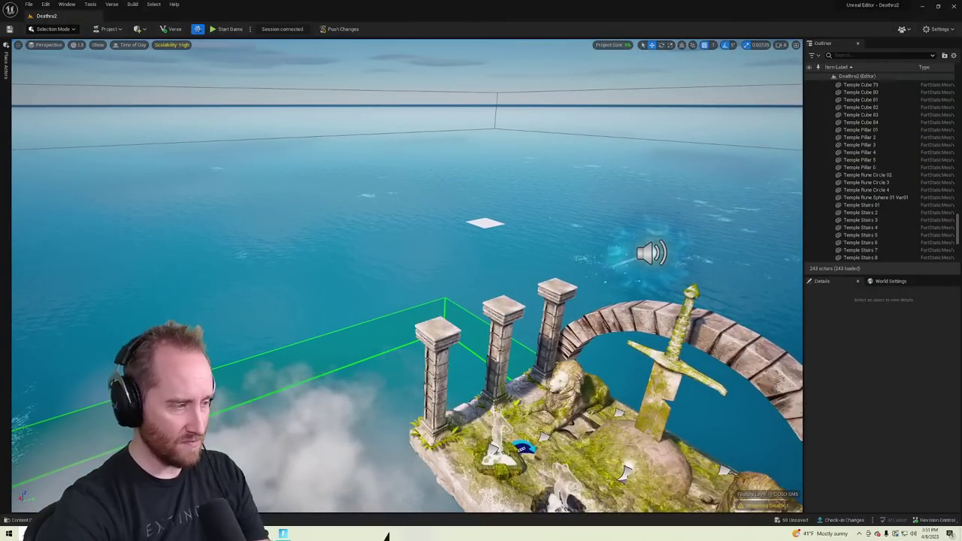
Try the SM_Temple_Rune_01 stone on a platform pillar, undo its placement, and reopen the project content
click(18, 520)
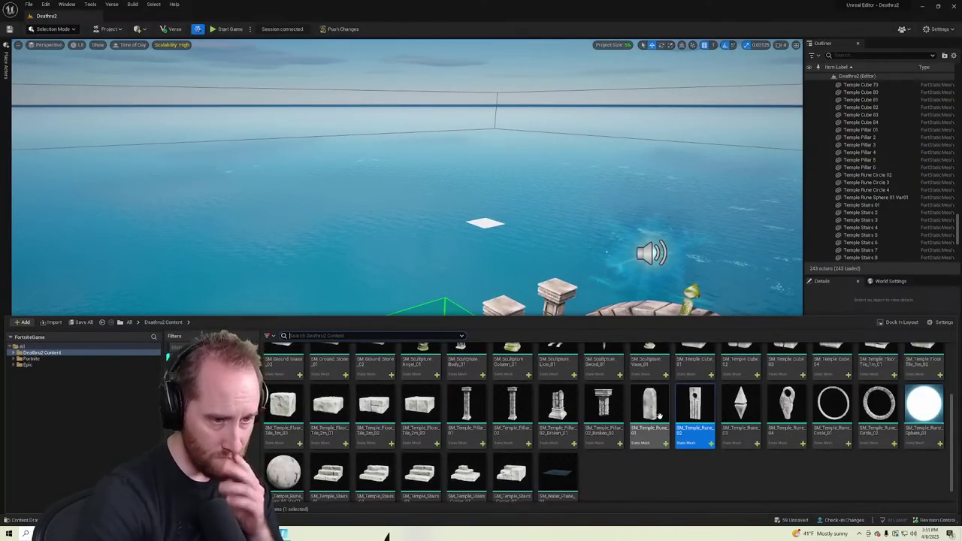
drag(660, 416, 506, 305)
right_drag(507, 305, 496, 329)
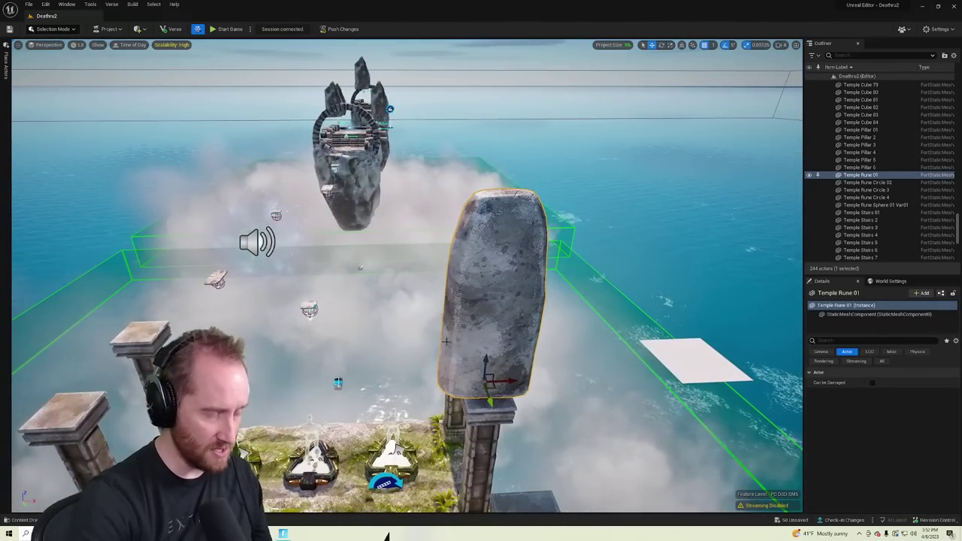
key(ctrl+z)
key(ctrl+space)
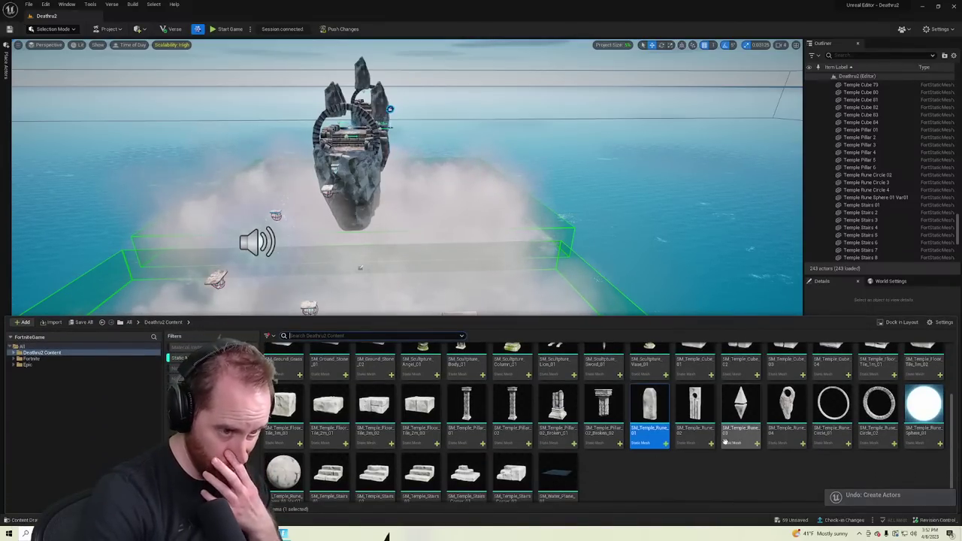
Try the SM_Temple_Rune_04 stone on a front pillar of the platform and delete it
drag(785, 421, 462, 323)
right_drag(524, 318, 507, 262)
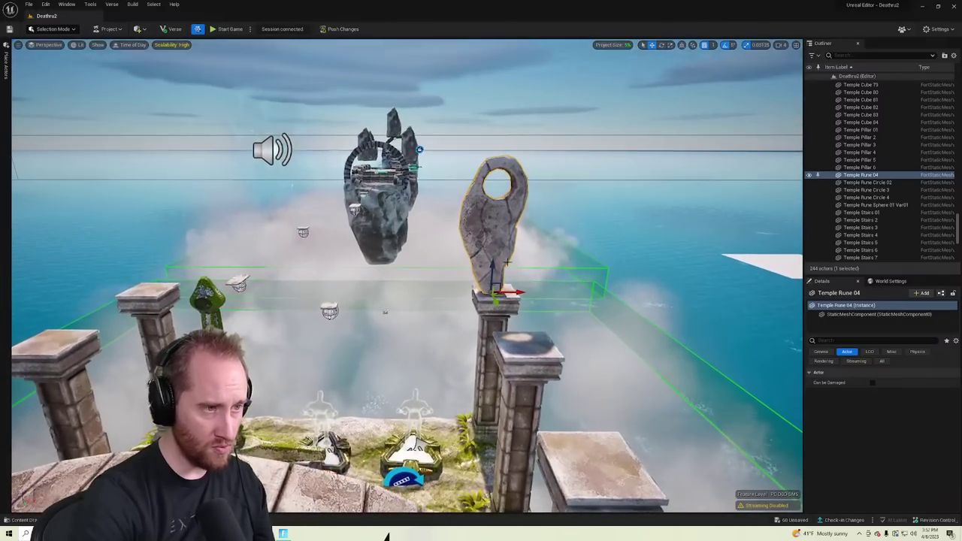
key(Delete)
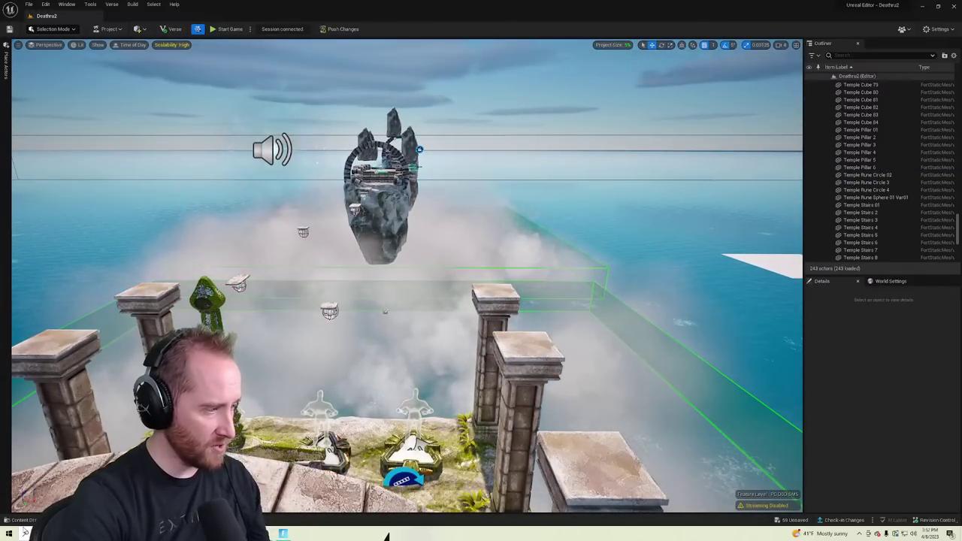
Place the SM_Sculpture_Body_01 statue from the project content on top of a front pillar and check it against the platform
click(22, 520)
scroll(572, 451, down, 2)
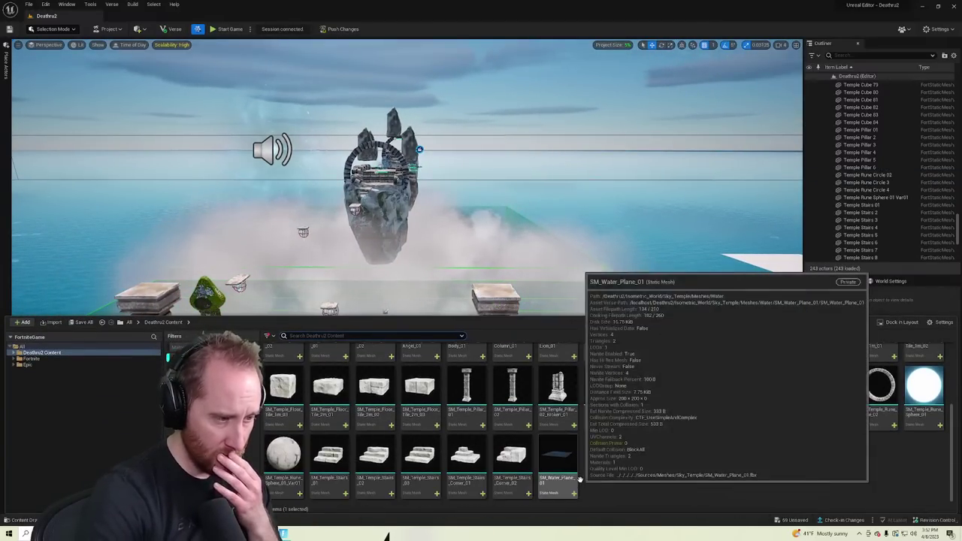
scroll(526, 451, up, 3)
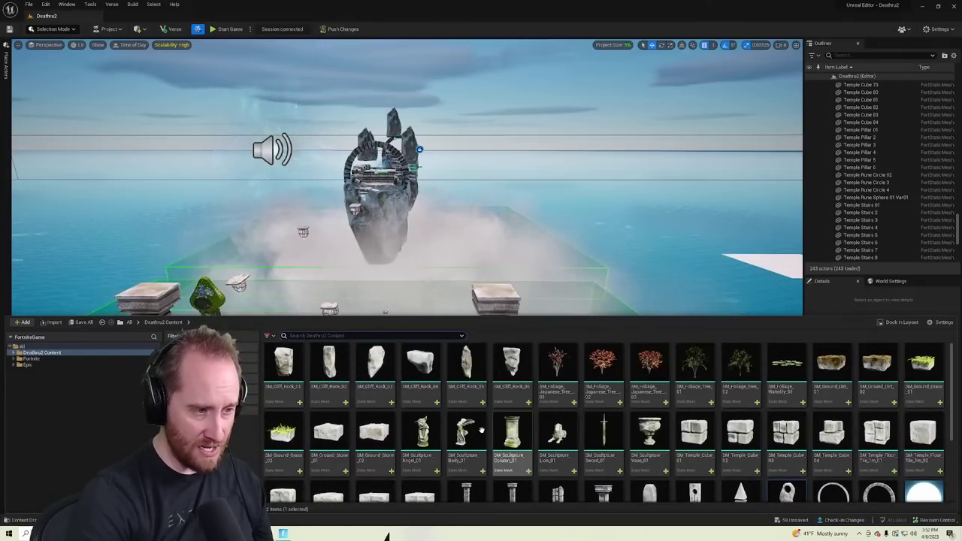
drag(465, 436, 495, 289)
key(w)
mouse_move(494, 288)
right_down()
mouse_move(597, 281)
mouse_move(470, 269)
mouse_move(457, 277)
right_up()
key(s)
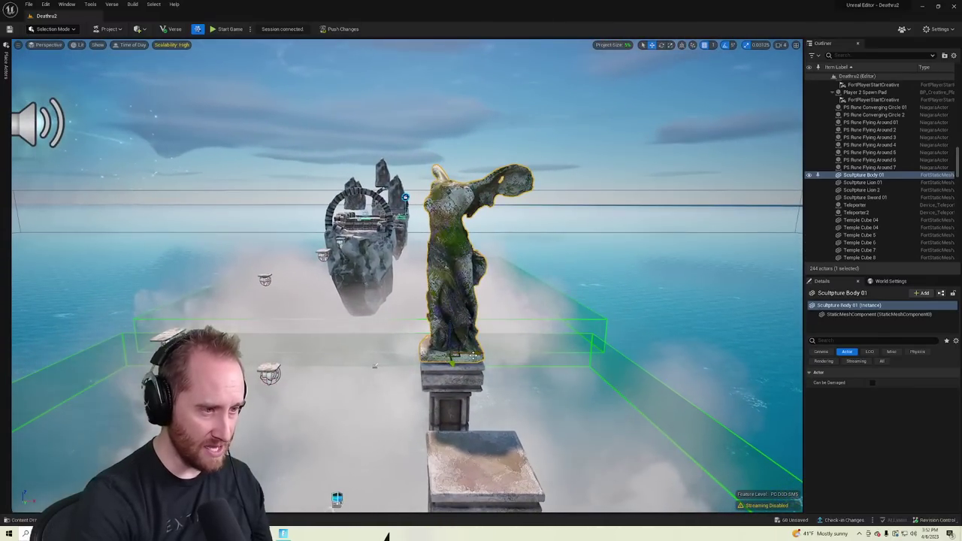
key(w)
right_drag(407, 276, 457, 263)
key(s)
key(a)
key(s)
key(w)
right_drag(461, 339, 454, 391)
key(w)
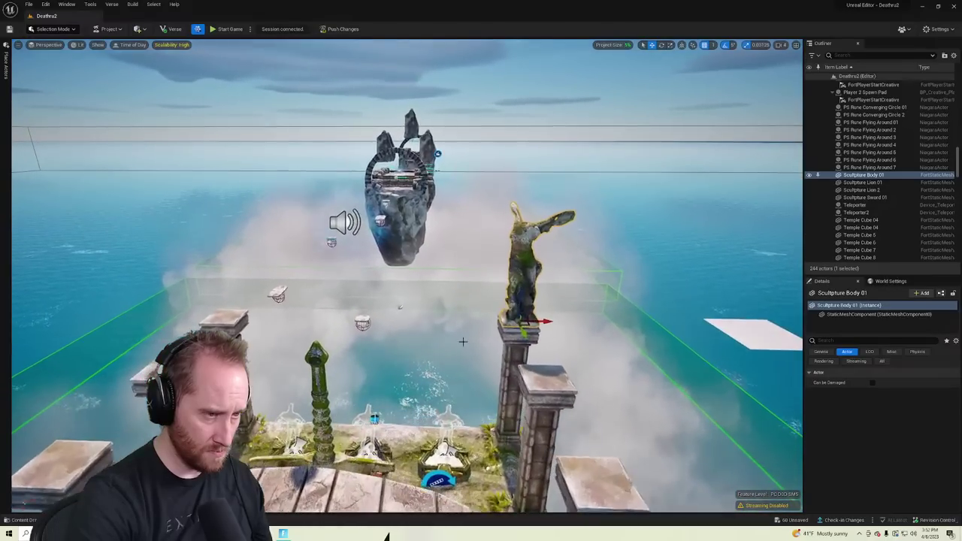
Duplicate the statue onto the opposite front pillar, rotate it to mirror the first one, and align it with the pillar top
alt+drag(551, 325, 384, 329)
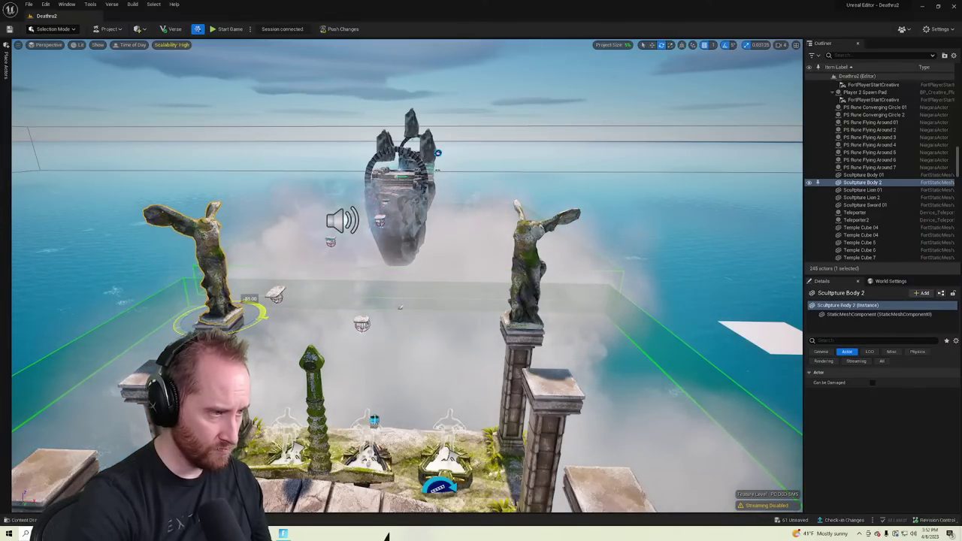
key(f)
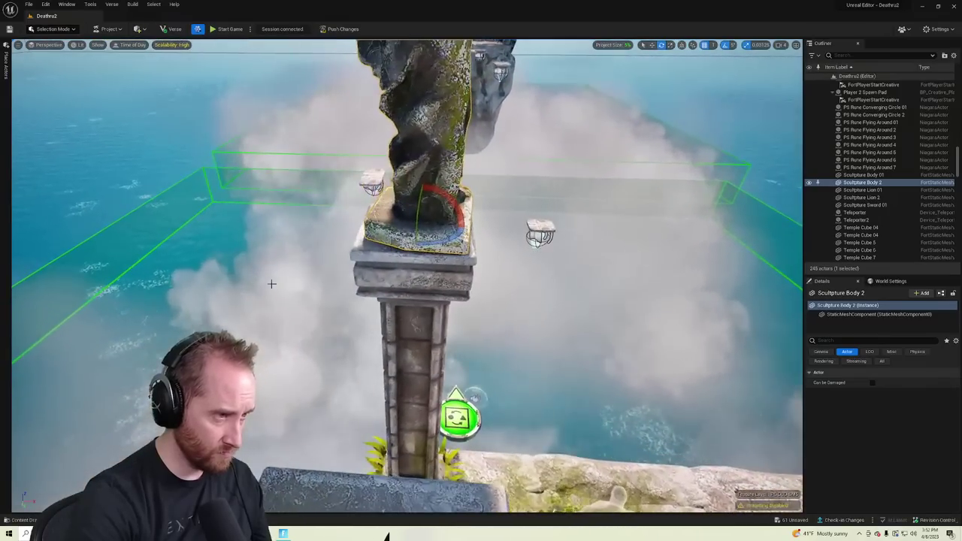
drag(460, 240, 473, 236)
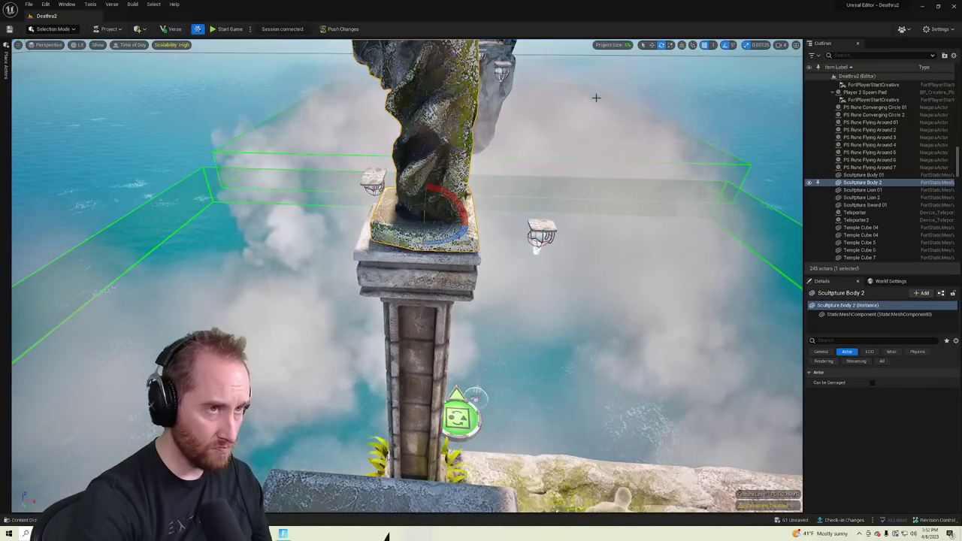
click(651, 44)
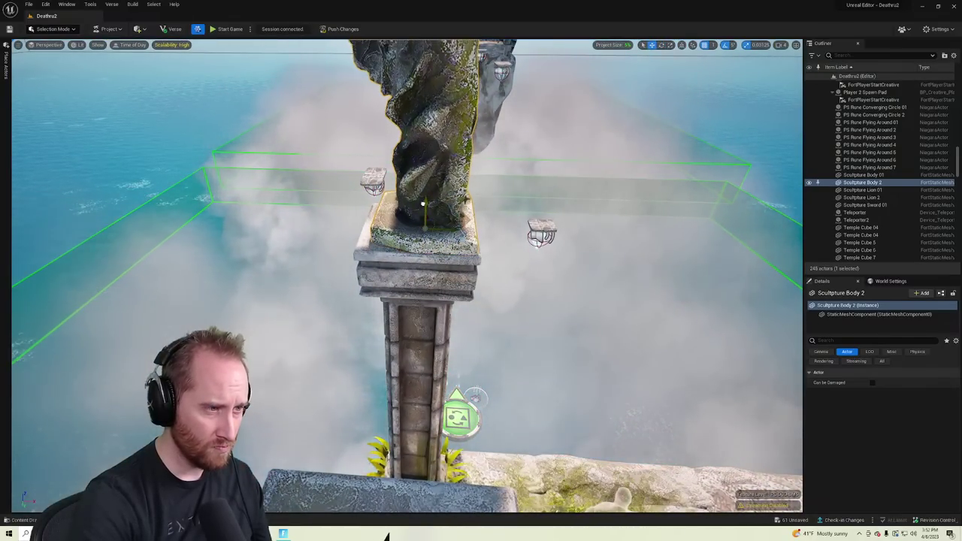
drag(454, 231, 448, 230)
key(d)
right_drag(448, 231, 410, 158)
key(a)
right_drag(511, 271, 572, 297)
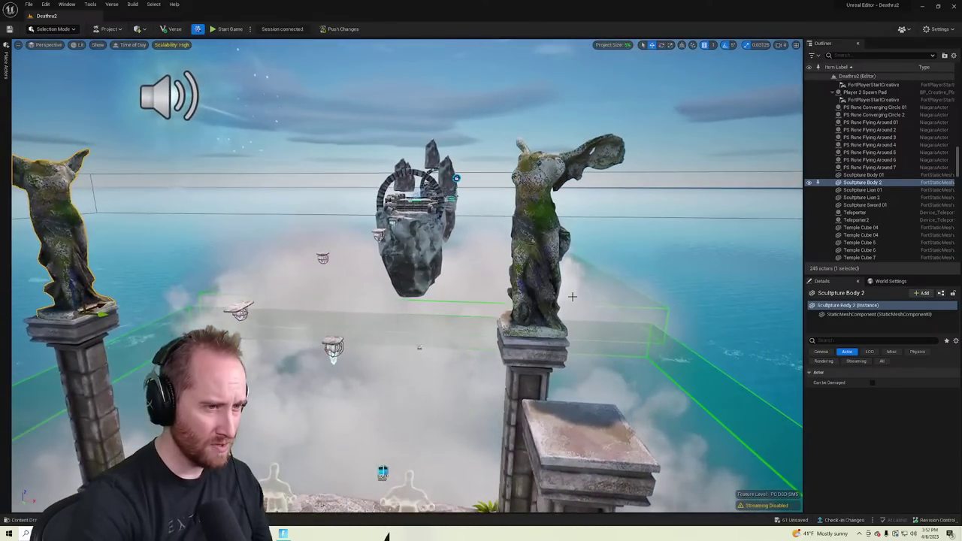
Try rotating the original statue about 40° on its pillar and undo the rotation
click(532, 298)
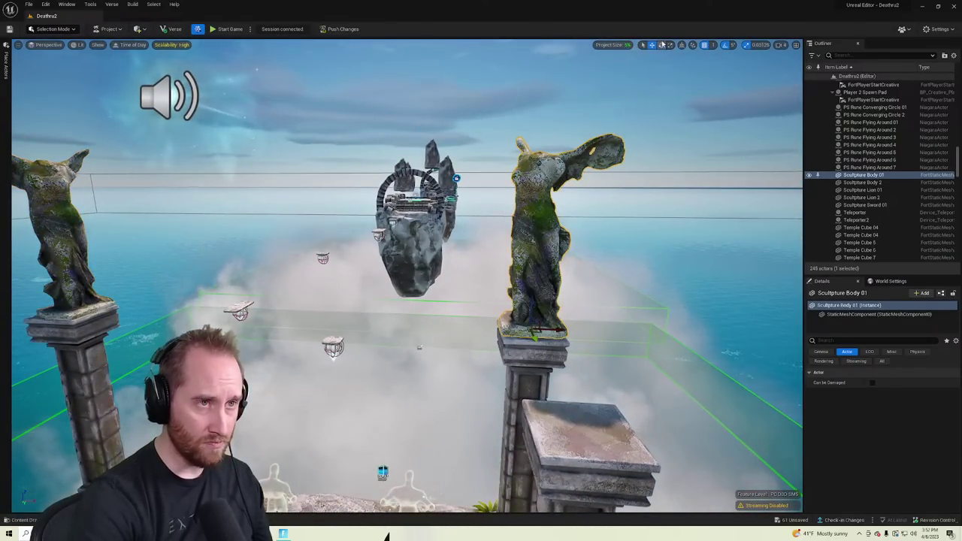
drag(573, 336, 548, 351)
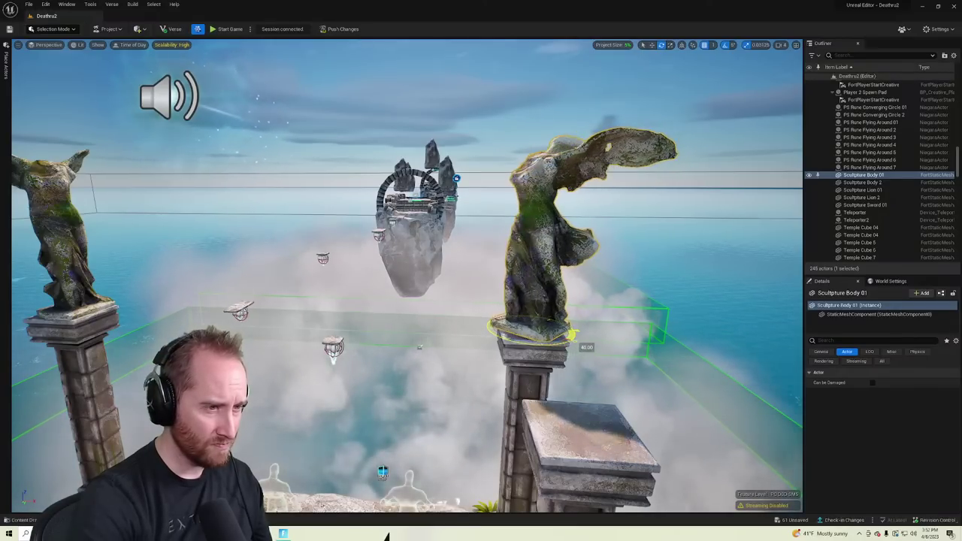
key(ctrl+z)
key(s)
key(a)
right_drag(512, 340, 524, 346)
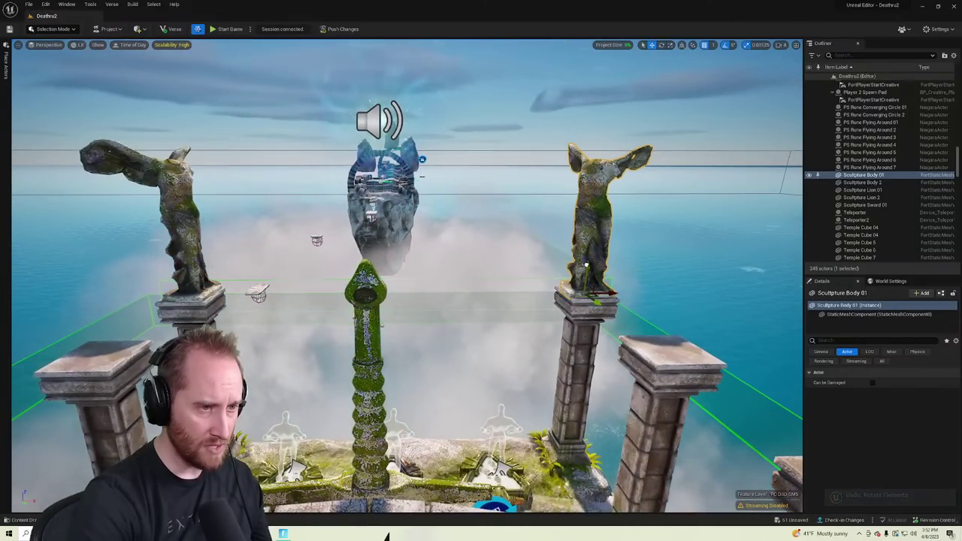
Examine the two pillar statues together with the sword arch, lions and spawn pads from the front and above
key(s)
mouse_move(587, 264)
right_down()
mouse_move(650, 297)
mouse_move(669, 275)
mouse_move(695, 312)
right_up()
key(a)
key(s)
key(s)
click(498, 248)
key(a)
right_drag(498, 248, 538, 251)
key(a)
key(w)
click(445, 219)
key(w)
right_drag(445, 220, 456, 233)
key(w)
click(392, 330)
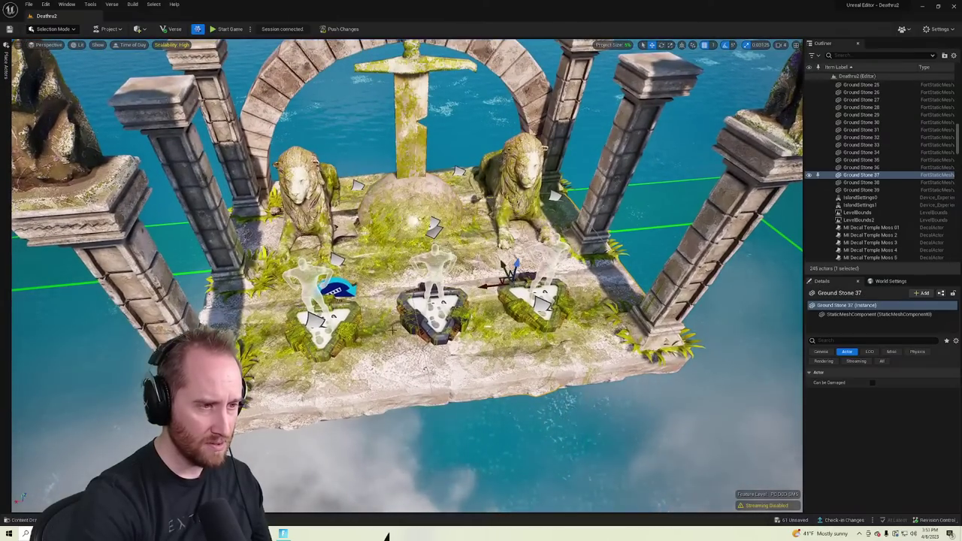
Duplicate the moss decal beside the left lion onto the front right pillar beneath the statue
key(e)
right_drag(406, 286, 408, 305)
key(w)
click(342, 248)
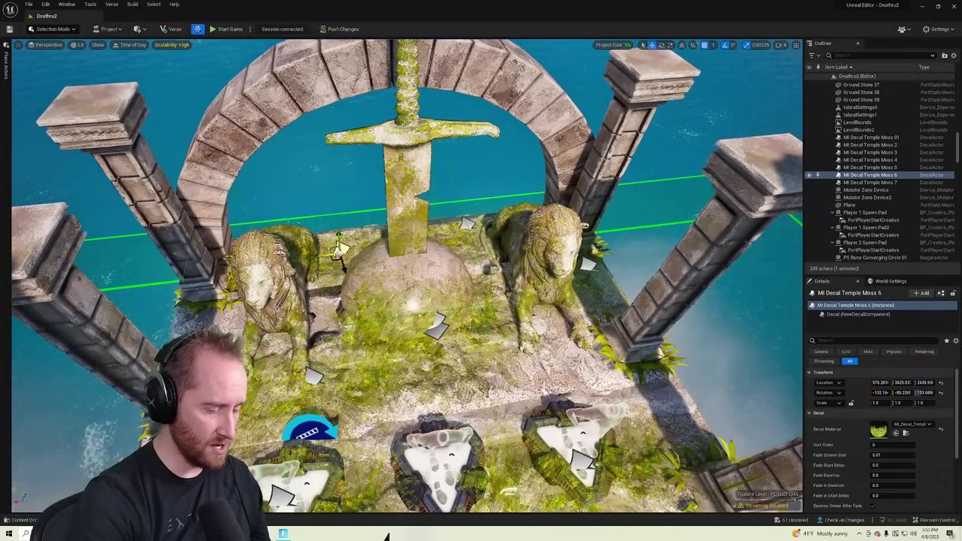
alt+drag(340, 251, 348, 257)
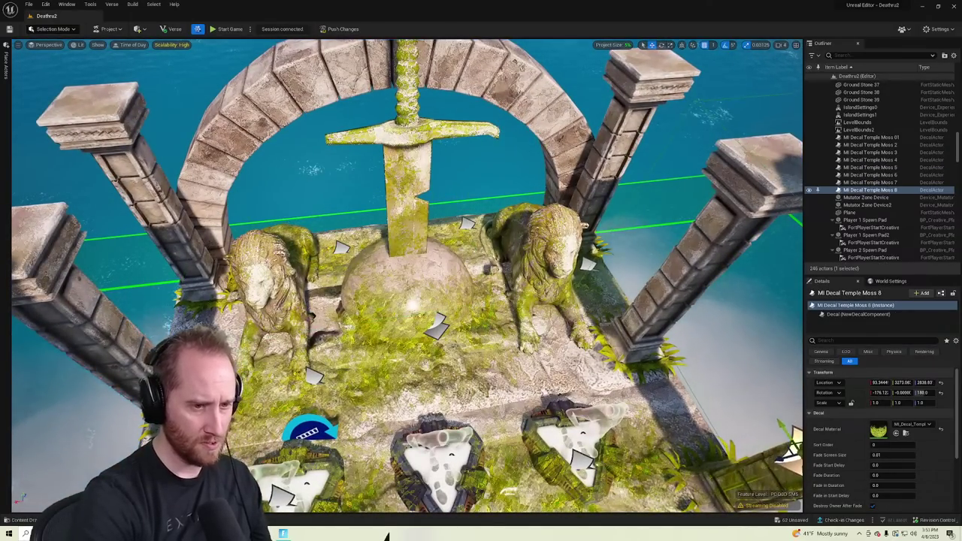
key(s)
right_drag(407, 301, 466, 235)
key(w)
key(w)
key(a)
right_drag(652, 454, 697, 456)
key(s)
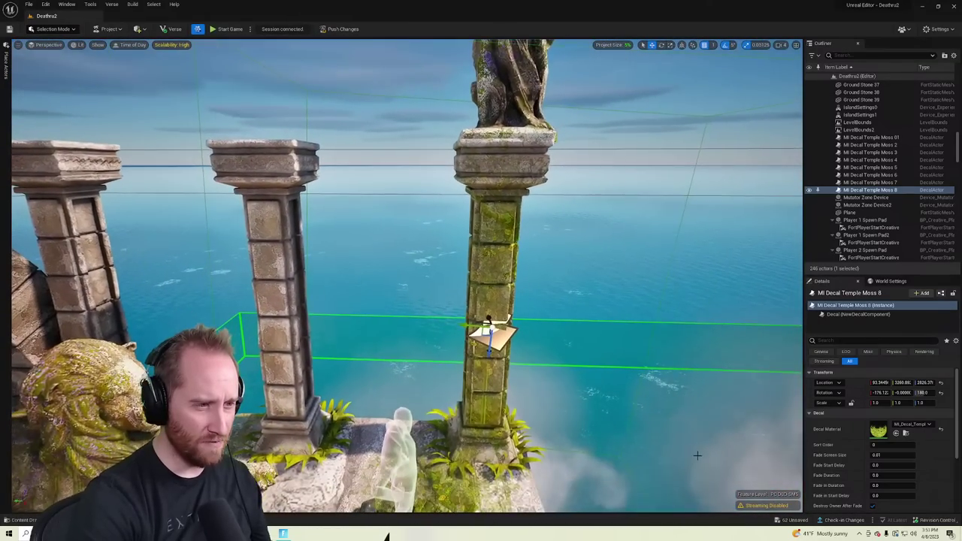
Try raising the moss decal higher on the statue's pillar and undo the move
drag(489, 345, 494, 311)
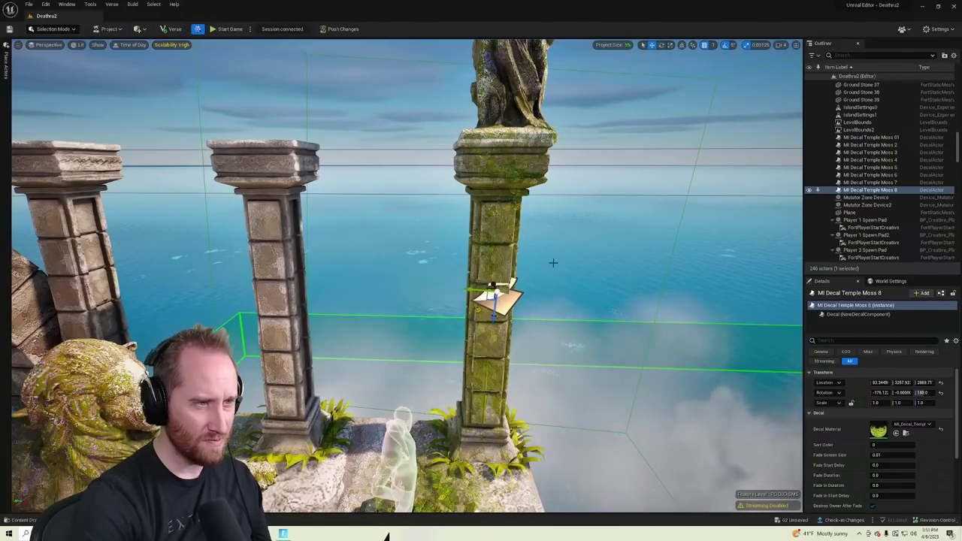
right_drag(553, 263, 578, 241)
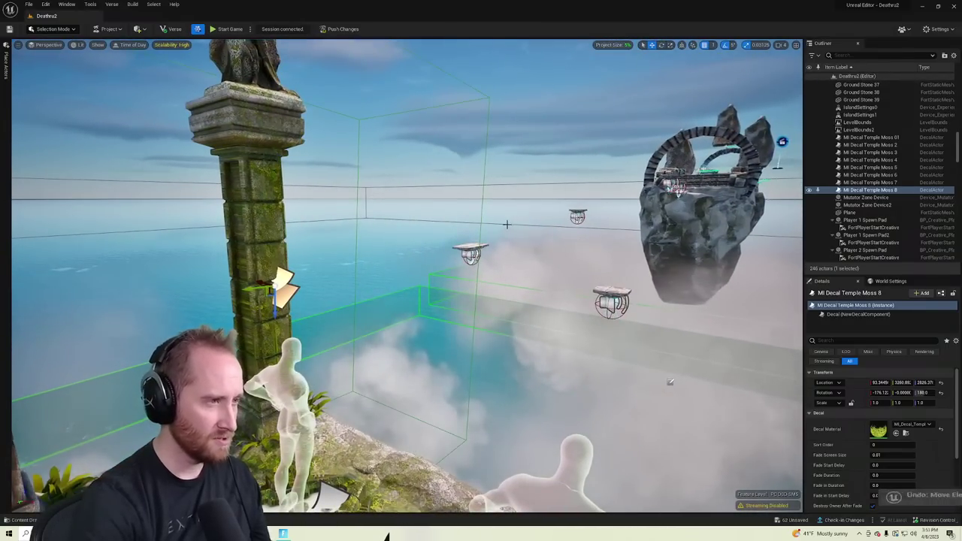
key(ctrl+z)
Remove the pillar's moss decal and delete both body statues from the front pillars
right_drag(460, 194, 487, 216)
click(460, 194)
key(Delete)
click(487, 216)
key(Delete)
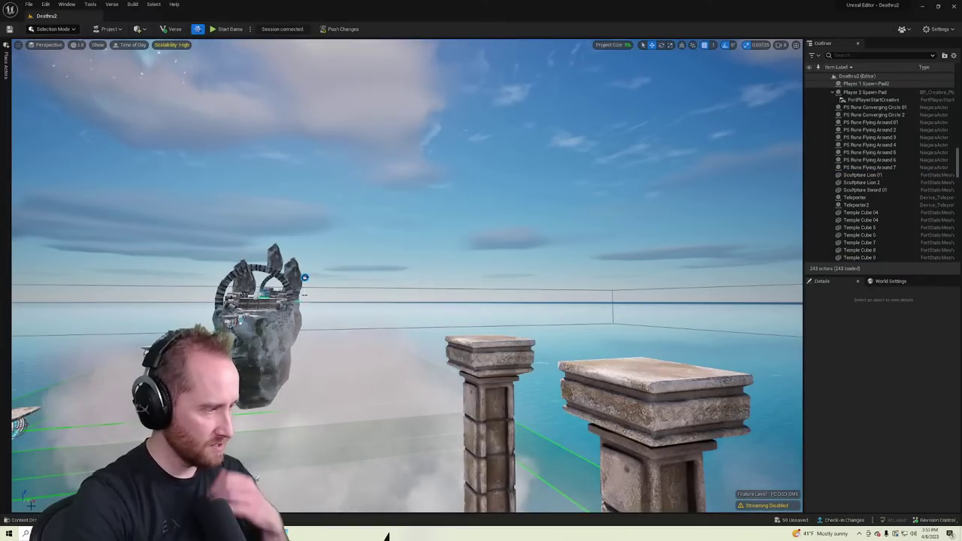
Browse the project's static meshes, try the SM_Sculpture_Vase_01 vase on a platform pillar, and delete it
key(ctrl+space)
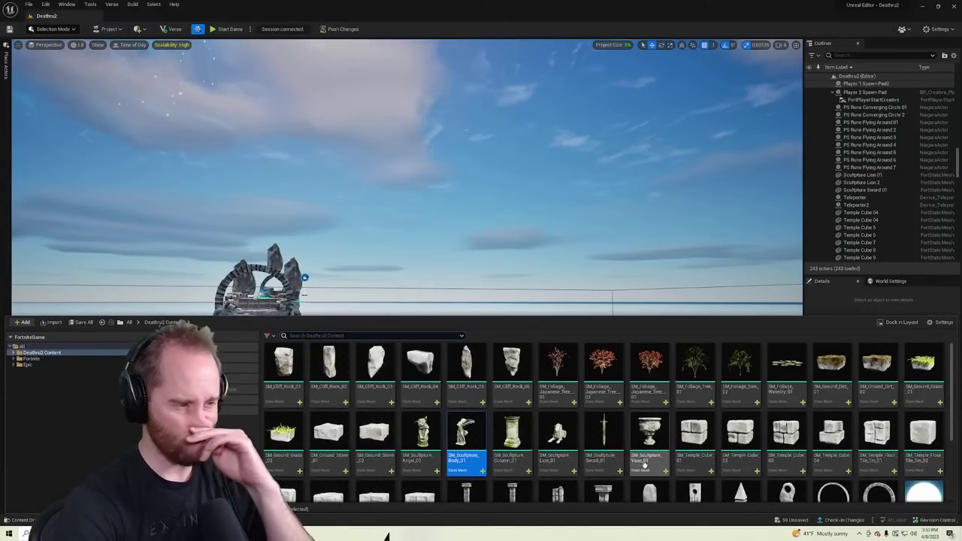
scroll(601, 481, down, 2)
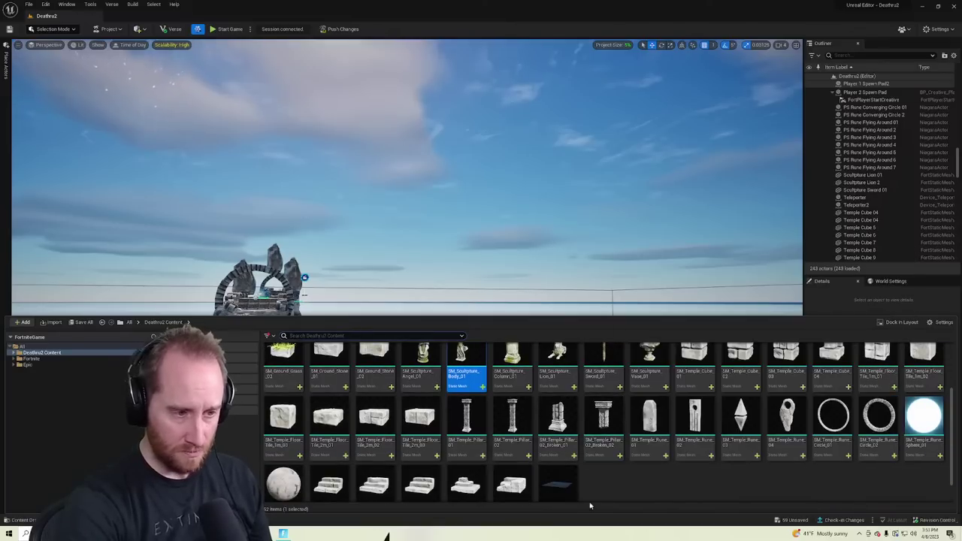
scroll(646, 484, up, 2)
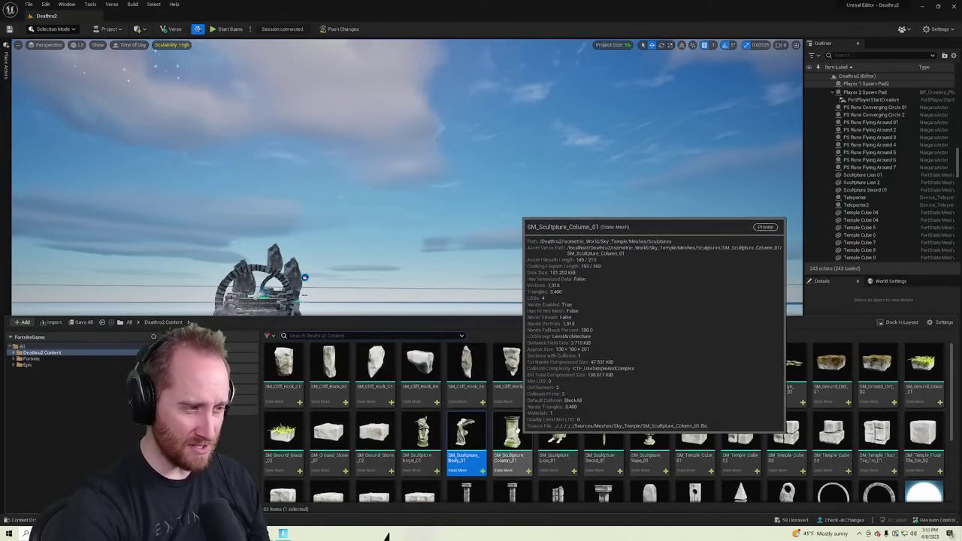
scroll(514, 430, down, 2)
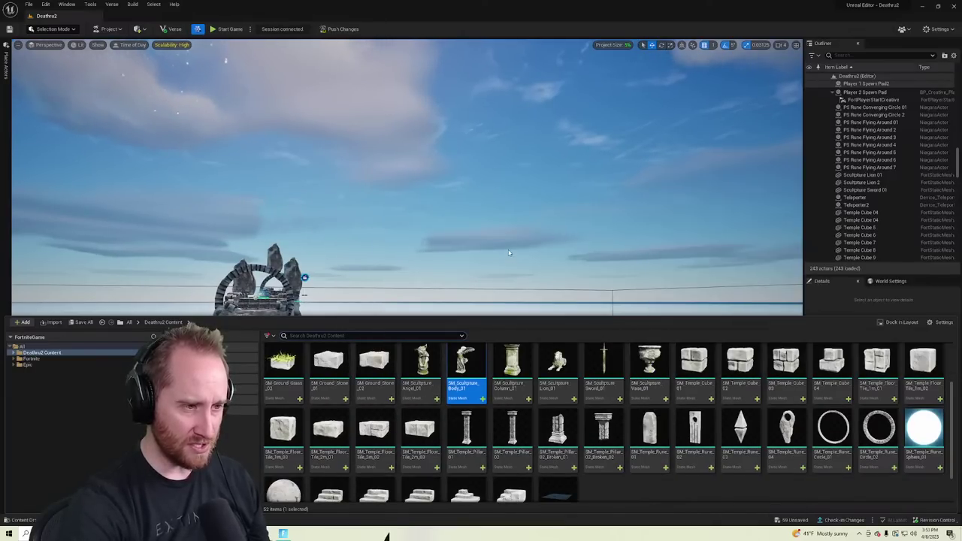
right_drag(511, 245, 510, 300)
key(s)
click(42, 524)
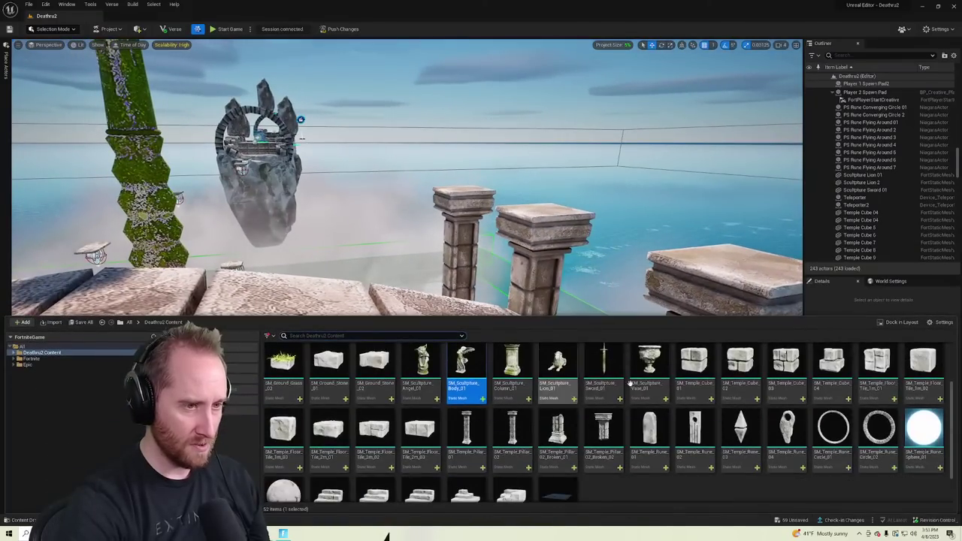
mouse_move(638, 359)
mouse_down()
mouse_move(620, 318)
mouse_move(534, 218)
mouse_move(544, 205)
mouse_up()
key(Delete)
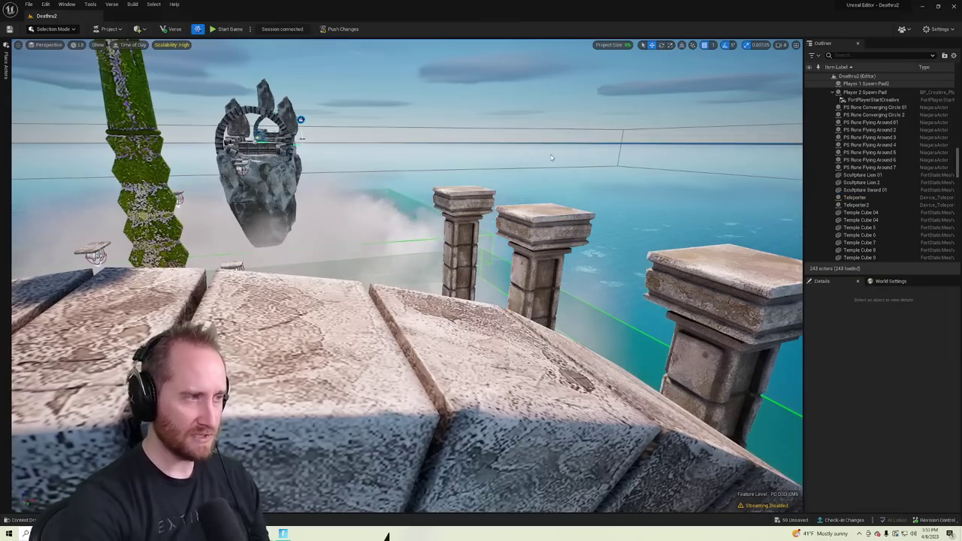
Place the SM_Temple_Cube_04 block cluster from the project content on the platform's left edge by the pillars
key(s)
right_drag(551, 155, 301, 199)
key(w)
right_drag(405, 278, 406, 278)
key(ctrl+space)
scroll(549, 443, up, 1)
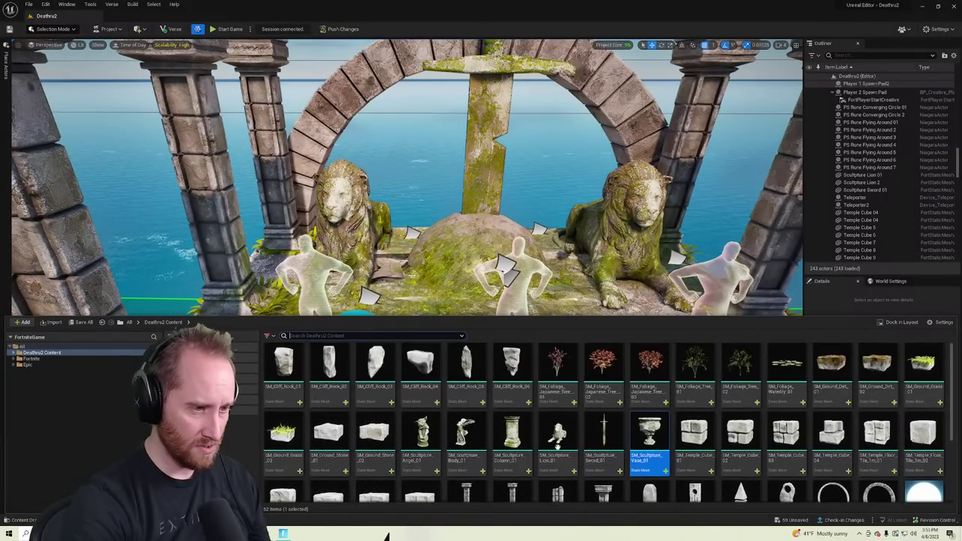
drag(832, 436, 204, 310)
right_drag(204, 310, 203, 311)
Duplicate the block cluster along the platform's left edge until four clusters lie around the bases of the pillars
alt+drag(319, 244, 201, 247)
right_drag(285, 252, 286, 253)
drag(514, 235, 372, 303)
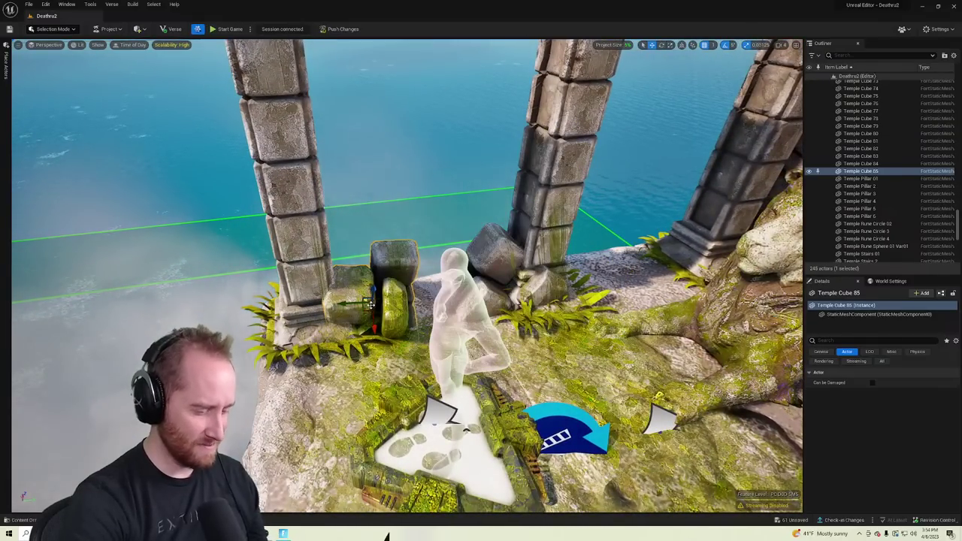
alt+drag(372, 302, 571, 280)
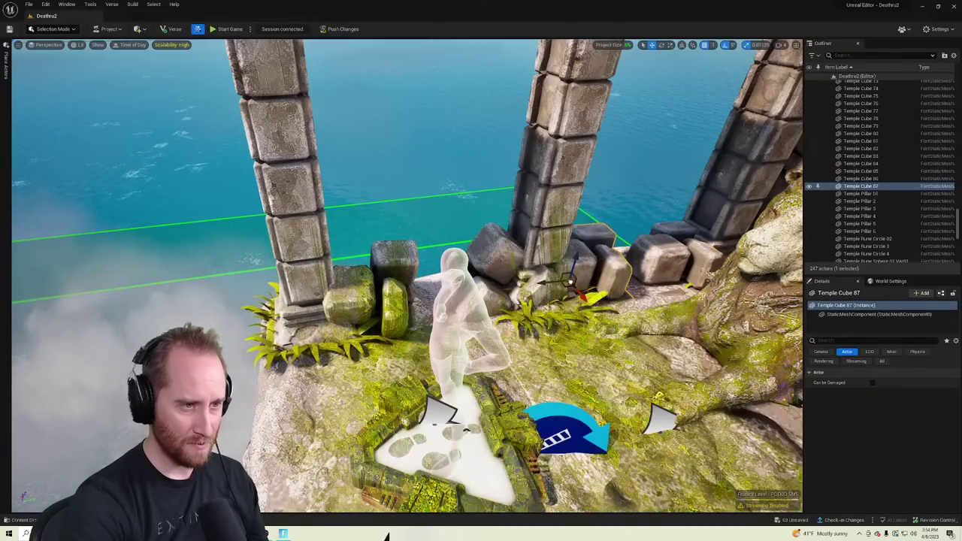
right_drag(570, 281, 667, 312)
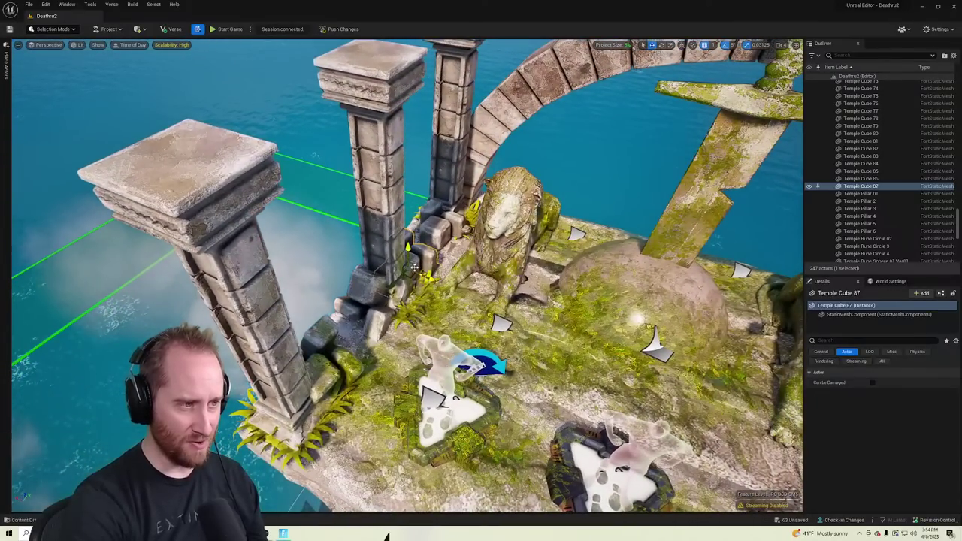
Duplicate the block cluster over to the platform's right edge and repeat it around the right pillars until there are four clusters there
alt+drag(427, 278, 761, 434)
right_drag(707, 349, 725, 352)
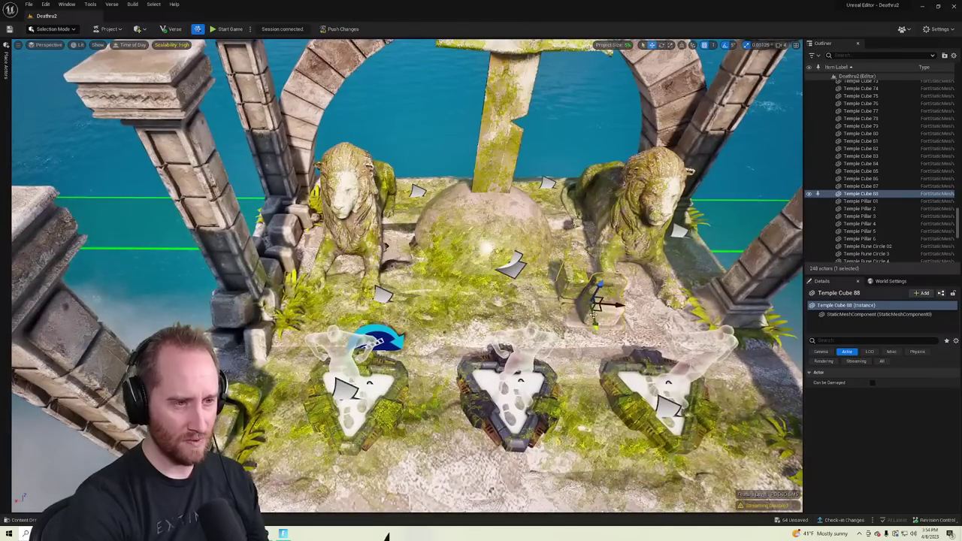
drag(593, 315, 606, 308)
right_drag(606, 308, 681, 310)
drag(363, 262, 485, 253)
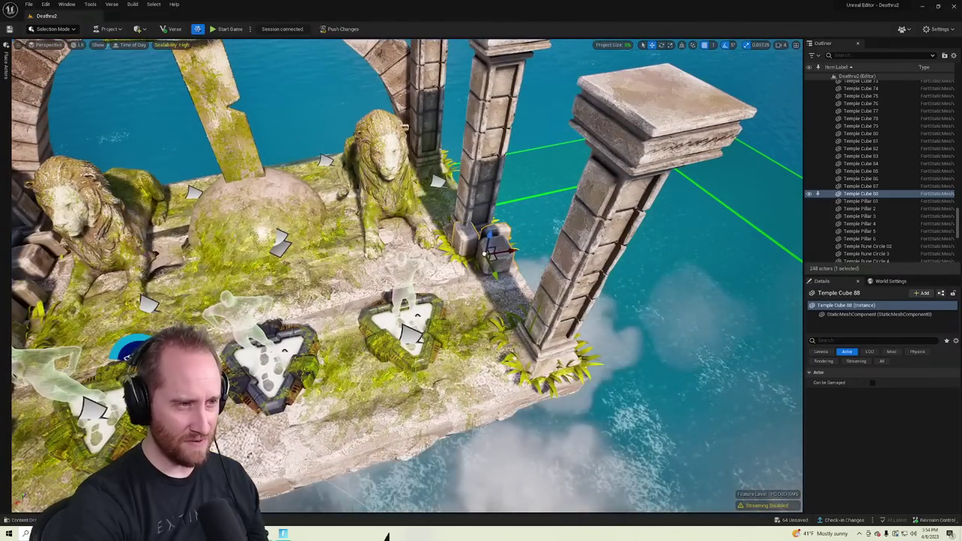
key(ctrl+d)
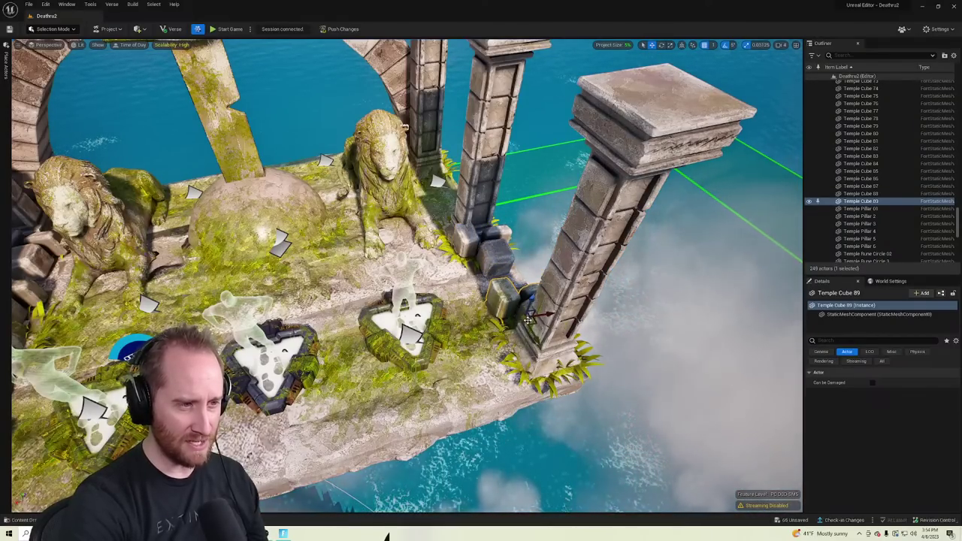
alt+drag(524, 316, 454, 205)
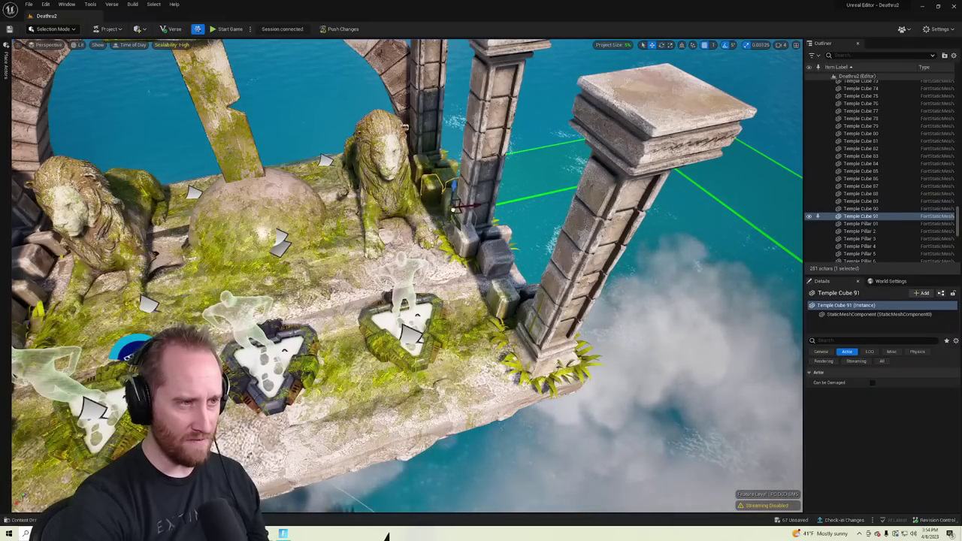
Duplicate the stone block cluster to the platform's back edge behind the lion, and place another copy beside it toward the centre
right_drag(455, 204, 456, 215)
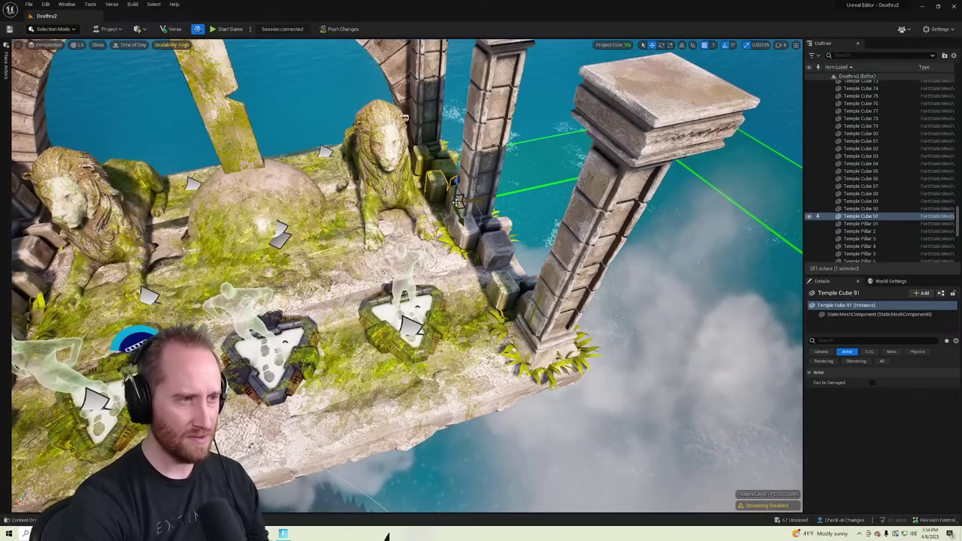
alt+drag(456, 202, 339, 214)
right_drag(328, 138, 410, 188)
drag(367, 223, 236, 166)
right_drag(236, 165, 496, 152)
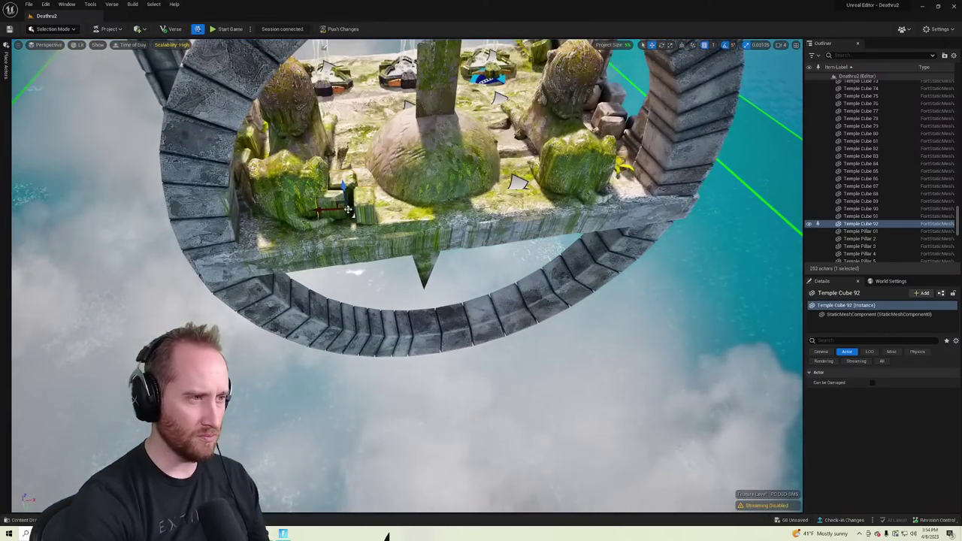
drag(350, 214, 403, 215)
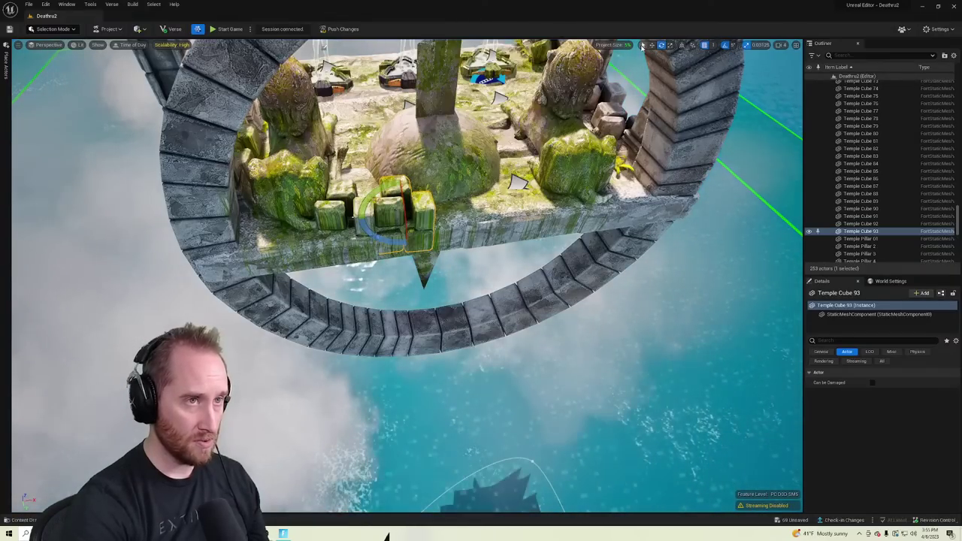
Duplicate the block cluster to the other half of the back edge and place a second, rotated copy nearer the centre
click(652, 46)
alt+drag(407, 215, 555, 194)
right_drag(555, 194, 443, 215)
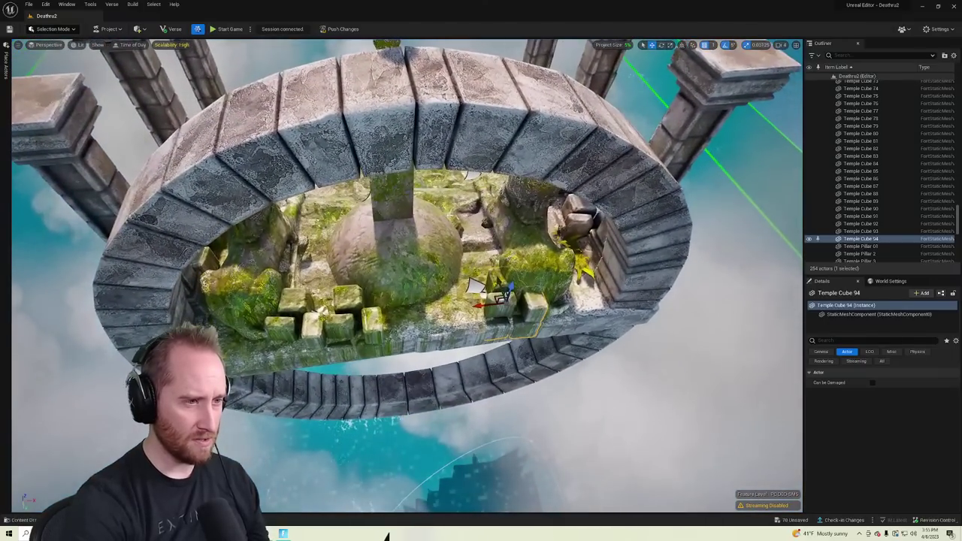
alt+drag(508, 296, 453, 302)
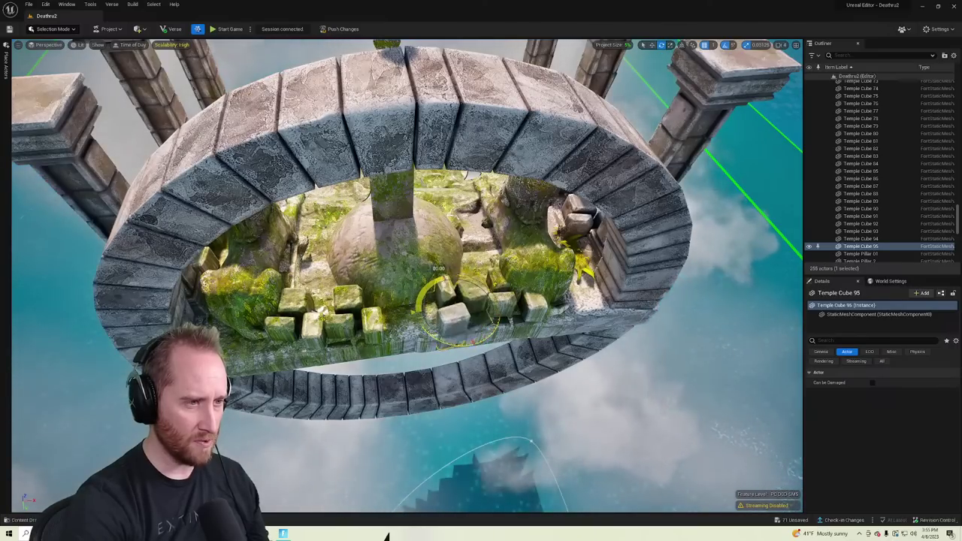
key(q)
Fill the remaining gap in the middle of the back edge with another copy of the block cluster
right_drag(472, 279, 473, 278)
click(363, 248)
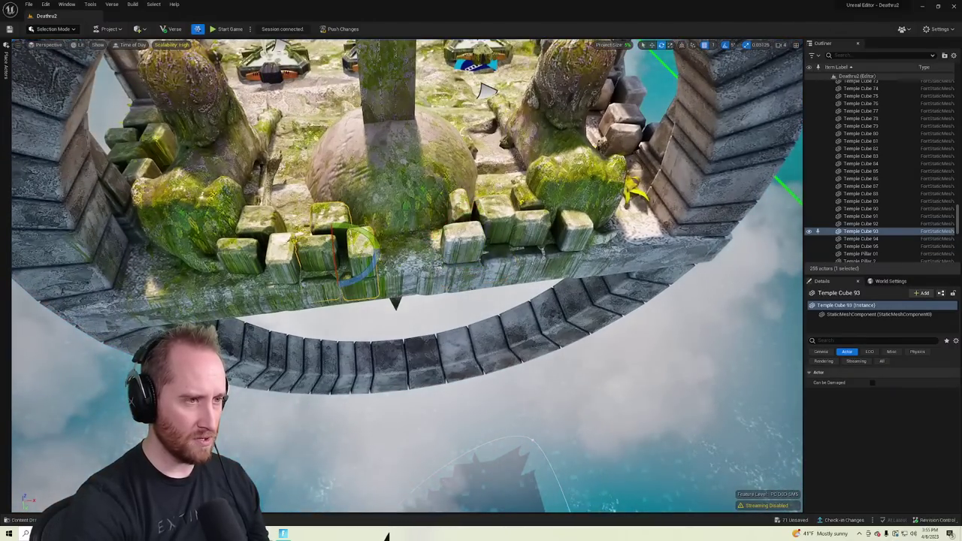
click(468, 239)
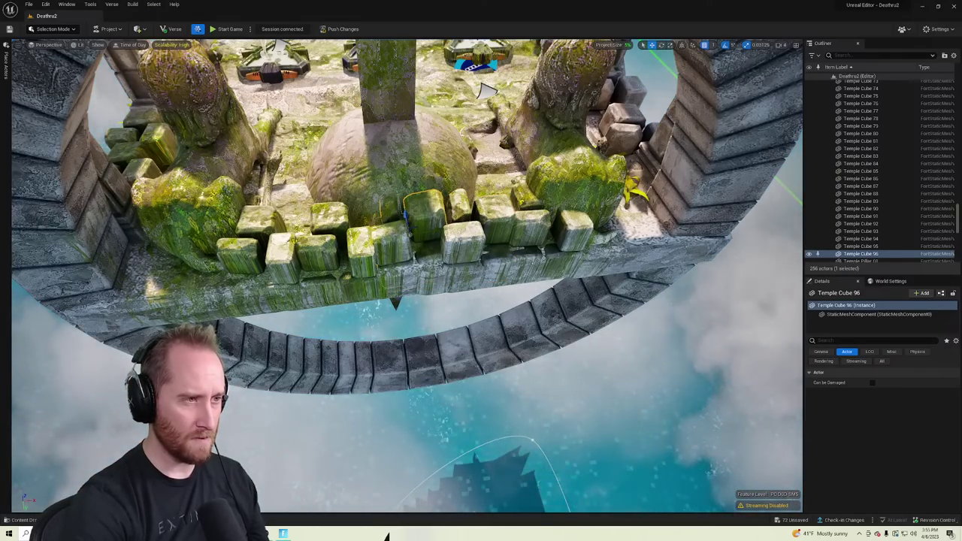
key(w)
View the decorated platform from the front and examine it in the Fortnite client by flying around it
right_drag(407, 216, 272, 173)
key(s)
key(w)
key(s)
key(e)
key(w)
key(s)
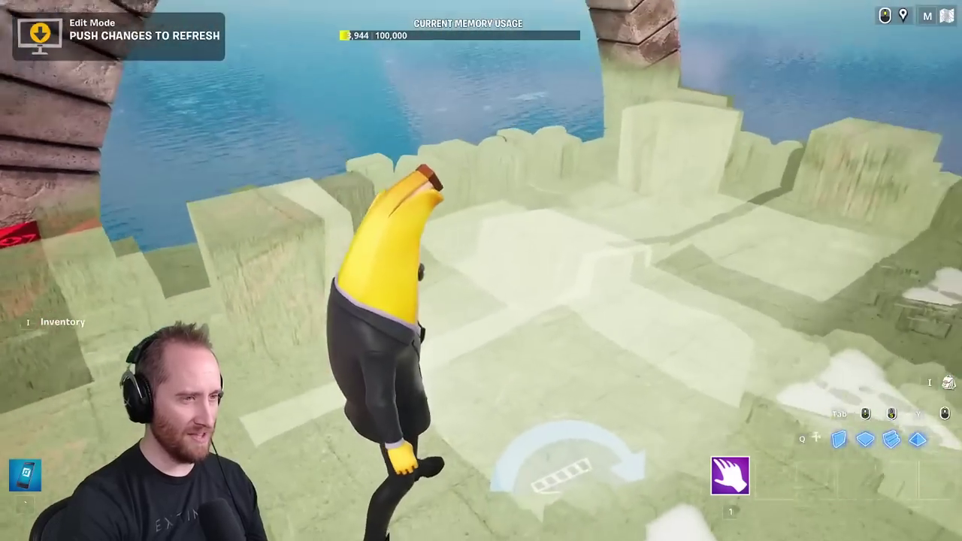
key(w)
key(space)
key(space)
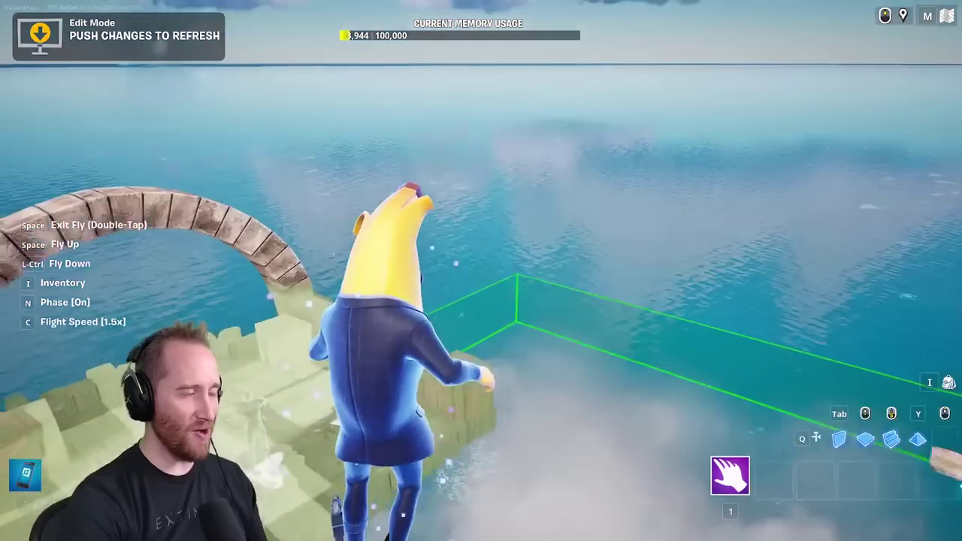
key(w)
key(space)
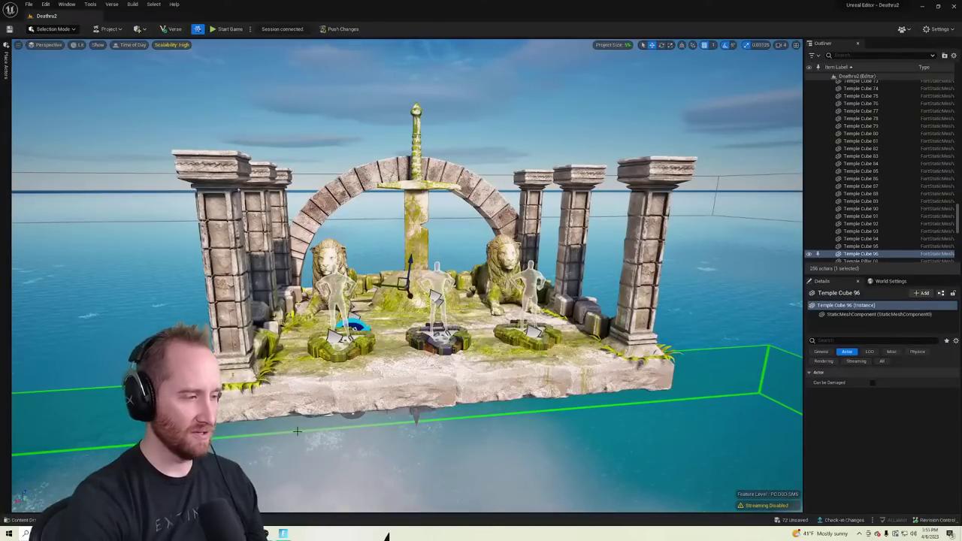
Push the changes to the live session, saving all listed content, and clear and close the message log
click(343, 30)
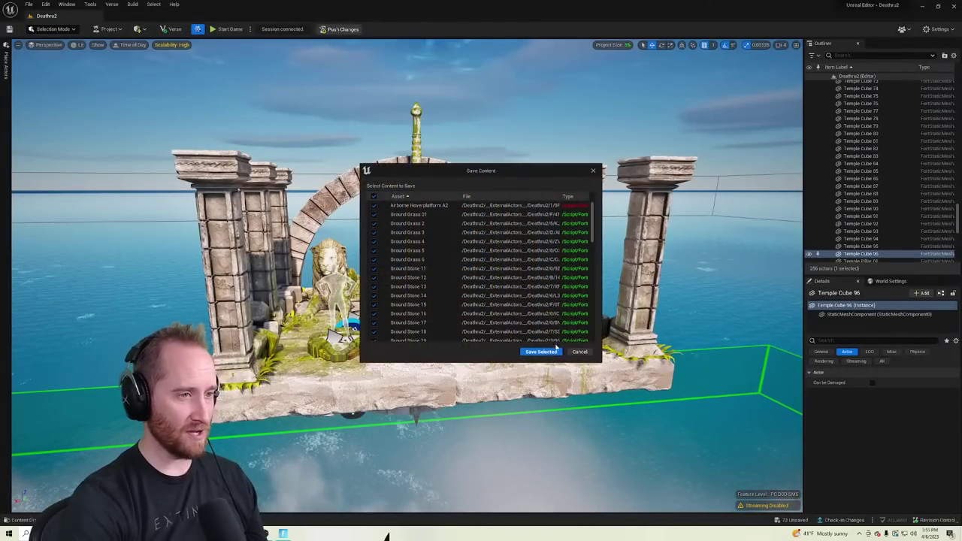
click(541, 353)
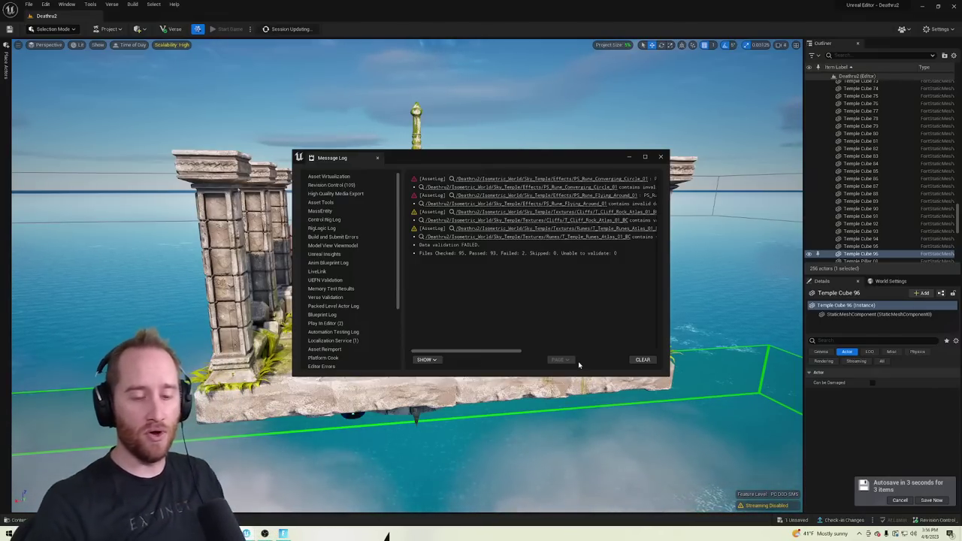
click(641, 359)
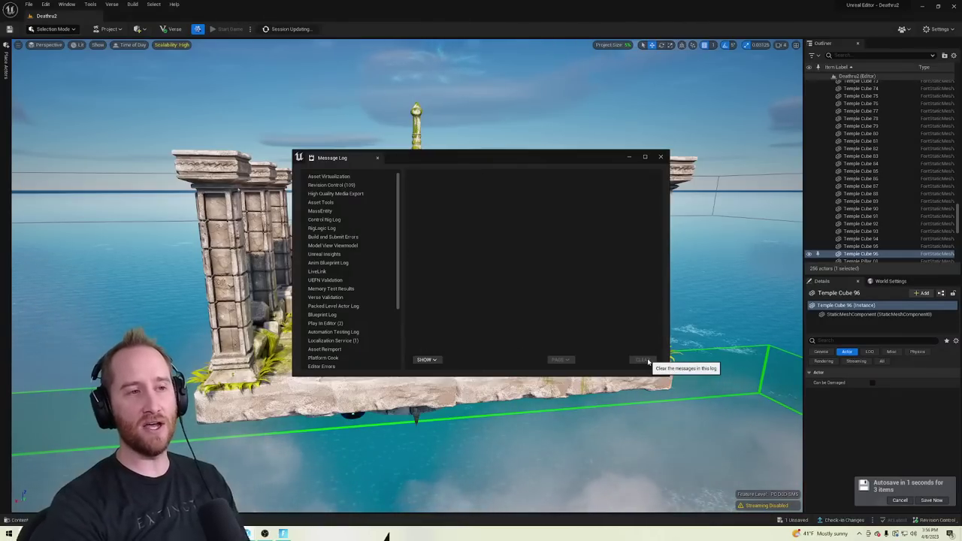
click(660, 157)
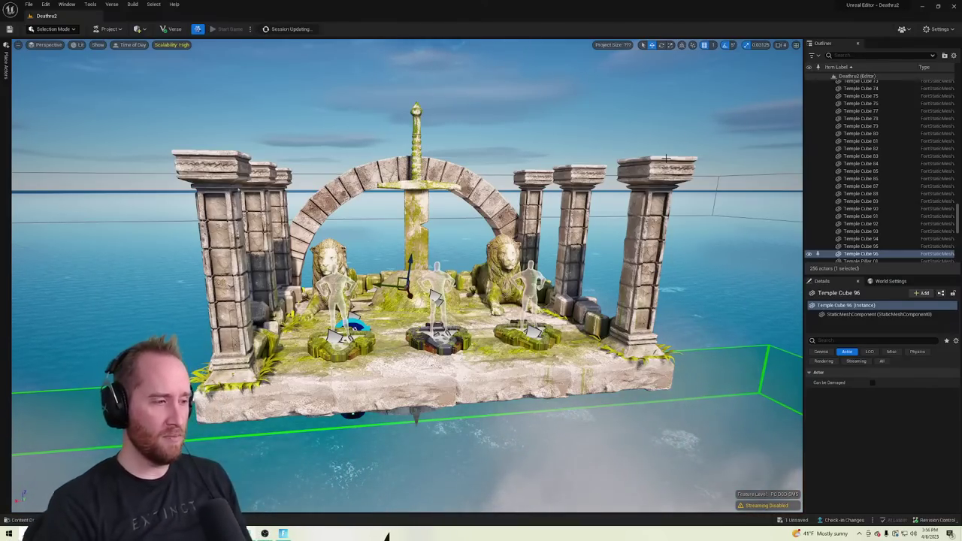
Switch to the Fortnite client and fly around the platform to inspect it while the pushed changes load
click(282, 535)
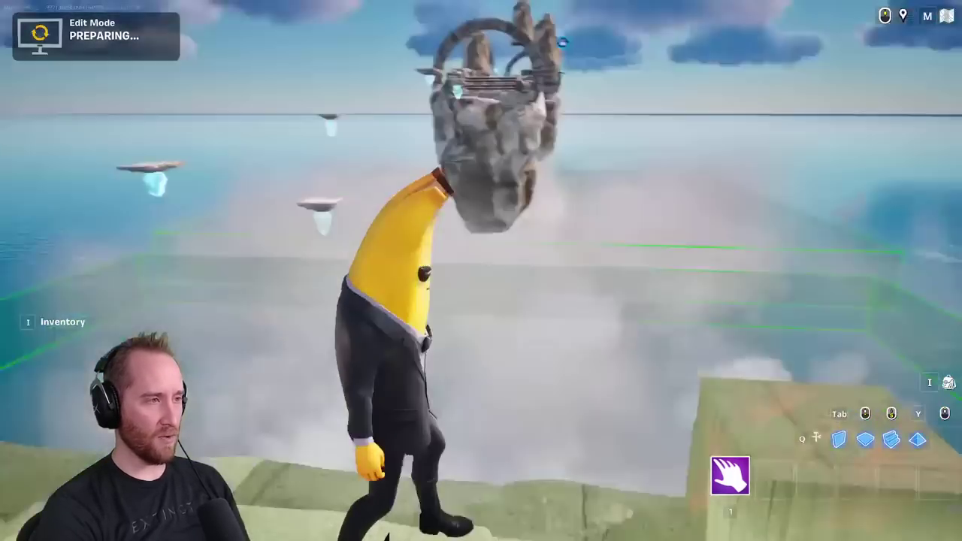
key(w)
key(s)
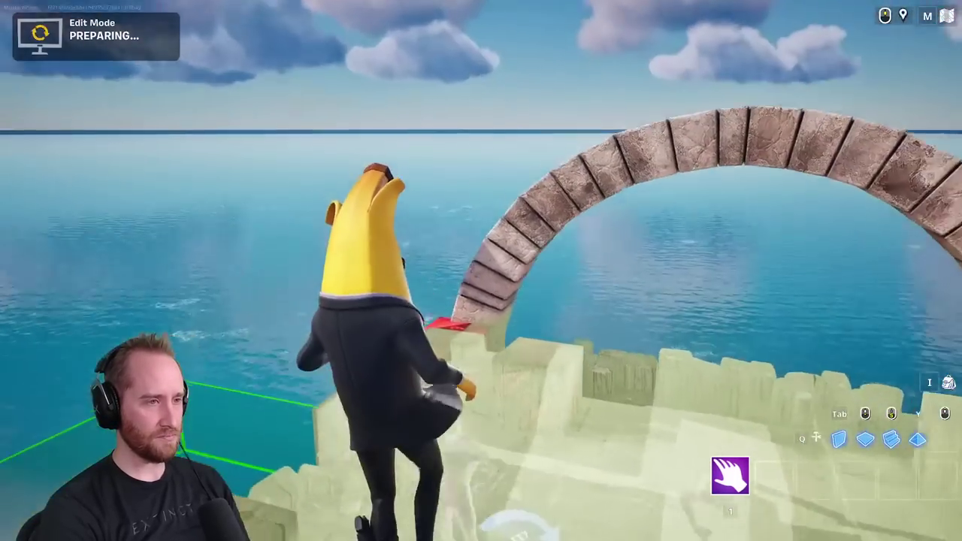
key(w)
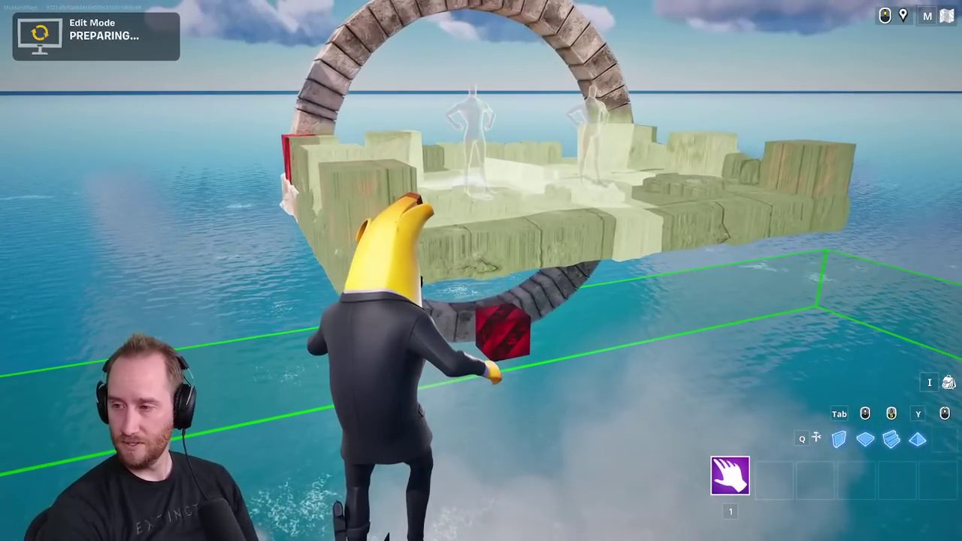
key(space)
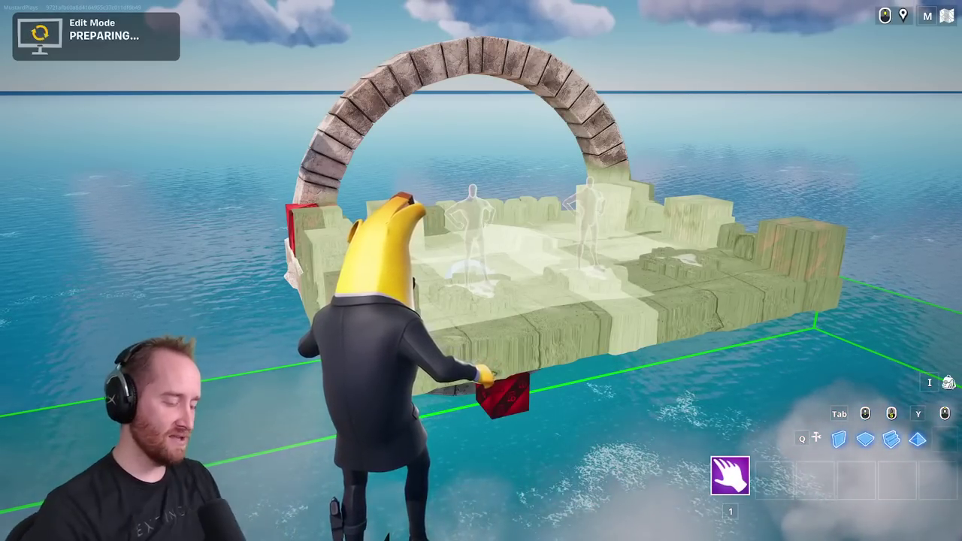
key(w)
key(space)
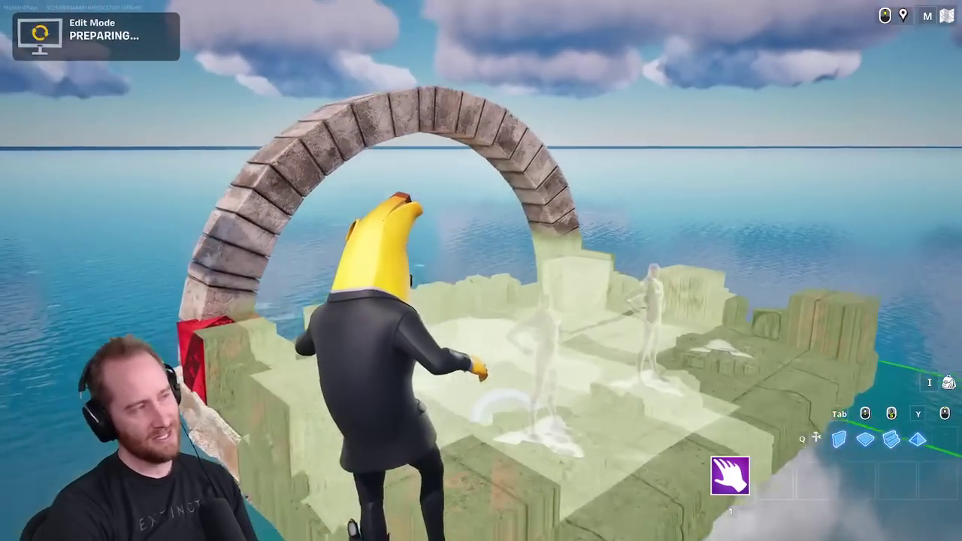
key(w)
key(w)
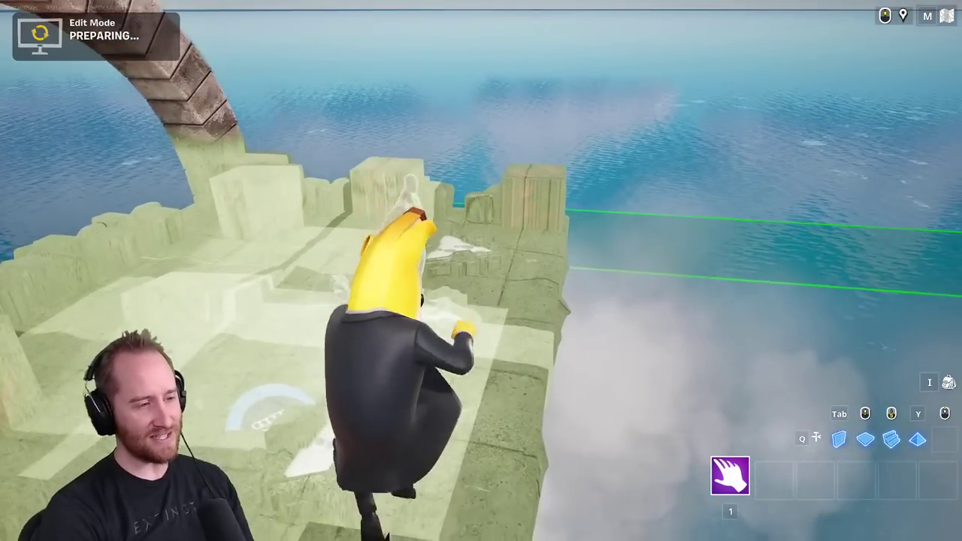
key(w)
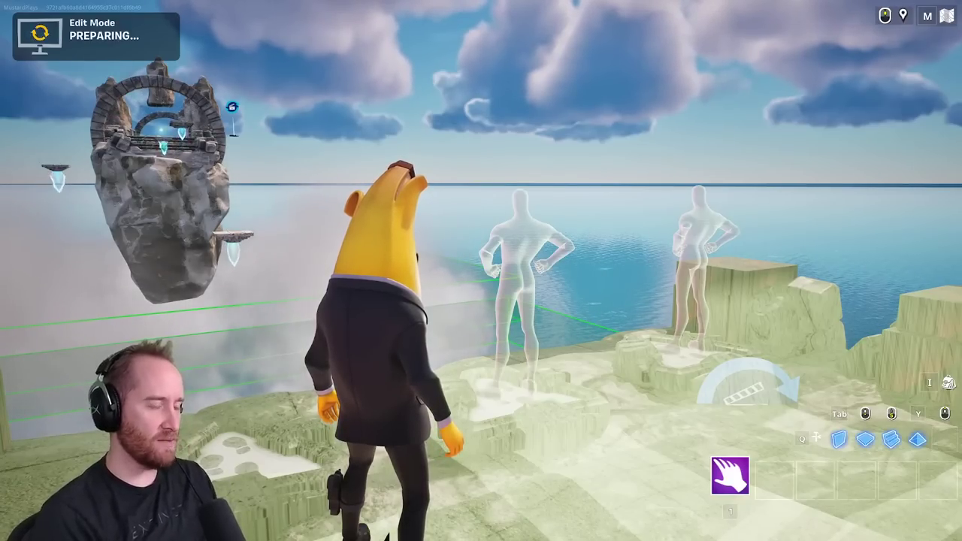
key(w)
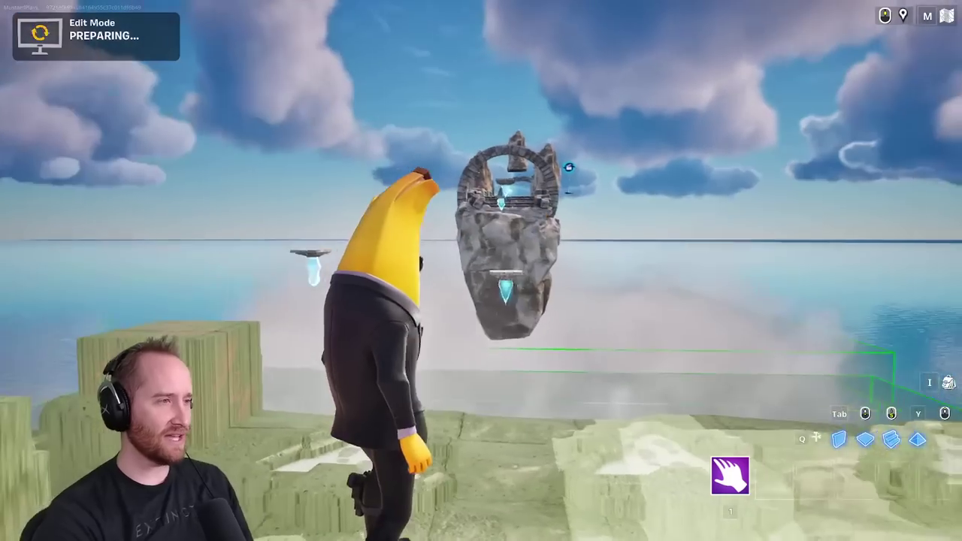
key(w)
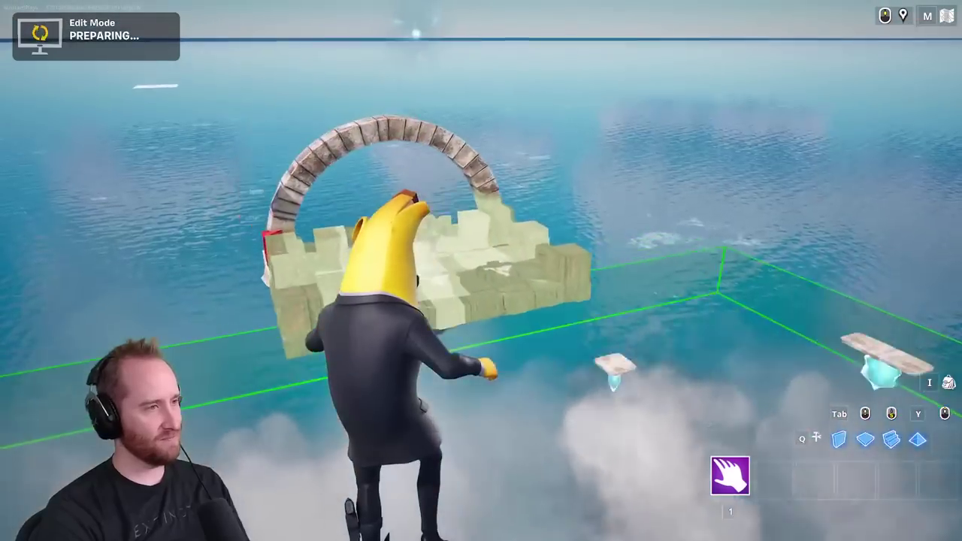
key(w)
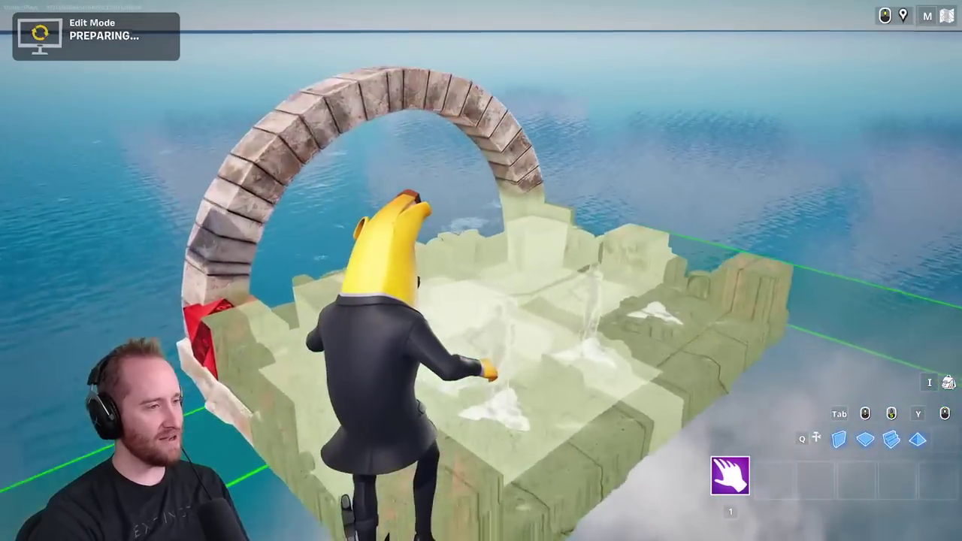
key(w)
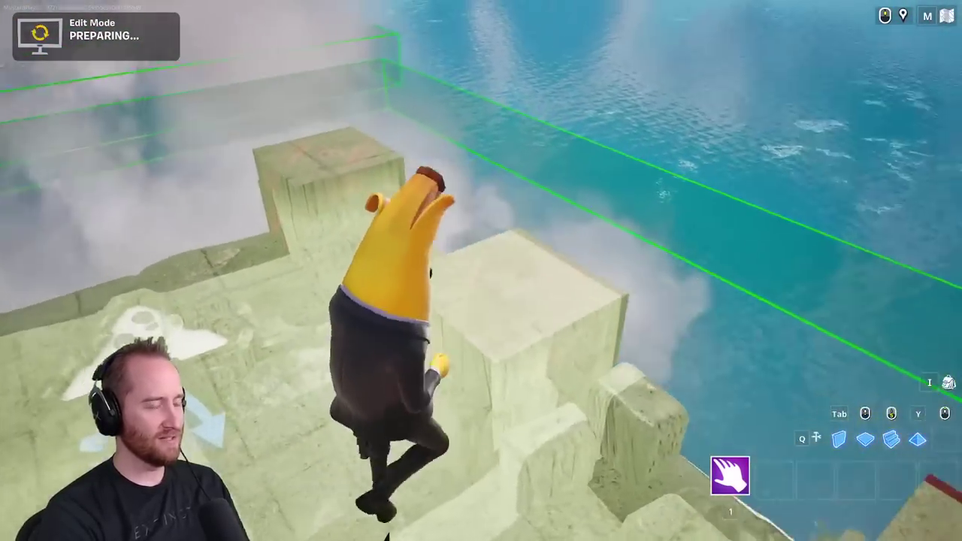
key(w)
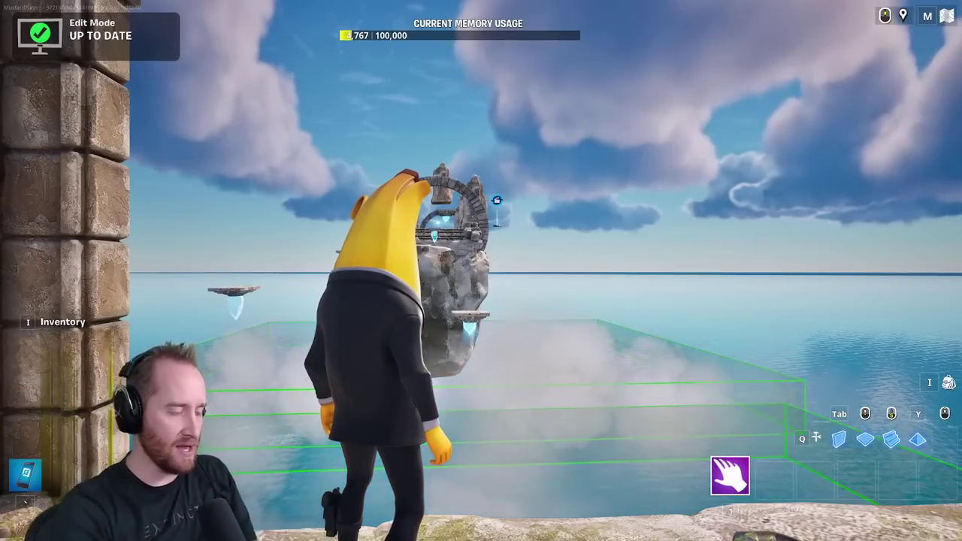
Inspect the refreshed platform's pillars, lions, sword arch and blocks in the client and compare it with the editor view
key(w)
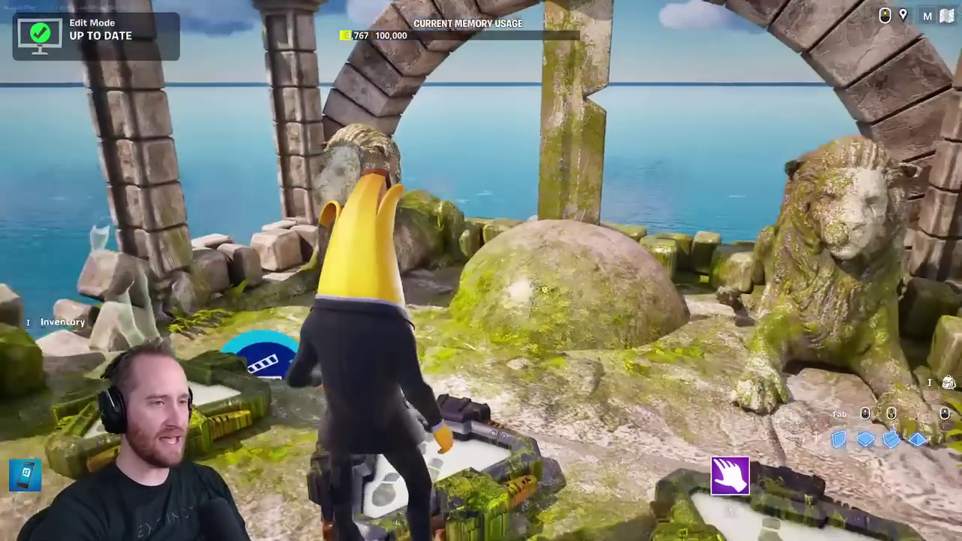
key(s)
key(d)
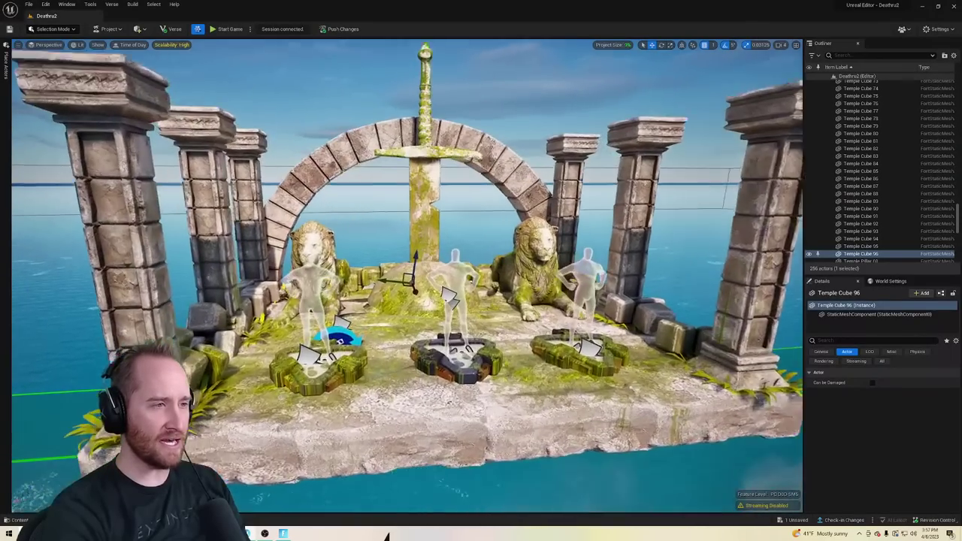
key(w)
right_drag(461, 431, 460, 432)
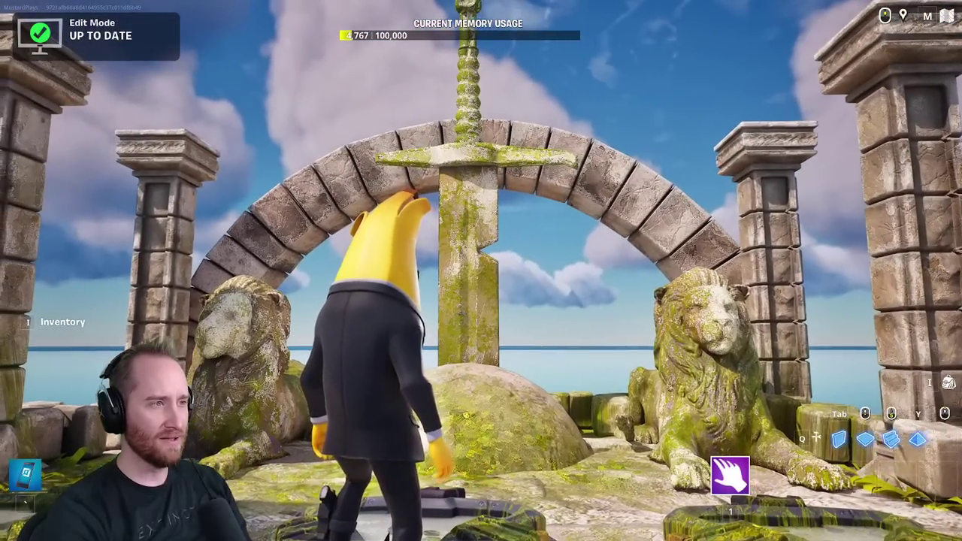
Review the Player 1 Spawn Pad's customization options, including Priority Group and Use as Island Start, and leave them without changes
key(a)
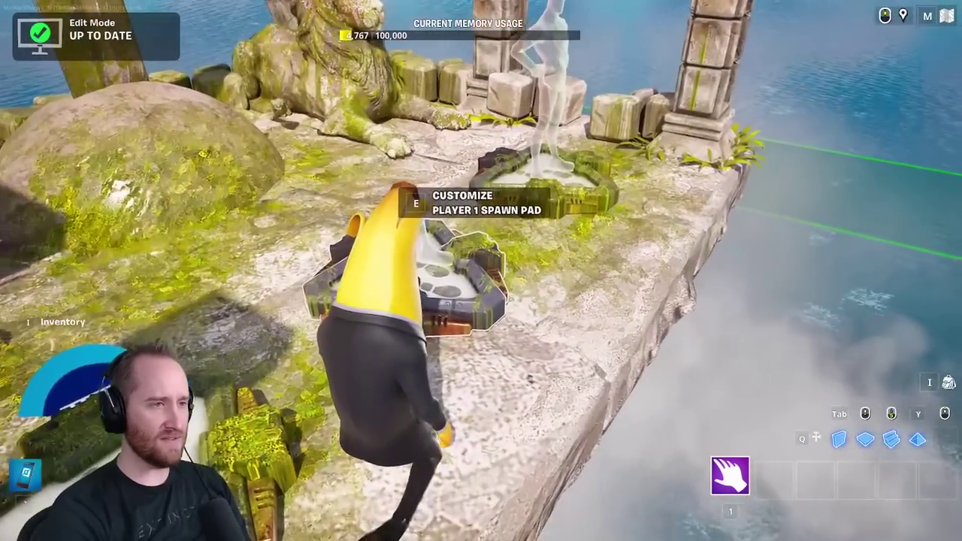
key(e)
scroll(370, 239, down, 3)
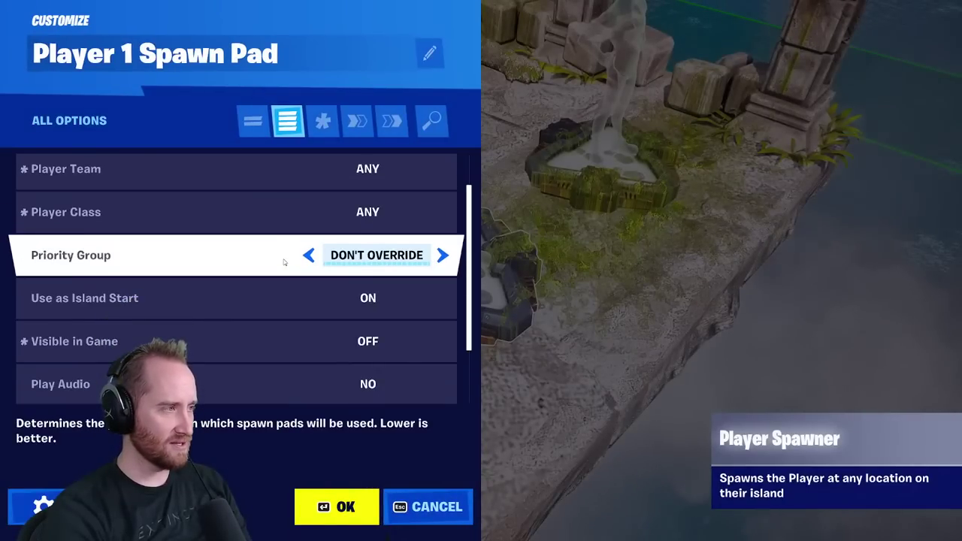
scroll(329, 276, up, 2)
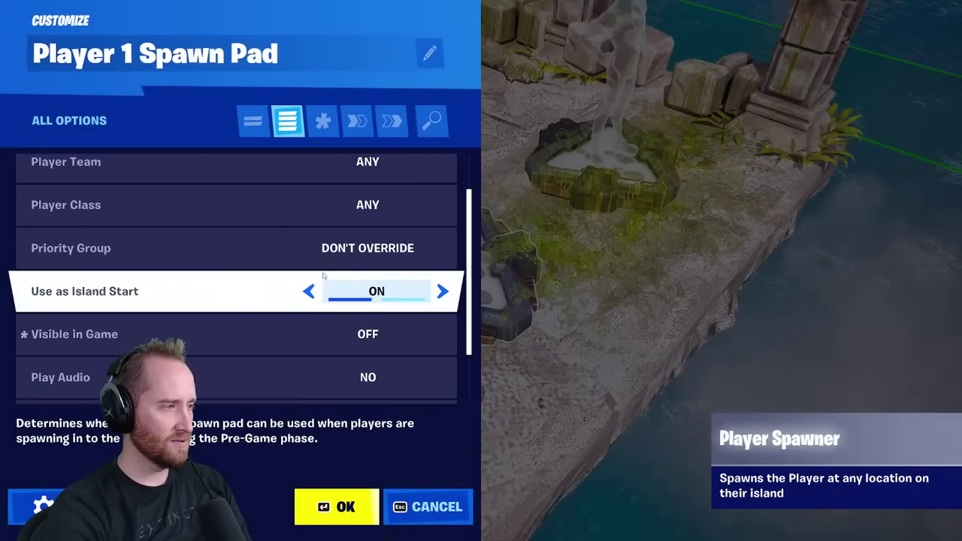
key(Escape)
Start the game to playtest the spawn and walk to the platform's edge facing the floating temple island
key(Escape)
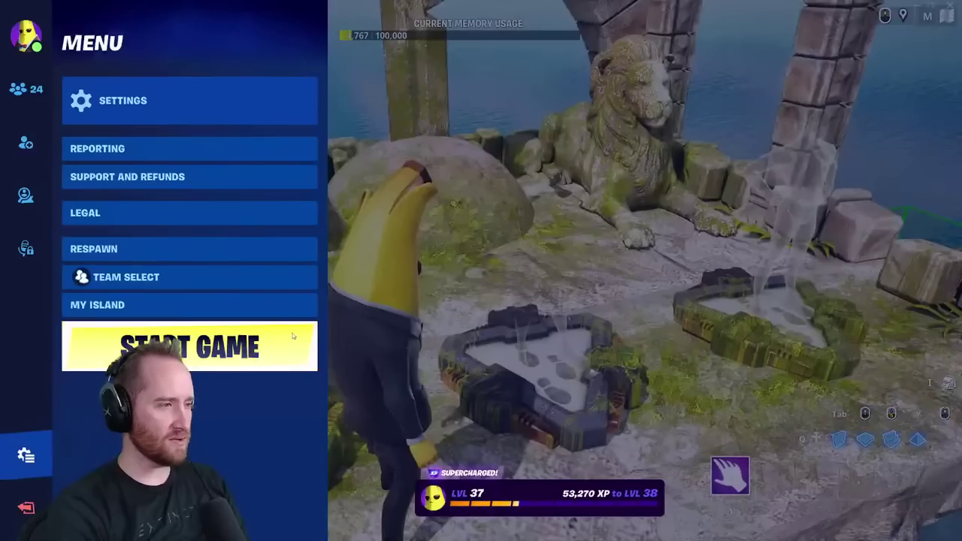
click(293, 336)
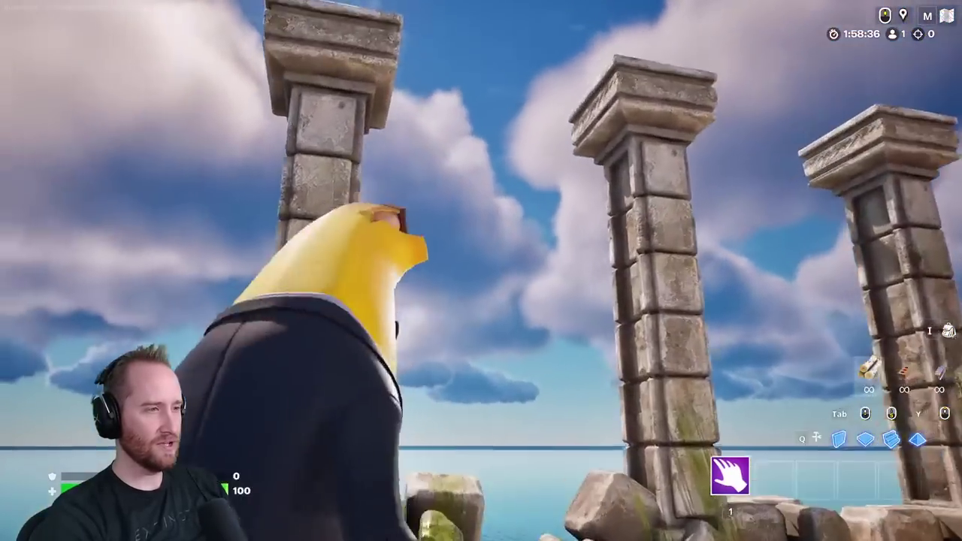
key(w)
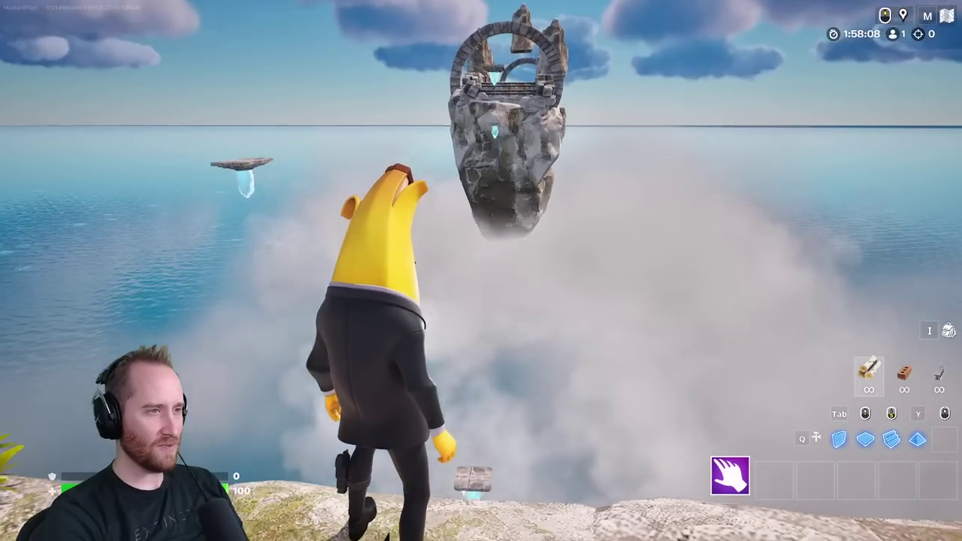
Playtest the first jumps from the spawn platform's edge onto the floating planks leading to the temple island
key(s)
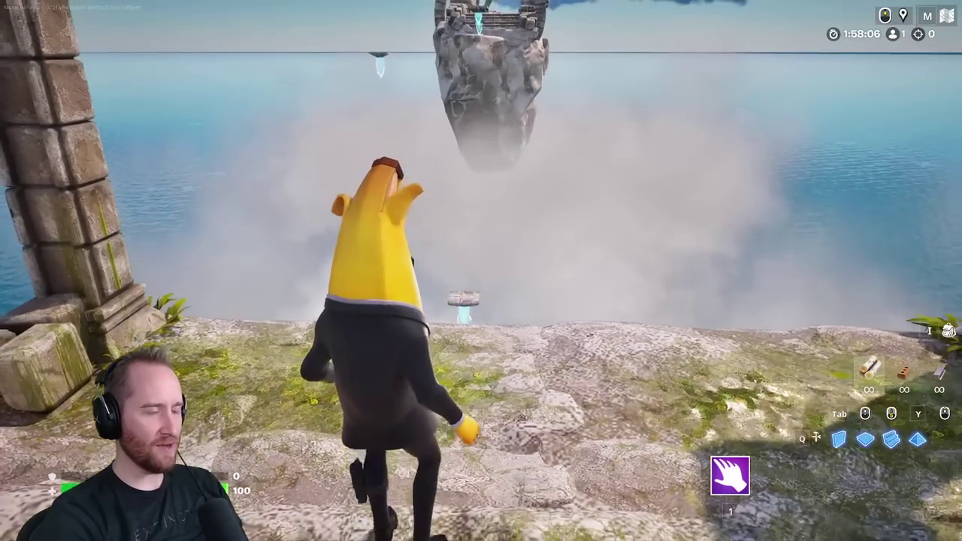
key(w)
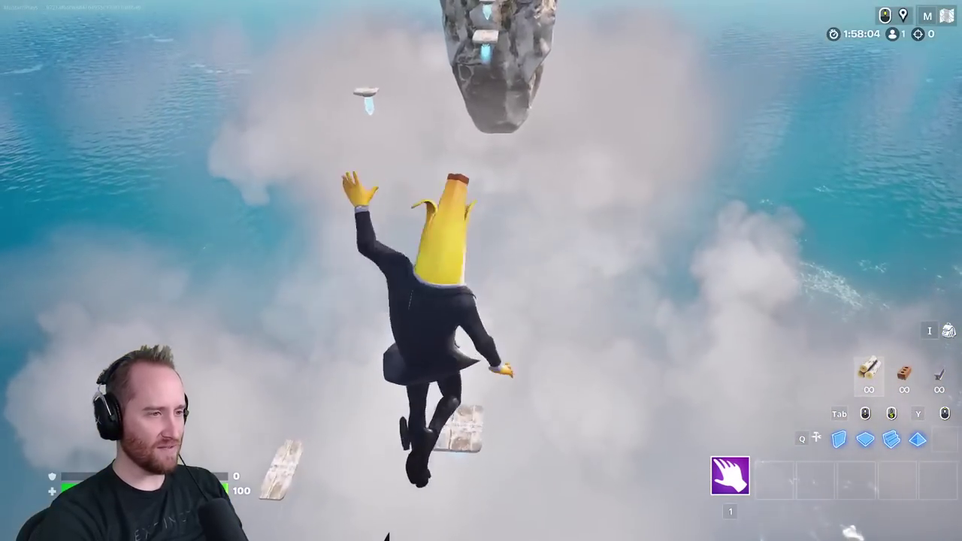
key(w)
key(space)
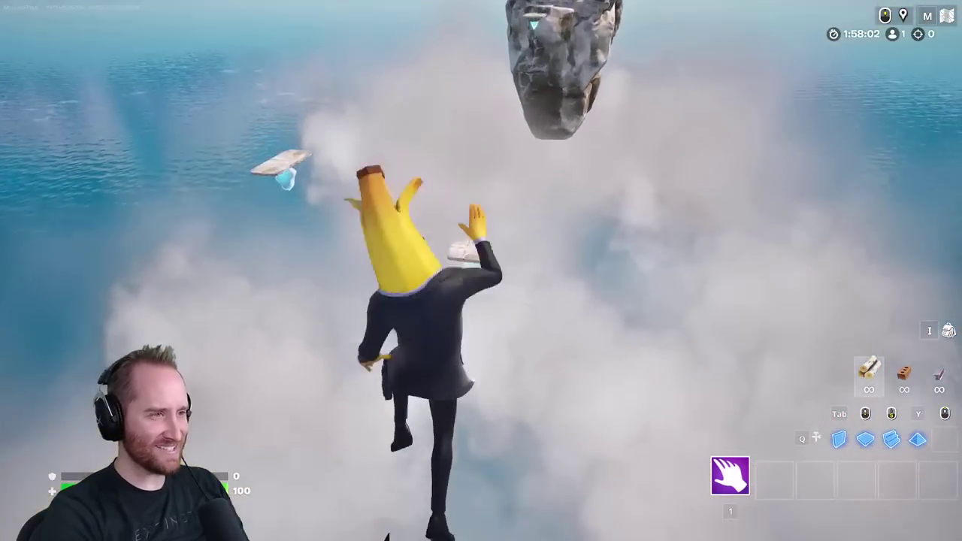
key(w)
key(space)
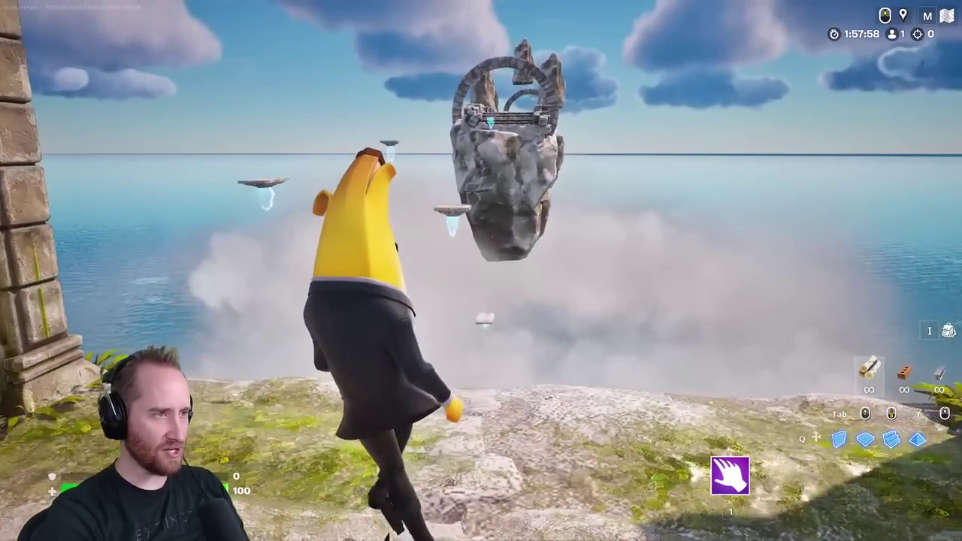
Retry the plank route from the spawn platform, waiting for the moving planks and jumping toward the temple island's rock face
key(w)
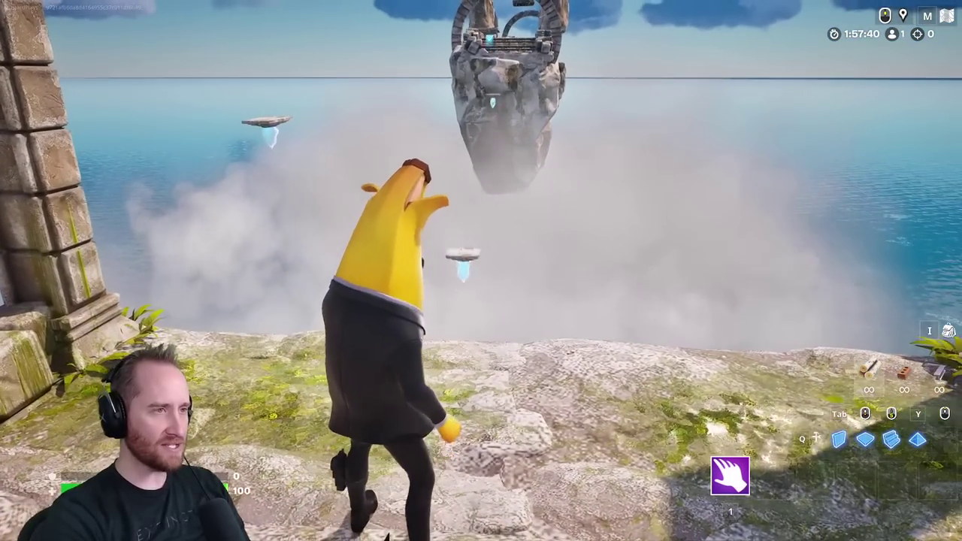
key(d)
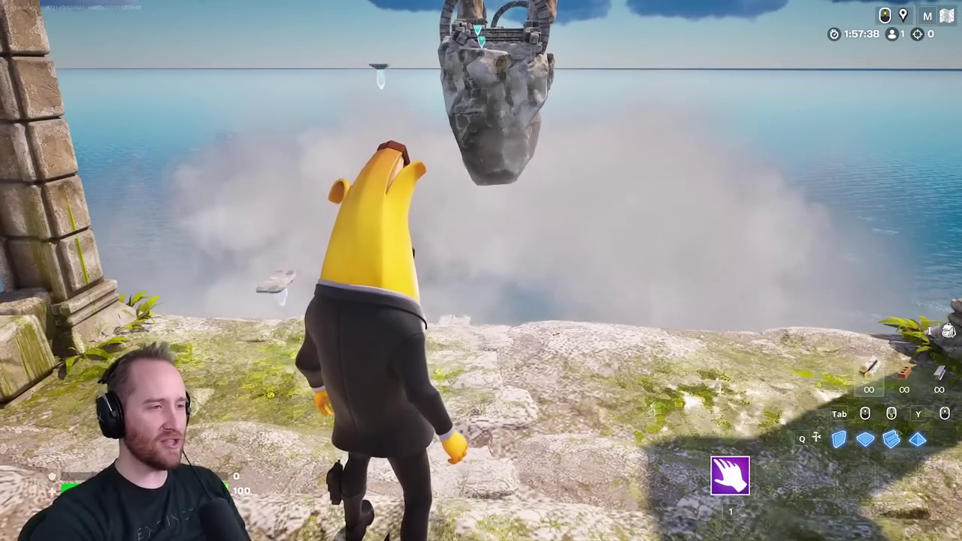
key(w)
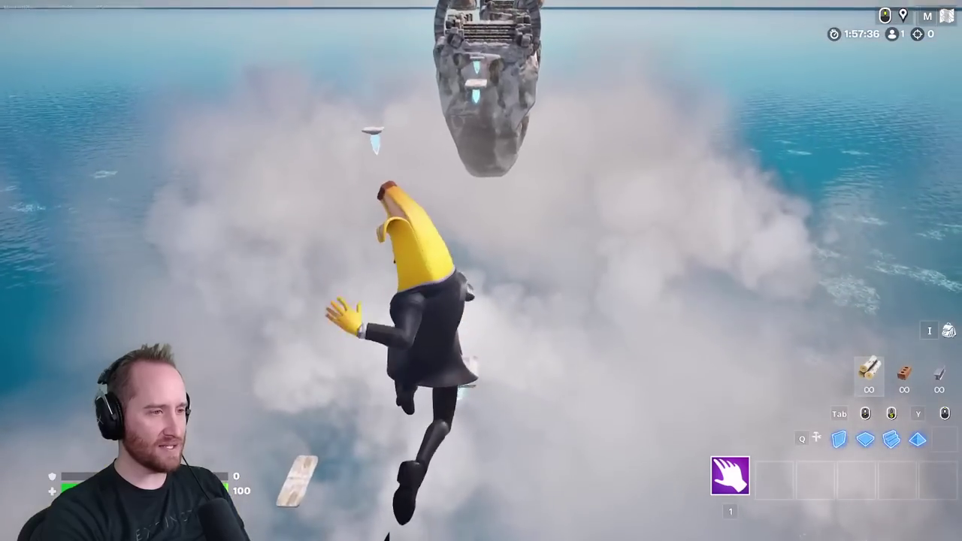
key(w)
key(space)
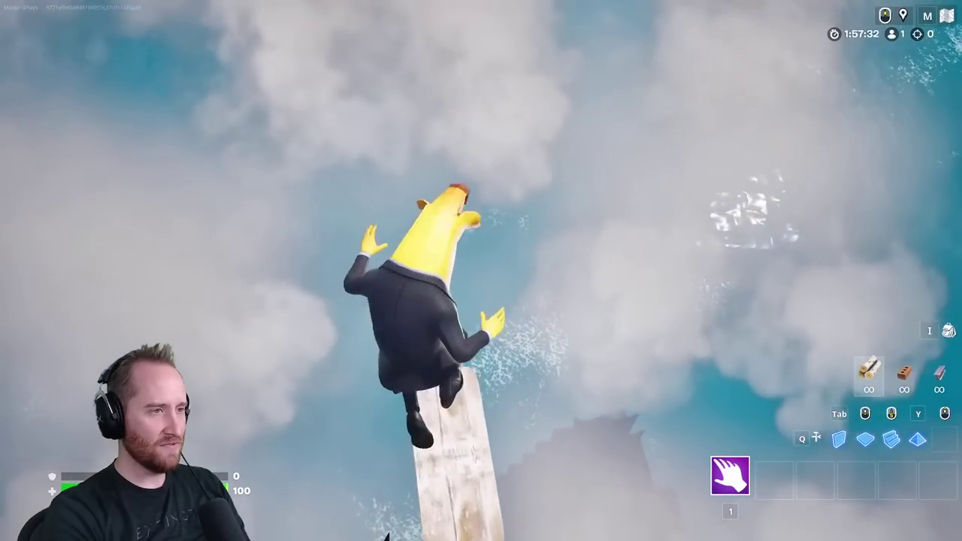
key(w)
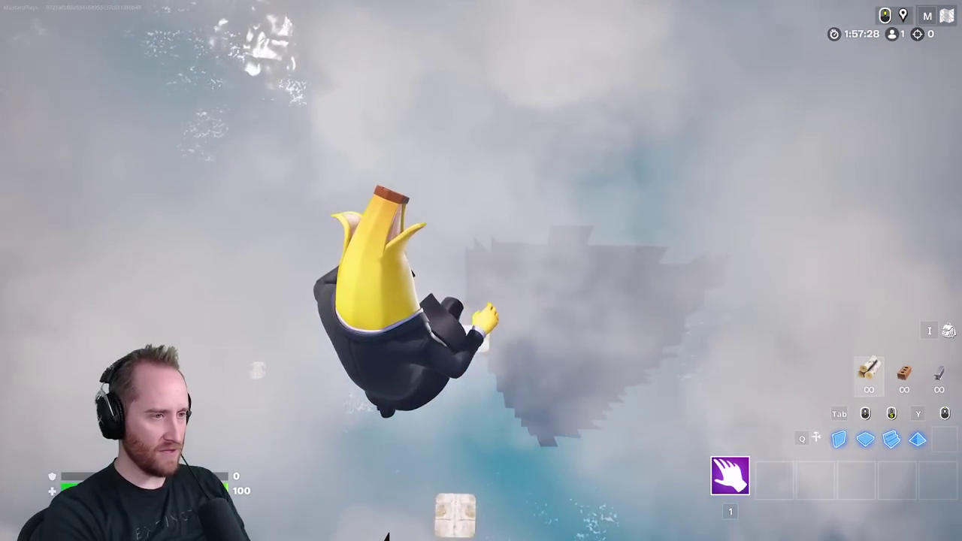
key(w)
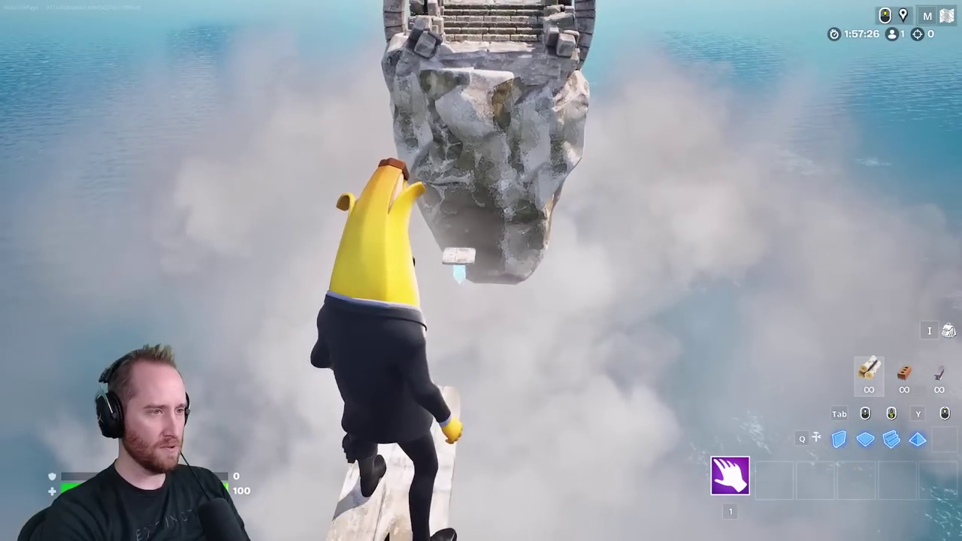
key(space)
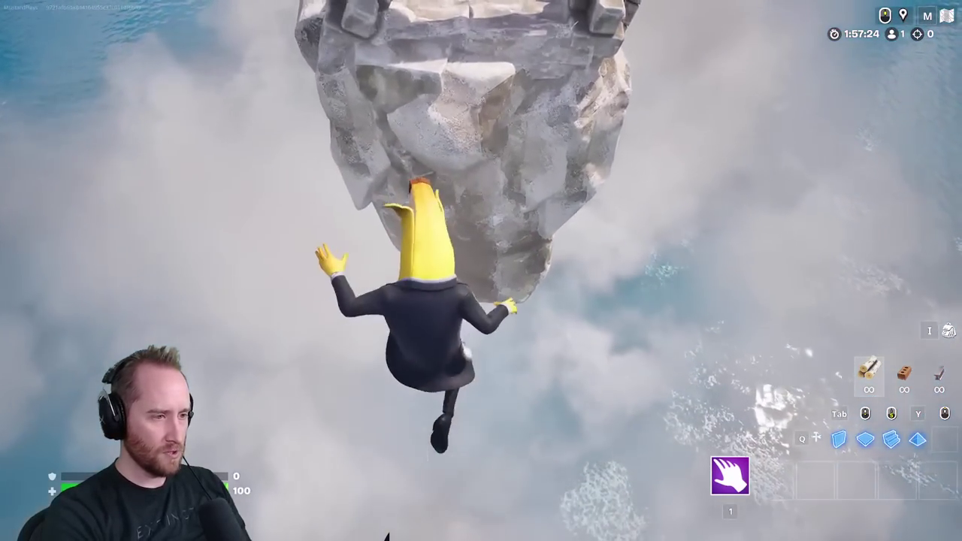
key(space)
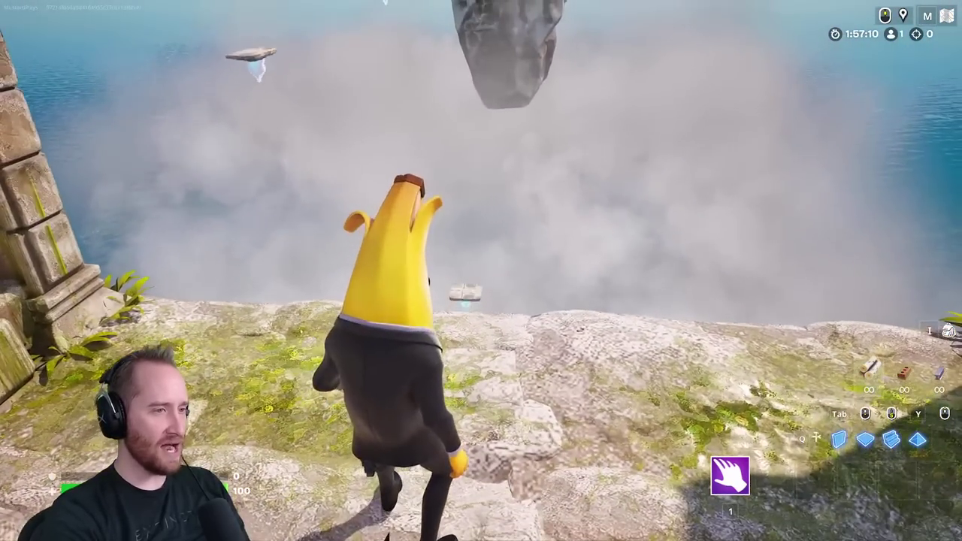
Try another jump off the spawn platform and watch the moving planks' timing from its edge
key(w)
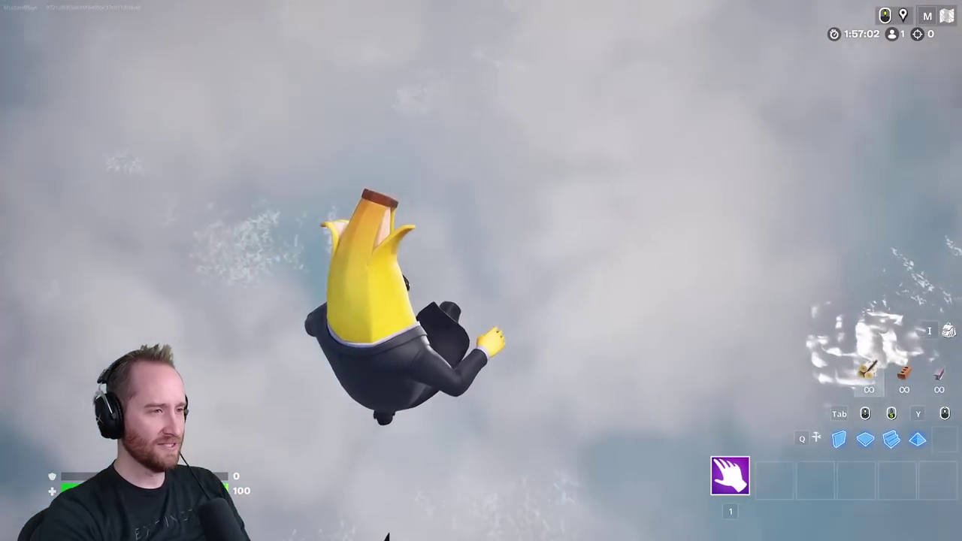
key(w)
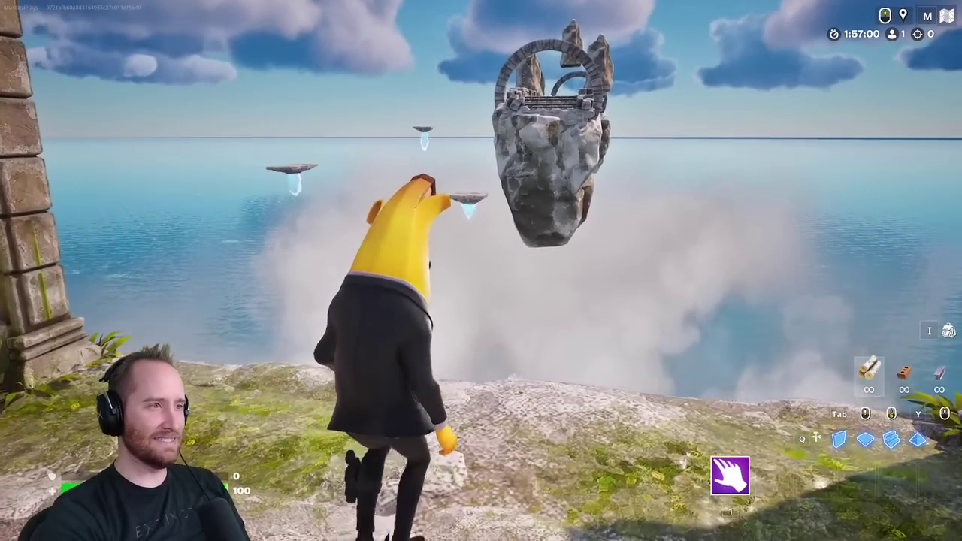
key(w)
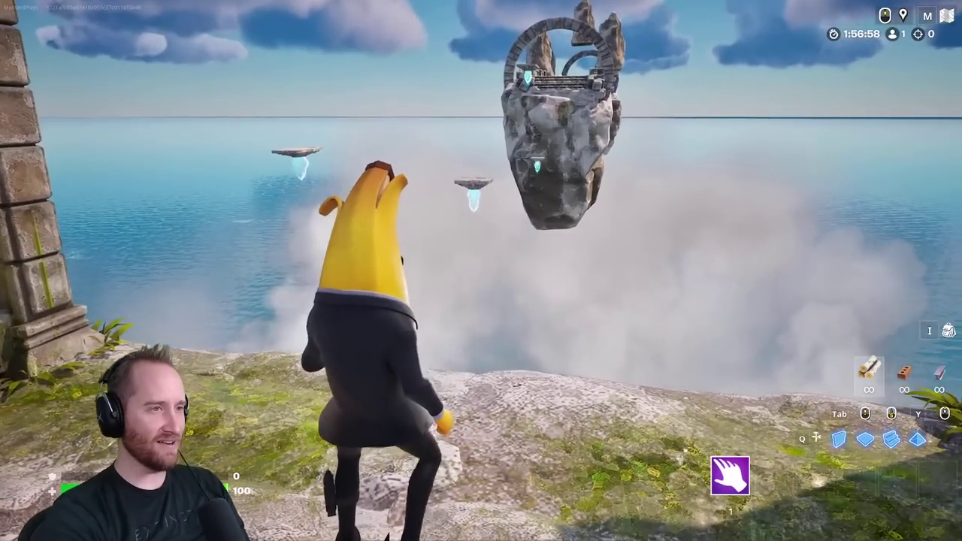
key(s)
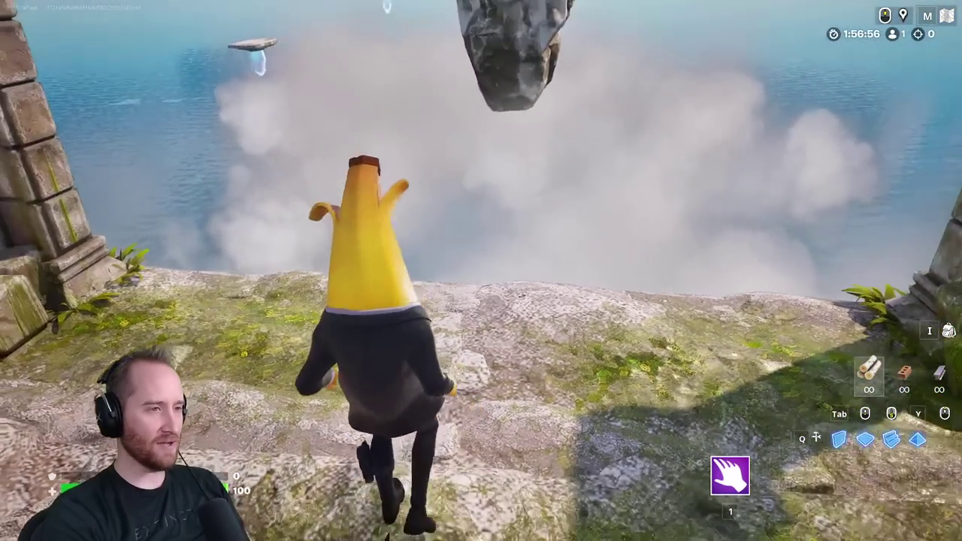
Cross the moving planks with successive jumps and land on the temple island beside its stone arch
key(w)
key(space)
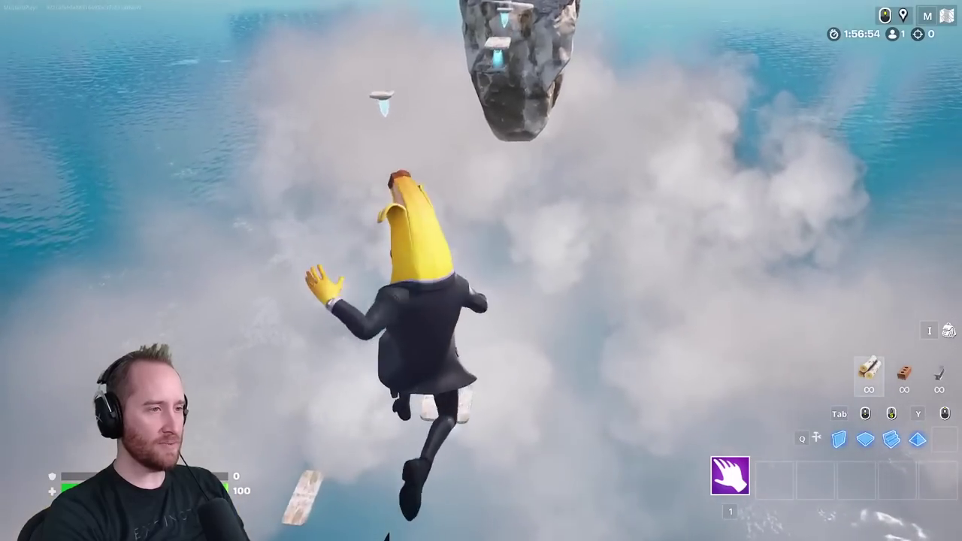
key(space)
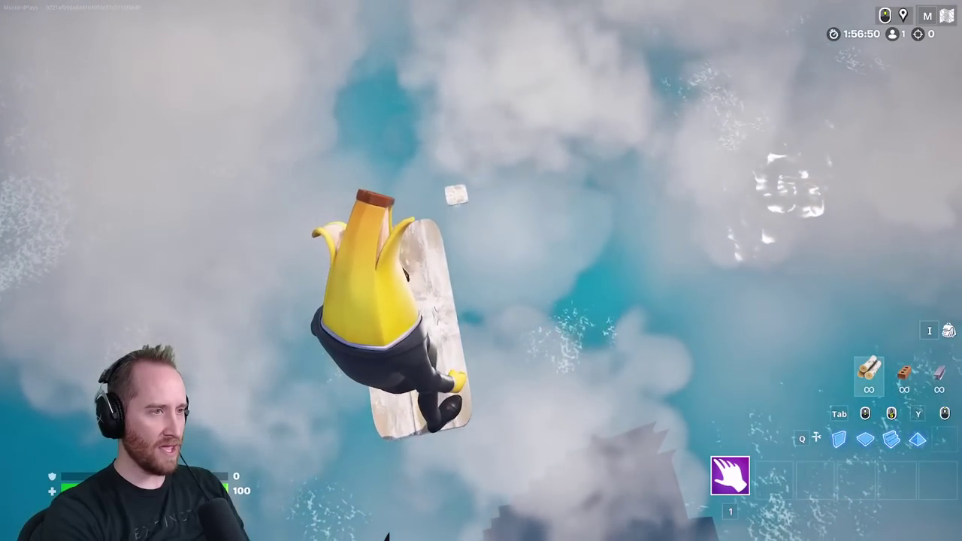
key(space)
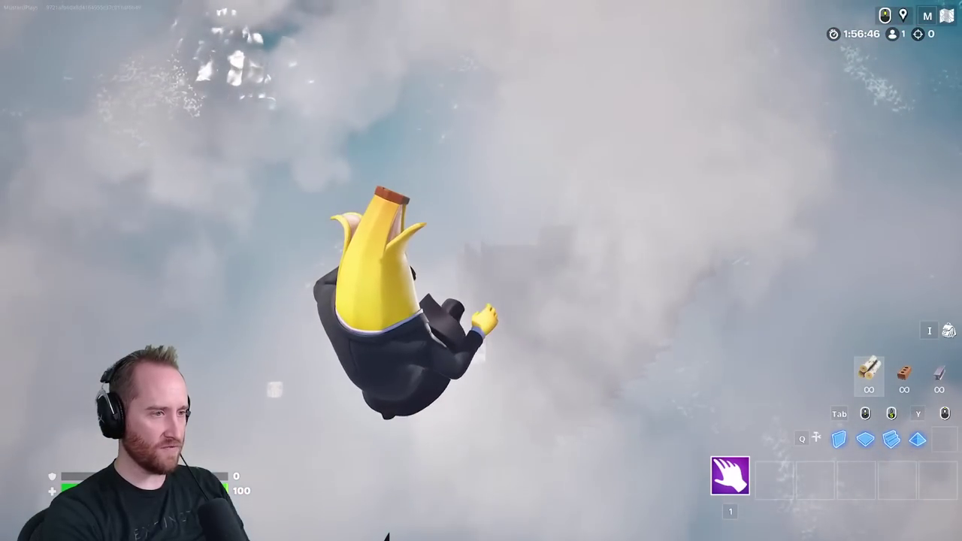
key(w)
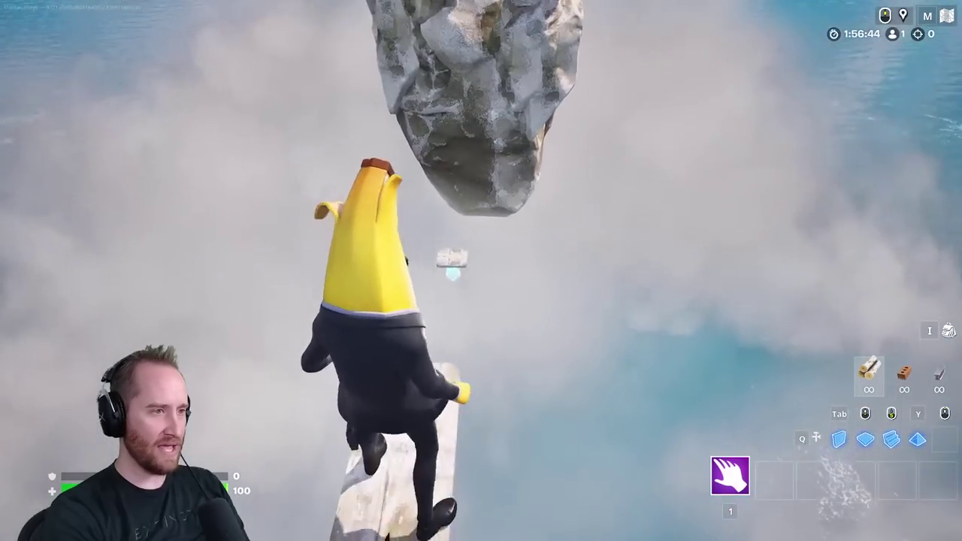
key(space)
key(space)
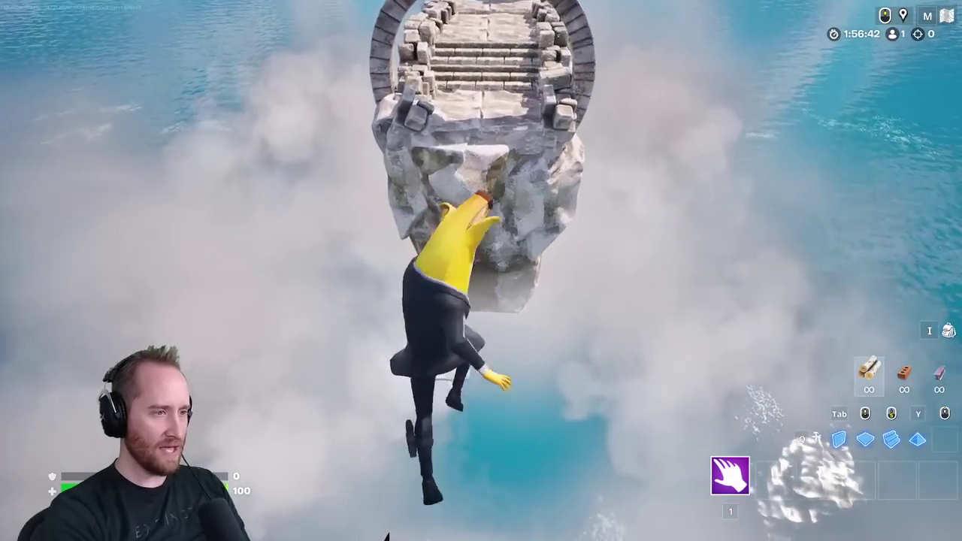
key(w)
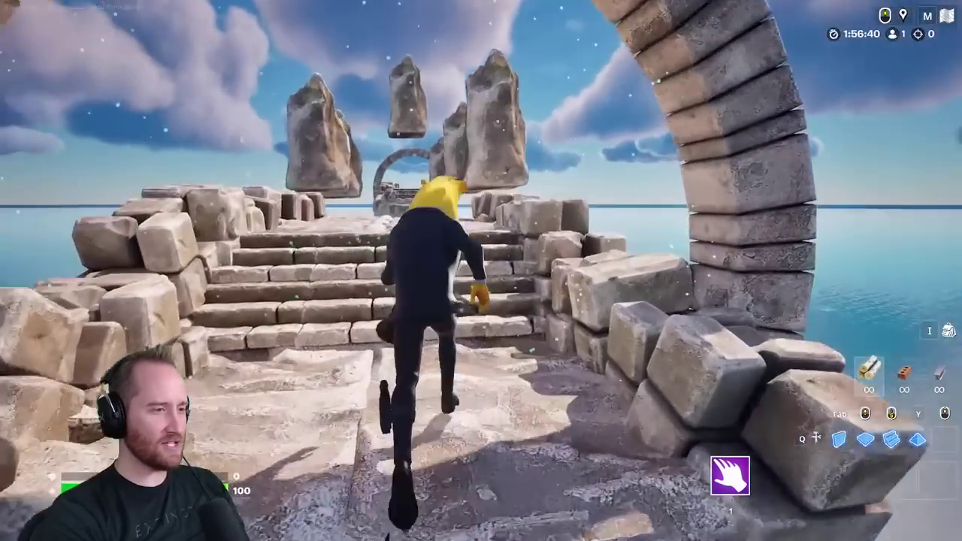
Inspect the temple island's landing ledge and stone blocks, and climb its stairs toward the floating rocks
key(w)
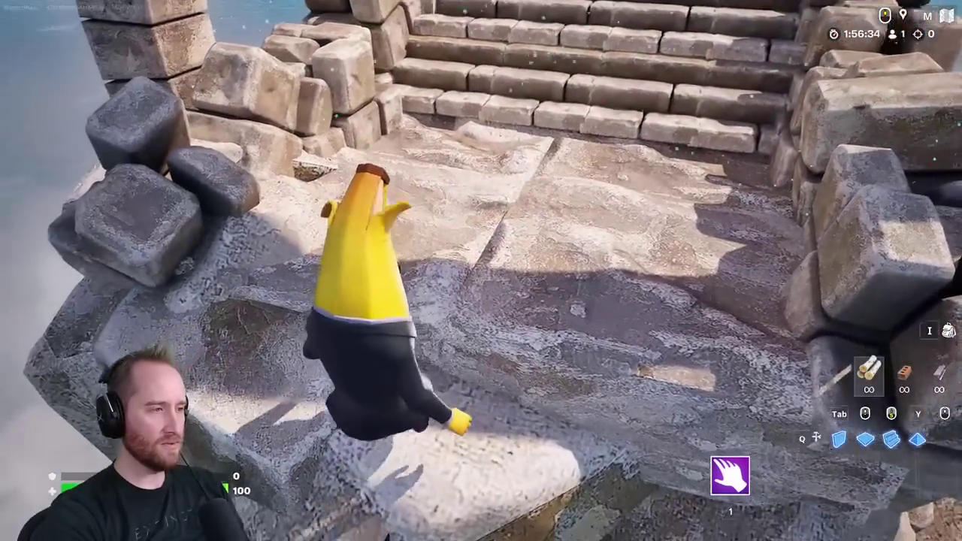
key(w)
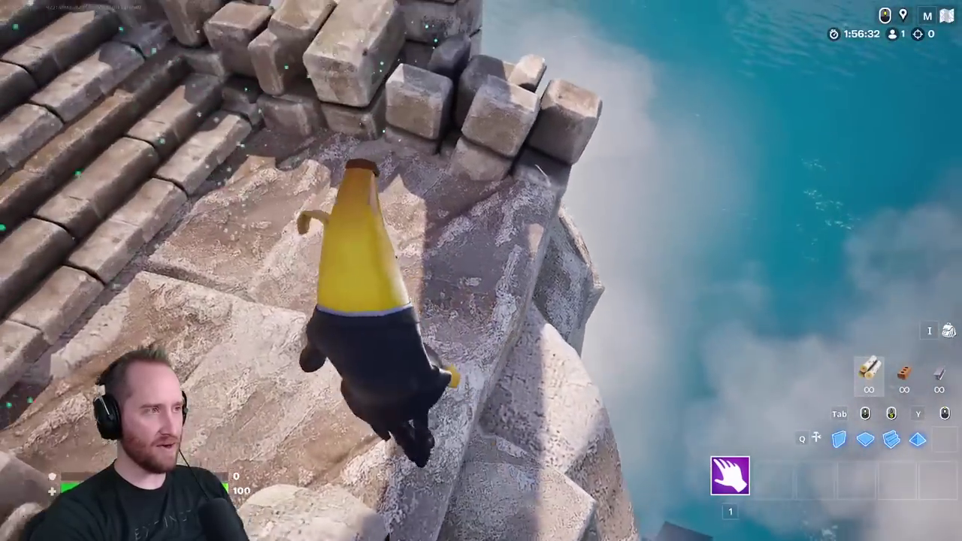
key(w)
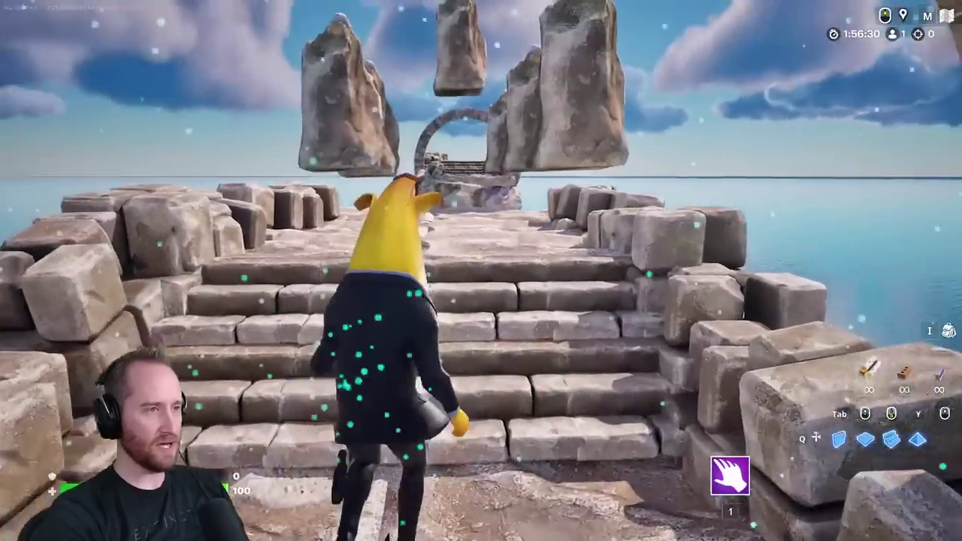
Playtest the jumps across the floating stone slabs and hanging rocks beyond the temple island's stairs
key(w)
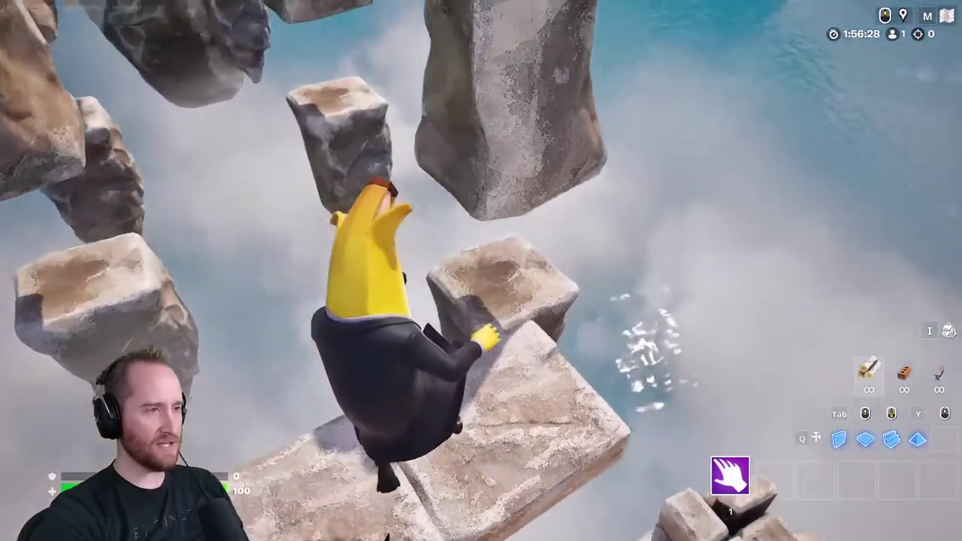
key(w)
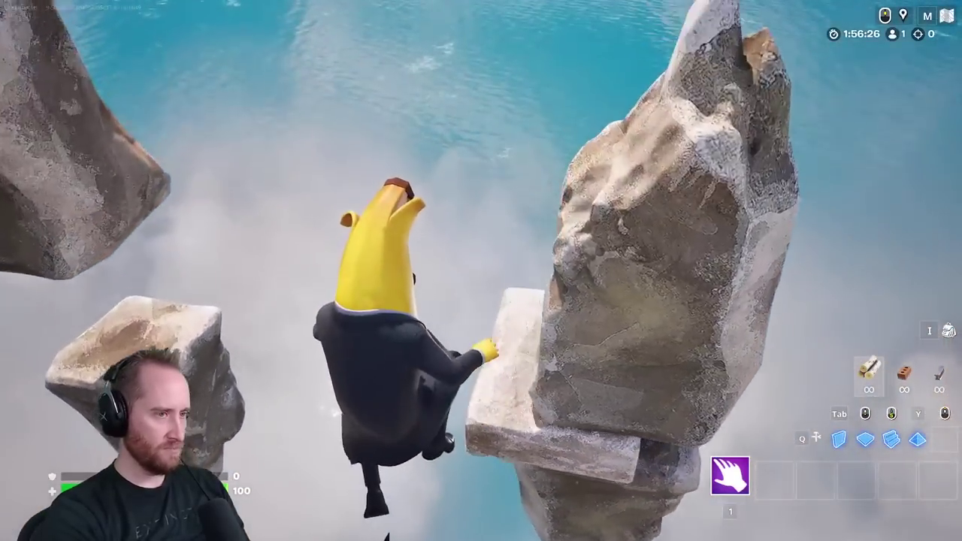
key(w)
key(space)
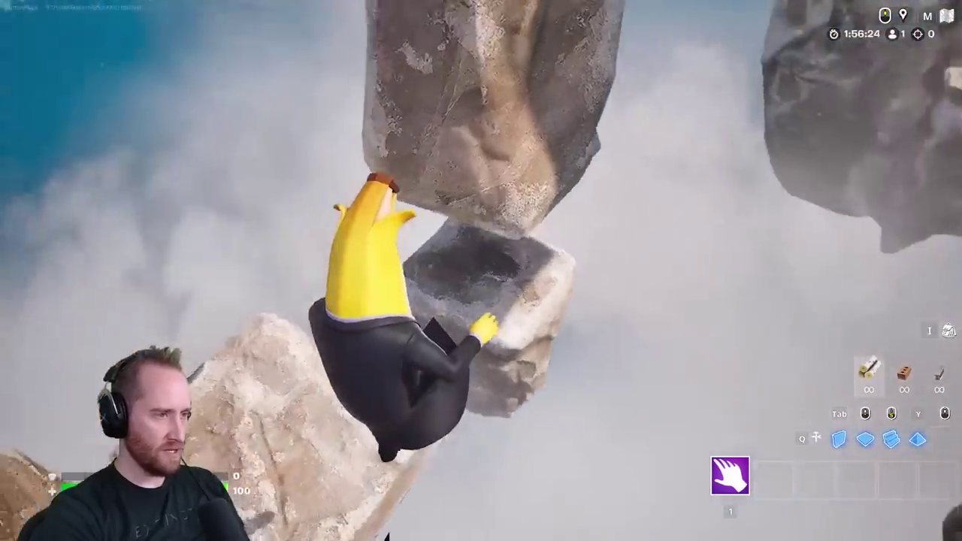
Retry the floating rock course from its first slabs and jump across to the second island's ledge
key(w)
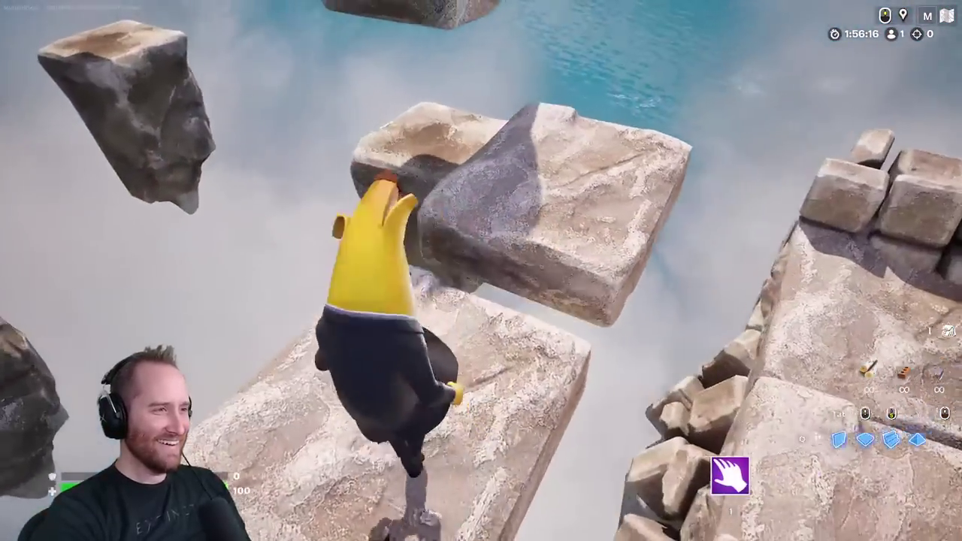
key(w)
key(w)
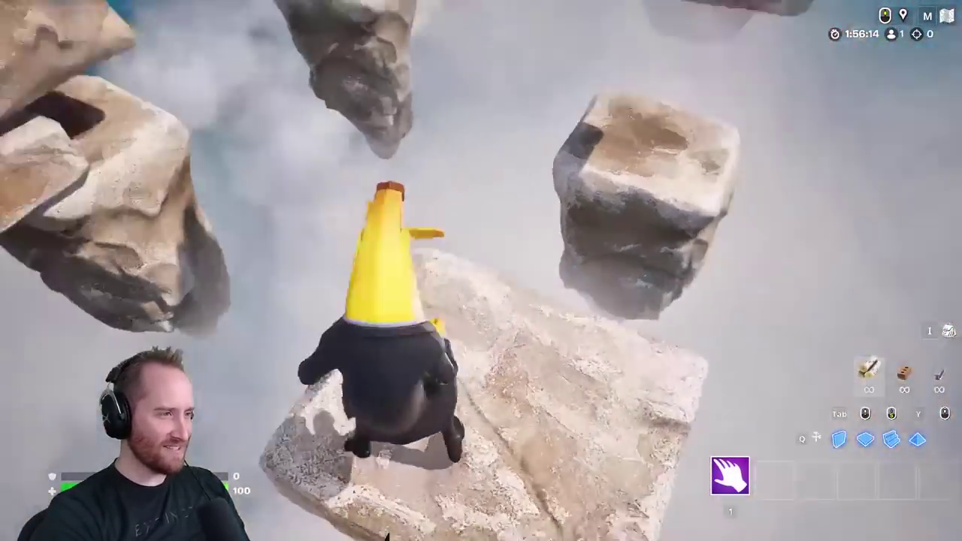
key(space)
key(w)
key(space)
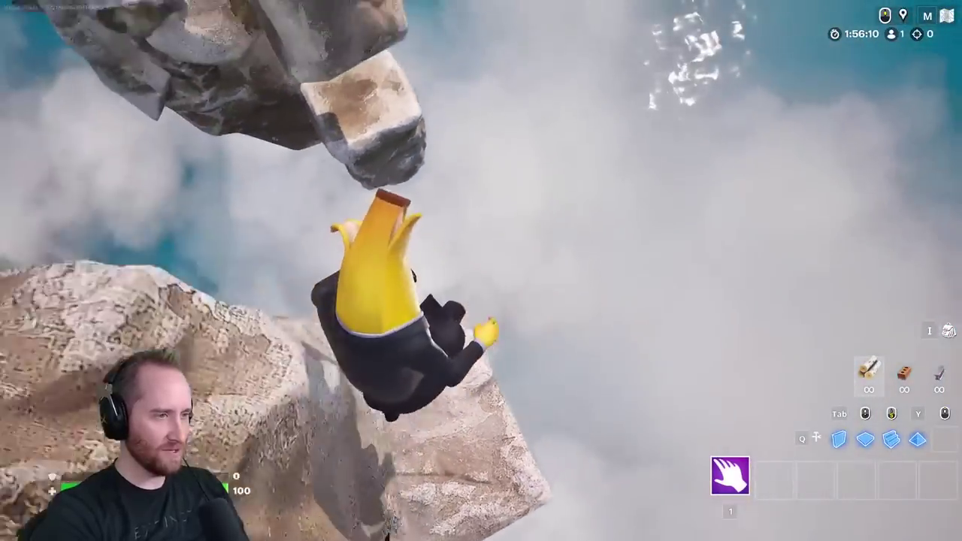
key(w)
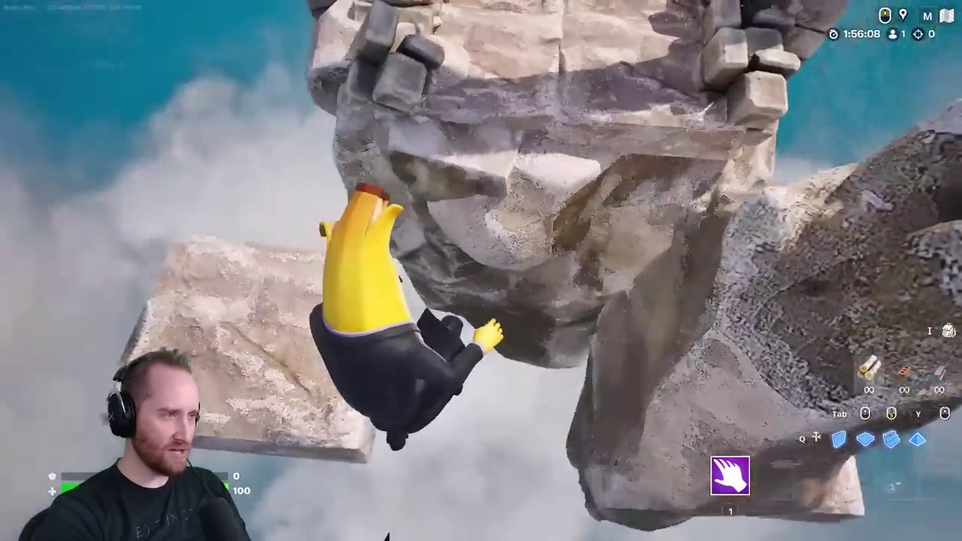
Climb the second island's stairs and look back through the stone arch at the completed rock course
key(w)
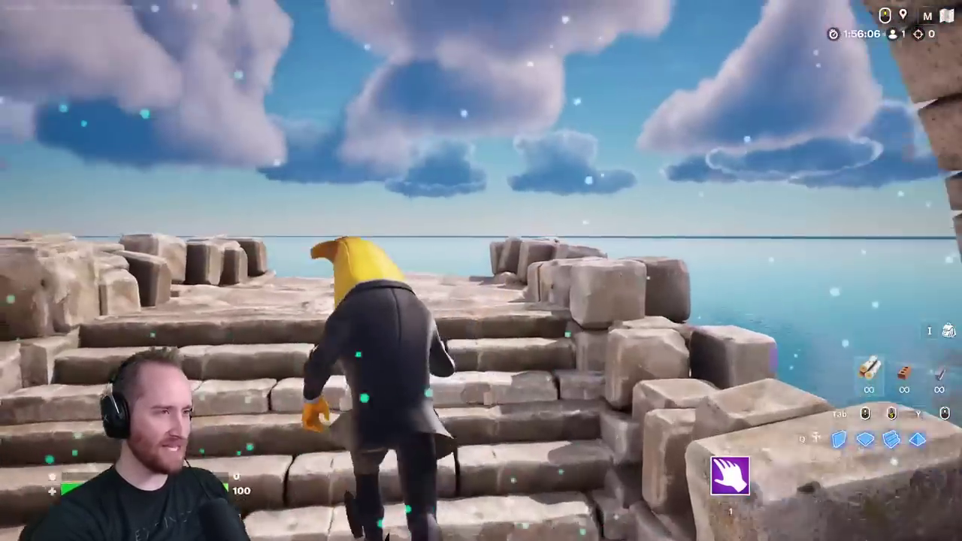
key(w)
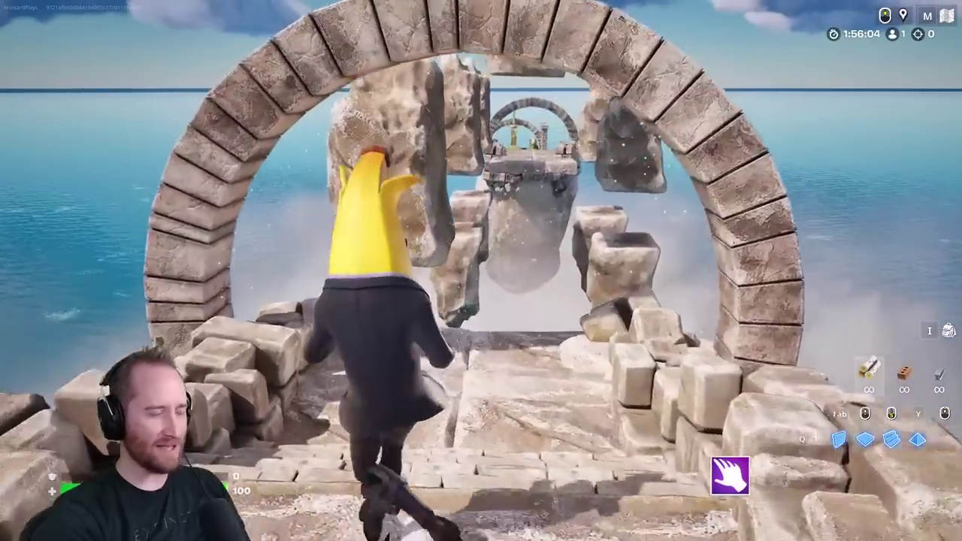
key(w)
key(w)
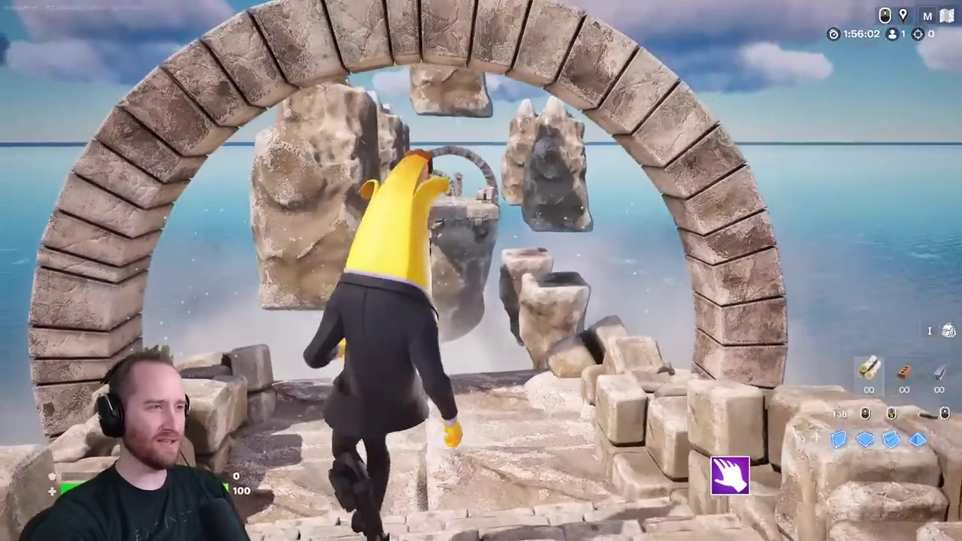
Inspect the floating rock course through the second island's stone arch, leap off its edge, and review the floating spawn platform
key(w)
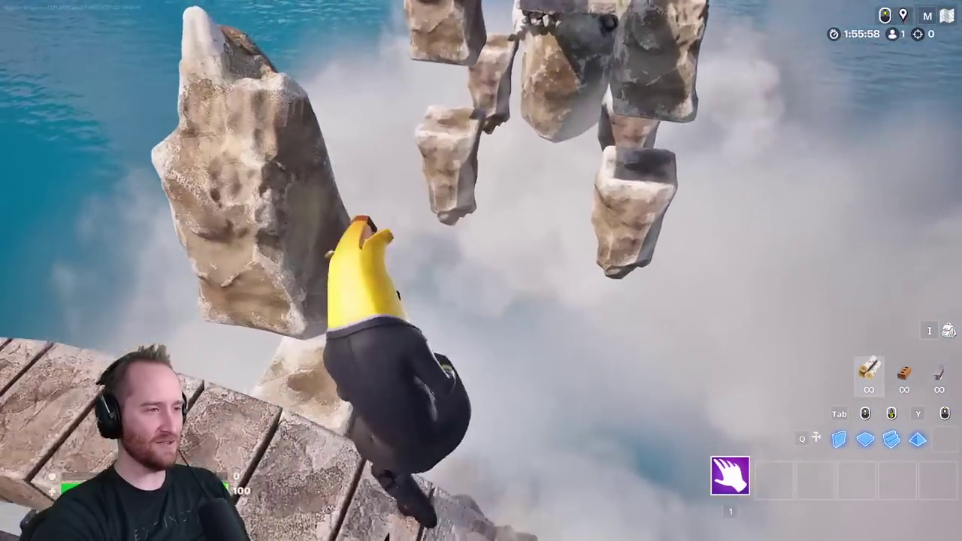
key(s)
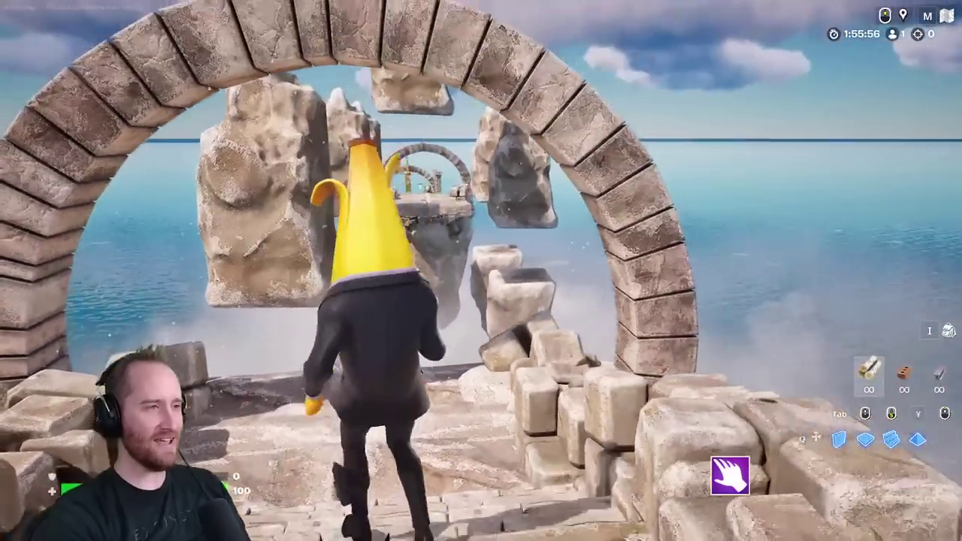
key(w)
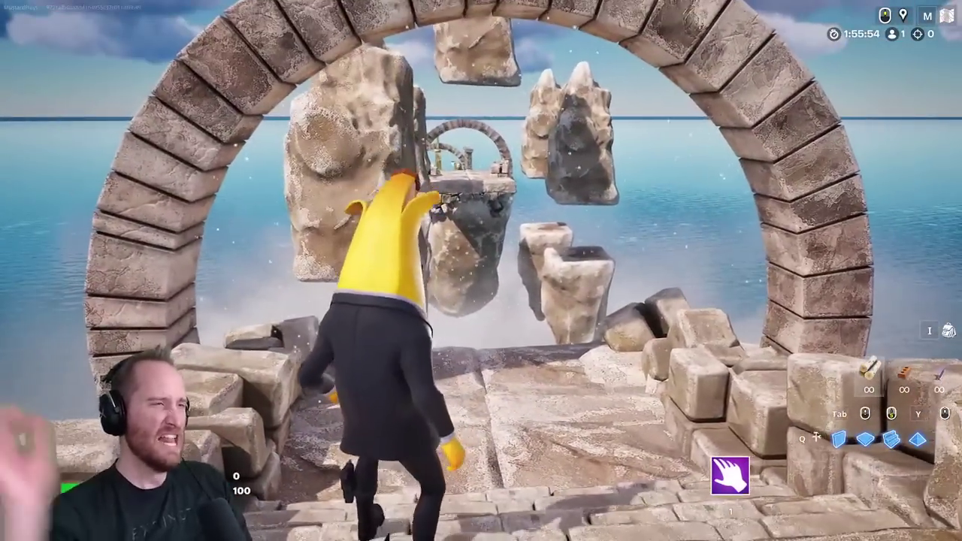
key(w)
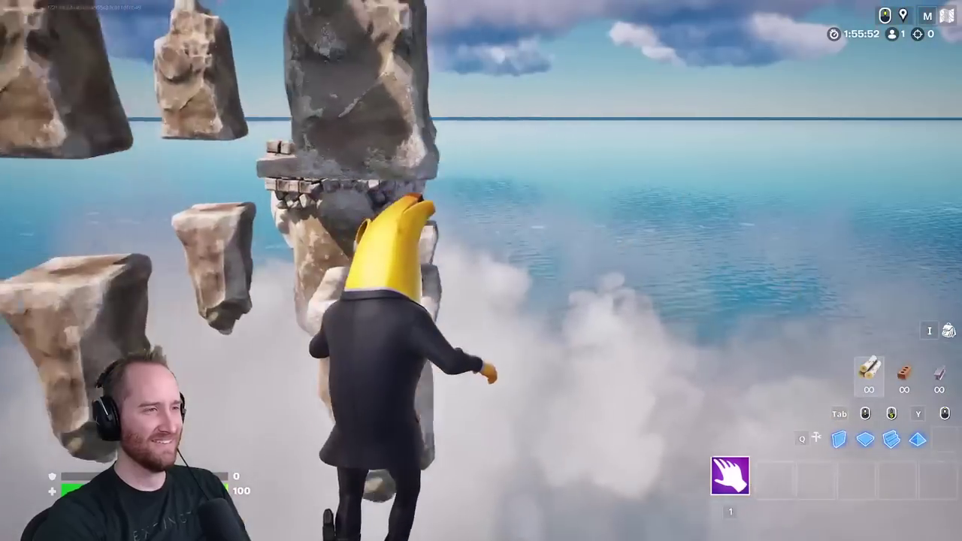
key(w)
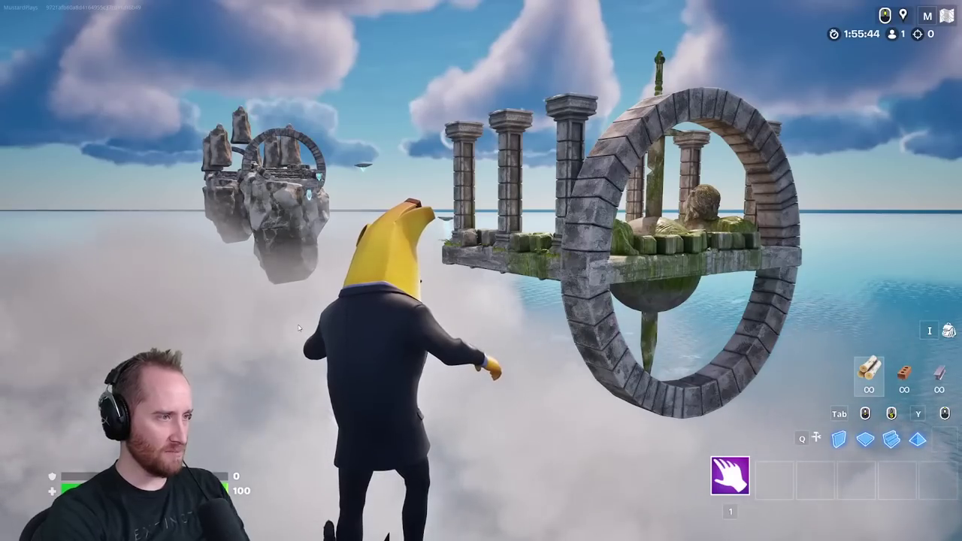
key(w)
End the playtest and switch back to the Deathru2 level in Unreal Editor
key(Escape)
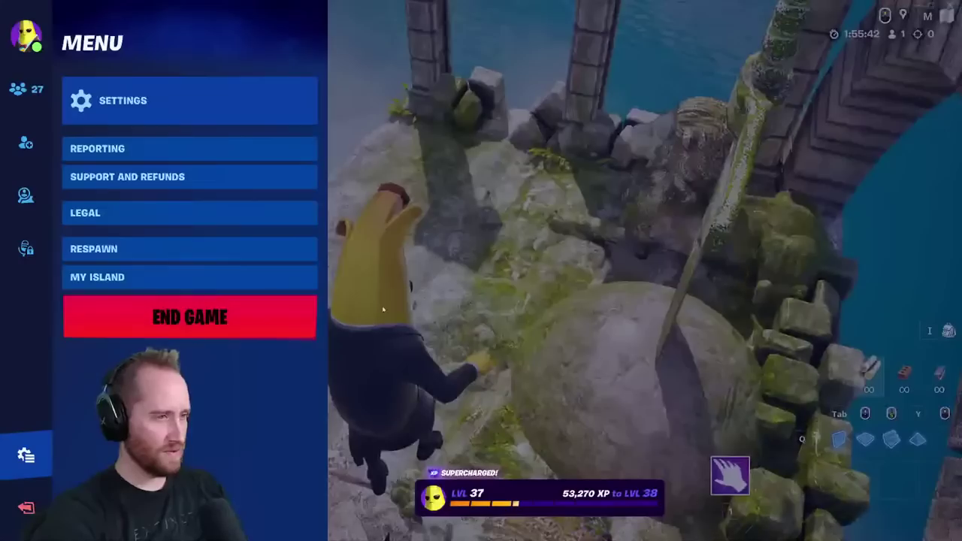
key(Escape)
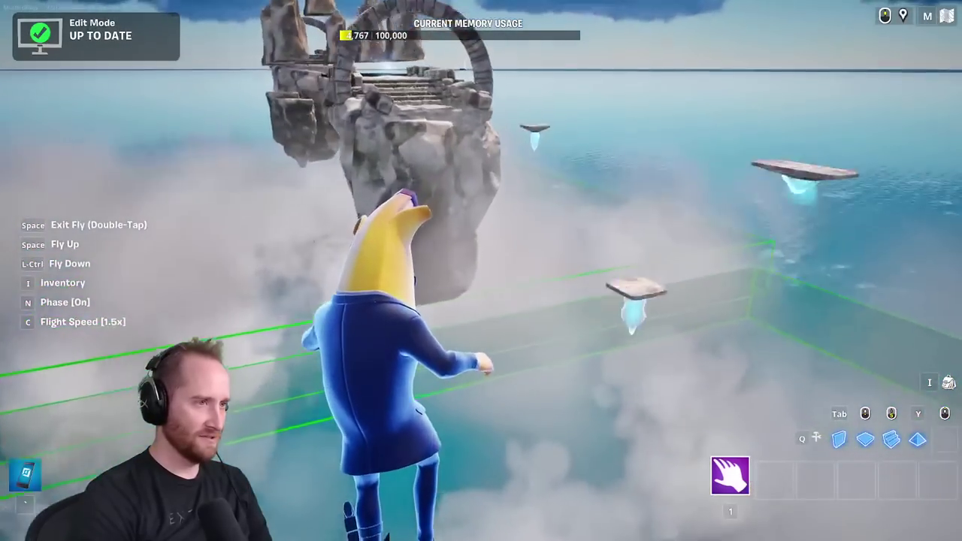
key(grave)
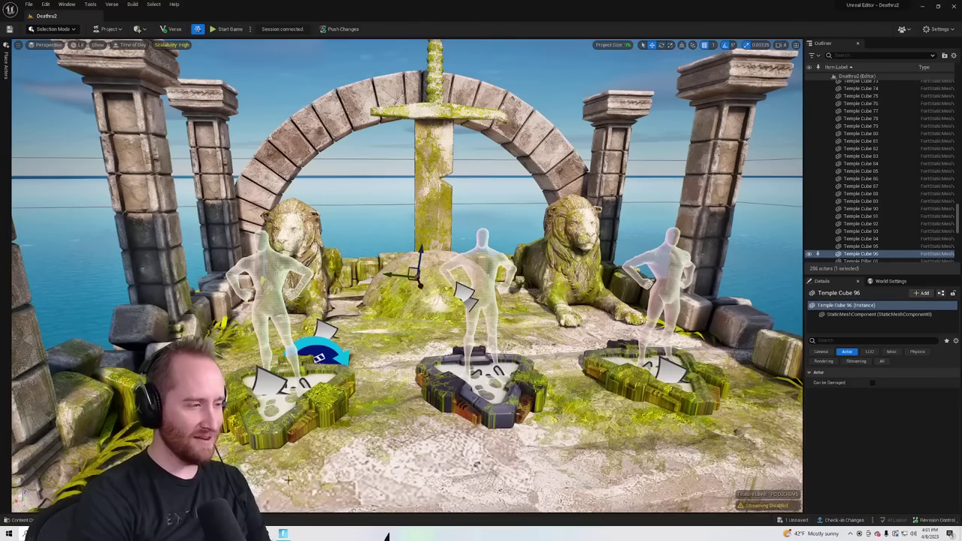
Try a copy of the temple island's Cliff Rock 3 beneath the spawn platform, and delete the copy
key(s)
right_drag(302, 462, 166, 457)
right_drag(316, 281, 223, 333)
click(159, 279)
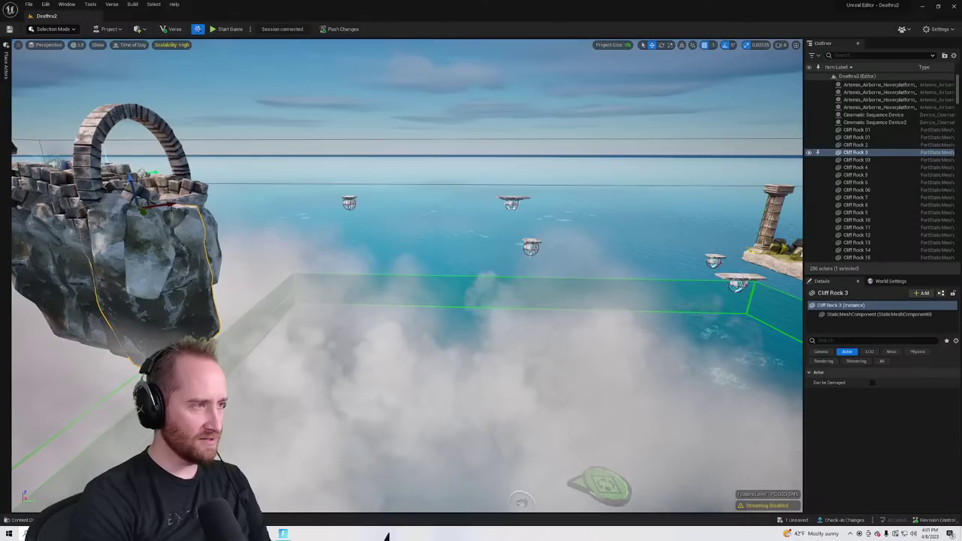
alt+drag(172, 205, 570, 275)
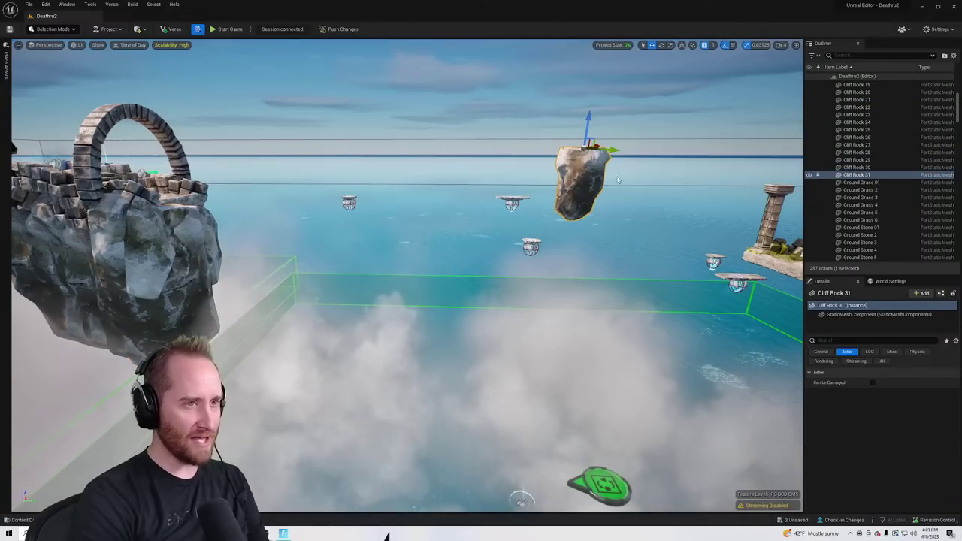
drag(583, 148, 759, 283)
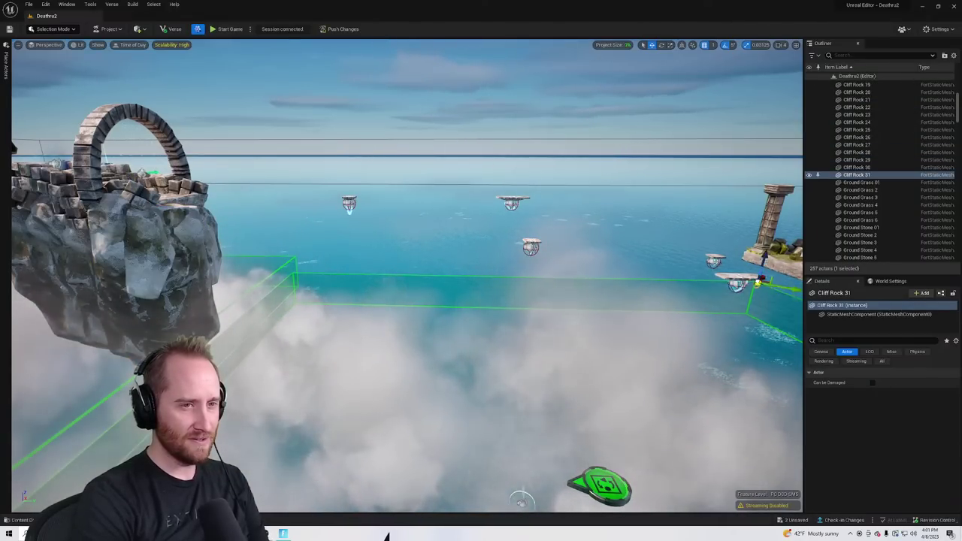
right_drag(769, 274, 760, 276)
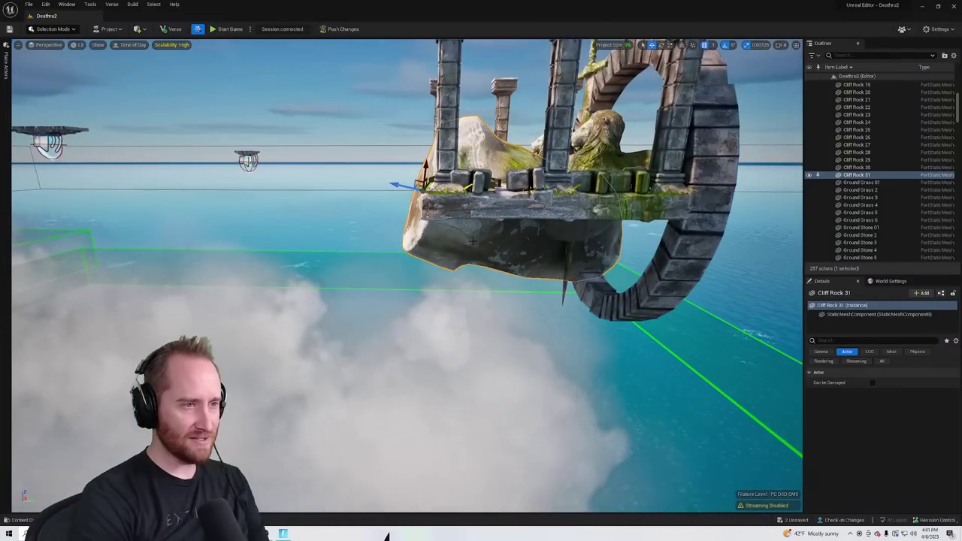
key(Delete)
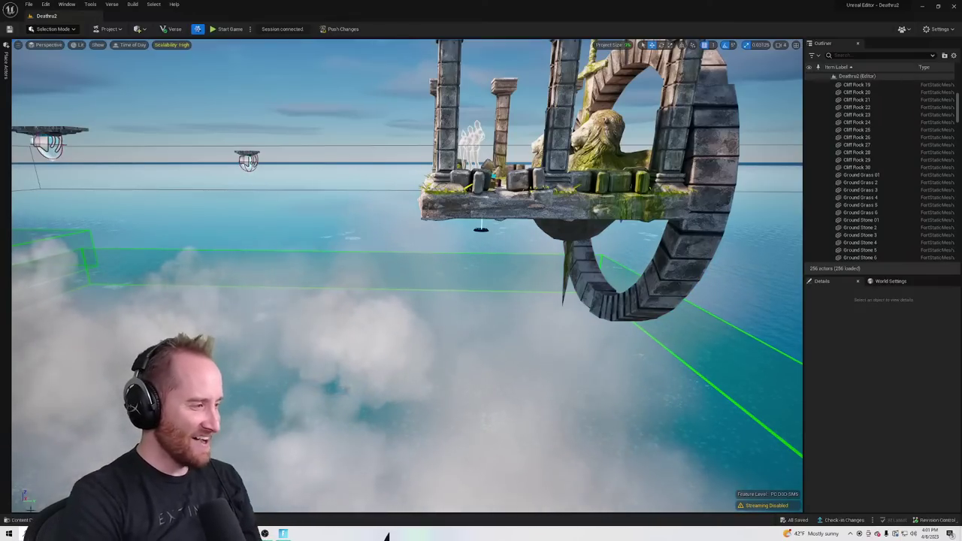
Place a new cliff rock from the content library beside the spawn platform and scale it up uniformly
key(ctrl+space)
drag(289, 362, 454, 369)
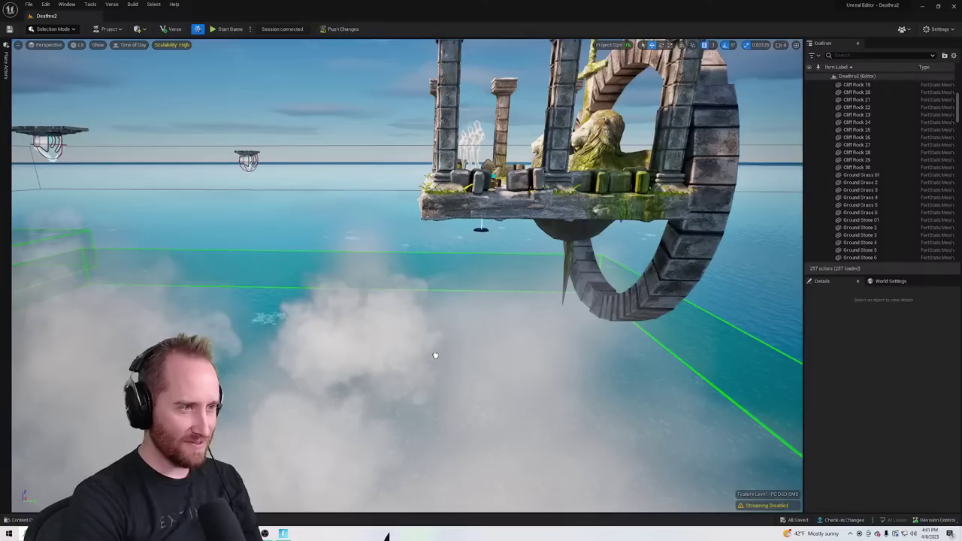
drag(472, 269, 328, 161)
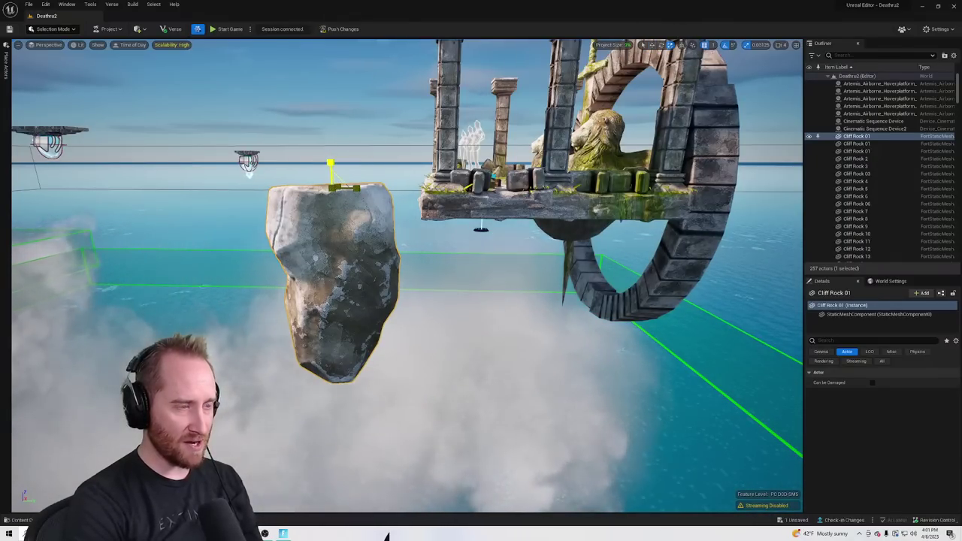
mouse_move(334, 186)
mouse_down()
mouse_move(368, 165)
mouse_move(350, 177)
mouse_up()
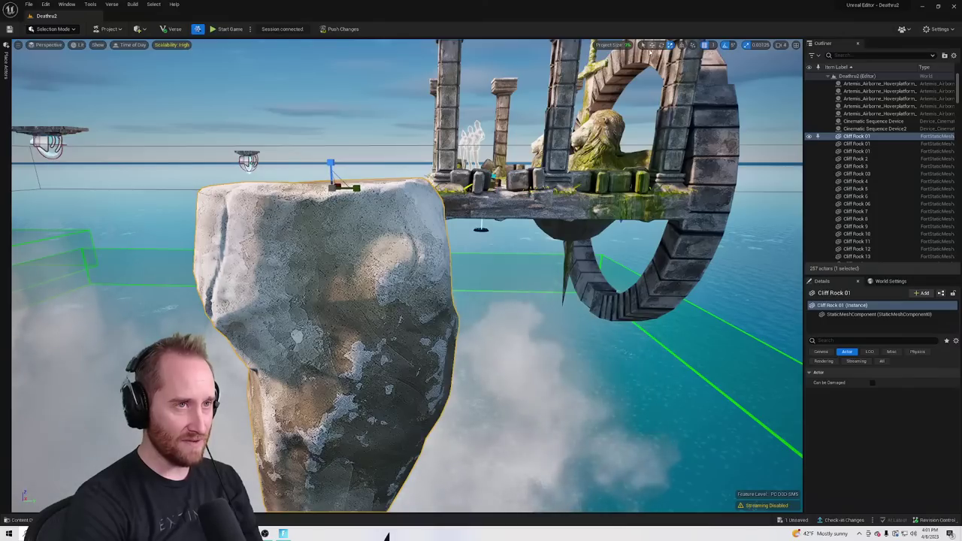
Move the new cliff rock underneath the spawn platform near the large arch and enlarge it further
right_drag(292, 216, 338, 232)
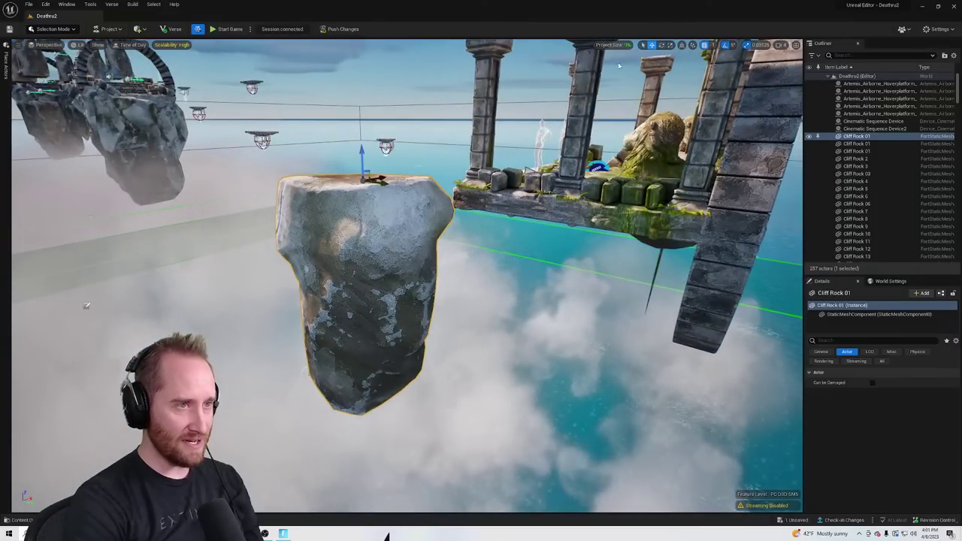
drag(387, 186, 555, 203)
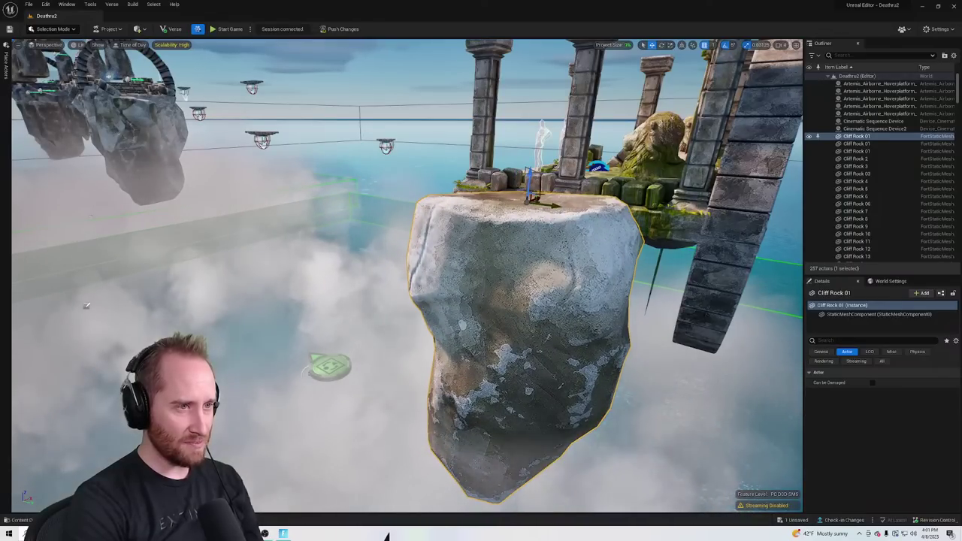
right_drag(555, 203, 481, 208)
drag(330, 181, 516, 221)
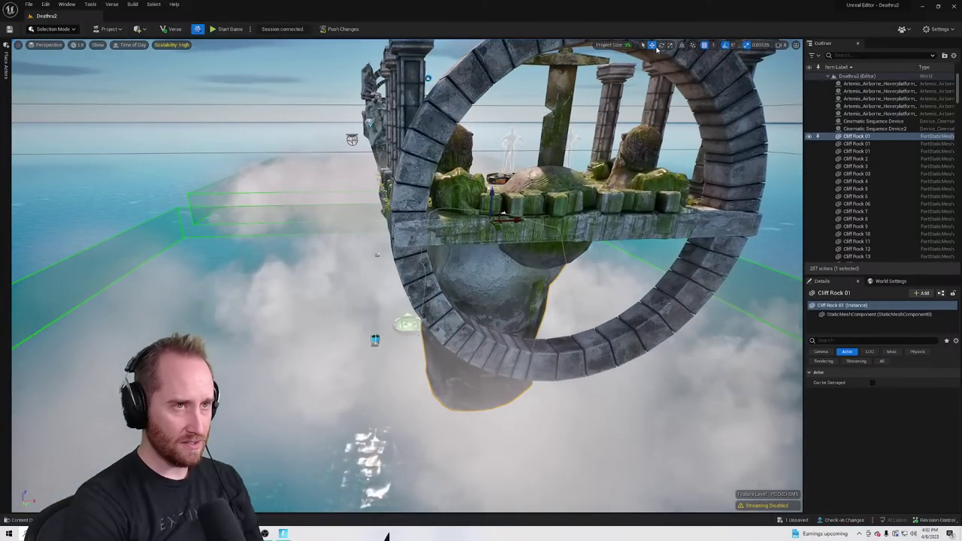
drag(491, 222, 532, 200)
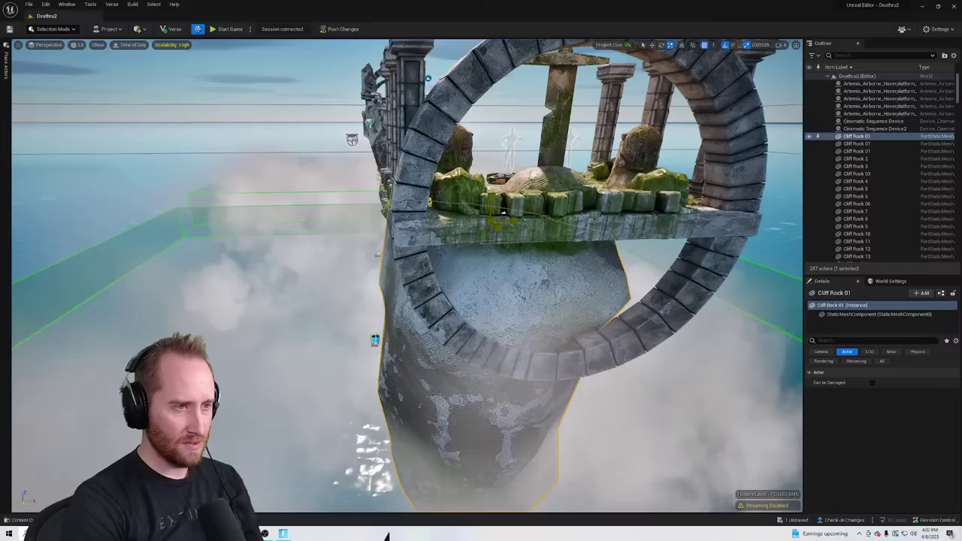
click(500, 279)
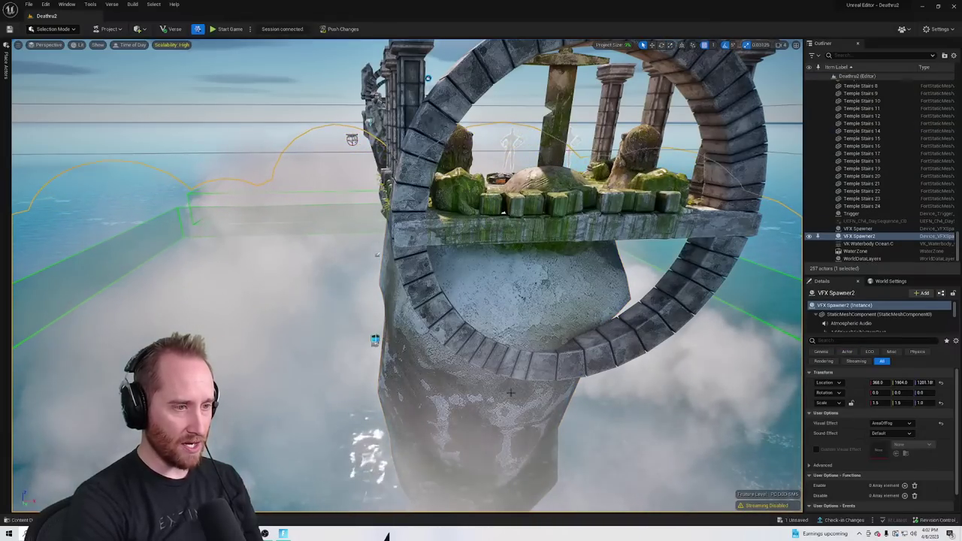
Rotate the cliff rock and raise it against the underside of the spawn platform
right_drag(495, 440, 515, 348)
alt+drag(500, 319, 475, 309)
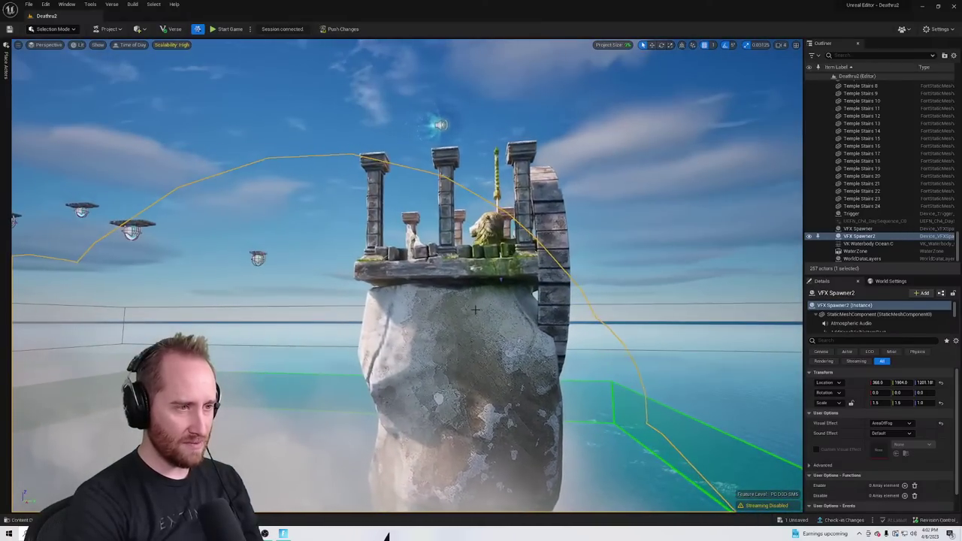
right_drag(463, 302, 439, 285)
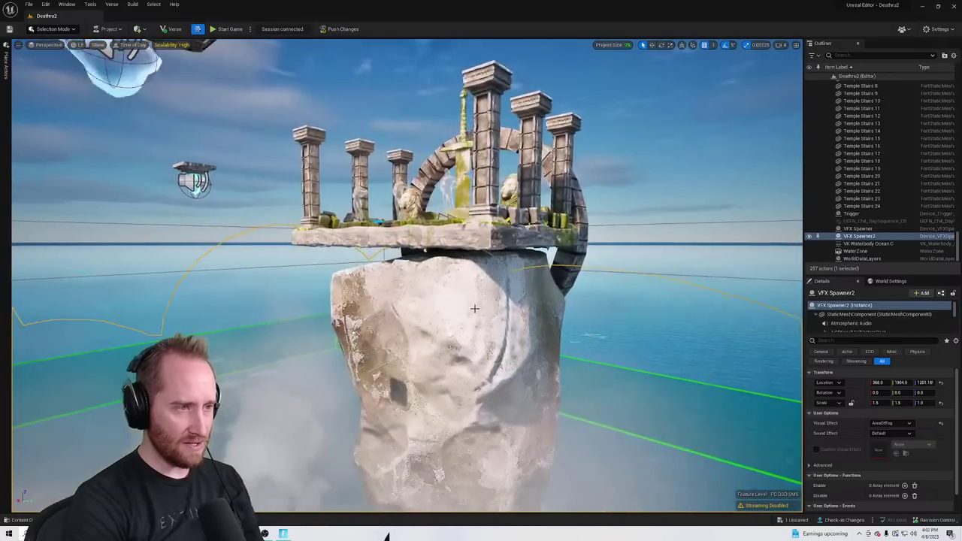
click(436, 284)
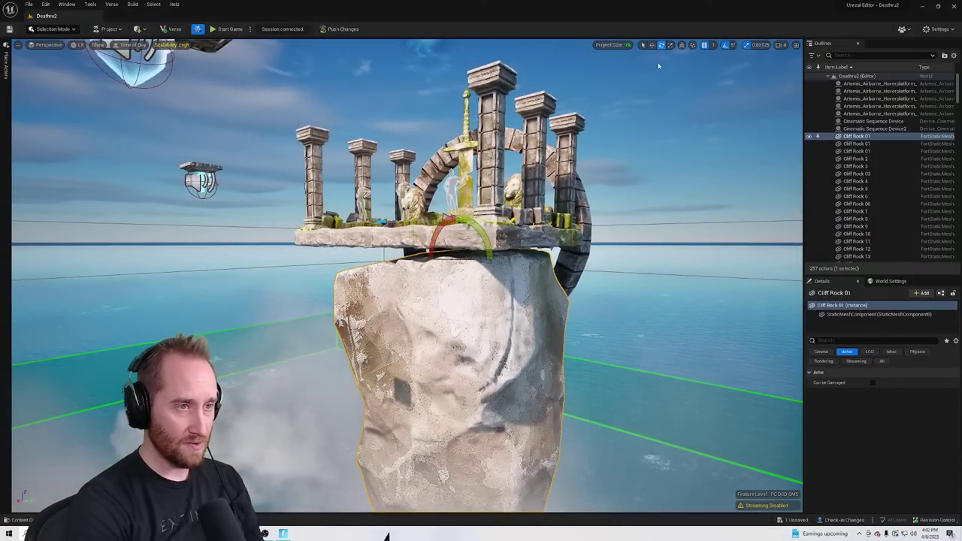
drag(475, 223, 445, 216)
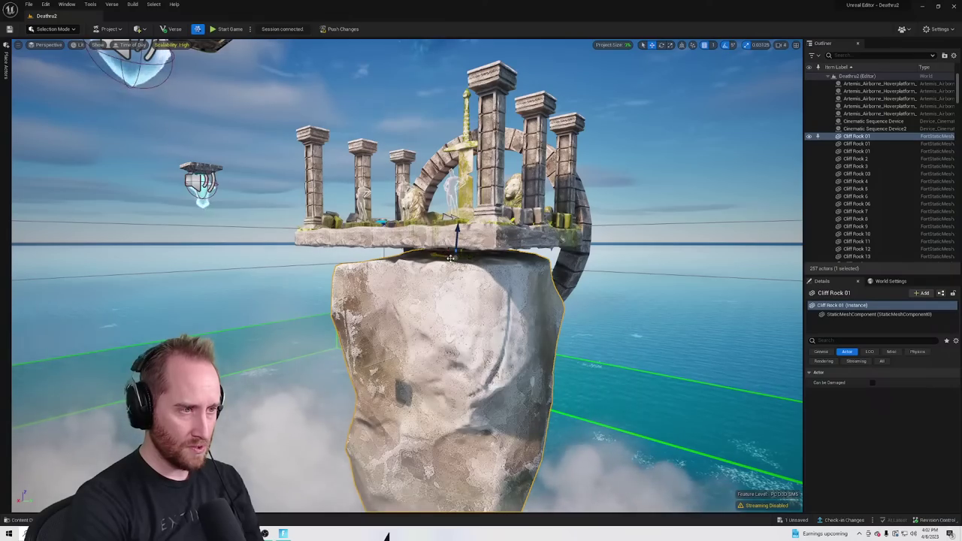
drag(467, 257, 488, 216)
Set a duplicate of the cliff rock beside the original below the platform's arch end and rotate the duplicate
right_drag(407, 275, 361, 276)
mouse_move(411, 218)
right_down()
mouse_move(353, 226)
mouse_move(421, 233)
mouse_move(411, 218)
right_up()
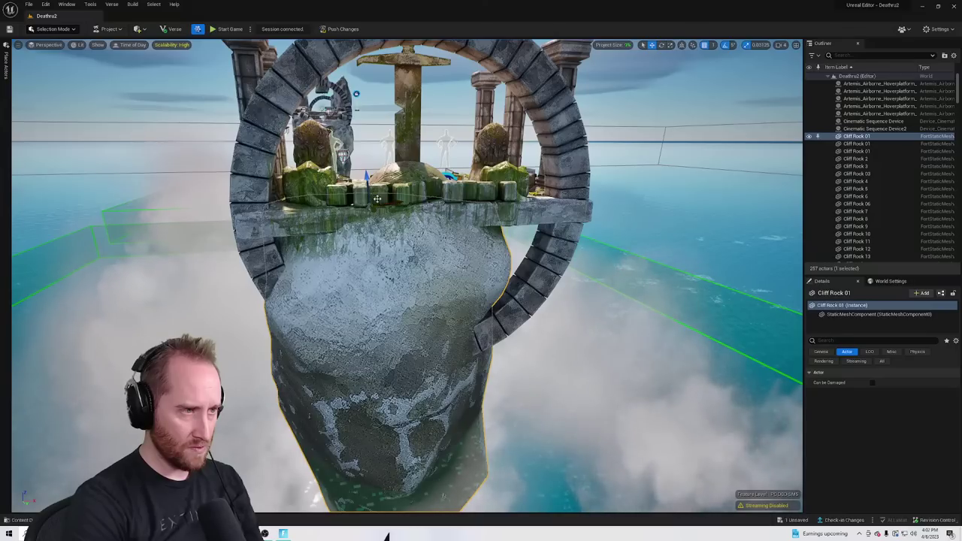
drag(409, 201, 394, 220)
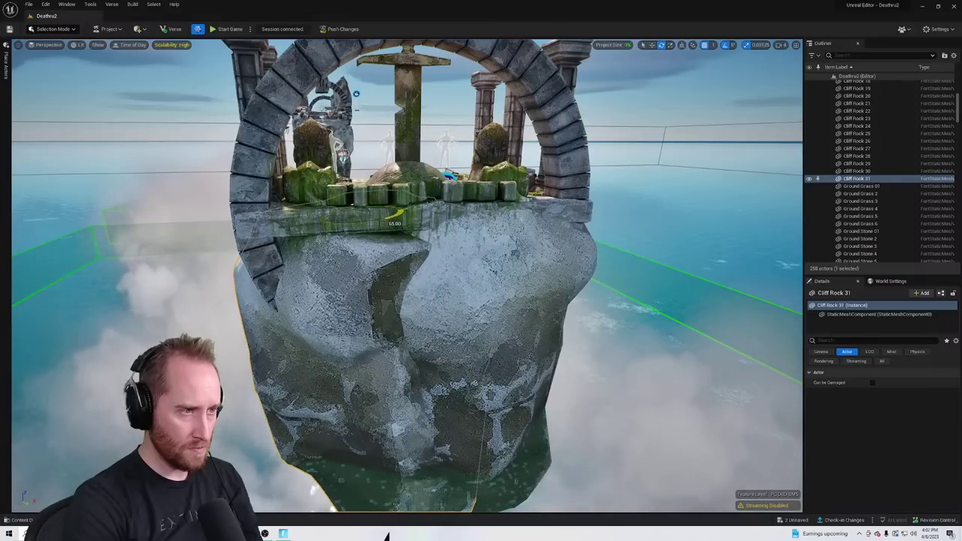
right_drag(406, 218, 585, 111)
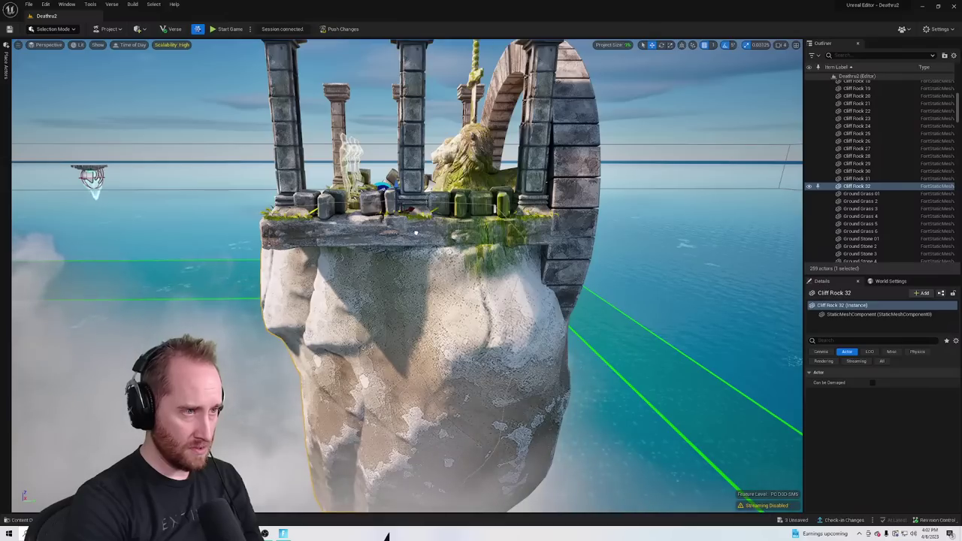
right_drag(462, 286, 263, 287)
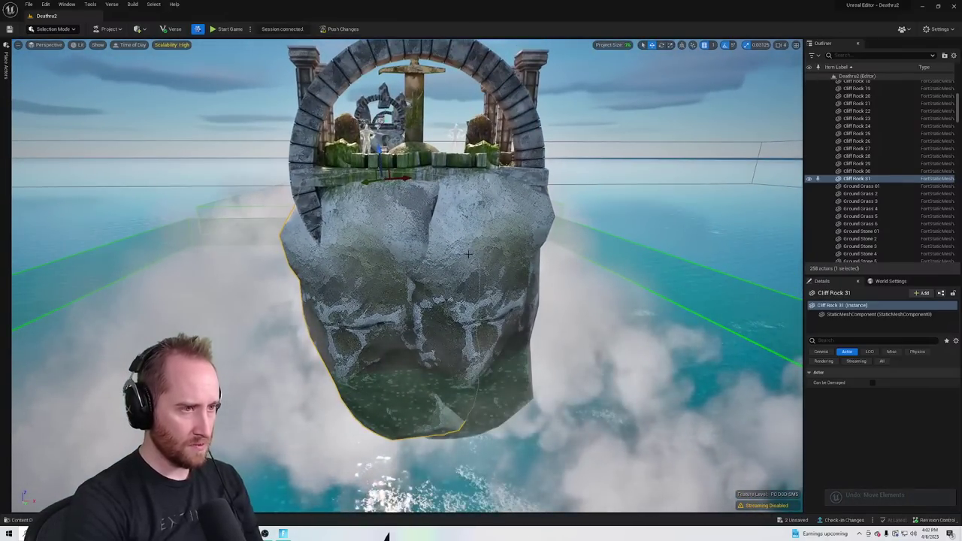
Duplicate both cliff rocks together and turn the new pair to fill the platform's underside opposite the arch
click(462, 285)
key(f)
right_drag(462, 285, 603, 296)
ctrl+click(336, 183)
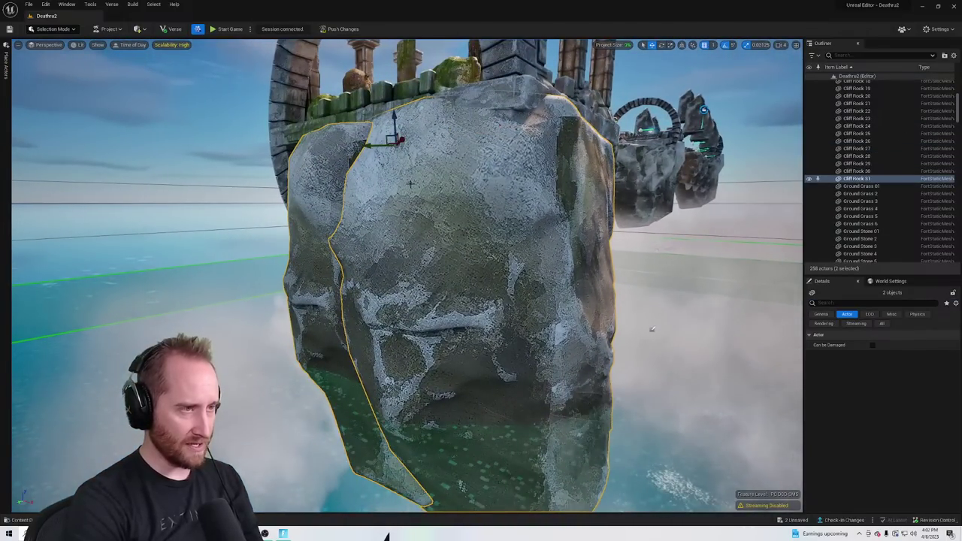
right_drag(335, 183, 256, 197)
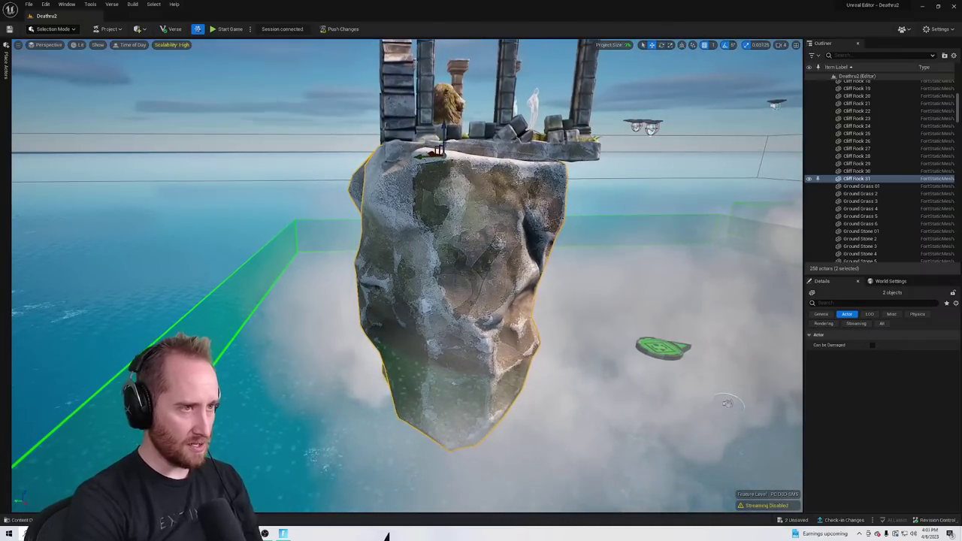
key(ctrl+d)
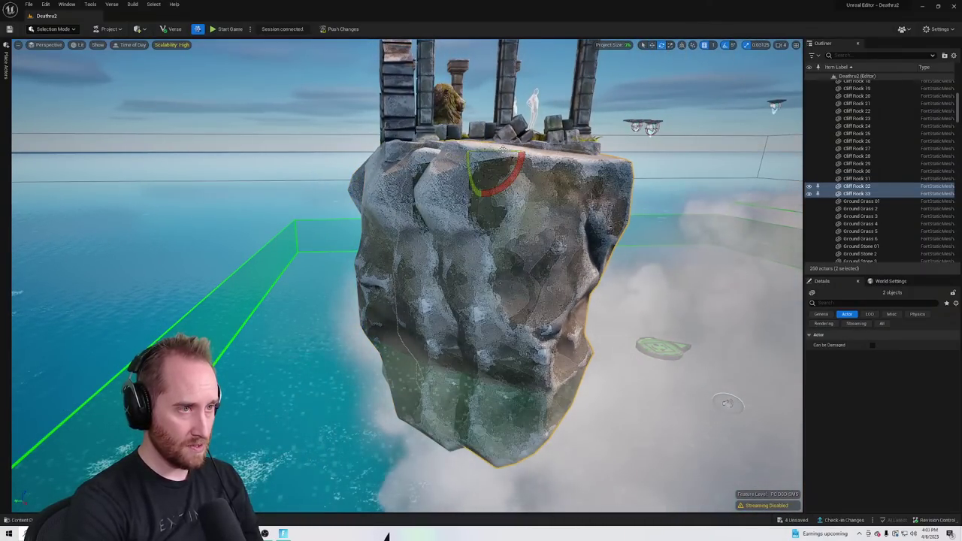
drag(502, 149, 426, 156)
Shift the pair of cliff rocks opposite the arch sideways so they line up beneath the spawn platform
mouse_move(574, 109)
right_down()
mouse_move(526, 106)
mouse_move(573, 110)
right_up()
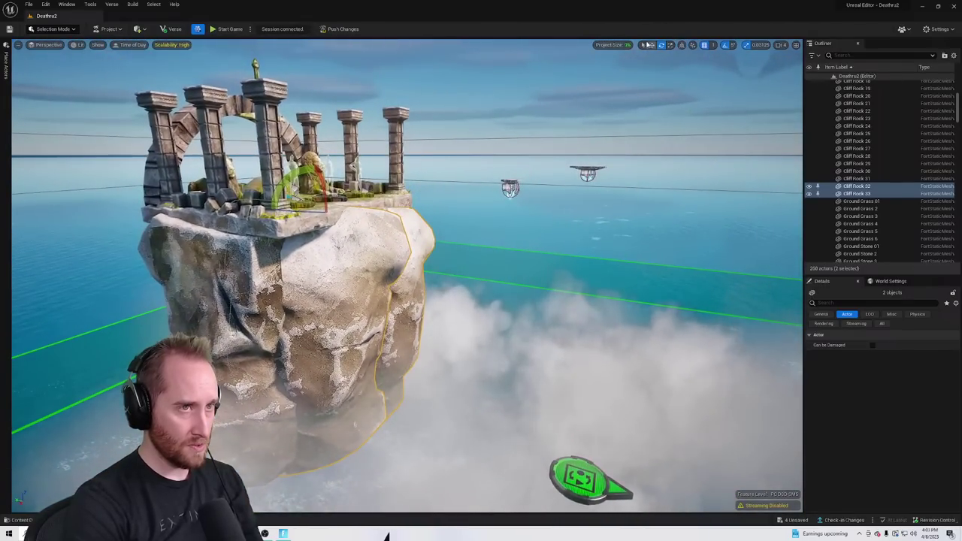
click(344, 241)
key(w)
right_drag(359, 242, 432, 205)
click(432, 204)
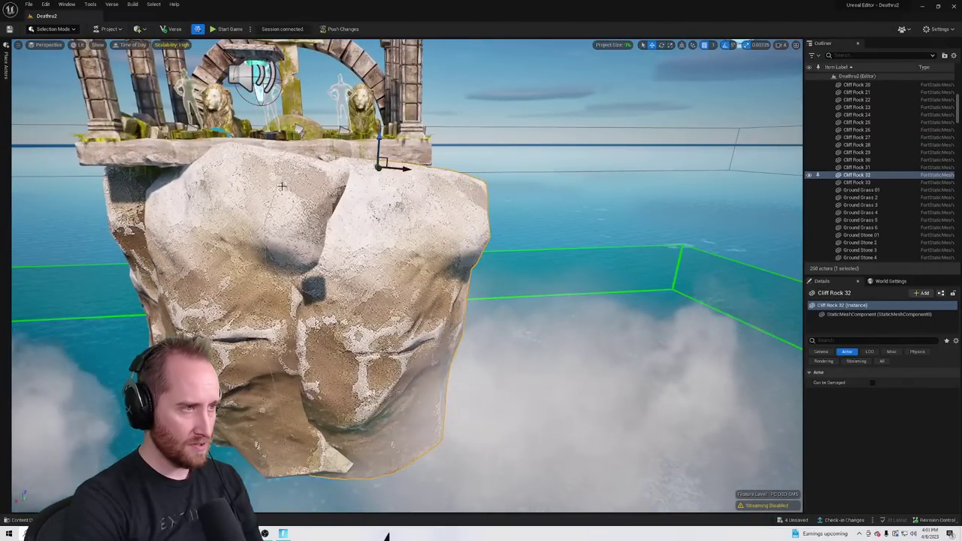
ctrl+click(322, 180)
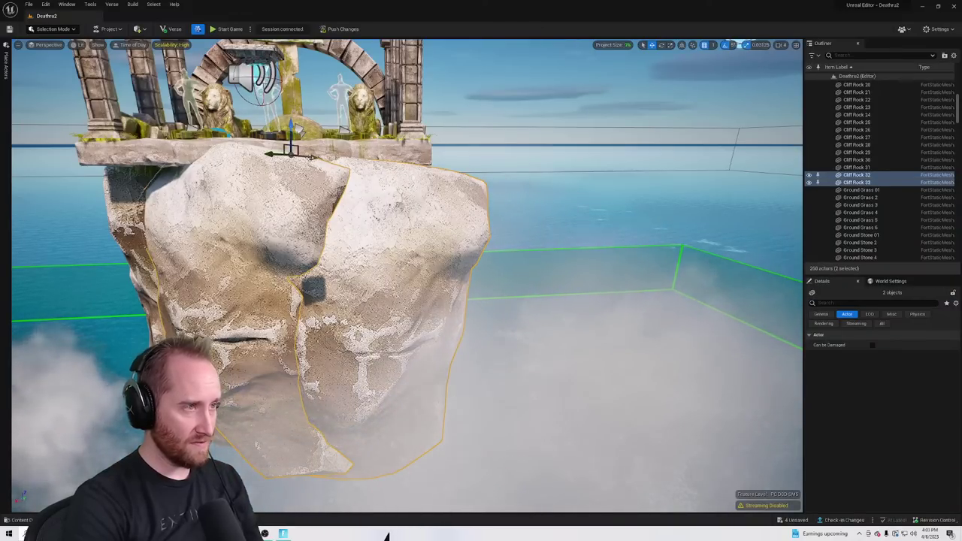
drag(311, 156, 276, 161)
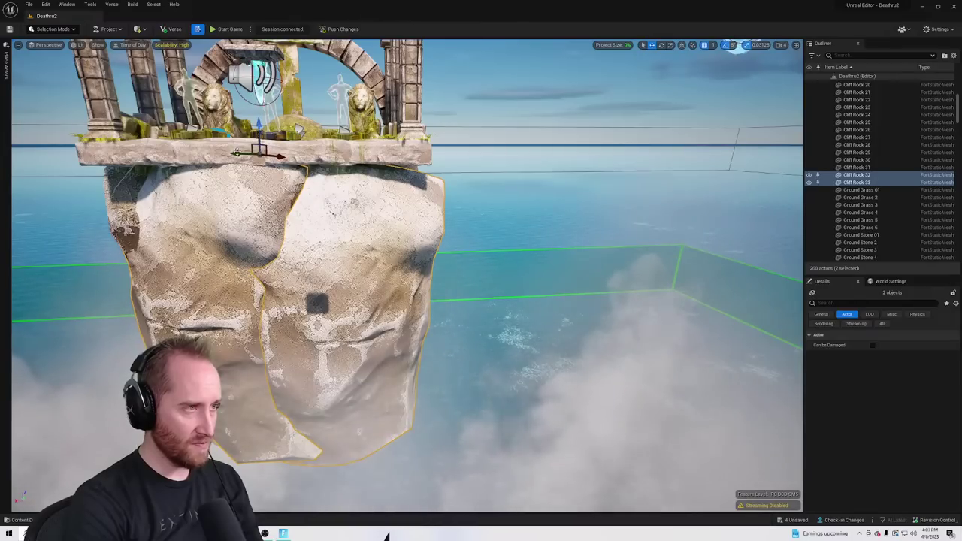
drag(237, 153, 220, 154)
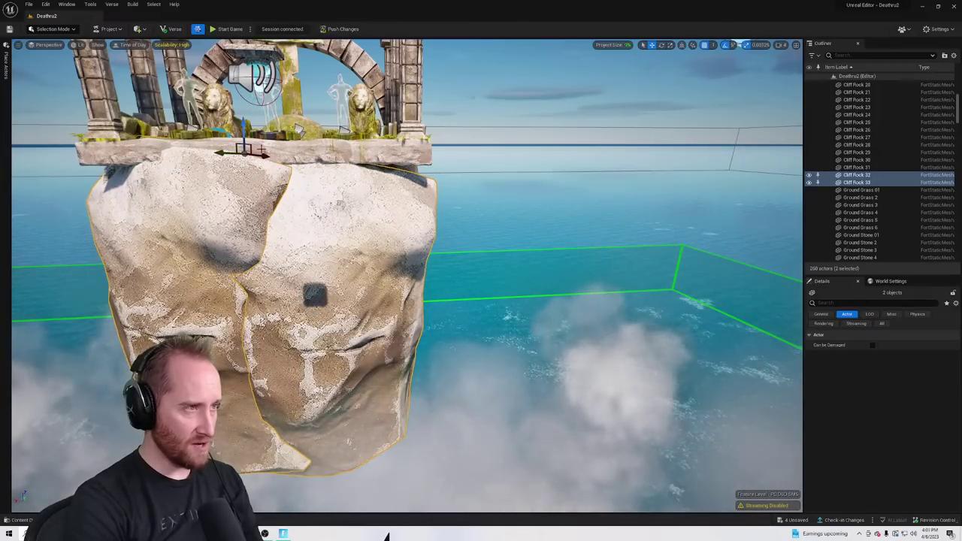
Rotate one cliff rock of the pair opposite the arch and raise it against the platform's underside
click(329, 217)
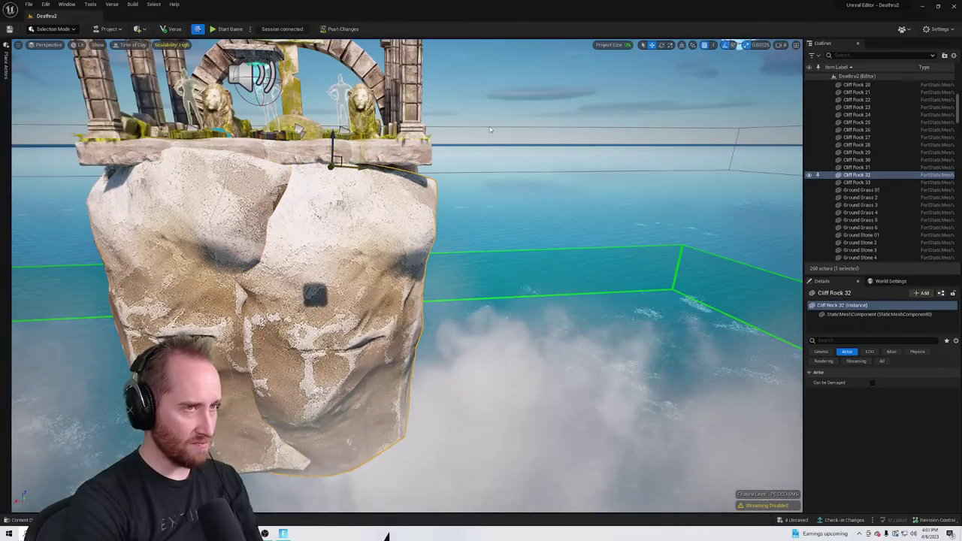
click(661, 45)
key(a)
right_drag(385, 163, 440, 163)
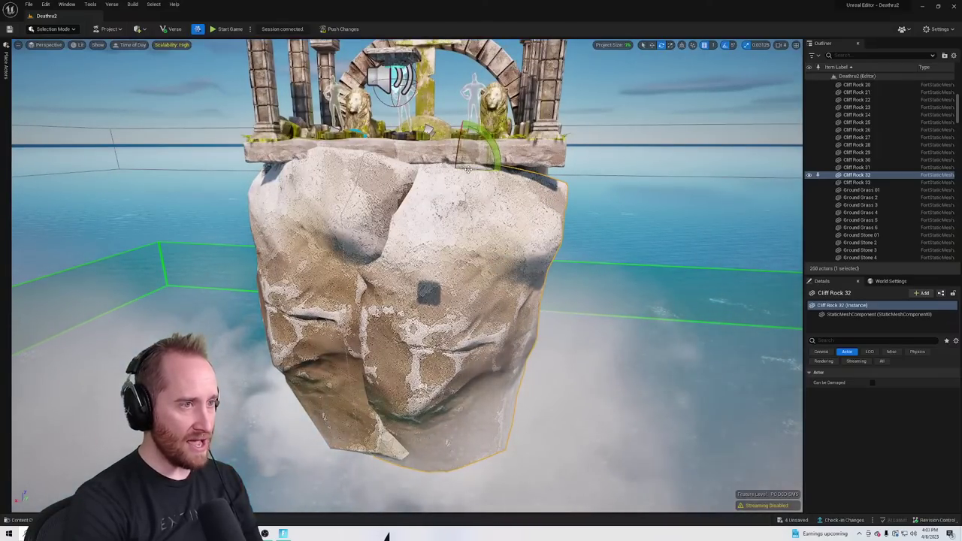
drag(468, 165, 500, 169)
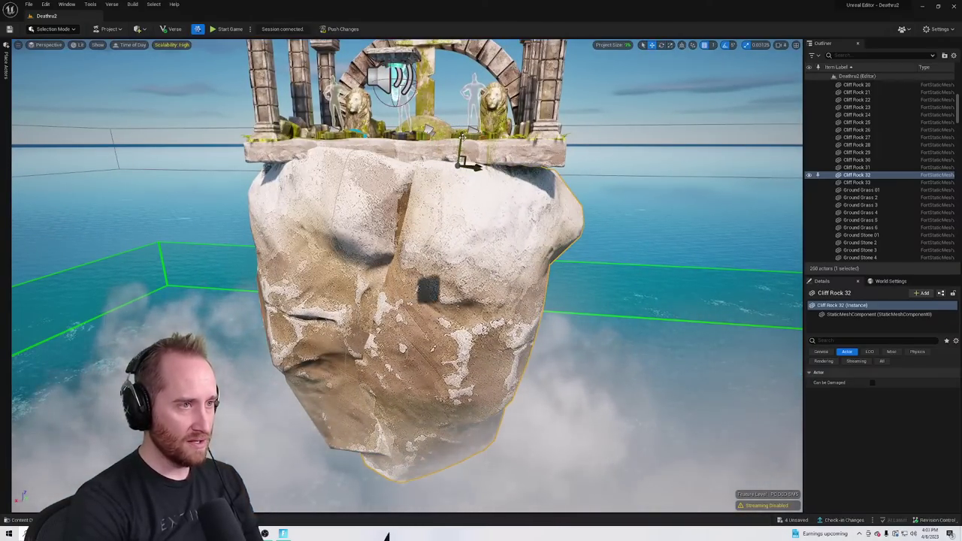
drag(462, 138, 463, 132)
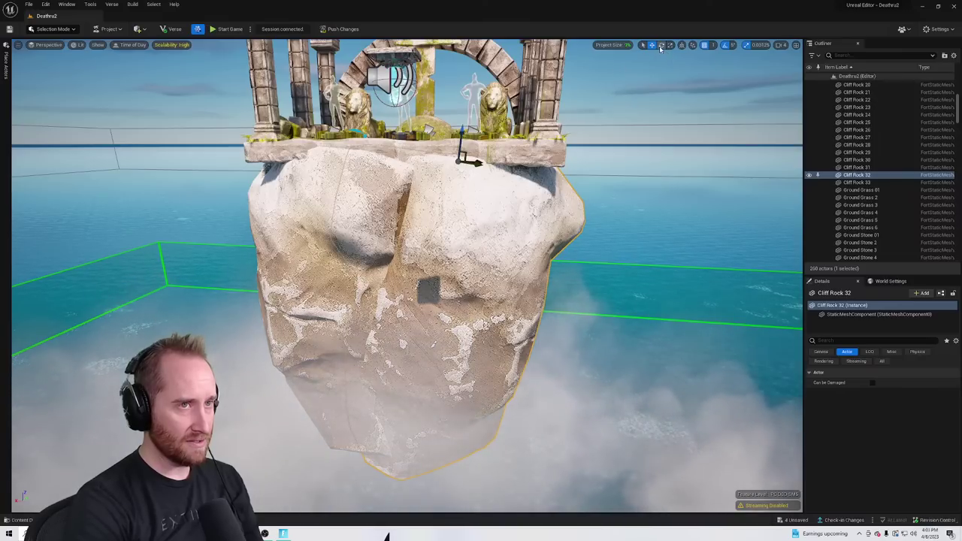
key(e)
drag(466, 167, 460, 162)
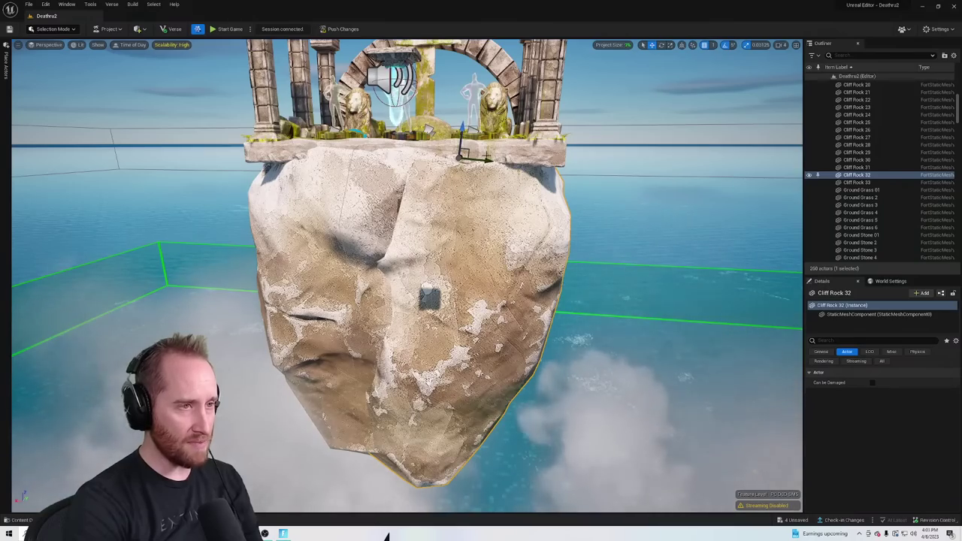
Inspect the spawn platform and its cliff rock base from the side and from above
right_drag(487, 157, 298, 159)
key(d)
key(d)
key(s)
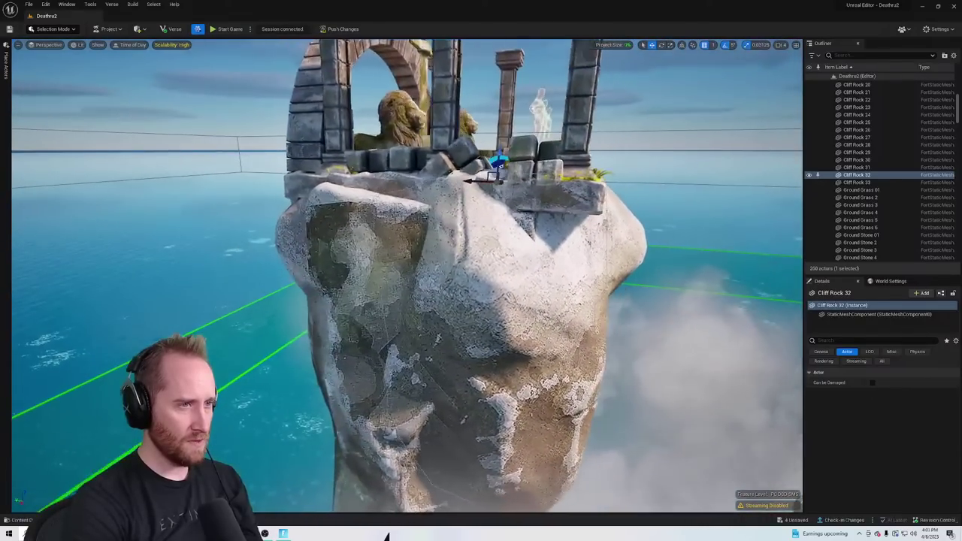
key(e)
right_drag(407, 276, 424, 291)
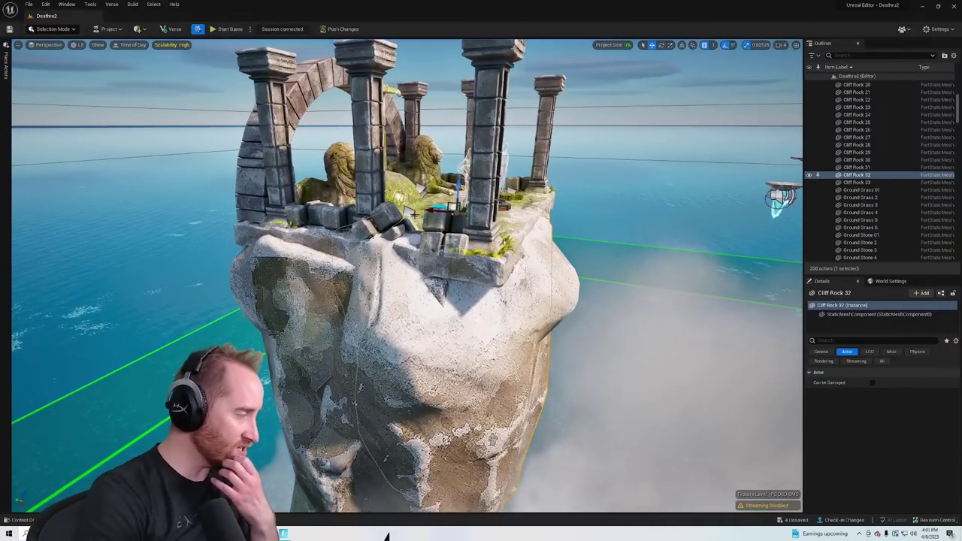
key(d)
right_drag(406, 275, 361, 295)
key(w)
key(e)
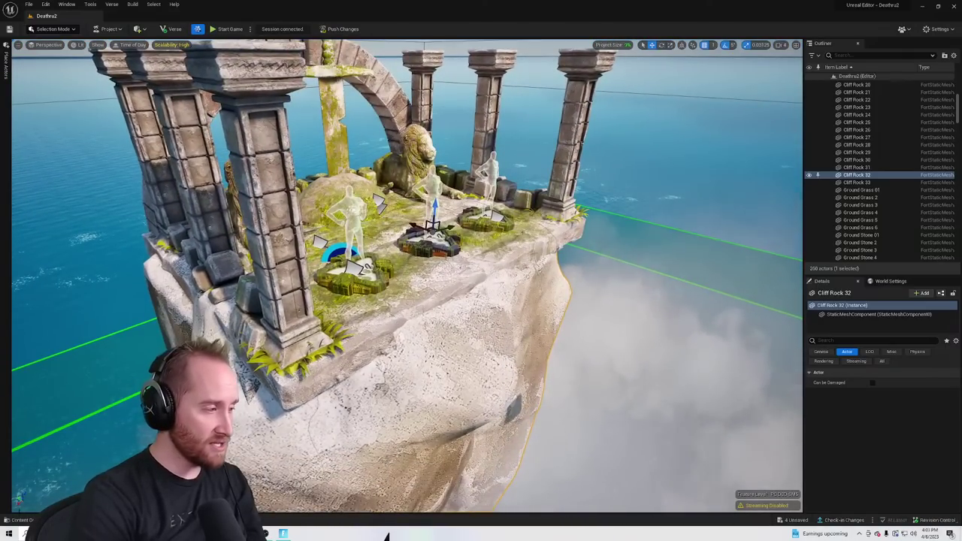
Show all project assets without the Static Mesh filter and place MI_Decal_Temple_Moss_01 on the cliff rocks below the spawn pads
key(ctrl+space)
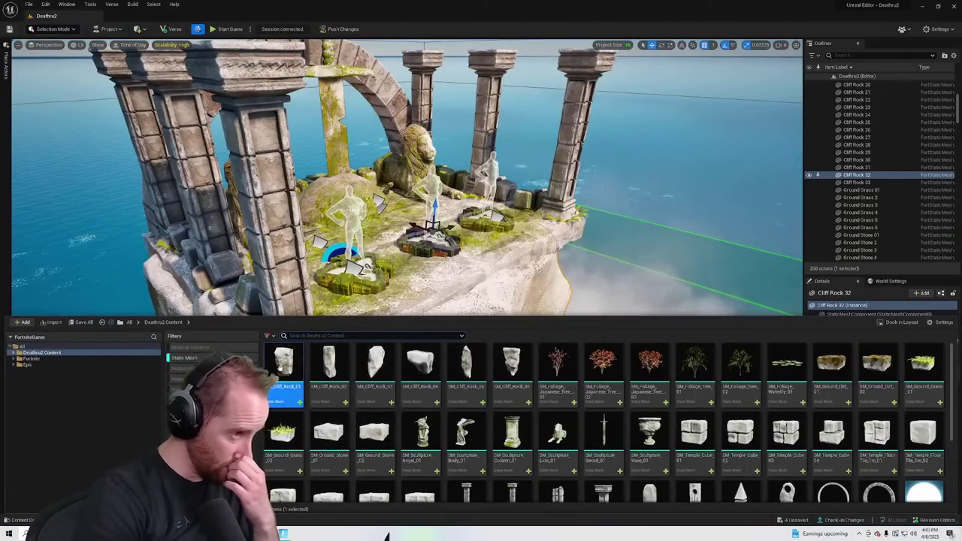
click(179, 358)
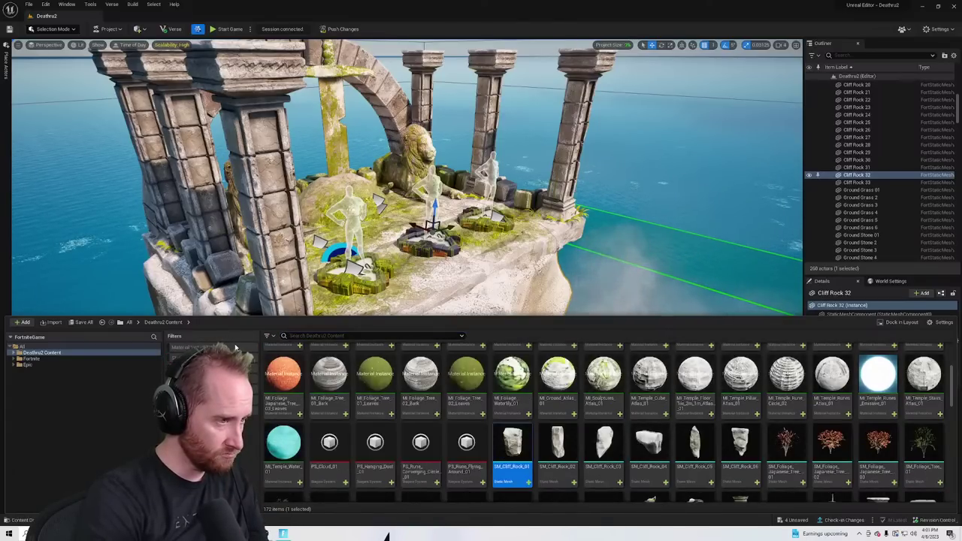
scroll(496, 406, up, 5)
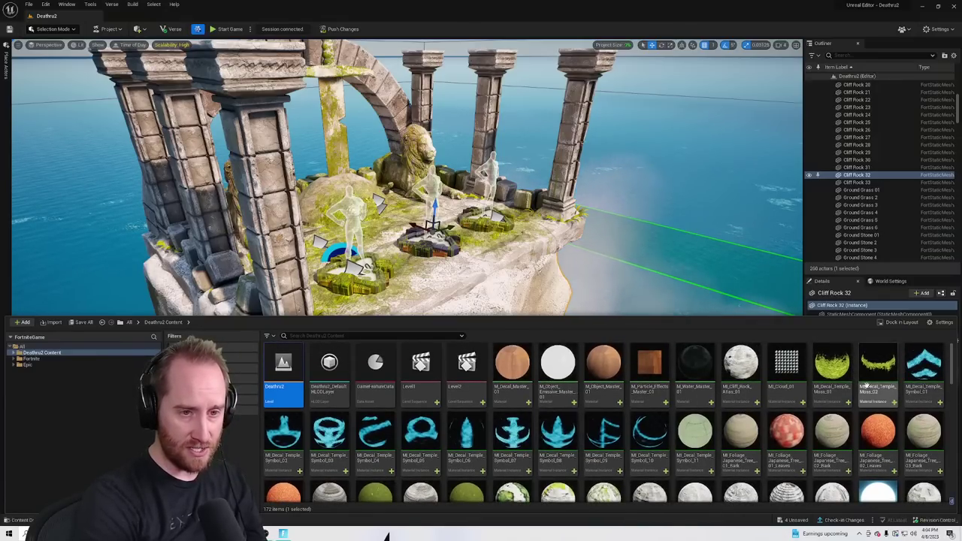
drag(836, 368, 501, 323)
click(502, 319)
key(f)
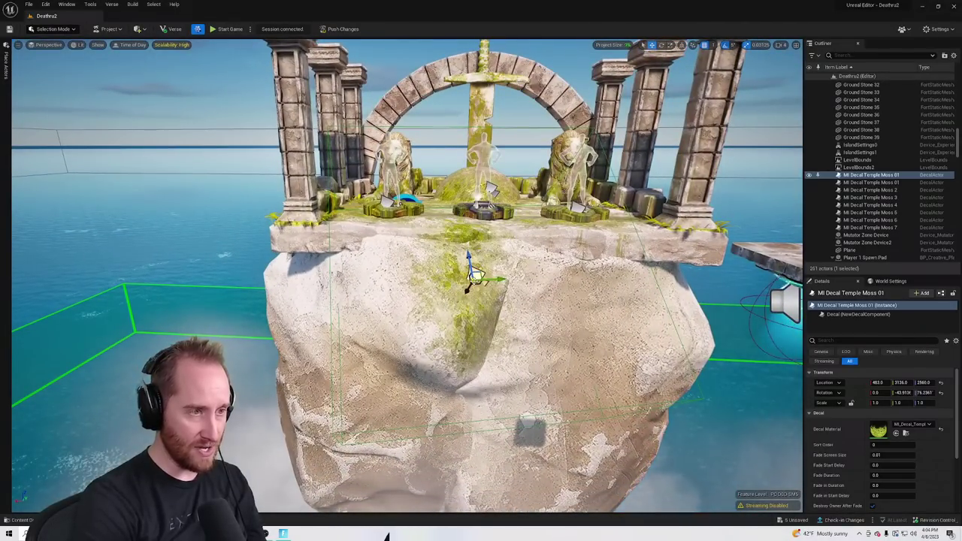
Duplicate the moss decal across the front cliff rocks on both sides of the first decal
alt+drag(472, 278, 447, 312)
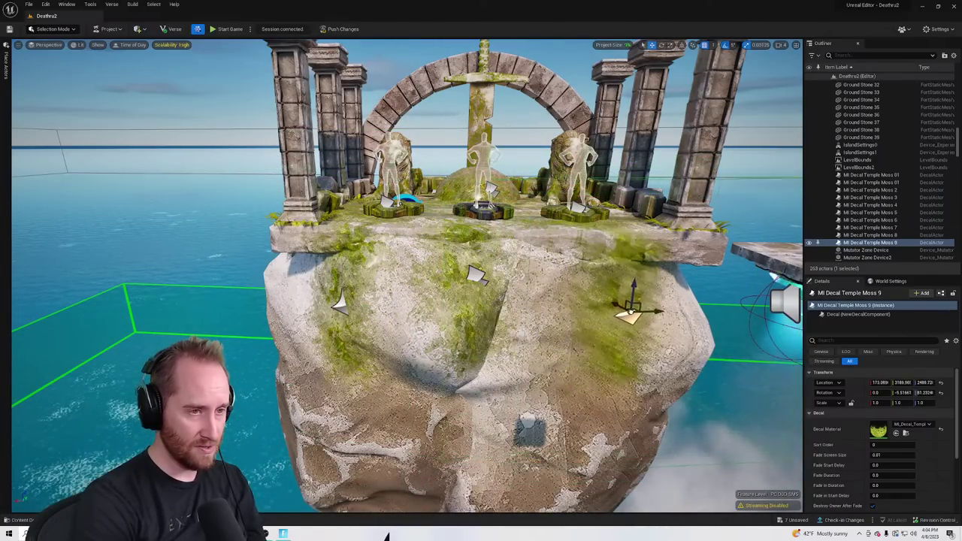
right_drag(515, 265, 519, 287)
alt+drag(421, 277, 534, 280)
right_drag(406, 278, 451, 259)
right_drag(511, 271, 444, 275)
click(445, 283)
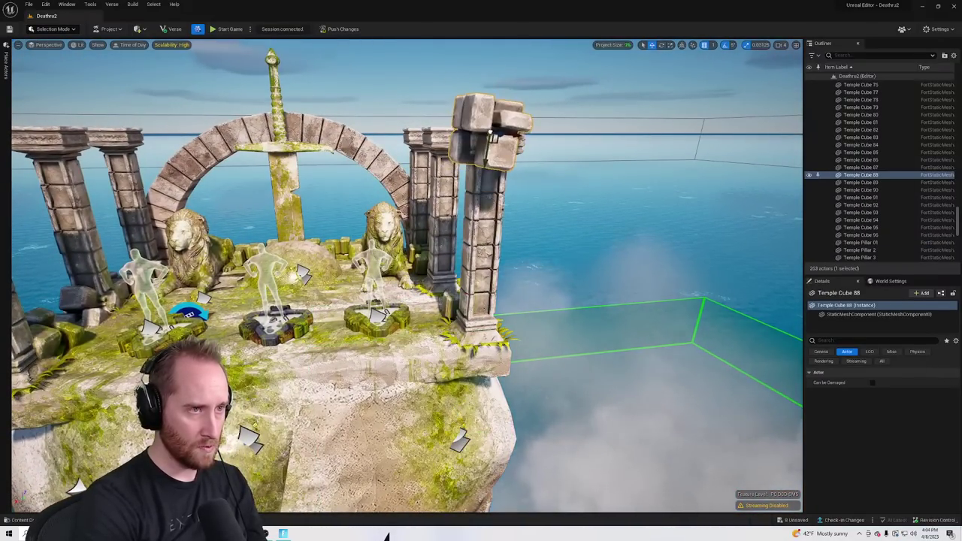
drag(496, 135, 443, 281)
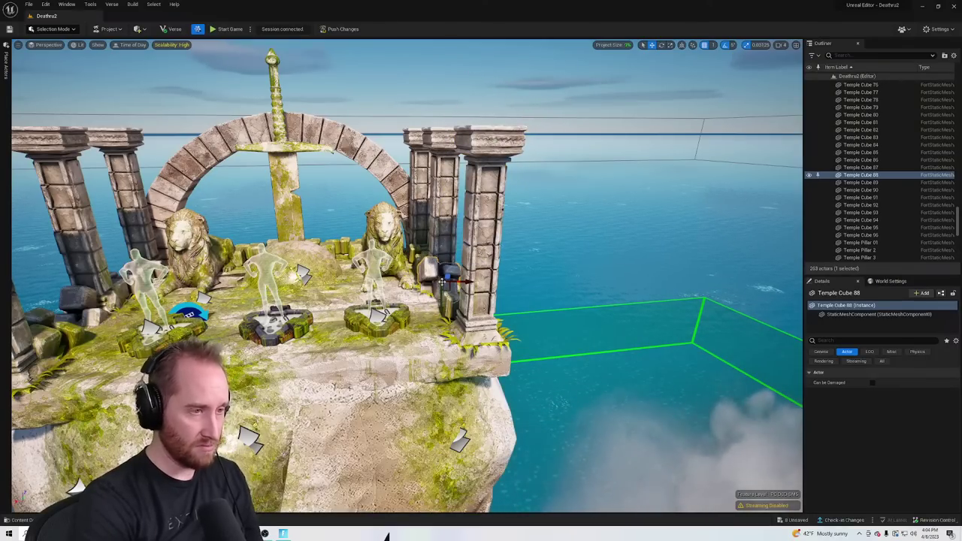
key(ctrl+z)
Filter the assets to static meshes and add SM_Temple_Cube_01 at the front corner of the spawn platform
key(ctrl+space)
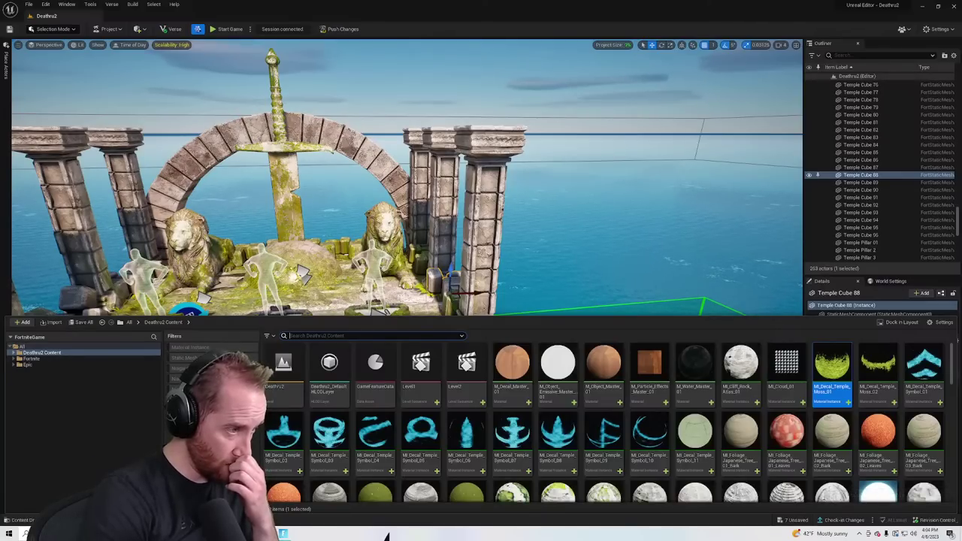
click(184, 359)
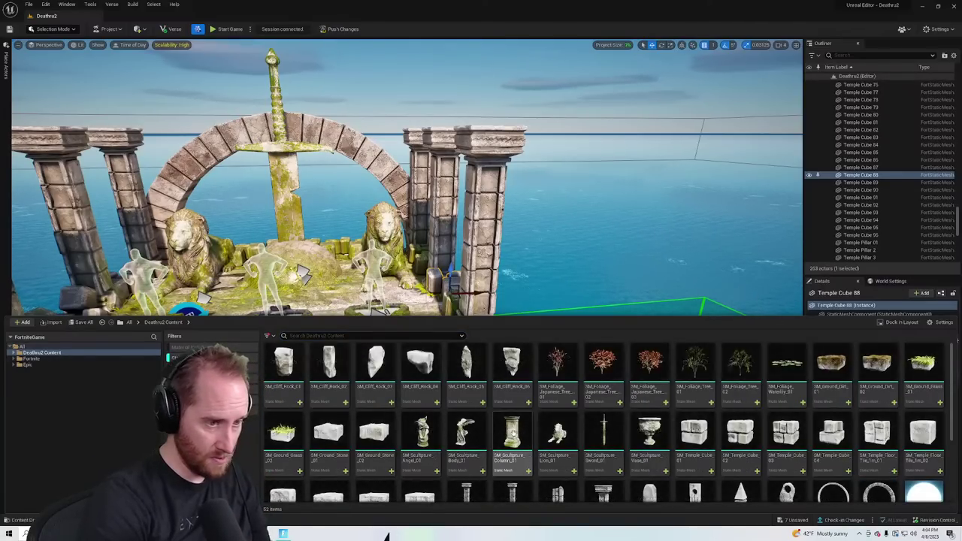
scroll(556, 429, down, 3)
drag(698, 375, 488, 384)
right_drag(491, 384, 491, 384)
key(ctrl+z)
key(ctrl+space)
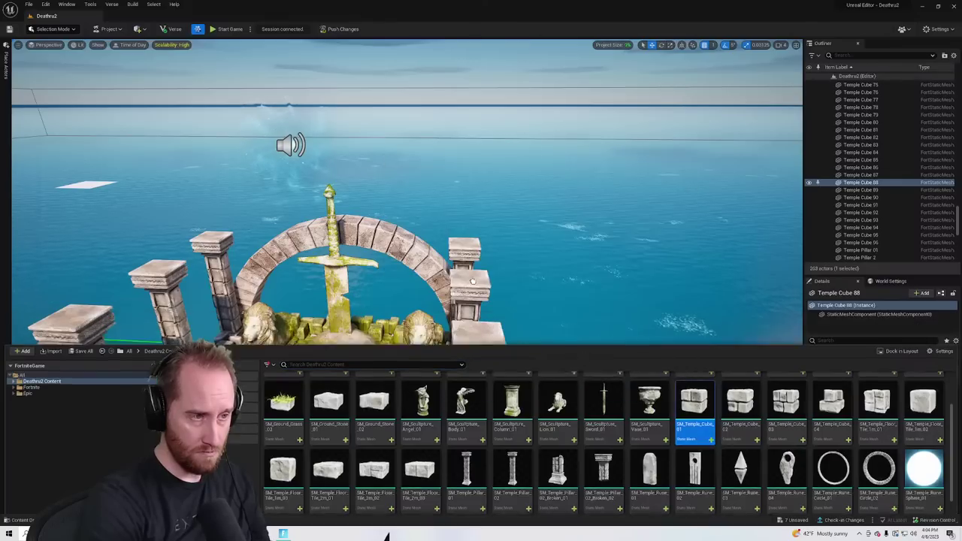
drag(740, 372, 481, 290)
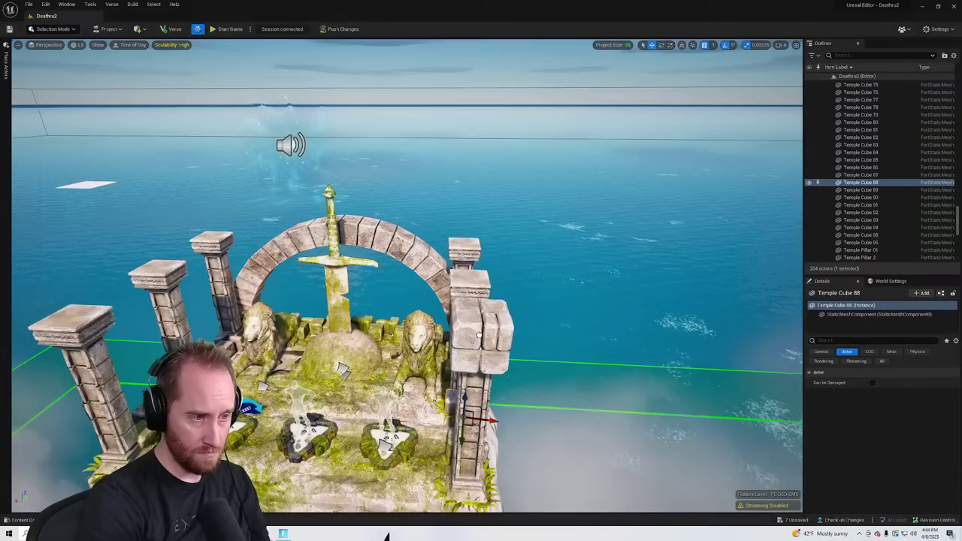
drag(479, 328, 478, 326)
right_drag(478, 326, 479, 327)
Duplicate the temple cube beneath the platform's front corner and add another copy along the adjoining side edge
alt+drag(518, 326, 616, 354)
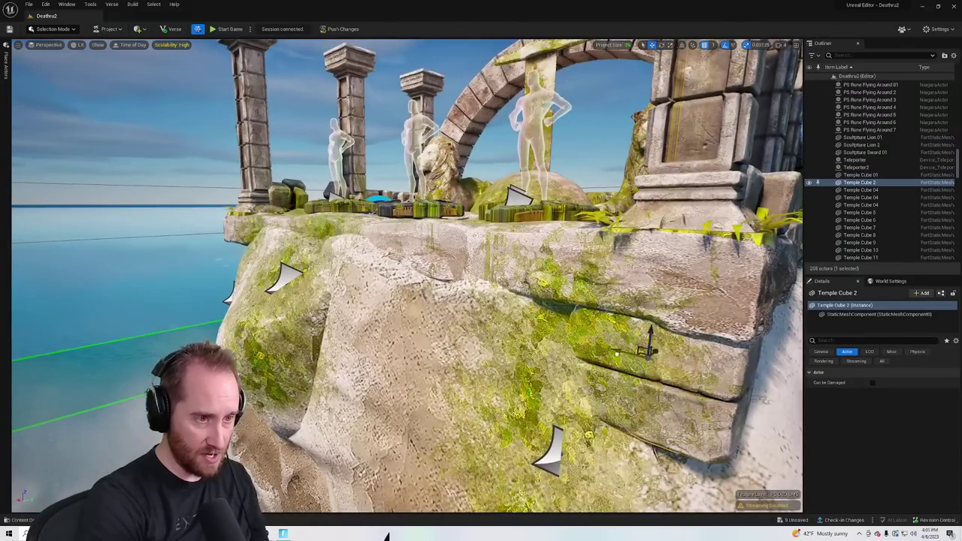
right_drag(537, 354, 537, 354)
click(467, 283)
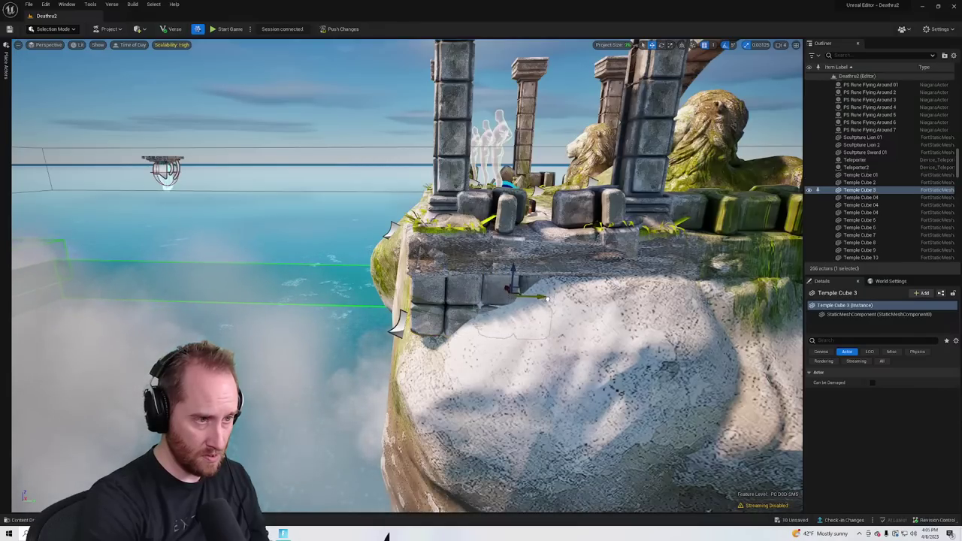
right_drag(540, 297, 540, 296)
Copy a temple cube to the opposite front corner under the platform and duplicate it there along the front
click(554, 284)
alt+drag(522, 263, 197, 260)
right_drag(197, 261, 171, 249)
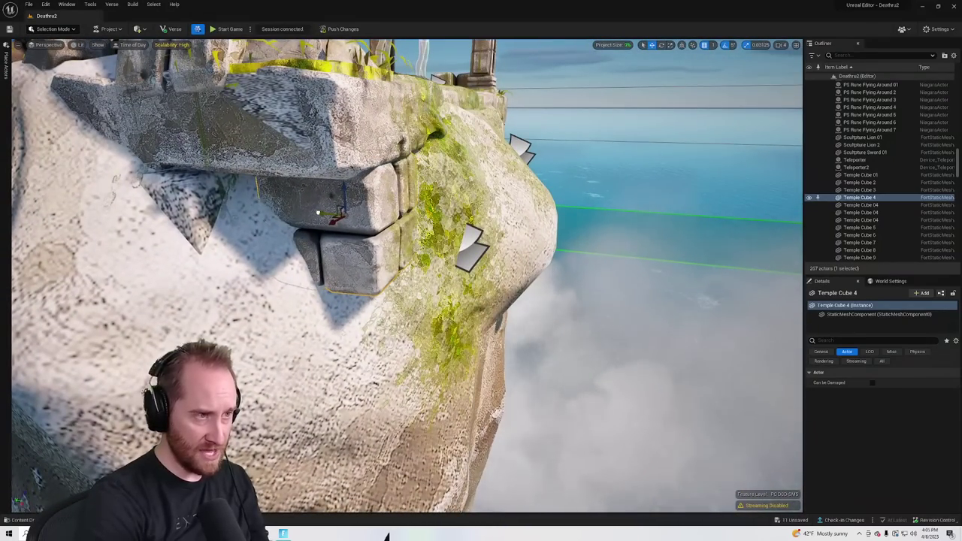
alt+drag(309, 211, 161, 172)
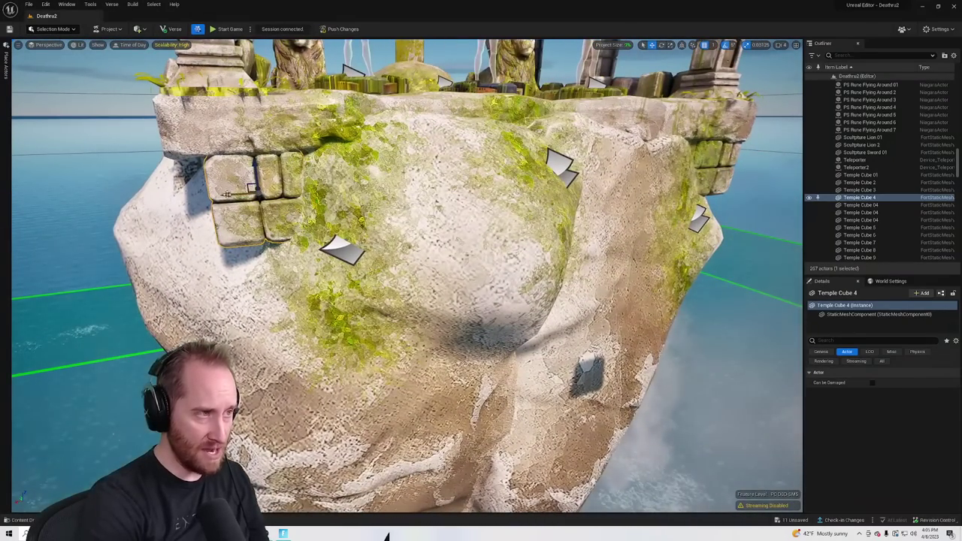
alt+drag(234, 193, 299, 203)
right_drag(300, 203, 425, 250)
Duplicate the corner temple cube inward along the side edge and add another copy one row lower at the corner
click(413, 142)
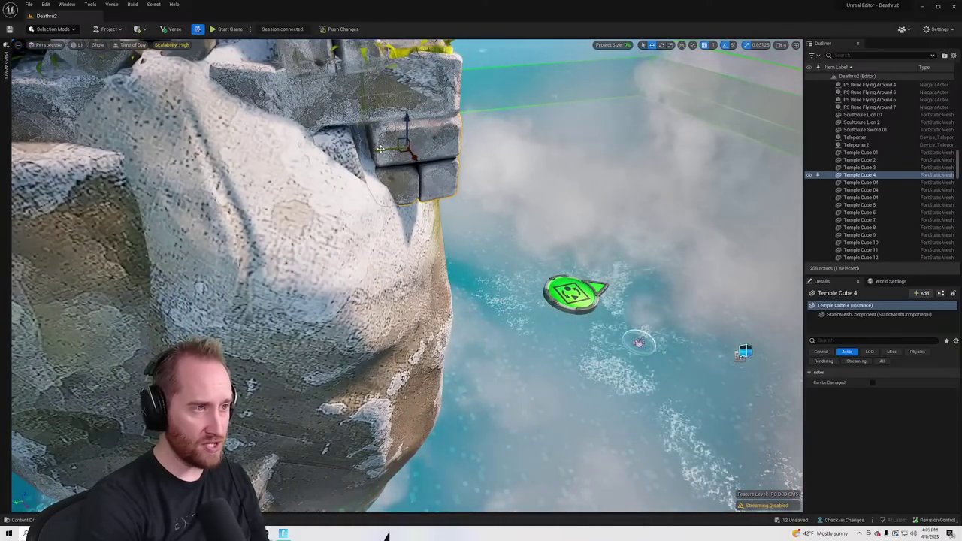
alt+drag(381, 148, 300, 166)
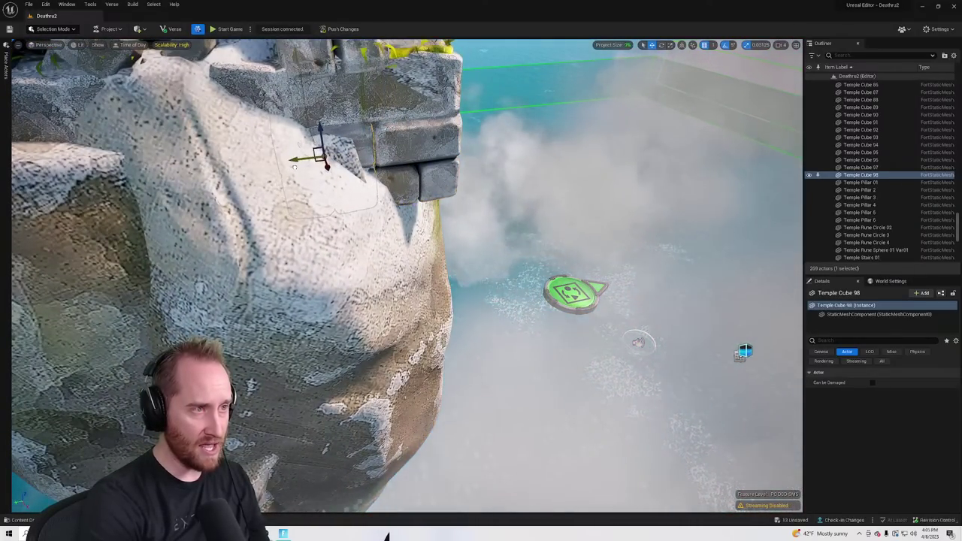
right_drag(299, 166, 193, 90)
right_drag(714, 423, 719, 415)
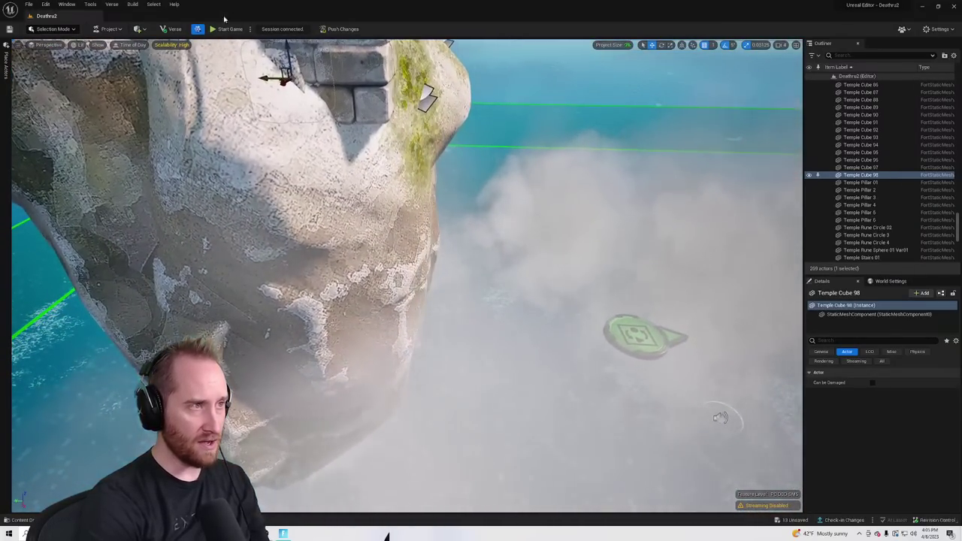
click(719, 416)
right_drag(409, 95, 400, 69)
click(387, 153)
alt+drag(386, 143, 383, 218)
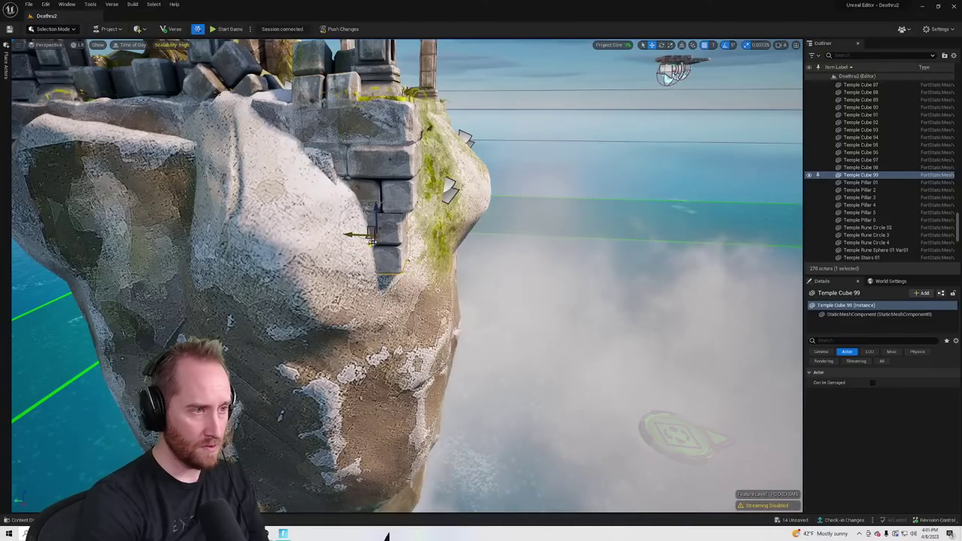
Duplicate the first front corner's temple cube one row lower, then copy it along the side to the arch base
right_drag(481, 271, 391, 284)
key(ctrl+d)
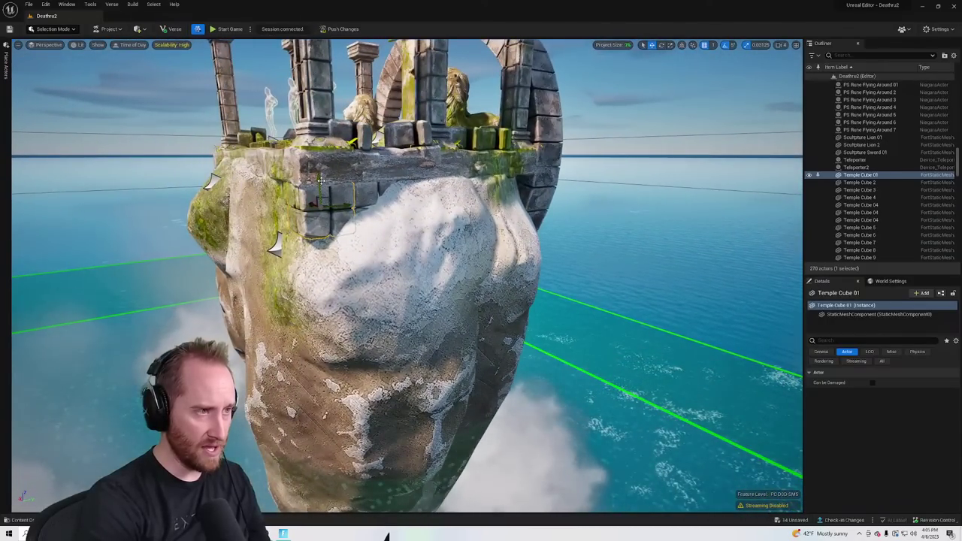
drag(317, 221, 316, 235)
right_drag(300, 201, 258, 190)
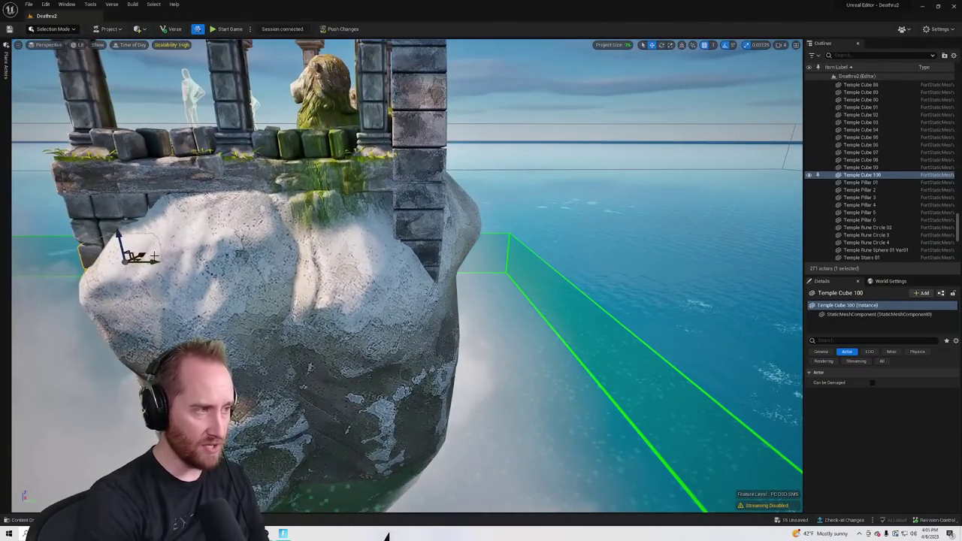
alt+drag(156, 263, 410, 258)
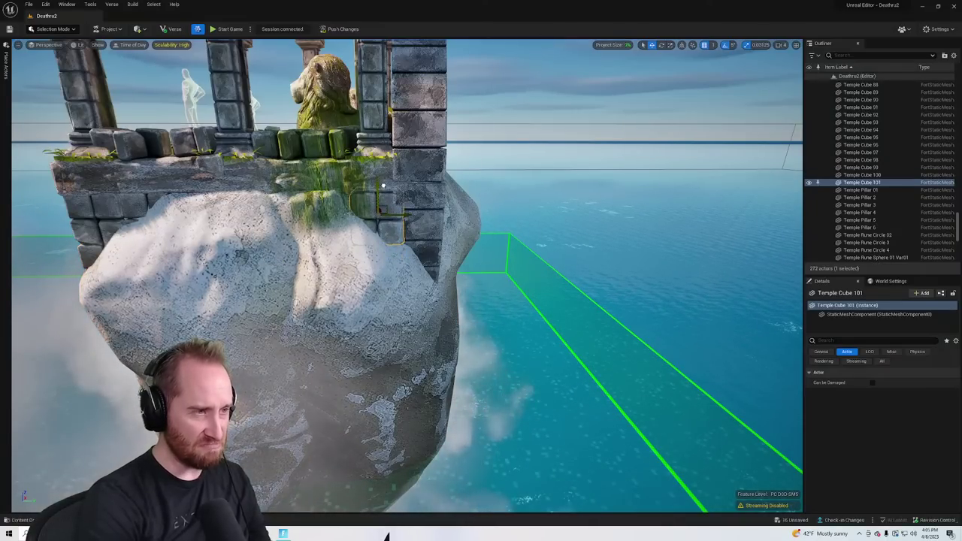
Duplicate the temple cube sideways to the platform corner beneath the arch base and copy that cube one row lower
right_drag(383, 185, 312, 191)
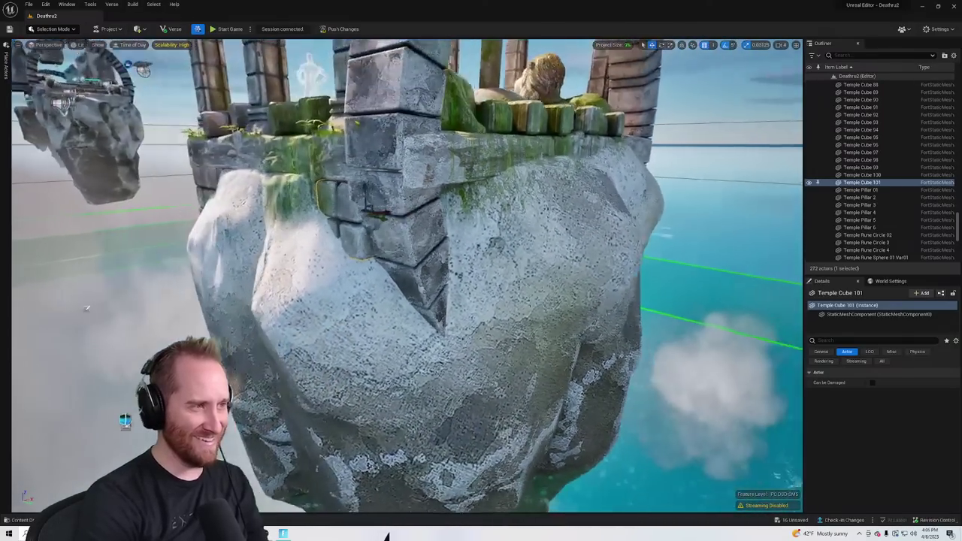
right_drag(86, 307, 87, 308)
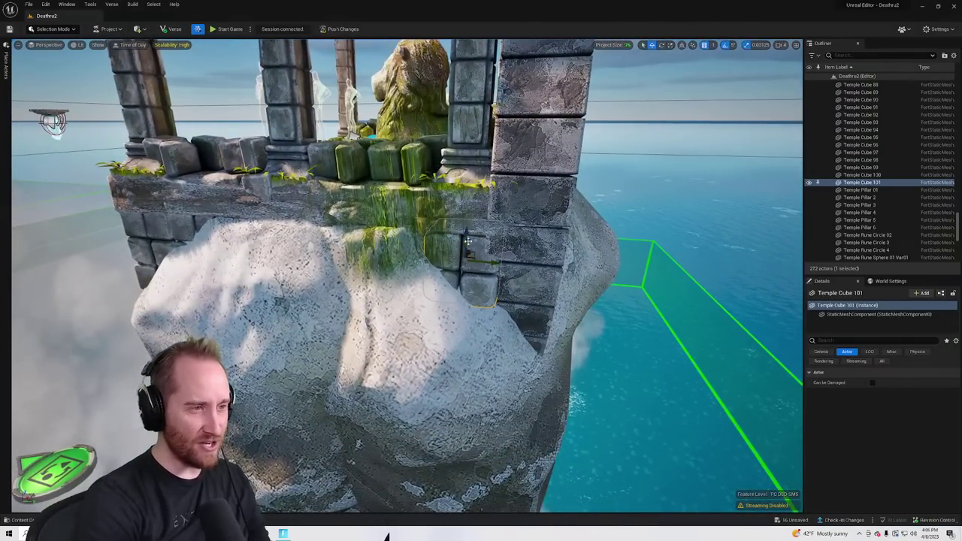
alt+drag(495, 261, 549, 266)
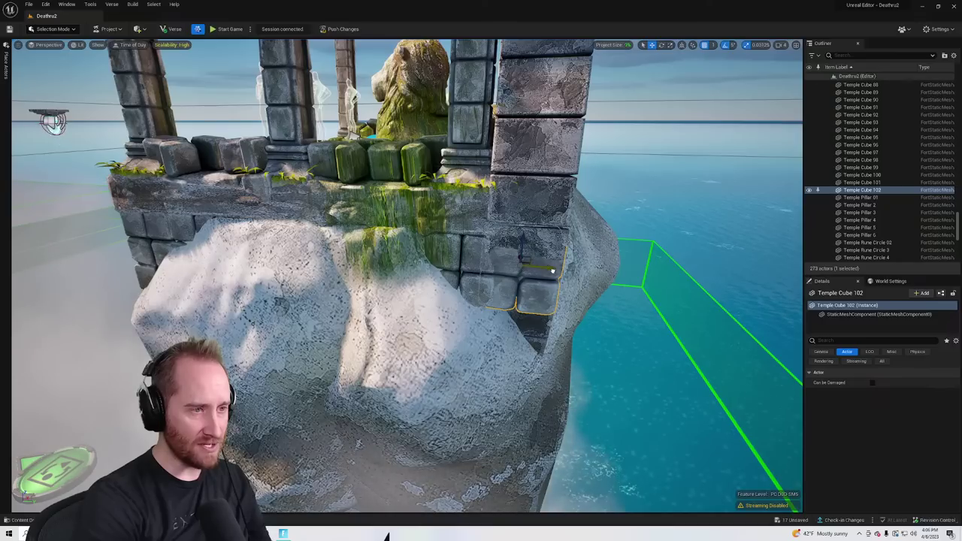
alt+drag(527, 238, 526, 288)
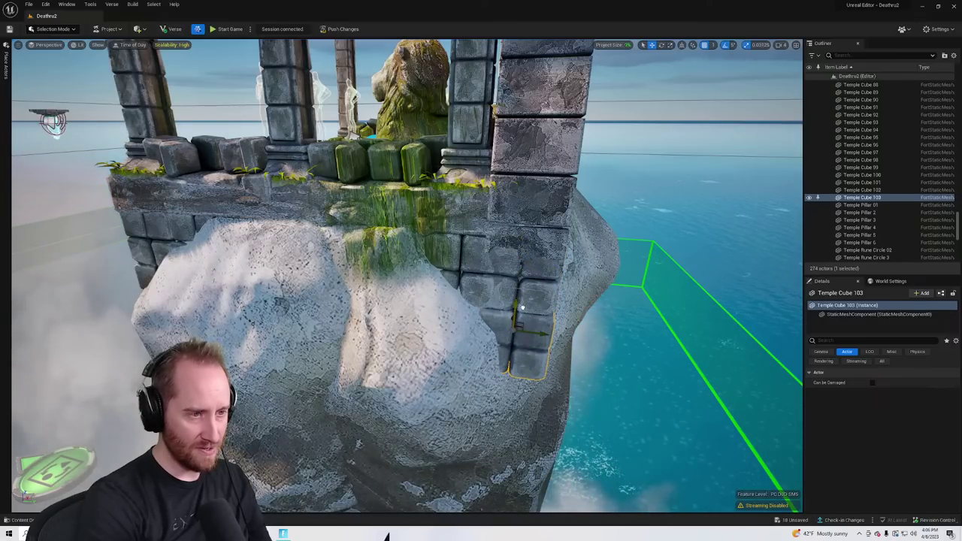
Duplicate the lowest temple cube at the front corner on the pillar side of the platform one row lower
right_drag(524, 304, 524, 304)
right_drag(729, 347, 730, 347)
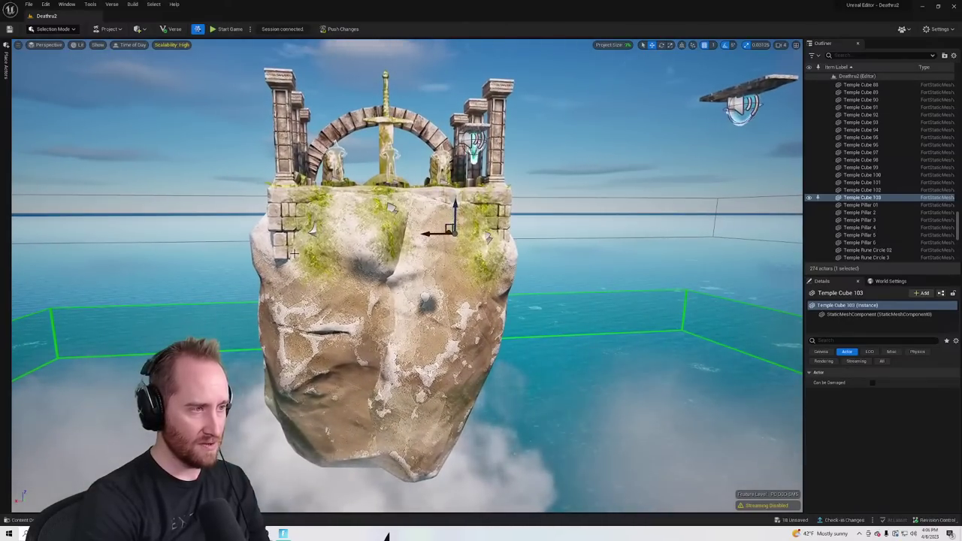
click(281, 245)
alt+drag(289, 215, 290, 244)
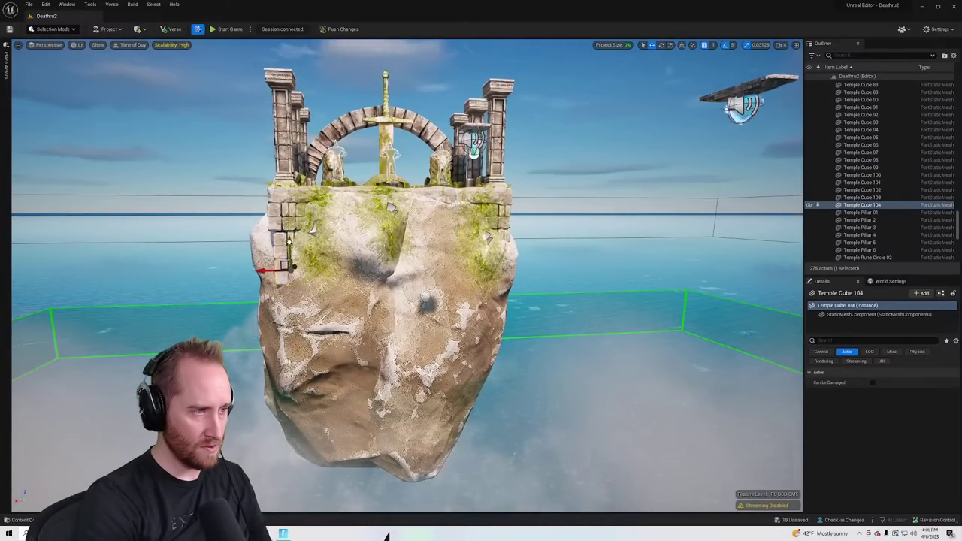
Extend the corner column under the arch base downward by duplicating its temple cube one row lower
right_drag(730, 347, 730, 347)
right_drag(407, 276, 406, 275)
click(425, 230)
alt+drag(417, 212, 412, 221)
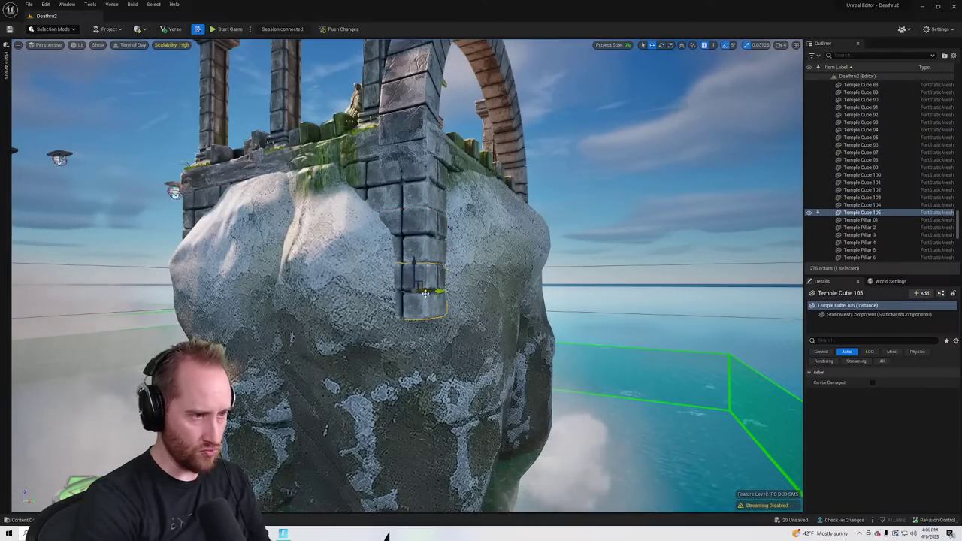
Examine the course from the distant floating rock islands across the moving platforms back to the decorated spawn platform
right_drag(423, 293, 490, 358)
right_drag(470, 282, 470, 281)
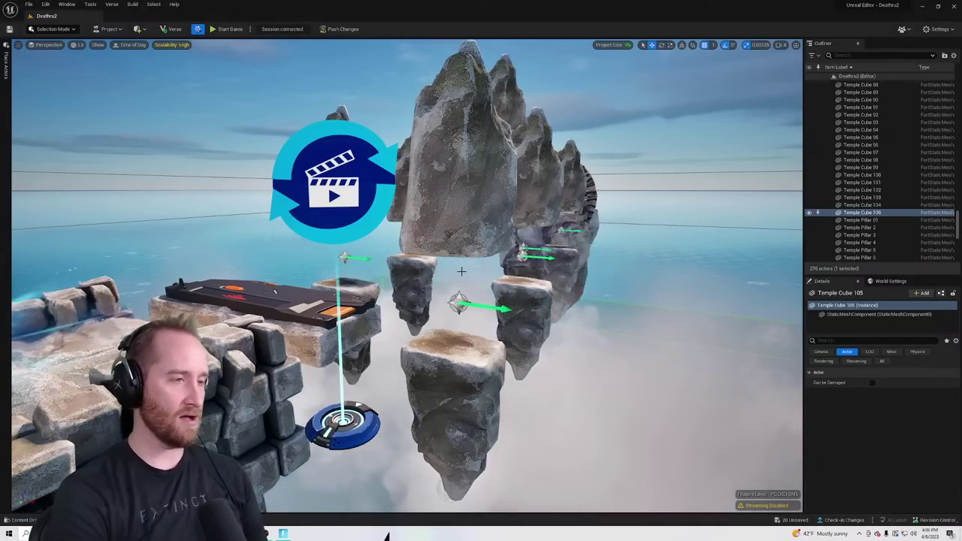
right_drag(462, 271, 540, 269)
right_drag(624, 450, 575, 449)
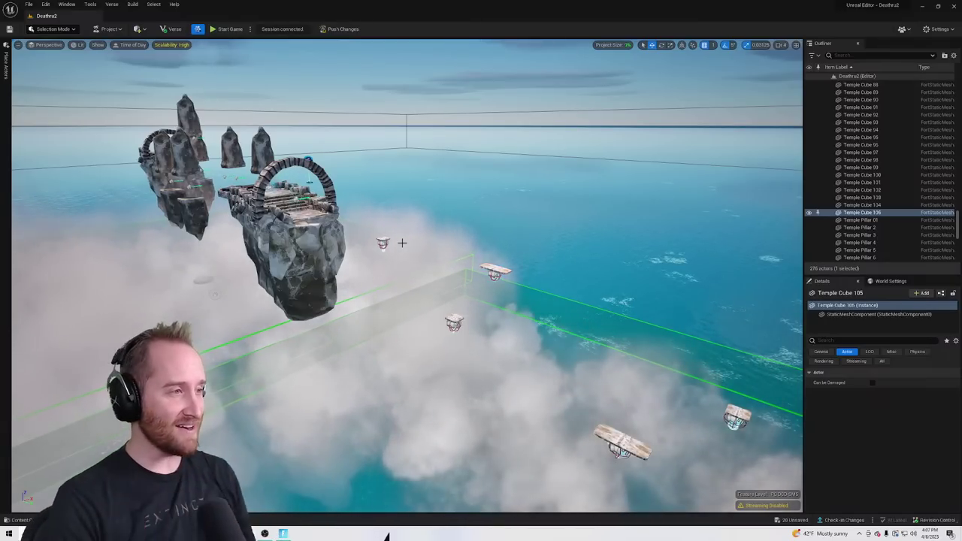
mouse_move(342, 178)
right_down()
mouse_move(466, 225)
mouse_move(444, 233)
mouse_move(342, 178)
right_up()
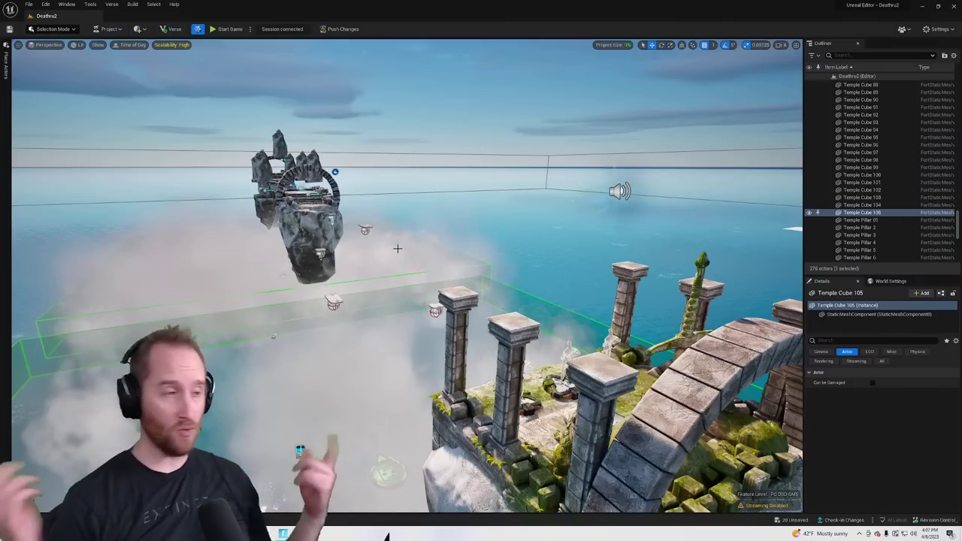
right_drag(398, 249, 417, 195)
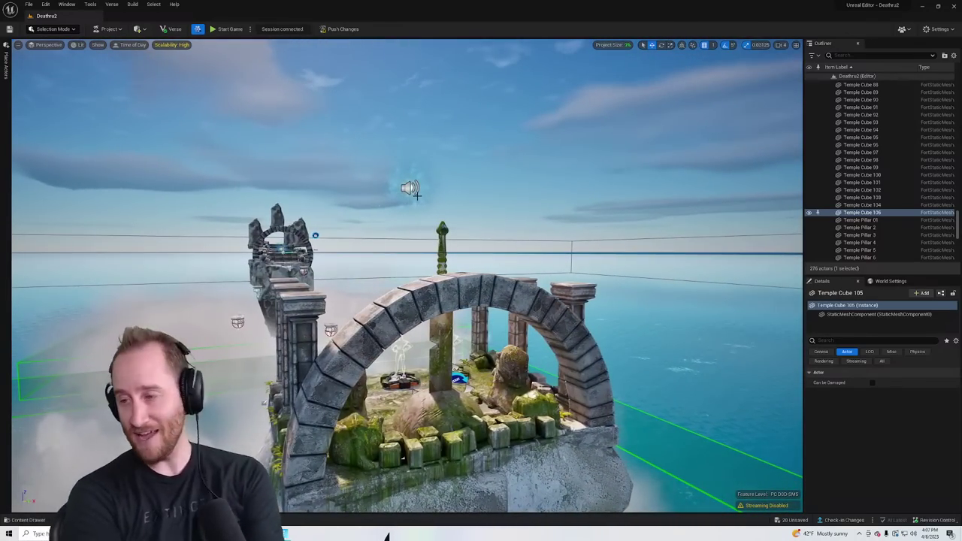